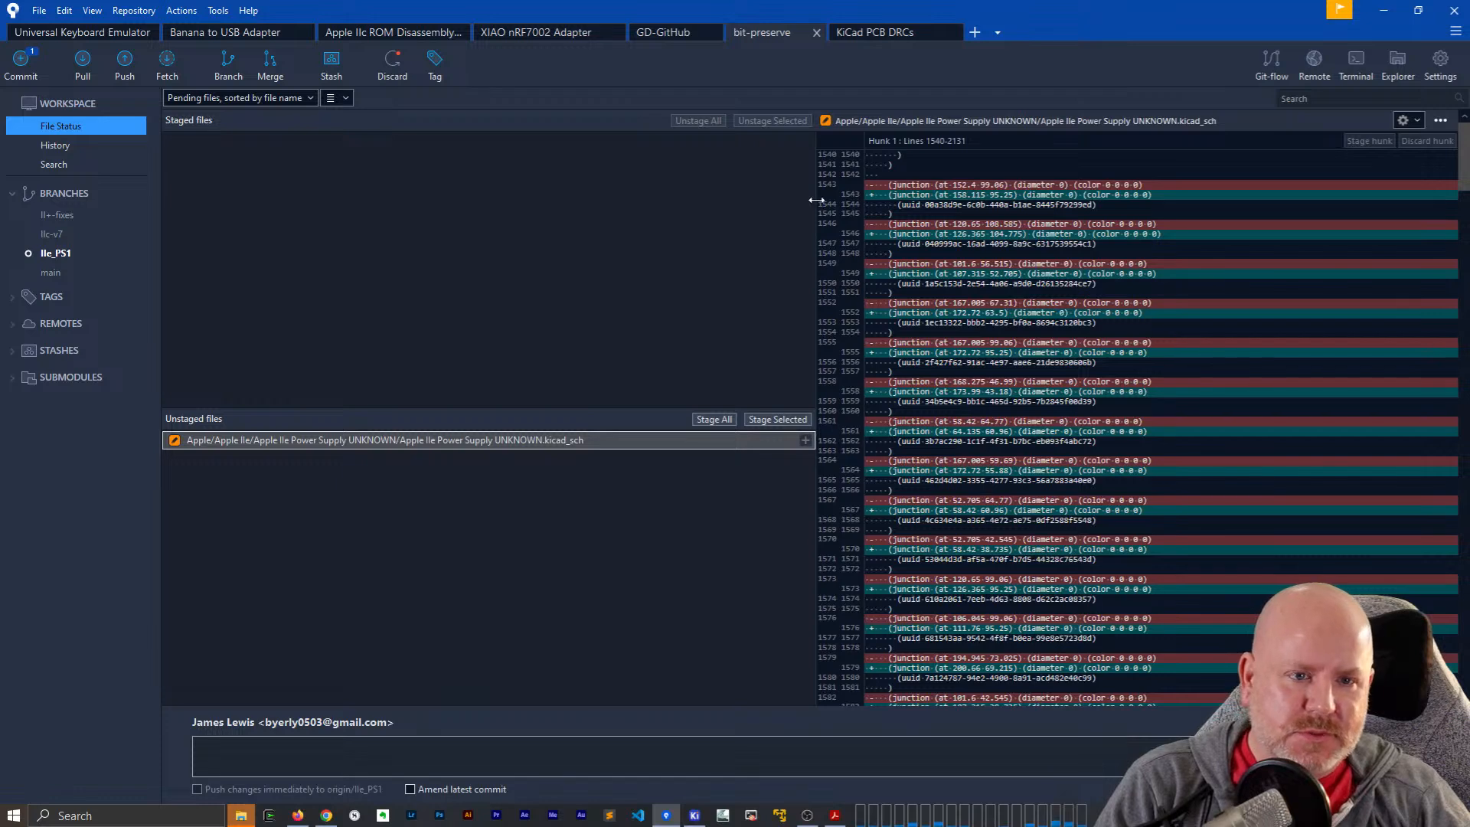
# - Widen the diff pane and review the pending changes in Apple IIe Power Supply UNKNOWN.kicad_sch
pyautogui.moveTo(816, 200); pyautogui.dragTo(565, 218)
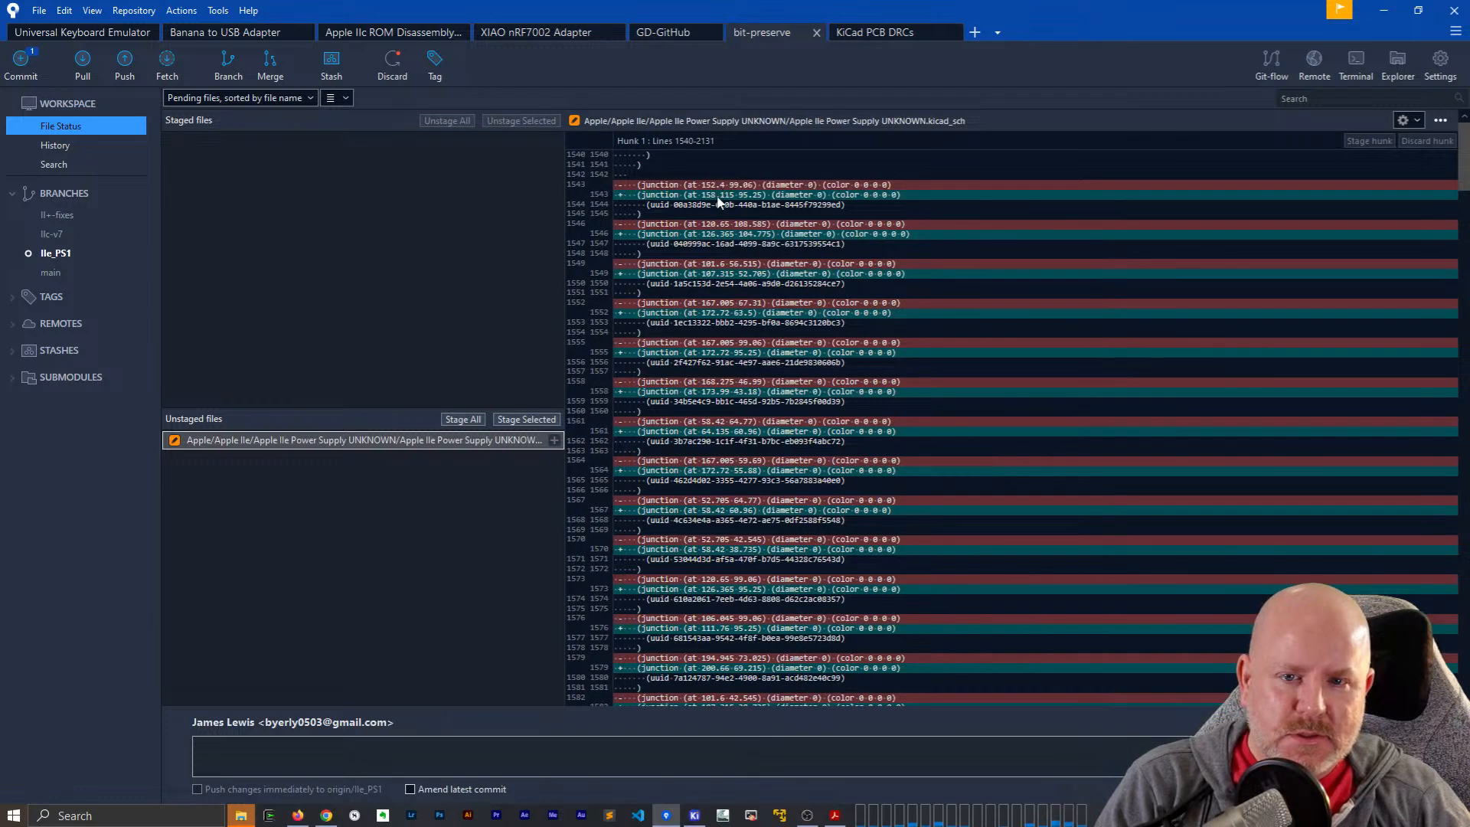
pyautogui.scroll(-12, 739, 349)
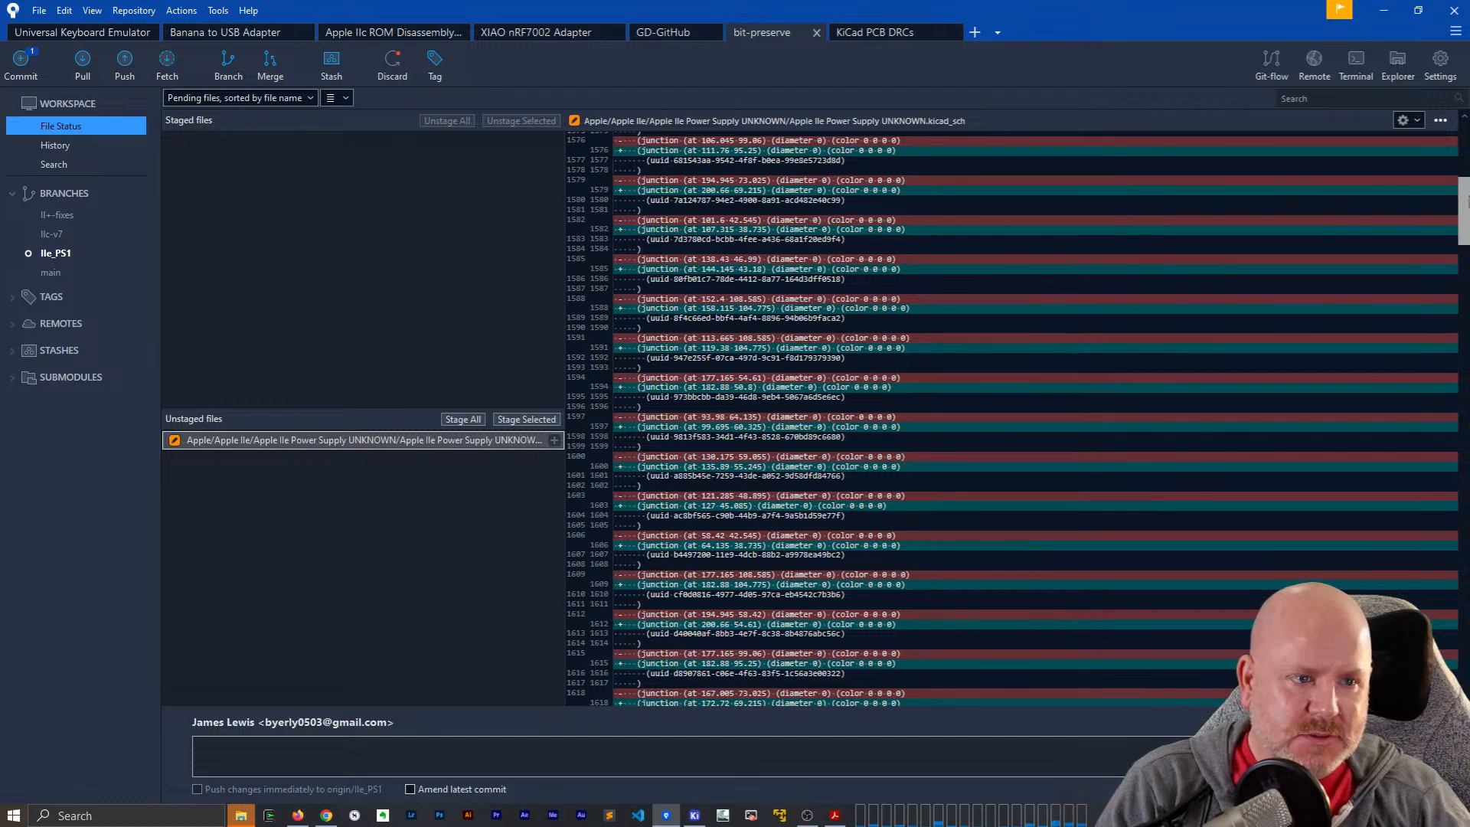
pyautogui.moveTo(1463, 211); pyautogui.dragTo(1463, 669)
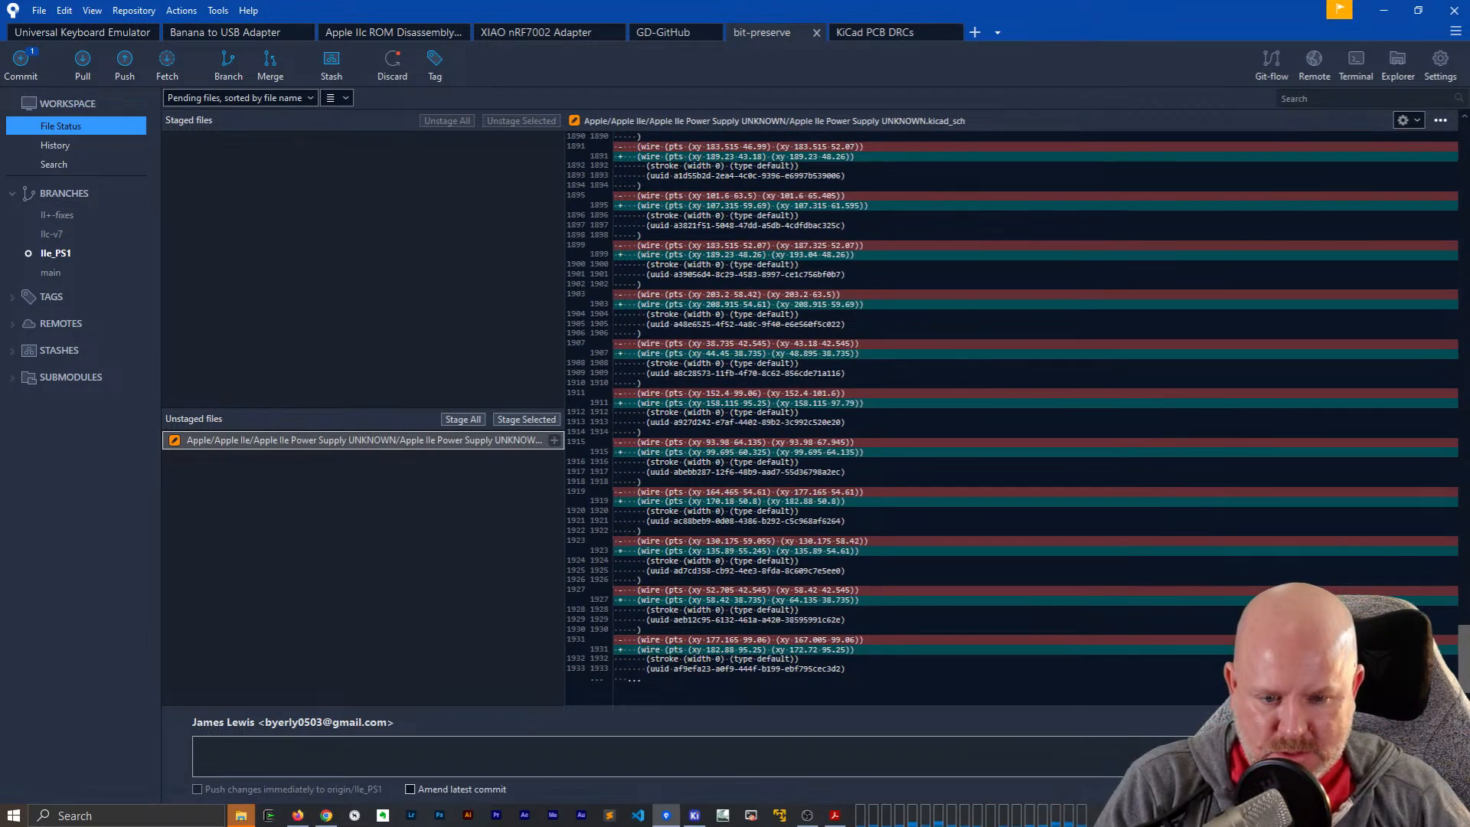
pyautogui.moveTo(1463, 659); pyautogui.dragTo(1463, 153)
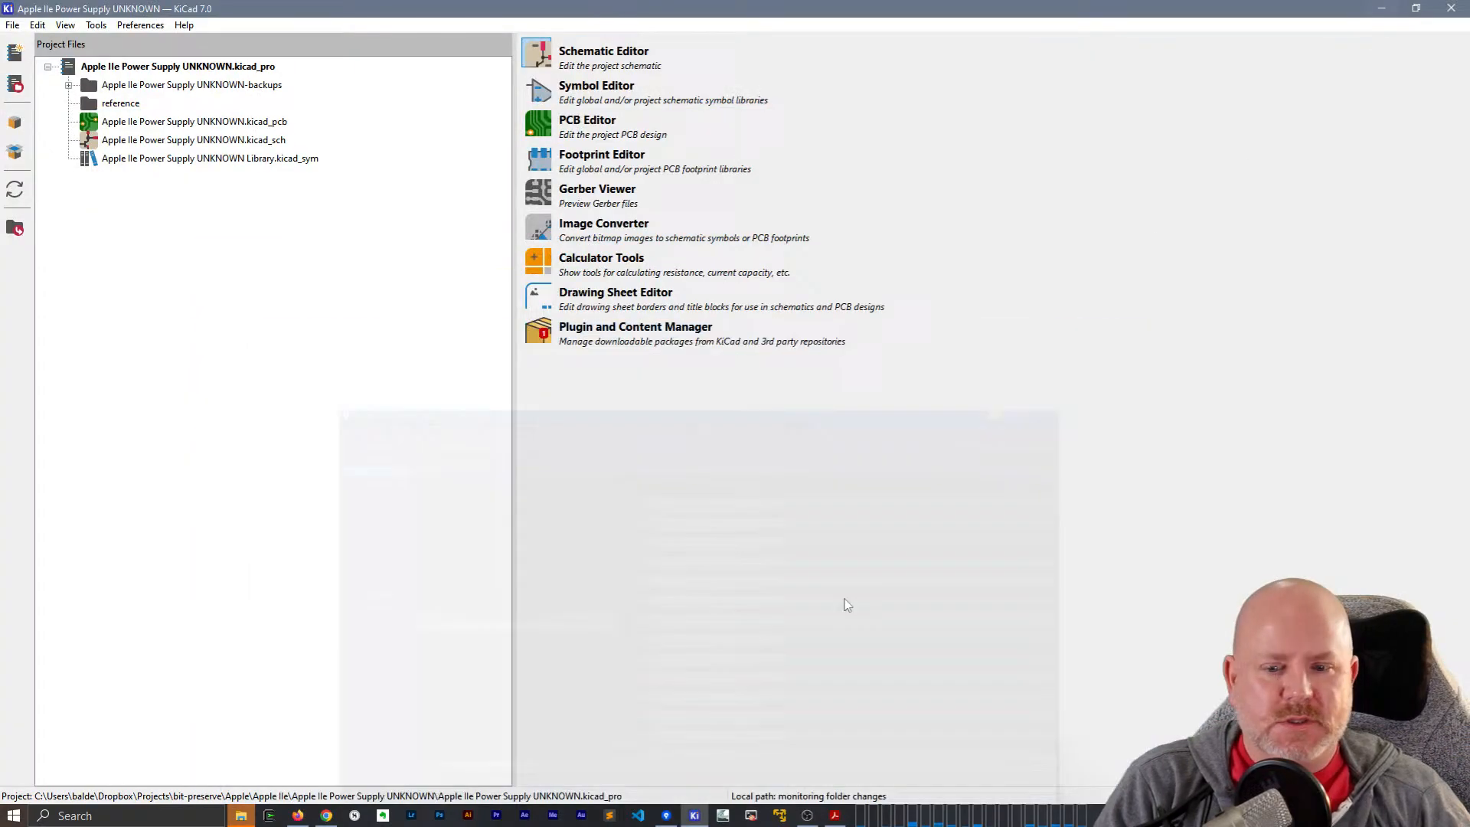
# - Switch to Adobe Acrobat, open the recent Sams_Computer_Facts_Apple_IIe PDF and go to the schematic on page 61
pyautogui.click(694, 815)
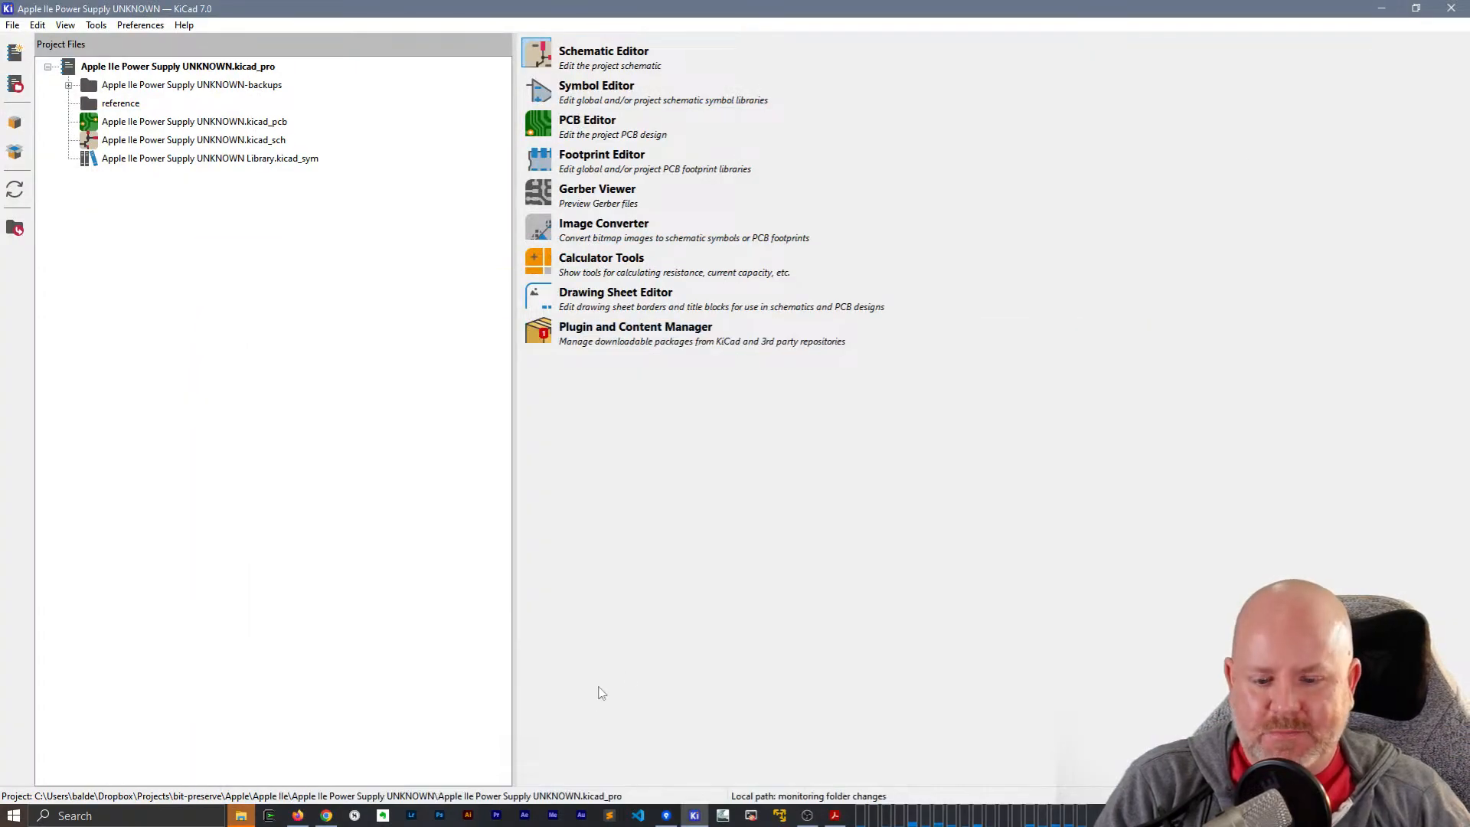
pyautogui.click(834, 815)
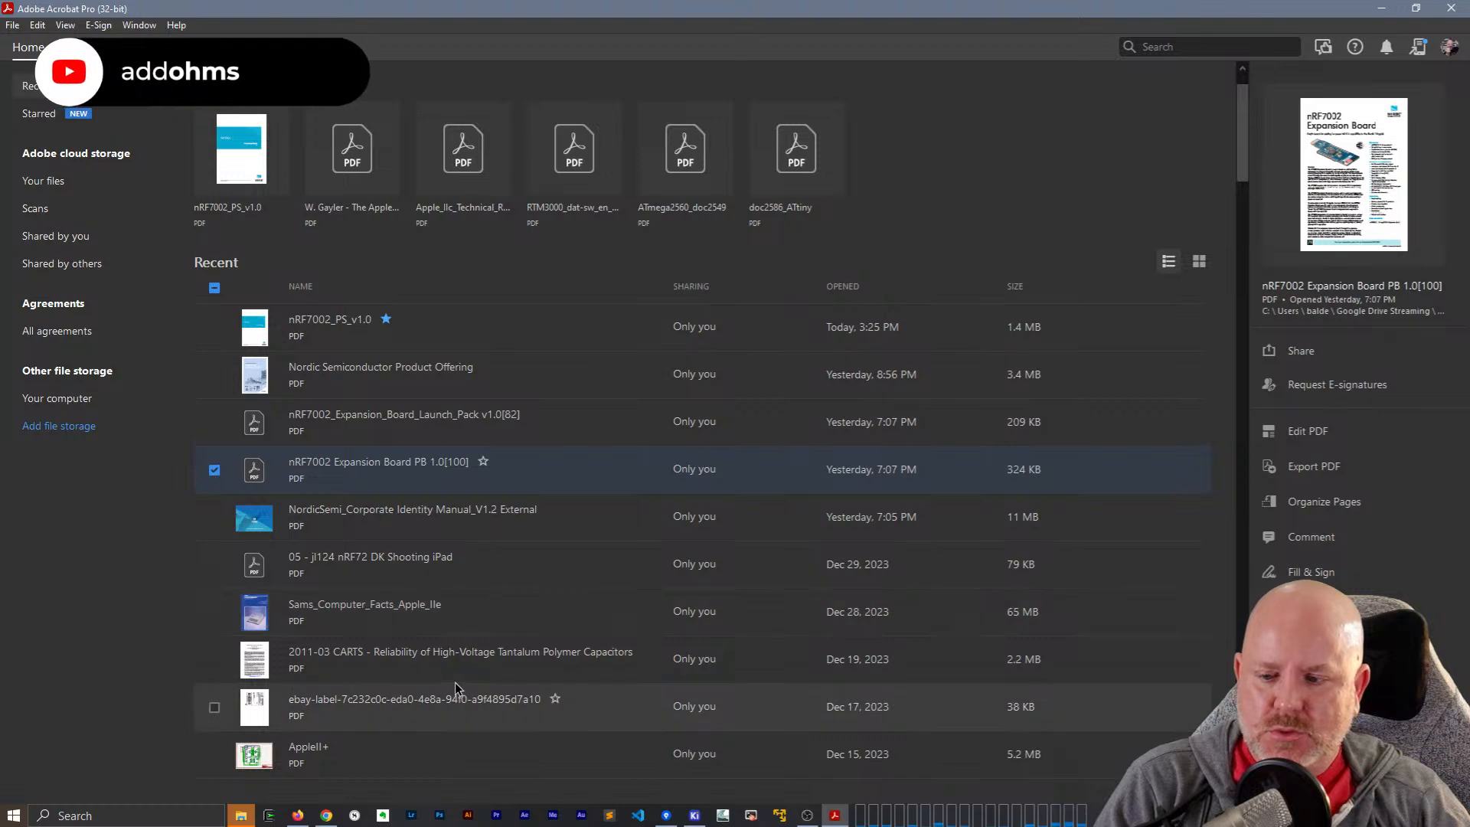
pyautogui.scroll(-5, 455, 681)
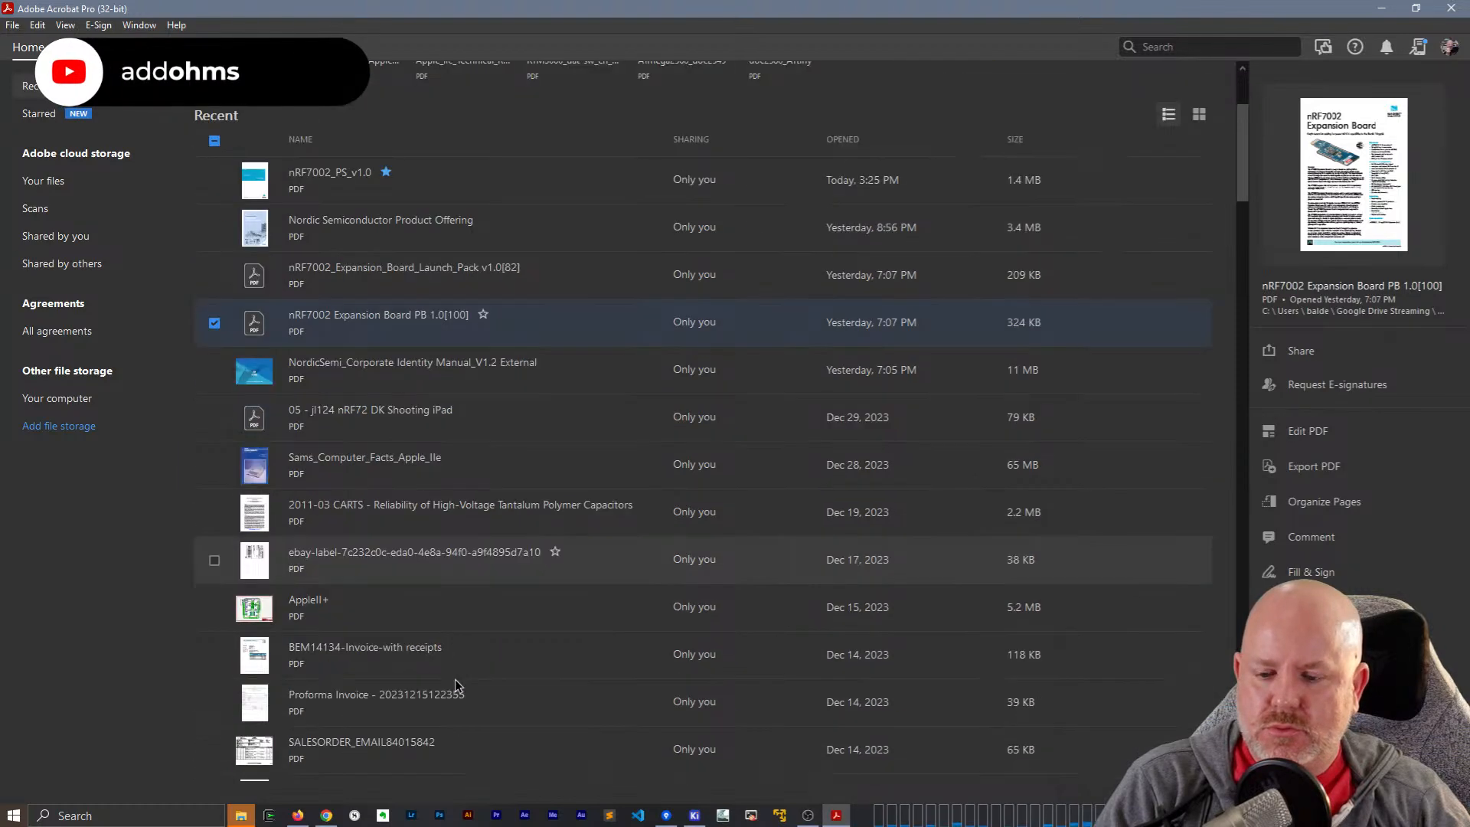
pyautogui.scroll(4, 456, 682)
pyautogui.scroll(1, 455, 683)
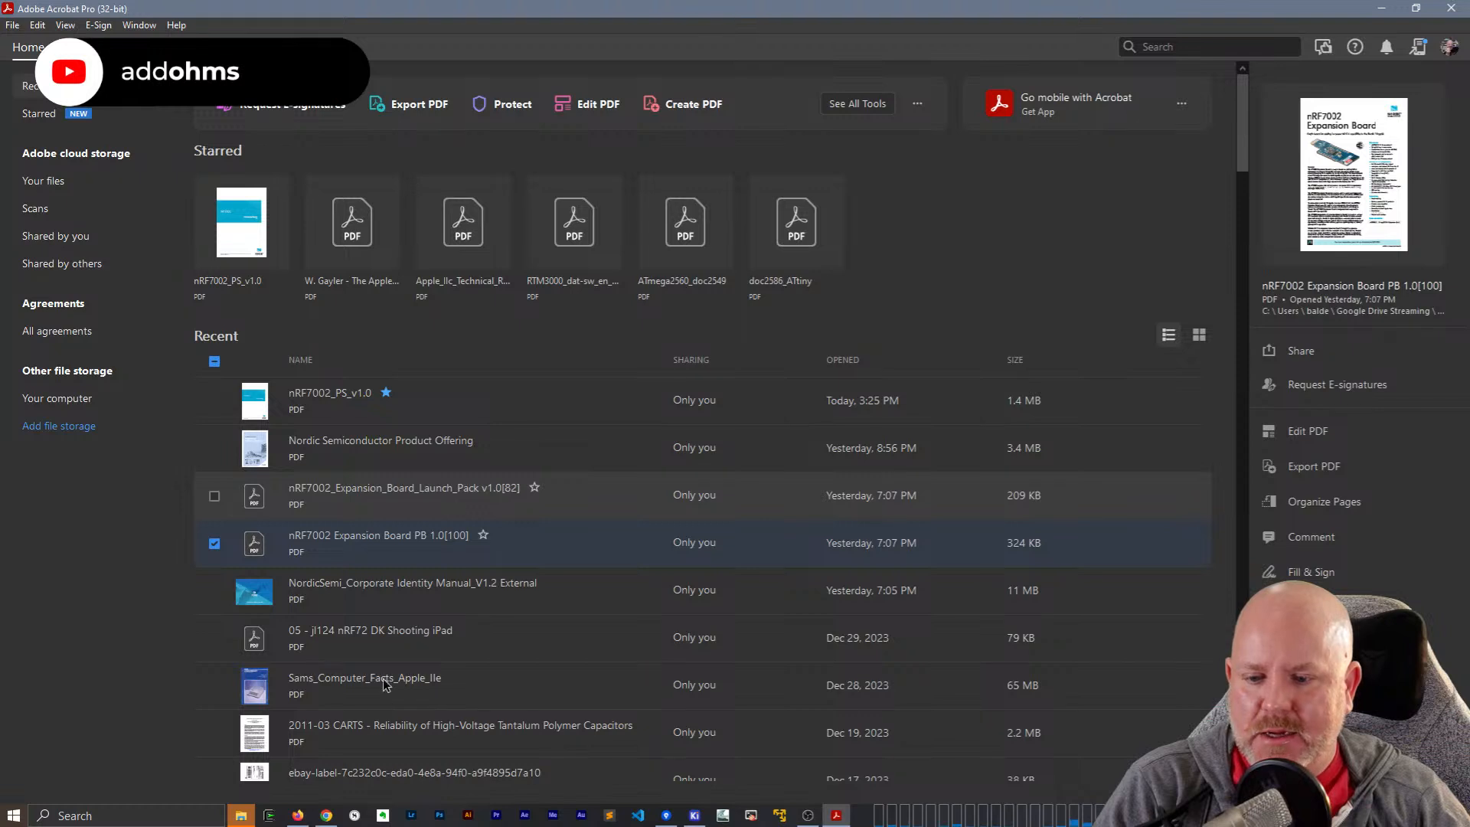
pyautogui.click(367, 687)
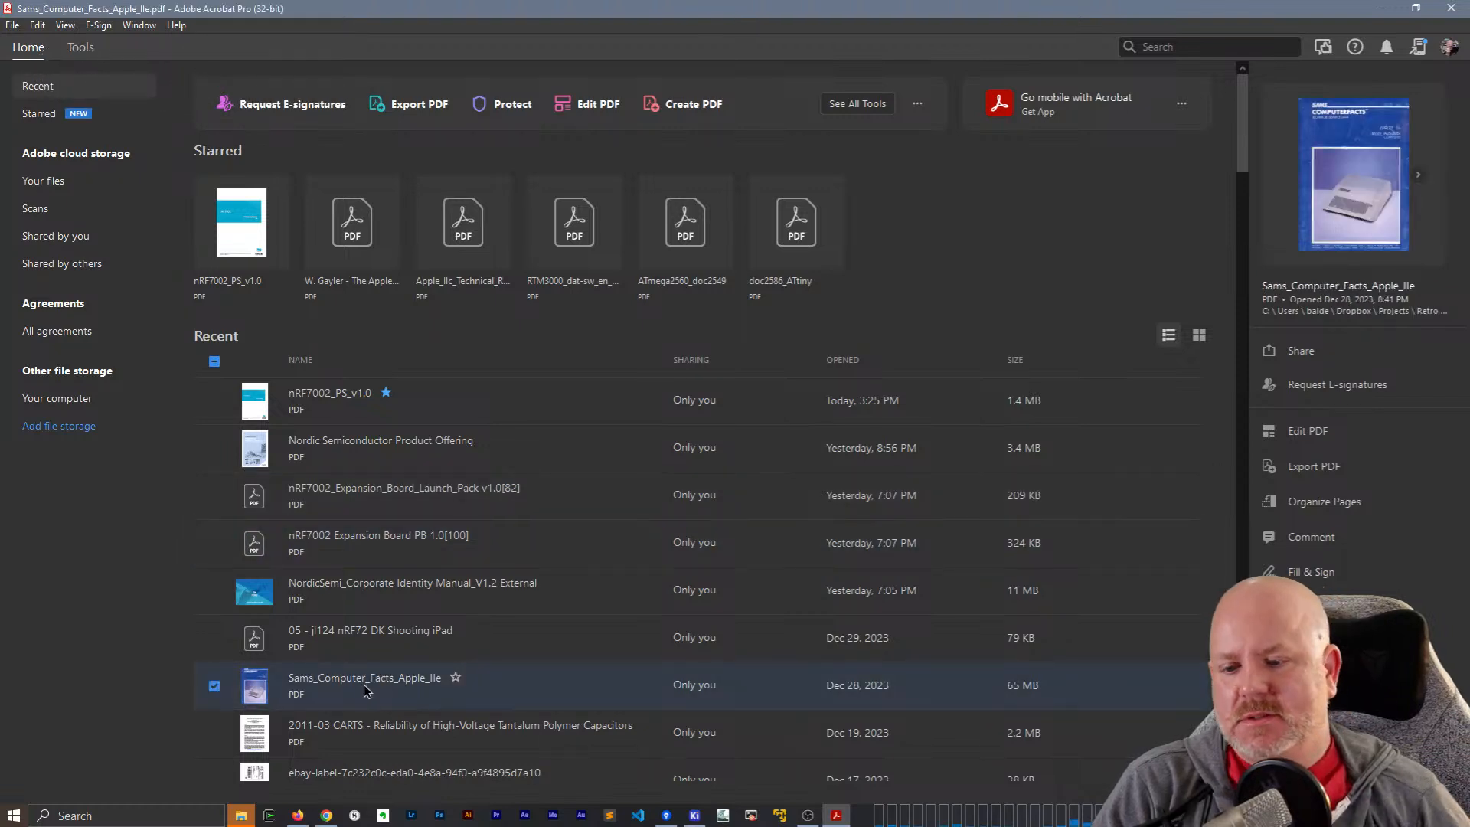
pyautogui.doubleClick(364, 689)
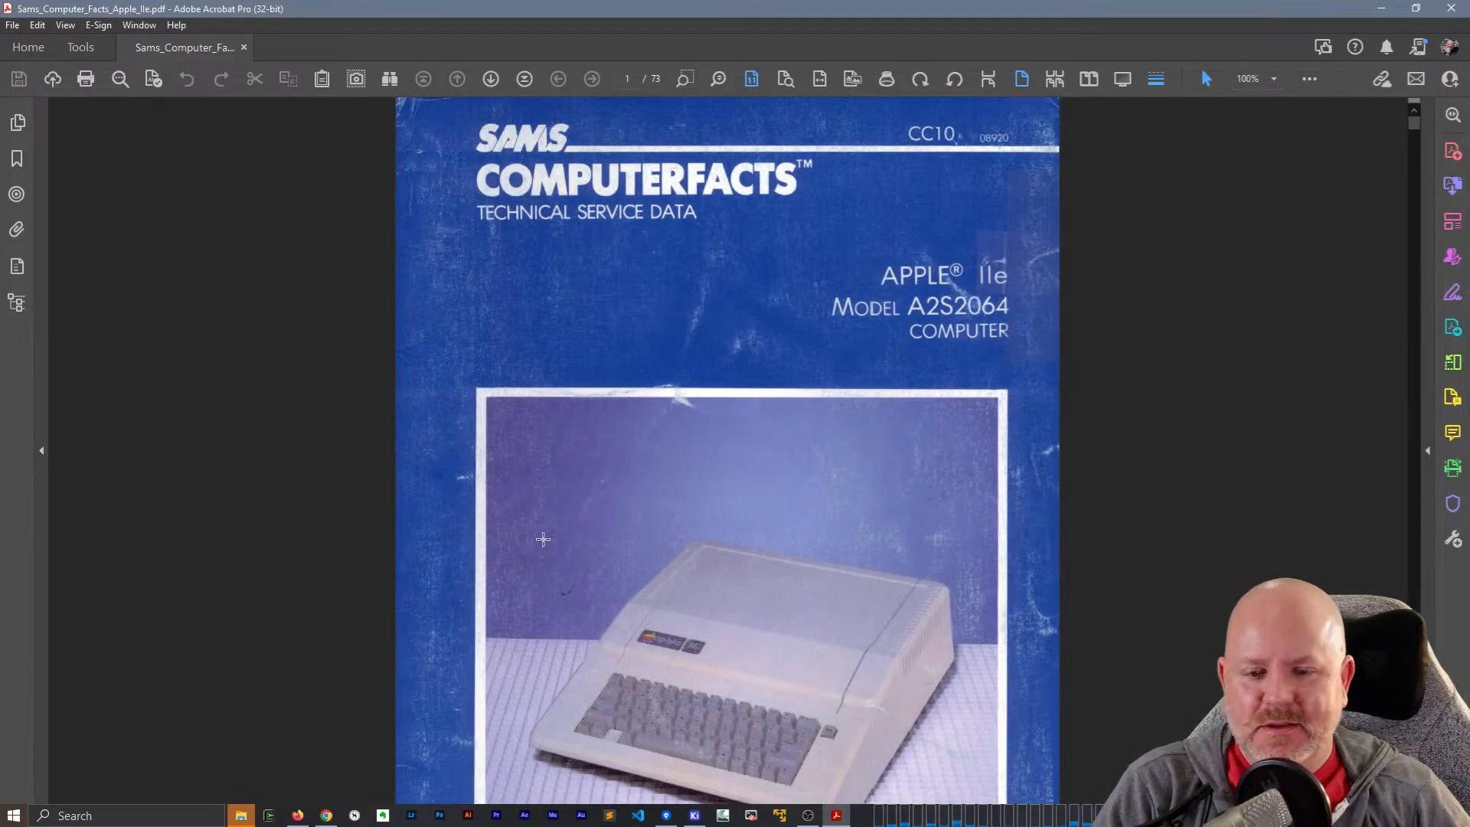
pyautogui.moveTo(1414, 126); pyautogui.dragTo(1371, 674)
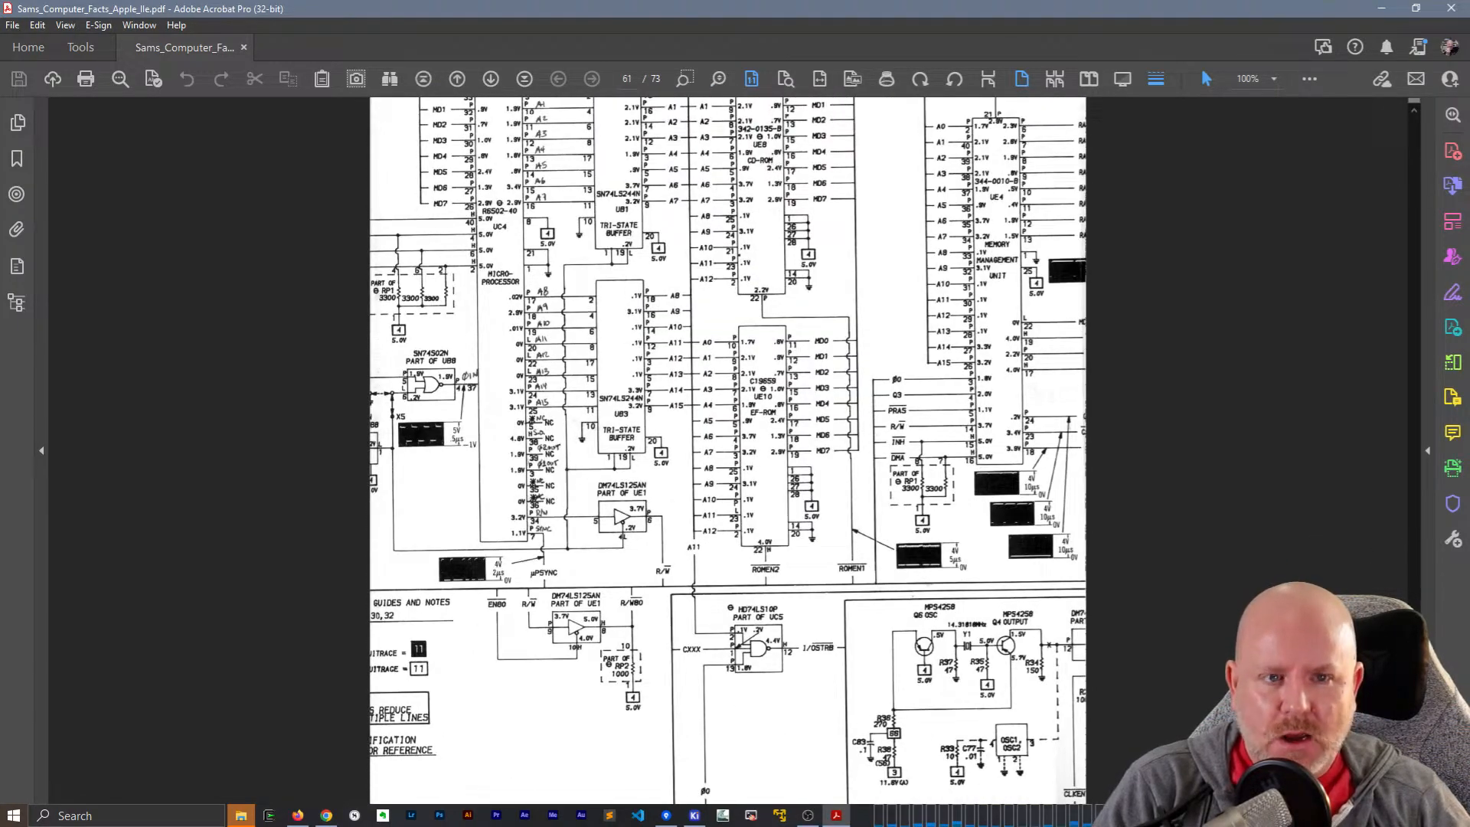
# - Minimize Acrobat and open stitched schematic.png from the reference folder of Apple IIe Power Supply UNKNOWN in File Explorer
pyautogui.click(1380, 9)
pyautogui.click(243, 817)
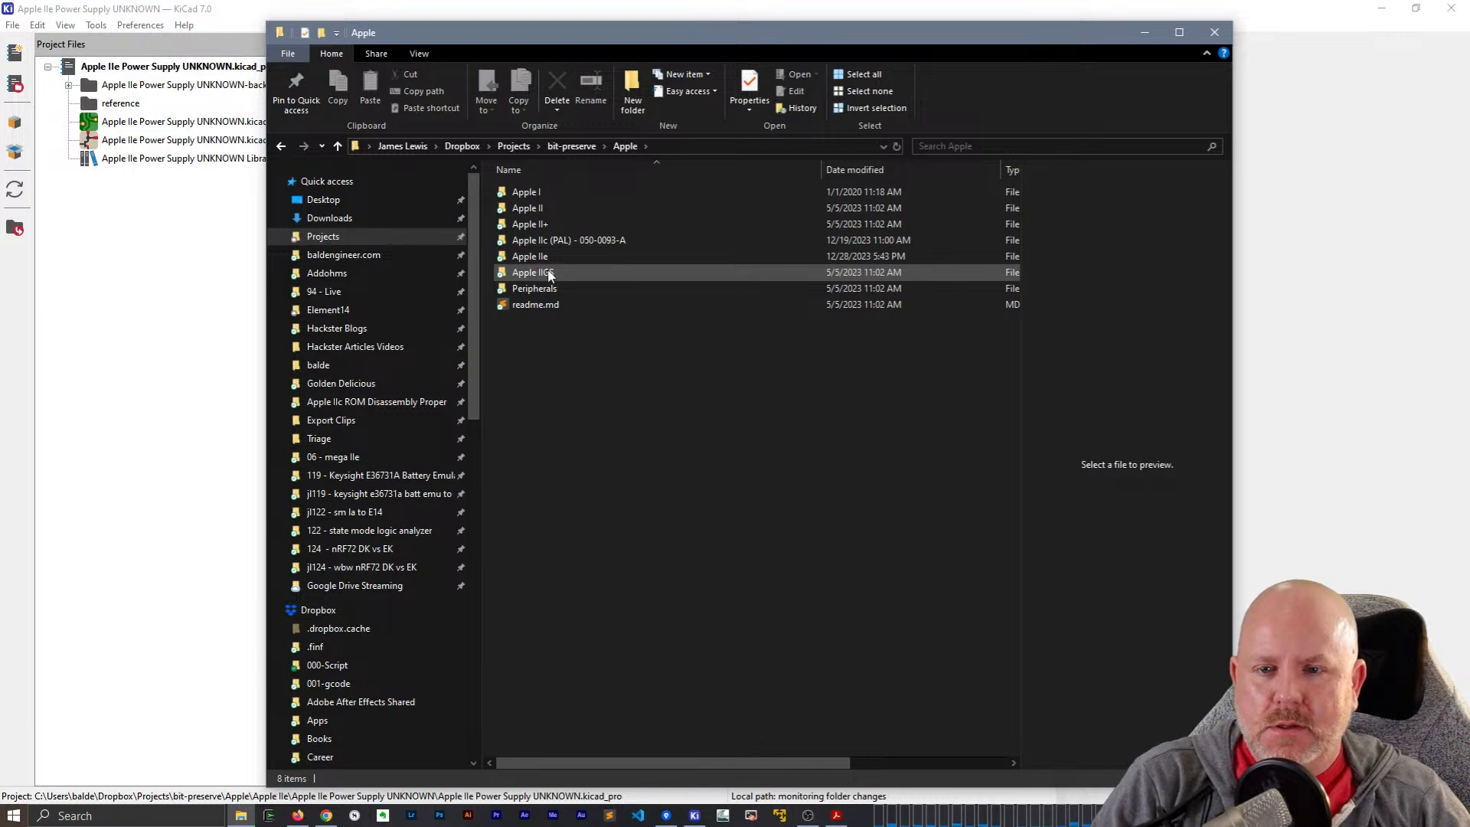
pyautogui.click(528, 224)
pyautogui.click(543, 258)
pyautogui.doubleClick(544, 258)
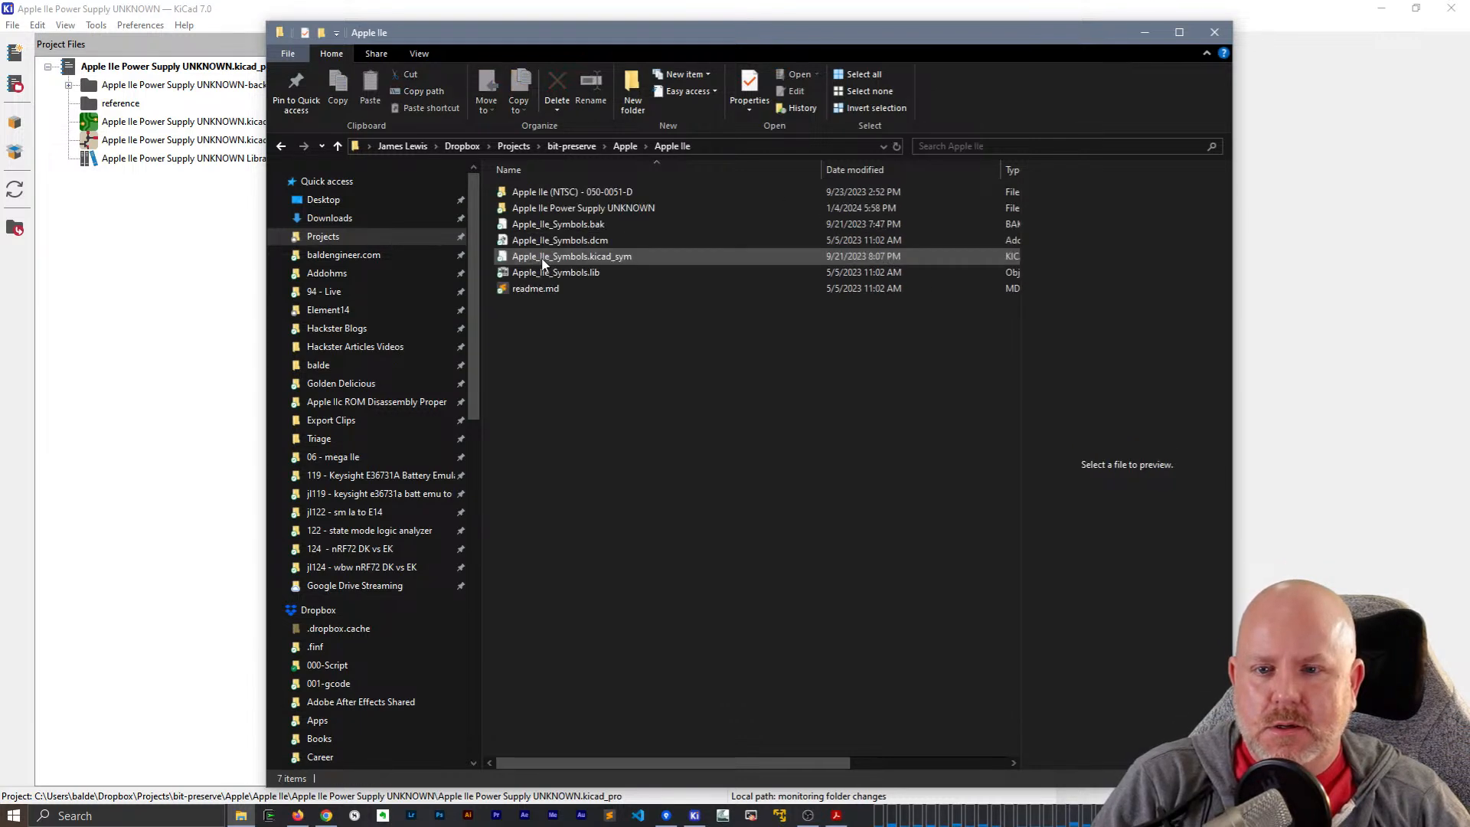
pyautogui.doubleClick(565, 209)
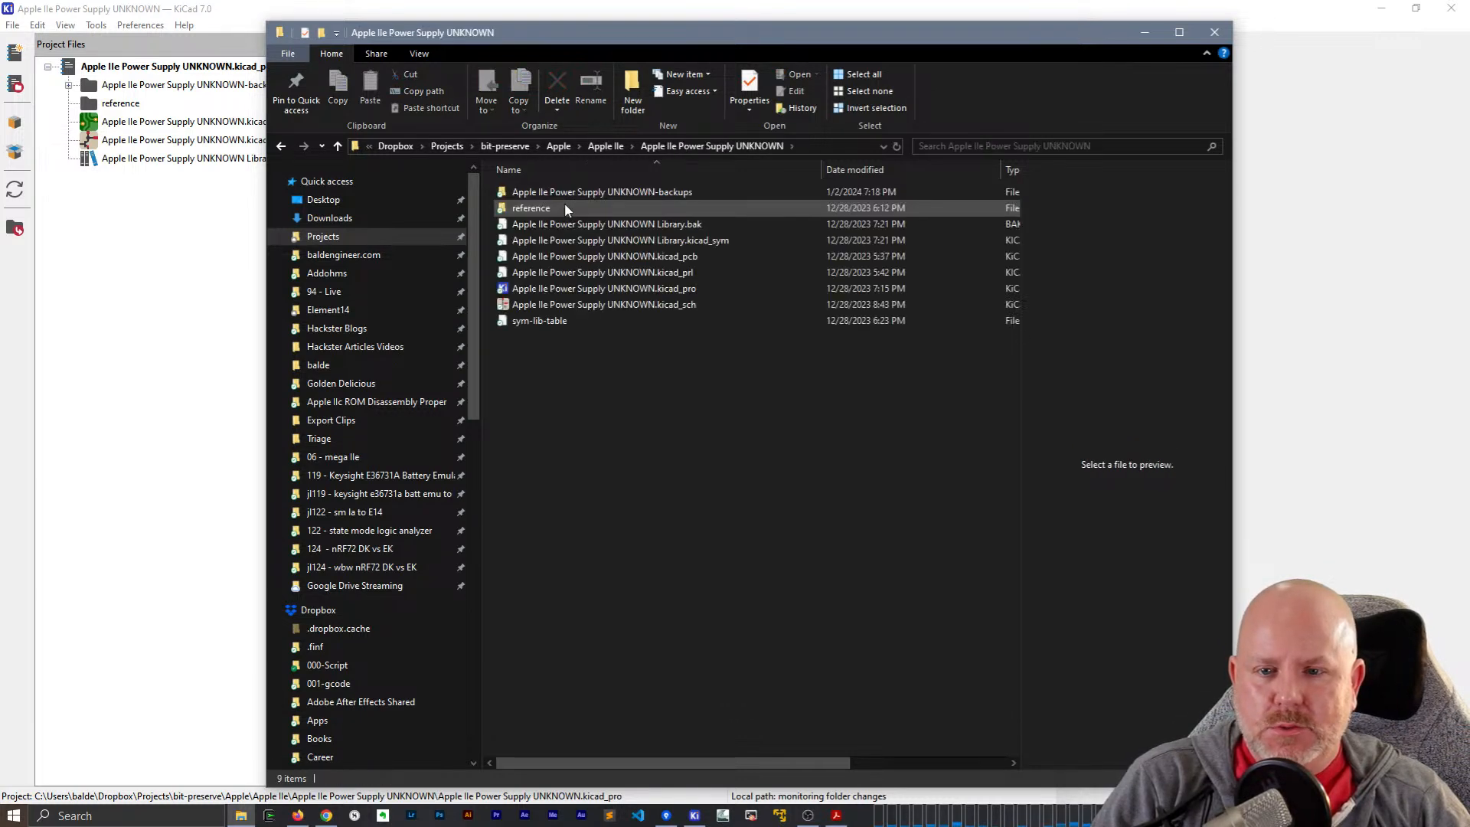
pyautogui.doubleClick(542, 211)
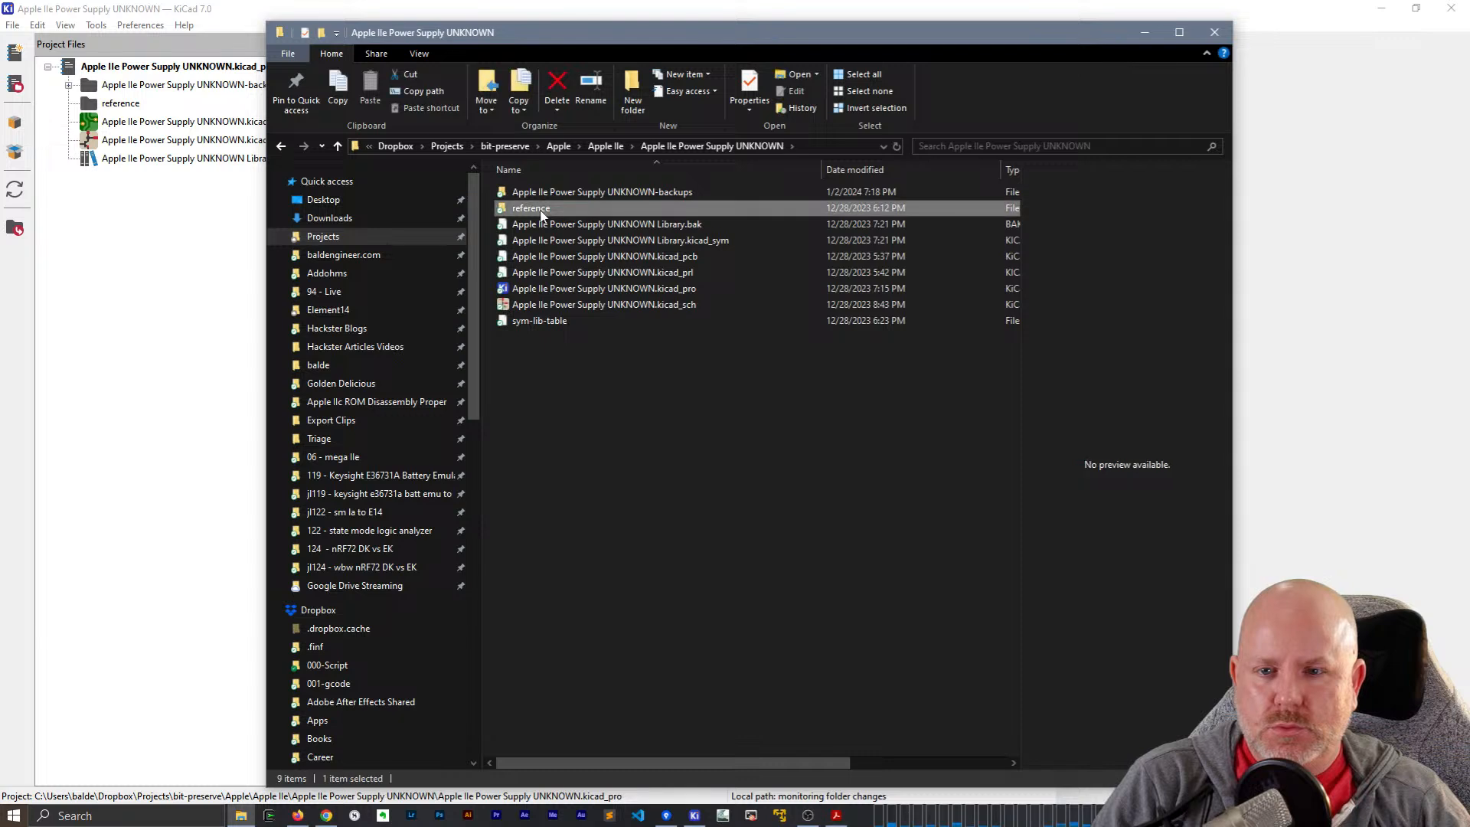
pyautogui.click(543, 208)
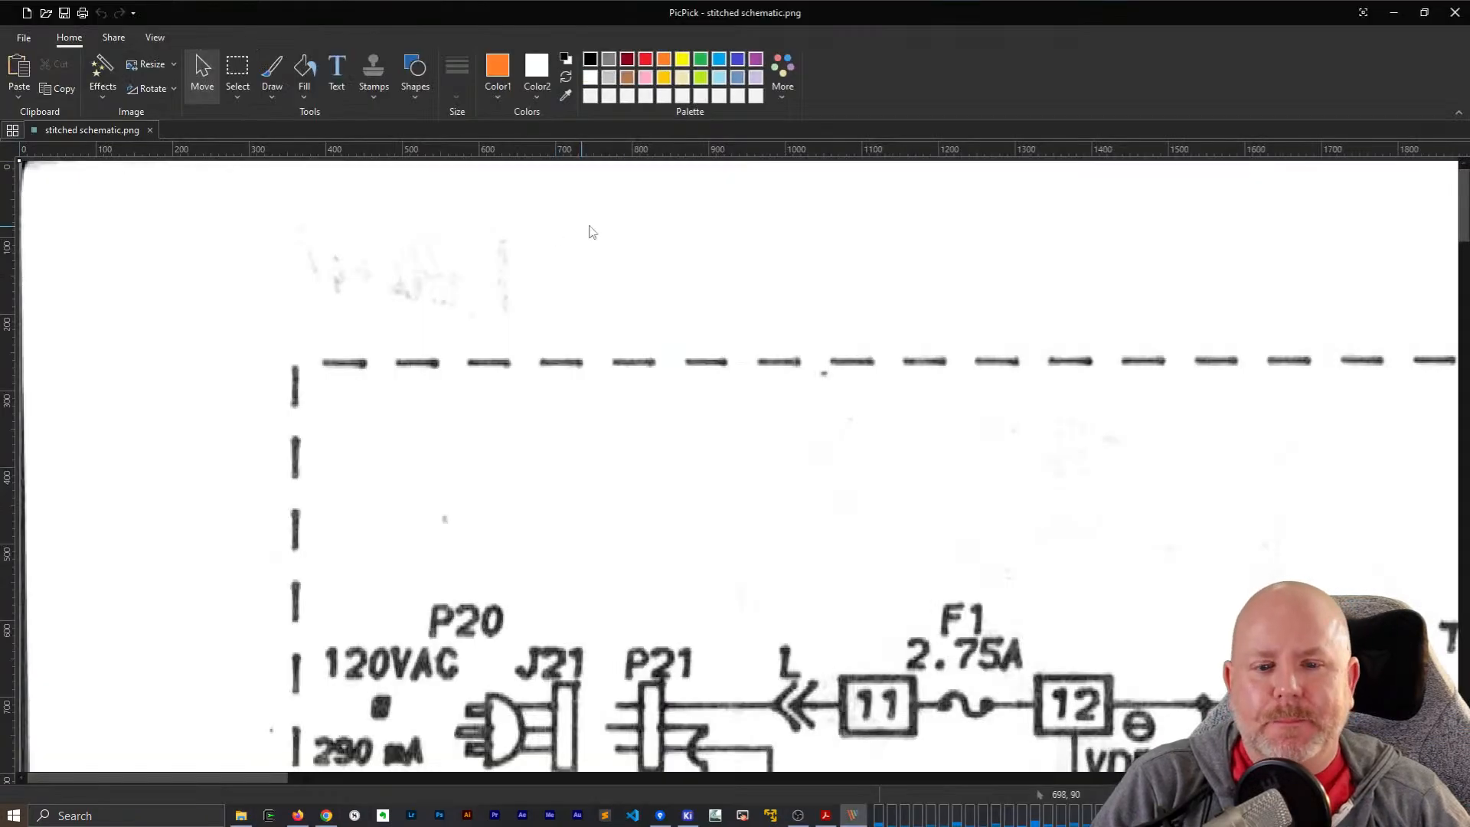
# - View the whole stitched power supply drawing, and enlarge it to a readable size
pyautogui.scroll(-6, 630, 437)
pyautogui.scroll(5, 630, 437)
pyautogui.click(1314, 794)
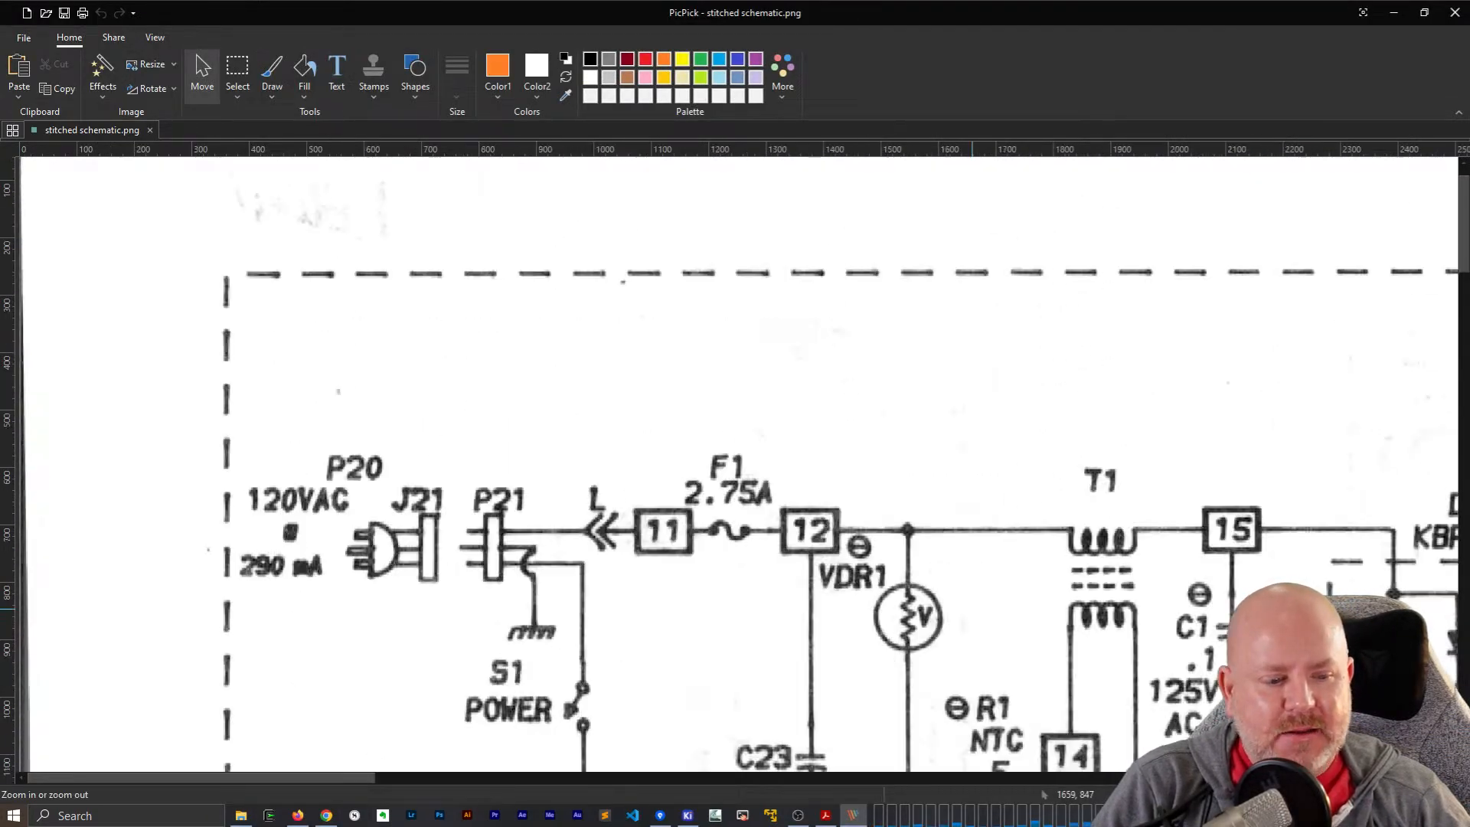
pyautogui.click(1314, 795)
pyautogui.click(1313, 794)
pyautogui.click(1314, 794)
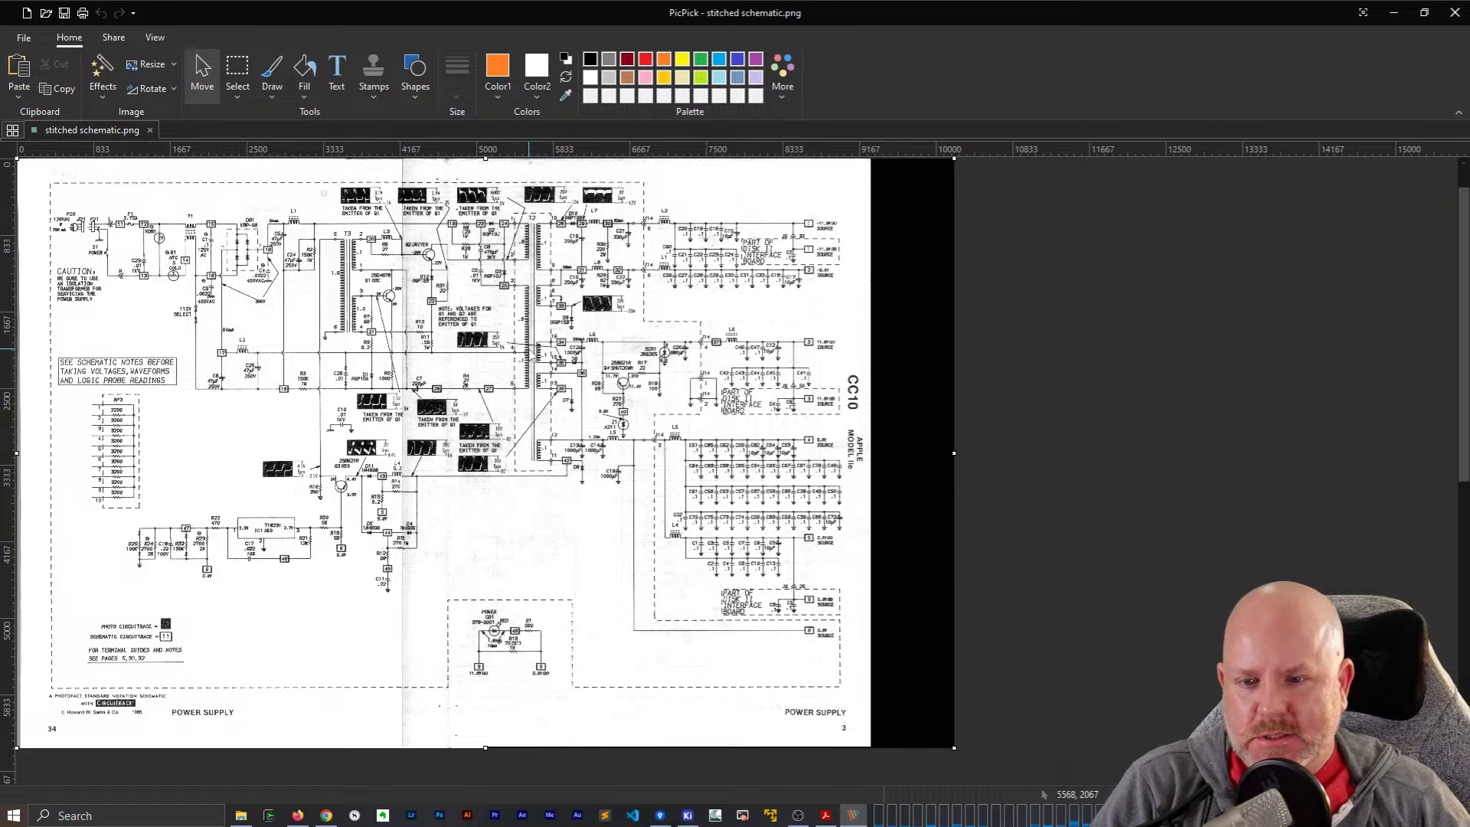
pyautogui.click(1441, 795)
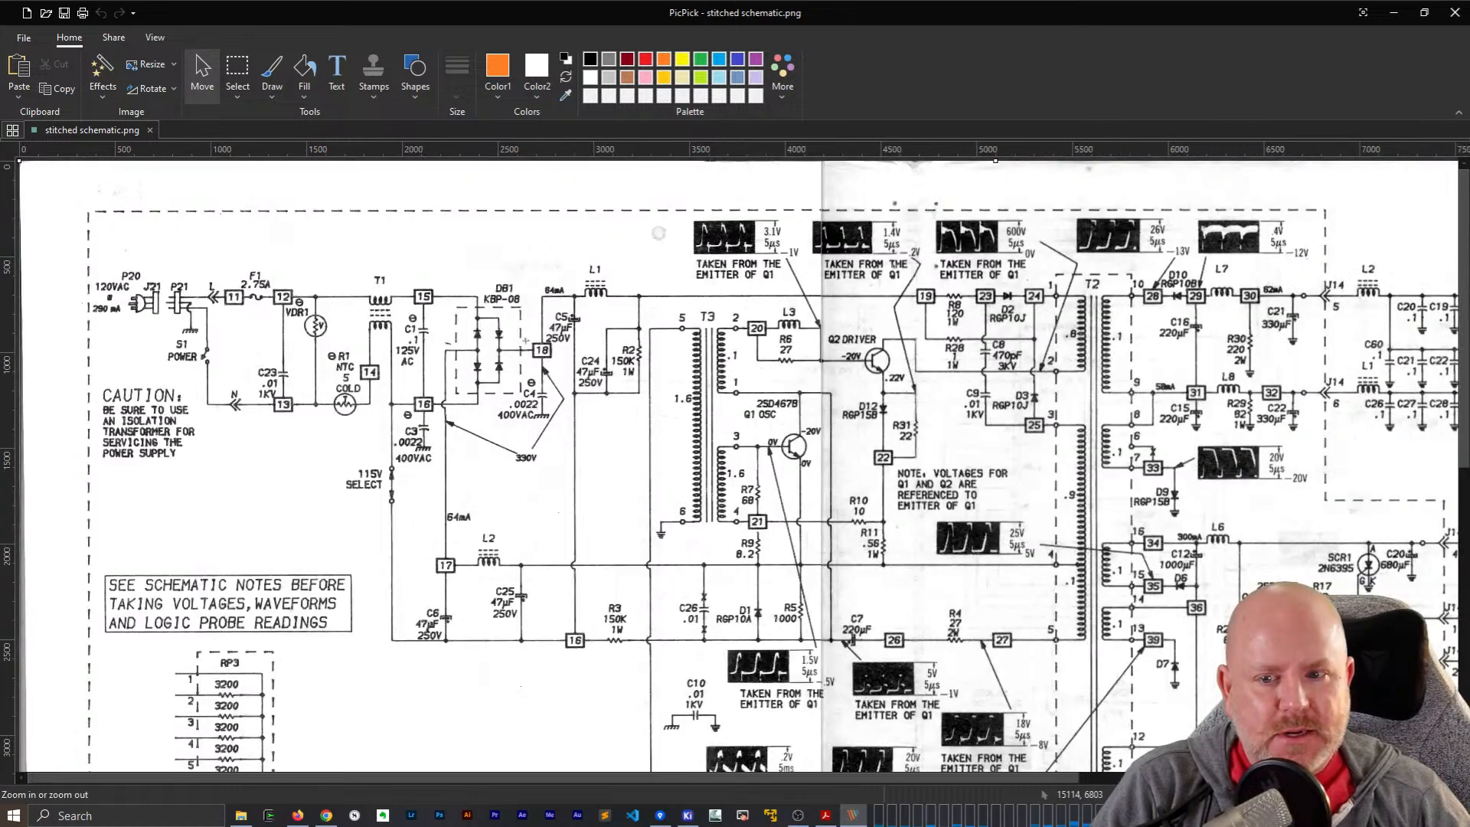
# - Examine the stitched schematic's mains input, oscillator, transformer and IC1 regulator sections
pyautogui.scroll(-3, 855, 430)
pyautogui.scroll(2, 1000, 488)
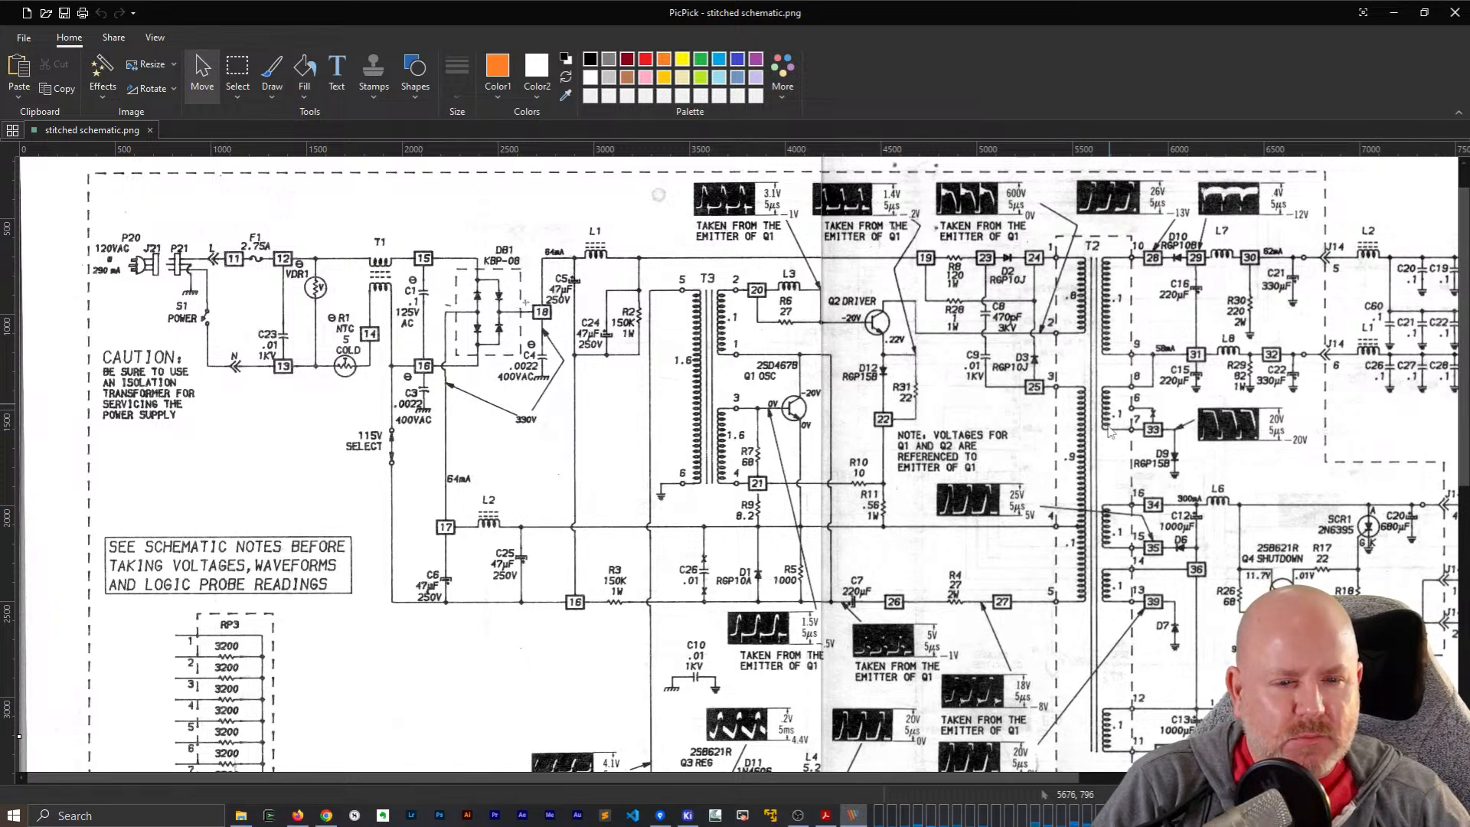
pyautogui.scroll(-5, 1106, 490)
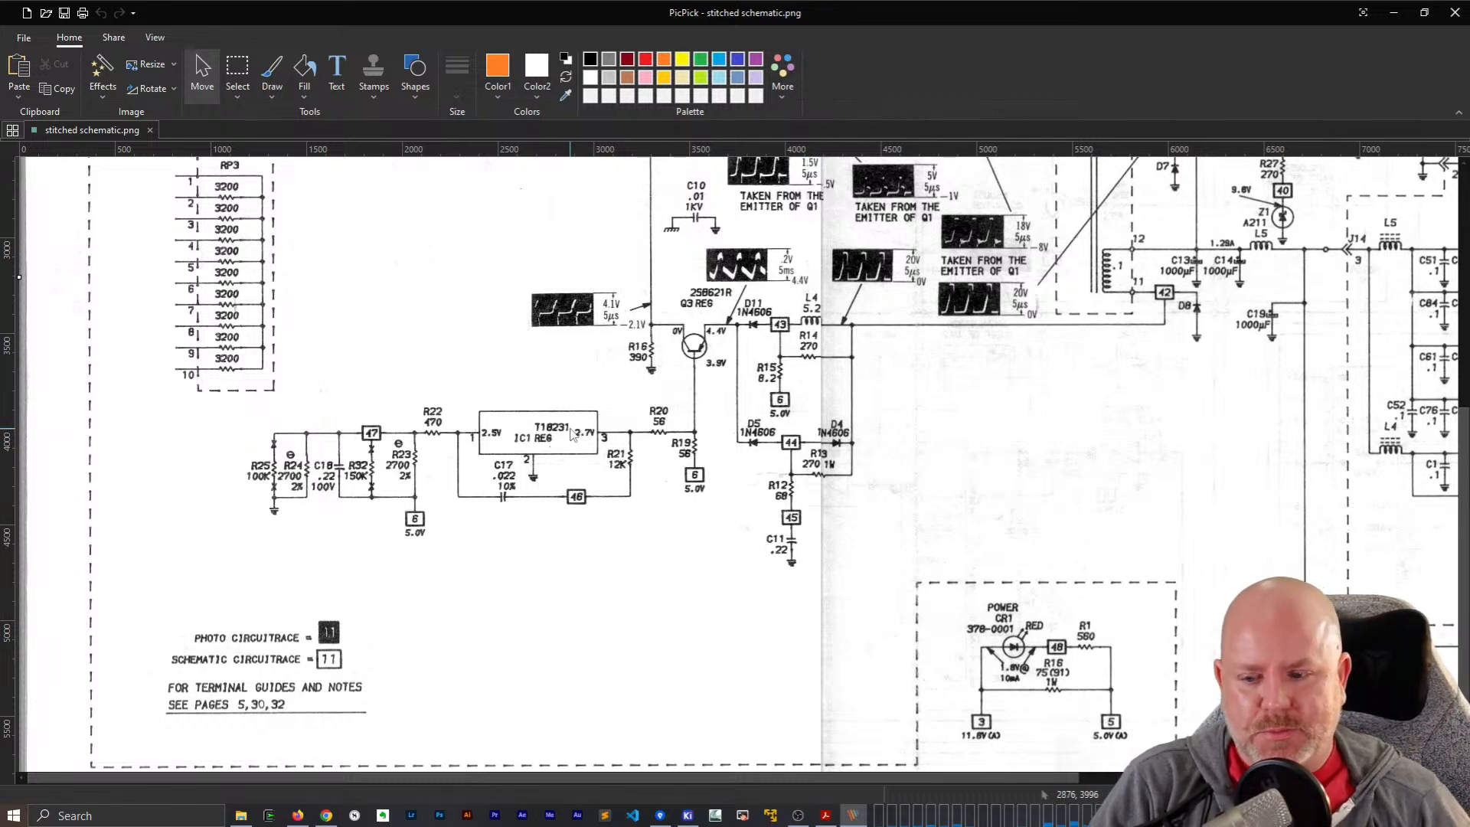
pyautogui.scroll(-1, 571, 434)
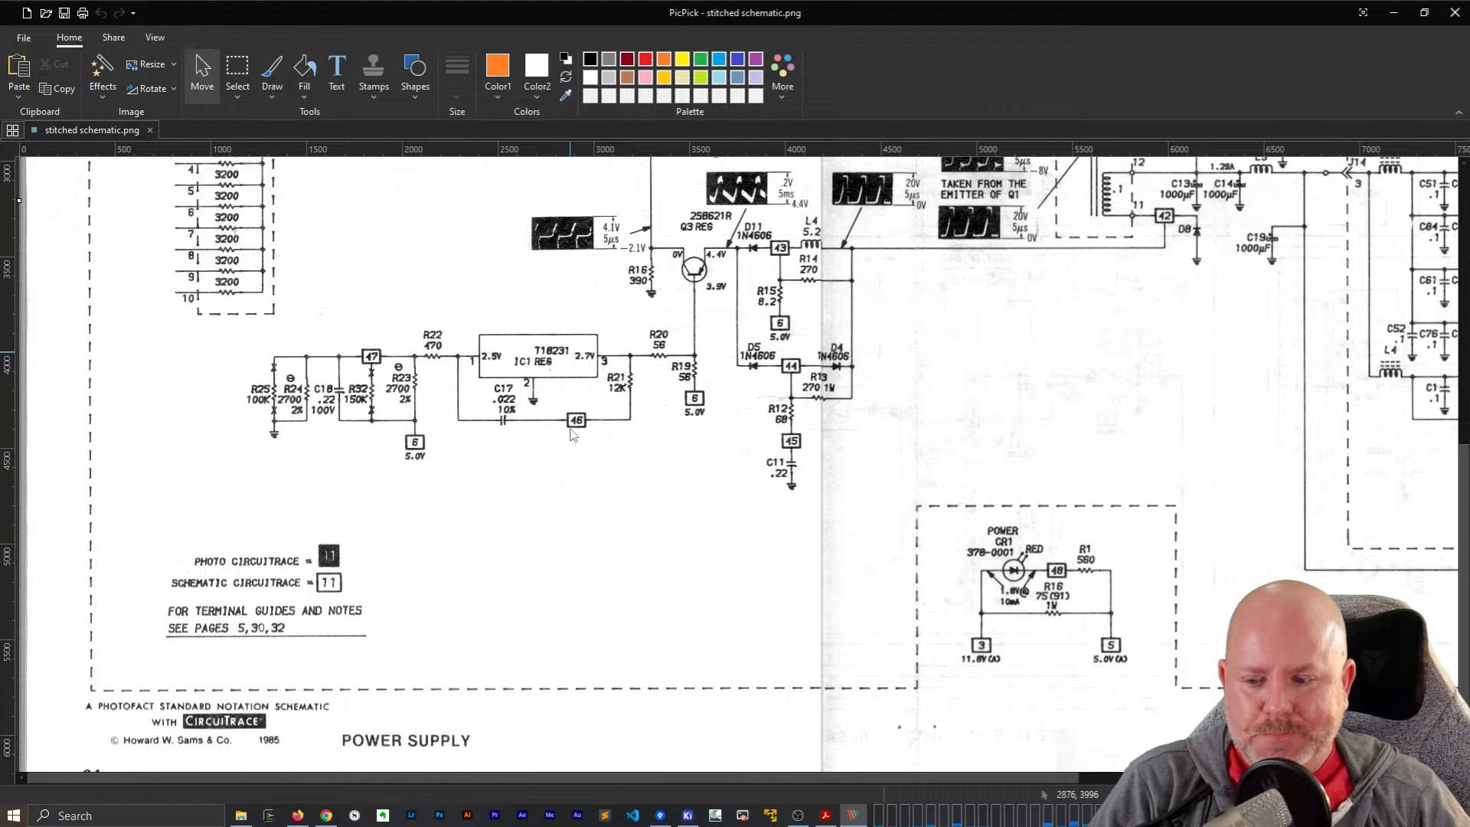
pyautogui.scroll(1, 571, 434)
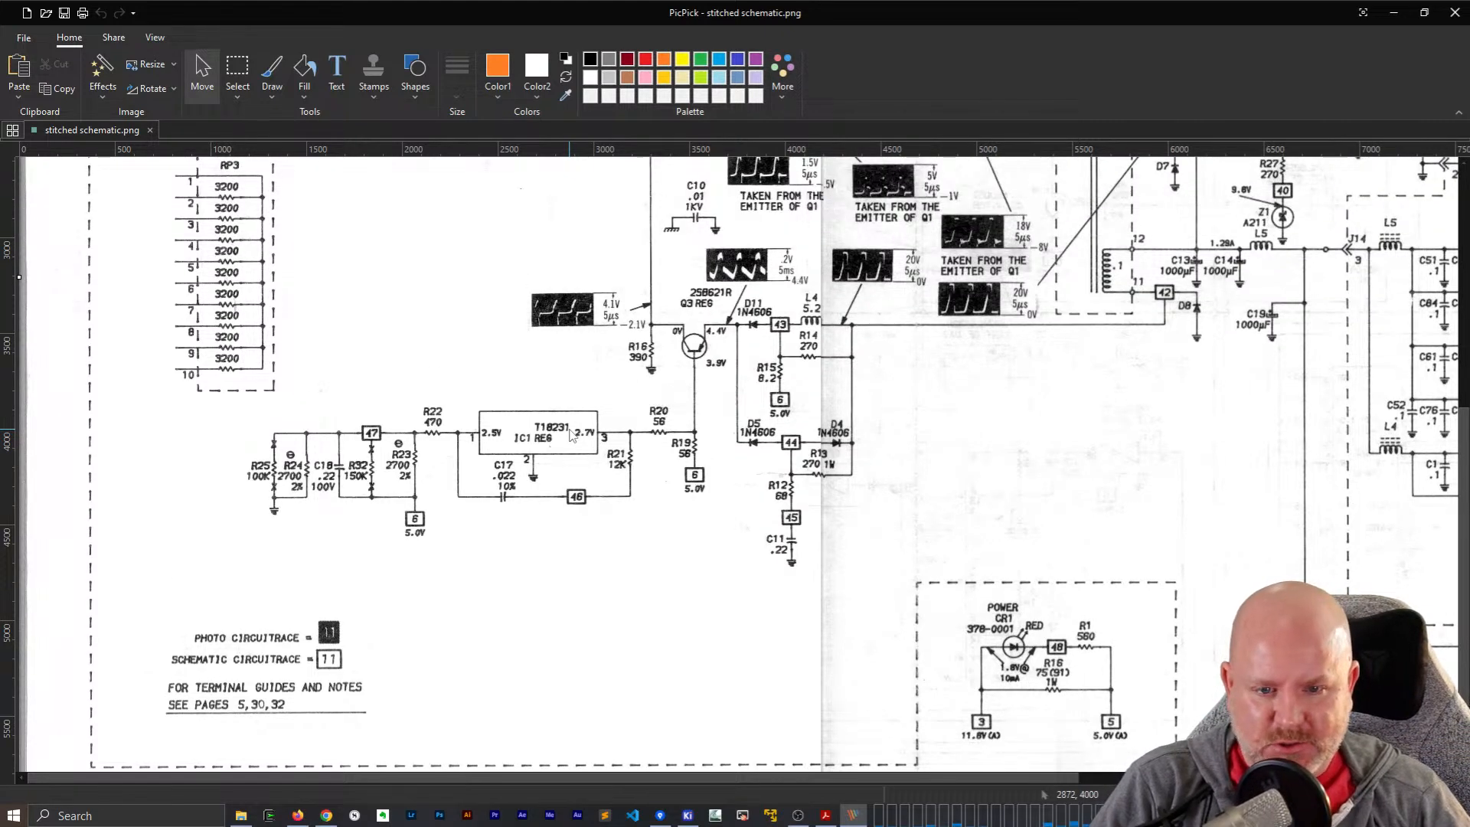
pyautogui.moveTo(774, 778)
pyautogui.mouseDown()
pyautogui.moveTo(1141, 779)
pyautogui.moveTo(776, 775)
pyautogui.mouseUp()
pyautogui.scroll(2, 913, 619)
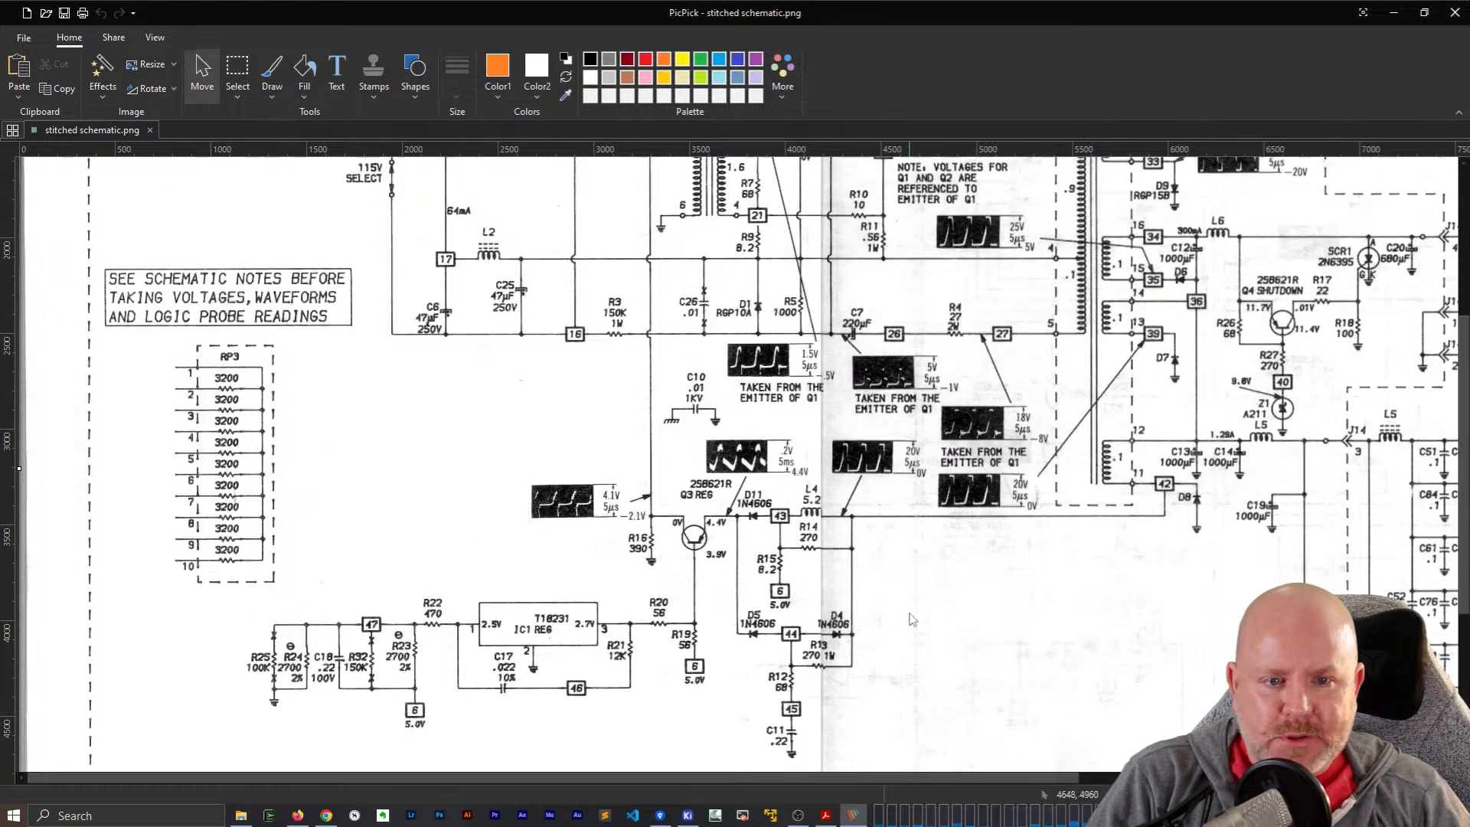
pyautogui.scroll(-1, 911, 617)
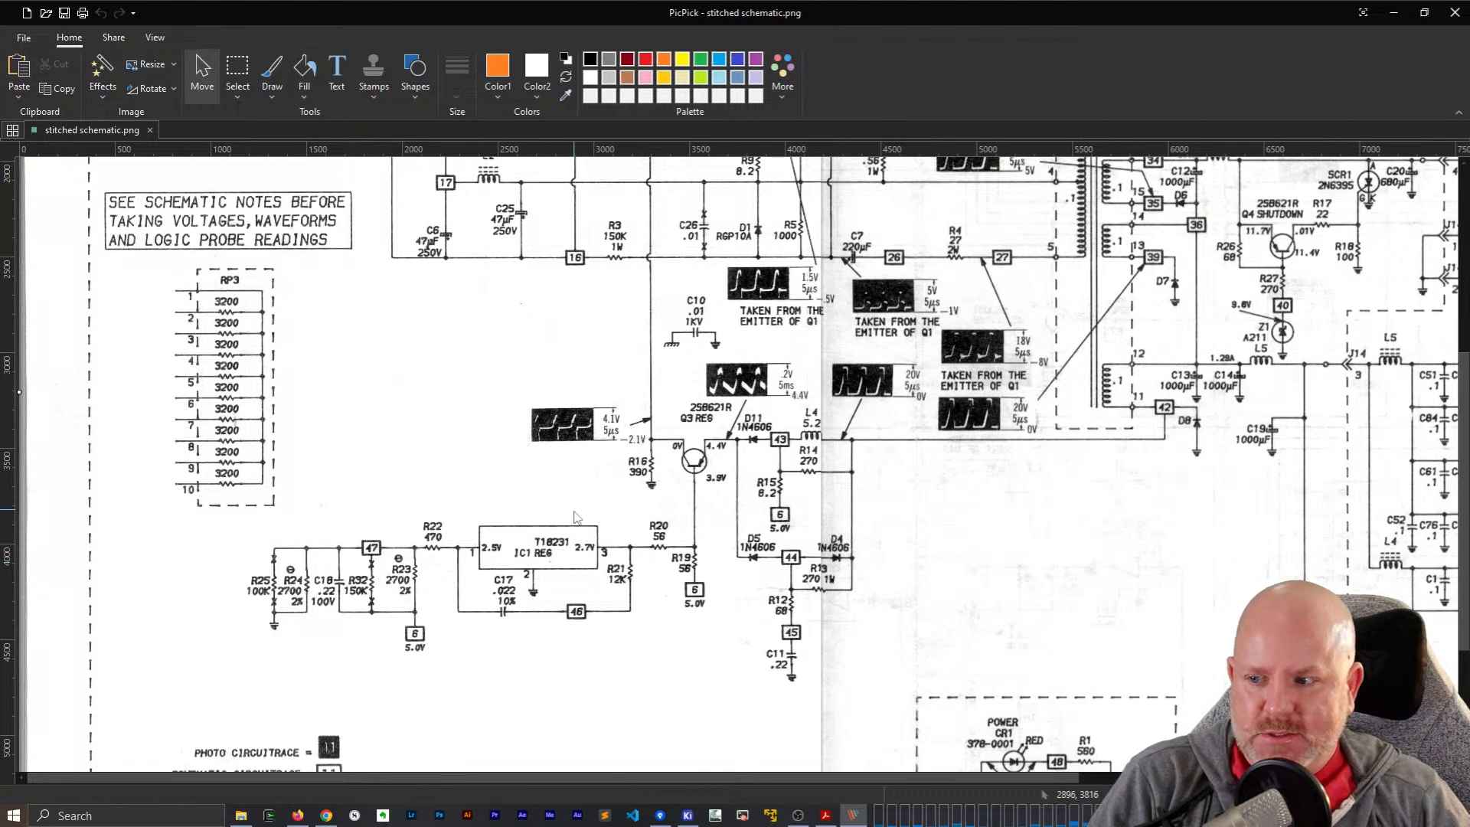
pyautogui.scroll(4, 1078, 561)
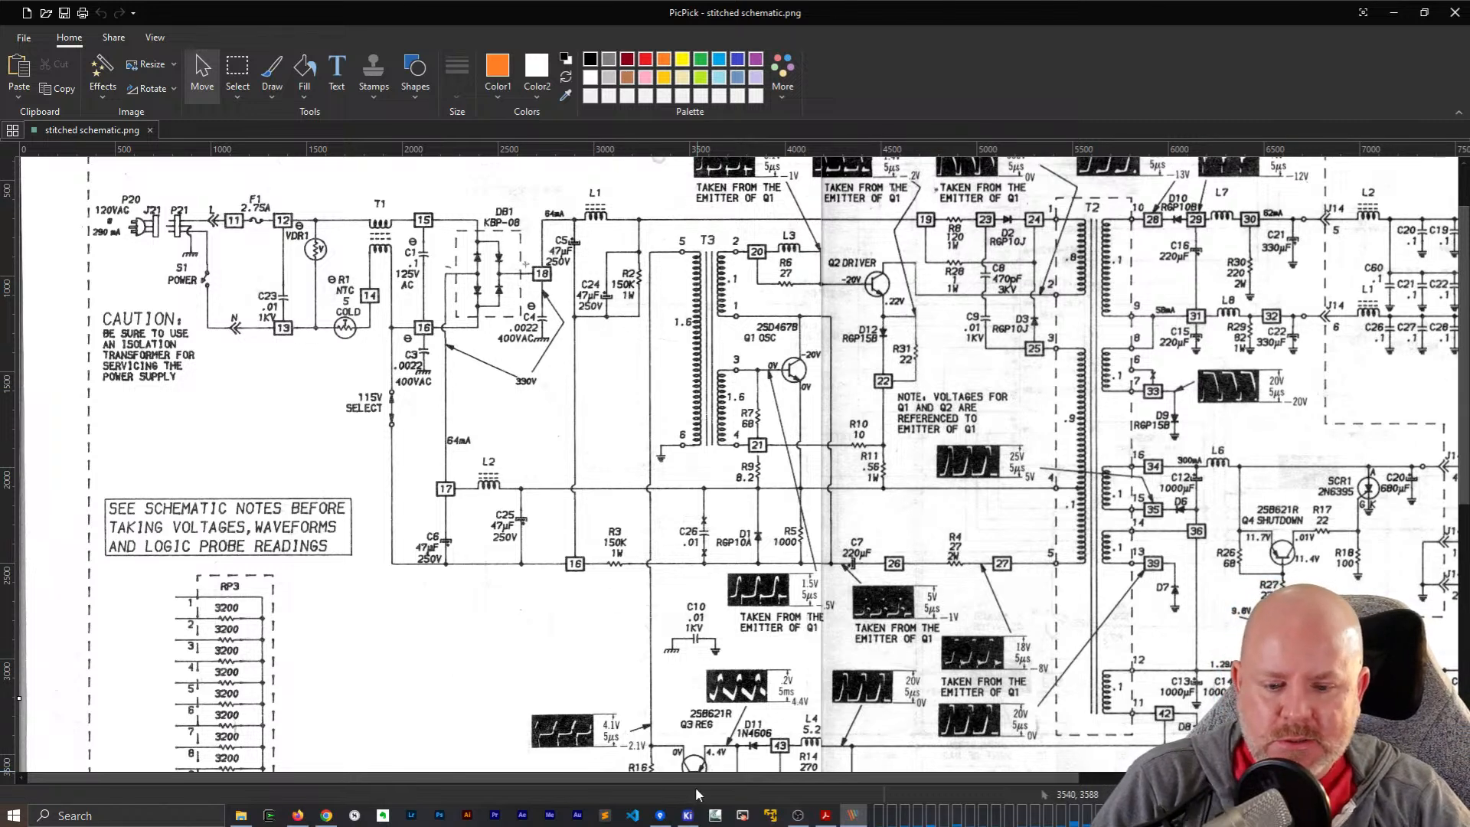
# - Switch to KiCad, open Apple IIe Power Supply UNKNOWN.kicad_sch in a maximized Schematic Editor and view the drawn circuit
pyautogui.click(688, 814)
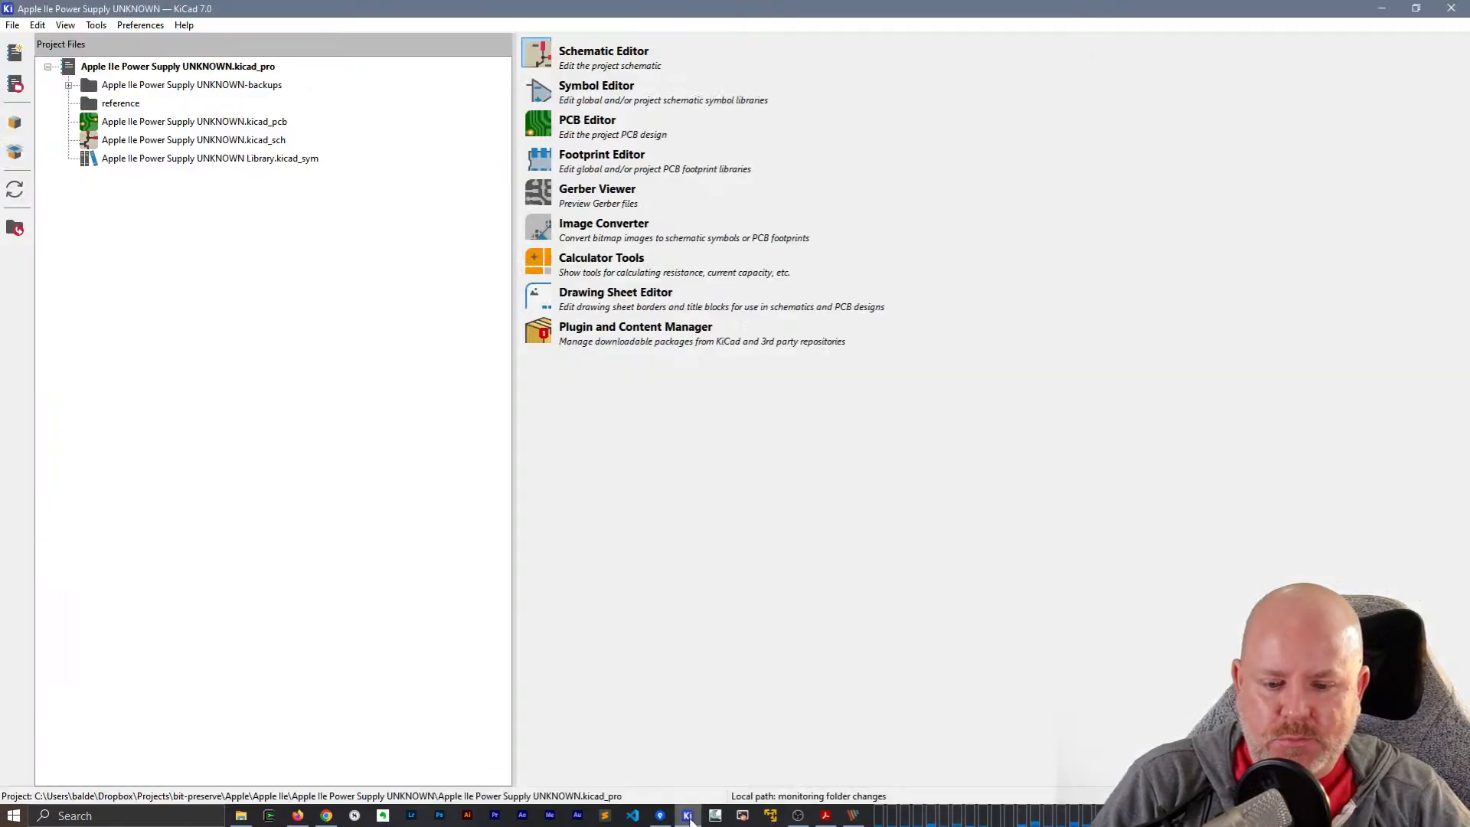
pyautogui.doubleClick(230, 140)
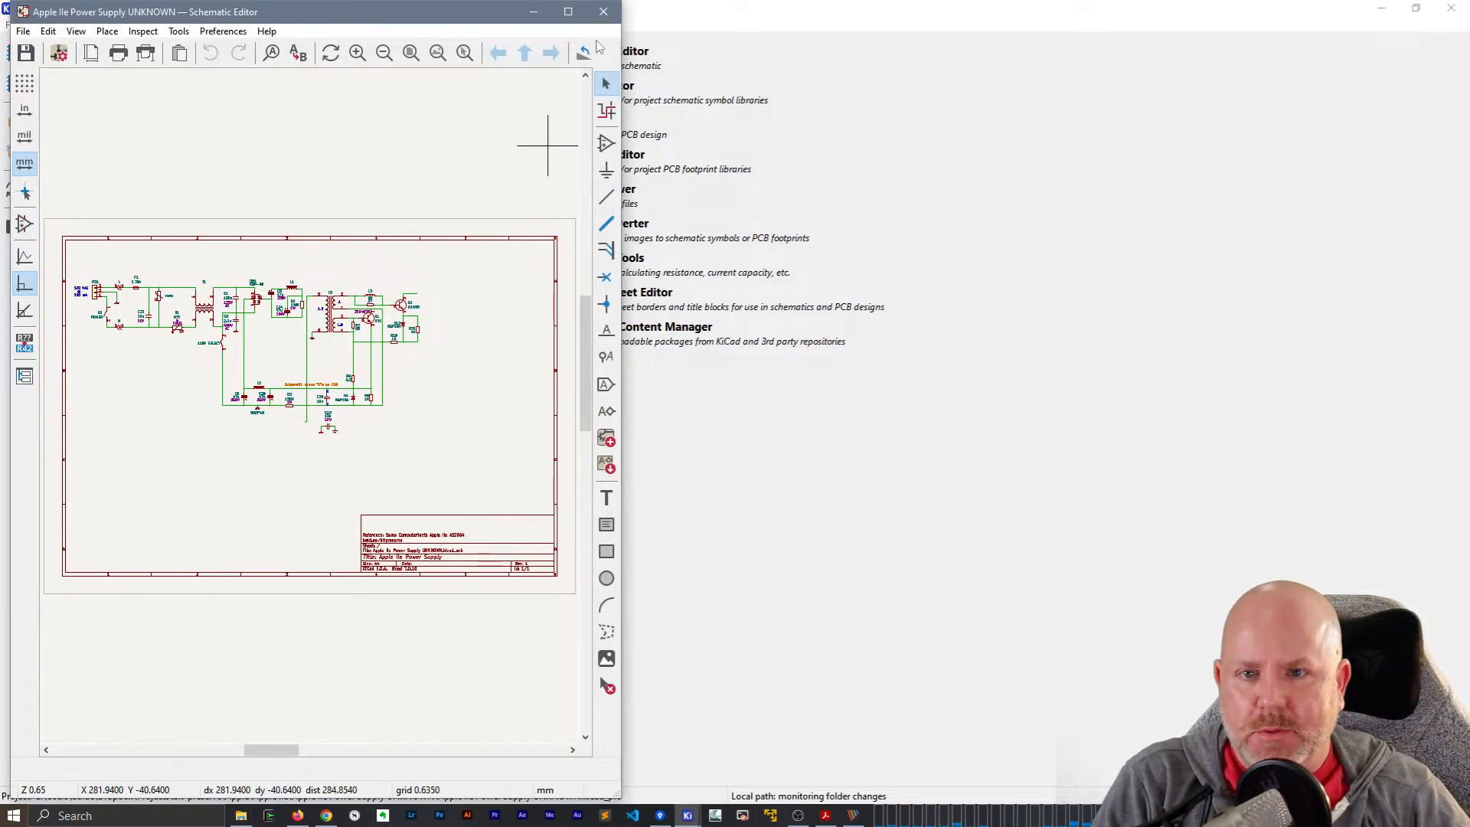
pyautogui.click(572, 16)
pyautogui.scroll(5, 731, 413)
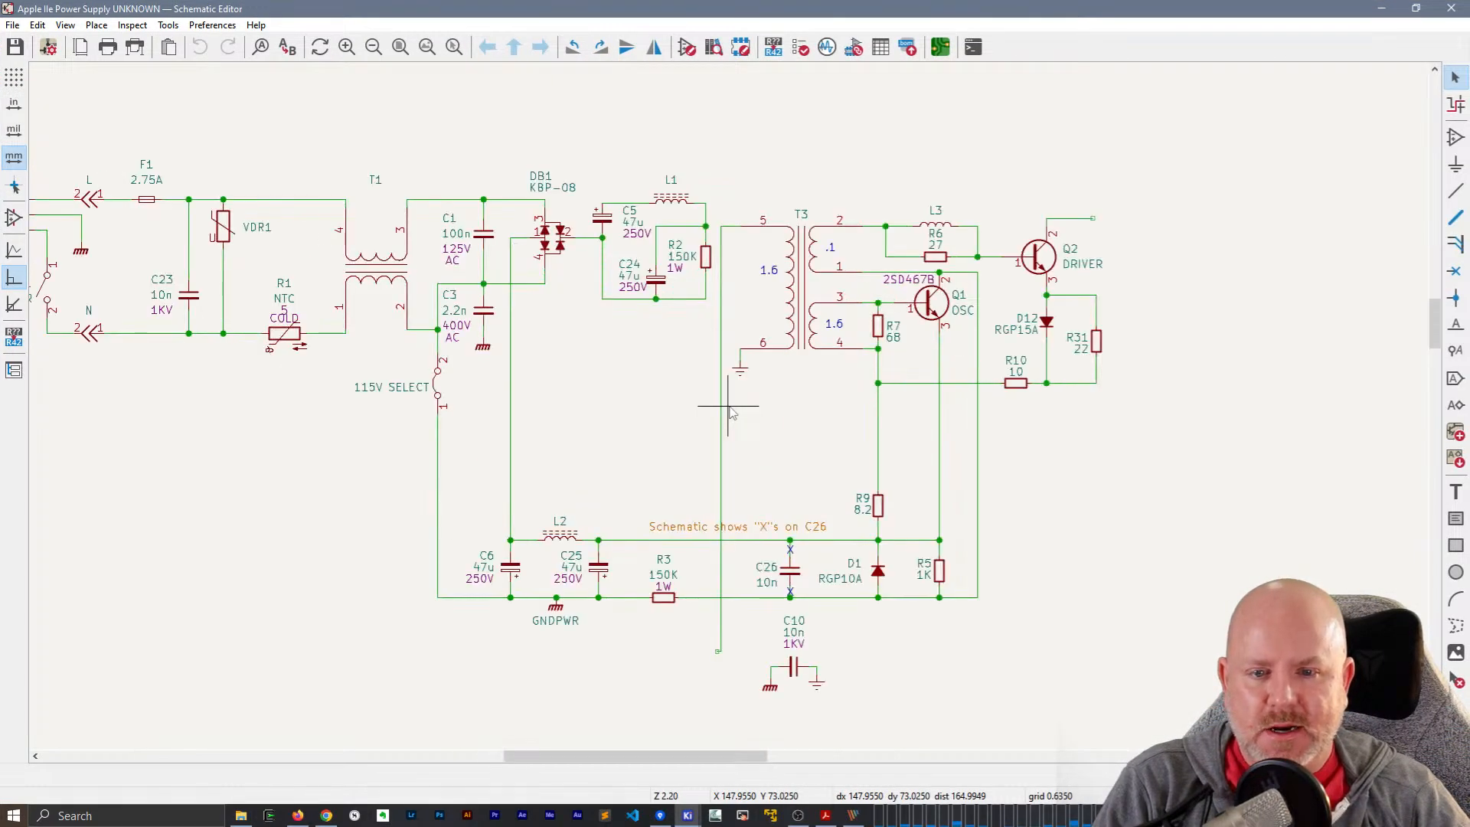
pyautogui.scroll(3, 731, 414)
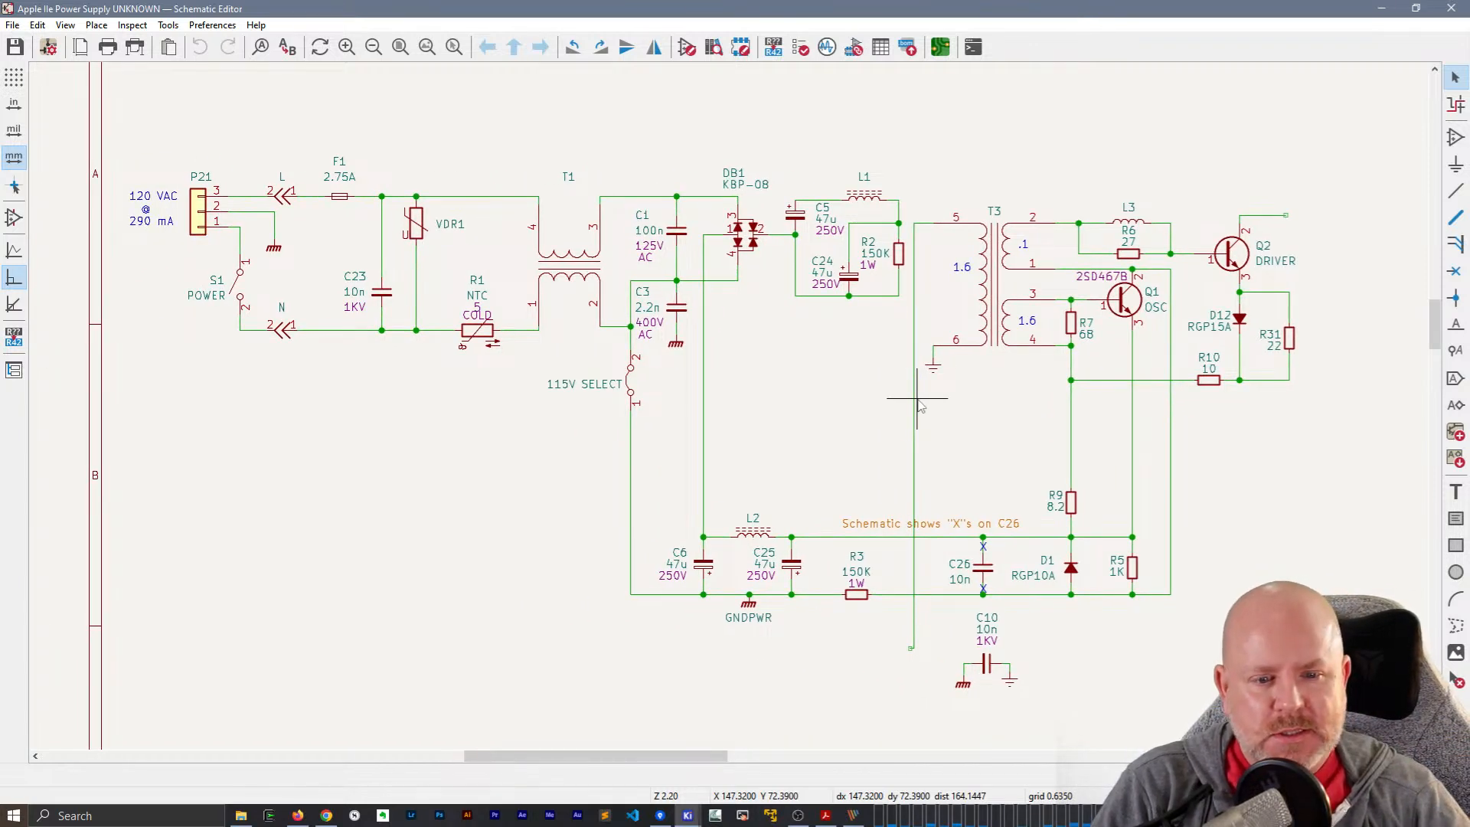
pyautogui.scroll(-1, 918, 405)
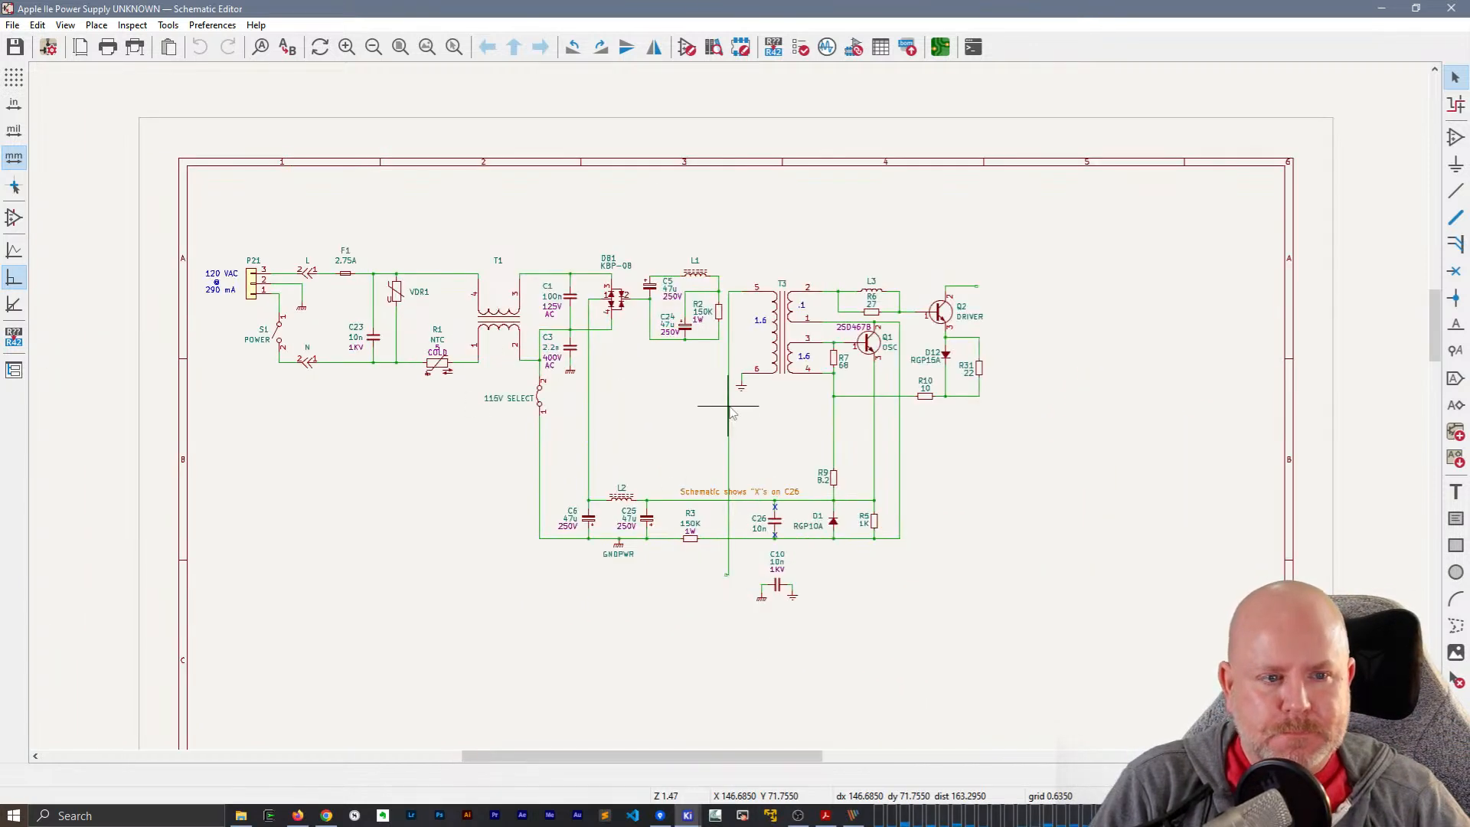
pyautogui.moveTo(809, 449); pyautogui.dragTo(803, 422, button='middle')
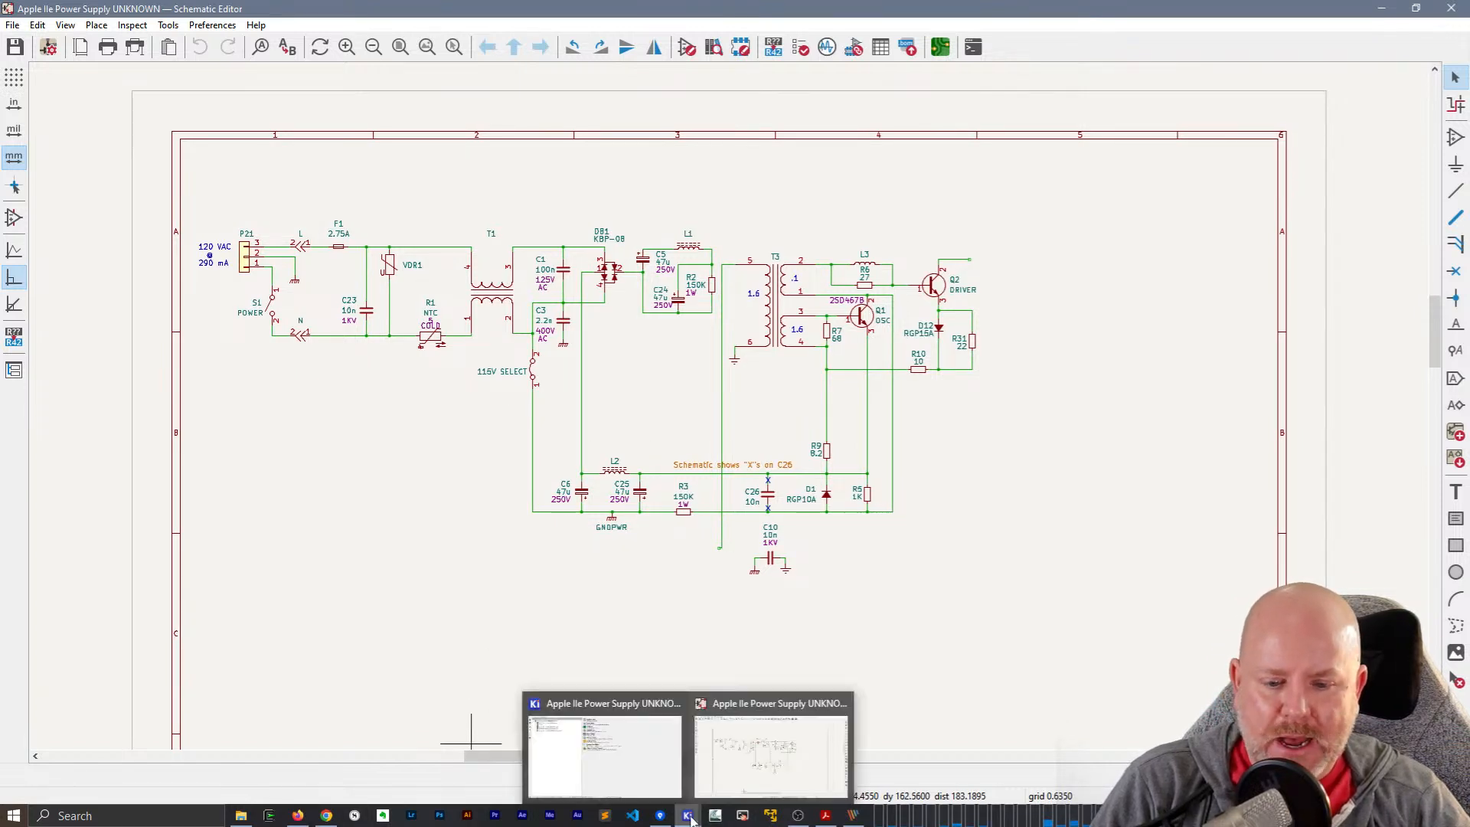
# - Check the KiCad version information in the About dialog and close it
pyautogui.click(256, 25)
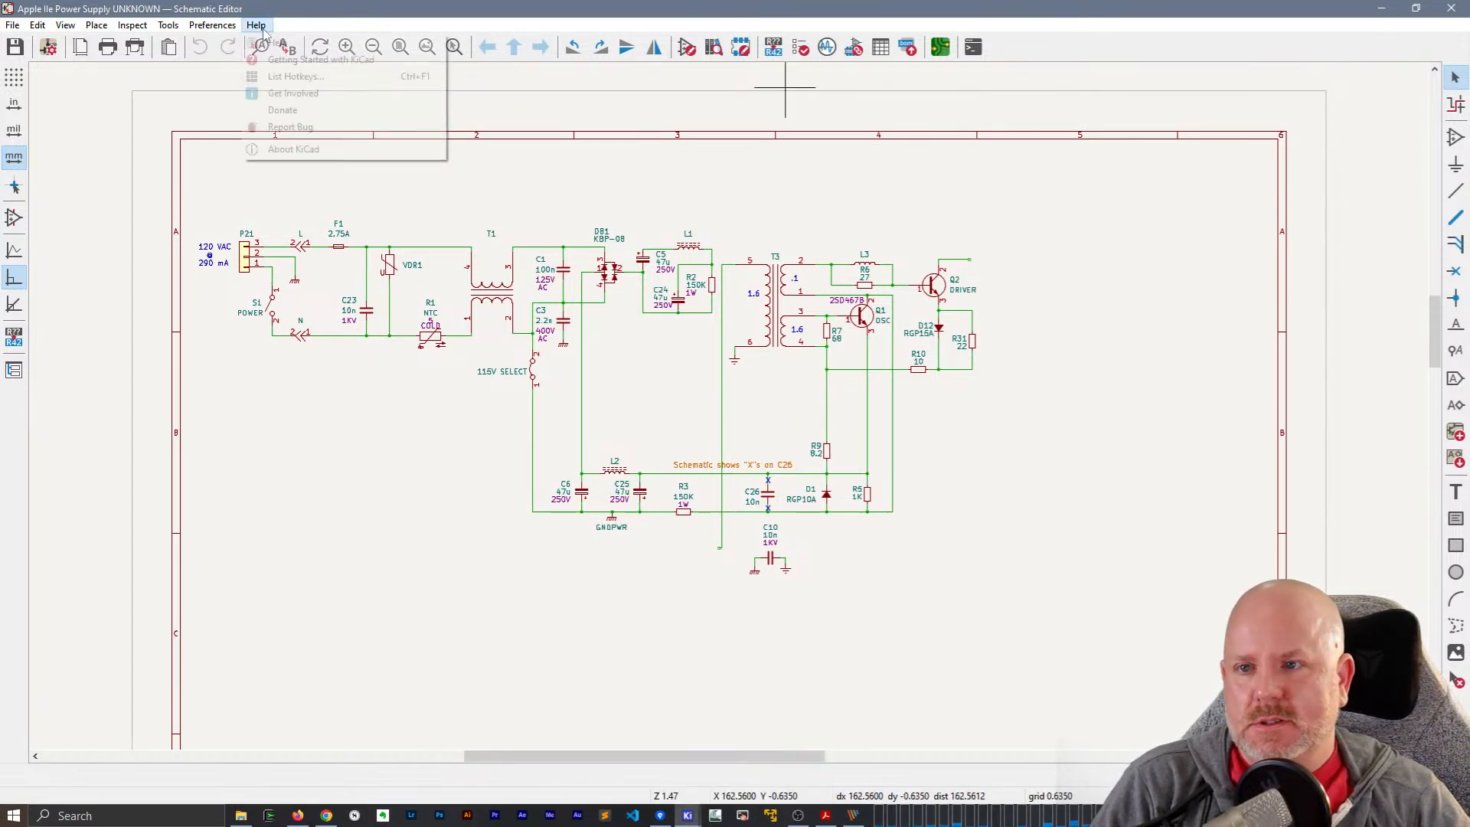
pyautogui.click(304, 148)
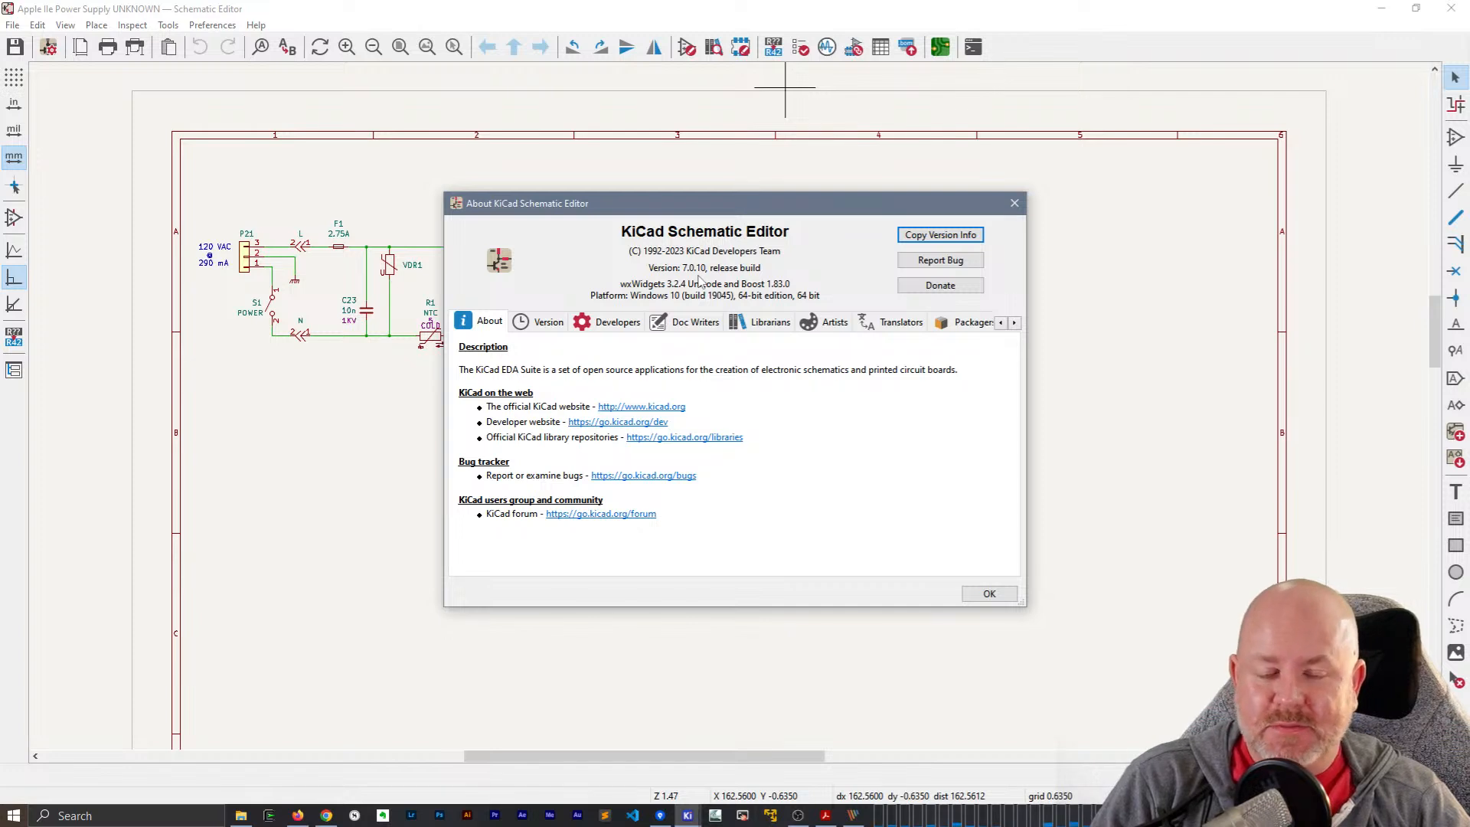
pyautogui.click(1014, 203)
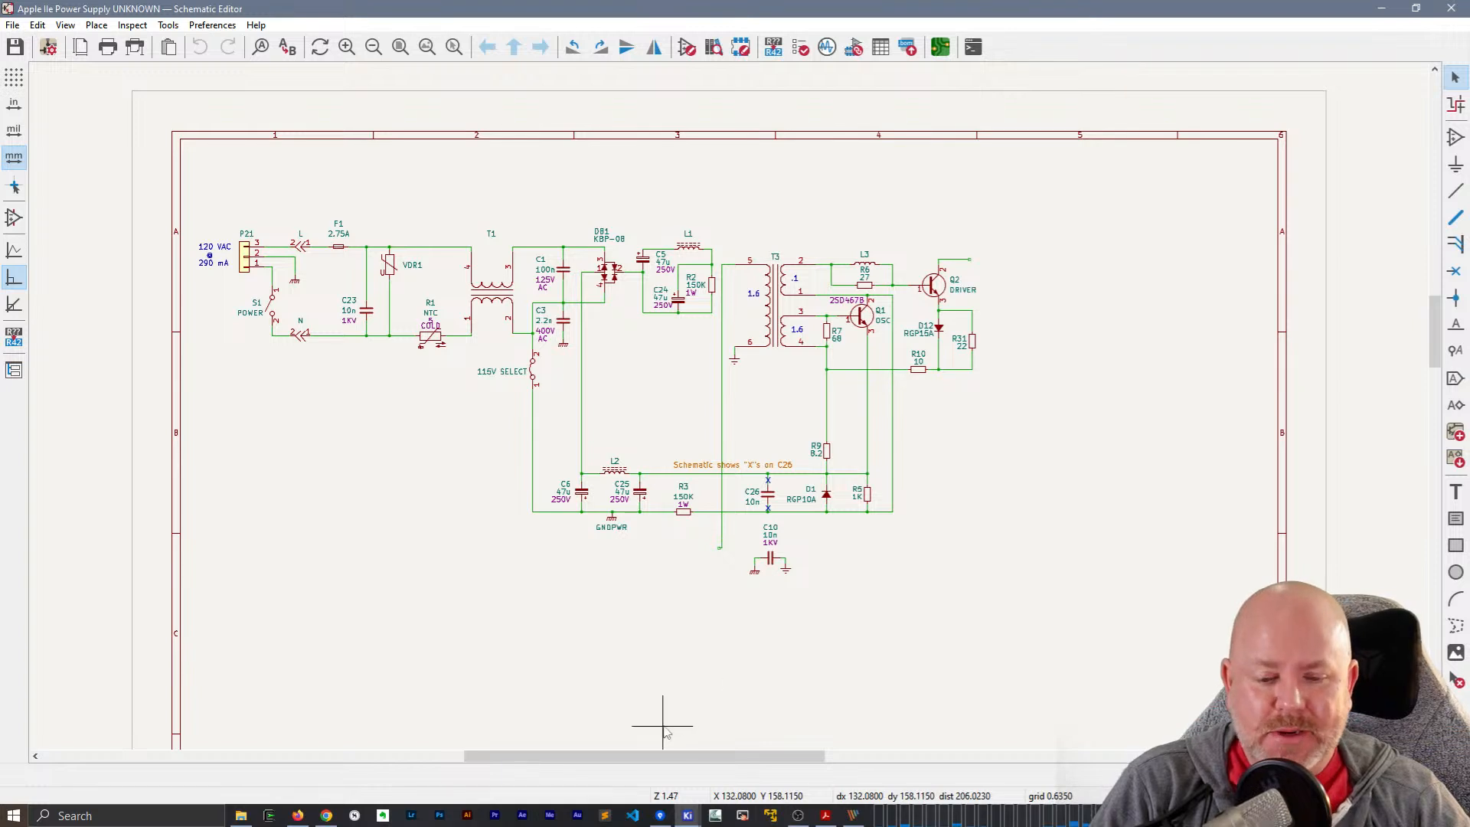
# - Return to the KiCad project window and launch the Symbol Editor
pyautogui.moveTo(680, 818)
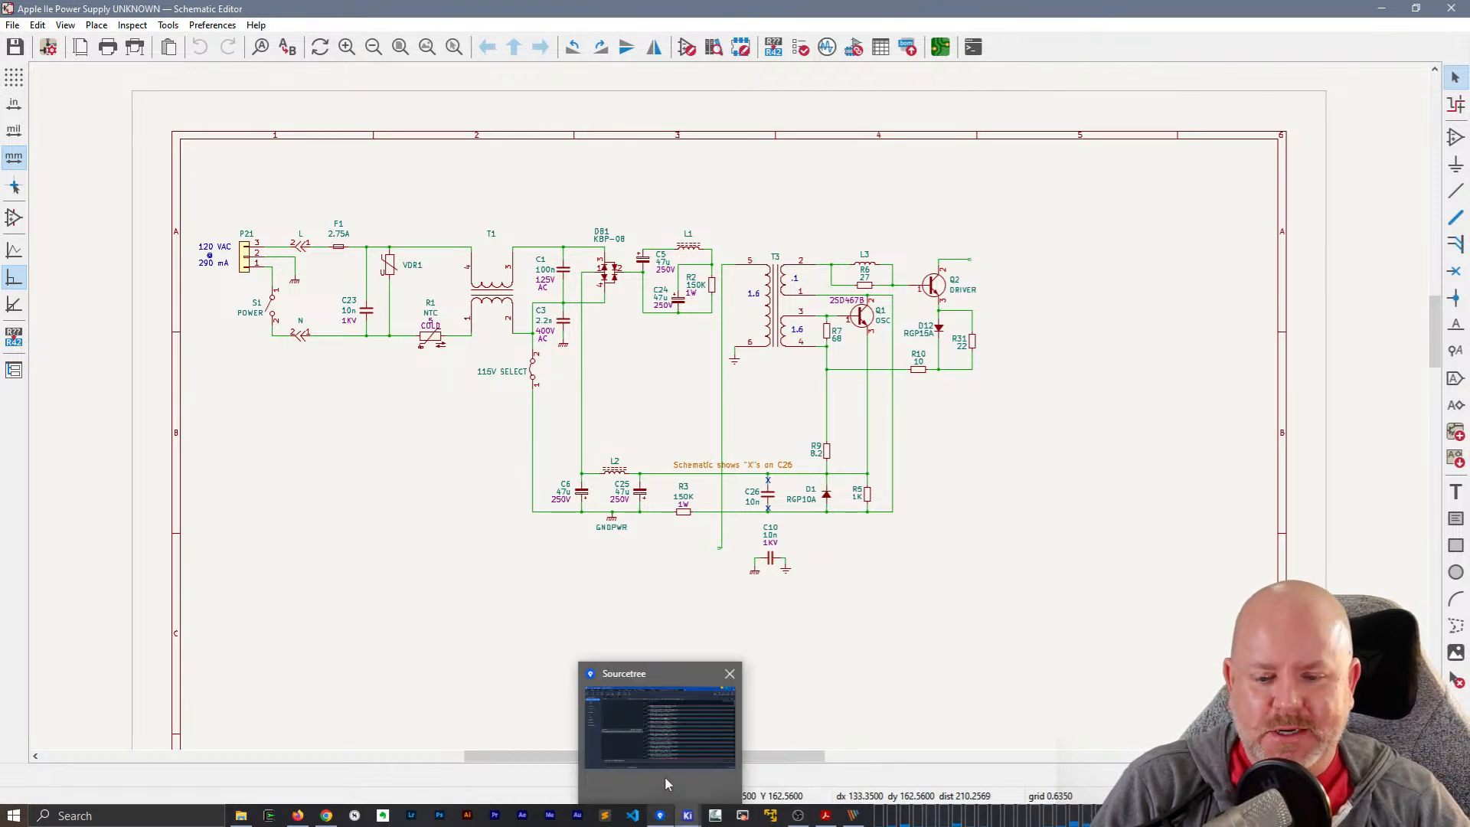
pyautogui.click(664, 773)
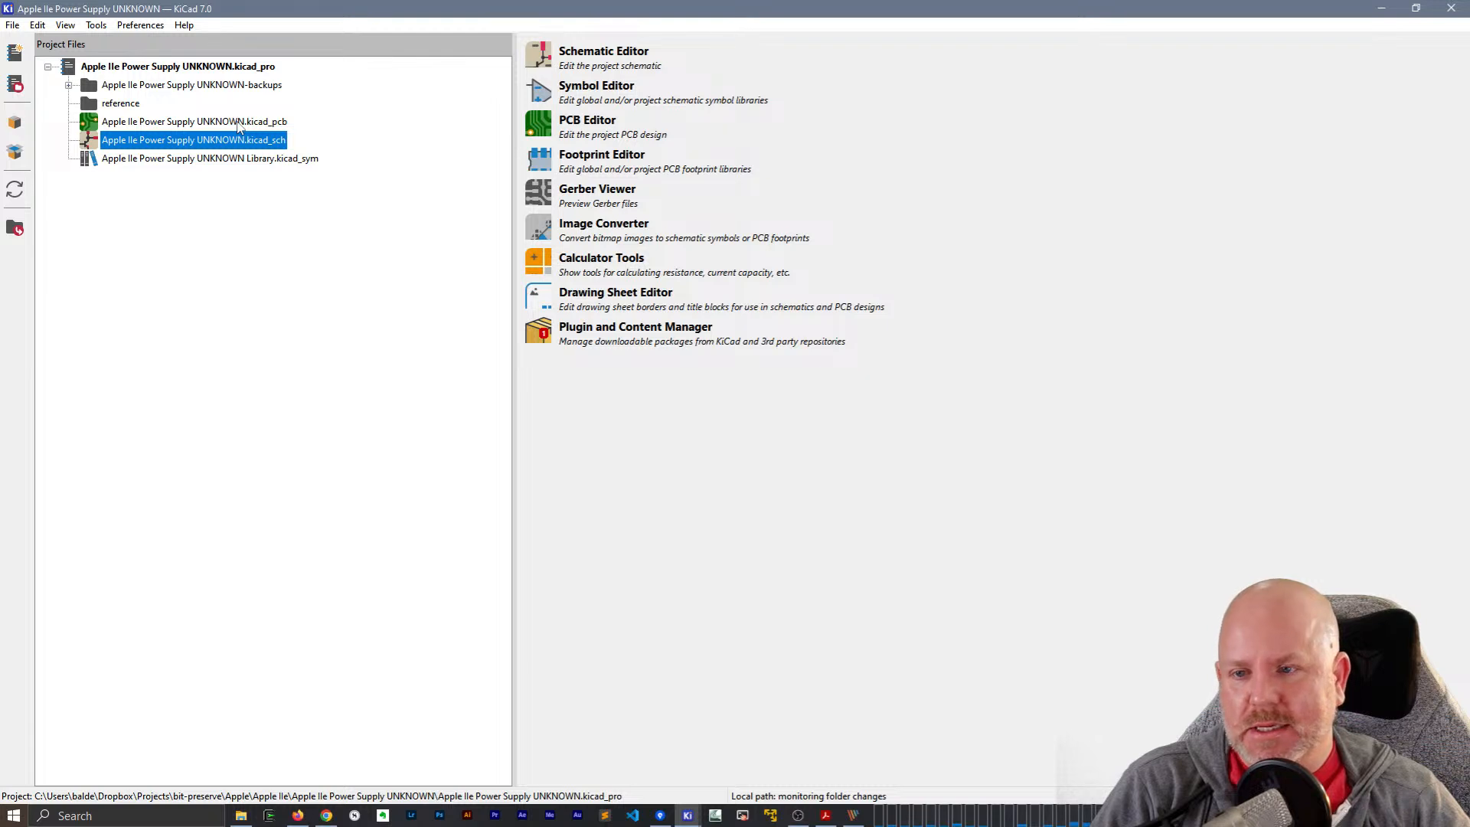
pyautogui.click(548, 90)
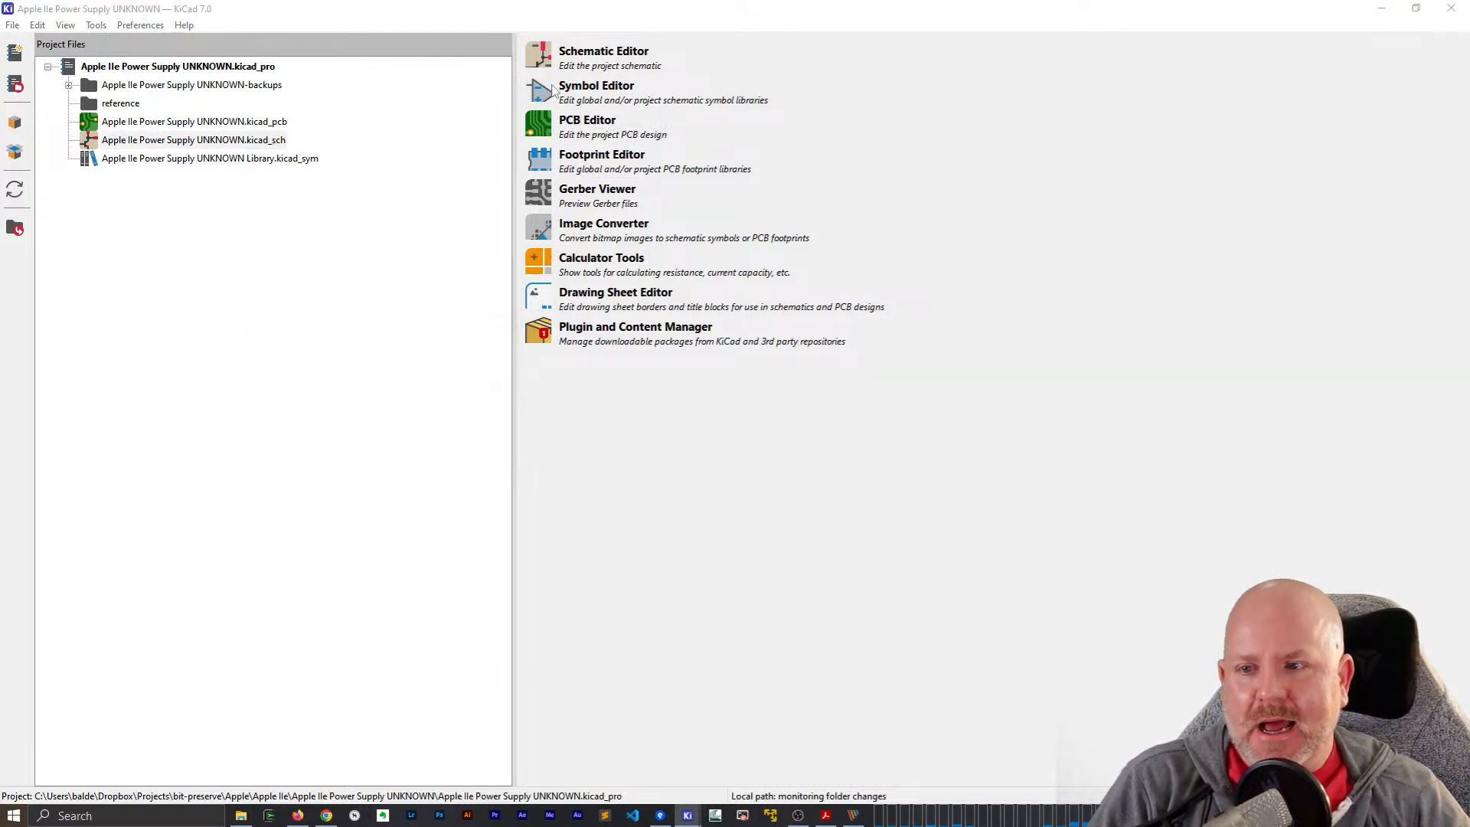
pyautogui.doubleClick(531, 76)
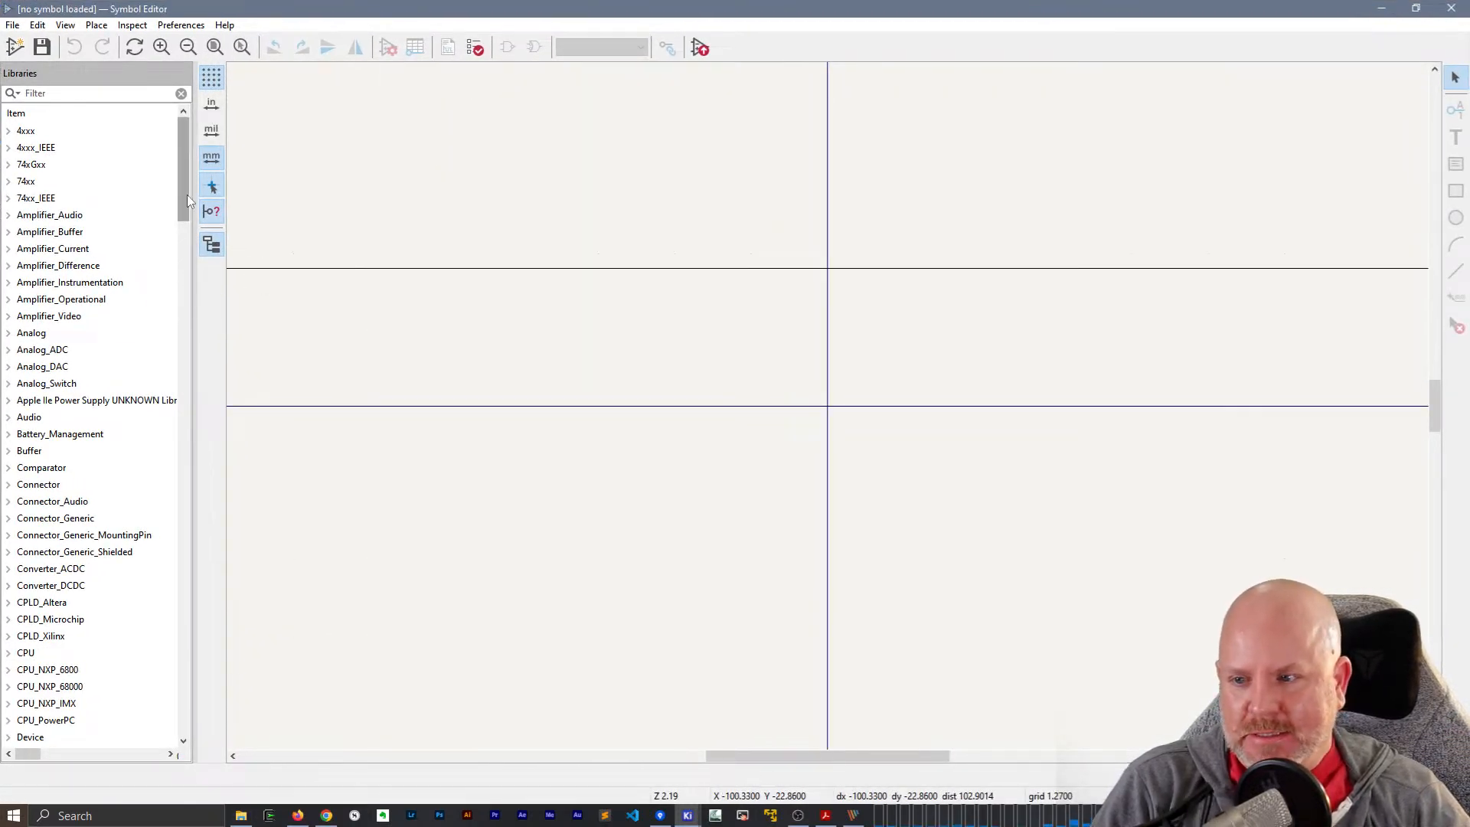
# - Expand the Apple IIe Power Supply UNKNOWN Library and start a new symbol in it
pyautogui.moveTo(184, 194); pyautogui.dragTo(186, 242)
pyautogui.scroll(5, 184, 253)
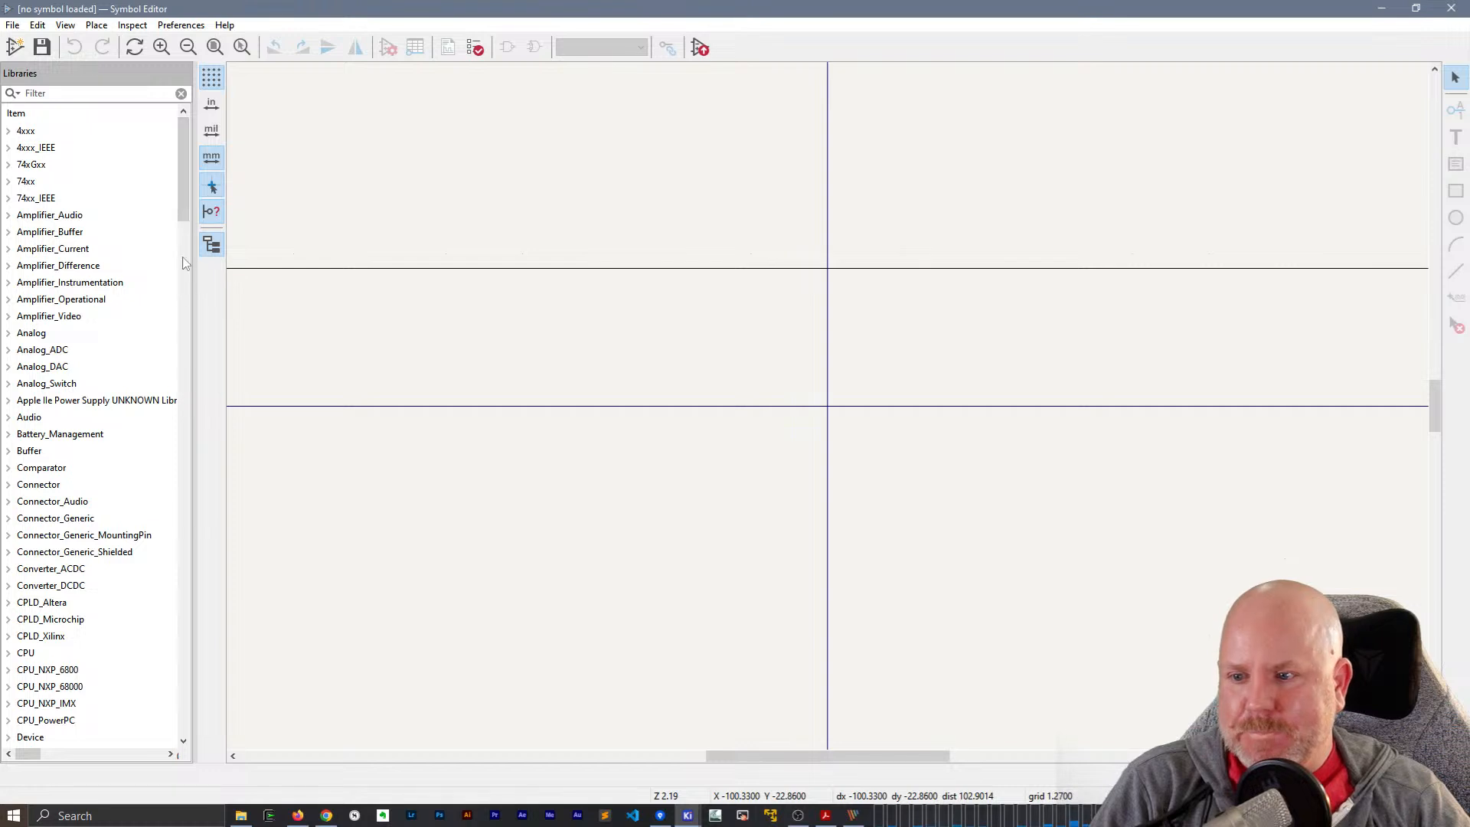
pyautogui.click(97, 403)
pyautogui.click(8, 400)
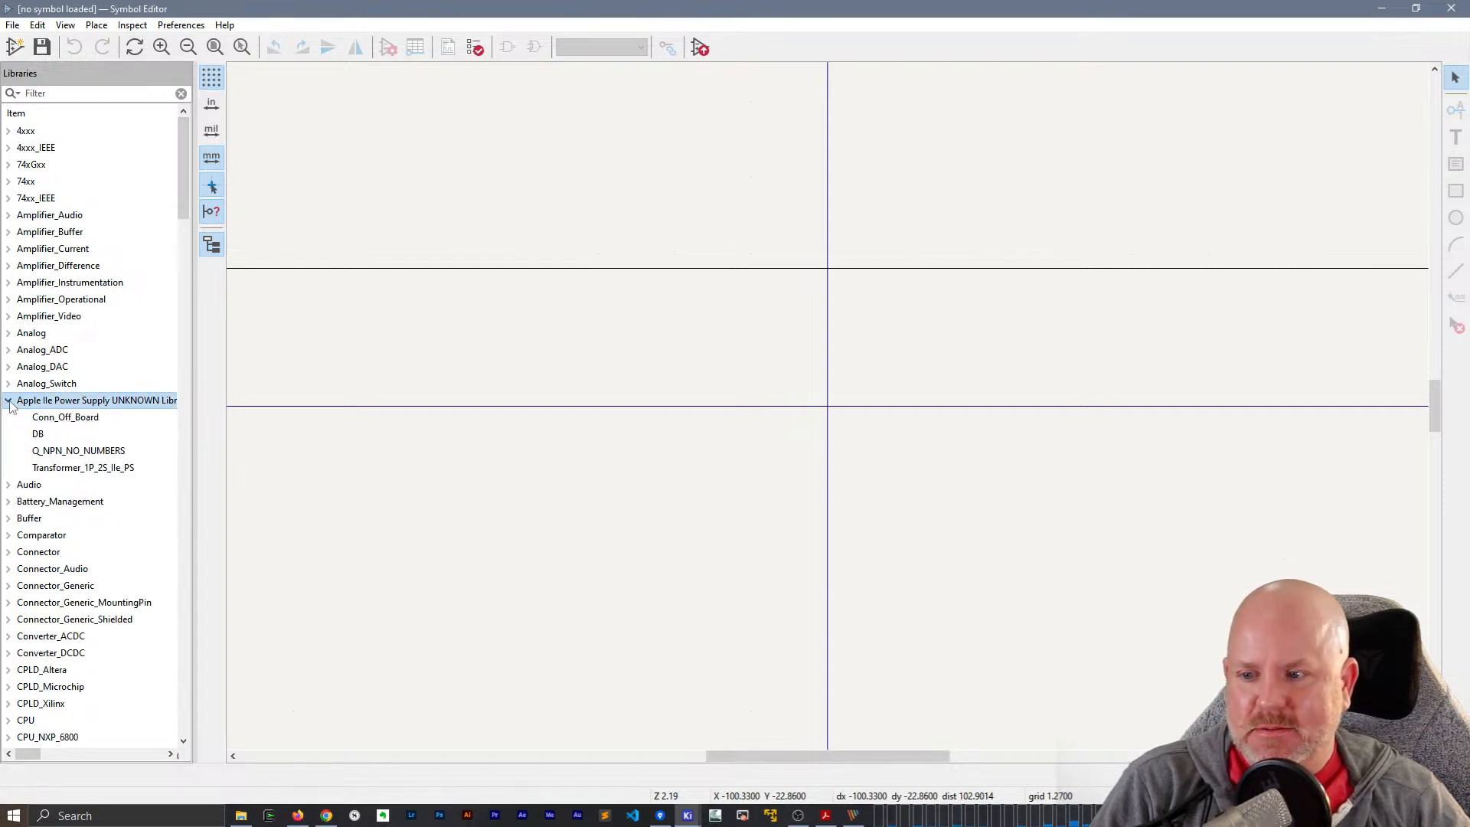
pyautogui.rightClick(76, 407)
pyautogui.click(63, 403)
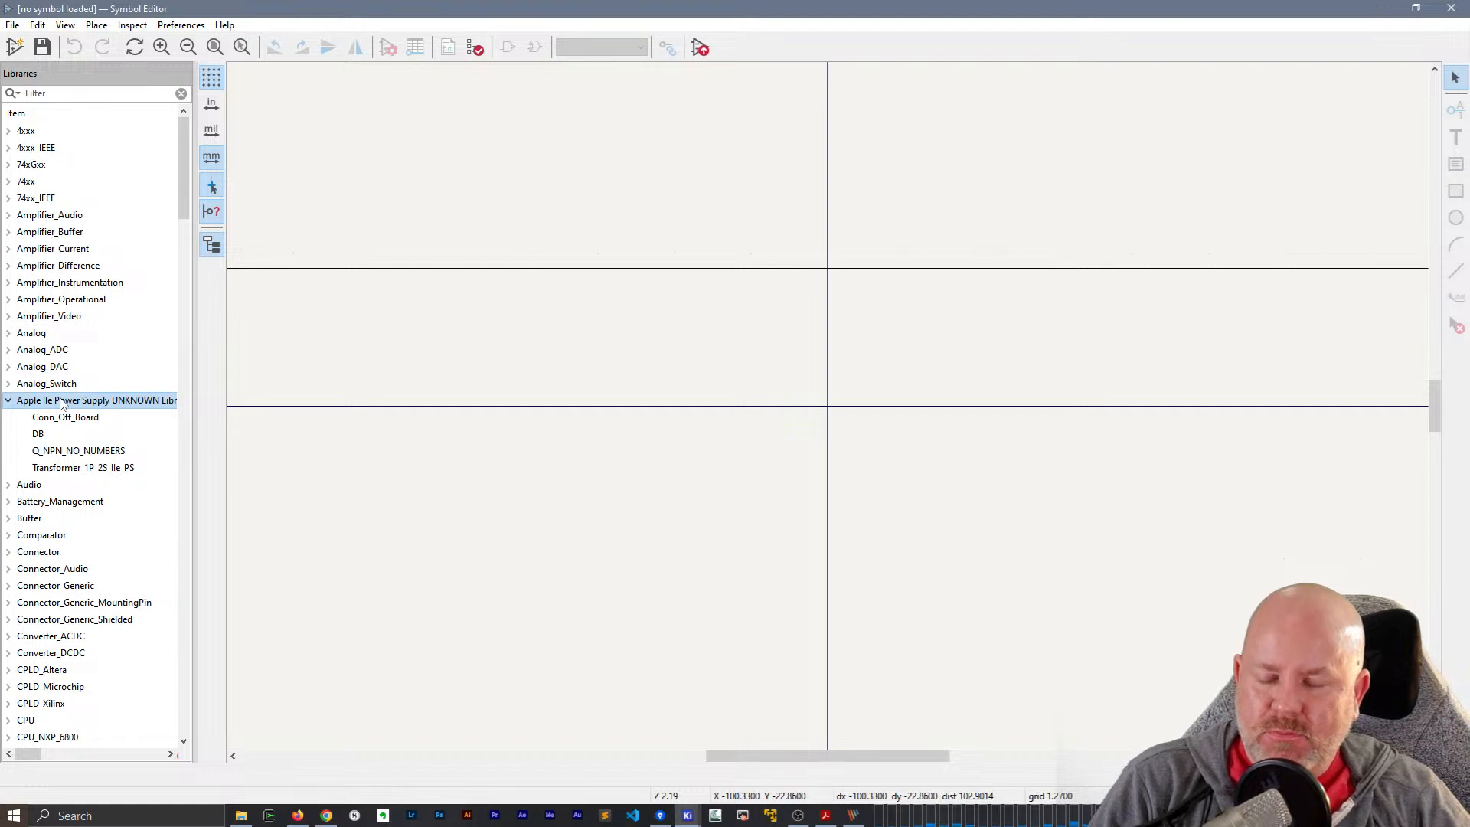
pyautogui.click(14, 47)
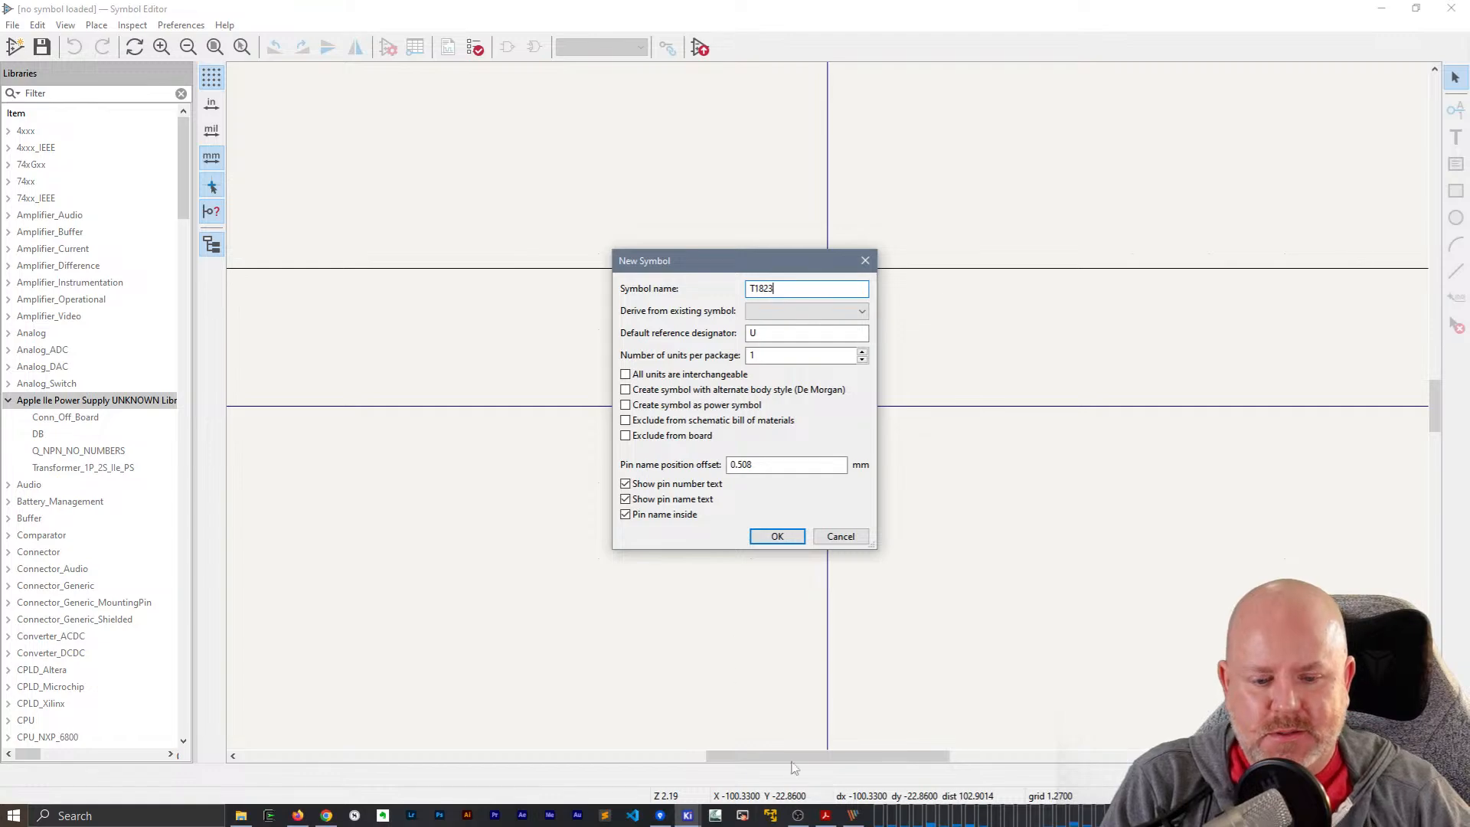
# - Close the Sams PDF, switch to the stitched schematic in PicPick, locate the IC1 regulator and enlarge the drawing to 75%
pyautogui.click(826, 815)
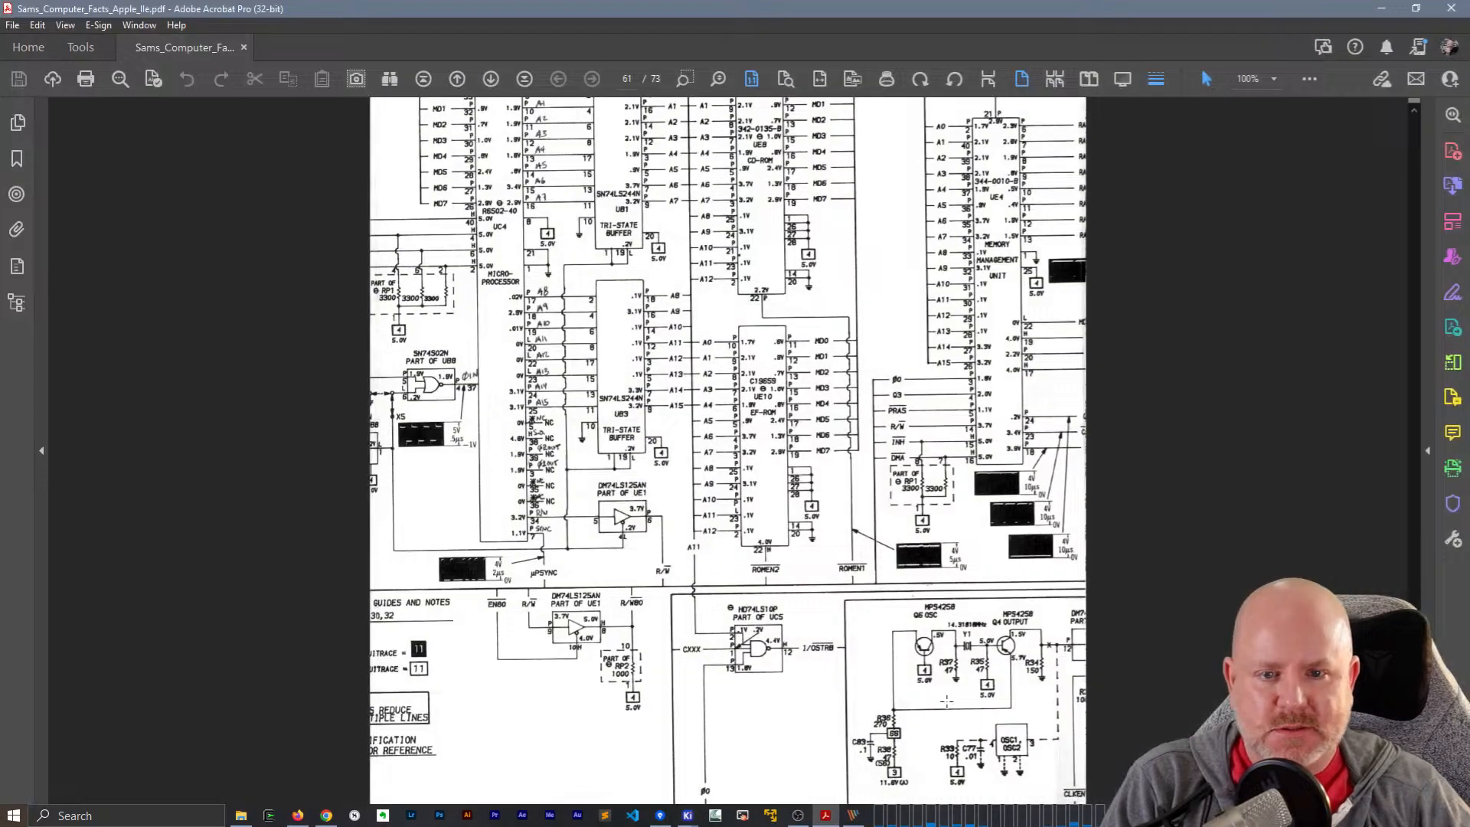
pyautogui.click(1457, 14)
pyautogui.click(836, 815)
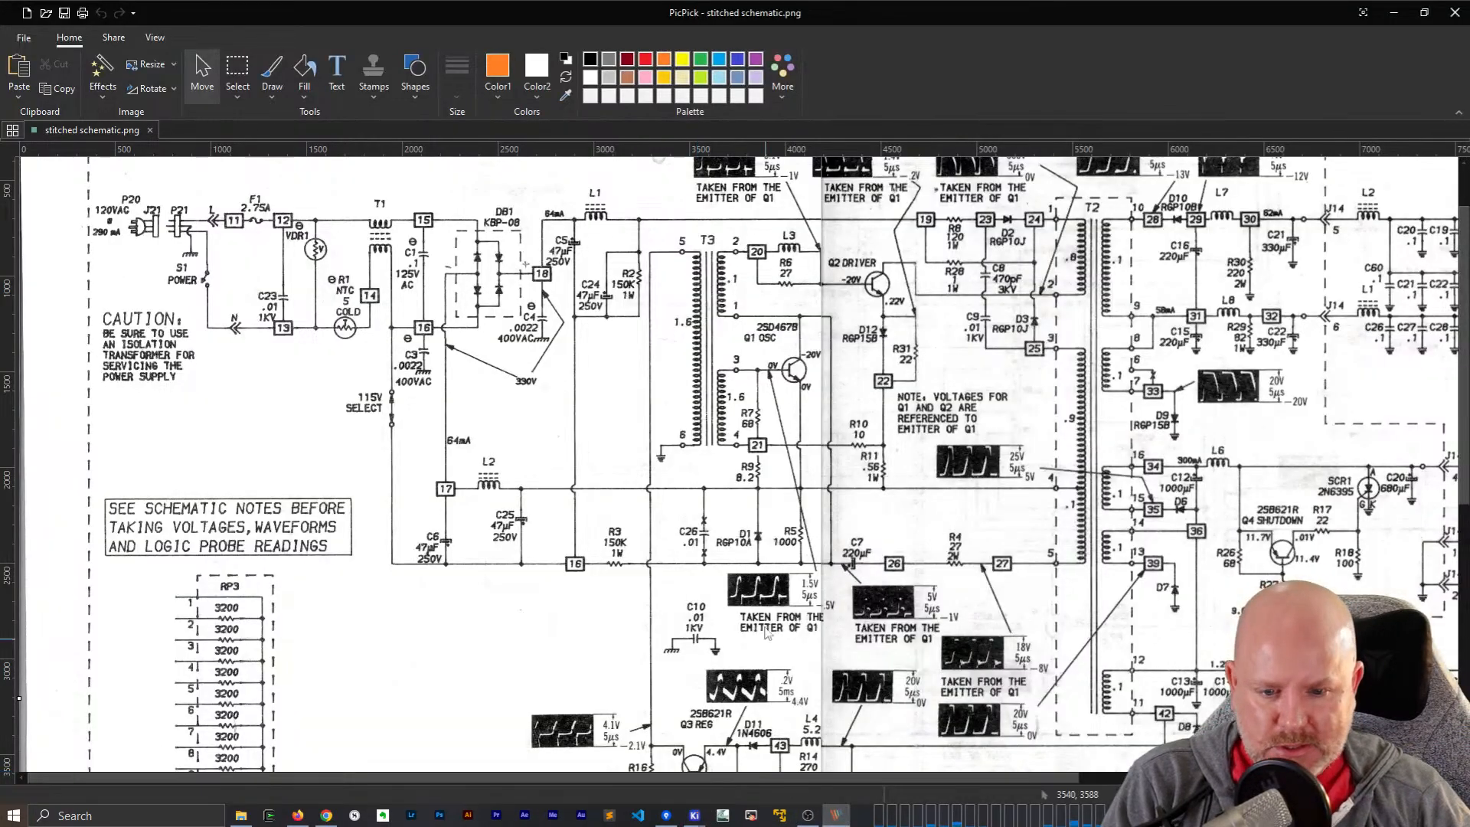
pyautogui.scroll(-7, 768, 632)
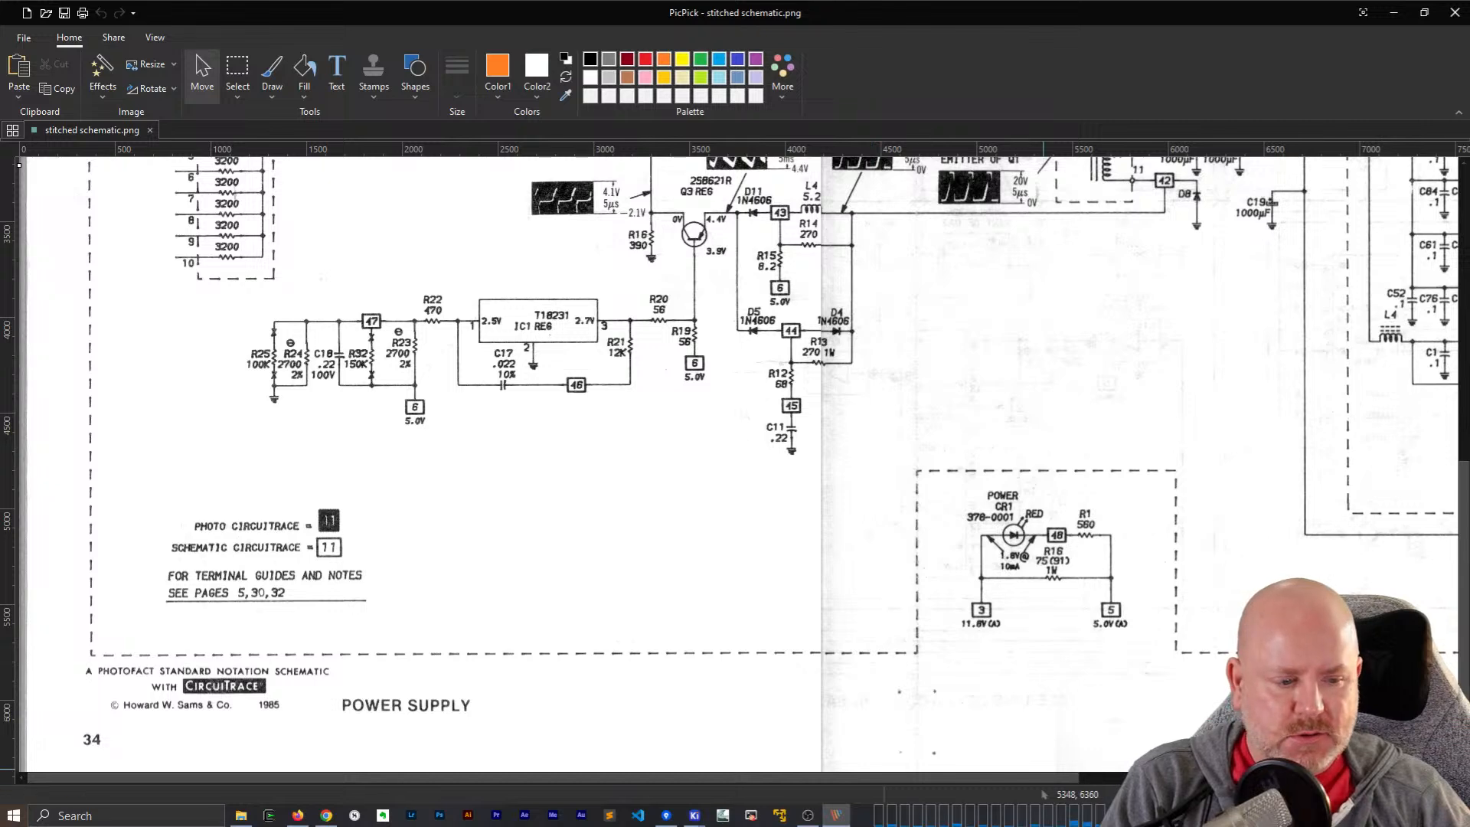
pyautogui.click(1318, 794)
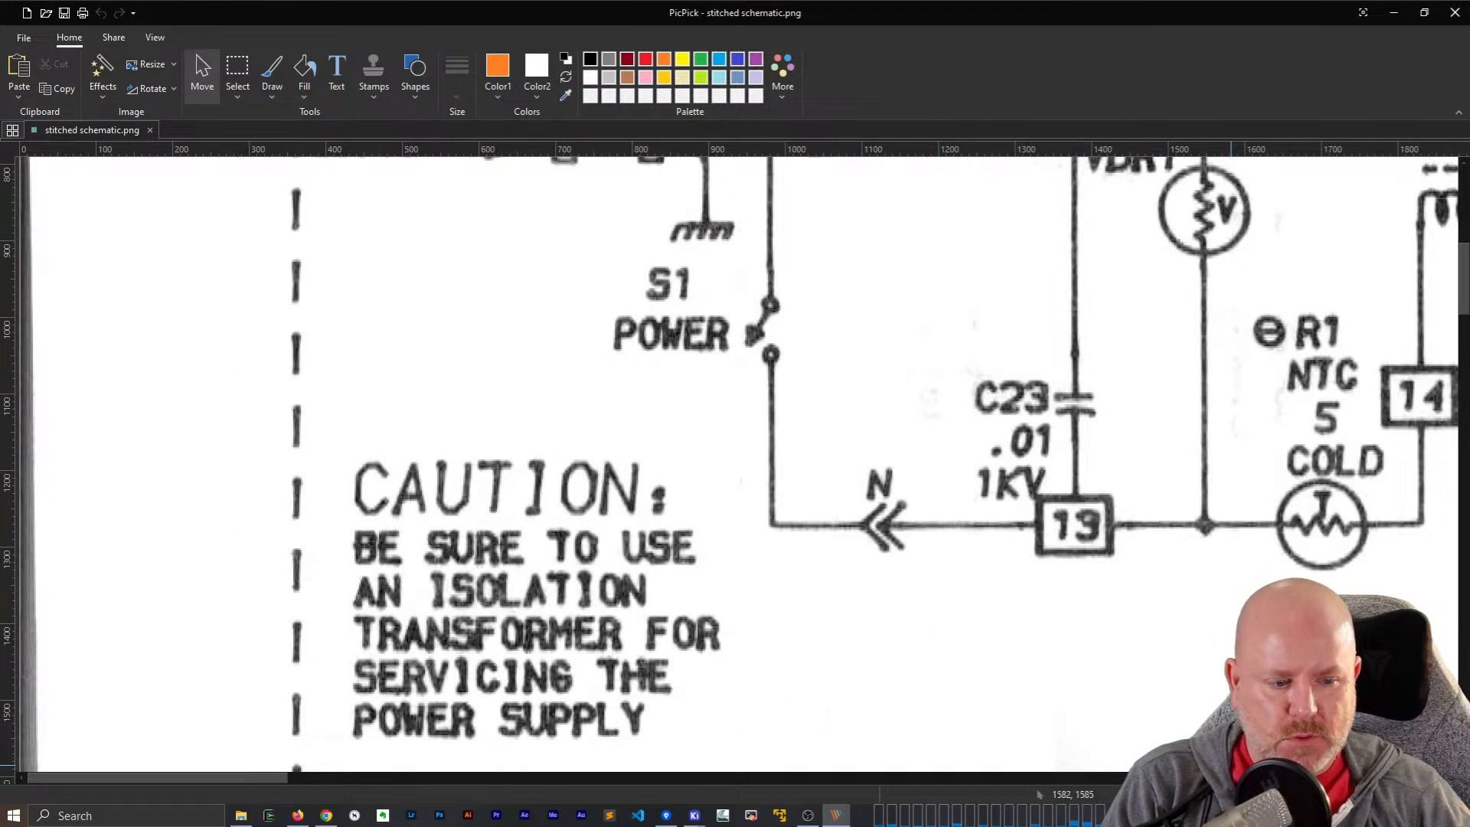
pyautogui.click(1310, 795)
# - Shrink the PicPick window to half the screen at full height and bring the IC1 regulator into view in it
pyautogui.doubleClick(632, 9)
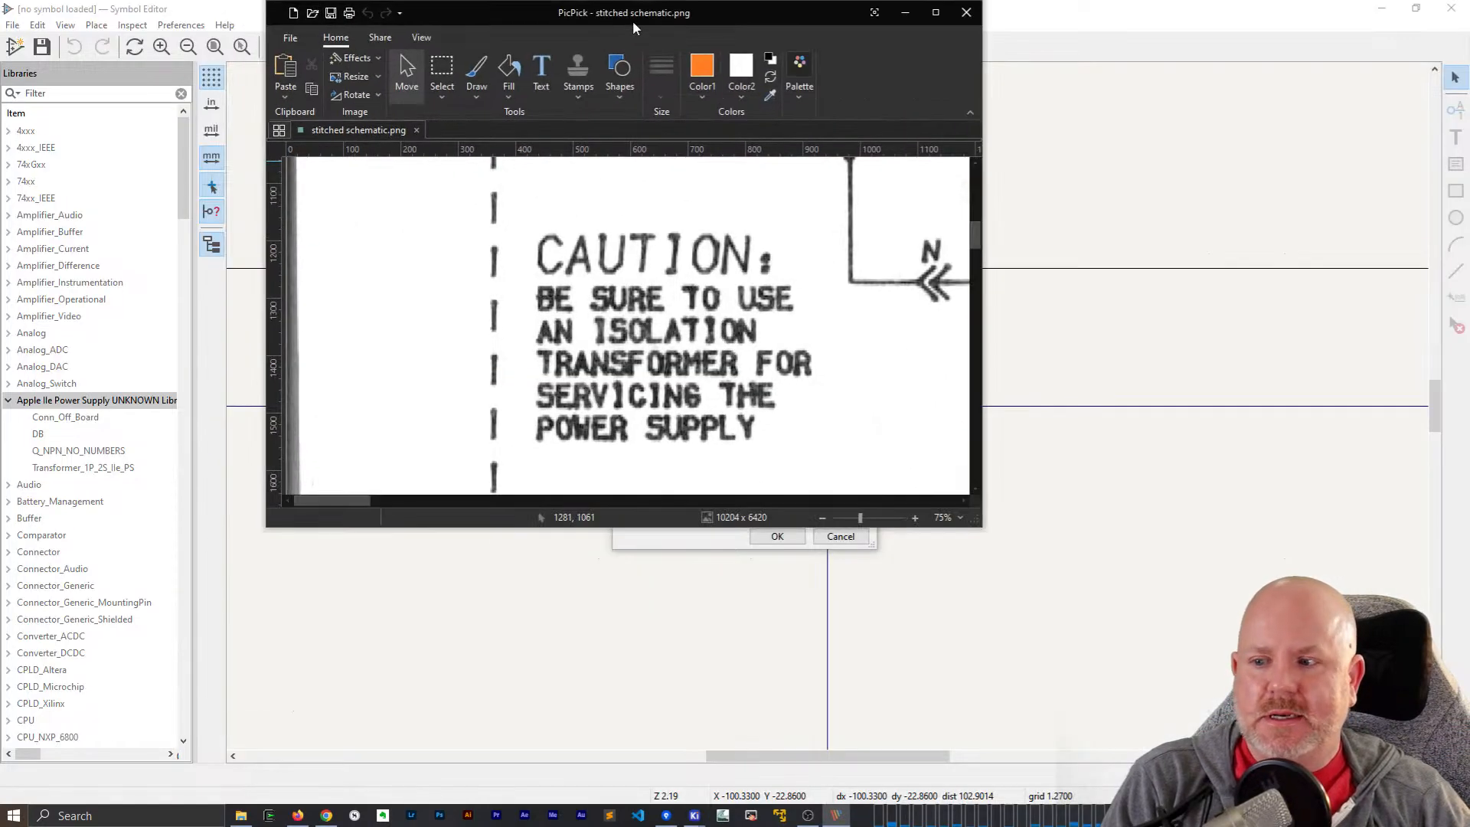
pyautogui.moveTo(621, 20); pyautogui.dragTo(1238, 140)
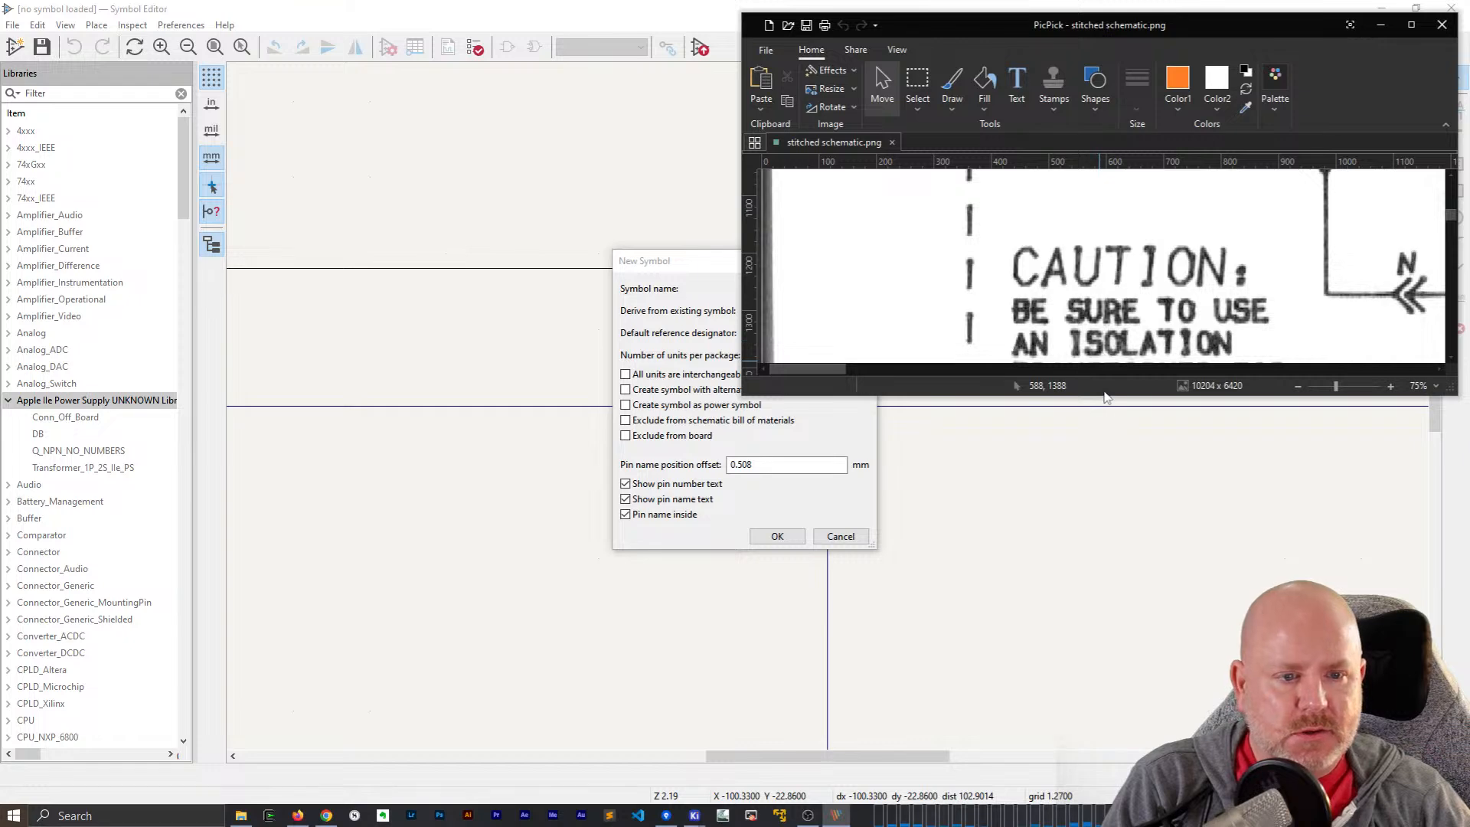
pyautogui.moveTo(1107, 397); pyautogui.dragTo(1118, 789)
pyautogui.scroll(-10, 1271, 570)
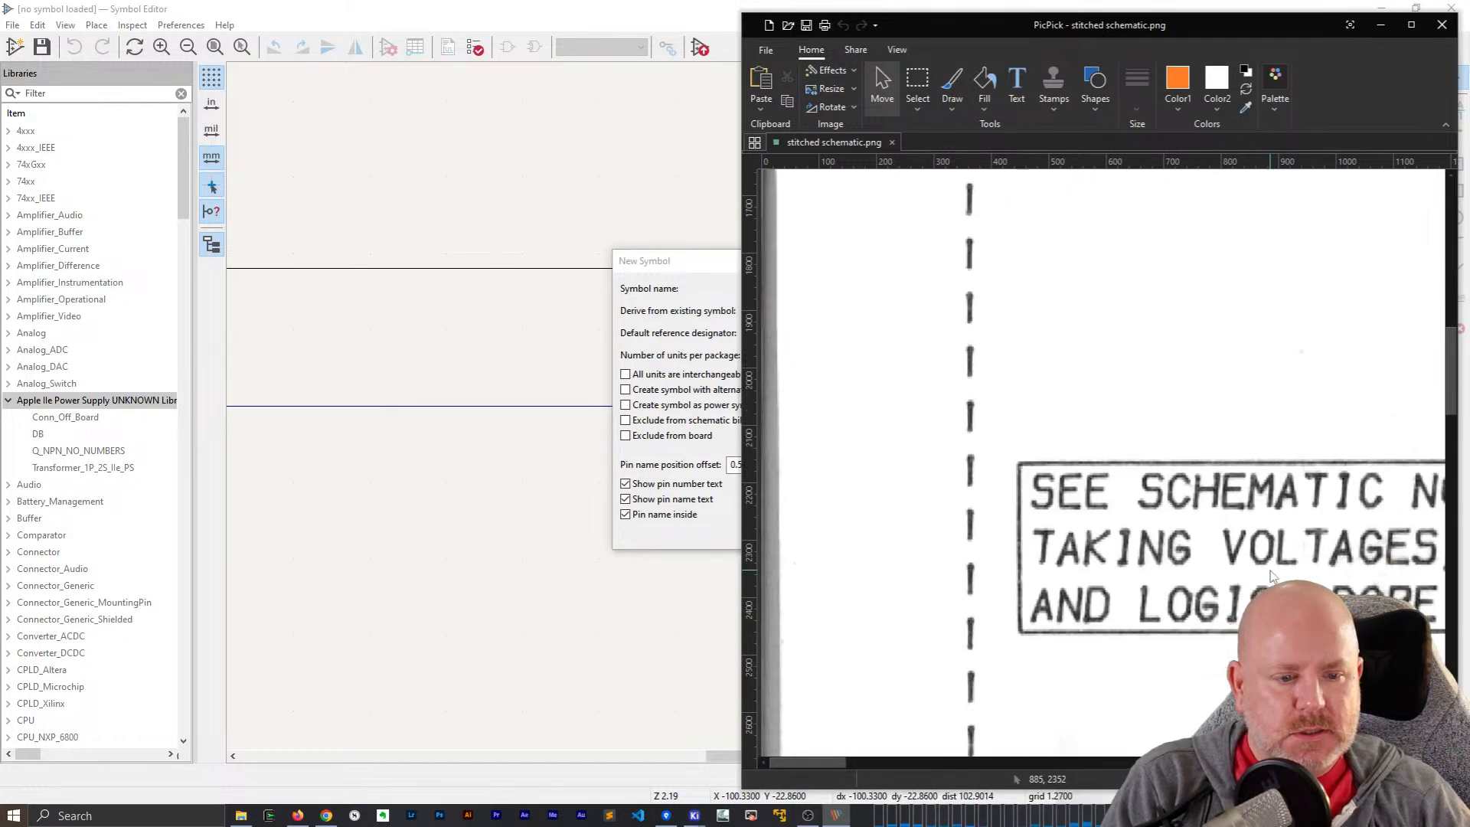
pyautogui.scroll(-5, 1271, 570)
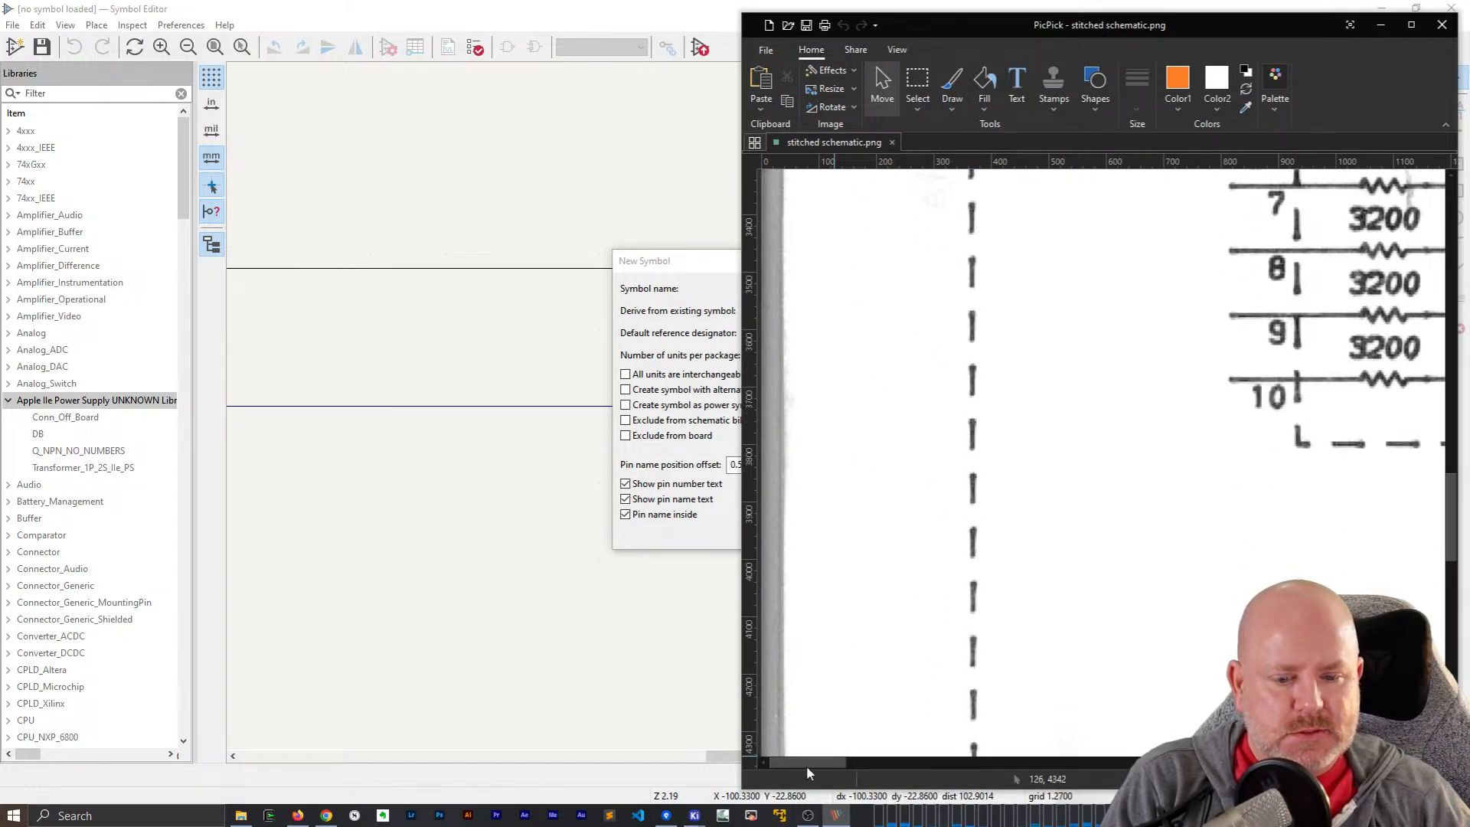
pyautogui.moveTo(807, 764); pyautogui.dragTo(947, 763)
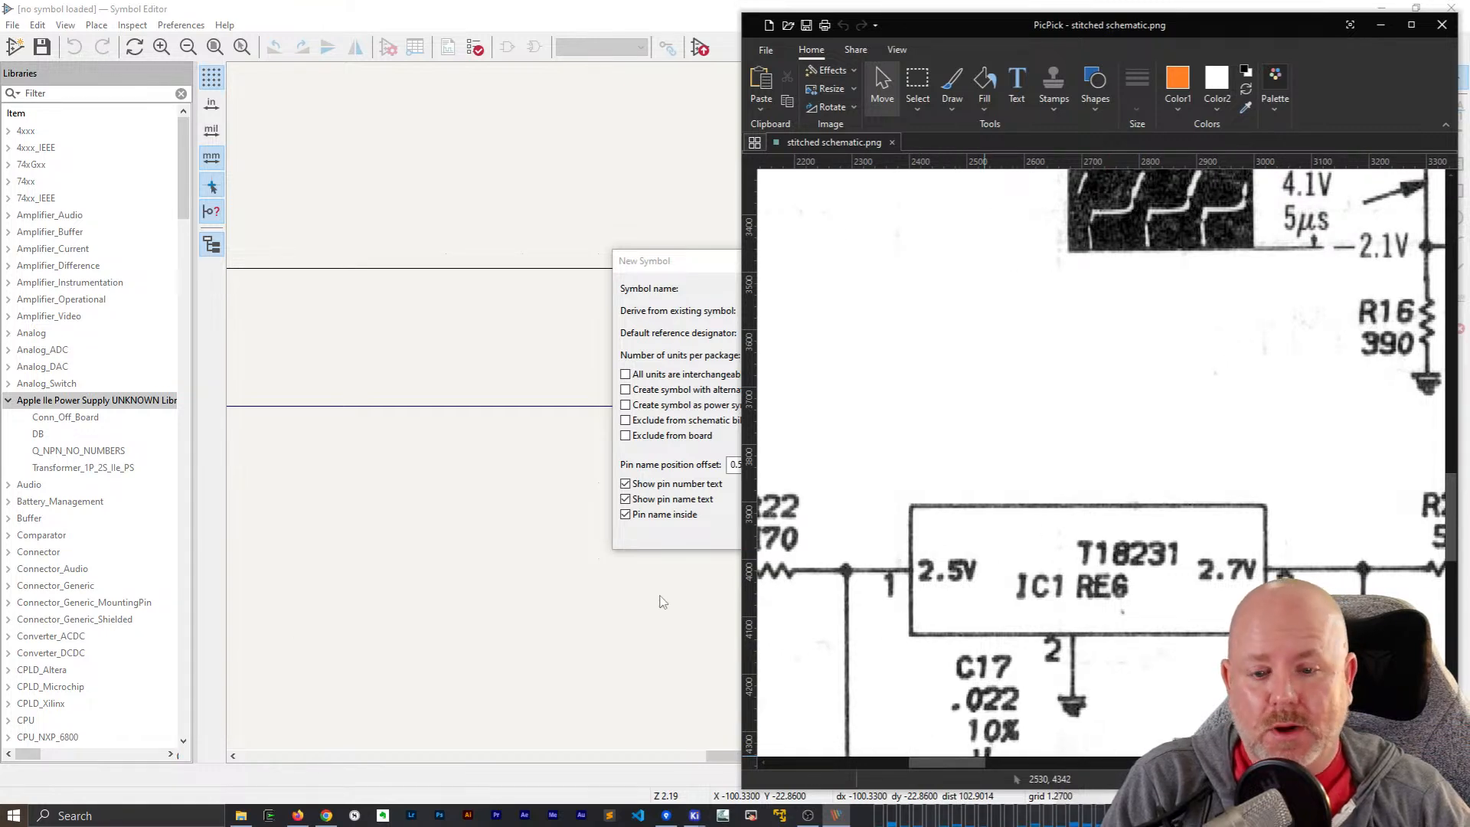
# - Name the new symbol T18231 with default reference designator U and create it
pyautogui.click(697, 250)
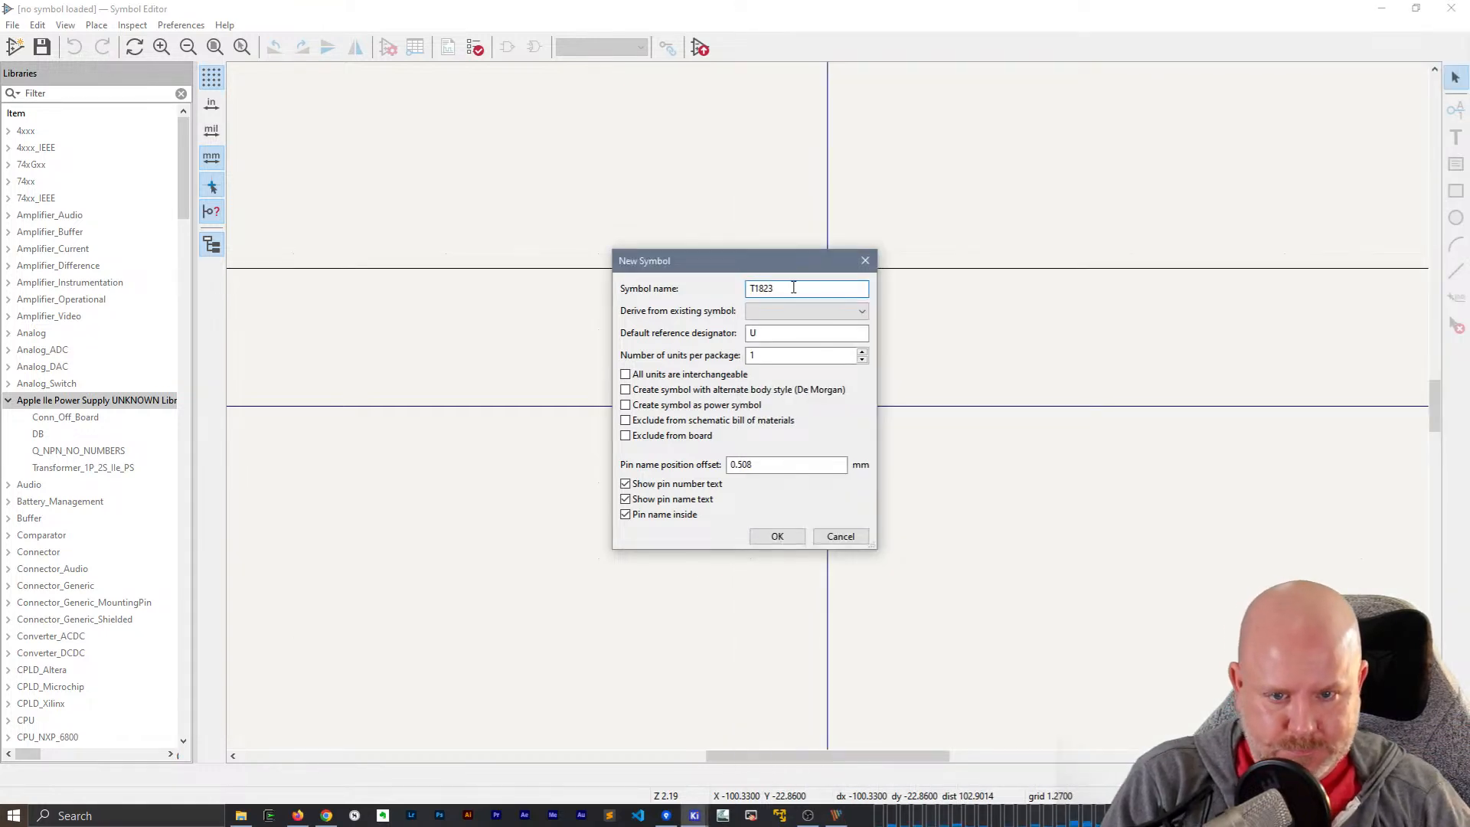
pyautogui.click(774, 540)
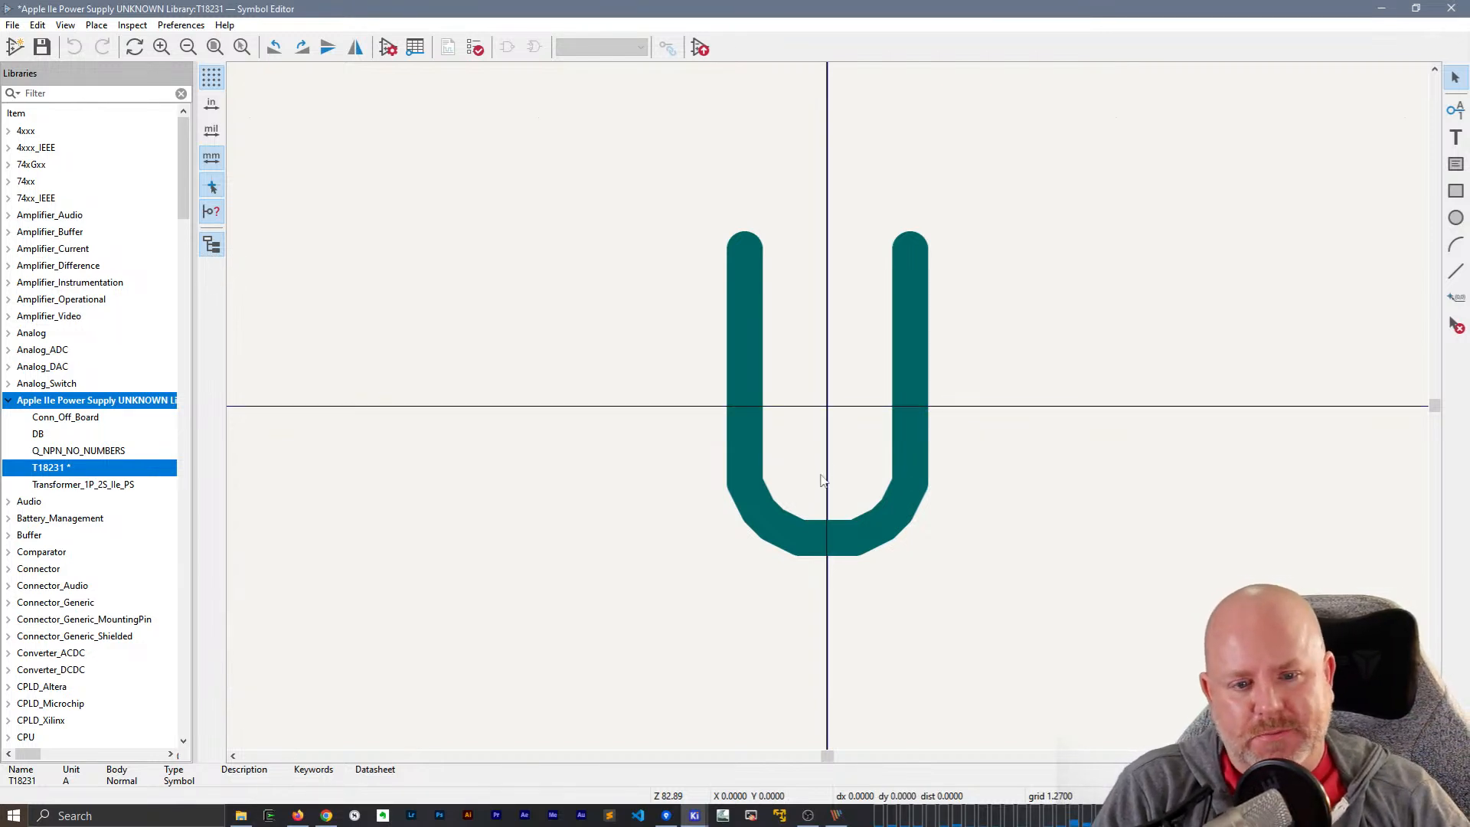
pyautogui.scroll(-3, 828, 413)
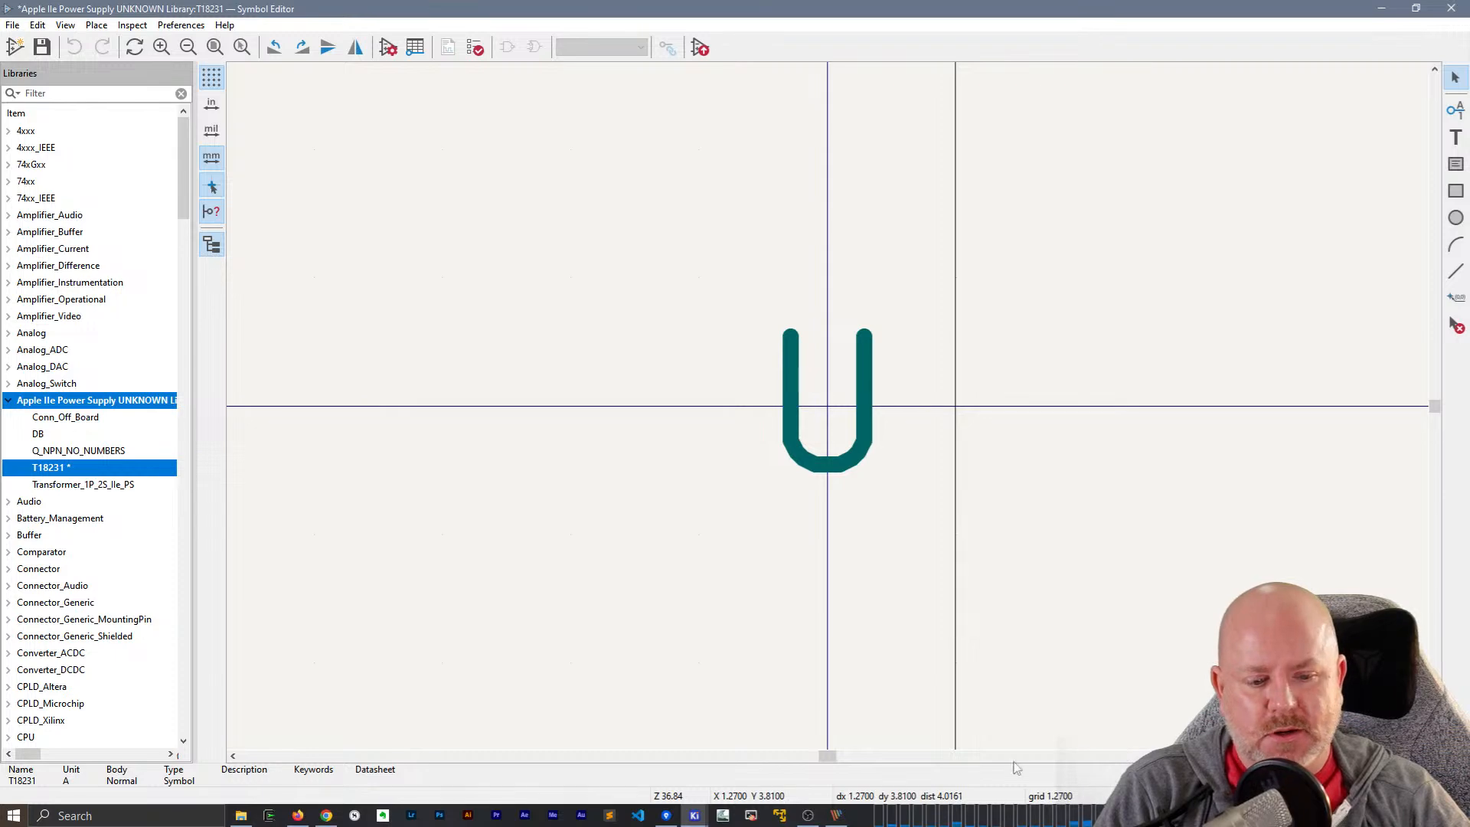
pyautogui.scroll(-6, 831, 417)
pyautogui.scroll(4, 857, 469)
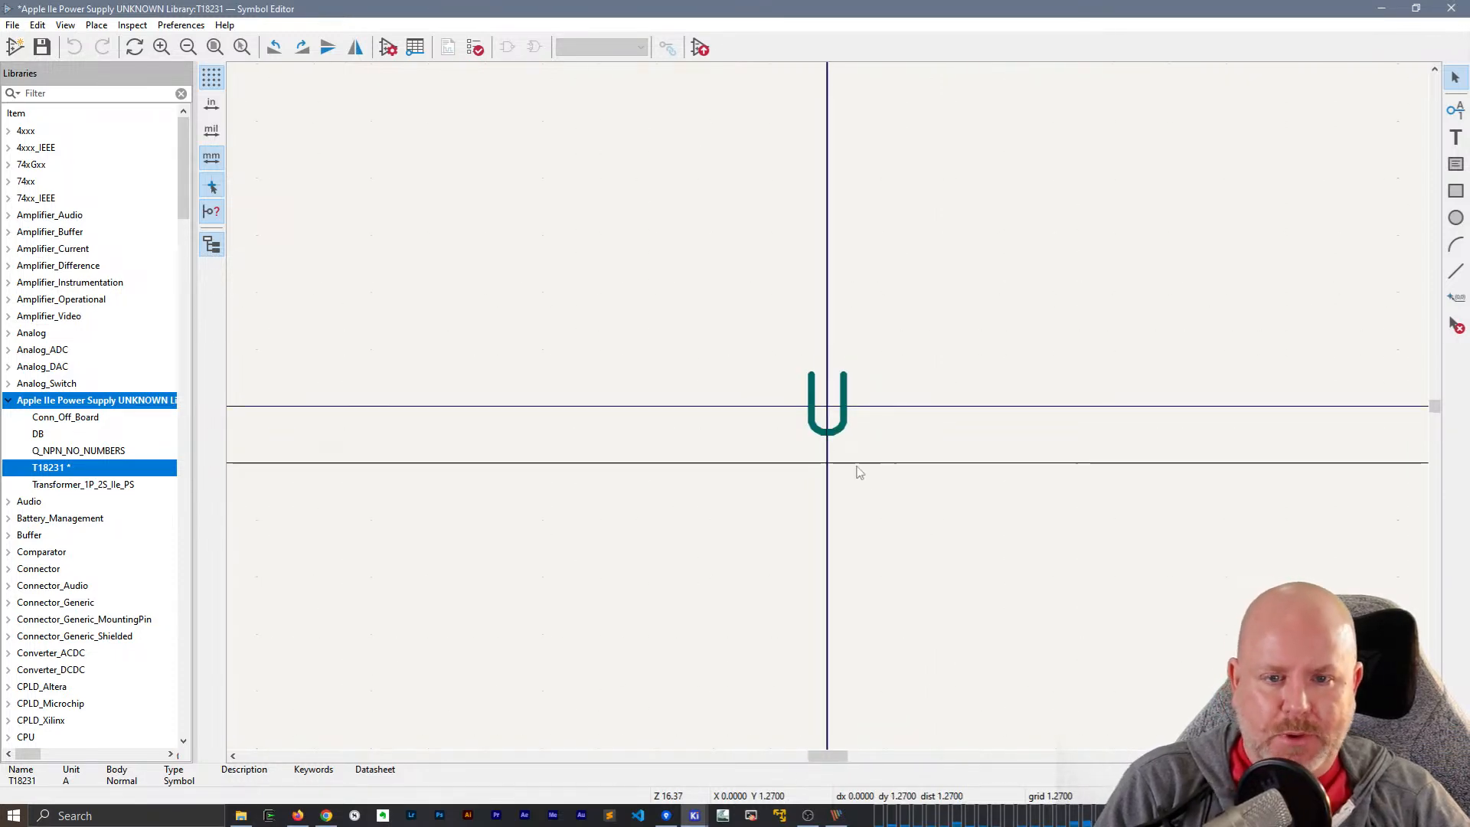
# - Tile the Symbol Editor beside the reference drawing, show all of IC1's pins in the reference, and hide the library tree
pyautogui.hotkey('alt', 'Tab')
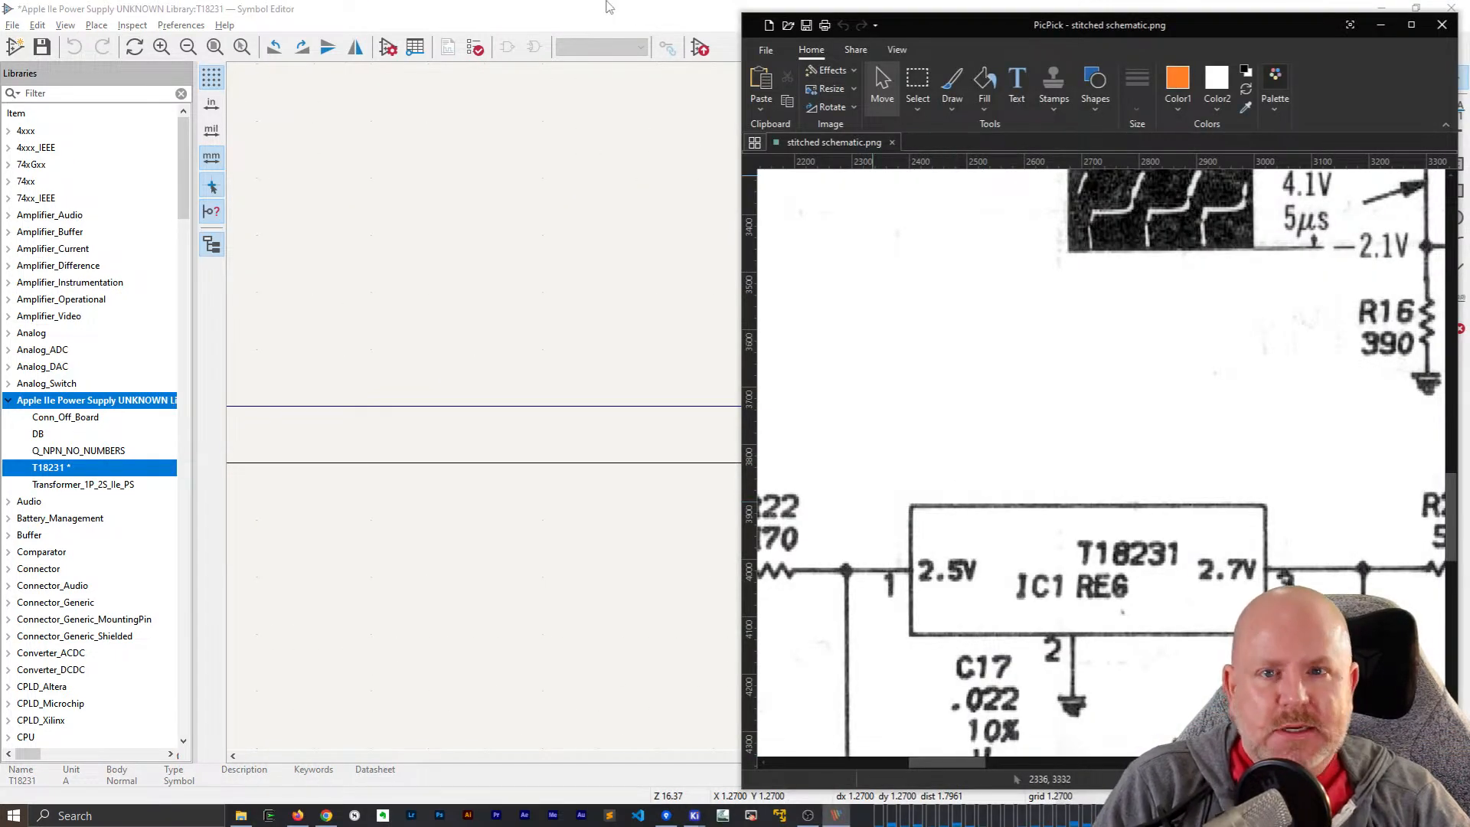
pyautogui.moveTo(609, 8); pyautogui.dragTo(571, 229)
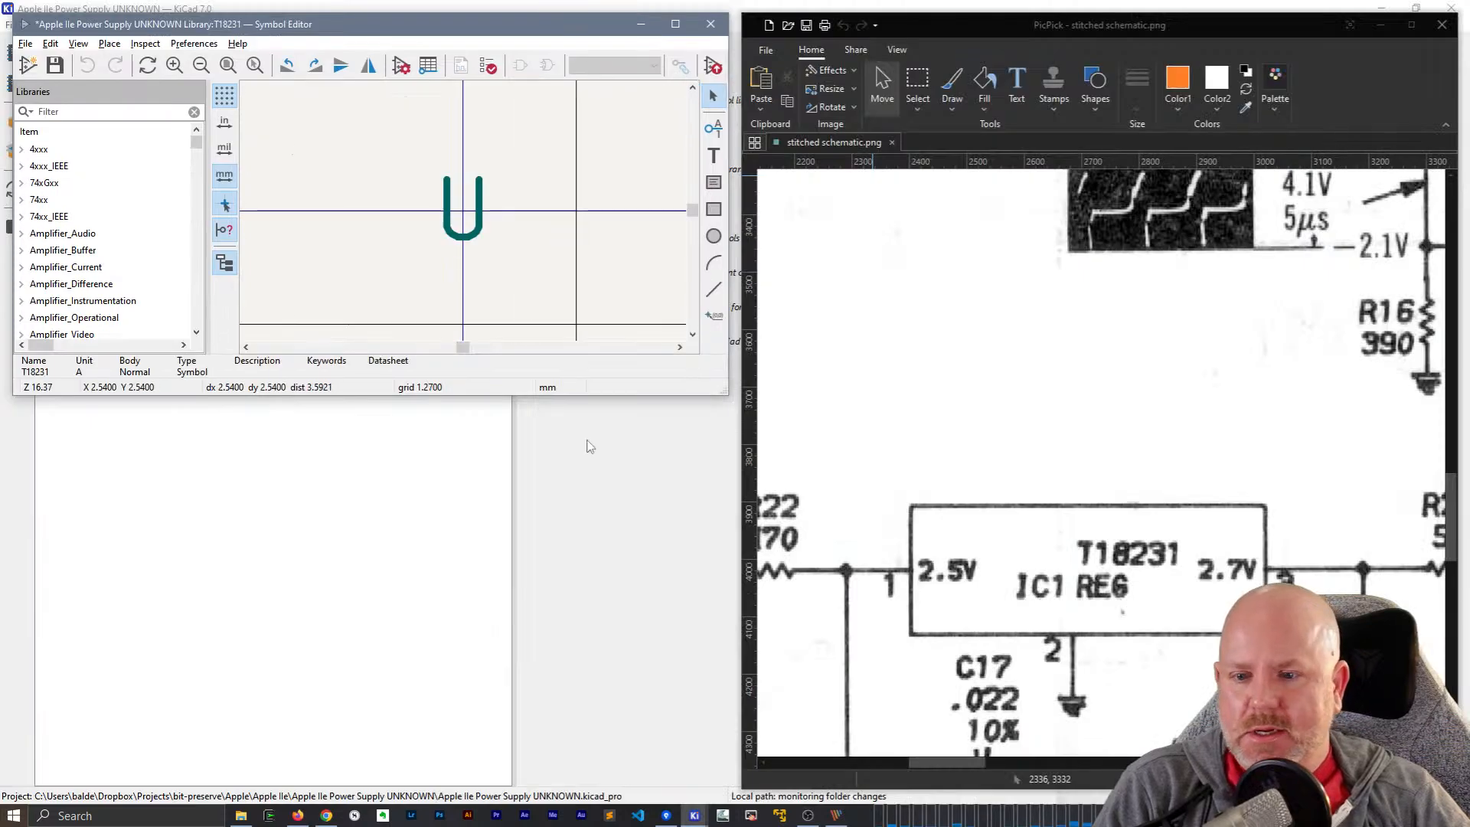
pyautogui.moveTo(534, 397); pyautogui.dragTo(535, 775)
pyautogui.moveTo(1453, 518); pyautogui.dragTo(1453, 557)
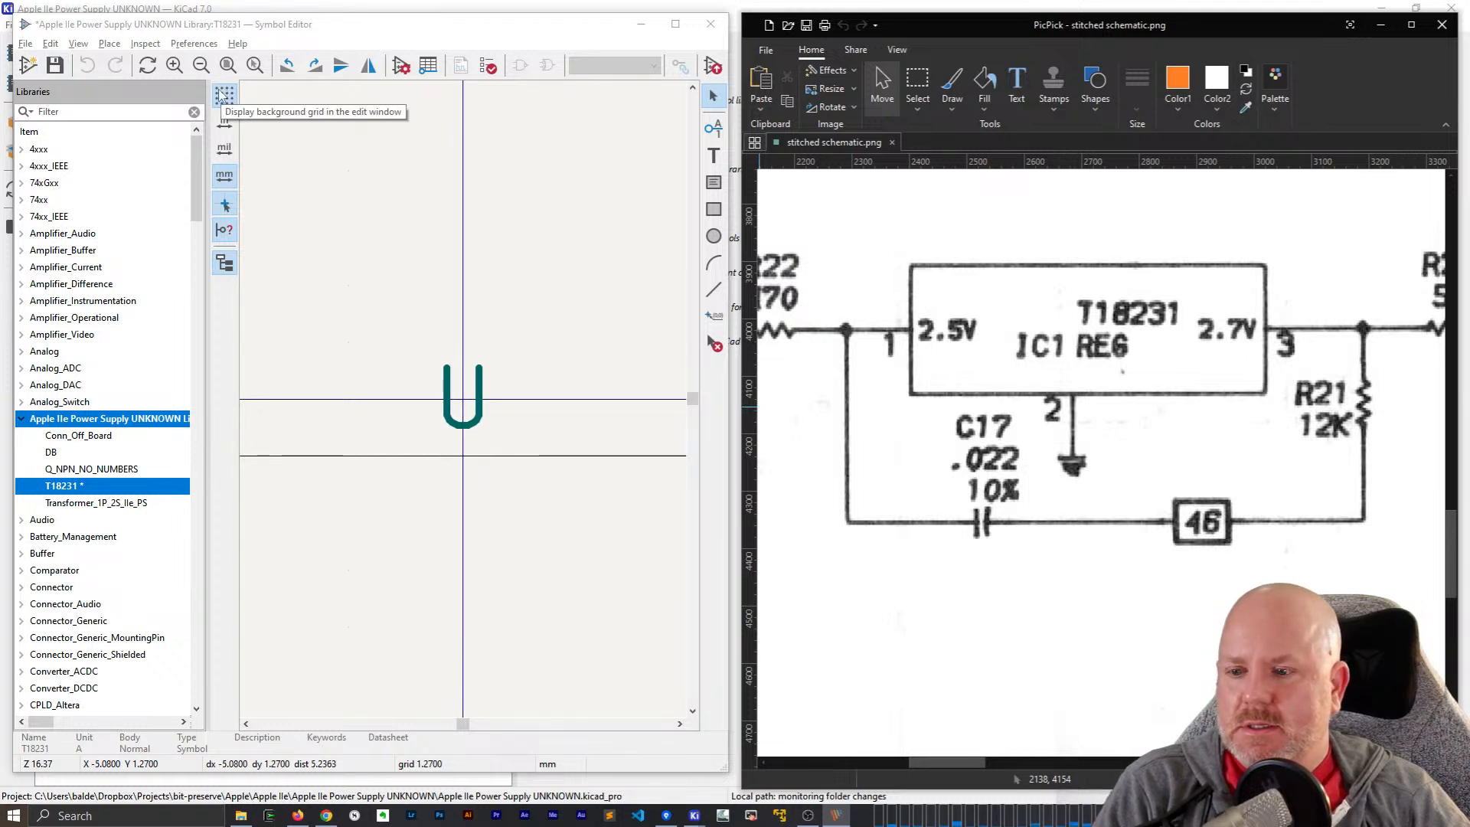
pyautogui.click(224, 263)
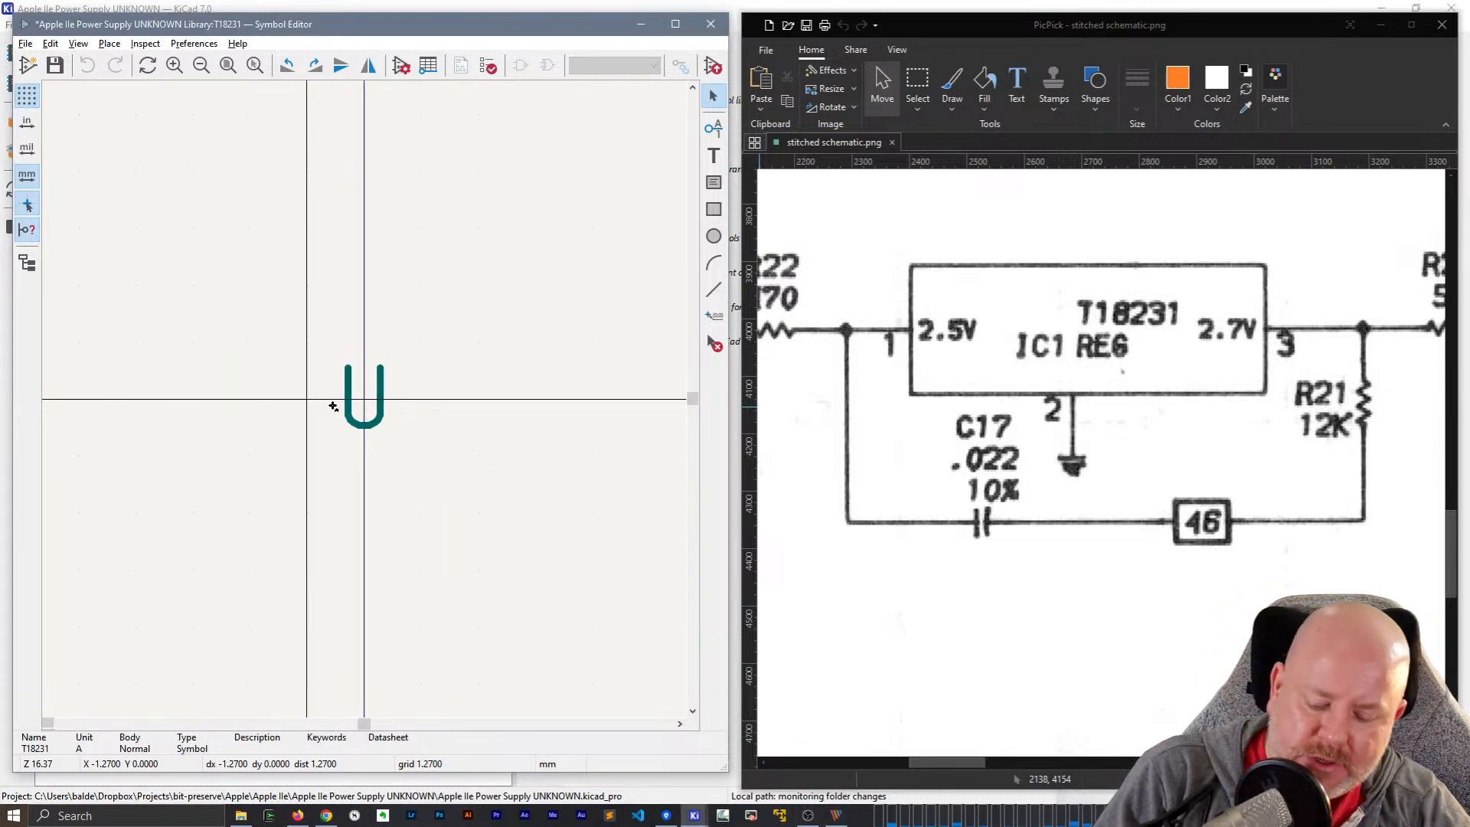
# - Save the T18231 symbol, then move its U reference field 5.08 mm above the origin
pyautogui.hotkey('ctrl', 's')
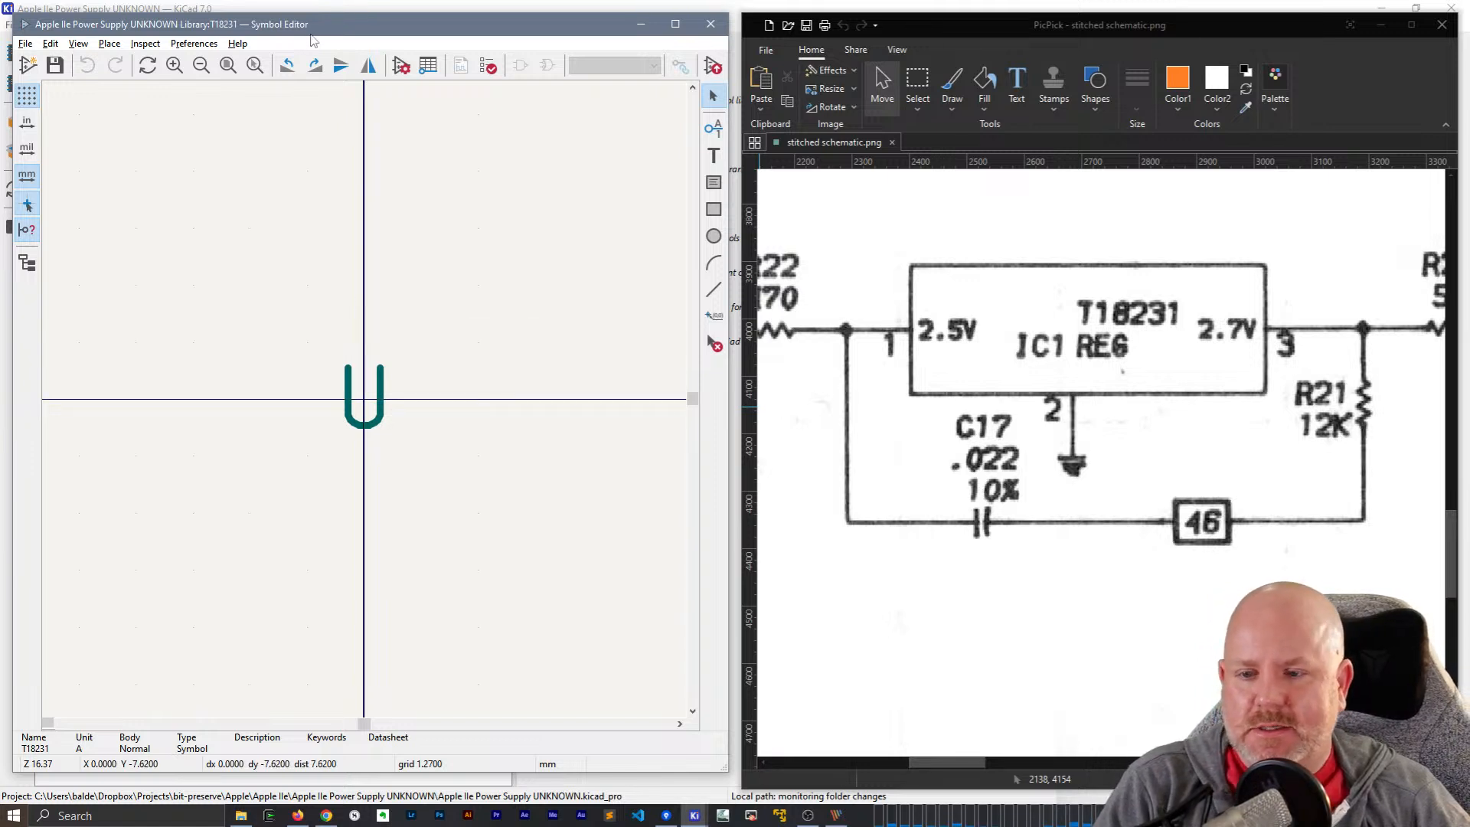
pyautogui.click(354, 435)
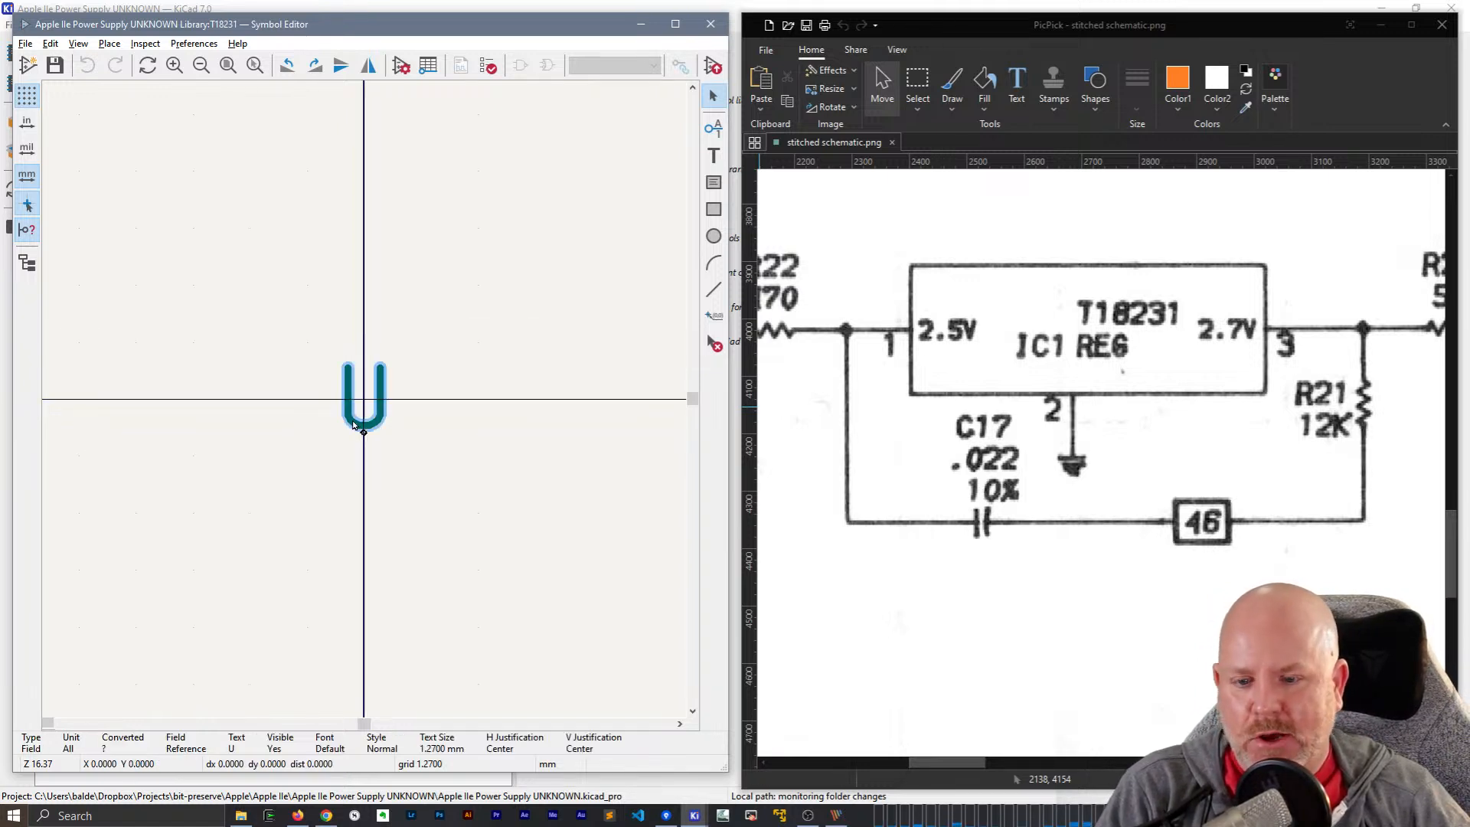
pyautogui.press('m')
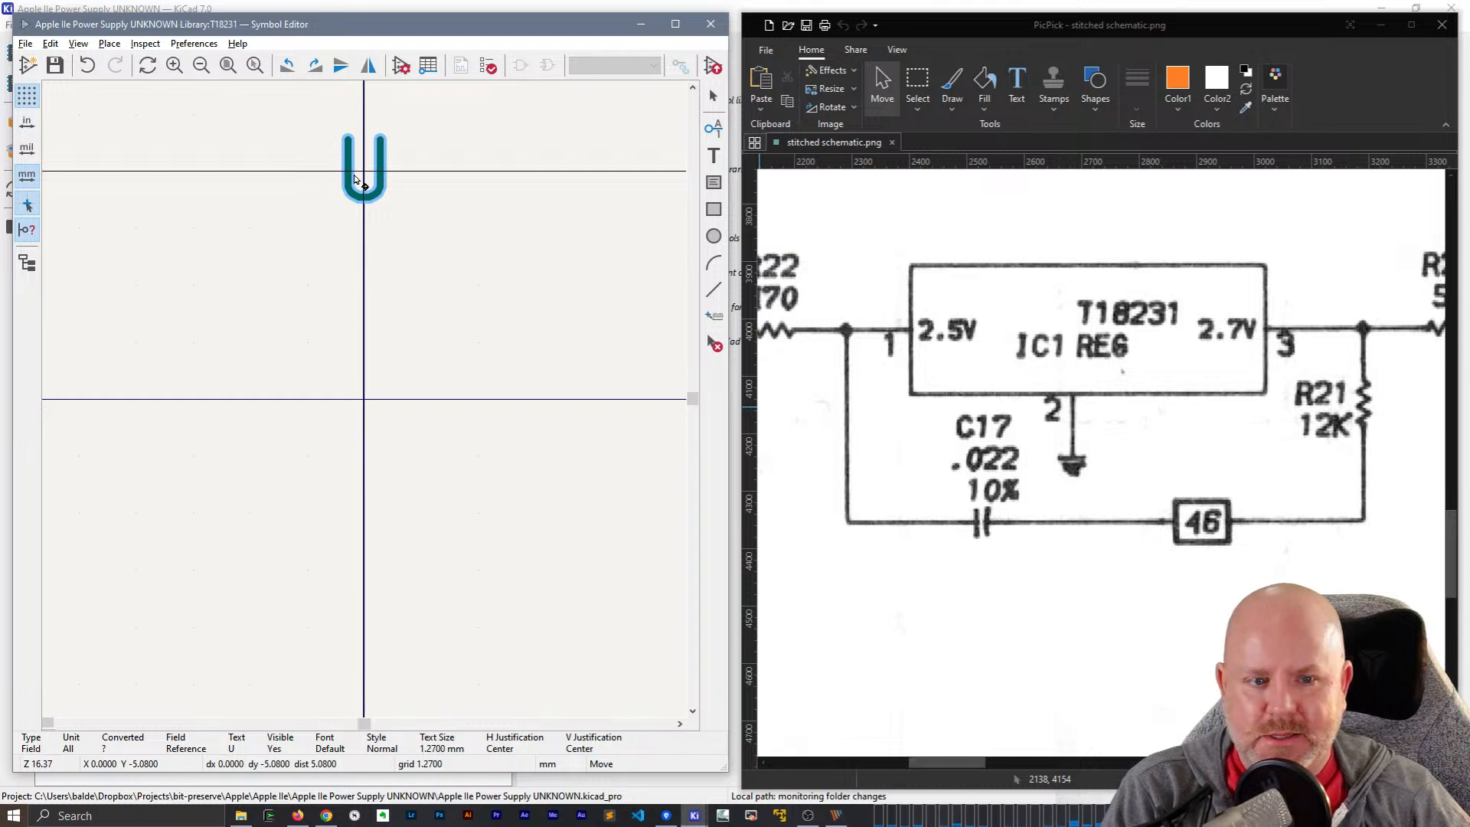
pyautogui.click(355, 179)
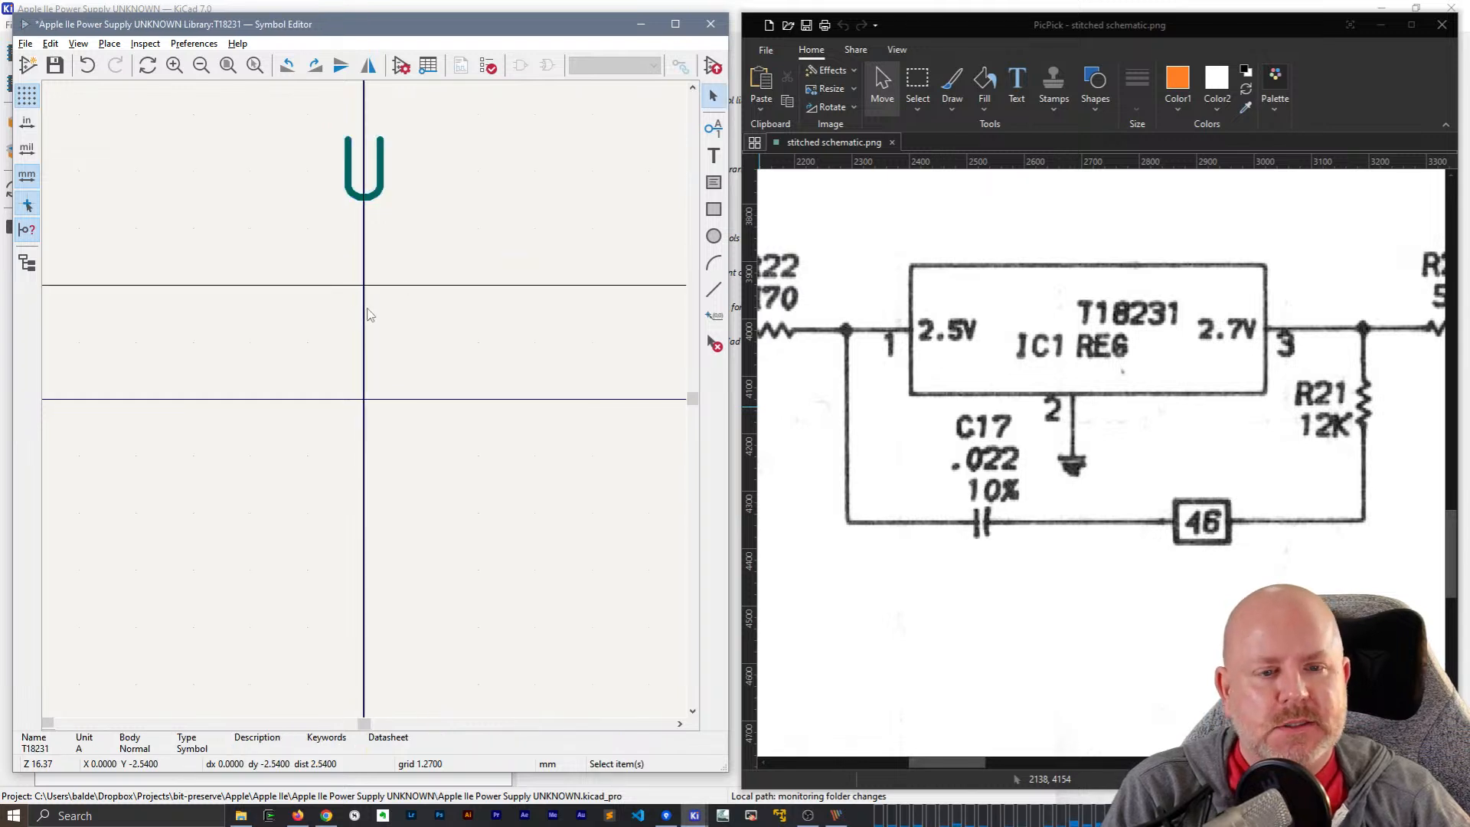
# - In the pin table, add pin number 1 named 2.5V with electrical type Power input
pyautogui.click(145, 43)
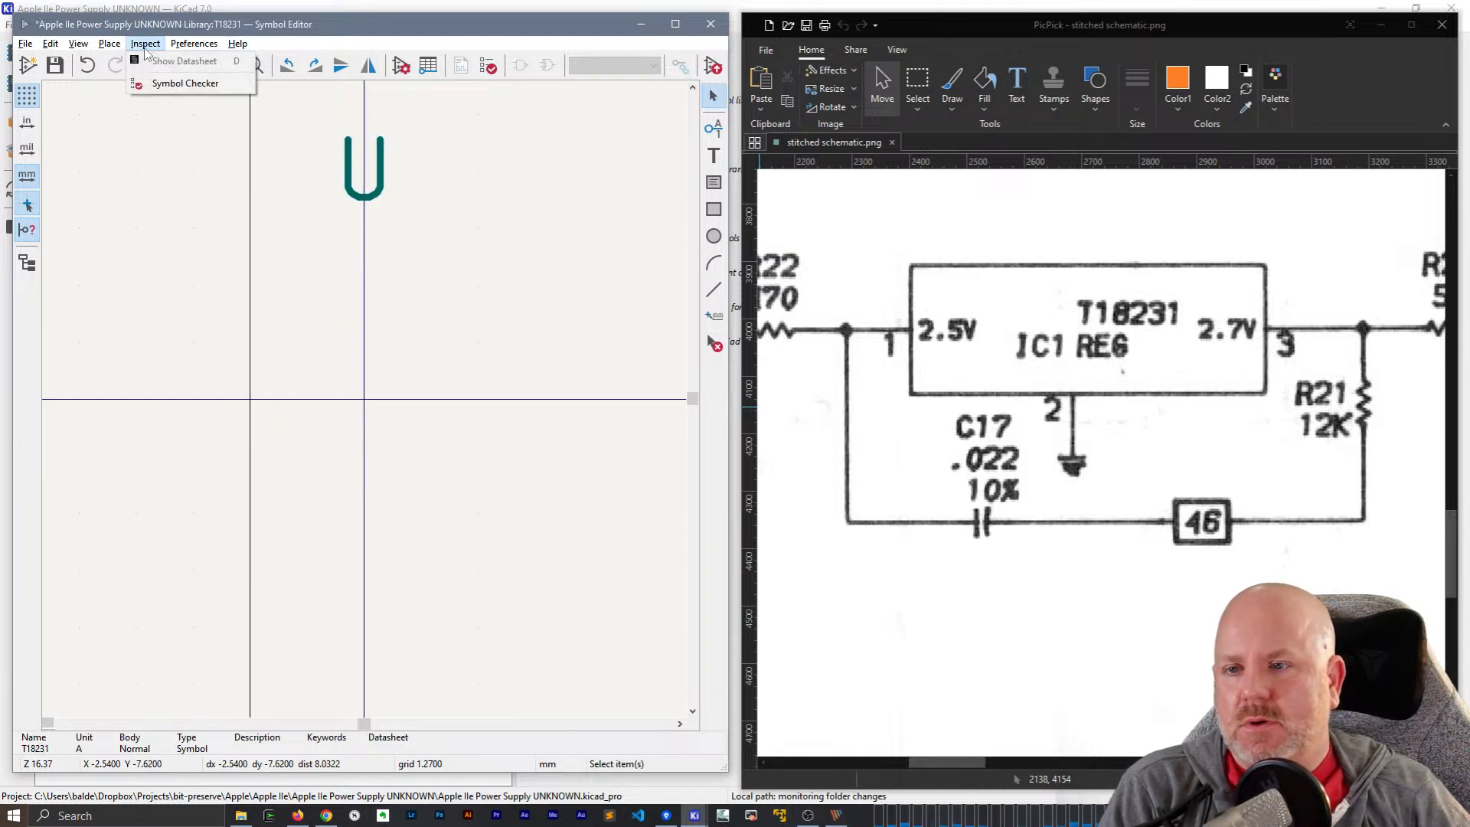
pyautogui.click(428, 65)
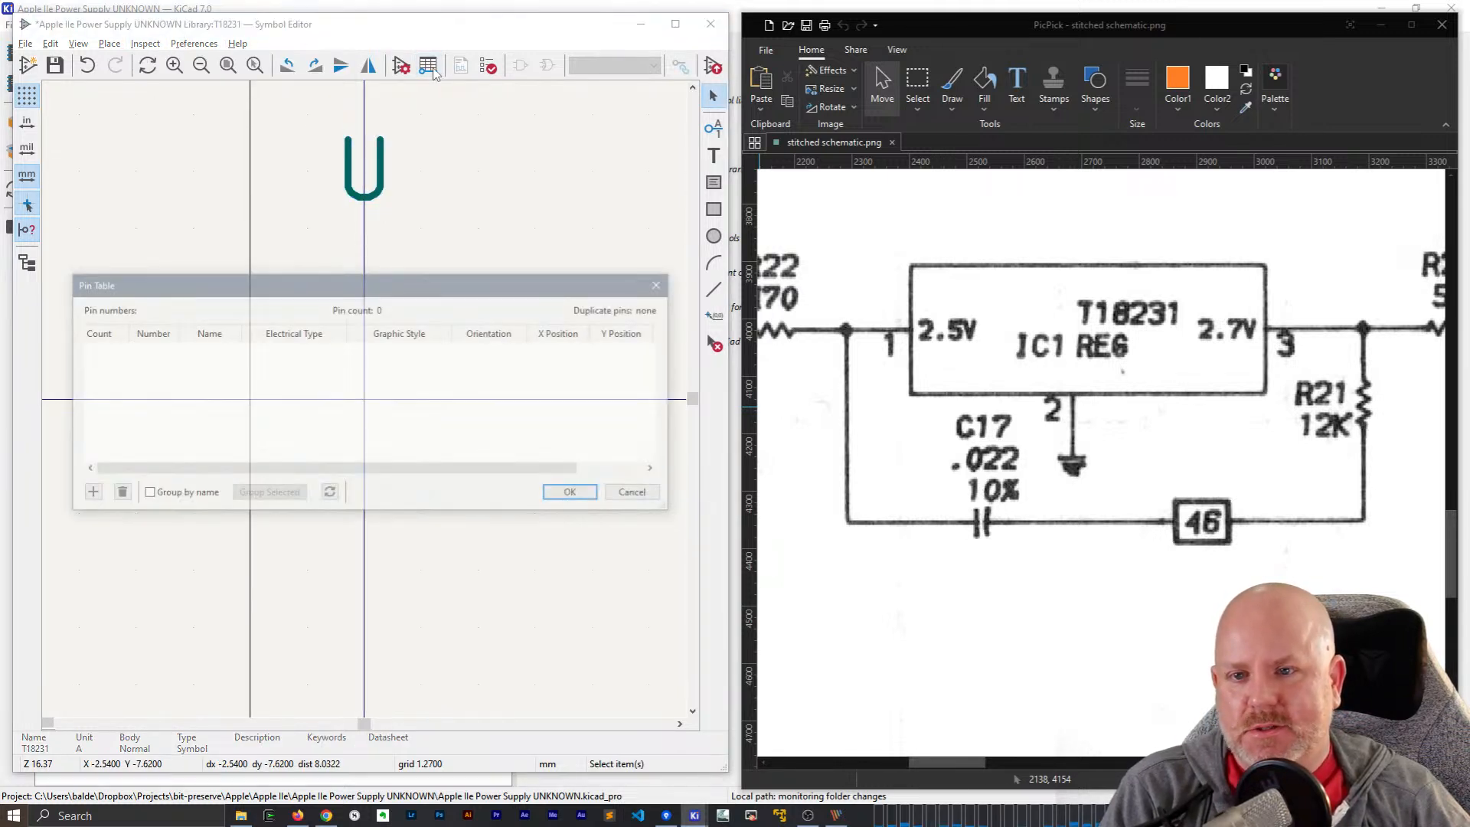
pyautogui.click(88, 494)
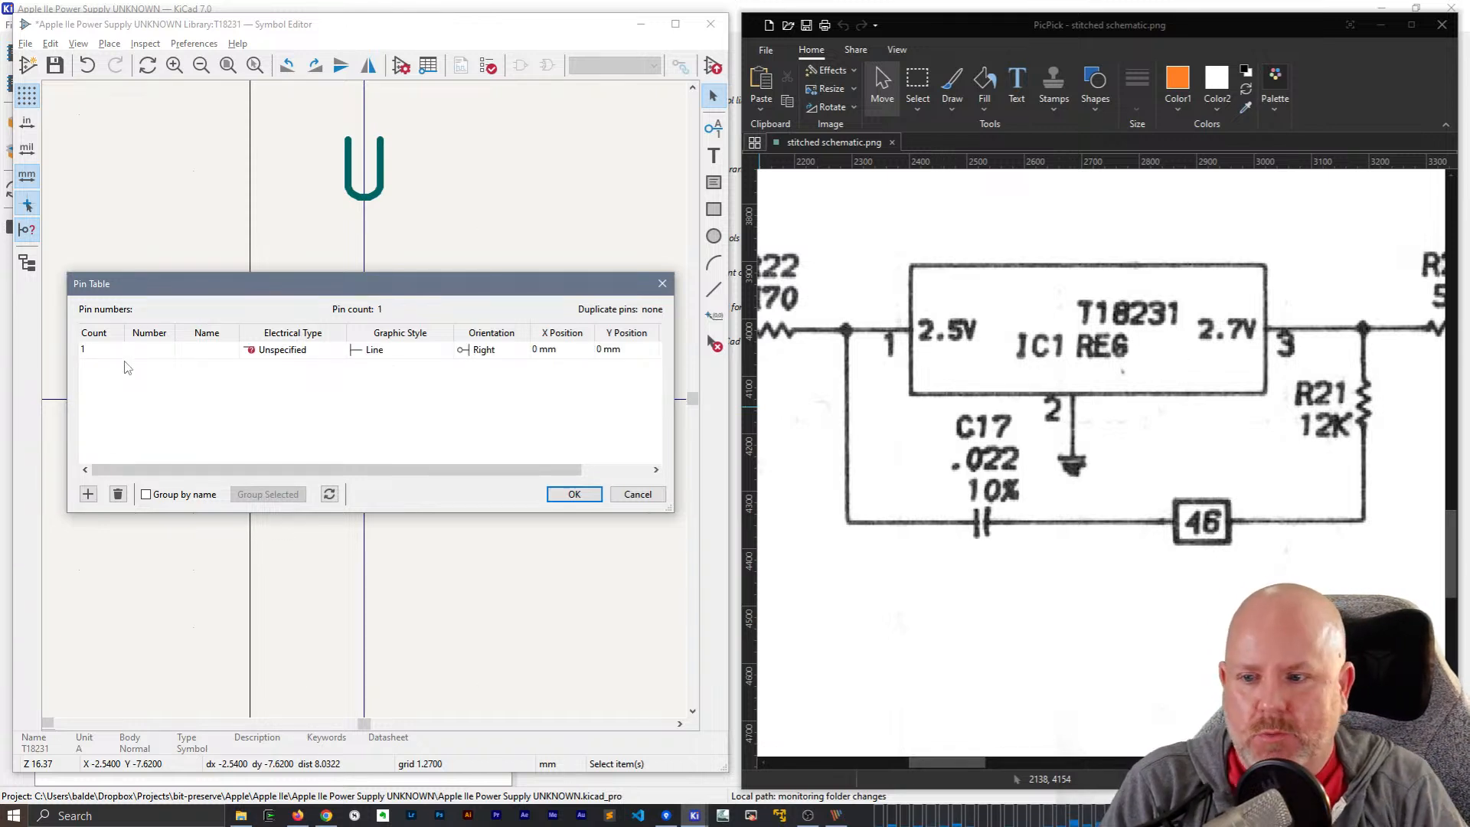
pyautogui.write('1')
pyautogui.press('Tab')
pyautogui.write('2.5')
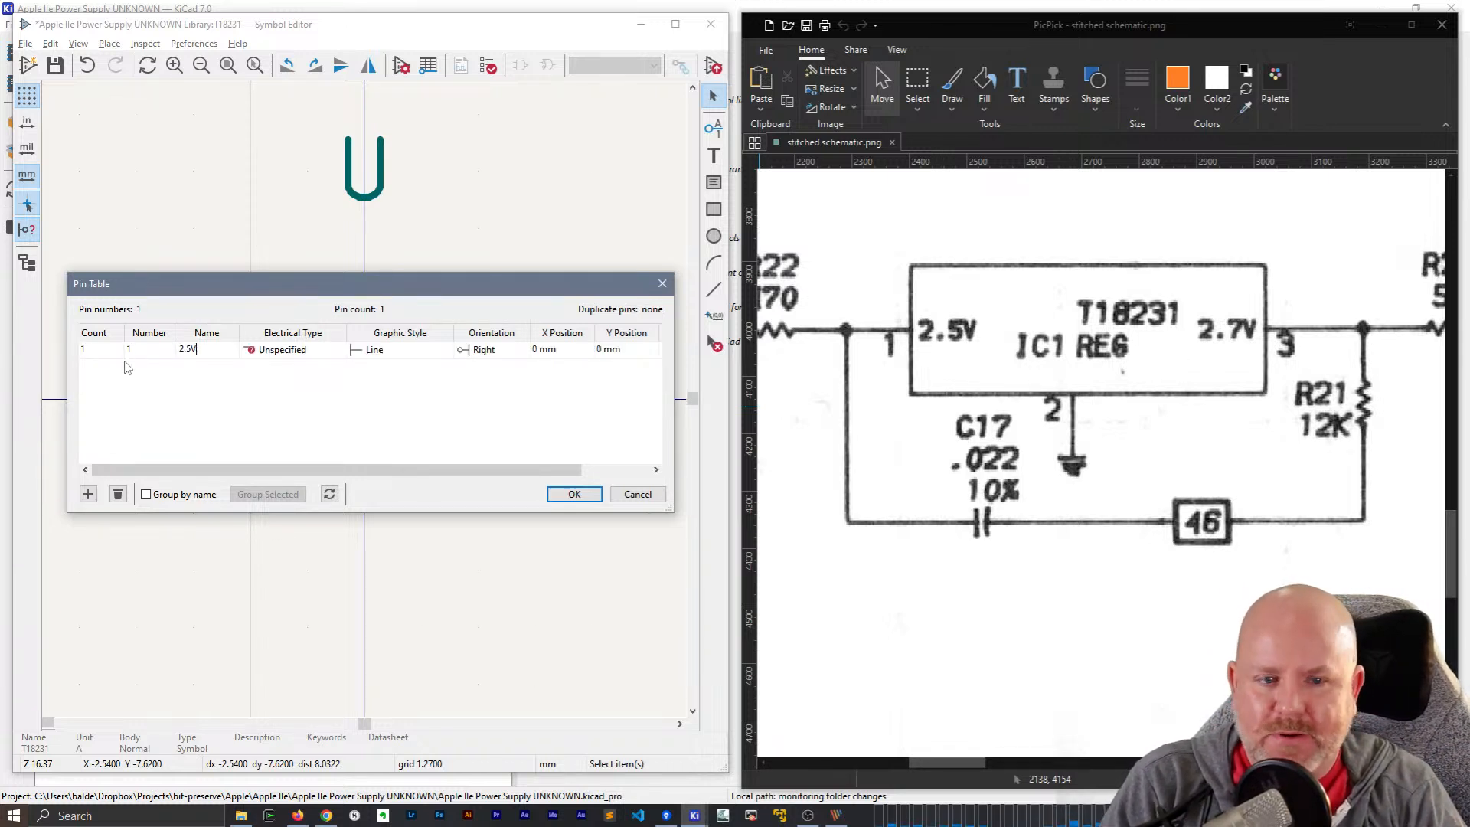
pyautogui.press('Return')
pyautogui.press('Tab')
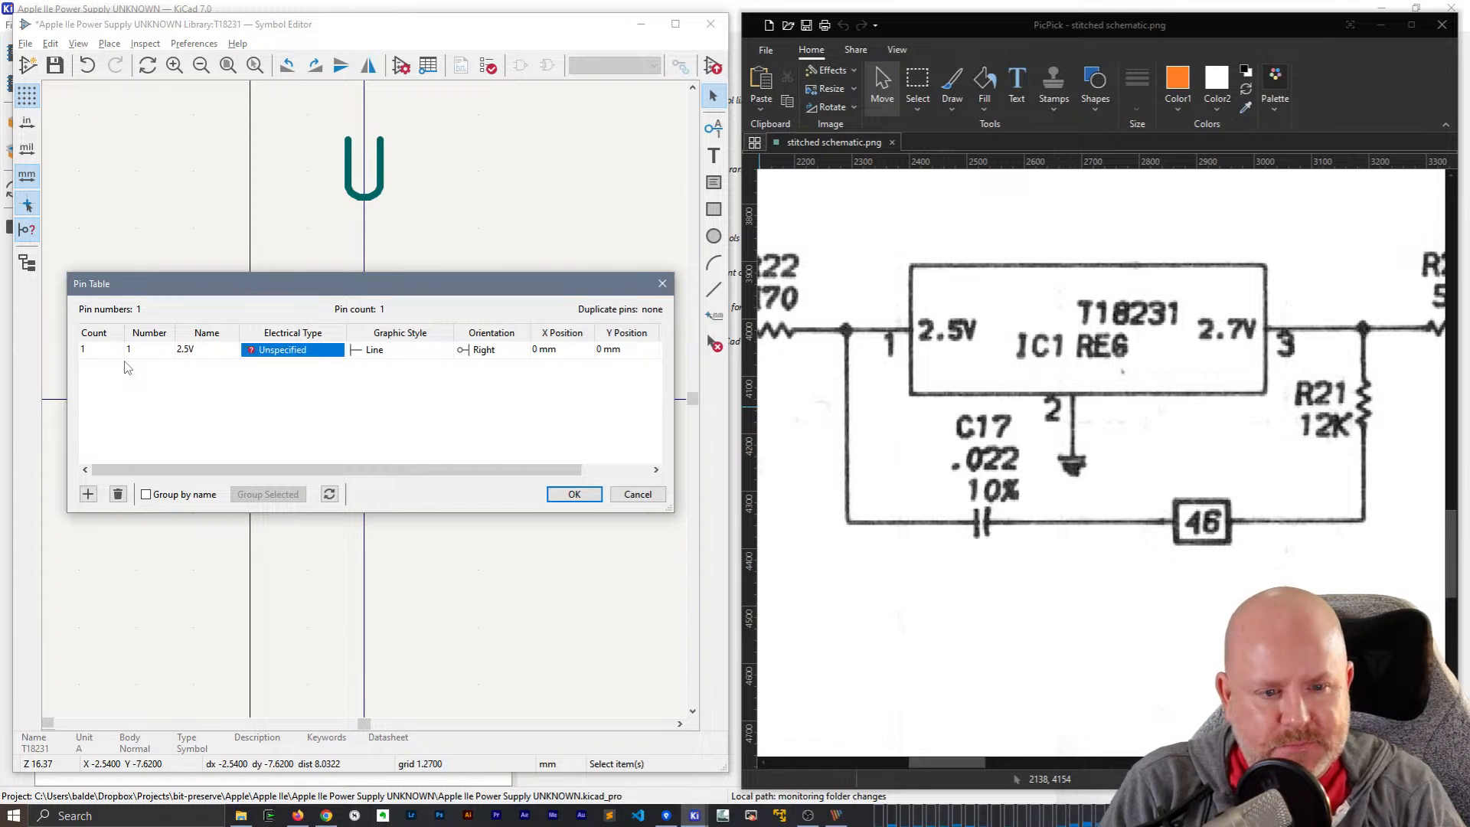
pyautogui.press('space')
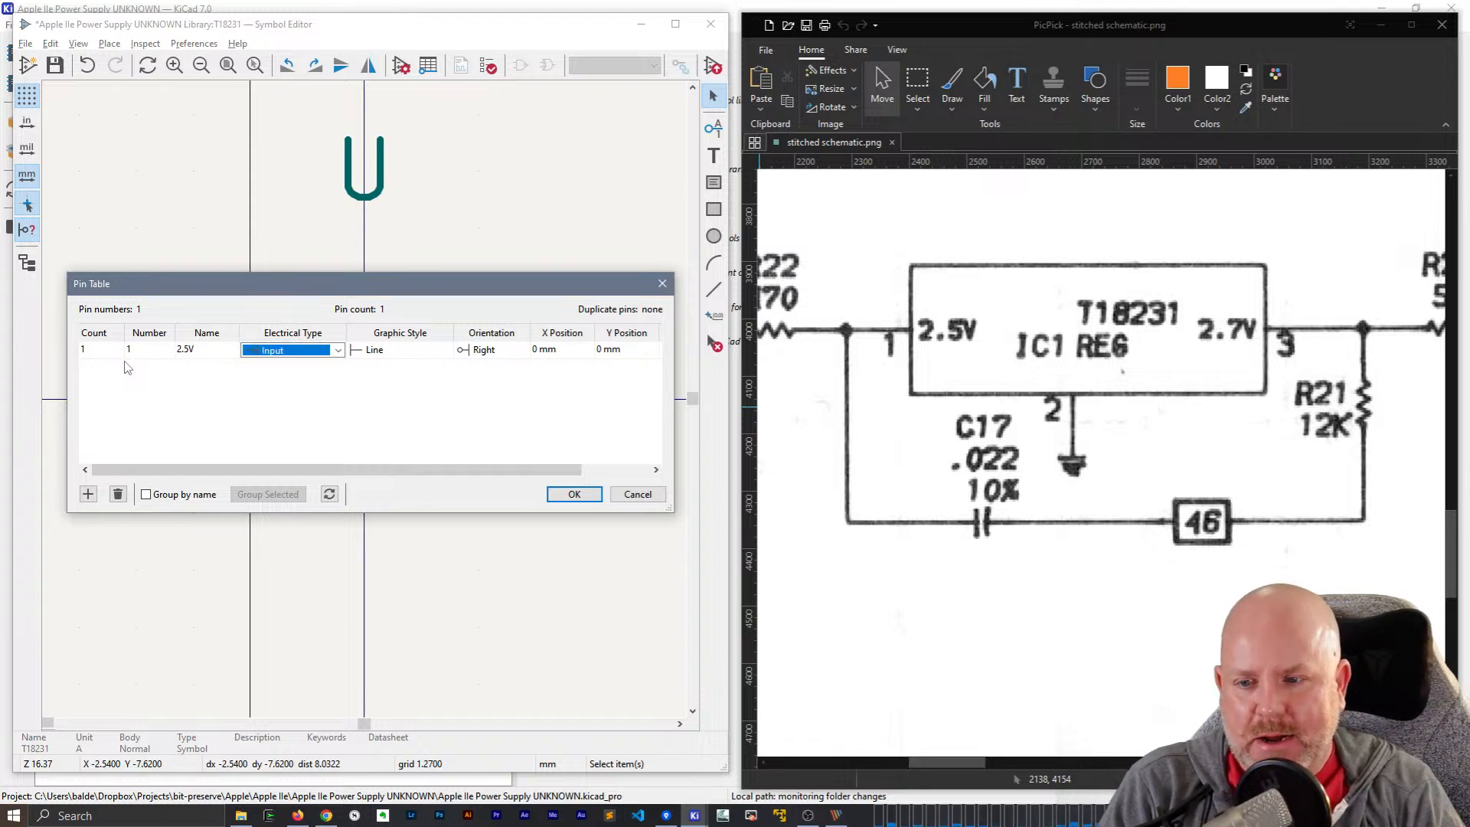
pyautogui.press('Return')
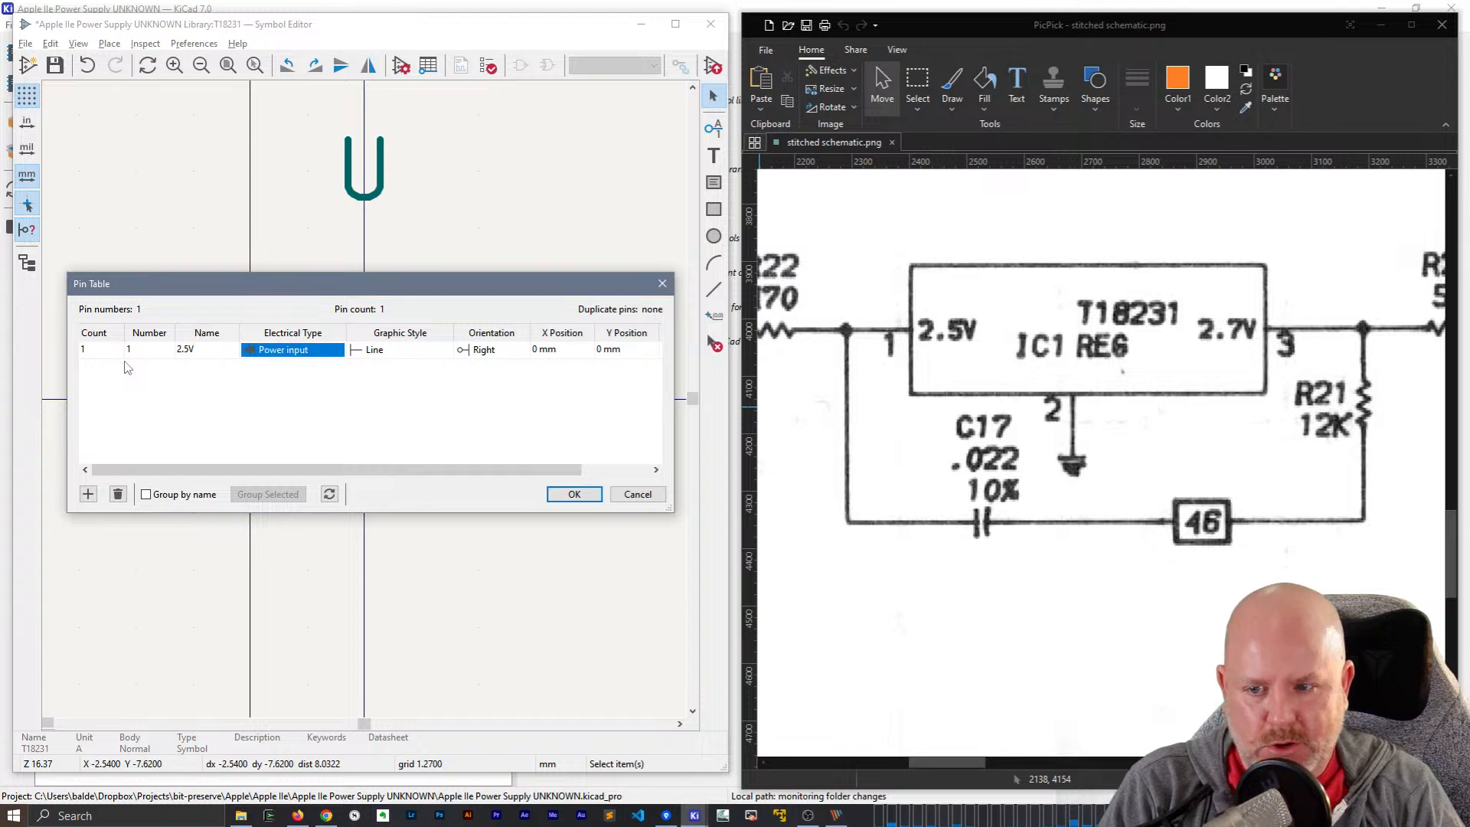
# - Add a second pin row with number 2 and name GND, keeping the Power input type
pyautogui.hotkey('shift', 'Return')
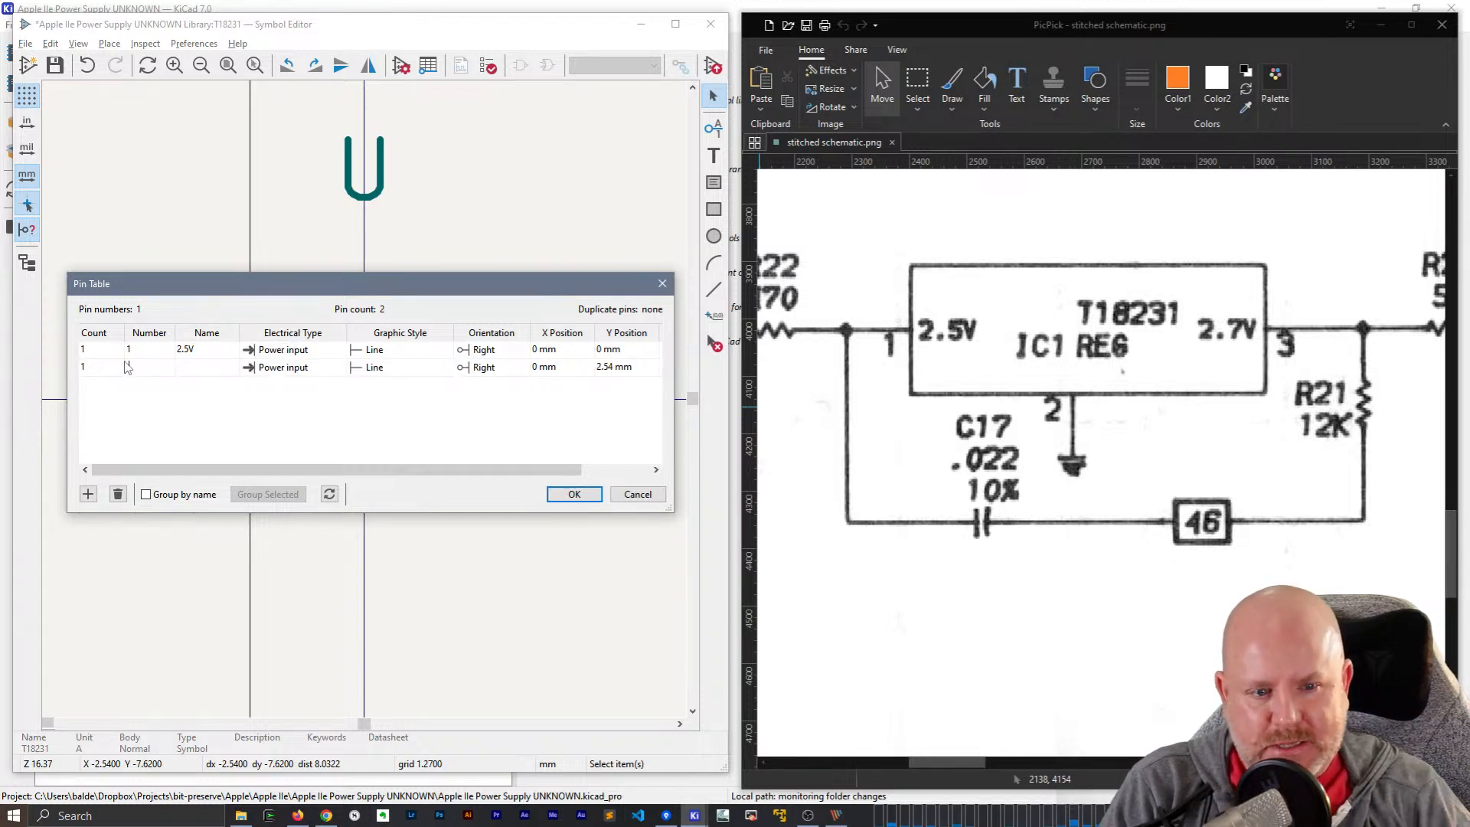
pyautogui.click(93, 373)
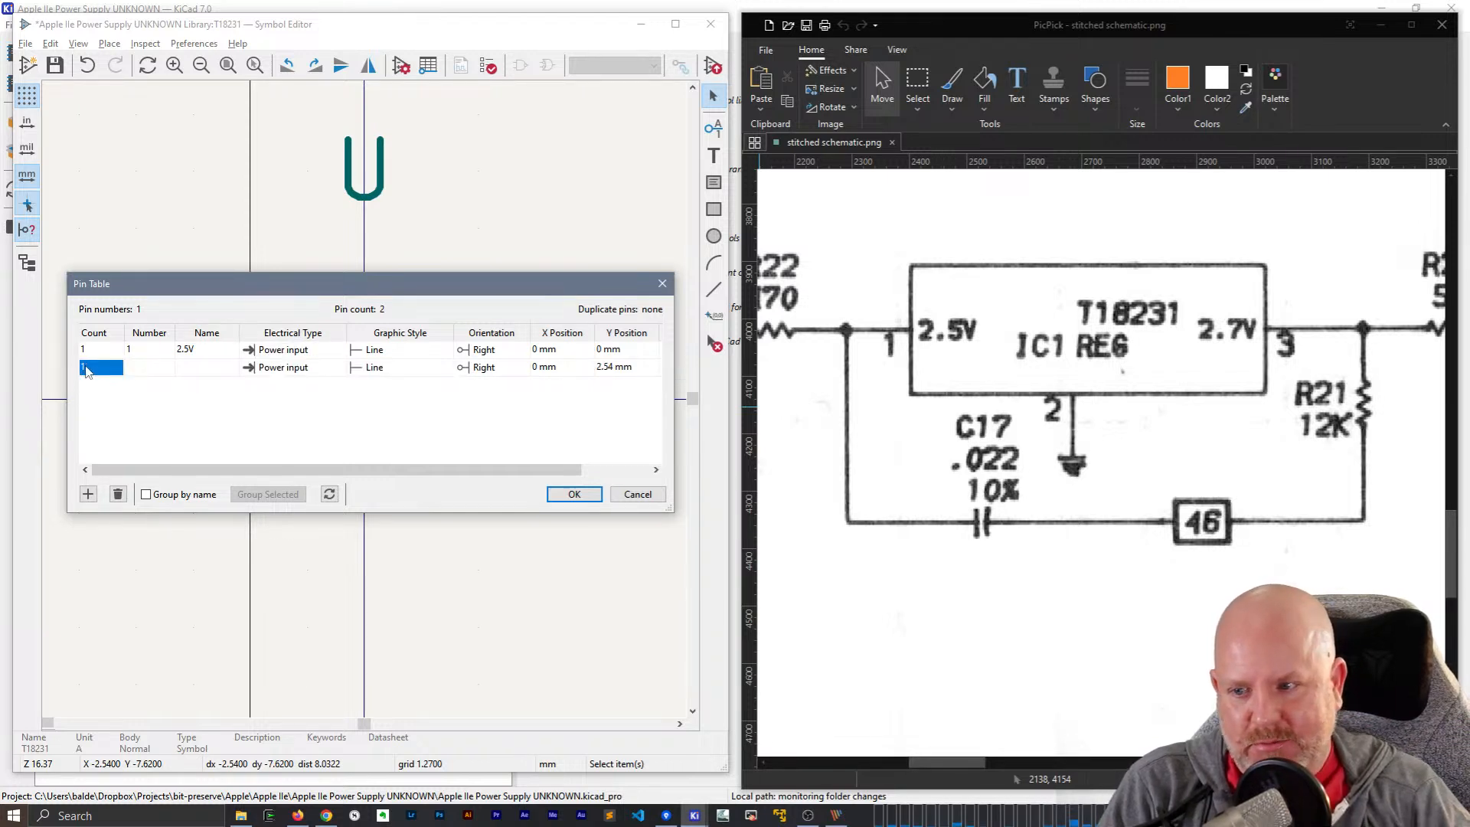
pyautogui.click(130, 368)
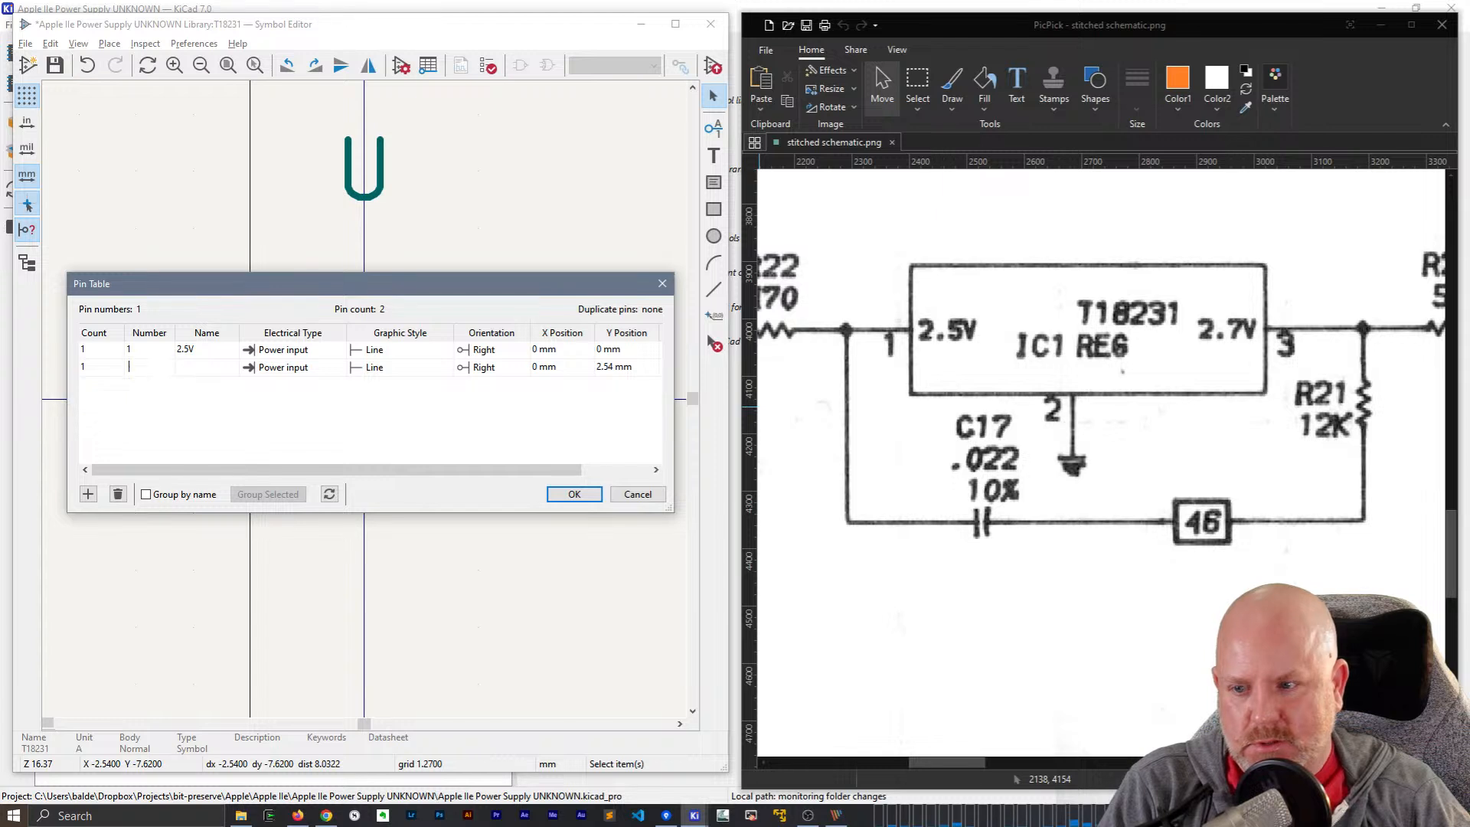
pyautogui.write('2')
pyautogui.click(201, 369)
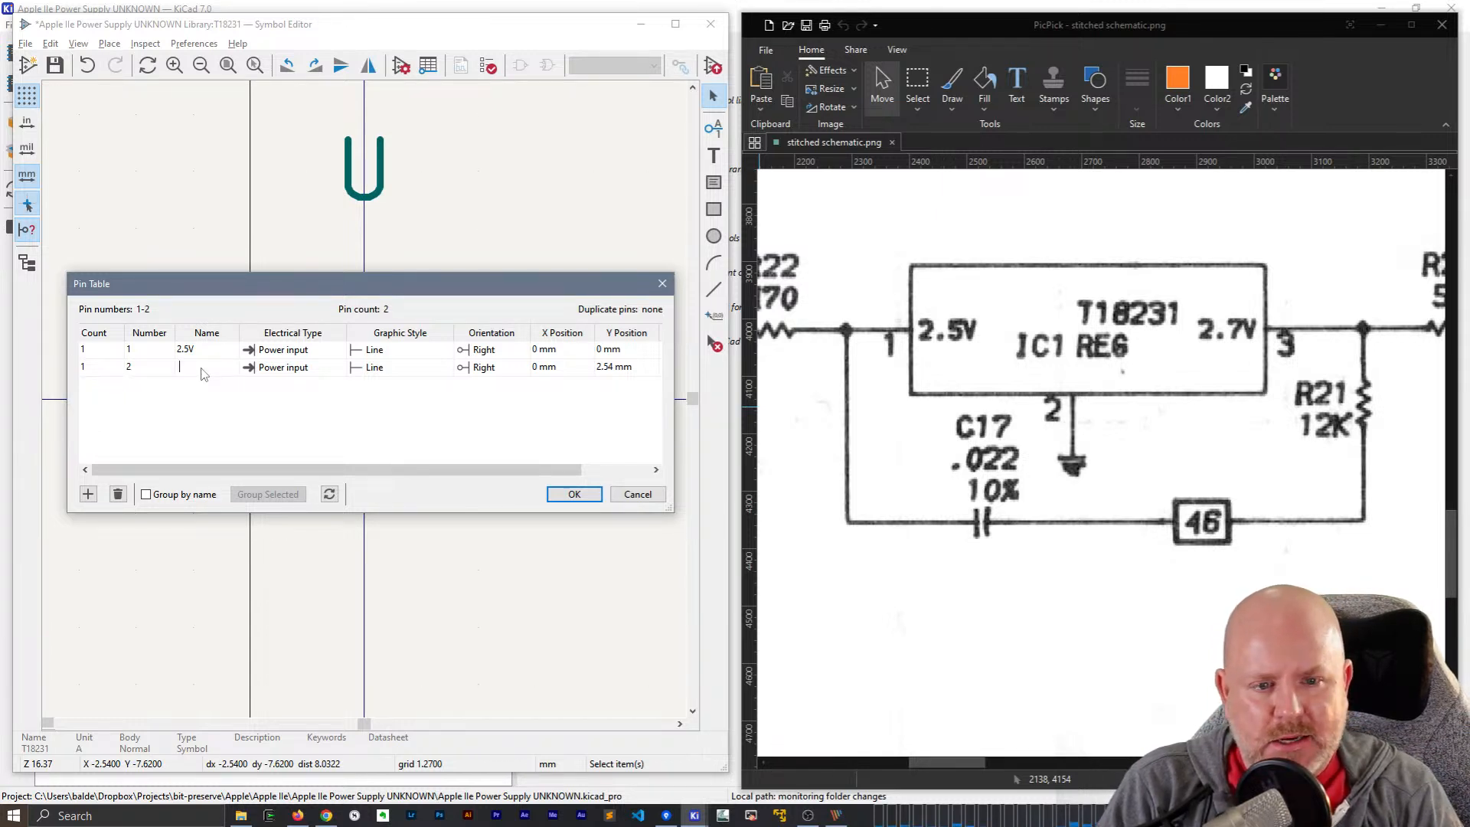
pyautogui.write('GND')
pyautogui.press('Tab')
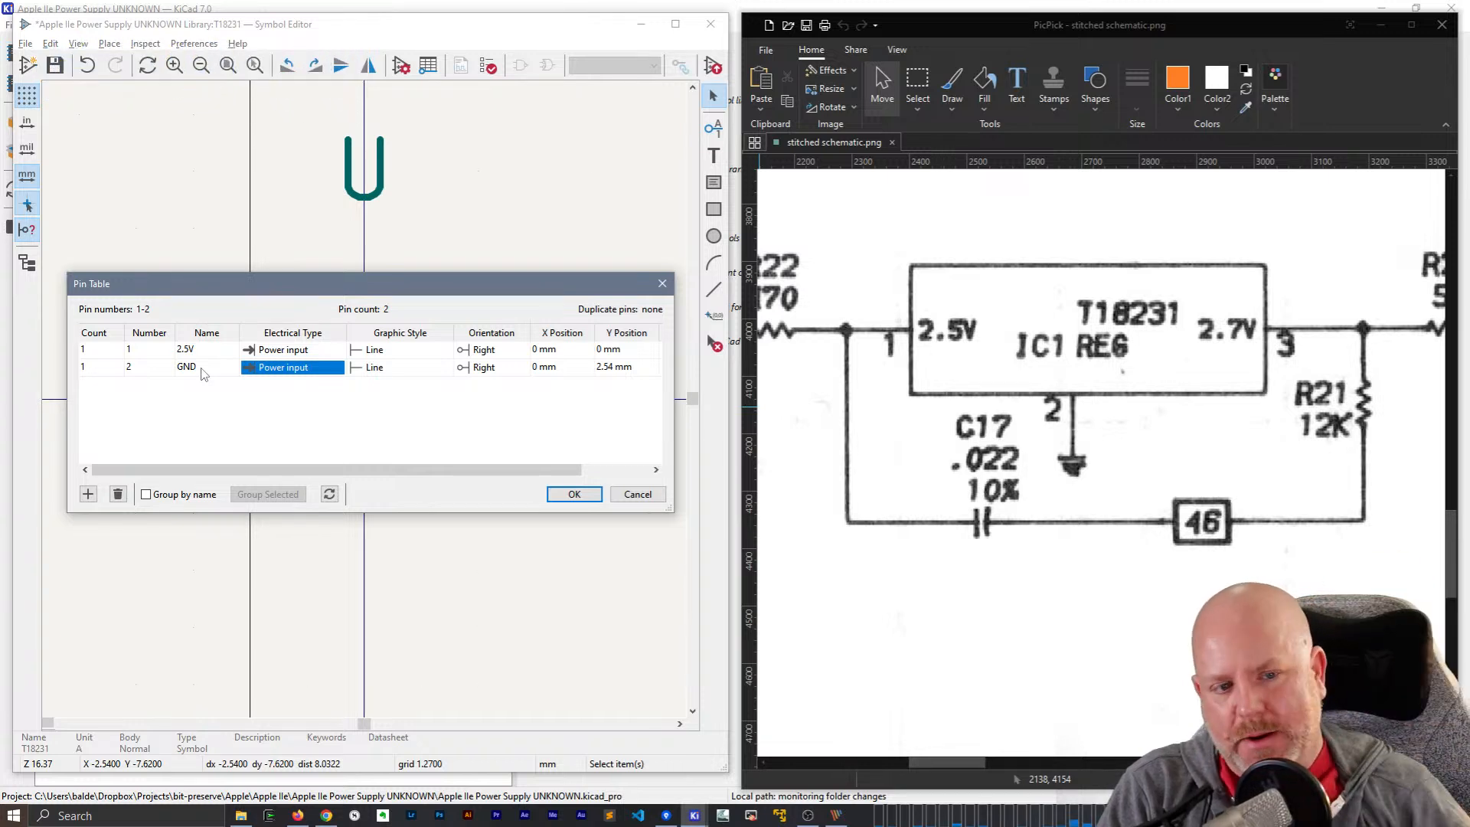
# - Add a third pin row with number 3 and name 2.7V
pyautogui.click(88, 494)
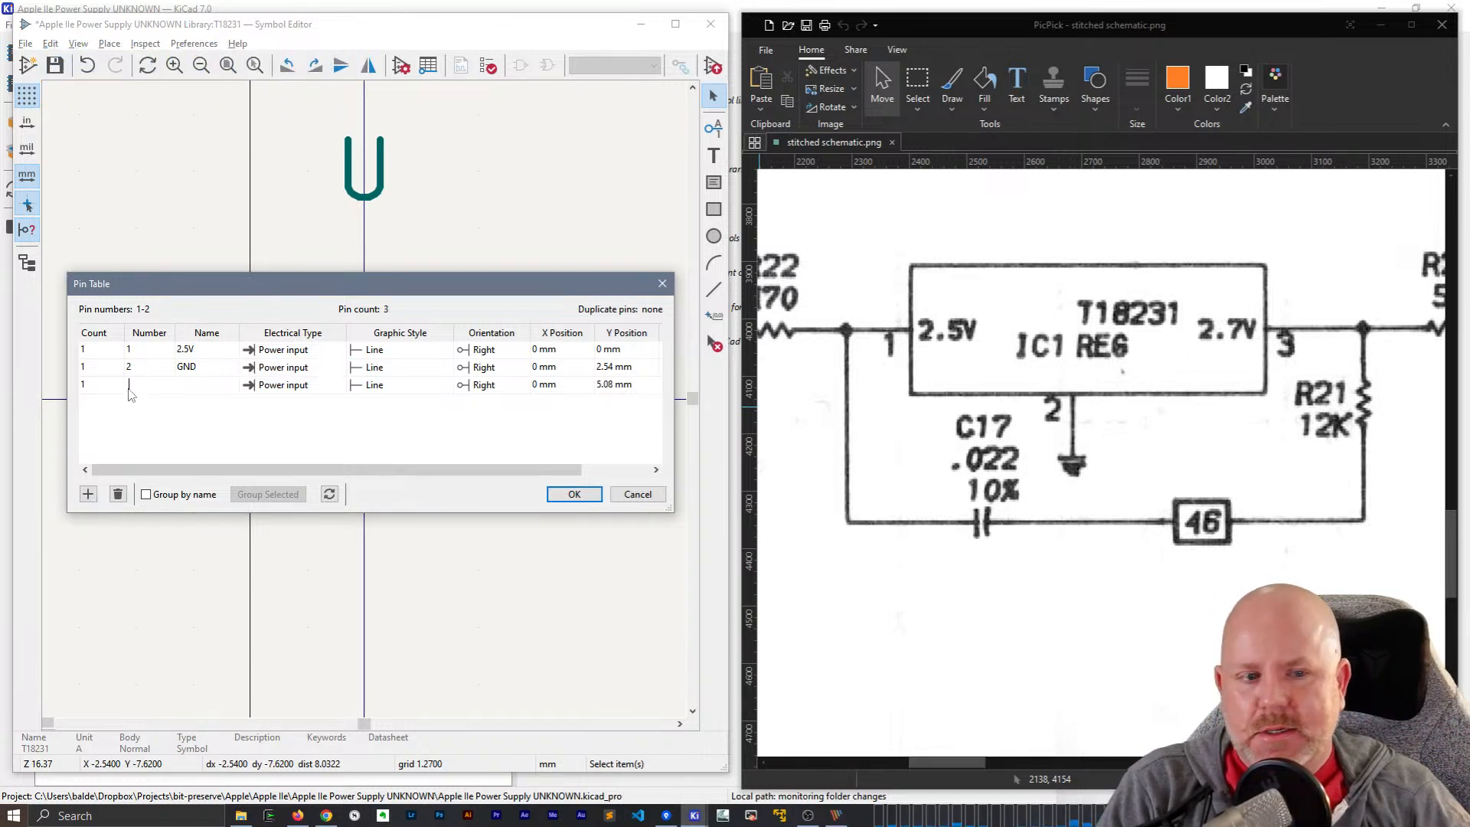
pyautogui.click(189, 386)
pyautogui.write('2.7V')
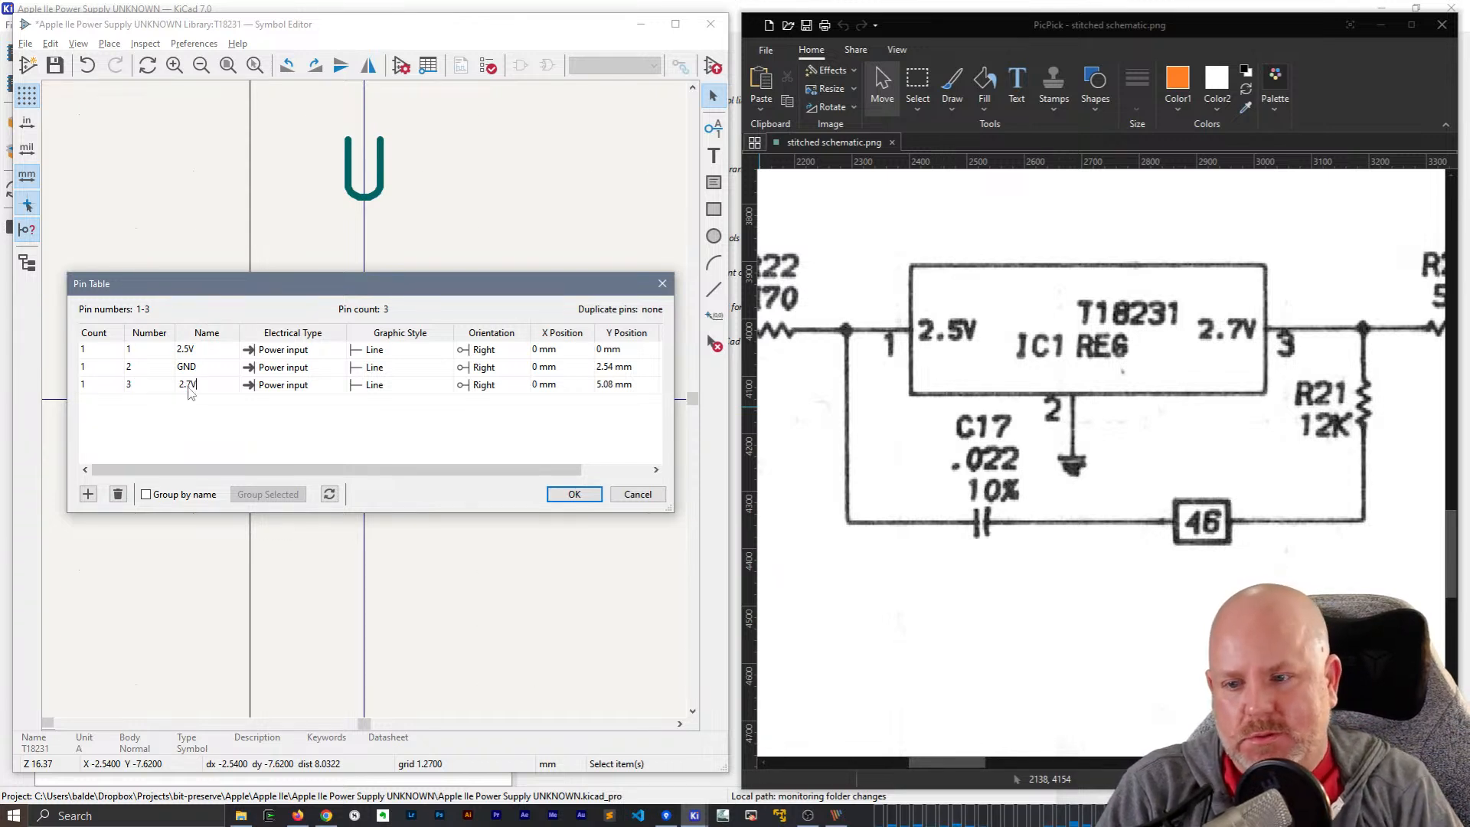
pyautogui.press('Tab')
# - Zoom out the reference schematic and examine how IC1's pin 3 connects through R20 to the Q3 regulator stage
pyautogui.scroll(-1, 1037, 414)
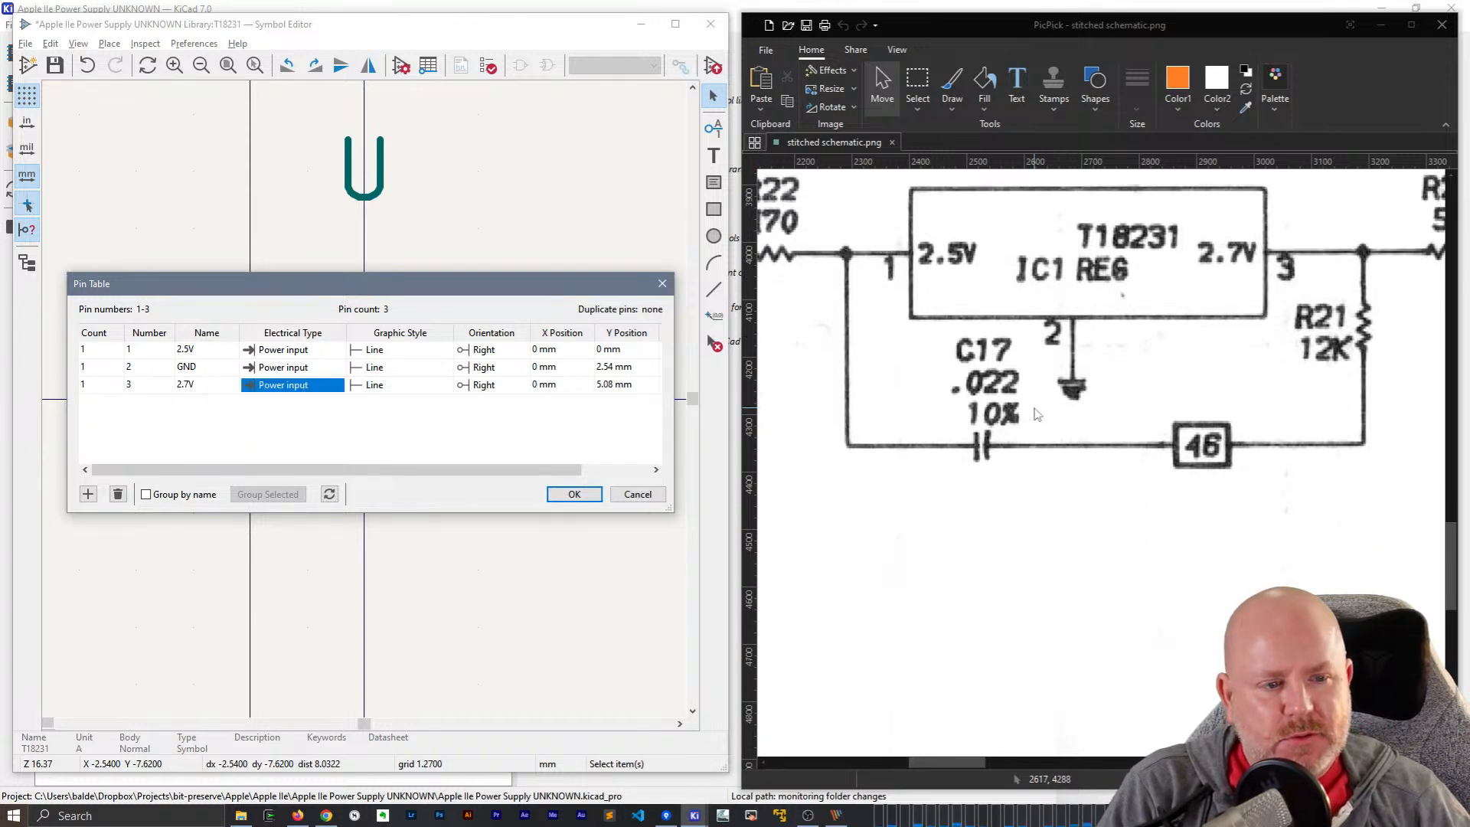
pyautogui.scroll(3, 1037, 415)
pyautogui.click(1344, 779)
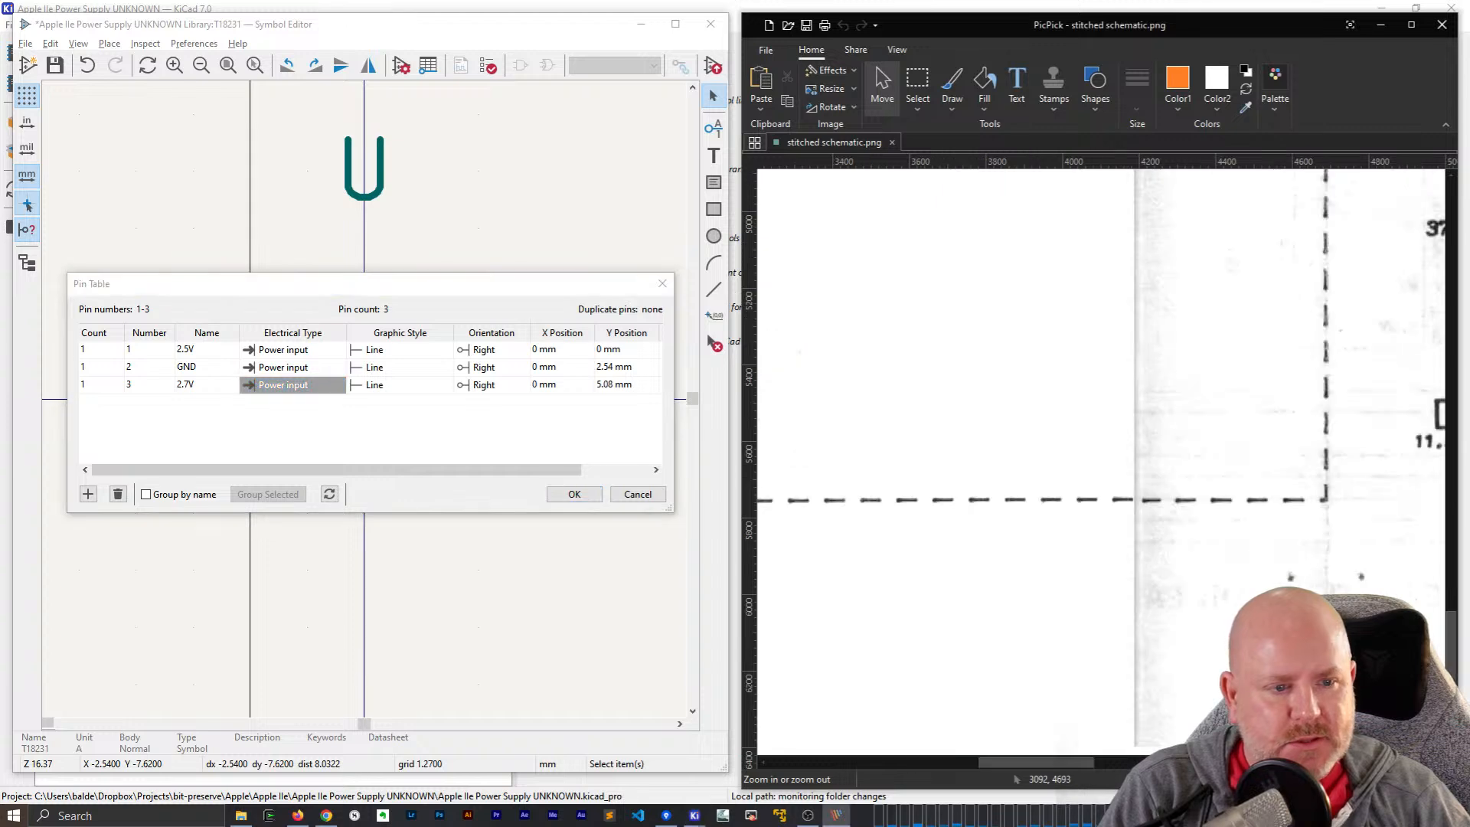
pyautogui.click(1343, 779)
pyautogui.moveTo(1220, 763); pyautogui.dragTo(886, 761)
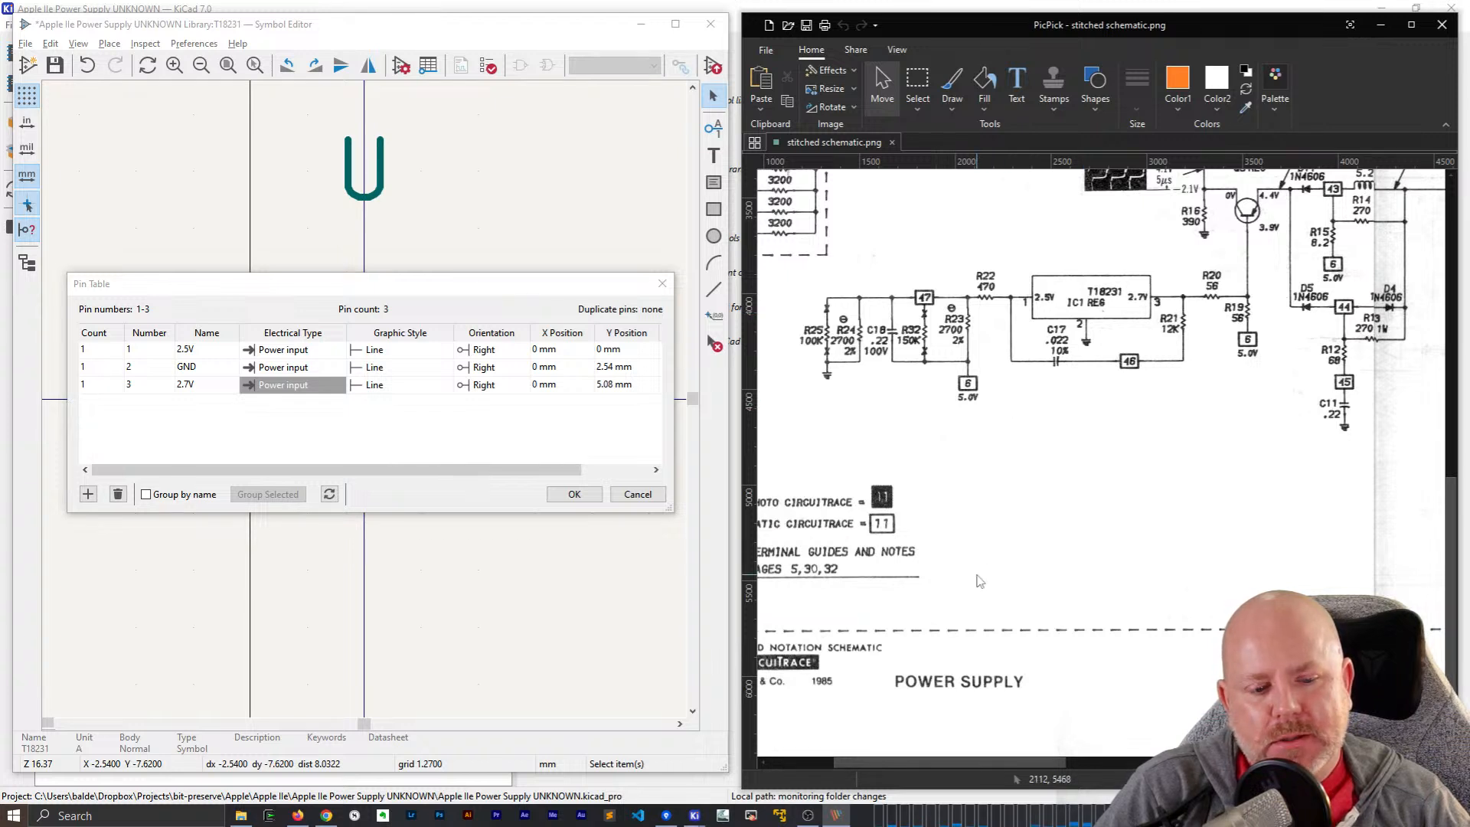
pyautogui.moveTo(953, 760); pyautogui.dragTo(1061, 759)
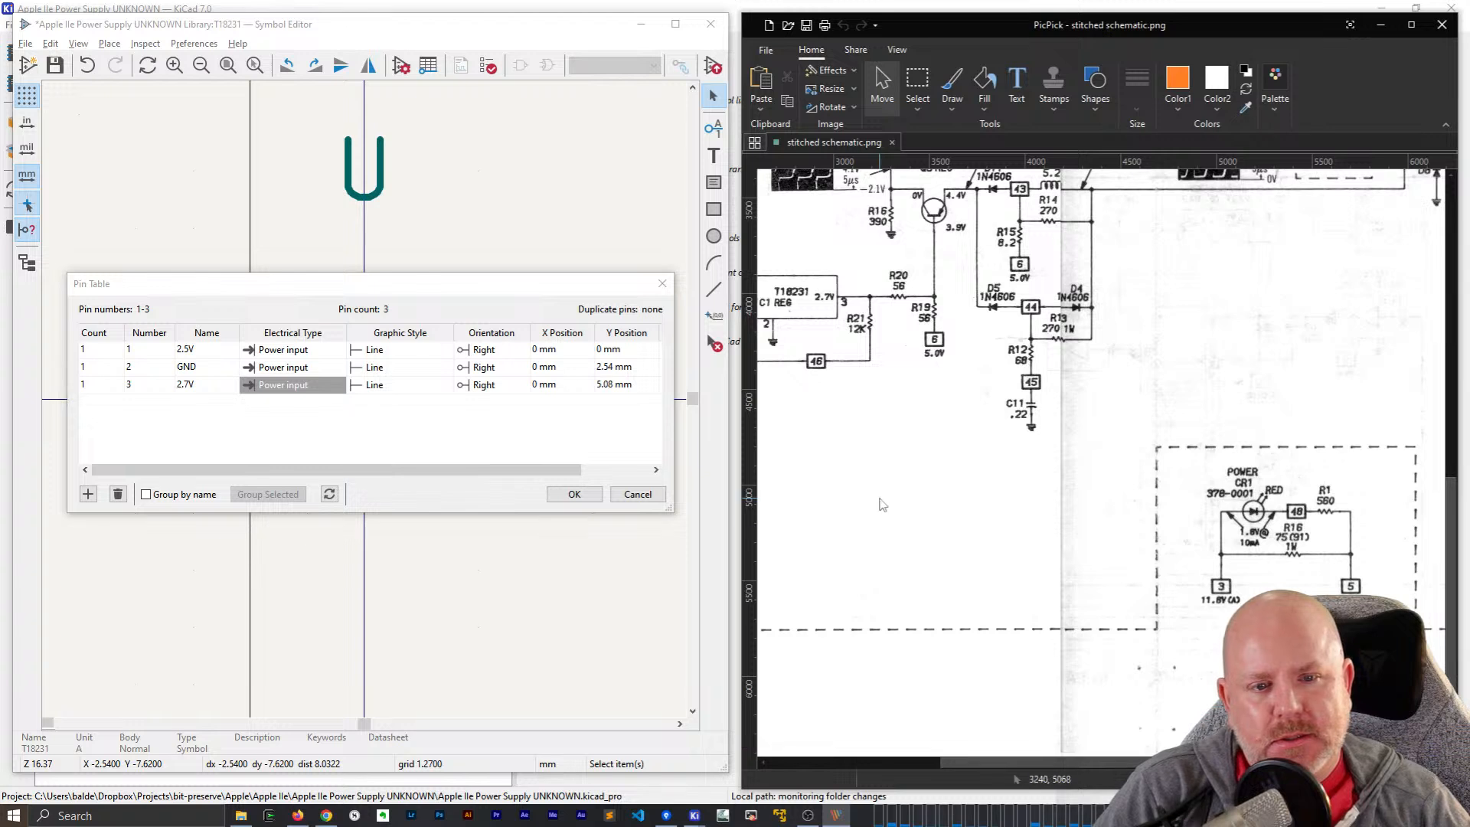
pyautogui.scroll(4, 883, 506)
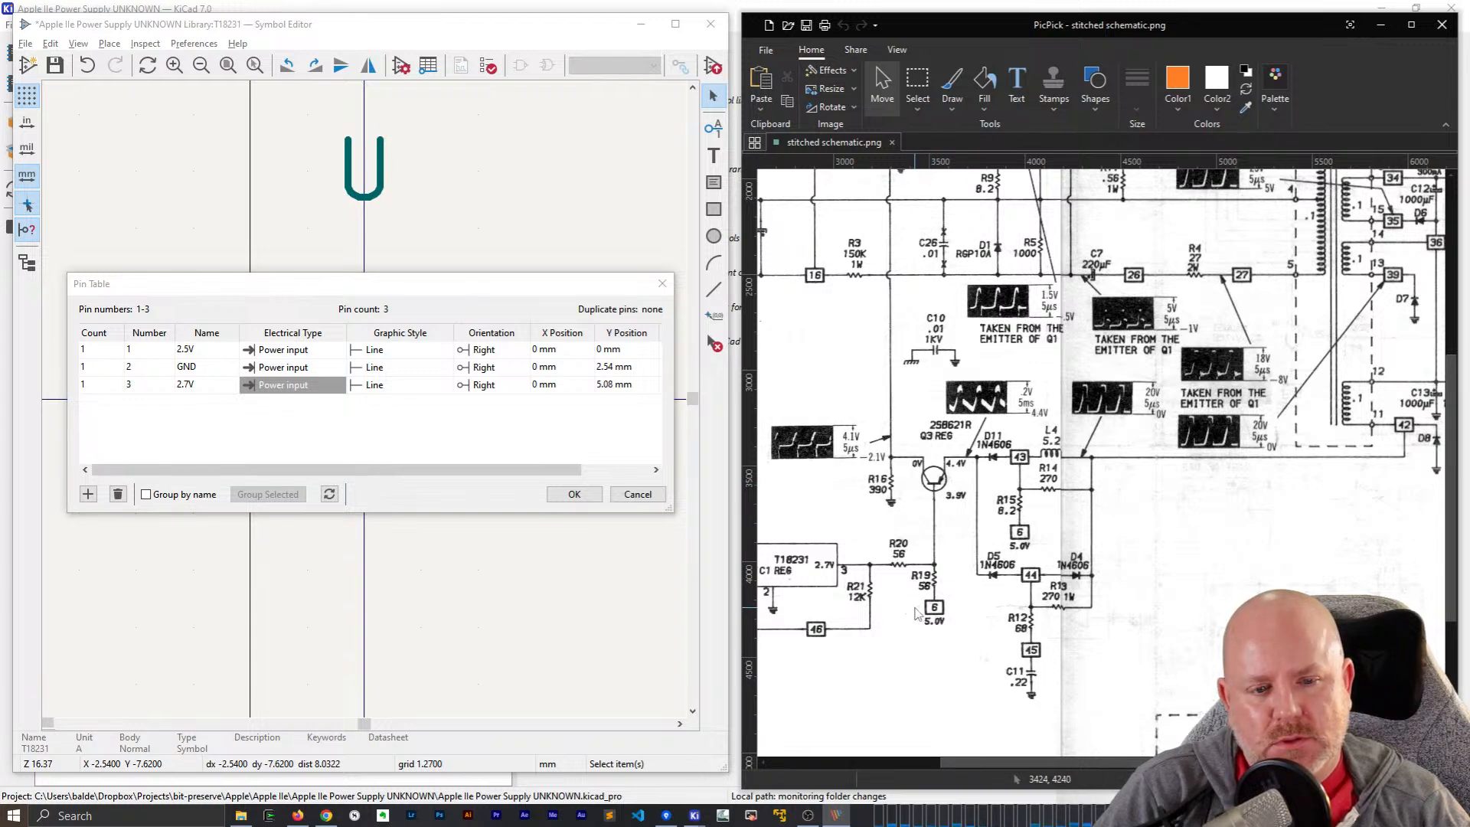
pyautogui.scroll(2, 906, 619)
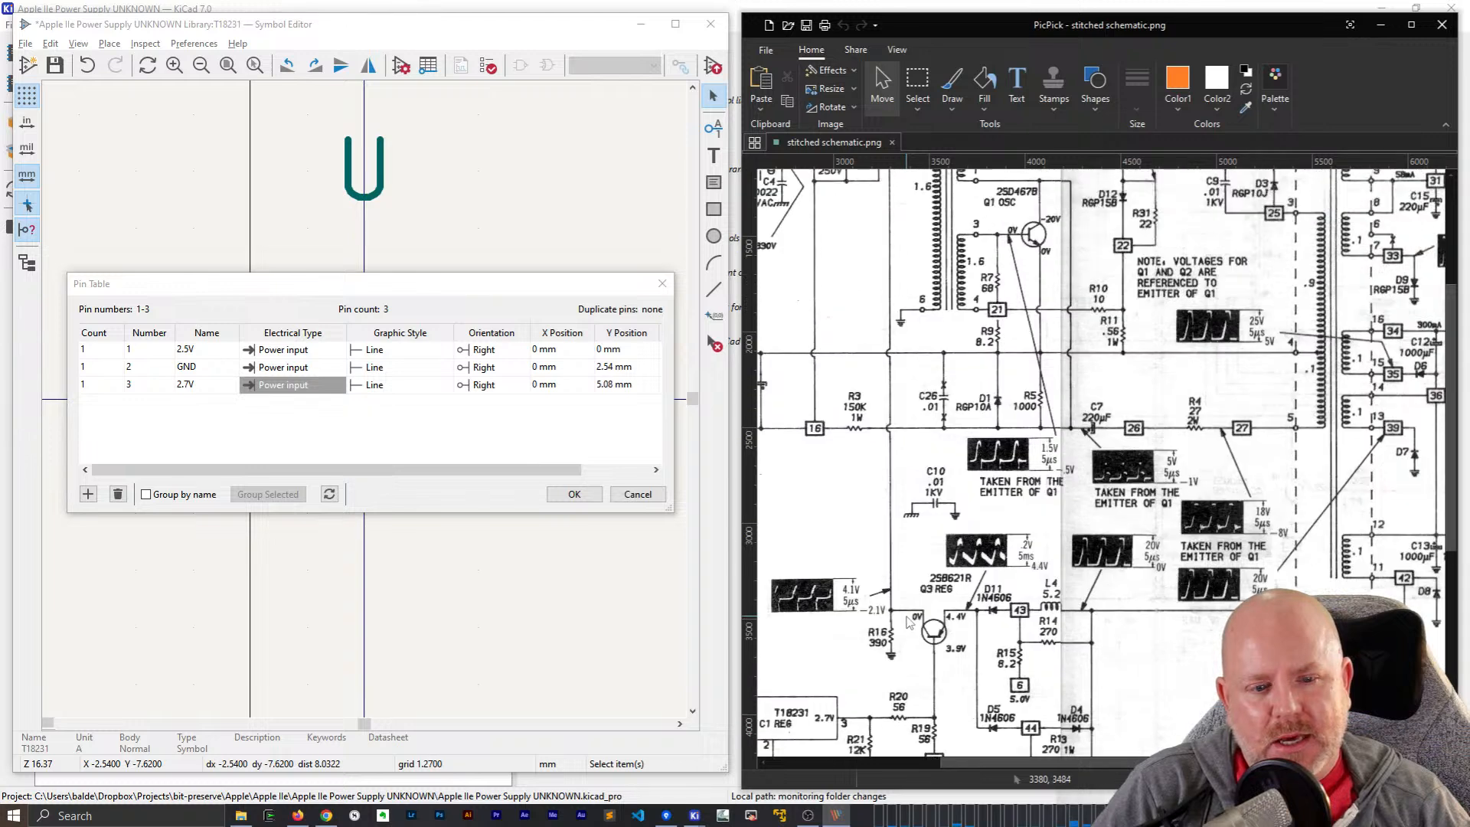
pyautogui.scroll(-2, 941, 651)
# - Examine the transformer's secondary outputs and the 5.0V sources in the reference, and compare them with the circuit around IC1
pyautogui.moveTo(1010, 762); pyautogui.dragTo(1129, 758)
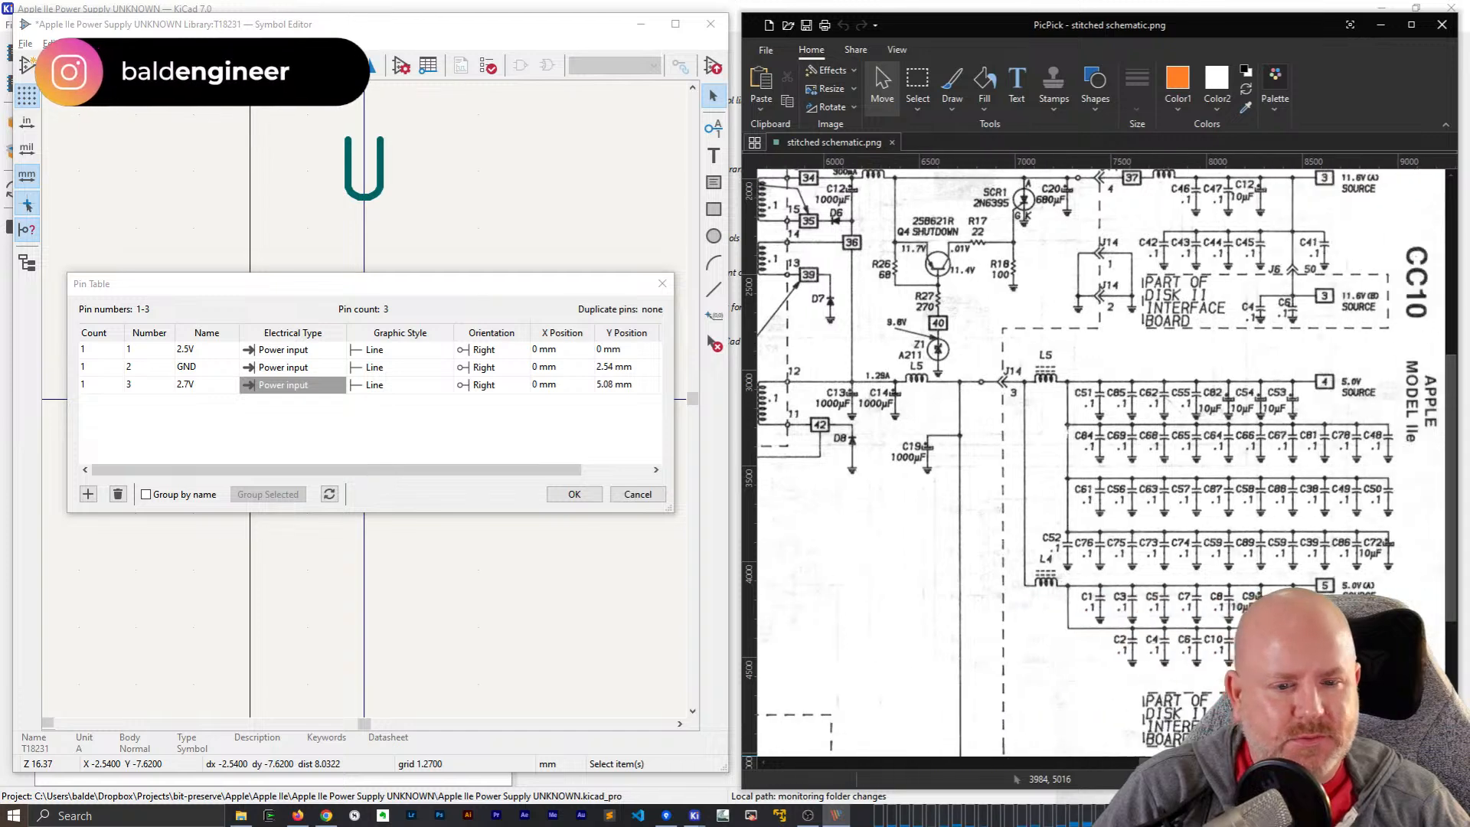
pyautogui.scroll(4, 1102, 459)
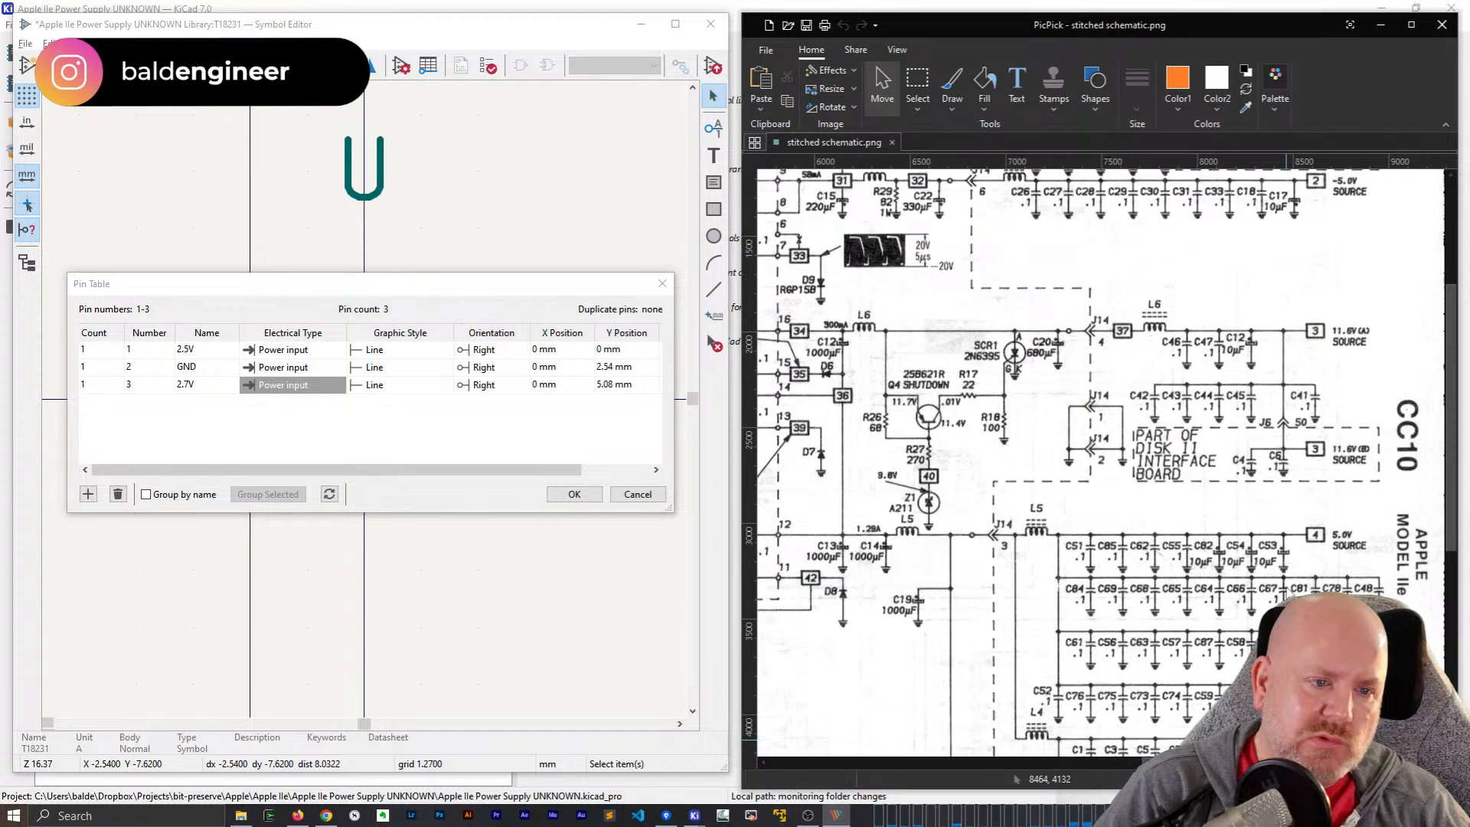
pyautogui.moveTo(1304, 763); pyautogui.dragTo(1236, 763)
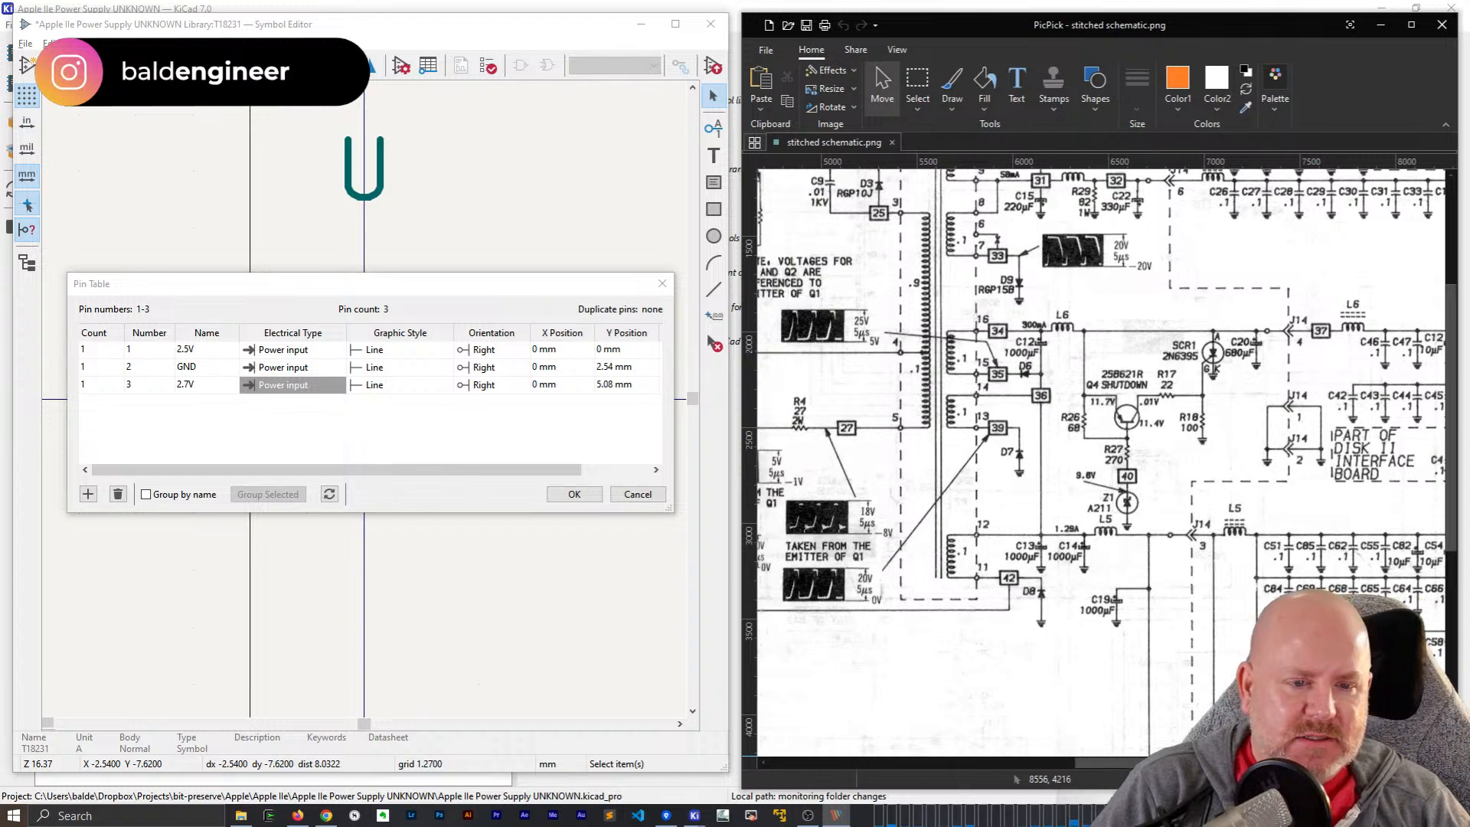
pyautogui.scroll(-4, 1137, 546)
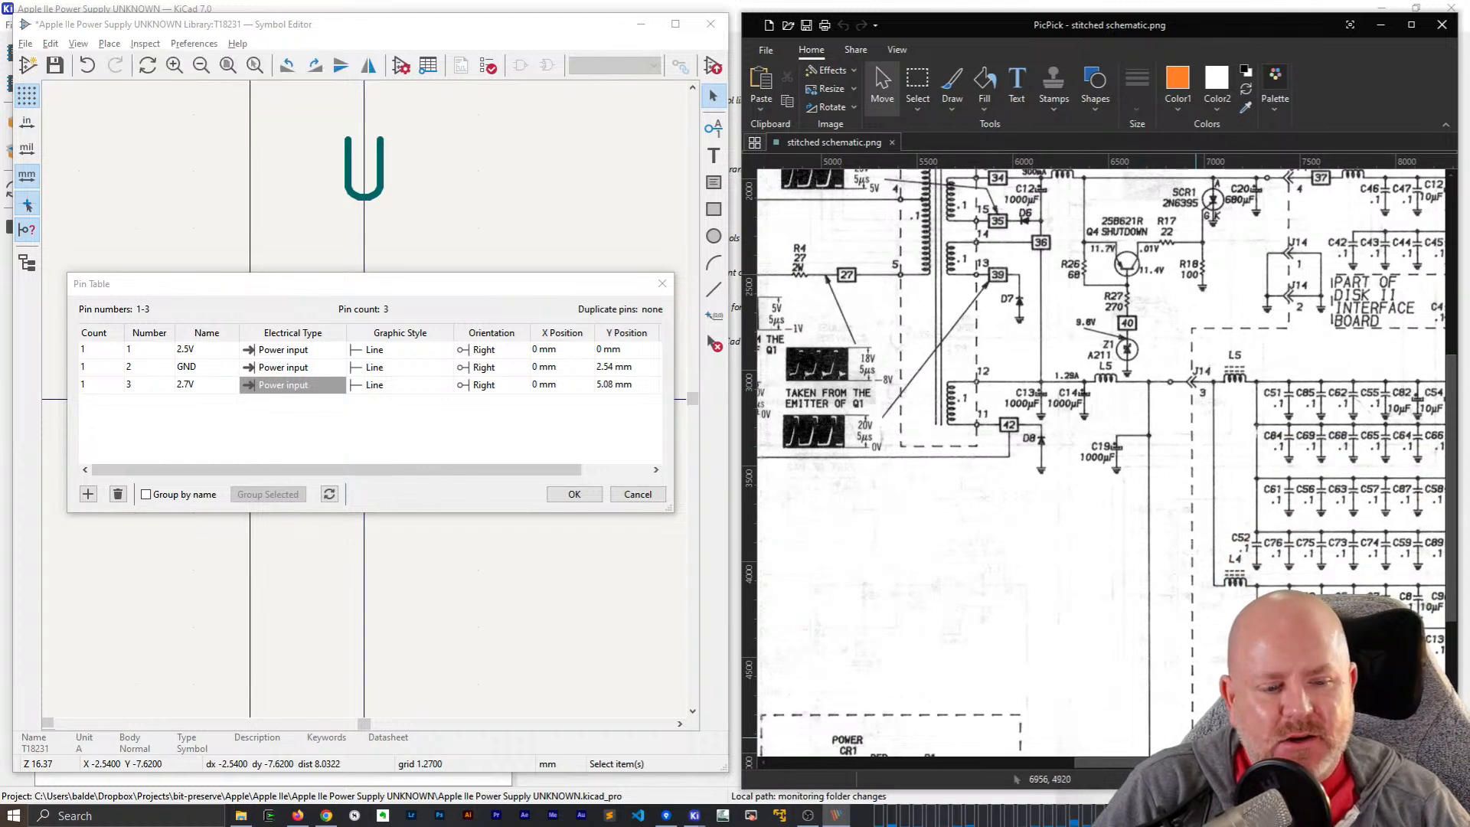
pyautogui.moveTo(1181, 762); pyautogui.dragTo(953, 761)
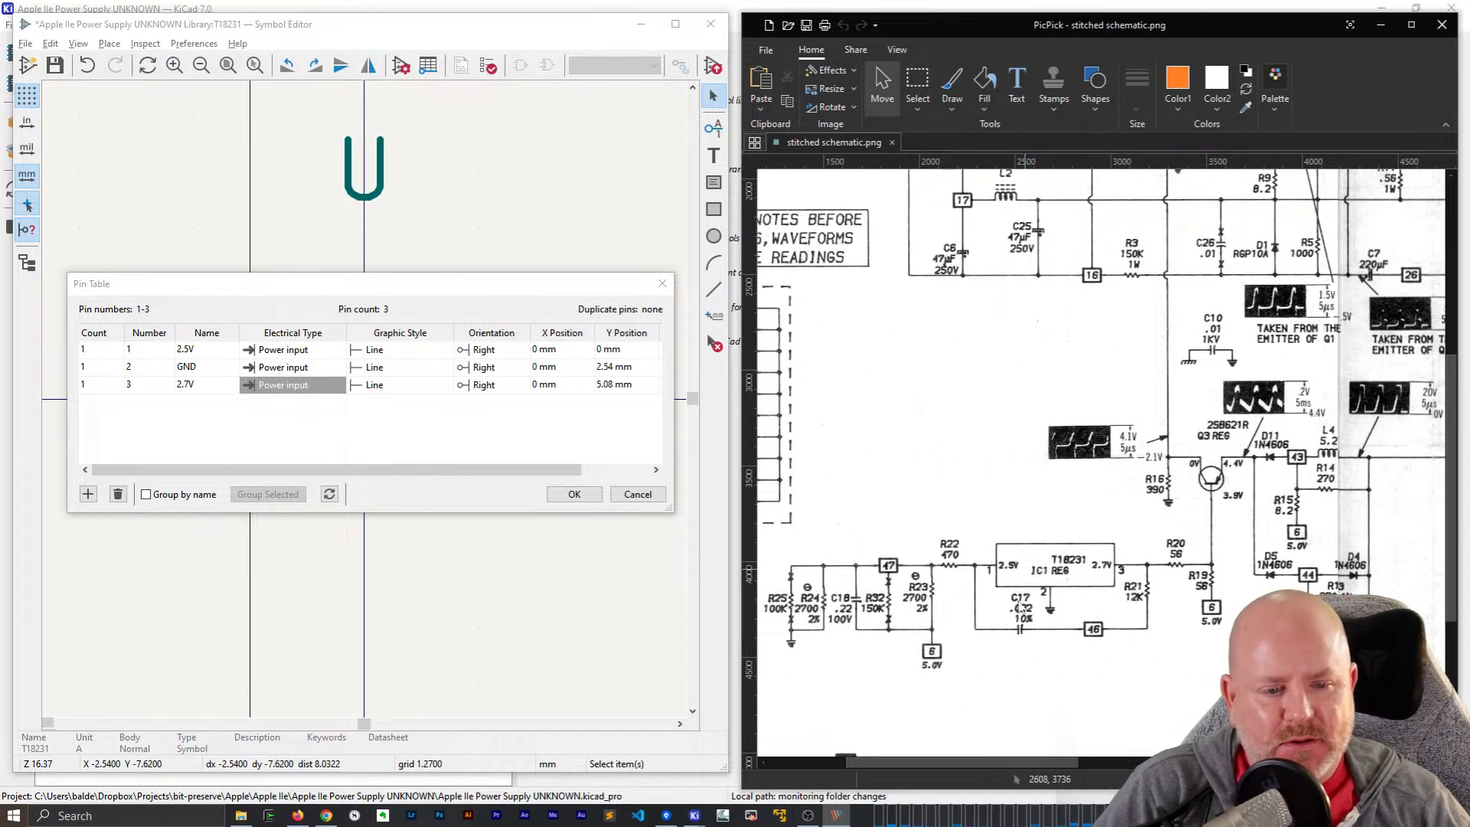
pyautogui.scroll(2, 1097, 606)
pyautogui.scroll(-8, 1096, 606)
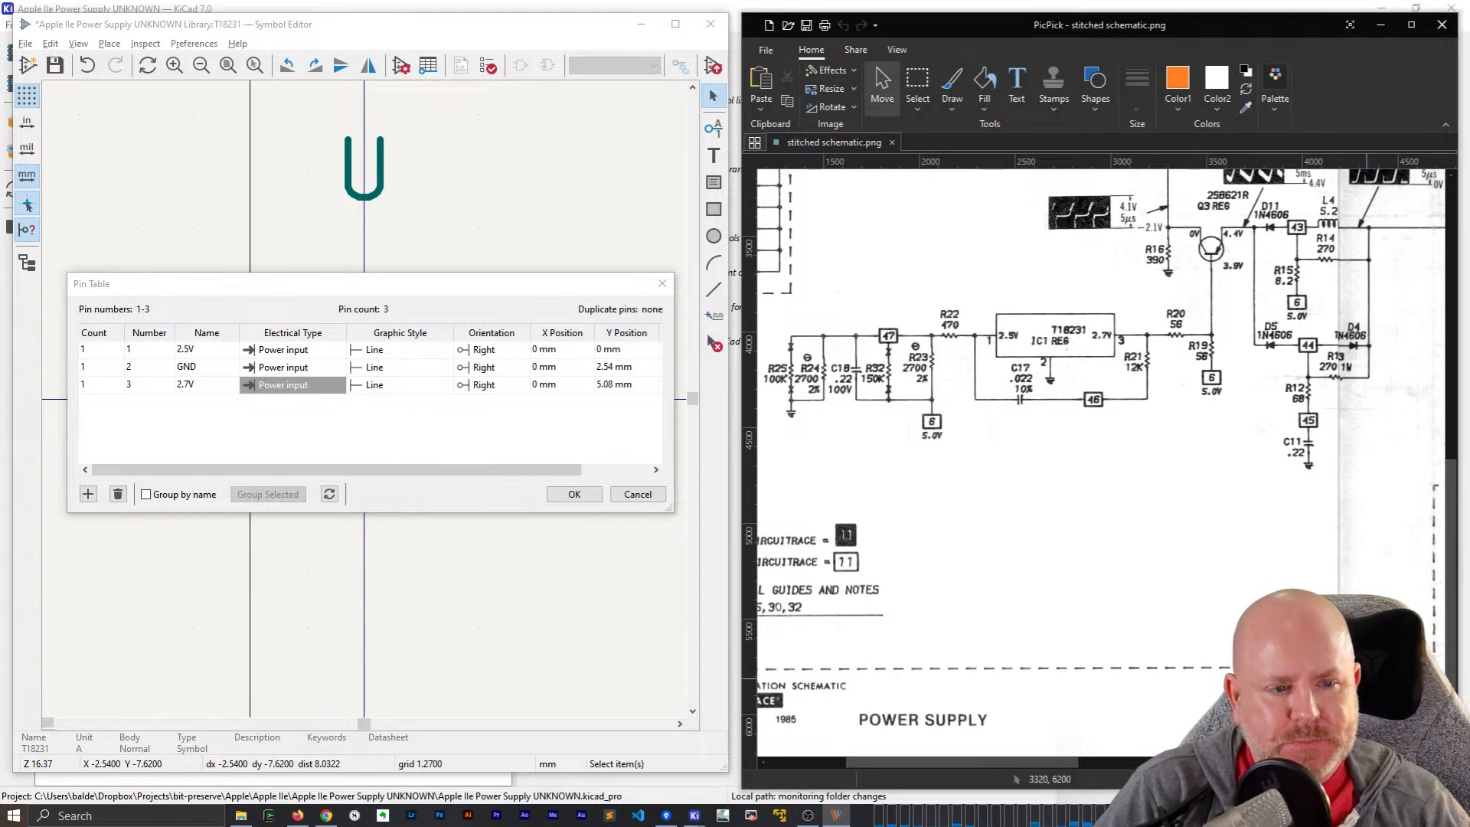
# - Trace the connections from IC1 and Q3 up to the Q1 oscillator and transformers T2 and T3 in the reference
pyautogui.scroll(3, 1263, 460)
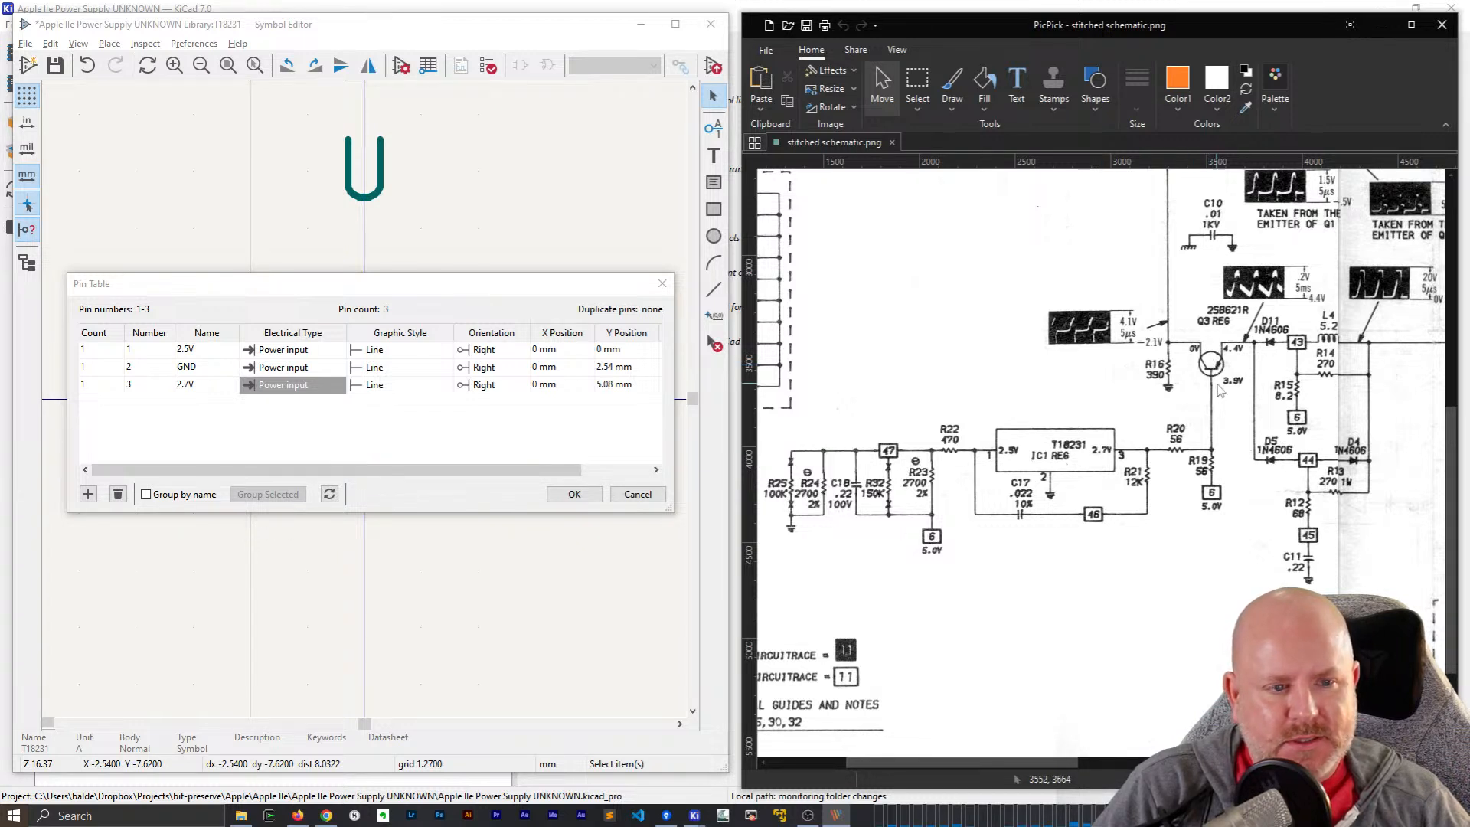
pyautogui.scroll(1, 1218, 372)
pyautogui.scroll(1, 1204, 488)
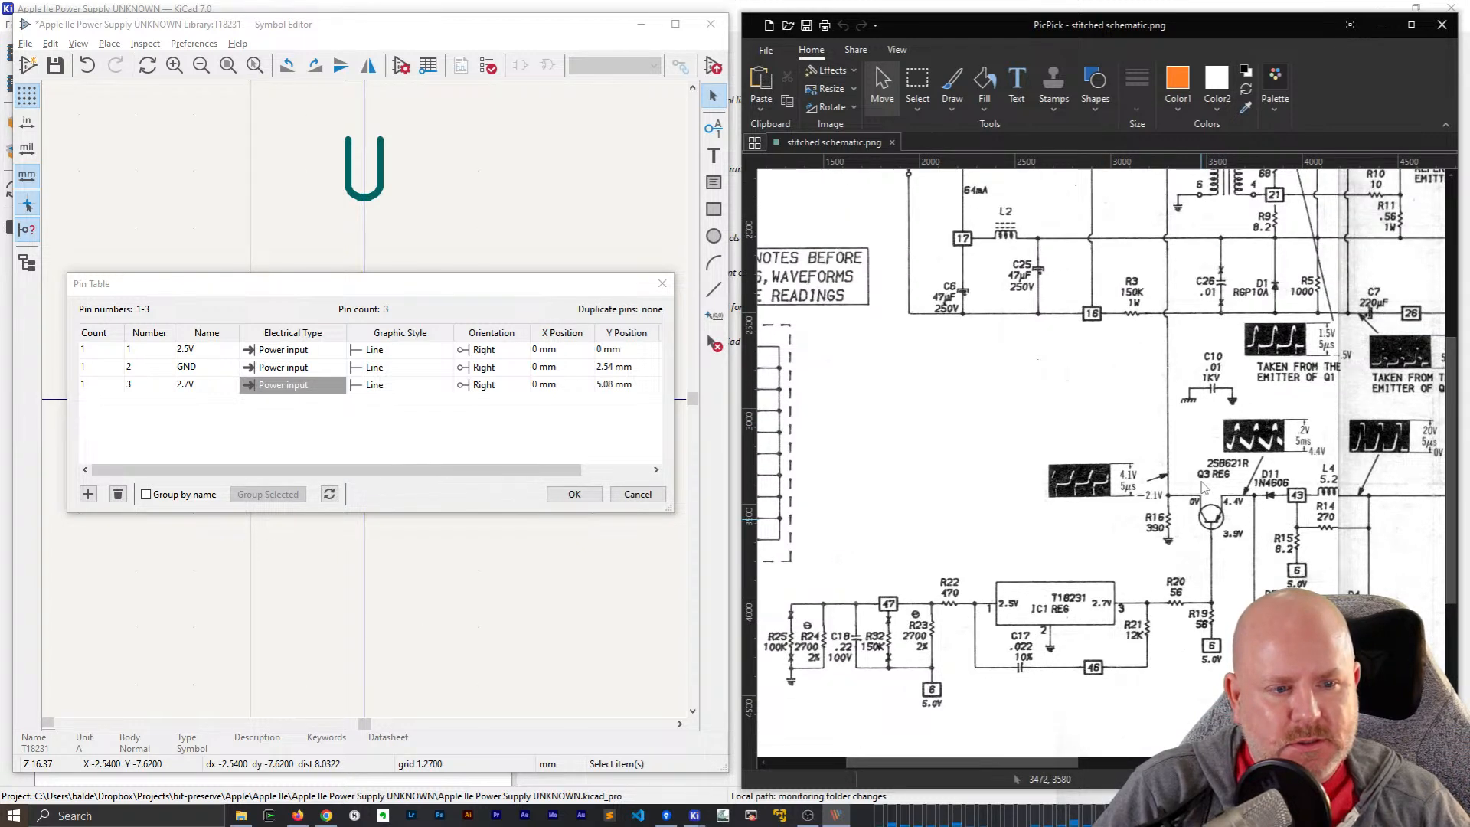
pyautogui.scroll(3, 1205, 488)
pyautogui.scroll(-3, 1204, 488)
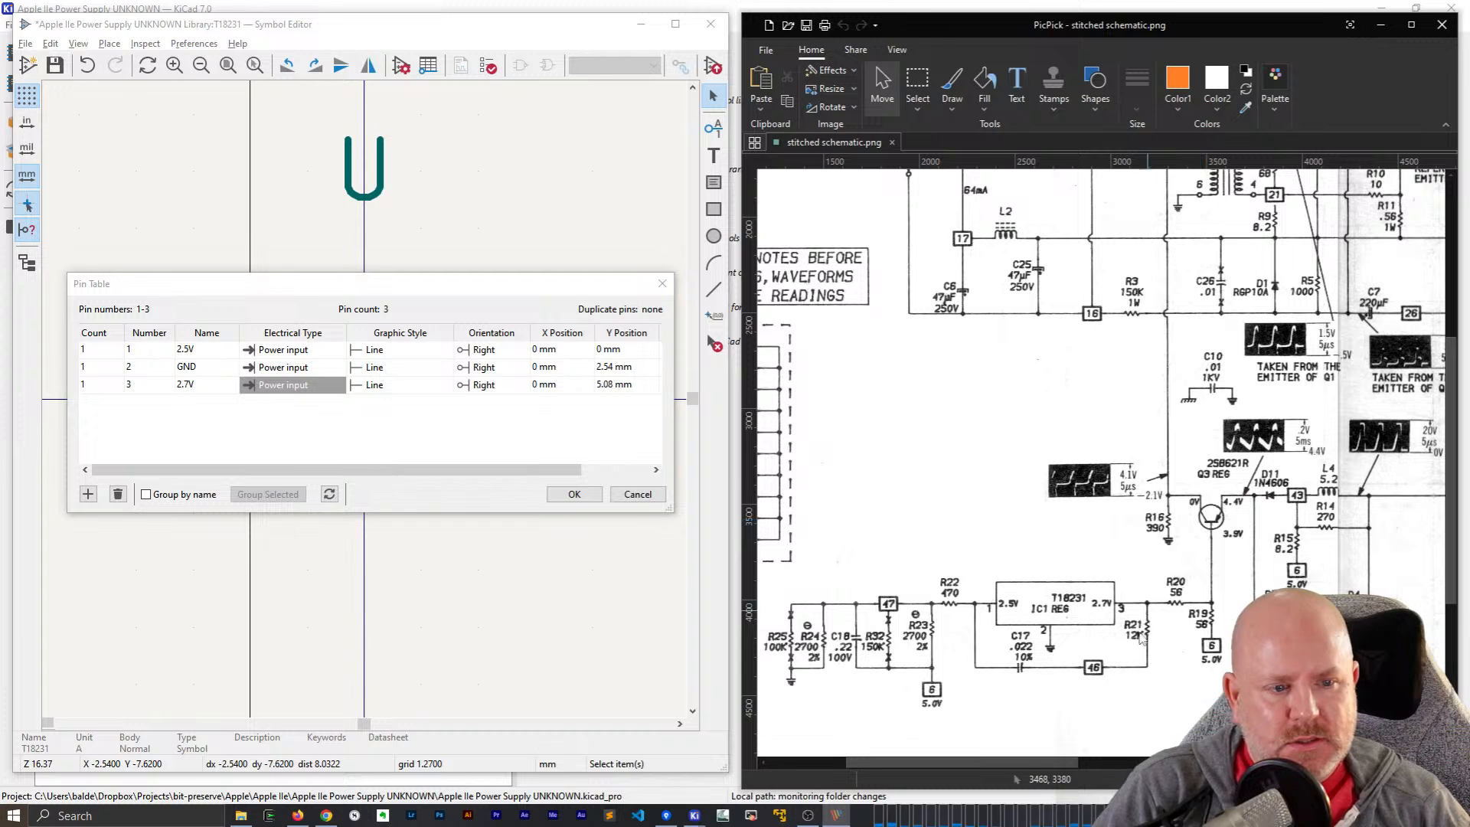
pyautogui.moveTo(1004, 761); pyautogui.dragTo(1110, 762)
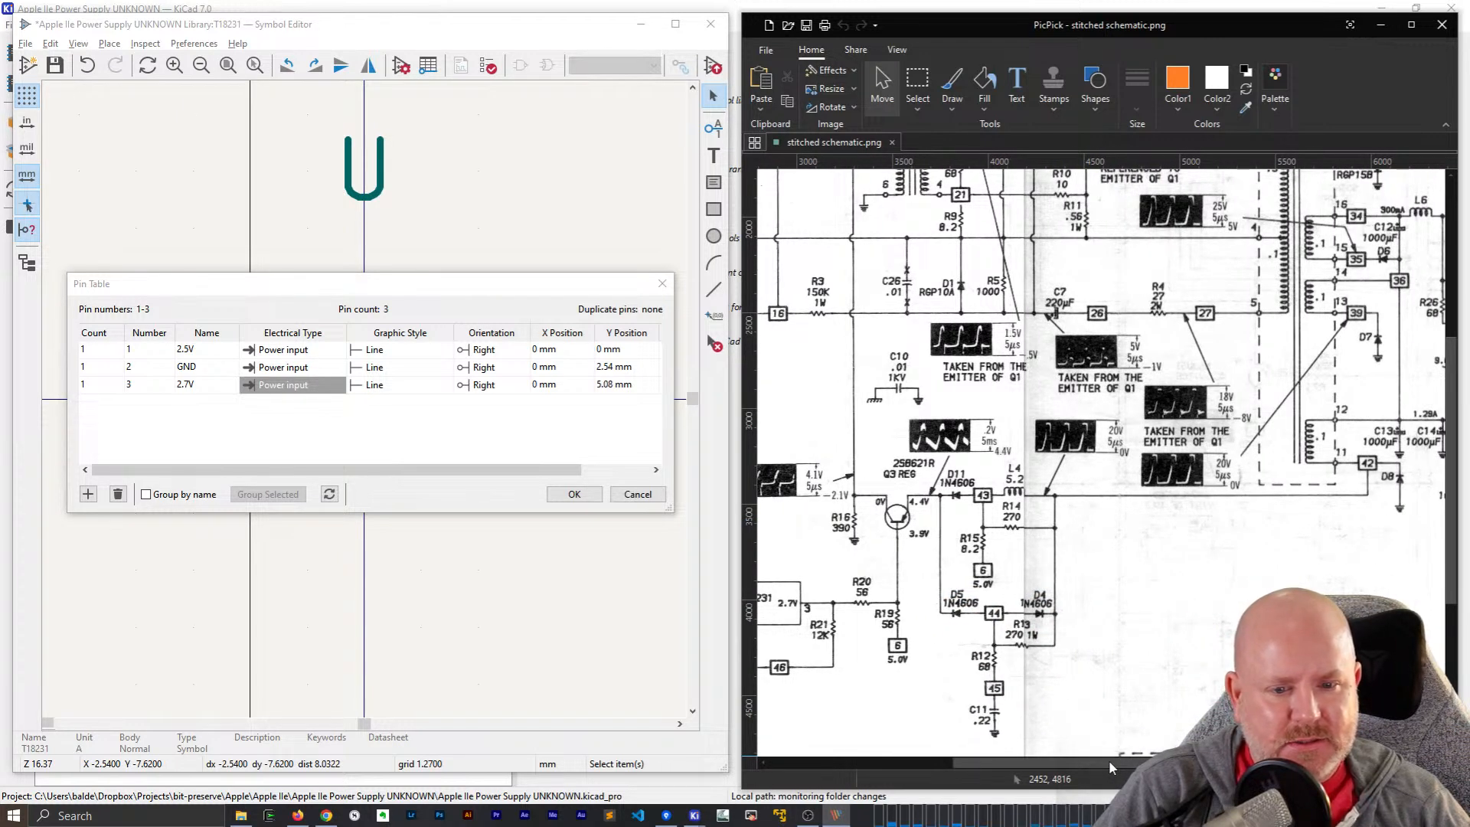
pyautogui.scroll(3, 1349, 526)
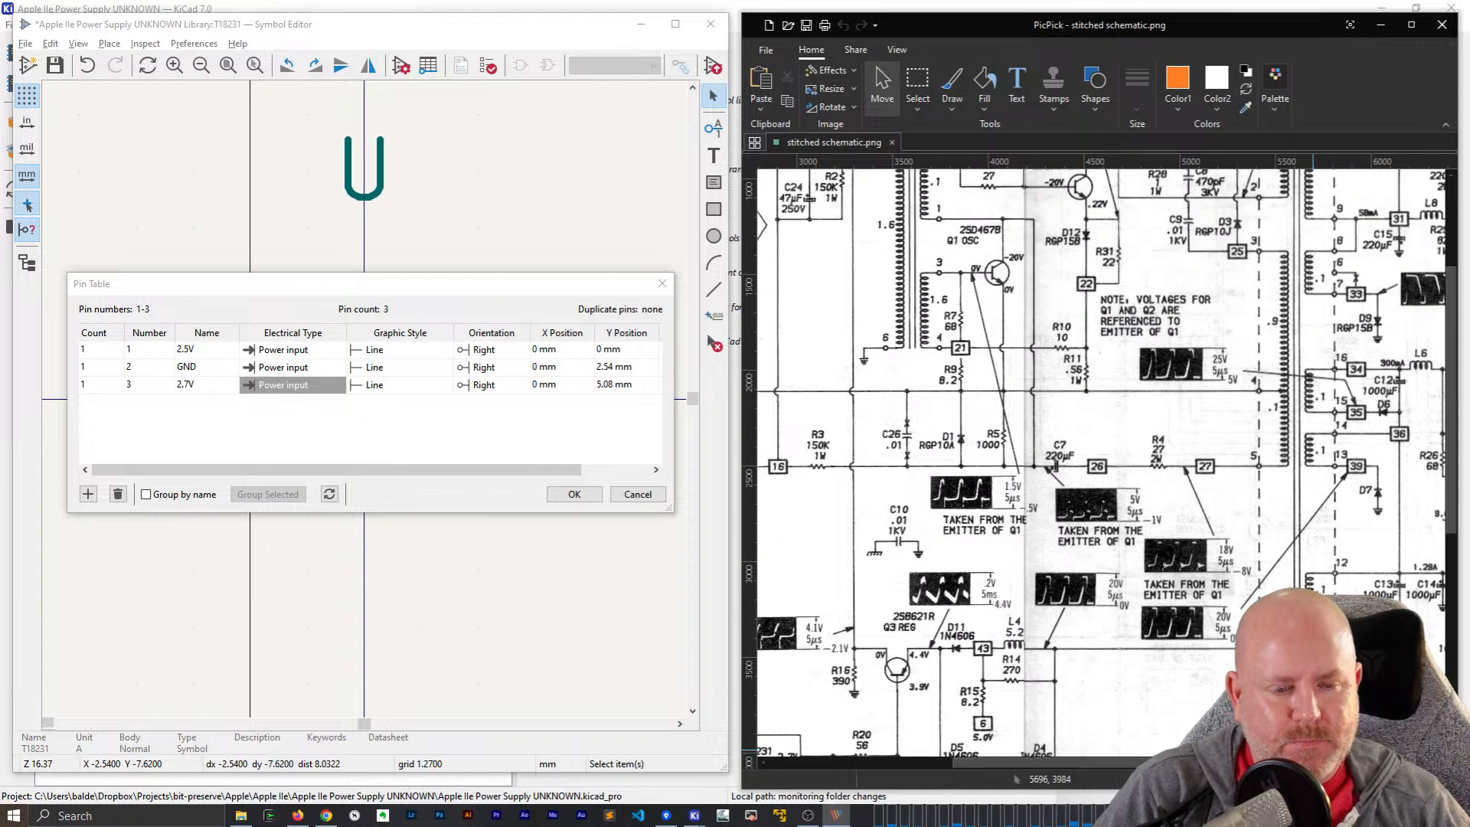
pyautogui.scroll(2, 1323, 607)
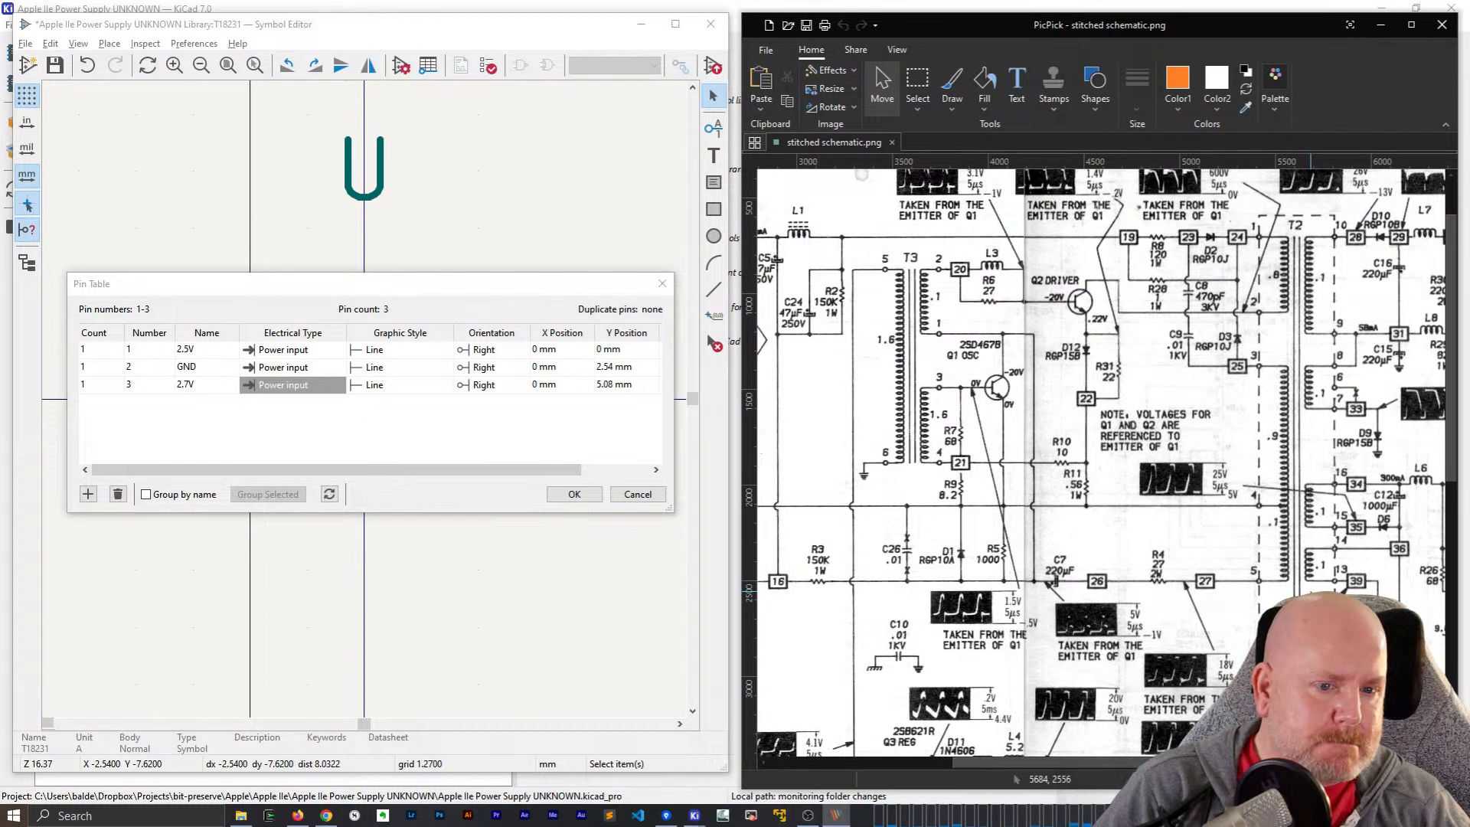
pyautogui.scroll(-3, 1323, 604)
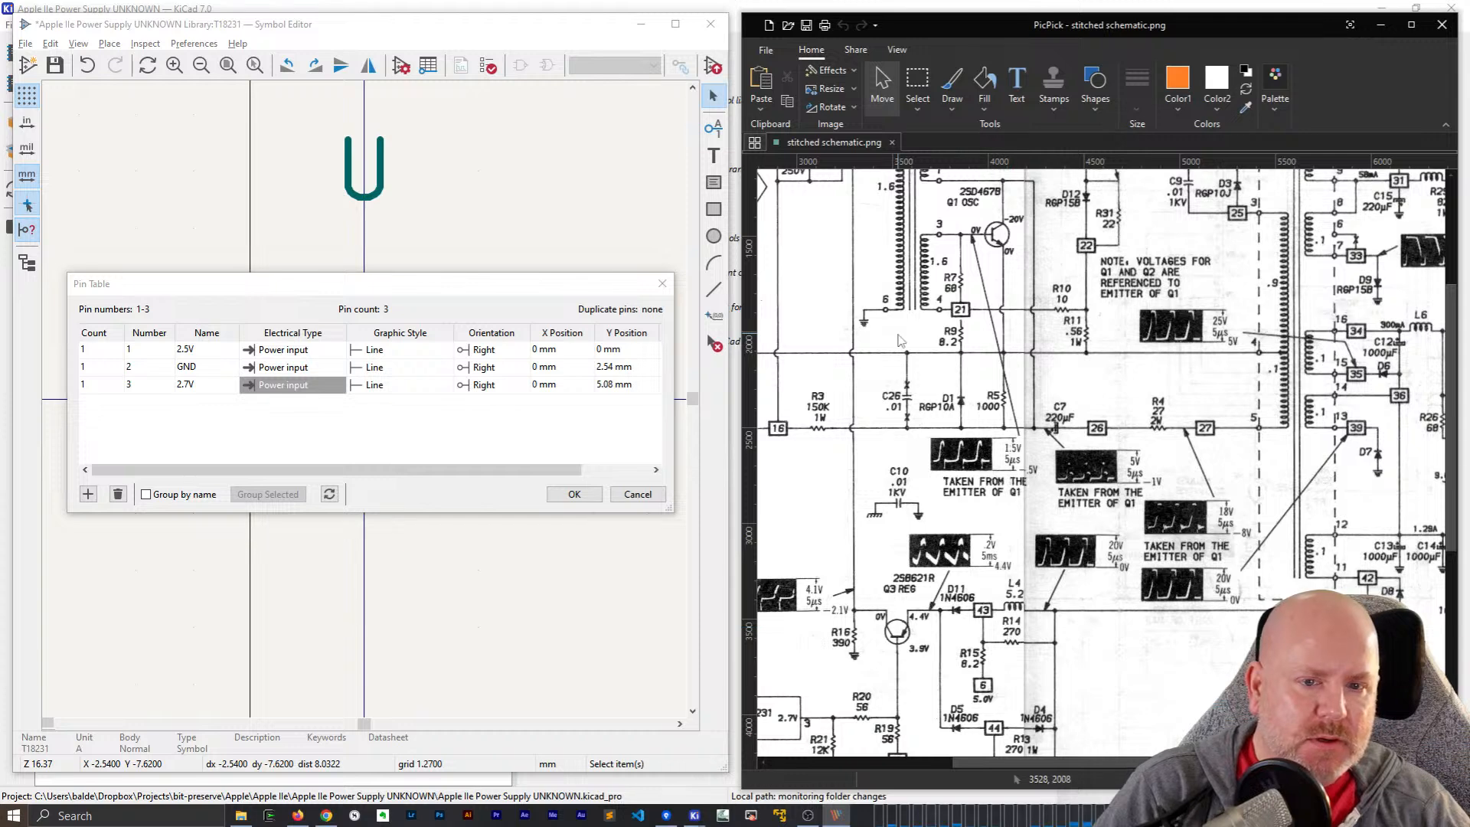
pyautogui.scroll(2, 865, 535)
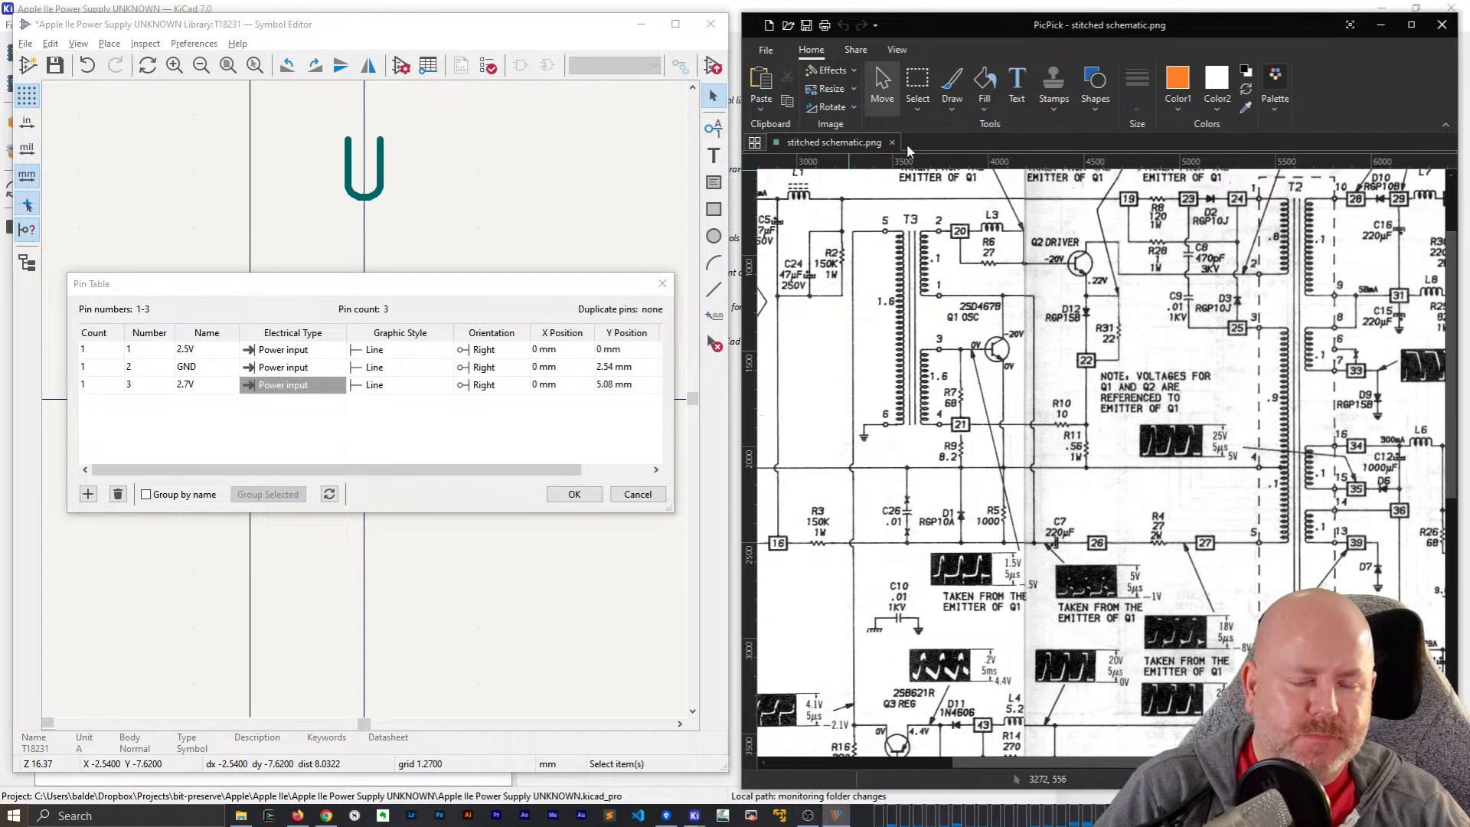
pyautogui.scroll(-3, 872, 598)
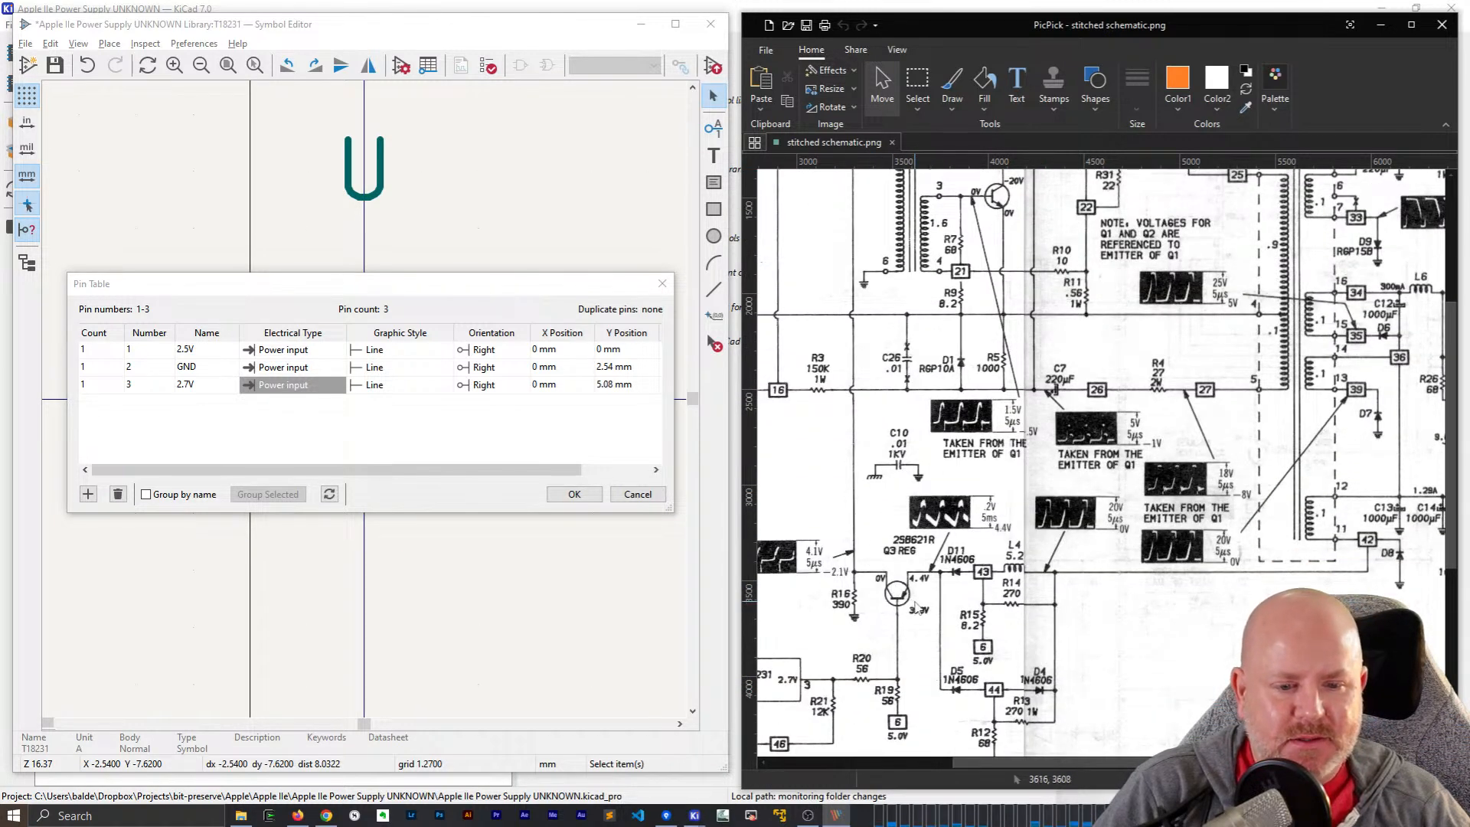
# - Recheck IC1's surroundings in the reference, then keep pin 3's electrical type as Power input and accept the pin table
pyautogui.scroll(3, 885, 277)
pyautogui.scroll(-7, 902, 494)
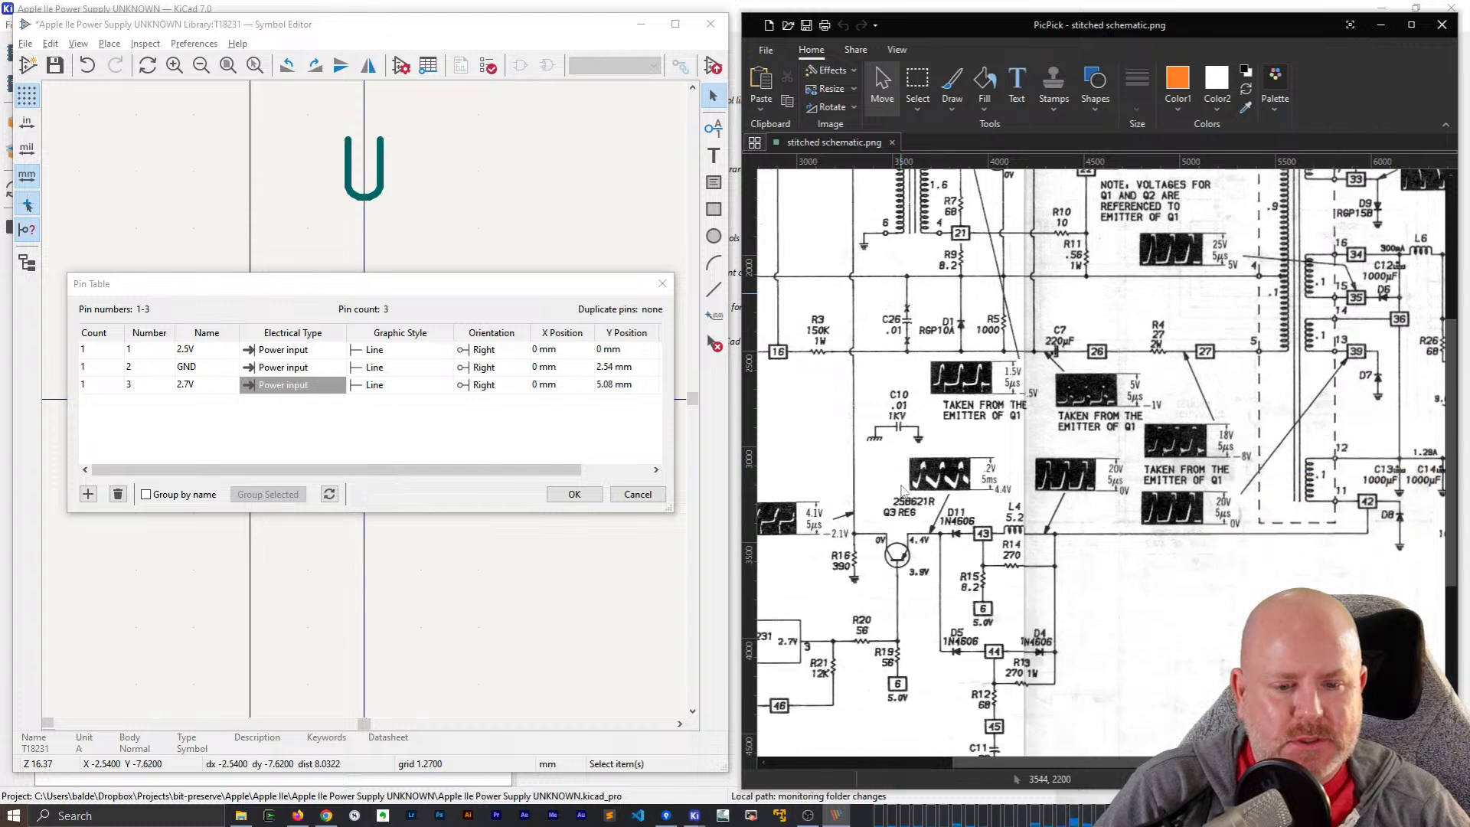
pyautogui.moveTo(1107, 766); pyautogui.dragTo(985, 764)
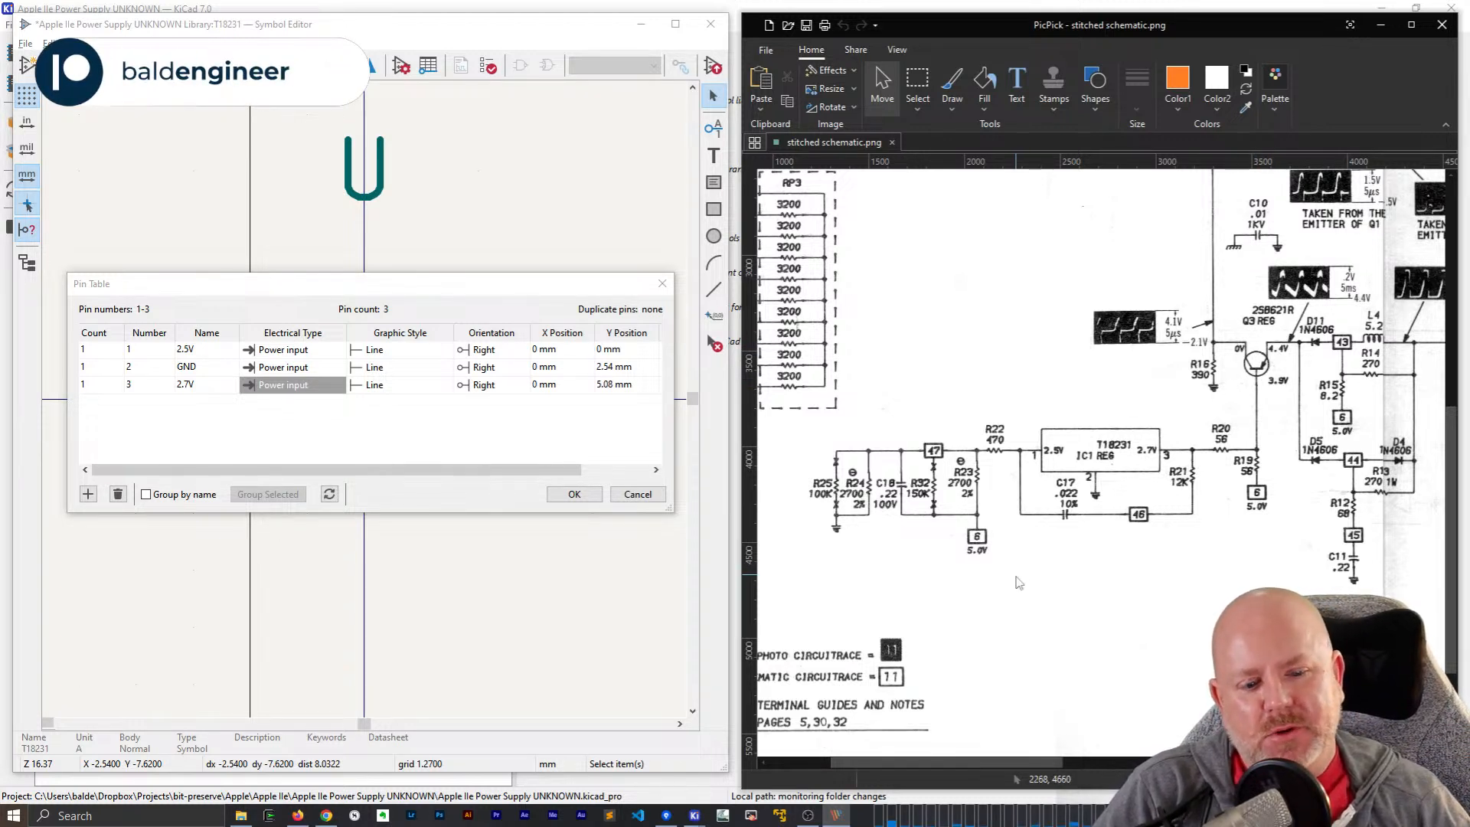
pyautogui.click(289, 390)
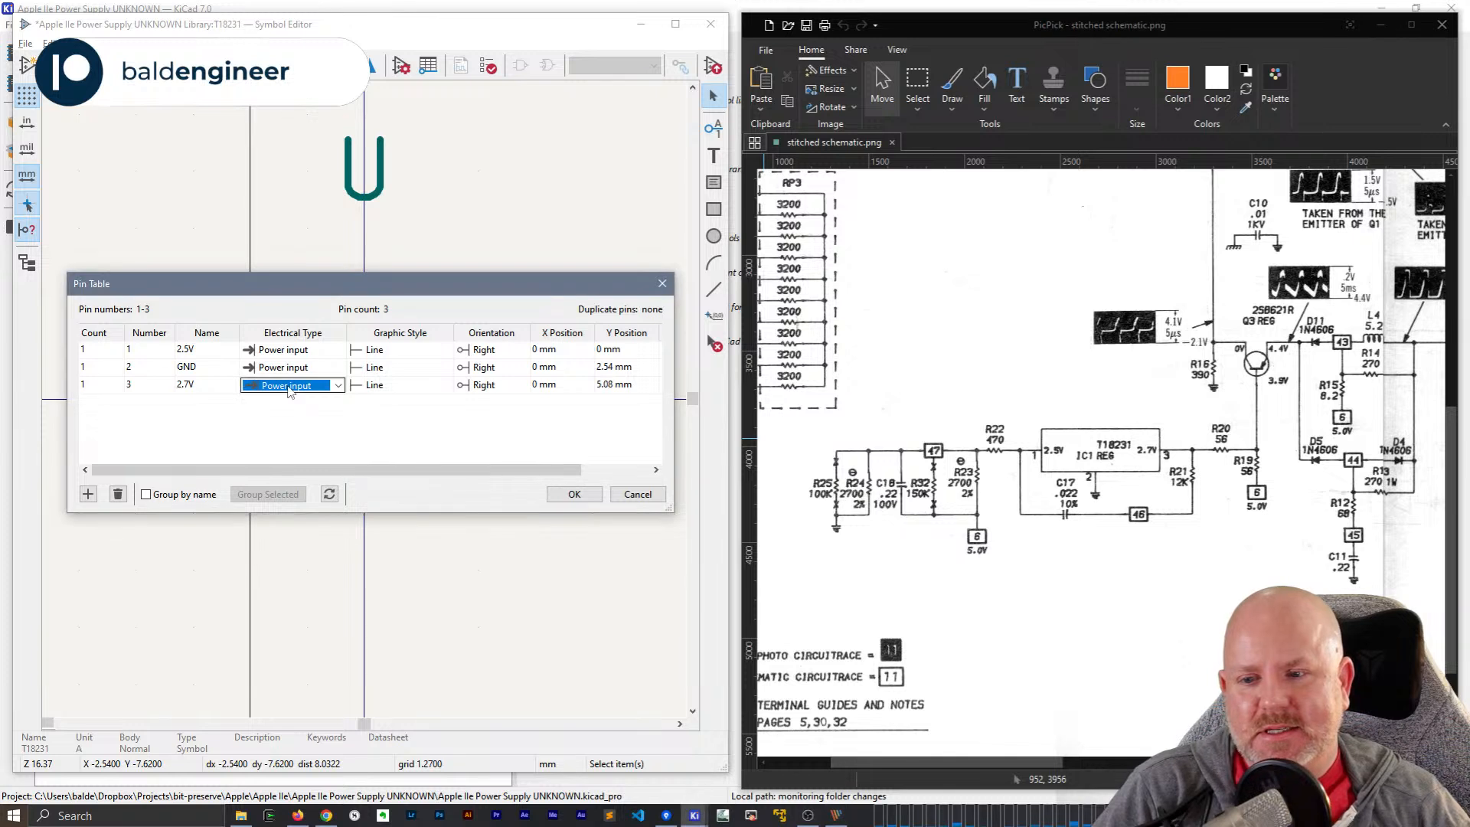
pyautogui.click(297, 386)
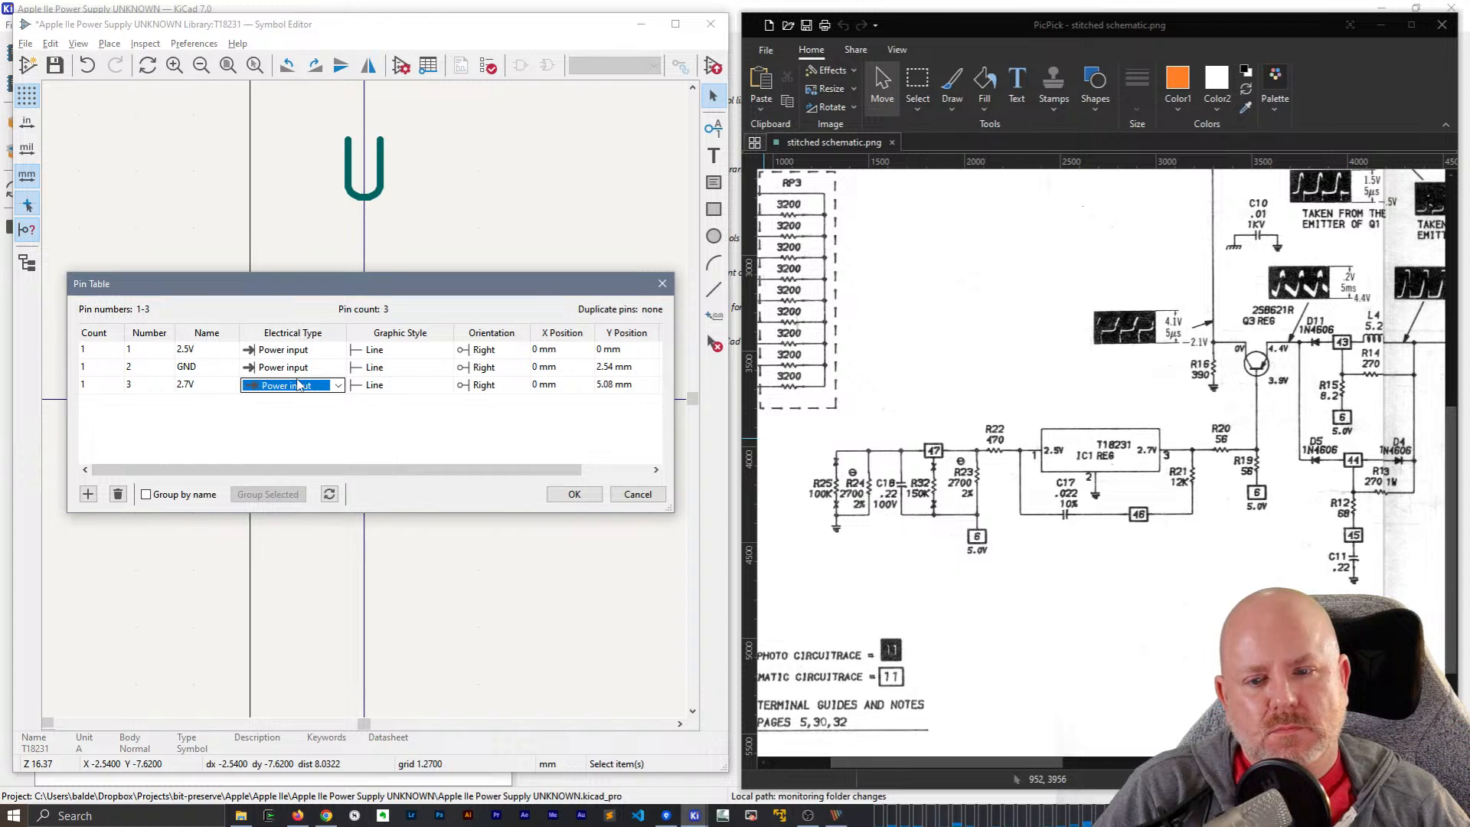
pyautogui.click(338, 386)
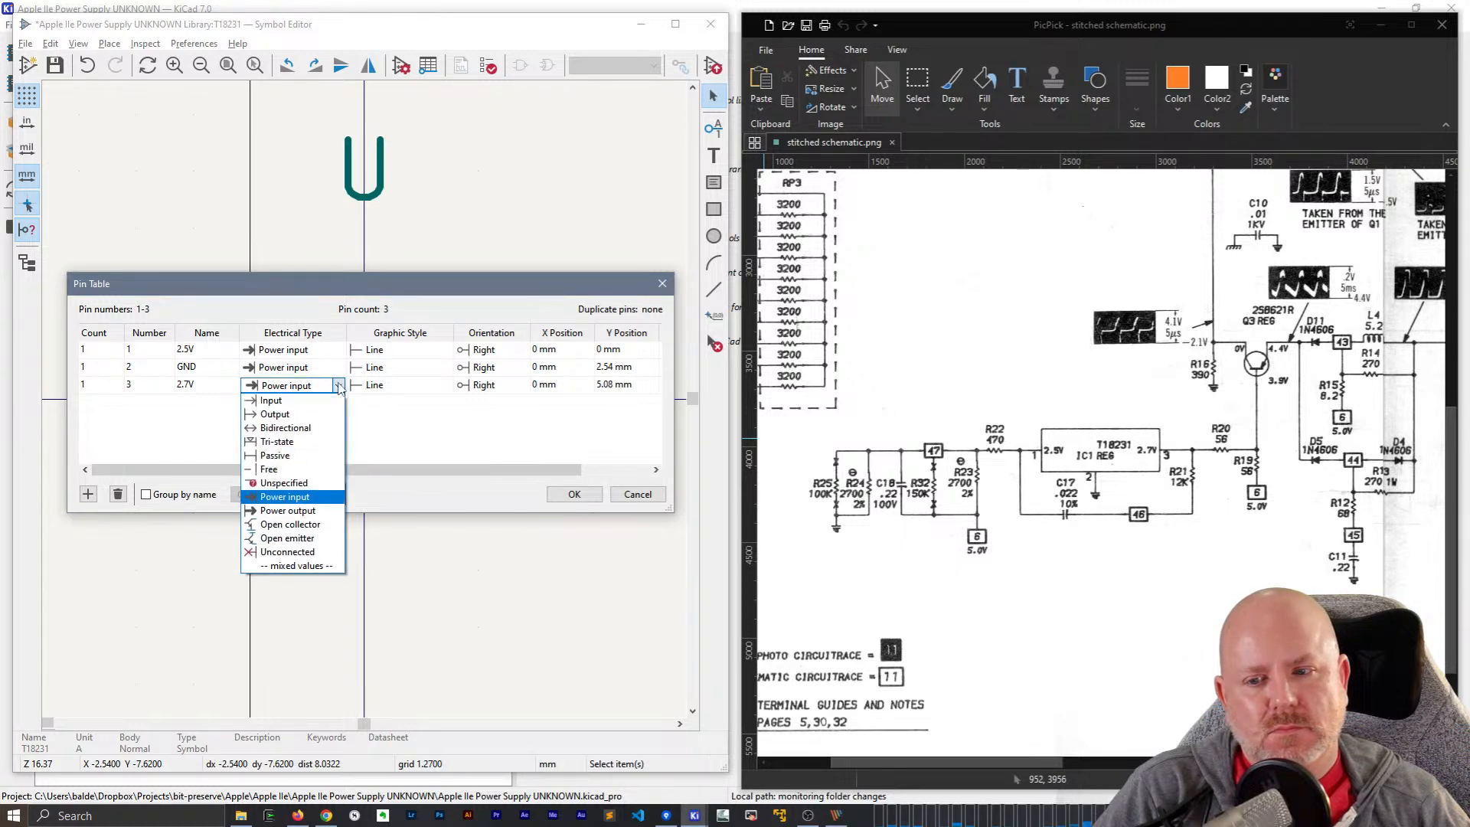
pyautogui.click(597, 495)
pyautogui.click(575, 494)
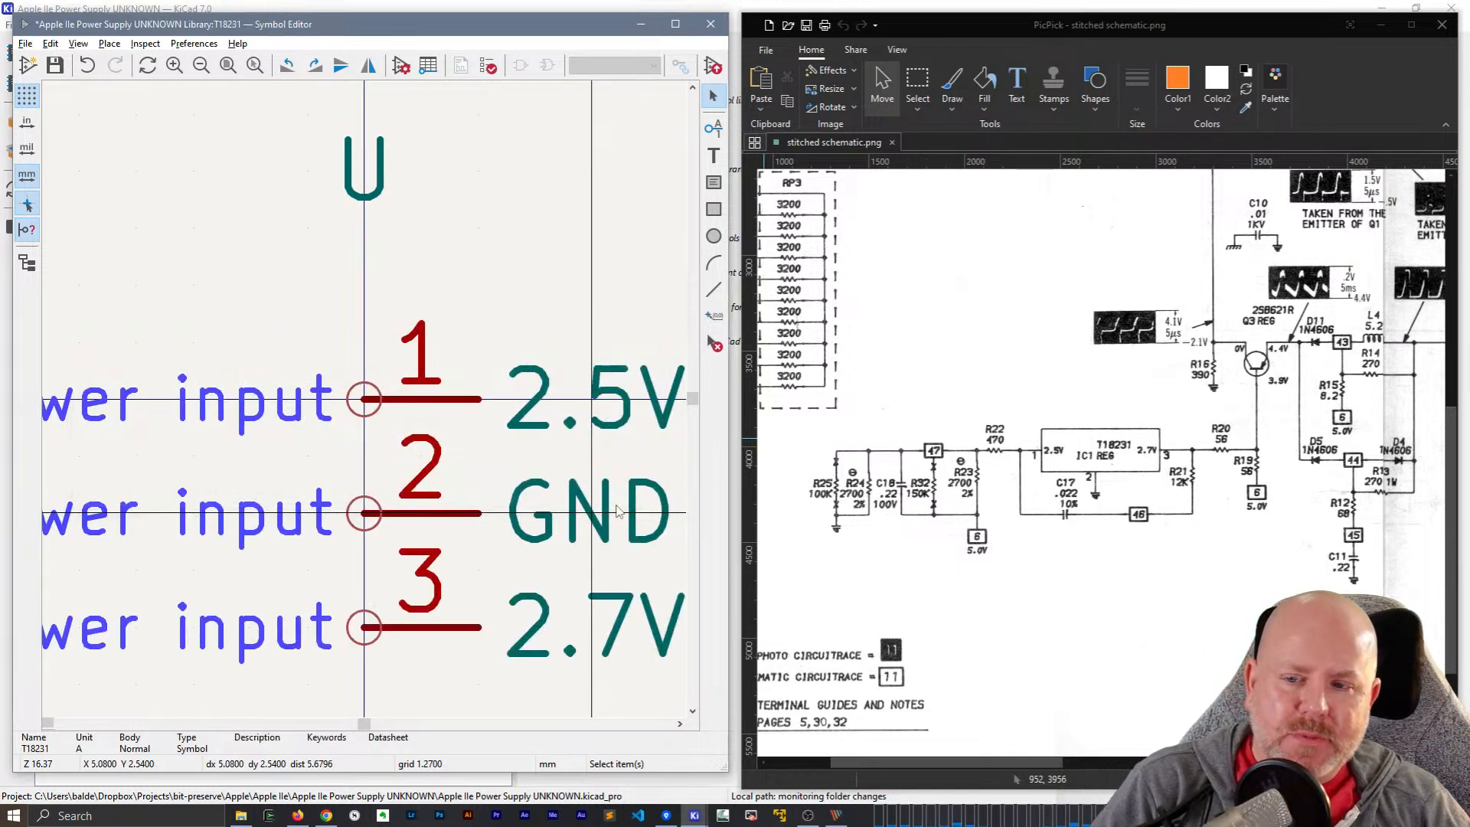
# - Move pin 1 (2.5V) to the left side of the symbol at X -17.78 mm, Y 0 mm
pyautogui.scroll(-5, 335, 414)
pyautogui.scroll(2, 335, 414)
pyautogui.scroll(1, 332, 411)
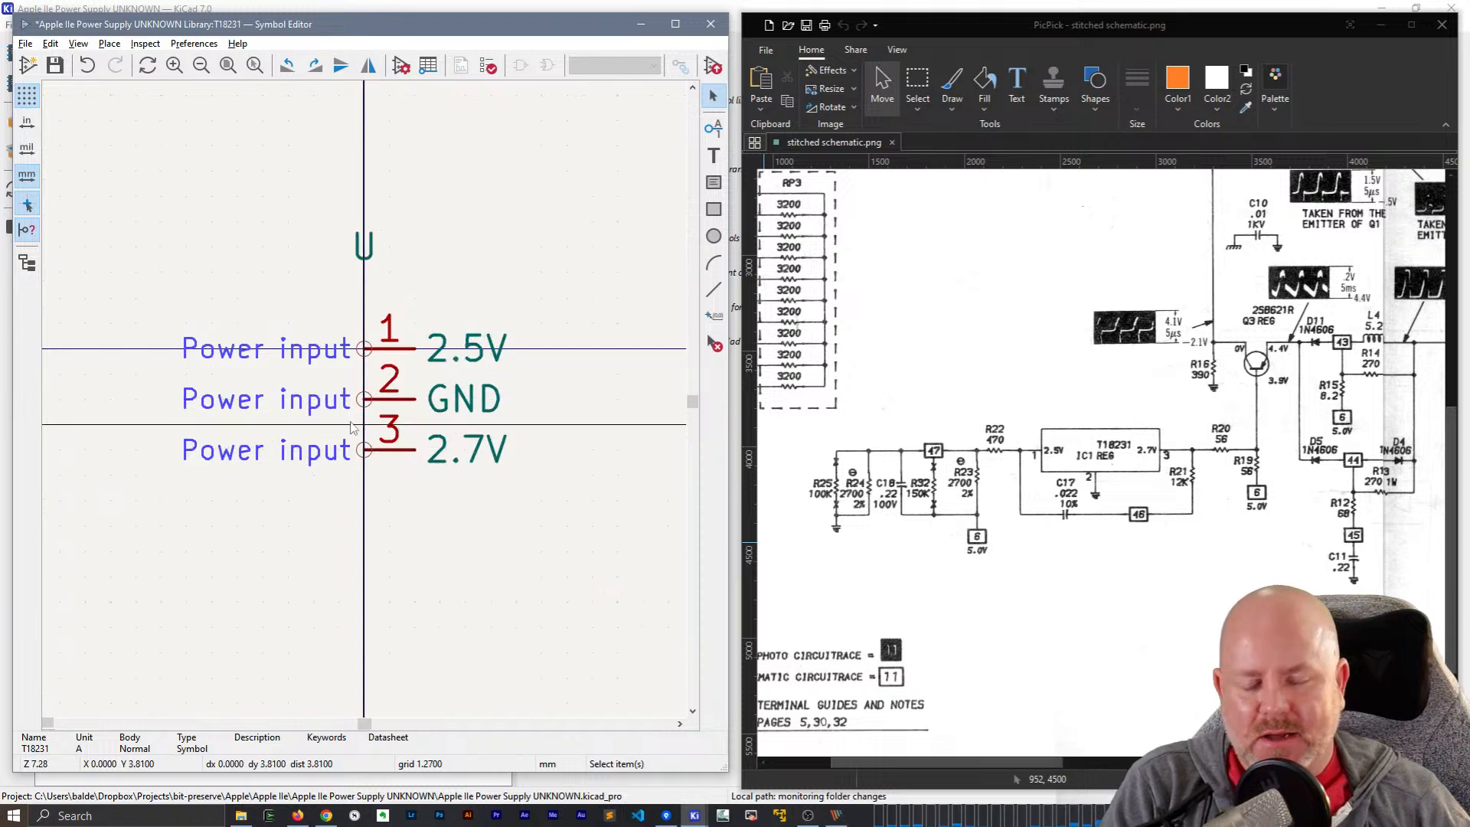
pyautogui.moveTo(266, 323); pyautogui.dragTo(287, 319, button='middle')
pyautogui.scroll(-1, 286, 319)
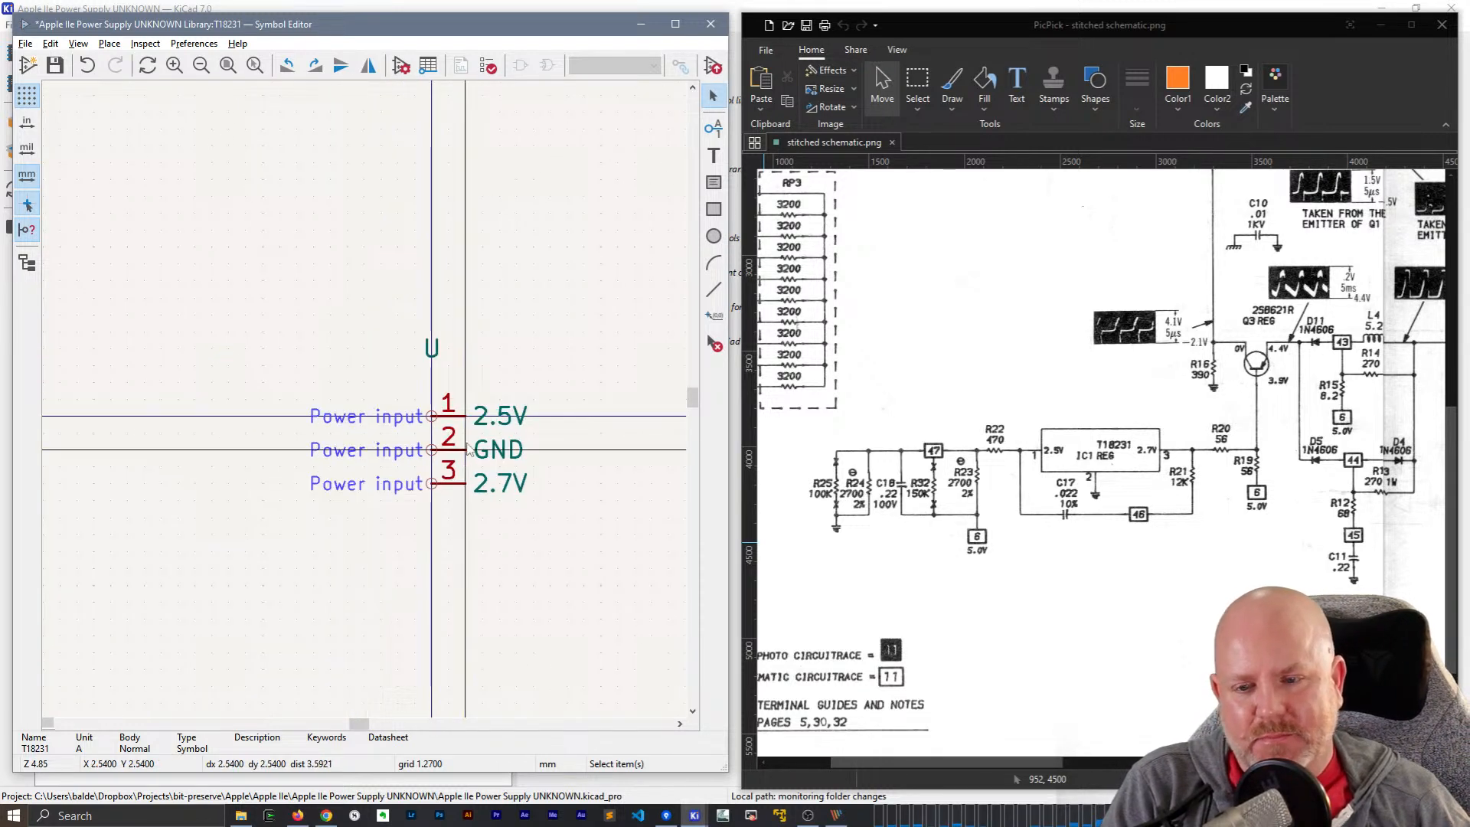
pyautogui.moveTo(366, 408); pyautogui.dragTo(204, 413)
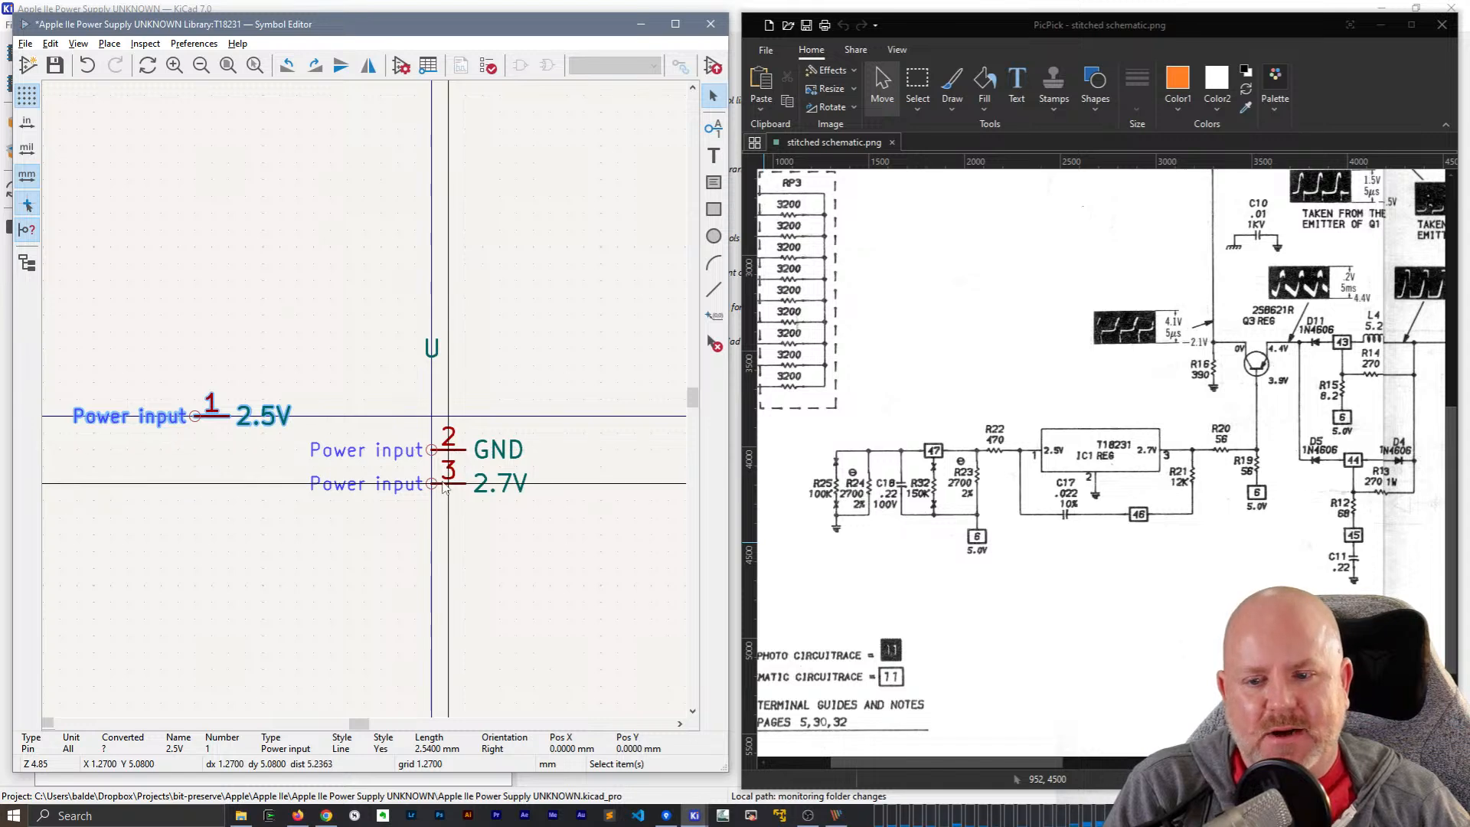
# - Move pin 3 (2.7V) to X 12.7 mm, Y 0 mm and mirror it horizontally to face pin 1
pyautogui.moveTo(433, 483); pyautogui.dragTo(604, 414)
pyautogui.press('x')
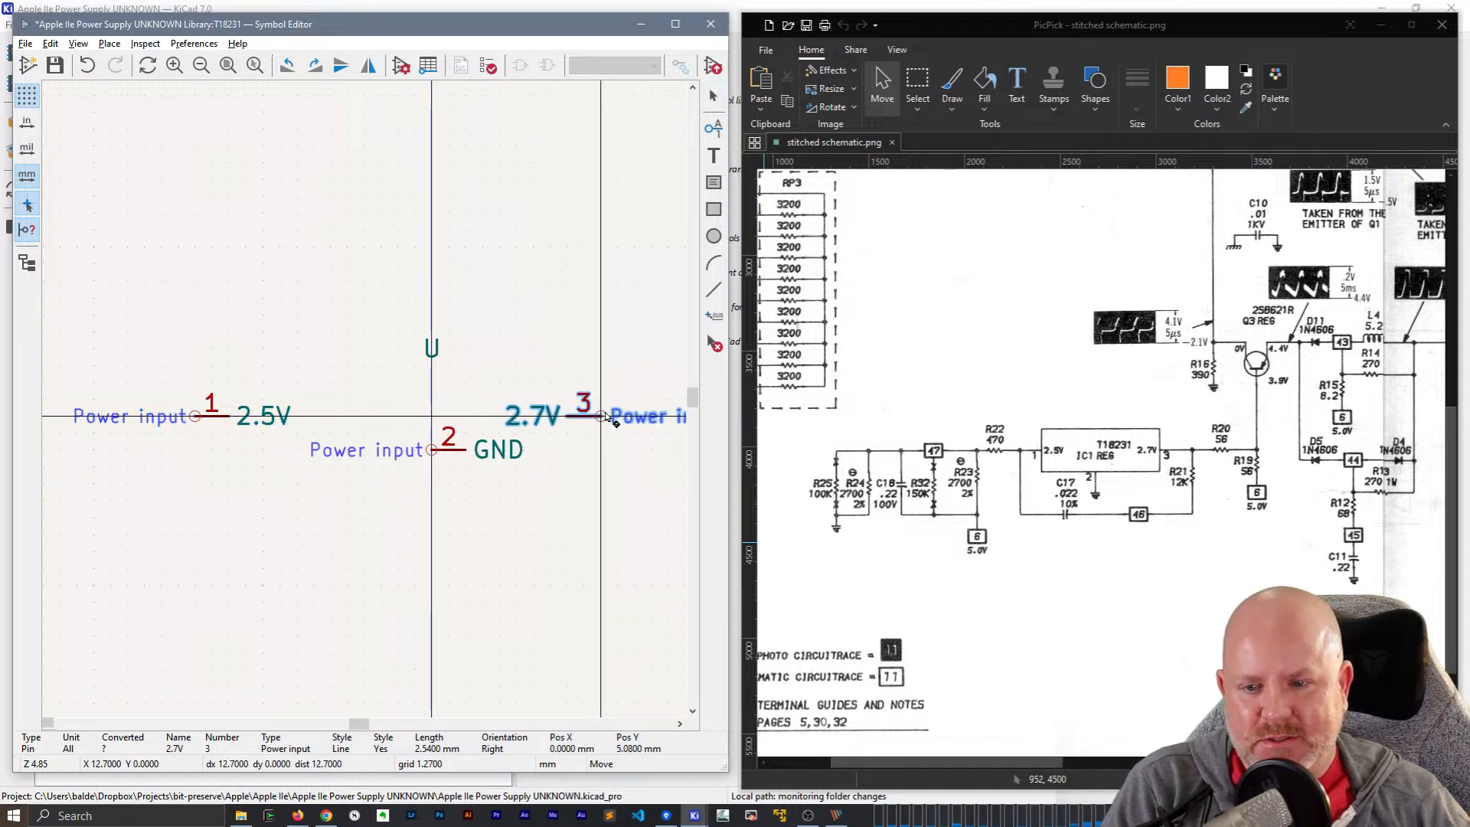
pyautogui.click(605, 416)
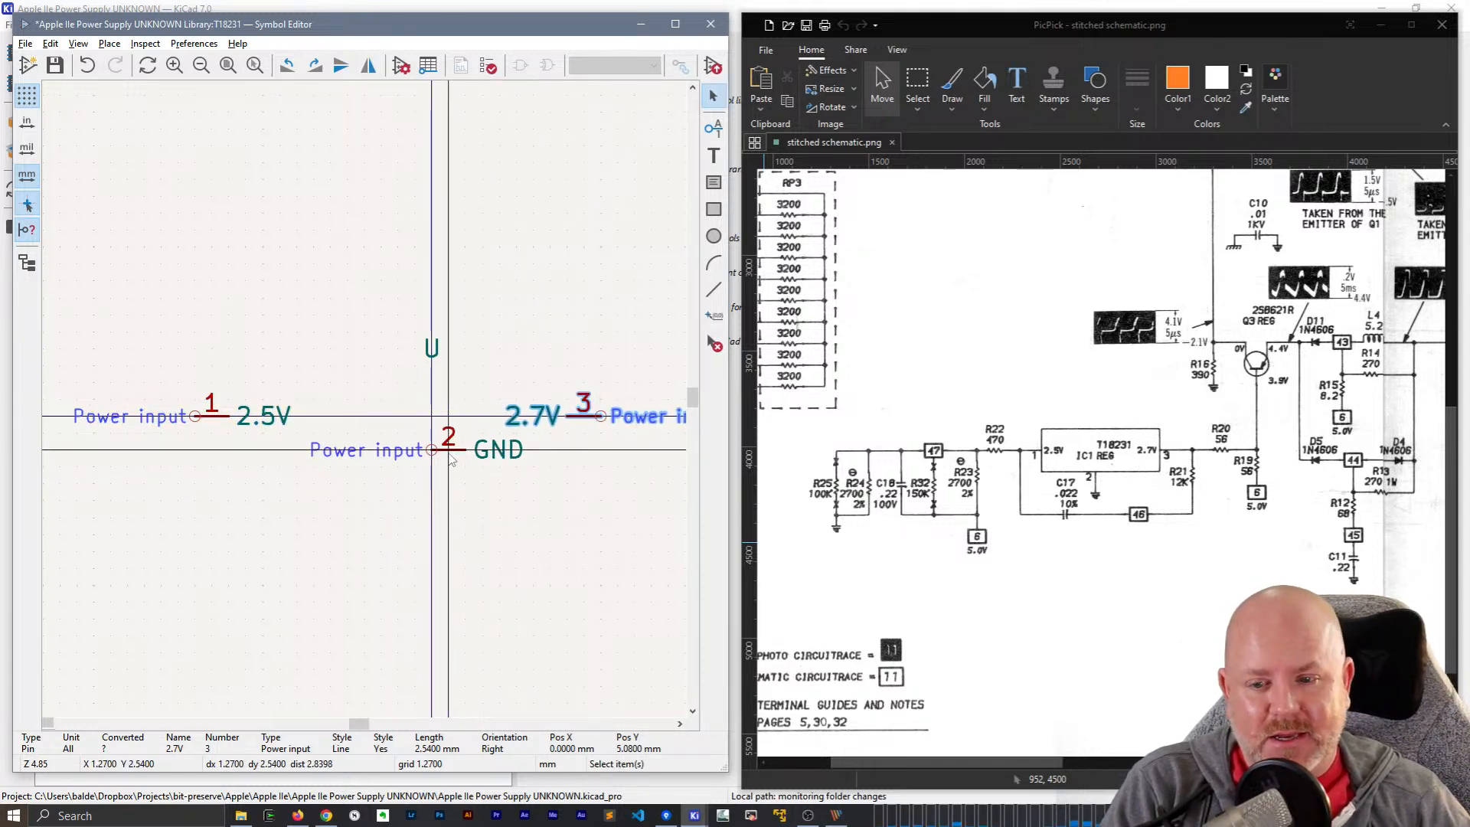
pyautogui.press('e')
pyautogui.press('Escape')
# - Rotate pin 2 (GND) to a vertical orientation and move it below the other pins to X 0 mm, Y 6.35 mm
pyautogui.click(446, 455)
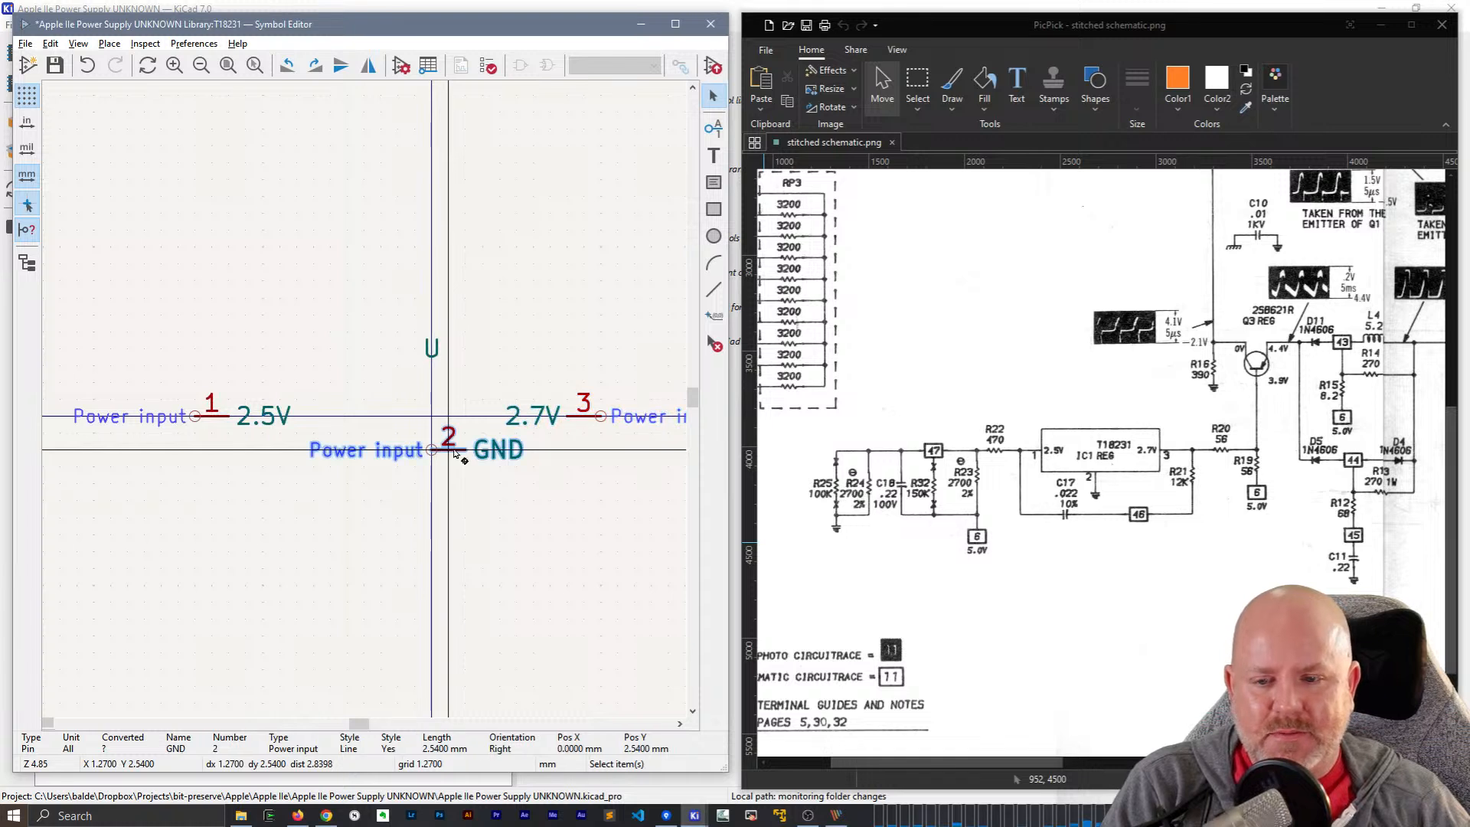
pyautogui.press('r')
pyautogui.press('r')
pyautogui.press('r')
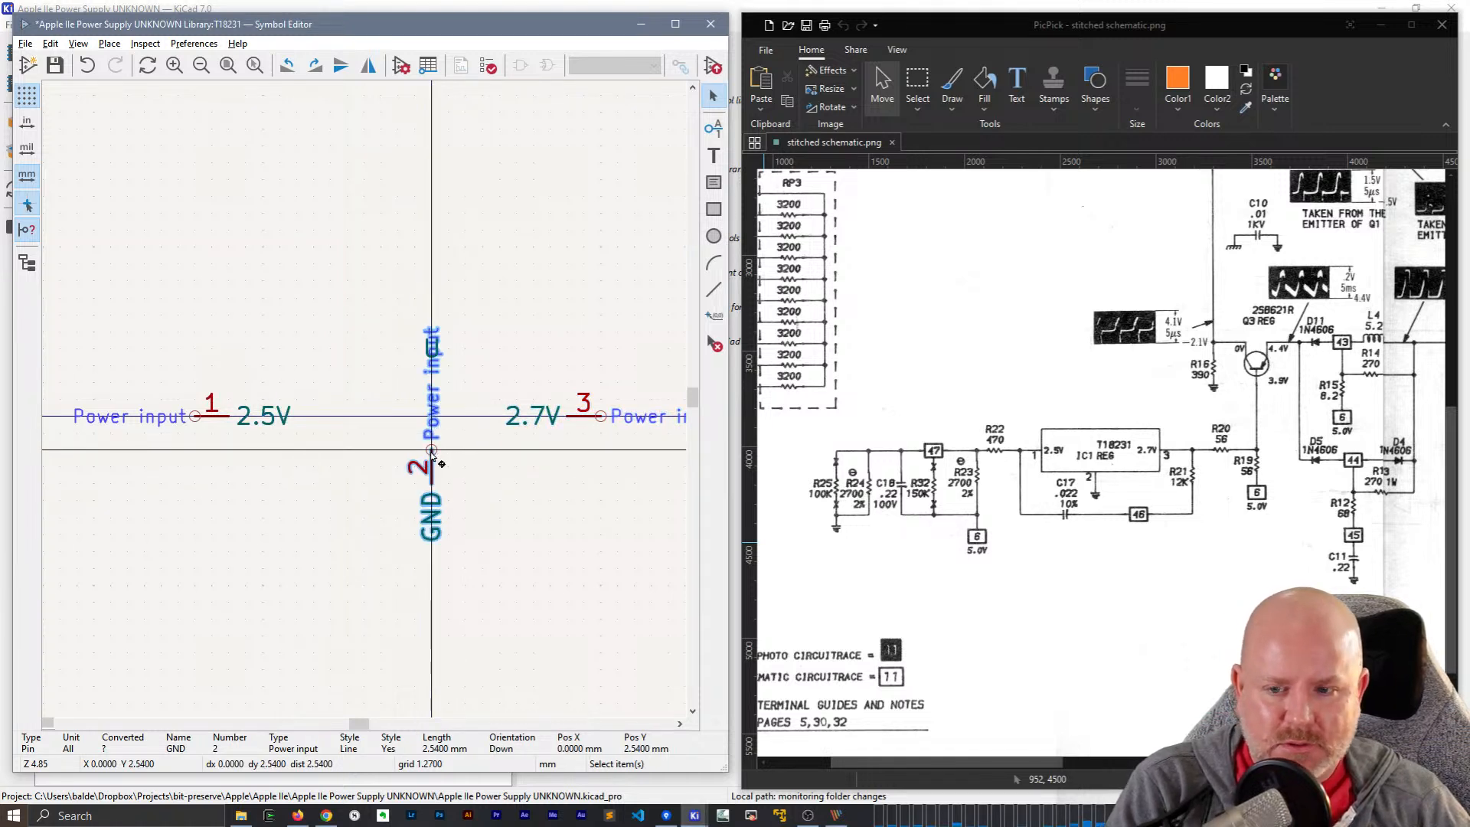
pyautogui.press('m')
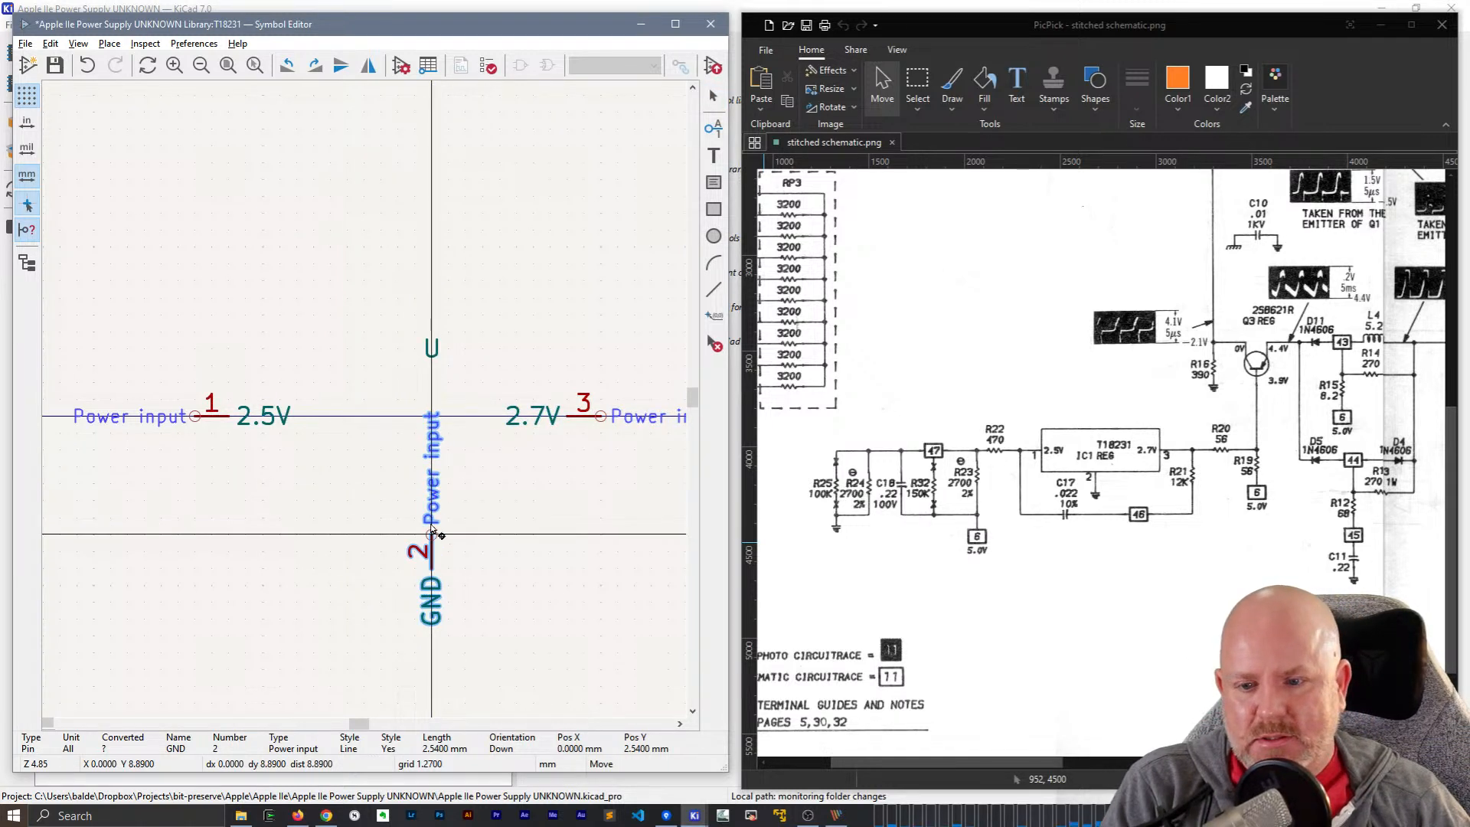
pyautogui.click(431, 506)
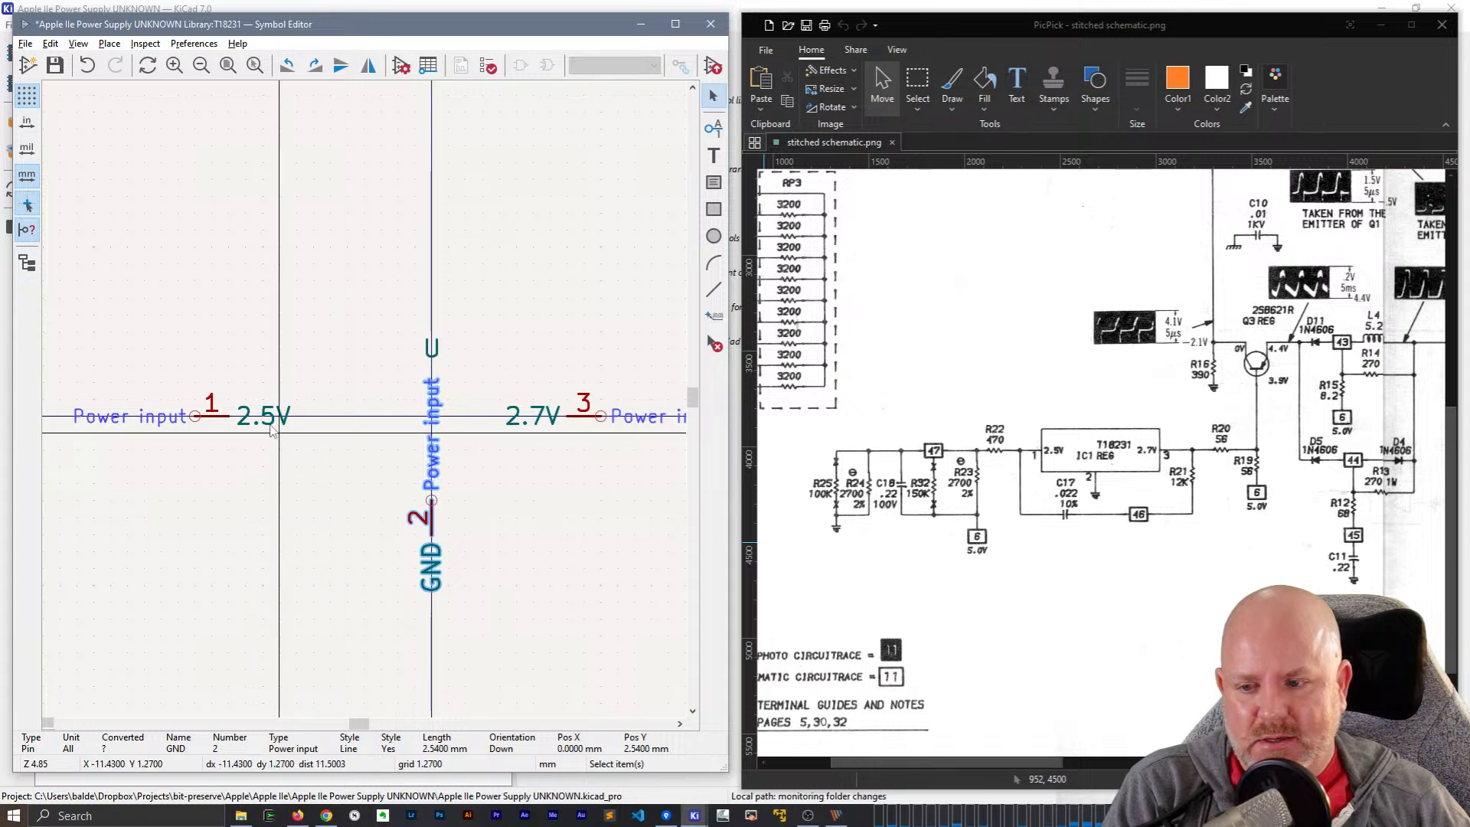
# - Move pin 1 closer to the symbol's centre, to X -13.97 mm on the same horizontal line
pyautogui.press('m')
pyautogui.click(245, 420)
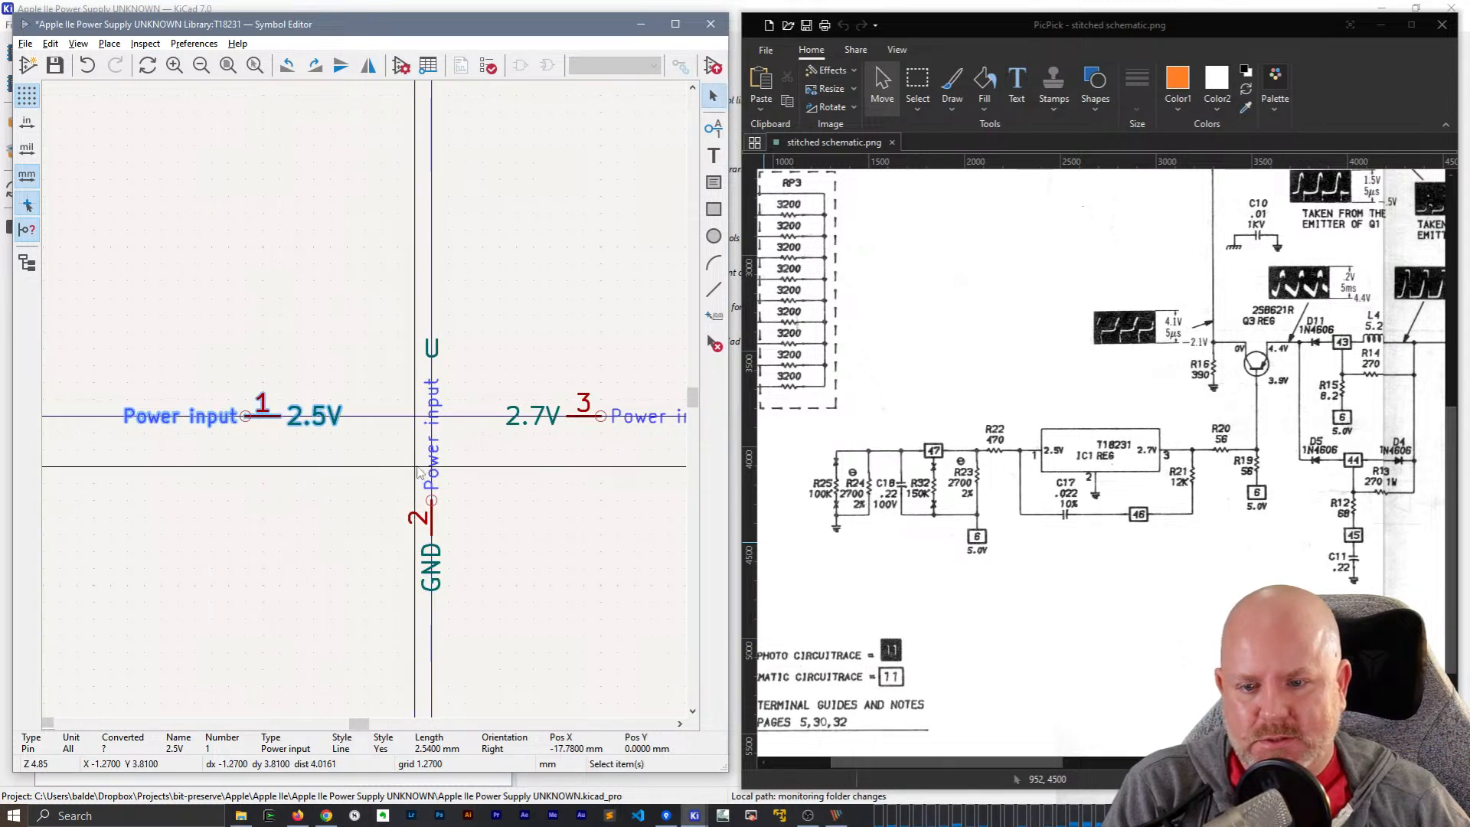
pyautogui.press('F4')
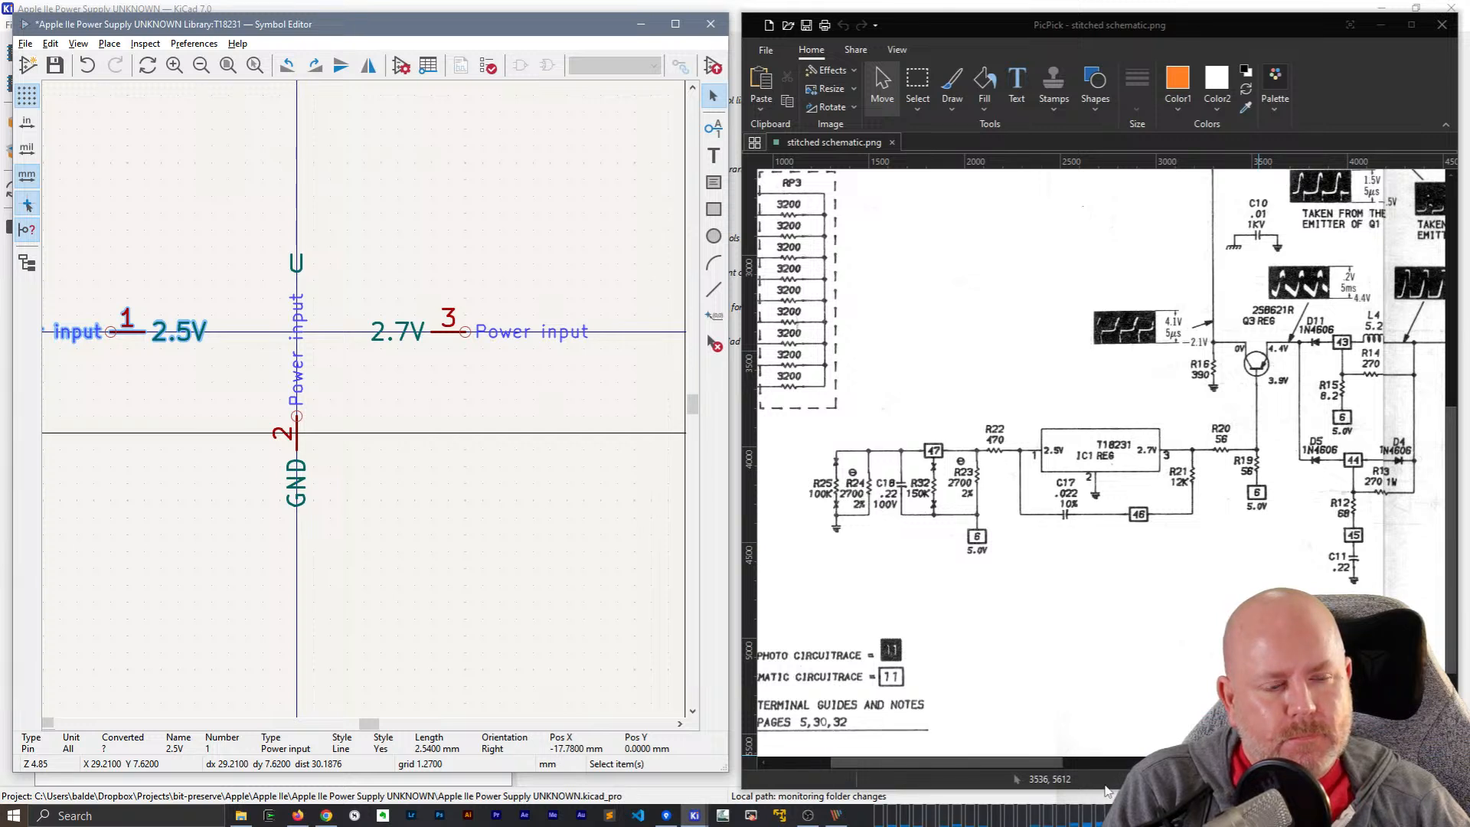
pyautogui.moveTo(1039, 760)
pyautogui.mouseDown()
pyautogui.moveTo(1191, 760)
pyautogui.moveTo(1030, 771)
pyautogui.mouseUp()
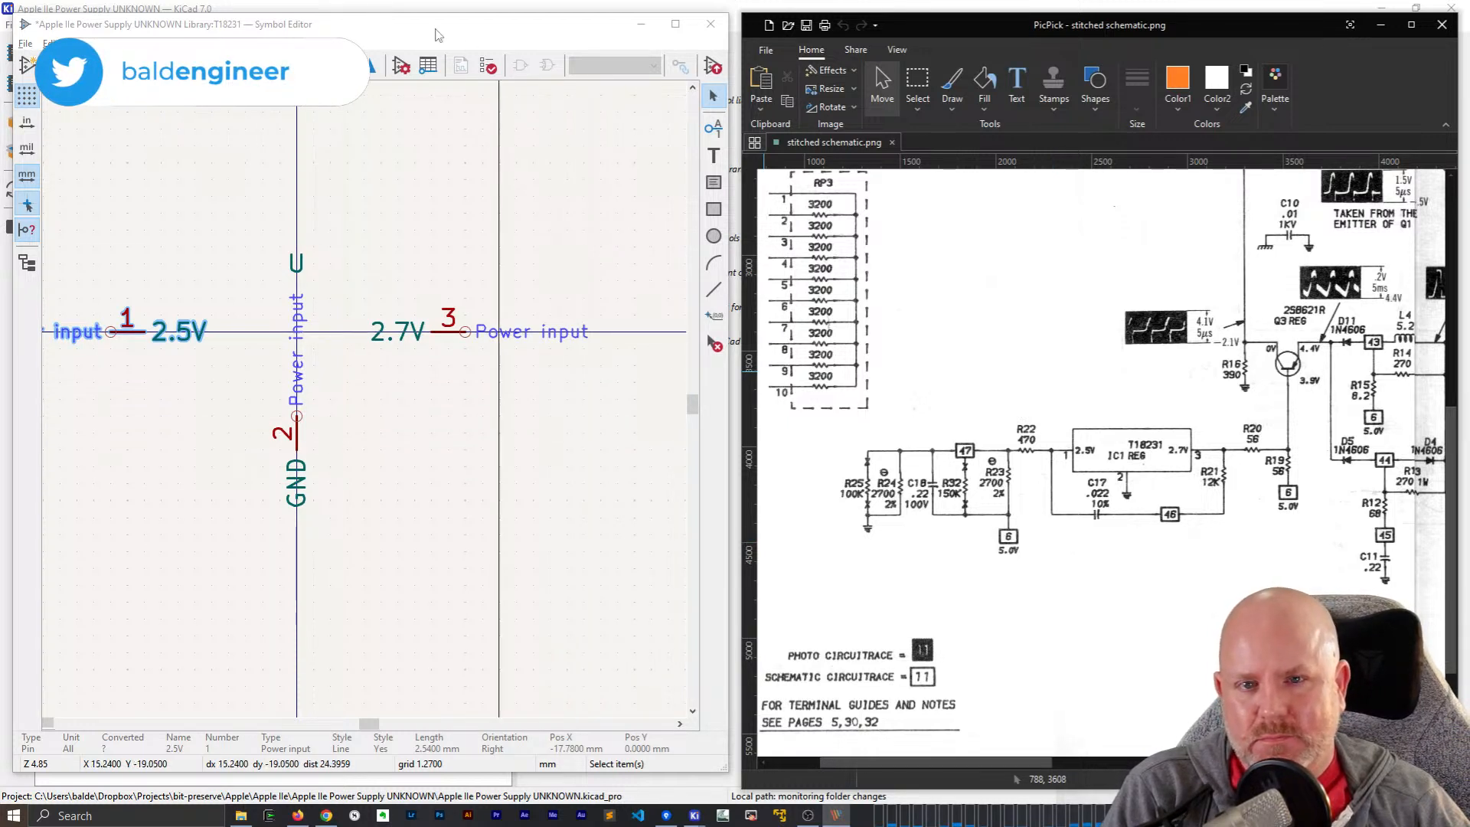
pyautogui.click(714, 210)
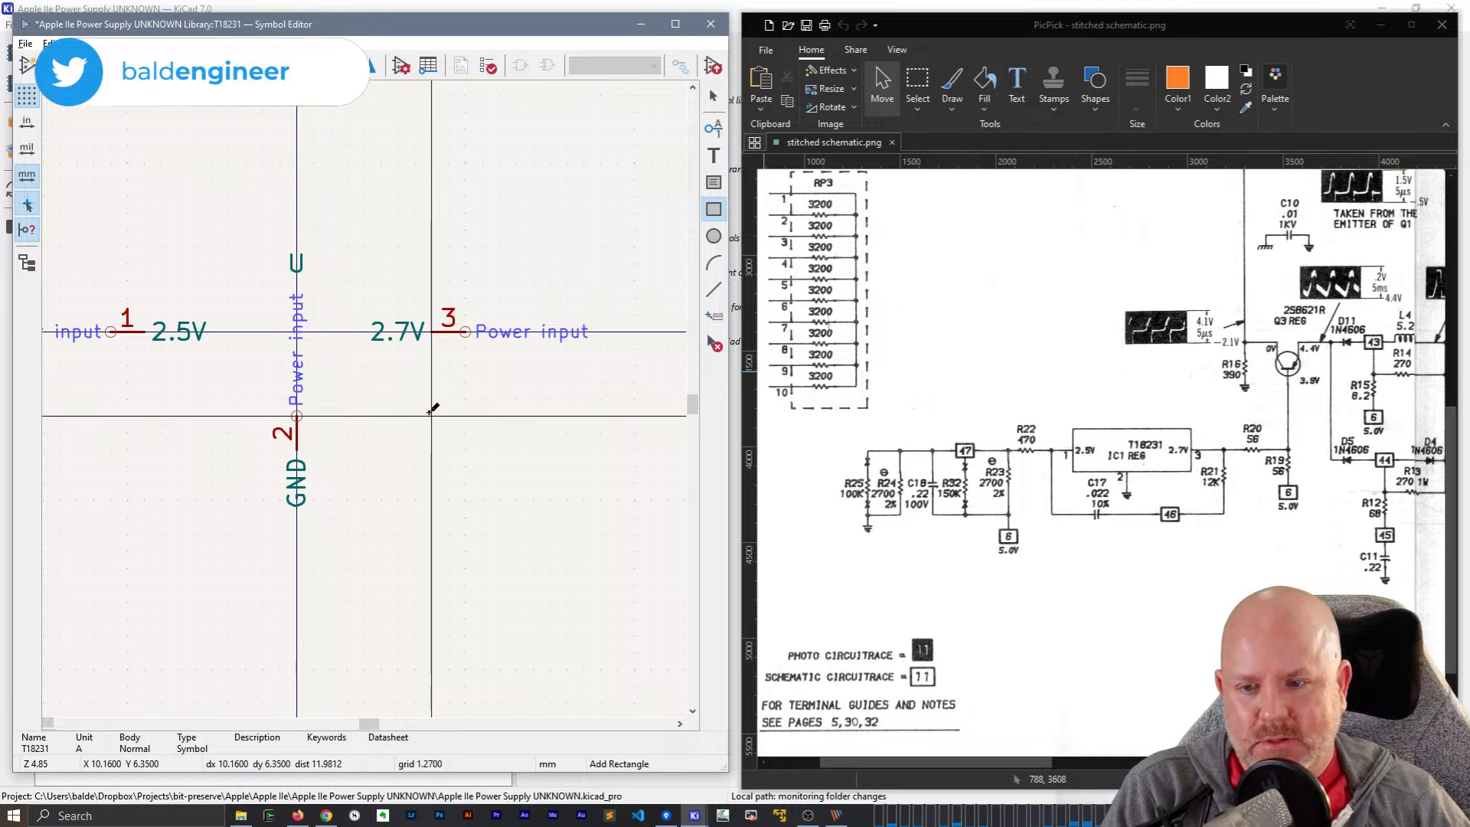
pyautogui.scroll(2, 433, 404)
pyautogui.scroll(-2, 275, 413)
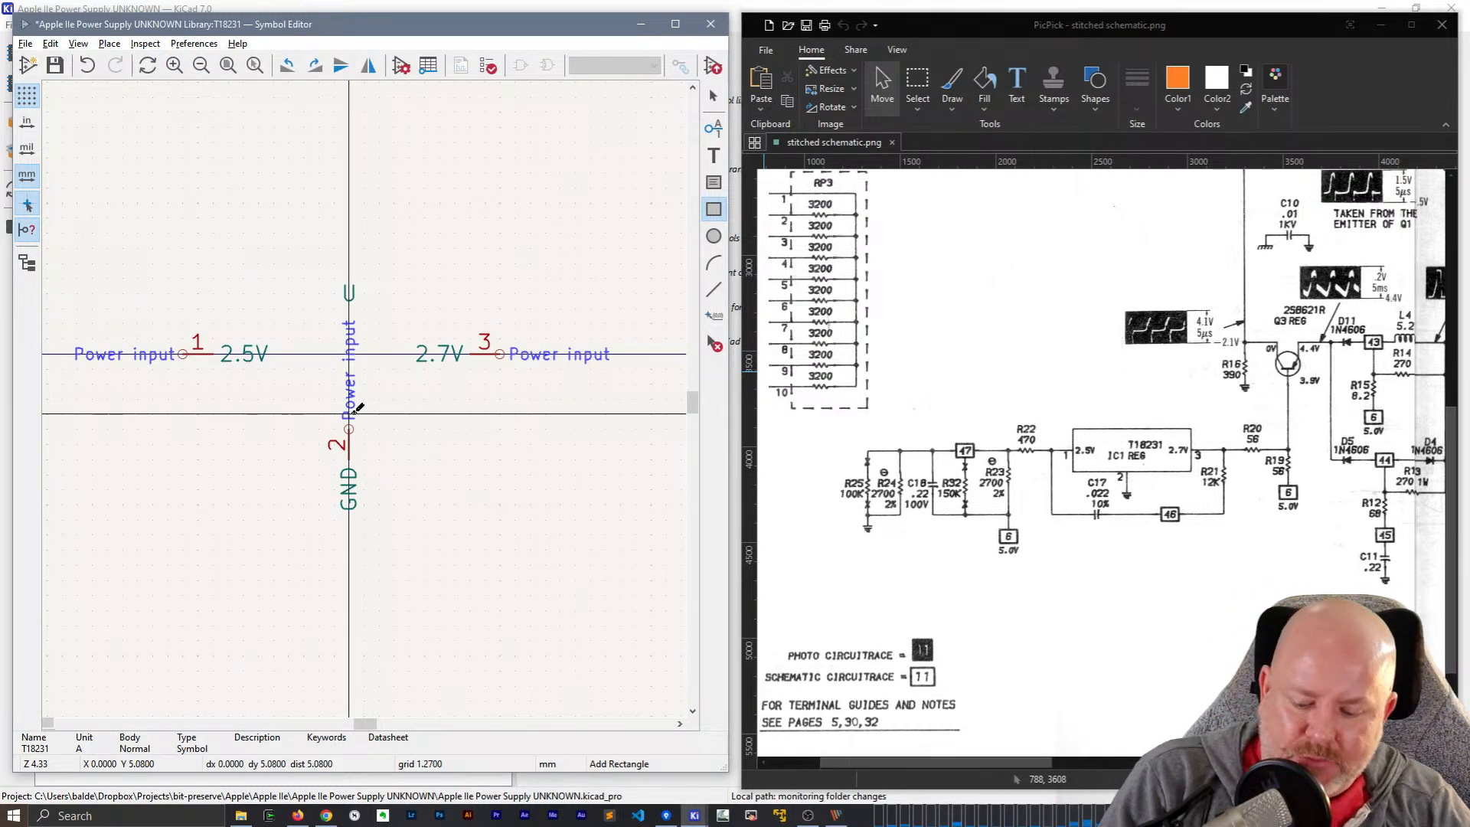
pyautogui.press('Escape')
# - Mirror pin 2 (GND) vertically so its name points up into the symbol
pyautogui.click(351, 449)
pyautogui.press('y')
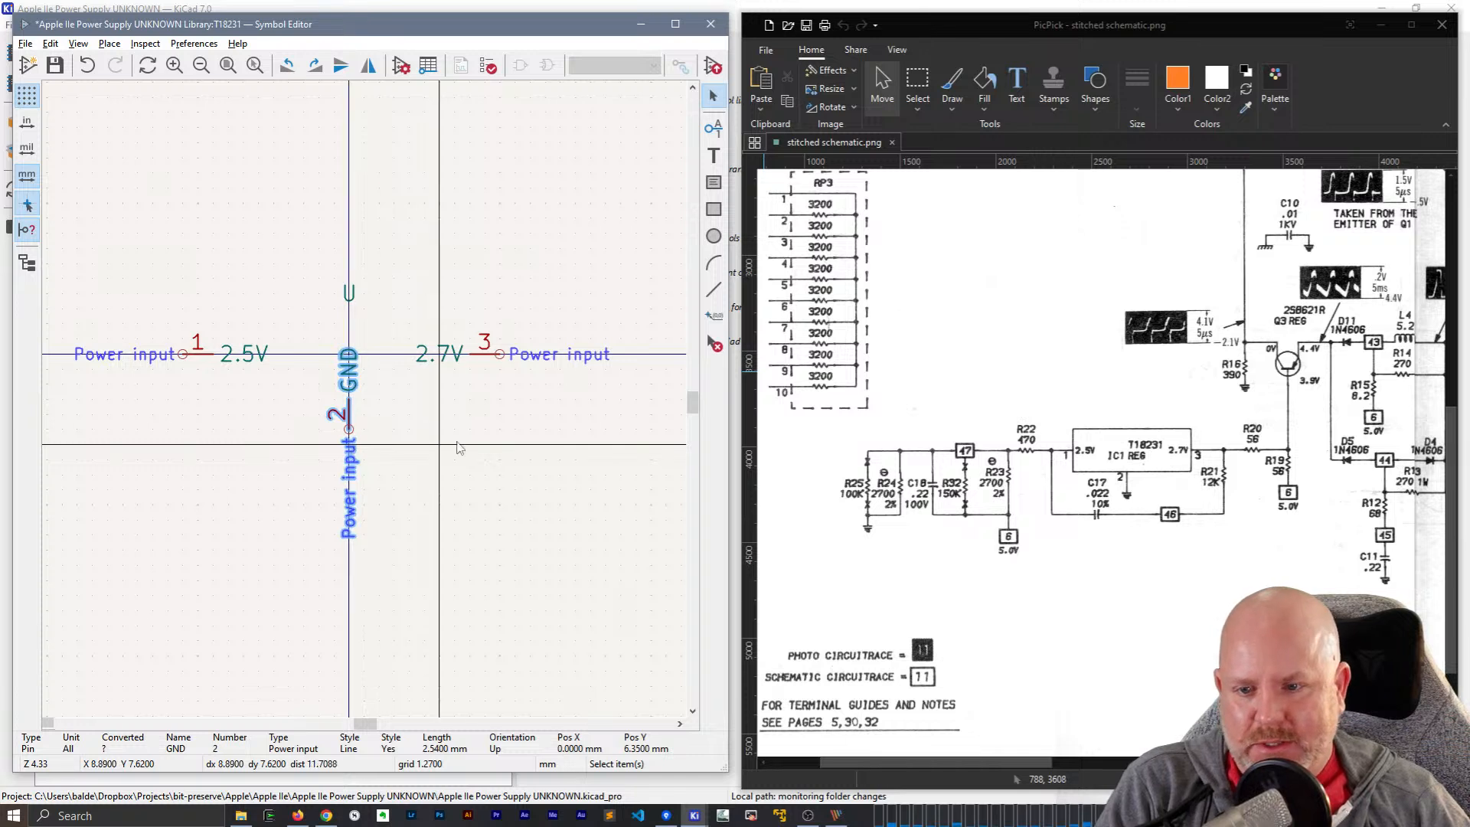
# - Draw the symbol's body as a rectangle about 7.6 mm high, enclosing the three pin names
pyautogui.click(713, 209)
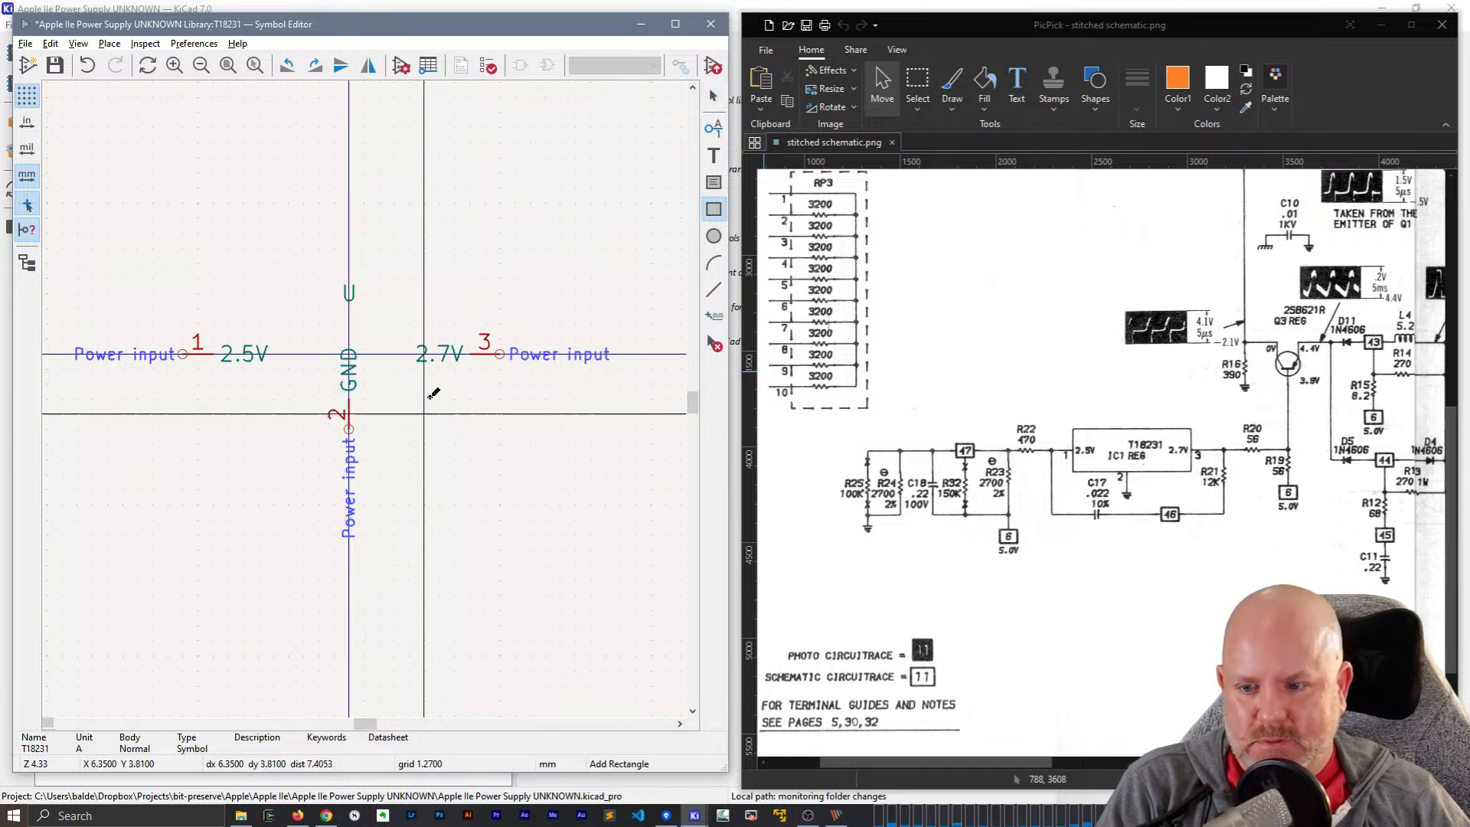
pyautogui.click(469, 399)
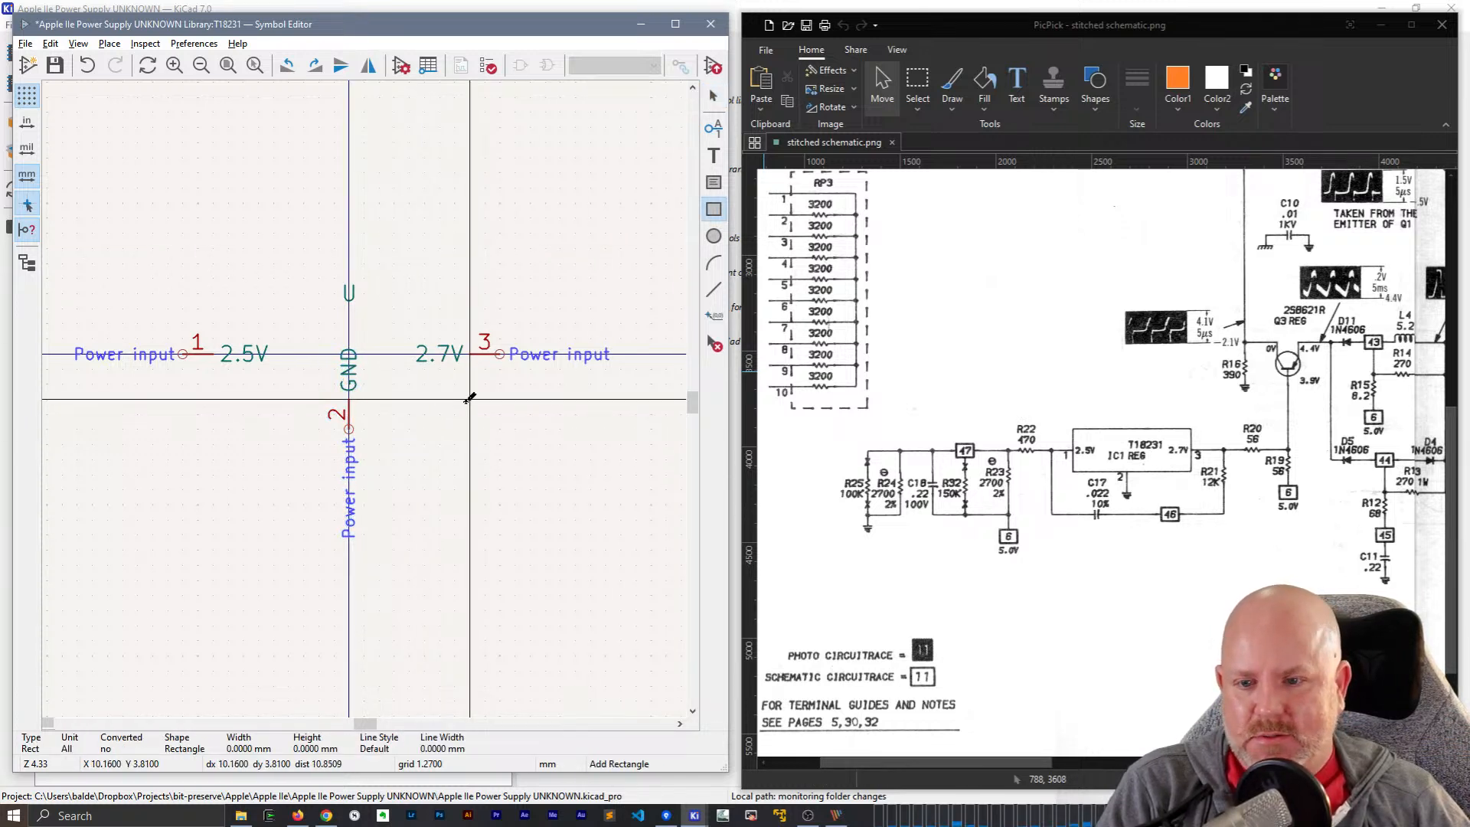
pyautogui.click(214, 308)
pyautogui.press('Escape')
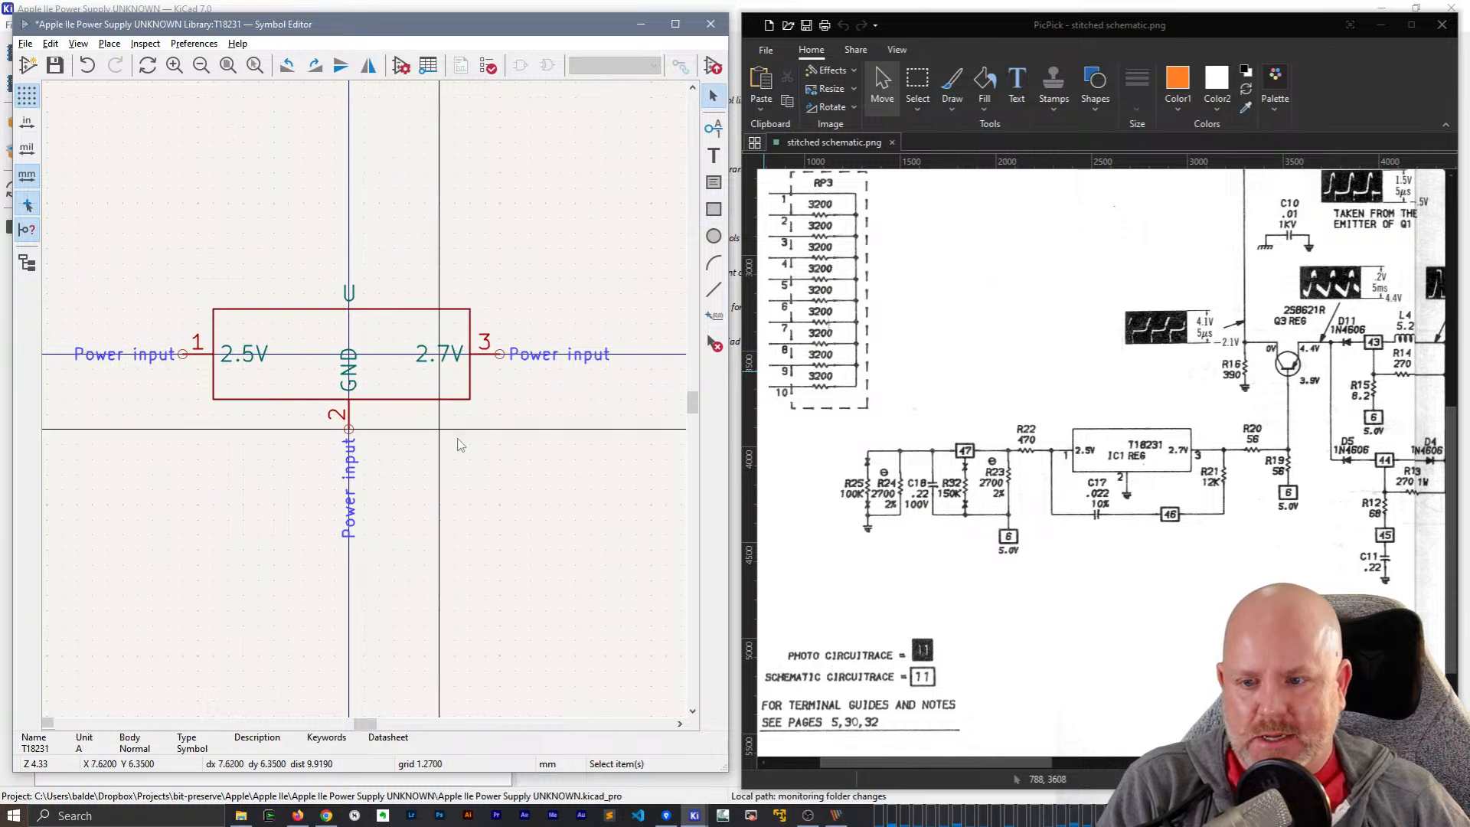
# - Narrow the body rectangle to 20.32 mm from its left side and shift pin 1 to X -12.7 mm to meet it
pyautogui.click(221, 313)
pyautogui.moveTo(221, 314); pyautogui.dragTo(227, 308)
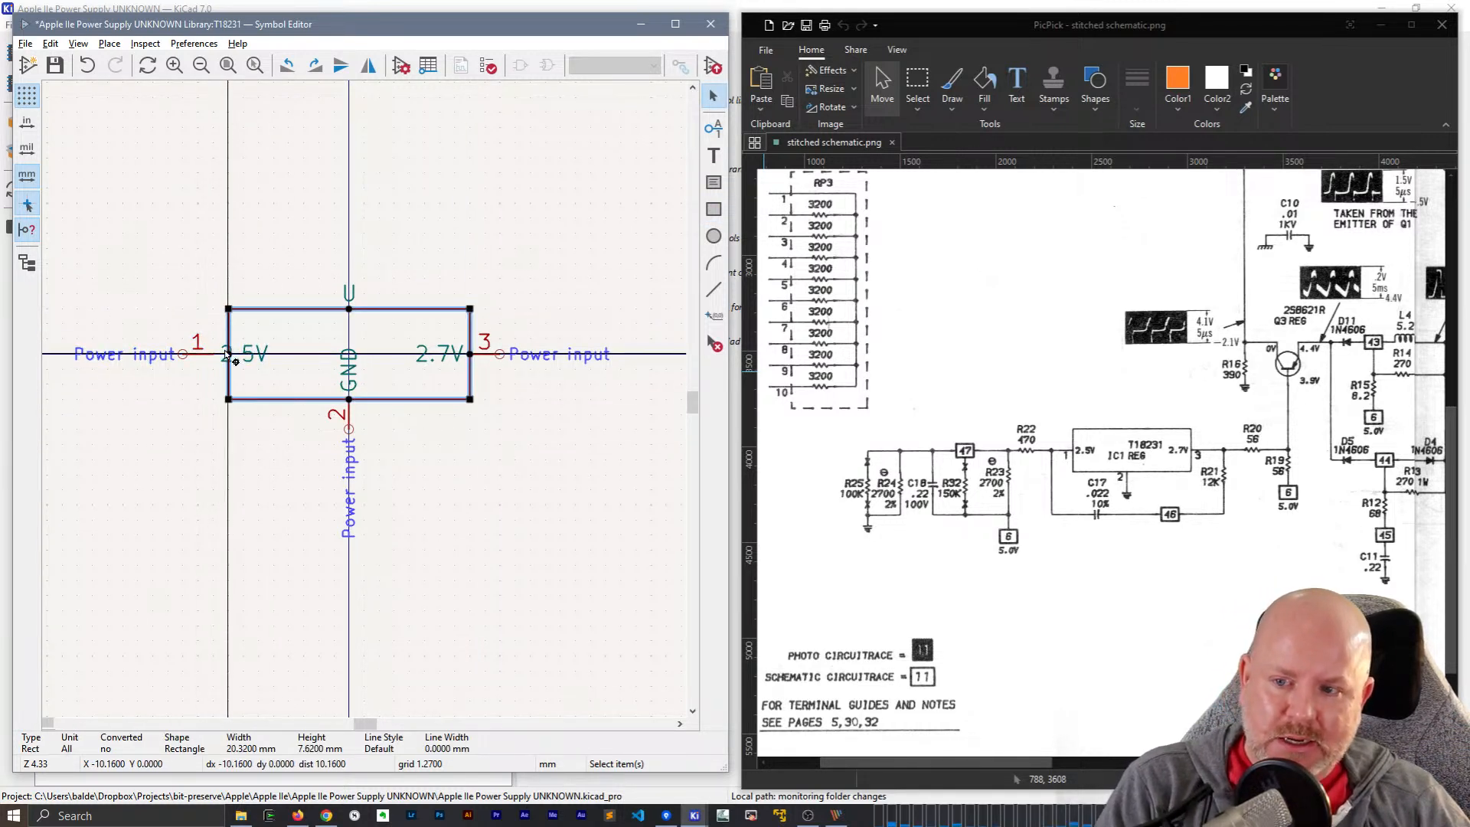
pyautogui.click(200, 357)
pyautogui.moveTo(201, 356); pyautogui.dragTo(213, 356)
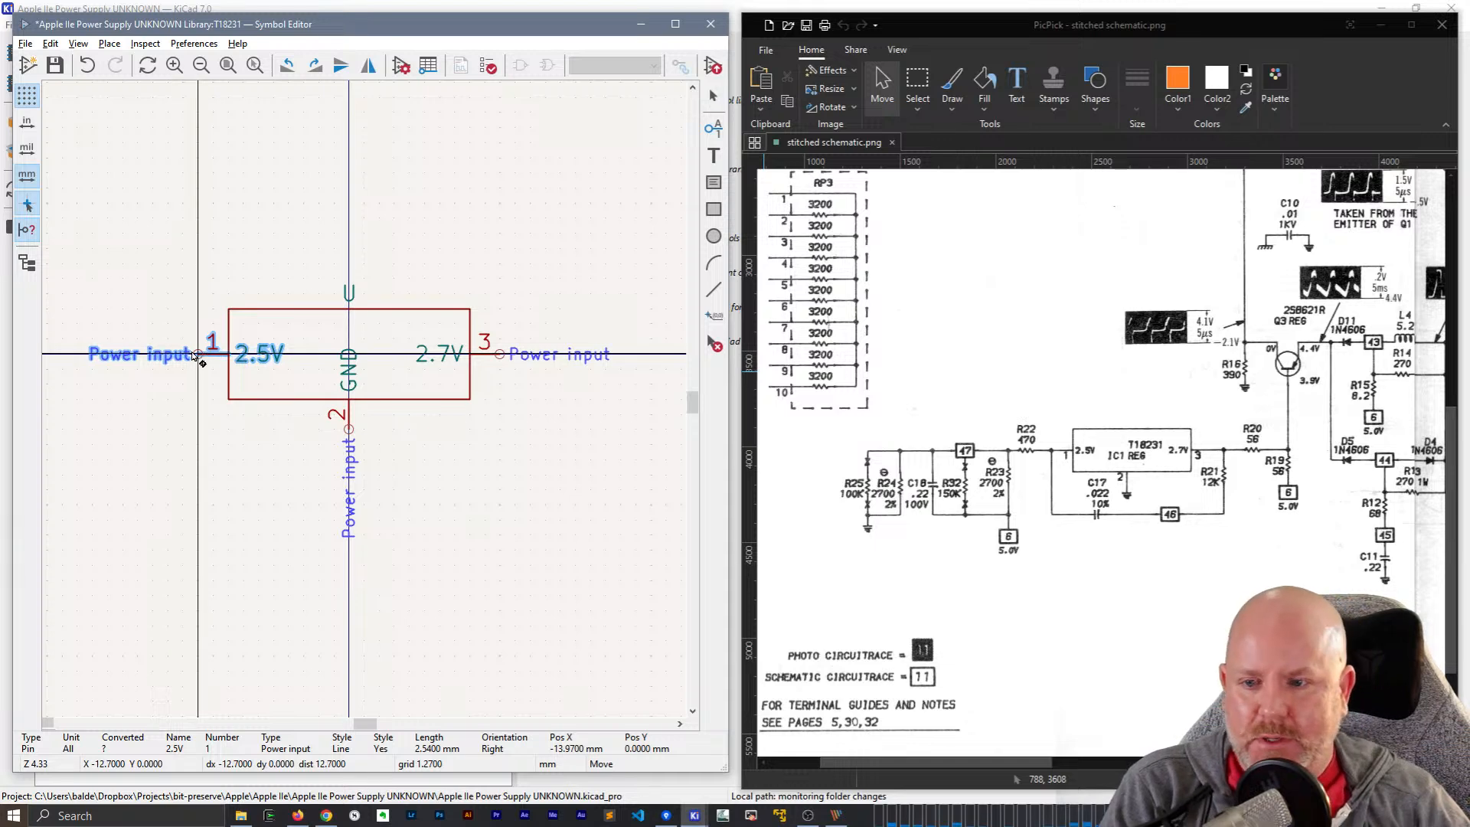
pyautogui.click(210, 490)
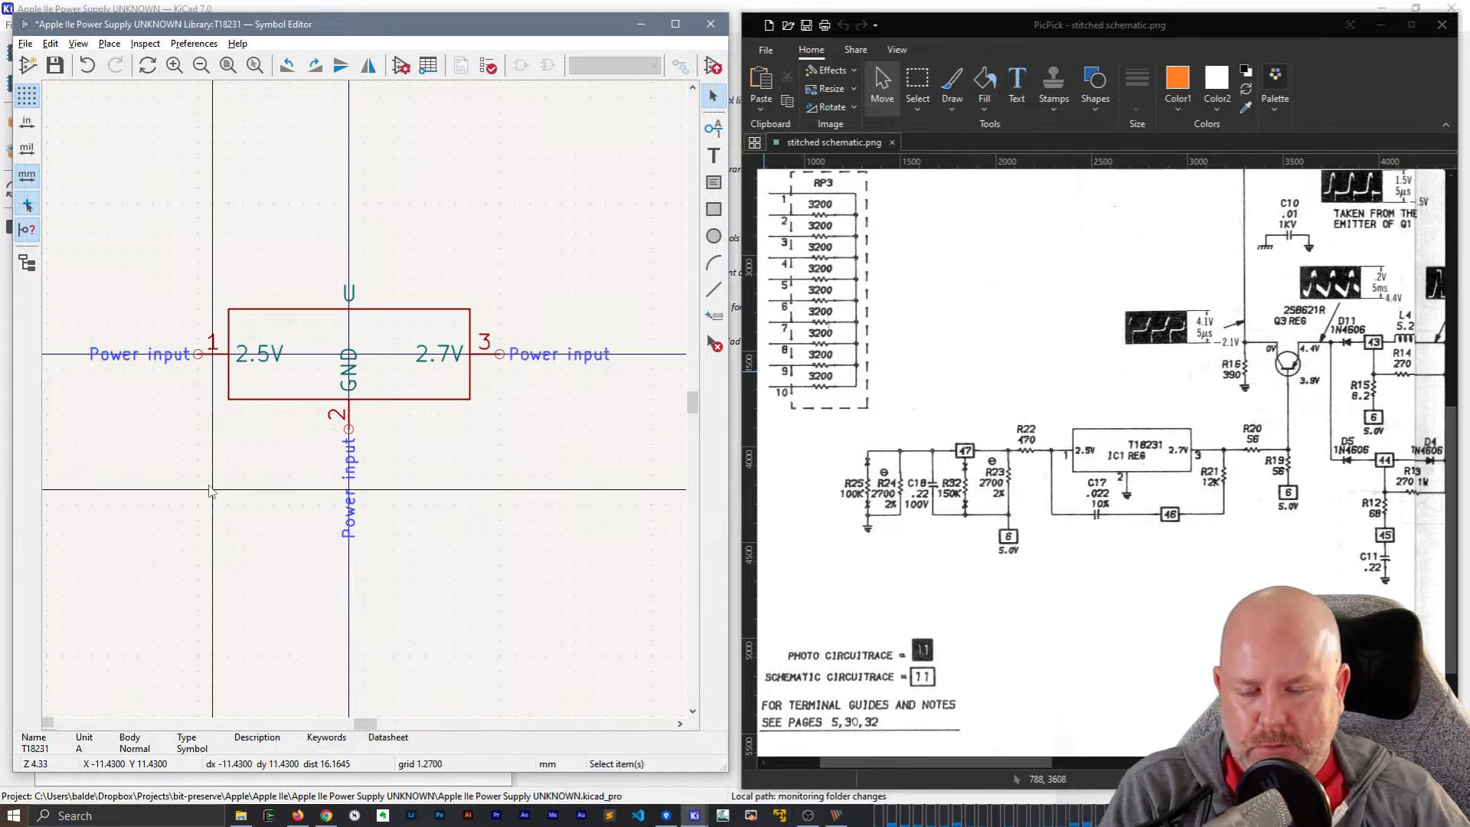
# - Set the body rectangle's fill style to Fill with body background color
pyautogui.click(463, 312)
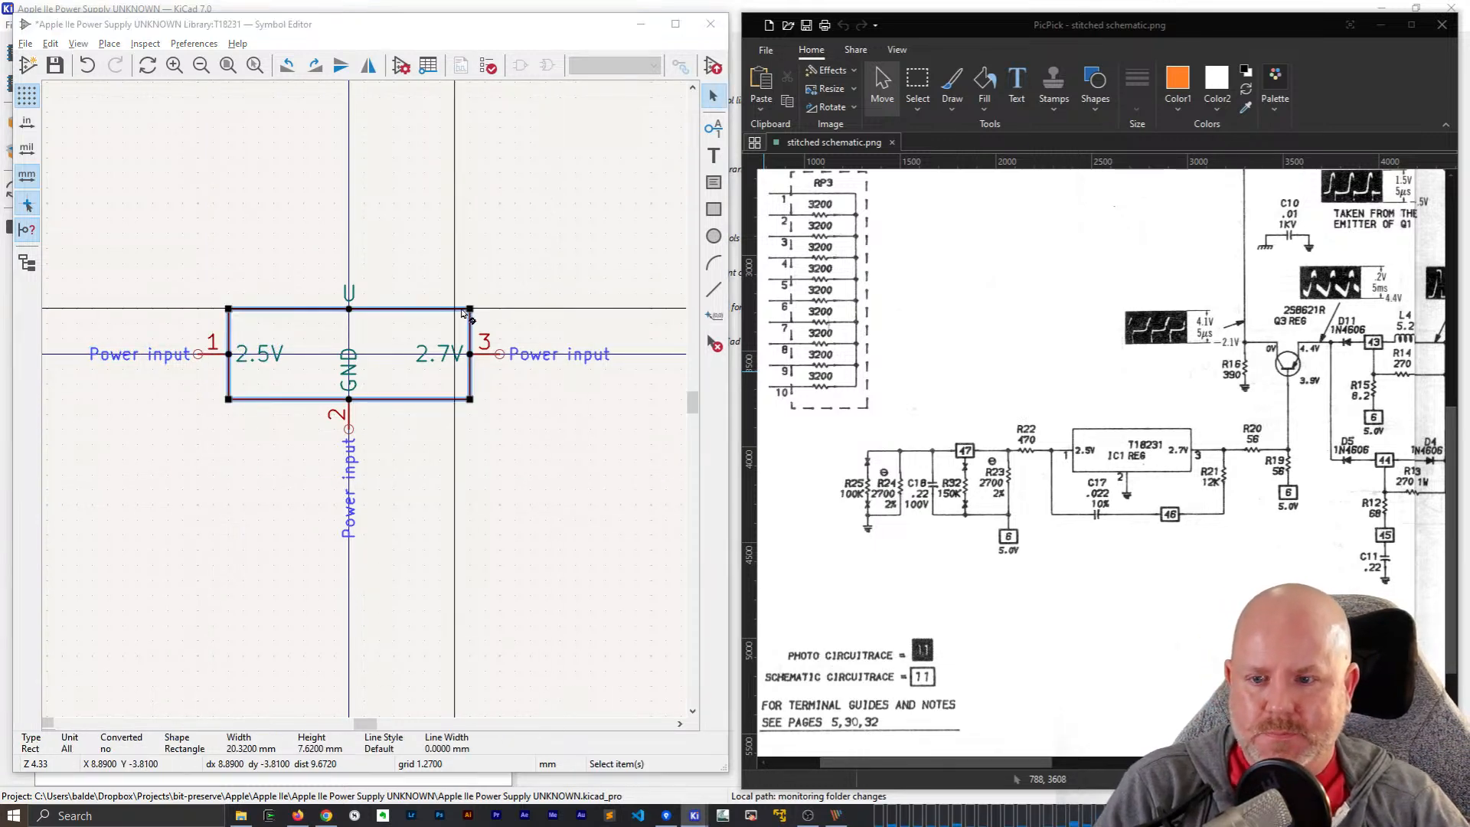
pyautogui.doubleClick(463, 312)
pyautogui.click(445, 388)
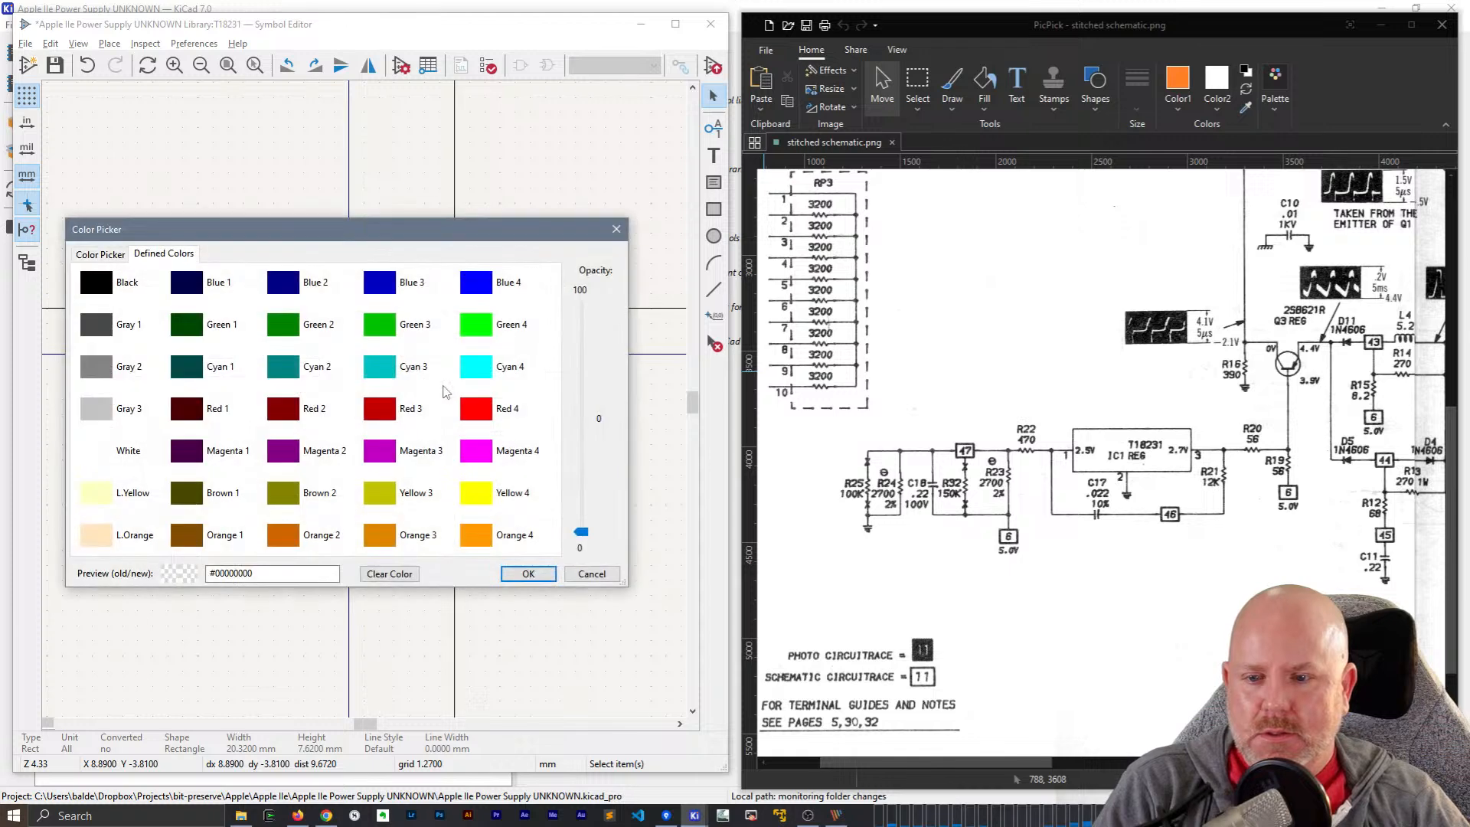
pyautogui.press('Escape')
pyautogui.click(435, 370)
pyautogui.click(499, 481)
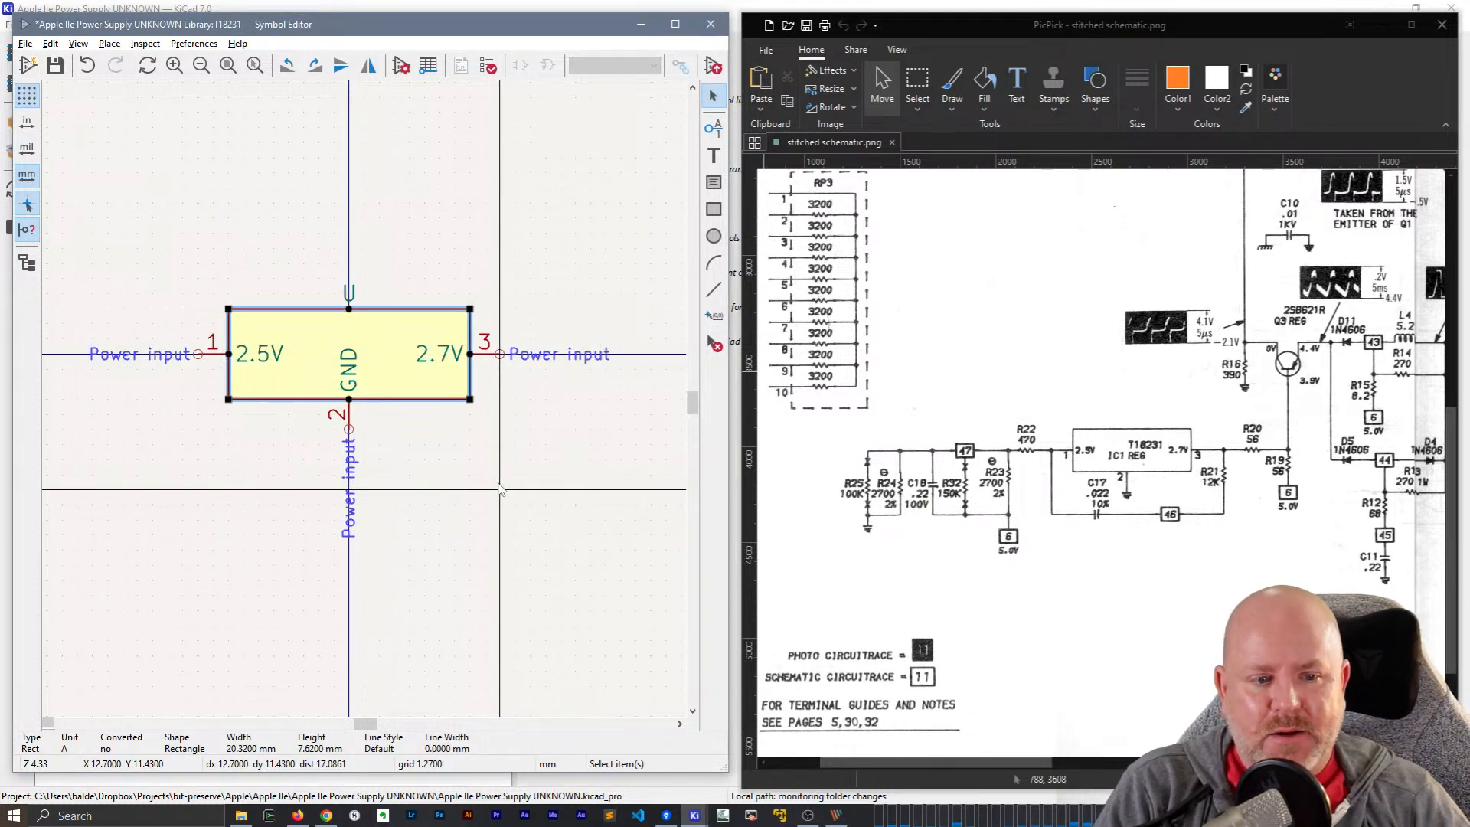
# - Change the symbol's reference field text to IC
pyautogui.click(349, 295)
pyautogui.click(383, 320)
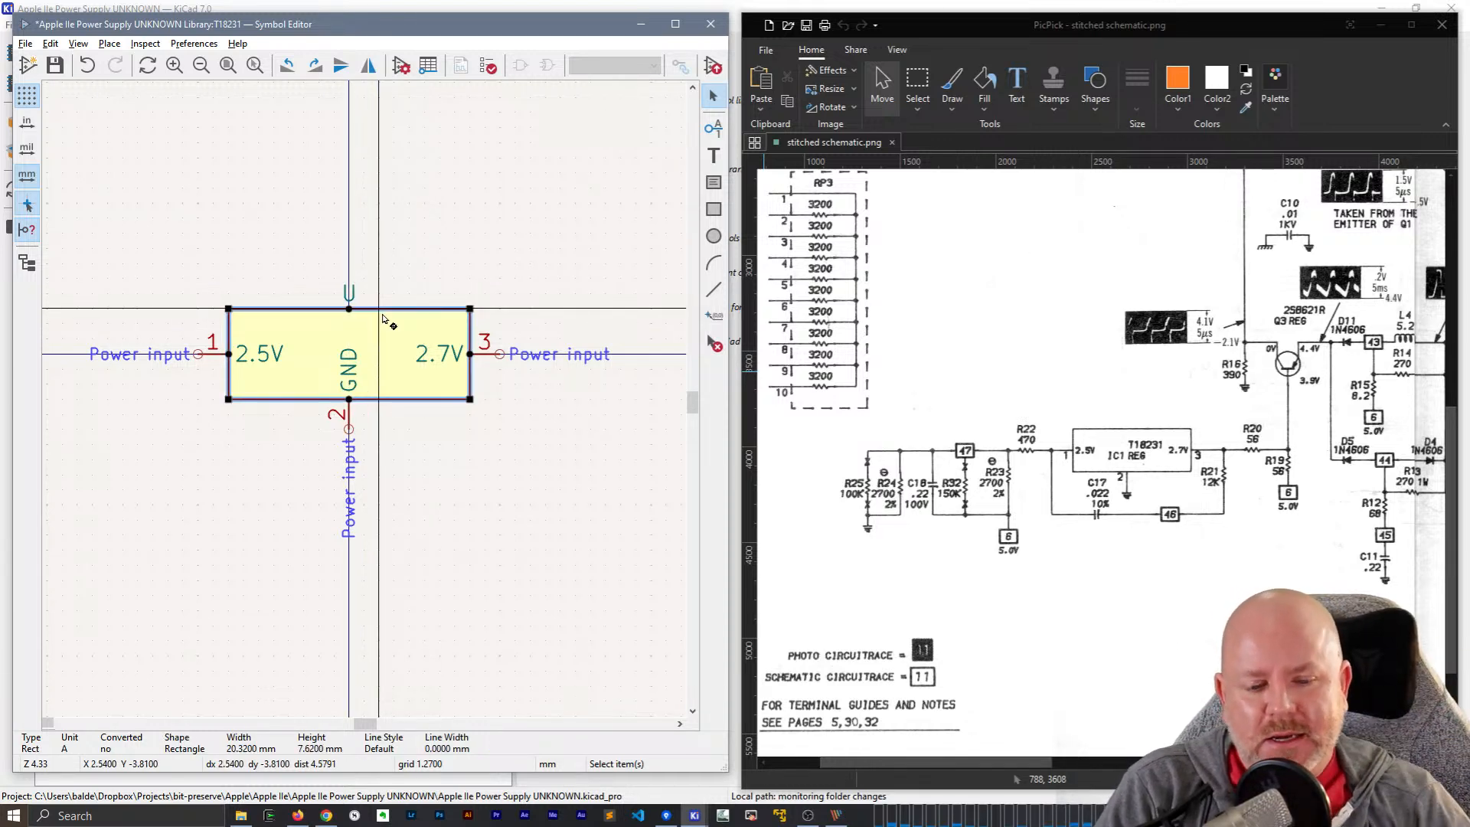
pyautogui.press('Return')
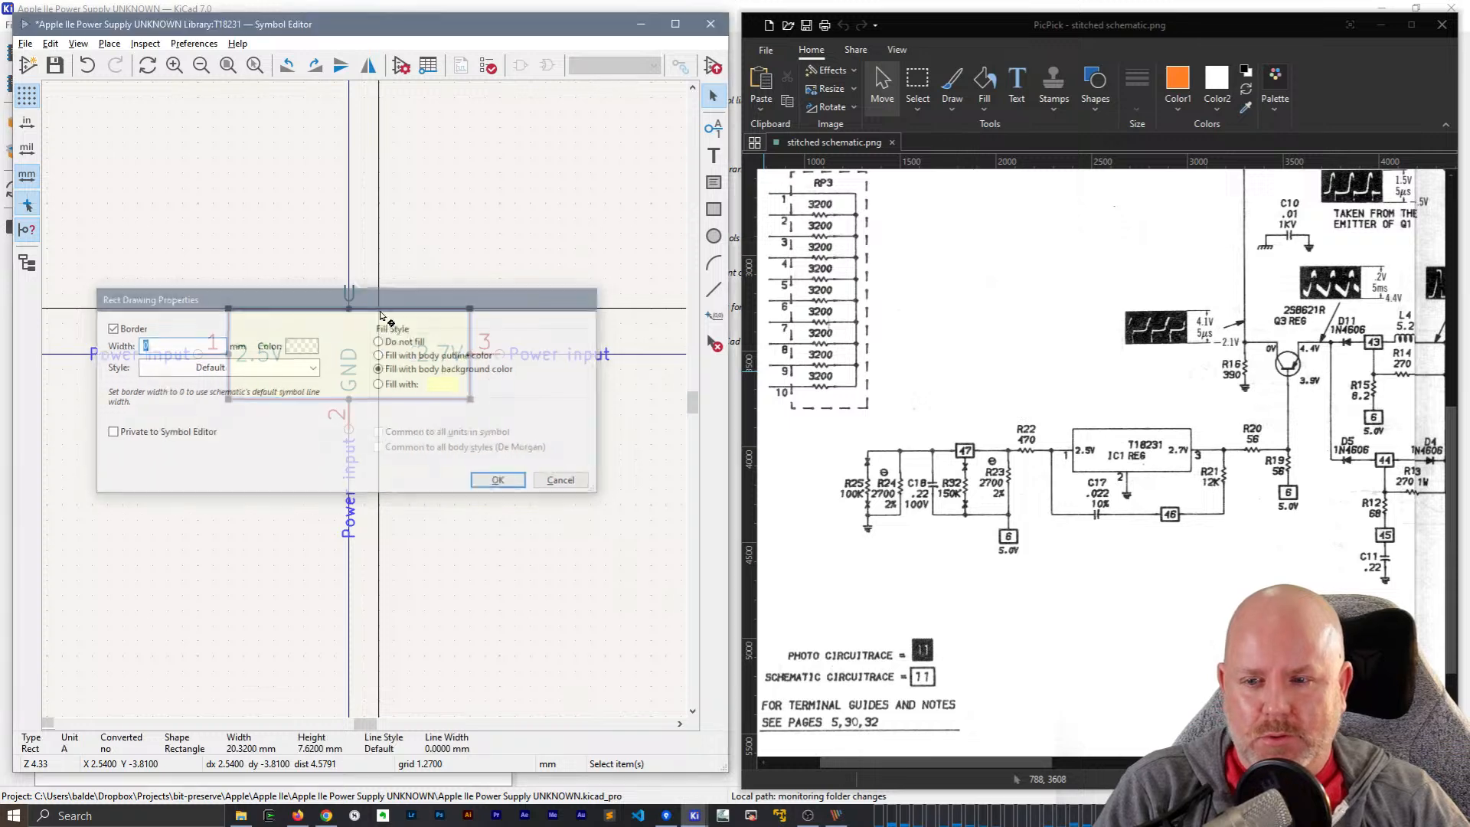
pyautogui.doubleClick(349, 295)
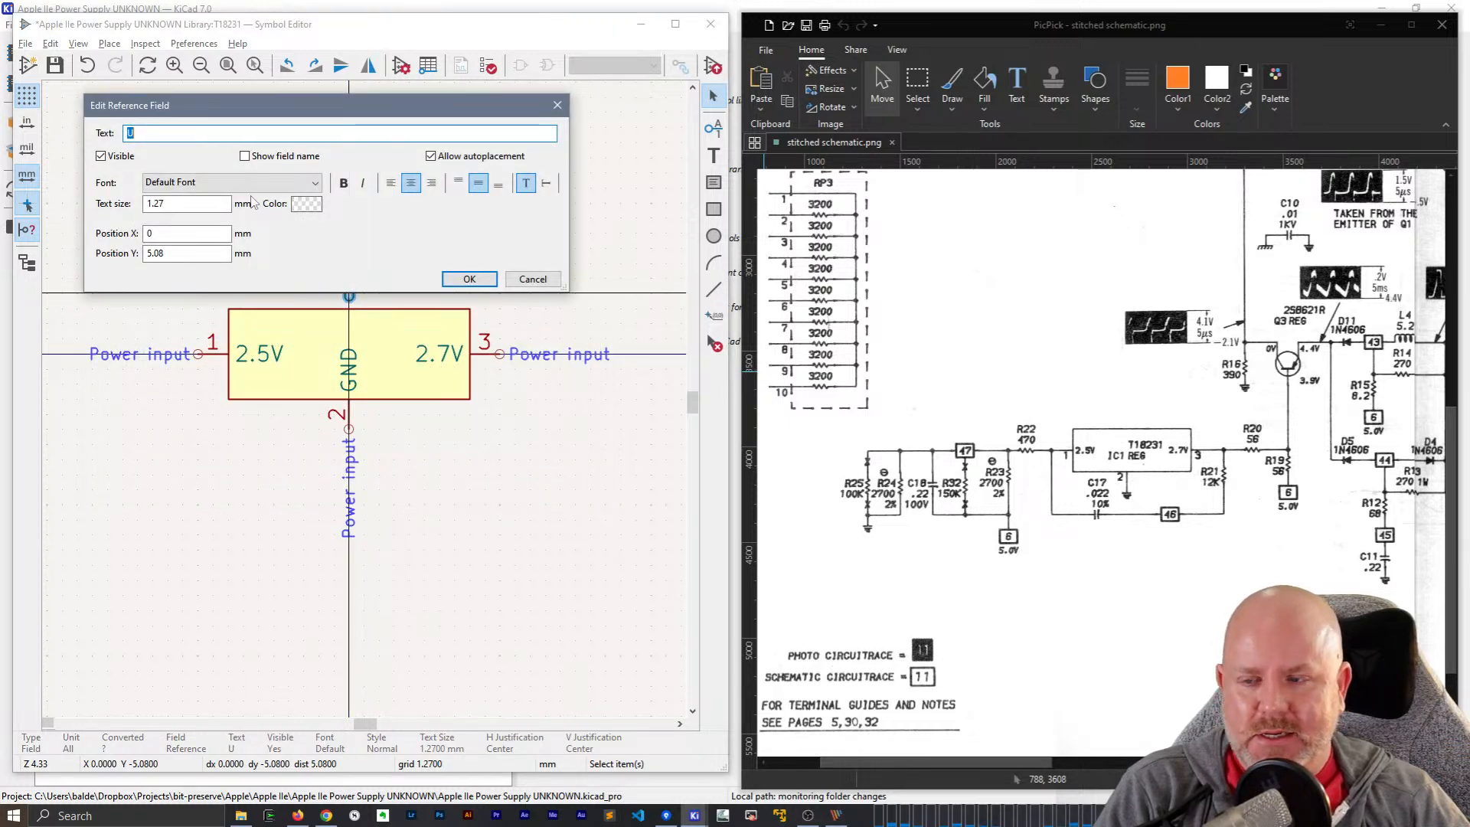
pyautogui.write('IC')
pyautogui.press('Return')
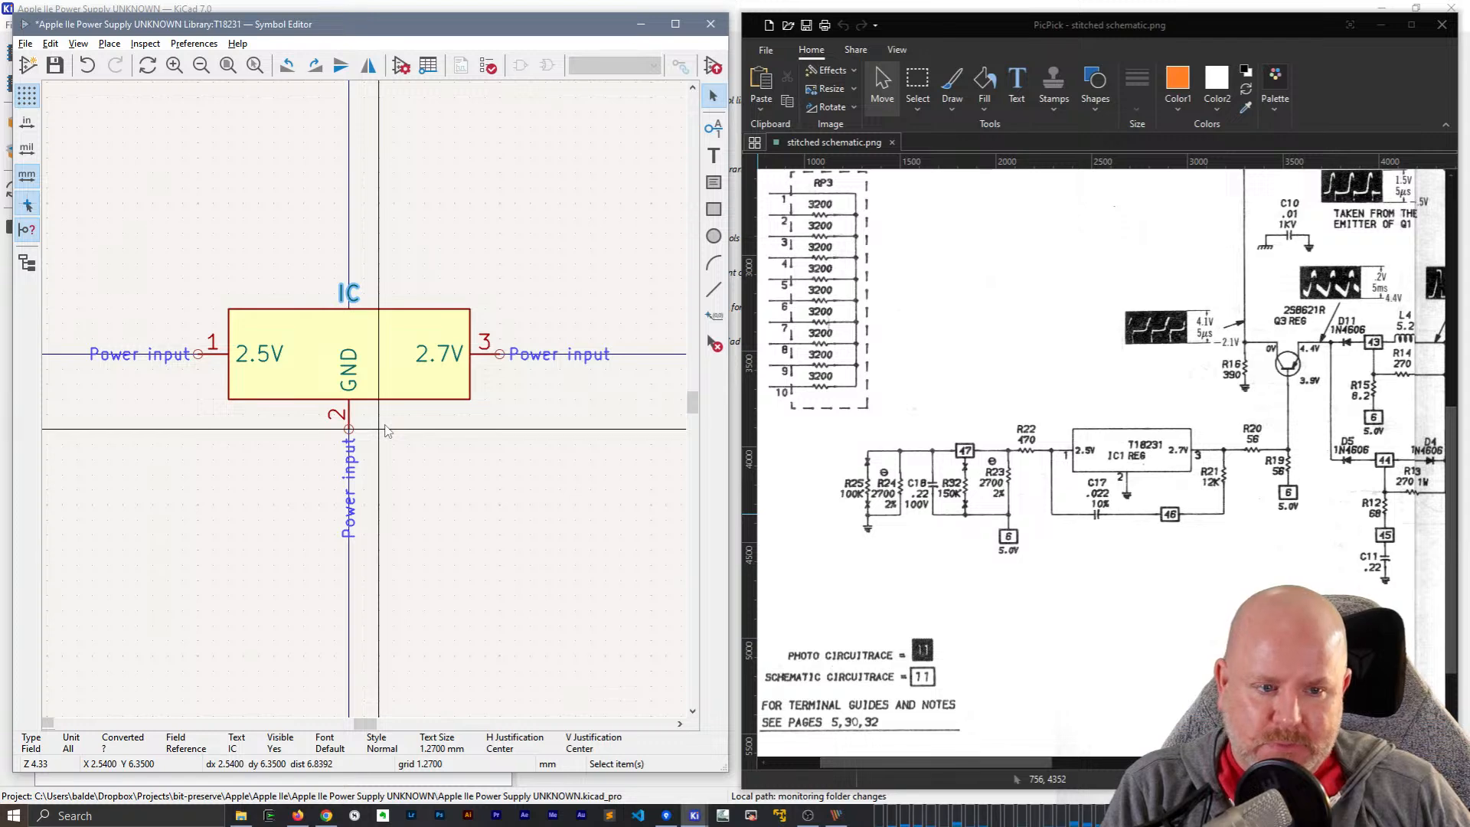
pyautogui.scroll(-3, 385, 431)
pyautogui.scroll(3, 364, 409)
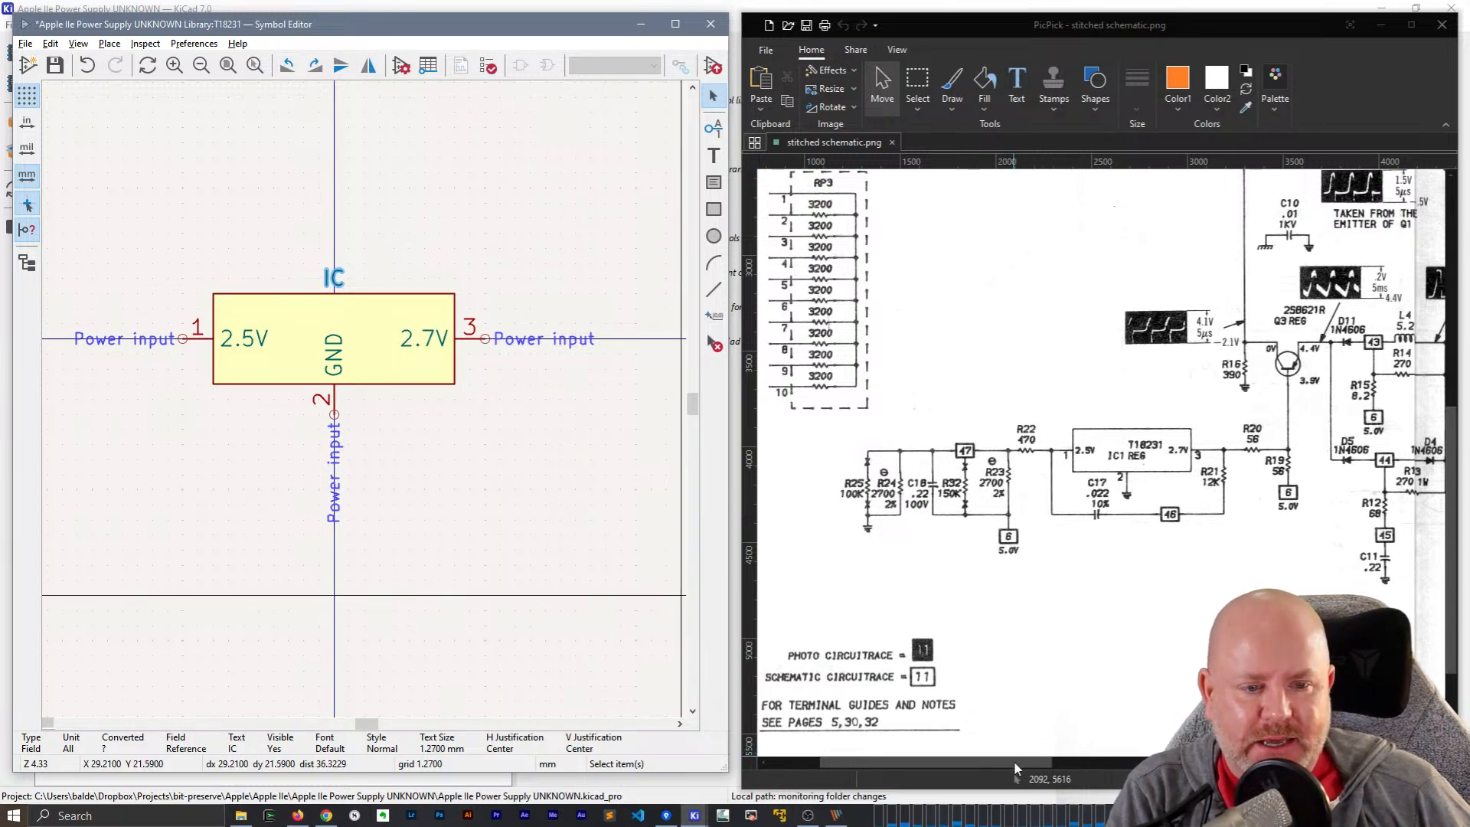
# - Save the T18231 symbol to its library
pyautogui.moveTo(1014, 764)
pyautogui.mouseDown()
pyautogui.moveTo(1160, 764)
pyautogui.moveTo(1024, 752)
pyautogui.mouseUp()
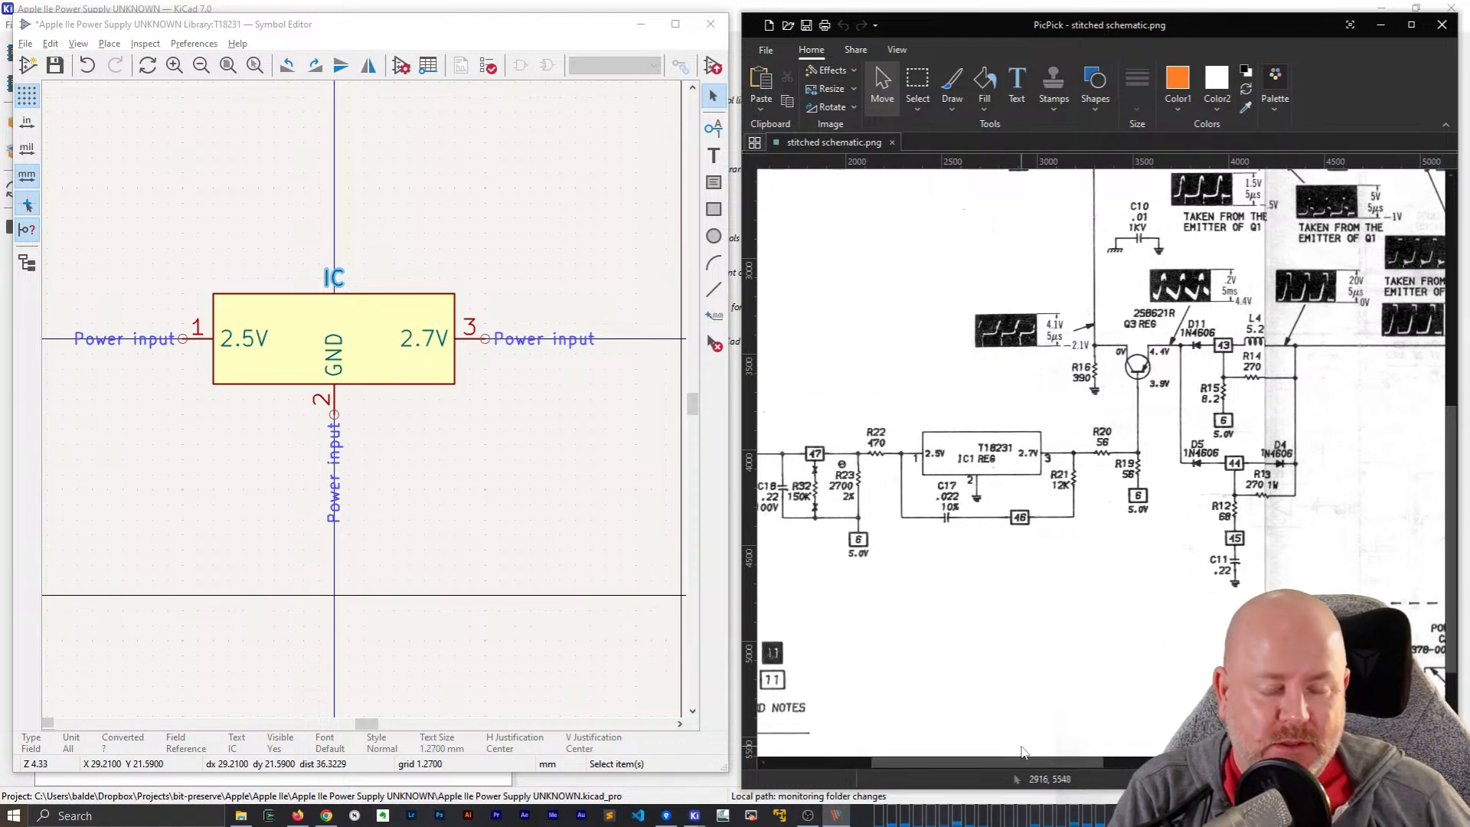
pyautogui.click(455, 428)
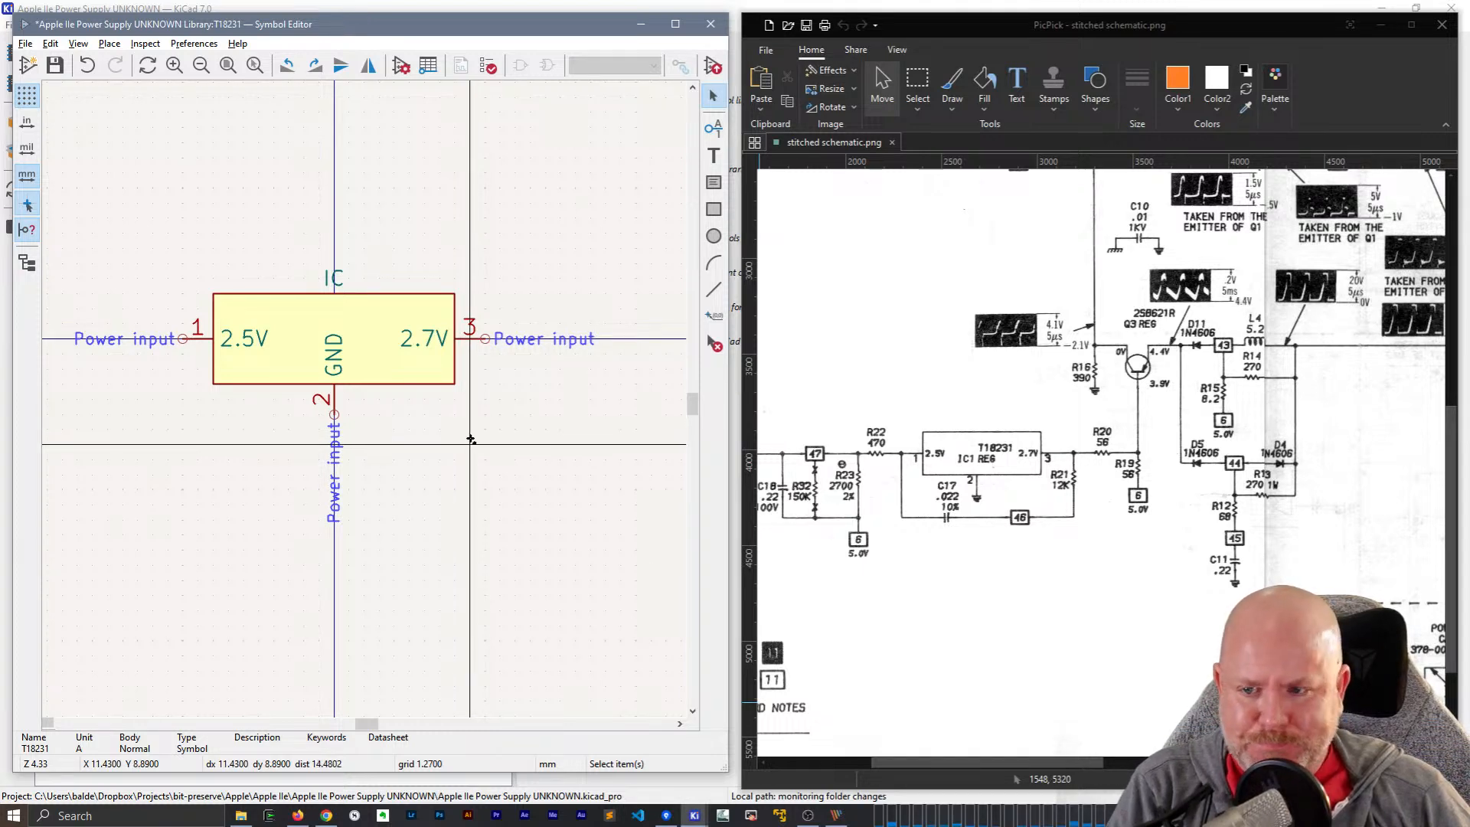
pyautogui.hotkey('ctrl', 's')
# - Set the T18231 symbol's description to "Some form of regulator. Is this a switch controller?"
pyautogui.click(400, 66)
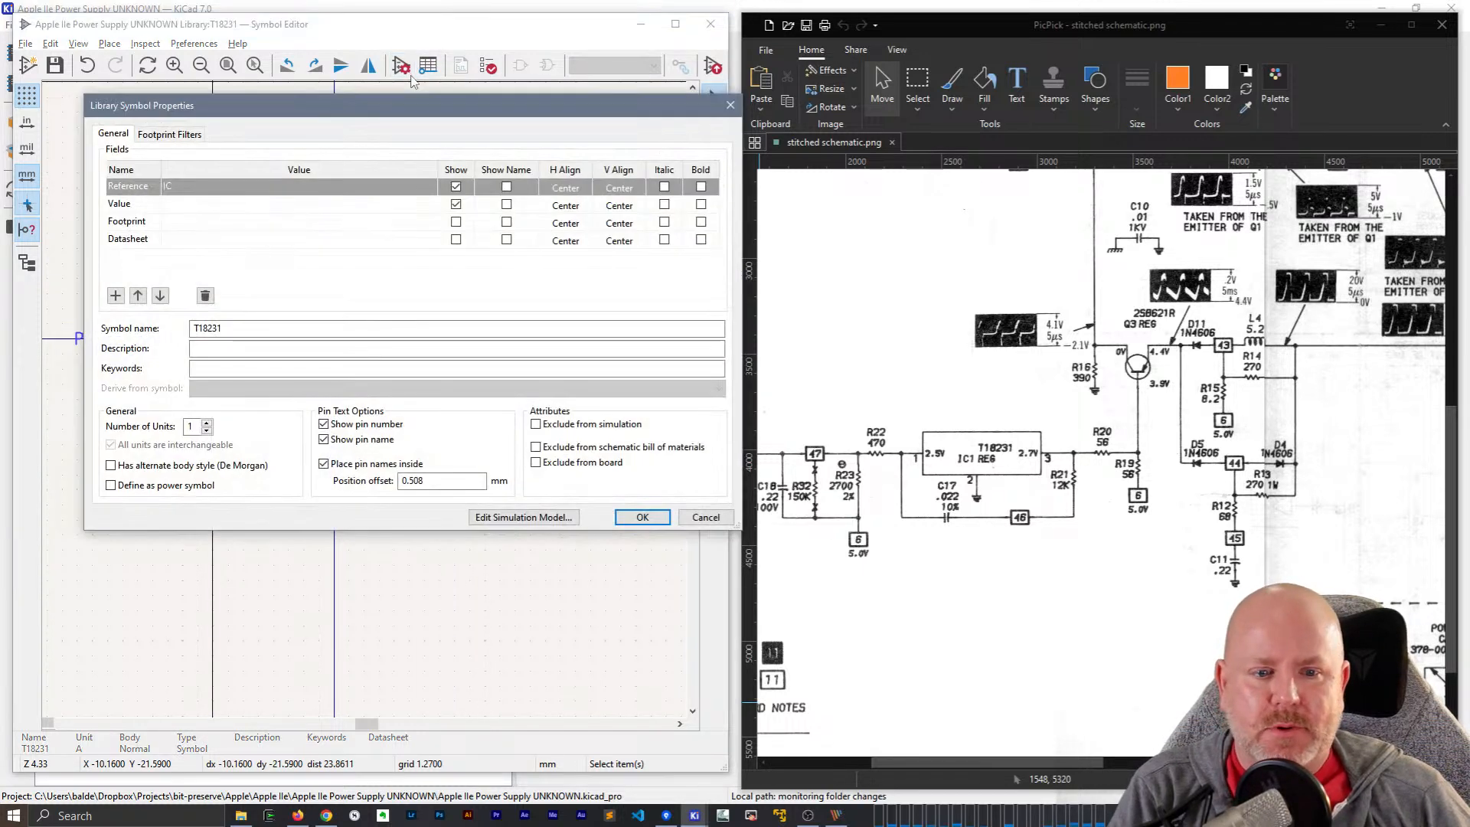
pyautogui.click(230, 354)
pyautogui.write('So')
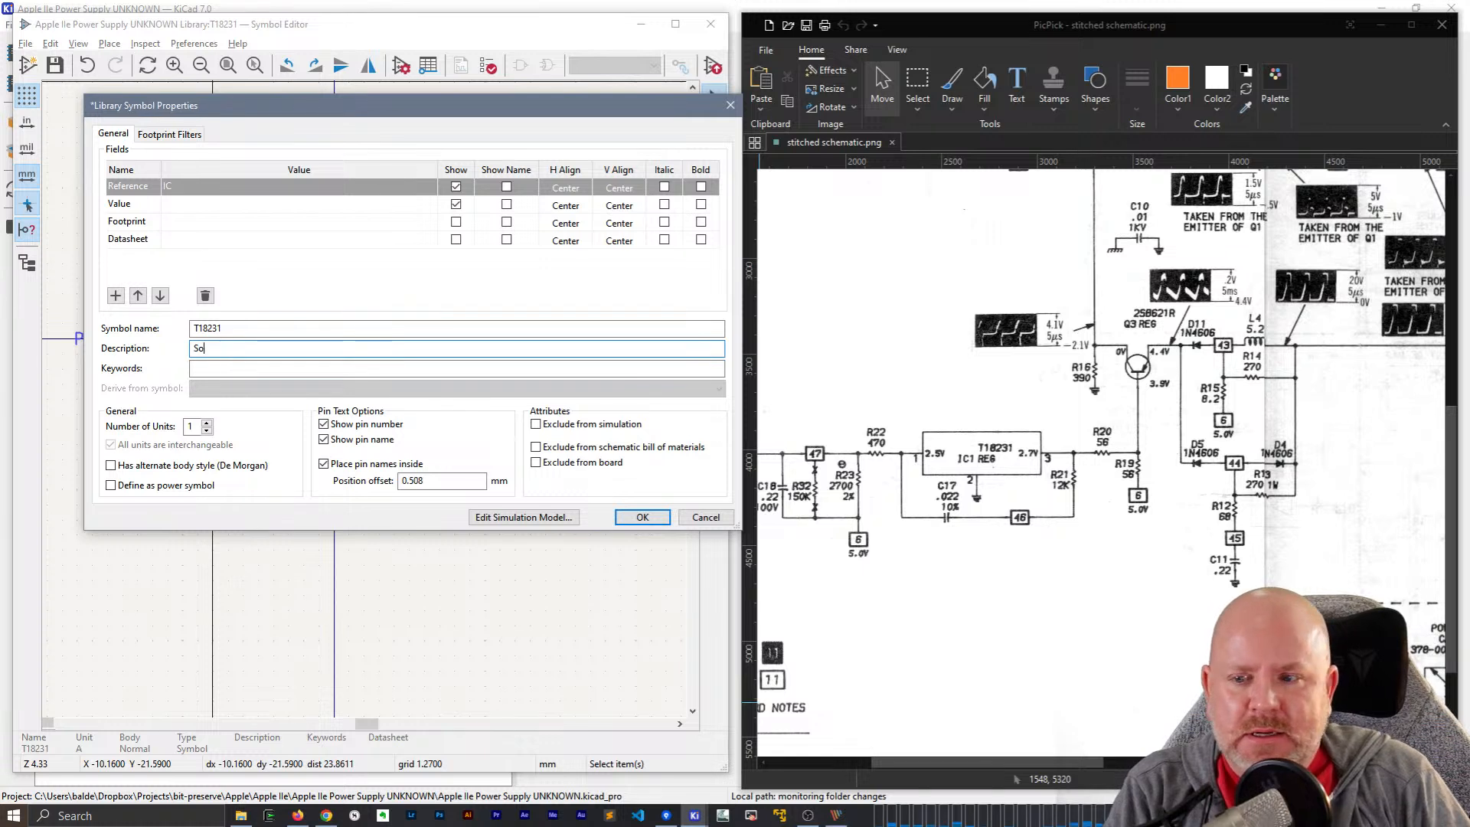
pyautogui.write('me form of regulator.')
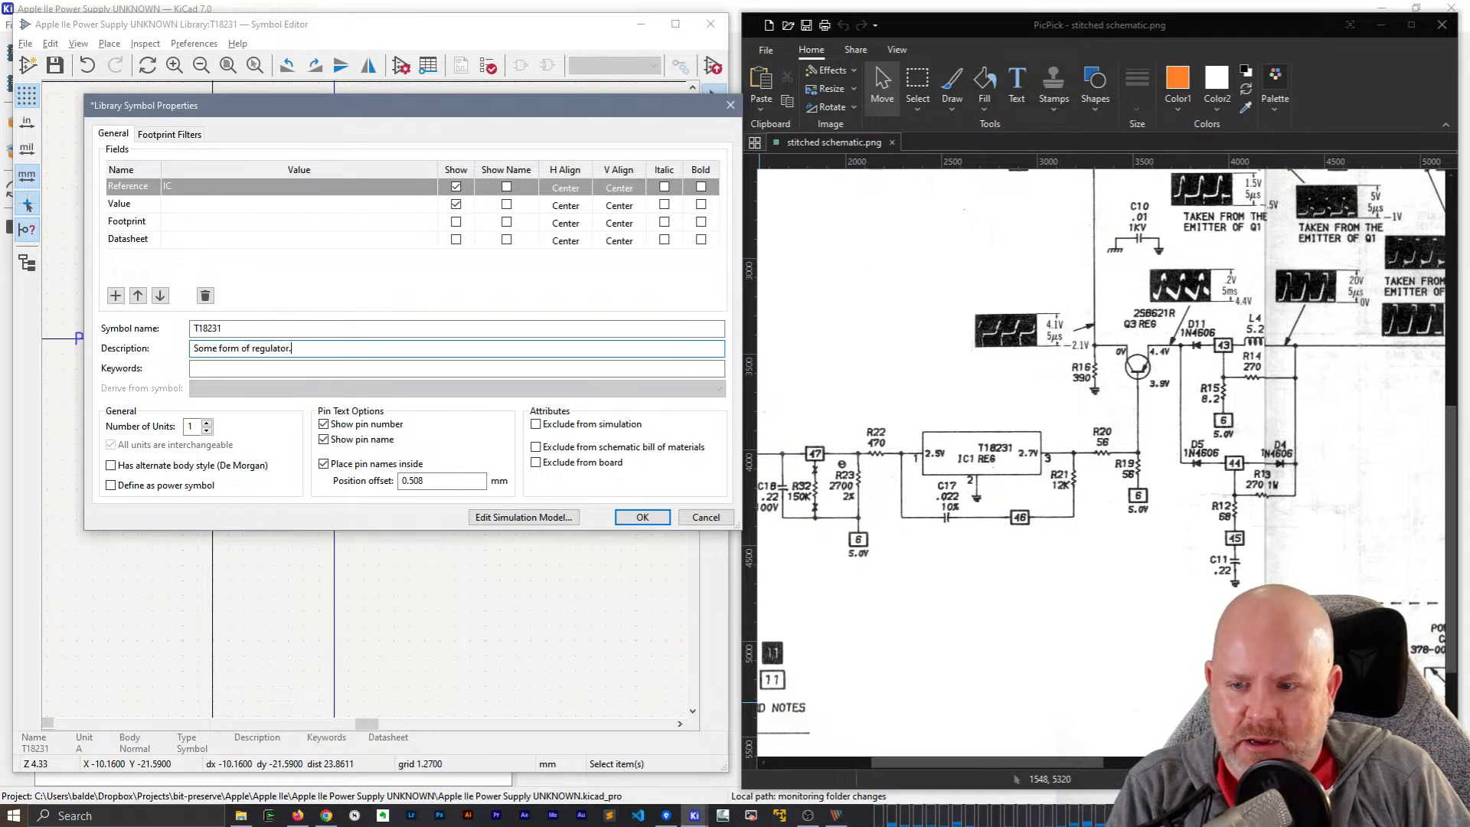
pyautogui.write(' Is this a switch con')
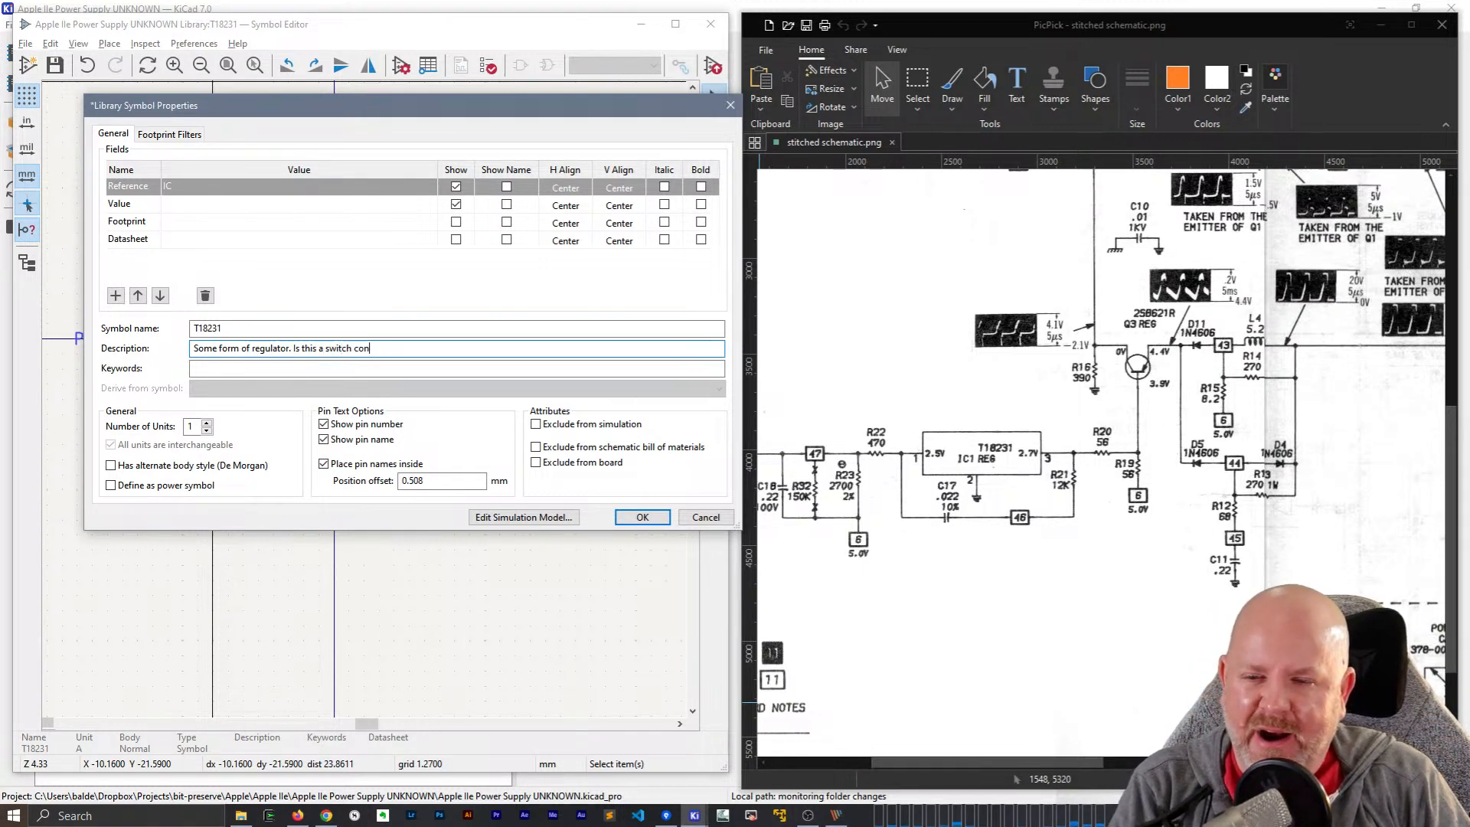
pyautogui.write('troller?')
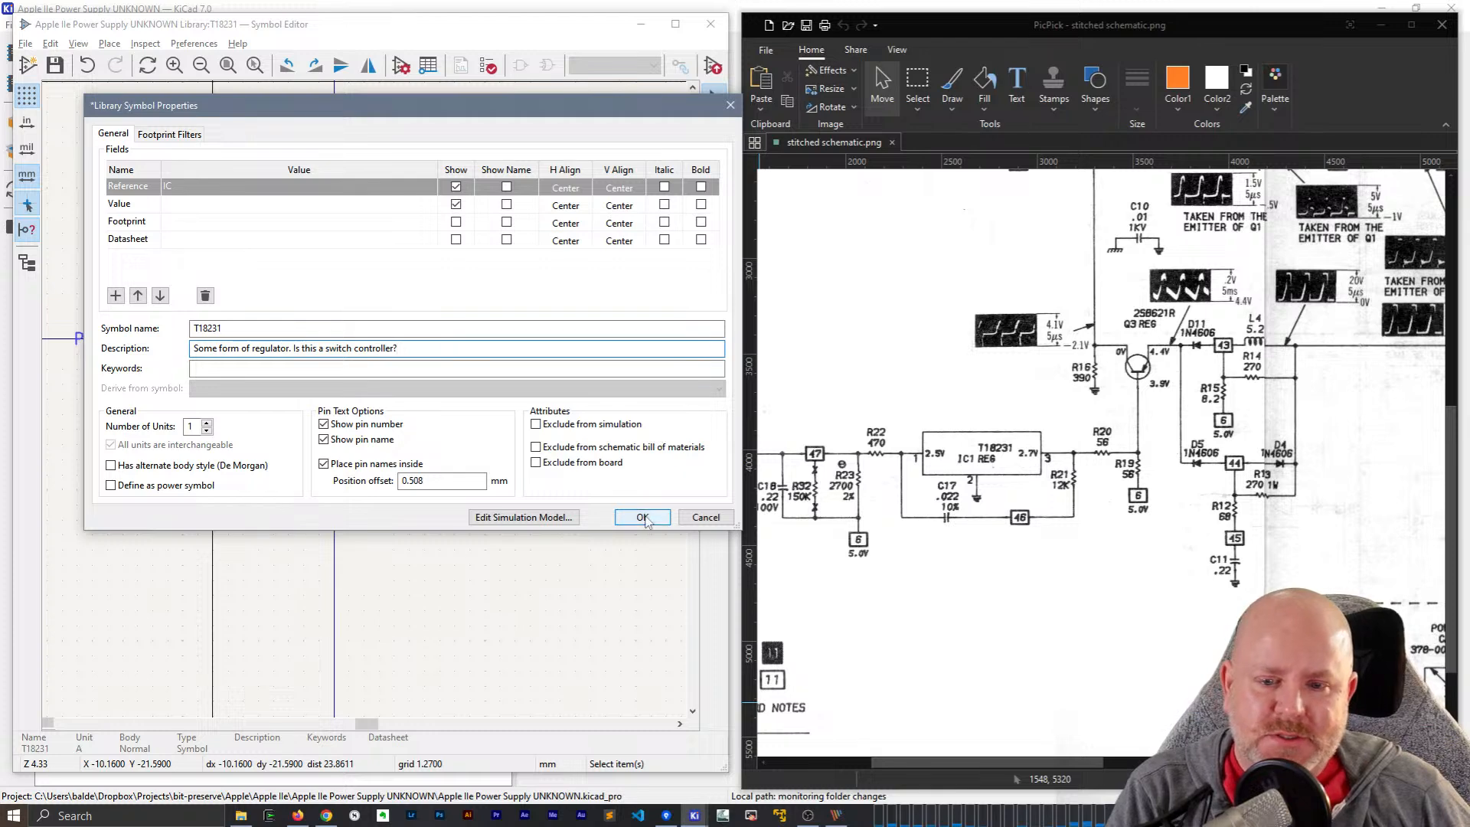
pyautogui.click(642, 518)
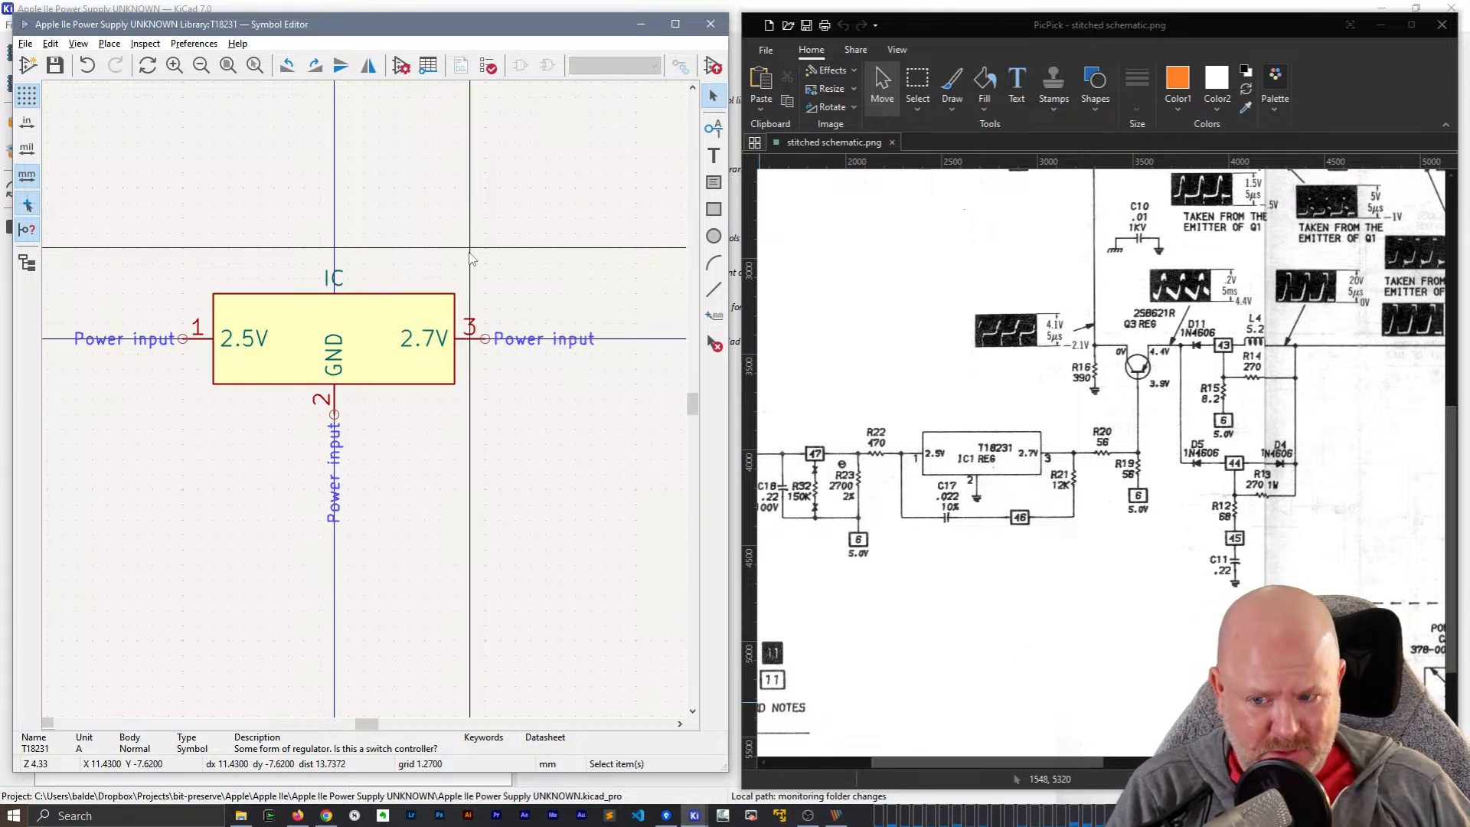
# - Close the T18231 symbol and reopen the Symbol Editor beside the reference schematic
pyautogui.click(710, 24)
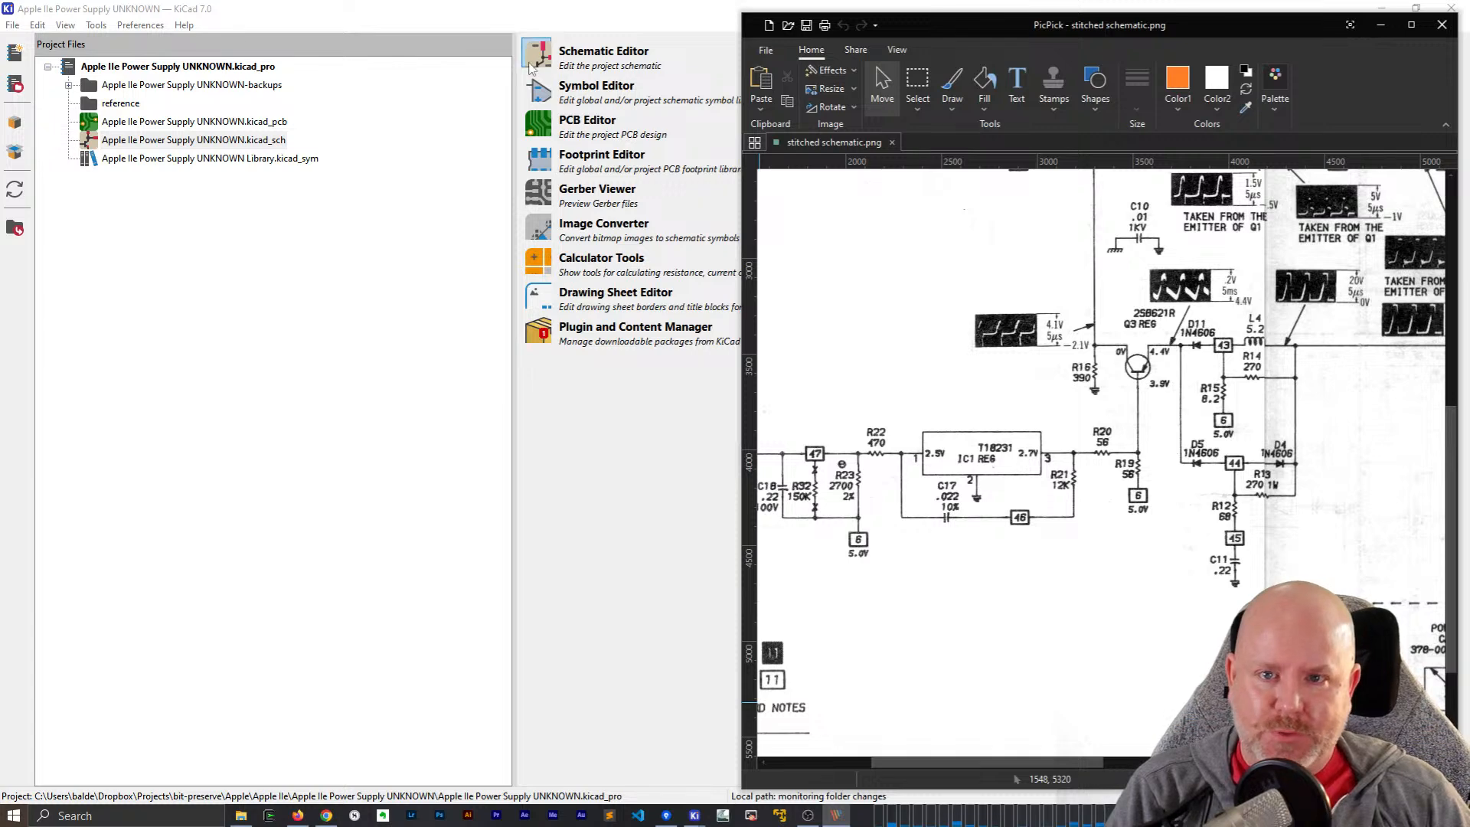
pyautogui.click(541, 97)
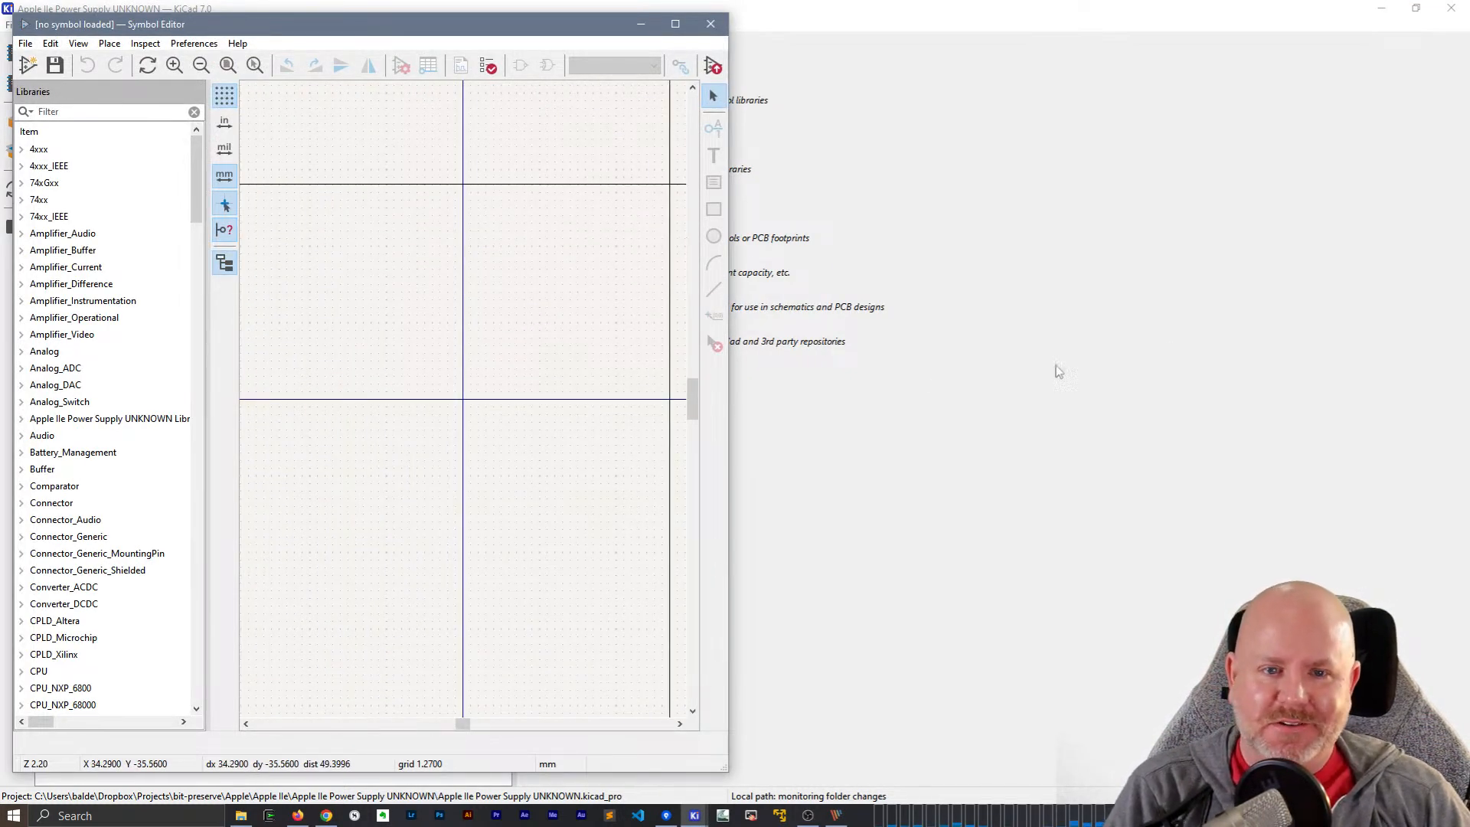
pyautogui.hotkey('alt', 'Tab')
pyautogui.click(769, 389)
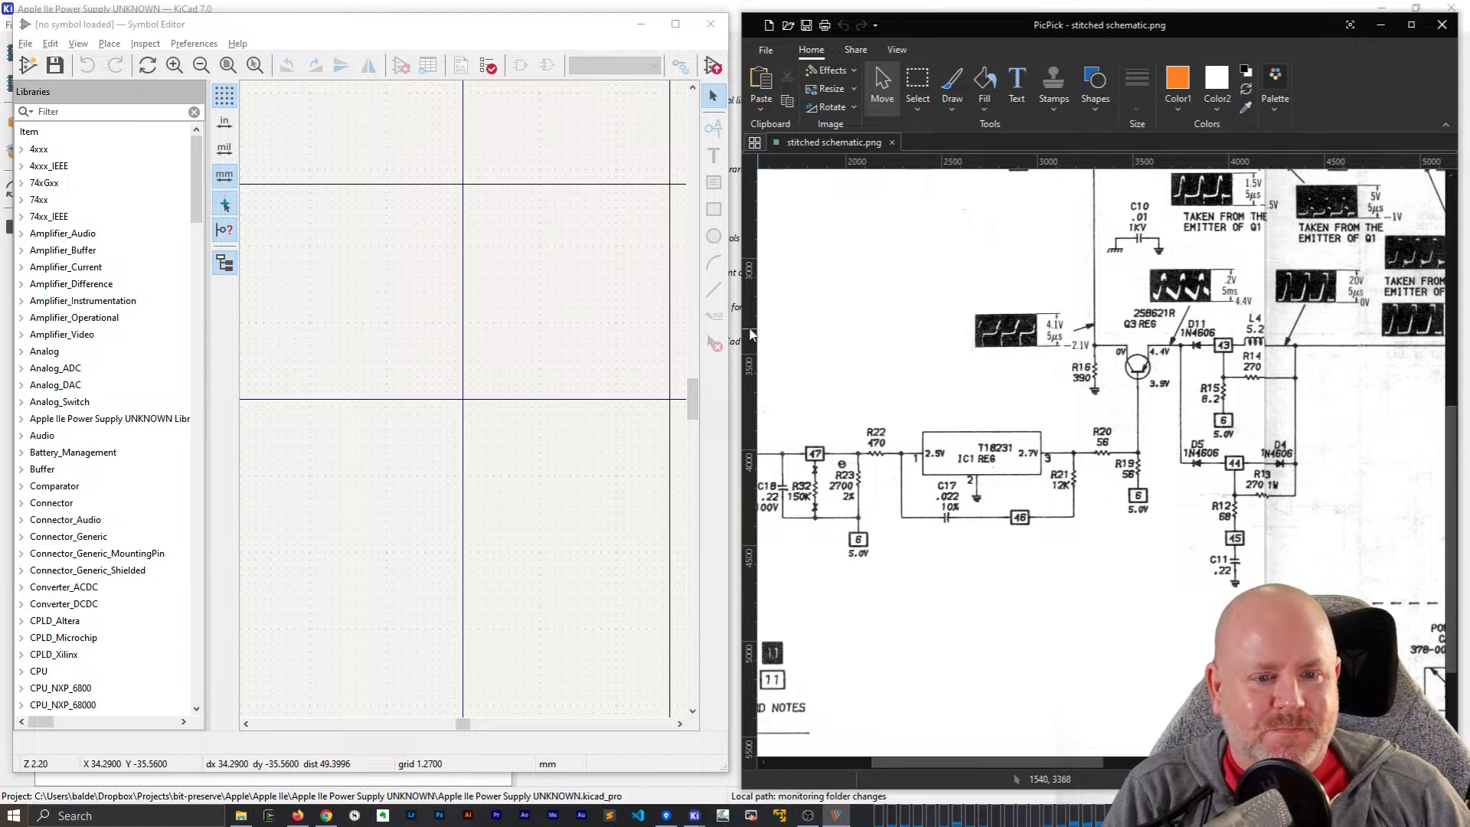
# - Search the symbol libraries for "apple" and select the Apple IIe Power Supply UNKNOWN Library
pyautogui.scroll(-20, 119, 139)
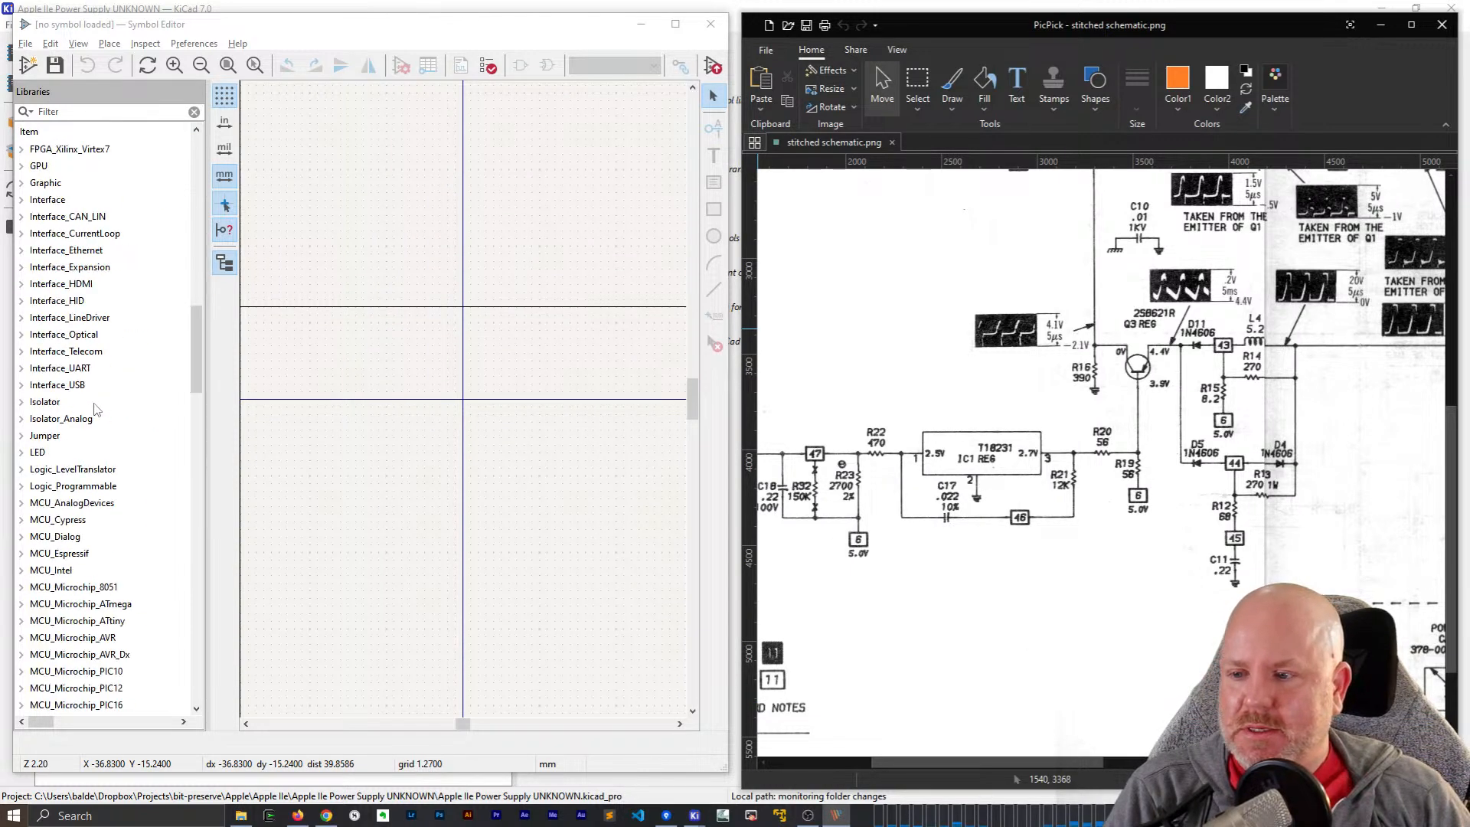
pyautogui.scroll(9, 111, 126)
pyautogui.click(113, 112)
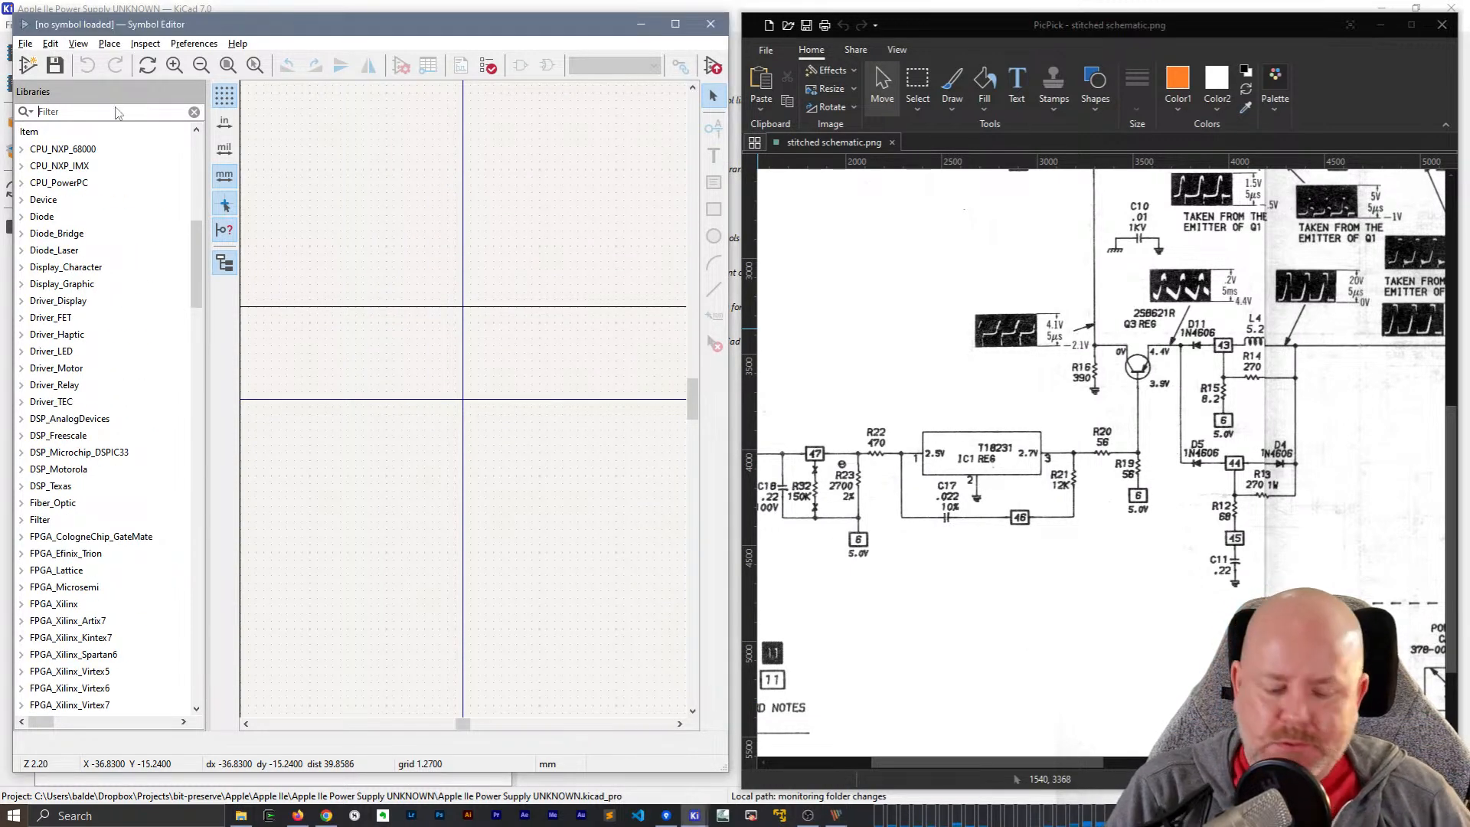
pyautogui.write('apple')
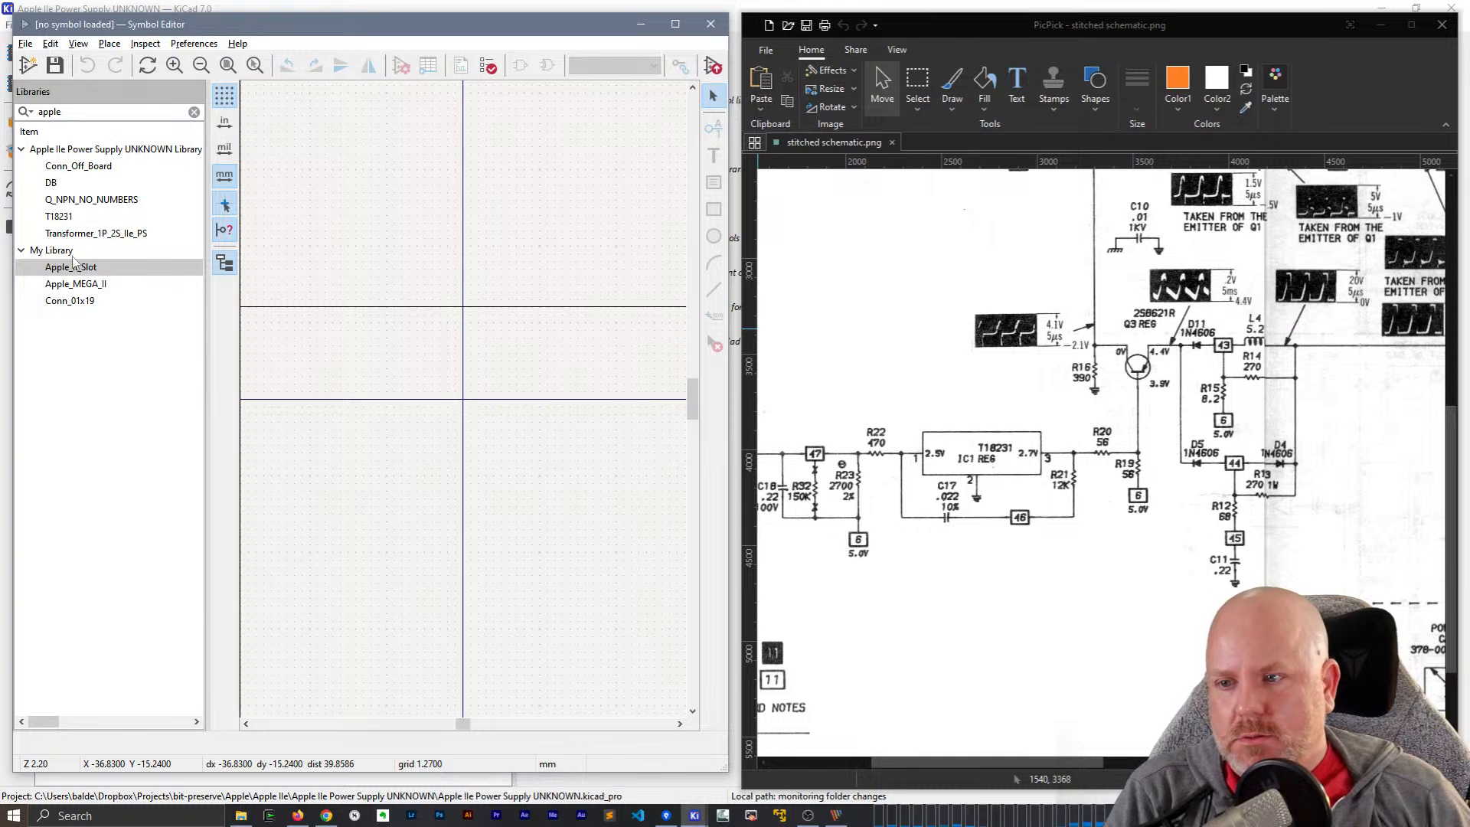
pyautogui.click(104, 153)
pyautogui.rightClick(105, 152)
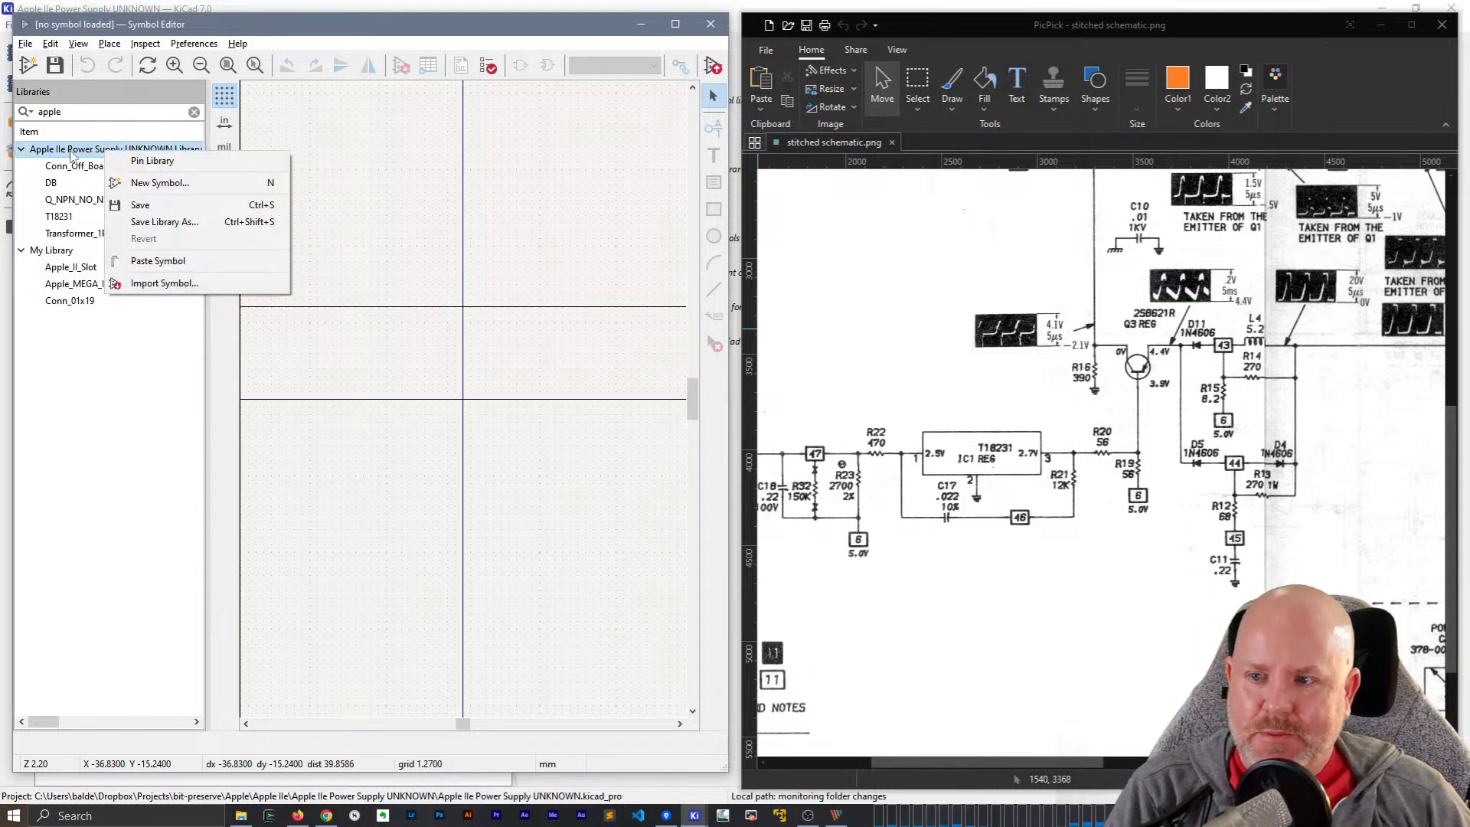
pyautogui.rightClick(70, 152)
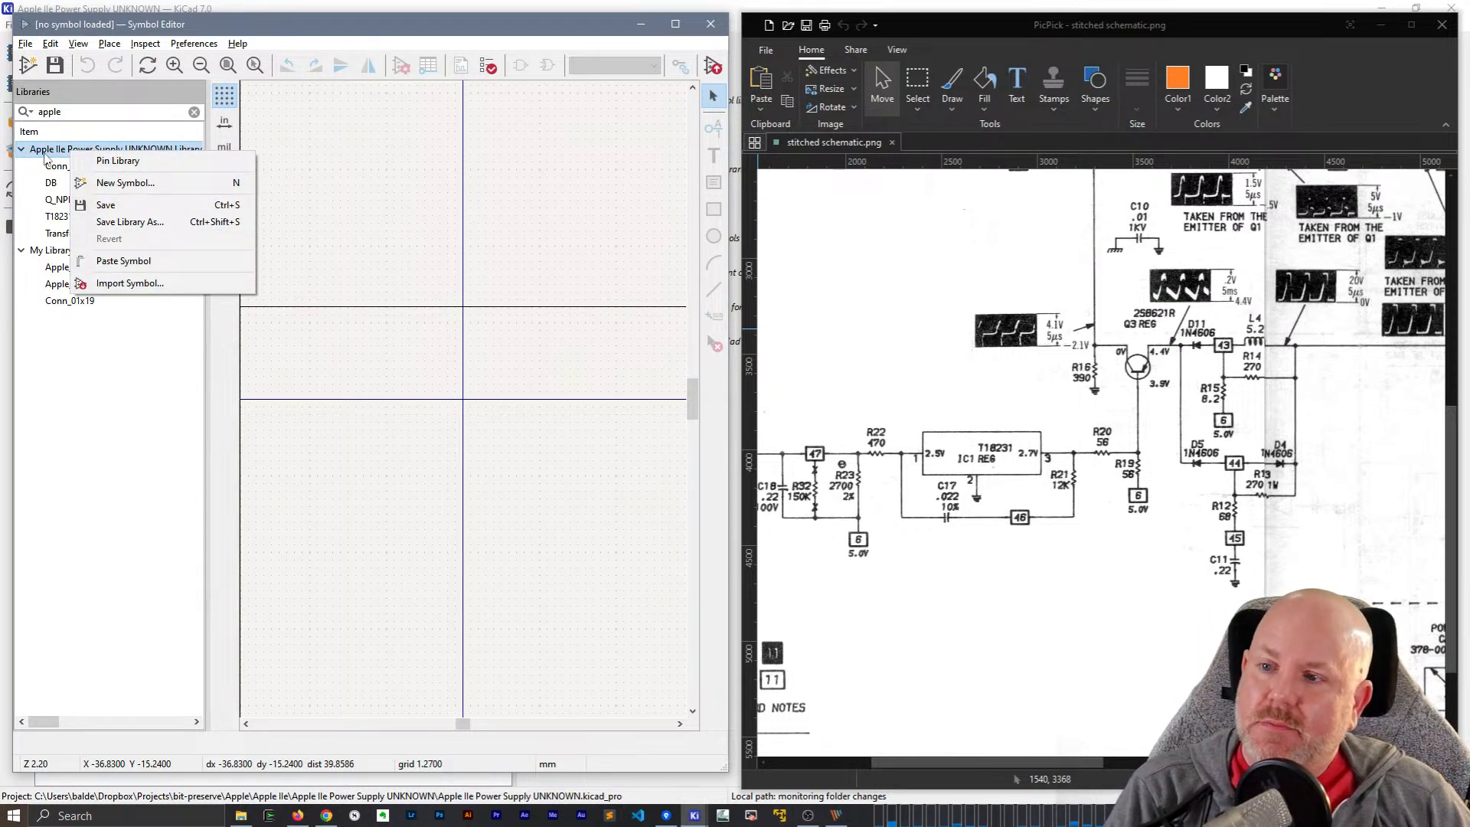
pyautogui.click(22, 149)
pyautogui.click(21, 149)
pyautogui.click(45, 164)
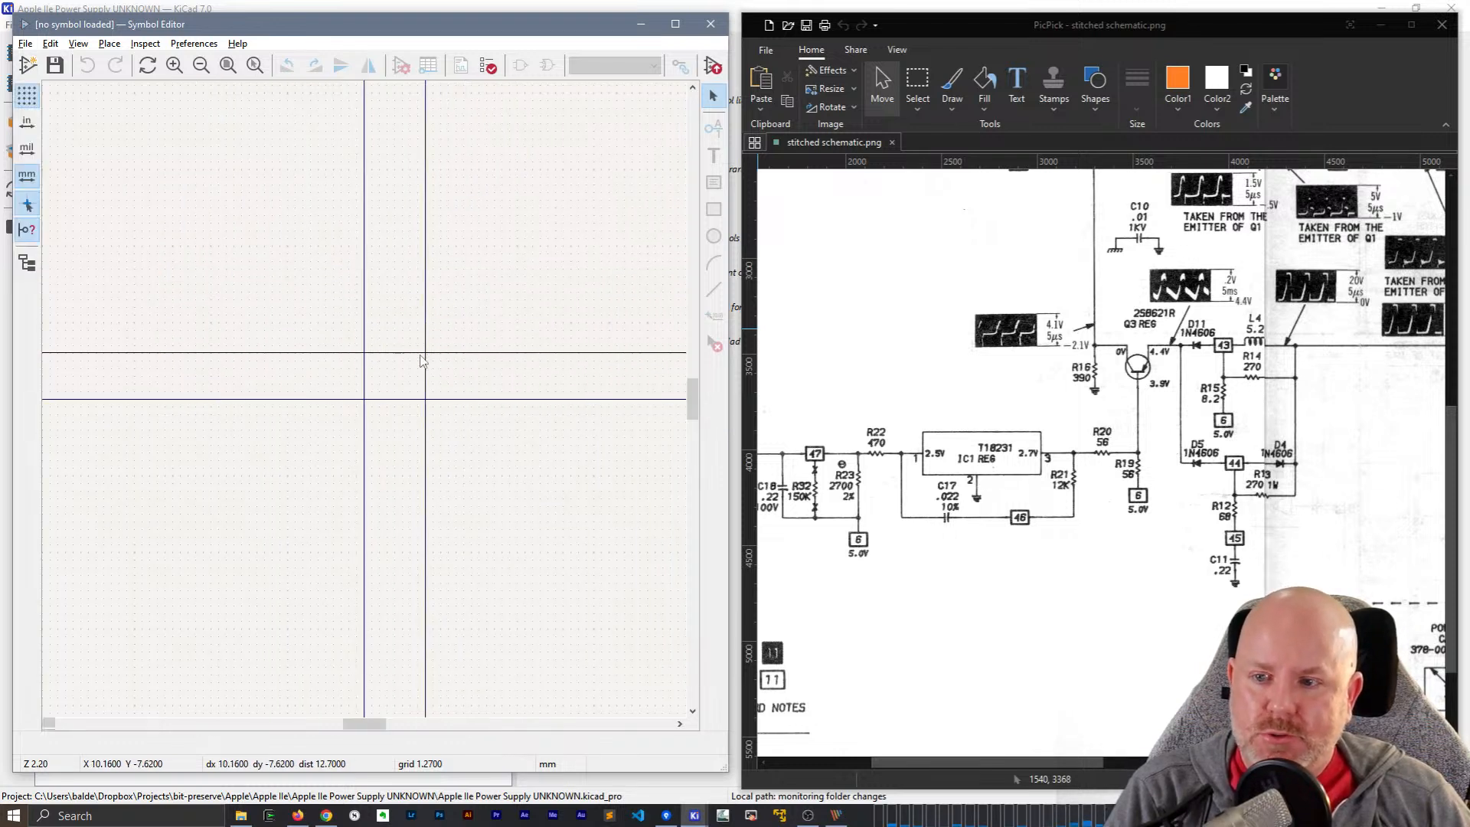
pyautogui.click(225, 262)
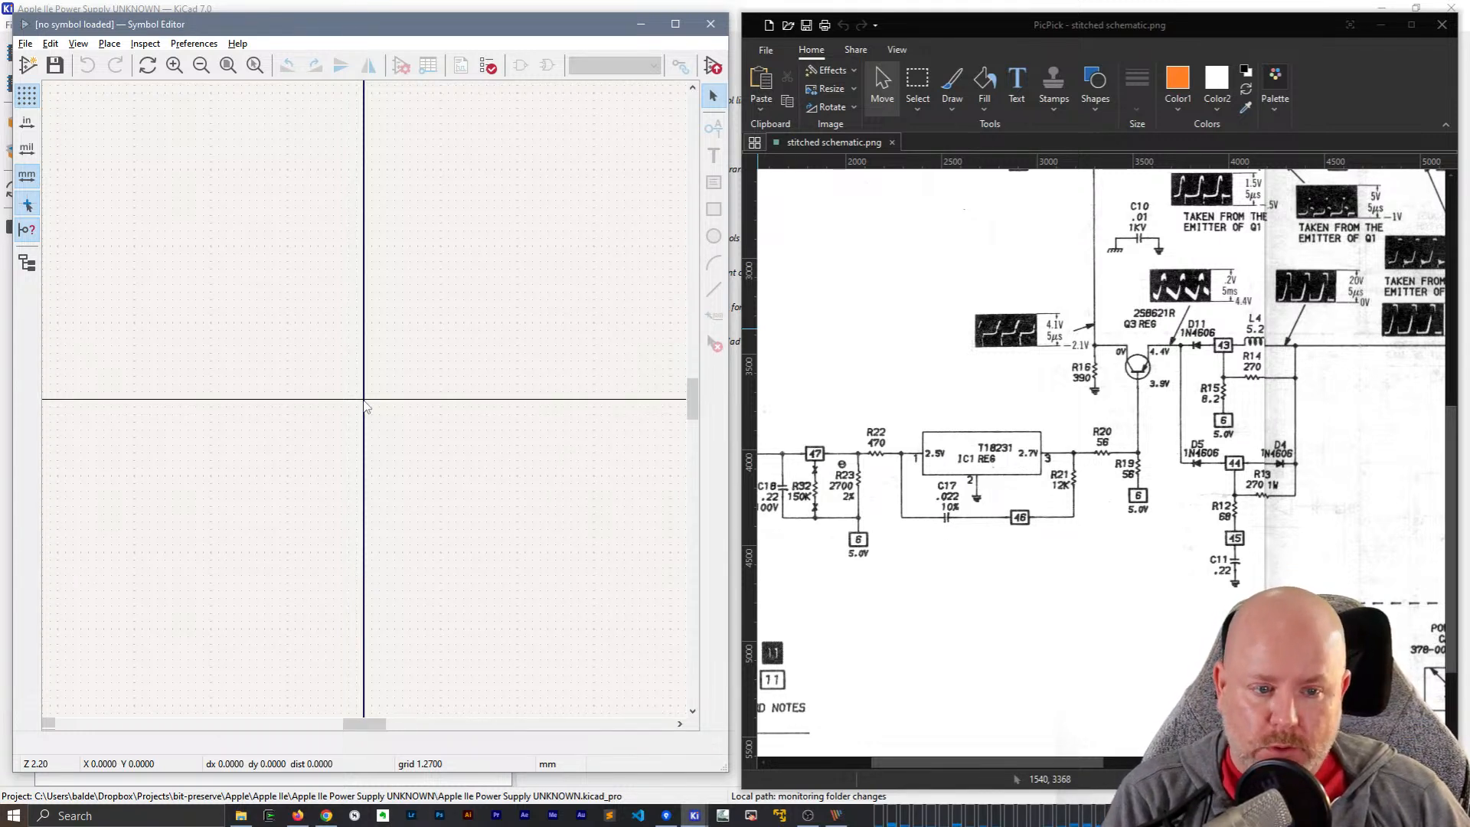
# - Examine the circuitry around transformer T3 and the left side of T2 in the reference schematic
pyautogui.moveTo(1057, 763); pyautogui.dragTo(1099, 764)
pyautogui.scroll(2, 1282, 513)
pyautogui.scroll(3, 1284, 513)
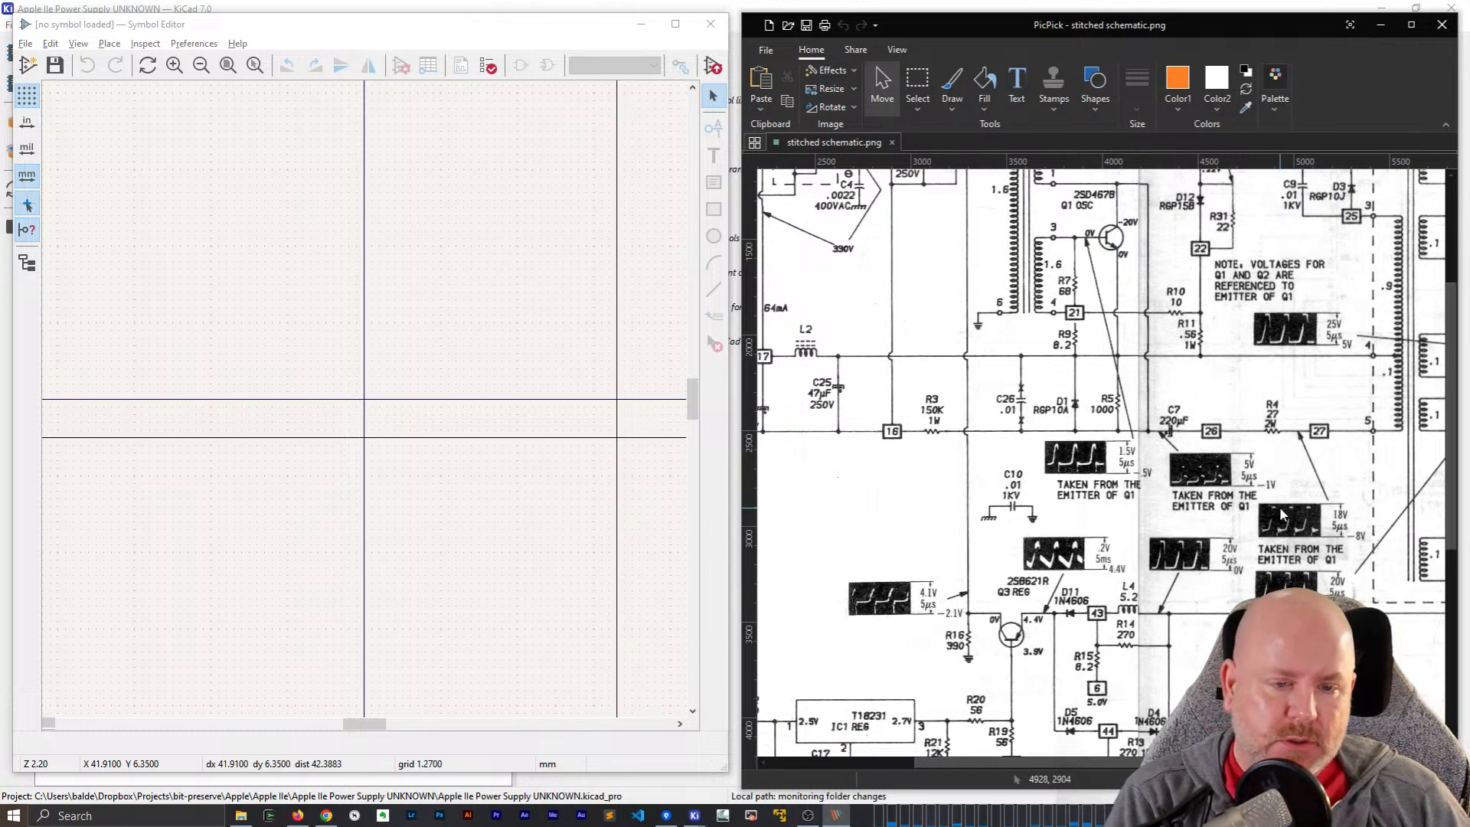
pyautogui.scroll(1, 1283, 515)
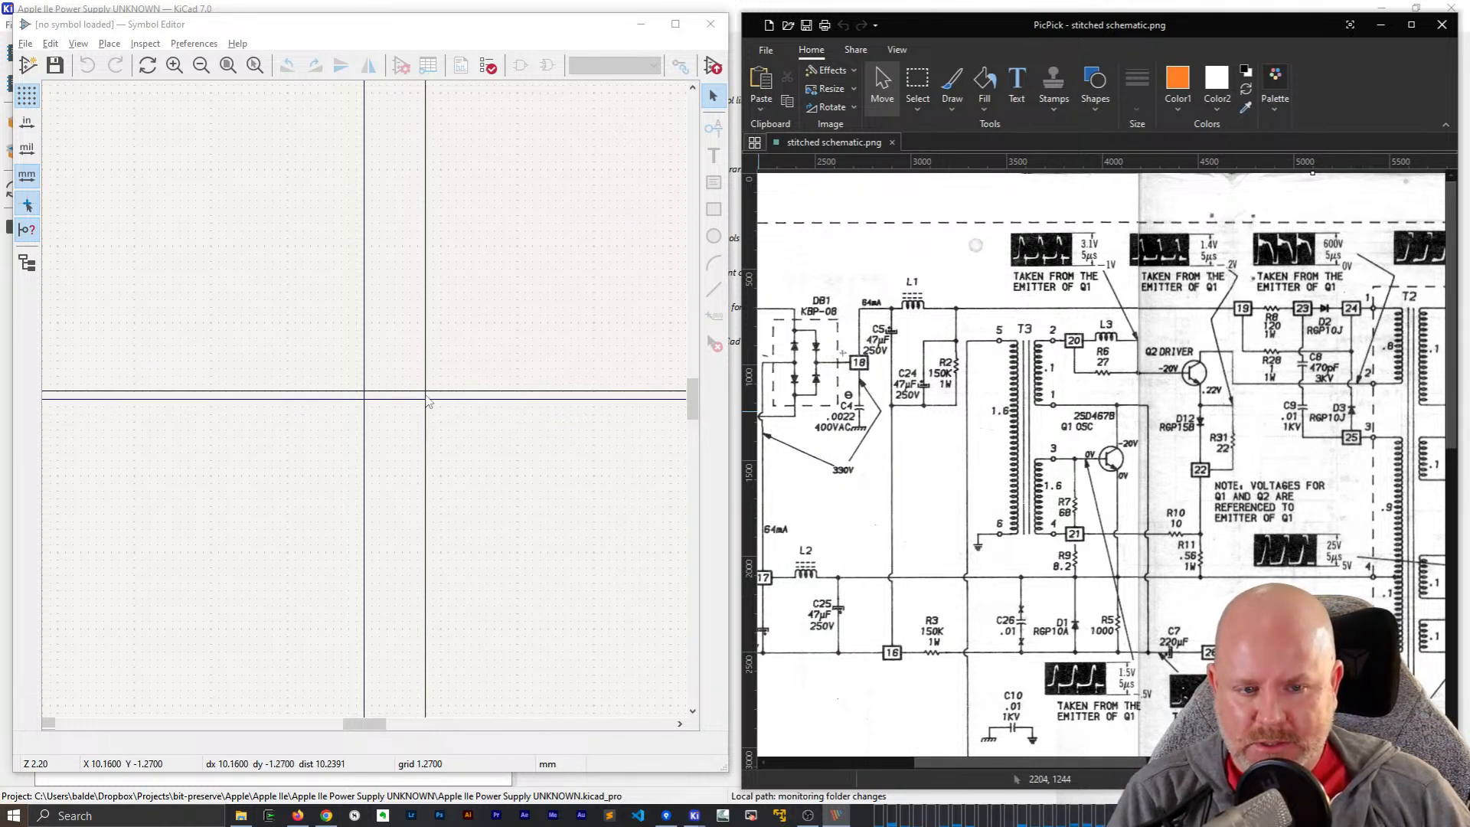
pyautogui.click(335, 337)
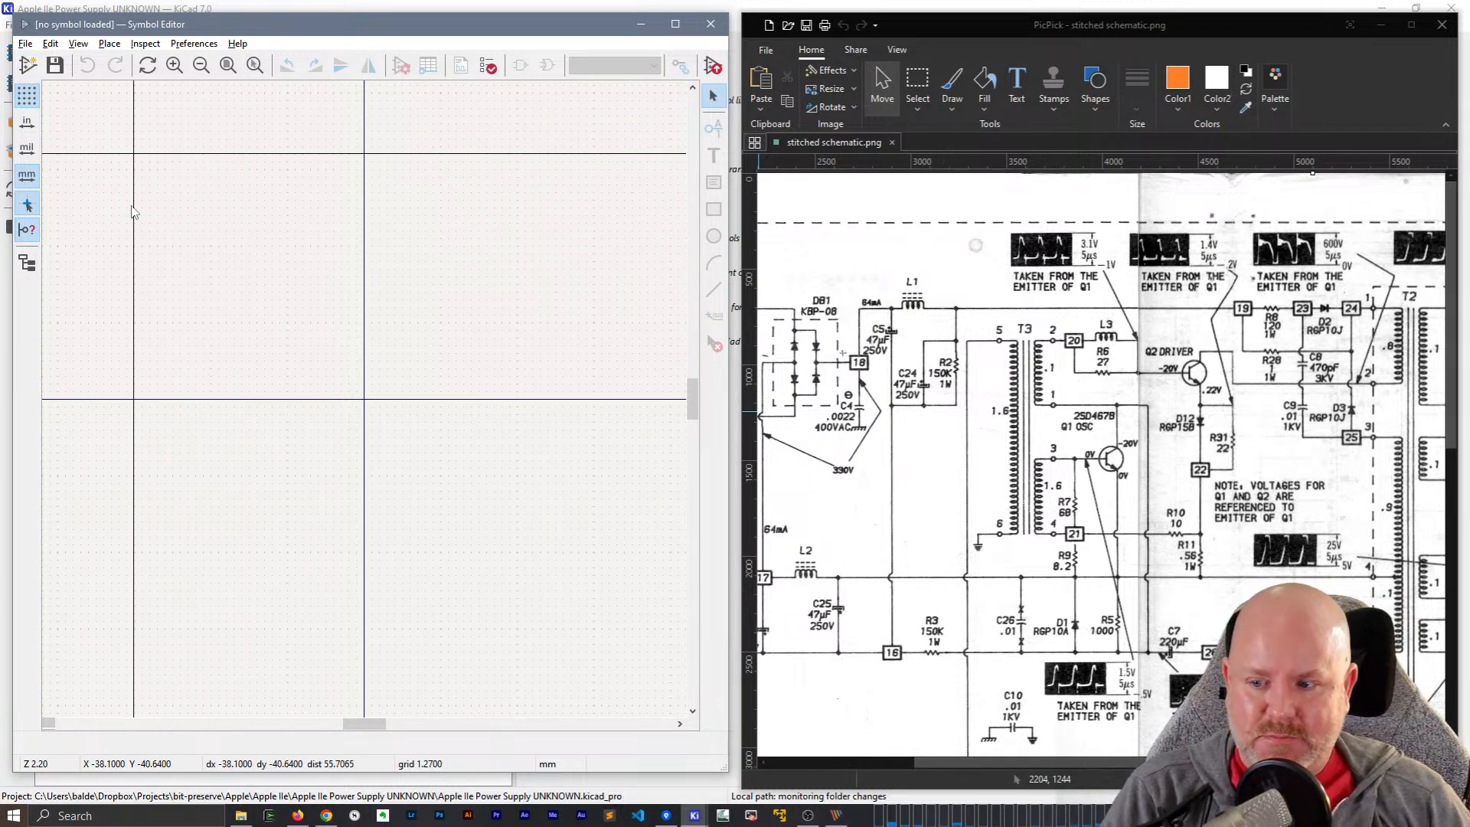
# - Filter the symbol libraries for "Transformer" and open Transformer_1P_2S_IIe_PS from the Apple IIe Power Supply UNKNOWN Library
pyautogui.click(26, 261)
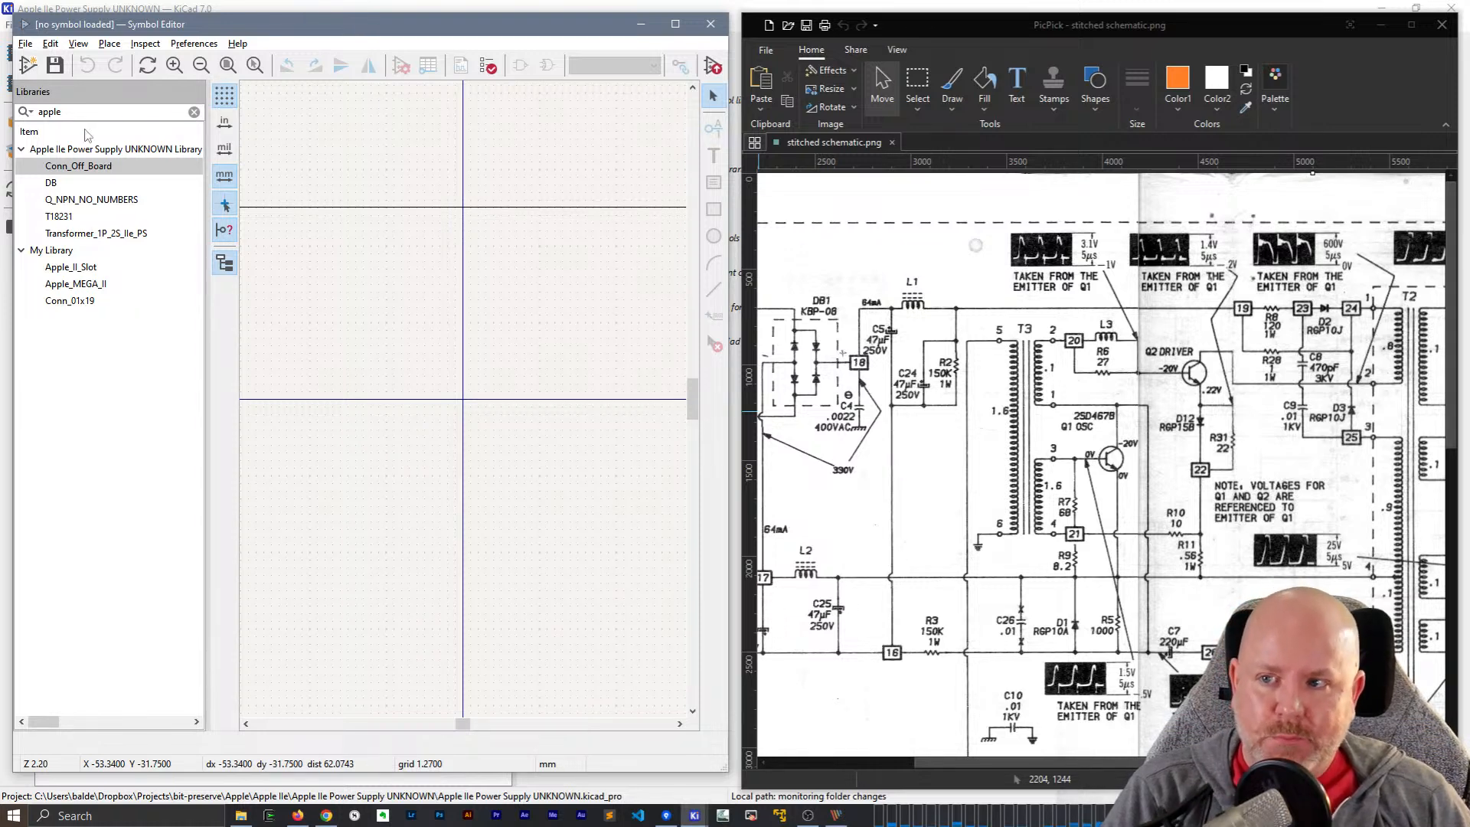
pyautogui.click(194, 112)
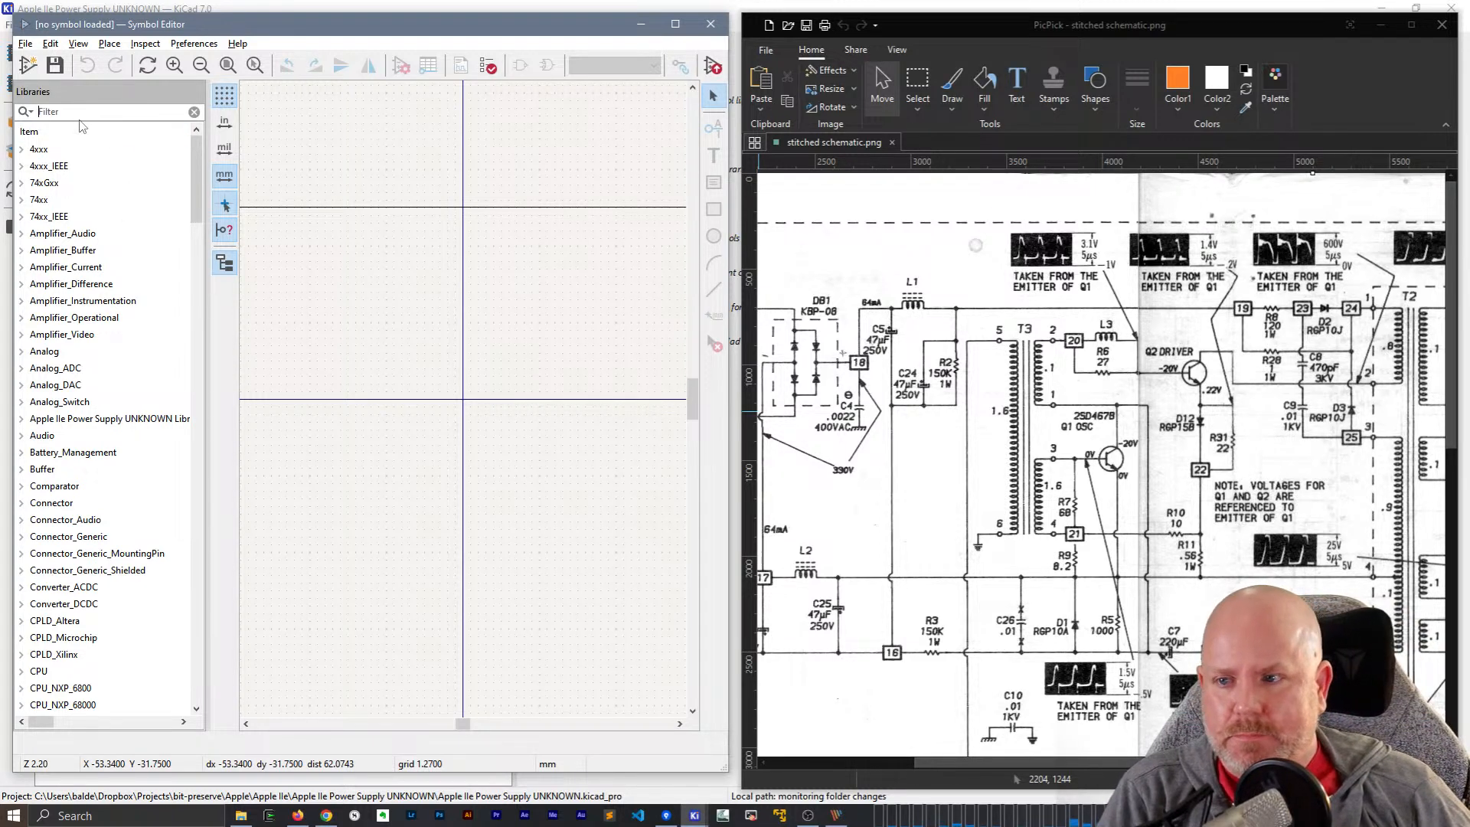
pyautogui.write('transpor')
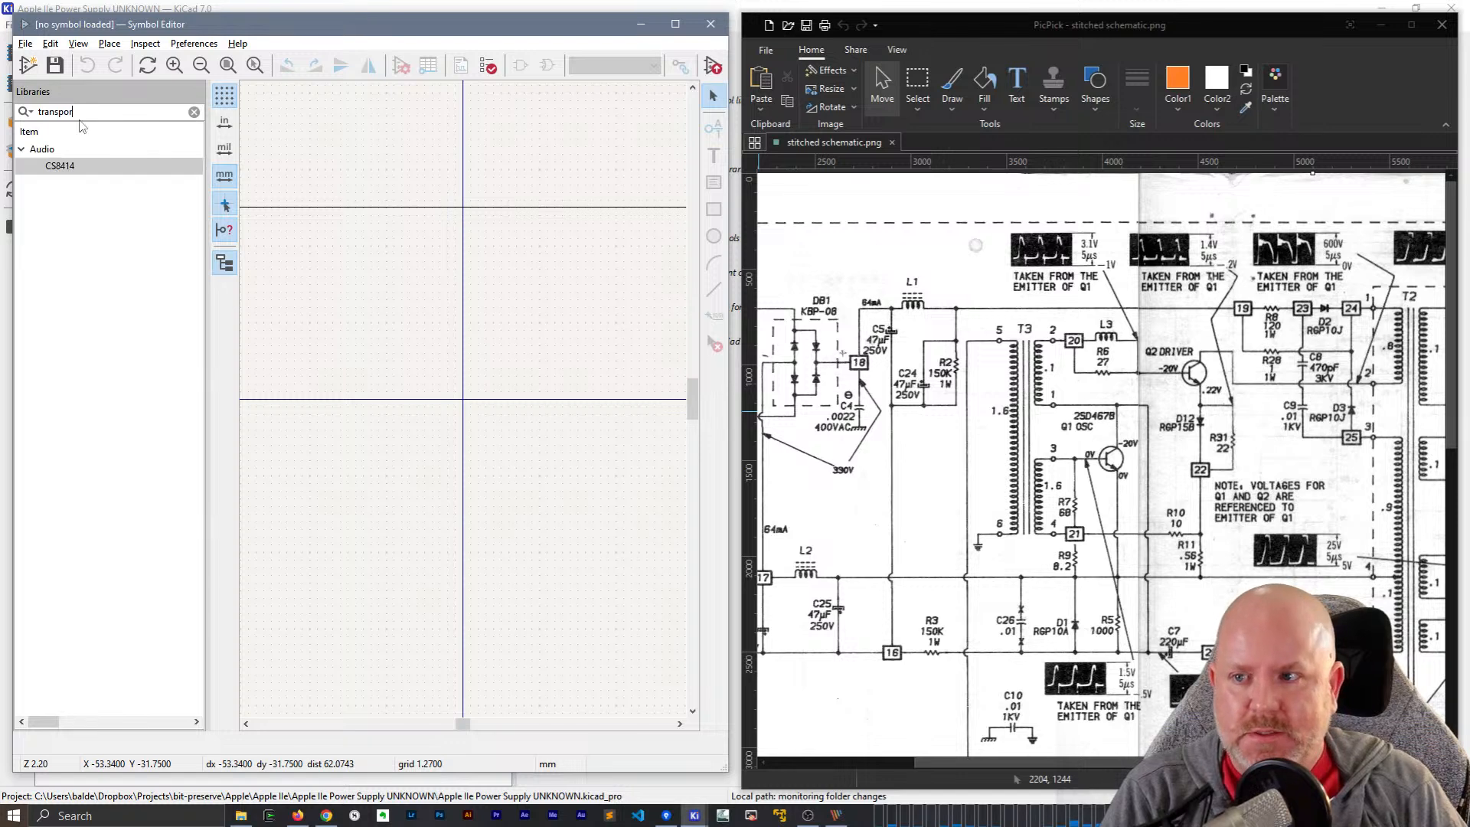
pyautogui.press('BackSpace')
pyautogui.press('BackSpace')
pyautogui.press('BackSpace')
pyautogui.press('BackSpace')
pyautogui.press('BackSpace')
pyautogui.press('BackSpace')
pyautogui.press('BackSpace')
pyautogui.write('Tra')
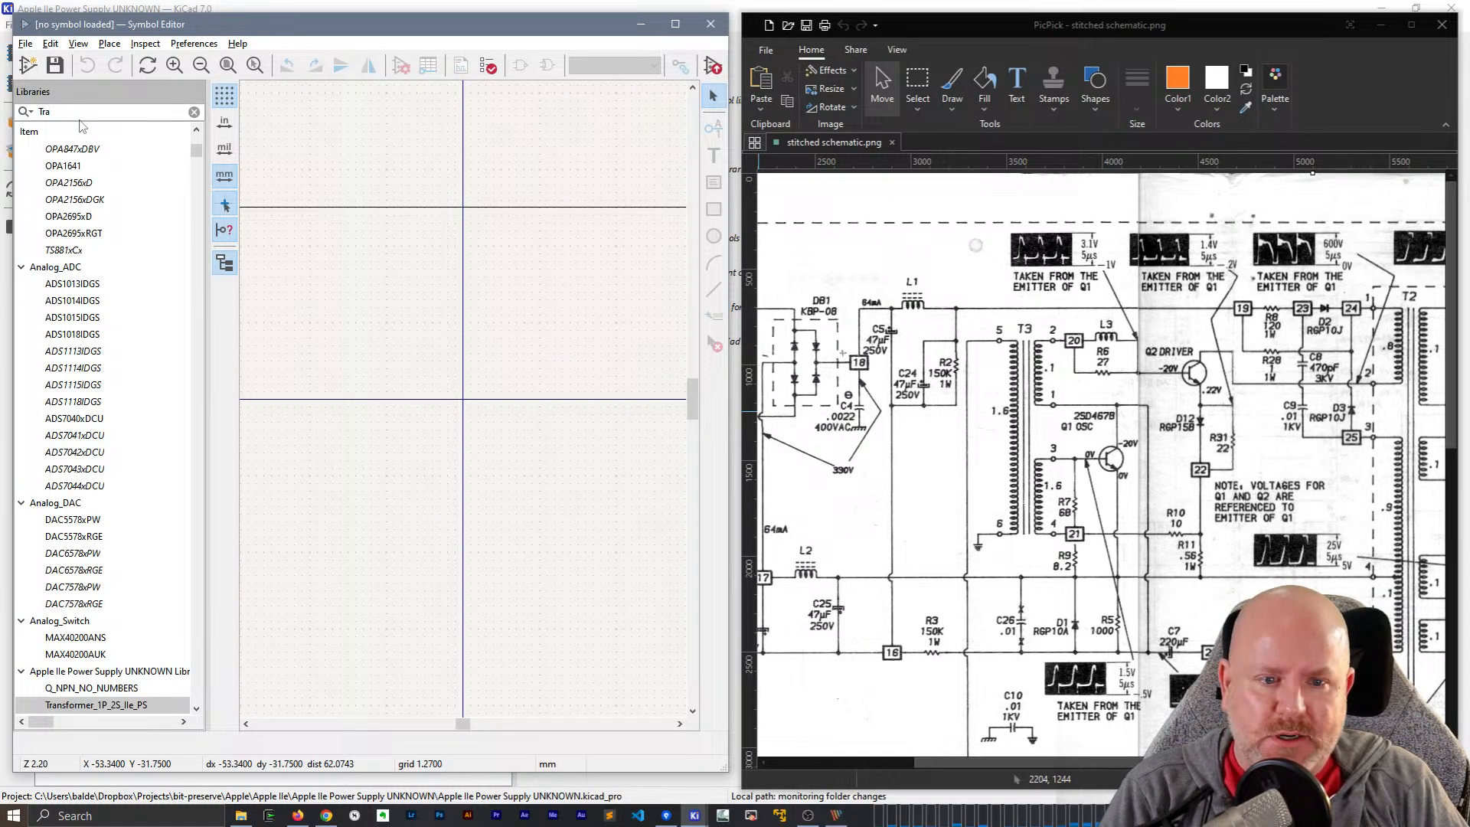
pyautogui.write('nfor')
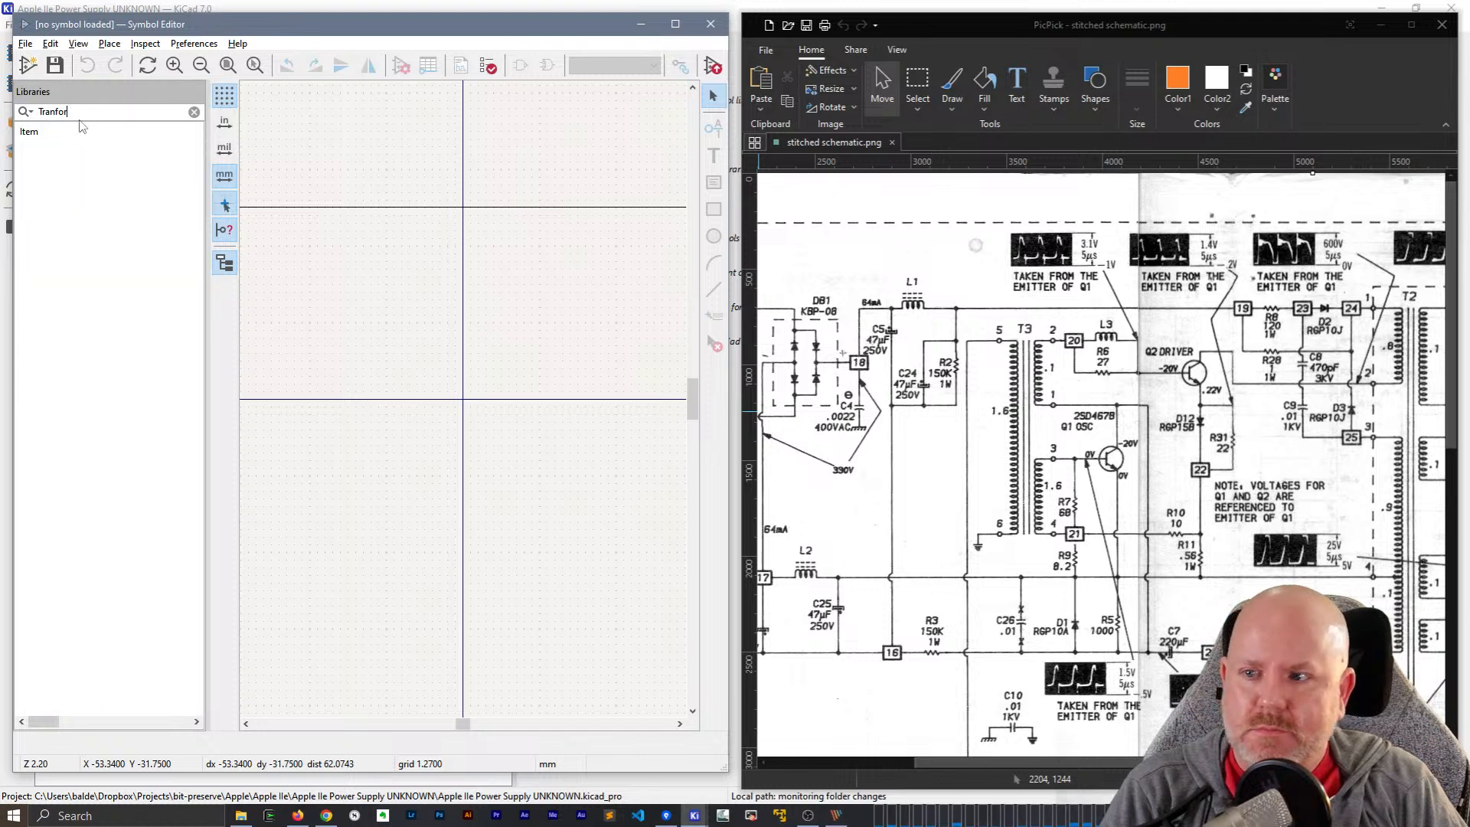
pyautogui.press('BackSpace')
pyautogui.press('BackSpace')
pyautogui.press('BackSpace')
pyautogui.write('sformer')
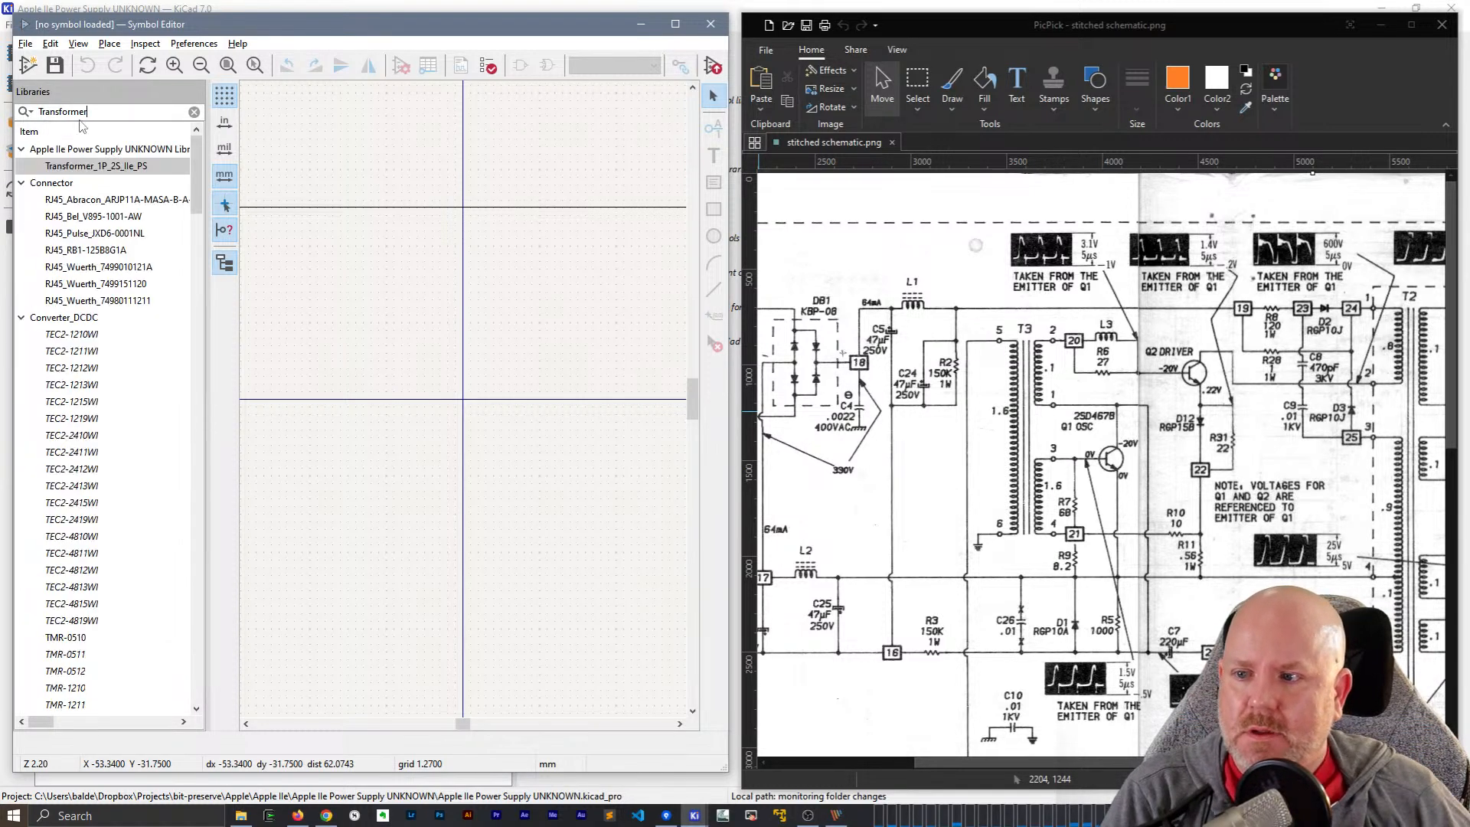
pyautogui.click(115, 168)
pyautogui.doubleClick(115, 167)
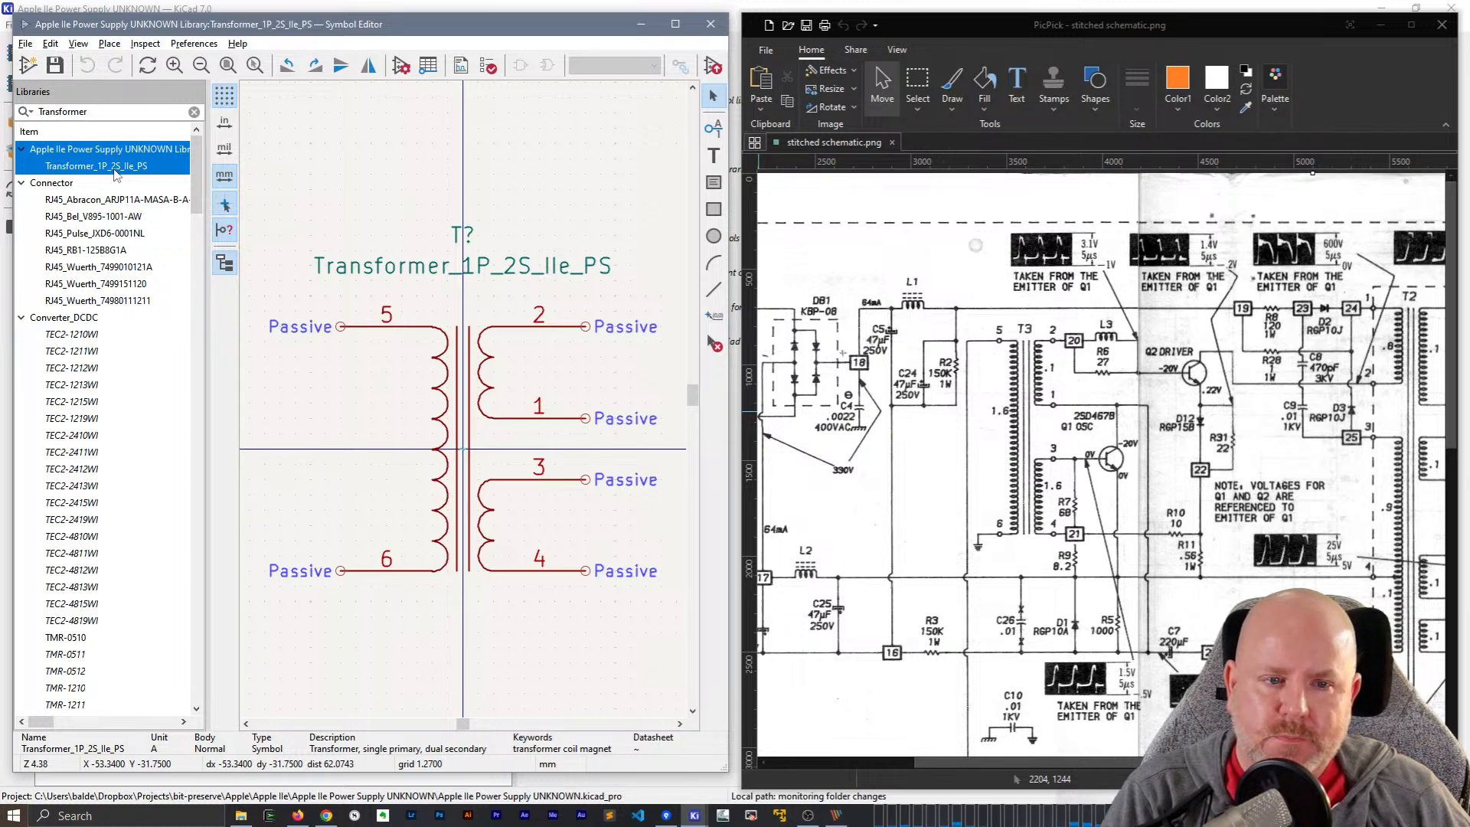
# - Hide the library tree and save a copy of the transformer symbol as IIe_T2 in the Apple IIe Power Supply UNKNOWN Library
pyautogui.moveTo(1032, 760); pyautogui.dragTo(1209, 758)
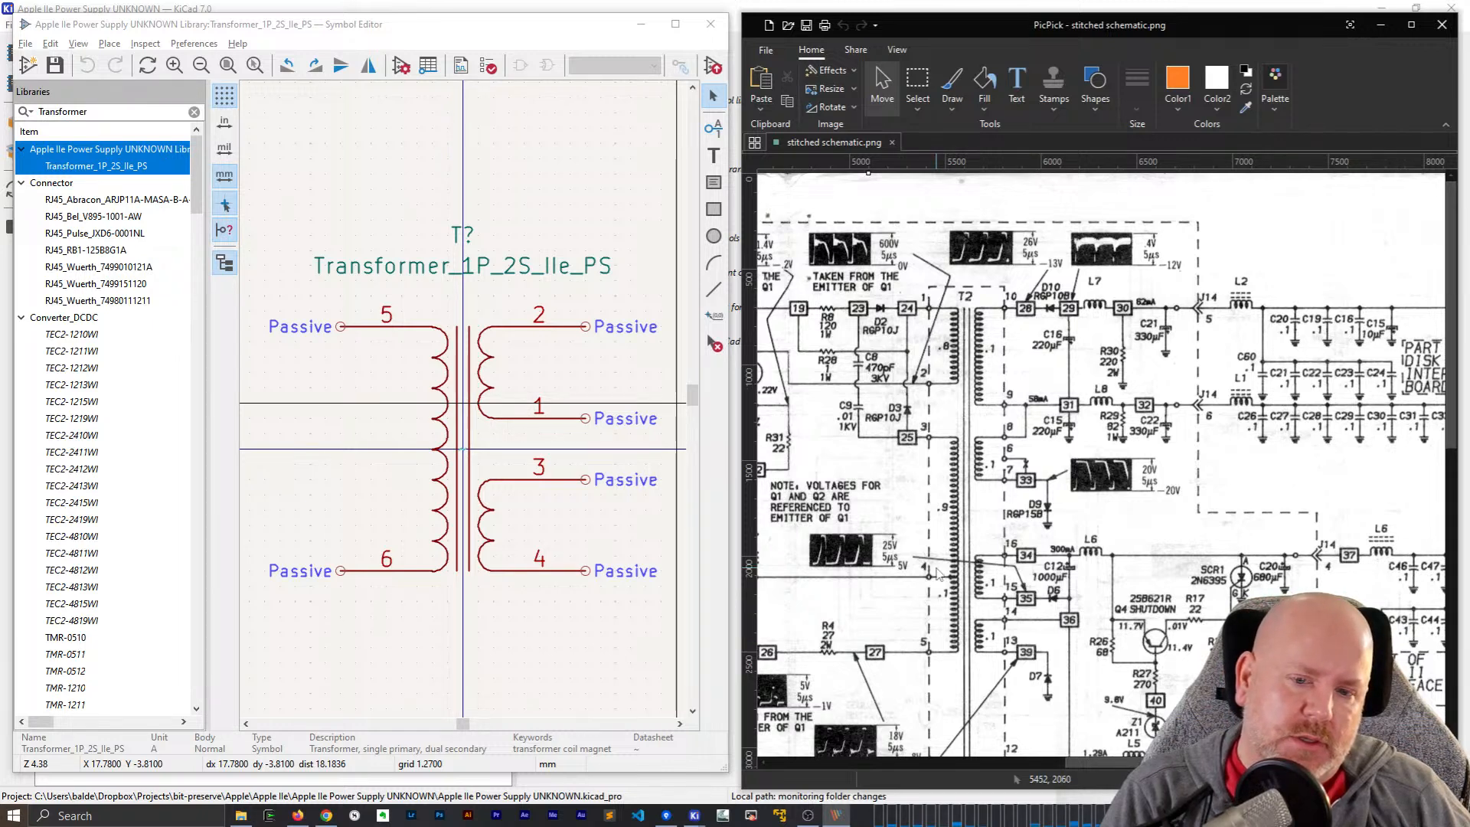
pyautogui.scroll(-3, 937, 574)
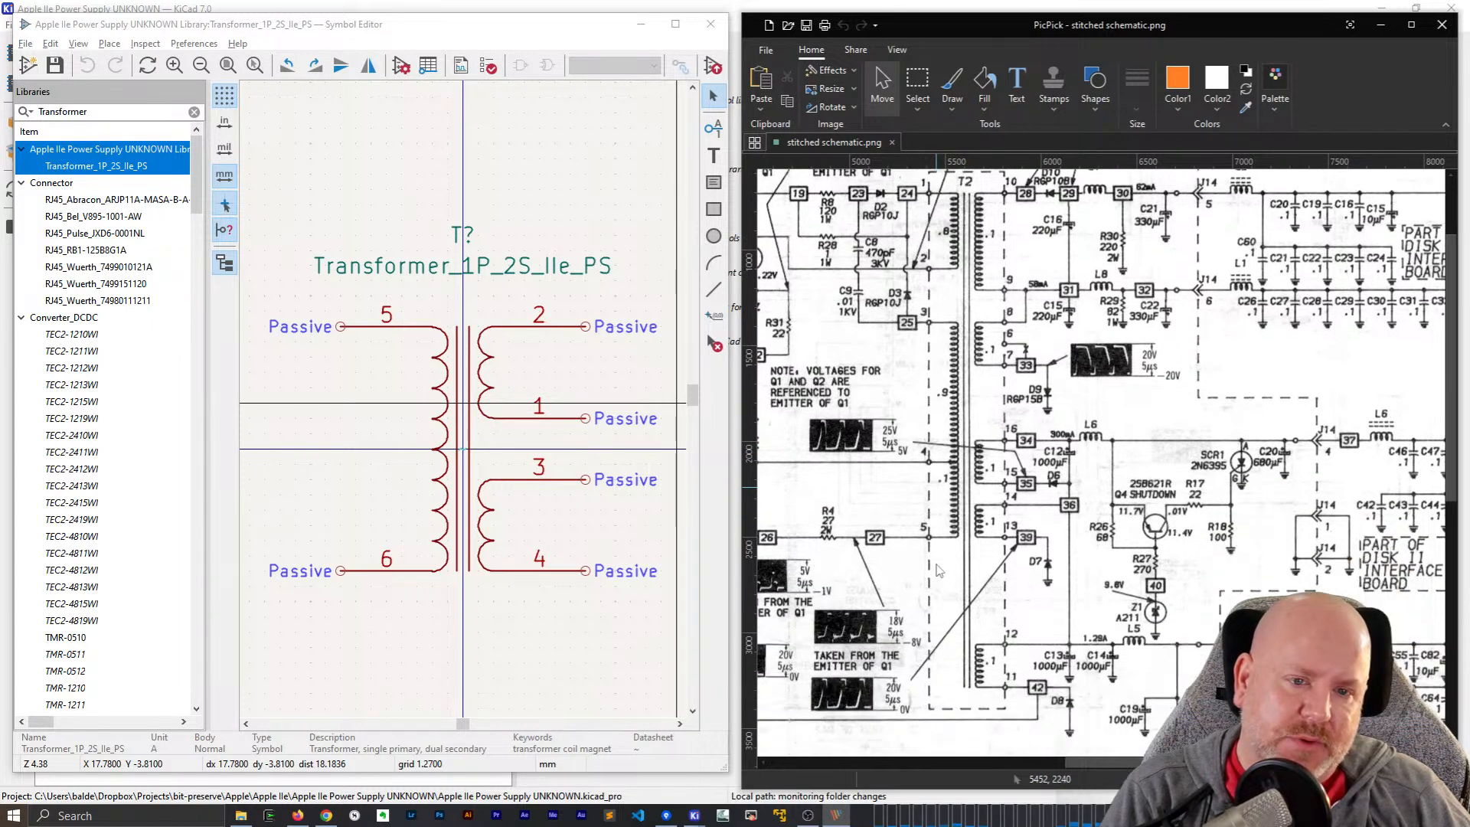
pyautogui.scroll(2, 502, 445)
pyautogui.scroll(-2, 502, 659)
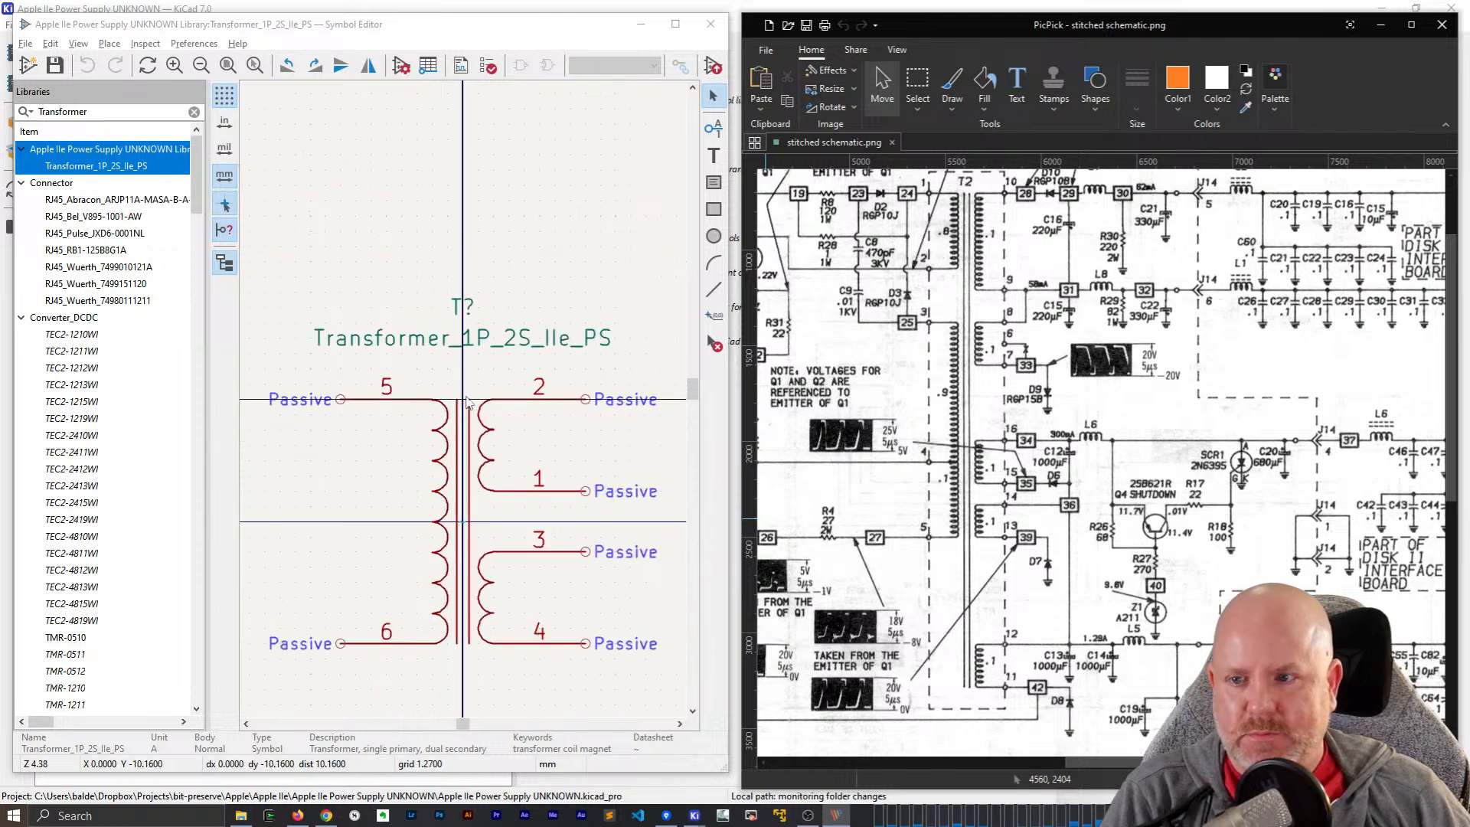
pyautogui.click(224, 262)
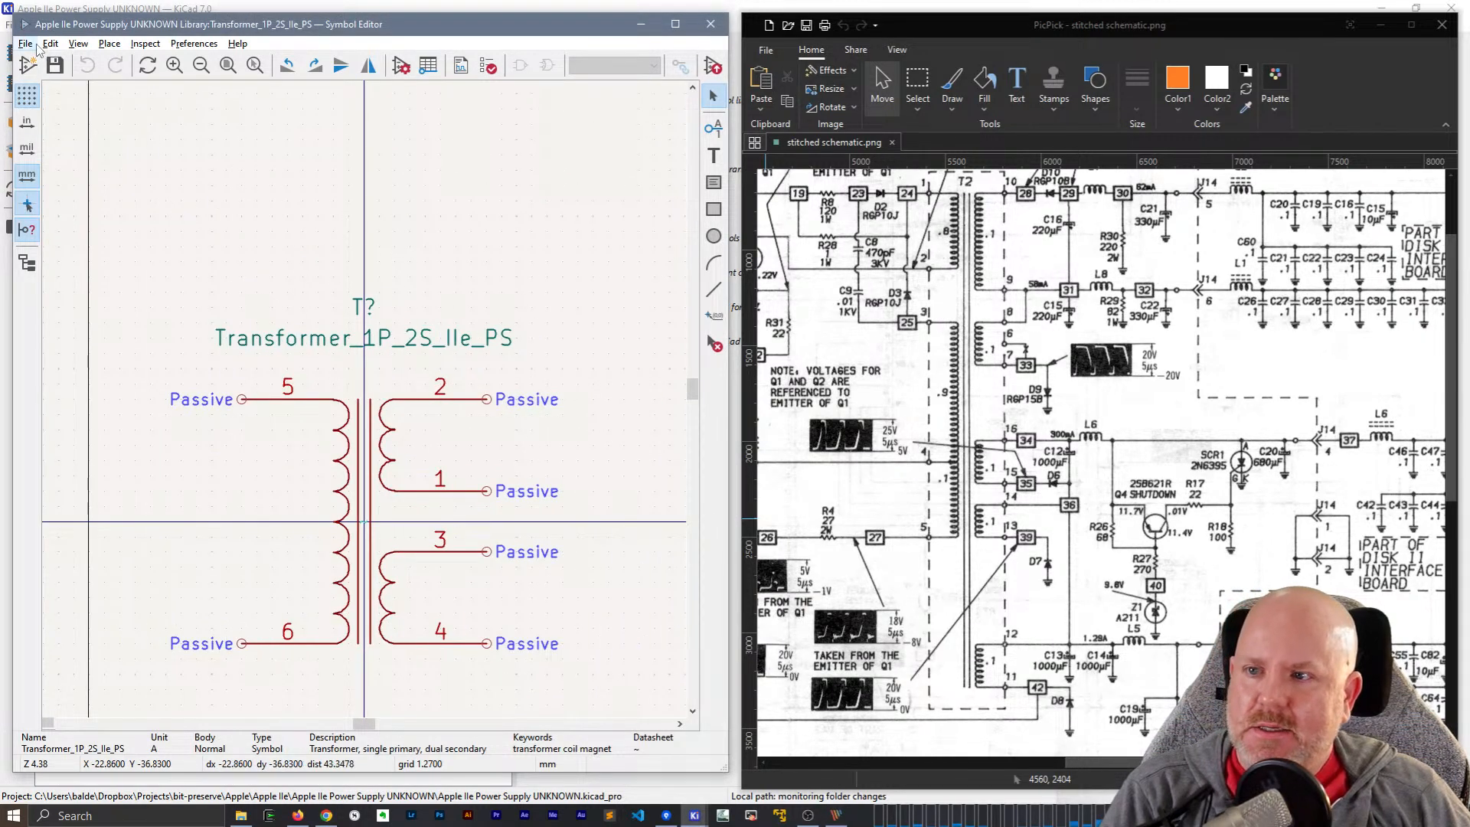
pyautogui.click(25, 44)
pyautogui.click(75, 150)
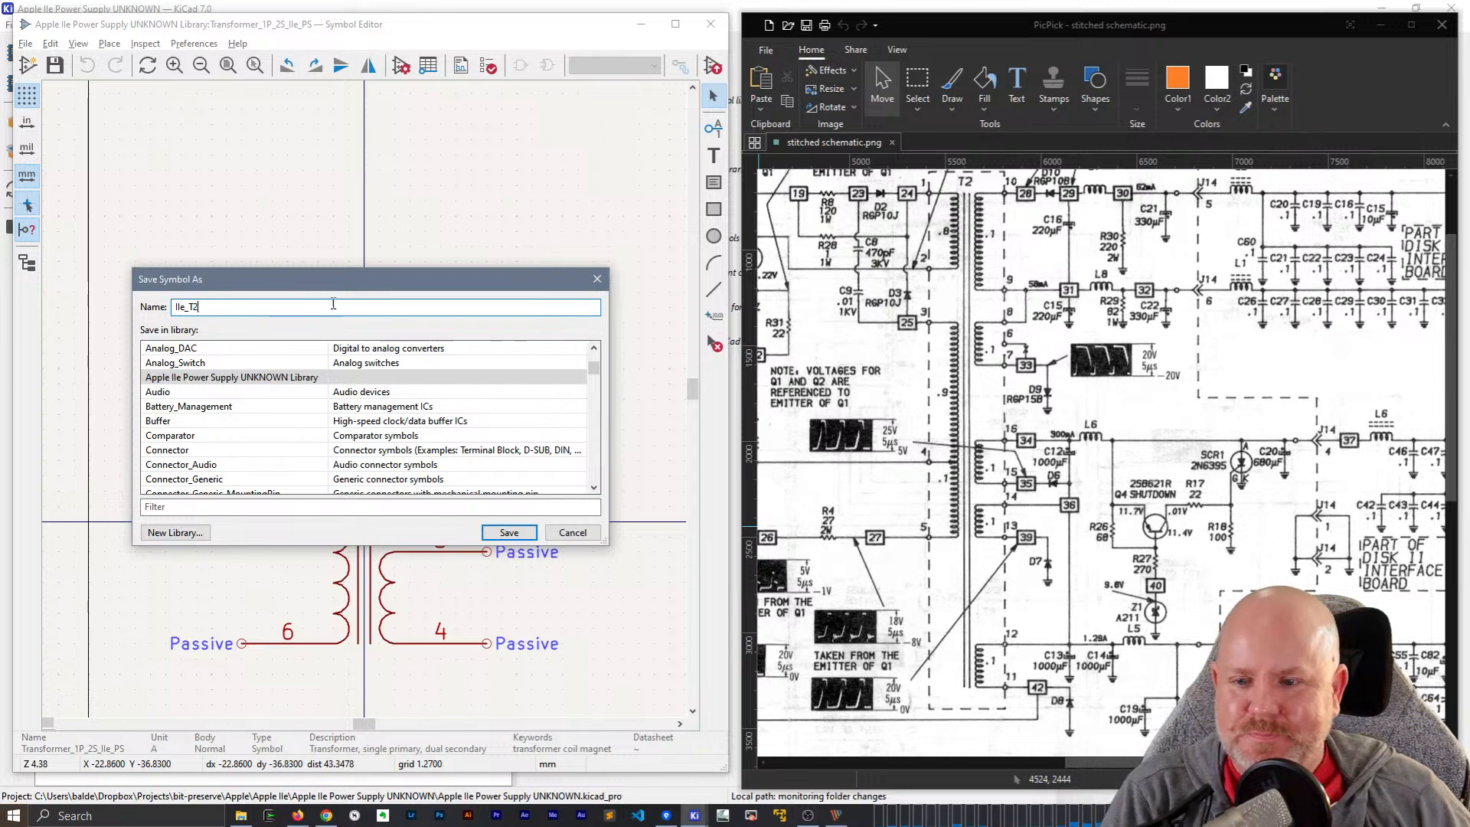
pyautogui.click(510, 532)
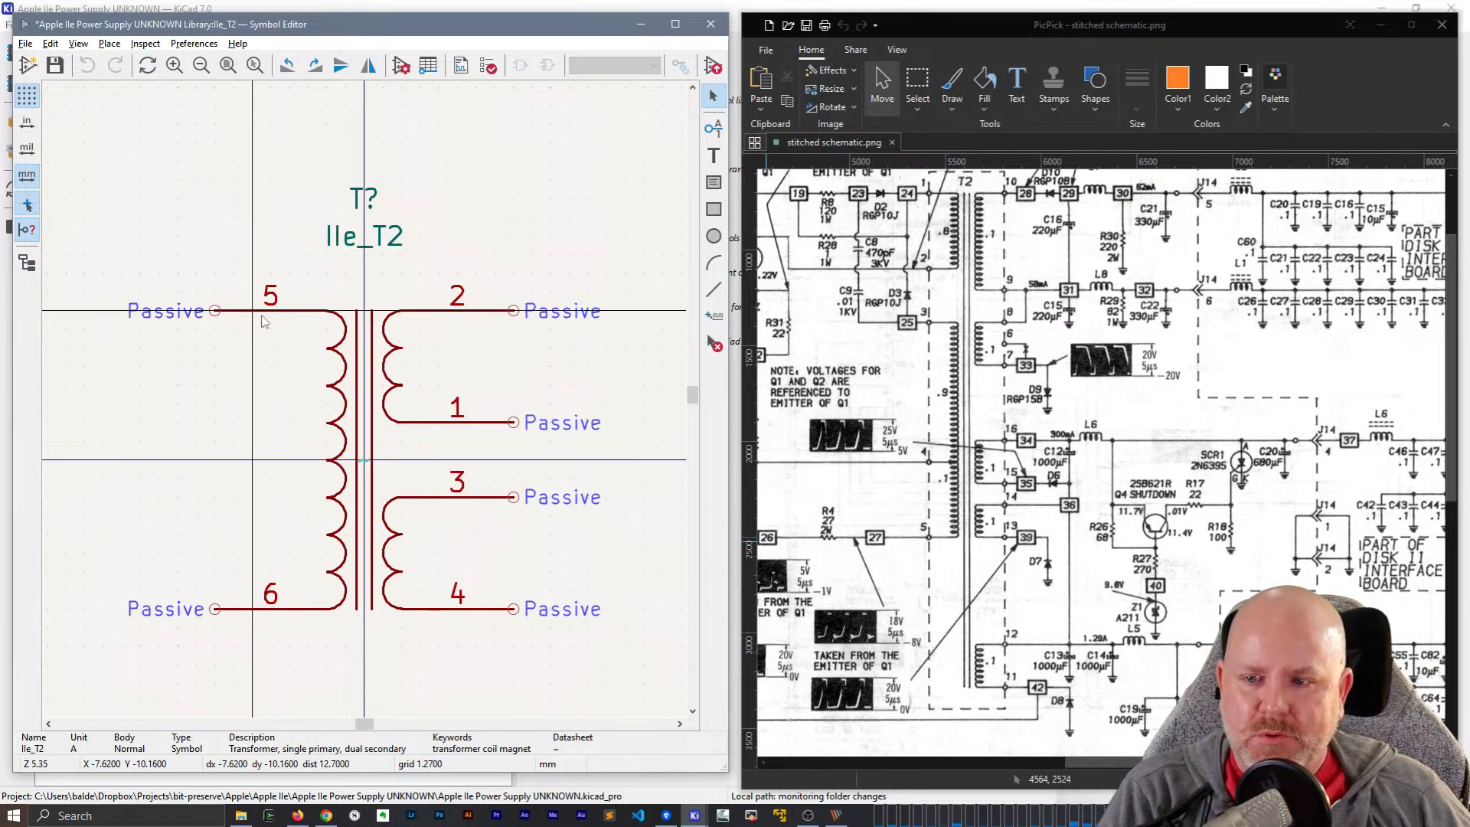
# - Move pin 5 down along the primary winding to the level of pin 3
pyautogui.click(214, 316)
pyautogui.moveTo(213, 322); pyautogui.dragTo(223, 497)
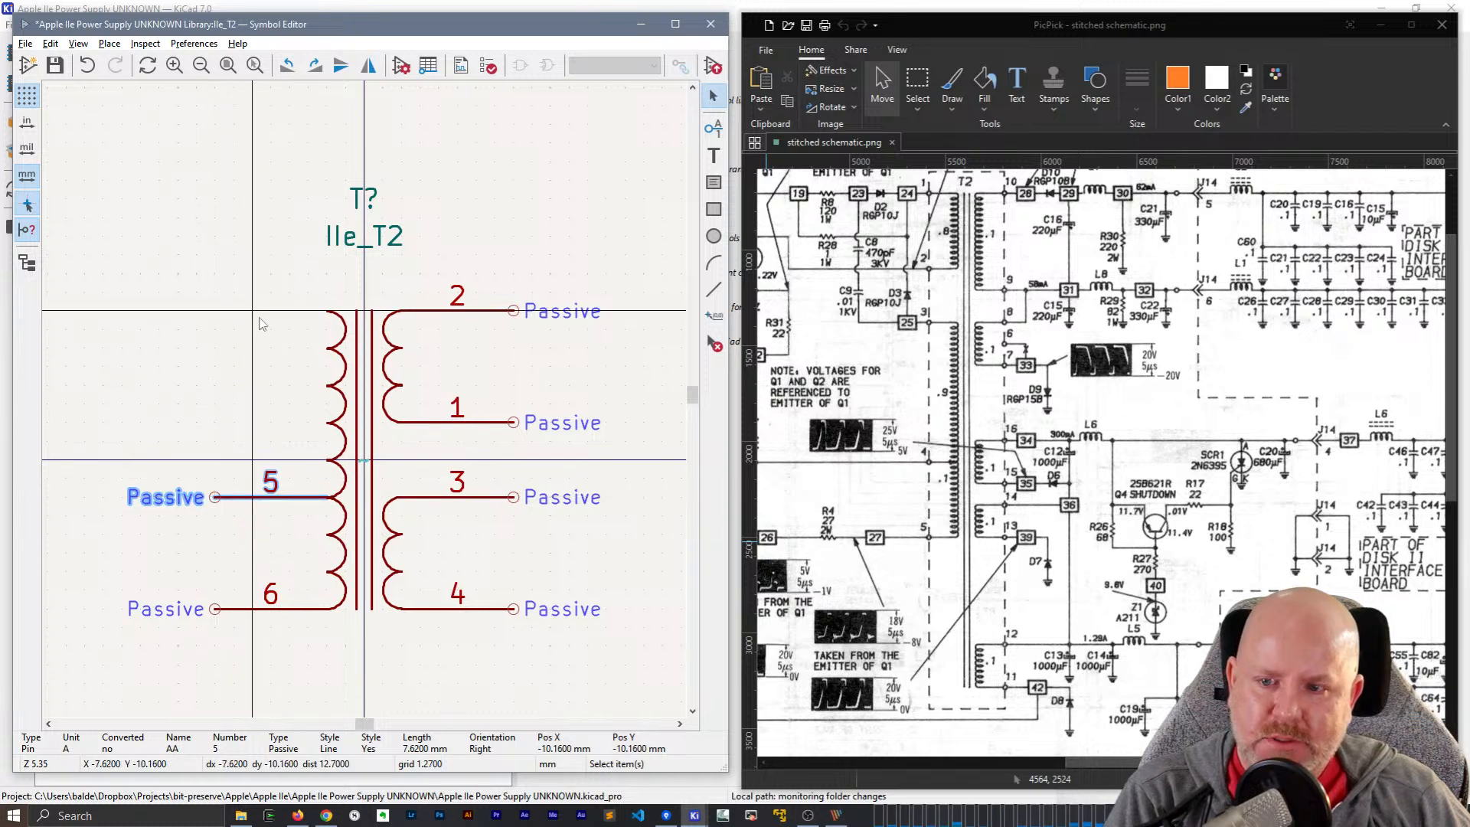
# - Extend the primary winding upward with two more arcs and place a copy of pin 5 at its upper end
pyautogui.click(343, 328)
pyautogui.moveTo(343, 327); pyautogui.dragTo(342, 375)
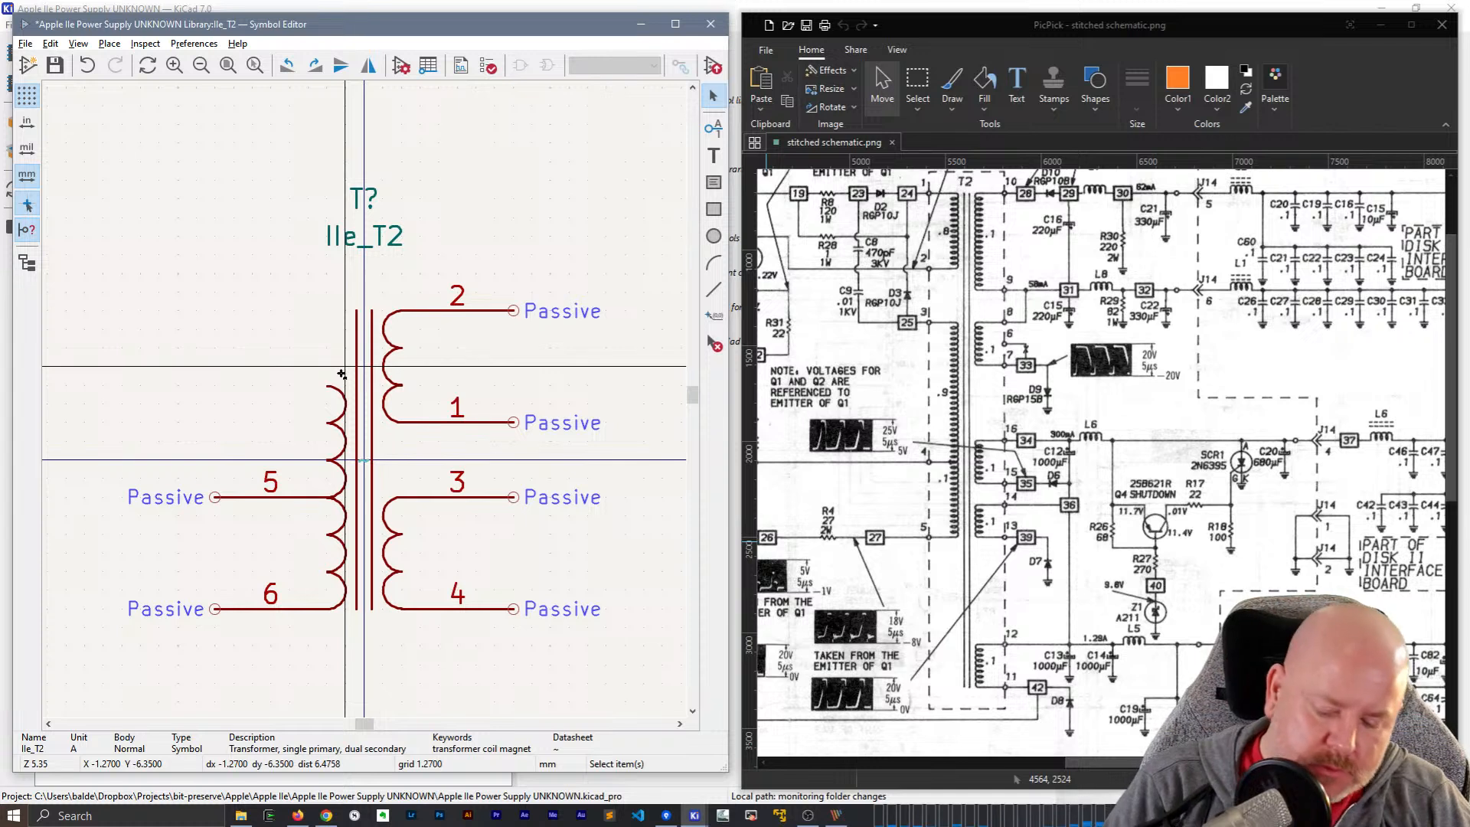
pyautogui.moveTo(345, 367); pyautogui.dragTo(327, 294)
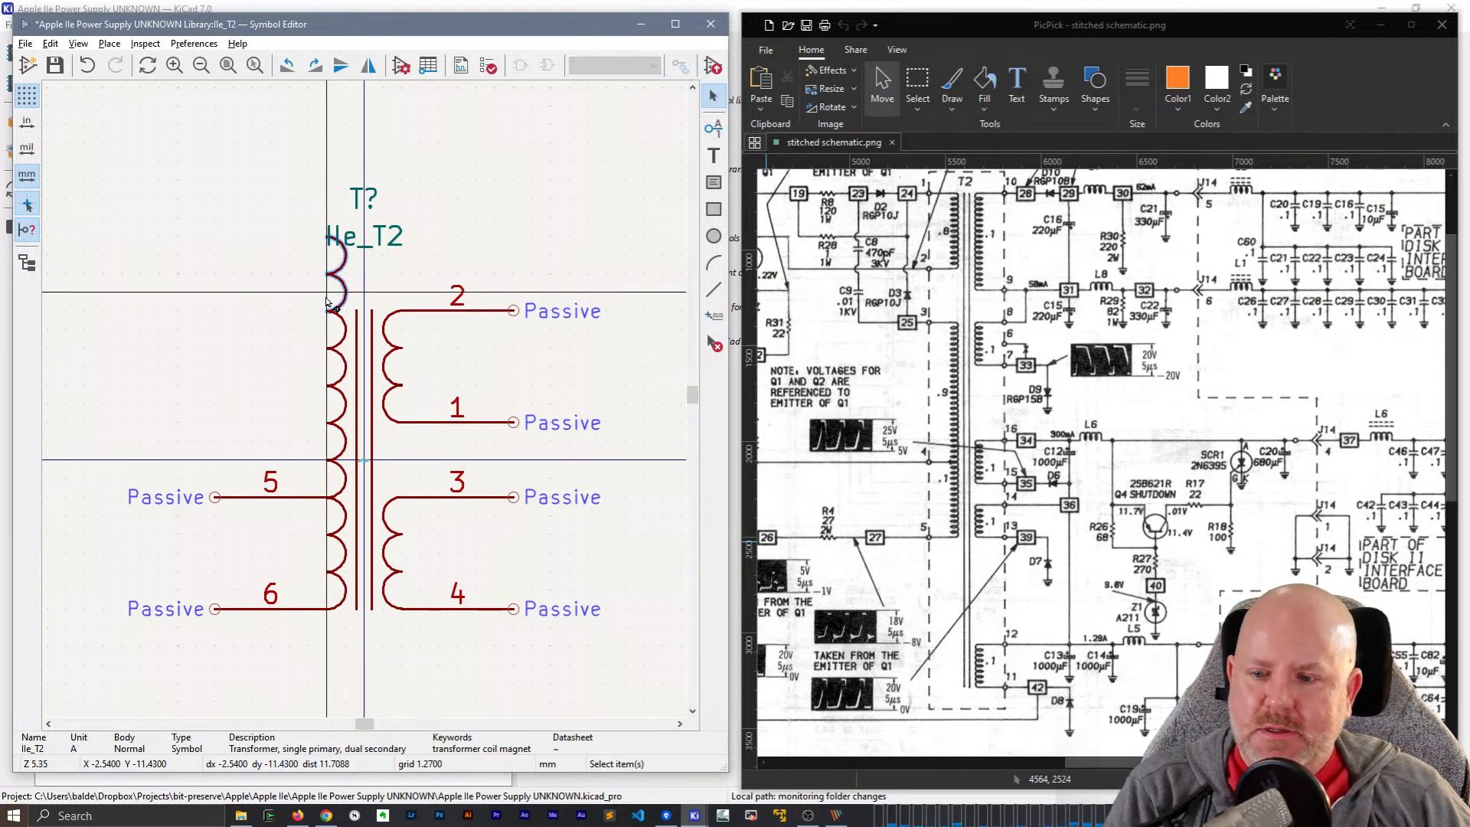
pyautogui.moveTo(214, 497); pyautogui.dragTo(210, 246)
pyautogui.scroll(-3, 364, 402)
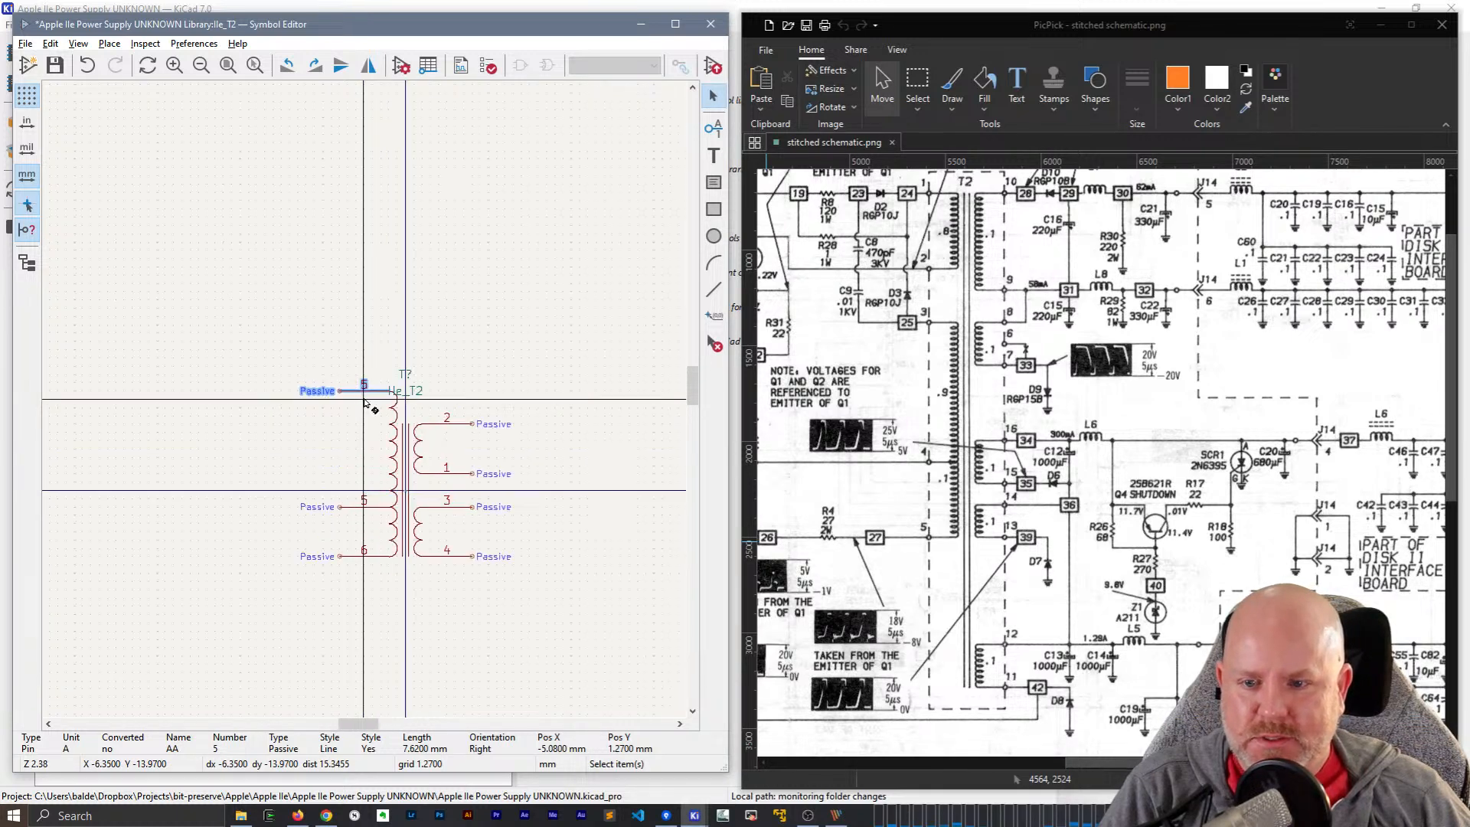
pyautogui.scroll(3, 365, 402)
# - Move the T? reference and IIe_T2 value texts up, clear of the extended primary winding
pyautogui.click(487, 376)
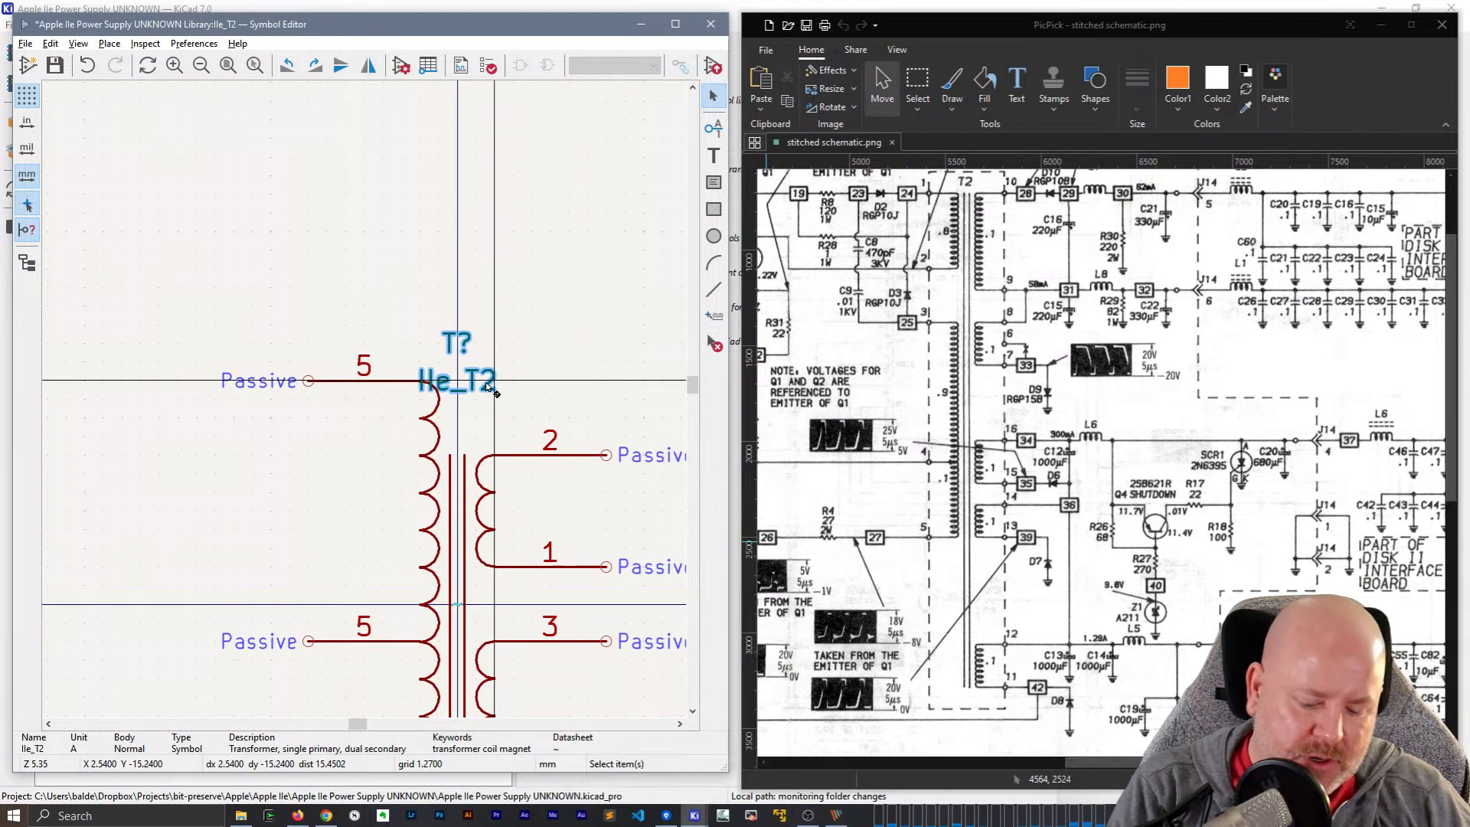
pyautogui.moveTo(487, 387); pyautogui.dragTo(469, 164)
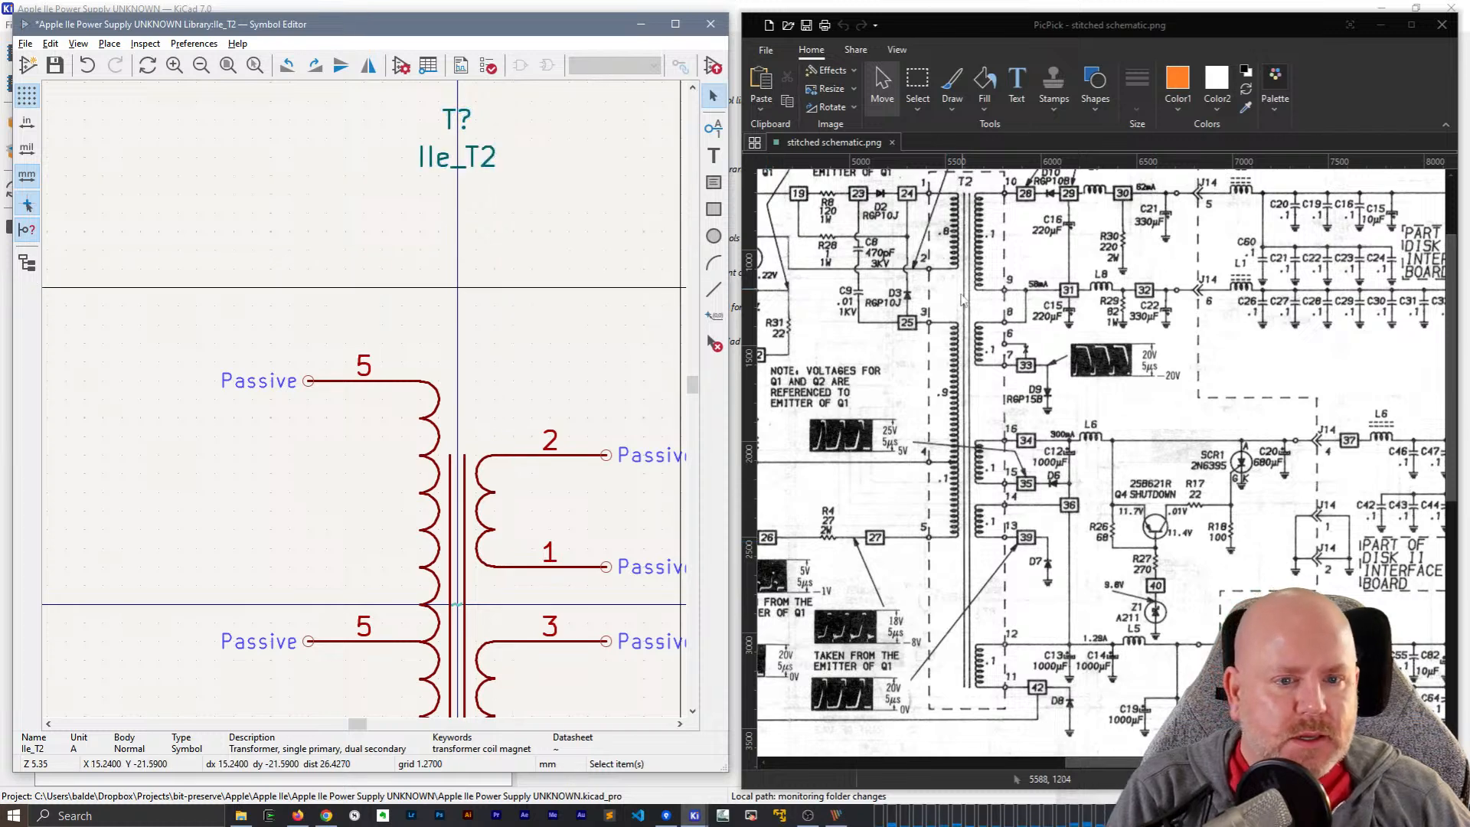
pyautogui.moveTo(590, 363); pyautogui.dragTo(496, 304, button='middle')
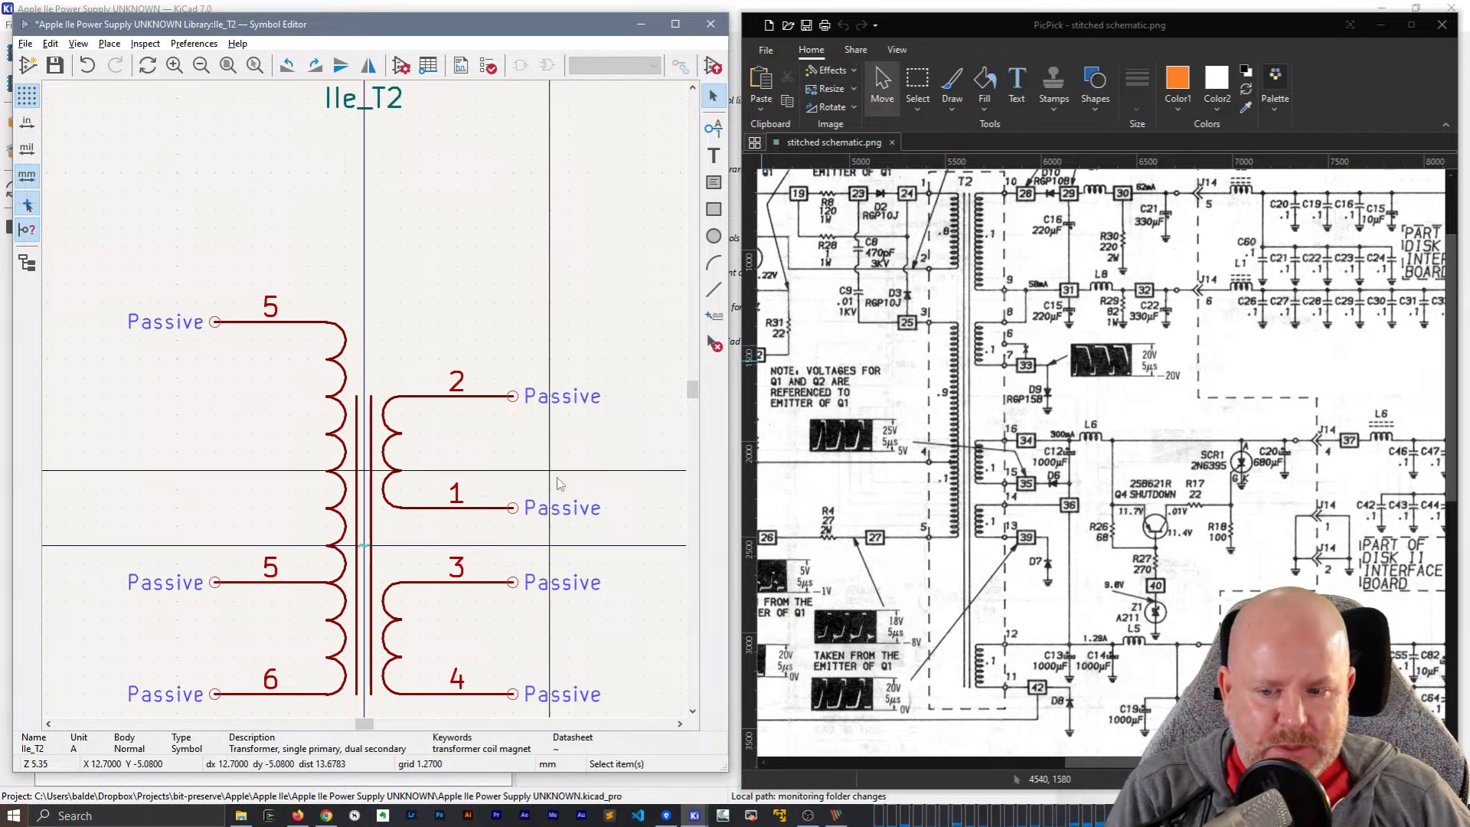
pyautogui.moveTo(558, 481); pyautogui.dragTo(574, 306, button='middle')
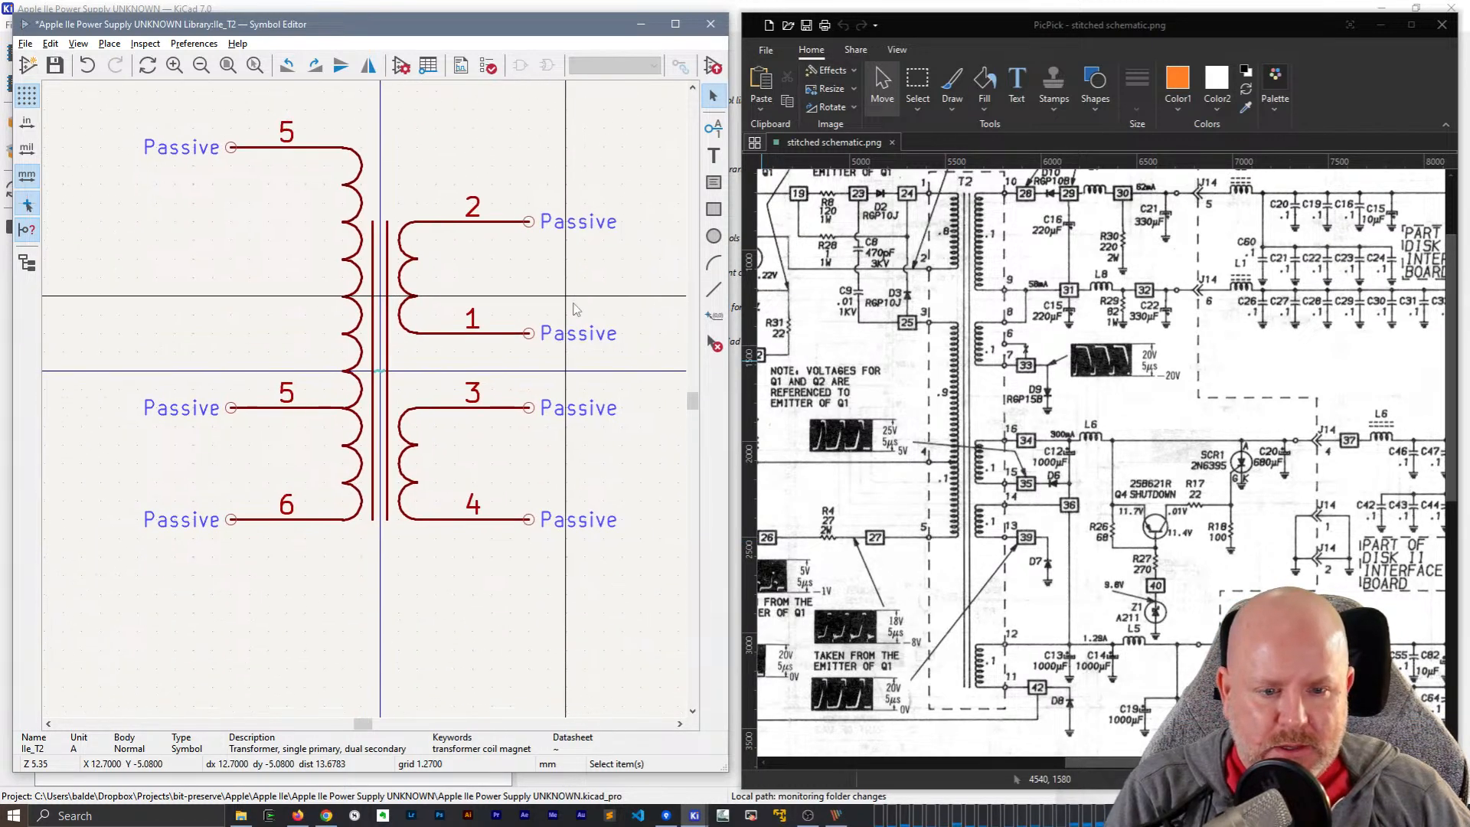
# - Move the tap pin 5 on the primary winding up to the level of secondary pin 1
pyautogui.click(407, 429)
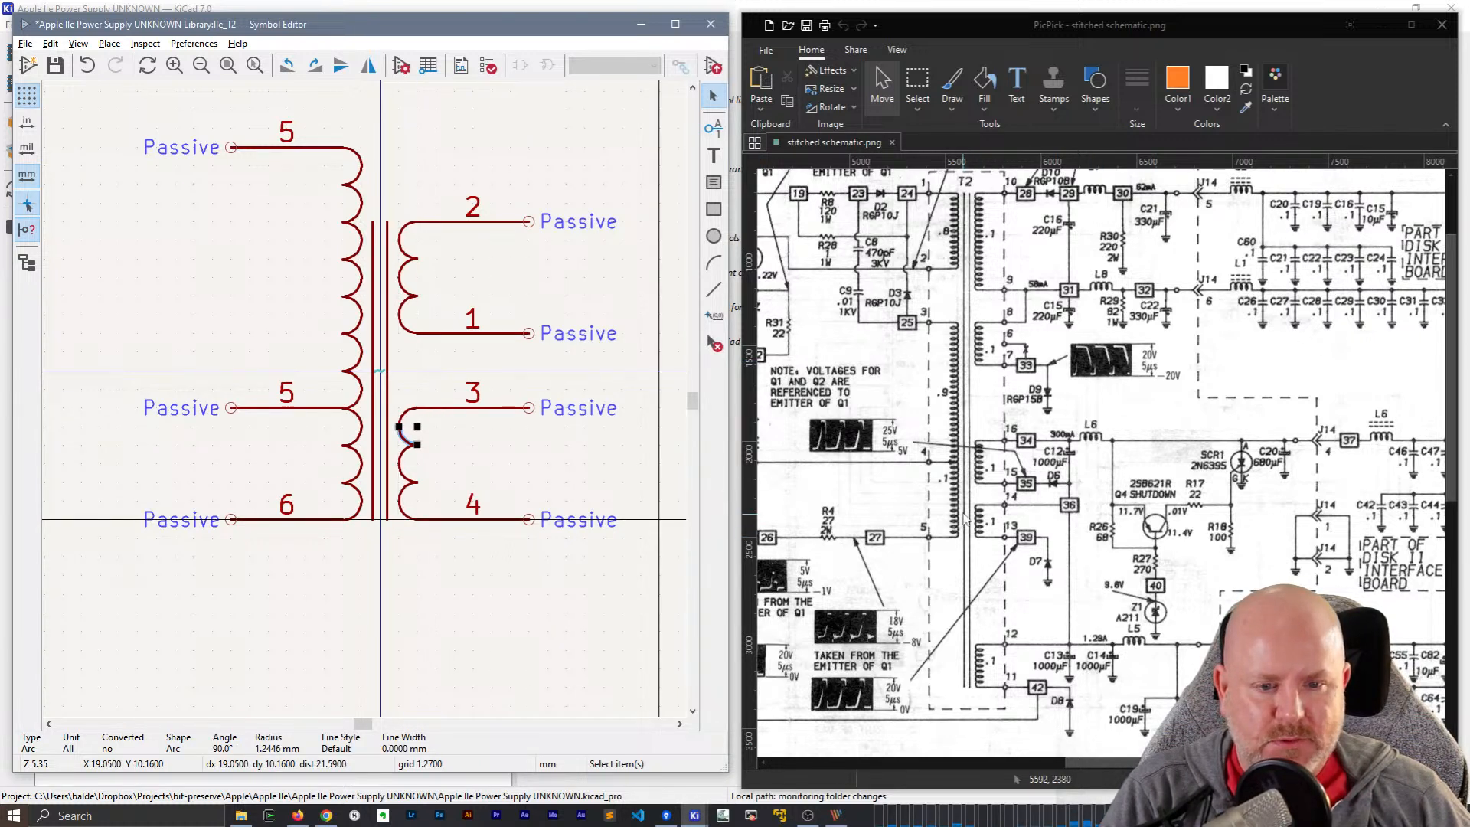
pyautogui.click(319, 409)
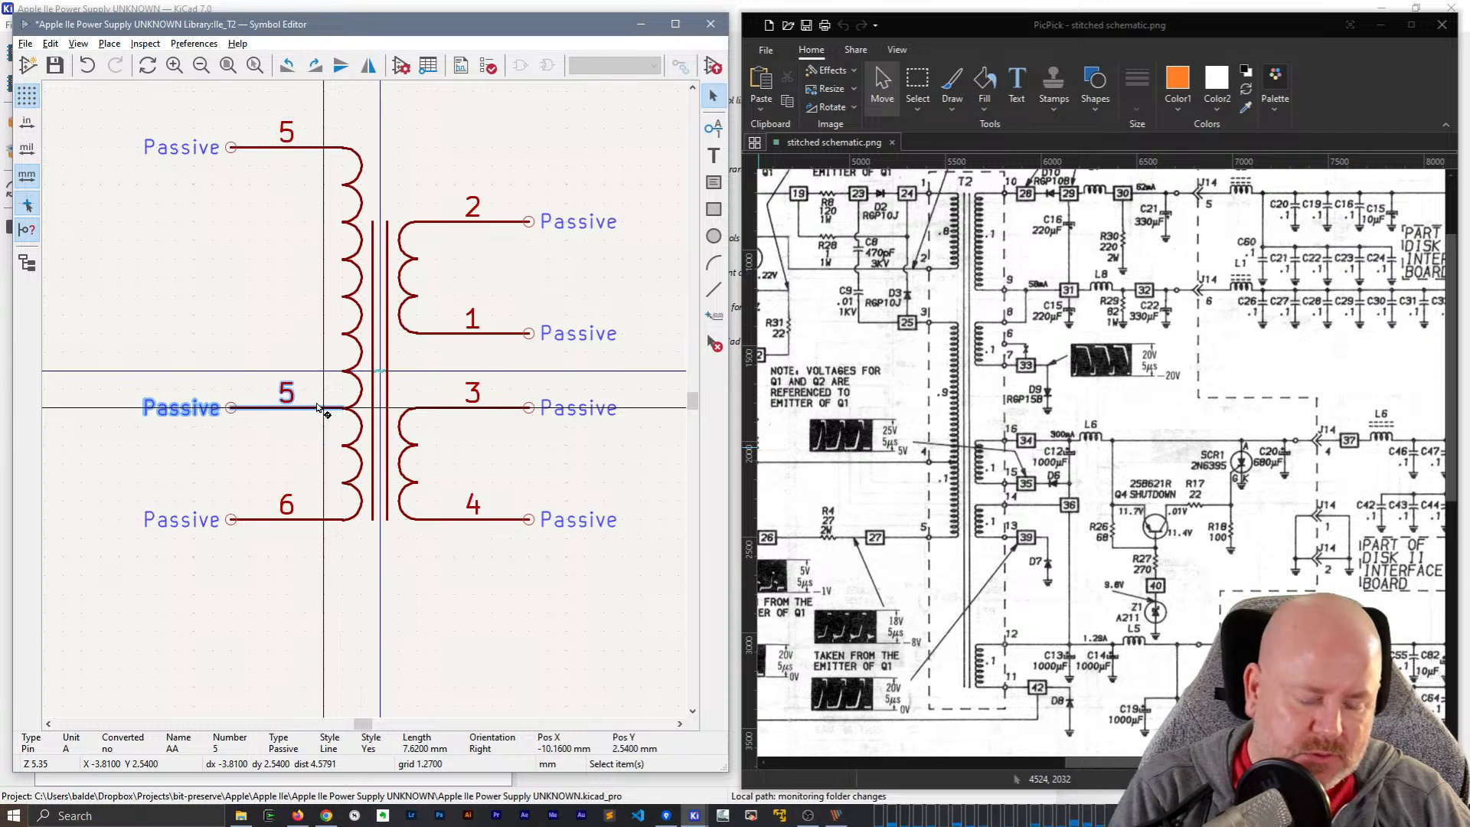
pyautogui.moveTo(319, 408); pyautogui.dragTo(234, 333)
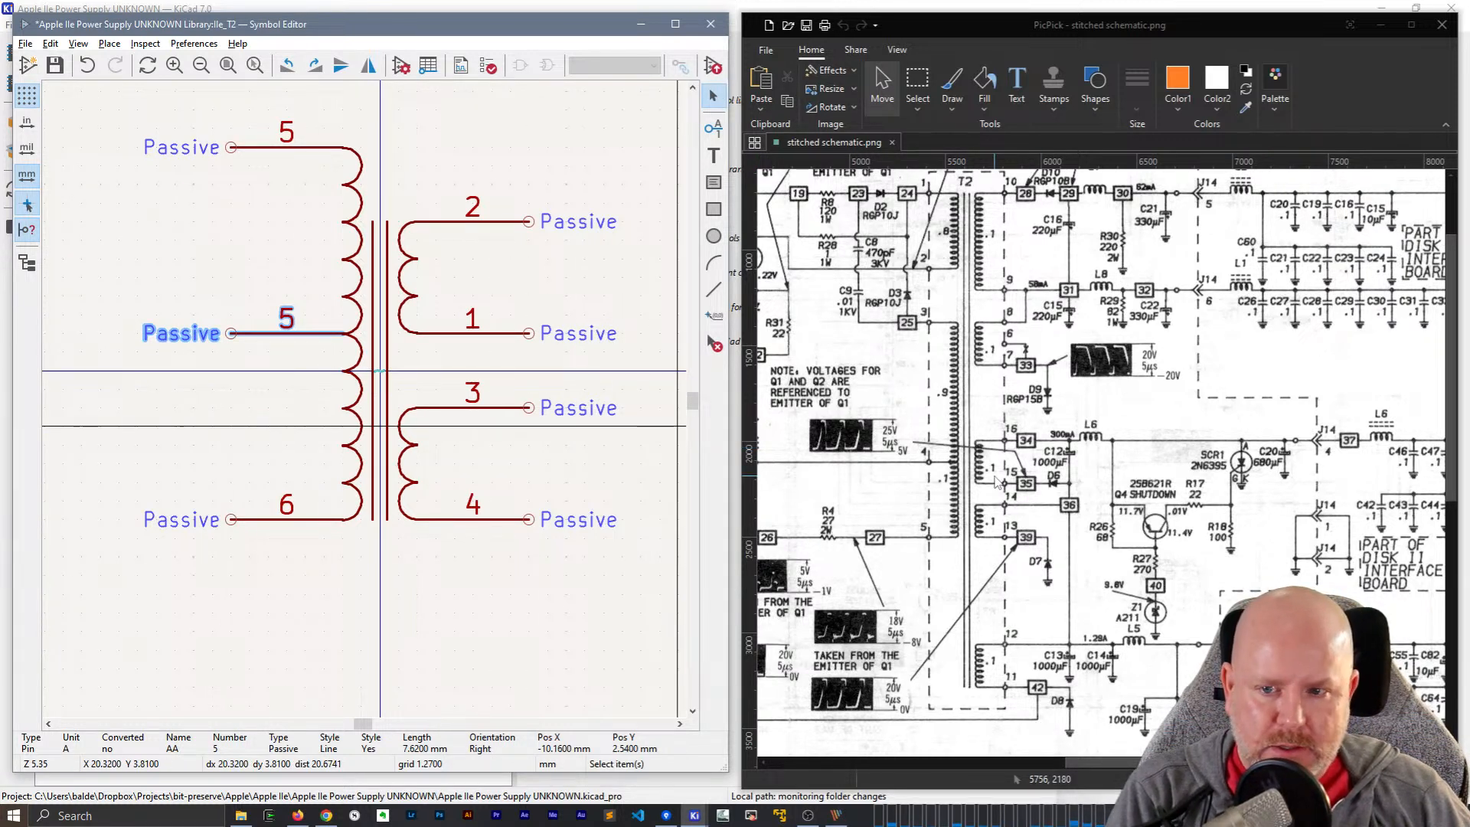
# - Shift the upper secondary winding and its pins 2 and 1 down by one arc height
pyautogui.moveTo(453, 352); pyautogui.dragTo(426, 201)
pyautogui.press('m')
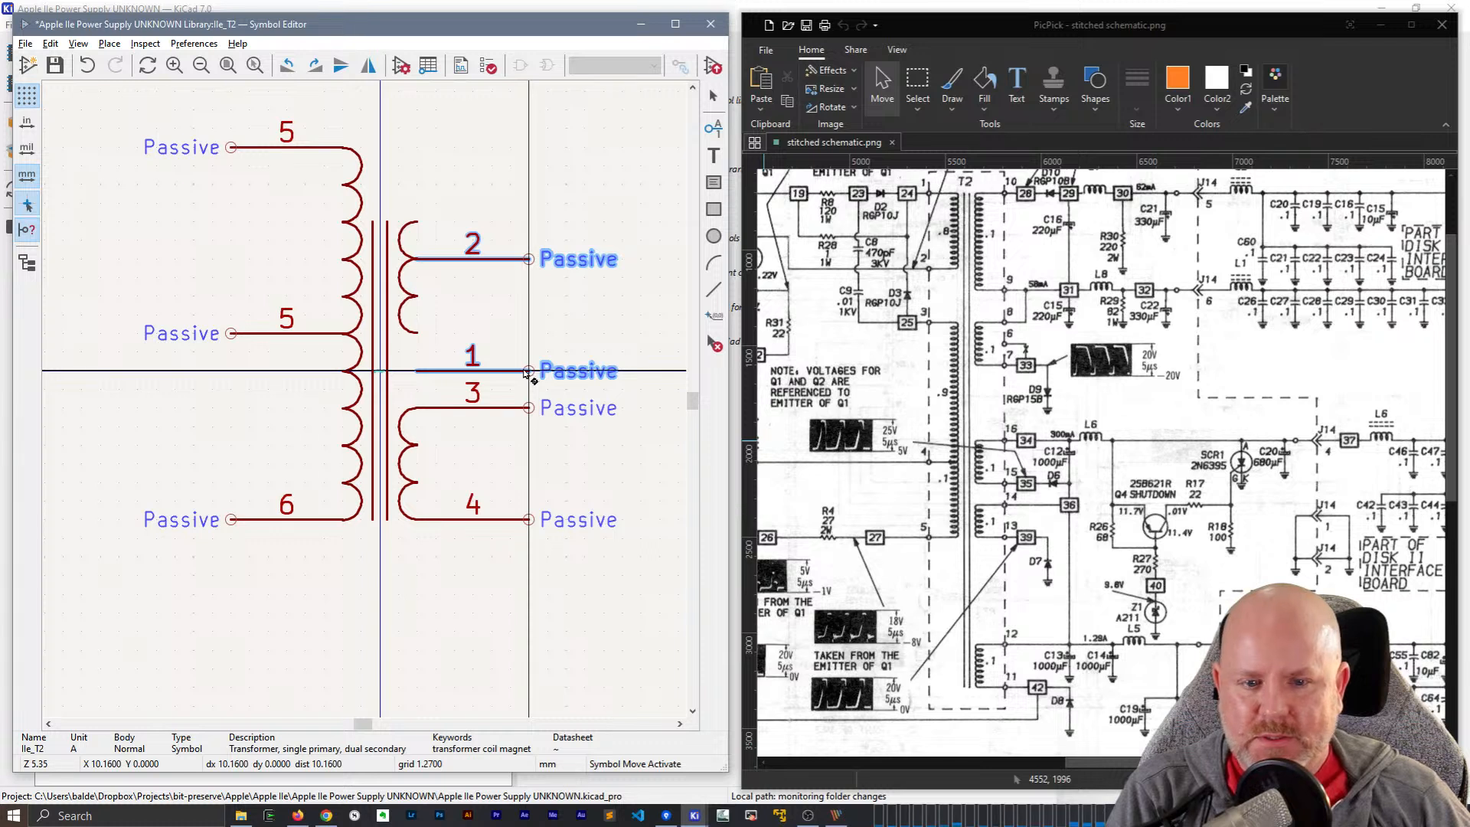
pyautogui.click(525, 369)
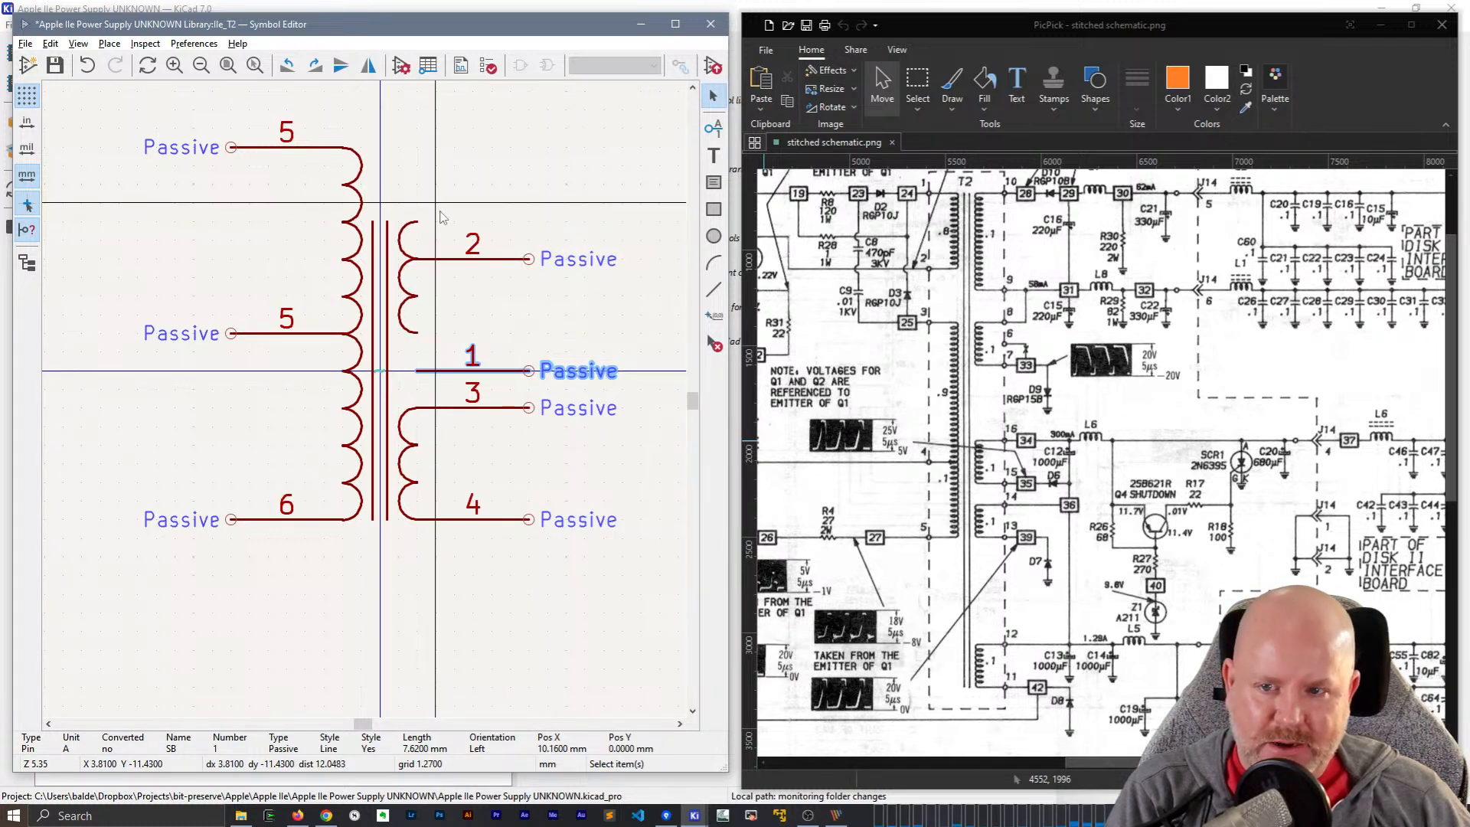
pyautogui.moveTo(394, 212); pyautogui.dragTo(431, 339)
pyautogui.press('m')
pyautogui.click(420, 353)
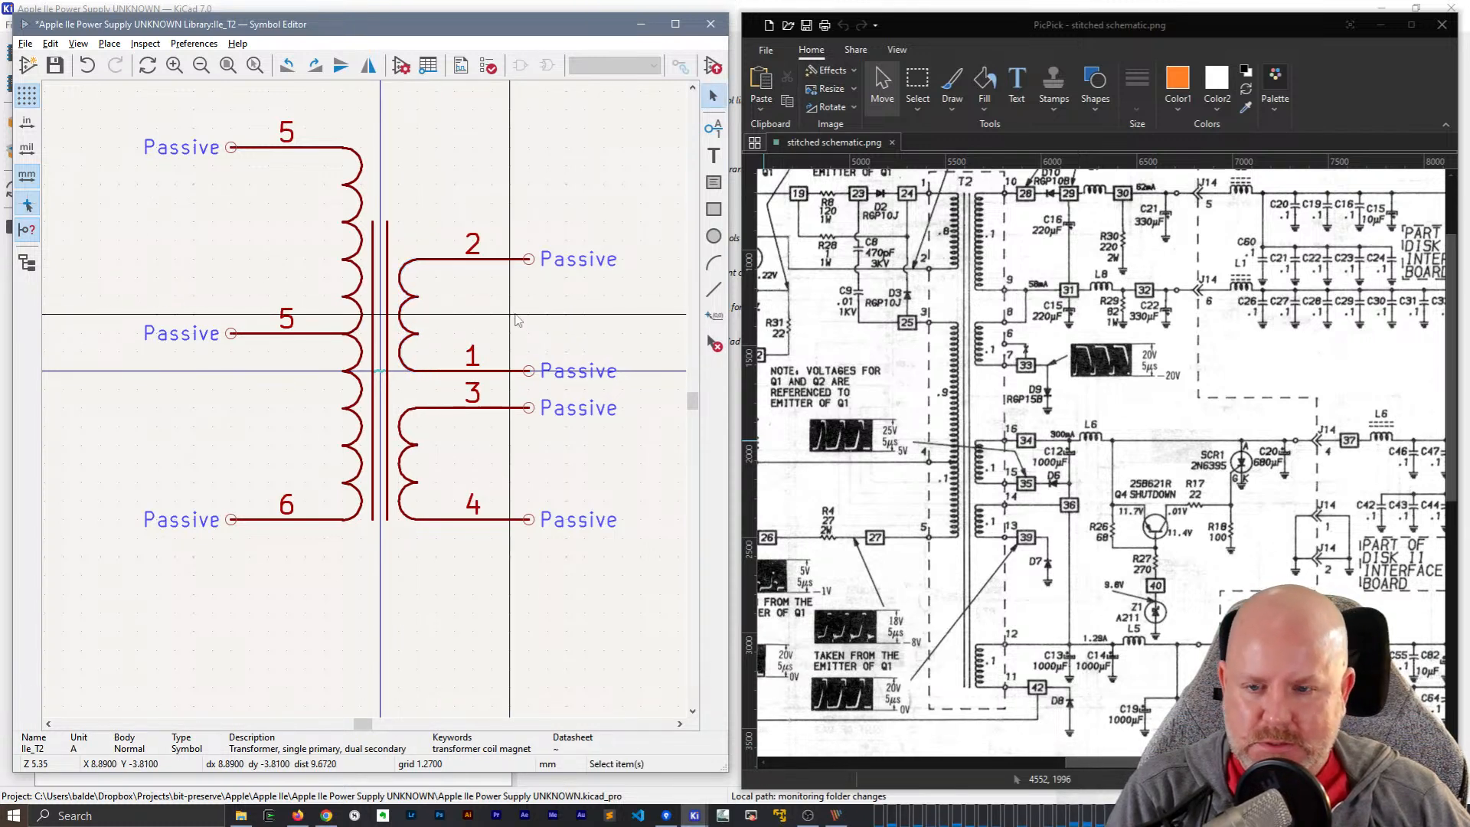
# - Raise pin 2 by one arc height and add an arc beneath it, making the upper secondary four arcs long
pyautogui.click(490, 258)
pyautogui.press('m')
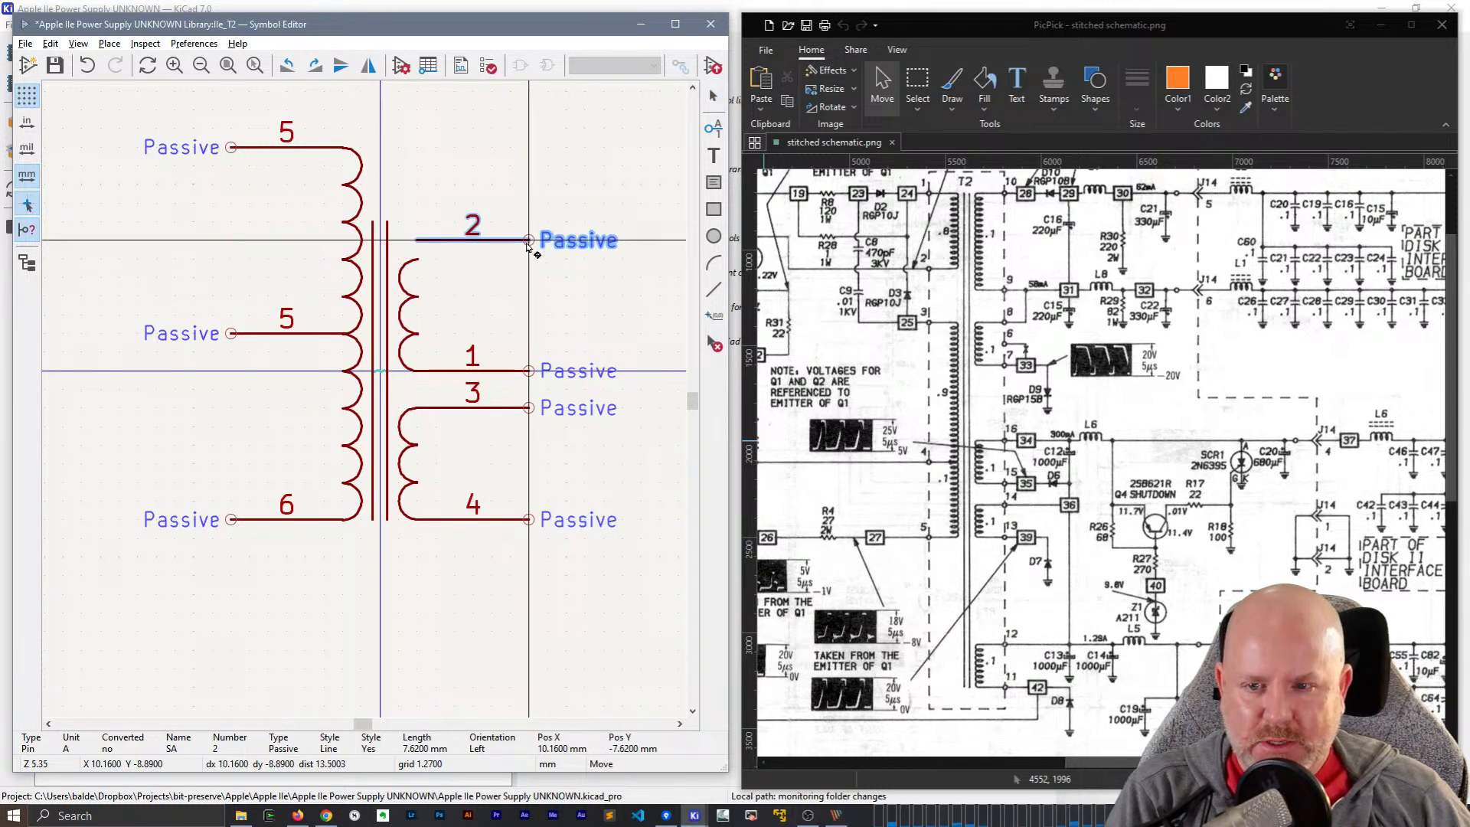
pyautogui.click(528, 222)
pyautogui.moveTo(457, 289); pyautogui.dragTo(408, 222)
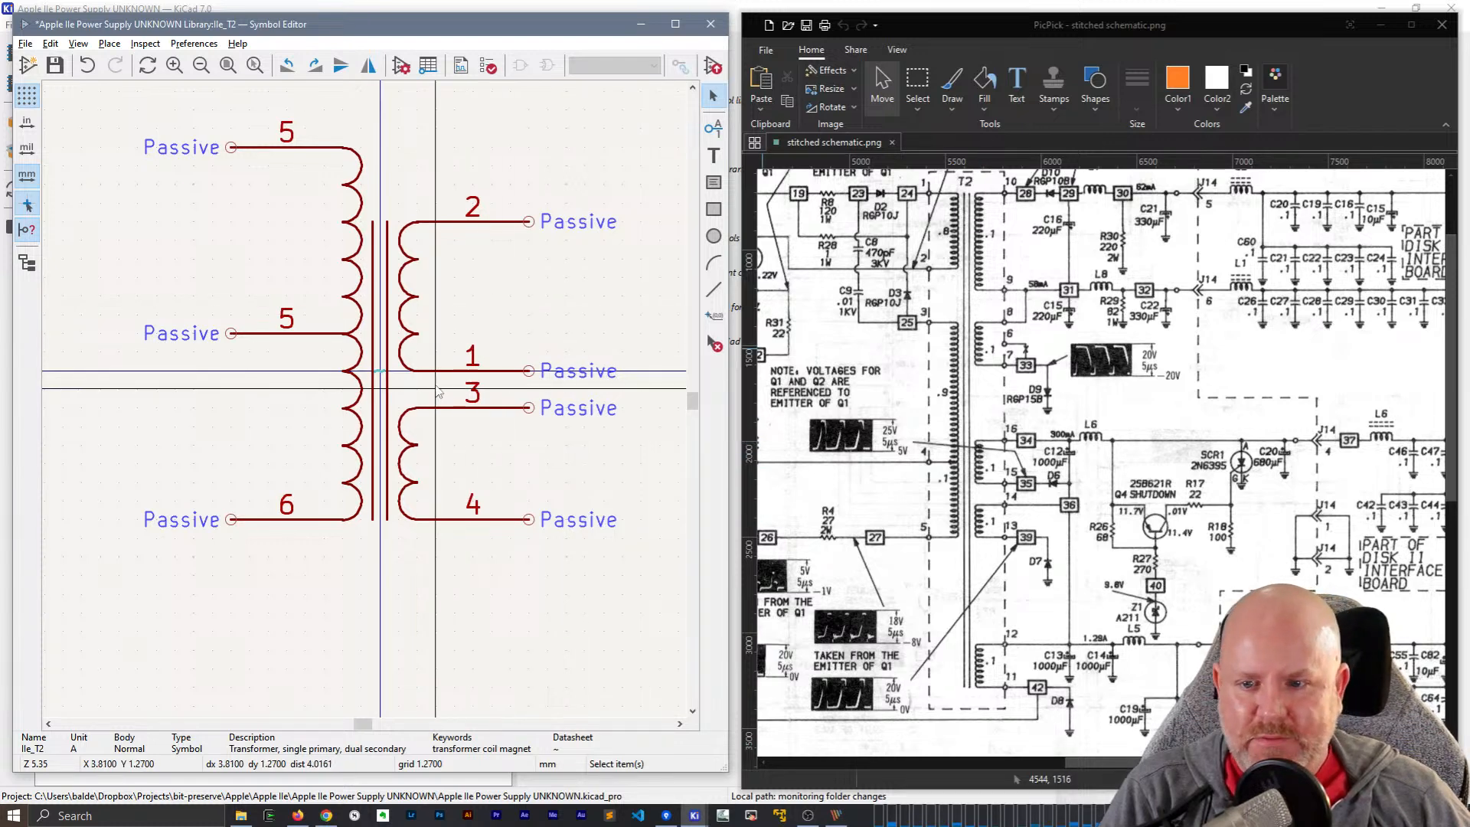
# - Copy the four-arc secondary winding with pins 2 and 1 above the existing ones, and delete the stray copied pin 3
pyautogui.moveTo(435, 386); pyautogui.dragTo(400, 210)
pyautogui.hotkey('ctrl', 'c')
pyautogui.hotkey('ctrl', 'v')
pyautogui.moveTo(486, 192); pyautogui.dragTo(439, 602, button='middle')
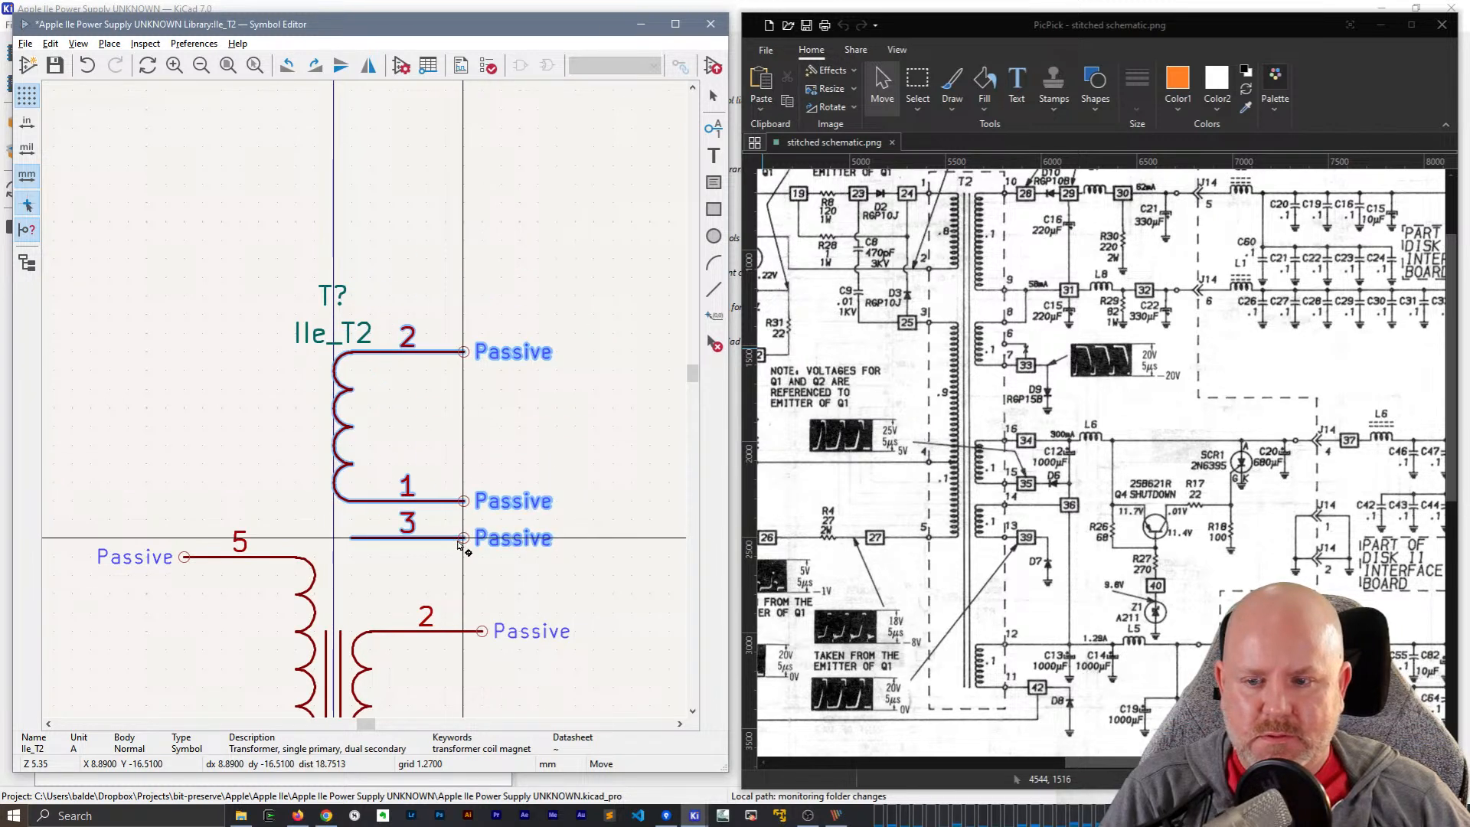
pyautogui.click(469, 576)
pyautogui.click(425, 540)
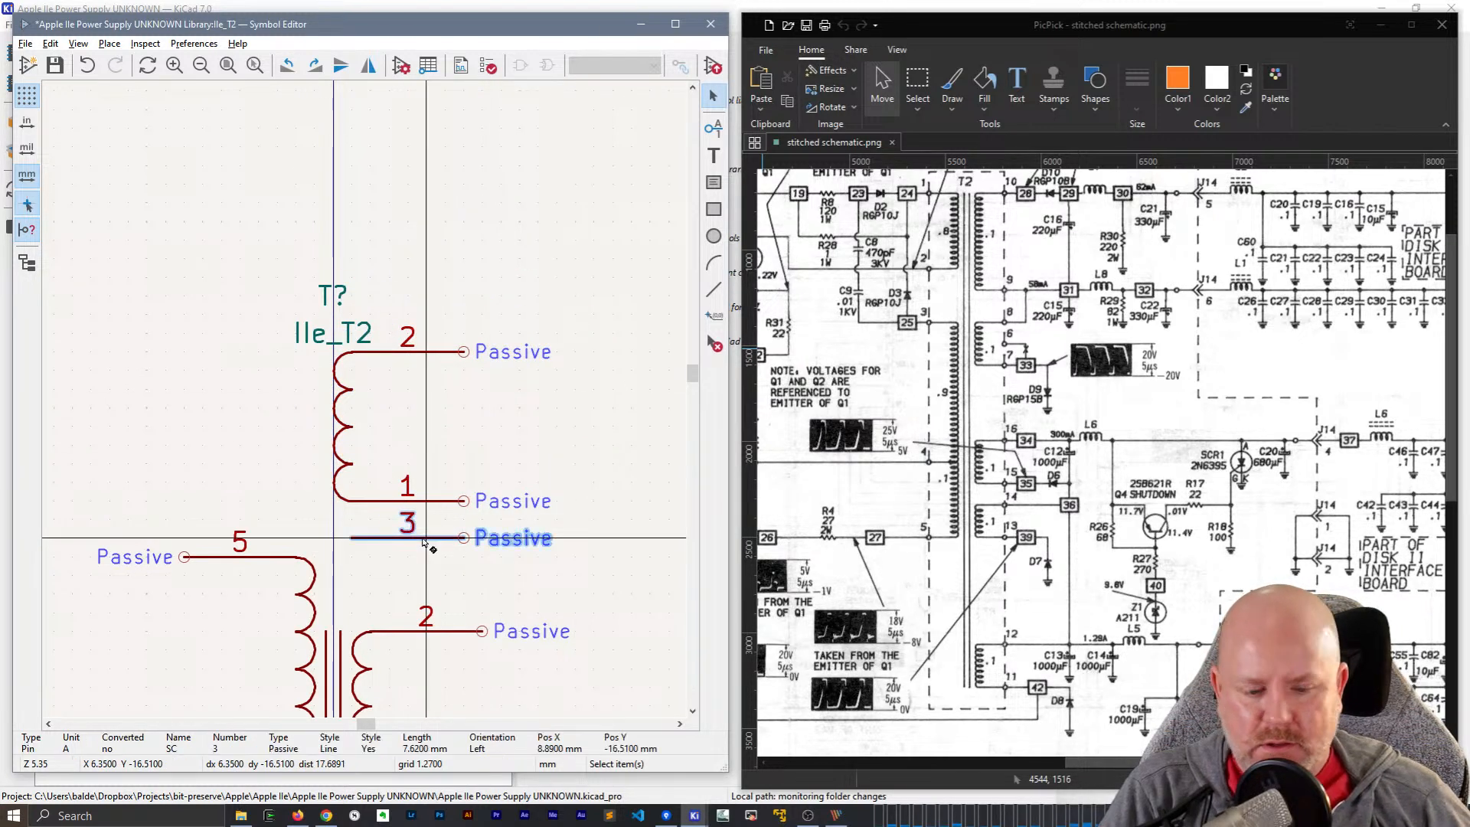
pyautogui.press('Delete')
# - Move the uppermost pin 5 up to the level of the copied winding's pin 2
pyautogui.click(266, 561)
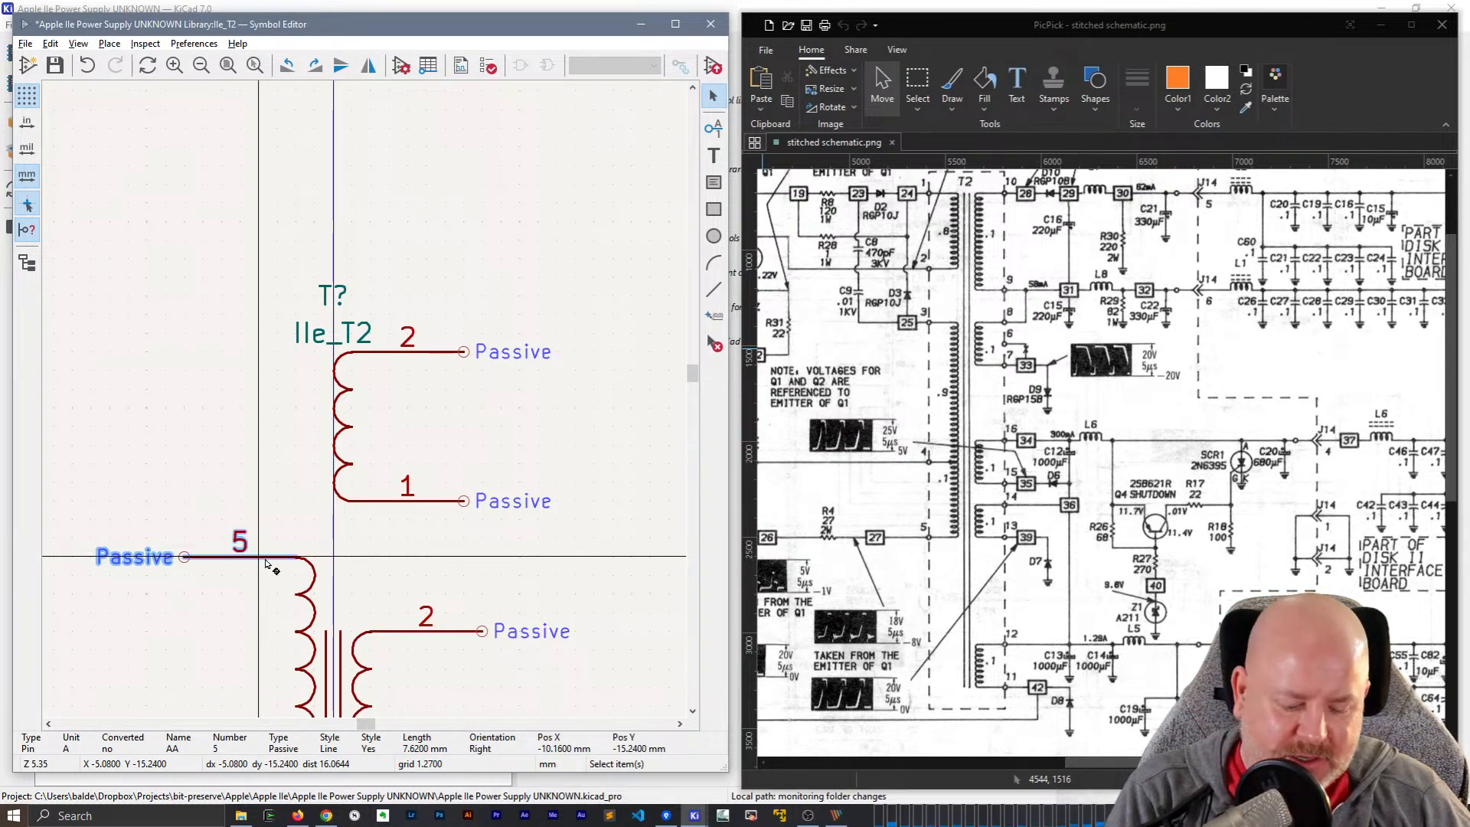
pyautogui.moveTo(190, 565); pyautogui.dragTo(201, 362)
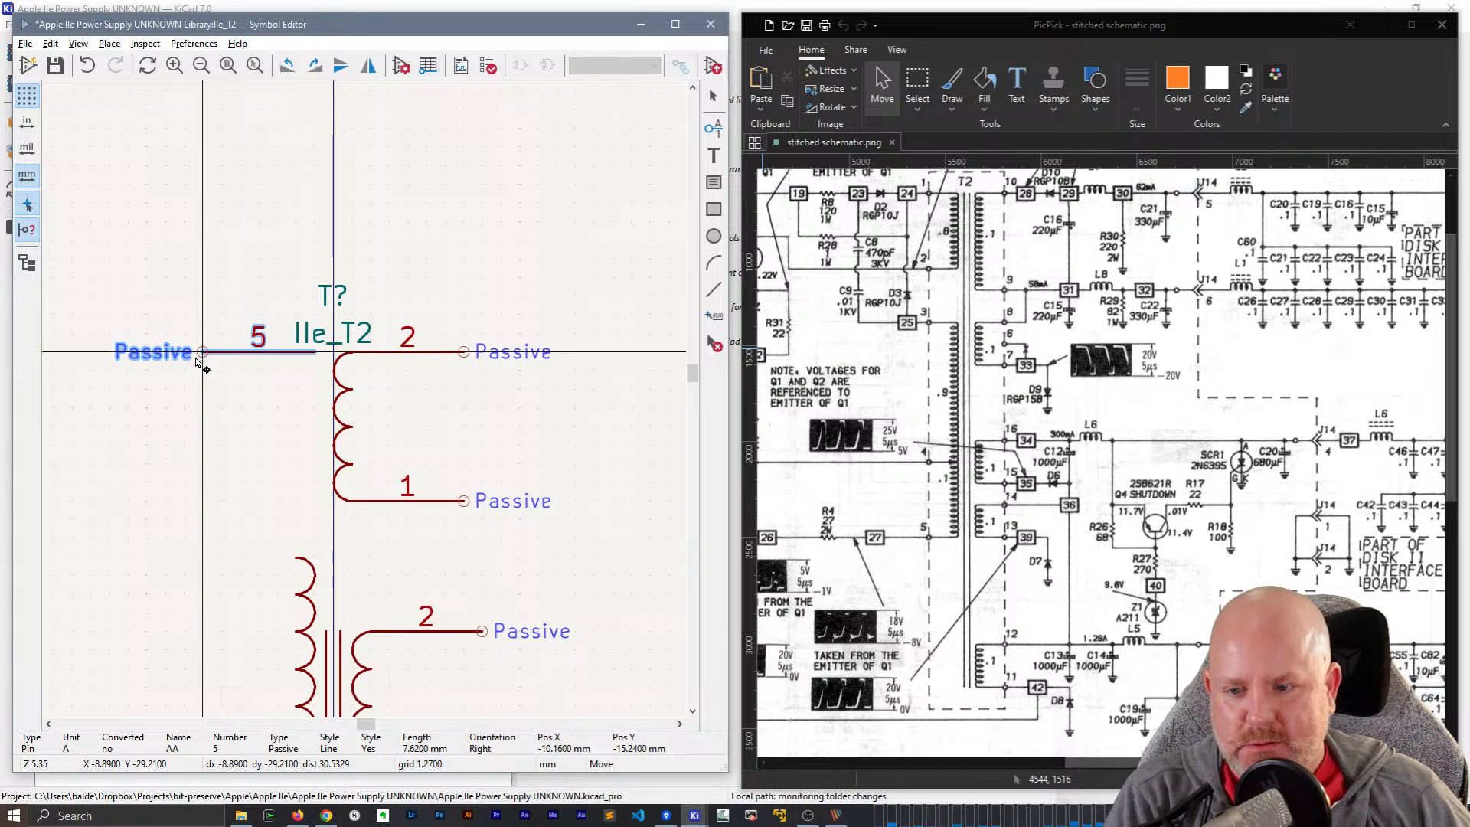
pyautogui.click(200, 362)
# - Duplicate four primary arcs onto the top of the primary winding, and place a second four-arc copy beside it under pin 5
pyautogui.moveTo(249, 530); pyautogui.dragTo(319, 699)
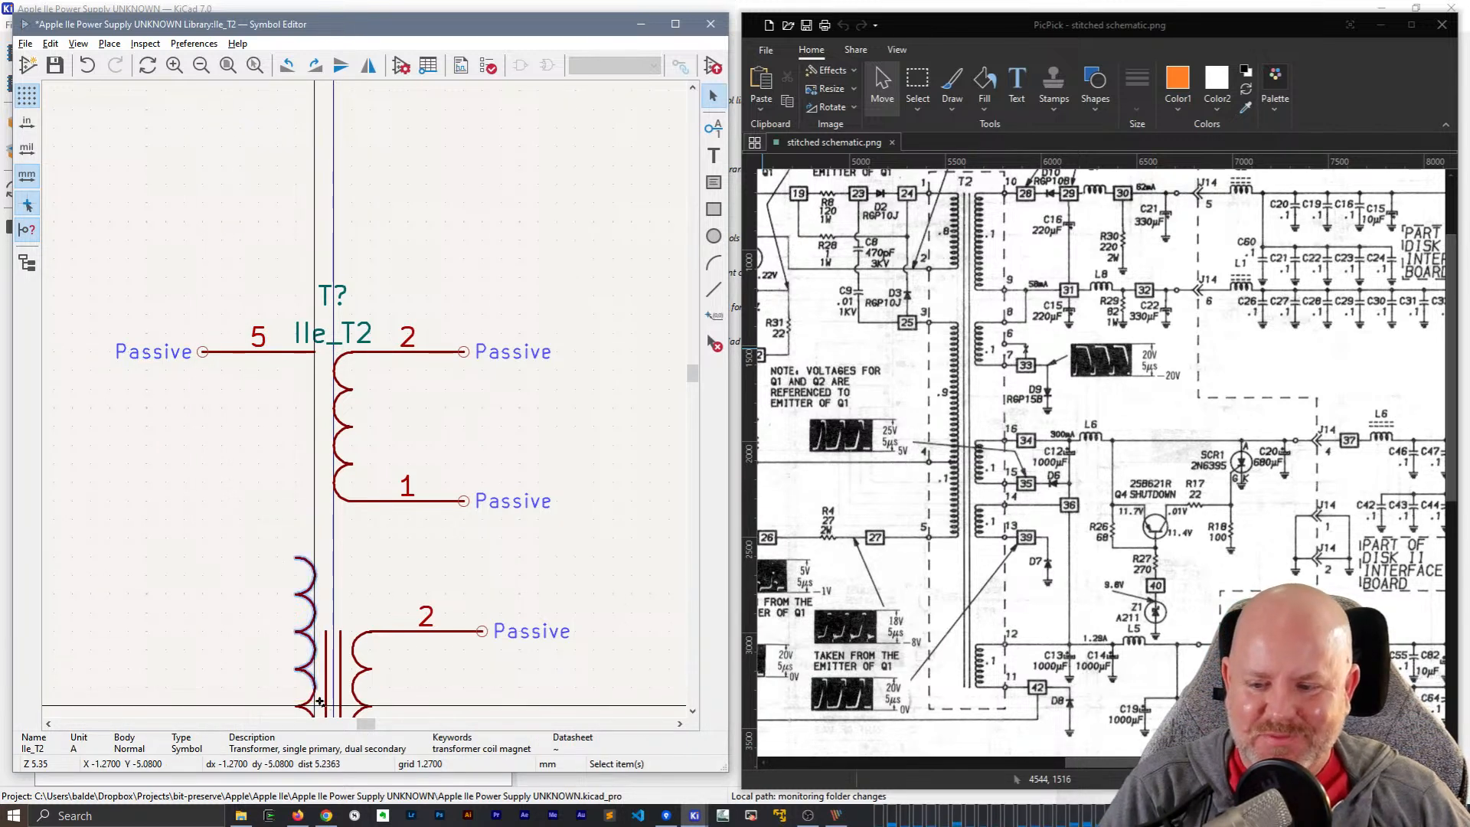
pyautogui.hotkey('ctrl', 'd')
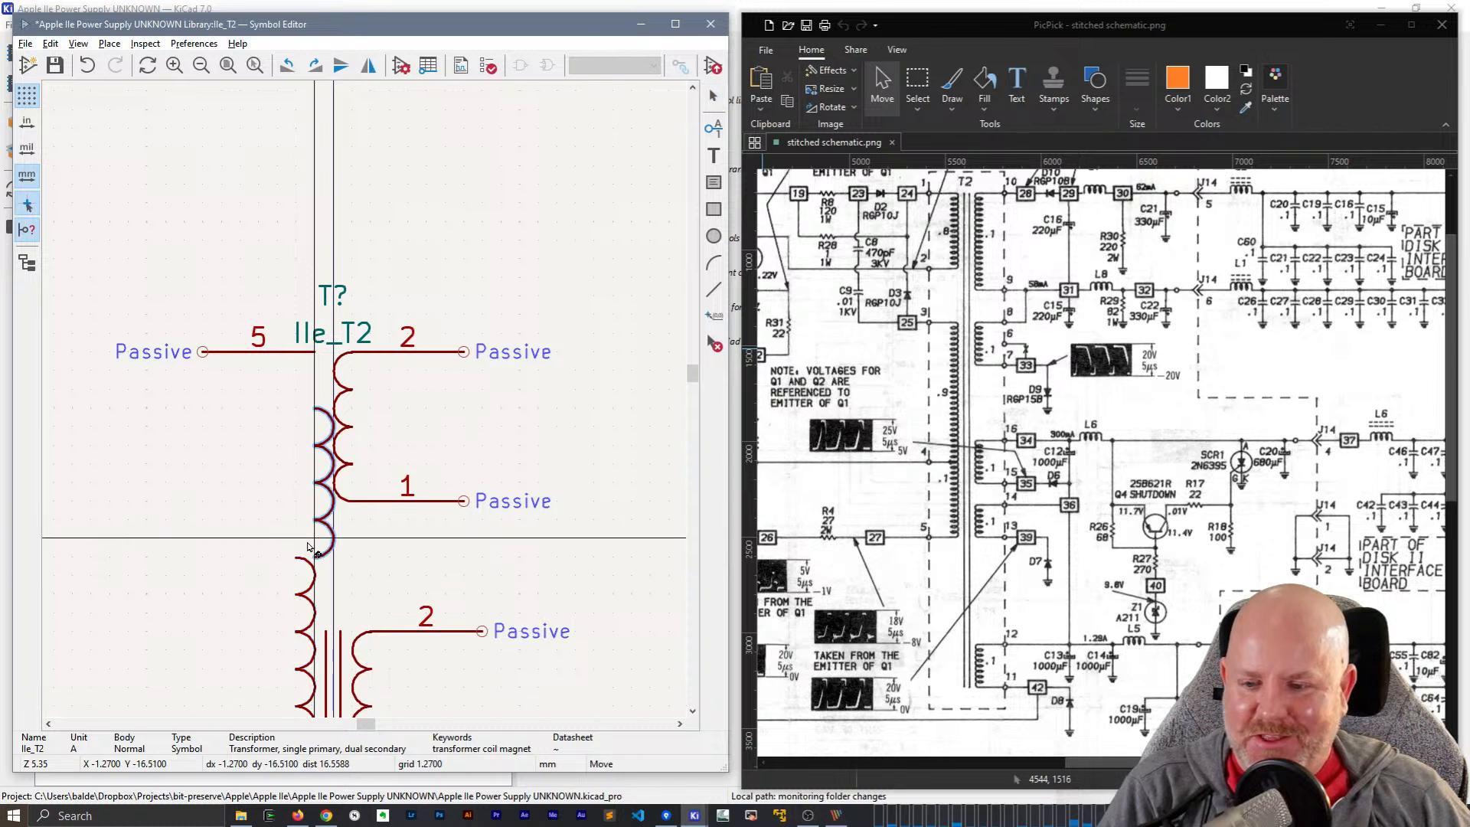
pyautogui.click(307, 540)
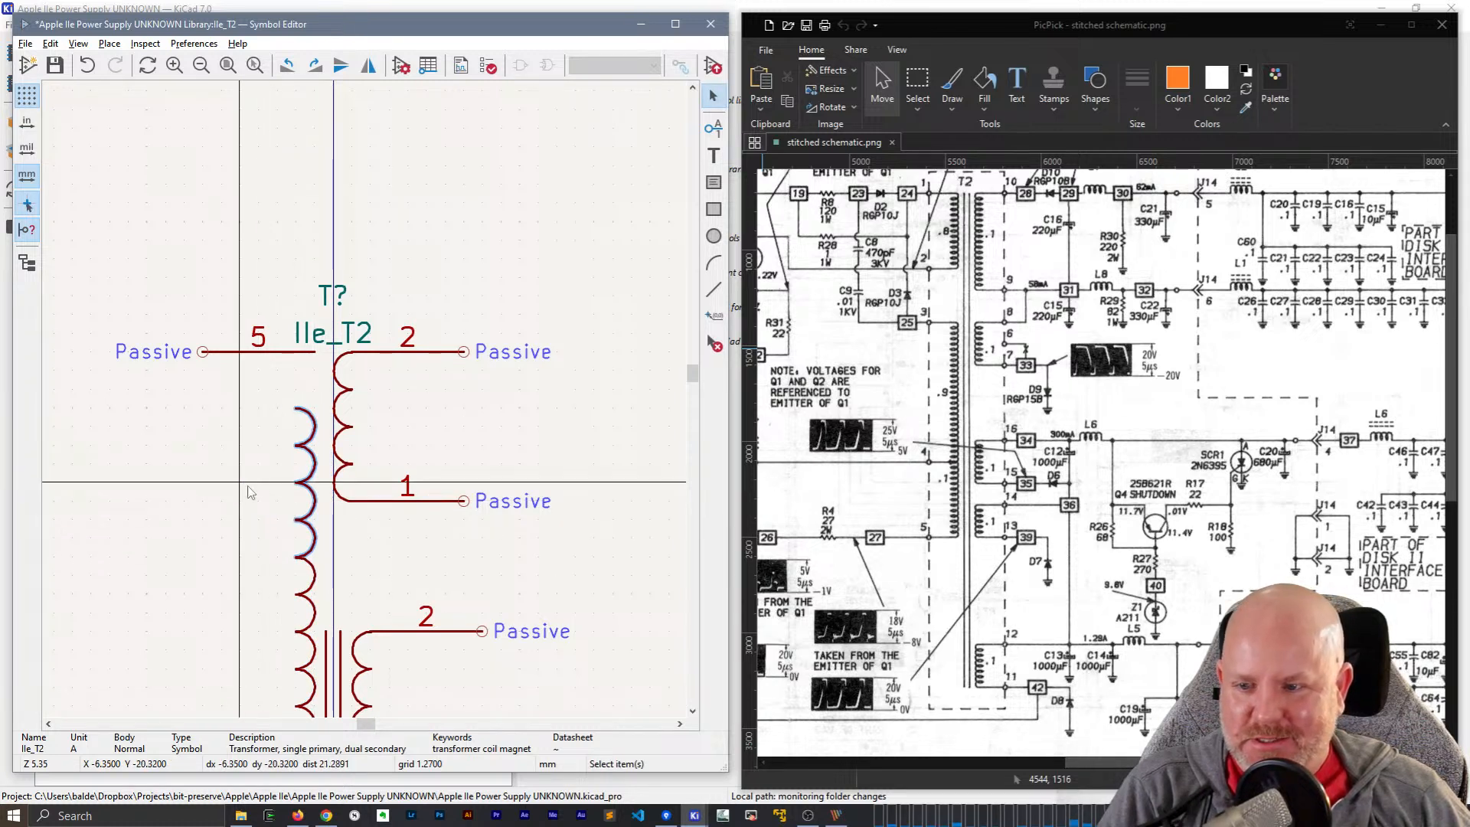
pyautogui.hotkey('ctrl', 'd')
pyautogui.click(260, 485)
pyautogui.click(198, 533)
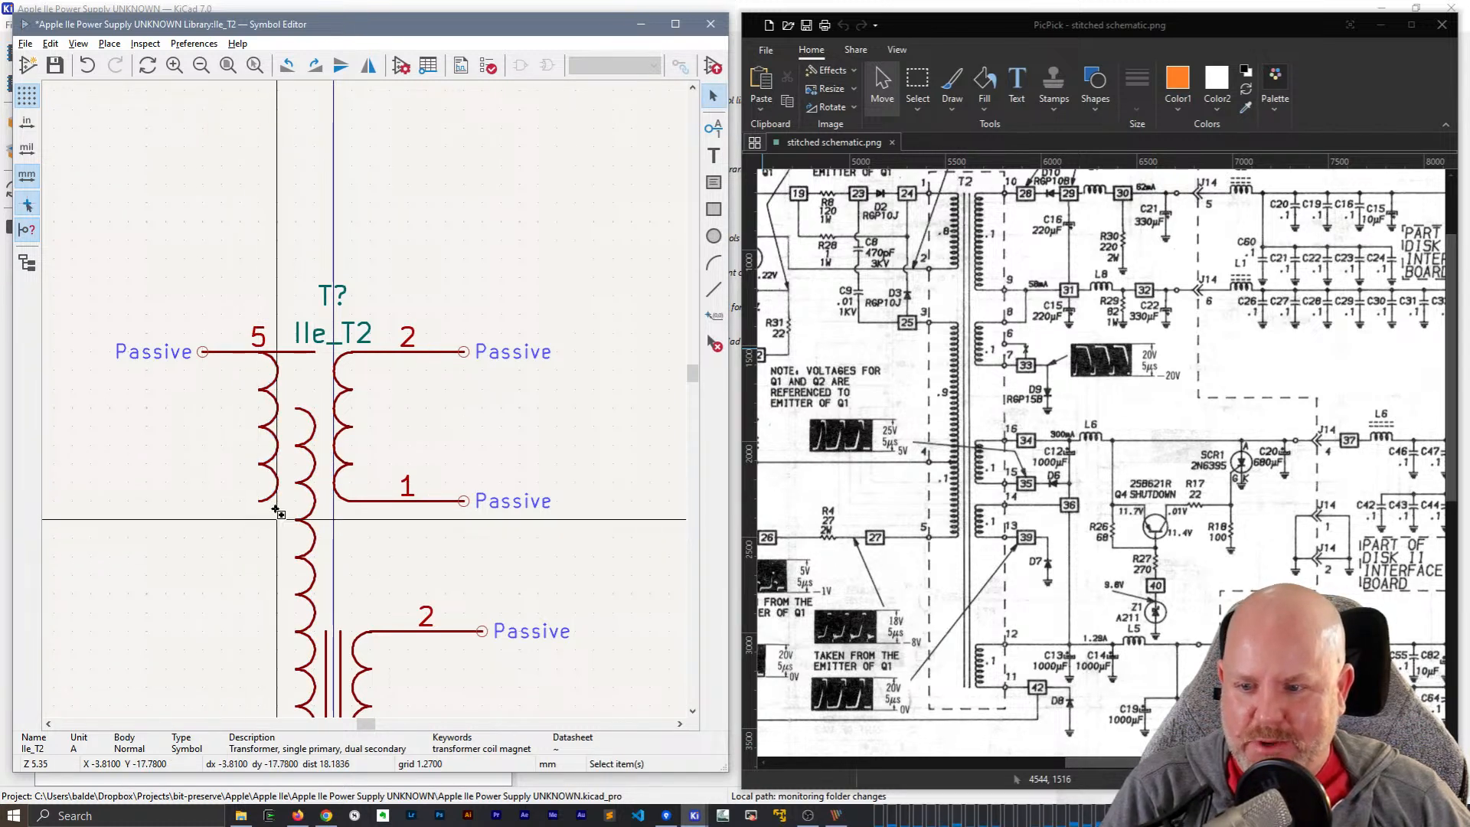
# - Delete three arcs of the spare copy and move the remaining arc onto the top of the primary winding
pyautogui.moveTo(278, 516); pyautogui.dragTo(264, 353)
pyautogui.press('Delete')
pyautogui.moveTo(274, 409); pyautogui.dragTo(264, 378)
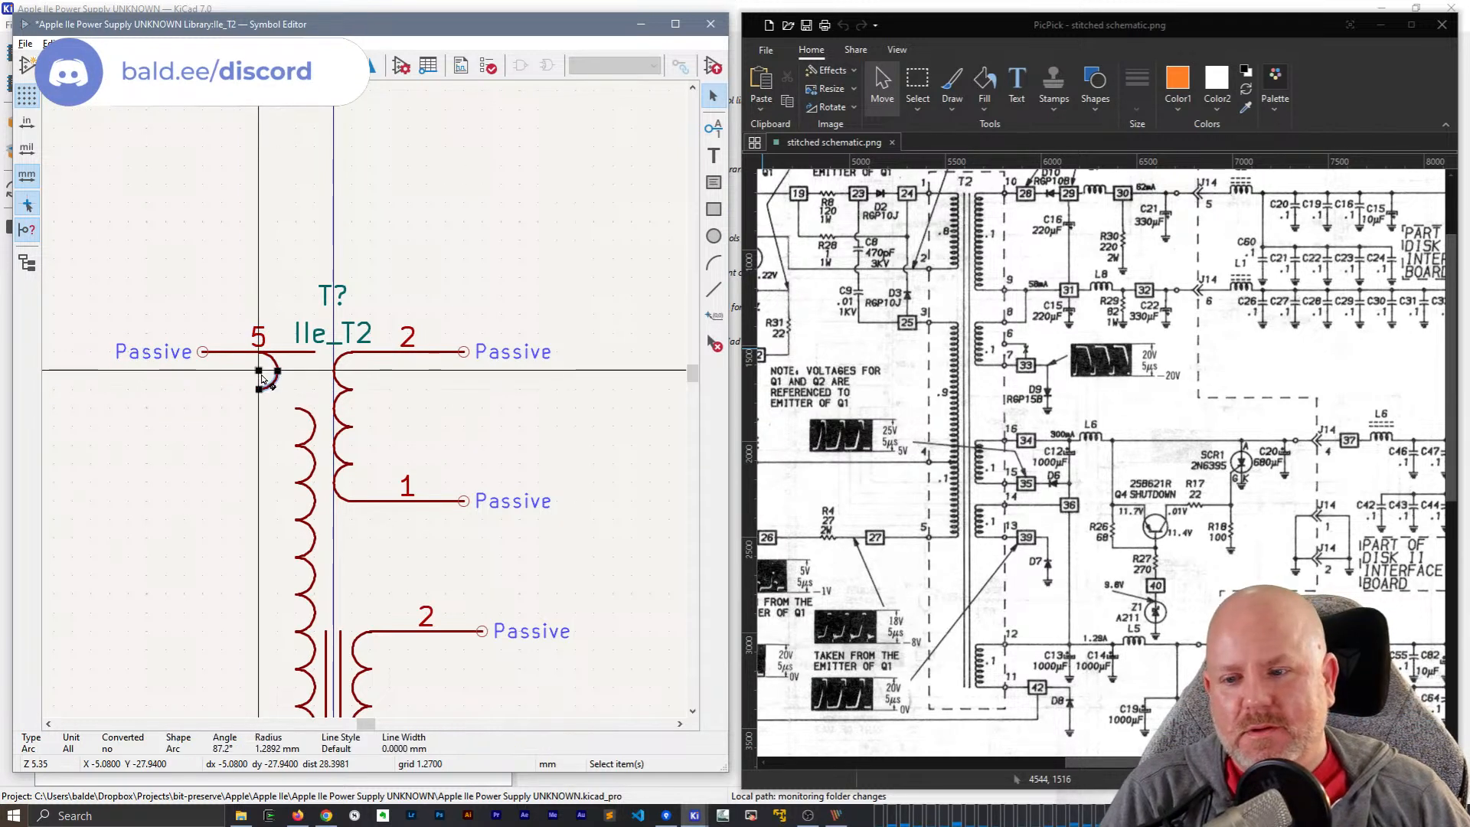
pyautogui.press('m')
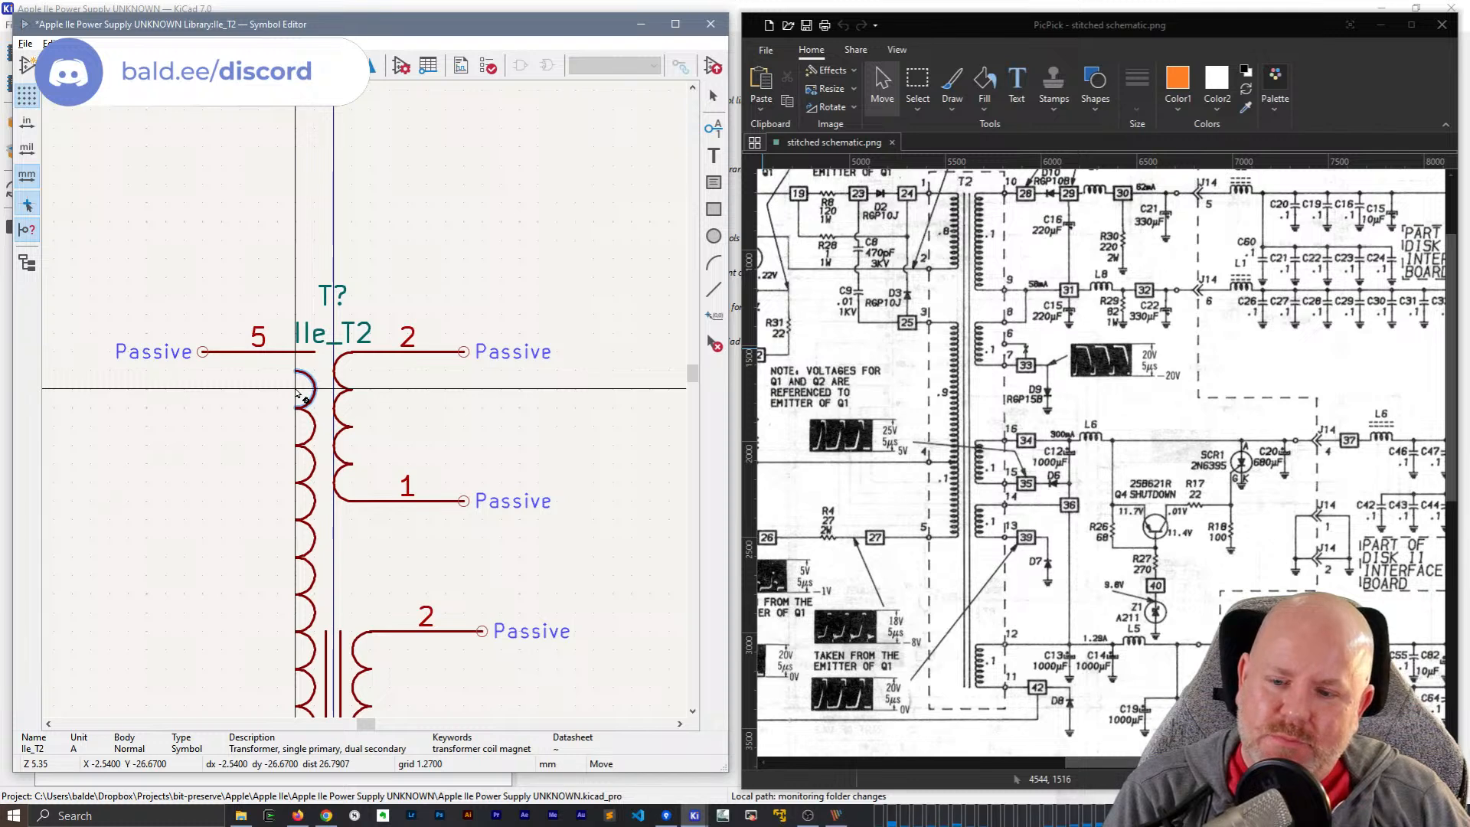
pyautogui.click(296, 391)
# - Move the T? reference and IIe_T2 value texts higher above the new secondary winding
pyautogui.moveTo(251, 458); pyautogui.dragTo(292, 355, button='middle')
pyautogui.moveTo(488, 441); pyautogui.dragTo(376, 248)
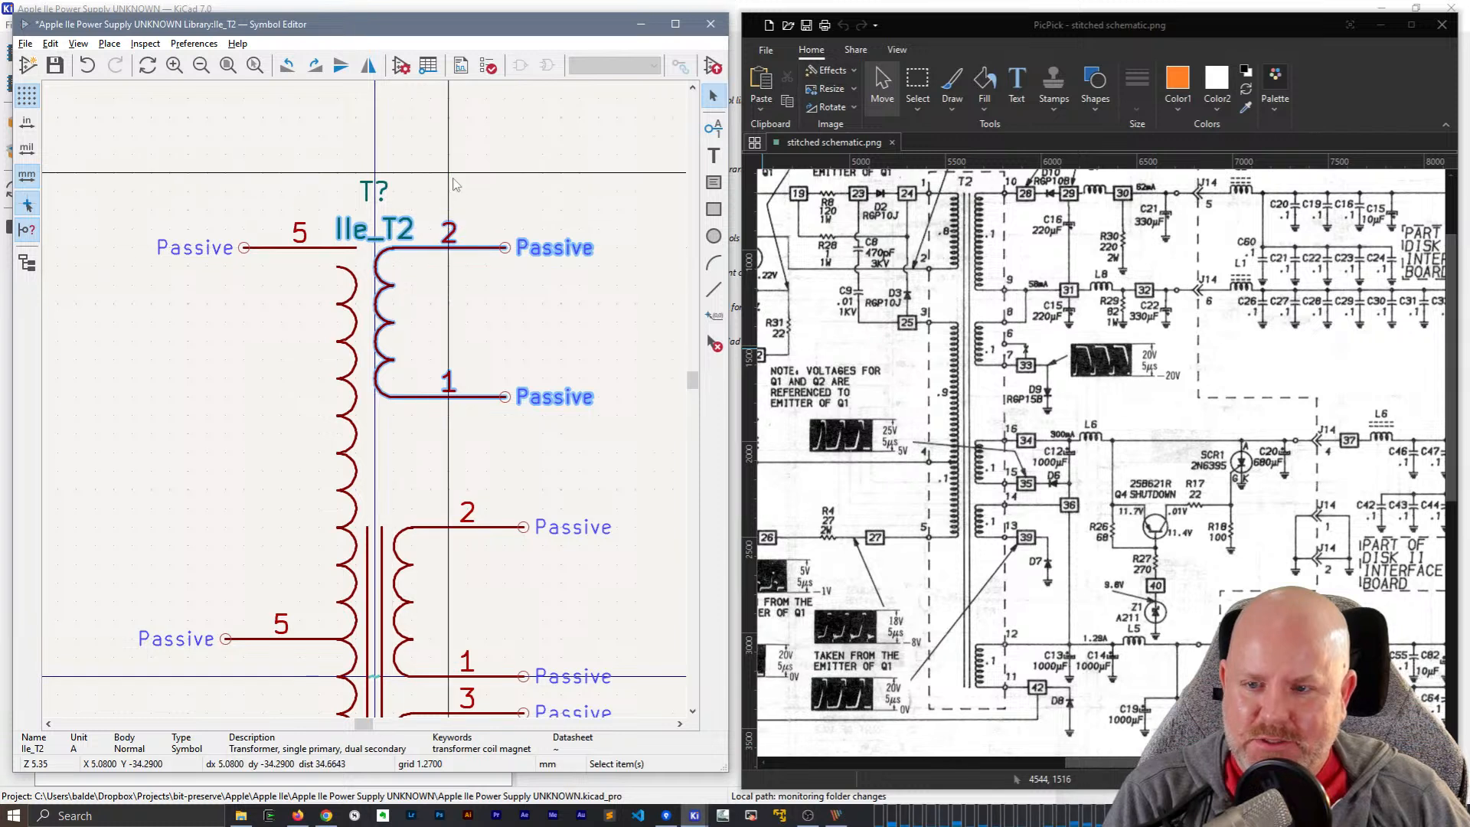
pyautogui.click(376, 228)
pyautogui.keyDown('shift'); pyautogui.click(374, 201); pyautogui.keyUp('shift')
pyautogui.press('m')
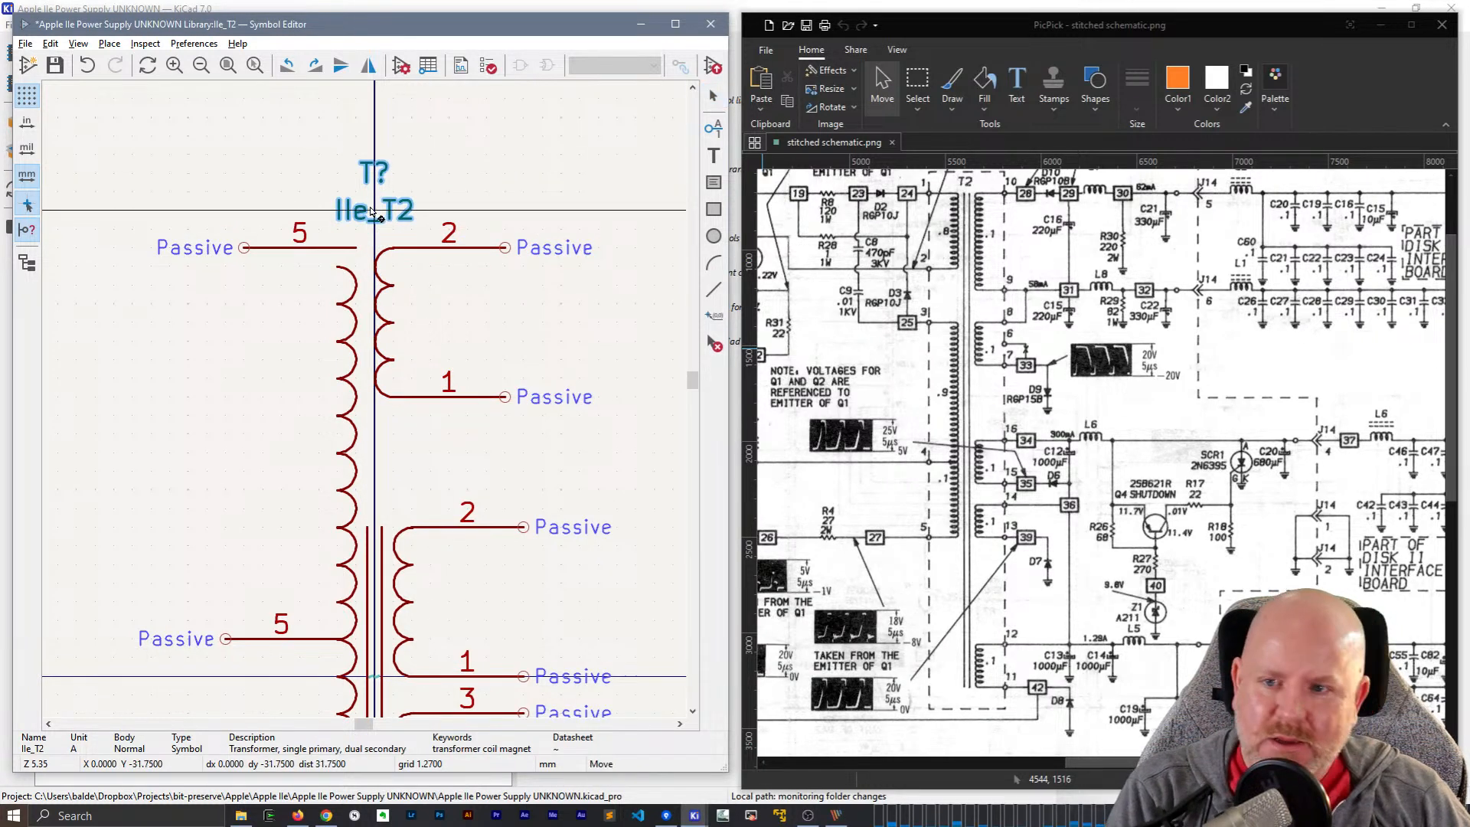
pyautogui.click(374, 155)
pyautogui.click(503, 184)
# - Move the new secondary winding with pins 2 and 1 down one grid step, level with the primary winding's upper end
pyautogui.moveTo(467, 441); pyautogui.dragTo(379, 222)
pyautogui.press('m')
pyautogui.click(505, 416)
pyautogui.click(540, 274)
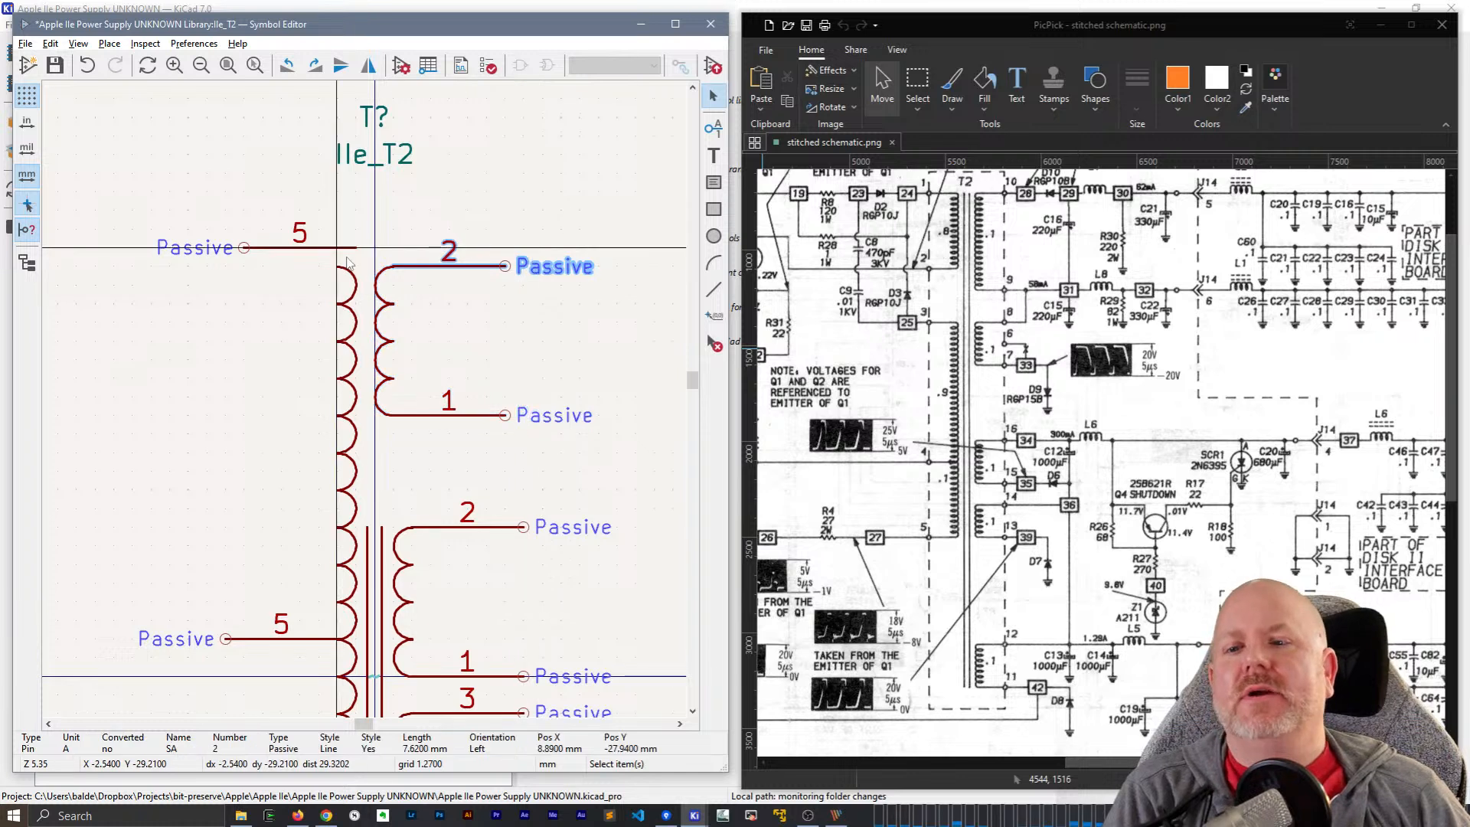
# - Attach the uppermost pin 5 to the upper end of the primary winding
pyautogui.click(320, 249)
pyautogui.press('m')
pyautogui.click(243, 266)
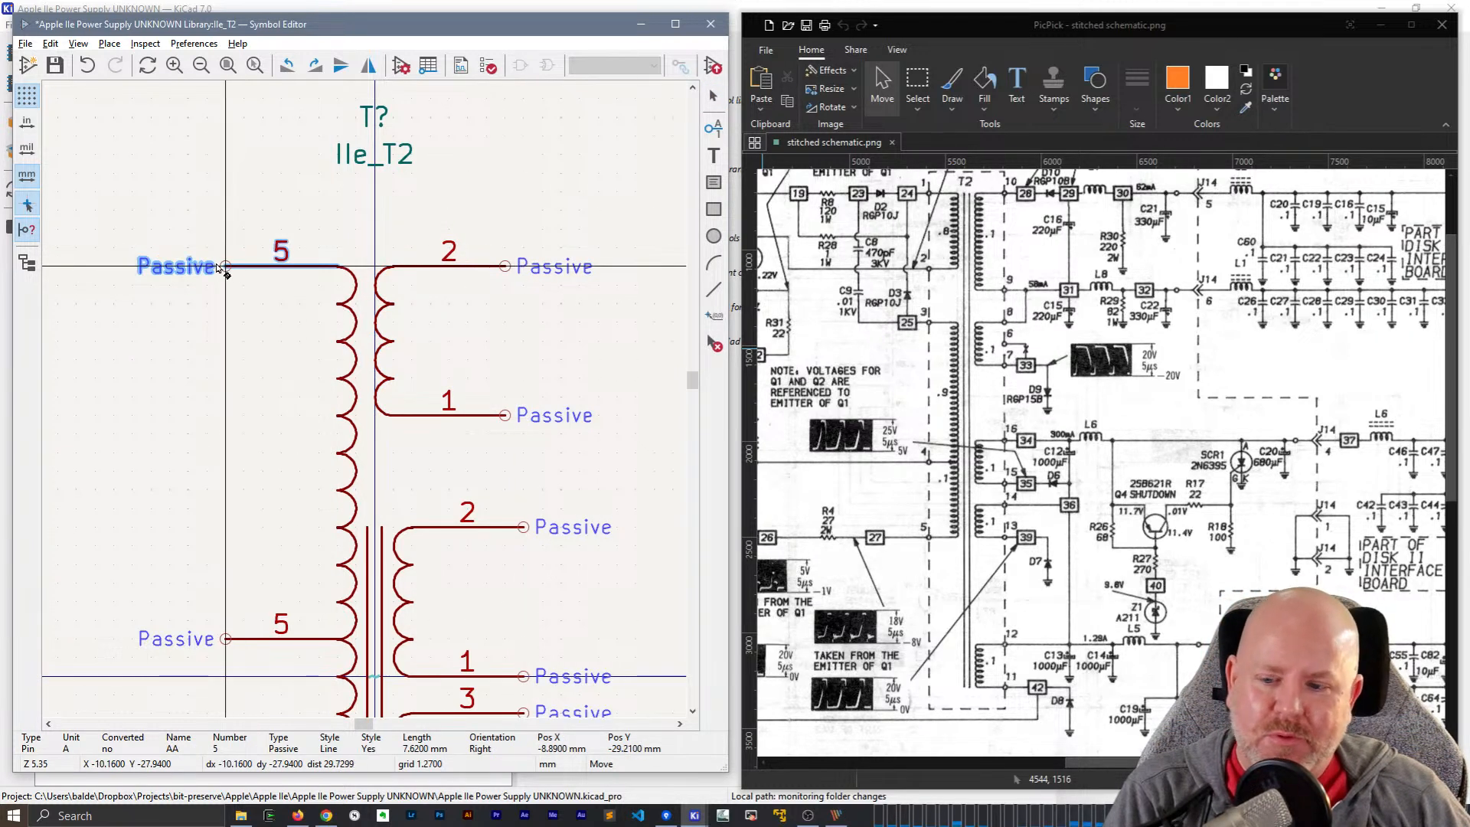
pyautogui.click(247, 367)
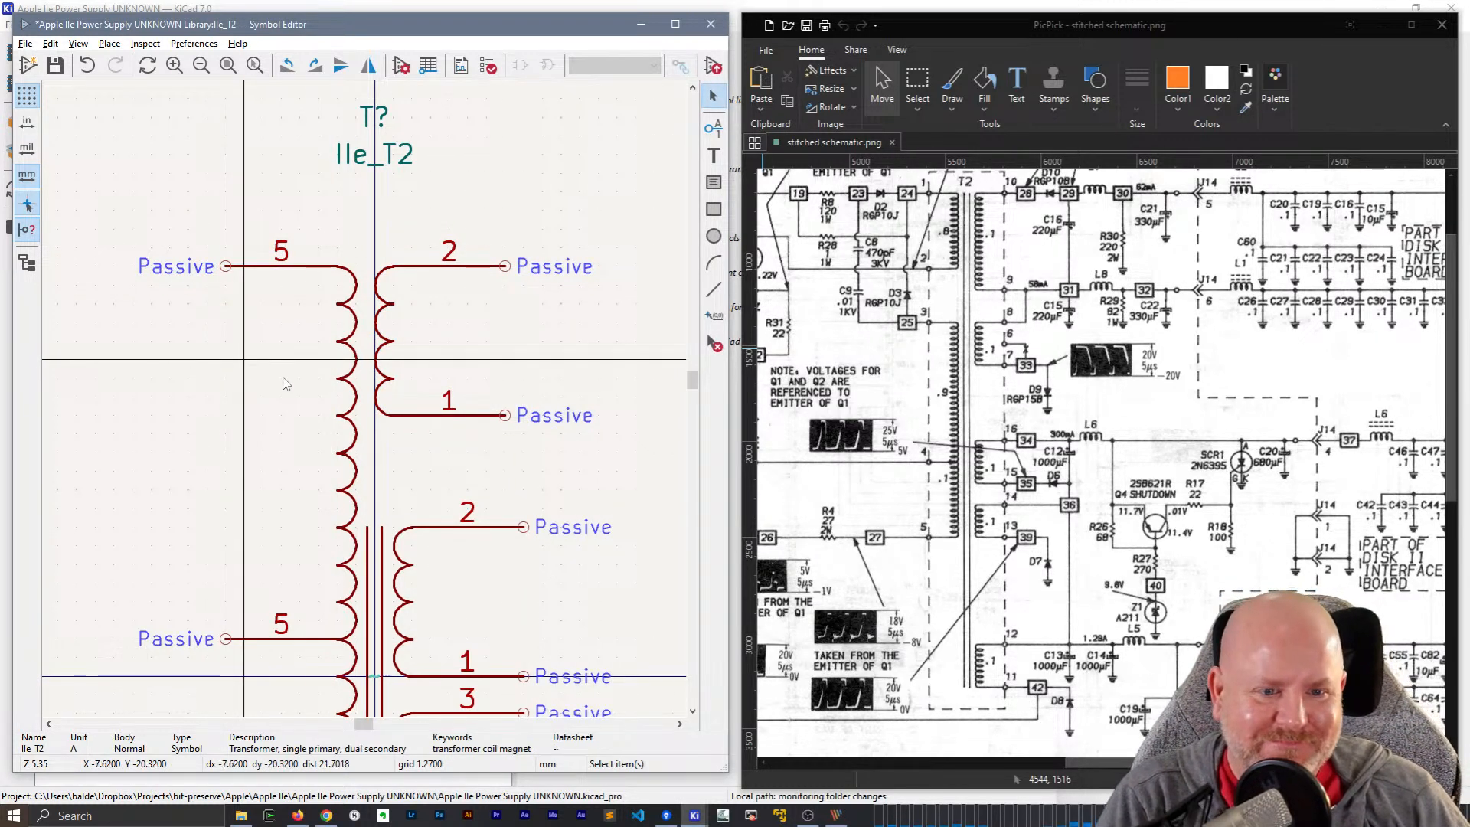
# - Move the reference and value texts far up to make room for more secondary windings
pyautogui.moveTo(496, 216); pyautogui.dragTo(523, 605, button='middle')
pyautogui.moveTo(493, 584); pyautogui.dragTo(317, 470)
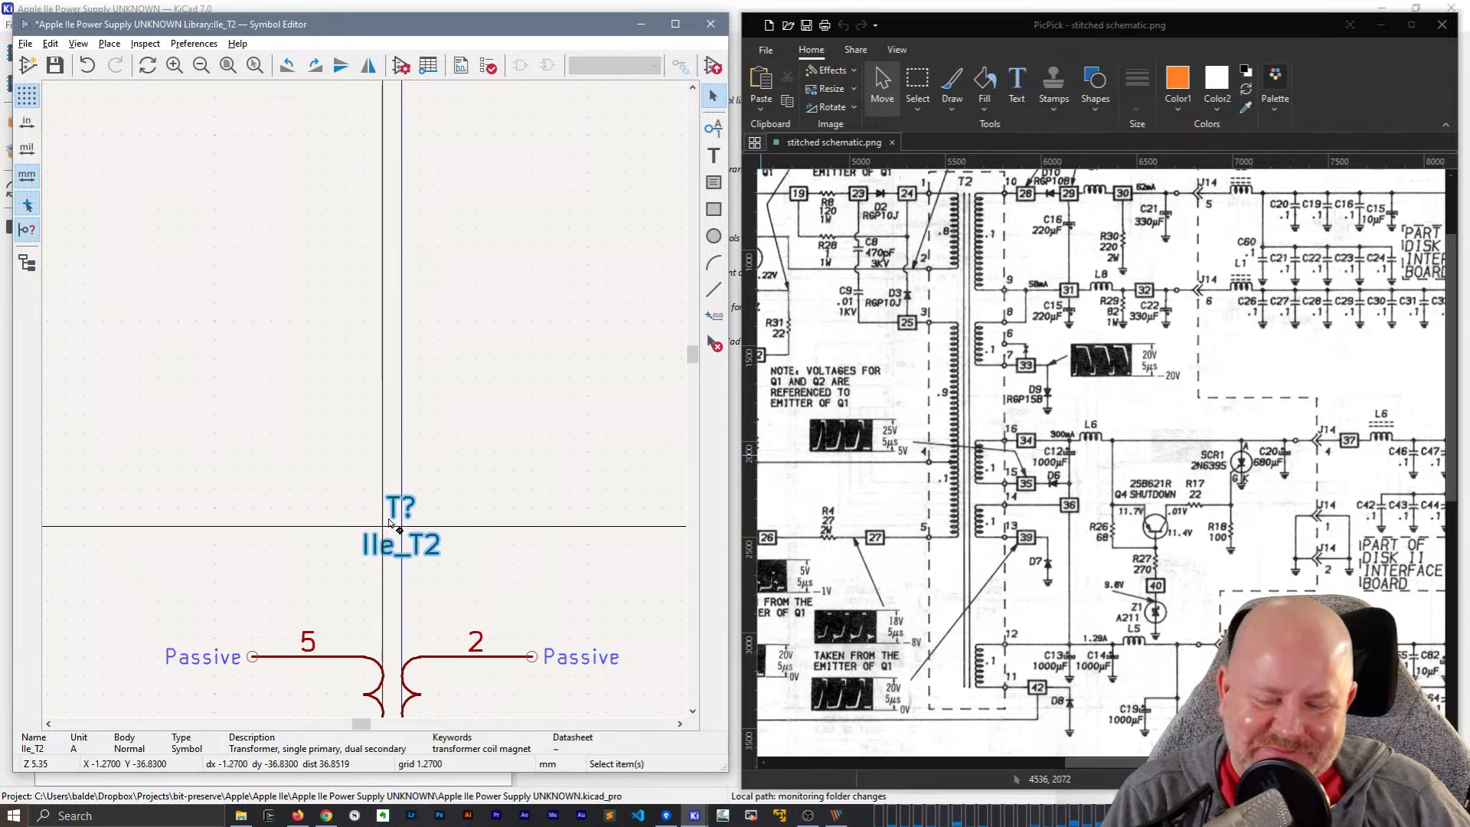
pyautogui.moveTo(400, 537); pyautogui.dragTo(403, 143)
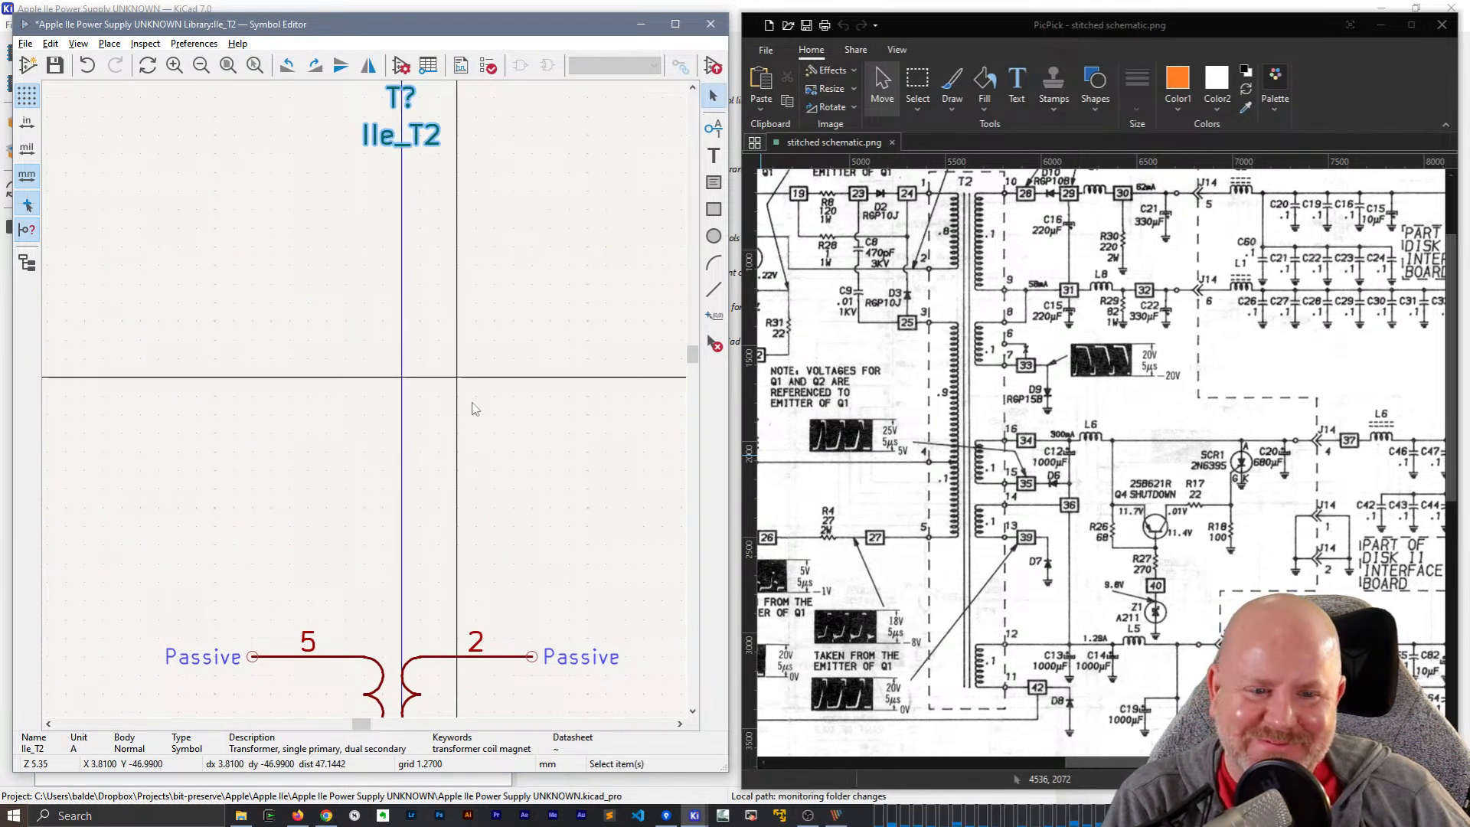
# - Duplicate the uppermost secondary winding with its pins 2 and 1 and place the copy above it in vertical alignment
pyautogui.moveTo(528, 490); pyautogui.dragTo(443, 361, button='middle')
pyautogui.scroll(-1, 483, 397)
pyautogui.scroll(-1, 365, 406)
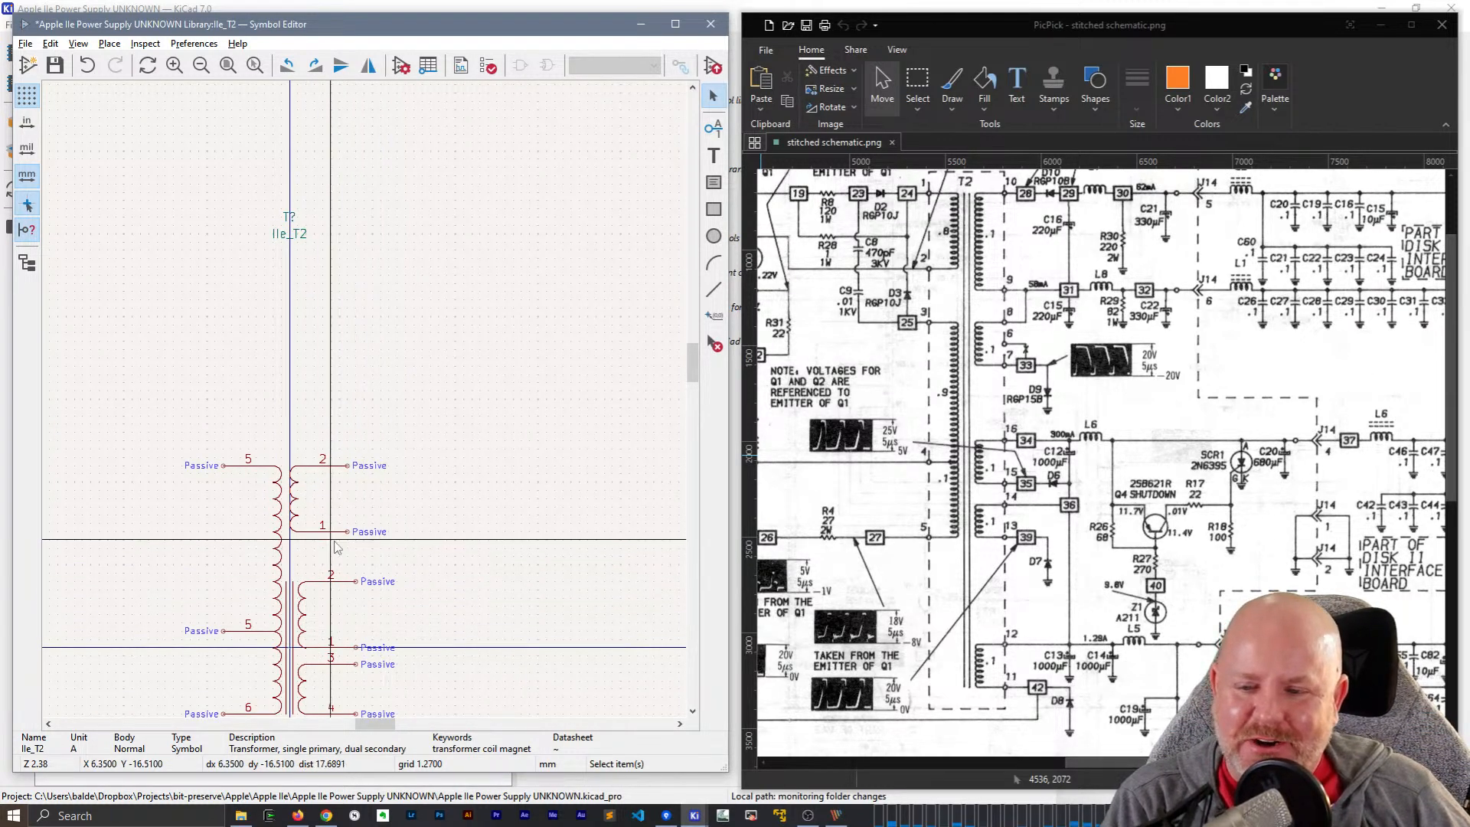
pyautogui.moveTo(320, 549); pyautogui.dragTo(290, 448)
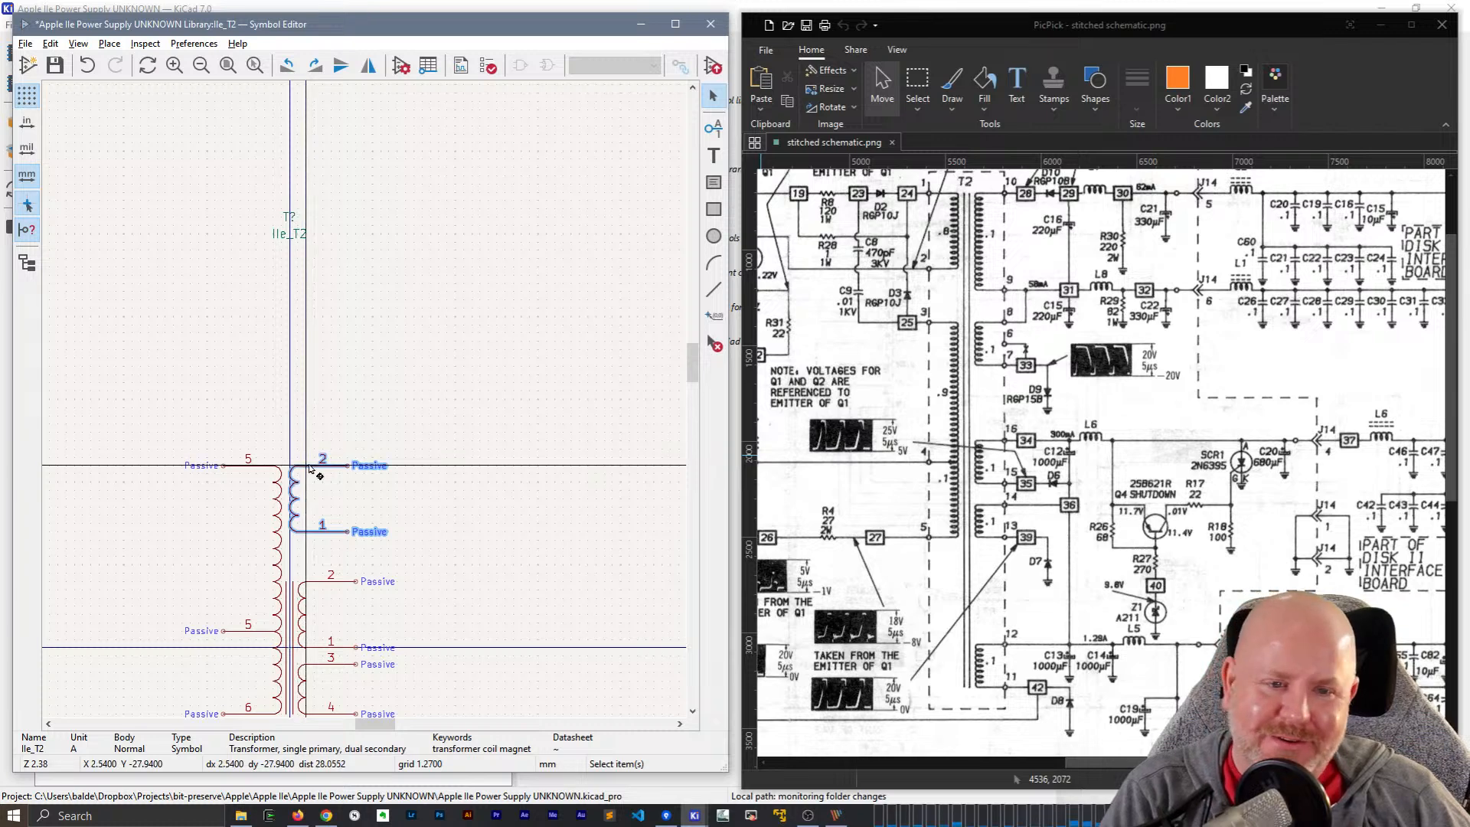
pyautogui.hotkey('ctrl', 'd')
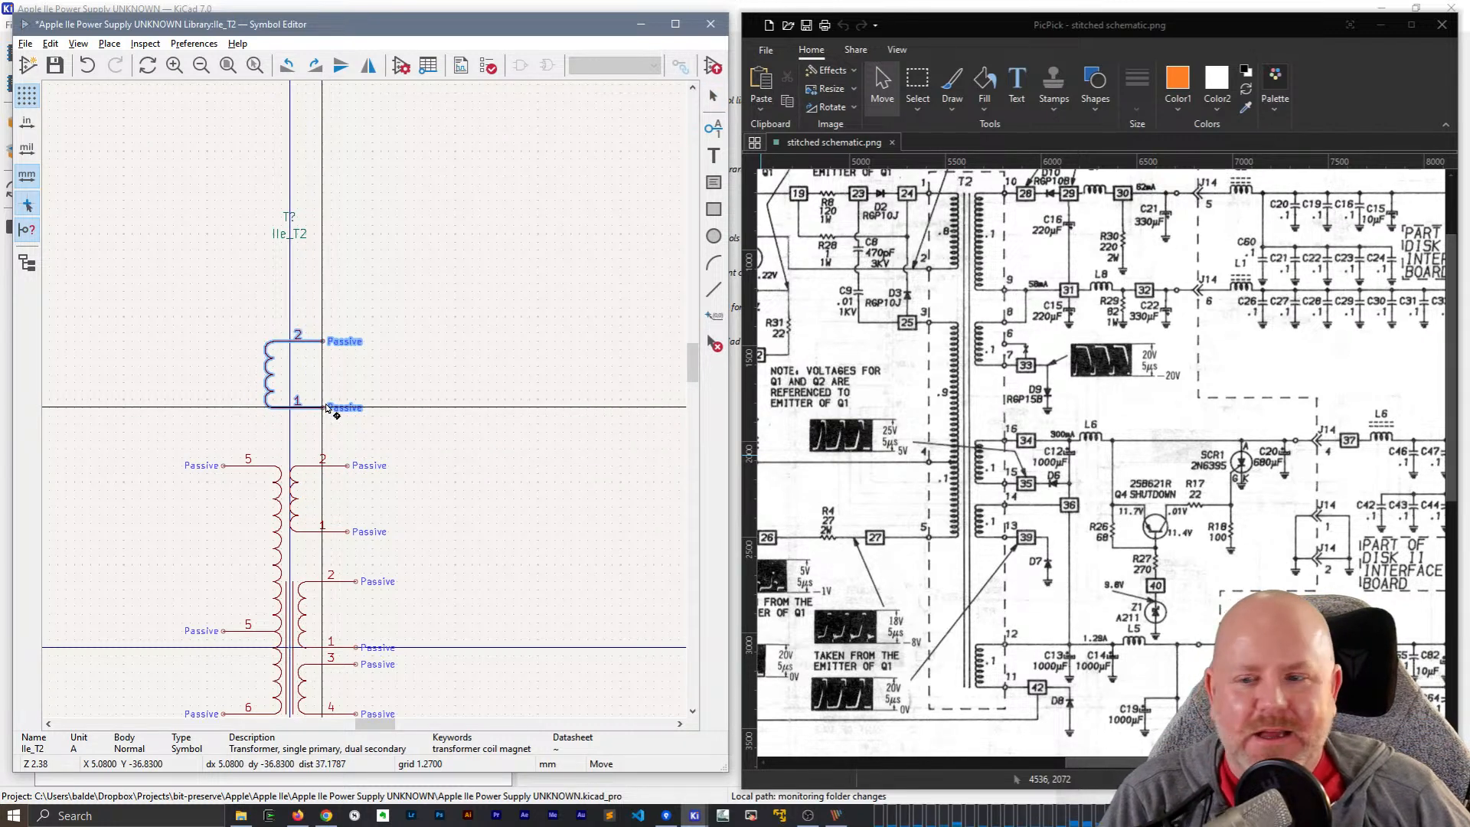
pyautogui.click(344, 407)
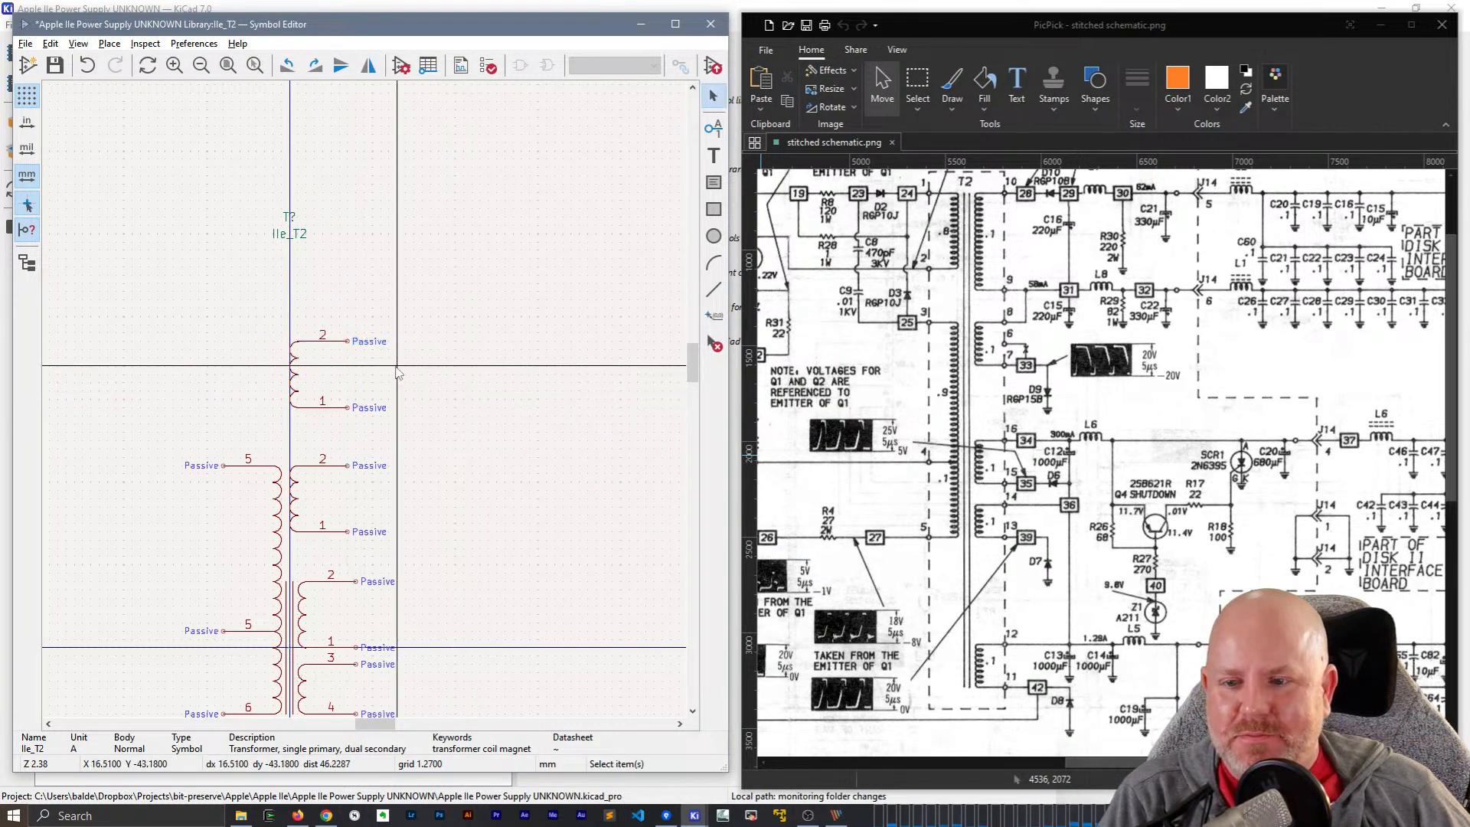
# - Move the copied winding's pin 2 up out of the way and stack a duplicate of its four arcs on top
pyautogui.click(337, 343)
pyautogui.press('m')
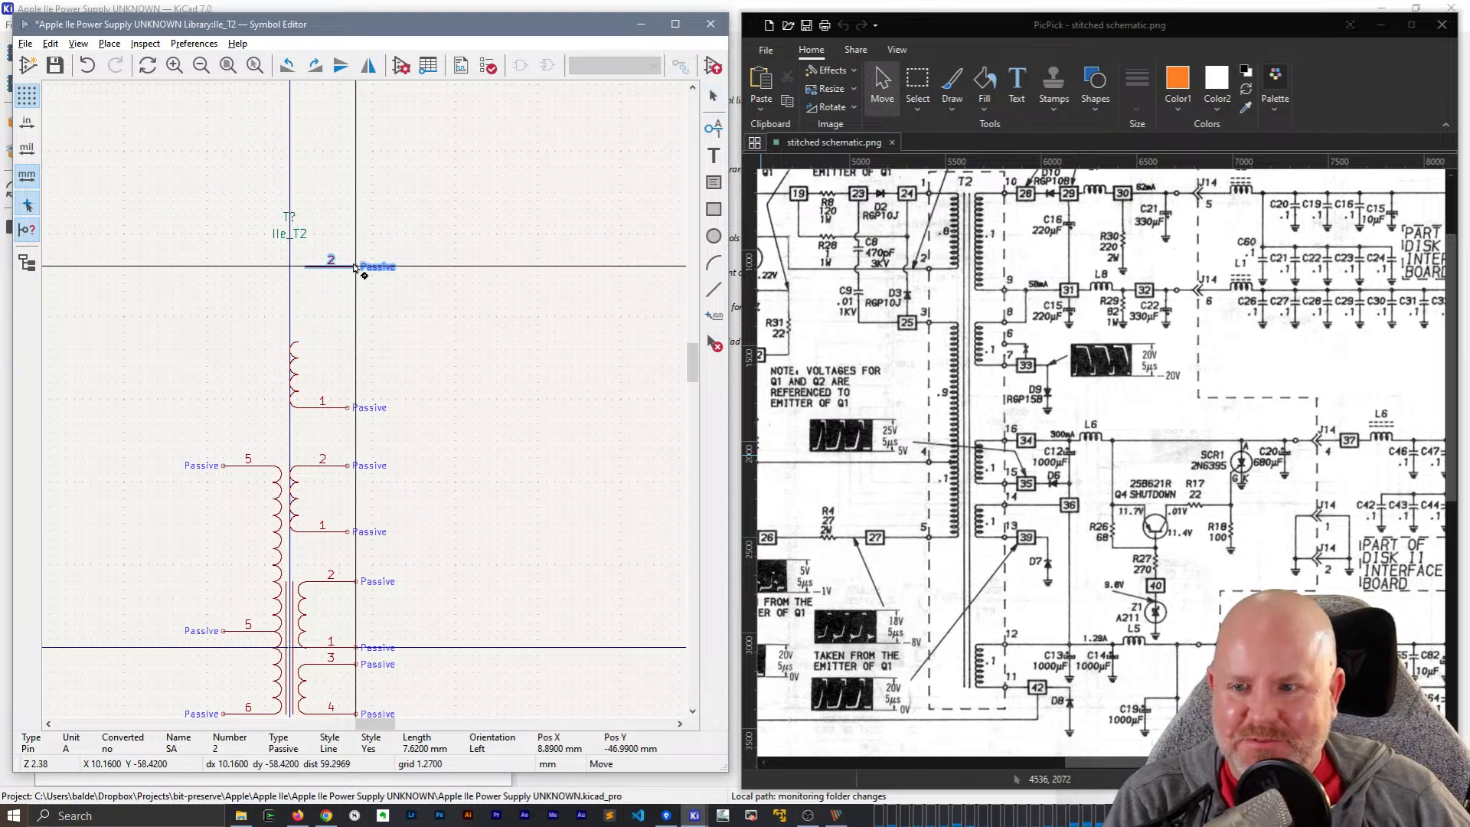
pyautogui.click(351, 268)
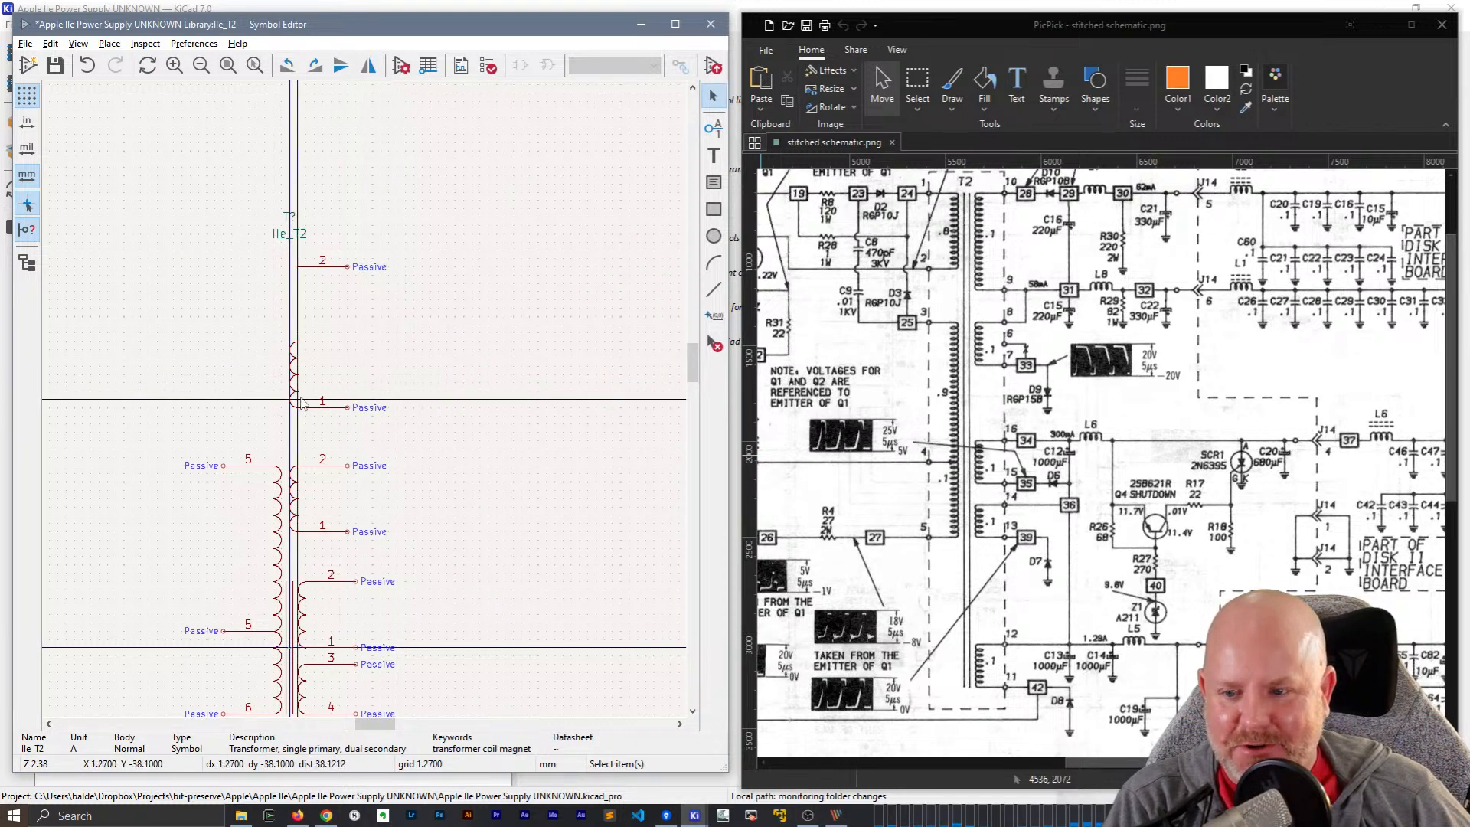
pyautogui.moveTo(263, 330); pyautogui.dragTo(304, 406)
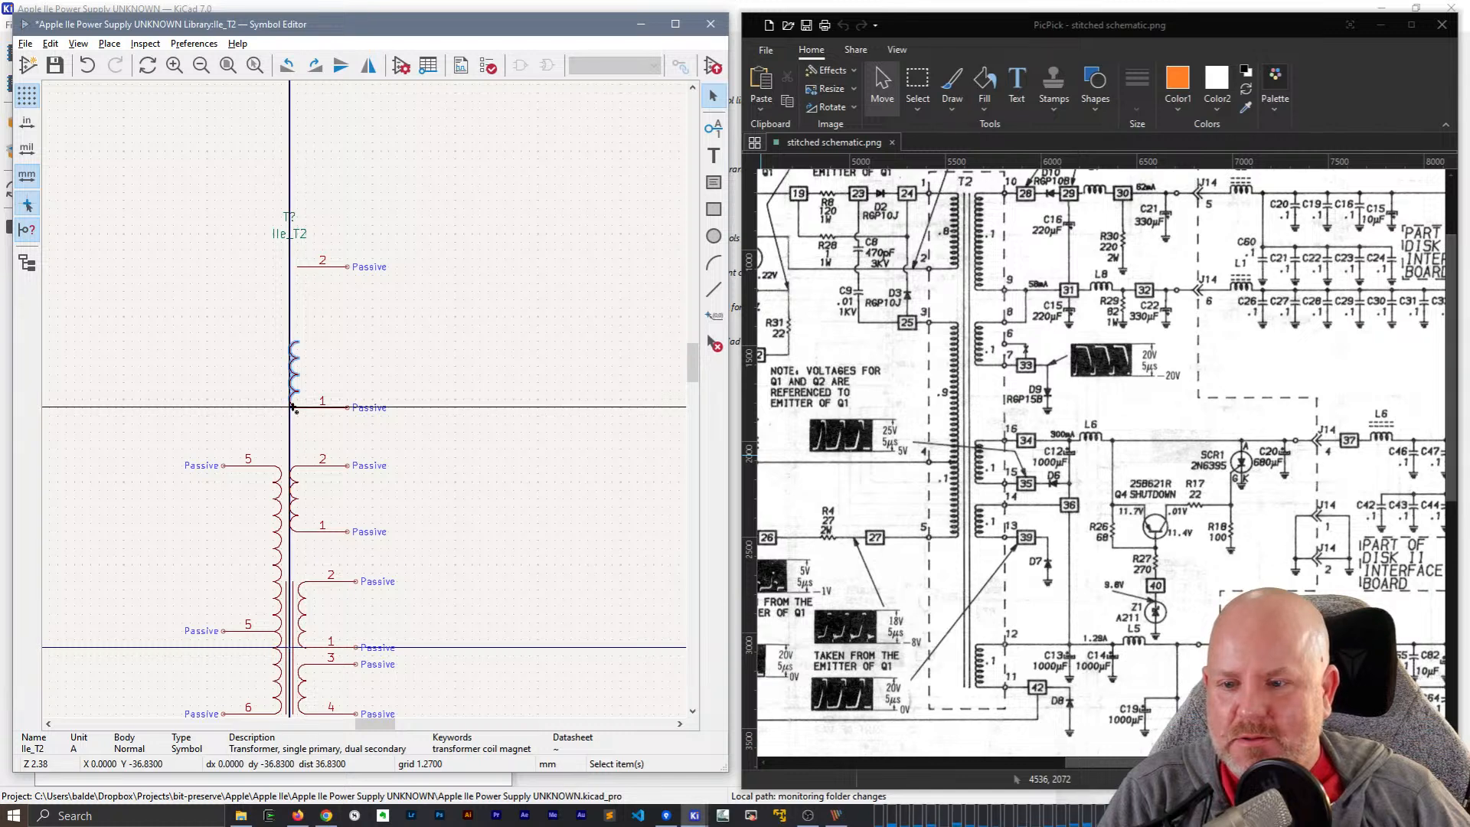
pyautogui.press('m')
pyautogui.click(298, 337)
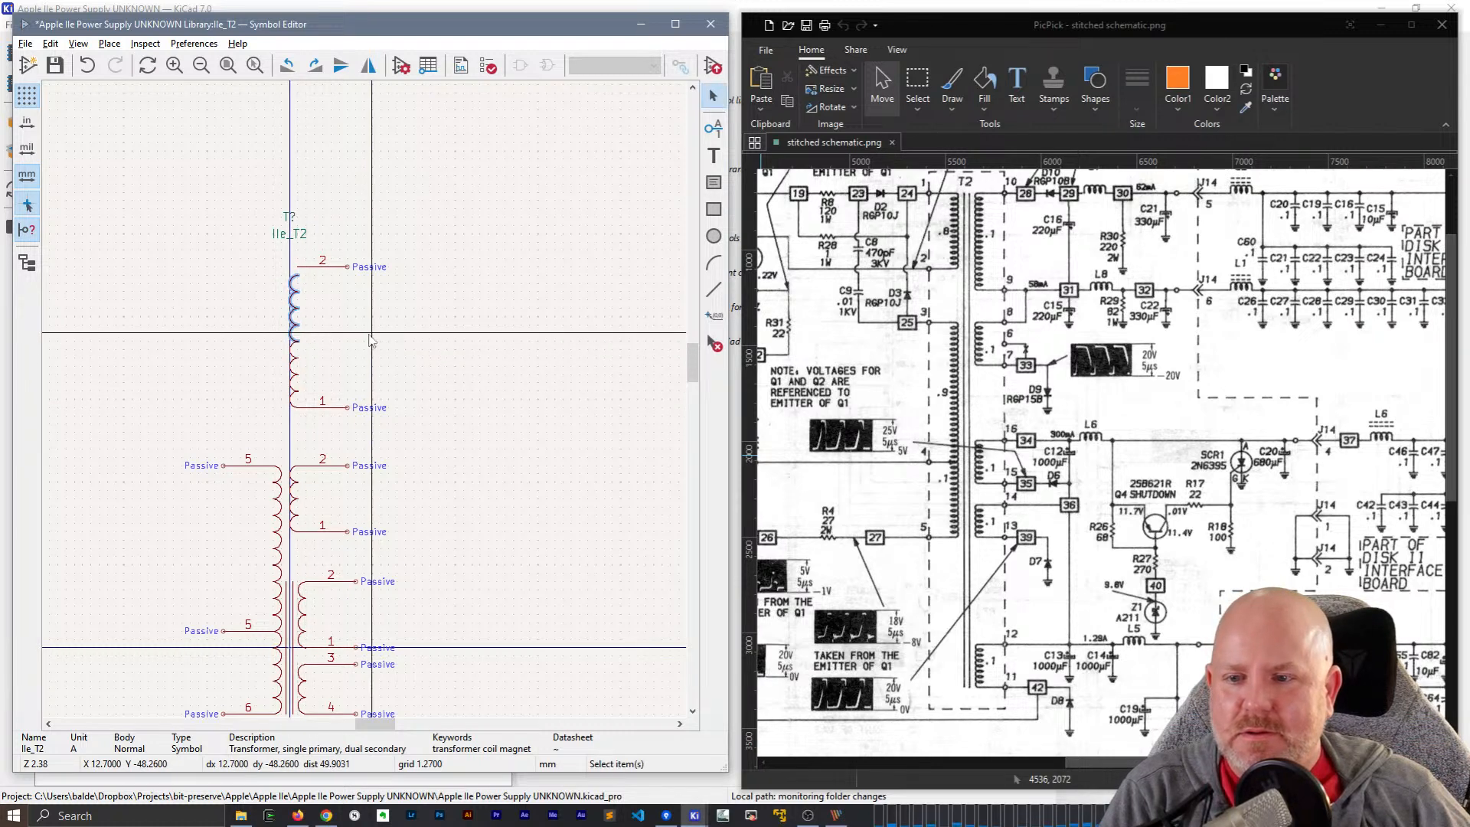
# - Attach pin 2 to the upper end of the extended secondary winding
pyautogui.click(335, 268)
pyautogui.press('m')
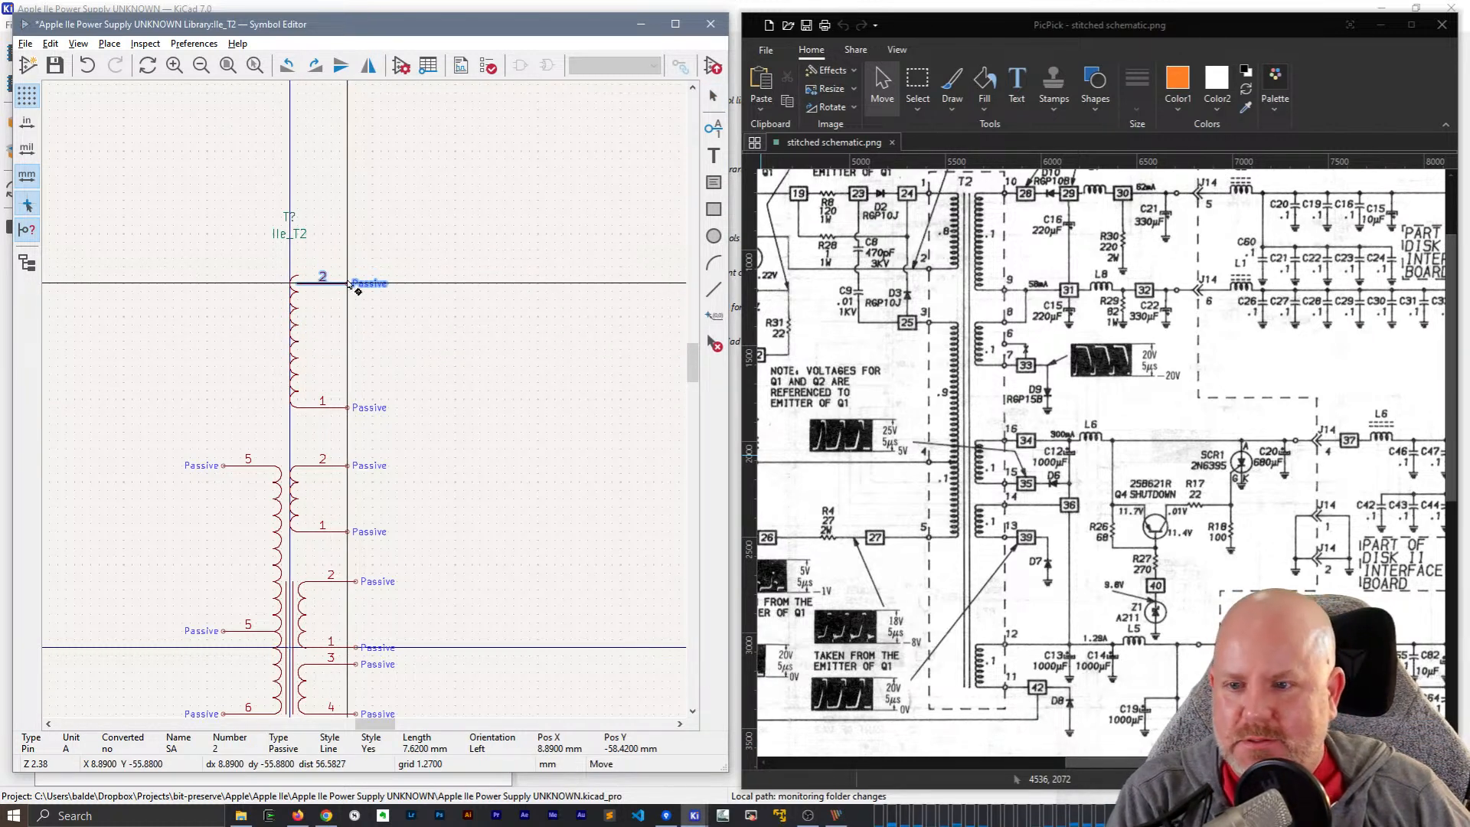
pyautogui.click(348, 276)
pyautogui.click(421, 420)
# - Duplicate the primary section between the two pins 5 and place the copy above, level with the top of the uppermost secondary winding
pyautogui.moveTo(424, 426); pyautogui.dragTo(613, 351, button='middle')
pyautogui.moveTo(412, 589); pyautogui.dragTo(386, 341)
pyautogui.doubleClick(312, 356)
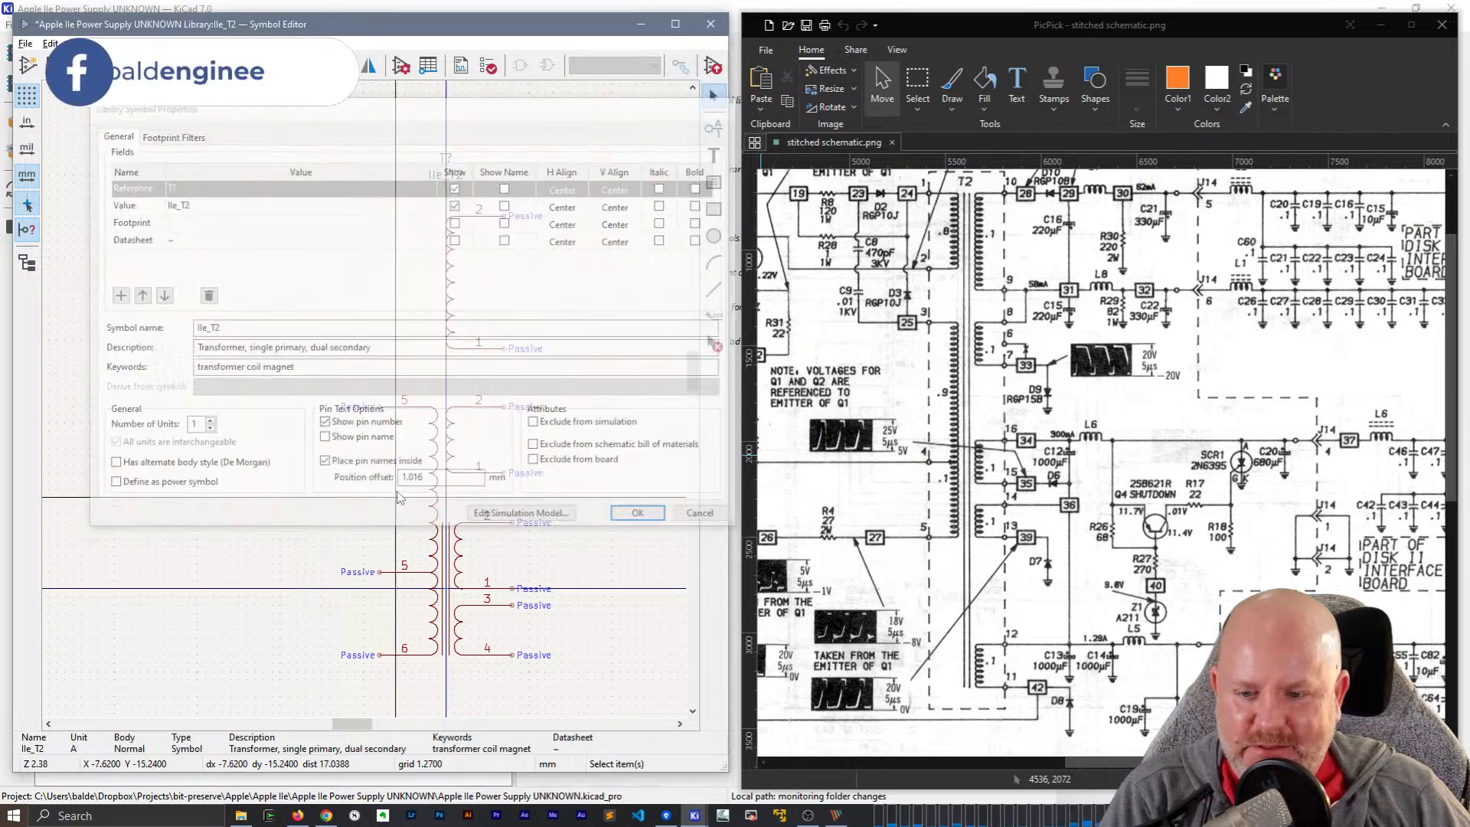
pyautogui.press('Escape')
pyautogui.moveTo(344, 385); pyautogui.dragTo(443, 580)
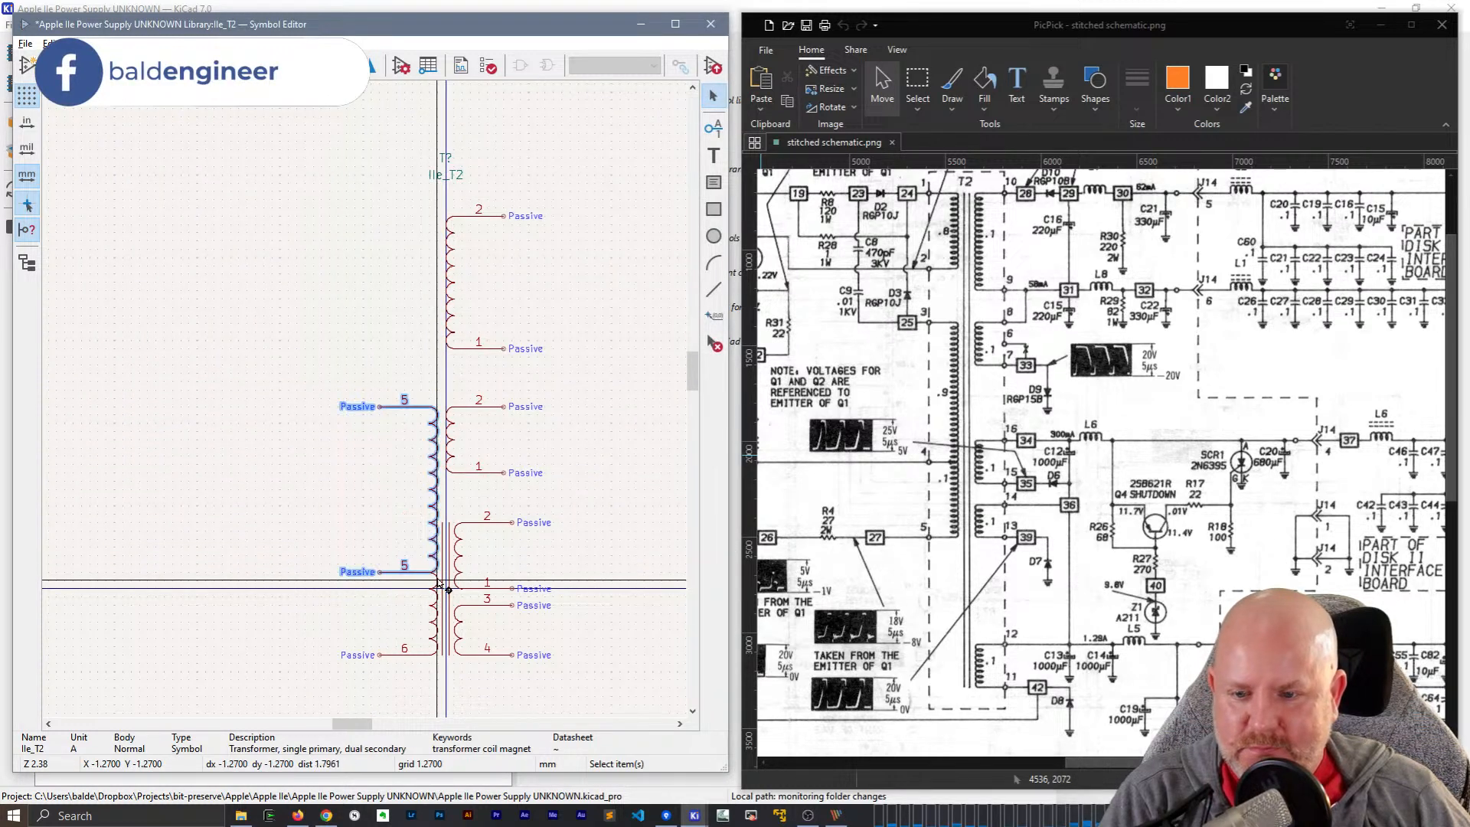
pyautogui.press('m')
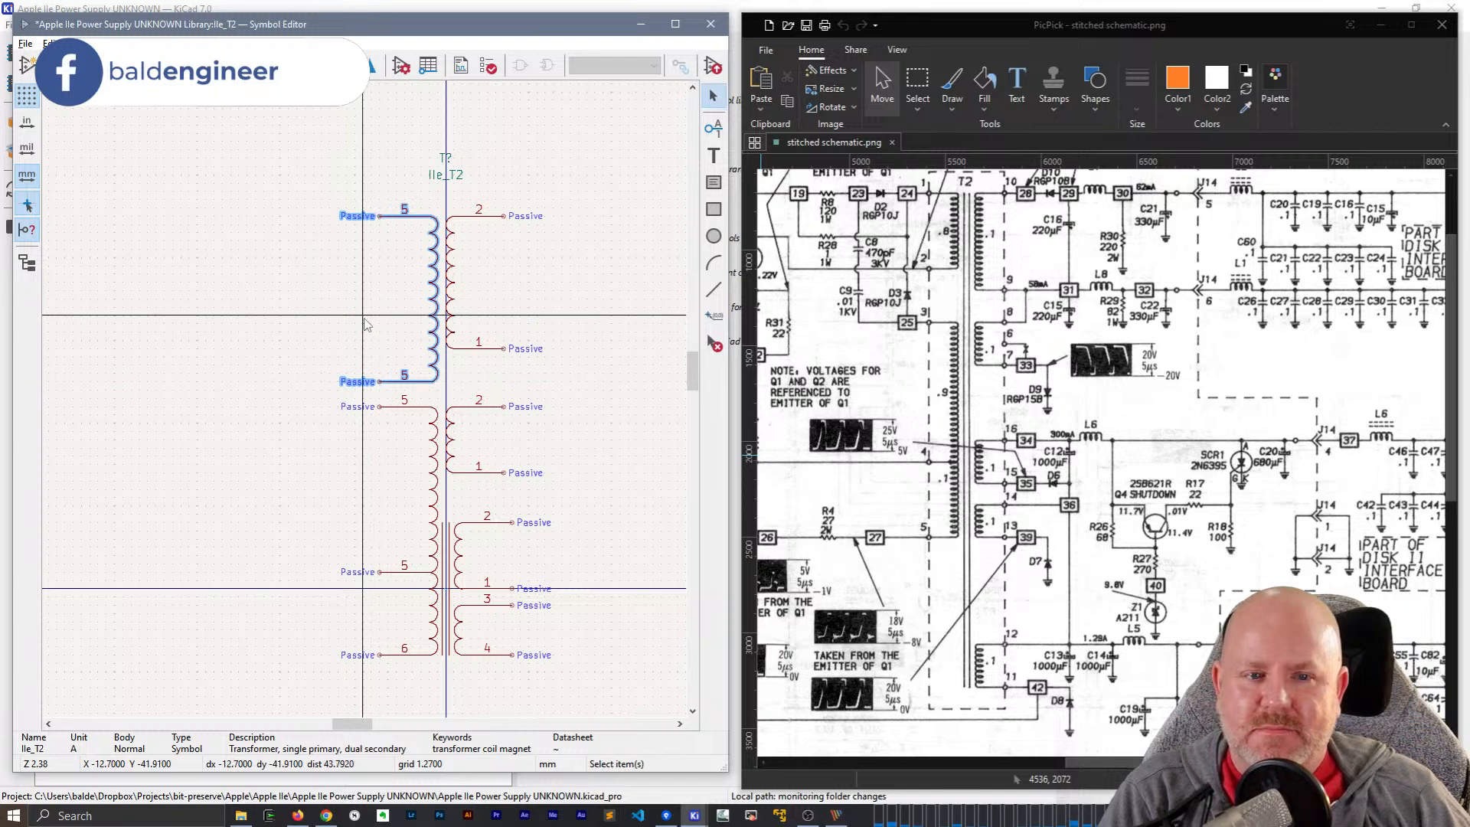
pyautogui.click(433, 385)
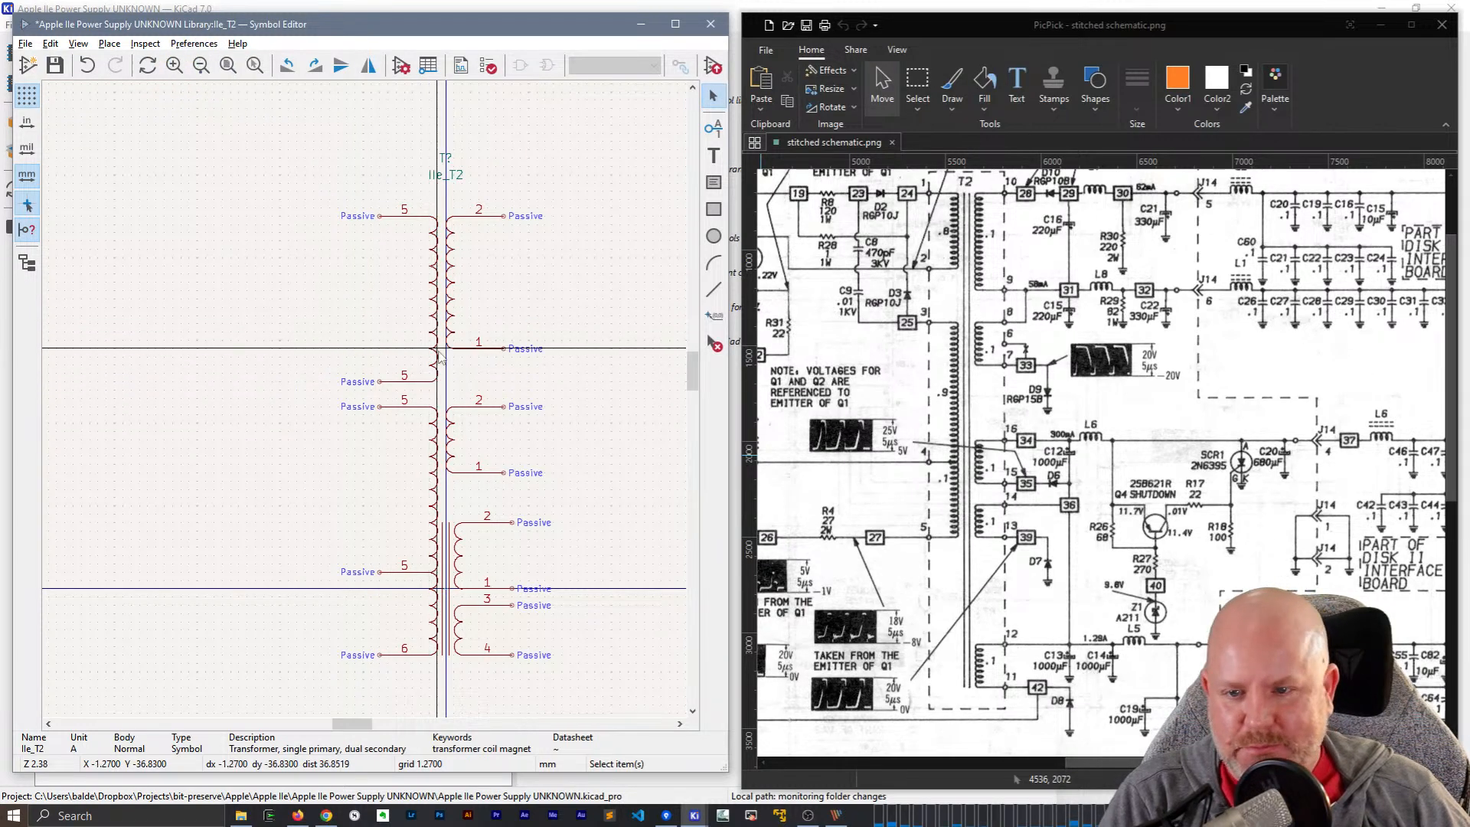
# - Delete surplus arcs from the copied upper primary winding to shorten it
pyautogui.doubleClick(437, 375)
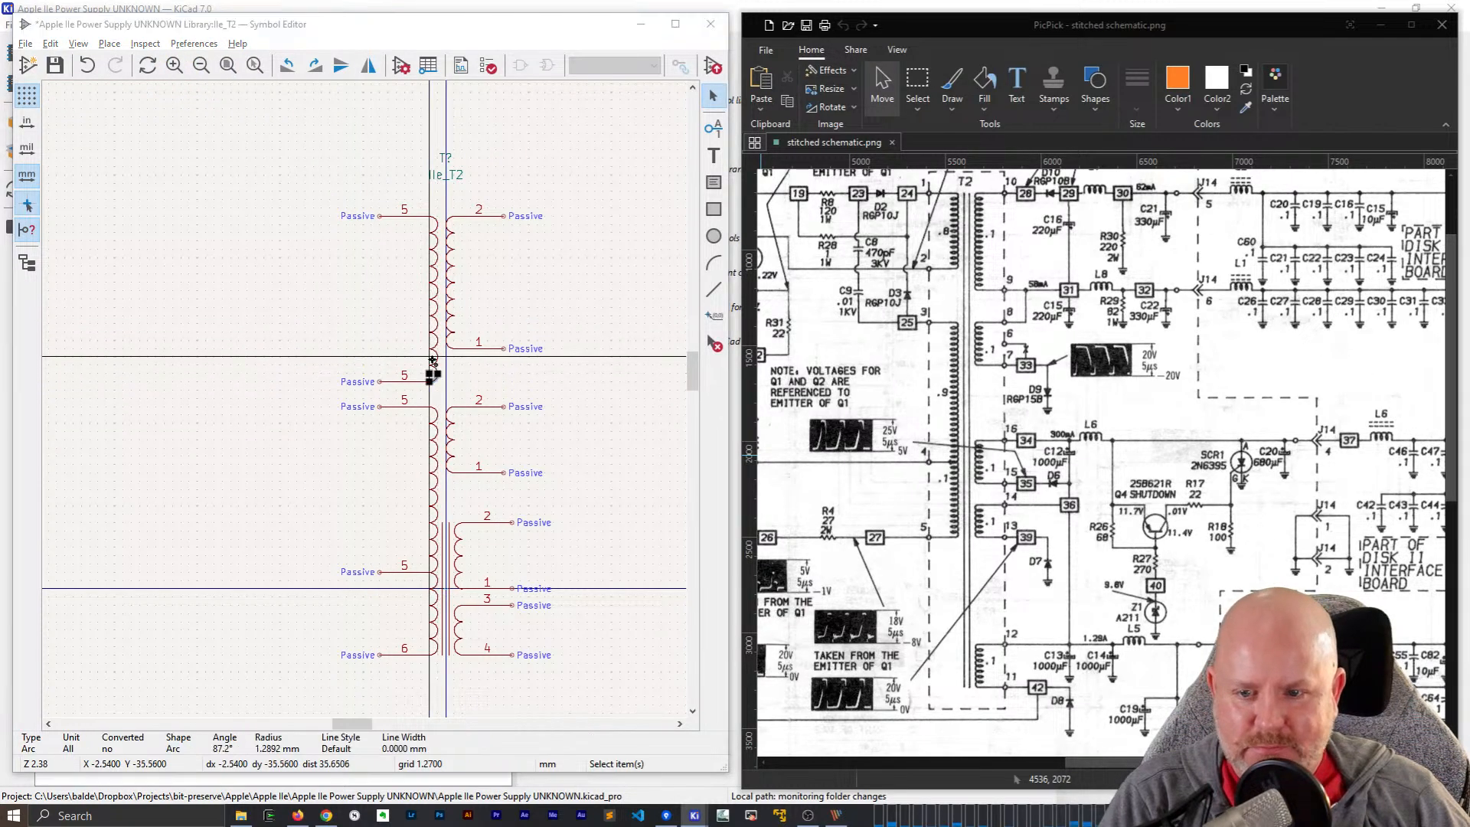
pyautogui.press('Escape')
pyautogui.scroll(2, 434, 350)
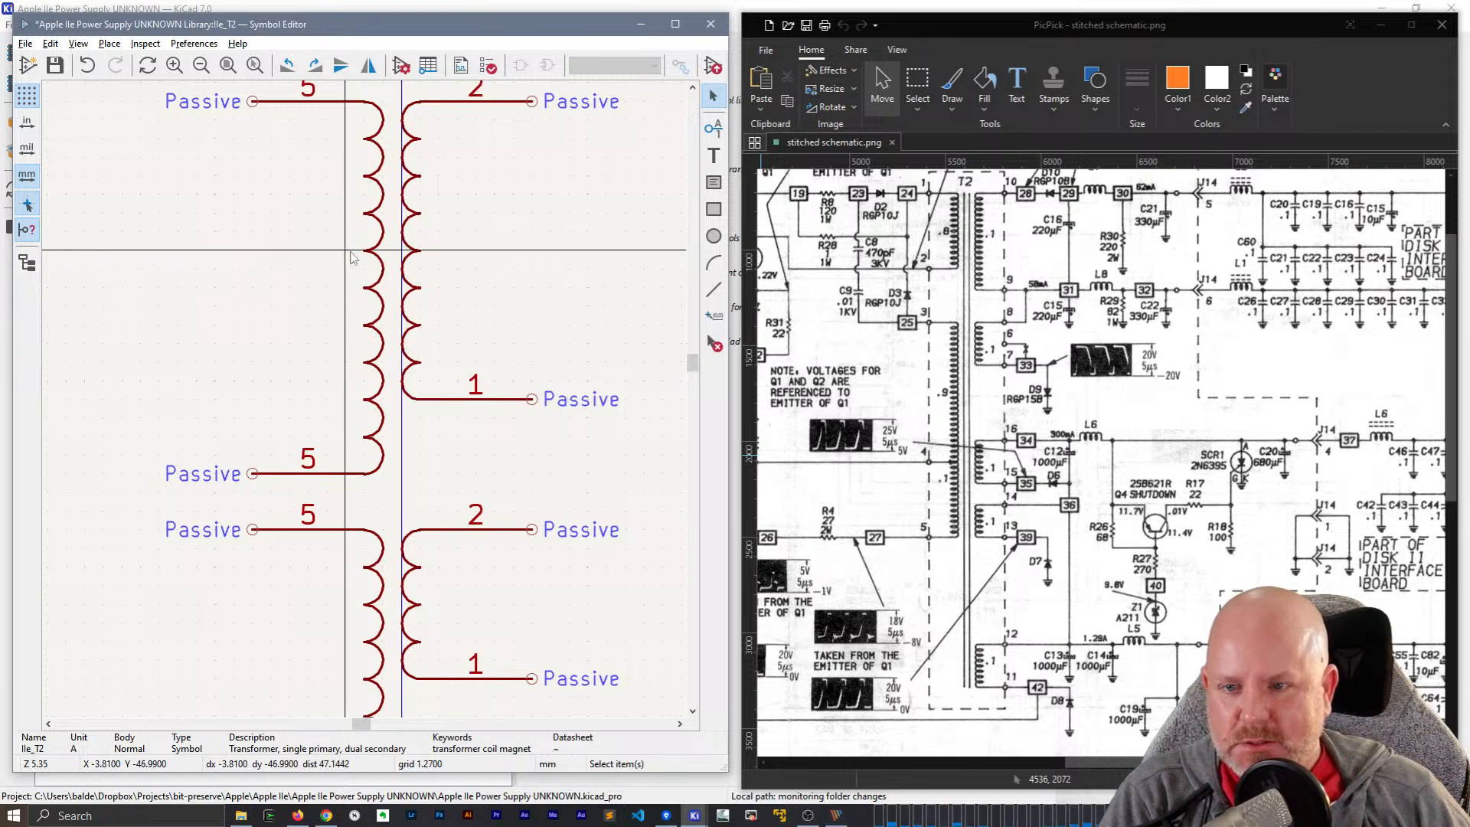
pyautogui.moveTo(346, 297); pyautogui.dragTo(182, 402)
pyautogui.press('Delete')
# - Move the upper primary winding's lower pin 5 and end arc up to the remaining arcs, making the winding five turns long
pyautogui.moveTo(300, 476); pyautogui.dragTo(263, 338)
pyautogui.moveTo(262, 337); pyautogui.dragTo(274, 457, button='middle')
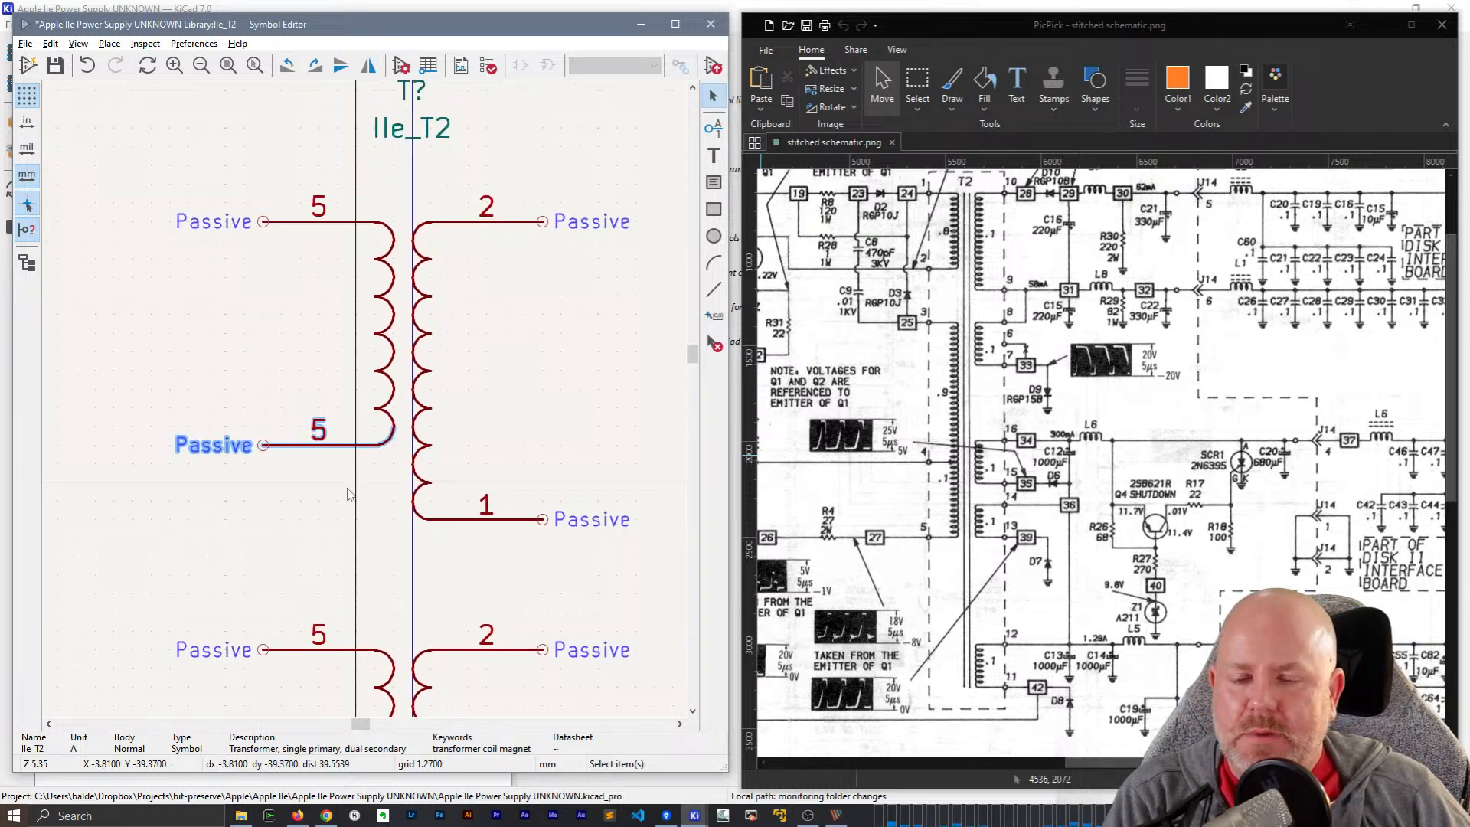
pyautogui.click(380, 413)
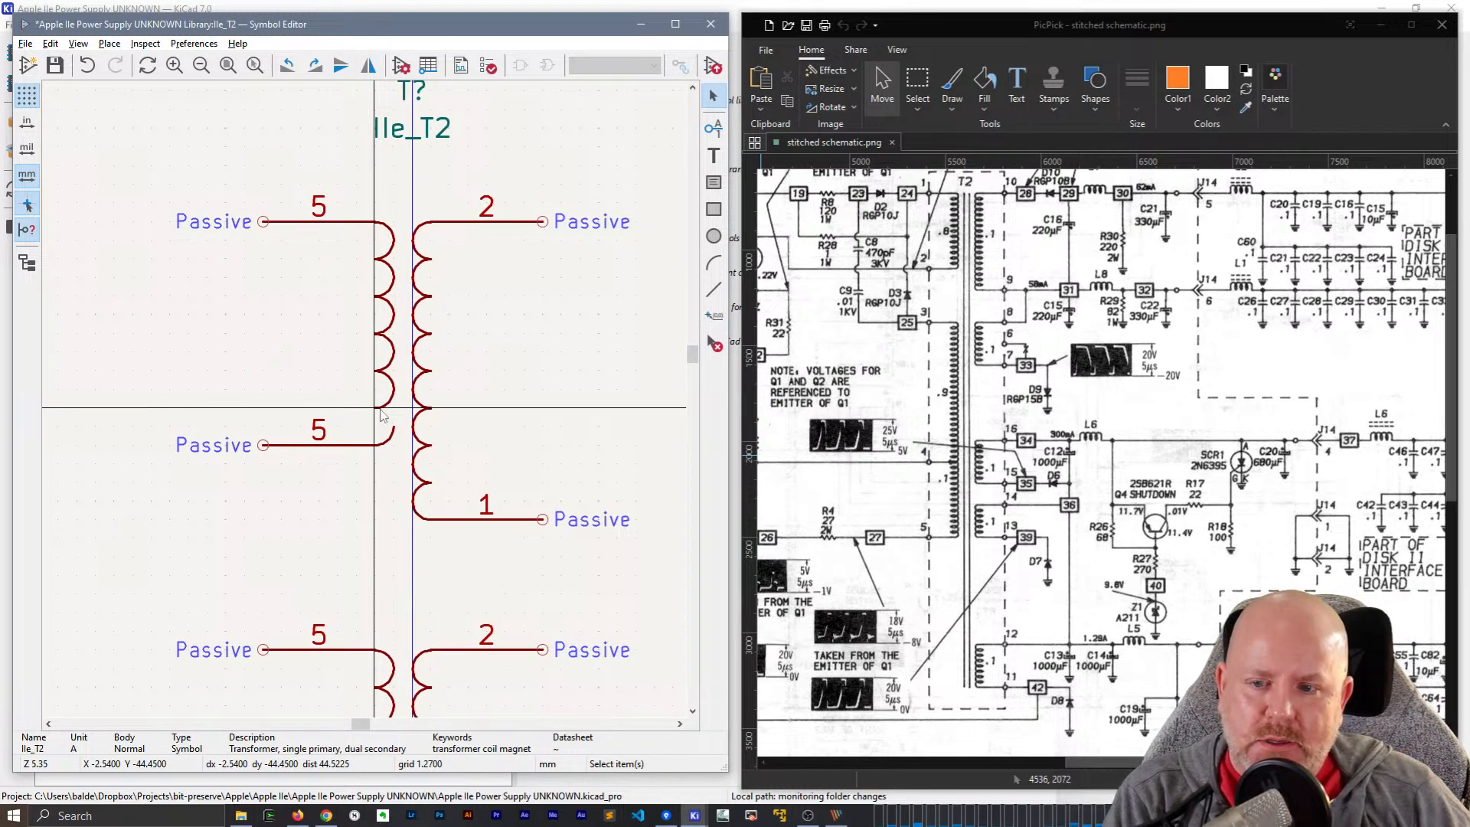
pyautogui.moveTo(391, 453); pyautogui.dragTo(306, 426)
pyautogui.press('m')
pyautogui.click(263, 408)
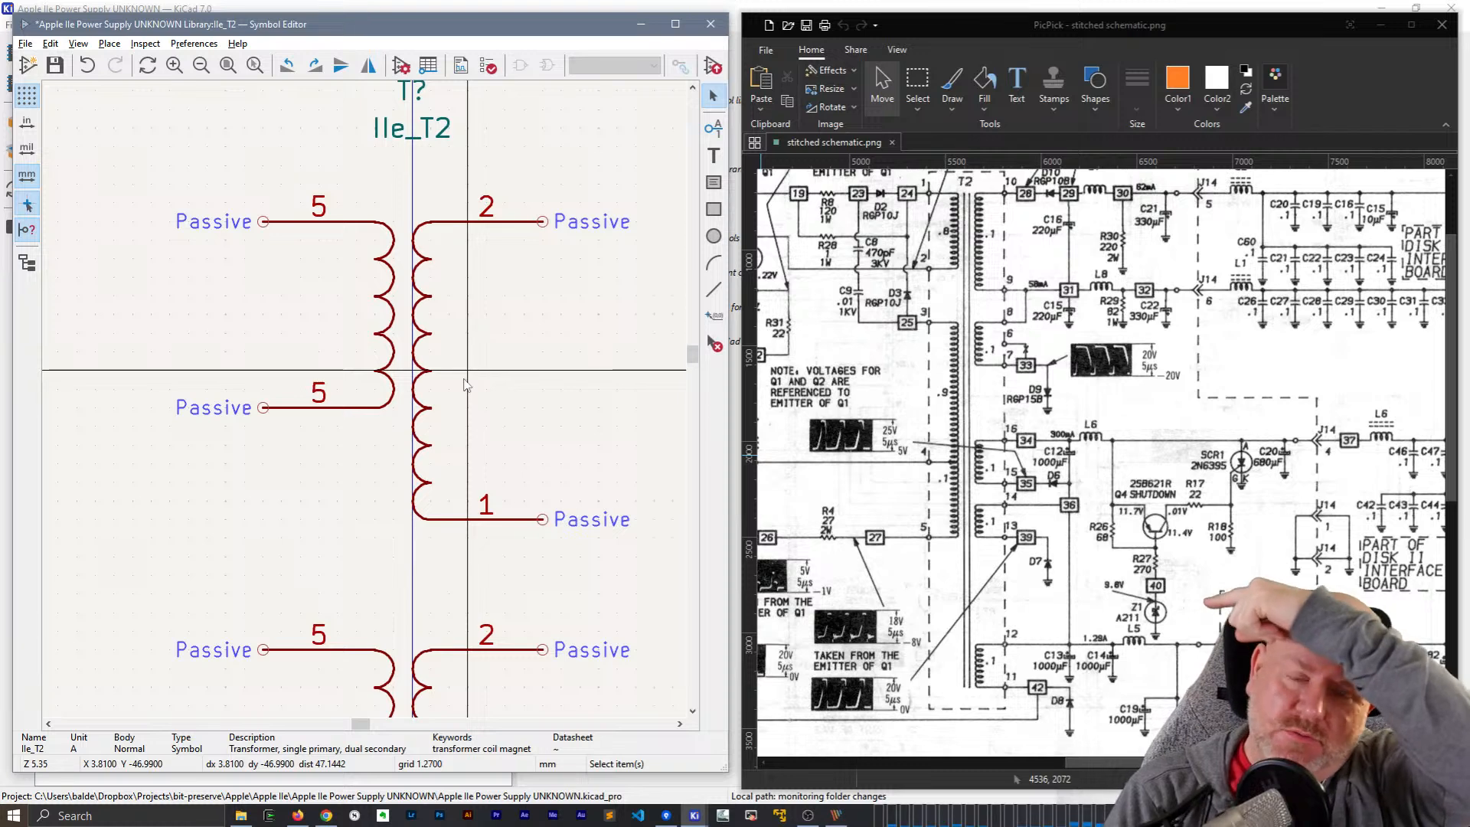
# - Try to stretch the core line next to the primary winding up to the top of the uppermost windings
pyautogui.scroll(-3, 473, 389)
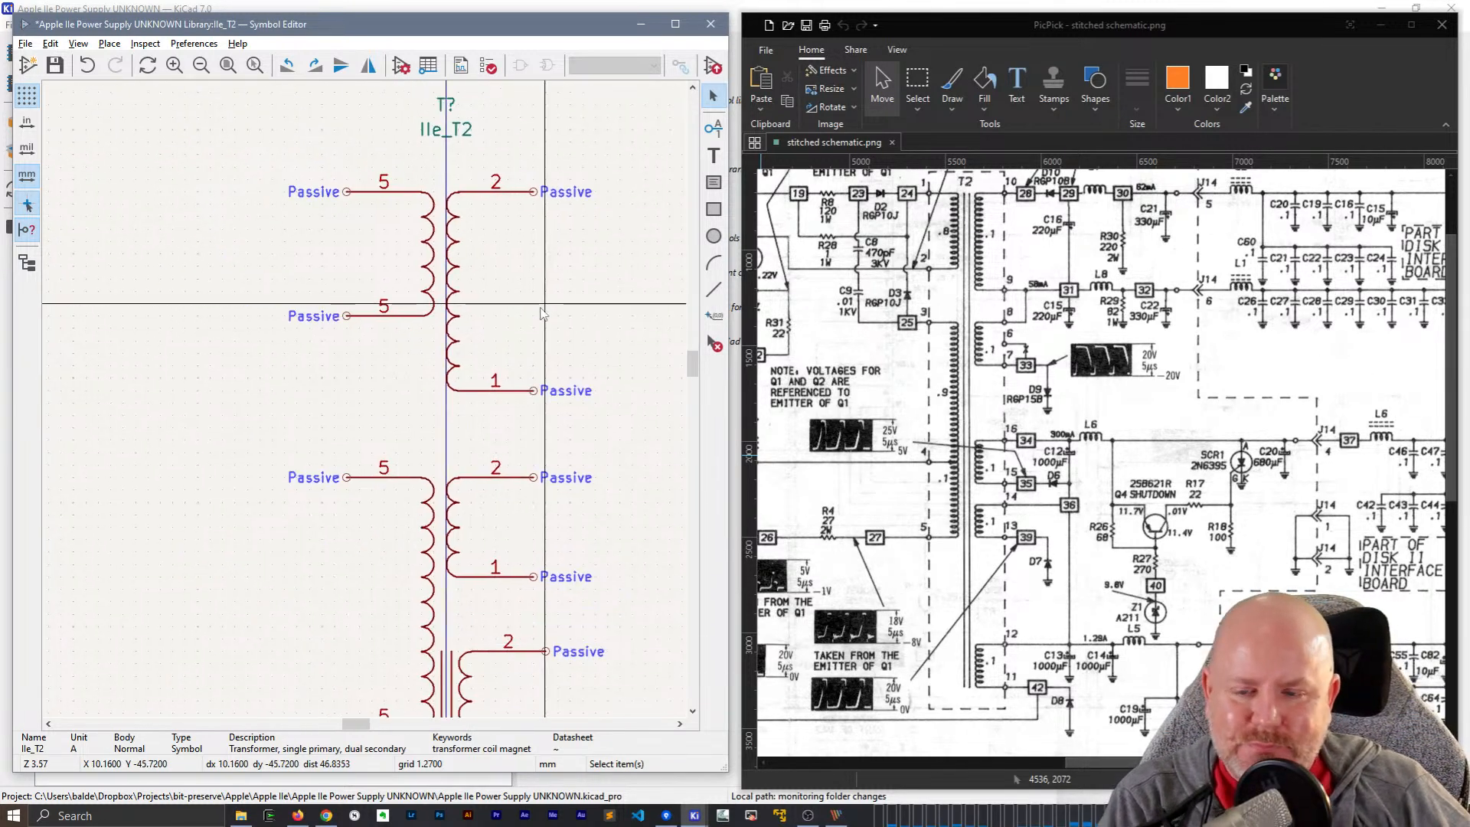
pyautogui.click(441, 663)
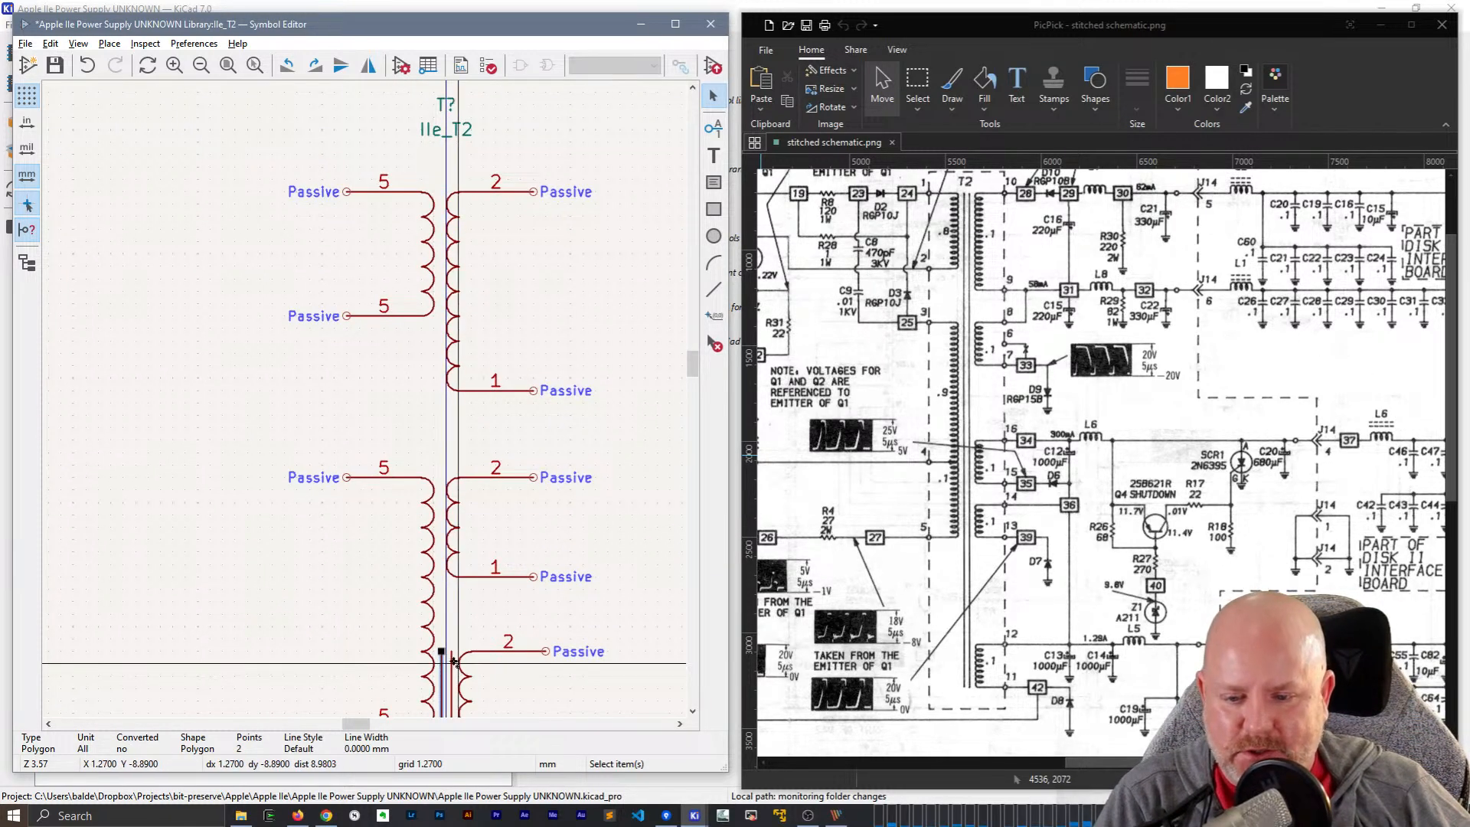
pyautogui.press('Delete')
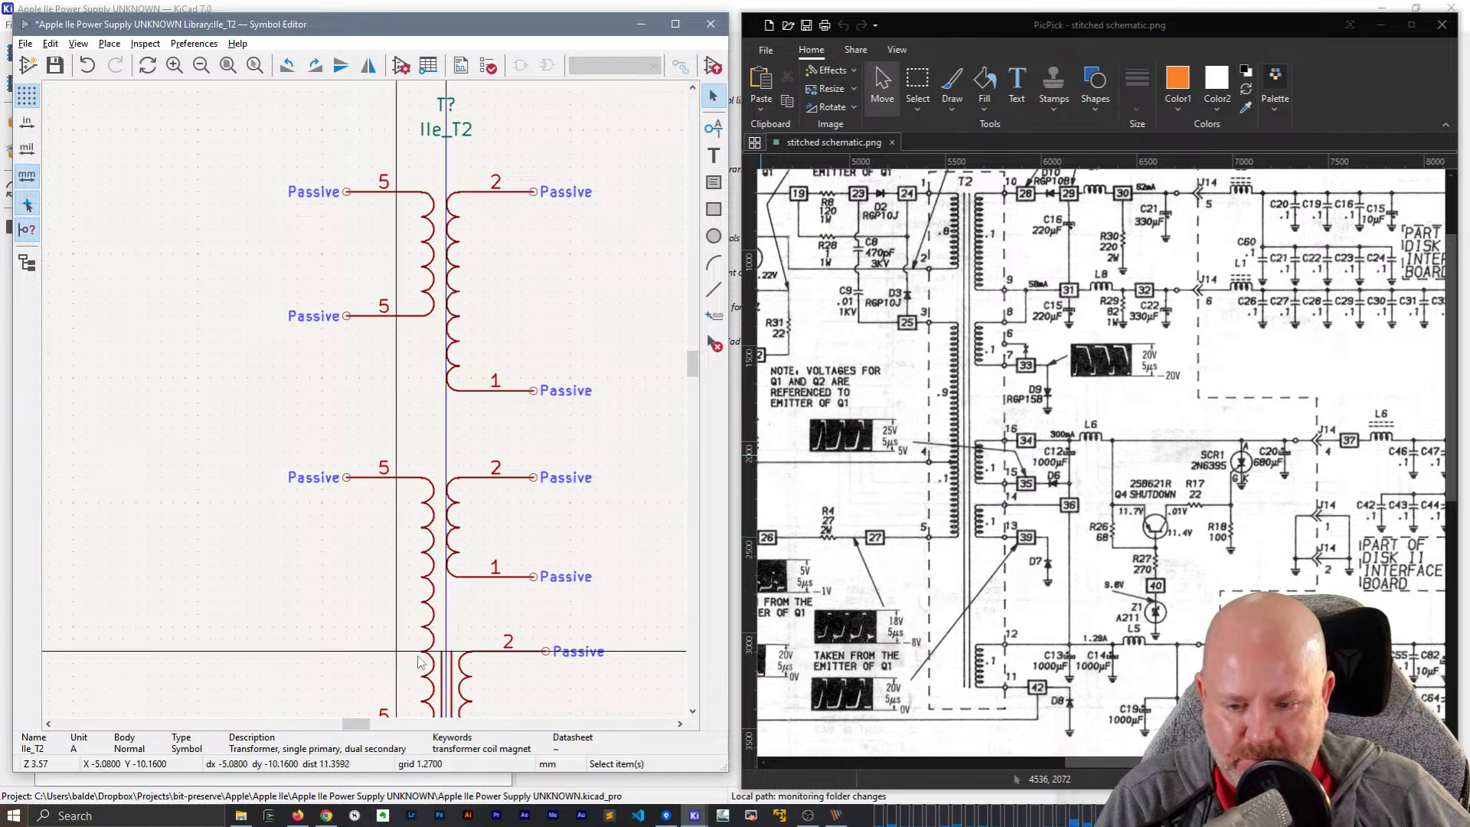
pyautogui.click(450, 662)
pyautogui.click(452, 660)
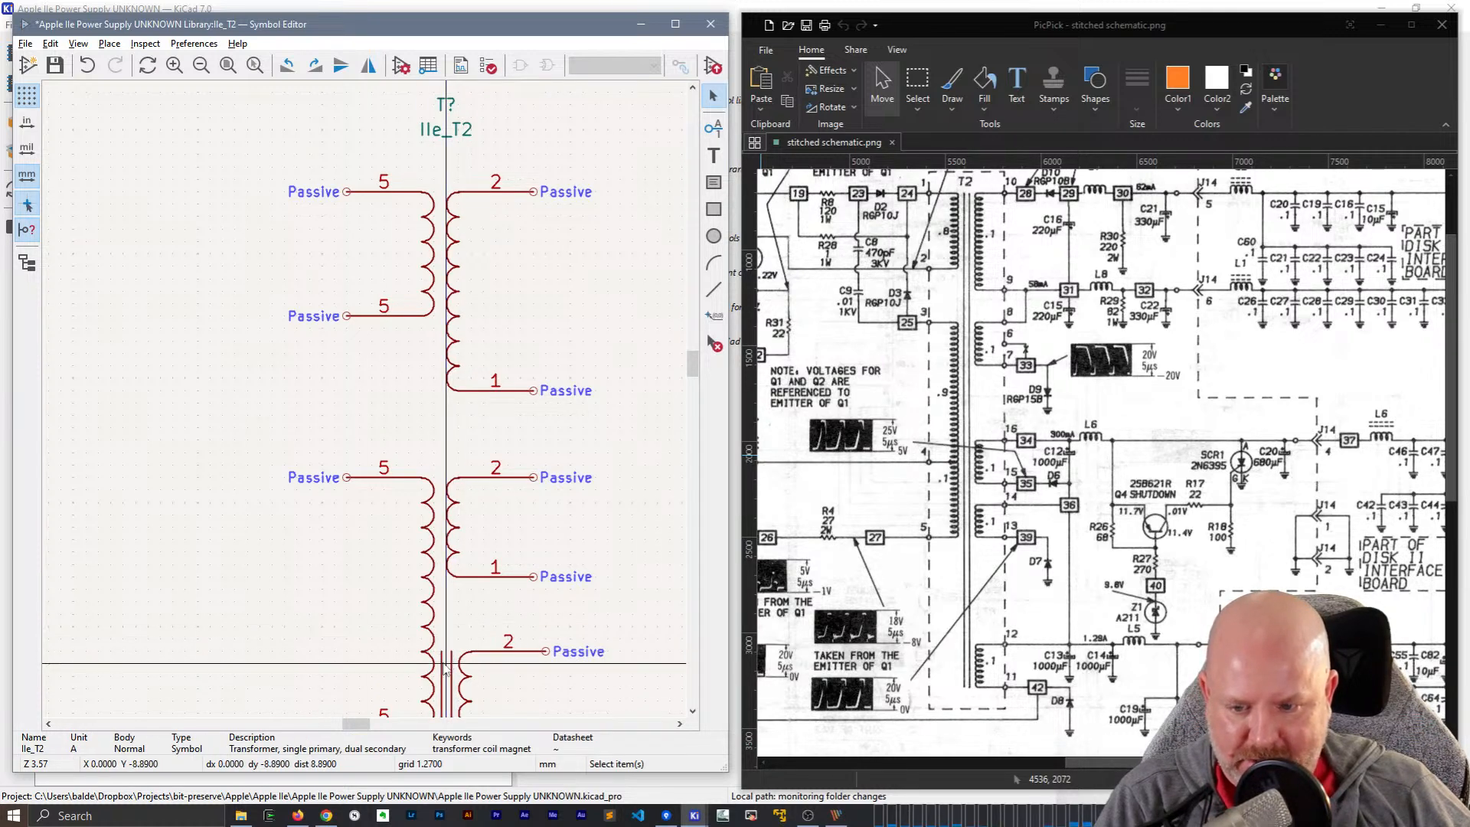
pyautogui.doubleClick(441, 660)
pyautogui.press('Escape')
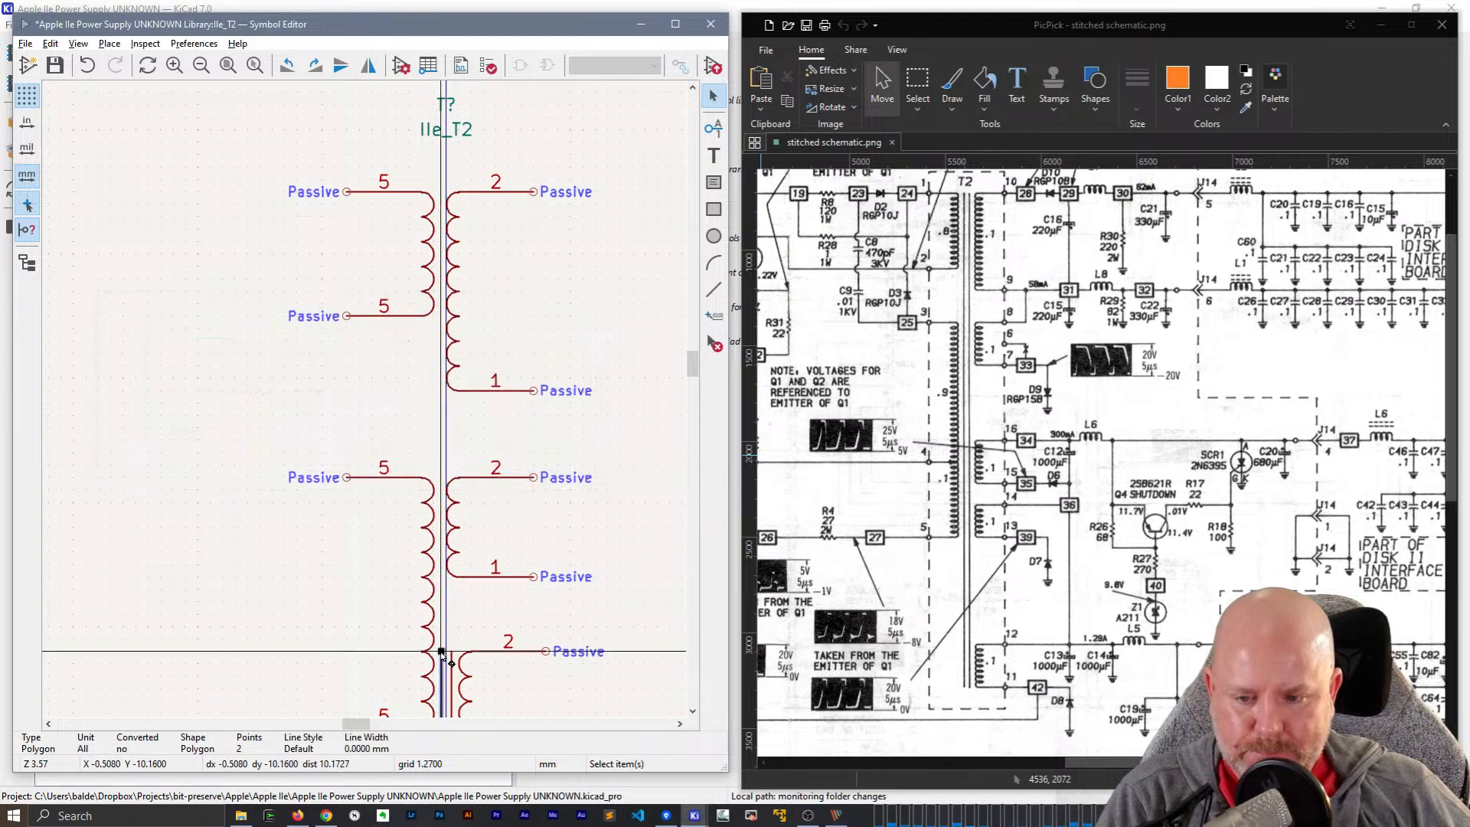
pyautogui.moveTo(441, 651); pyautogui.dragTo(434, 205)
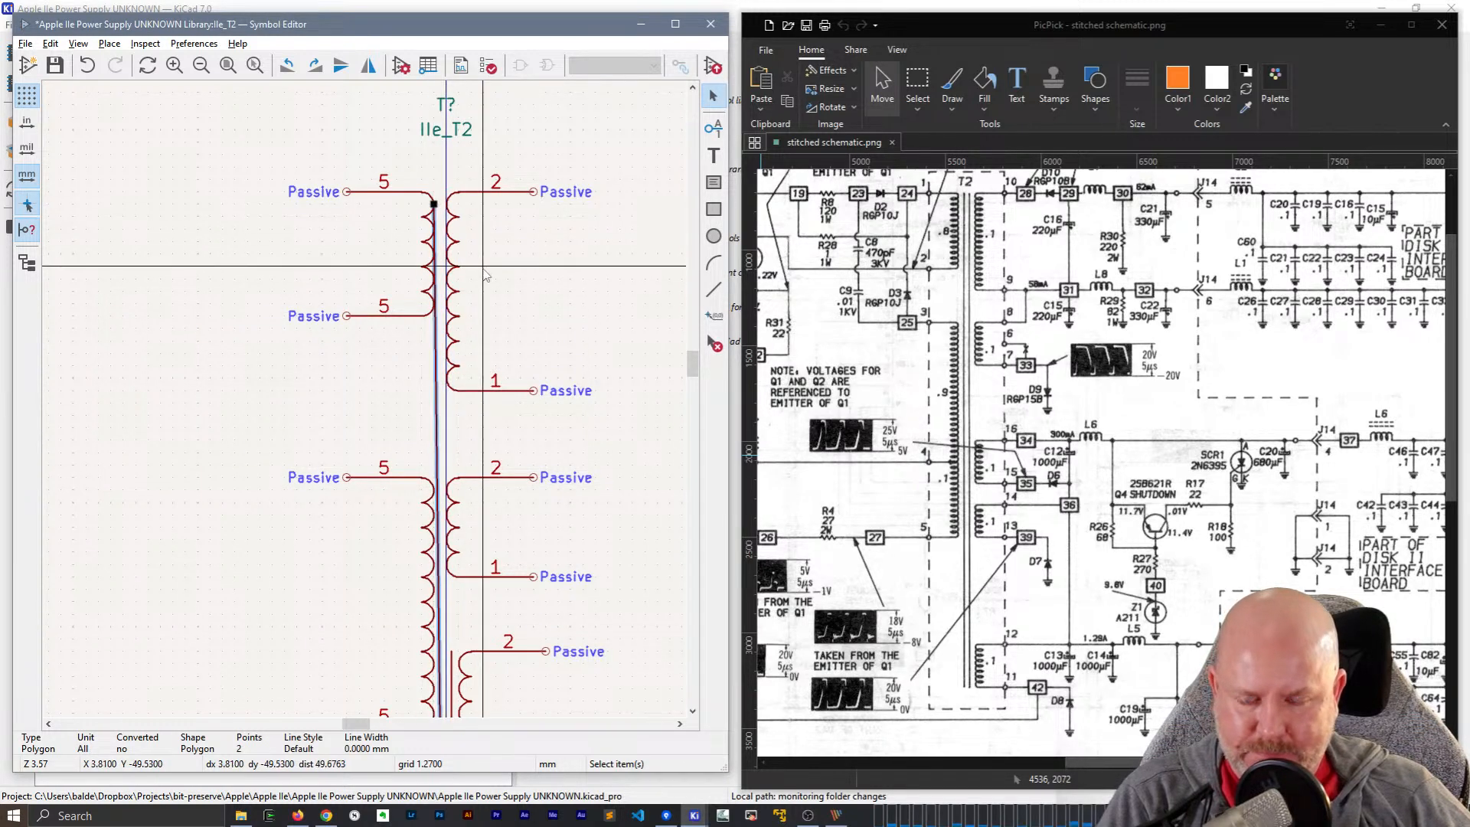
pyautogui.scroll(-3, 428, 265)
pyautogui.scroll(1, 371, 420)
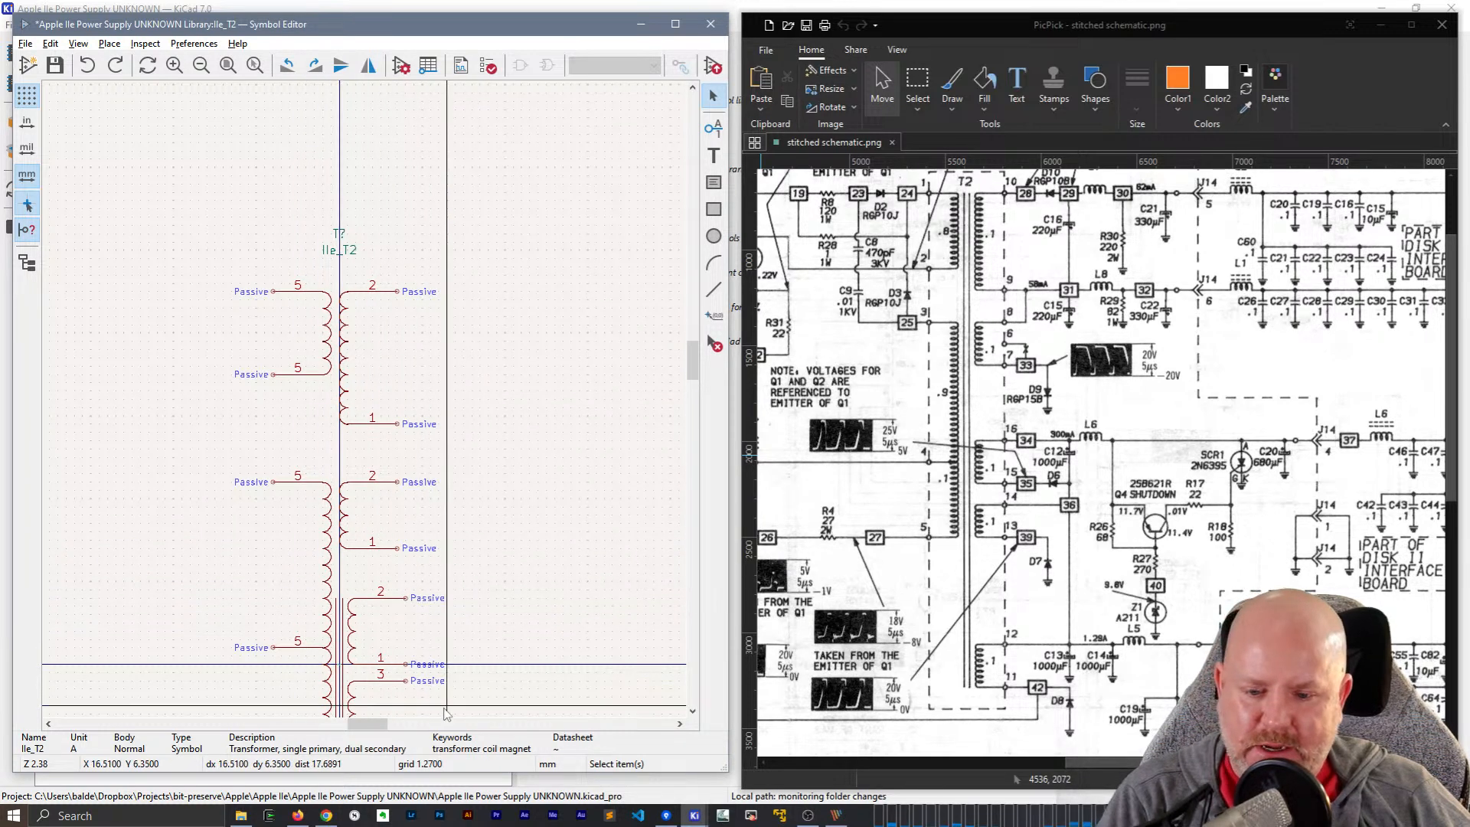
# - Set the current grid to 0.6350 mm (0.0250 in)
pyautogui.click(50, 43)
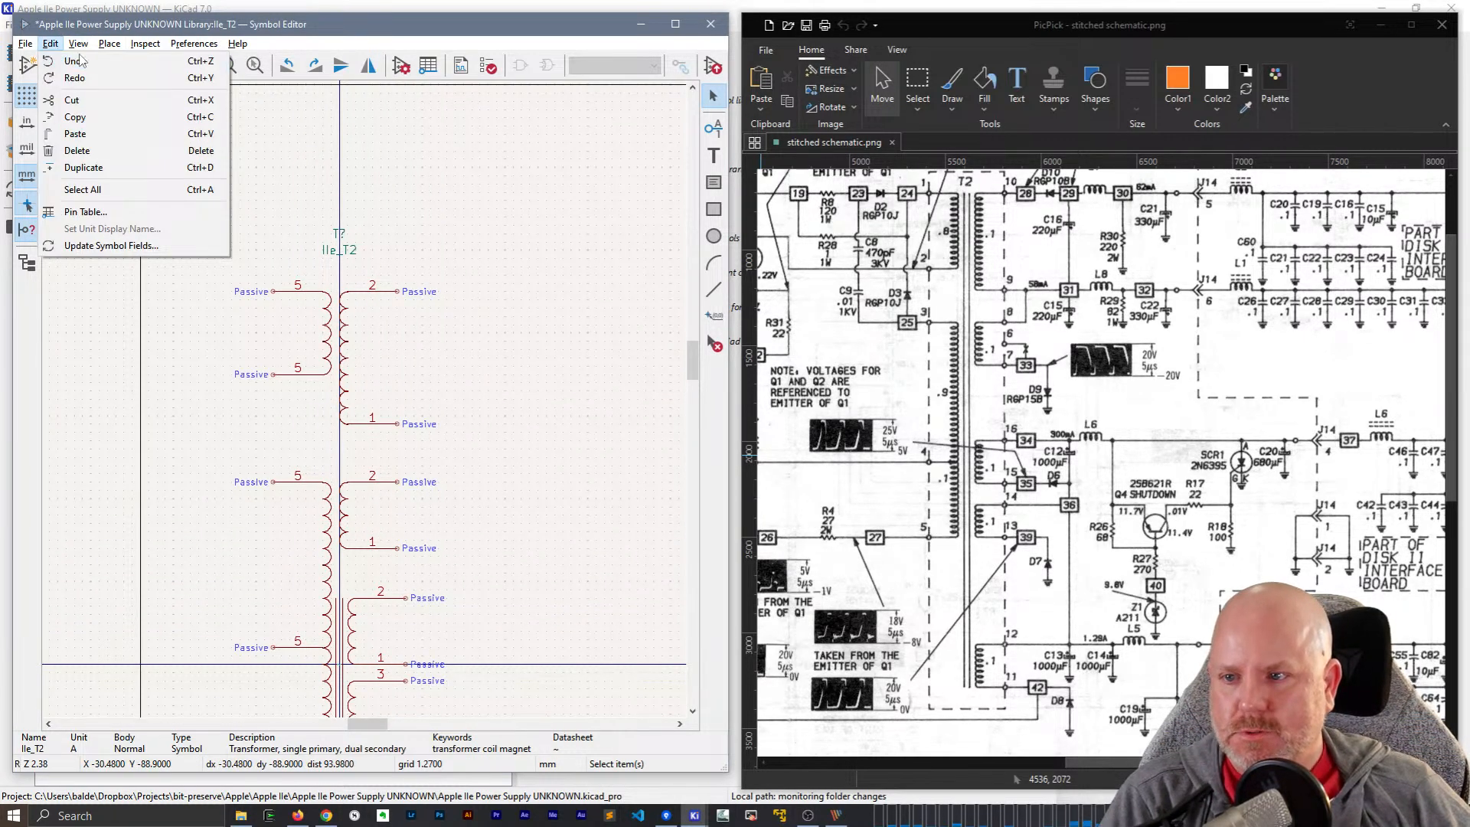
pyautogui.click(115, 188)
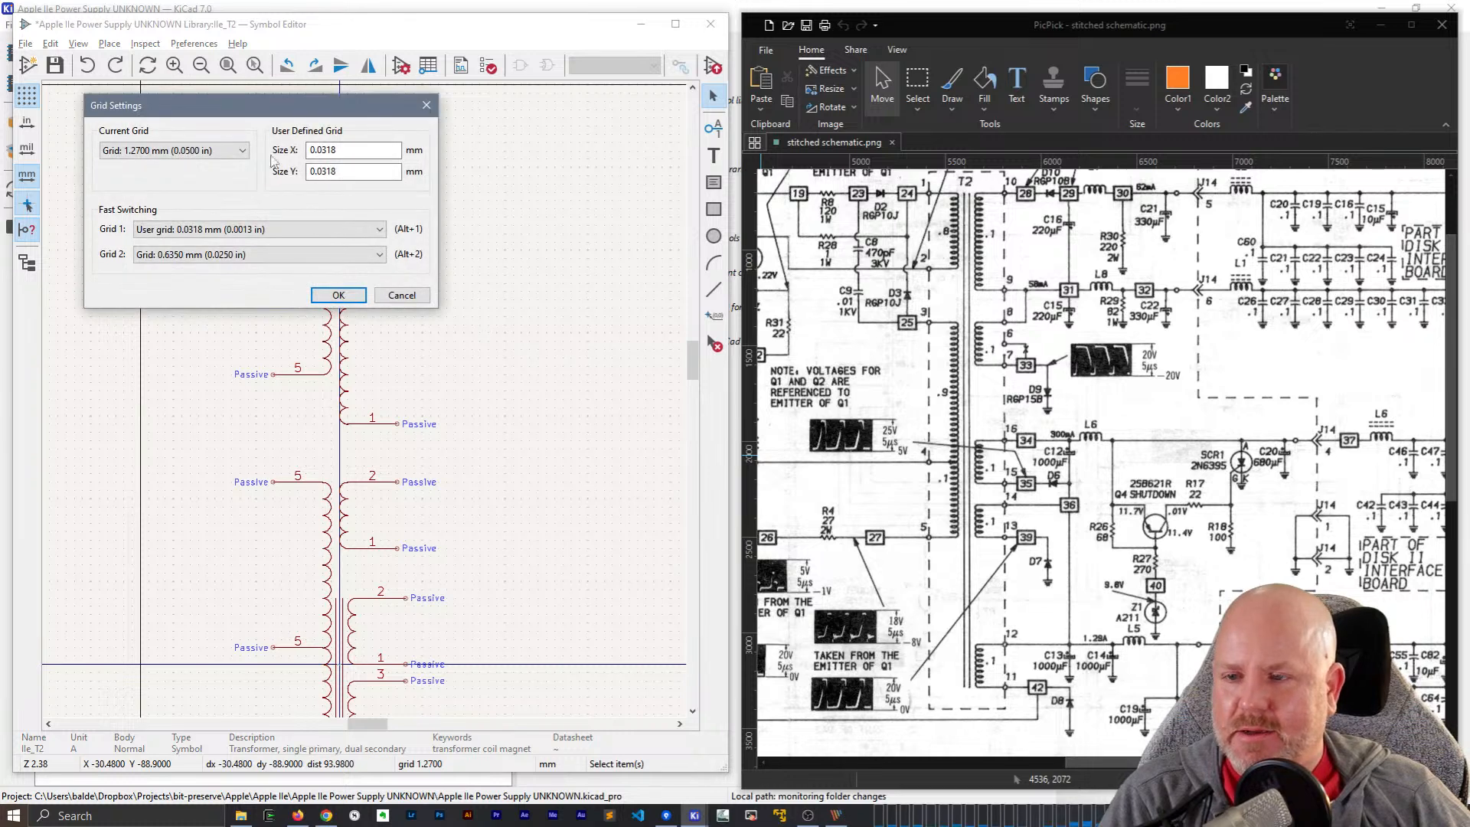
pyautogui.click(202, 151)
pyautogui.click(172, 183)
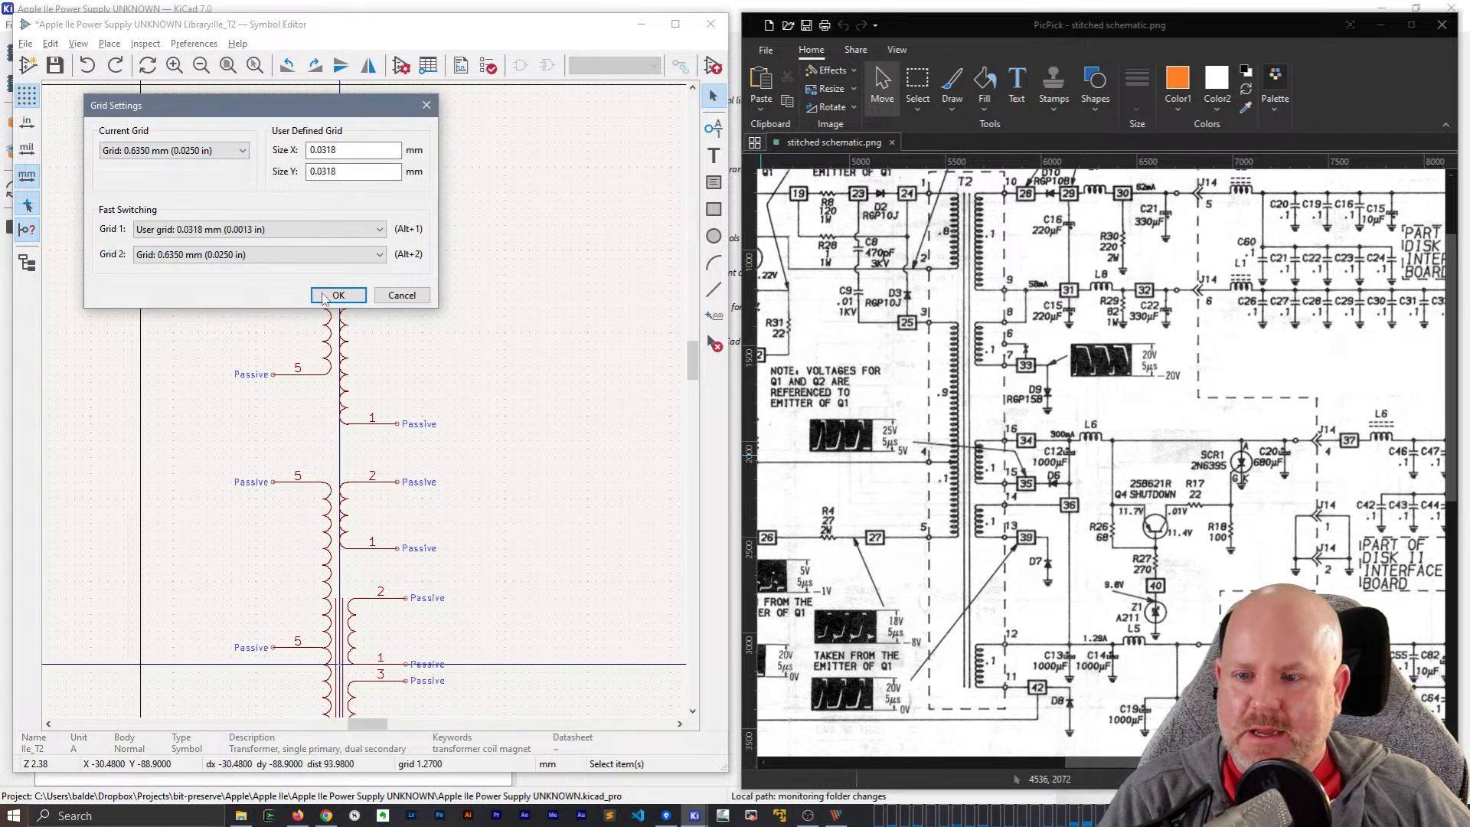
pyautogui.click(325, 296)
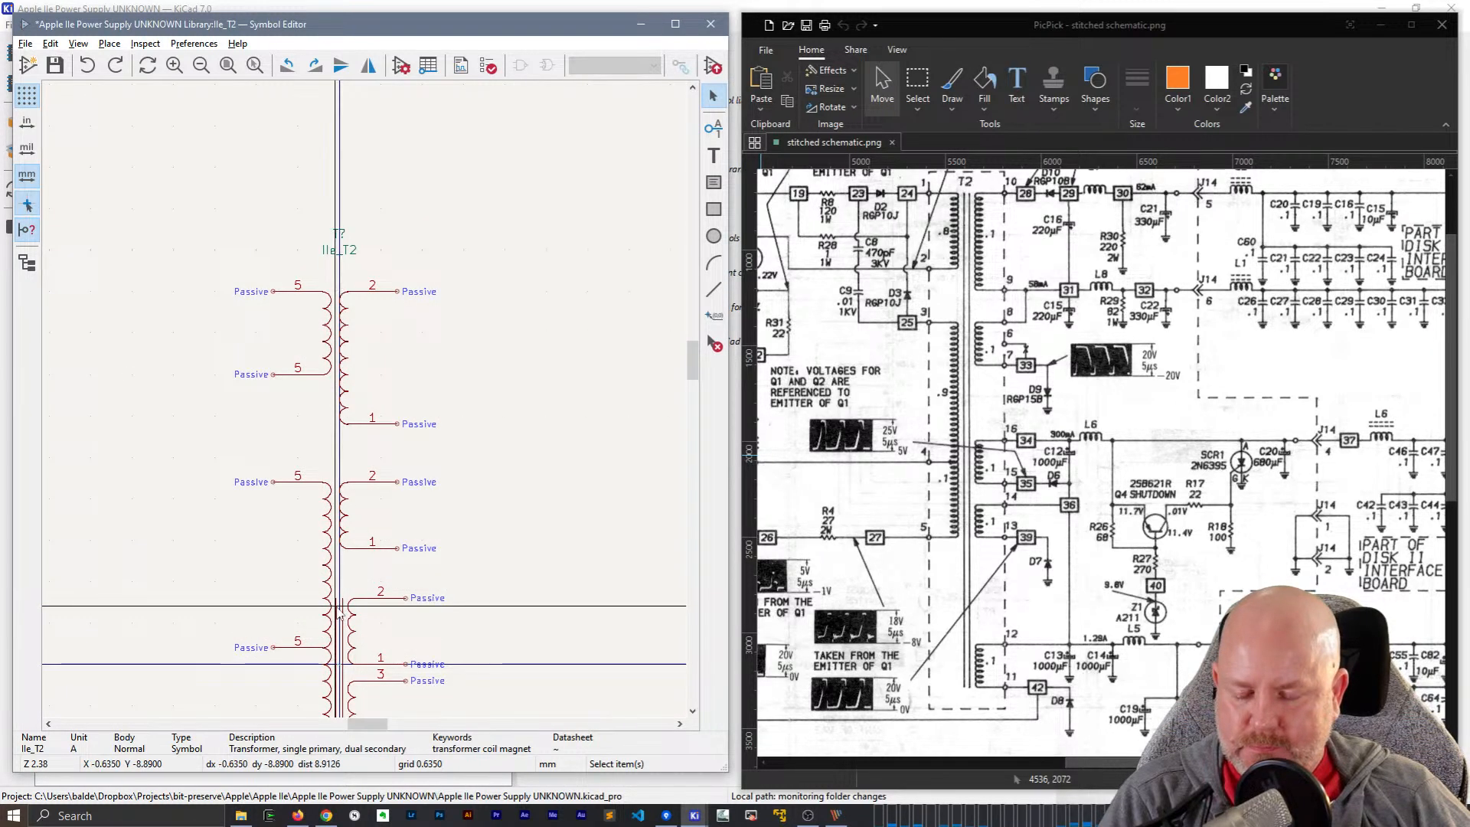
pyautogui.scroll(6, 335, 681)
pyautogui.click(370, 358)
pyautogui.scroll(-4, 367, 357)
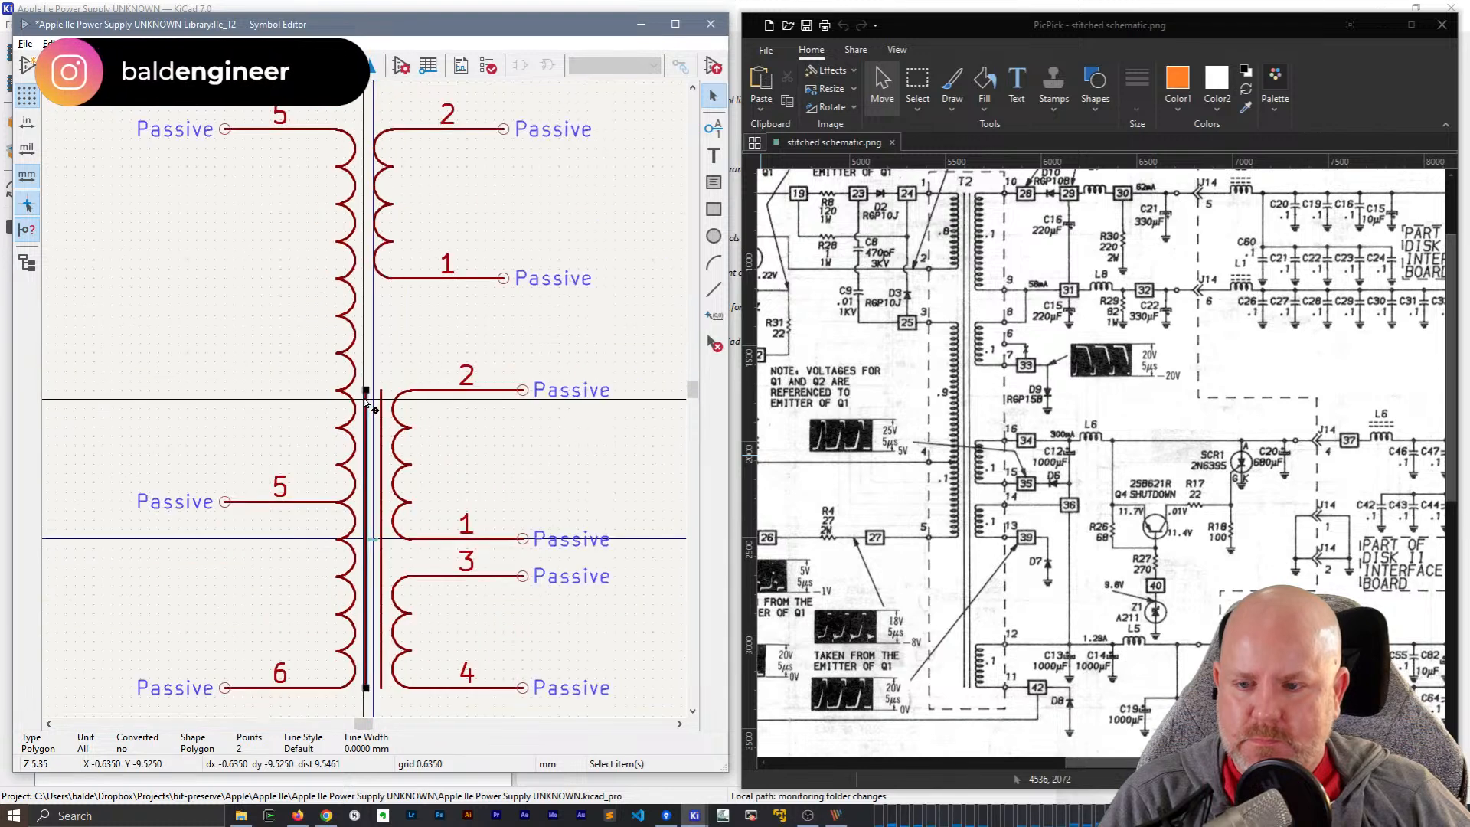
pyautogui.moveTo(365, 399); pyautogui.dragTo(365, 690)
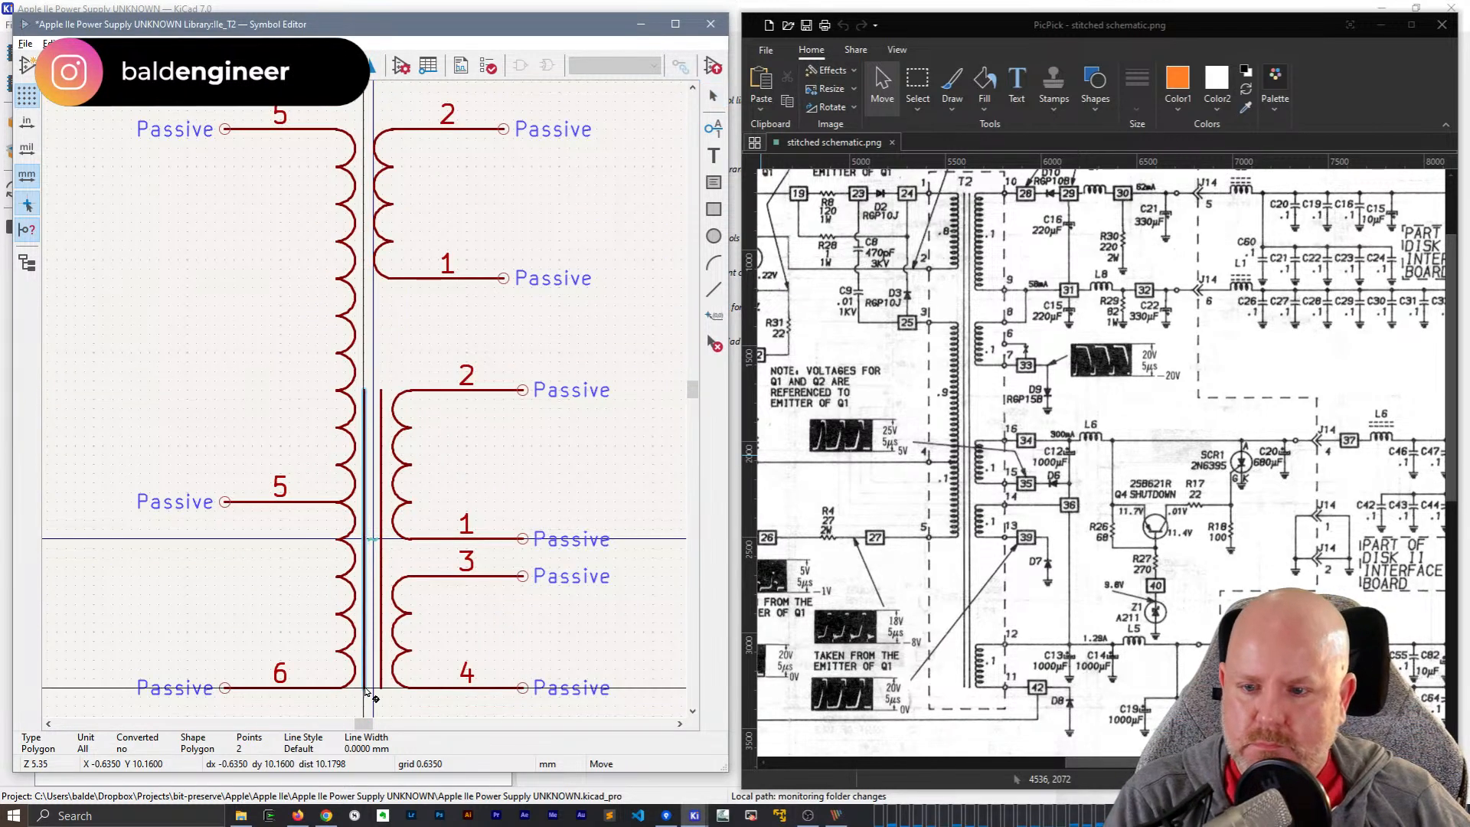
pyautogui.hotkey('ctrl', 'd')
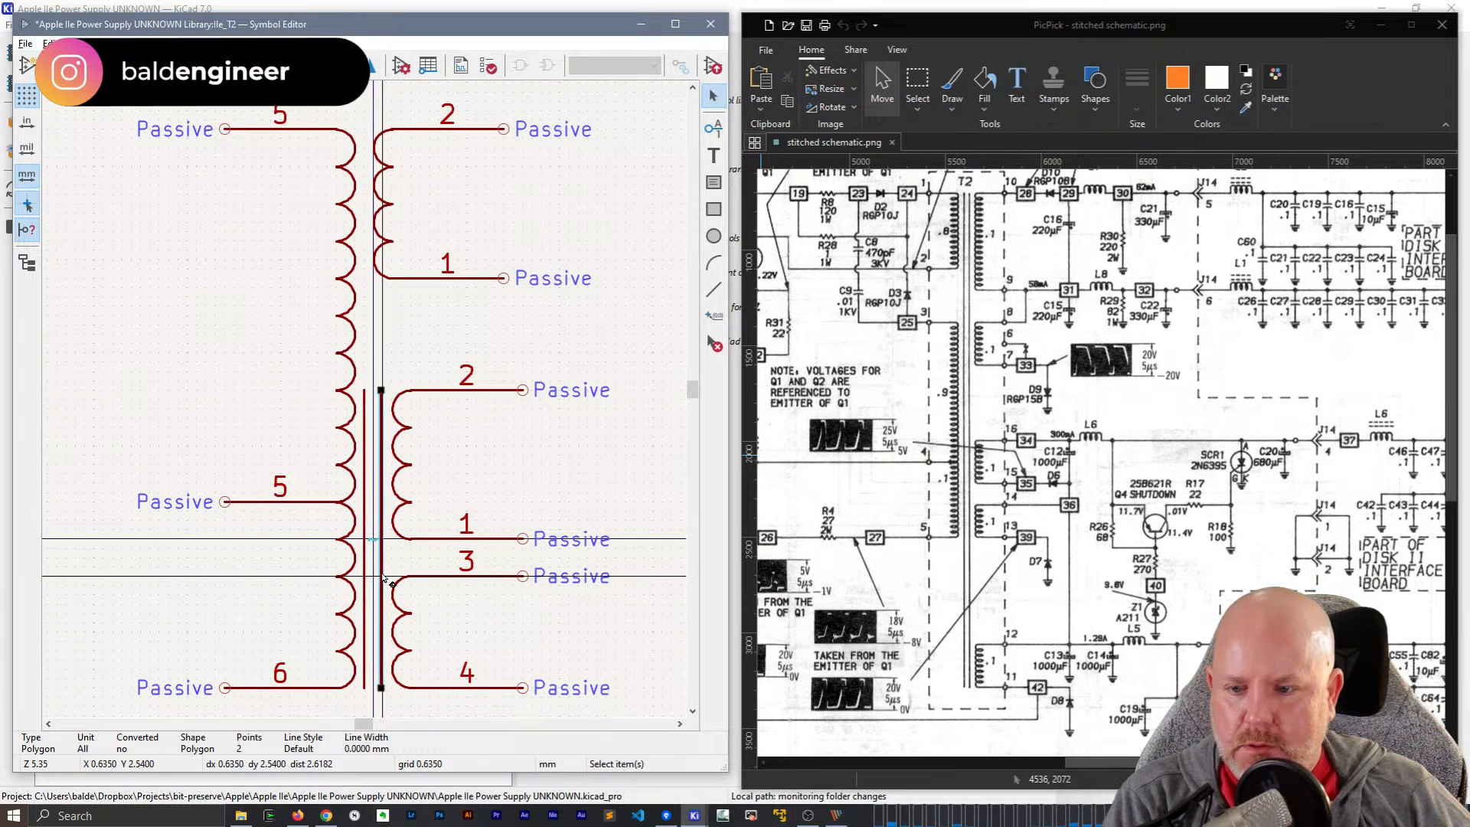
pyautogui.click(385, 322)
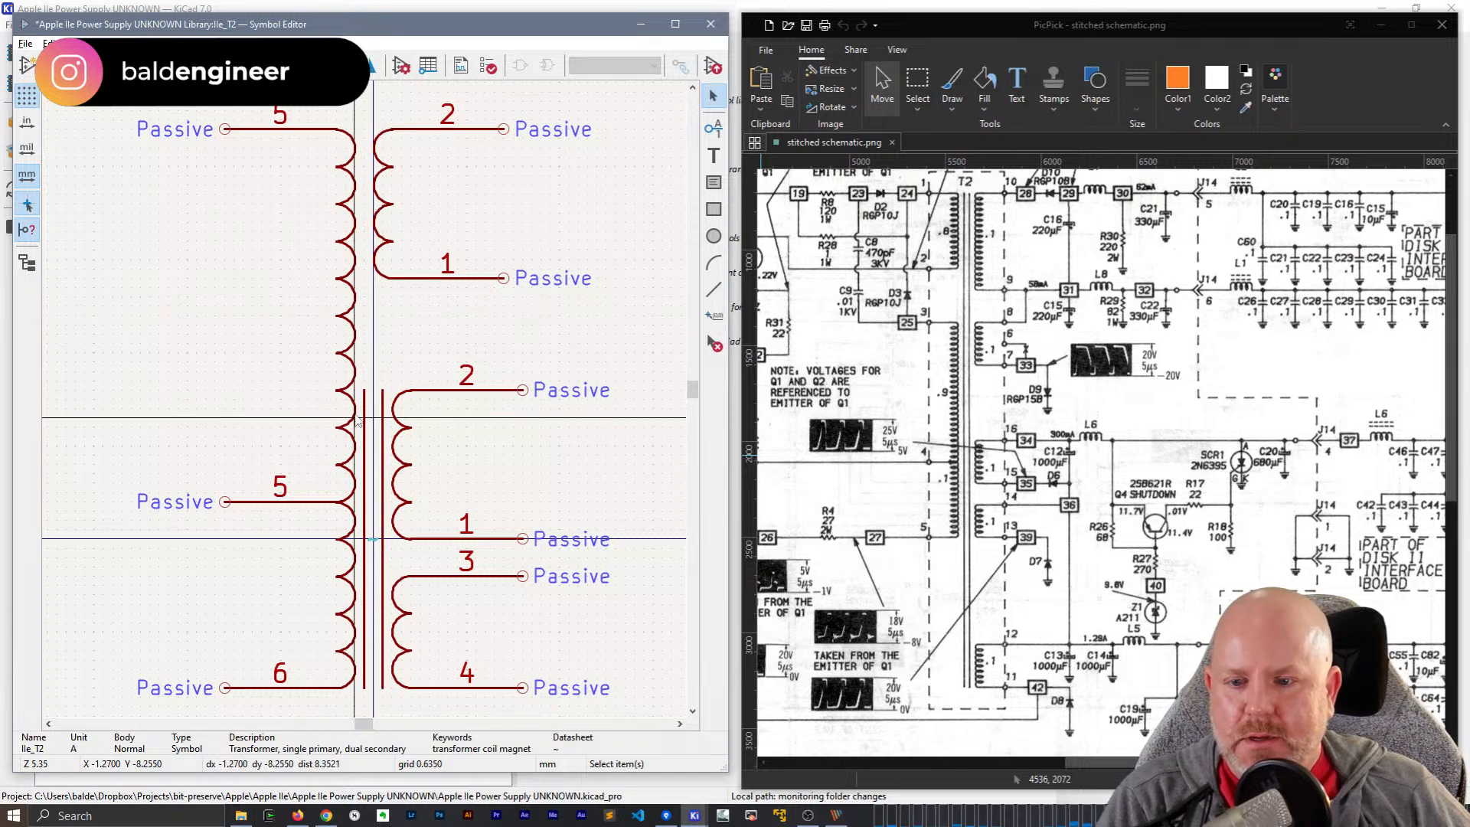
pyautogui.scroll(5, 365, 414)
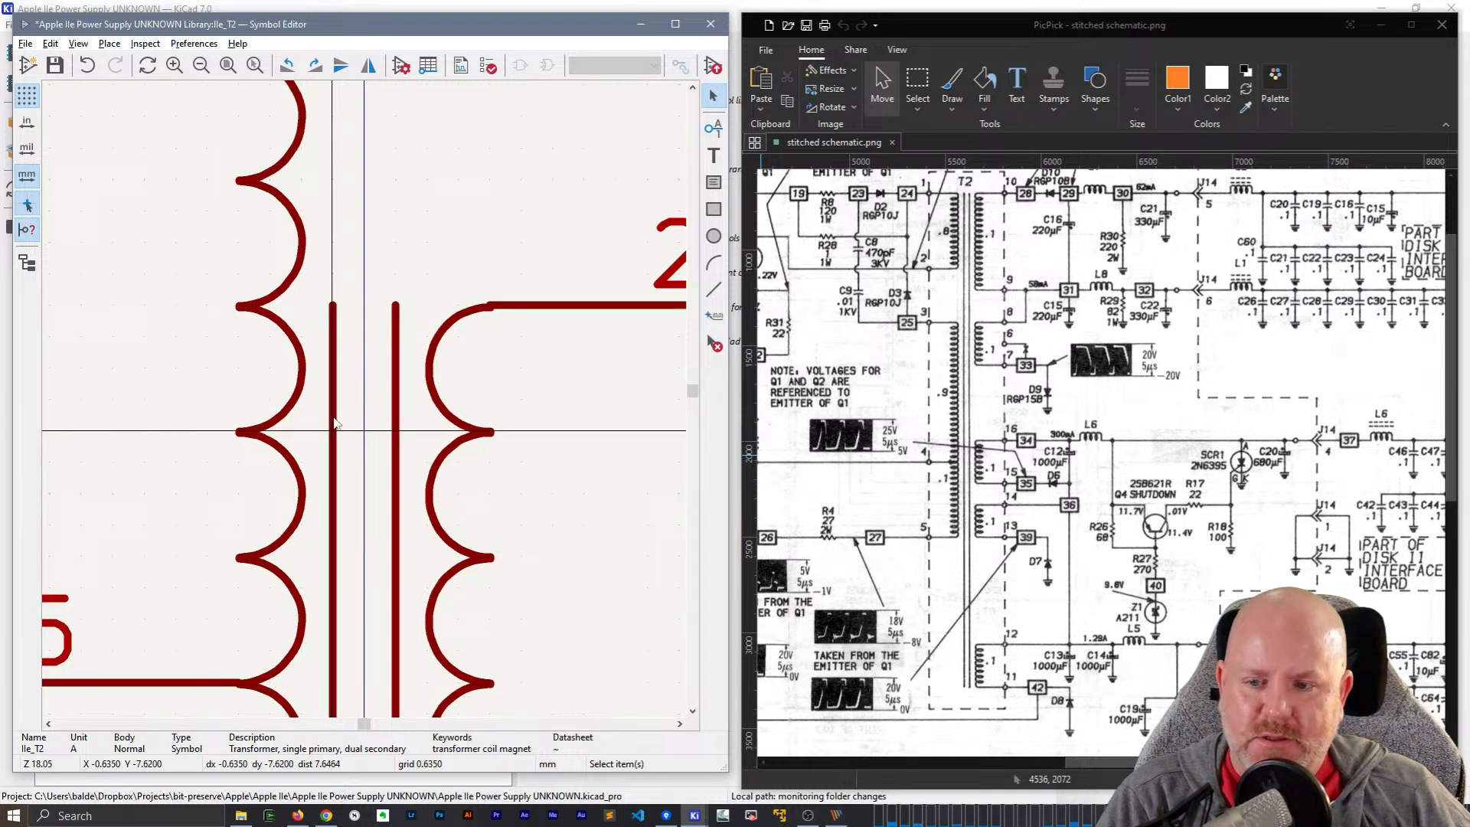
pyautogui.click(334, 422)
pyautogui.press('m')
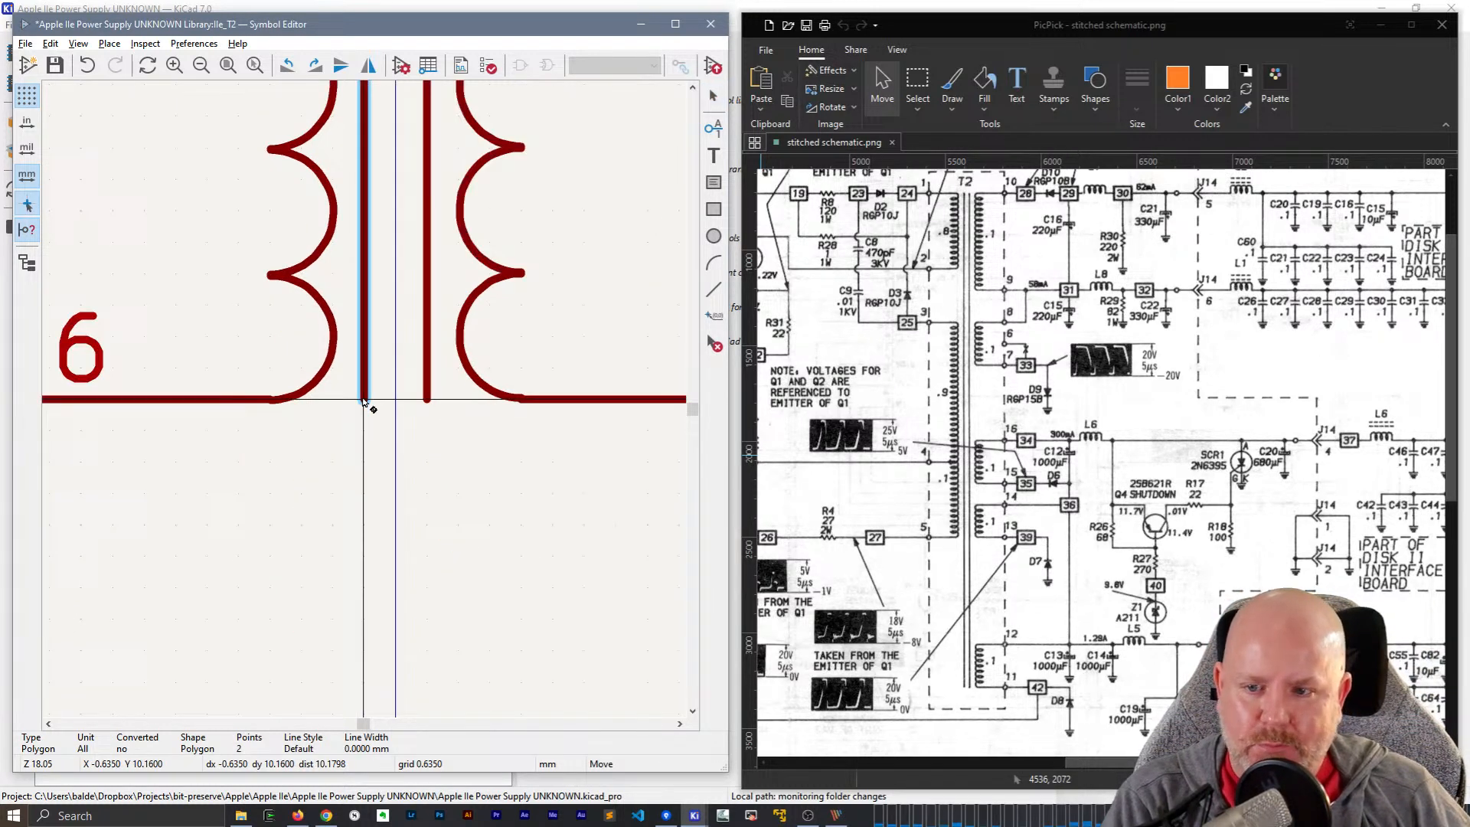
pyautogui.click(246, 400)
pyautogui.press('m')
pyautogui.scroll(-3, 363, 400)
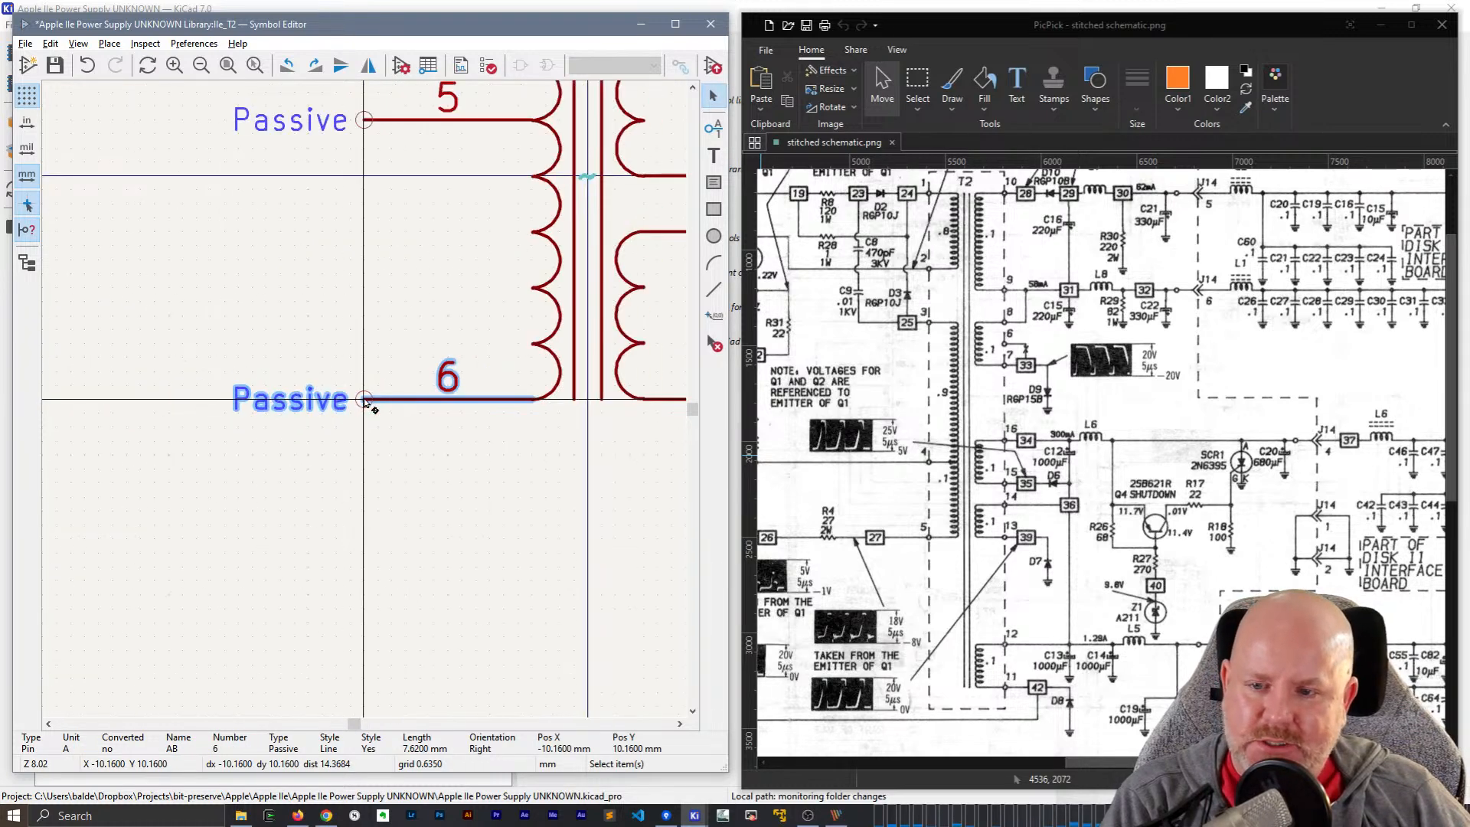
pyautogui.moveTo(443, 439); pyautogui.dragTo(244, 479, button='middle')
pyautogui.click(312, 371)
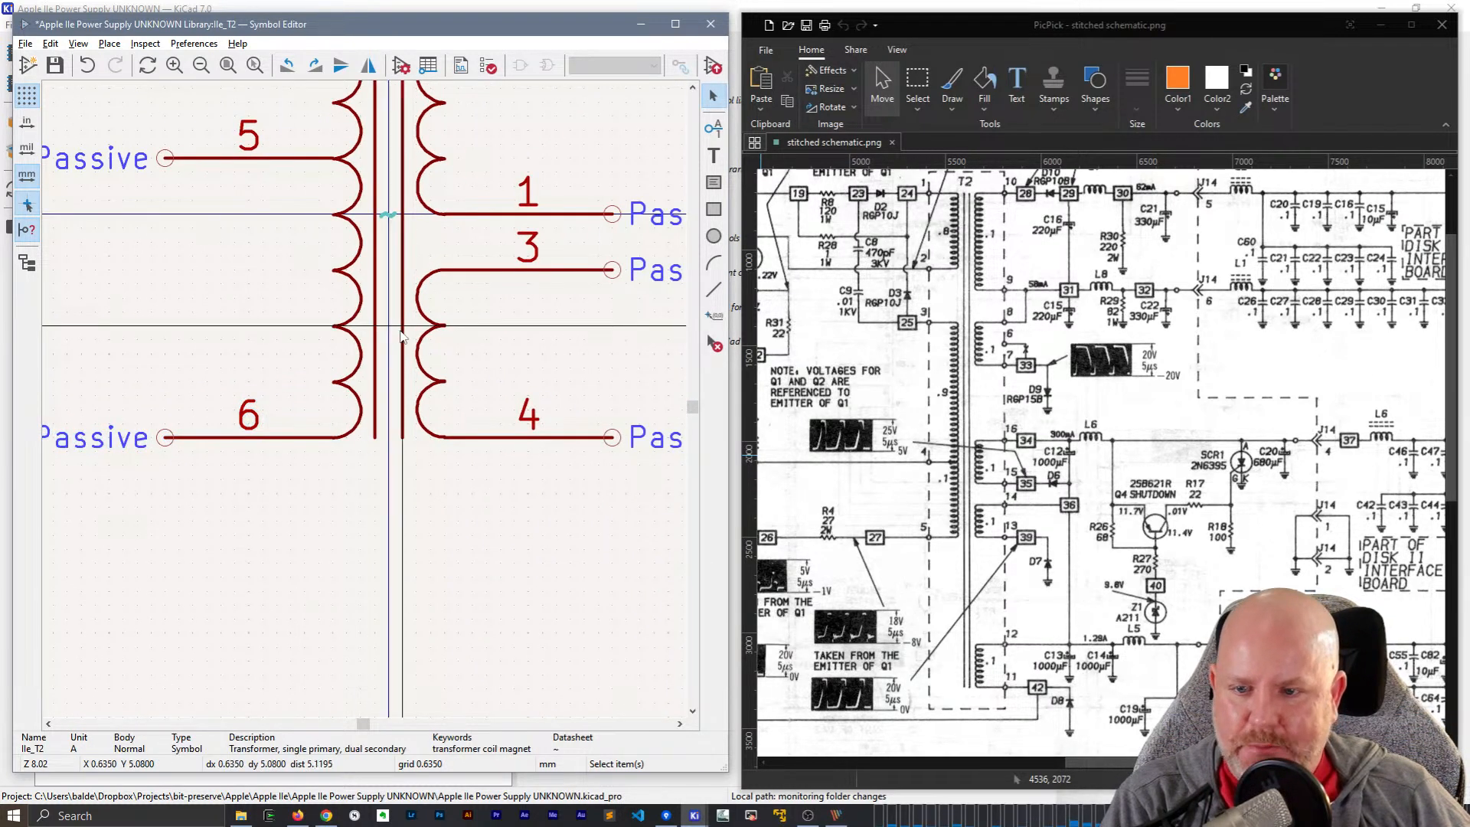
# - Stretch the core line next to the secondary windings straight up to the top of the uppermost windings
pyautogui.click(402, 337)
pyautogui.press('m')
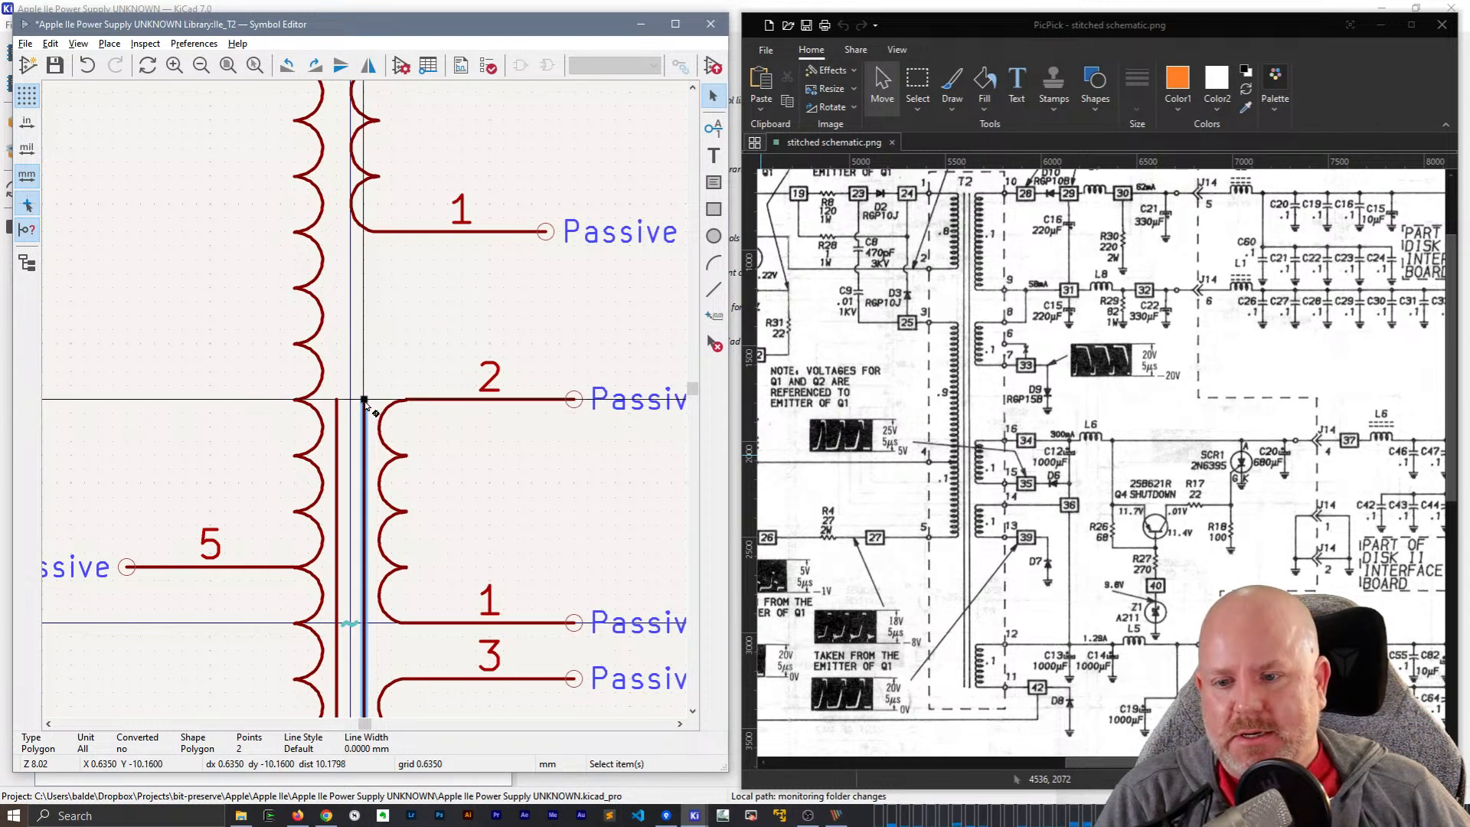
pyautogui.moveTo(364, 401); pyautogui.dragTo(365, 149)
pyautogui.moveTo(393, 124); pyautogui.dragTo(422, 572, button='middle')
pyautogui.moveTo(396, 557); pyautogui.dragTo(403, 130)
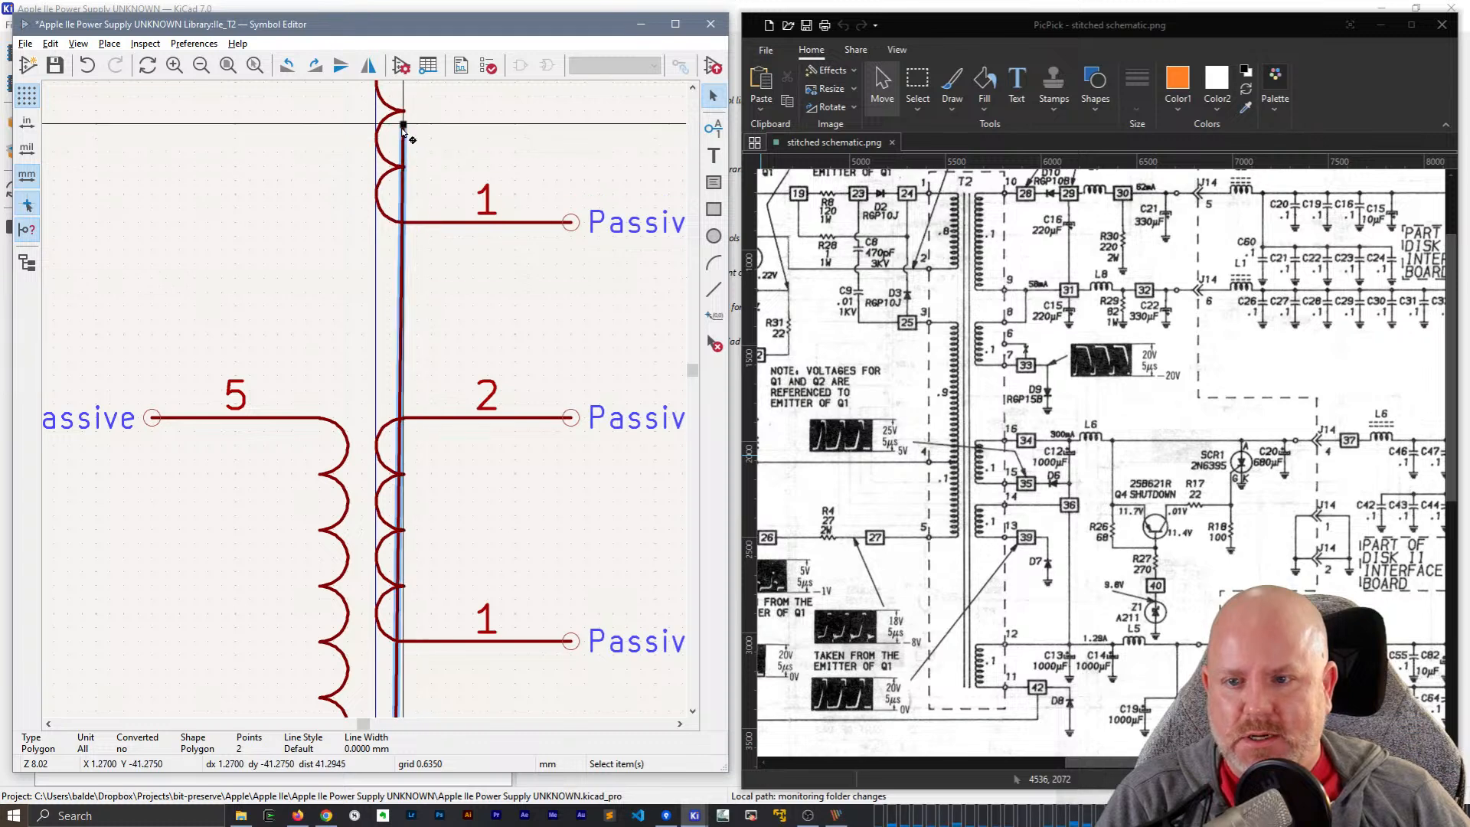
pyautogui.scroll(-5, 404, 130)
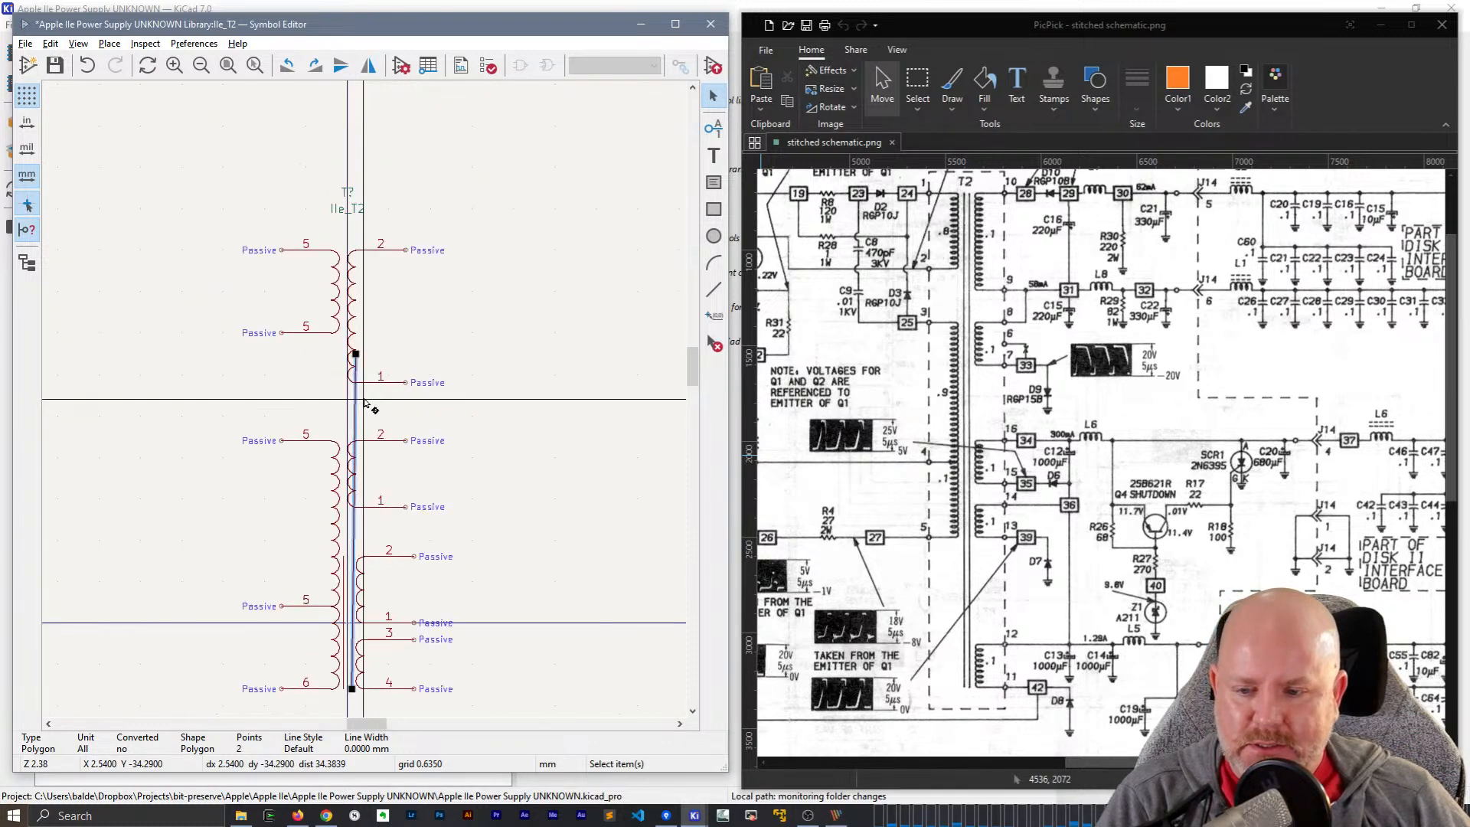
pyautogui.moveTo(392, 444); pyautogui.dragTo(503, 438, button='middle')
pyautogui.scroll(2, 502, 438)
pyautogui.moveTo(364, 400); pyautogui.dragTo(533, 341, button='middle')
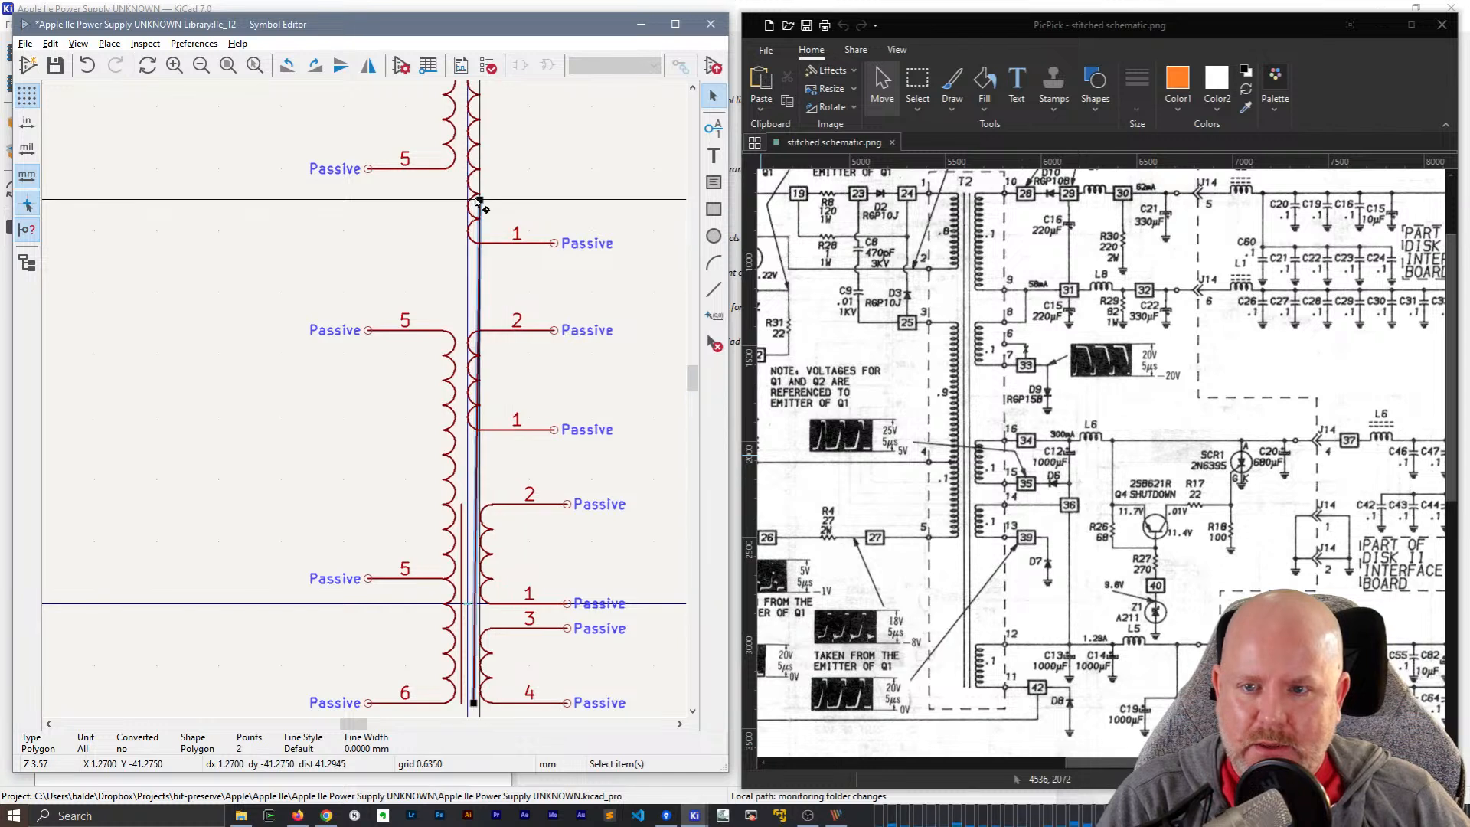
pyautogui.moveTo(477, 201); pyautogui.dragTo(473, 125)
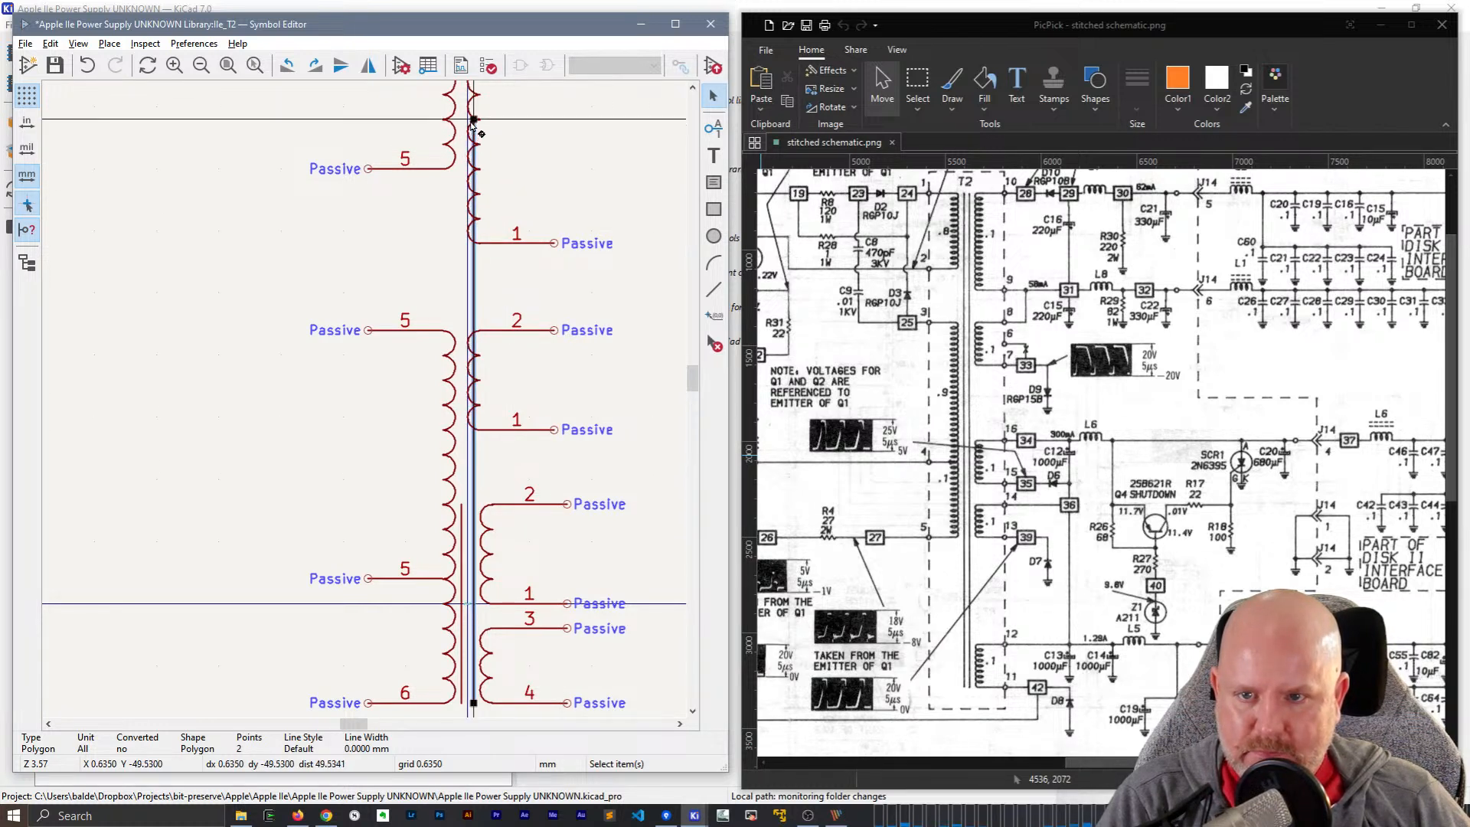
pyautogui.moveTo(539, 123); pyautogui.dragTo(544, 191, button='middle')
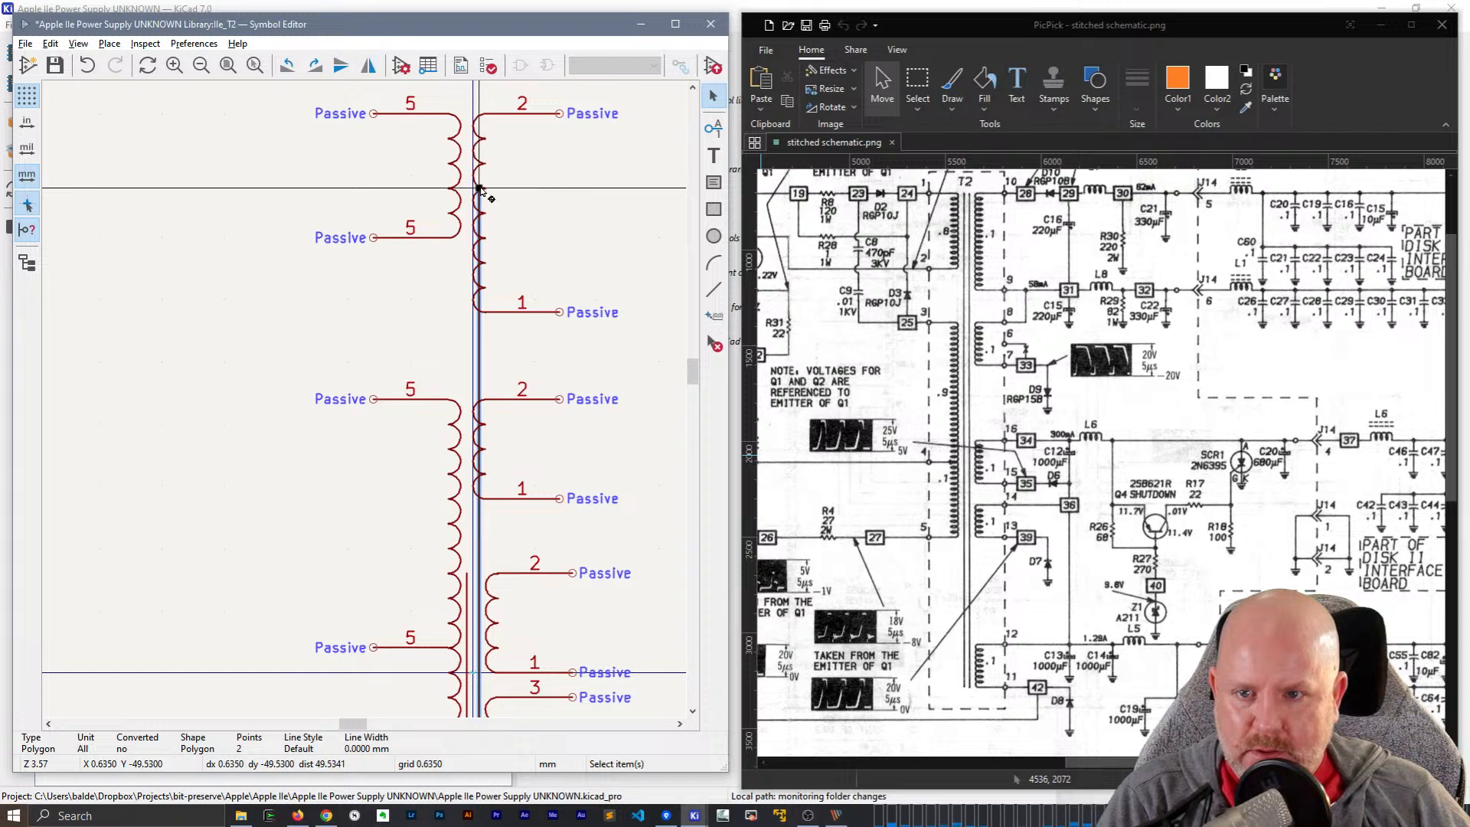
pyautogui.moveTo(480, 187); pyautogui.dragTo(481, 122)
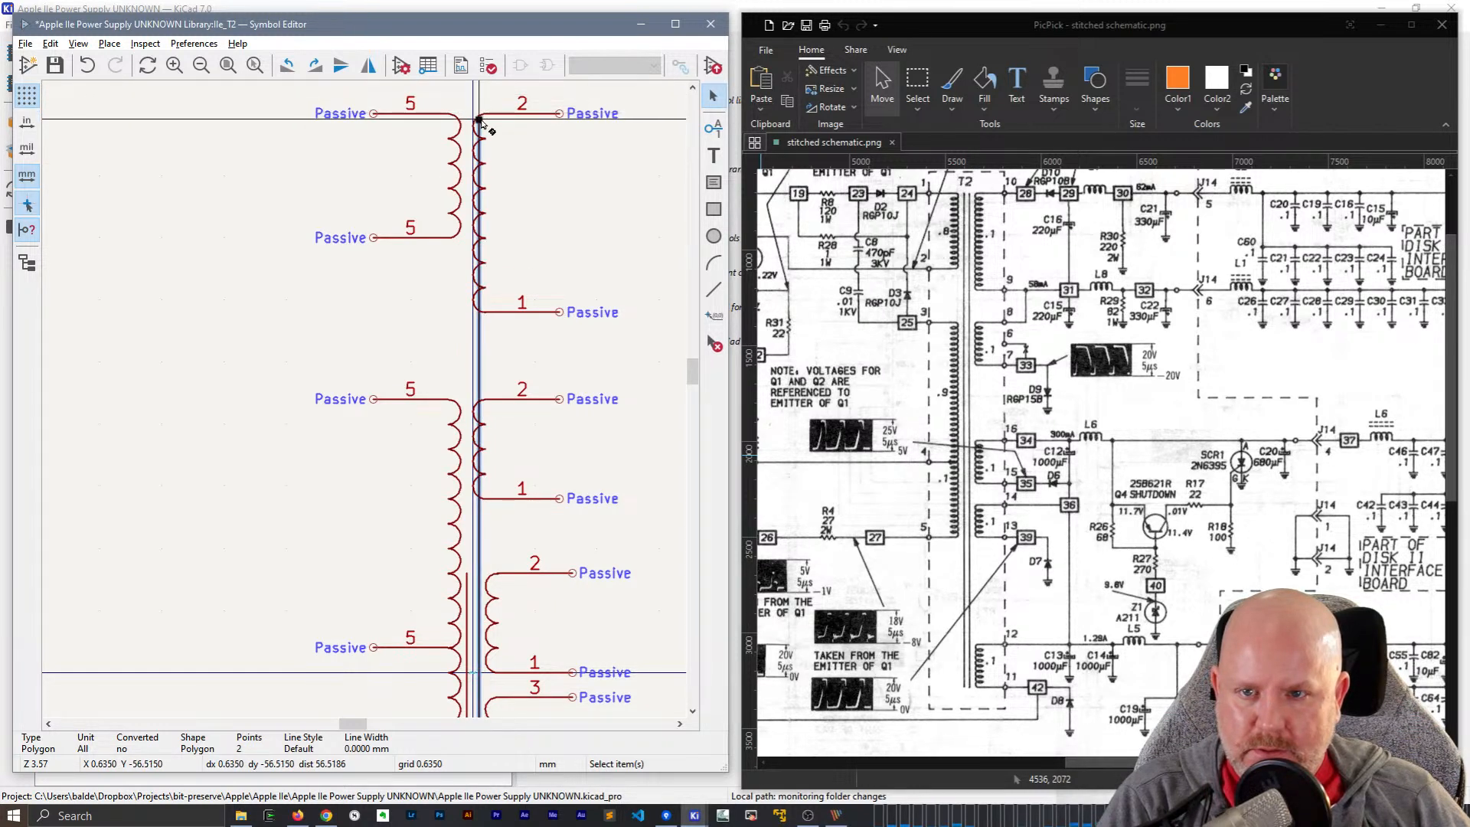
pyautogui.click(442, 169)
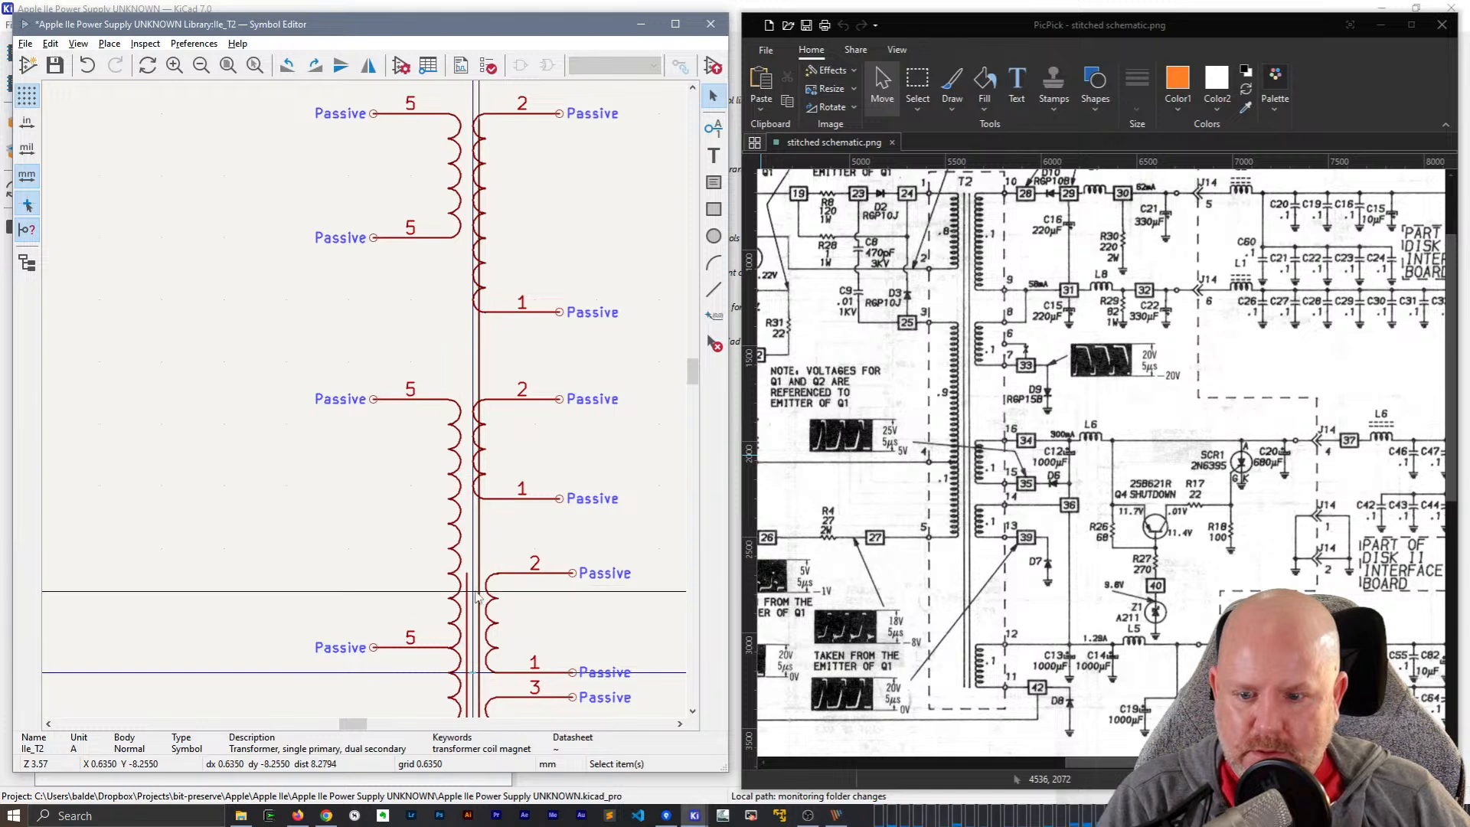
# - Extend the core line next to the primary windings straight up to match the other core line's upper end
pyautogui.moveTo(467, 574); pyautogui.dragTo(466, 119)
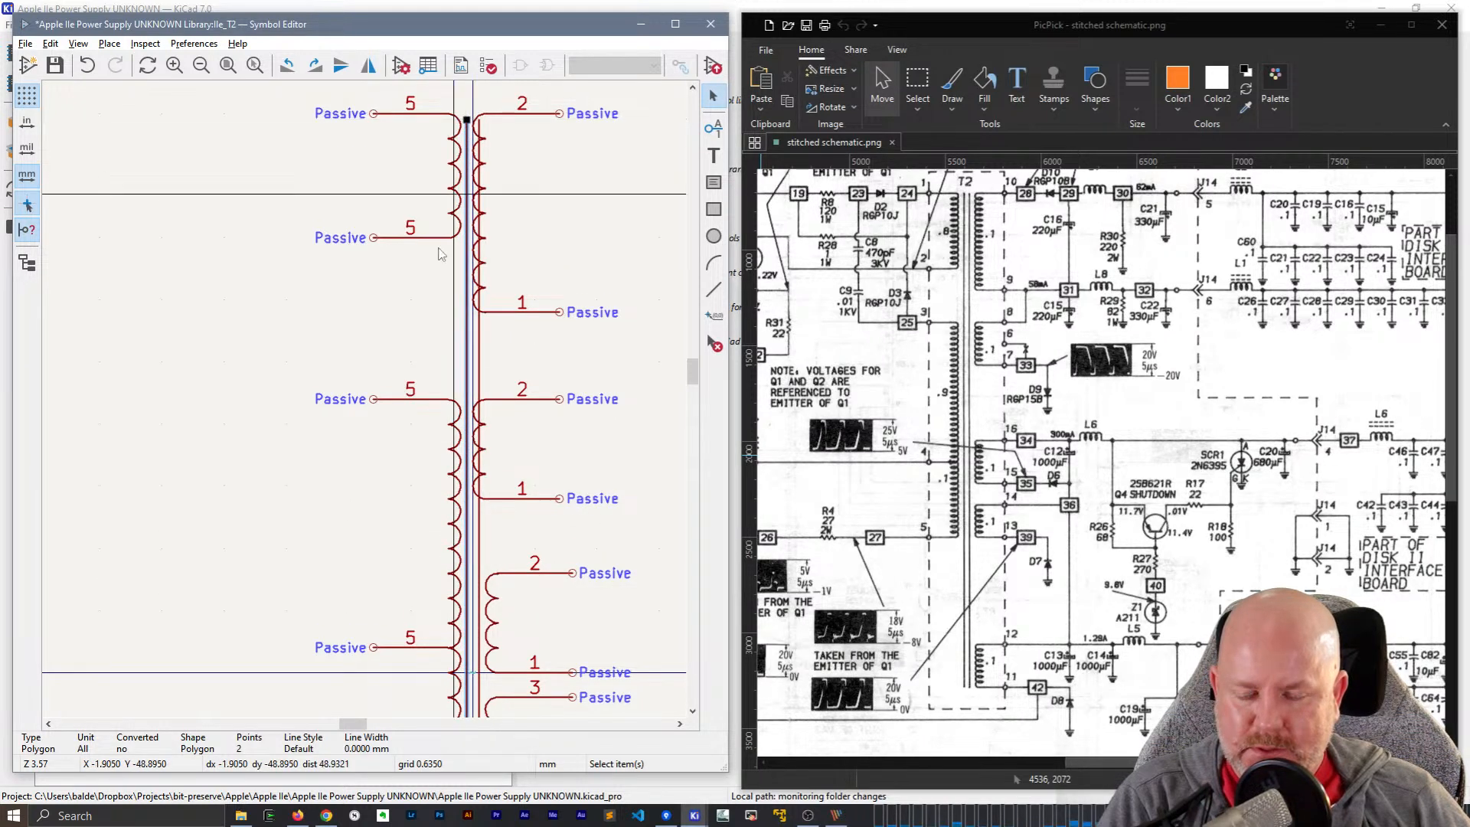
pyautogui.click(235, 359)
pyautogui.scroll(-1, 231, 362)
pyautogui.moveTo(382, 511); pyautogui.dragTo(310, 502, button='middle')
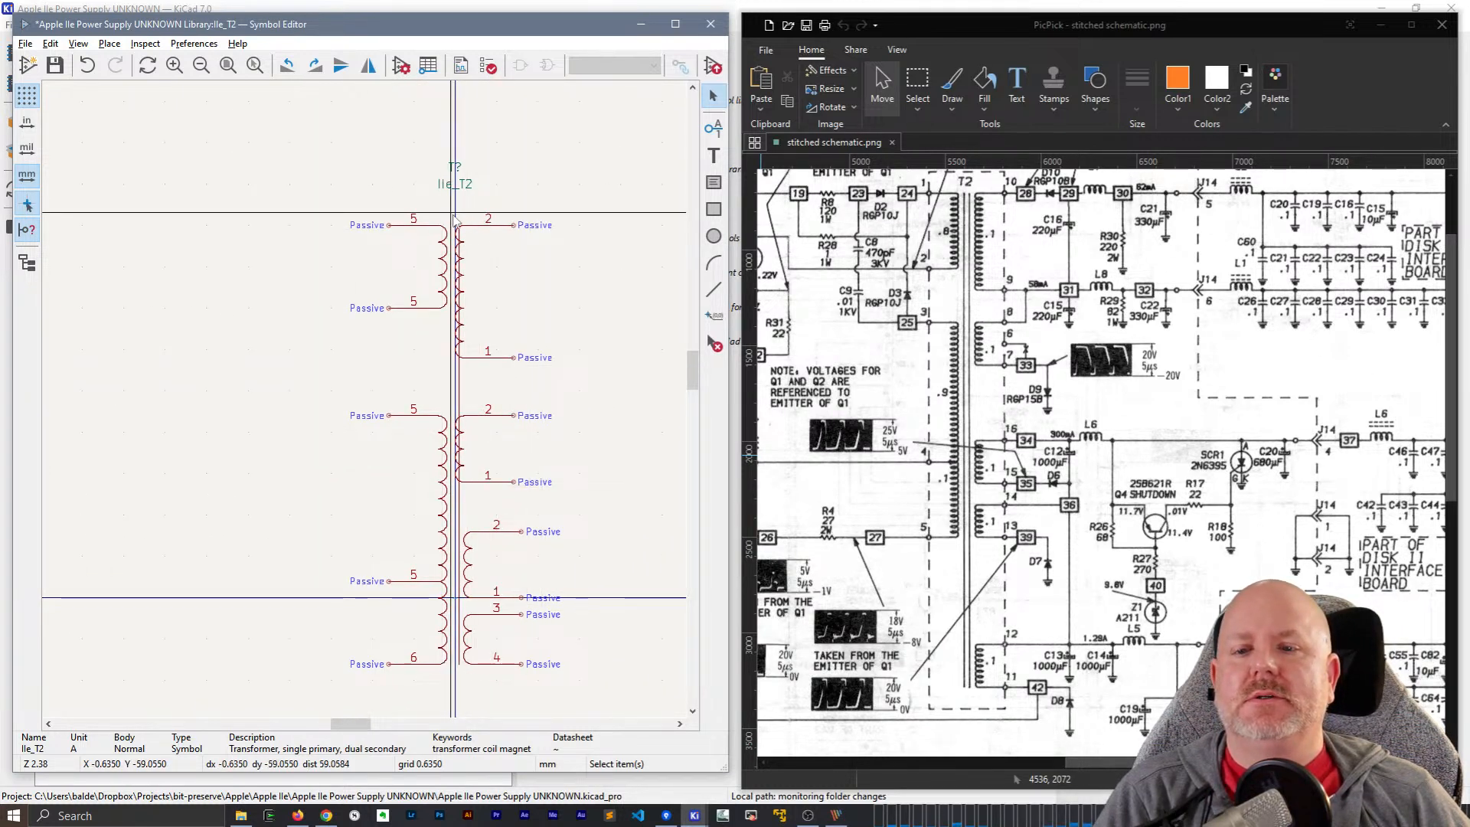
pyautogui.click(201, 68)
pyautogui.moveTo(454, 217); pyautogui.dragTo(566, 387)
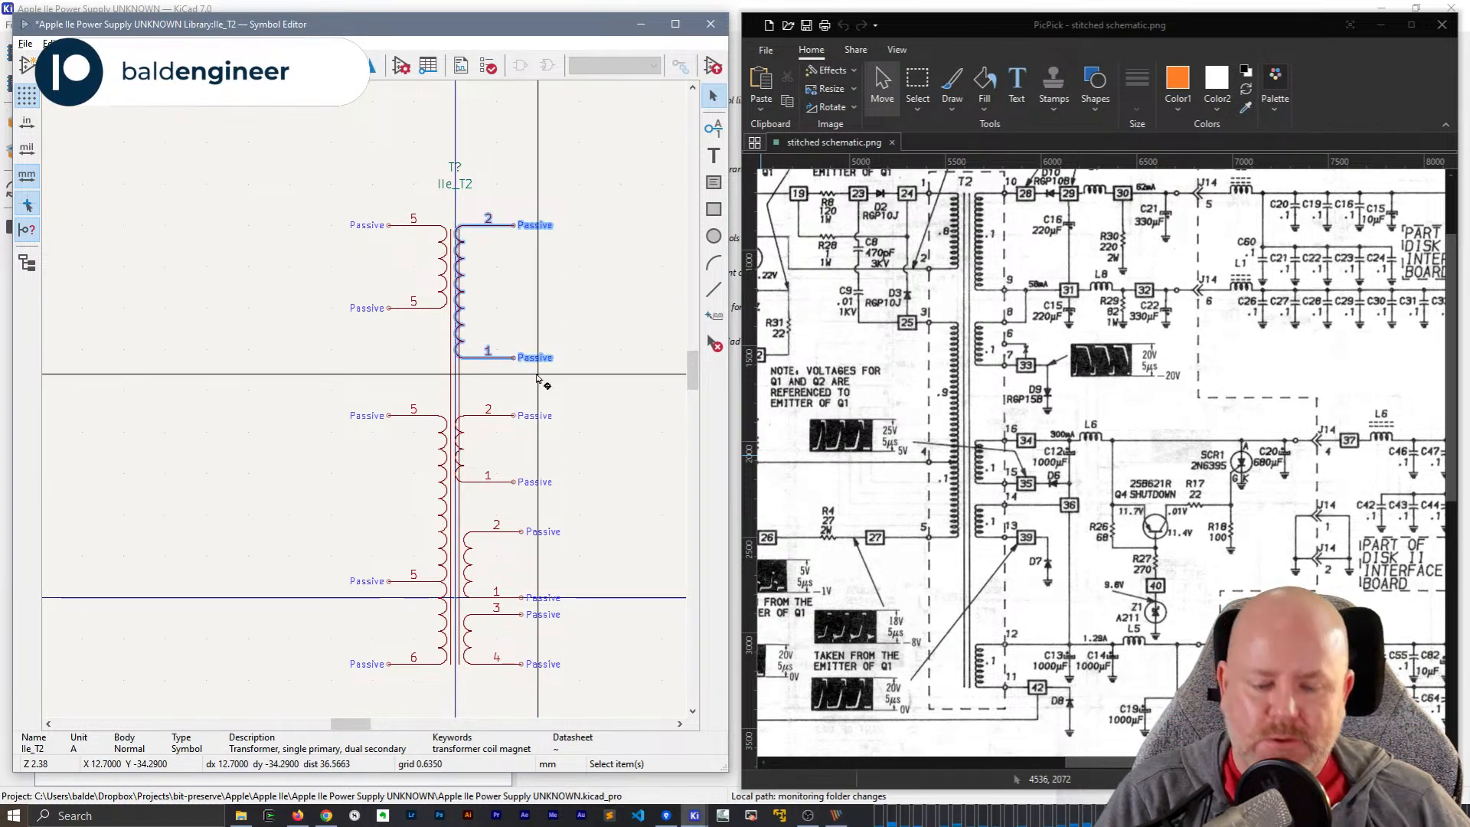
pyautogui.press('m')
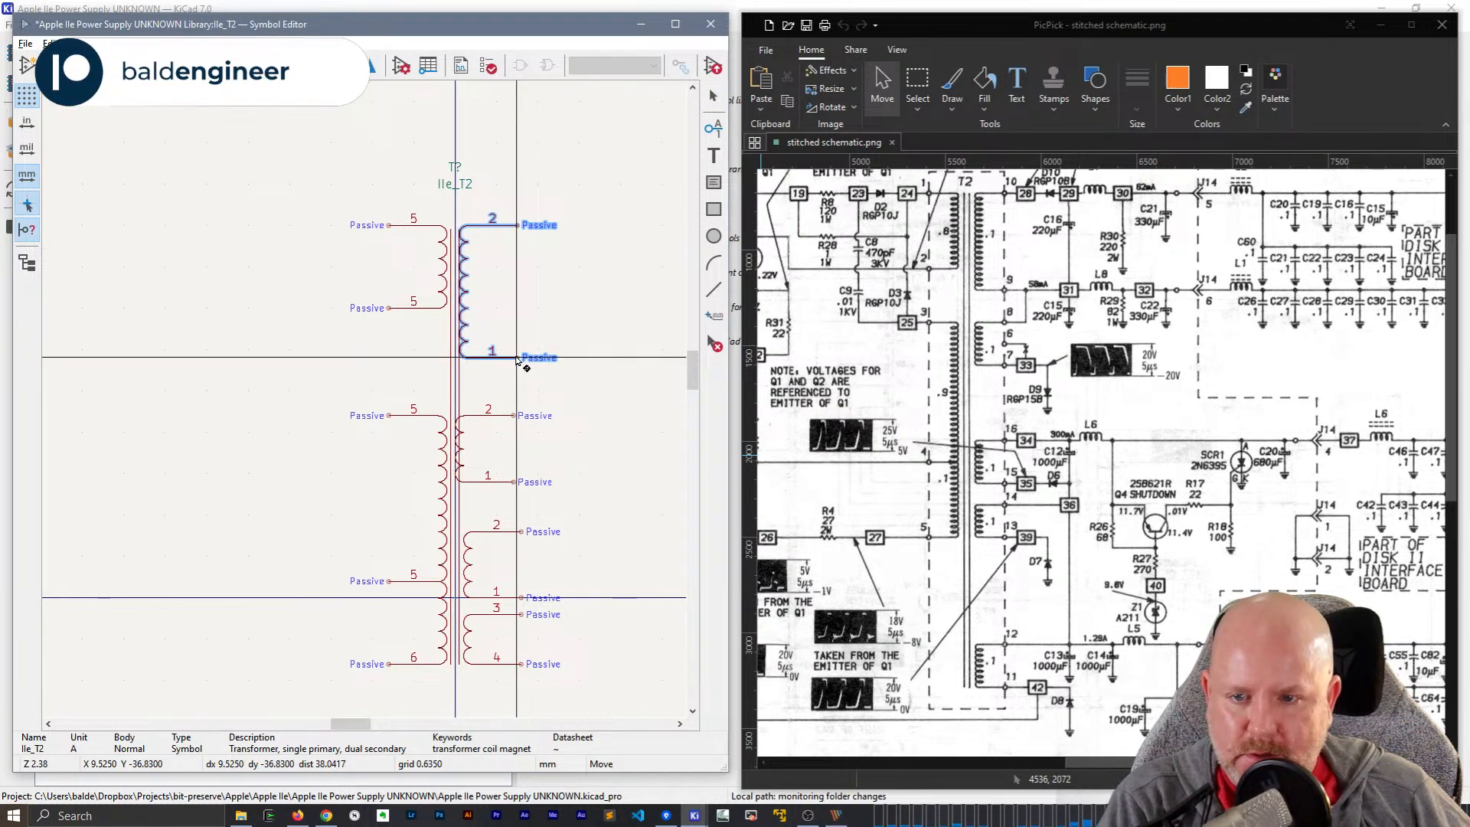
pyautogui.press('Escape')
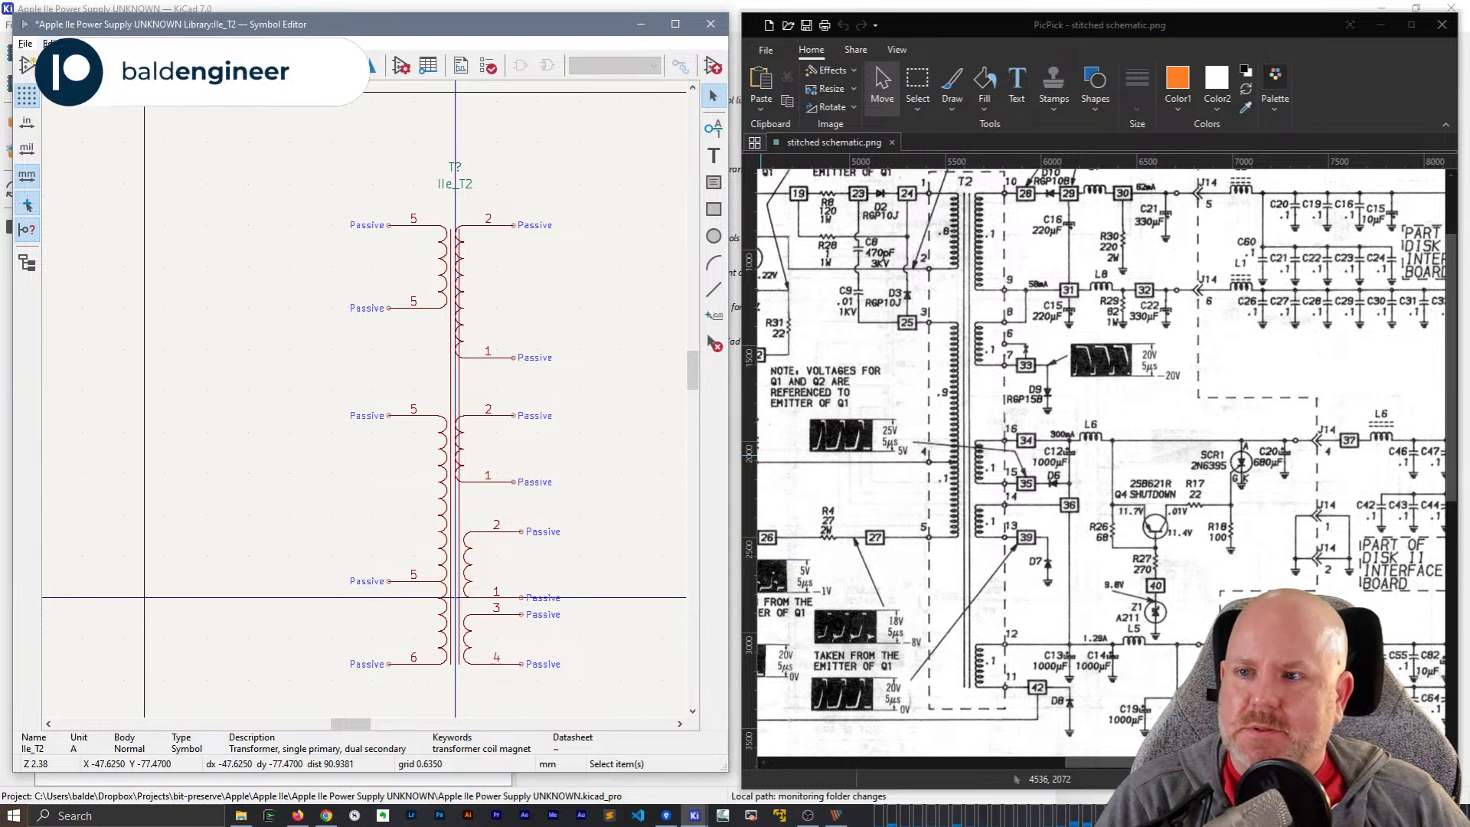
# - Set the current grid to 1.2700 mm
pyautogui.click(50, 44)
pyautogui.click(51, 44)
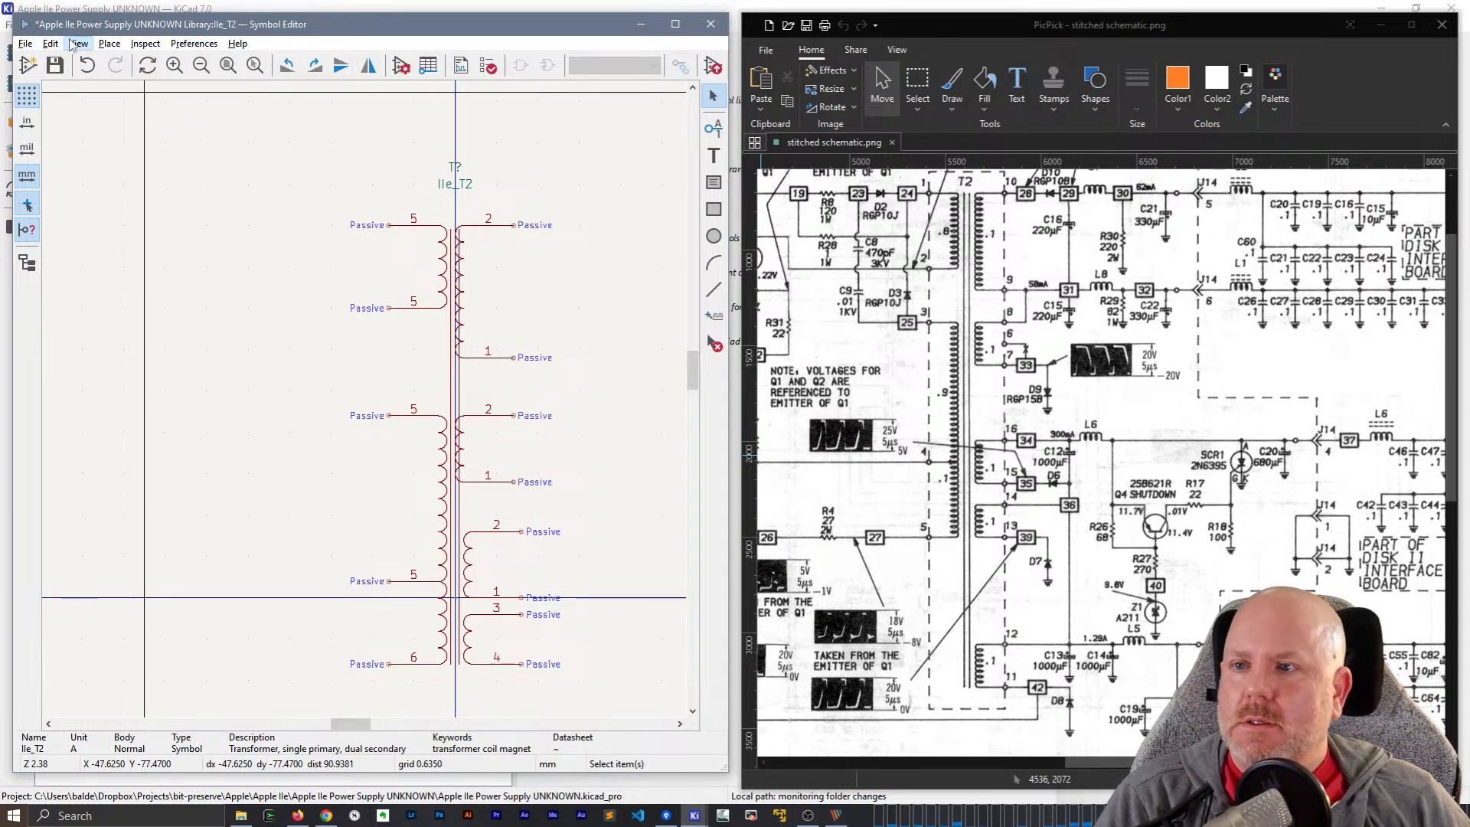
pyautogui.click(50, 44)
pyautogui.moveTo(77, 48)
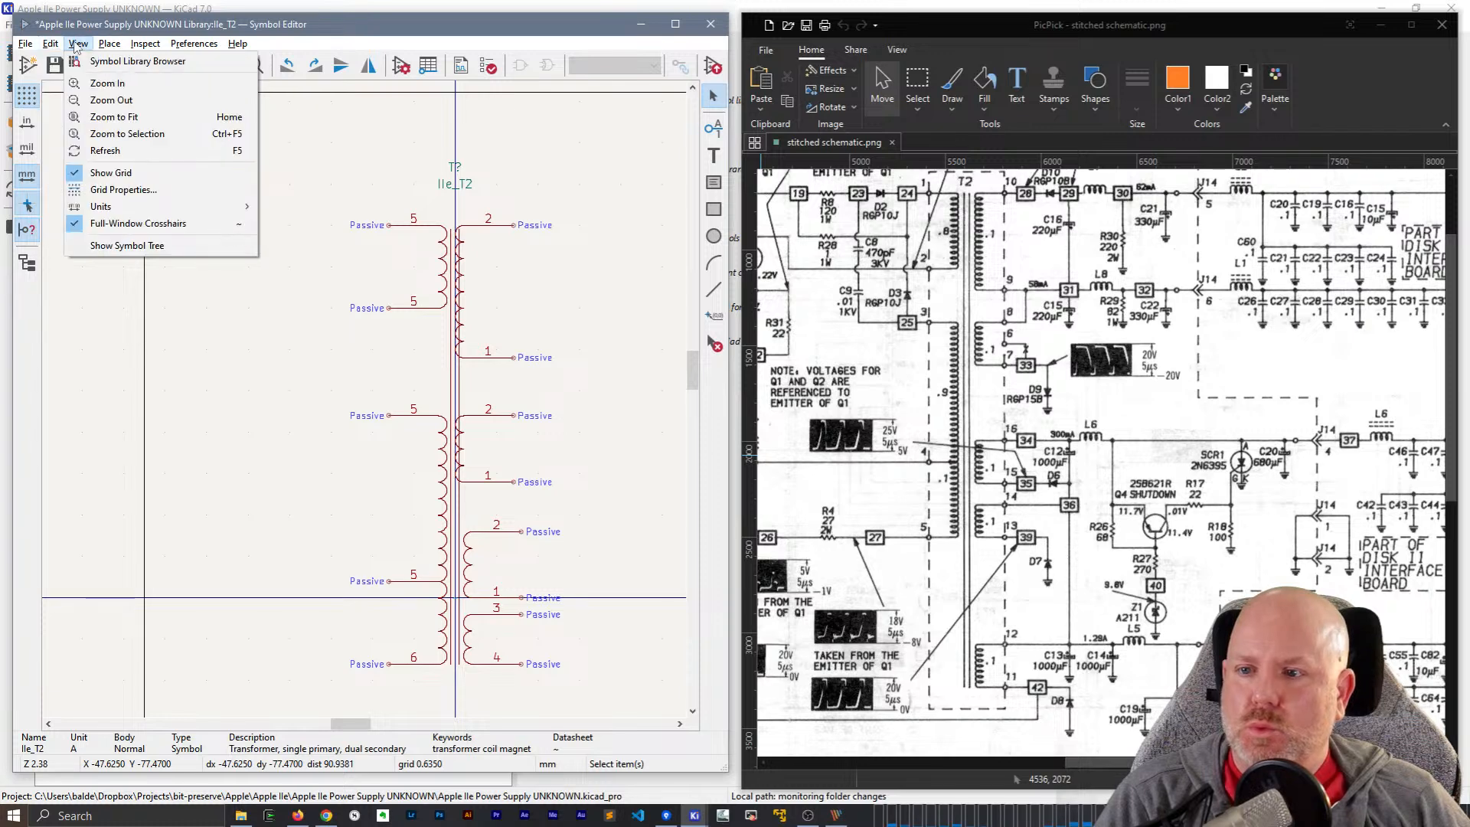
pyautogui.click(141, 193)
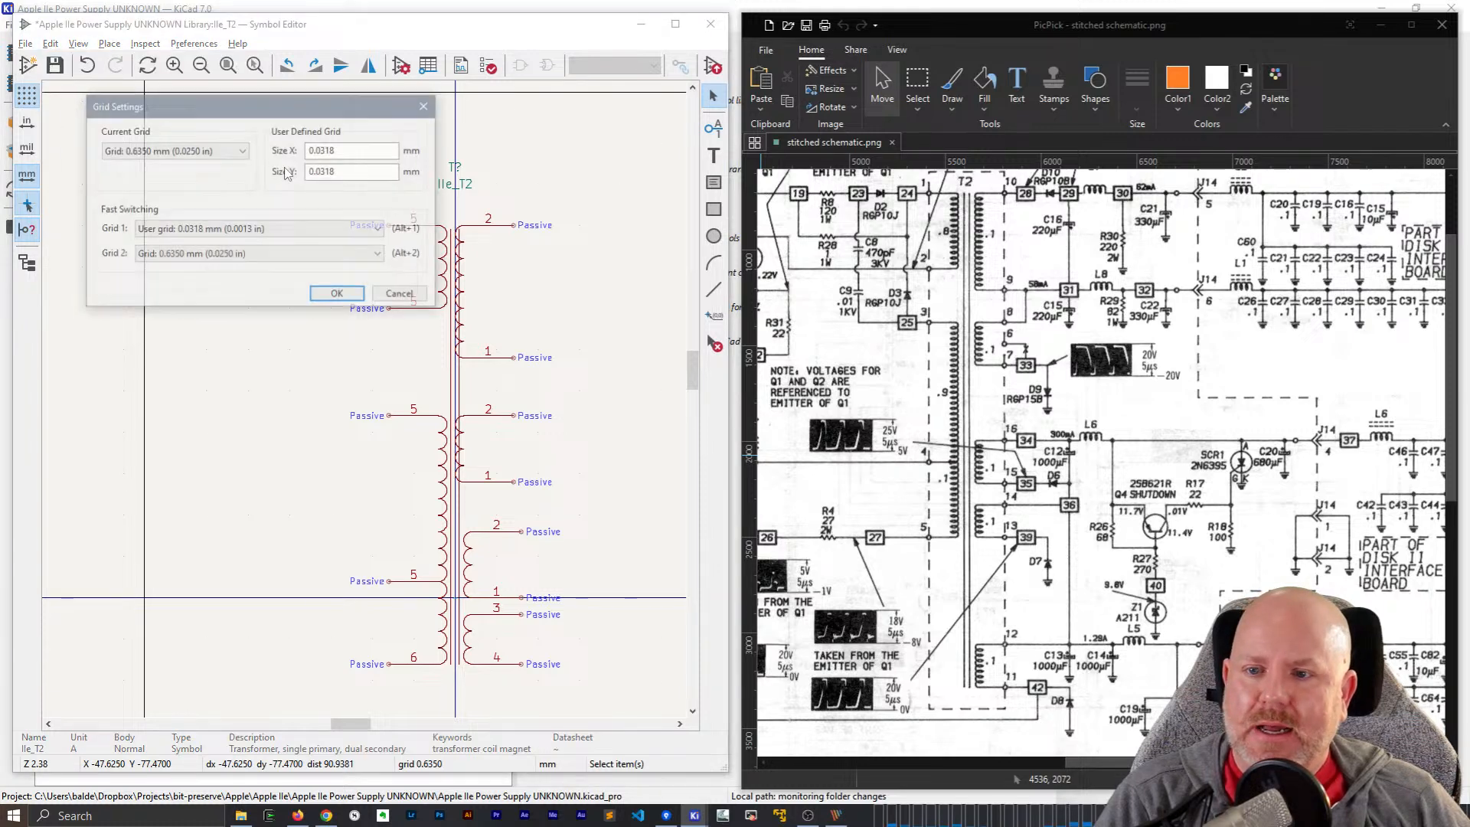
pyautogui.click(173, 150)
pyautogui.click(166, 178)
pyautogui.click(338, 295)
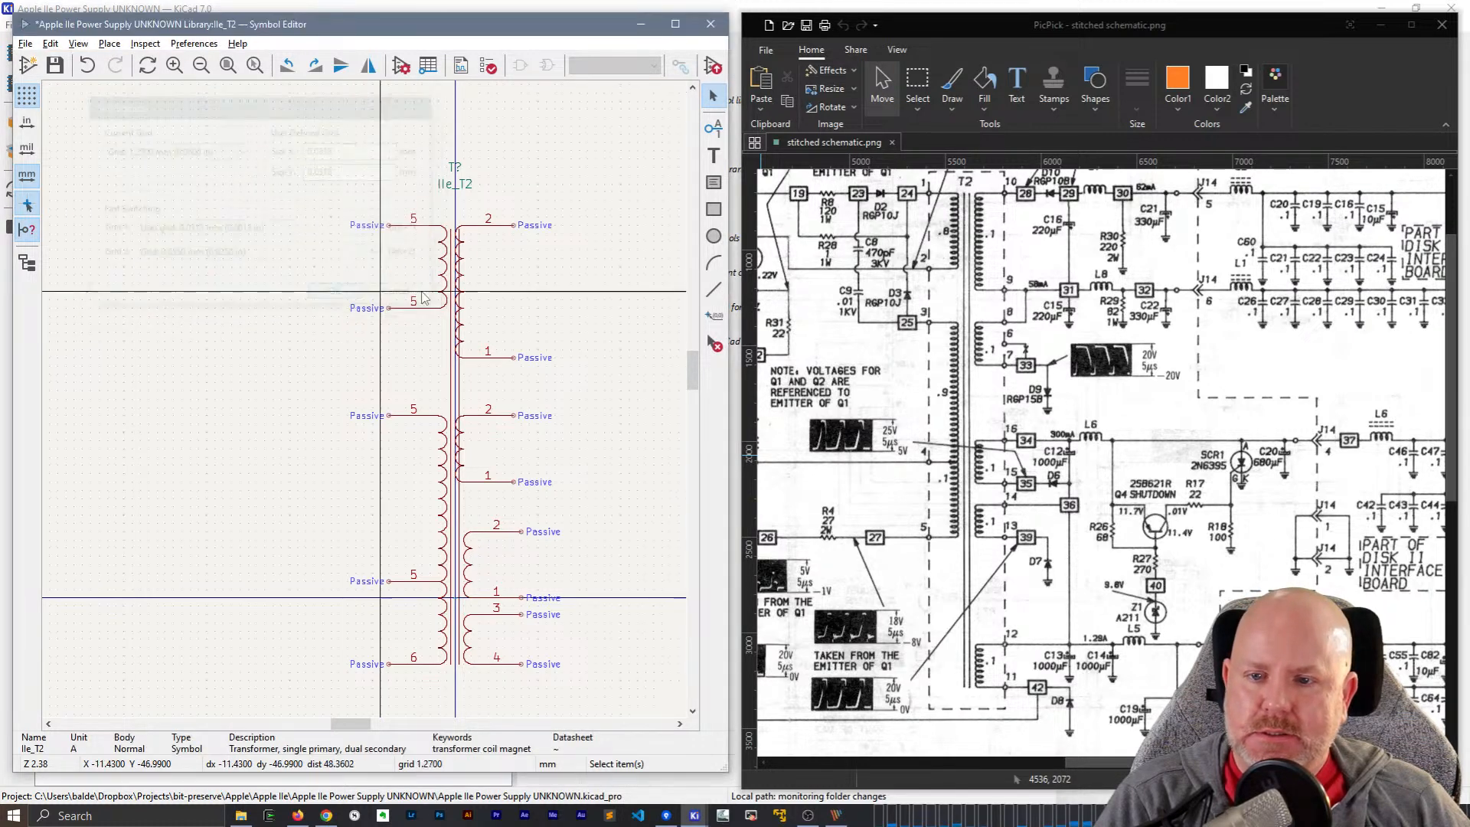
# - Move the uppermost secondary winding with its pins 2 and 1 away from the core, aligning it with the two lowest secondary windings
pyautogui.moveTo(460, 222); pyautogui.dragTo(561, 374)
pyautogui.press('m')
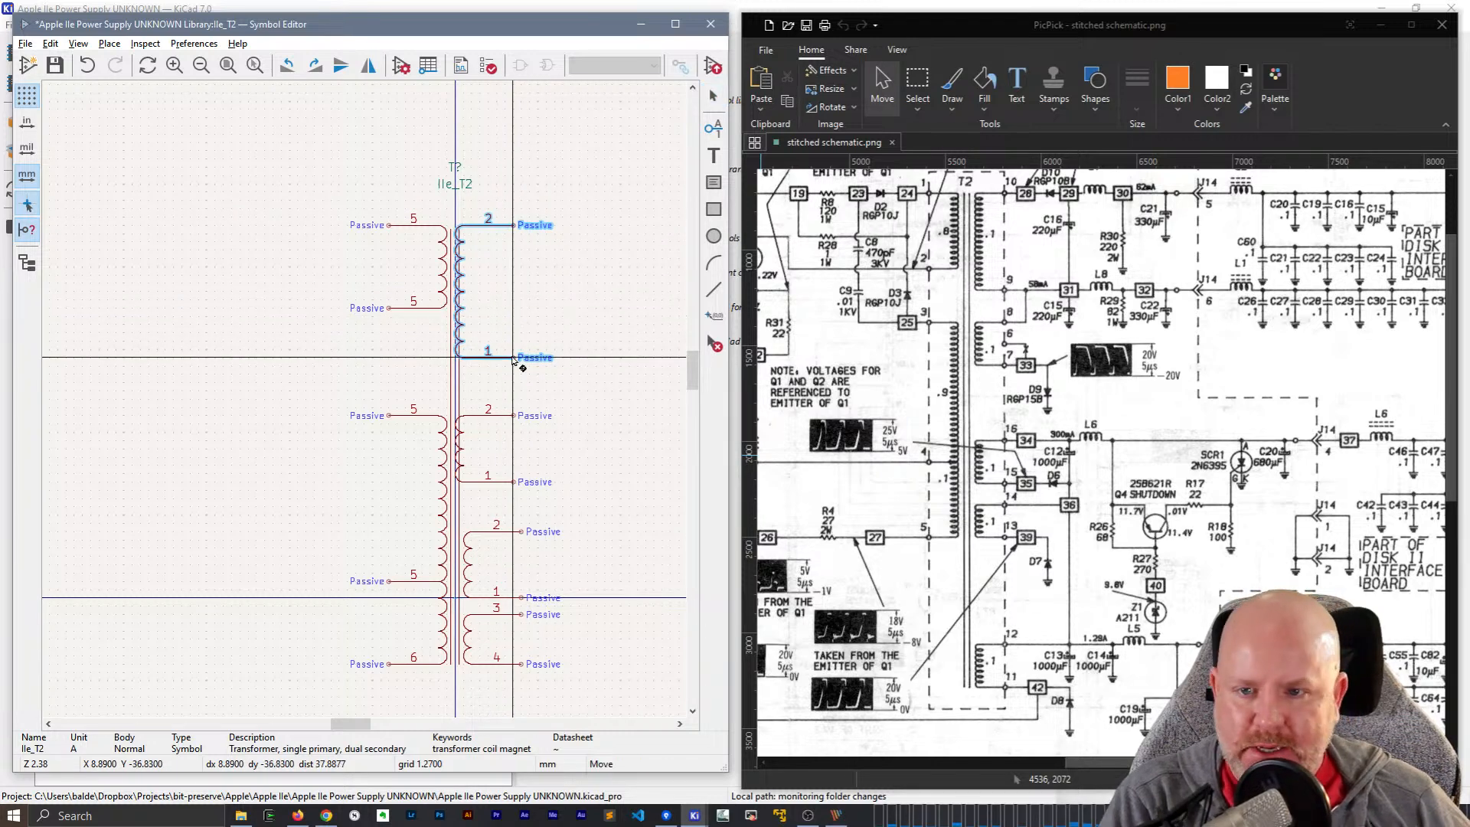
pyautogui.click(525, 365)
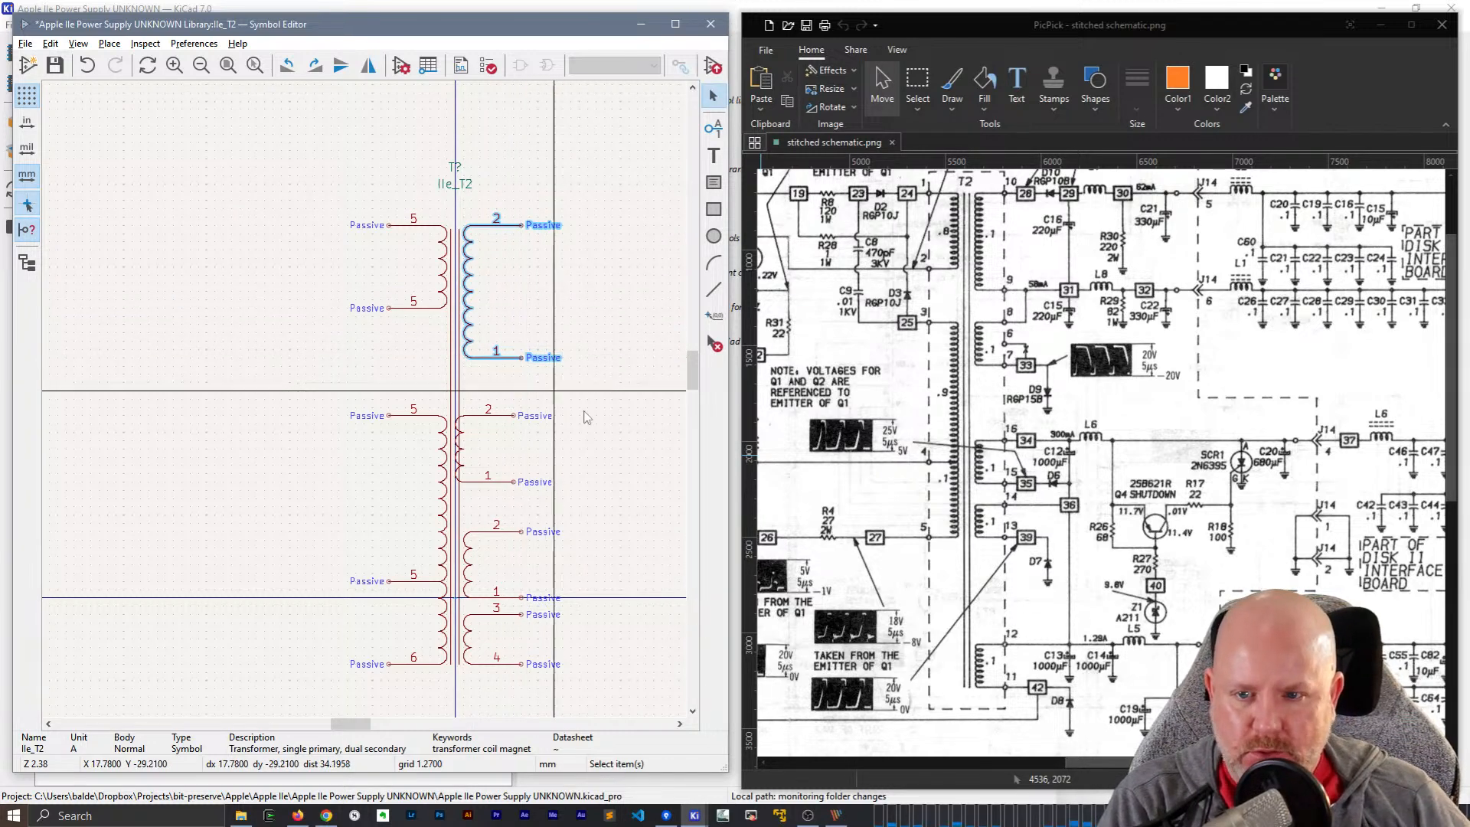
pyautogui.moveTo(459, 404); pyautogui.dragTo(542, 492)
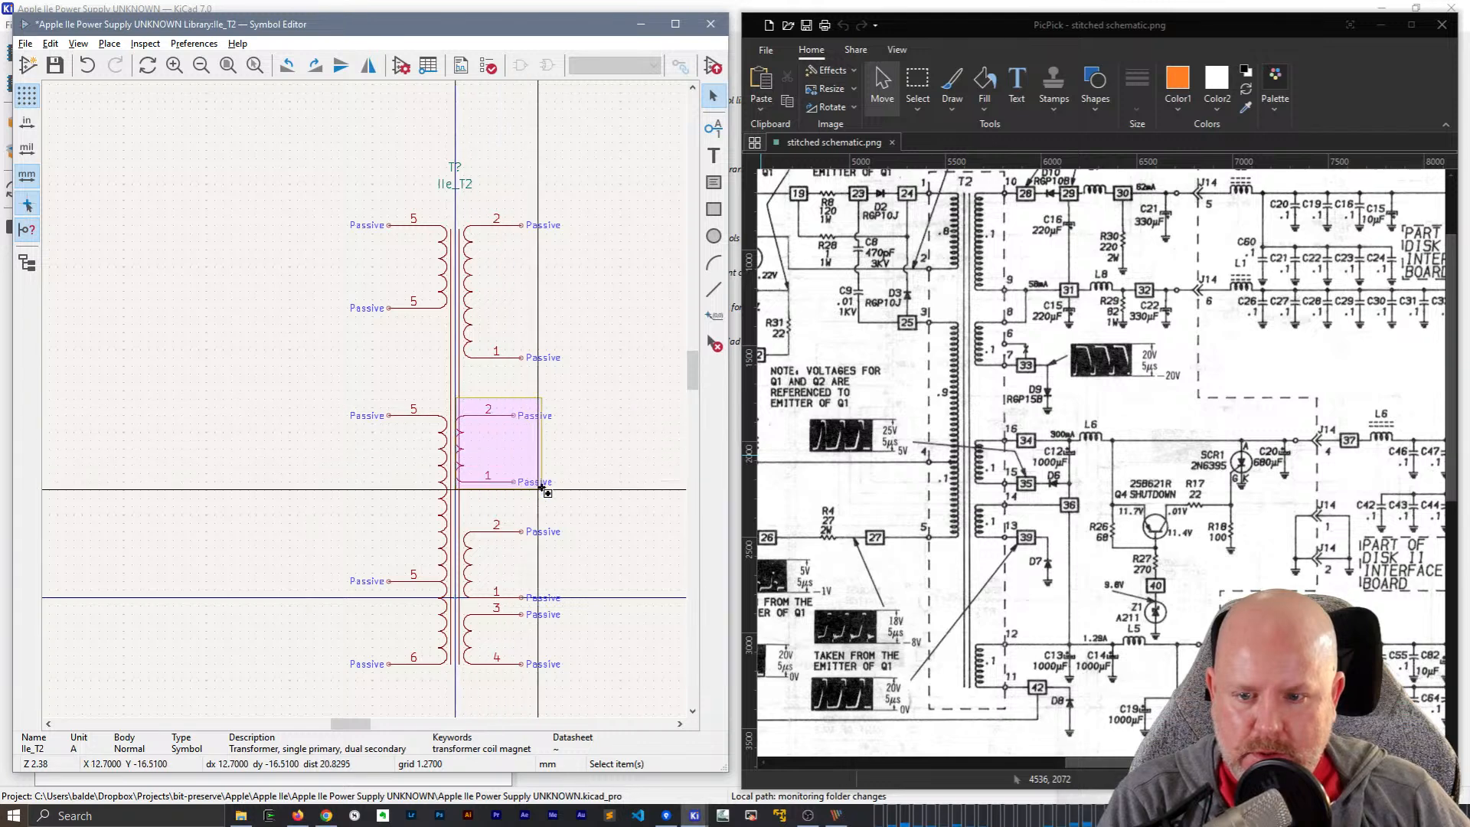
pyautogui.press('m')
pyautogui.scroll(3, 513, 481)
pyautogui.click(365, 401)
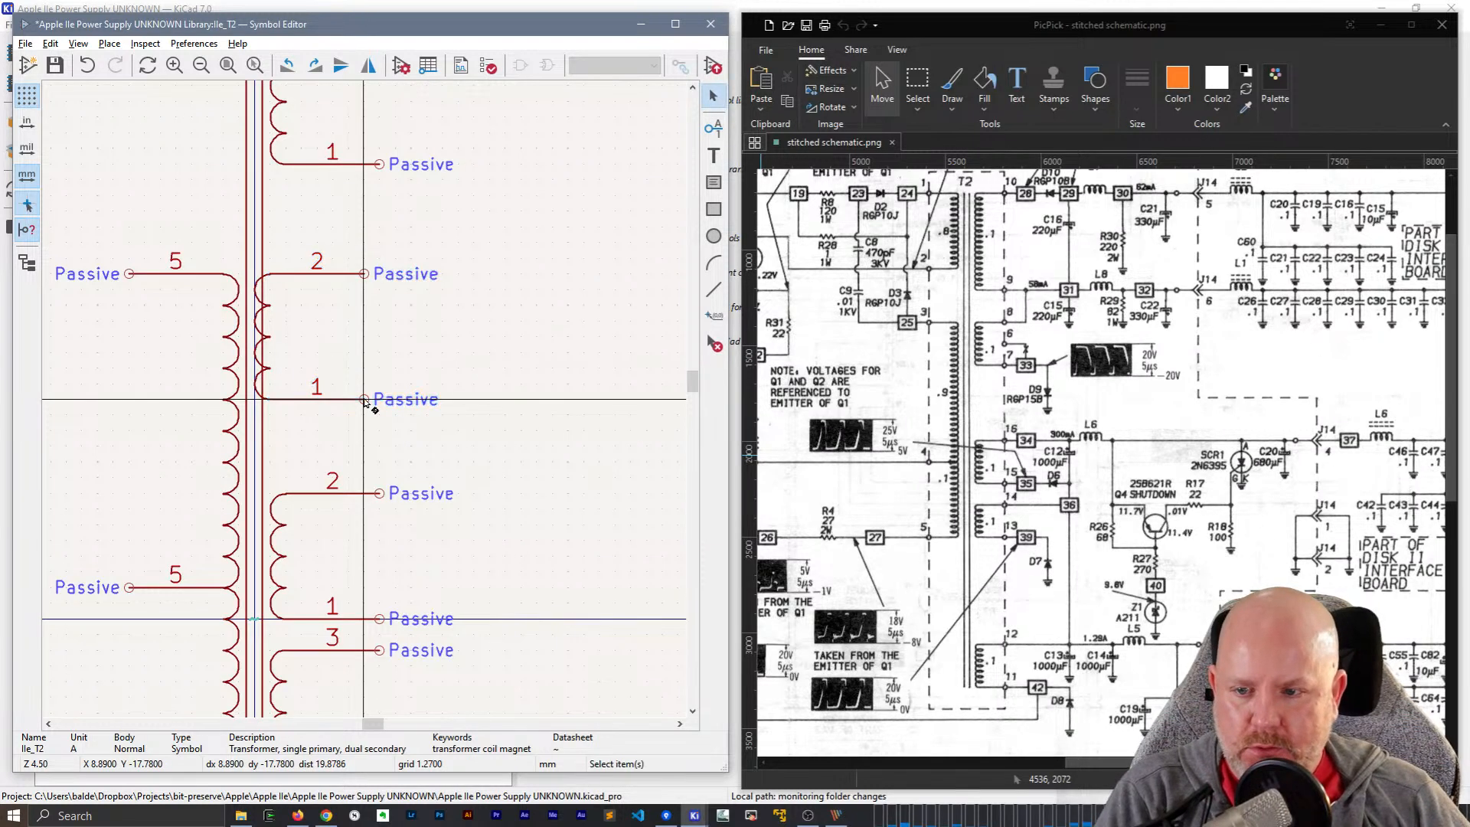
pyautogui.scroll(-3, 365, 399)
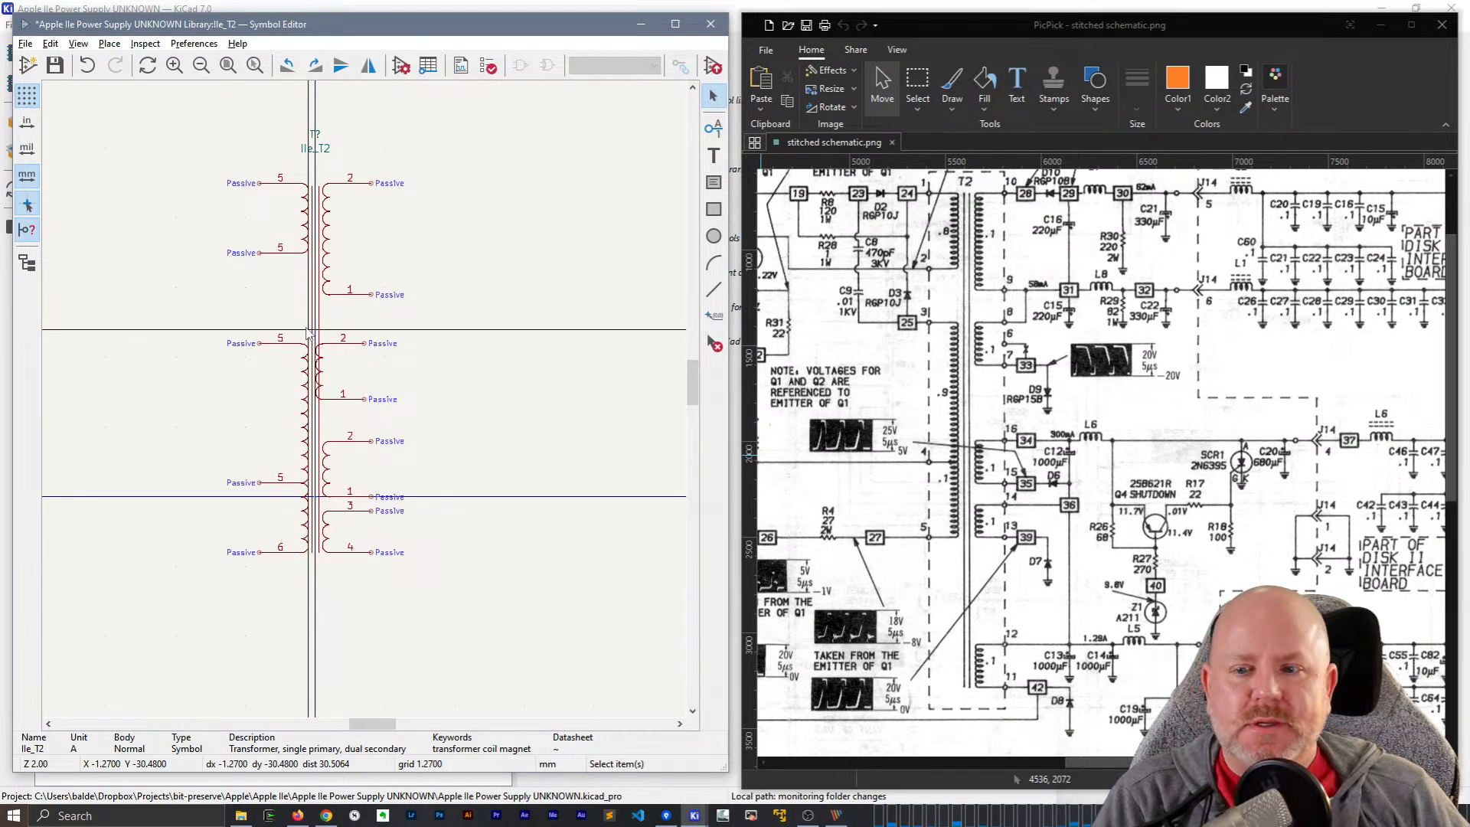
pyautogui.moveTo(315, 330); pyautogui.dragTo(423, 429)
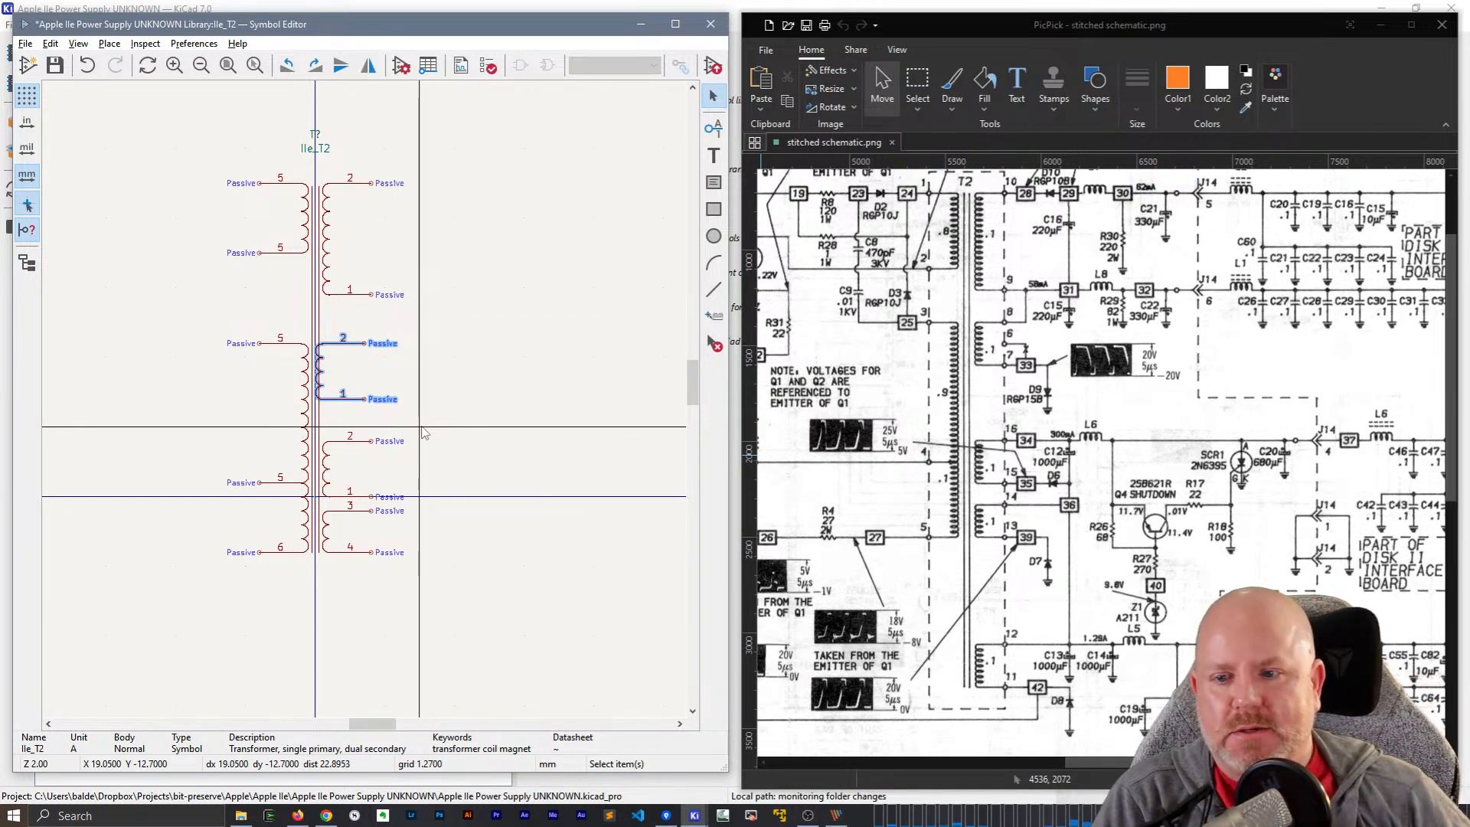
pyautogui.scroll(3, 423, 433)
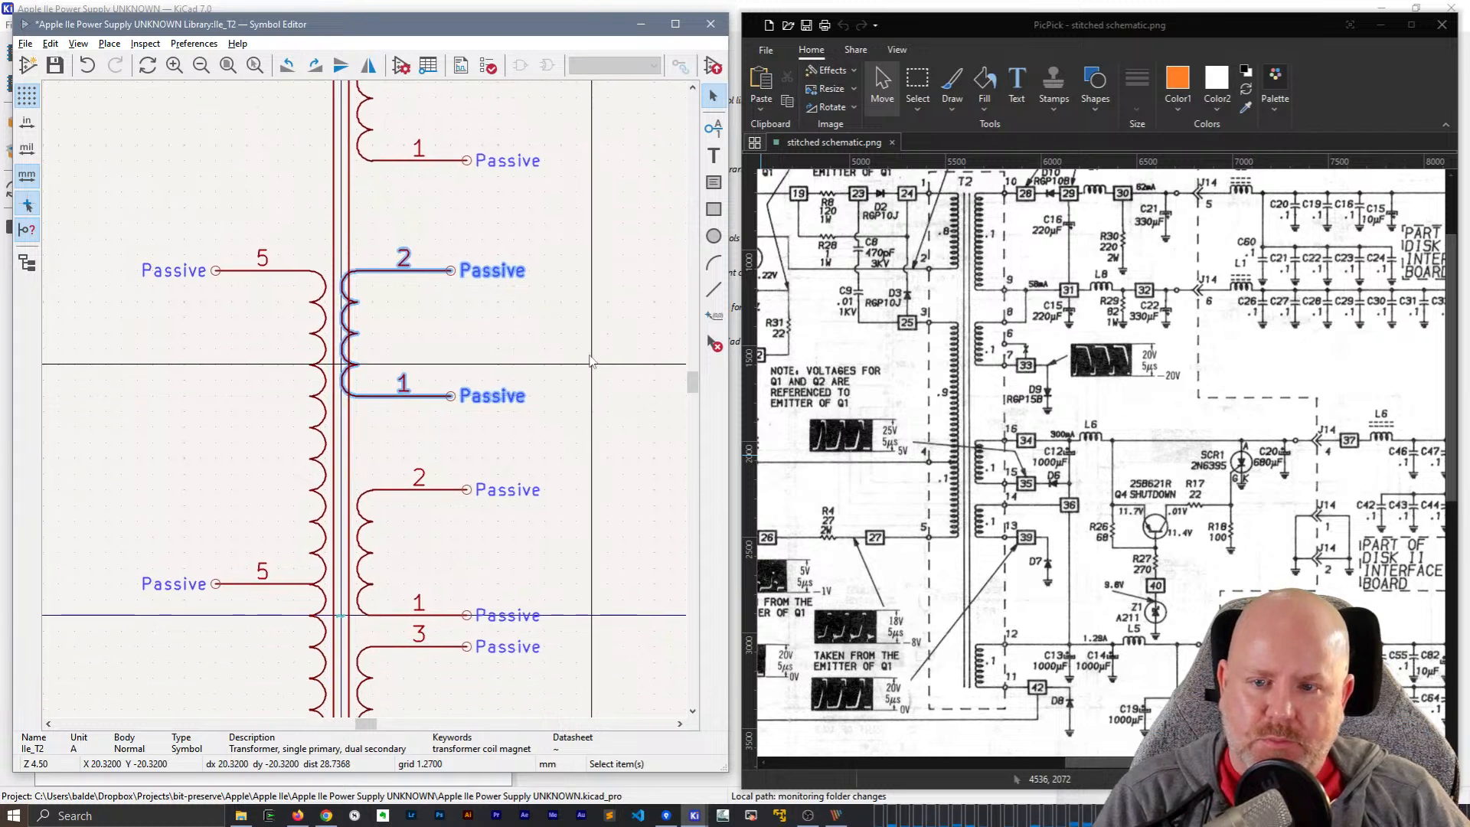
pyautogui.press('Escape')
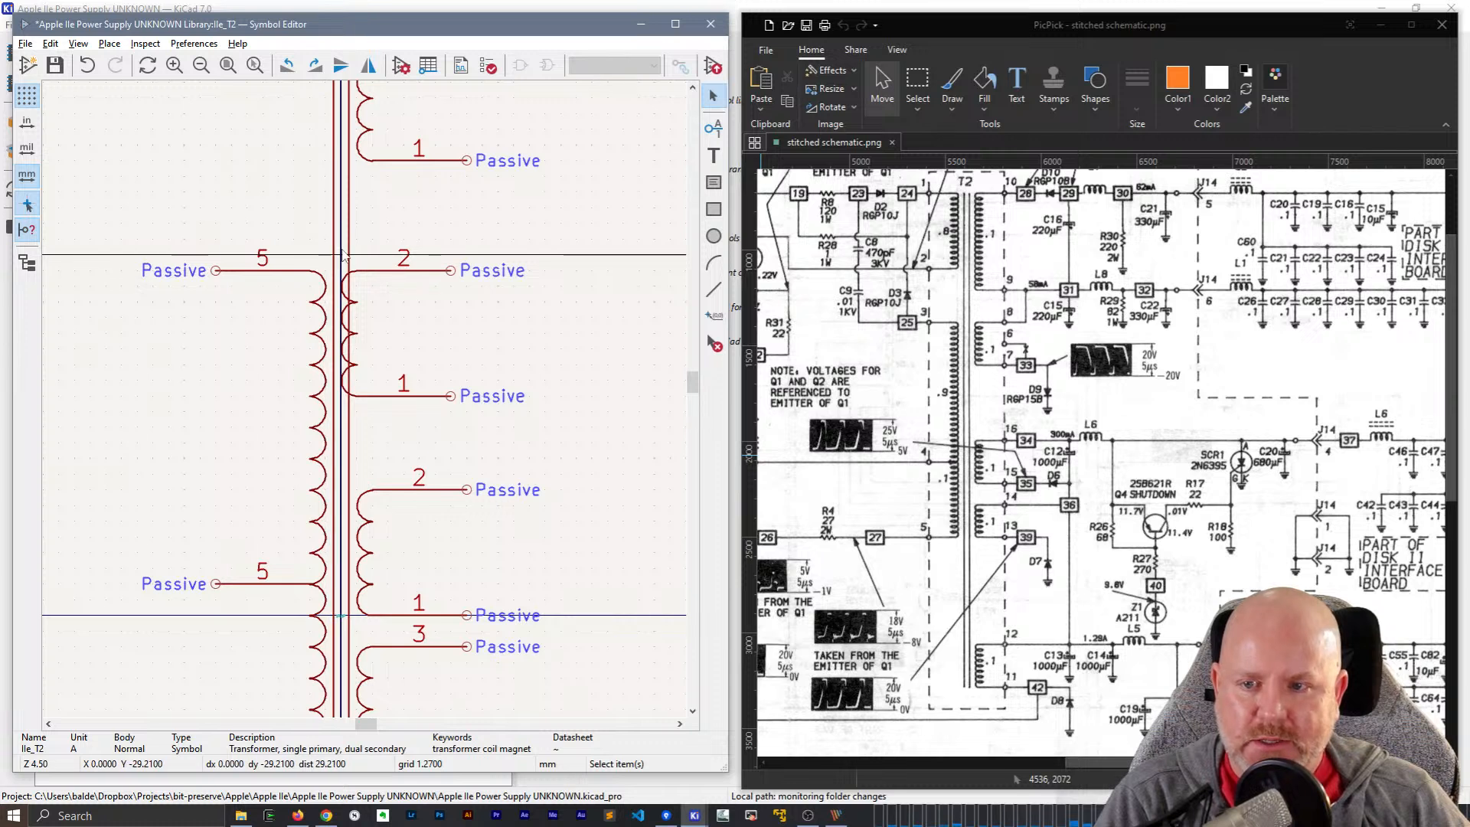
pyautogui.moveTo(342, 255); pyautogui.dragTo(543, 442)
pyautogui.click(541, 243)
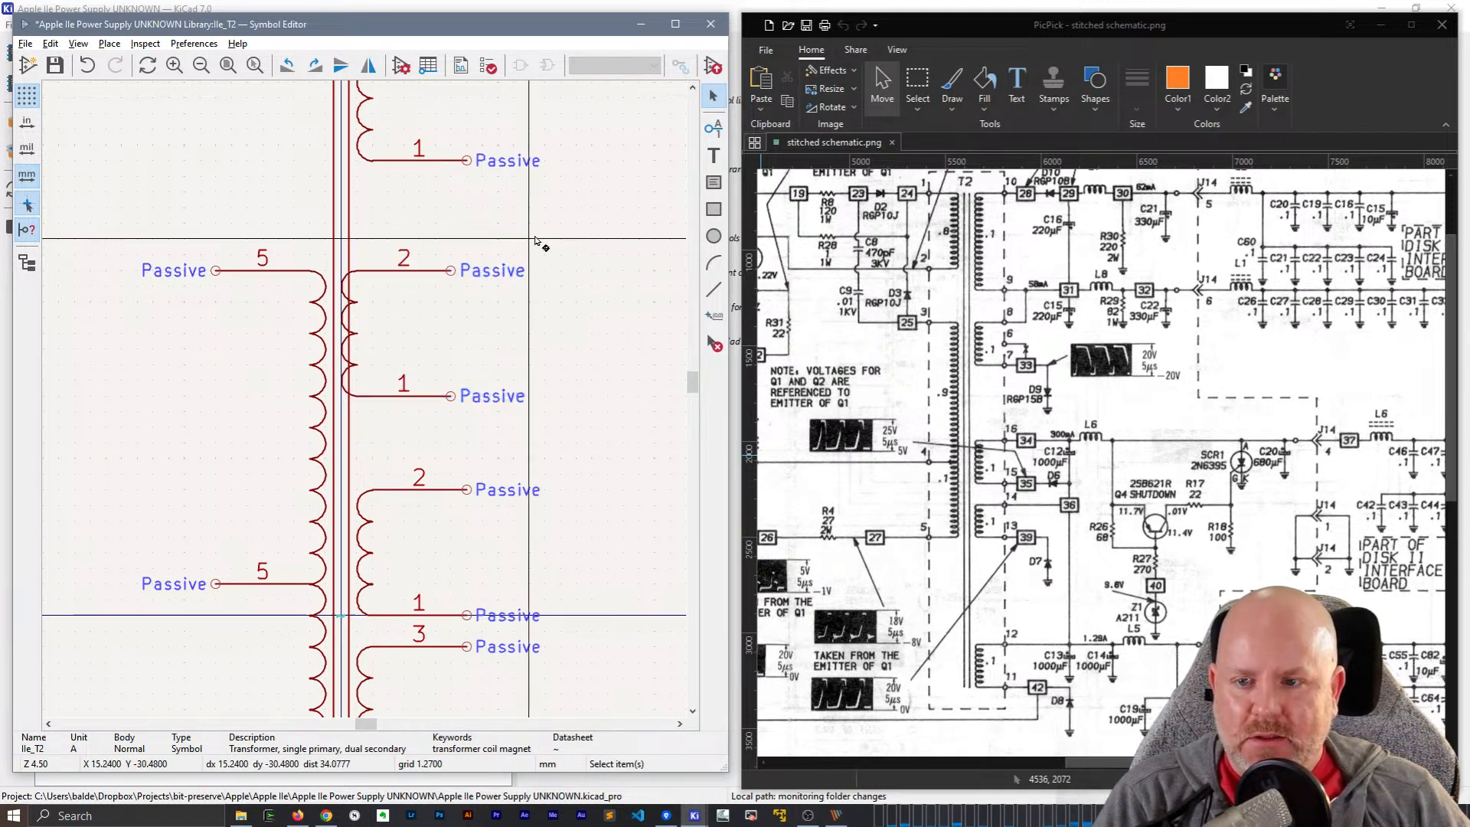
pyautogui.click(406, 249)
# - Move the second secondary winding from the top, including both pins, away from the core so it aligns with the other secondary windings
pyautogui.moveTo(318, 229); pyautogui.dragTo(578, 410)
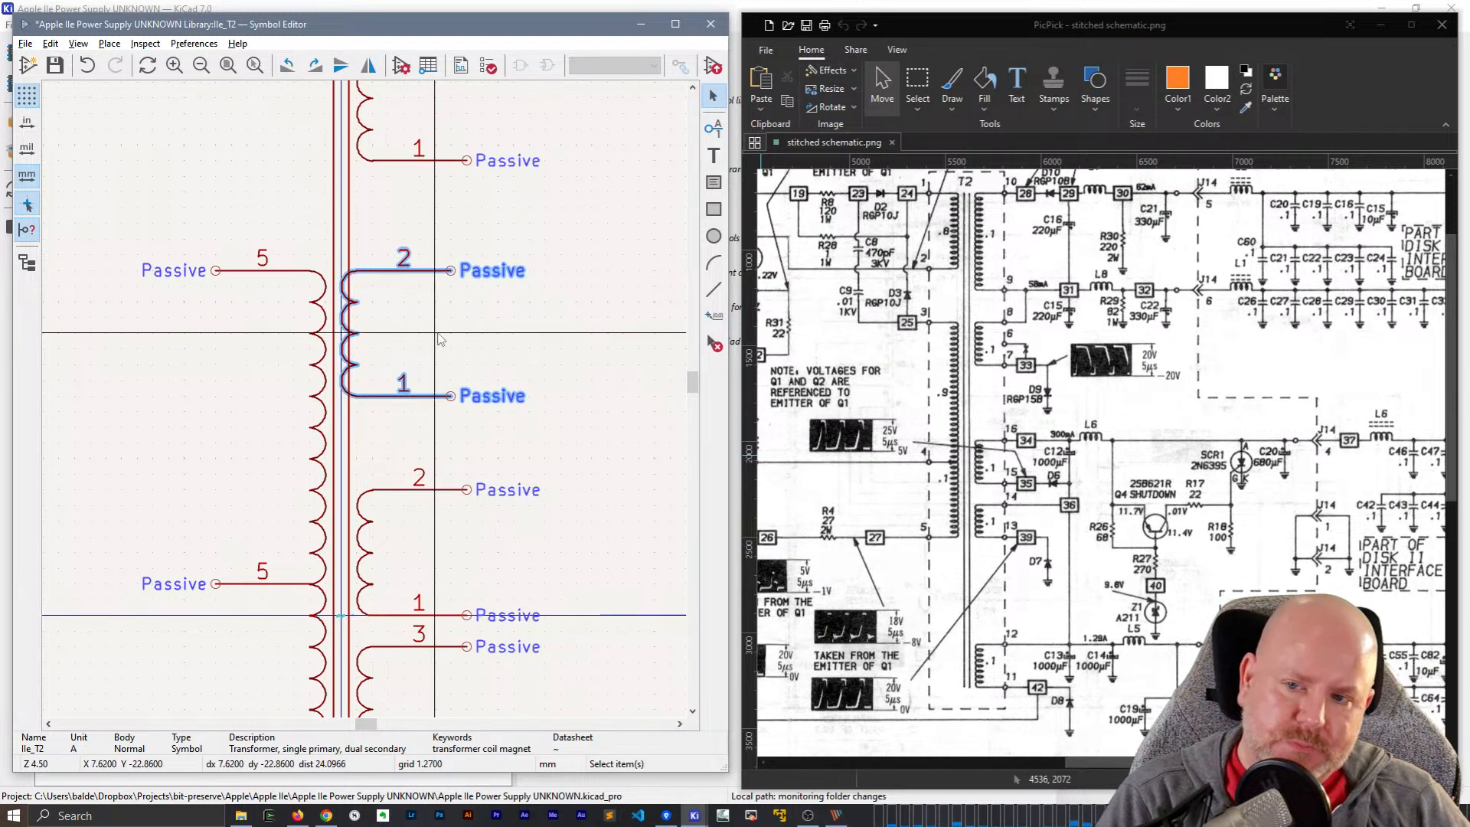
pyautogui.press('m')
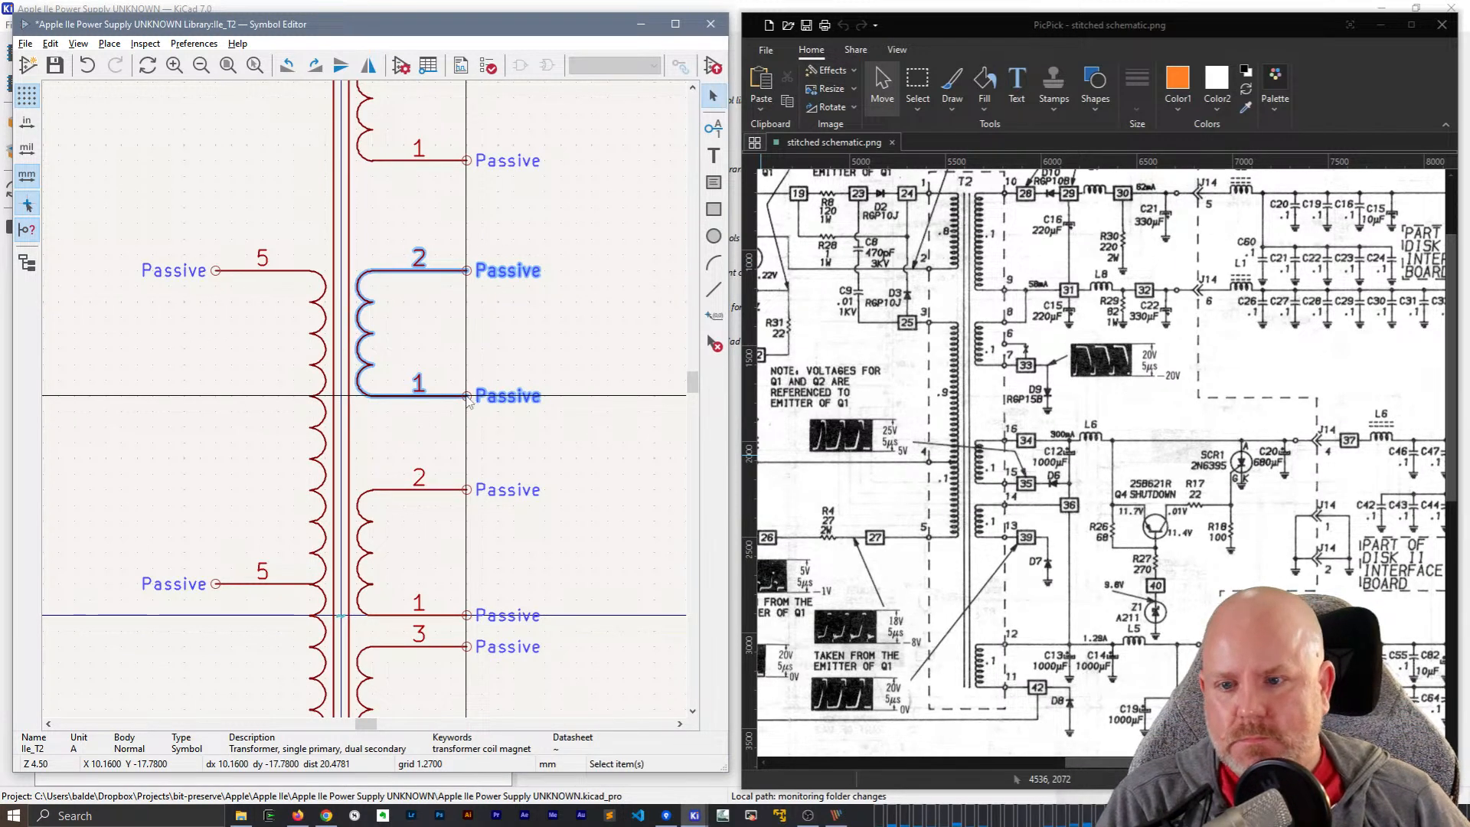
pyautogui.click(465, 396)
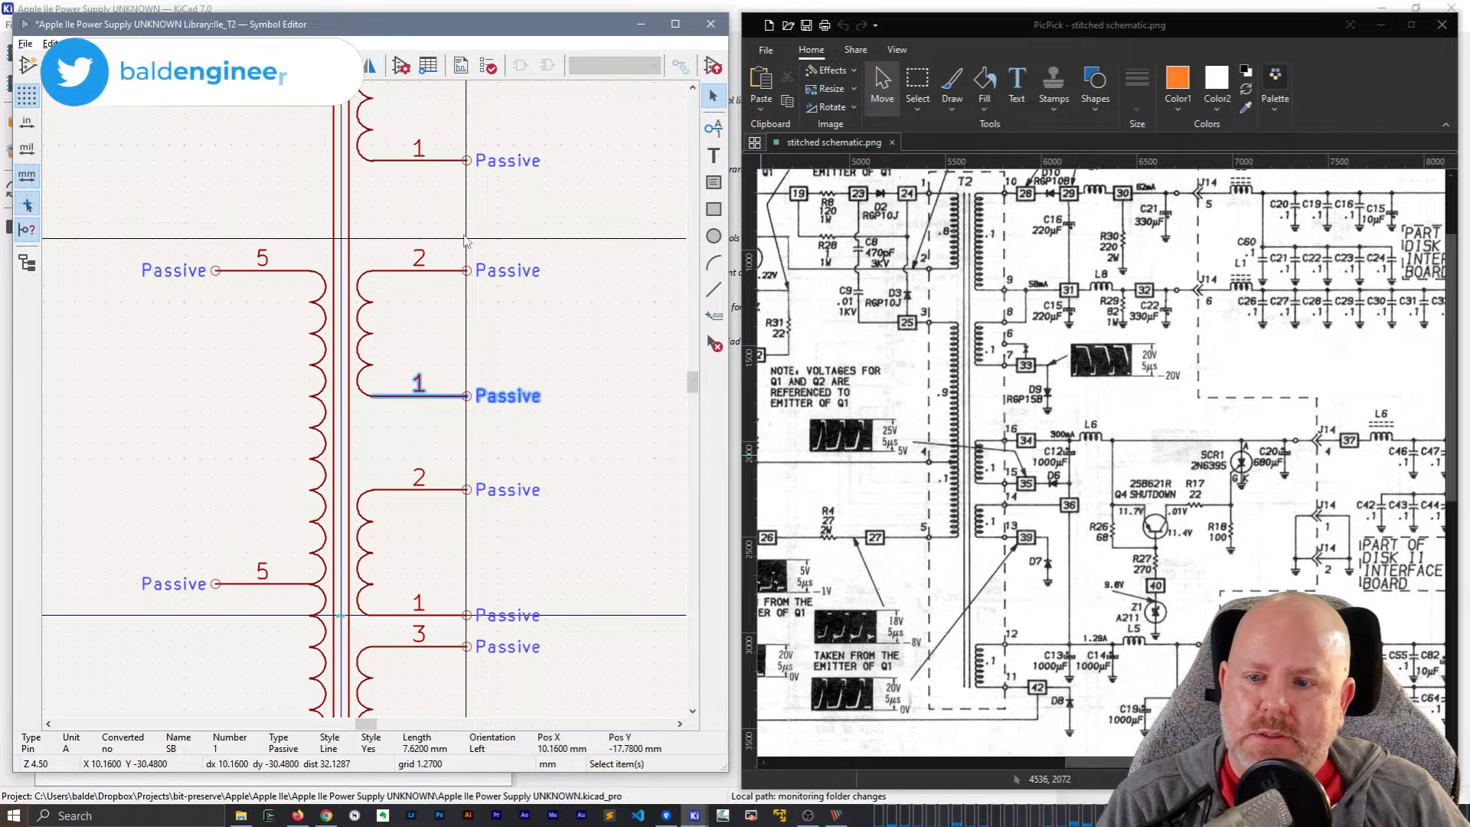
pyautogui.scroll(-3, 503, 377)
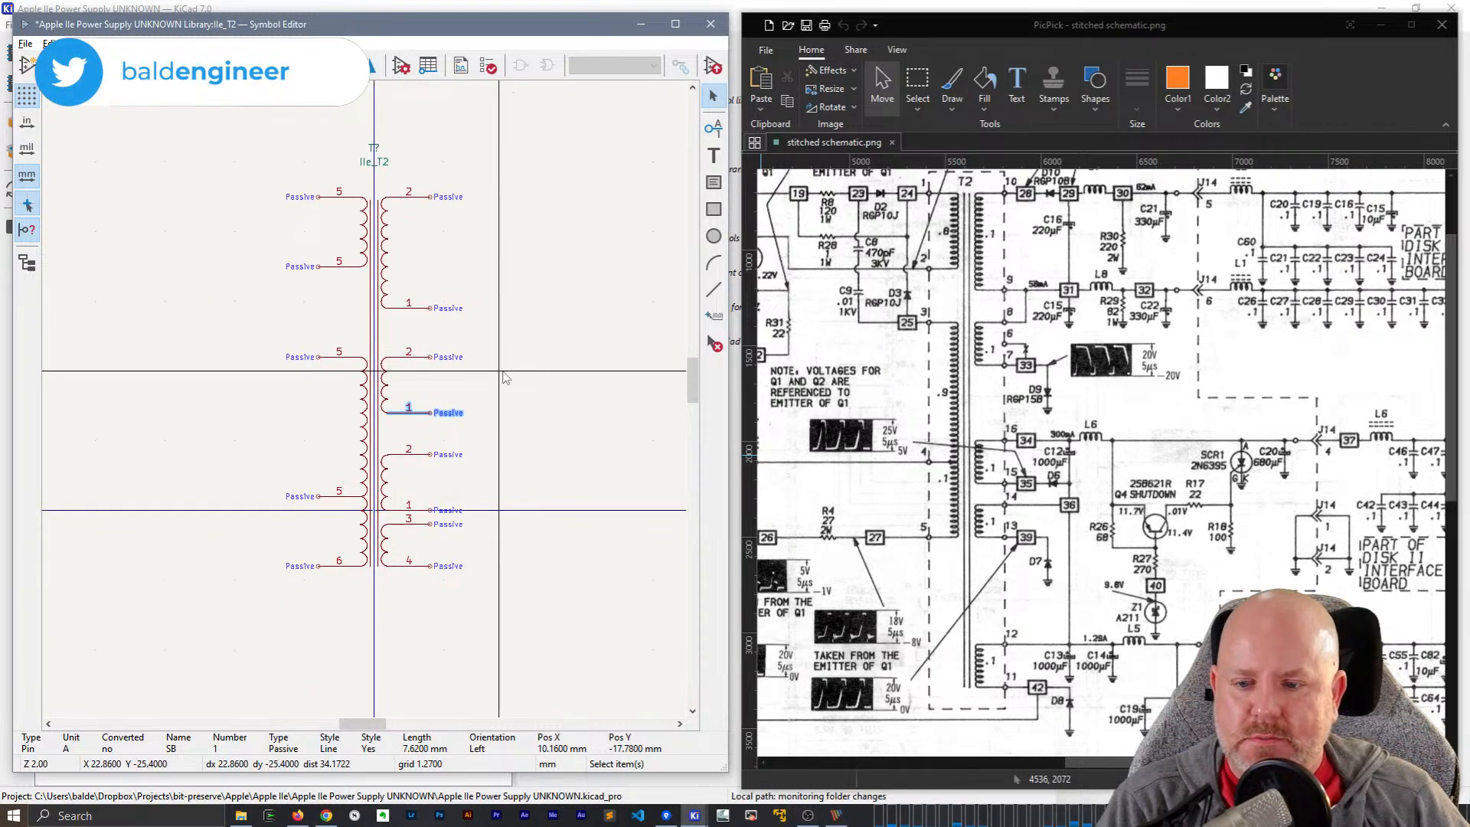
pyautogui.moveTo(503, 377)
pyautogui.mouseDown(button='middle')
pyautogui.moveTo(616, 408)
pyautogui.moveTo(567, 357)
pyautogui.moveTo(526, 363)
pyautogui.mouseUp(button='middle')
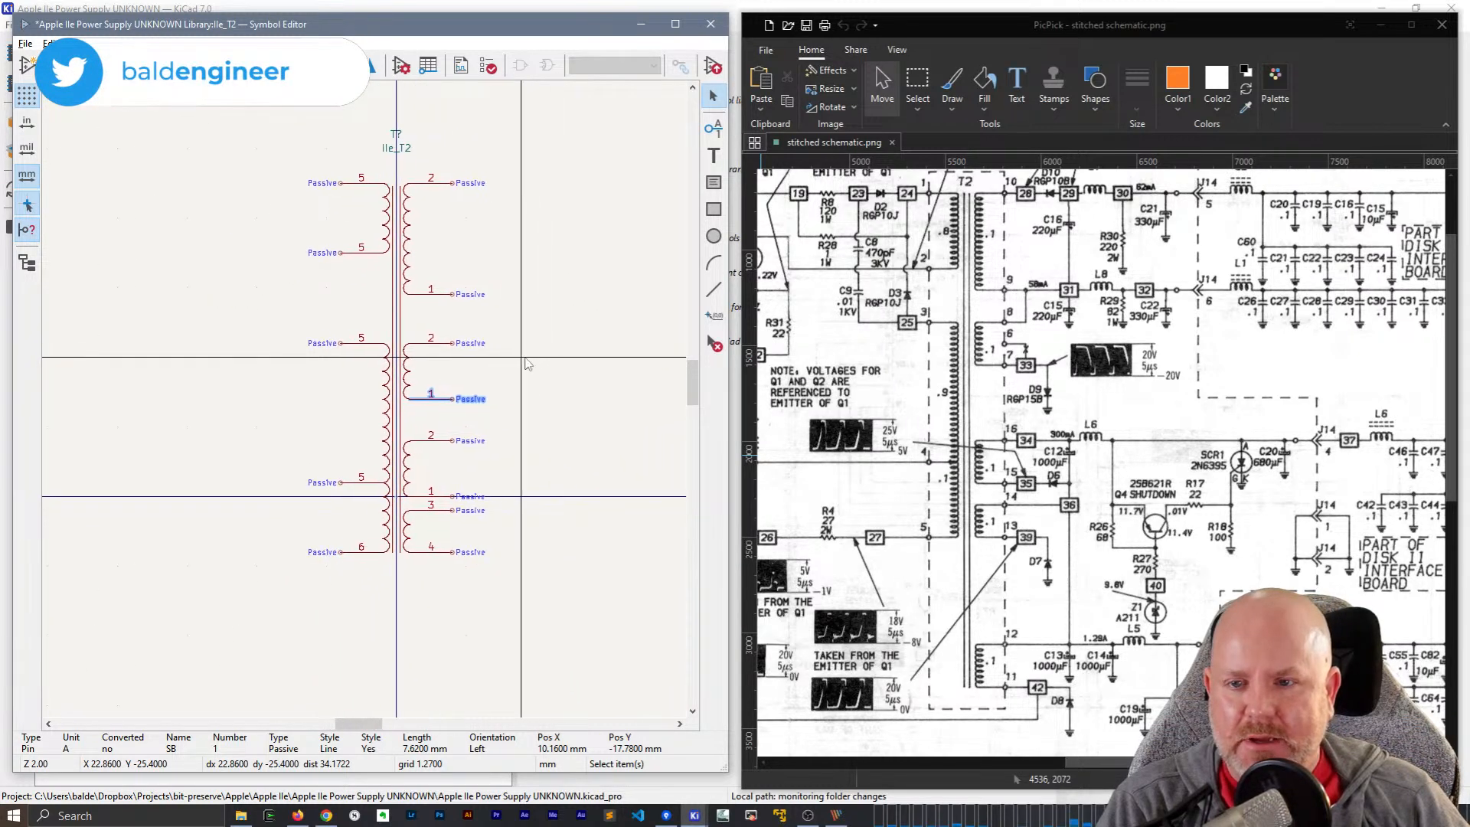
# - Draw a 20.32 by 67.31 mm rectangle from the uppermost primary pin's outer end to the lowest secondary pin's outer end
pyautogui.click(714, 209)
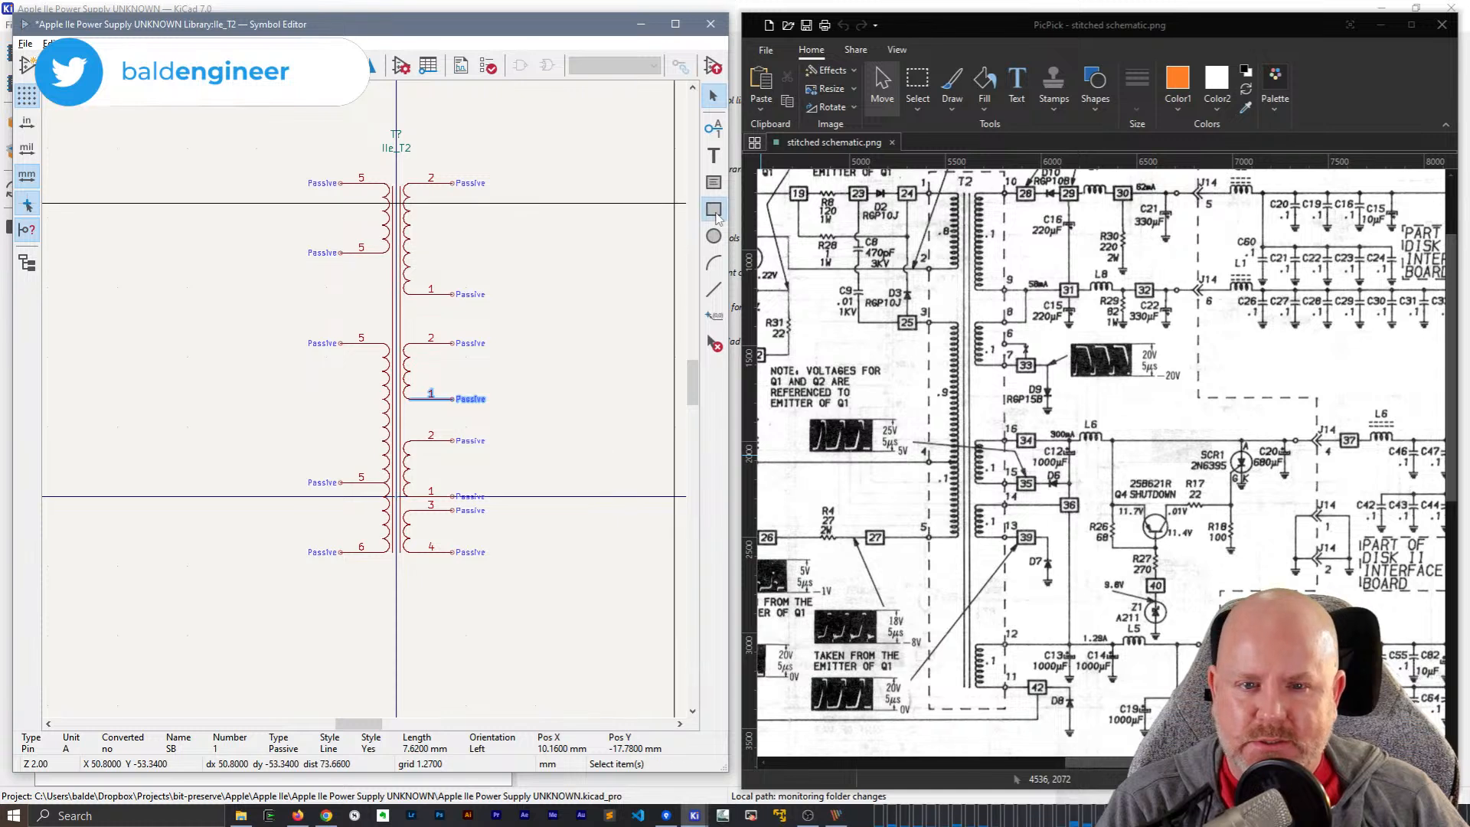
pyautogui.click(340, 184)
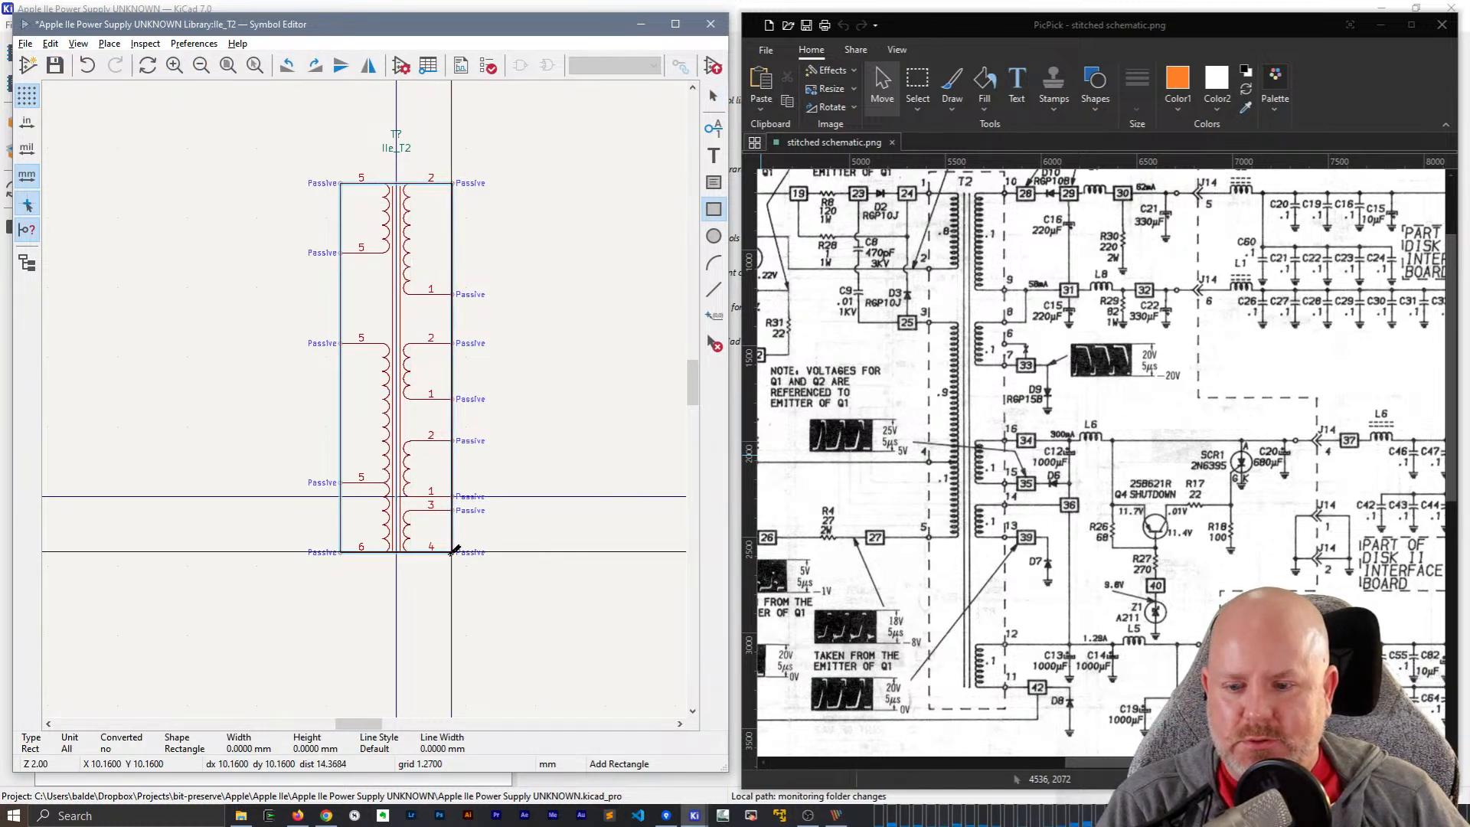
pyautogui.click(452, 552)
pyautogui.press('Escape')
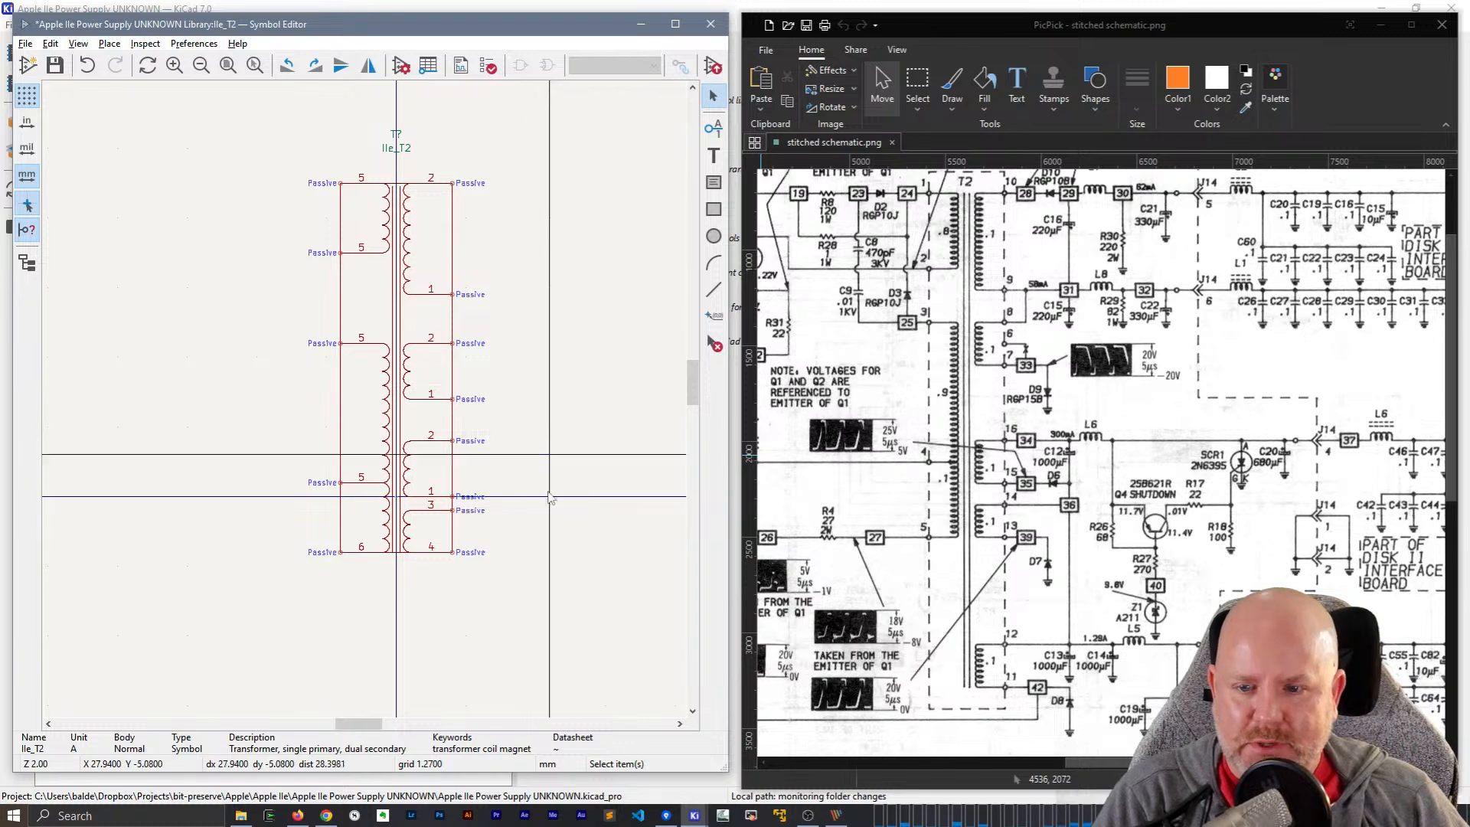
# - Move the whole symbol, including the rectangle and text fields, down until its lower edge sits at Y 34.29 mm
pyautogui.moveTo(548, 632); pyautogui.dragTo(255, 109)
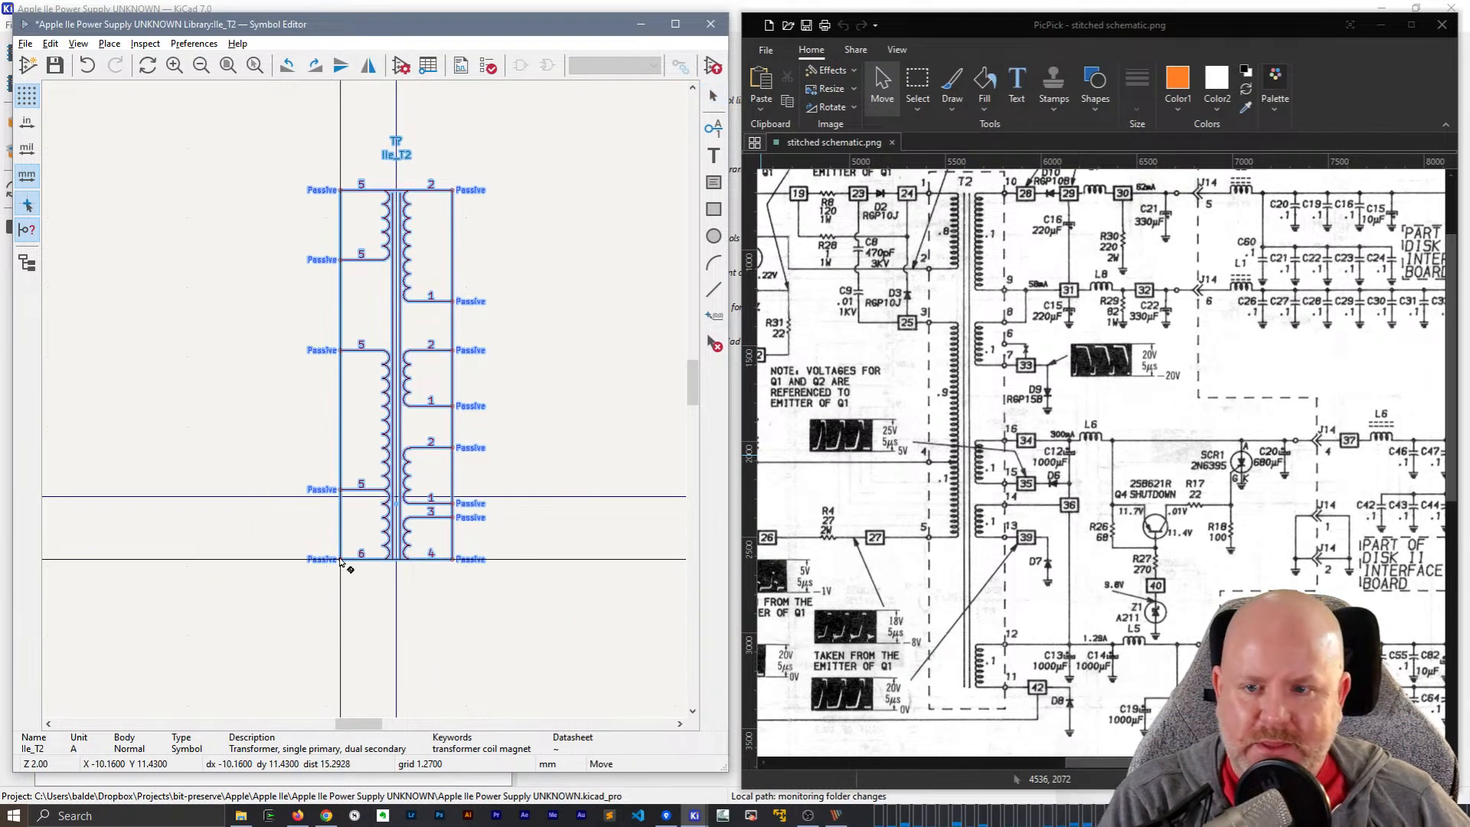
pyautogui.moveTo(344, 565); pyautogui.dragTo(341, 672)
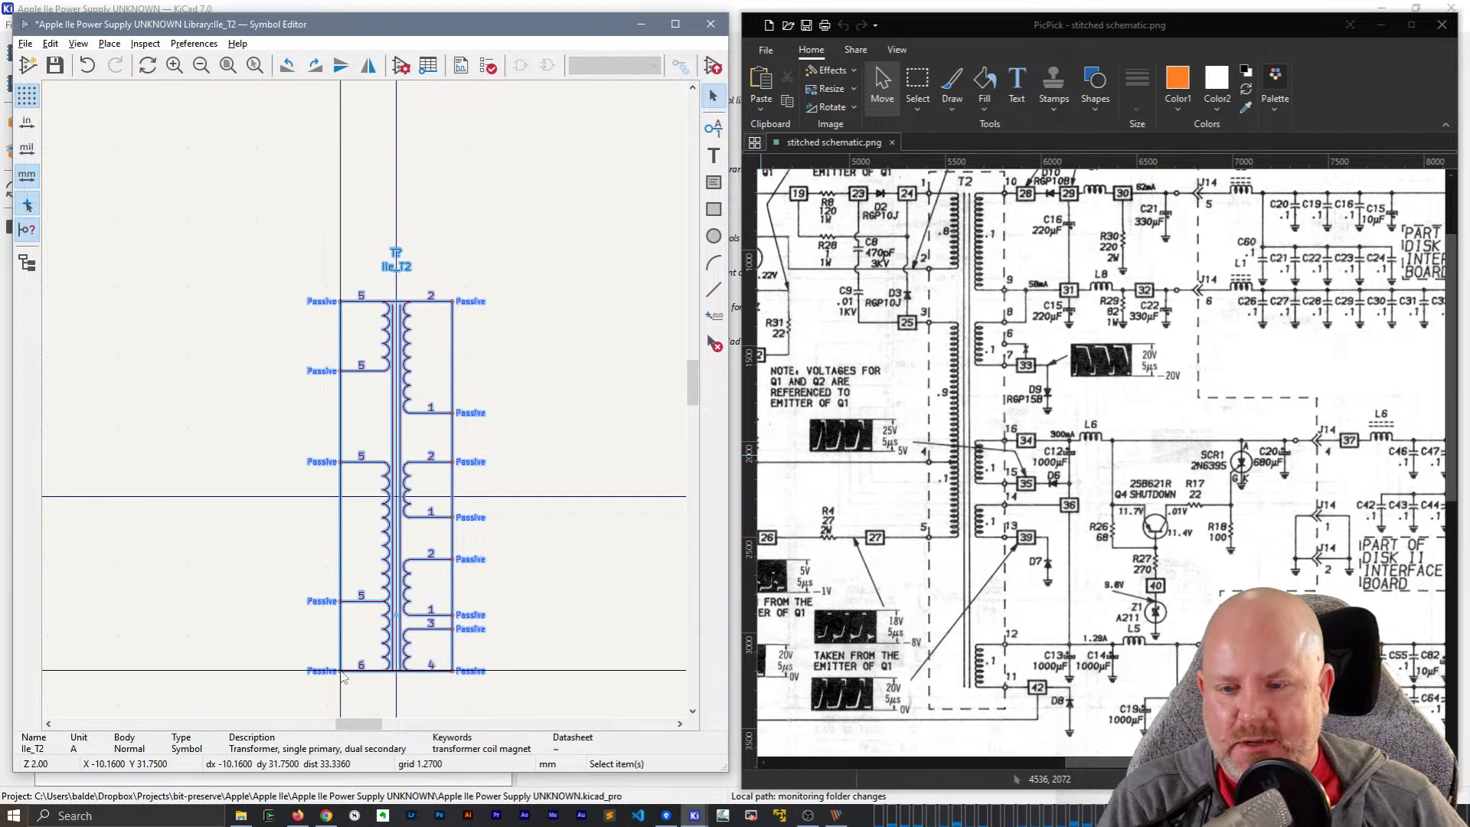
pyautogui.click(341, 671)
pyautogui.click(454, 490)
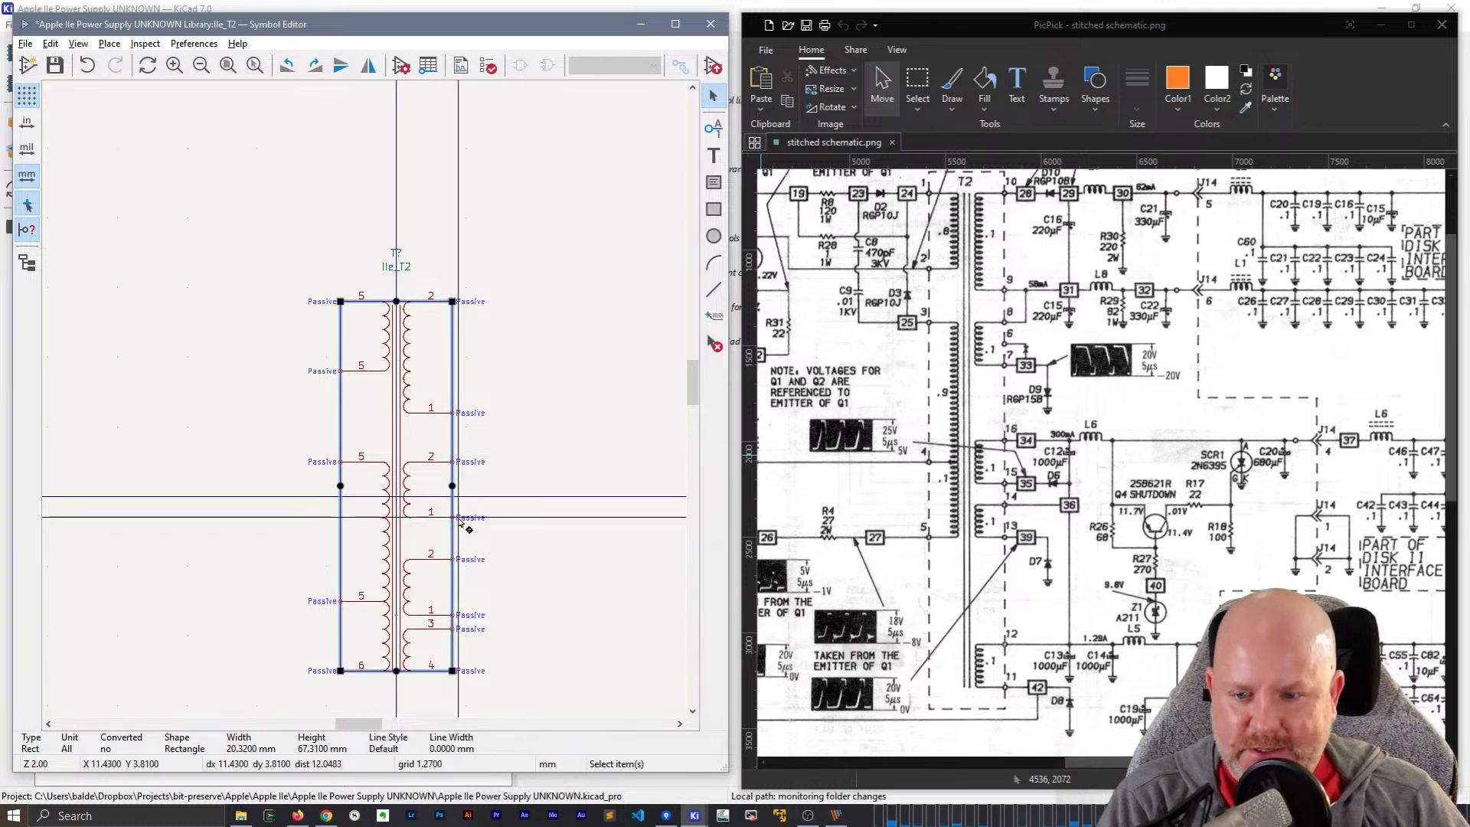
pyautogui.moveTo(468, 534); pyautogui.dragTo(442, 430, button='middle')
pyautogui.click(514, 582)
pyautogui.moveTo(519, 630); pyautogui.dragTo(228, 114)
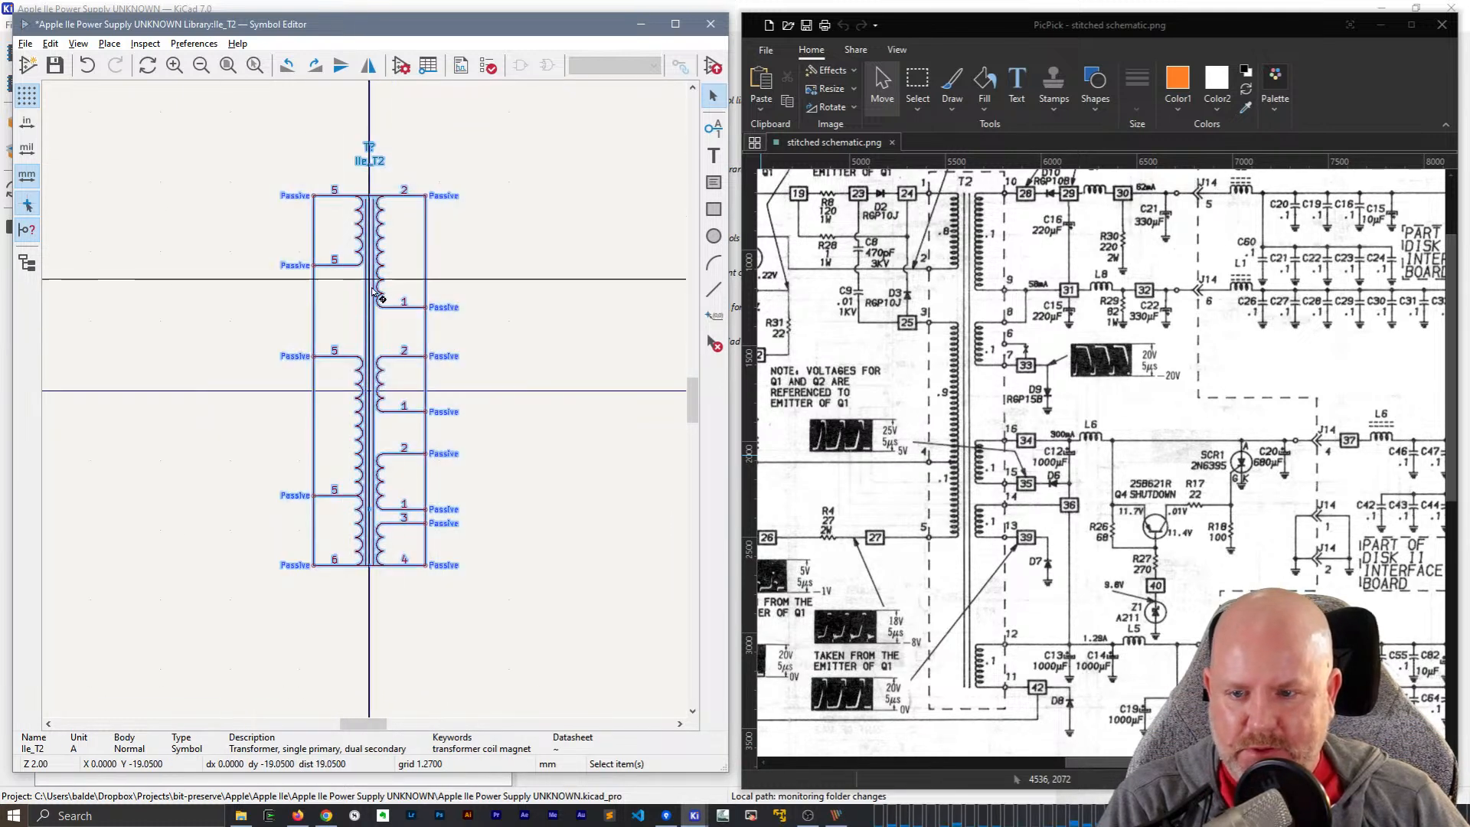
pyautogui.moveTo(314, 565); pyautogui.dragTo(316, 580)
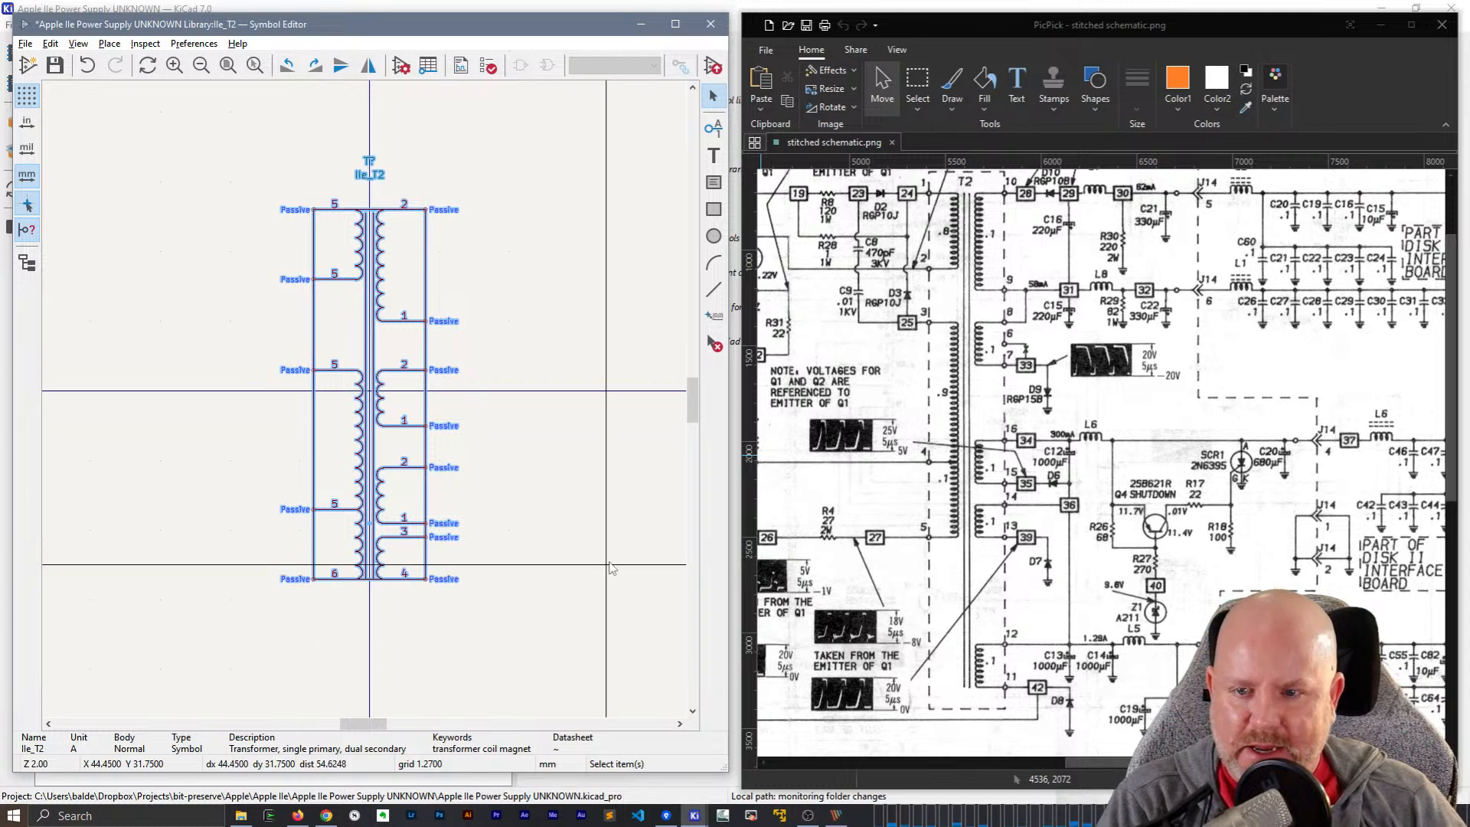
pyautogui.click(452, 281)
pyautogui.click(426, 275)
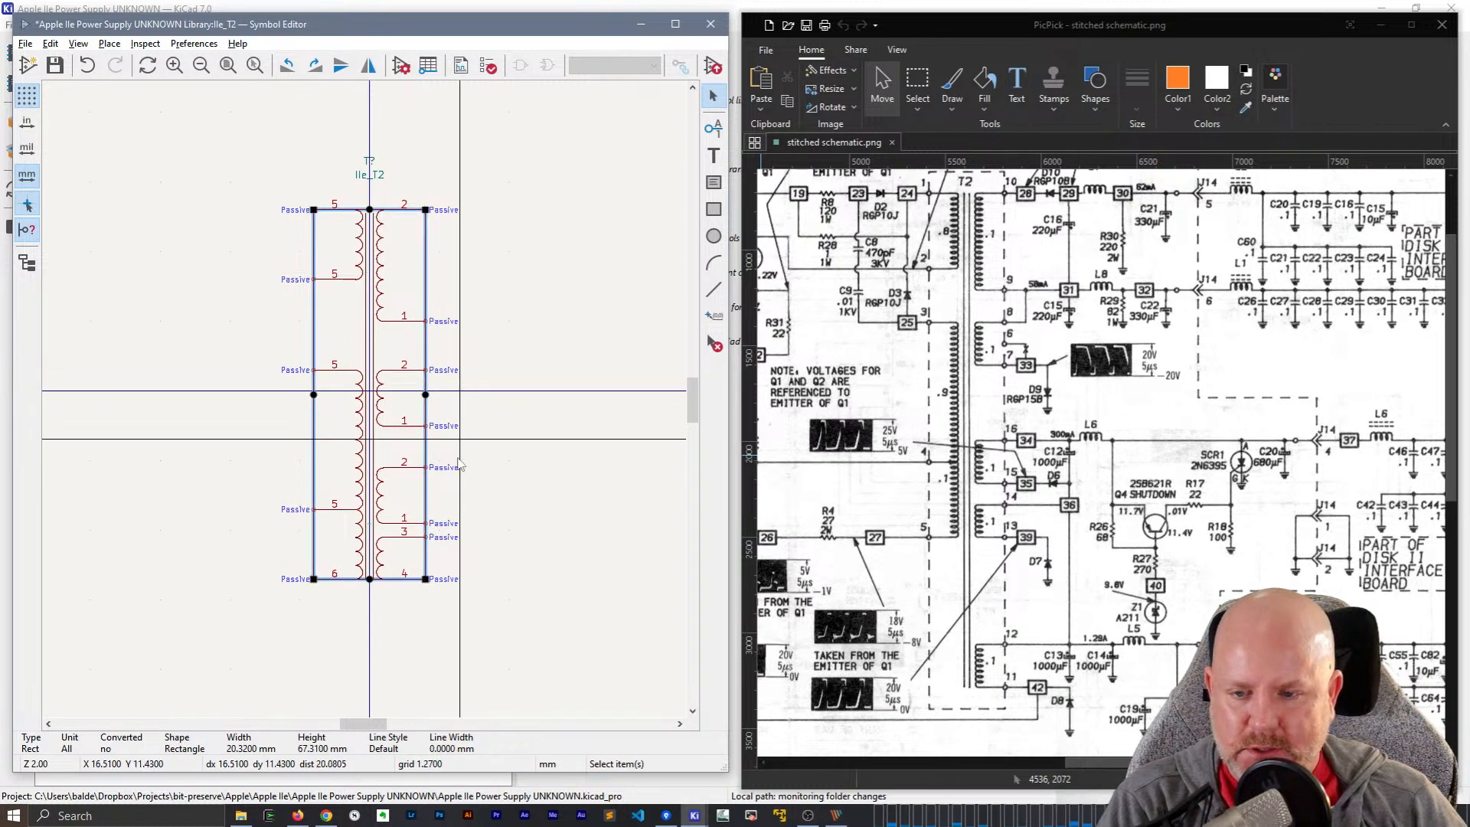
pyautogui.press('m')
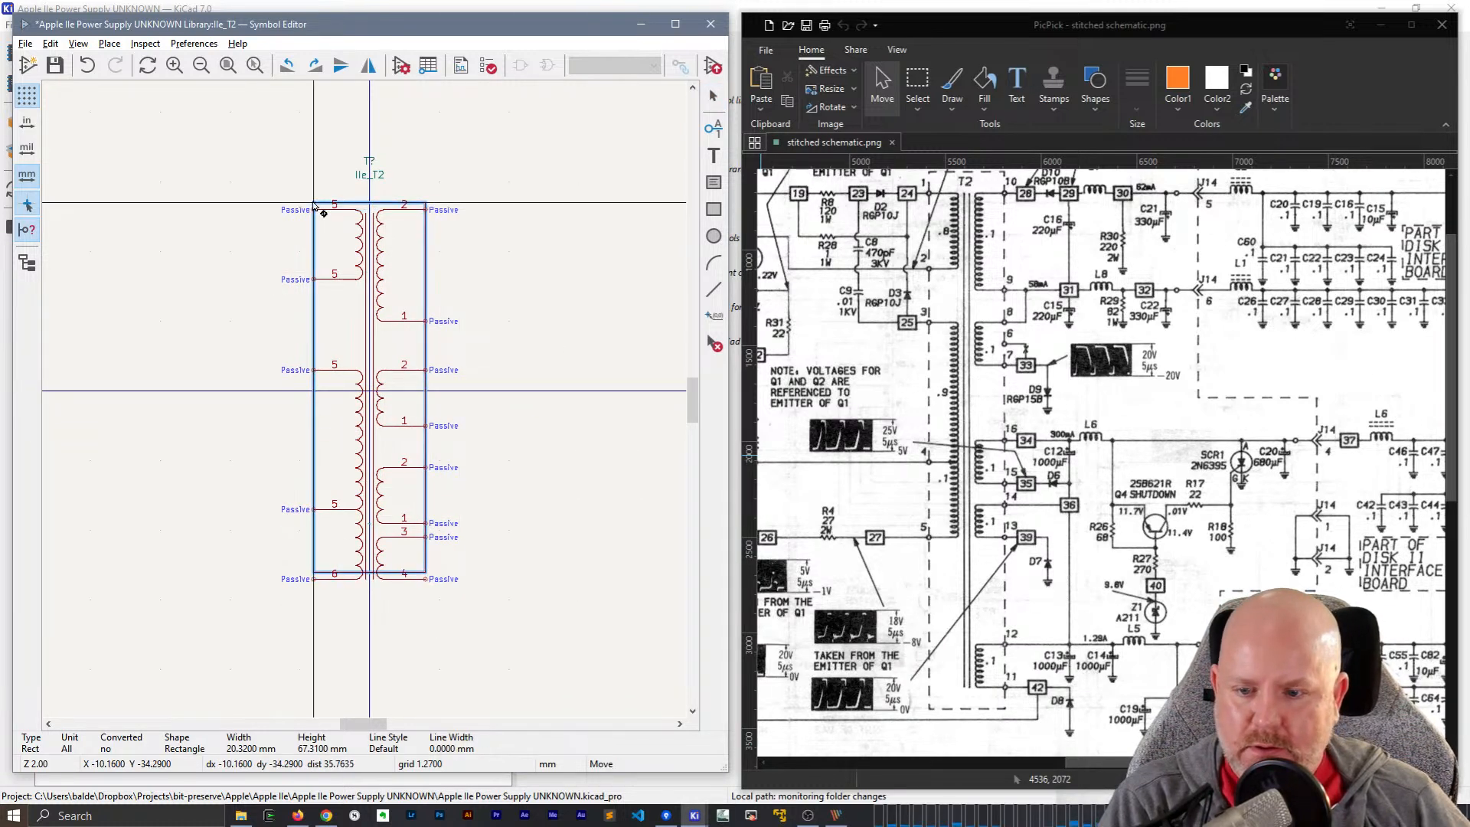
pyautogui.click(314, 209)
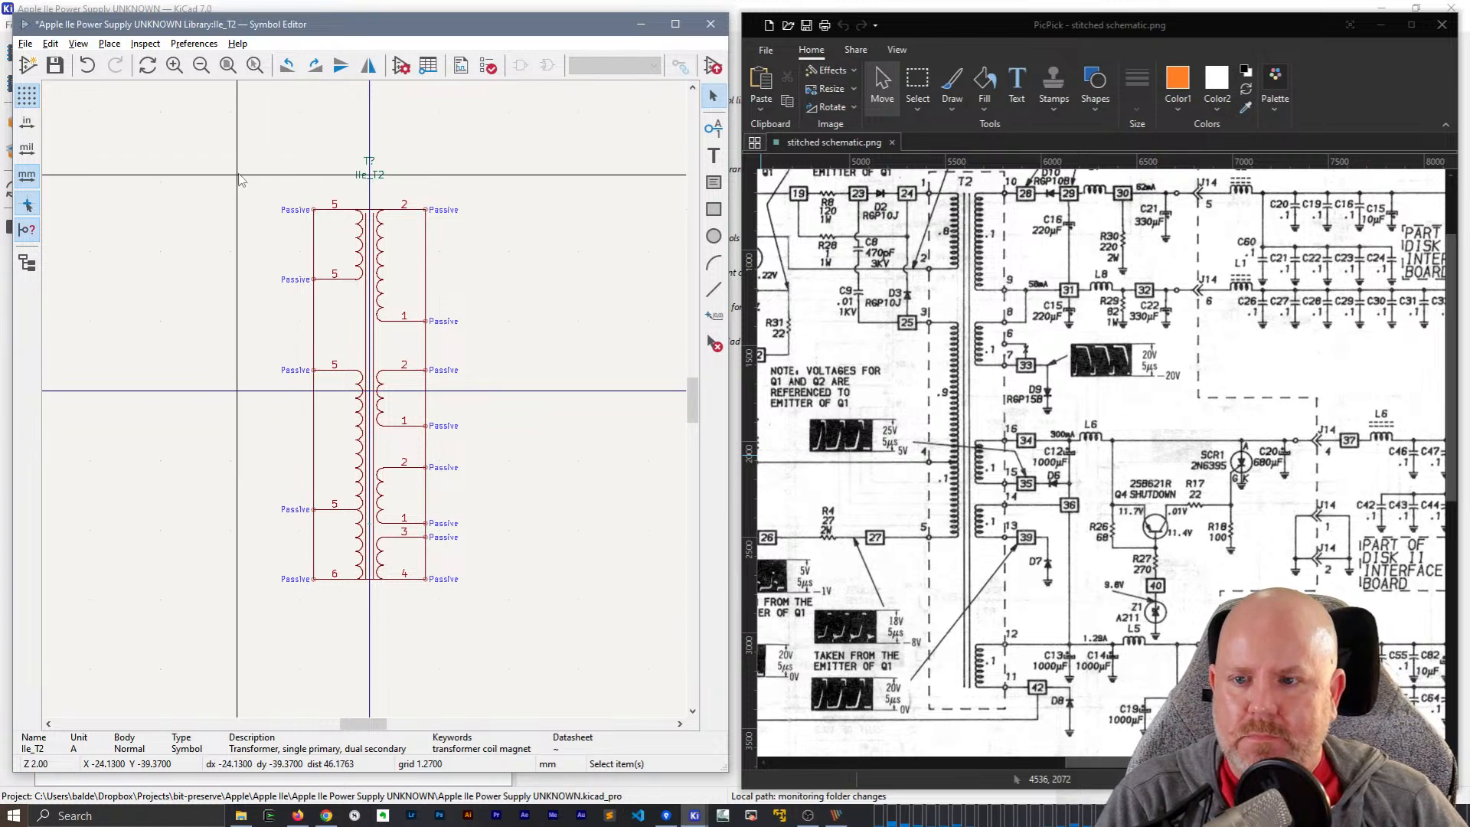
# - Move the windings, pins, core lines and rectangle up one 1.27 mm grid step, leaving the reference and value texts in place
pyautogui.moveTo(239, 180); pyautogui.dragTo(545, 639)
pyautogui.press('m')
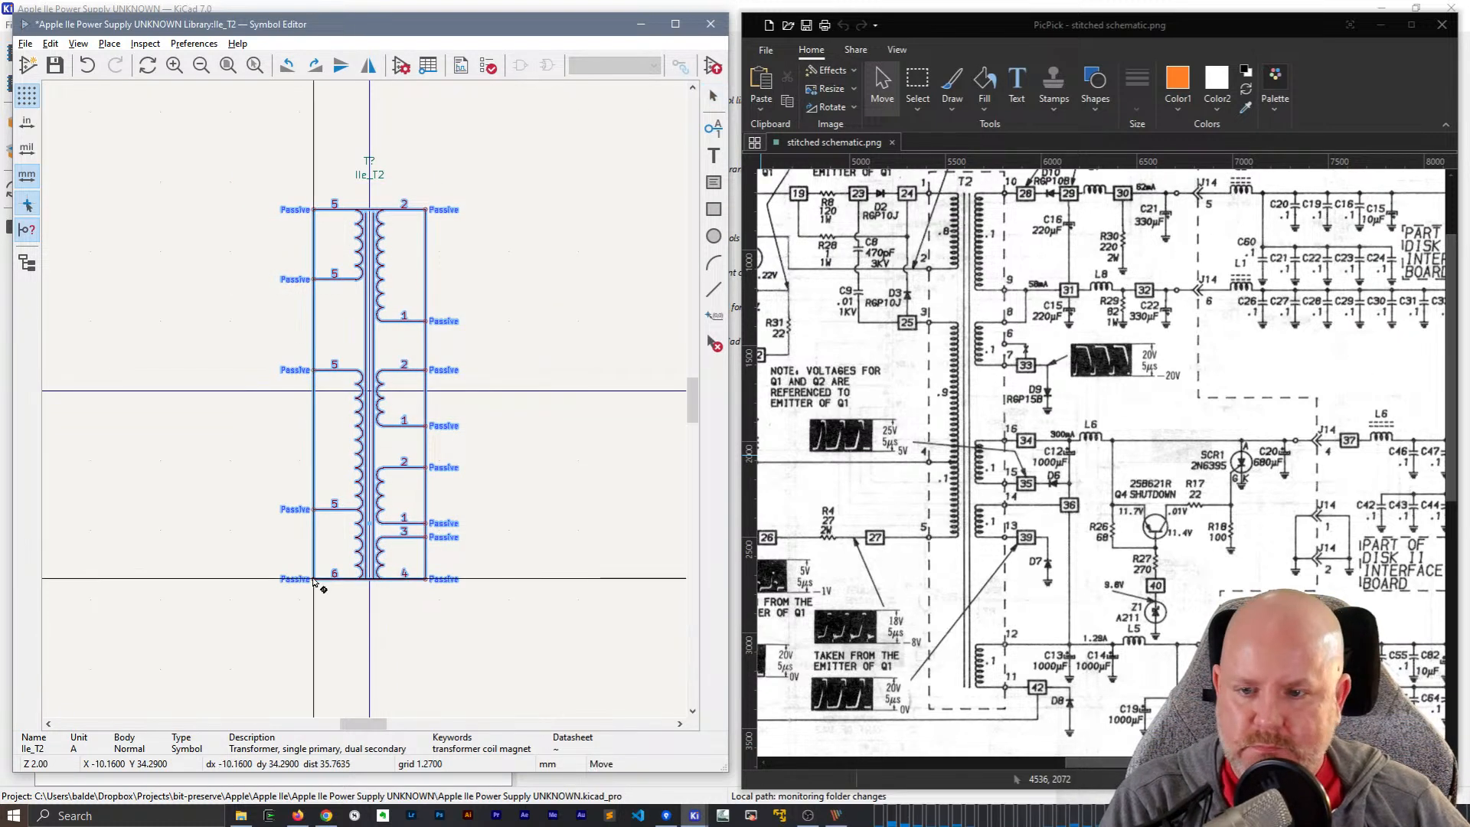
pyautogui.click(314, 572)
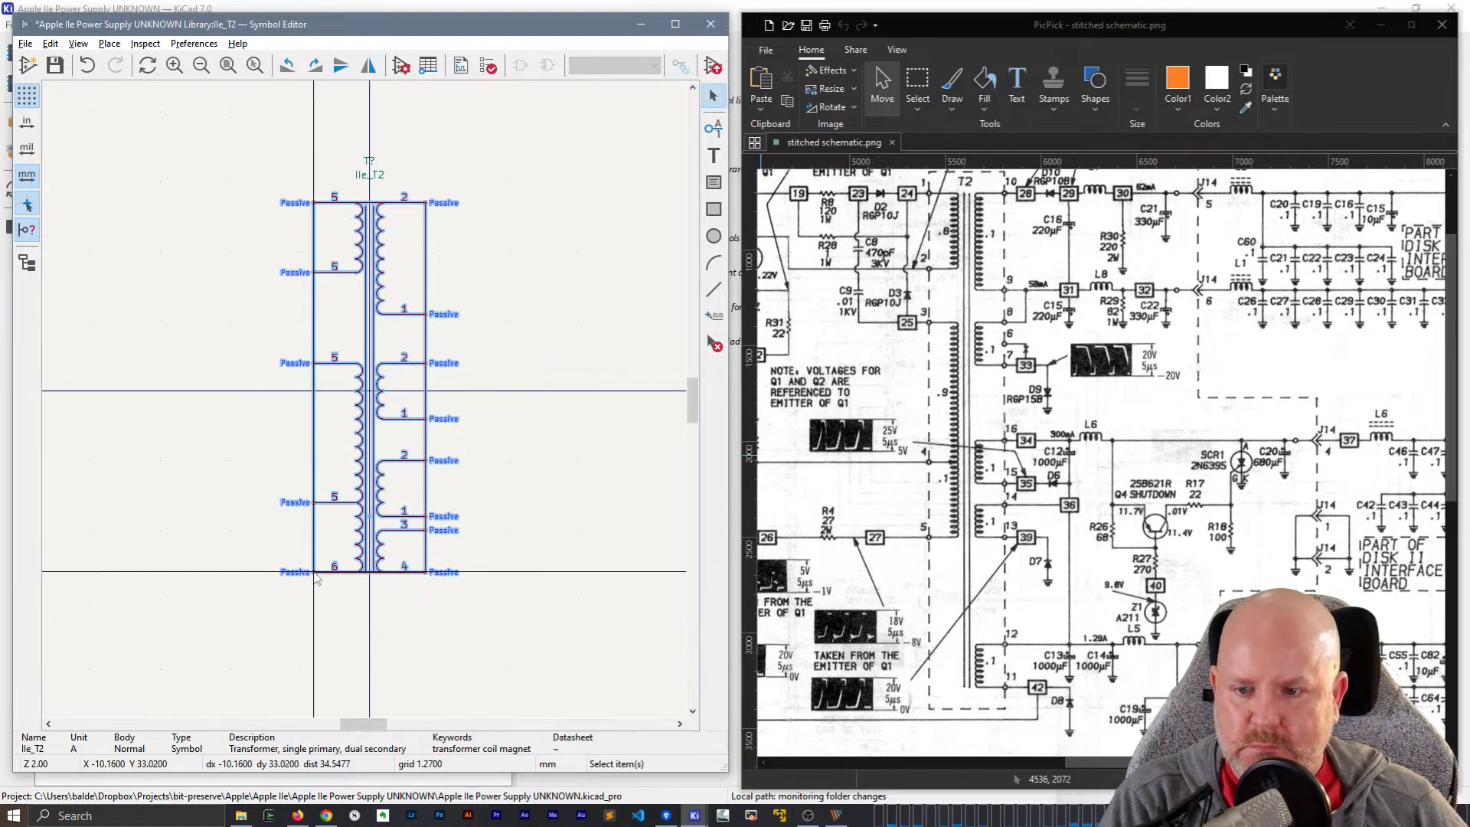
# - Check the rectangle's centering on the origin, and delete the rectangle from the transformer symbol
pyautogui.click(425, 342)
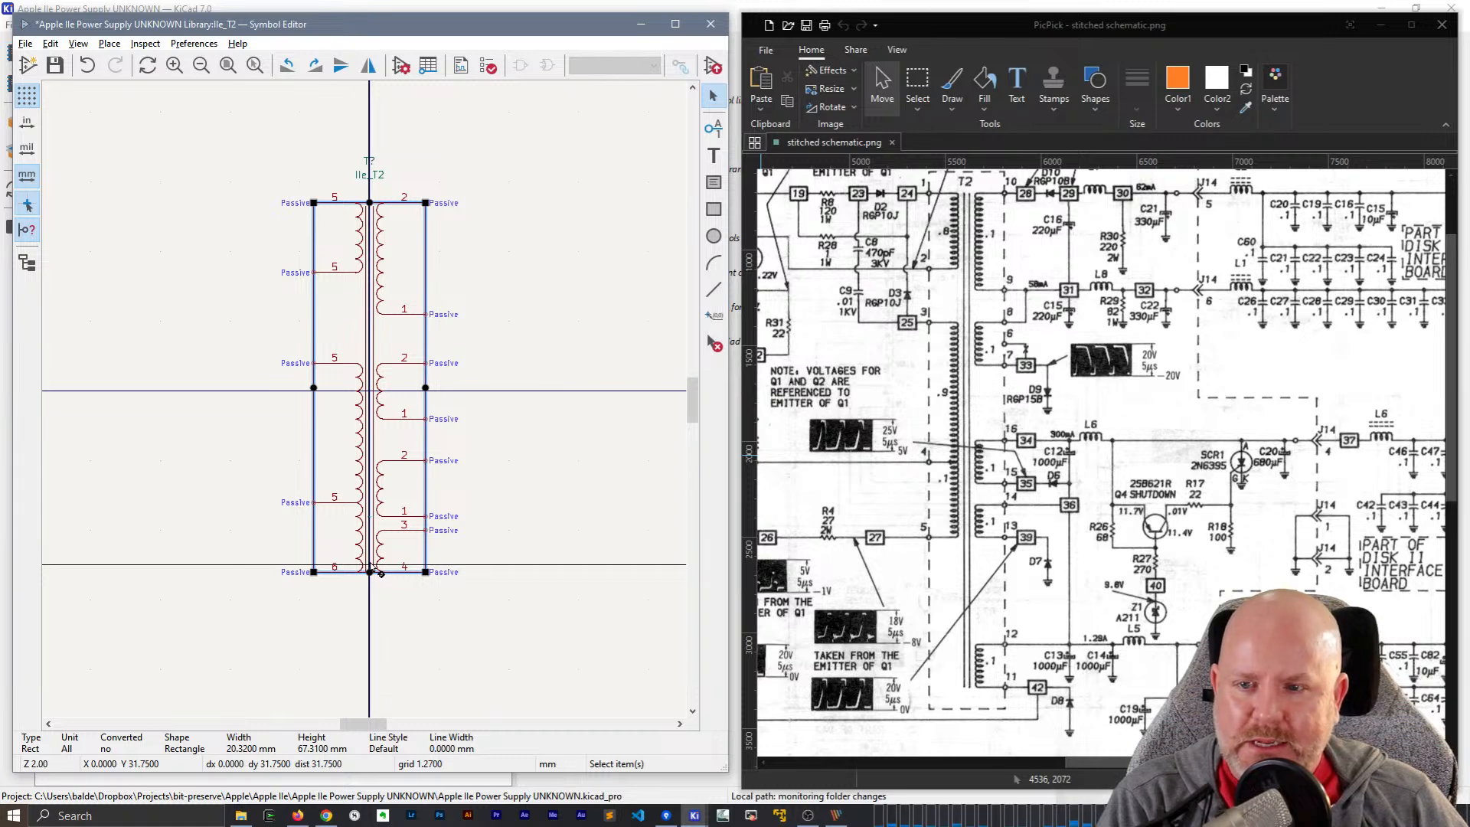
pyautogui.scroll(2, 375, 409)
pyautogui.scroll(-3, 374, 409)
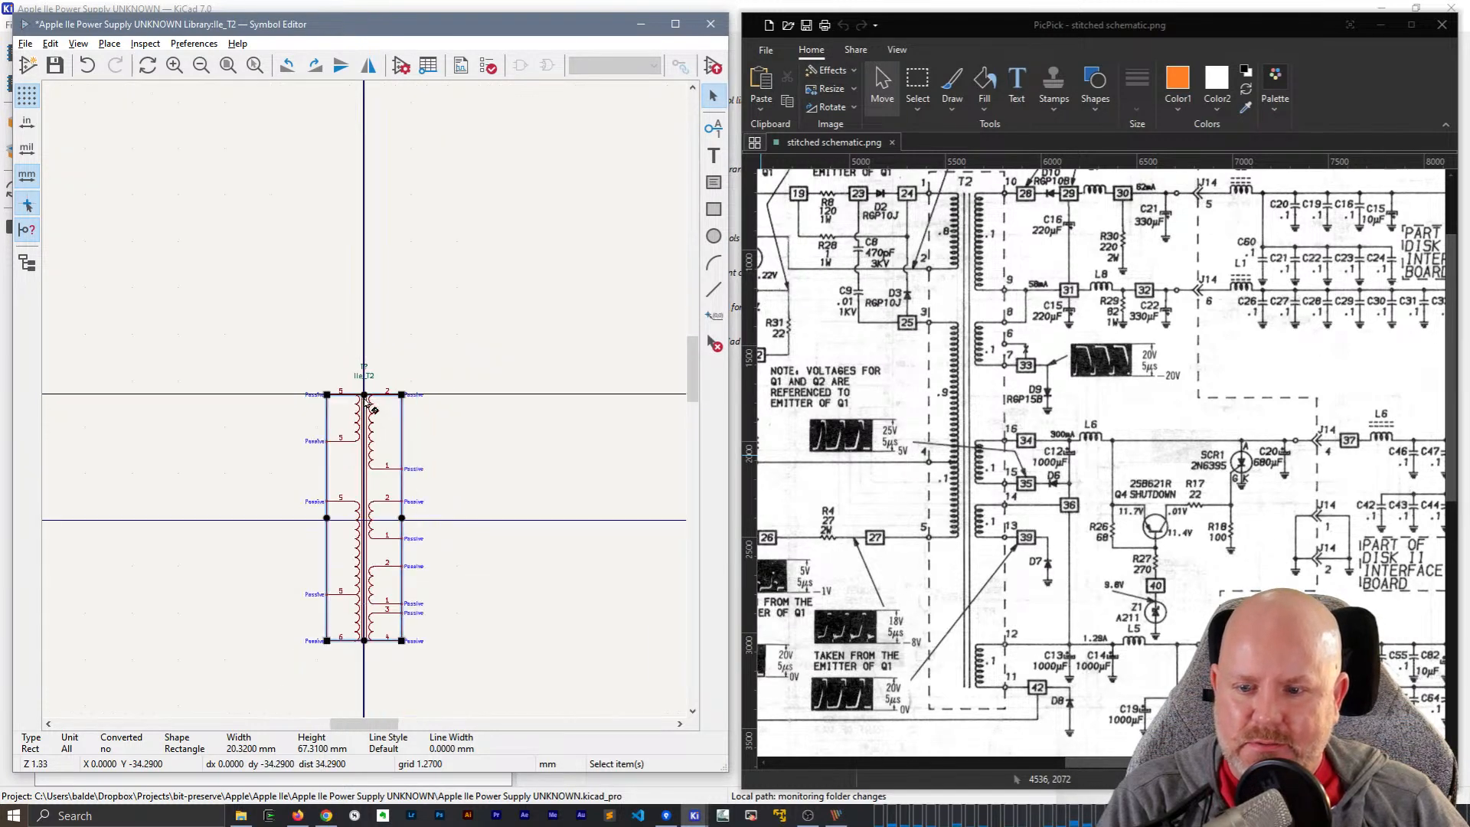
pyautogui.scroll(5, 366, 404)
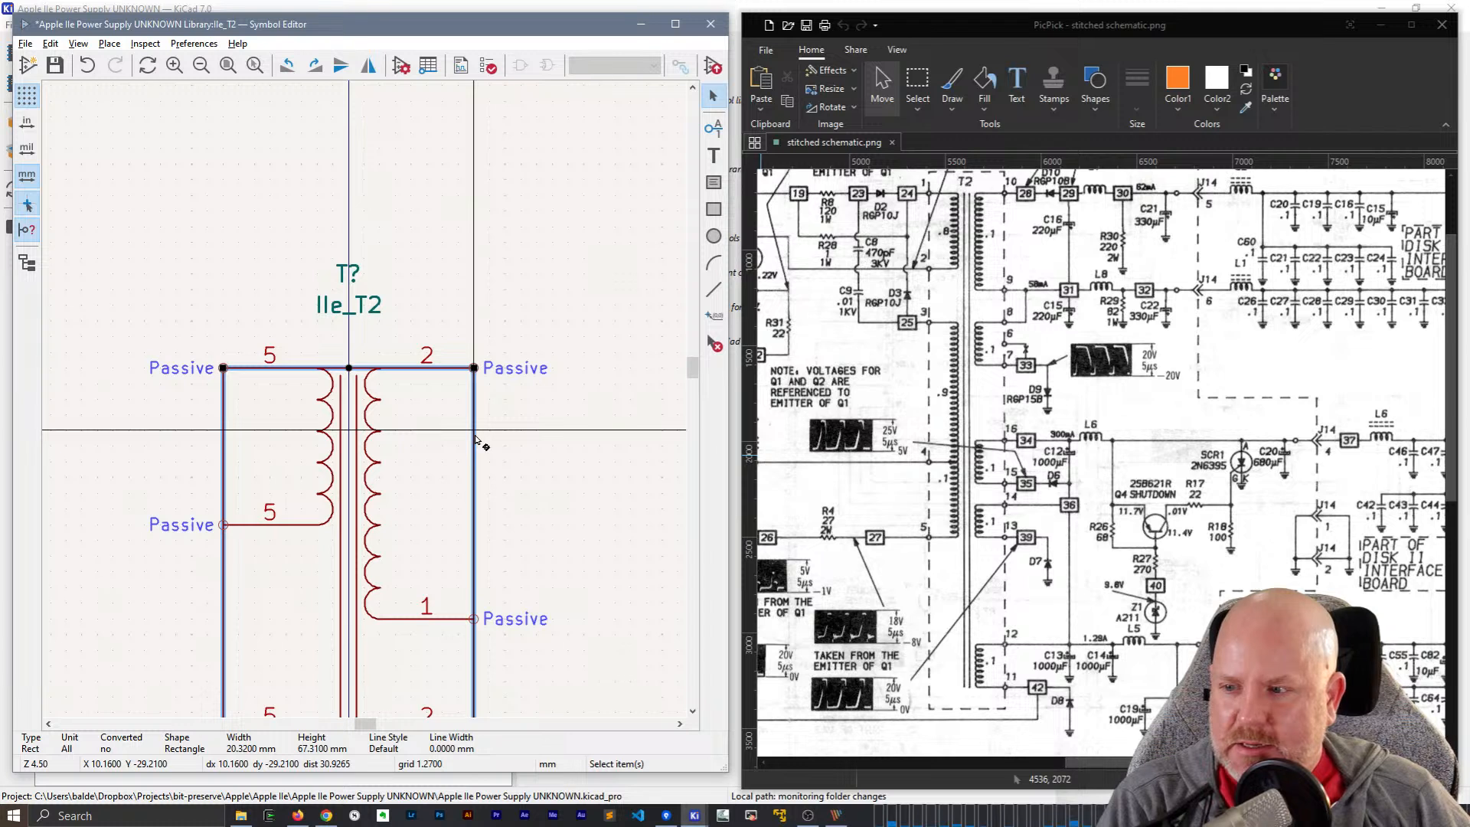
pyautogui.press('Delete')
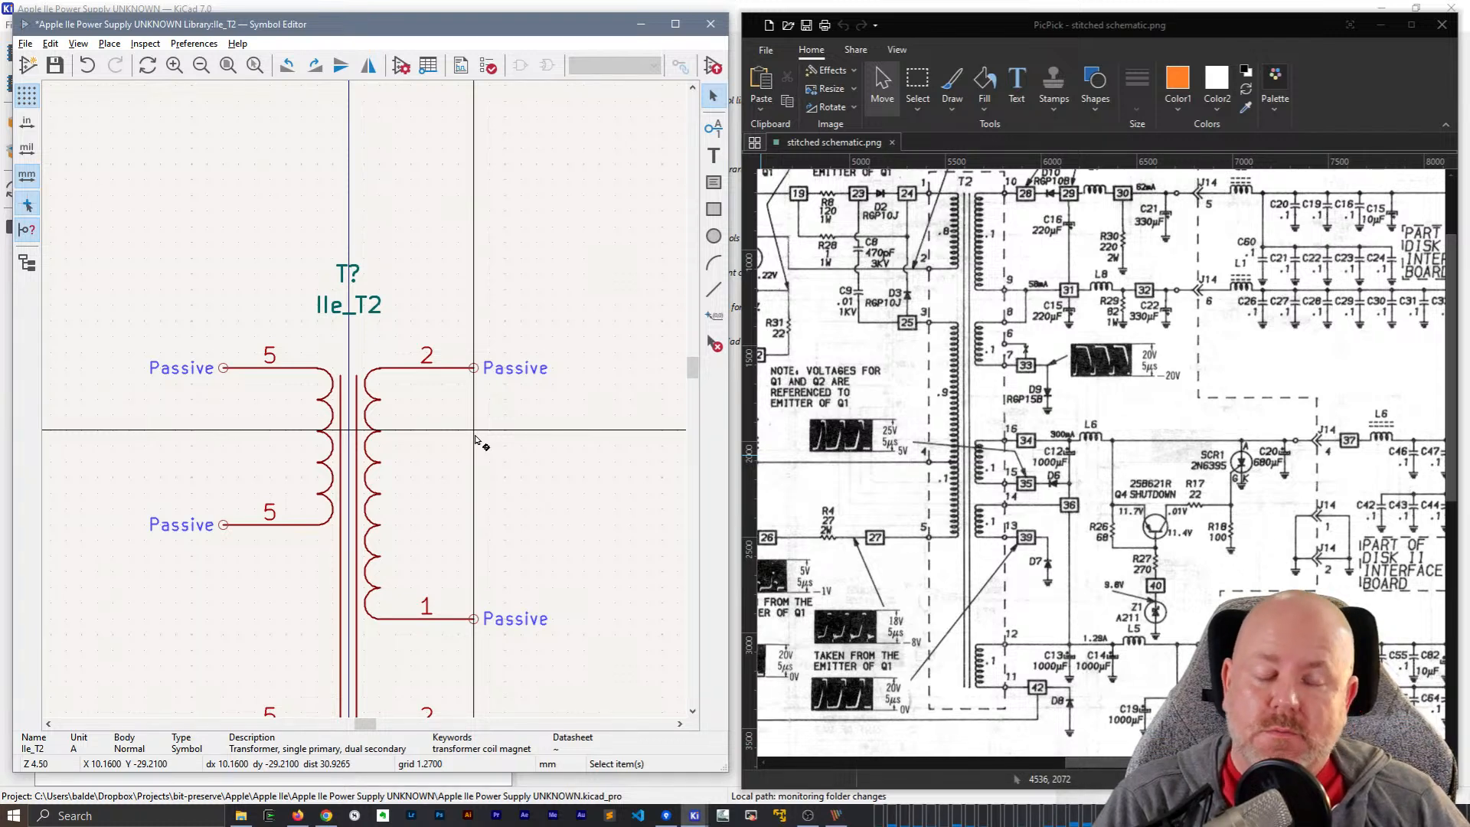
pyautogui.scroll(-4, 442, 429)
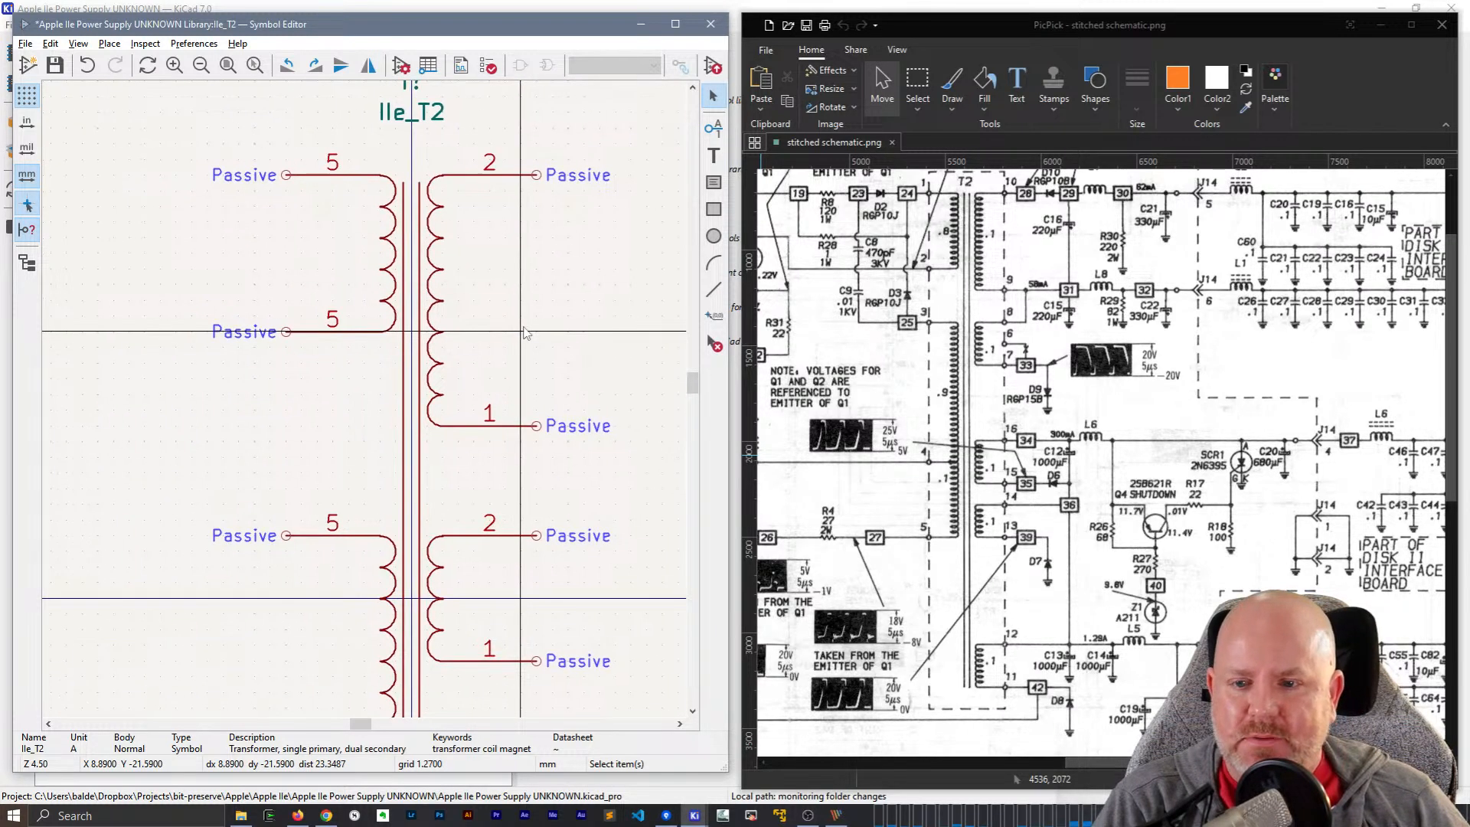
pyautogui.scroll(4, 366, 405)
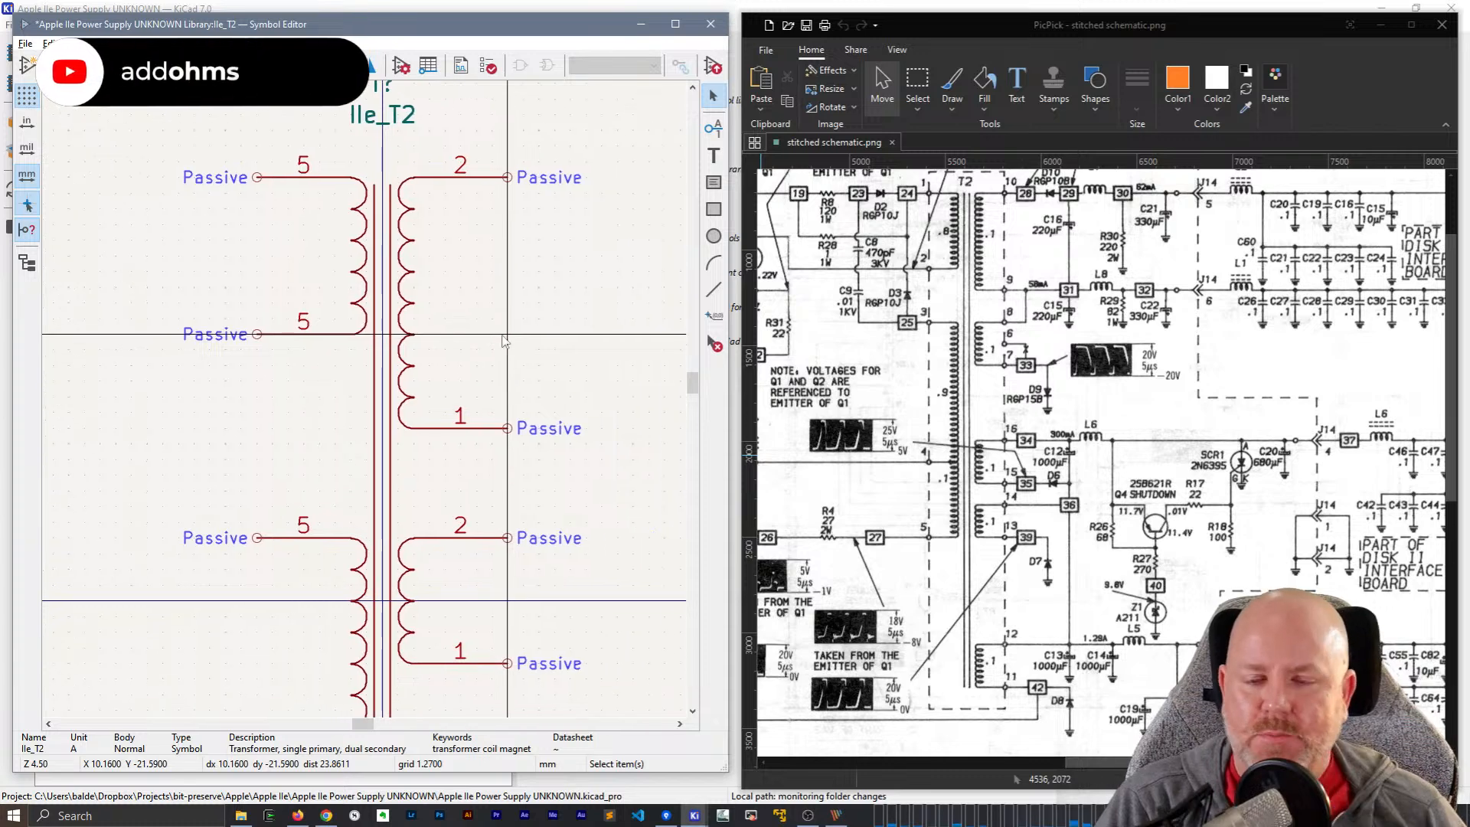
pyautogui.scroll(-3, 474, 314)
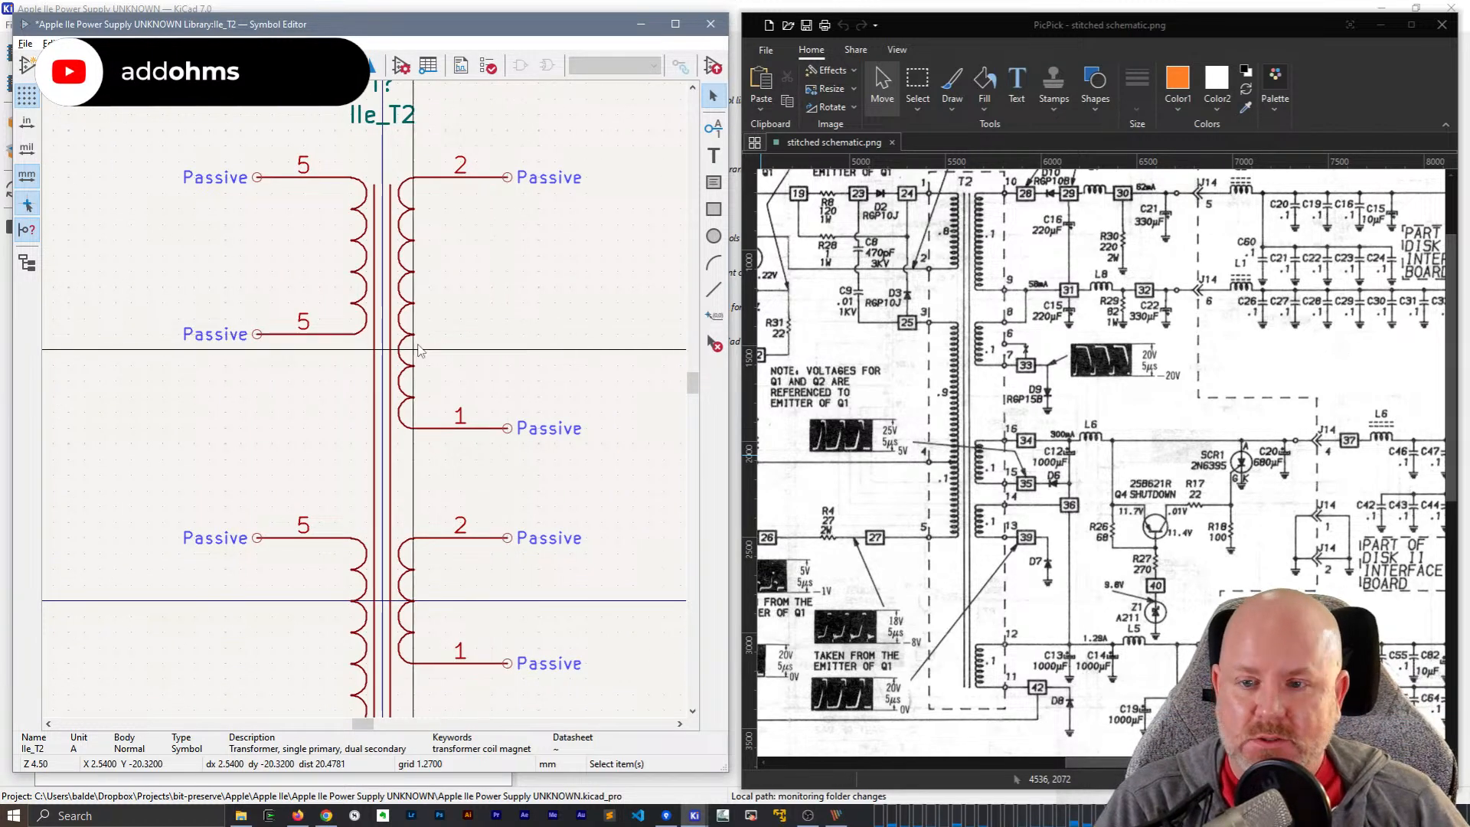
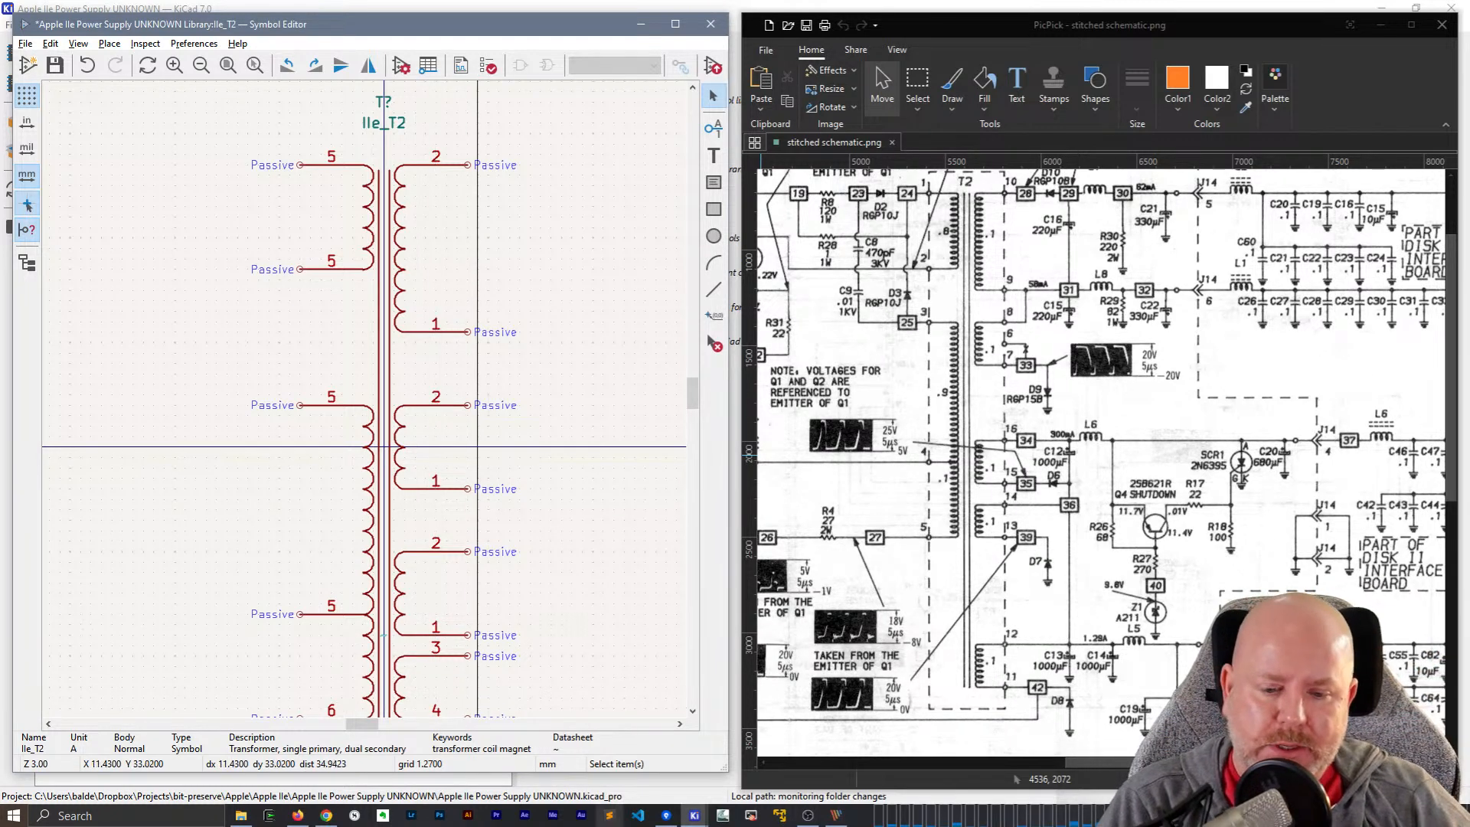
# - Switch to the Schematic Editor window showing the power supply schematic
pyautogui.moveTo(695, 815)
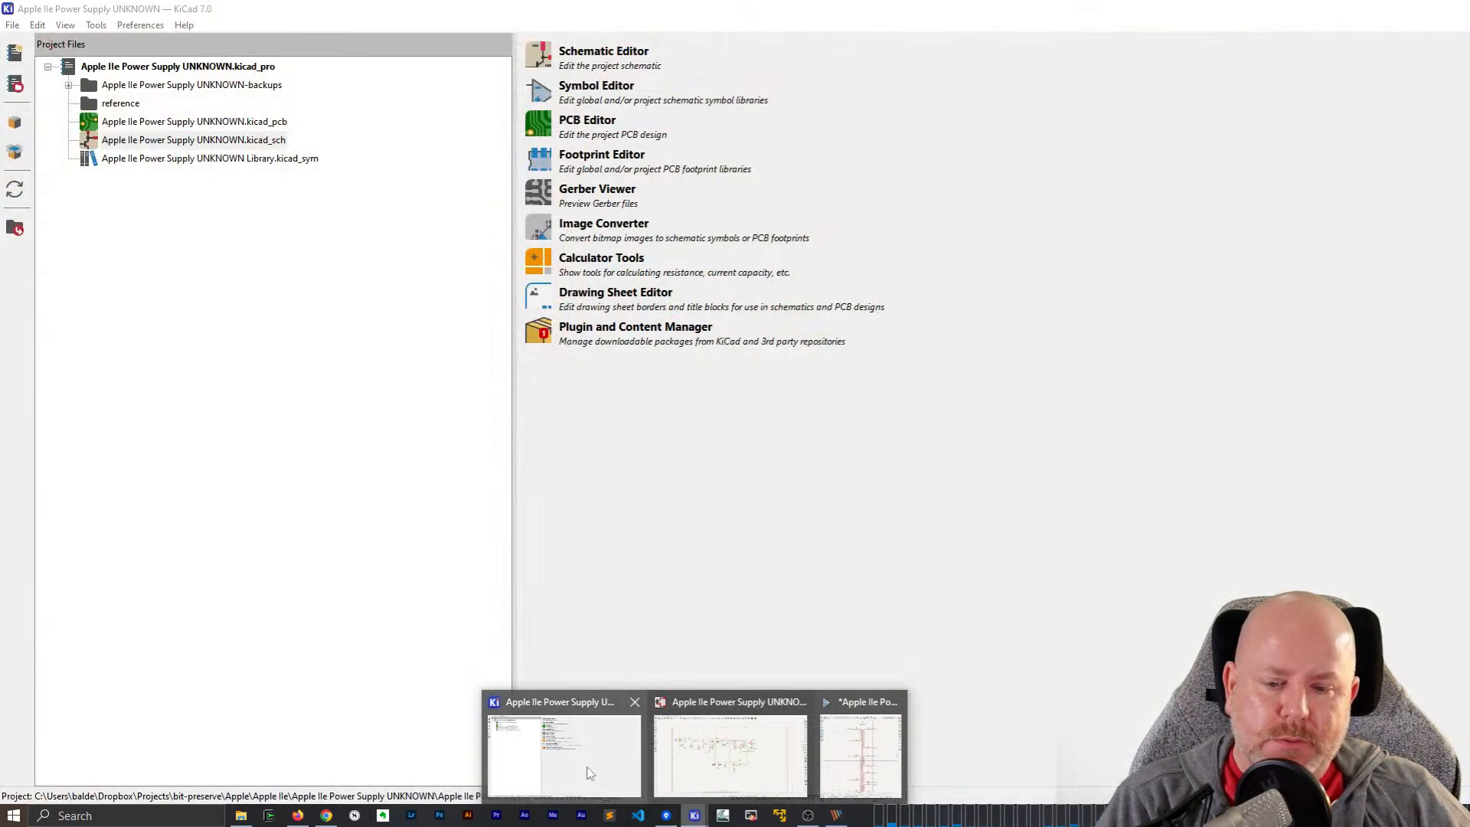
pyautogui.click(566, 758)
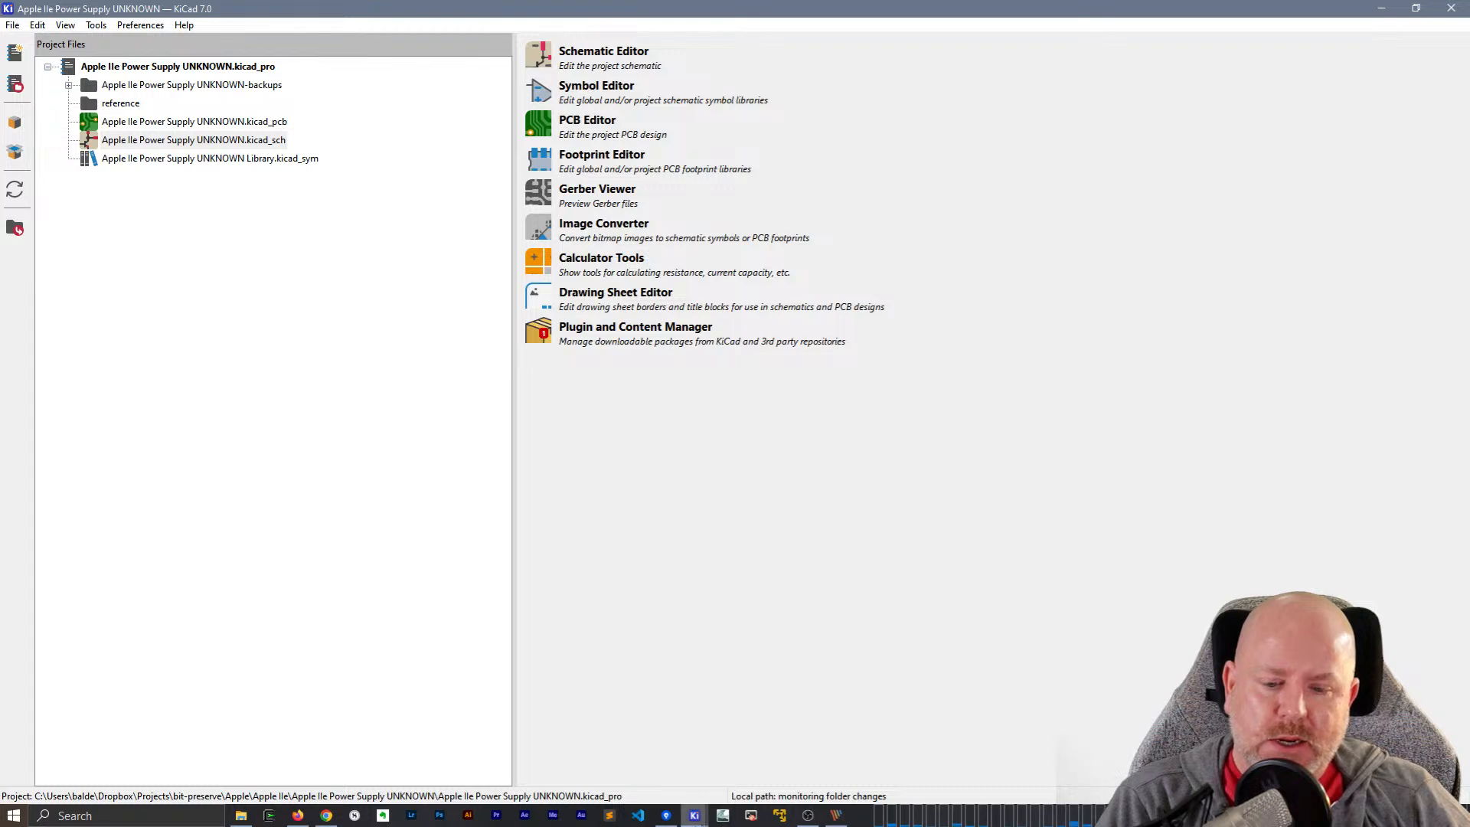
pyautogui.moveTo(695, 815)
pyautogui.click(624, 658)
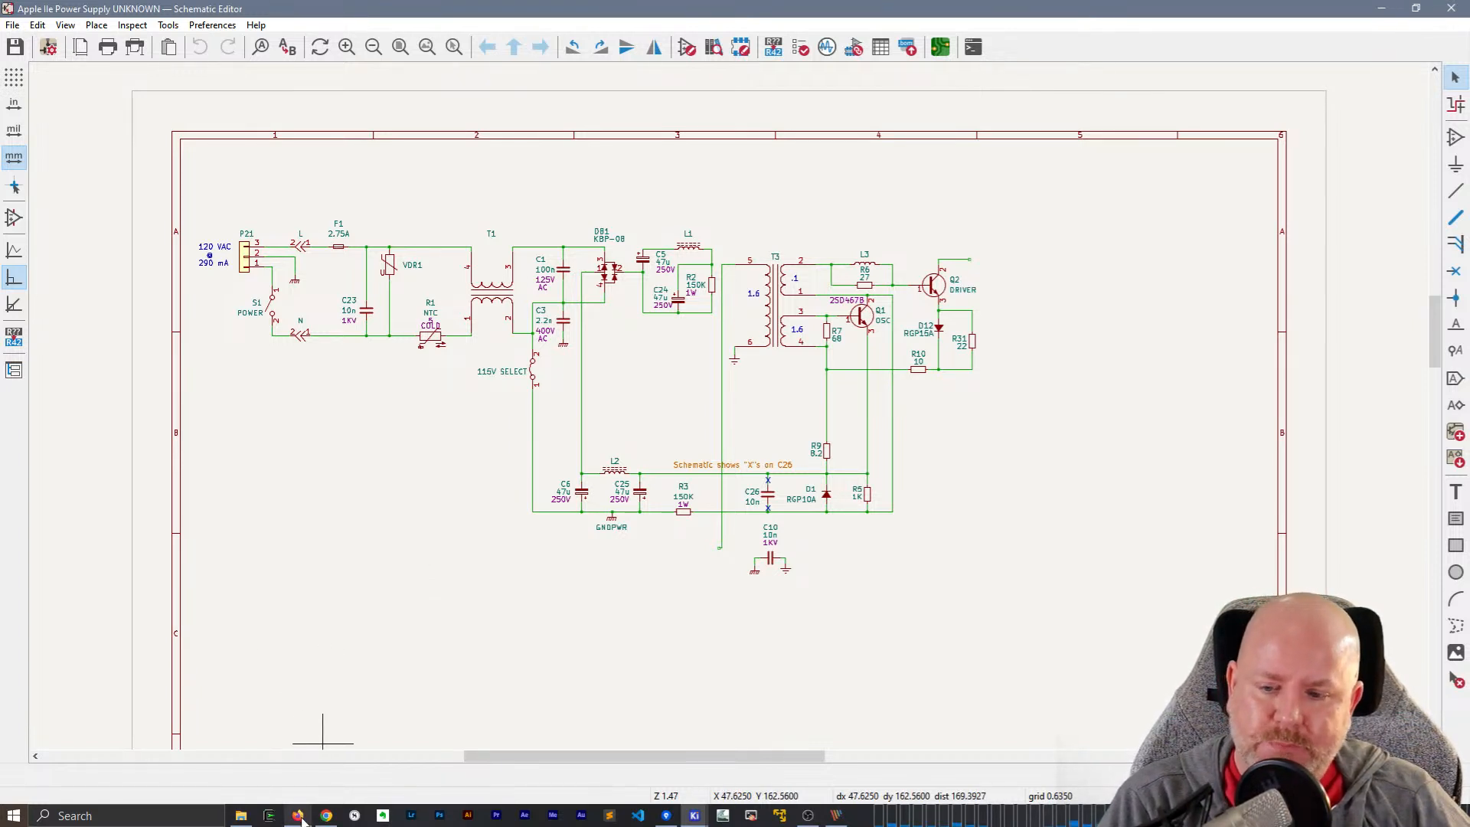
pyautogui.moveTo(303, 818)
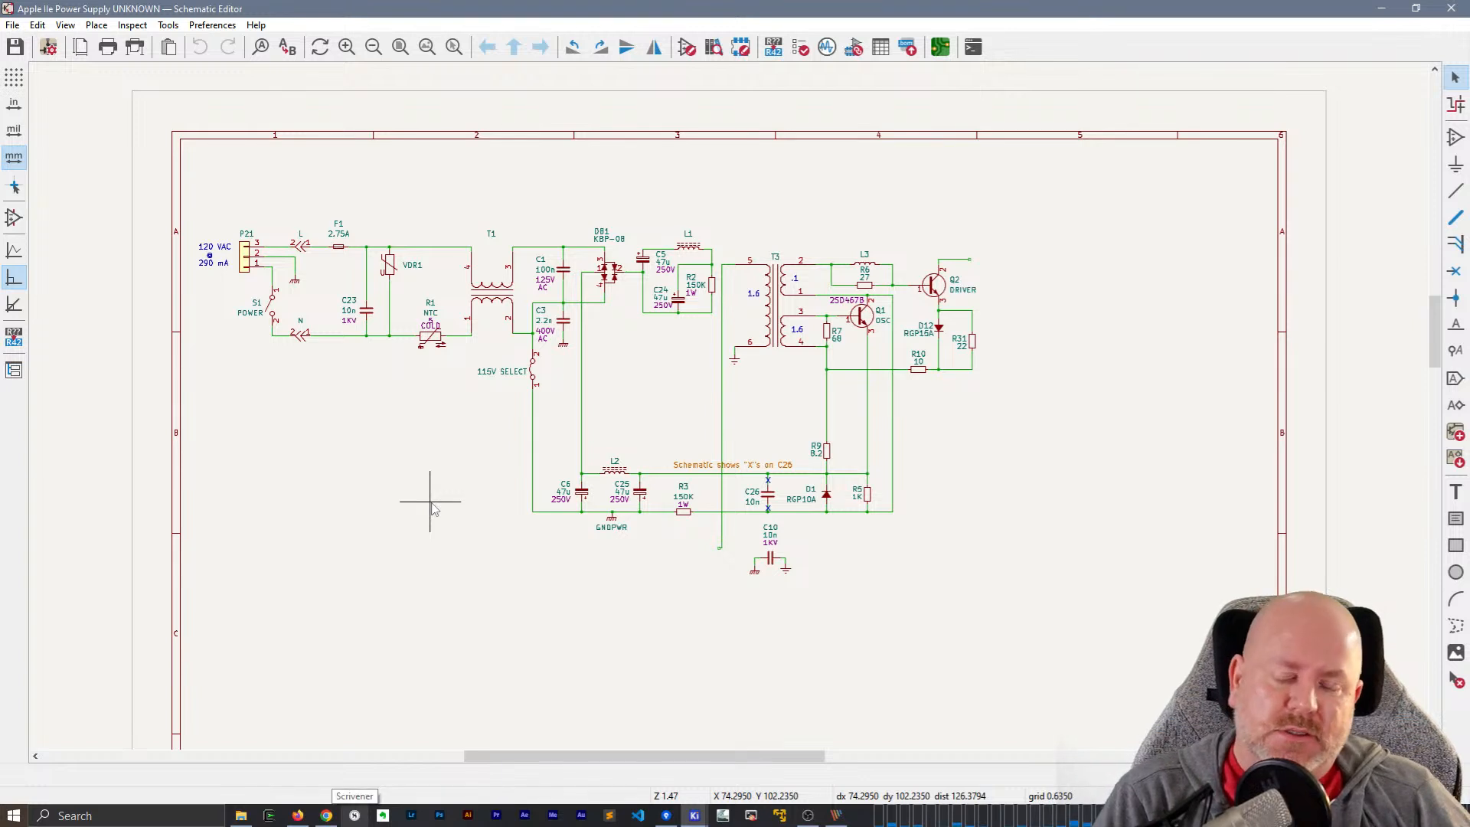
# - Start adding a symbol to the schematic and search the symbol libraries for "SPI OLED"
pyautogui.write('a')
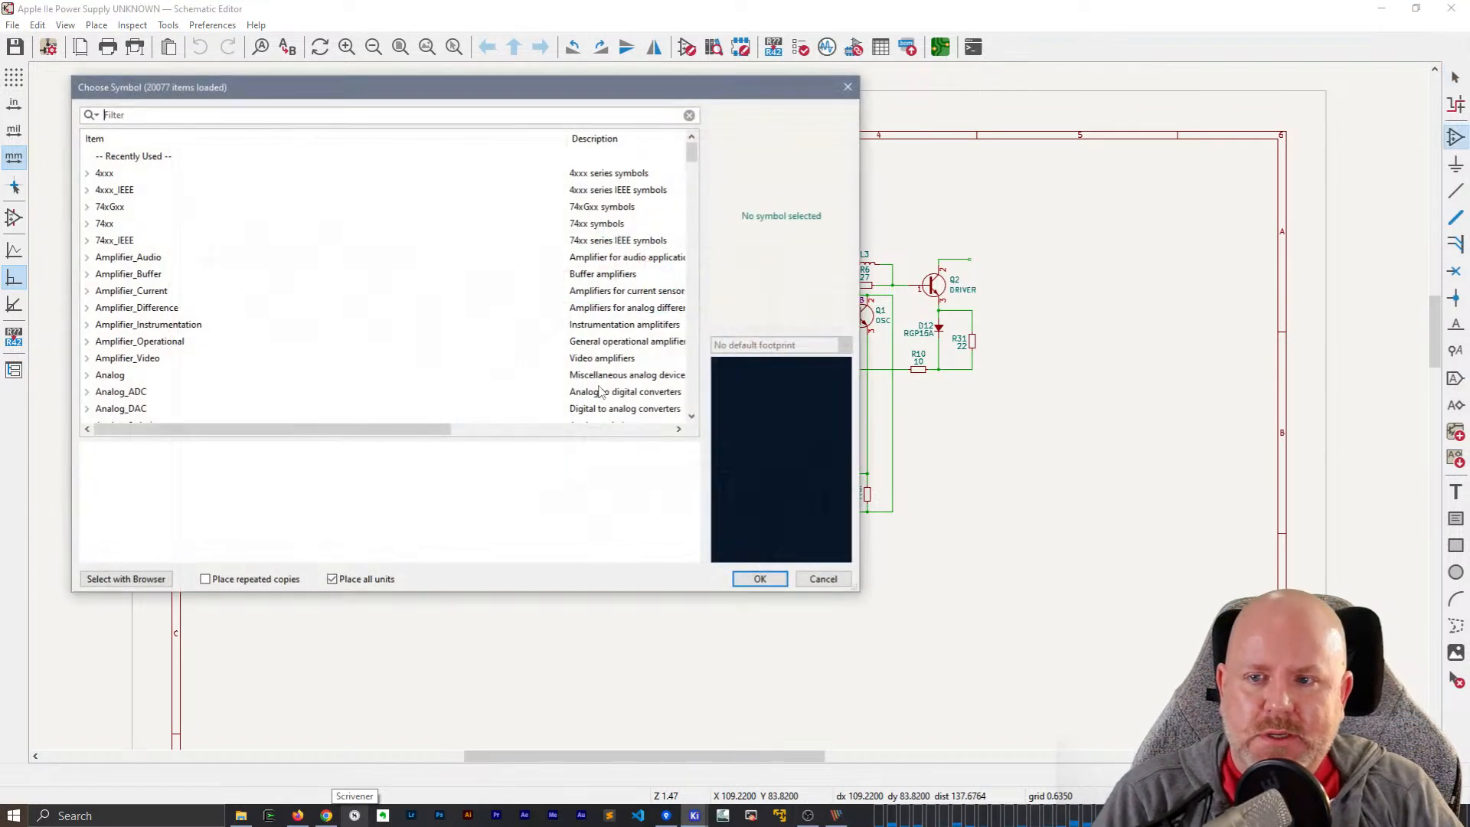
pyautogui.write('SPI')
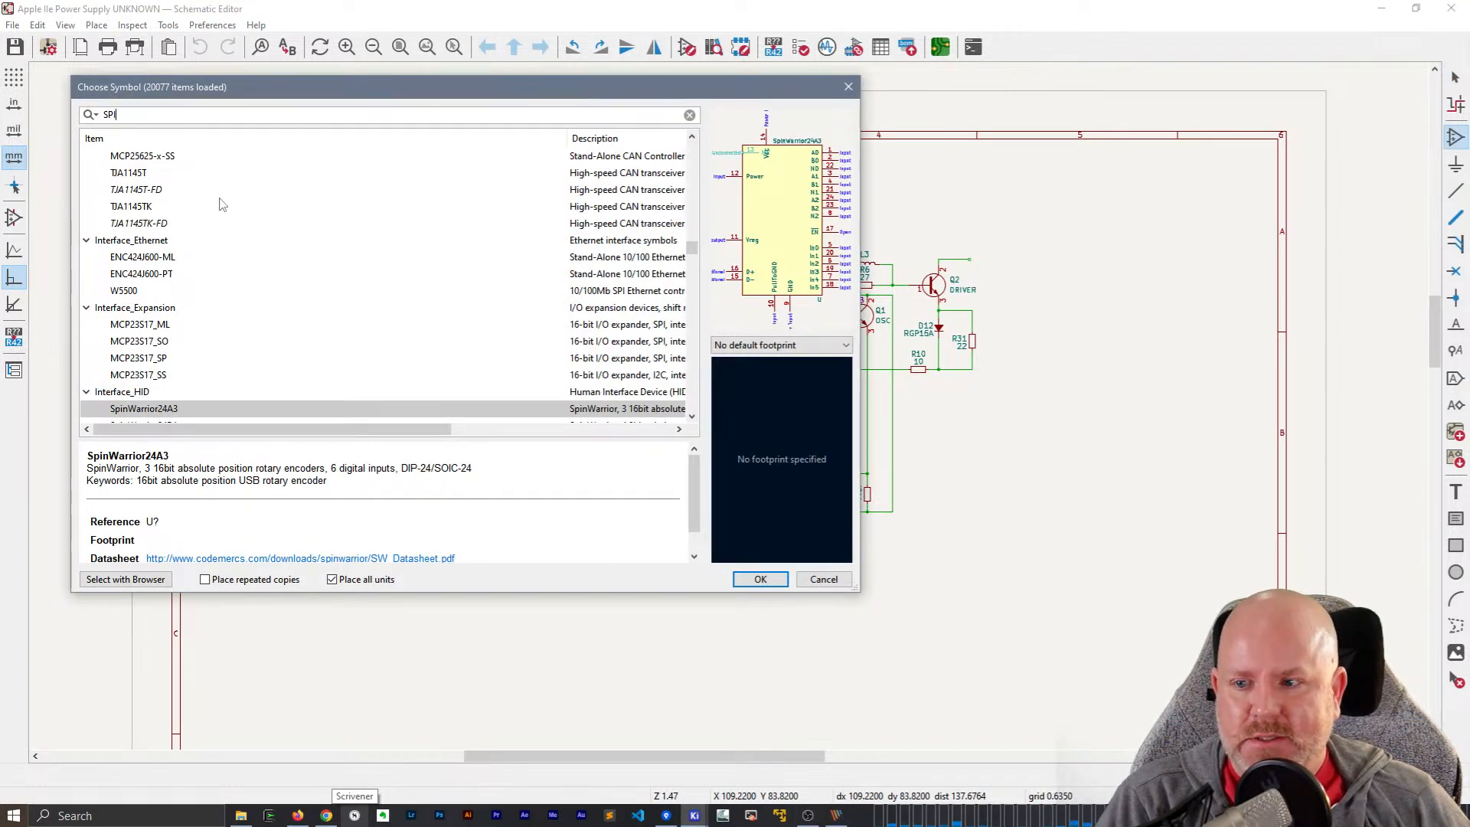
pyautogui.press('BackSpace')
pyautogui.write('I L')
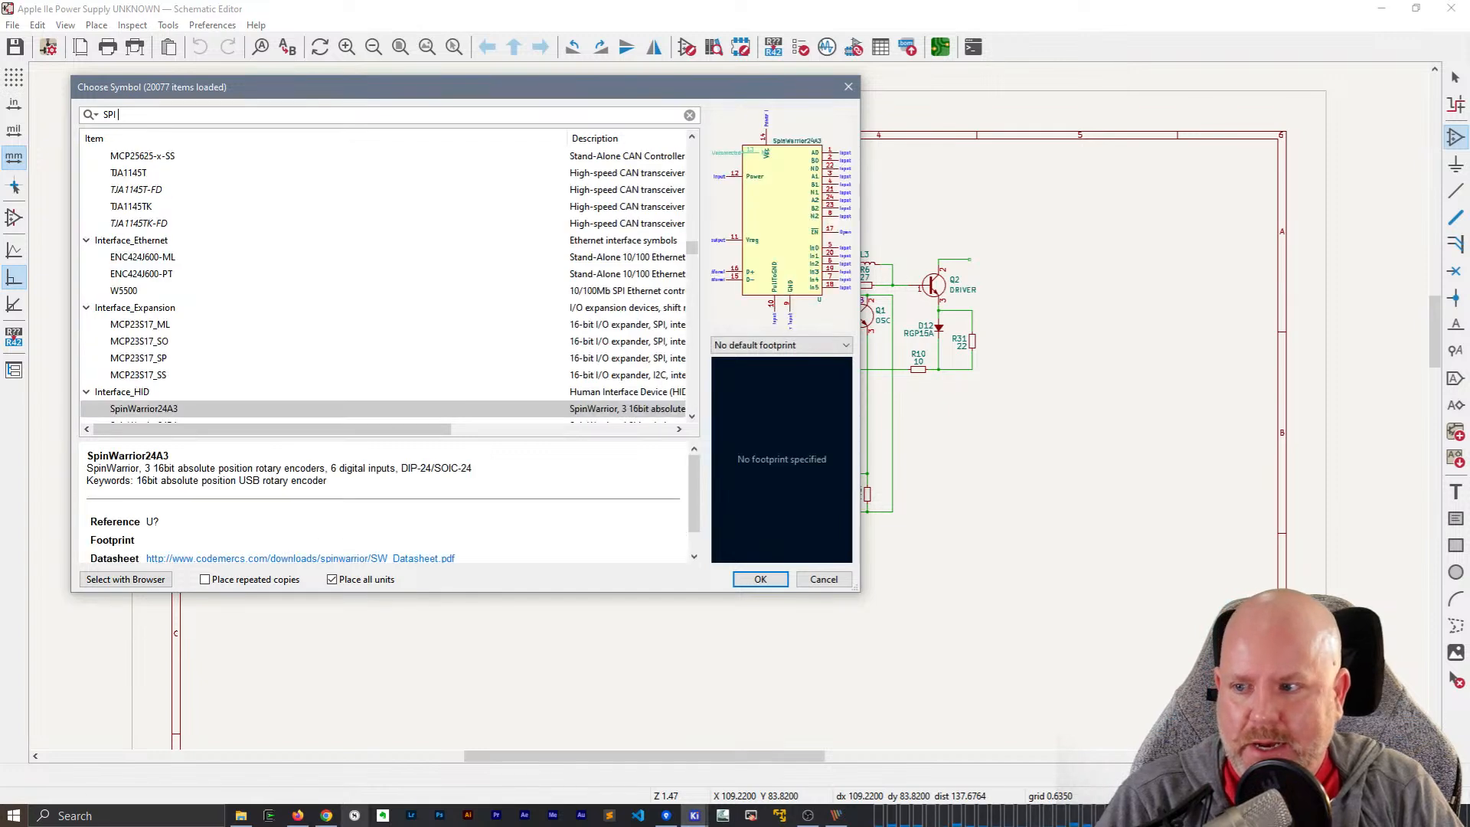
pyautogui.press('BackSpace')
pyautogui.write('OLED')
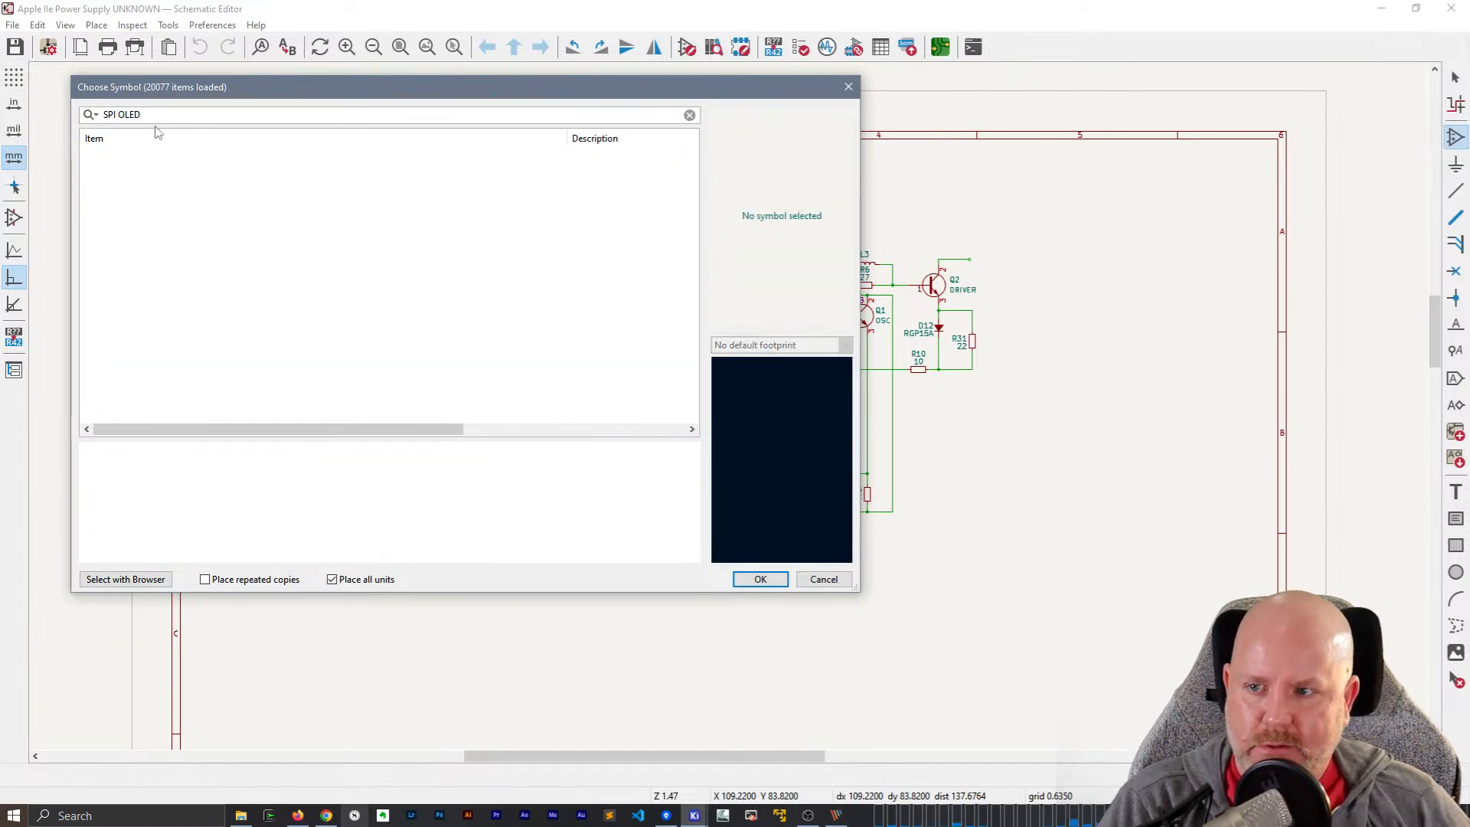
# - Search the symbol libraries for Conn_01x04 instead and place the Connector_Generic version in the empty schematic area below R1
pyautogui.doubleClick(161, 112)
pyautogui.click(162, 112)
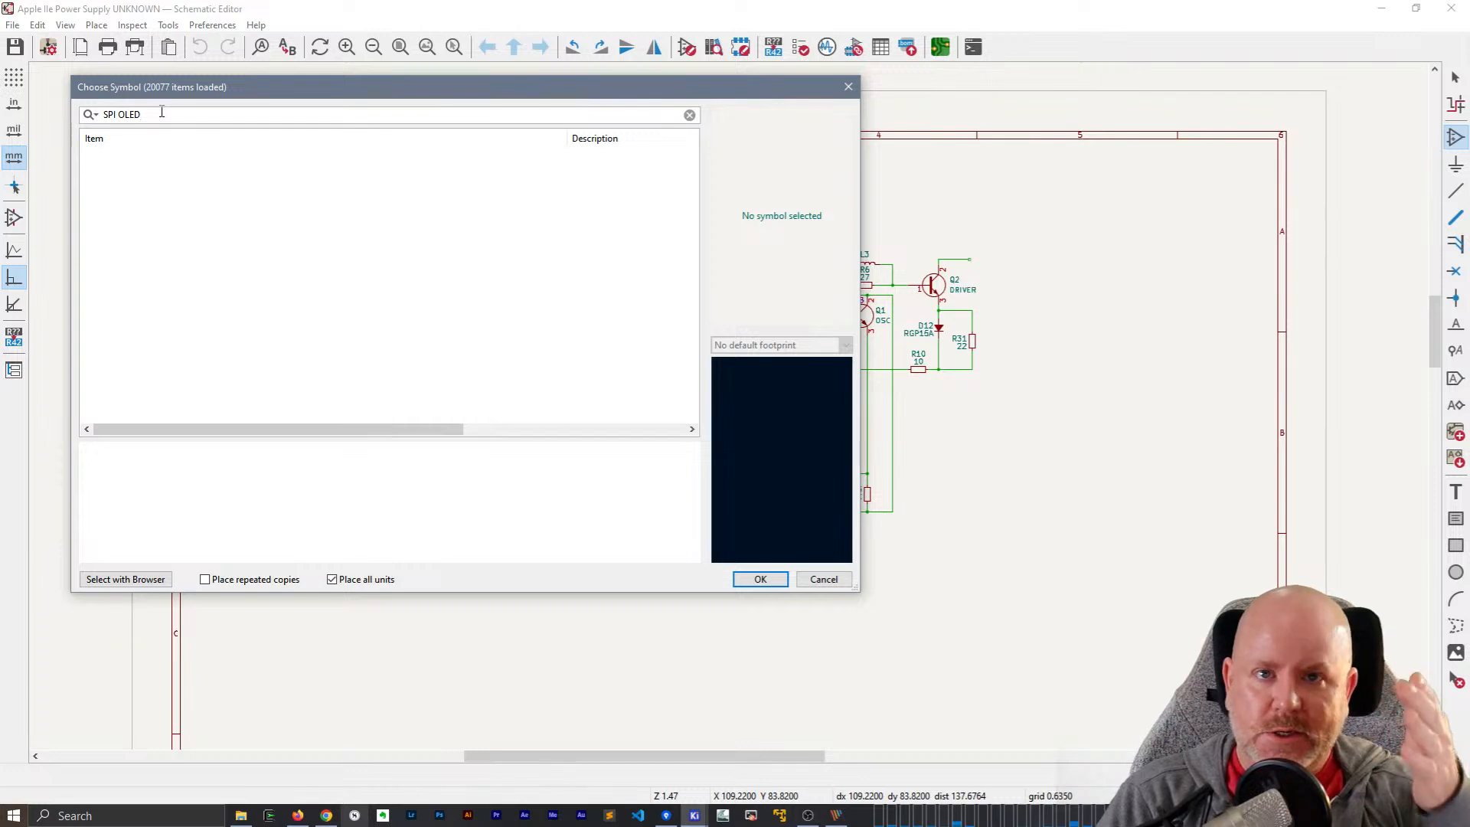
pyautogui.press('BackSpace')
pyautogui.press('BackSpace')
pyautogui.press('BackSpace')
pyautogui.press('BackSpace')
pyautogui.press('BackSpace')
pyautogui.press('BackSpace')
pyautogui.press('BackSpace')
pyautogui.press('BackSpace')
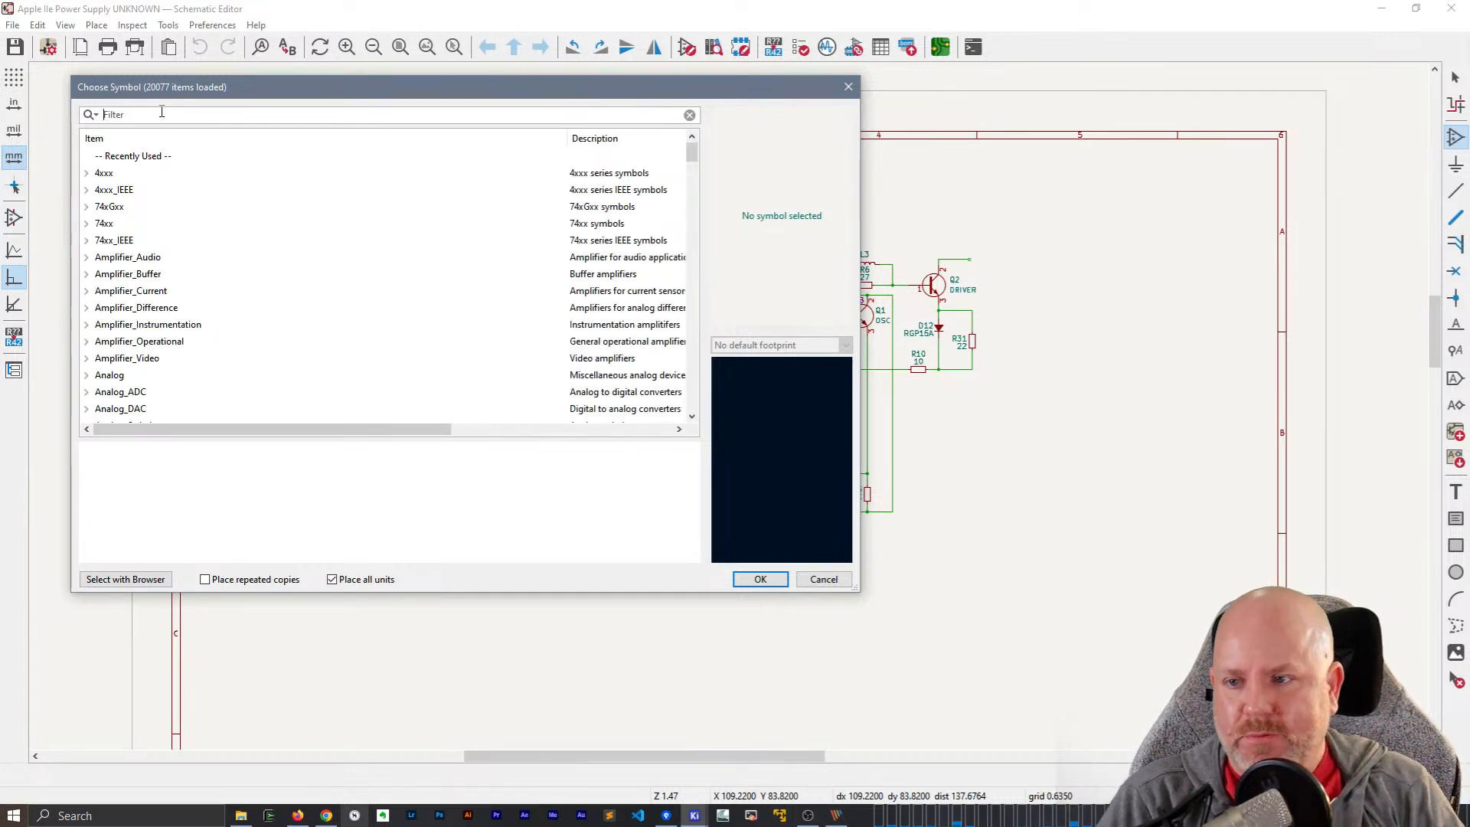
pyautogui.write('Conn_x')
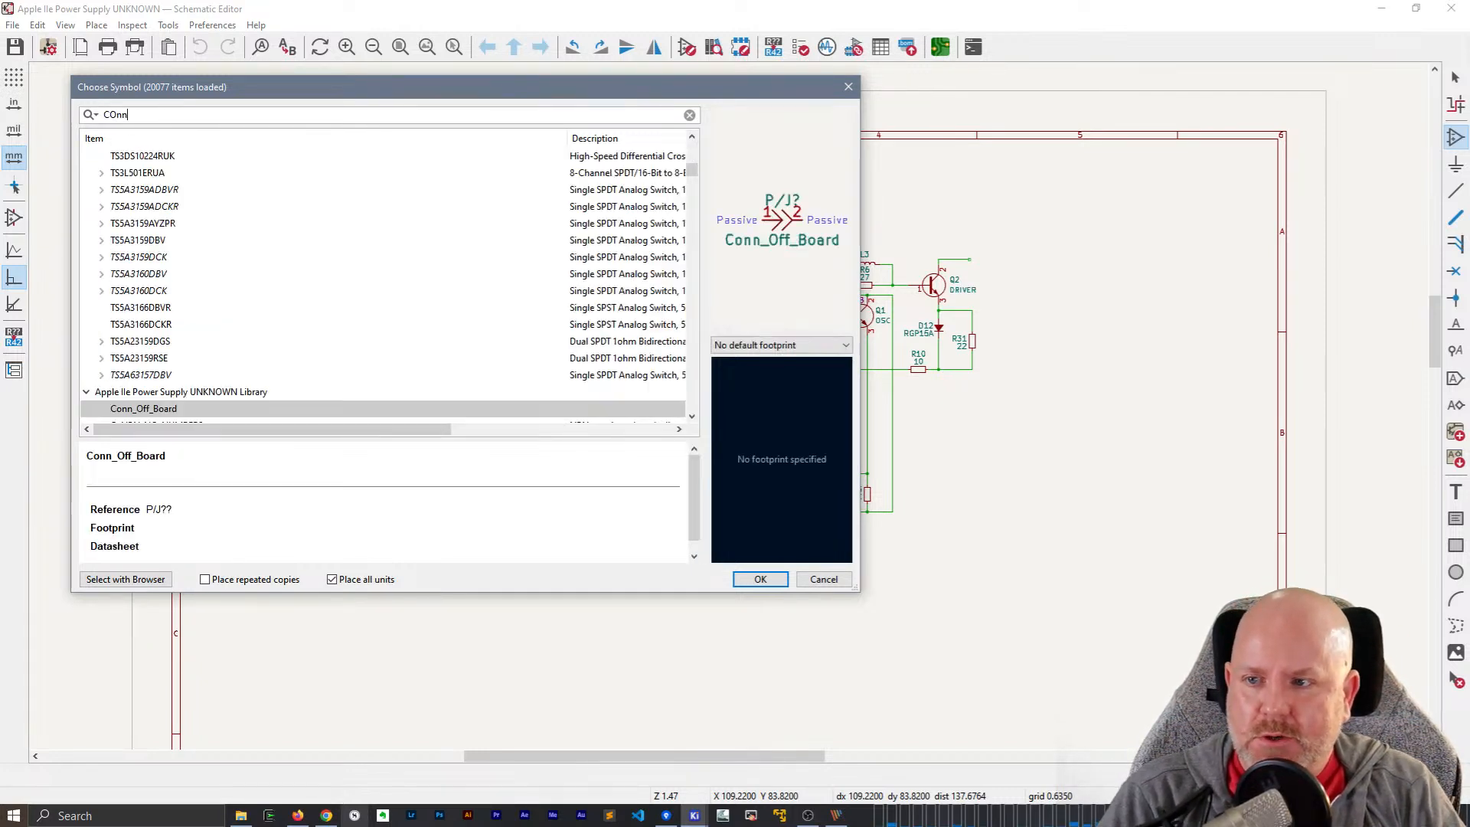
pyautogui.write('fr')
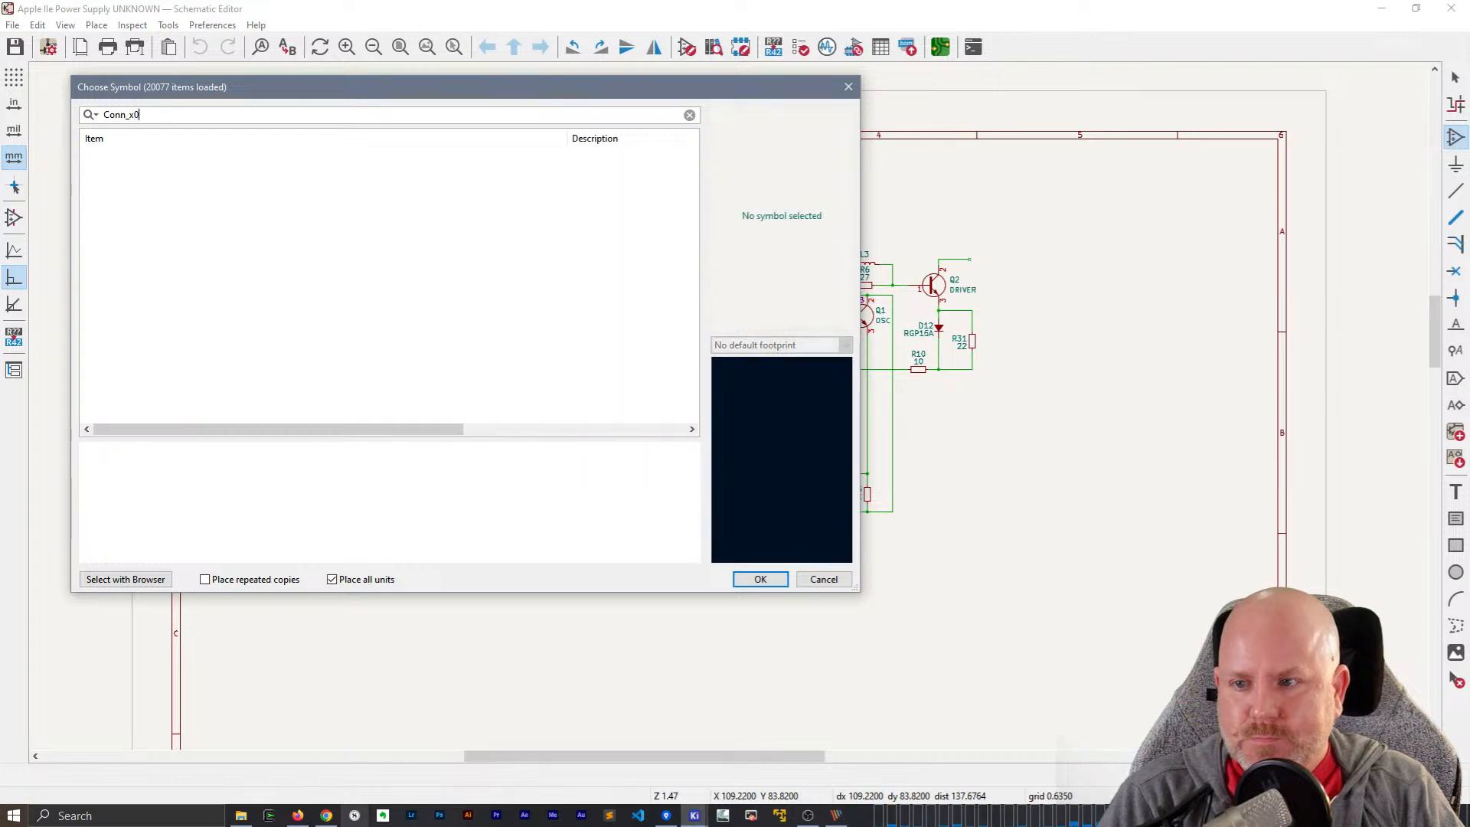
pyautogui.press('BackSpace')
pyautogui.press('BackSpace')
pyautogui.press('BackSpace')
pyautogui.press('BackSpace')
pyautogui.write('_01x04')
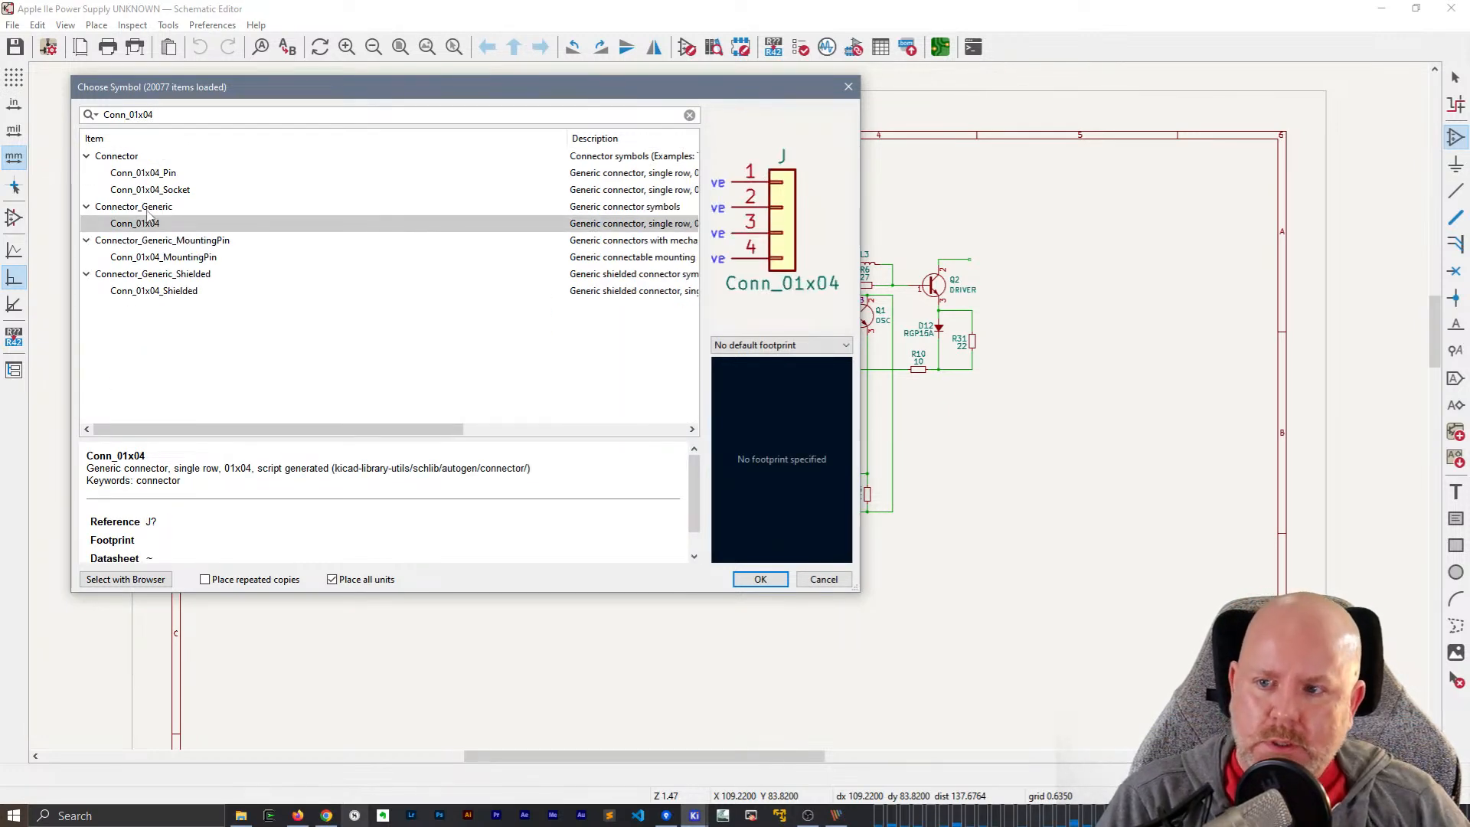
pyautogui.doubleClick(150, 223)
pyautogui.click(381, 506)
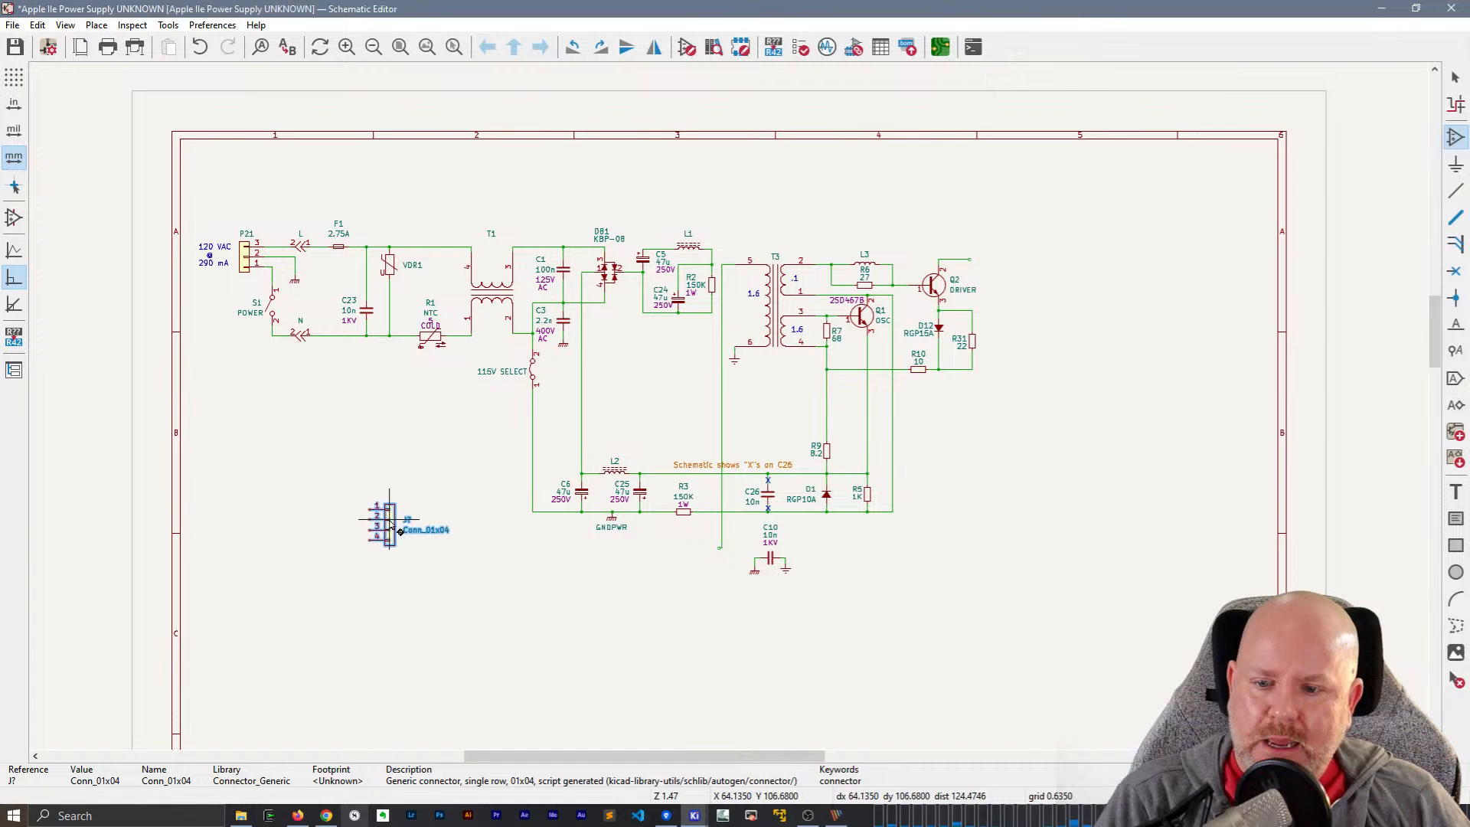
# - Draw a short horizontal wire outward from each of the four pins of the Conn_01x04 connector
pyautogui.scroll(6, 381, 506)
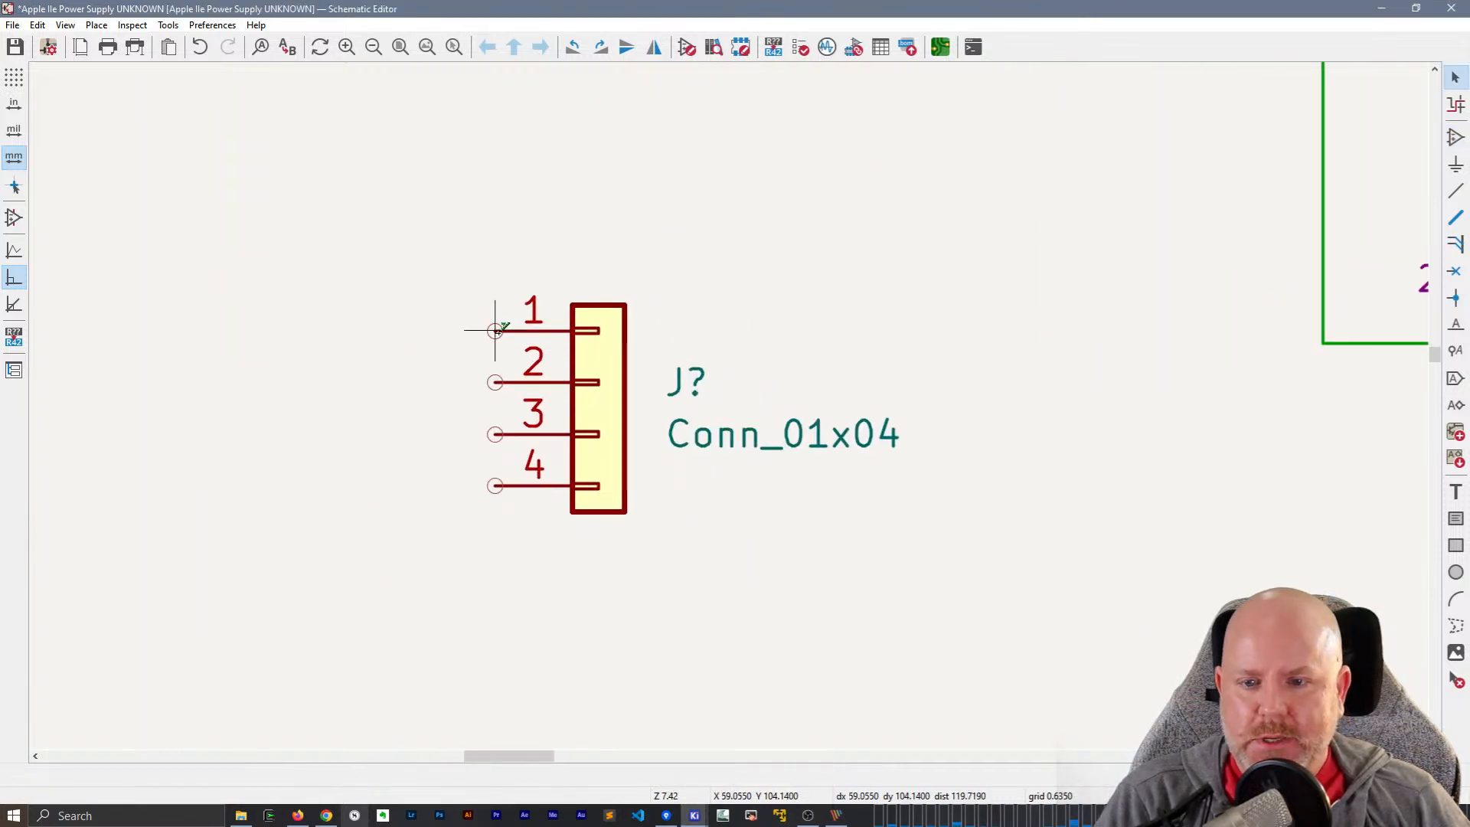
pyautogui.press('w')
pyautogui.doubleClick(366, 331)
pyautogui.click(495, 483)
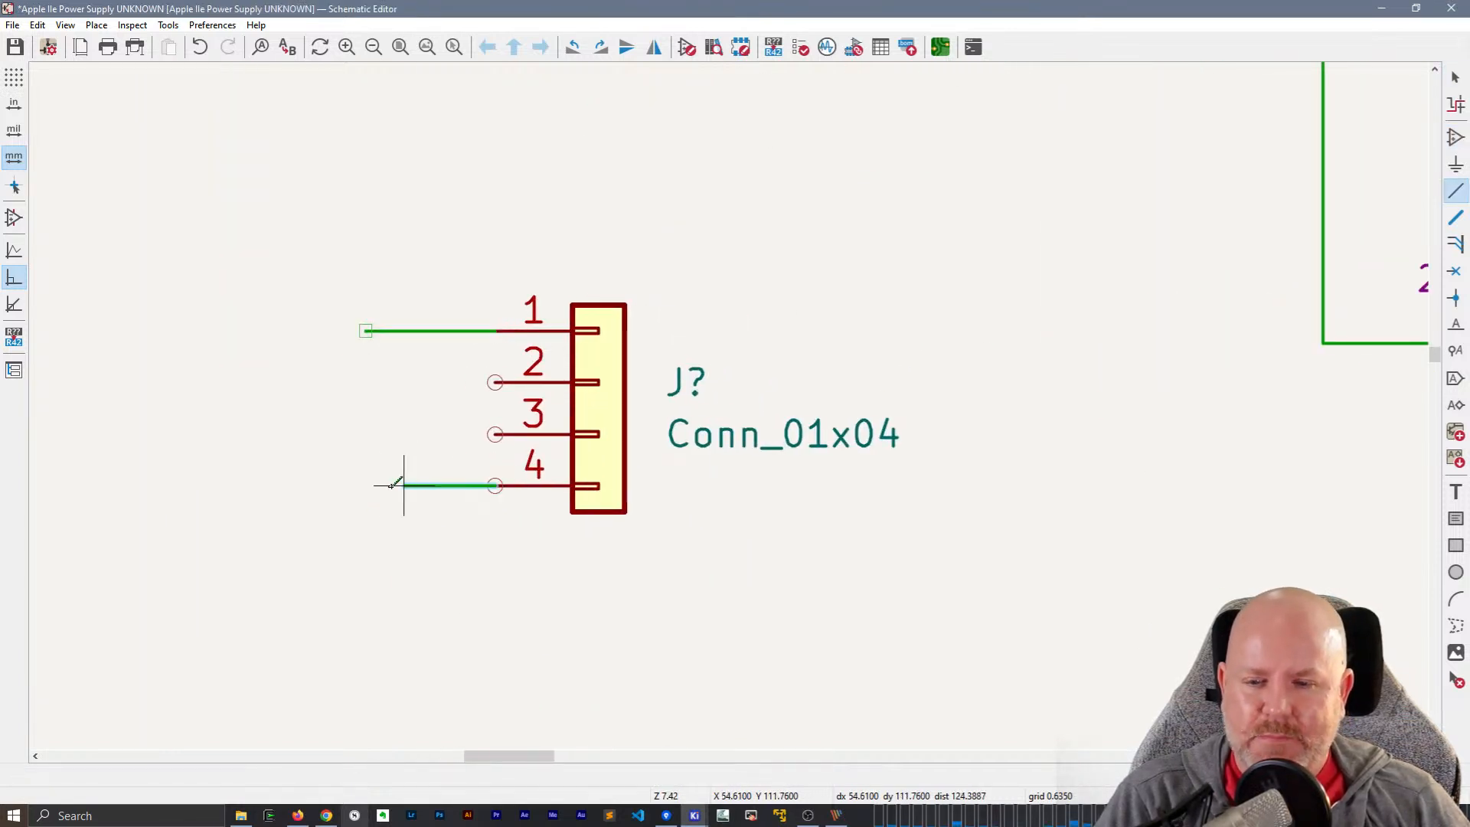
pyautogui.doubleClick(352, 485)
pyautogui.press('Escape')
pyautogui.click(495, 381)
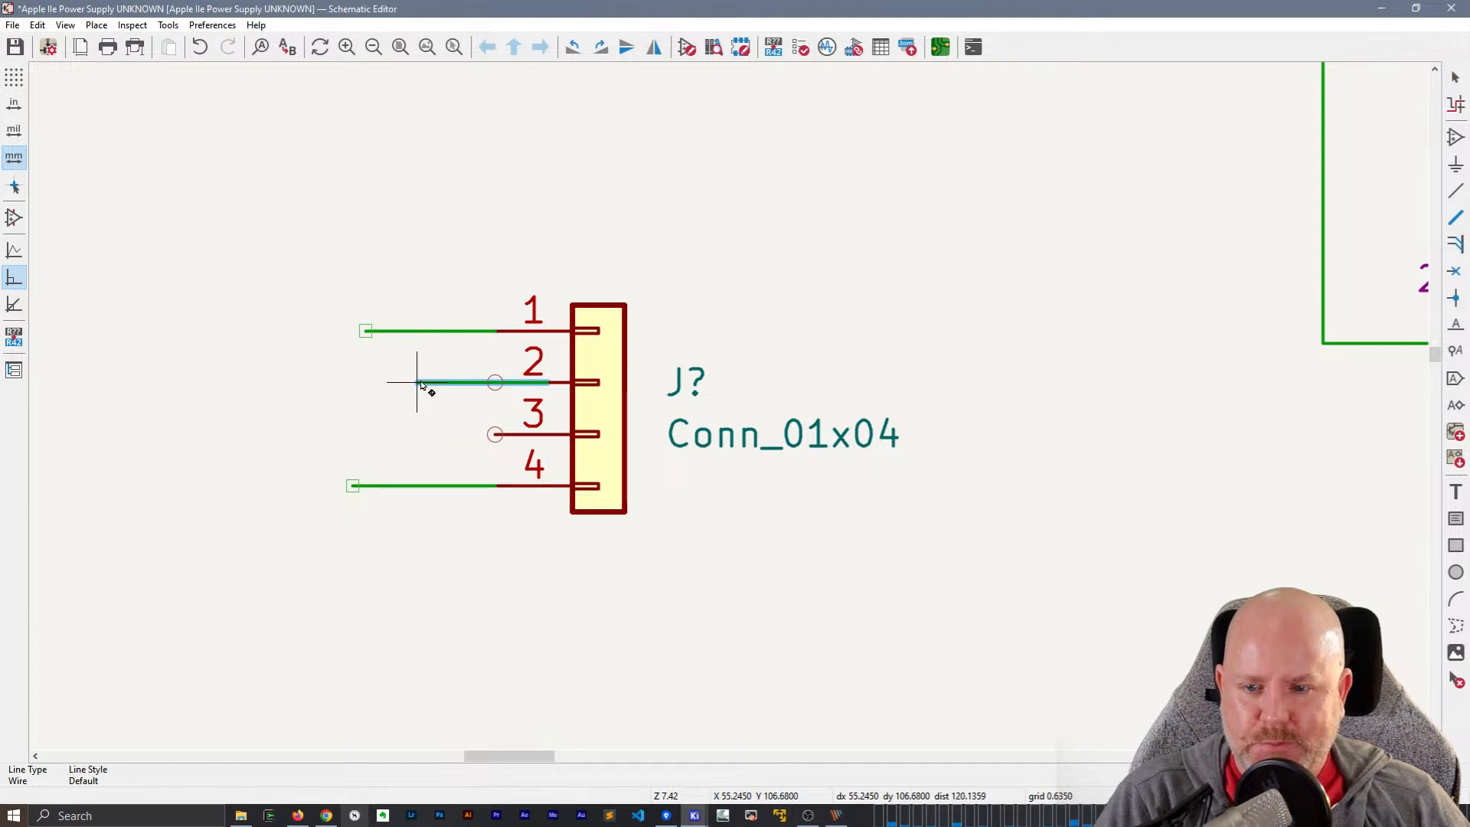
pyautogui.doubleClick(366, 382)
pyautogui.click(495, 434)
pyautogui.doubleClick(366, 434)
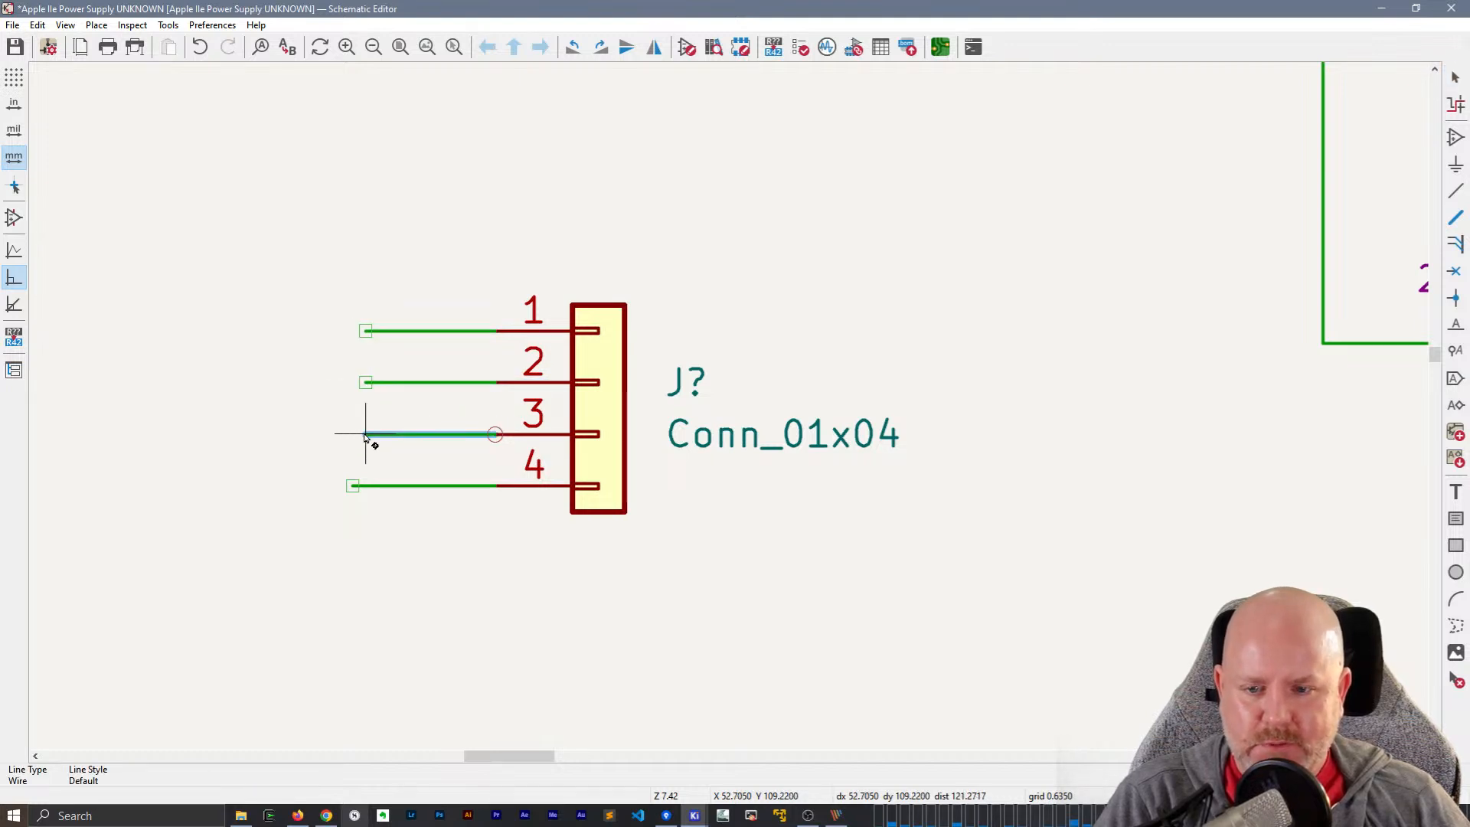
pyautogui.press('a')
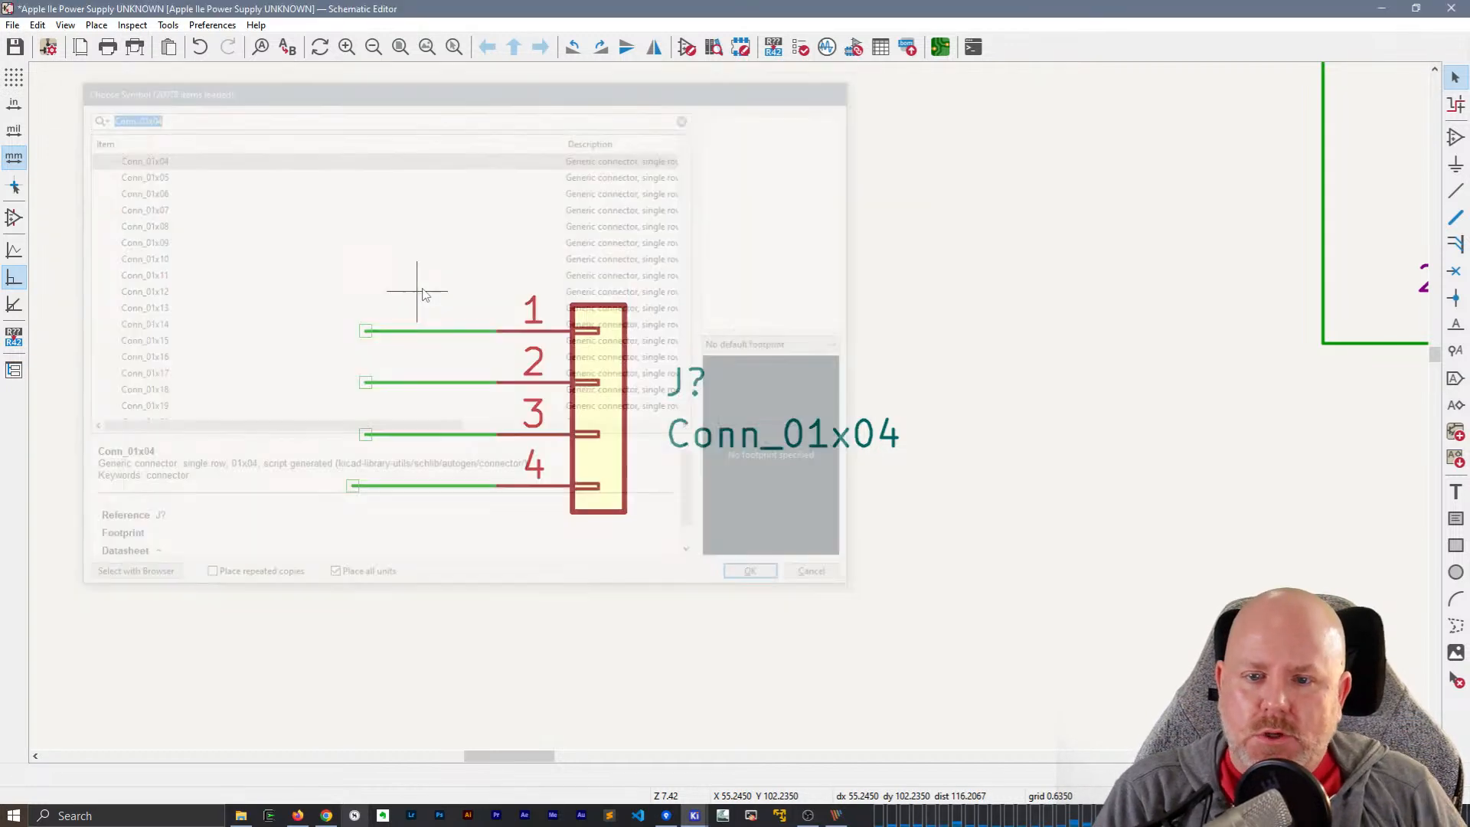
pyautogui.press('Escape')
# - Open the Conn_01x04 connector's symbol properties to view its Footprint field, and cancel without making changes
pyautogui.click(615, 399)
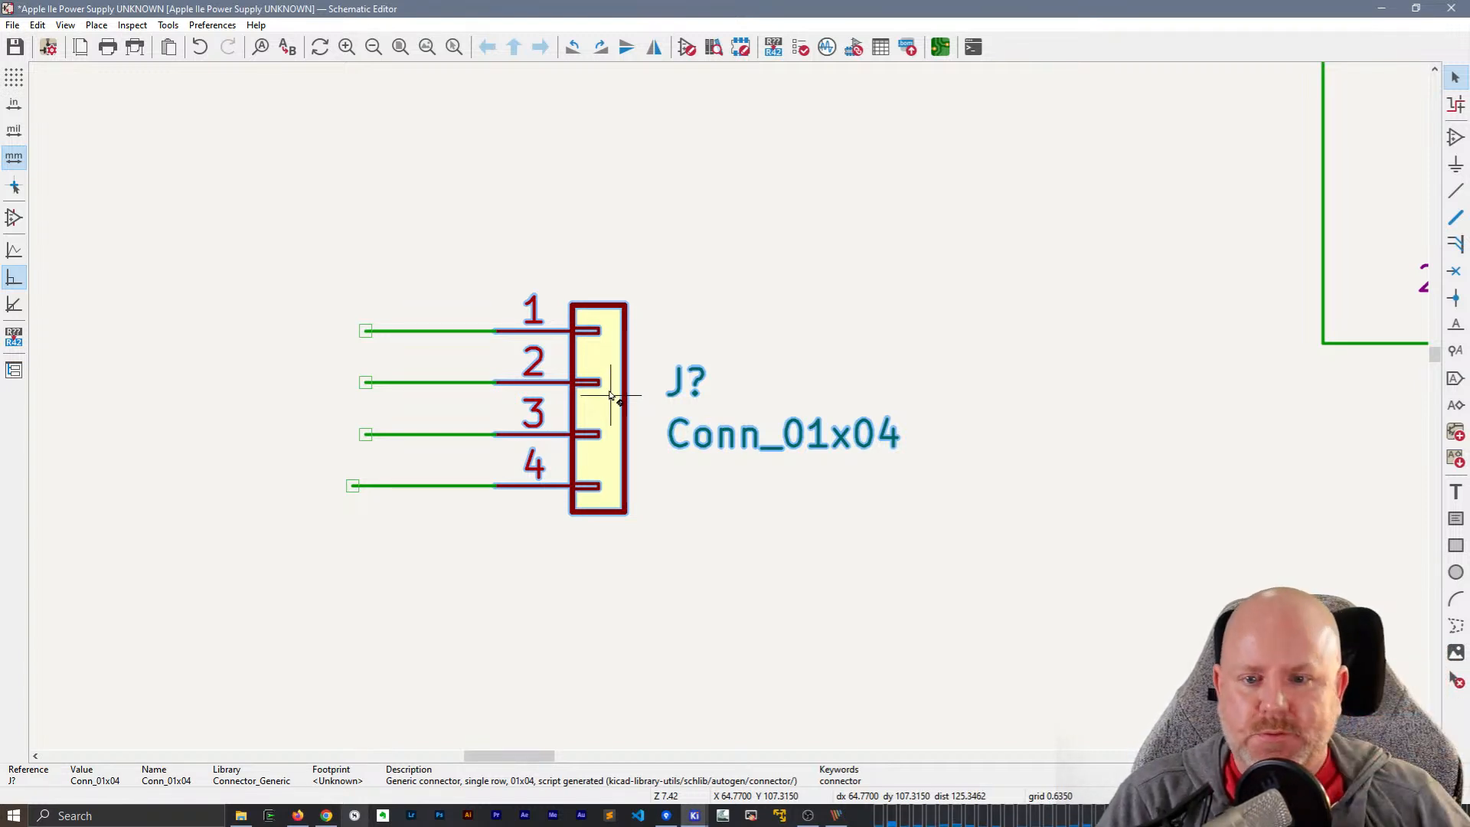
pyautogui.doubleClick(610, 395)
pyautogui.click(486, 199)
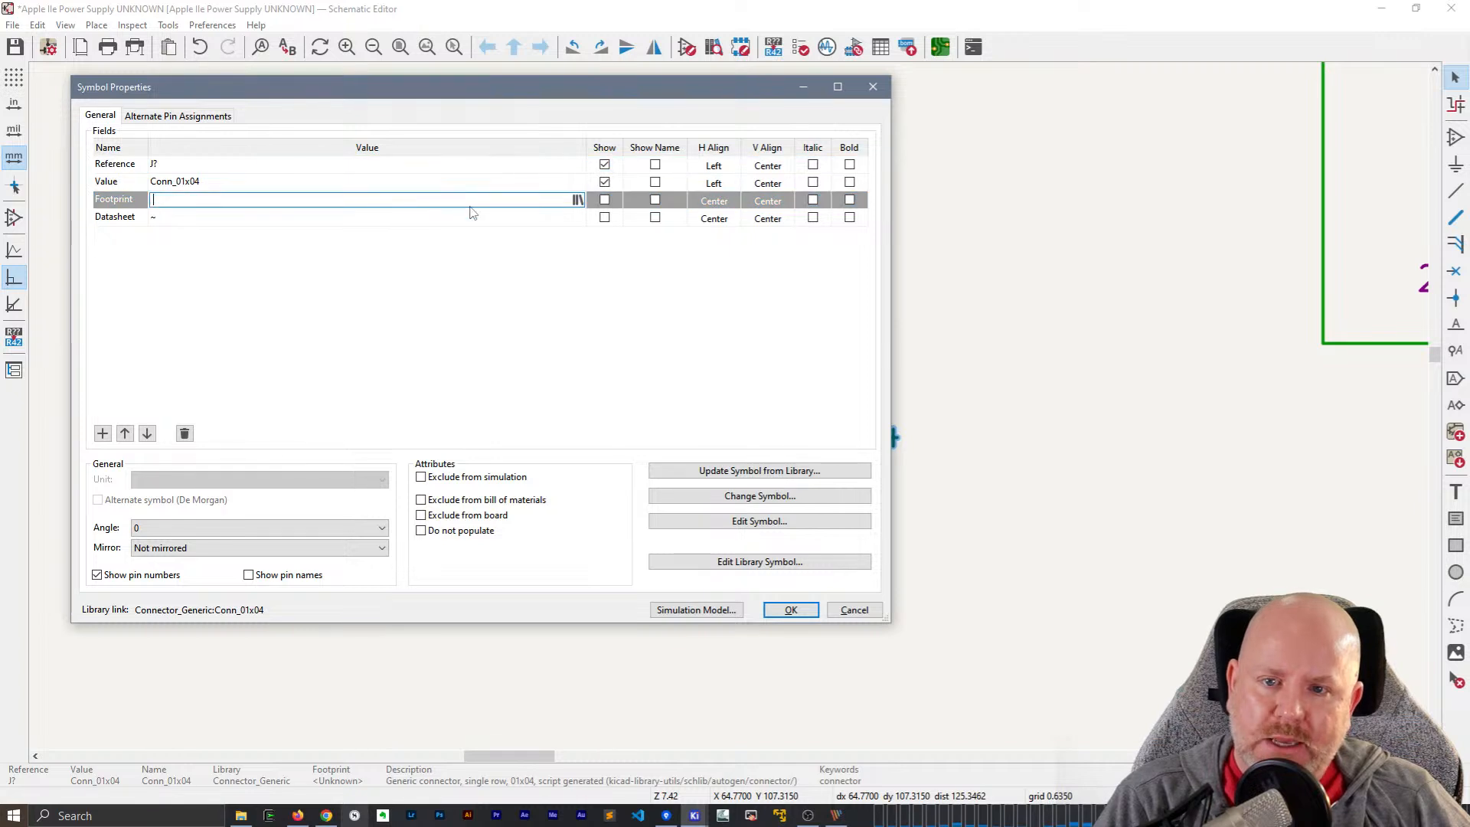
pyautogui.click(178, 201)
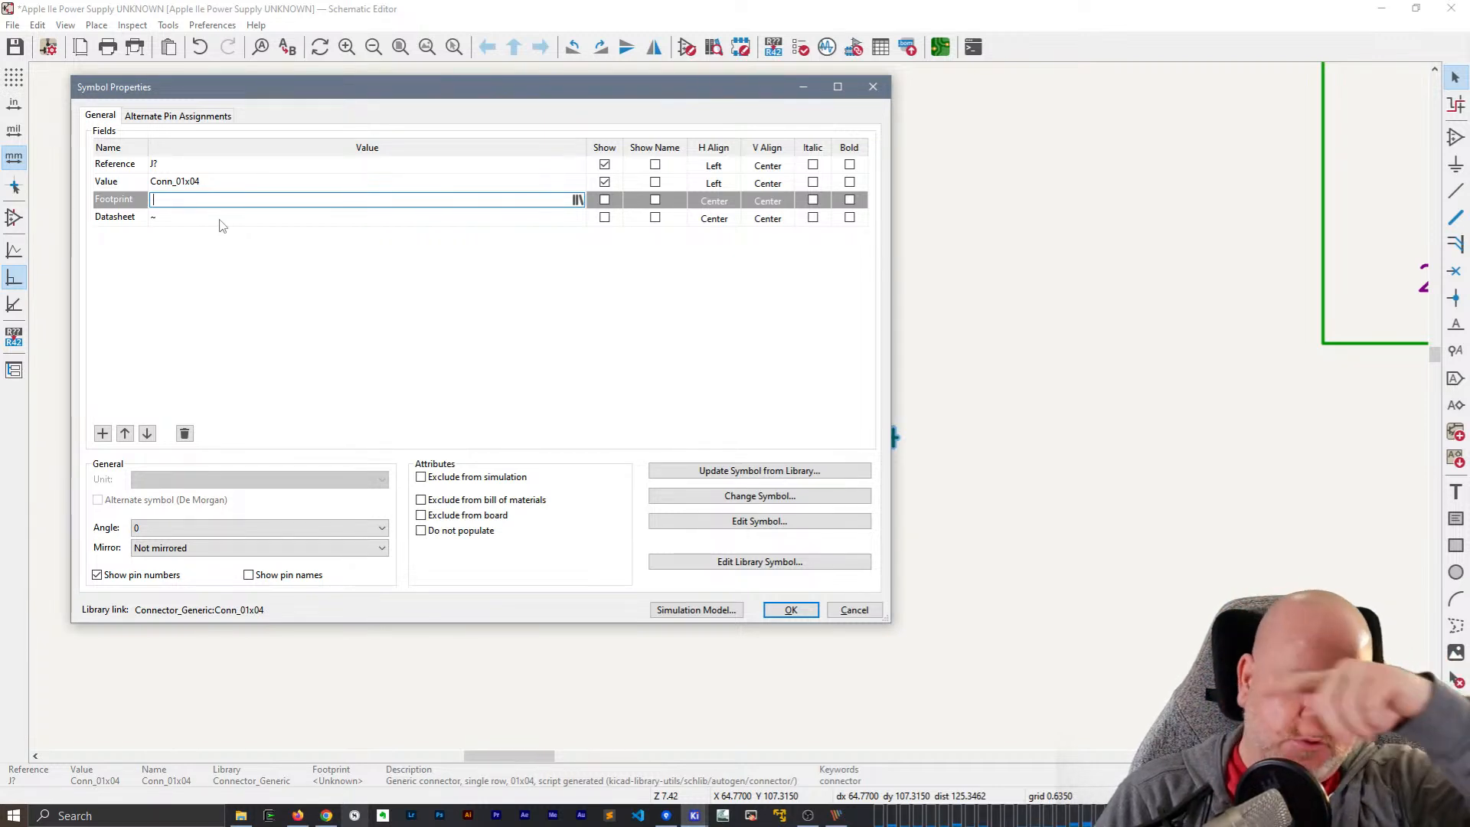
pyautogui.click(855, 611)
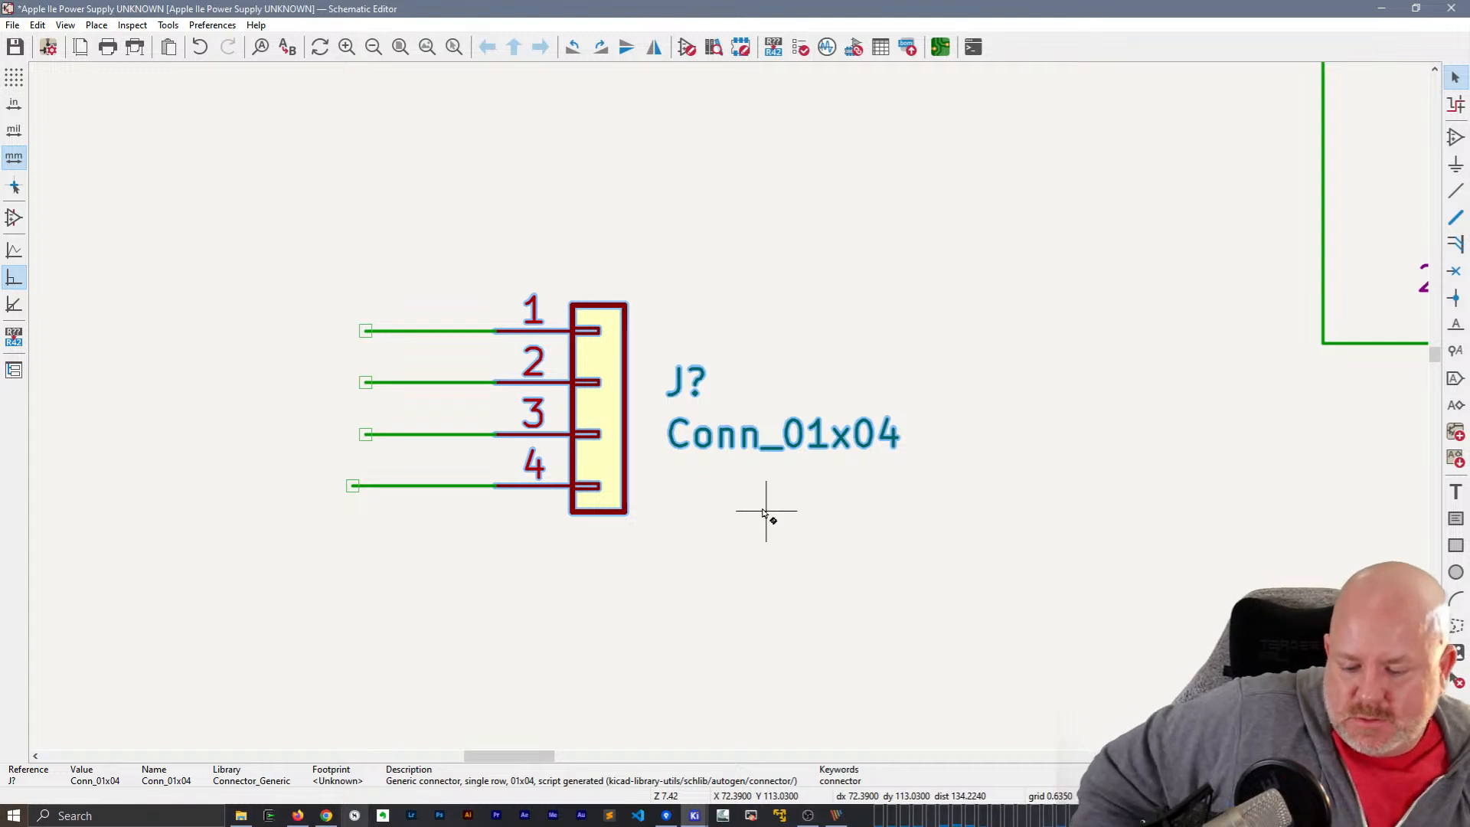
# - Browse the footprint libraries from the connector's Footprint field and close the library browser without assigning a footprint
pyautogui.doubleClick(622, 389)
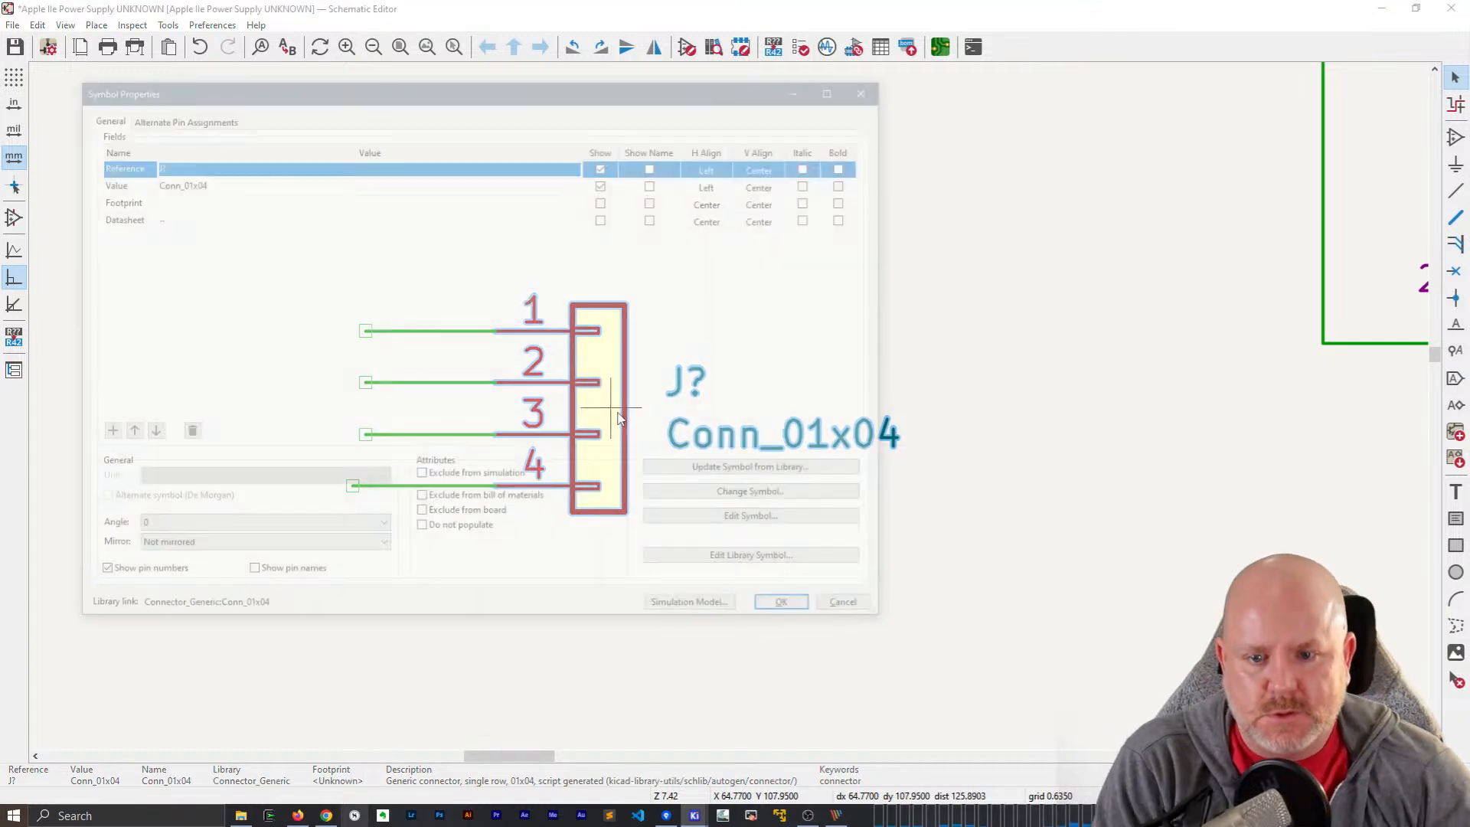
pyautogui.click(536, 201)
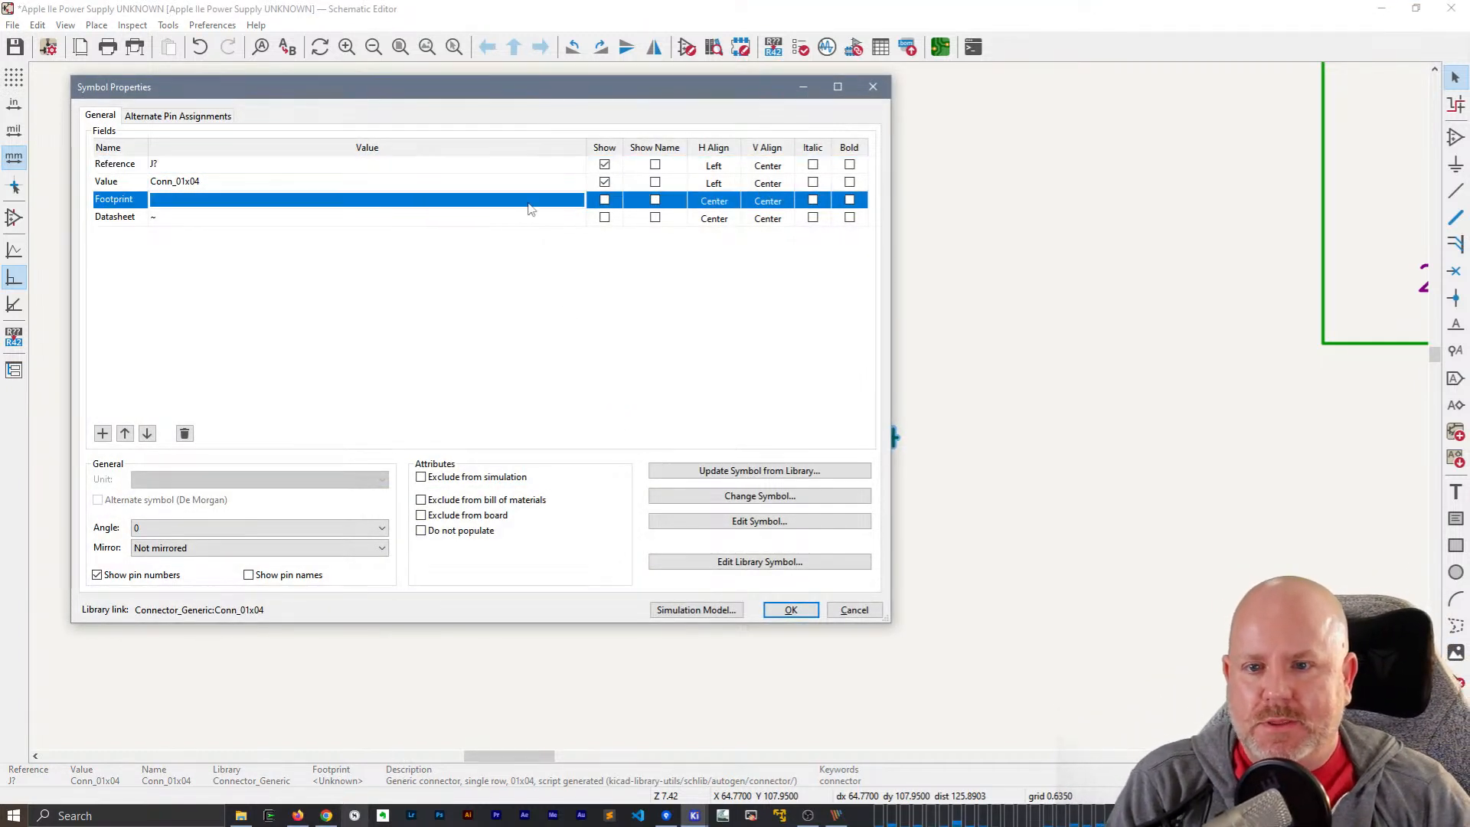
pyautogui.click(578, 200)
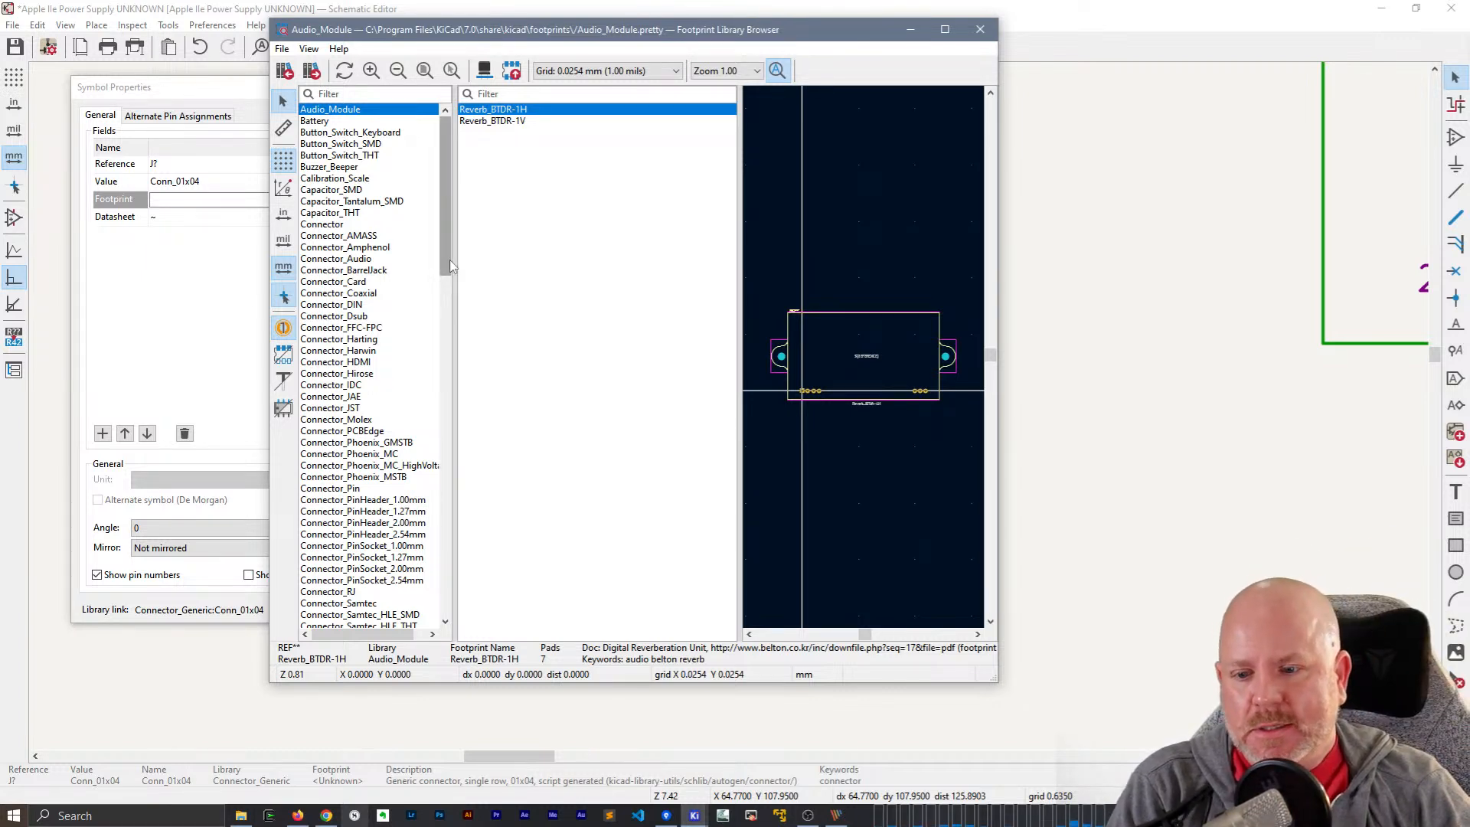
pyautogui.scroll(-7, 353, 373)
pyautogui.moveTo(484, 29); pyautogui.dragTo(800, 127)
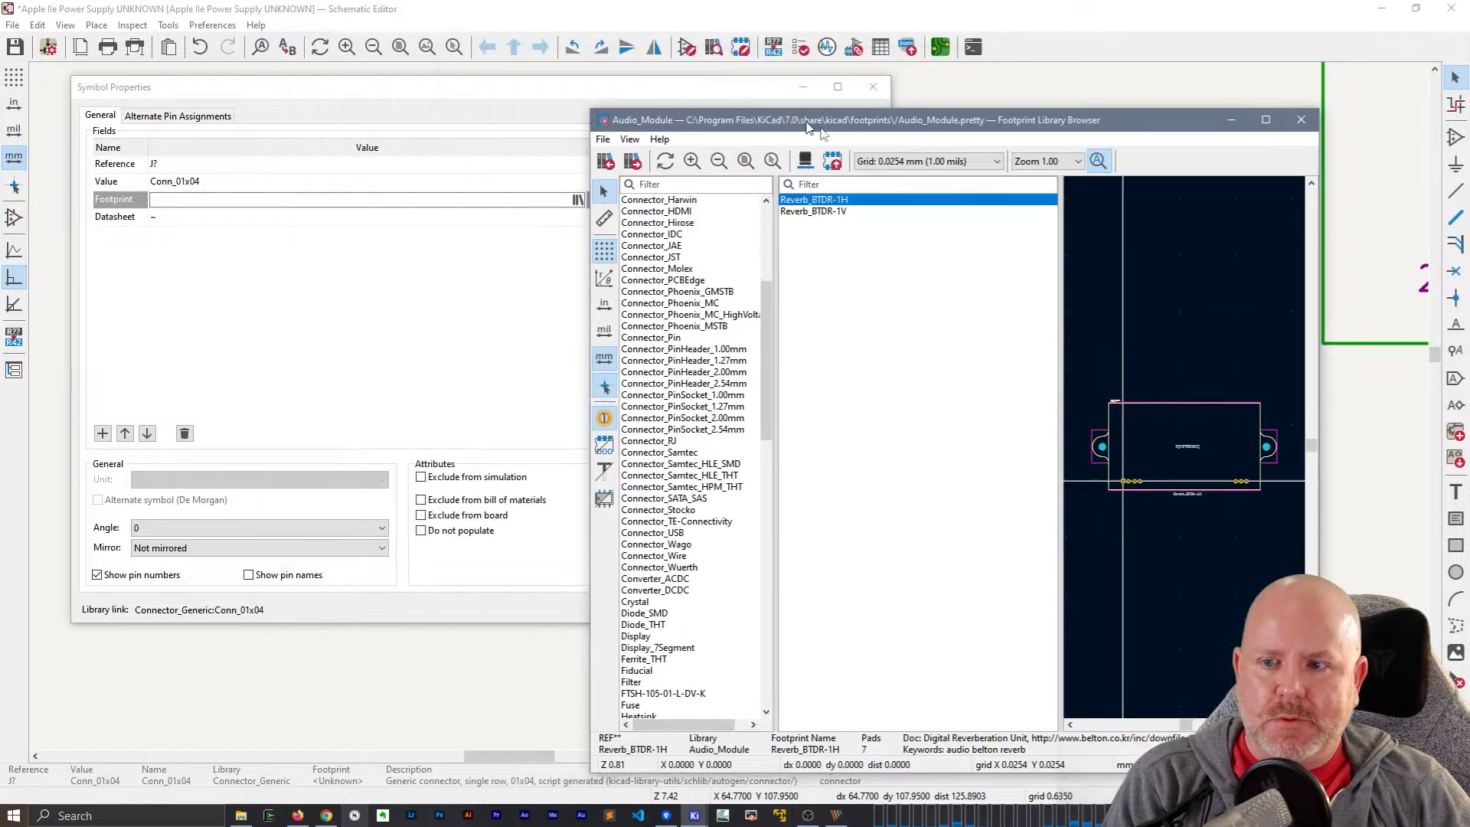
pyautogui.click(1295, 126)
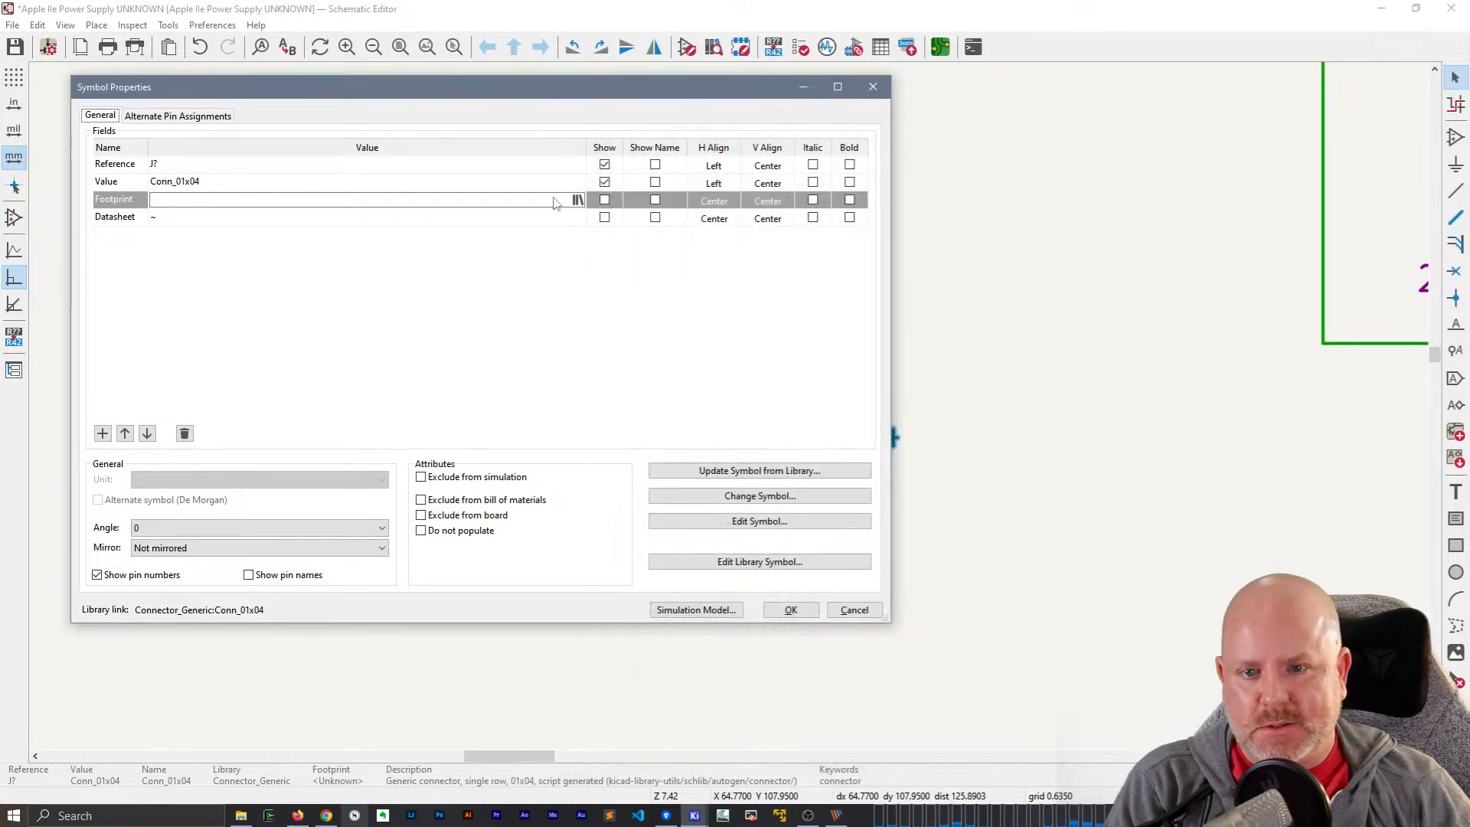
# - Reopen the footprint browser, filter the Connector_PinSocket_2.54mm library by 1x04, and select PinSocket_1x04_P2.54mm_Vertical
pyautogui.click(577, 200)
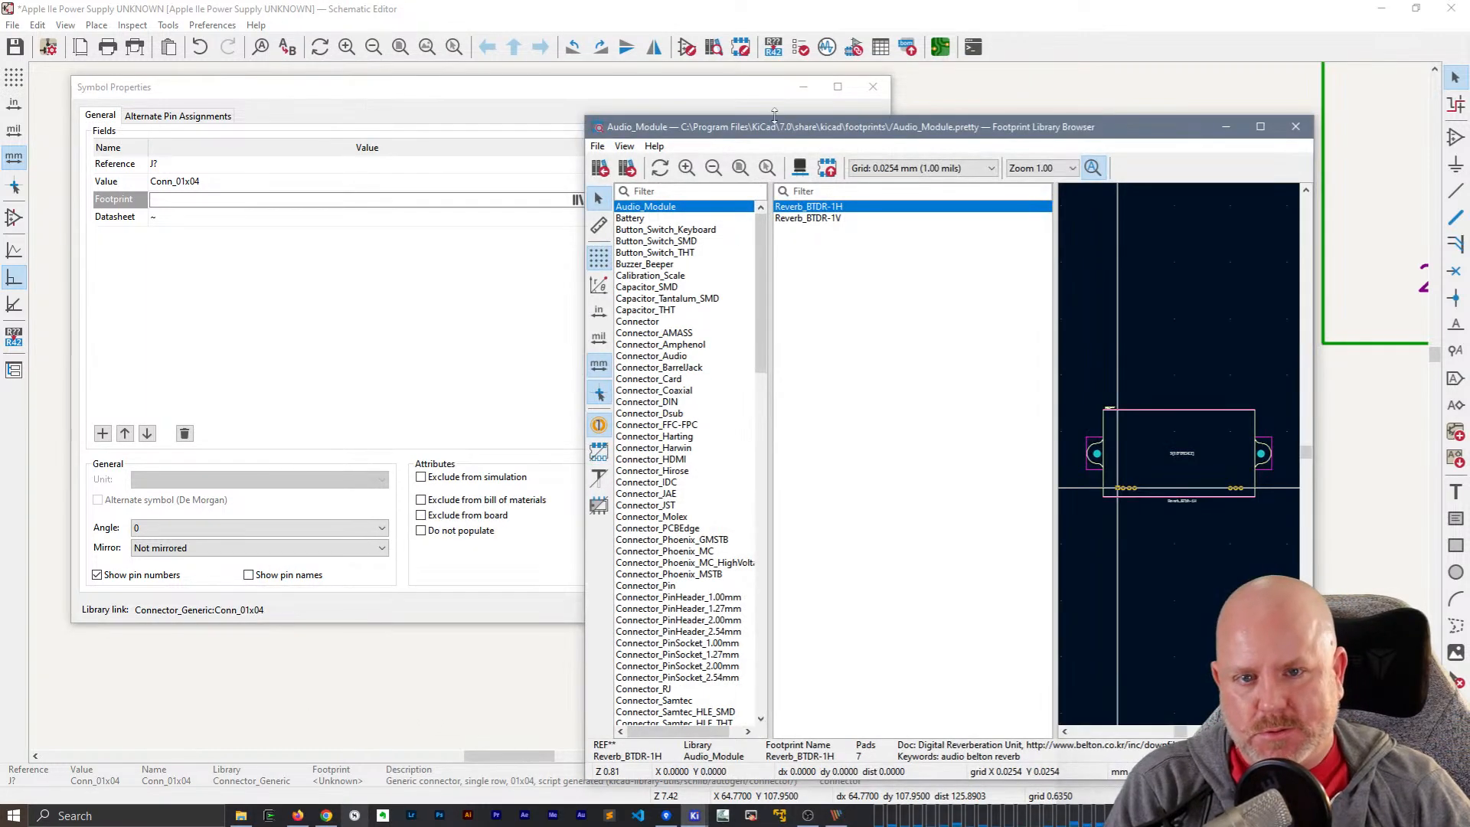
pyautogui.scroll(-8, 321, 534)
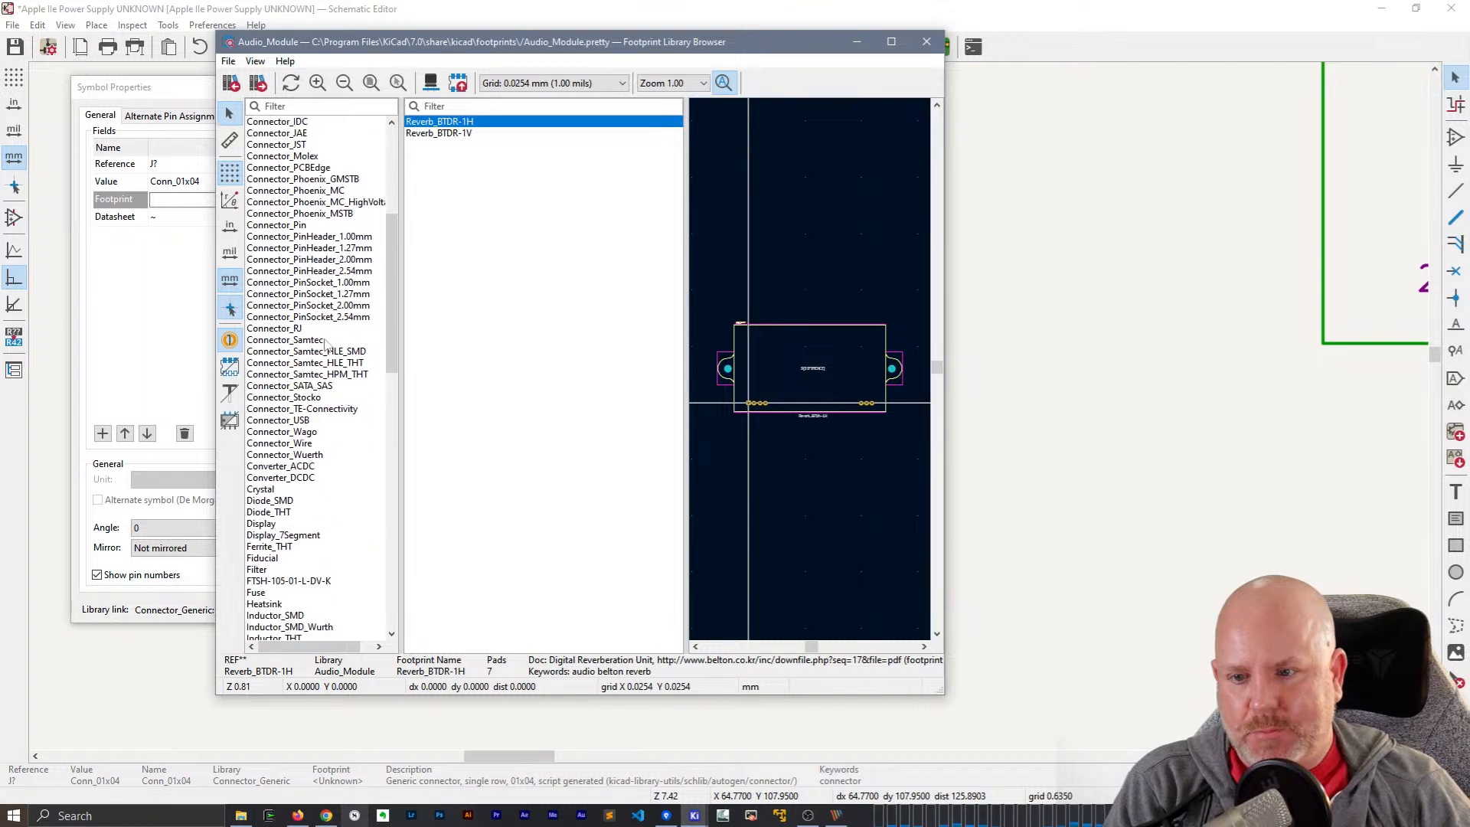
pyautogui.click(315, 317)
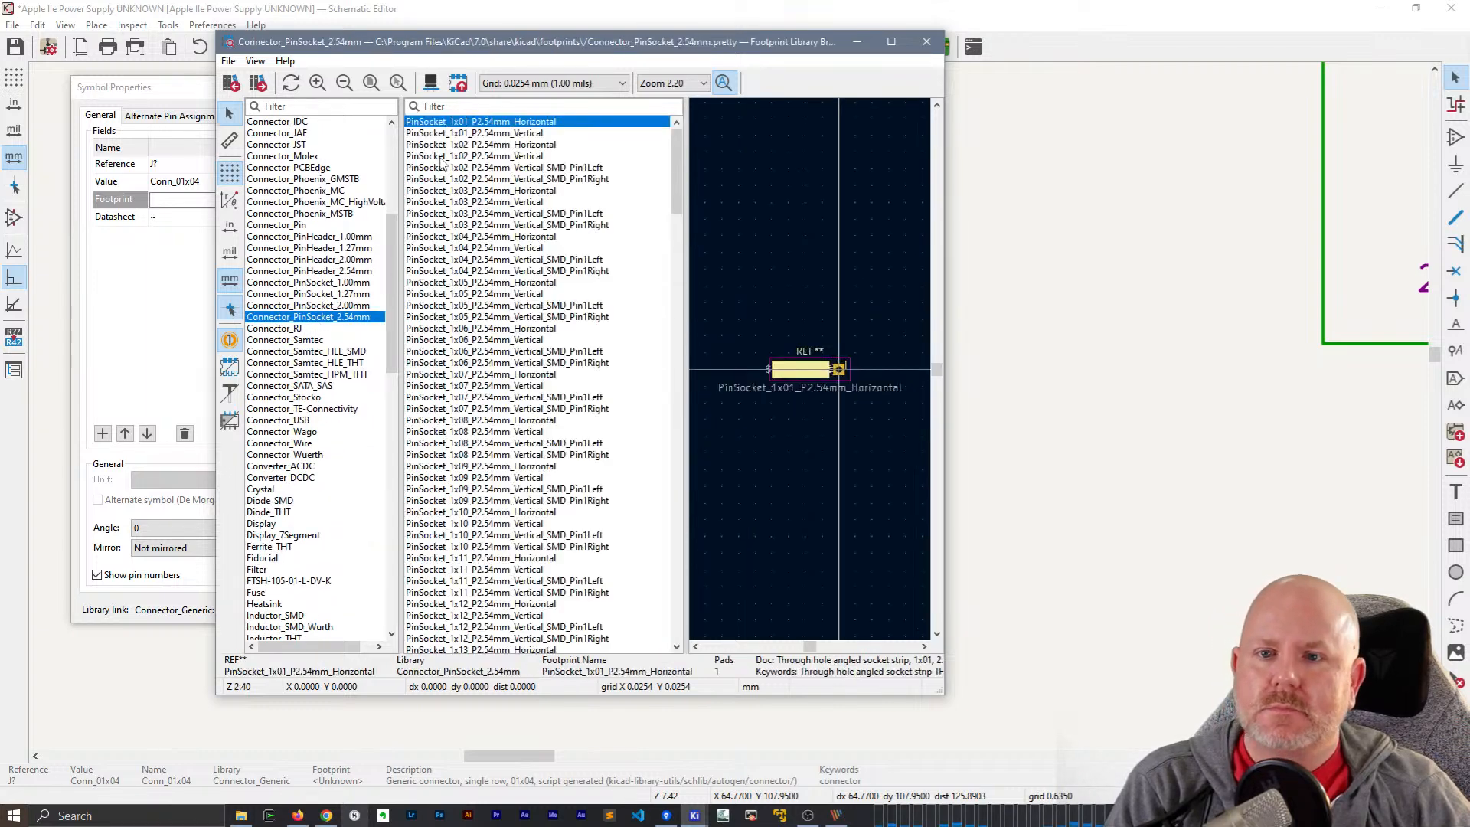
pyautogui.click(488, 107)
pyautogui.write('1')
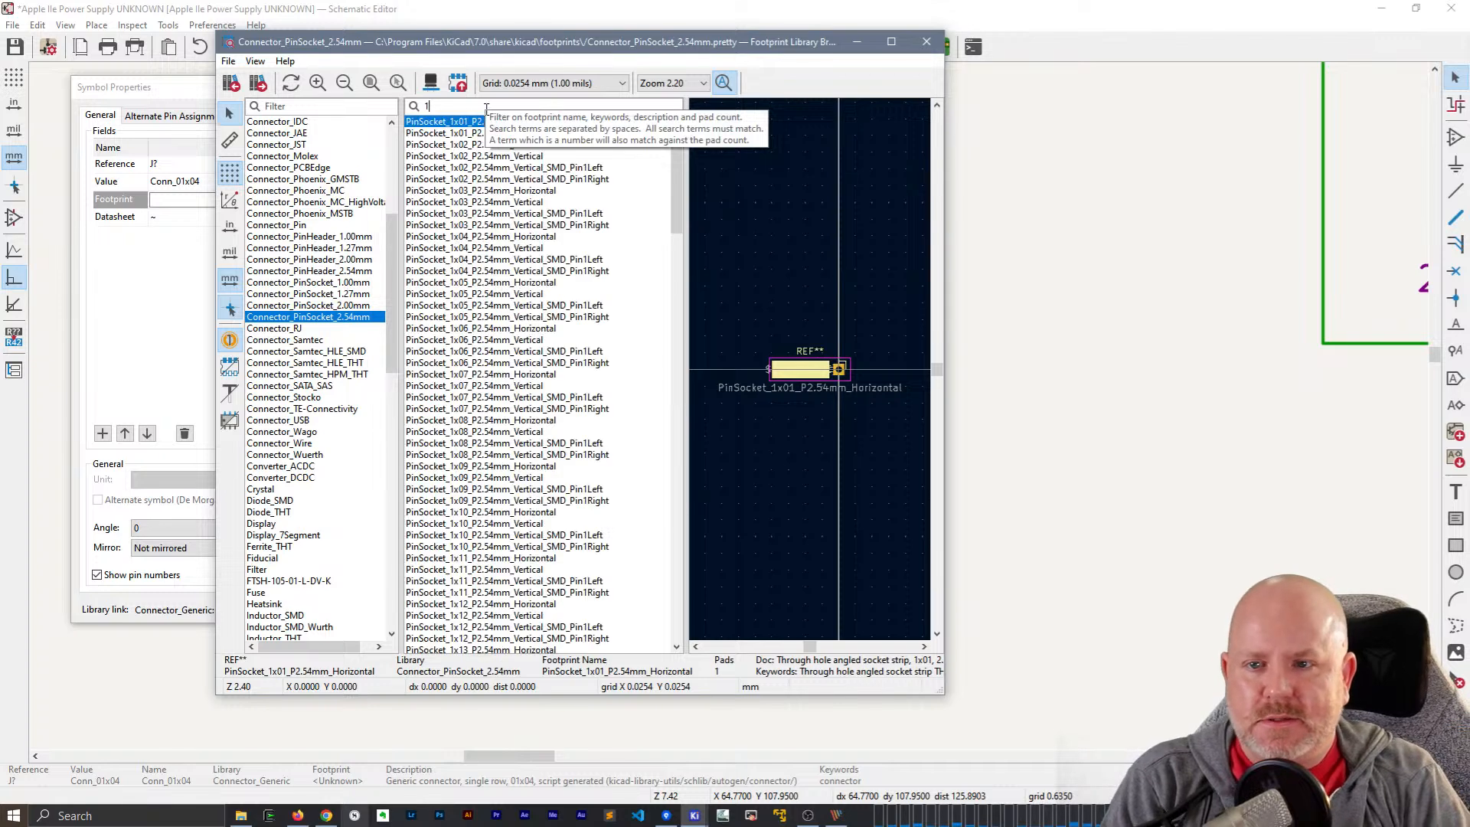
pyautogui.write('x04')
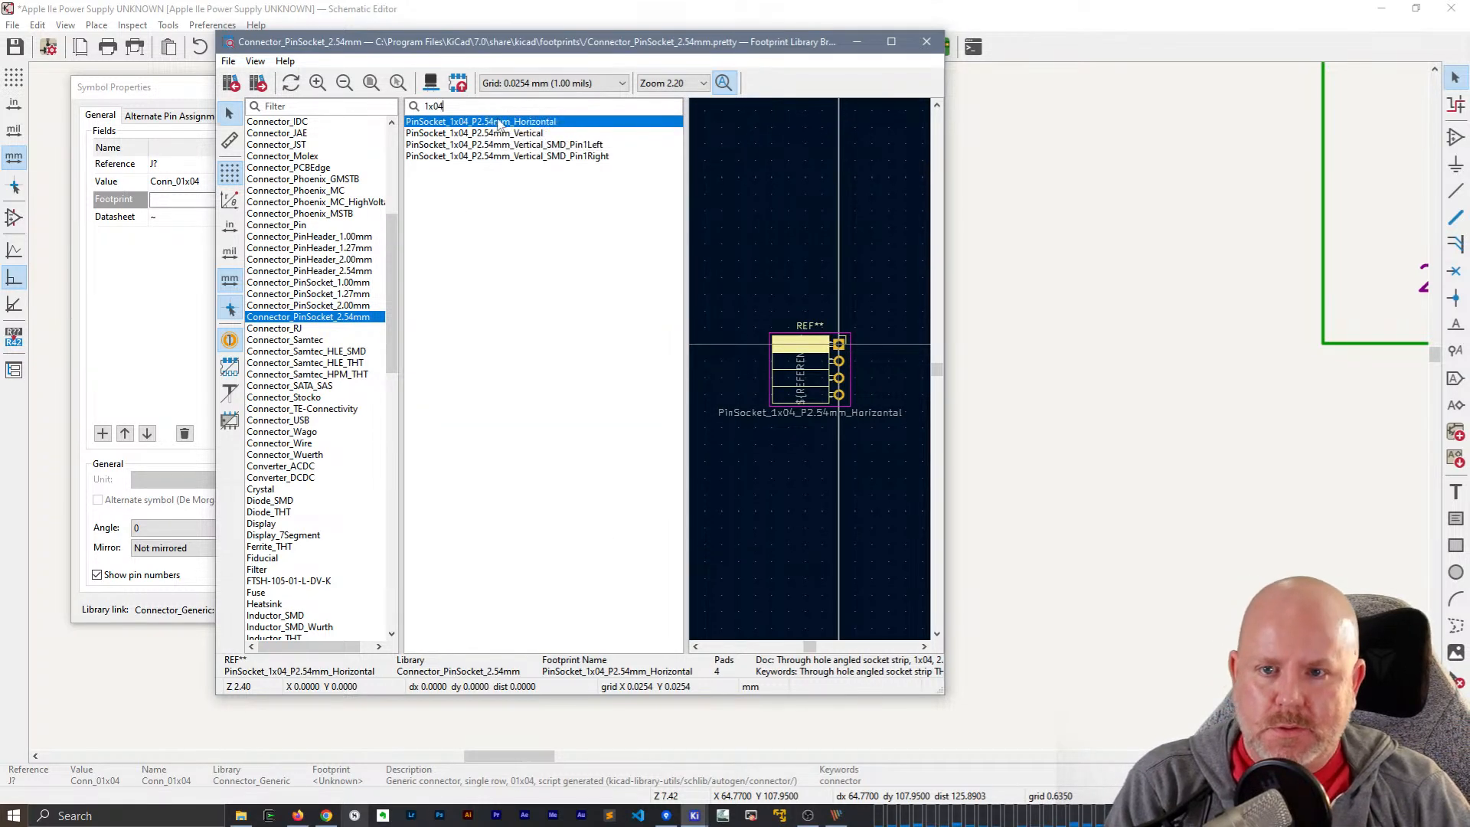
pyautogui.press('Down')
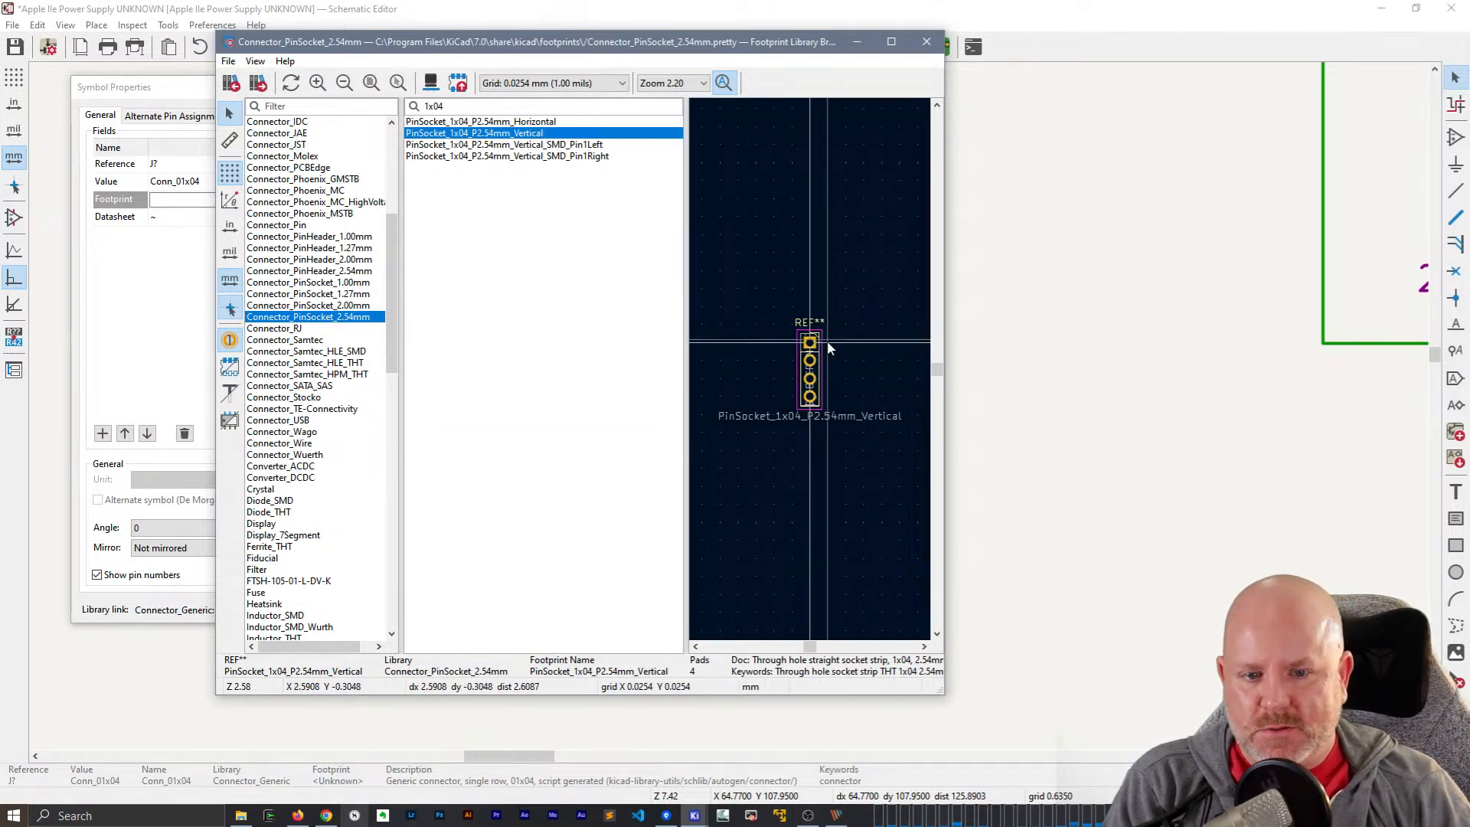
# - Inspect the vertical pin socket footprint up close and in the 3D viewer, and leave the symbol properties without assigning it
pyautogui.scroll(6, 827, 341)
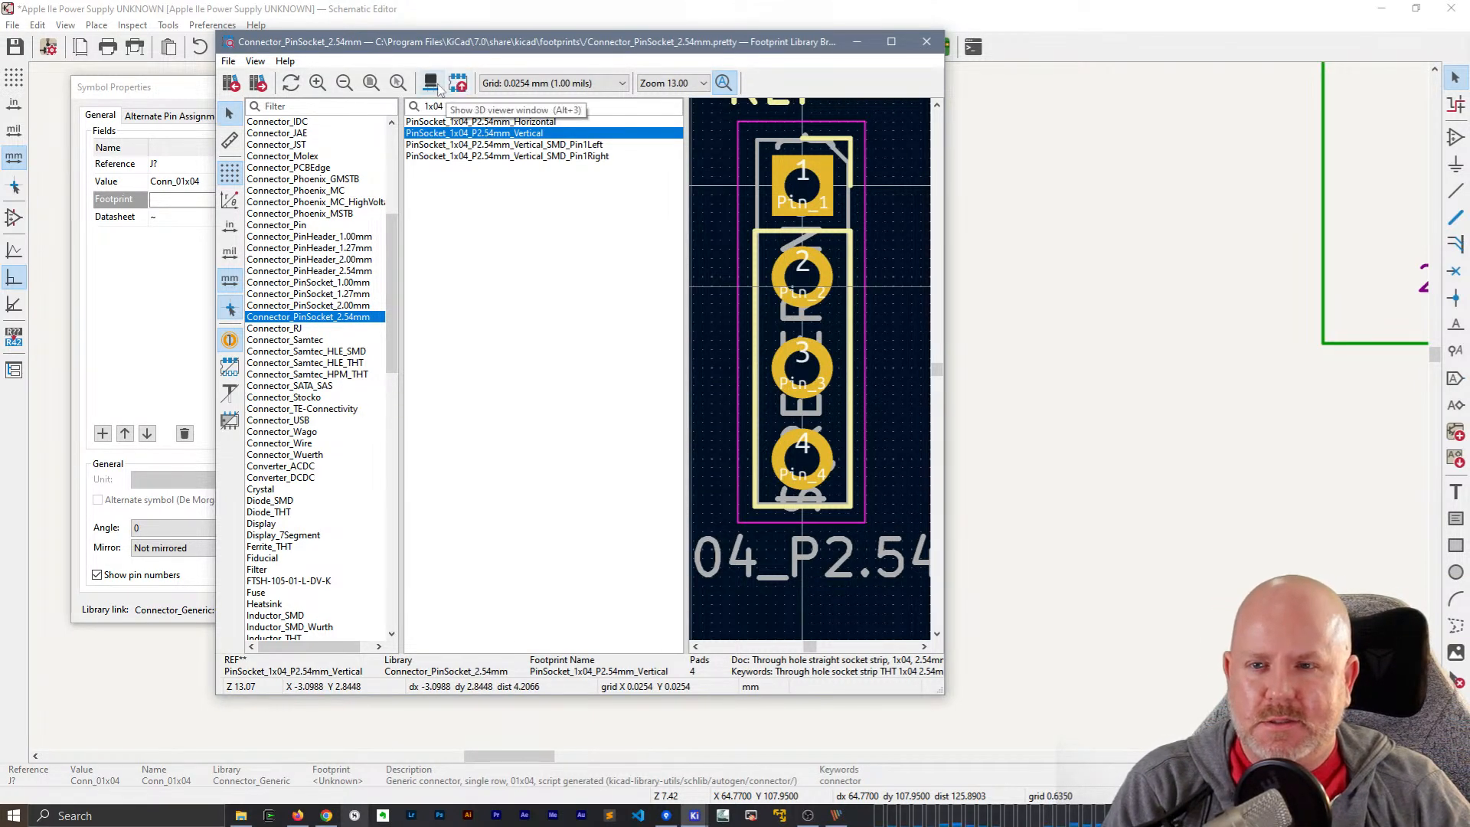
pyautogui.click(431, 83)
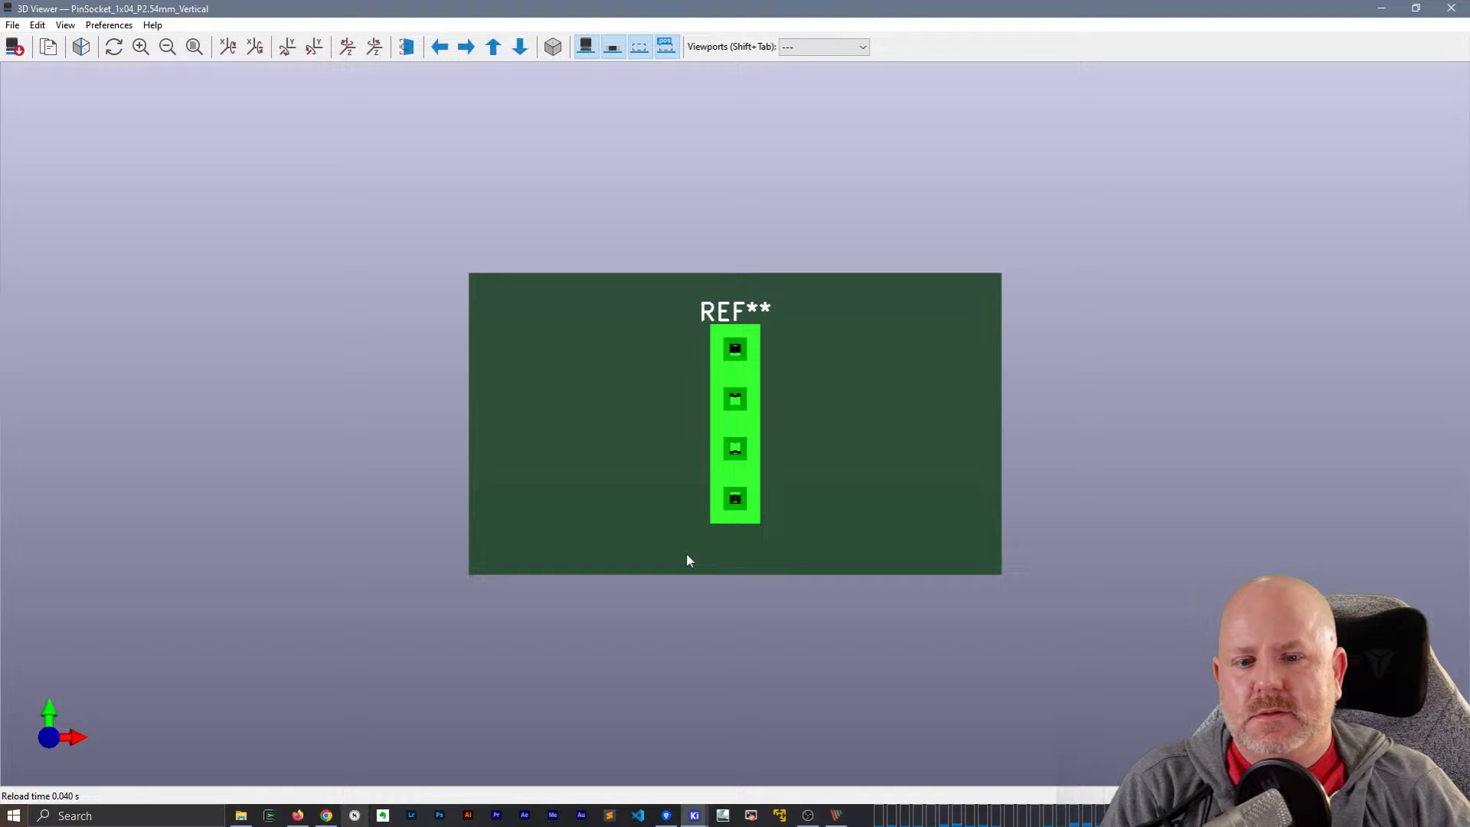
pyautogui.moveTo(686, 557); pyautogui.dragTo(857, 475)
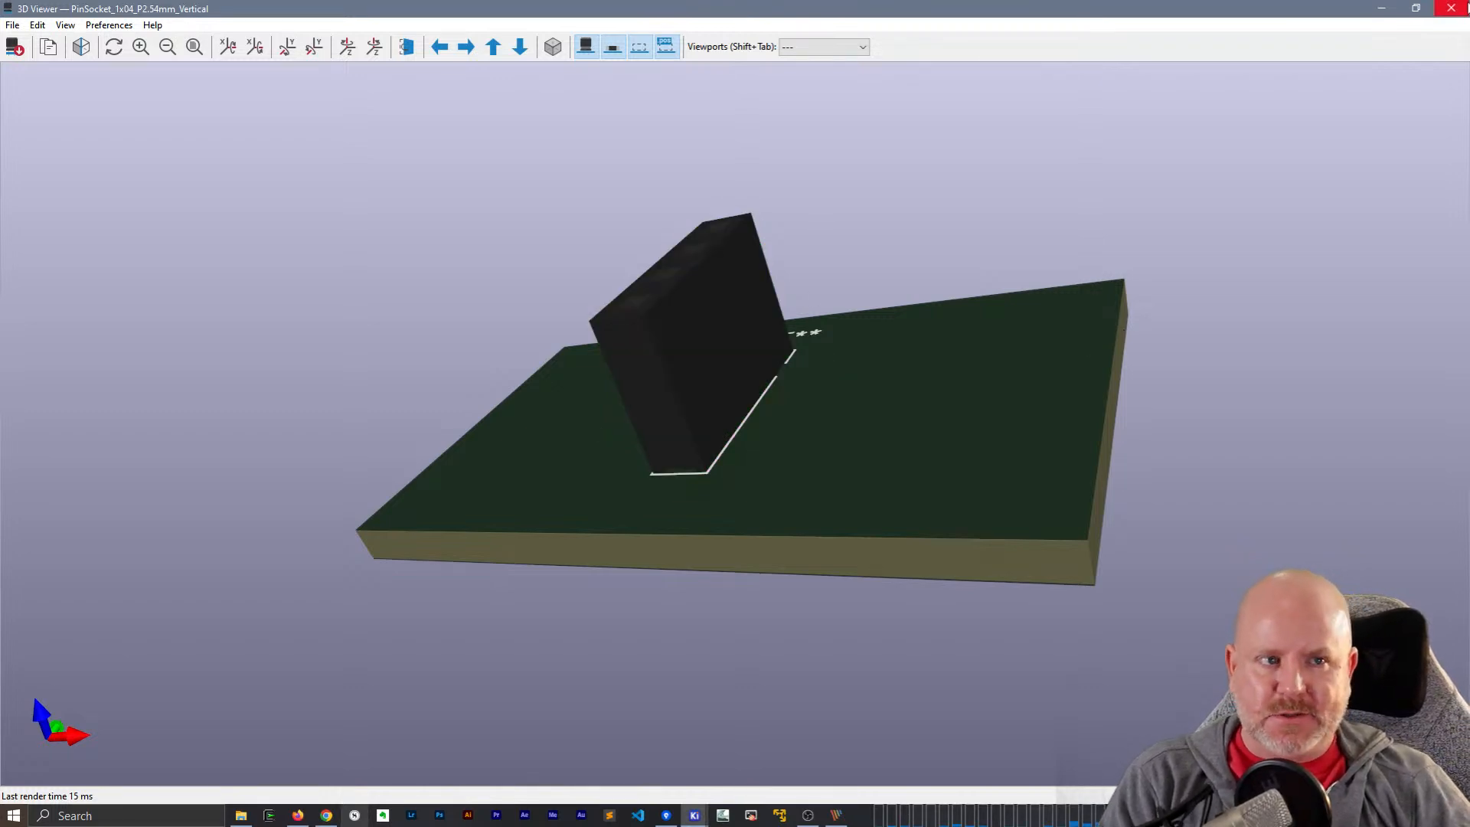
pyautogui.click(1450, 7)
pyautogui.click(926, 41)
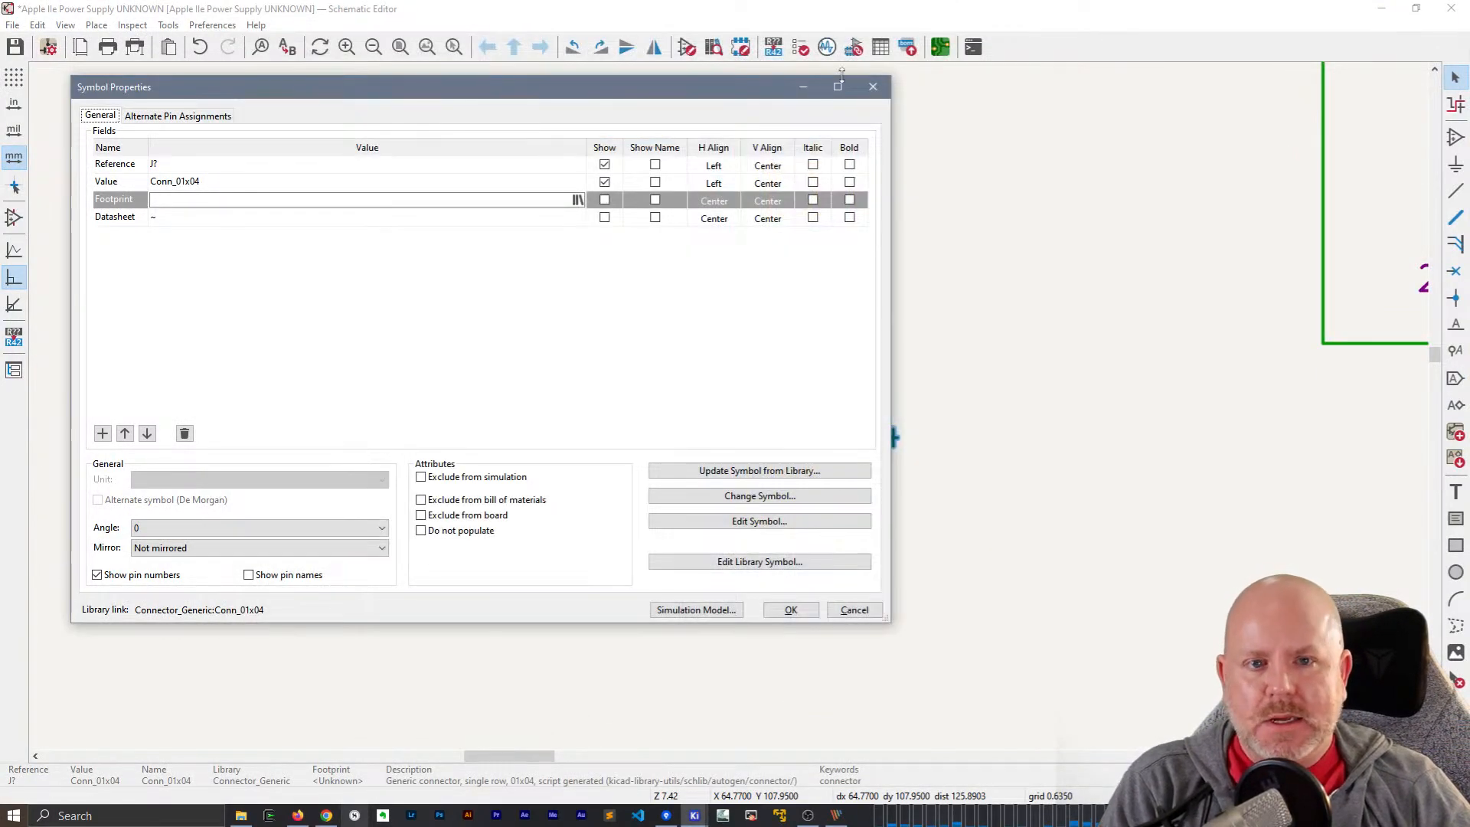
pyautogui.click(875, 88)
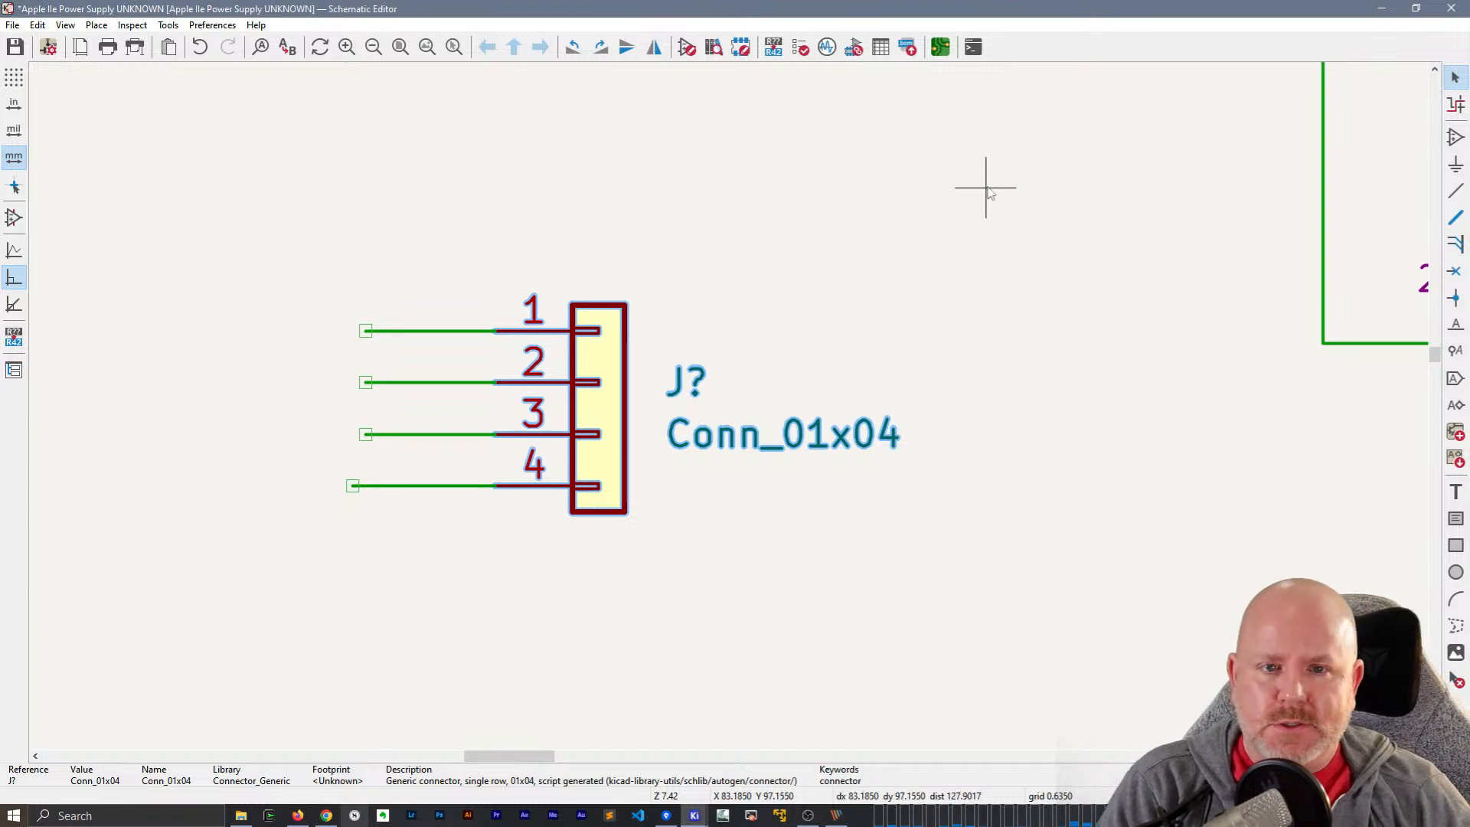
# - Close the schematic, discarding its changes, and minimize the project window to return to the IIe_T2 symbol in the Symbol Editor
pyautogui.click(1451, 8)
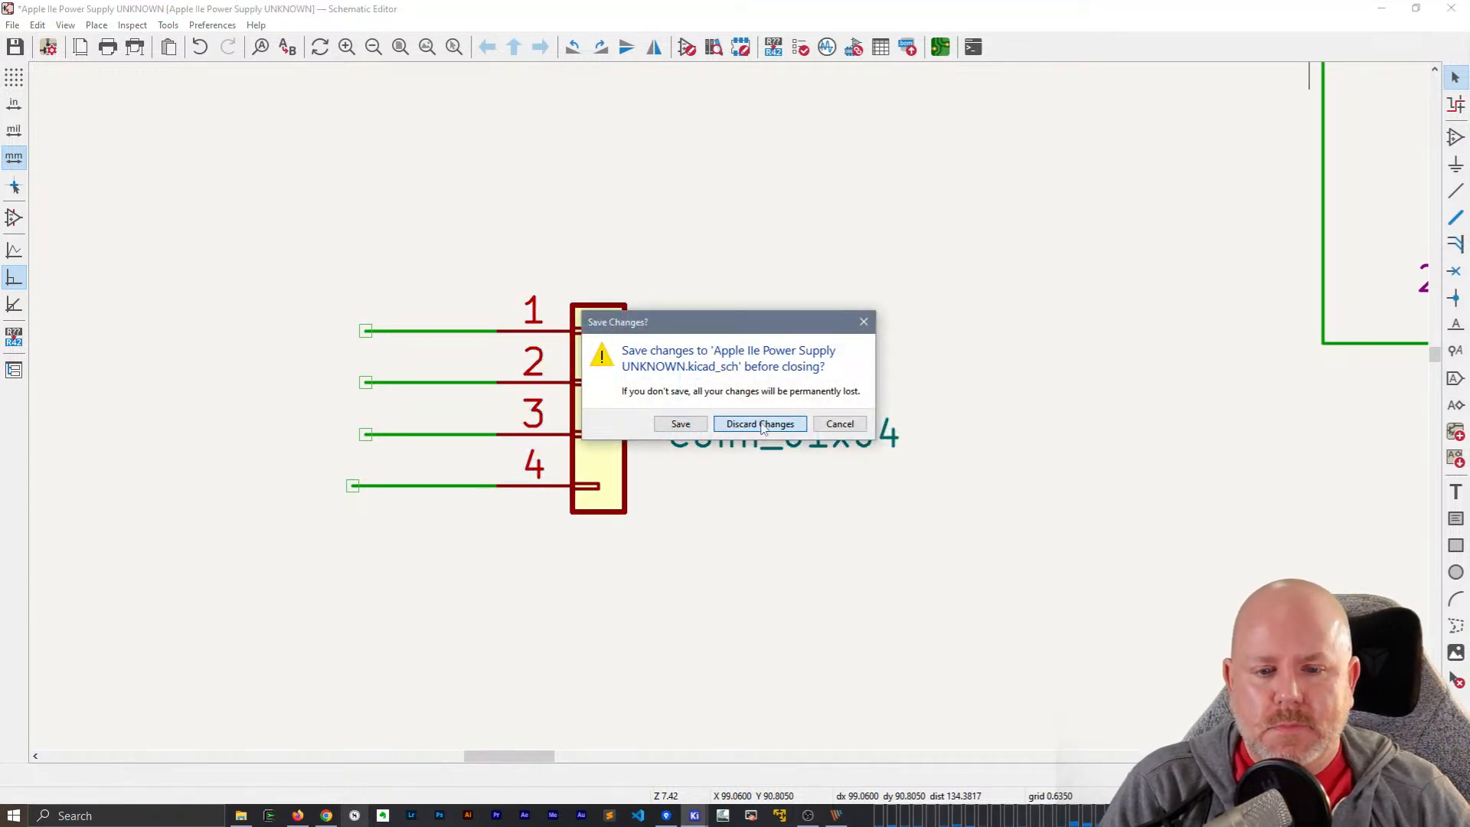
pyautogui.click(759, 423)
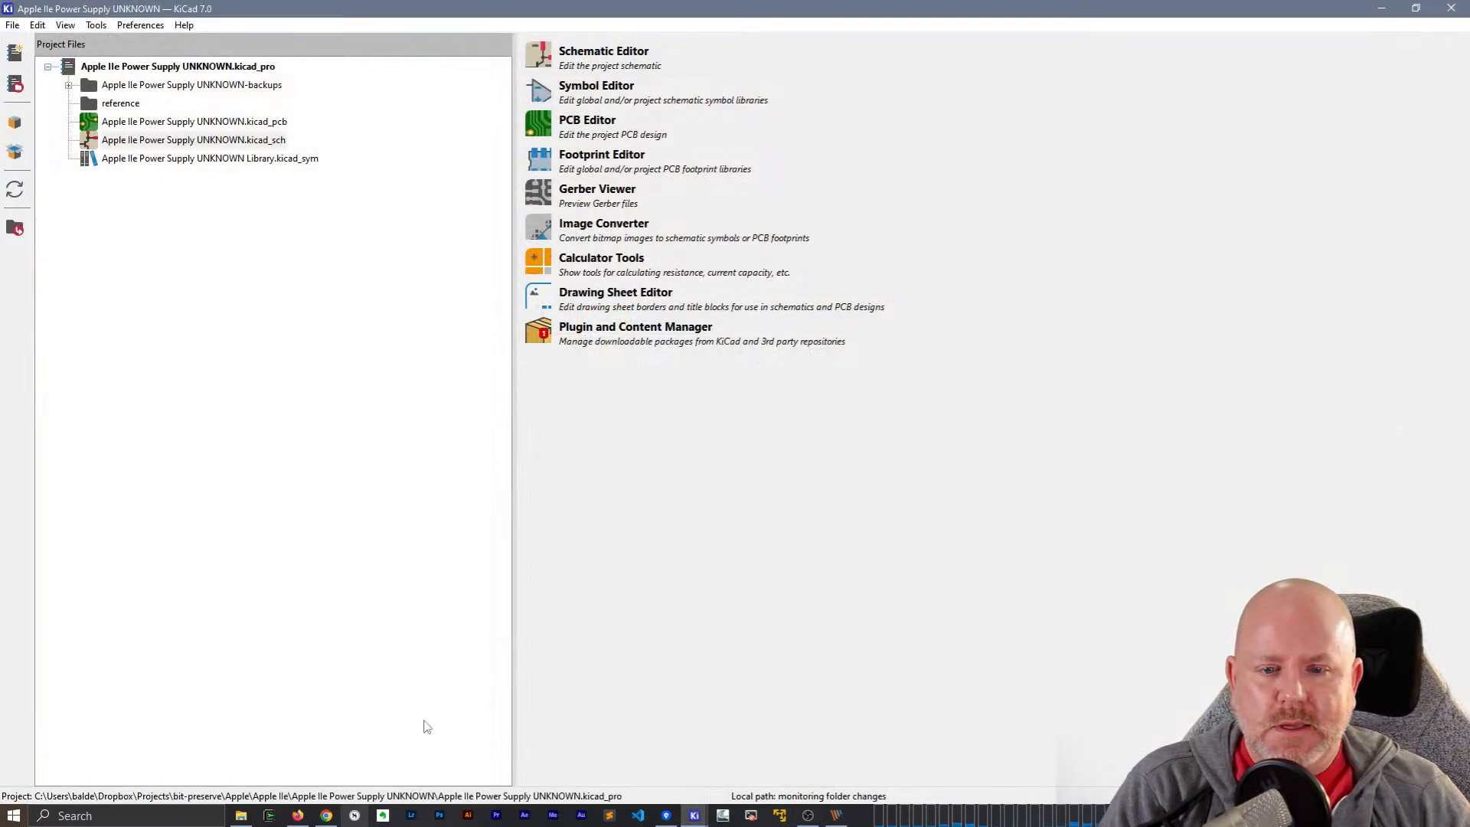
pyautogui.click(1382, 11)
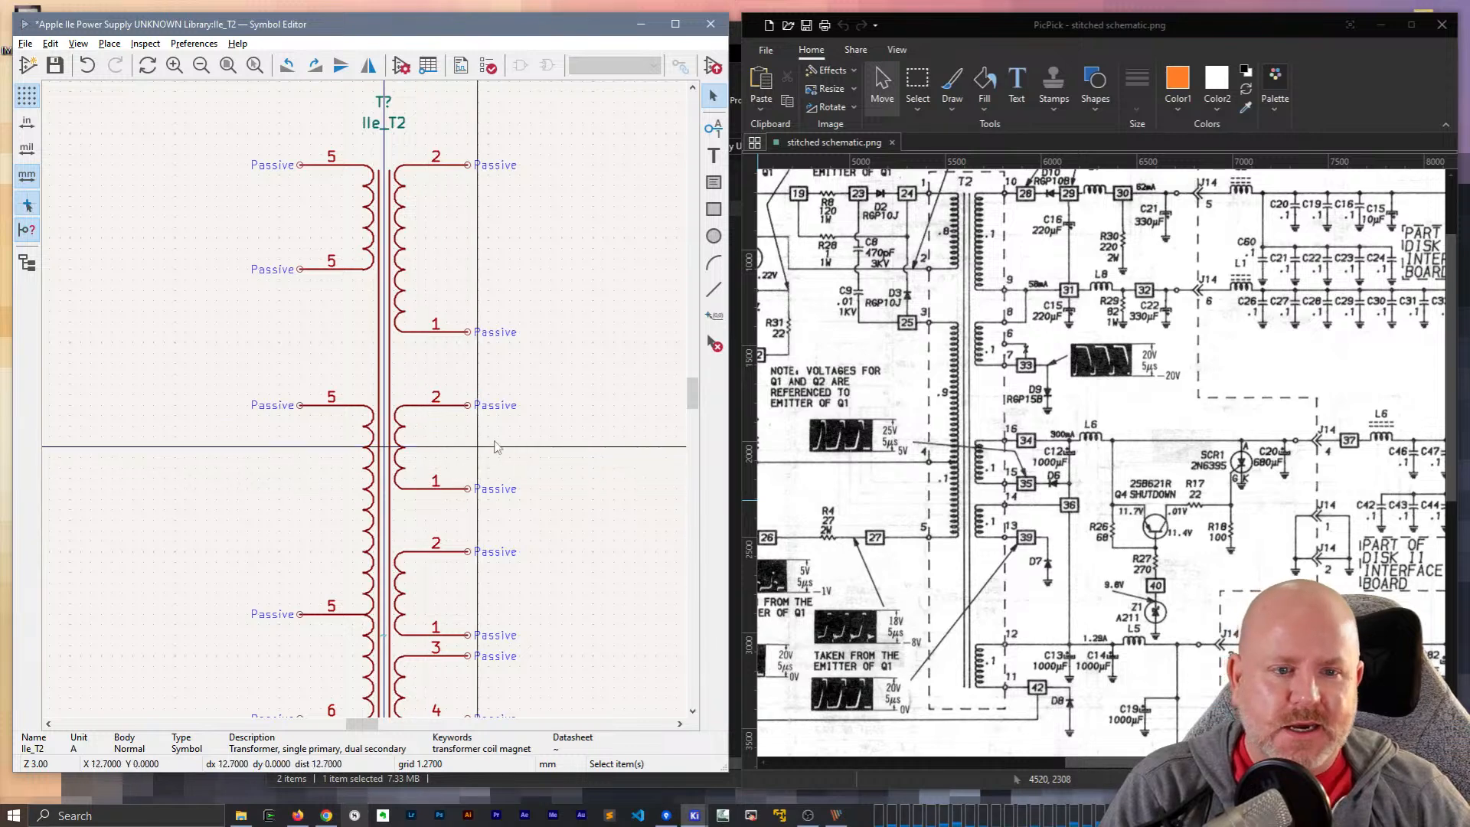
# - Compare the symbol's windings with transformer T2 in the reference schematic, down to its lowest secondary winding
pyautogui.scroll(-2, 539, 375)
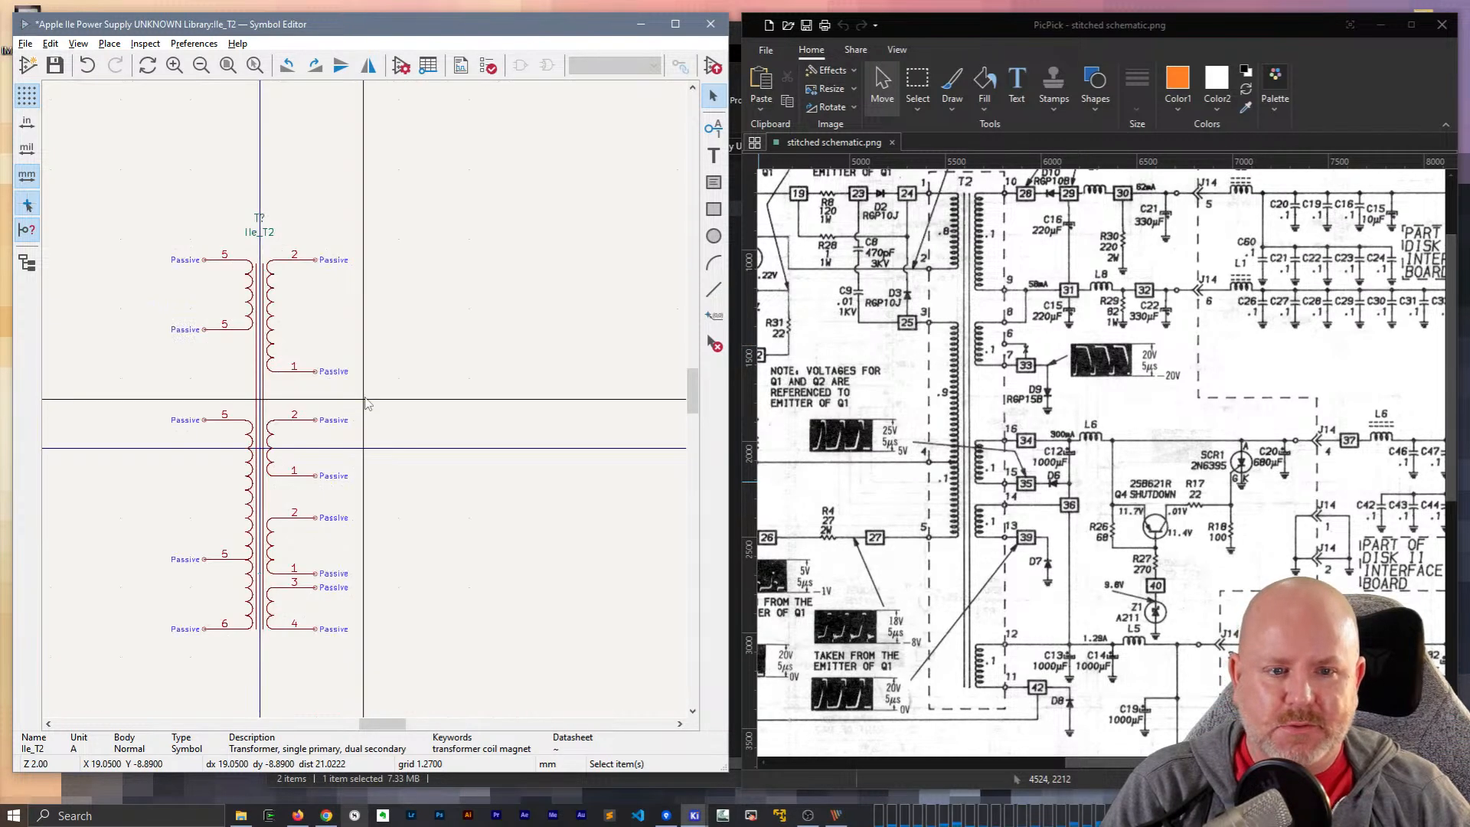
pyautogui.scroll(2, 365, 400)
pyautogui.moveTo(246, 373); pyautogui.dragTo(393, 265, button='middle')
pyautogui.moveTo(372, 214); pyautogui.dragTo(389, 259, button='middle')
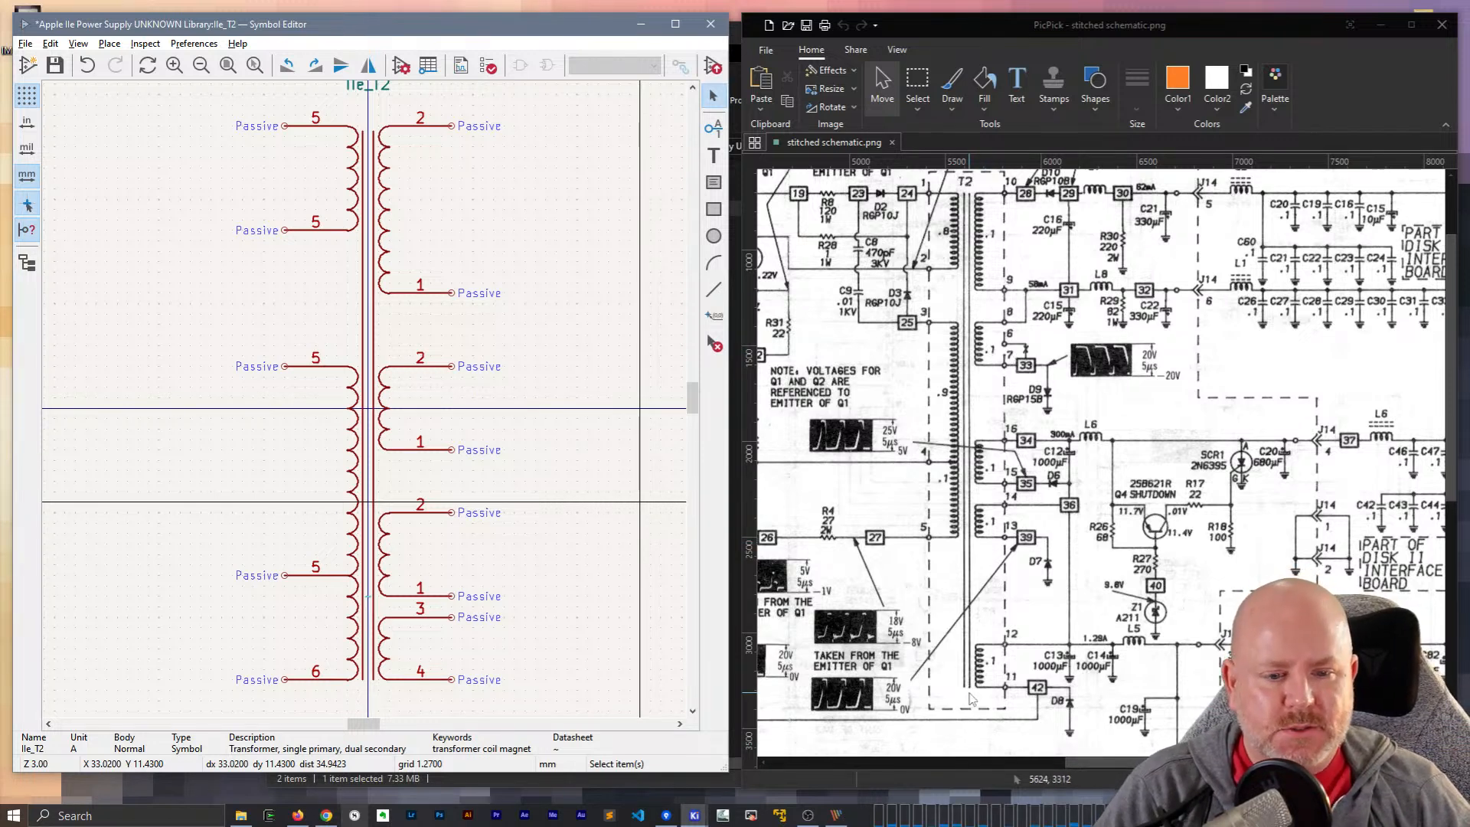
pyautogui.click(986, 527)
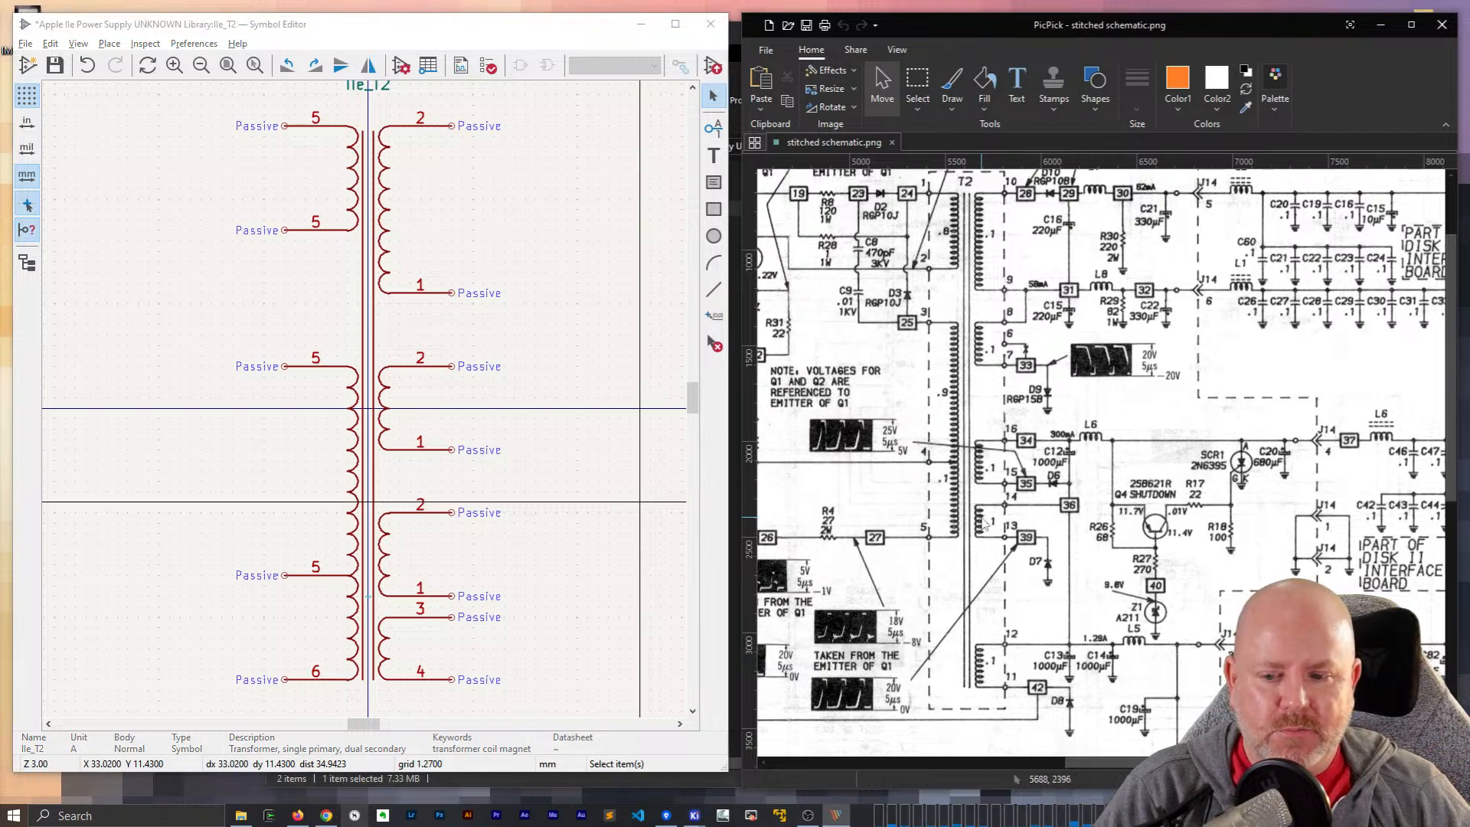
pyautogui.scroll(-5, 1005, 607)
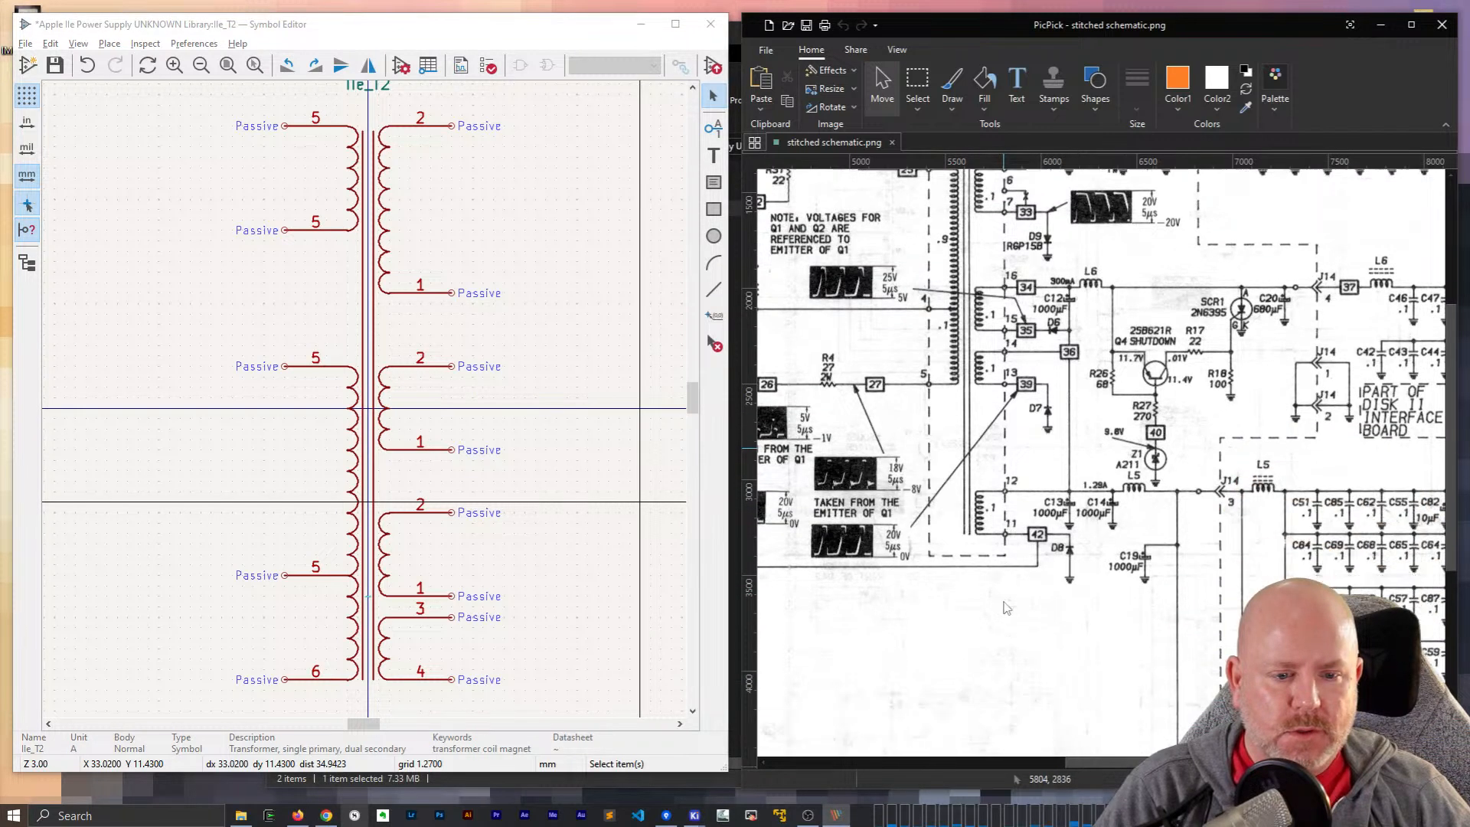
pyautogui.moveTo(695, 400); pyautogui.dragTo(696, 438)
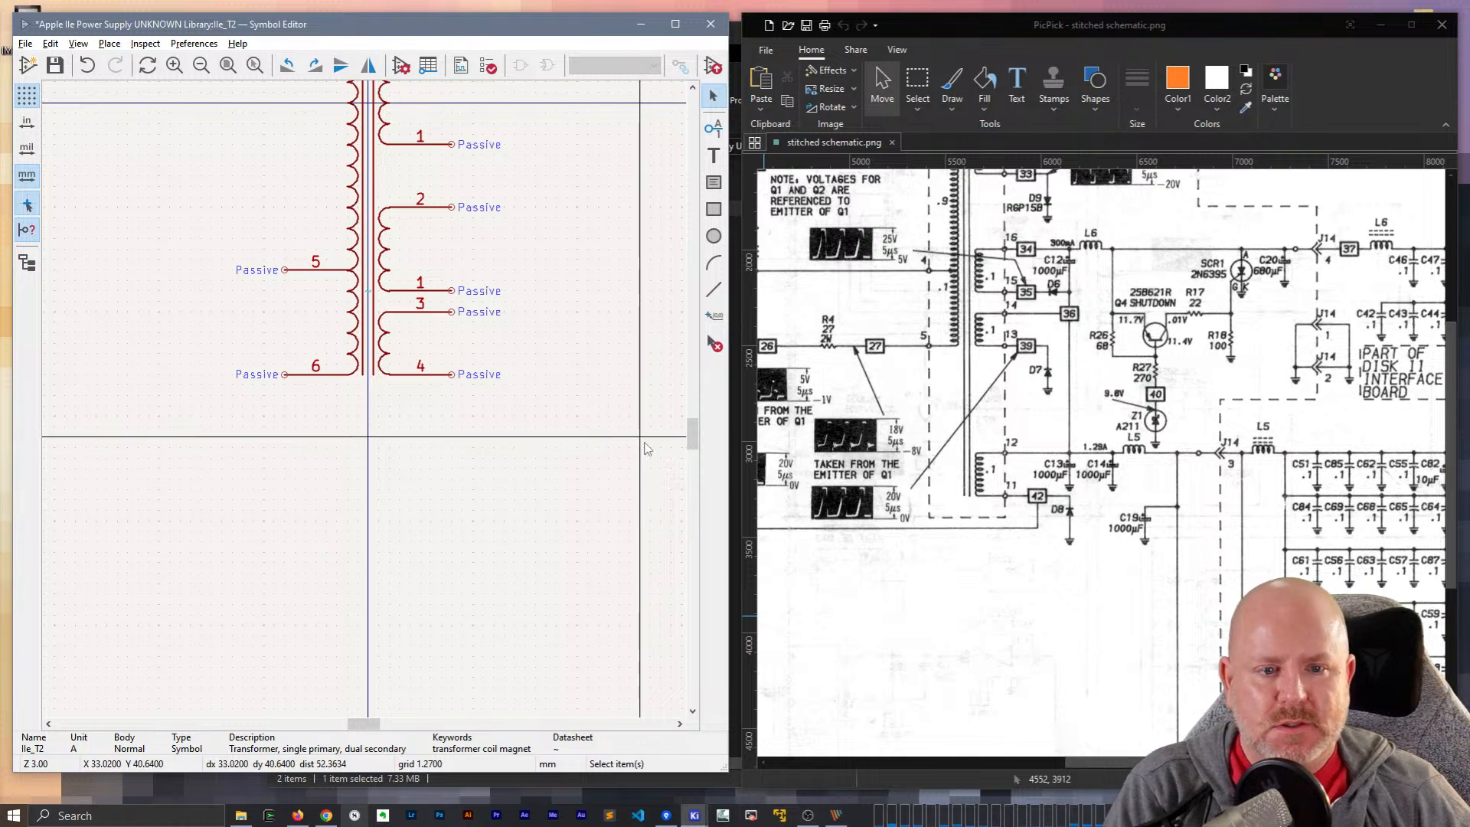
pyautogui.moveTo(458, 413); pyautogui.dragTo(380, 307)
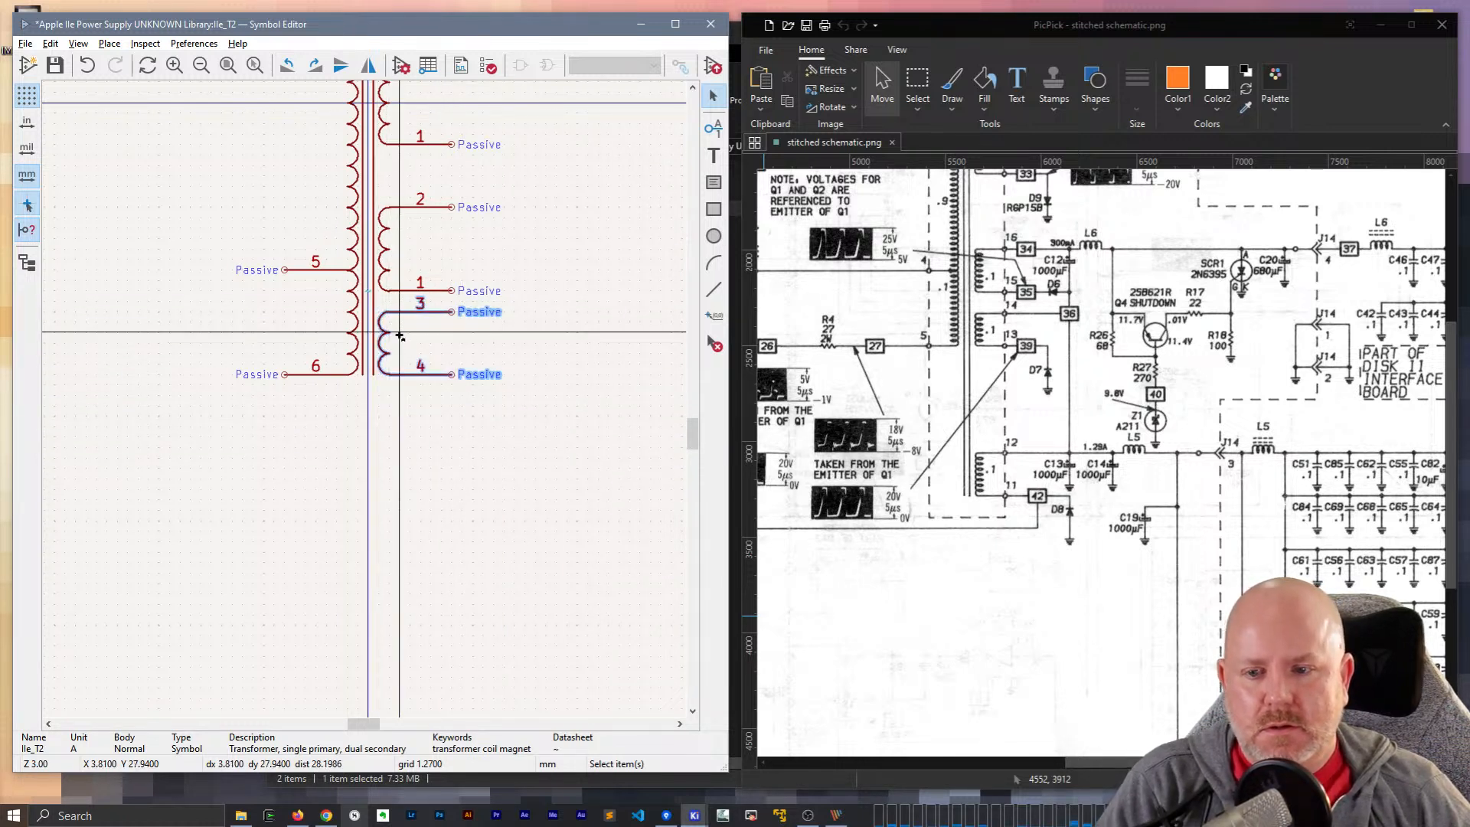
pyautogui.press('Delete')
pyautogui.hotkey('ctrl', 'z')
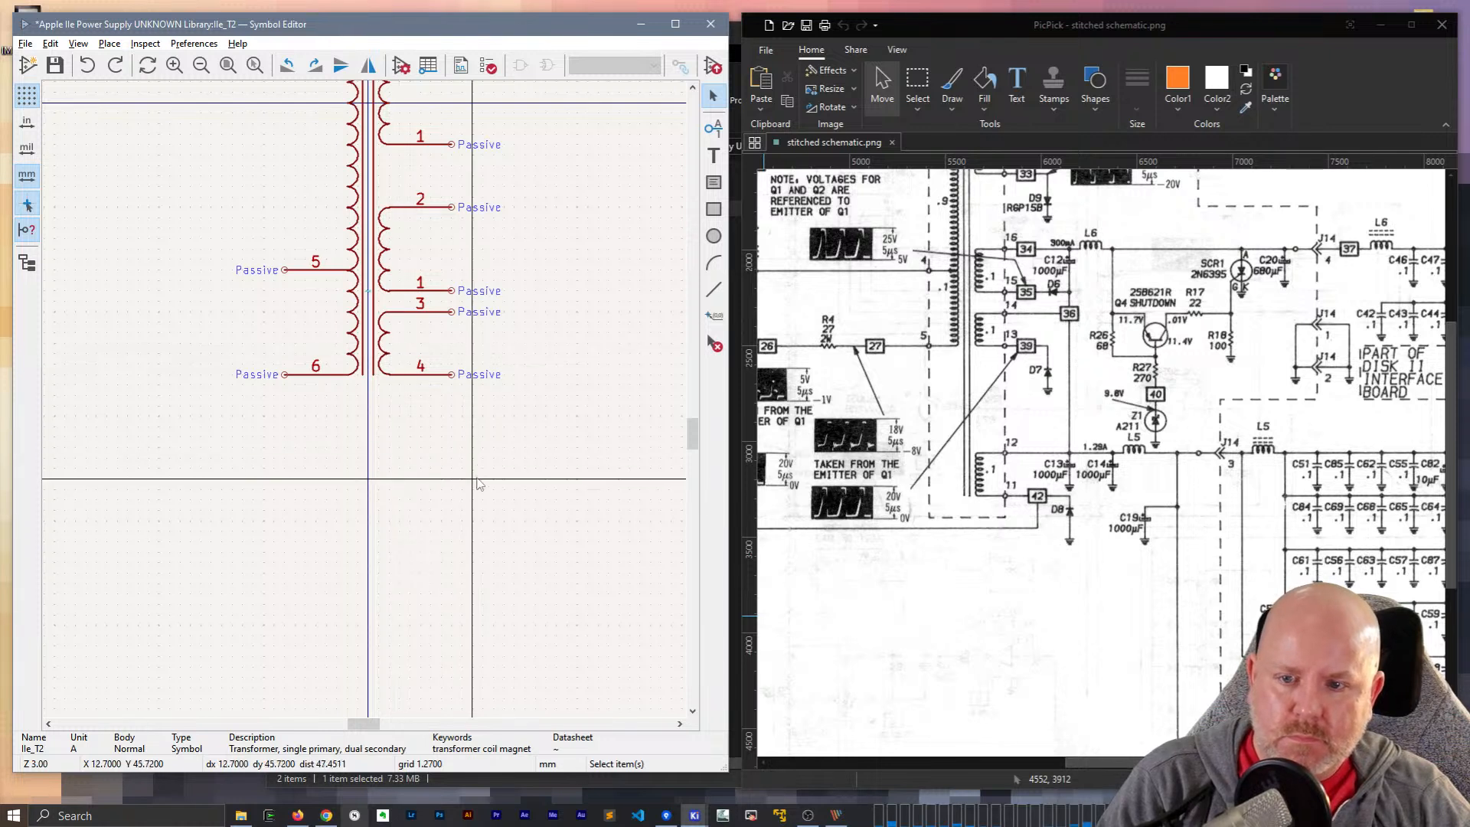
# - Duplicate the lowest secondary winding with pins 3 and 4, placing the copy directly below with its pin 4 end at Y 53.3400 mm
pyautogui.moveTo(475, 426); pyautogui.dragTo(389, 320)
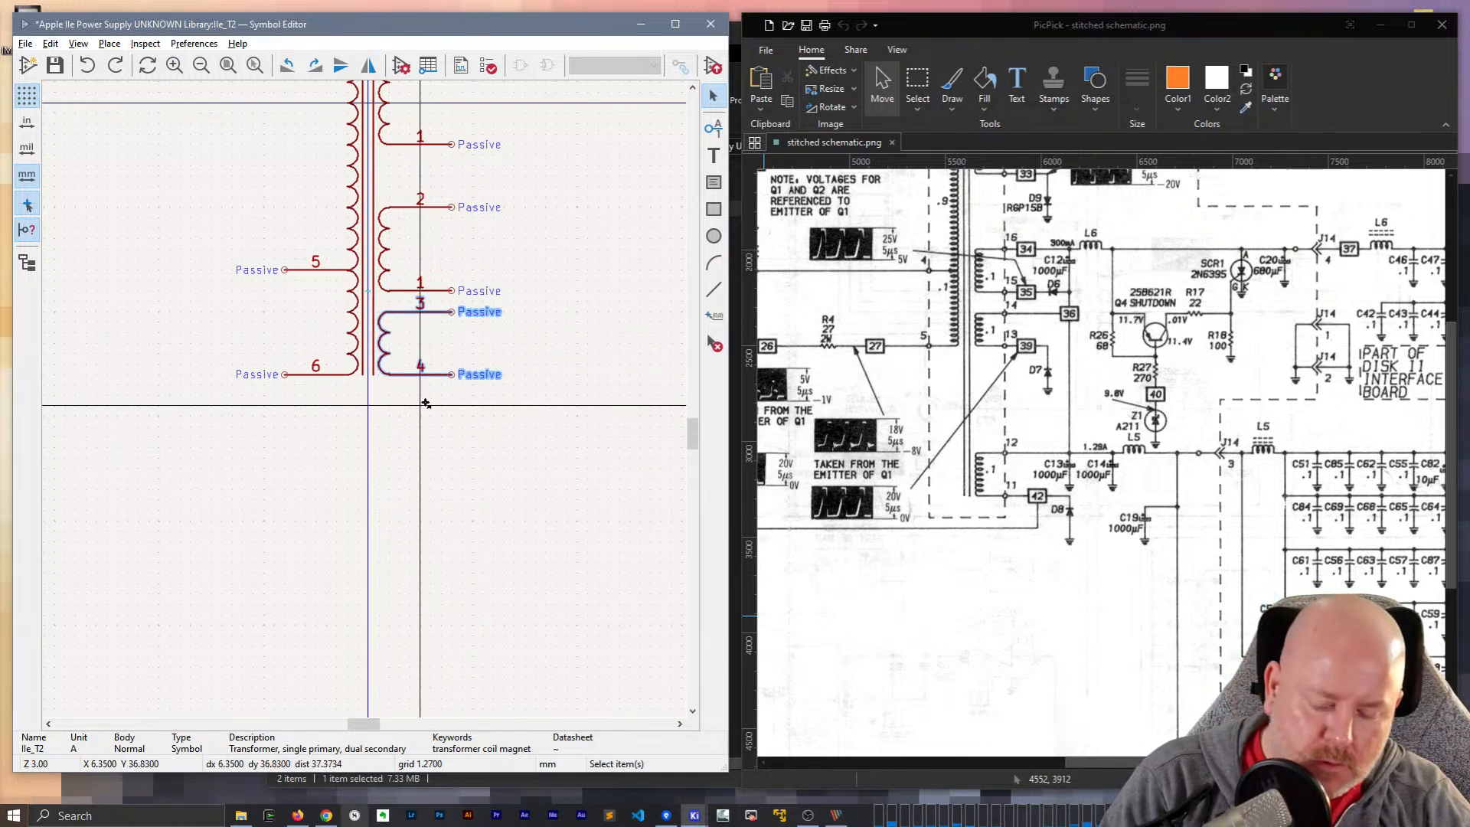
pyautogui.hotkey('ctrl', 'd')
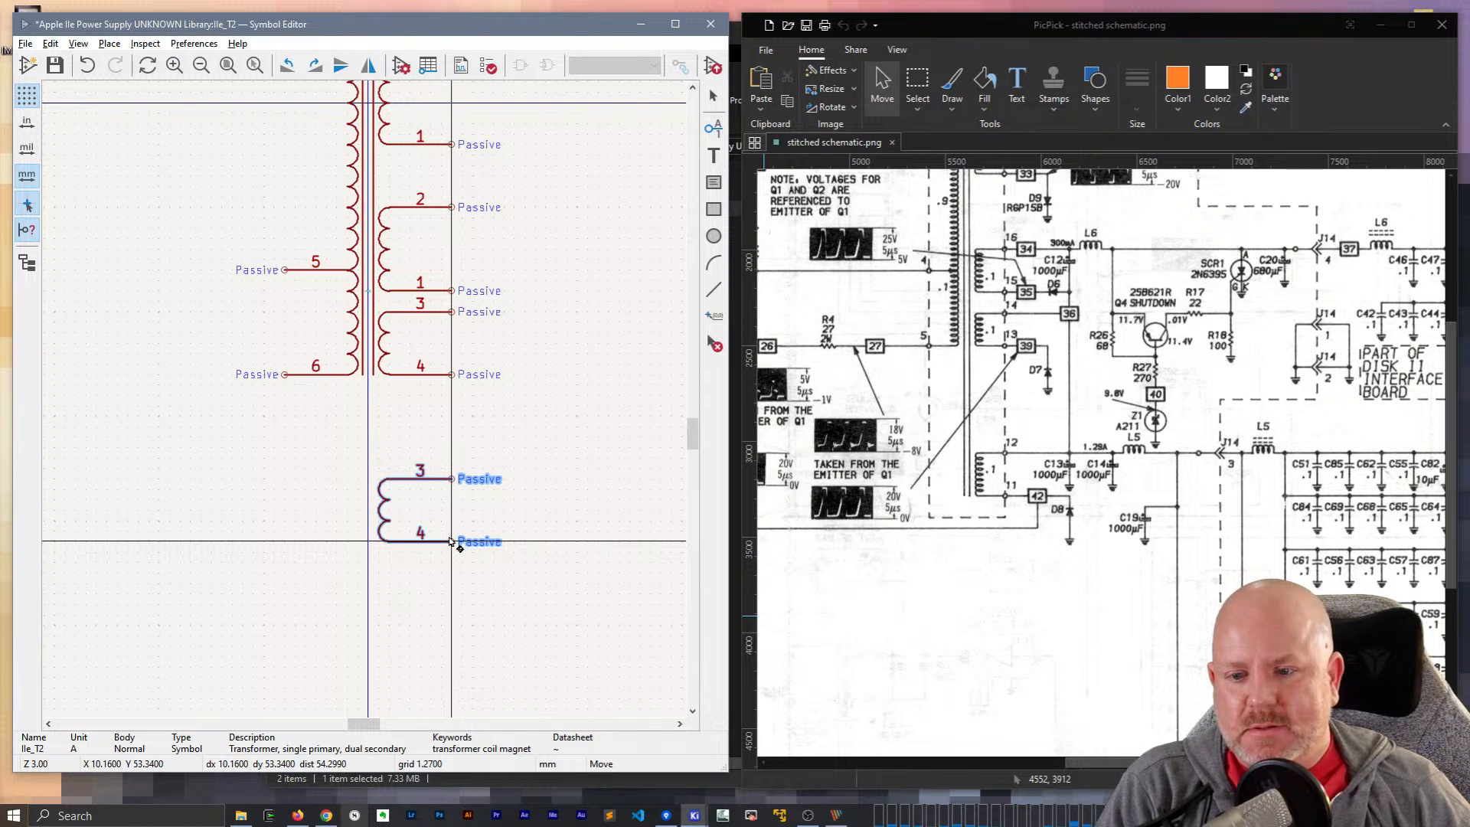
pyautogui.click(452, 541)
pyautogui.click(373, 375)
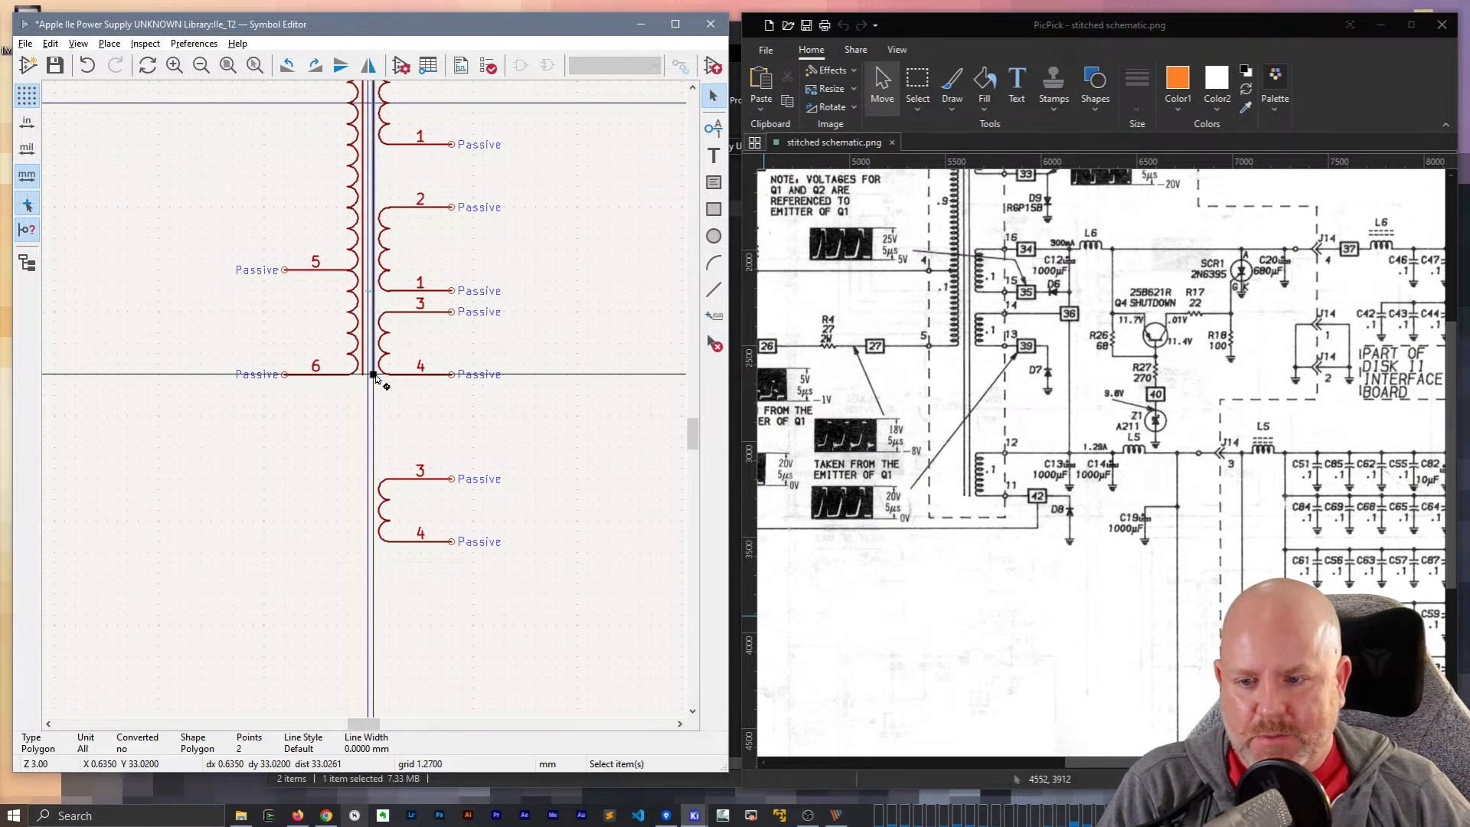
pyautogui.moveTo(375, 376); pyautogui.dragTo(368, 552)
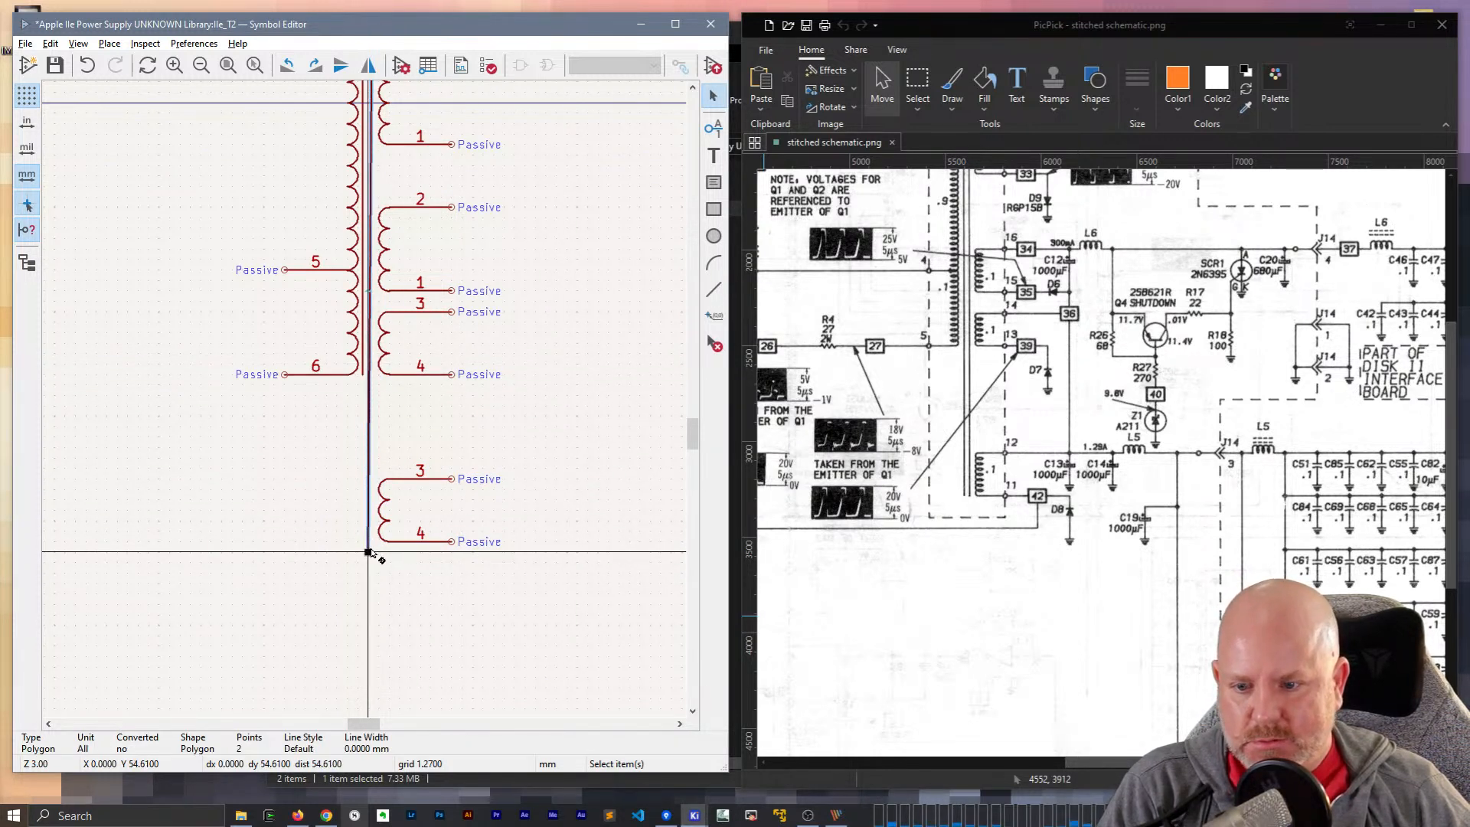
pyautogui.click(87, 65)
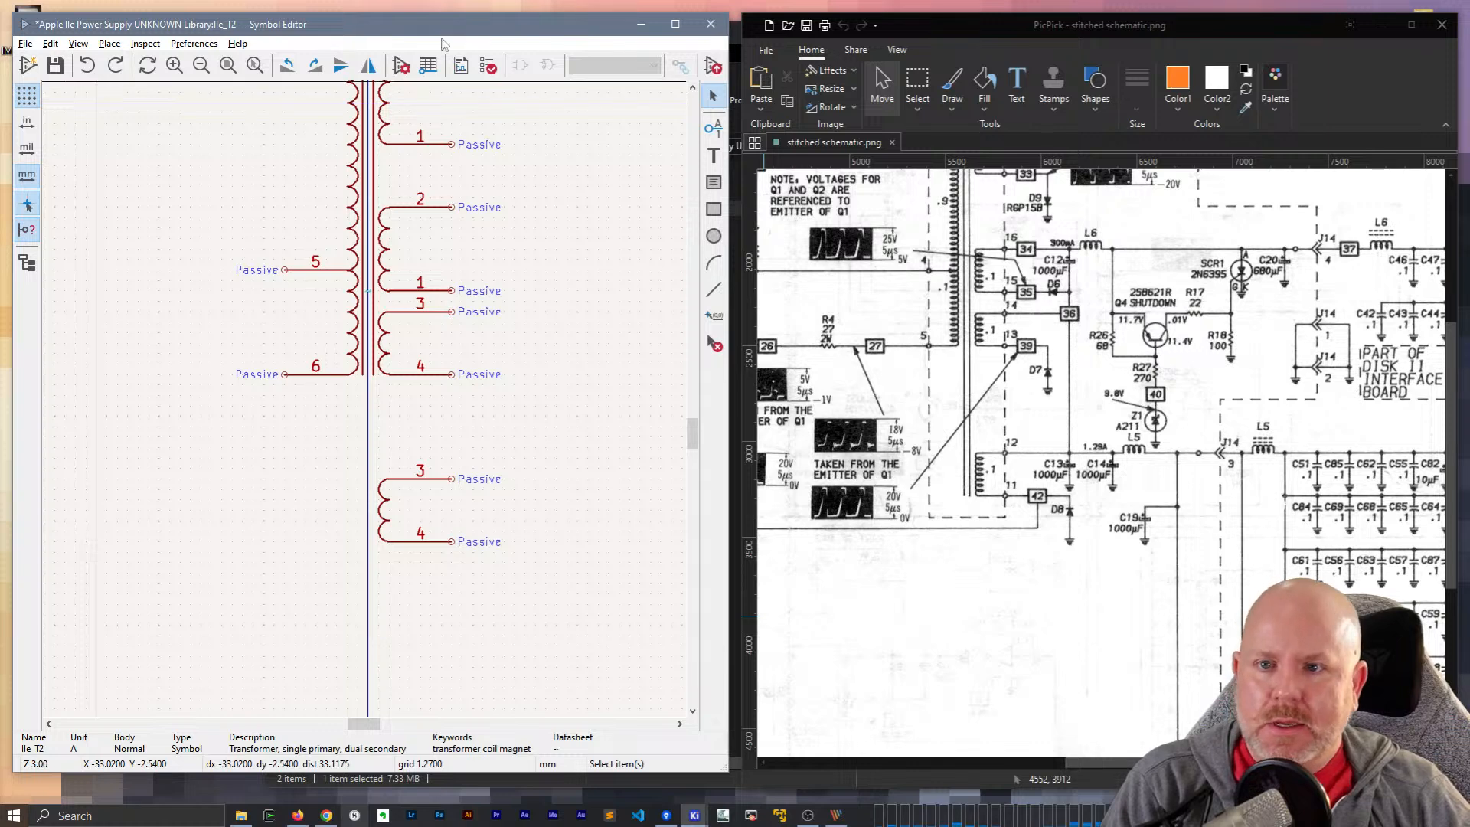
# - Set the current grid to 0.6350 mm (0.0250 in)
pyautogui.click(109, 44)
pyautogui.moveTo(74, 44)
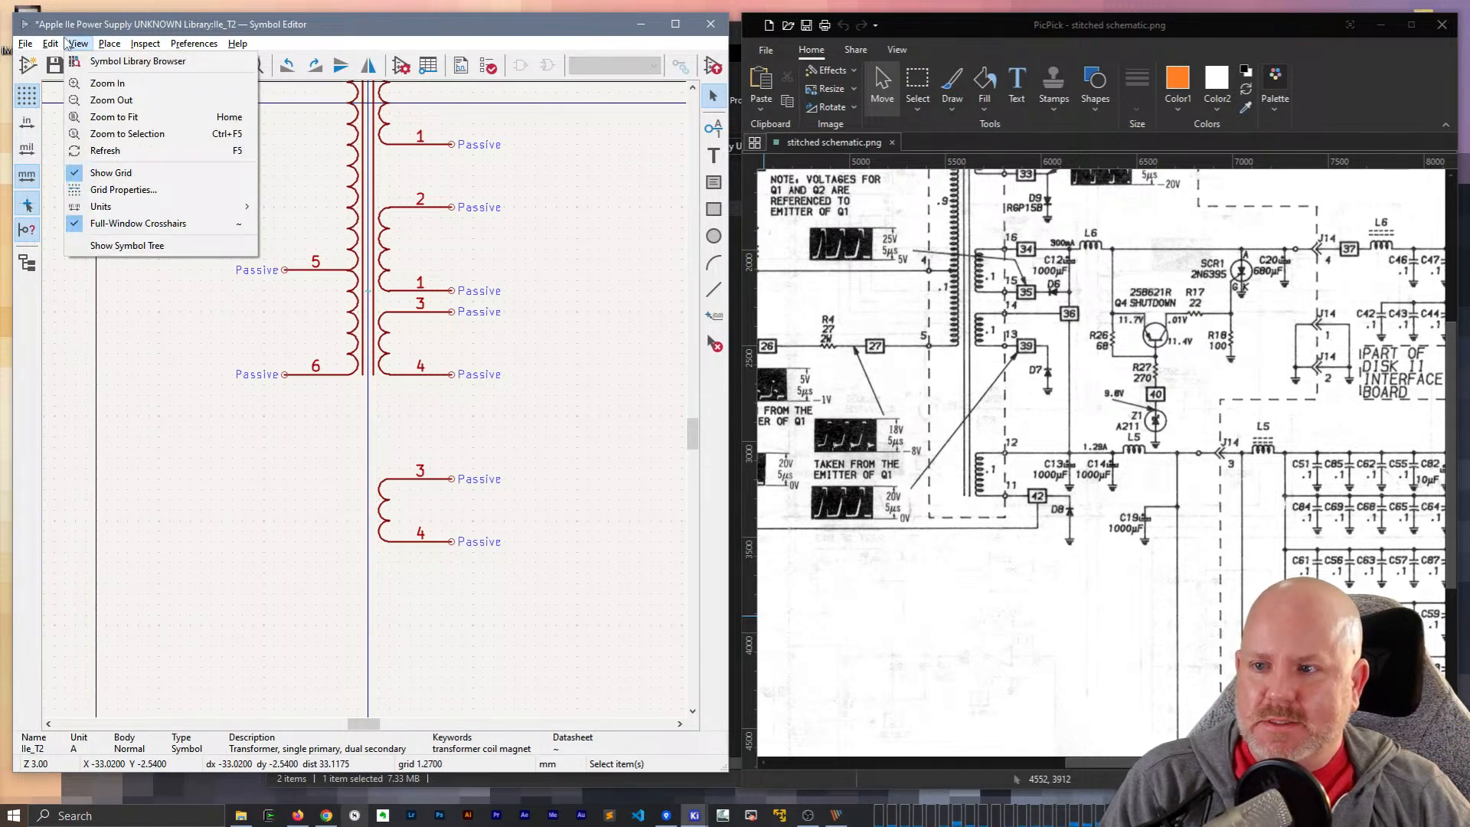
pyautogui.click(186, 45)
pyautogui.click(78, 44)
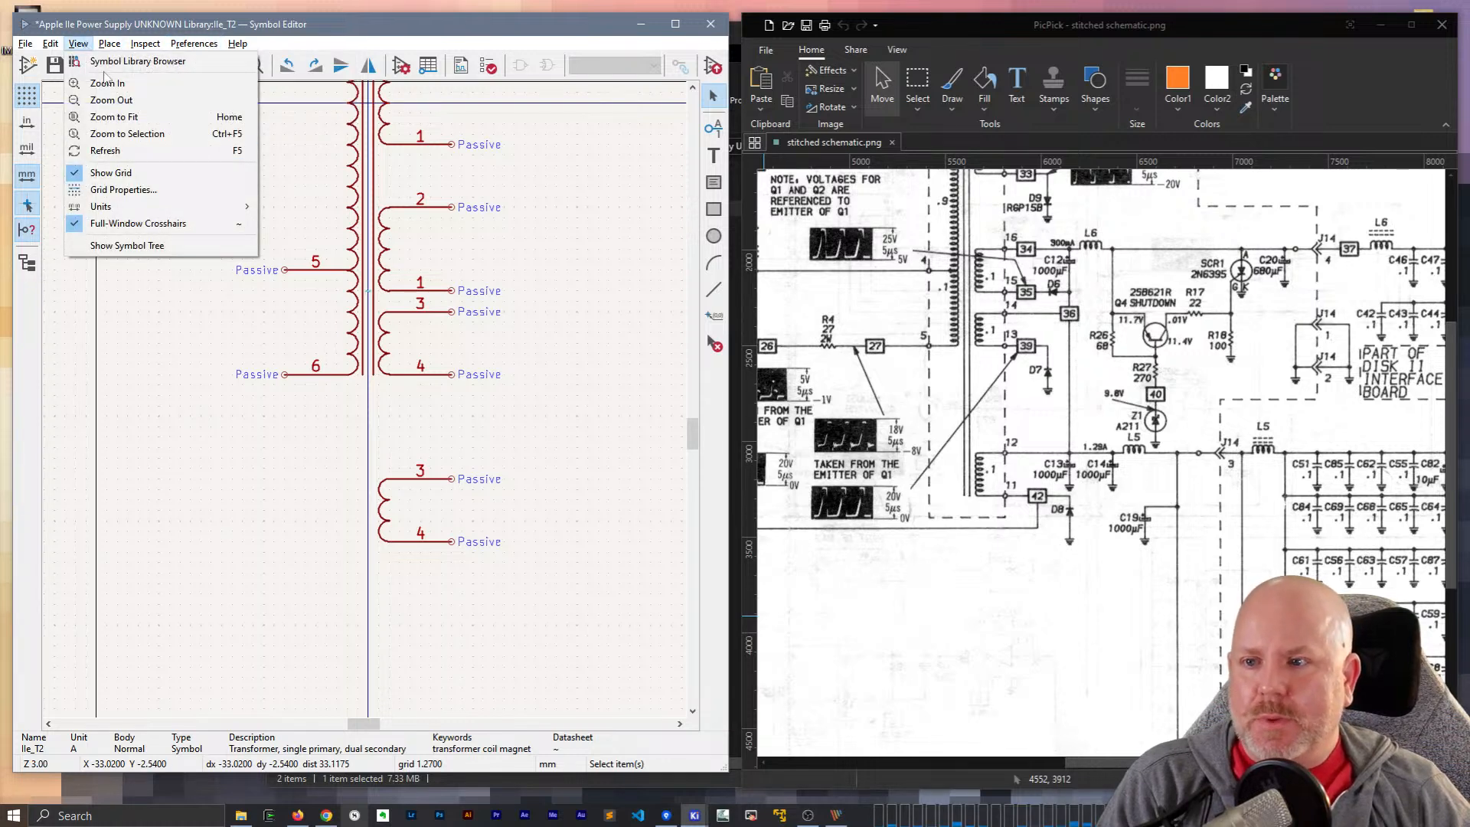
pyautogui.click(123, 189)
pyautogui.click(191, 150)
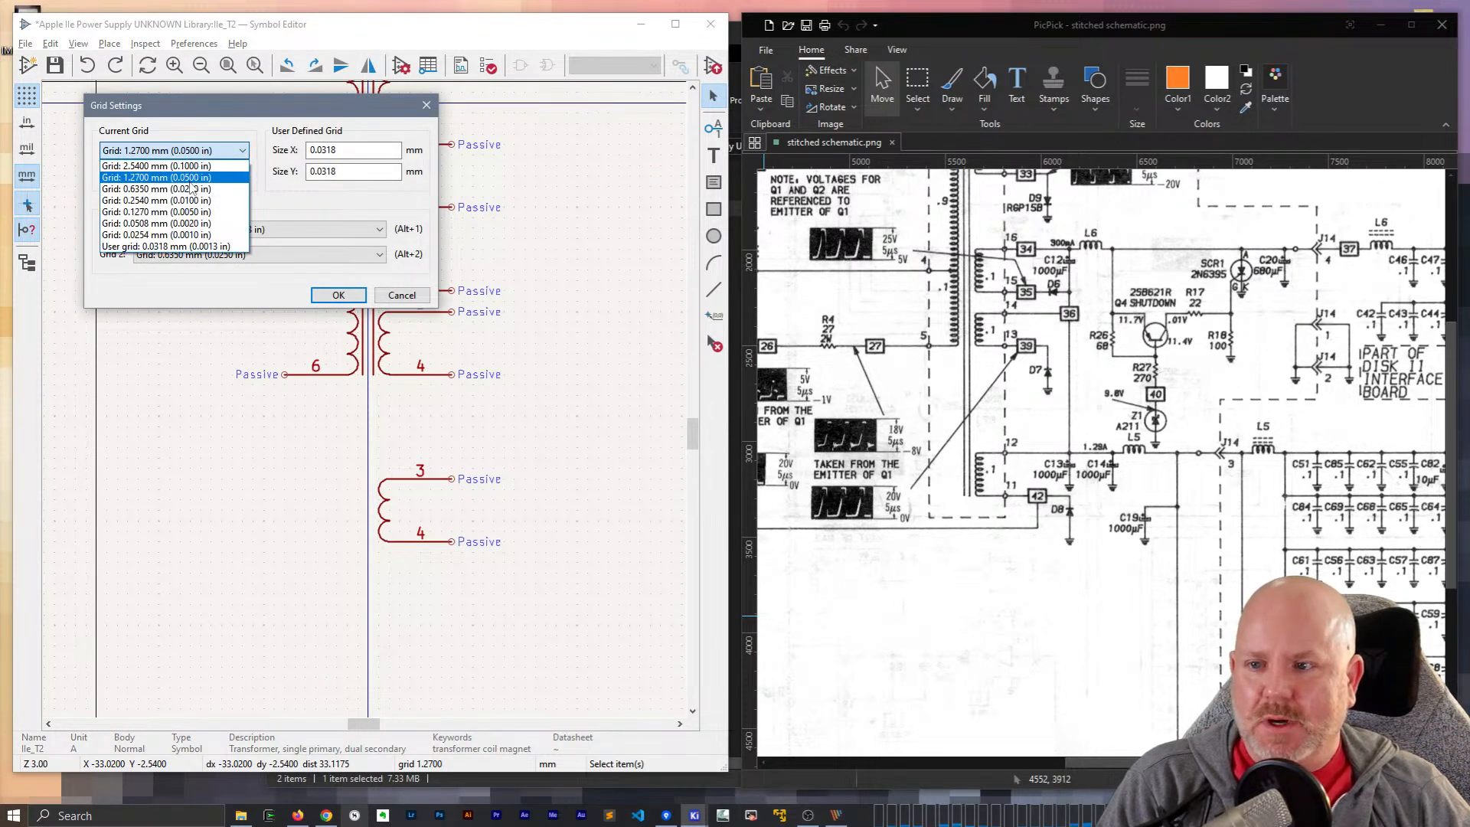
pyautogui.click(191, 188)
pyautogui.click(335, 294)
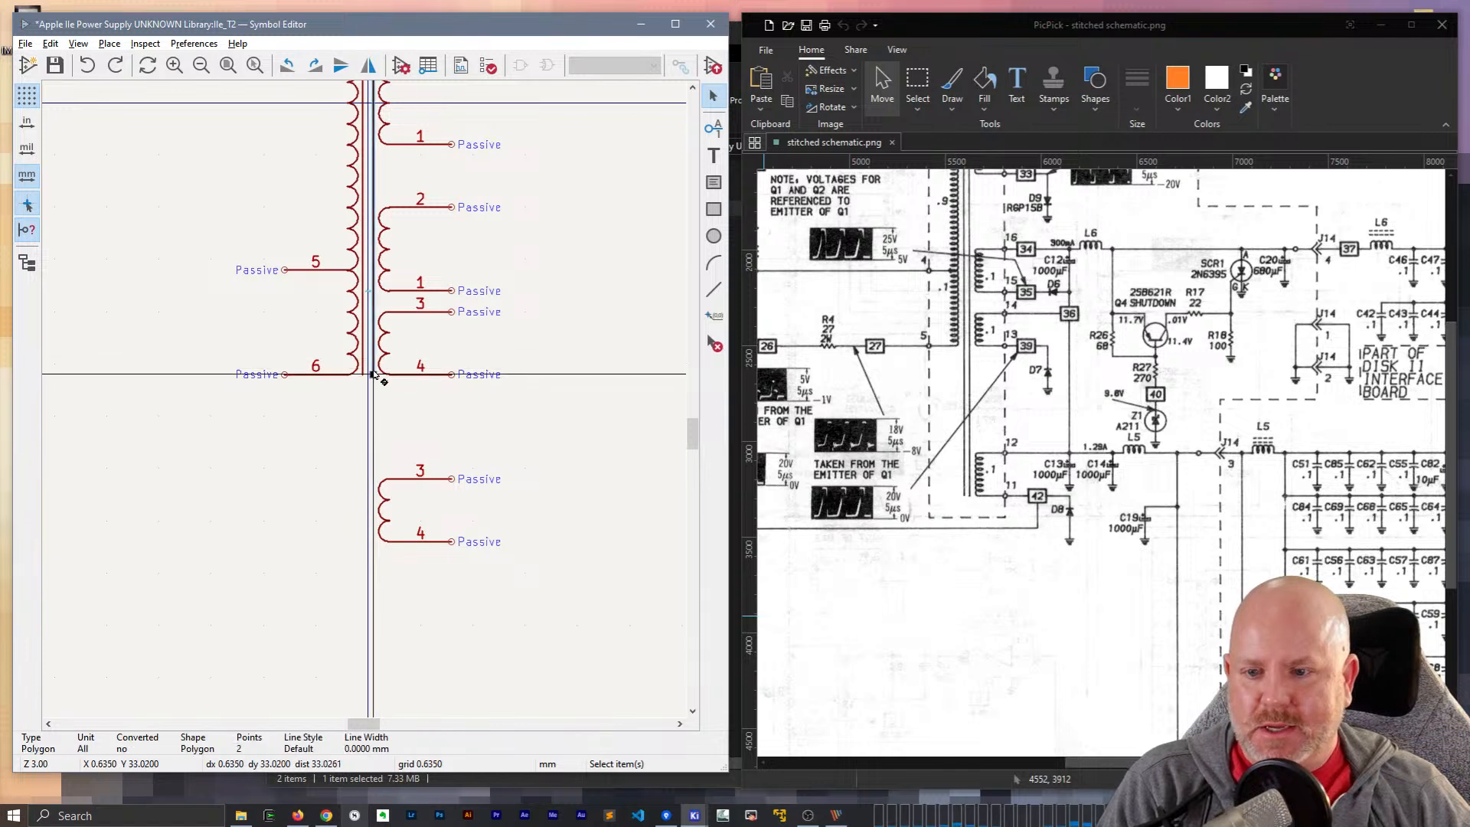
# - Extend both vertical core lines straight down past the added winding, to Y 53.9750 mm
pyautogui.moveTo(373, 374); pyautogui.dragTo(373, 546)
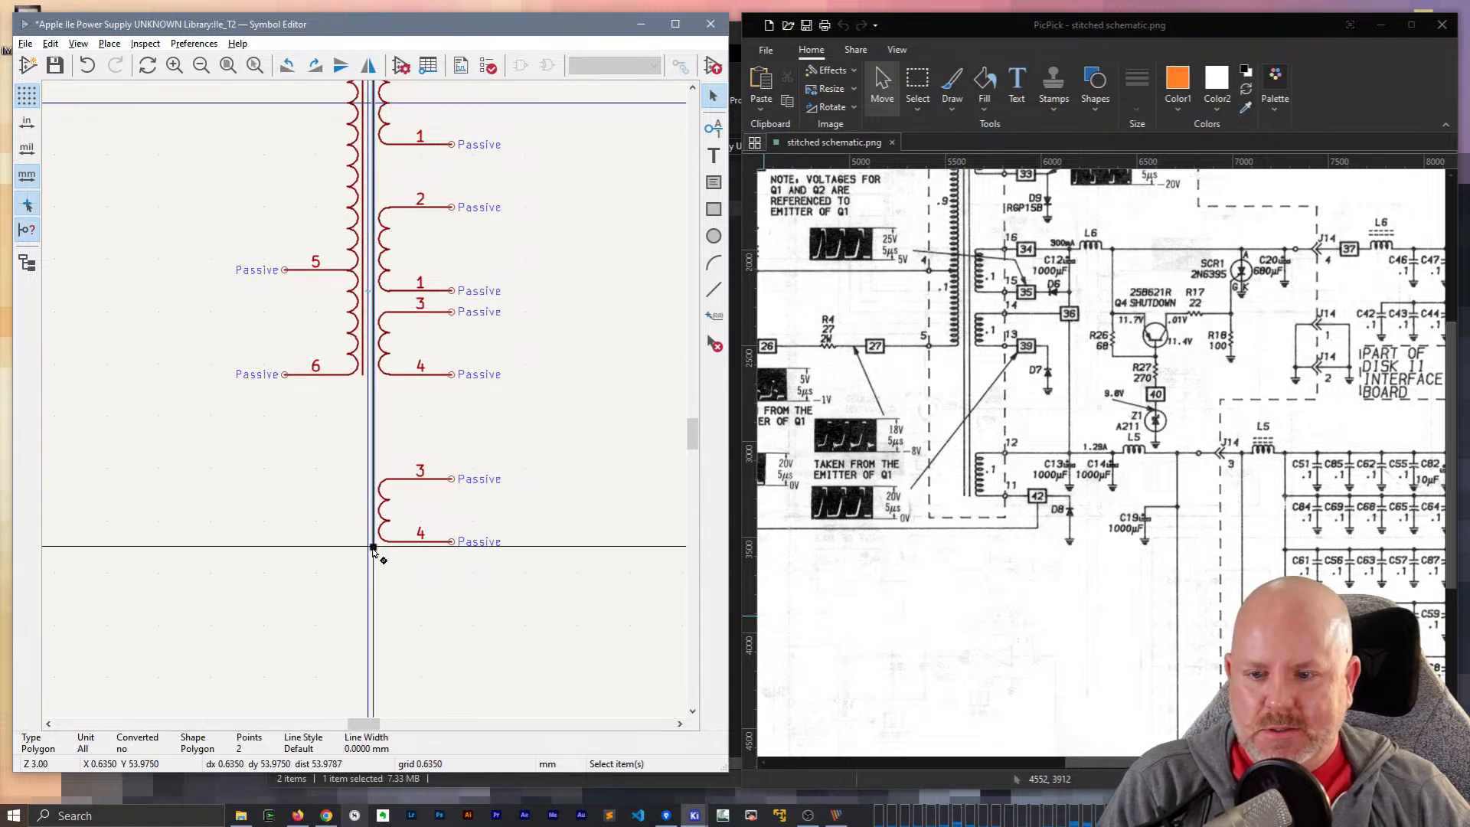
pyautogui.click(363, 376)
pyautogui.moveTo(363, 374); pyautogui.dragTo(363, 546)
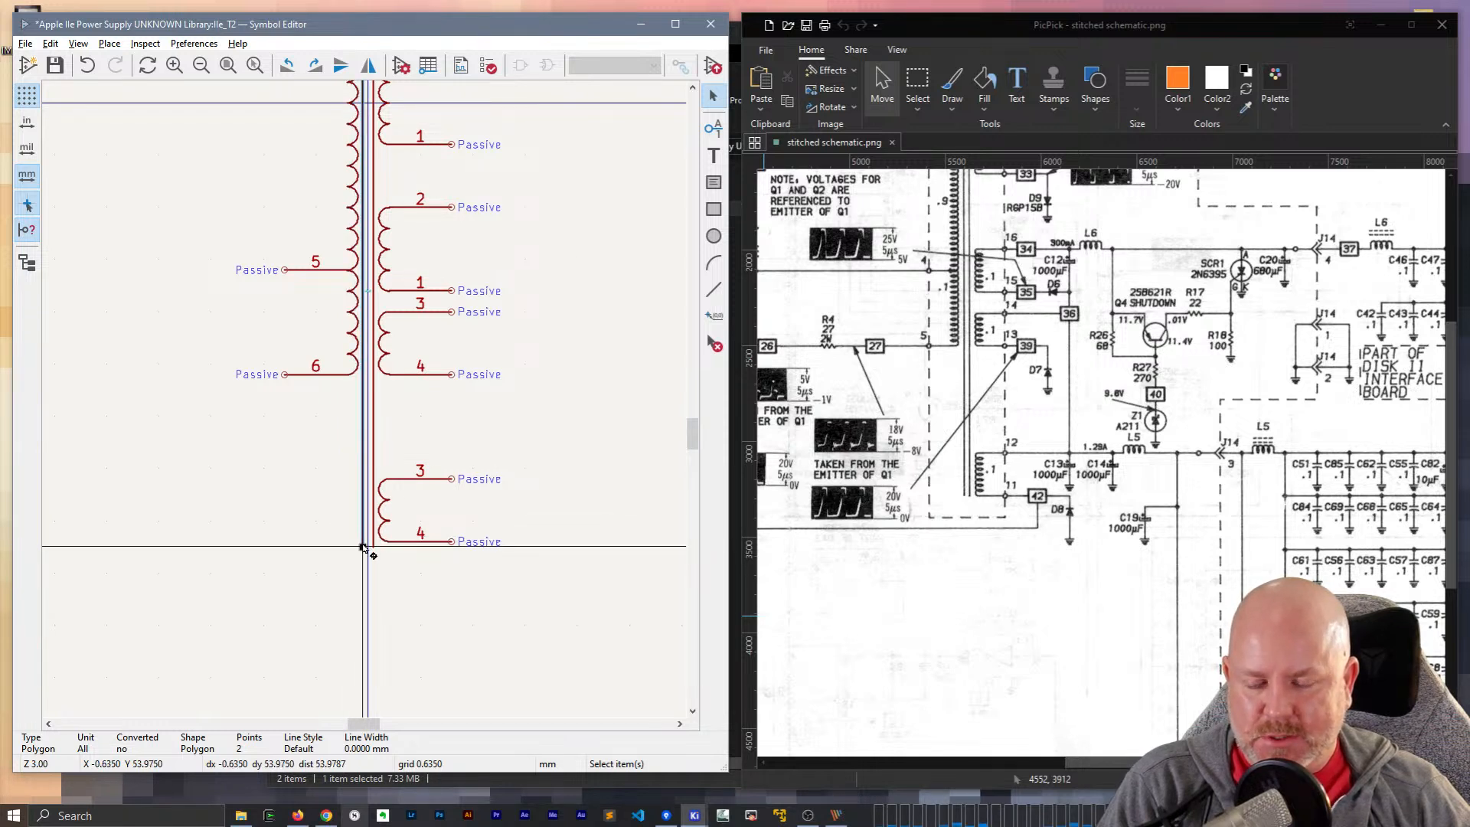
pyautogui.click(399, 418)
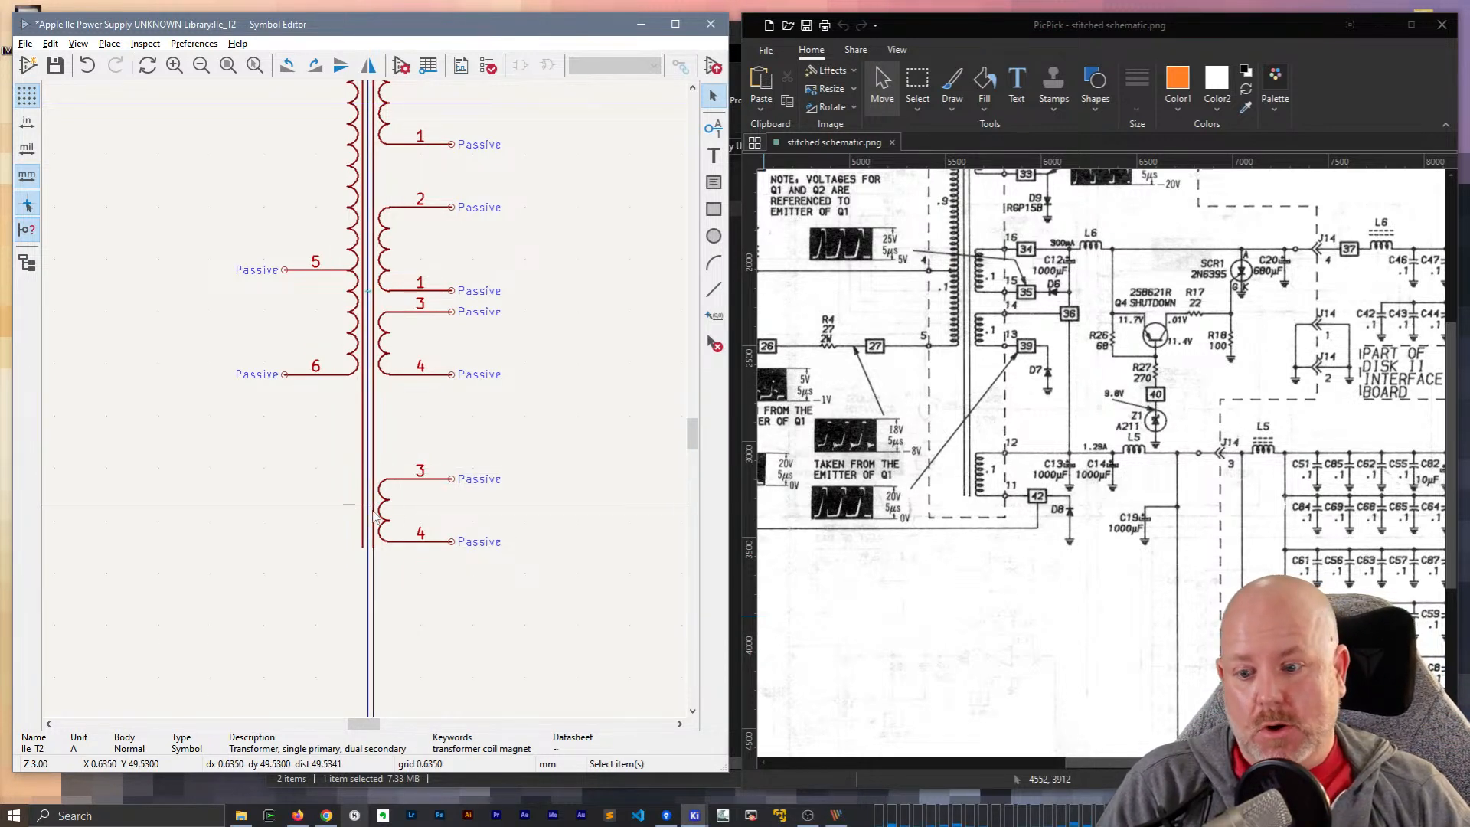
# - Shorten the lower ends of both core lines to Y 52.7050 mm, just above the bottom winding's pin 4
pyautogui.click(372, 536)
pyautogui.moveTo(373, 547); pyautogui.dragTo(366, 538)
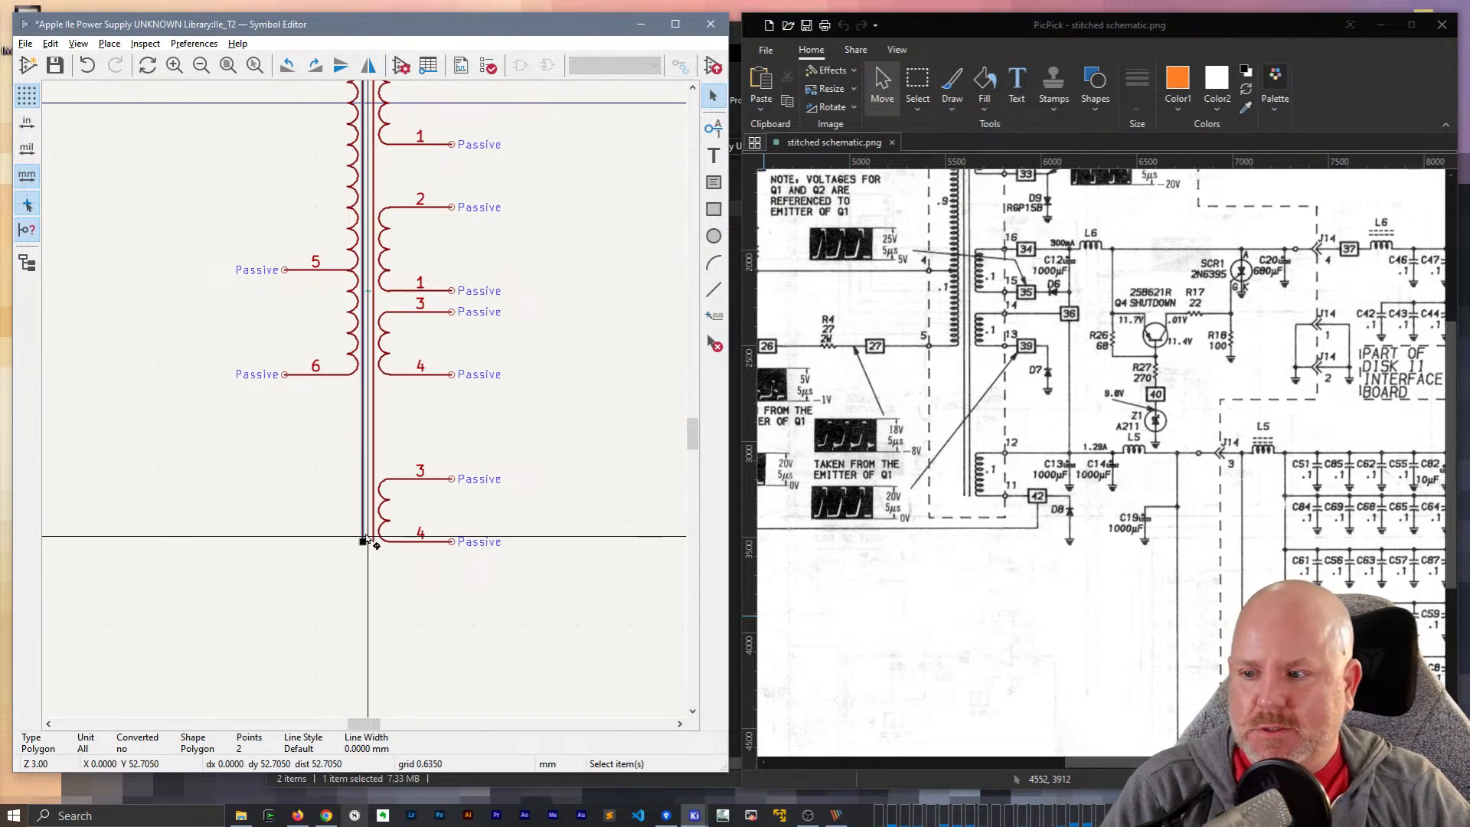
pyautogui.scroll(-2, 365, 538)
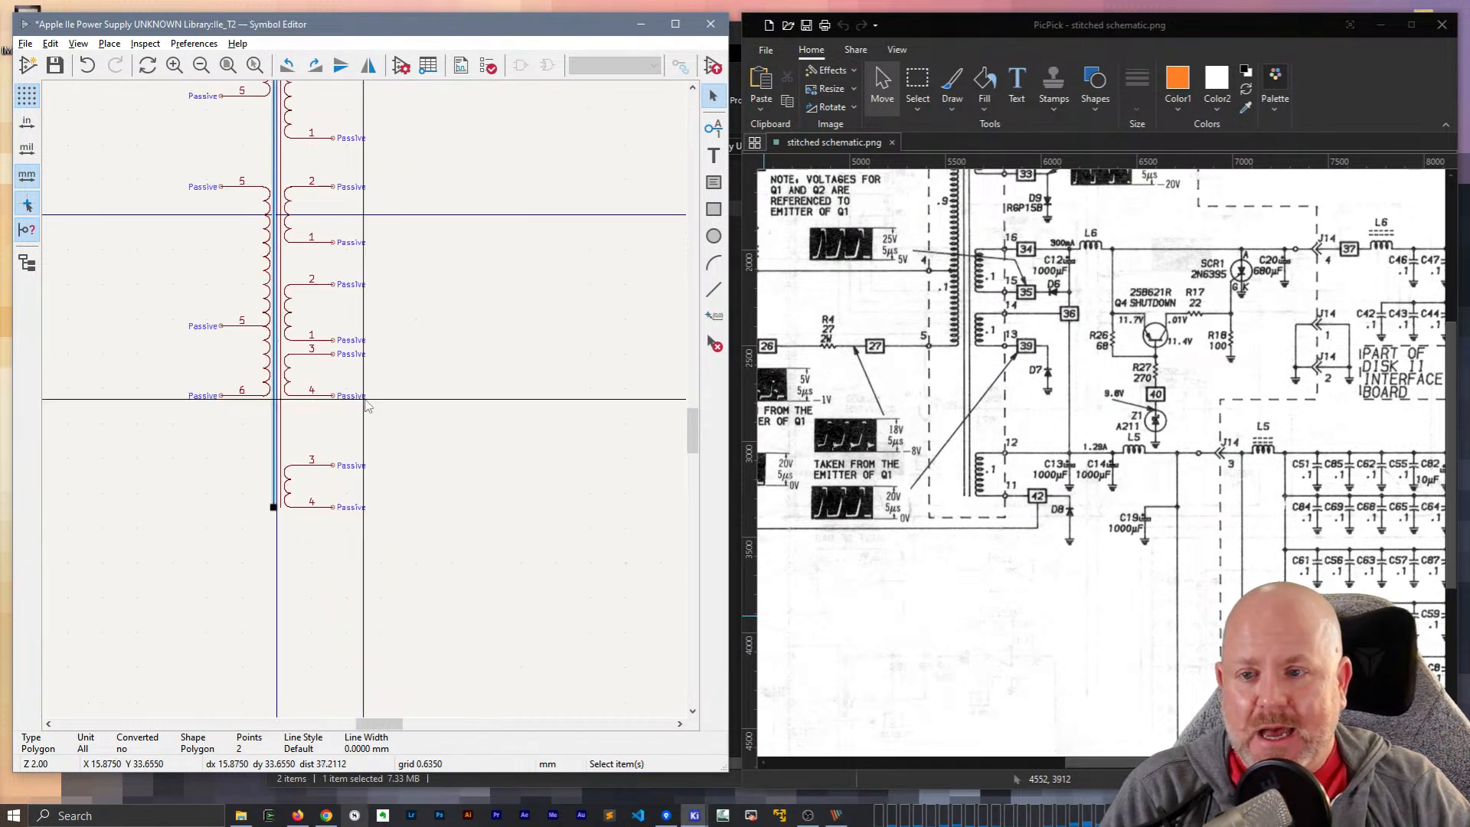
pyautogui.moveTo(402, 367); pyautogui.dragTo(493, 482, button='middle')
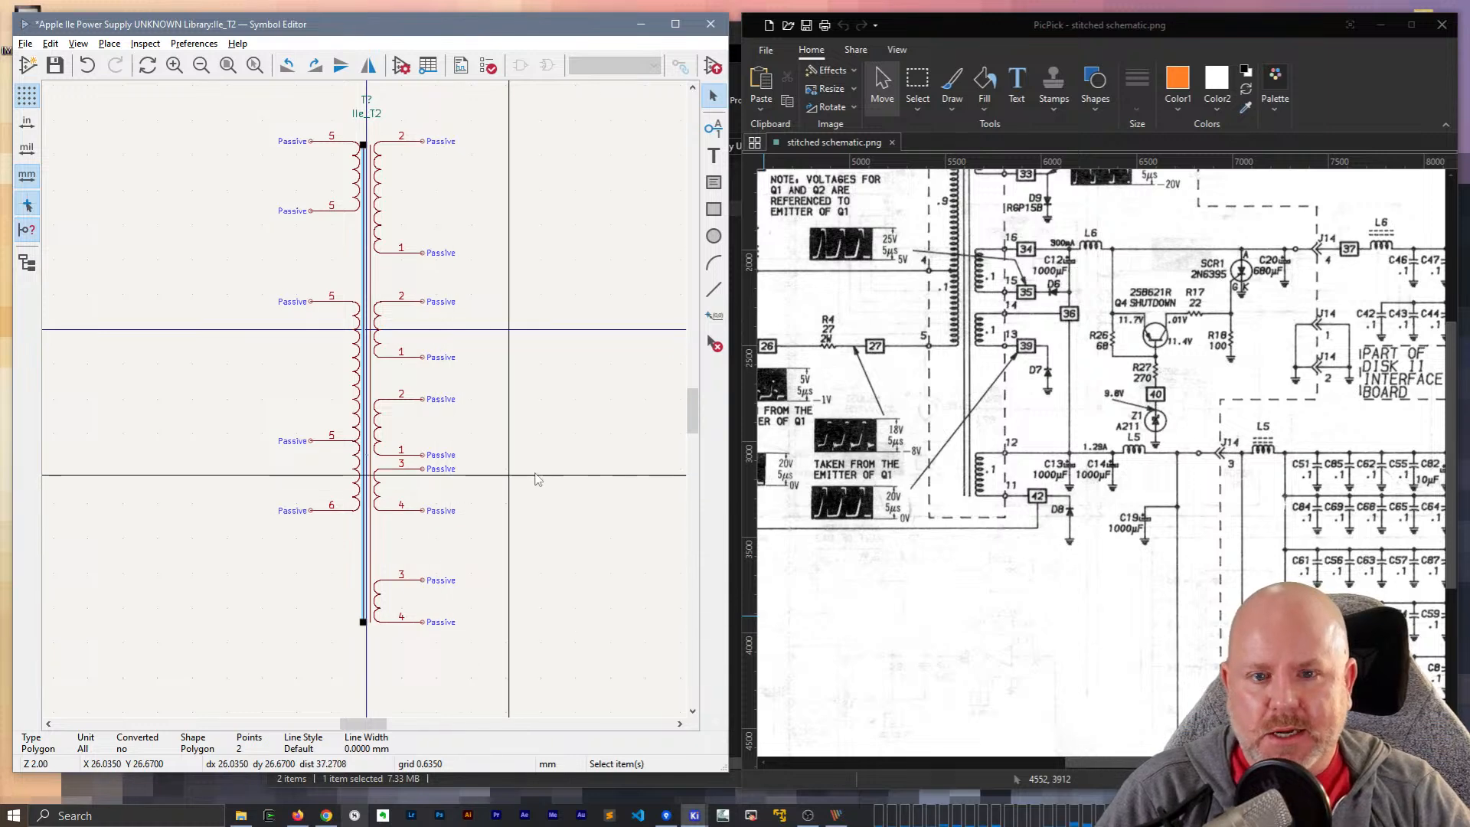
pyautogui.press('Escape')
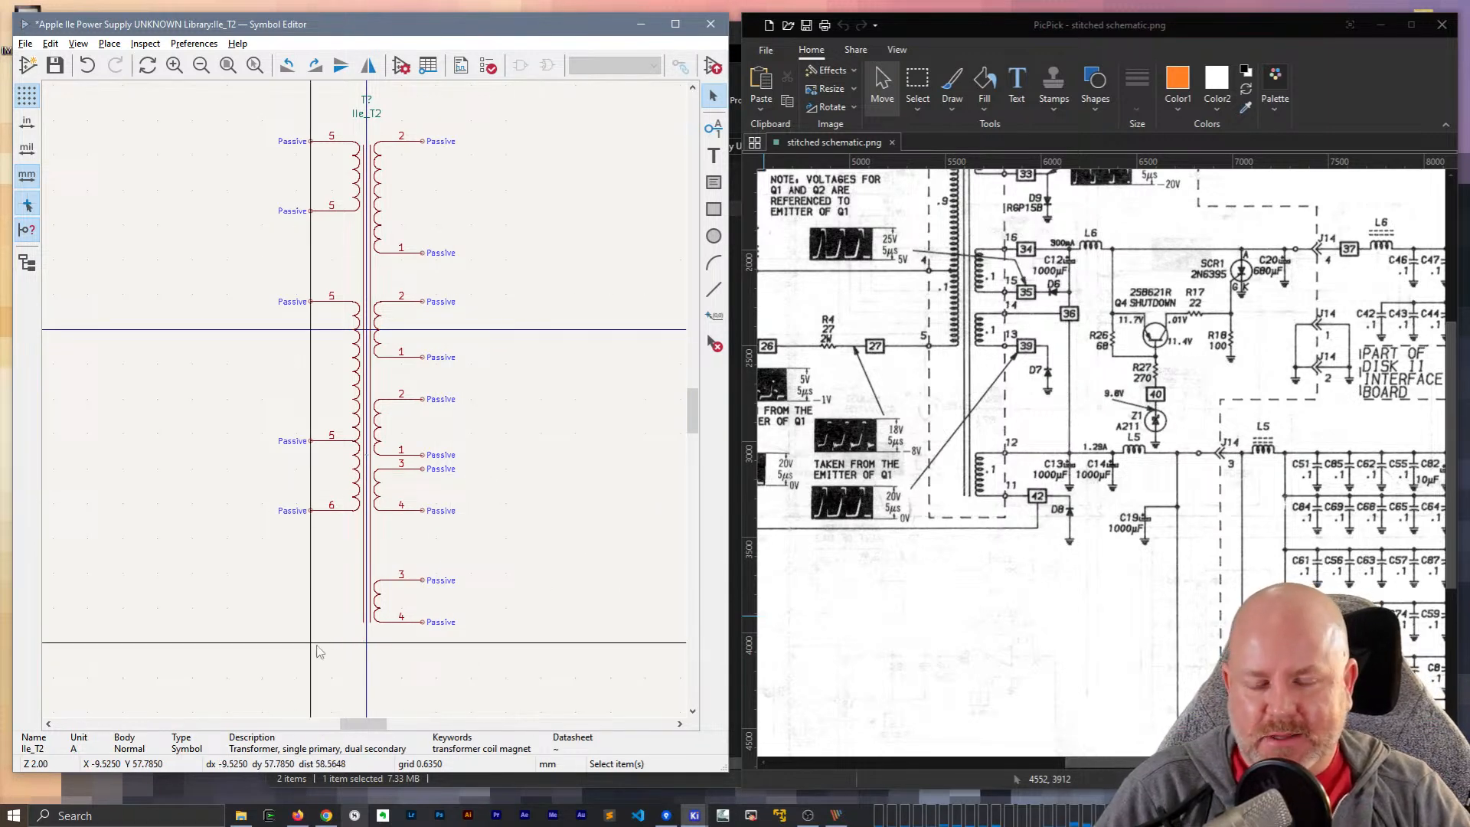
pyautogui.scroll(5, 379, 628)
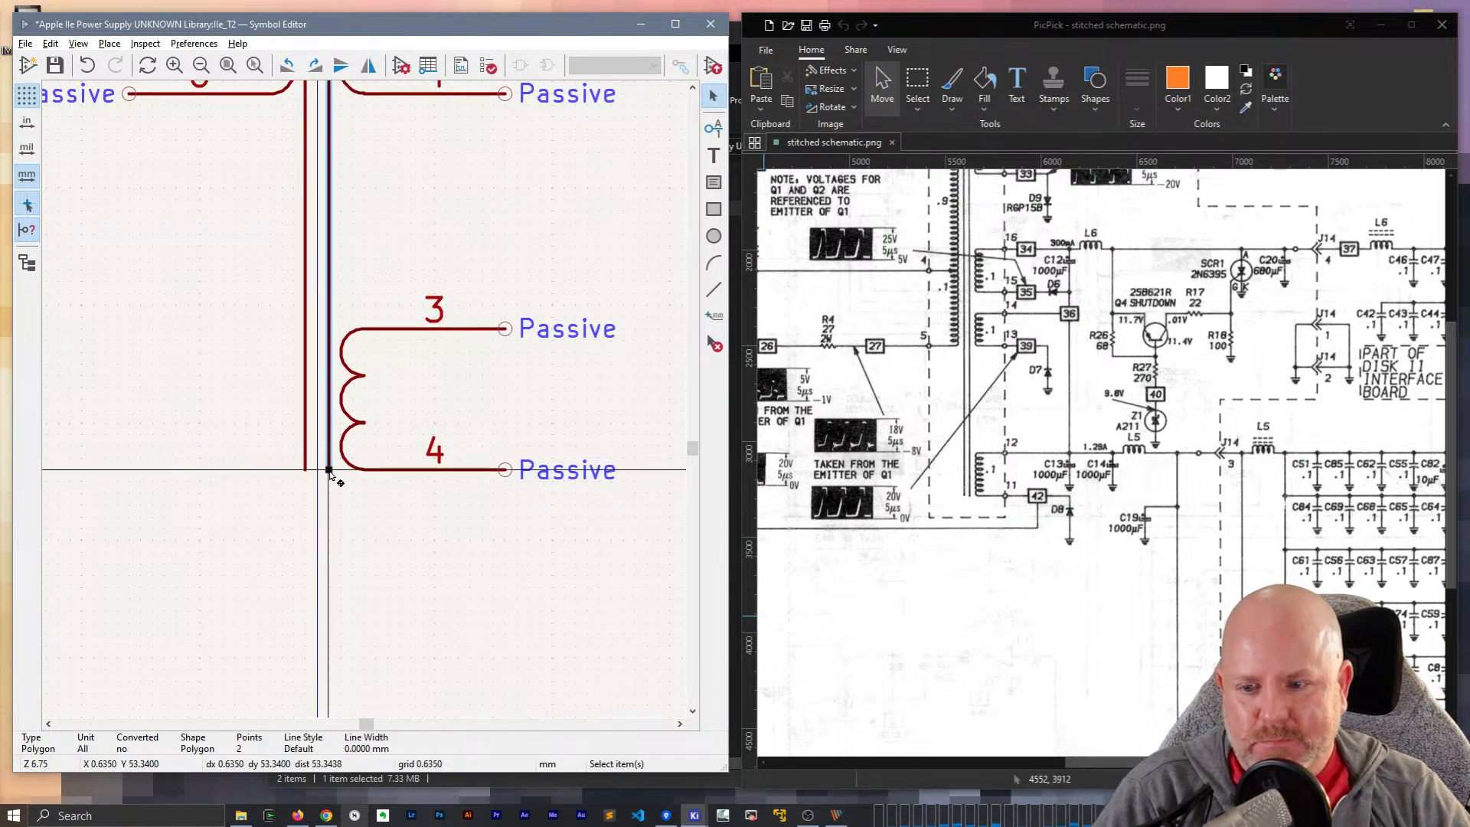
pyautogui.doubleClick(307, 467)
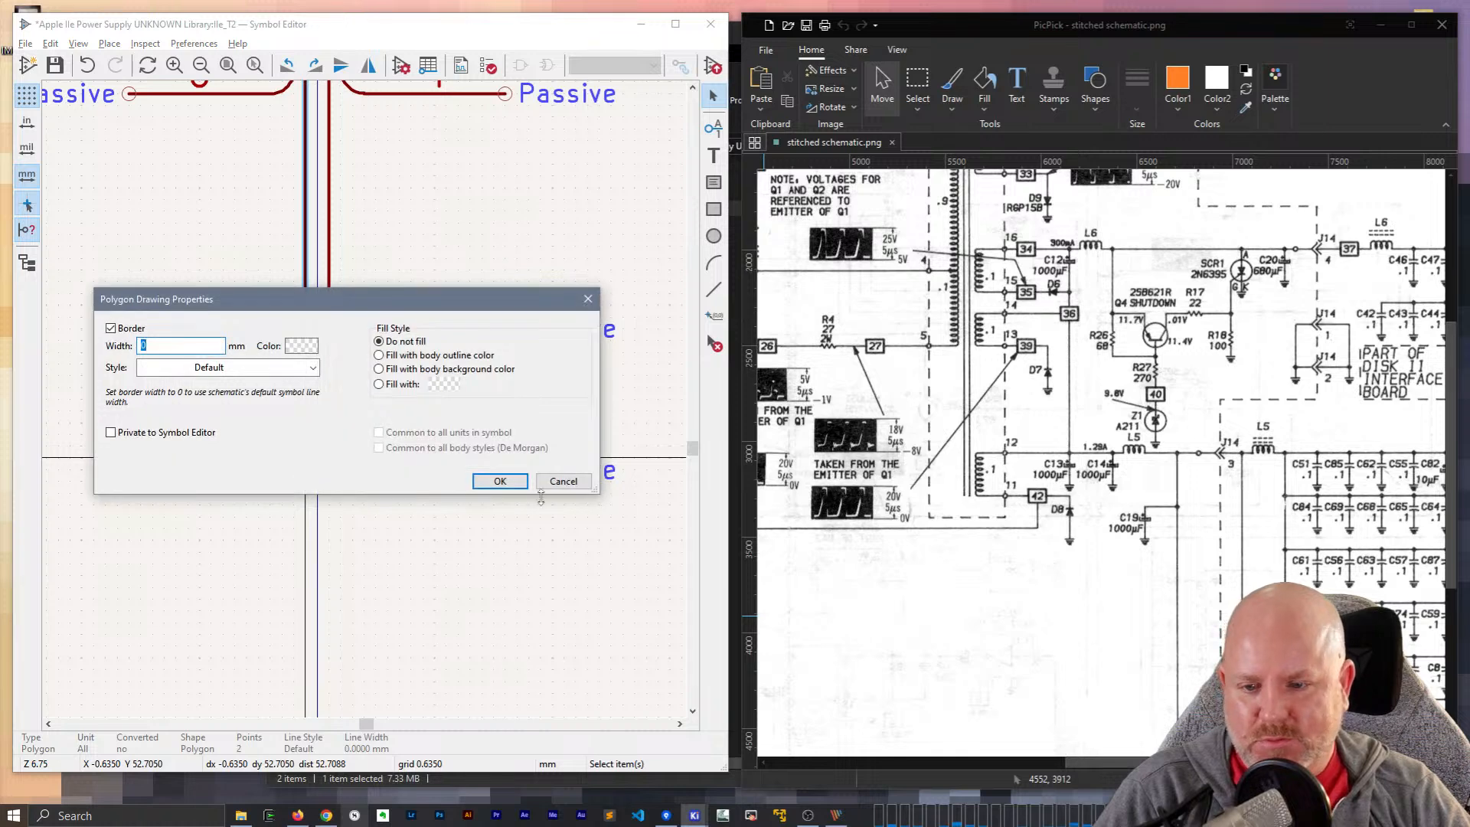
pyautogui.click(558, 481)
pyautogui.moveTo(305, 469); pyautogui.dragTo(305, 458)
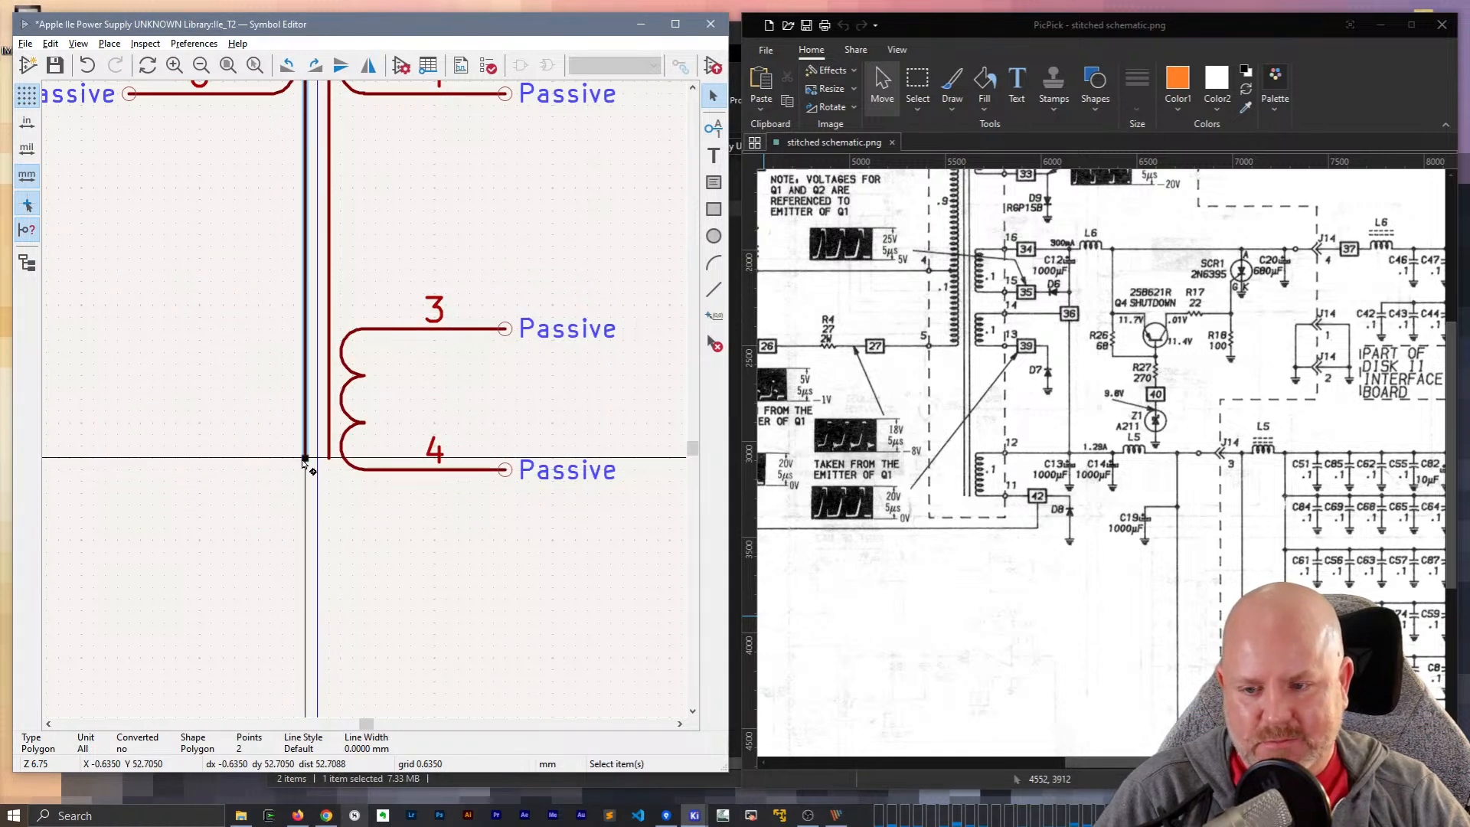
pyautogui.click(297, 484)
# - Check the whole symbol with its extended core and added bottom winding against T2 in the reference schematic
pyautogui.scroll(-2, 296, 484)
pyautogui.scroll(-1, 558, 223)
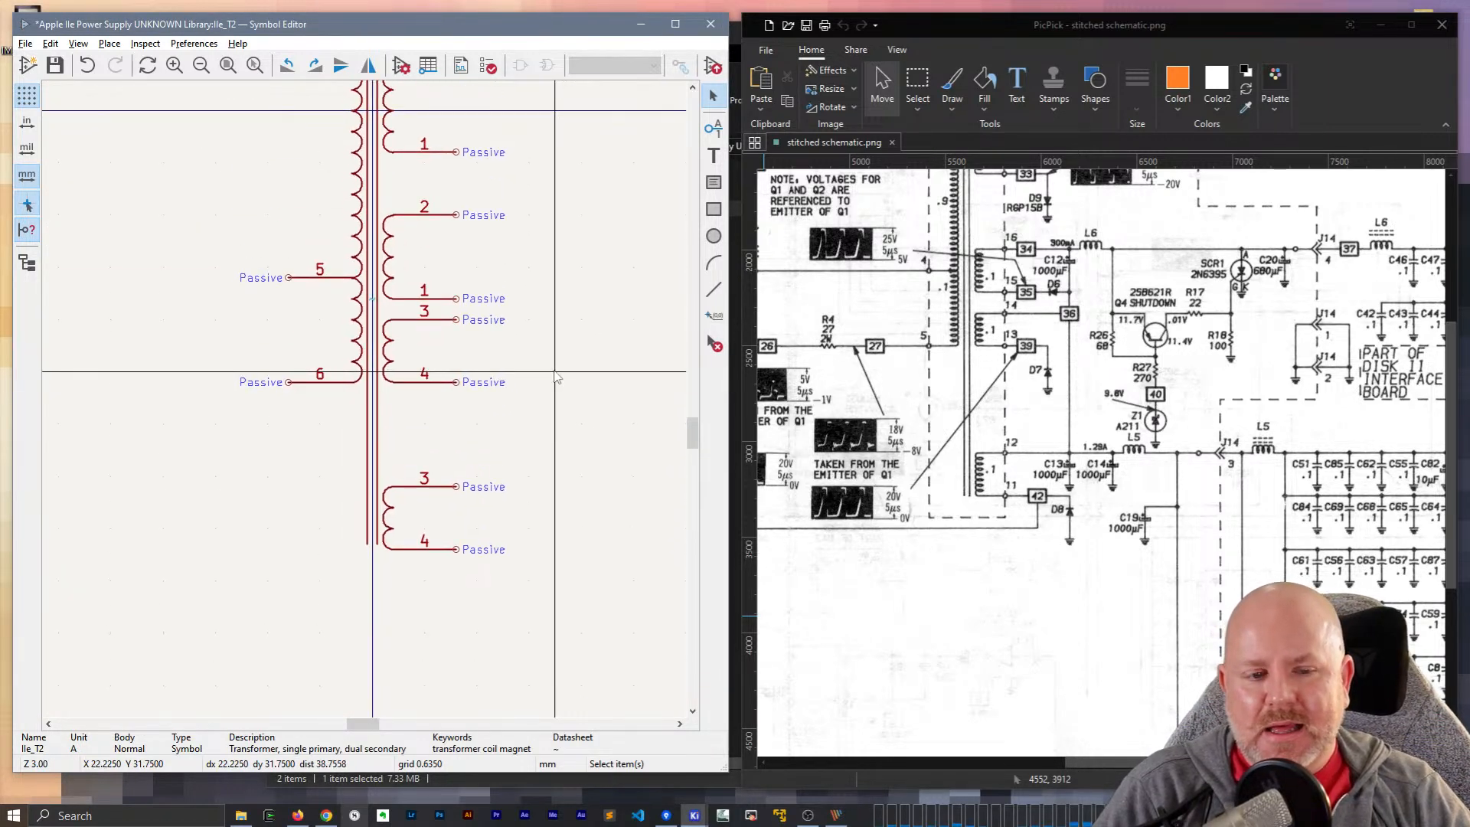
pyautogui.moveTo(342, 329); pyautogui.dragTo(419, 438, button='middle')
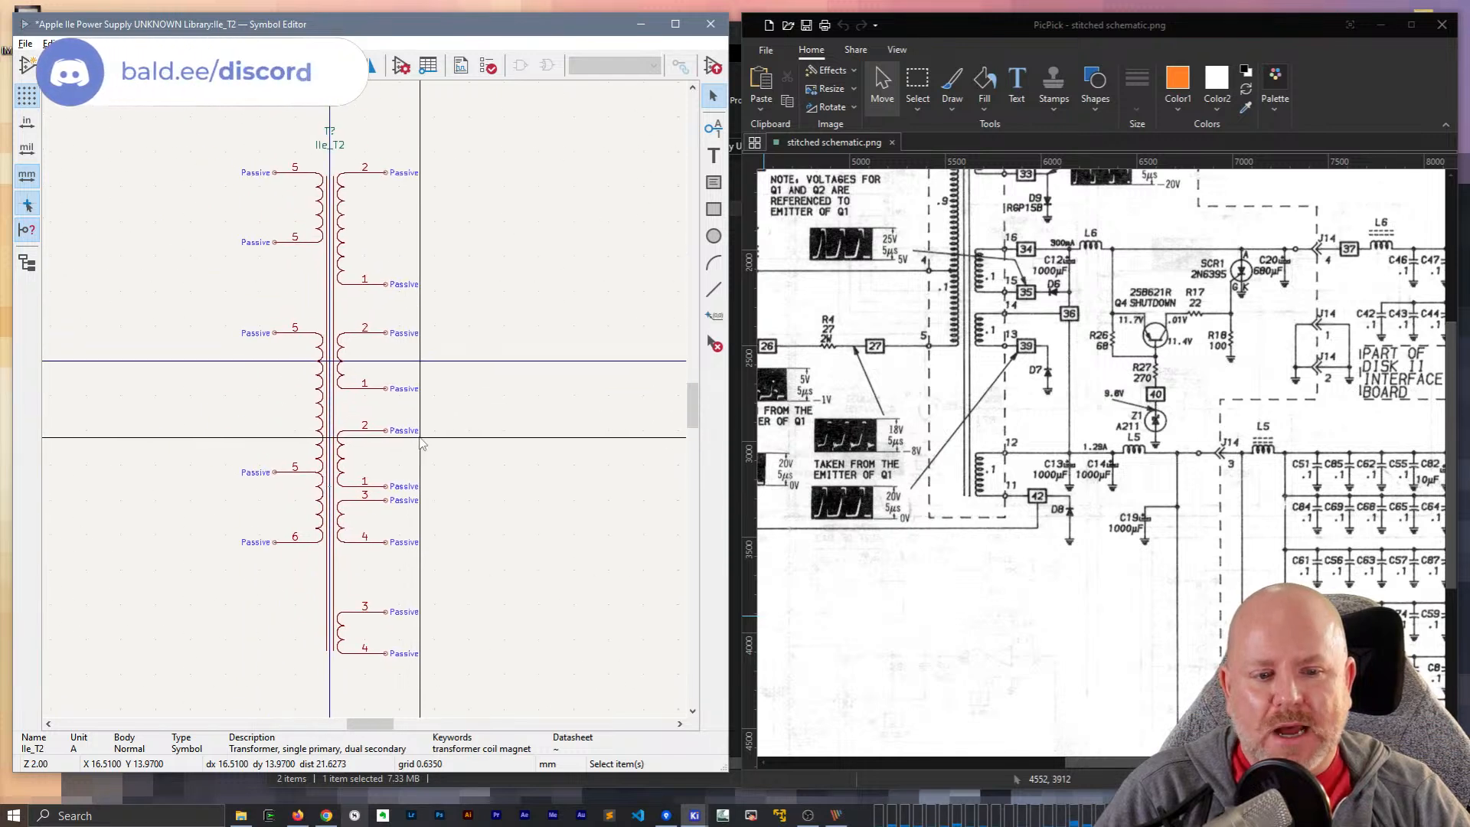
pyautogui.scroll(4, 1162, 492)
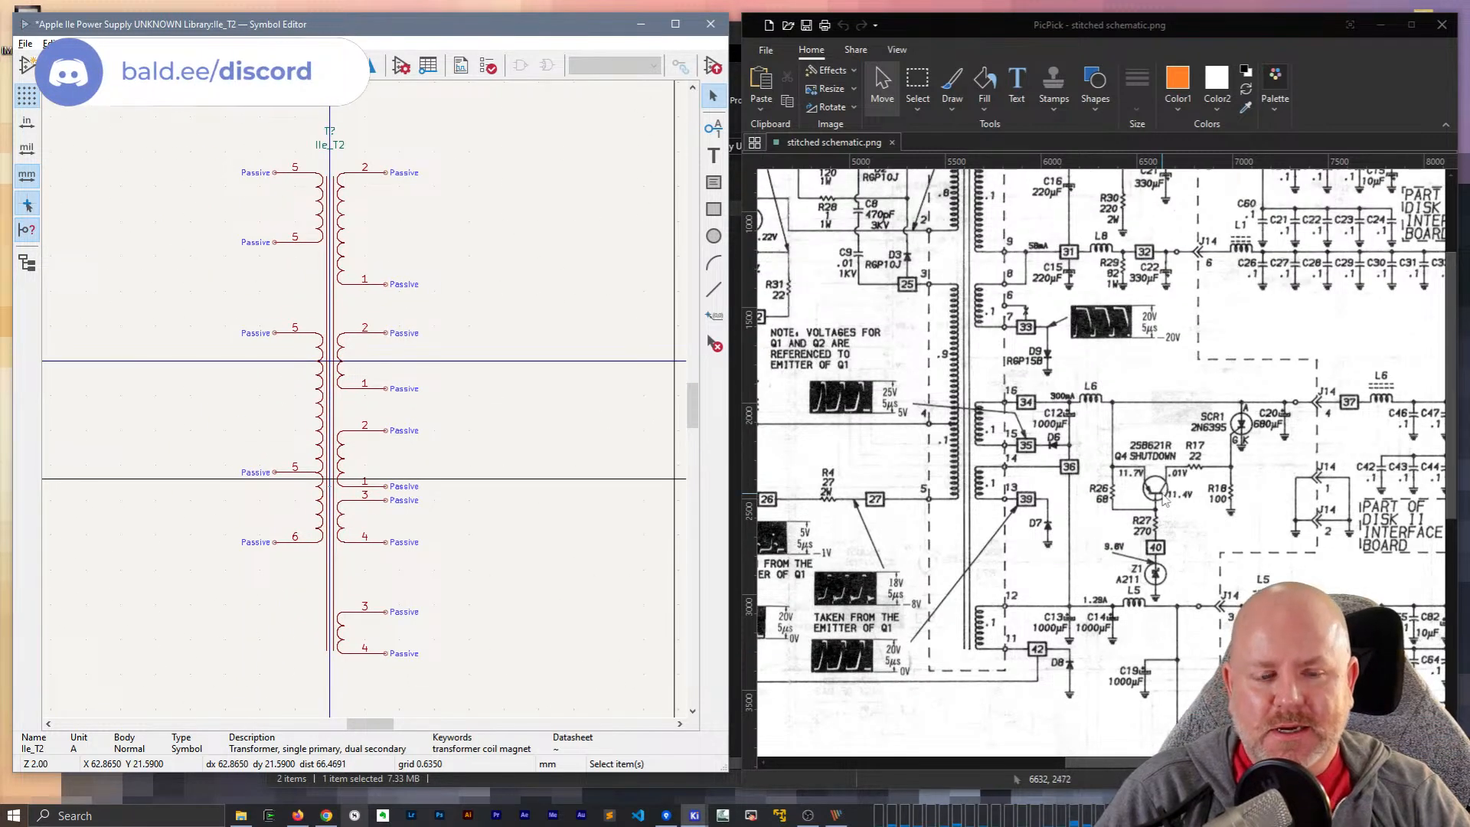
pyautogui.scroll(2, 1162, 498)
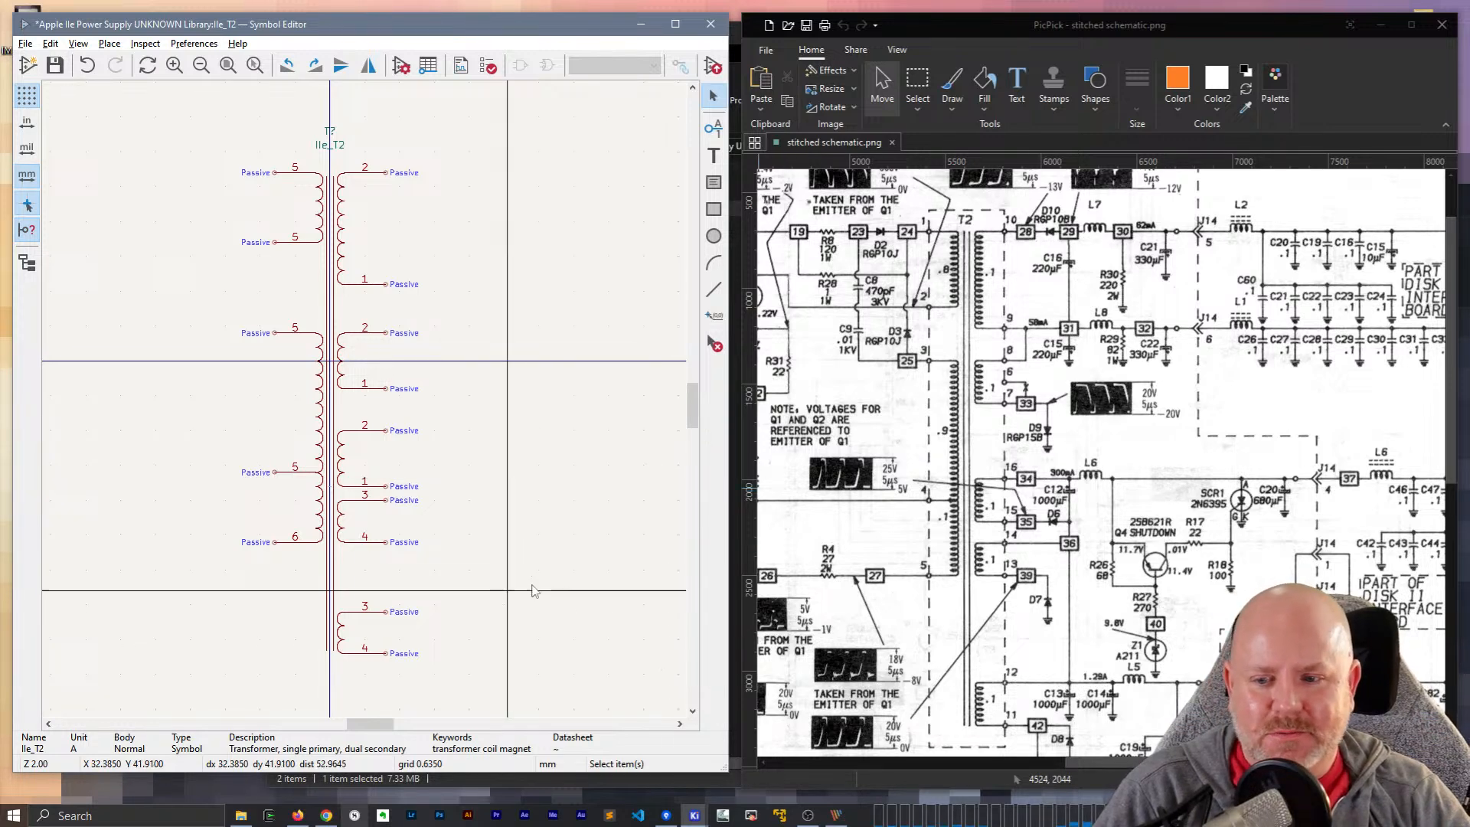
pyautogui.scroll(-2, 408, 412)
pyautogui.moveTo(409, 412); pyautogui.dragTo(497, 362, button='middle')
pyautogui.scroll(1, 439, 310)
pyautogui.moveTo(358, 413); pyautogui.dragTo(453, 355, button='middle')
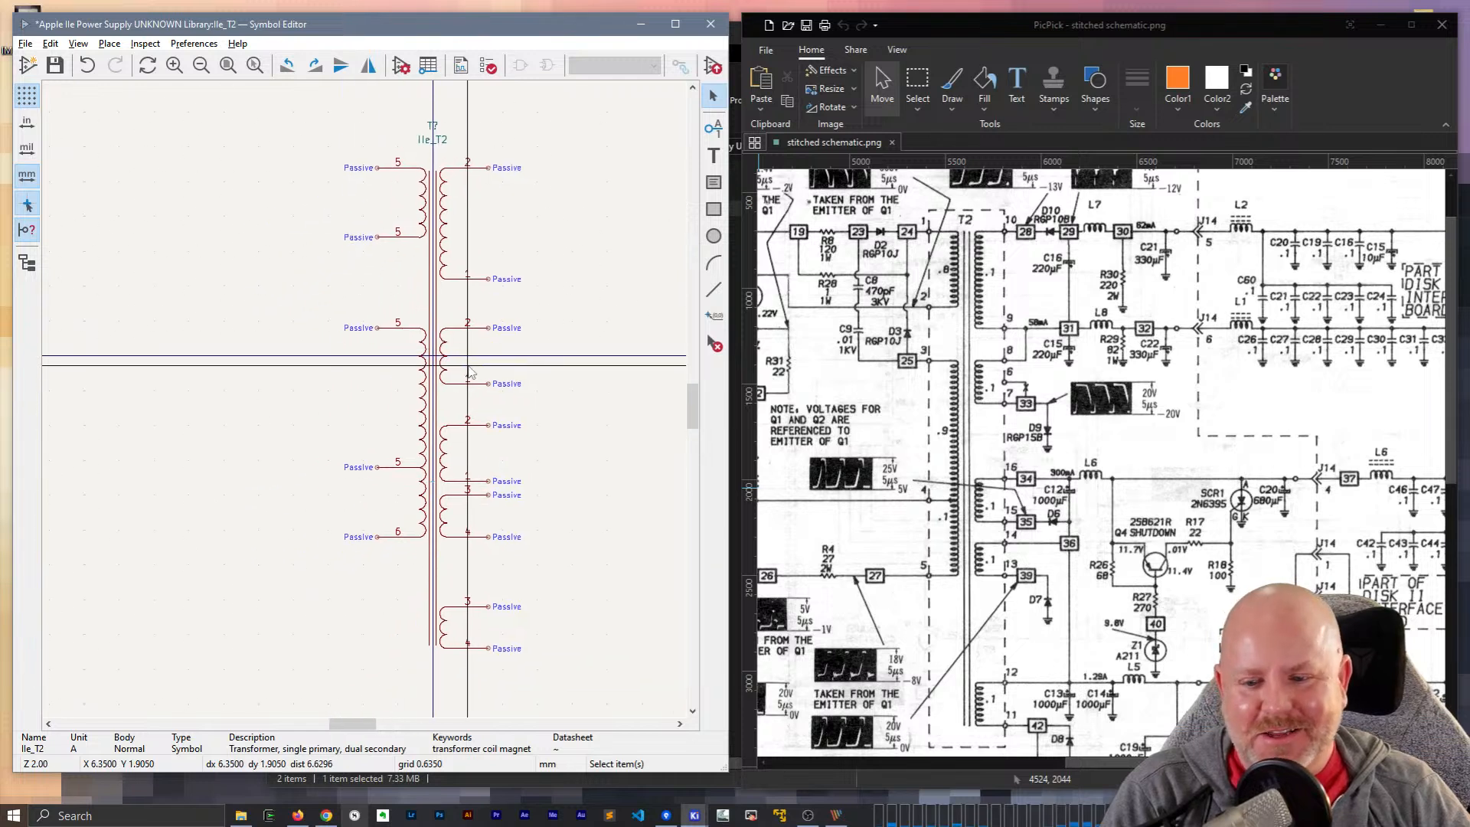
# - Draw a rectangle around the windings, from the end of the uppermost secondary pin to X -10.1600, Y 53.3400 mm
pyautogui.click(713, 208)
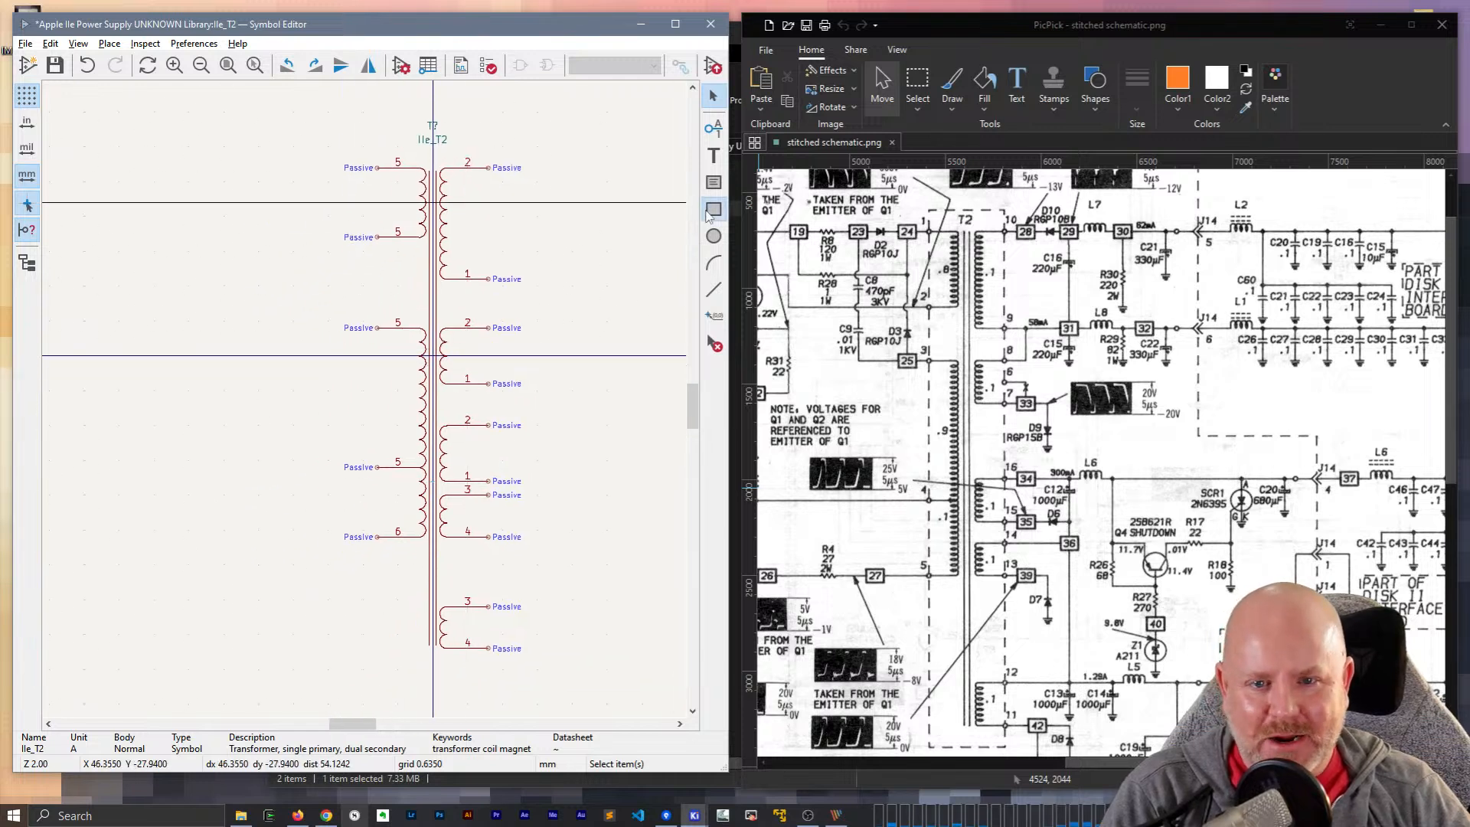
pyautogui.click(489, 167)
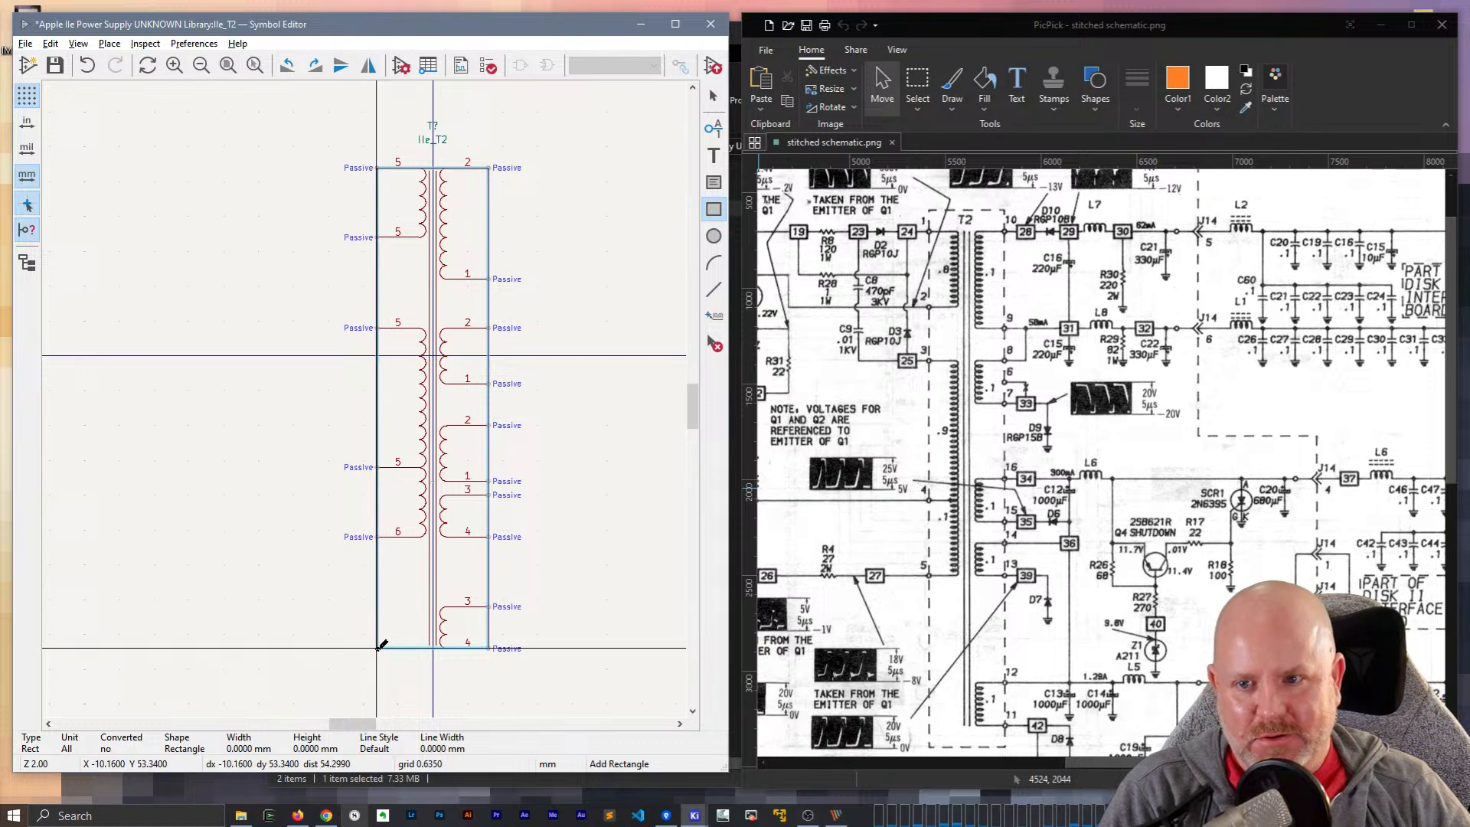
pyautogui.click(377, 649)
pyautogui.press('Escape')
# - Move the entire symbol with its rectangle straight up so the end of pin 6 sits at Y 24.7650 mm
pyautogui.moveTo(574, 683); pyautogui.dragTo(312, 82)
pyautogui.press('m')
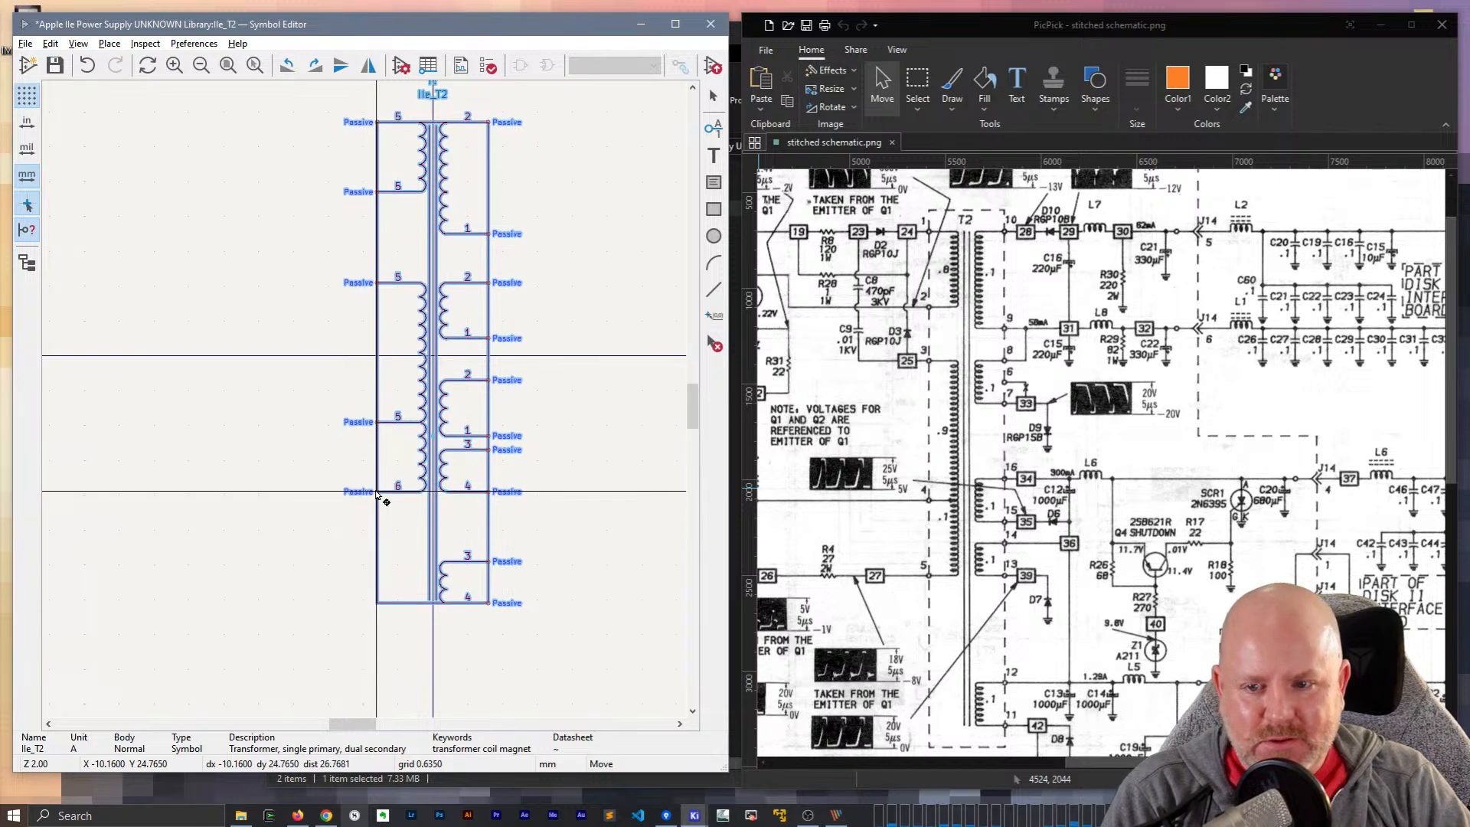
pyautogui.click(376, 492)
pyautogui.click(514, 511)
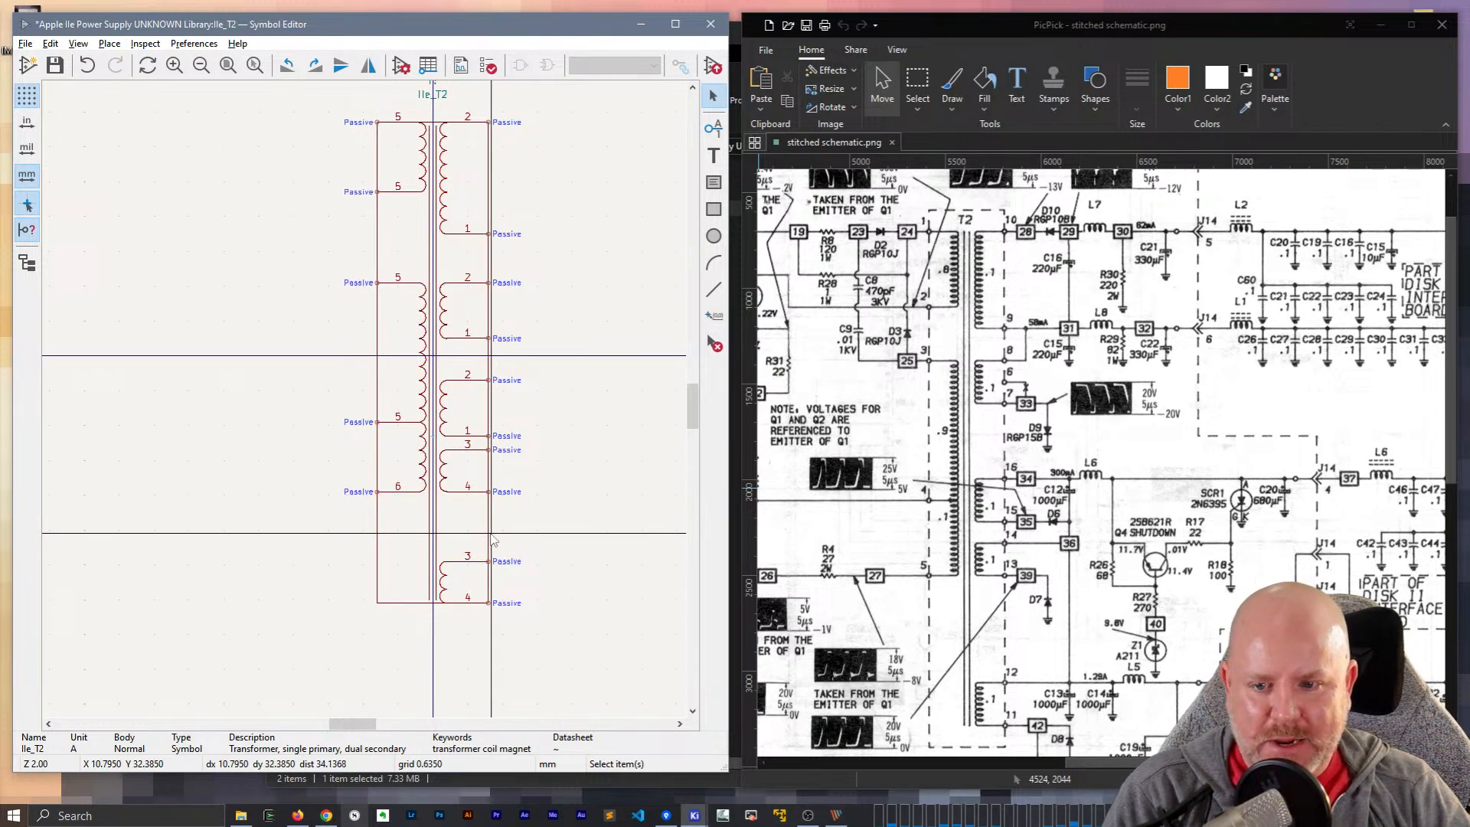
# - Move the entire symbol with its rectangle straight up so the end of pin 6 sits at Y 23.4950 mm
pyautogui.click(489, 532)
pyautogui.moveTo(581, 671); pyautogui.dragTo(322, 114)
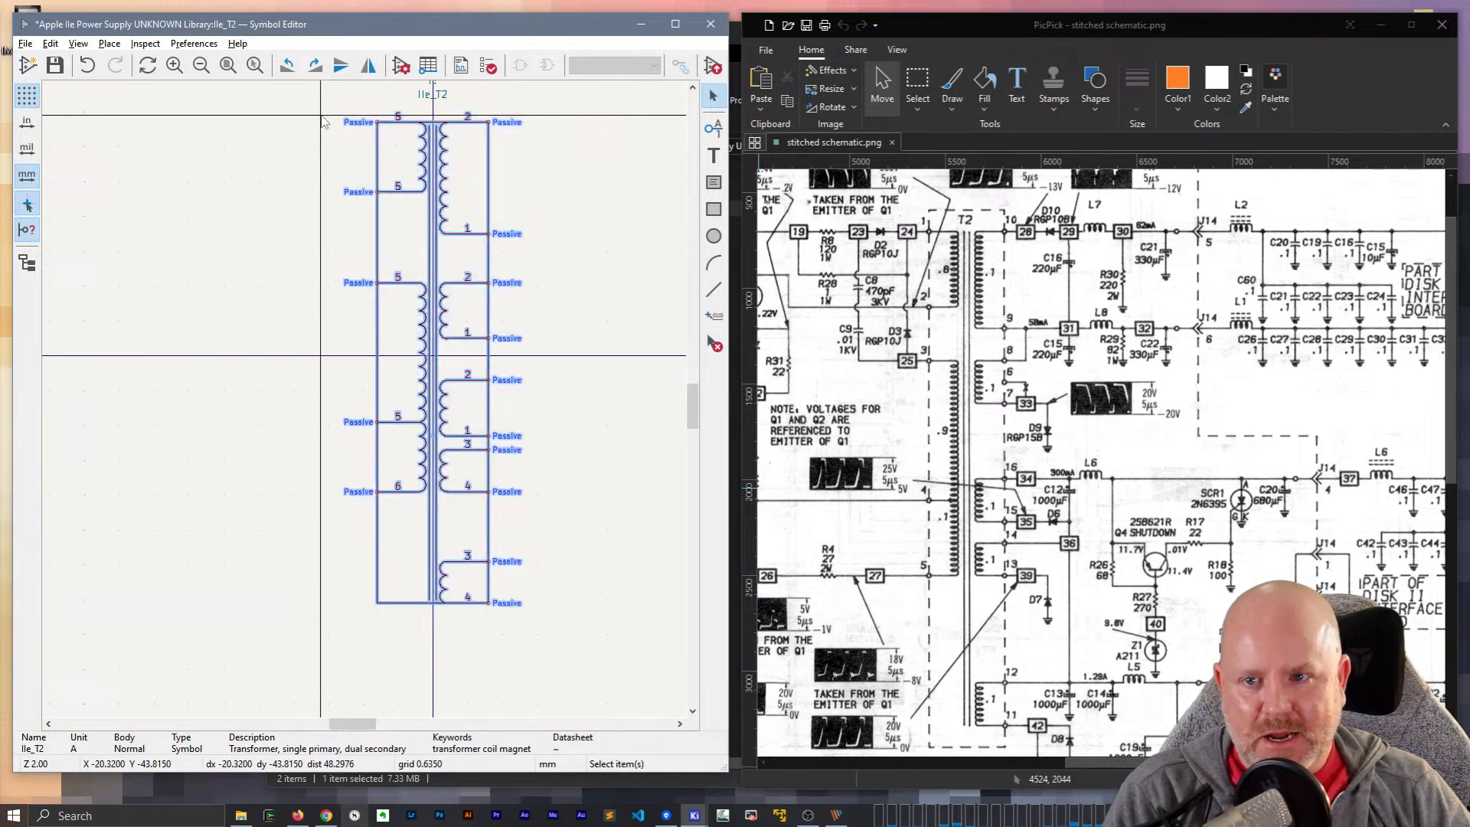
pyautogui.press('m')
pyautogui.click(376, 489)
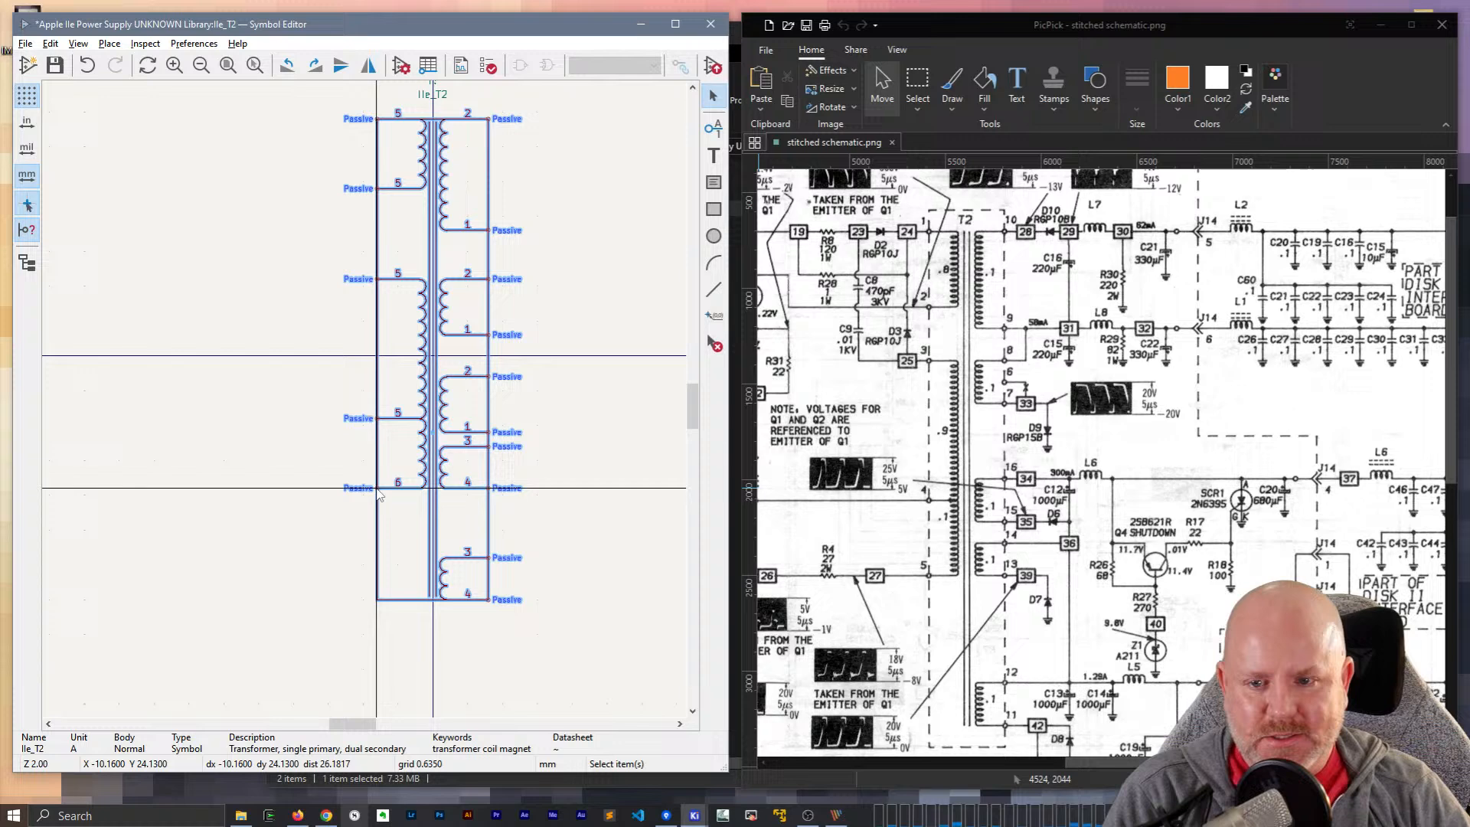
pyautogui.click(571, 362)
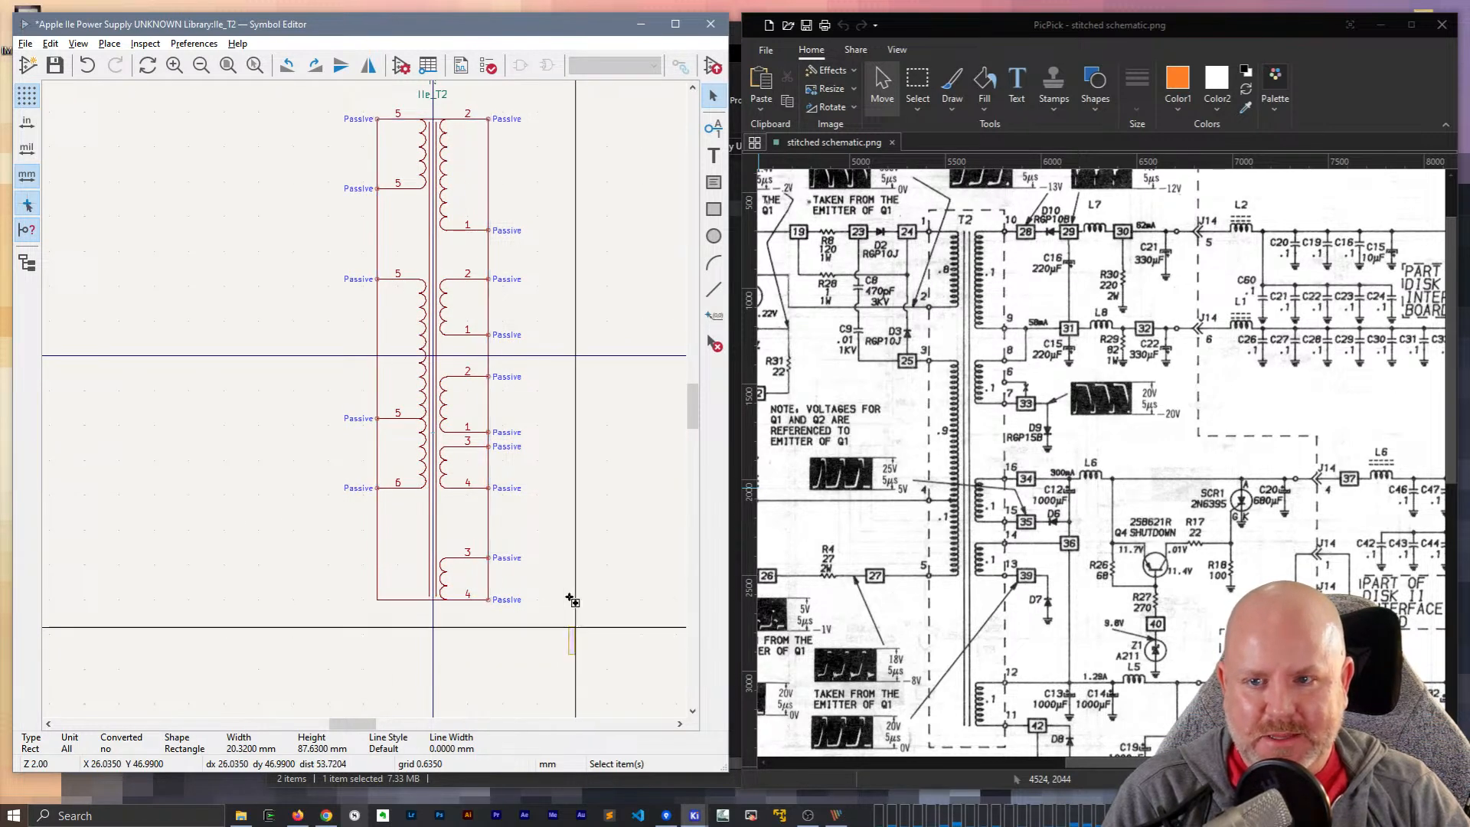
pyautogui.moveTo(574, 597); pyautogui.dragTo(297, 116)
pyautogui.press('m')
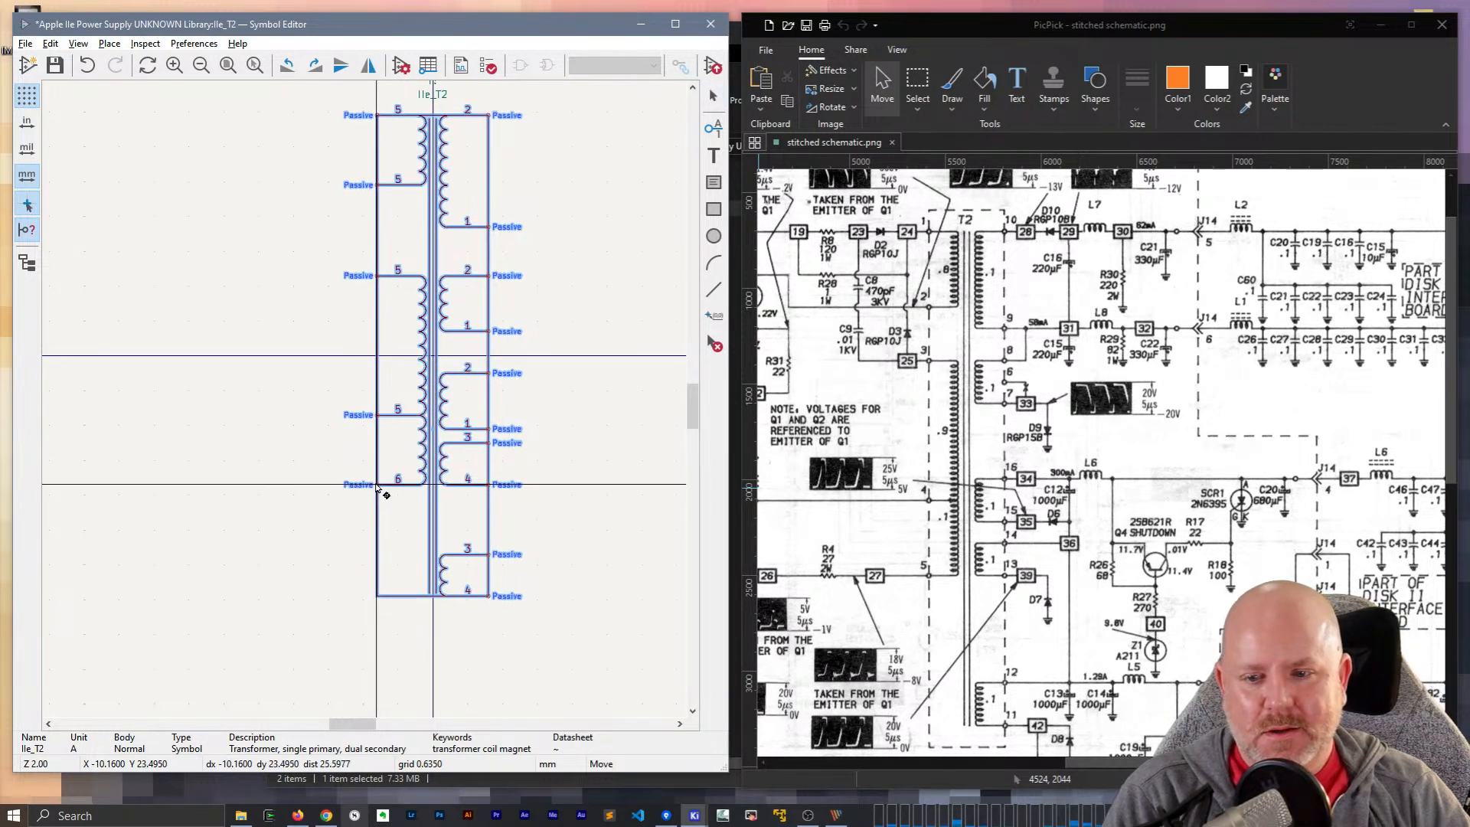
pyautogui.click(376, 484)
pyautogui.click(603, 291)
# - Delete the solid rectangle that runs through the pin ends around the windings
pyautogui.click(488, 353)
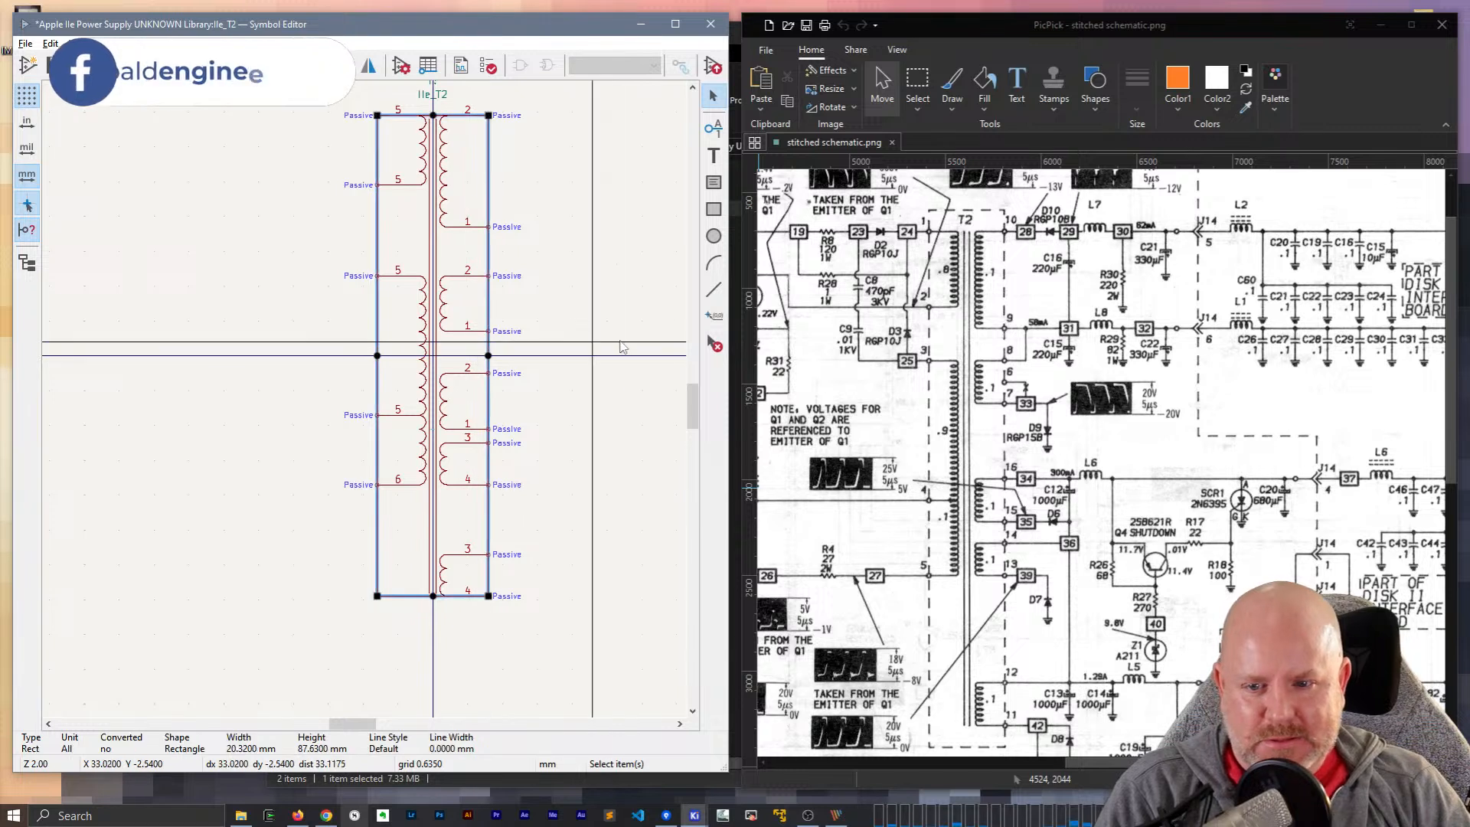
pyautogui.click(597, 337)
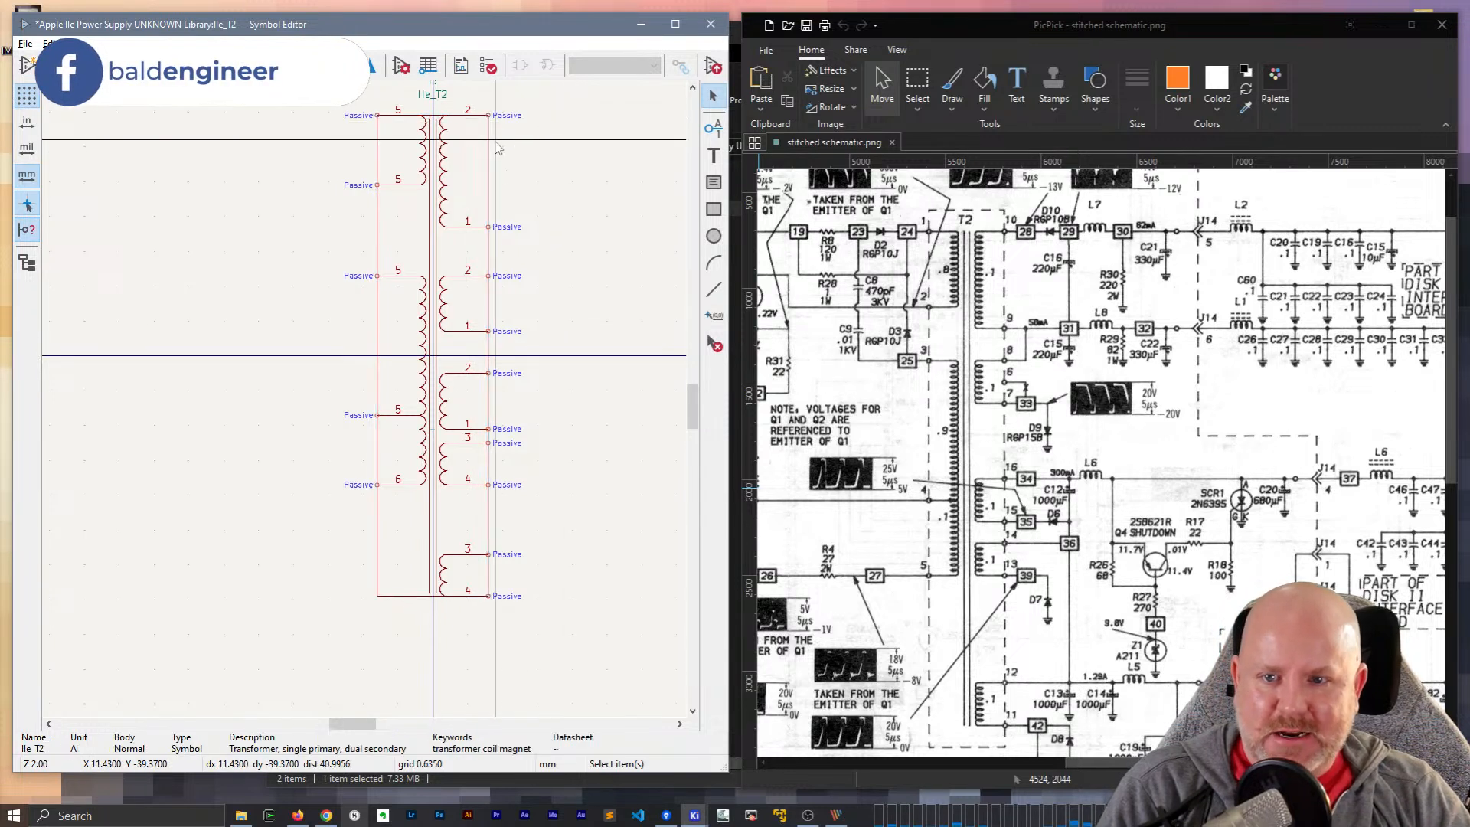
pyautogui.click(377, 246)
pyautogui.press('Delete')
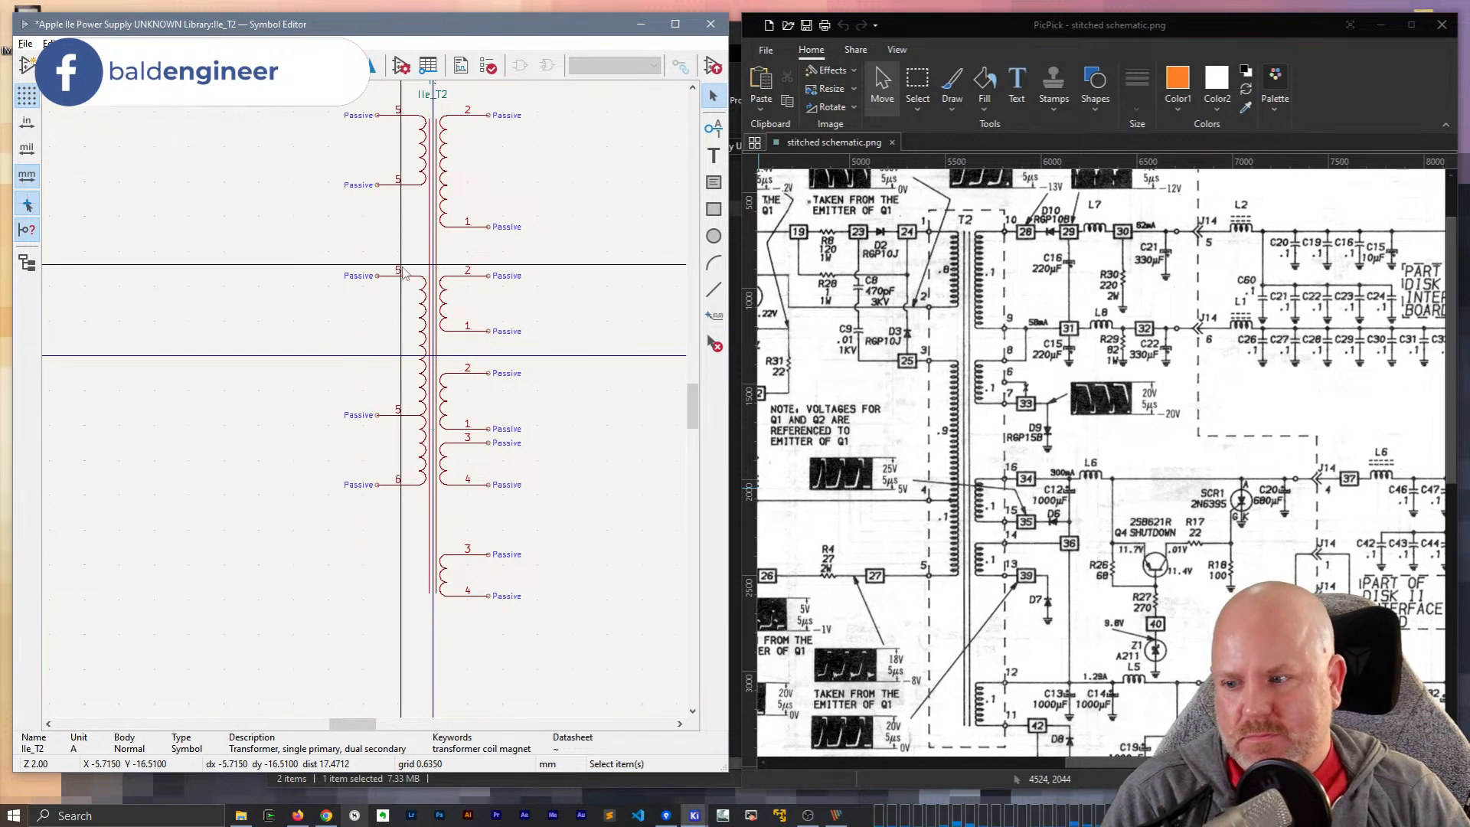
pyautogui.moveTo(454, 267)
pyautogui.mouseDown(button='middle')
pyautogui.moveTo(420, 351)
pyautogui.moveTo(427, 317)
pyautogui.mouseUp(button='middle')
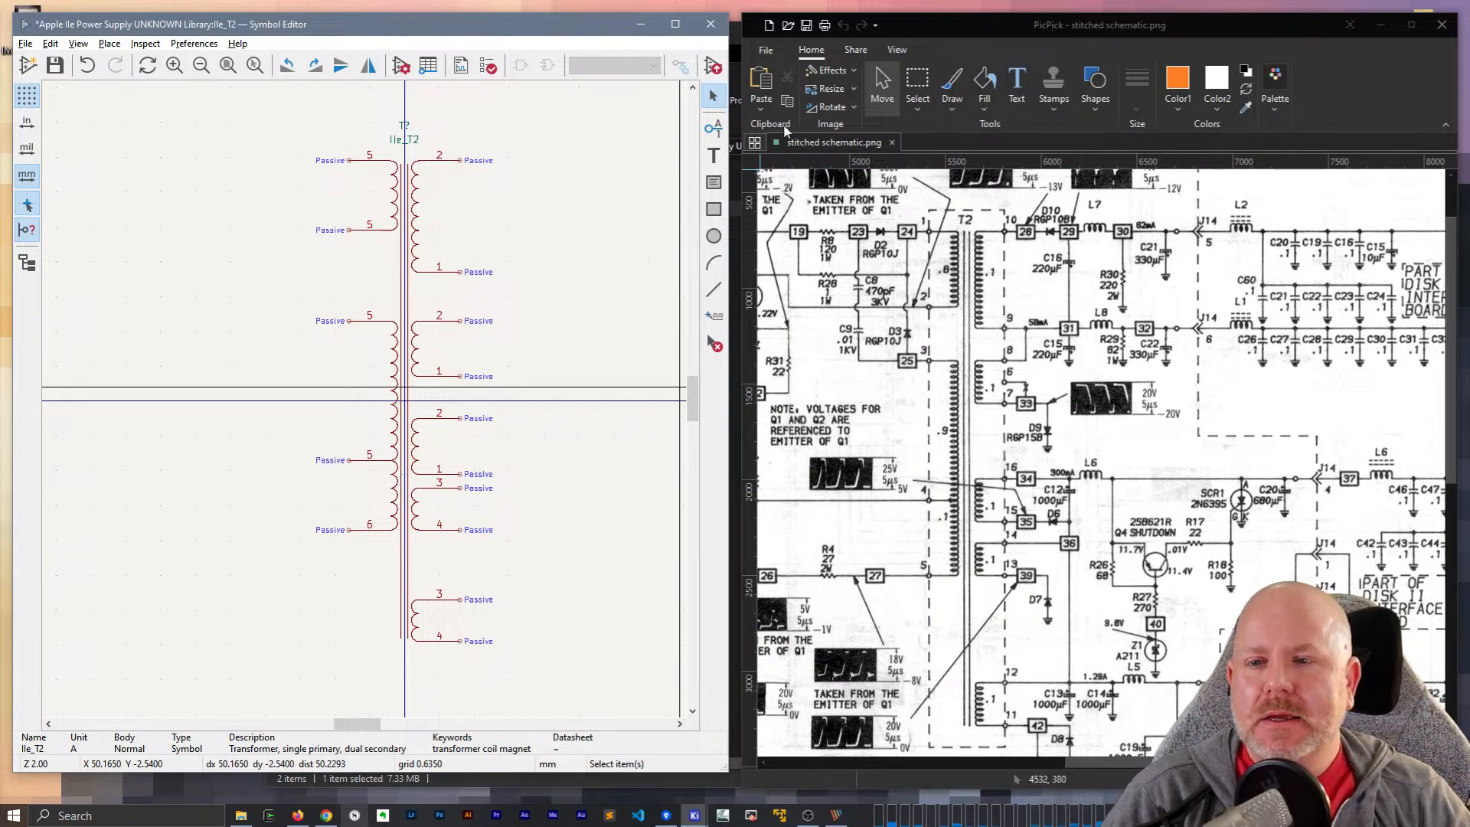
# - Draw a rectangle about 16.5 by 91.4 mm around all windings, its sides crossing the pins, and set its border style to Dashed
pyautogui.click(713, 208)
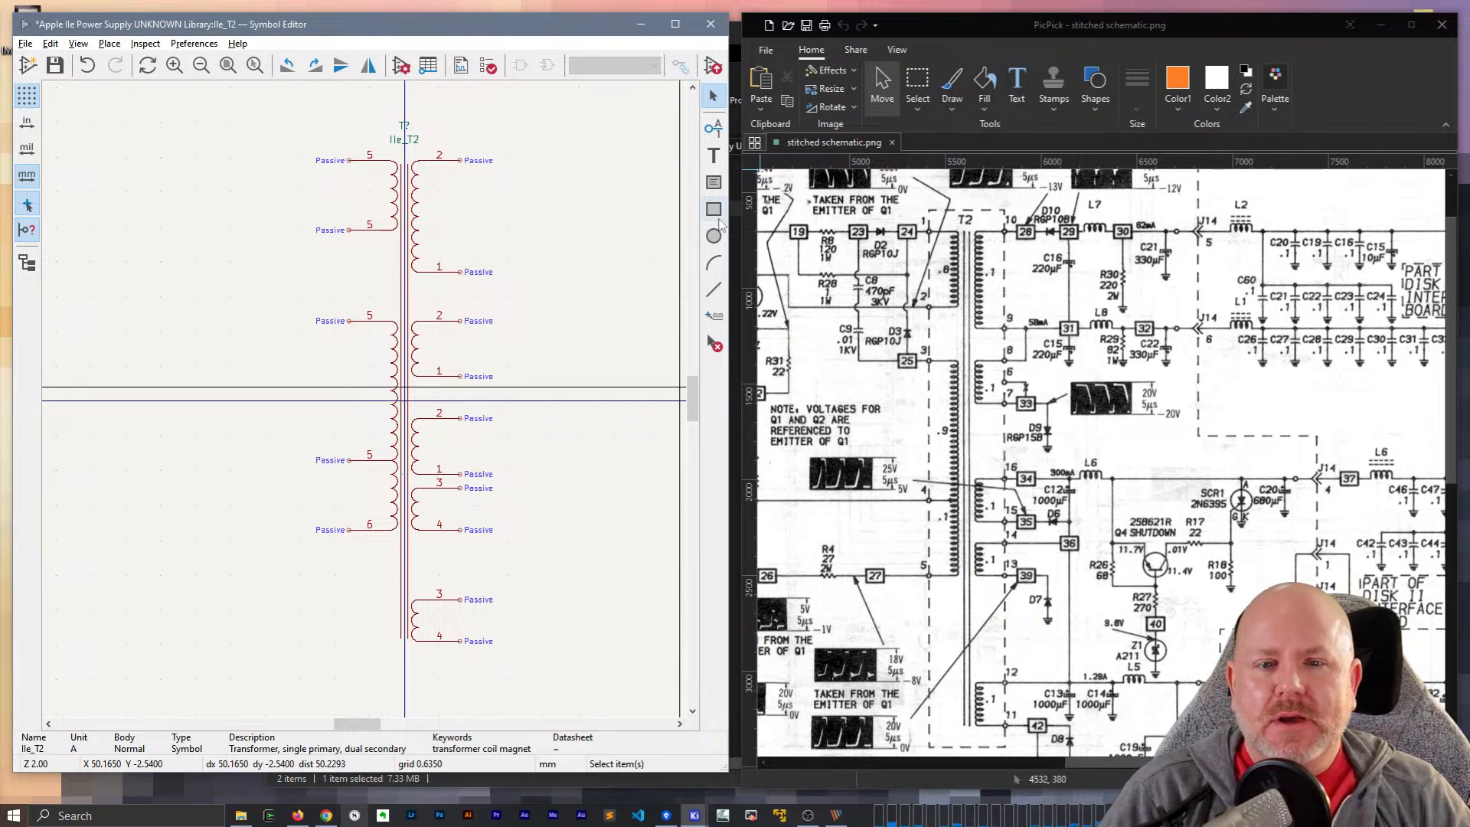
pyautogui.click(359, 145)
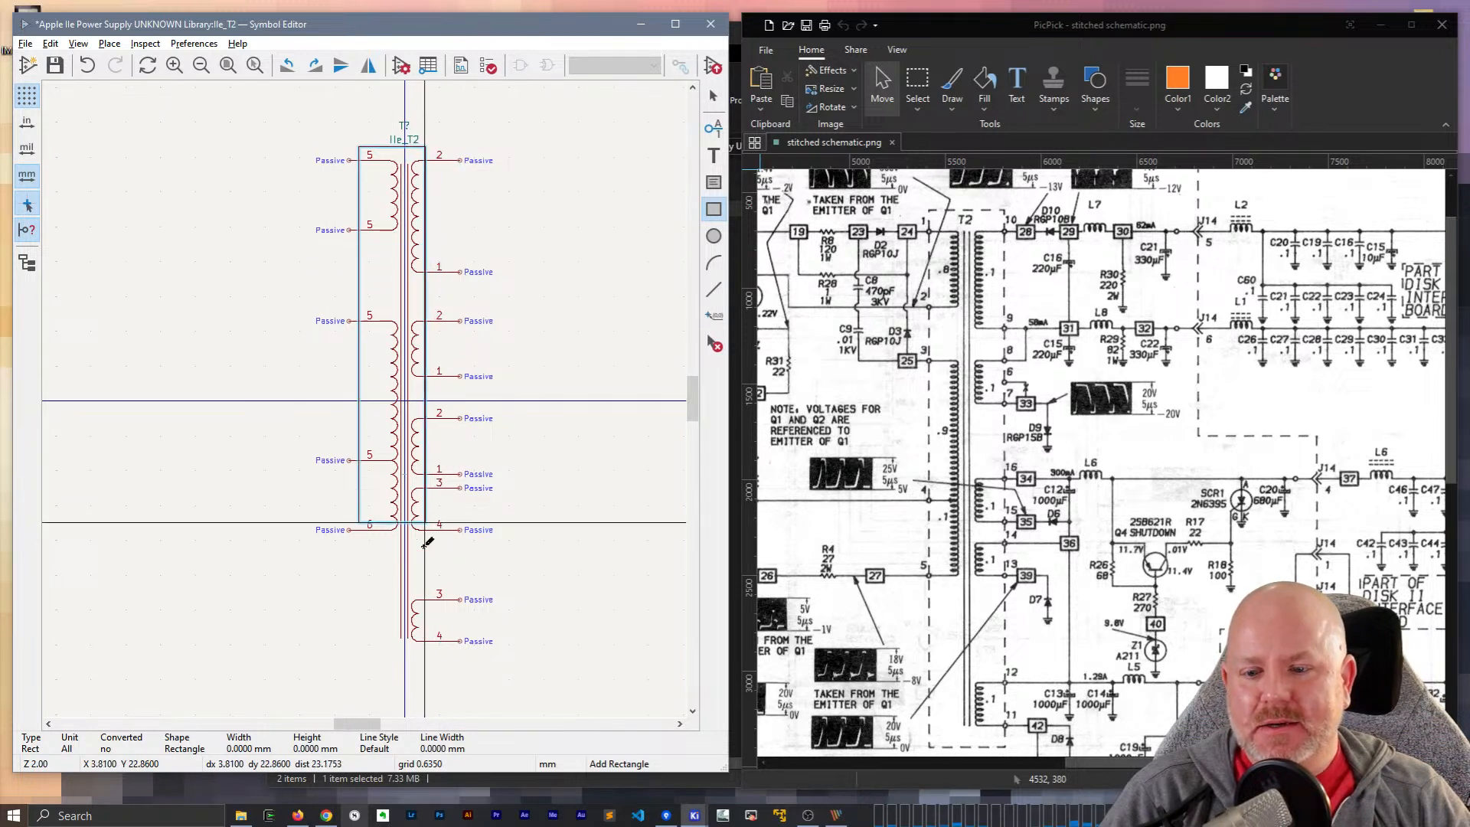
pyautogui.click(450, 647)
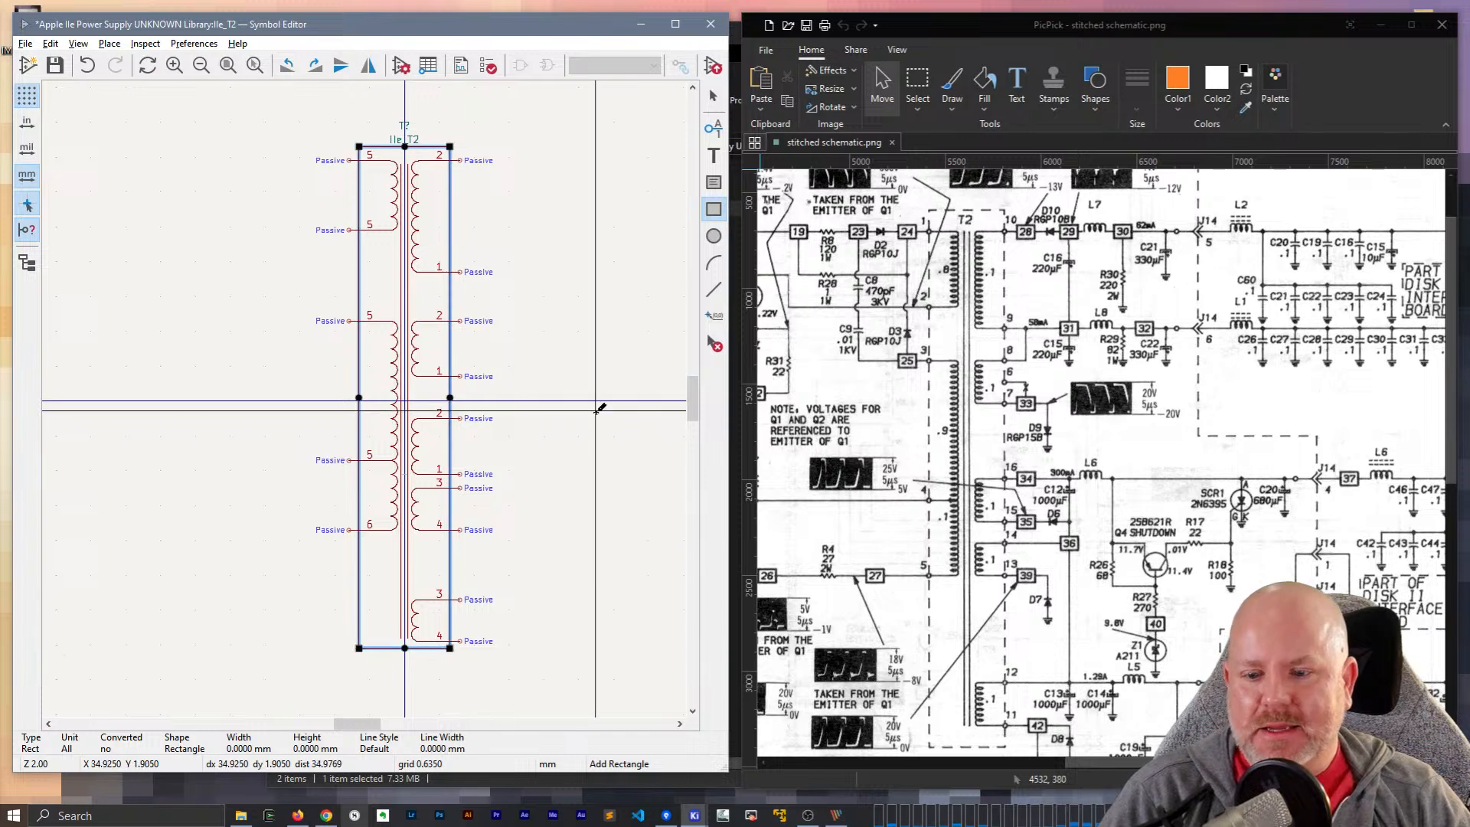
pyautogui.press('e')
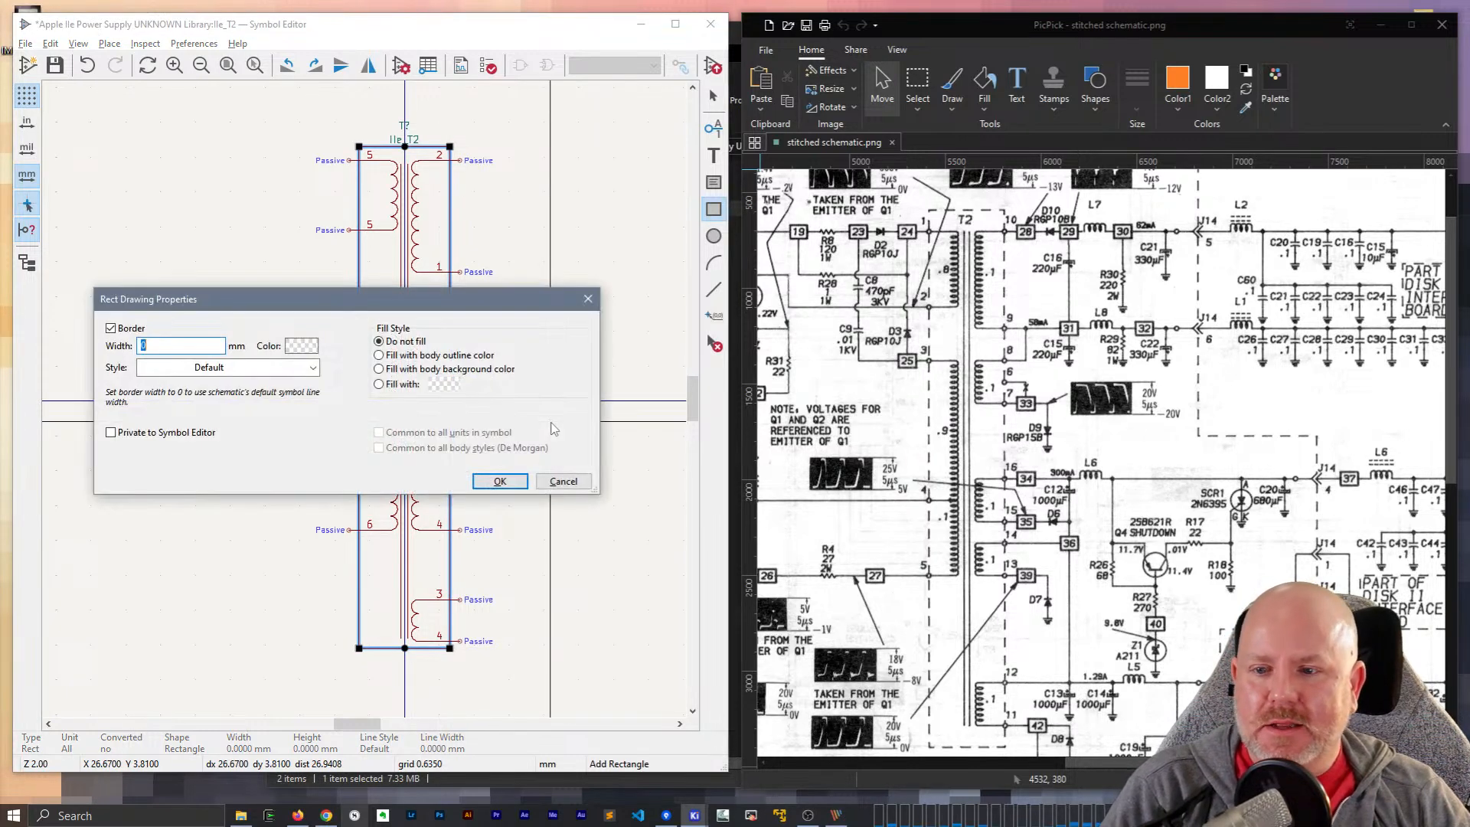
pyautogui.click(281, 369)
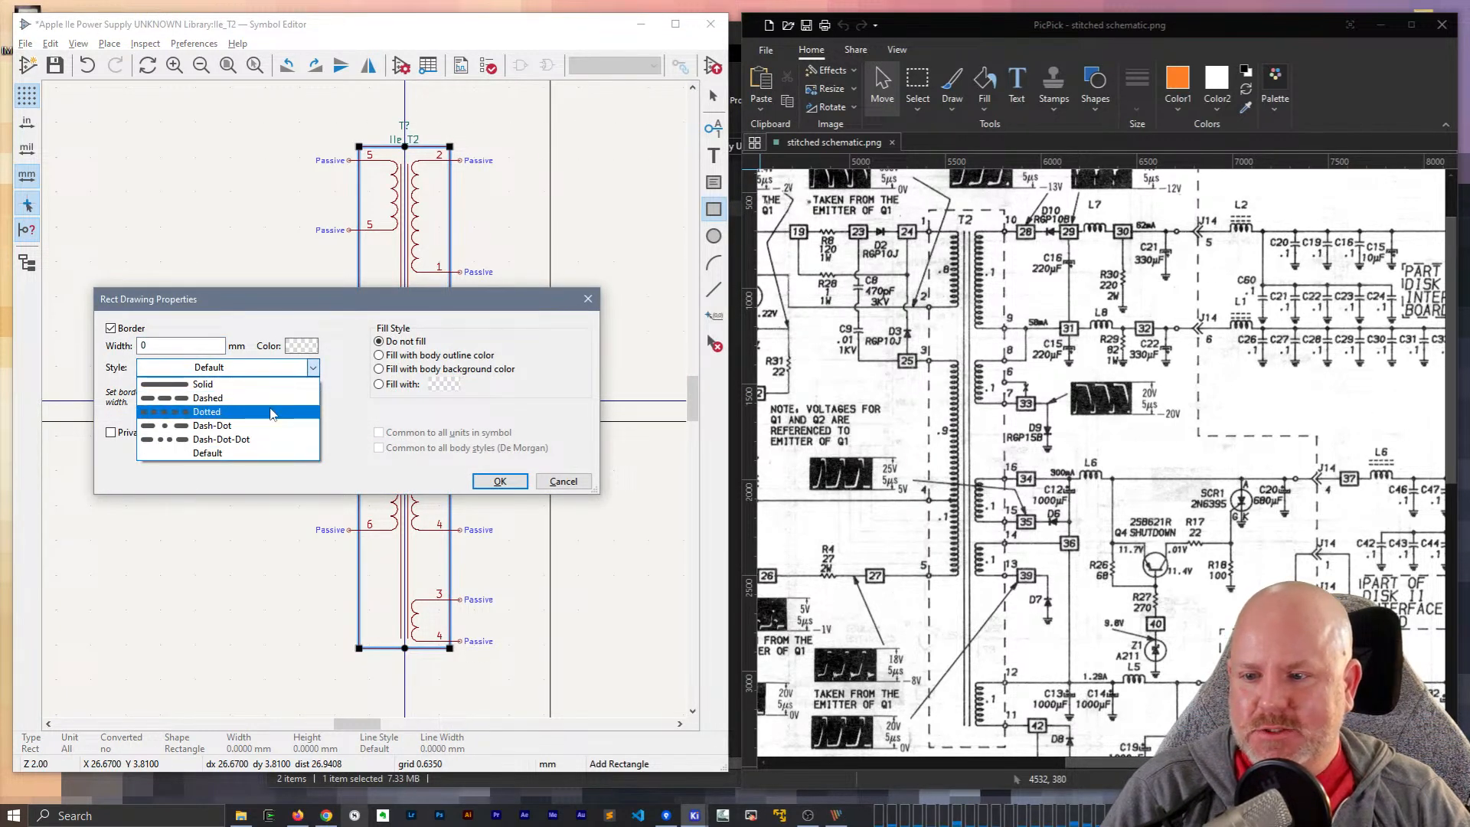
pyautogui.click(272, 399)
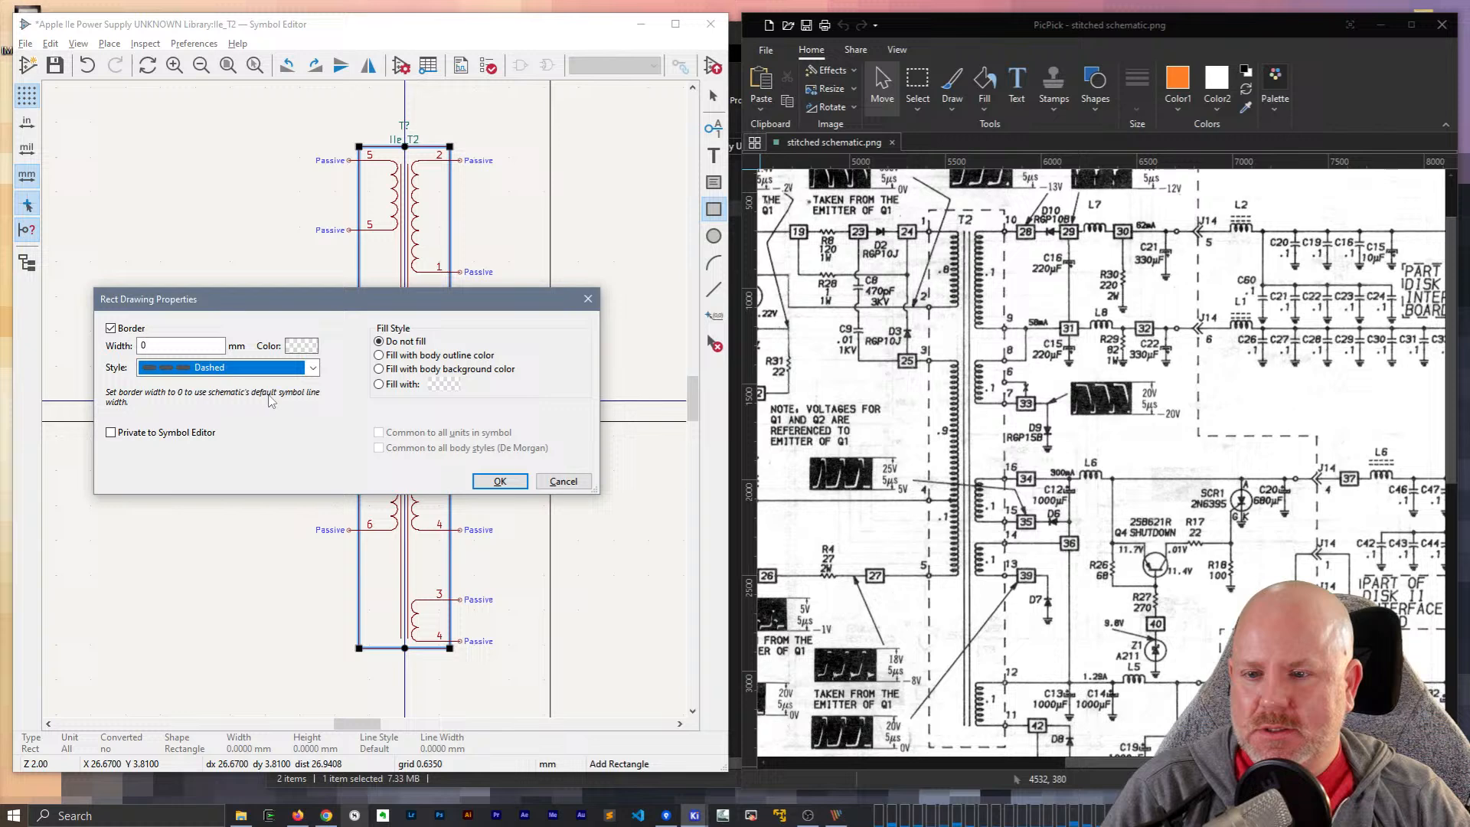
pyautogui.click(498, 483)
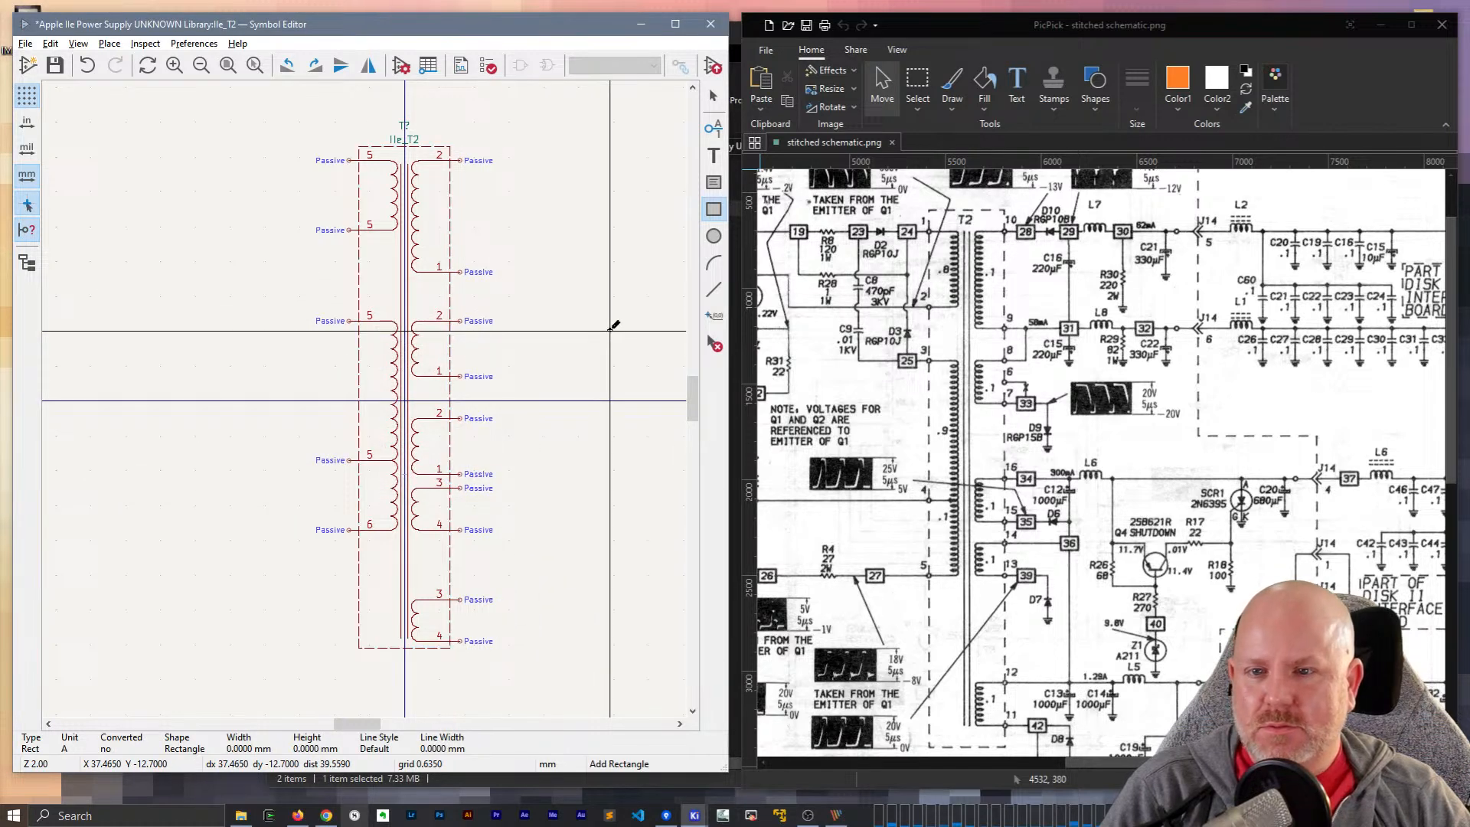
pyautogui.press('Escape')
# - Give the dashed rectangle a black border colour with 29 opacity (#0000004A) and save the symbol
pyautogui.doubleClick(450, 221)
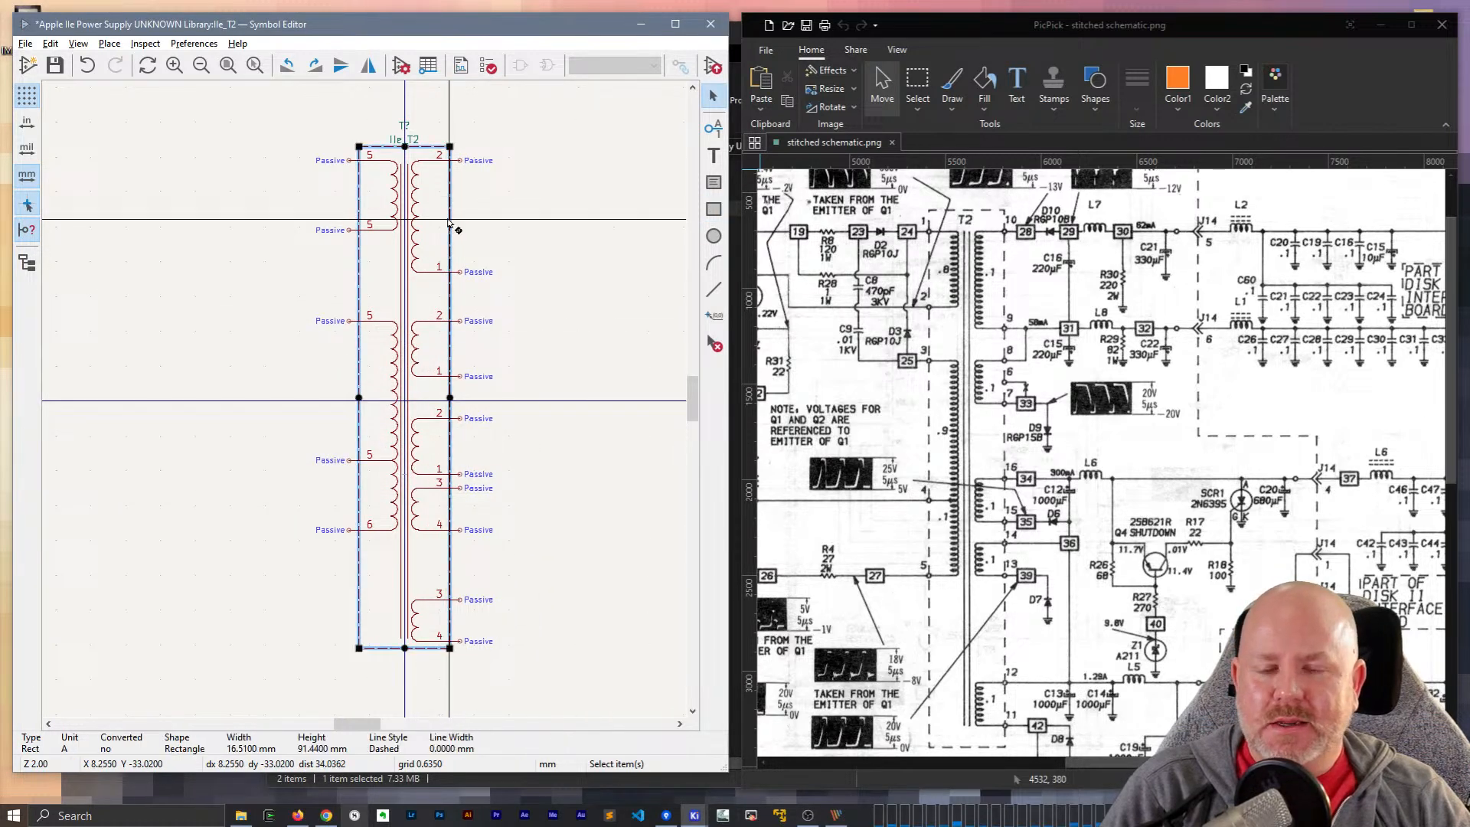
pyautogui.click(303, 346)
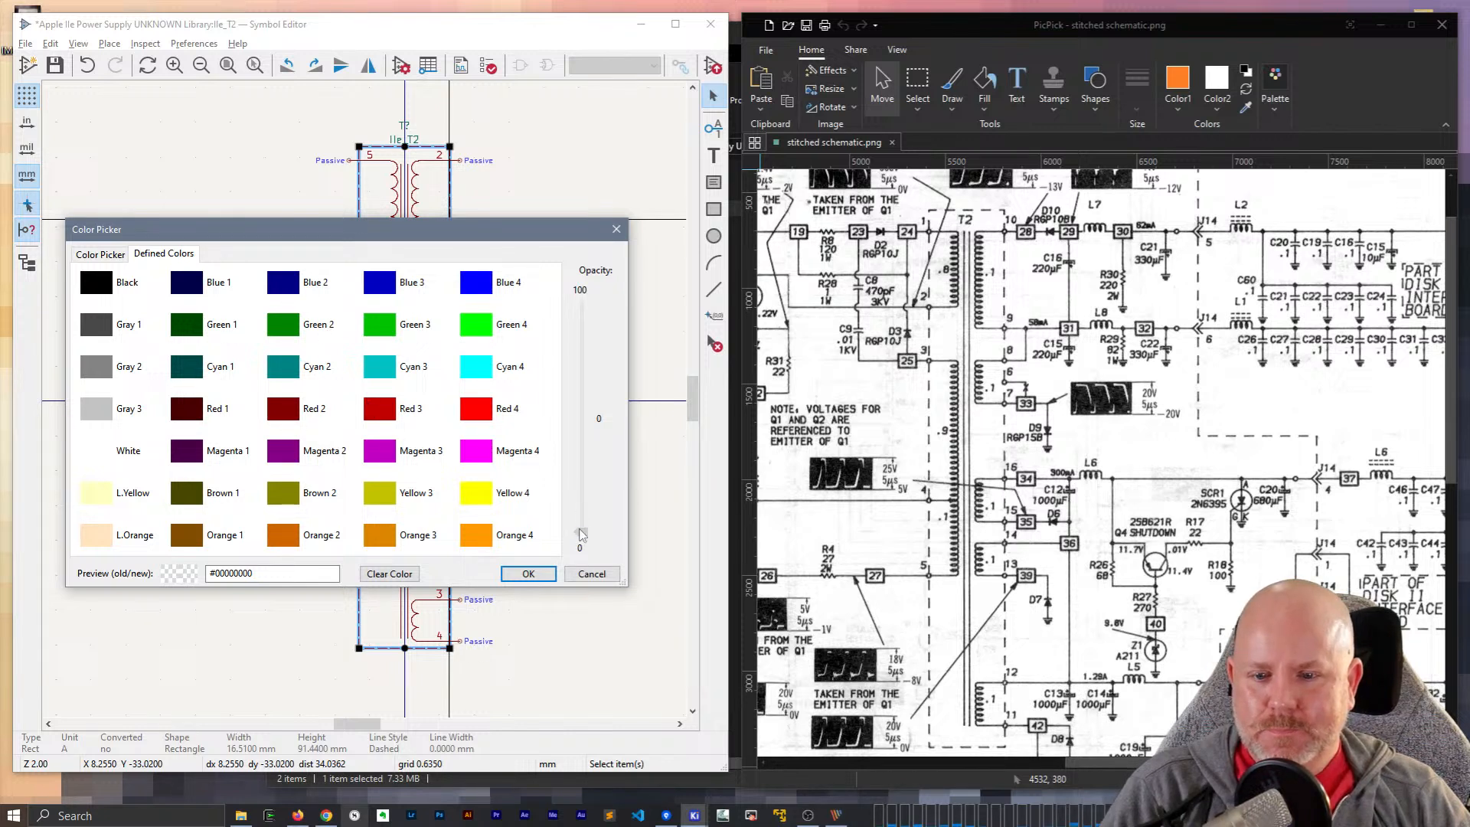
pyautogui.moveTo(581, 531); pyautogui.dragTo(580, 468)
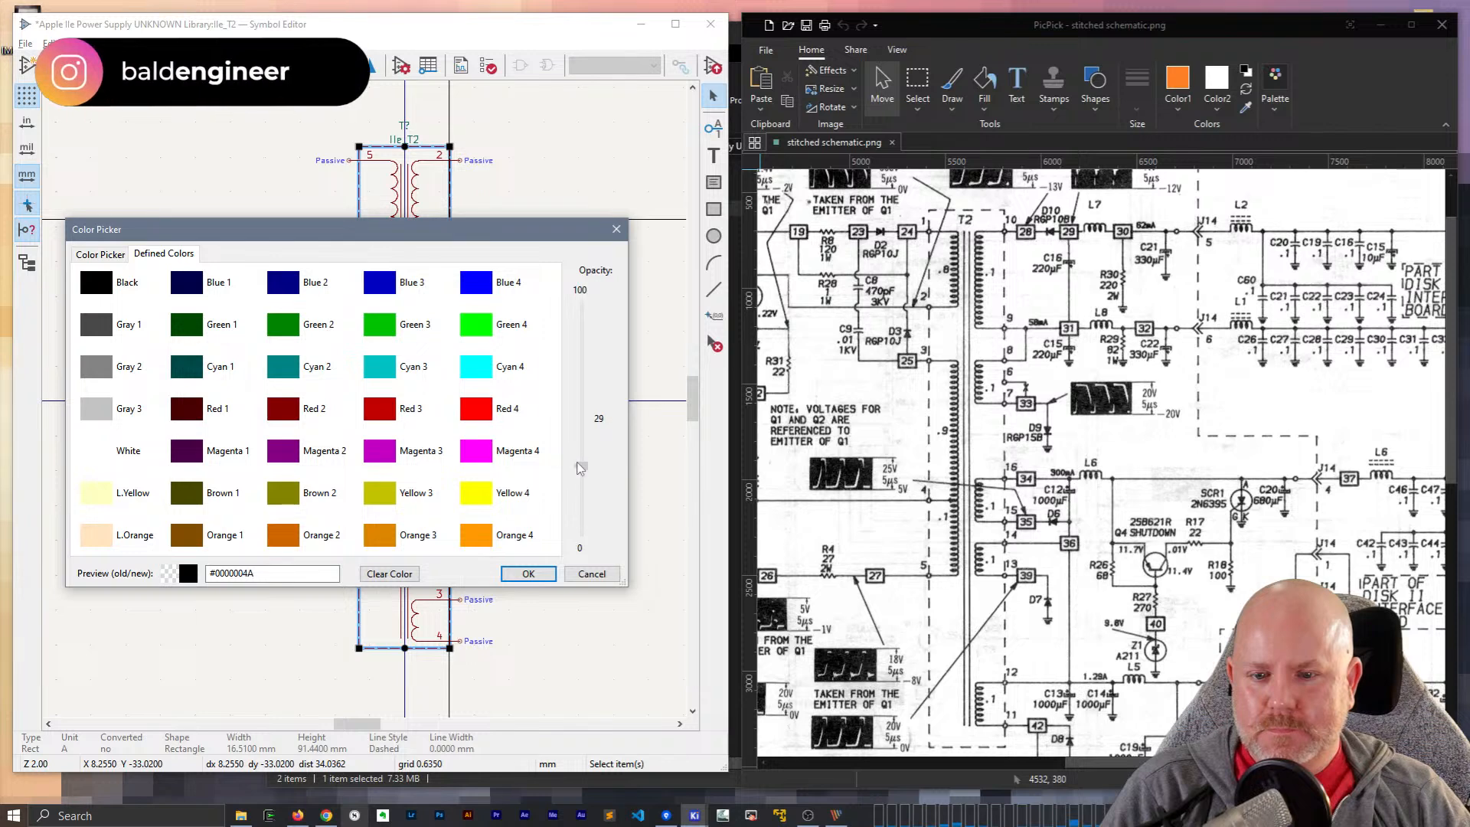
pyautogui.click(528, 573)
pyautogui.click(501, 480)
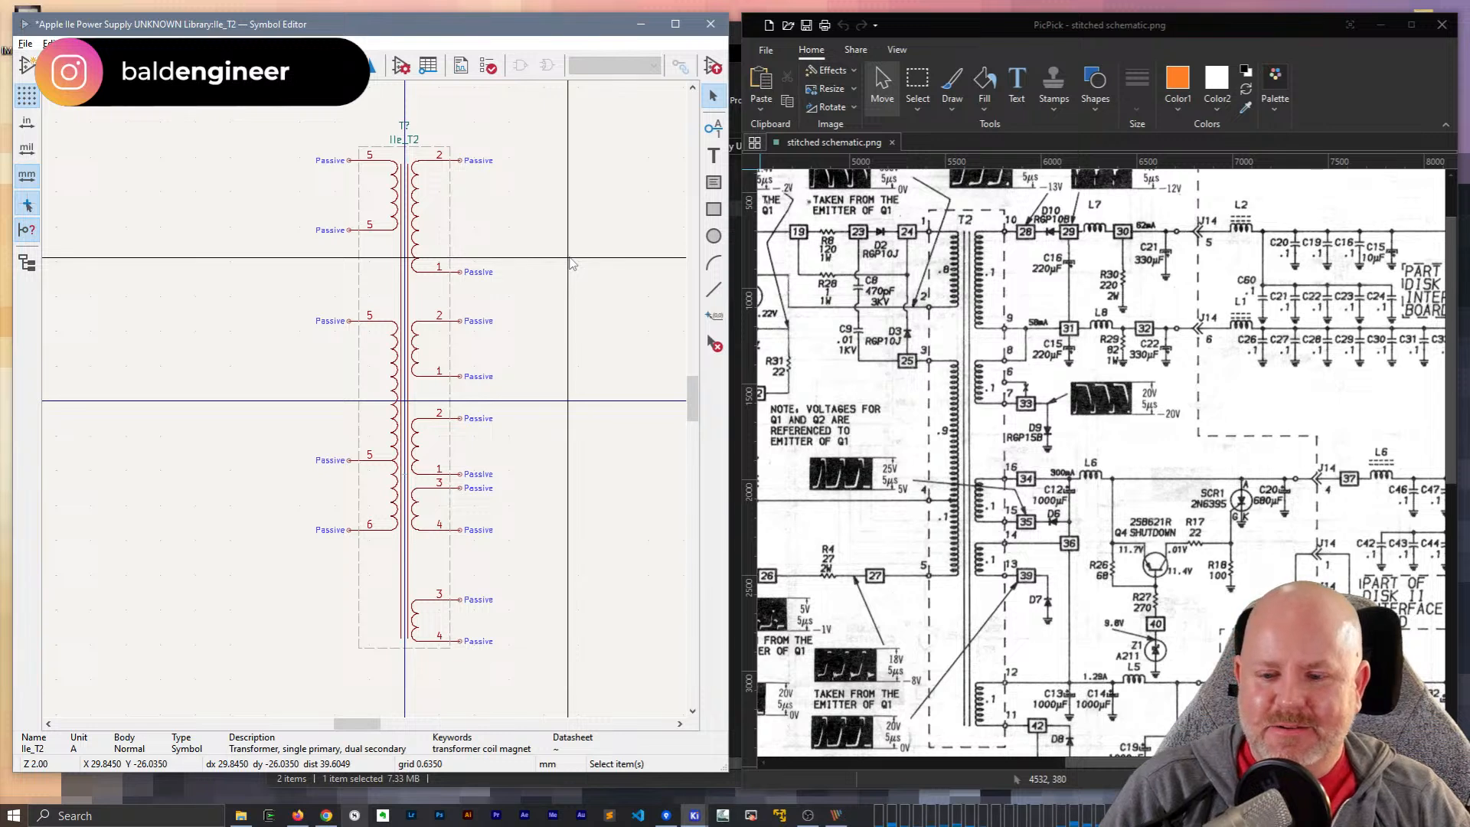
pyautogui.hotkey('ctrl', 's')
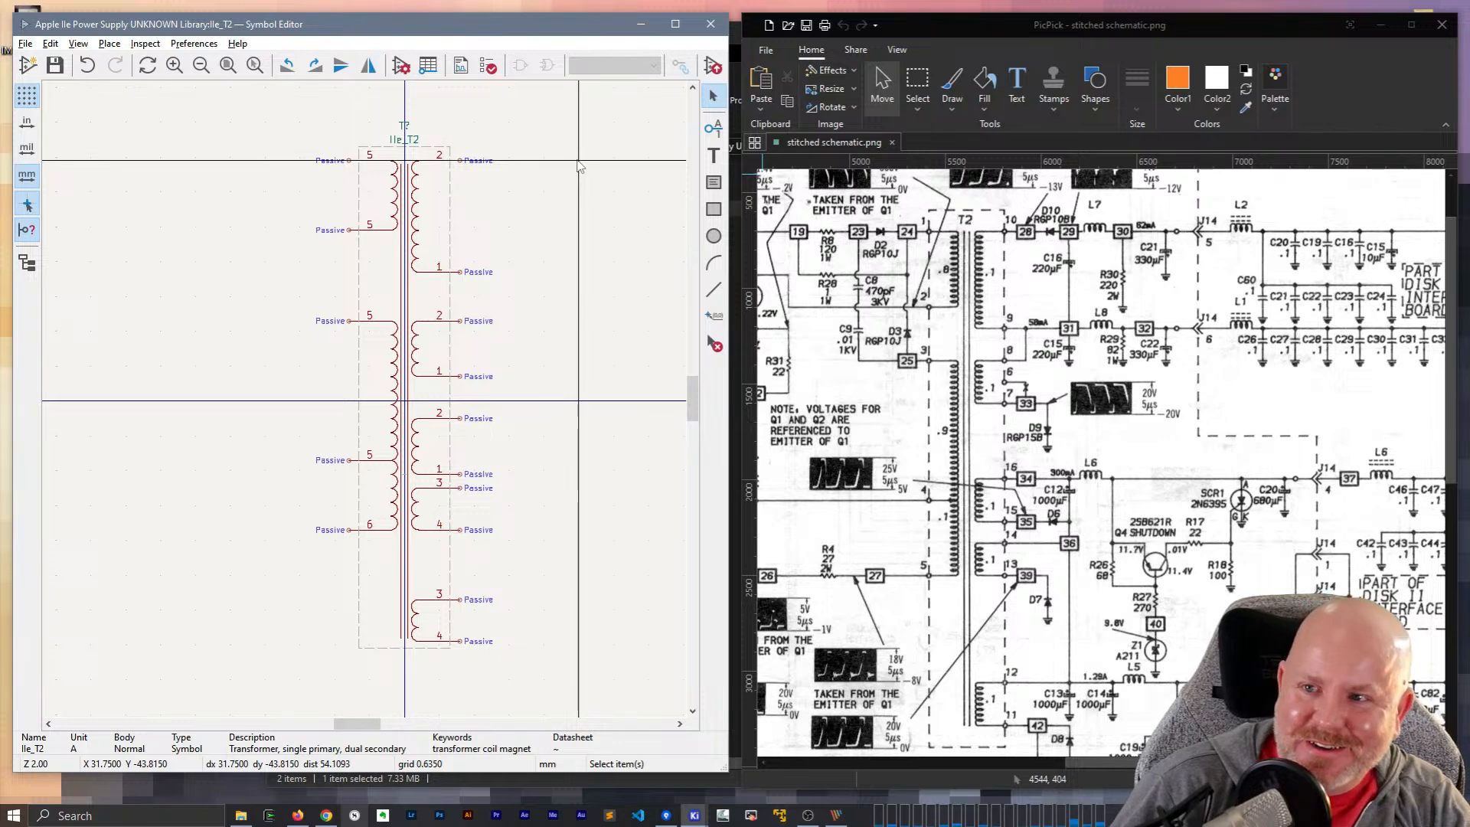
pyautogui.click(640, 24)
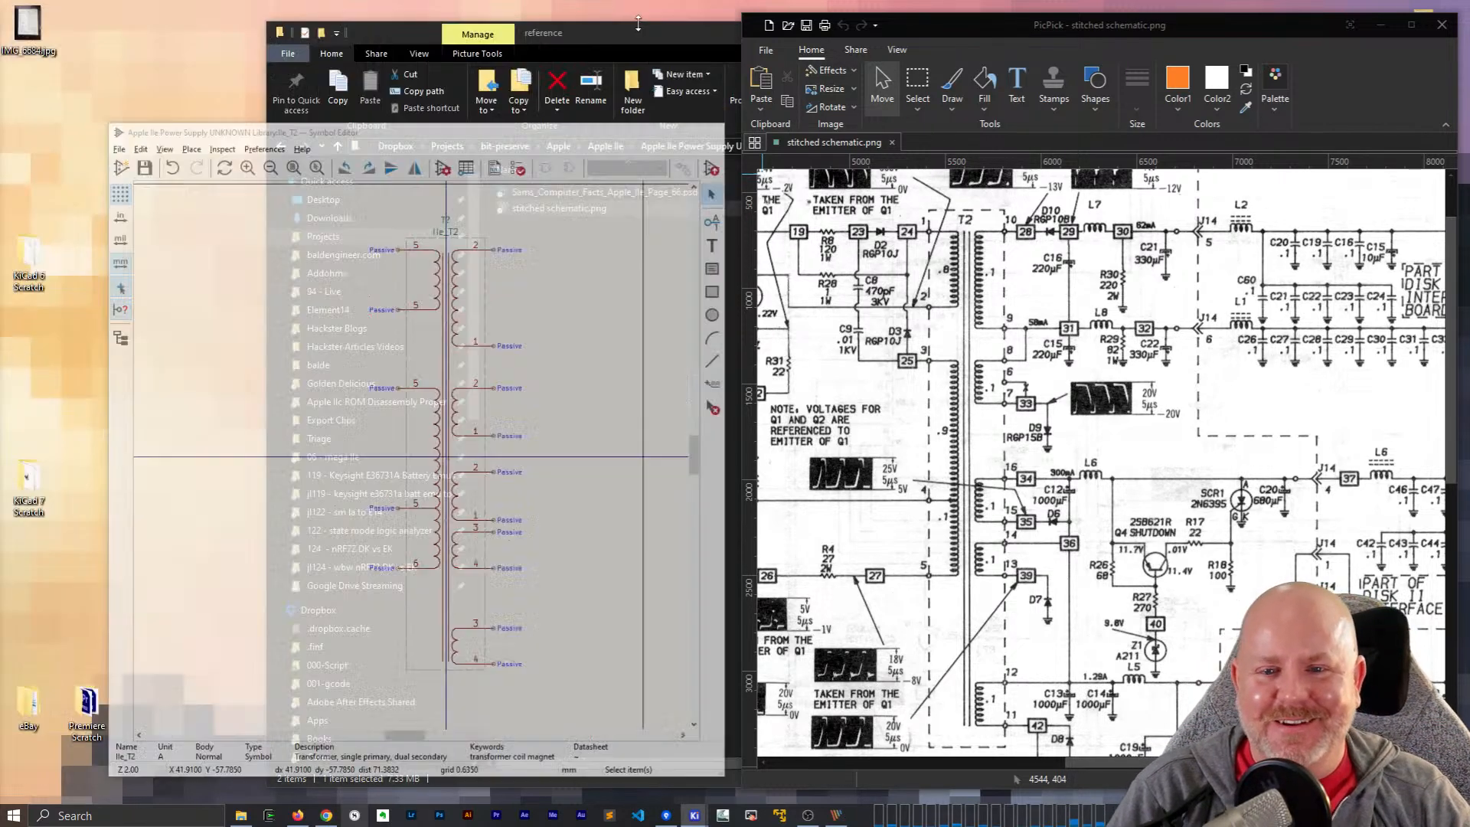
pyautogui.click(576, 438)
pyautogui.click(1214, 32)
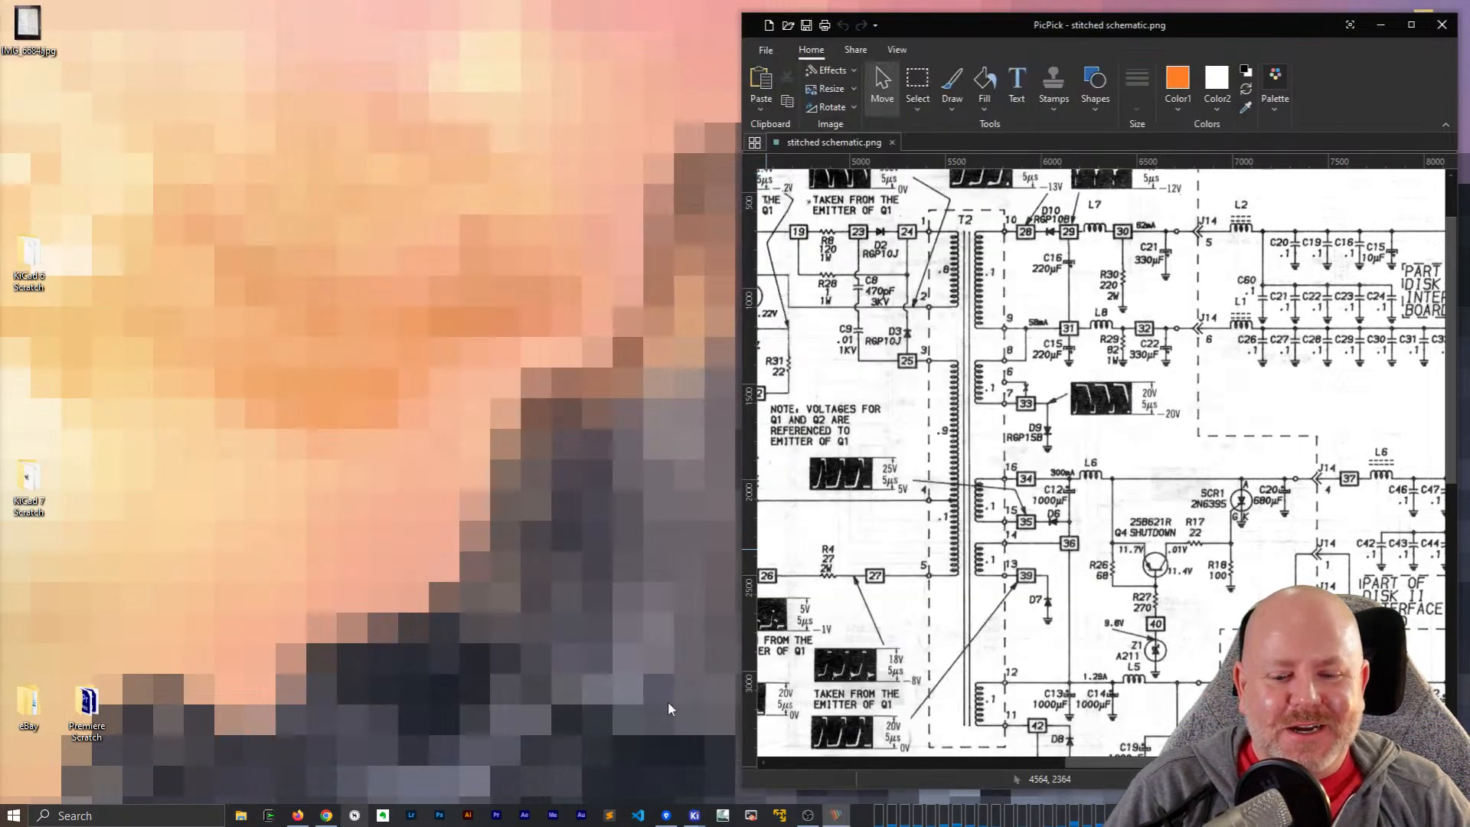
pyautogui.moveTo(695, 815)
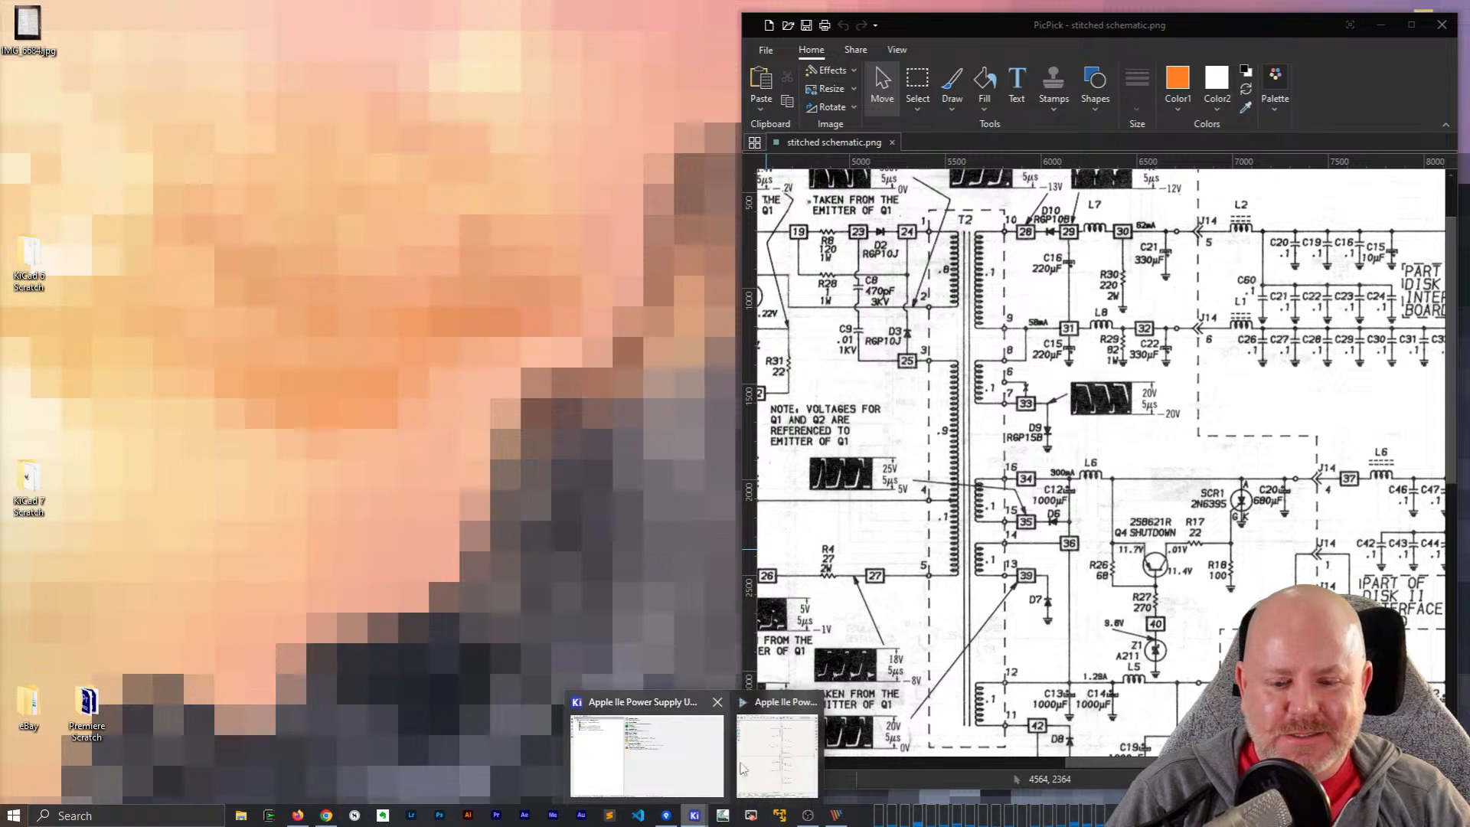
pyautogui.moveTo(744, 767)
pyautogui.click(690, 760)
pyautogui.moveTo(694, 815)
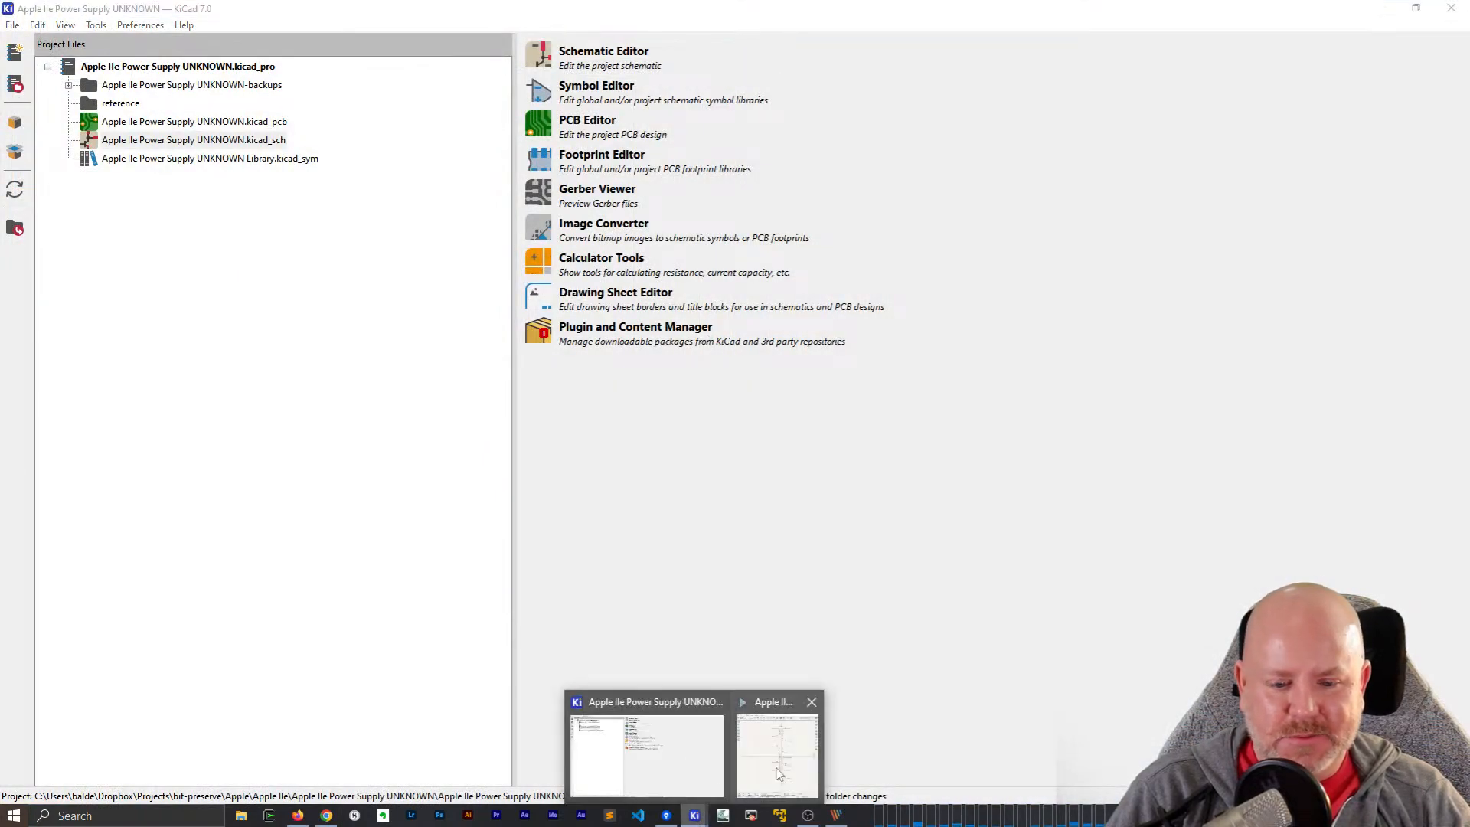
pyautogui.click(778, 768)
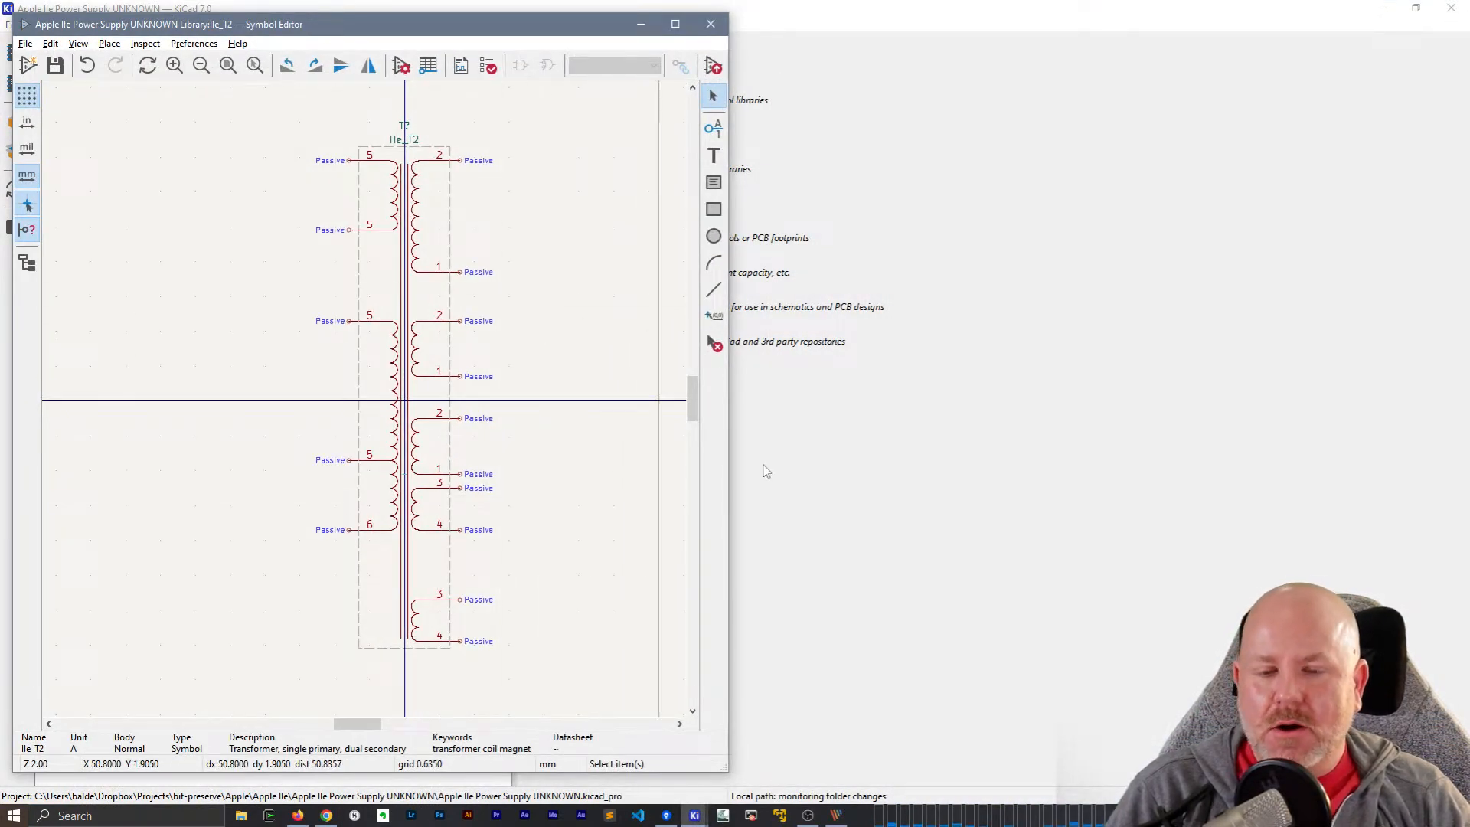
pyautogui.moveTo(695, 816)
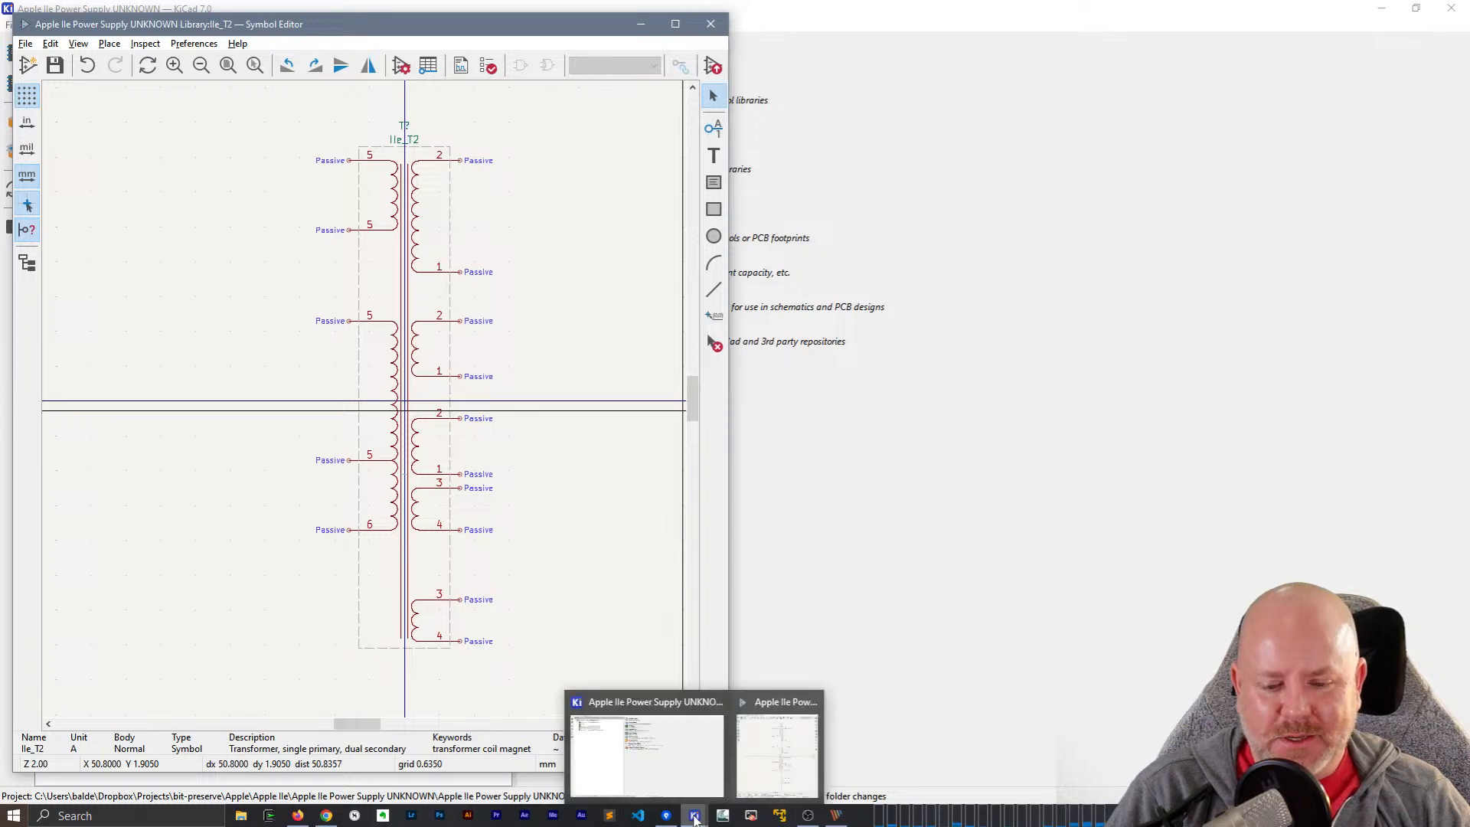
pyautogui.moveTo(754, 800)
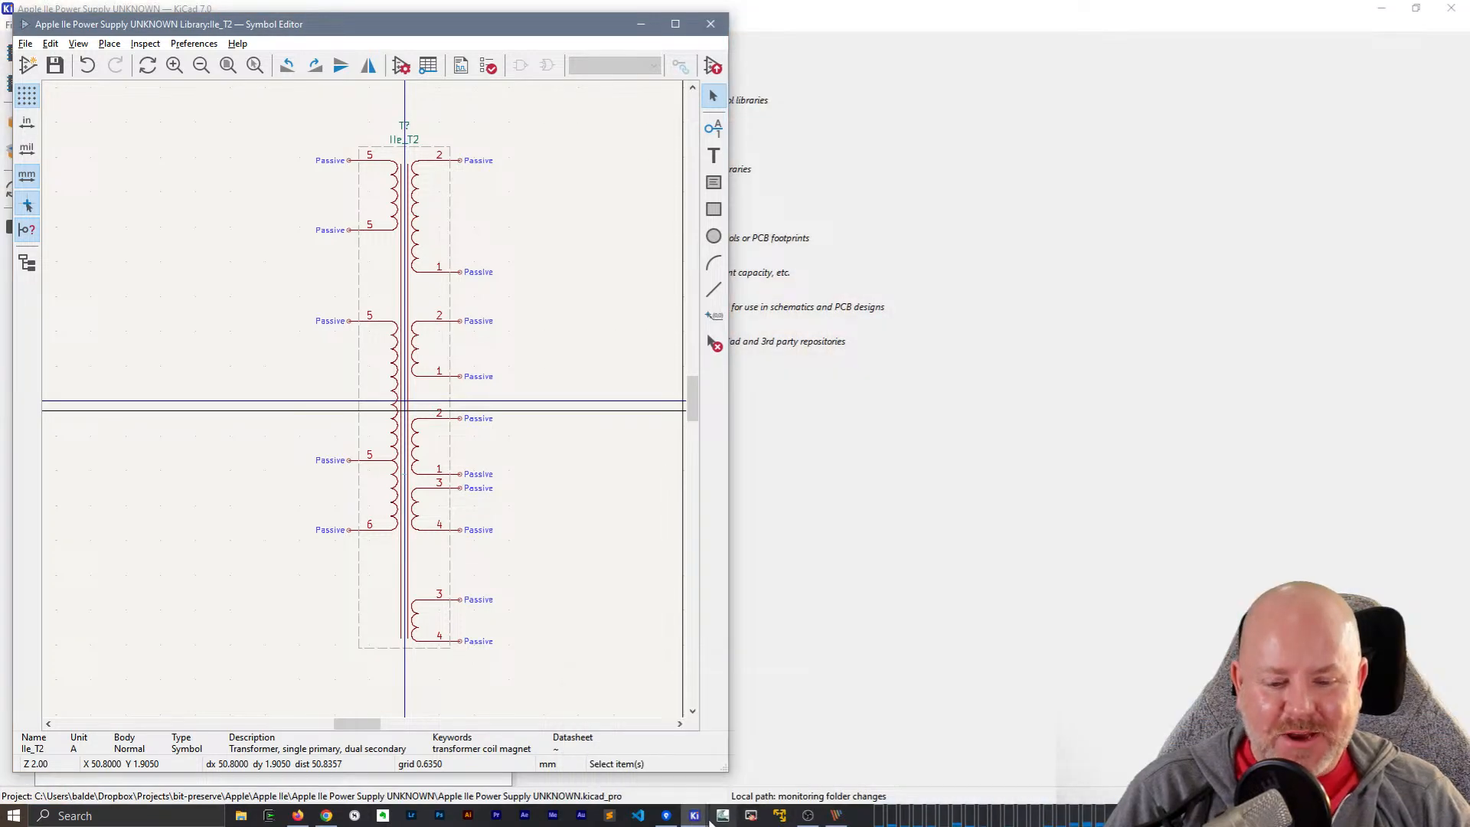
pyautogui.click(836, 815)
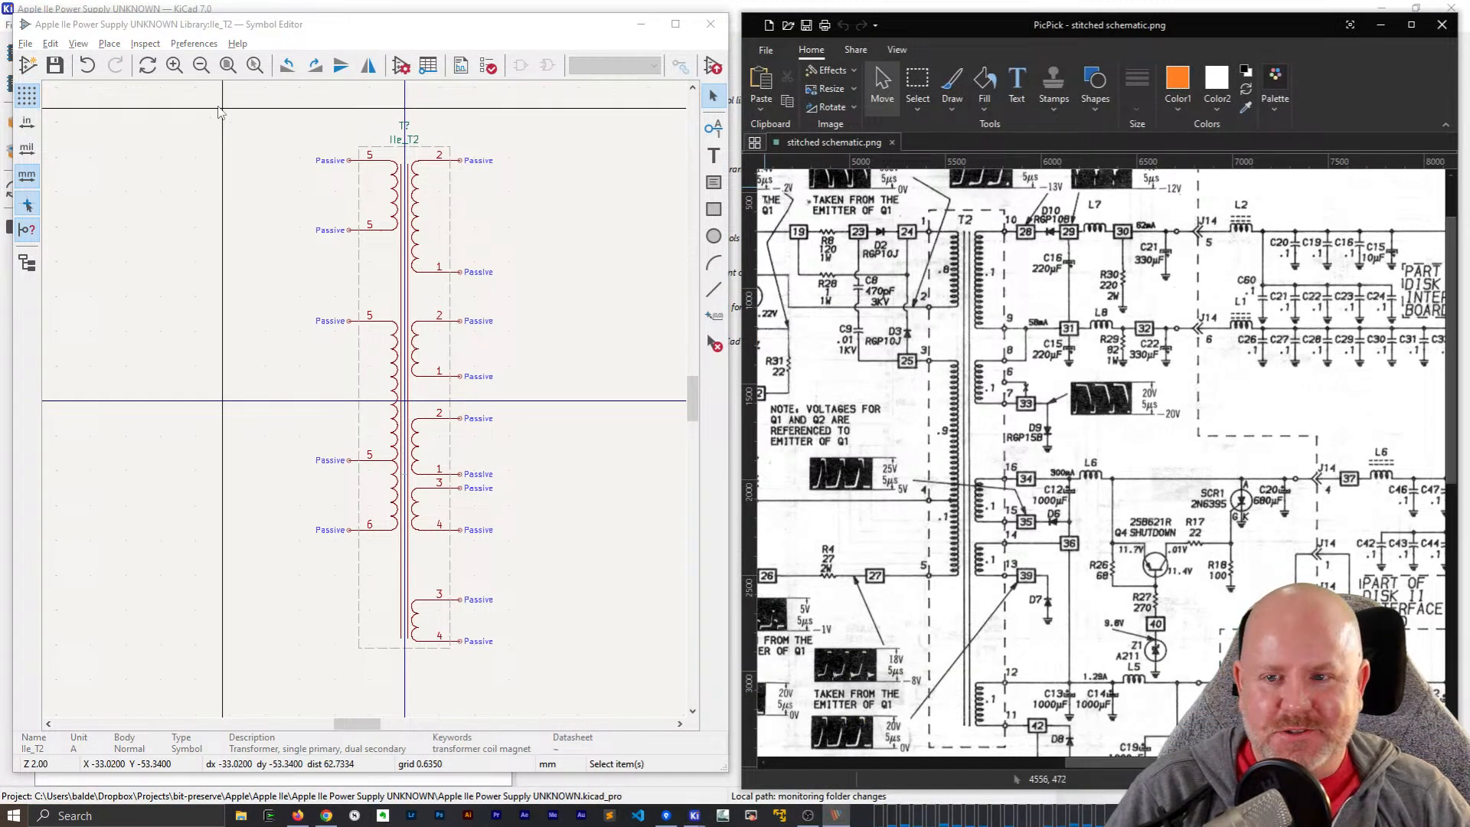
# - Set the pin number of the uppermost primary pin to 1, matching T2 in the reference schematic
pyautogui.click(222, 25)
pyautogui.doubleClick(377, 161)
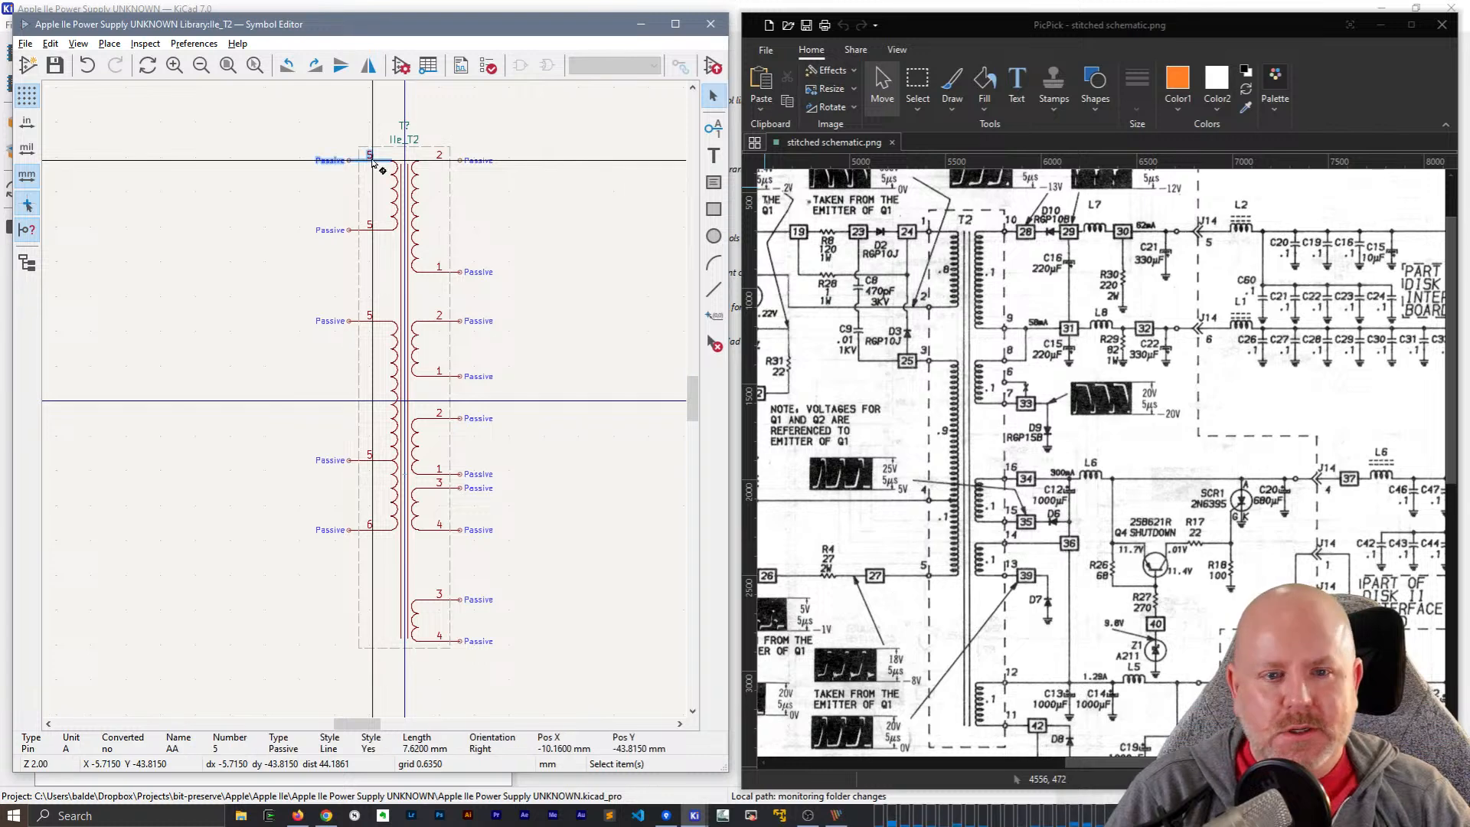
pyautogui.doubleClick(285, 300)
pyautogui.write('1')
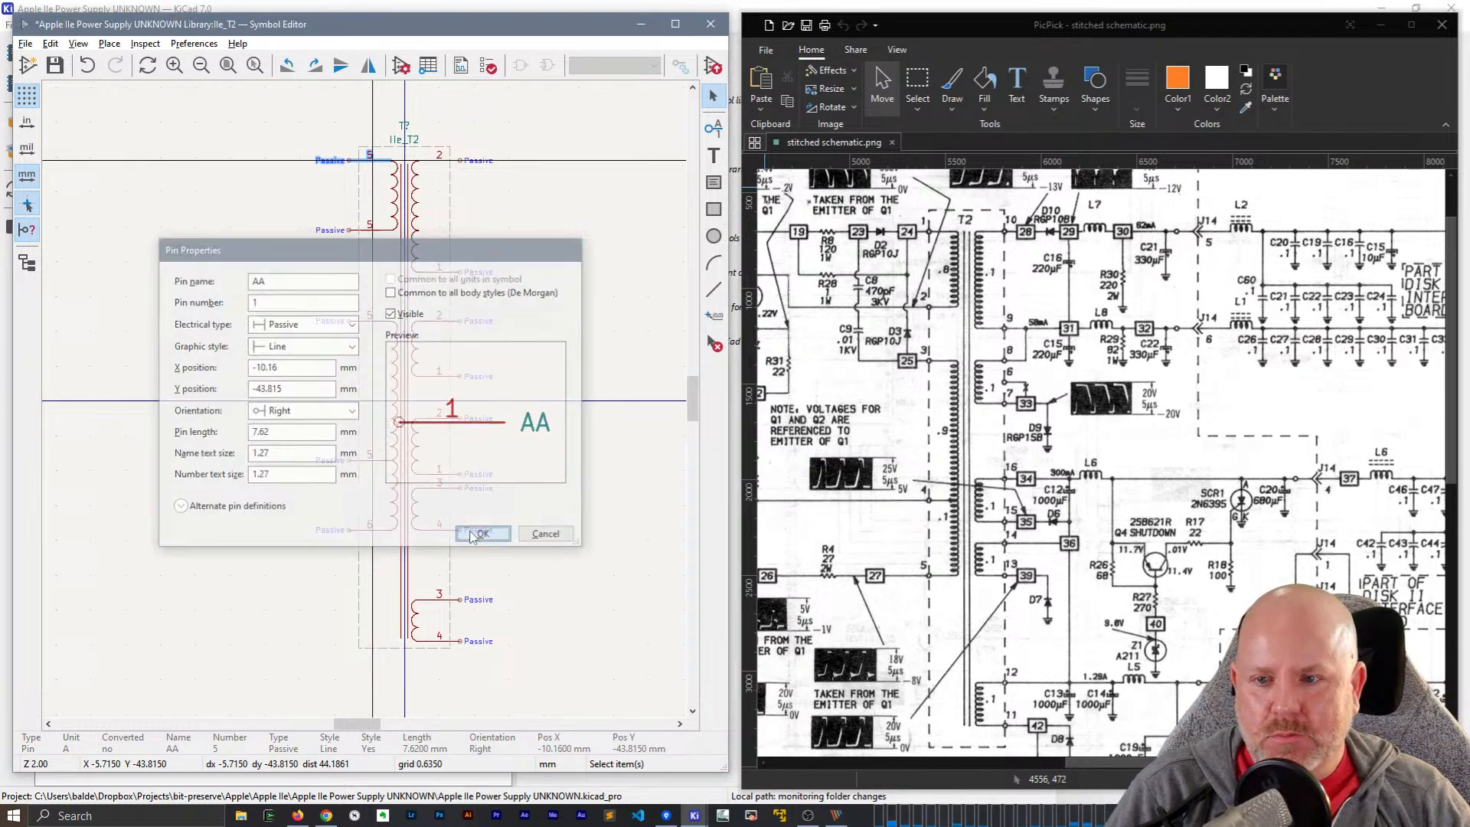
pyautogui.press('Return')
pyautogui.doubleClick(381, 230)
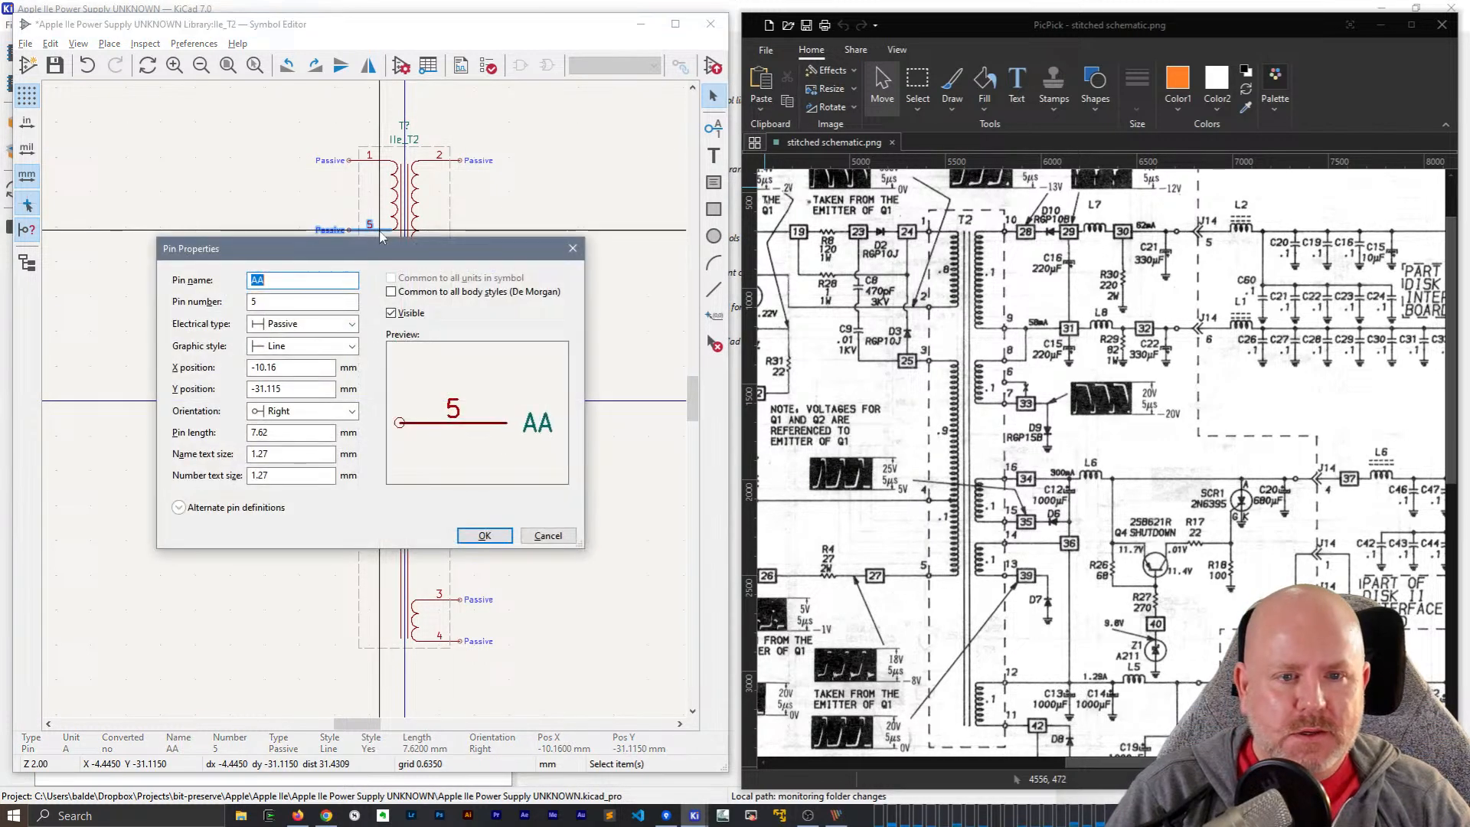
pyautogui.press('Escape')
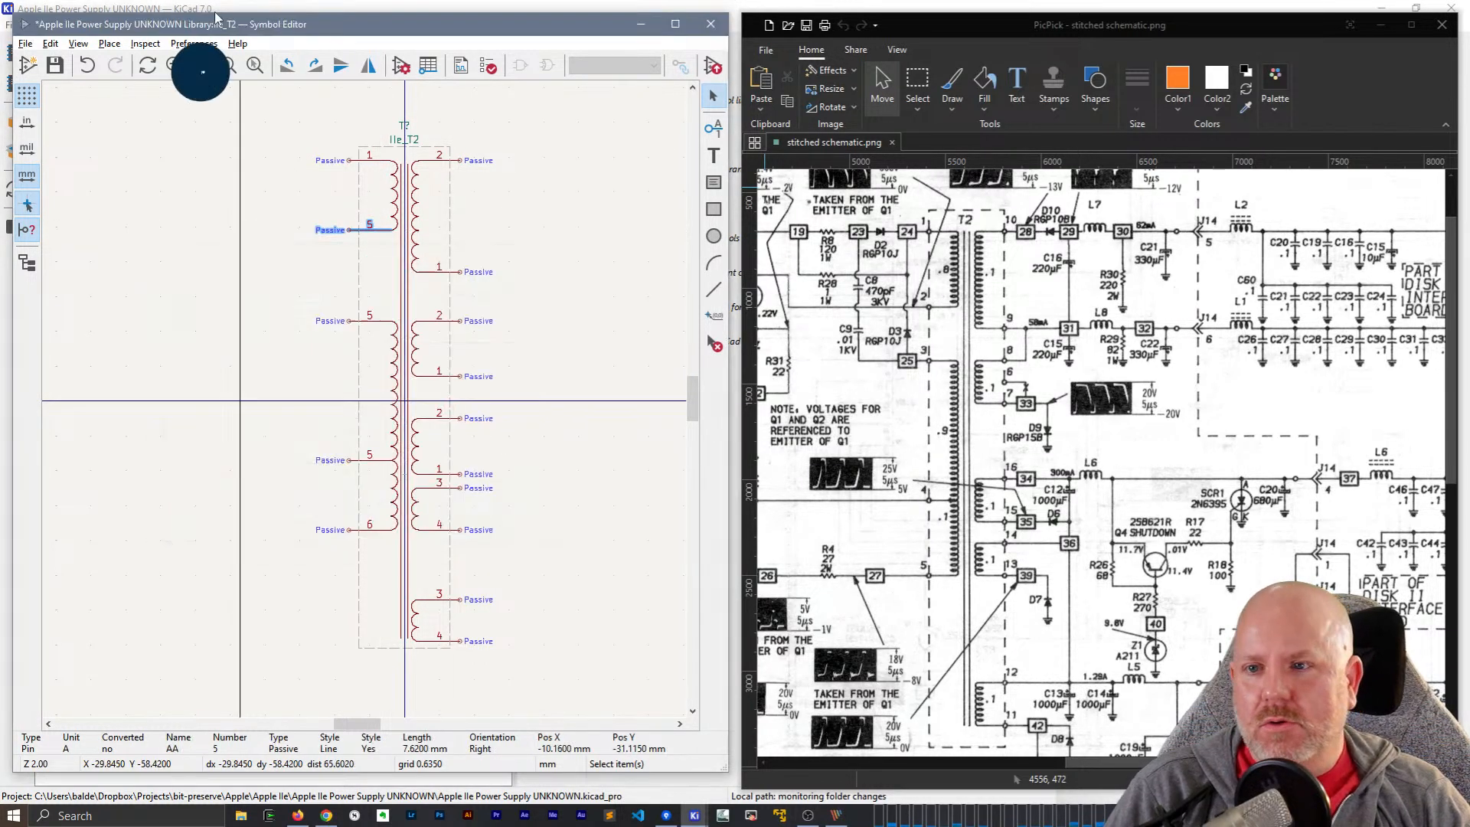
pyautogui.click(430, 67)
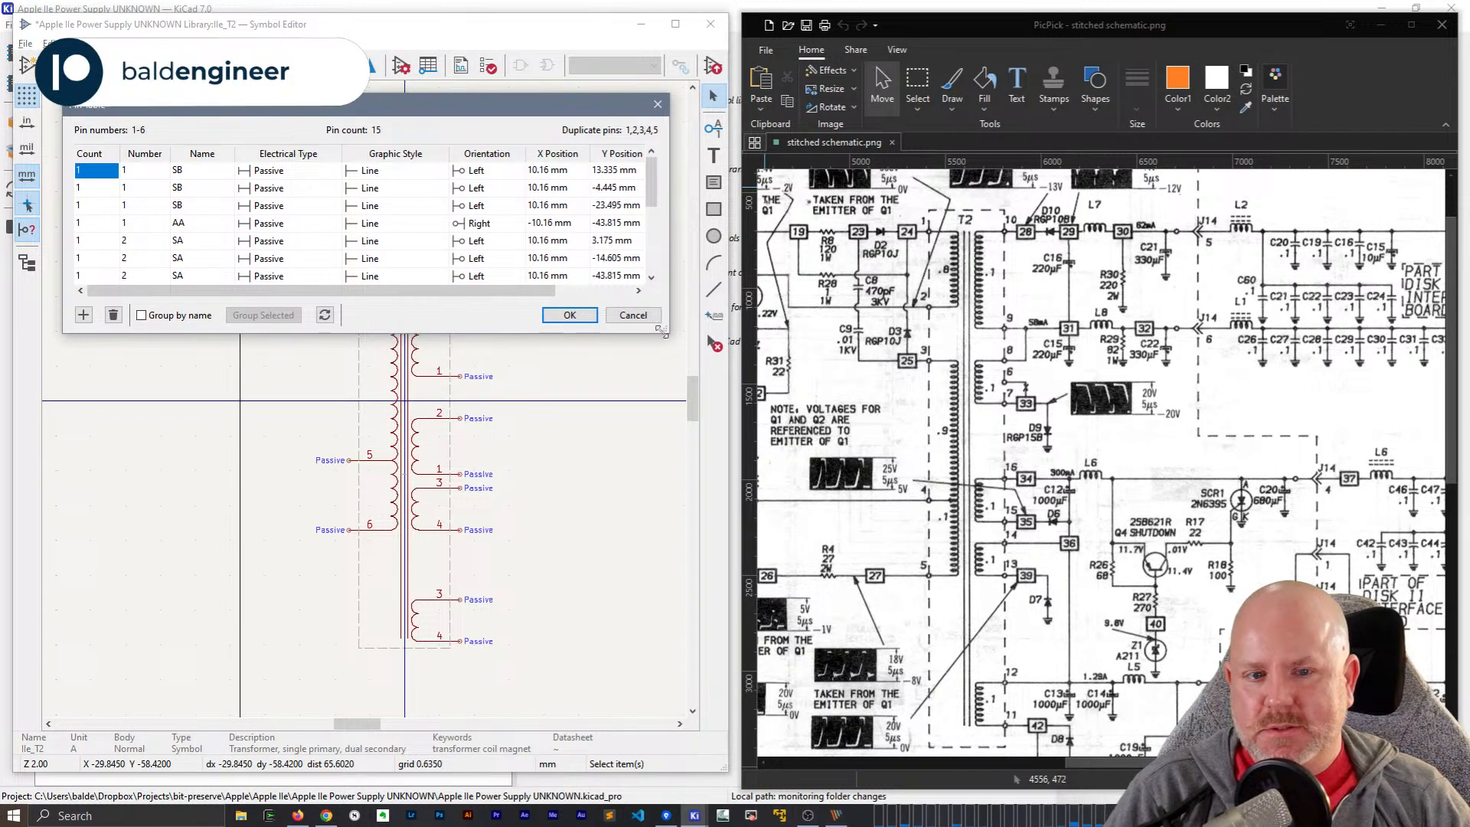
pyautogui.moveTo(662, 330); pyautogui.dragTo(663, 617)
pyautogui.click(657, 102)
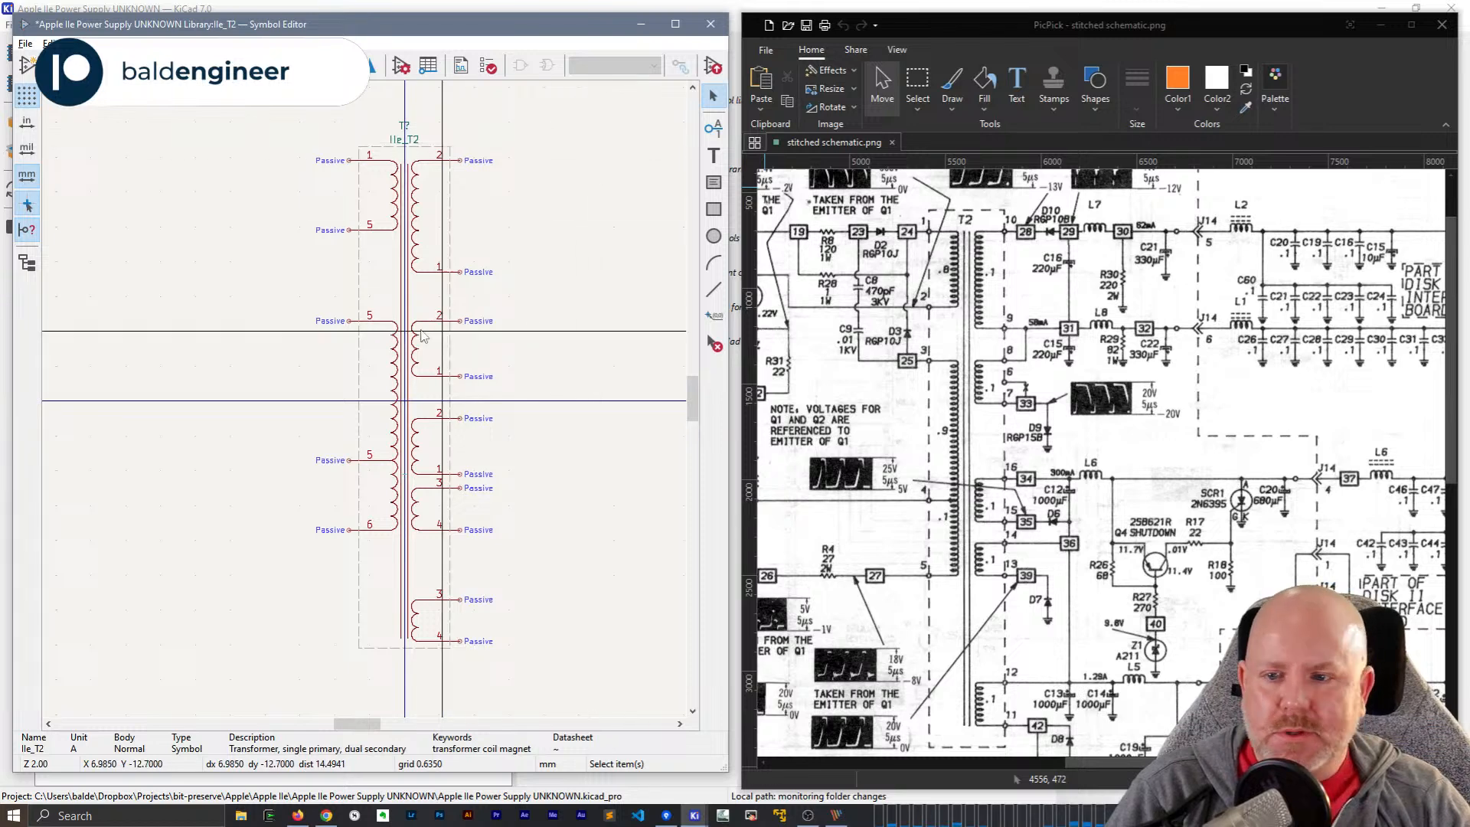
# - Set the pin number of the upper primary winding's lower pin to 2 and of the lower primary winding's uppermost pin to 3
pyautogui.doubleClick(376, 229)
pyautogui.press('Tab')
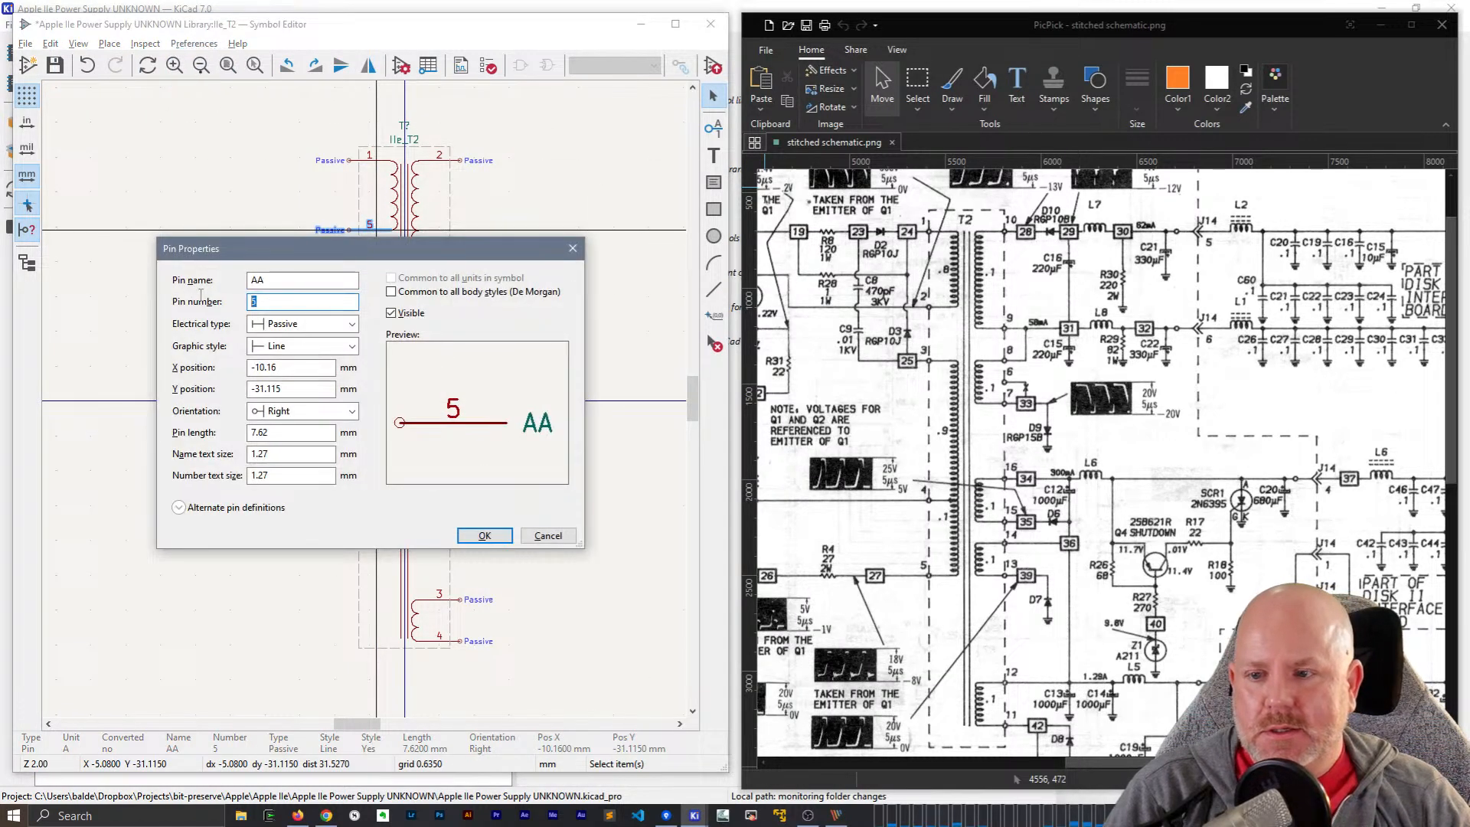
pyautogui.write('2')
pyautogui.click(486, 539)
pyautogui.click(377, 324)
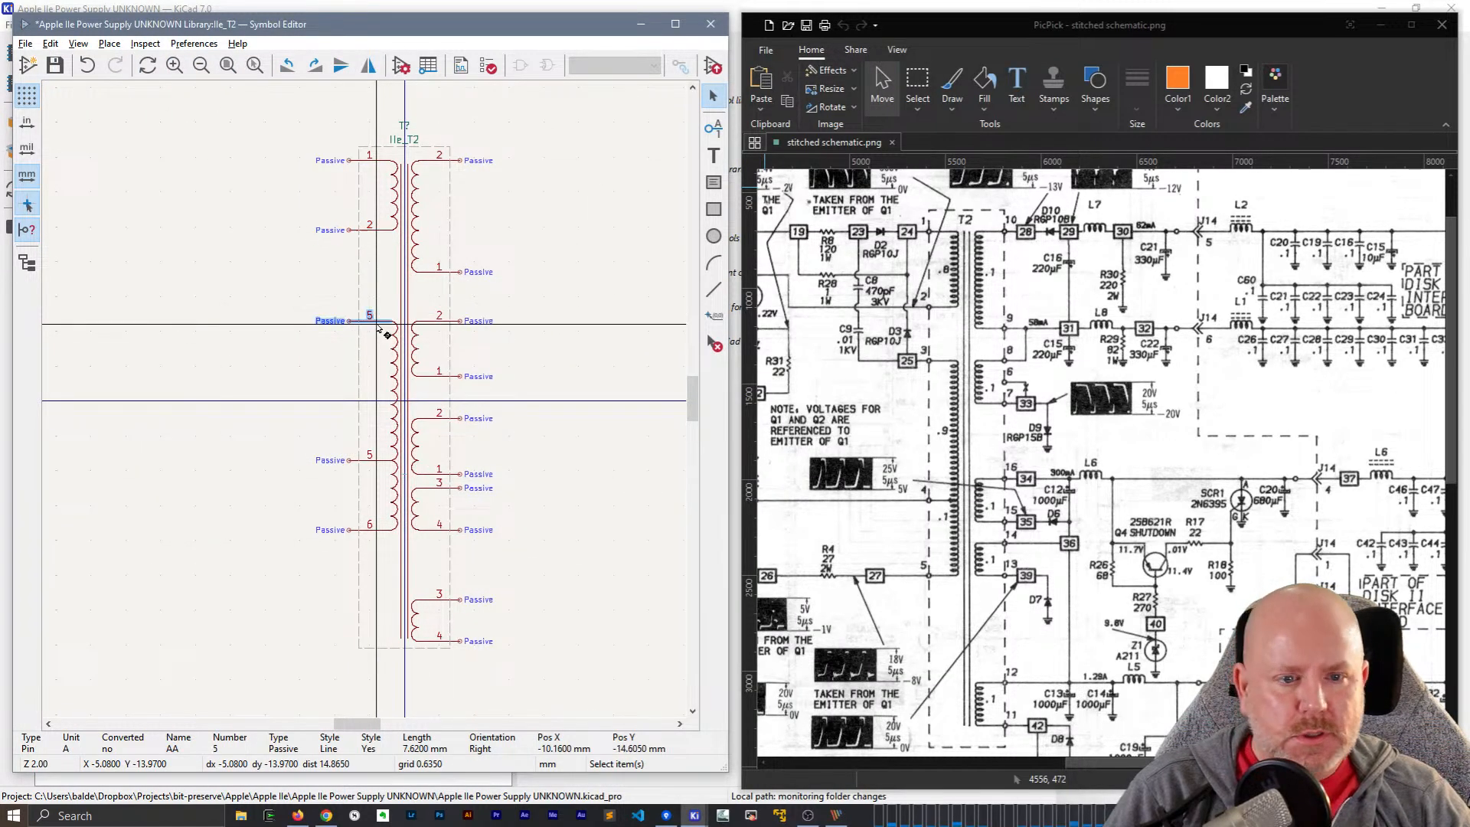
pyautogui.doubleClick(377, 327)
pyautogui.press('Tab')
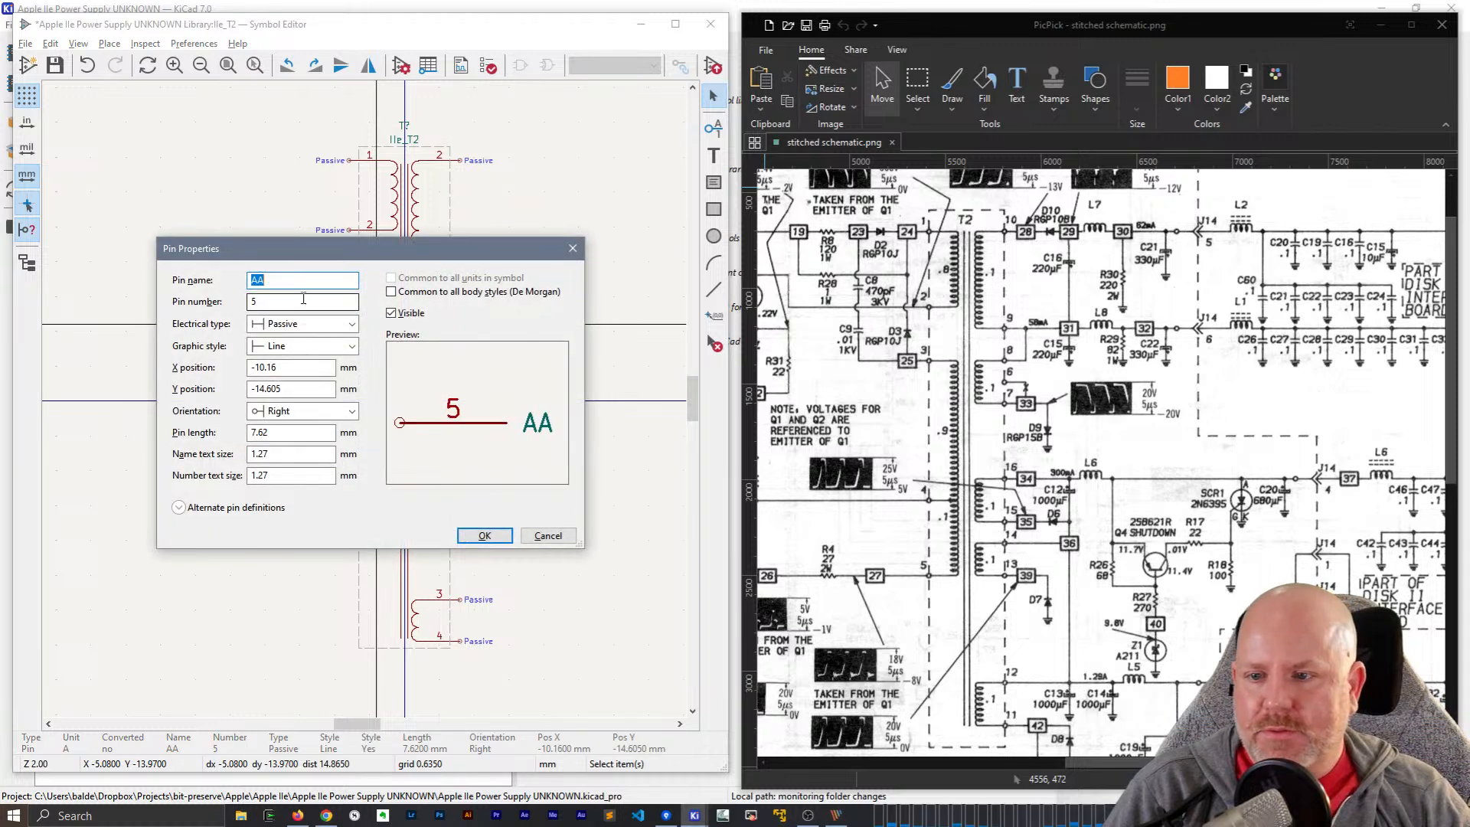
pyautogui.write('3')
pyautogui.click(484, 537)
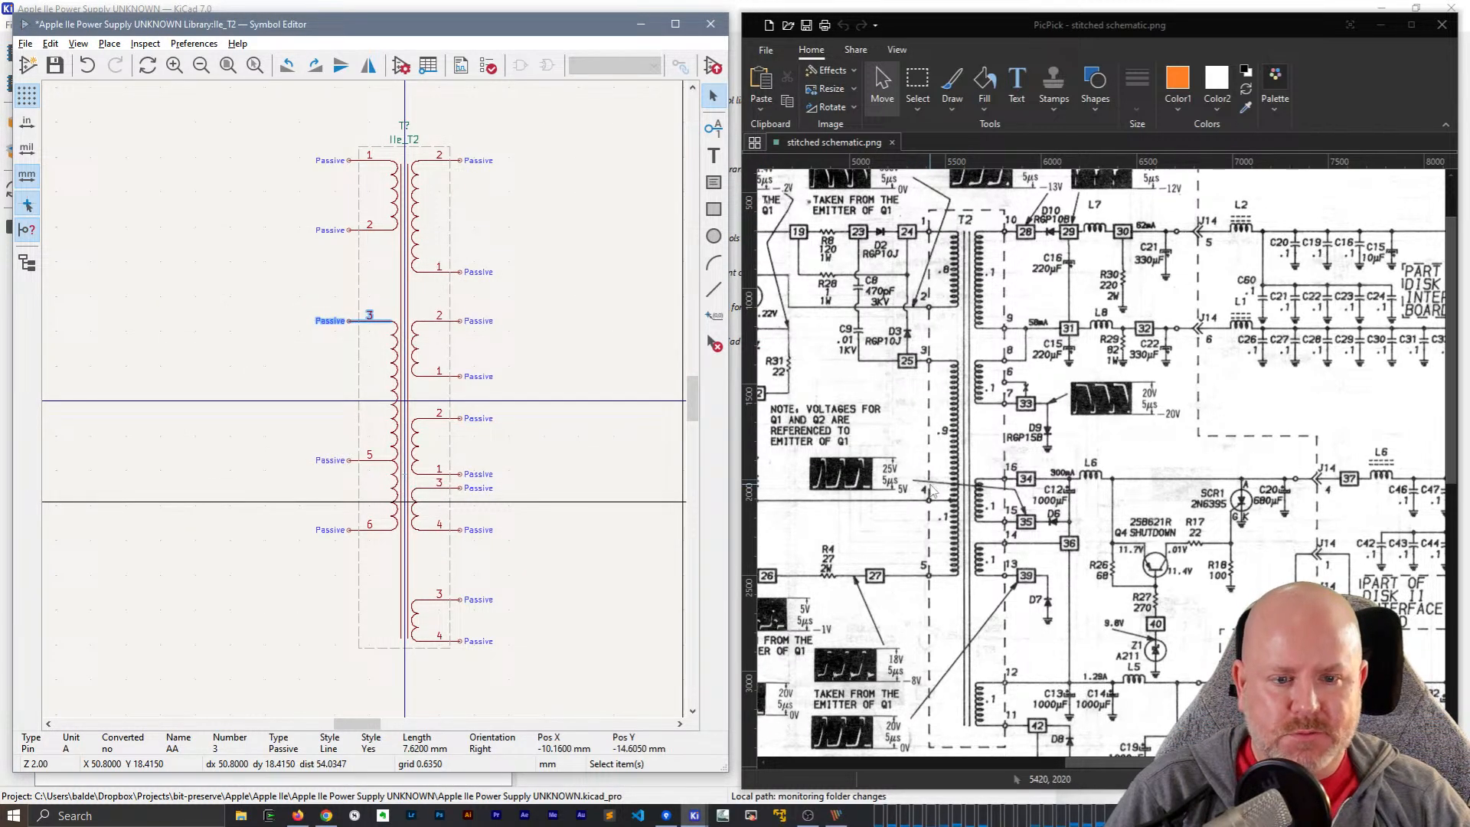
# - Number the lower primary winding's tap pin 4 and its lowest pin 5
pyautogui.doubleClick(375, 460)
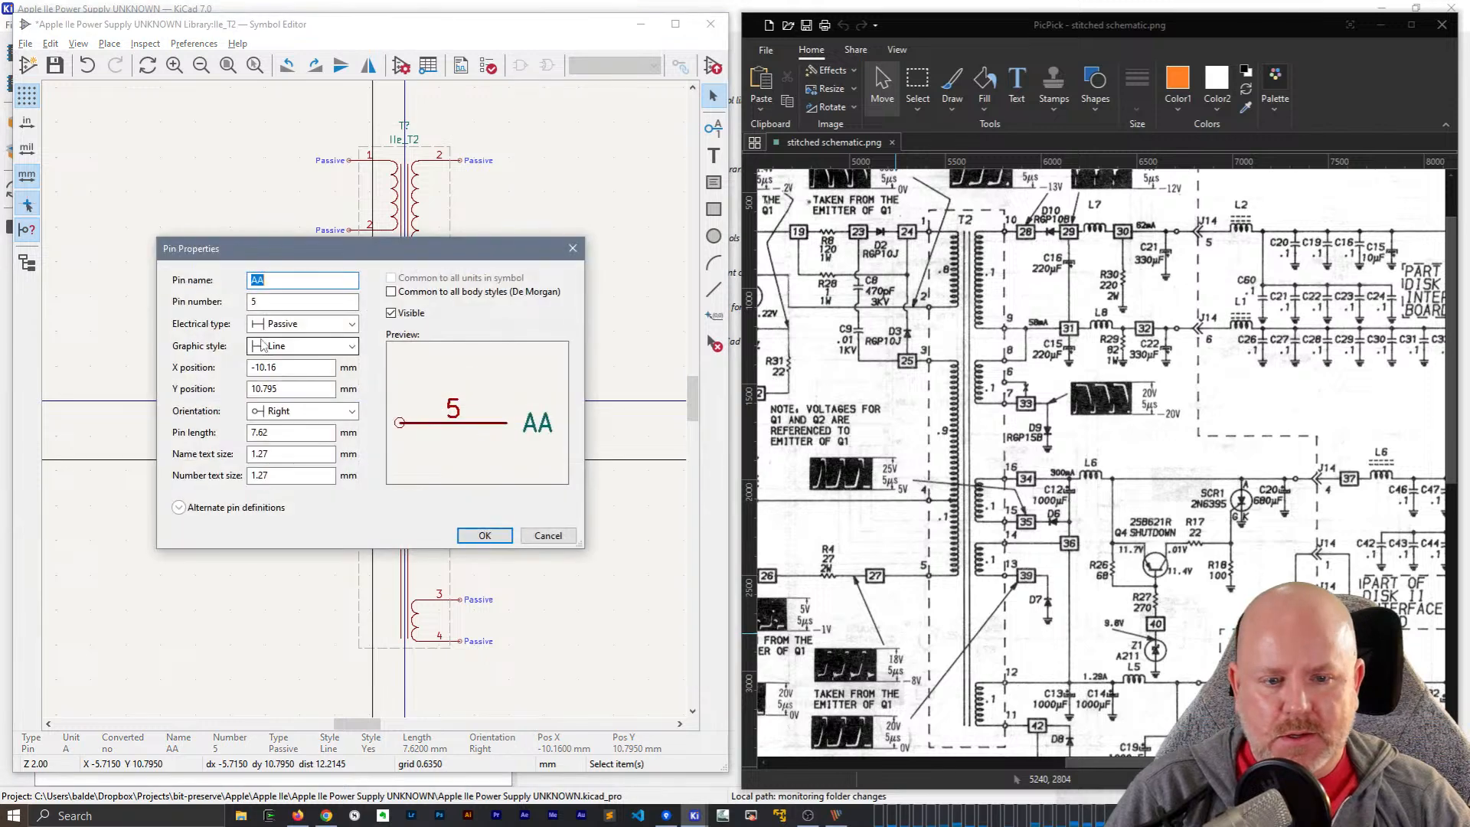
pyautogui.press('Tab')
pyautogui.write('4')
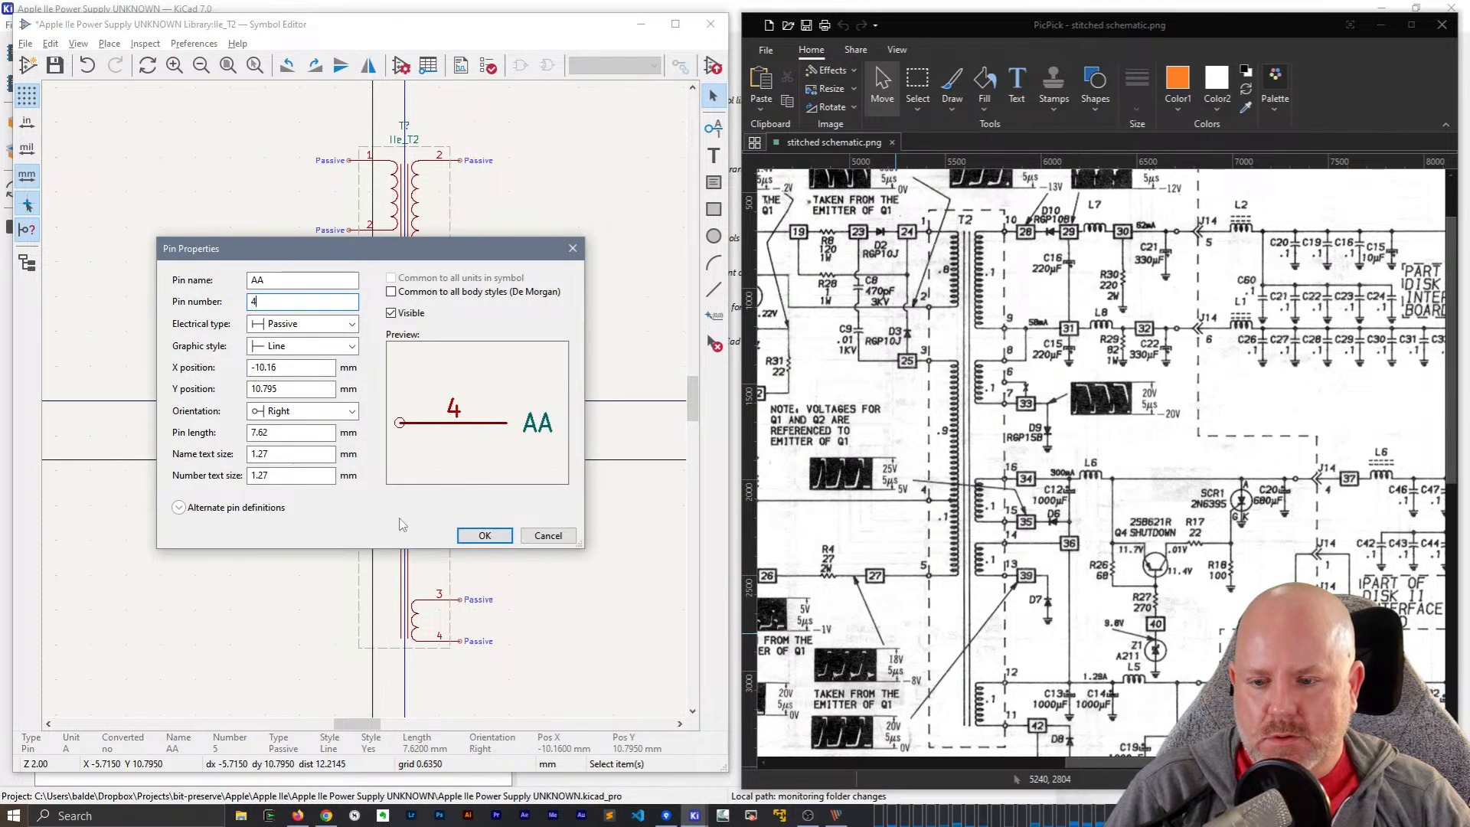
pyautogui.click(485, 536)
pyautogui.doubleClick(371, 525)
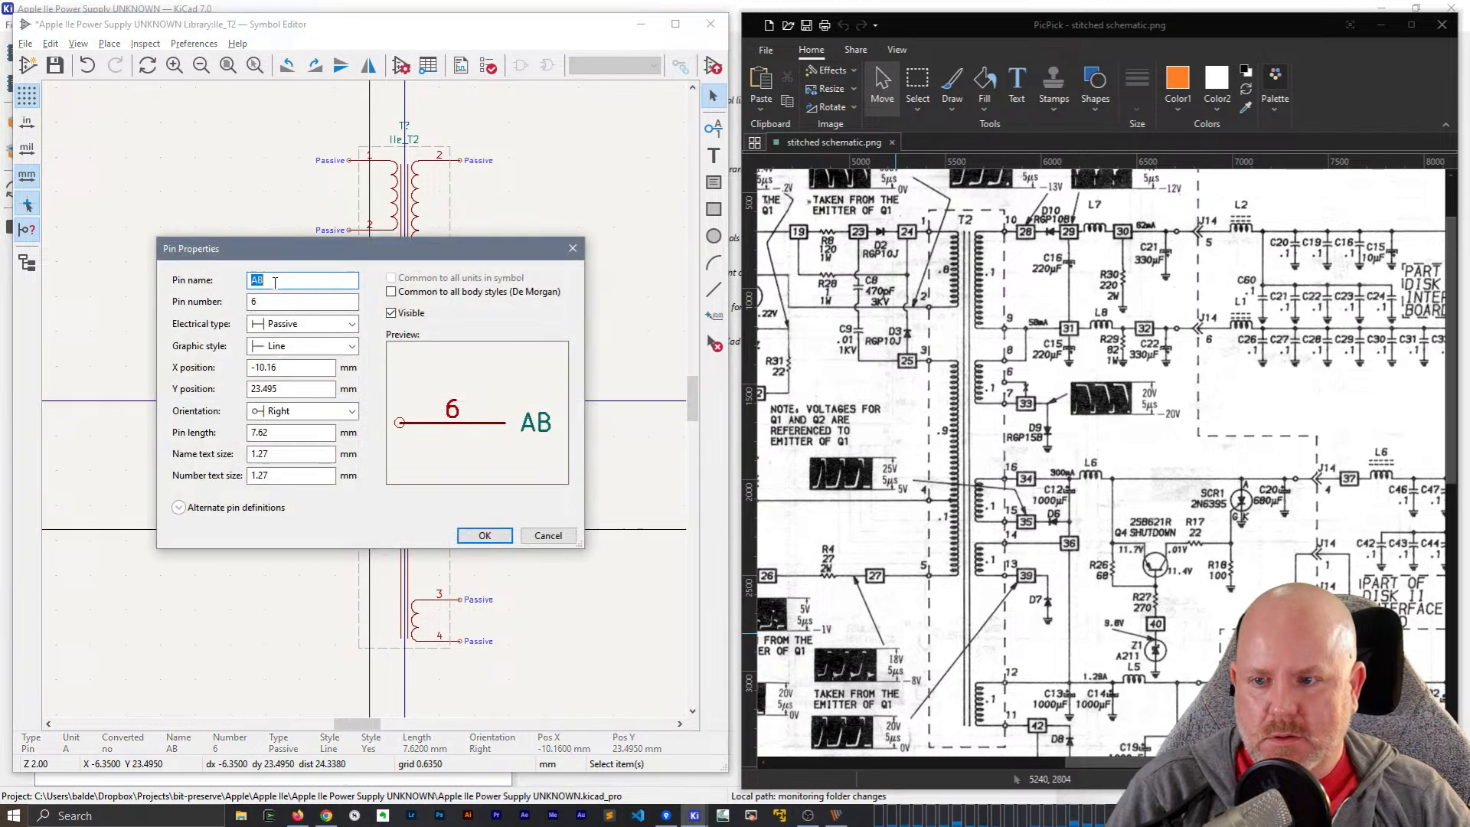
pyautogui.press('Tab')
pyautogui.write('5')
pyautogui.click(485, 536)
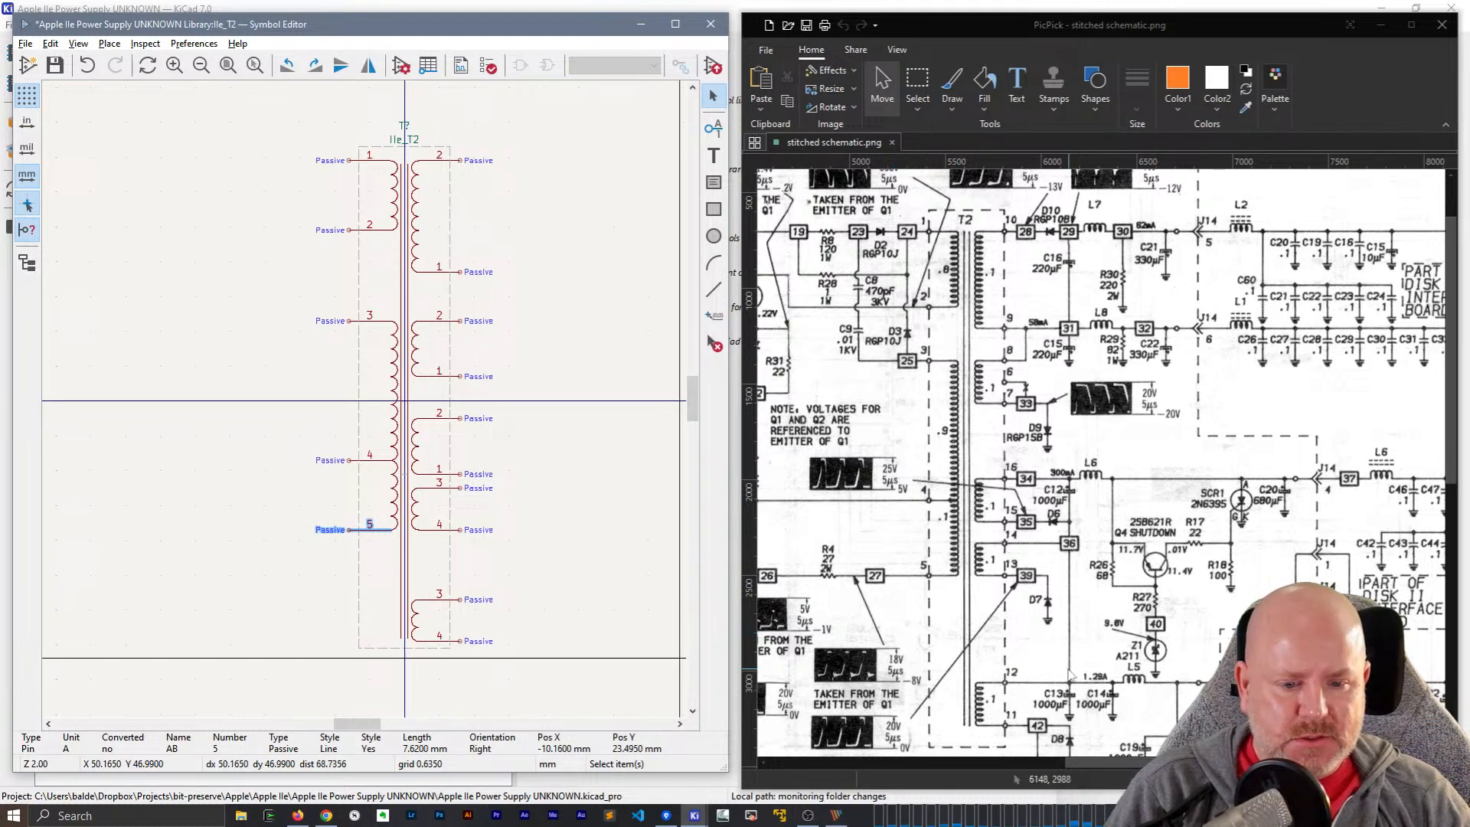
# - Number the lowest secondary winding's pins to match the reference schematic, 11 for the lower pin and 12 for the upper one
pyautogui.scroll(-2, 1068, 672)
pyautogui.scroll(2, 1068, 672)
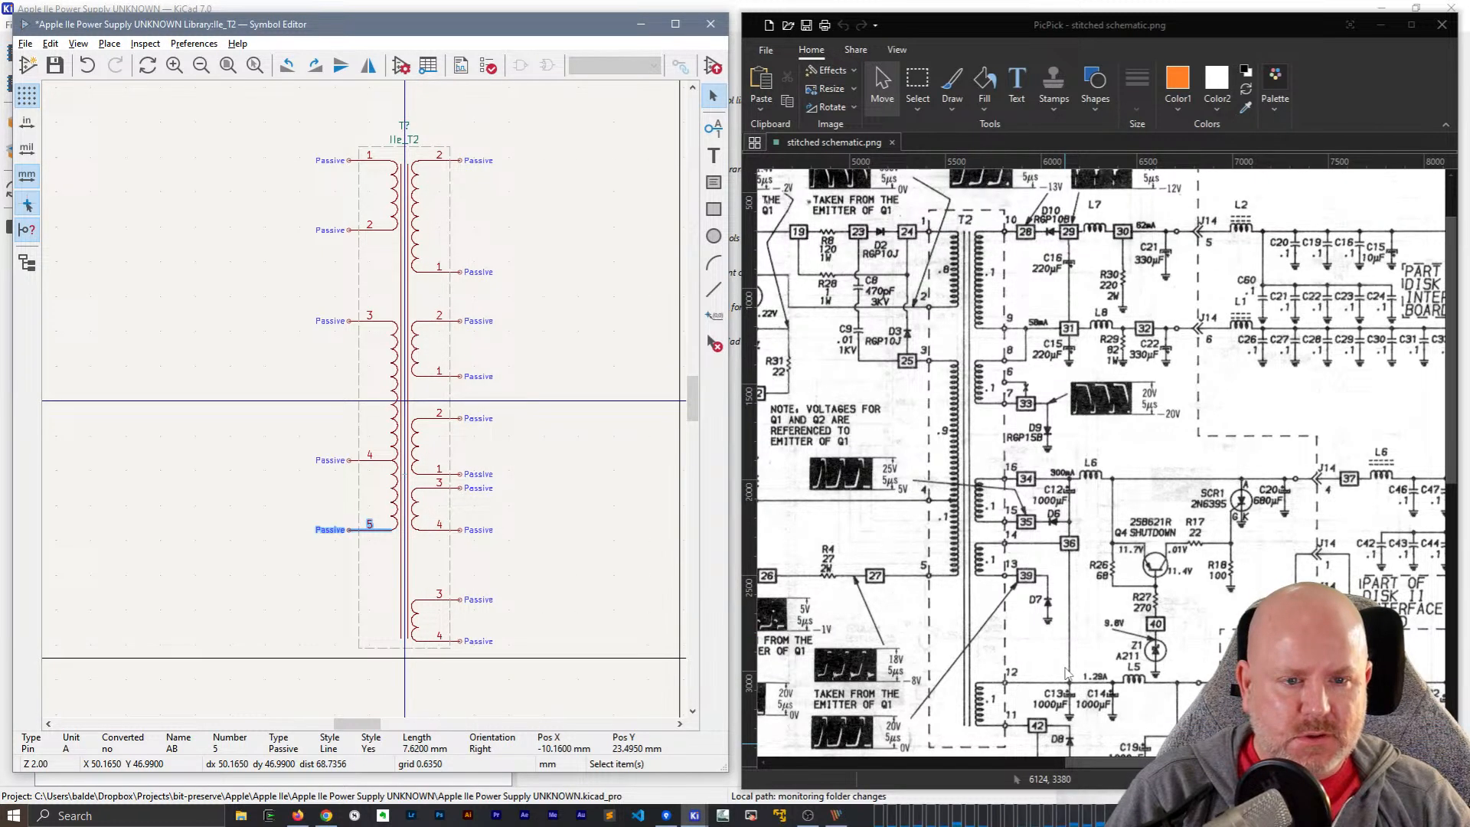
pyautogui.scroll(-2, 1068, 672)
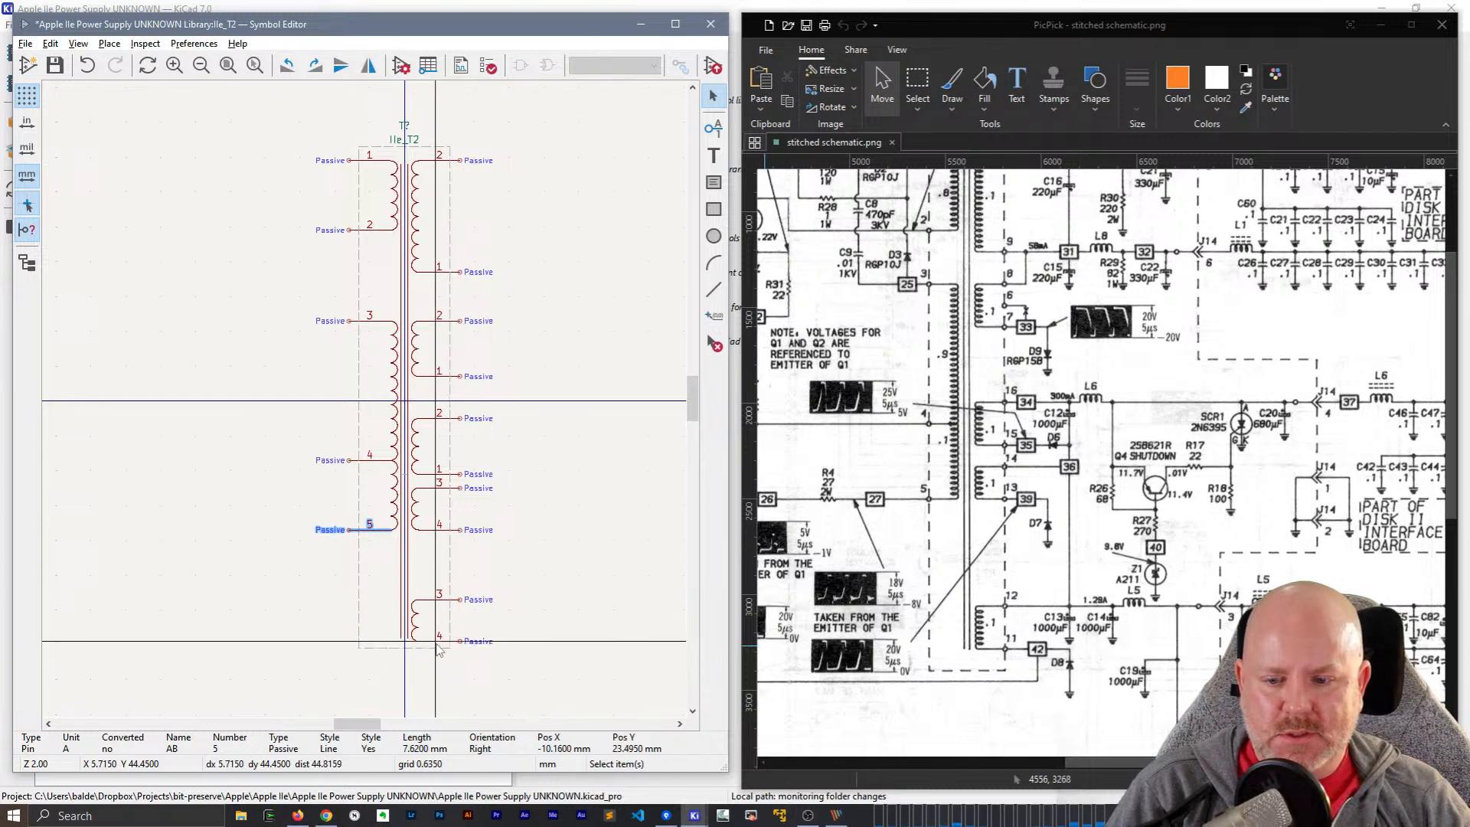
pyautogui.click(437, 643)
pyautogui.doubleClick(440, 649)
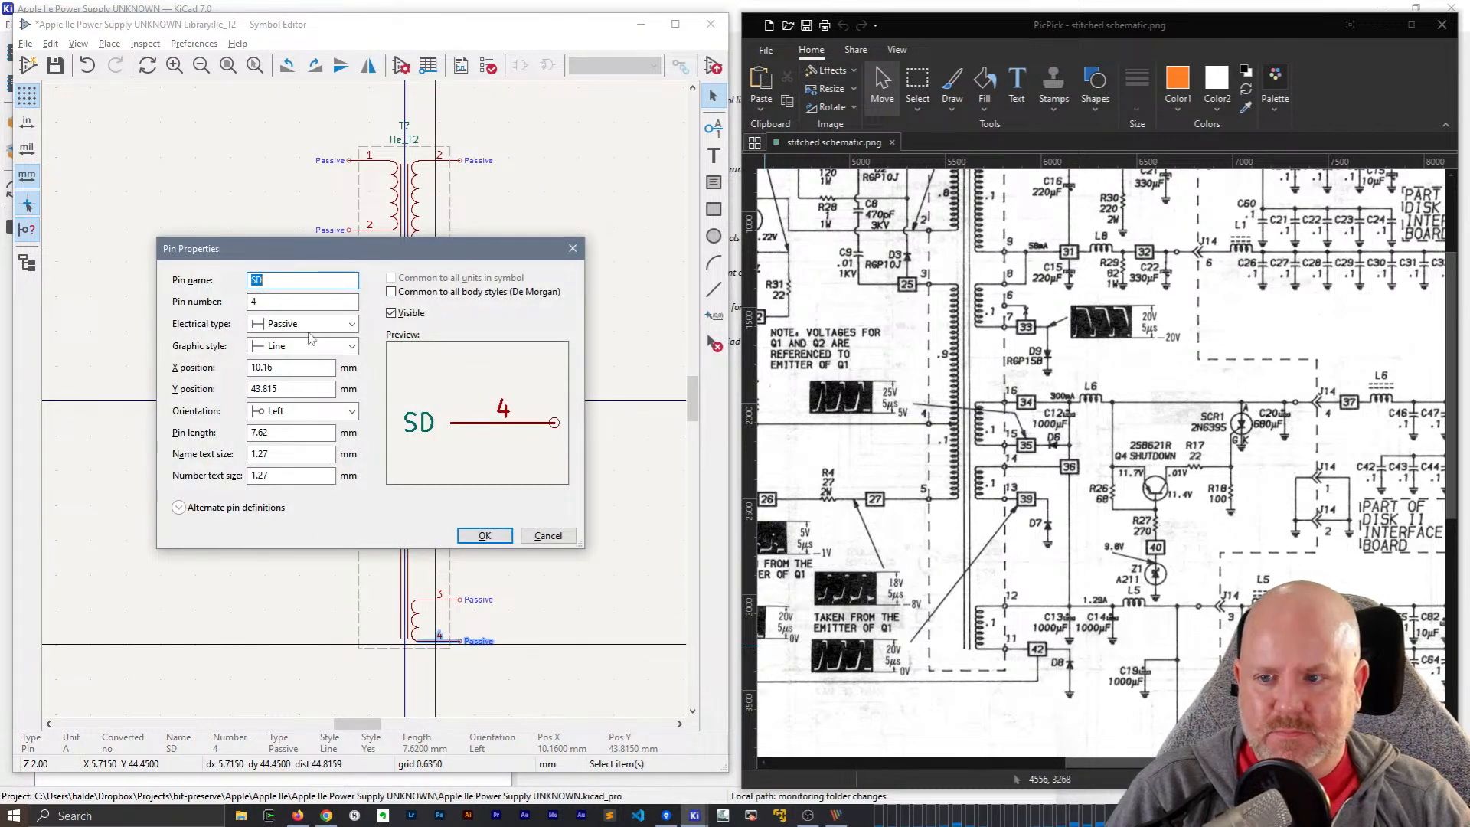
pyautogui.press('Tab')
pyautogui.write('11')
pyautogui.click(485, 535)
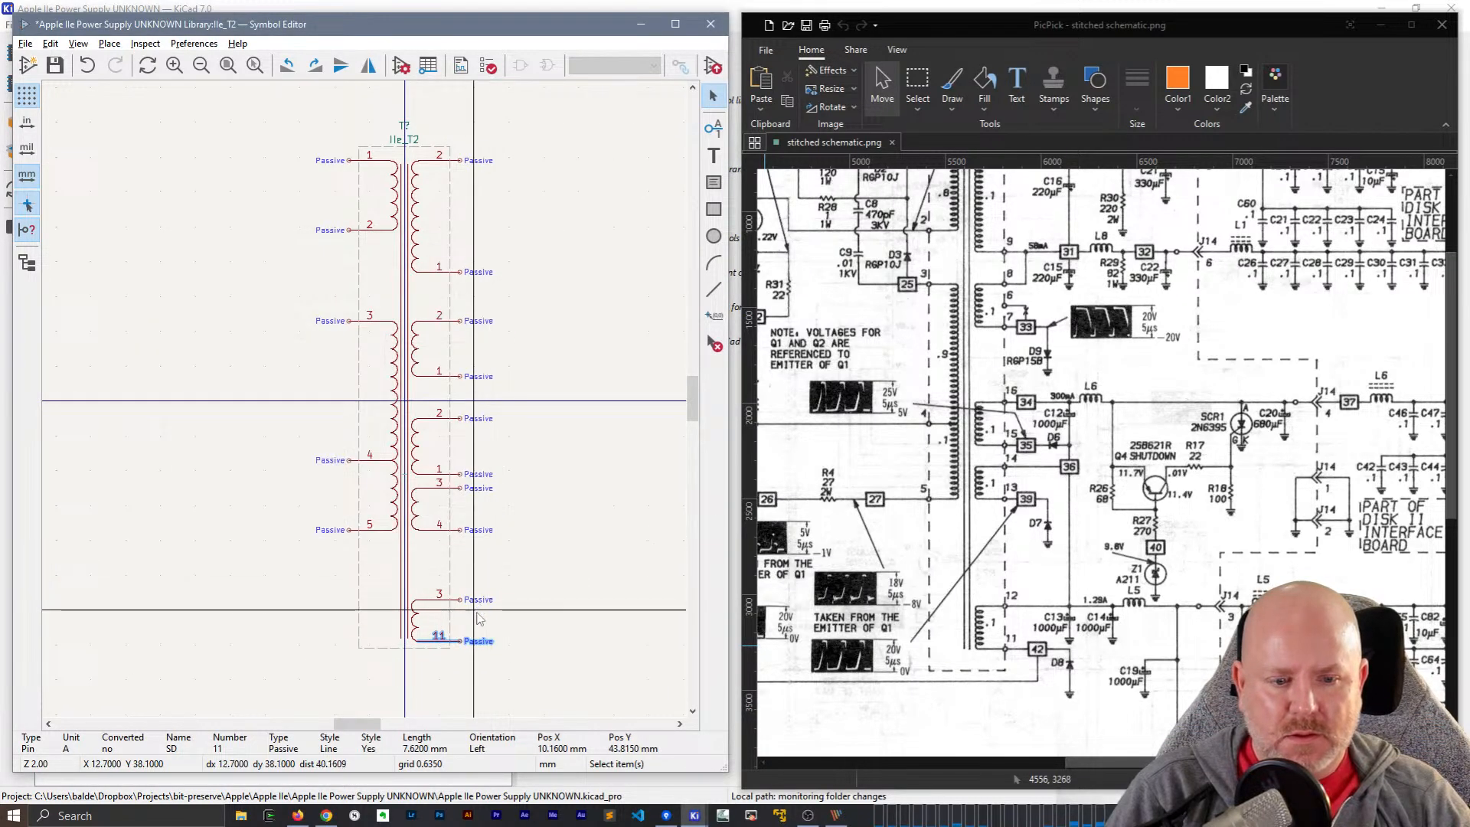
pyautogui.doubleClick(435, 601)
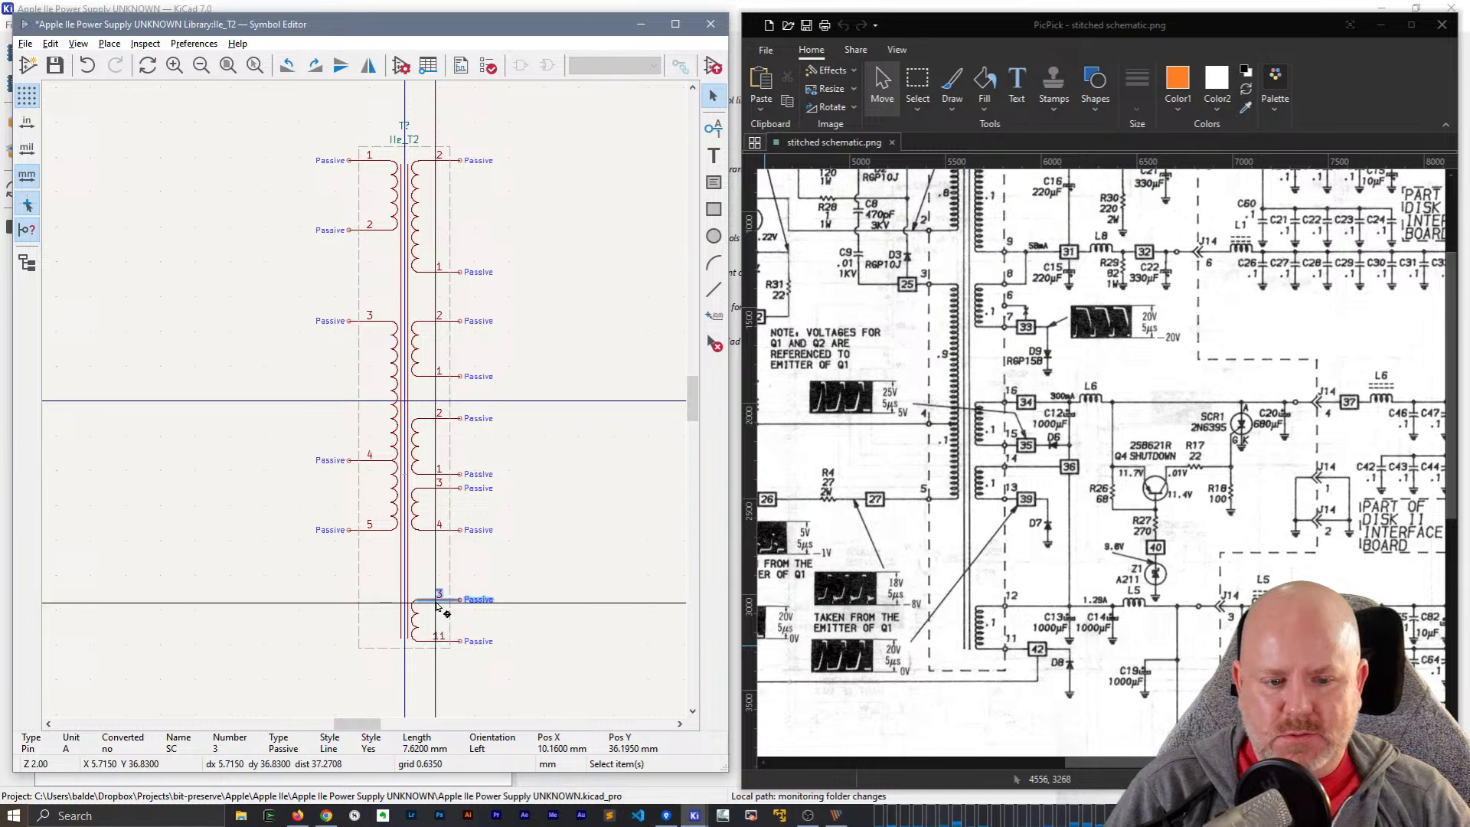
pyautogui.press('Tab')
pyautogui.write('12')
pyautogui.click(485, 535)
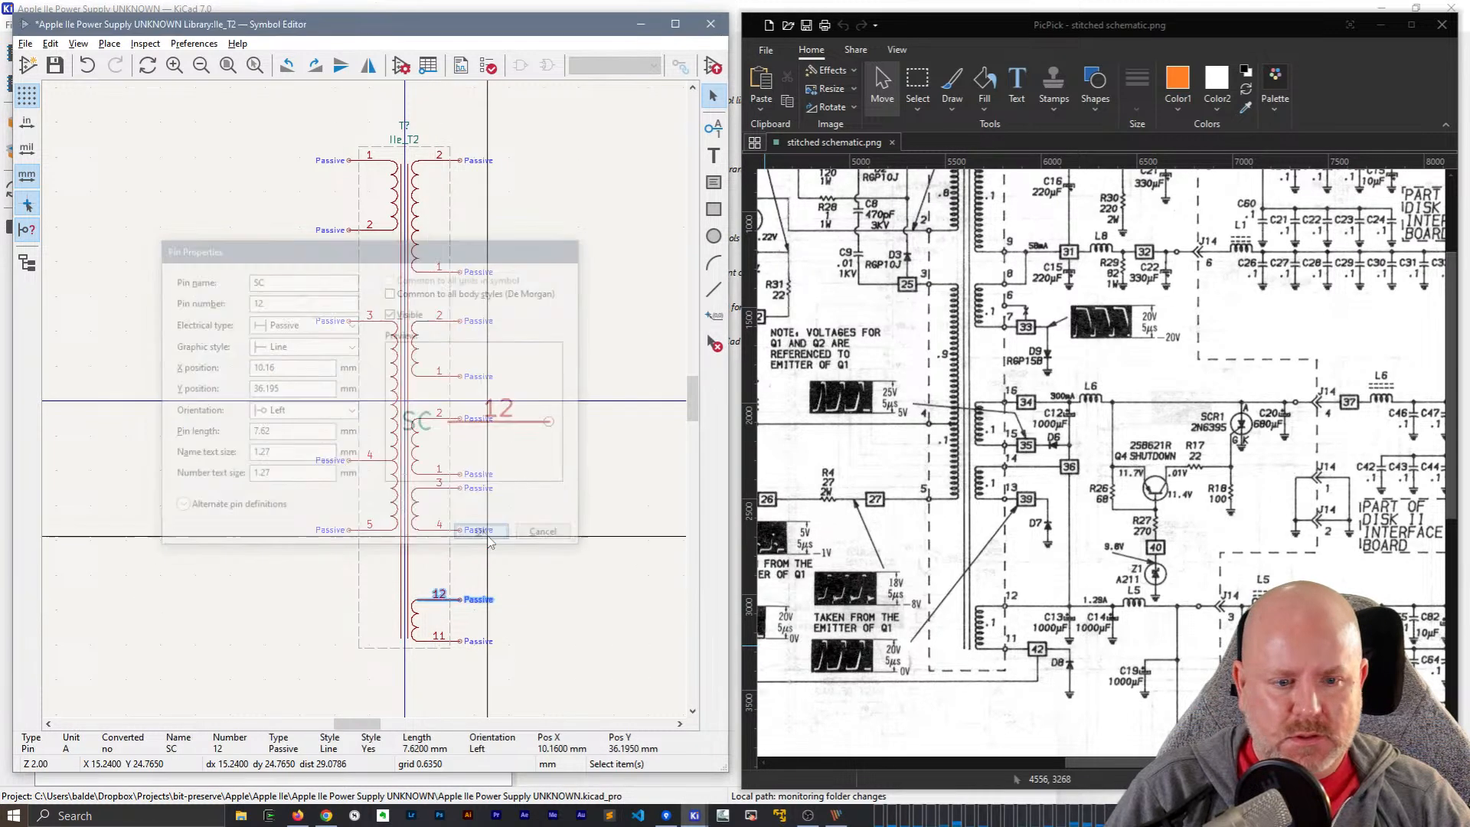
# - Set the pin numbers of the fourth secondary winding to 13 for the lower pin and 14 for the upper pin
pyautogui.doubleClick(428, 529)
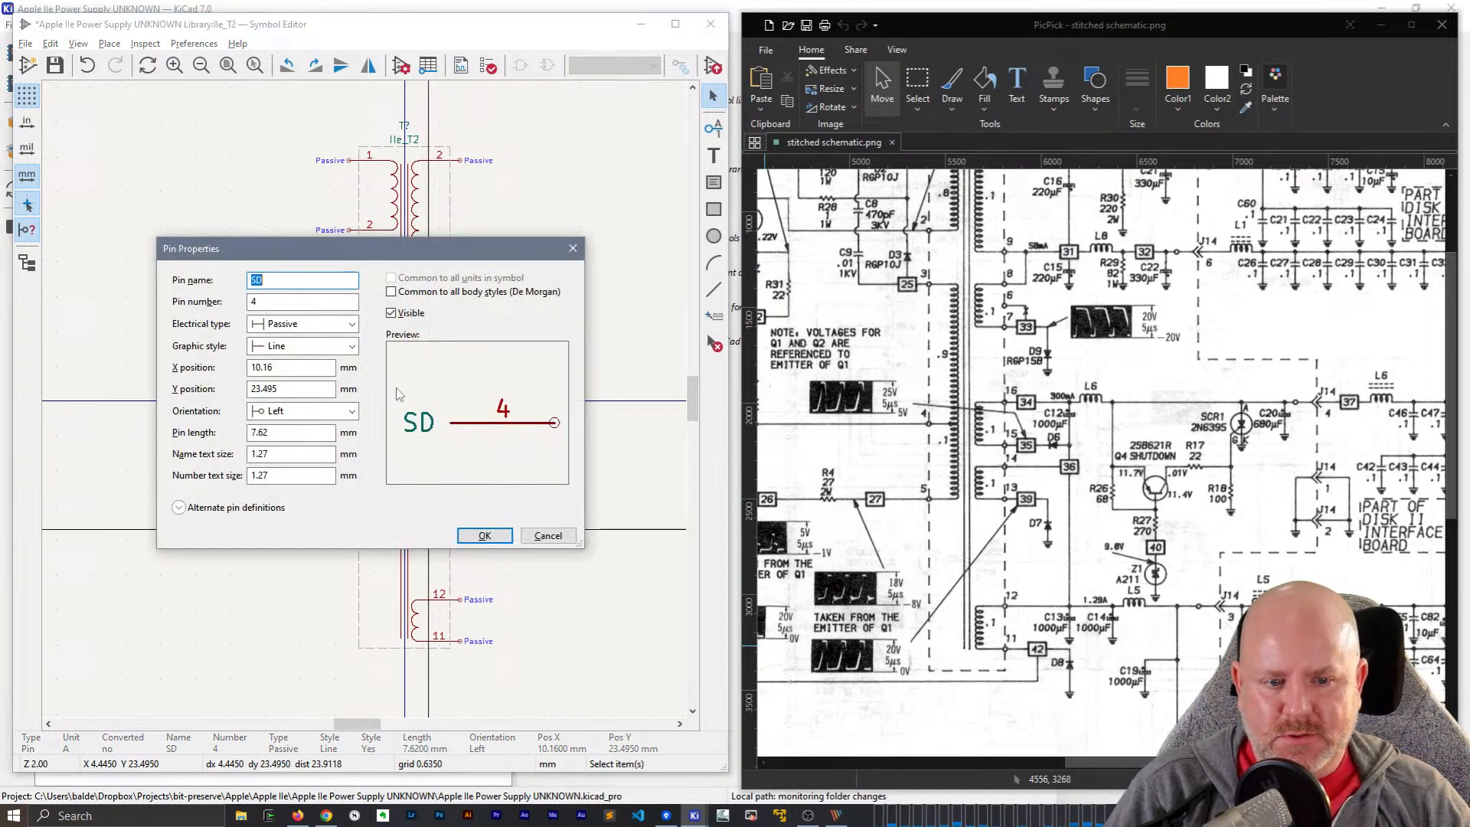
pyautogui.press('Tab')
pyautogui.write('313')
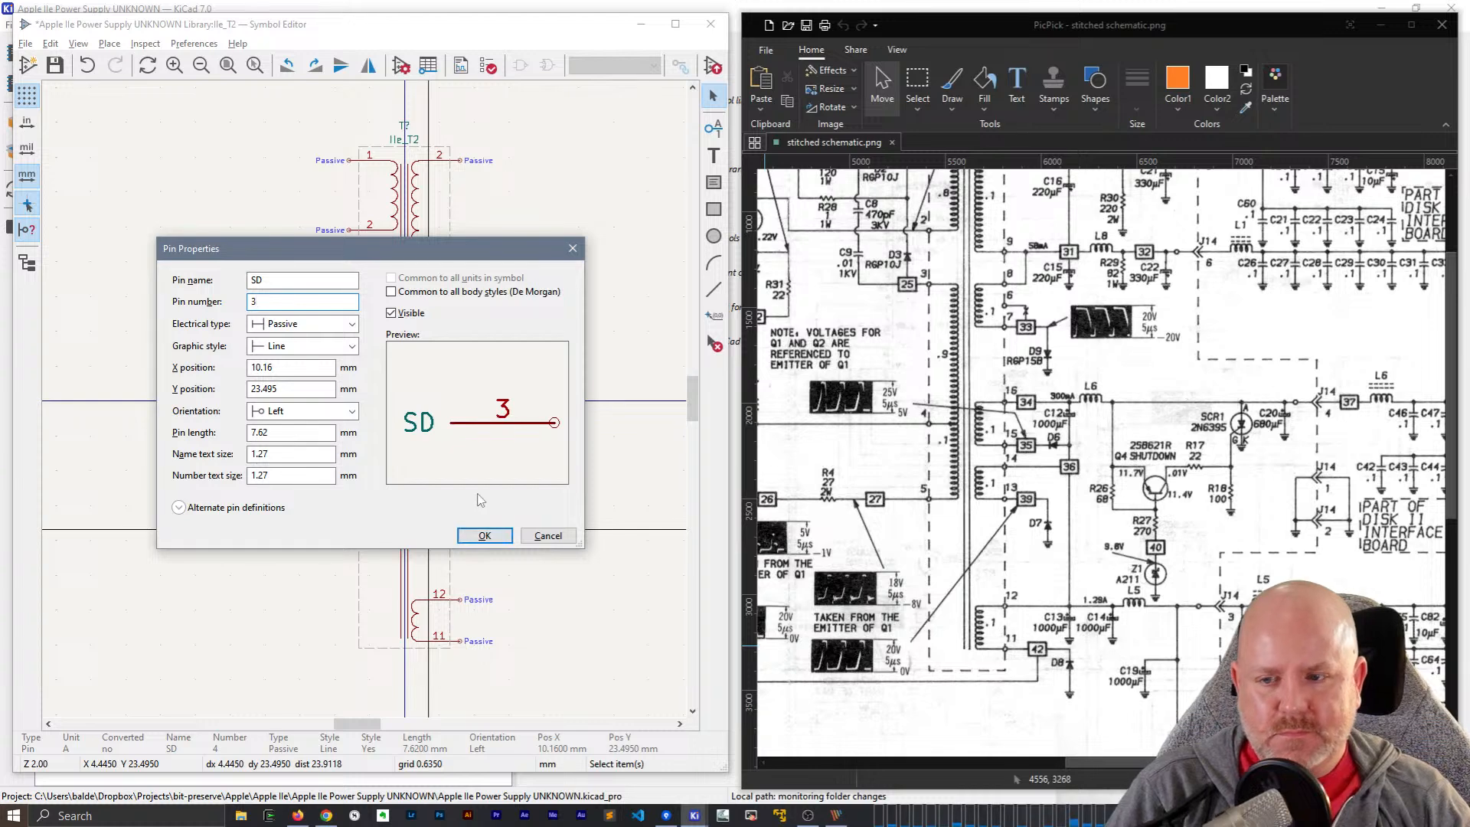
pyautogui.press('Return')
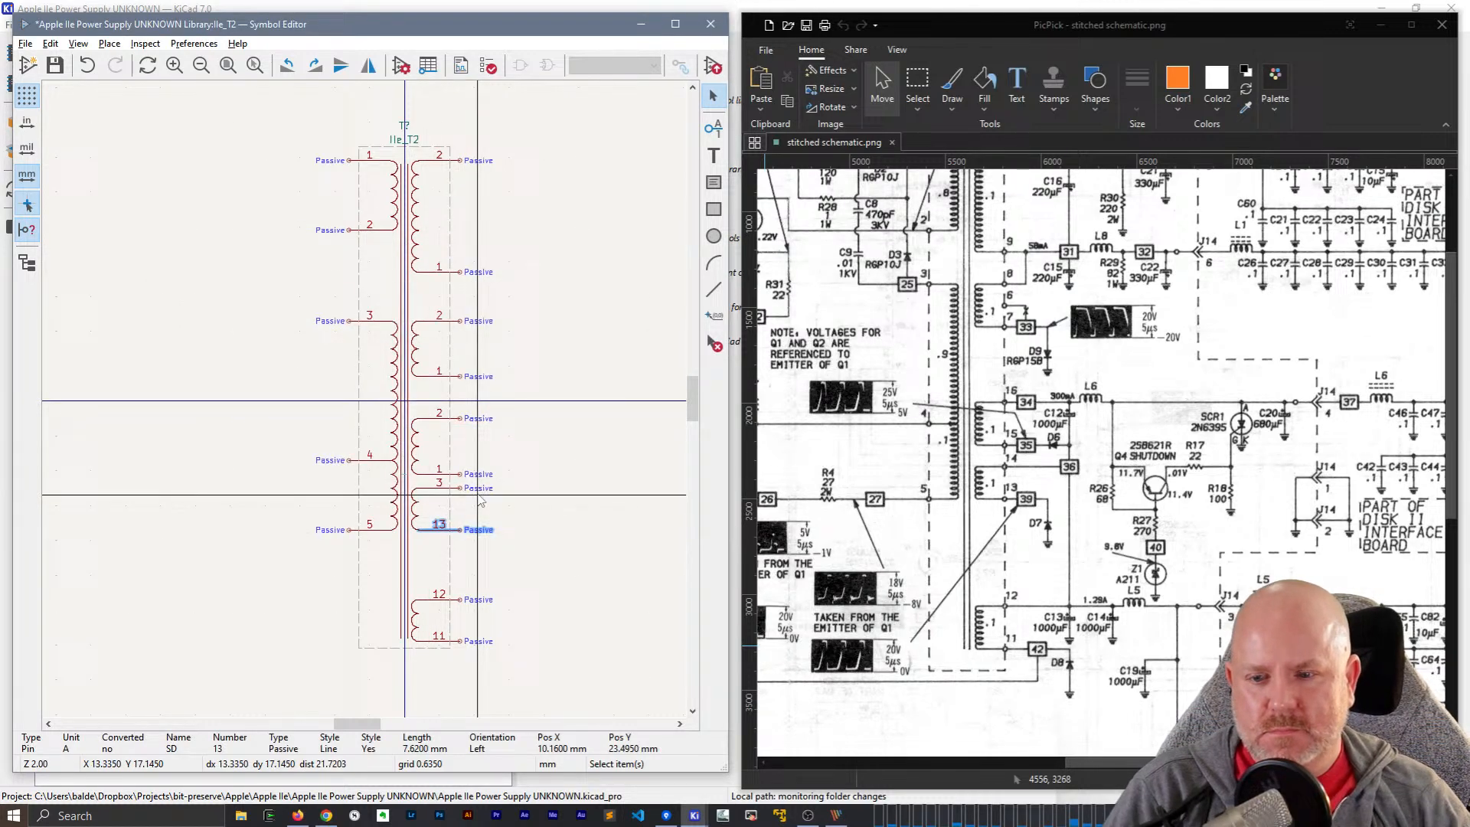
pyautogui.click(429, 492)
pyautogui.doubleClick(429, 494)
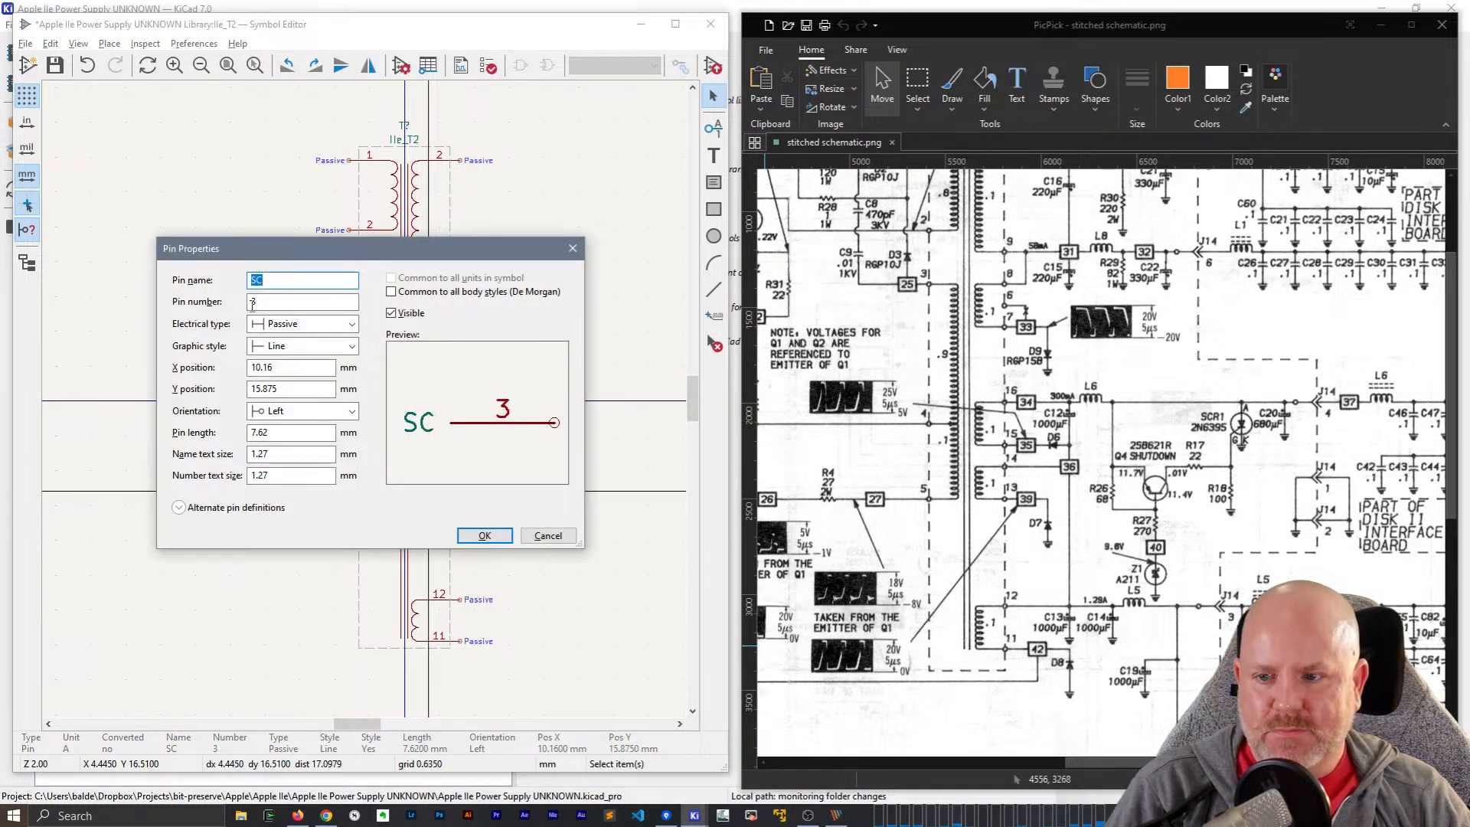
pyautogui.press('Tab')
pyautogui.write('4')
pyautogui.press('BackSpace')
pyautogui.write('14')
pyautogui.press('Return')
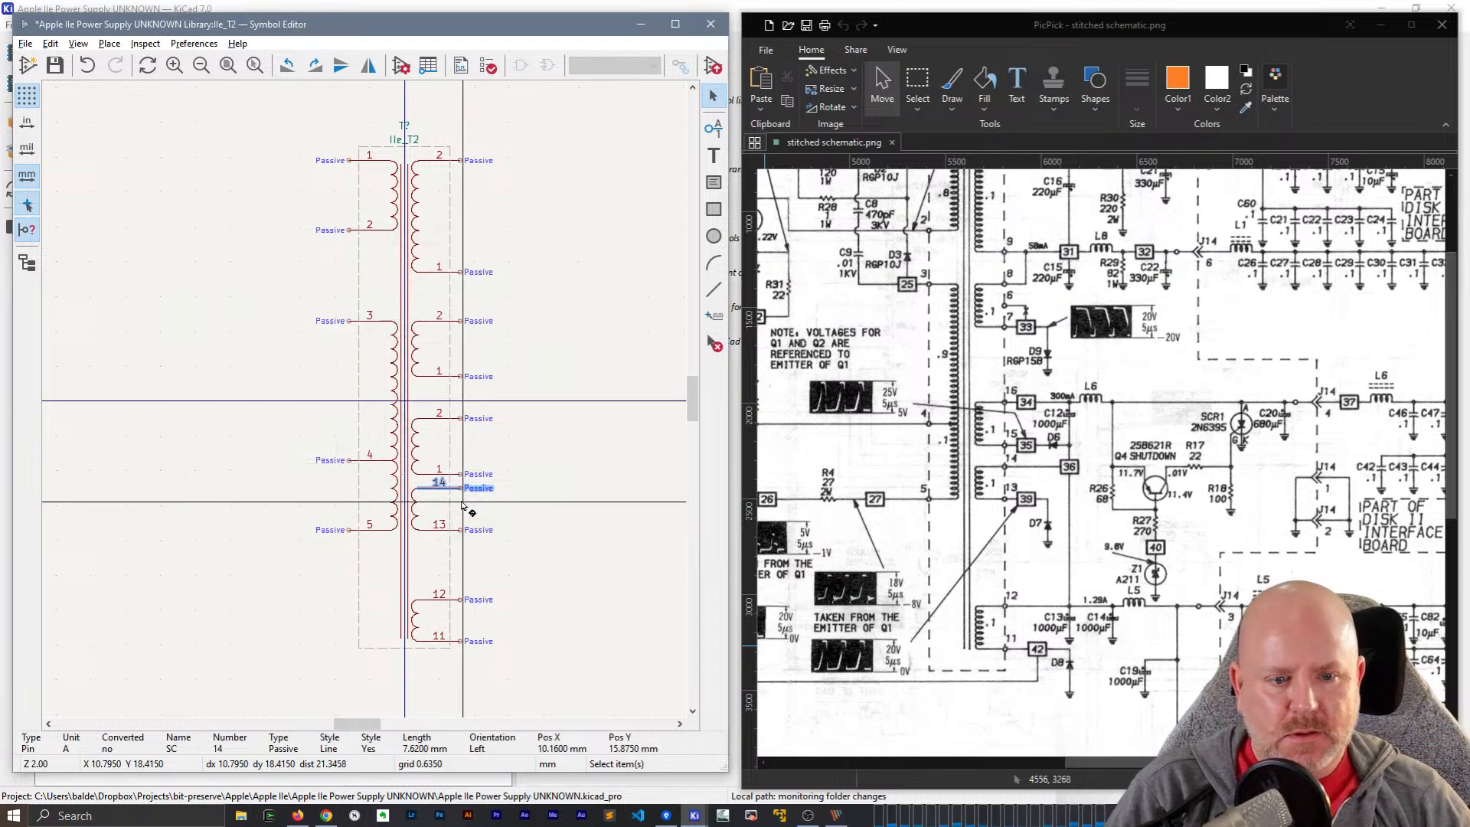
# - Renumber the third secondary winding's pins as 15 for the lower pin and 16 for the upper pin
pyautogui.doubleClick(431, 474)
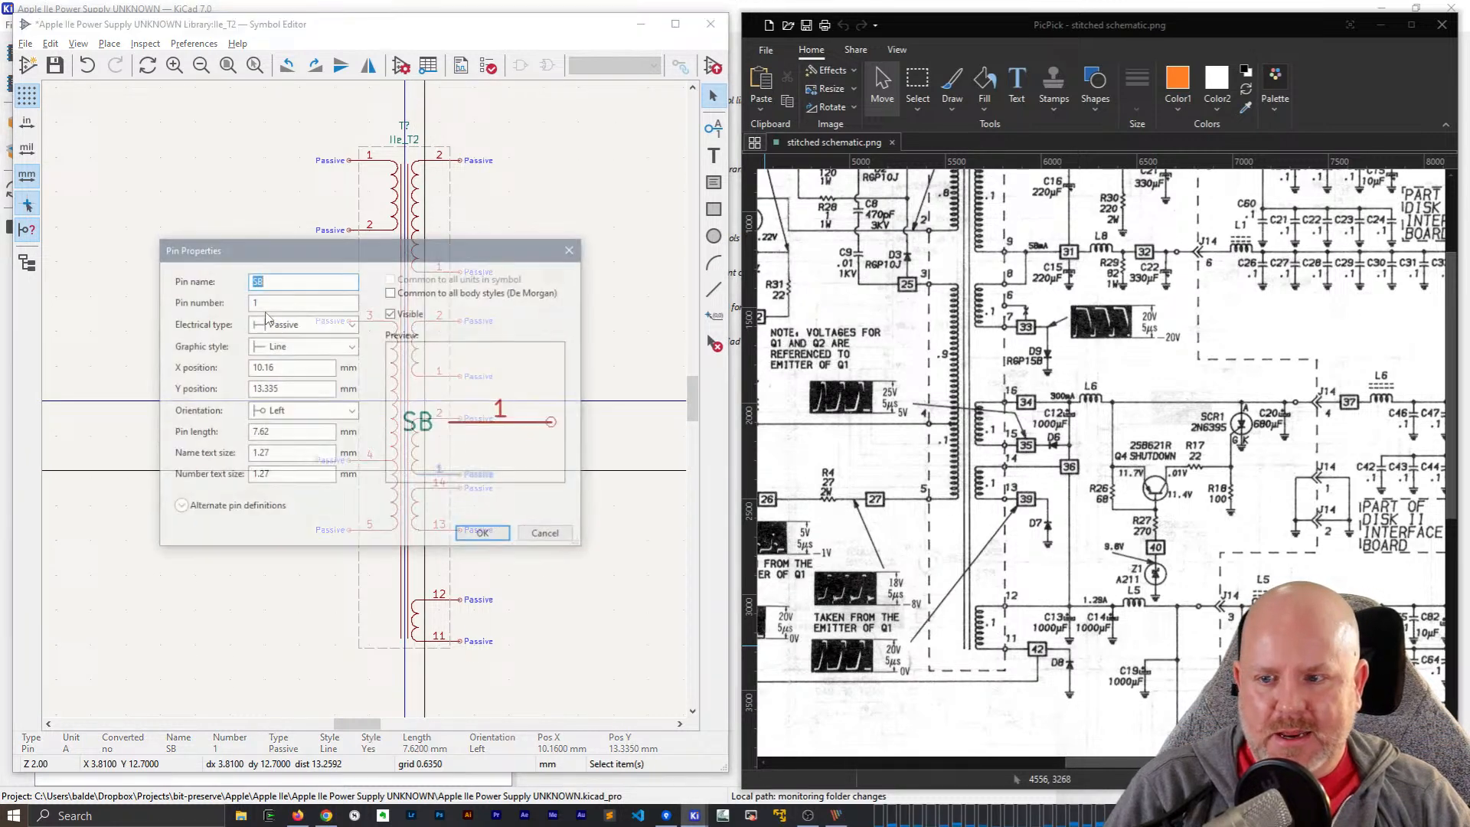
pyautogui.press('Tab')
pyautogui.write('14')
pyautogui.press('BackSpace')
pyautogui.write('5')
pyautogui.press('Return')
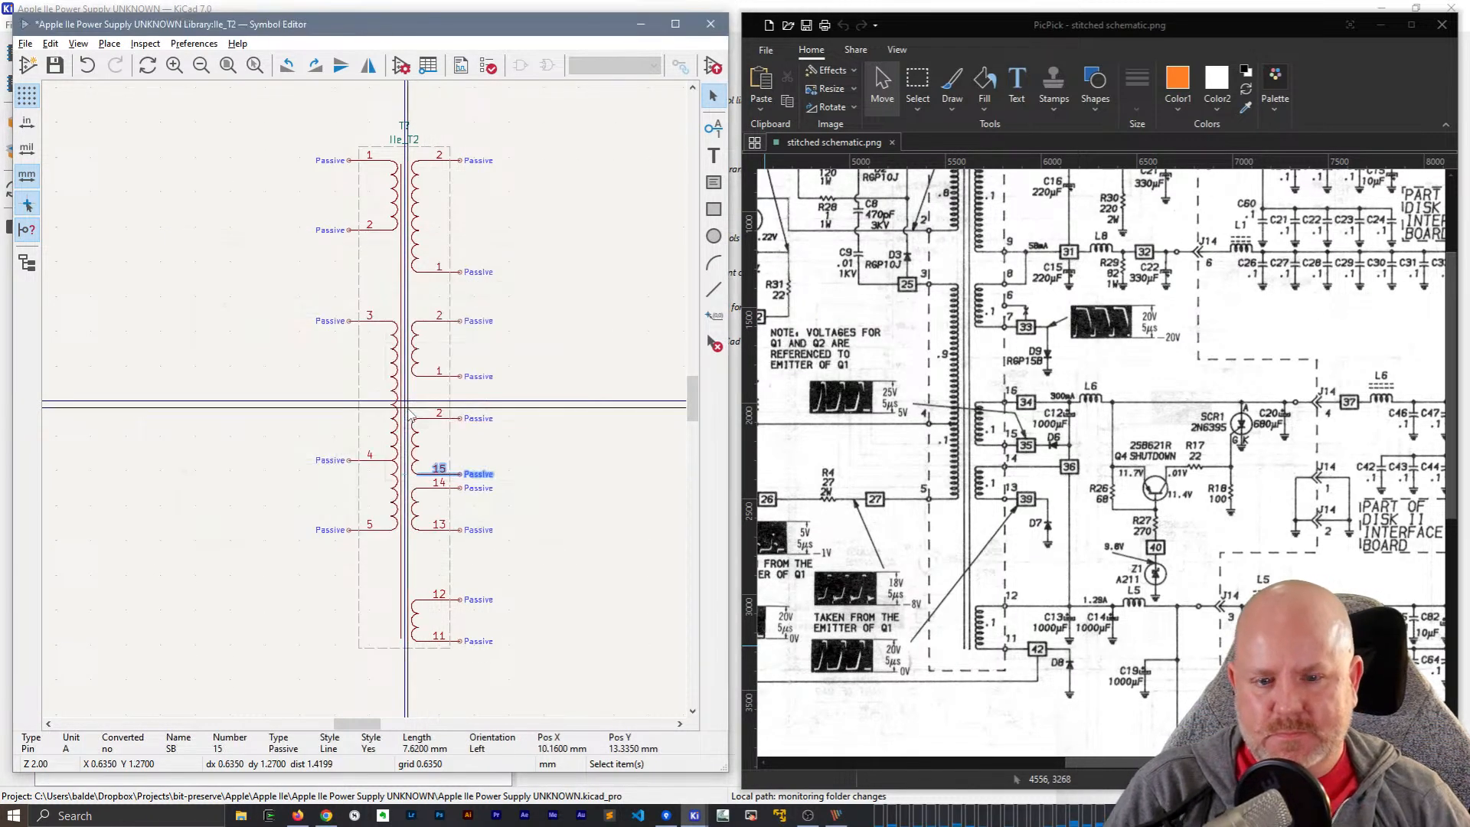
pyautogui.doubleClick(428, 418)
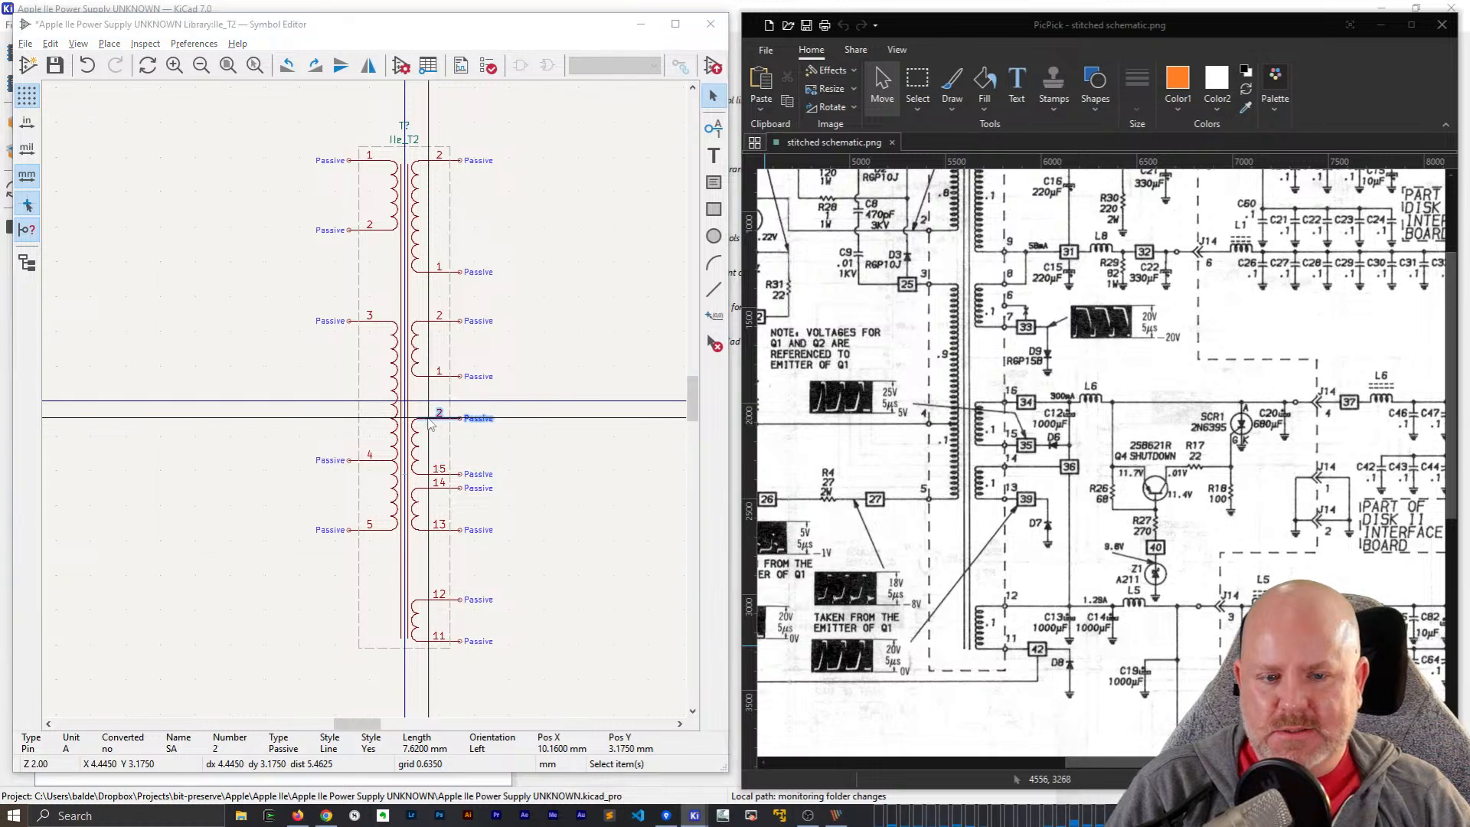
pyautogui.press('Tab')
pyautogui.write('16')
pyautogui.press('Return')
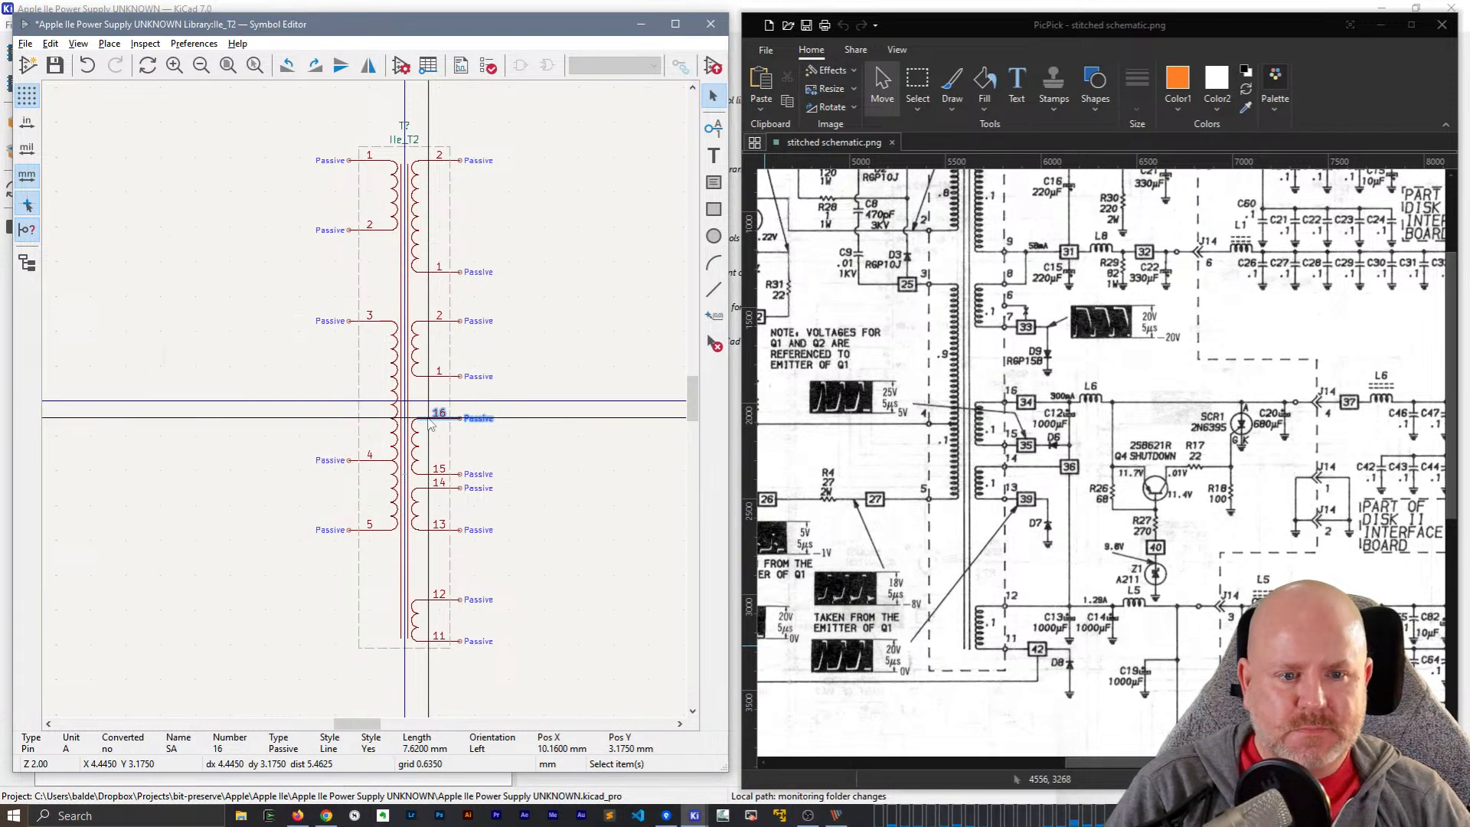
# - Duplicate the lower pin of the second secondary winding and place the copy at the winding's midpoint, at X 10.16, Y -9.525 mm
pyautogui.click(425, 377)
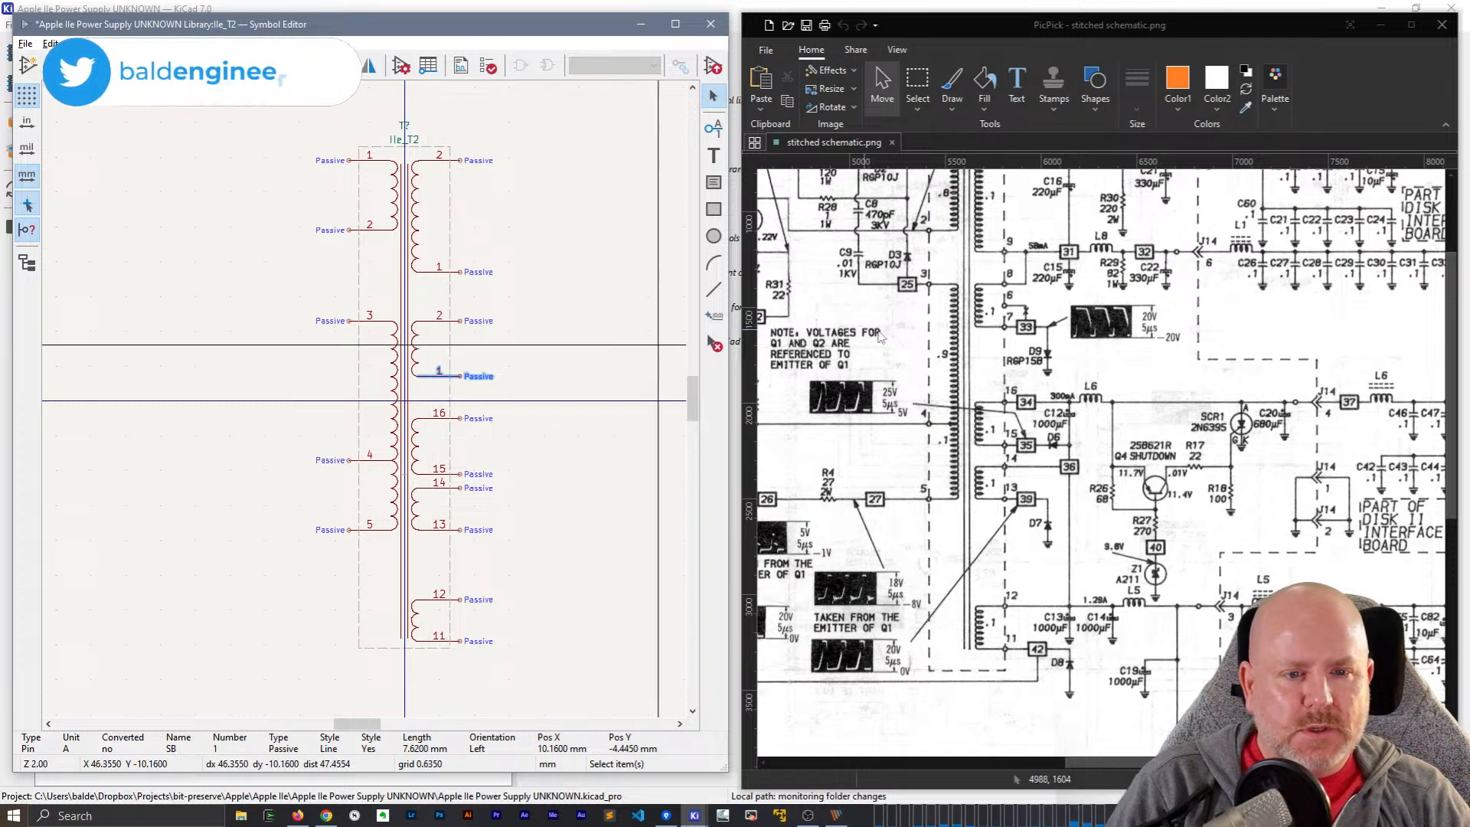
pyautogui.scroll(1, 1011, 314)
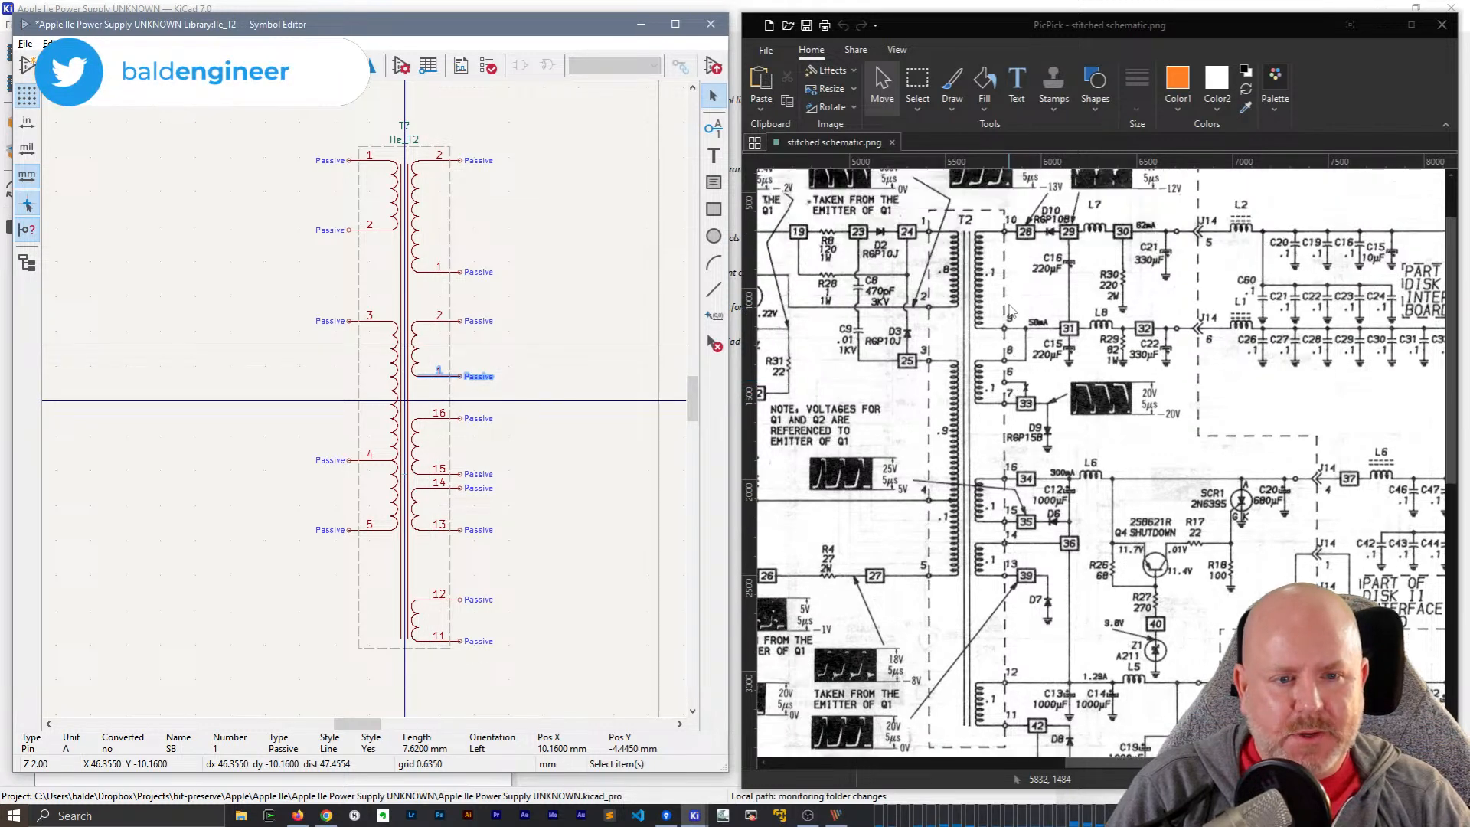
pyautogui.scroll(-1, 1009, 352)
pyautogui.scroll(1, 361, 399)
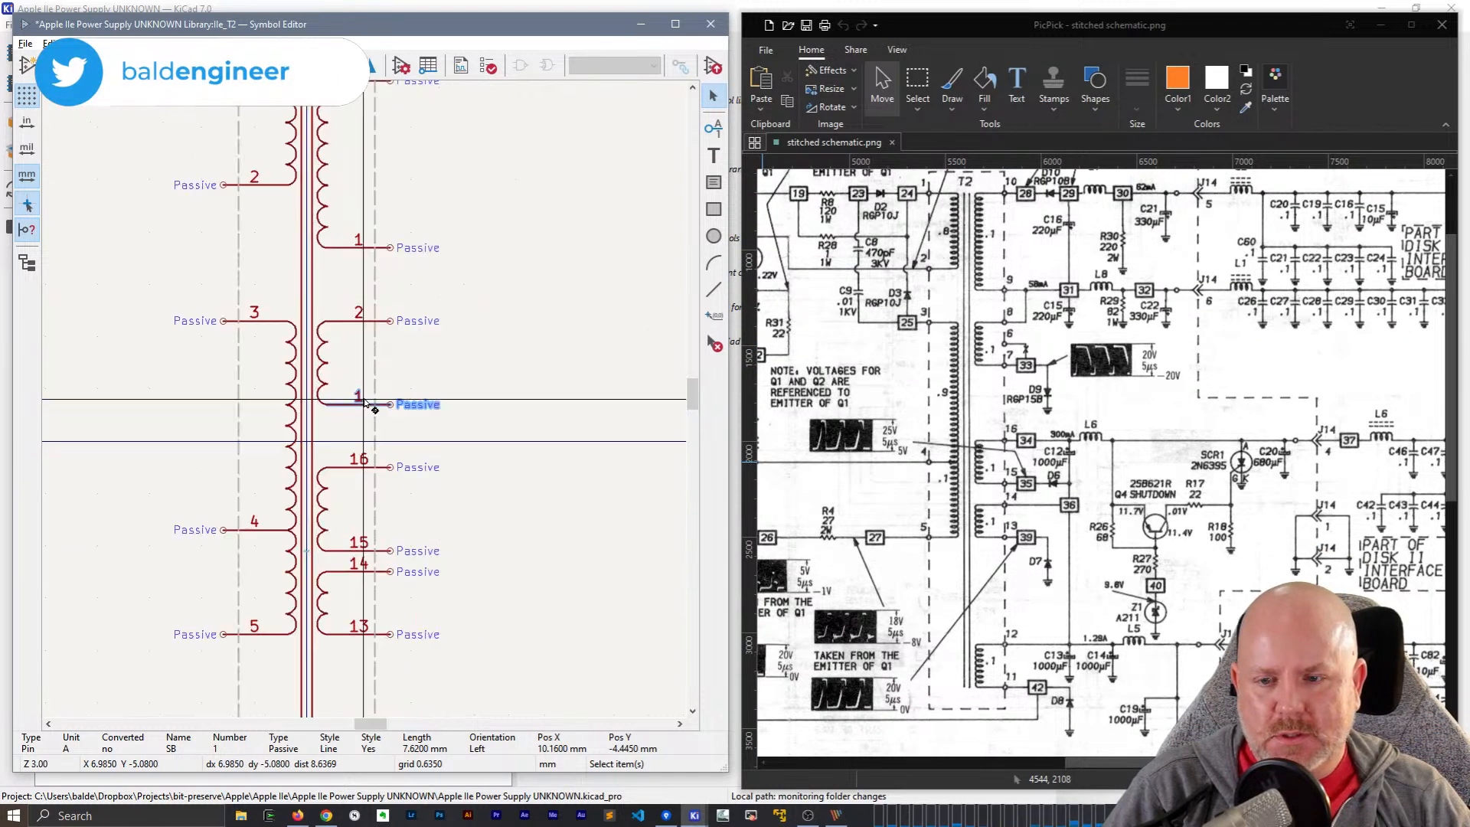
pyautogui.scroll(-2, 352, 391)
pyautogui.scroll(6, 352, 391)
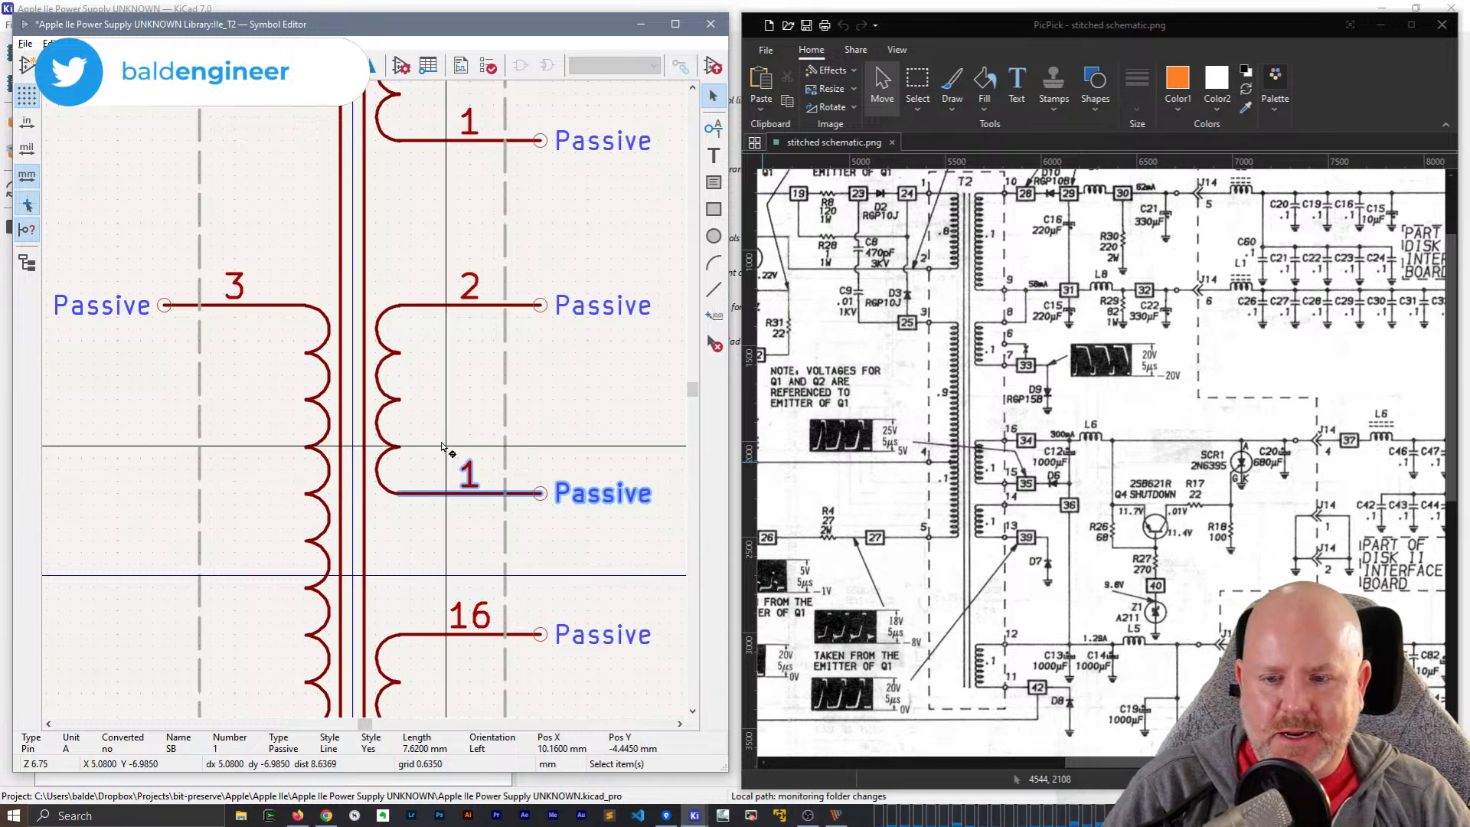
pyautogui.hotkey('ctrl', 'd')
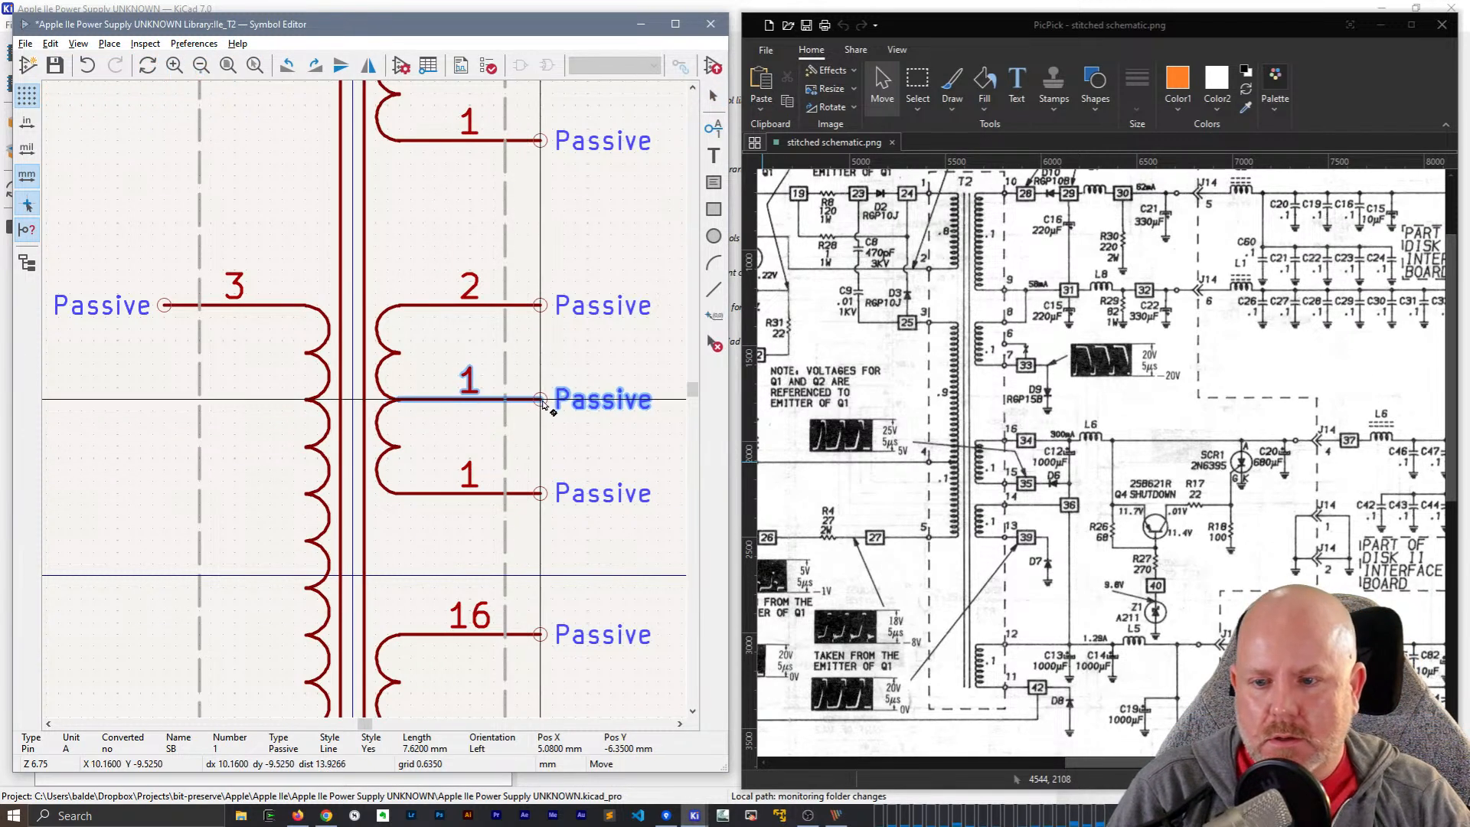
pyautogui.click(542, 401)
# - Set the second secondary winding's lowest pin number to 7 and its middle tap pin number to 6
pyautogui.doubleClick(443, 496)
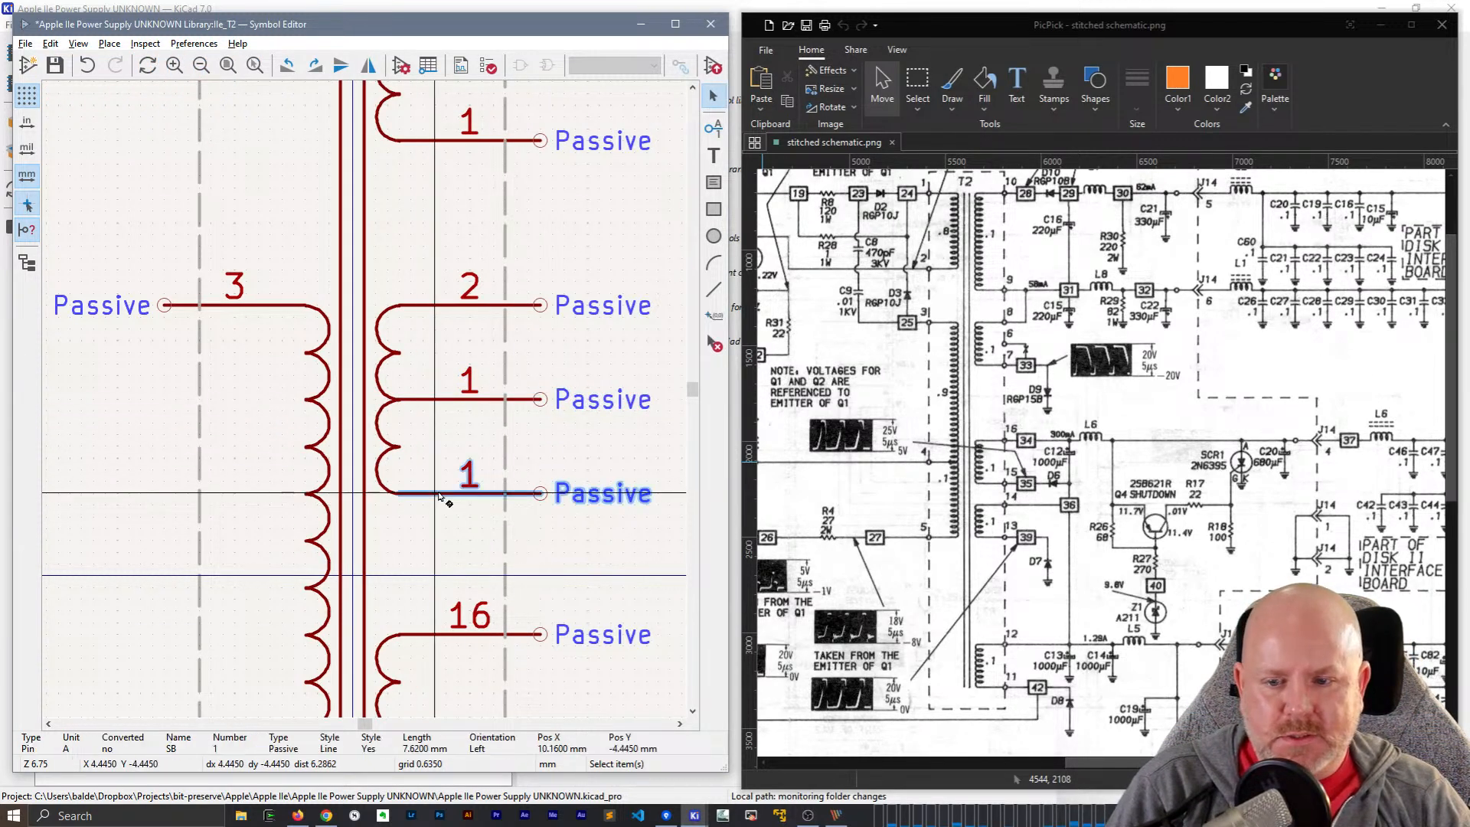
pyautogui.press('Tab')
pyautogui.write('7')
pyautogui.press('Return')
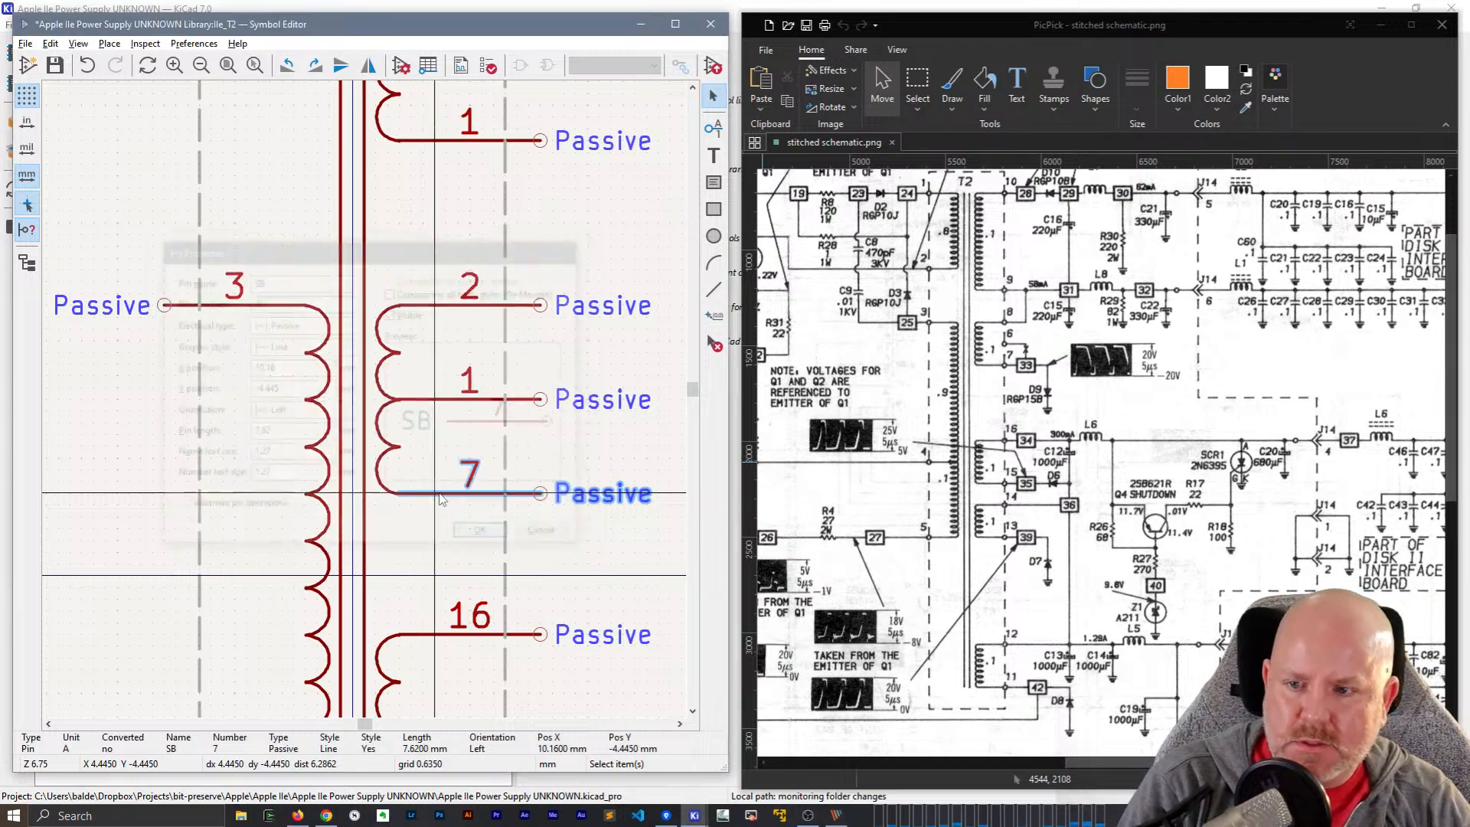
pyautogui.doubleClick(451, 401)
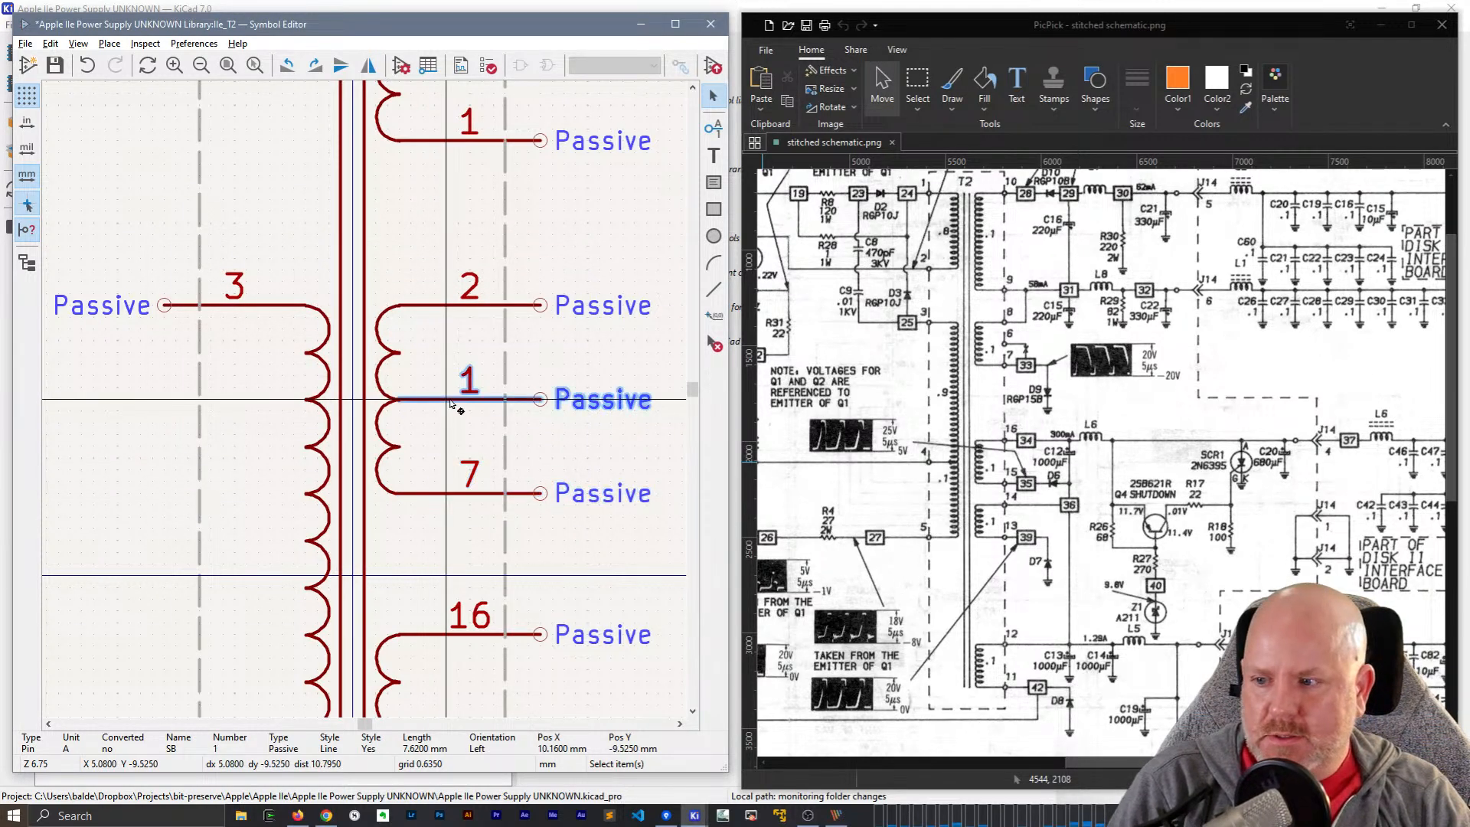
pyautogui.press('Tab')
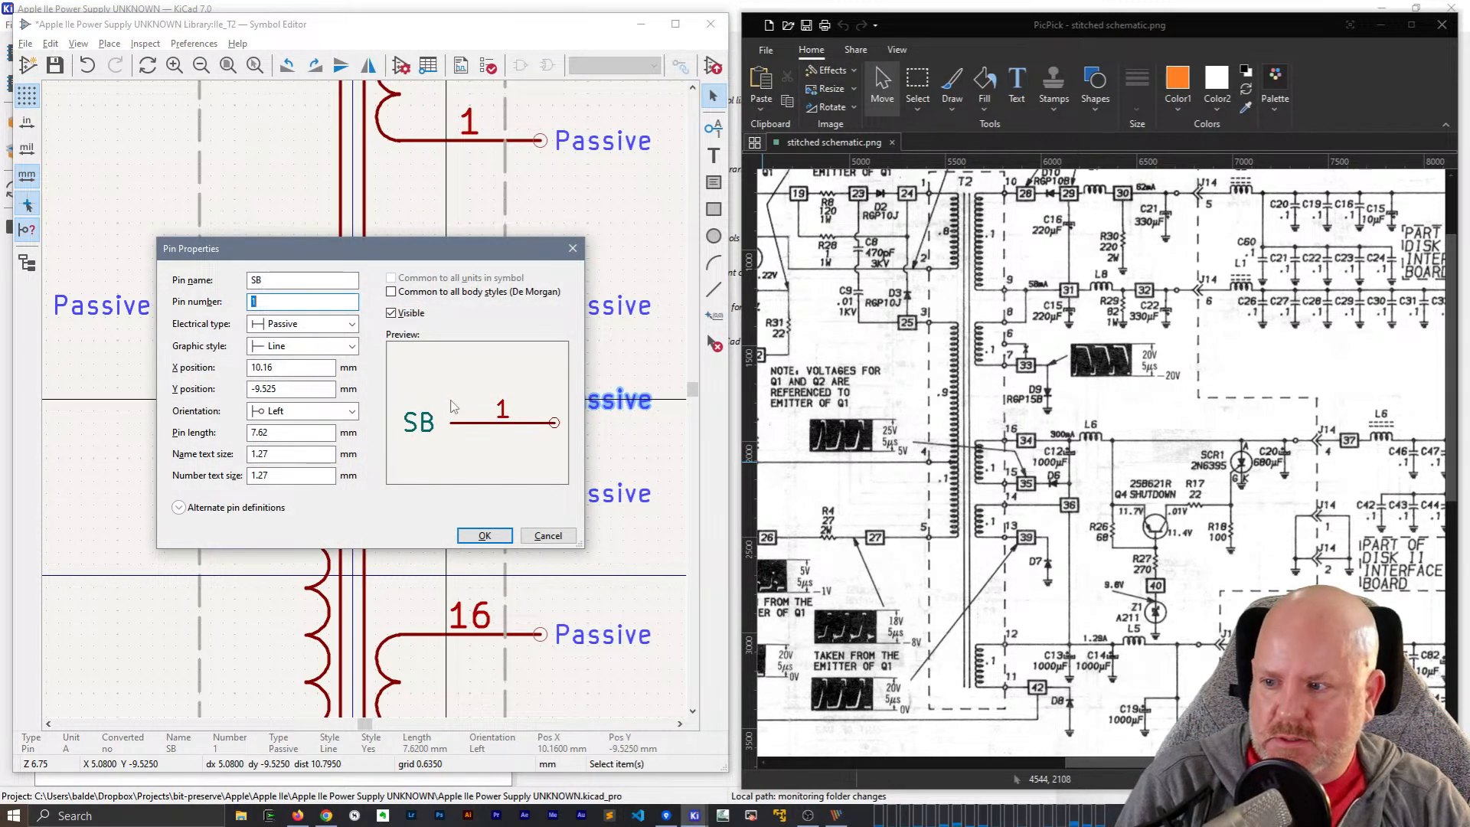
pyautogui.press('Return')
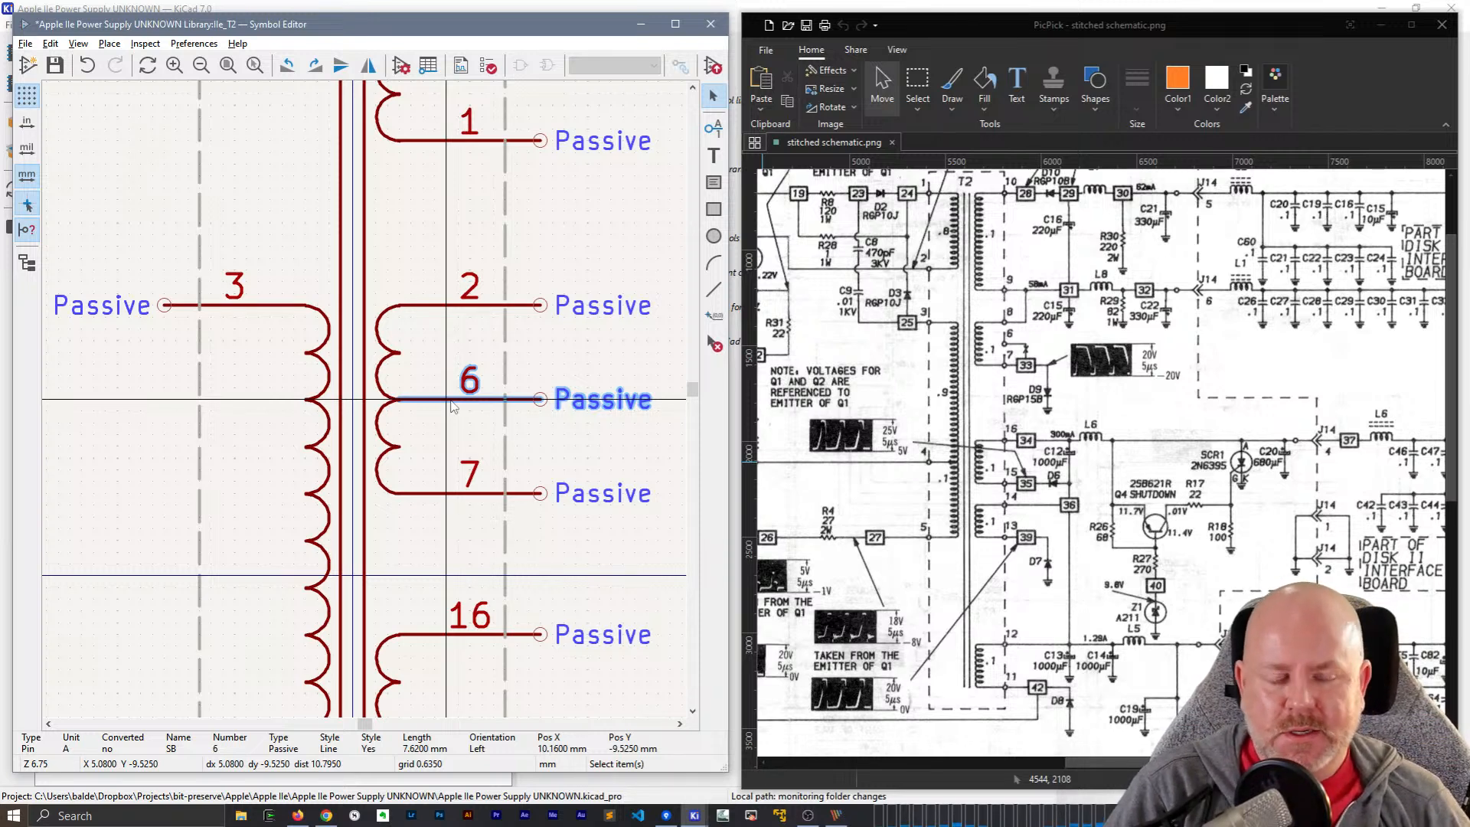
# - Renumber the upper pin of the second secondary winding as 8
pyautogui.click(457, 259)
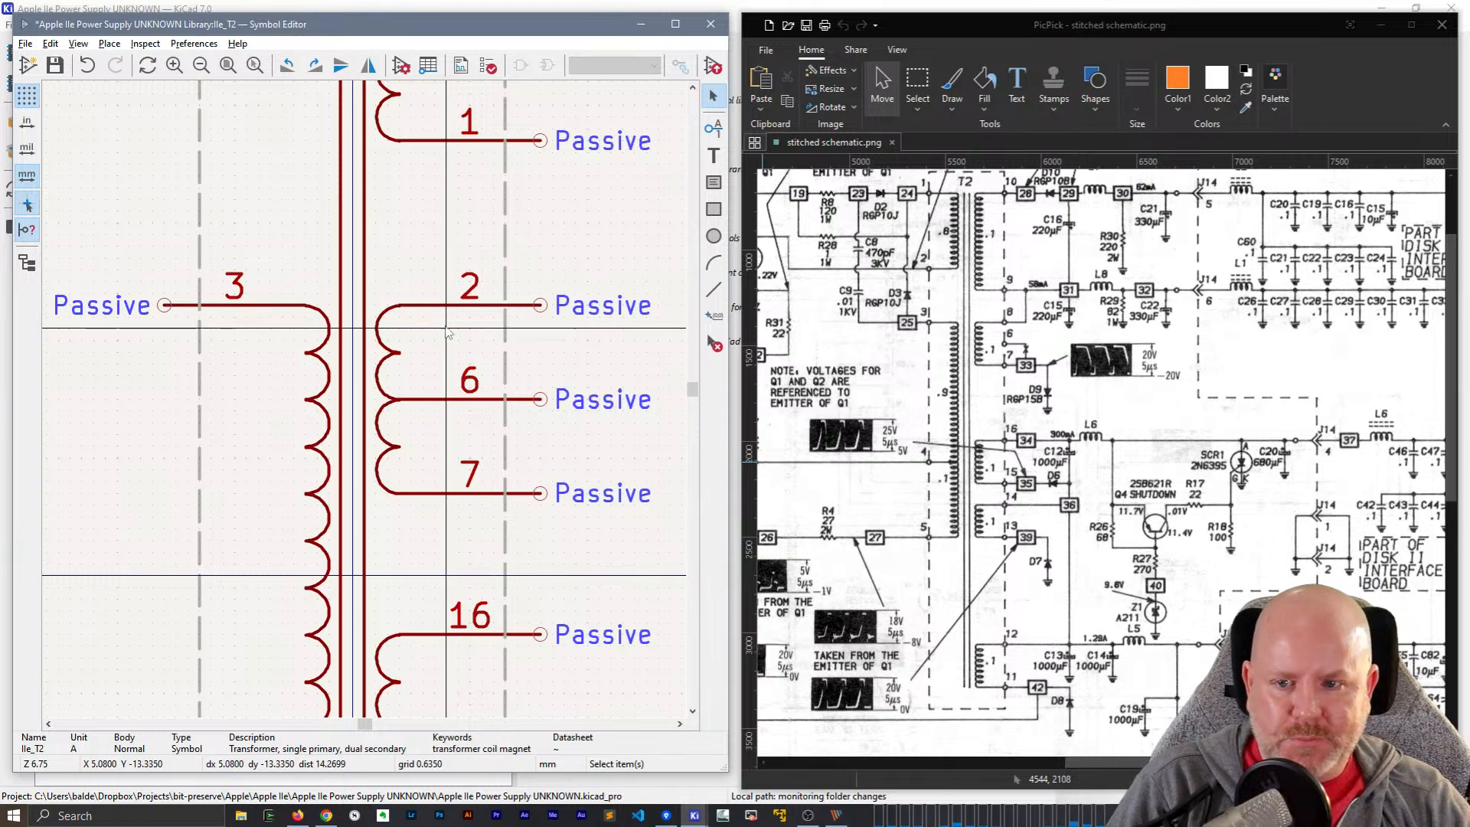
pyautogui.click(457, 306)
pyautogui.doubleClick(457, 307)
pyautogui.press('Tab')
pyautogui.write('q')
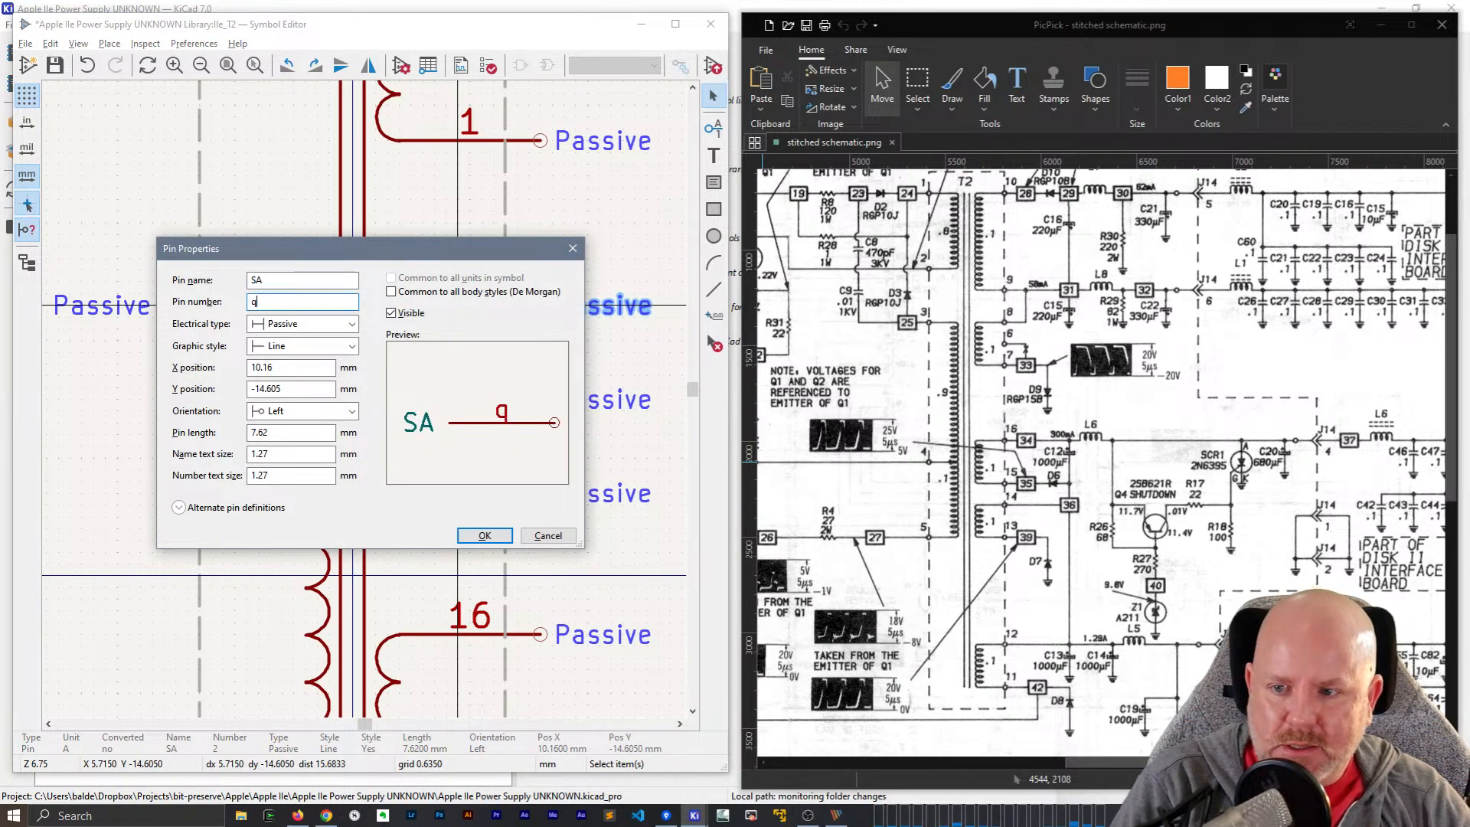
pyautogui.press('BackSpace')
pyautogui.write('8')
pyautogui.press('Return')
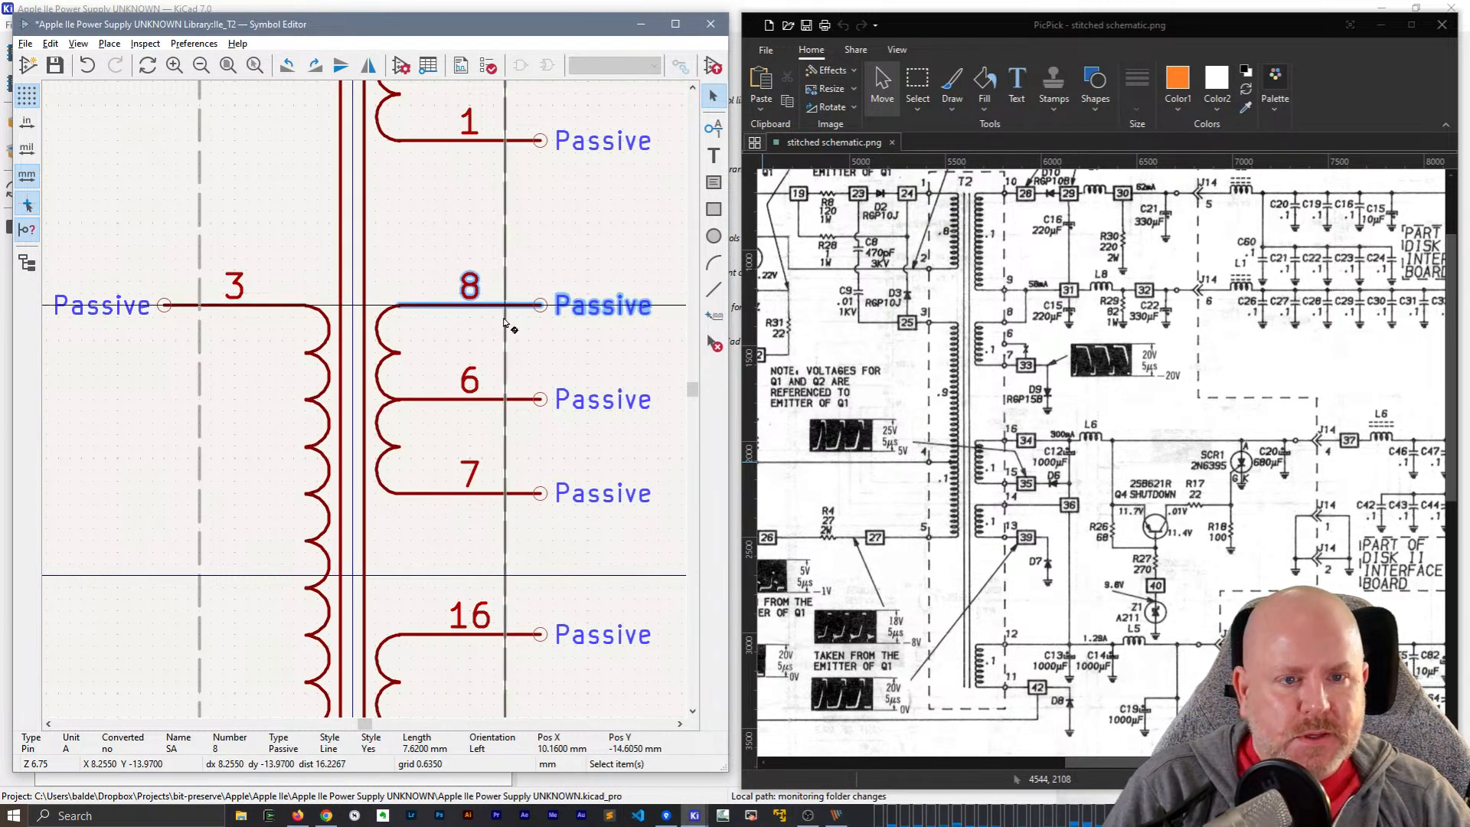
# - Set the pin number of the first secondary winding's lower pin to 9, keeping its pin name SB
pyautogui.moveTo(562, 317); pyautogui.dragTo(505, 643, button='middle')
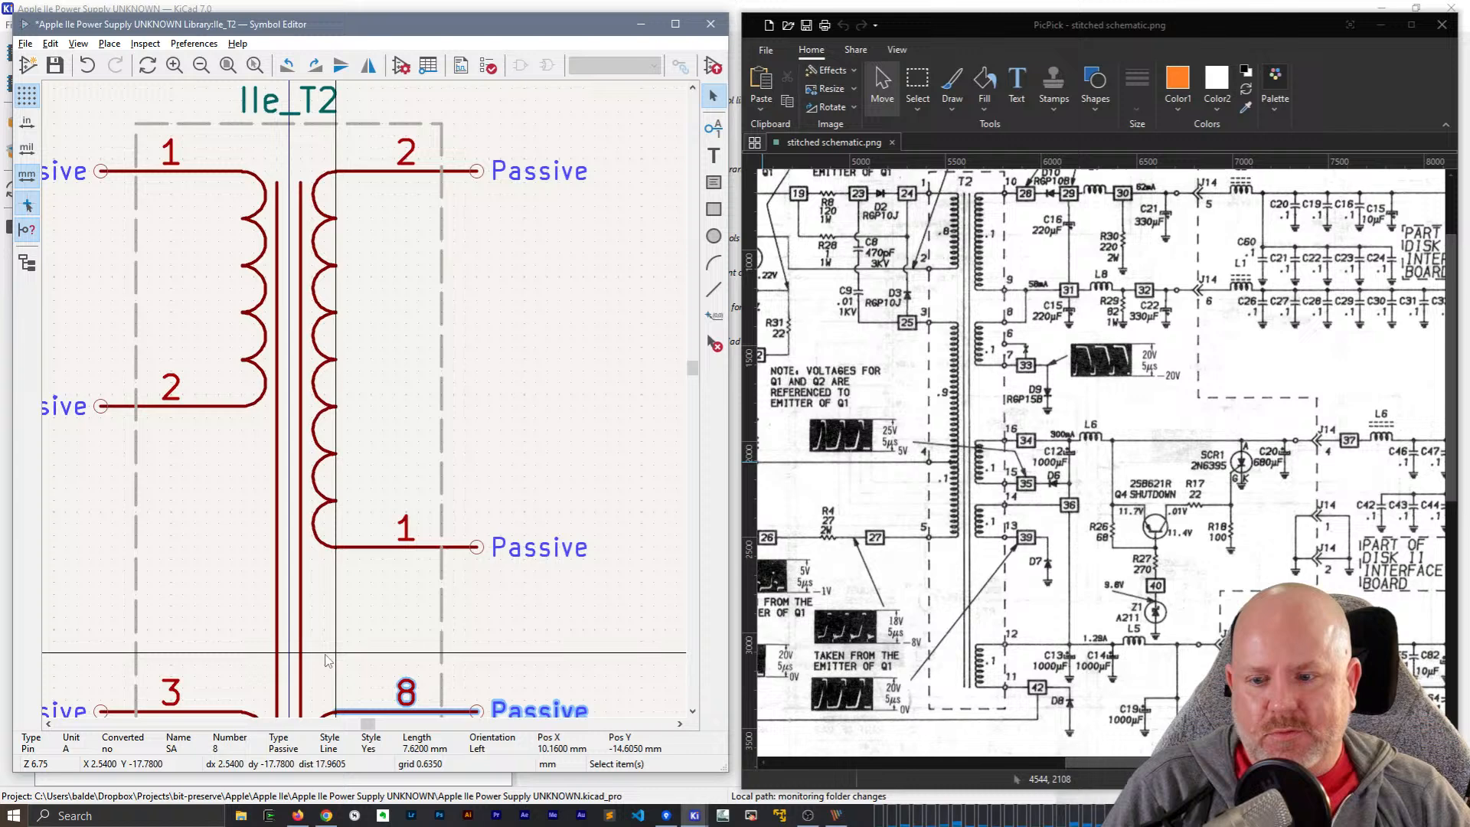
pyautogui.doubleClick(385, 548)
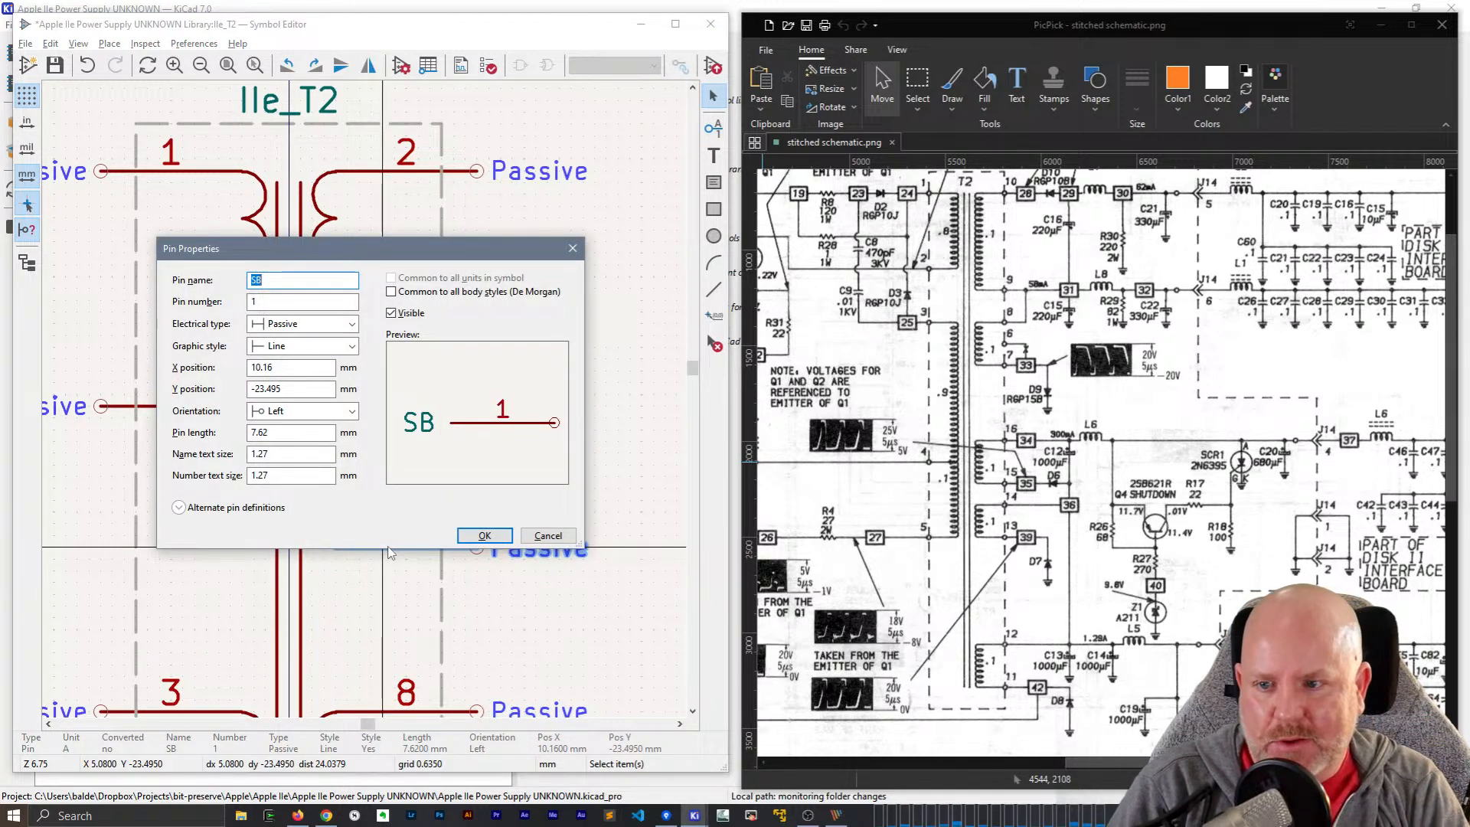
pyautogui.write('9')
pyautogui.press('BackSpace')
pyautogui.press('Tab')
pyautogui.hotkey('shift', 'Tab')
pyautogui.write('SB')
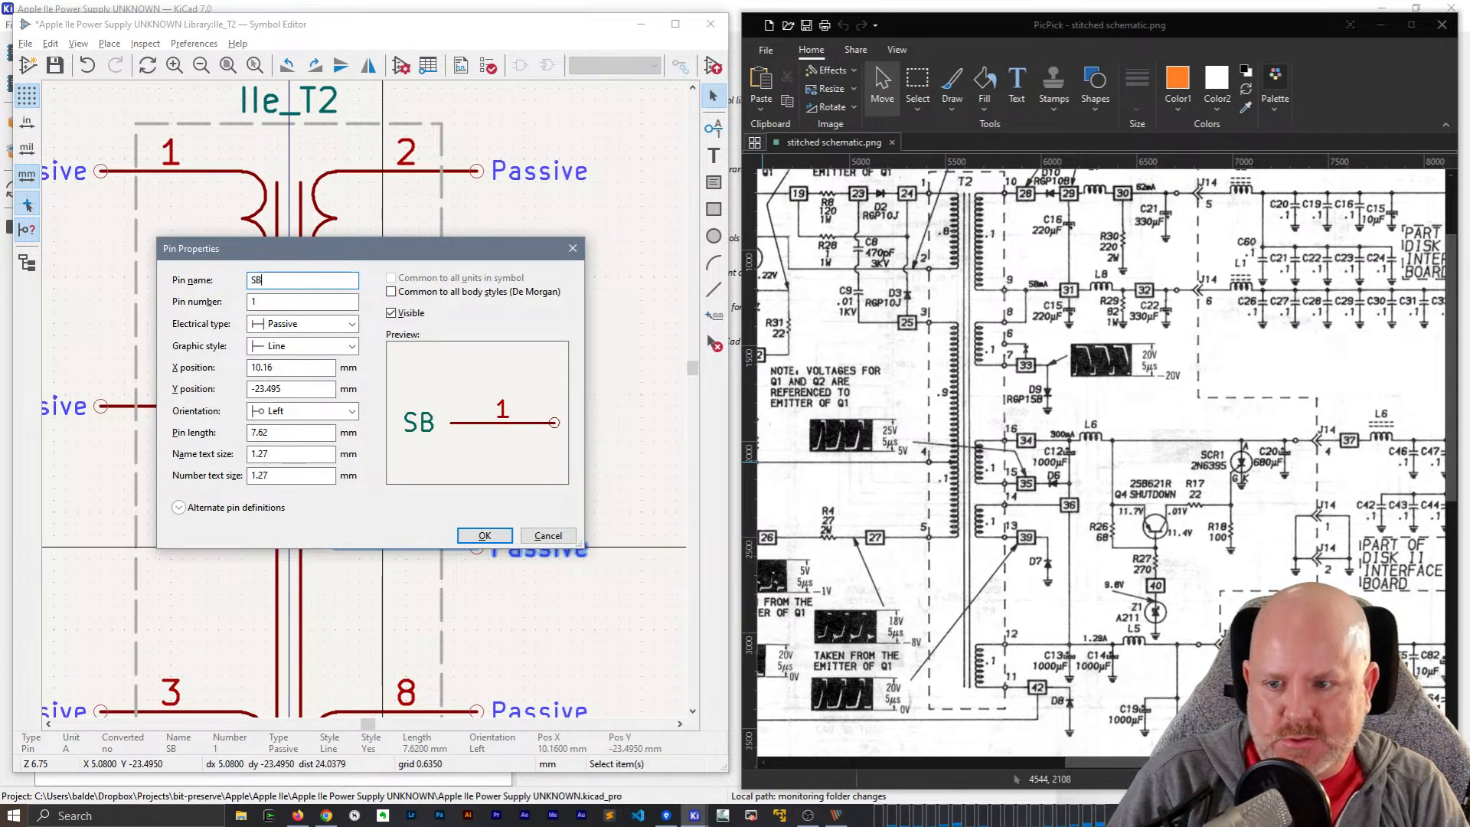
pyautogui.press('Tab')
pyautogui.write('9')
pyautogui.press('Return')
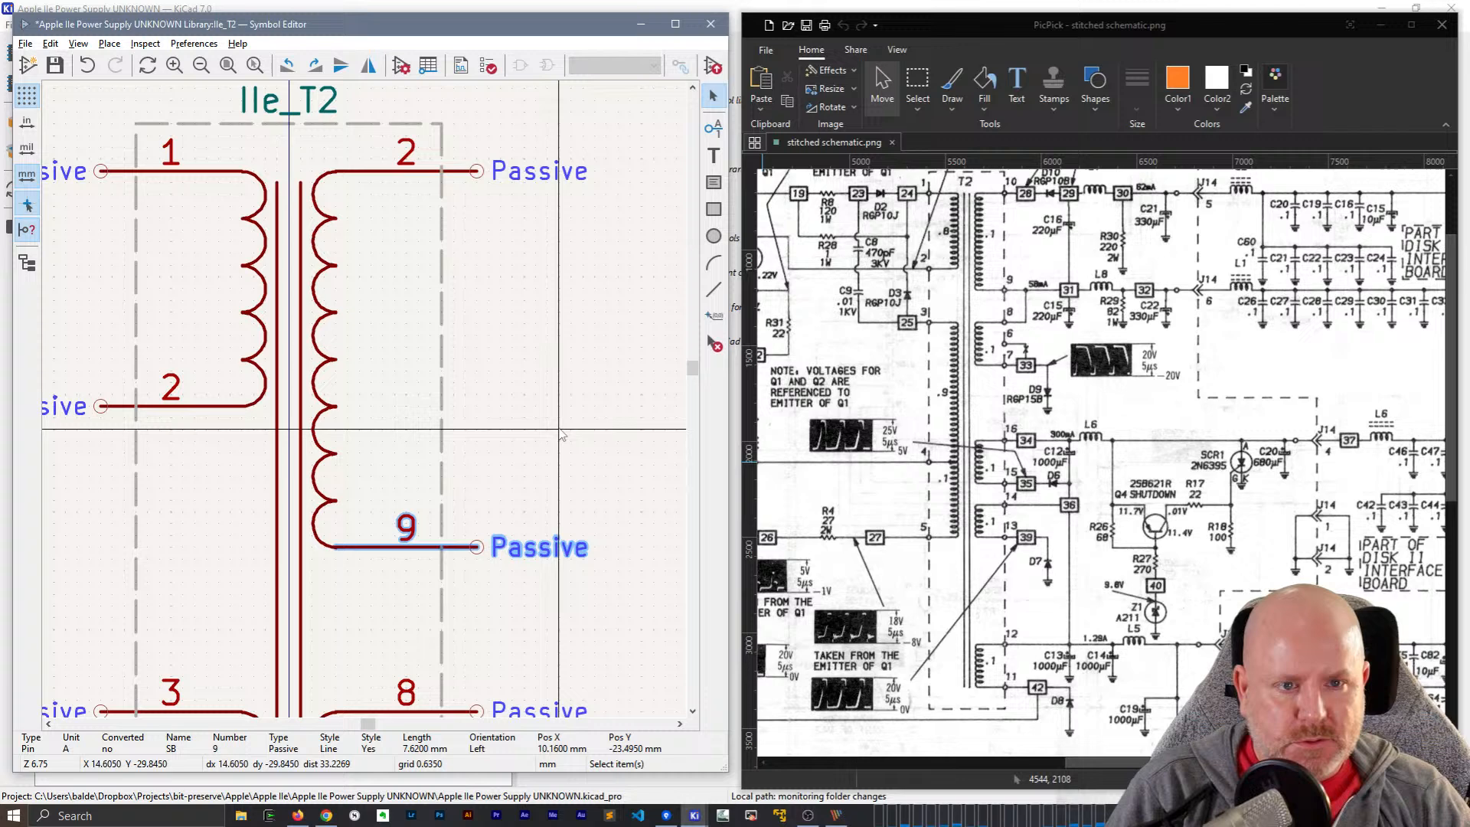
# - Change the first secondary winding's upper pin number to 10
pyautogui.doubleClick(394, 170)
pyautogui.press('Tab')
pyautogui.write('19')
pyautogui.press('BackSpace')
pyautogui.write('0')
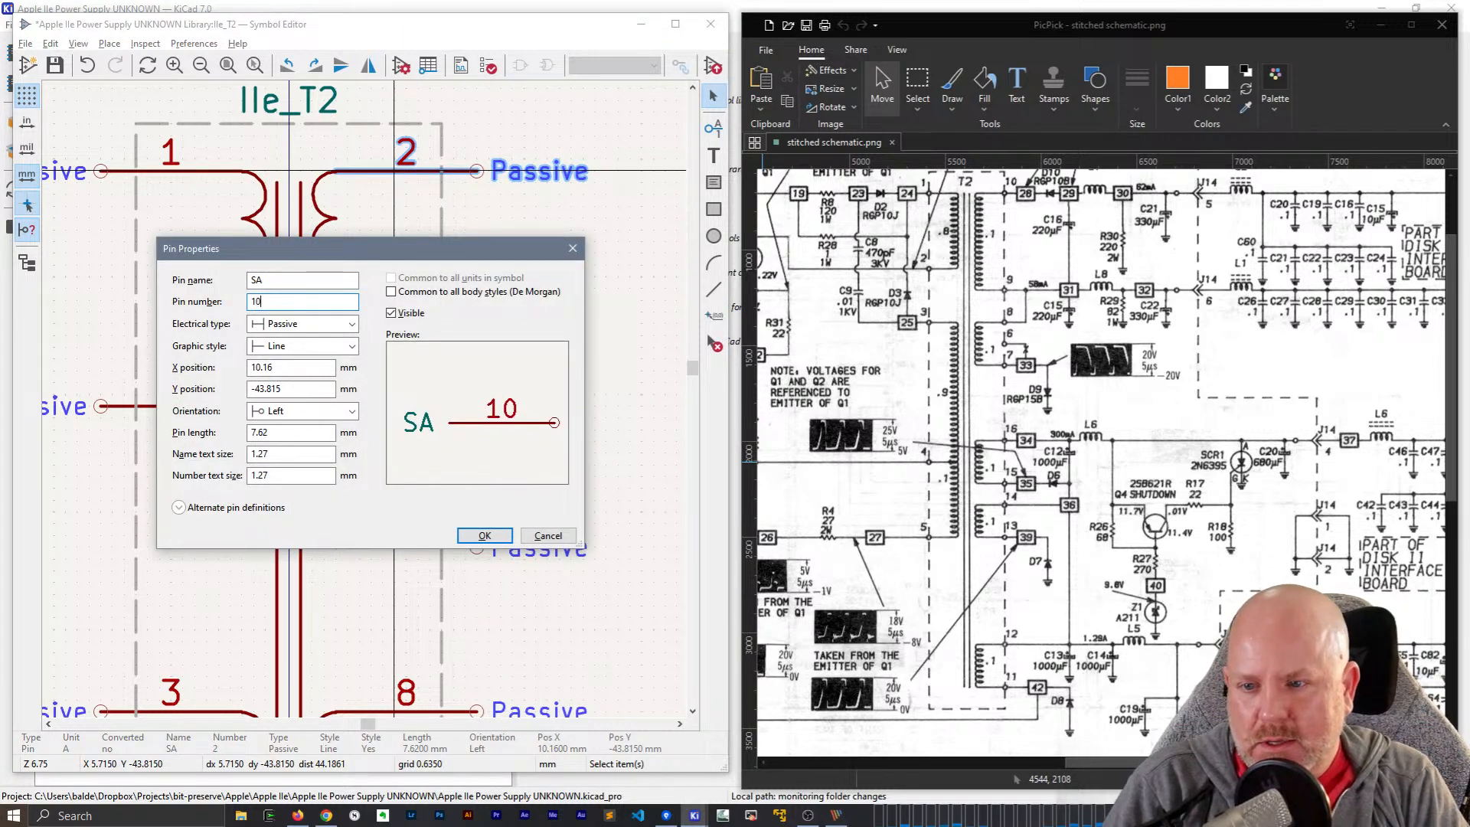
pyautogui.press('Return')
# - Compare the symbol's windings, taps and pin numbers with transformer T2 in the reference schematic
pyautogui.scroll(1, 1064, 416)
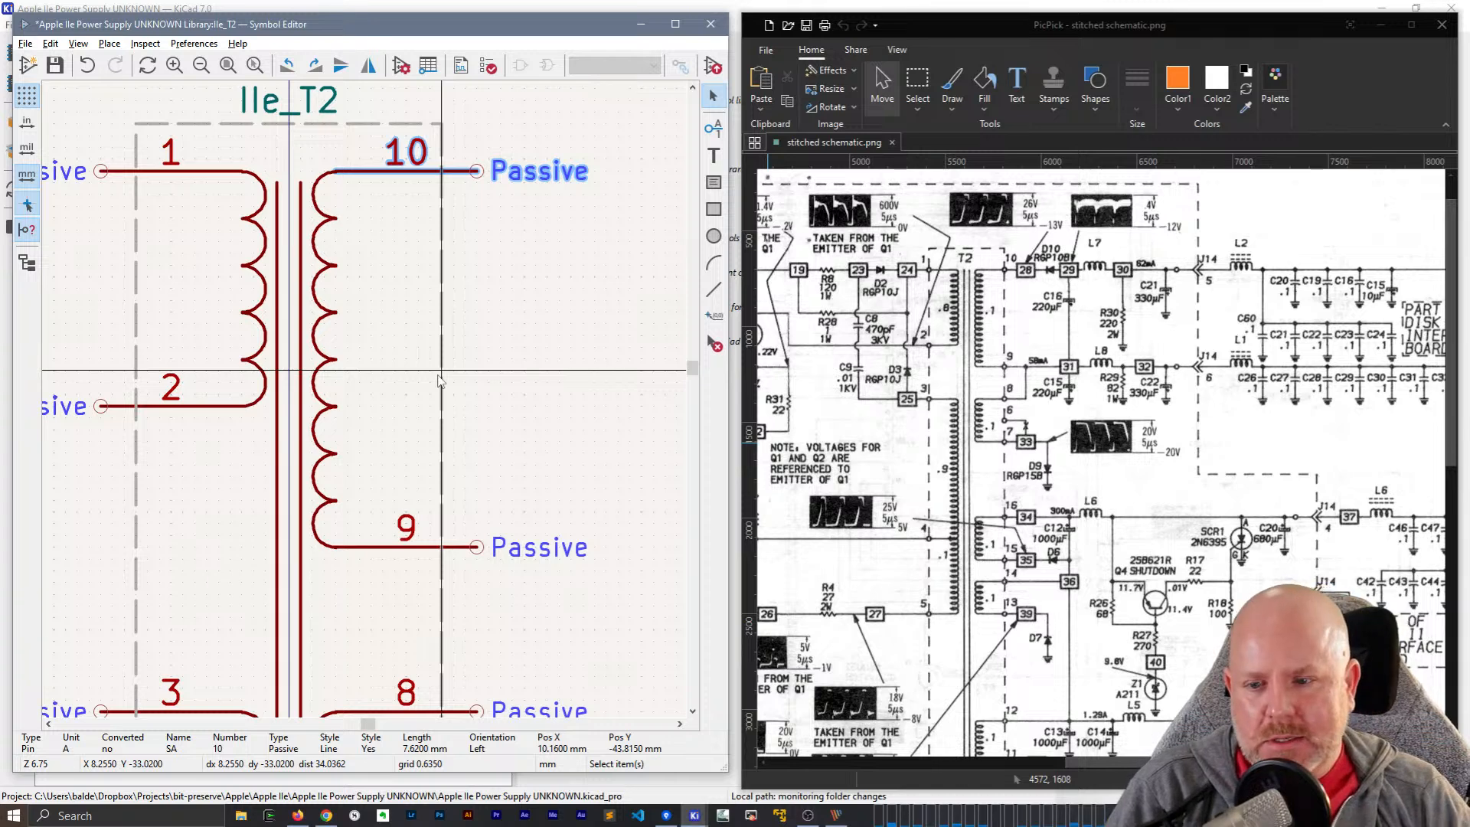
pyautogui.scroll(-3, 380, 469)
pyautogui.moveTo(380, 469); pyautogui.dragTo(526, 335, button='middle')
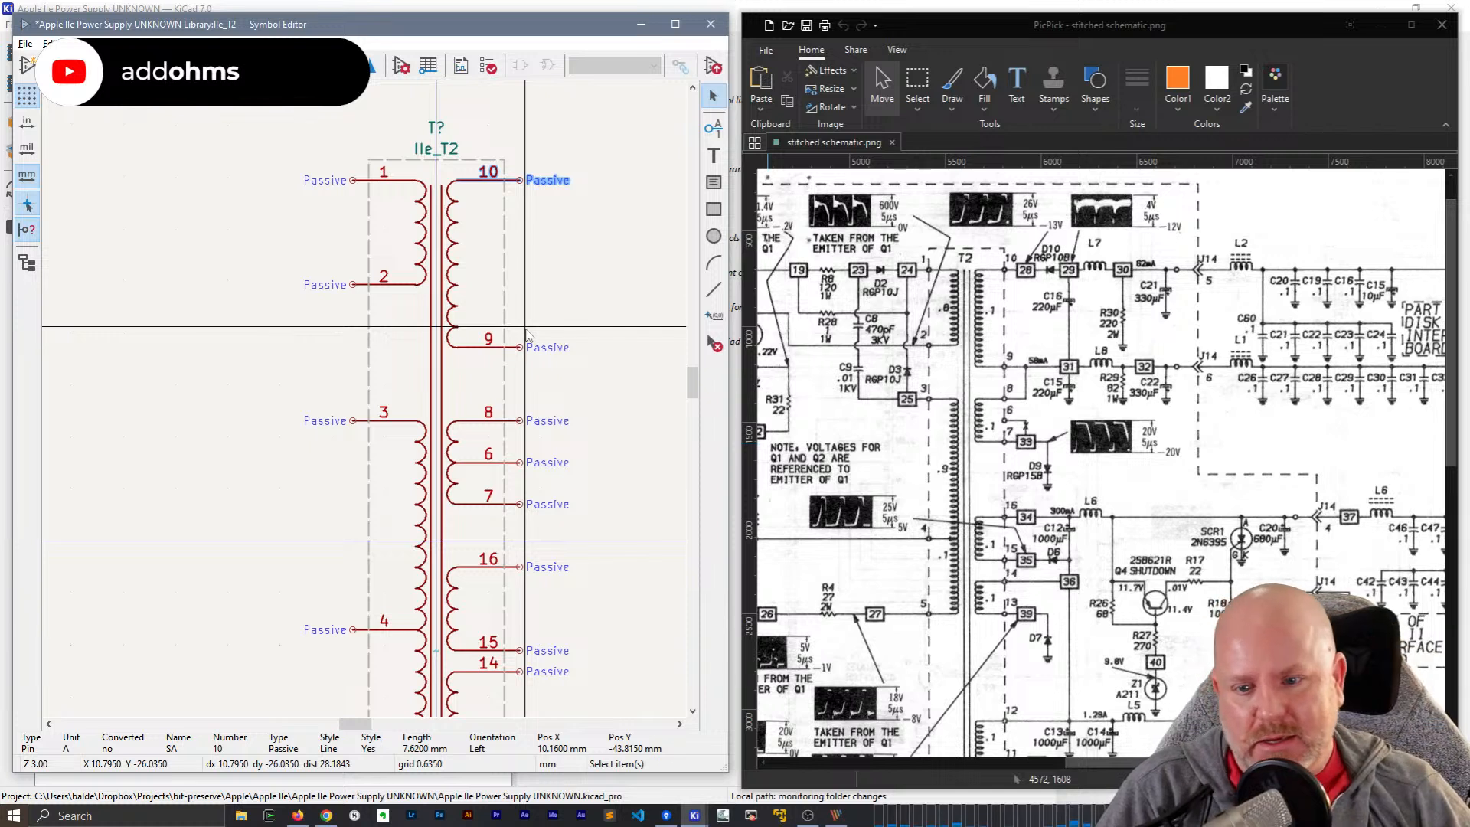
pyautogui.moveTo(532, 537); pyautogui.dragTo(418, 450, button='middle')
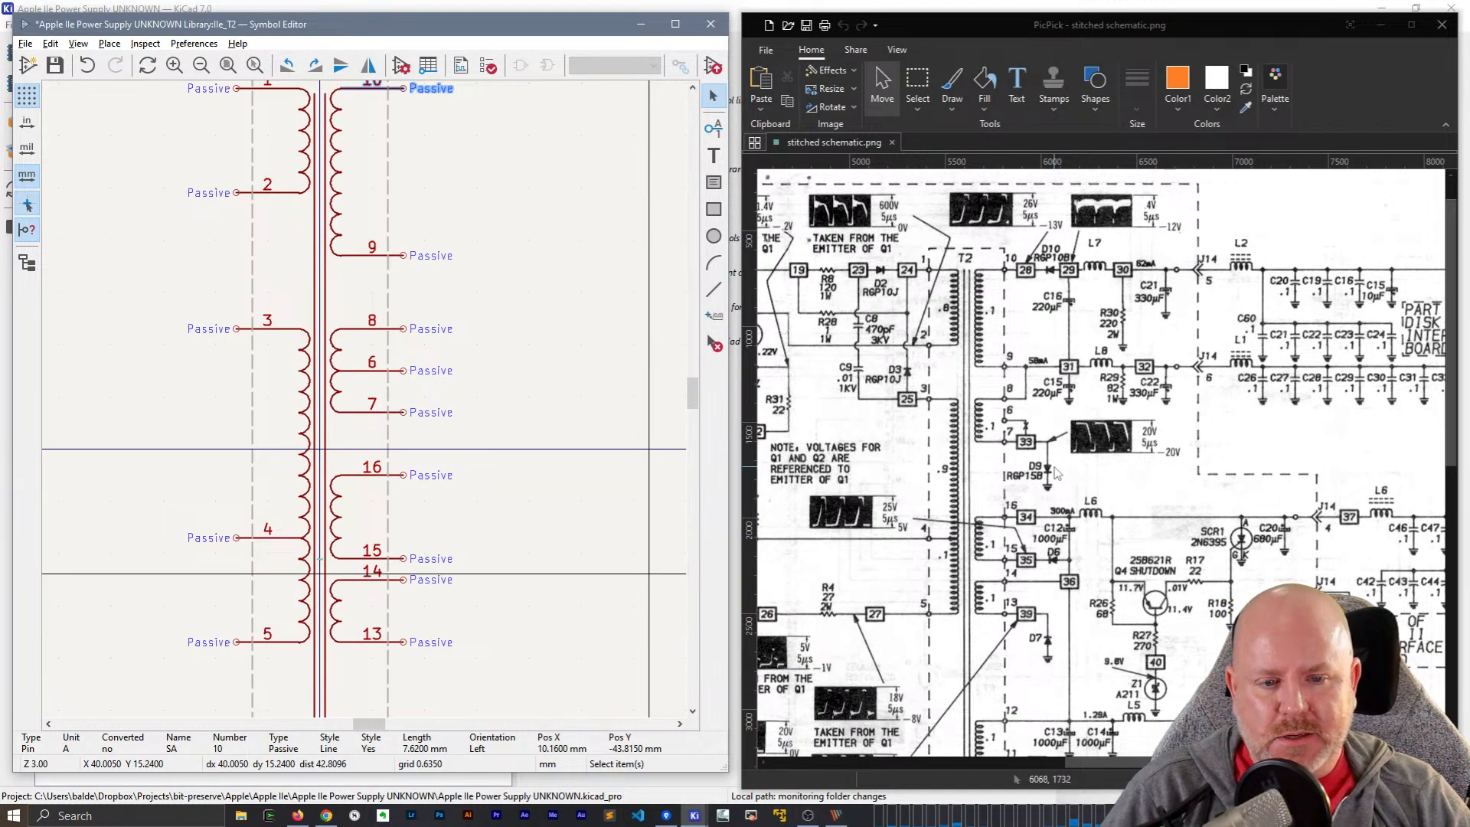
pyautogui.scroll(-3, 951, 455)
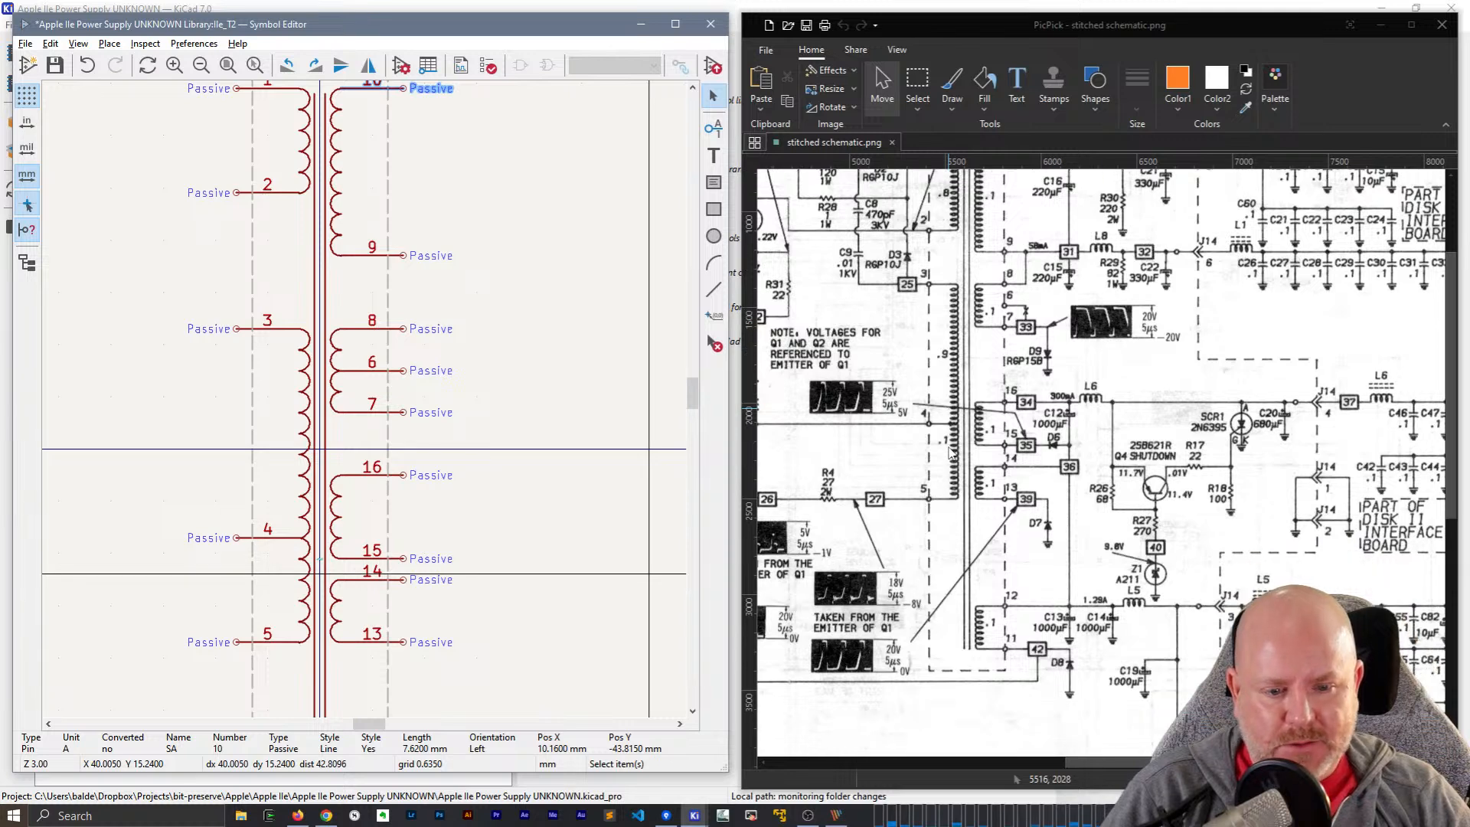
pyautogui.scroll(-4, 466, 470)
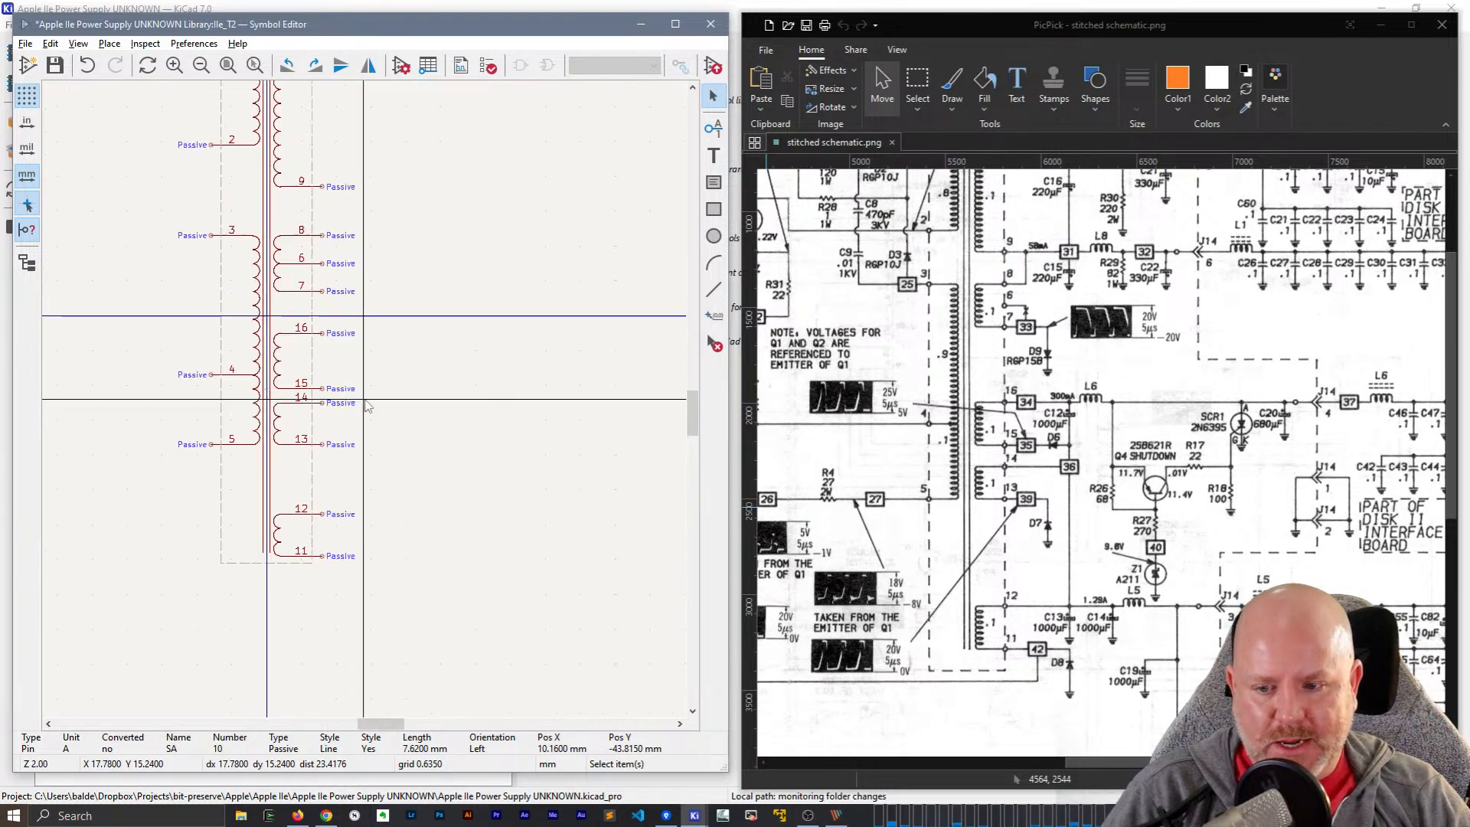
pyautogui.moveTo(464, 465); pyautogui.dragTo(552, 535, button='middle')
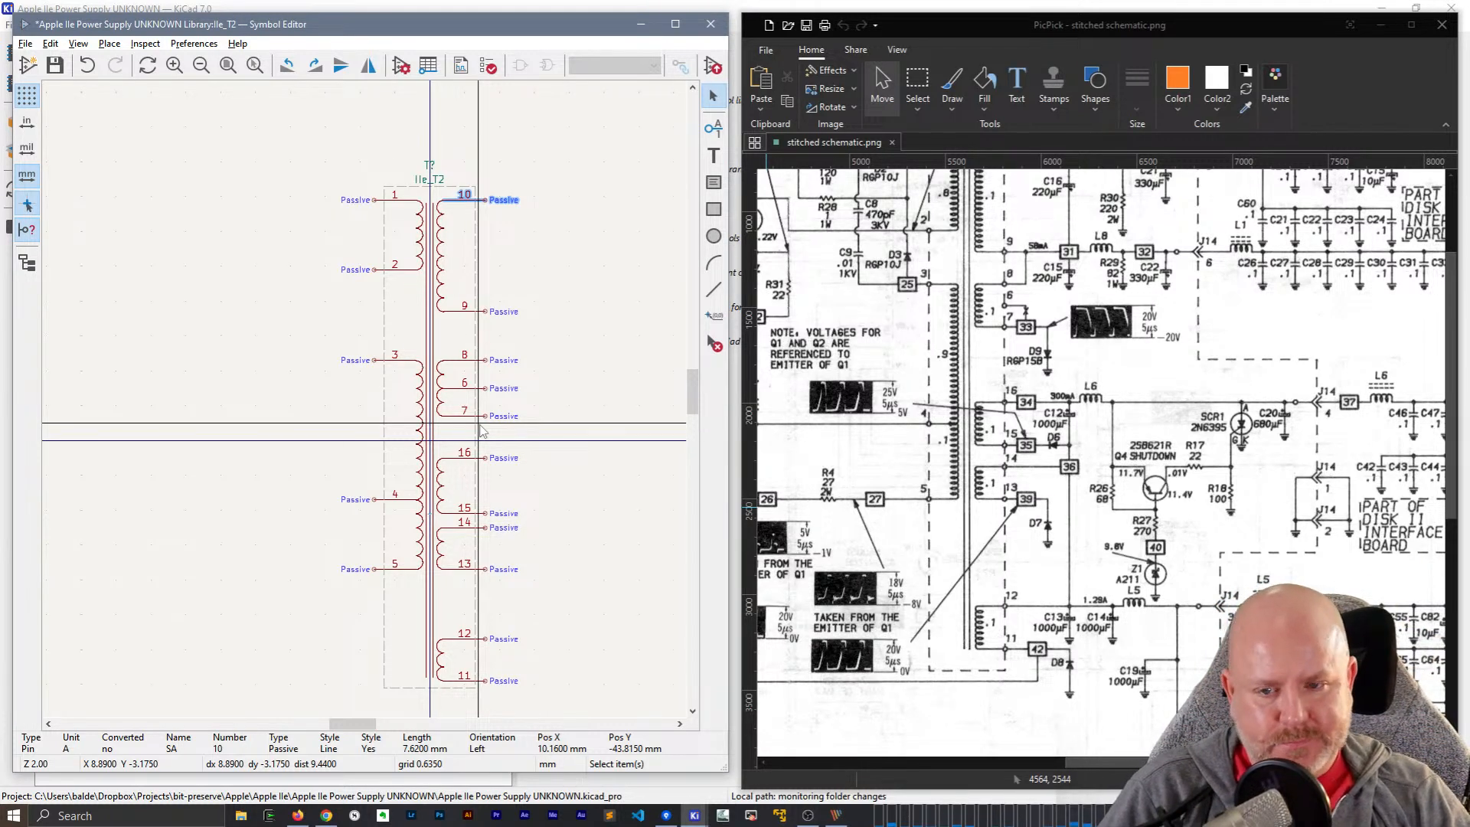
pyautogui.scroll(1, 1089, 393)
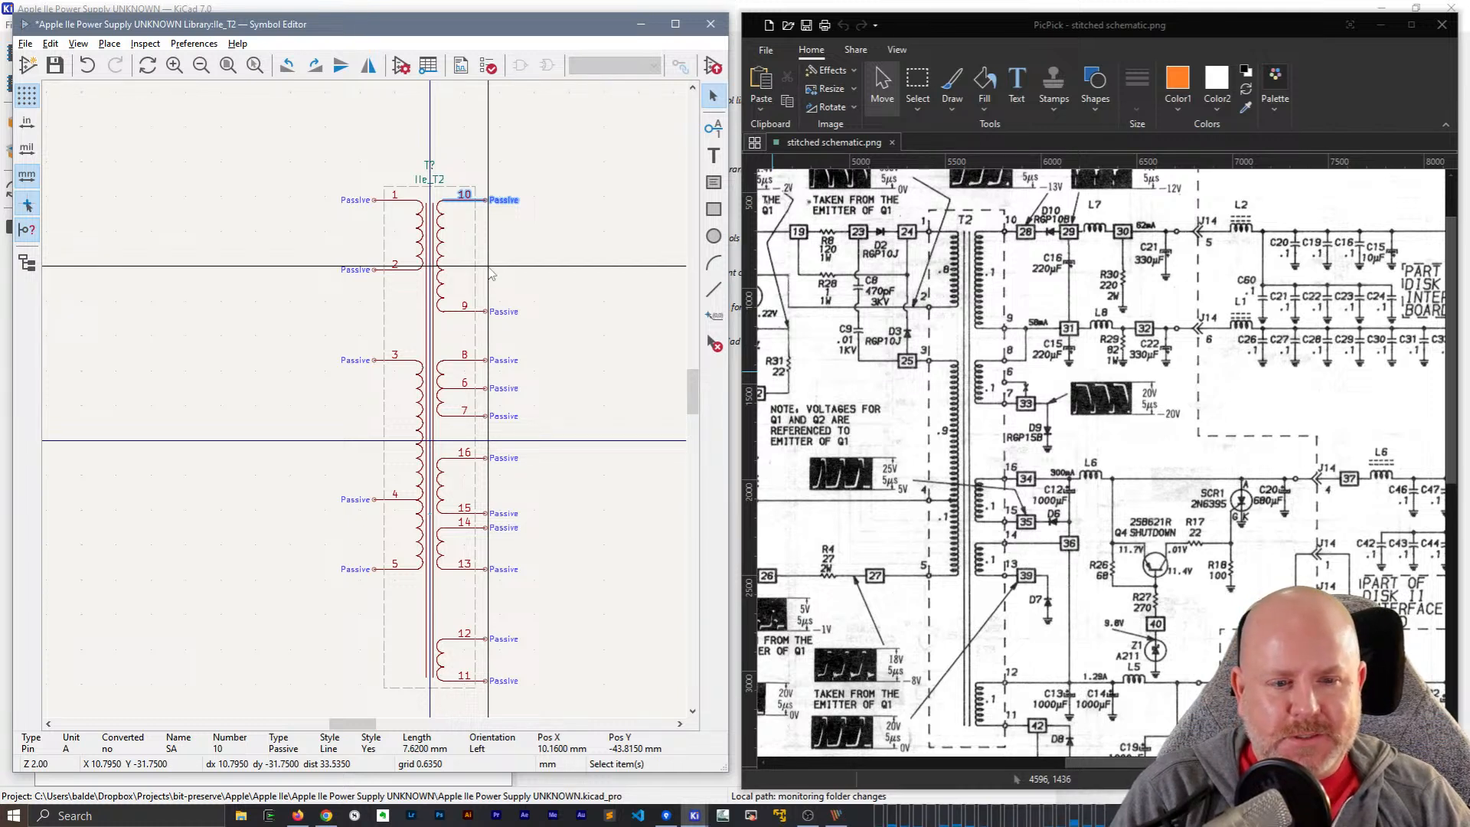
pyautogui.scroll(1, 1011, 402)
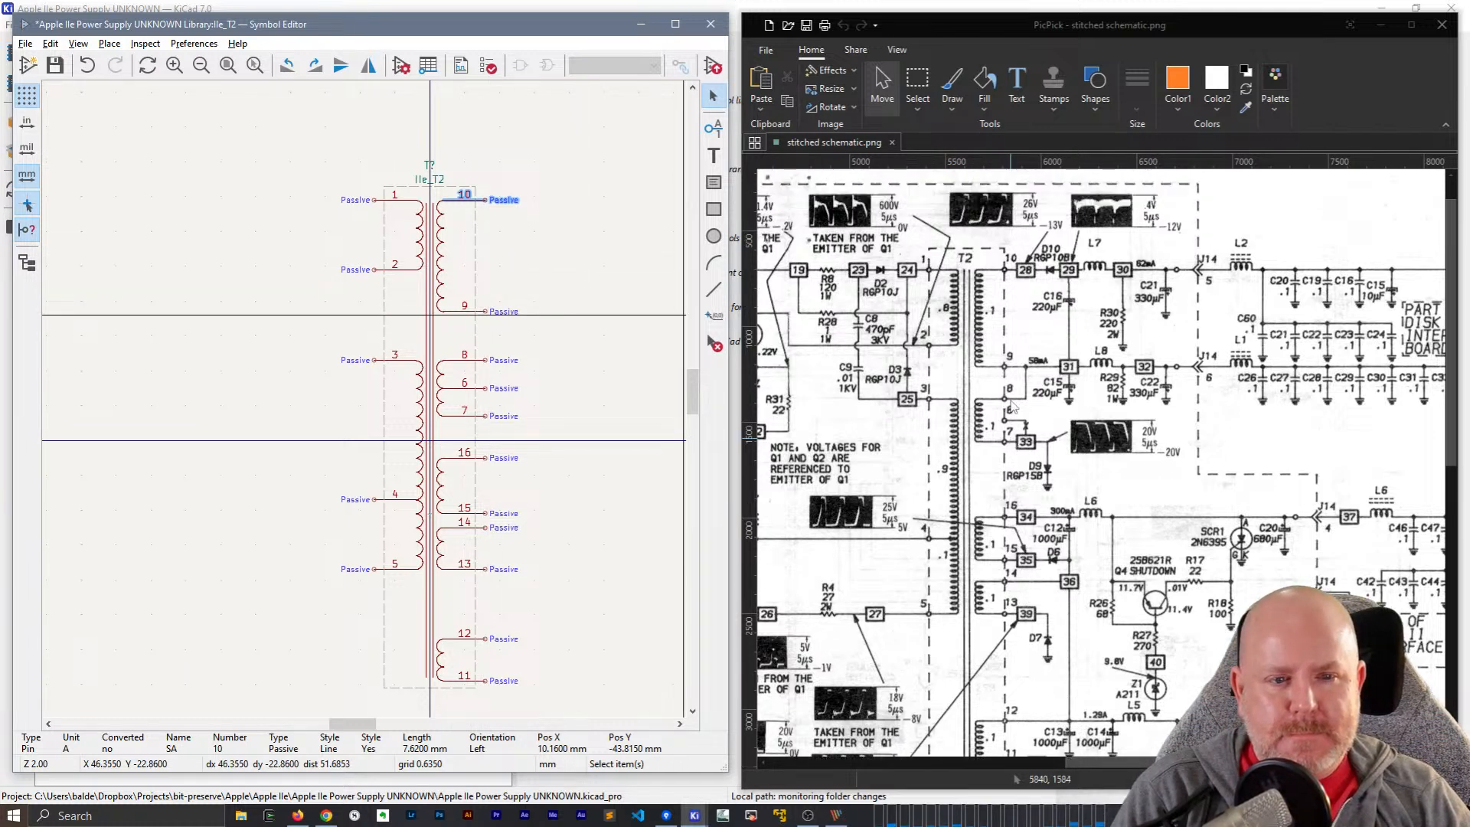
pyautogui.scroll(-1, 1011, 401)
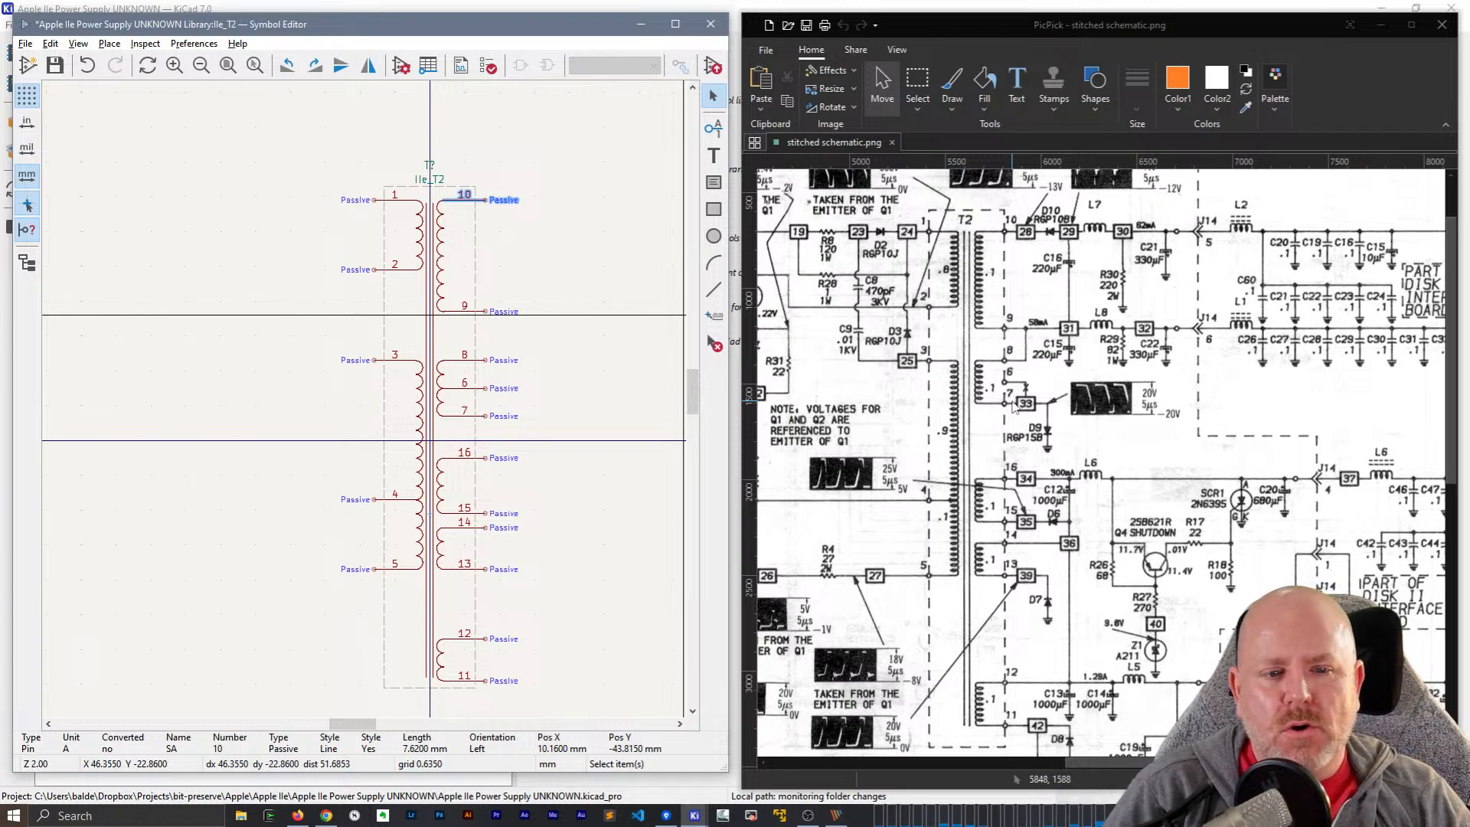
pyautogui.press('super')
pyautogui.press('super')
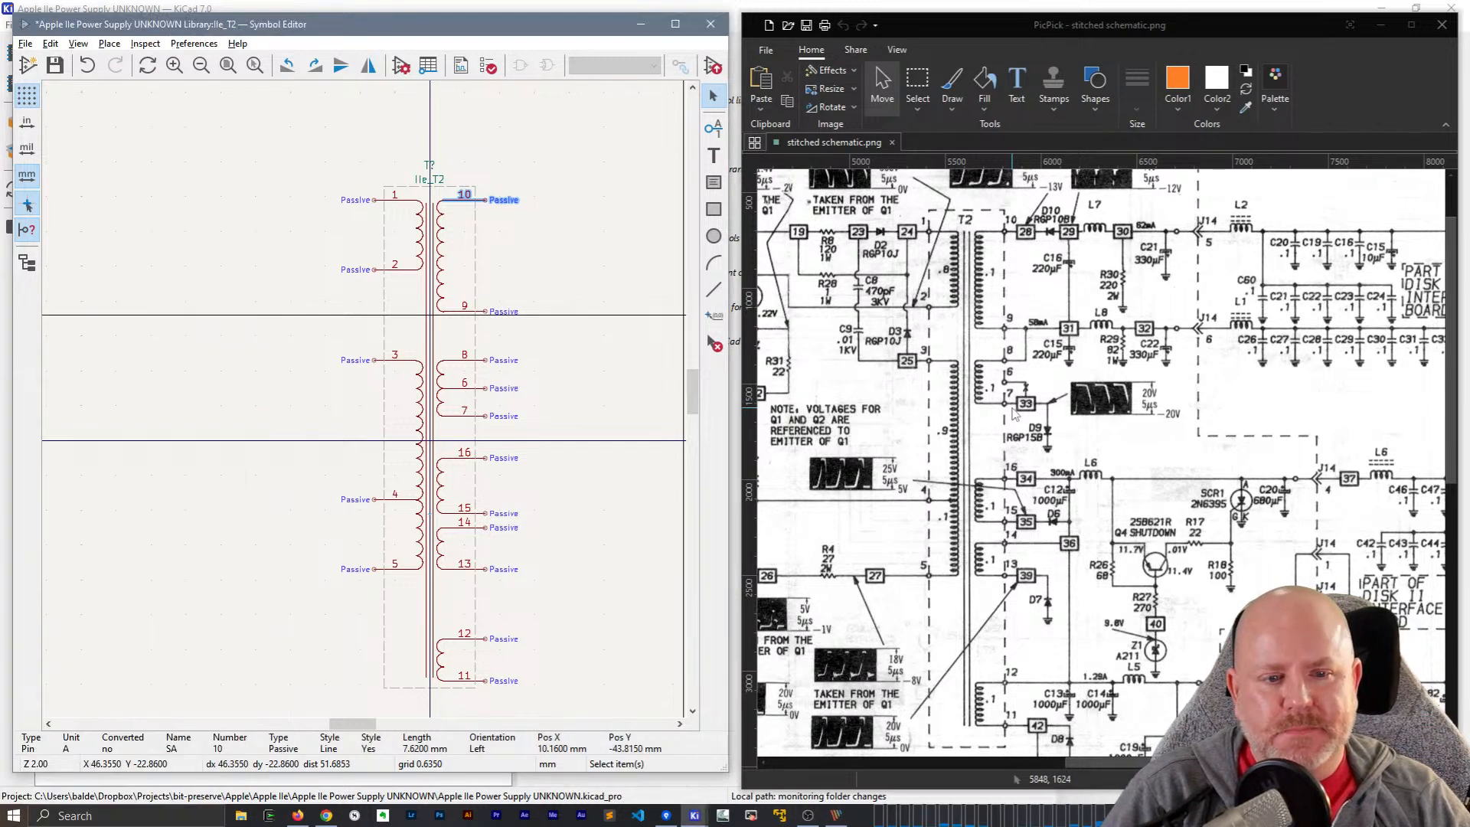
pyautogui.keyDown('ctrl'); pyautogui.scroll(1, 1016, 414); pyautogui.keyUp('ctrl')
pyautogui.keyDown('ctrl'); pyautogui.scroll(-1, 1017, 423); pyautogui.keyUp('ctrl')
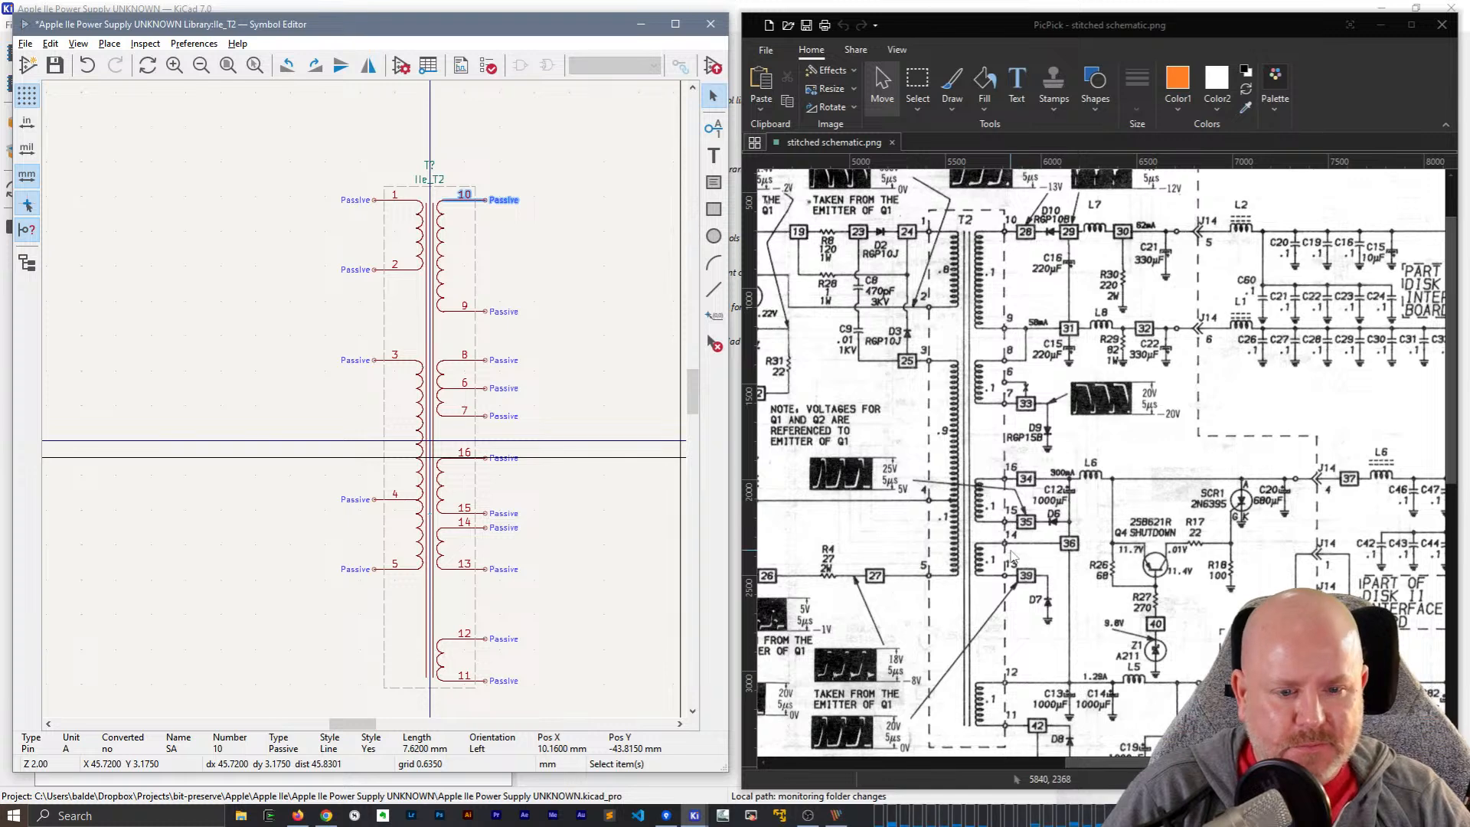
pyautogui.scroll(-1, 1023, 539)
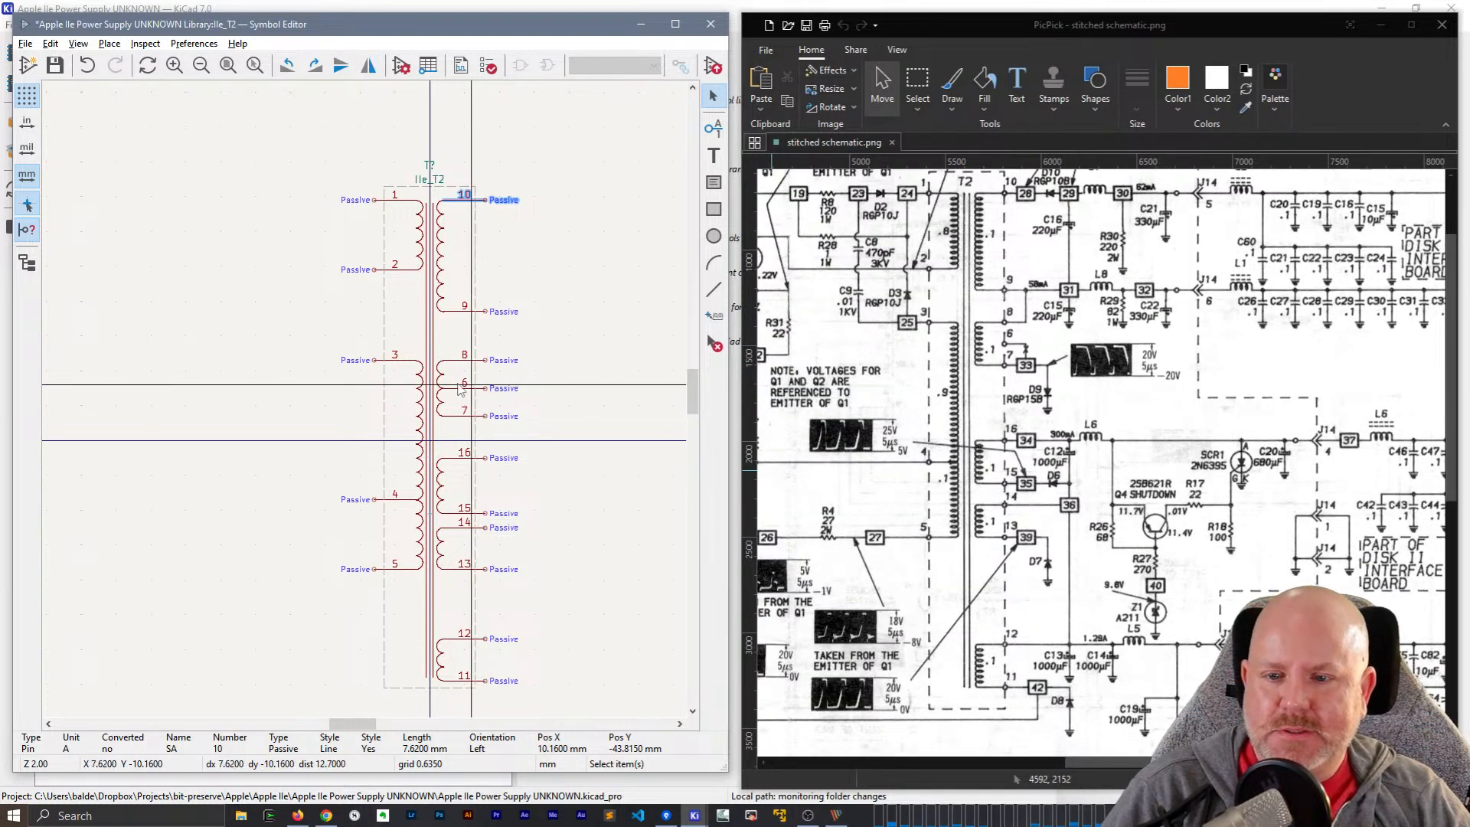
# - Open the properties of the second secondary winding's middle tap, pin 6, and try a pin length of 2.54 mm
pyautogui.doubleClick(472, 390)
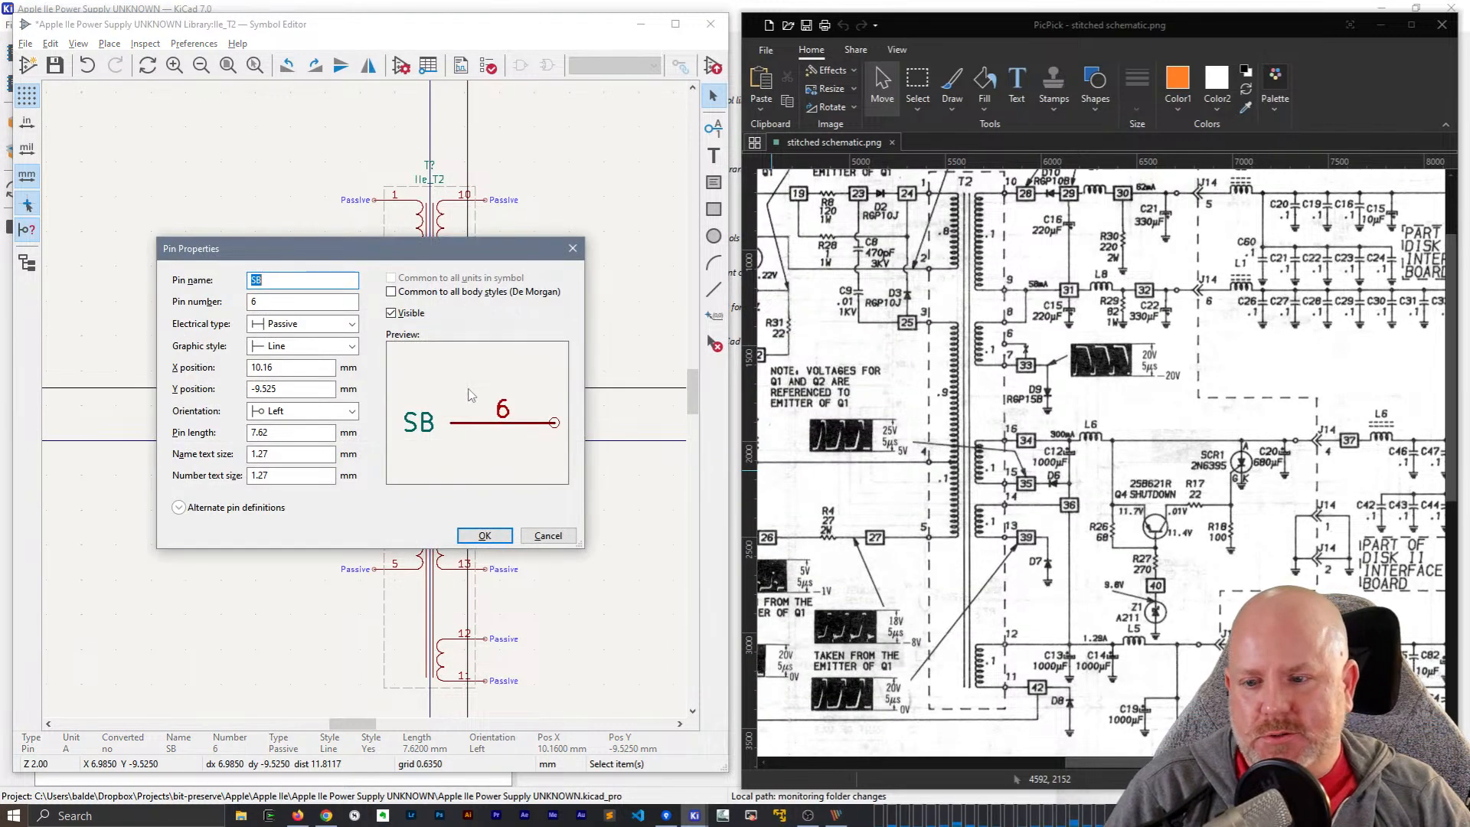
pyautogui.click(309, 436)
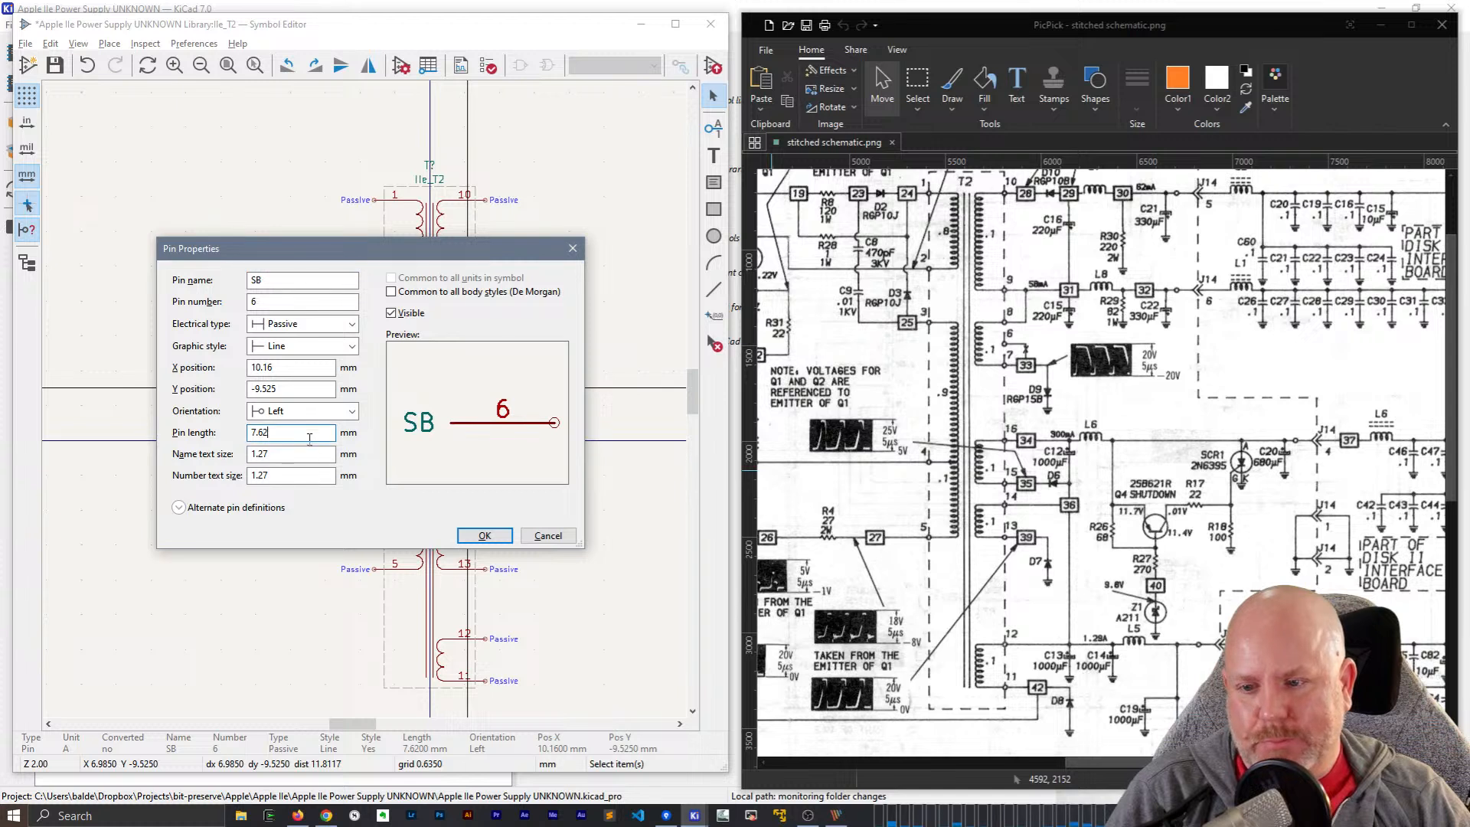
pyautogui.press('BackSpace')
pyautogui.press('BackSpace')
pyautogui.press('BackSpace')
pyautogui.press('BackSpace')
pyautogui.write('2.54')
pyautogui.press('Tab')
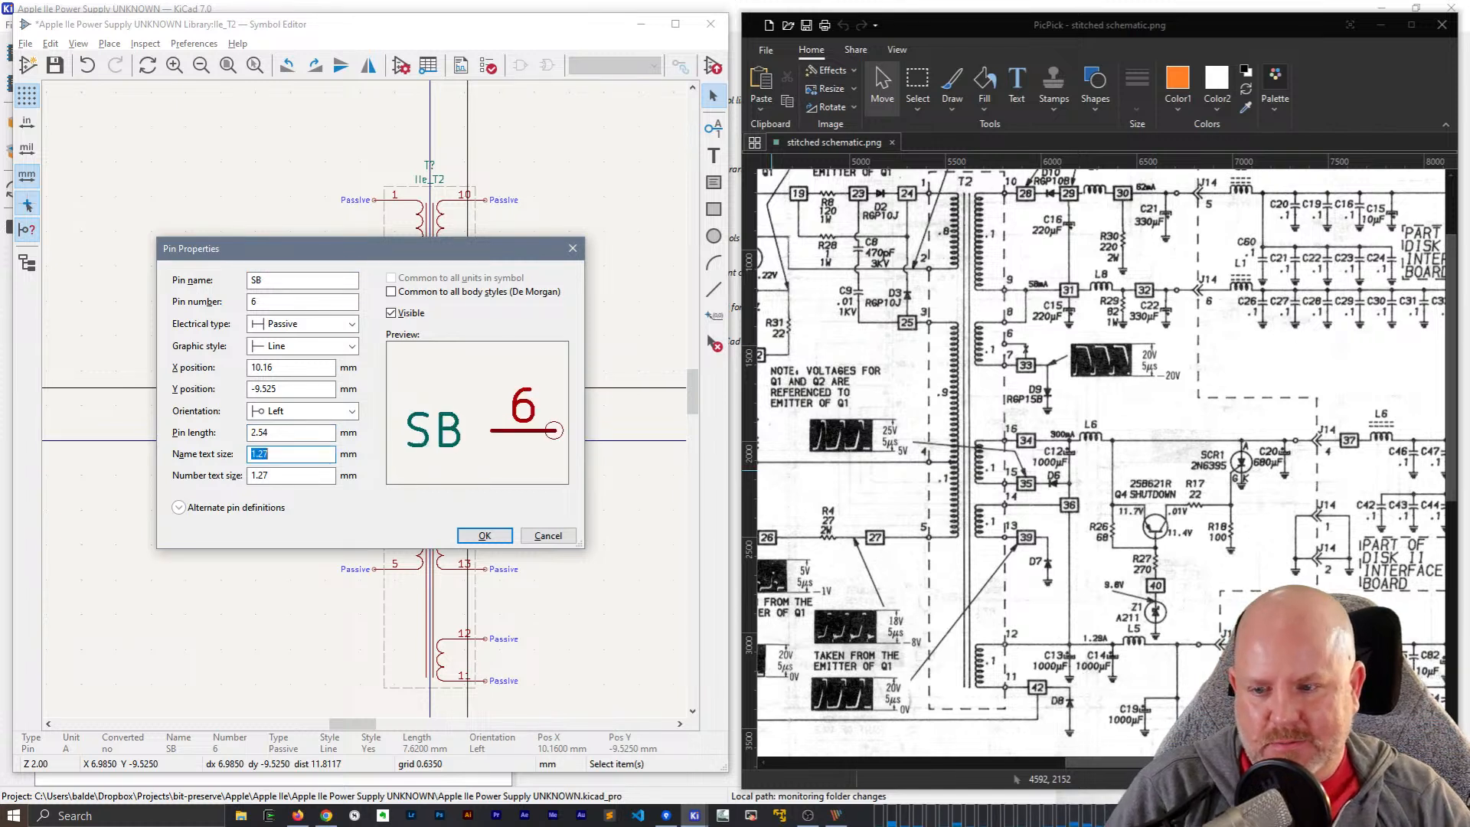
# - Try pin lengths of 7.62/4, 7.62/5 and 7.62/3 mm for pin 6, comparing them in the preview
pyautogui.click(327, 439)
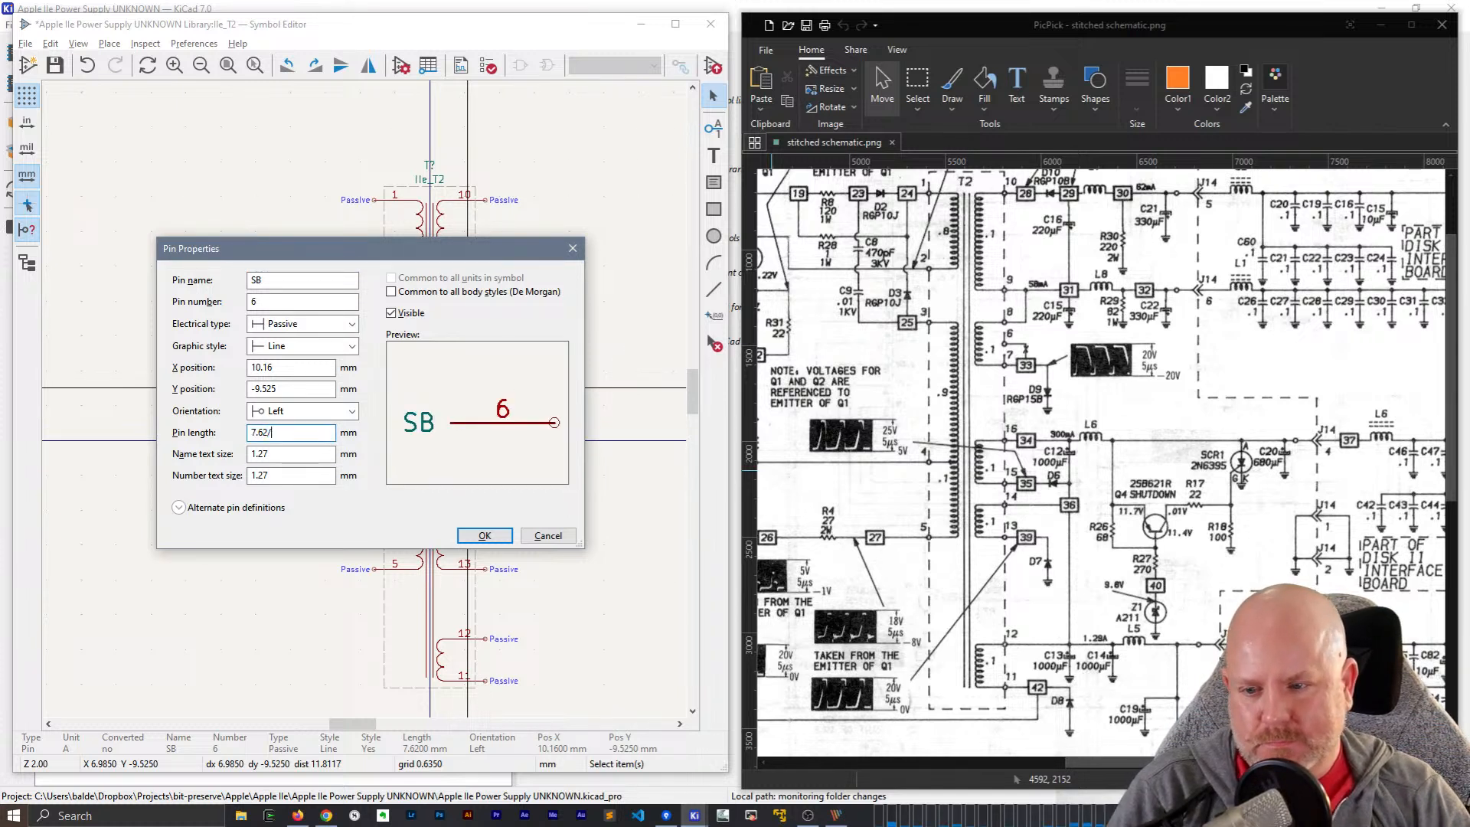
pyautogui.write('4')
pyautogui.press('Tab')
pyautogui.click(326, 440)
pyautogui.press('BackSpace')
pyautogui.write('5')
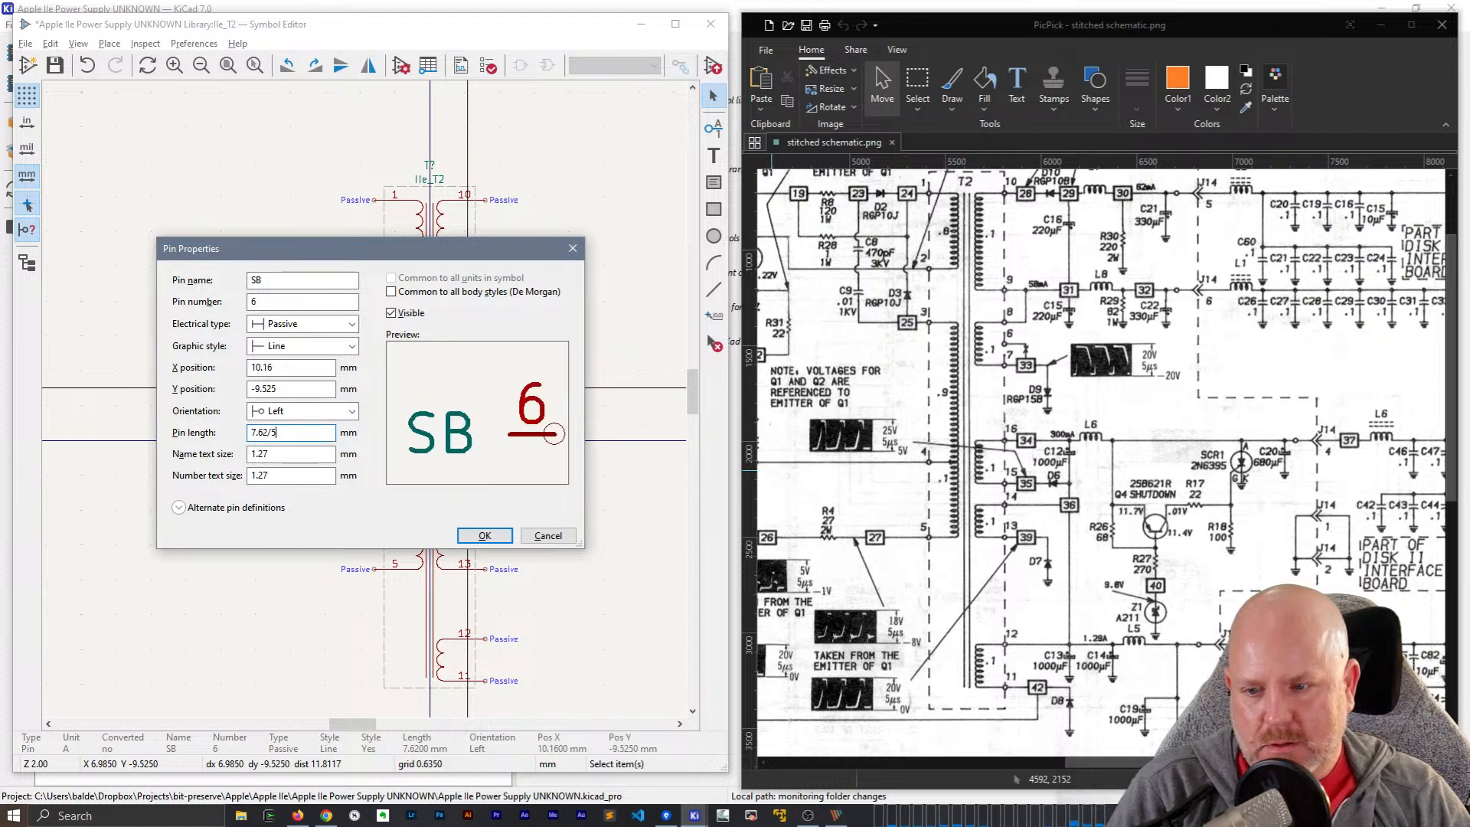
pyautogui.press('Tab')
pyautogui.click(326, 440)
pyautogui.press('BackSpace')
pyautogui.write('3')
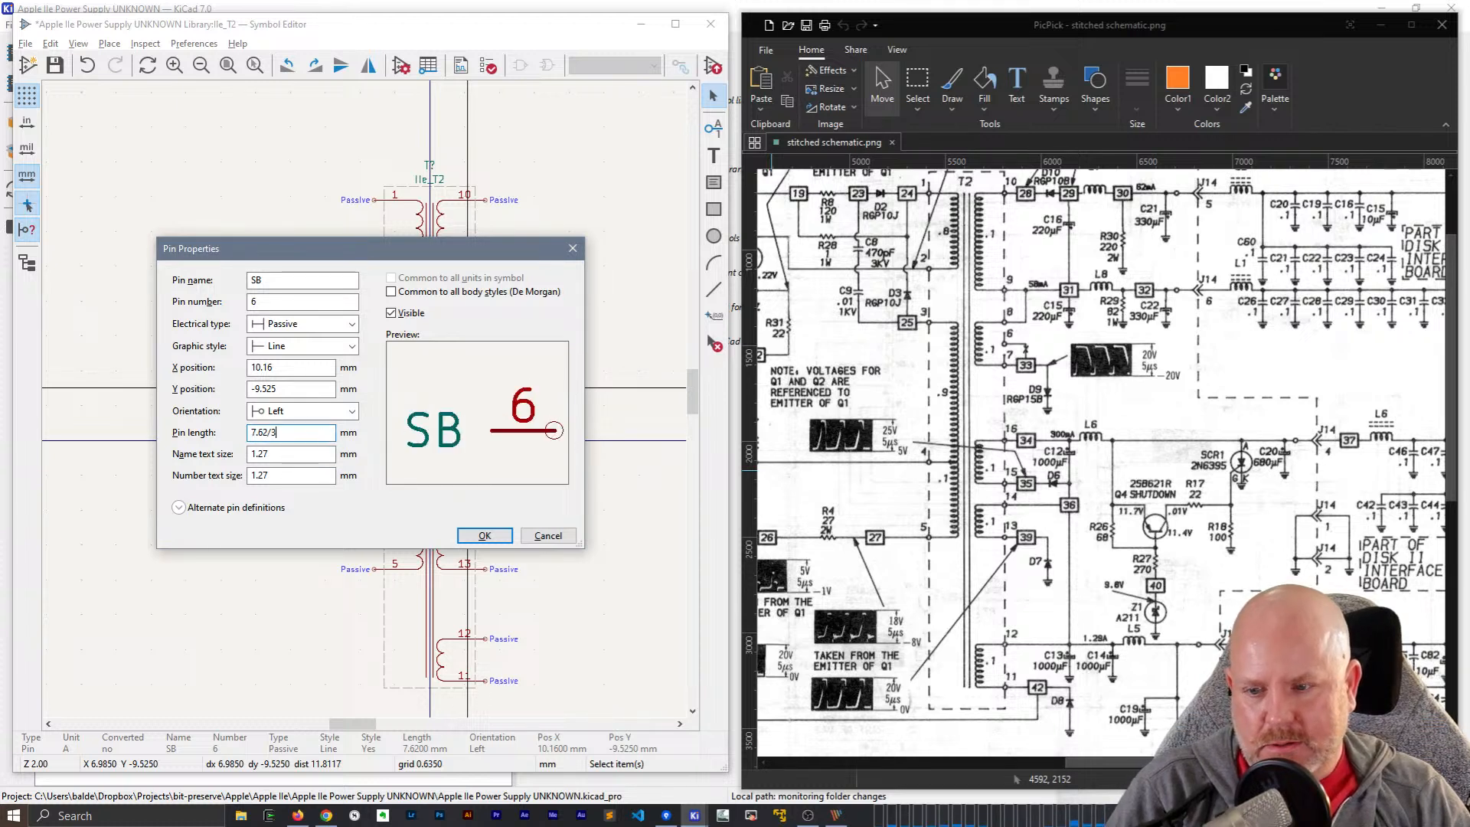
pyautogui.press('Tab')
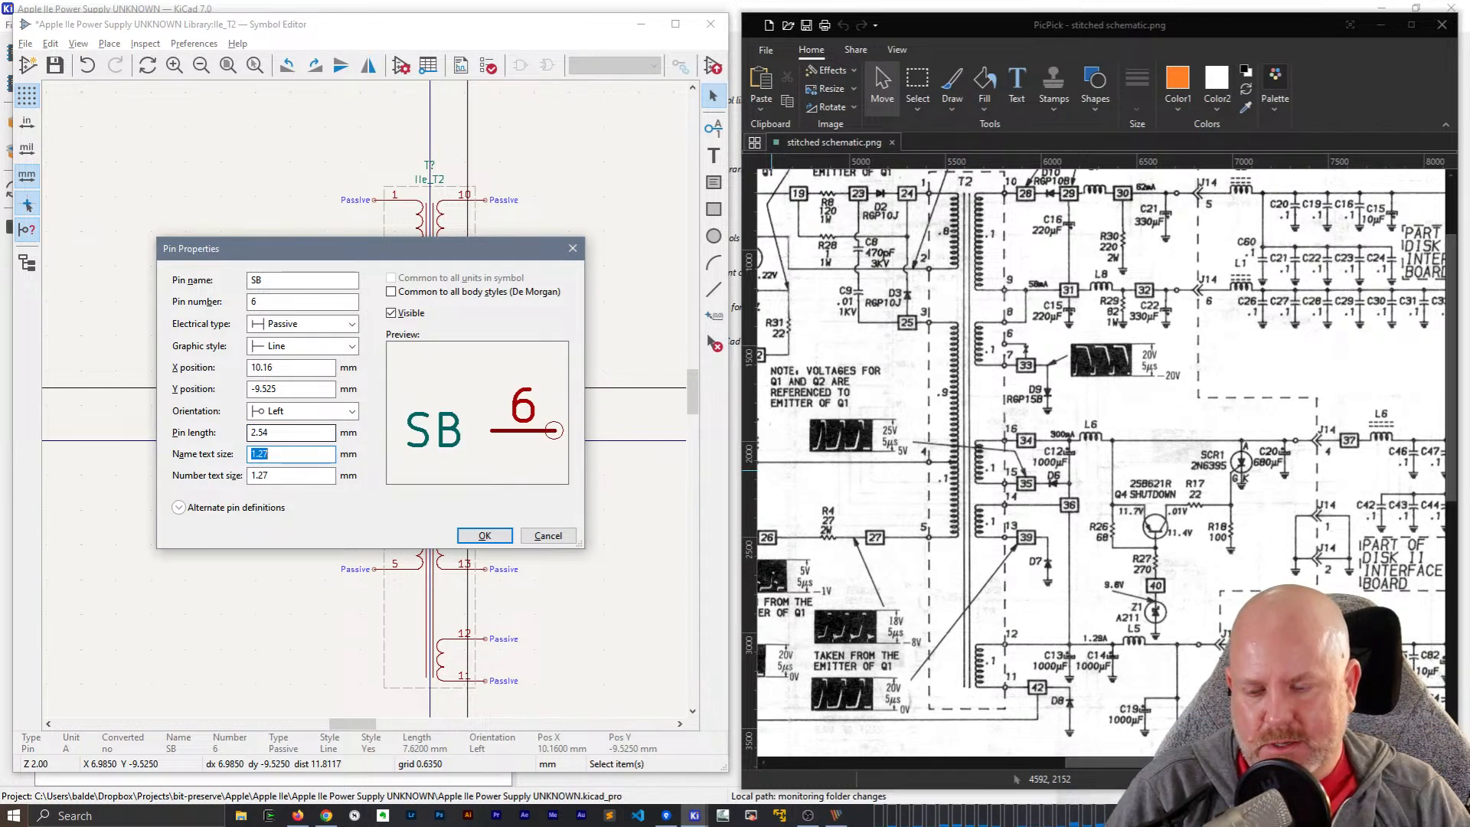
# - Set pin 6's length to 1.27 mm and move it outward to X 10.16 mm, in line with the ends of pins 7 and 8
pyautogui.moveTo(269, 433); pyautogui.dragTo(174, 444)
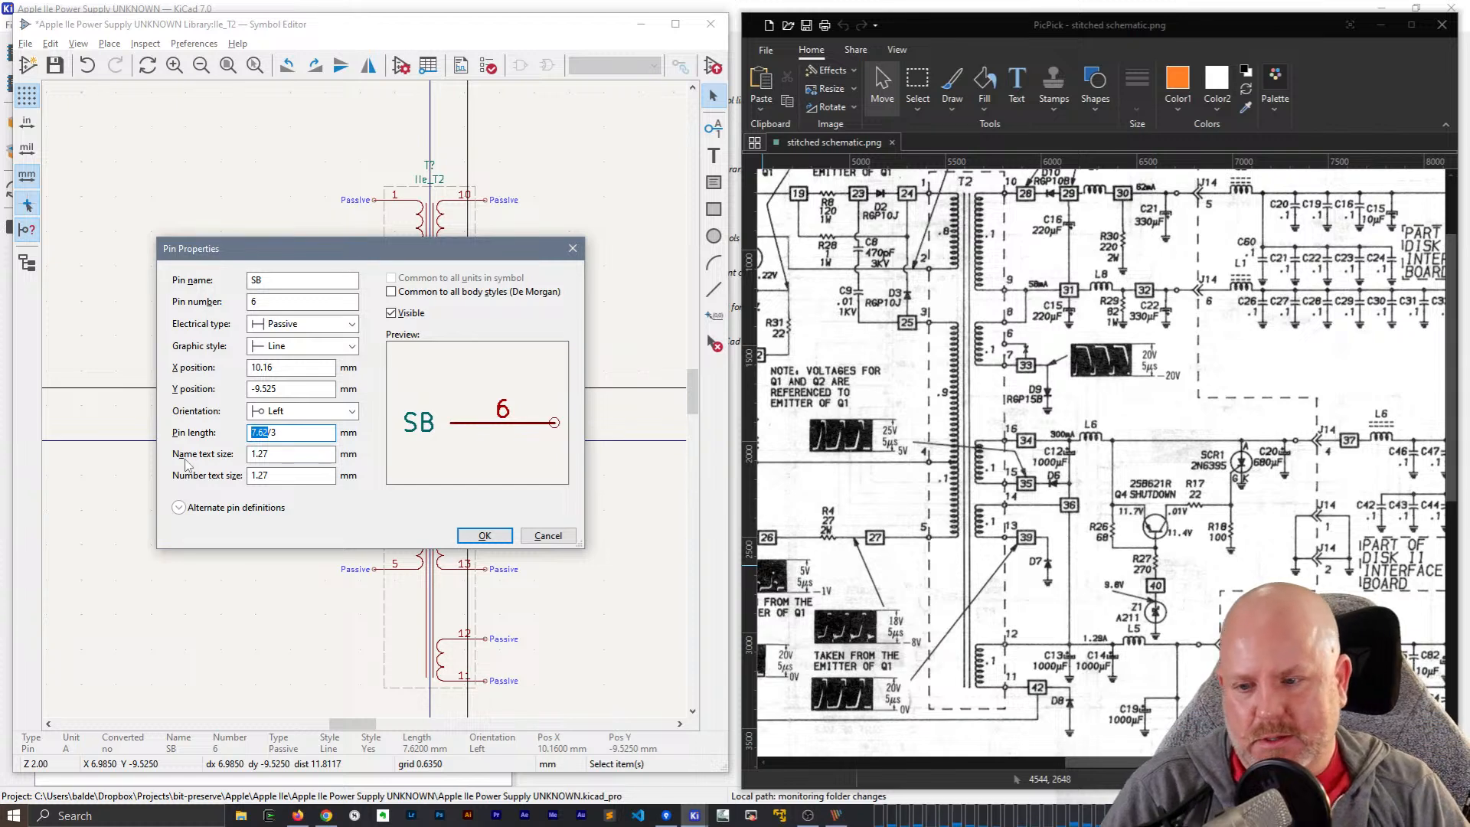
pyautogui.write('1.27')
pyautogui.press('Tab')
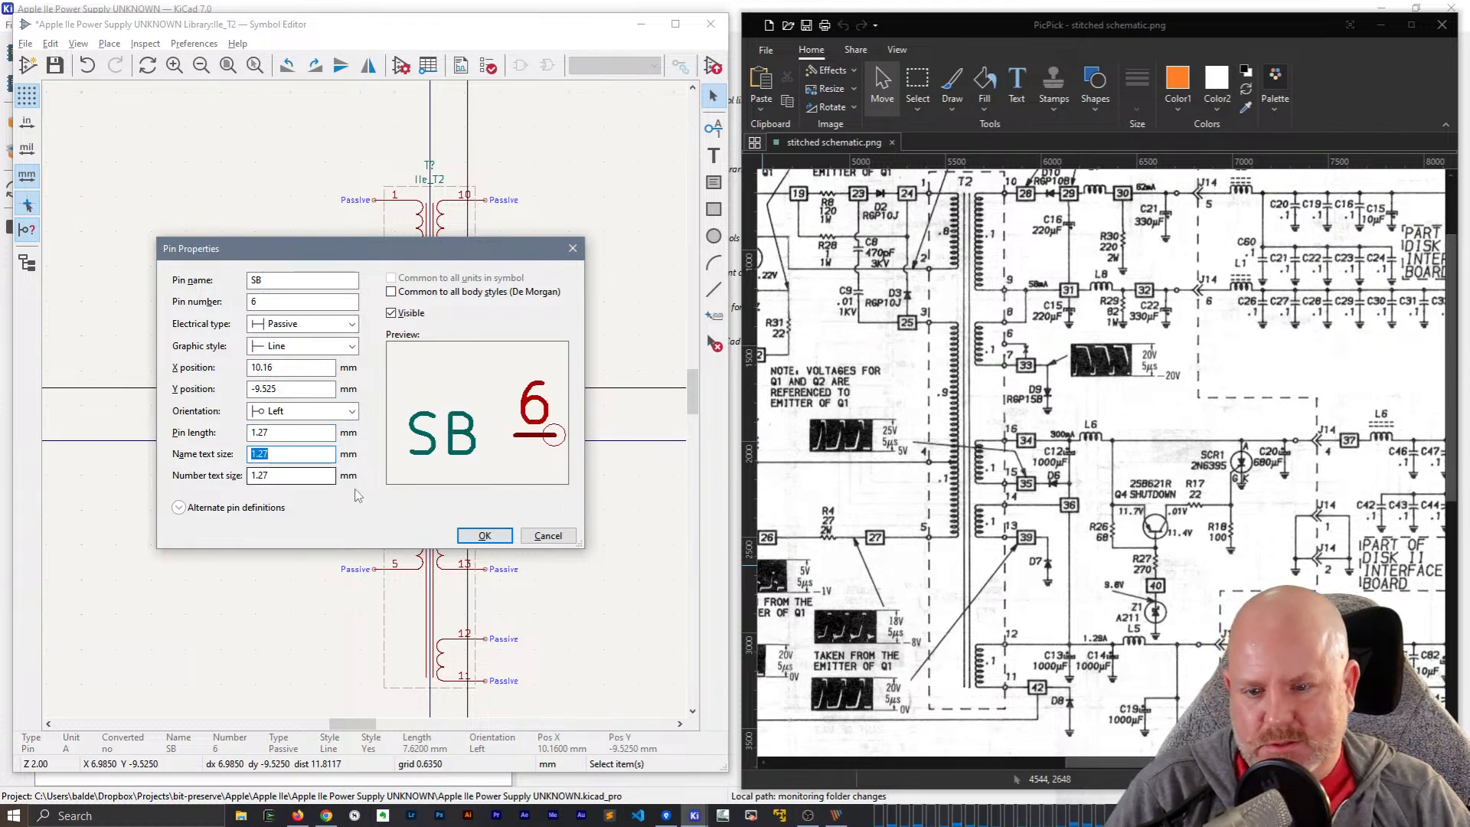
pyautogui.click(484, 535)
pyautogui.scroll(5, 298, 395)
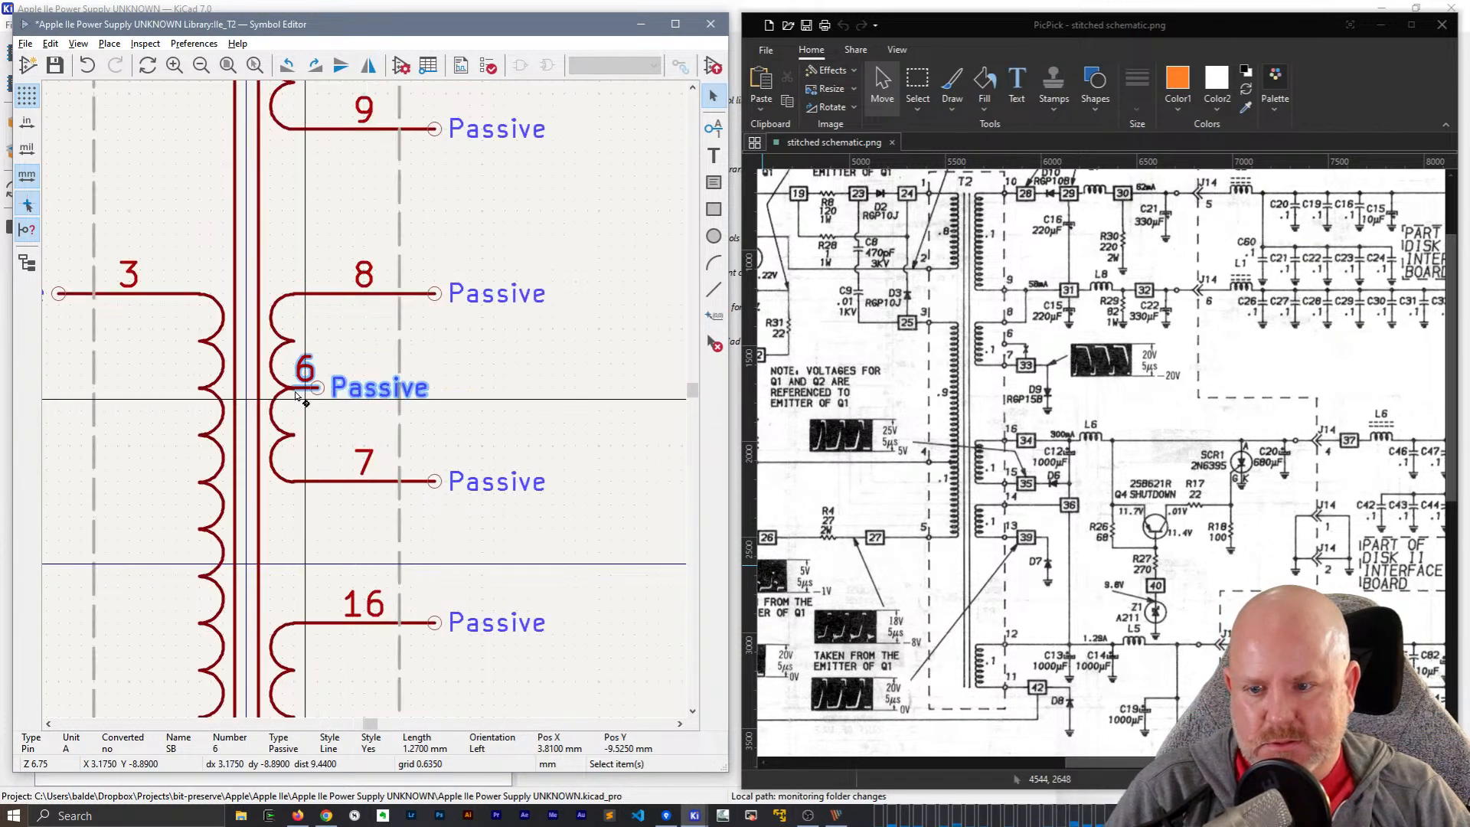
pyautogui.moveTo(304, 389); pyautogui.dragTo(434, 392)
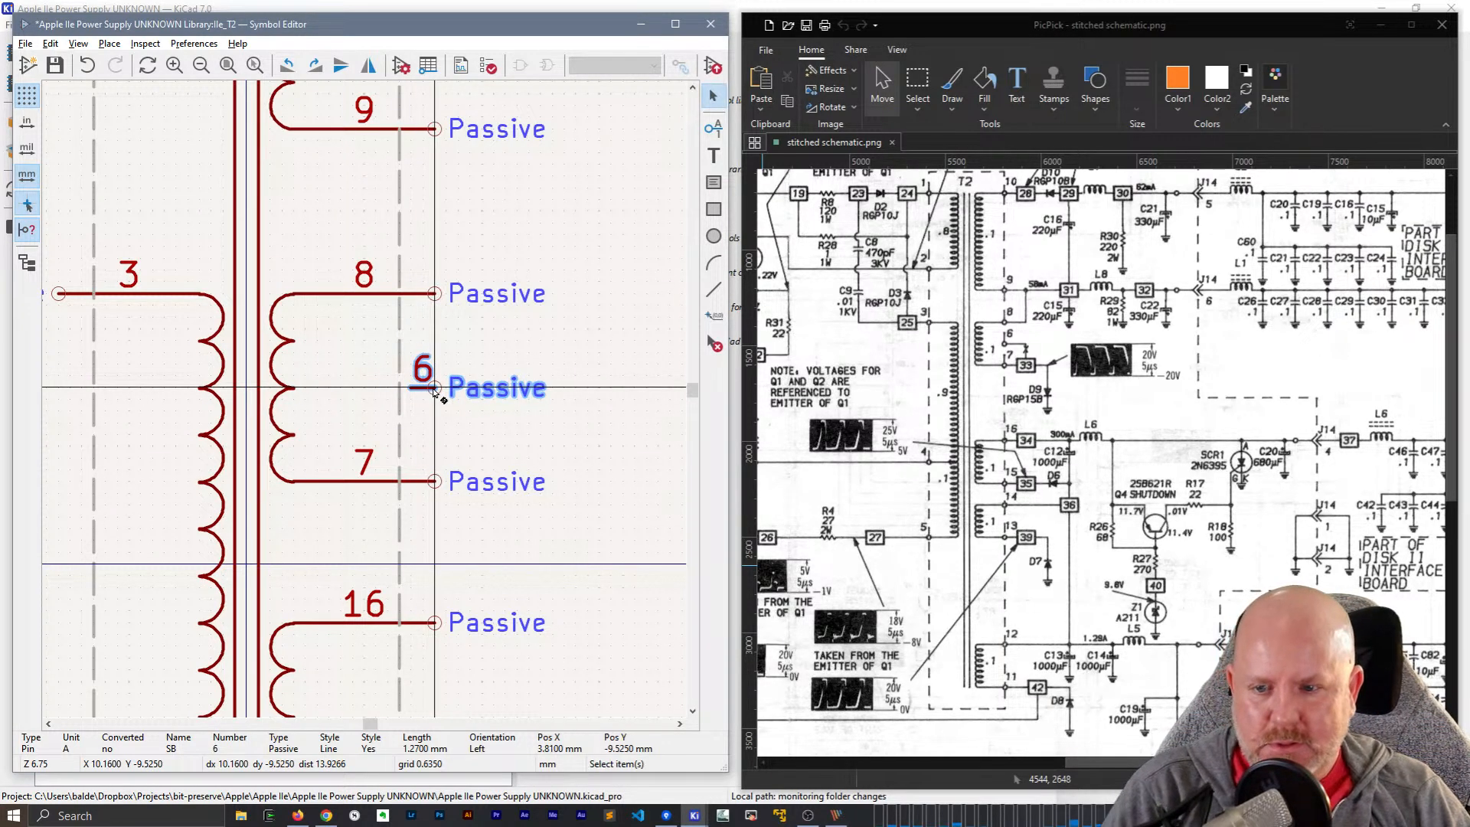
# - Set the length of tap pin 6 to 1.27+0.635 mm
pyautogui.doubleClick(406, 392)
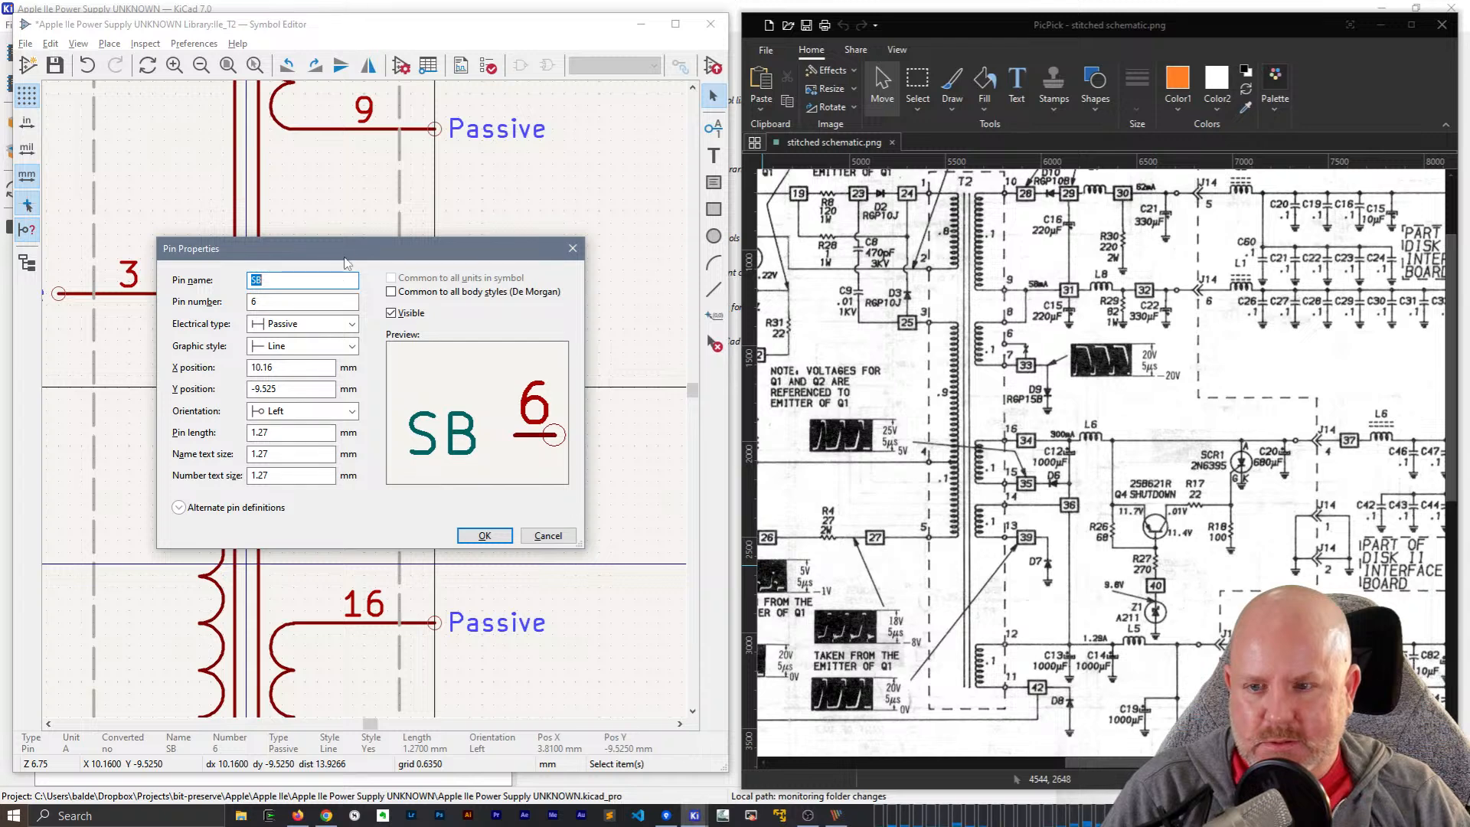
pyautogui.moveTo(348, 249); pyautogui.dragTo(560, 52)
pyautogui.click(501, 241)
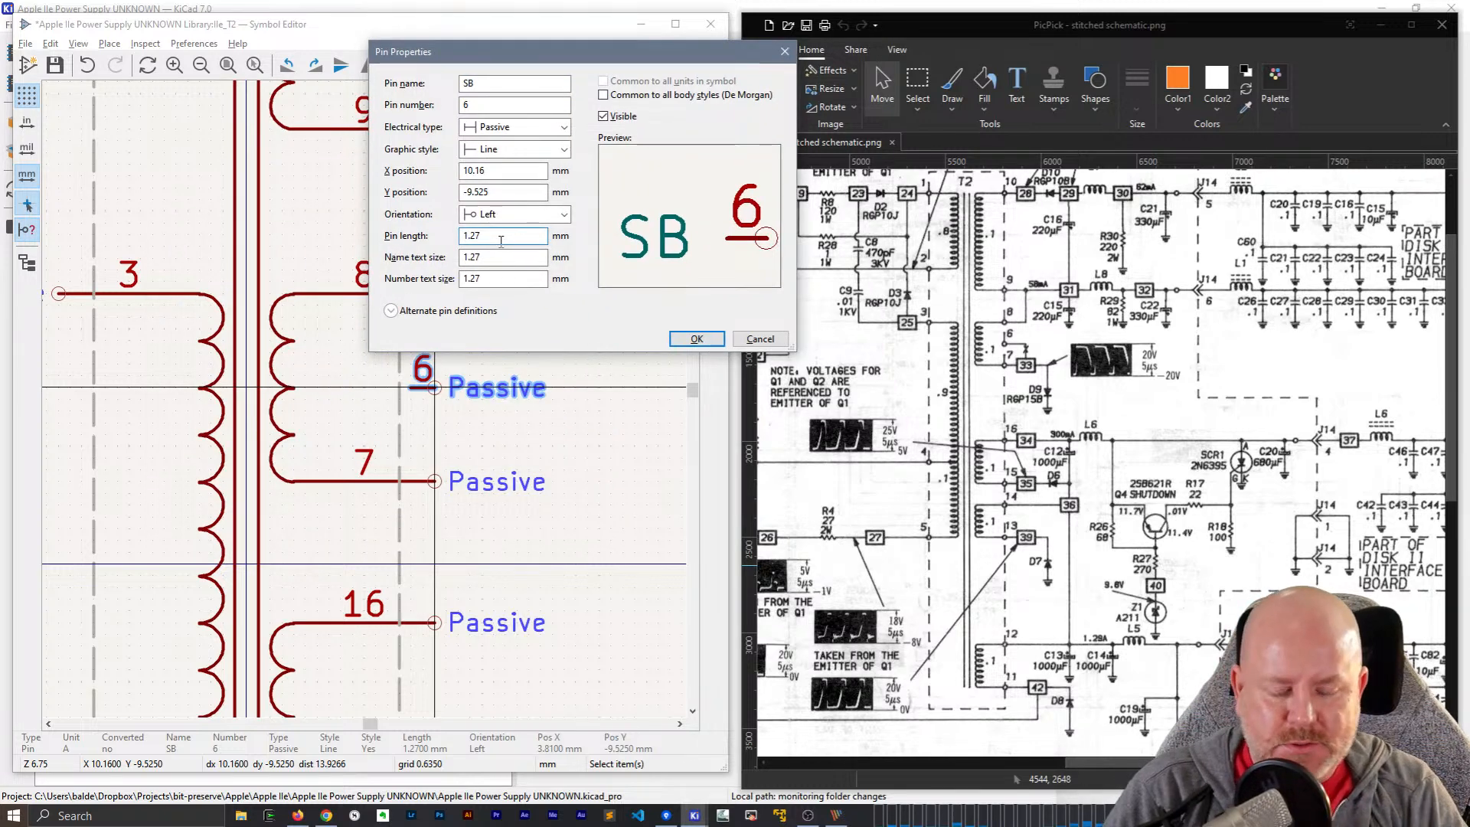
pyautogui.write('+0.635')
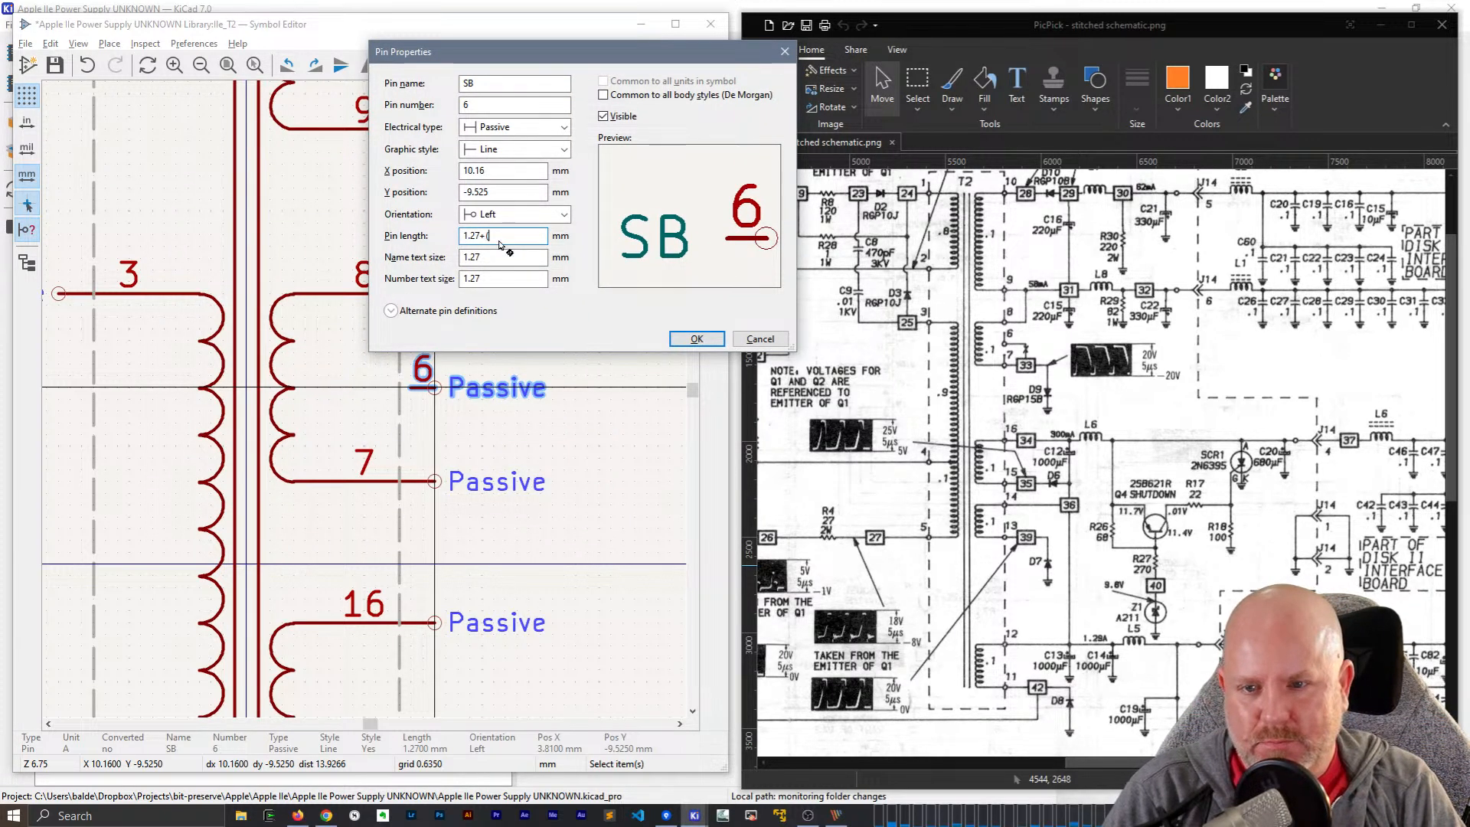
pyautogui.press('Tab')
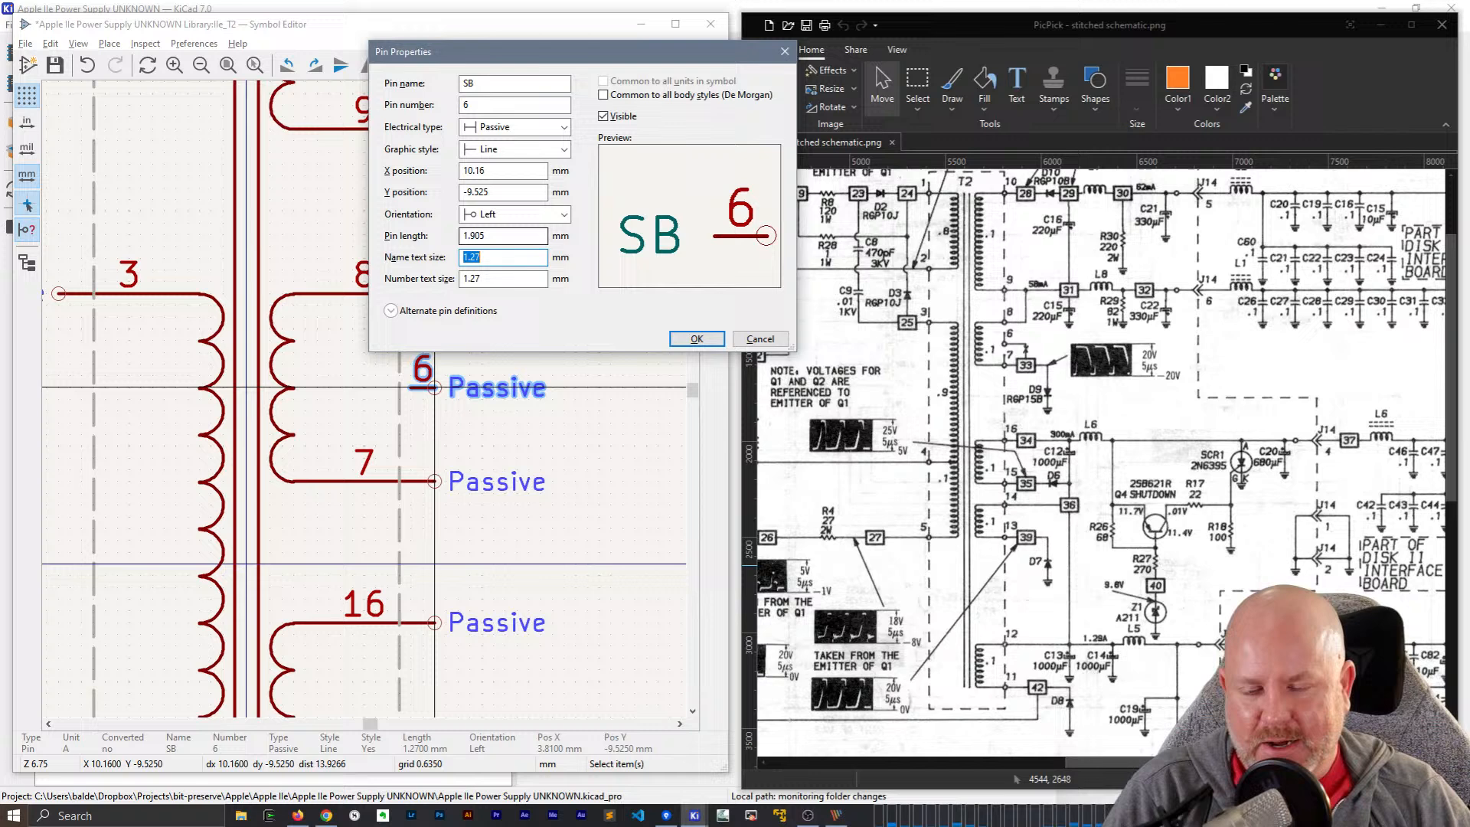
pyautogui.click(697, 338)
# - Set pin 6's length to 2.54 mm and move its end to X 10.16 mm, in line with pins 7 and 8
pyautogui.press('e')
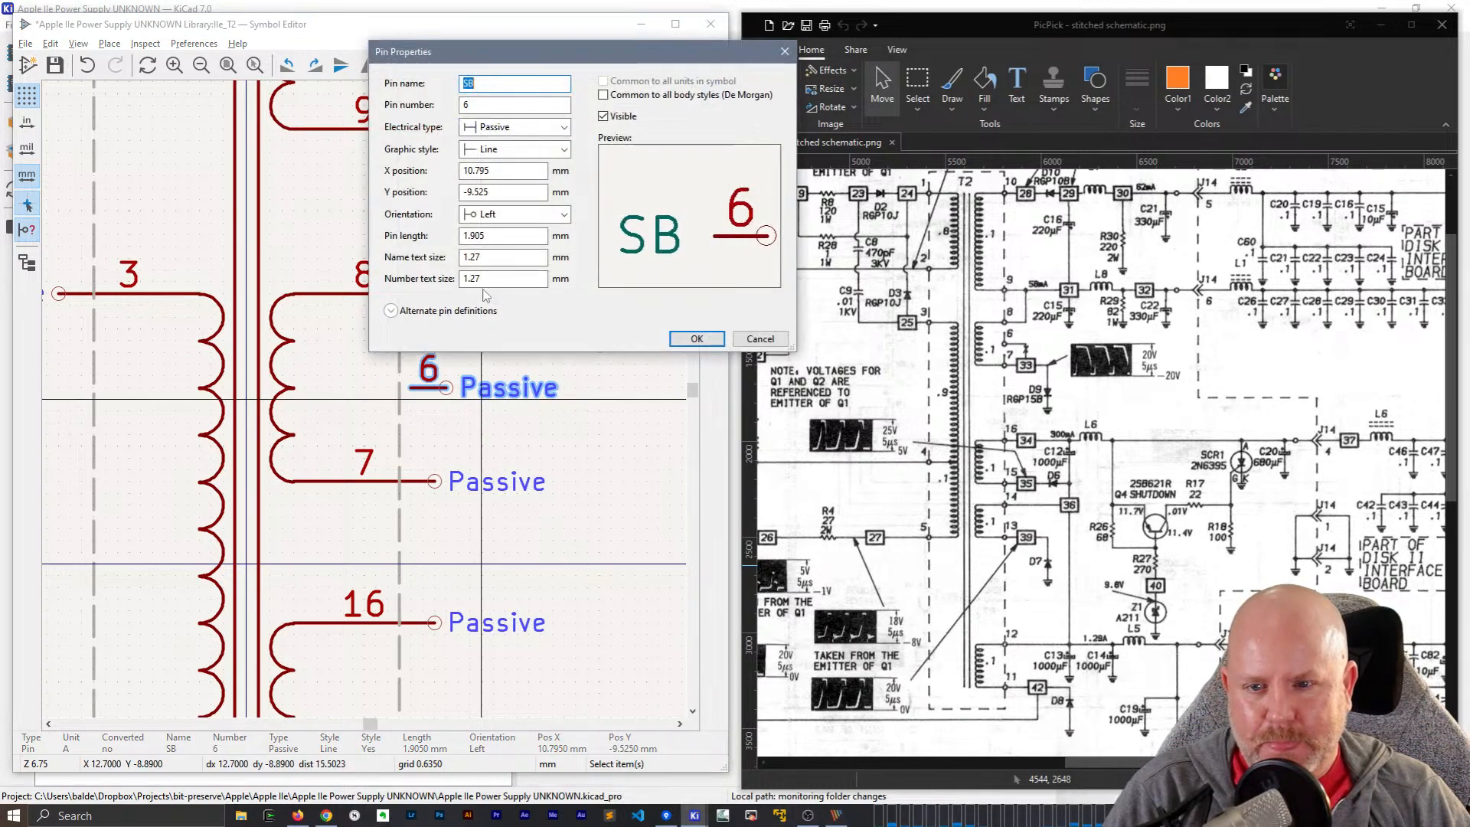
pyautogui.click(500, 236)
pyautogui.press('BackSpace')
pyautogui.press('BackSpace')
pyautogui.press('BackSpace')
pyautogui.press('BackSpace')
pyautogui.write('2')
pyautogui.press('BackSpace')
pyautogui.press('BackSpace')
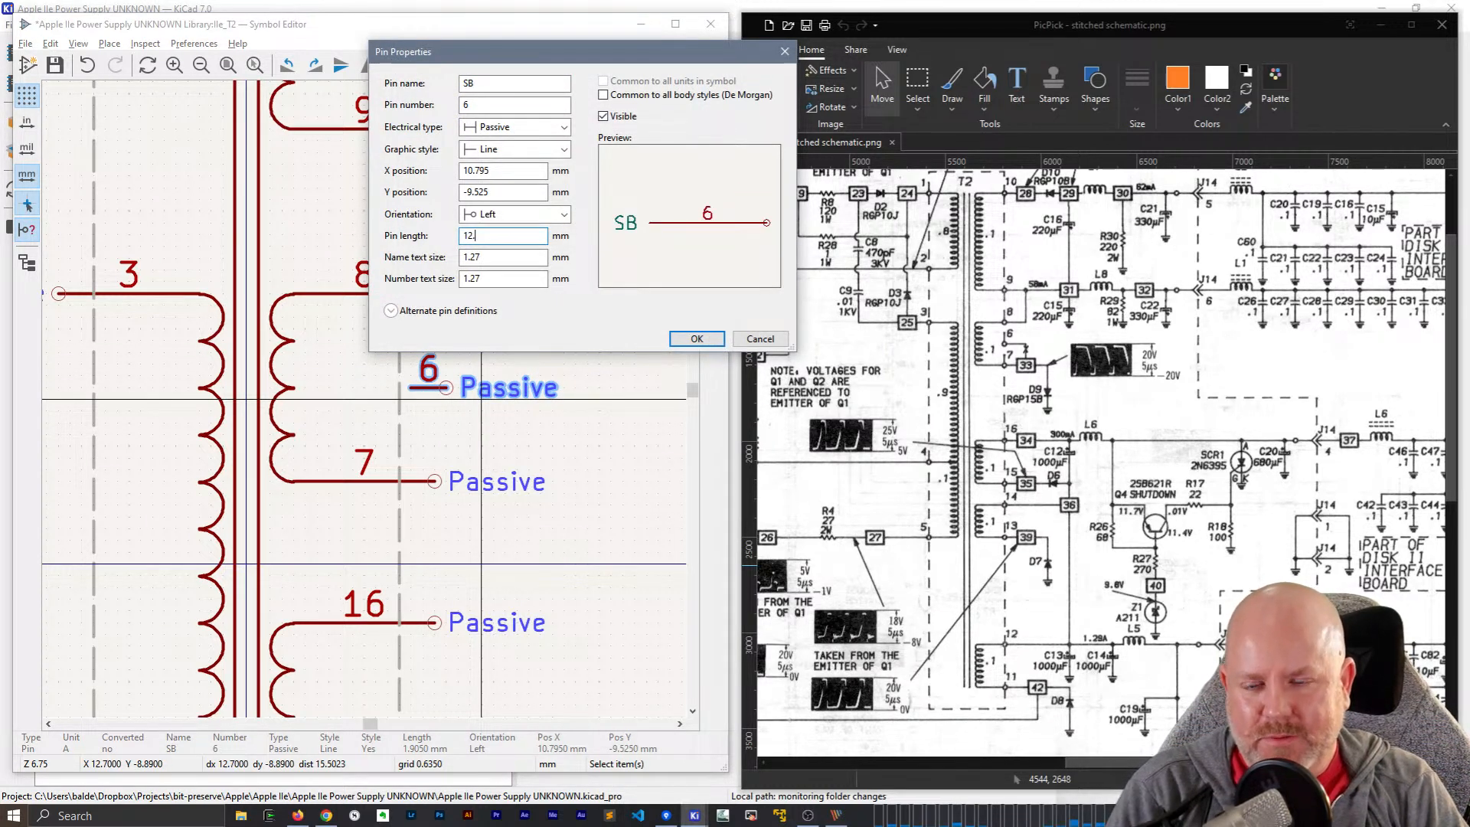
pyautogui.write('2.64')
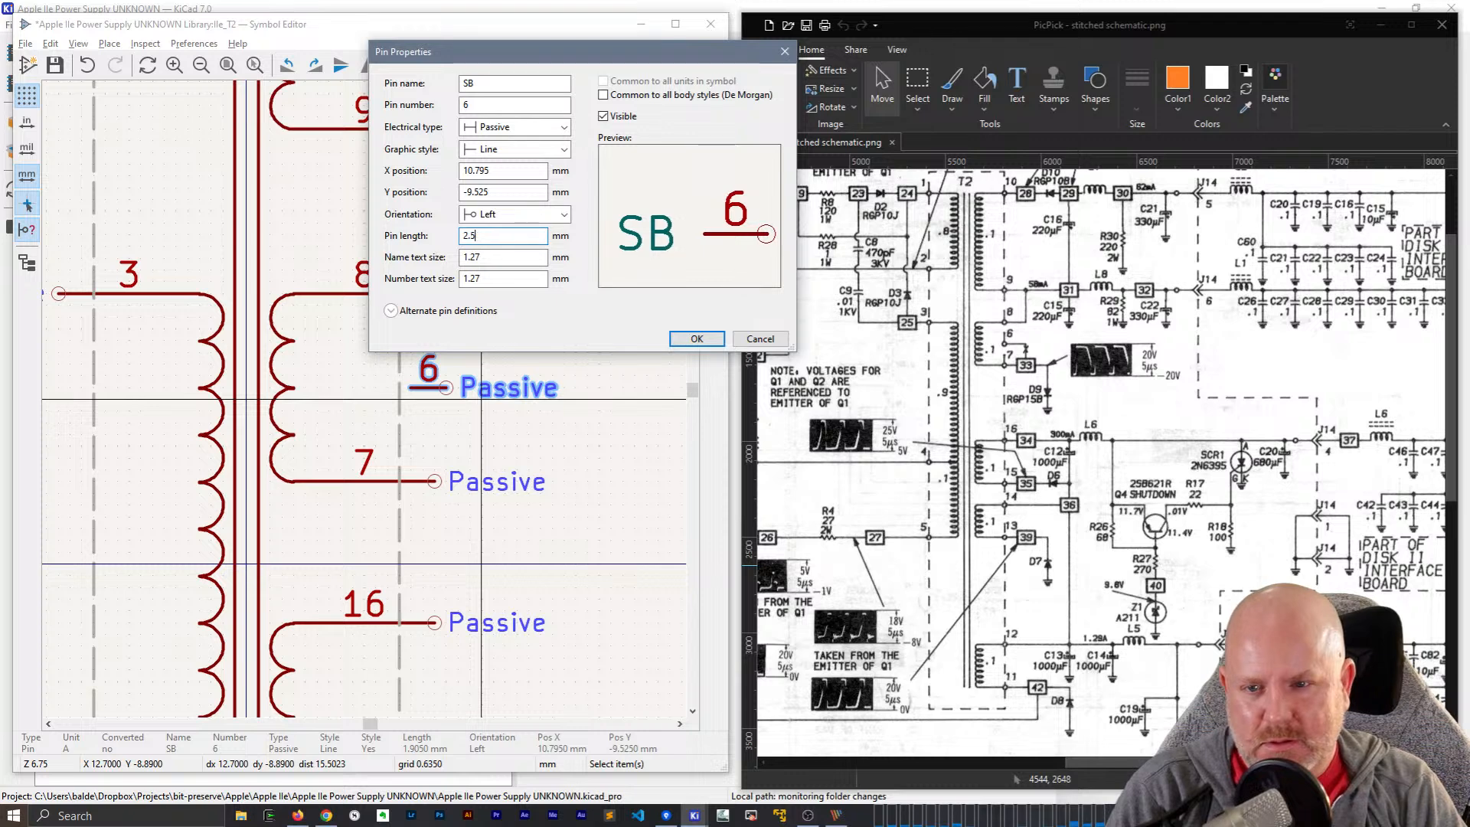
pyautogui.press('Return')
pyautogui.press('Escape')
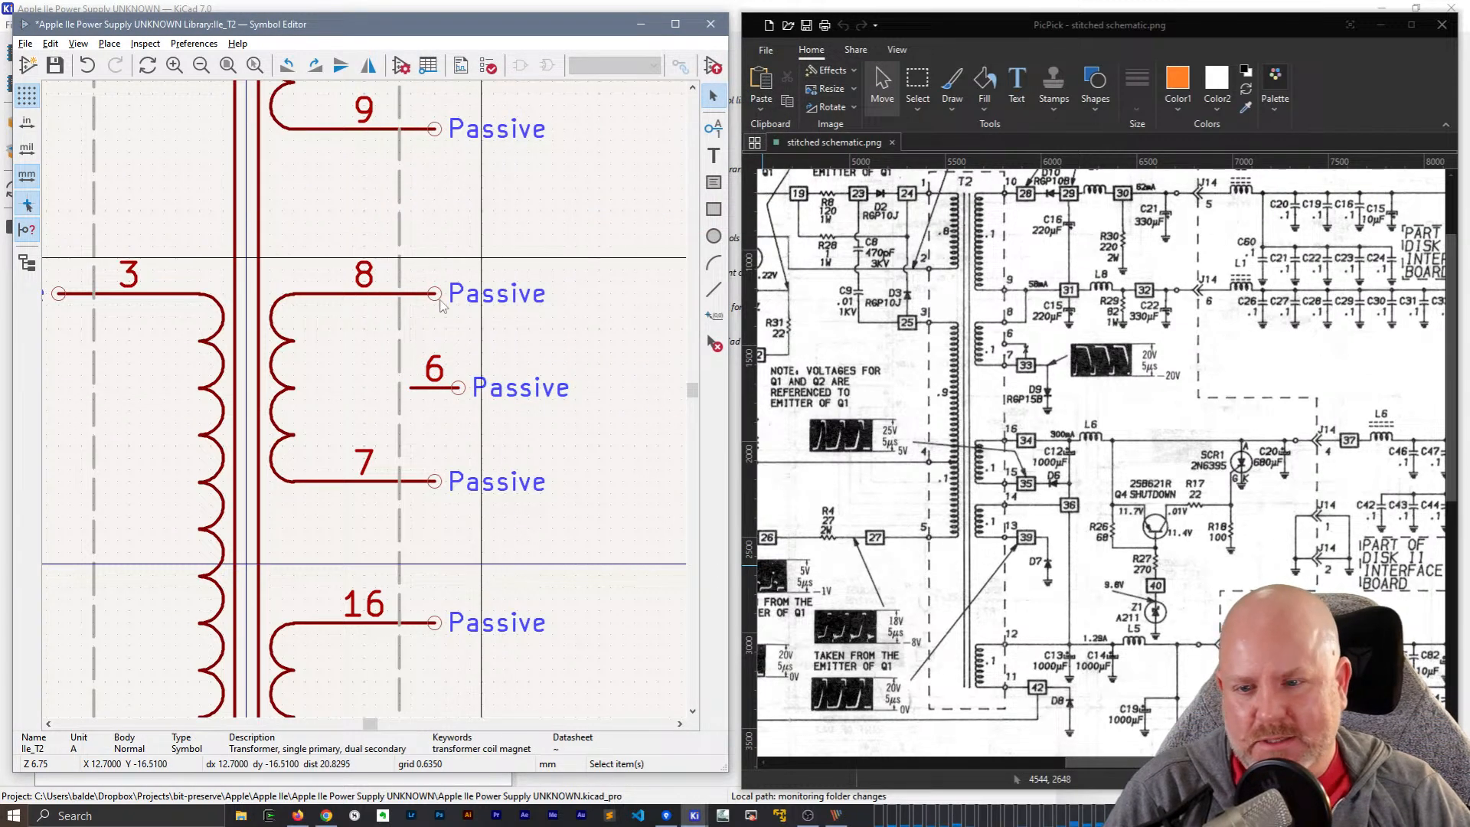
pyautogui.click(453, 390)
pyautogui.press('m')
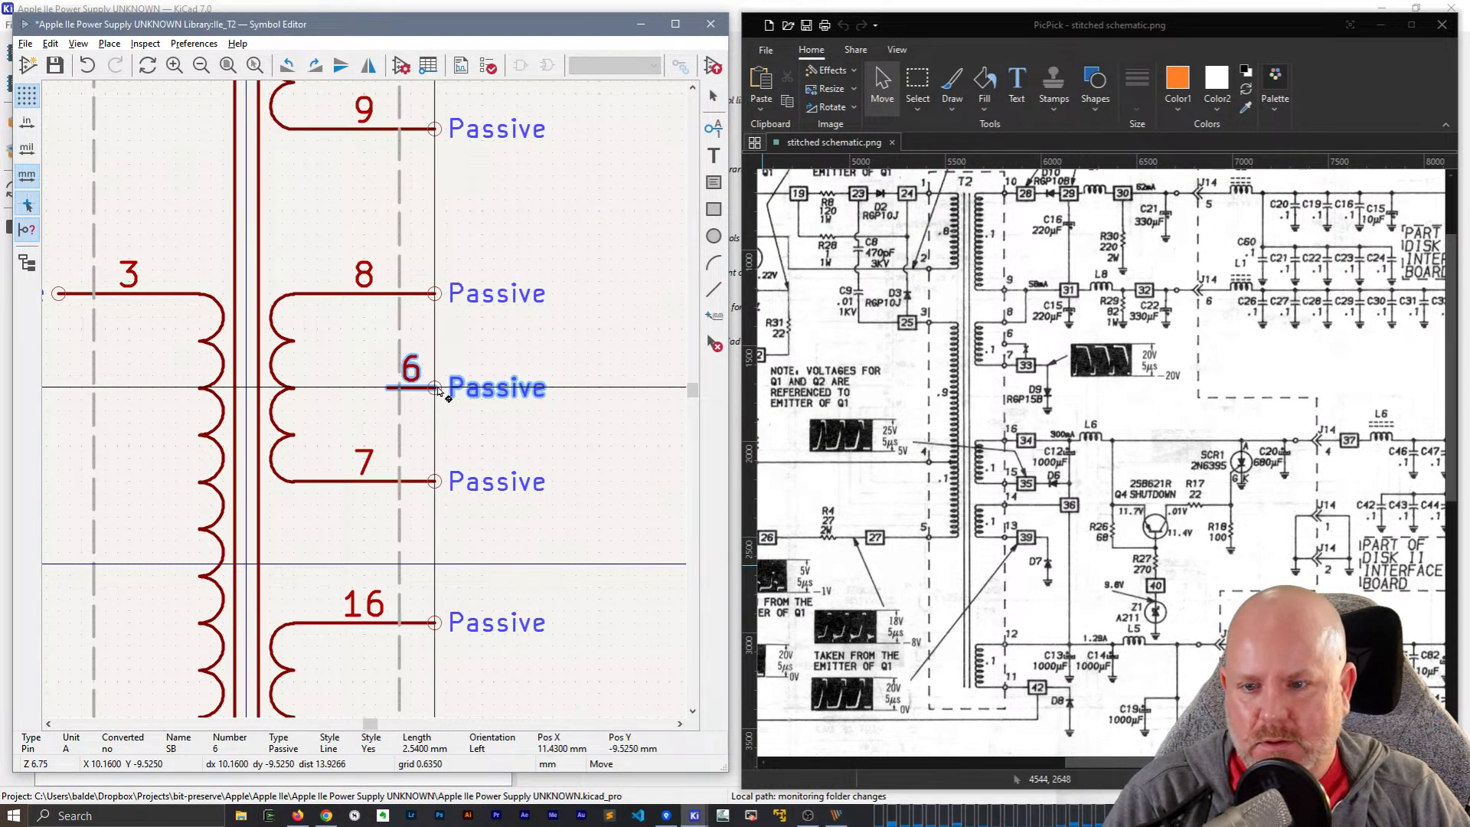
pyautogui.click(434, 387)
# - Set pin 6's length to 1.905 mm
pyautogui.doubleClick(434, 387)
pyautogui.click(487, 237)
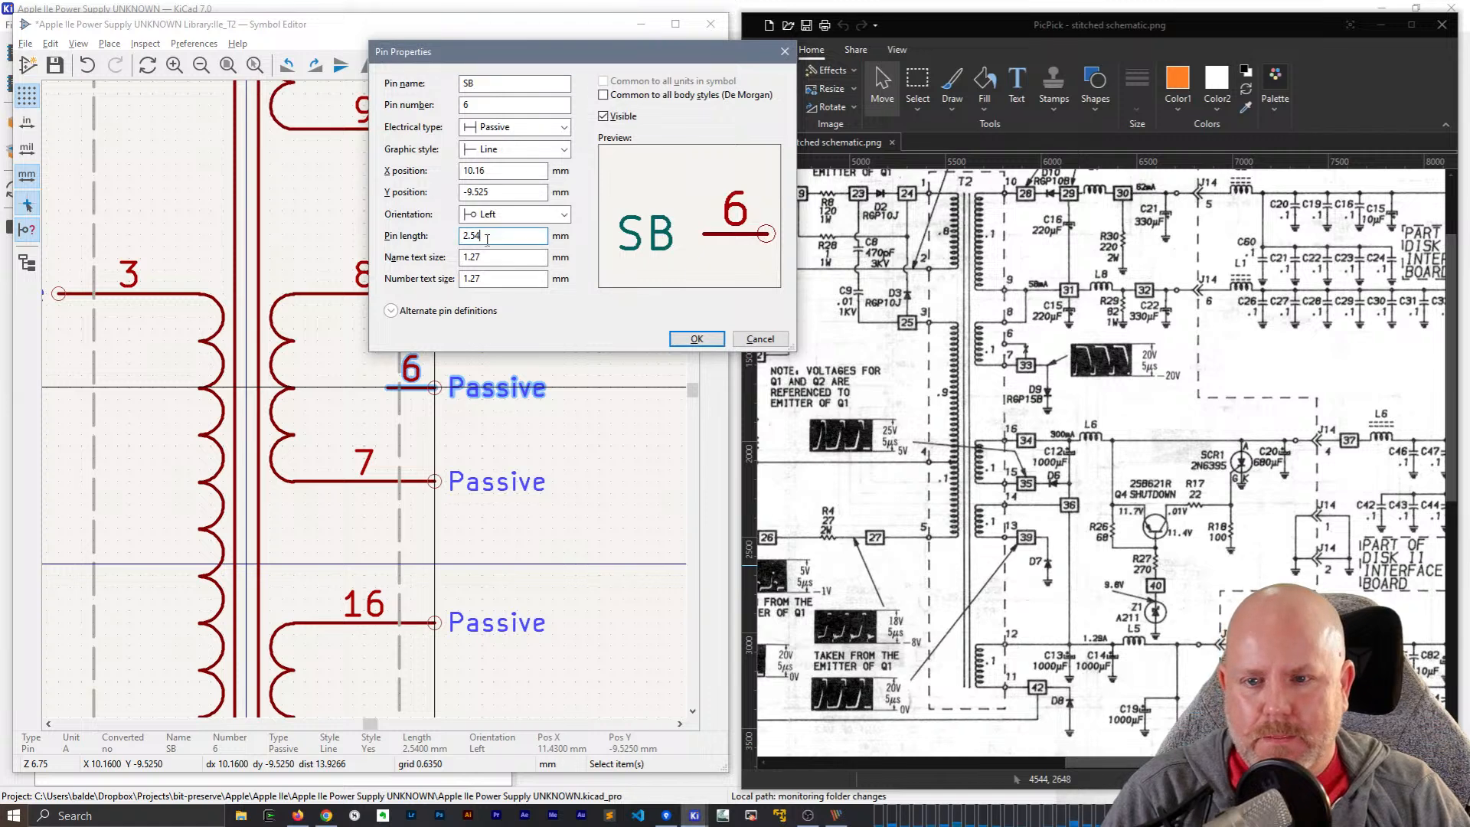
pyautogui.press('BackSpace')
pyautogui.press('BackSpace')
pyautogui.press('BackSpace')
pyautogui.press('BackSpace')
pyautogui.write('1.')
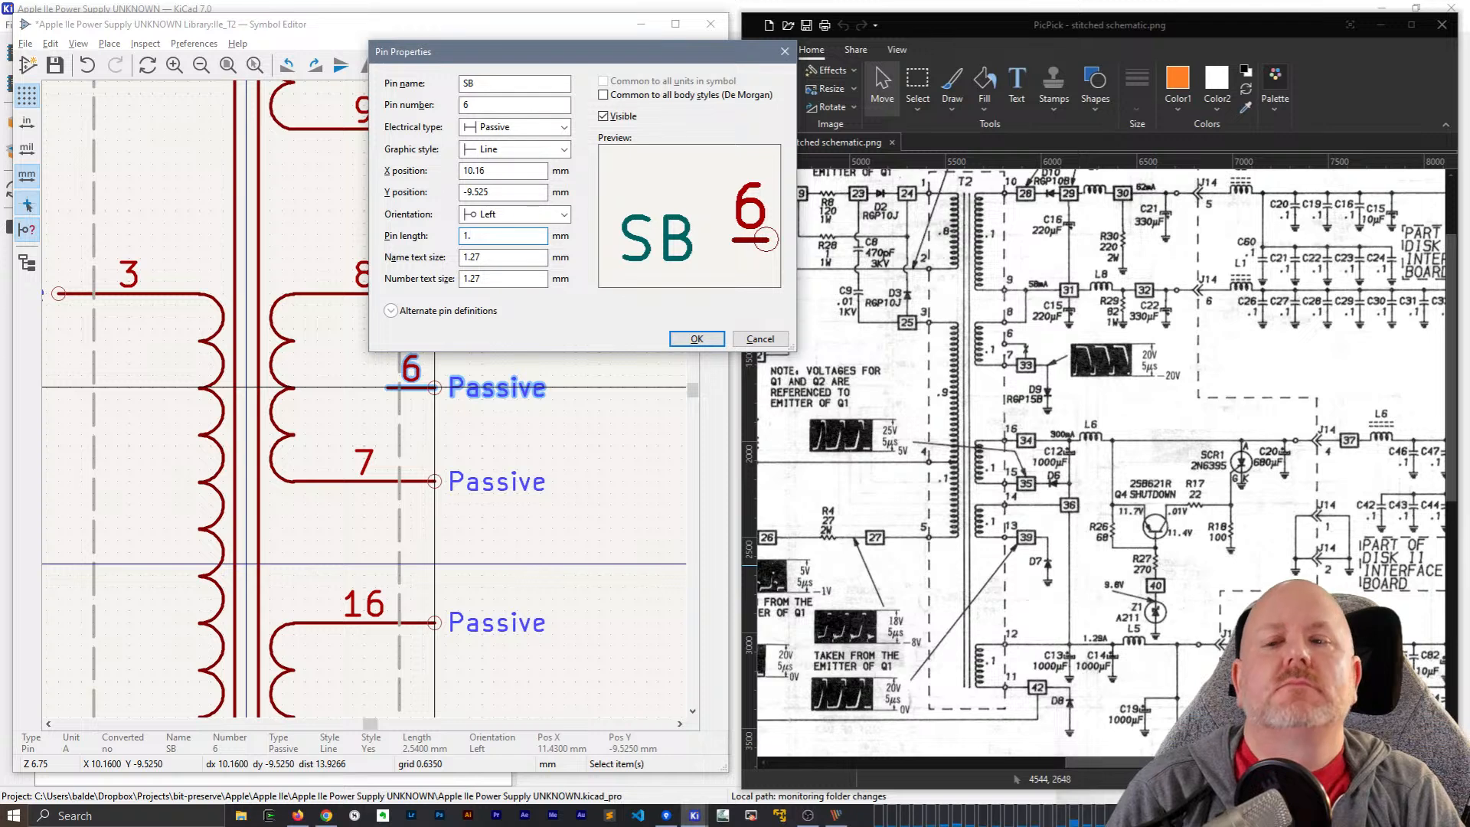
pyautogui.write('905')
pyautogui.press('Tab')
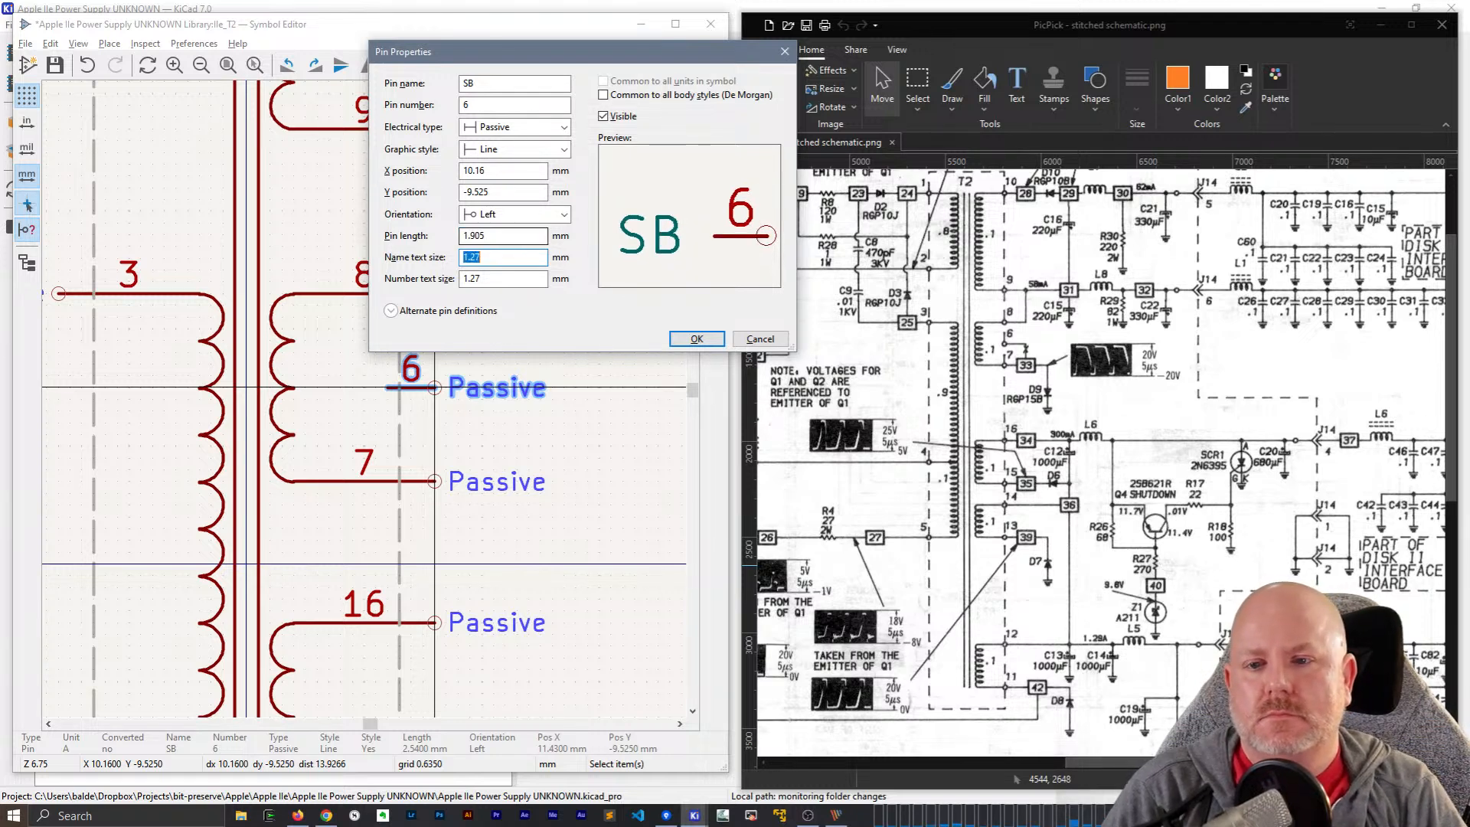
pyautogui.press('Return')
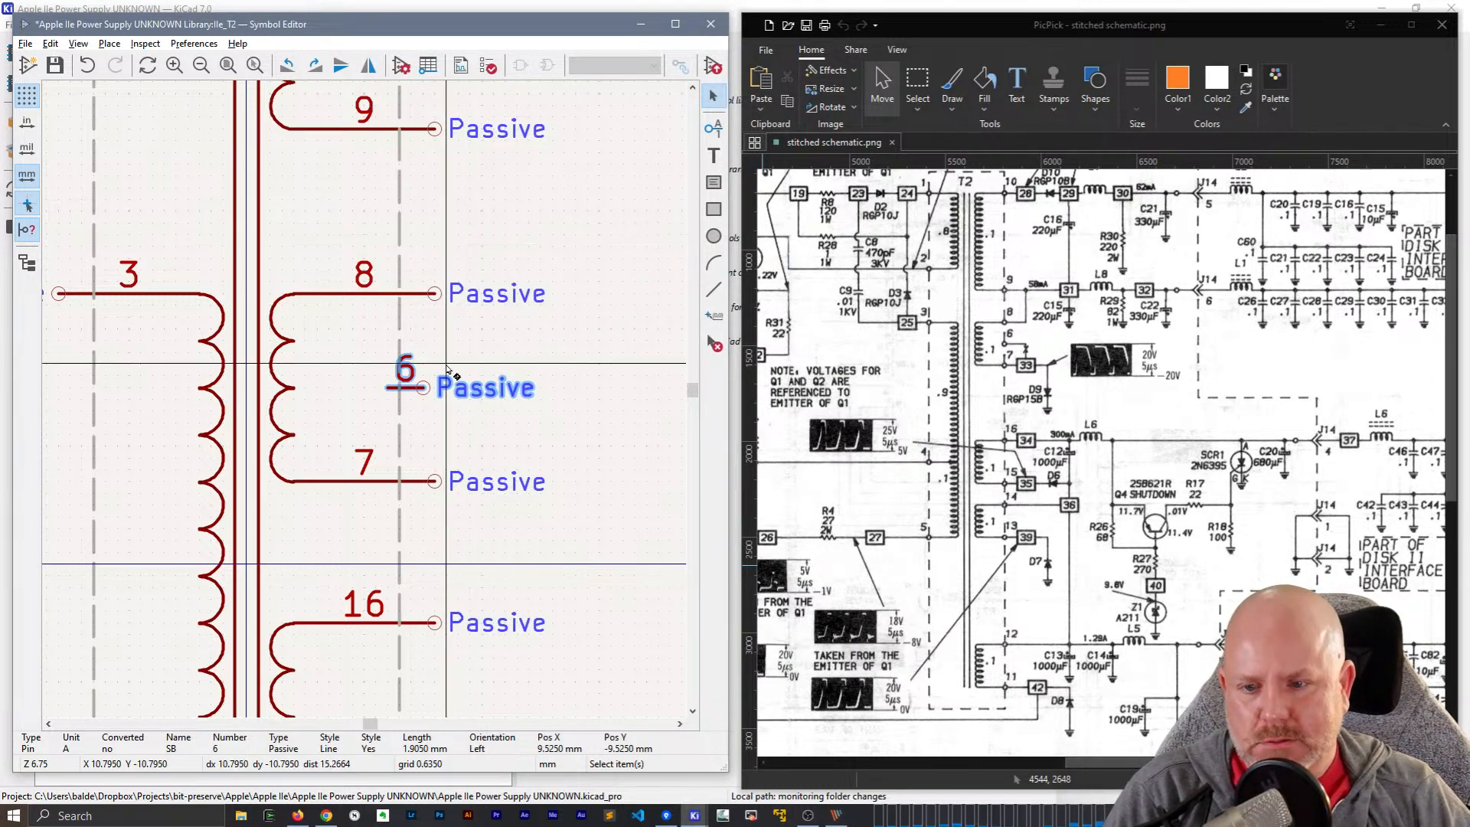
# - Move pin 6 outward until its end lines up with pins 7 and 8, and save the symbol
pyautogui.moveTo(414, 389); pyautogui.dragTo(434, 391)
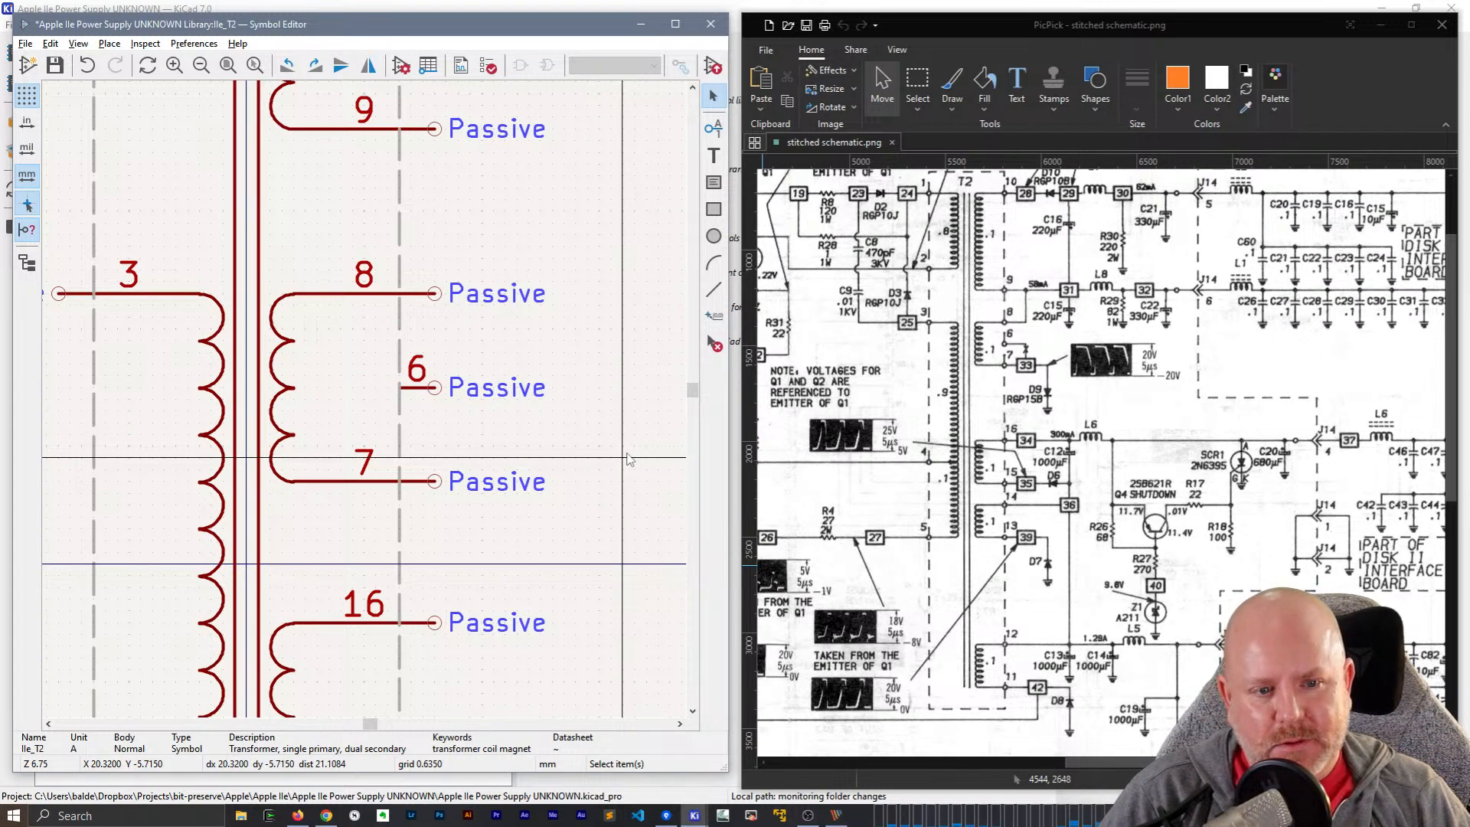
pyautogui.hotkey('ctrl', 's')
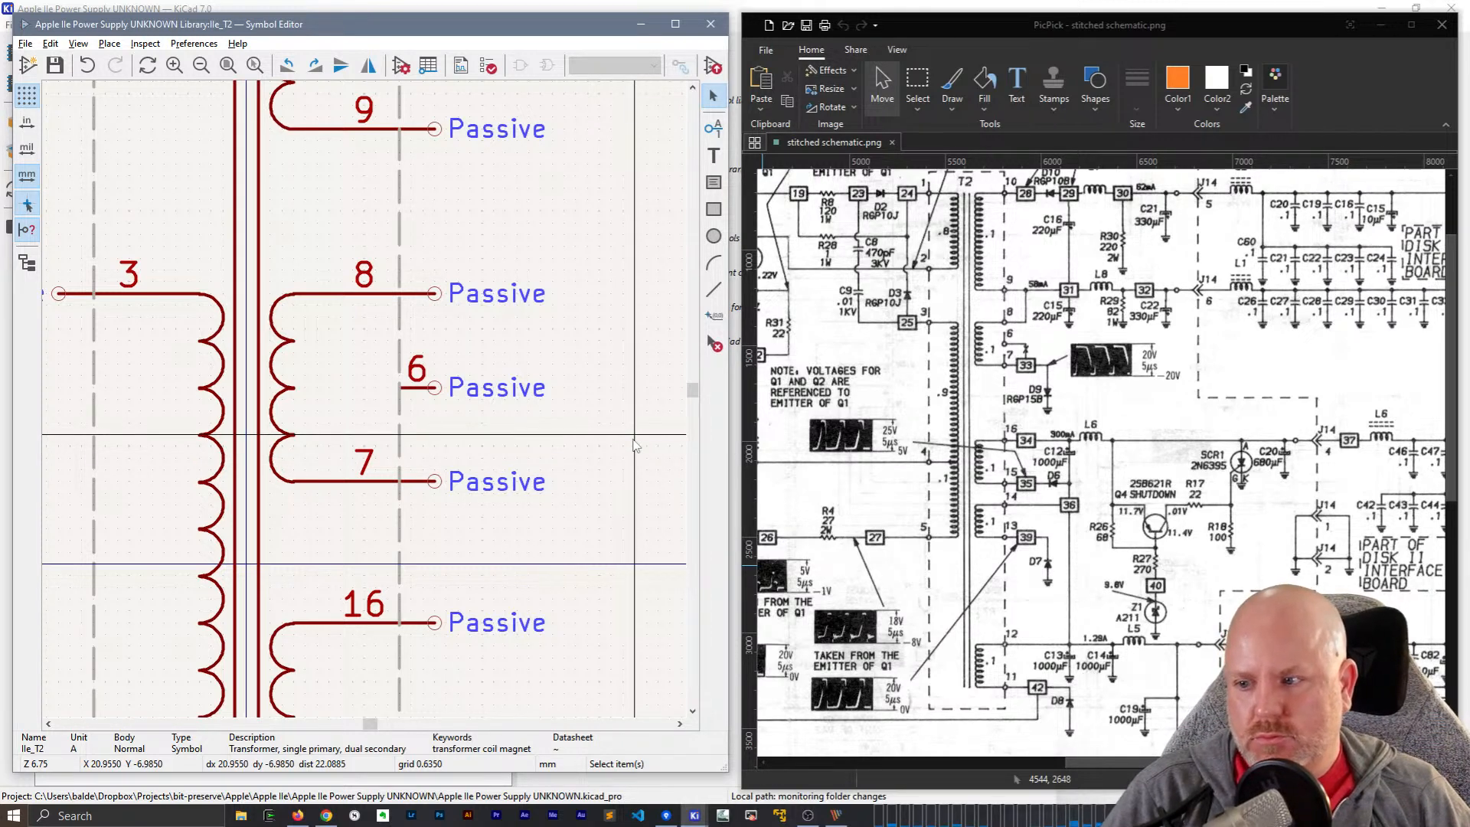
# - Add the text ".8" beside the upper primary winding, midway between pins 1 and 2
pyautogui.scroll(-4, 539, 450)
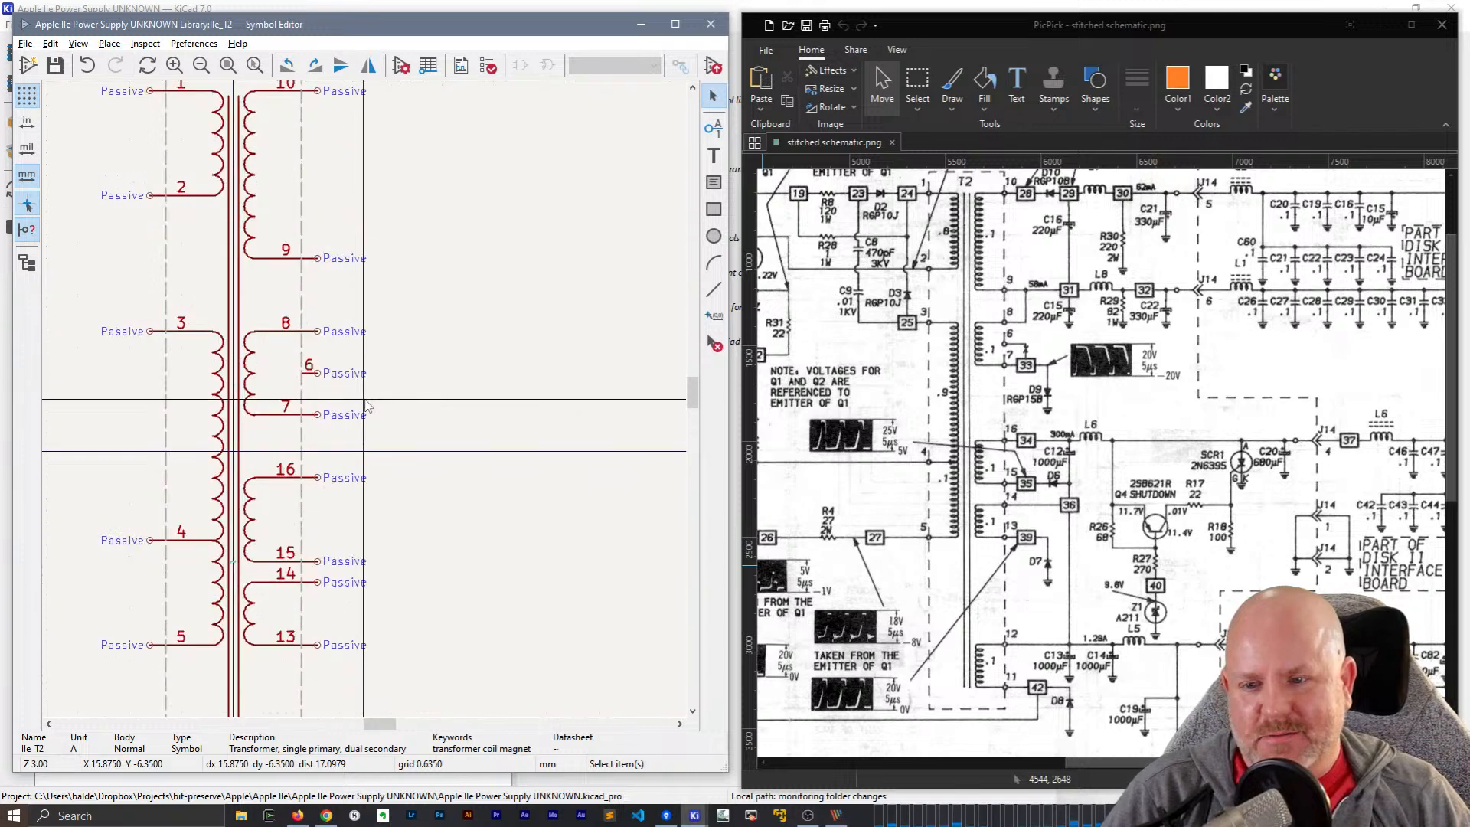
pyautogui.moveTo(438, 403); pyautogui.dragTo(546, 397, button='middle')
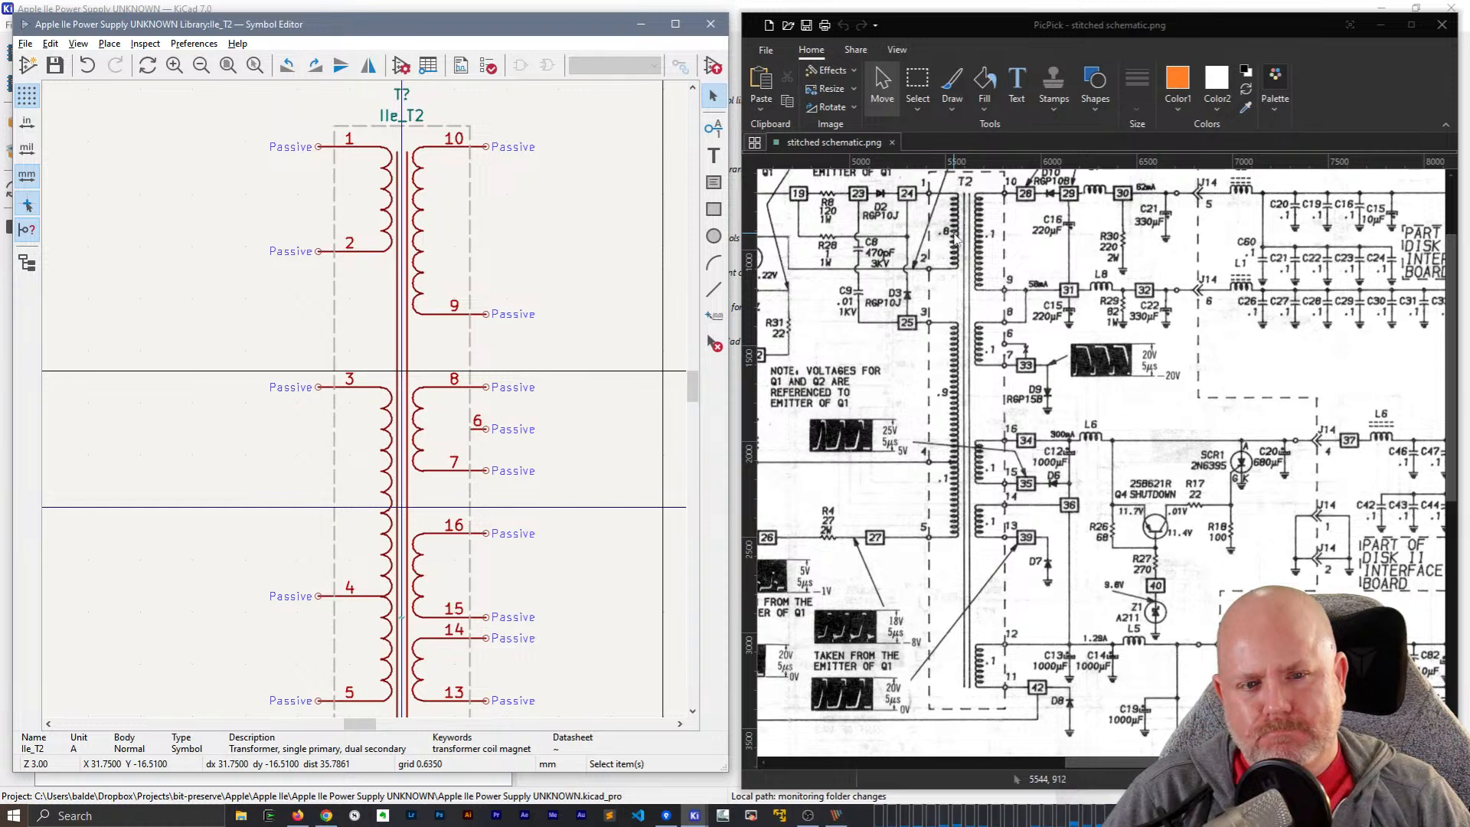
pyautogui.click(714, 155)
pyautogui.click(378, 191)
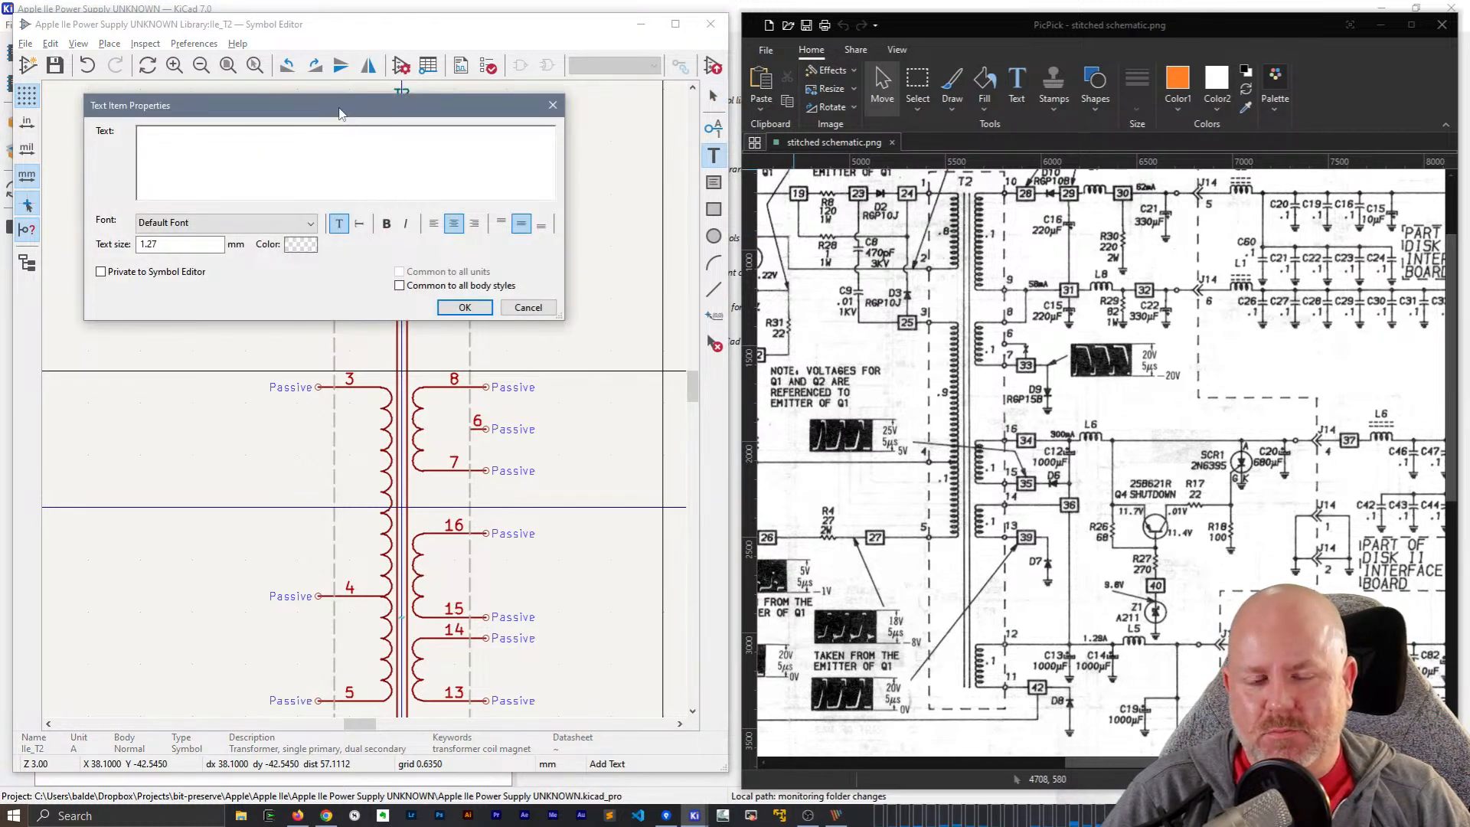
pyautogui.moveTo(341, 114); pyautogui.dragTo(410, 470)
pyautogui.write('.')
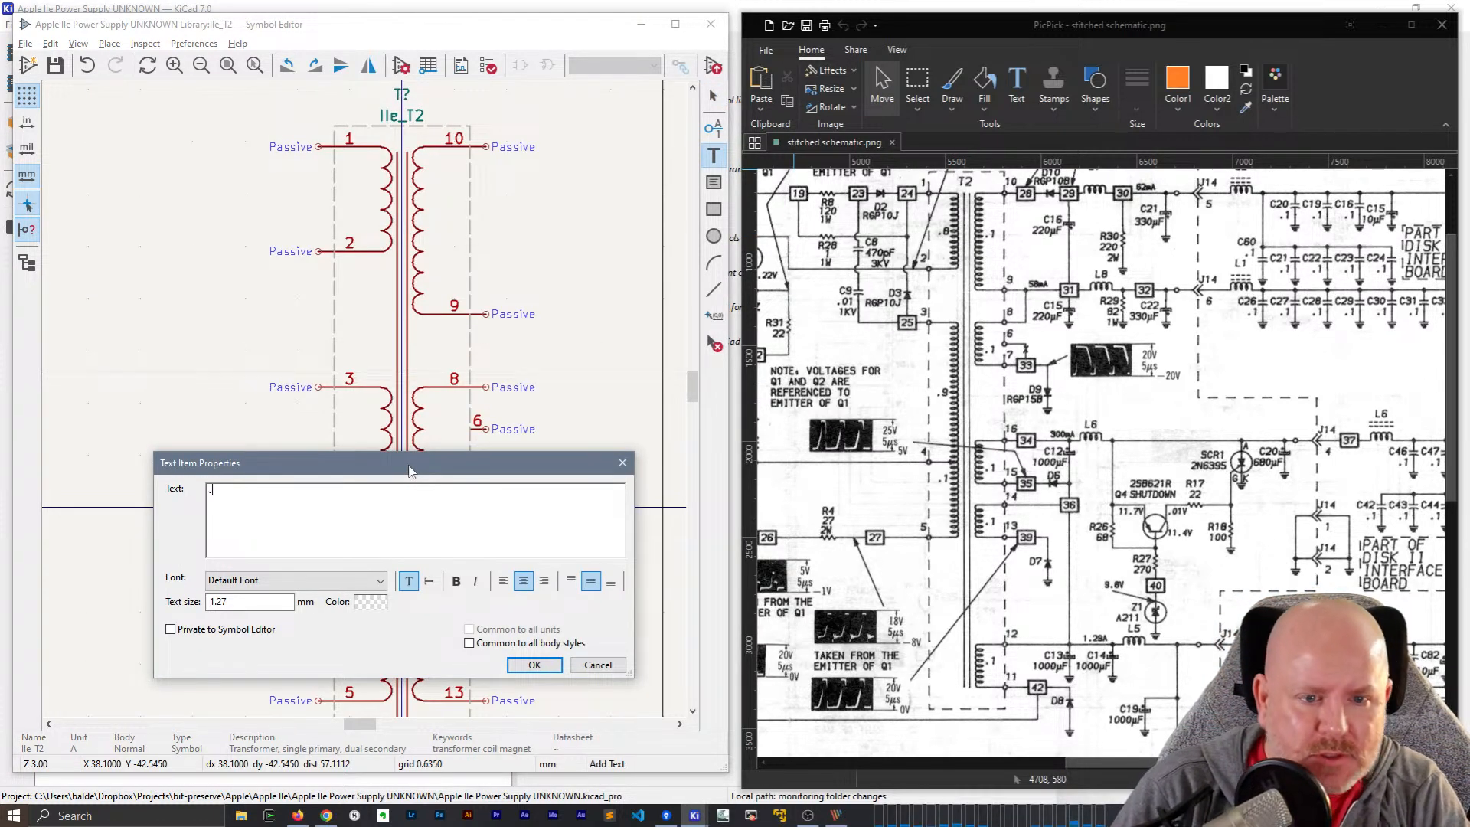
pyautogui.write('8')
pyautogui.press('Return')
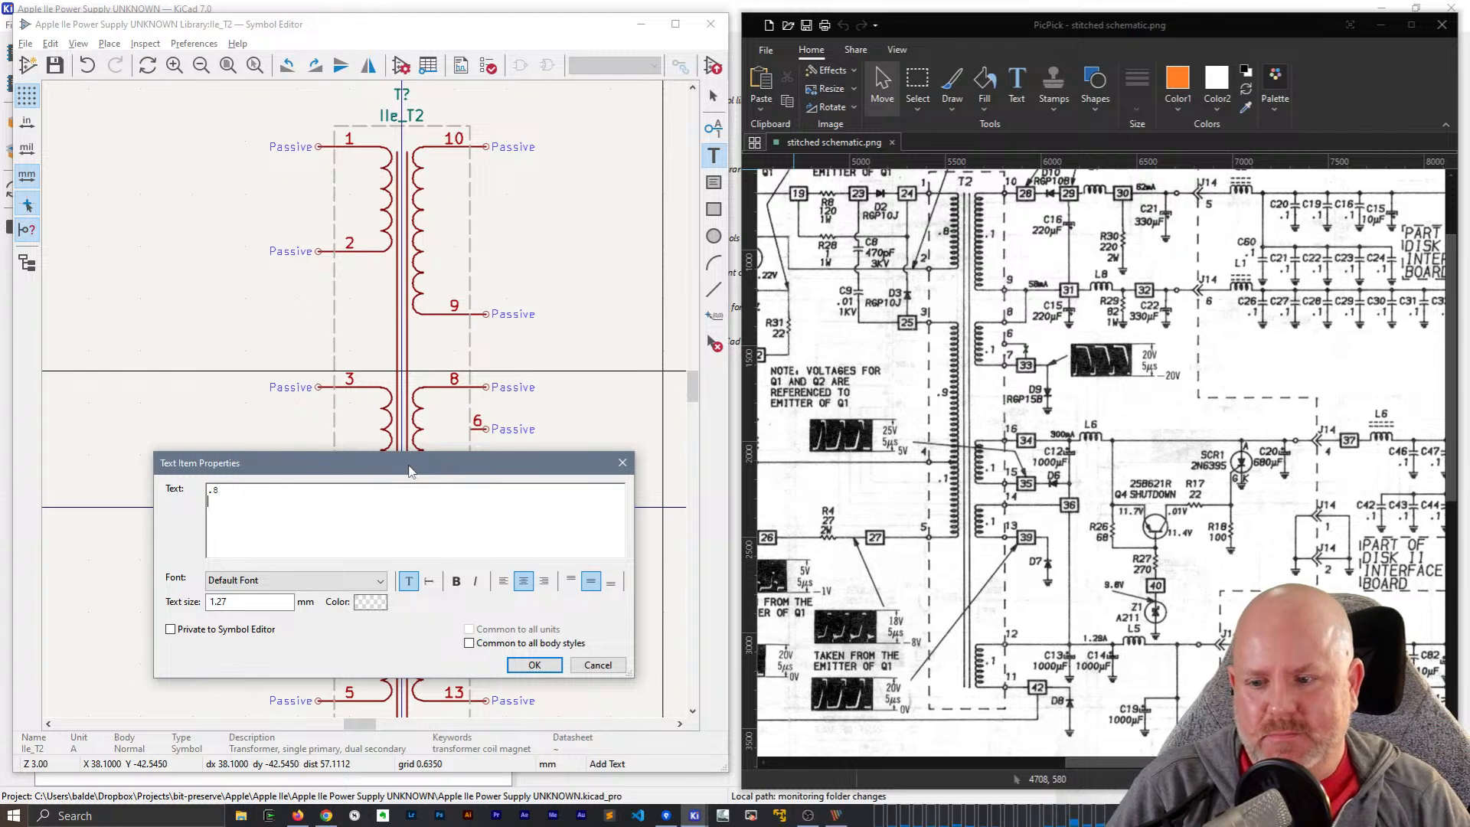
pyautogui.click(534, 665)
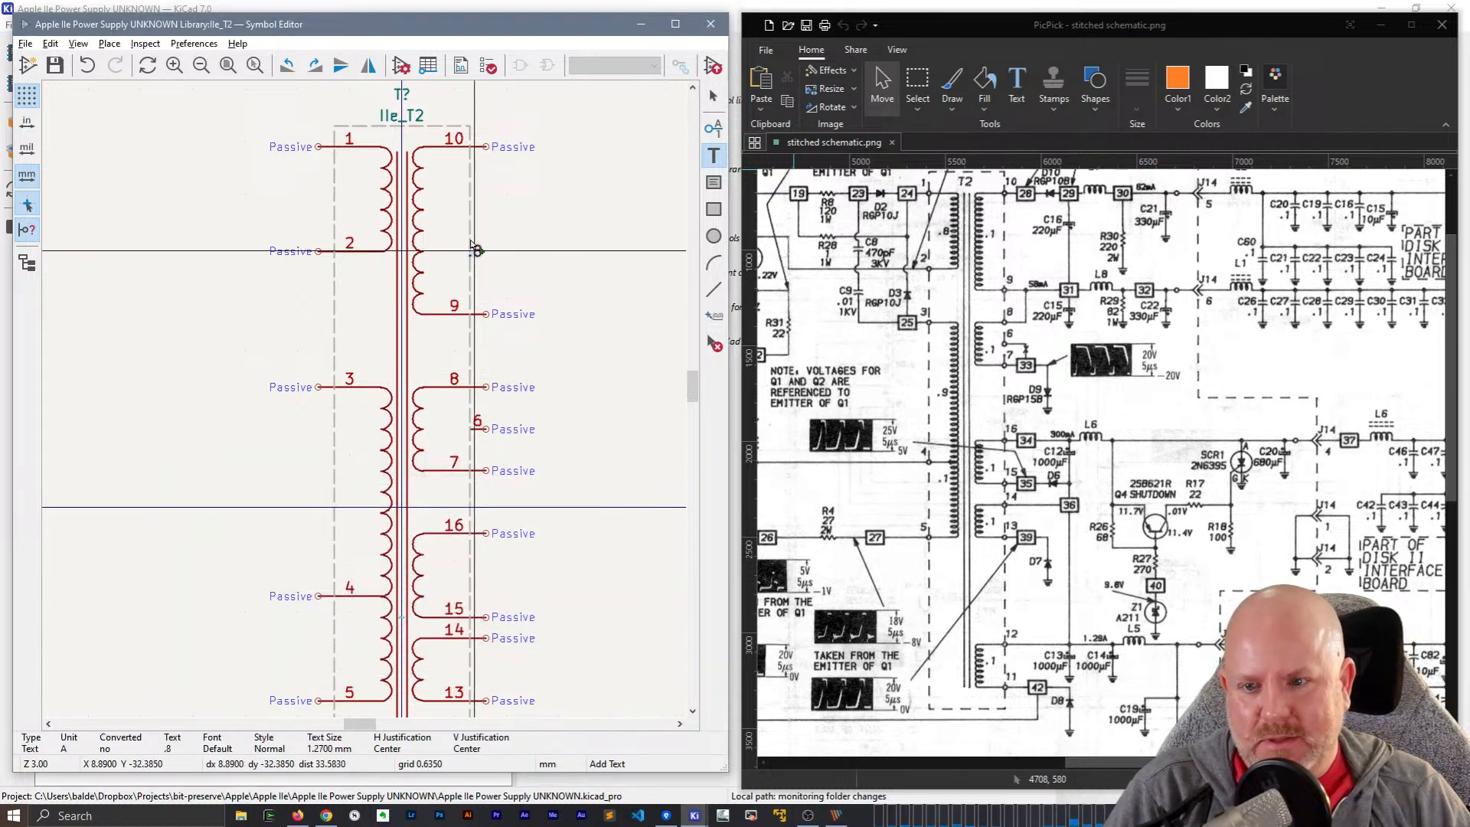
pyautogui.click(360, 193)
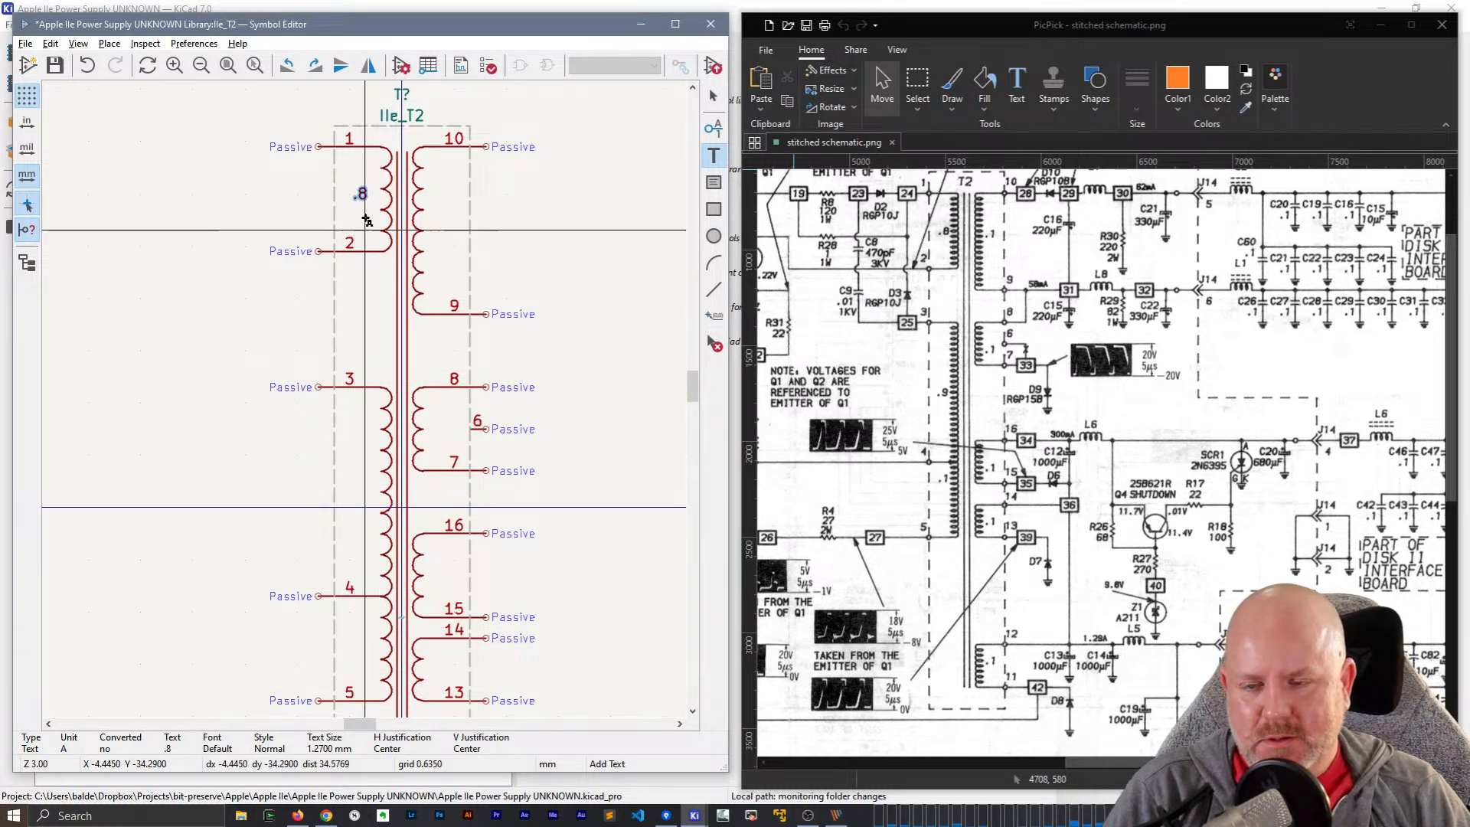
# - Duplicate the ".8" text beside the primary winding between pins 3 and 4 and change the copy to ".9"
pyautogui.hotkey('ctrl', 'd')
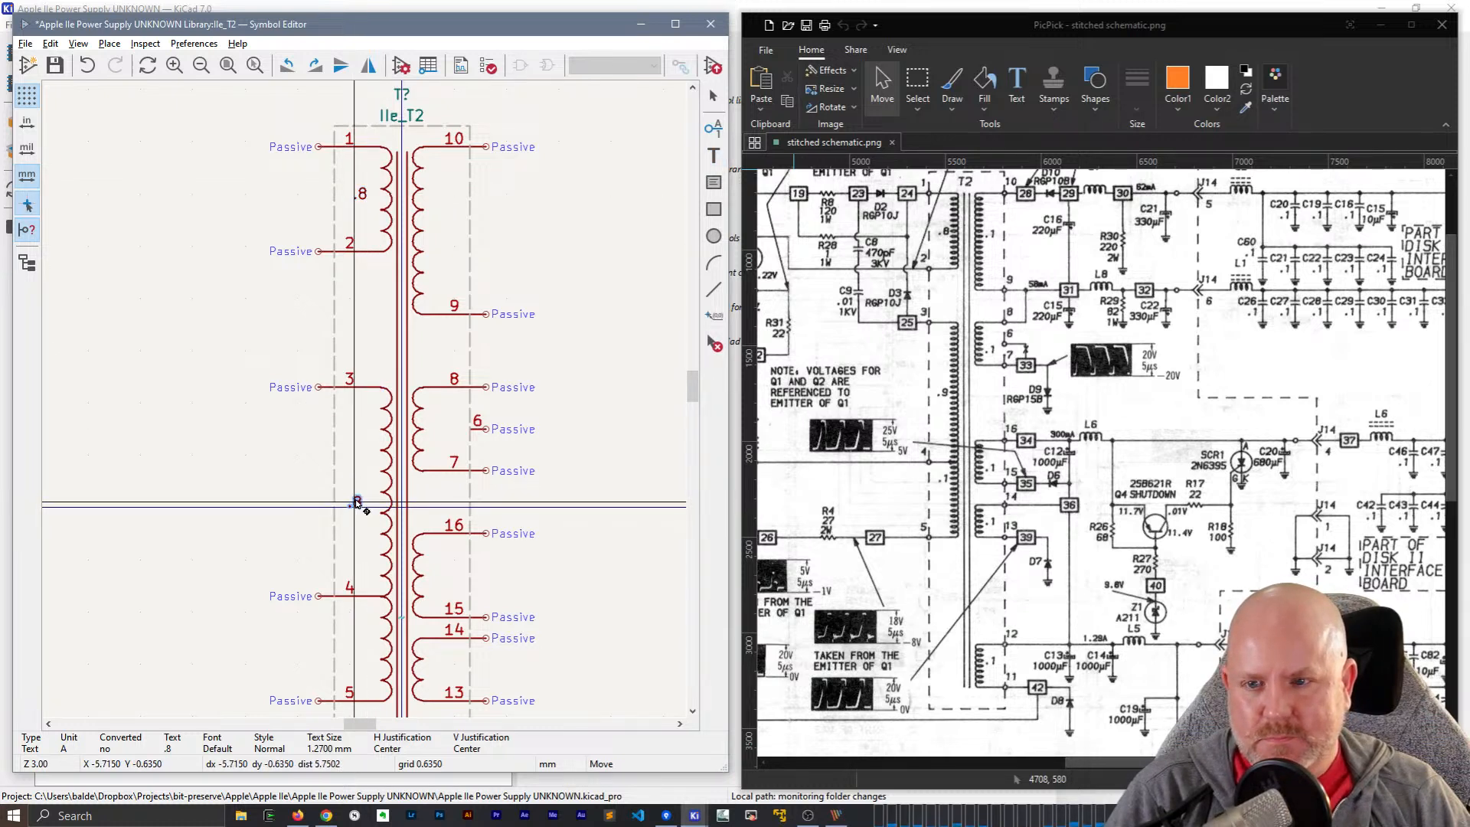
pyautogui.click(362, 501)
pyautogui.press('e')
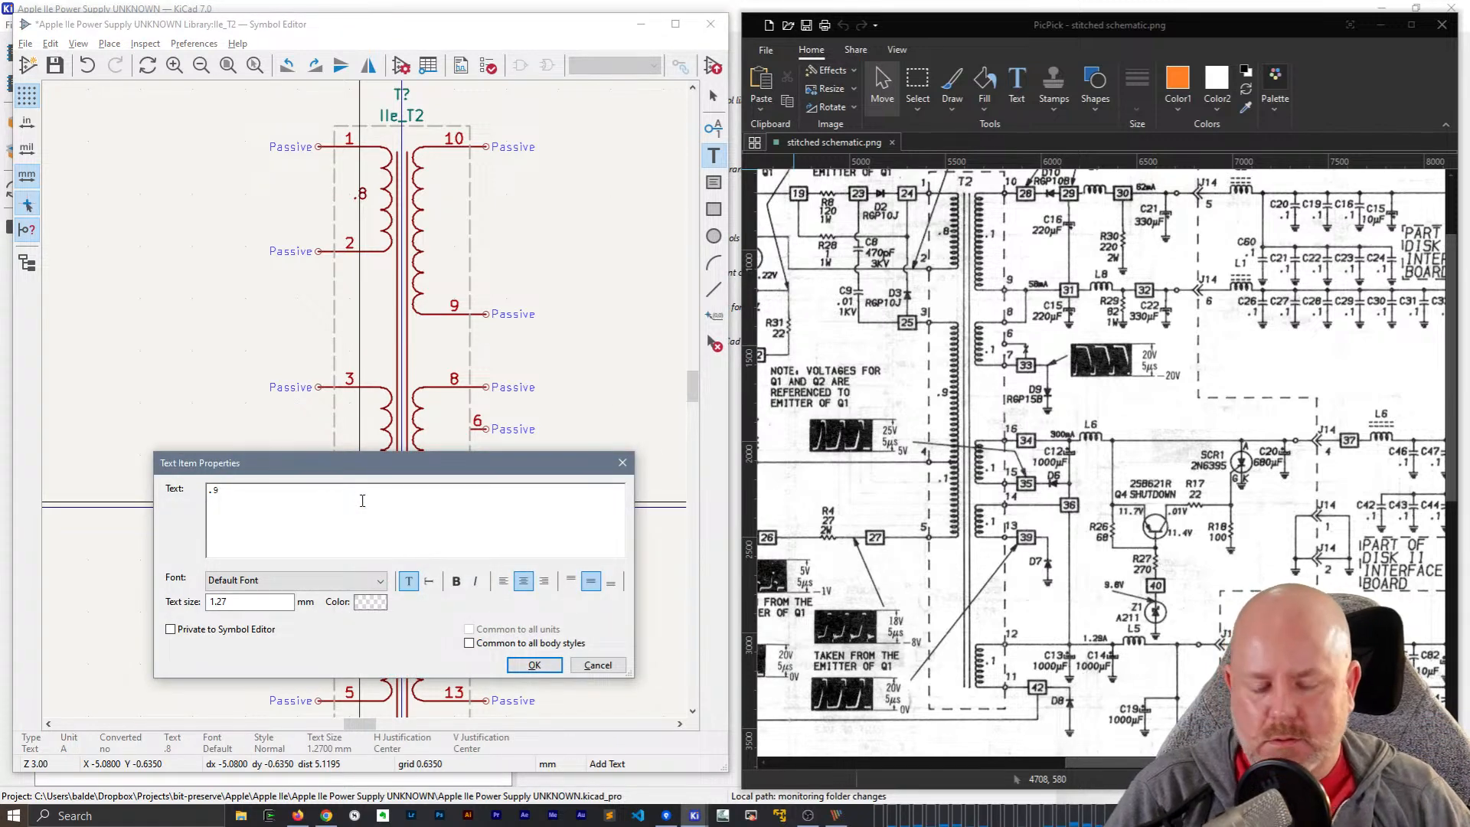
pyautogui.press('Return')
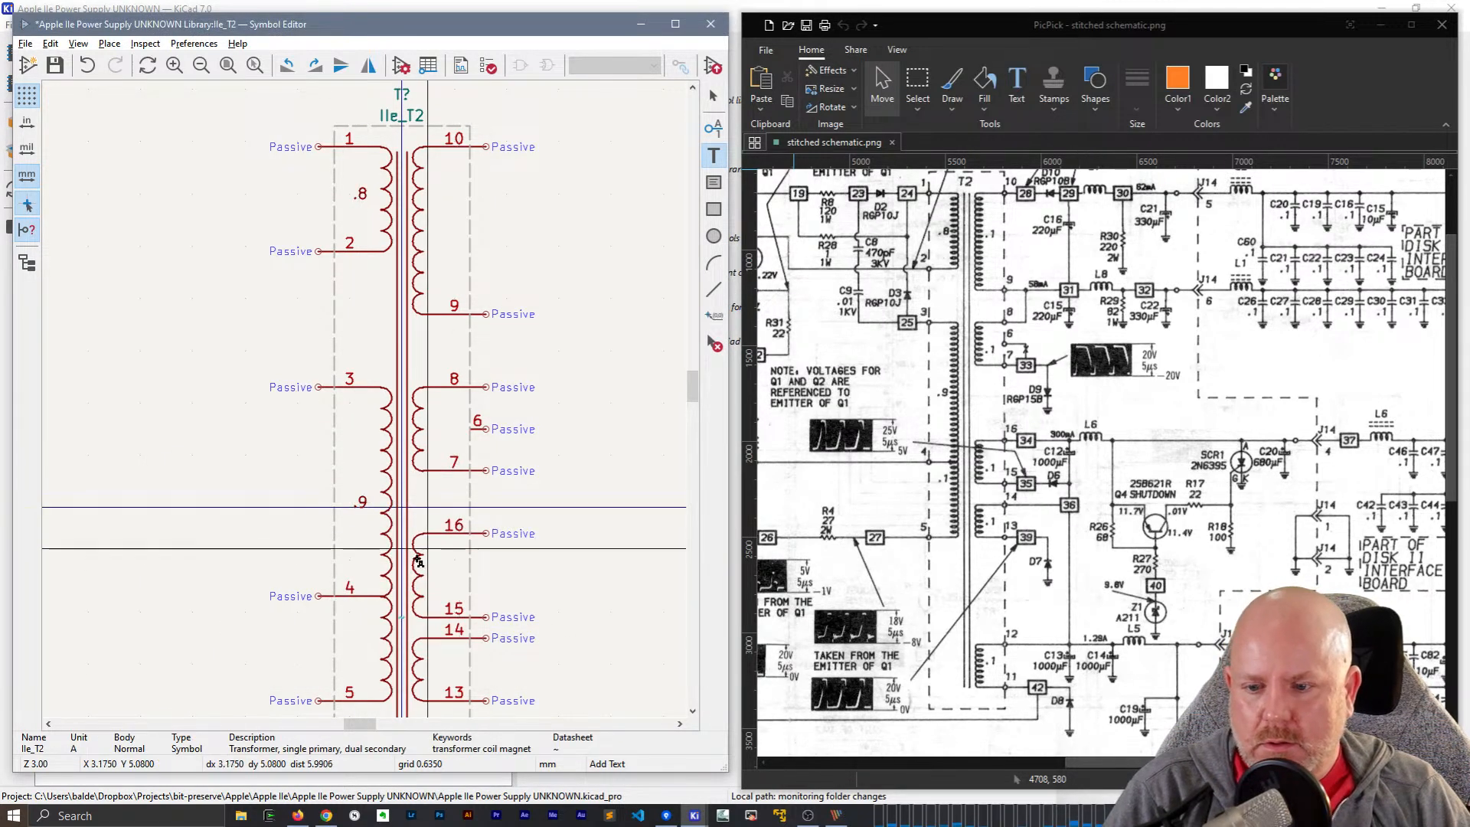
# - Add the text ".1" beside the lower primary winding, midway between pins 4 and 5
pyautogui.moveTo(424, 599); pyautogui.dragTo(446, 487, button='middle')
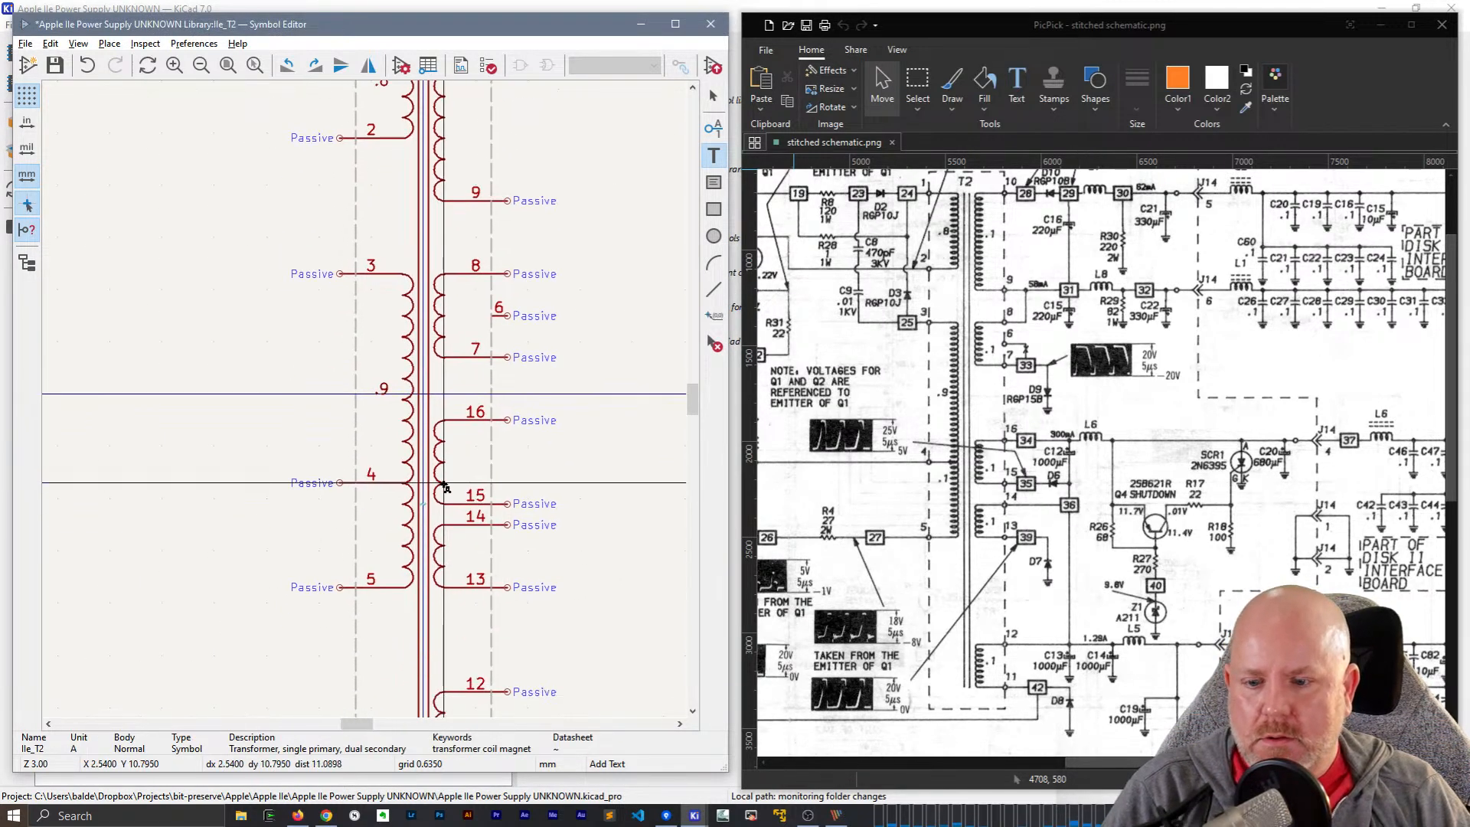
pyautogui.click(382, 536)
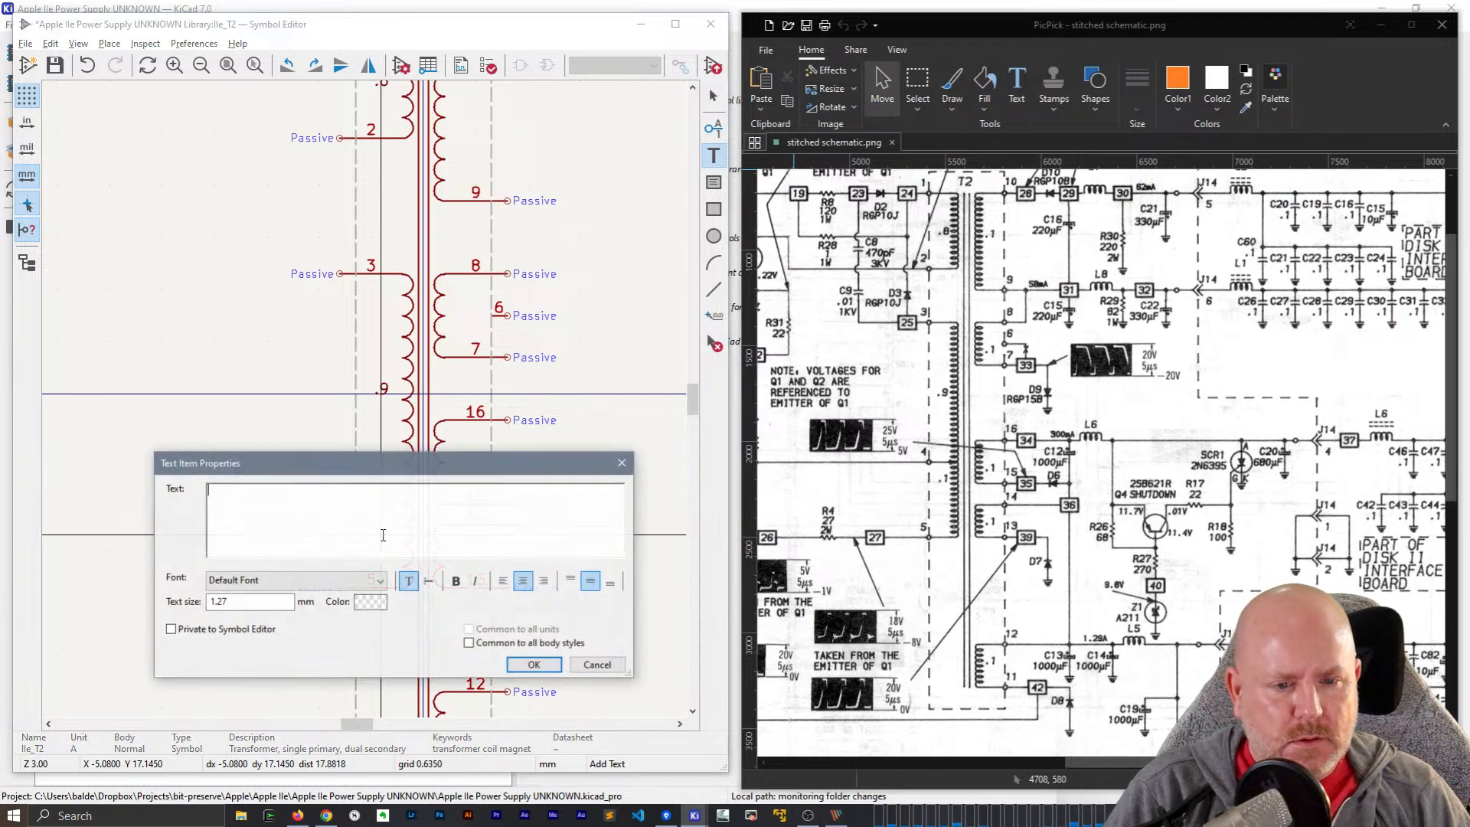
pyautogui.write('.1')
pyautogui.press('Return')
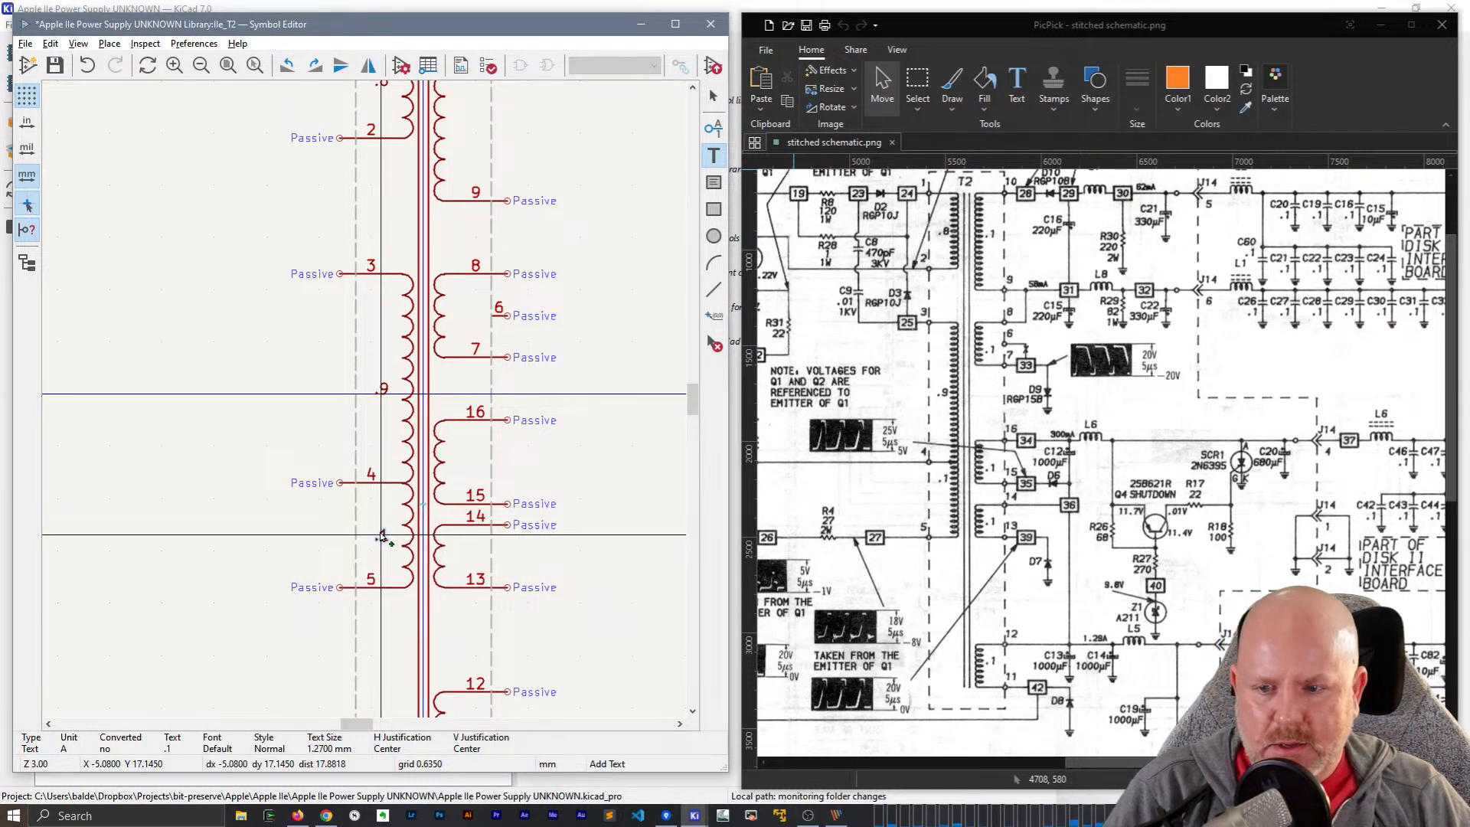
# - Add the text ".1" beside the lowest secondary winding, between pins 12 and 11
pyautogui.scroll(-3, 469, 562)
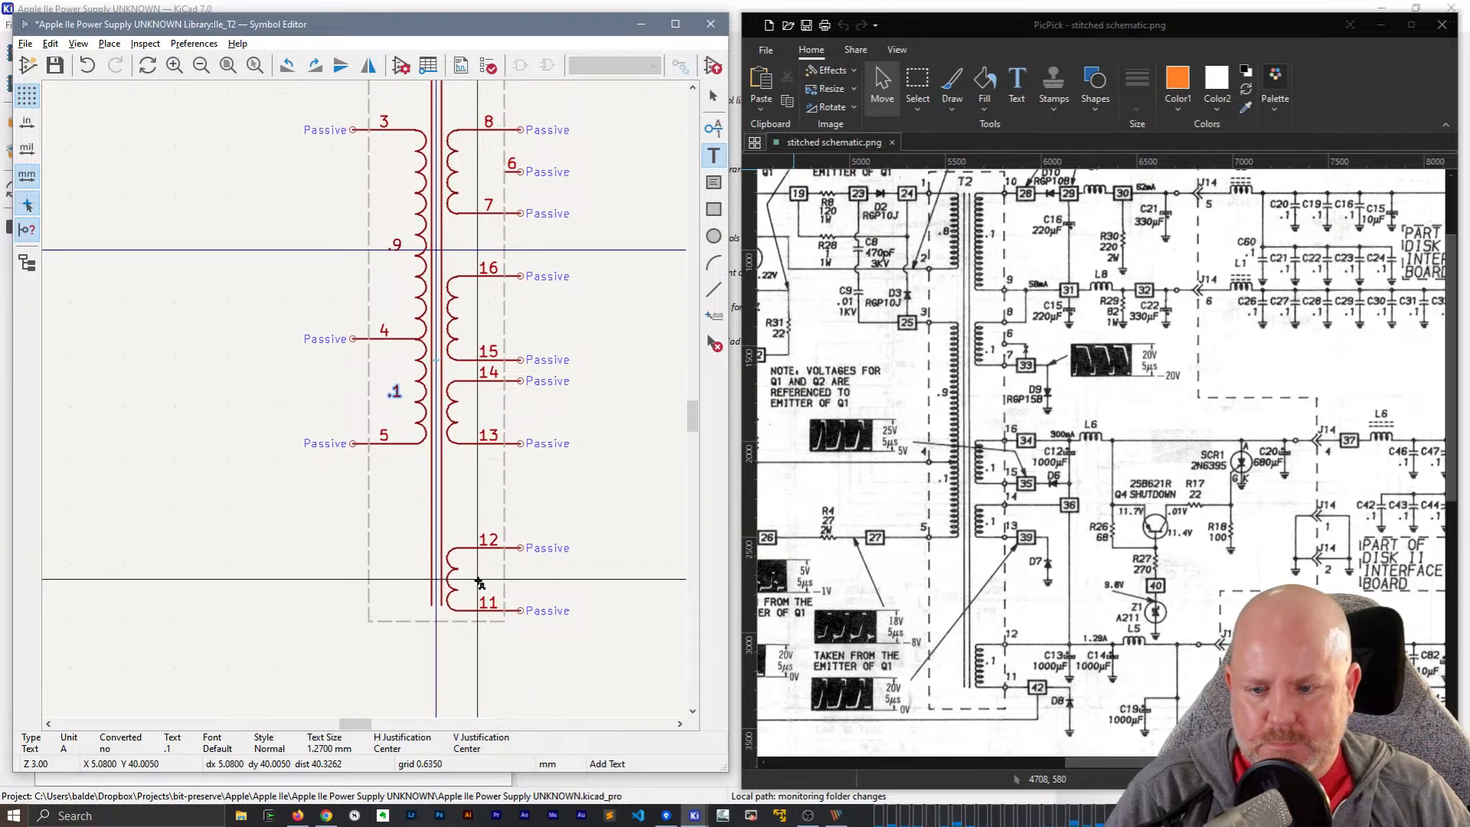
pyautogui.click(474, 584)
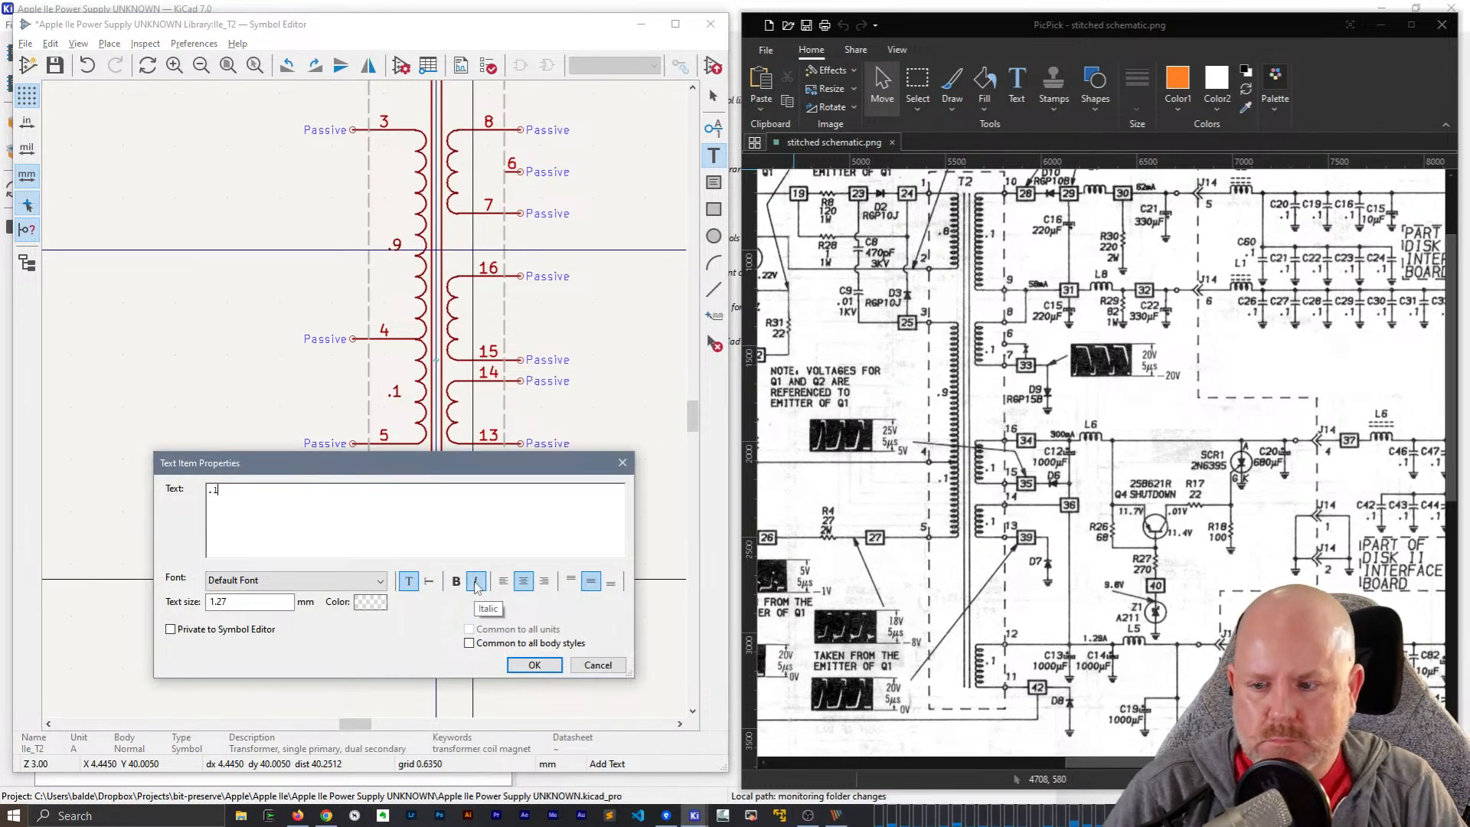
pyautogui.press('Escape')
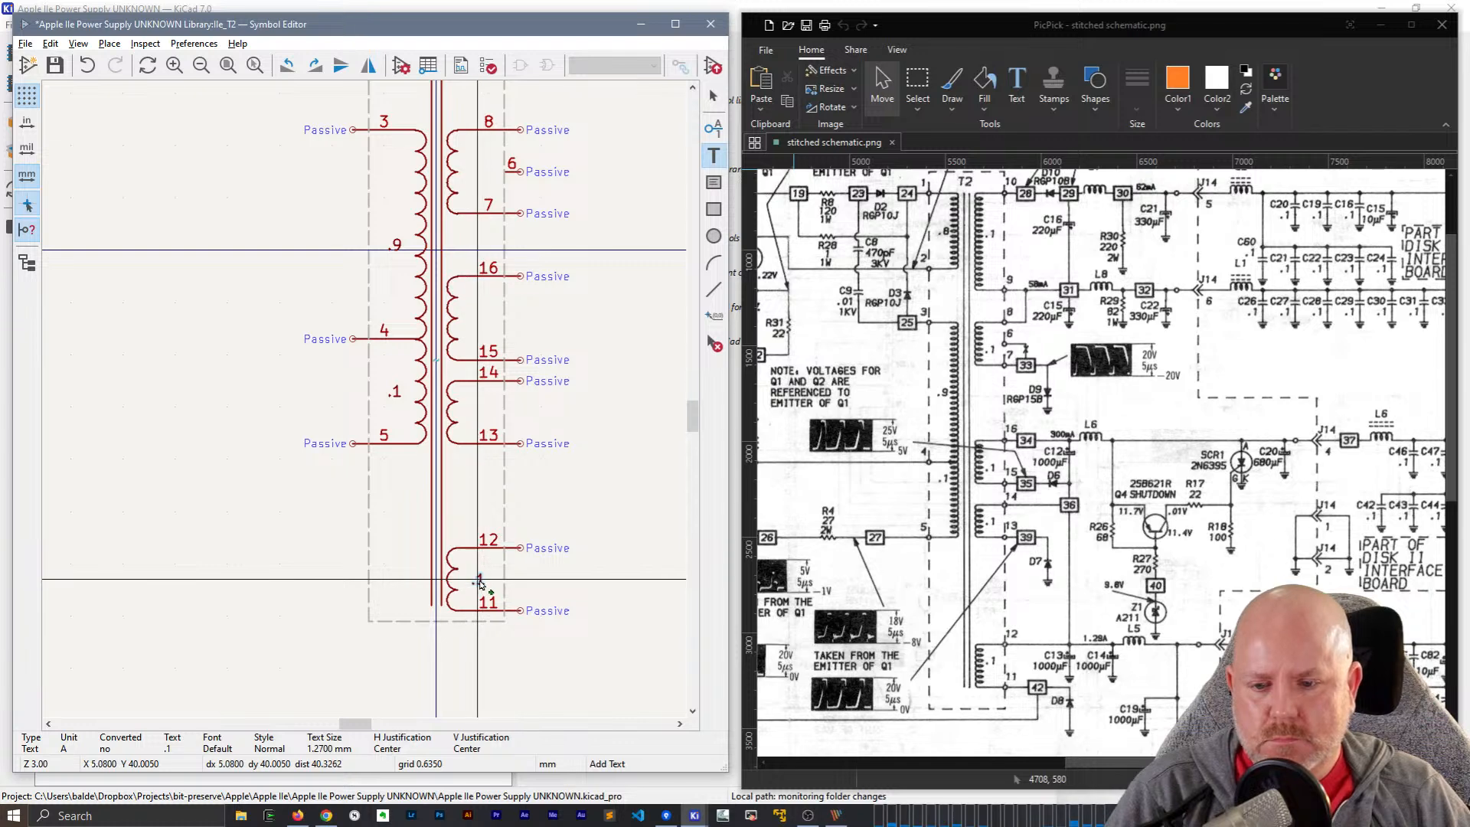
pyautogui.click(474, 583)
# - Add the text ".1" beside the secondary winding between pins 14 and 13
pyautogui.scroll(2, 509, 567)
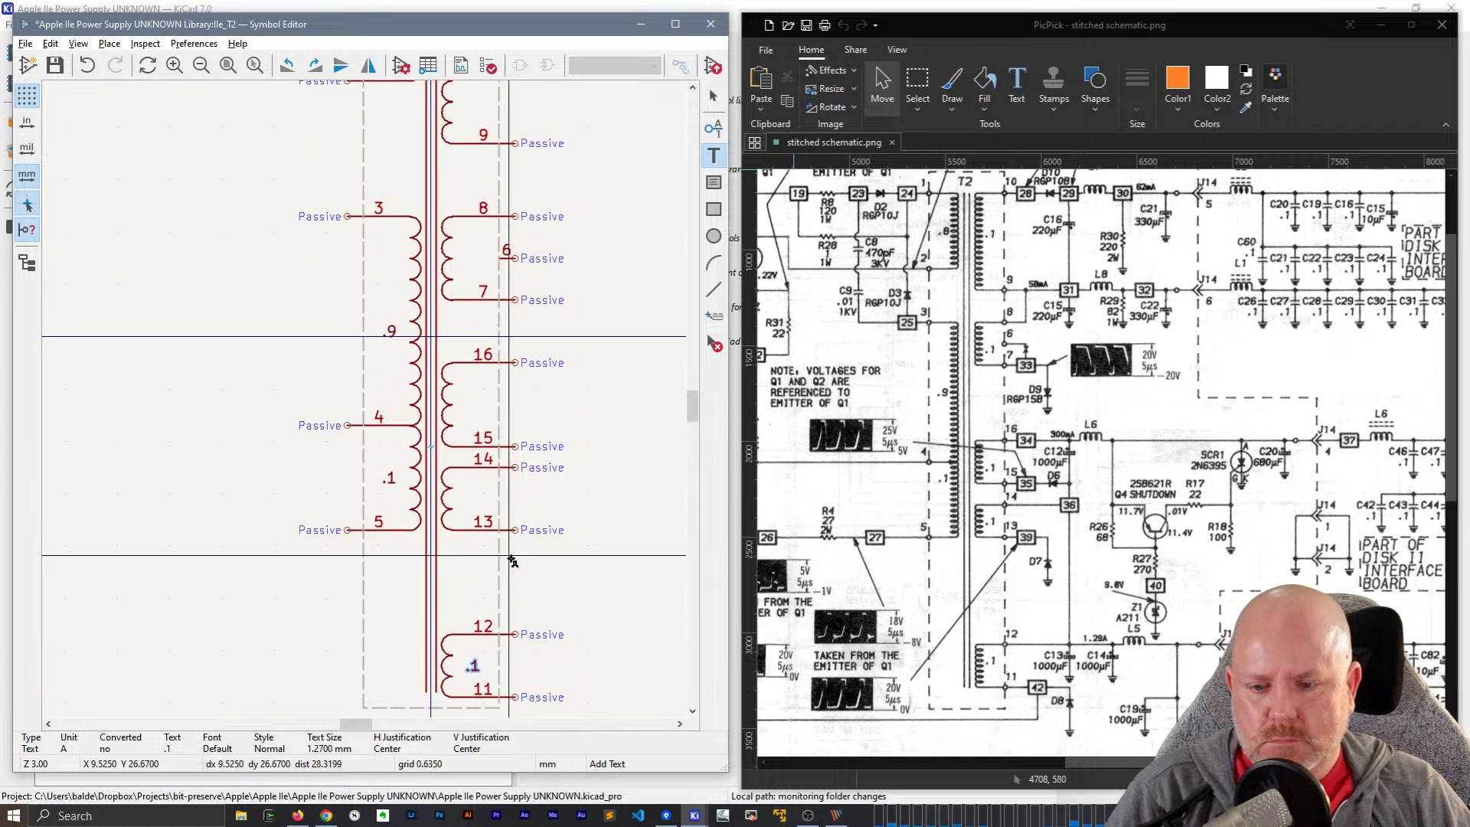
pyautogui.click(471, 503)
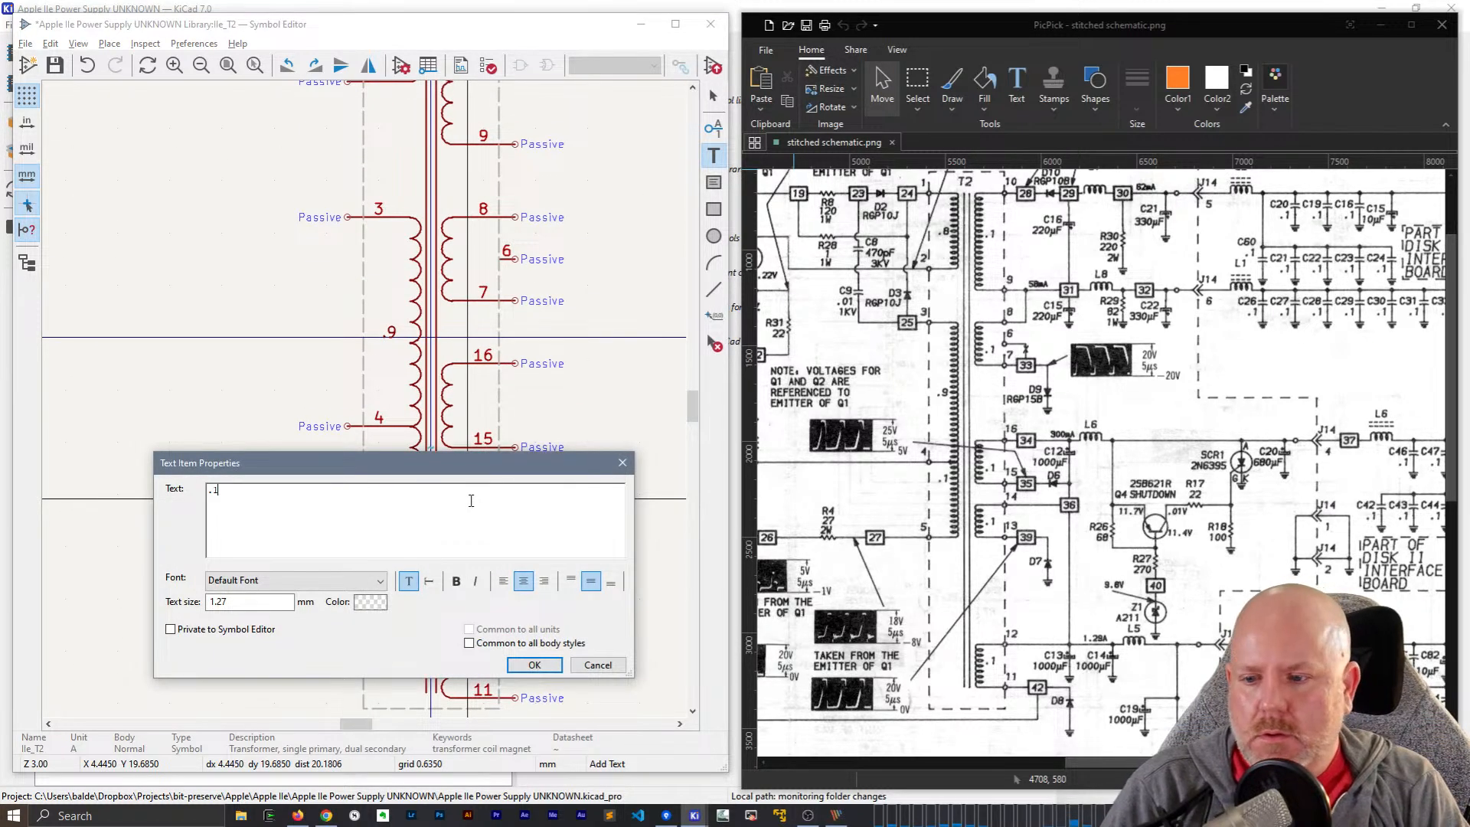
pyautogui.press('Escape')
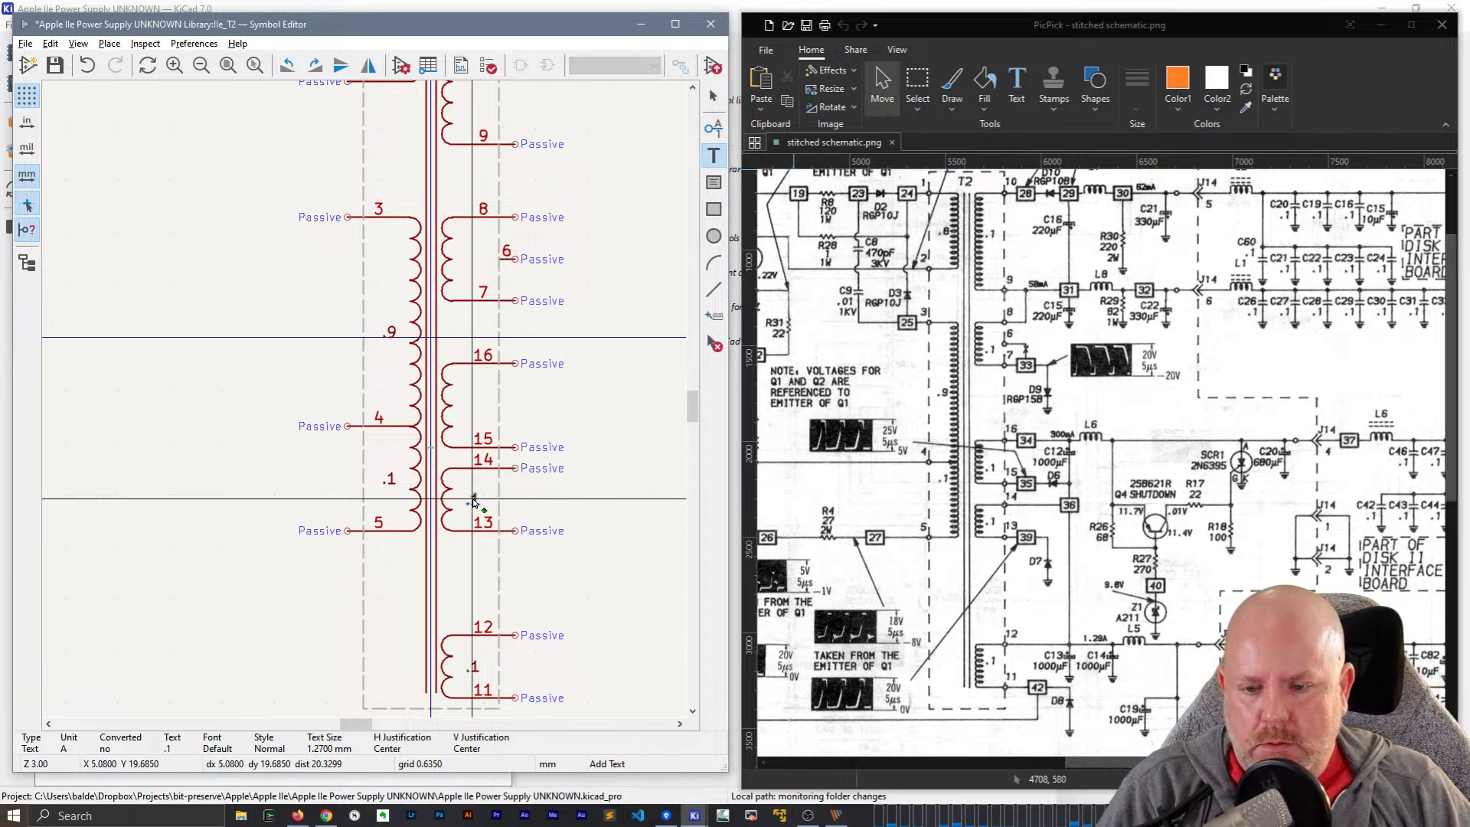
pyautogui.click(472, 501)
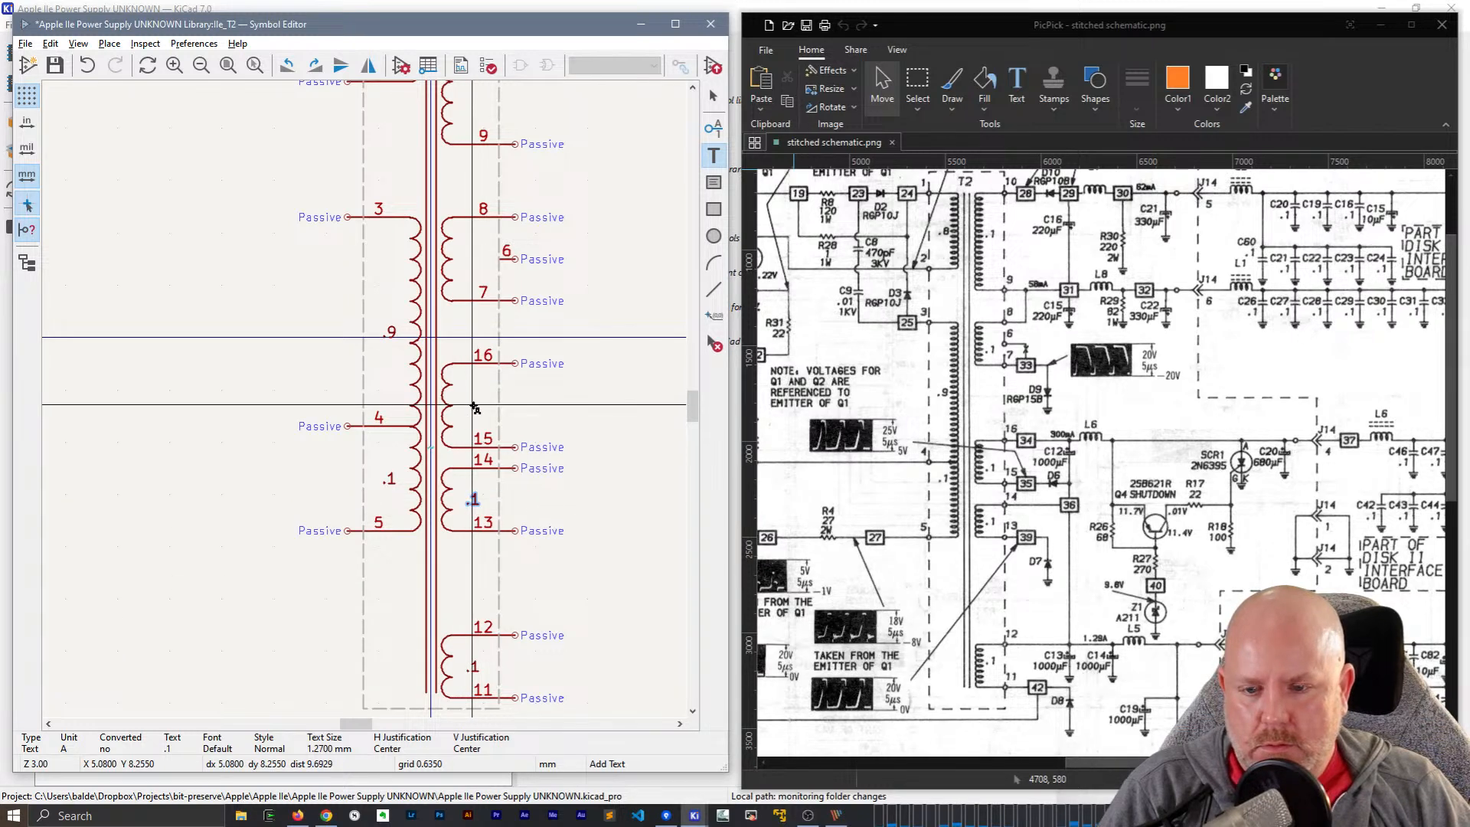
# - Add the text ".1" beside the secondary winding between pins 16 and 15
pyautogui.click(473, 410)
pyautogui.write('.1')
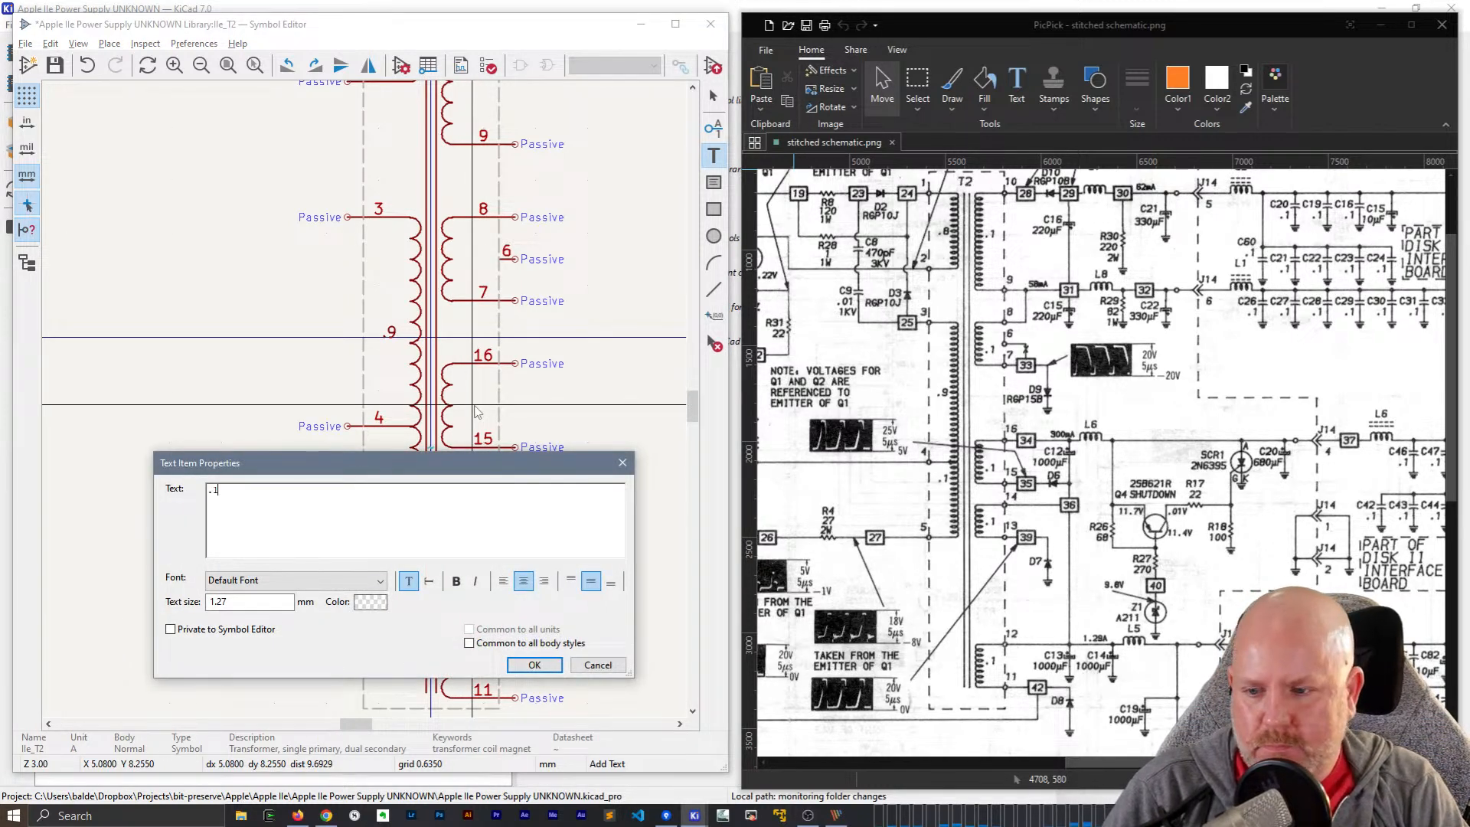
pyautogui.press('Return')
pyautogui.click(473, 410)
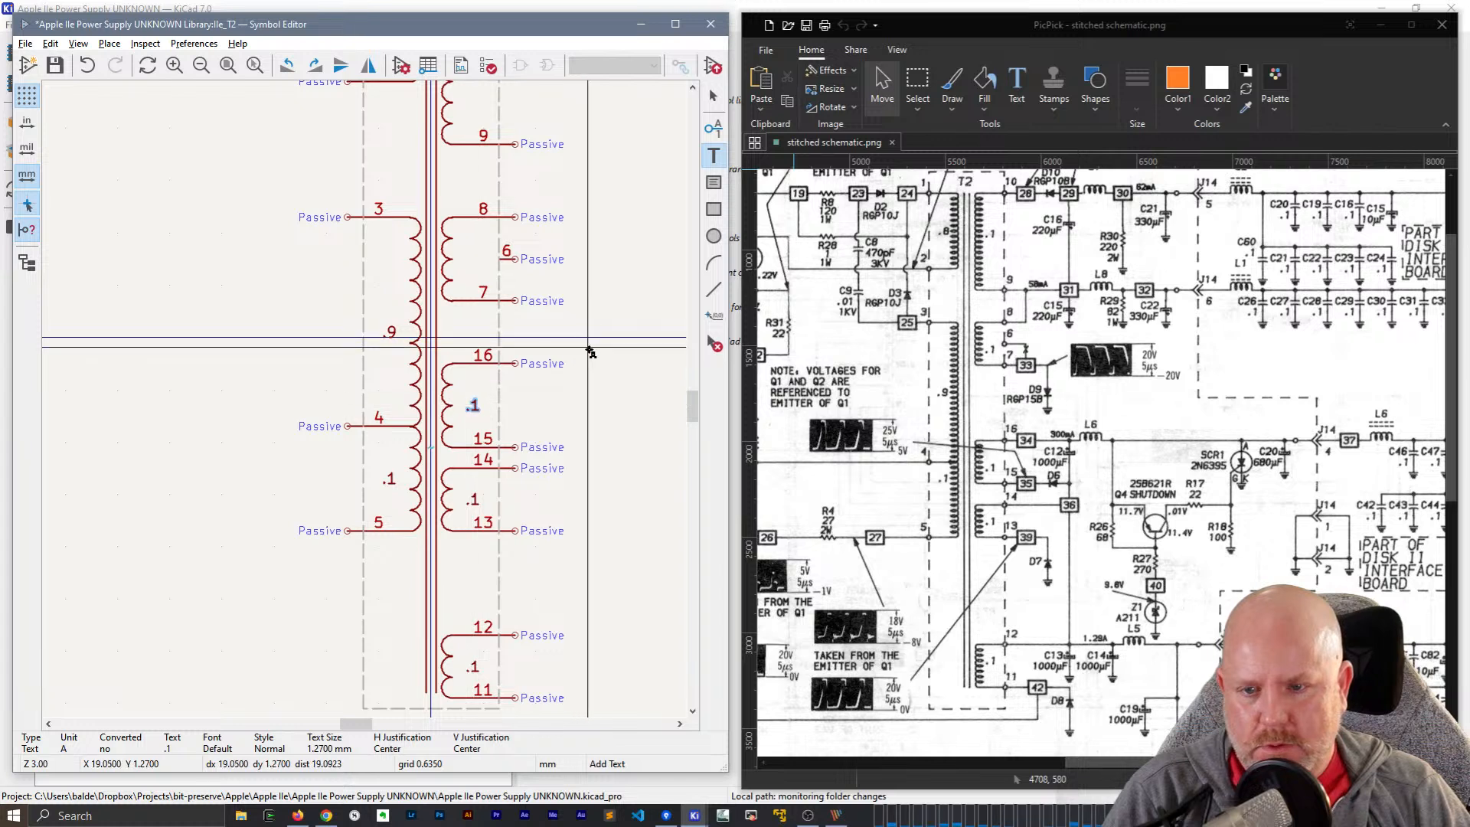
# - Duplicate the ".1" text and place the copy beside the secondary winding between pins 8 and 7
pyautogui.moveTo(591, 344); pyautogui.dragTo(595, 437, button='middle')
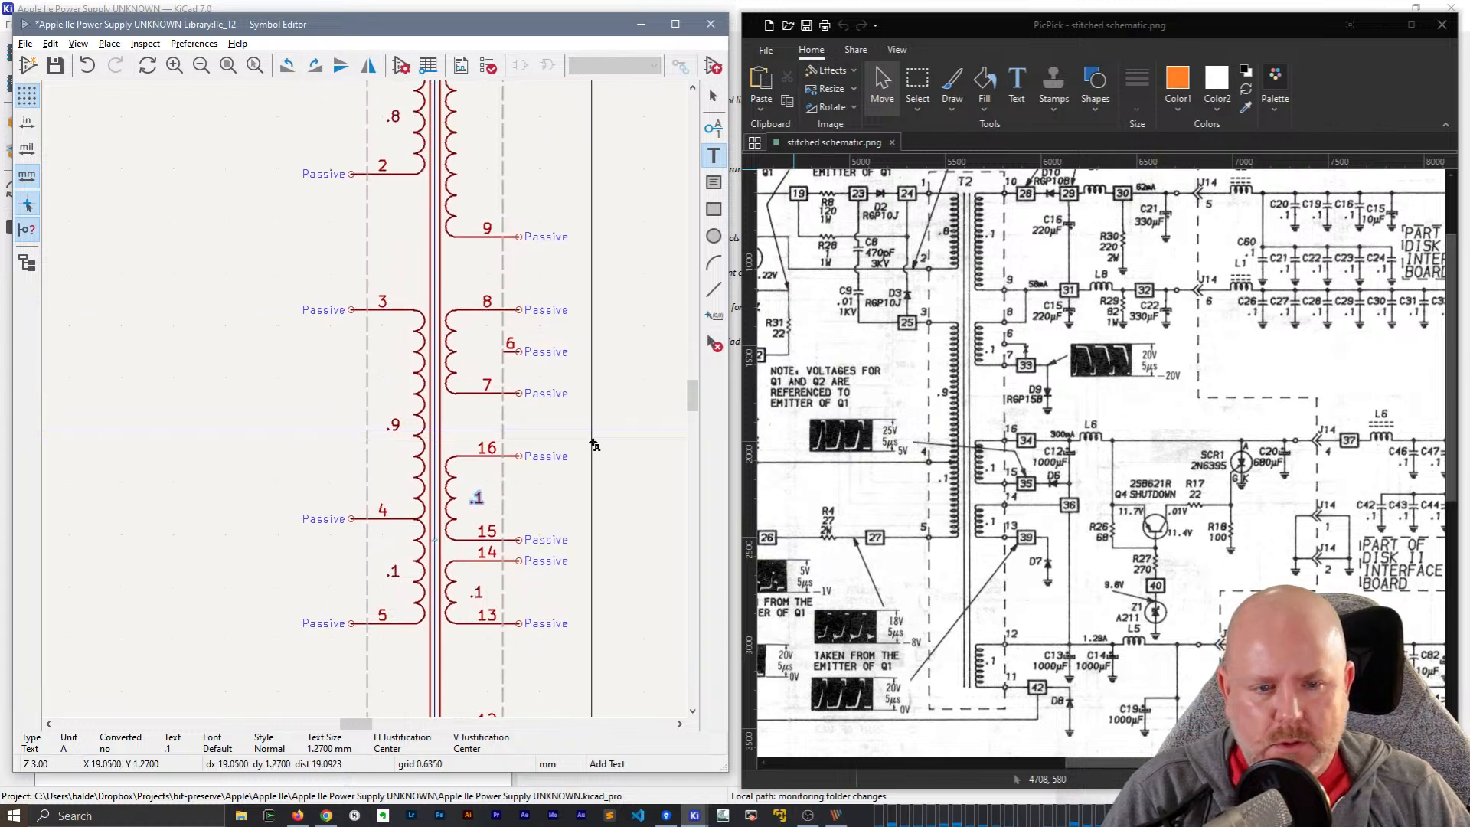
pyautogui.hotkey('ctrl', 'd')
pyautogui.click(480, 352)
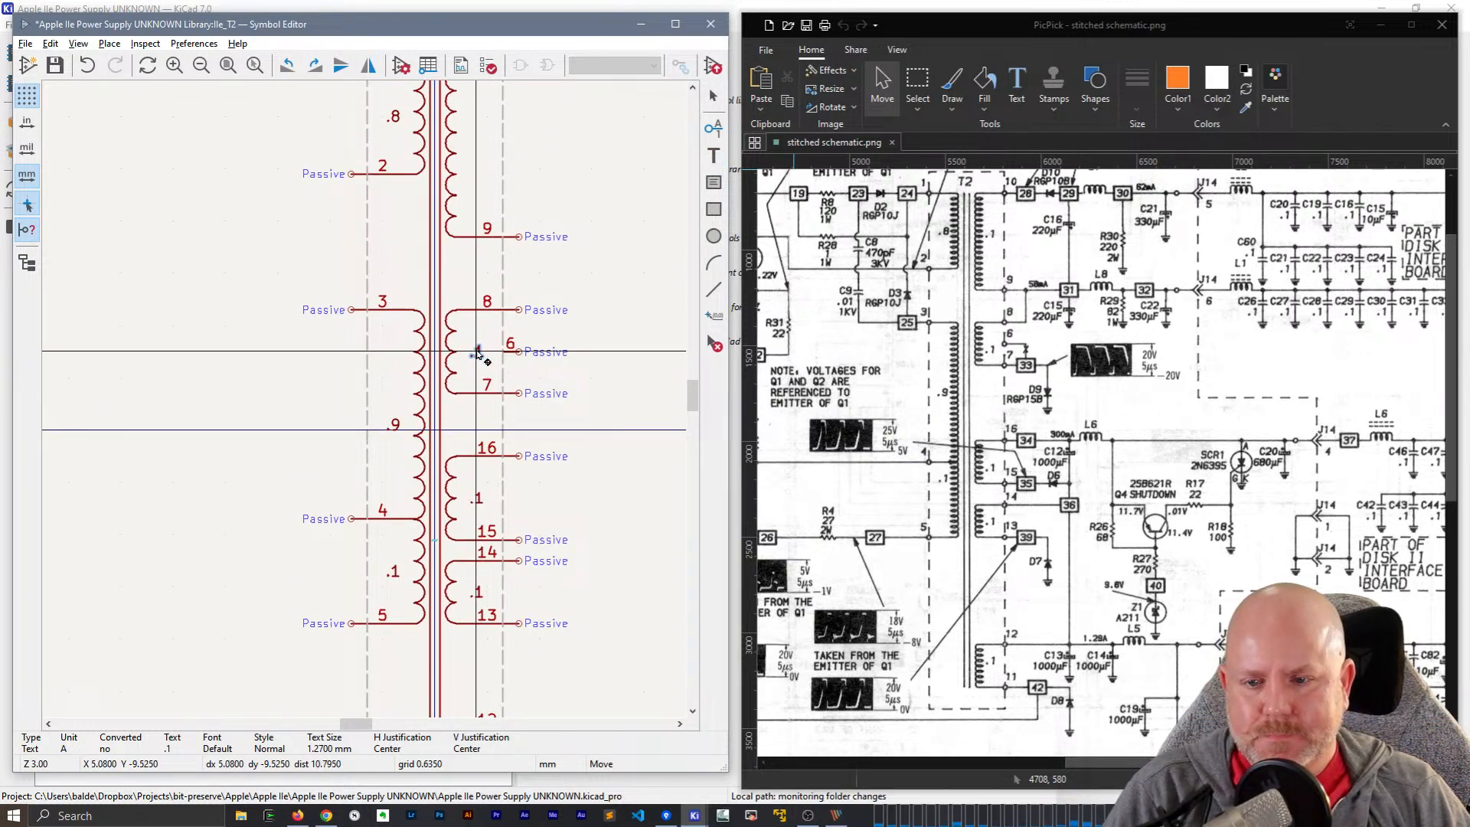
# - Duplicate the ".1" text again and place the copy beside the top secondary winding, midway between pins 10 and 9
pyautogui.hotkey('ctrl', 'd')
pyautogui.moveTo(482, 279); pyautogui.dragTo(510, 428, button='middle')
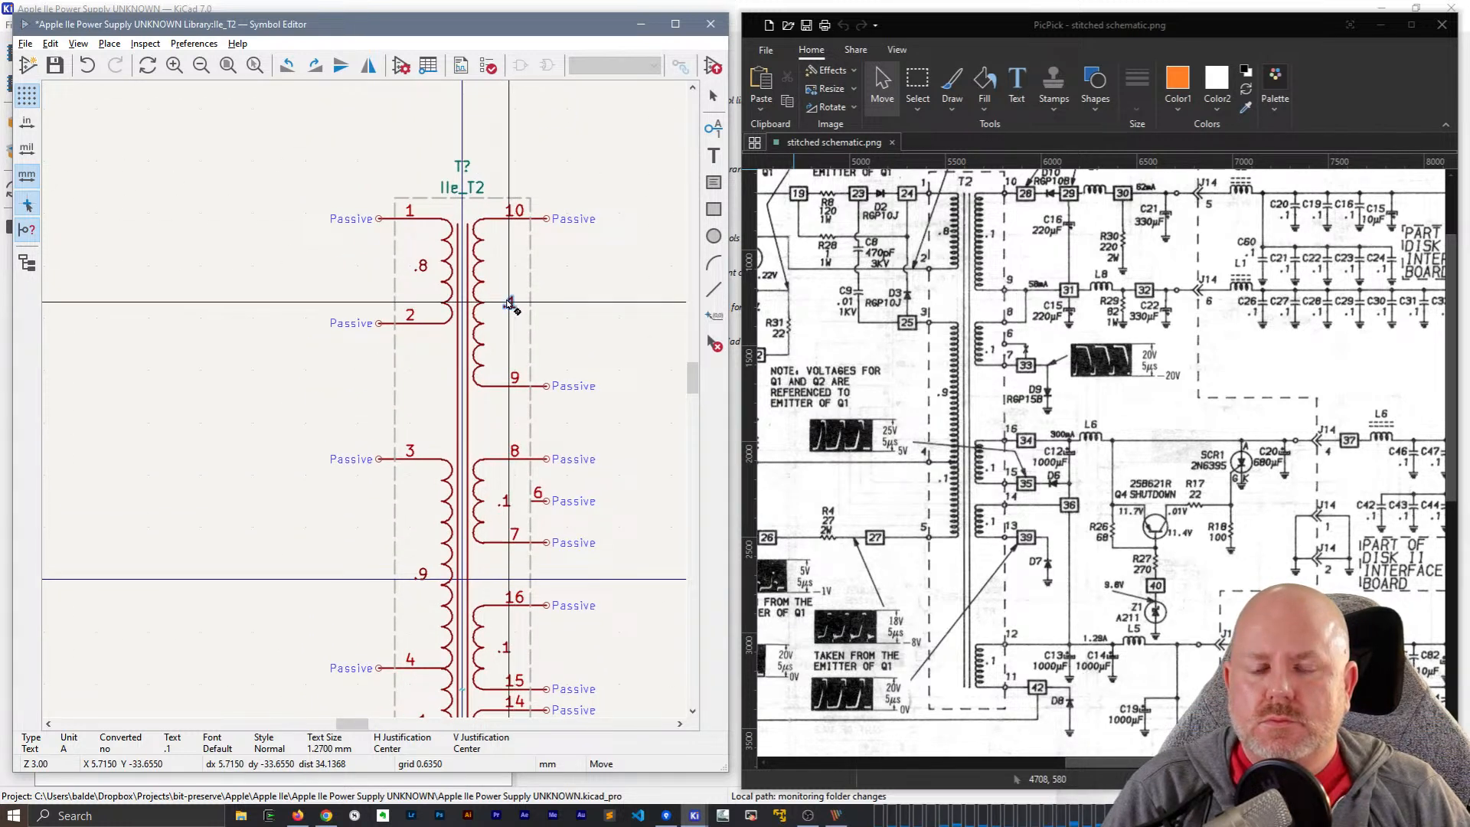
pyautogui.click(510, 306)
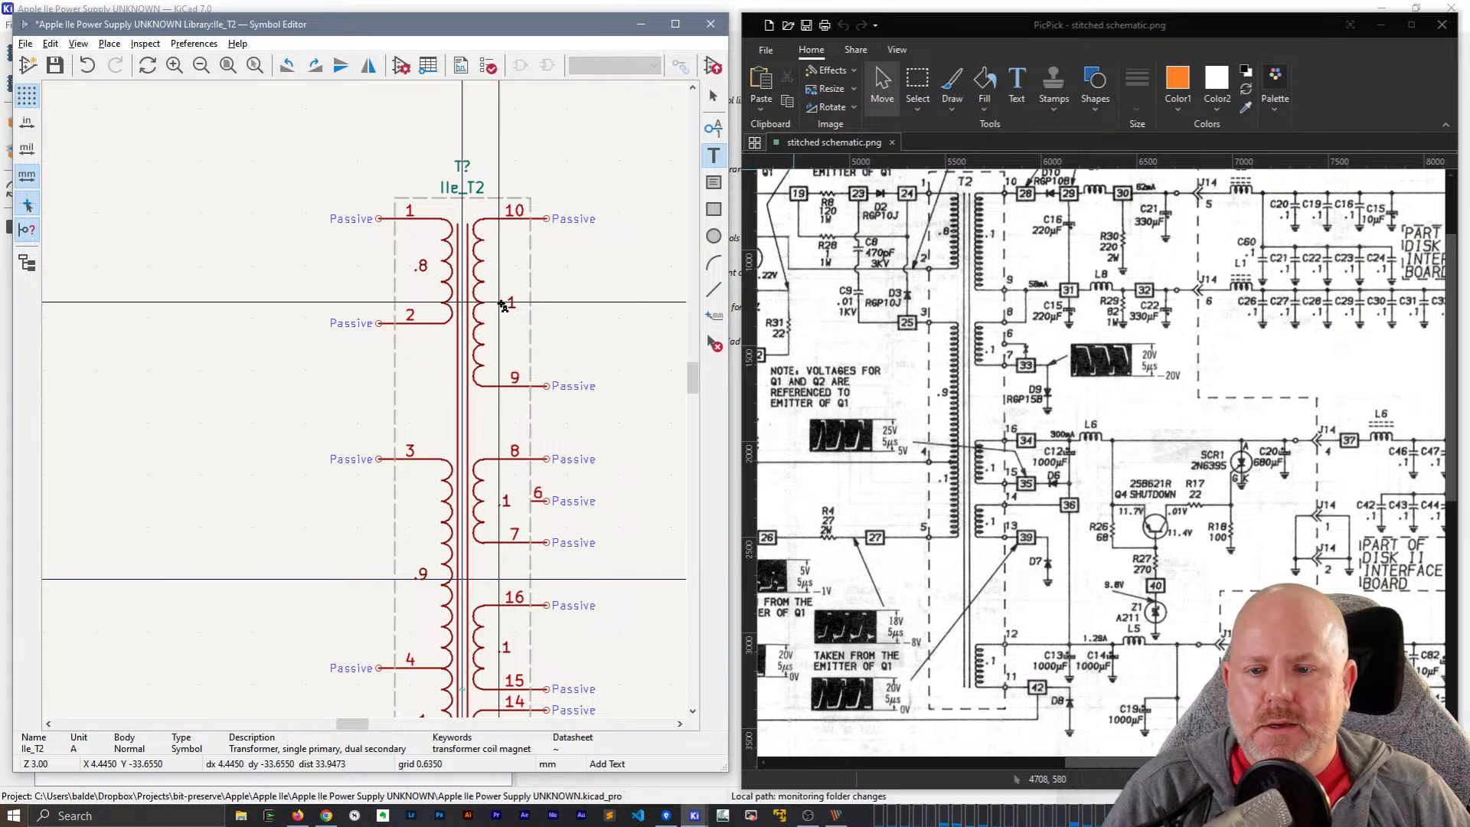
pyautogui.press('Escape')
# - Shift the ".1" texts of the three upper secondary windings horizontally so they line up in one column with the lower ones
pyautogui.click(504, 502)
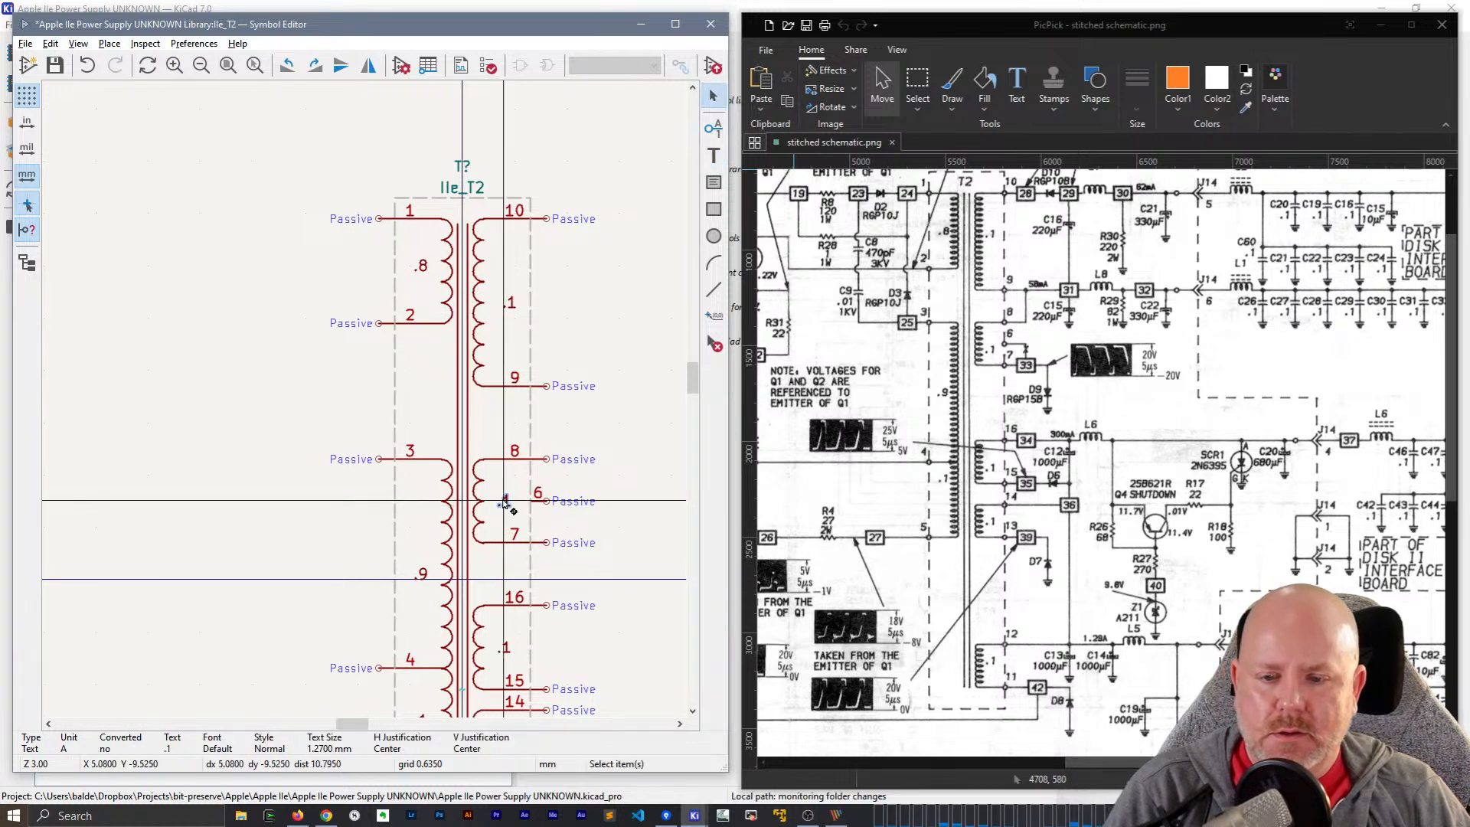
pyautogui.moveTo(503, 501); pyautogui.dragTo(509, 502)
pyautogui.moveTo(597, 555); pyautogui.dragTo(568, 238, button='middle')
pyautogui.click(477, 330)
pyautogui.moveTo(474, 330); pyautogui.dragTo(475, 333)
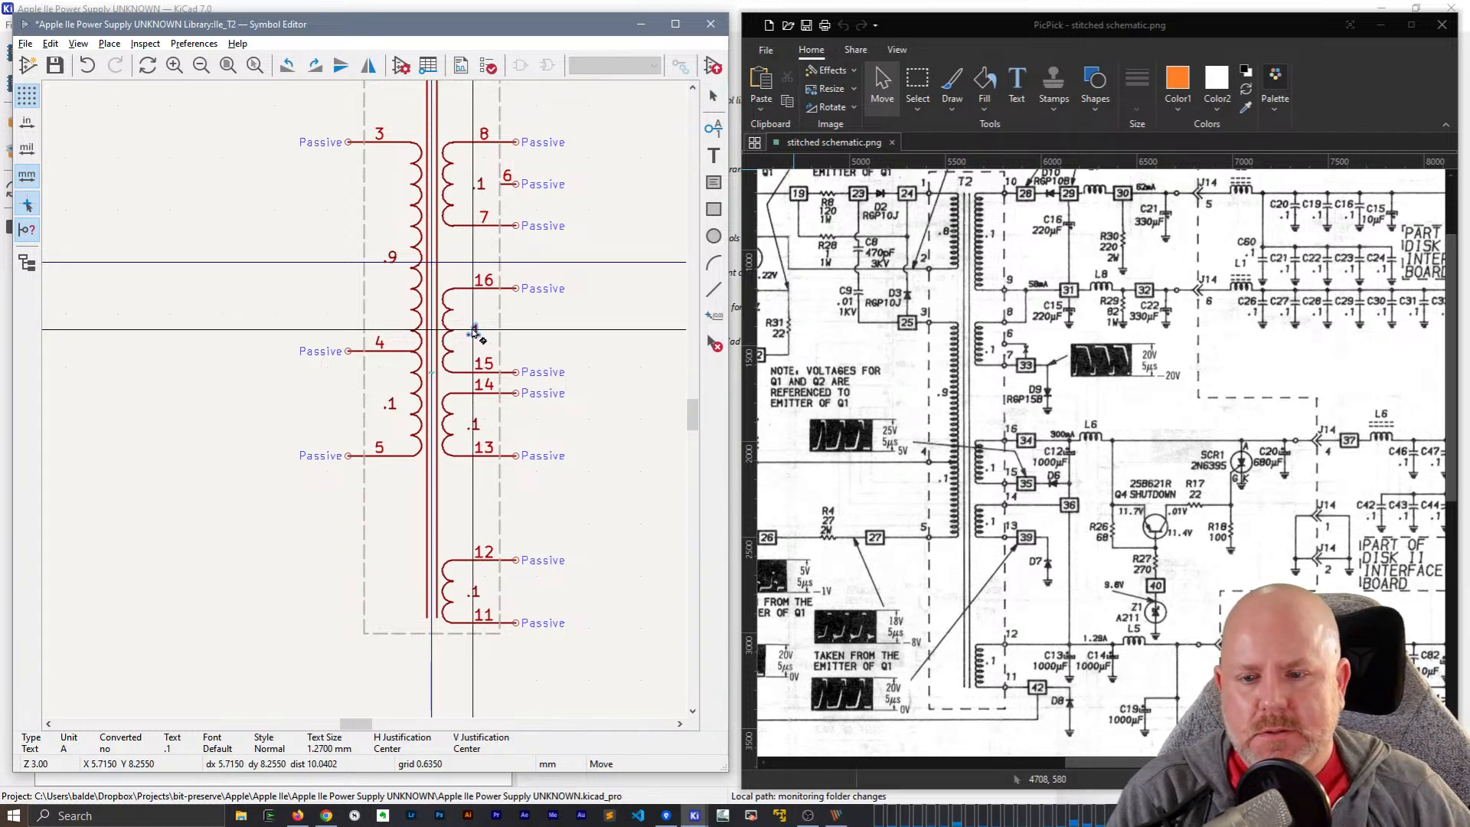
pyautogui.click(479, 185)
pyautogui.moveTo(479, 185); pyautogui.dragTo(475, 185)
pyautogui.scroll(4, 468, 245)
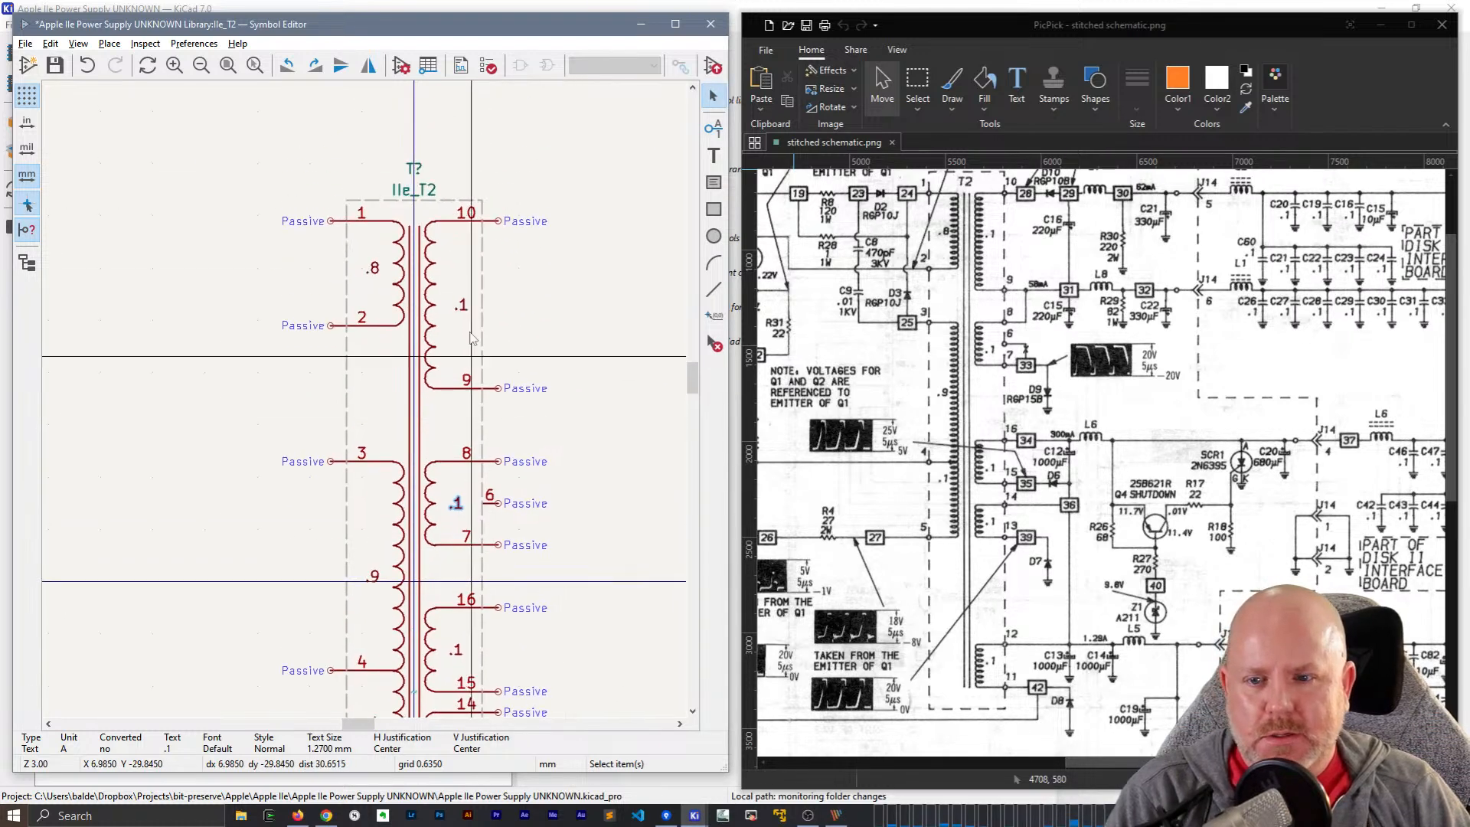
pyautogui.click(456, 307)
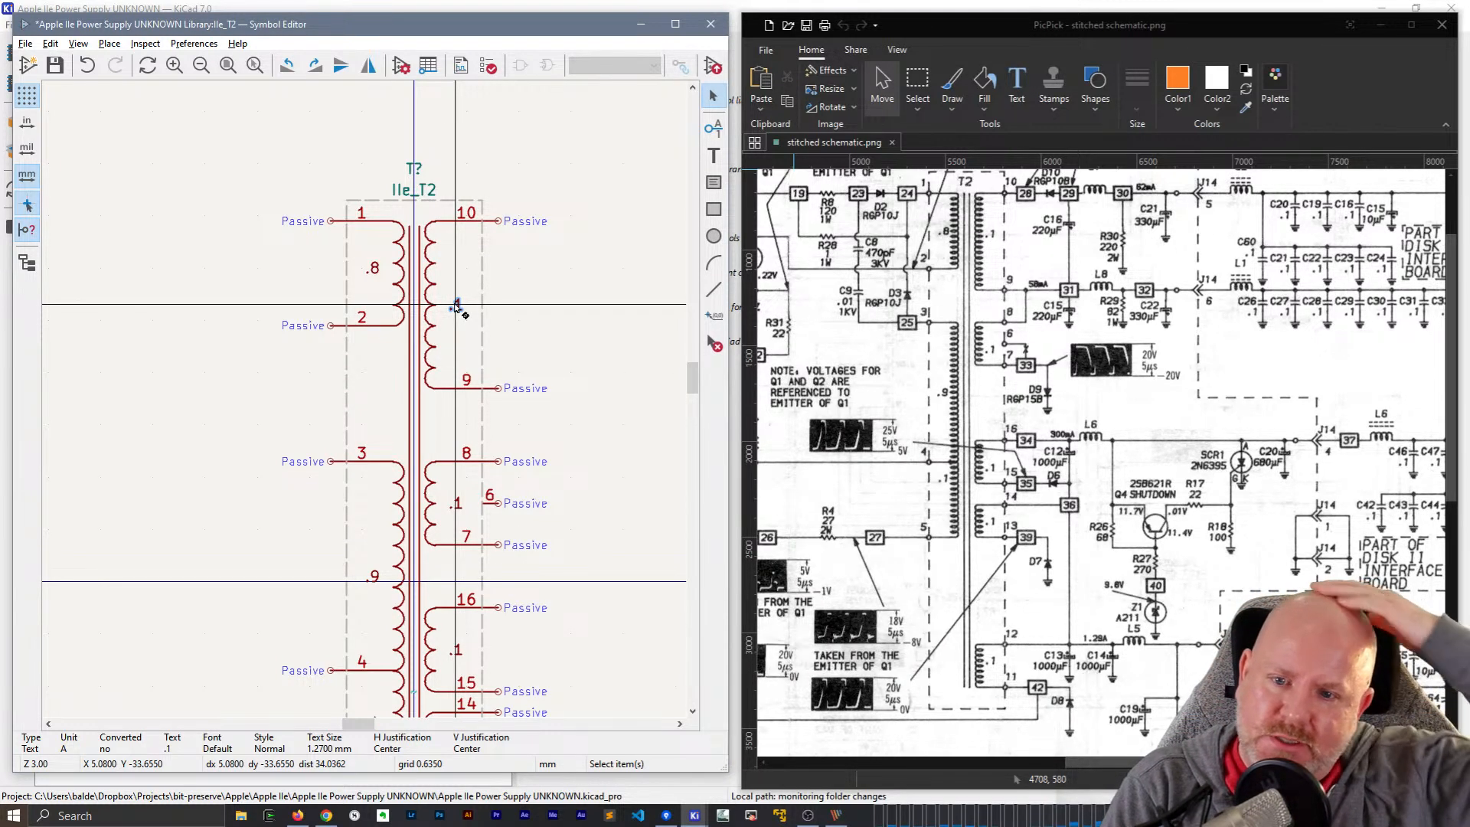
pyautogui.click(456, 306)
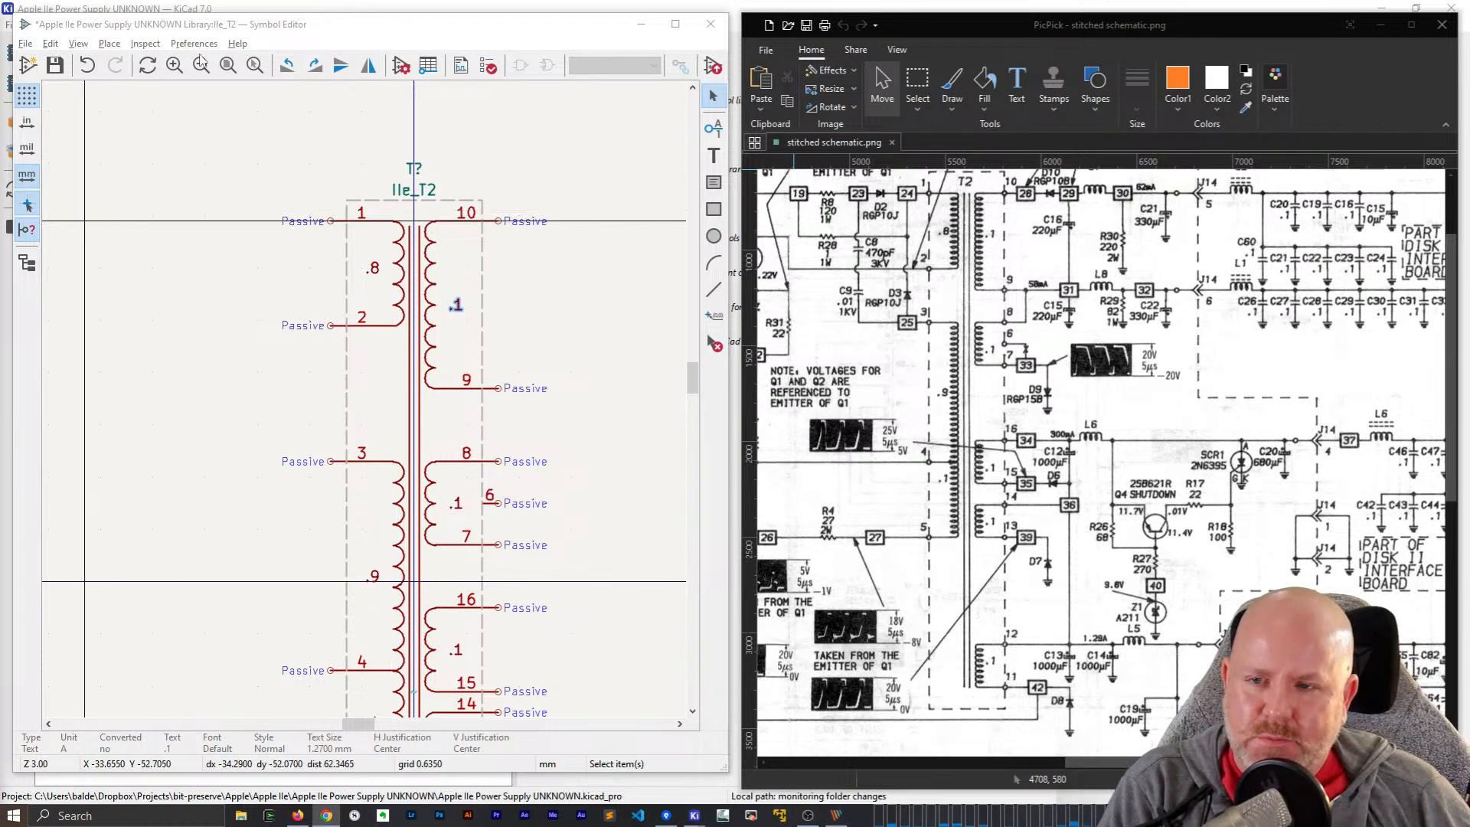
# - Examine the whole transformer symbol and compare its windings, pins and value labels with T2 in the reference schematic
pyautogui.click(505, 30)
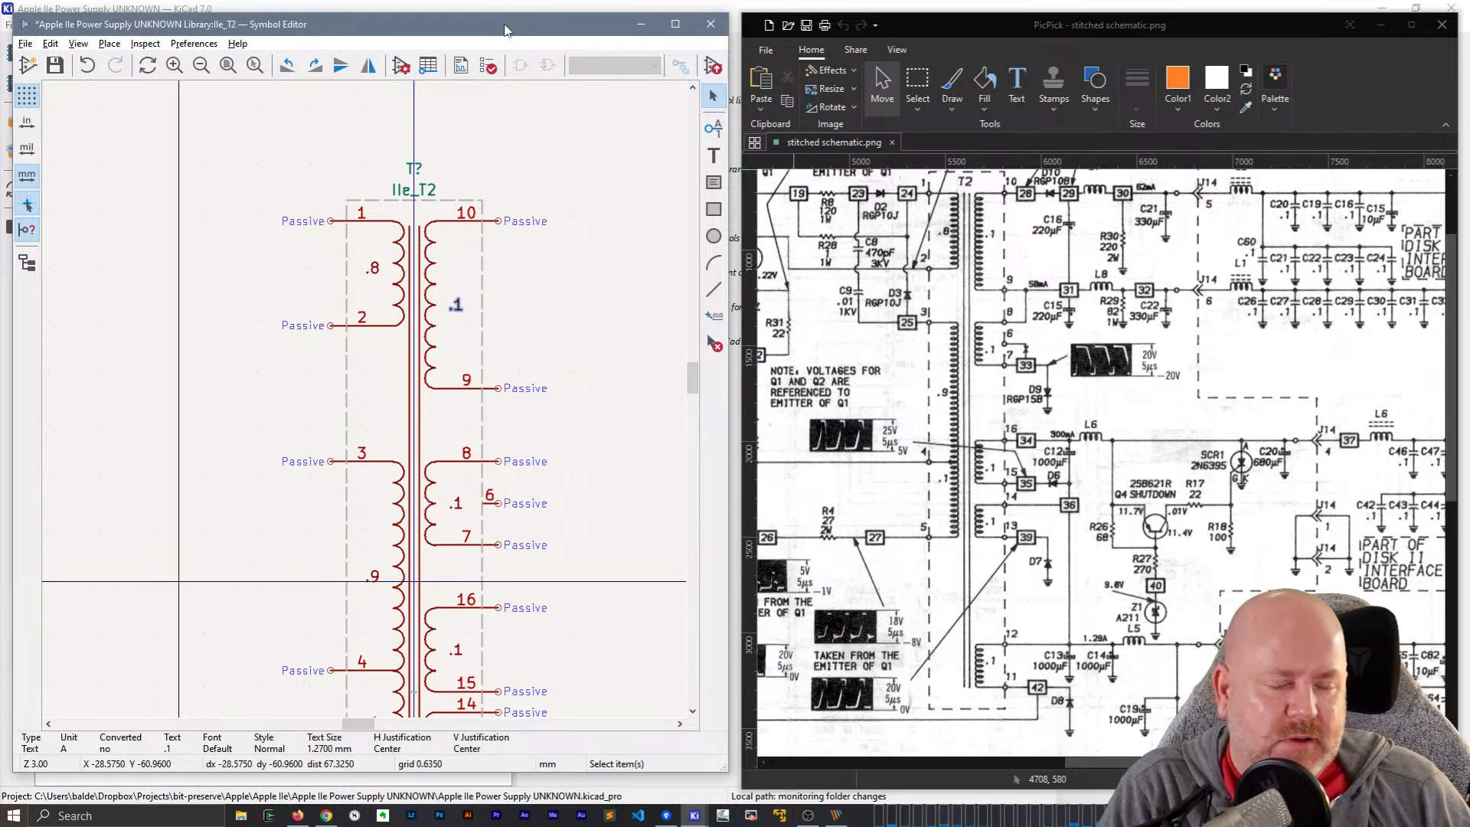
pyautogui.scroll(-2, 354, 472)
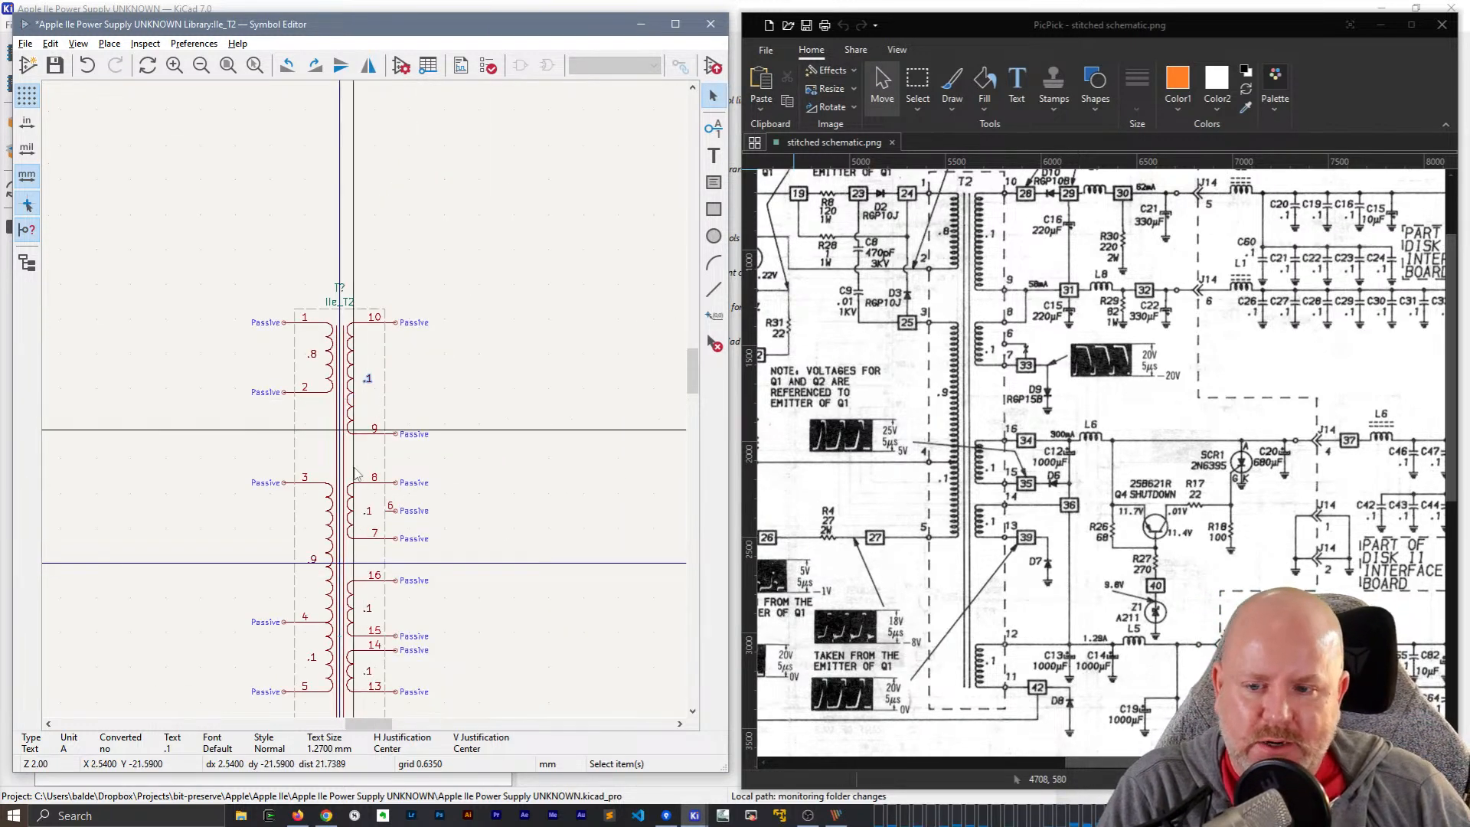
pyautogui.scroll(2, 556, 420)
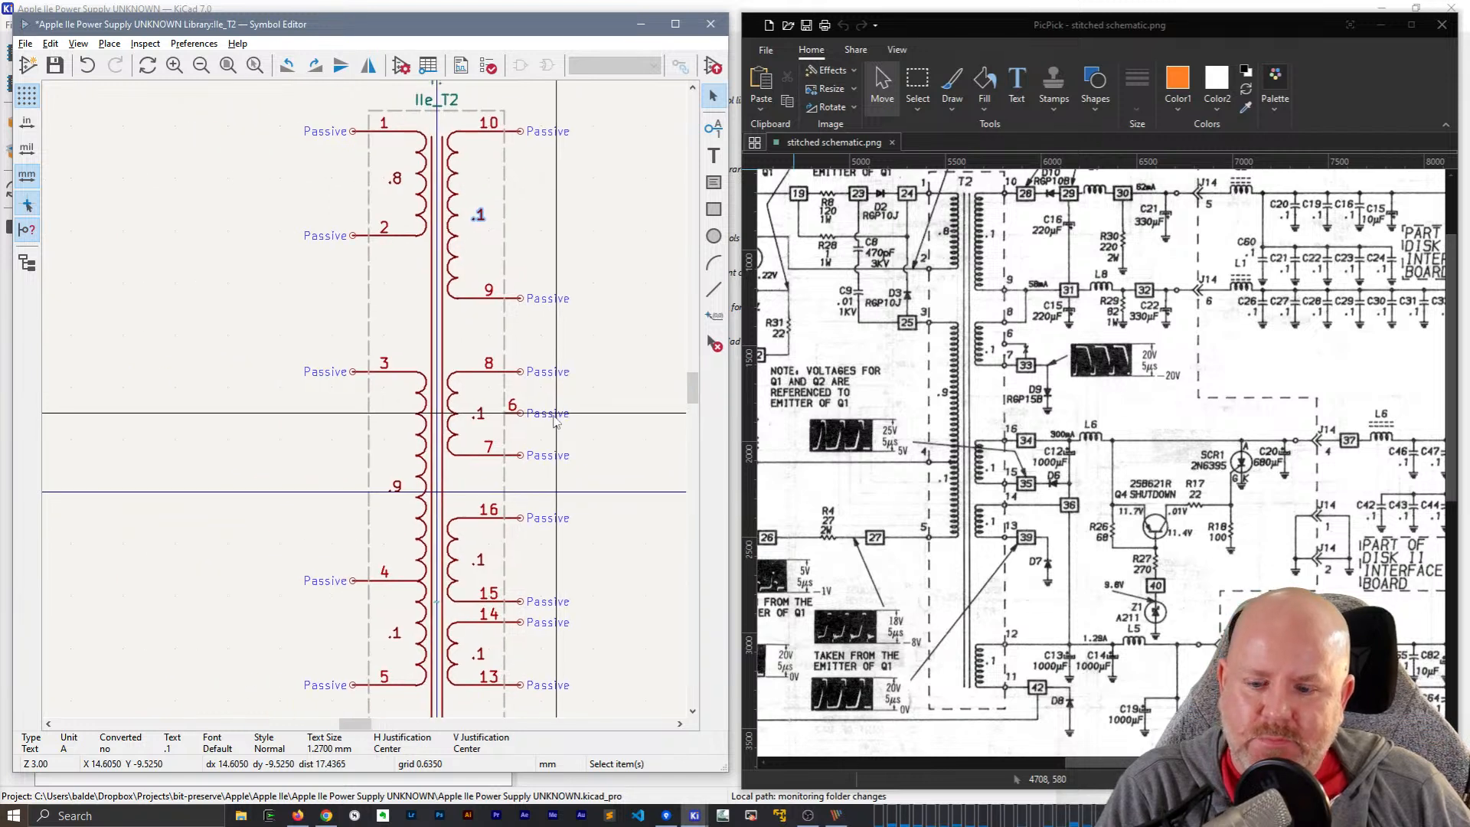
pyautogui.moveTo(555, 420); pyautogui.dragTo(485, 402, button='middle')
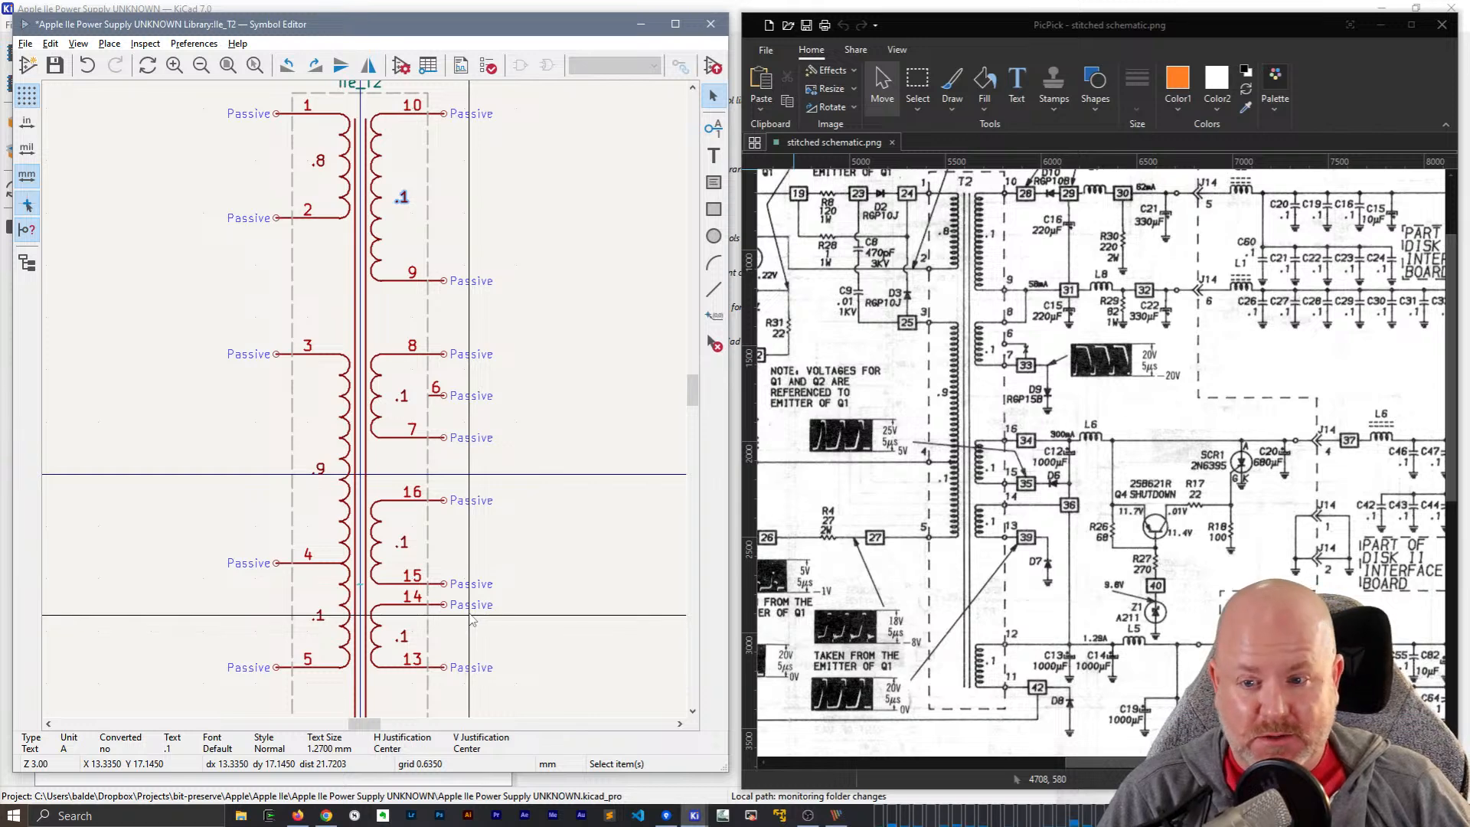
pyautogui.scroll(-2, 513, 550)
pyautogui.scroll(2, 517, 557)
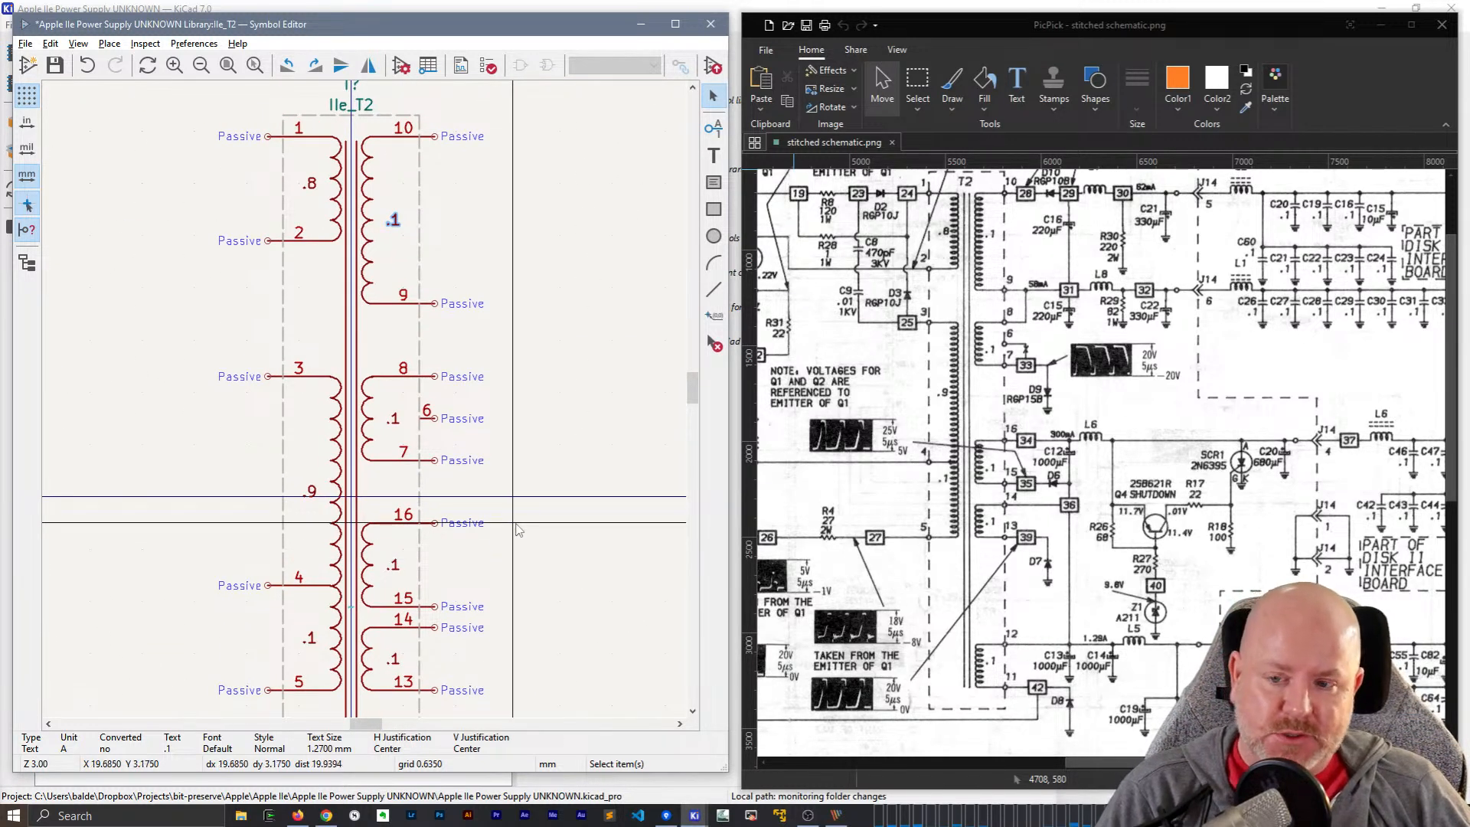
pyautogui.moveTo(516, 525); pyautogui.dragTo(521, 433, button='middle')
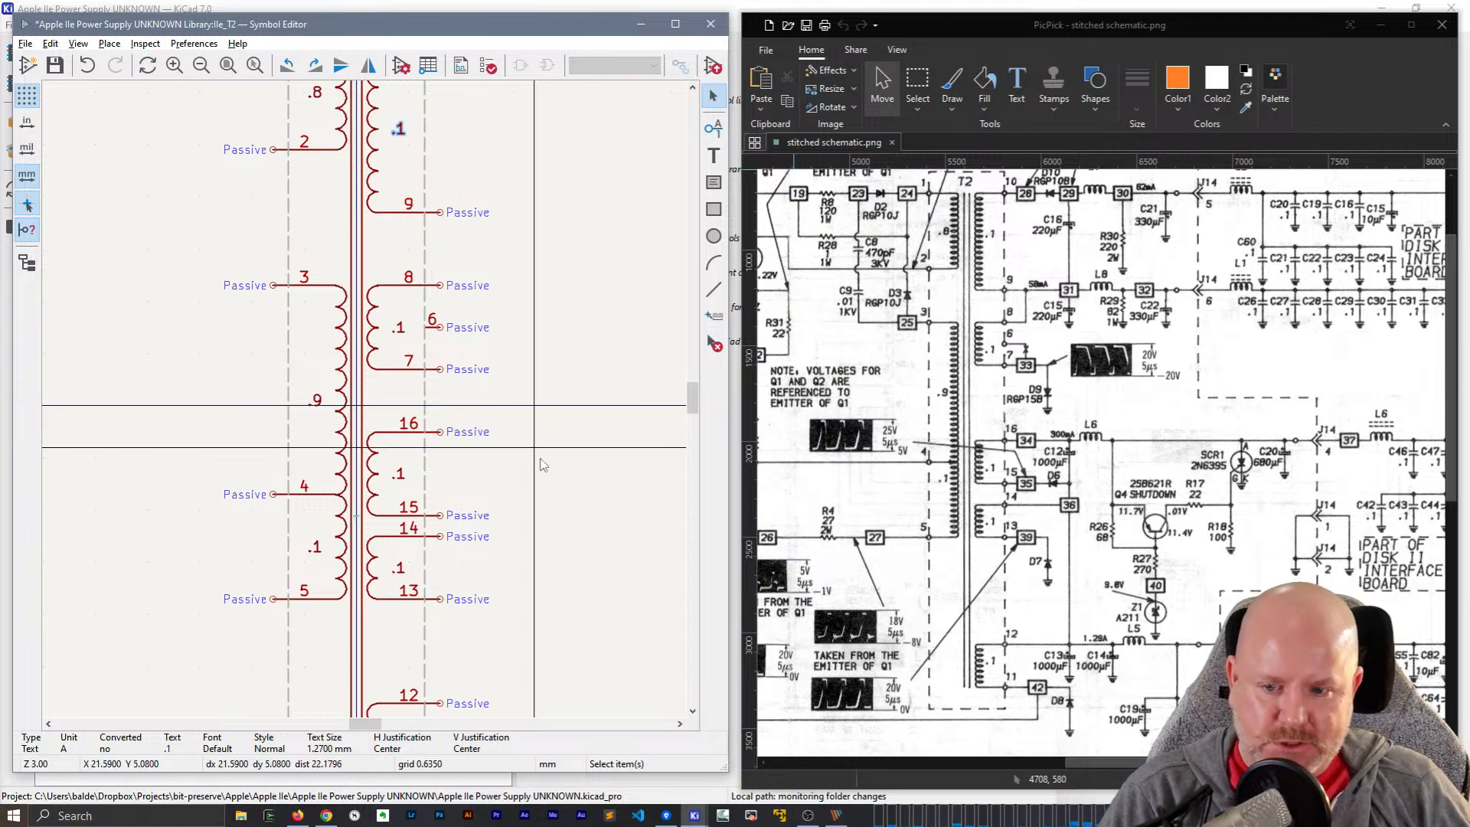
pyautogui.moveTo(548, 467); pyautogui.dragTo(529, 439, button='middle')
pyautogui.scroll(-1, 531, 444)
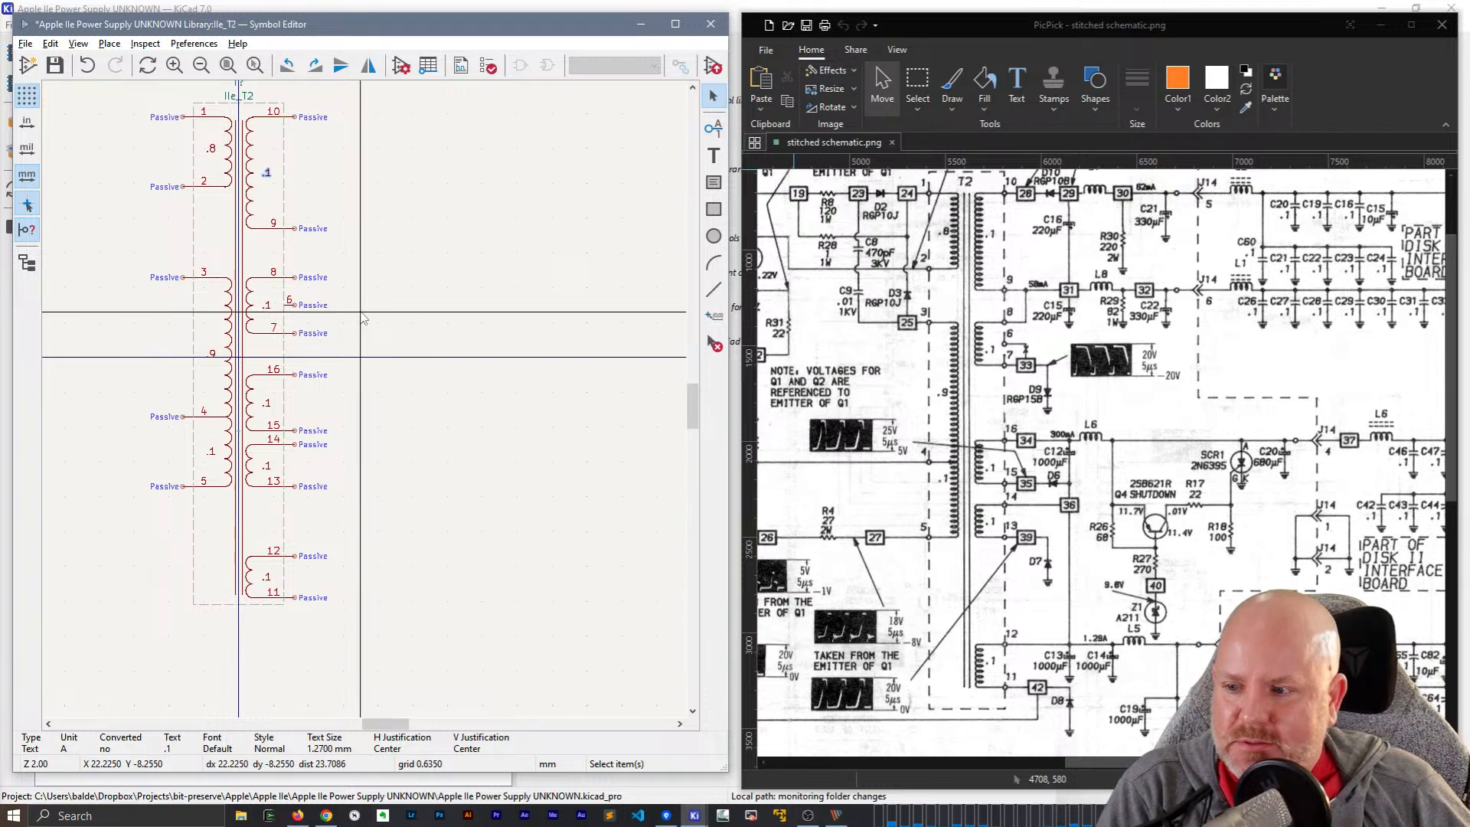
pyautogui.moveTo(331, 352); pyautogui.dragTo(431, 364, button='middle')
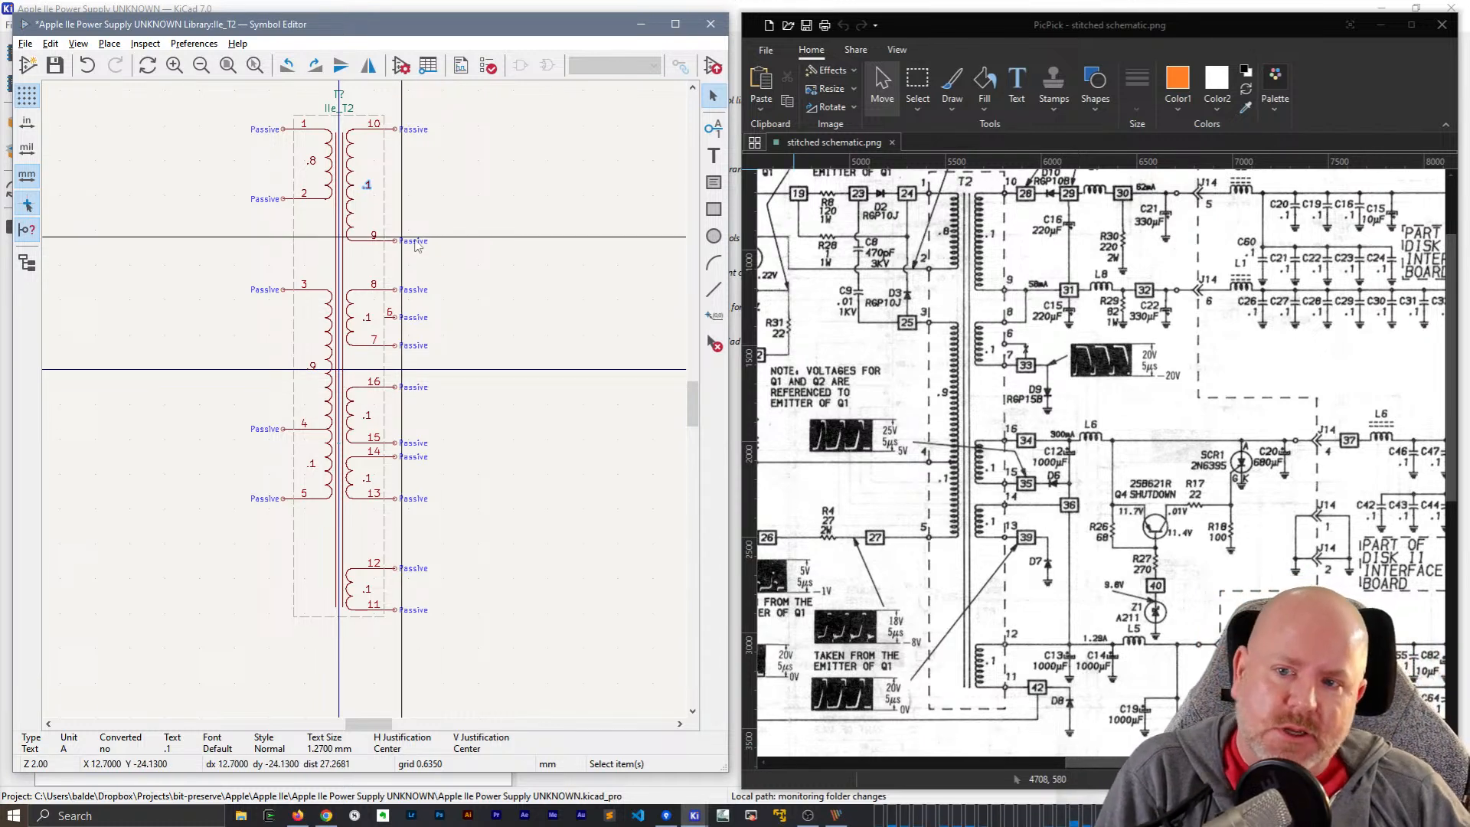
# - Change the symbol's description to "Transformer, dual primary, 5 secondary" and save the symbol
pyautogui.click(400, 69)
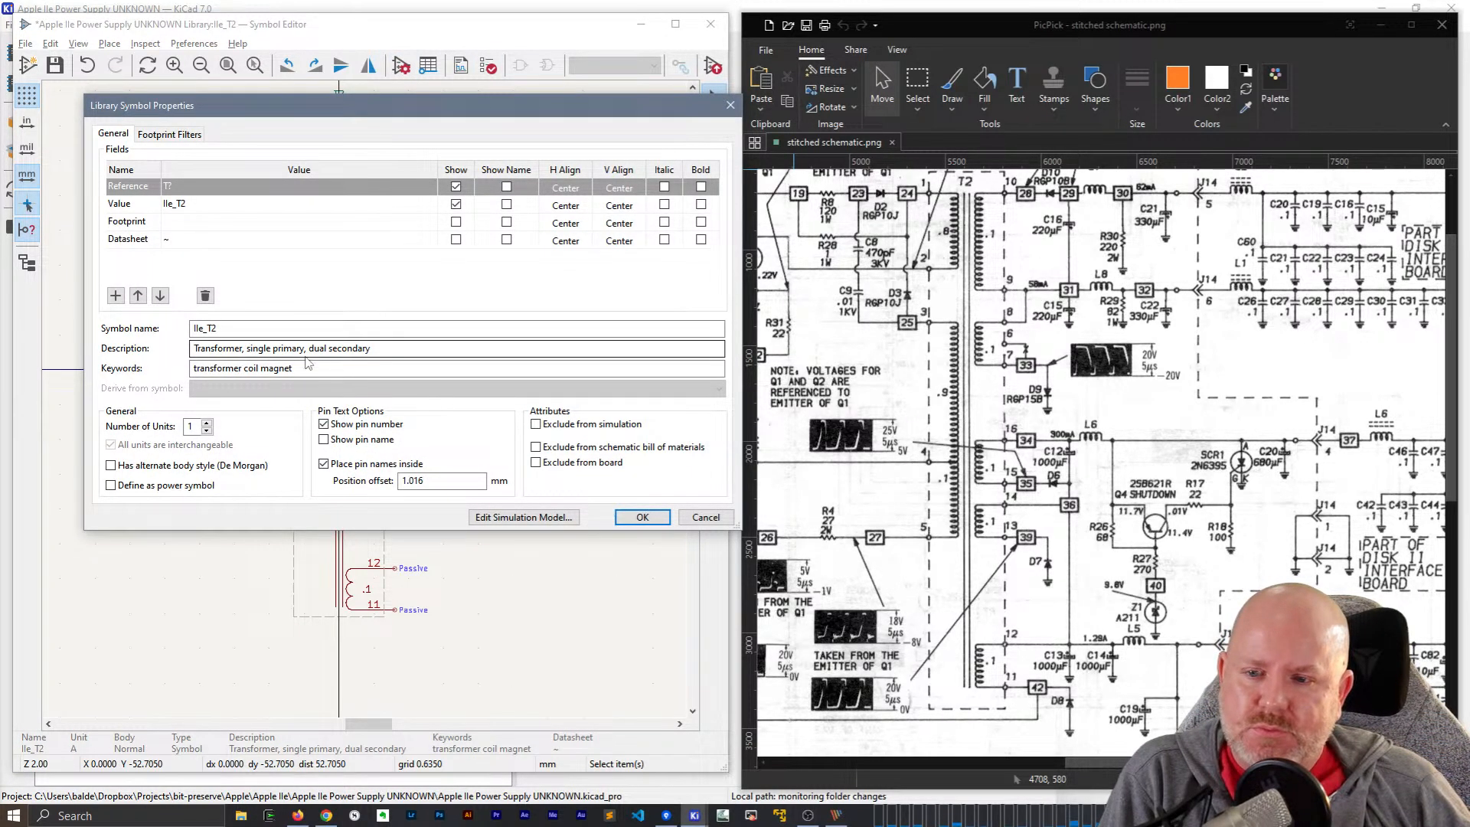
pyautogui.moveTo(246, 349); pyautogui.dragTo(464, 361)
pyautogui.write('s')
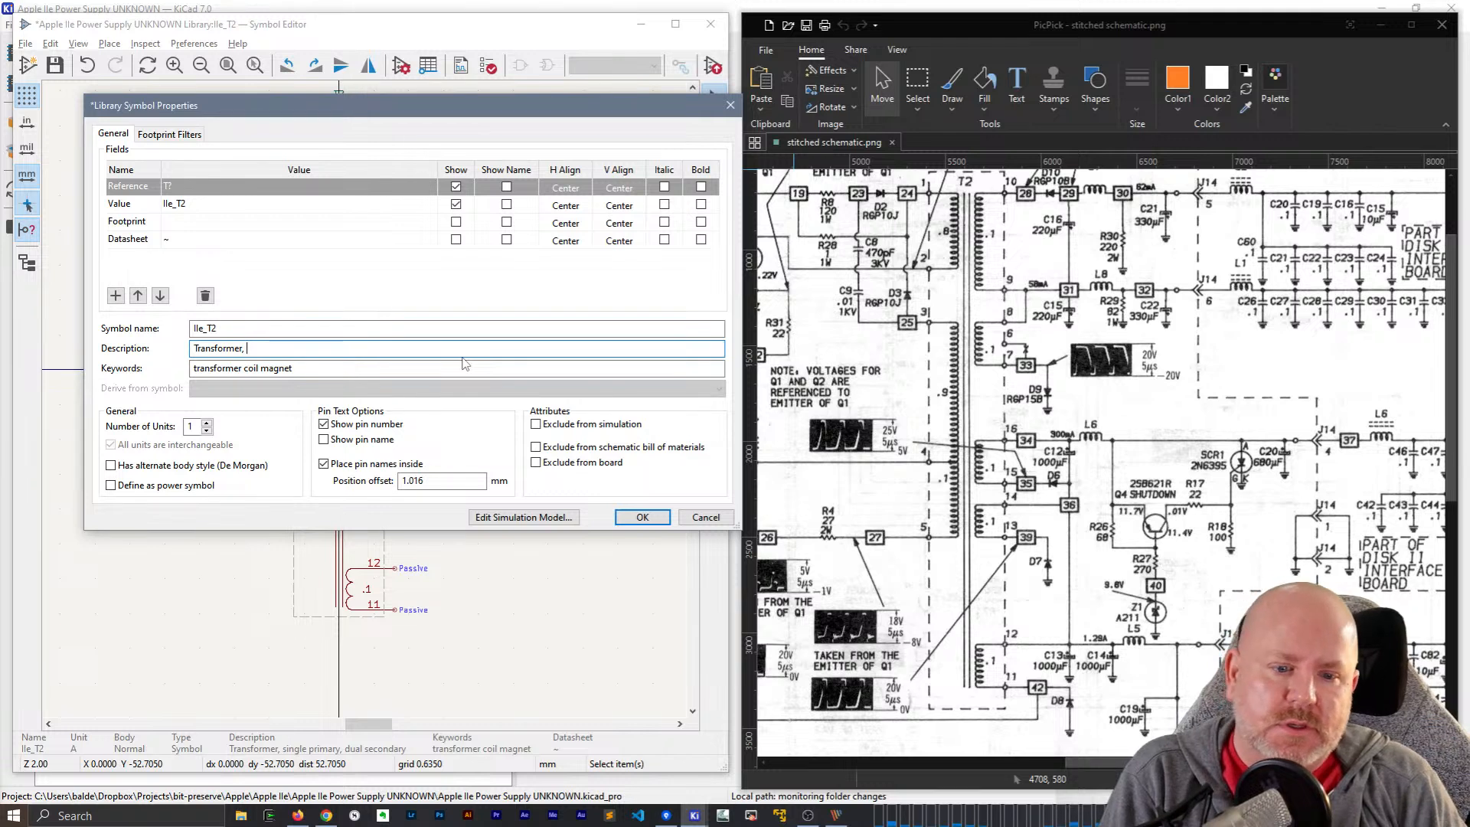
pyautogui.press('BackSpace')
pyautogui.write('dual primary')
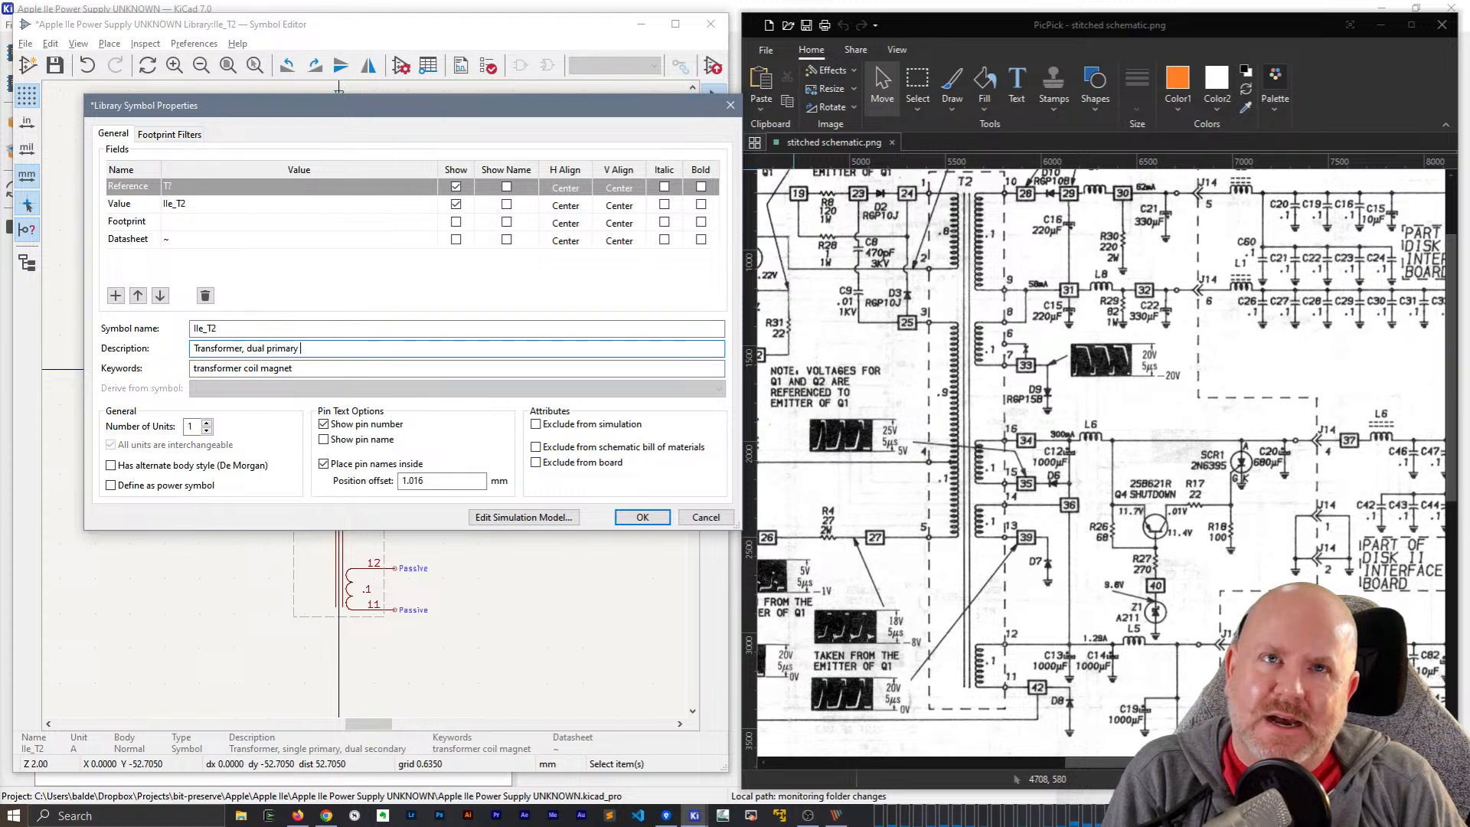
pyautogui.write('quad')
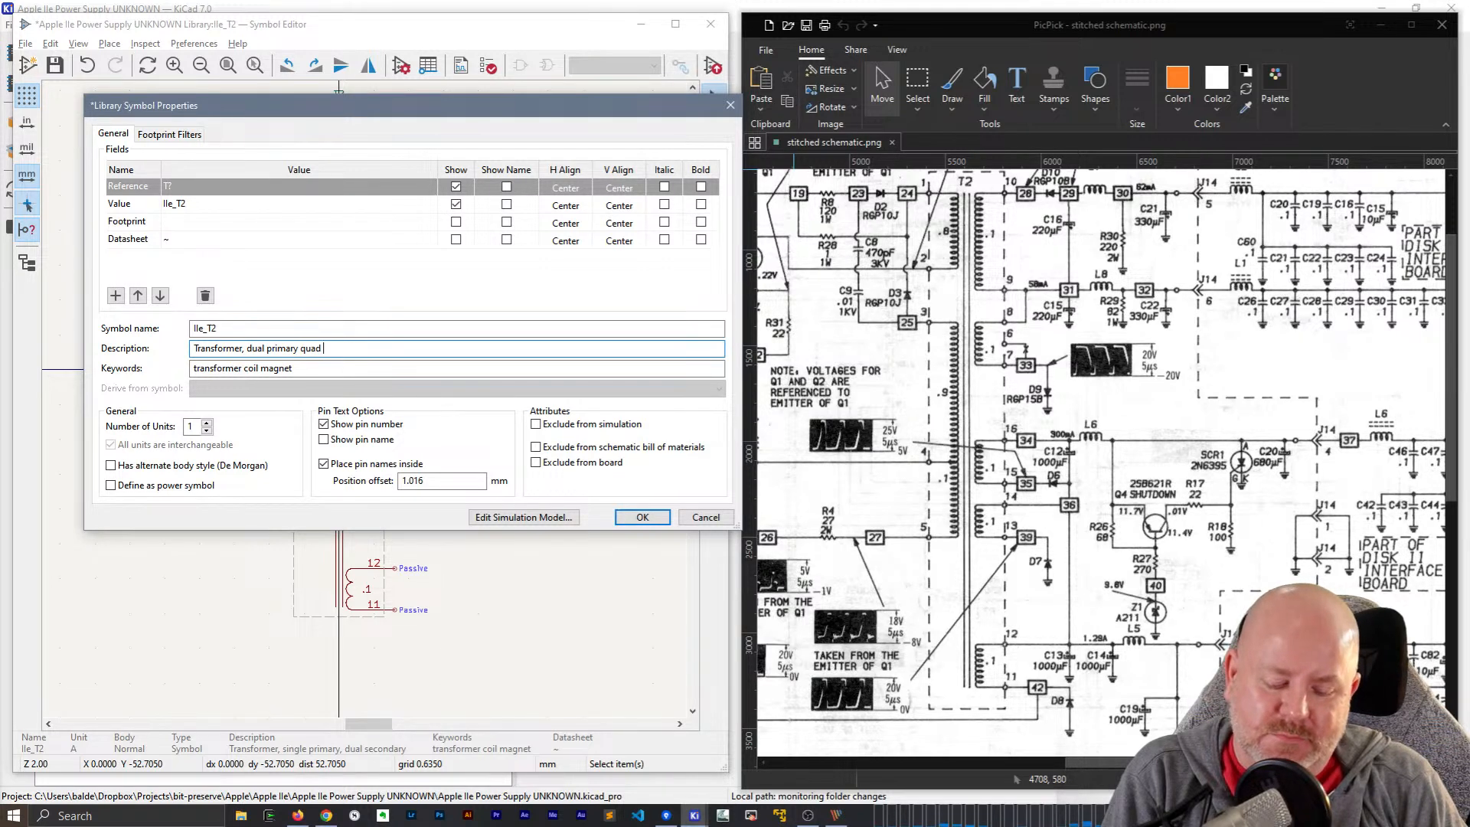
pyautogui.press('BackSpace')
pyautogui.press('BackSpace')
pyautogui.press('BackSpace')
pyautogui.press('BackSpace')
pyautogui.press('BackSpace')
pyautogui.press('BackSpace')
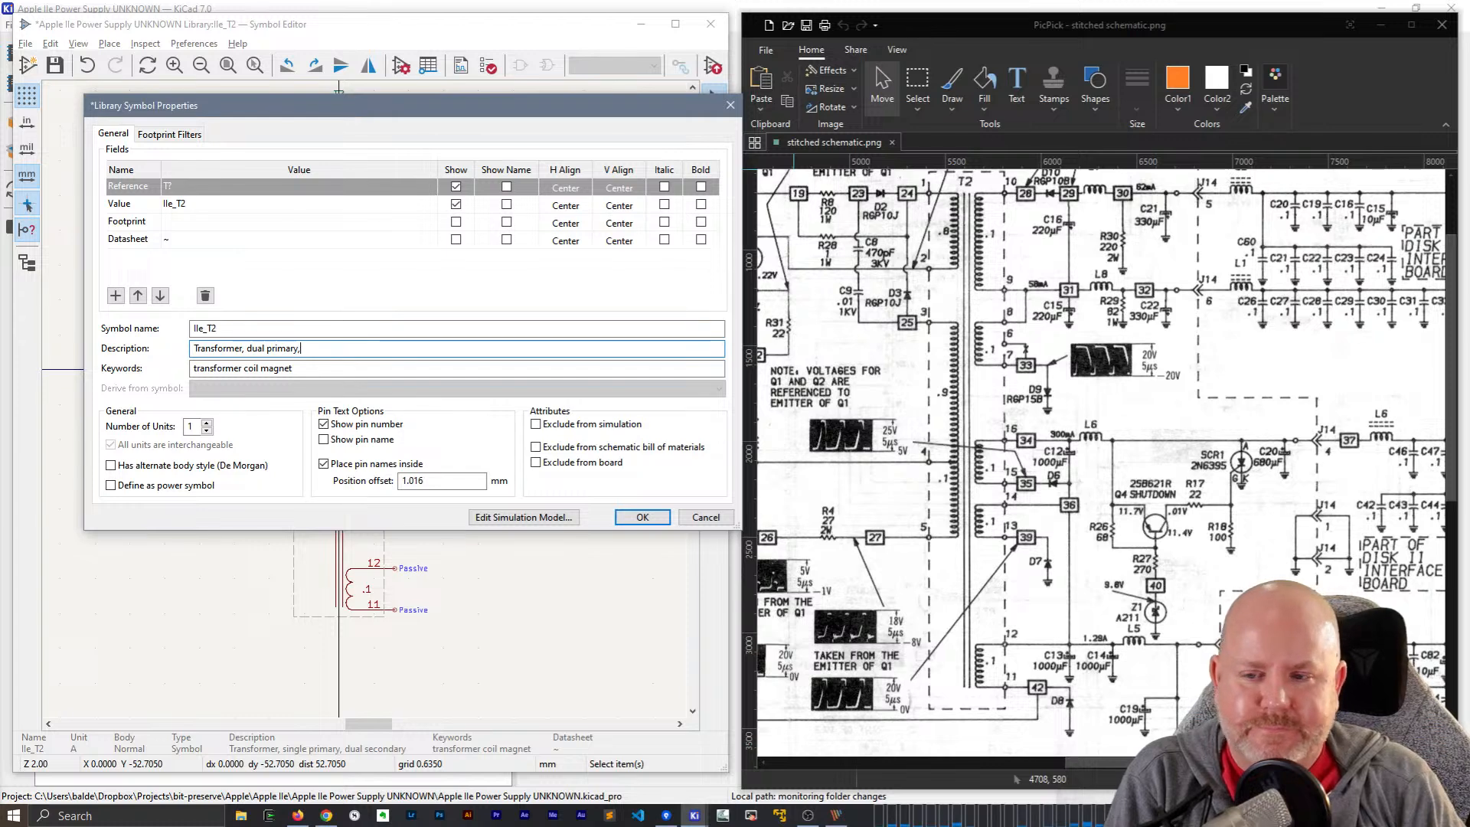
pyautogui.write(', 5 secondary')
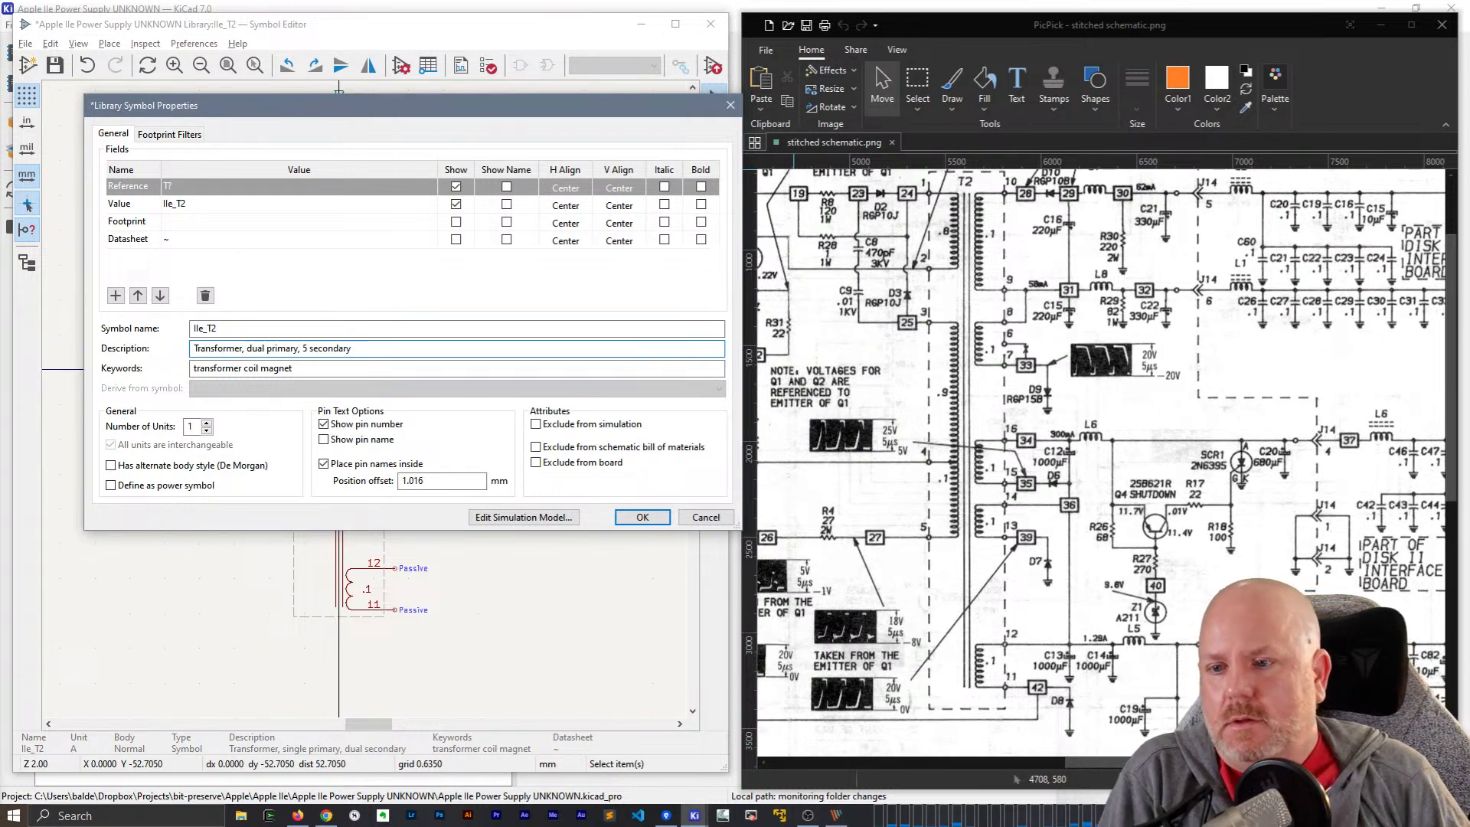
pyautogui.press('Return')
pyautogui.hotkey('ctrl', 's')
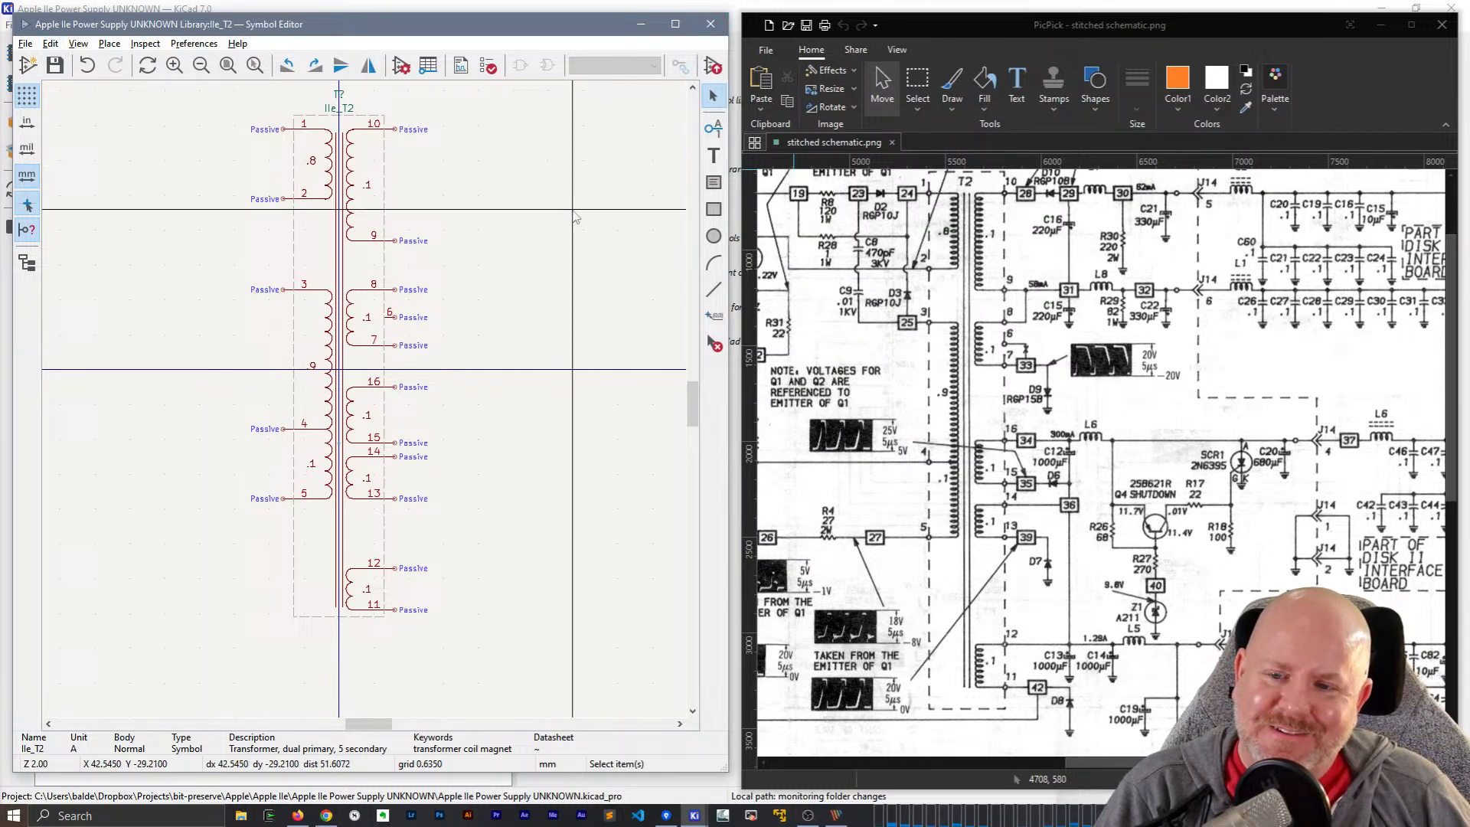
# - Close the symbol editor and open Apple IIe Power Supply UNKNOWN.kicad_sch from the KiCad project files
pyautogui.moveTo(573, 212); pyautogui.dragTo(588, 260, button='middle')
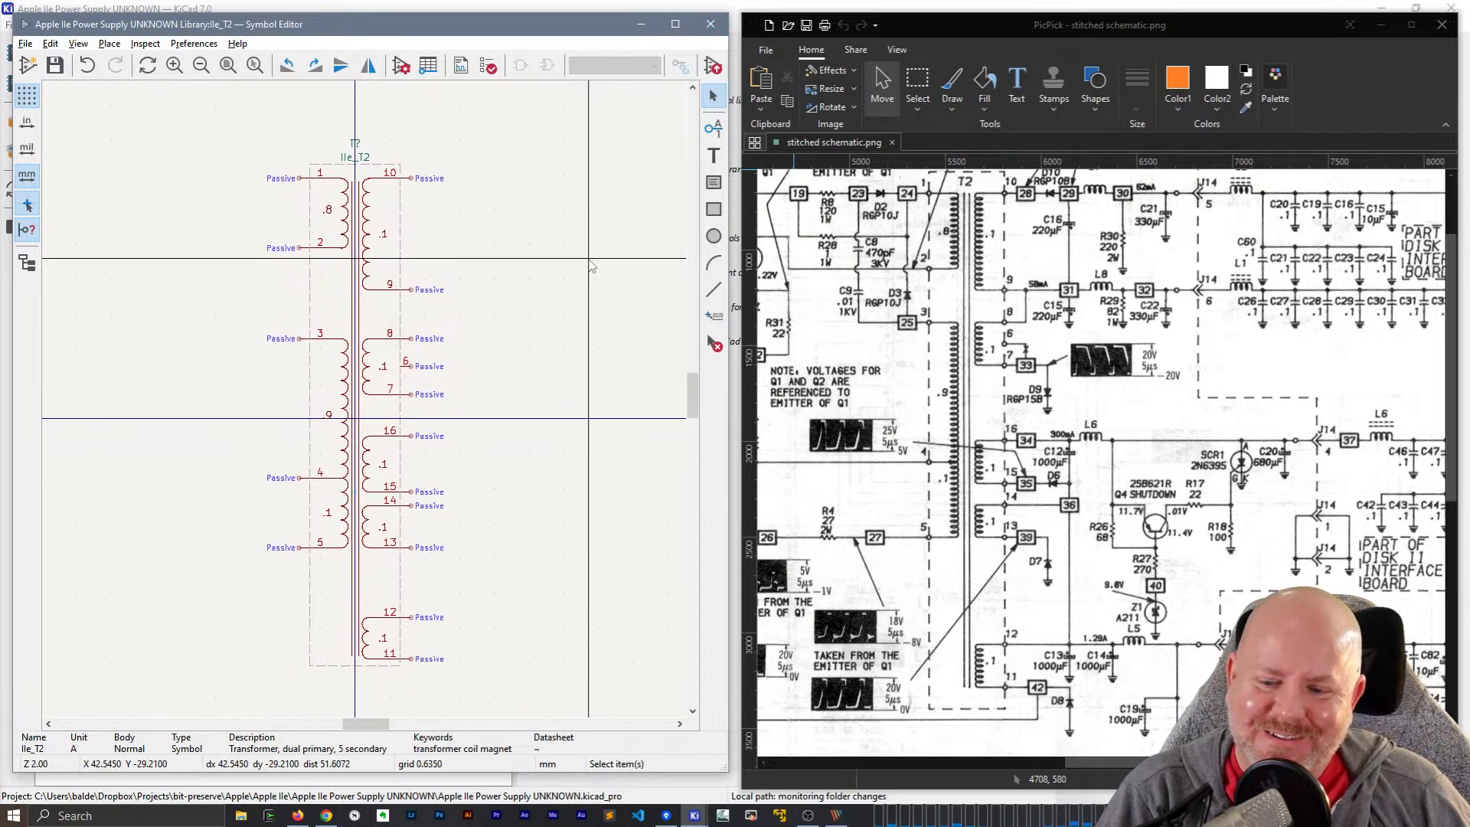
pyautogui.click(710, 25)
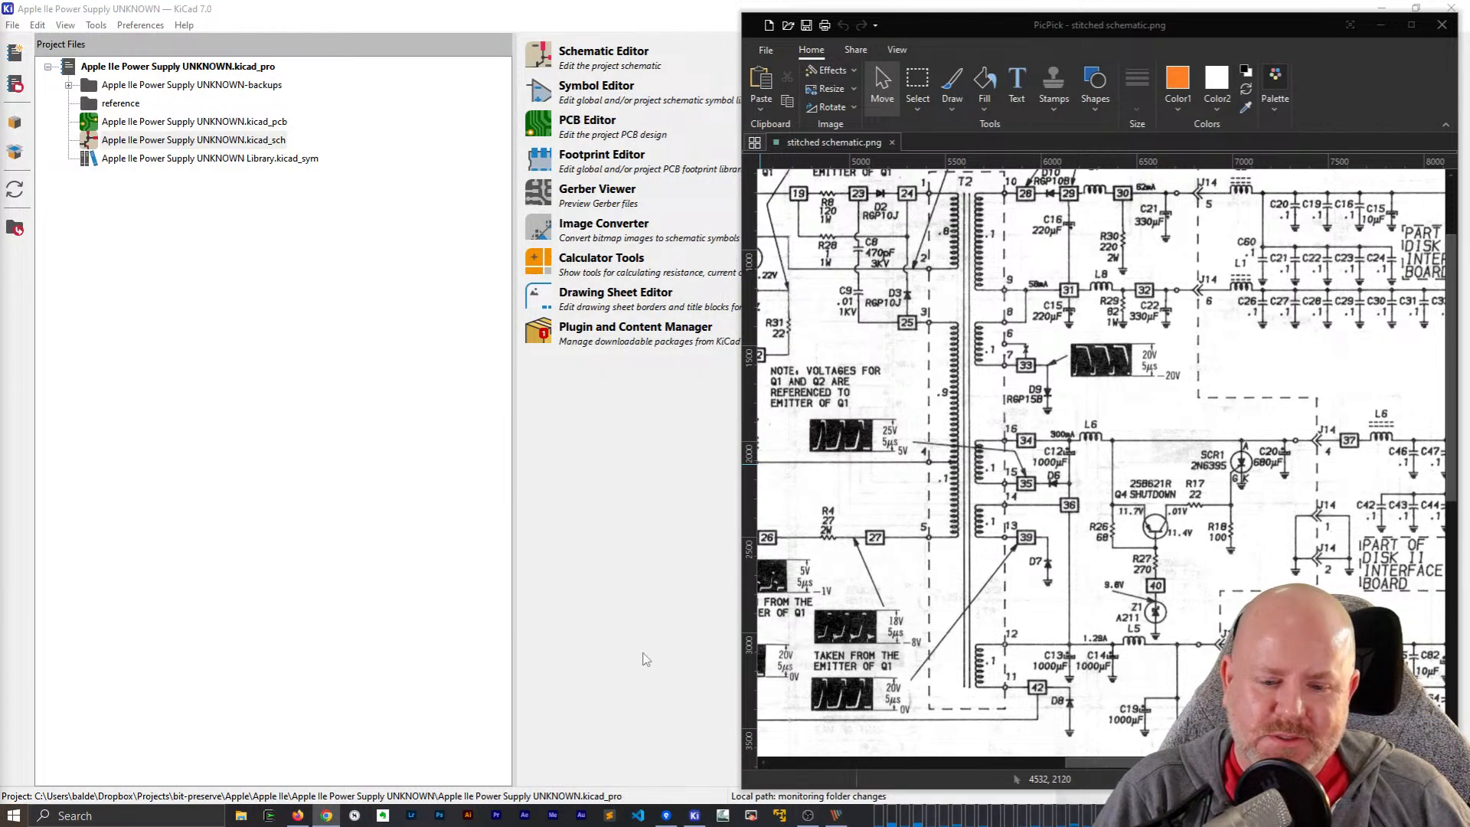
pyautogui.click(668, 816)
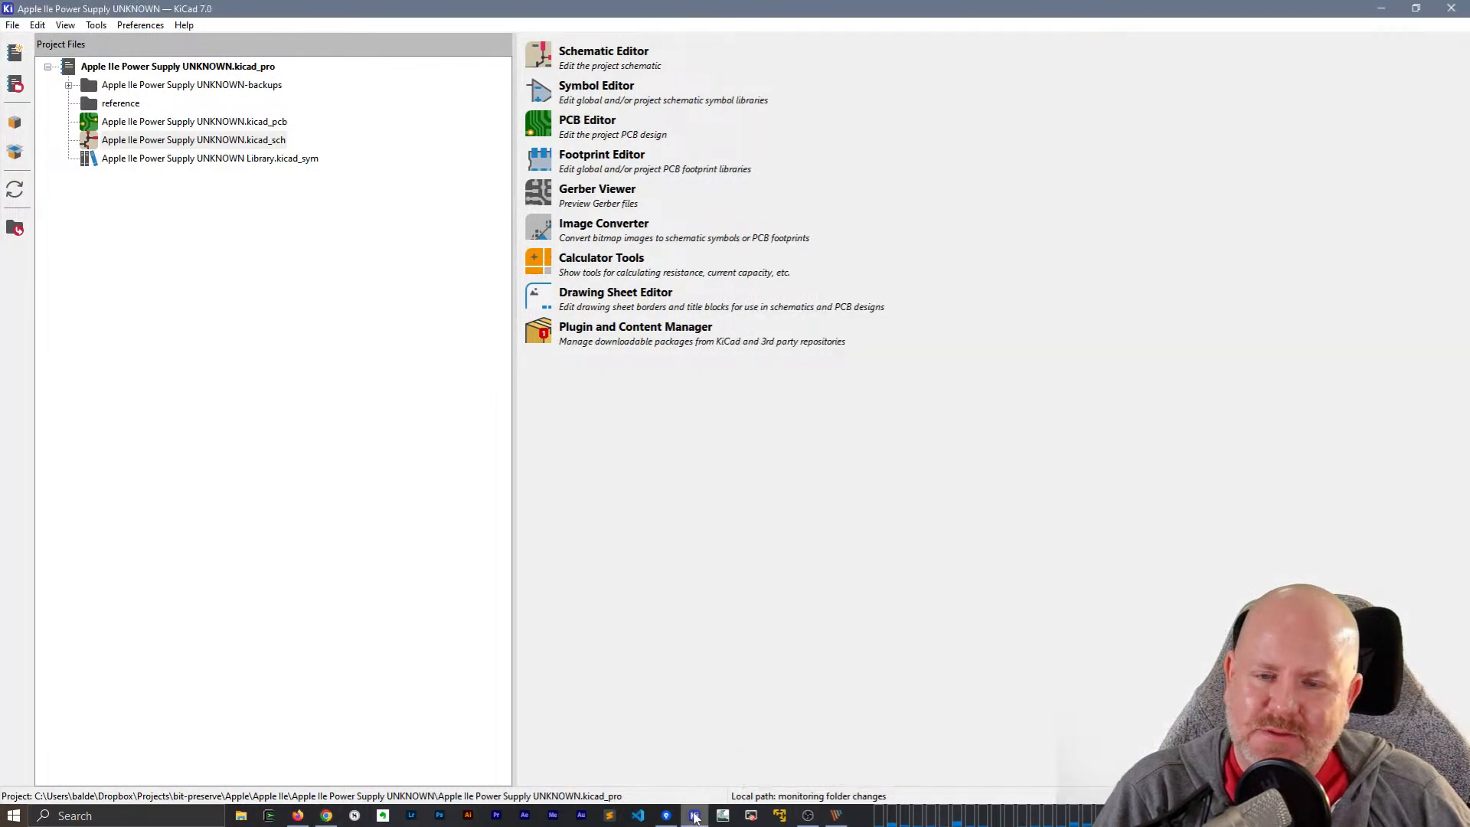
pyautogui.click(697, 811)
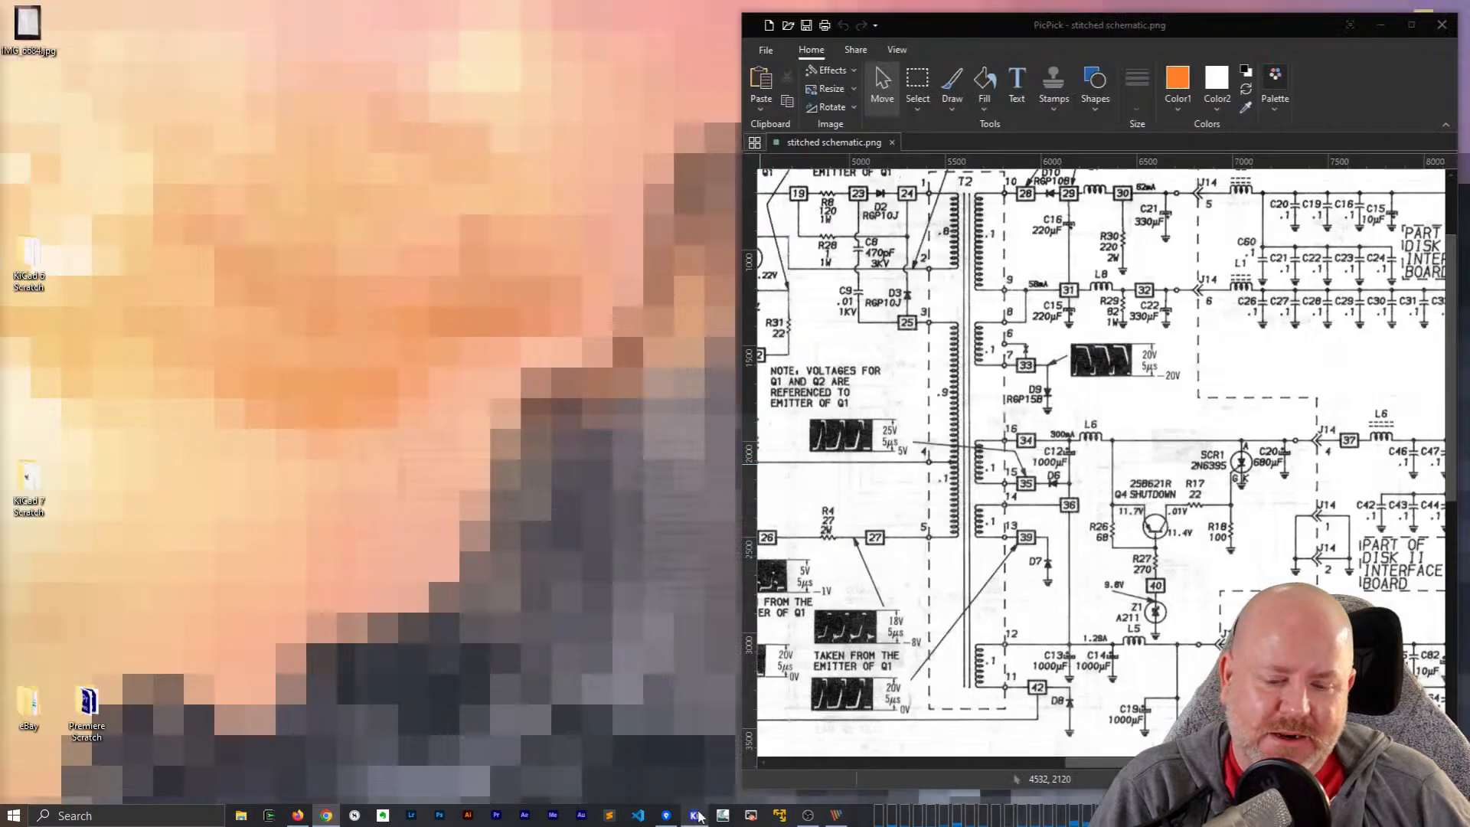
pyautogui.click(697, 811)
pyautogui.doubleClick(193, 140)
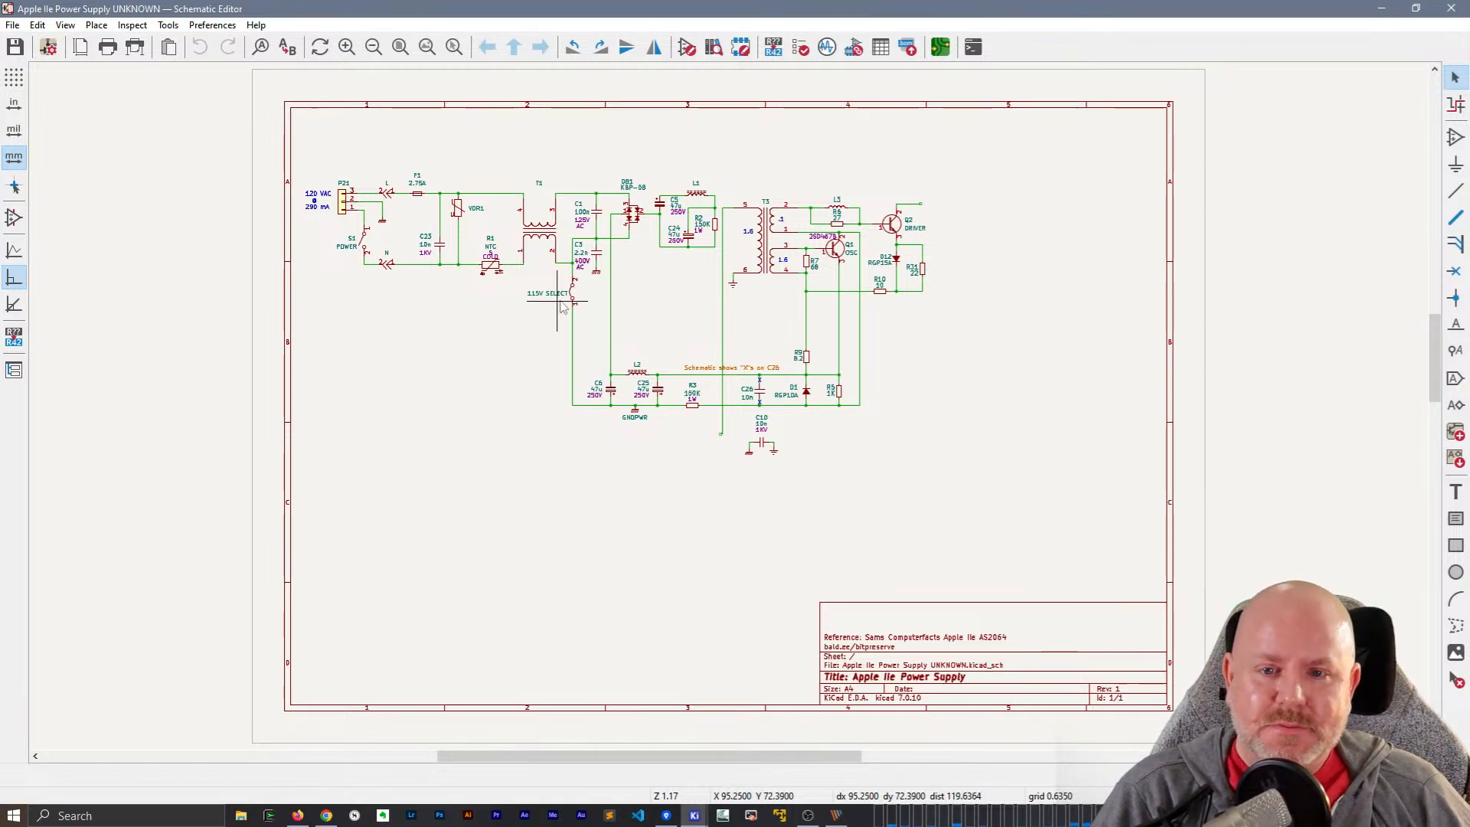
# - Change the schematic's page size to A3 297x420mm and keep the landscape orientation
pyautogui.scroll(2, 575, 295)
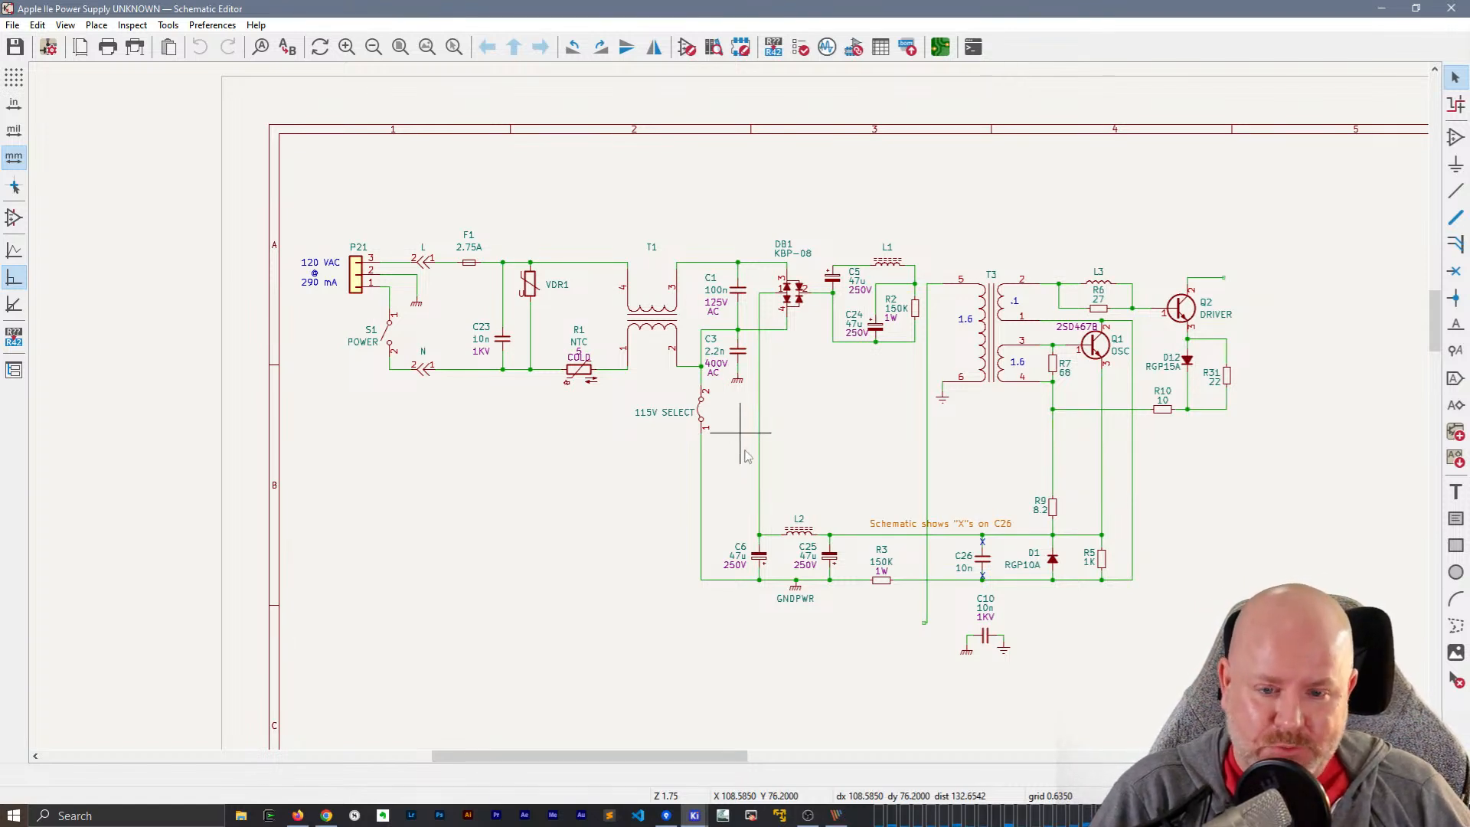
pyautogui.scroll(-2, 731, 413)
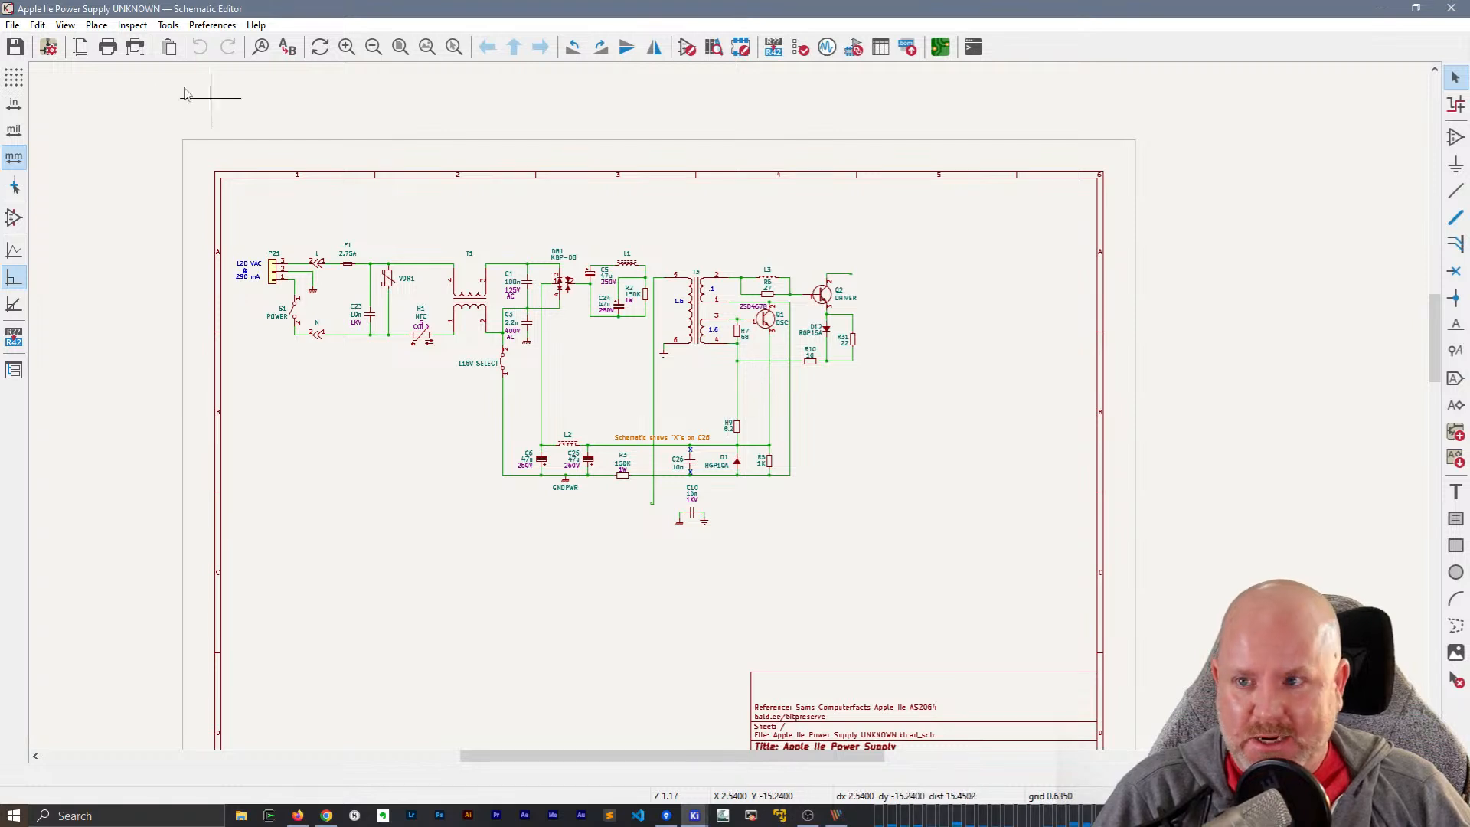
pyautogui.click(48, 46)
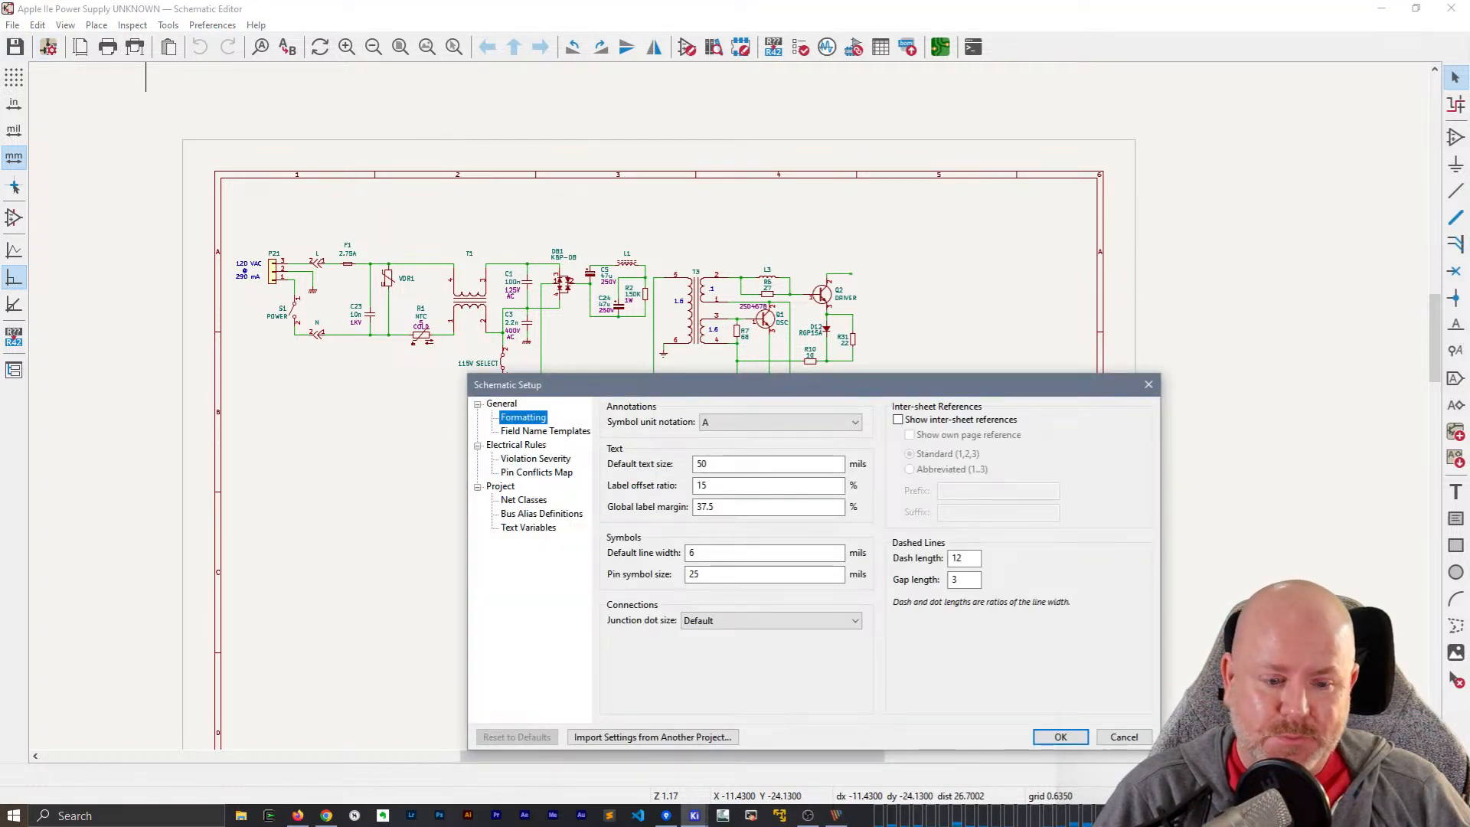
pyautogui.click(1060, 736)
pyautogui.click(80, 47)
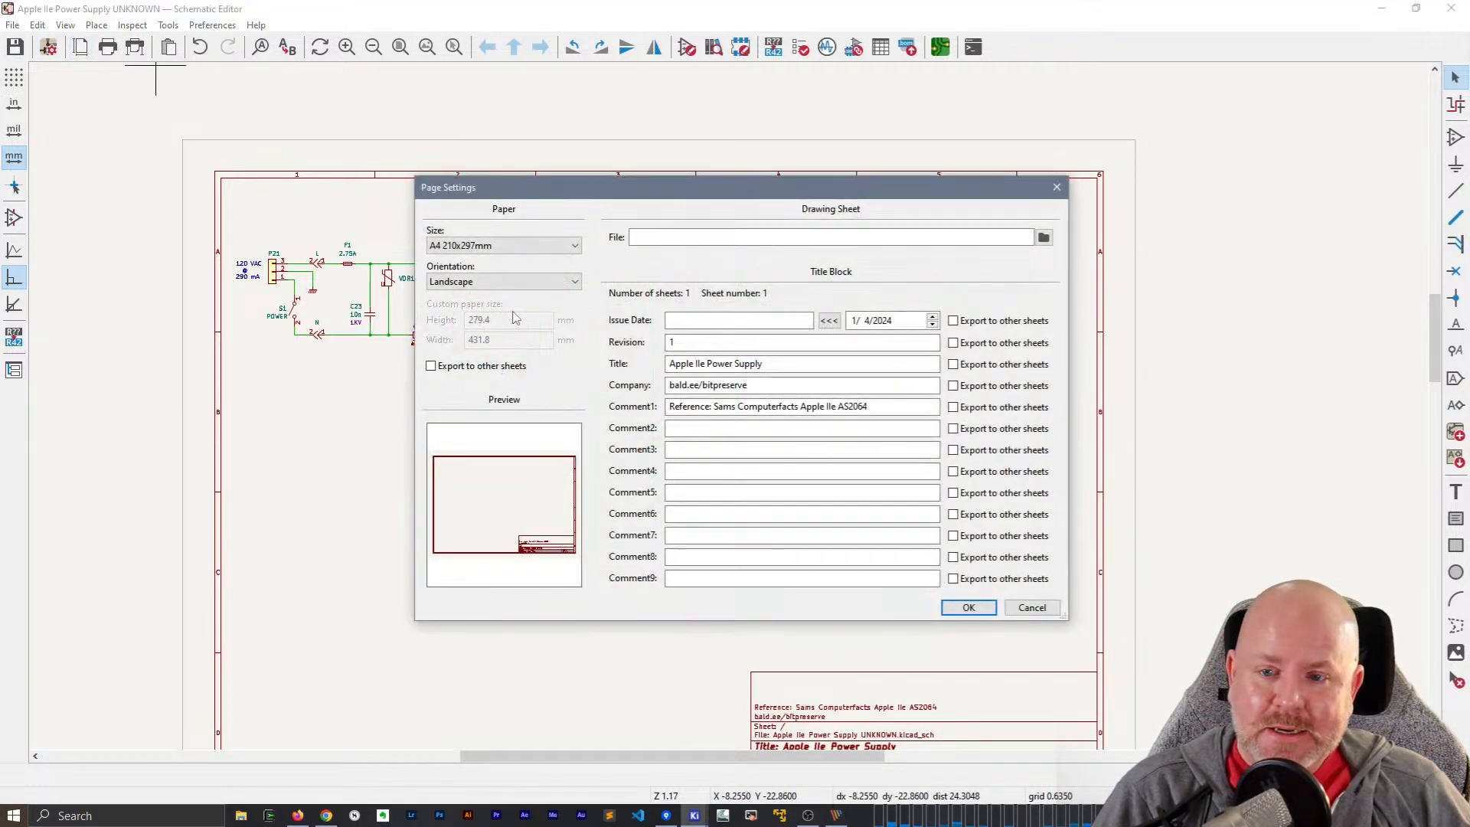
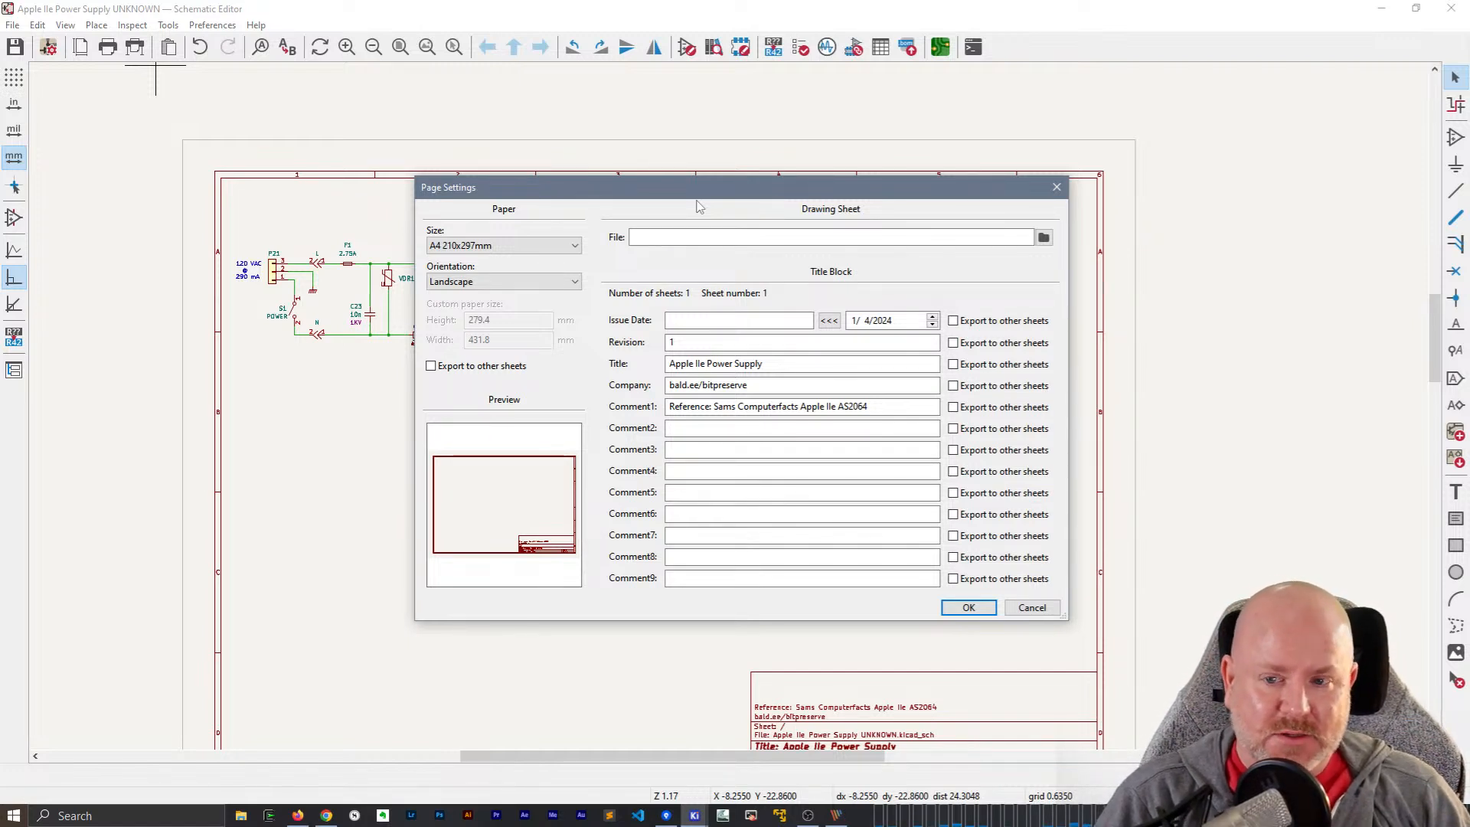
pyautogui.click(520, 245)
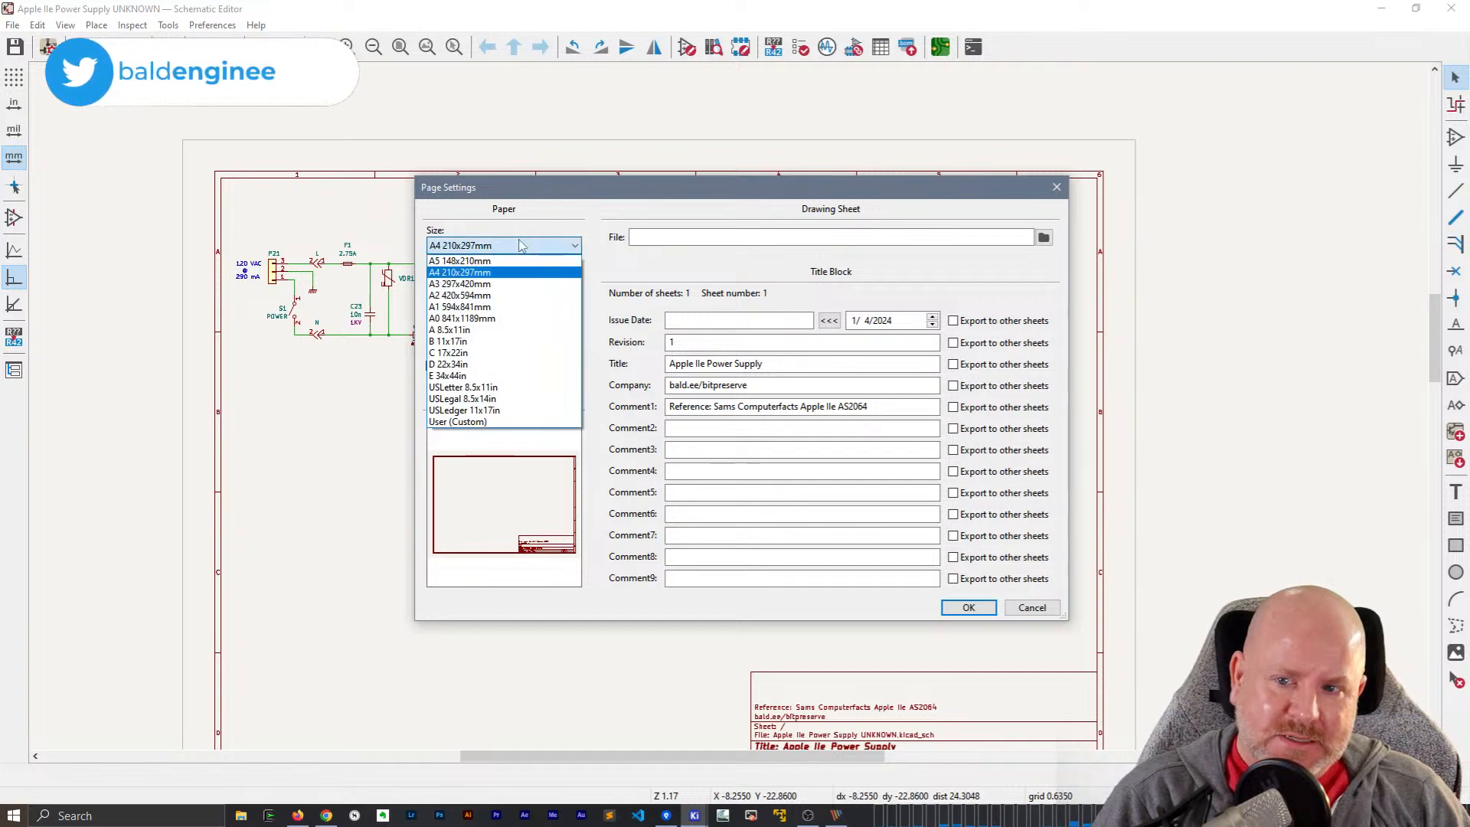
pyautogui.click(508, 284)
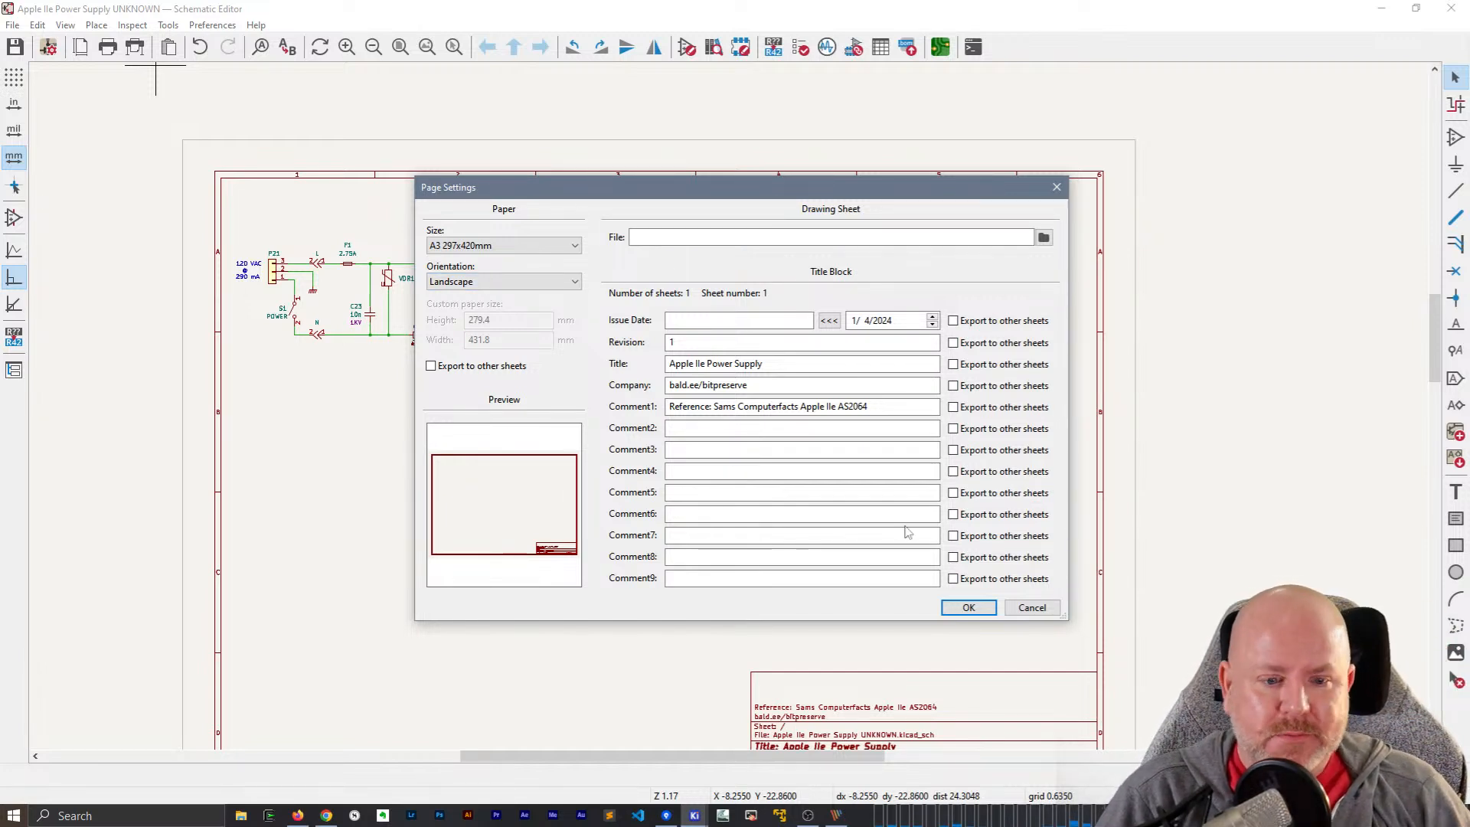
pyautogui.click(972, 610)
# - Select the entire existing circuit and move it down from the upper edge of the enlarged sheet
pyautogui.scroll(-1, 616, 430)
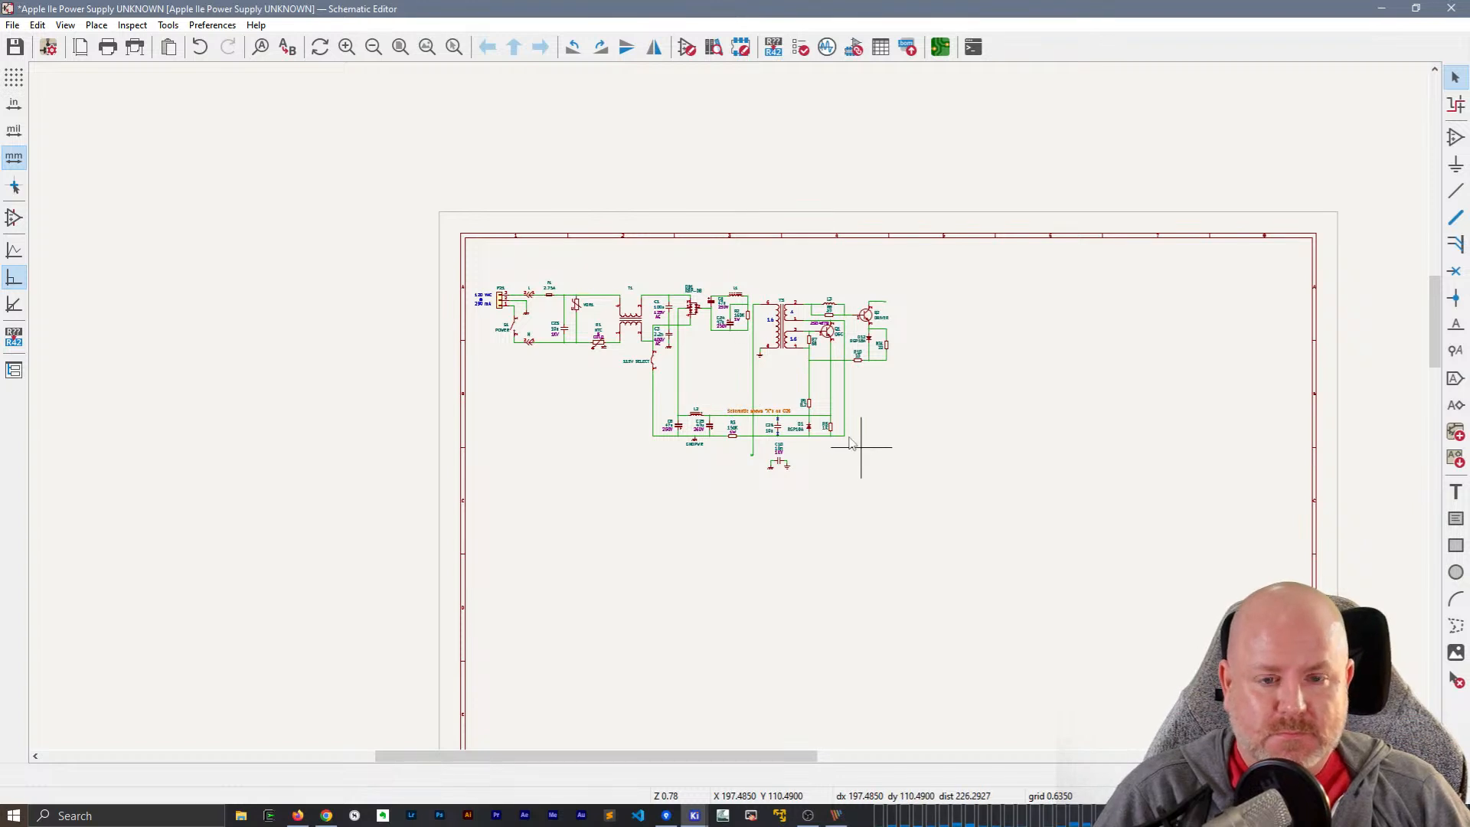
pyautogui.moveTo(861, 448); pyautogui.dragTo(683, 348, button='middle')
pyautogui.moveTo(247, 142); pyautogui.dragTo(792, 461)
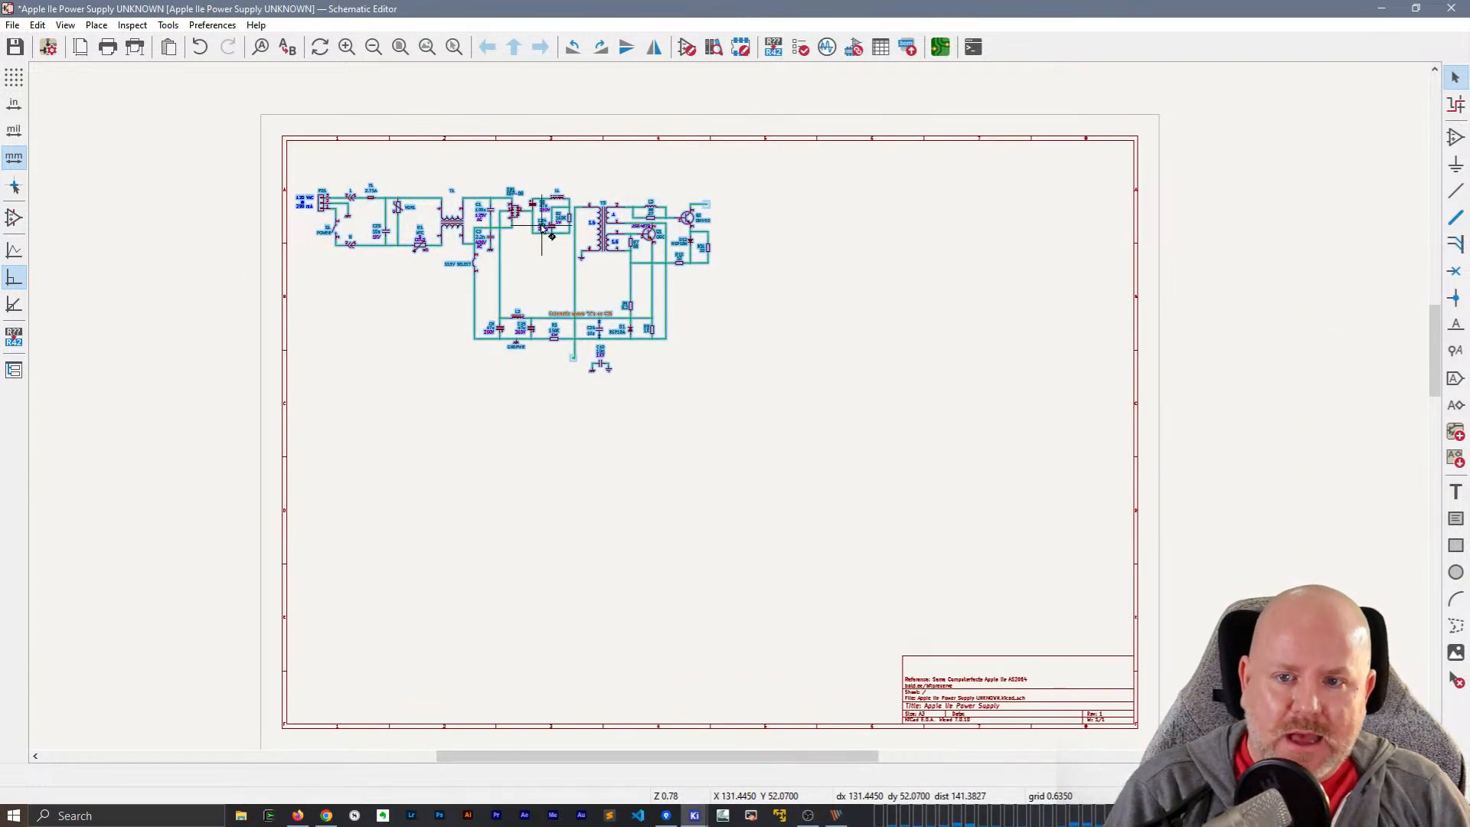
pyautogui.moveTo(556, 232); pyautogui.dragTo(576, 362)
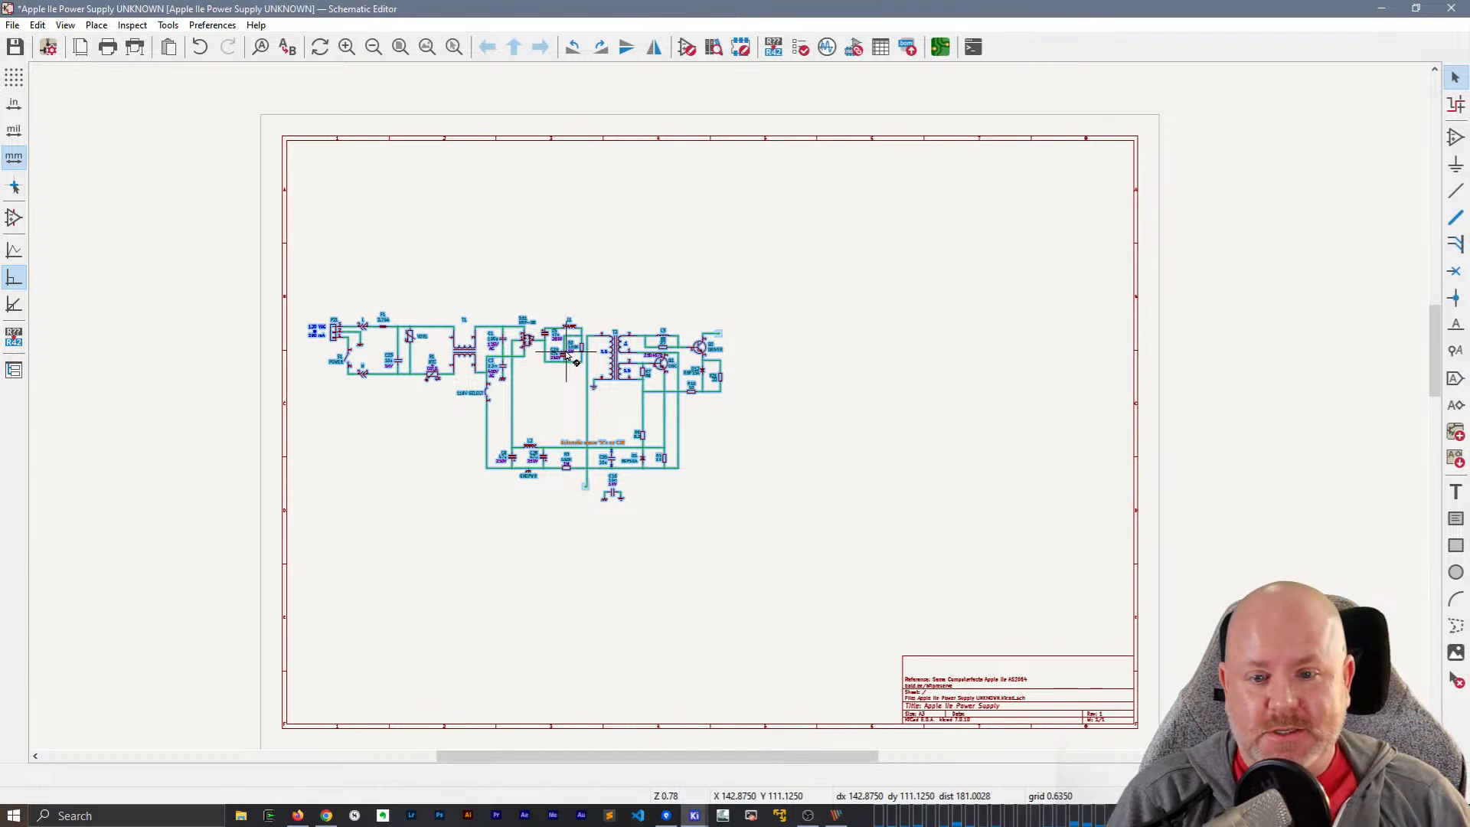
# - Start adding a symbol to the schematic and search the symbol libraries for "T2"
pyautogui.scroll(3, 754, 387)
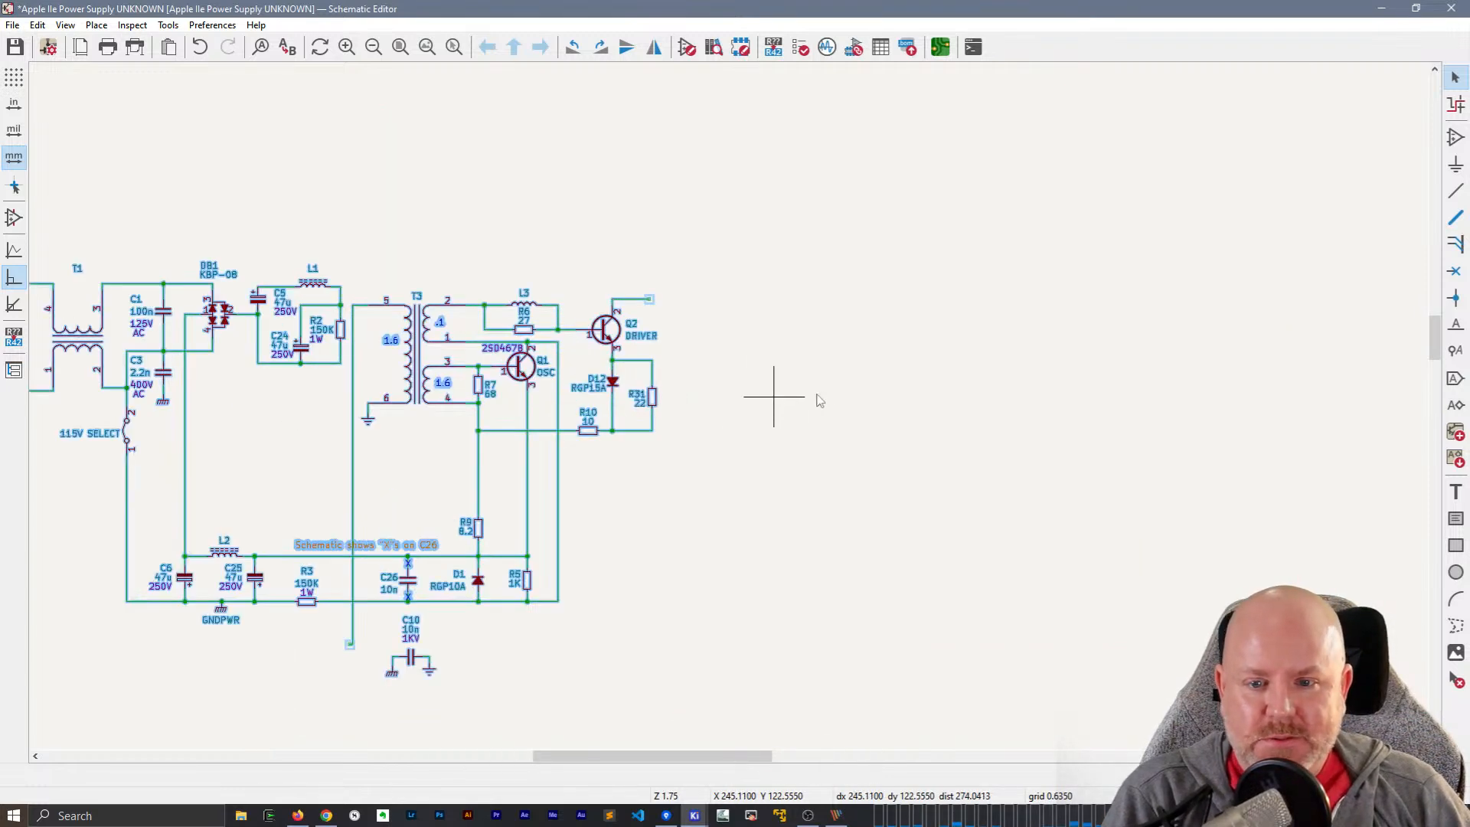
pyautogui.click(774, 394)
pyautogui.press('a')
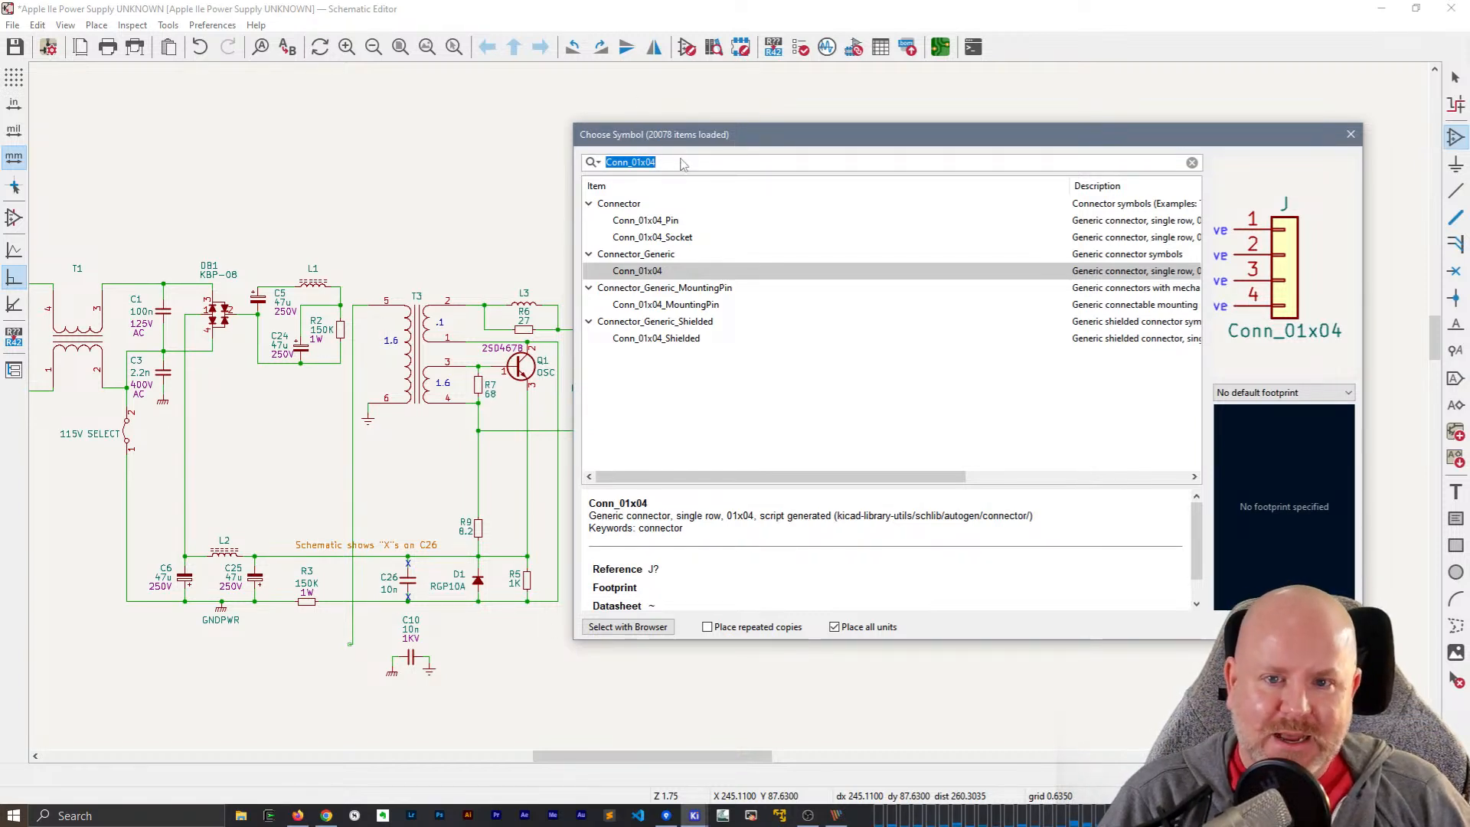
pyautogui.click(1192, 162)
pyautogui.write('G23')
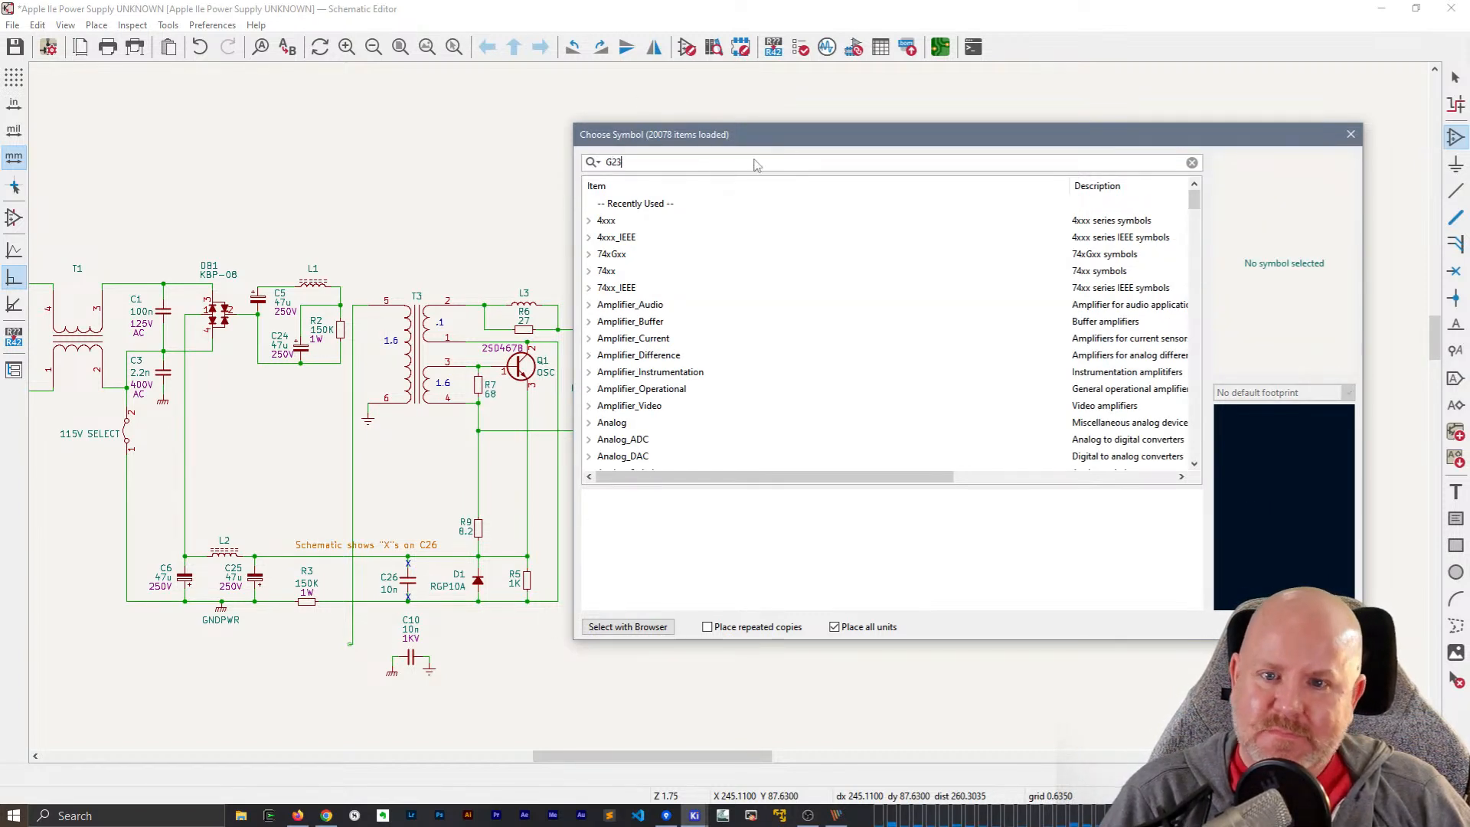
pyautogui.press('BackSpace')
pyautogui.press('BackSpace')
pyautogui.press('BackSpace')
pyautogui.write('T')
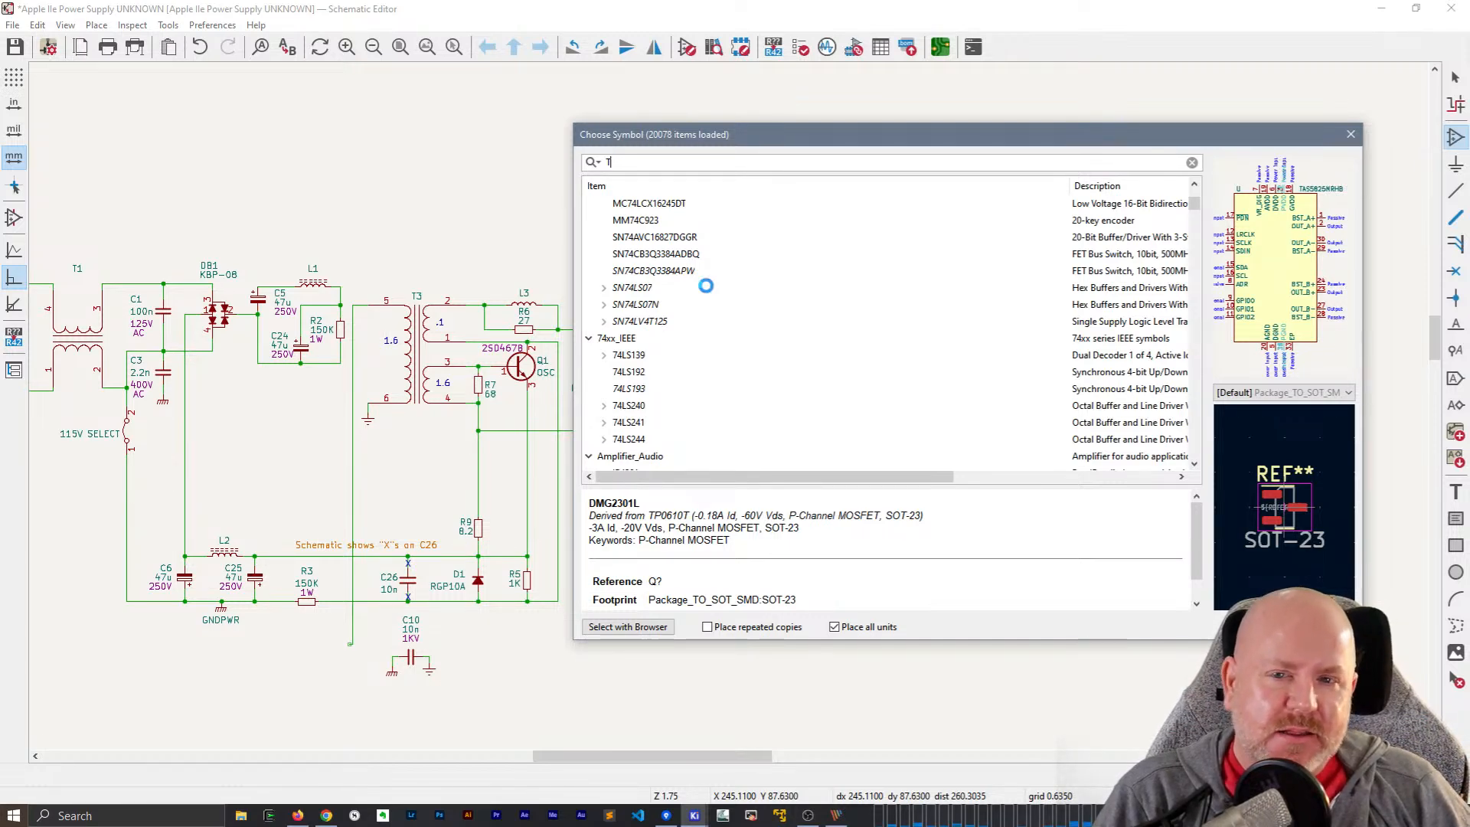
pyautogui.write('2')
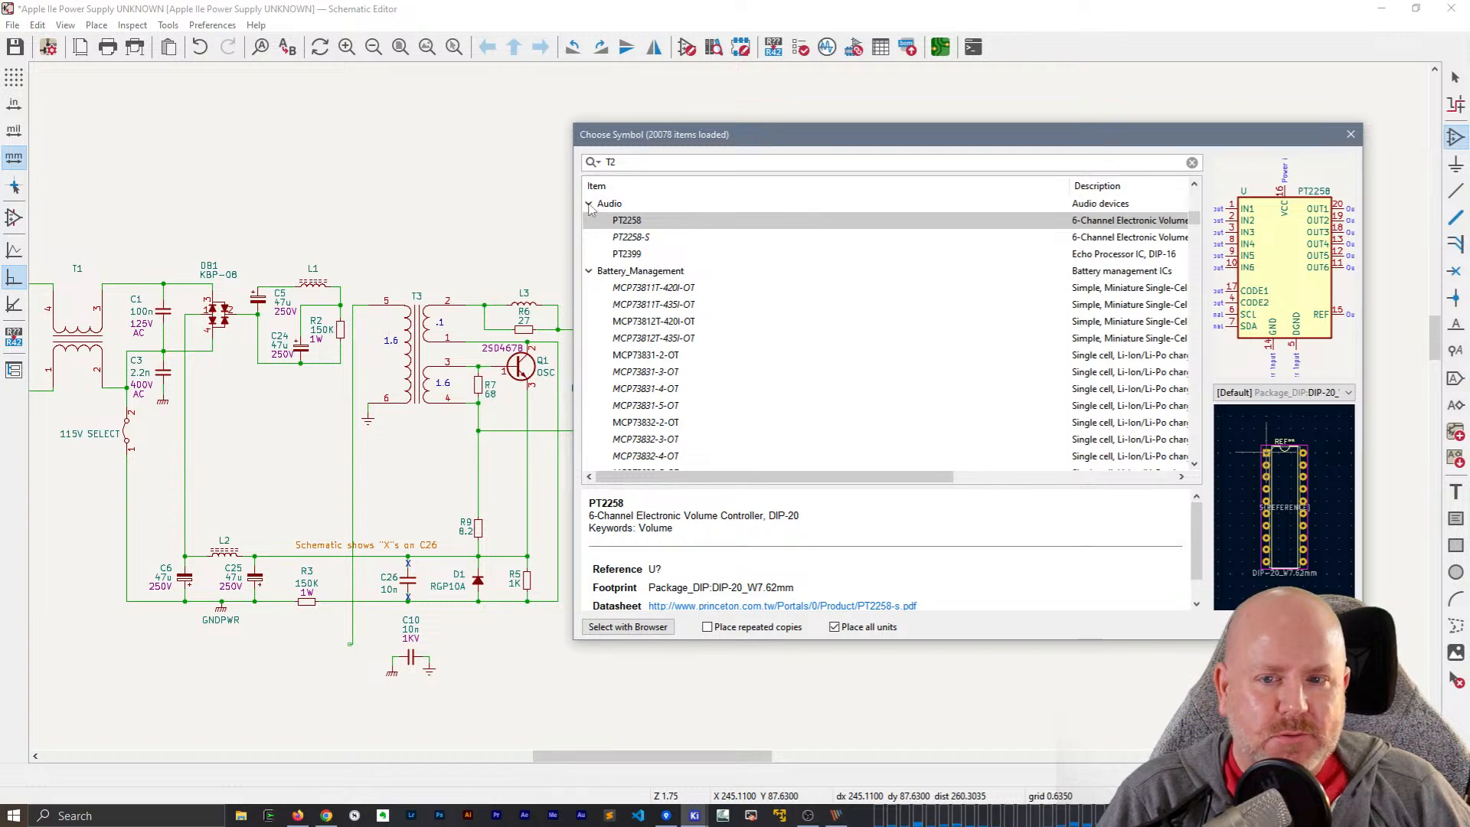
# - Look through the T2 search results for the custom transformer, collapsing the unrelated library groups
pyautogui.click(589, 204)
pyautogui.click(588, 220)
pyautogui.click(588, 238)
pyautogui.click(589, 254)
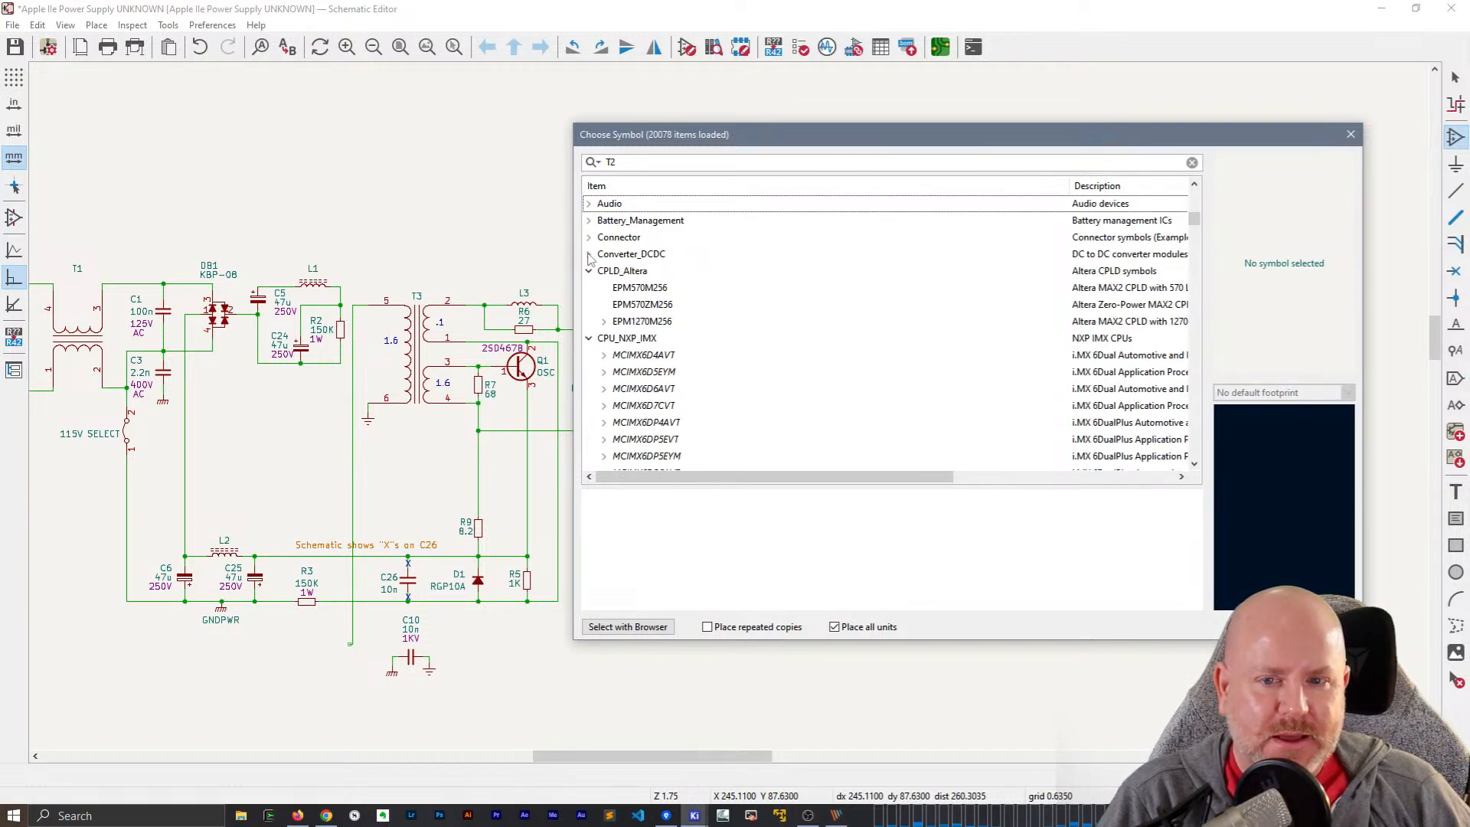
pyautogui.click(589, 271)
pyautogui.click(588, 287)
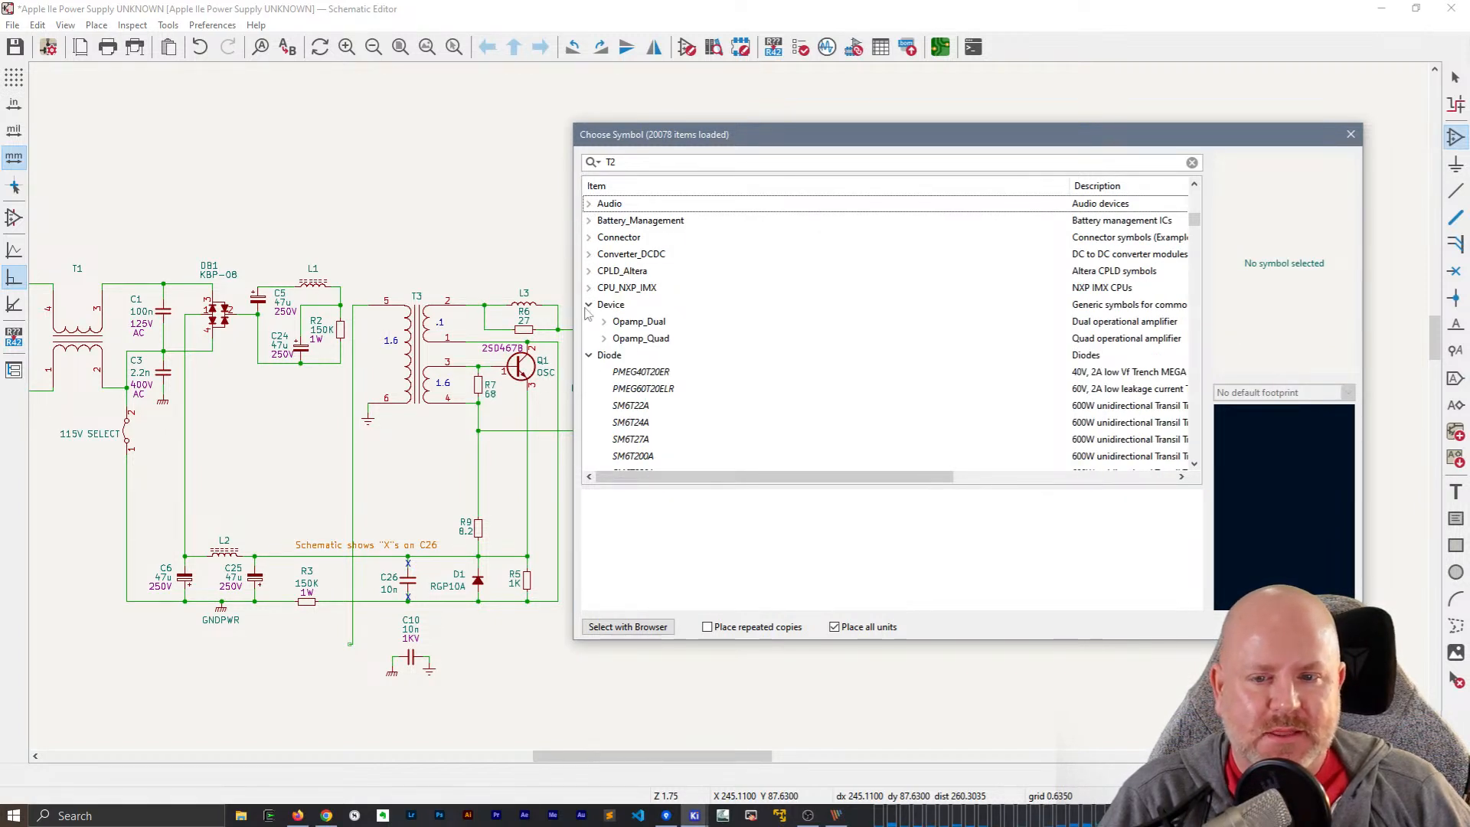
pyautogui.click(589, 305)
pyautogui.click(589, 321)
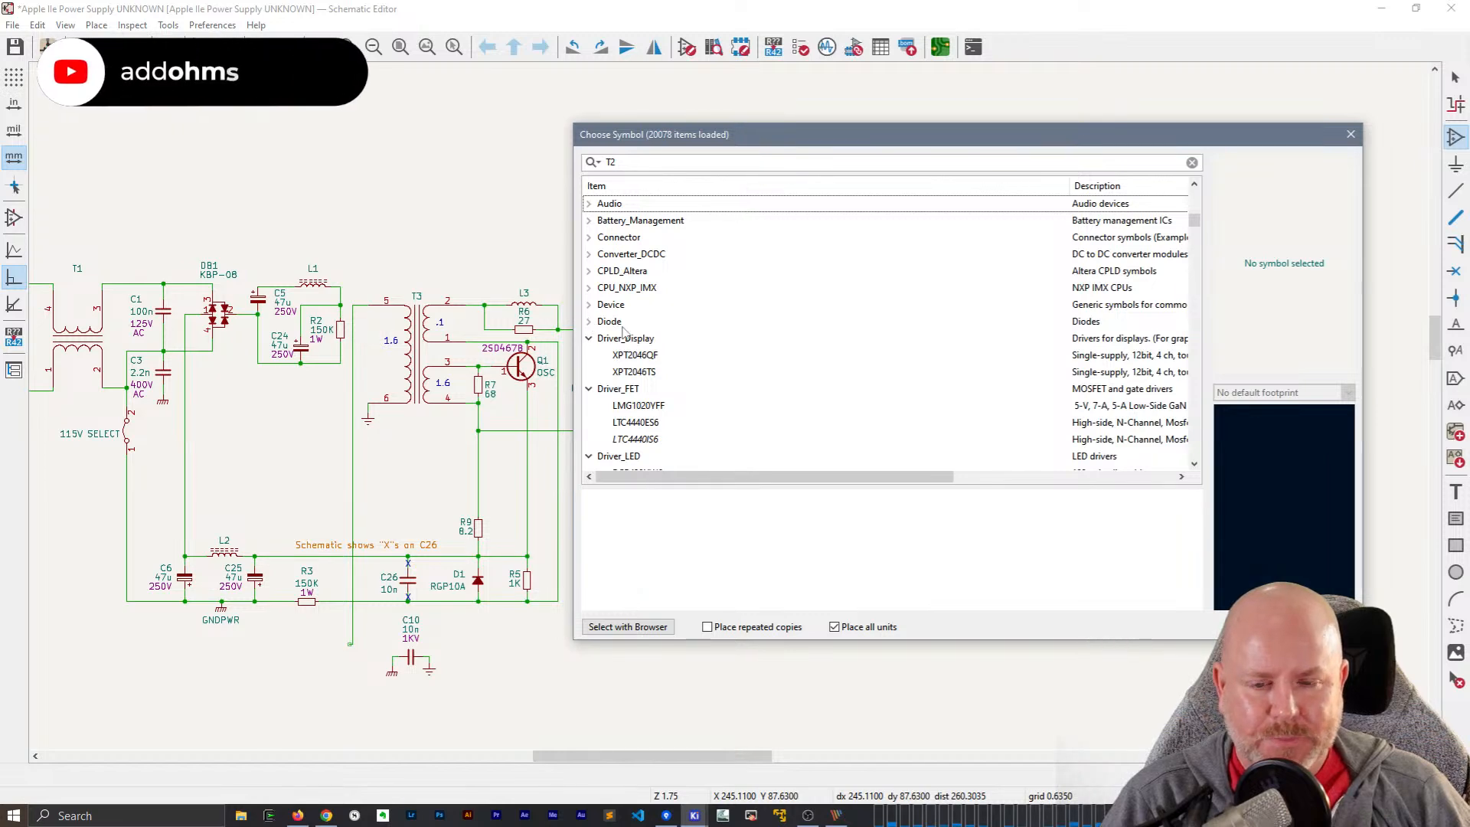
pyautogui.scroll(-2, 756, 348)
pyautogui.scroll(-10, 756, 348)
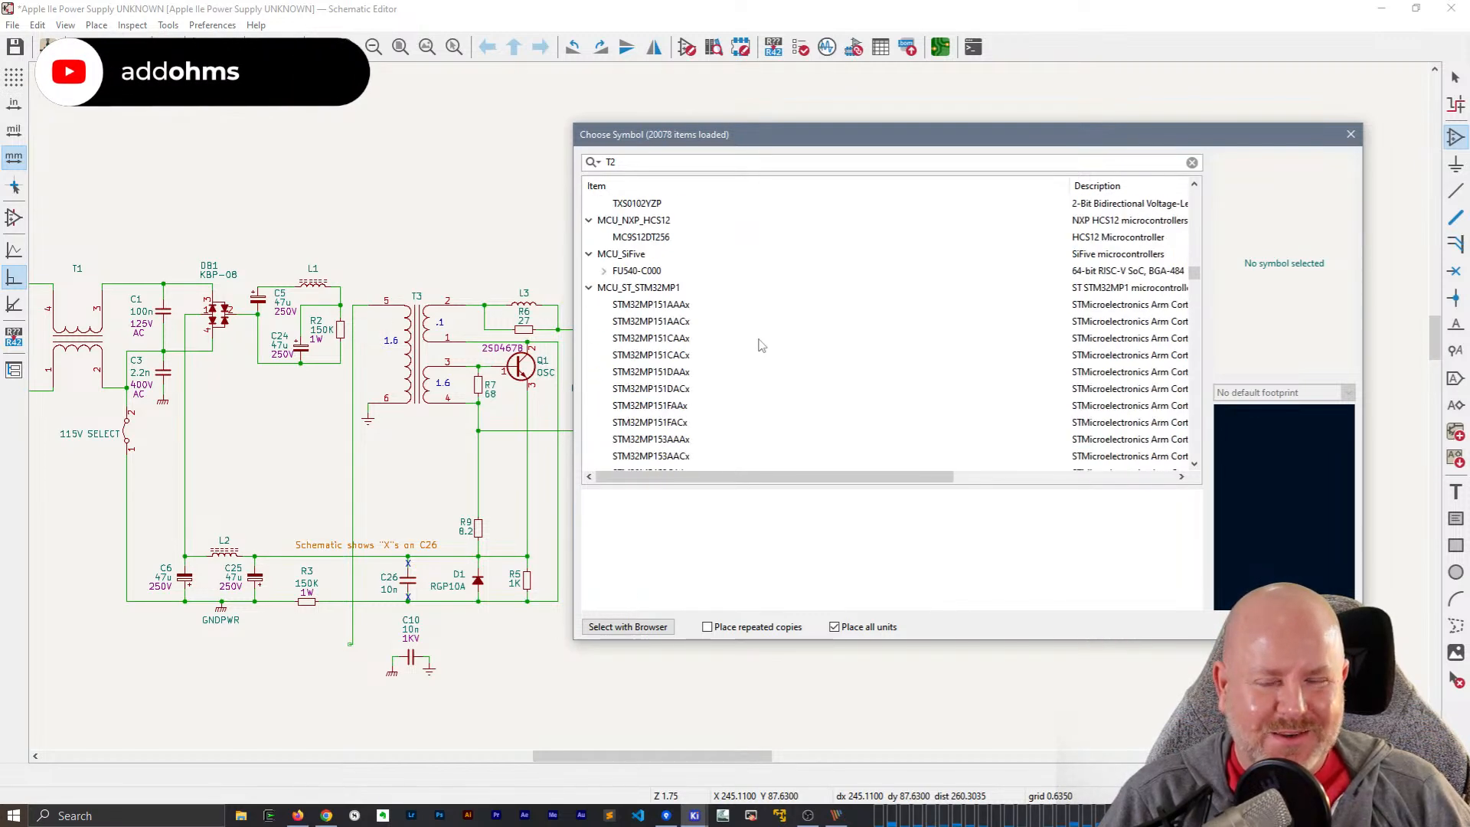
pyautogui.scroll(5, 758, 339)
# - Search the symbol libraries for "IIe_T" and place the IIe_T2 transformer in the empty area right of Q2 and R31
pyautogui.click(663, 165)
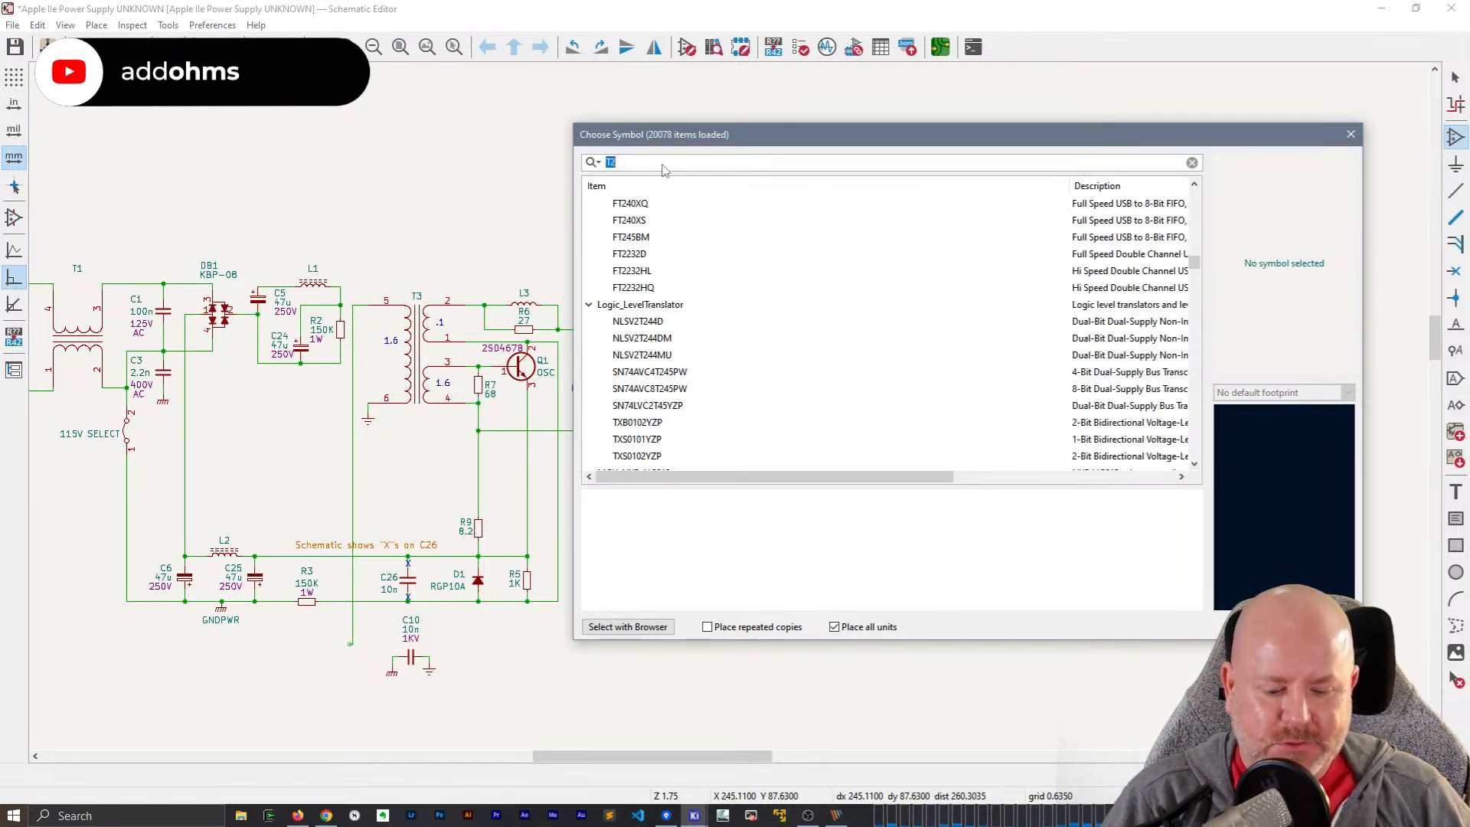
pyautogui.write('Ile_T')
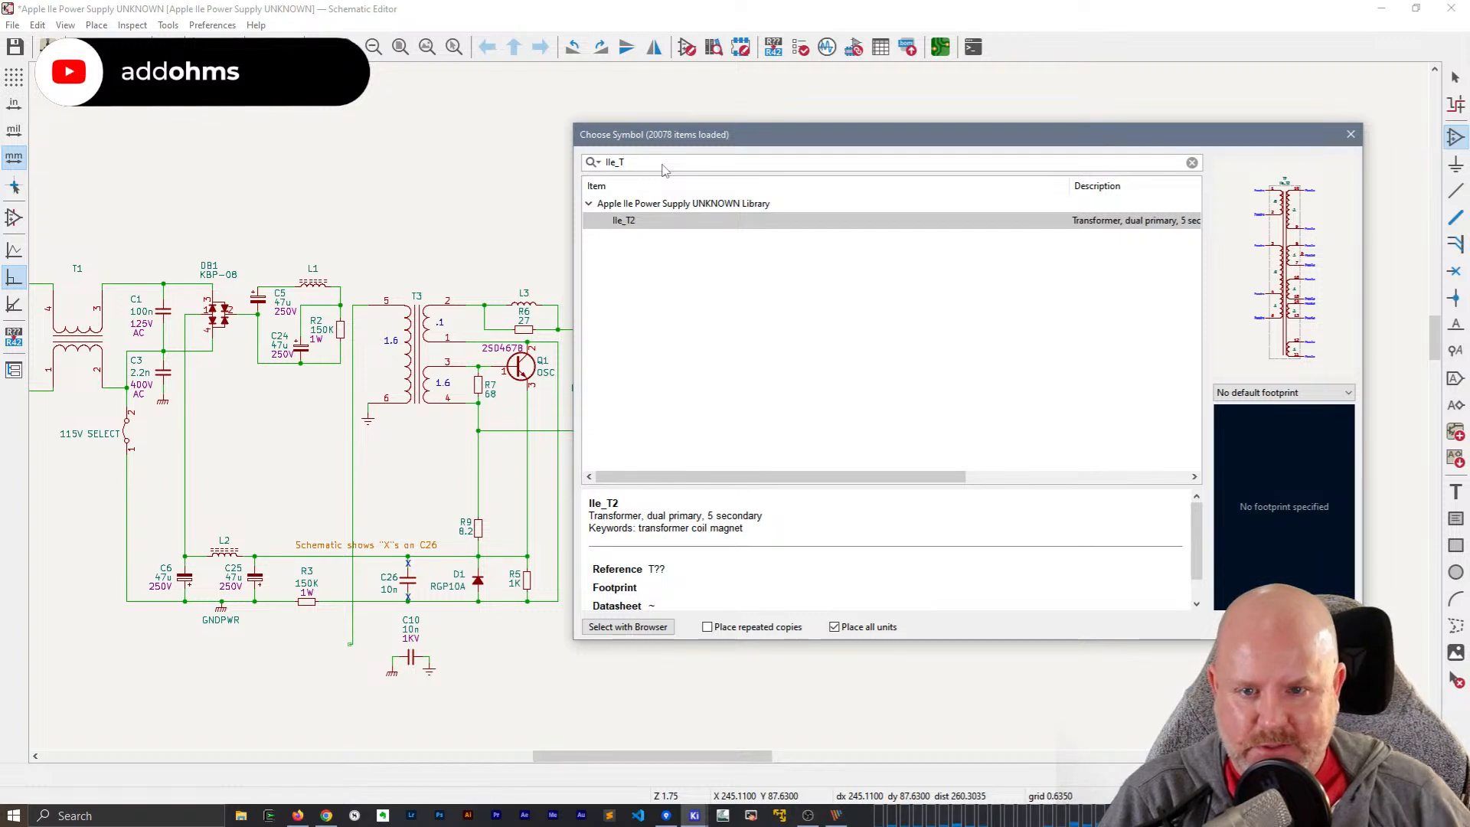
pyautogui.press('Return')
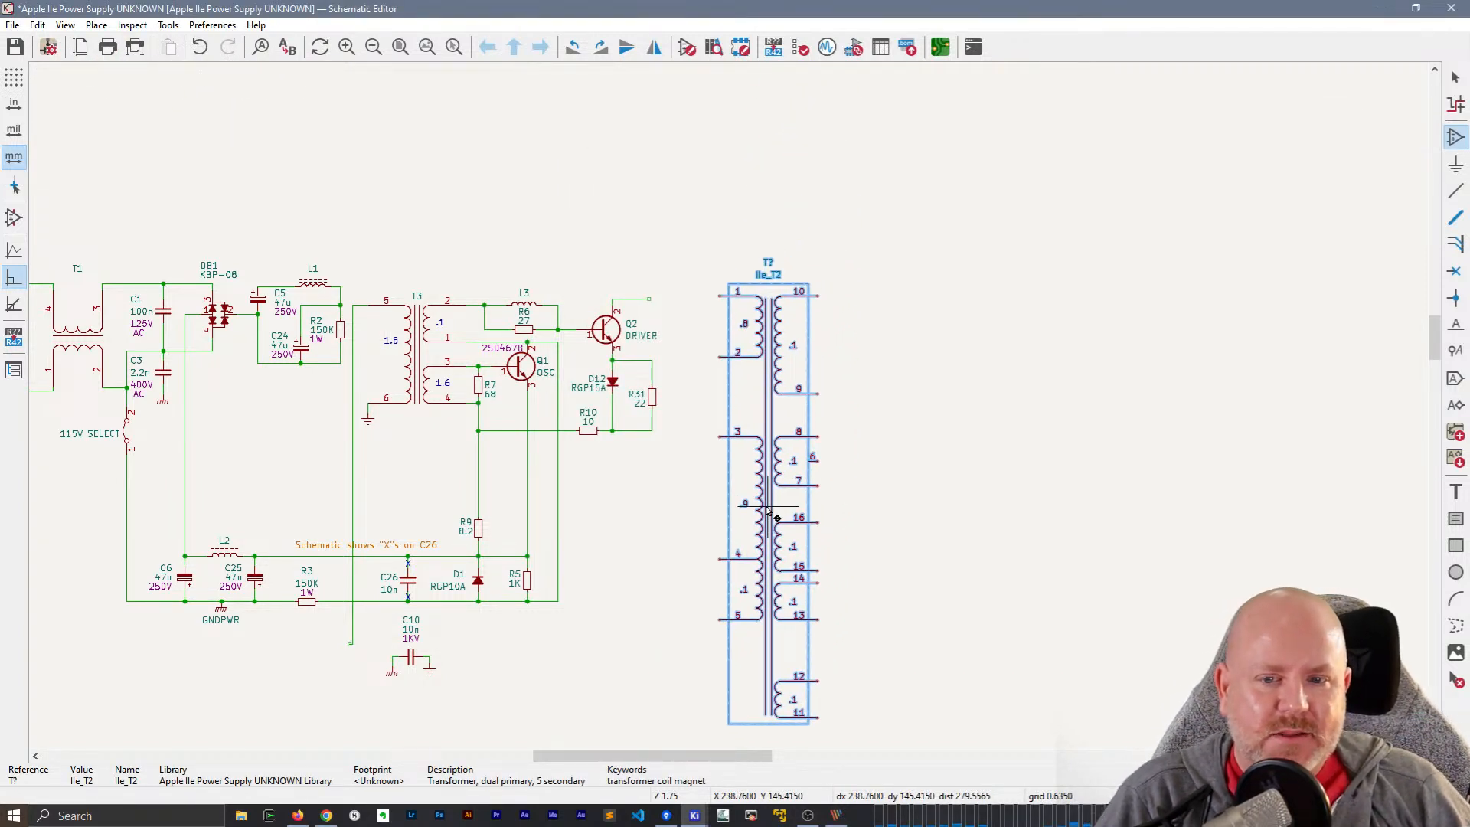
pyautogui.click(802, 509)
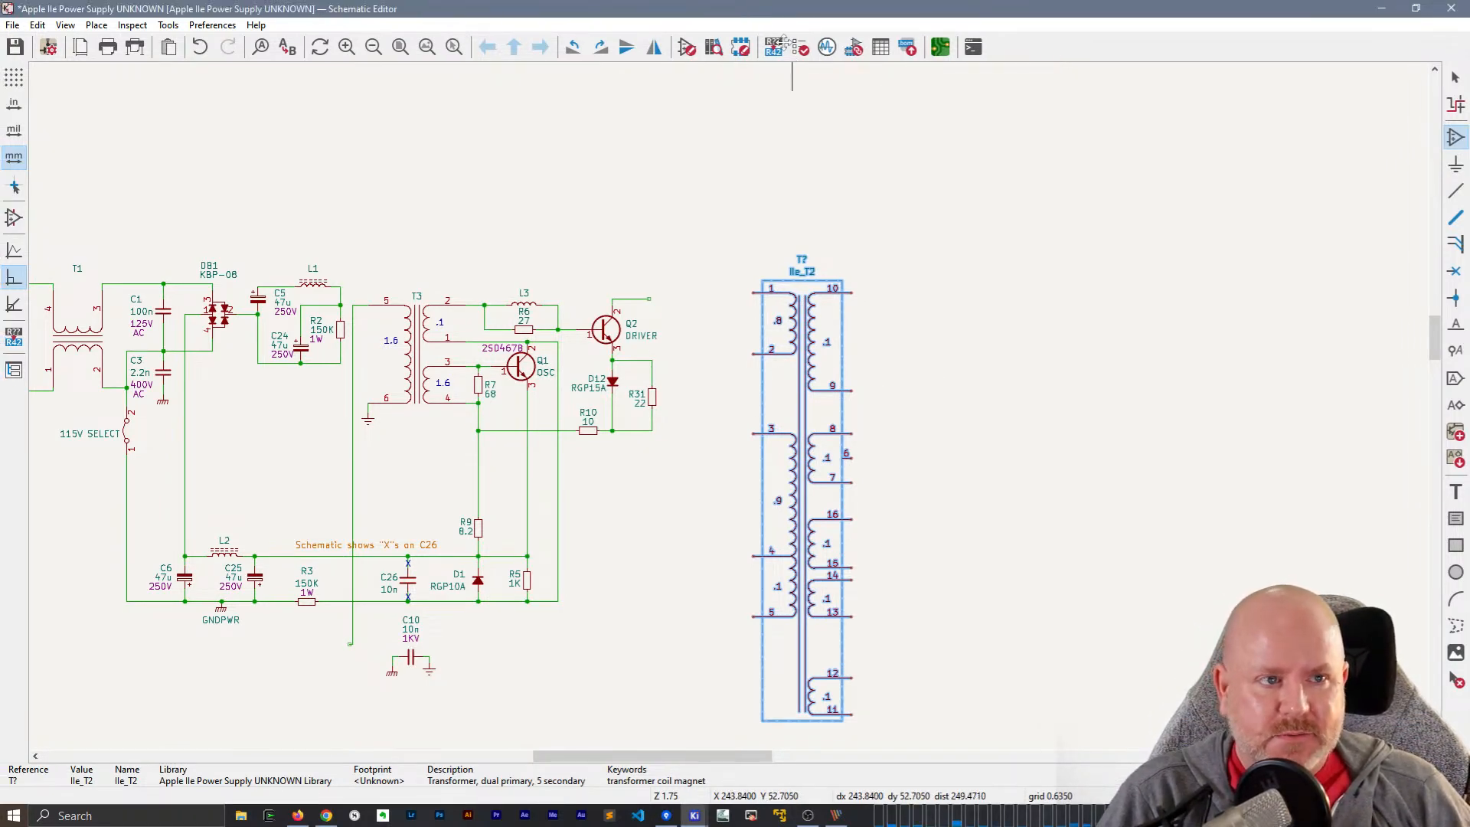
# - Arrange the schematic editor side by side with the PicPick reference schematic, showing the reference circuit between T3 and T2
pyautogui.click(1415, 9)
pyautogui.moveTo(1072, 22); pyautogui.dragTo(710, 793)
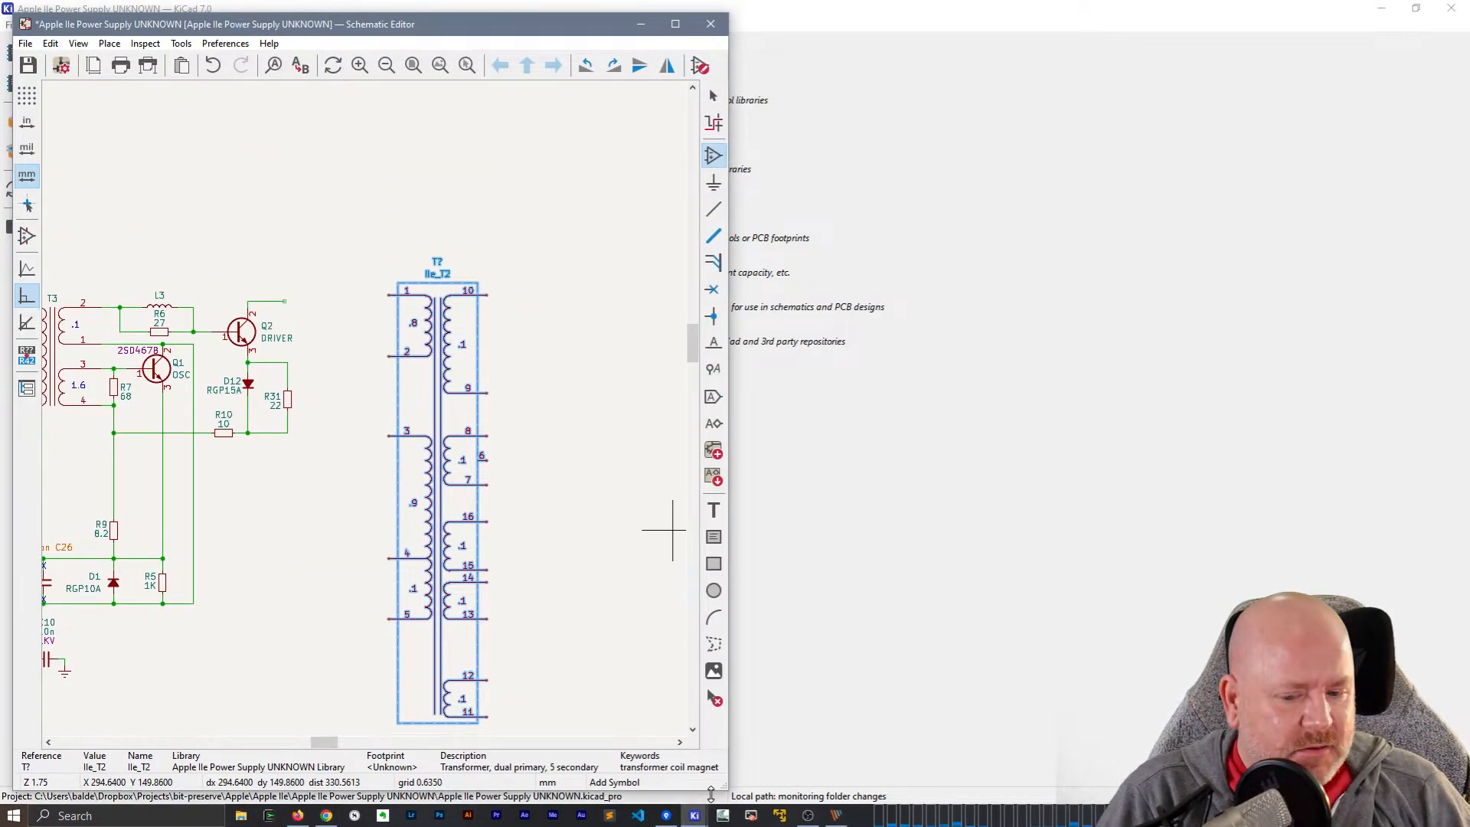
pyautogui.moveTo(564, 498); pyautogui.dragTo(631, 392, button='middle')
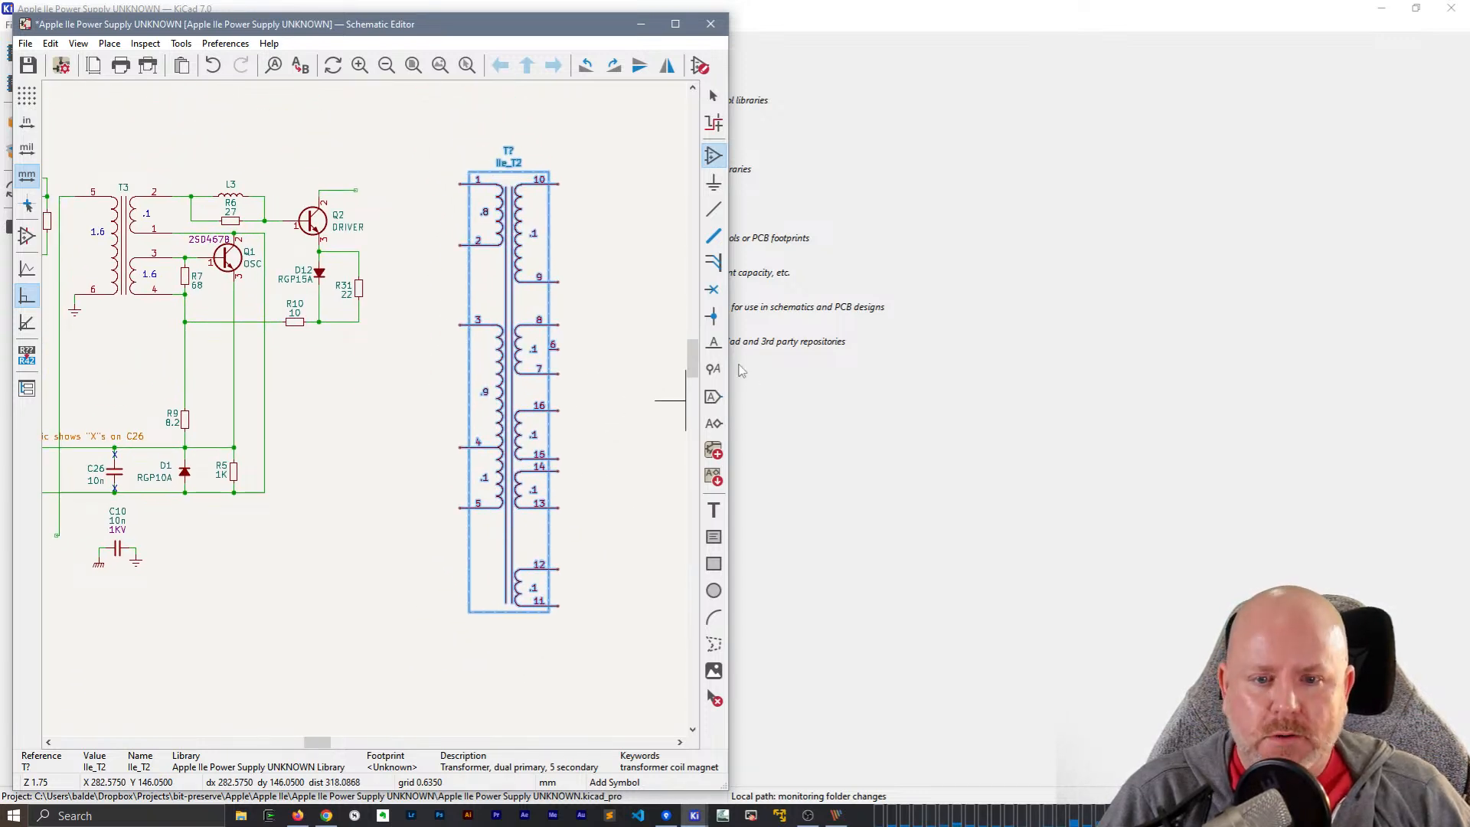
pyautogui.moveTo(733, 379); pyautogui.dragTo(848, 381)
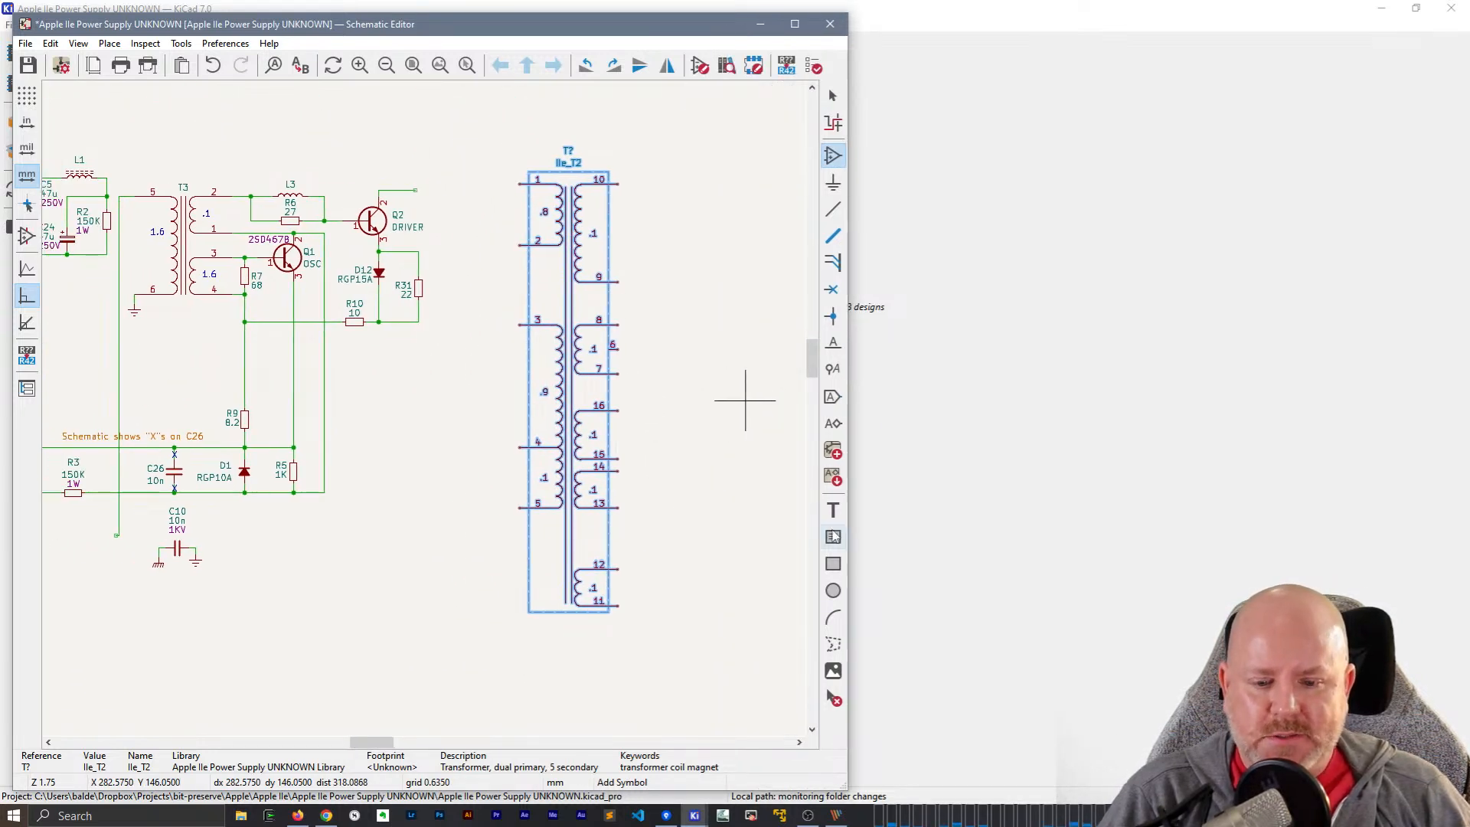
pyautogui.click(838, 816)
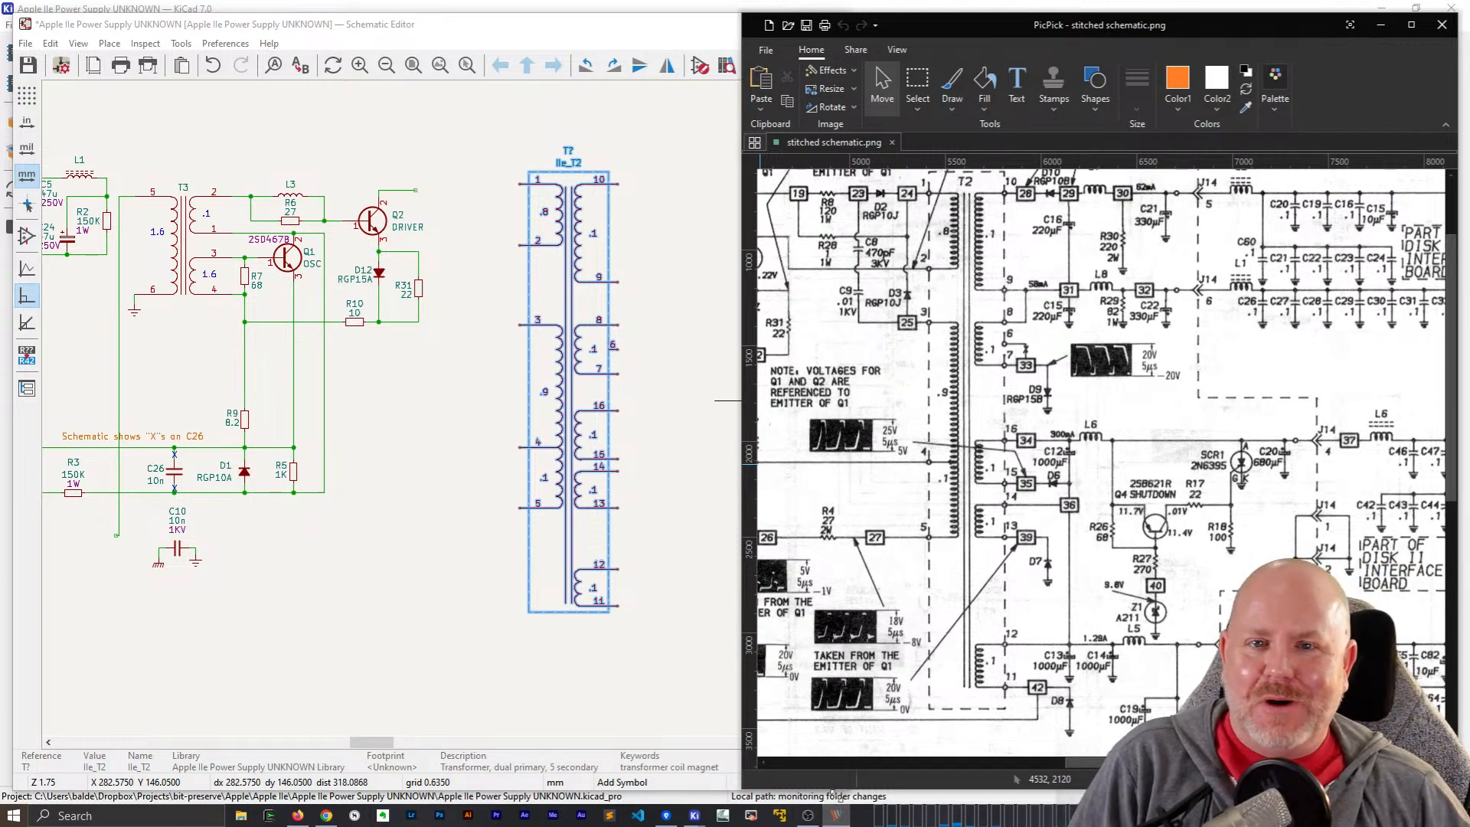
pyautogui.click(660, 49)
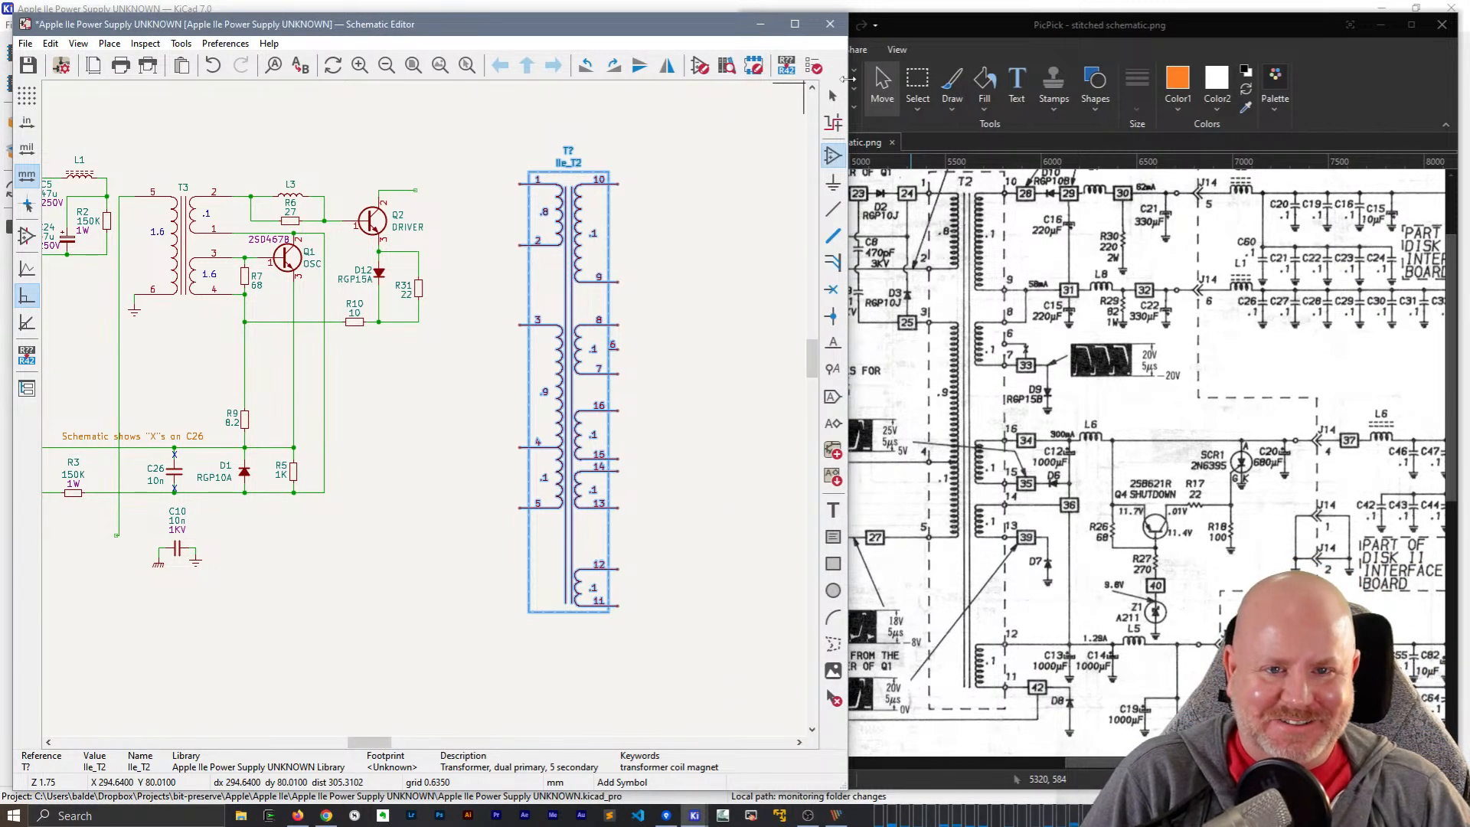
pyautogui.moveTo(848, 79); pyautogui.dragTo(736, 79)
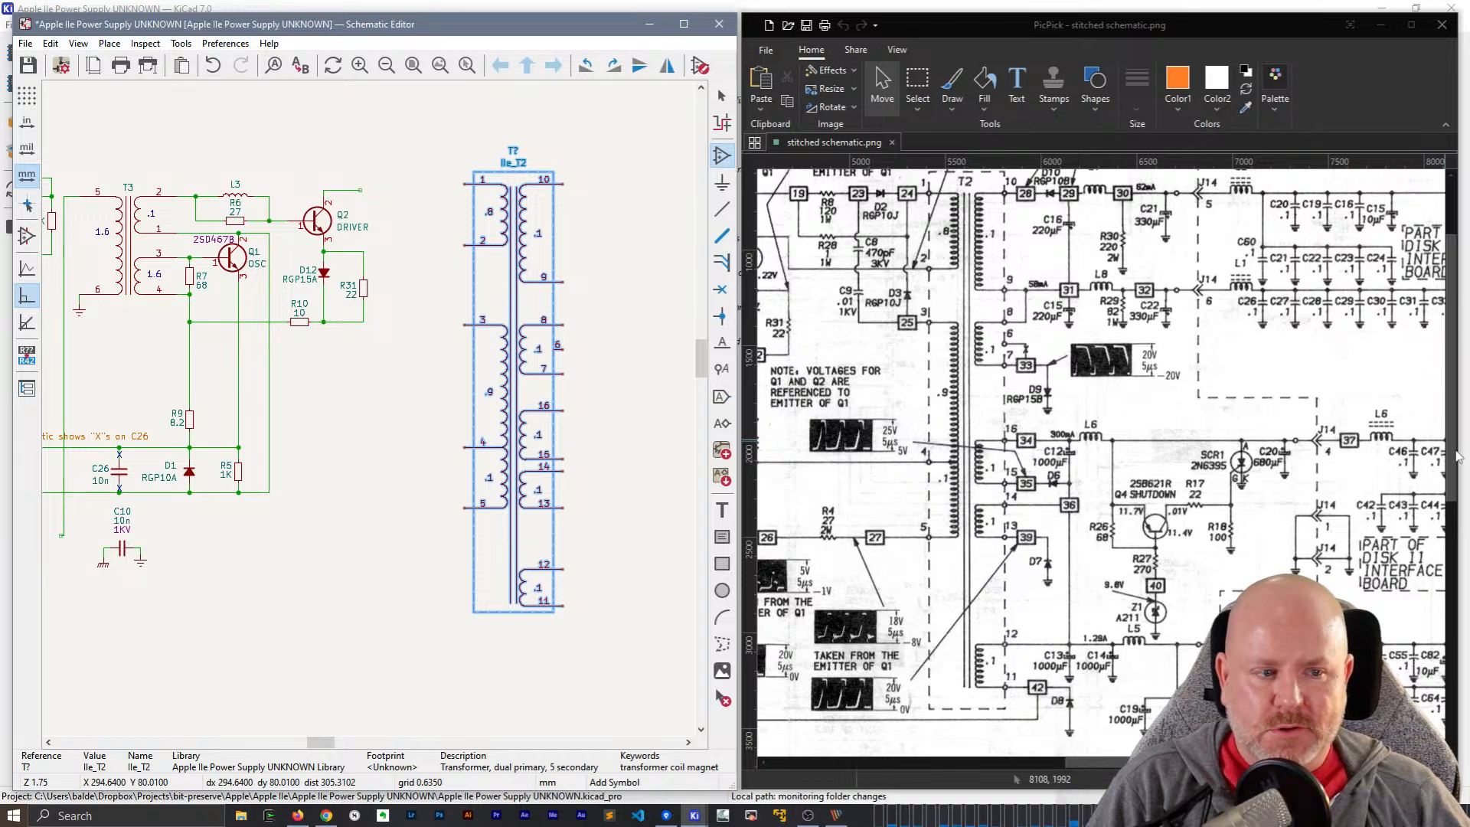
pyautogui.moveTo(1451, 450); pyautogui.dragTo(1451, 422)
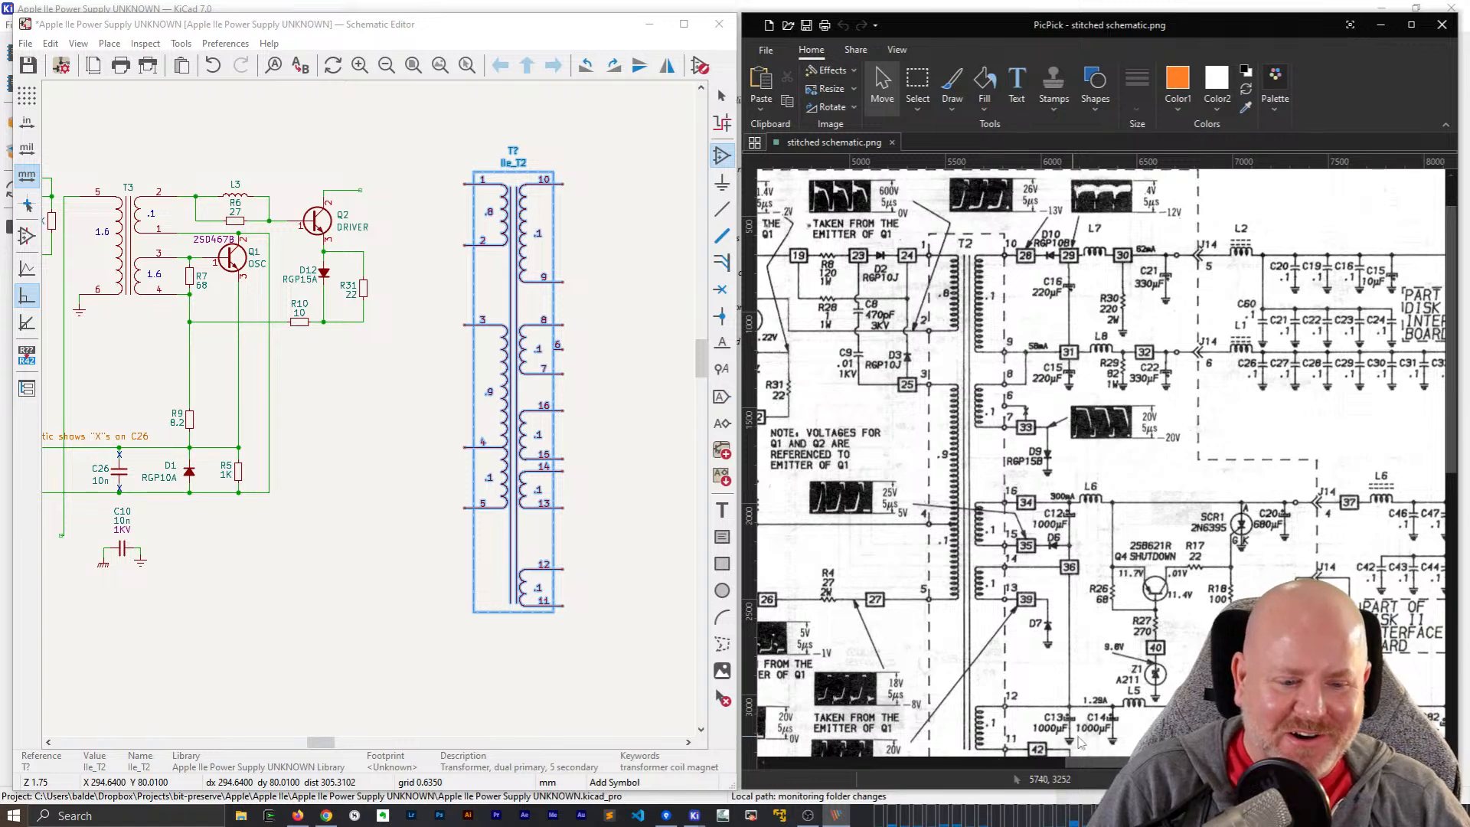
pyautogui.moveTo(1122, 764); pyautogui.dragTo(1036, 763)
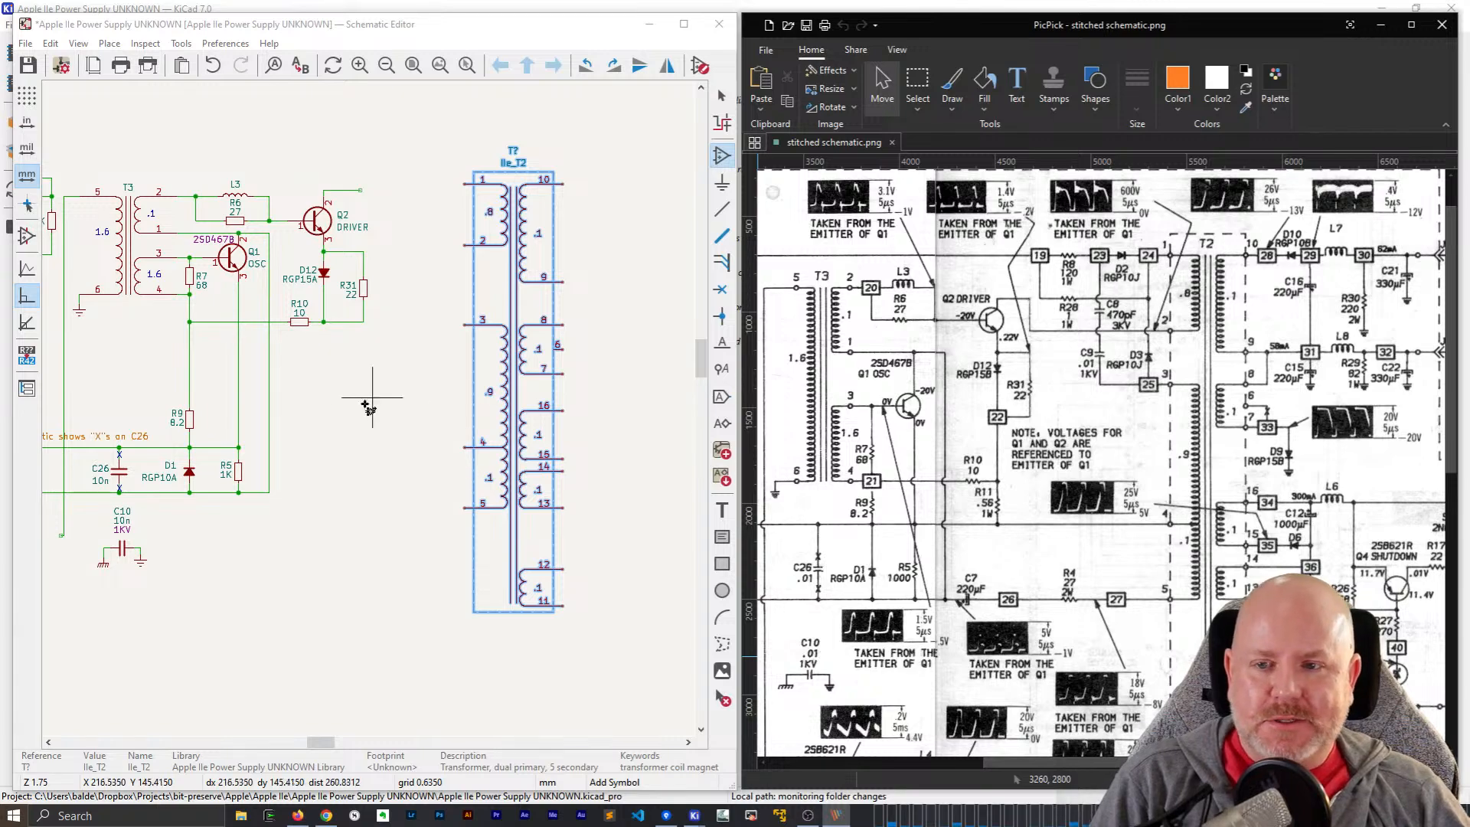
# - Place the IIe_T2 transformer and move it well to the right, leaving a wide empty area between it and Q2
pyautogui.click(346, 422)
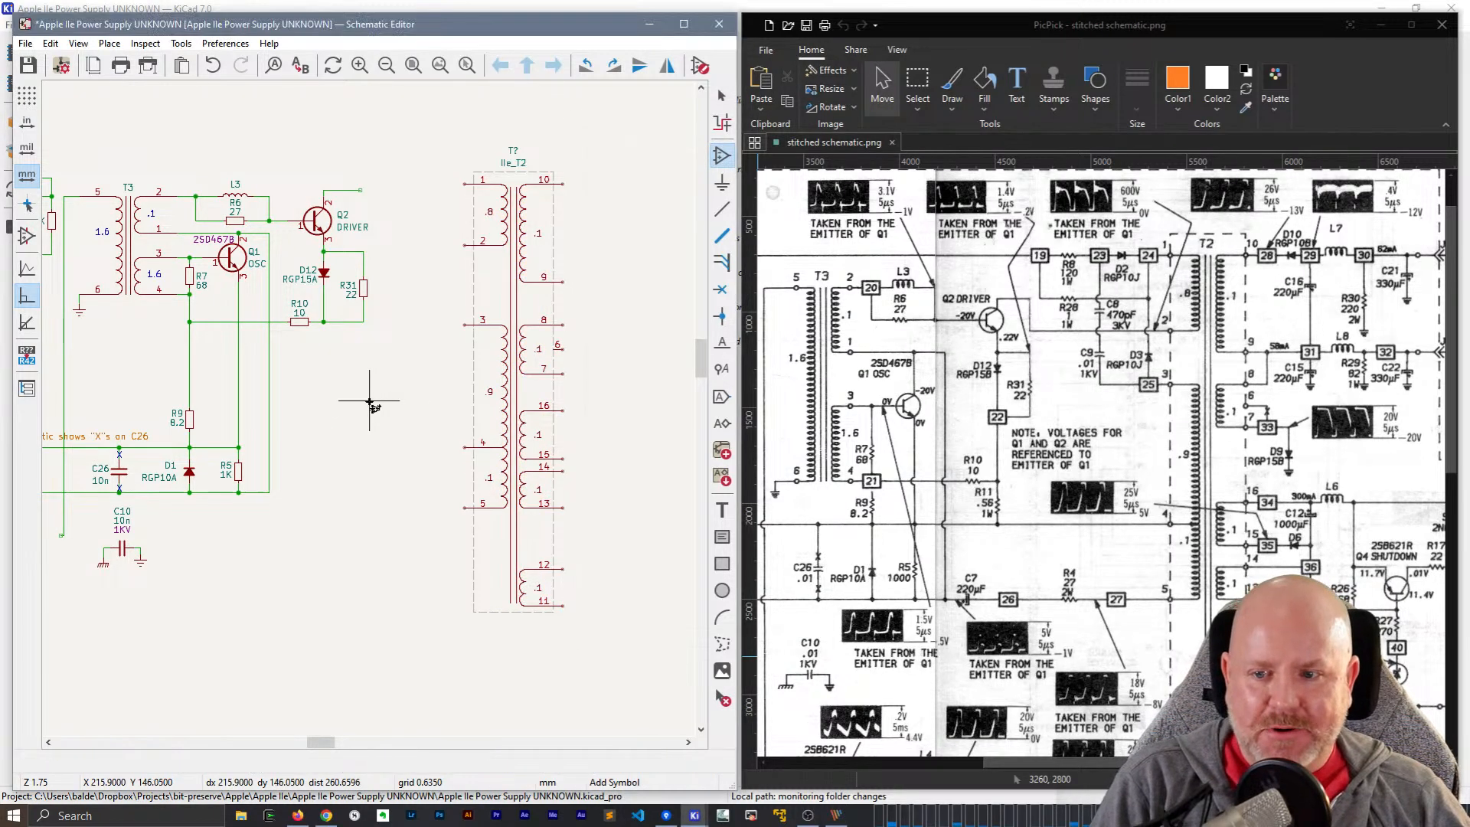
pyautogui.moveTo(477, 375); pyautogui.dragTo(334, 427, button='middle')
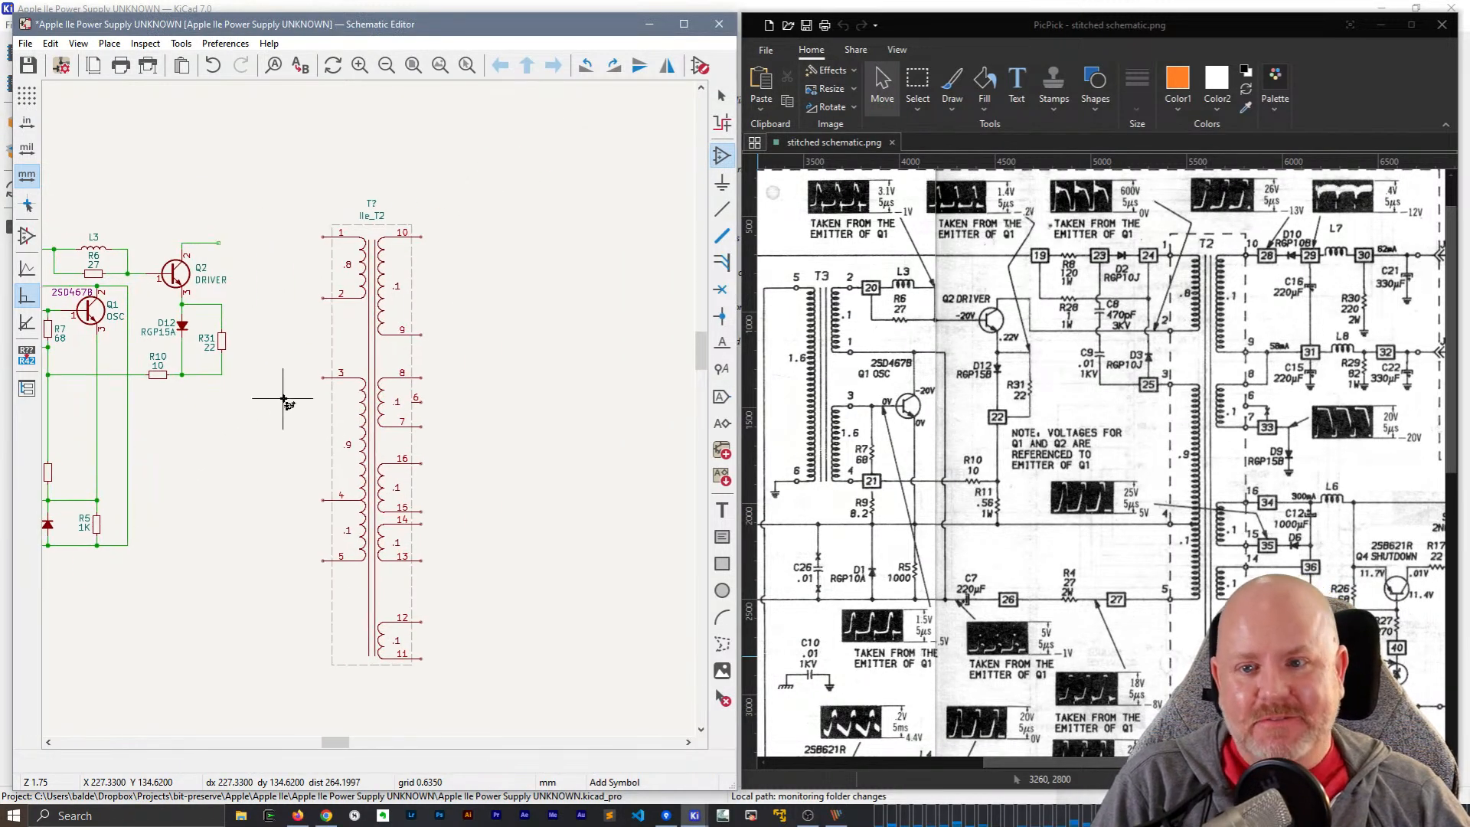
pyautogui.click(389, 413)
pyautogui.press('Escape')
pyautogui.click(377, 418)
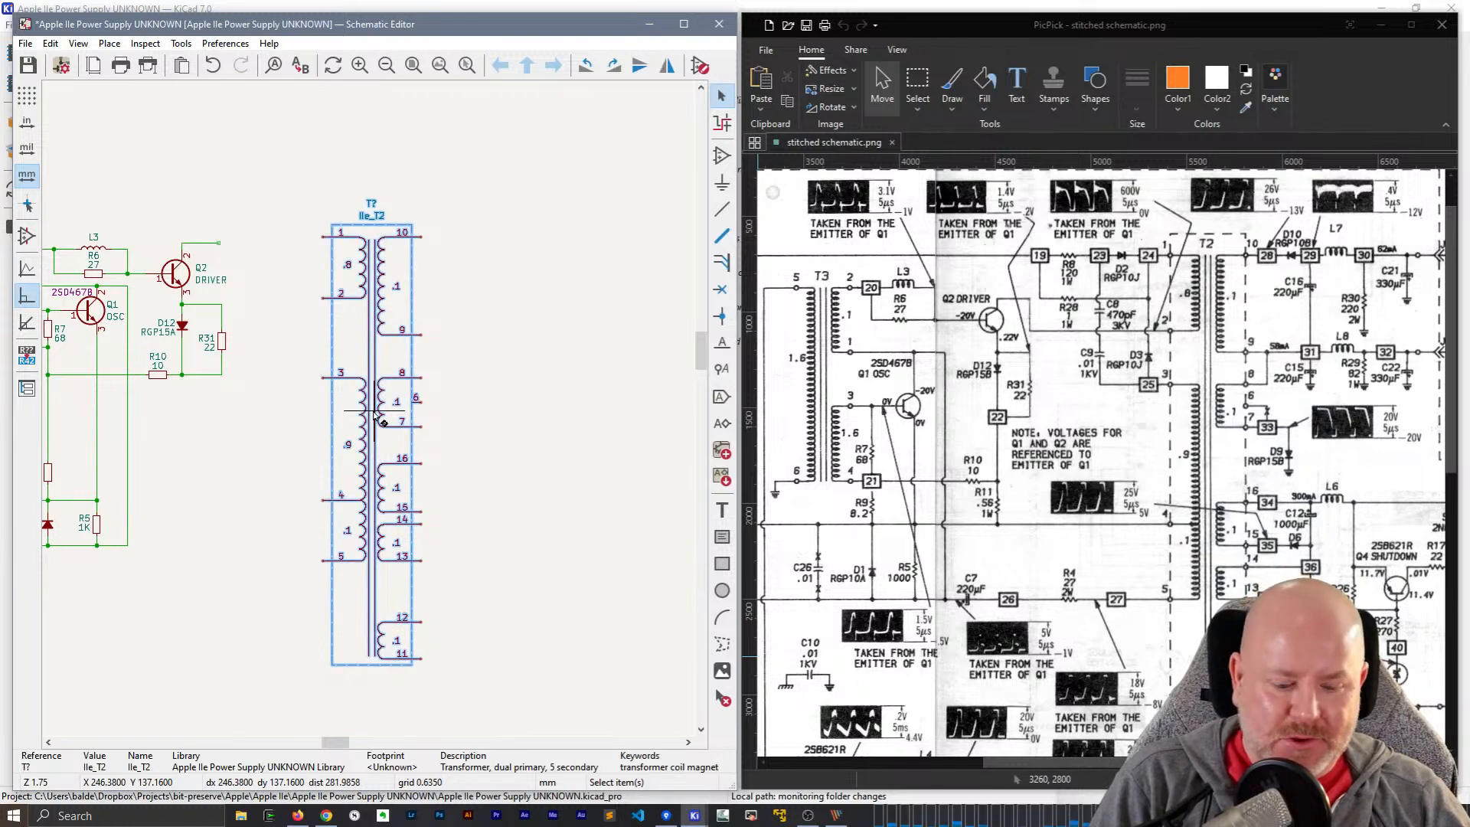
pyautogui.press('m')
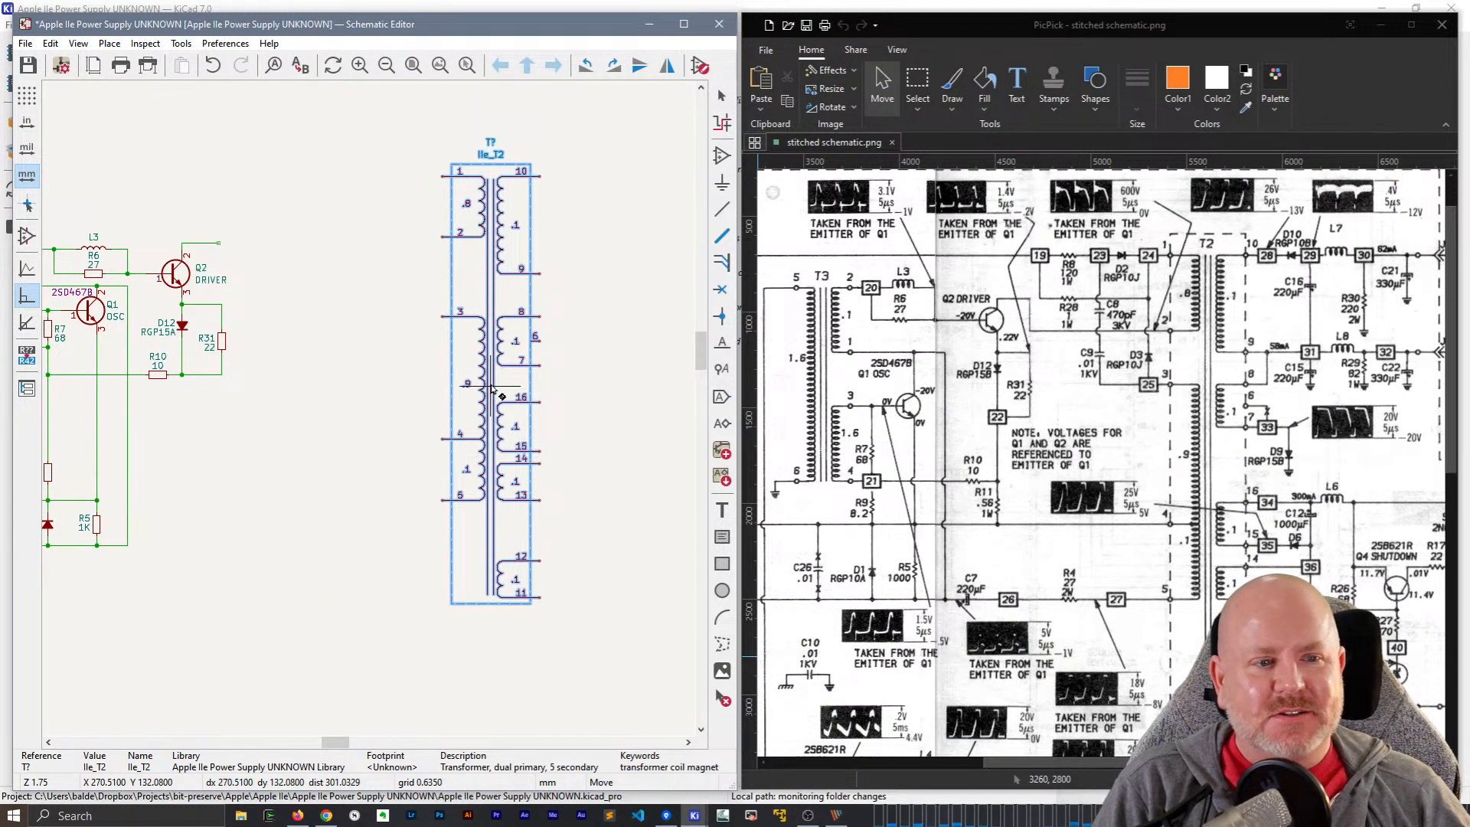
pyautogui.click(515, 391)
pyautogui.click(329, 375)
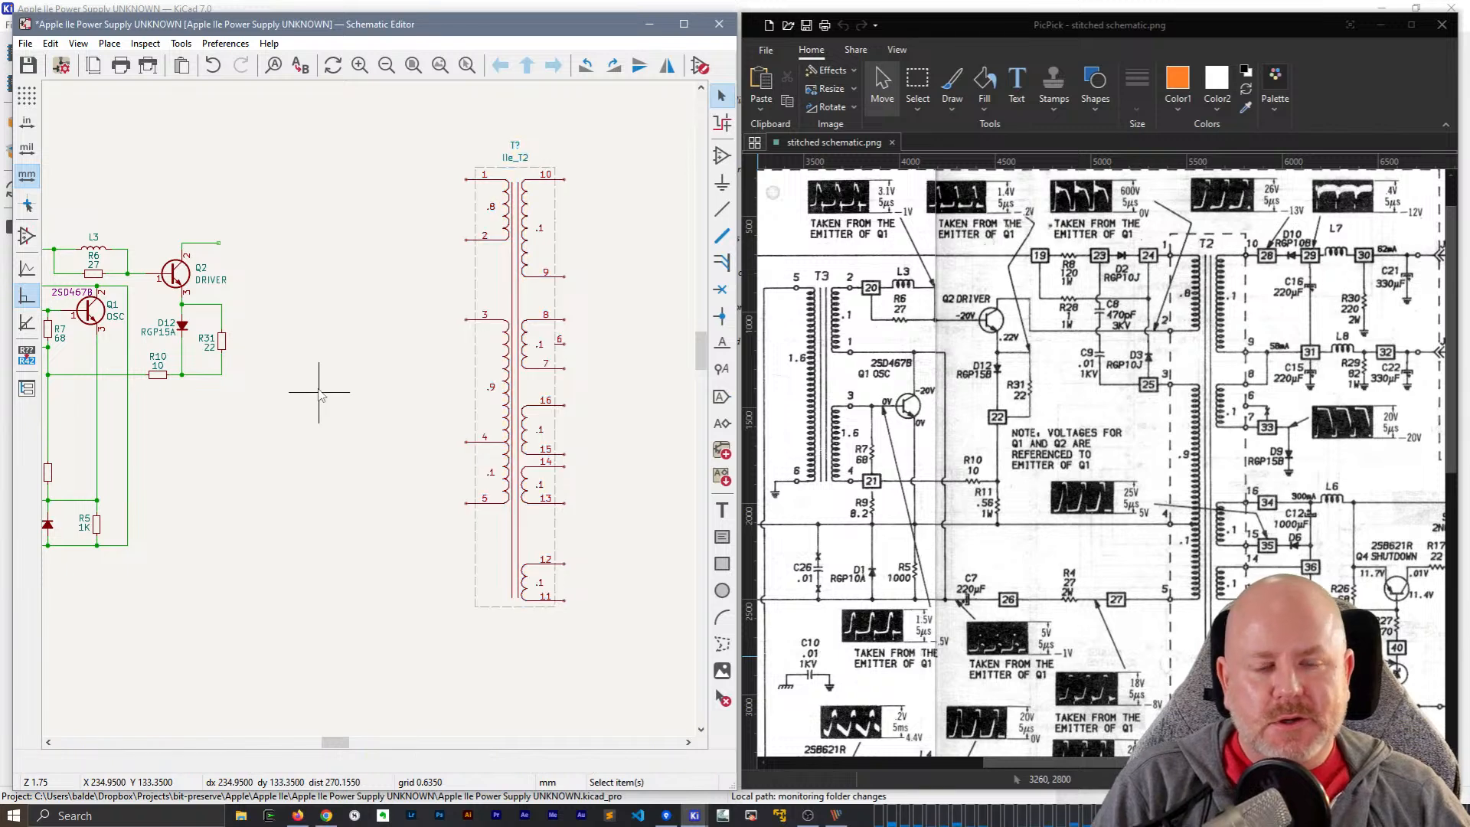
pyautogui.moveTo(314, 370); pyautogui.dragTo(220, 420, button='middle')
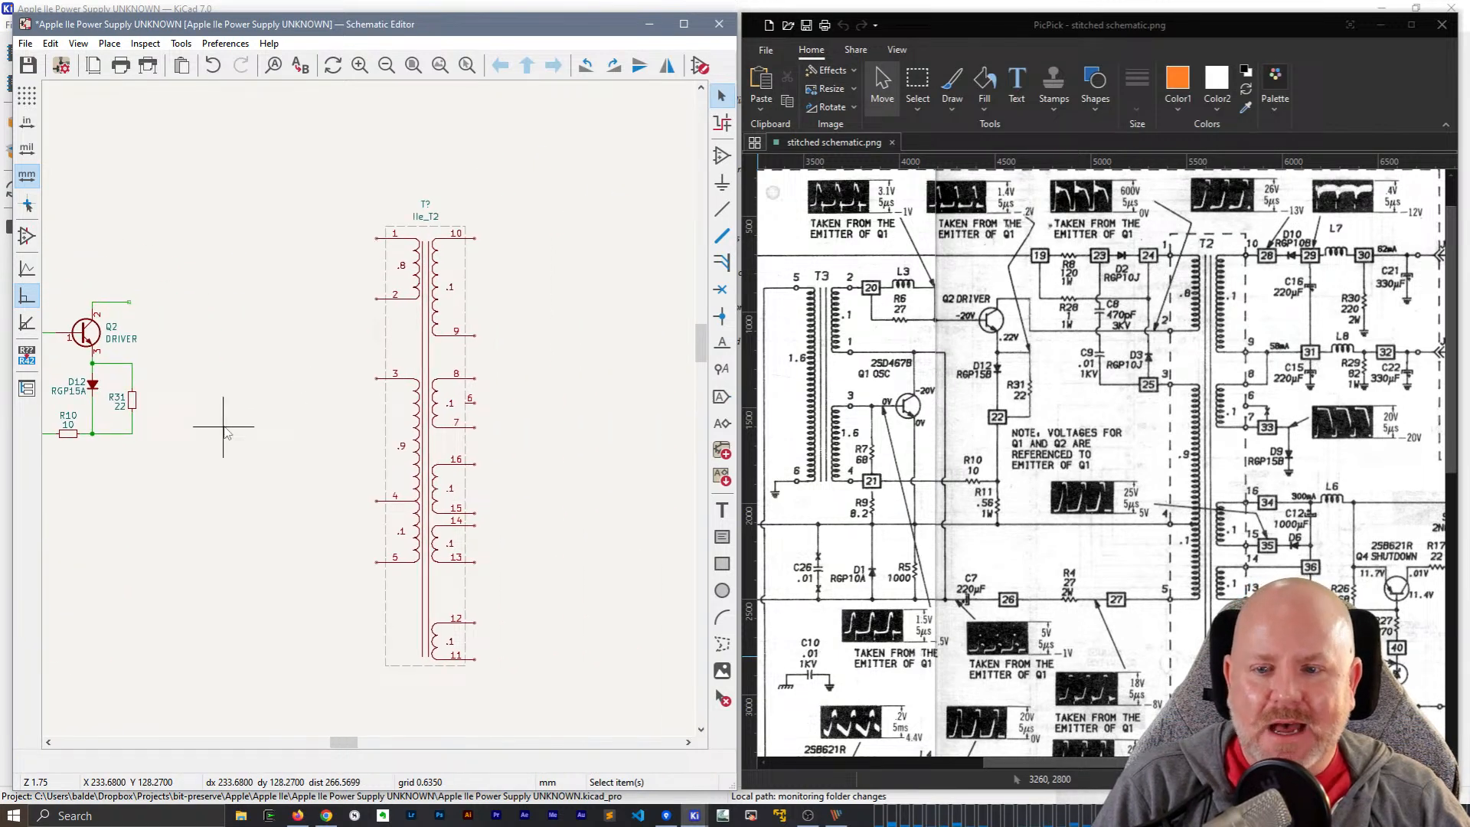
pyautogui.click(444, 387)
pyautogui.press('m')
pyautogui.click(592, 375)
pyautogui.moveTo(341, 316); pyautogui.dragTo(503, 308, button='middle')
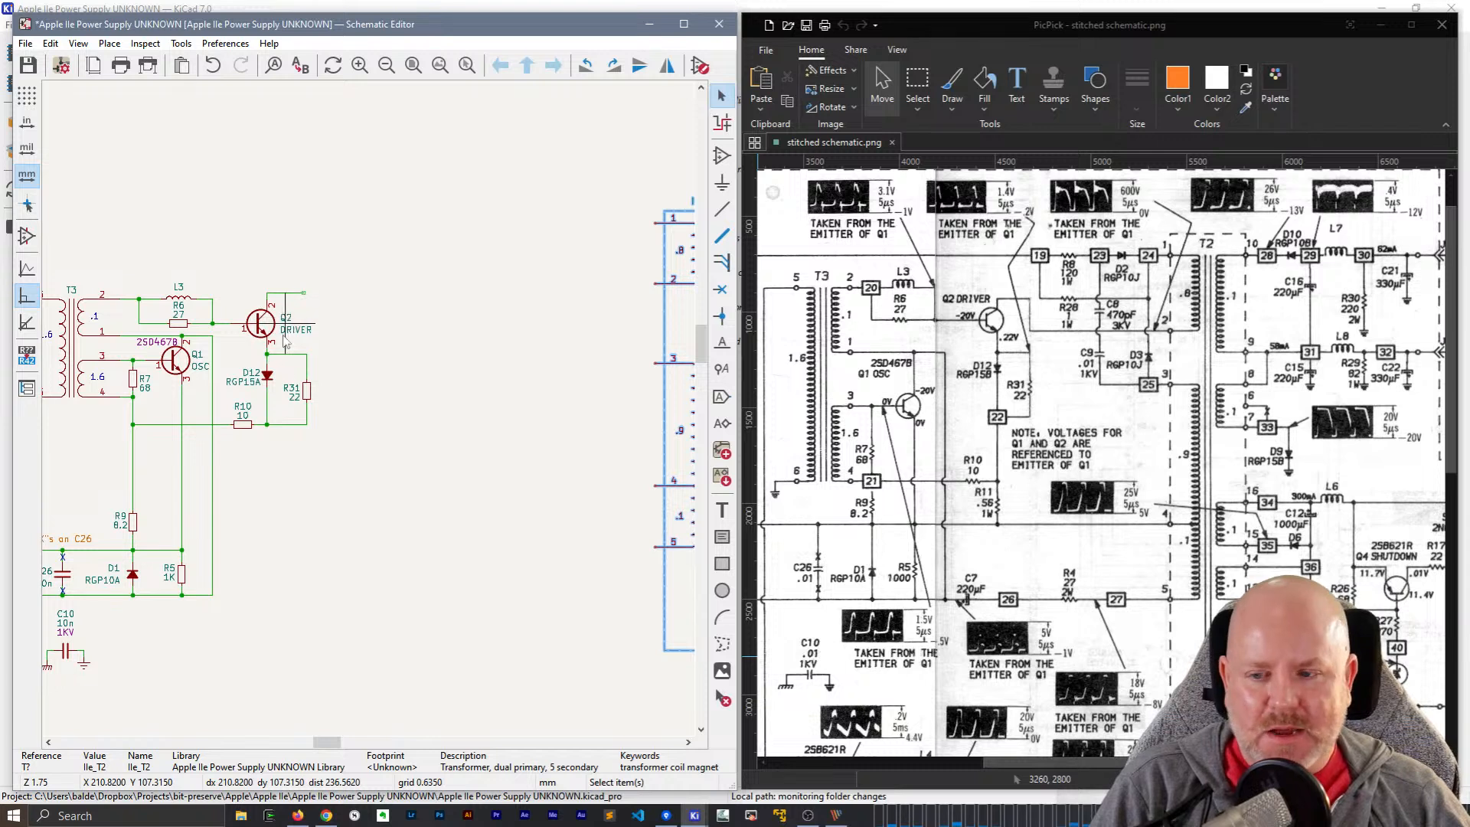
# - Duplicate diode D1 into the empty area between Q2 and T2, and set the copy's value to RGP10J
pyautogui.click(133, 575)
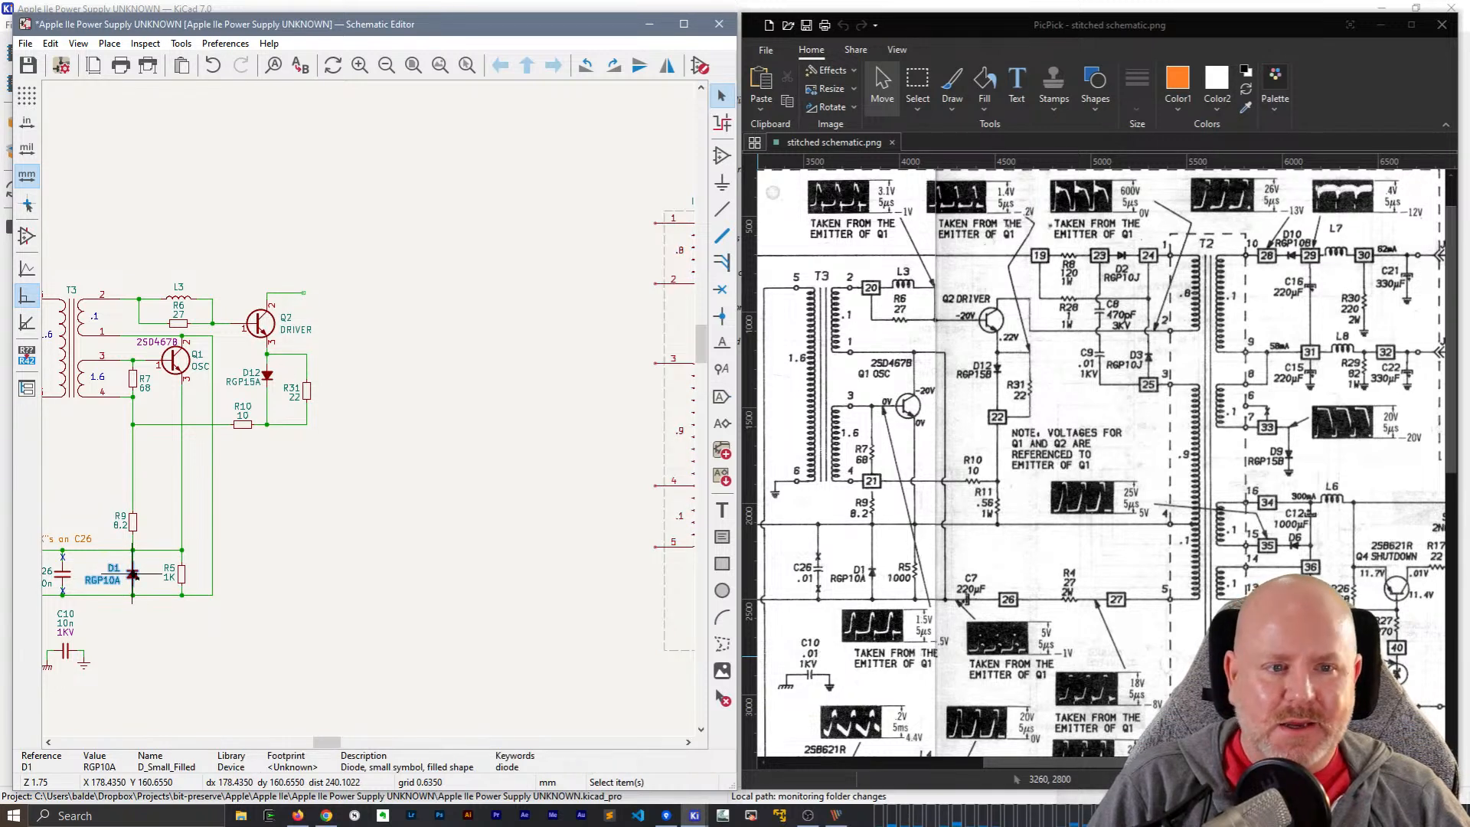
pyautogui.hotkey('ctrl', 'd')
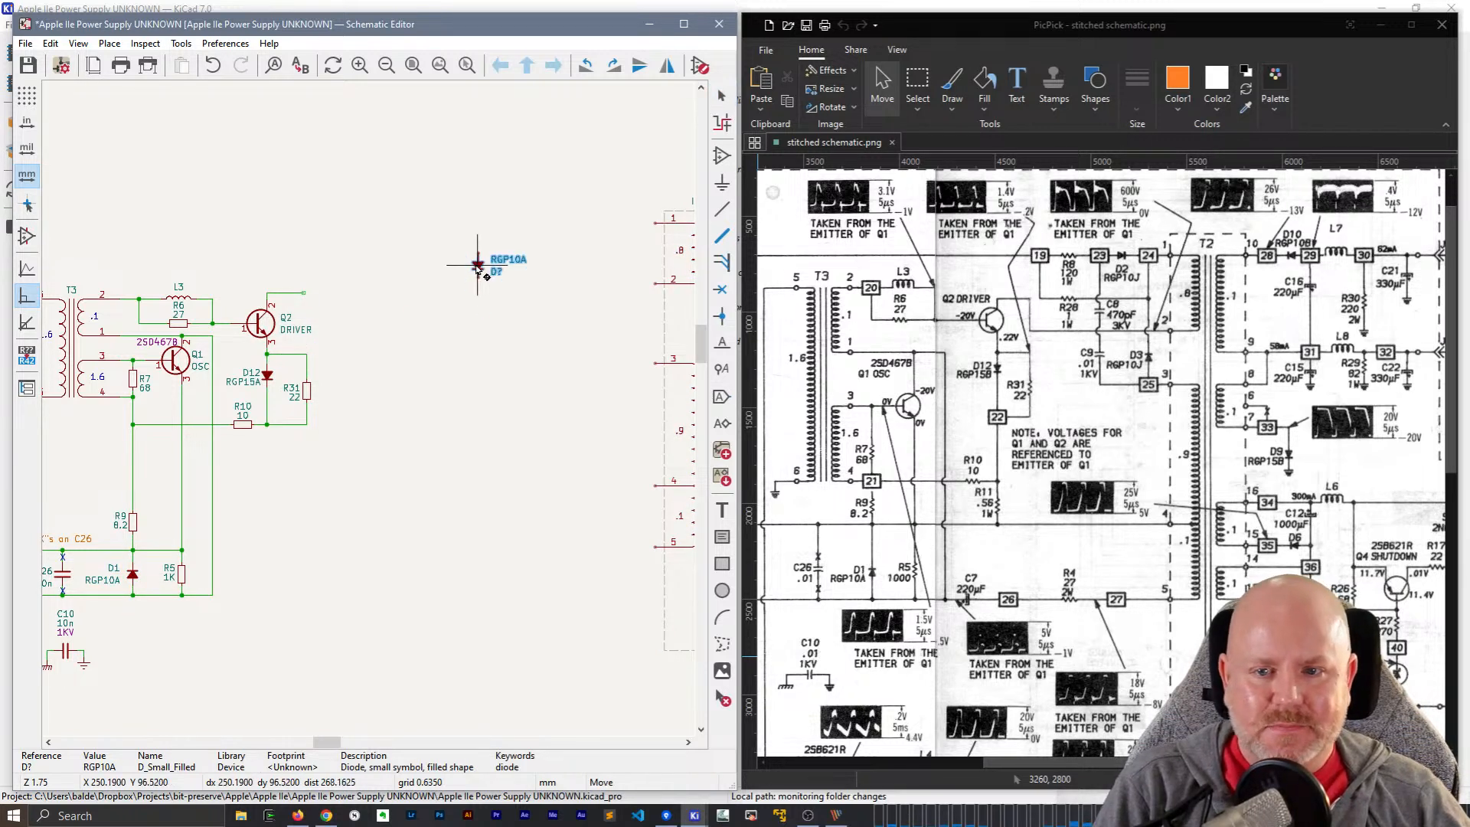
pyautogui.click(480, 231)
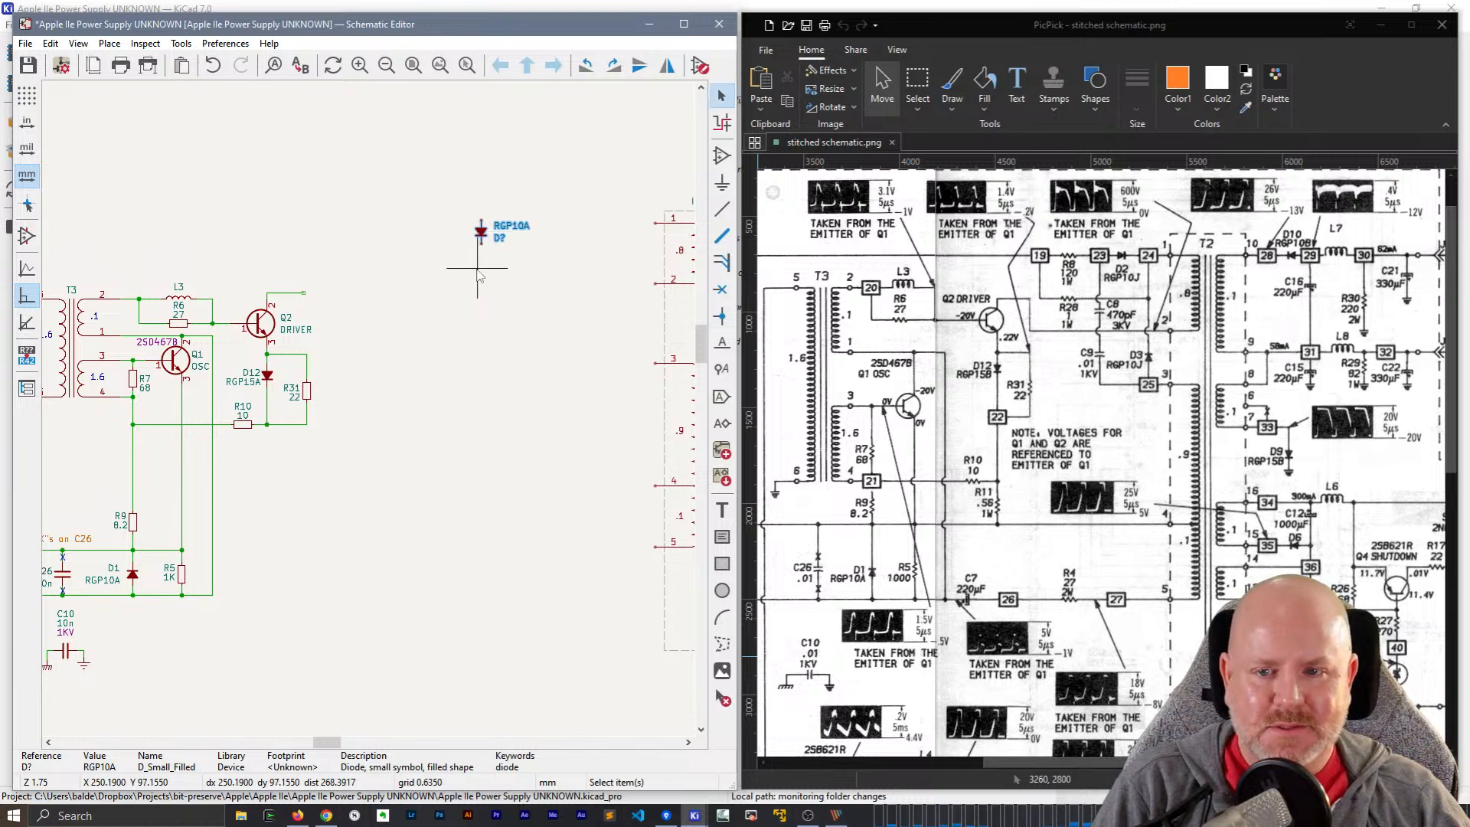
pyautogui.doubleClick(509, 228)
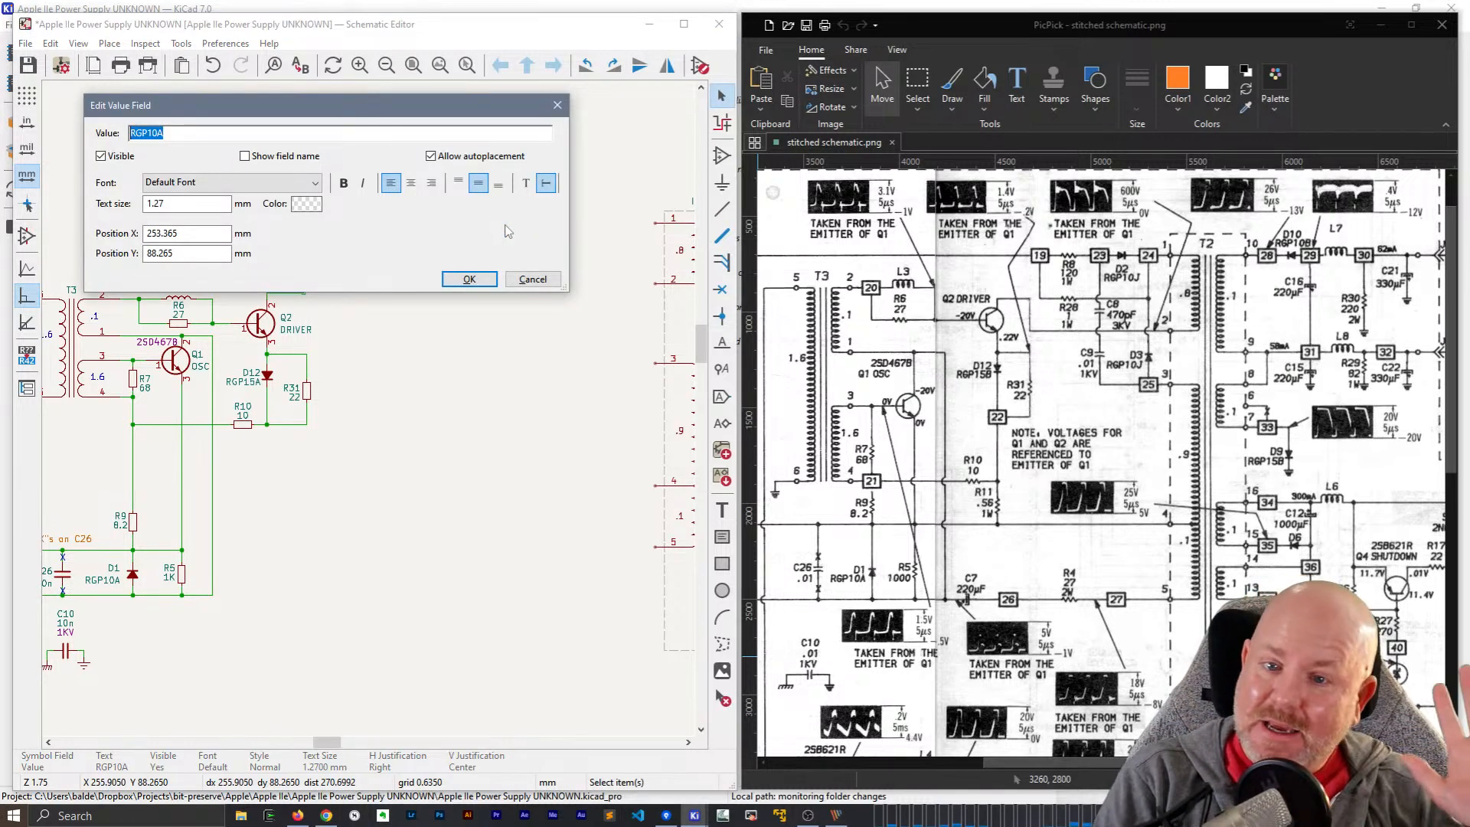
pyautogui.press('End')
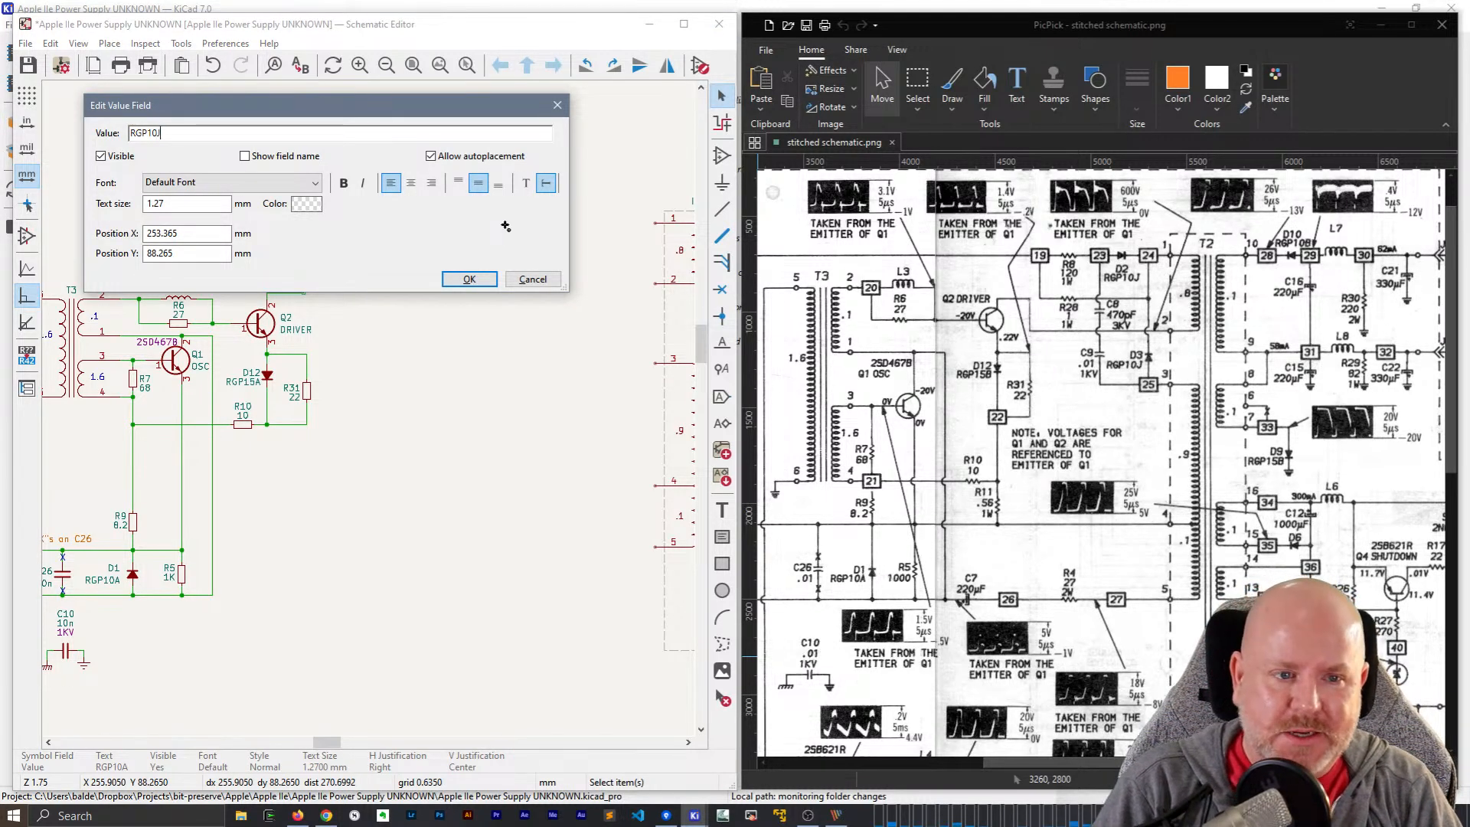
pyautogui.press('Return')
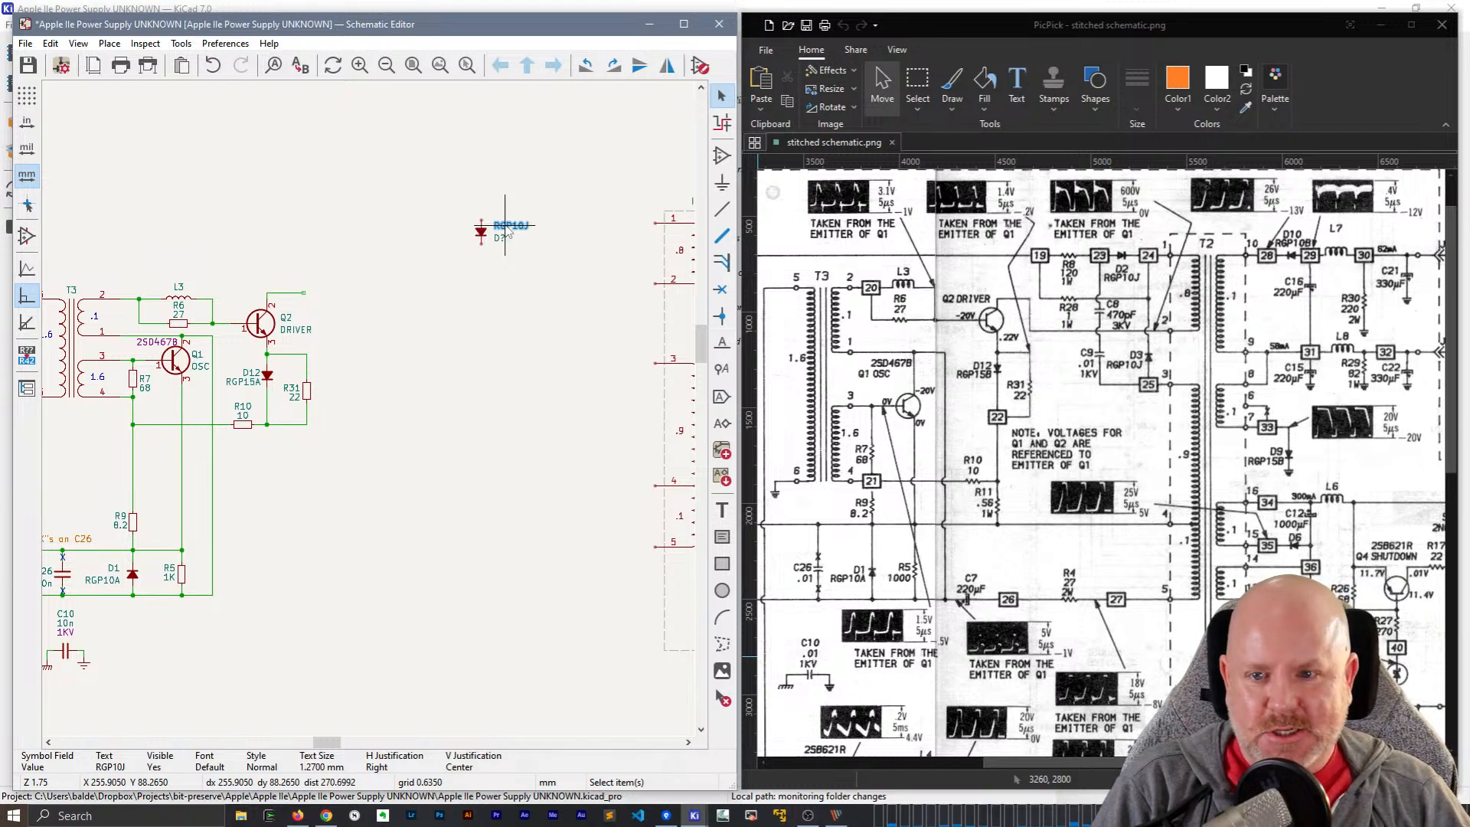
pyautogui.press('m')
pyautogui.press('r')
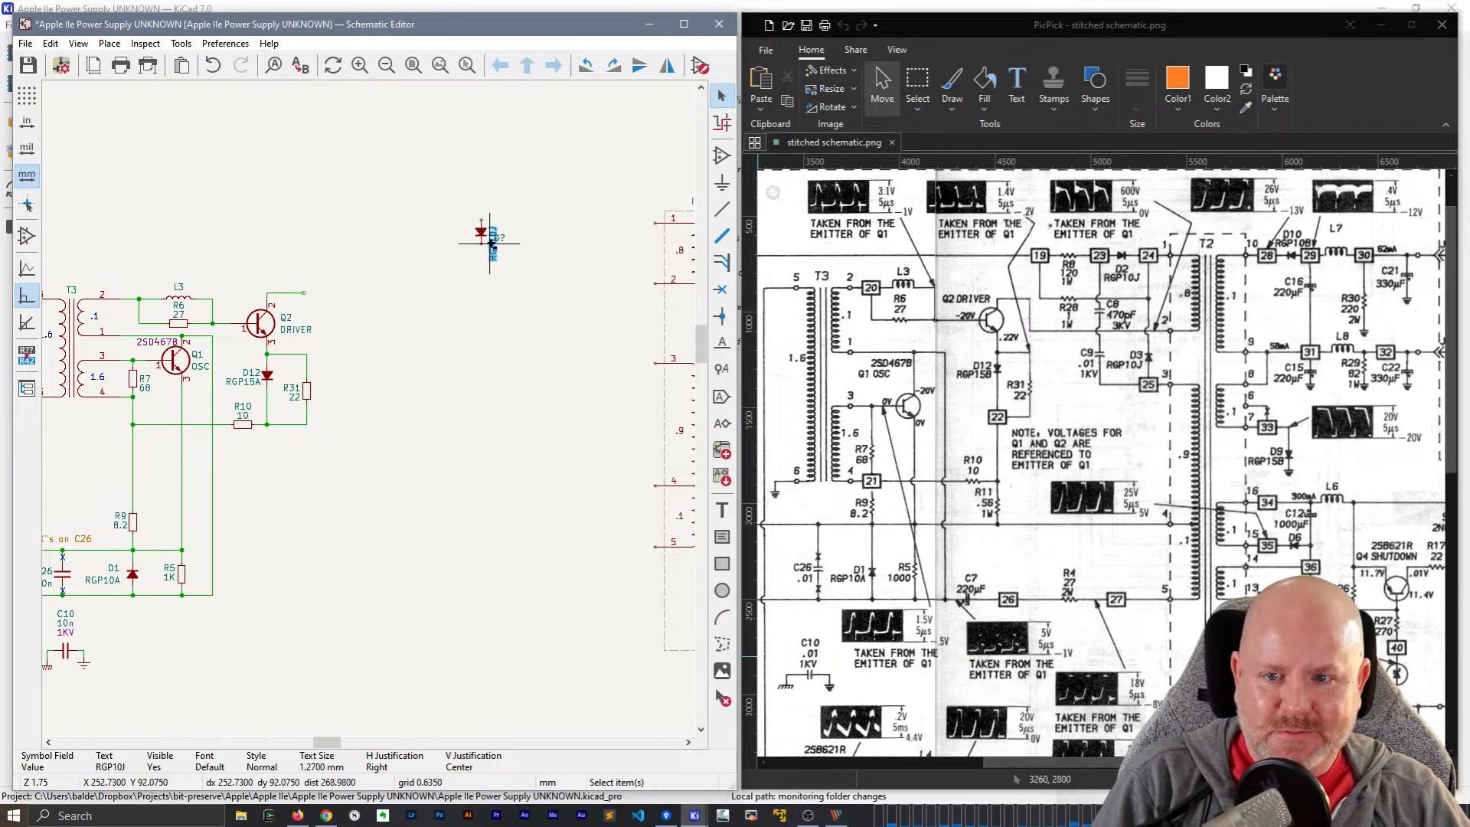
pyautogui.hotkey('ctrl', 'z')
# - Rotate the RGP10J diode to horizontal with its cathode toward T2
pyautogui.click(482, 237)
pyautogui.press('r')
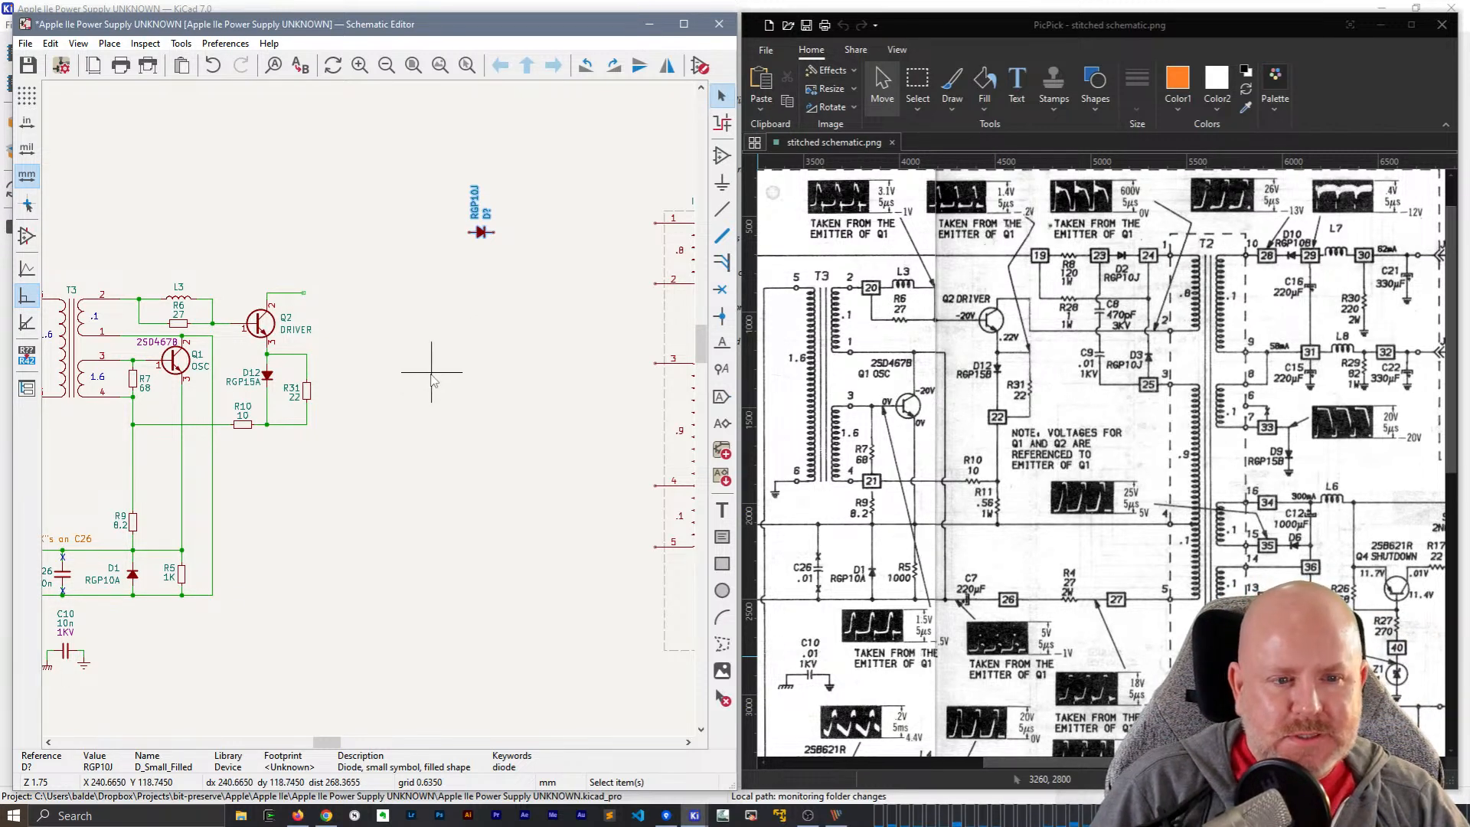
pyautogui.hotkey('ctrl', 's')
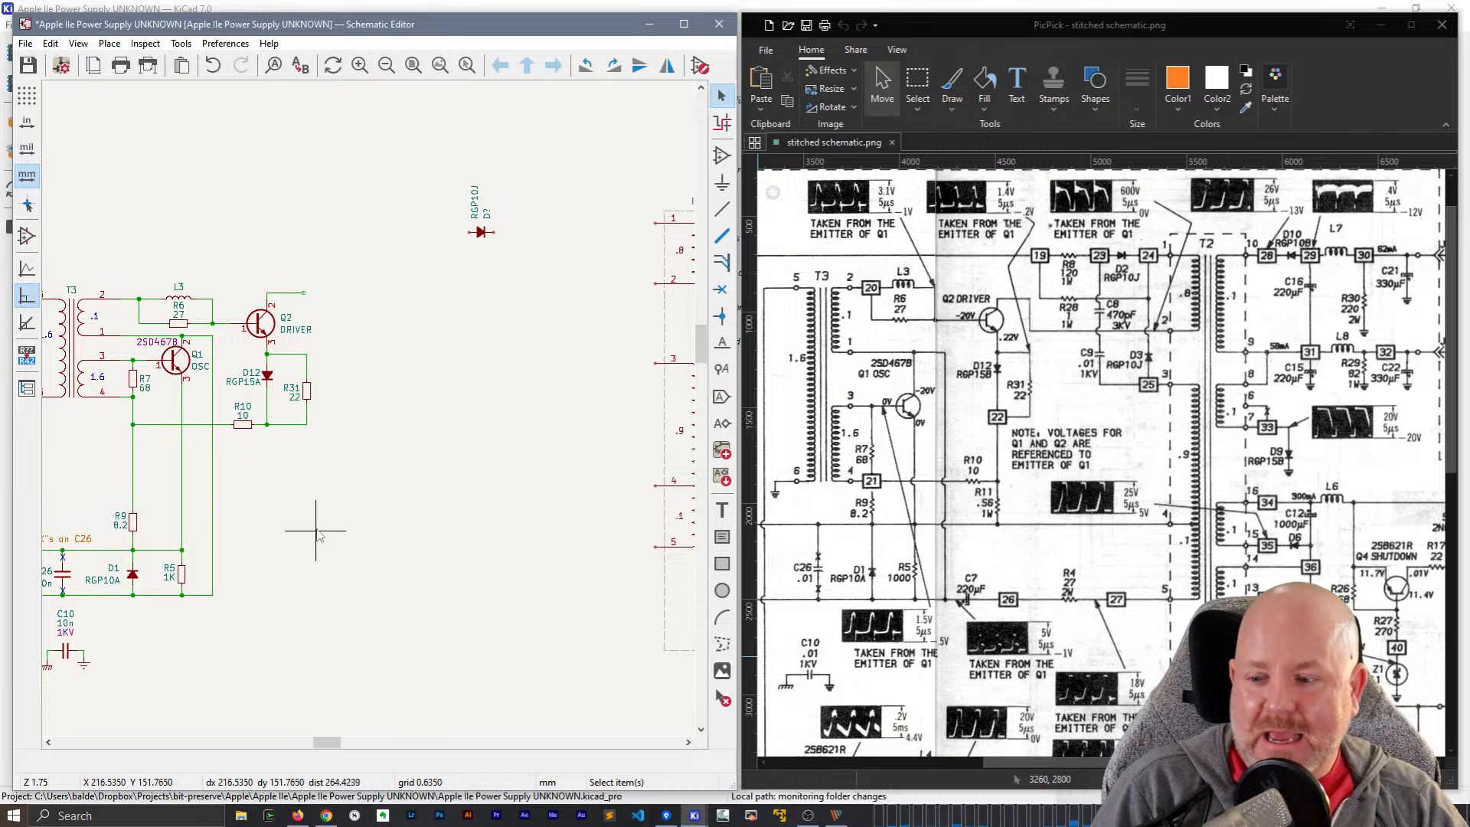
# - Look over the drawn circuit from the mains input through T3 and Q2 to the area before T2
pyautogui.moveTo(321, 525); pyautogui.dragTo(220, 475, button='middle')
pyautogui.scroll(-1, 220, 476)
pyautogui.scroll(2, 368, 413)
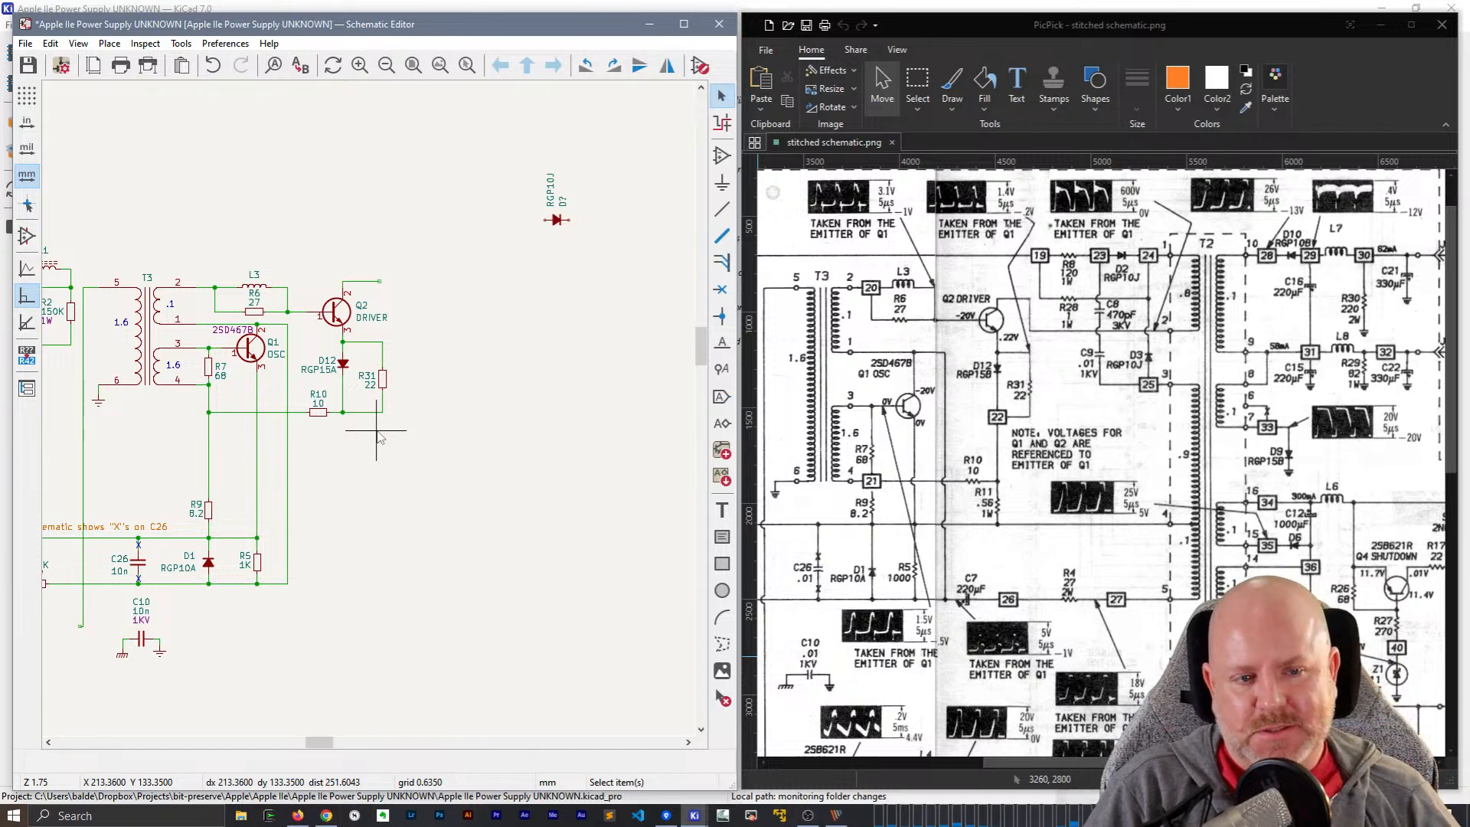
pyautogui.moveTo(309, 673); pyautogui.dragTo(549, 639, button='middle')
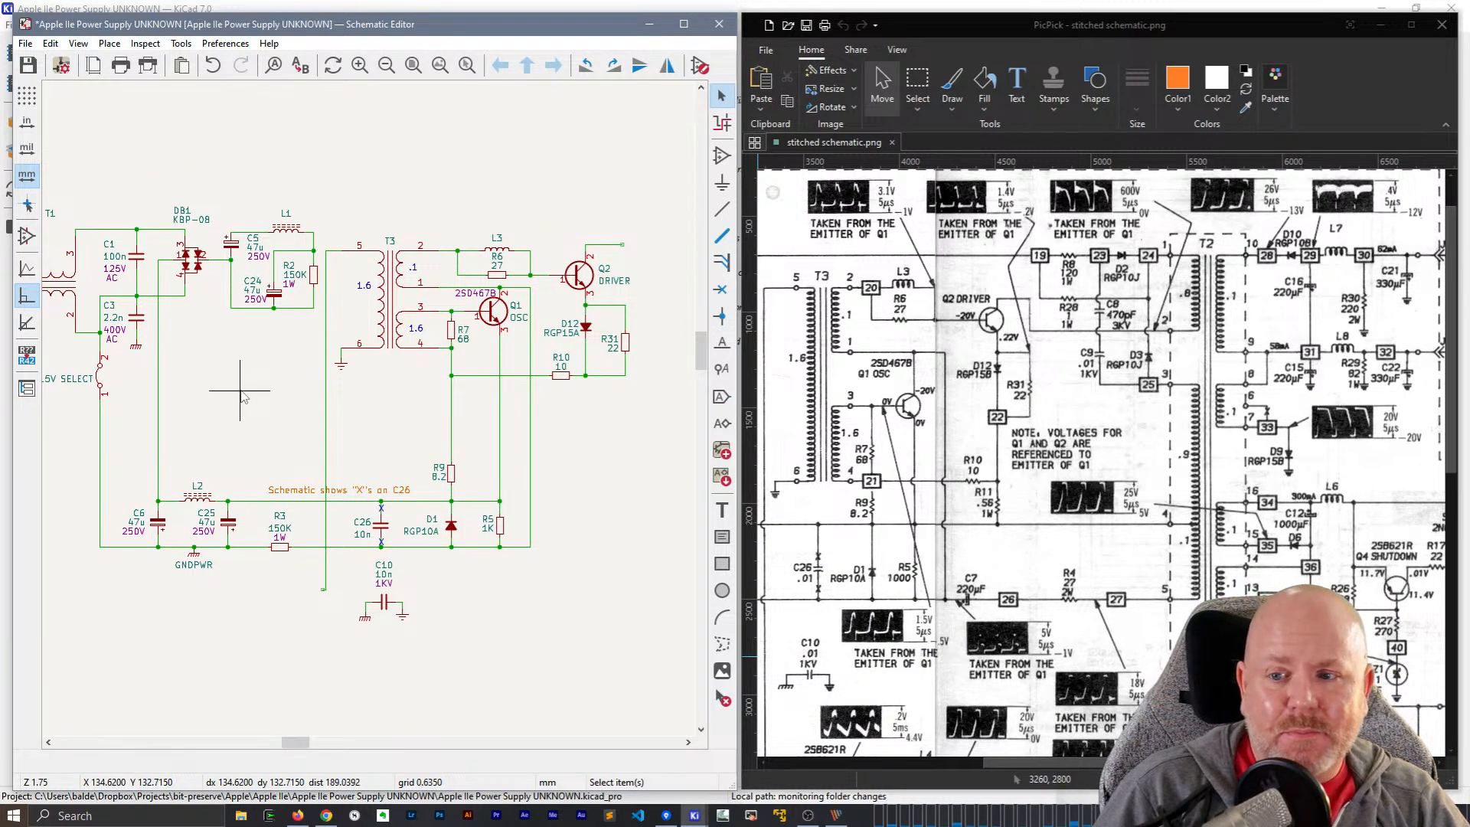
pyautogui.scroll(-2, 240, 397)
pyautogui.moveTo(151, 468); pyautogui.dragTo(158, 317, button='middle')
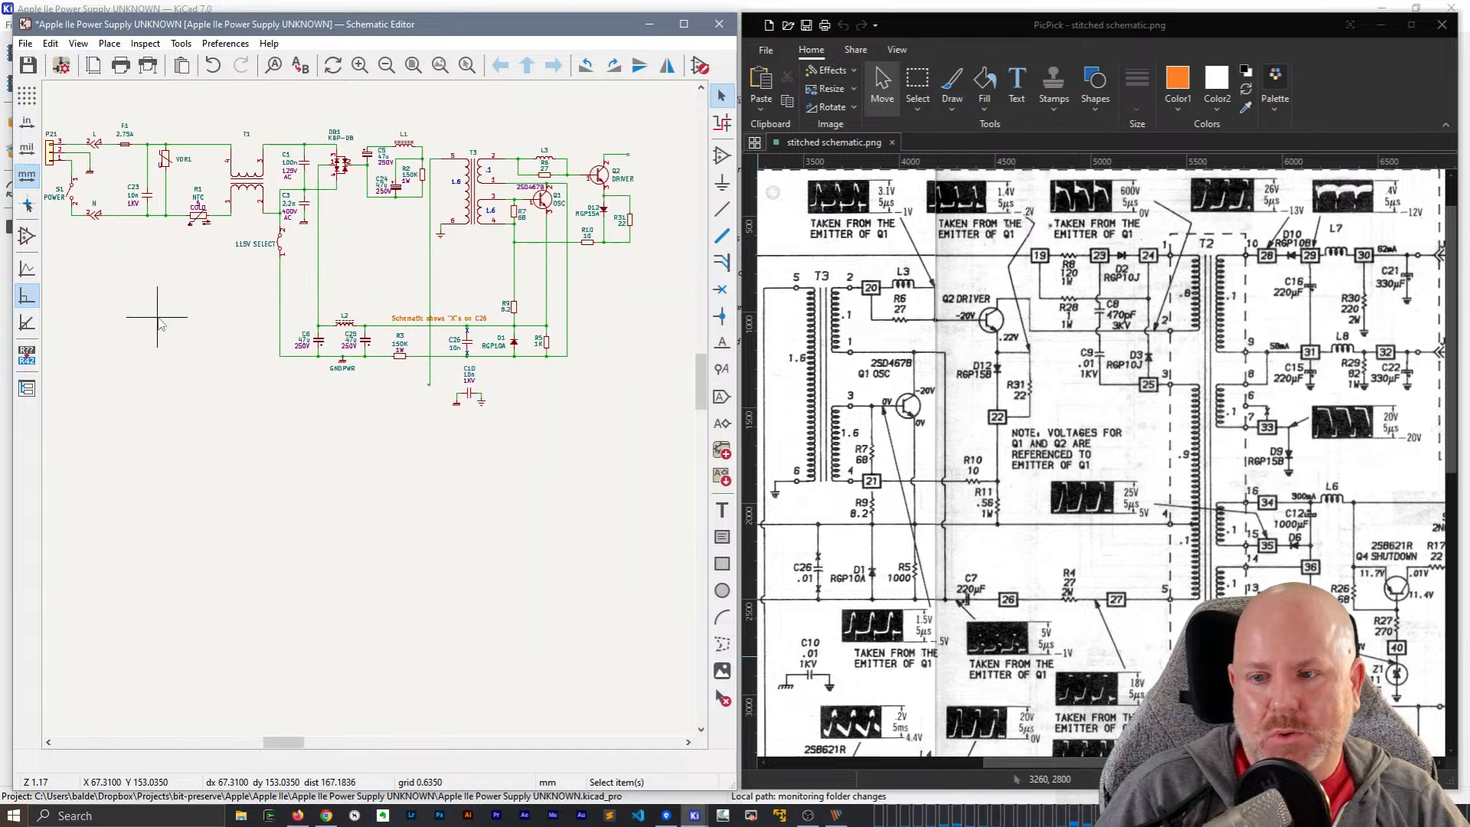
pyautogui.moveTo(474, 564); pyautogui.dragTo(248, 646, button='middle')
pyautogui.moveTo(444, 337); pyautogui.dragTo(451, 426, button='middle')
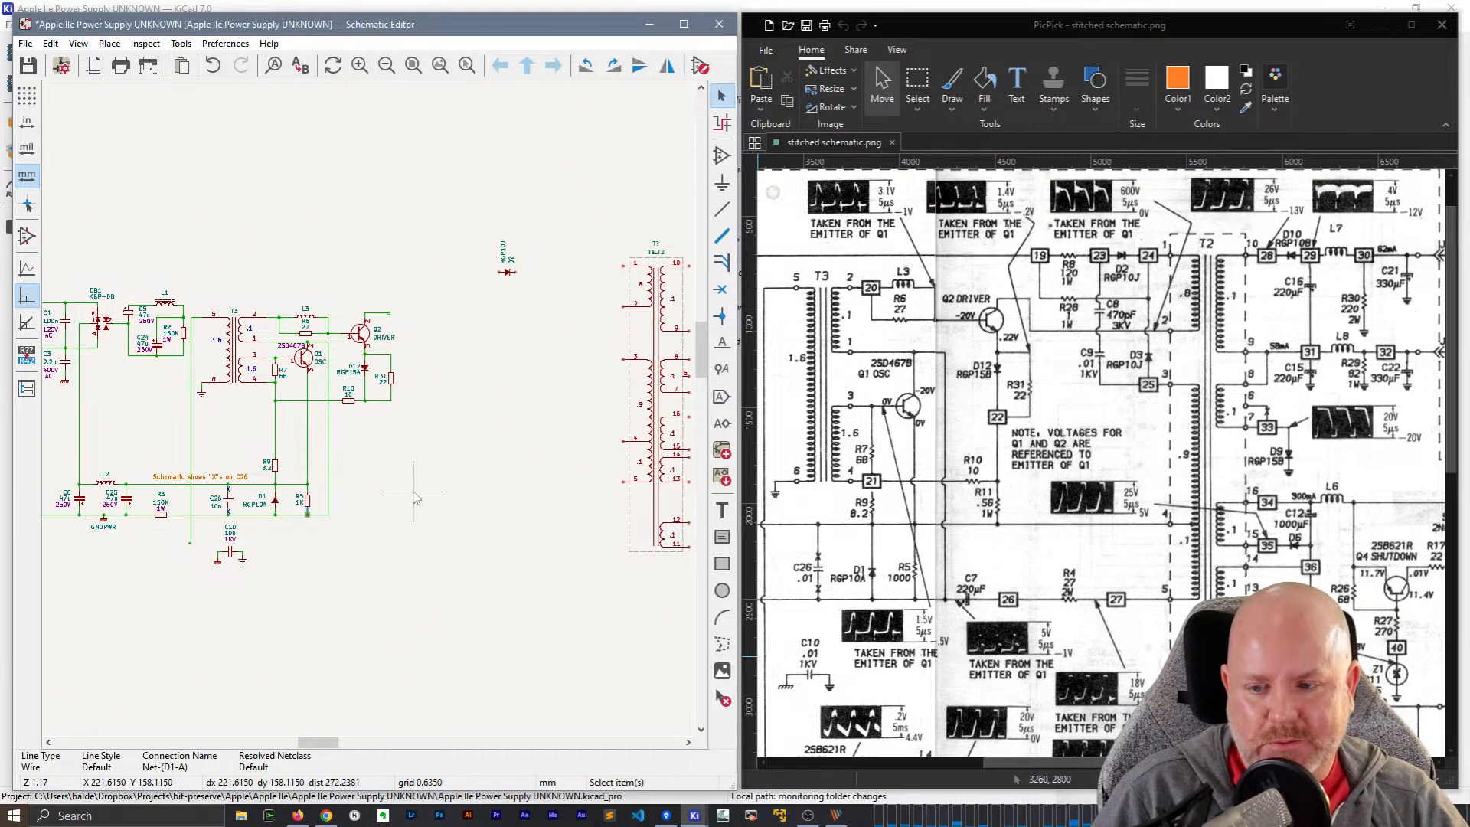
# - Duplicate resistor R5, turn the copy horizontal, and place it in line with the RGP10J diode on the Q2 side
pyautogui.click(310, 502)
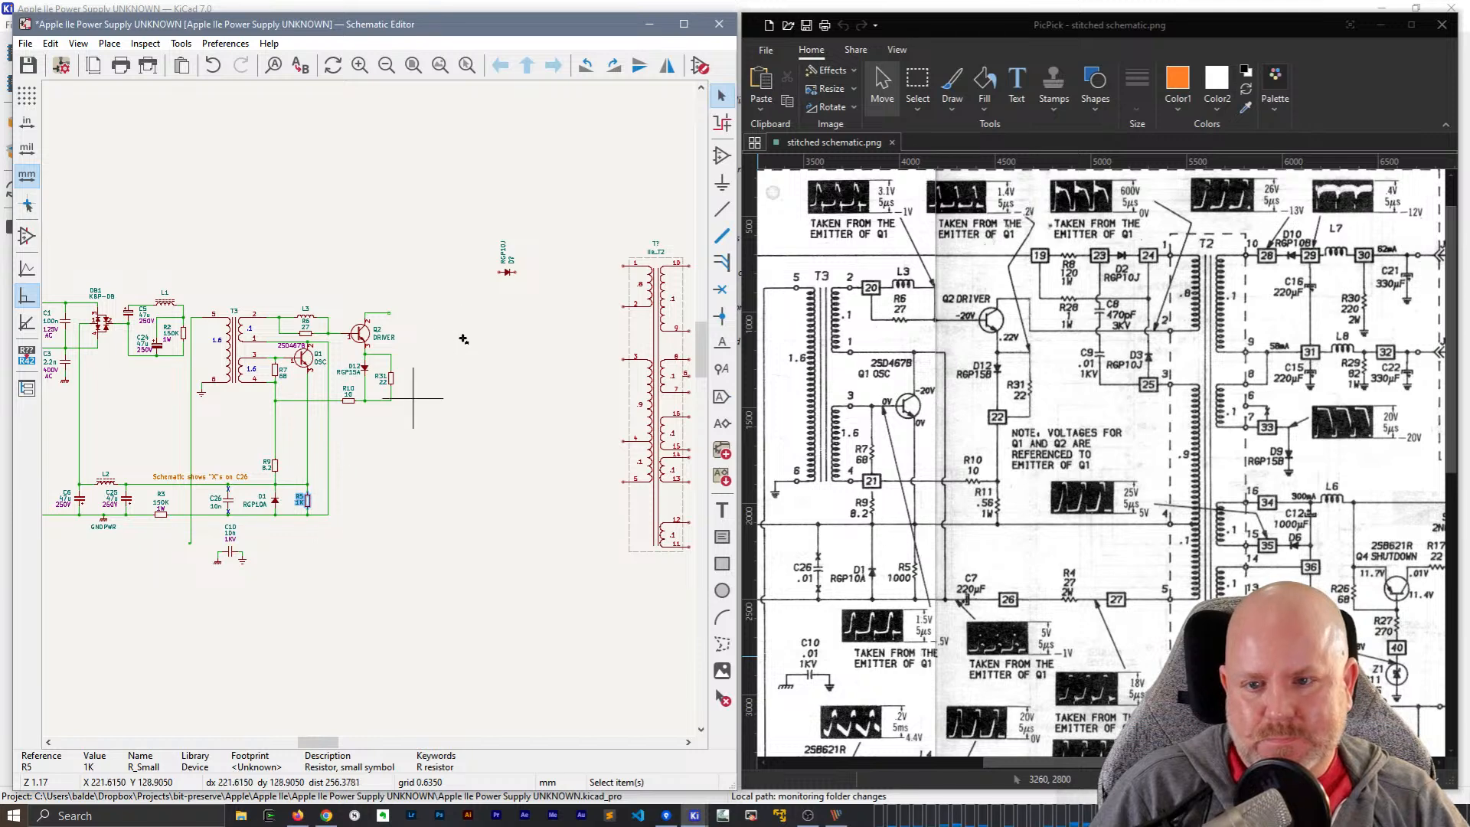
pyautogui.hotkey('ctrl', 'd')
pyautogui.scroll(2, 481, 265)
pyautogui.scroll(3, 368, 411)
pyautogui.press('r')
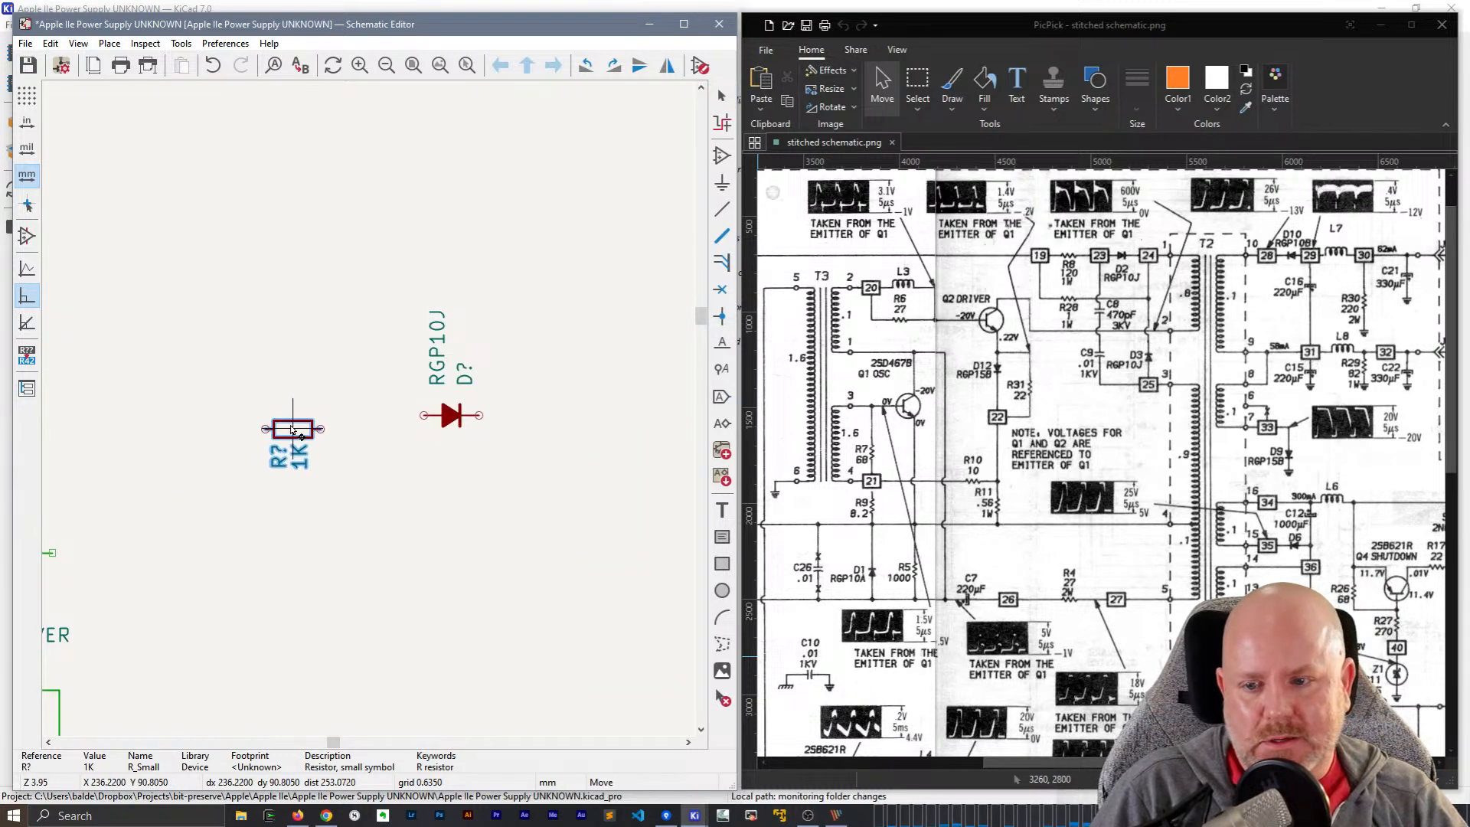
pyautogui.press('r')
pyautogui.press('r')
pyautogui.press('r')
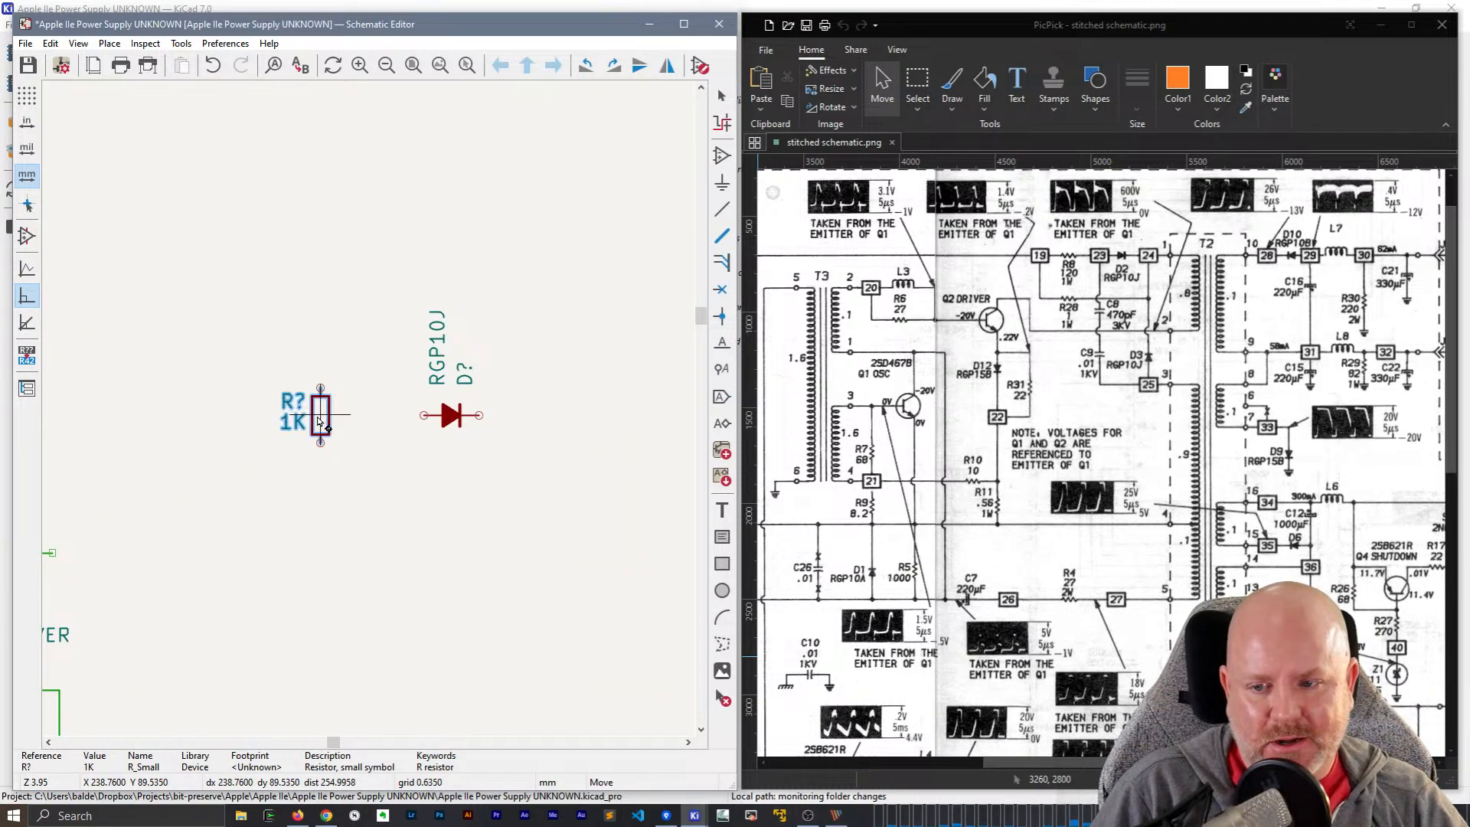
pyautogui.press('r')
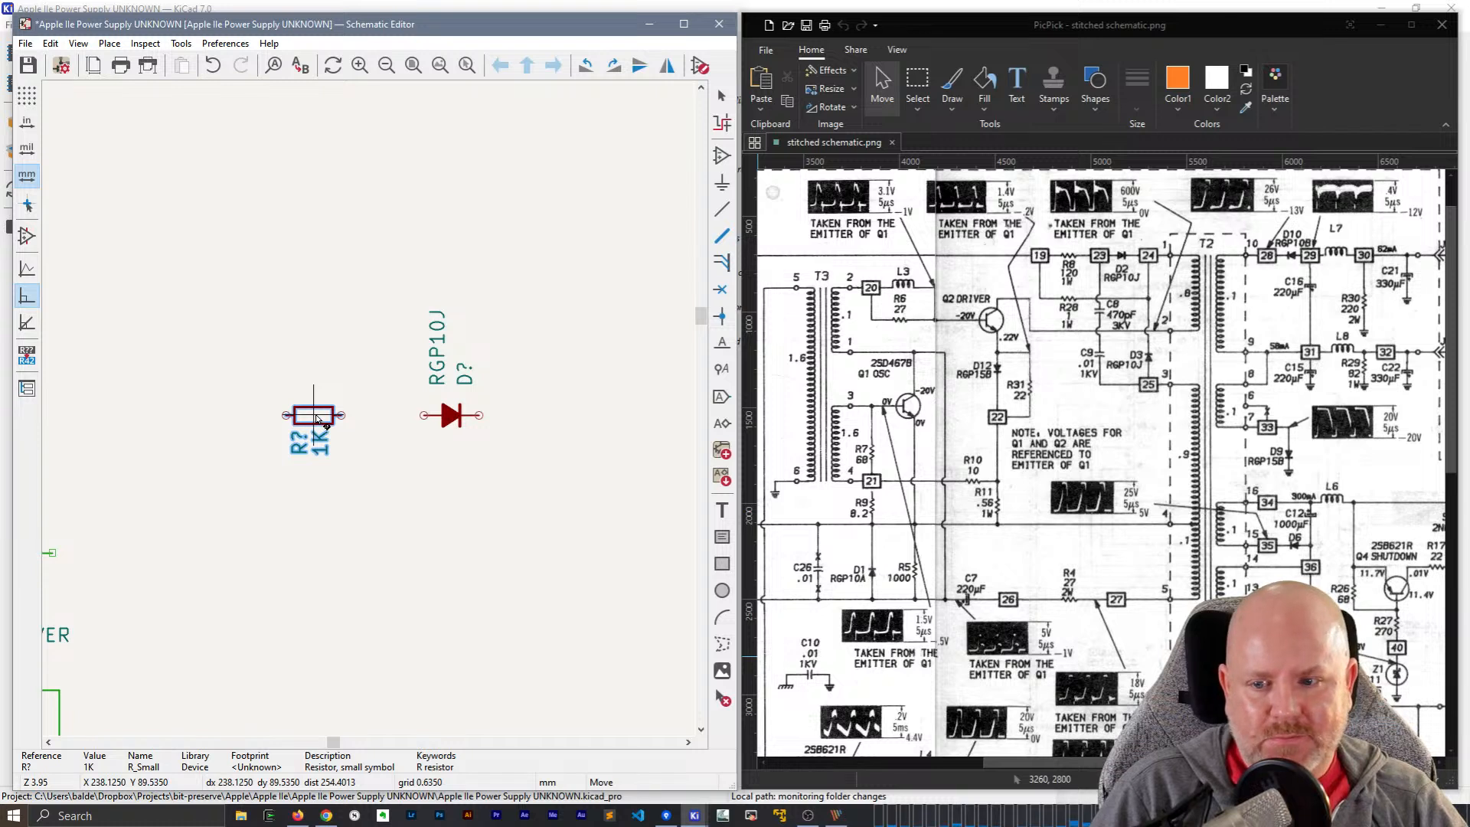
pyautogui.click(324, 419)
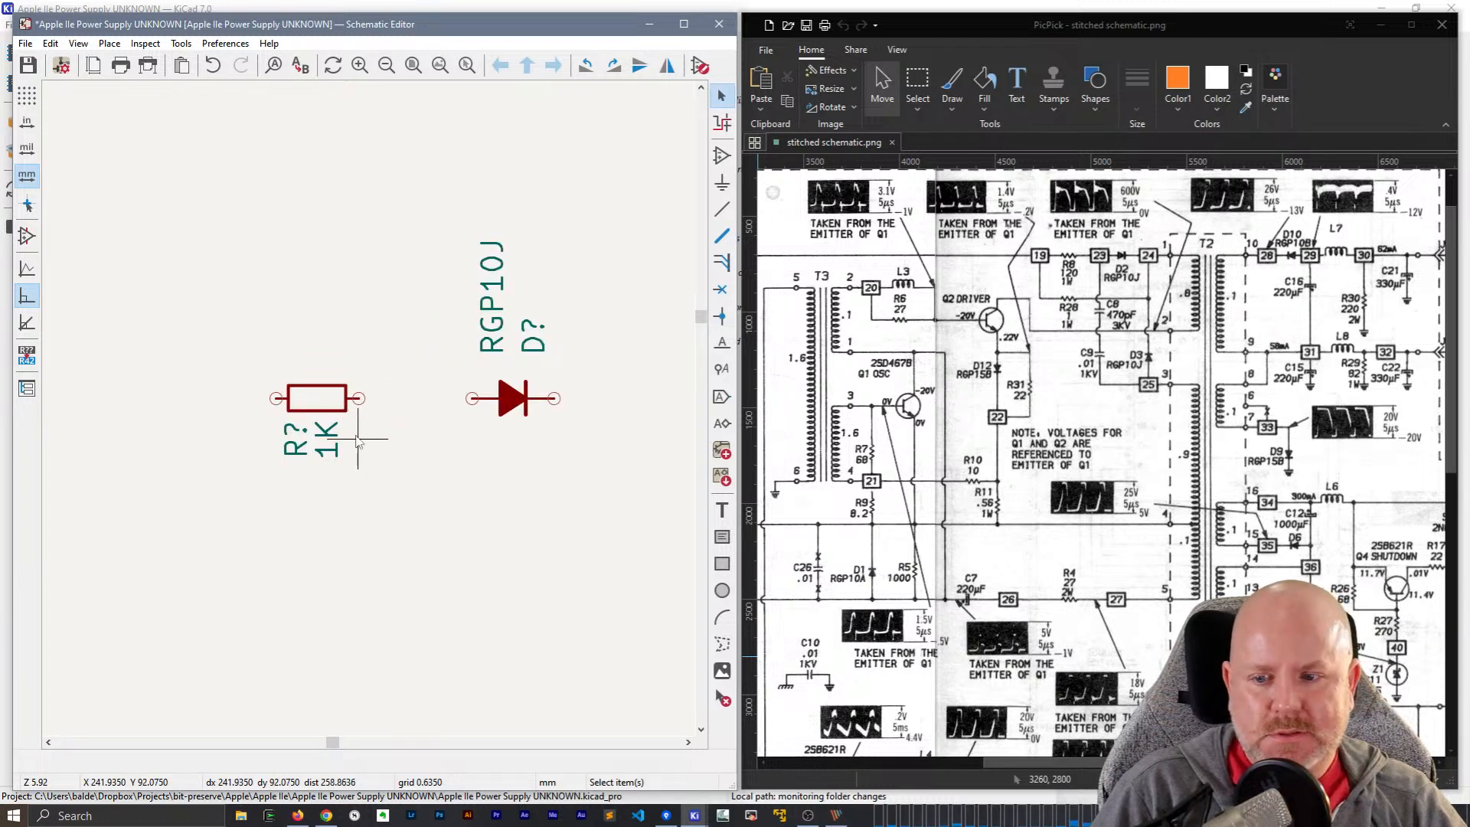
# - Rotate the new resistor's reference and value labels to horizontal and stack them centred beneath its body
pyautogui.press('r')
pyautogui.press('r')
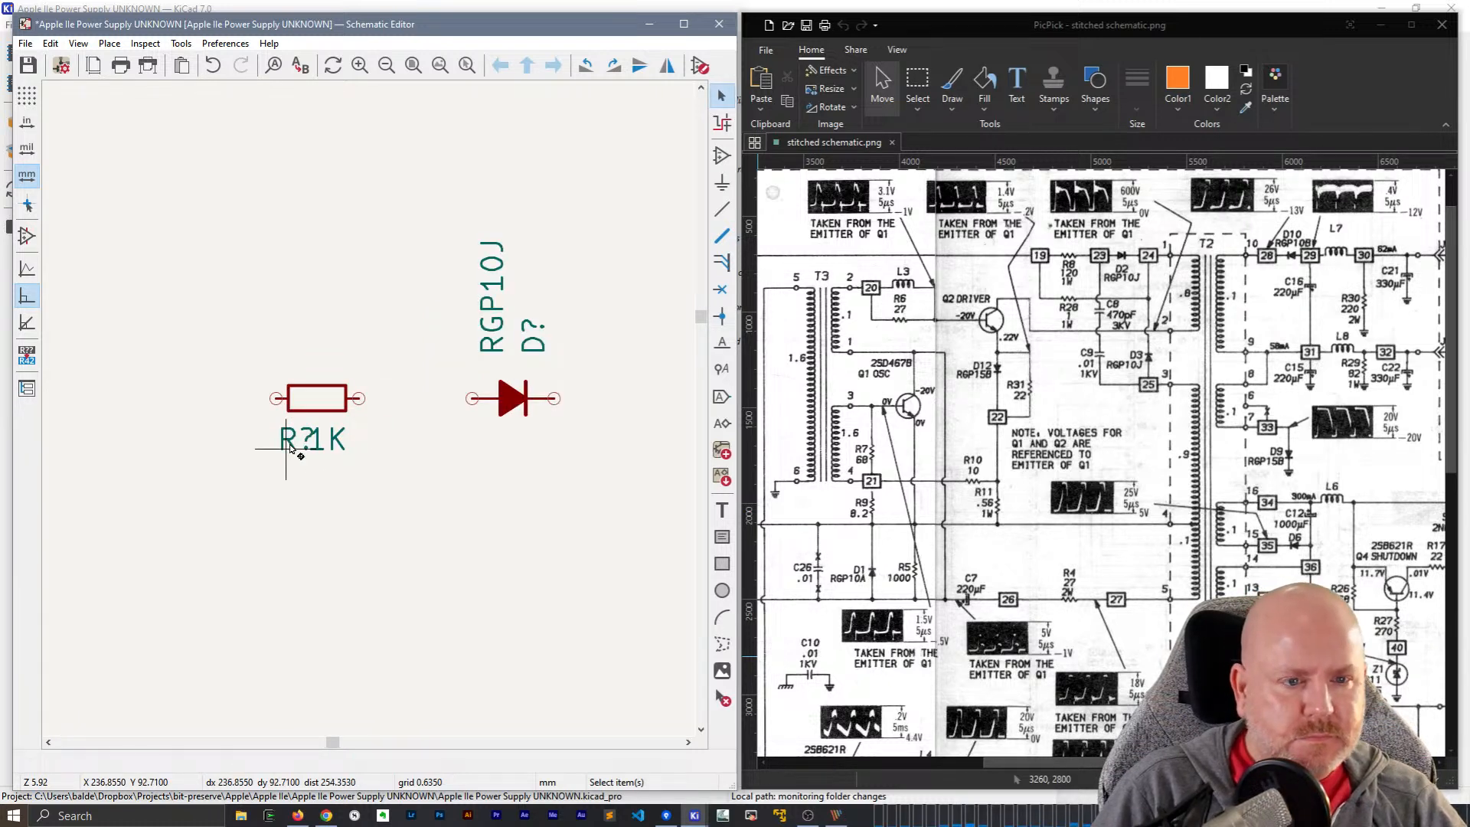
pyautogui.click(328, 438)
pyautogui.moveTo(337, 440)
pyautogui.mouseDown()
pyautogui.moveTo(328, 470)
pyautogui.moveTo(300, 442)
pyautogui.moveTo(319, 439)
pyautogui.mouseUp()
pyautogui.click(297, 443)
pyautogui.click(321, 476)
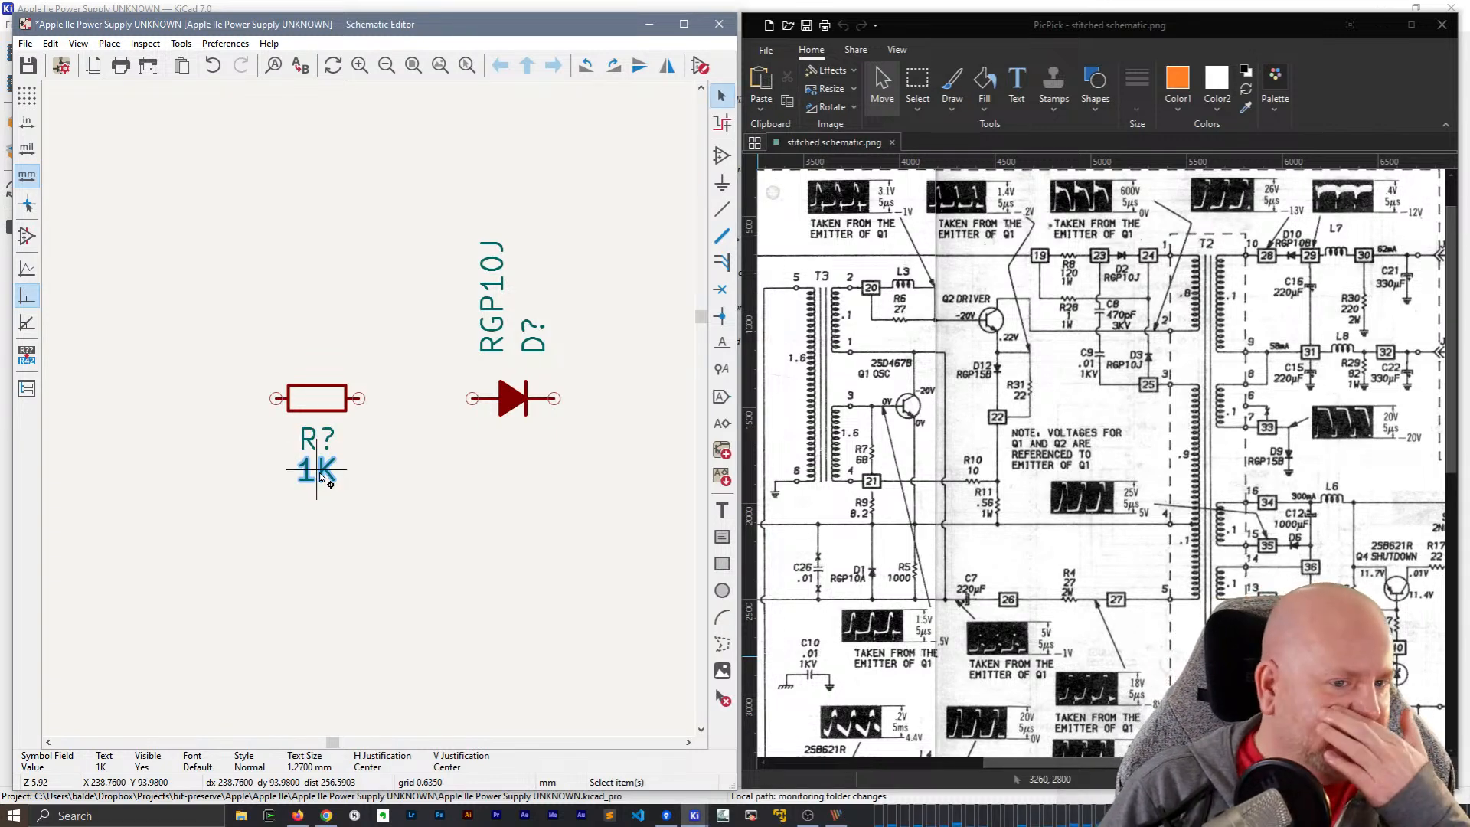
# - Set the new resistor's Field4 to 1W, make it visible, and position that label below the value
pyautogui.doubleClick(319, 397)
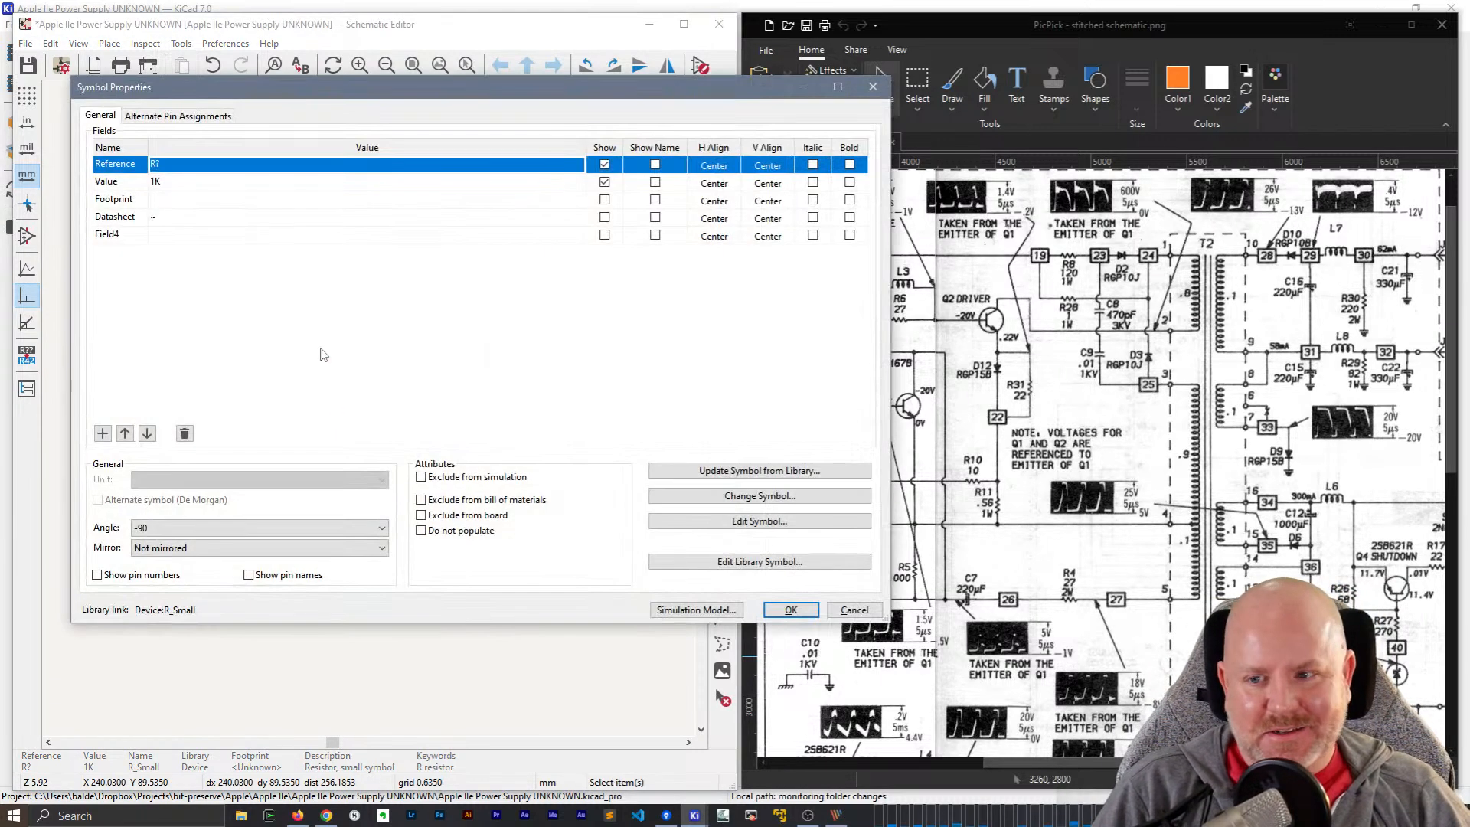
pyautogui.click(150, 238)
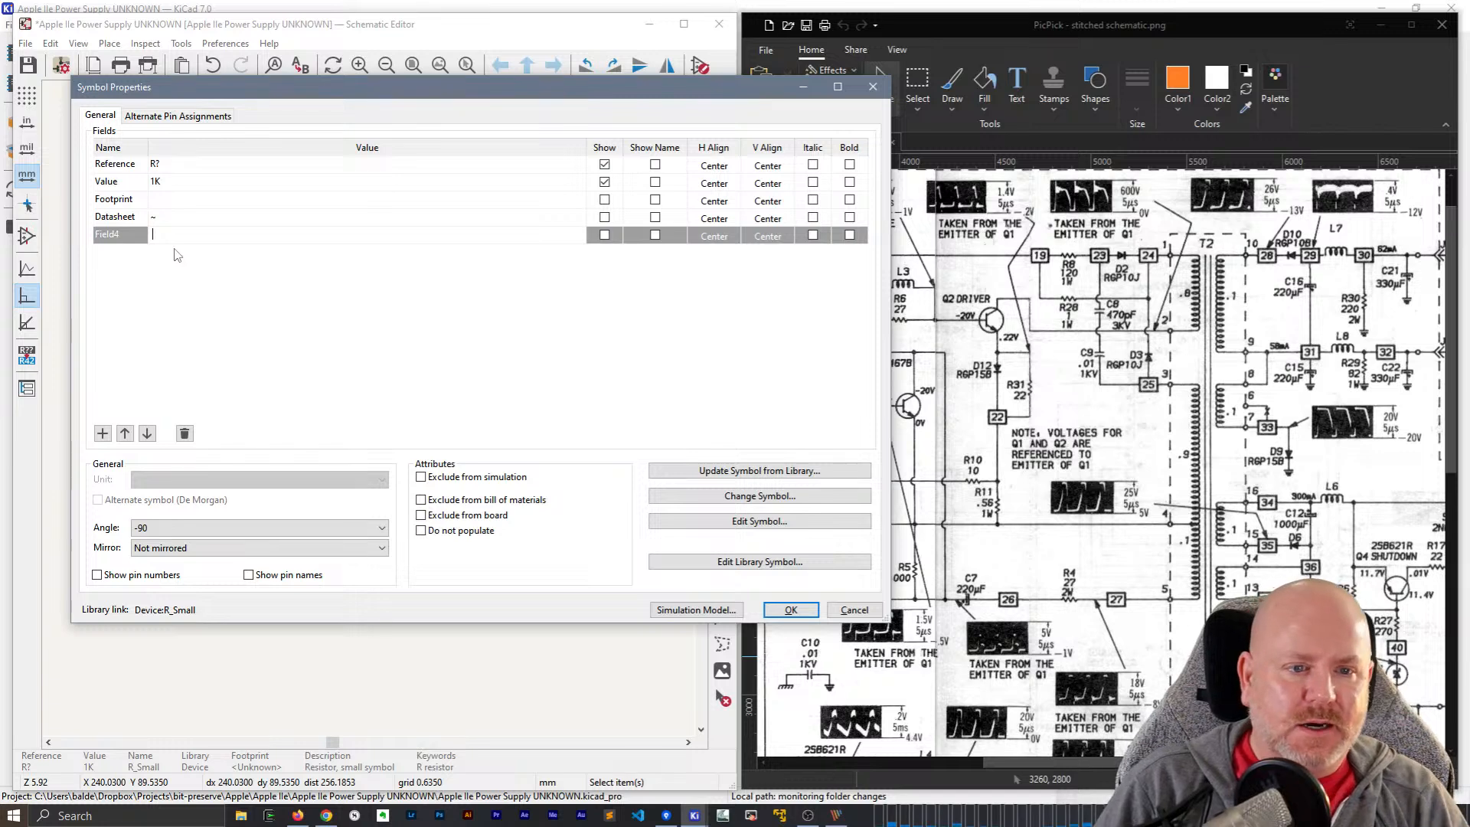
pyautogui.click(605, 236)
pyautogui.click(817, 611)
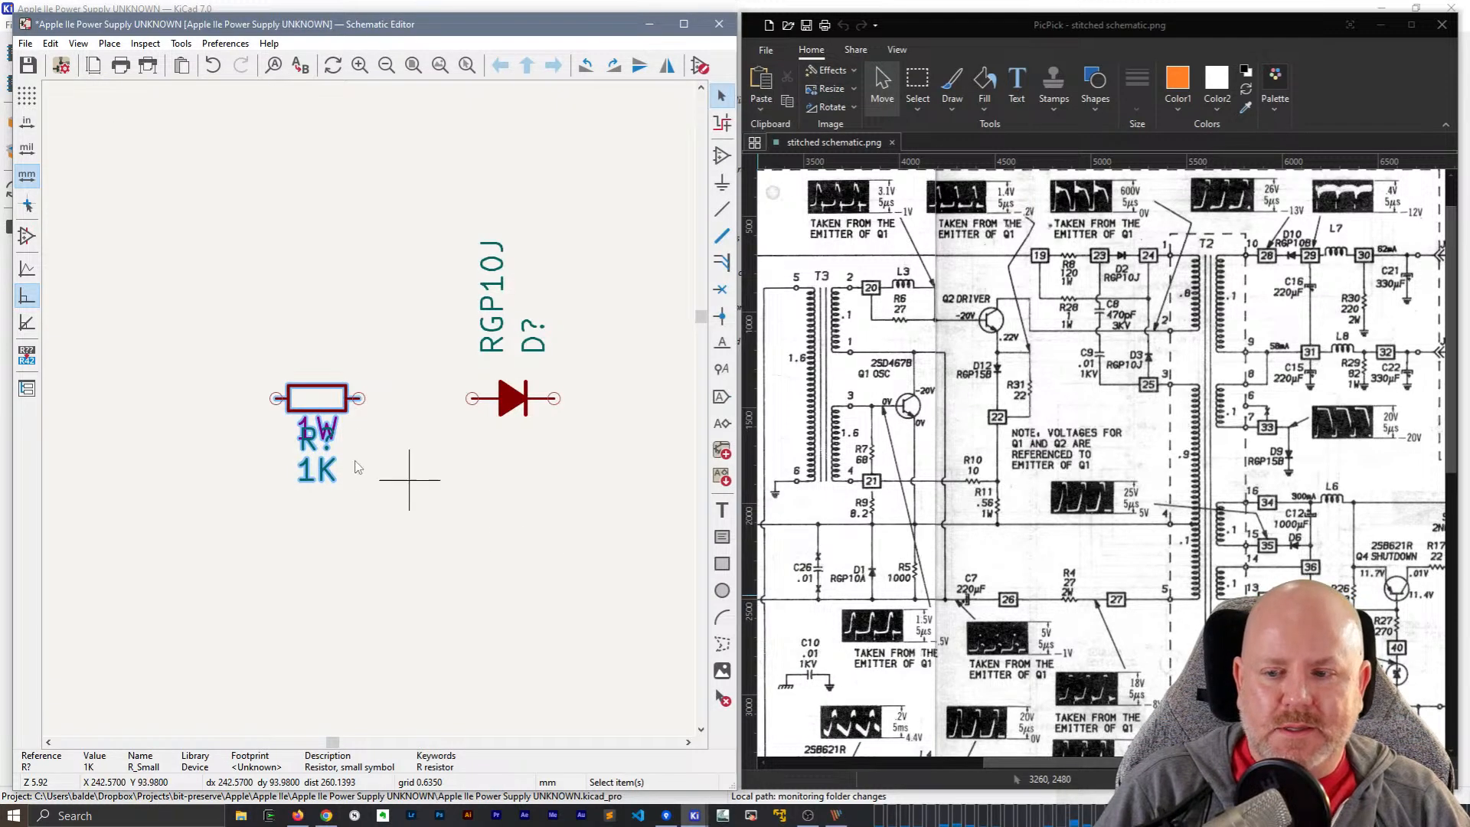
pyautogui.click(327, 432)
pyautogui.moveTo(328, 432); pyautogui.dragTo(326, 502)
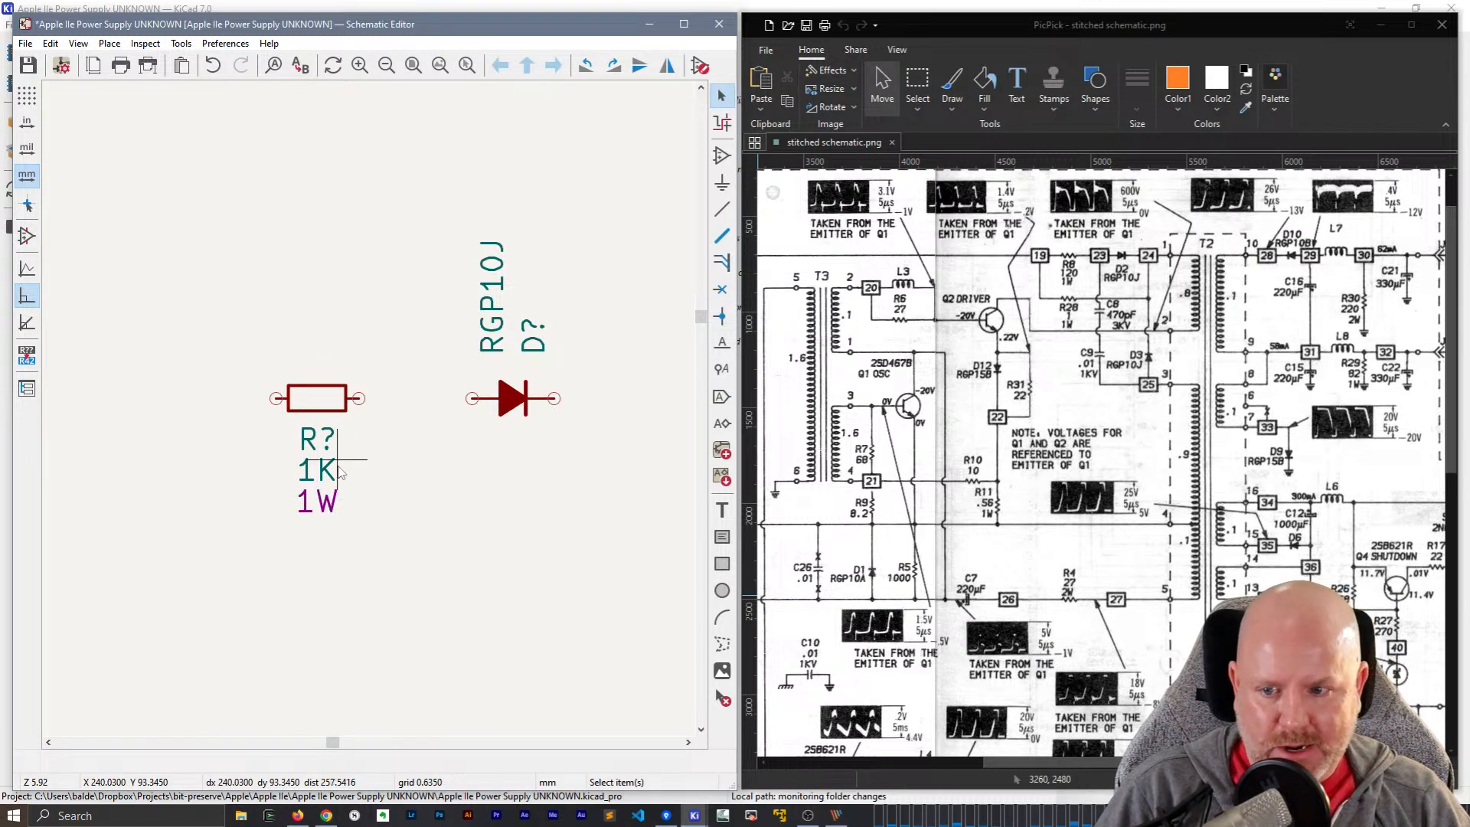
# - Set the new resistor's reference to R8 and its value to 120
pyautogui.click(321, 408)
pyautogui.doubleClick(321, 409)
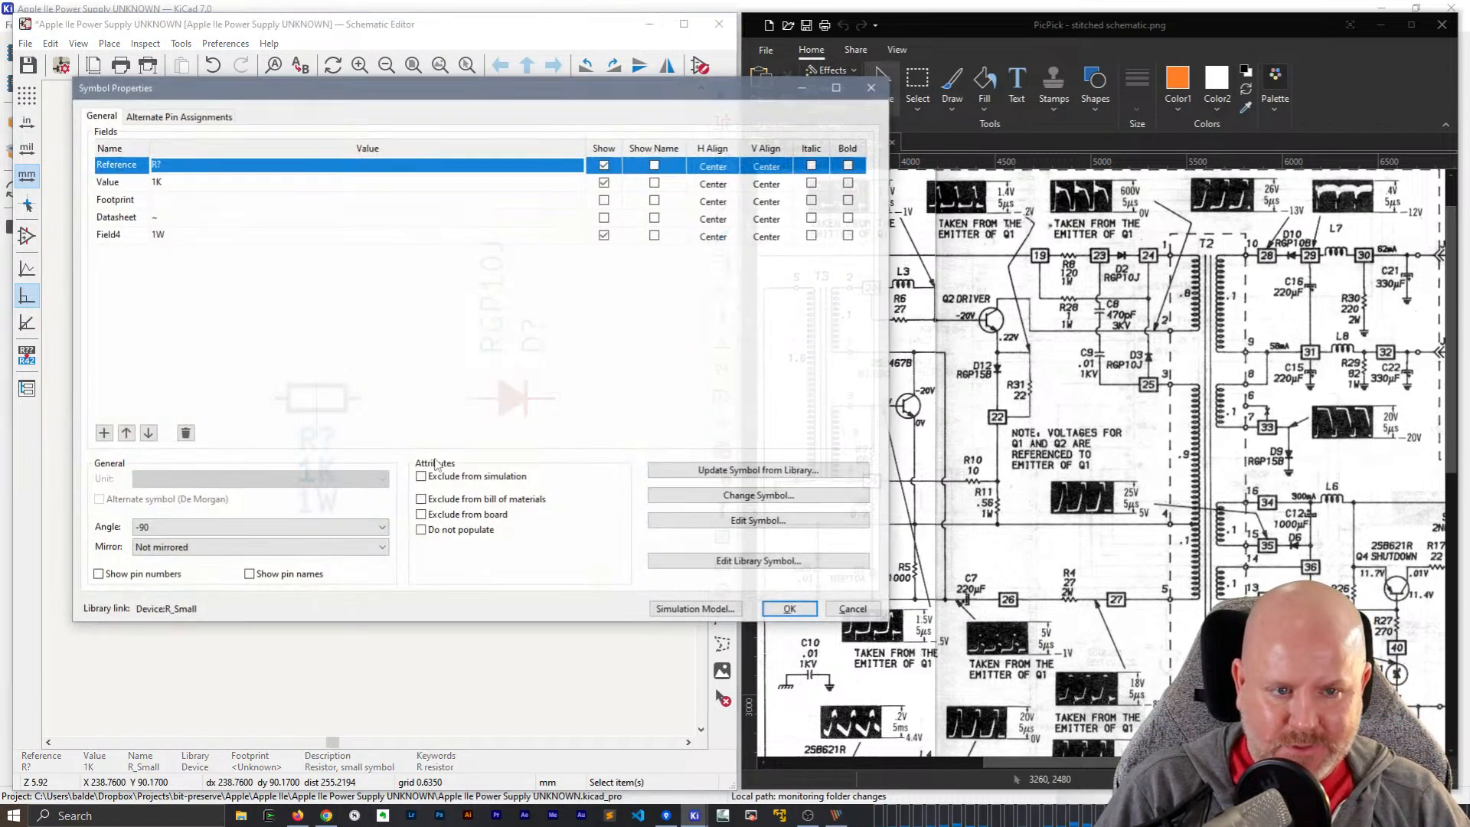
pyautogui.click(161, 167)
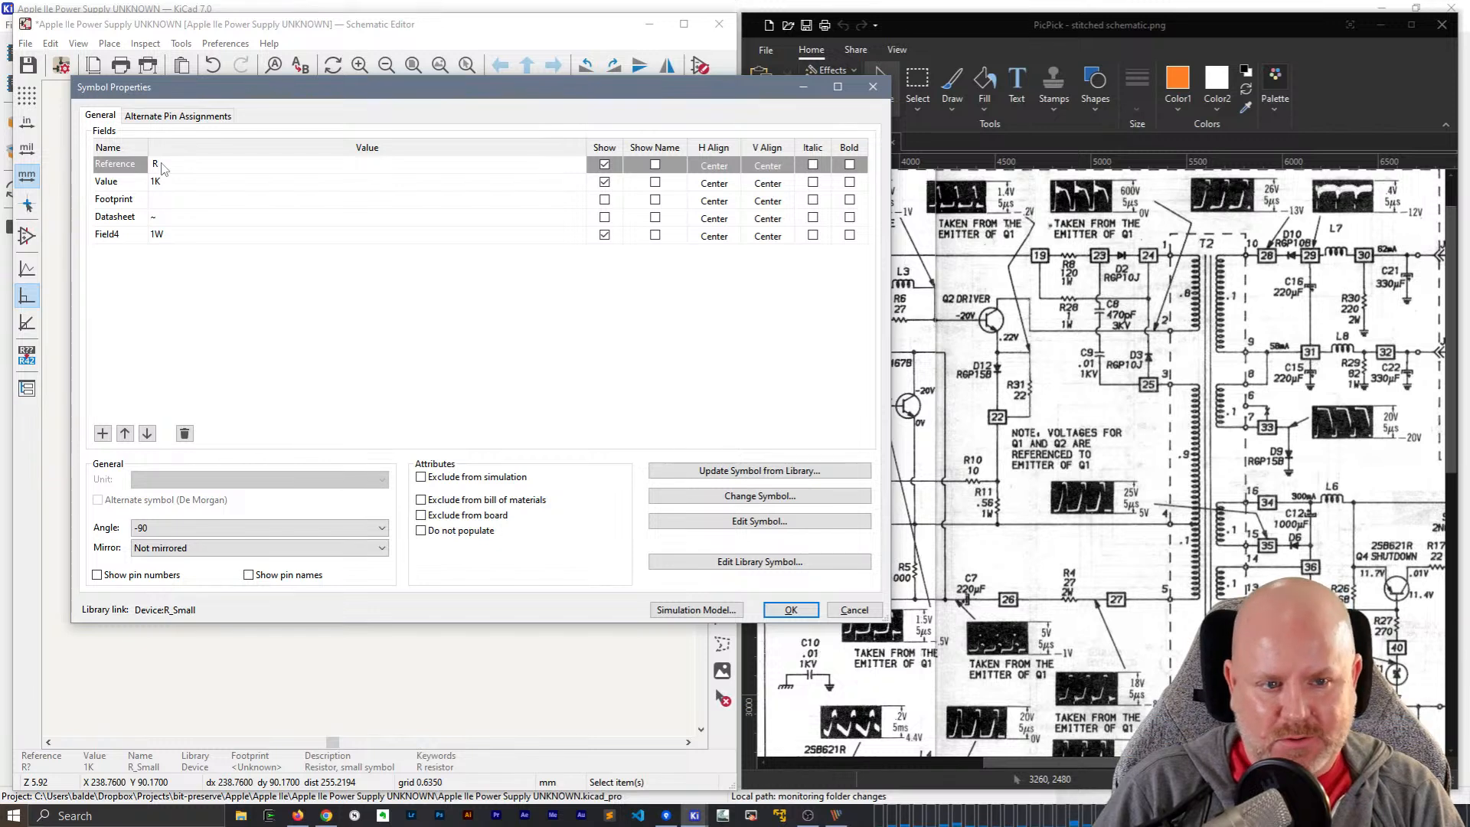
pyautogui.write('8')
pyautogui.press('Return')
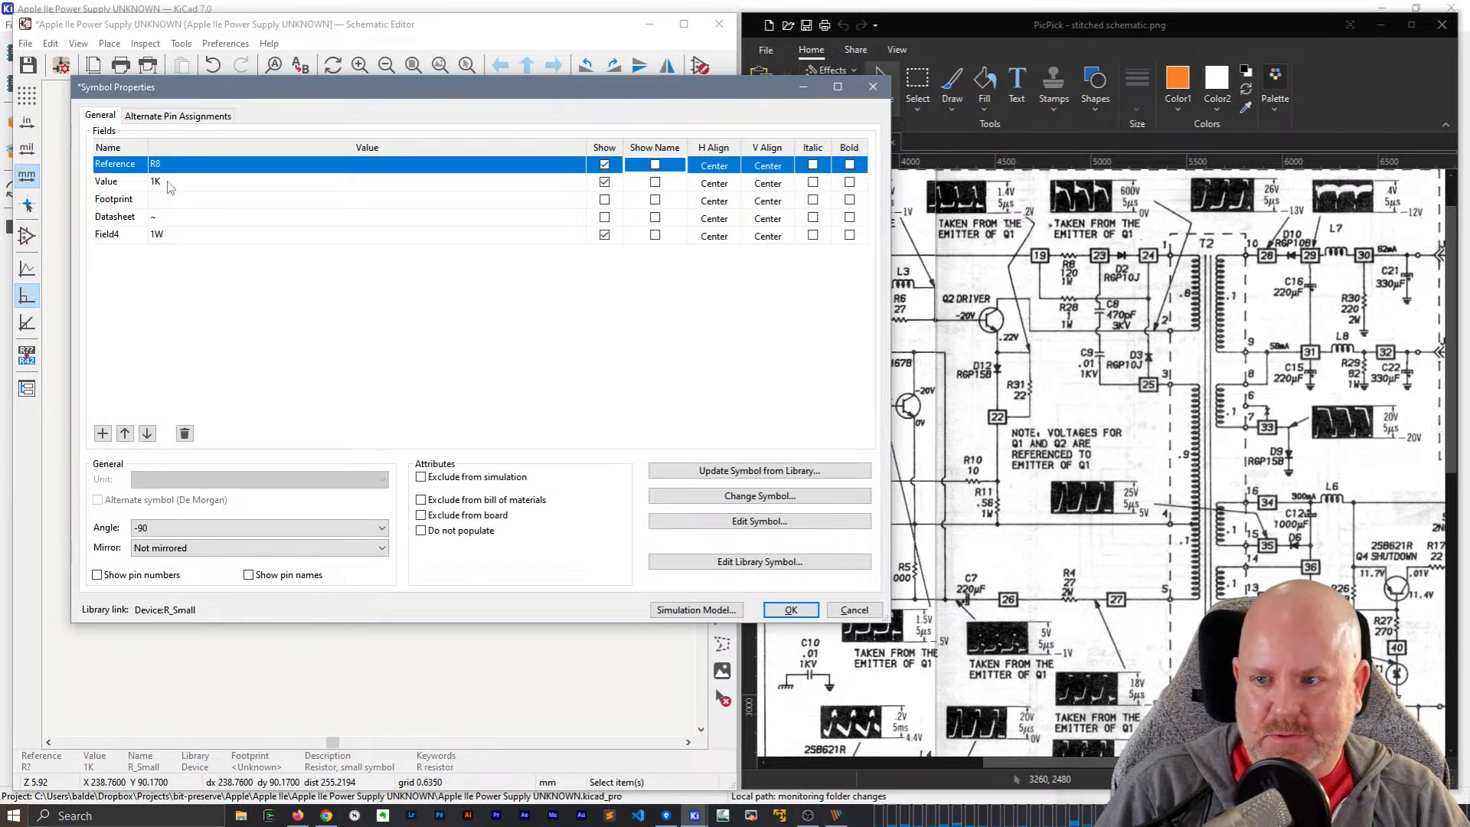
pyautogui.click(170, 187)
pyautogui.press('Return')
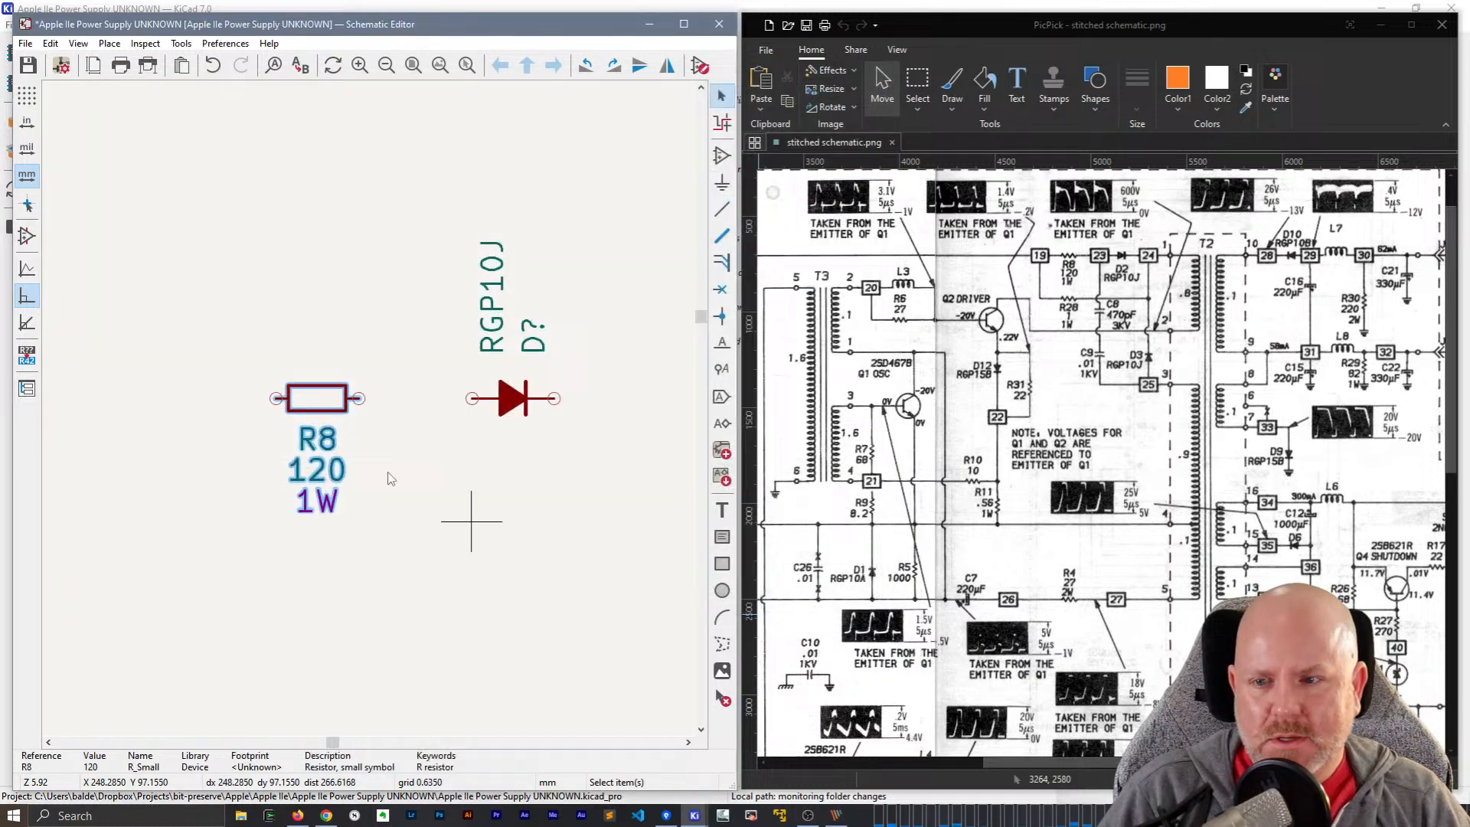
# - Duplicate resistor R8 and place the copy directly beneath it, aligned with the original
pyautogui.click(791, 610)
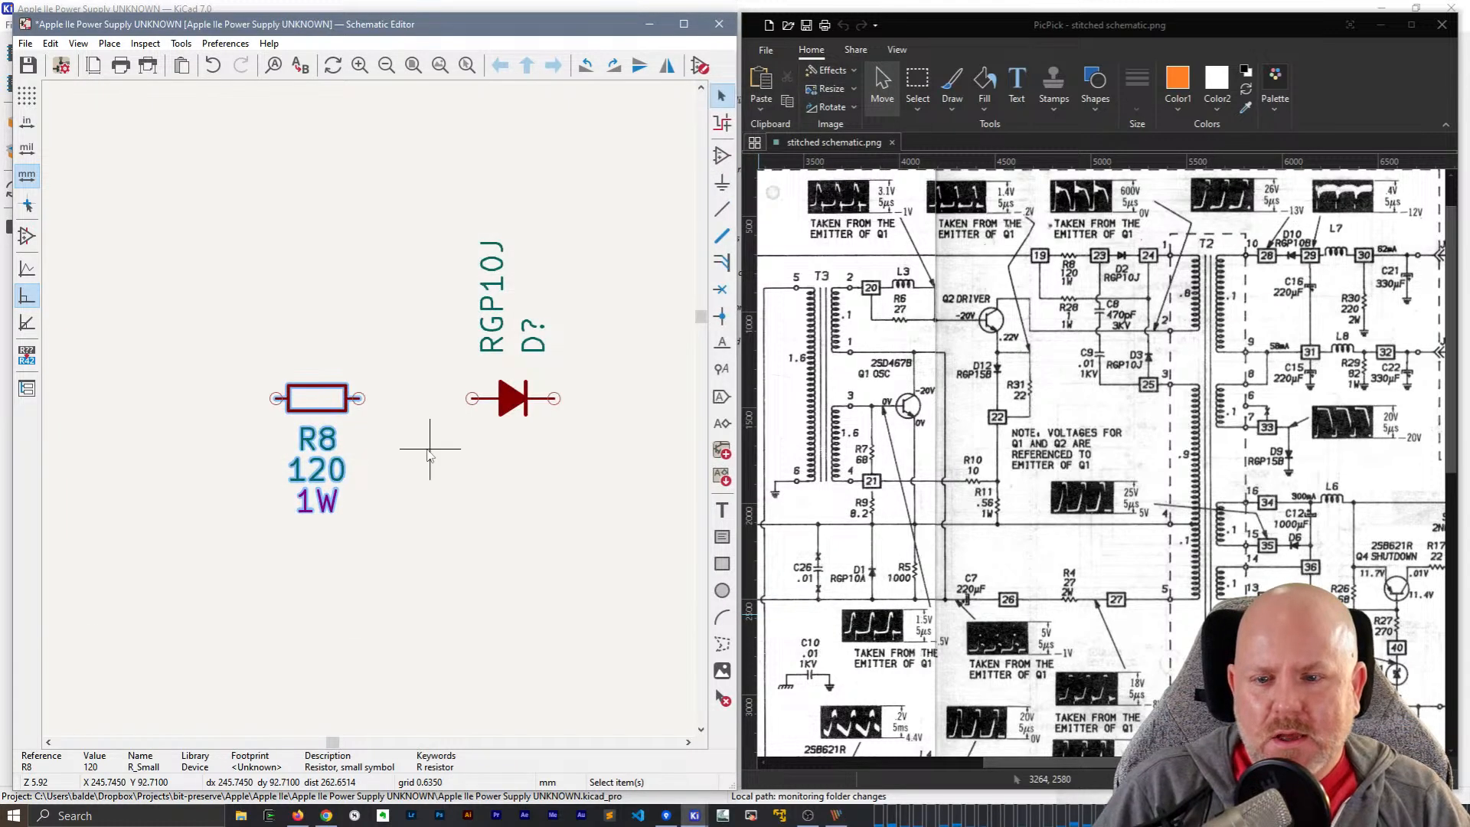
pyautogui.scroll(-1, 435, 452)
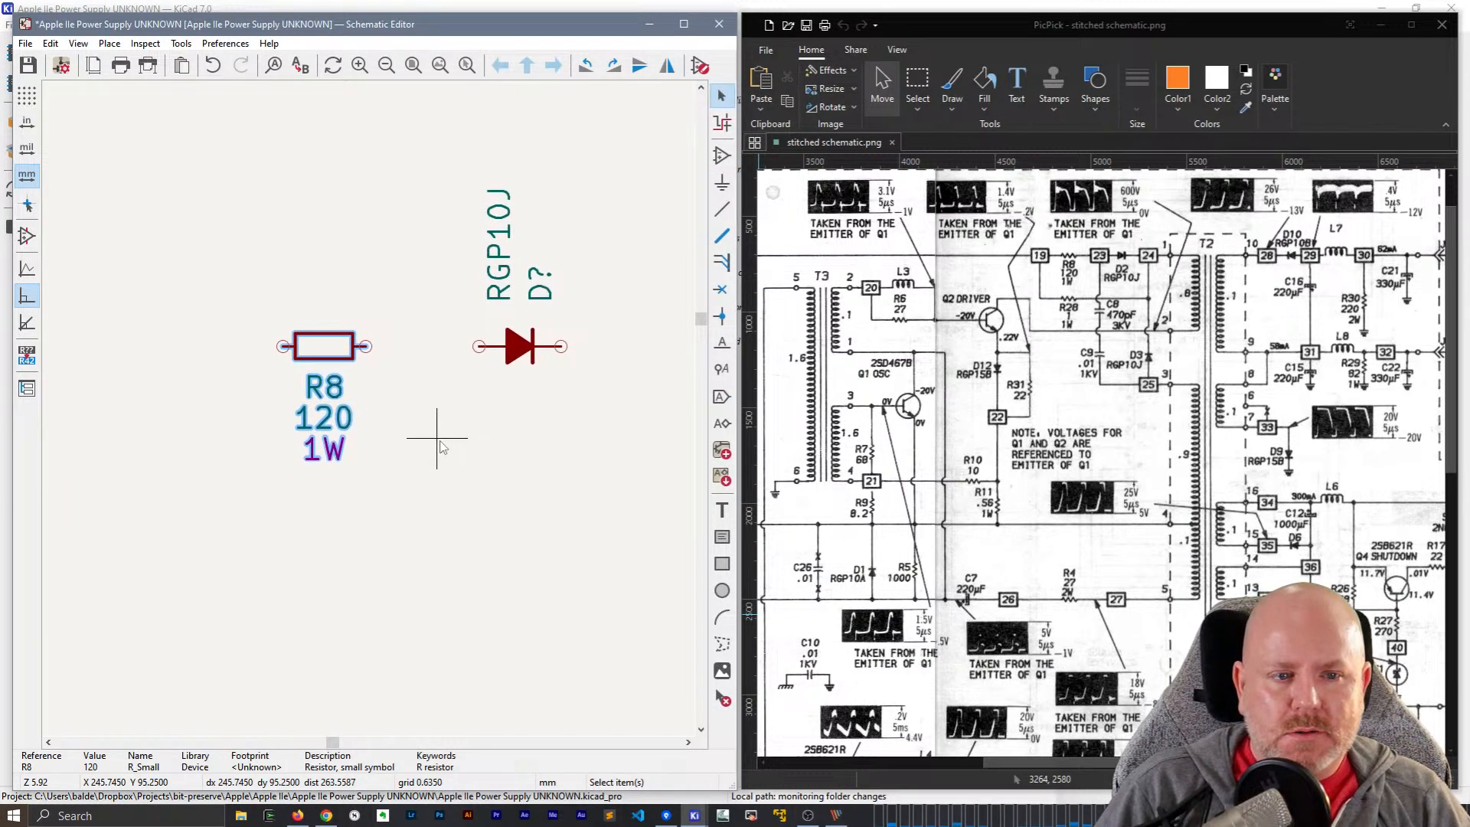
pyautogui.hotkey('ctrl', 'd')
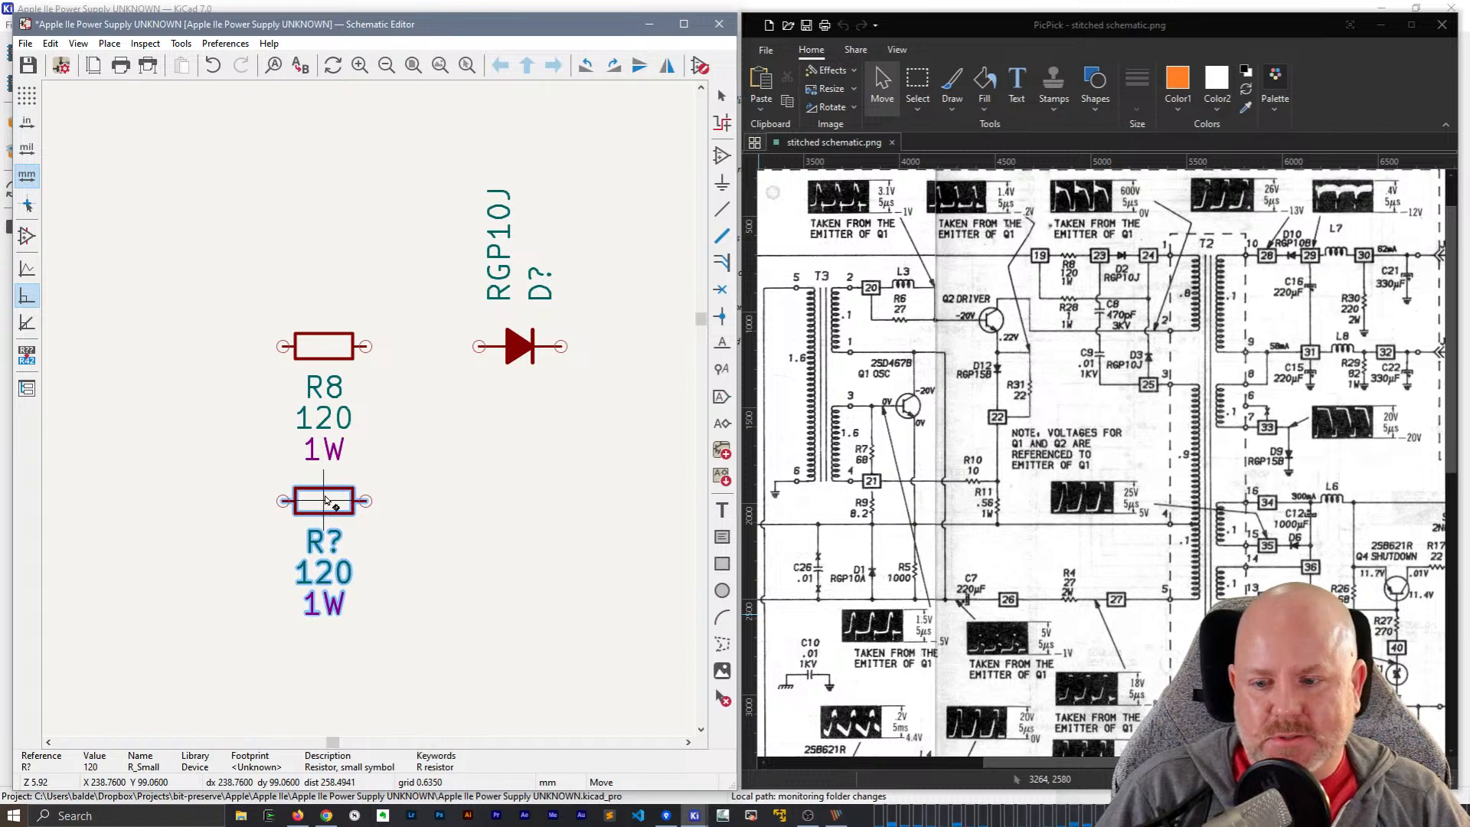
pyautogui.click(324, 514)
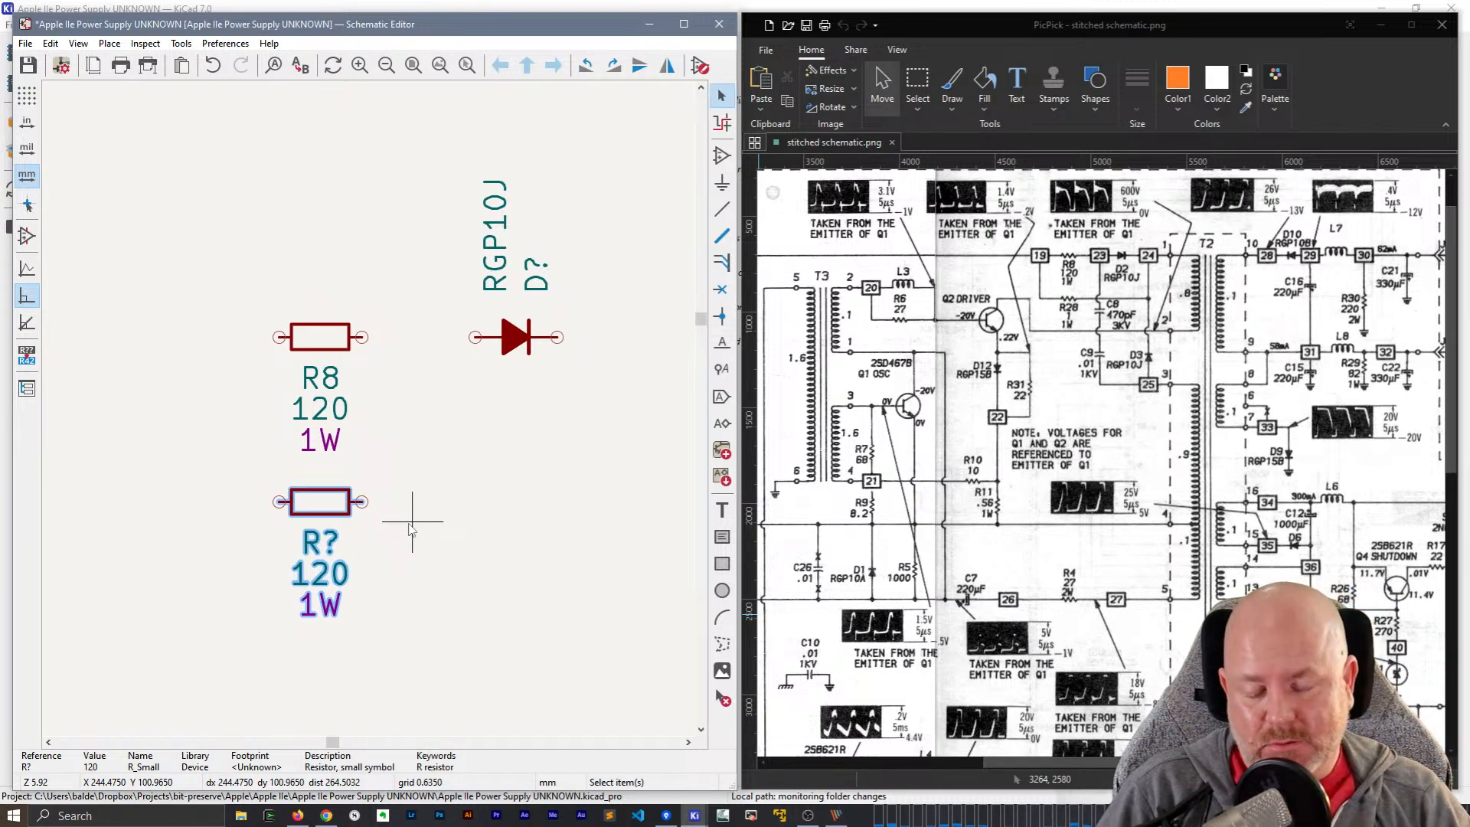
# - Rotate the RGP10J diode's reference and value labels to horizontal and stack them centred beneath its body
pyautogui.moveTo(423, 446); pyautogui.dragTo(369, 412, button='middle')
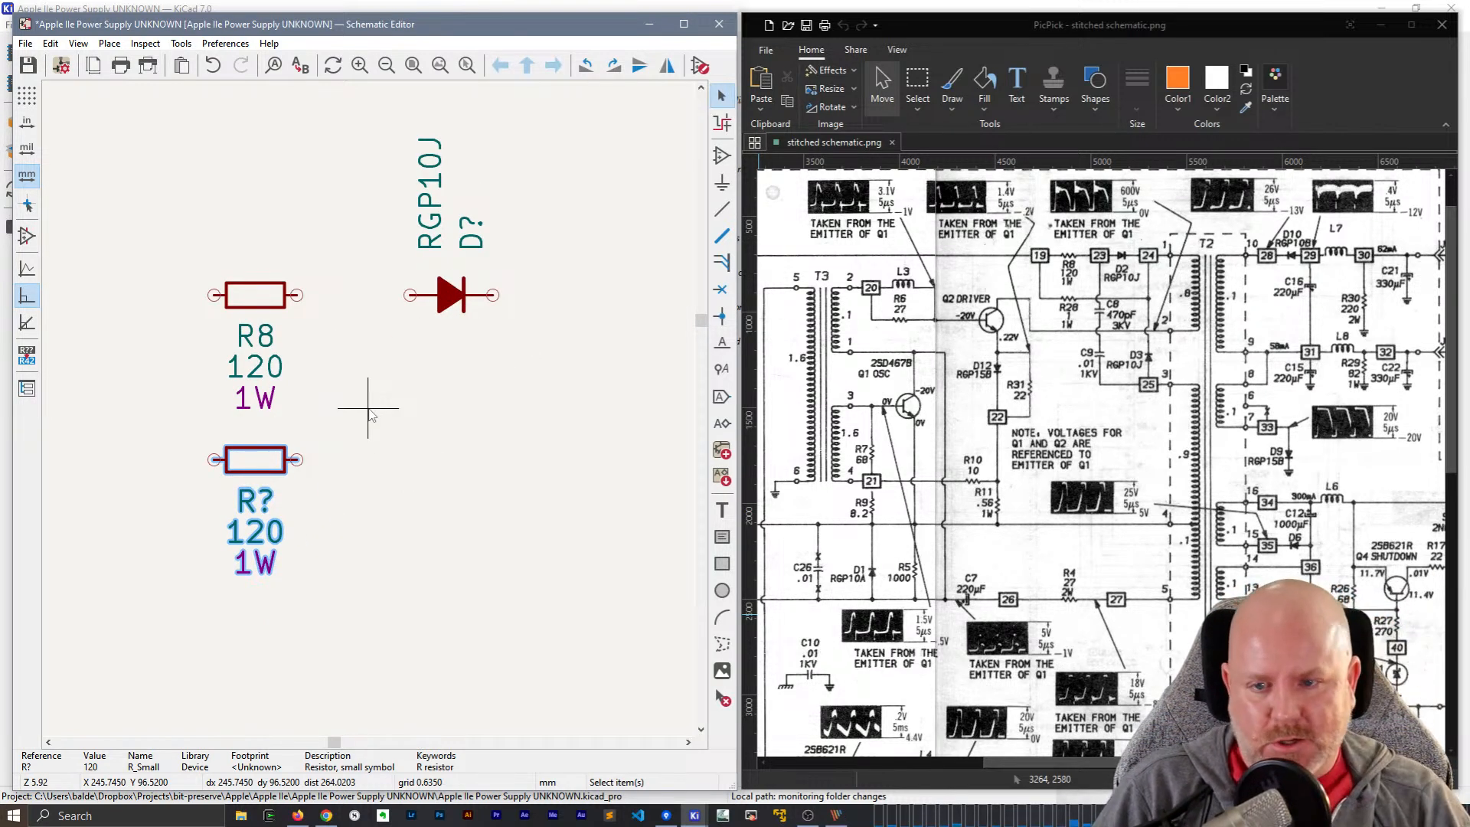
pyautogui.click(475, 233)
pyautogui.press('m')
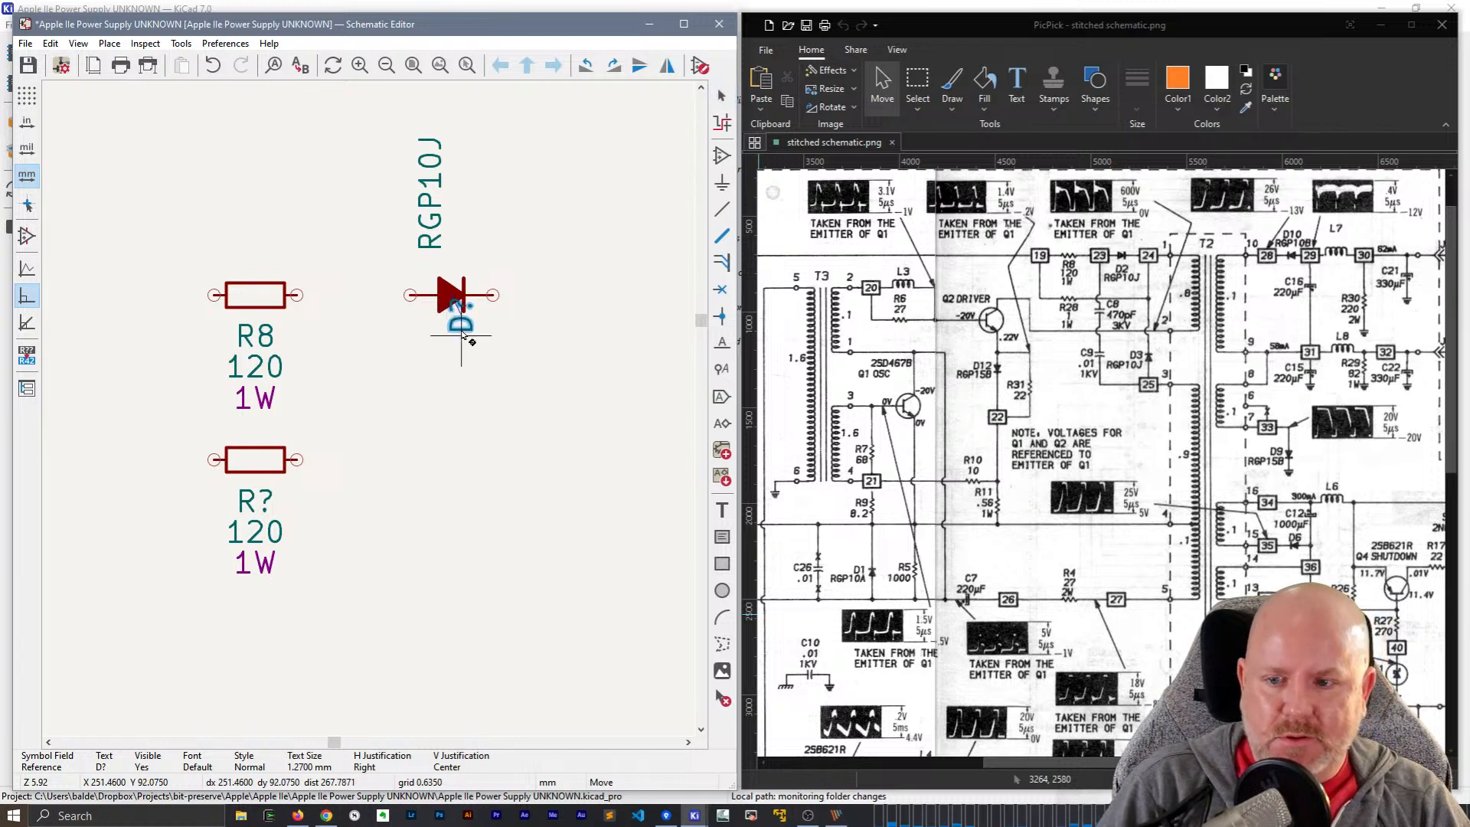
pyautogui.press('r')
pyautogui.click(440, 341)
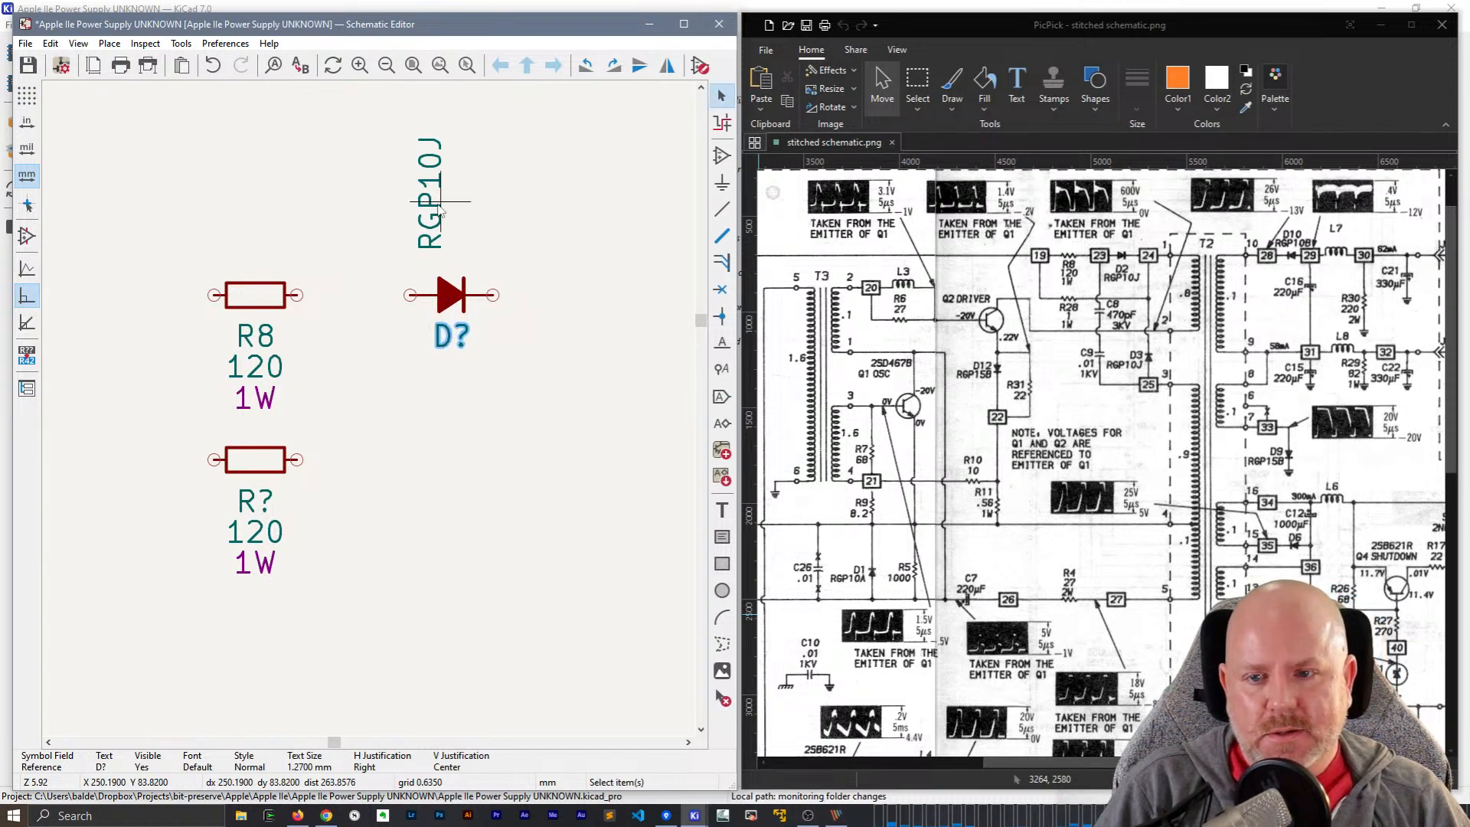
pyautogui.click(430, 196)
pyautogui.press('m')
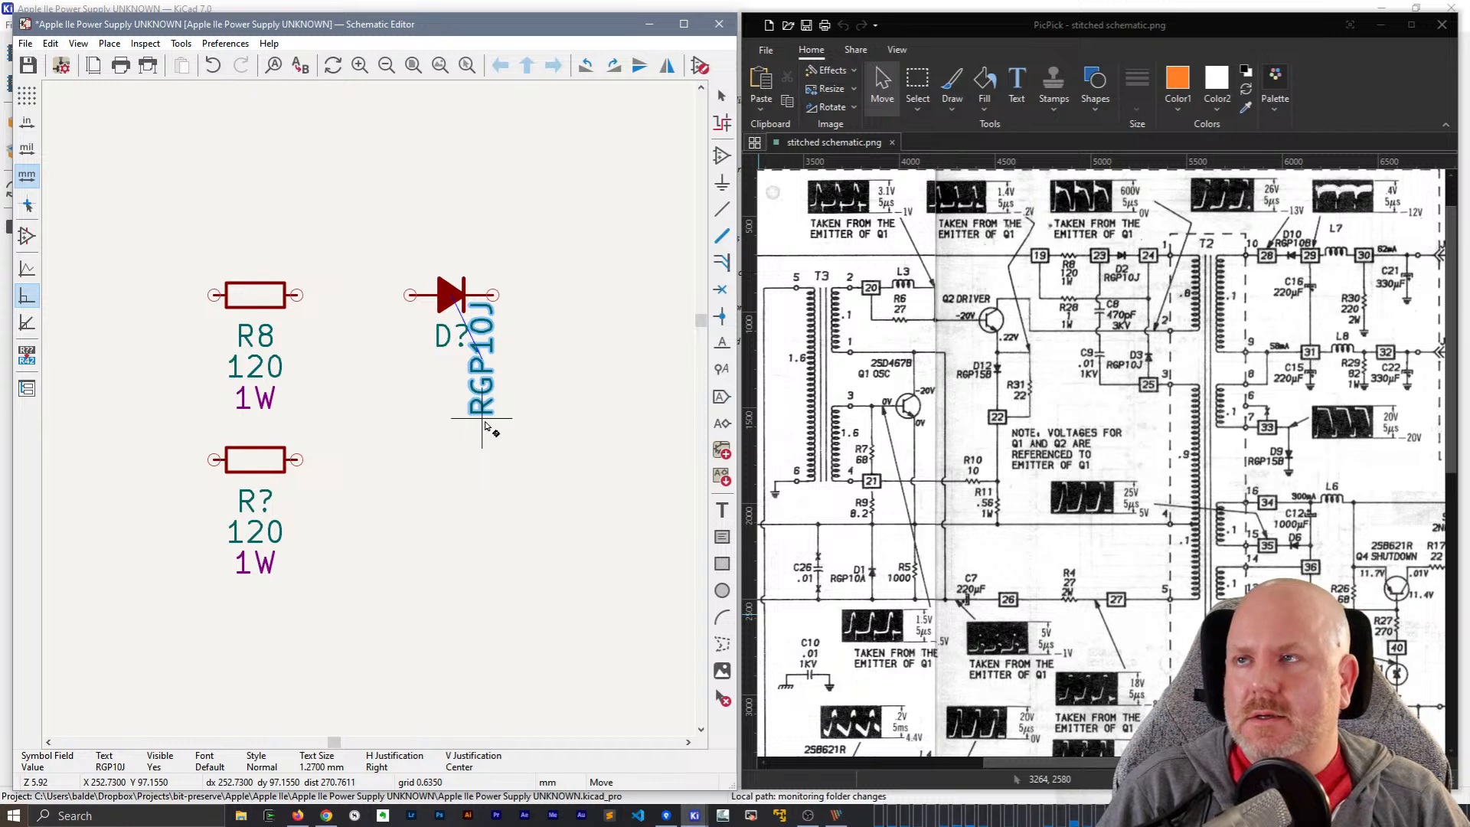
pyautogui.press('r')
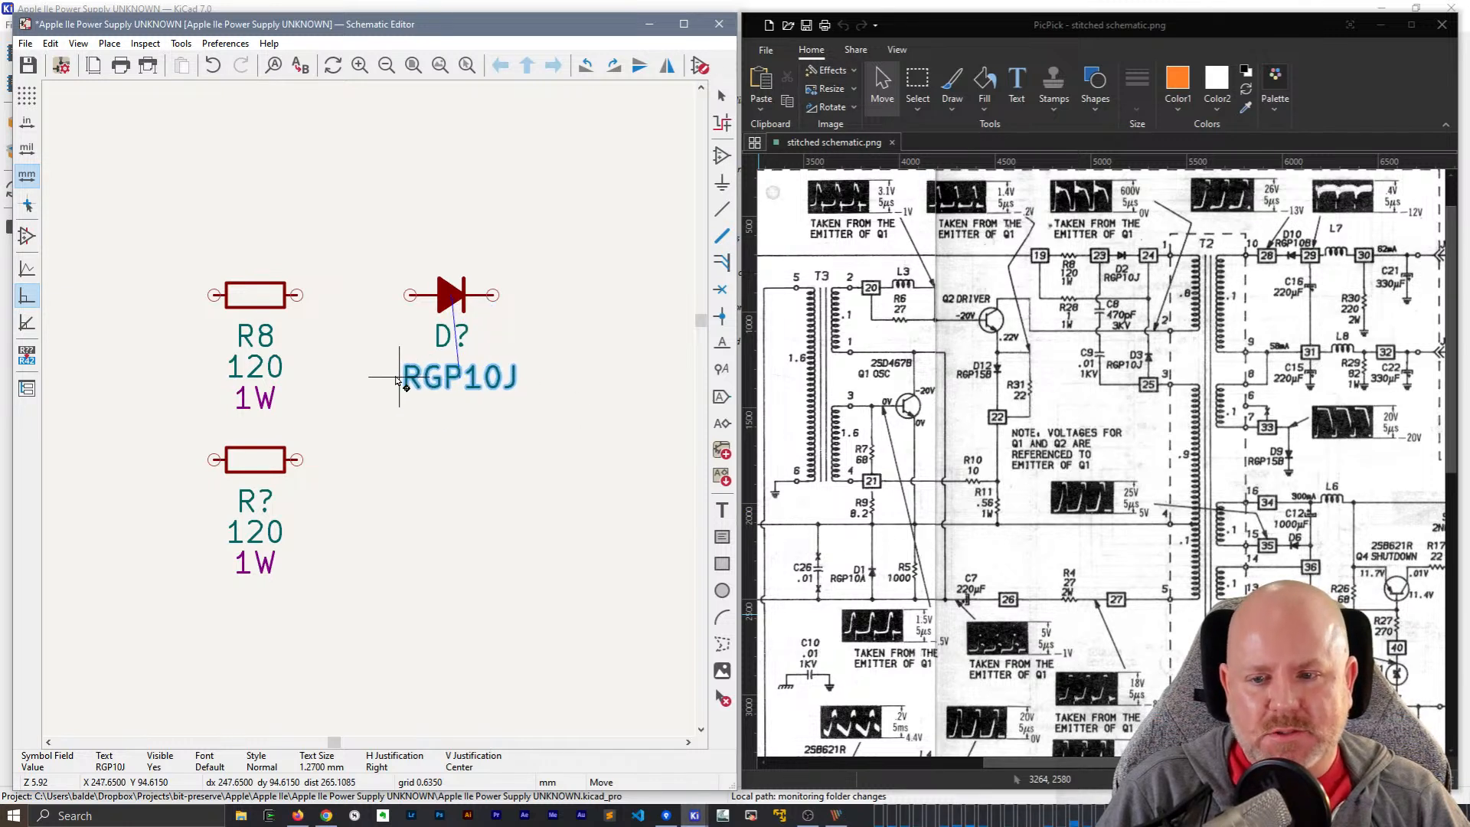
pyautogui.click(396, 380)
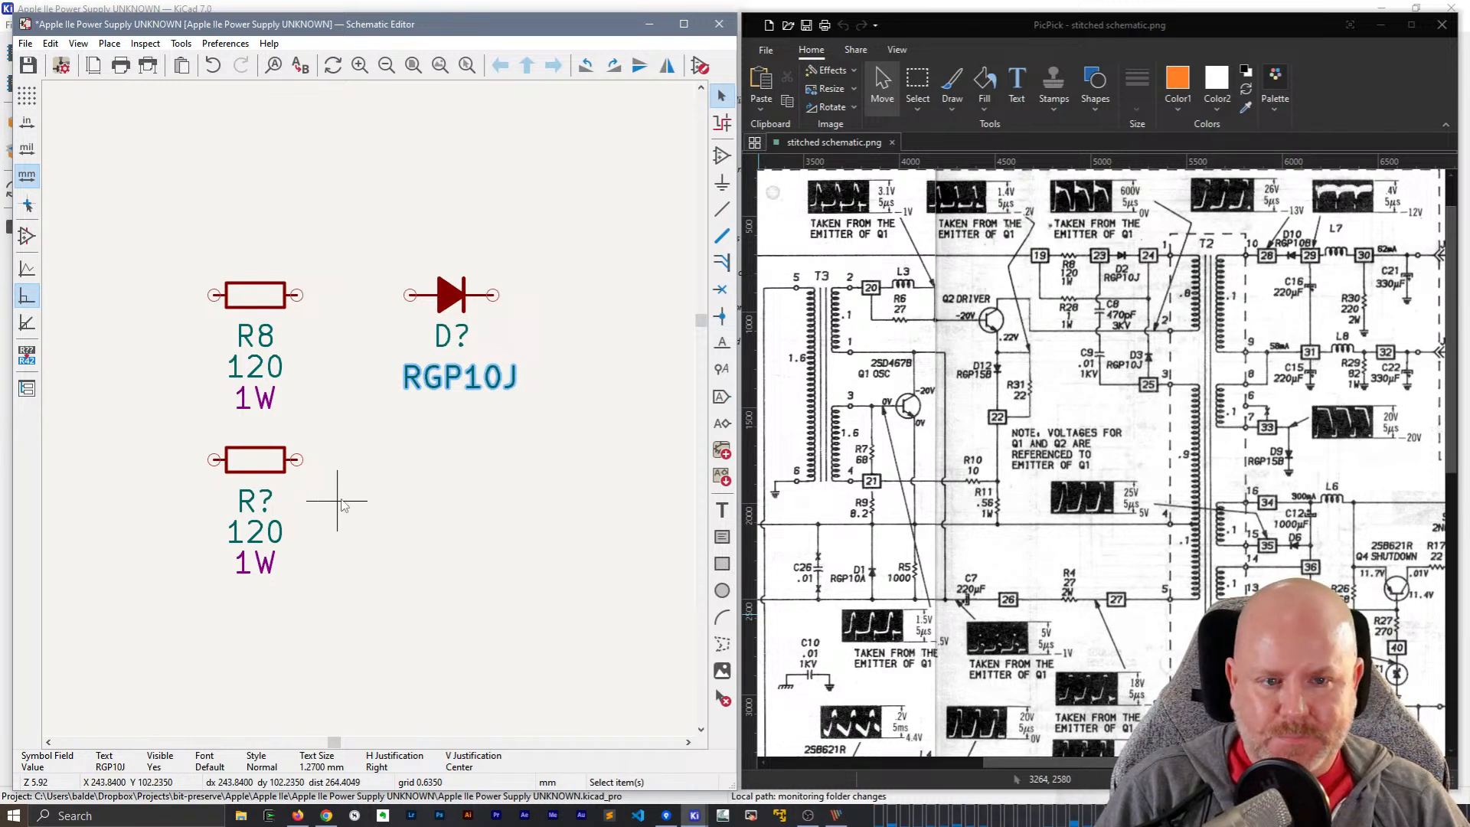
# - Duplicate capacitor C26, mirror the copy so its labels sit on the other side, and place it beside the lower 120 resistor
pyautogui.scroll(-2, 341, 506)
pyautogui.moveTo(368, 406); pyautogui.dragTo(492, 378, button='middle')
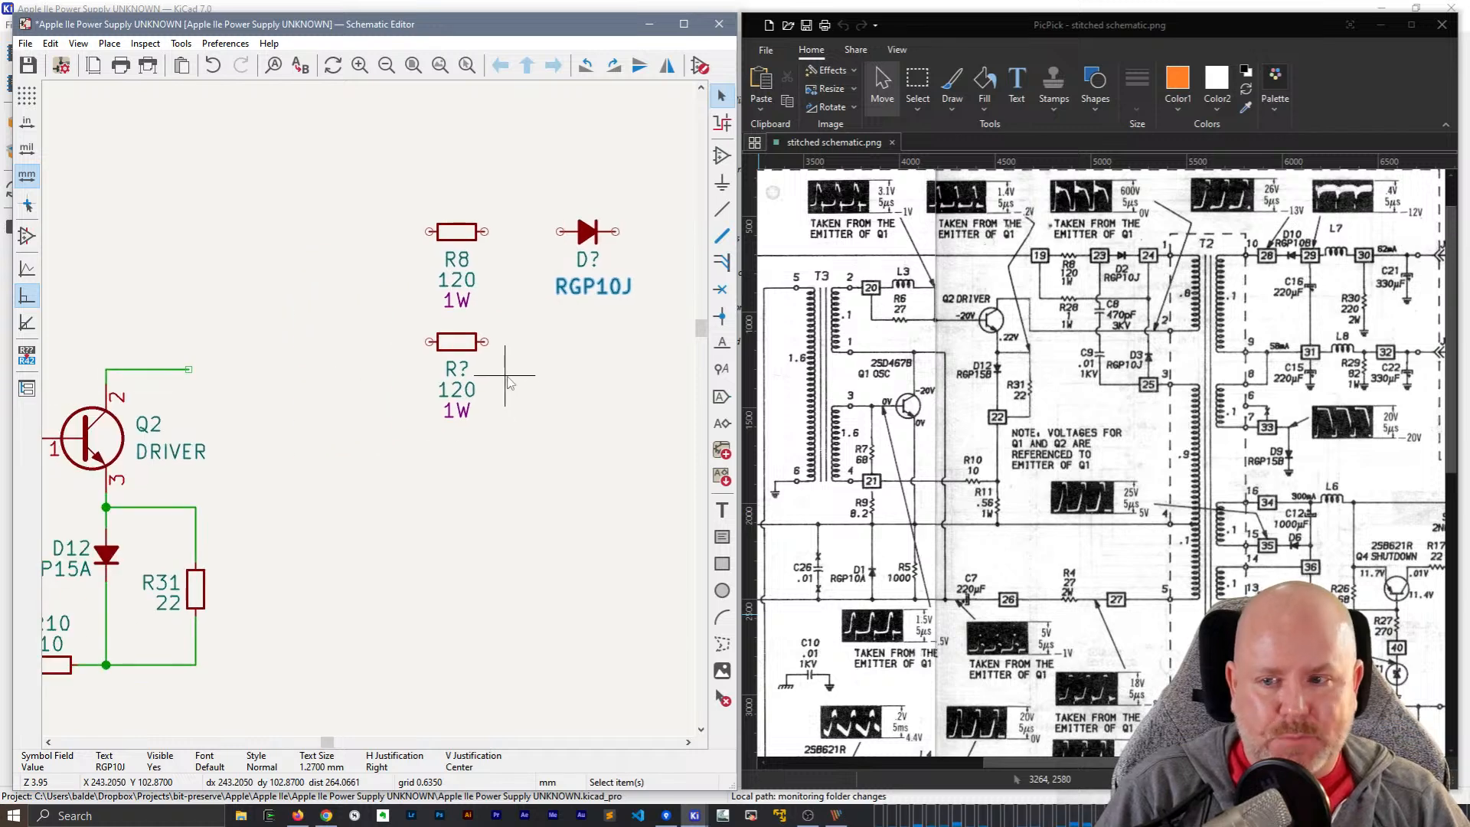
pyautogui.moveTo(268, 534); pyautogui.dragTo(471, 354, button='middle')
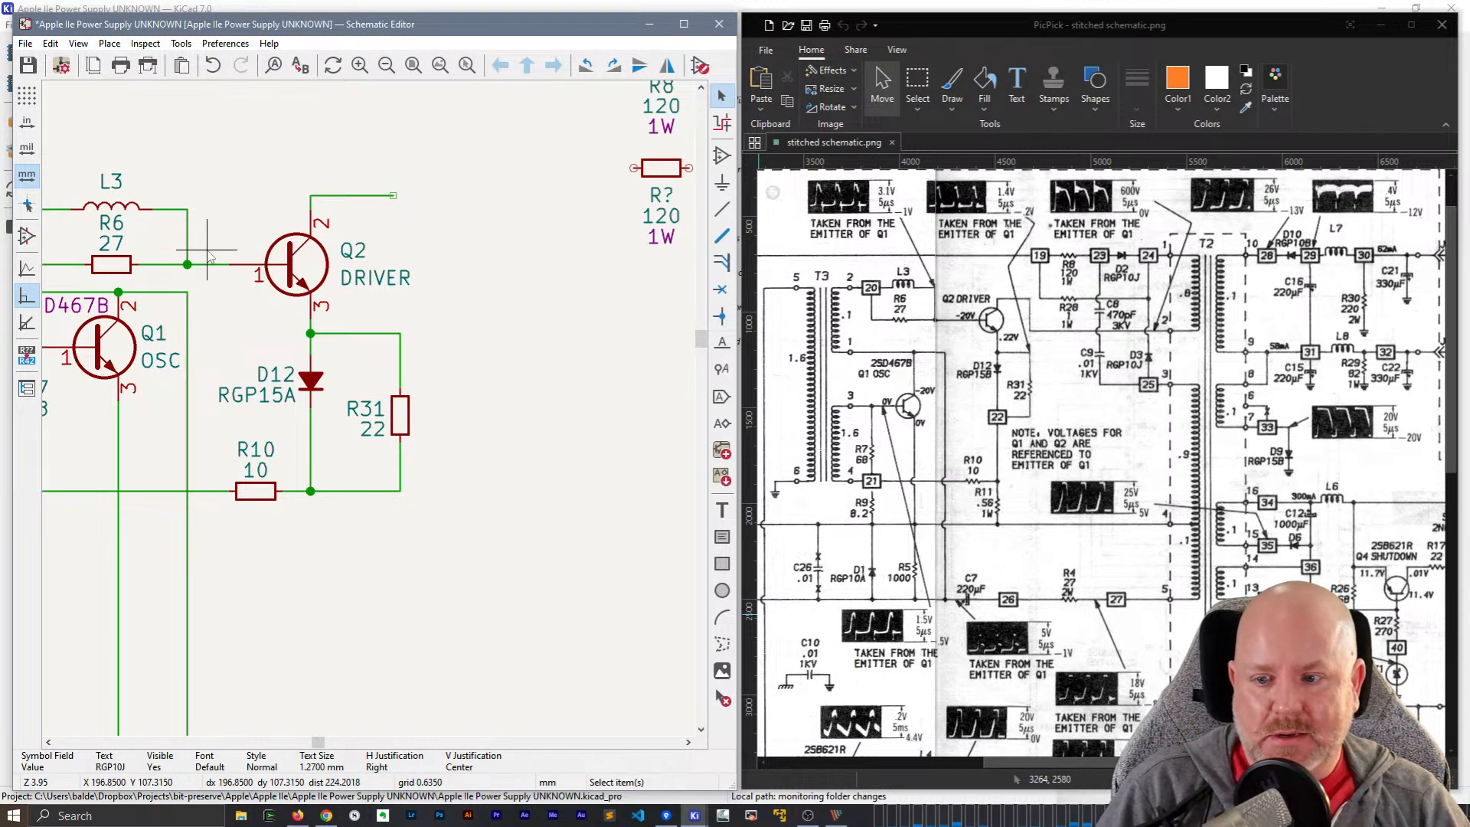
pyautogui.scroll(-1, 211, 252)
pyautogui.moveTo(202, 337); pyautogui.dragTo(366, 604, button='middle')
pyautogui.click(345, 597)
pyautogui.moveTo(520, 295); pyautogui.dragTo(197, 385, button='middle')
pyautogui.moveTo(500, 363)
pyautogui.mouseDown(button='middle')
pyautogui.moveTo(210, 485)
pyautogui.moveTo(63, 160)
pyautogui.mouseUp(button='middle')
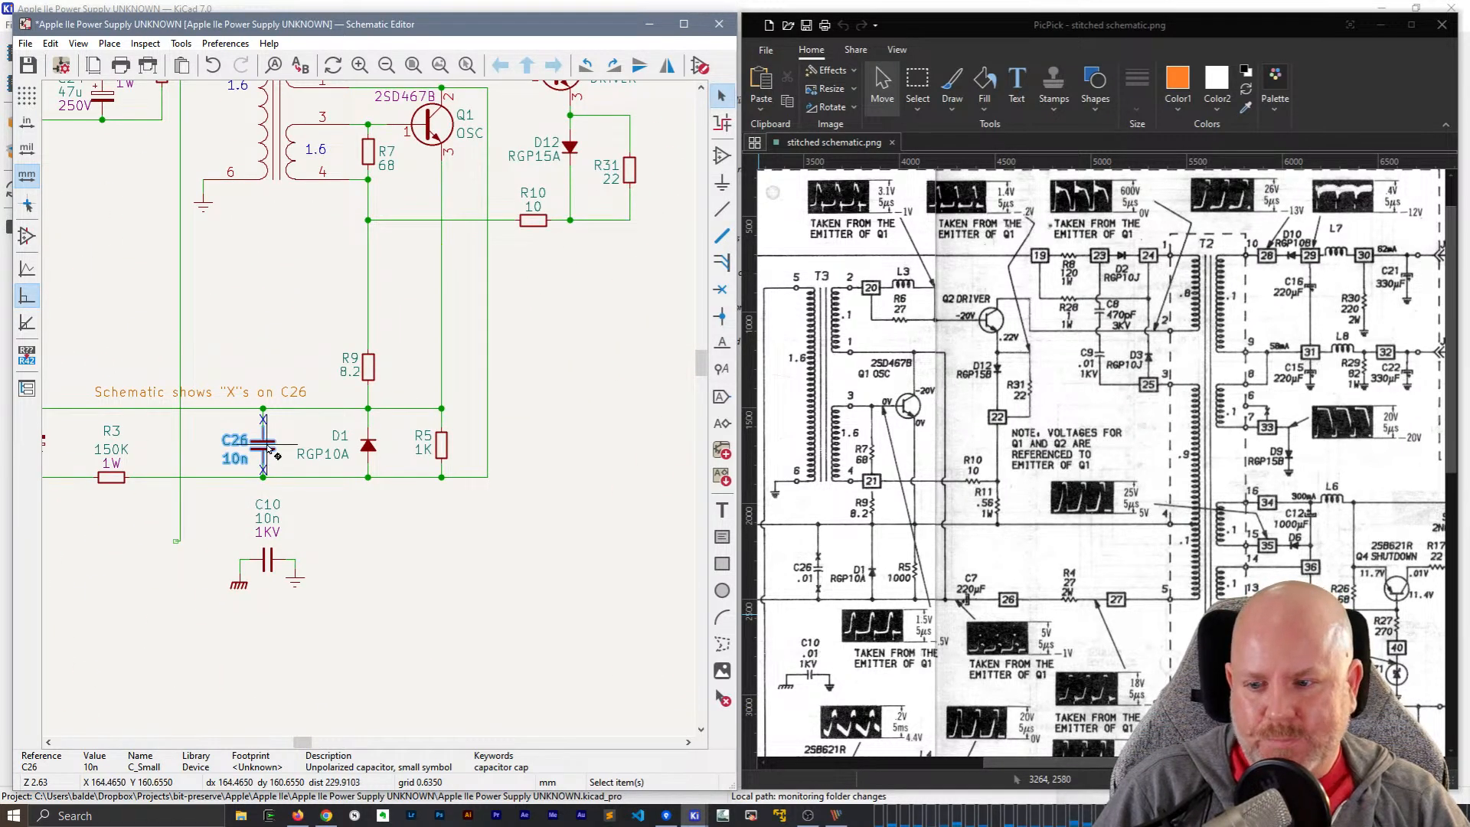
pyautogui.hotkey('ctrl', 'd')
pyautogui.moveTo(542, 314); pyautogui.dragTo(142, 673, button='middle')
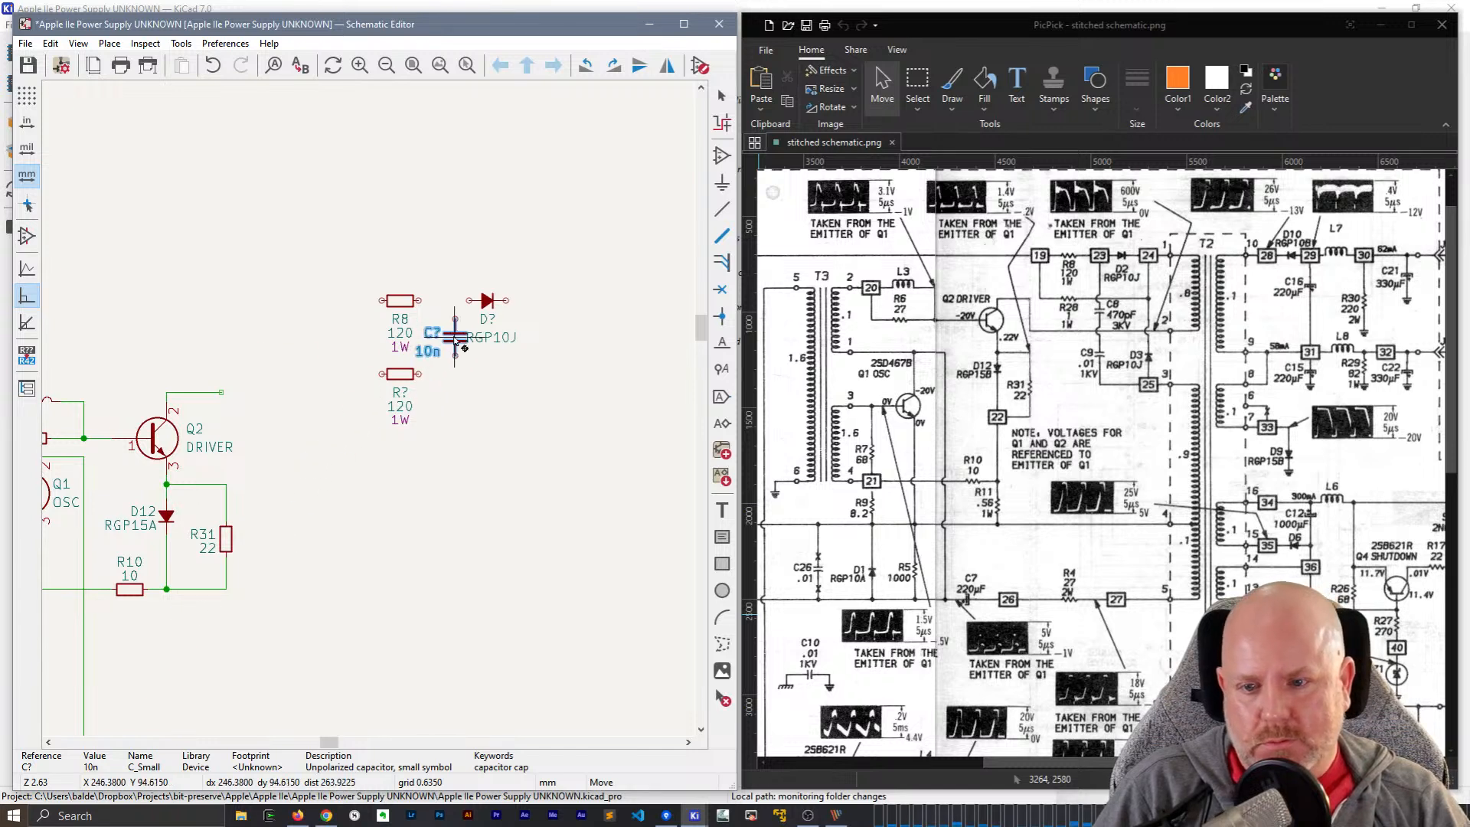
pyautogui.scroll(2, 455, 340)
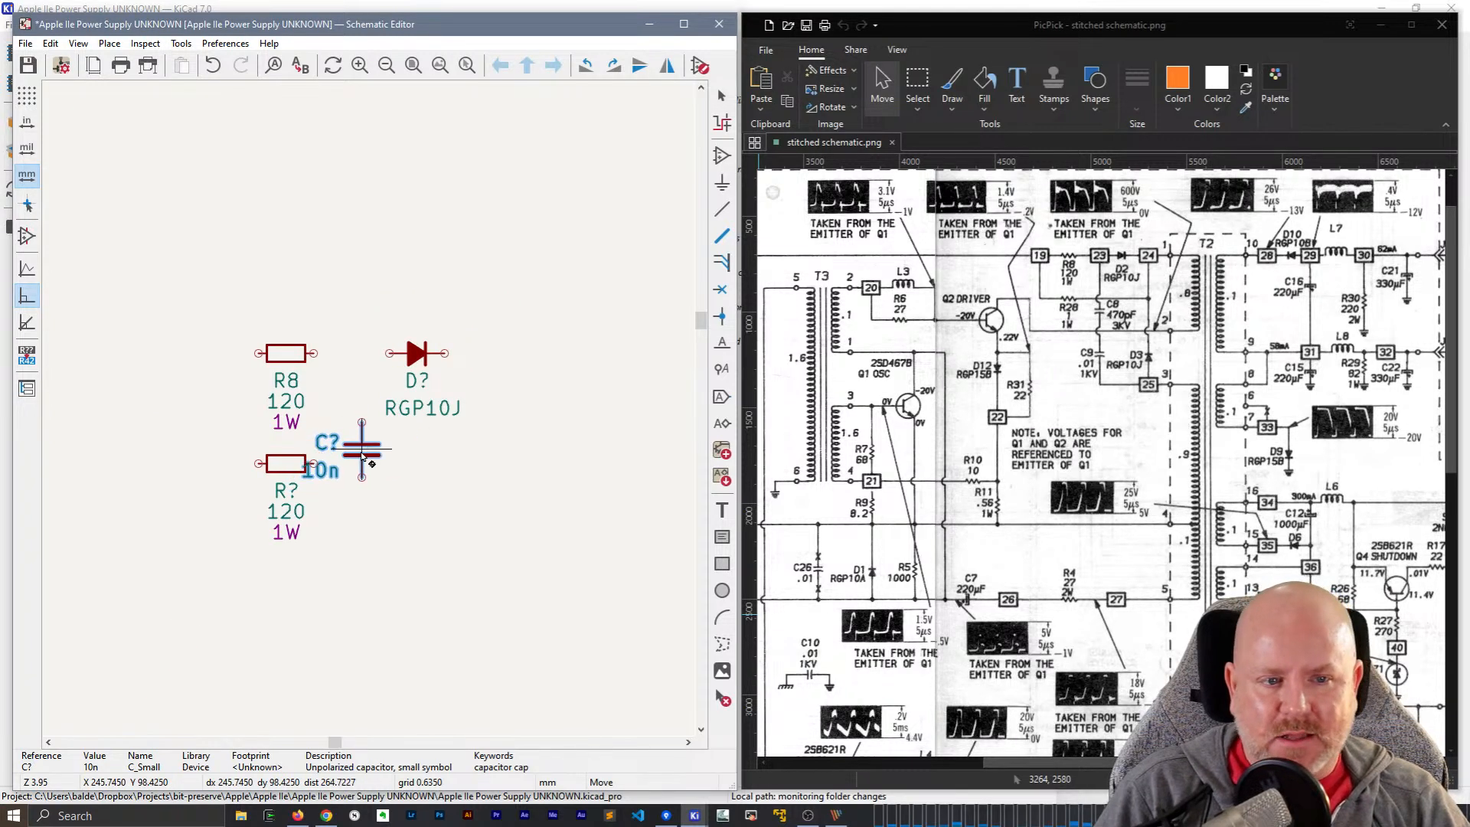
pyautogui.press('x')
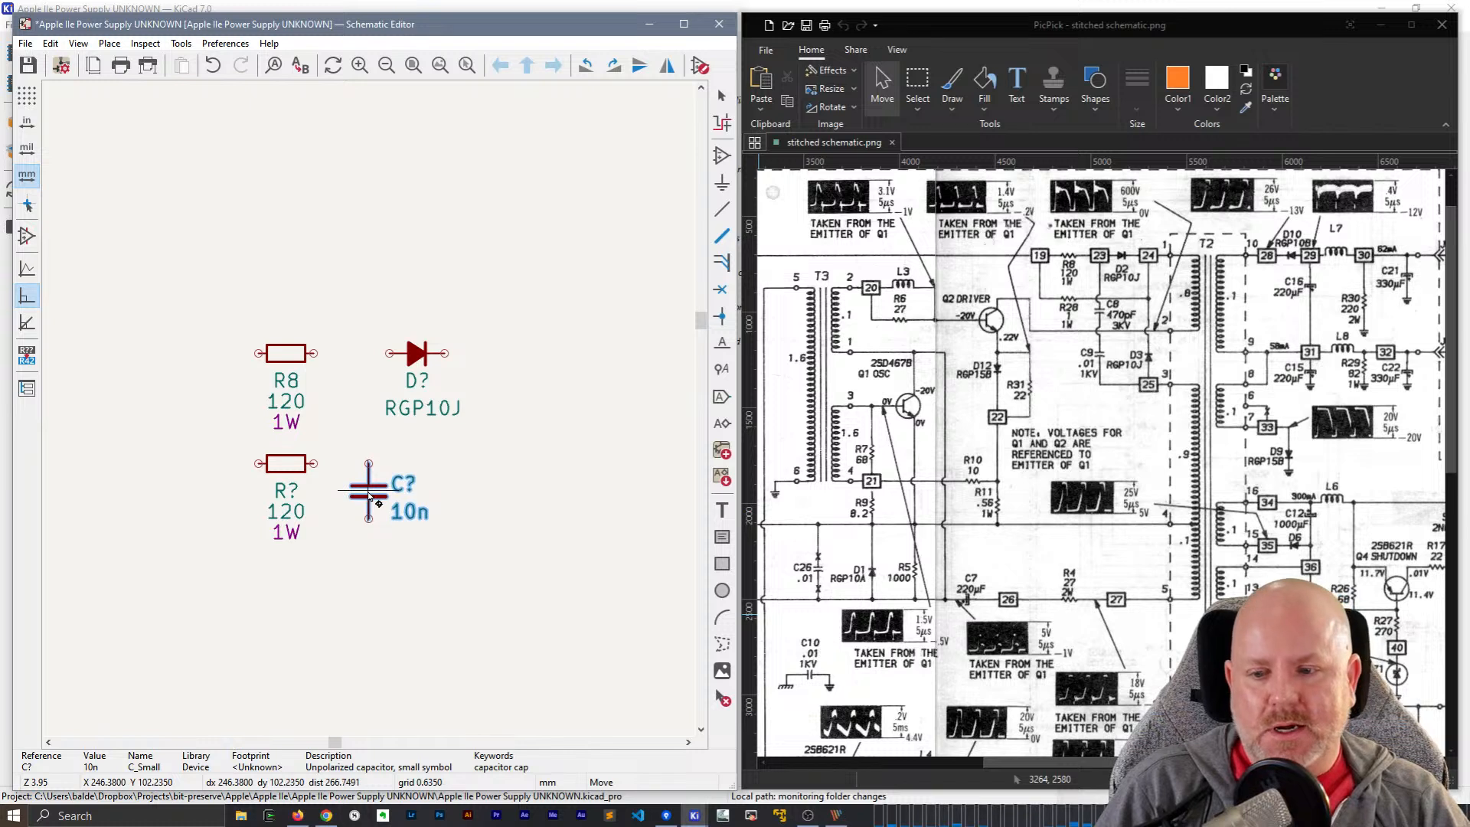
pyautogui.click(369, 485)
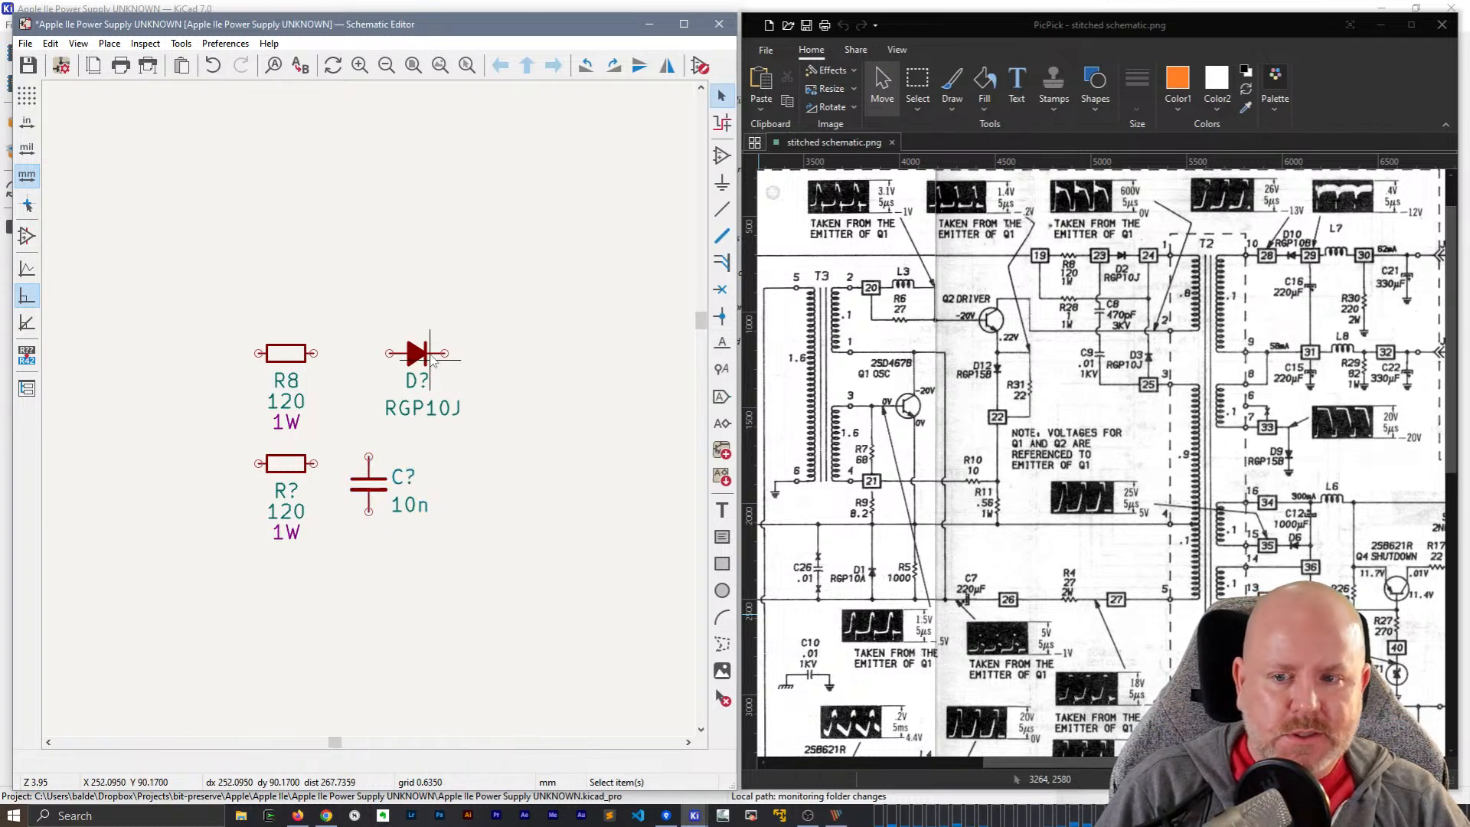
# - Wire R8 to the RGP10J diode's anode and run a wire from its cathode down to near the lower resistor's level
pyautogui.click(430, 353)
pyautogui.moveTo(313, 352); pyautogui.dragTo(398, 324, button='middle')
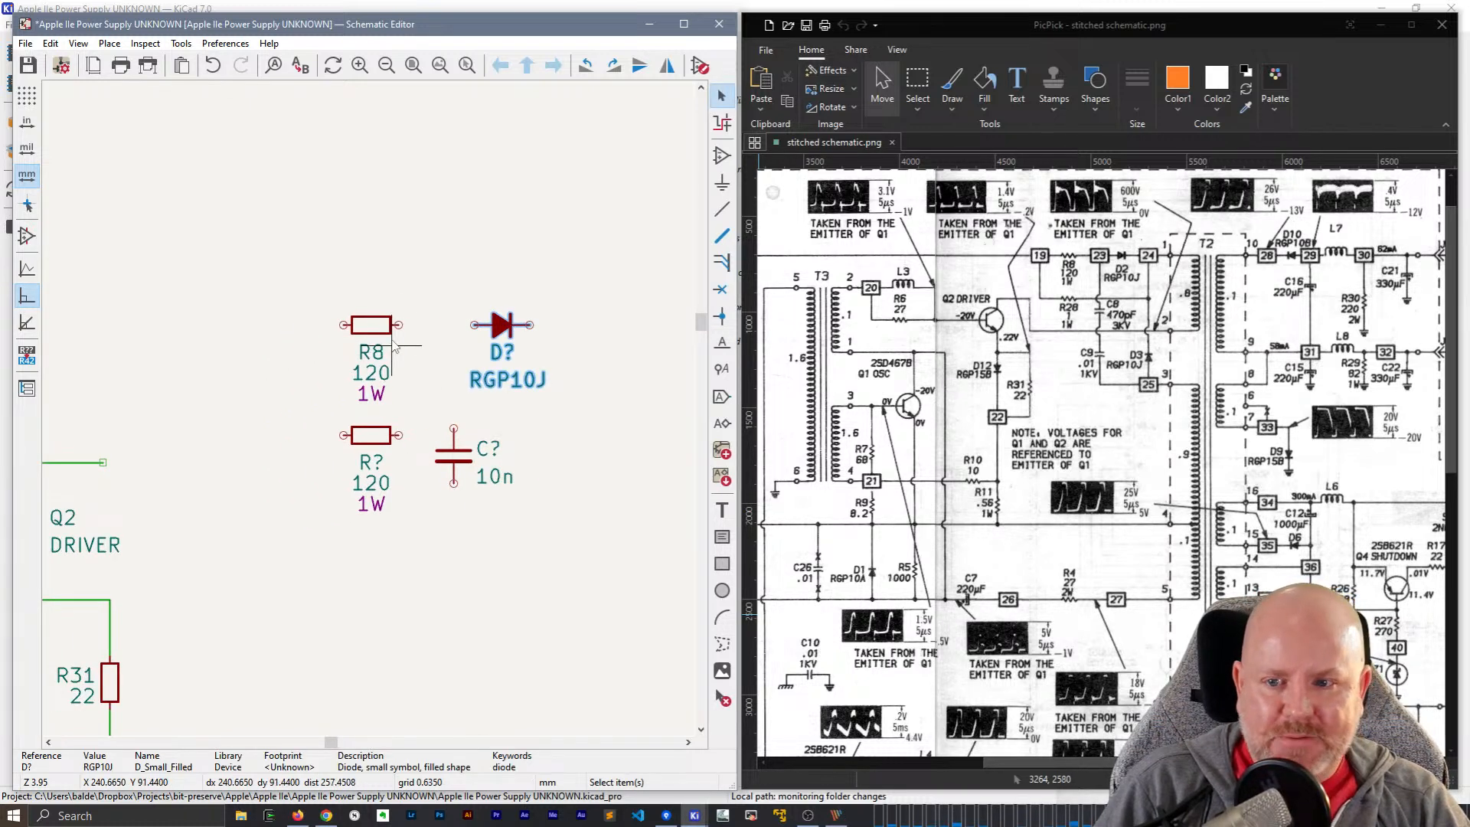
pyautogui.press('w')
pyautogui.click(474, 325)
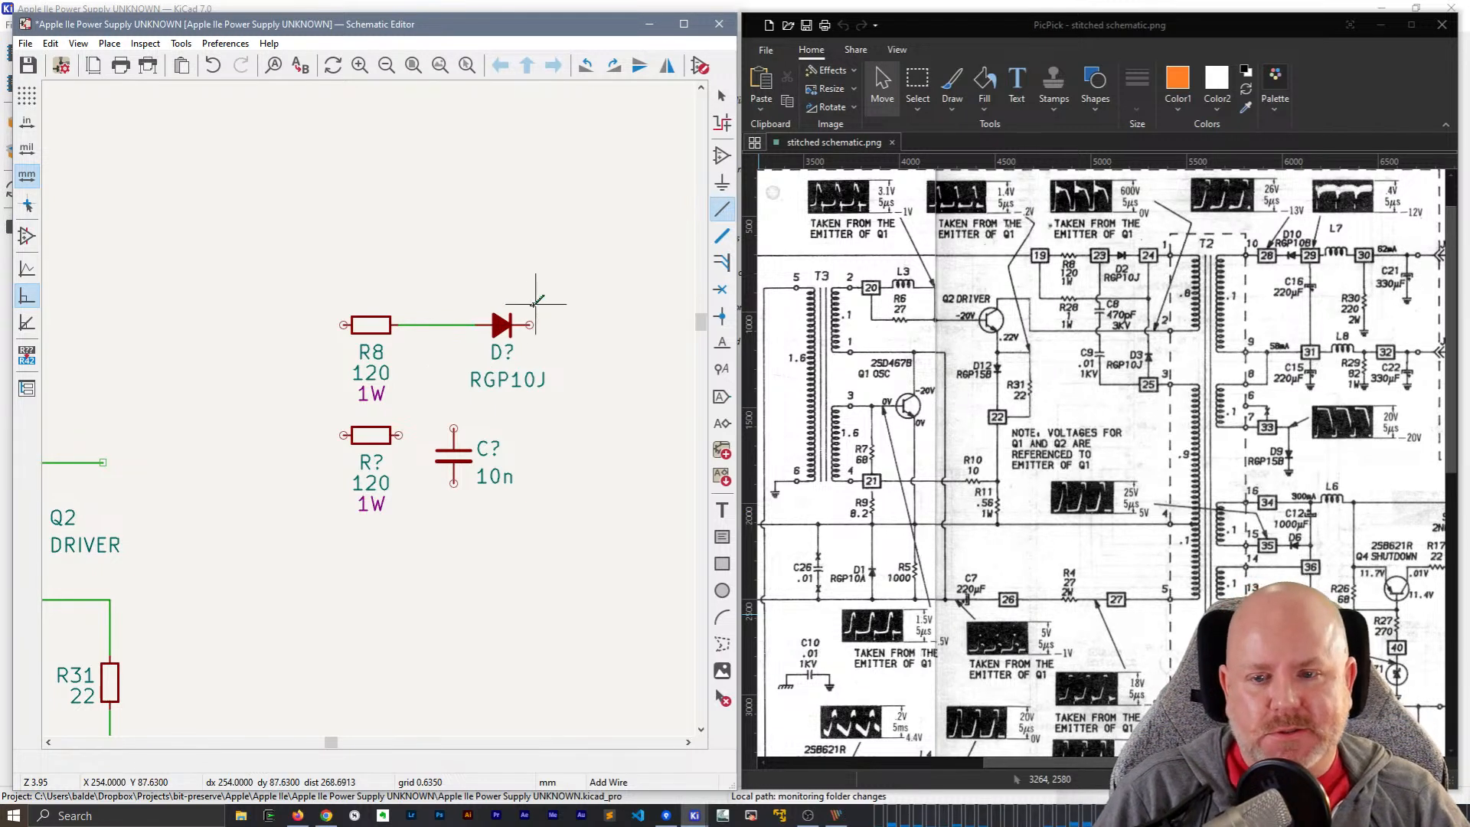
pyautogui.click(530, 325)
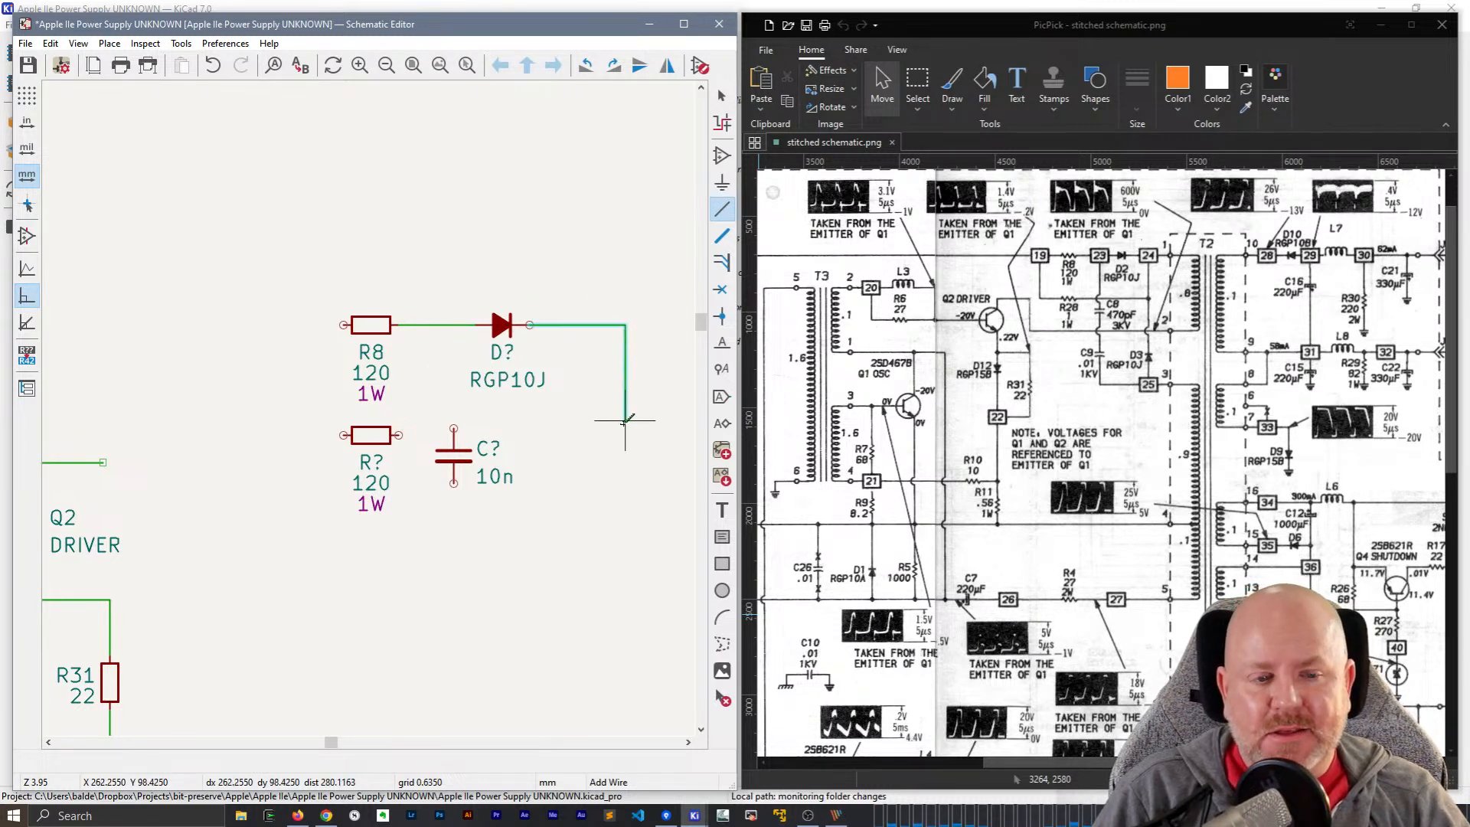
pyautogui.doubleClick(577, 427)
pyautogui.press('Escape')
# - Move the new capacitor down so its upper pin sits just below the lower resistor's line, between the resistor and the diode
pyautogui.click(454, 458)
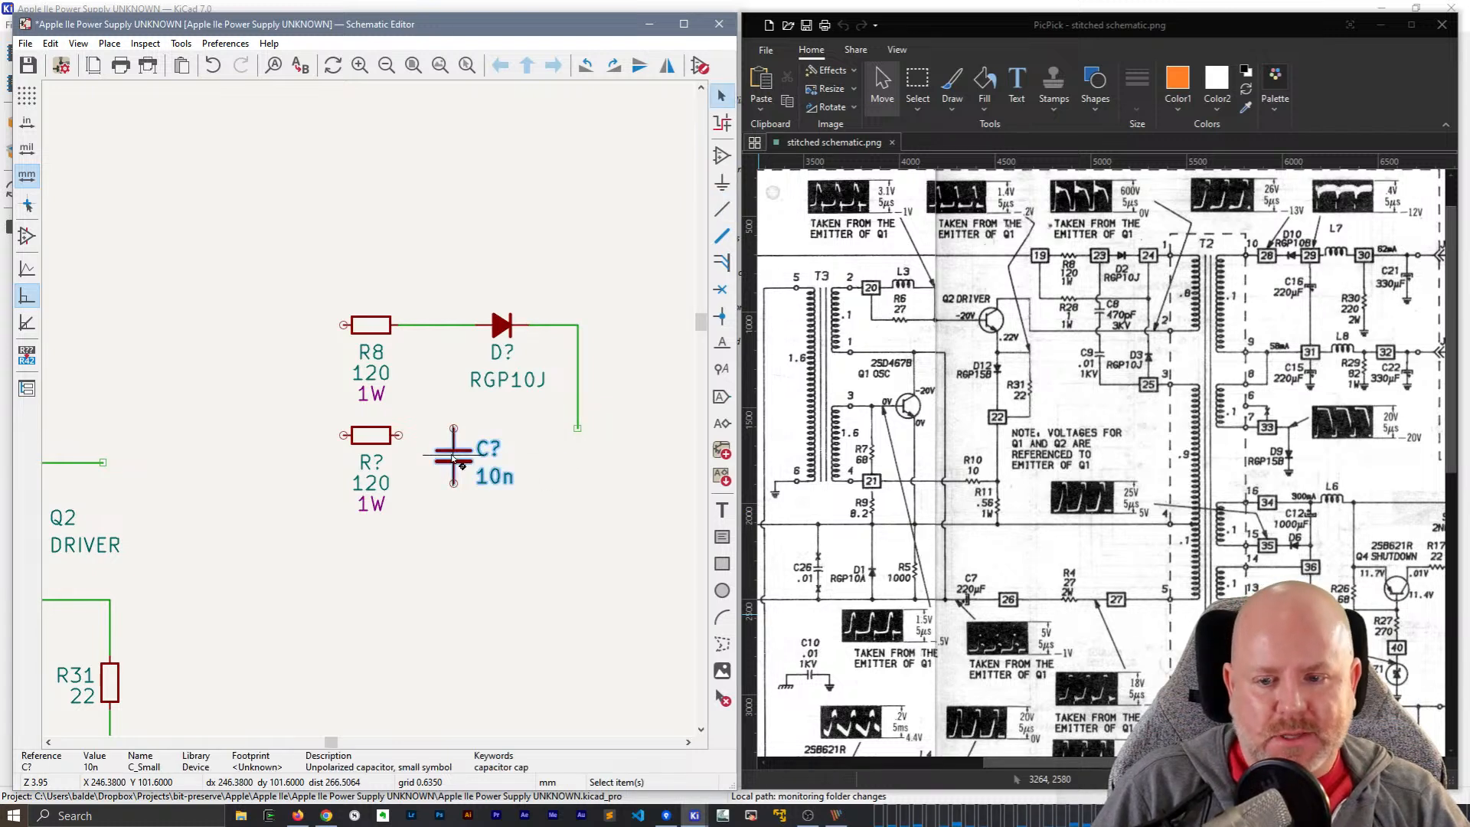
pyautogui.press('m')
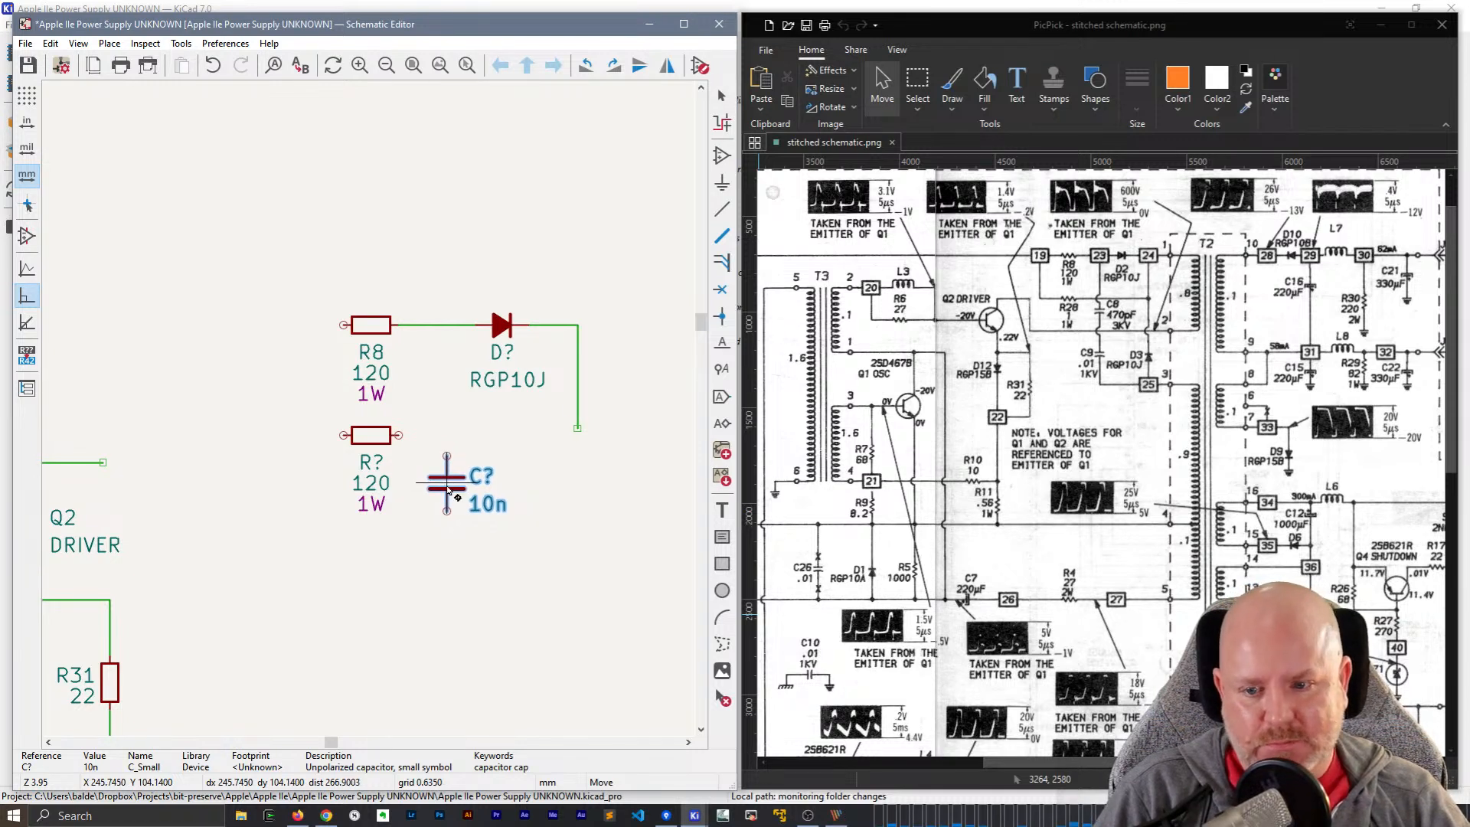
pyautogui.click(448, 493)
# - Wire the lower resistor to the diode's cathode wire and to R8's free end, closing the loop
pyautogui.press('w')
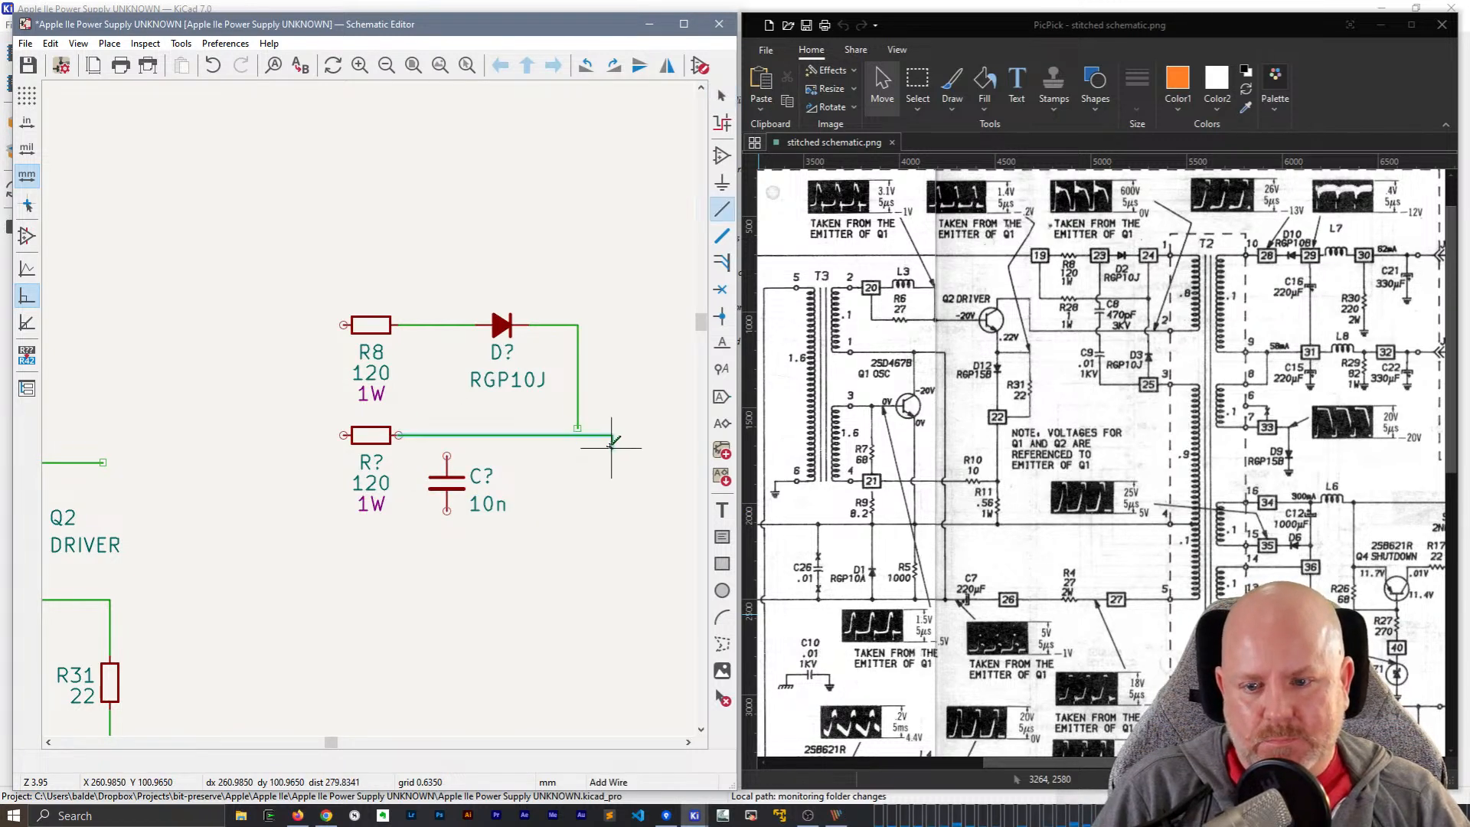
pyautogui.click(578, 434)
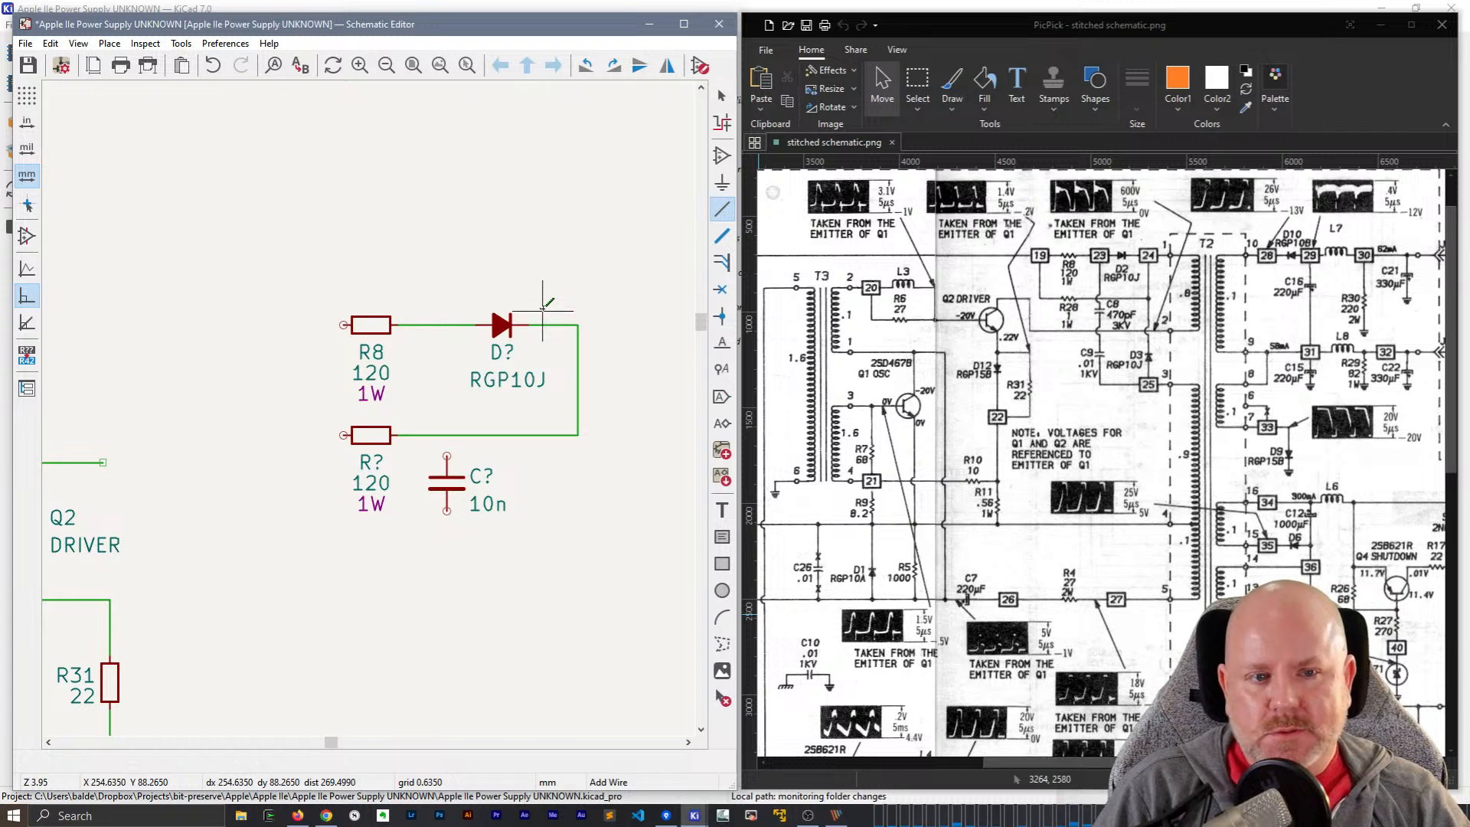
pyautogui.click(344, 434)
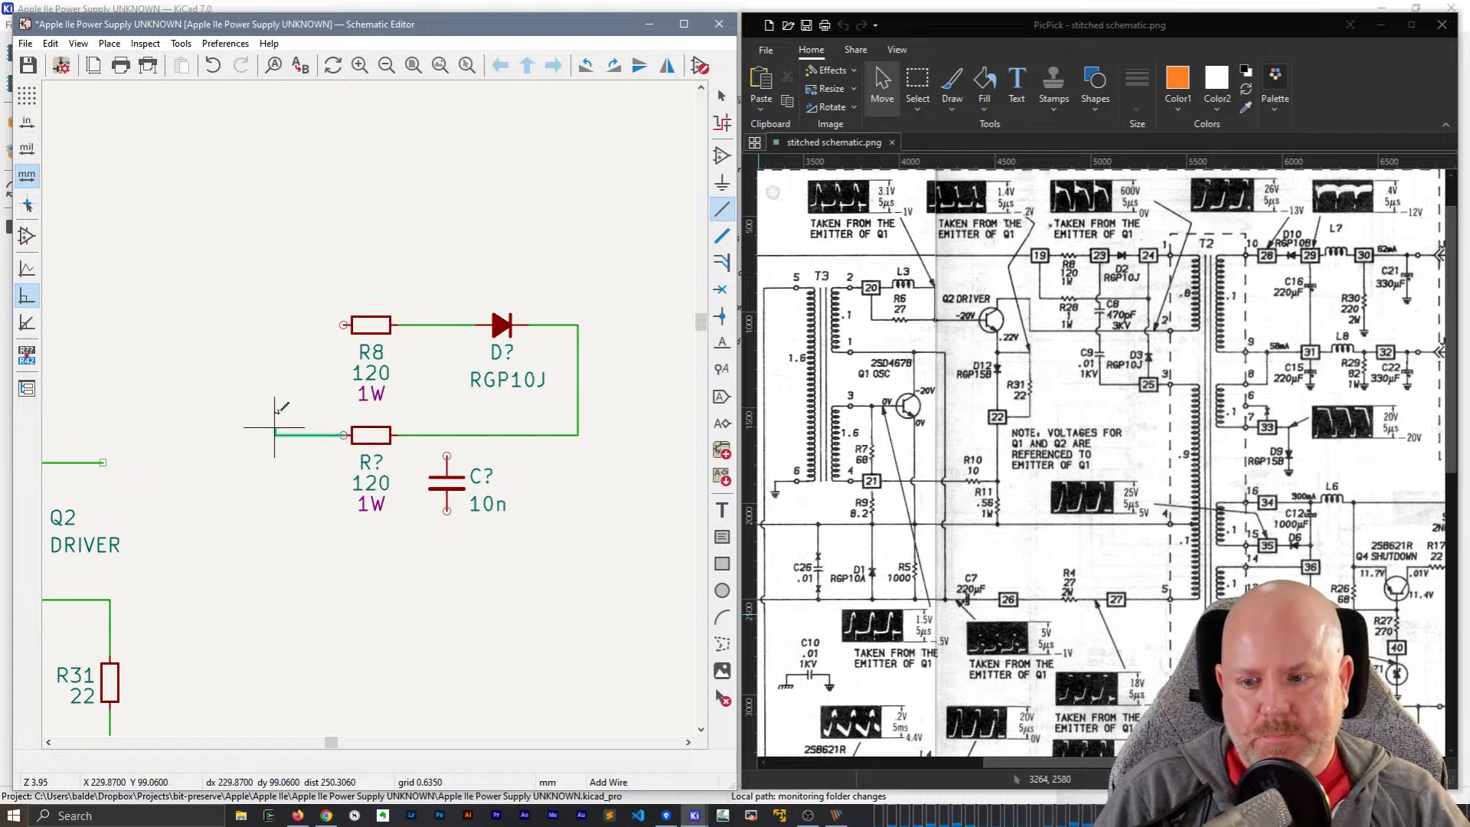
pyautogui.click(344, 324)
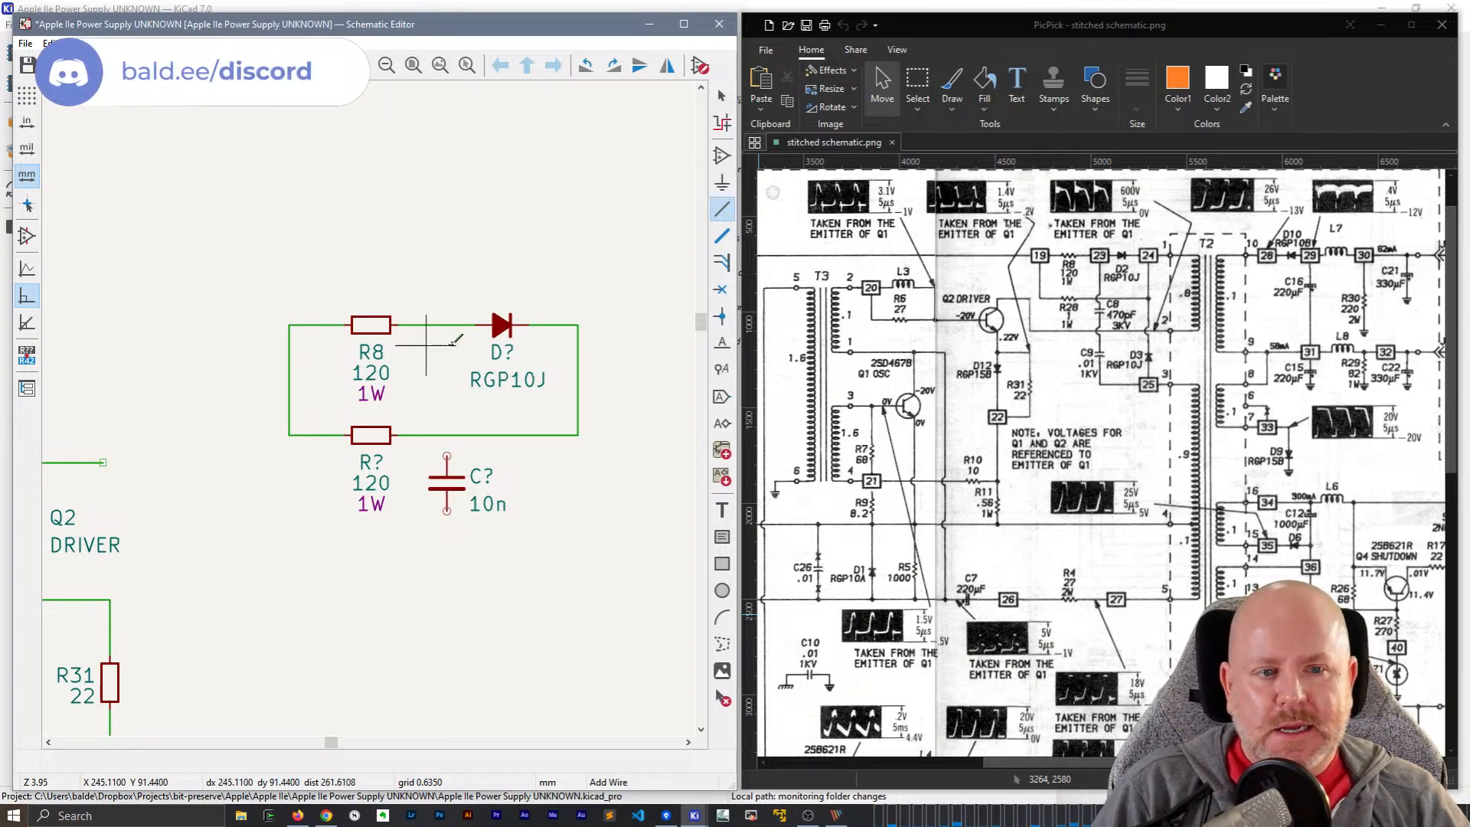
# - Wire the node between R8 and the diode down to the capacitor's upper pin, crossing the lower wire without a junction
pyautogui.click(446, 325)
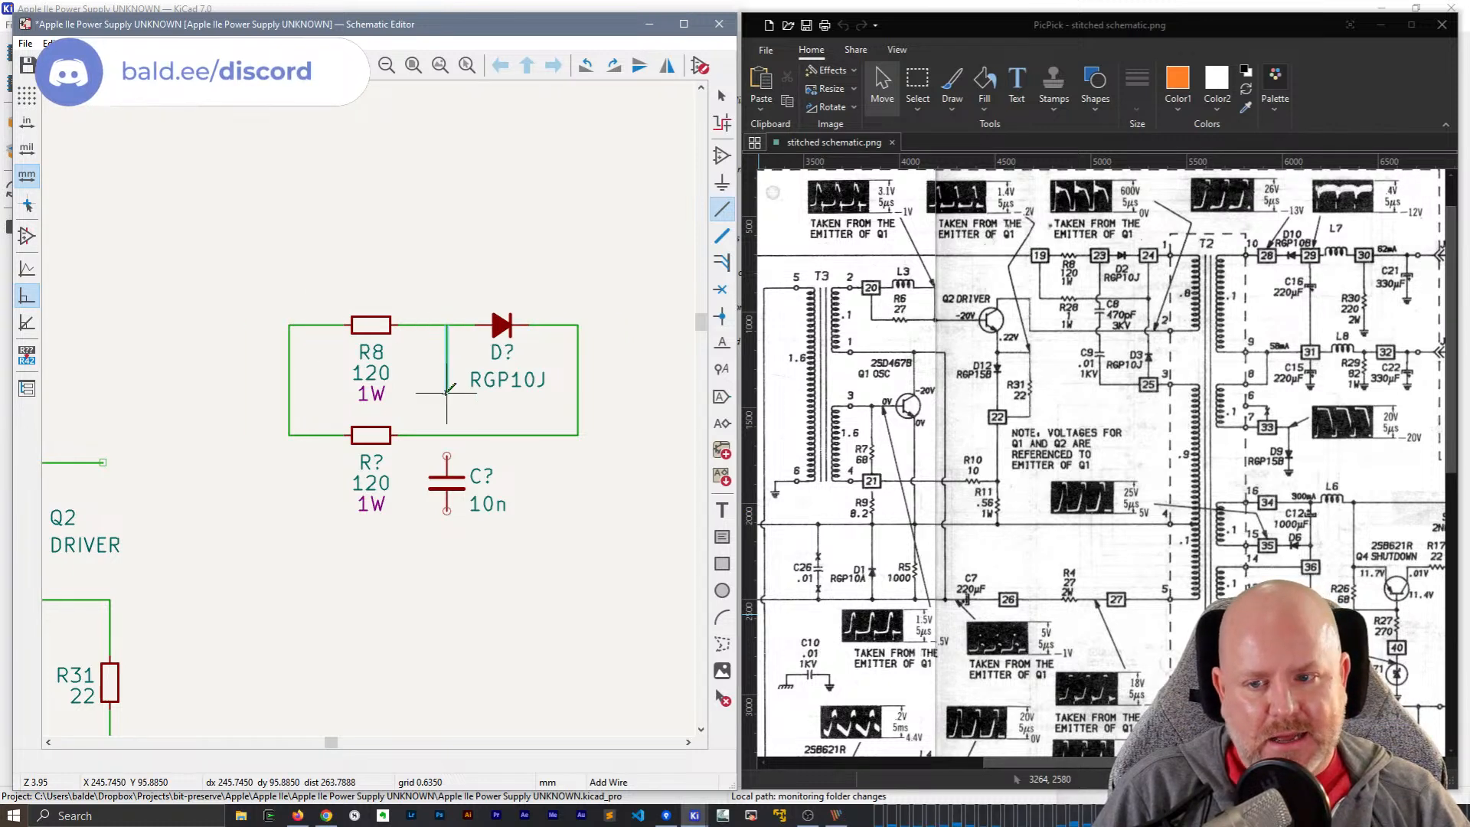
pyautogui.click(447, 435)
pyautogui.press('Escape')
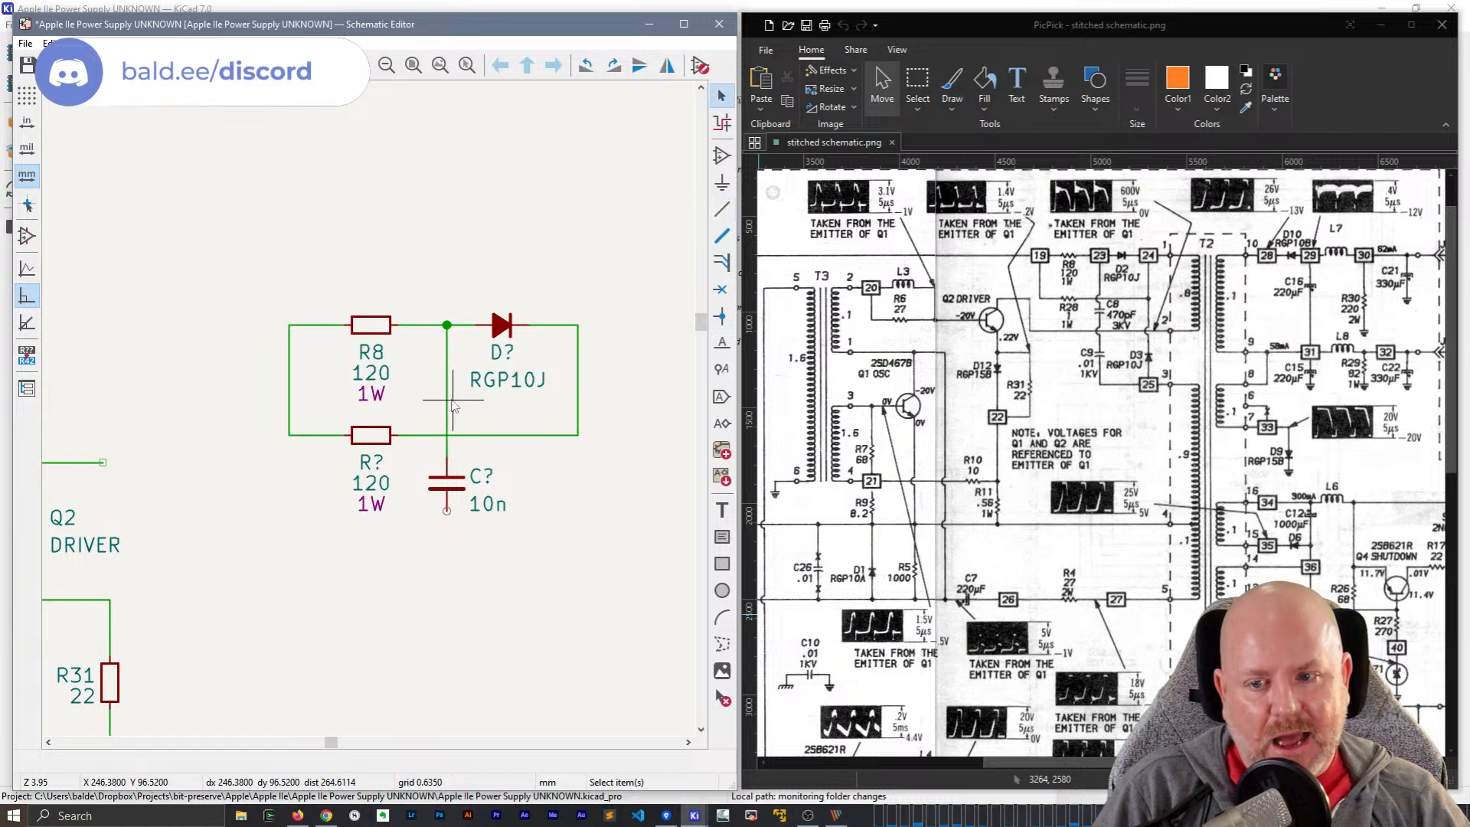
# - Shift the RGP10J diode slightly away from the capacitor junction while keeping its wires attached
pyautogui.click(507, 331)
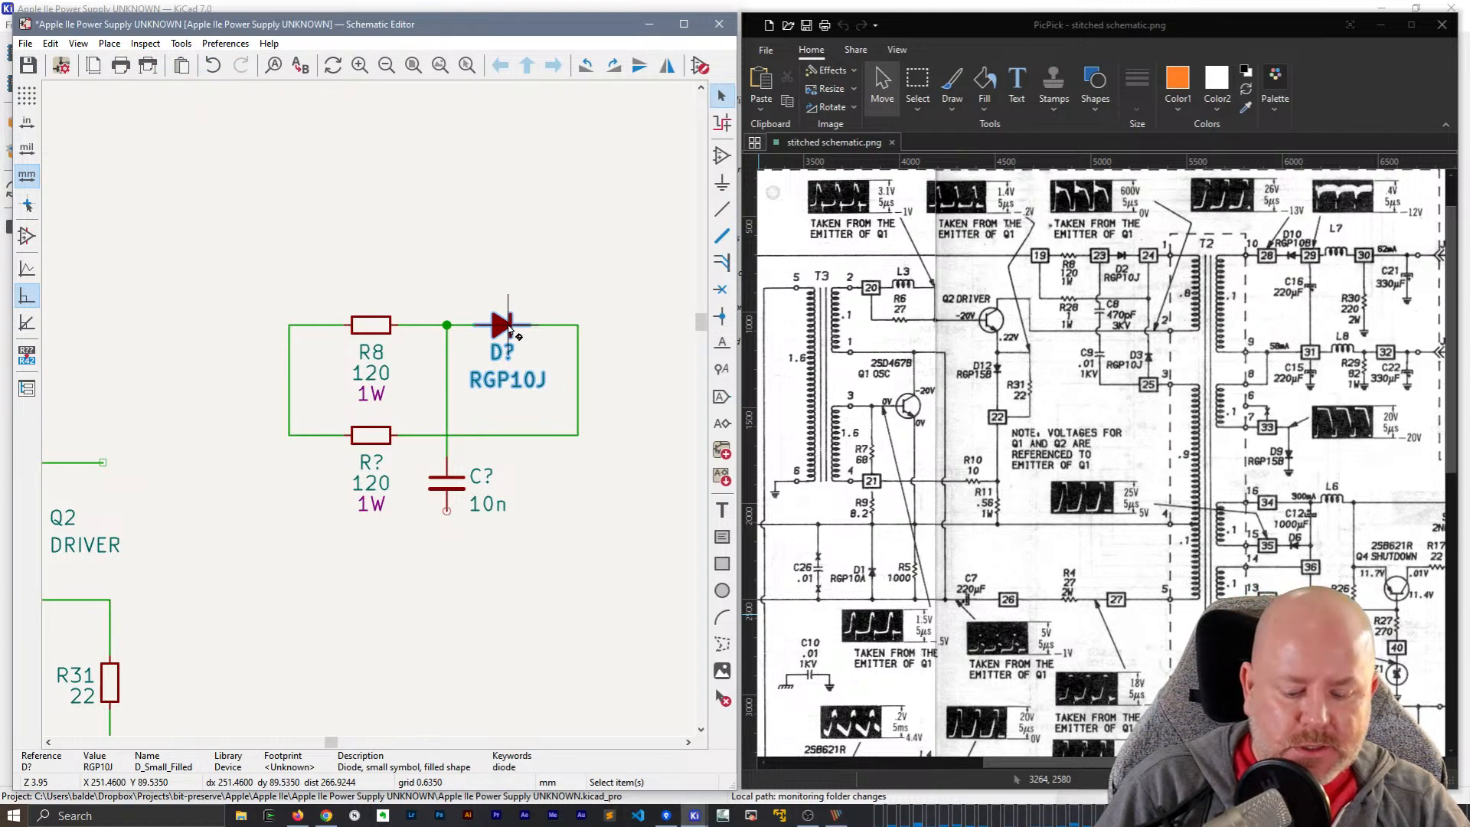
pyautogui.press('g')
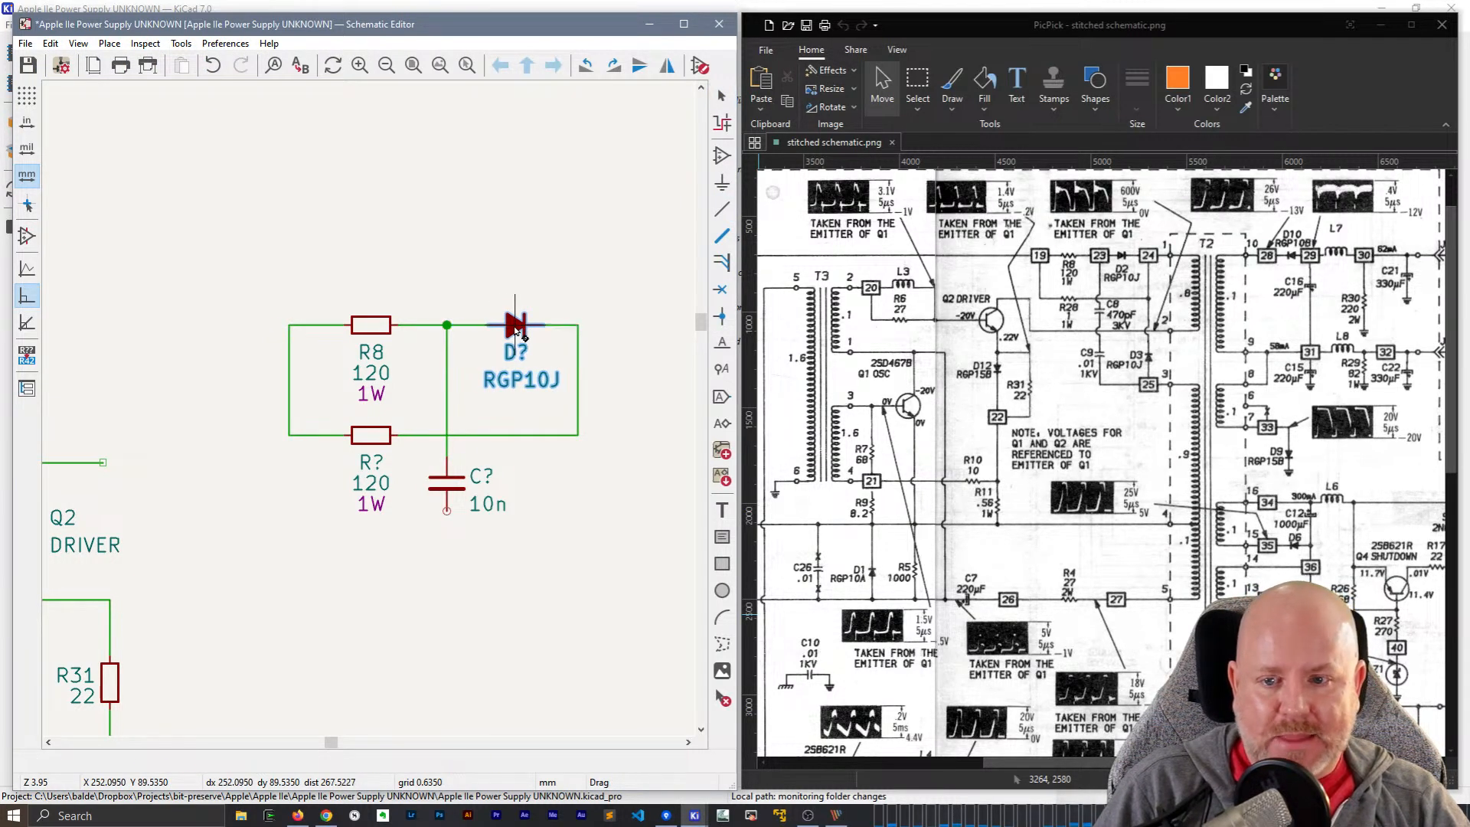
pyautogui.click(519, 331)
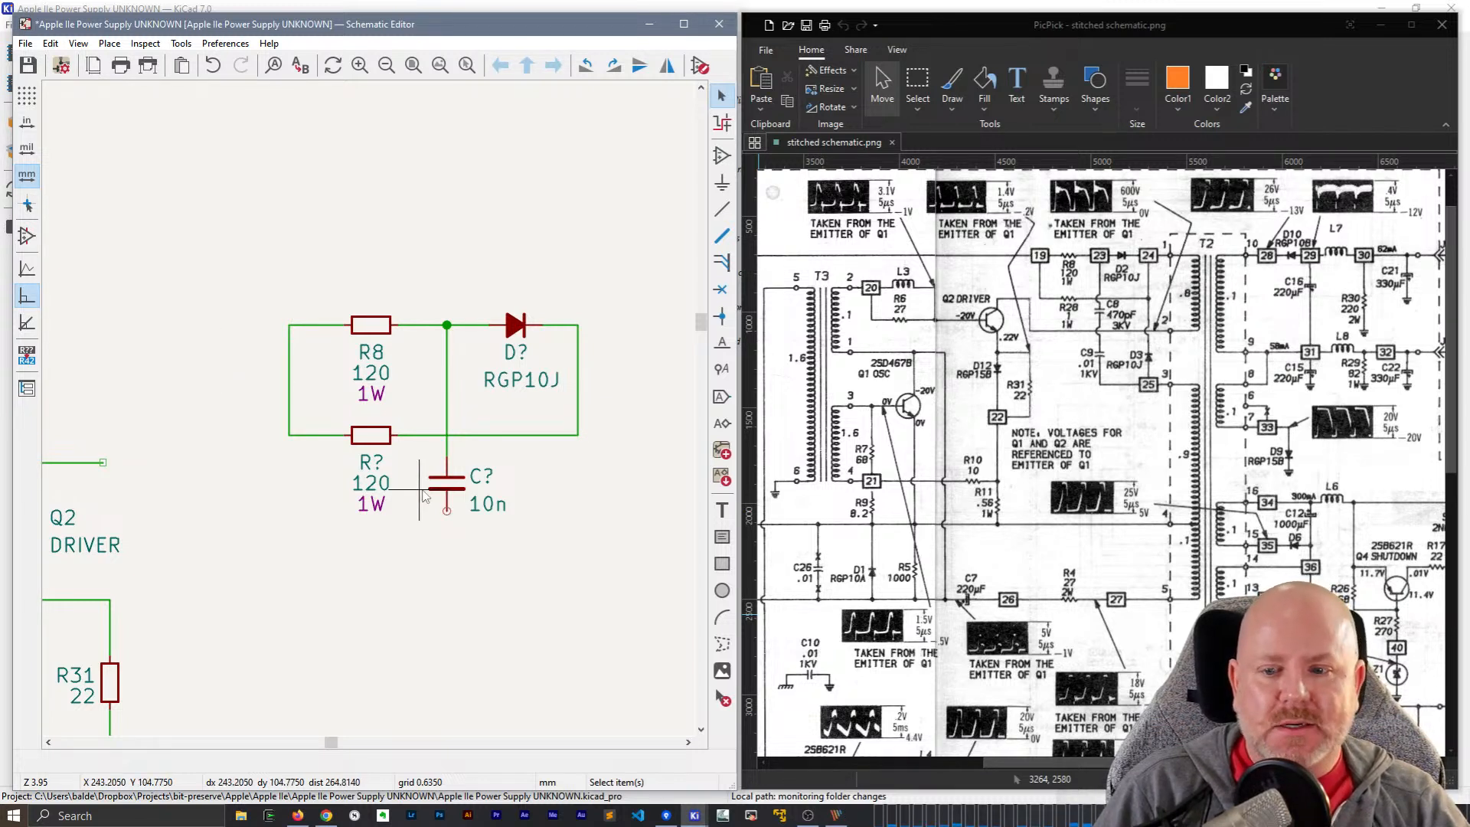
# - Duplicate the 10n capacitor, place the copy directly below it, and wire the two capacitors in series
pyautogui.click(450, 495)
pyautogui.hotkey('ctrl', 'd')
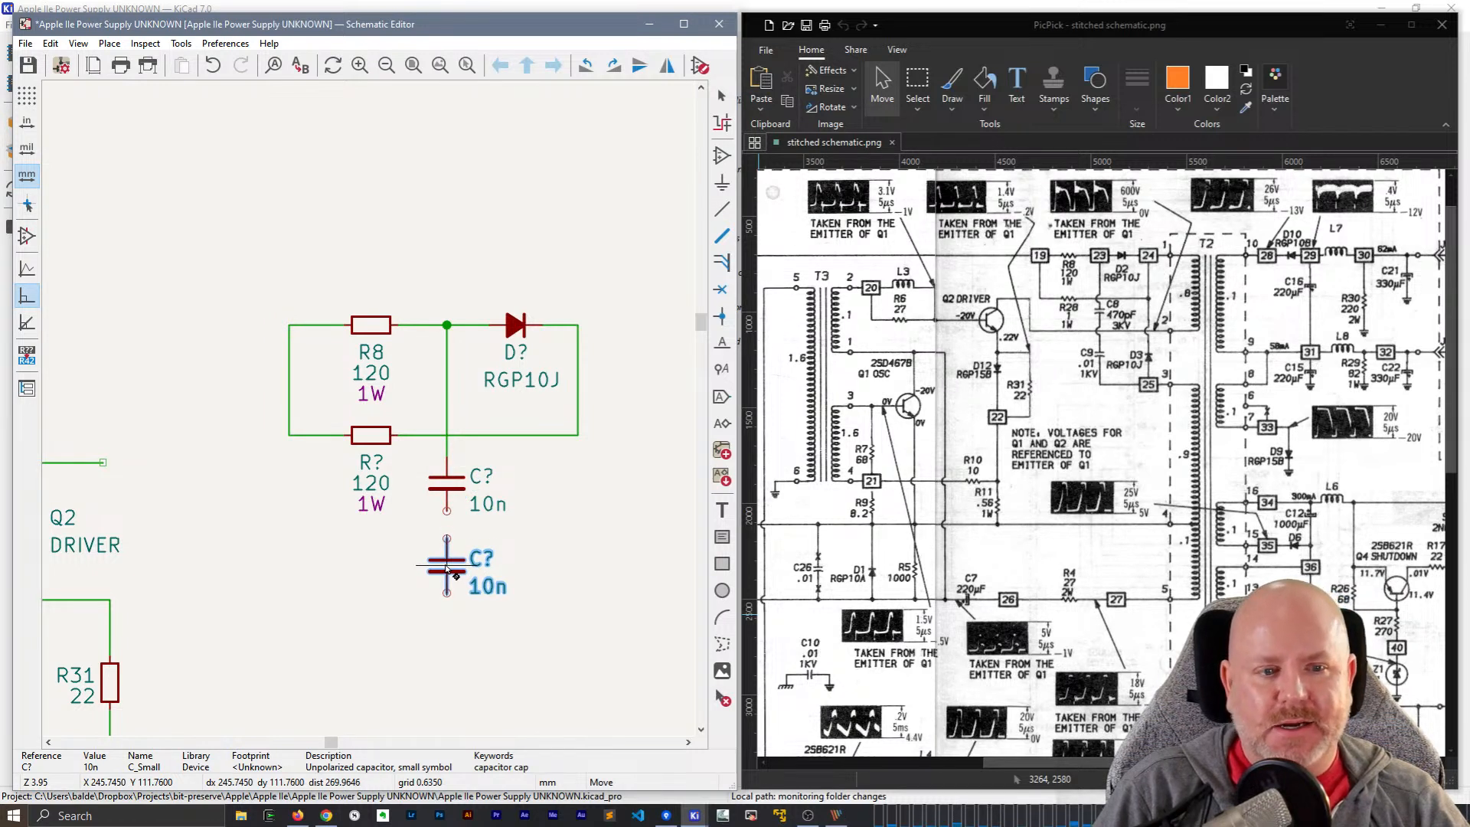
pyautogui.click(447, 577)
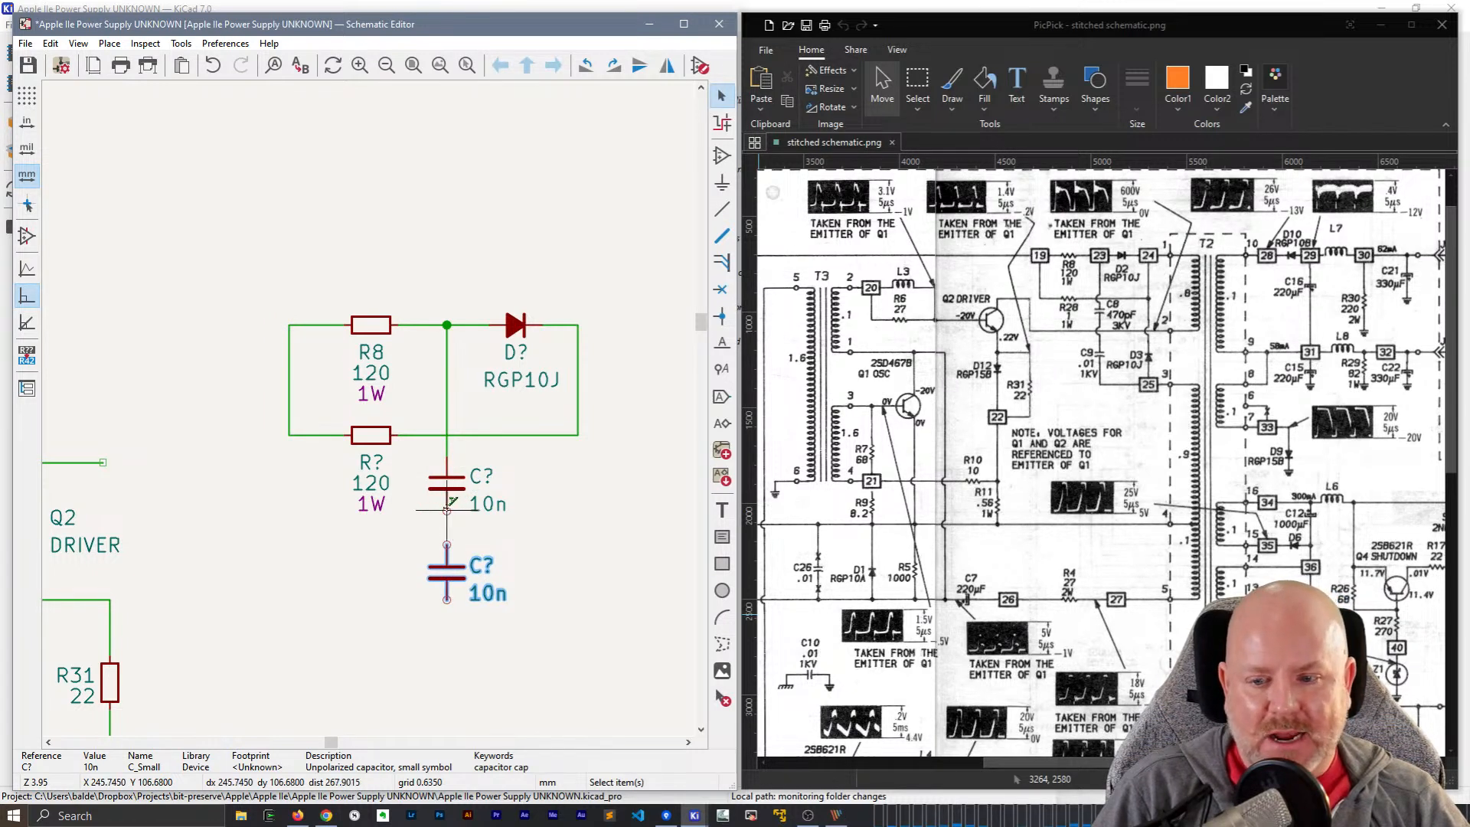
pyautogui.press('w')
pyautogui.click(447, 545)
pyautogui.press('Escape')
pyautogui.keyDown('ctrl'); pyautogui.hscroll(1, 302, 515); pyautogui.keyUp('ctrl')
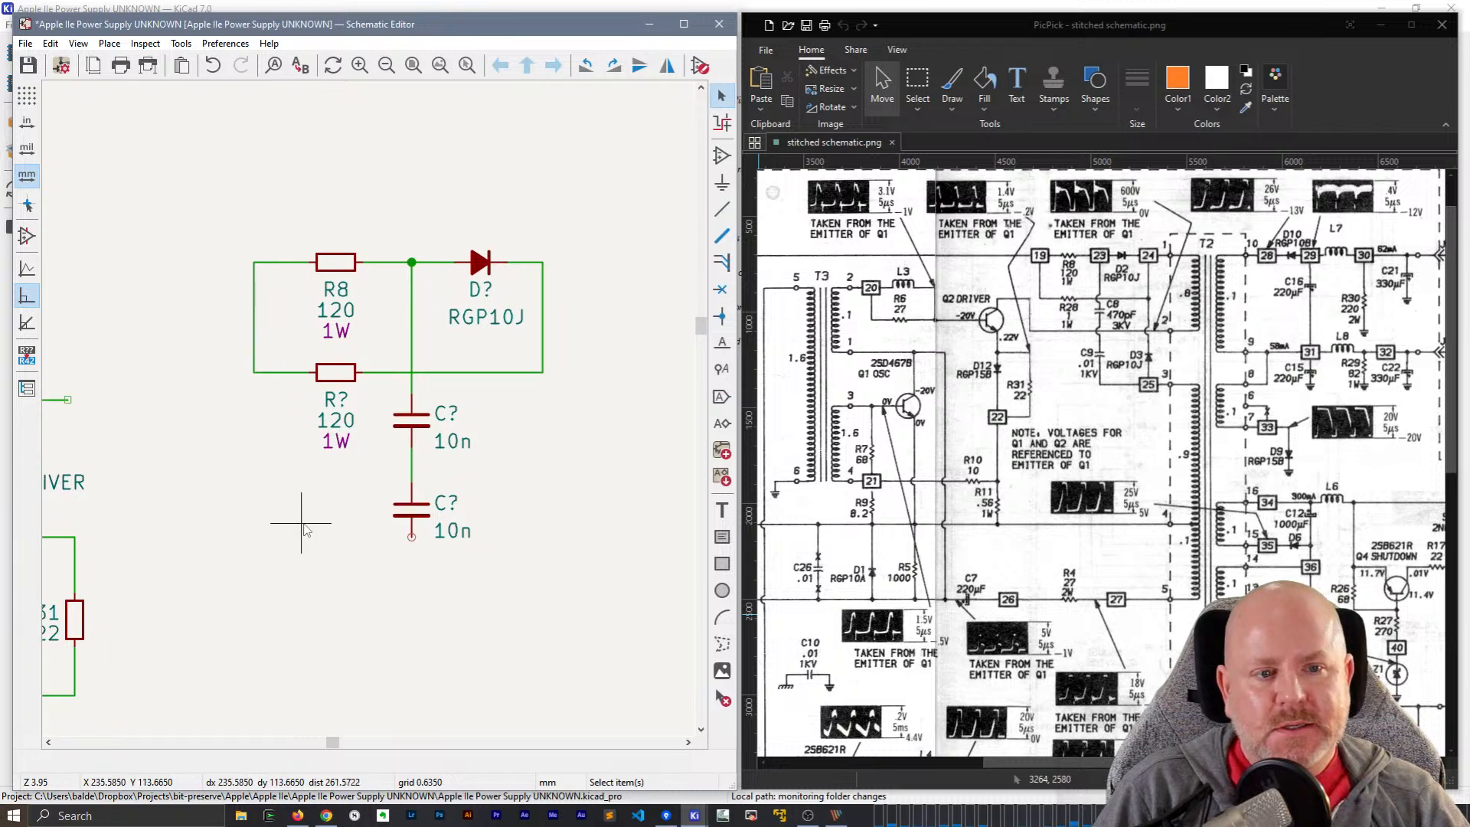
pyautogui.keyDown('ctrl'); pyautogui.hscroll(3, 302, 515); pyautogui.keyUp('ctrl')
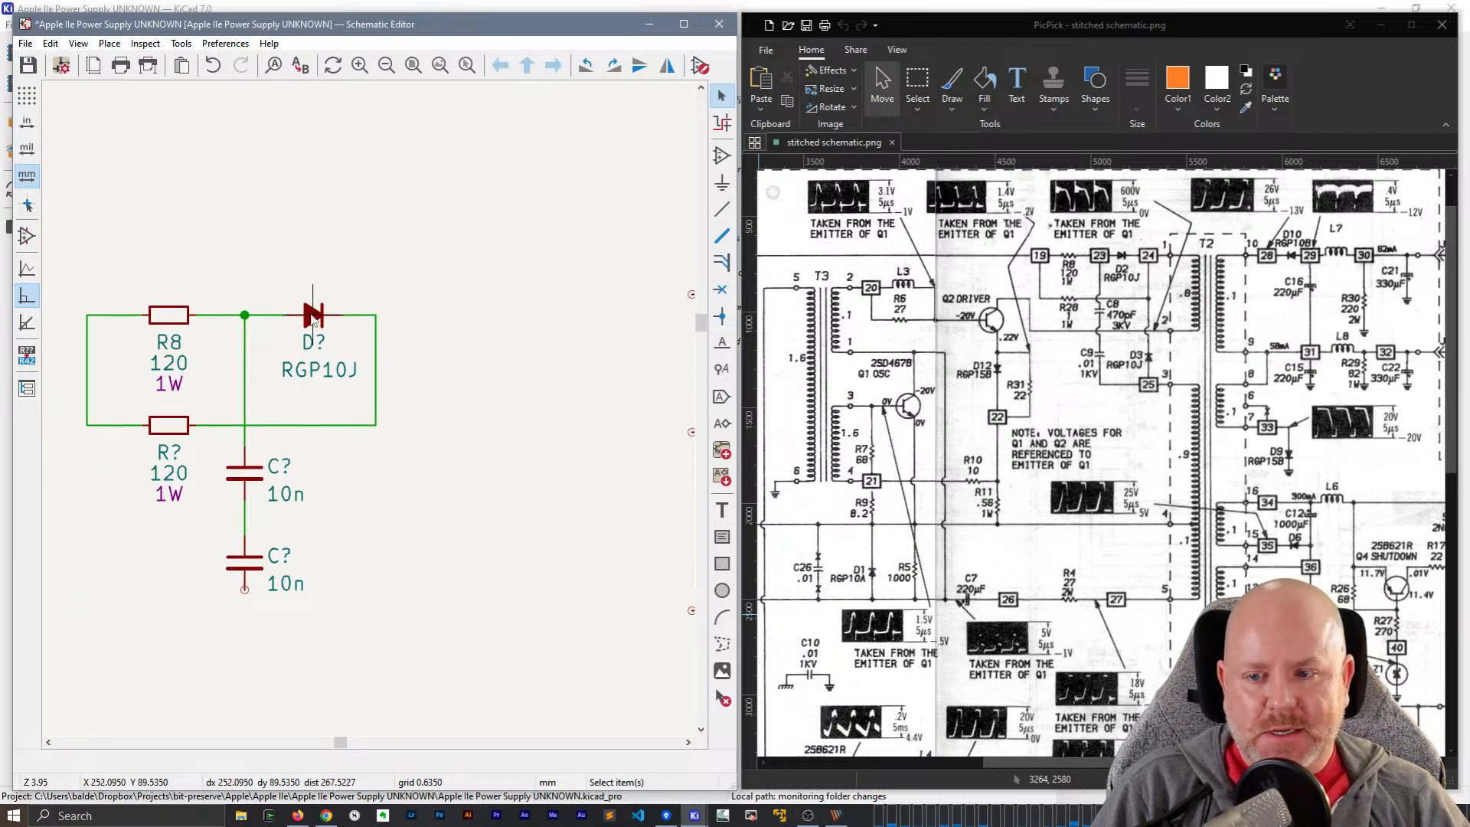
# - Duplicate the RGP10J diode, rotate the copy to point upward, and place it directly below the loop's right-hand corner
pyautogui.click(314, 315)
pyautogui.hotkey('ctrl', 'd')
pyautogui.press('r')
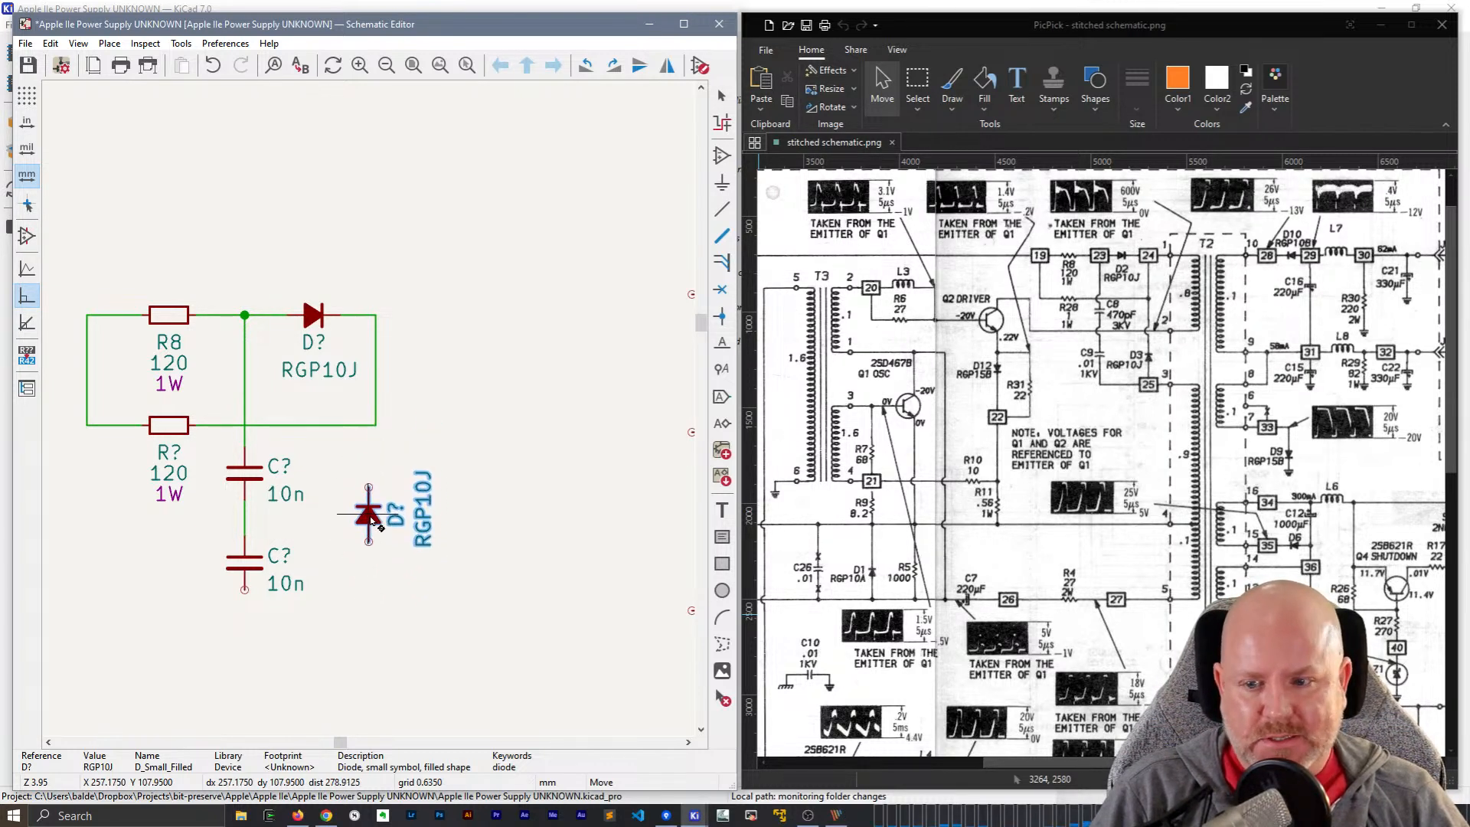
pyautogui.click(374, 518)
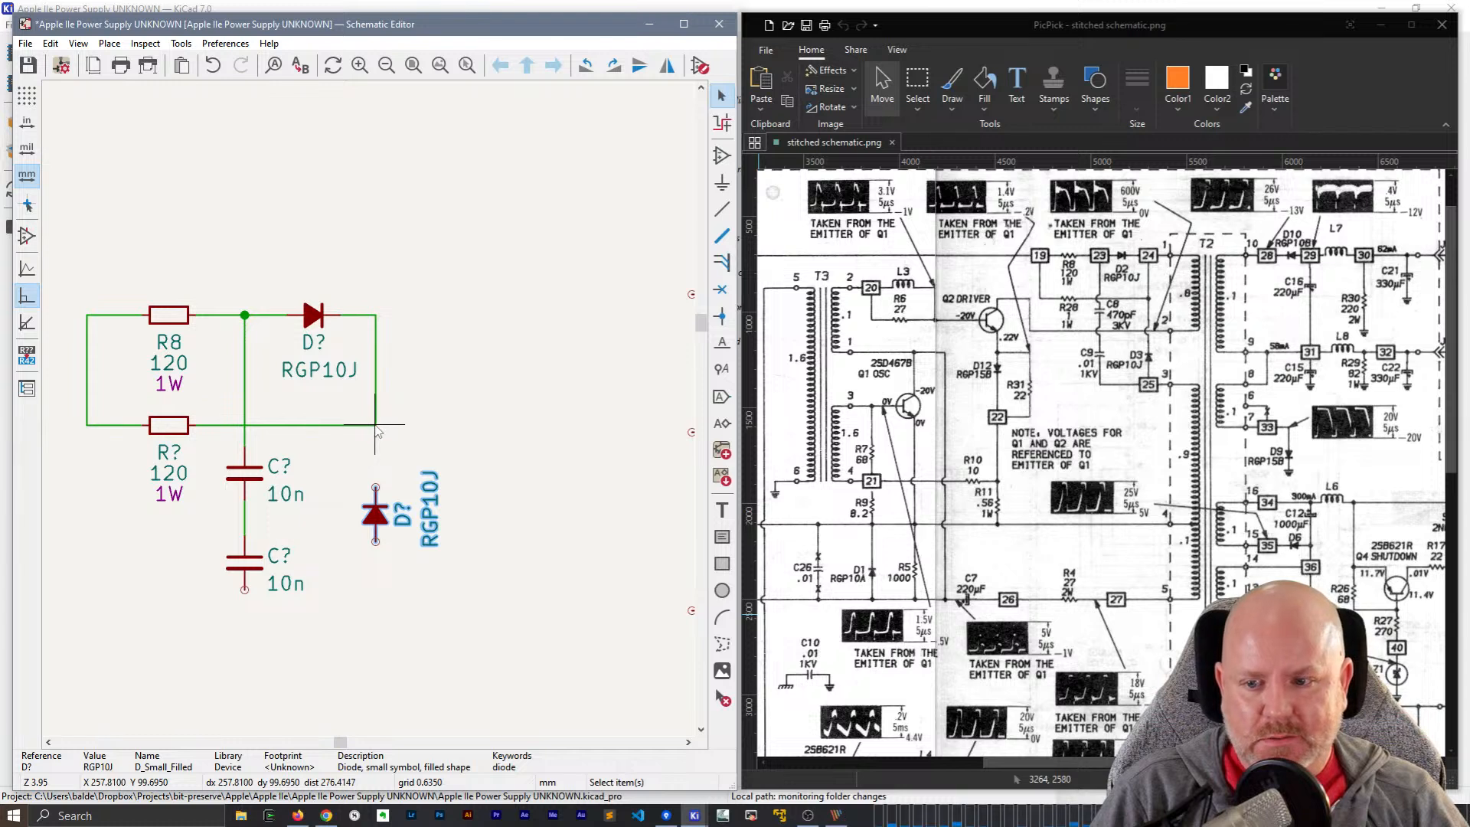
# - Wire the new diode's cathode to the loop corner above it and its anode to the lower capacitor's bottom pin
pyautogui.press('w')
pyautogui.click(375, 488)
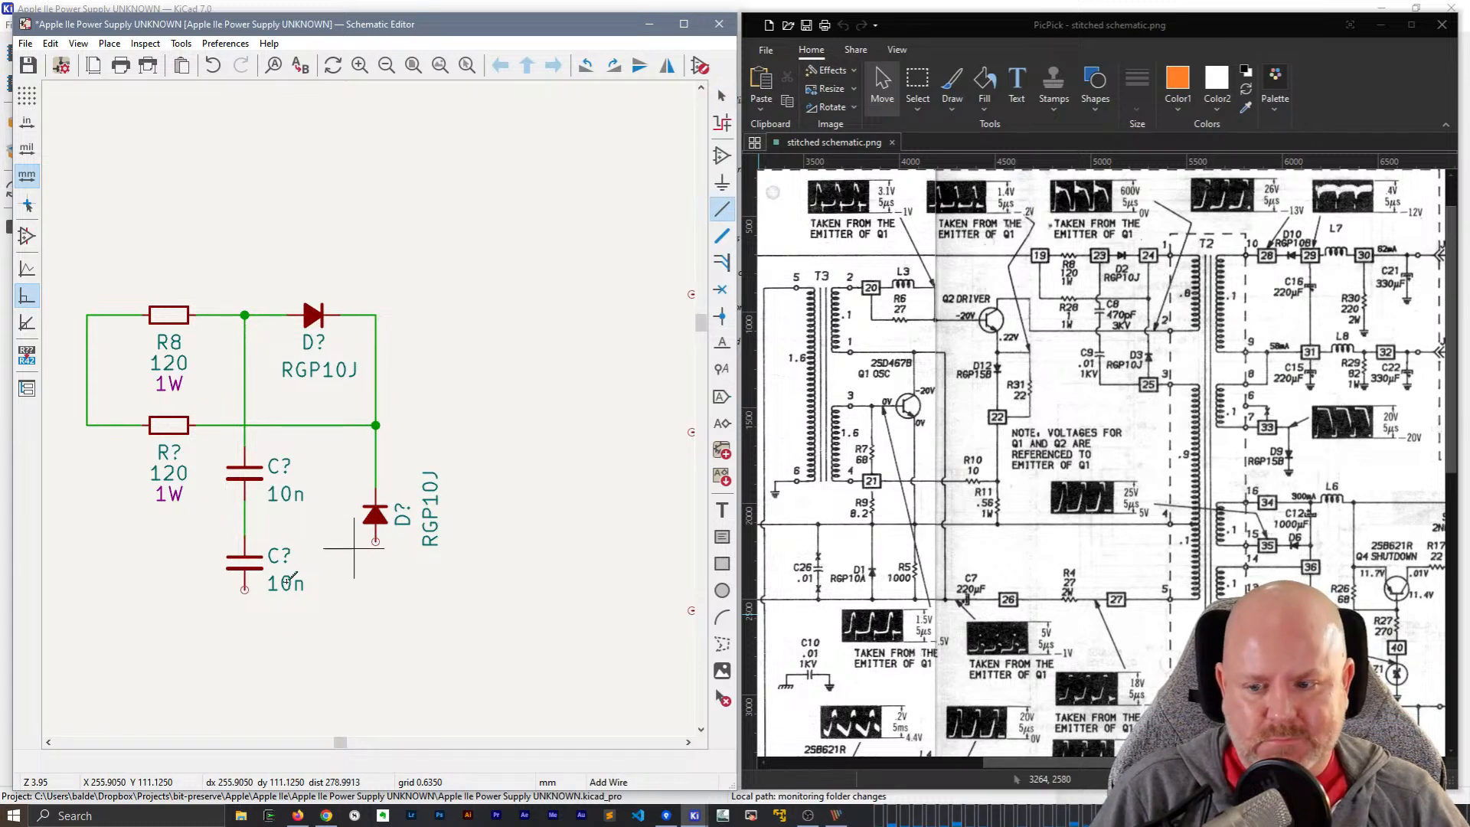
pyautogui.click(245, 589)
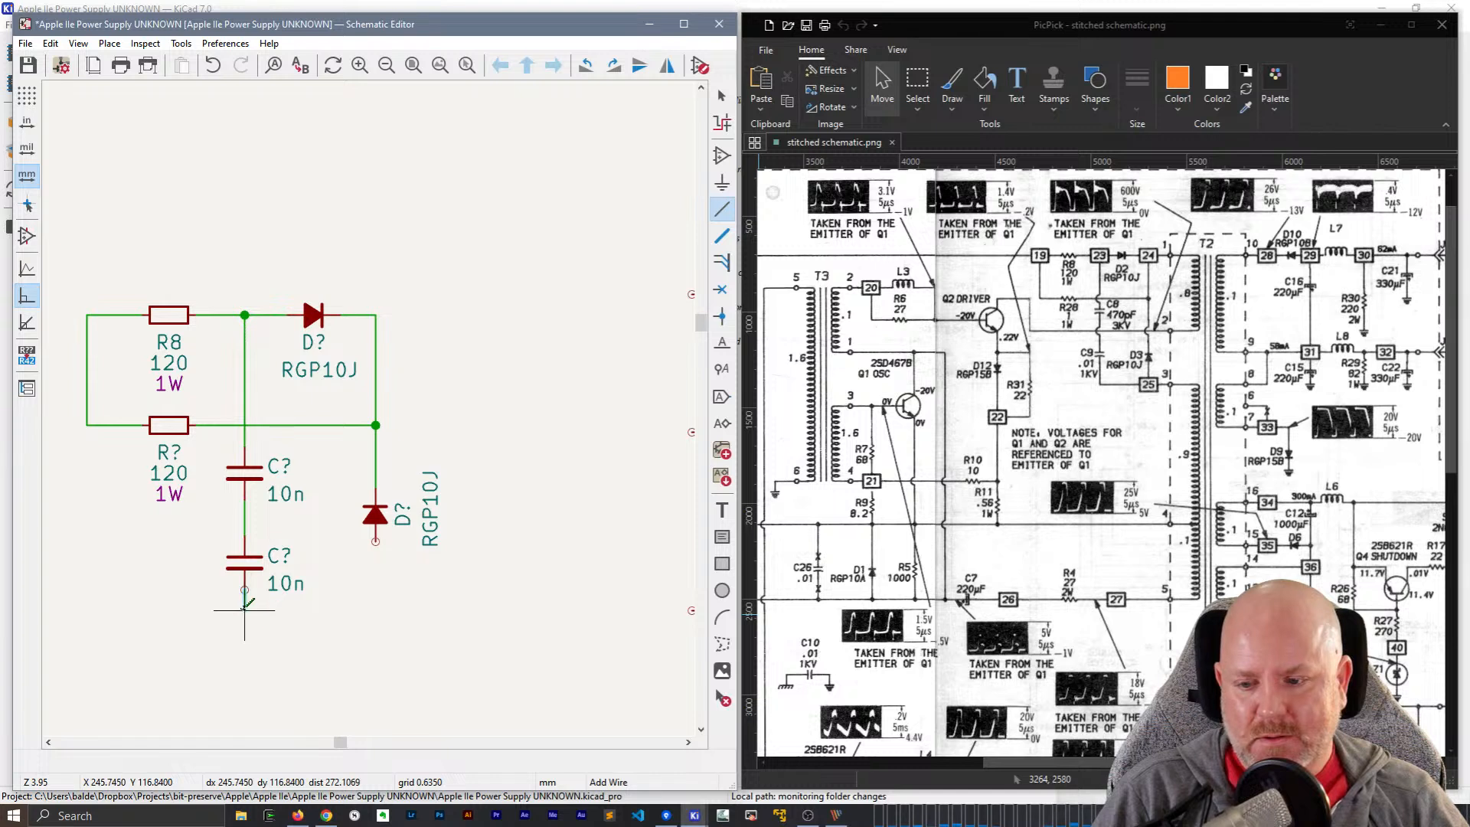
pyautogui.click(244, 610)
pyautogui.click(375, 541)
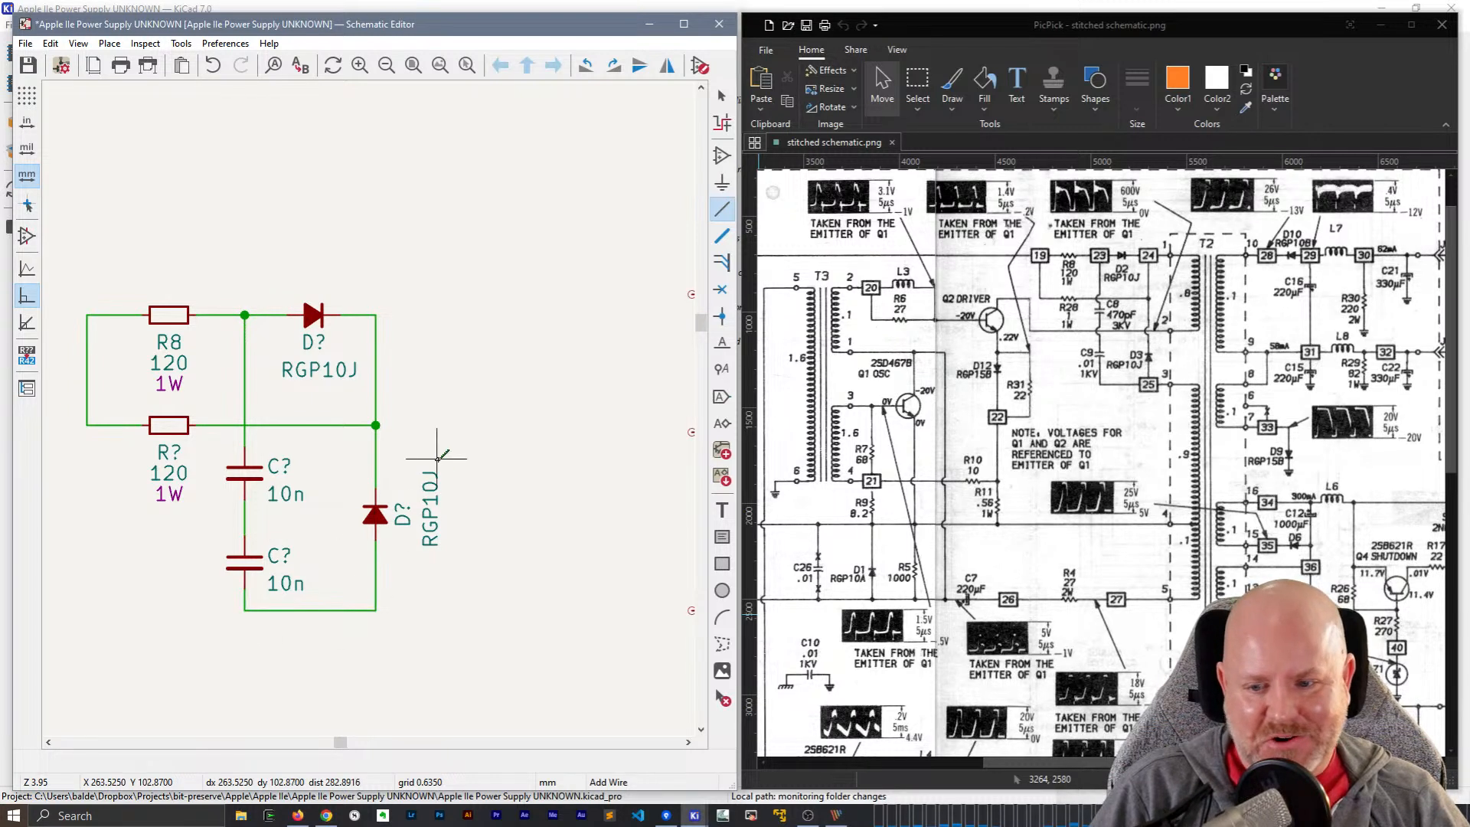
pyautogui.press('Escape')
# - Rotate the vertical diode's RGP10J value text to horizontal and move it clear of the symbol
pyautogui.click(438, 521)
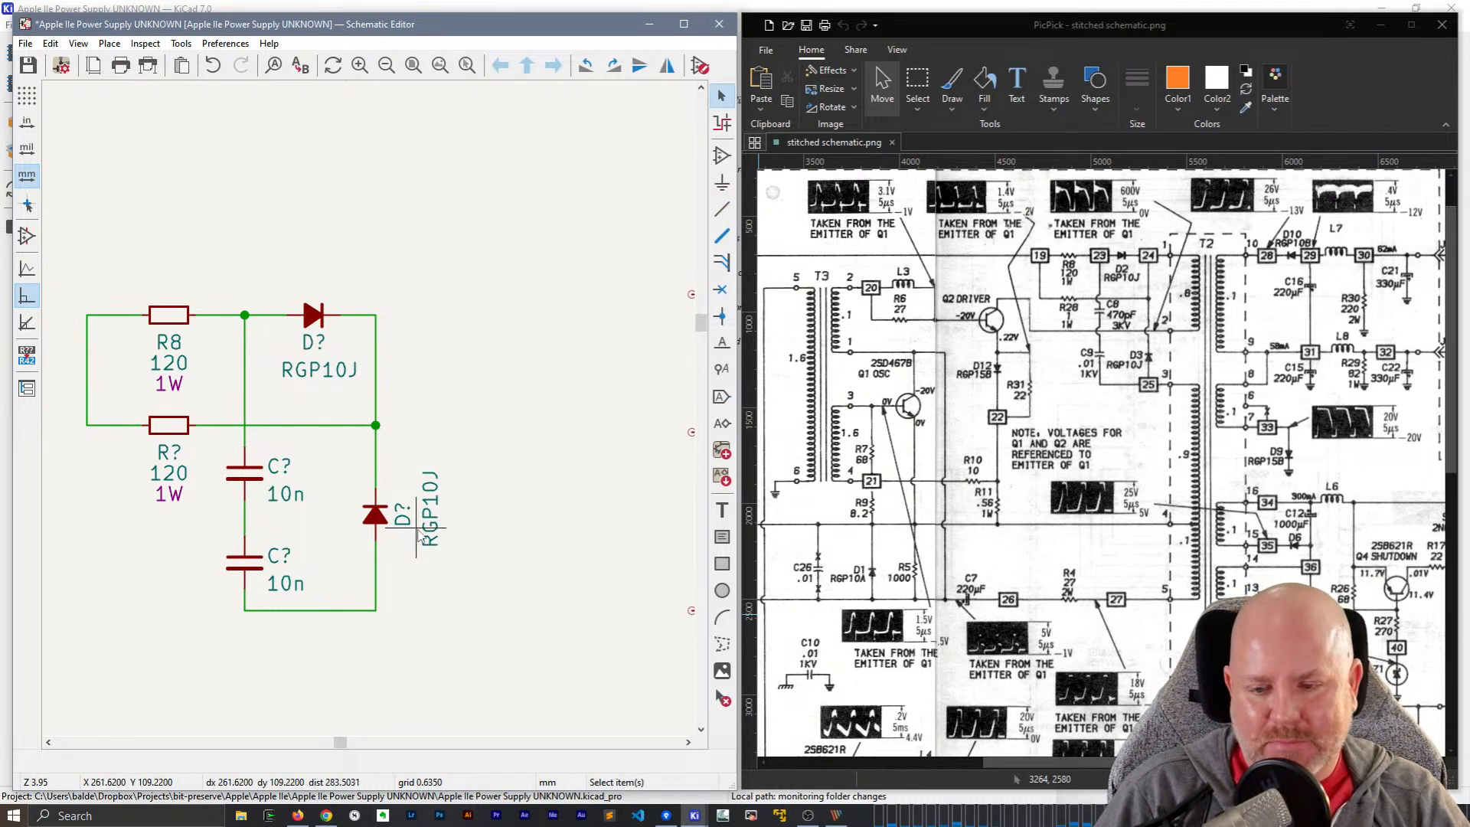
pyautogui.press('r')
pyautogui.press('m')
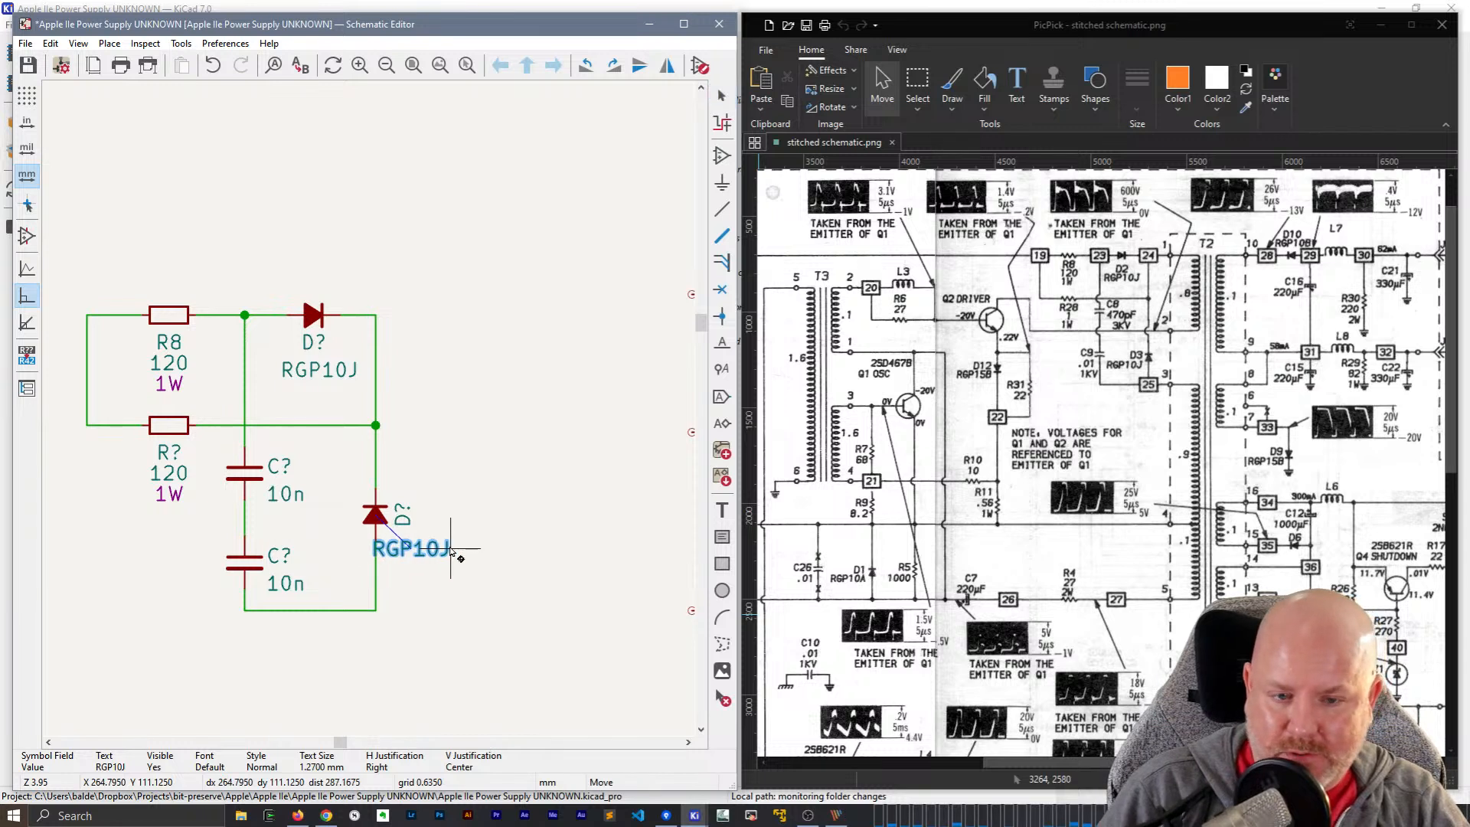
pyautogui.click(490, 557)
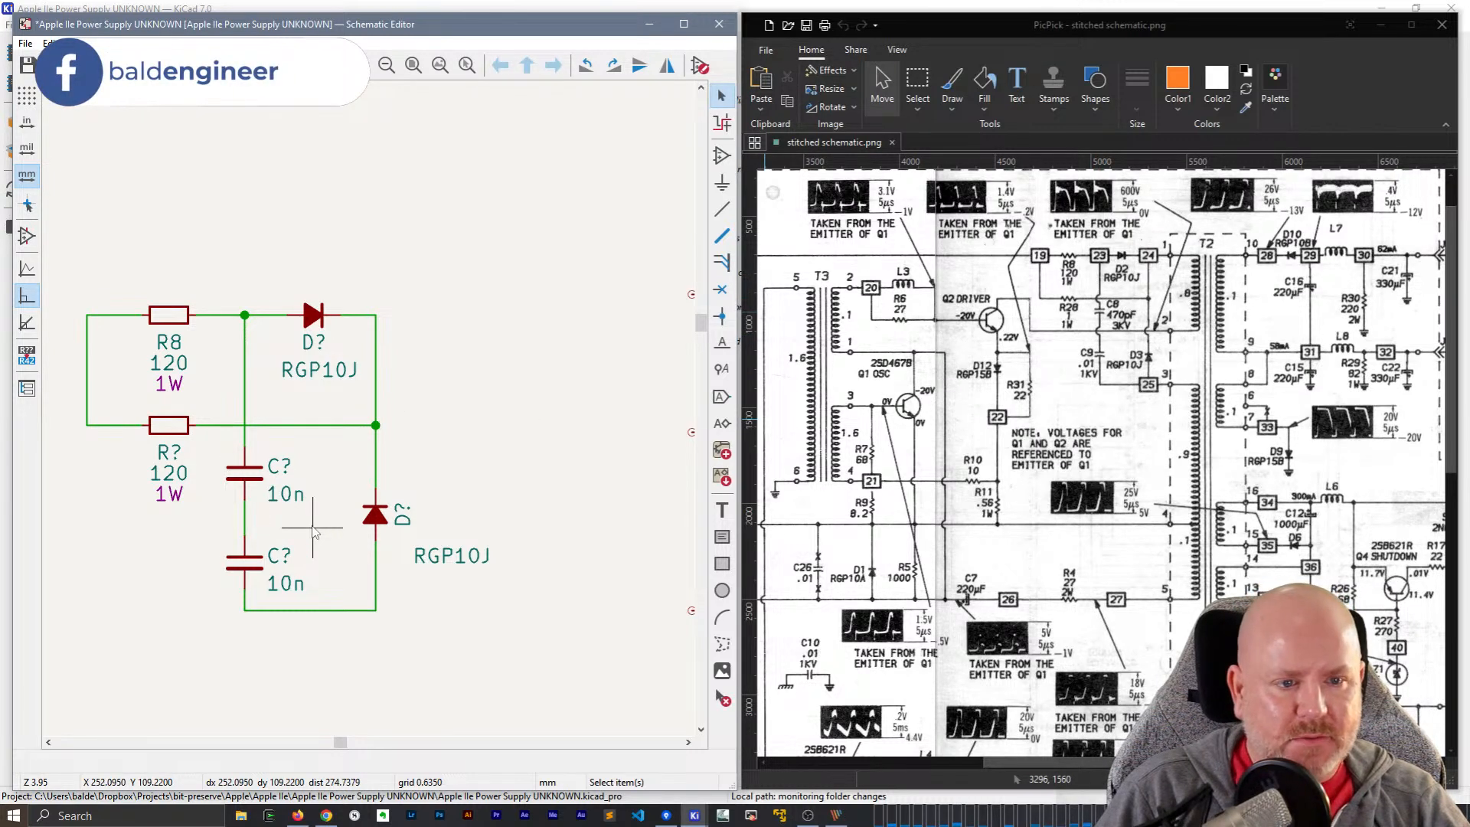
# - Shift the vertical diode down to just above the bottom wire, keeping its wires attached
pyautogui.scroll(-2, 411, 521)
pyautogui.scroll(2, 368, 409)
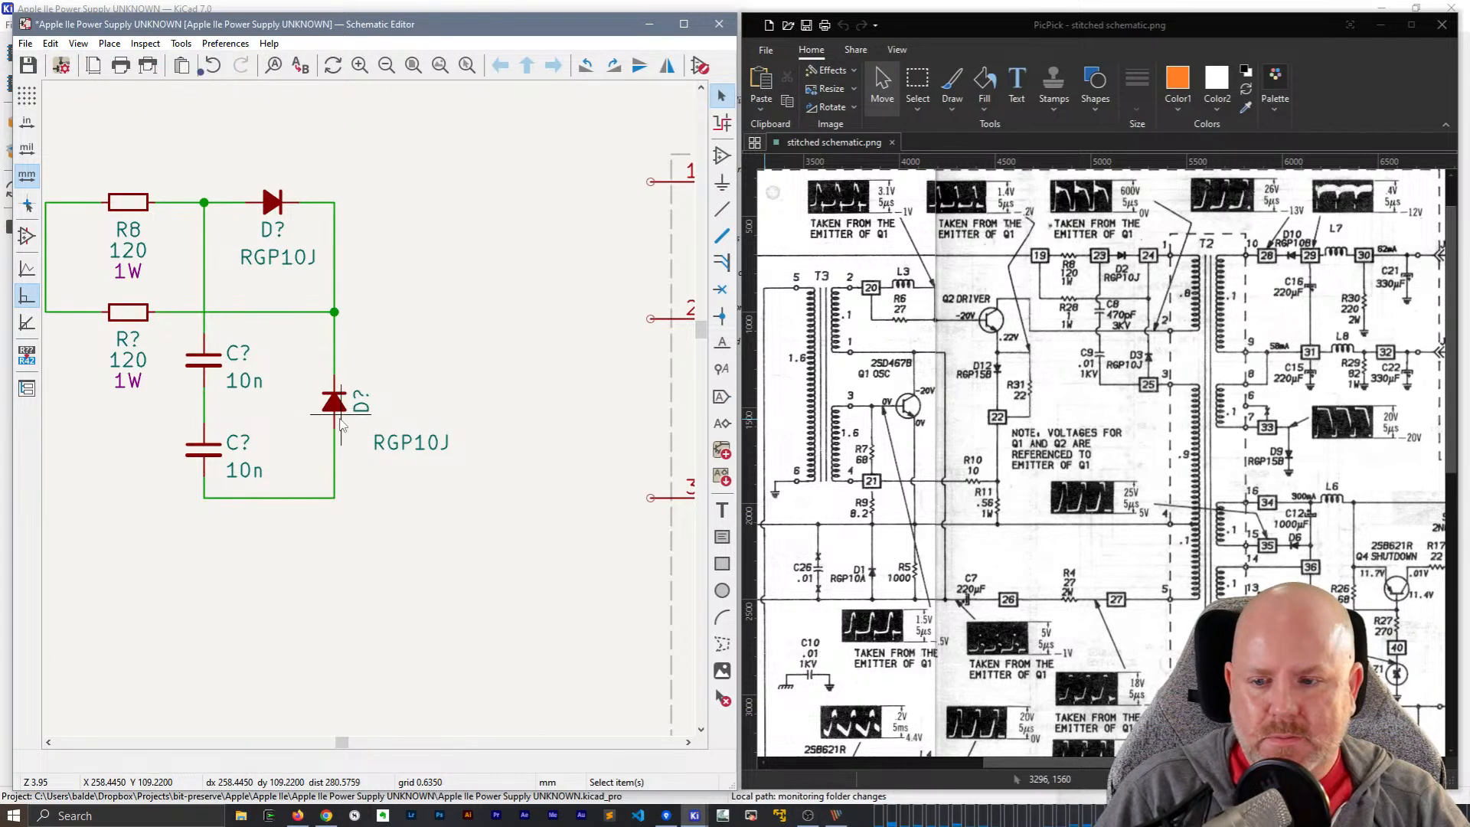
pyautogui.click(339, 404)
pyautogui.press('g')
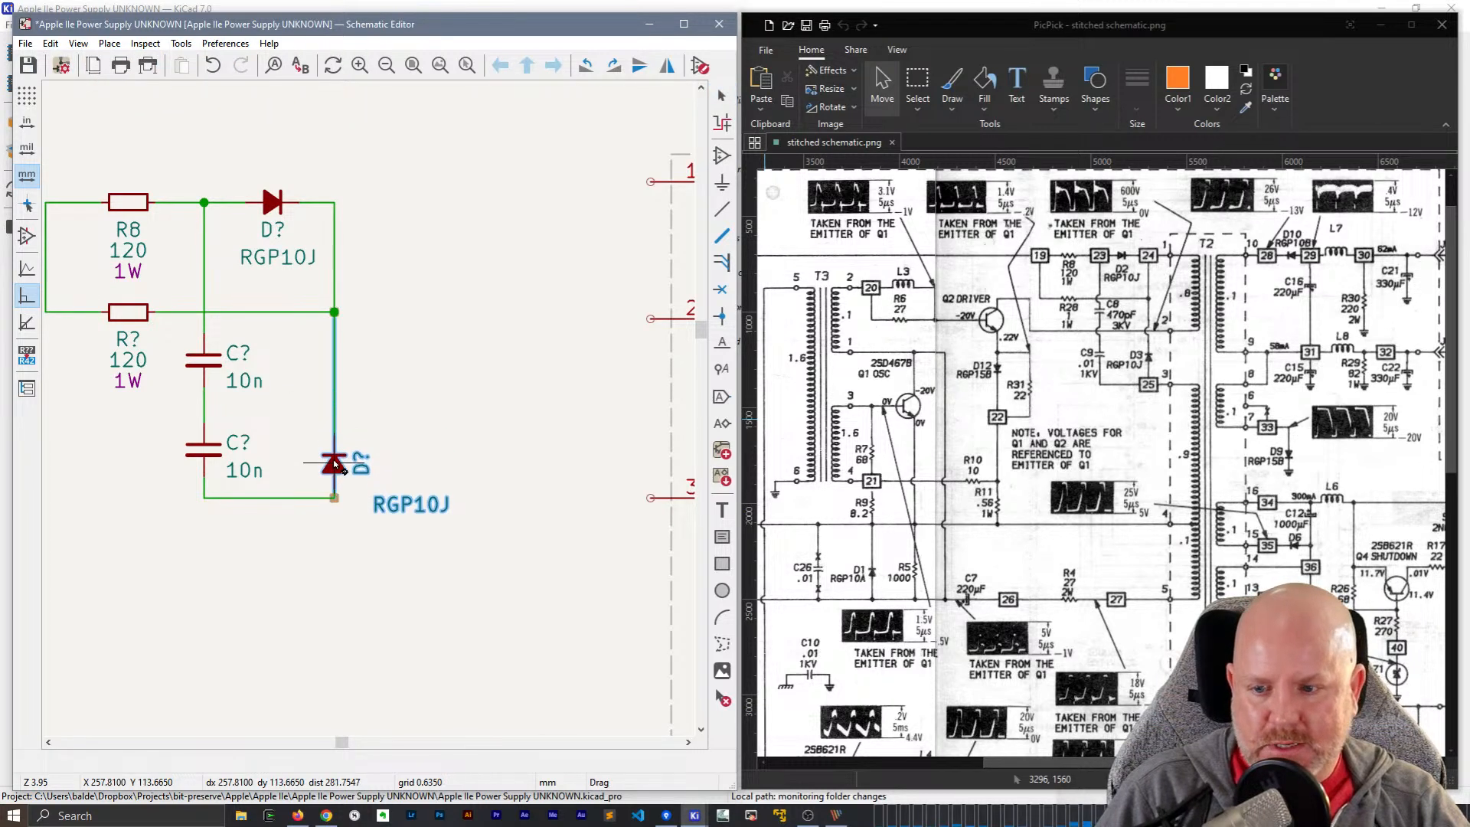
pyautogui.click(336, 464)
pyautogui.click(356, 401)
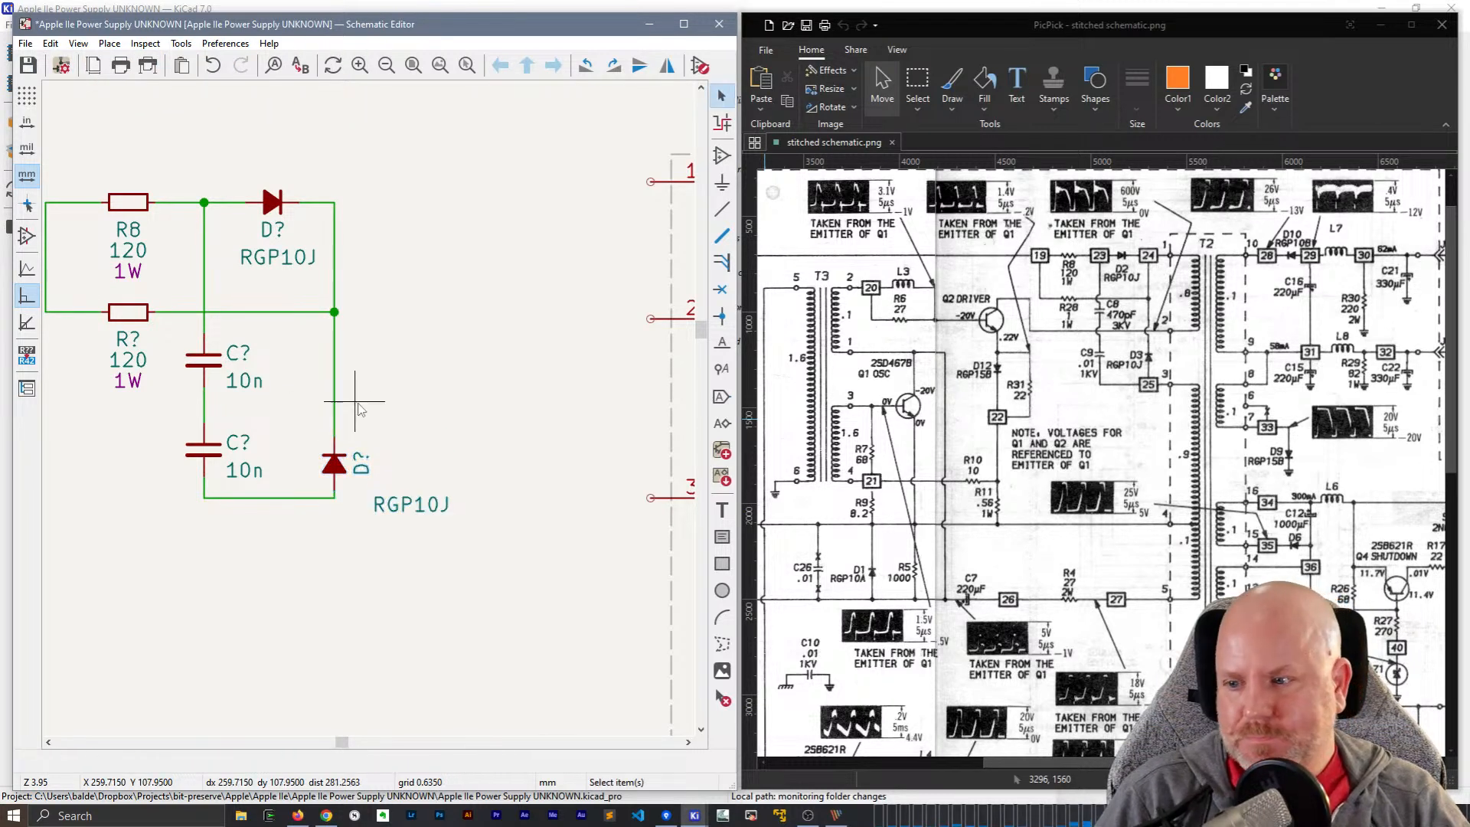
# - Turn the vertical diode's reference text horizontal and stack it above the RGP10J value, both close beside the symbol
pyautogui.click(442, 515)
pyautogui.press('m')
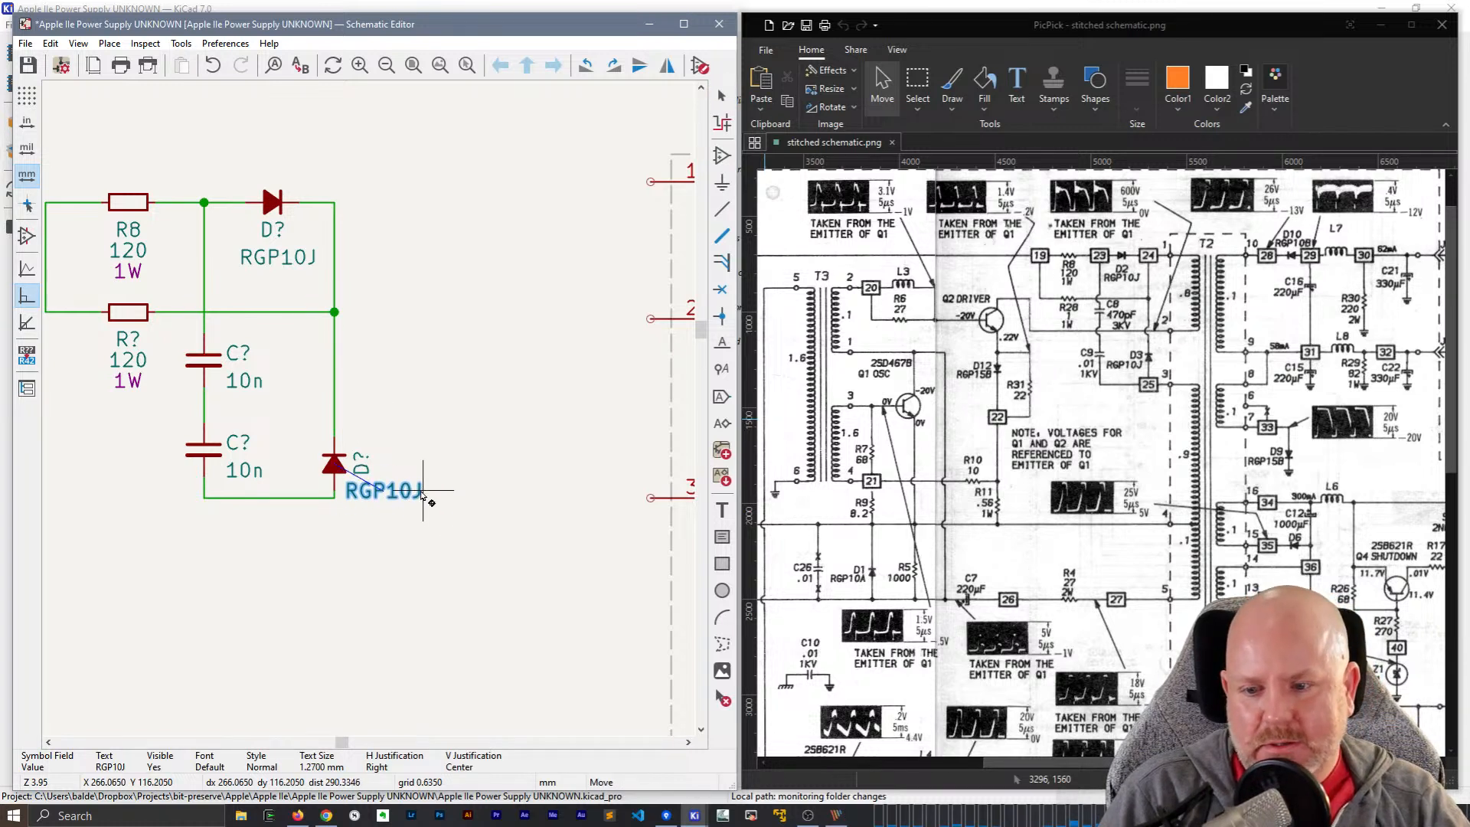
pyautogui.click(426, 496)
pyautogui.click(388, 452)
pyautogui.click(366, 473)
pyautogui.press('r')
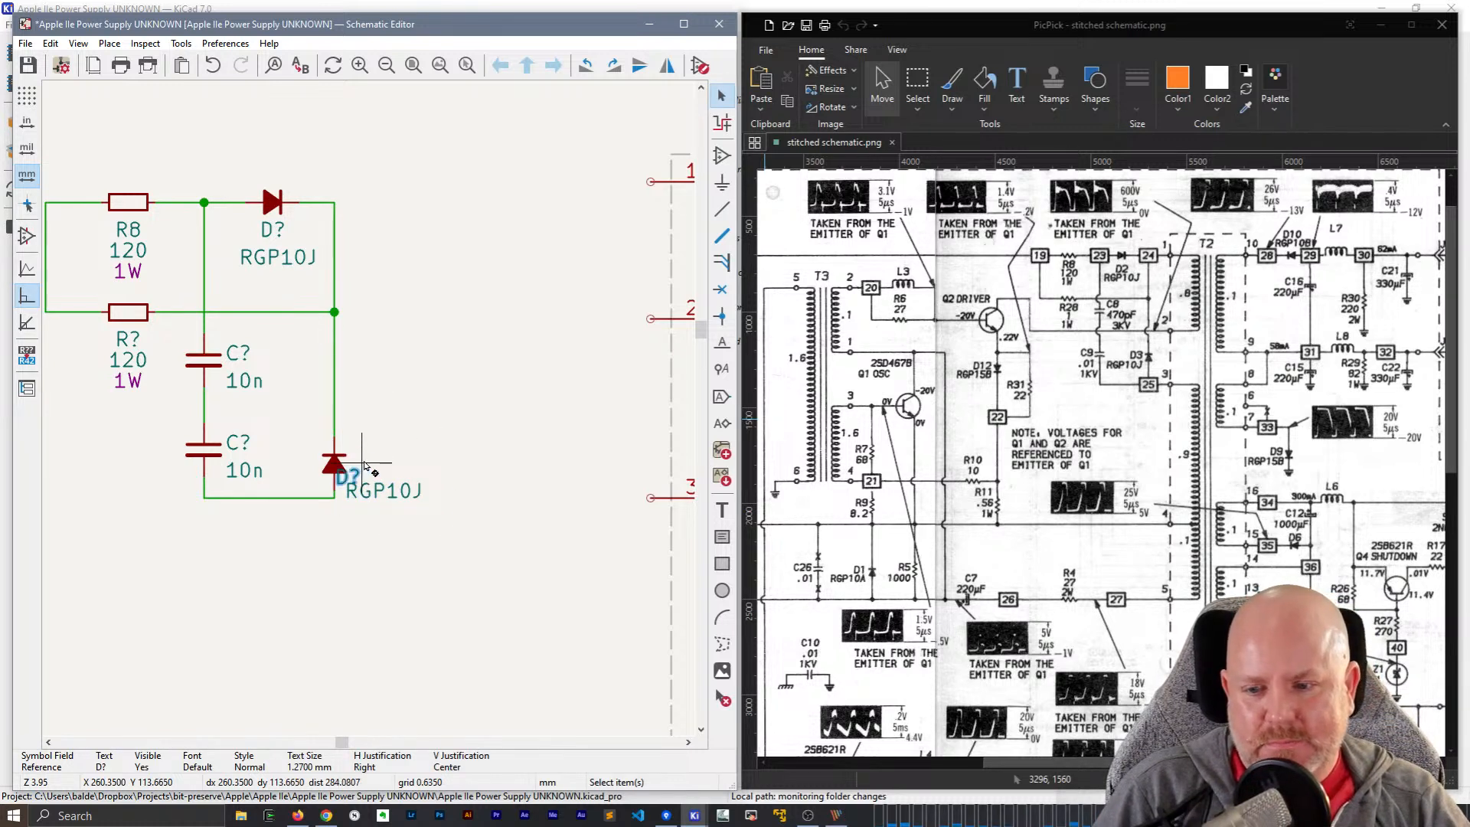
pyautogui.press('m')
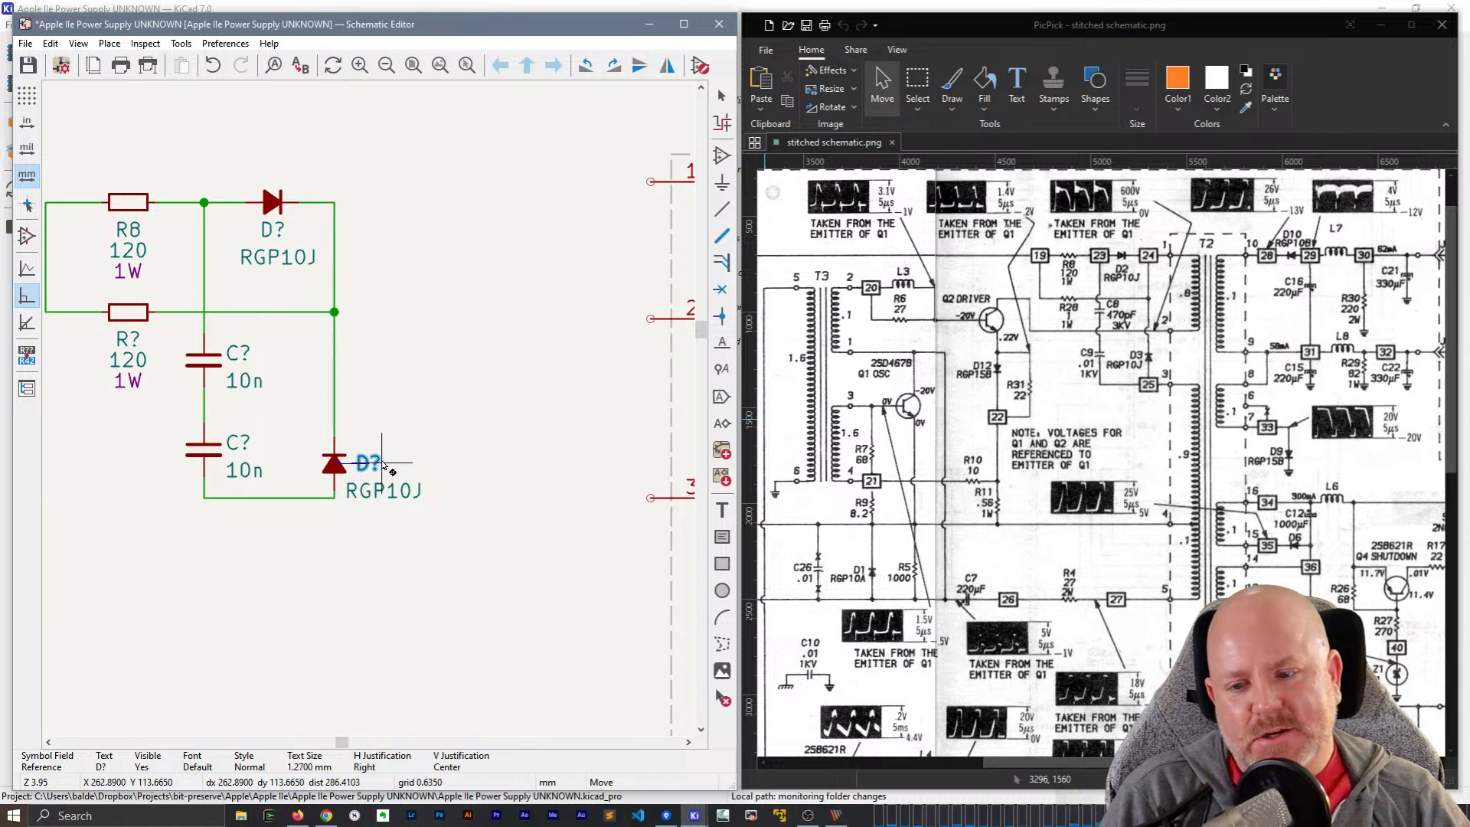
pyautogui.click(384, 464)
pyautogui.click(406, 491)
pyautogui.press('m')
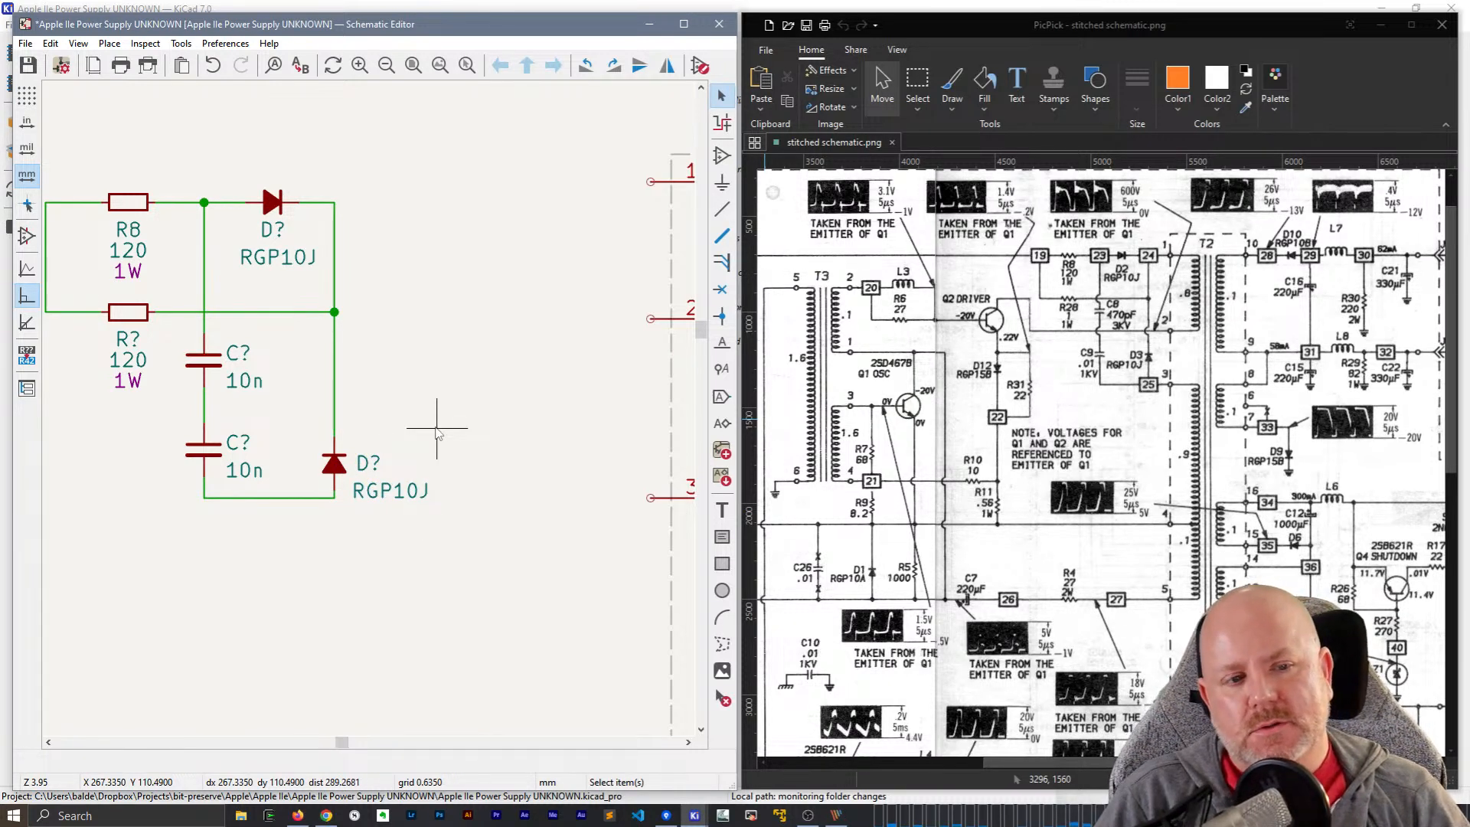
# - Set the horizontal diode's reference to D2 and the vertical diode's reference to D3
pyautogui.doubleClick(268, 234)
pyautogui.write('2')
pyautogui.press('Return')
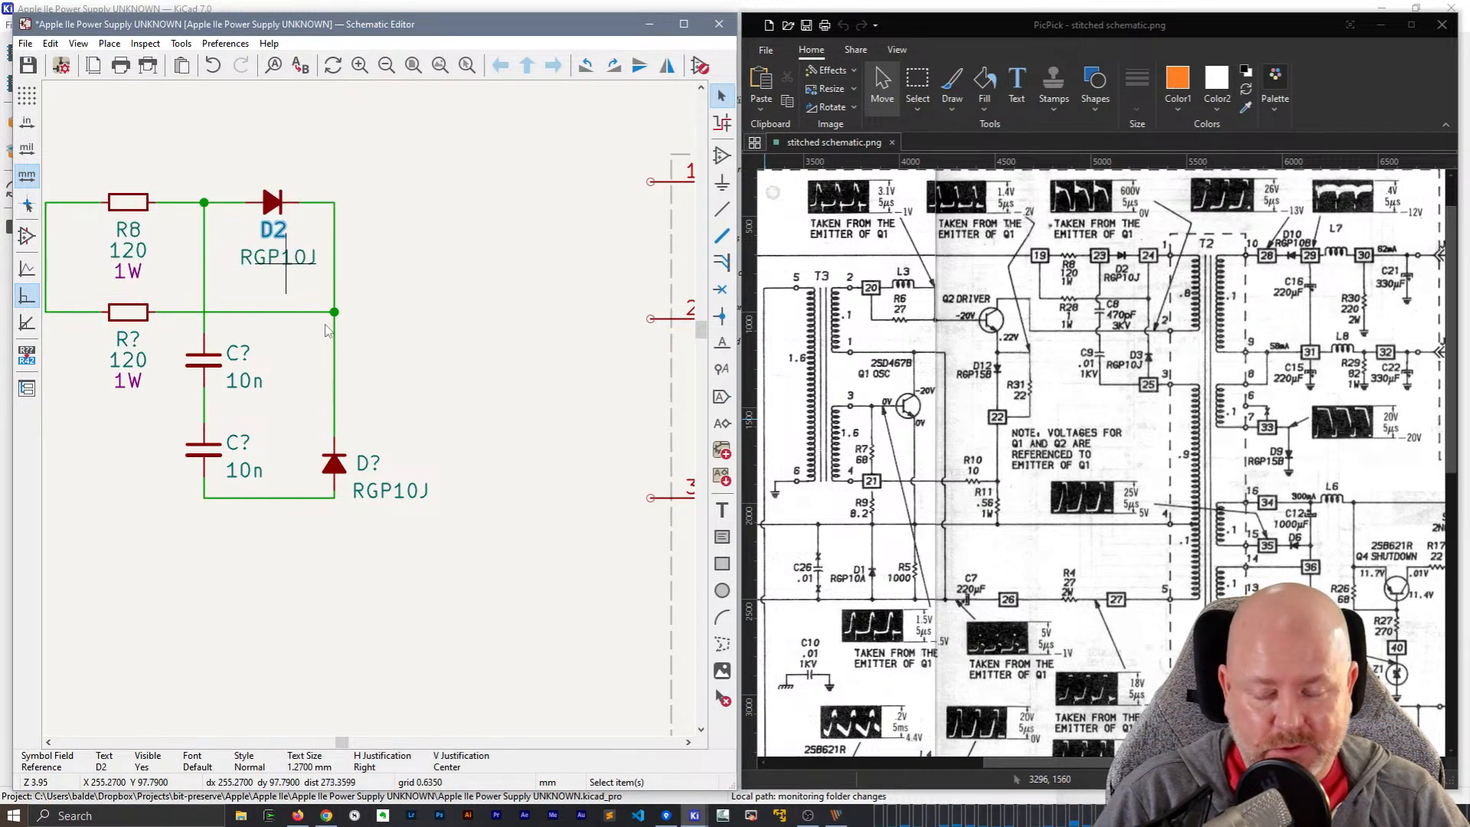
pyautogui.click(361, 462)
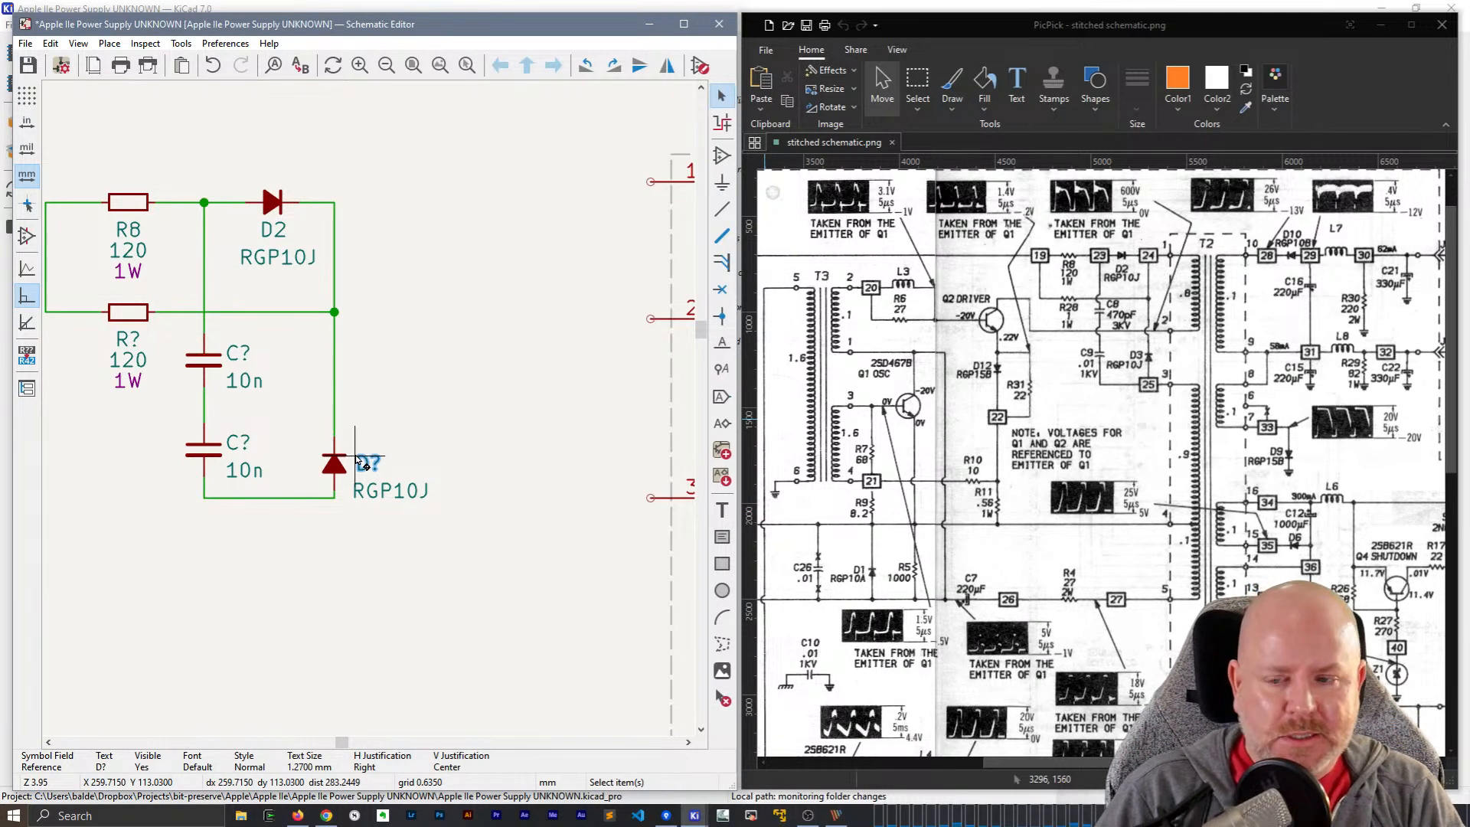
pyautogui.doubleClick(362, 462)
pyautogui.write('3')
pyautogui.press('Return')
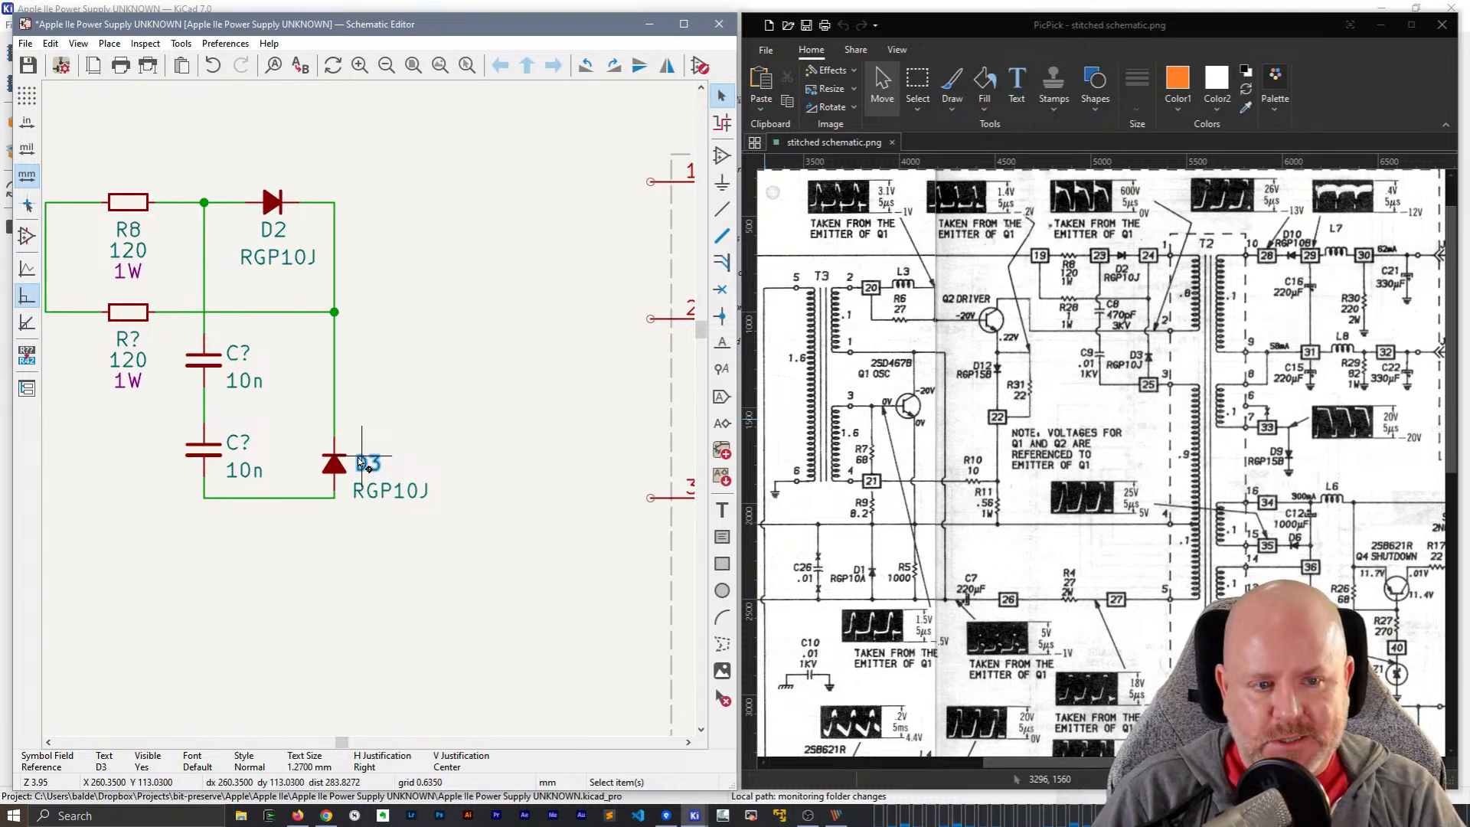
# - Move the IIe_T2 transformer closer to the diode and capacitor network
pyautogui.moveTo(412, 379); pyautogui.dragTo(363, 411, button='middle')
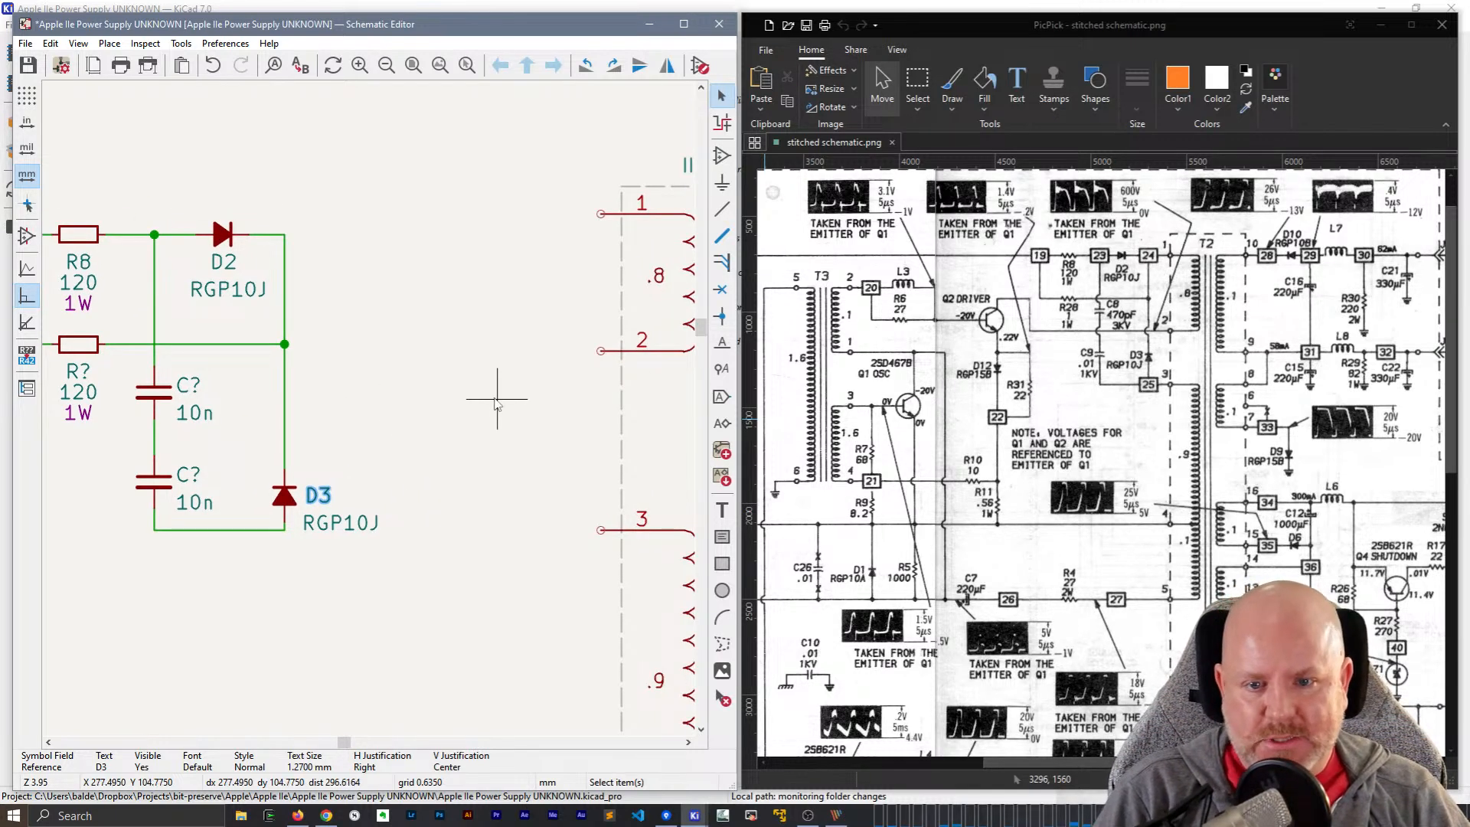
pyautogui.scroll(-1, 495, 401)
pyautogui.click(497, 469)
pyautogui.press('m')
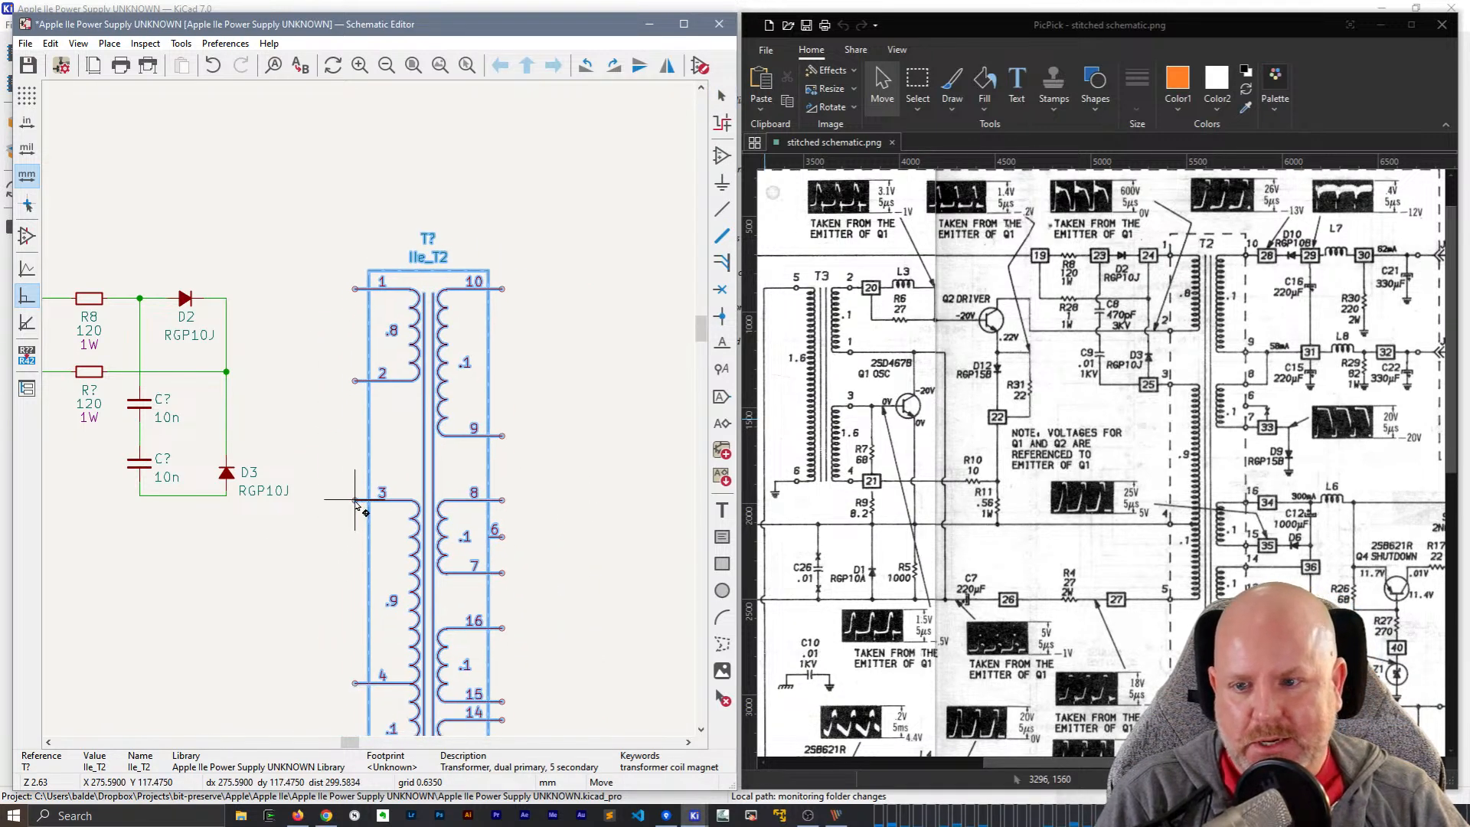
pyautogui.click(379, 505)
# - Draw a straight wire from the transformer's pin 1 back to just above the corner on D2's cathode side
pyautogui.moveTo(318, 501); pyautogui.dragTo(481, 494, button='middle')
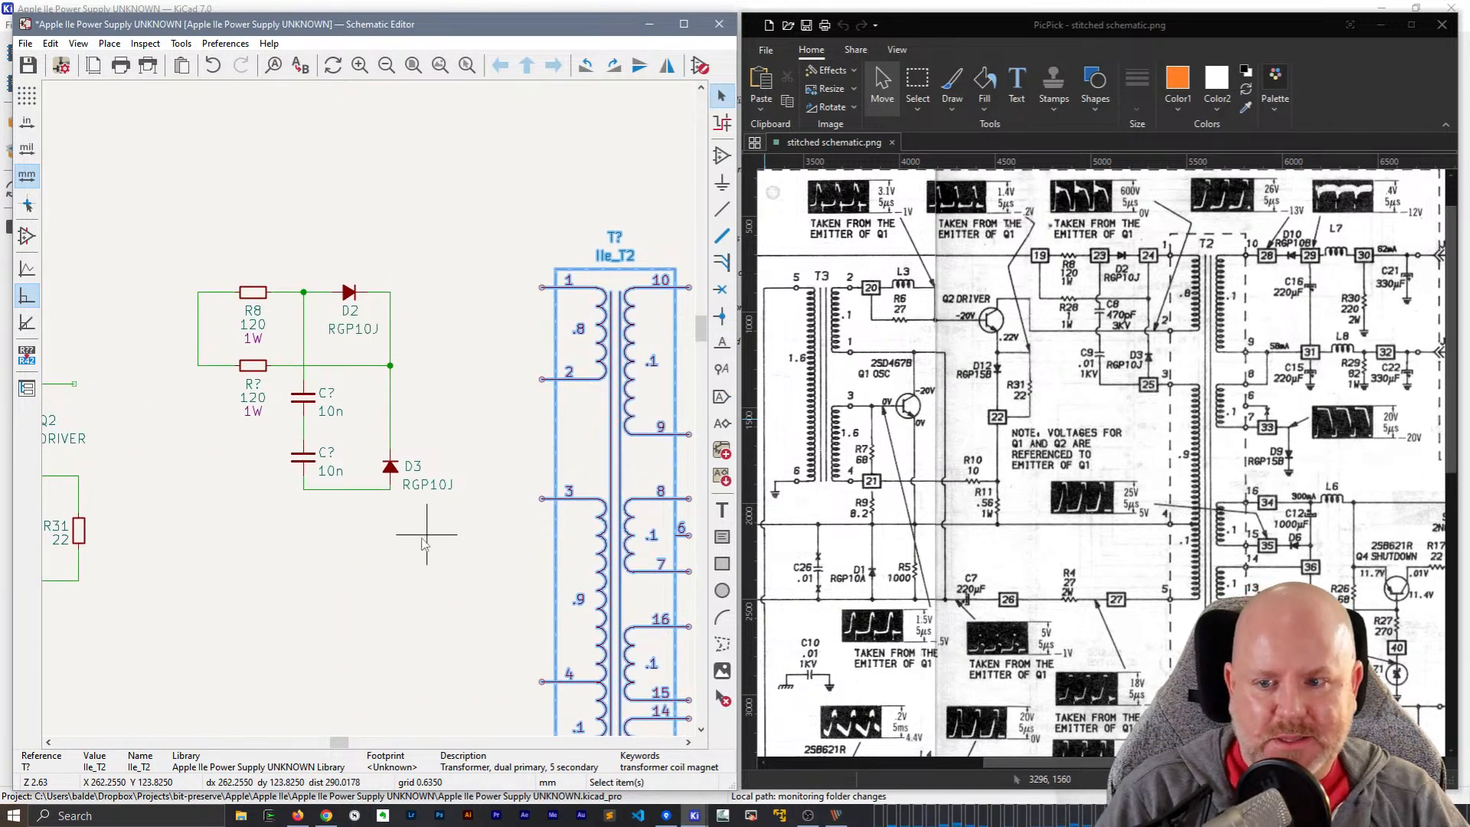
pyautogui.moveTo(376, 528); pyautogui.dragTo(419, 514, button='middle')
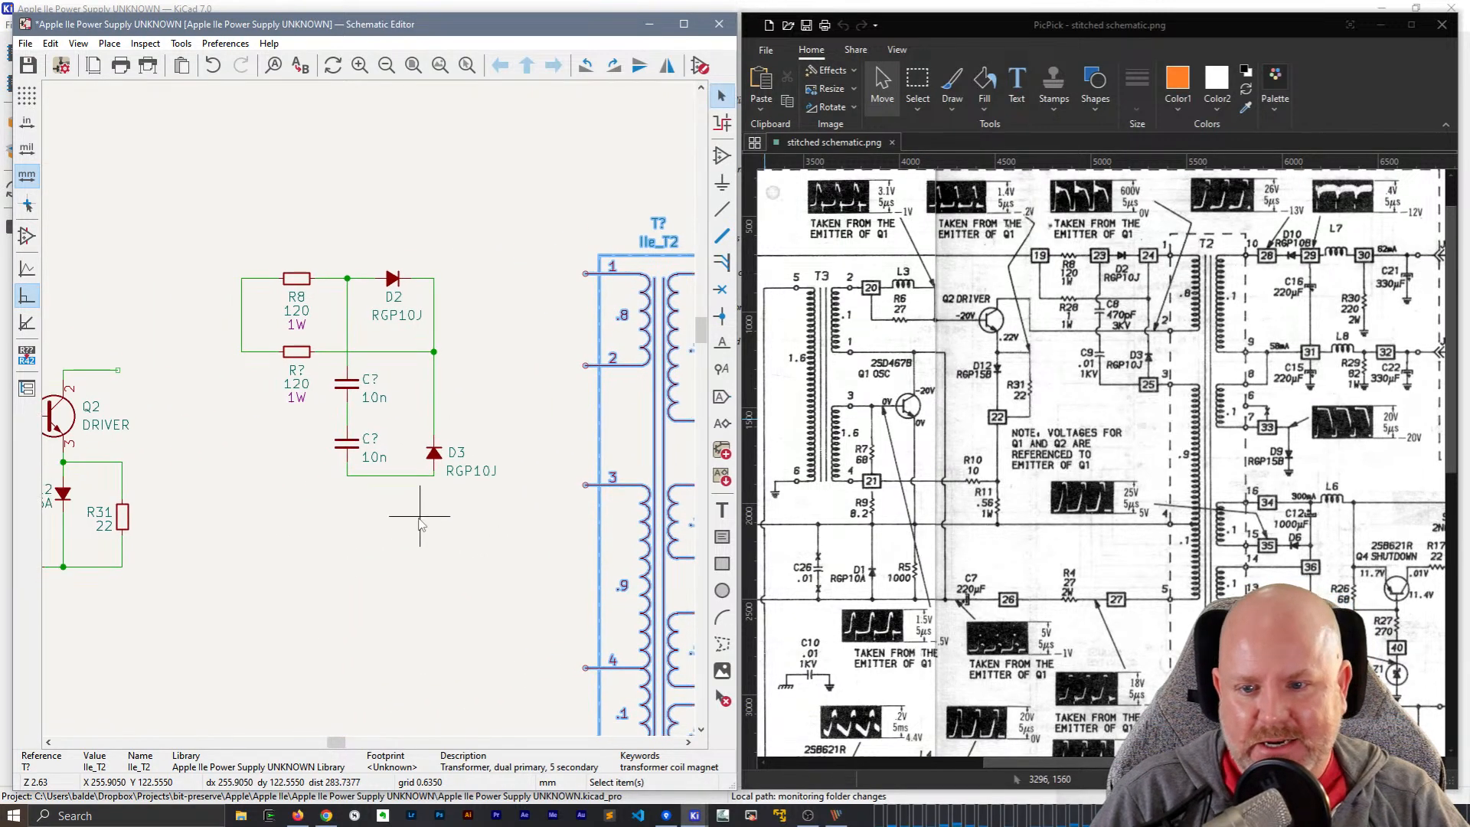
pyautogui.click(586, 273)
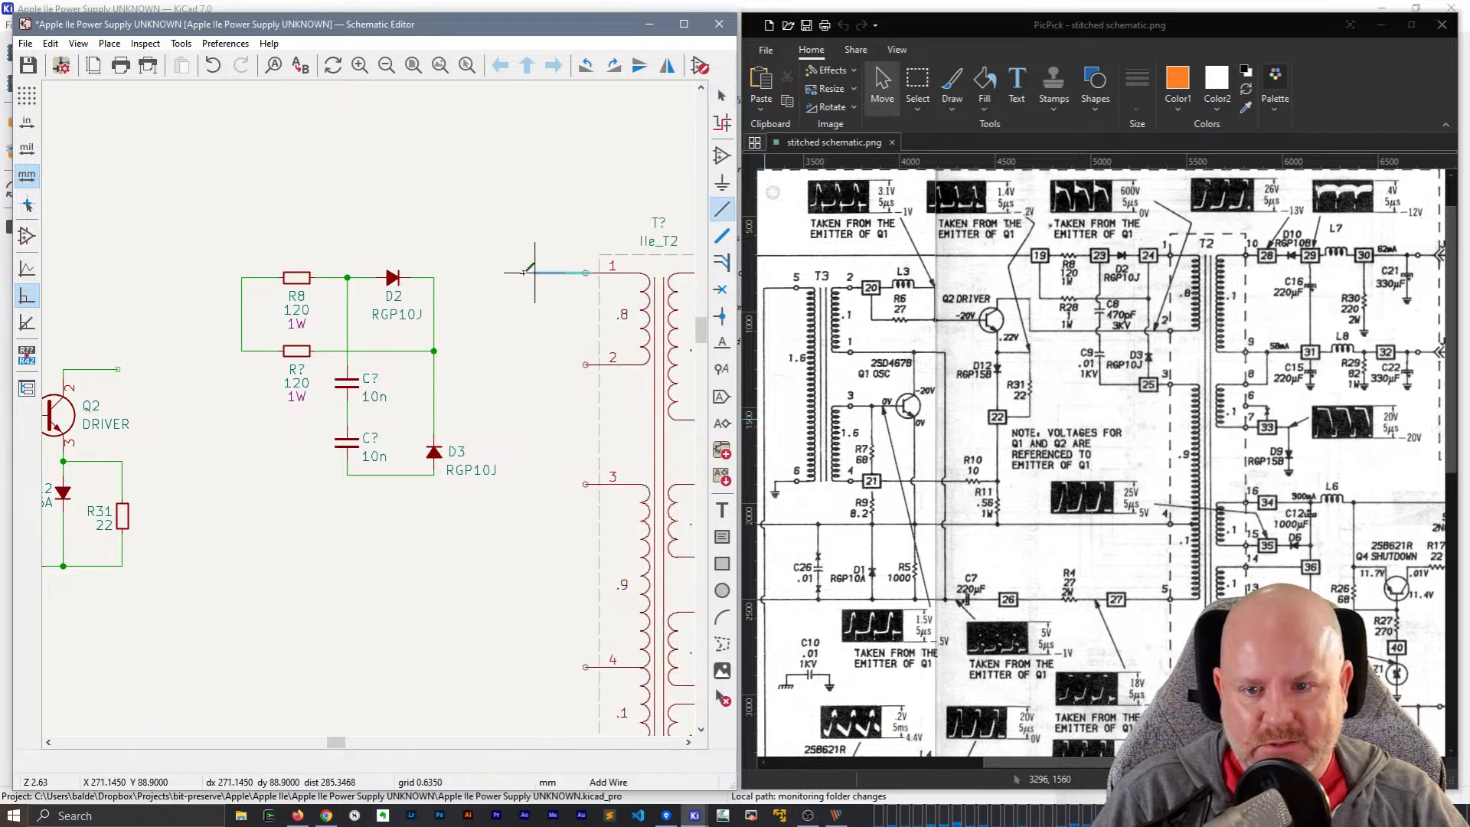
pyautogui.doubleClick(434, 273)
pyautogui.press('Escape')
# - Move the whole resistor, diode and capacitor network, without the transformer wire, up so D2's cathode corner joins that wire's end
pyautogui.moveTo(410, 519); pyautogui.dragTo(306, 536)
pyautogui.moveTo(207, 223); pyautogui.dragTo(503, 543)
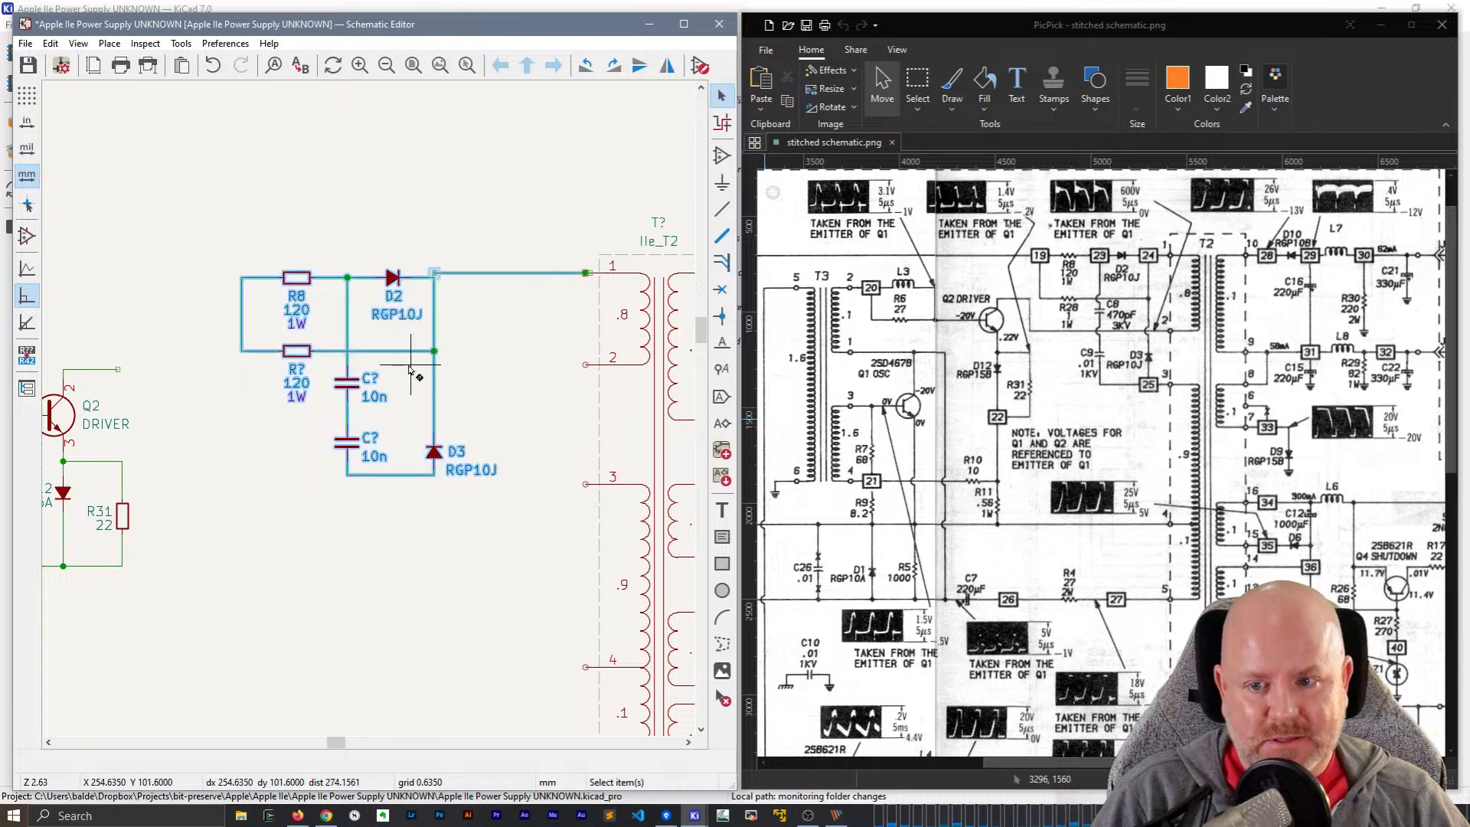
pyautogui.keyDown('ctrl'); pyautogui.keyDown('shift'); pyautogui.click(496, 274); pyautogui.keyUp('shift'); pyautogui.keyUp('ctrl')
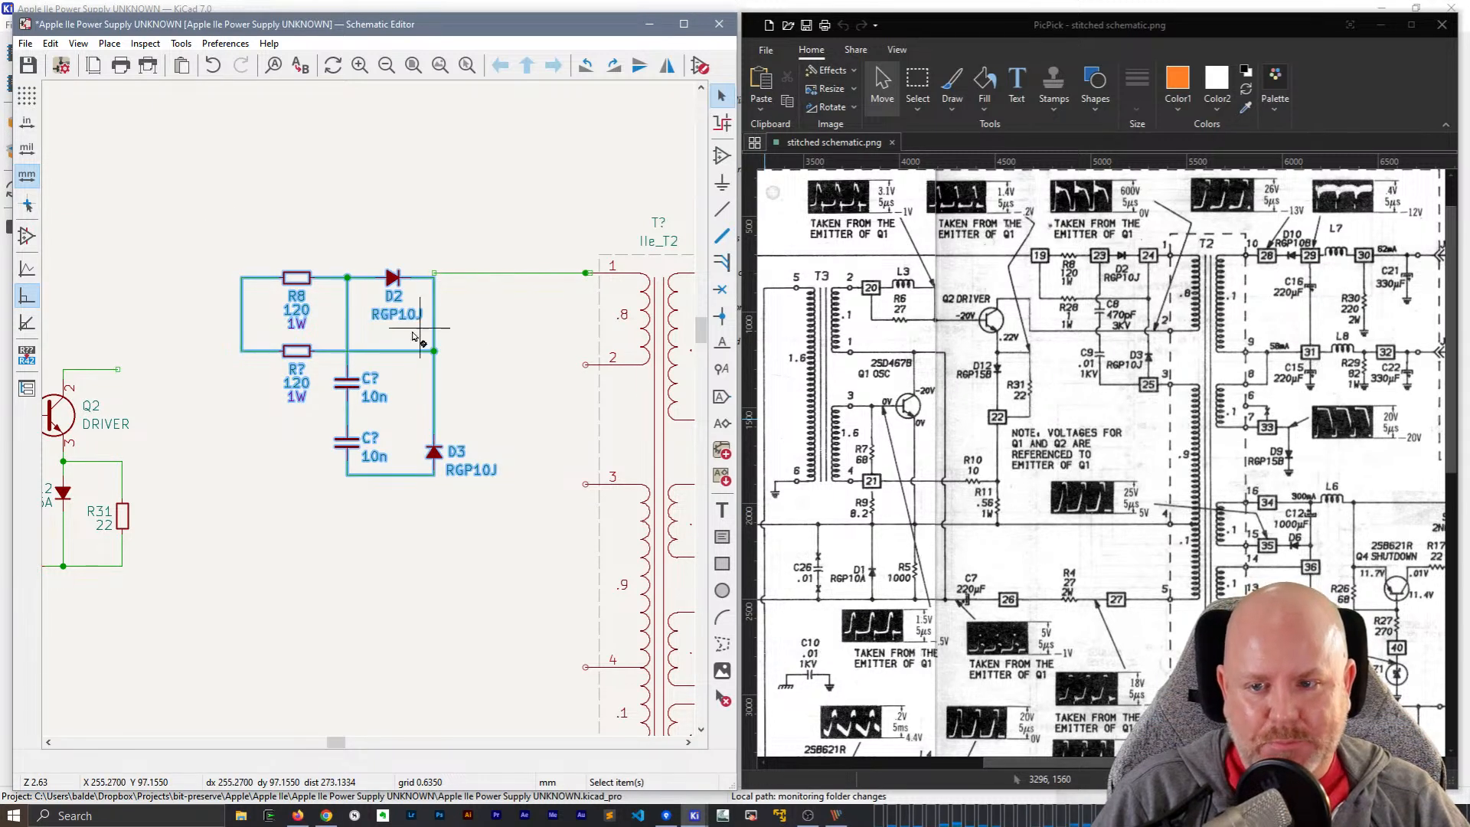
pyautogui.press('m')
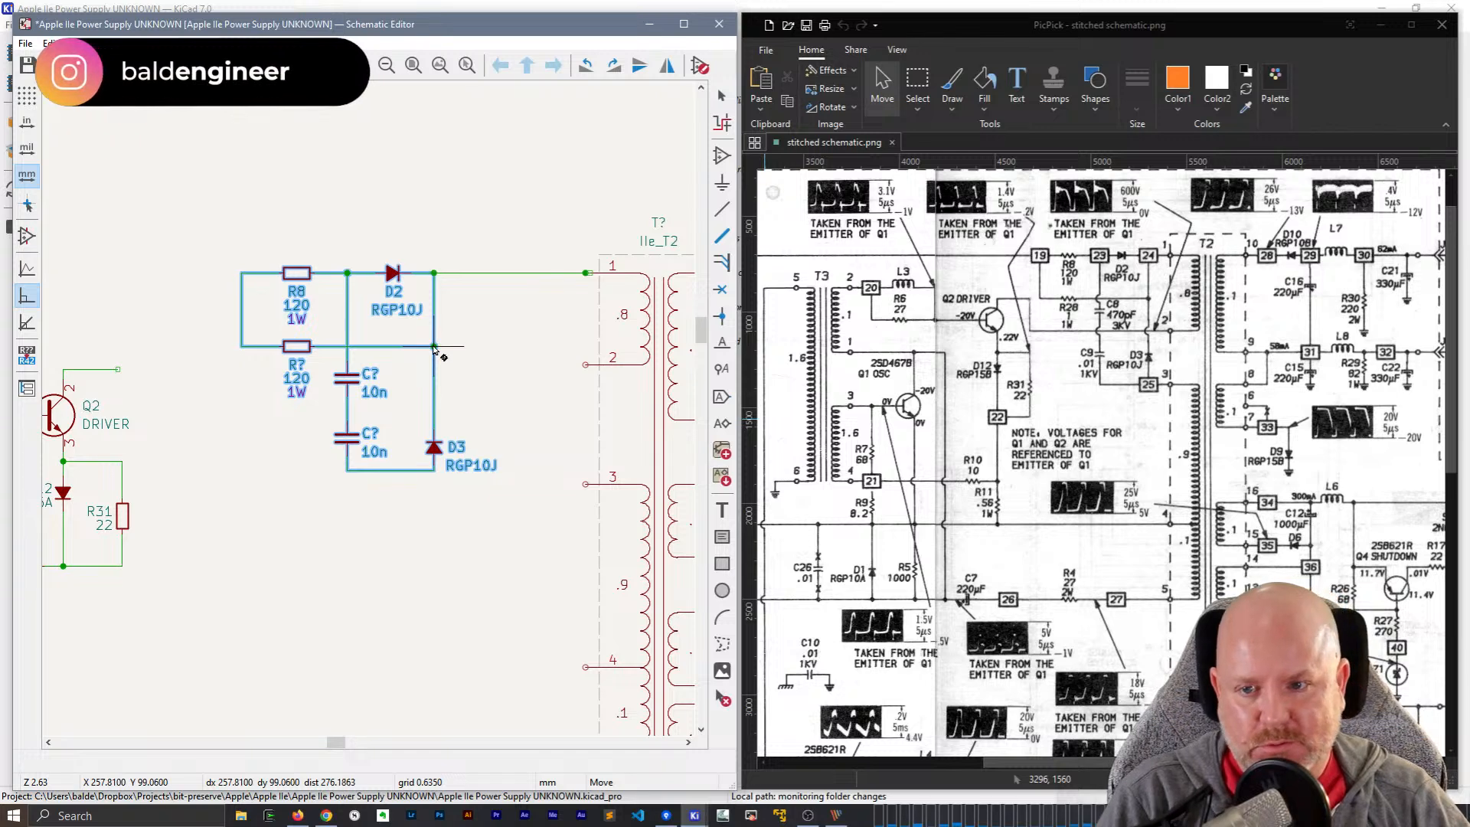
pyautogui.click(434, 347)
# - Shift the IIe_T2 transformer slightly away from the network so pin 1 meets the open end of its wire
pyautogui.click(530, 290)
pyautogui.scroll(3, 565, 289)
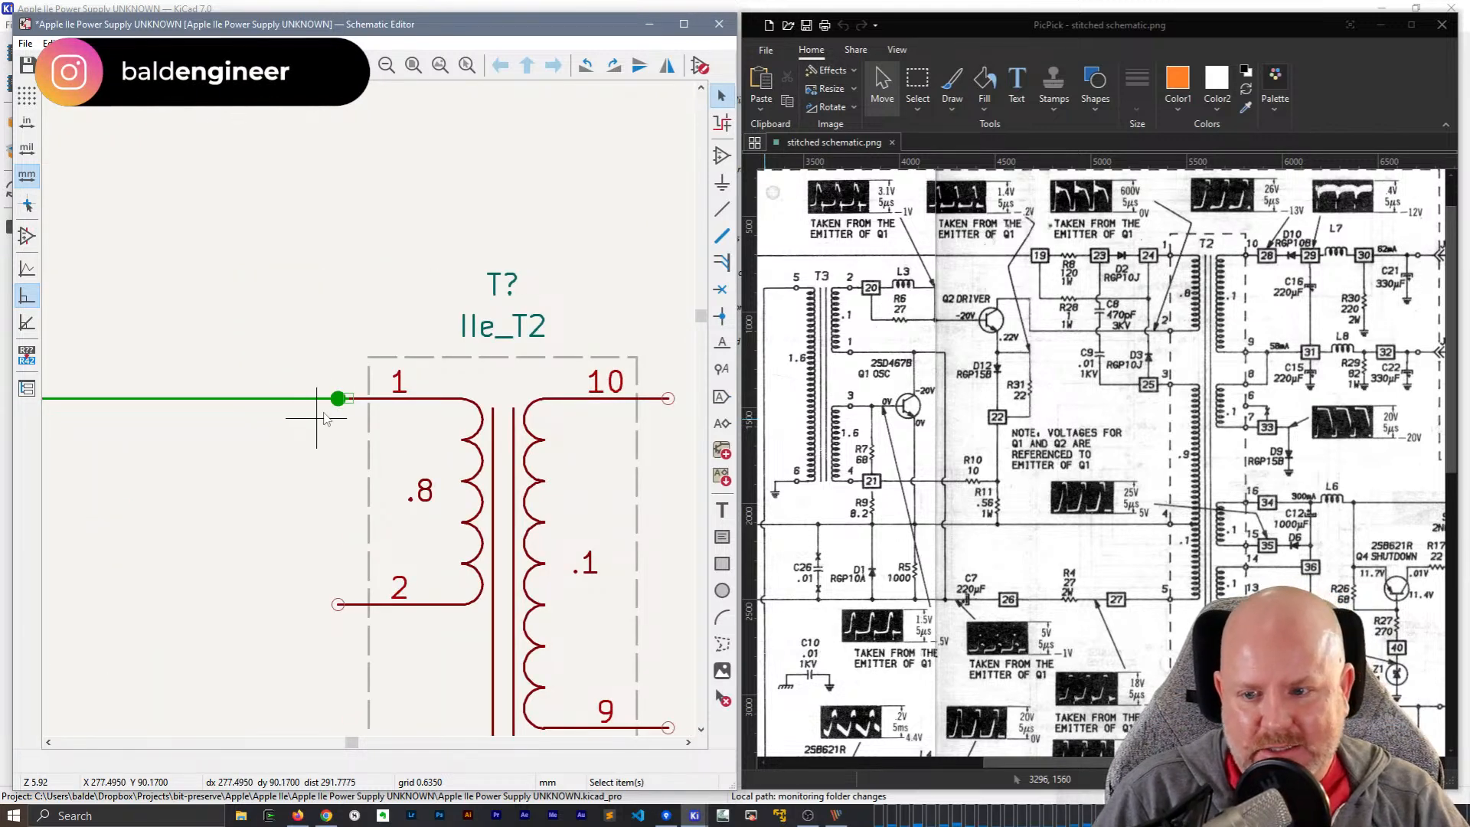
pyautogui.scroll(2, 318, 407)
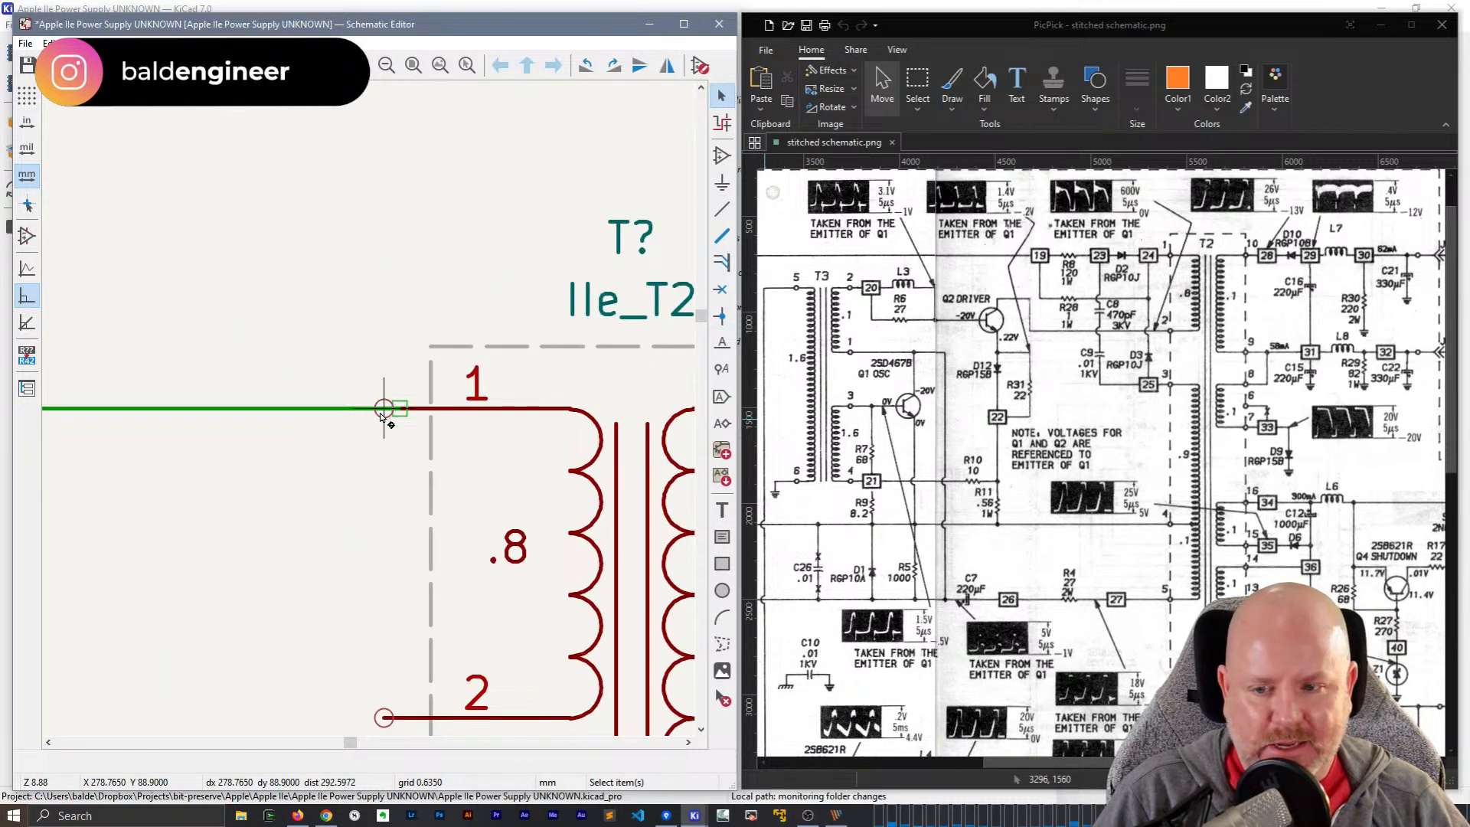
pyautogui.scroll(-2, 383, 414)
pyautogui.click(469, 455)
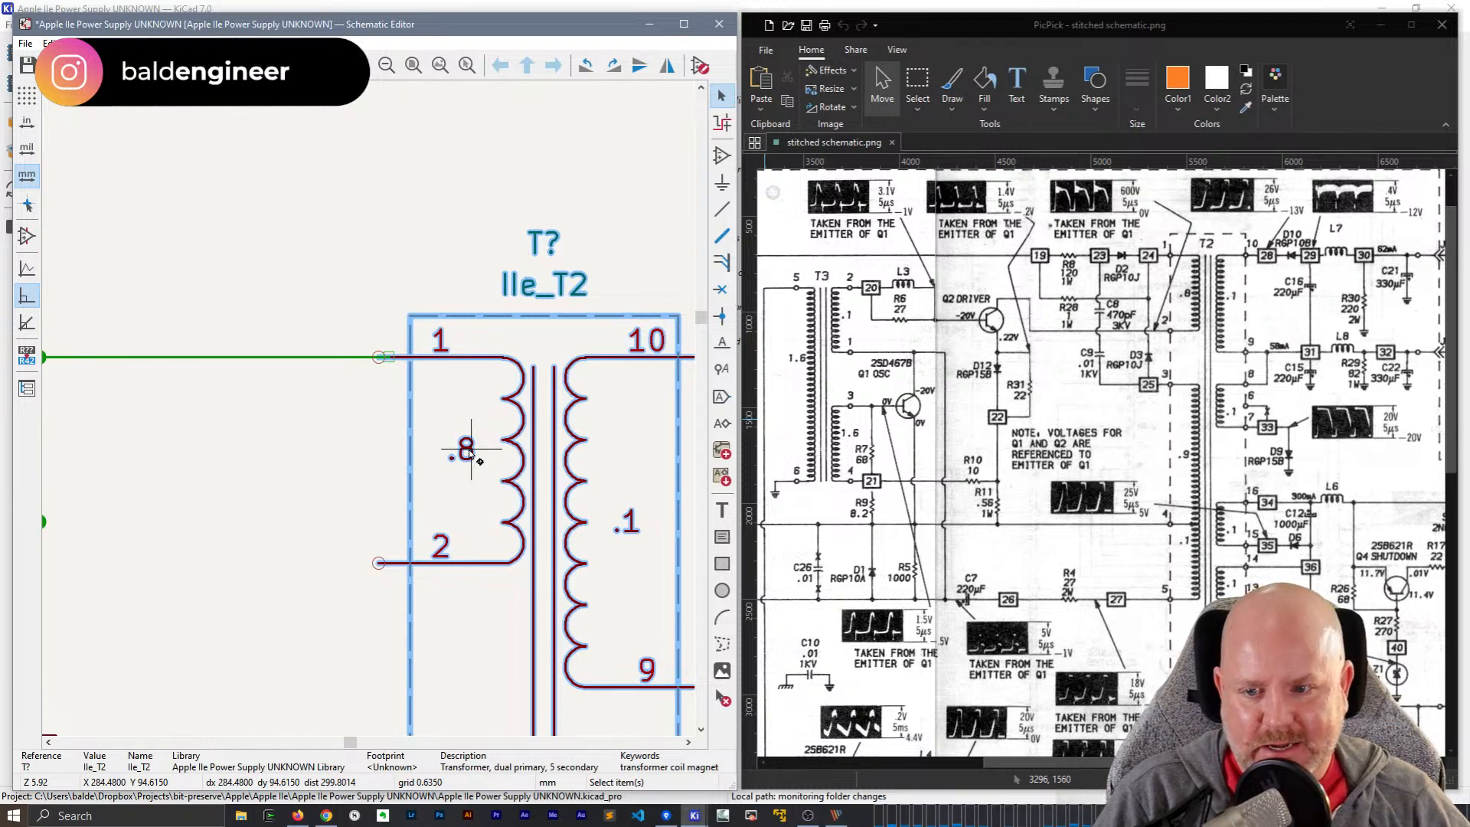
pyautogui.scroll(-2, 379, 390)
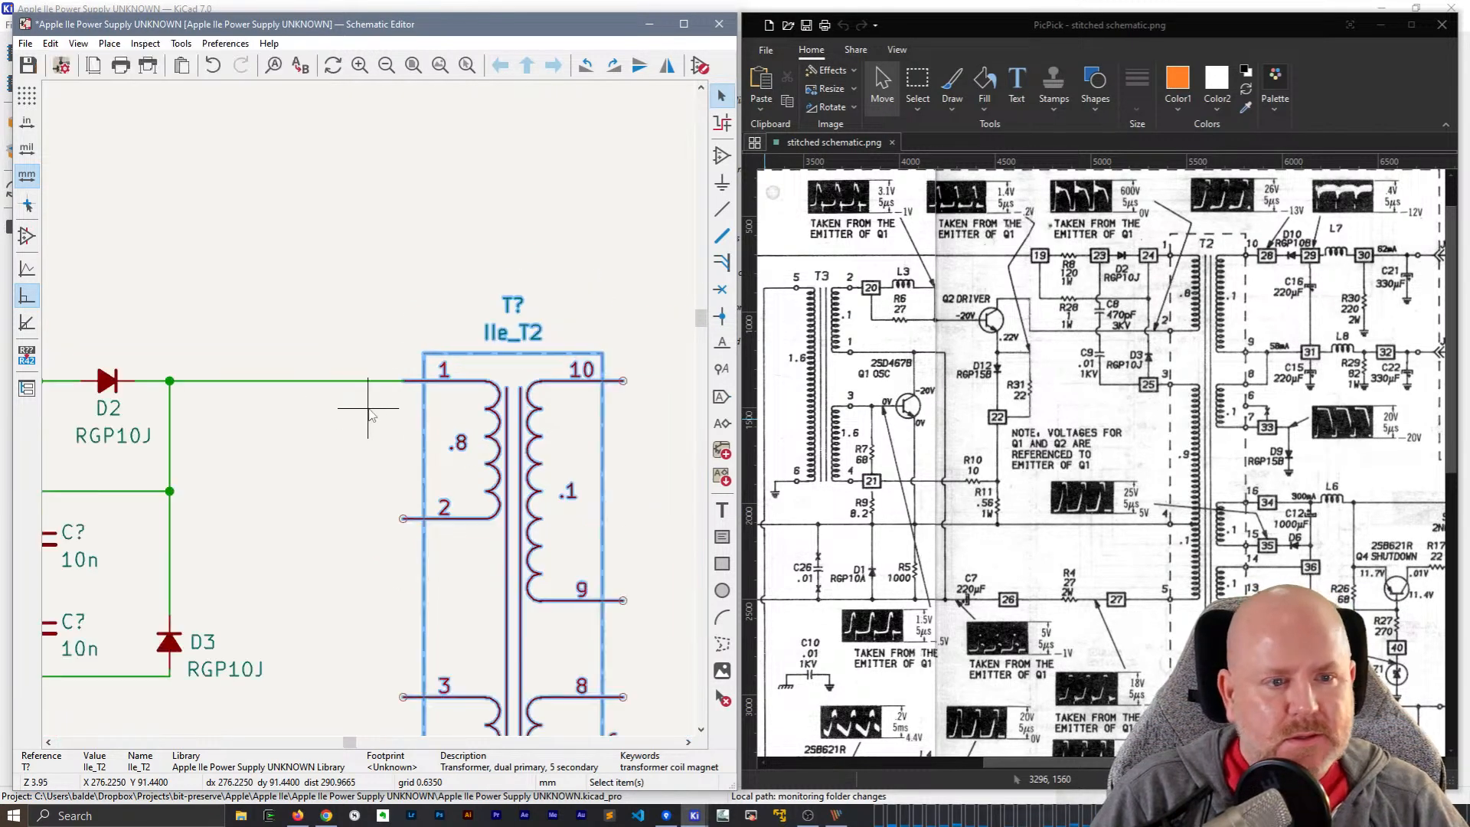
pyautogui.moveTo(321, 511); pyautogui.dragTo(423, 474, button='middle')
pyautogui.scroll(-1, 421, 475)
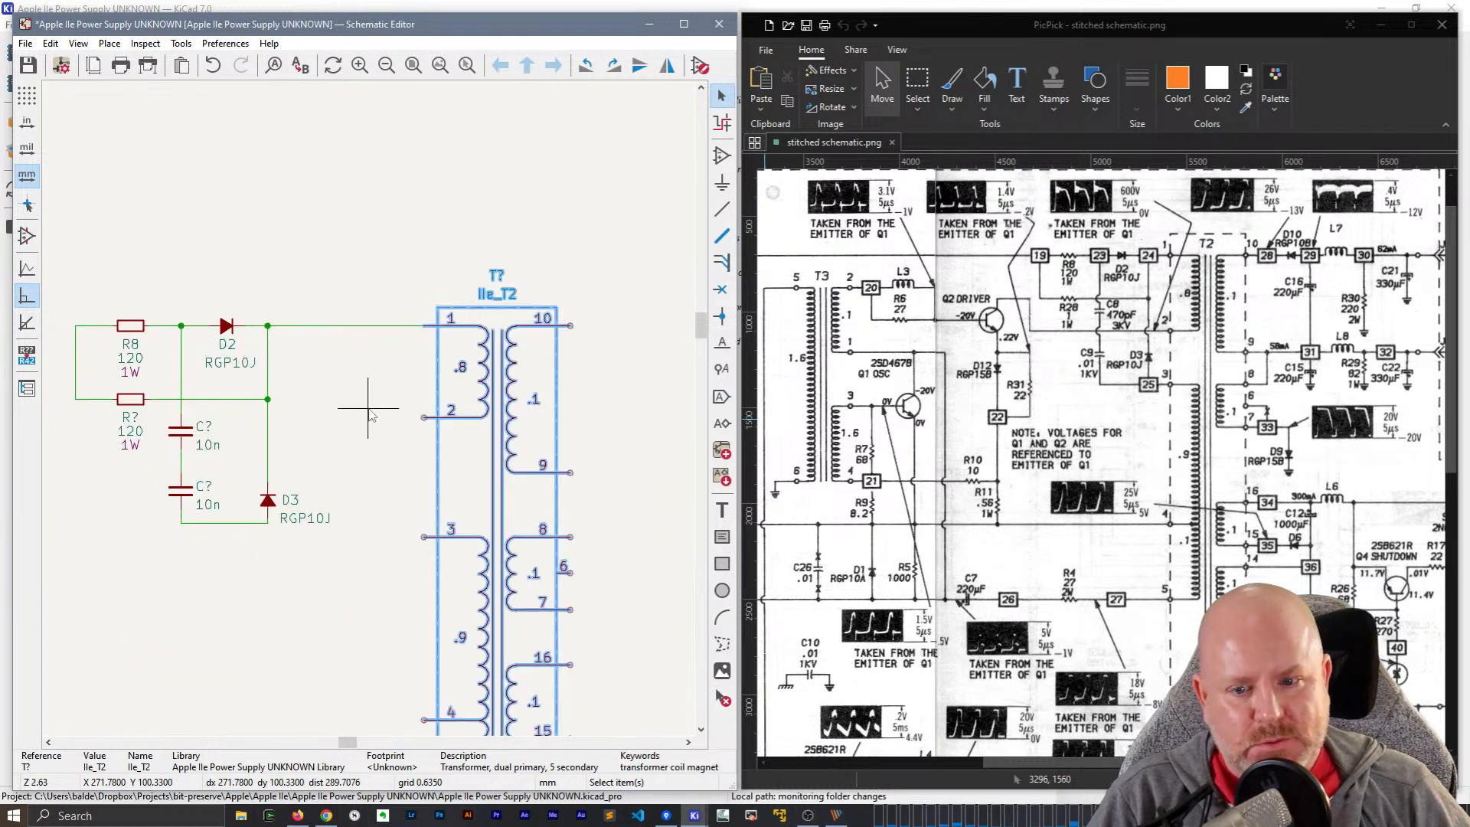
pyautogui.moveTo(311, 410); pyautogui.dragTo(476, 372, button='middle')
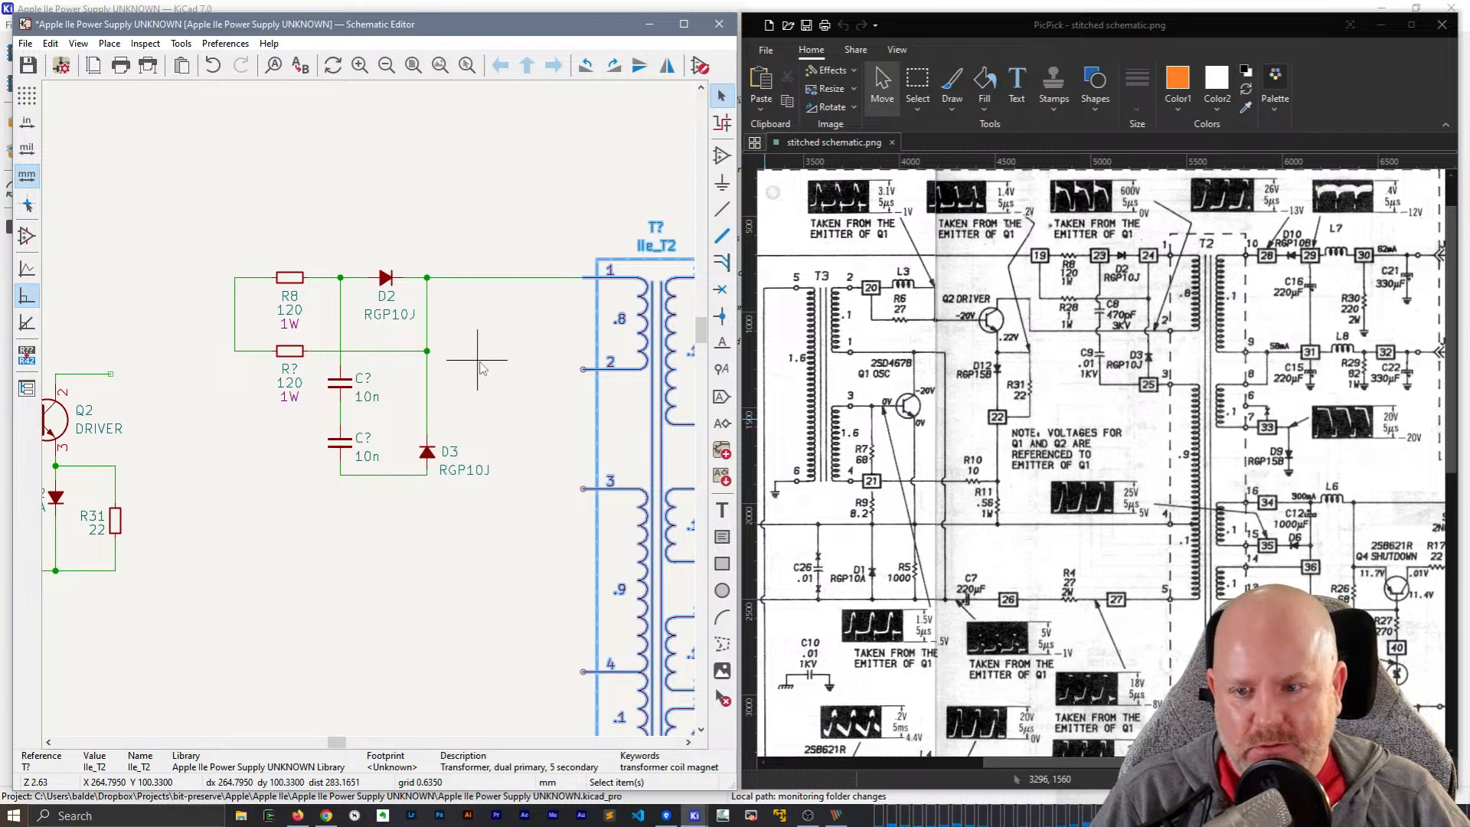
# - Mirror resistor R8 vertically so its reference, value and wattage labels sit above the symbol
pyautogui.click(295, 284)
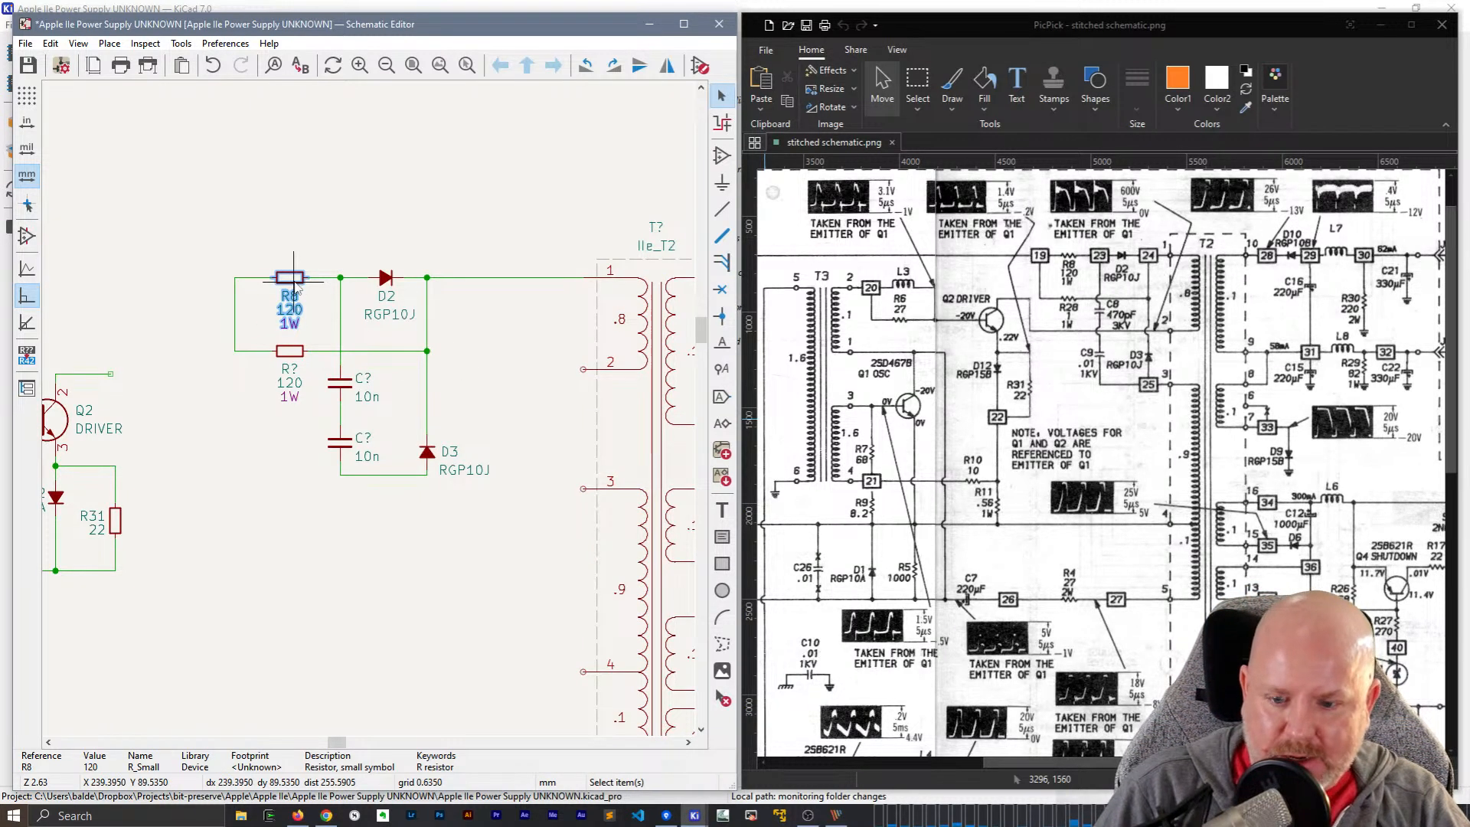
pyautogui.press('Escape')
pyautogui.click(301, 284)
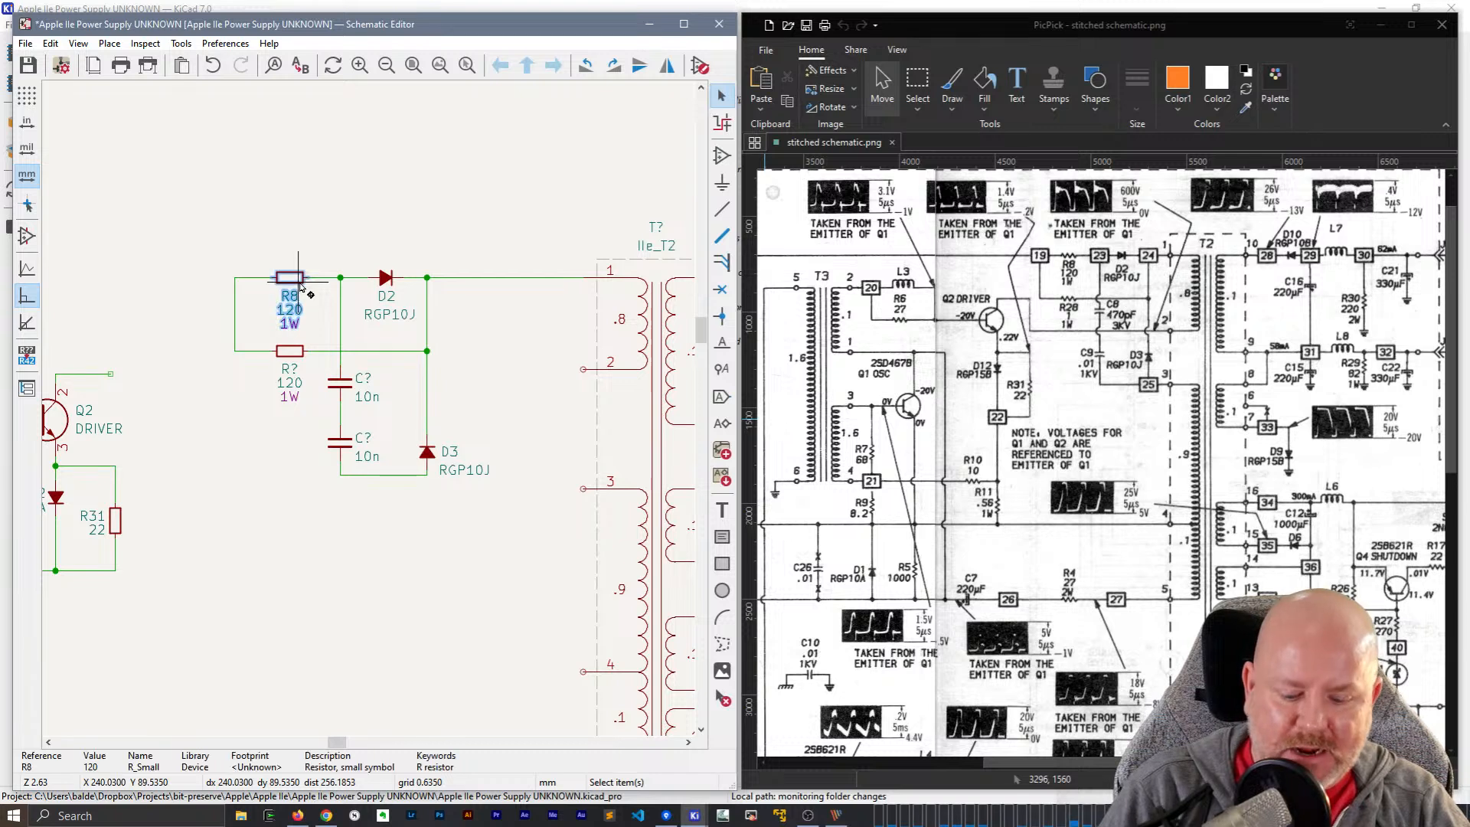
pyautogui.press('y')
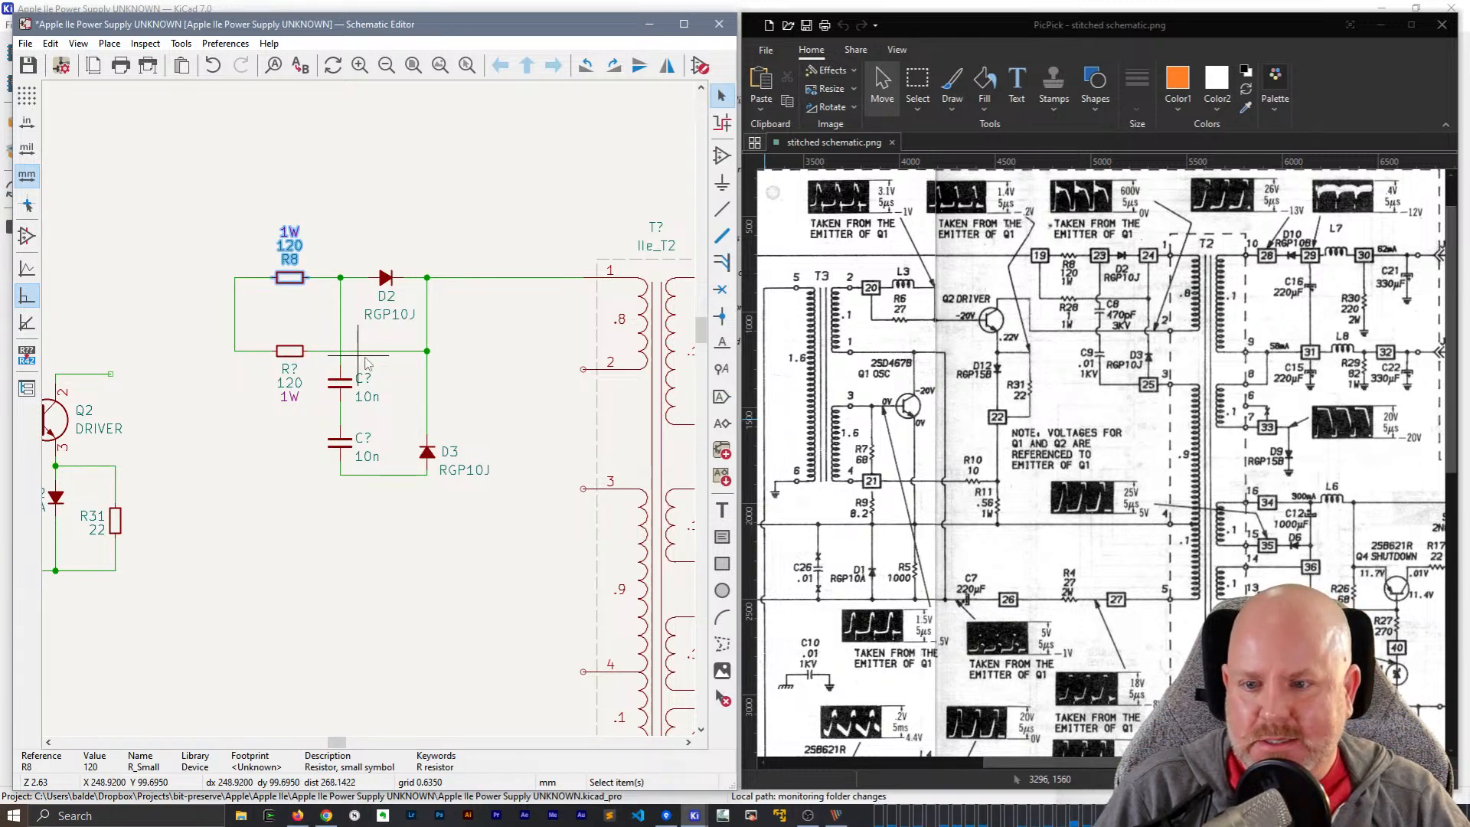
# - Move the lower, unnumbered resistor and its connected wires up closer to R8, keeping the connections intact
pyautogui.click(315, 355)
pyautogui.keyDown('shift'); pyautogui.click(288, 354); pyautogui.keyUp('shift')
pyautogui.keyDown('shift'); pyautogui.click(257, 351); pyautogui.keyUp('shift')
pyautogui.press('g')
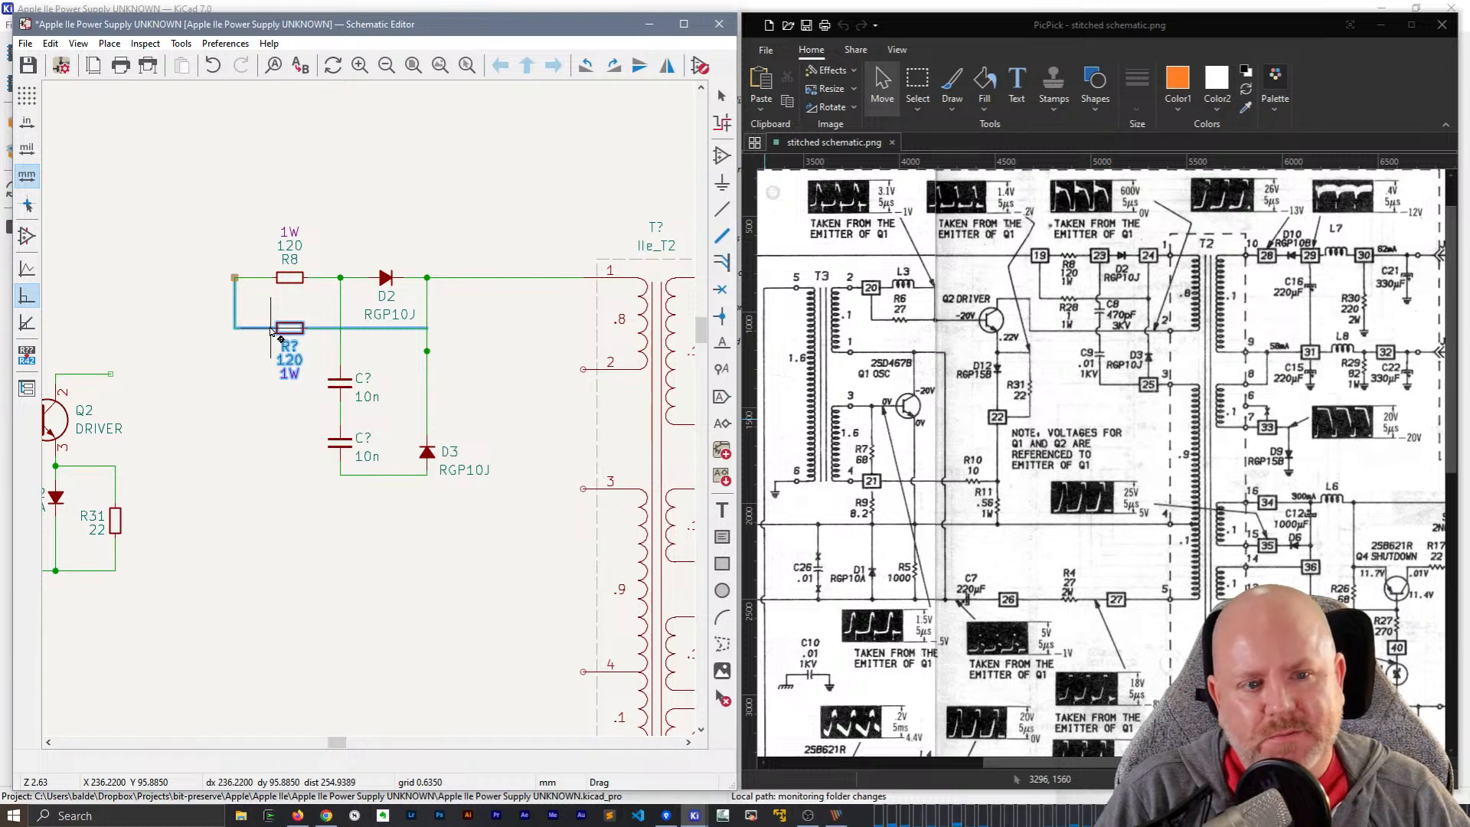
pyautogui.click(272, 331)
# - Mirror diode D2 both vertically and horizontally so its labels sit above while it still points toward the transformer
pyautogui.click(390, 279)
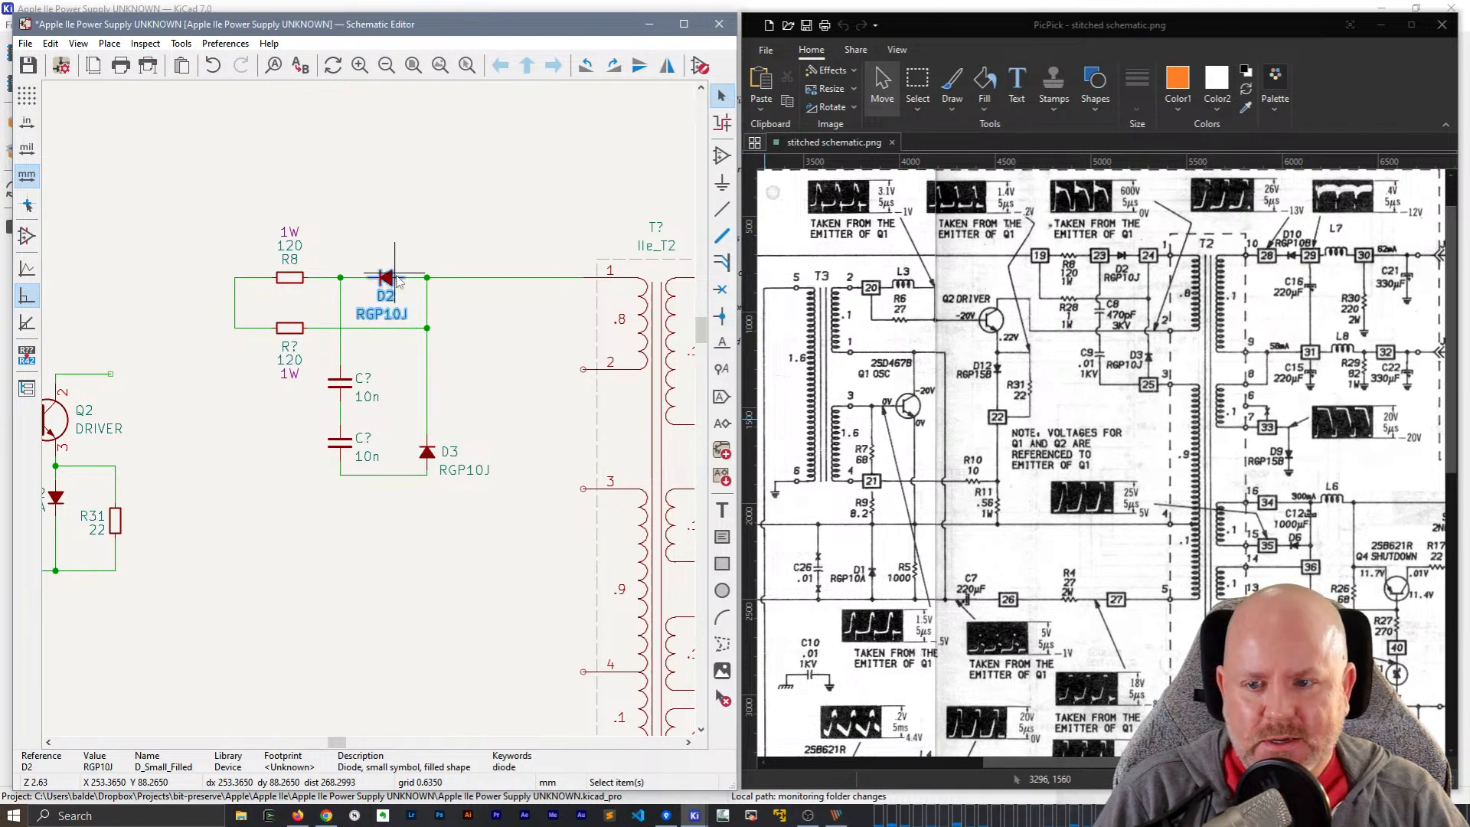
pyautogui.press('y')
pyautogui.press('x')
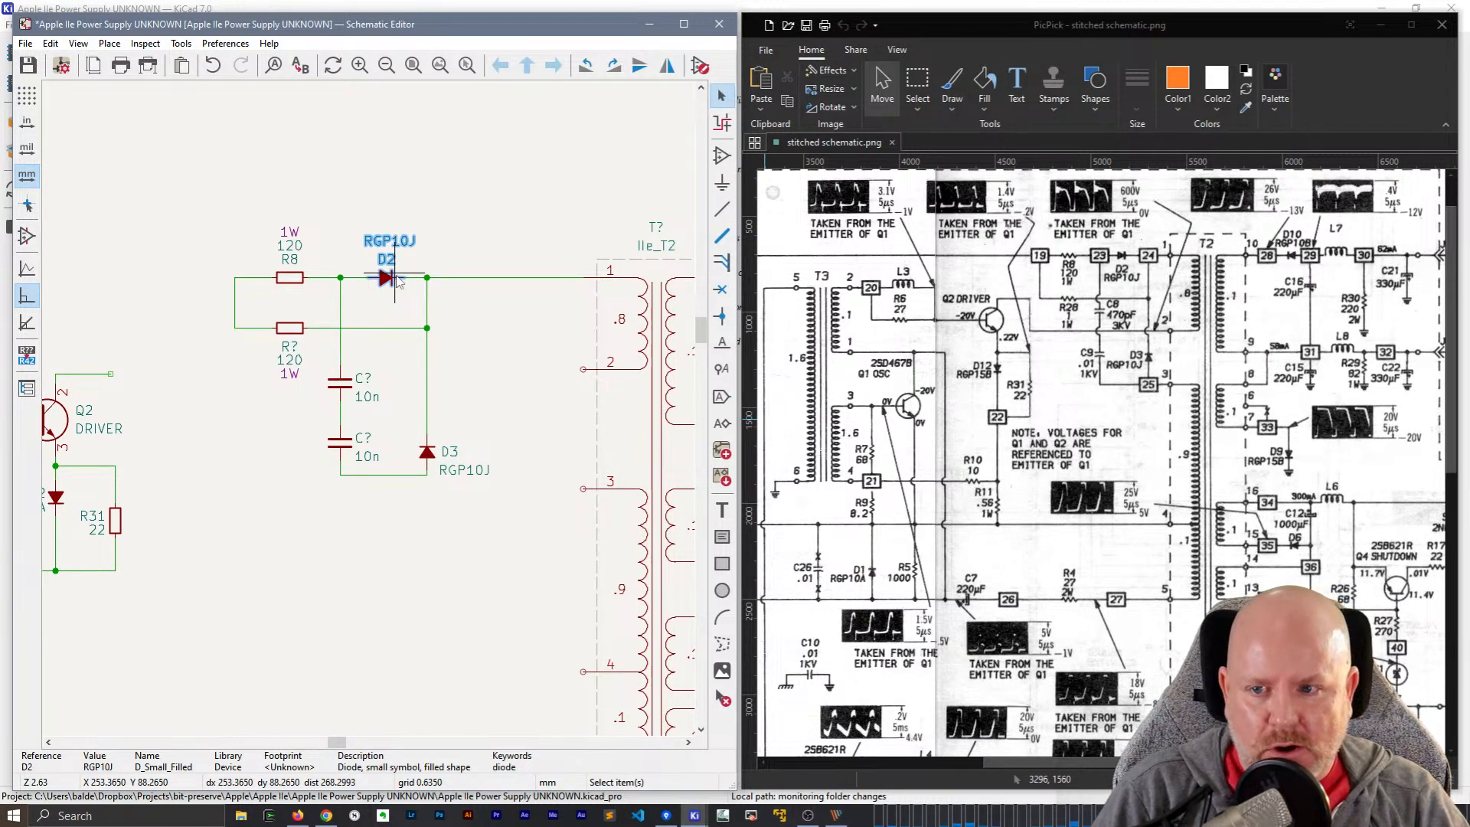
pyautogui.click(464, 316)
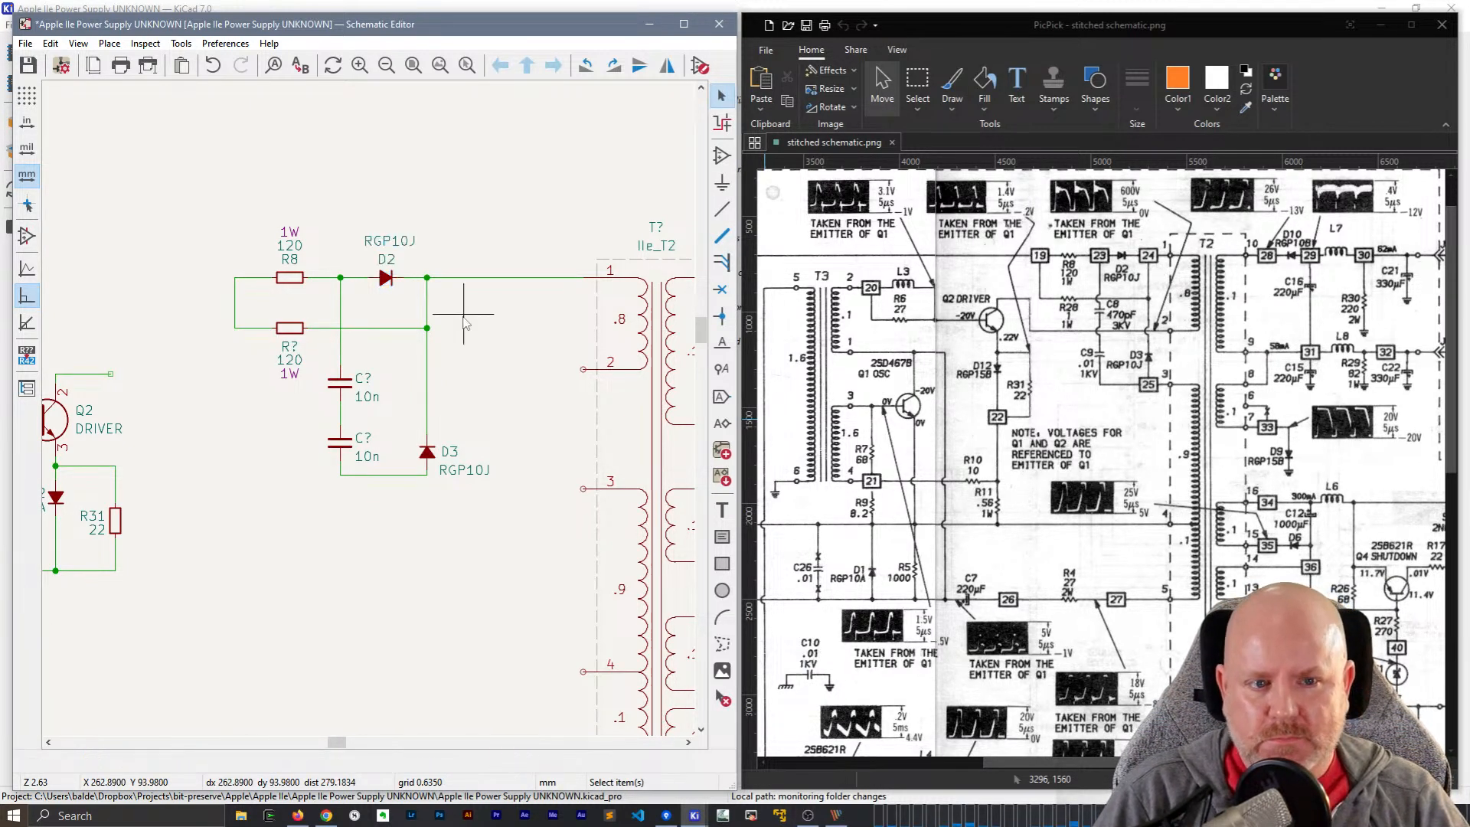
# - Reorder D2's labels so the reference is above RGP10J, and place both just above the diode
pyautogui.click(391, 260)
pyautogui.moveTo(391, 260)
pyautogui.mouseDown()
pyautogui.moveTo(383, 230)
pyautogui.moveTo(386, 241)
pyautogui.mouseUp()
pyautogui.press('e')
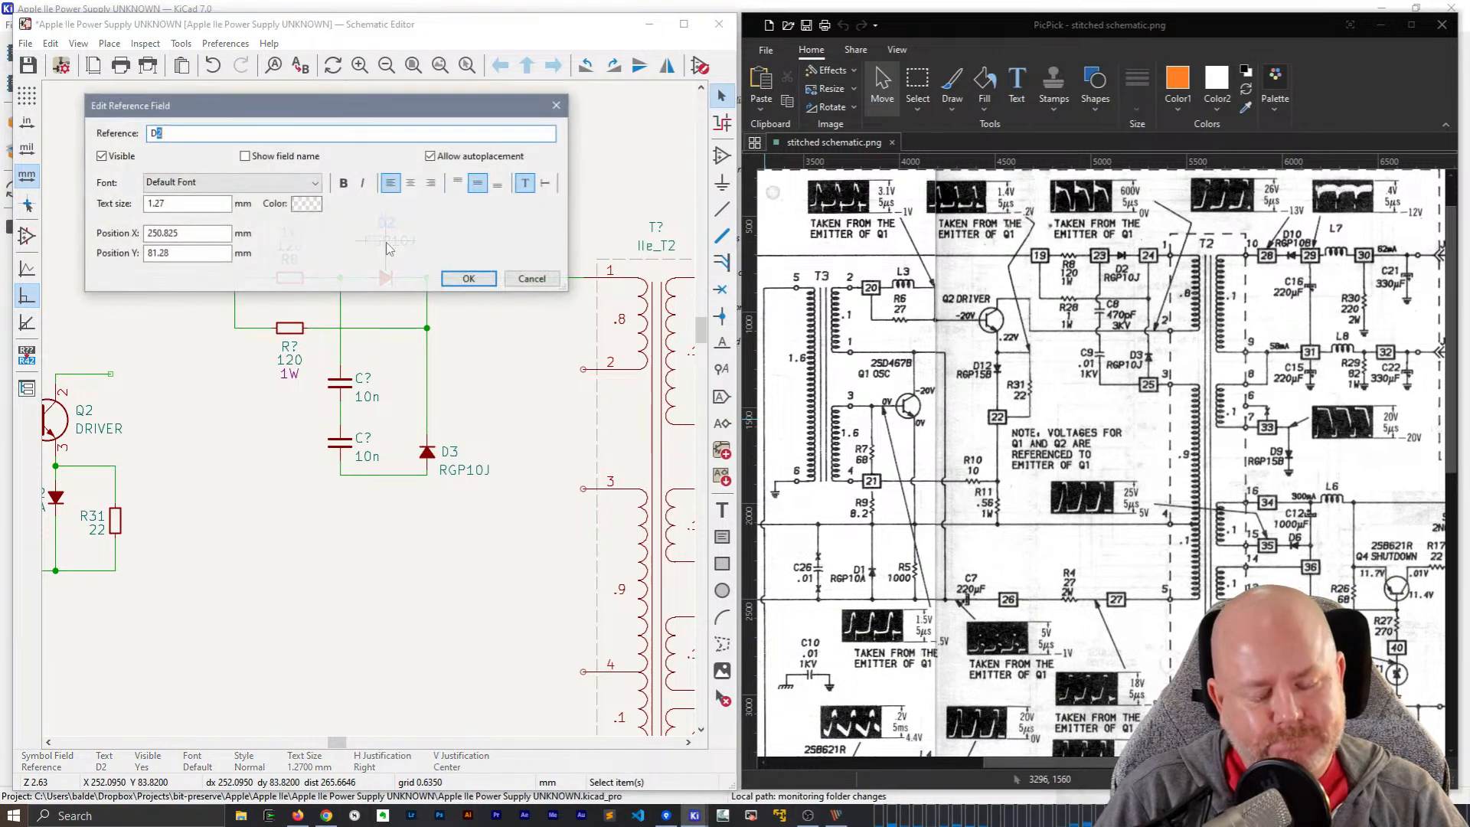
pyautogui.press('Escape')
pyautogui.keyDown('shift'); pyautogui.click(395, 243); pyautogui.keyUp('shift')
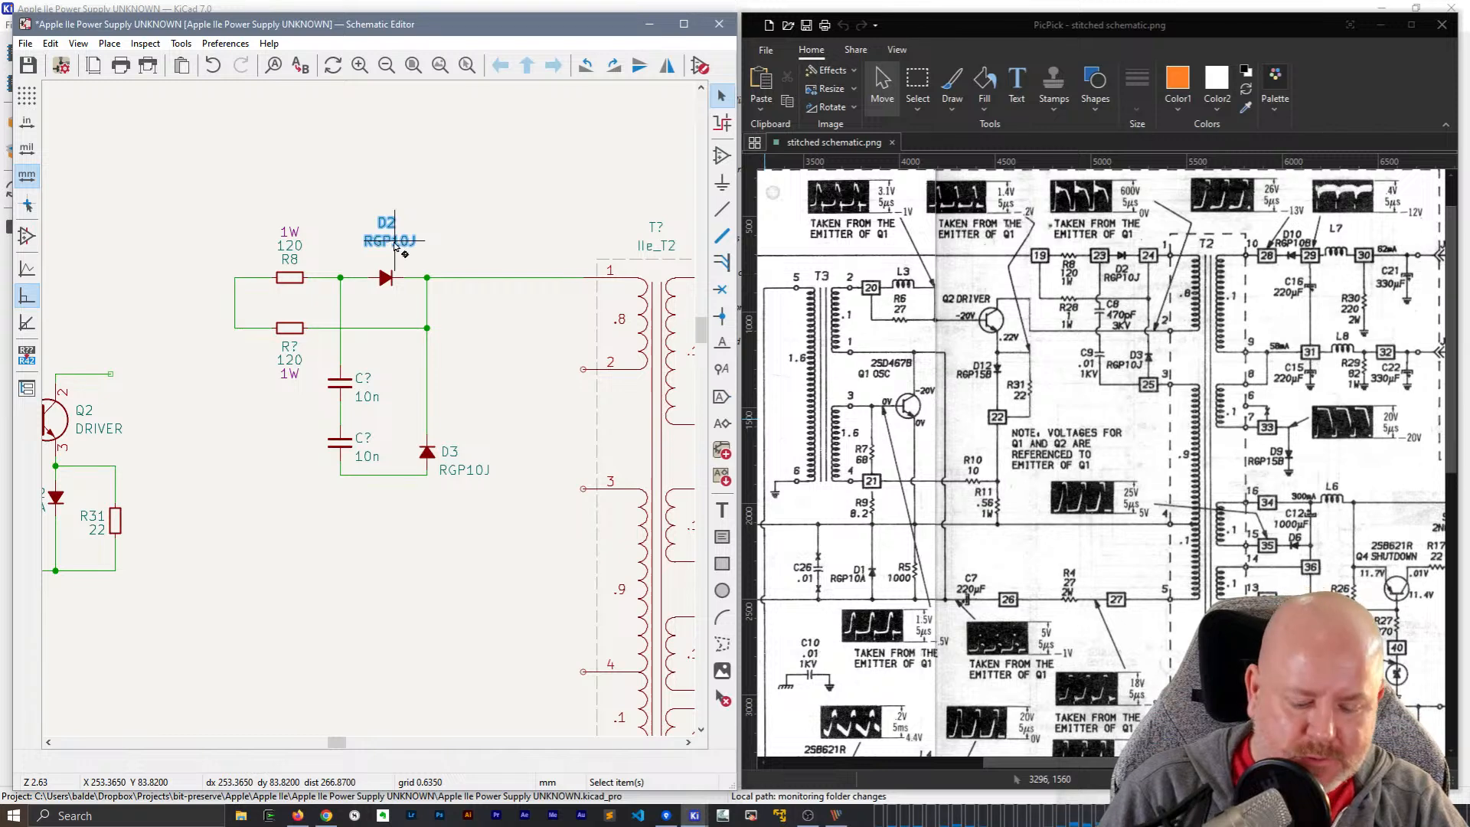
pyautogui.moveTo(395, 243); pyautogui.dragTo(395, 262)
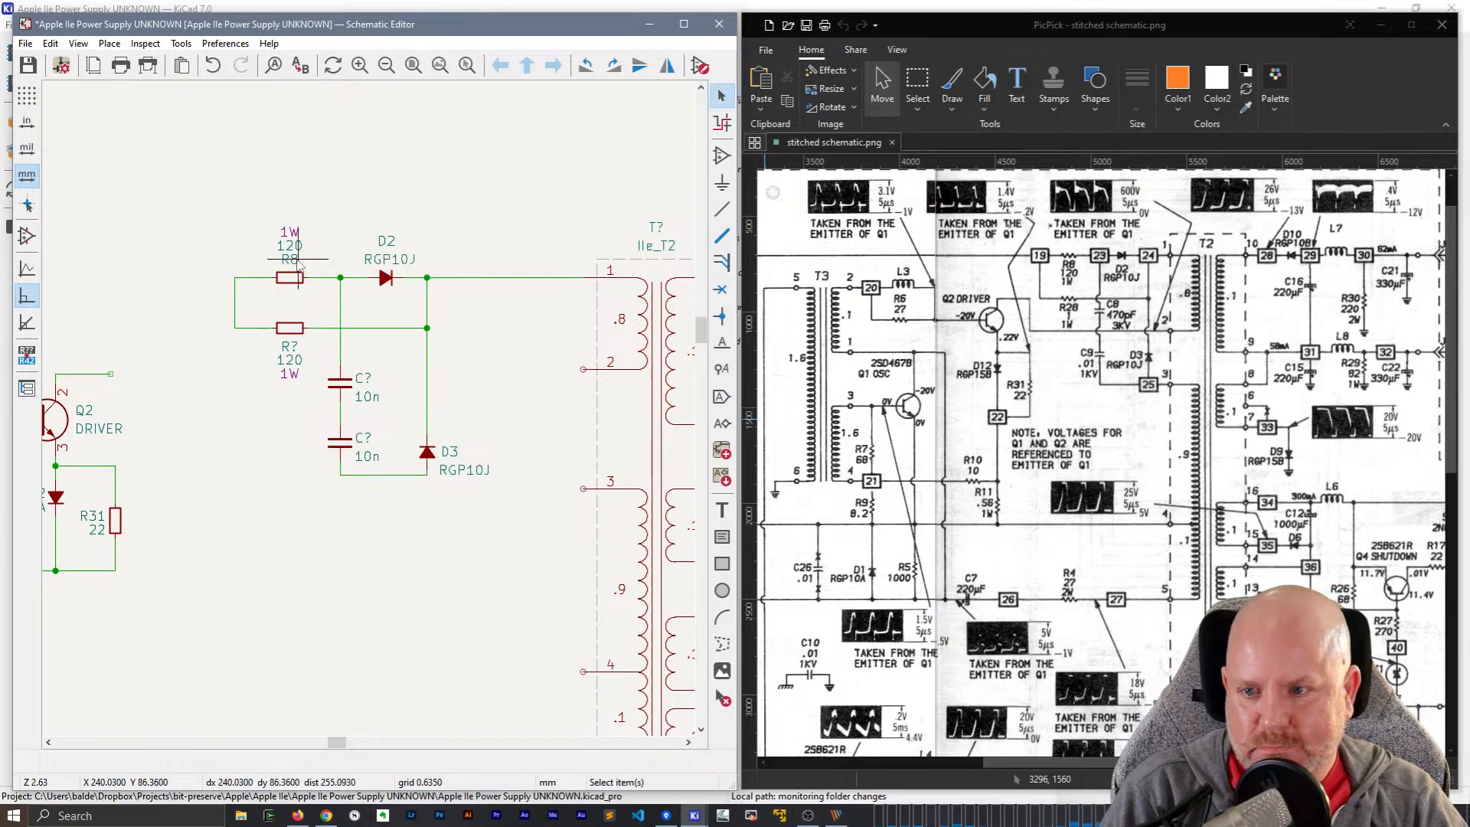
# - Rearrange R8's labels above the resistor in the order R8, 120, 1W from top to bottom
pyautogui.moveTo(293, 261); pyautogui.dragTo(289, 214)
pyautogui.click(285, 243)
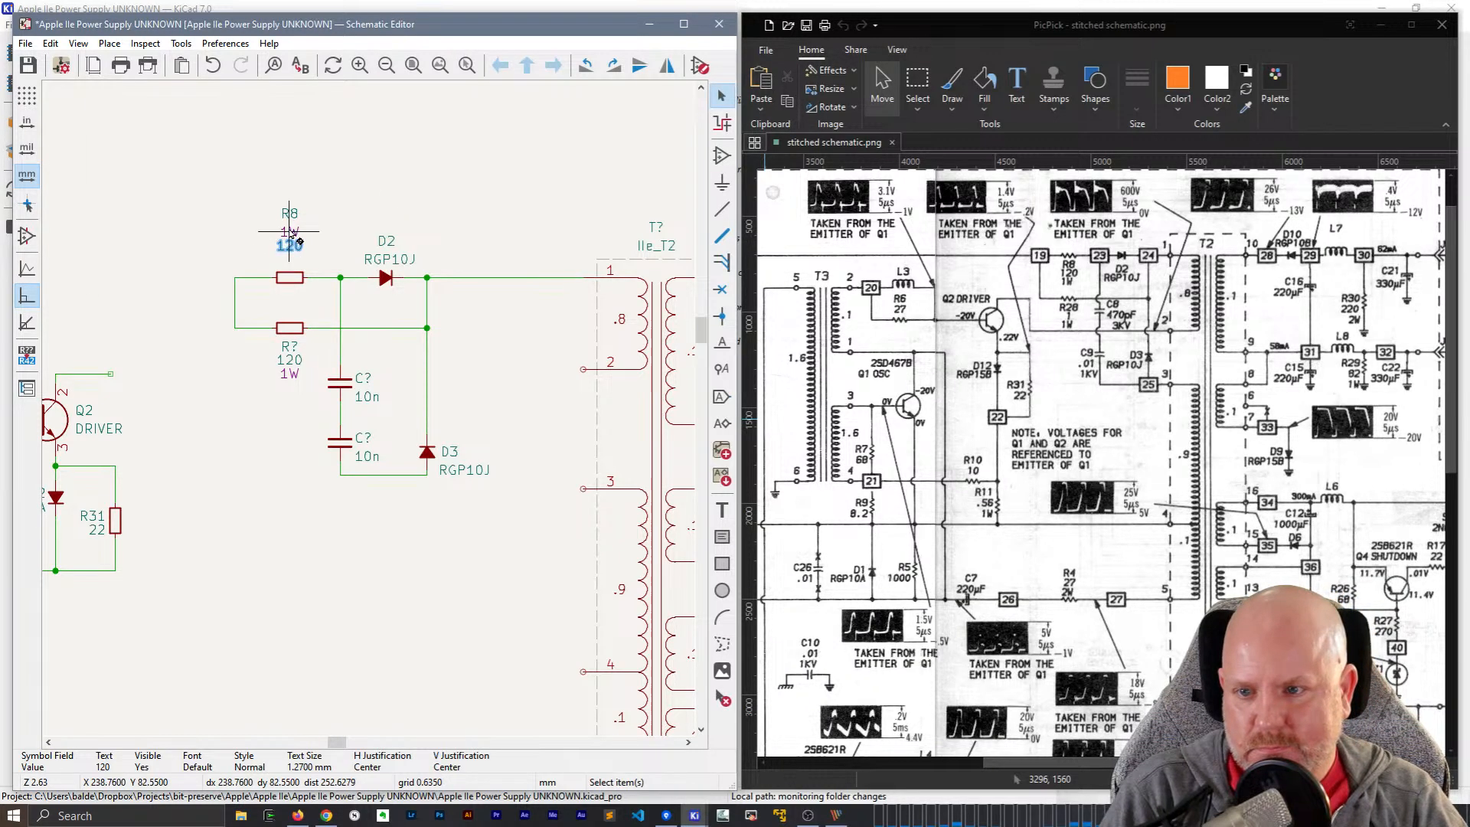
pyautogui.press('e')
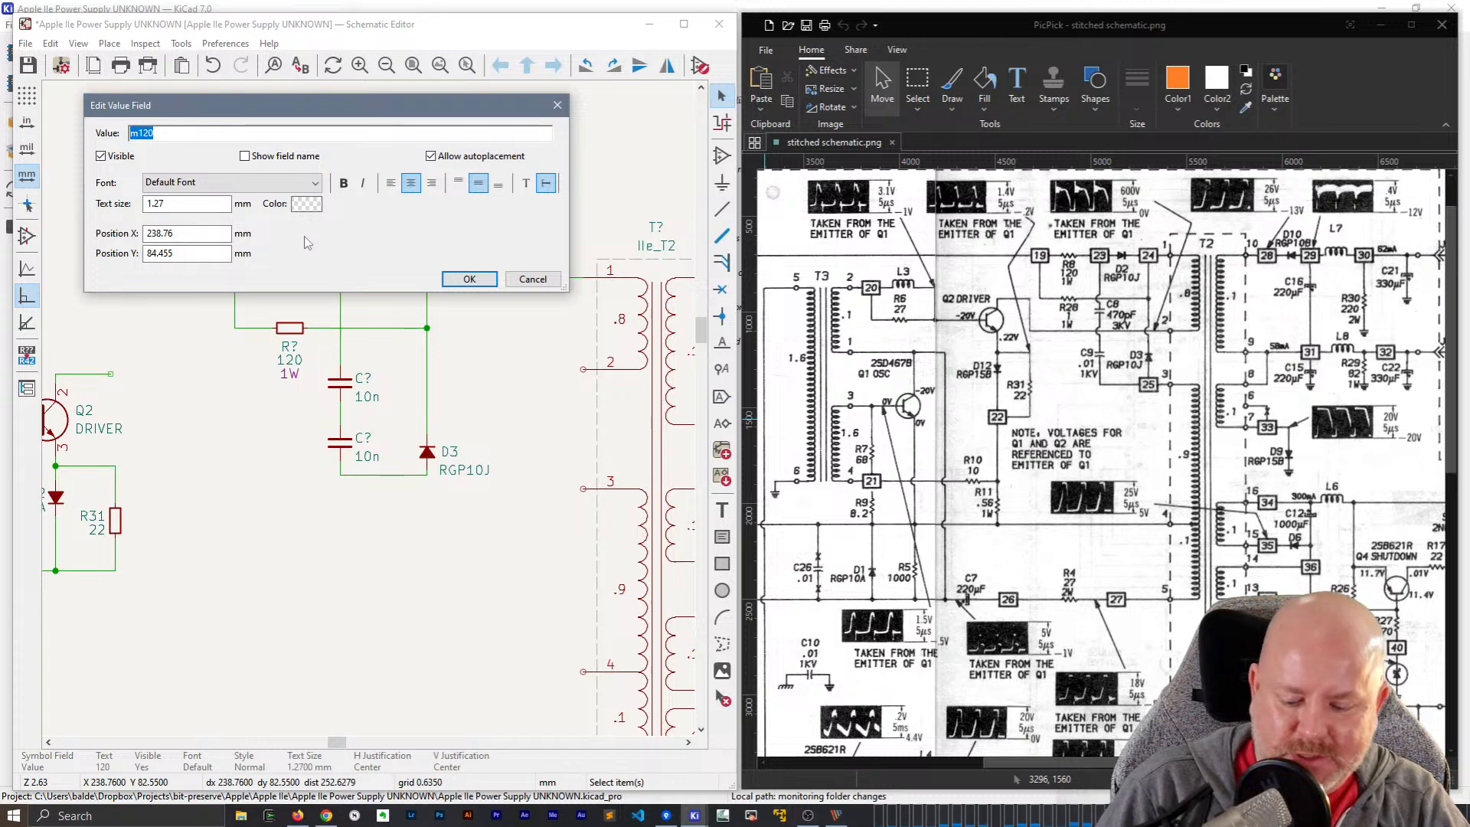
pyautogui.press('Escape')
pyautogui.click(289, 232)
pyautogui.moveTo(292, 240); pyautogui.dragTo(291, 267)
pyautogui.click(291, 215)
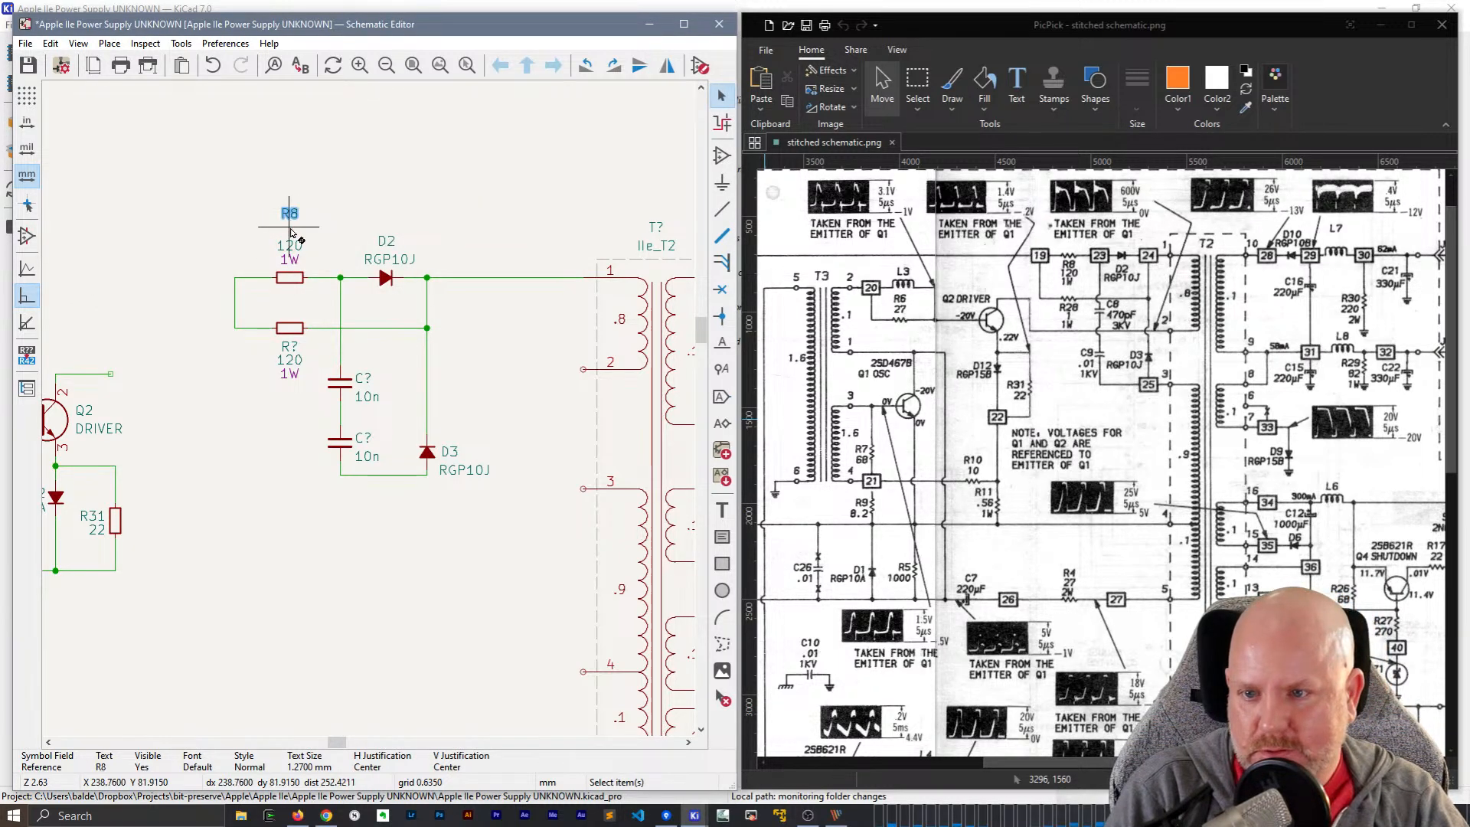
pyautogui.moveTo(291, 215); pyautogui.dragTo(290, 240)
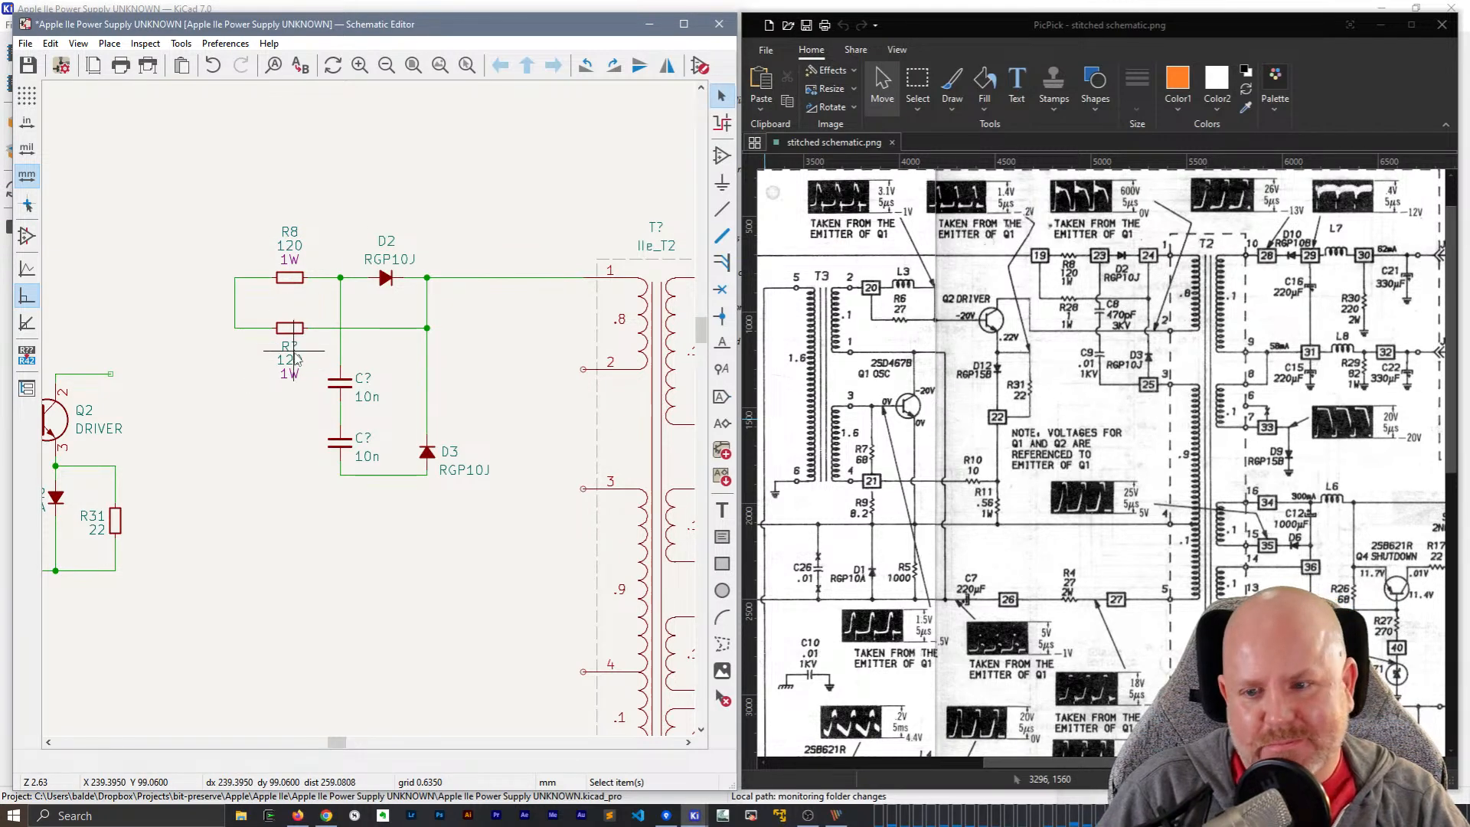
# - Set the lower resistor's reference to R28 and its value to 1
pyautogui.click(297, 345)
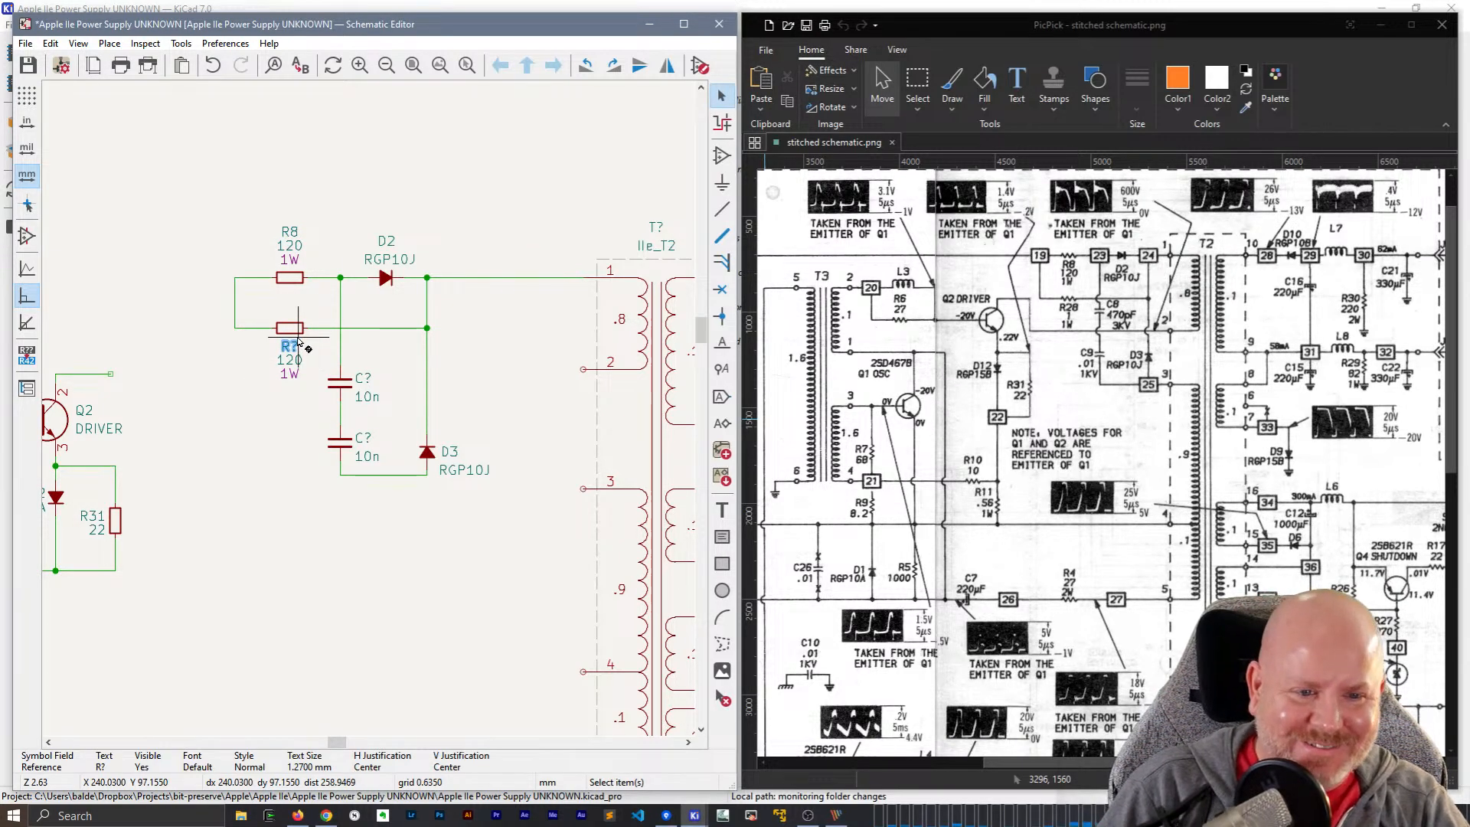
pyautogui.doubleClick(299, 344)
pyautogui.write('R28')
pyautogui.press('Return')
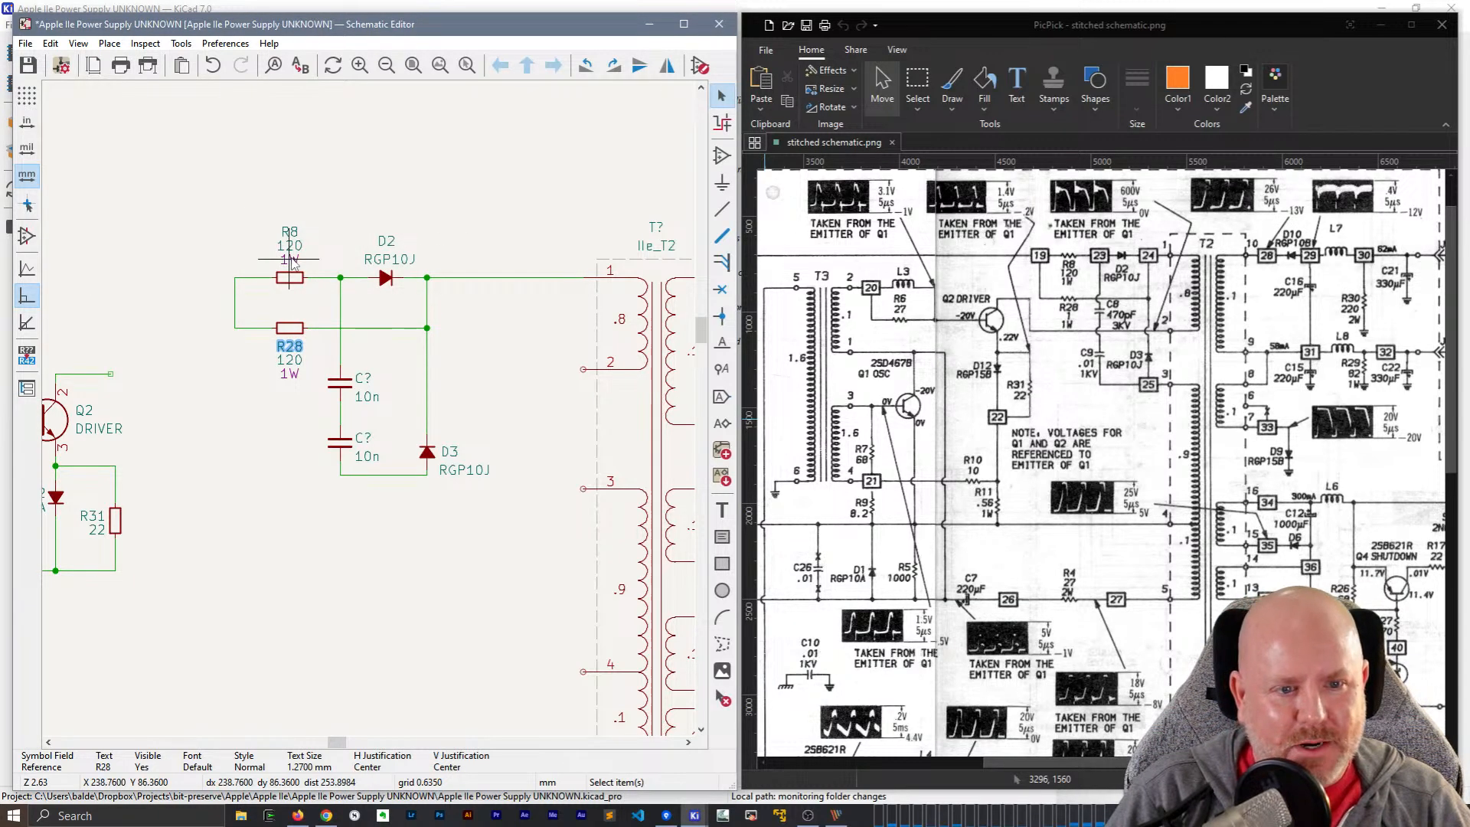
pyautogui.click(289, 360)
pyautogui.doubleClick(291, 362)
pyautogui.write('120')
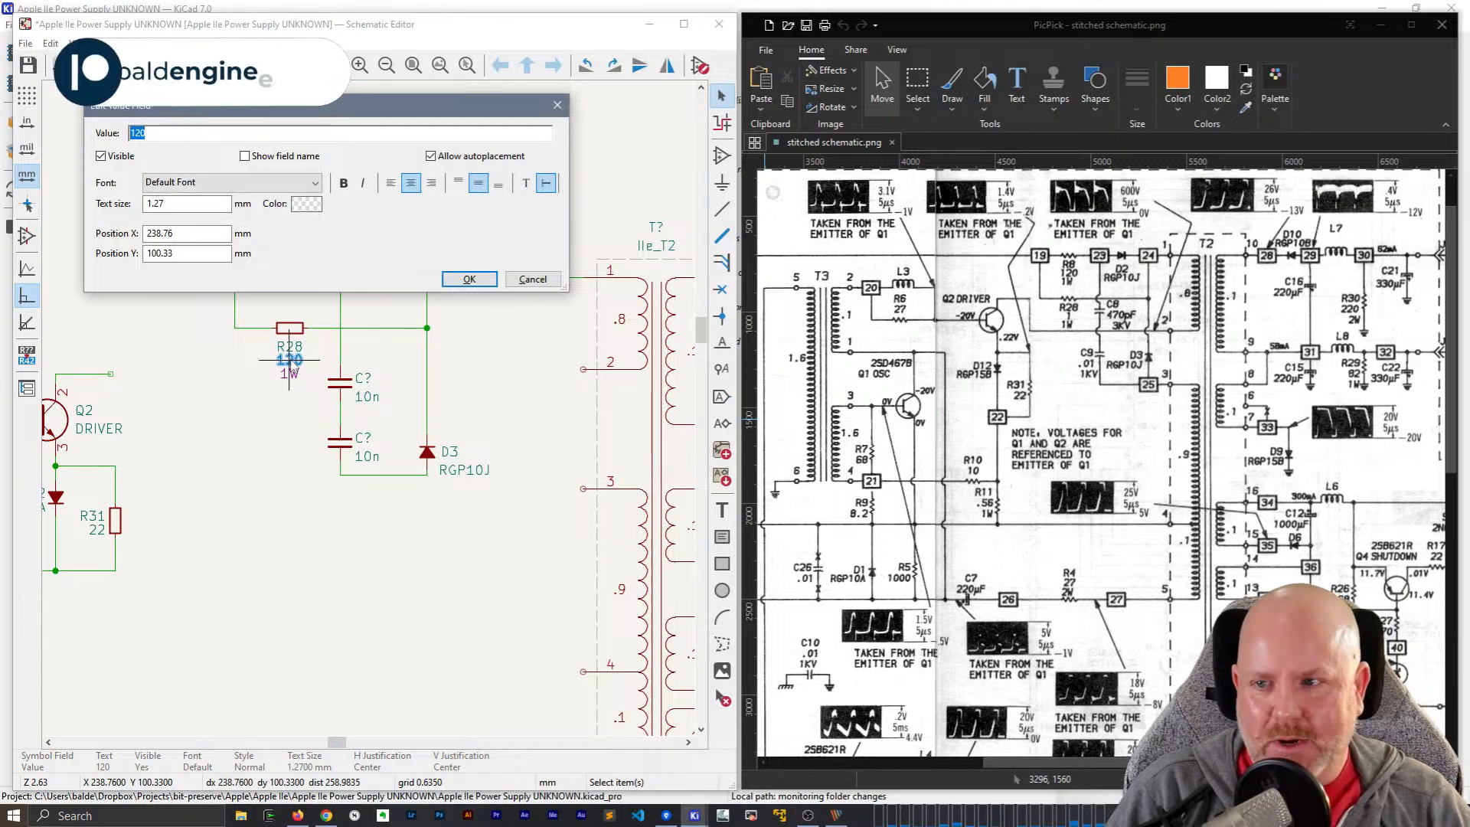
pyautogui.press('Return')
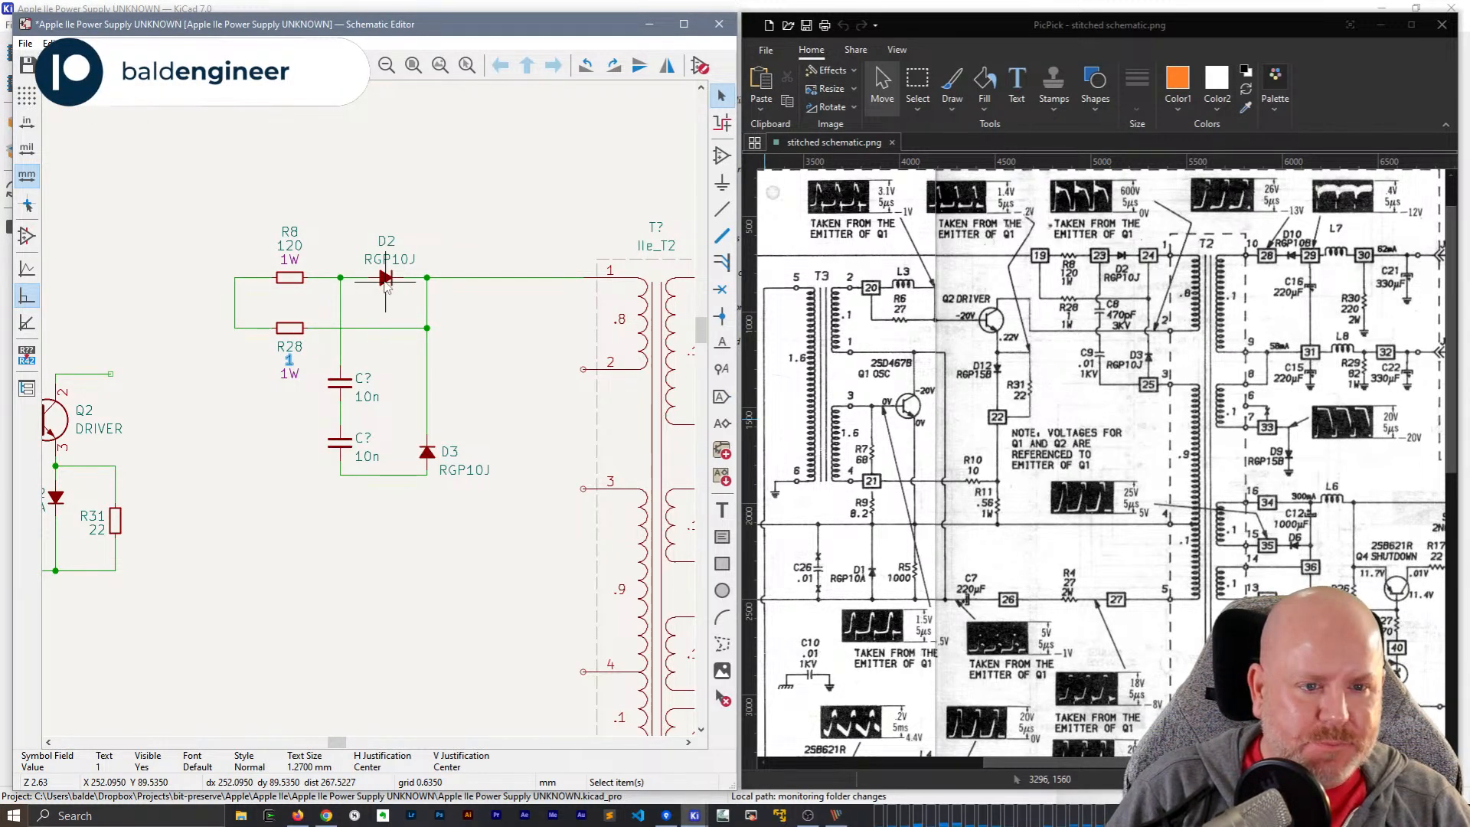
pyautogui.click(342, 392)
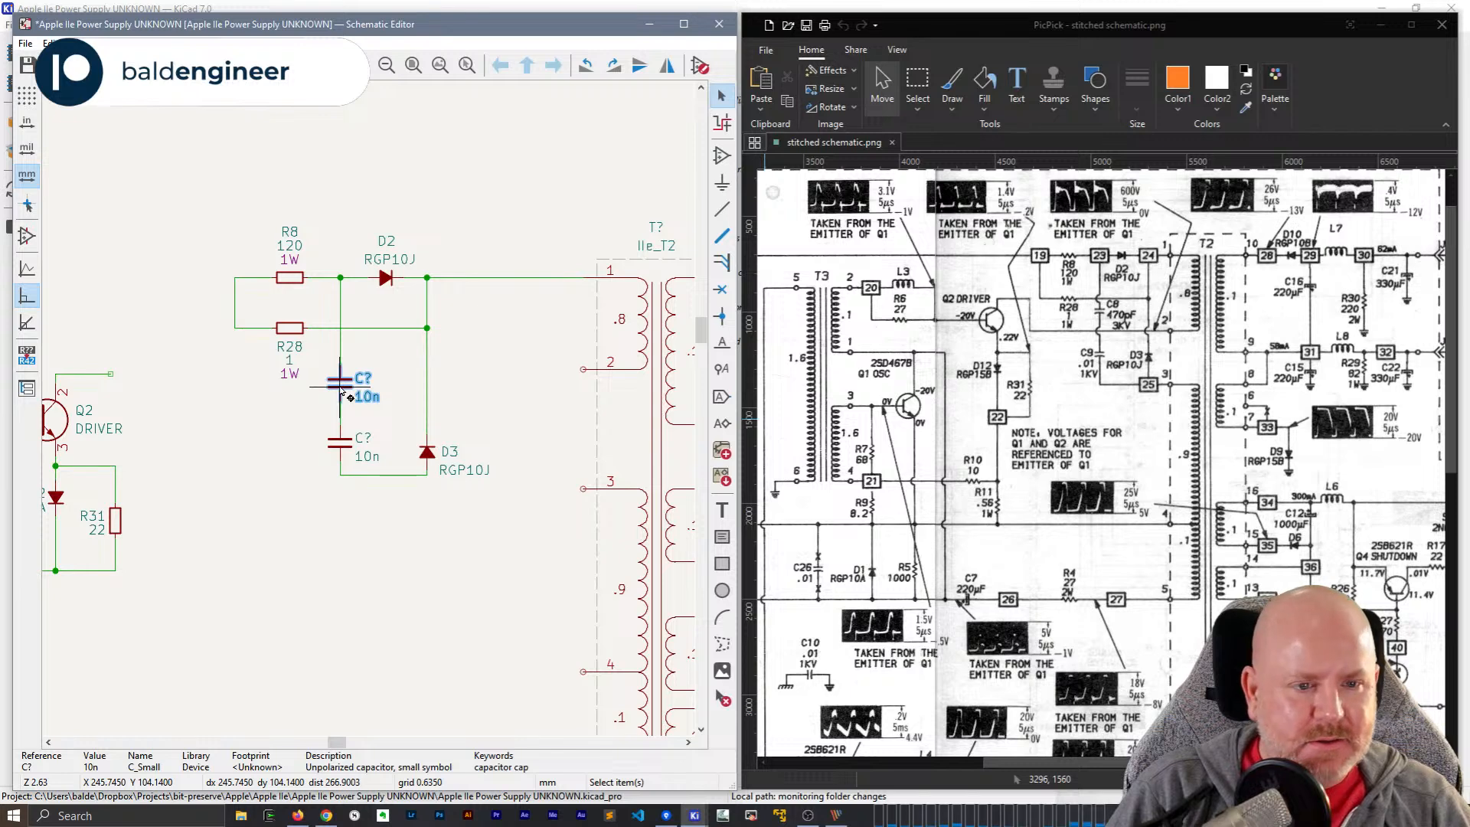
pyautogui.press('e')
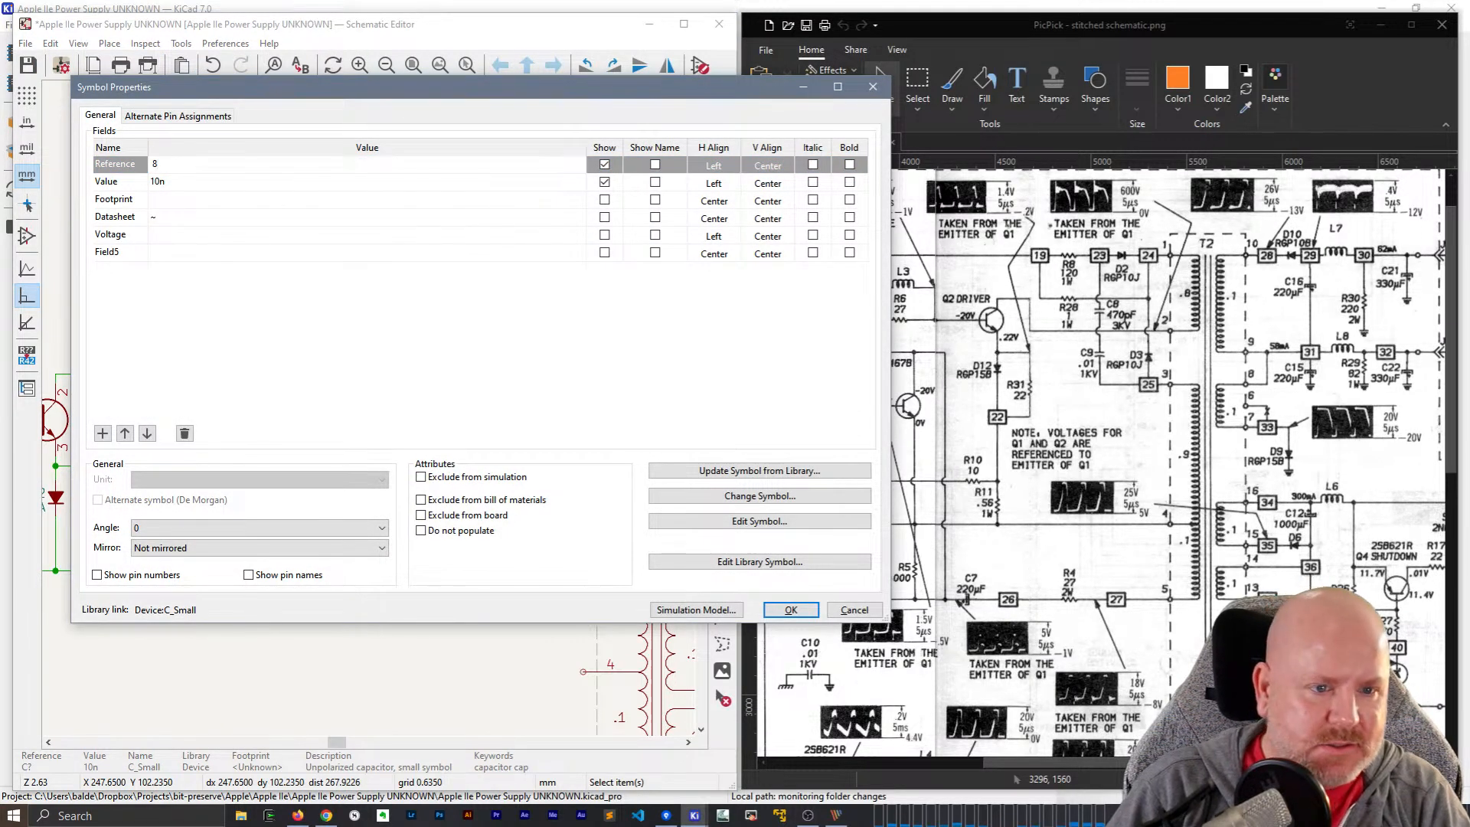
pyautogui.press('Return')
pyautogui.press('Tab')
pyautogui.press('Tab')
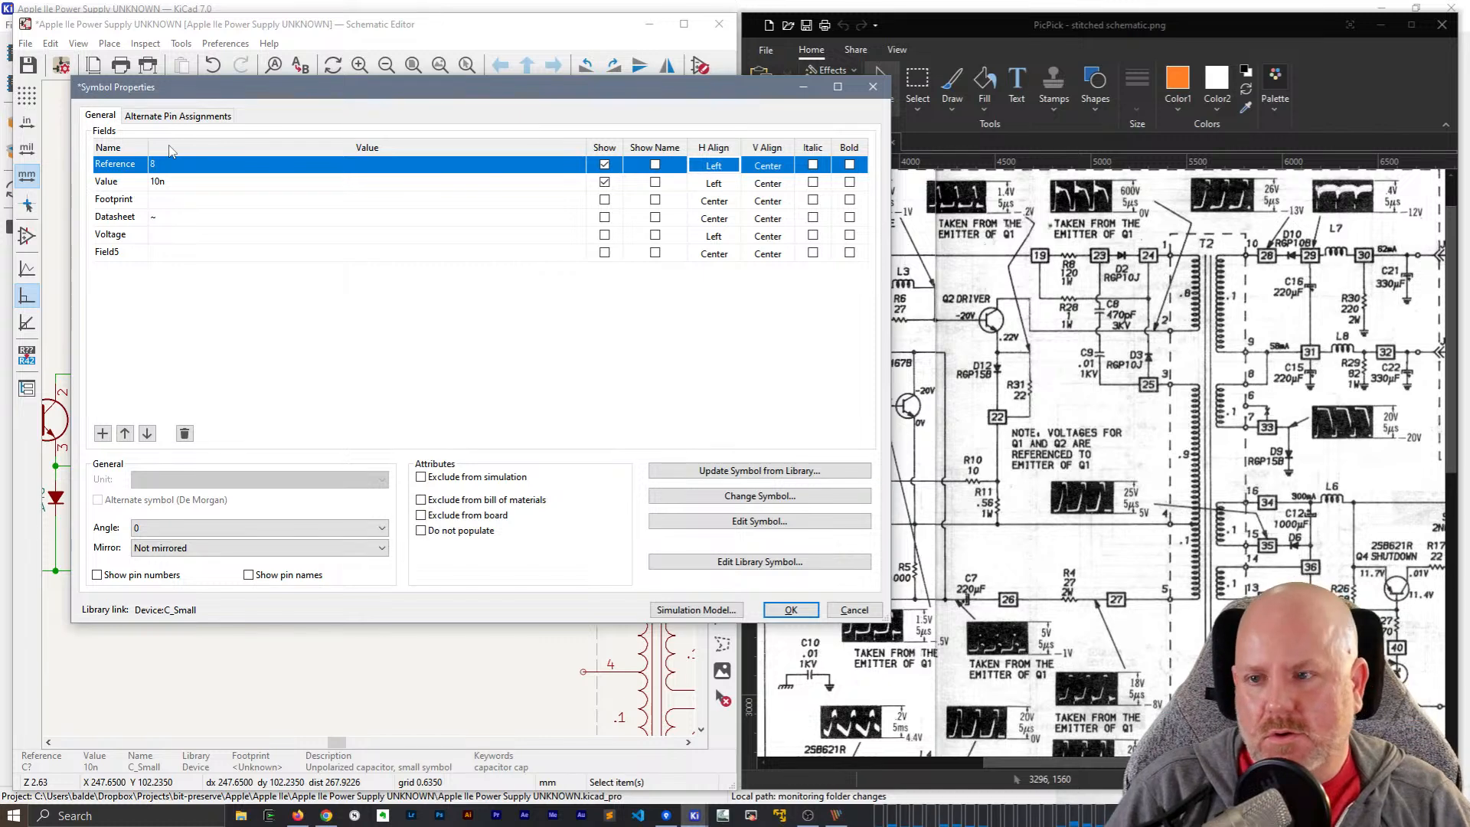
pyautogui.press('Escape')
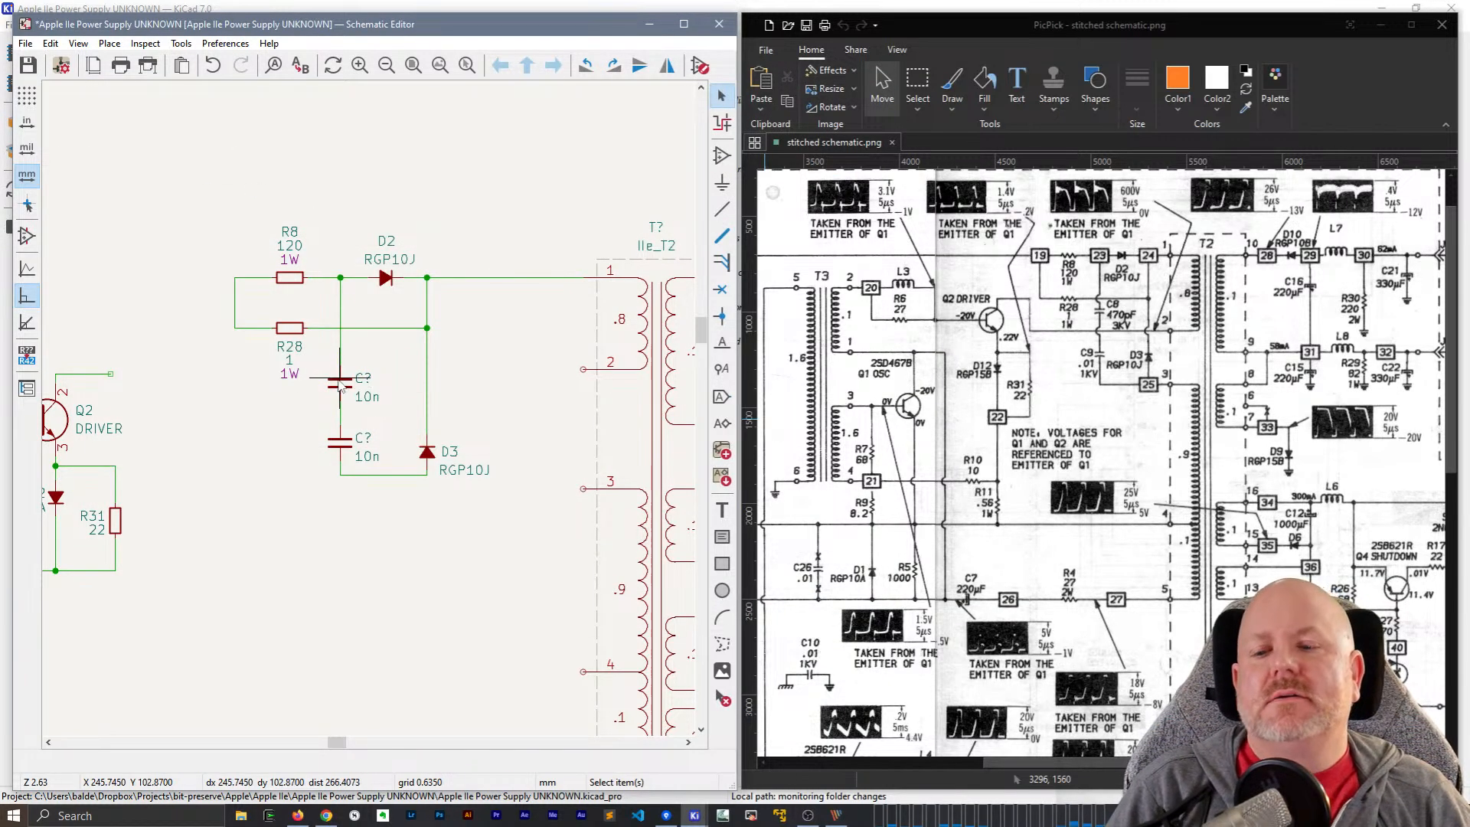
pyautogui.write('e')
pyautogui.write('8')
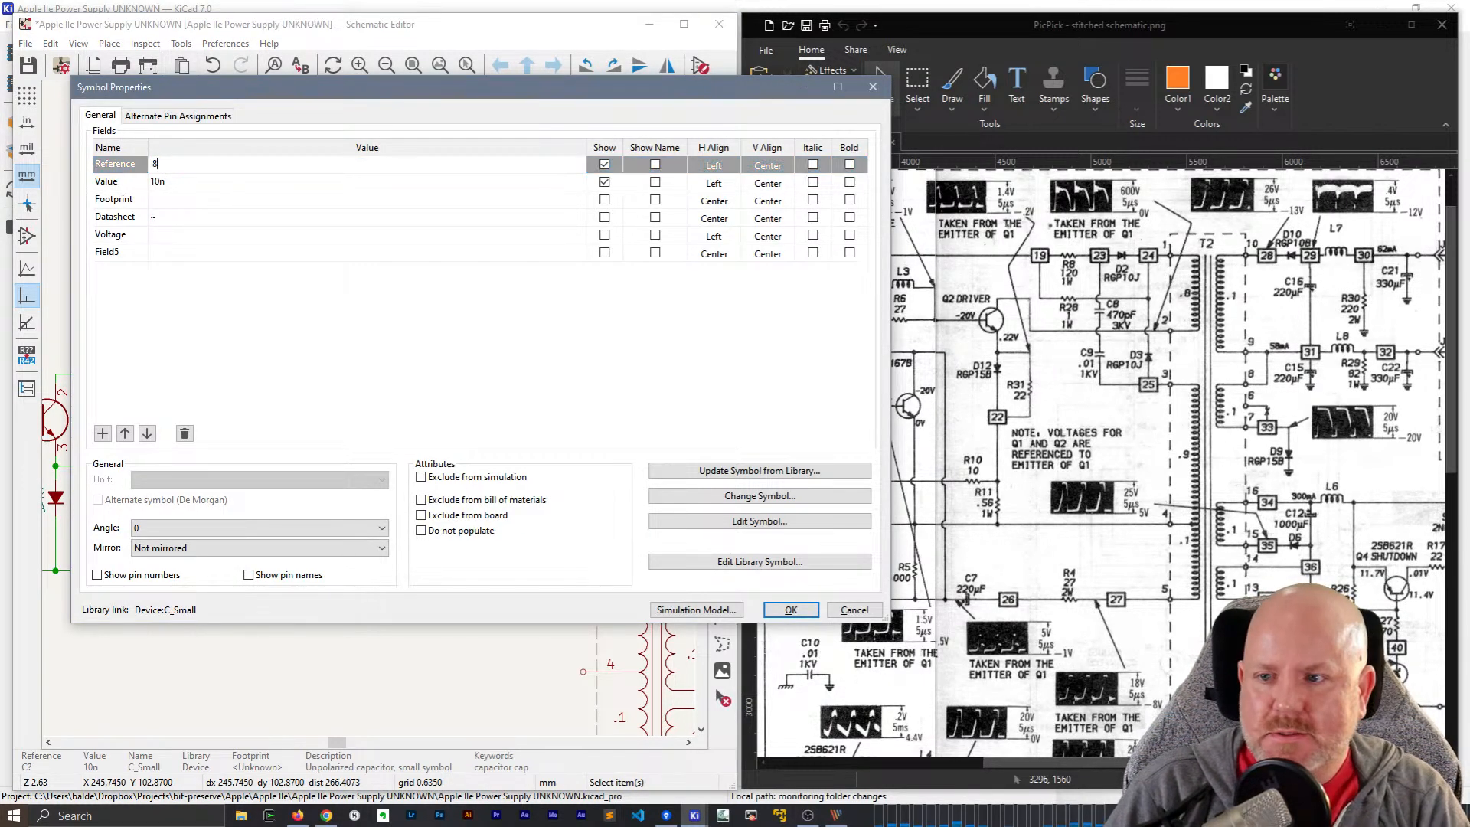
pyautogui.press('Return')
pyautogui.press('Escape')
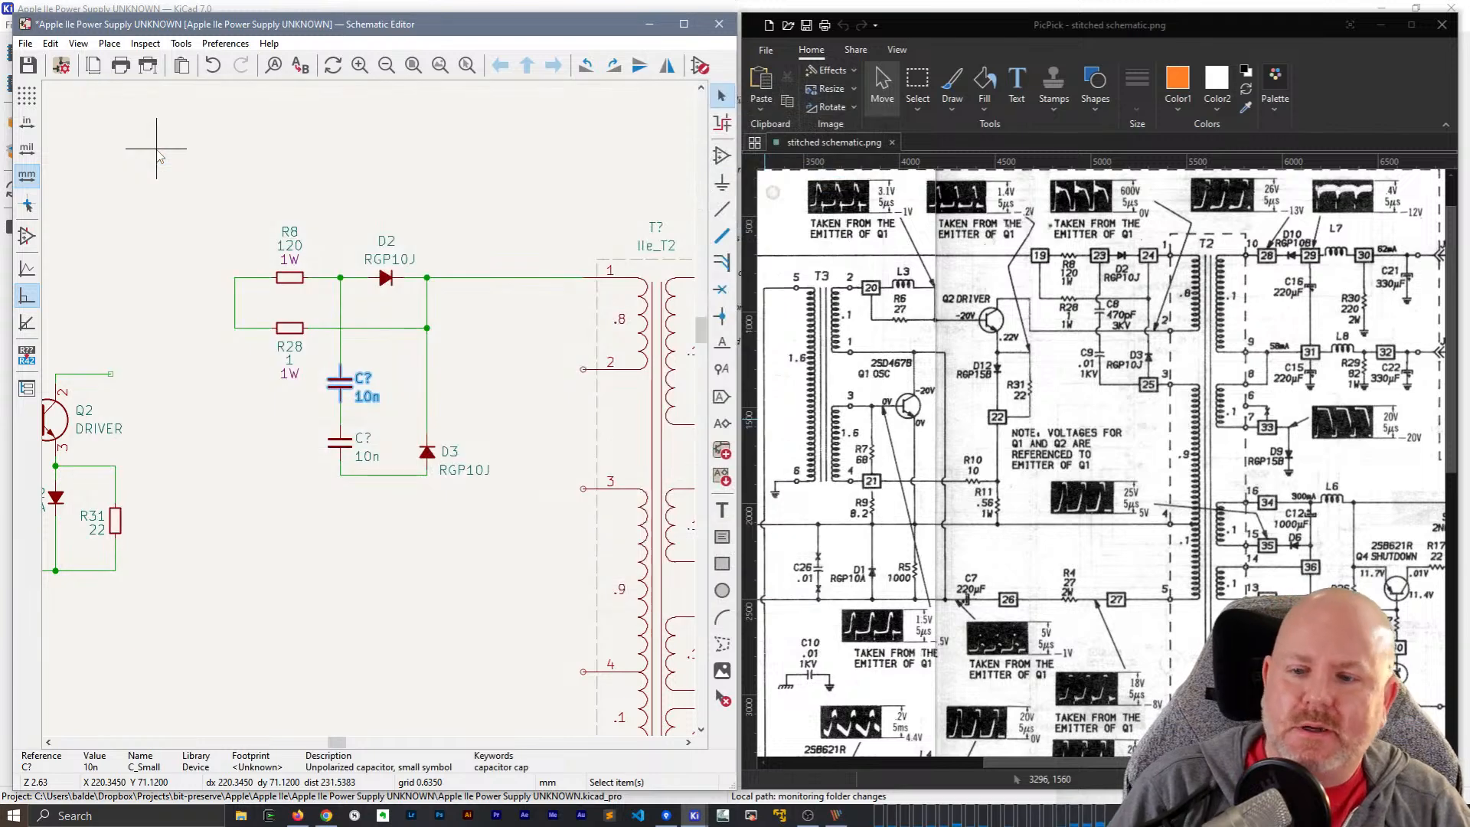
# - Set the upper capacitor's reference to C8, its value to 470p and a visible Field5 to 3kV, placing the 3kV label beneath the value
pyautogui.write('e')
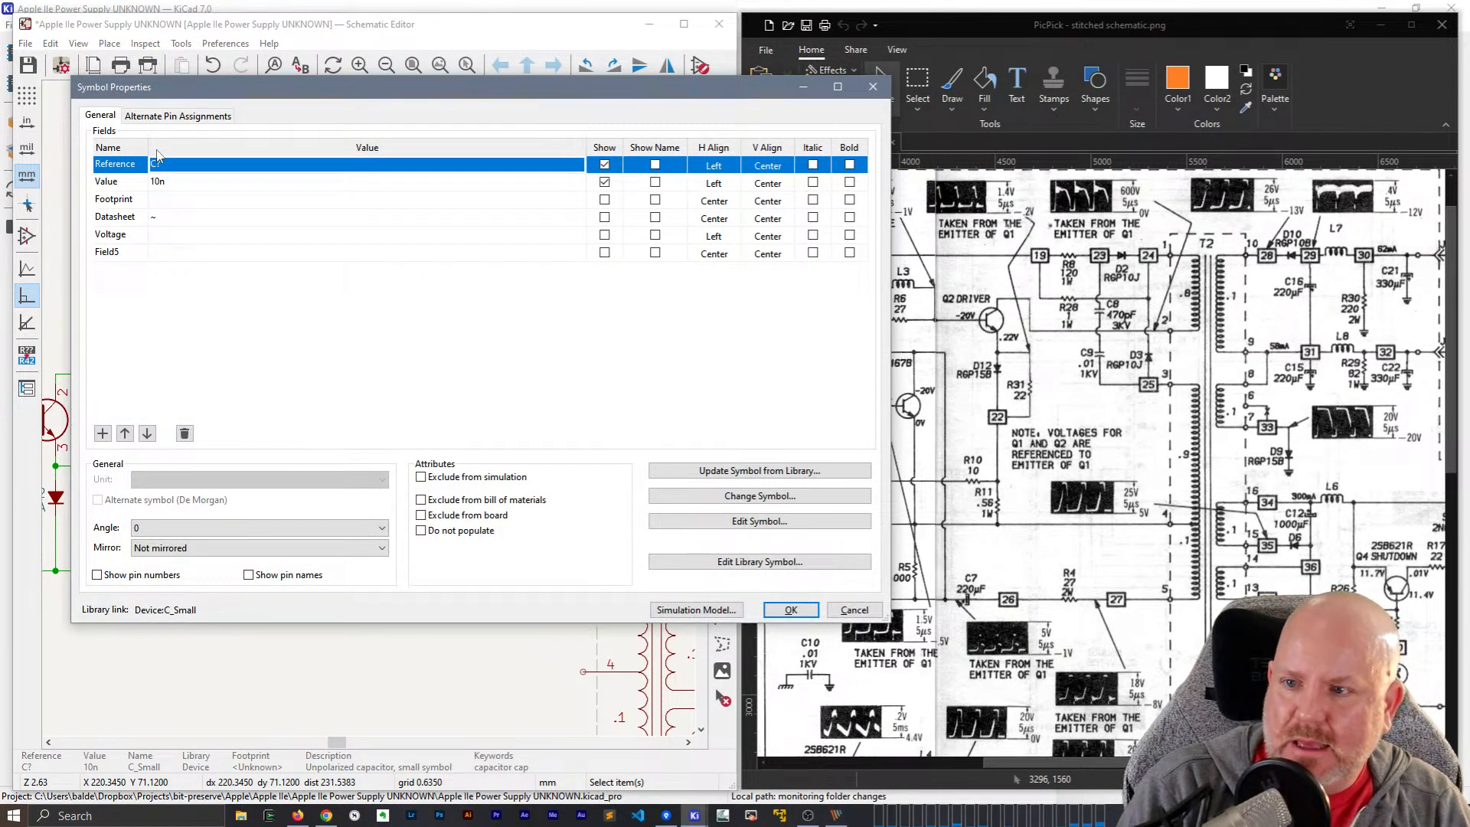
pyautogui.write('8')
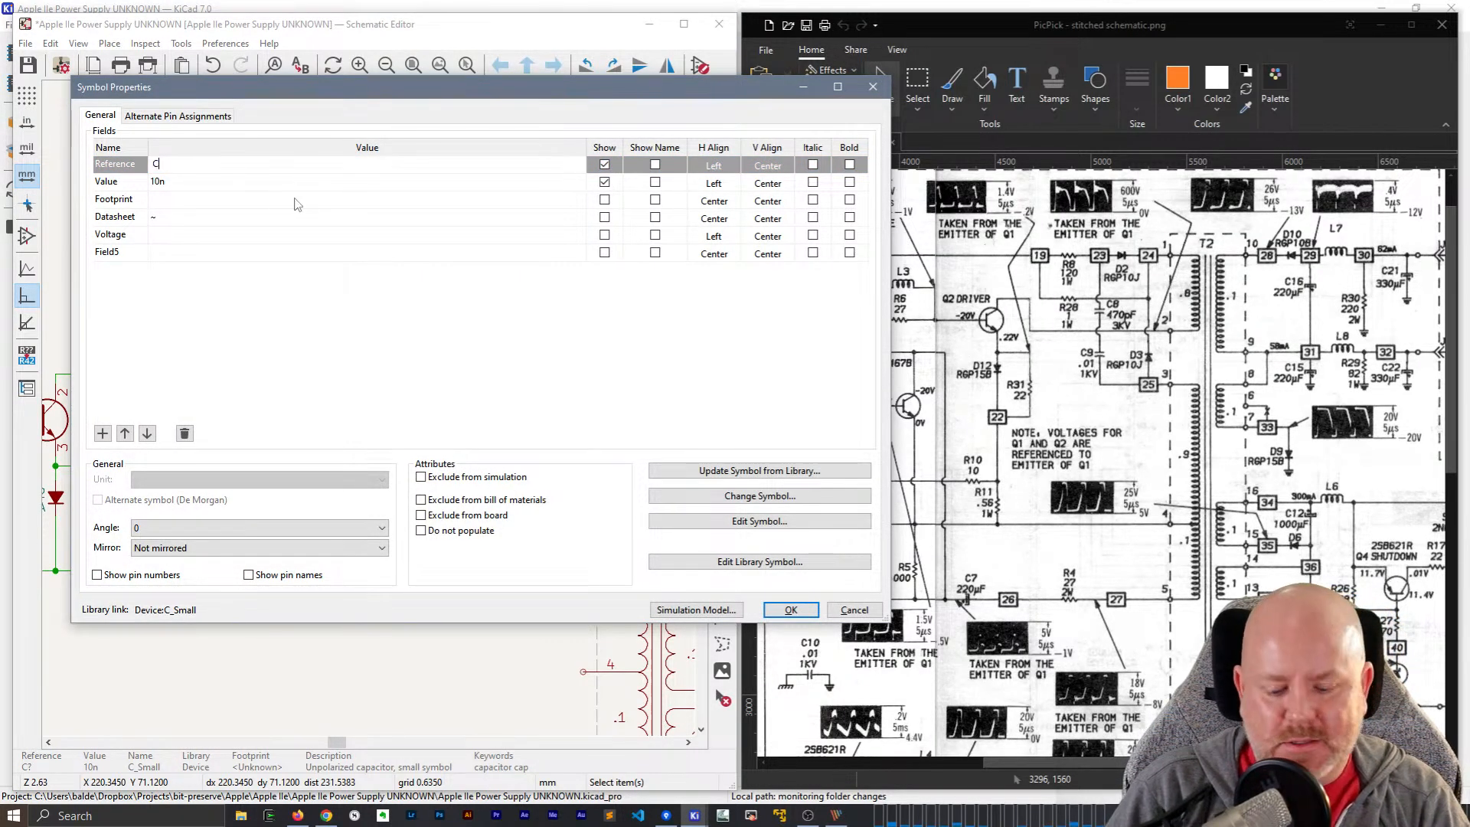
pyautogui.click(245, 181)
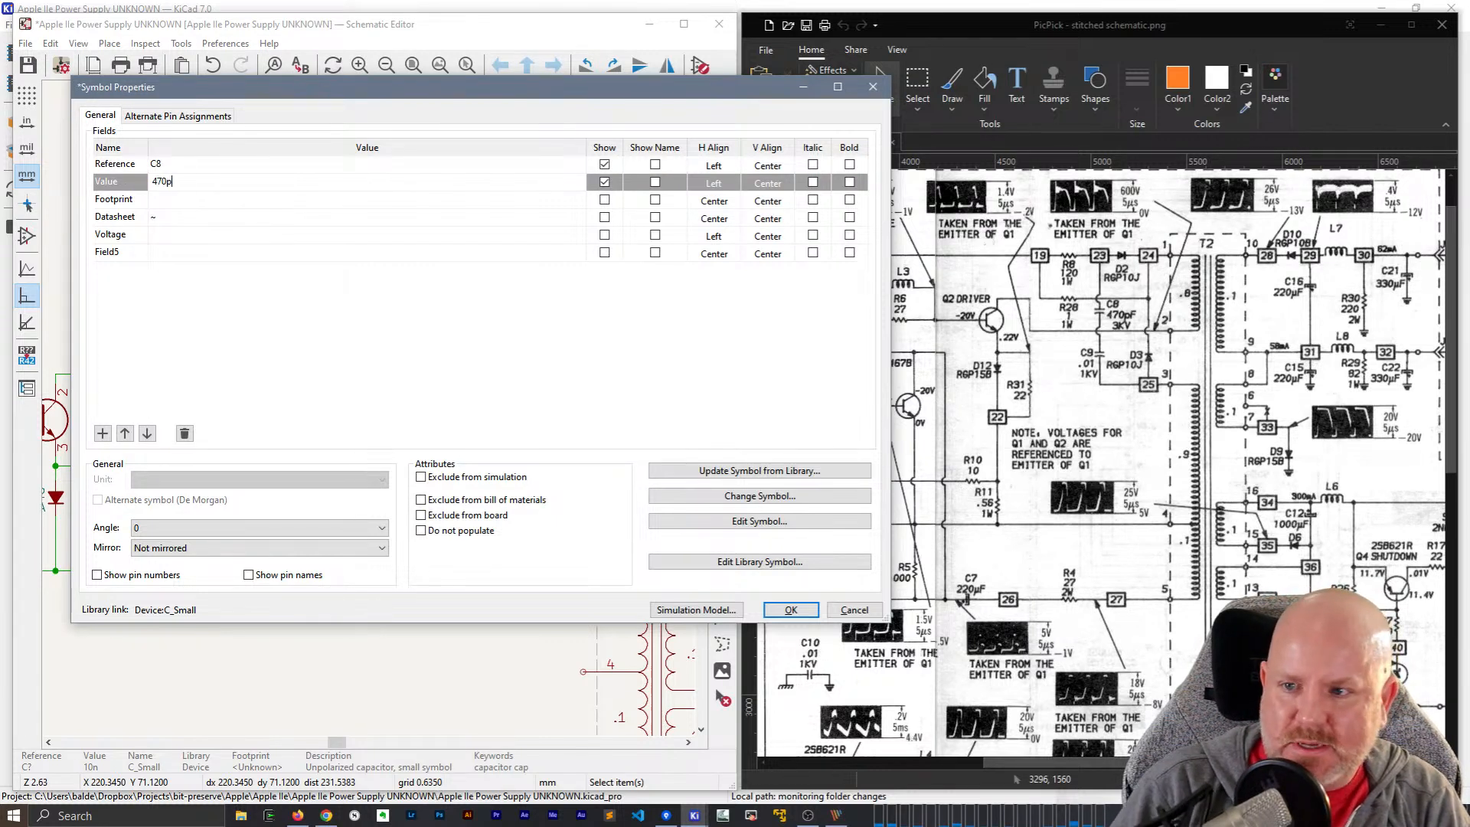
pyautogui.press('Return')
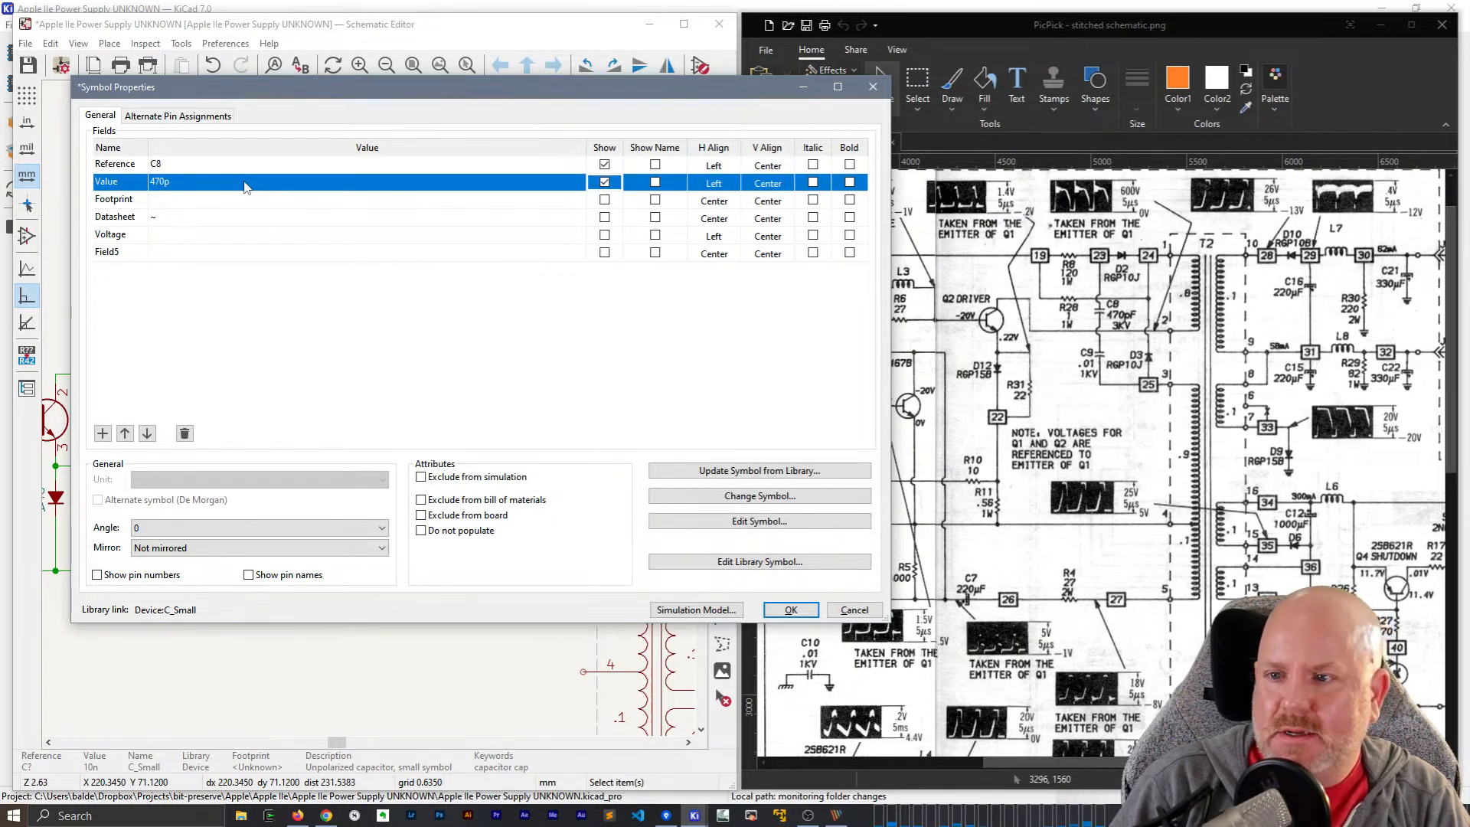
pyautogui.press('Tab')
pyautogui.press('Tab')
pyautogui.click(179, 252)
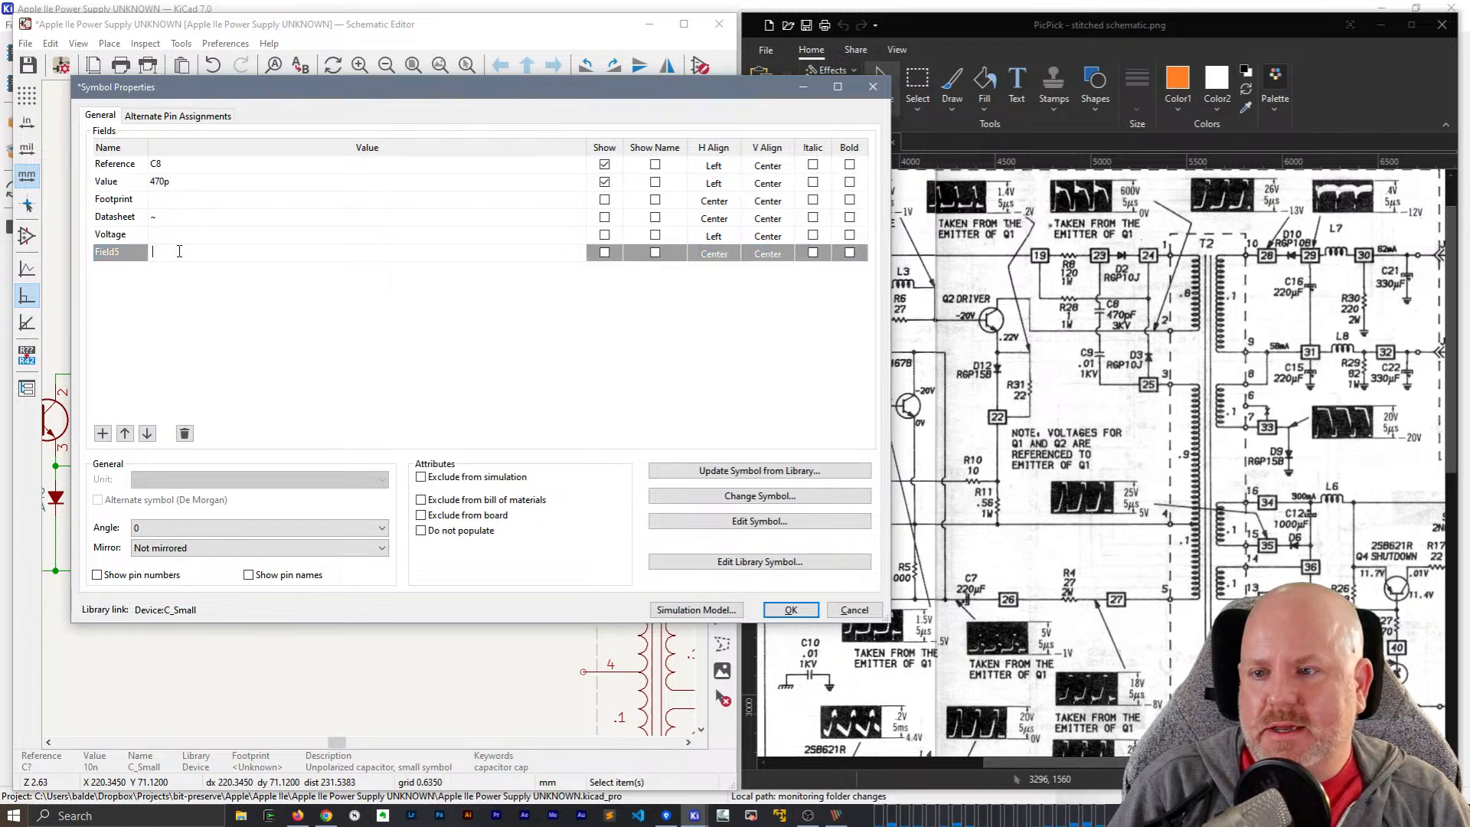
pyautogui.click(604, 254)
pyautogui.click(791, 610)
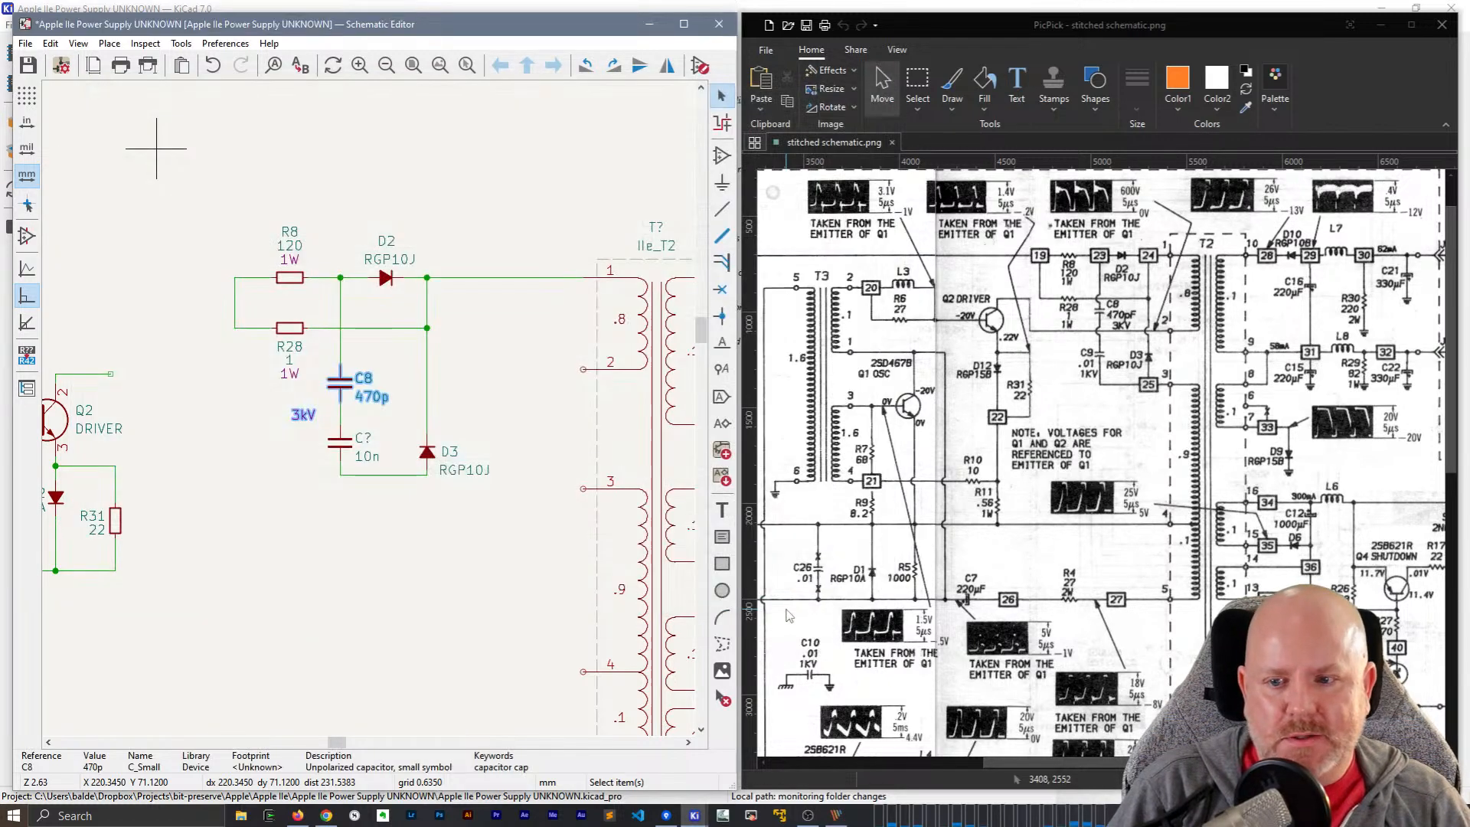
pyautogui.click(314, 415)
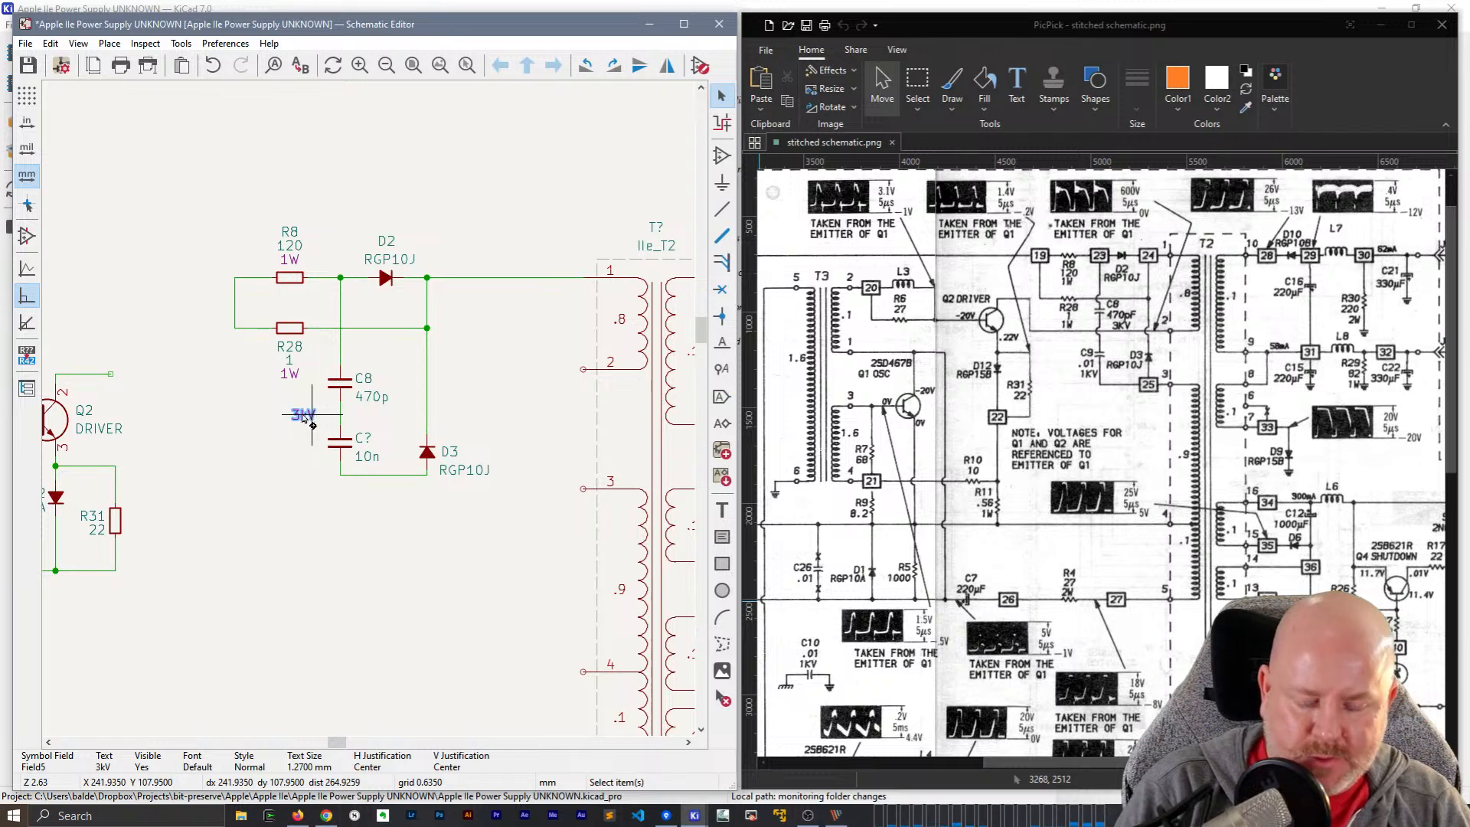
pyautogui.moveTo(303, 417); pyautogui.dragTo(369, 413)
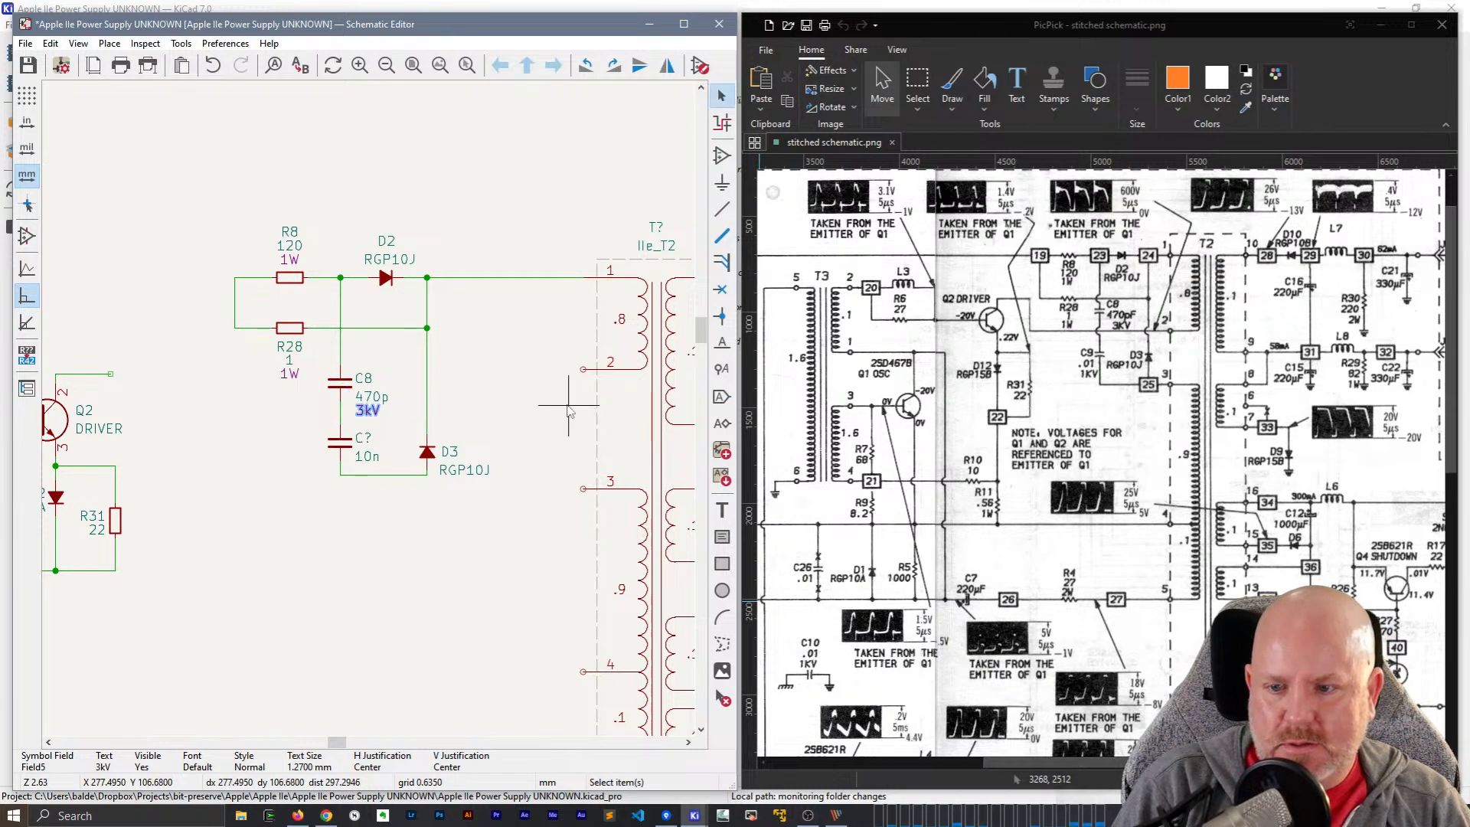
# - Try to move capacitor C8 slightly up along its wire, and undo the move
pyautogui.click(346, 385)
pyautogui.press('m')
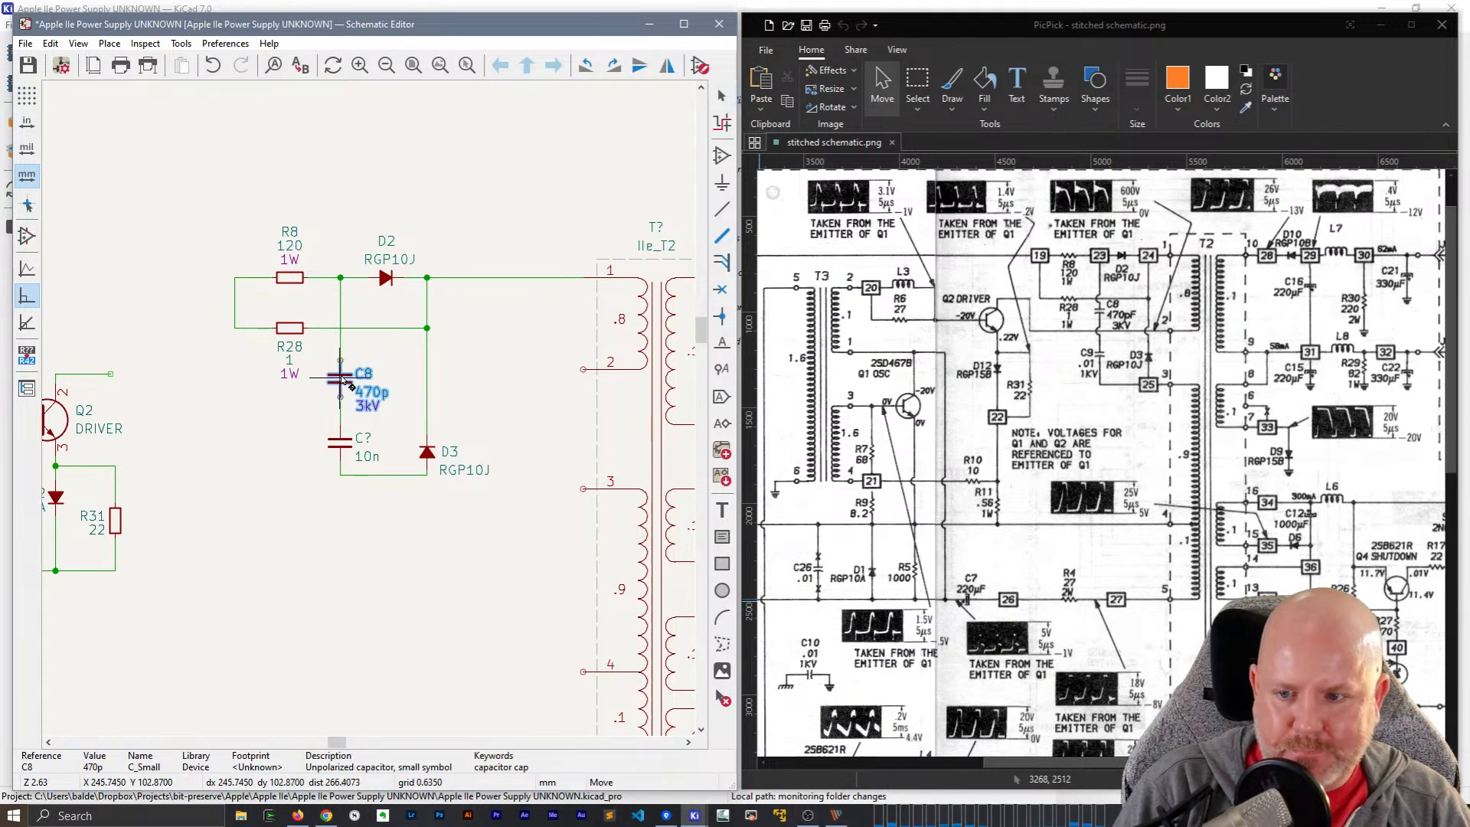
pyautogui.click(339, 379)
pyautogui.click(537, 388)
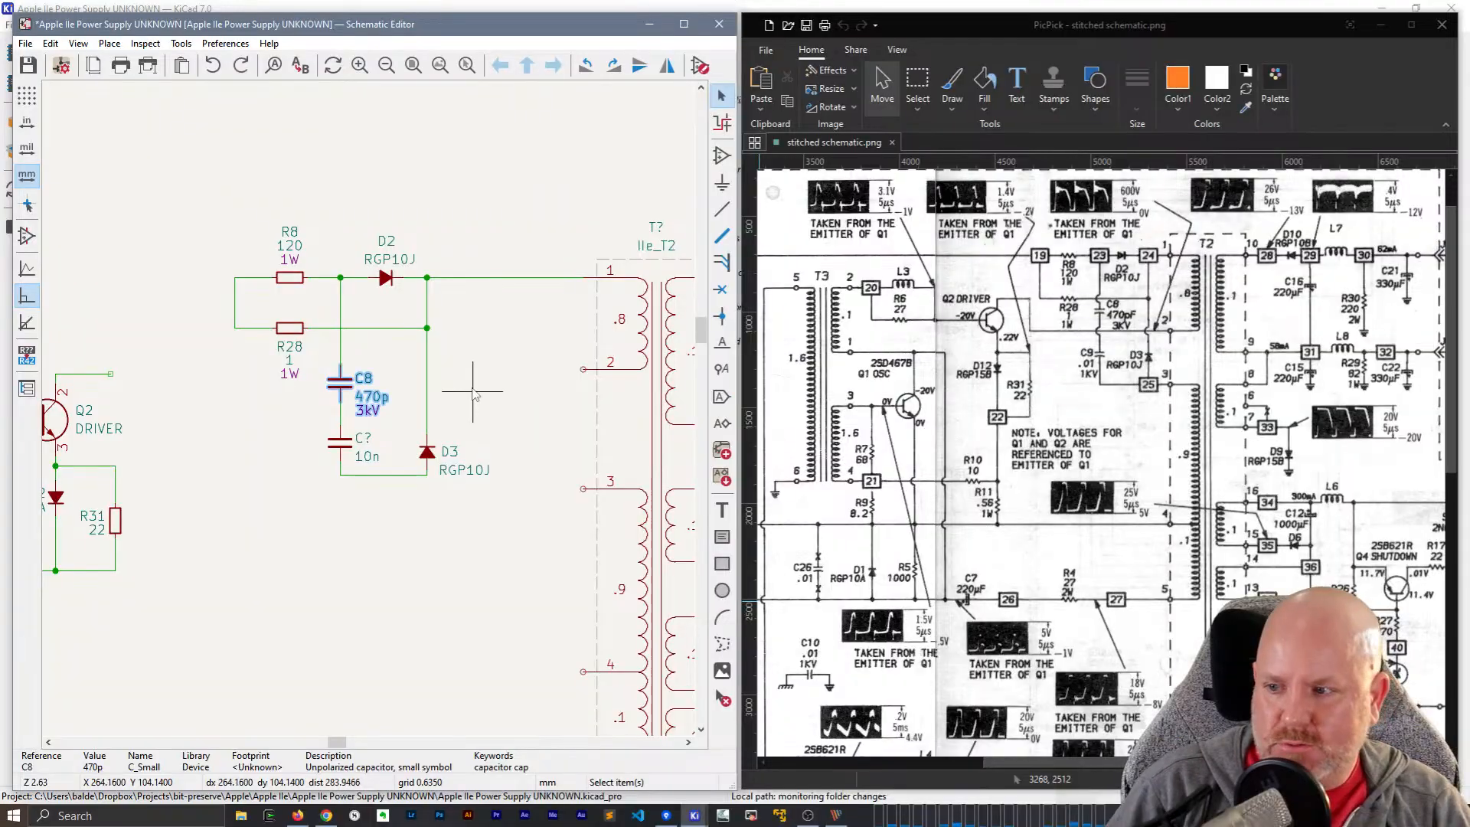
pyautogui.hotkey('ctrl', 'z')
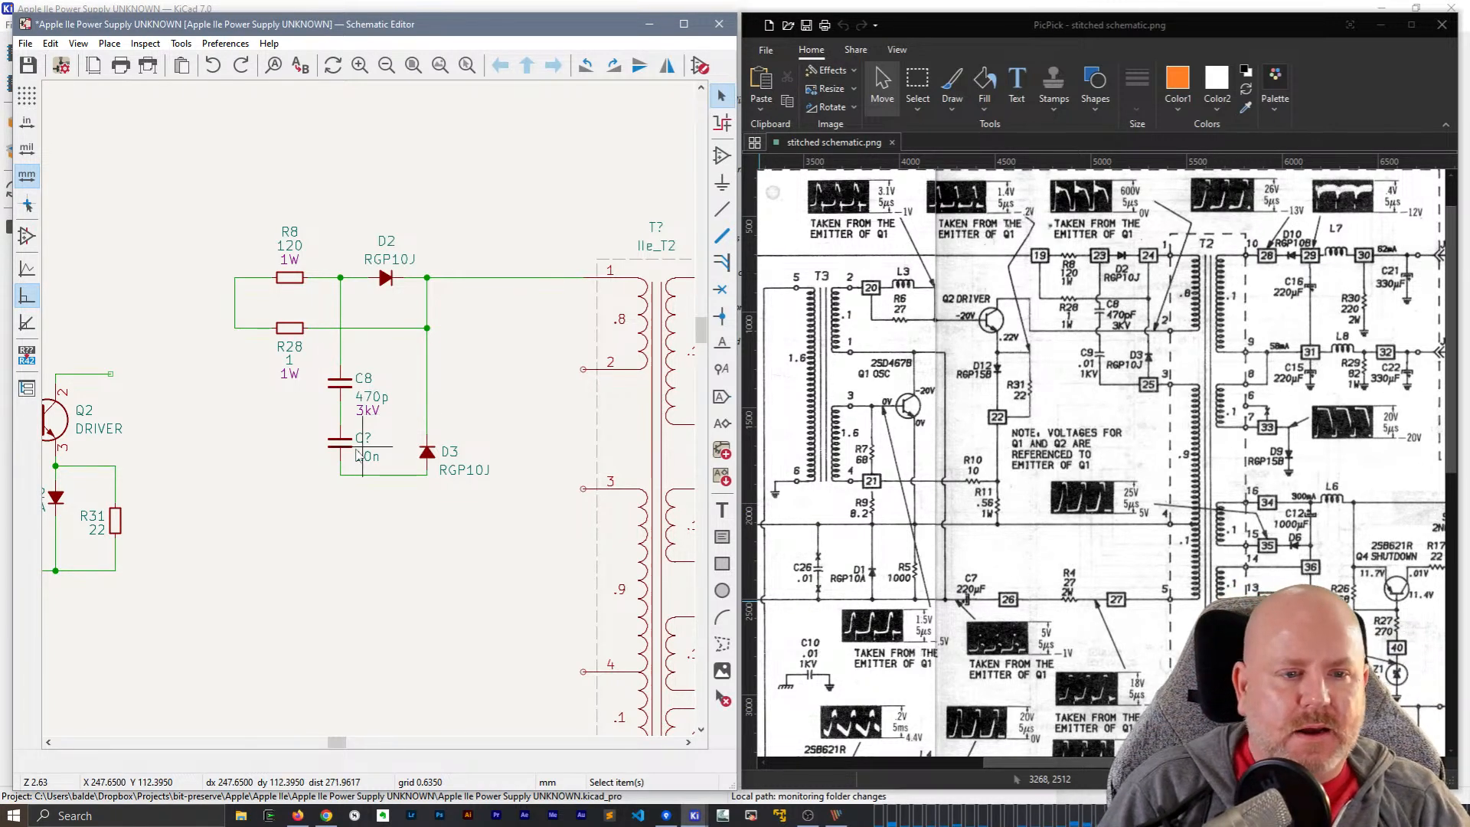
# - Move capacitor C8 slightly up its wire and space its reference, value and 3kV labels evenly beside it
pyautogui.click(346, 388)
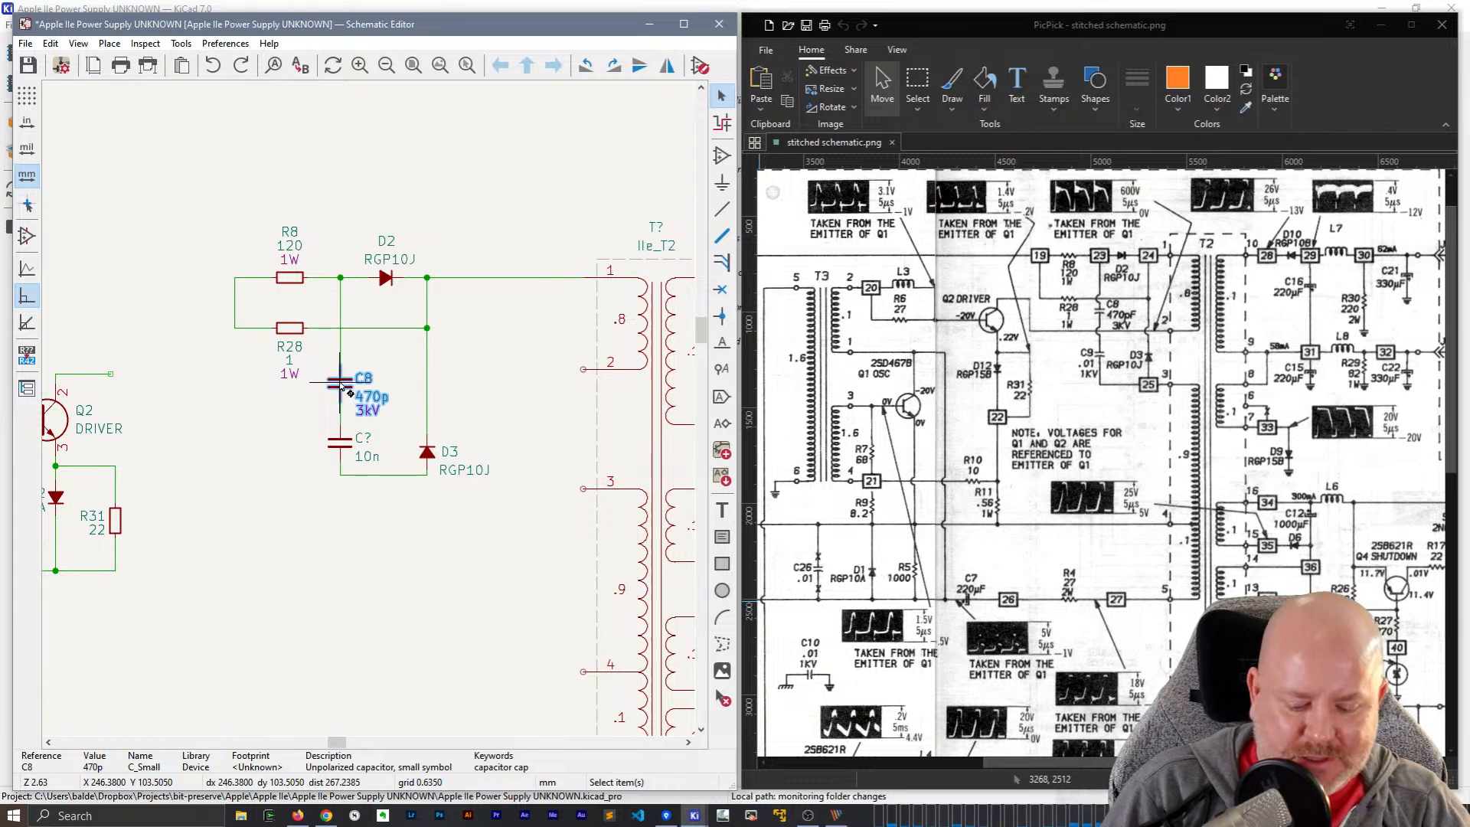
pyautogui.moveTo(346, 388)
pyautogui.mouseDown()
pyautogui.moveTo(363, 357)
pyautogui.moveTo(367, 392)
pyautogui.mouseUp()
pyautogui.click(364, 371)
pyautogui.click(493, 382)
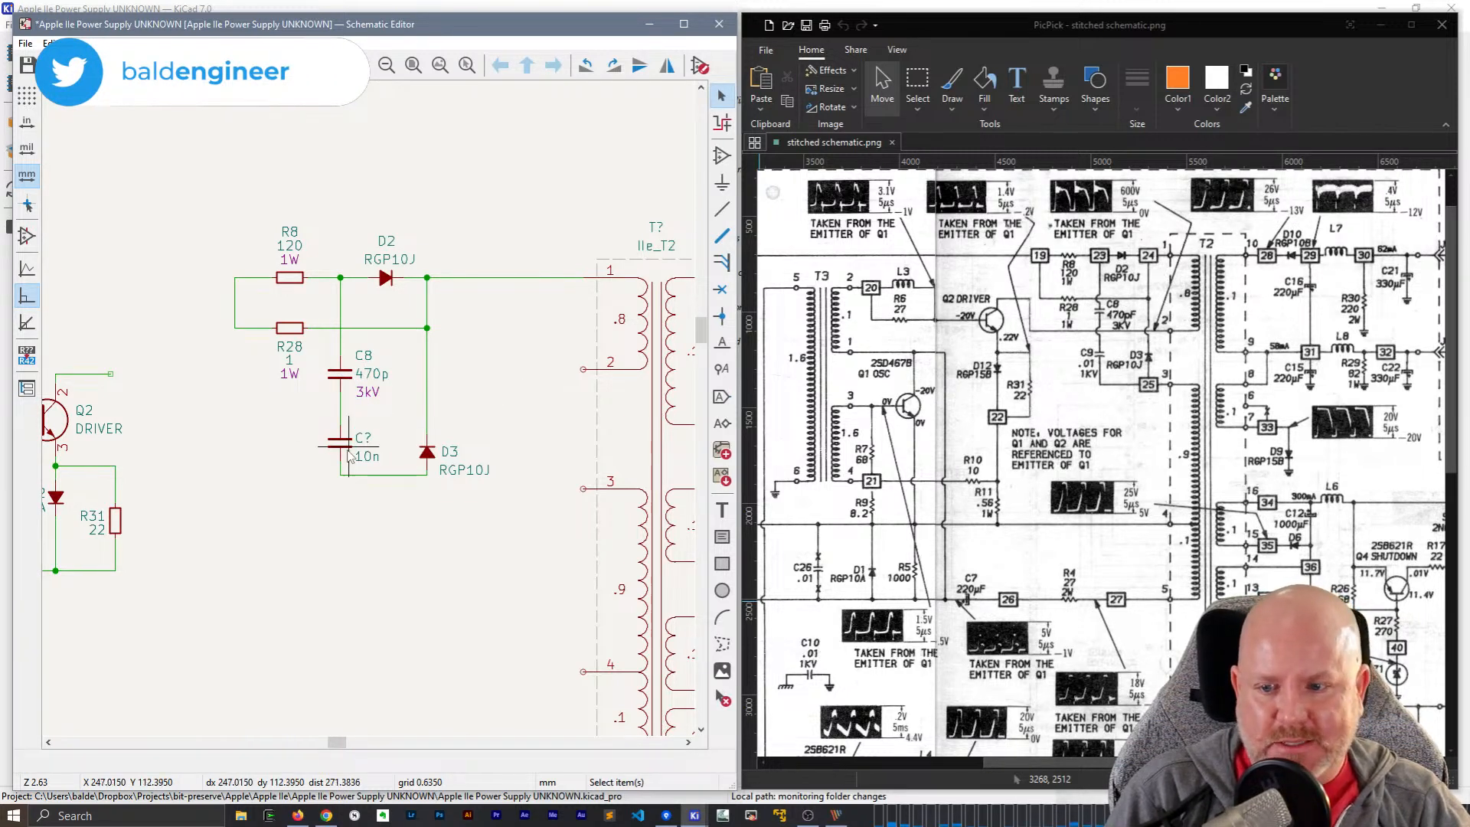
# - Try to move the capacitor below C8 slightly up along its wire, and undo the move
pyautogui.moveTo(341, 447); pyautogui.dragTo(341, 438)
pyautogui.write('e')
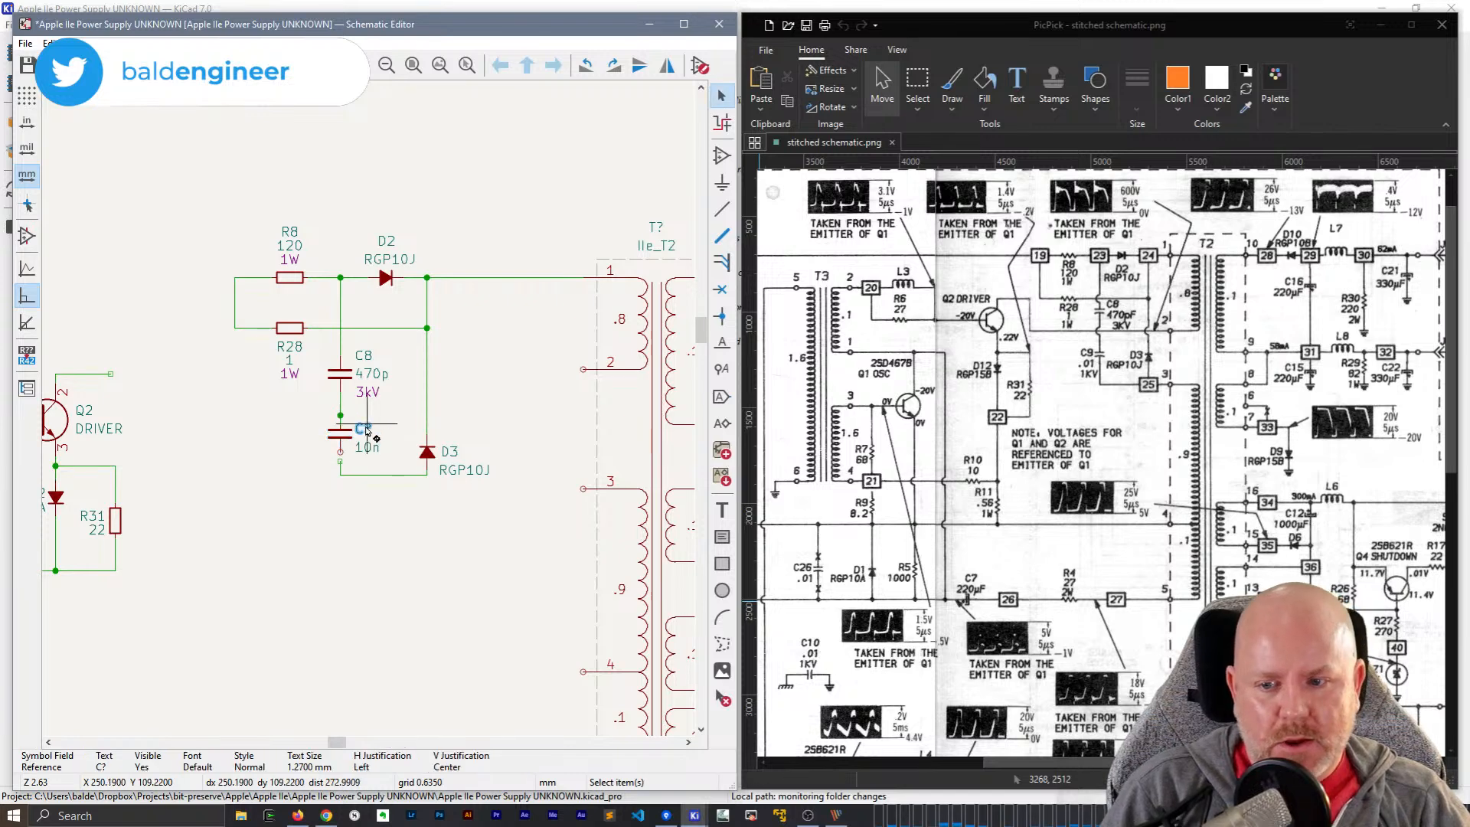
pyautogui.write('9')
pyautogui.press('Return')
pyautogui.hotkey('ctrl', 'z')
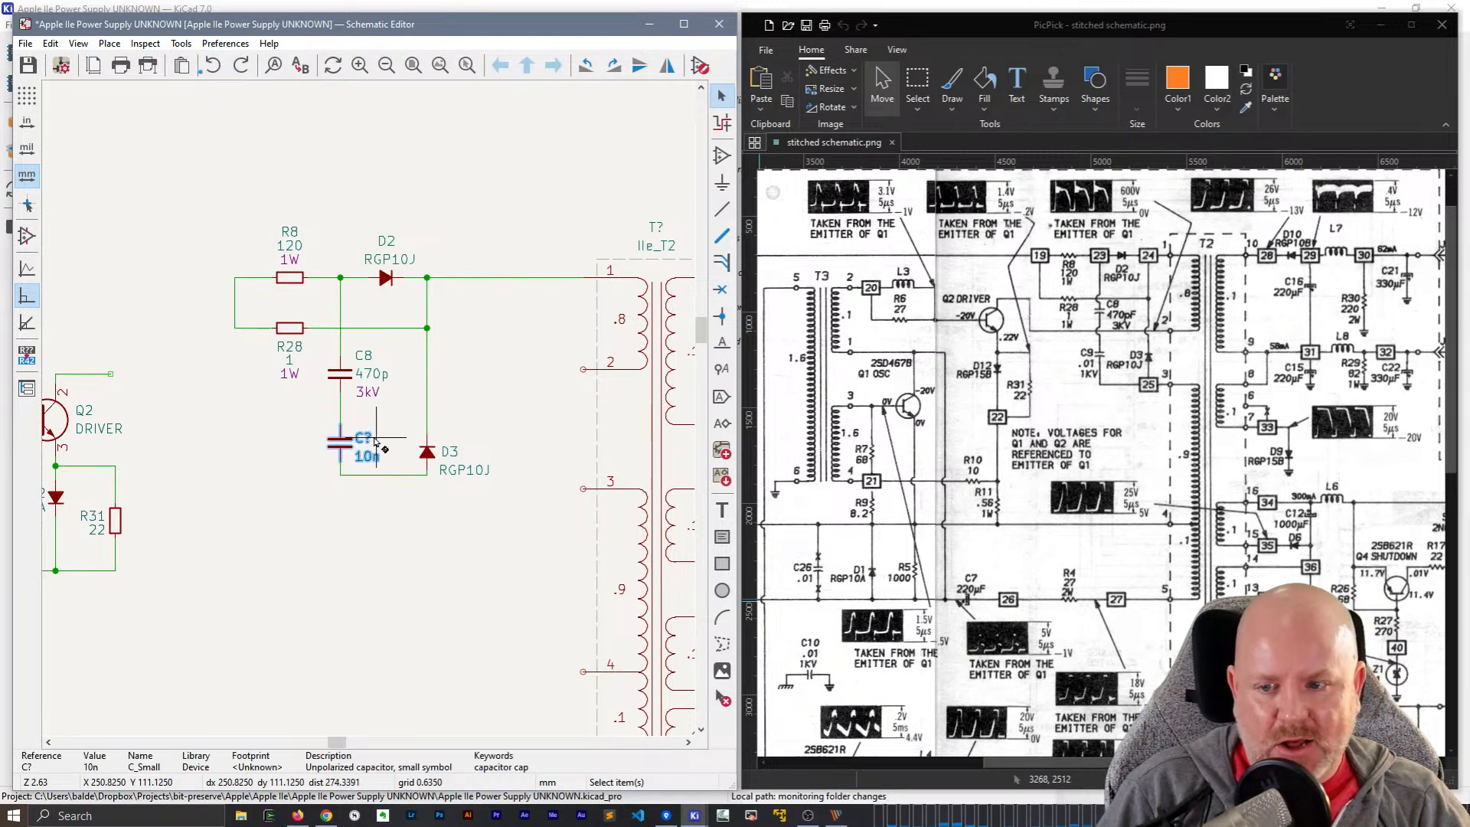
# - Move the horizontal wire joining the lower capacitor and diode D3 further down
pyautogui.click(399, 463)
pyautogui.click(399, 474)
pyautogui.moveTo(399, 475); pyautogui.dragTo(399, 498)
# - Set the lower capacitor's reference to C9 and a visible Field5 to 1kV, placing the 1kV label beneath the 10n value
pyautogui.doubleClick(334, 443)
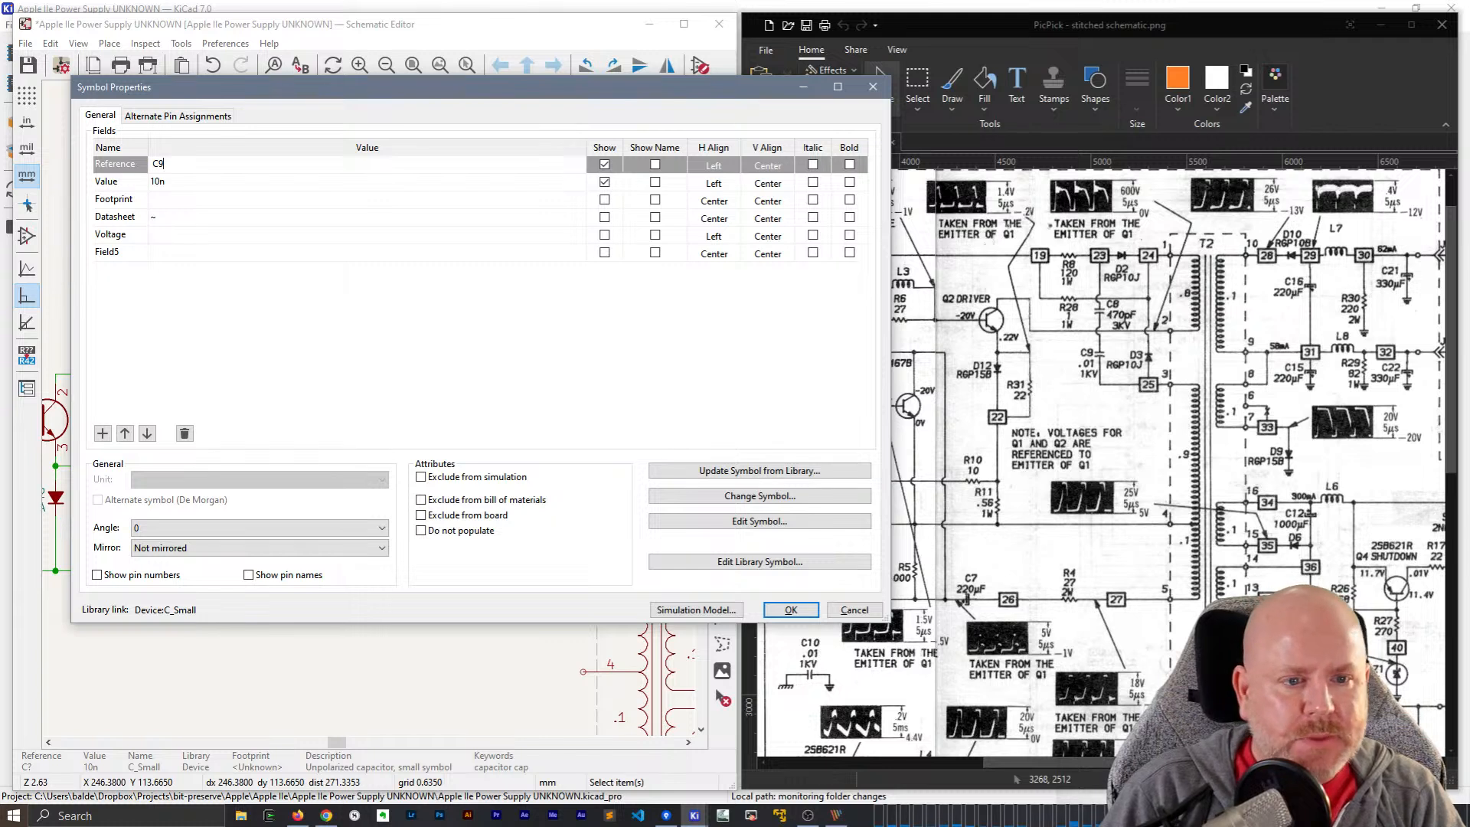
pyautogui.press('Return')
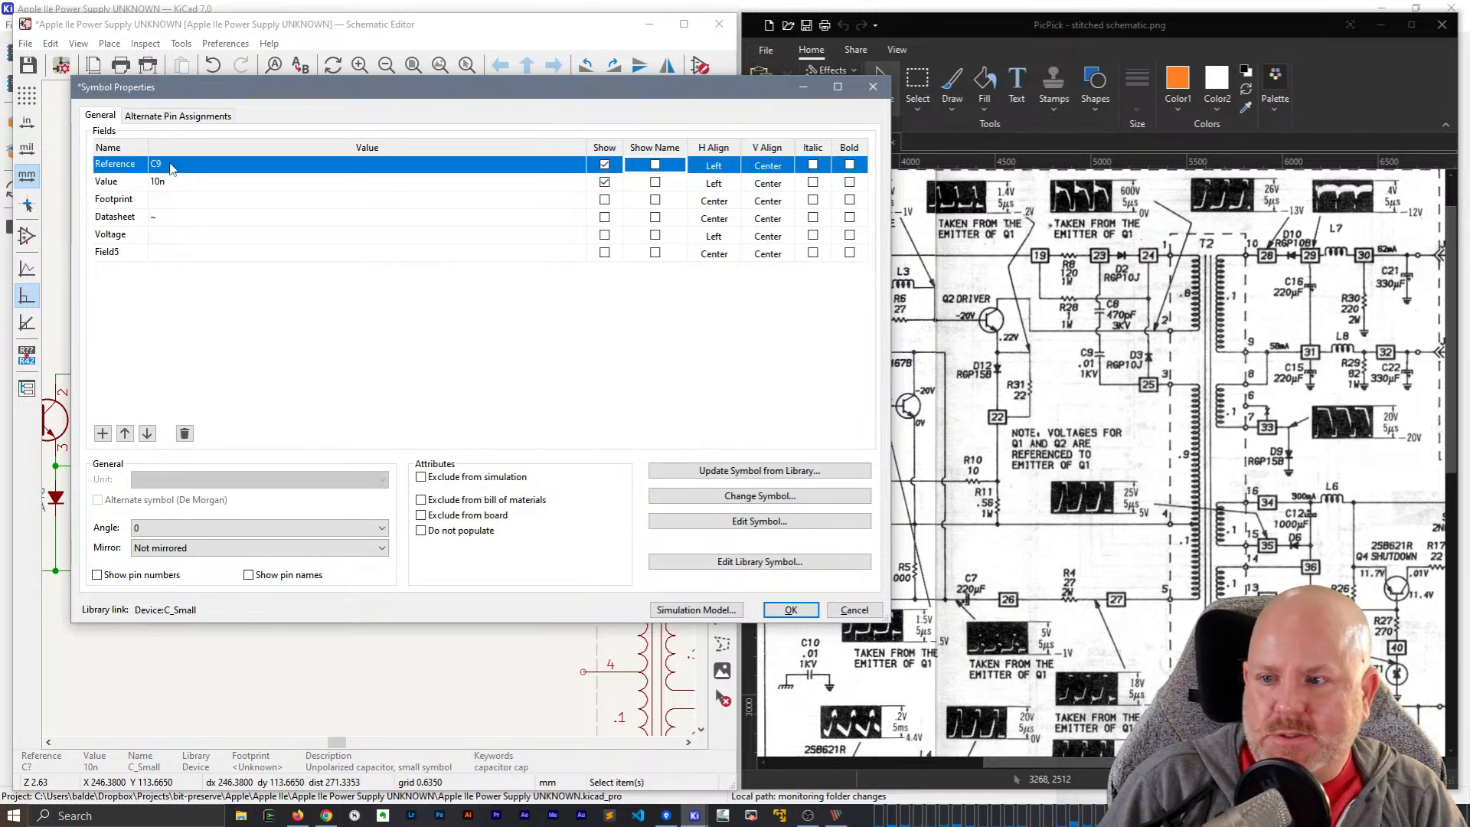
pyautogui.click(190, 259)
pyautogui.write('1kV')
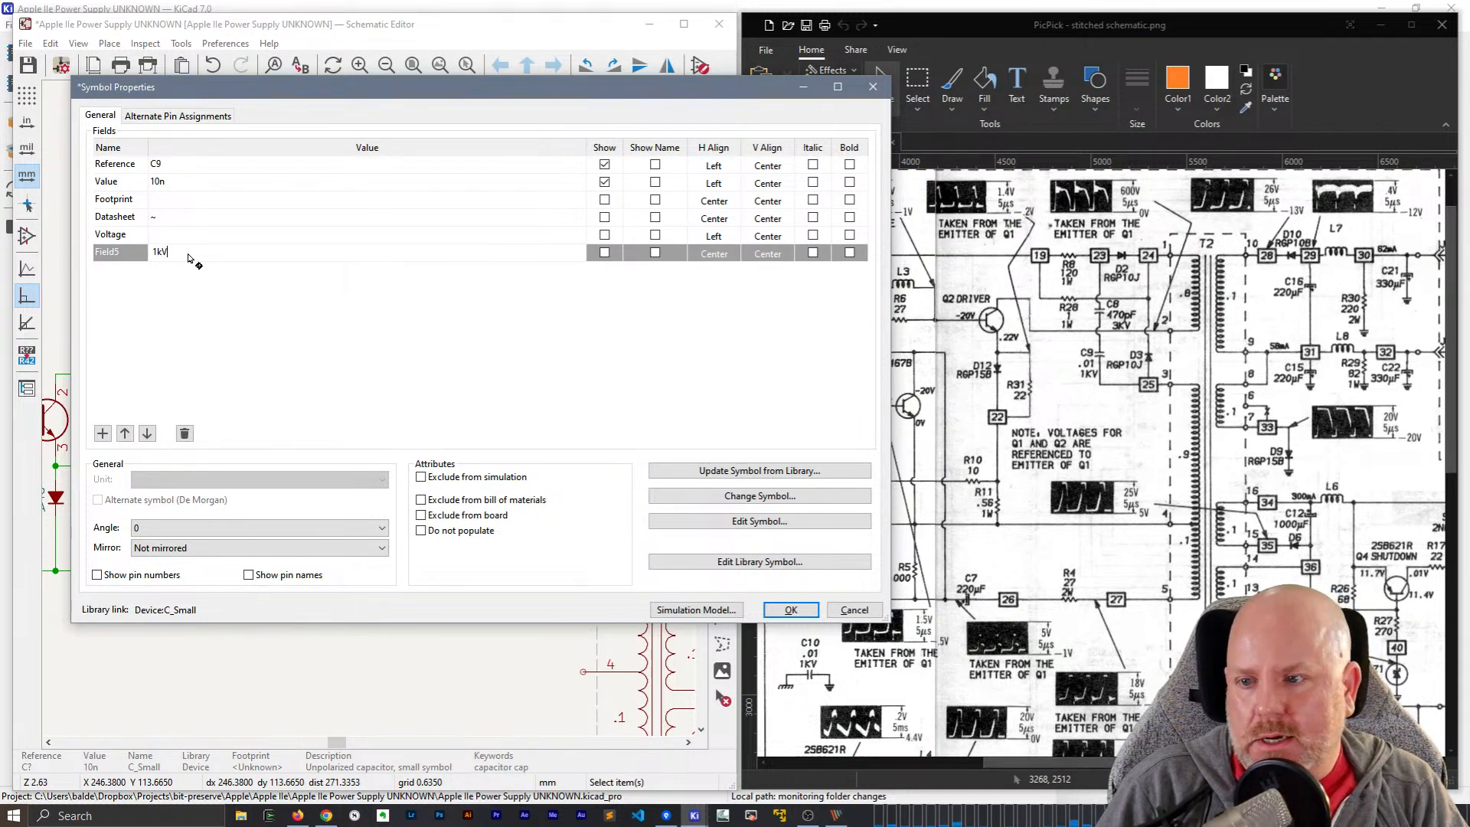
pyautogui.click(604, 252)
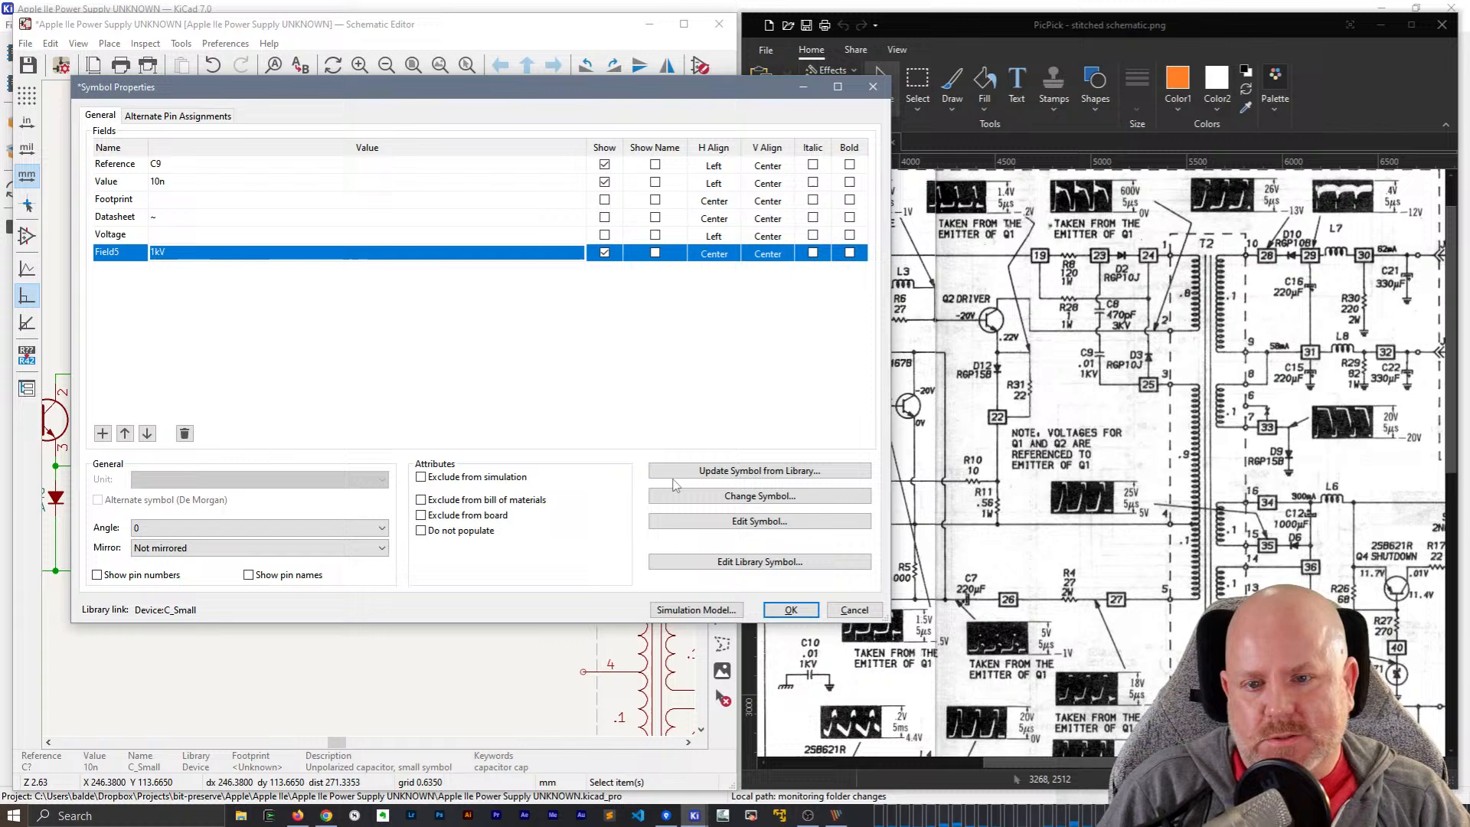
pyautogui.click(791, 610)
pyautogui.click(303, 474)
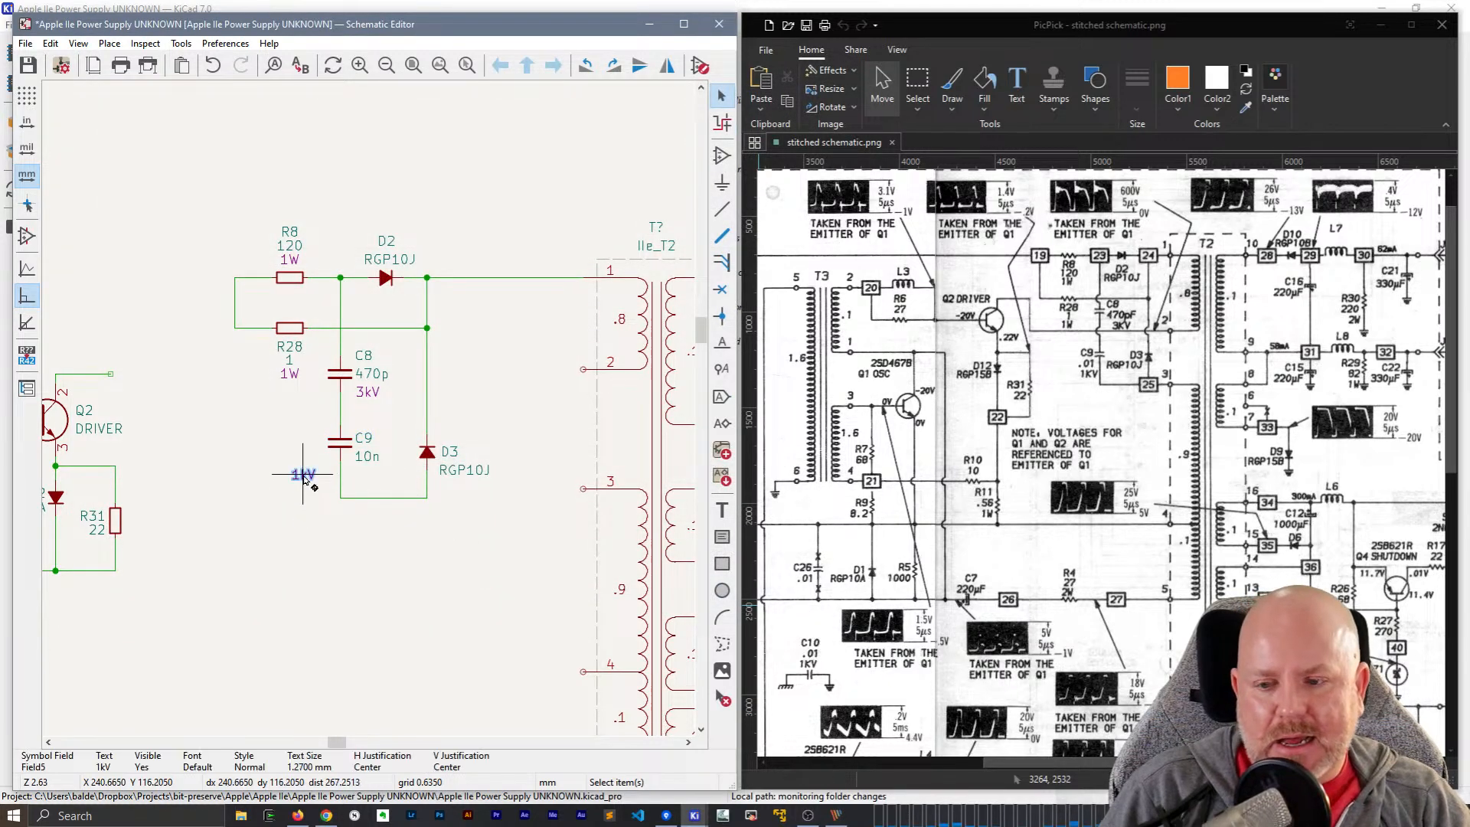
pyautogui.moveTo(303, 474); pyautogui.dragTo(368, 475)
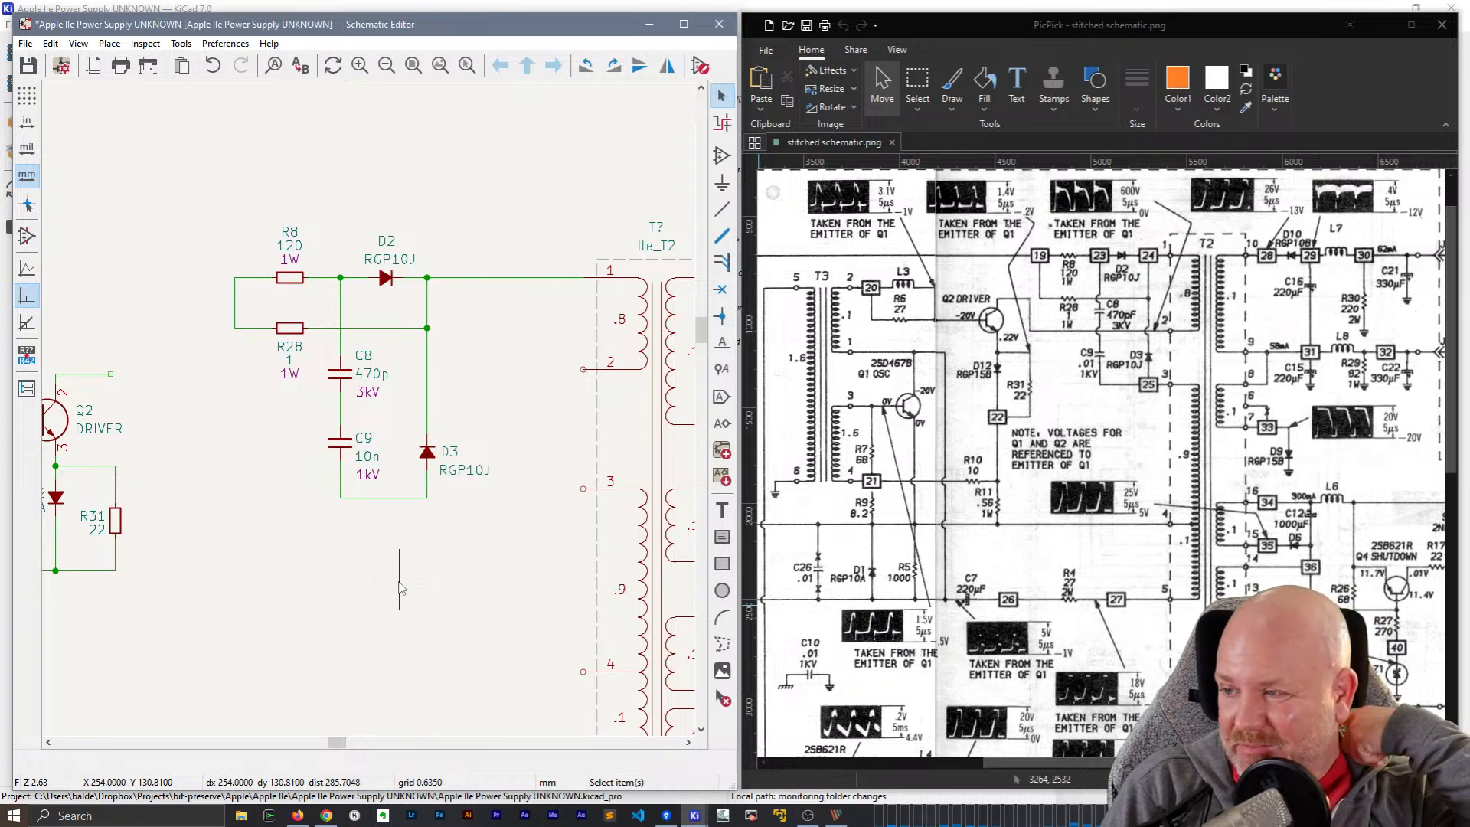
# - Shift C9's reference, 10n value and 1kV labels slightly up so they stack evenly beside the capacitor
pyautogui.click(361, 437)
pyautogui.moveTo(361, 436); pyautogui.dragTo(357, 434)
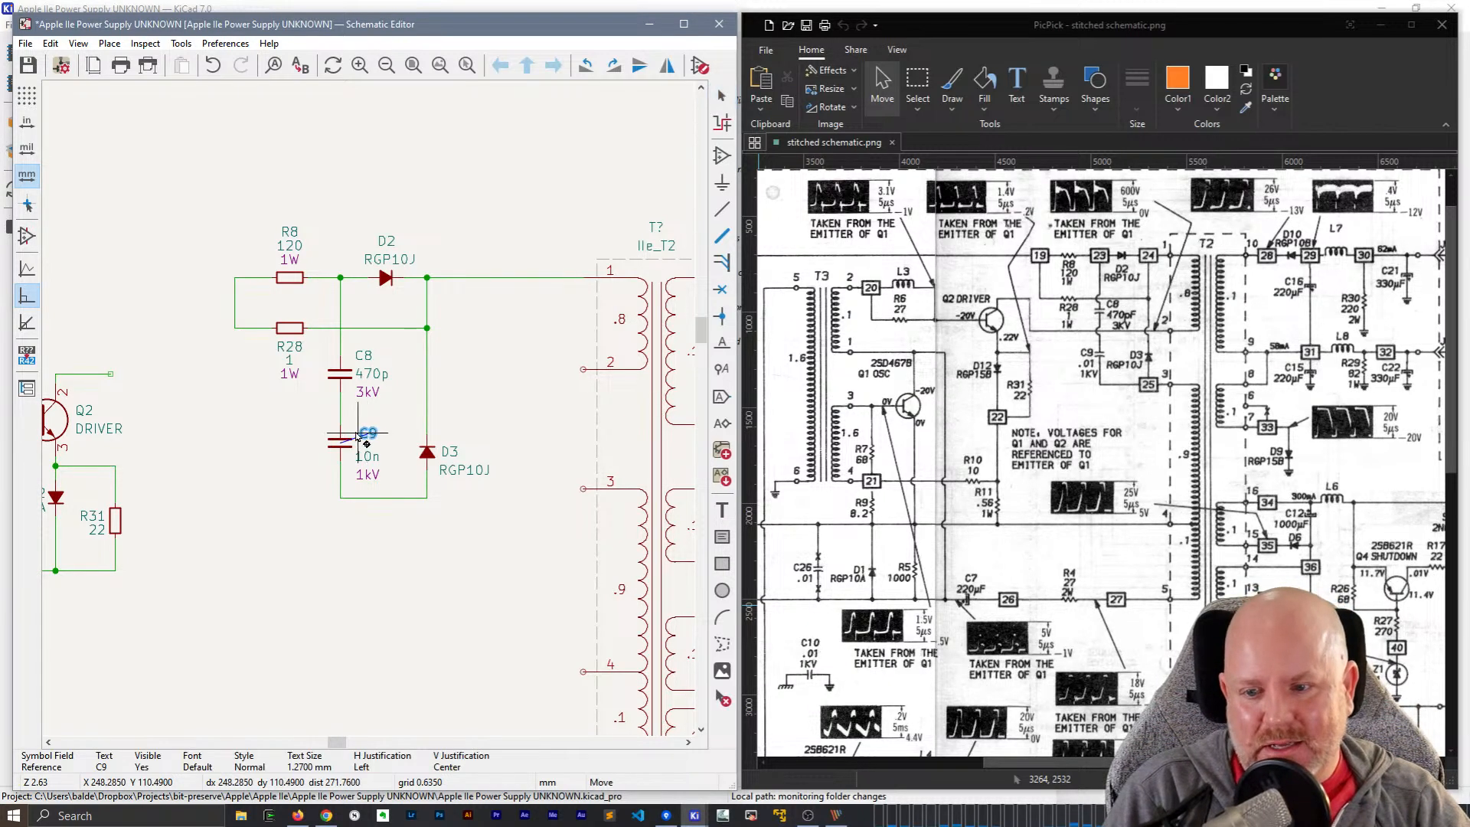
pyautogui.click(355, 434)
pyautogui.click(363, 457)
pyautogui.press('m')
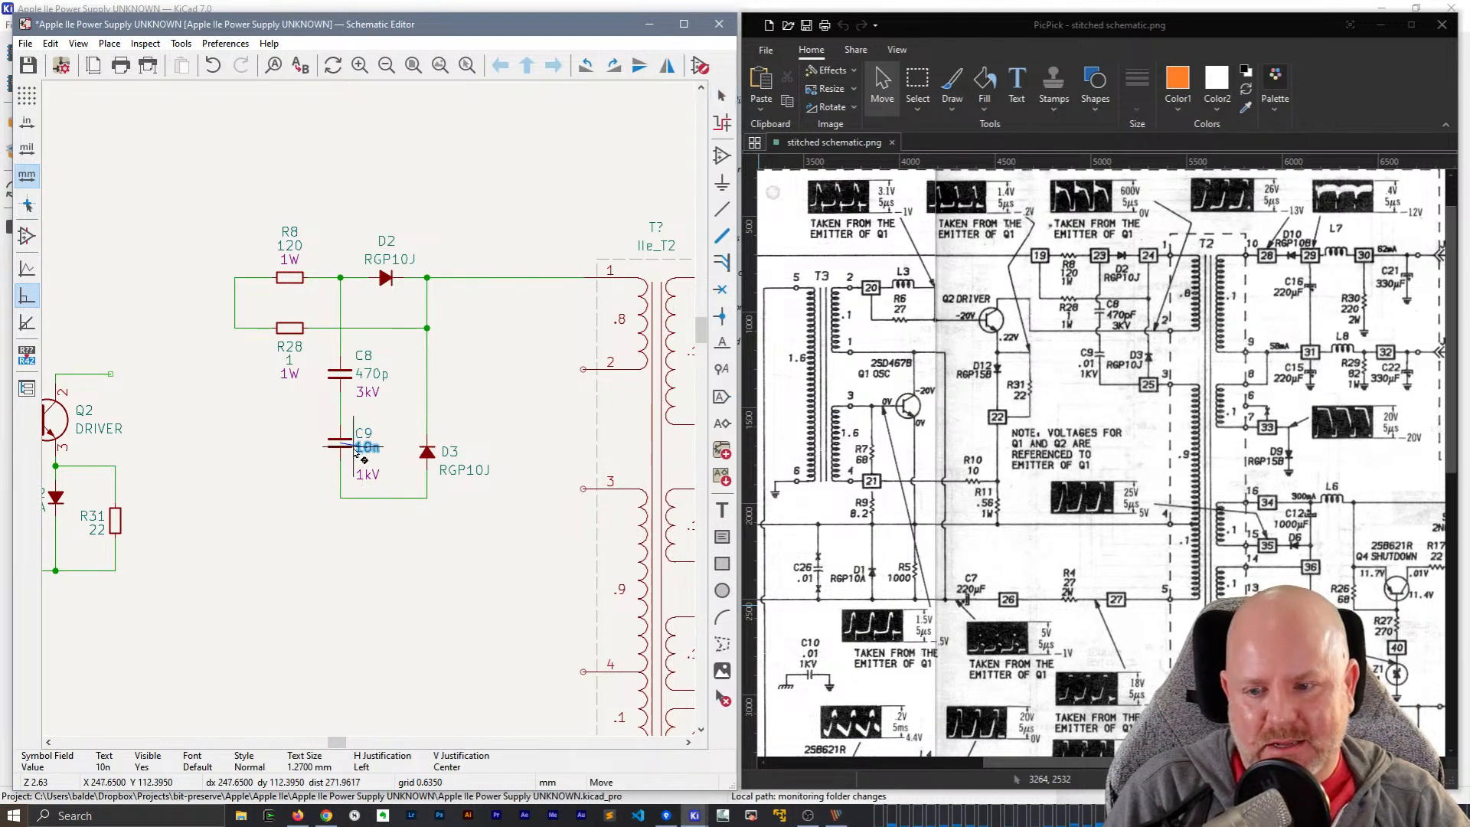
pyautogui.click(355, 451)
pyautogui.click(367, 477)
pyautogui.press('m')
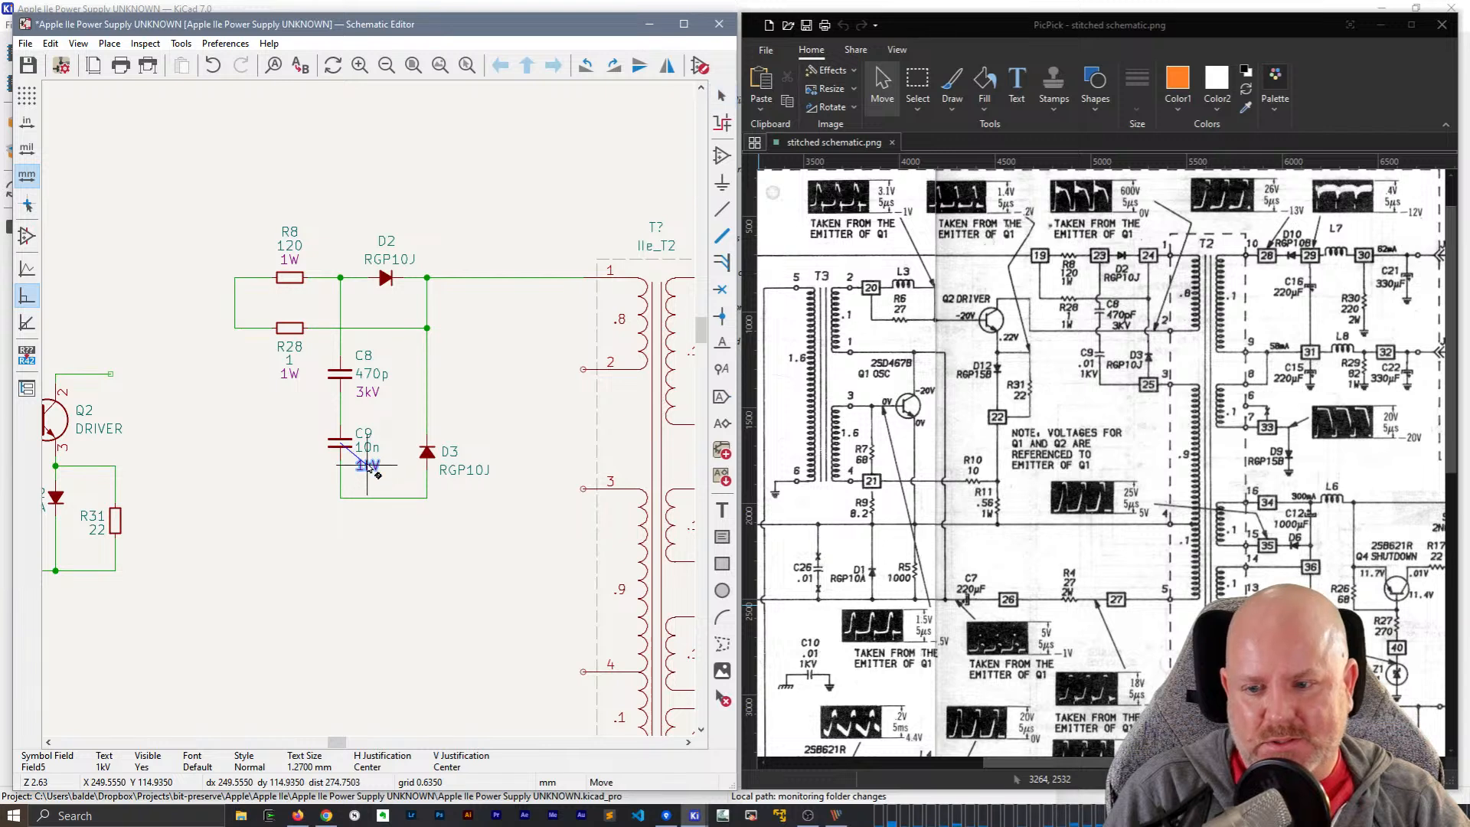
pyautogui.click(370, 468)
pyautogui.click(347, 556)
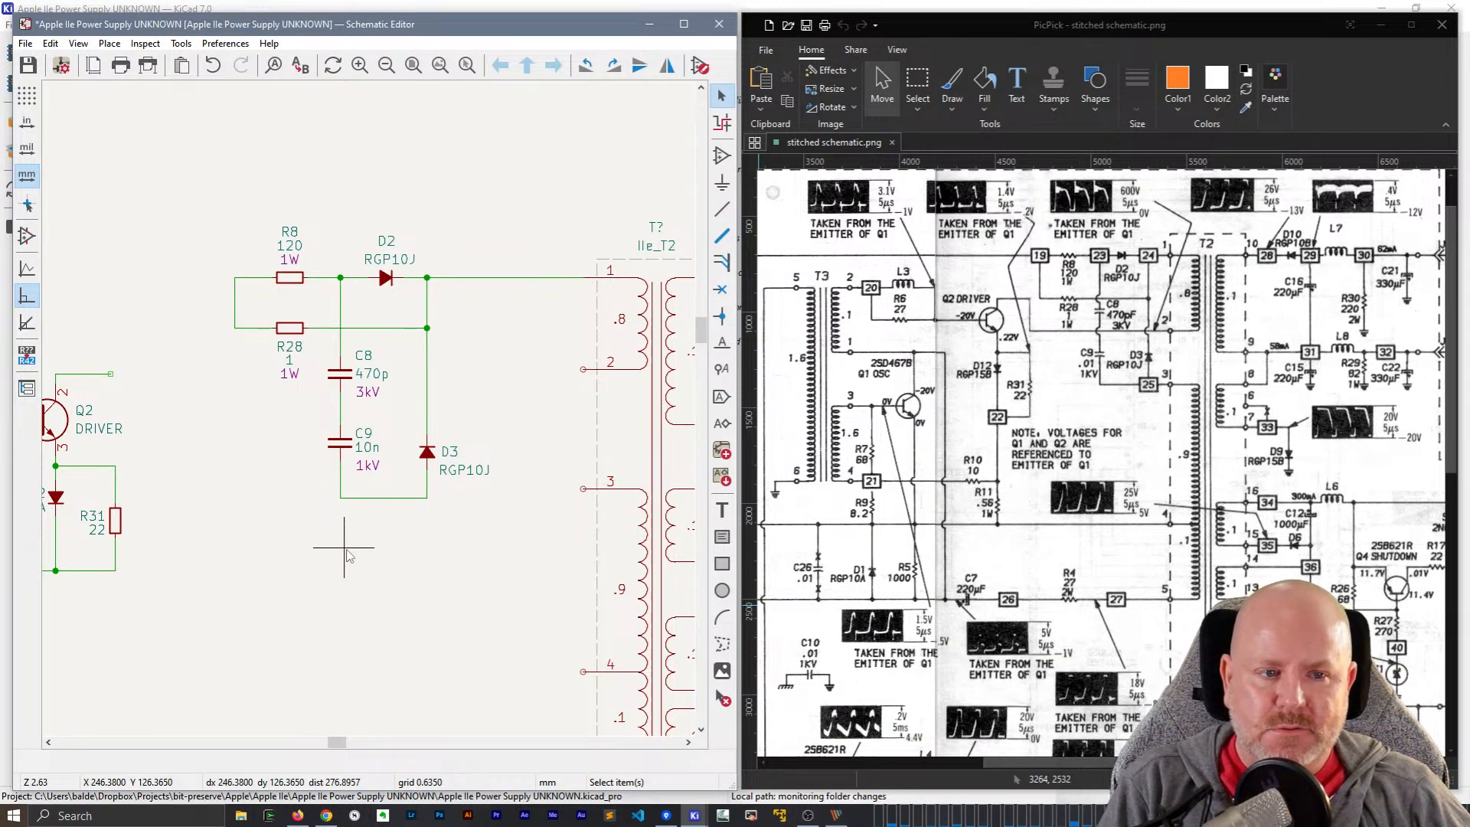
# - Wire pin 2 of transformer T2 to the collector of Q2, routing it between C8 and C9
pyautogui.press('w')
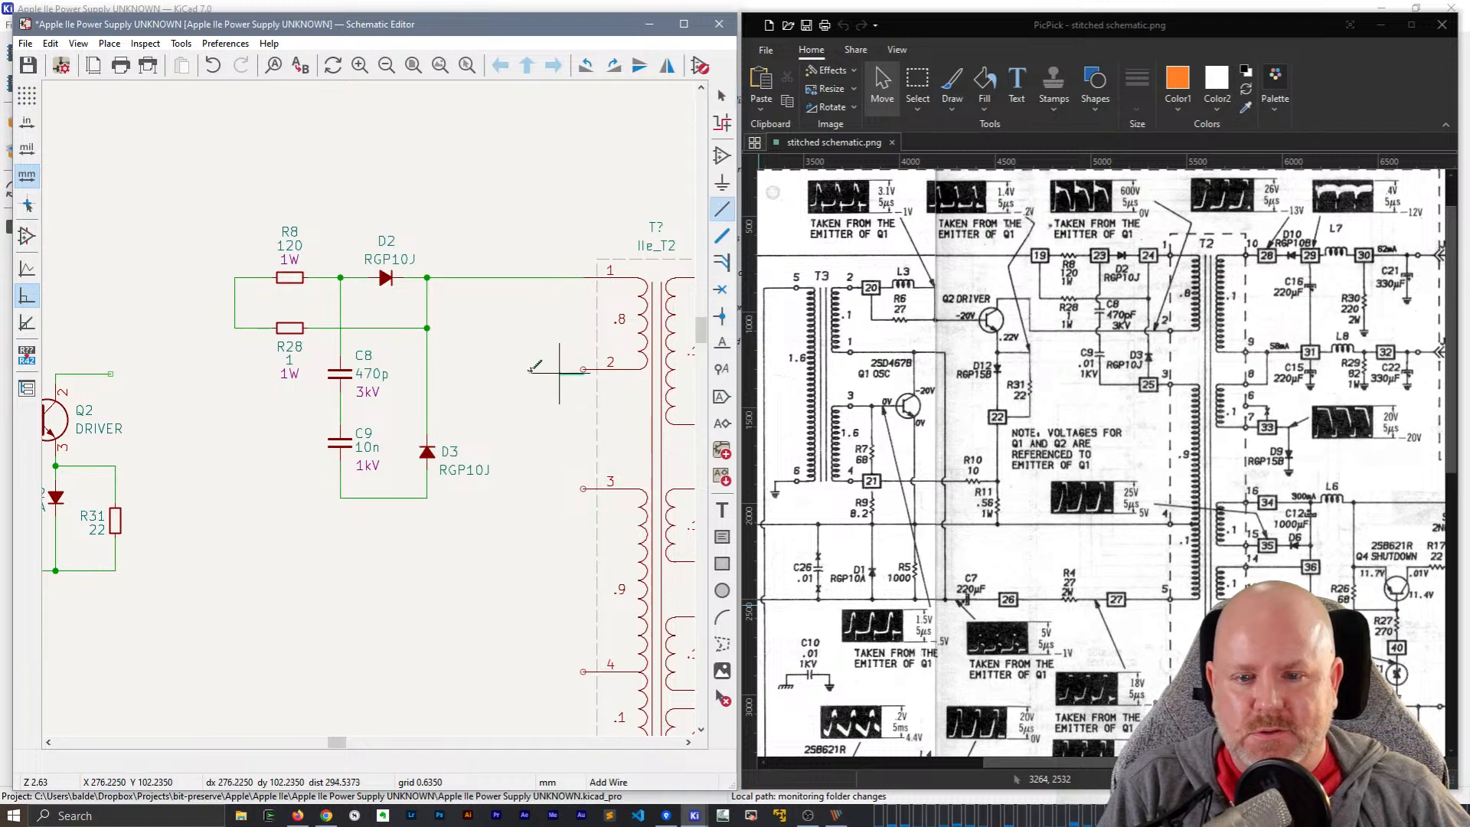
pyautogui.press('Escape')
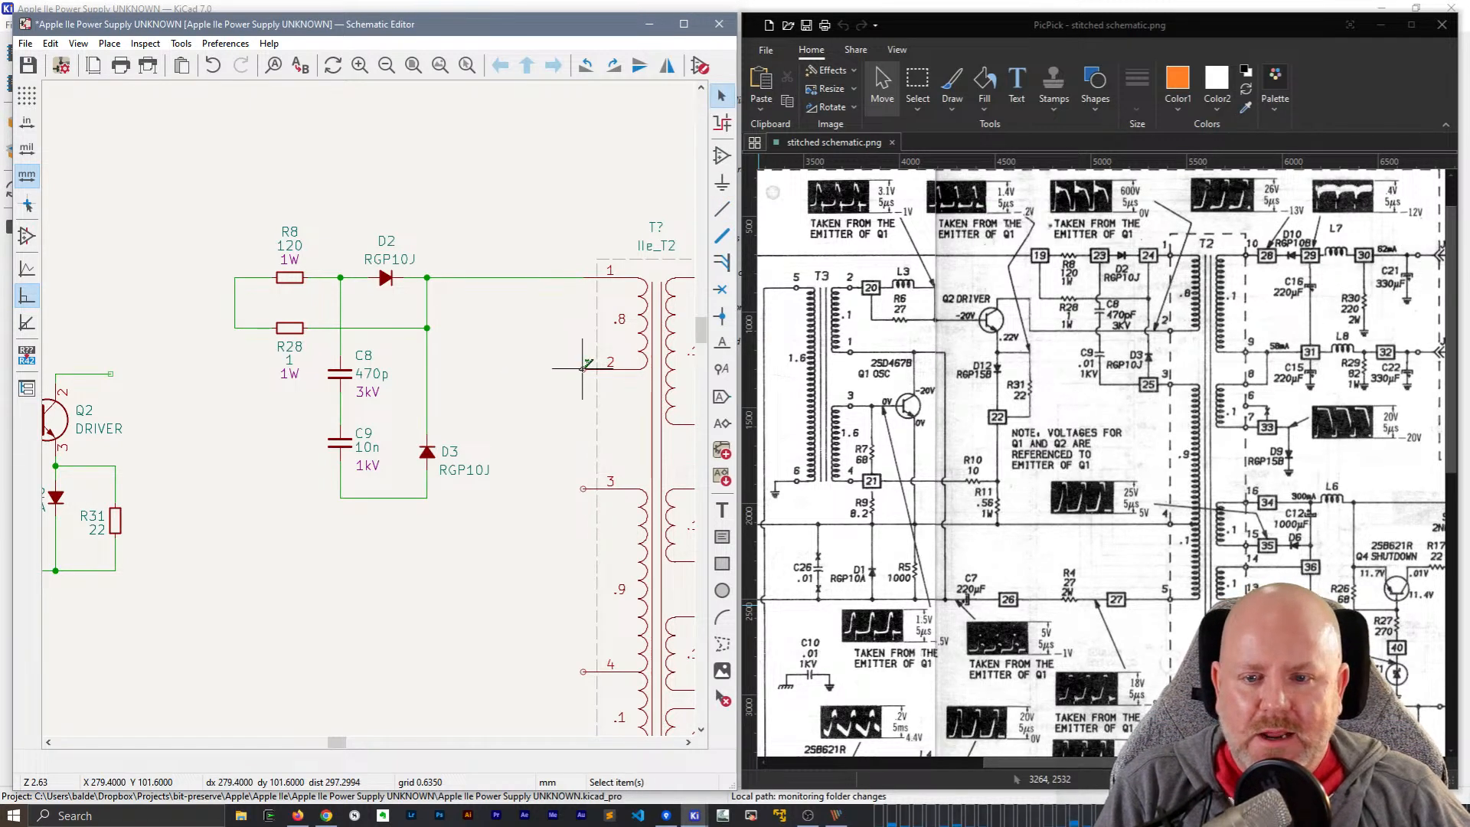
pyautogui.press('w')
pyautogui.click(583, 368)
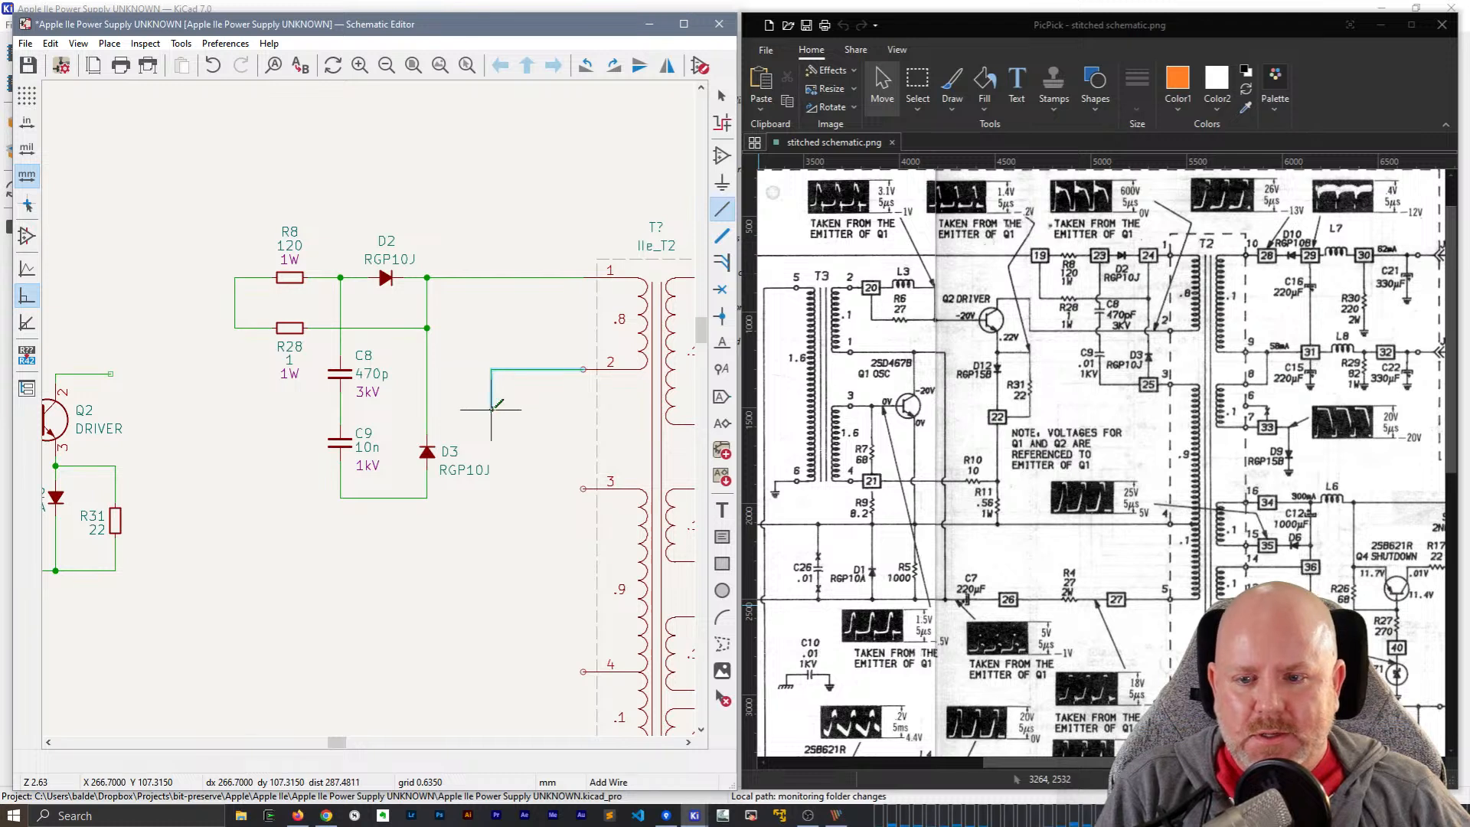
pyautogui.click(509, 387)
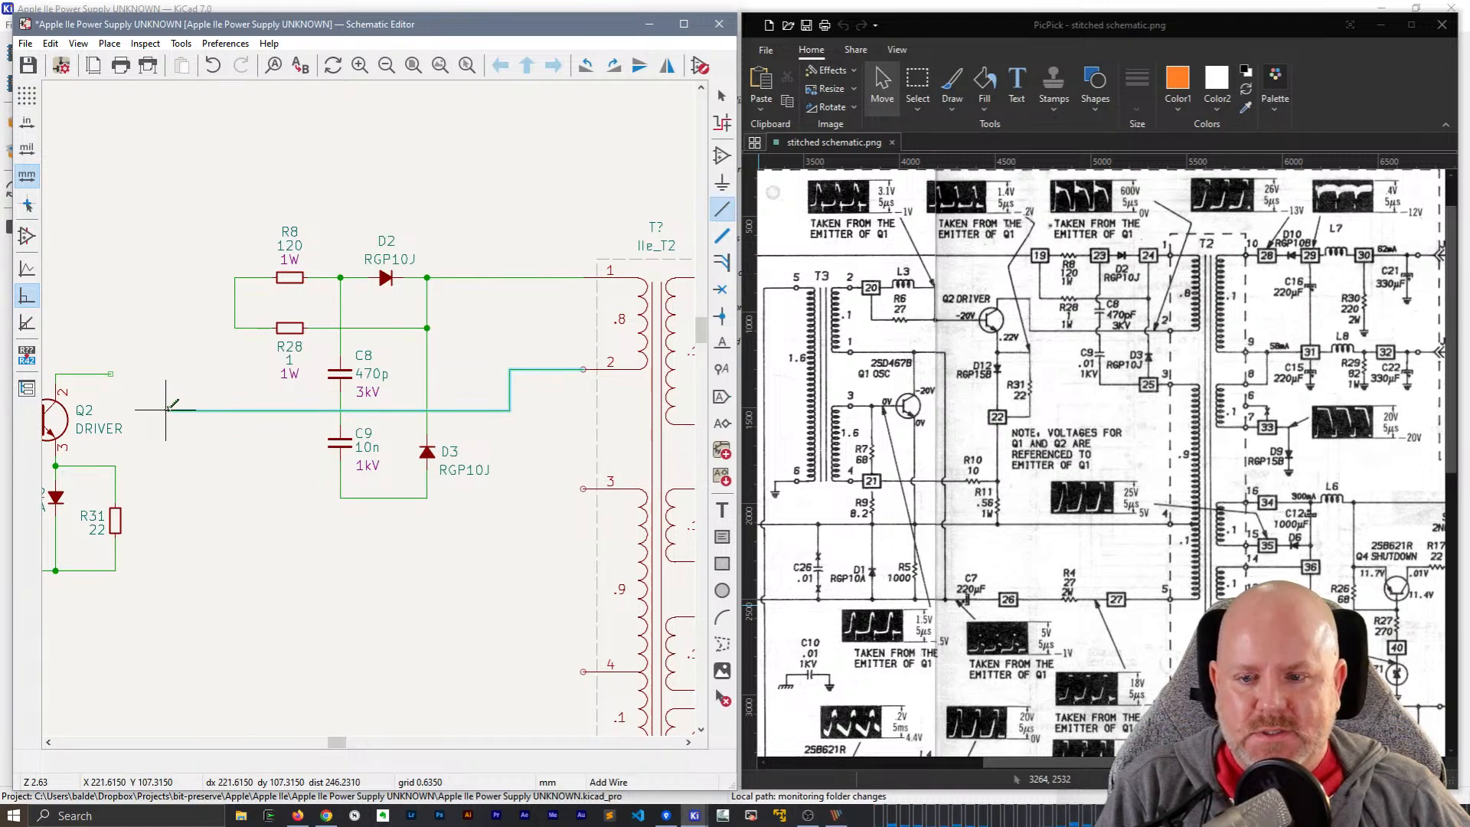
pyautogui.click(170, 405)
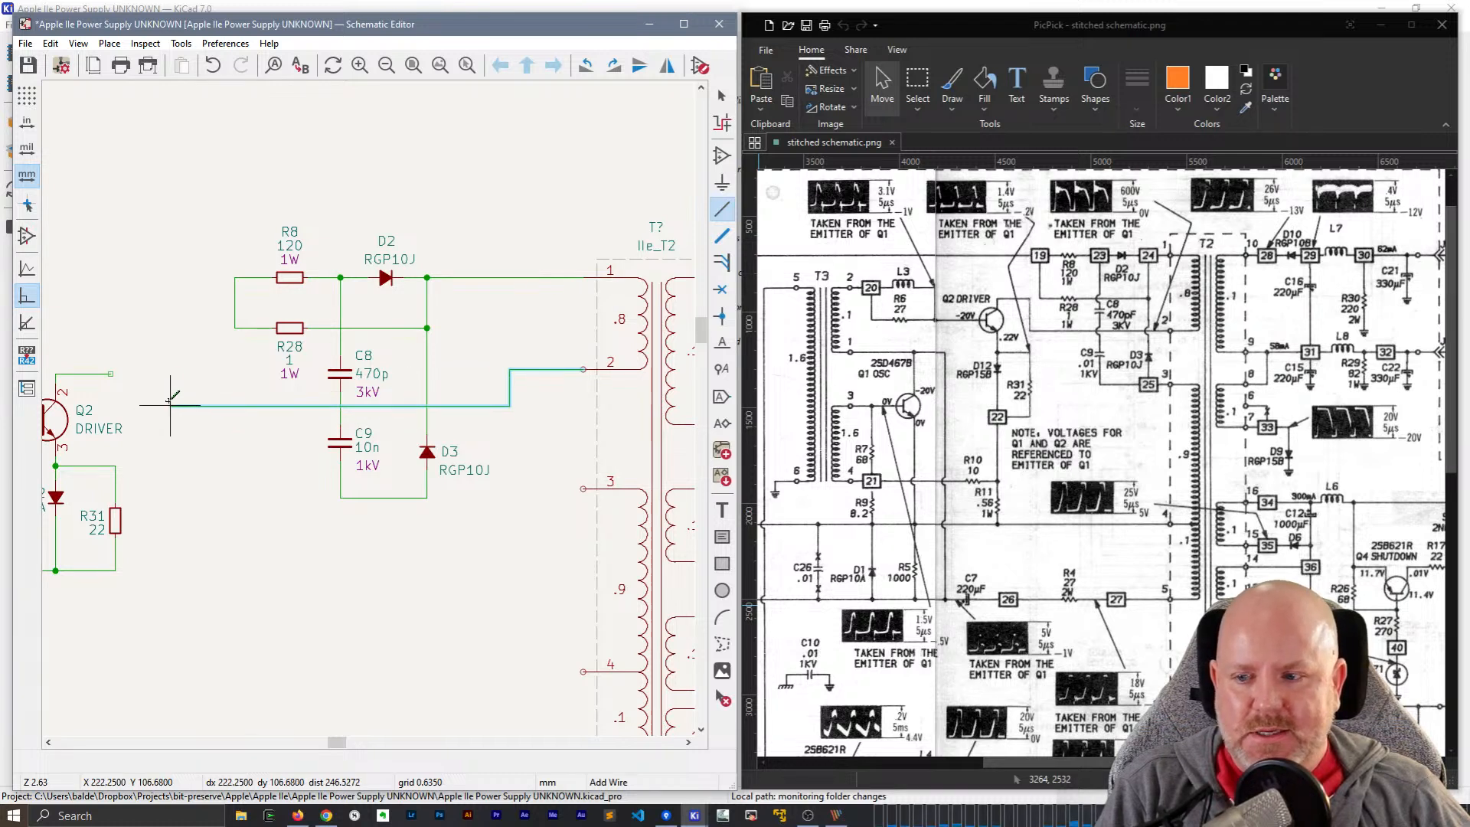
pyautogui.click(113, 374)
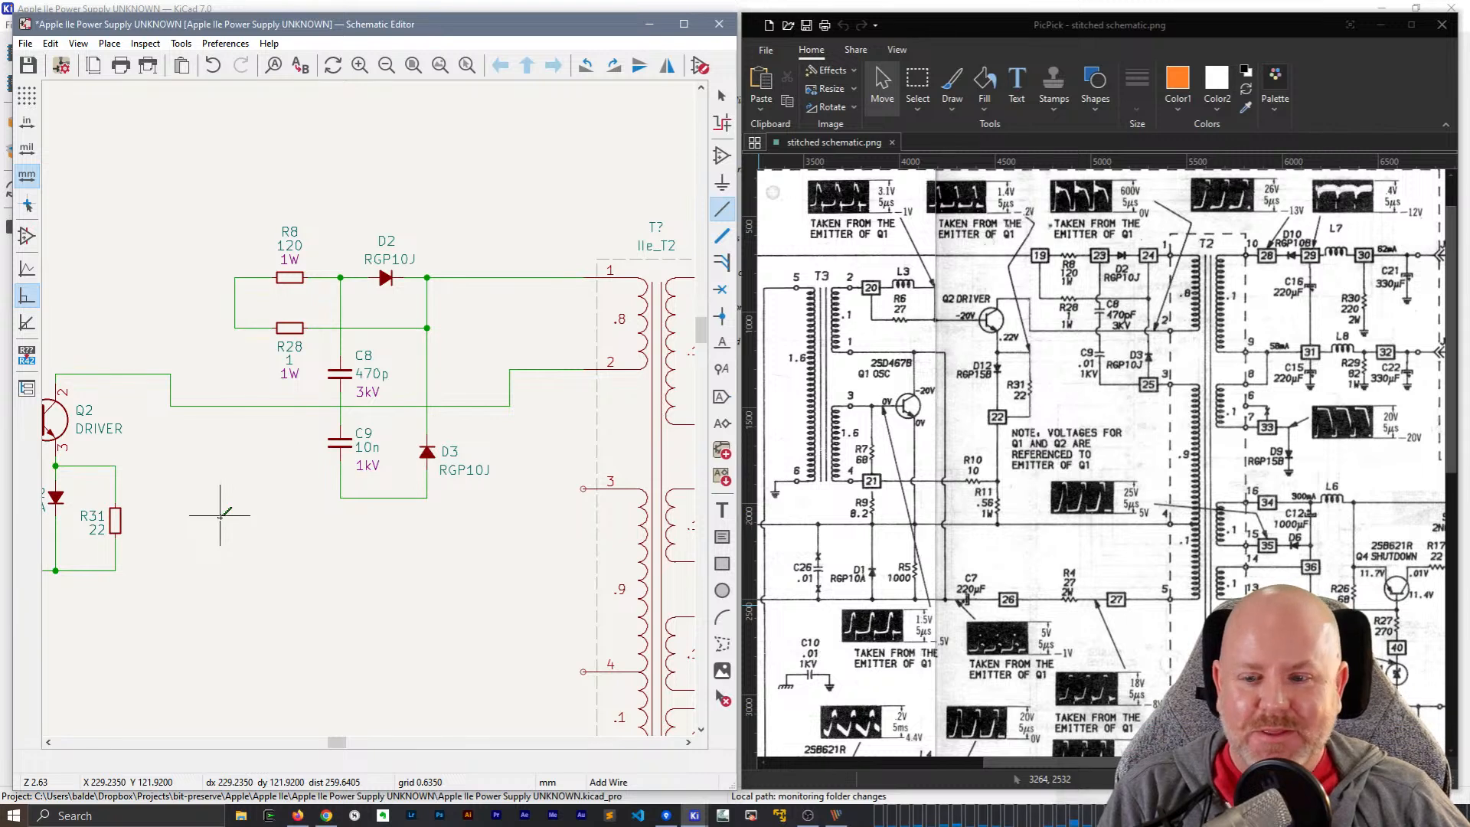
pyautogui.moveTo(219, 516)
pyautogui.mouseDown(button='middle')
pyautogui.moveTo(439, 527)
pyautogui.moveTo(217, 516)
pyautogui.mouseUp(button='middle')
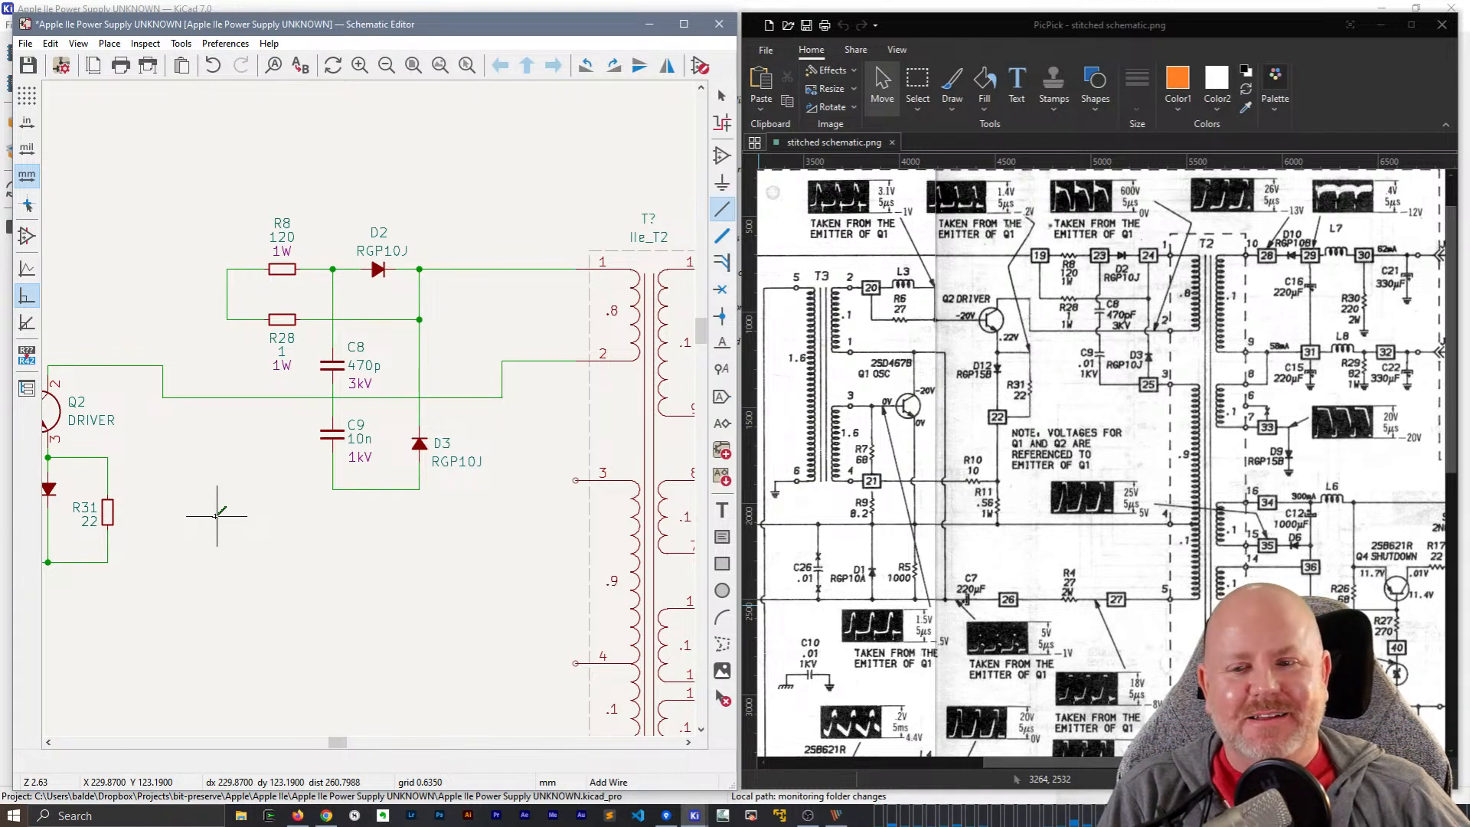
pyautogui.scroll(-5, 223, 516)
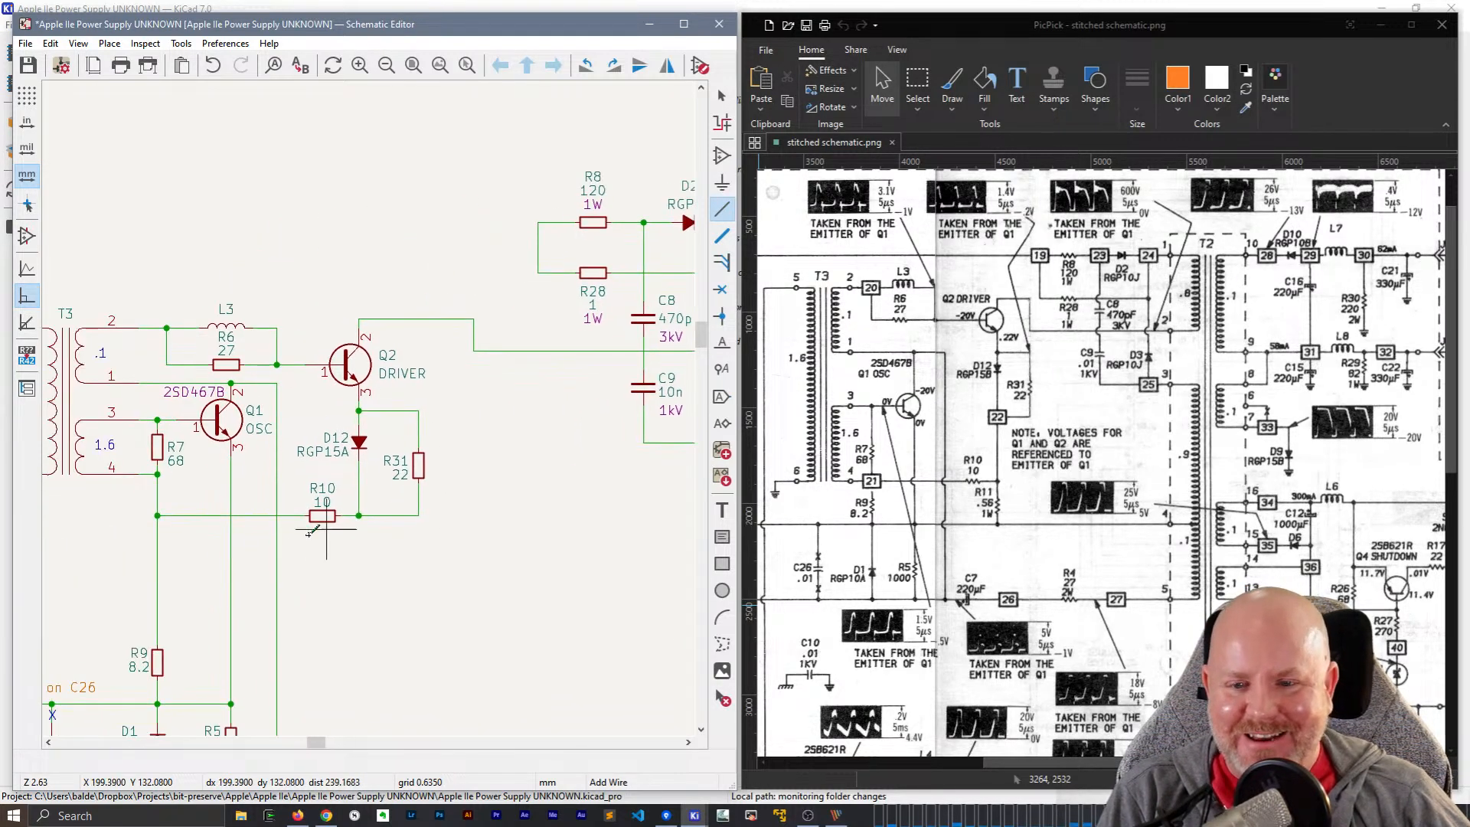
pyautogui.moveTo(516, 403); pyautogui.dragTo(368, 449, button='middle')
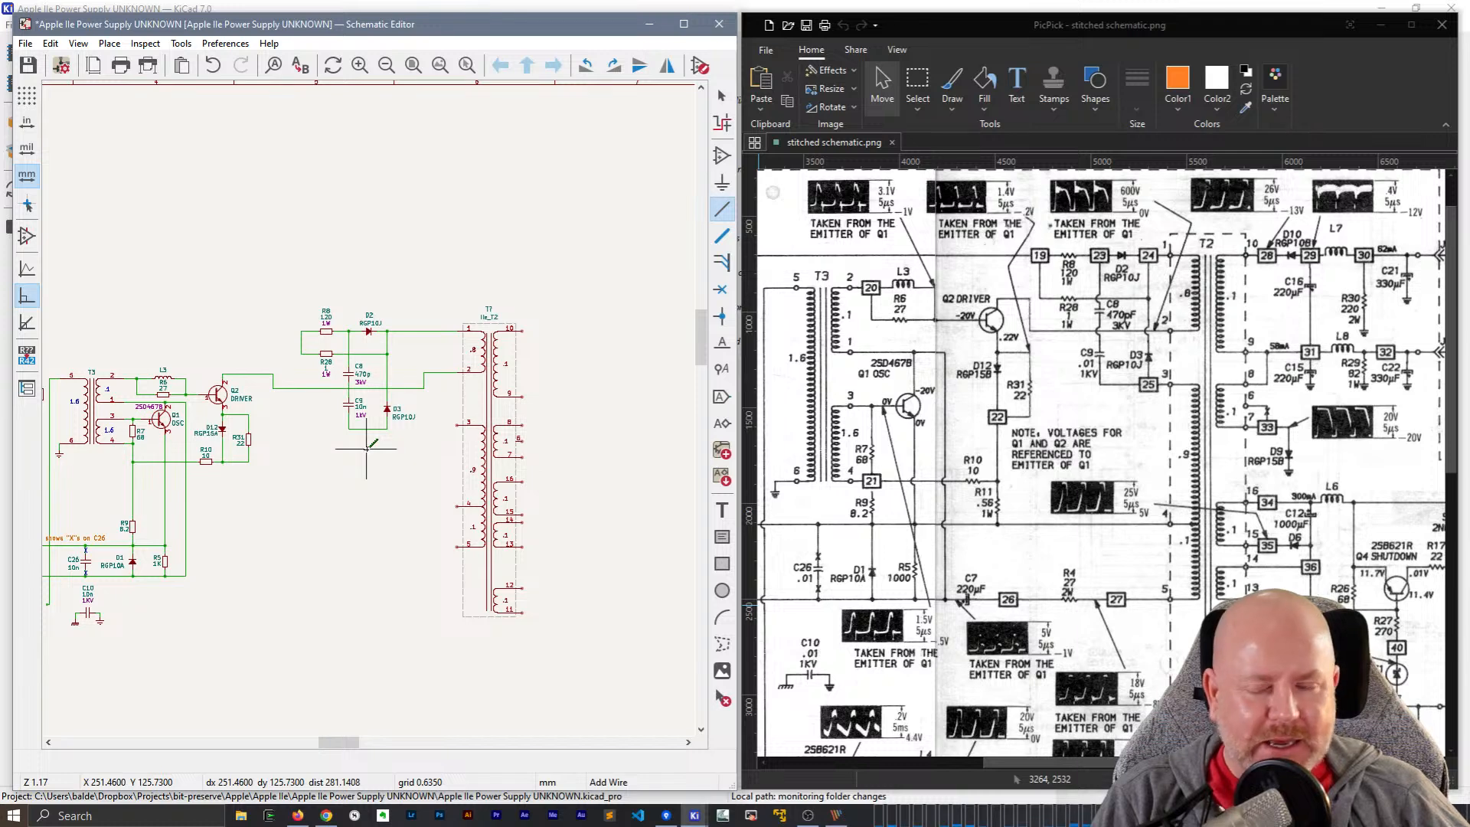
pyautogui.scroll(3, 345, 394)
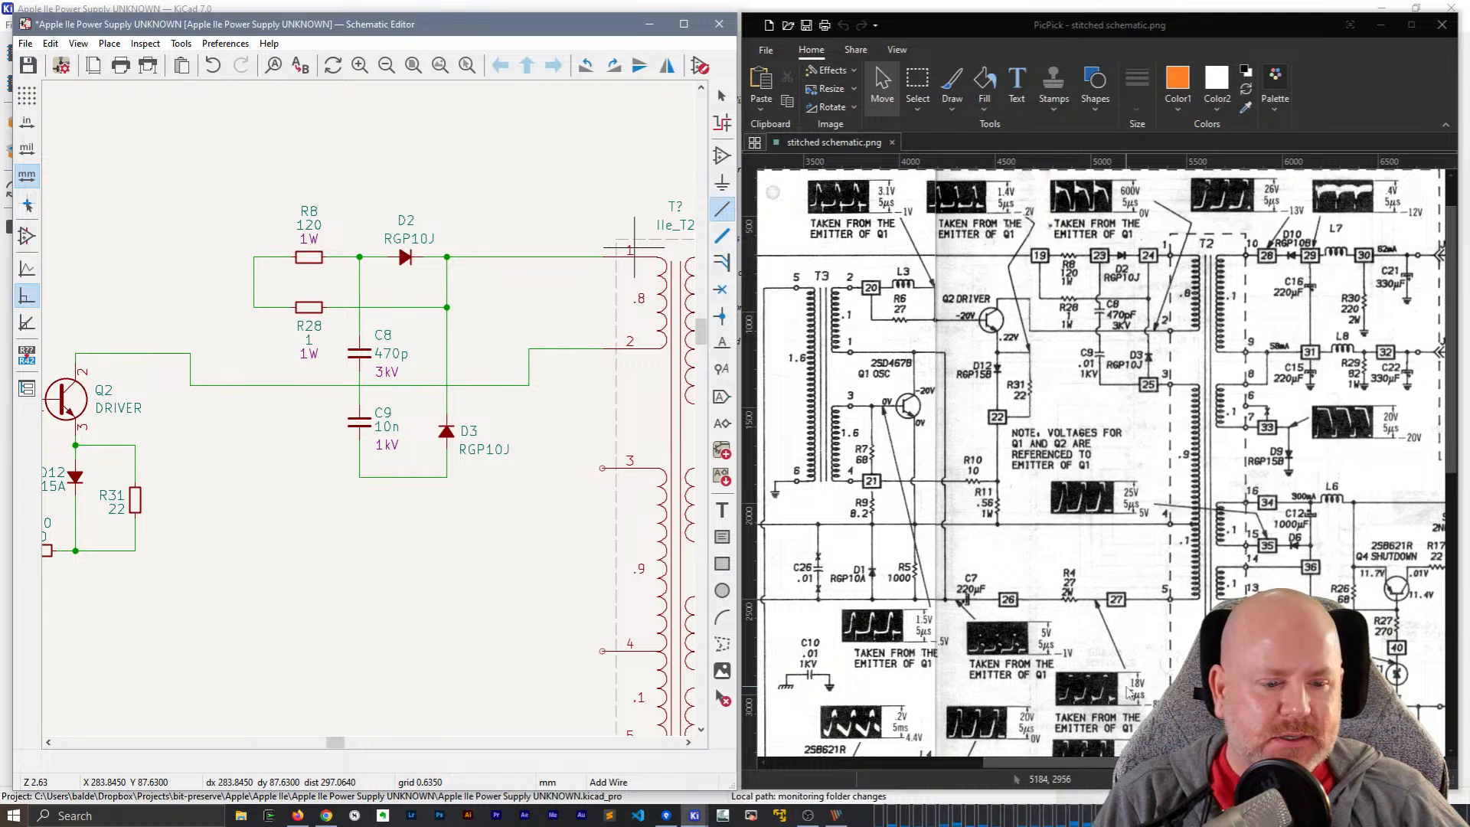
pyautogui.moveTo(1139, 764); pyautogui.dragTo(1079, 766)
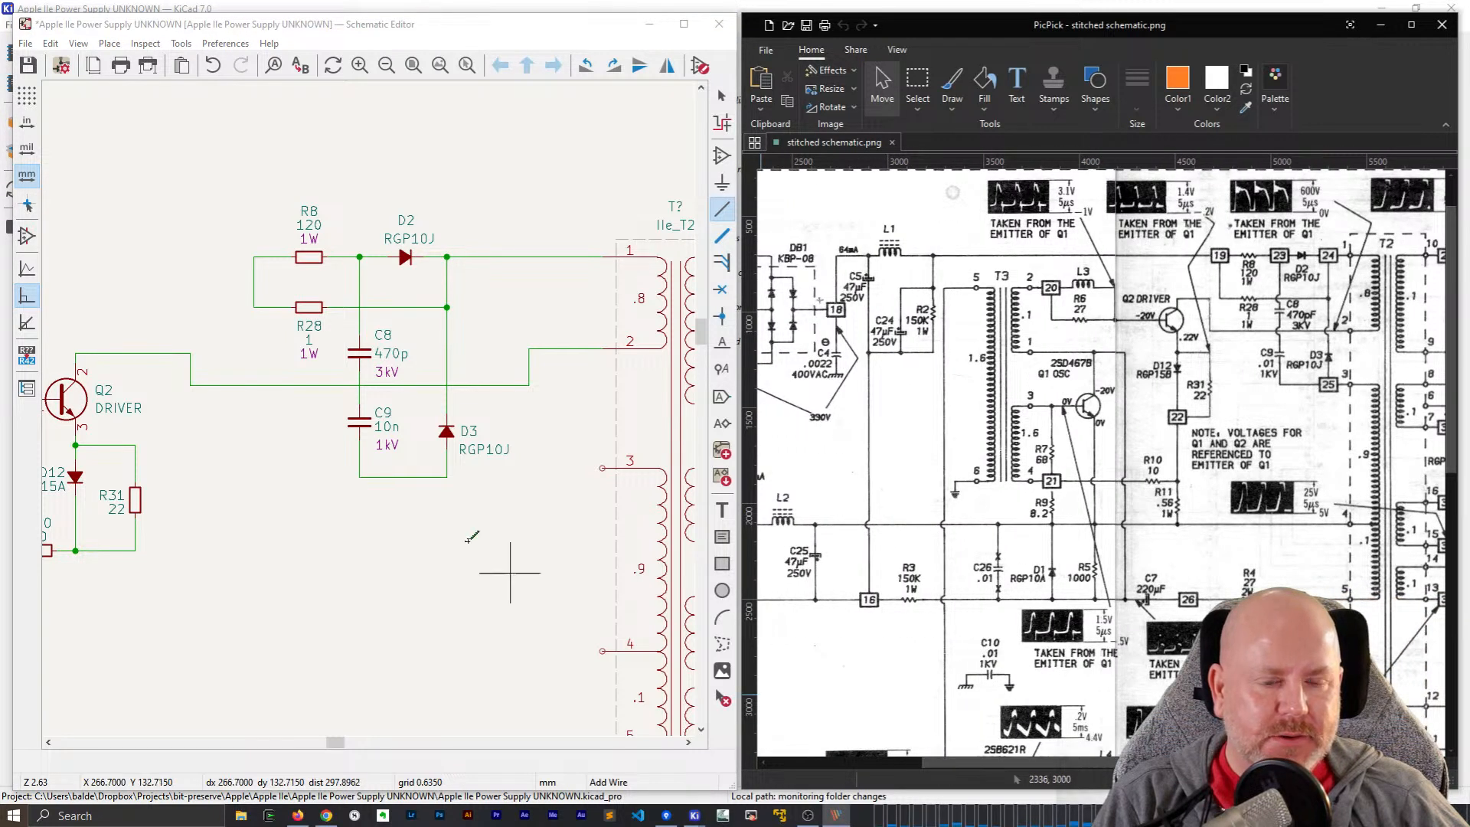
pyautogui.click(180, 294)
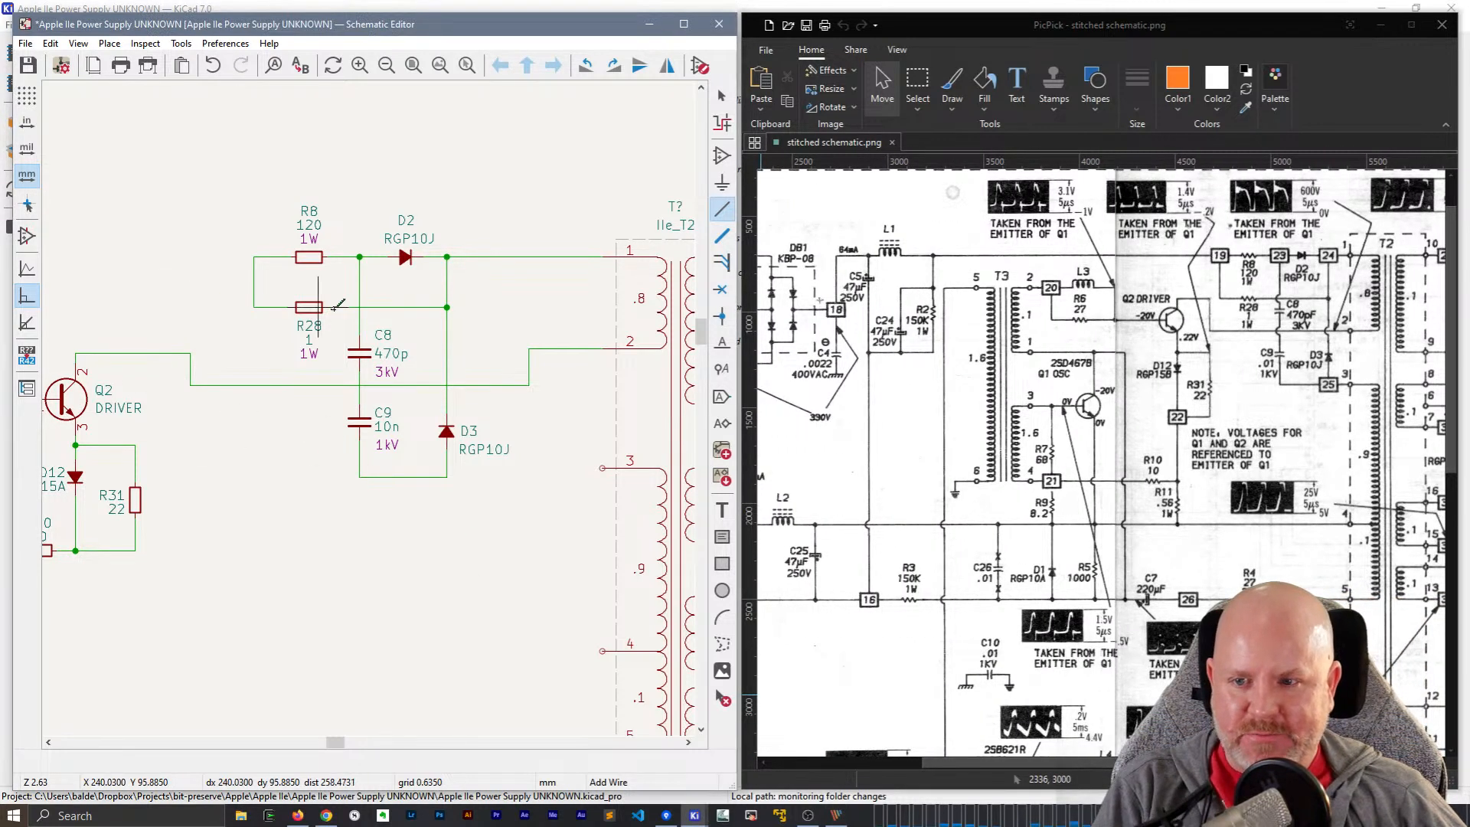
pyautogui.click(163, 248)
pyautogui.moveTo(163, 248); pyautogui.dragTo(275, 282, button='middle')
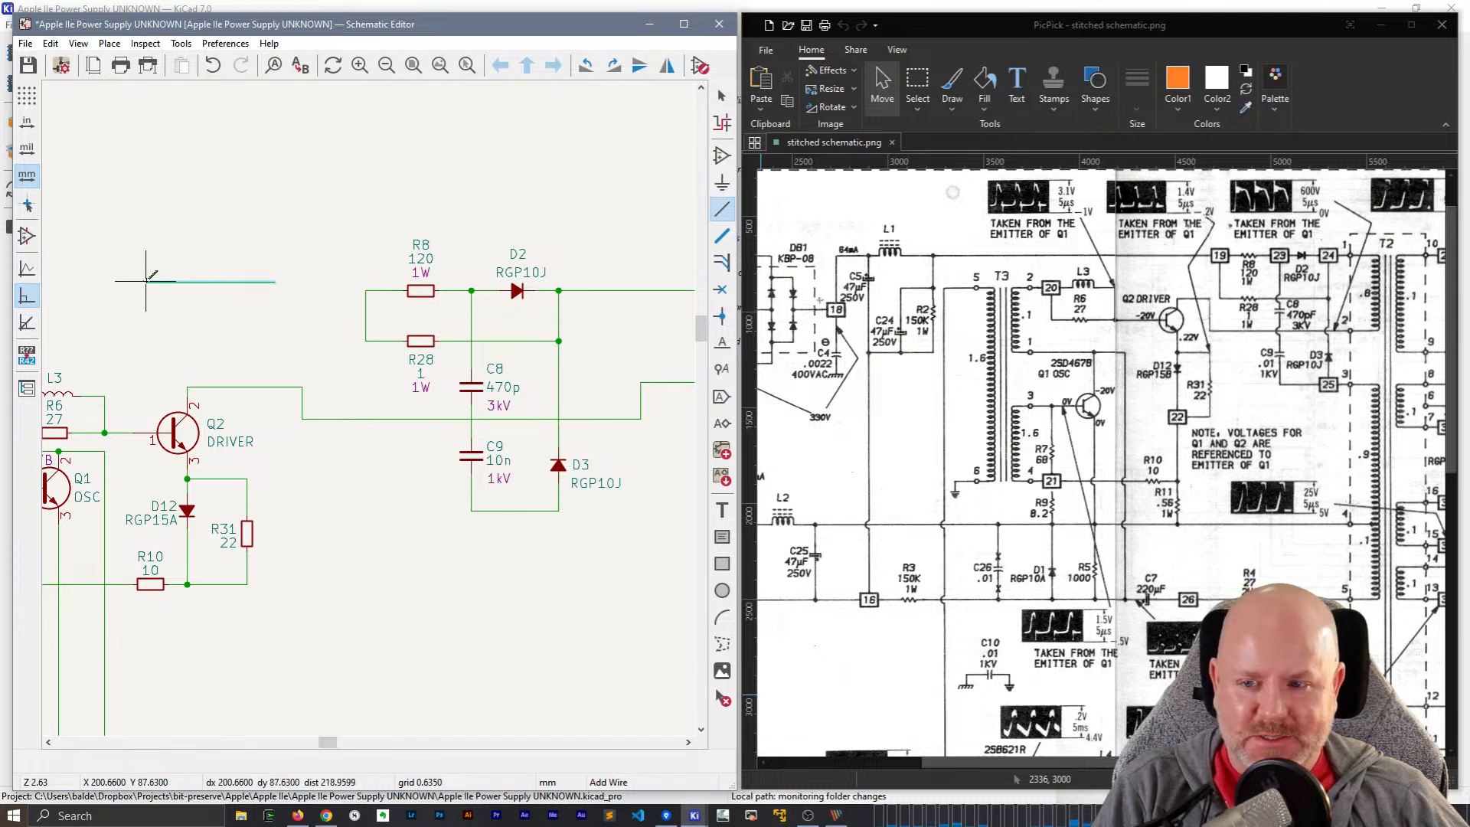
pyautogui.press('Escape')
pyautogui.press('Escape')
# - Wire the L1 output node above R2 over transformer T3 to the shared end of R8 and R28
pyautogui.moveTo(141, 255); pyautogui.dragTo(450, 305, button='middle')
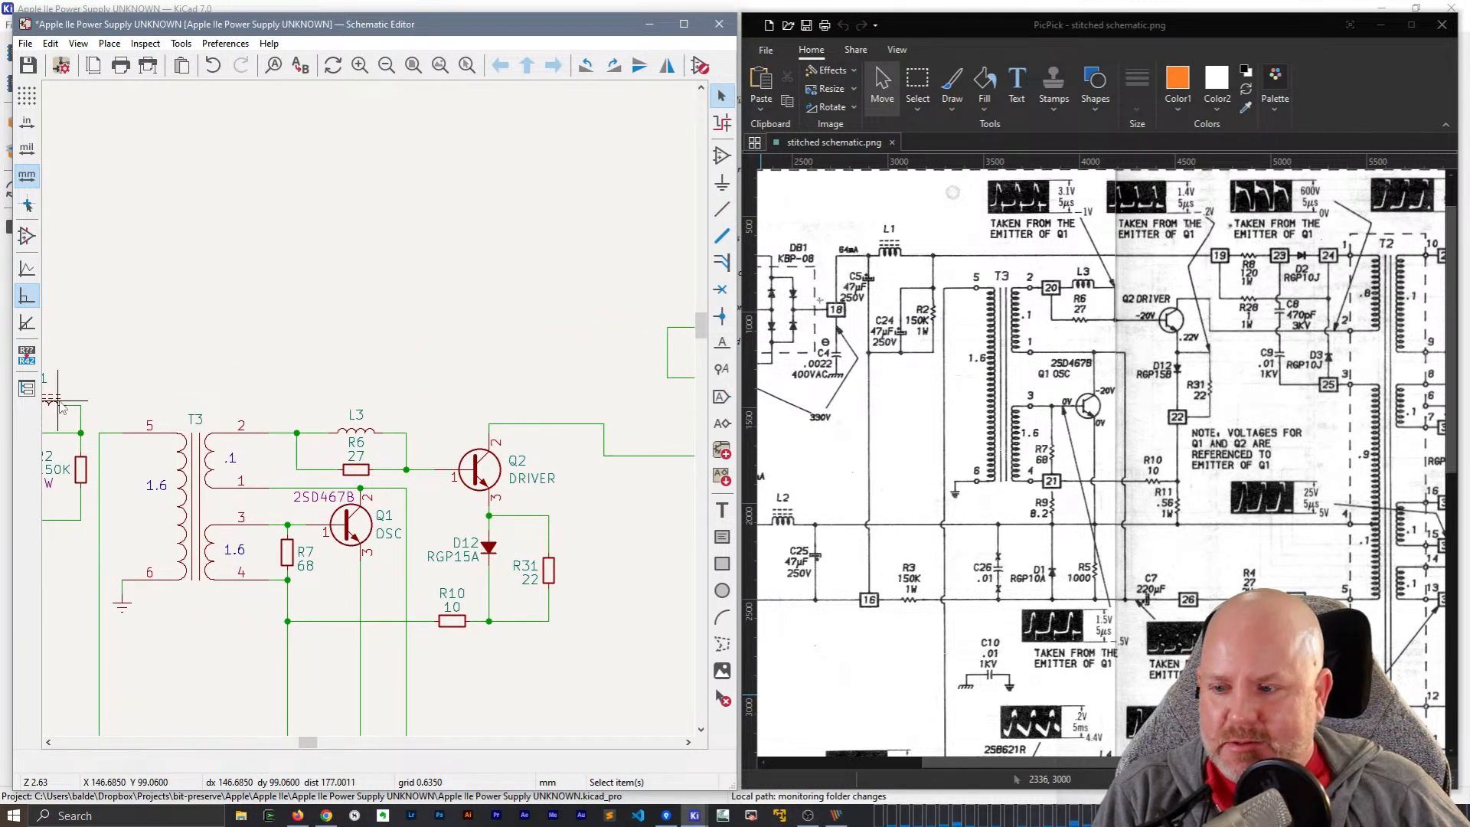
pyautogui.press('w')
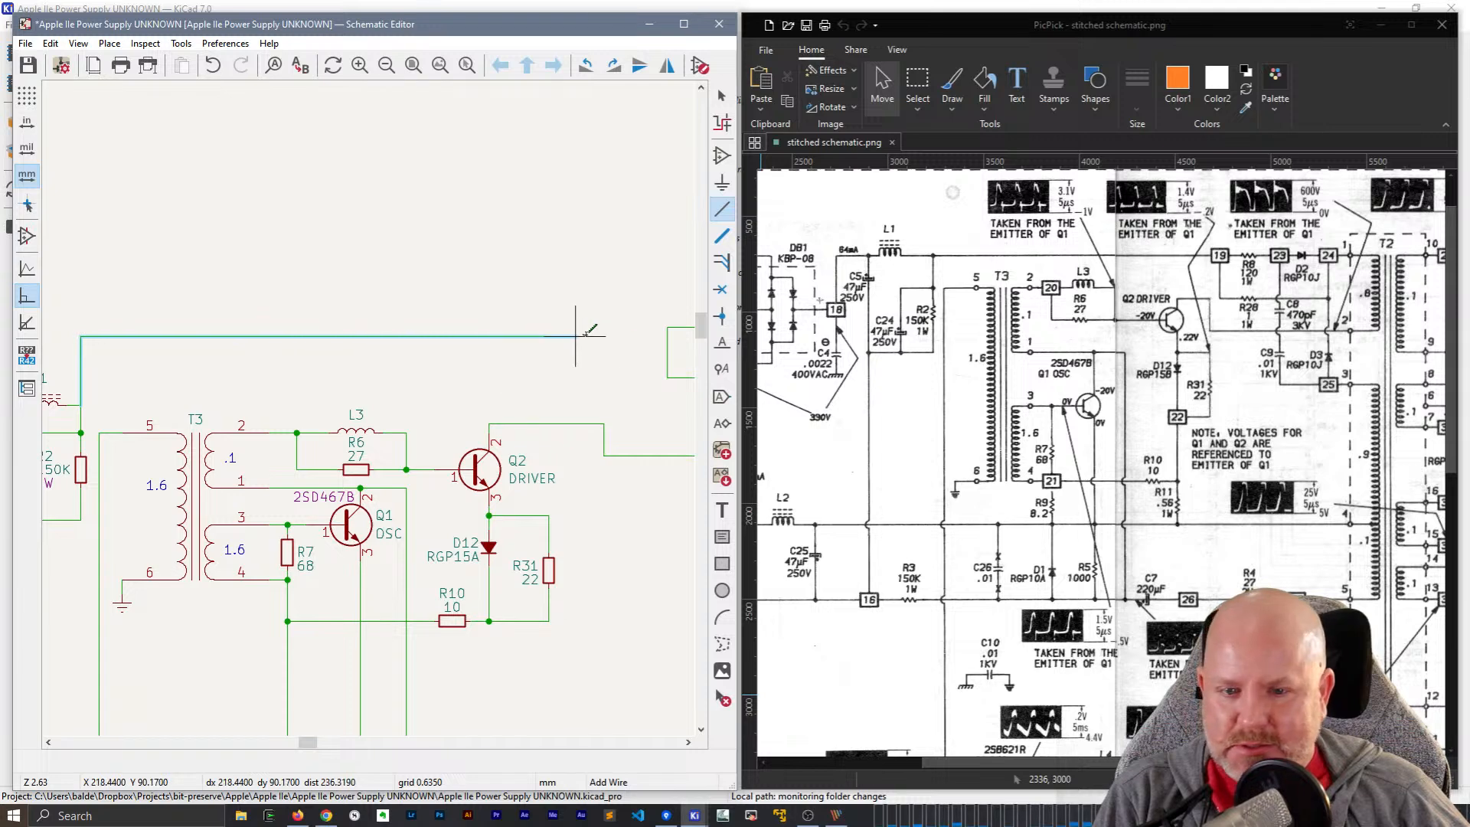
pyautogui.click(668, 328)
pyautogui.moveTo(520, 276); pyautogui.dragTo(207, 200, button='middle')
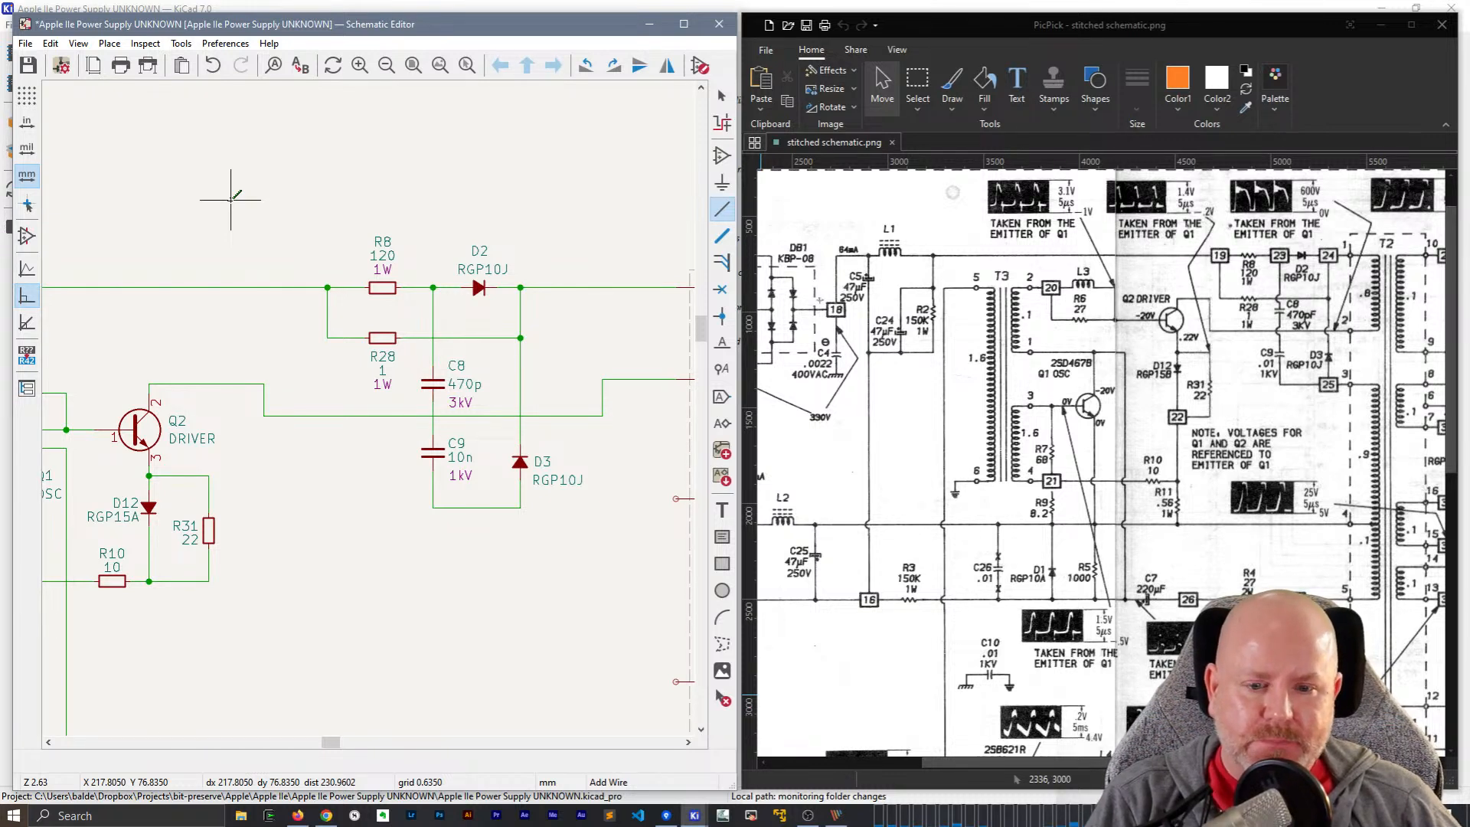
pyautogui.scroll(-1, 371, 394)
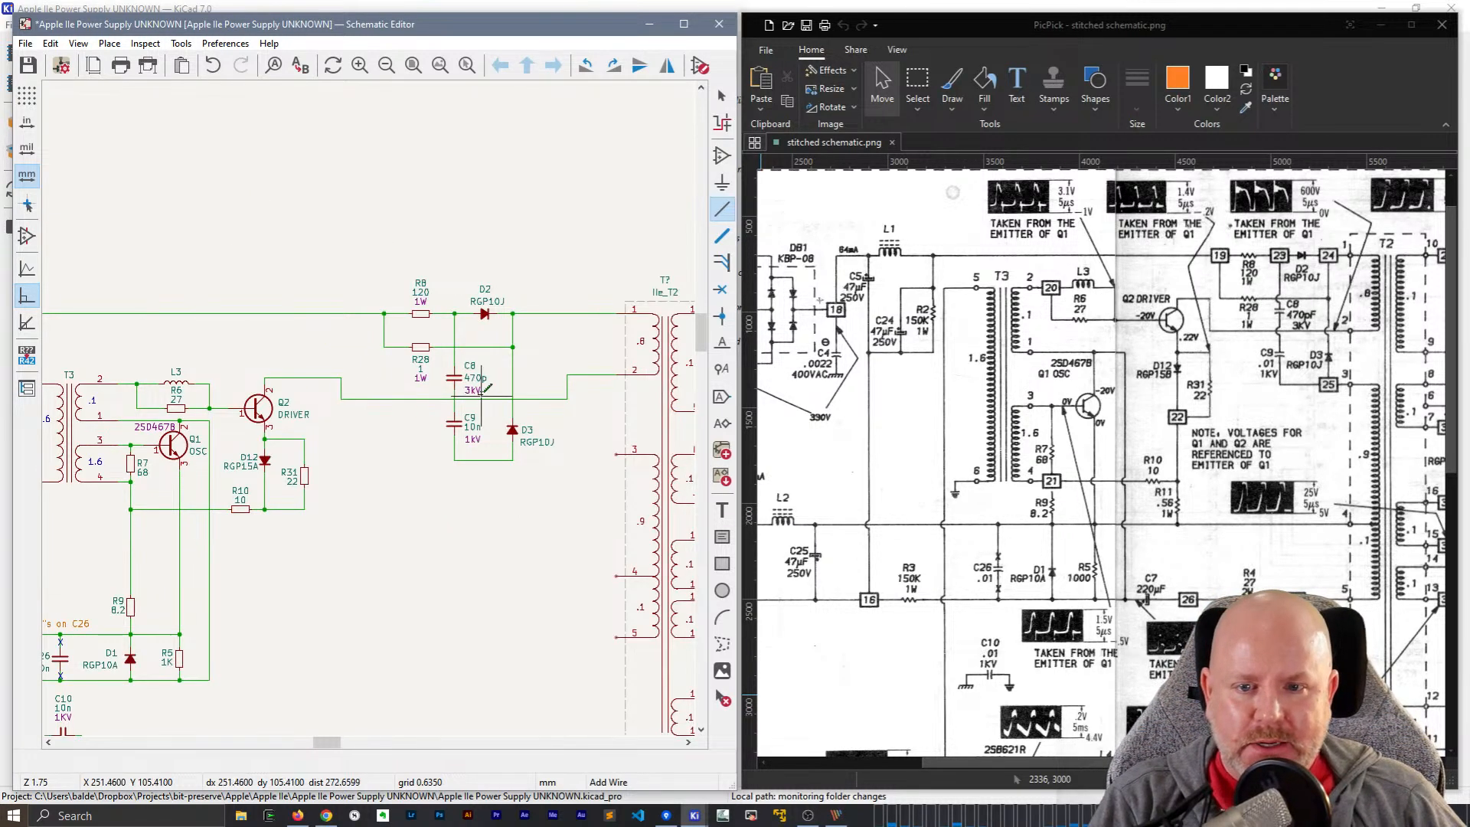
pyautogui.scroll(-1, 334, 375)
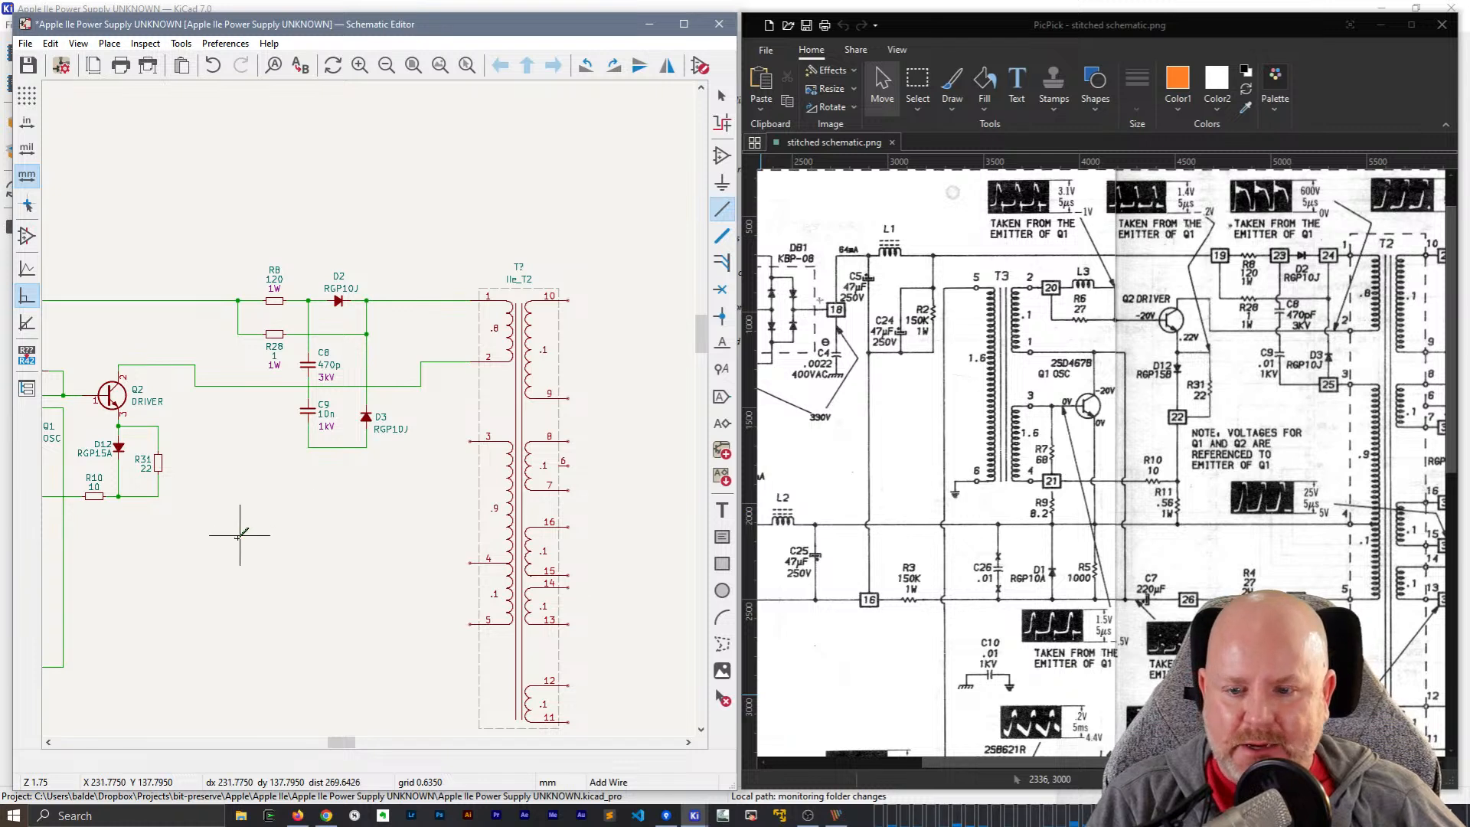
pyautogui.moveTo(216, 556); pyautogui.dragTo(391, 490, button='middle')
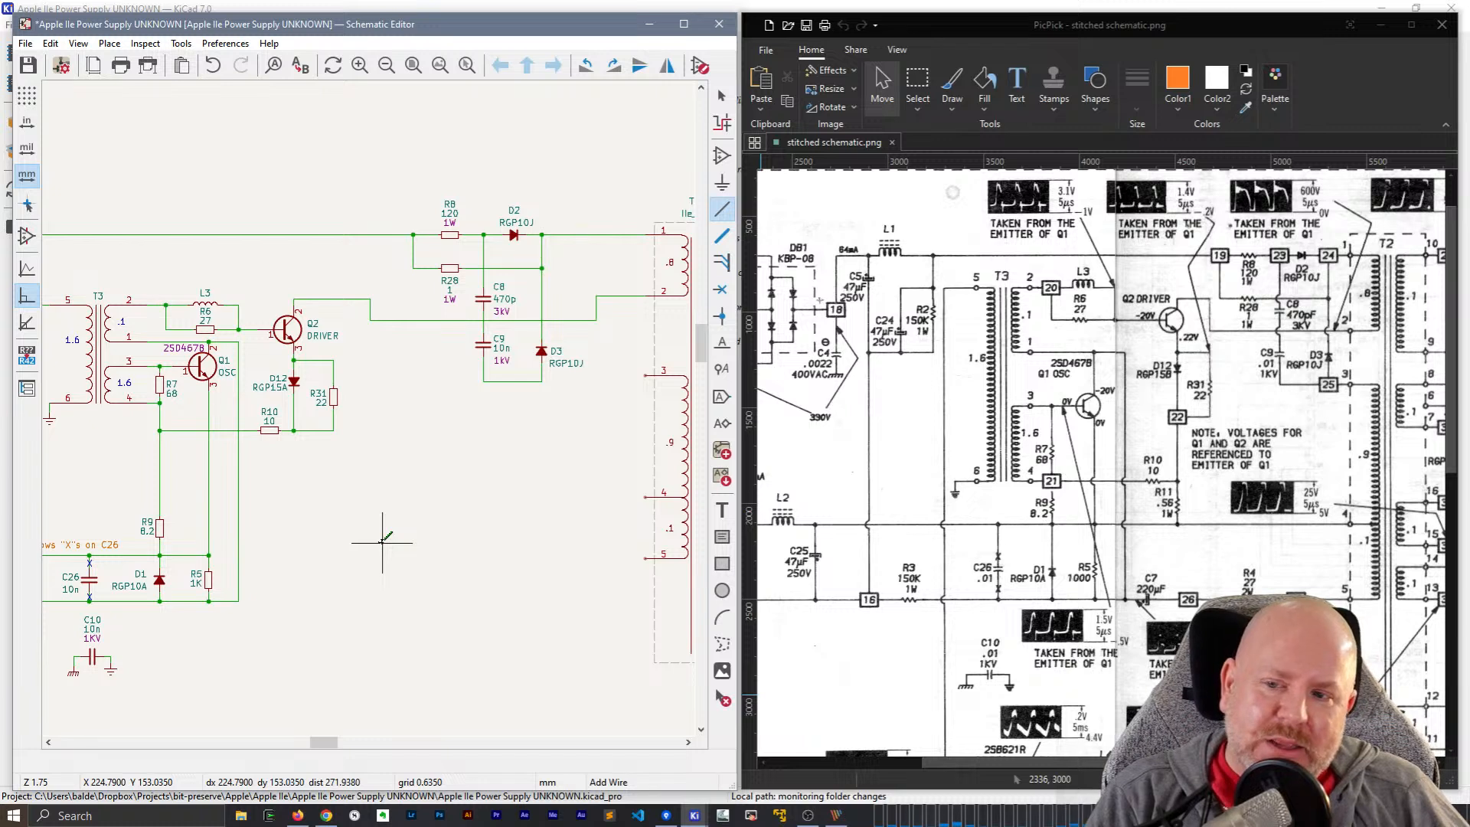
pyautogui.keyDown('ctrl'); pyautogui.hscroll(3, 382, 542); pyautogui.keyUp('ctrl')
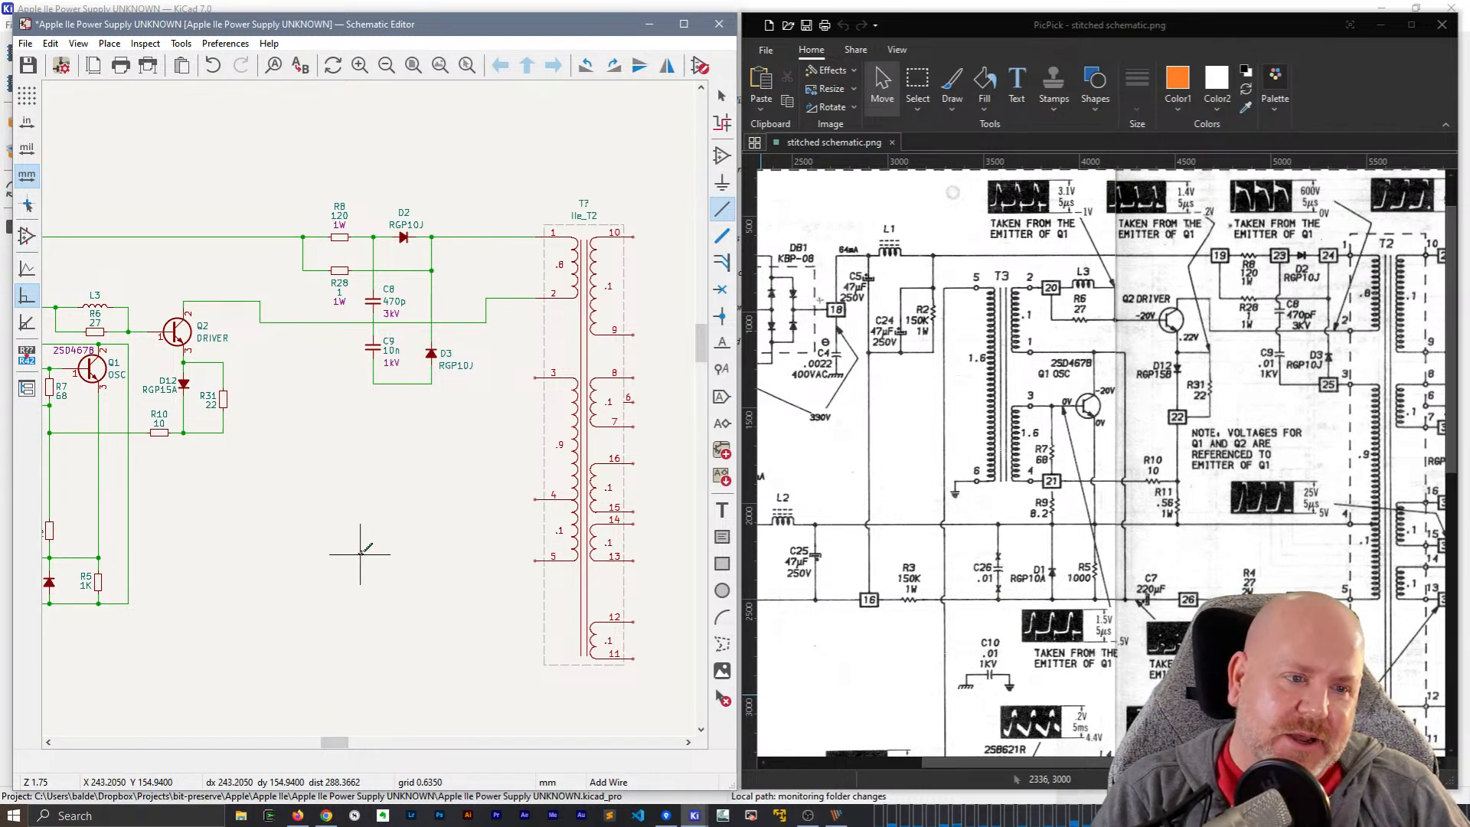
pyautogui.keyDown('ctrl'); pyautogui.hscroll(2, 383, 498); pyautogui.keyUp('ctrl')
pyautogui.scroll(3, 381, 447)
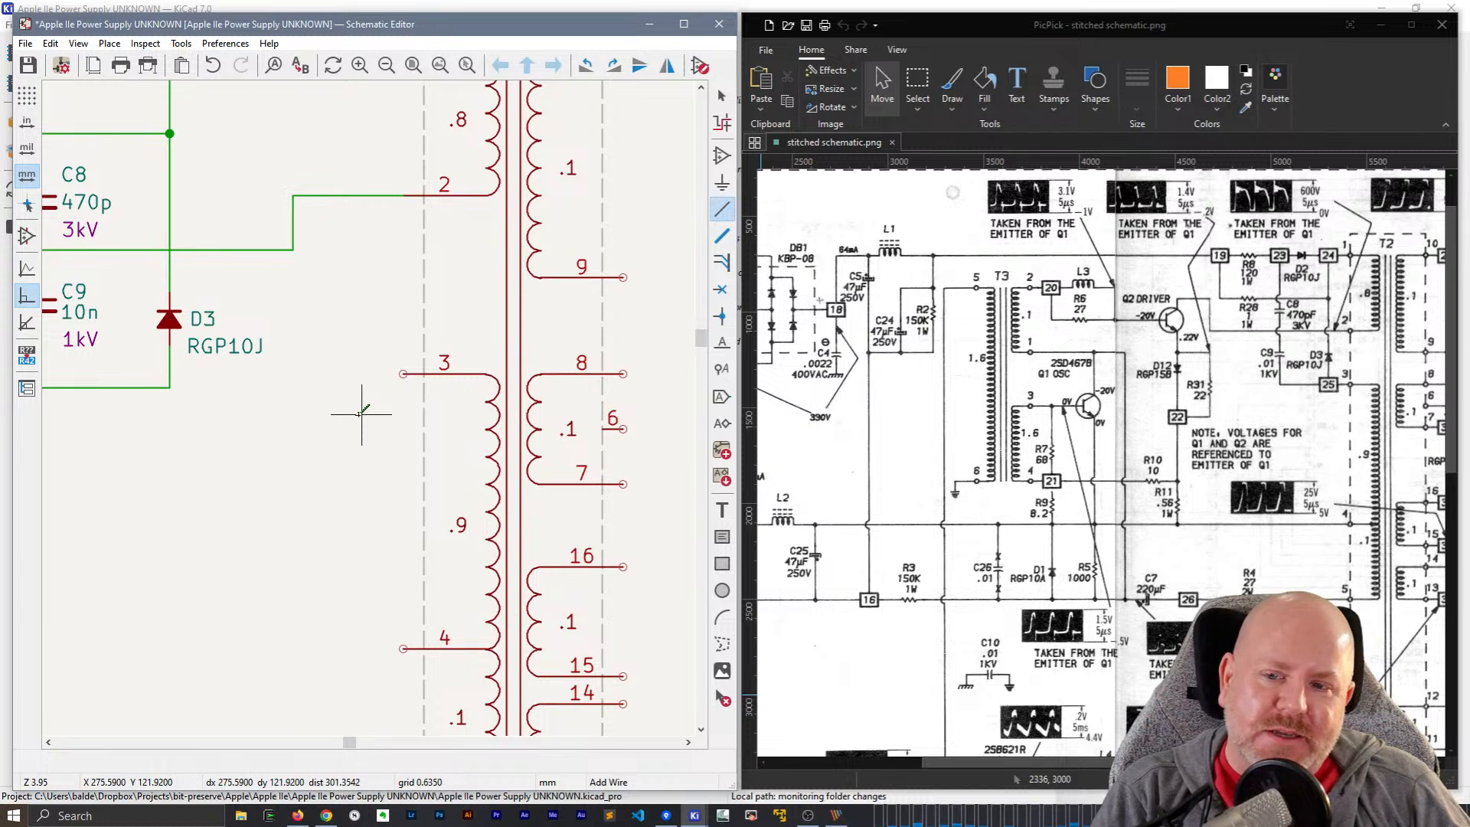
# - Wire the shared node beneath C9 and D3 to pin 3 of transformer T2
pyautogui.scroll(-2, 371, 411)
pyautogui.click(242, 390)
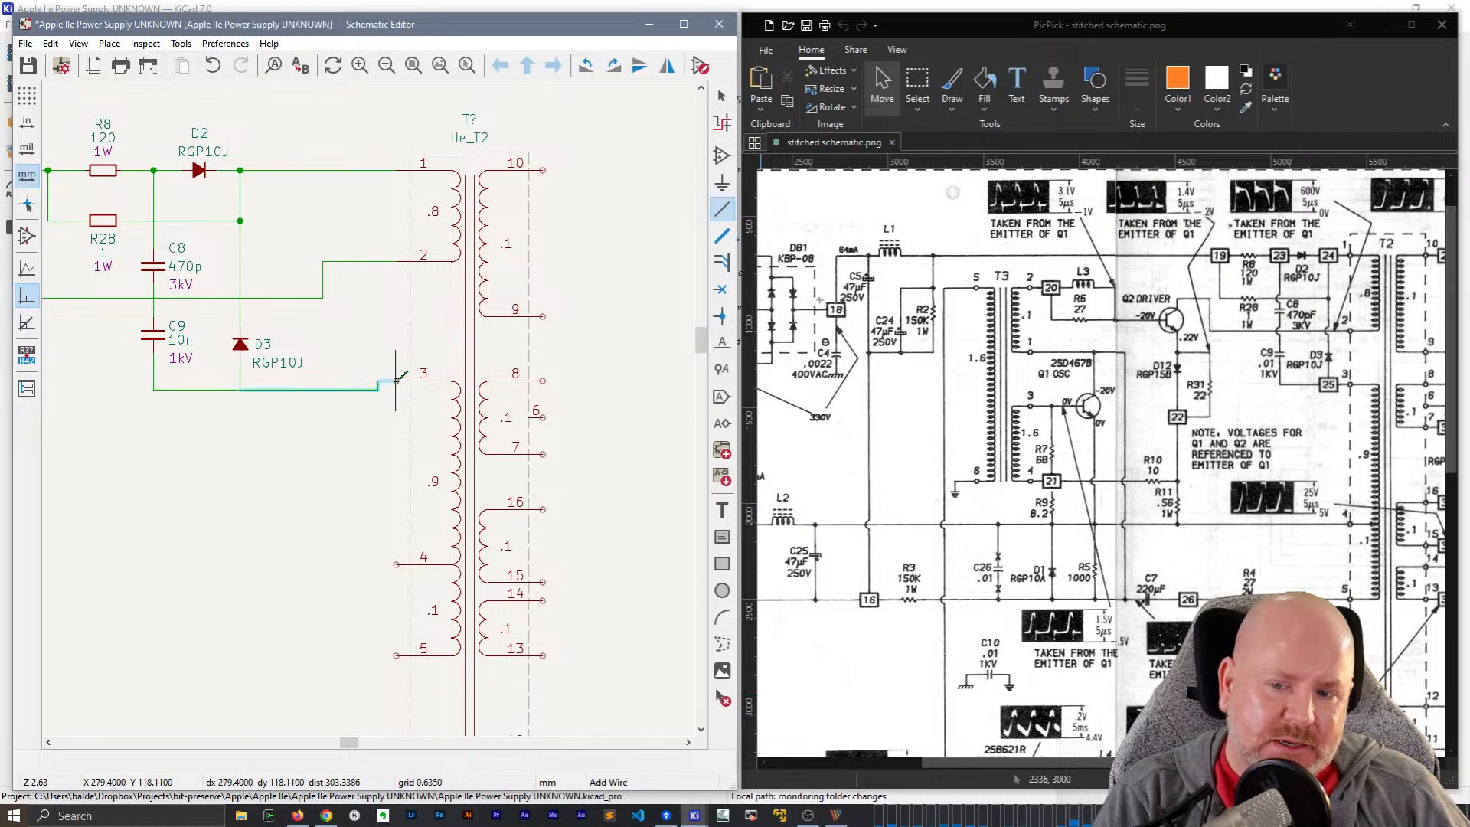
pyautogui.click(397, 382)
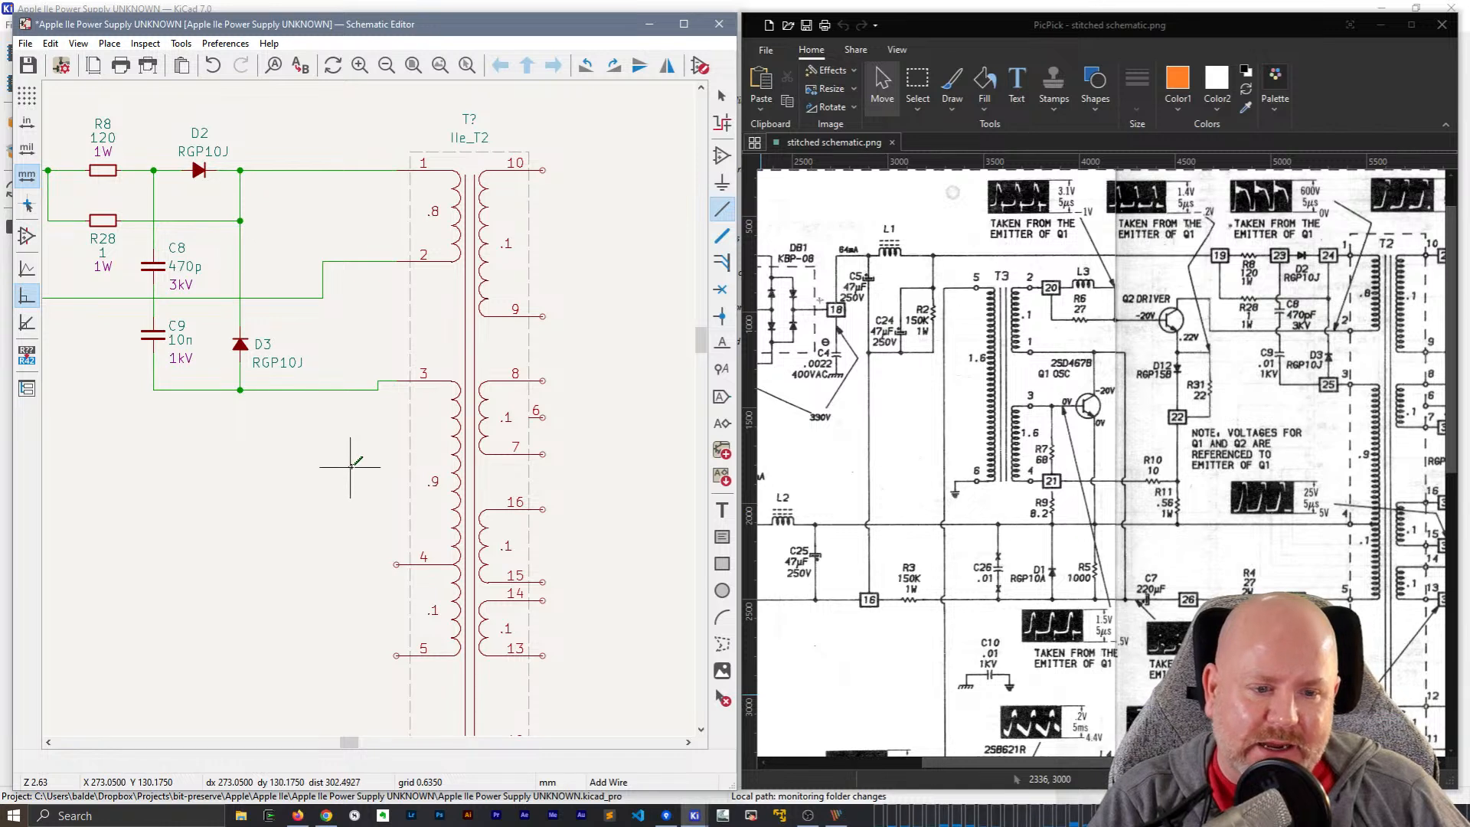
# - Draw a wire from pin 4 of transformer T2 back to a free end beneath D12, and enable full-window crosshairs
pyautogui.scroll(-2, 492, 459)
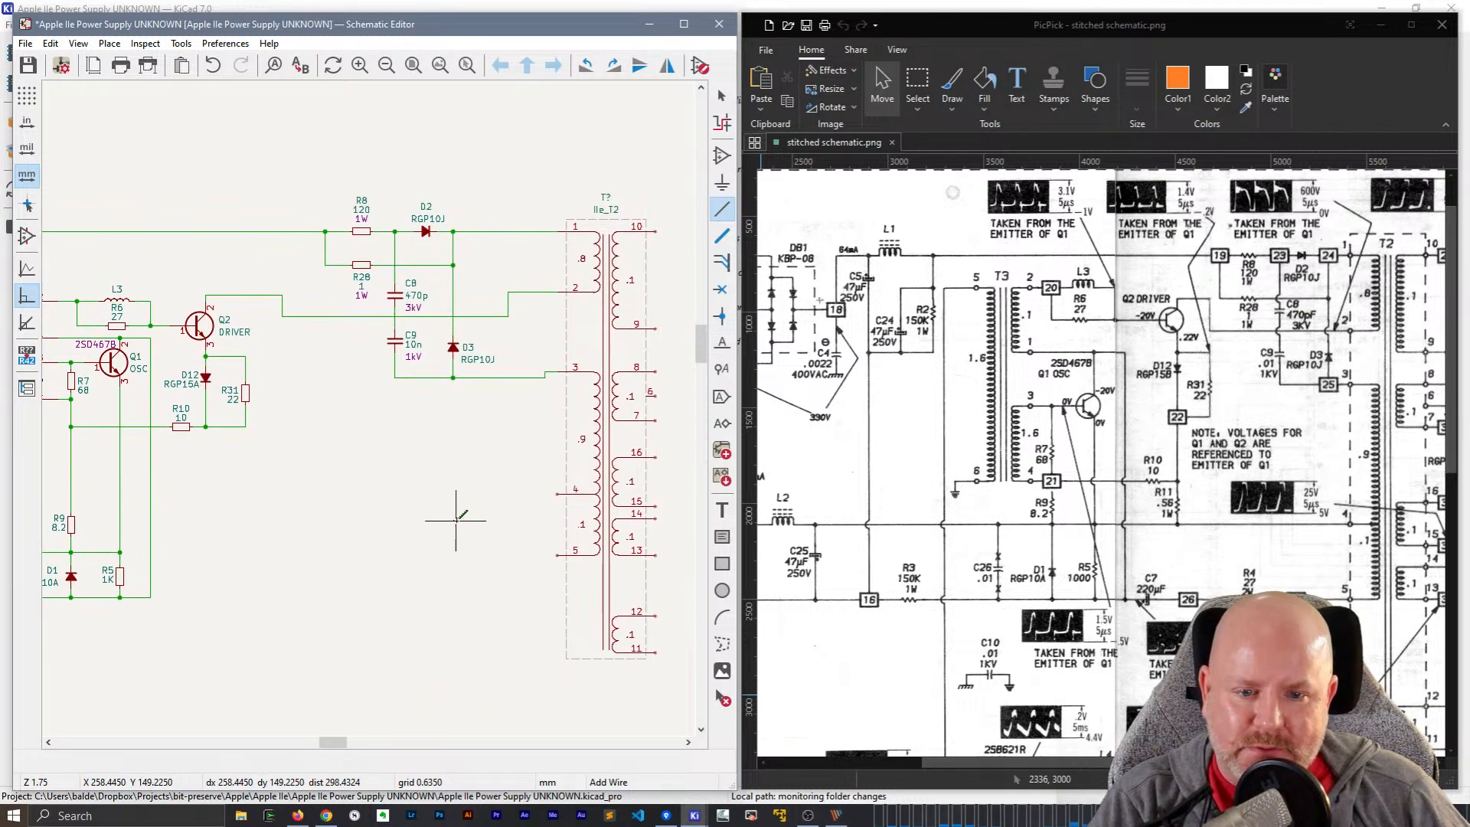
pyautogui.moveTo(456, 521); pyautogui.dragTo(470, 569, button='middle')
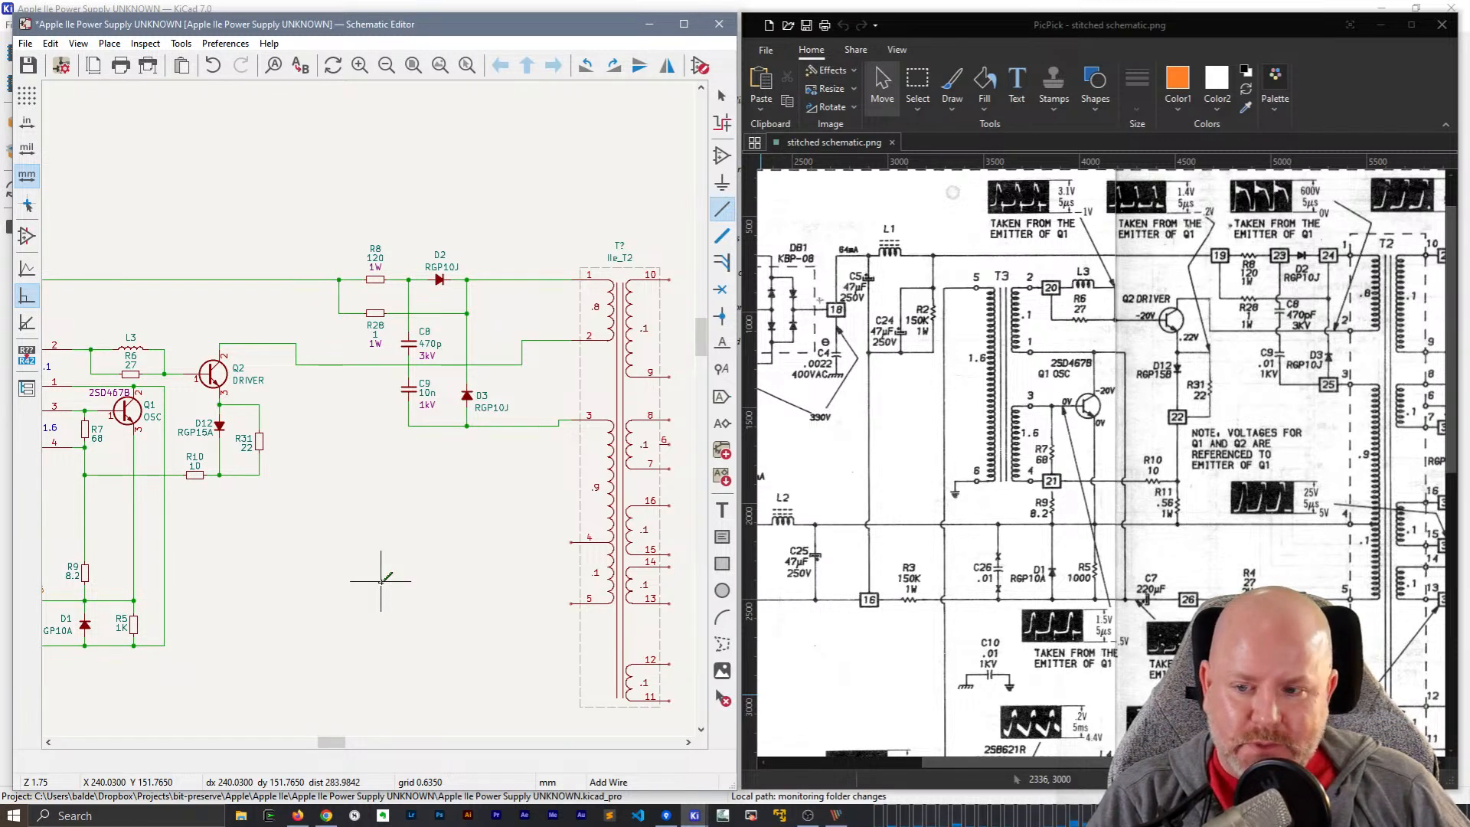
pyautogui.click(572, 541)
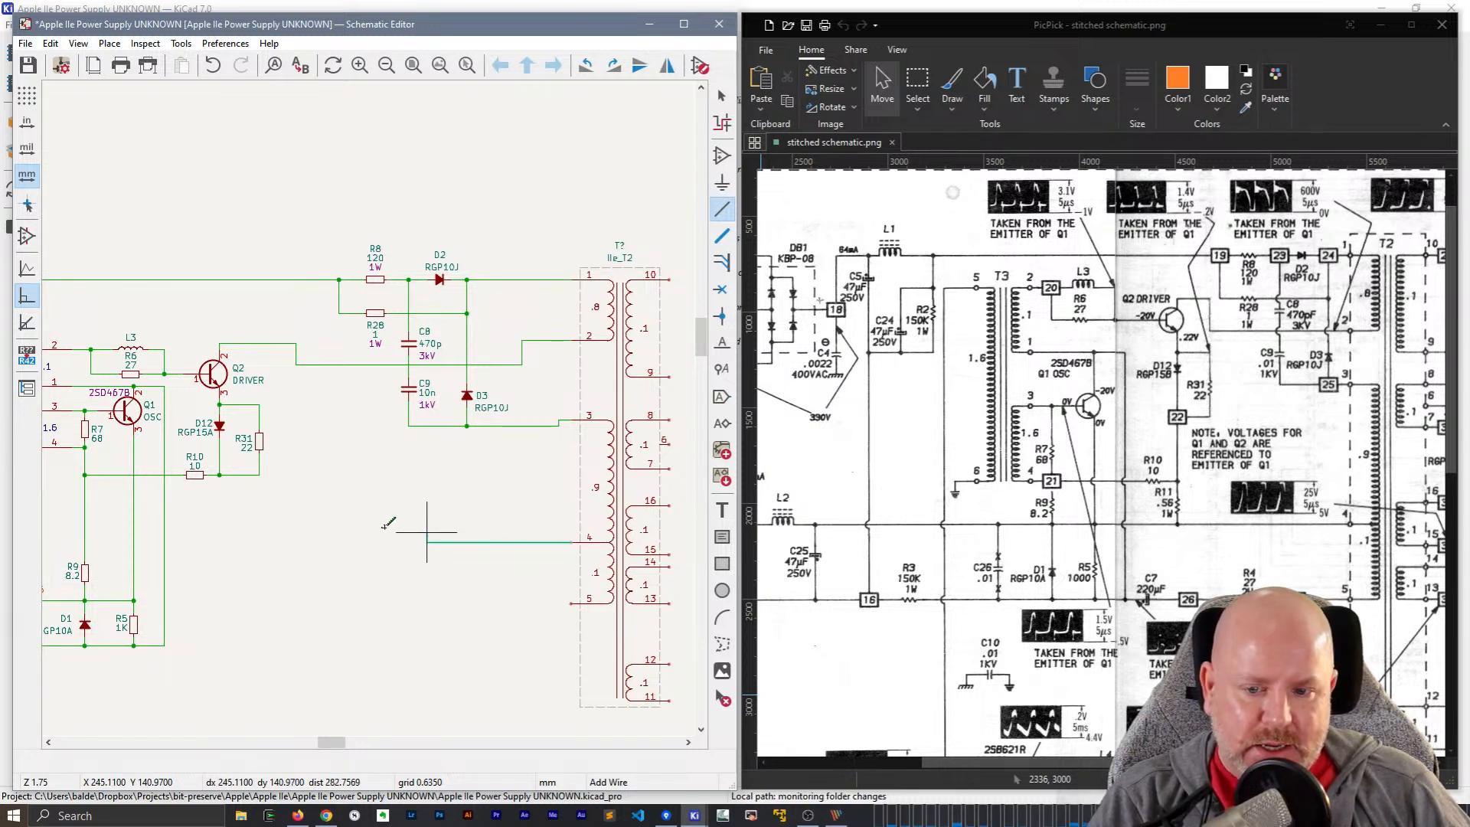
pyautogui.doubleClick(220, 542)
pyautogui.click(26, 205)
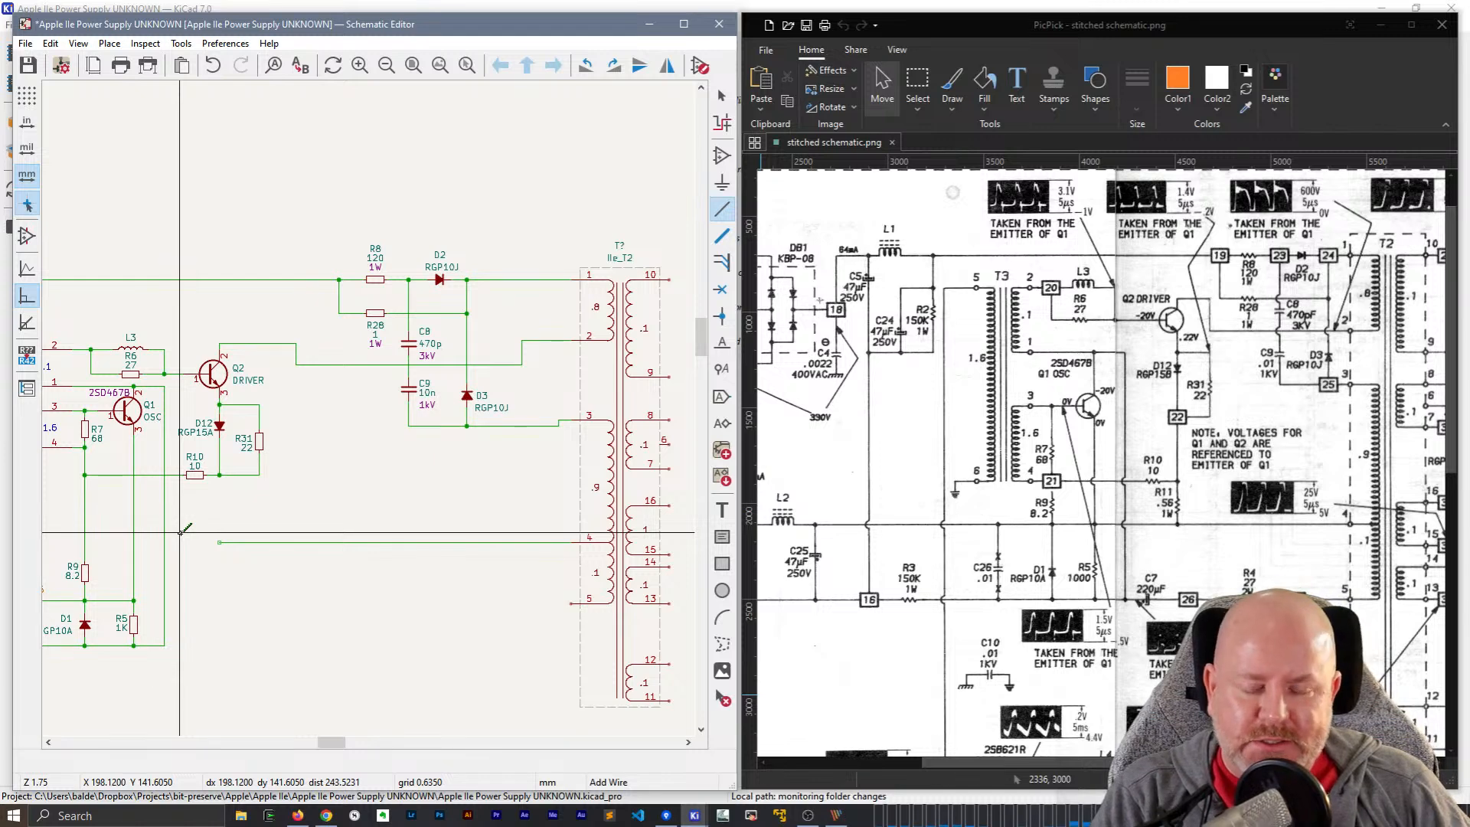
# - Duplicate R10, rotate the copy upright and place it between the D12/R10/R31 junction and the free end of the pin 4 wire
pyautogui.scroll(6, 181, 531)
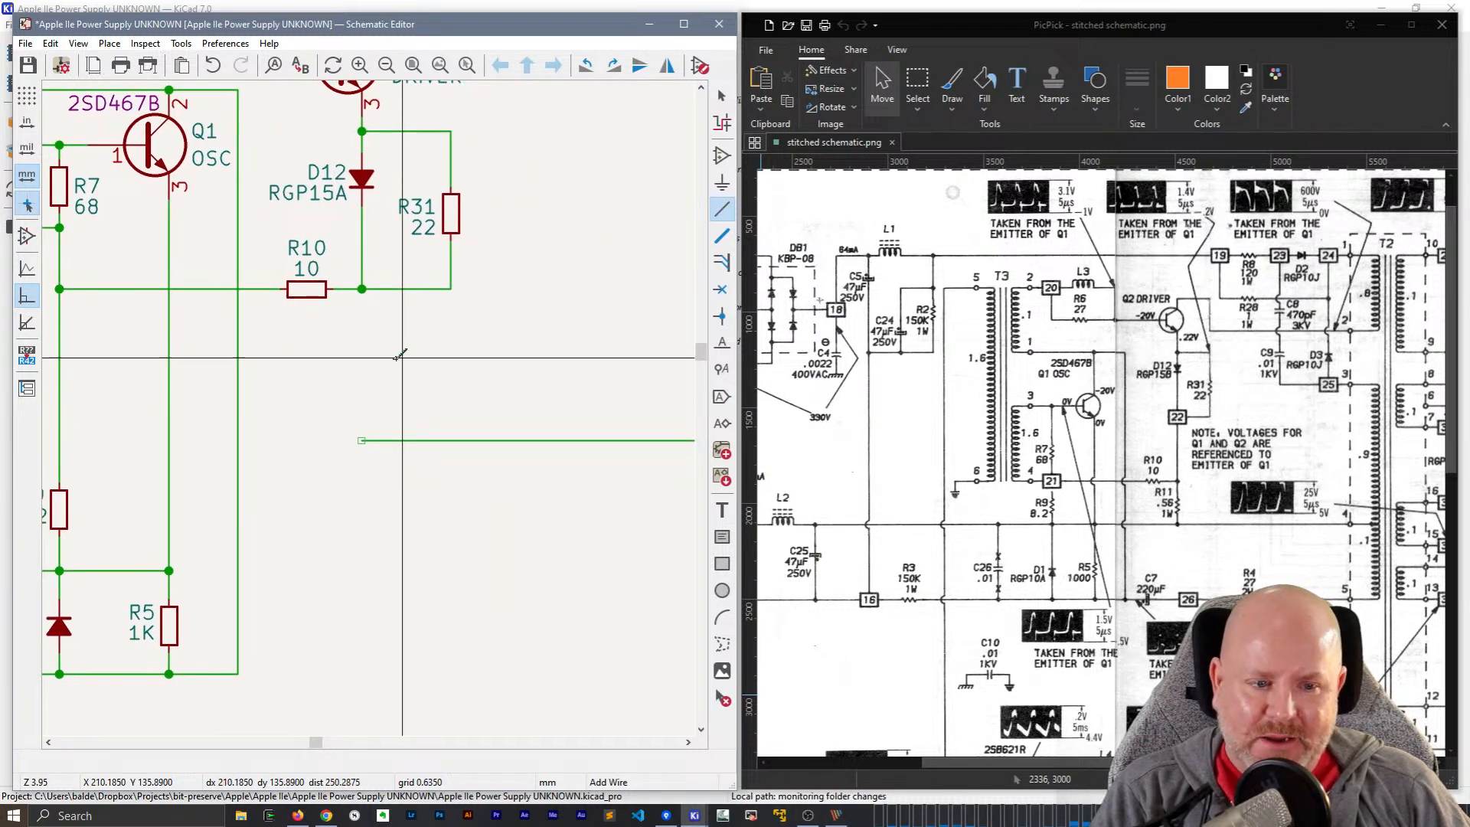
pyautogui.moveTo(397, 358); pyautogui.dragTo(389, 357, button='middle')
pyautogui.press('Escape')
pyautogui.click(313, 294)
pyautogui.hotkey('ctrl', 'd')
pyautogui.press('r')
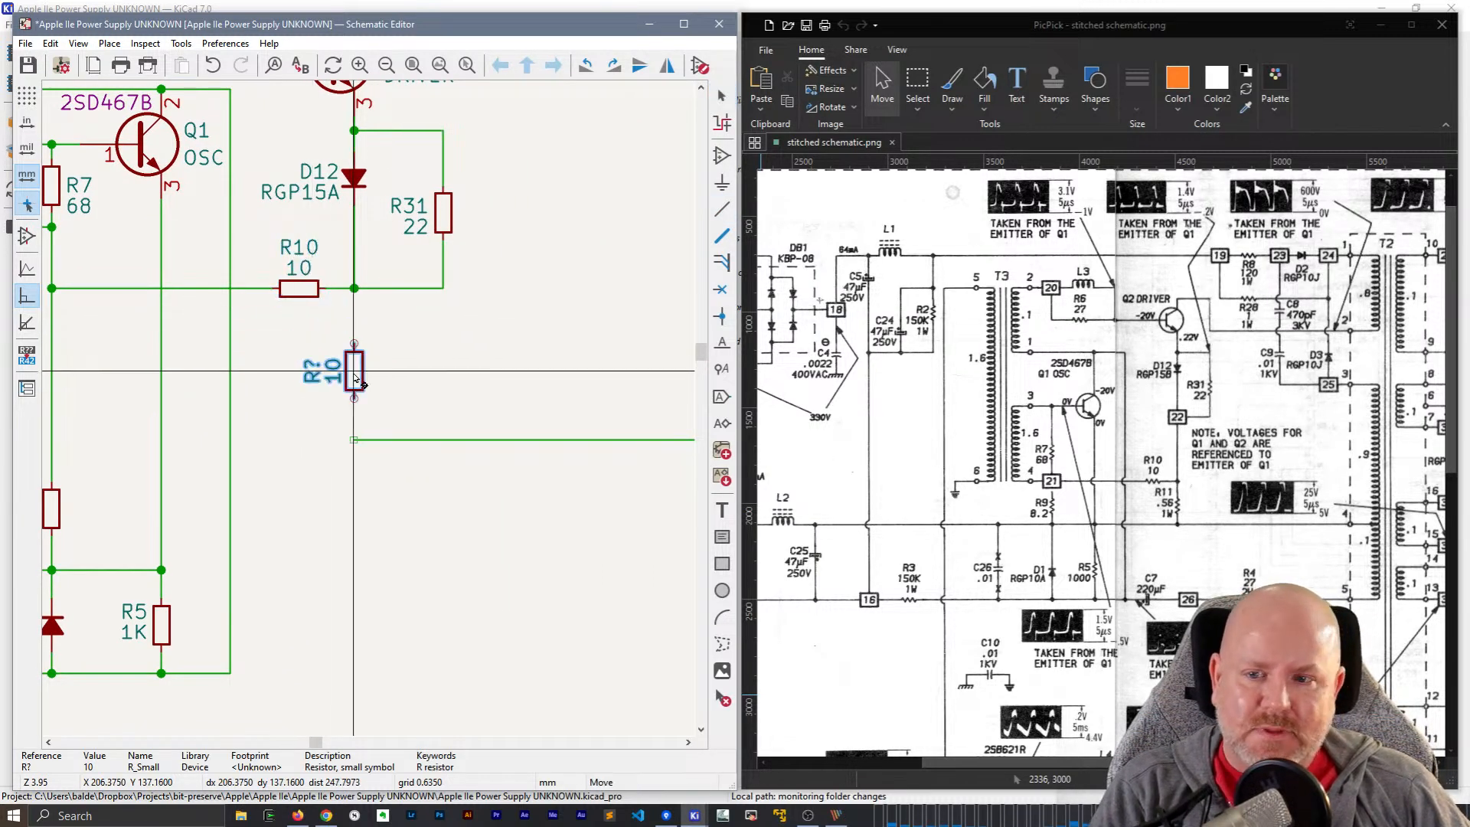
pyautogui.click(355, 380)
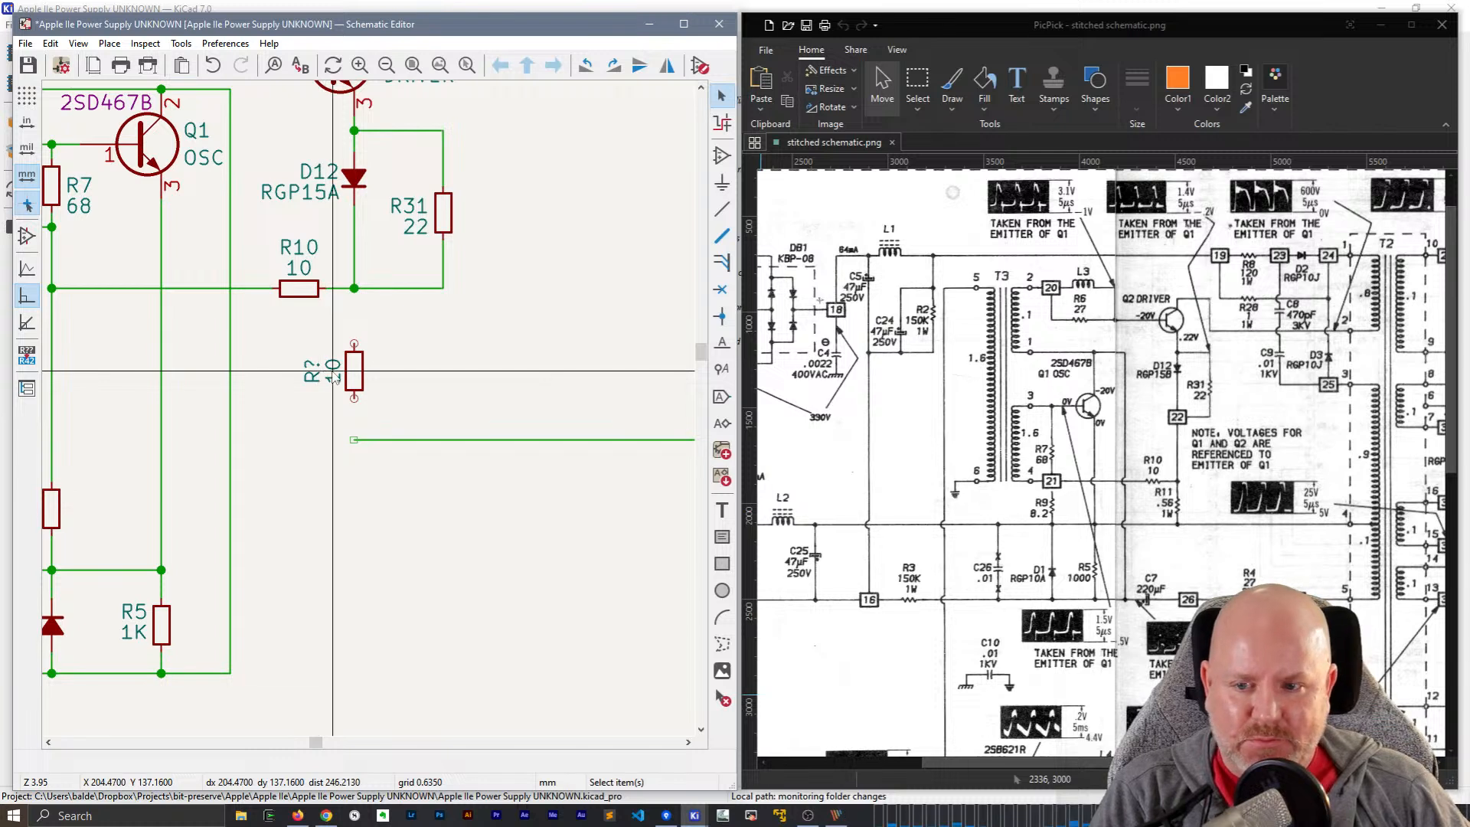
# - Turn the new resistor's value and reference labels horizontal and stack them beside its body, reference above value
pyautogui.click(333, 375)
pyautogui.press('r')
pyautogui.press('m')
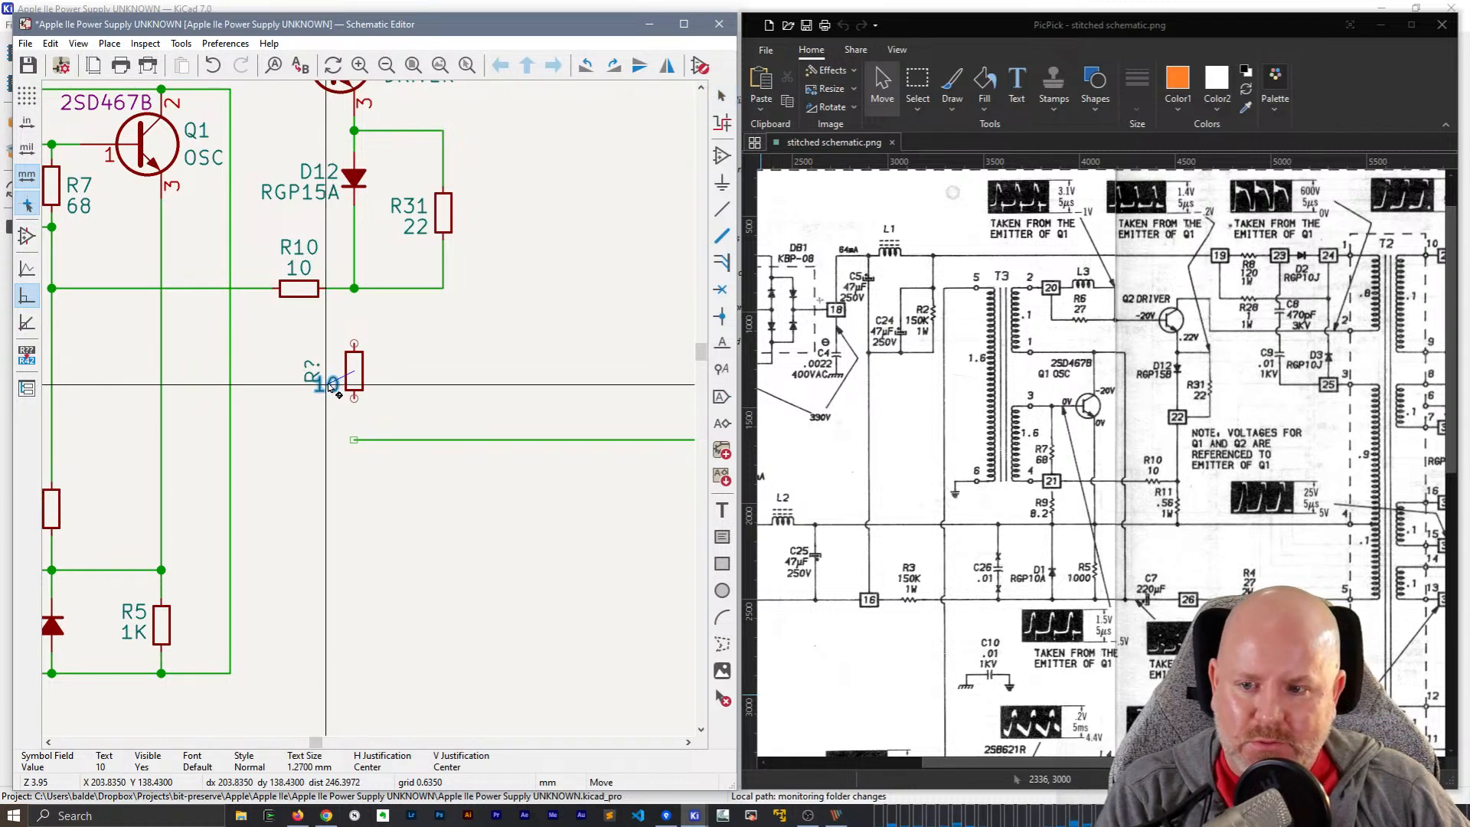
pyautogui.click(330, 386)
pyautogui.click(314, 372)
pyautogui.press('r')
pyautogui.press('m')
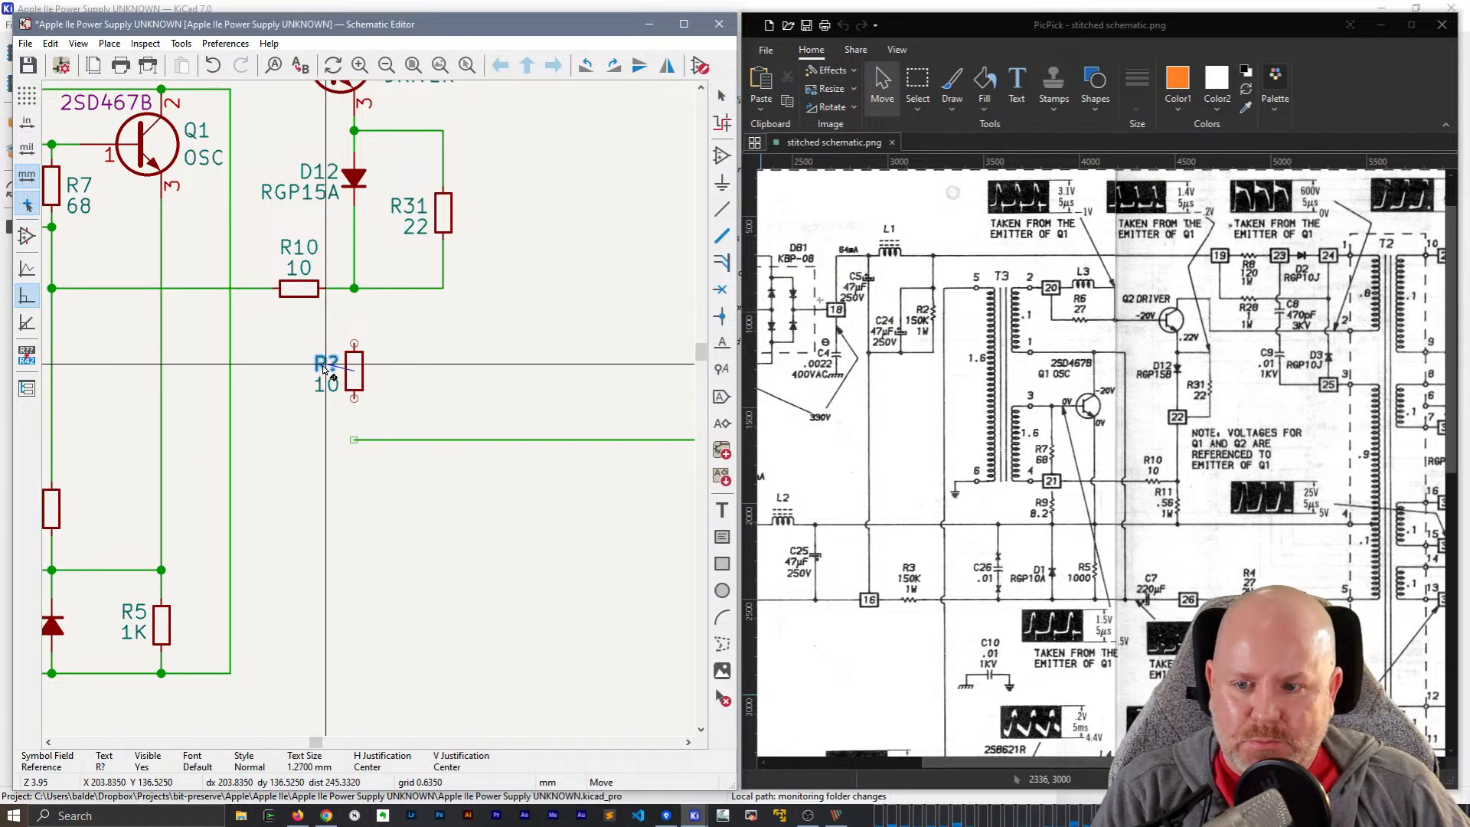
pyautogui.click(326, 371)
# - Set the new resistor's reference to R11 and its value to .56
pyautogui.write('e')
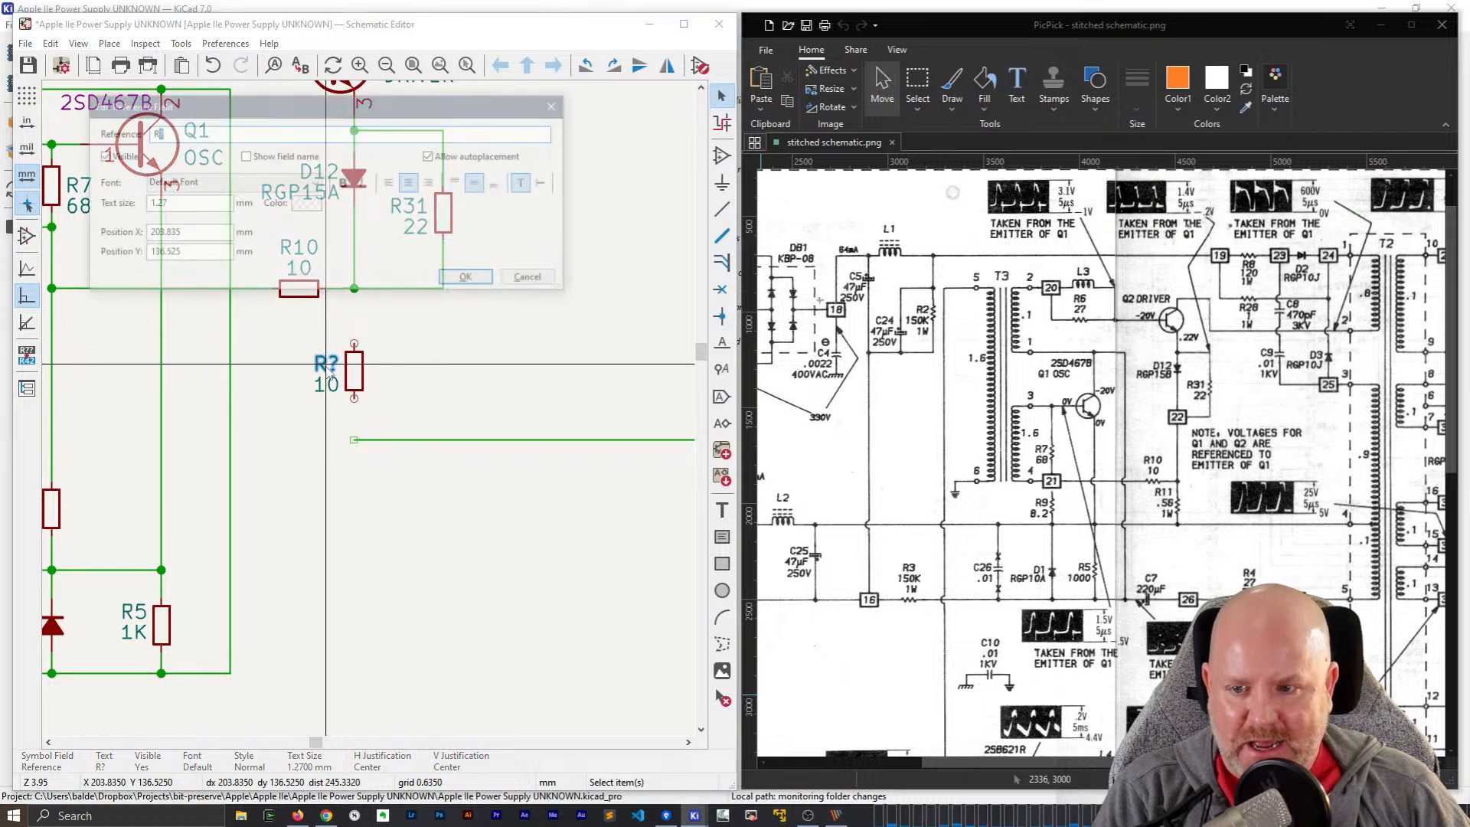
pyautogui.write('11')
pyautogui.press('Return')
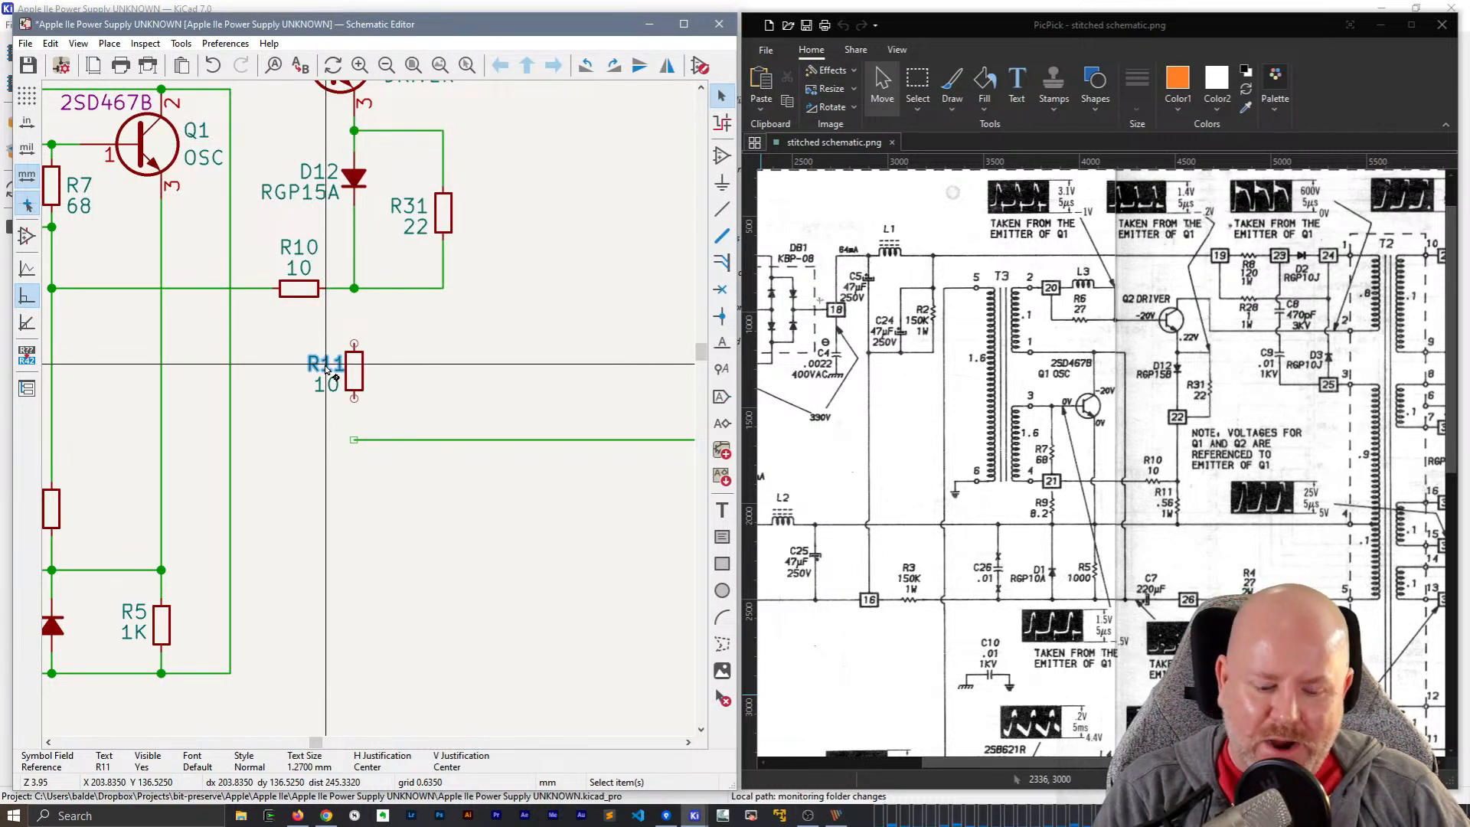
pyautogui.click(318, 388)
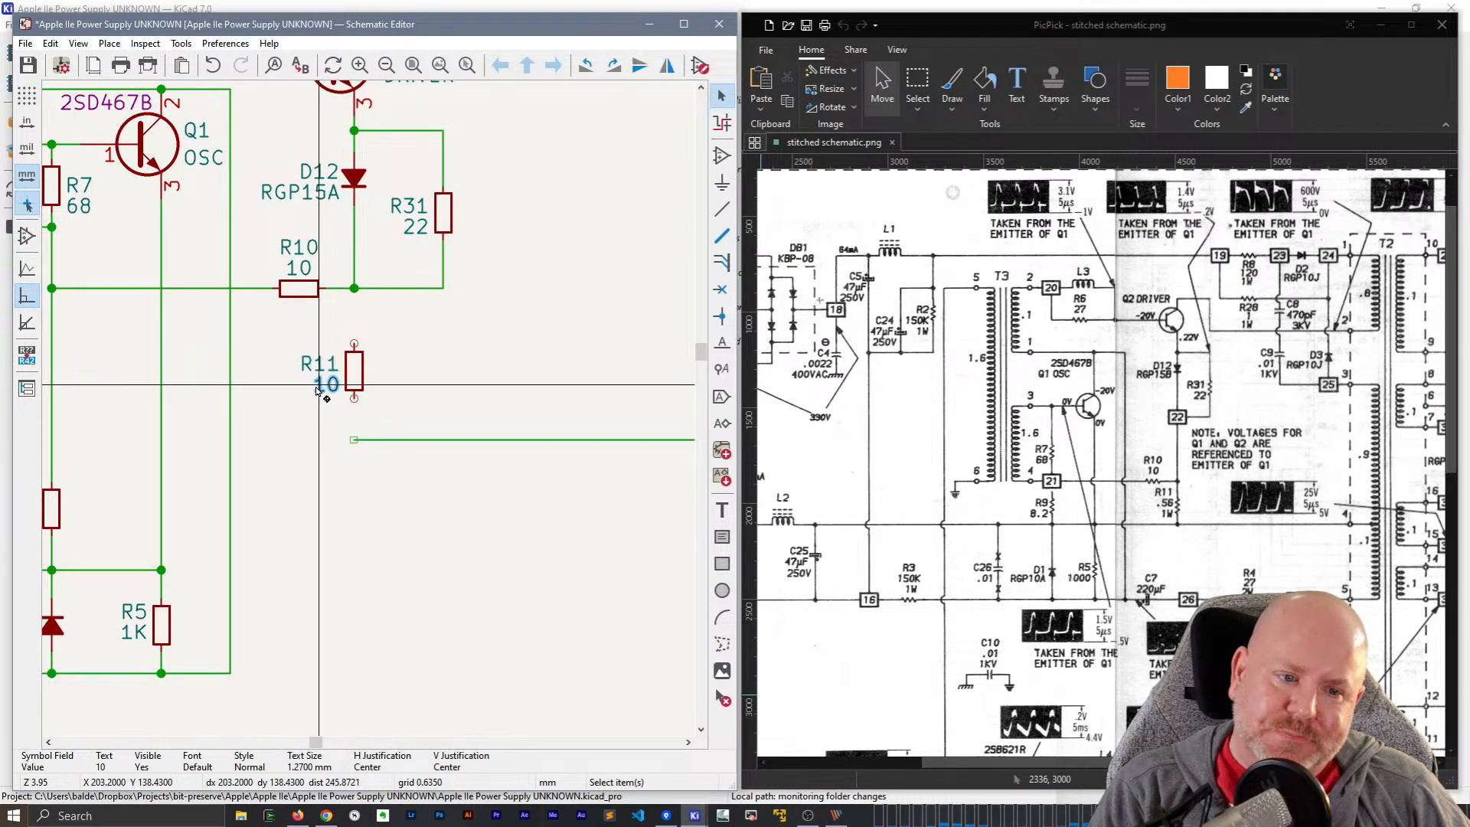
pyautogui.write('e.56')
pyautogui.press('Return')
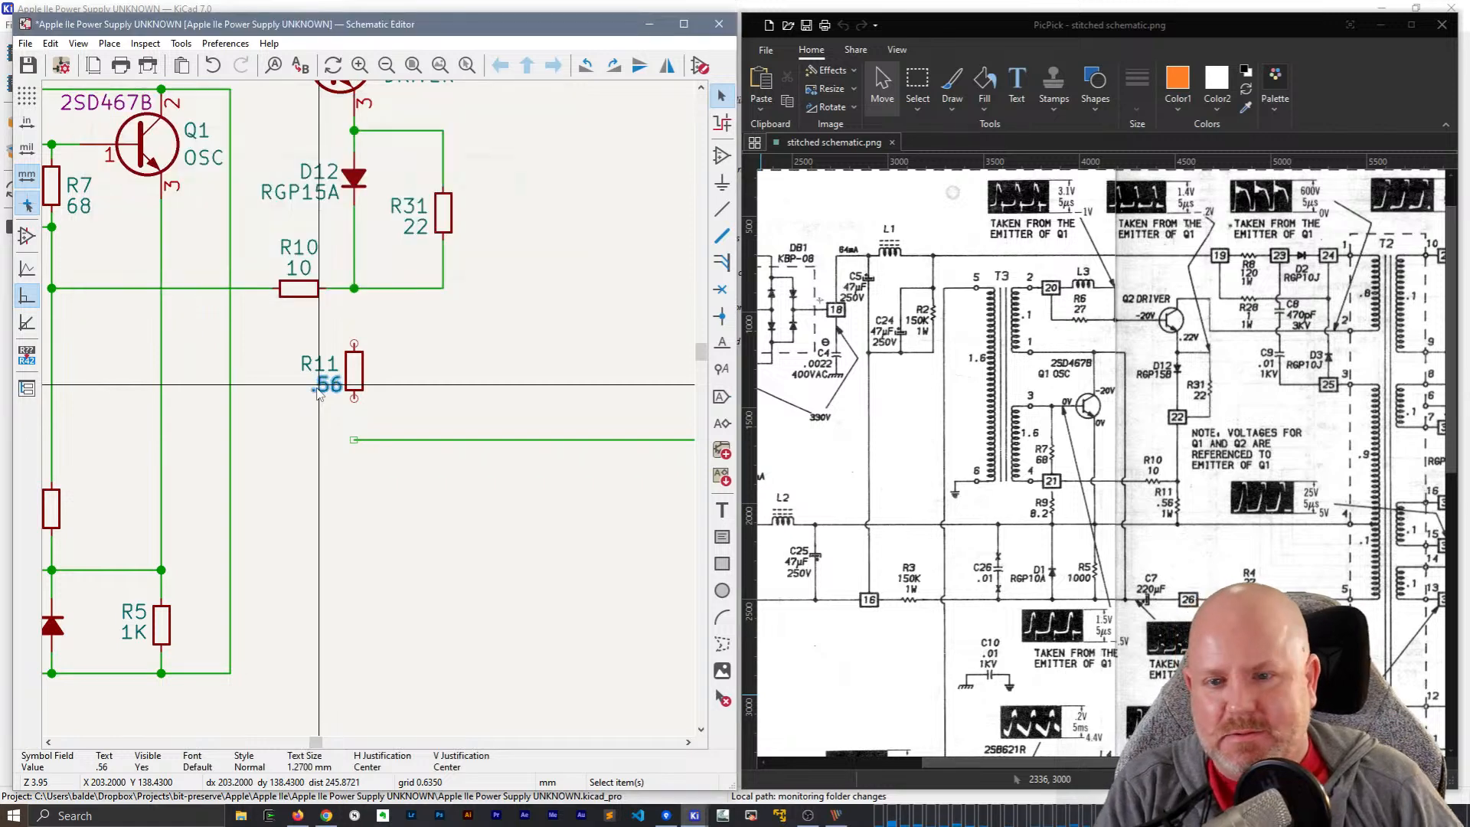
# - Add a visible Field4 with the value 1W to resistor R11
pyautogui.click(348, 375)
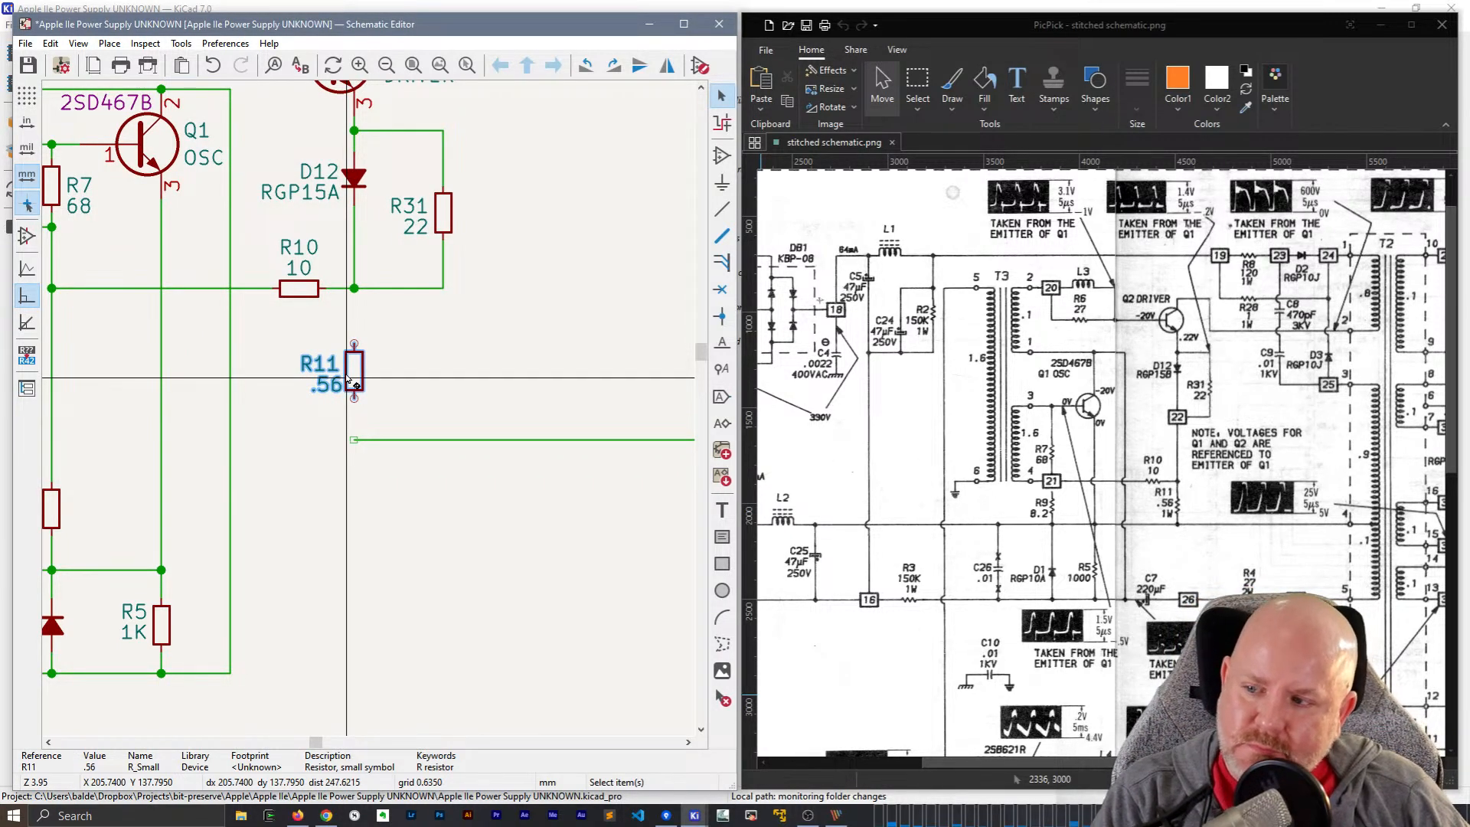
pyautogui.doubleClick(349, 378)
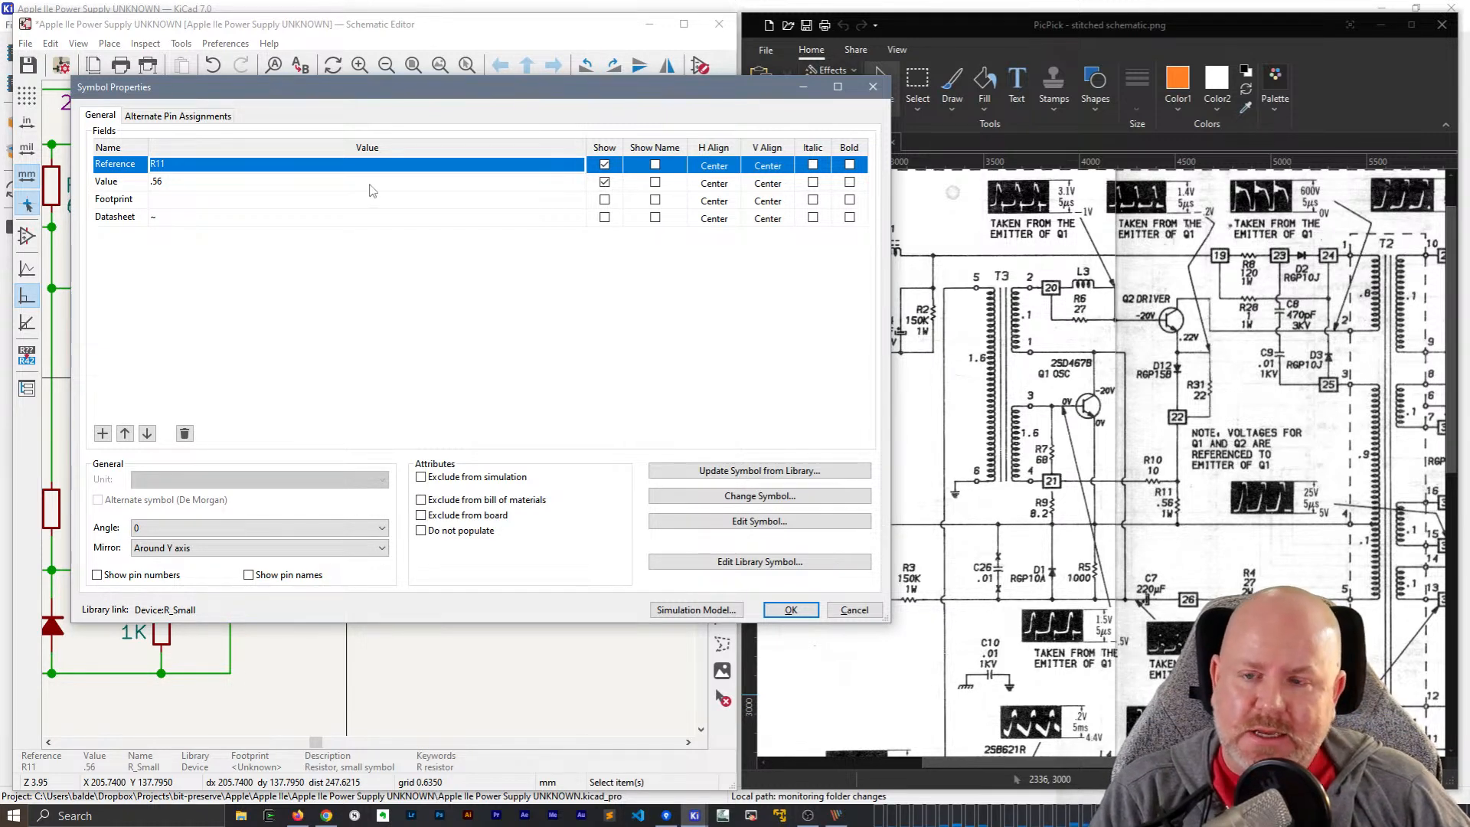
pyautogui.moveTo(398, 91); pyautogui.dragTo(748, 81)
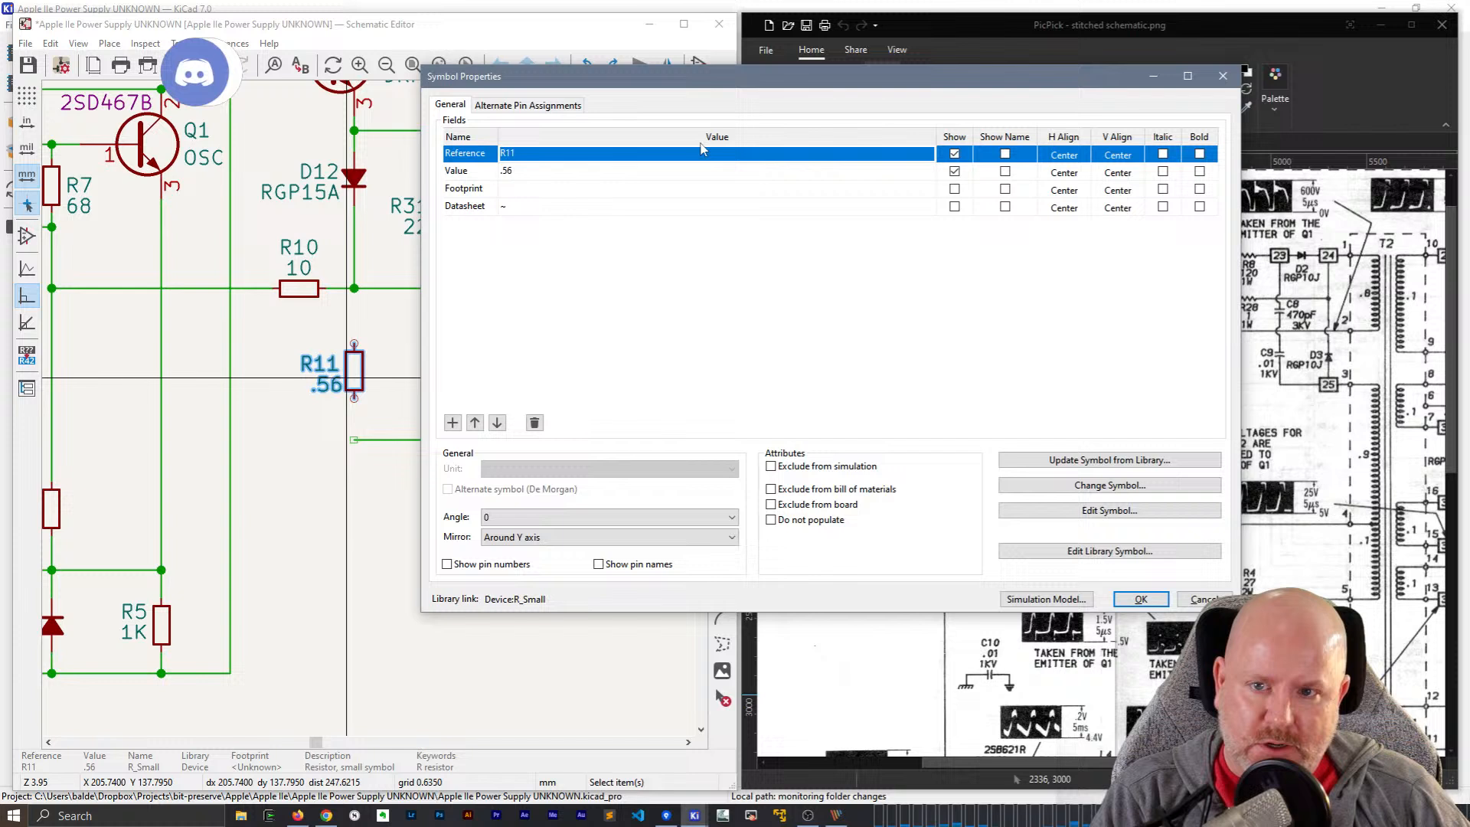
pyautogui.click(551, 191)
pyautogui.click(453, 422)
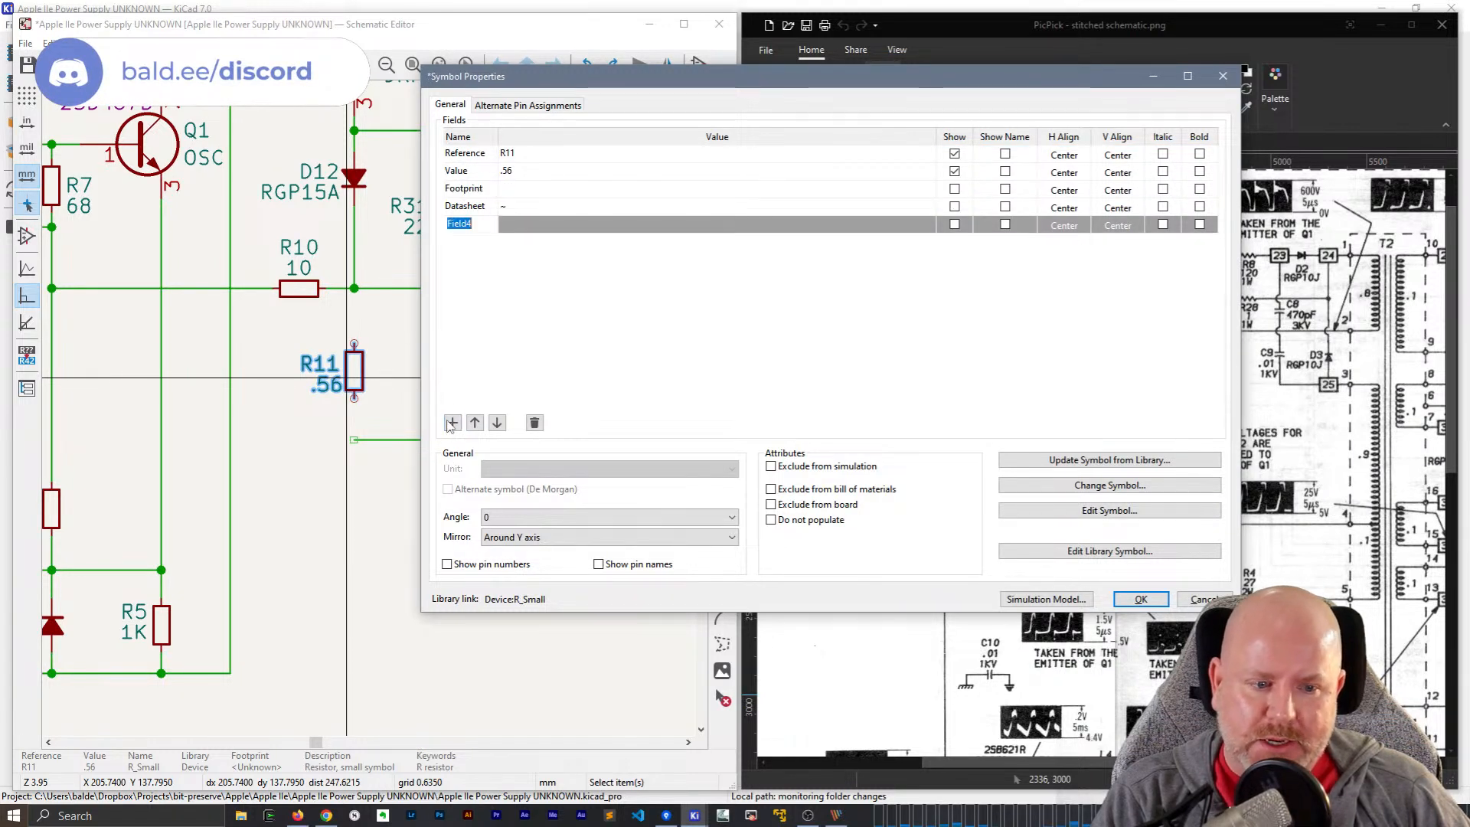
pyautogui.moveTo(892, 611); pyautogui.dragTo(907, 467)
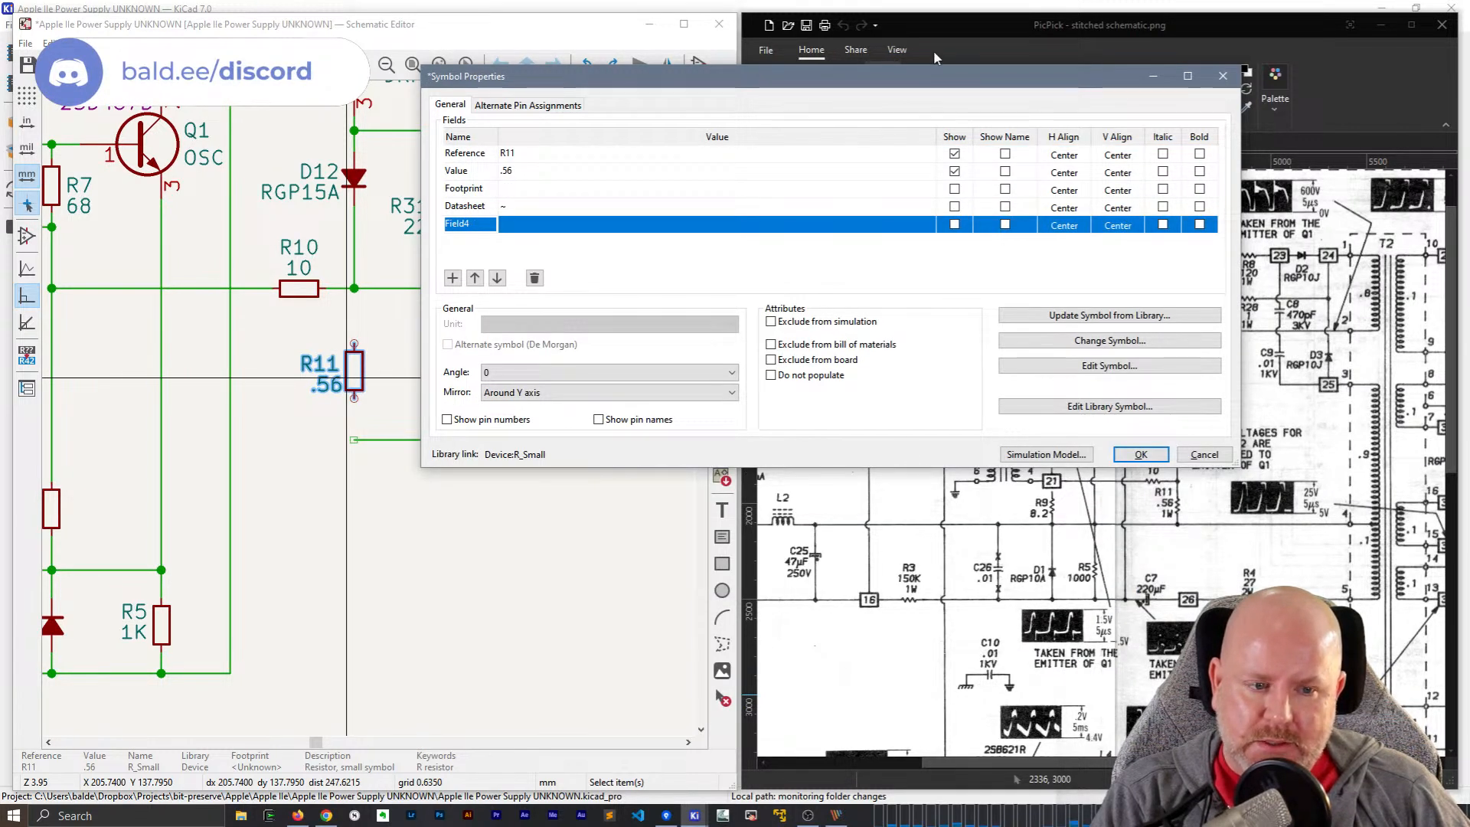
pyautogui.click(520, 225)
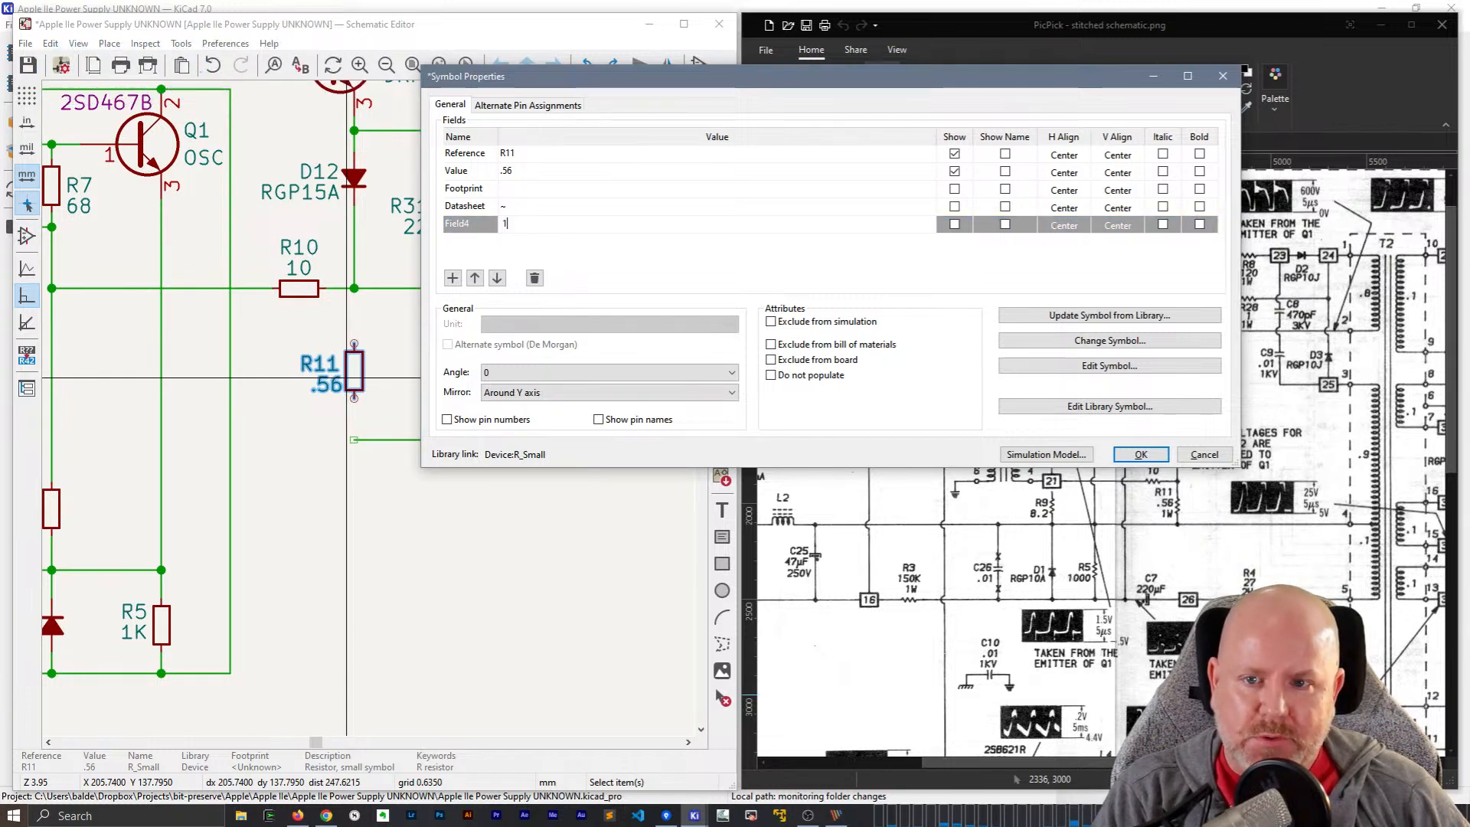
pyautogui.write('1W')
pyautogui.click(953, 224)
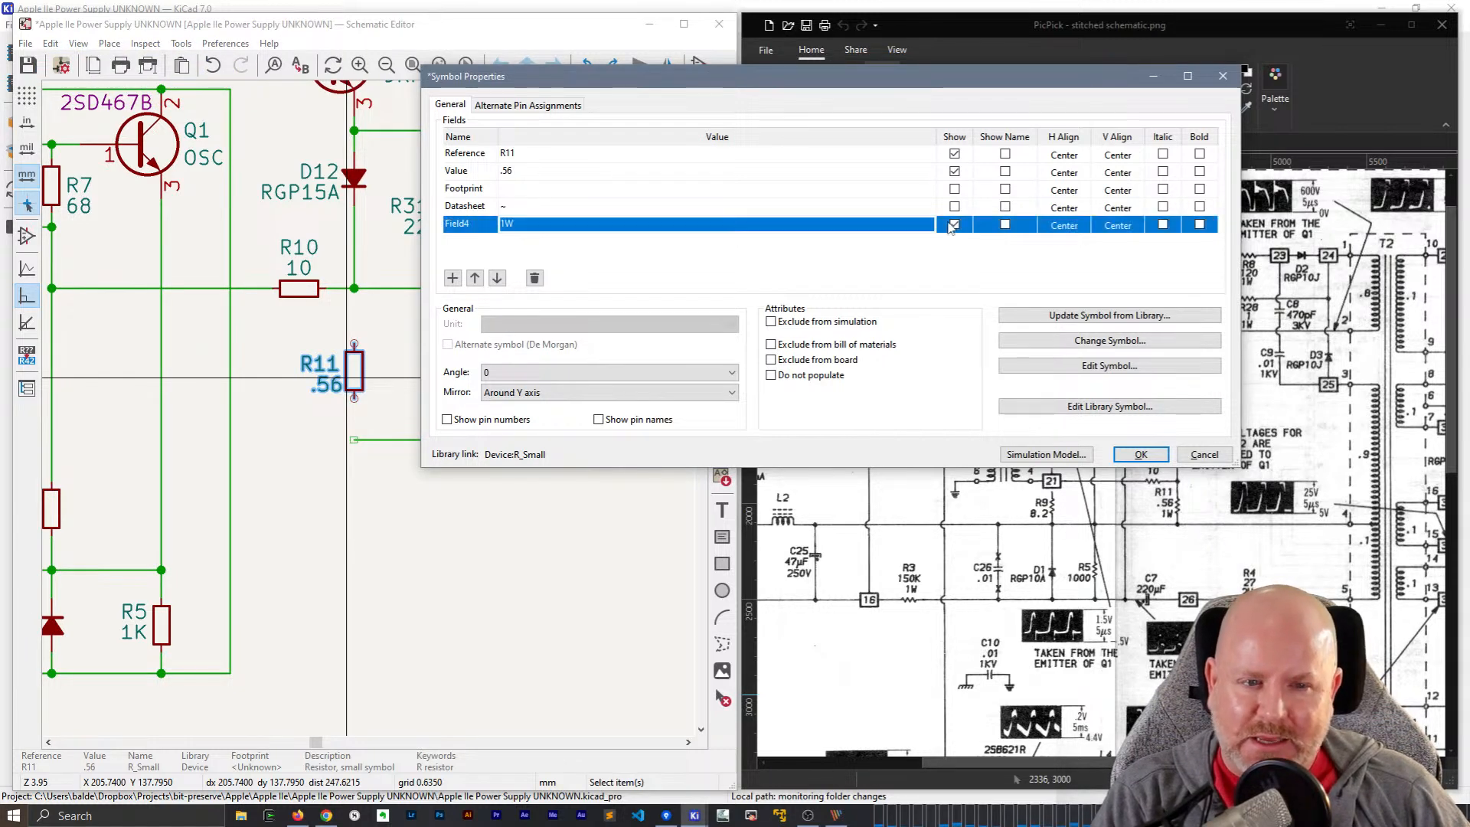
pyautogui.click(1140, 454)
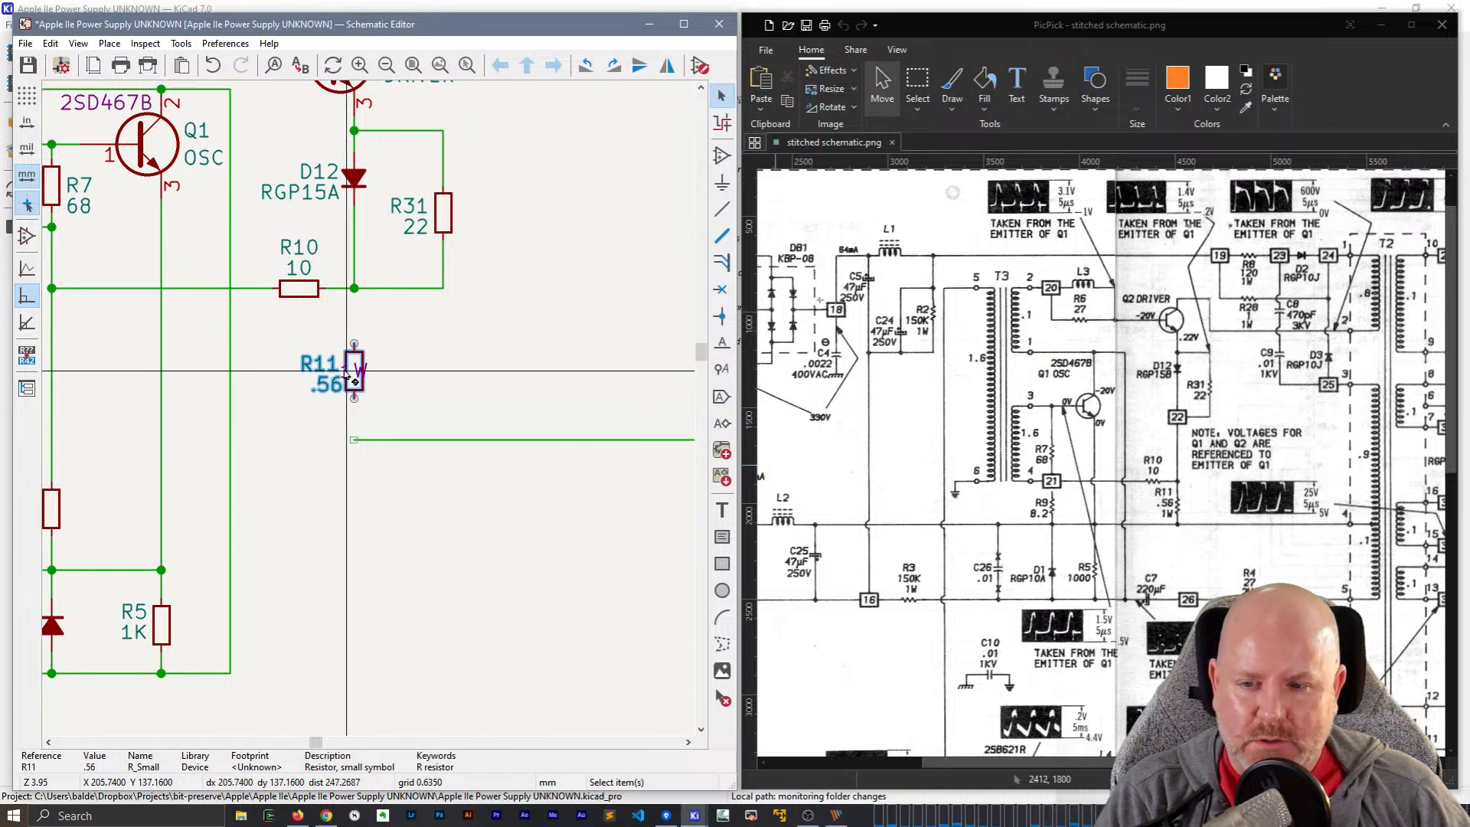
# - Move R11's 1W label out of the resistor body to beneath the .56 value
pyautogui.click(359, 372)
pyautogui.moveTo(358, 372); pyautogui.dragTo(332, 405)
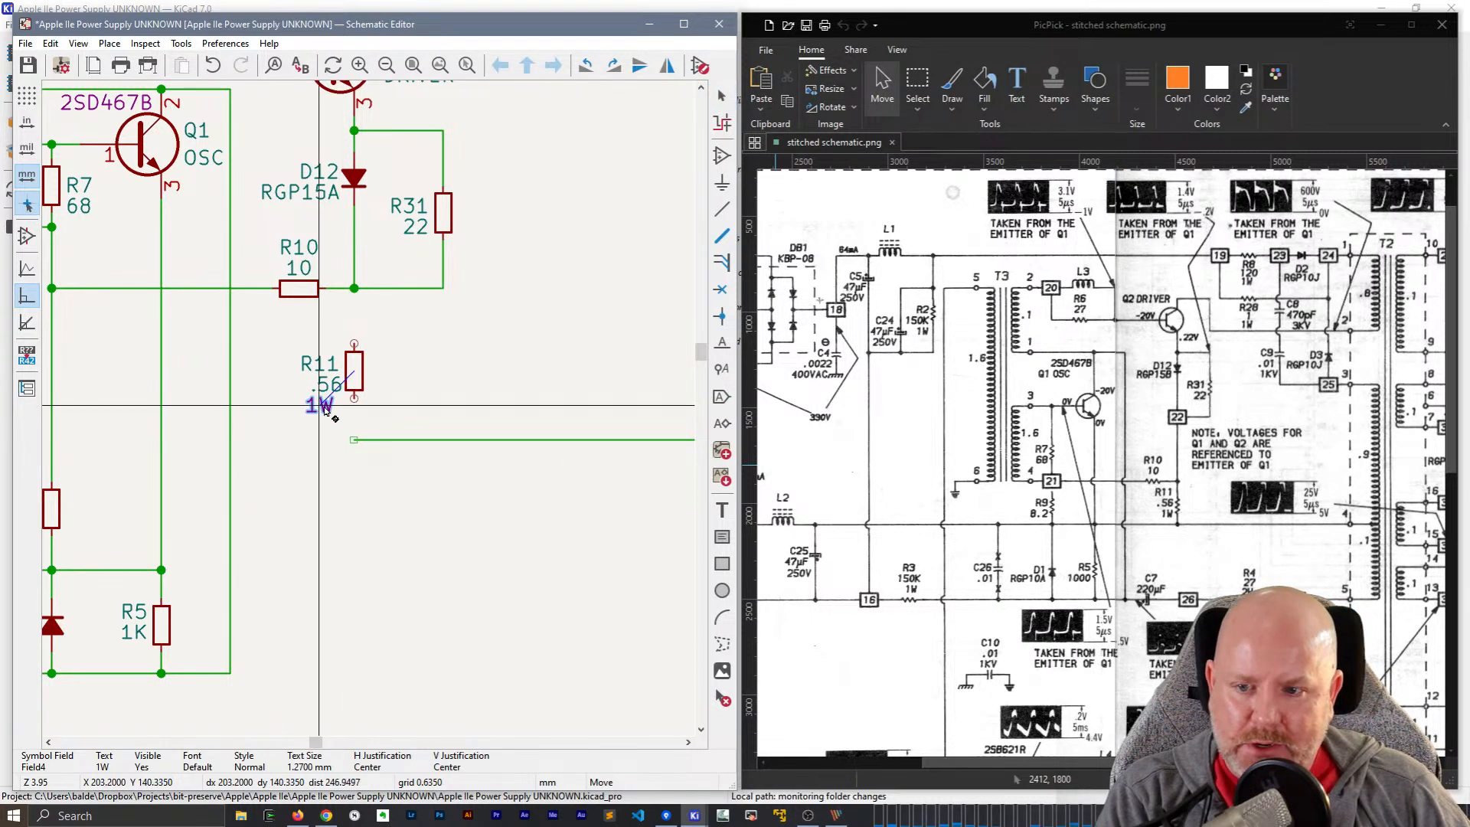
pyautogui.press('Escape')
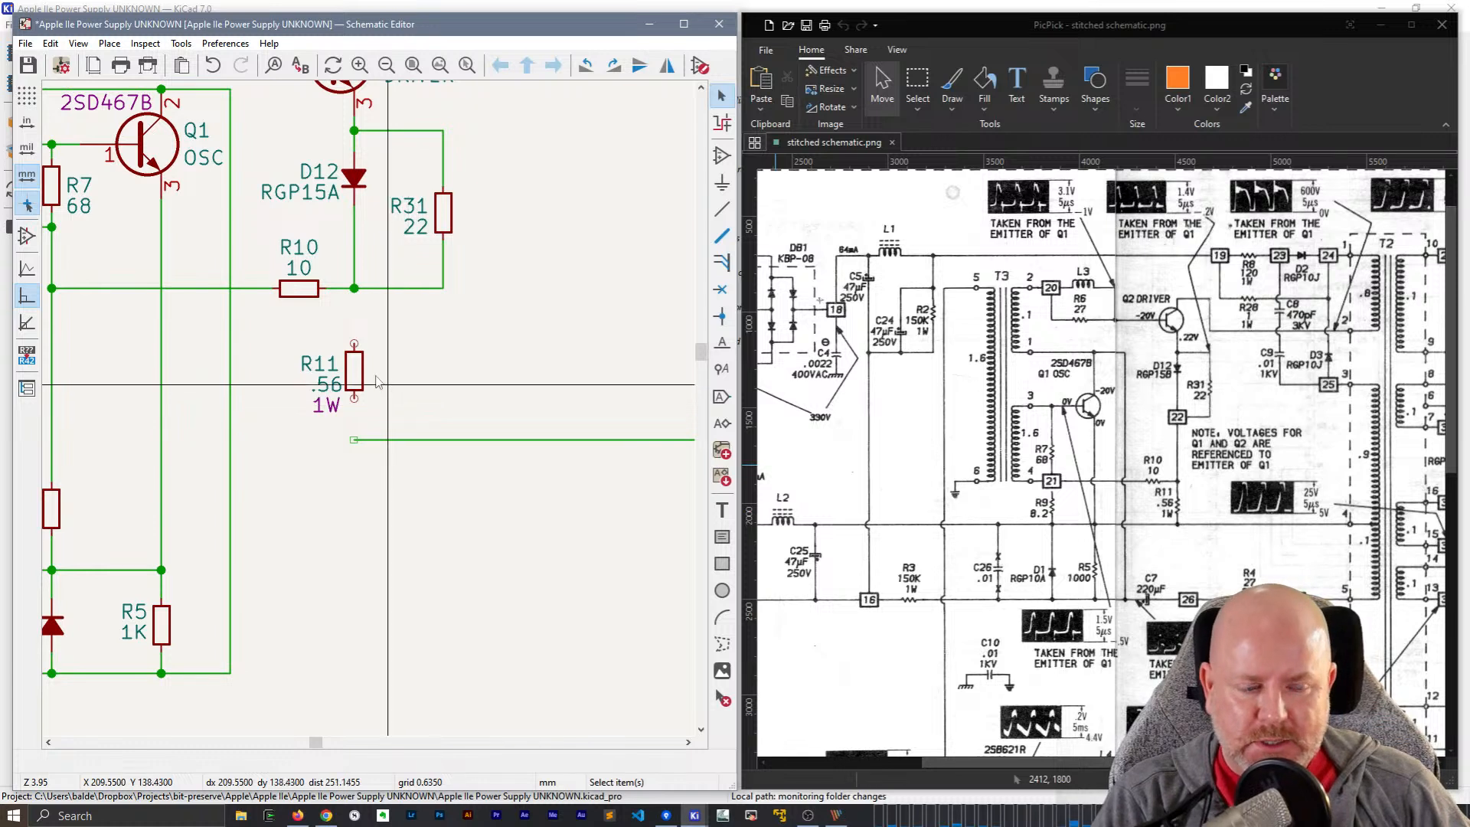
# - Wire R11 between the D12/R10/R31 junction and the free end of the wire from T2 pin 4
pyautogui.press('w')
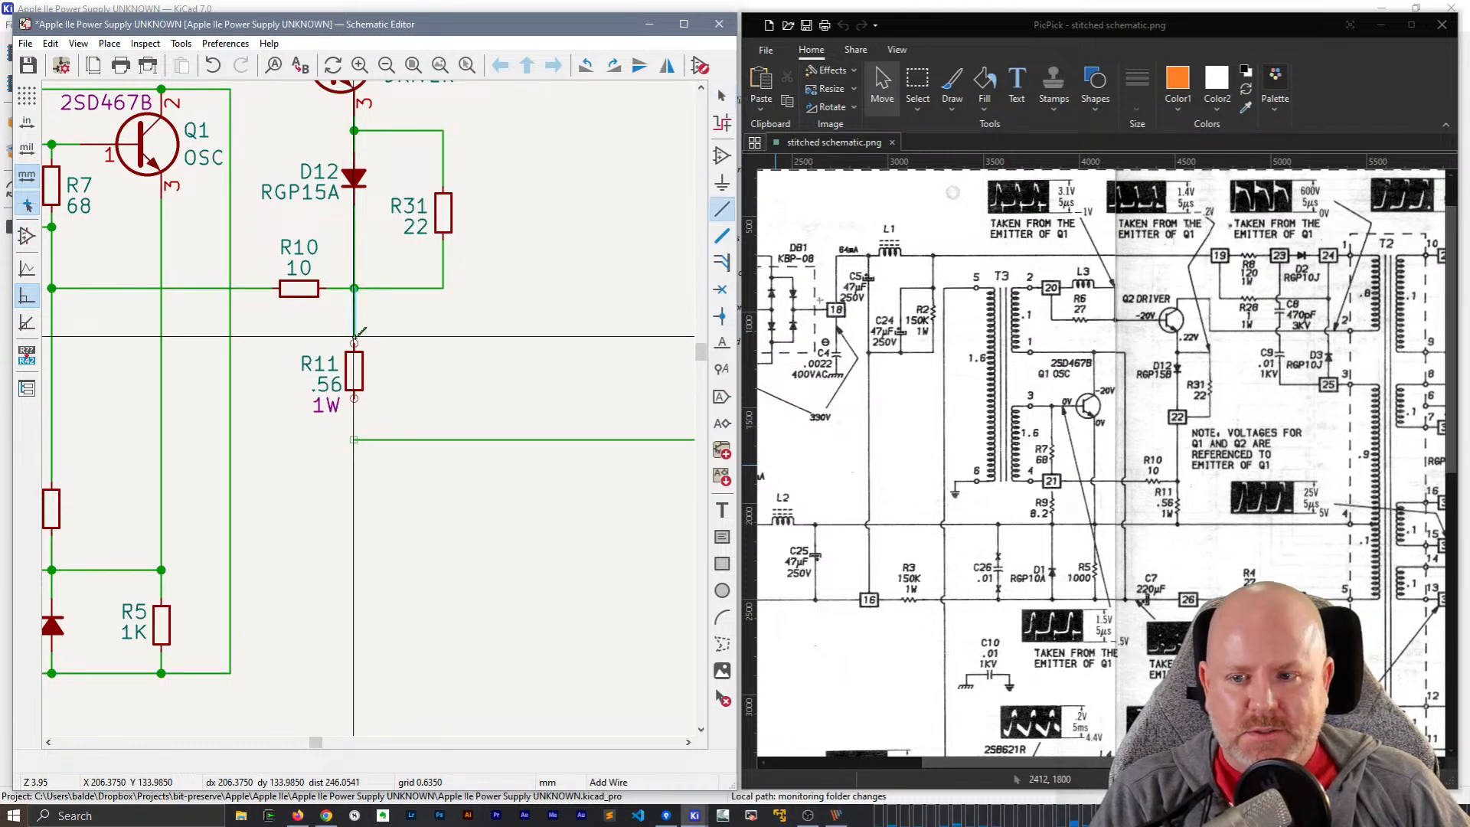
pyautogui.click(354, 344)
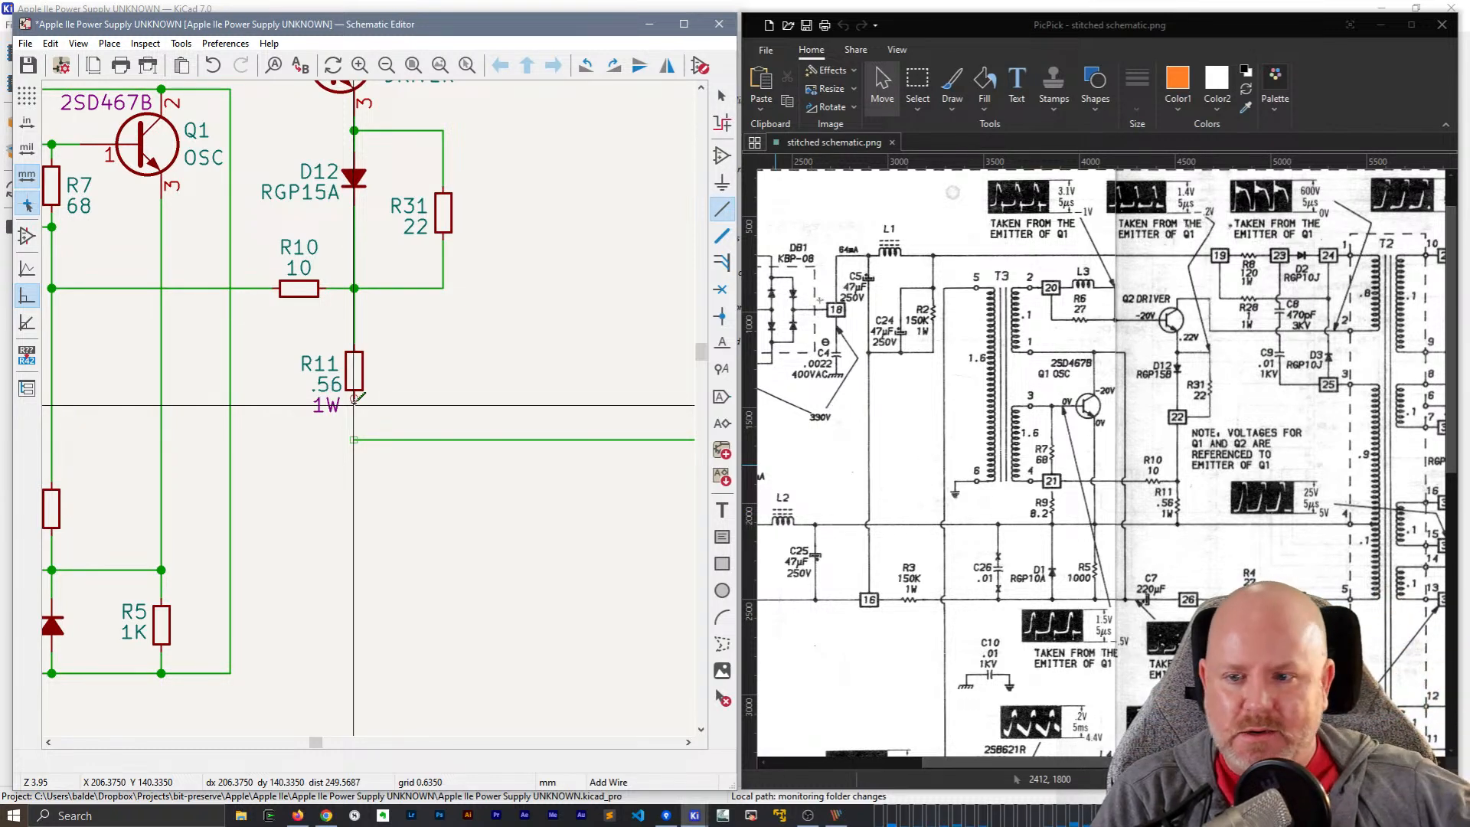
pyautogui.click(355, 399)
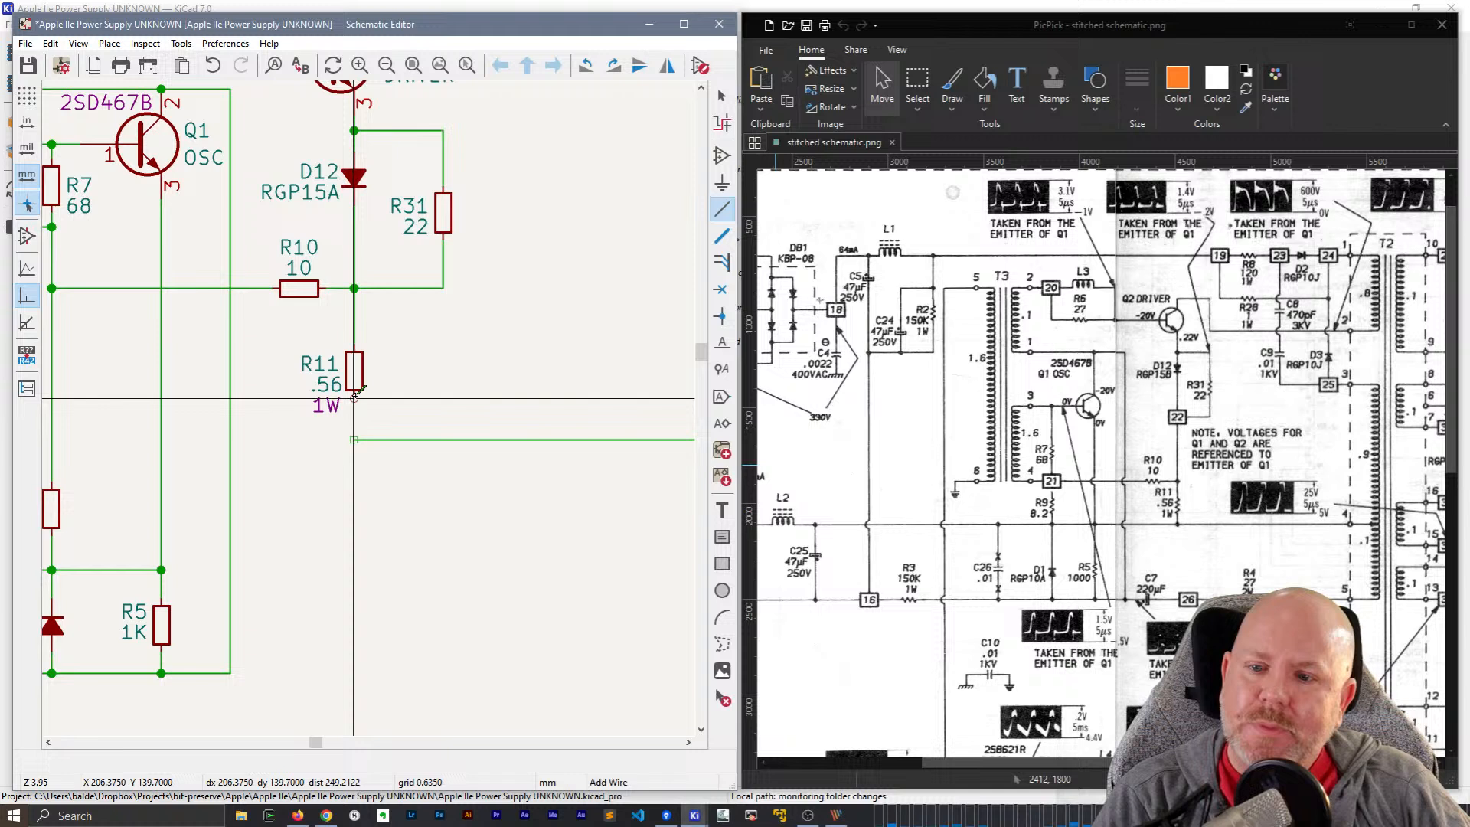
pyautogui.click(354, 439)
pyautogui.press('Escape')
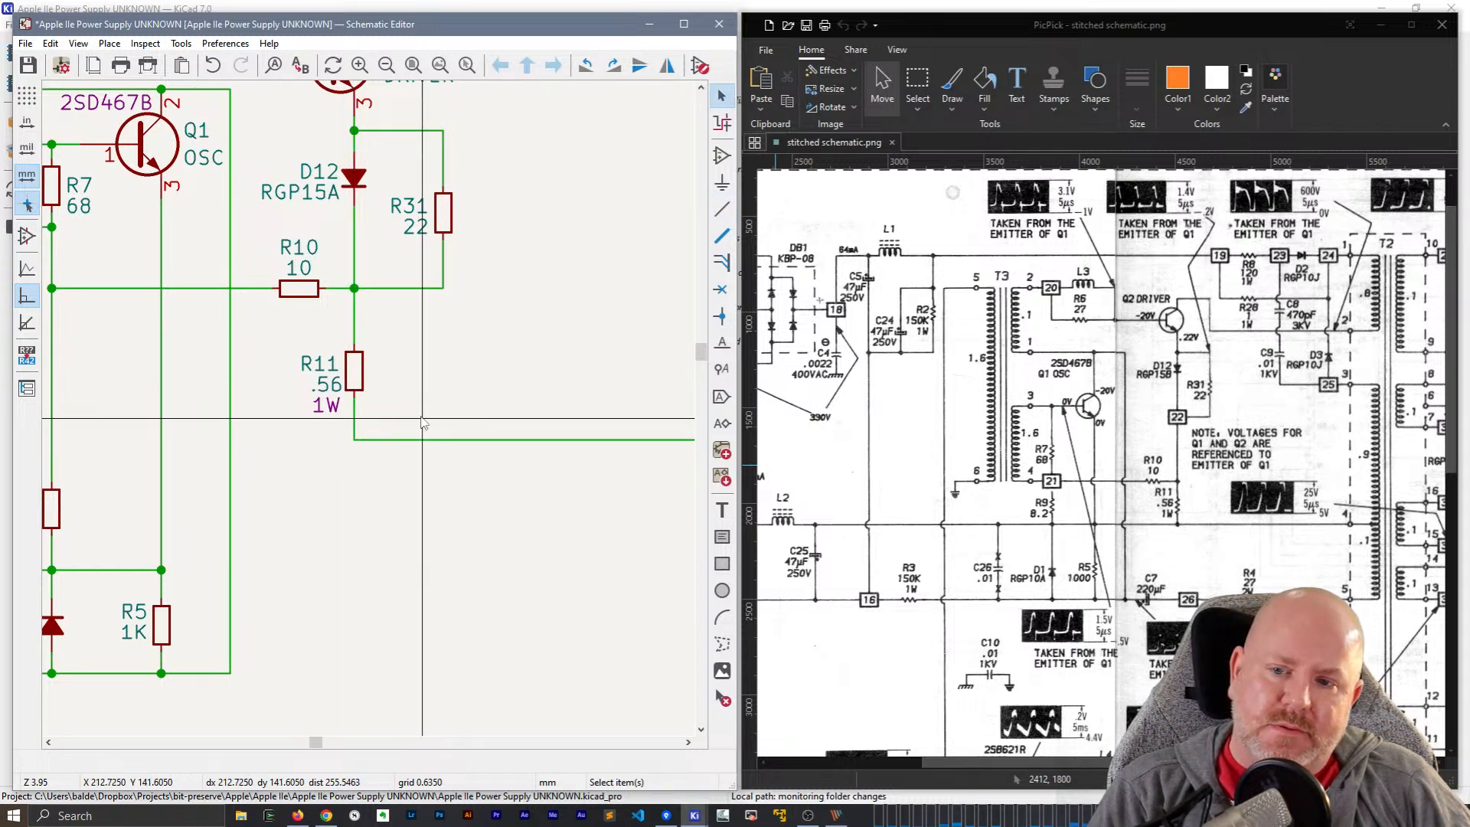
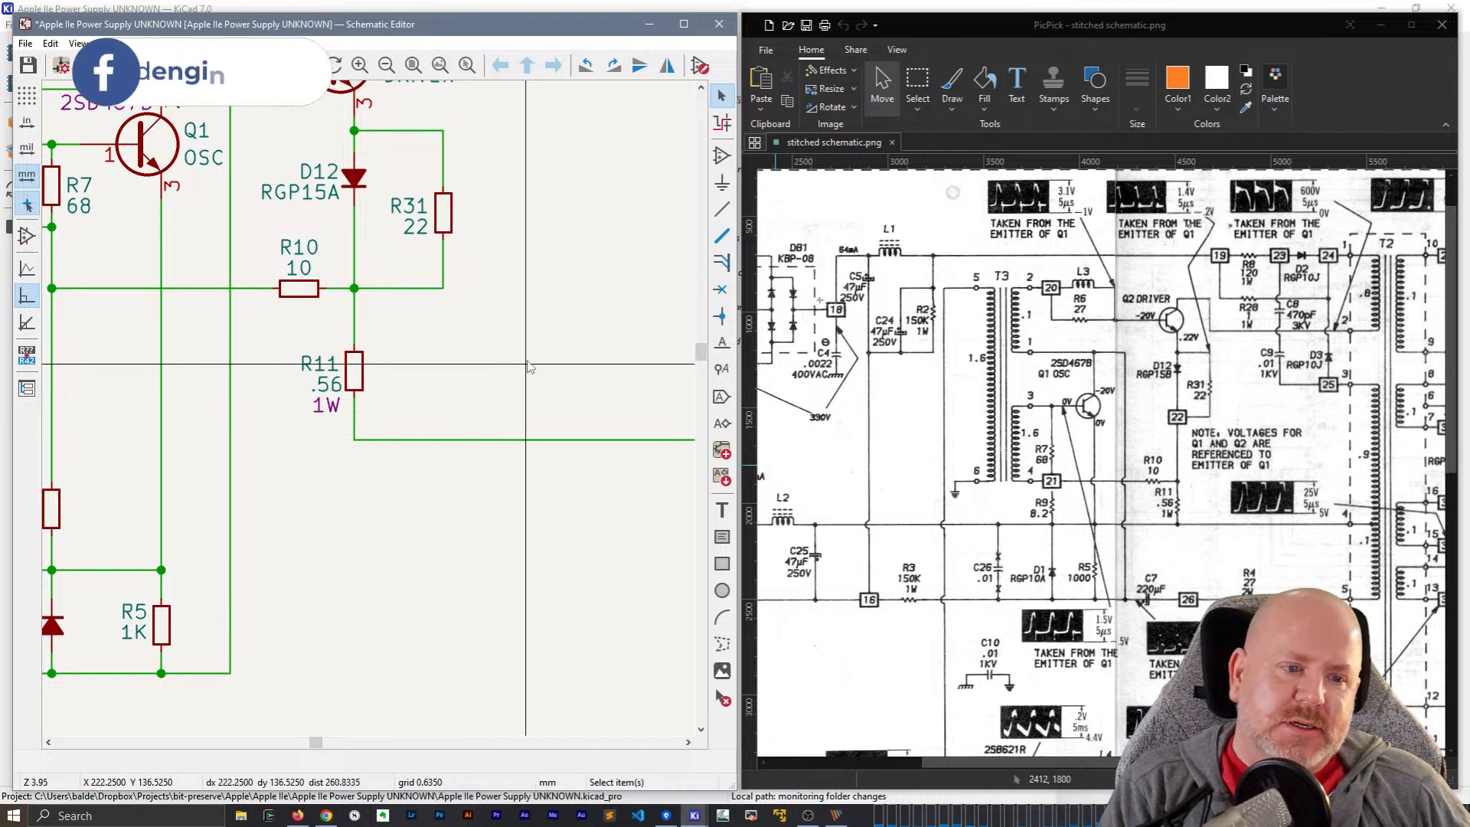
# - Compare the drawn circuit from T2's primary pins back to R11, R5 and C10 with the scanned original
pyautogui.moveTo(529, 367); pyautogui.dragTo(425, 375, button='middle')
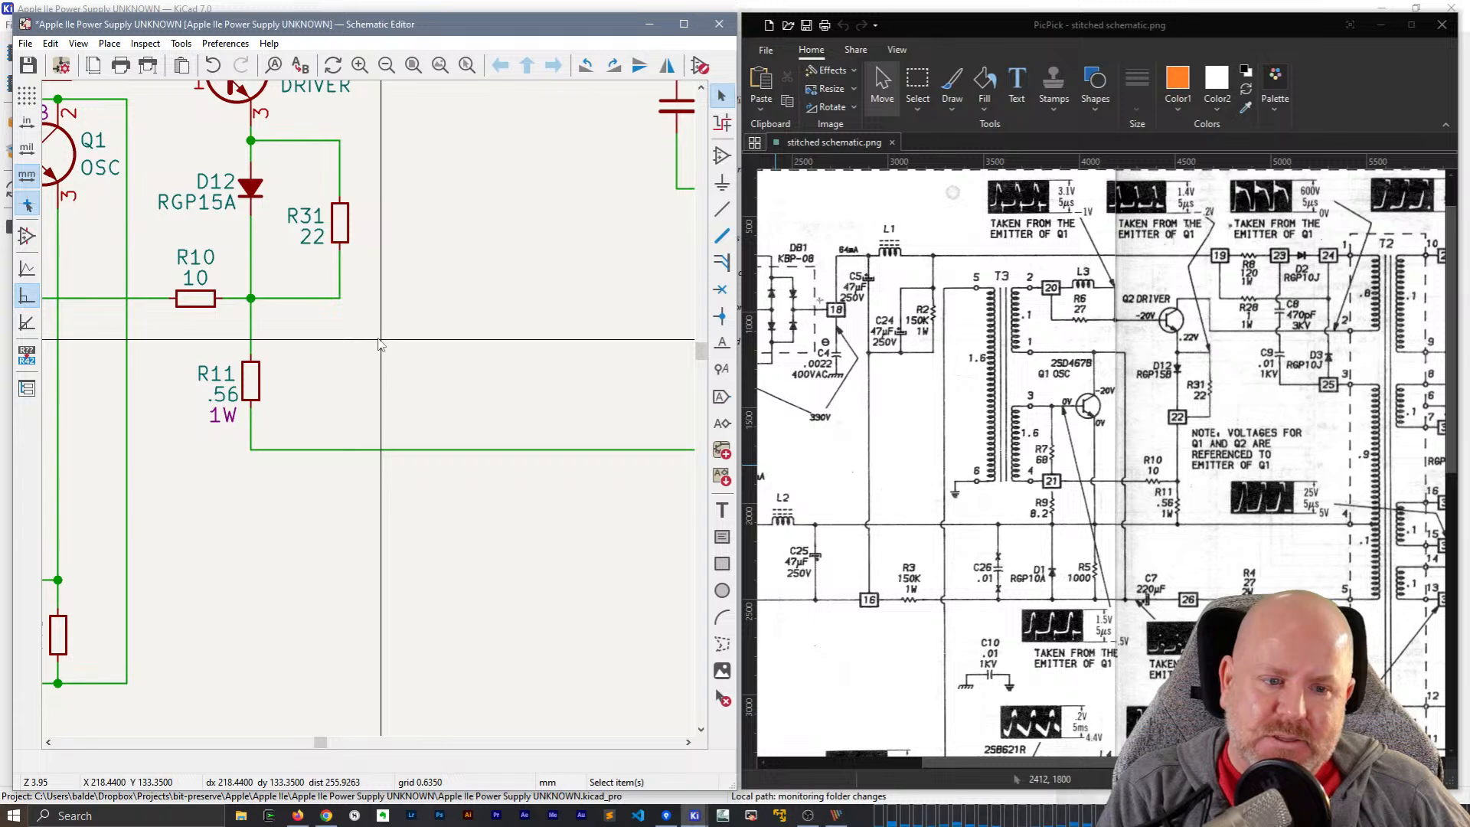
pyautogui.scroll(-2, 379, 345)
pyautogui.hscroll(6, 322, 360)
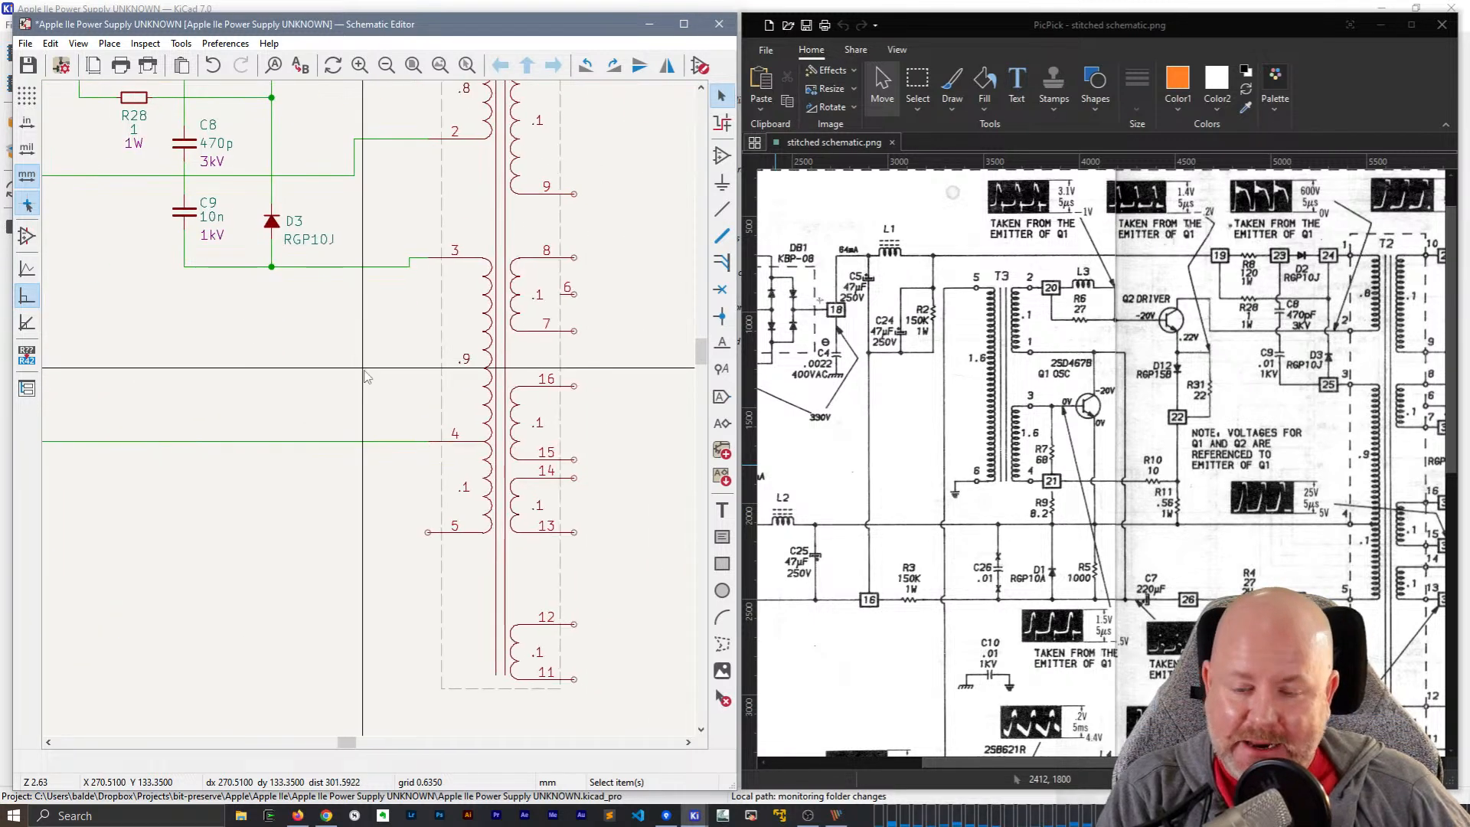
pyautogui.hscroll(-8, 398, 379)
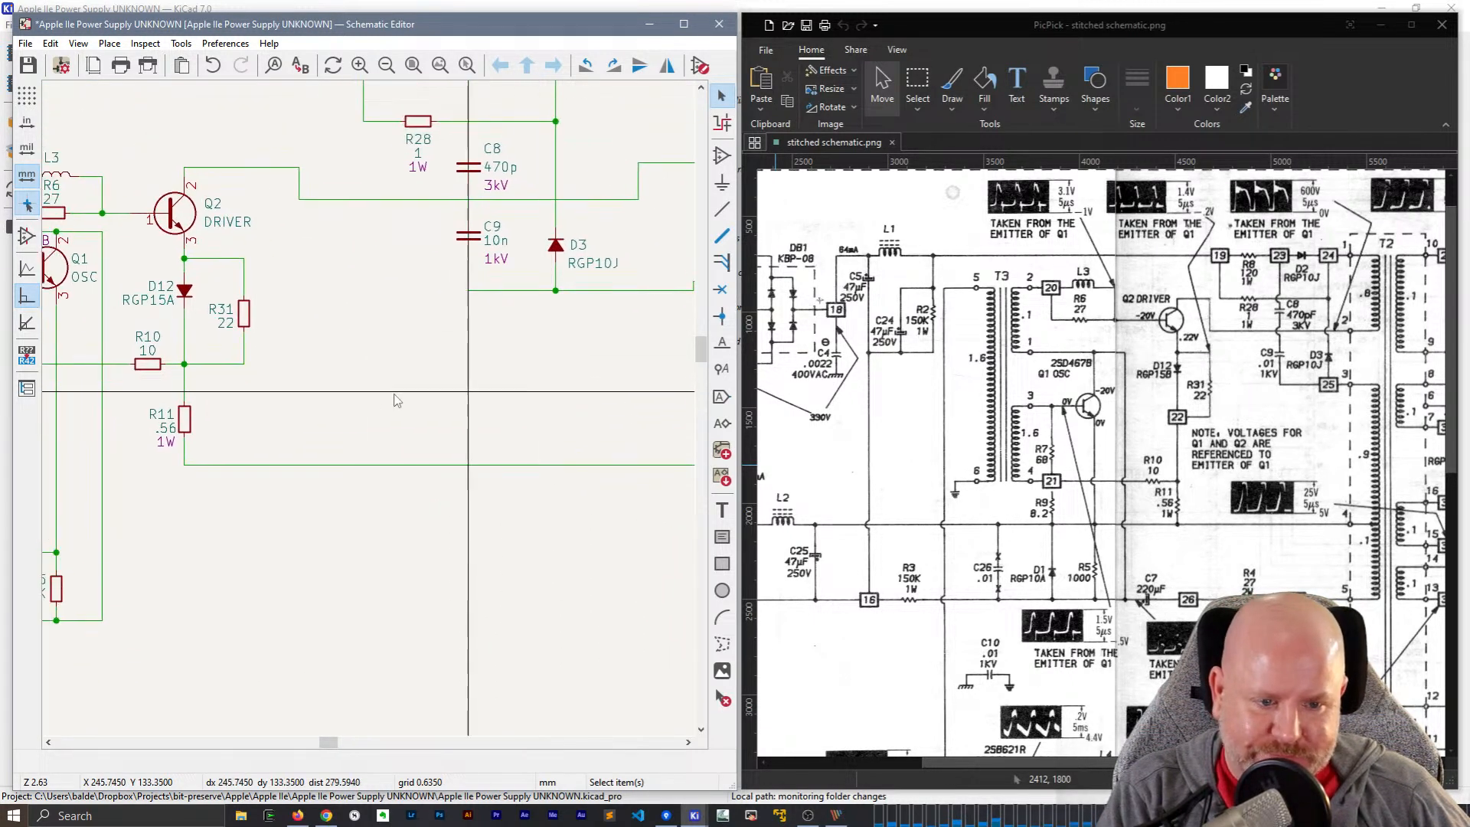
pyautogui.hscroll(-5, 536, 406)
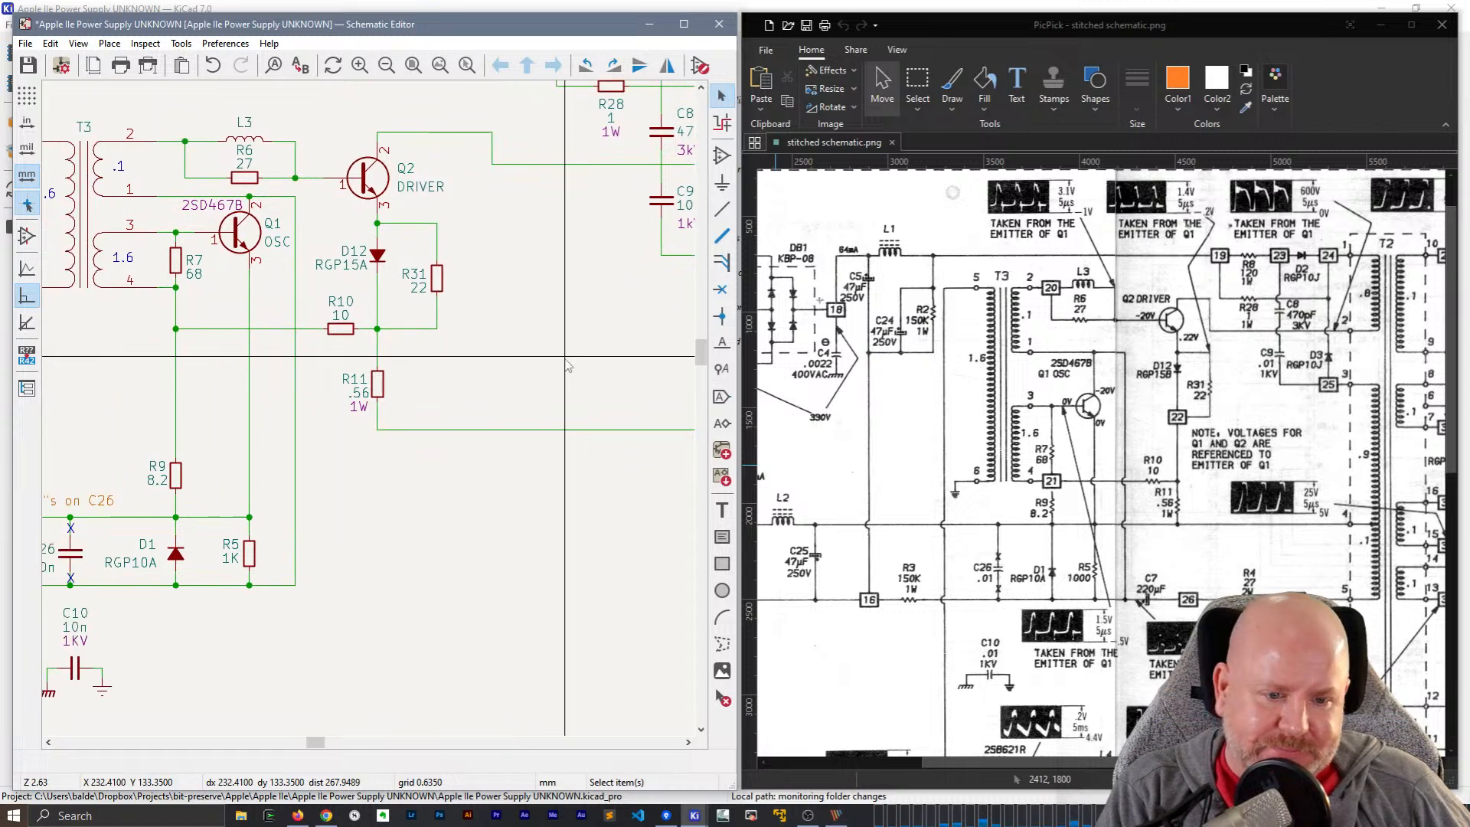
pyautogui.moveTo(231, 435); pyautogui.dragTo(536, 416, button='middle')
pyautogui.moveTo(362, 403); pyautogui.dragTo(153, 358, button='middle')
pyautogui.moveTo(383, 355); pyautogui.dragTo(463, 357, button='middle')
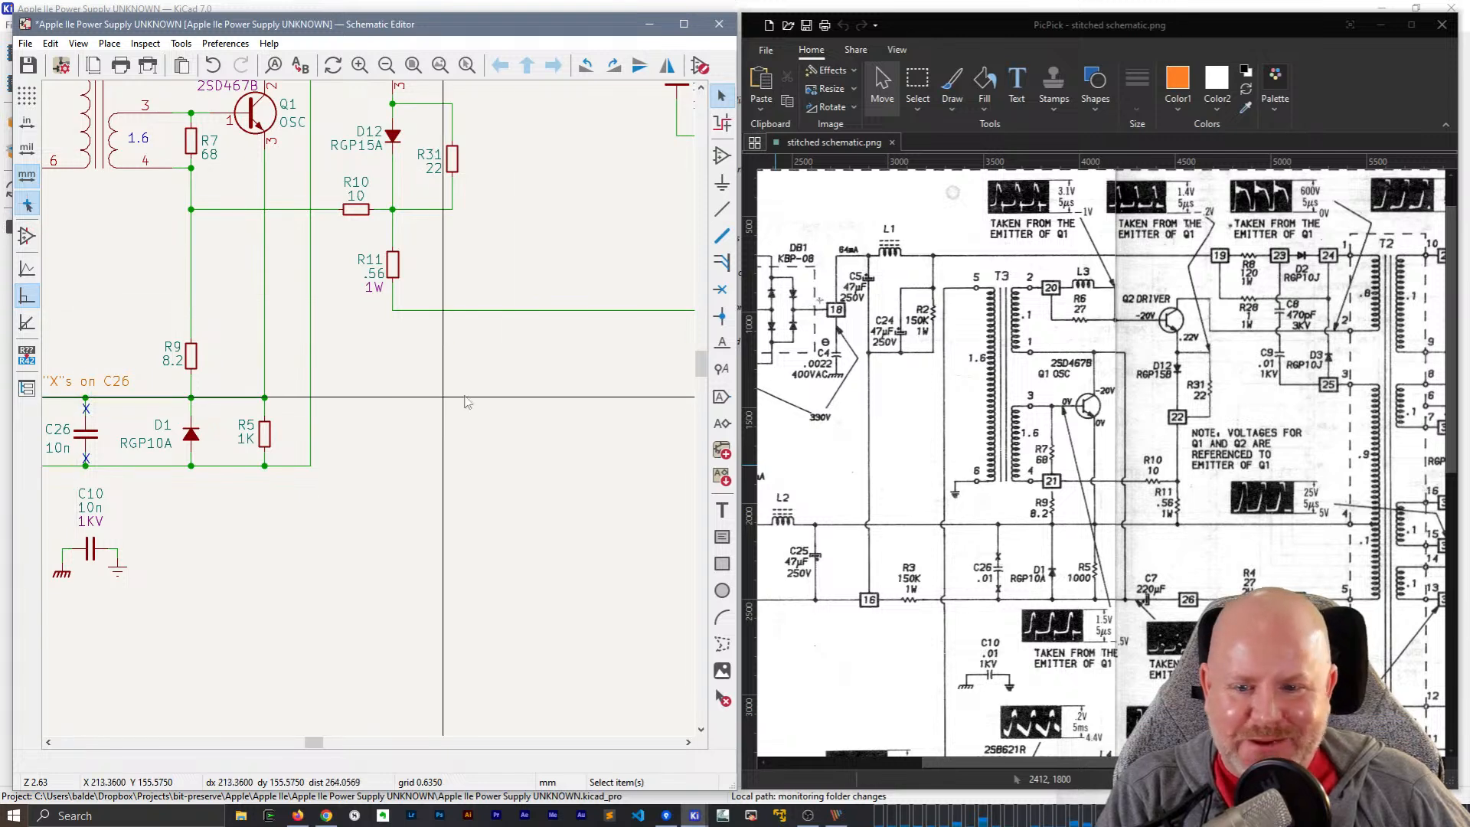
# - Wire the rail at the top of R5 across and up to the wire junction below R11
pyautogui.moveTo(506, 396); pyautogui.dragTo(178, 323, button='middle')
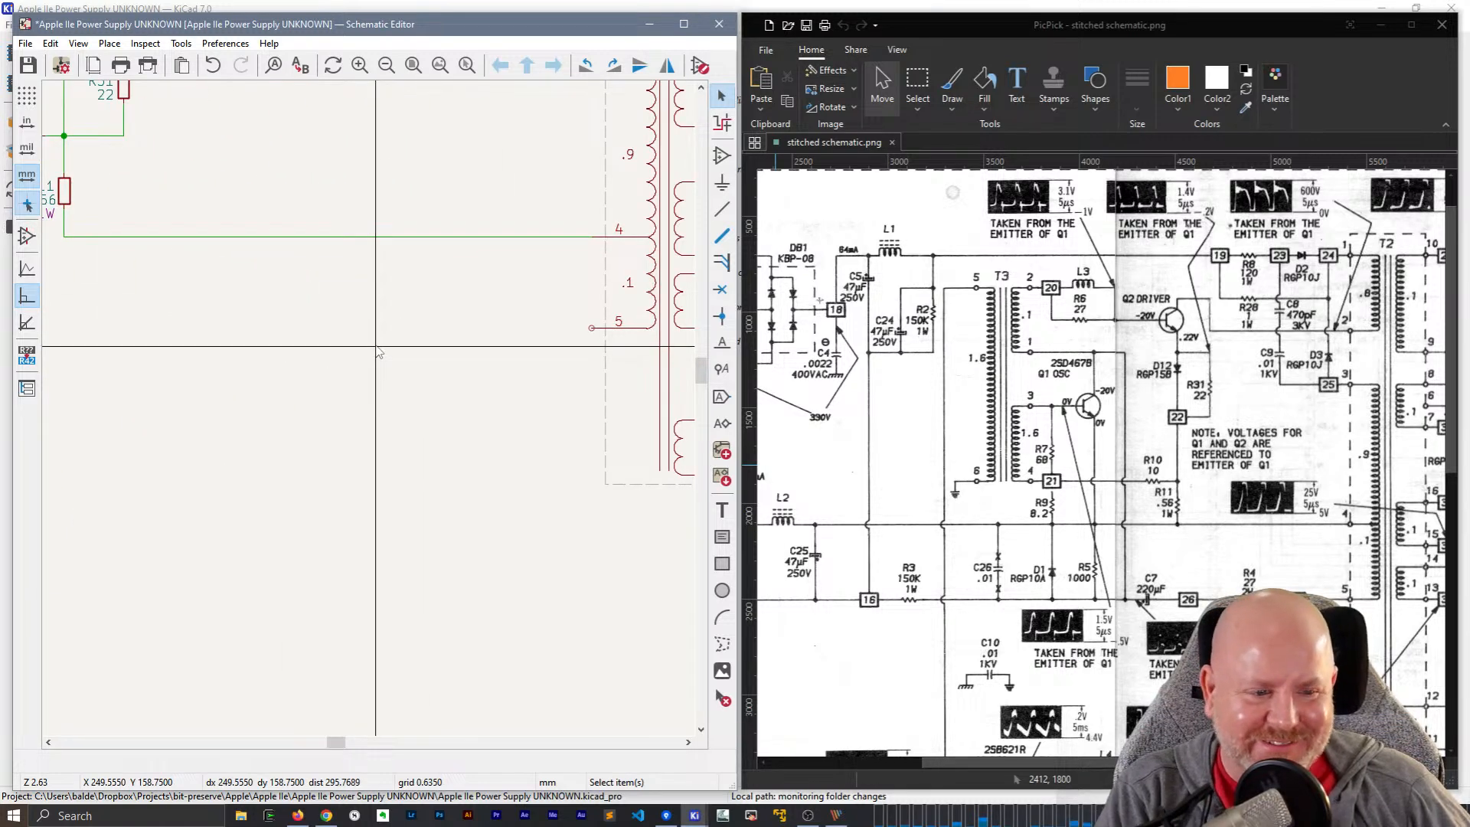
pyautogui.scroll(-5, 377, 351)
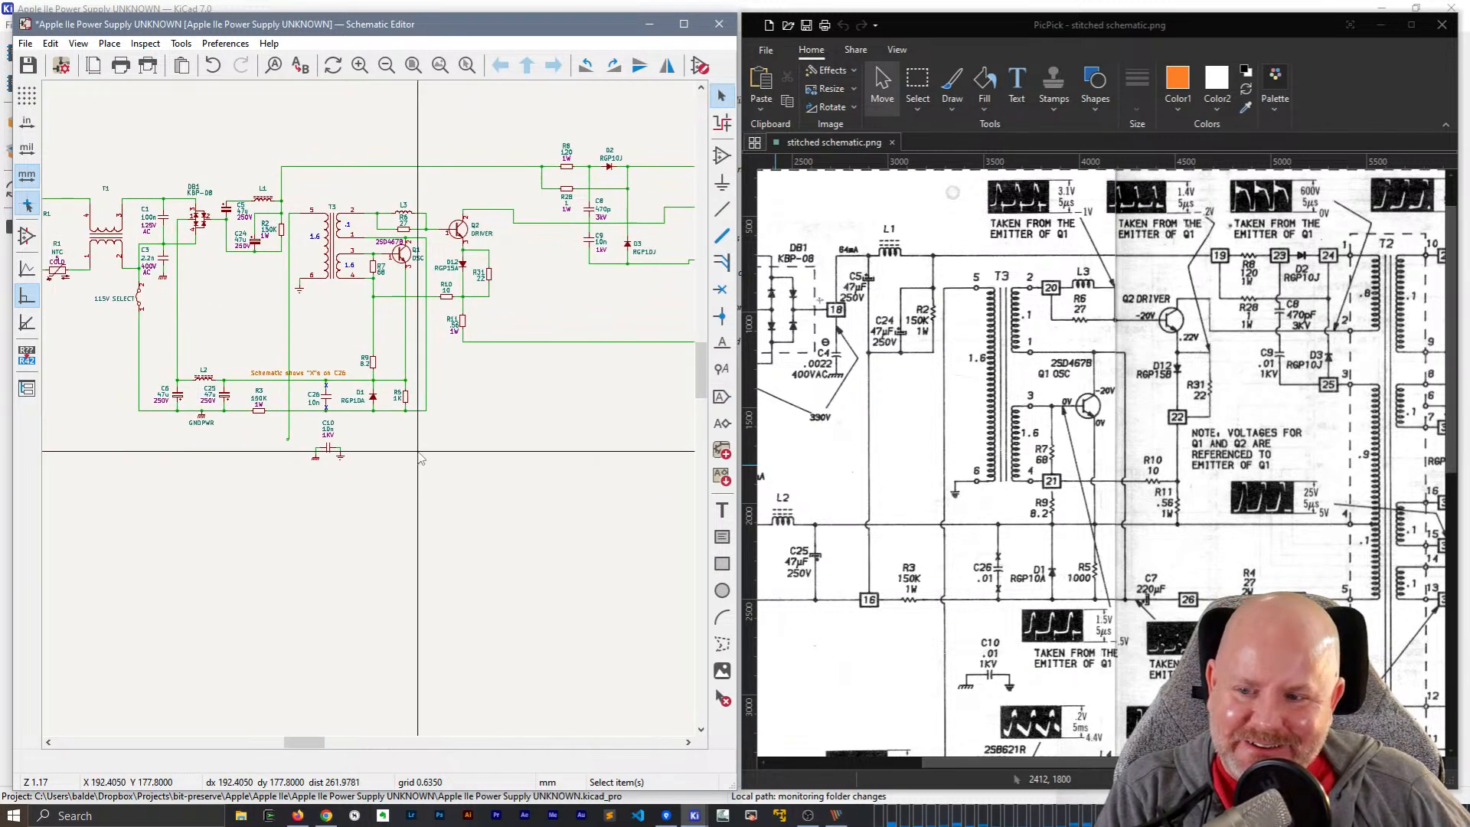
pyautogui.scroll(3, 297, 462)
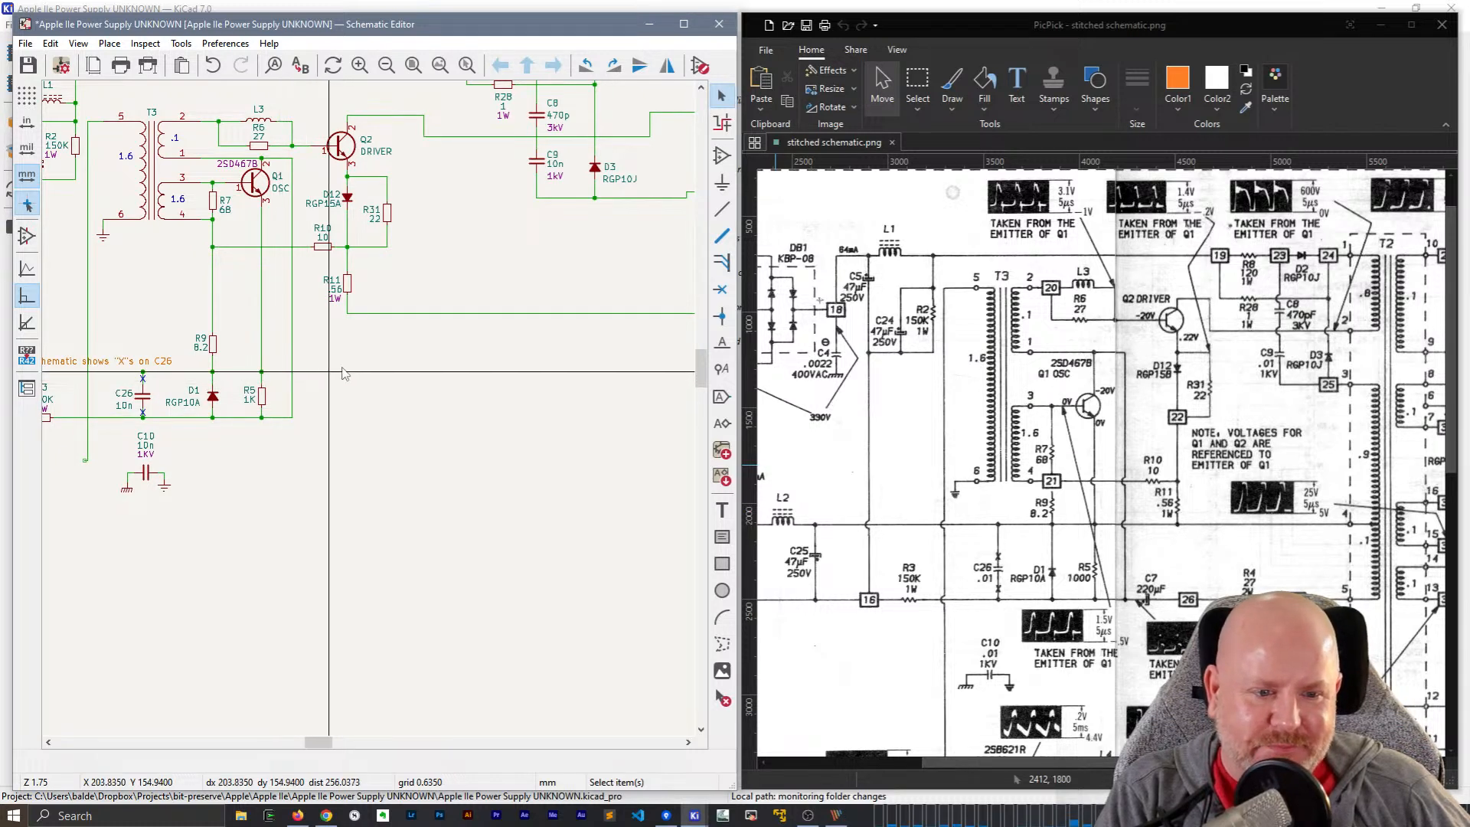
pyautogui.moveTo(372, 392); pyautogui.dragTo(523, 380, button='middle')
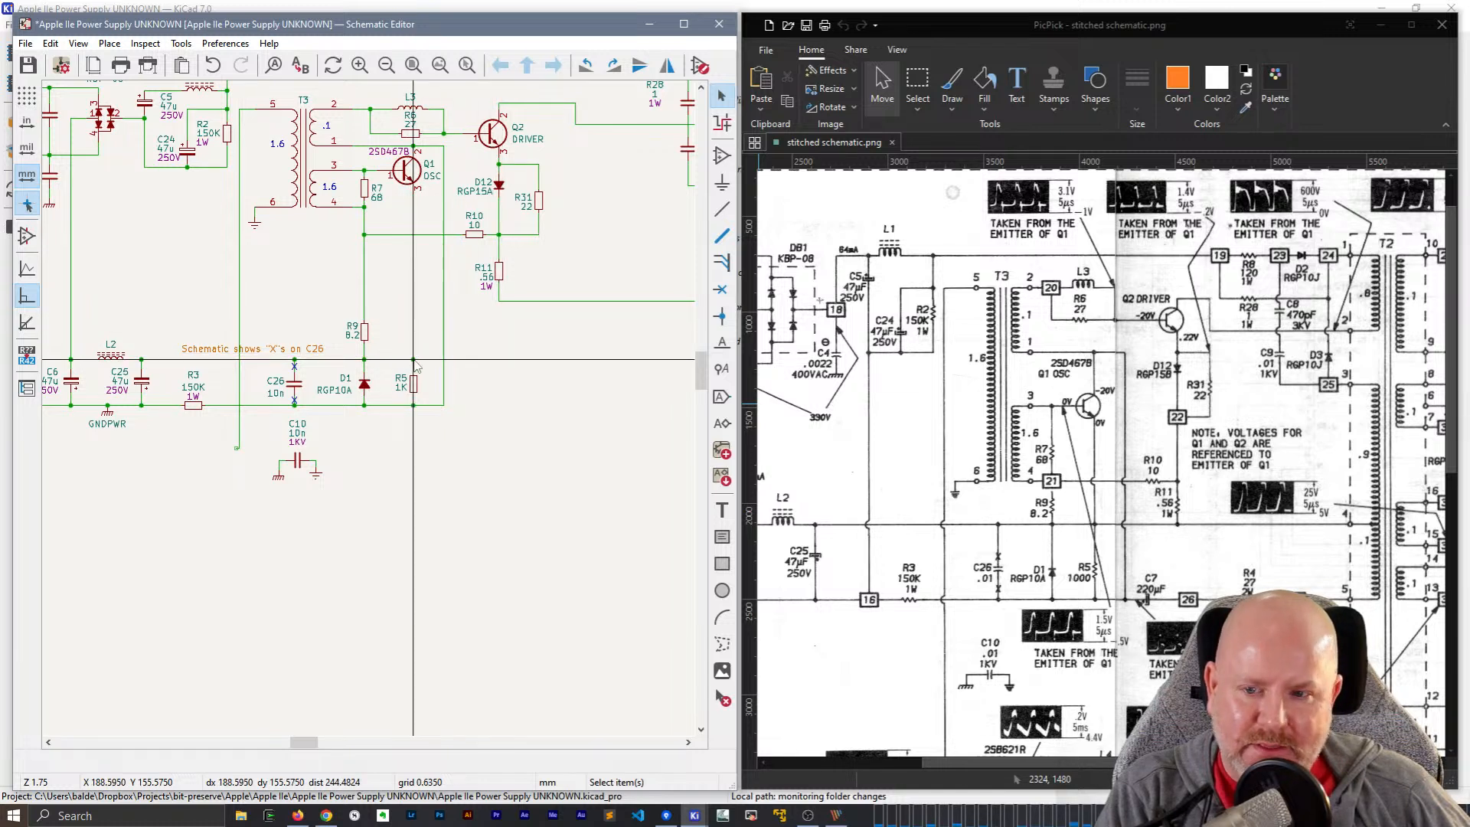
pyautogui.press('w')
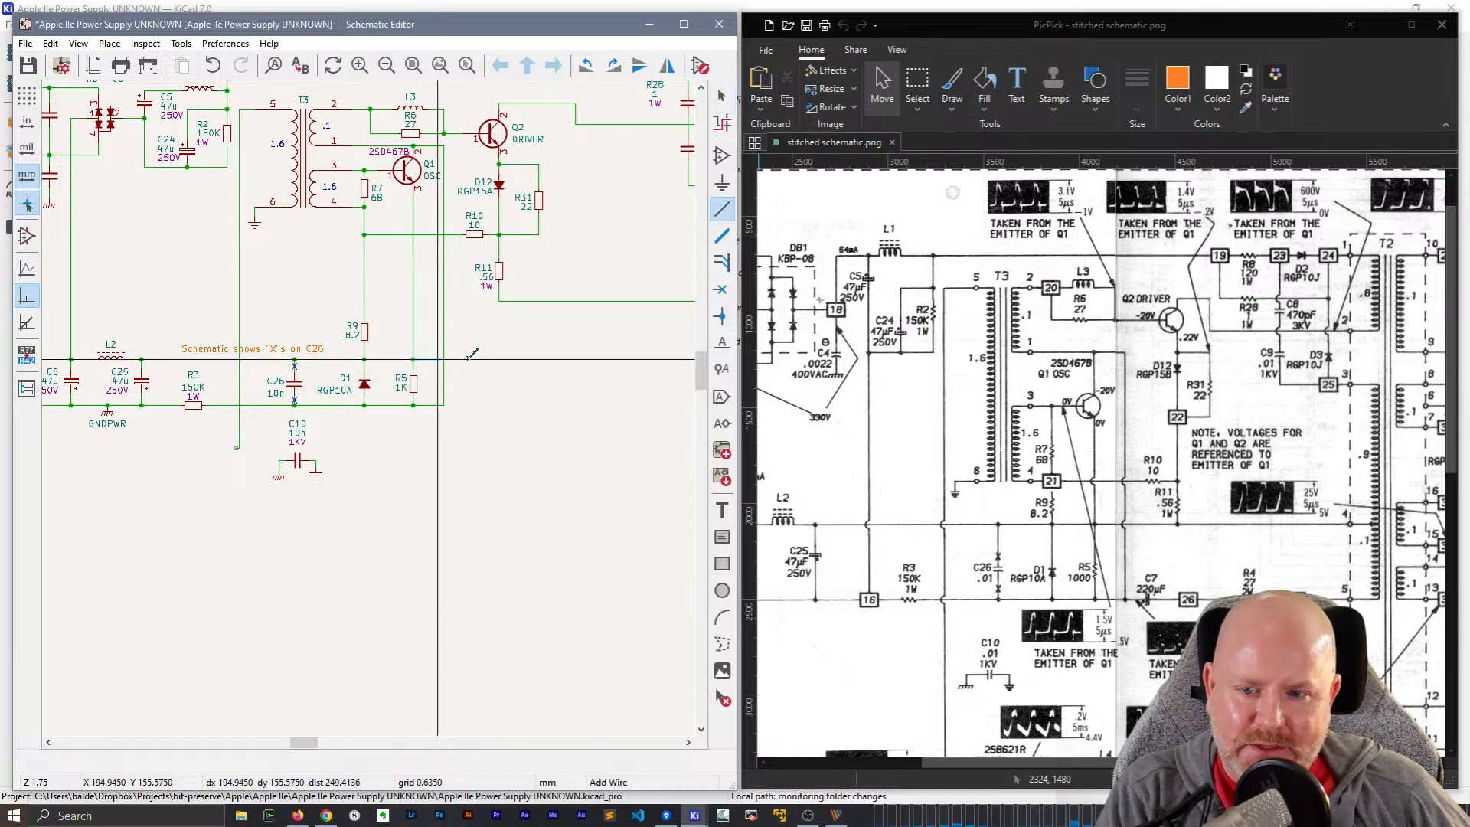
pyautogui.click(499, 301)
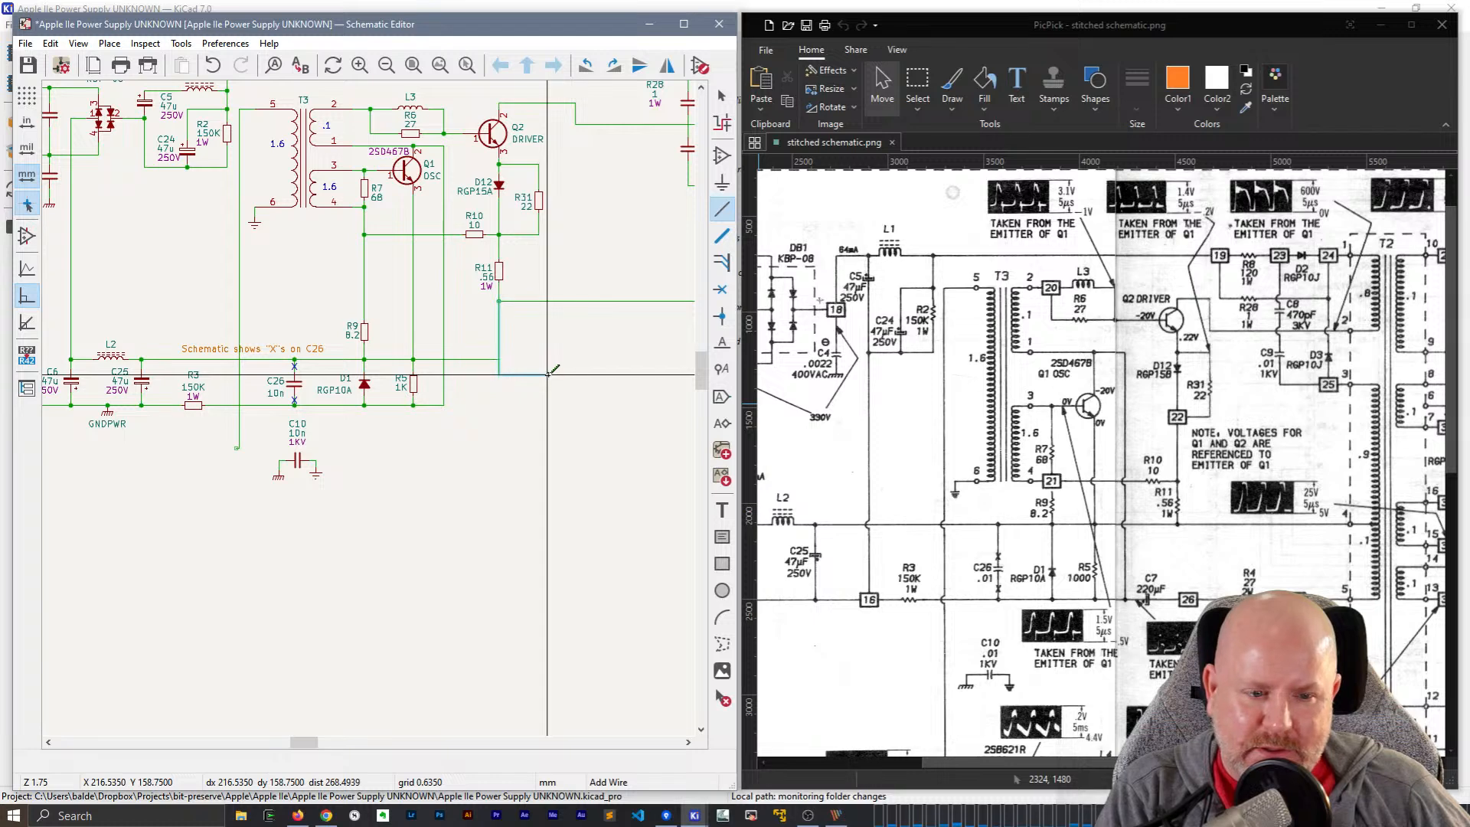
pyautogui.press('Escape')
pyautogui.press('Escape')
# - Extend the lower rail from the corner beside R5 horizontally to T2's dashed outline, just below pin 5
pyautogui.moveTo(541, 398); pyautogui.dragTo(413, 408, button='middle')
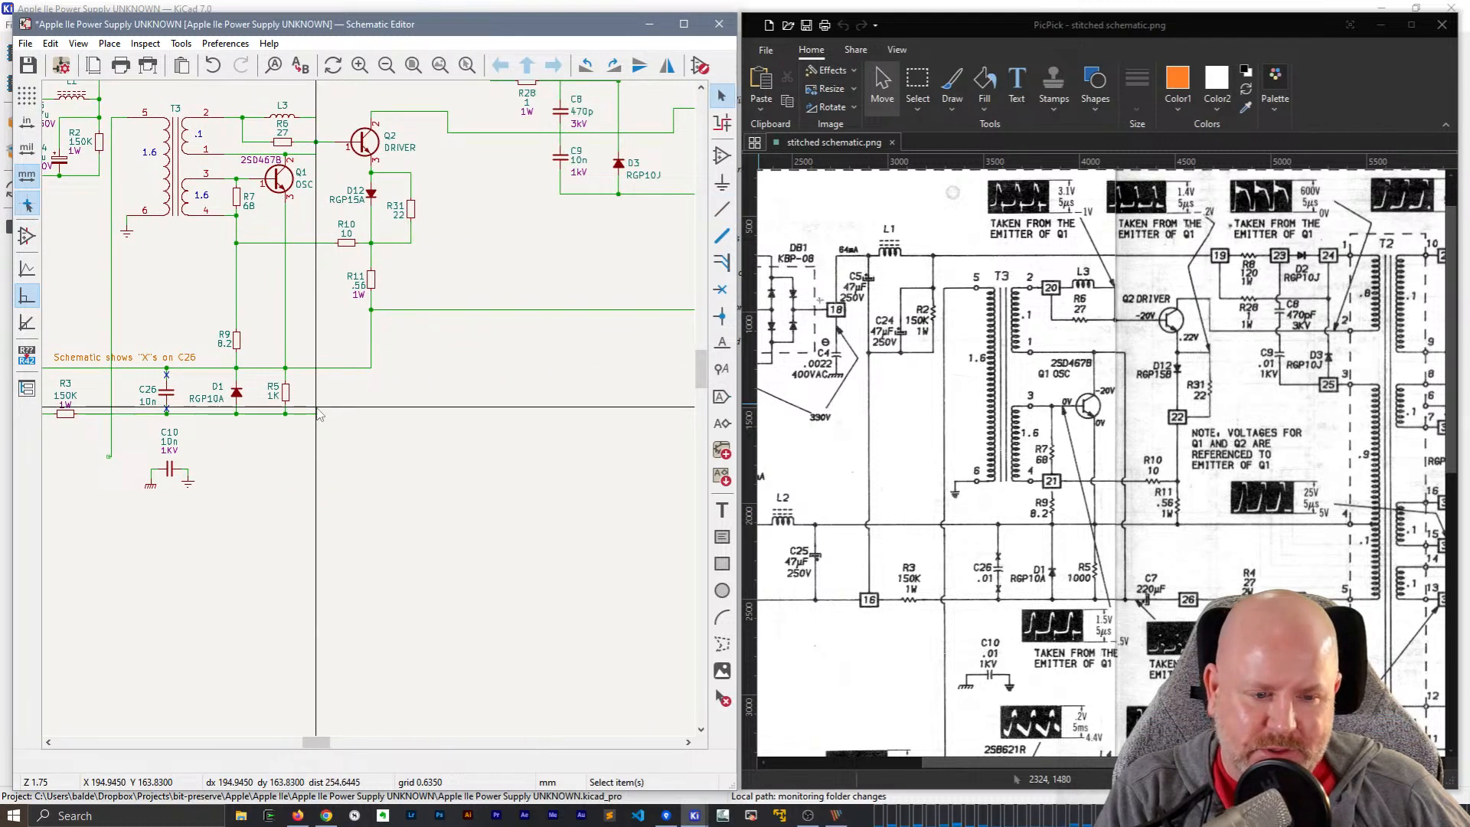
pyautogui.press('w')
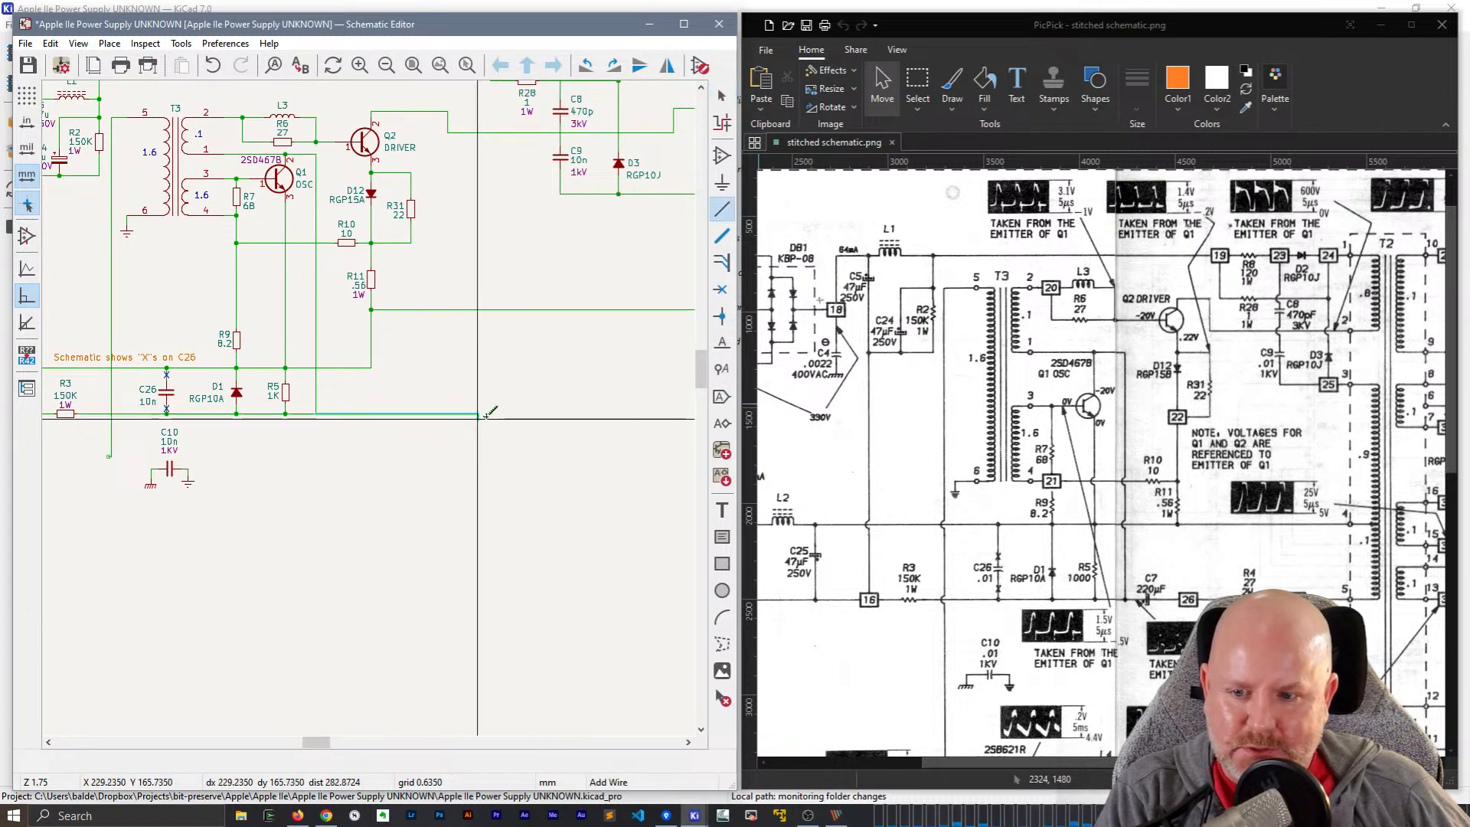
pyautogui.moveTo(552, 413); pyautogui.dragTo(162, 401, button='middle')
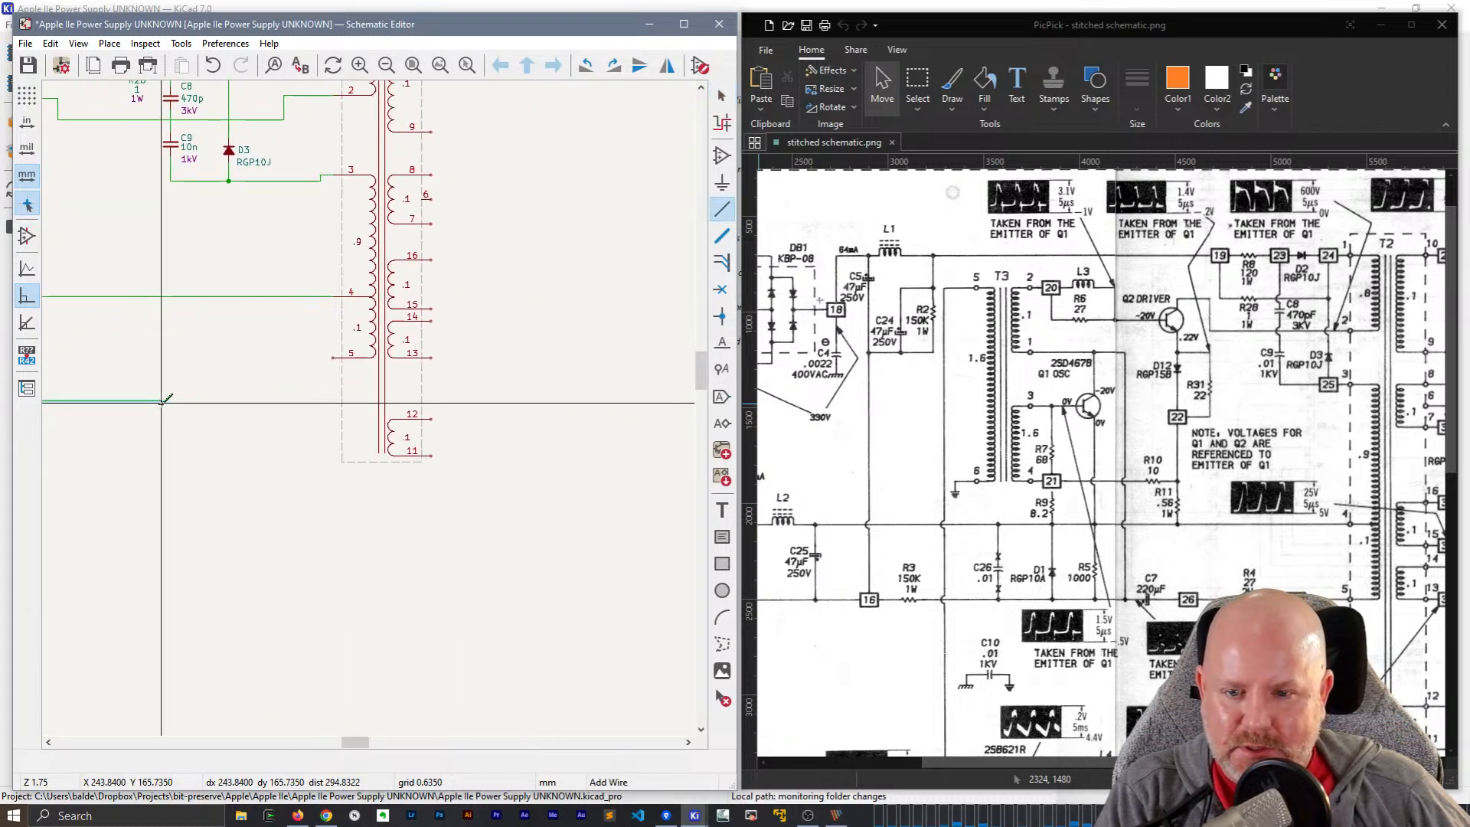
pyautogui.click(344, 397)
pyautogui.press('Escape')
pyautogui.press('Escape')
pyautogui.moveTo(344, 397); pyautogui.dragTo(491, 371, button='middle')
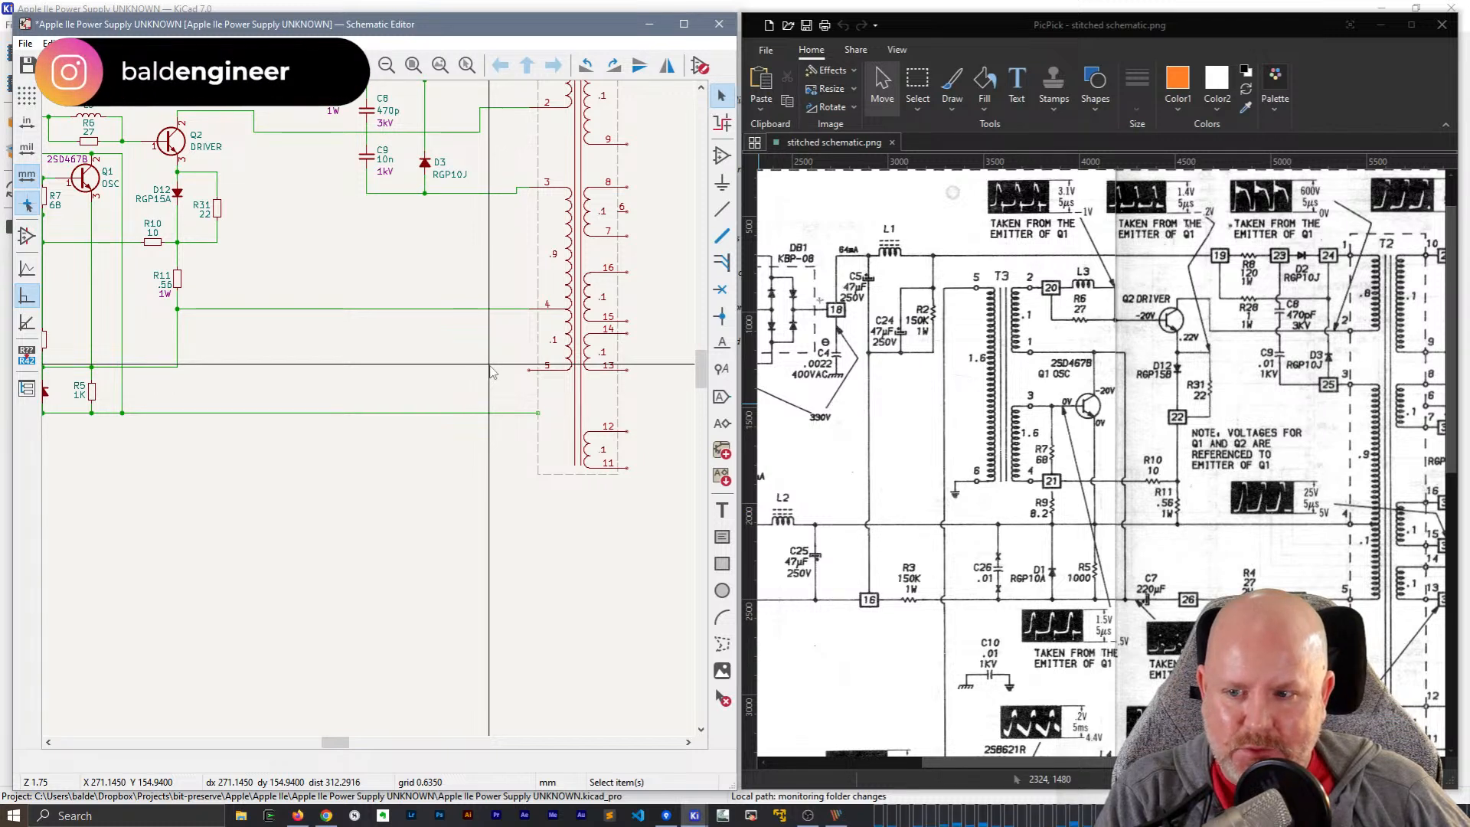
# - Open transformer T2's schematic copy in the Symbol Editor and place that window beside the schematic
pyautogui.click(580, 386)
pyautogui.doubleClick(580, 386)
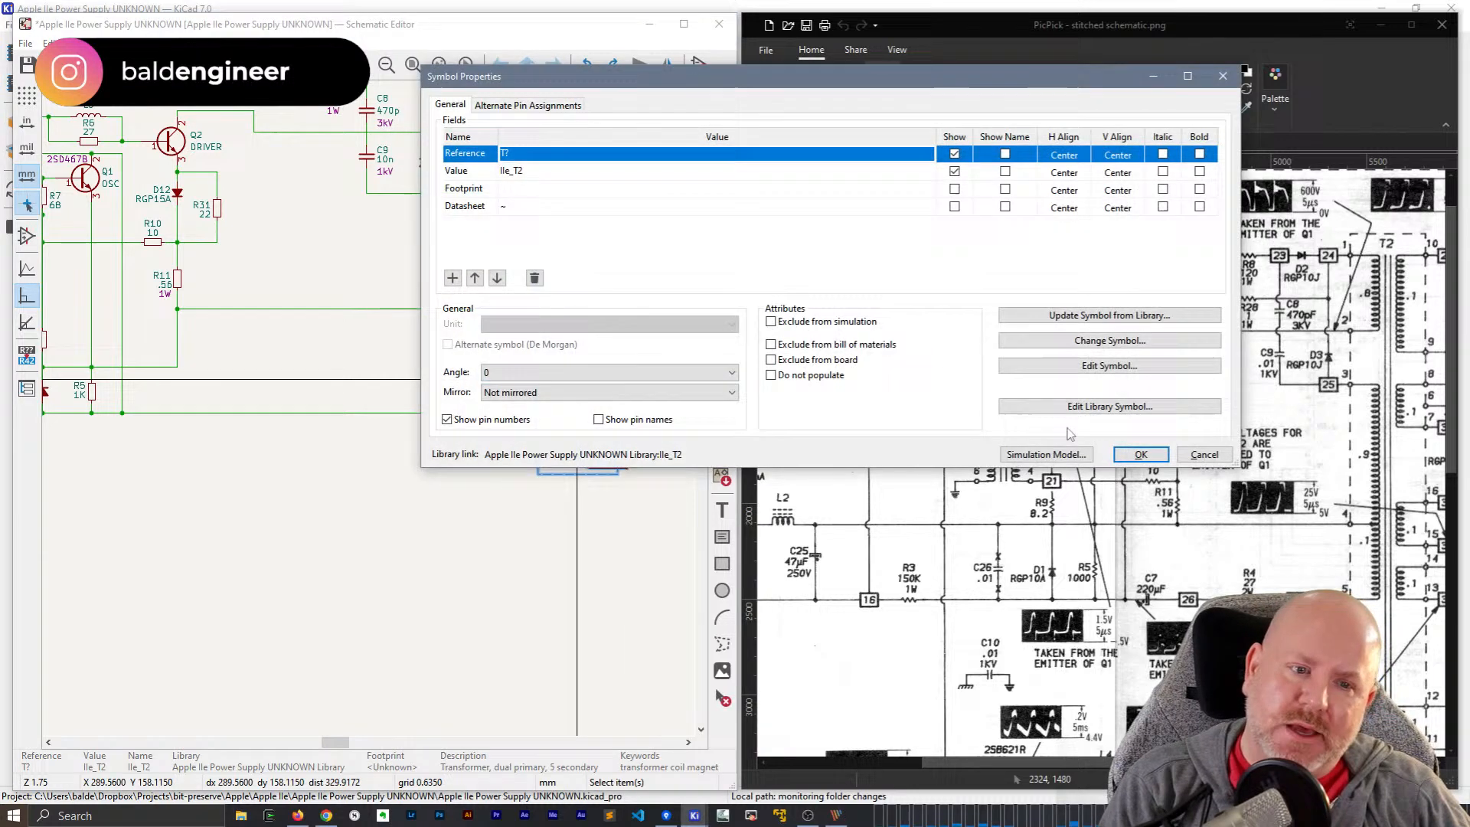
pyautogui.click(1089, 367)
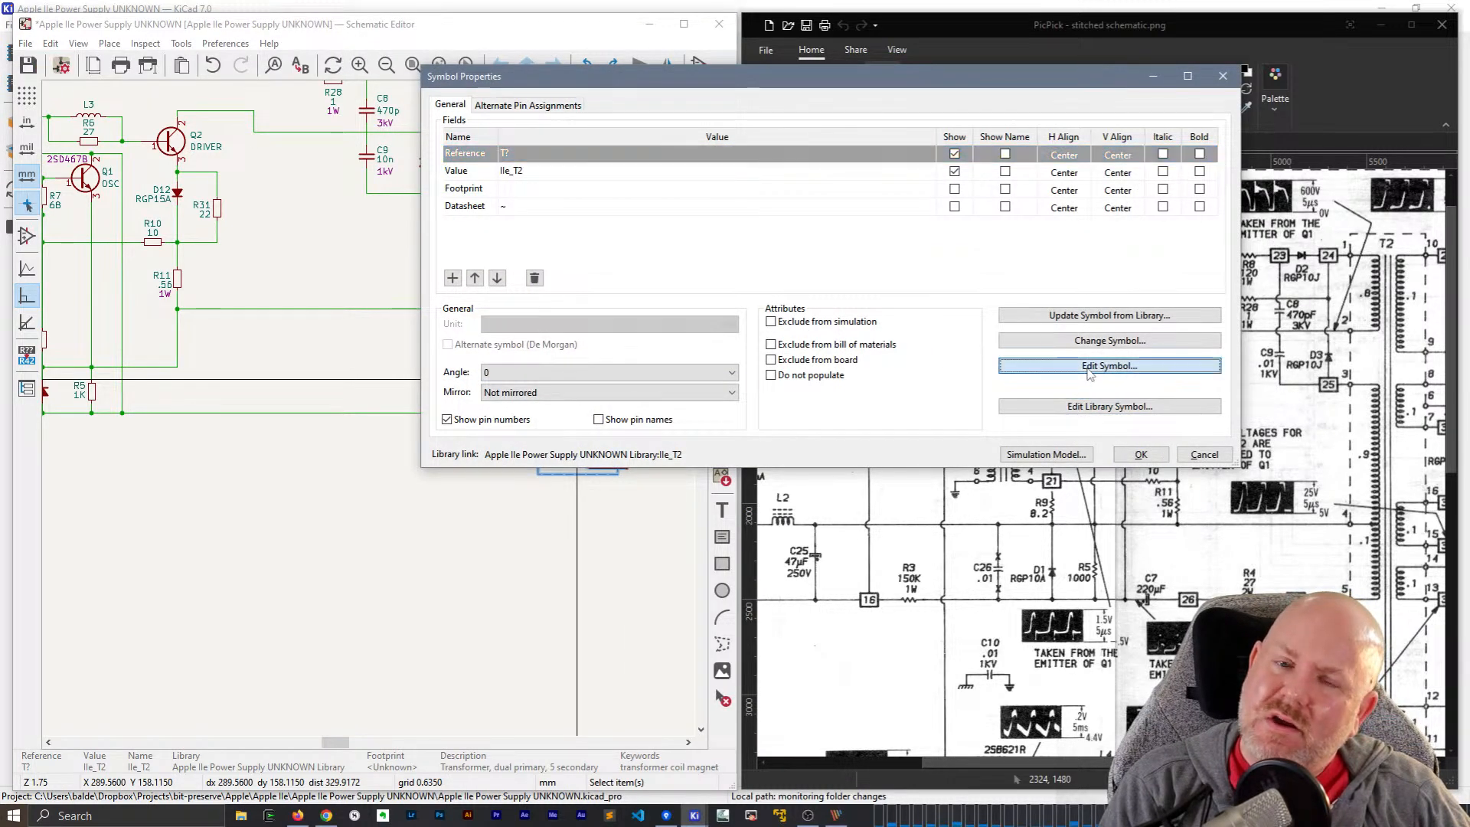
pyautogui.moveTo(352, 32); pyautogui.dragTo(1081, 39)
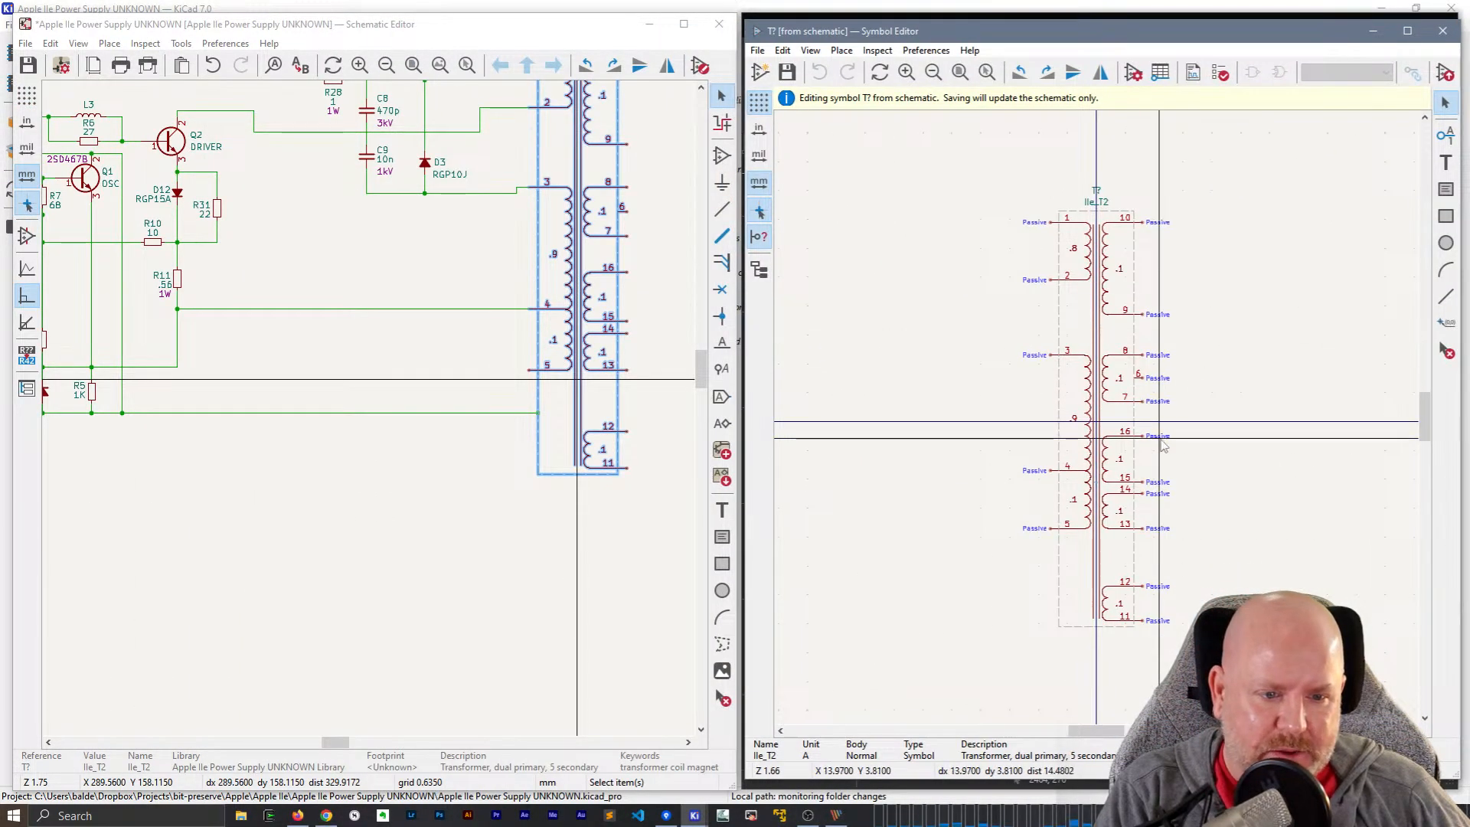
# - Move T2's pin 4–5 winding with its pins and .1 label down to align pin 5 with the lower rail, and save the symbol
pyautogui.moveTo(1016, 463); pyautogui.dragTo(1050, 573)
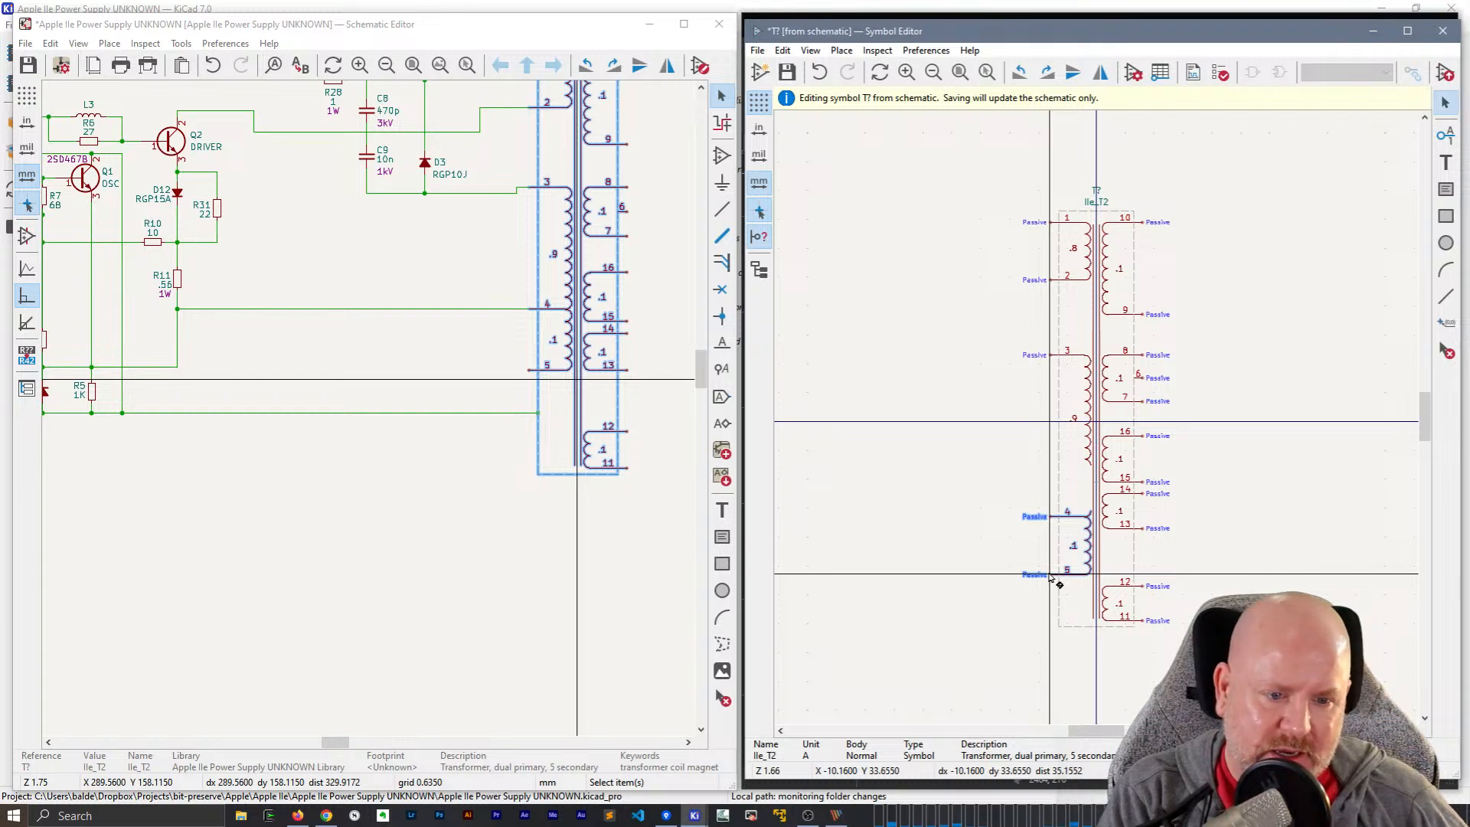
pyautogui.click(996, 468)
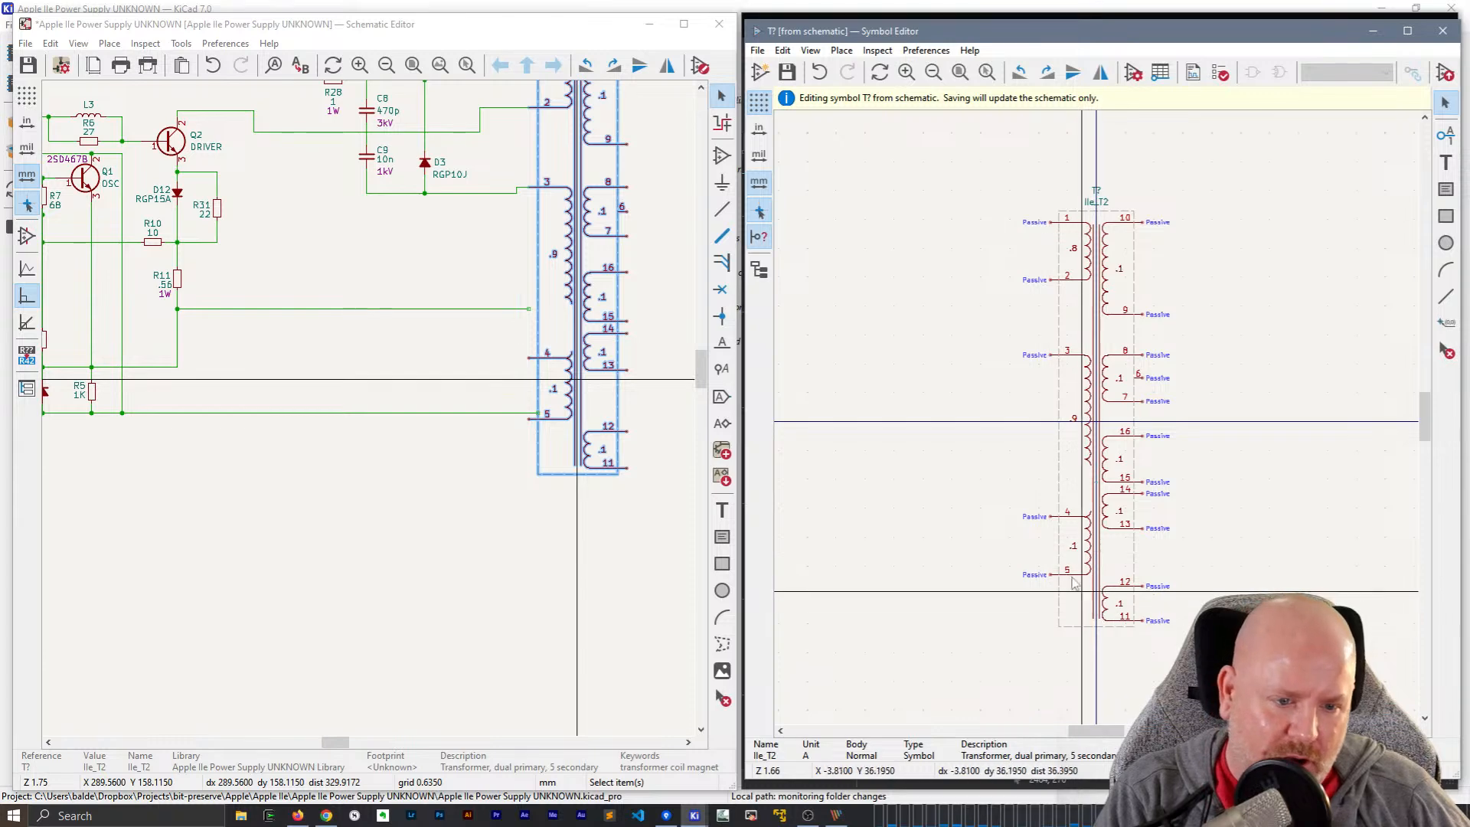
pyautogui.scroll(4, 1090, 540)
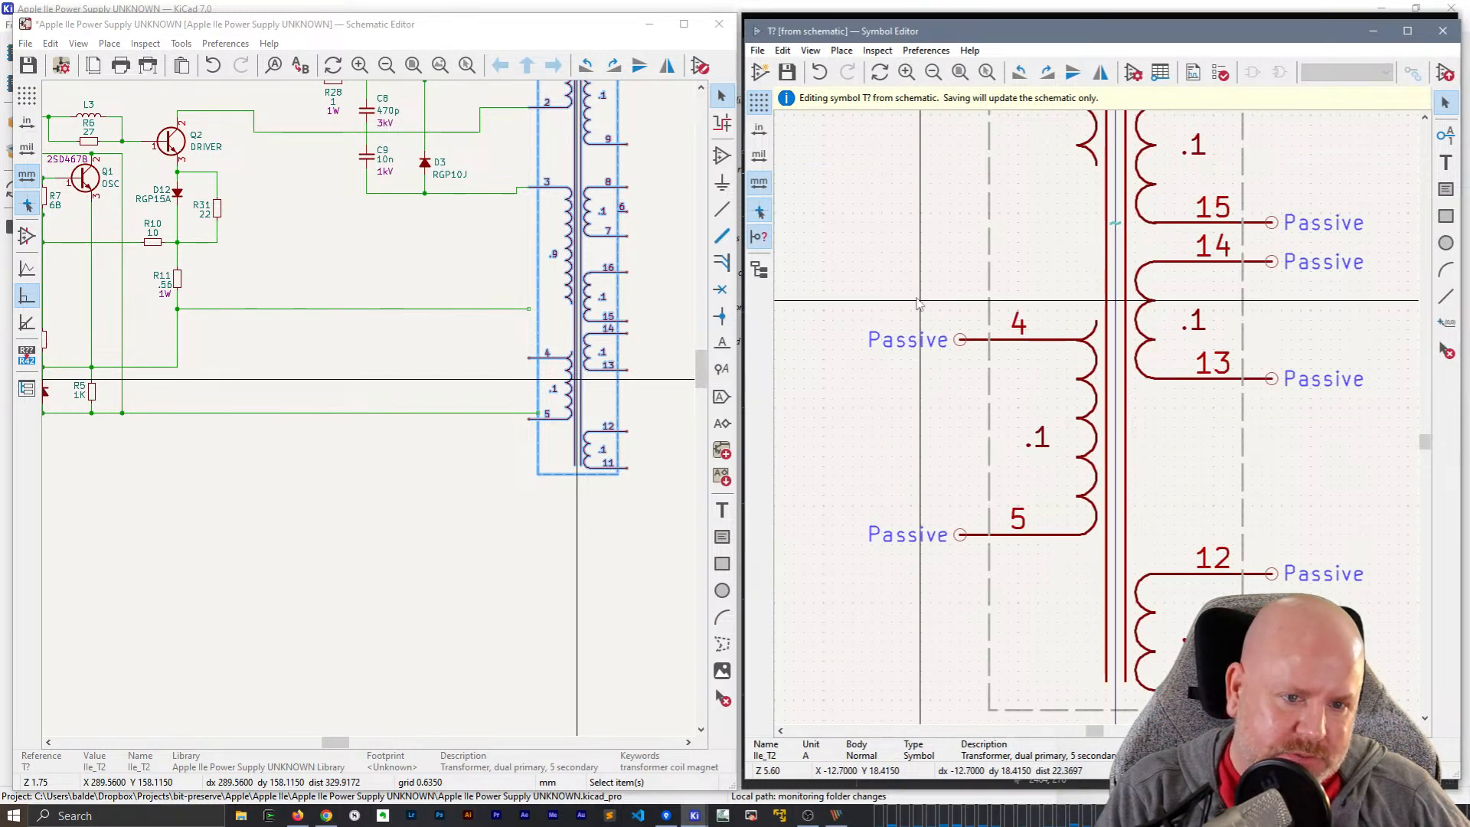
pyautogui.moveTo(893, 289); pyautogui.dragTo(1100, 568)
pyautogui.press('m')
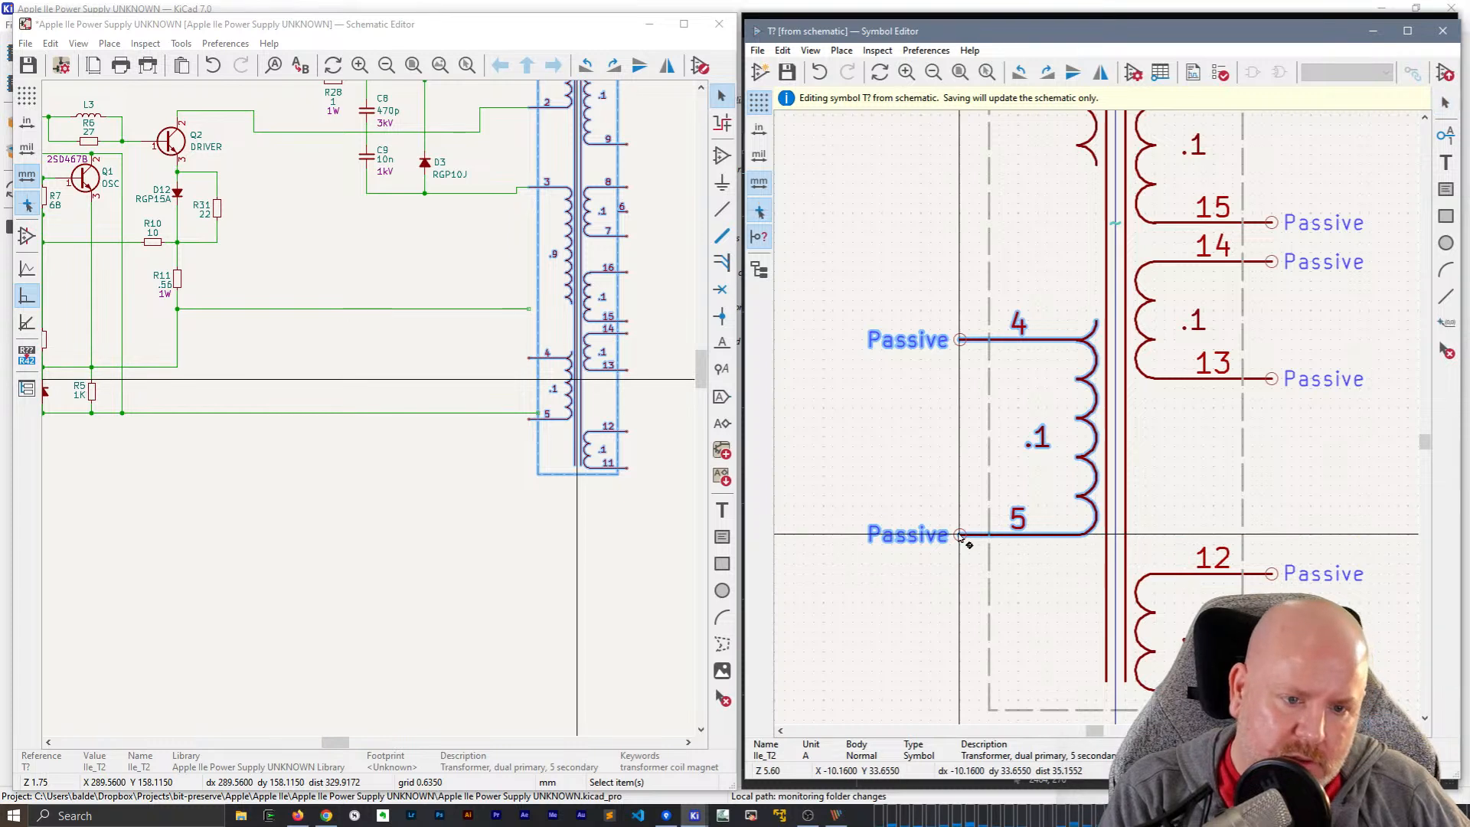
pyautogui.click(962, 531)
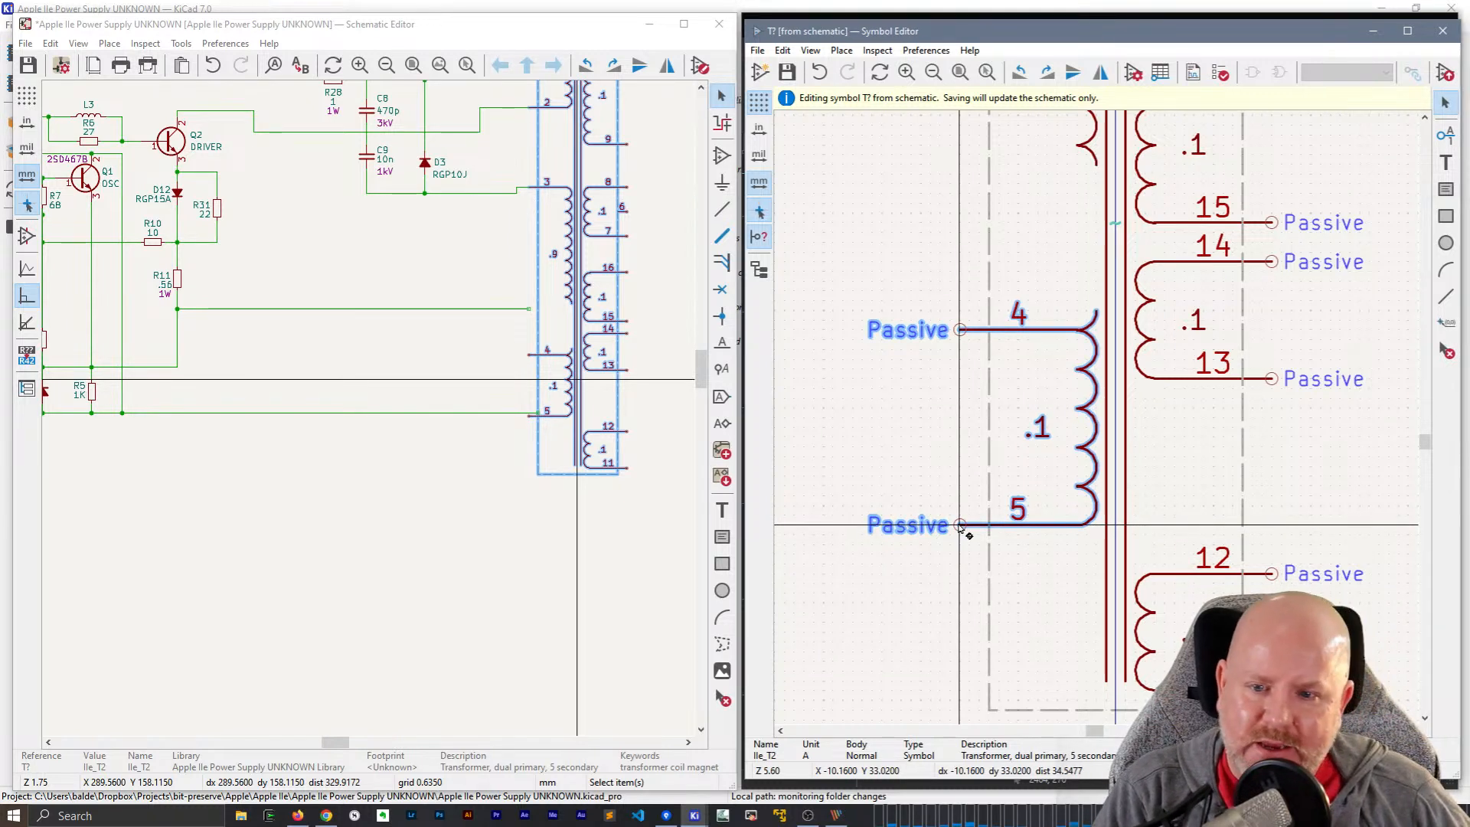
pyautogui.click(961, 521)
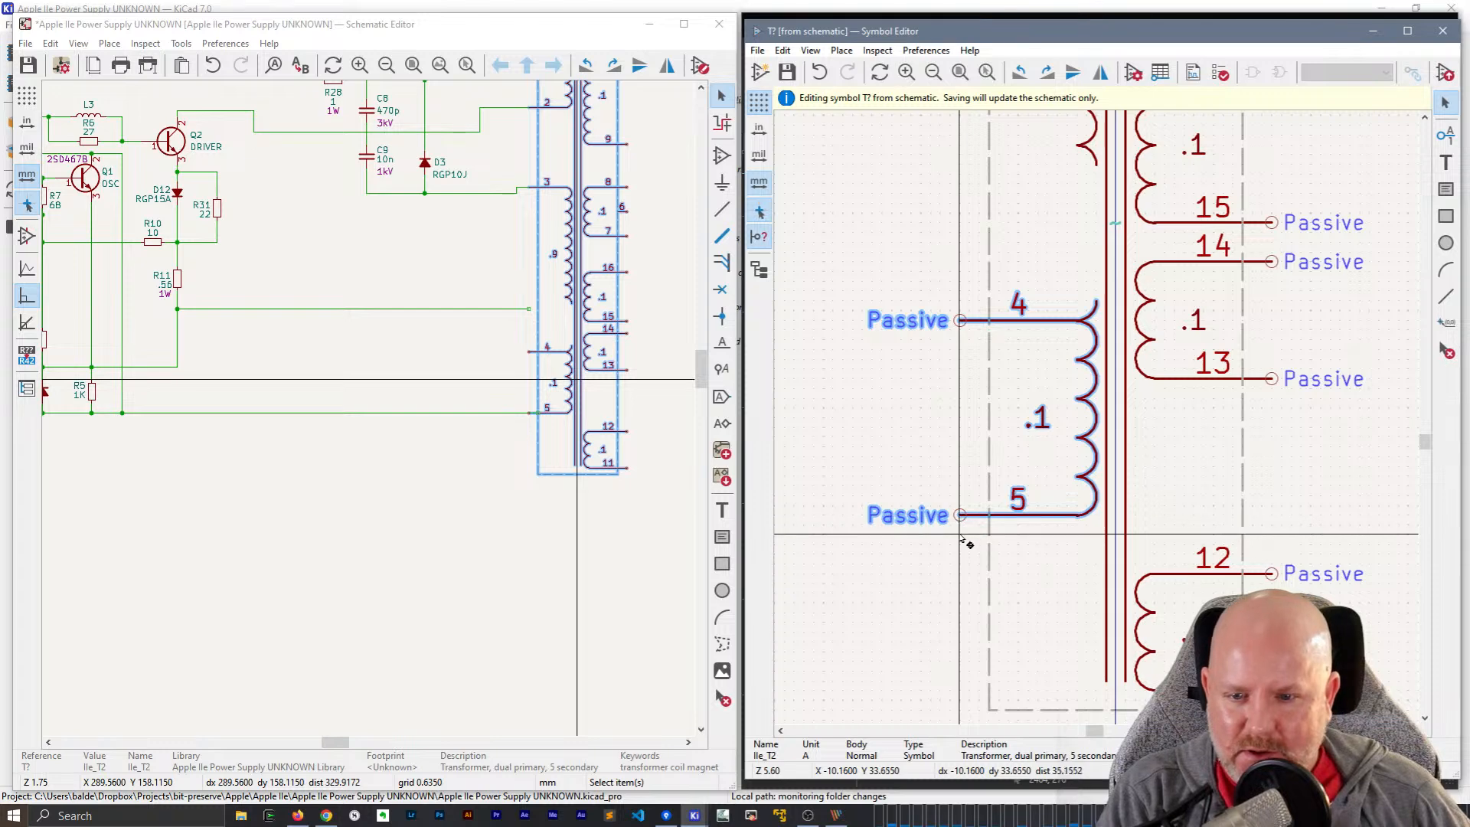
pyautogui.click(950, 578)
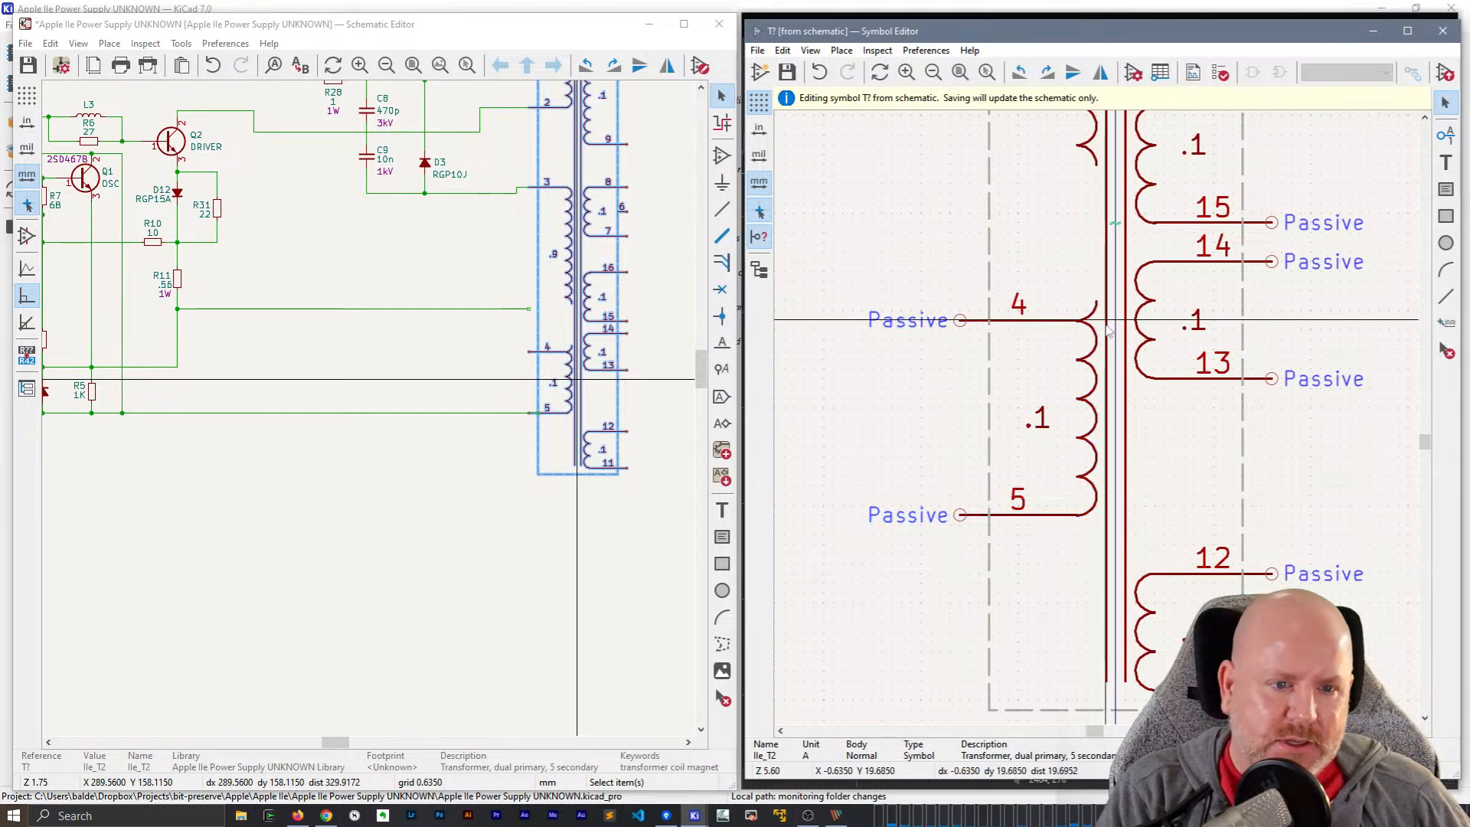
# - Shift T2's pin 3 winding with its .9 label slightly down to align pin 3 with the D3 wire, and save the symbol
pyautogui.scroll(-4, 1098, 320)
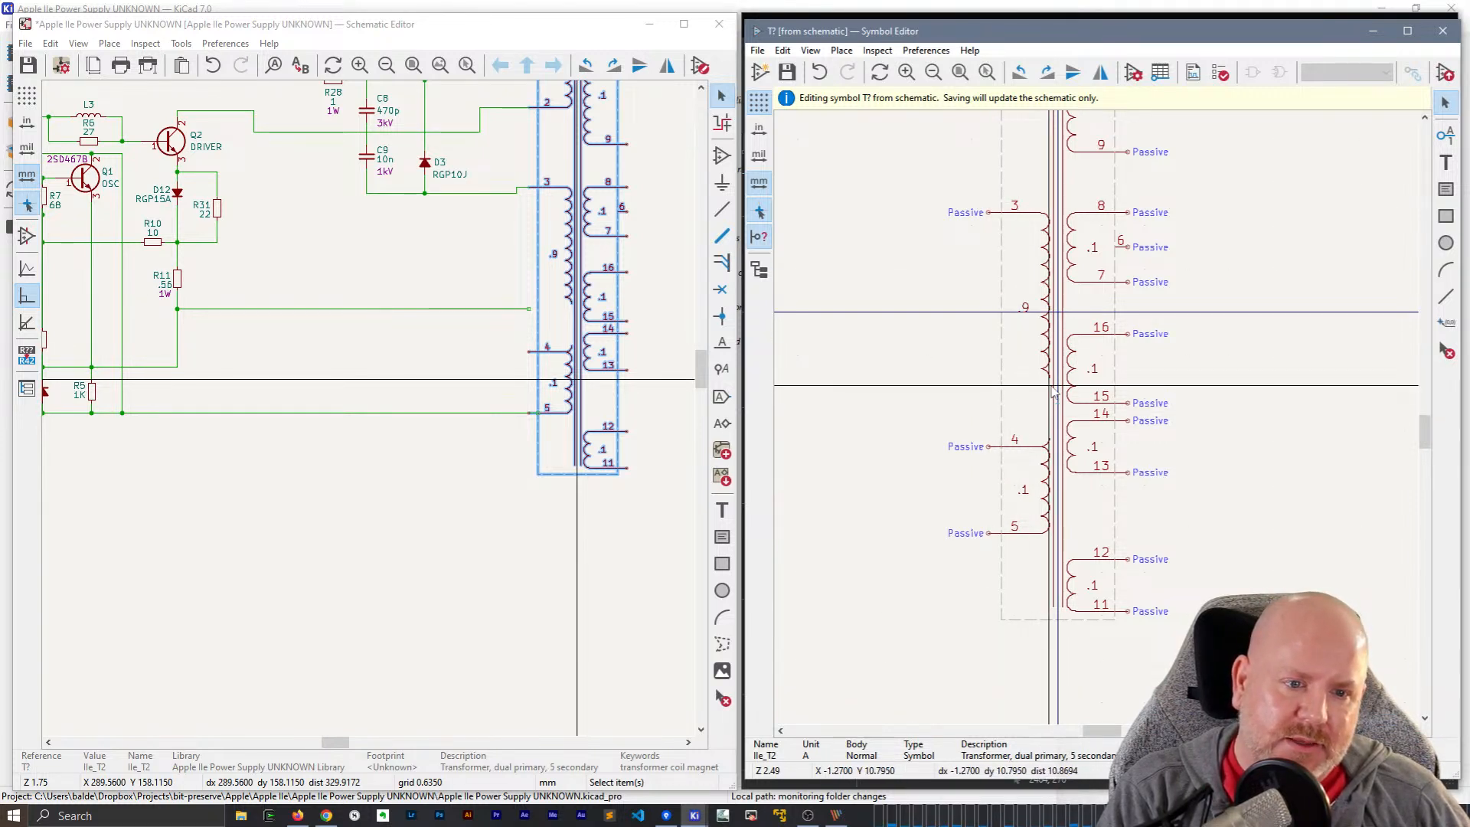
pyautogui.moveTo(1051, 384)
pyautogui.mouseDown()
pyautogui.moveTo(993, 214)
pyautogui.moveTo(947, 185)
pyautogui.moveTo(1056, 354)
pyautogui.moveTo(1053, 382)
pyautogui.mouseUp()
pyautogui.click(947, 184)
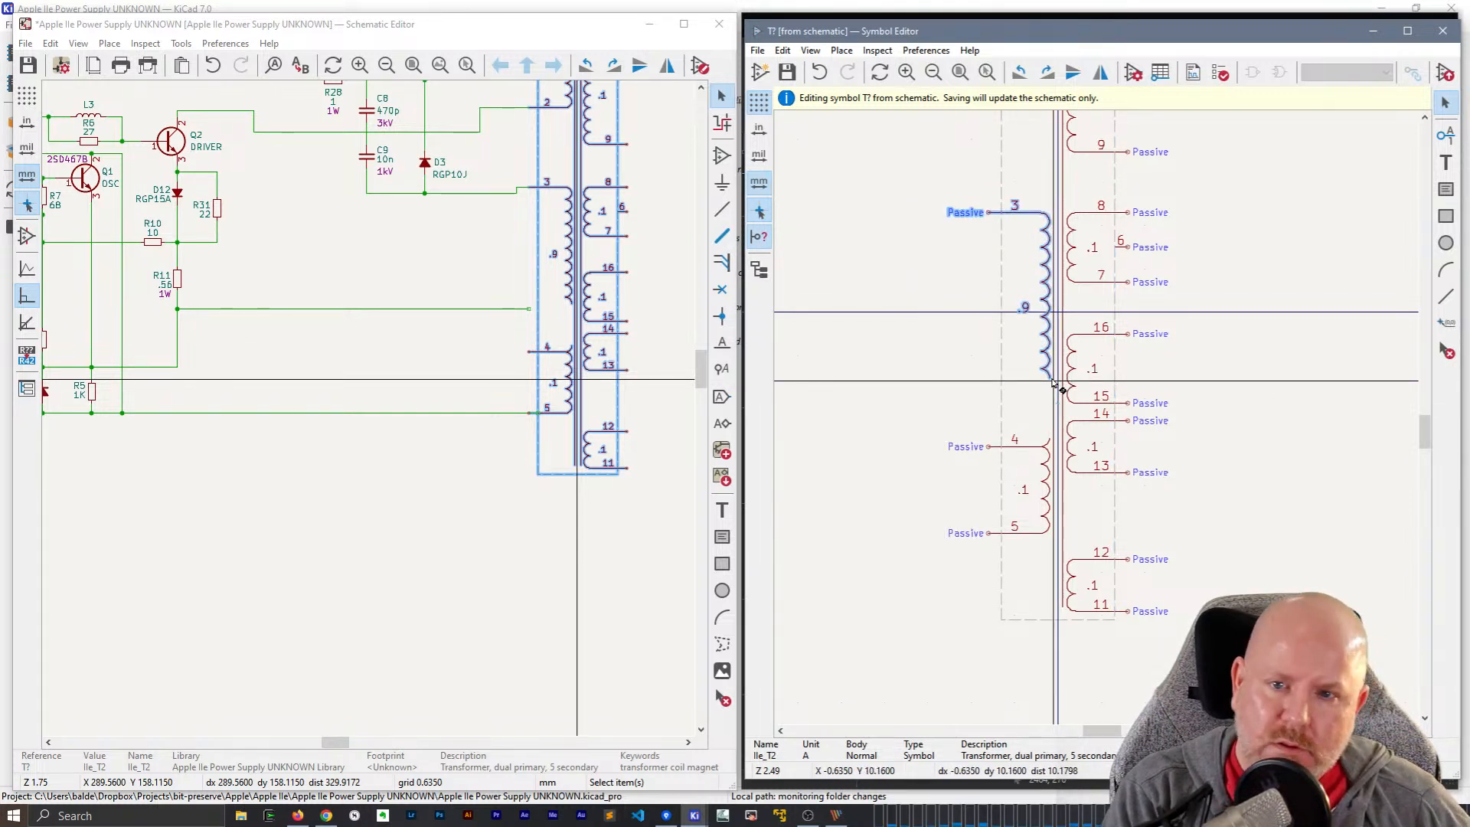
pyautogui.moveTo(990, 213); pyautogui.dragTo(990, 221)
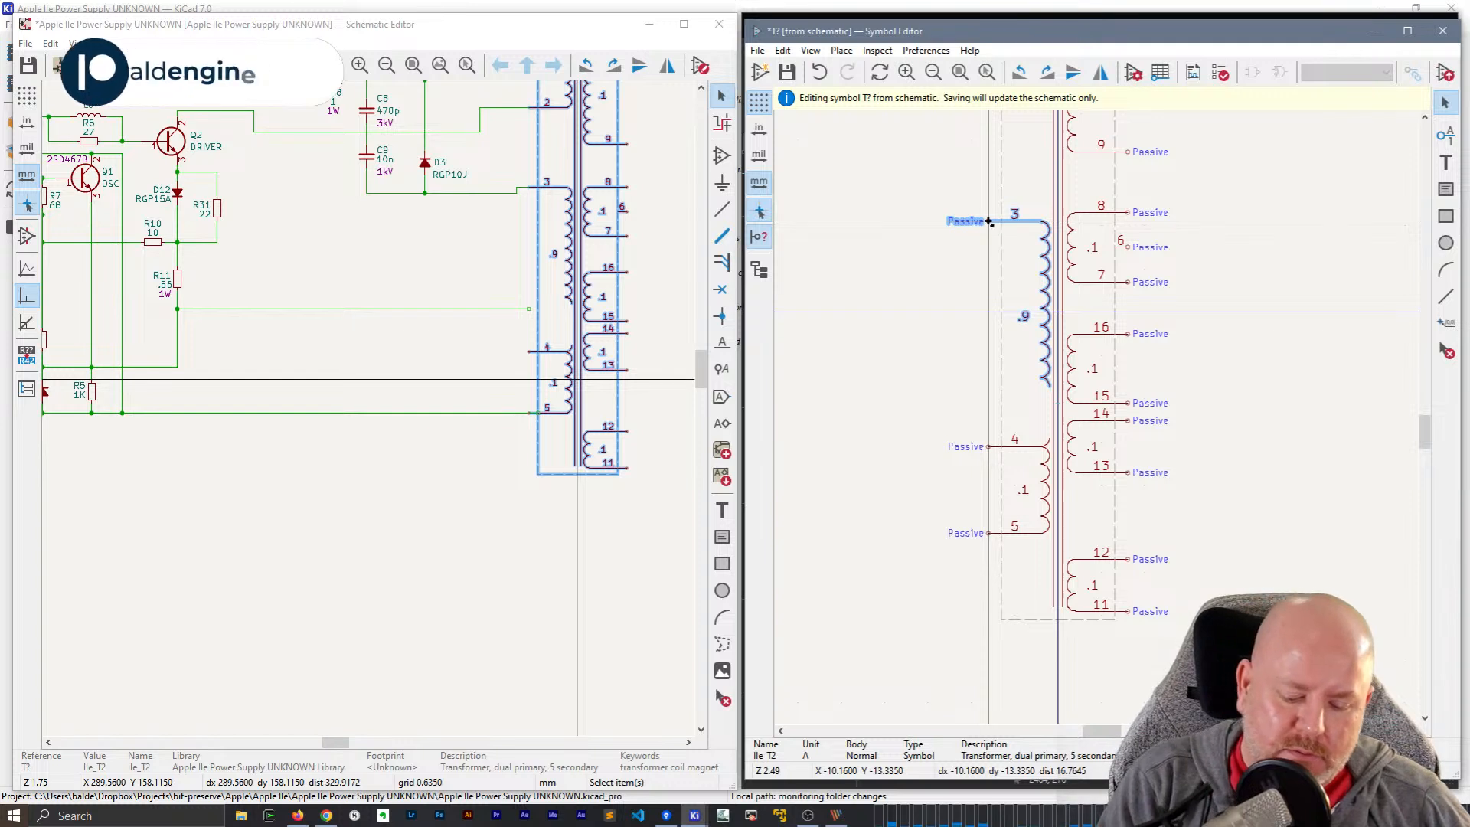
pyautogui.hotkey('ctrl', 's')
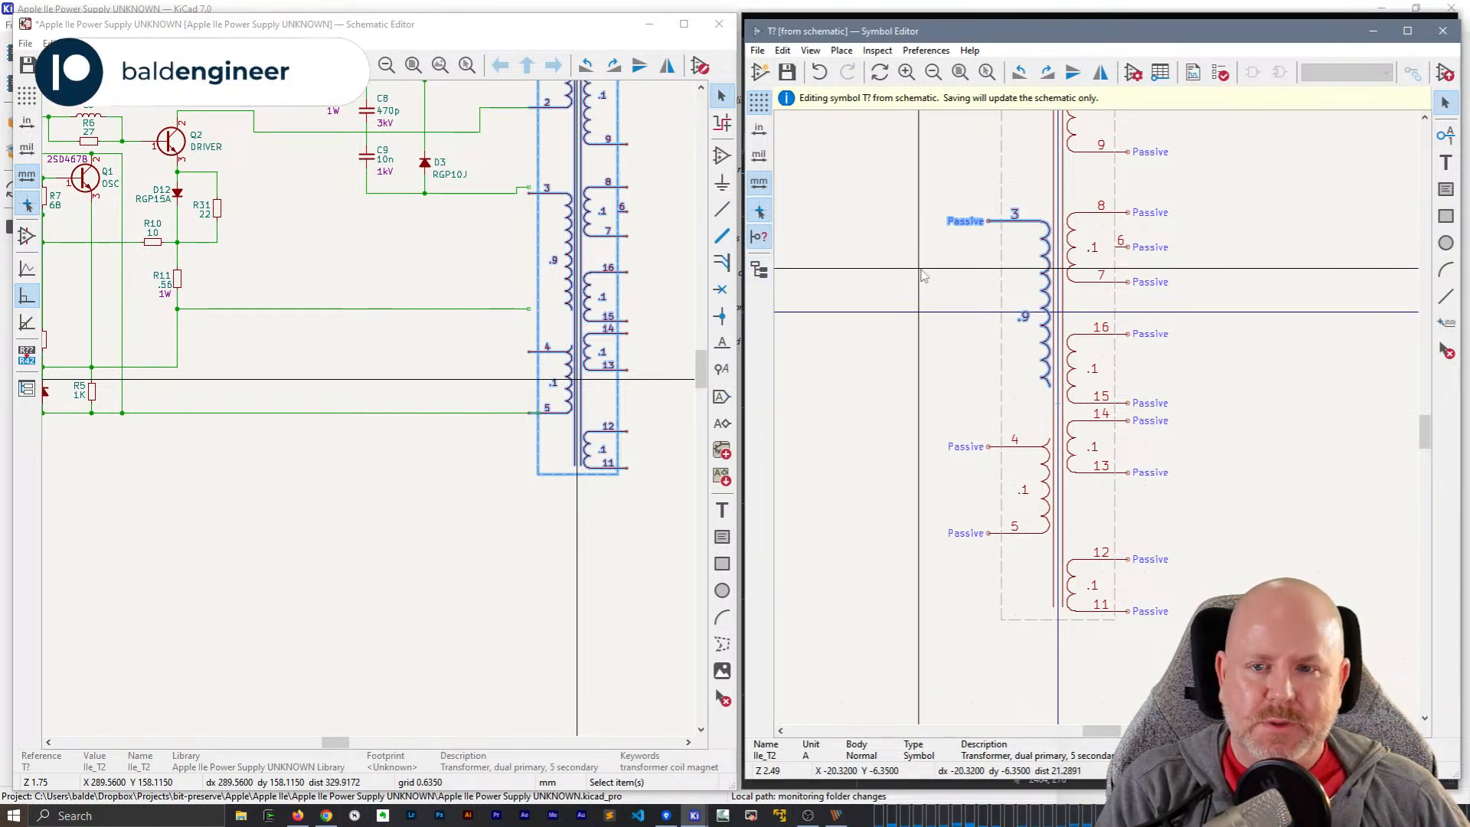
pyautogui.press('Escape')
# - Fill the gap between T2's .9 winding and pin 4 with additional coil arcs, and save the symbol
pyautogui.scroll(5, 1091, 366)
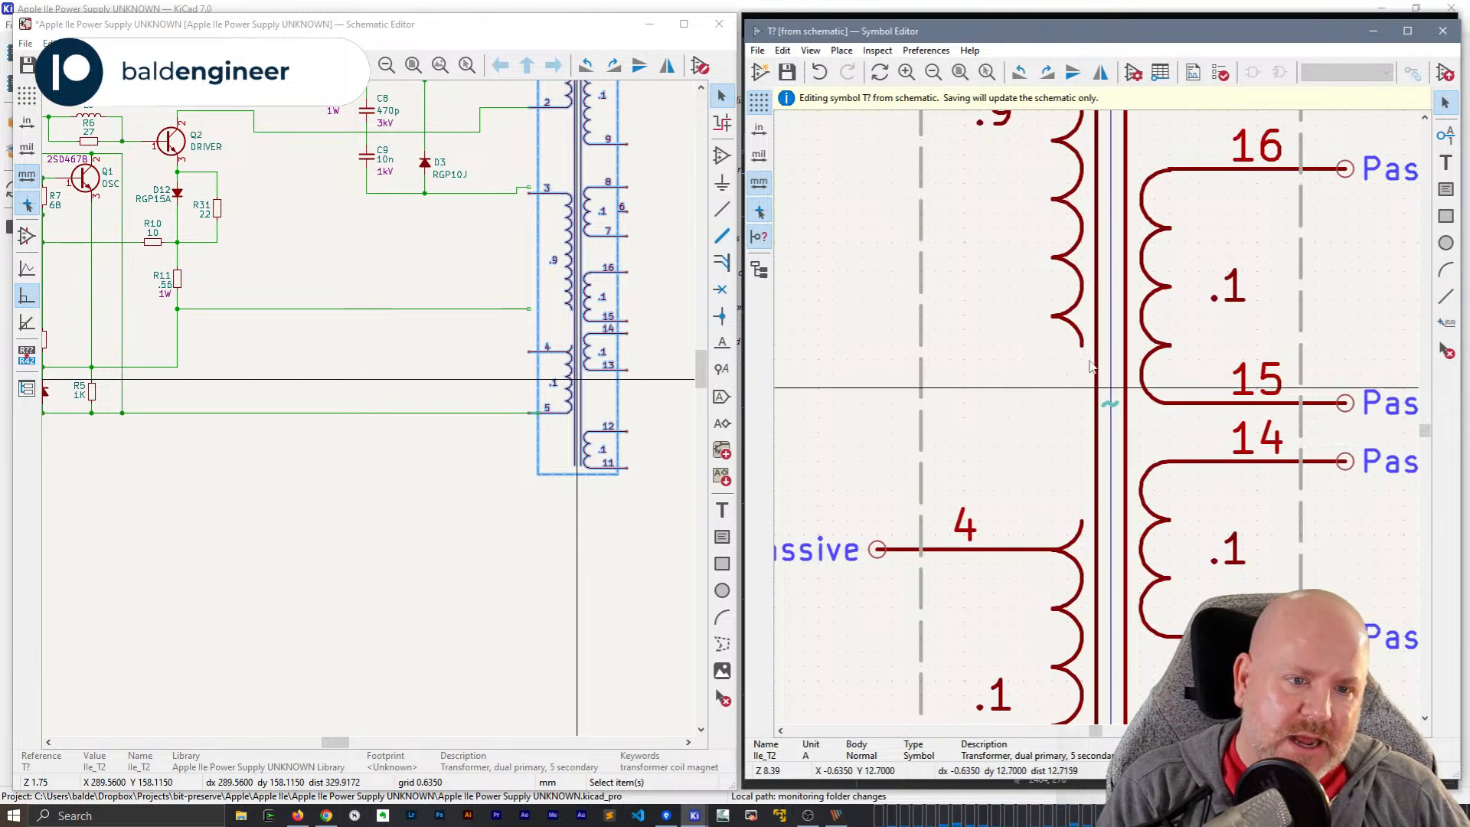
pyautogui.click(1075, 310)
pyautogui.moveTo(1074, 308); pyautogui.dragTo(1051, 354)
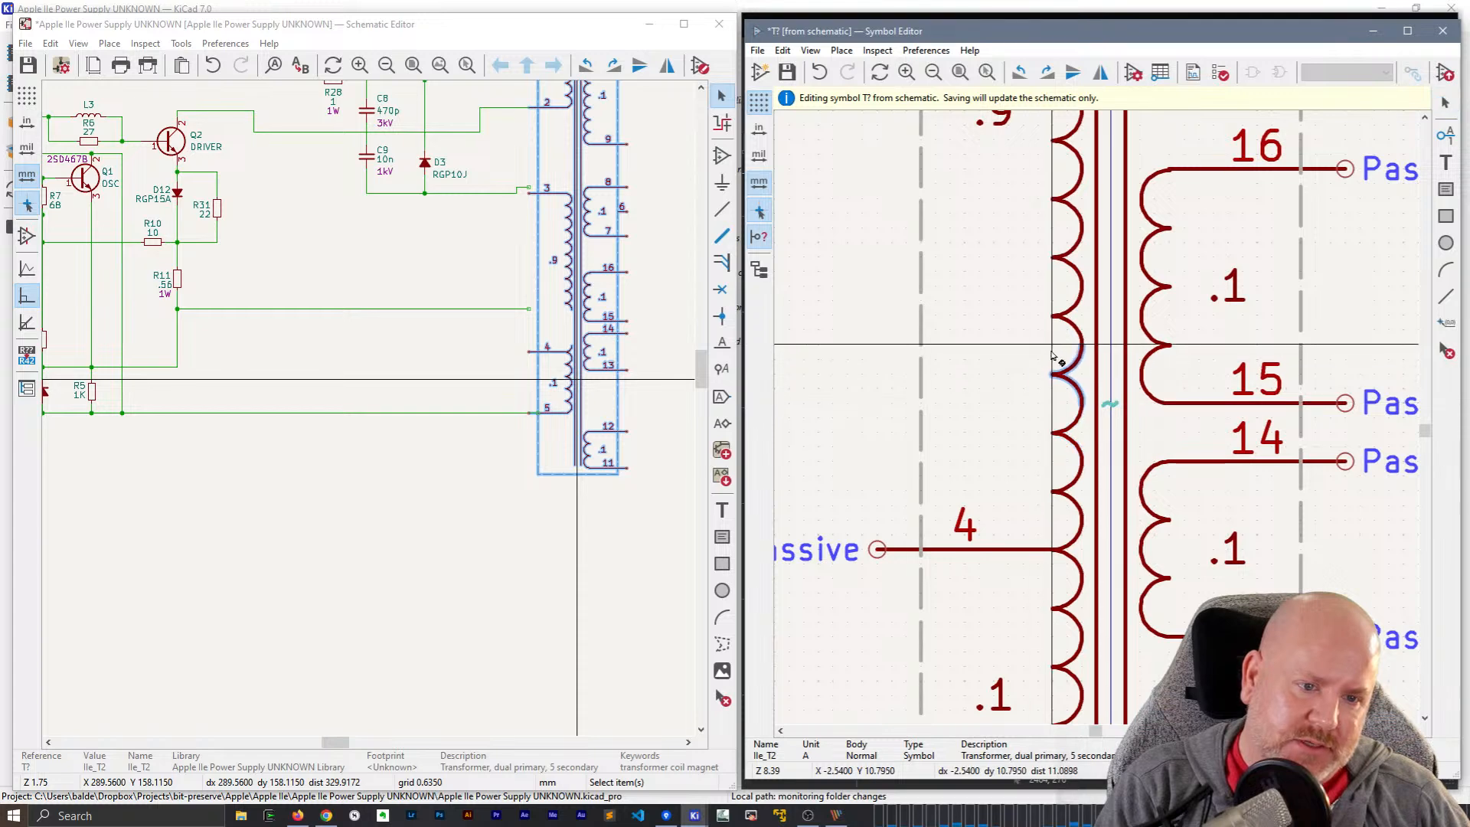
pyautogui.scroll(-5, 1042, 360)
pyautogui.scroll(3, 785, 413)
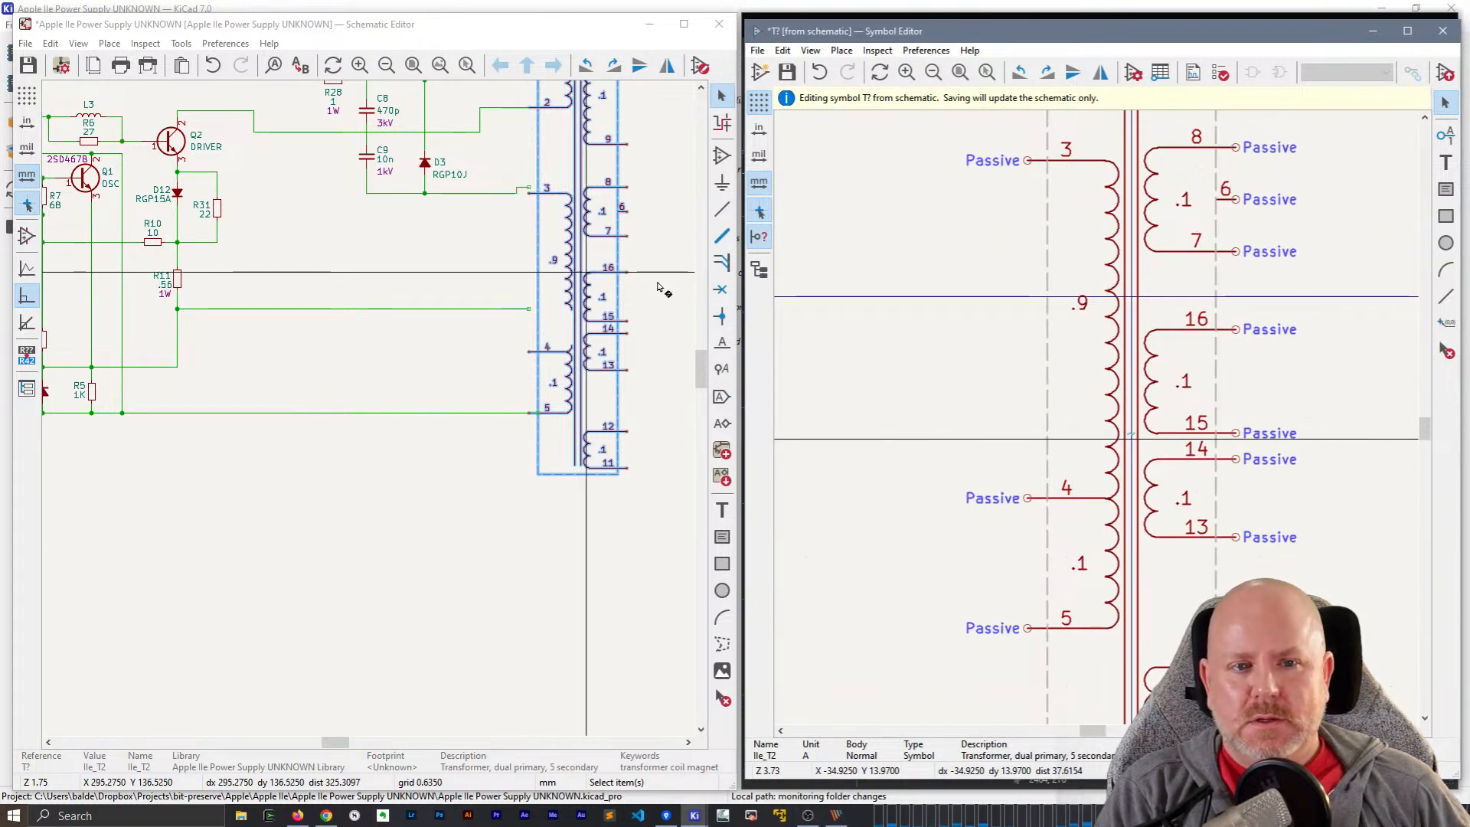
pyautogui.click(1081, 306)
pyautogui.hotkey('ctrl', 's')
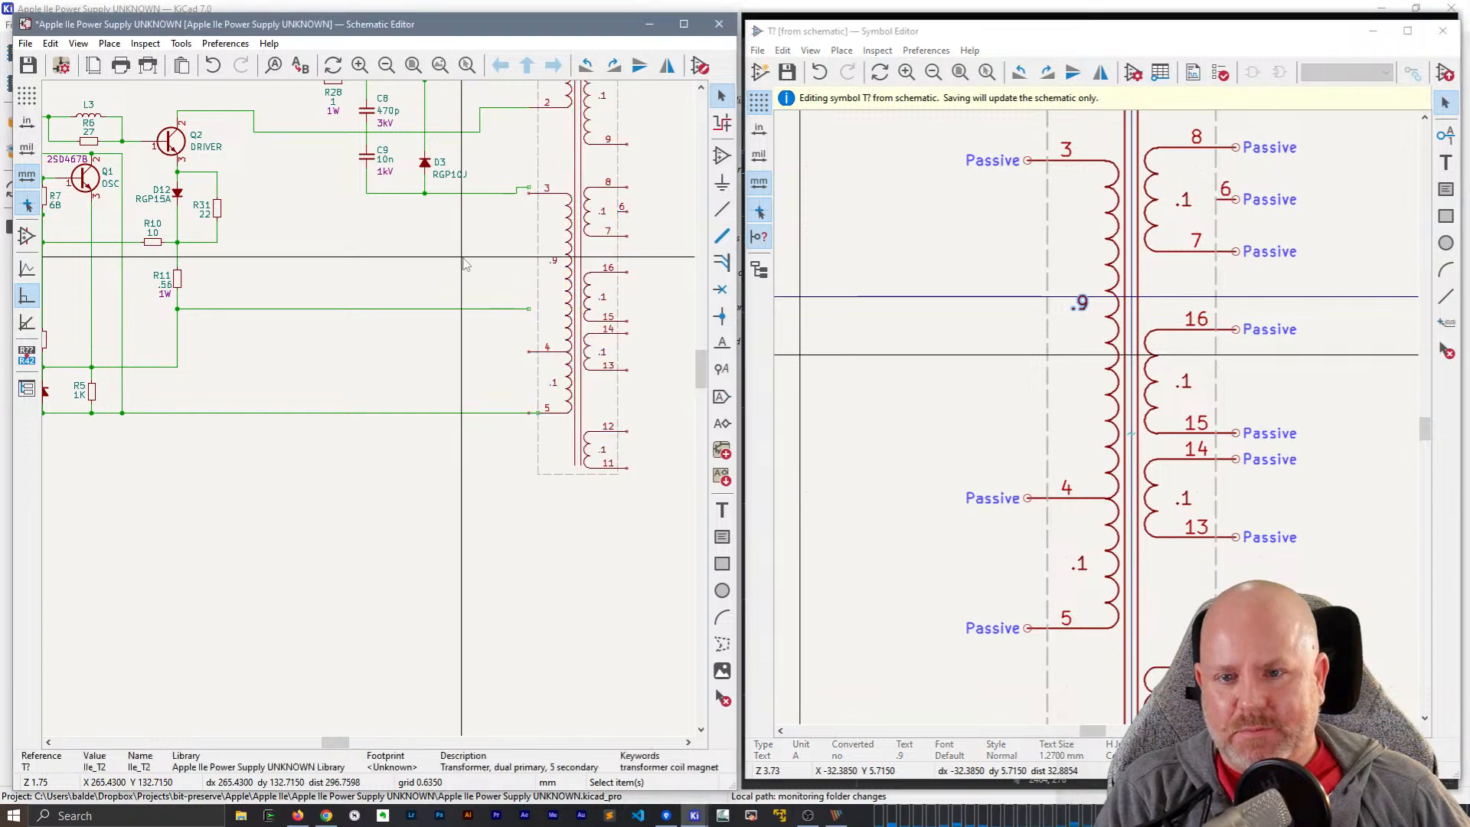
# - Remove the stepped wire segments beside T2 pin 3 and wire the D3 line straight into the pin
pyautogui.scroll(3, 370, 413)
pyautogui.scroll(1, 368, 410)
pyautogui.click(424, 183)
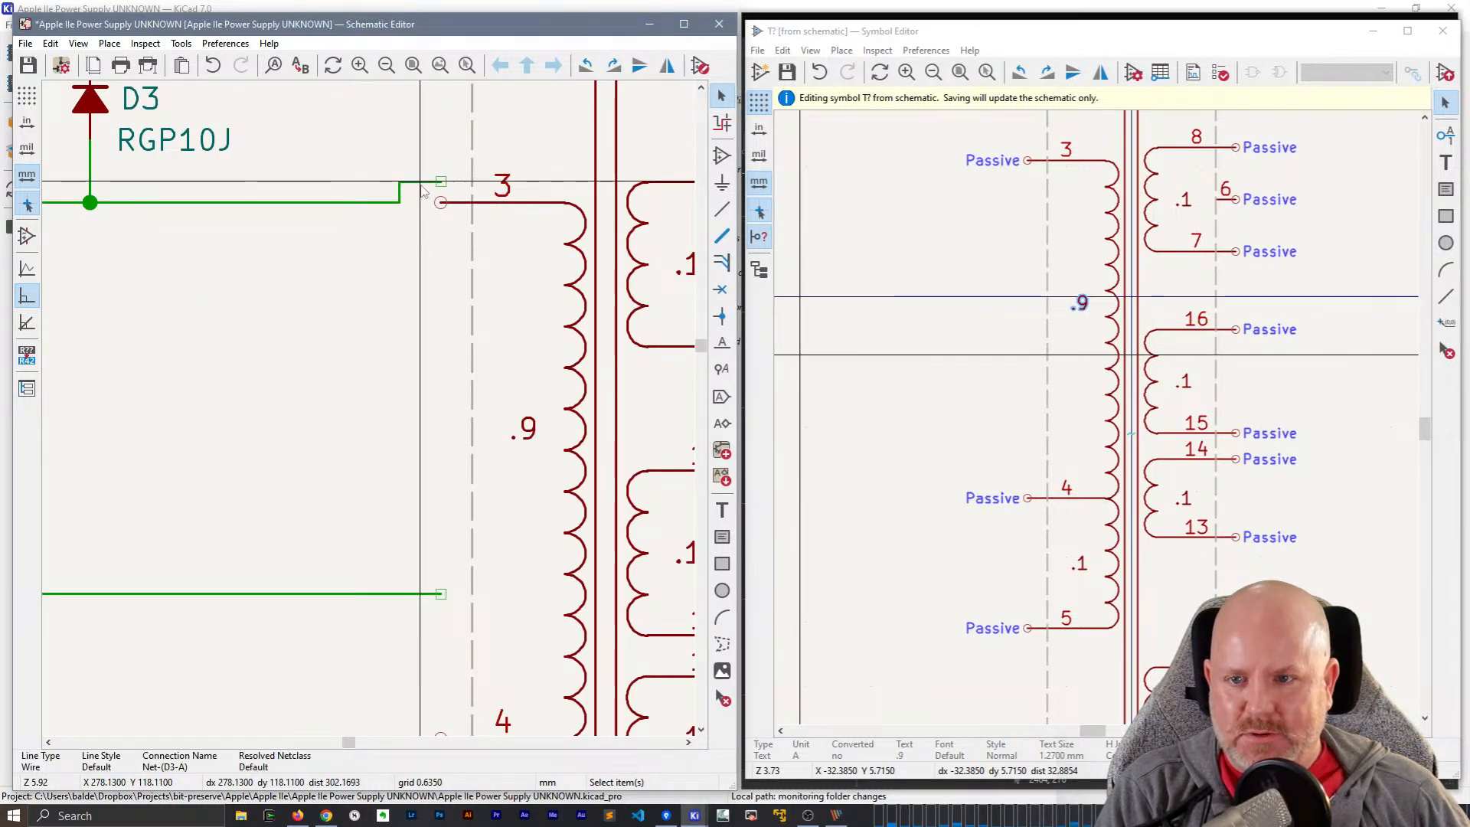
pyautogui.click(400, 187)
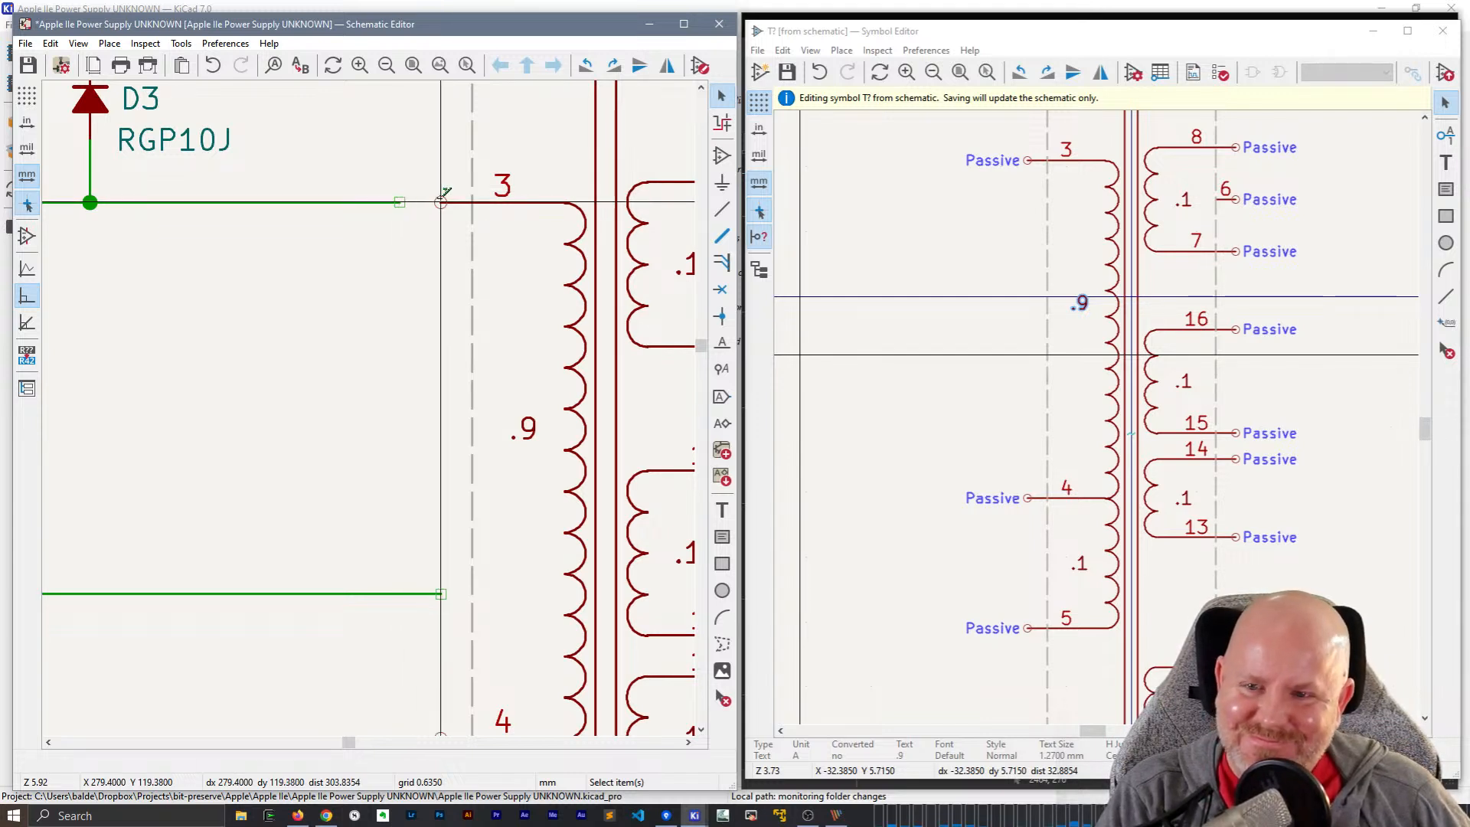
pyautogui.press('w')
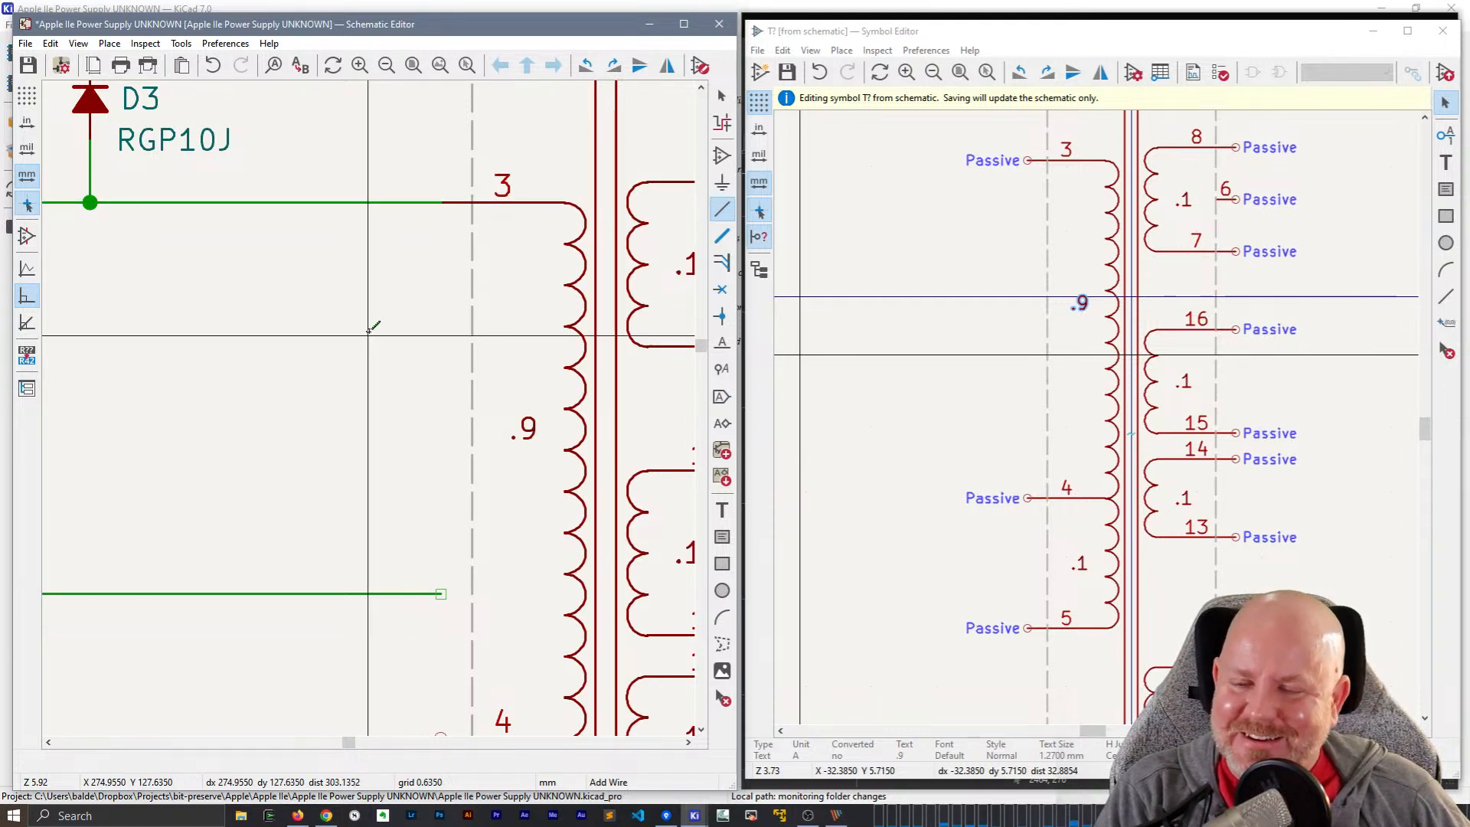
pyautogui.press('Escape')
# - Draw a horizontal wire about 71 mm long from T2 pin 4 back toward the vertical wire below R11
pyautogui.scroll(-4, 356, 348)
pyautogui.moveTo(329, 492); pyautogui.dragTo(601, 412, button='middle')
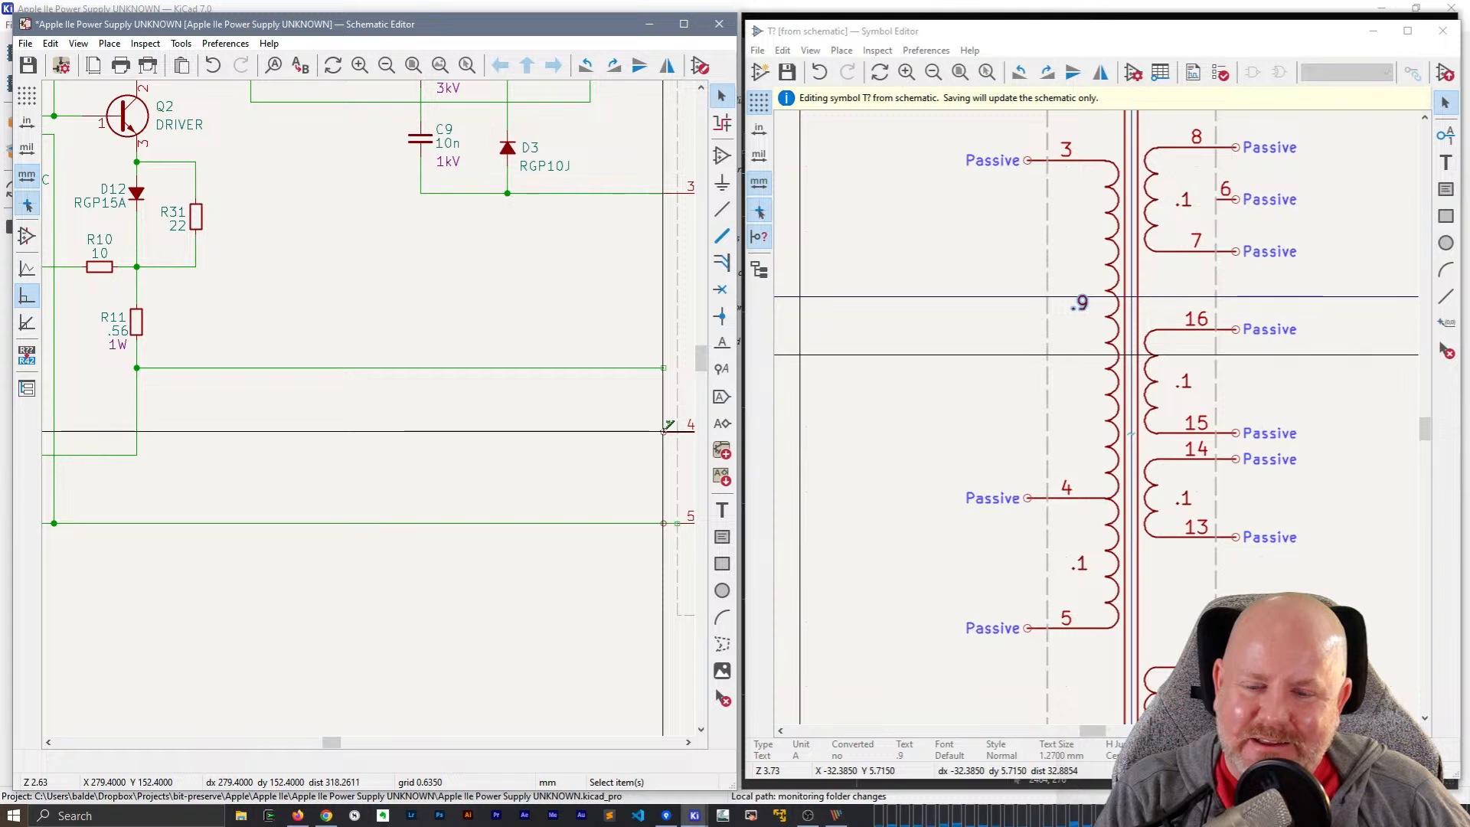
pyautogui.click(664, 431)
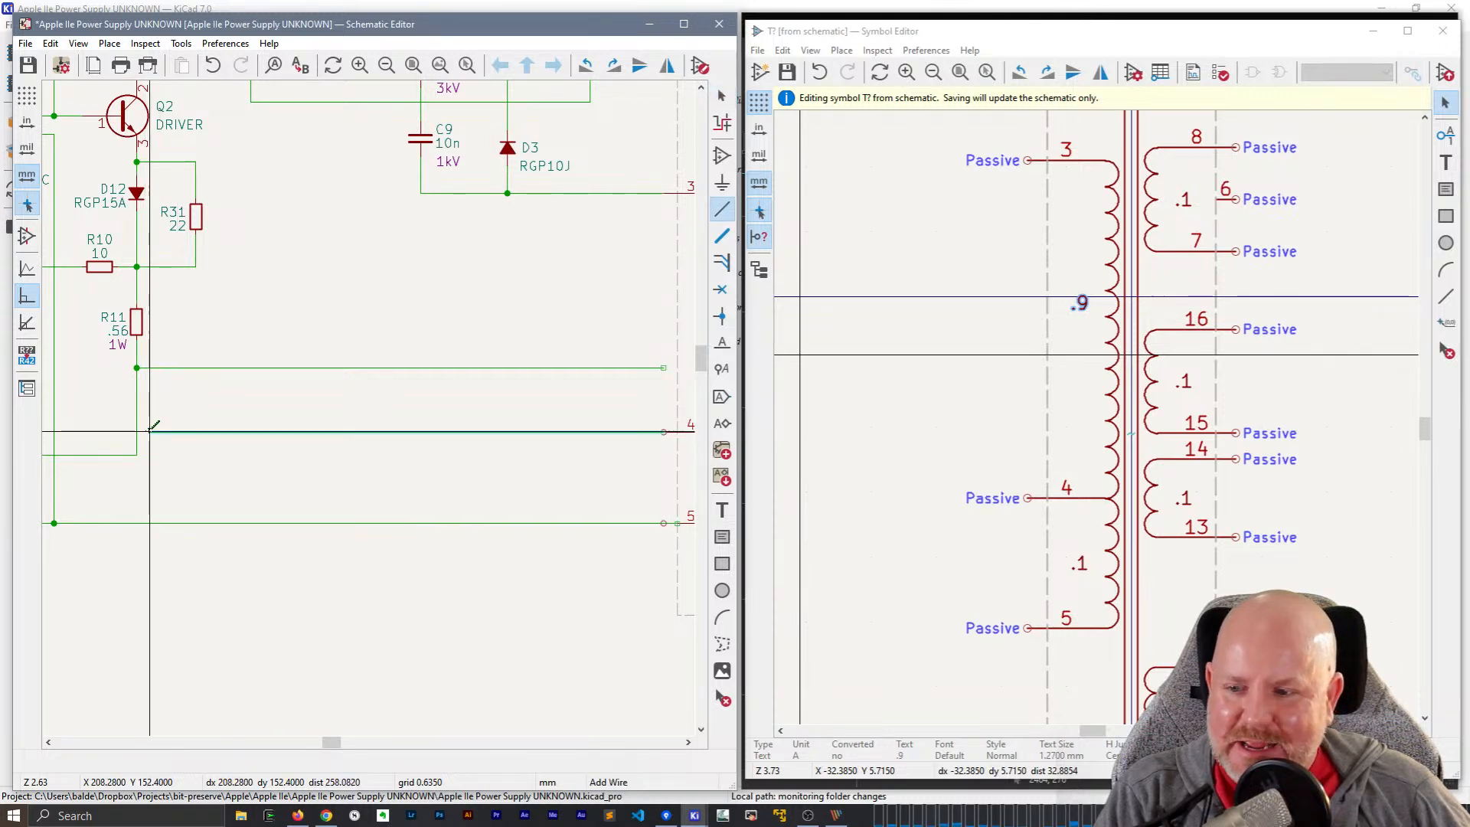
pyautogui.doubleClick(149, 431)
pyautogui.press('Escape')
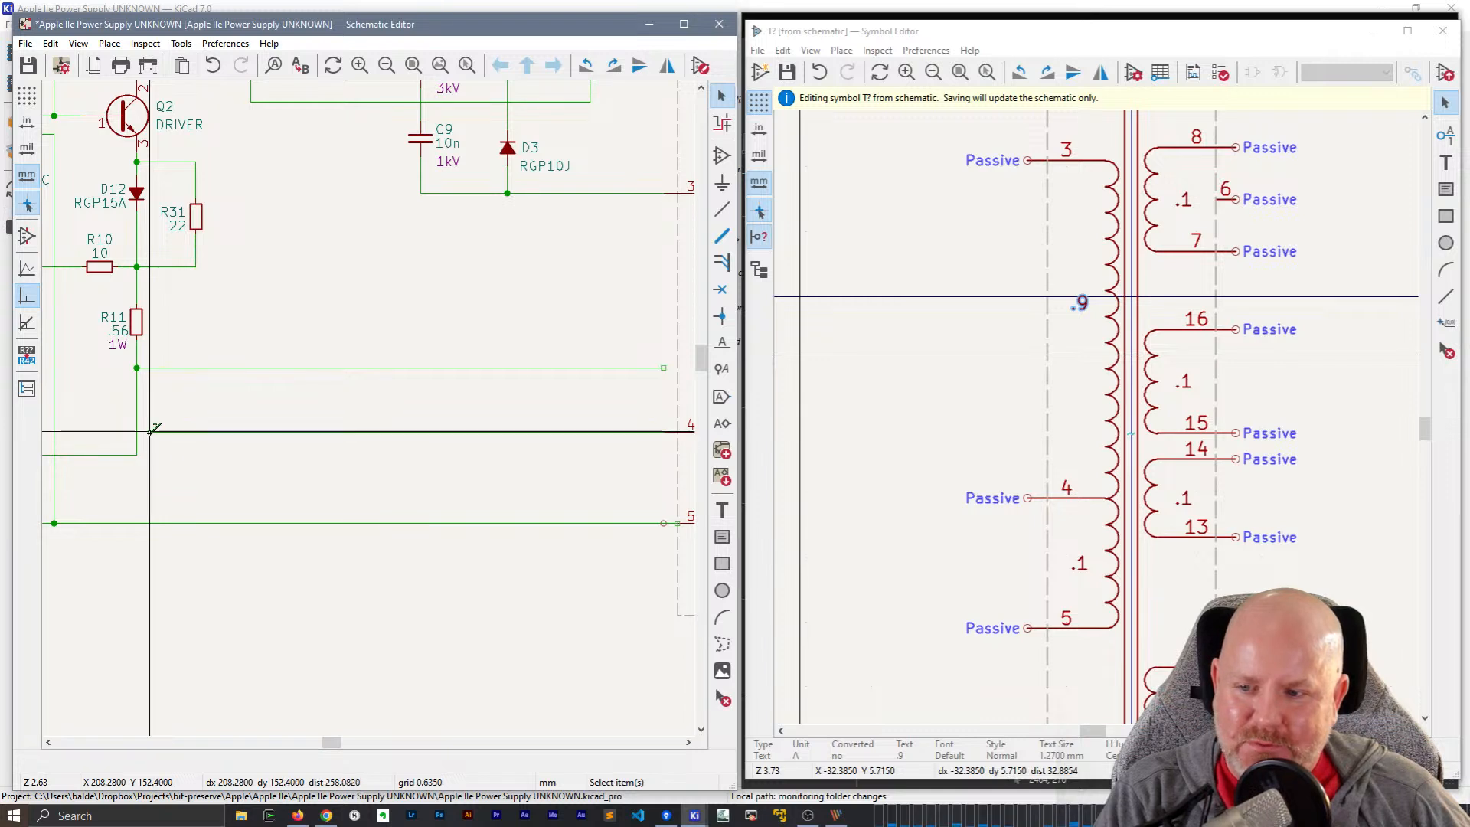
pyautogui.hscroll(5, 325, 432)
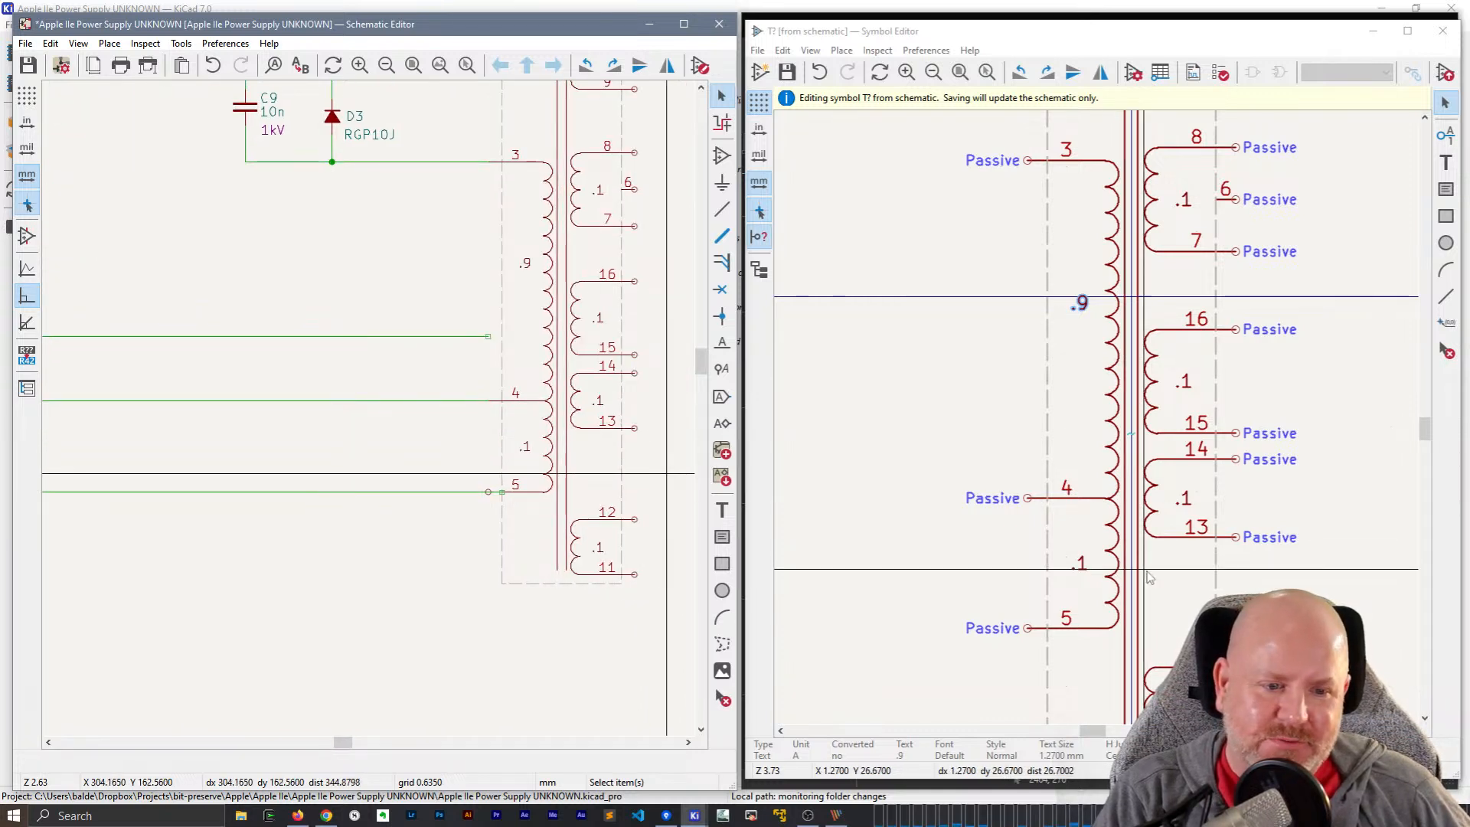
# - Move pin 4 of the T2 symbol down to Y 20.955 mm and save the symbol
pyautogui.scroll(3, 985, 359)
pyautogui.click(969, 359)
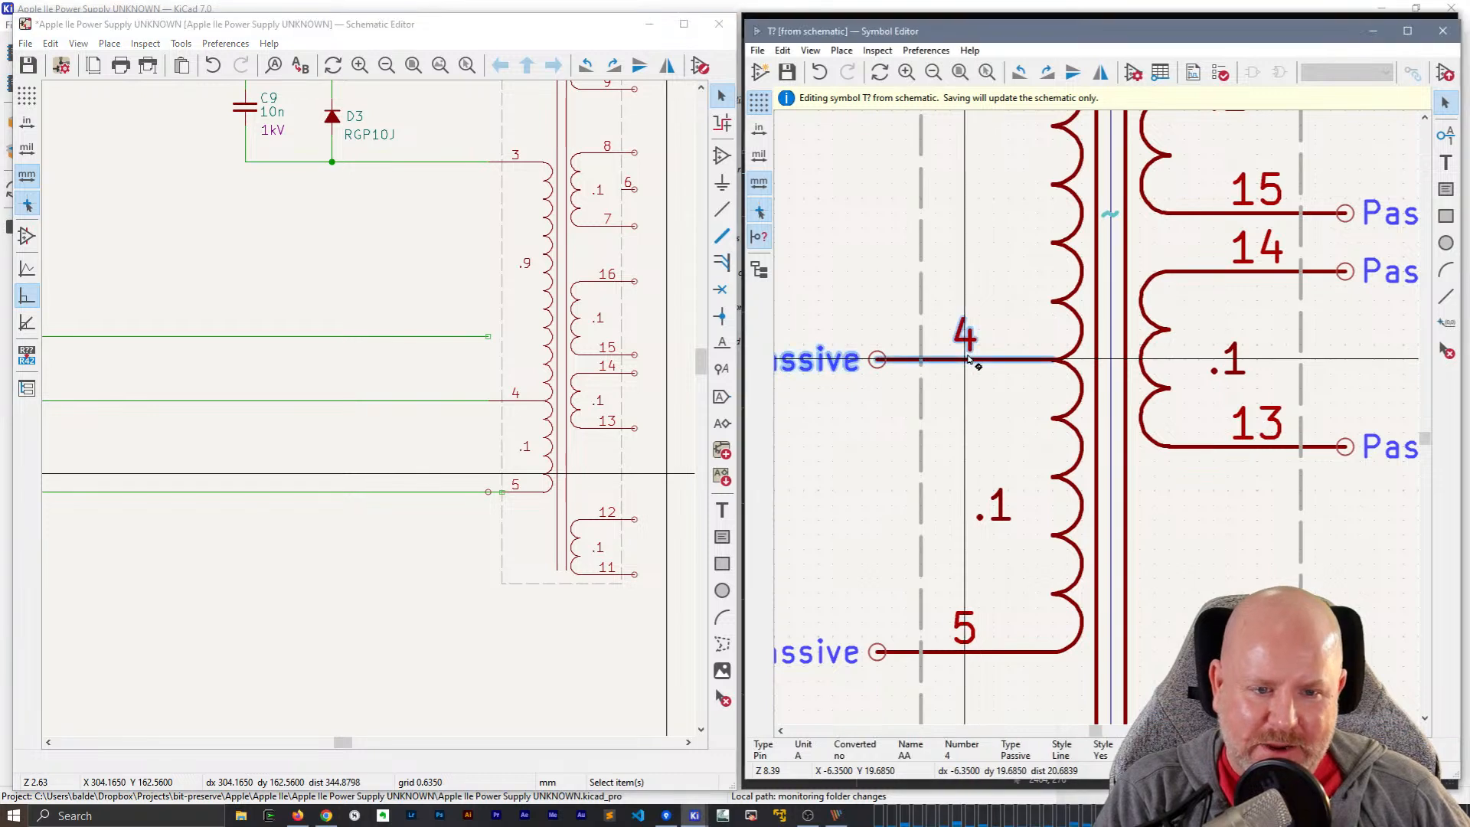
pyautogui.moveTo(881, 366); pyautogui.dragTo(885, 396)
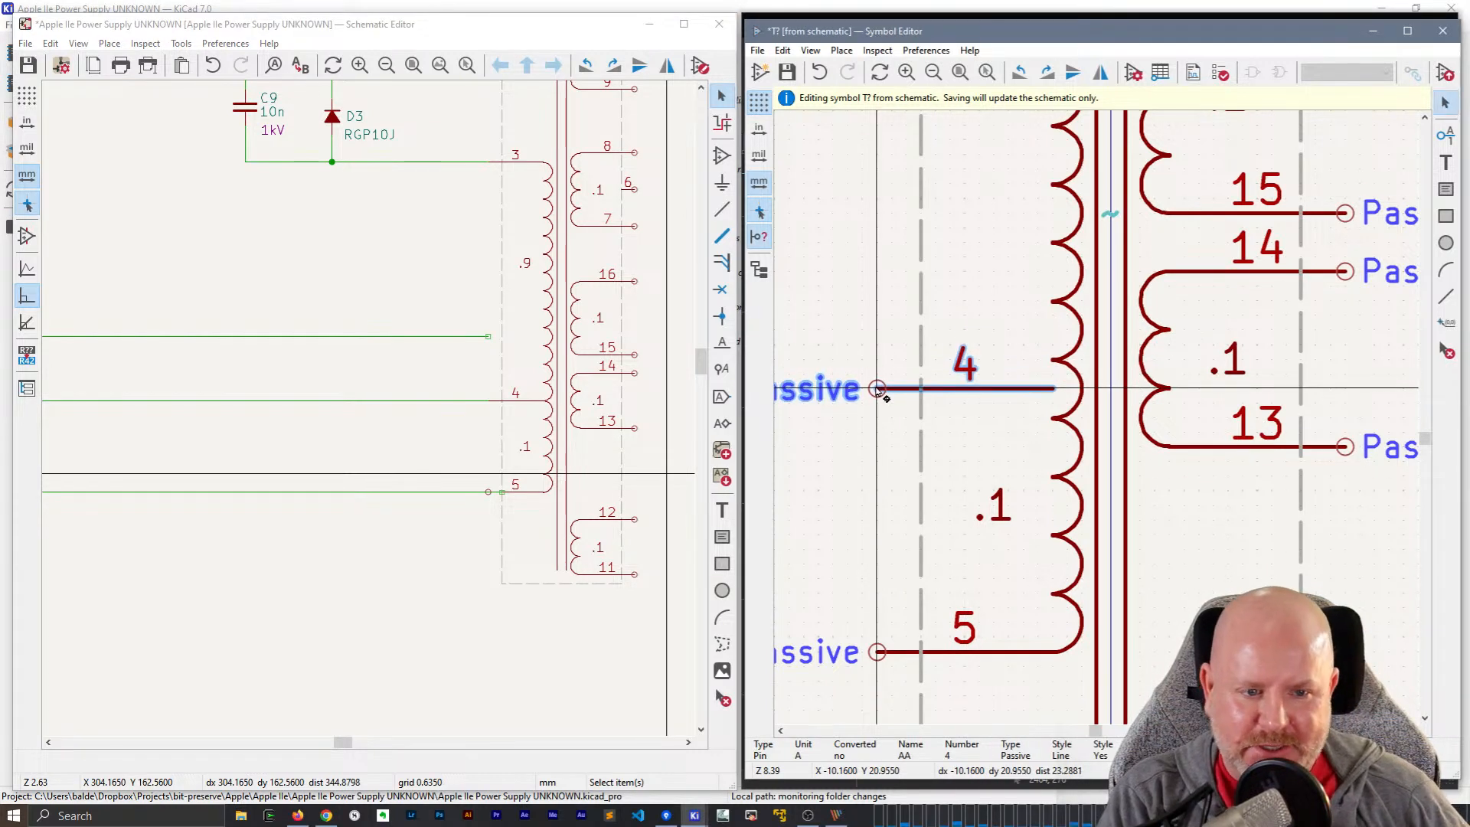
pyautogui.hotkey('ctrl', 's')
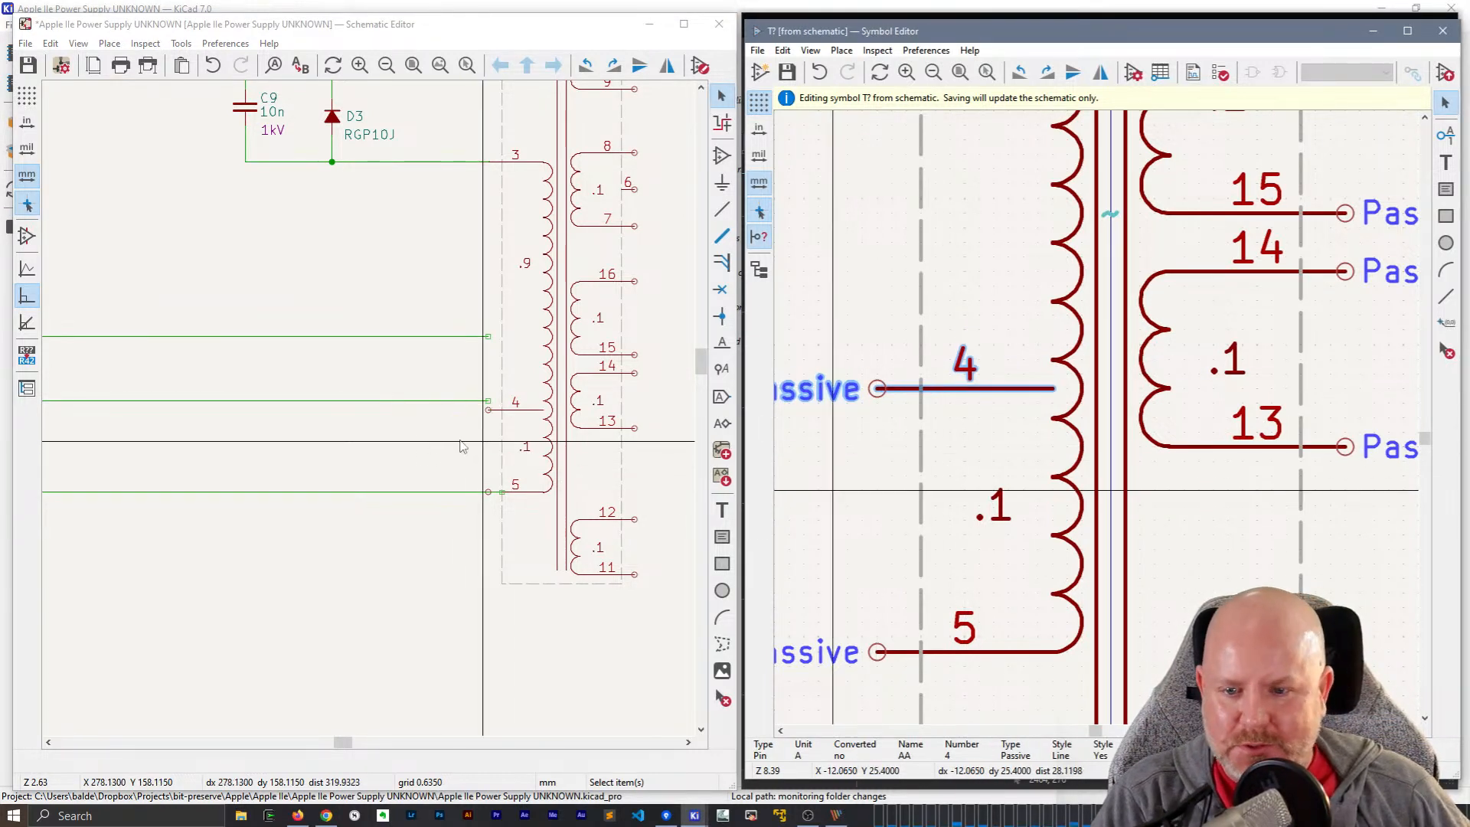
# - Widen the schematic window and move the loose pin 4 wire down level with the horizontal wire that ends below R11
pyautogui.moveTo(368, 435); pyautogui.dragTo(77, 431, button='middle')
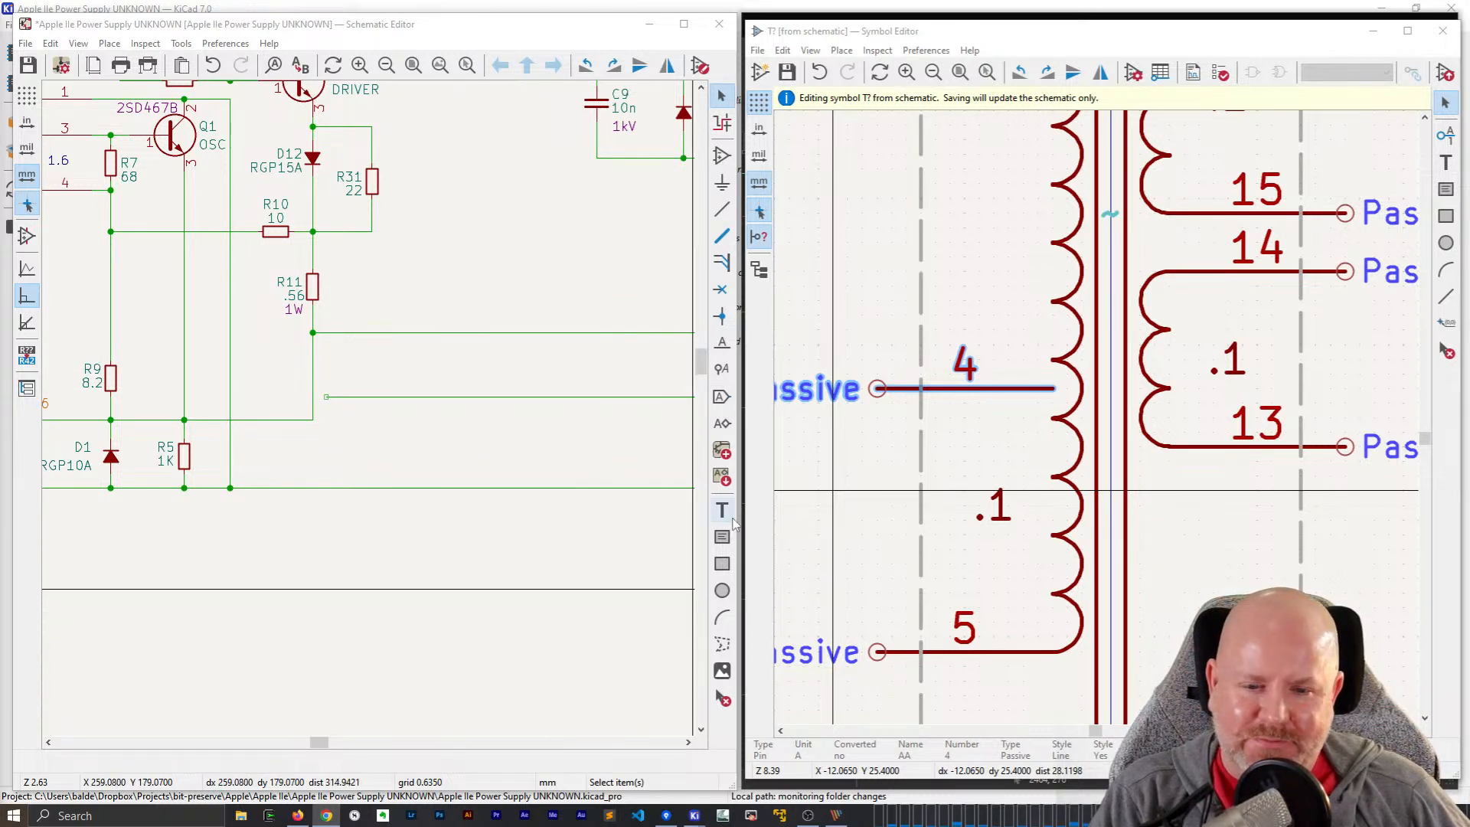
pyautogui.moveTo(741, 514); pyautogui.dragTo(881, 522)
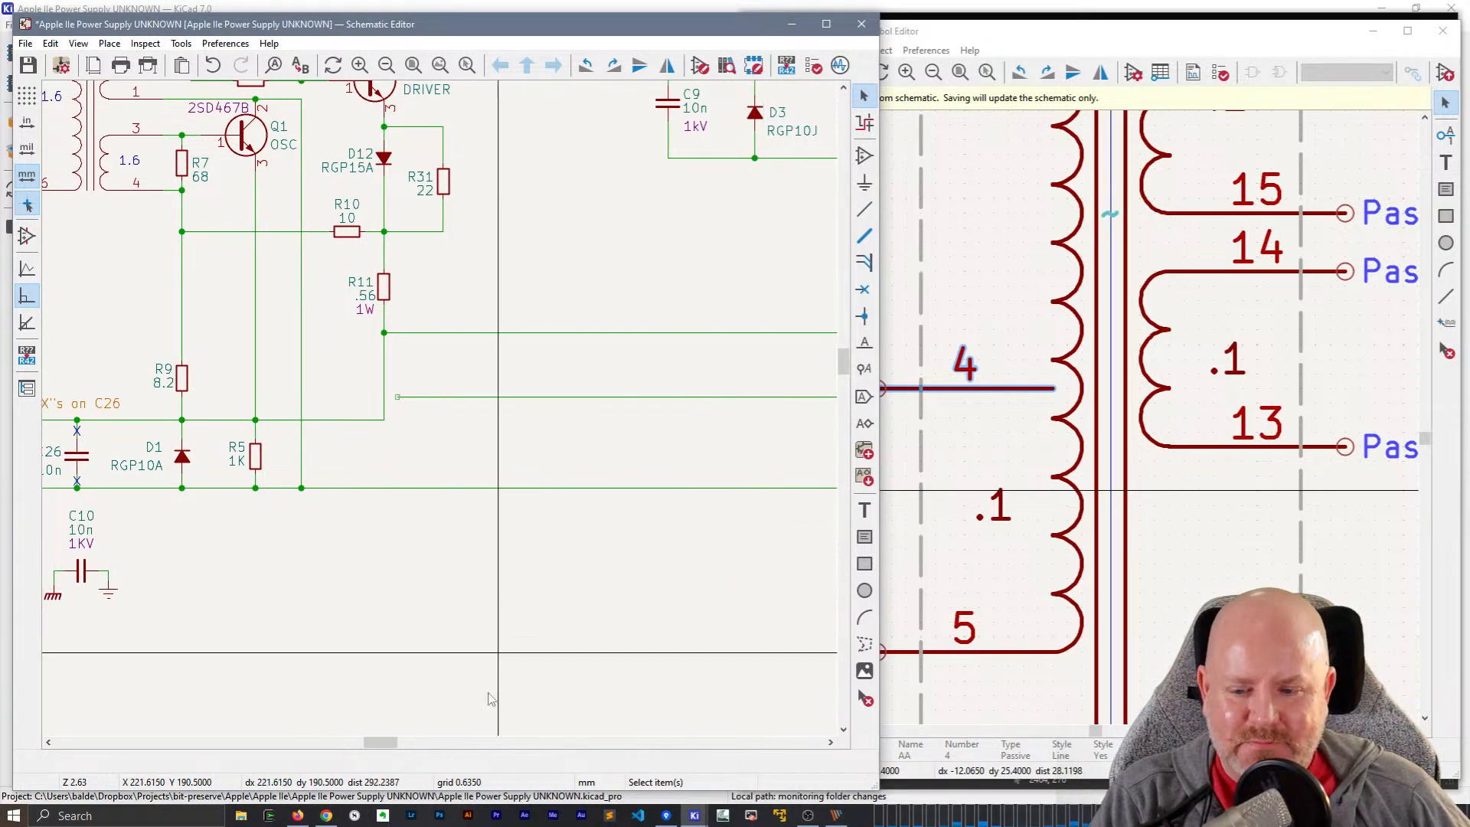
pyautogui.moveTo(388, 747); pyautogui.dragTo(403, 747)
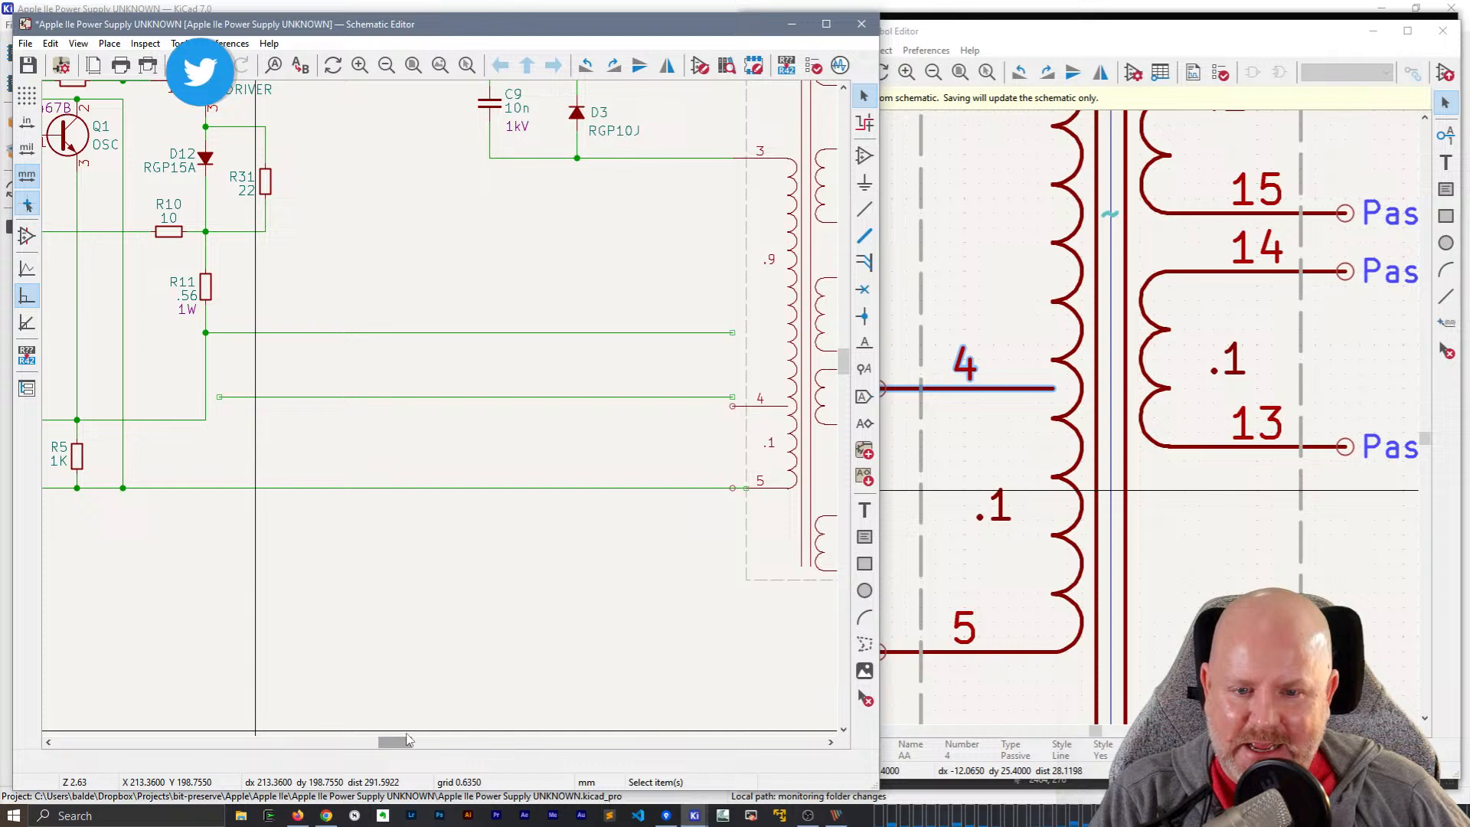
pyautogui.click(499, 398)
pyautogui.press('m')
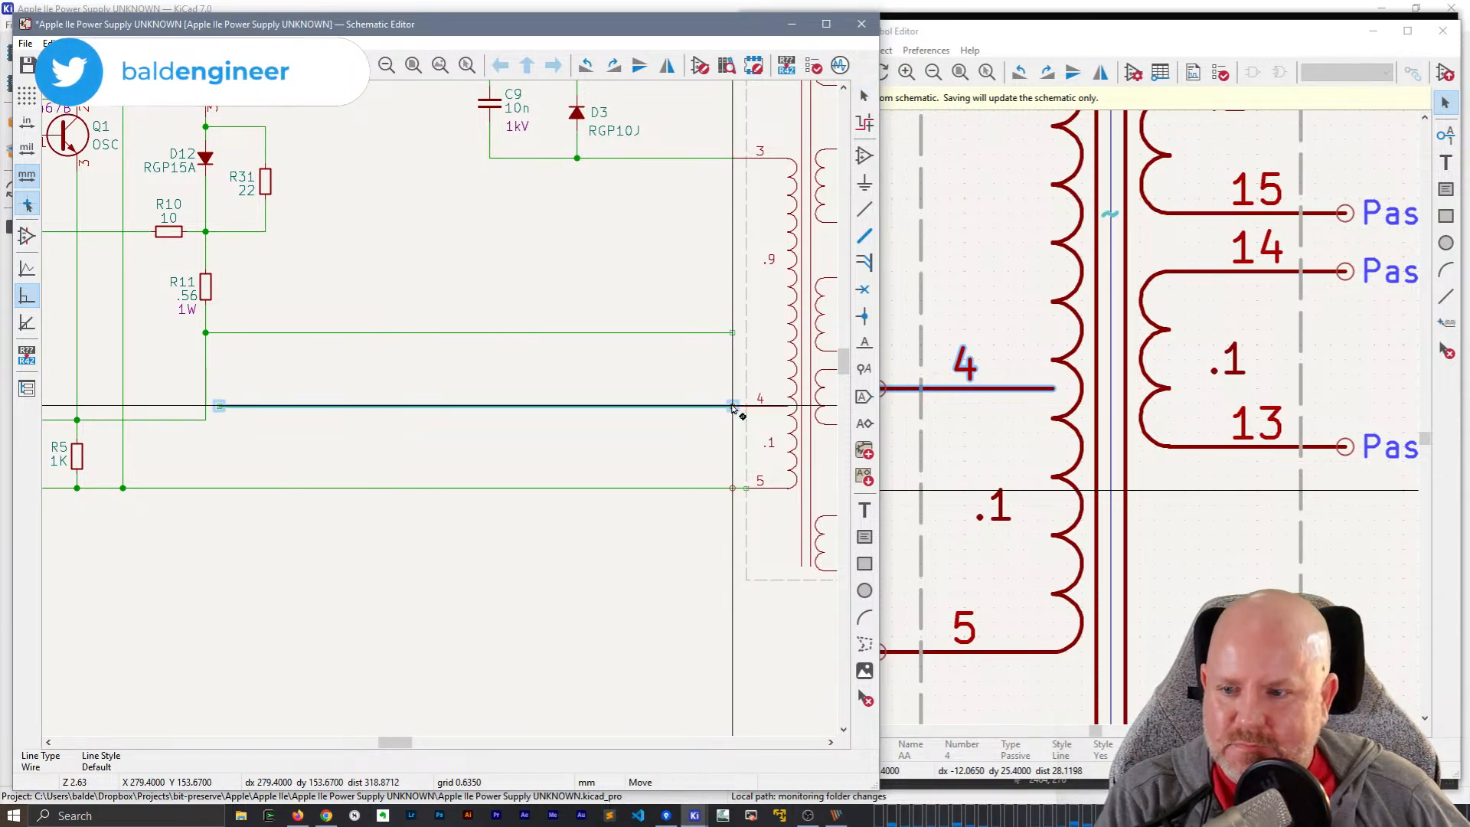
pyautogui.press('m')
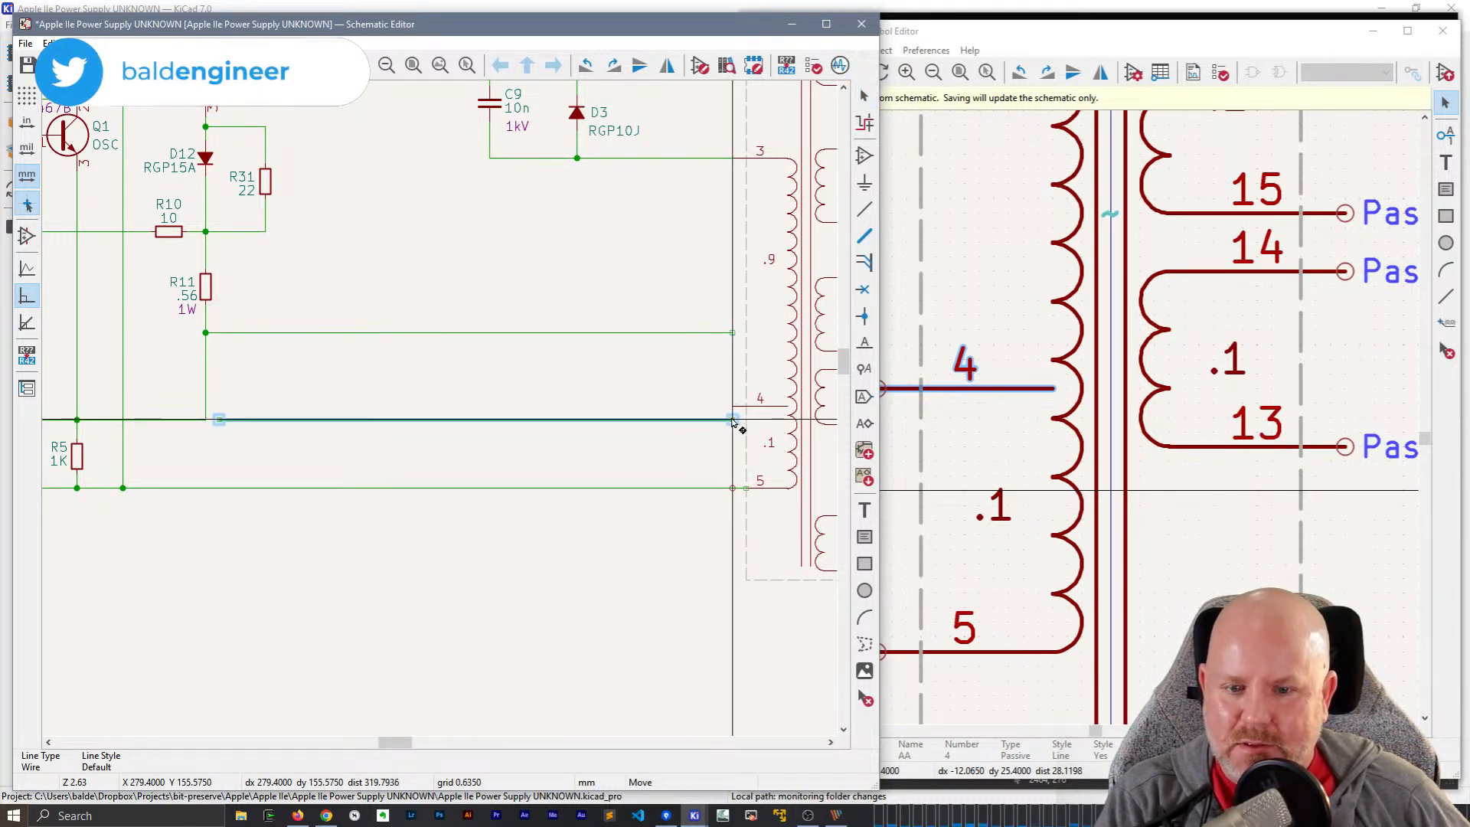
pyautogui.click(732, 420)
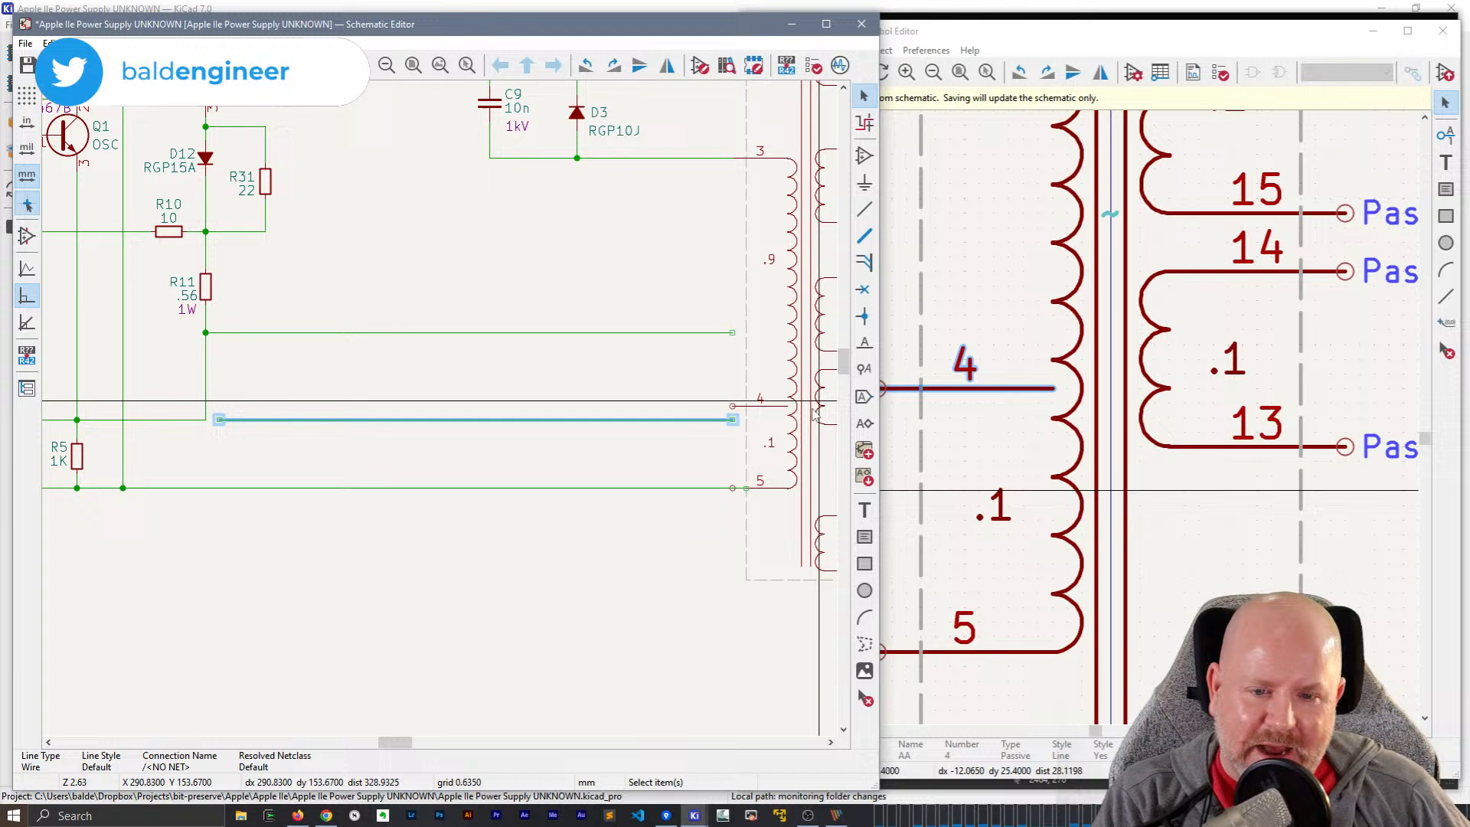
# - Lower T2's pin 4 to Y 22.86 mm in the symbol to line up with the moved wire, and save the symbol
pyautogui.click(972, 388)
pyautogui.press('m')
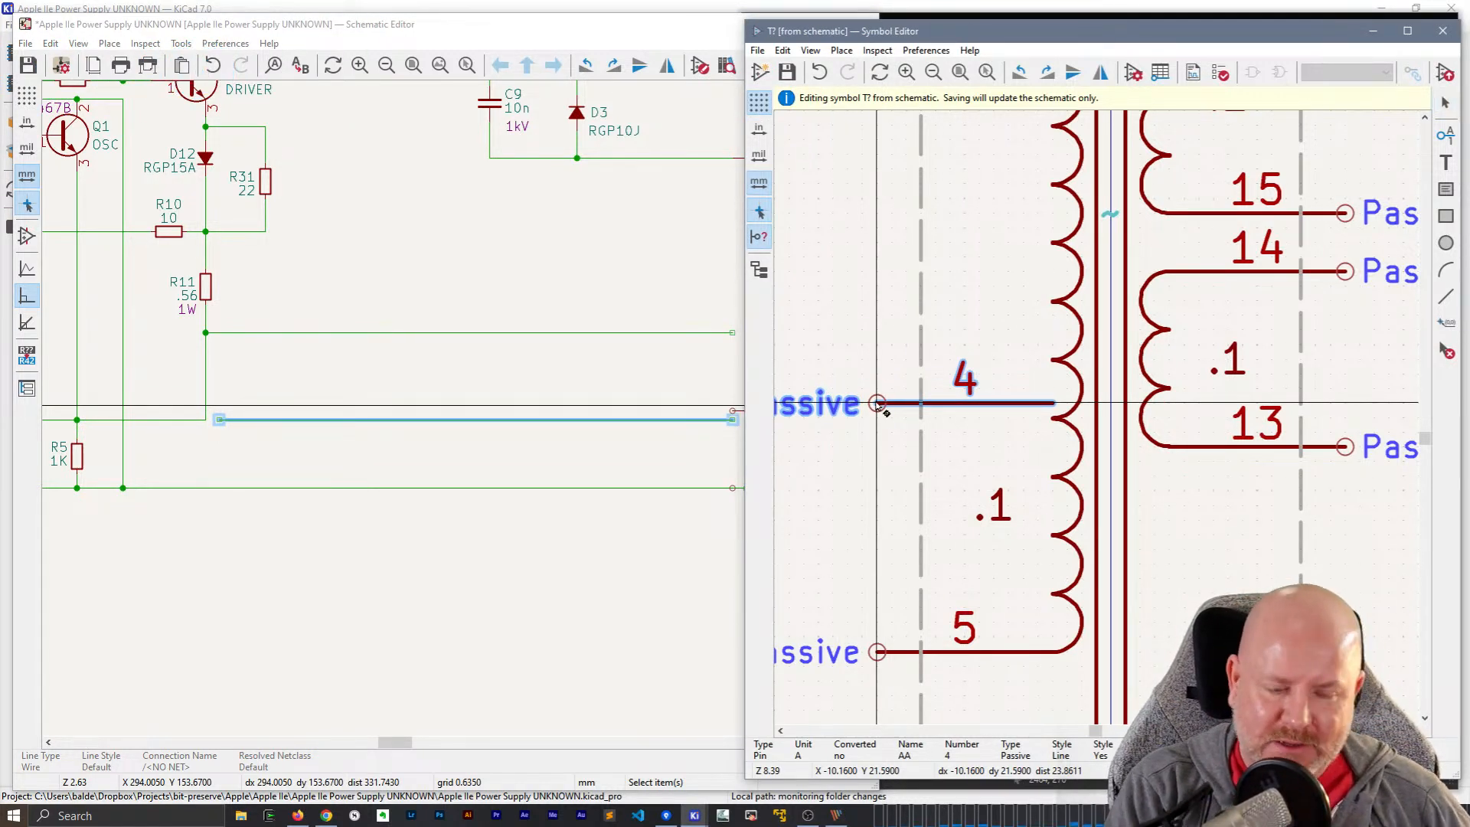
pyautogui.click(881, 421)
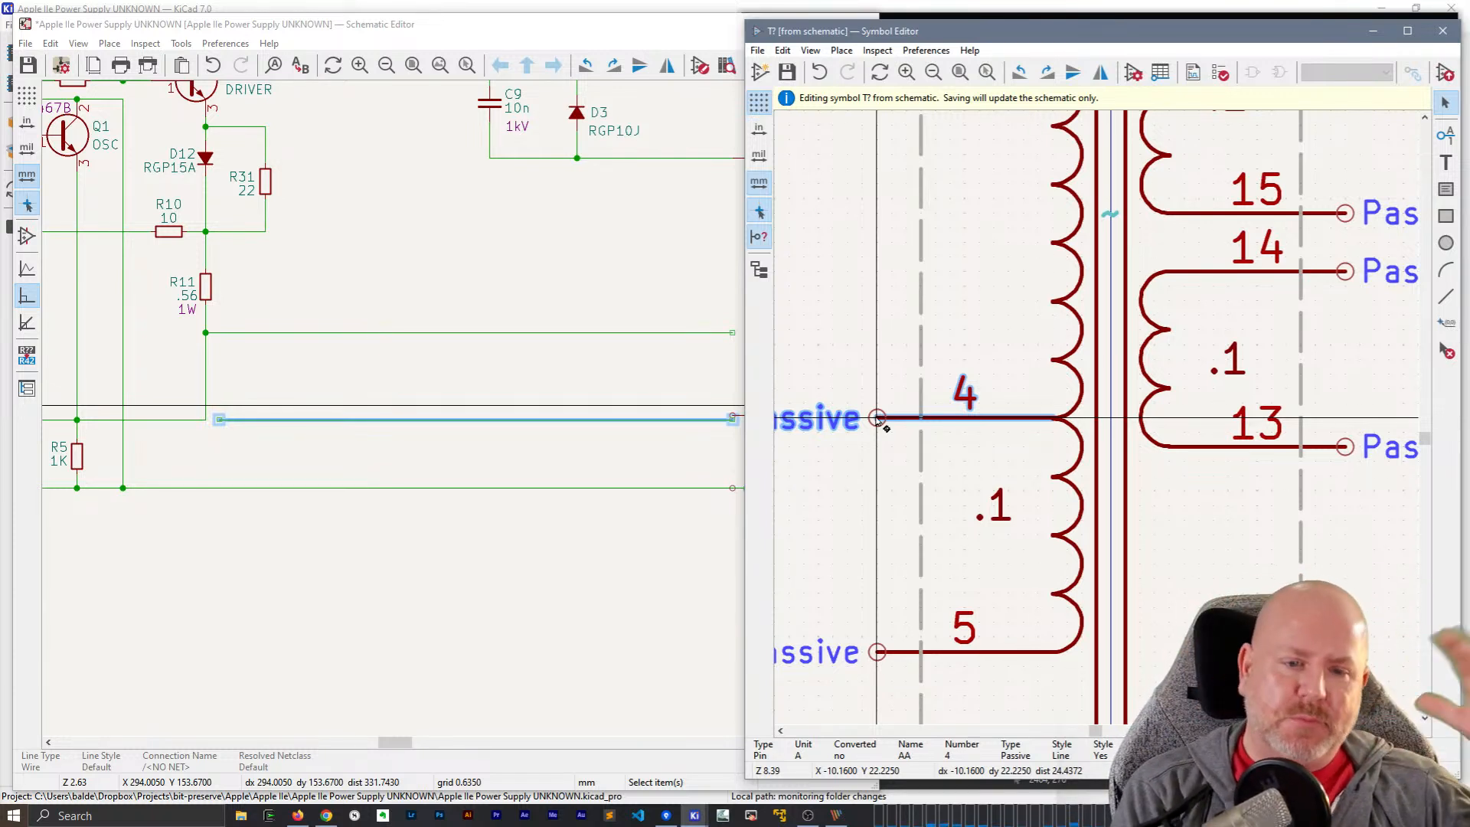
pyautogui.press('m')
pyautogui.press('Down')
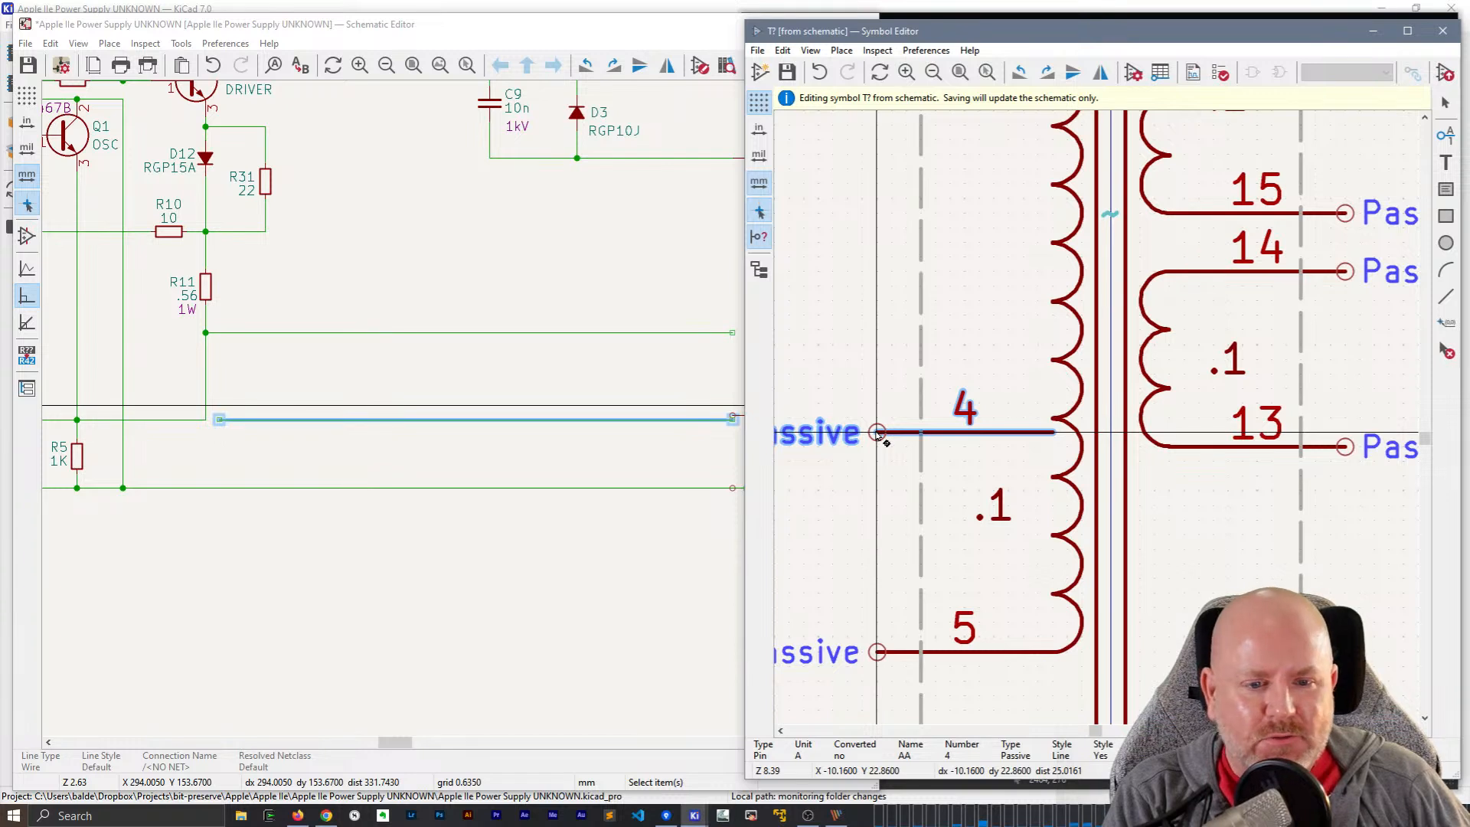
pyautogui.click(475, 575)
pyautogui.hotkey('ctrl', 's')
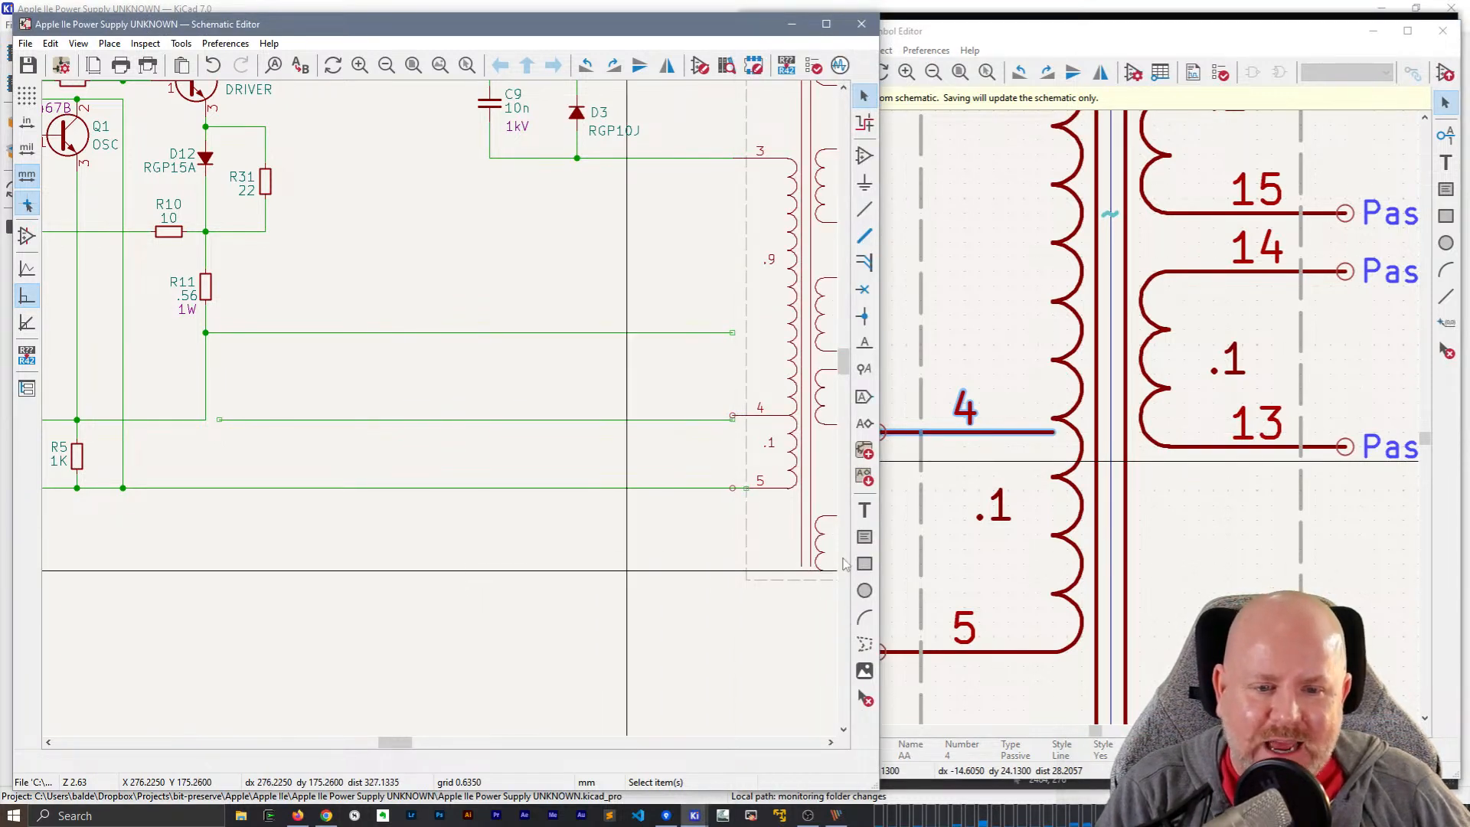
pyautogui.click(1044, 32)
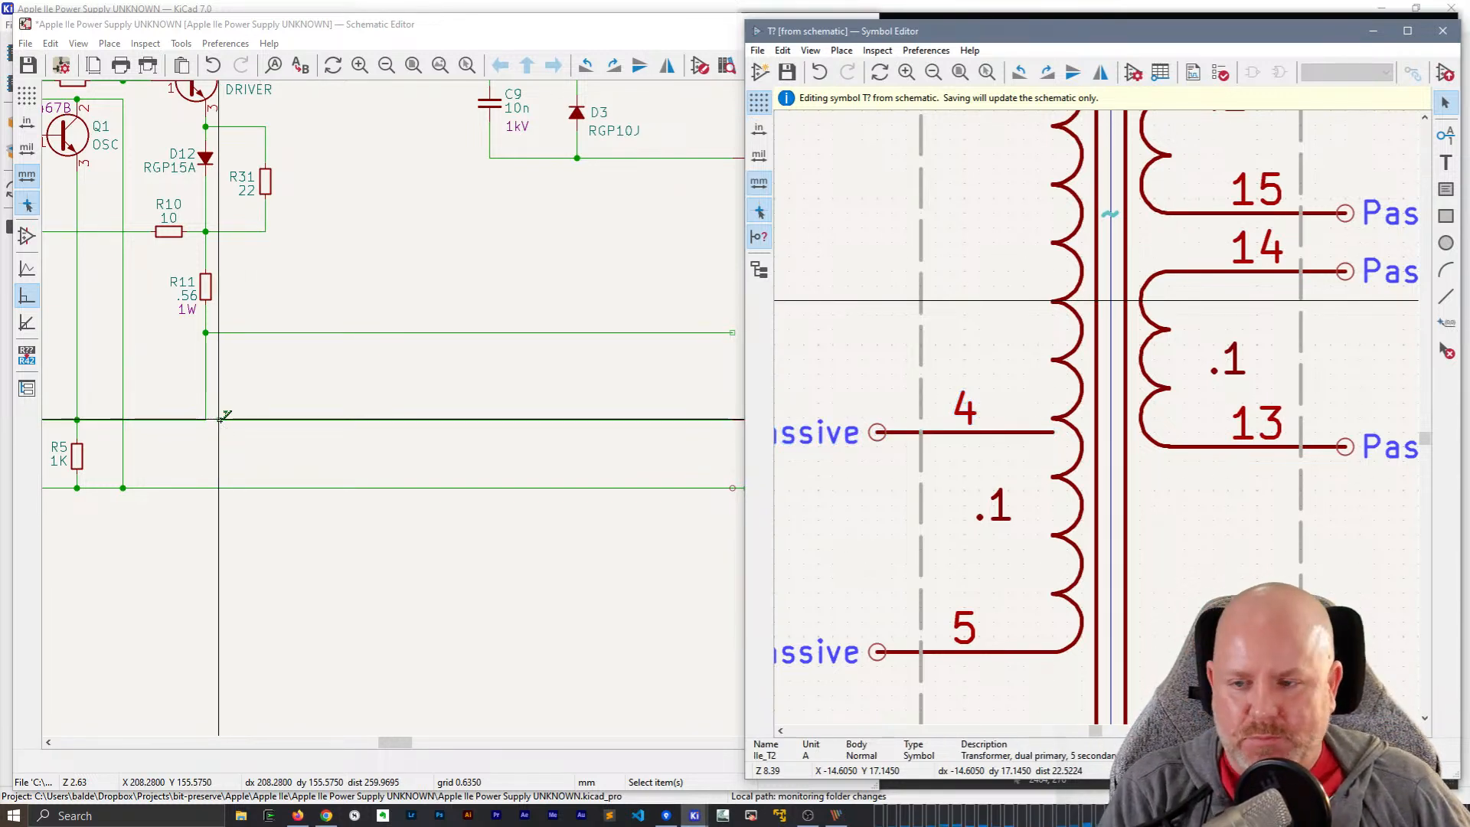
# - Wire the loose end of the pin 4 line to the corner of the vertical wire below R11
pyautogui.click(222, 417)
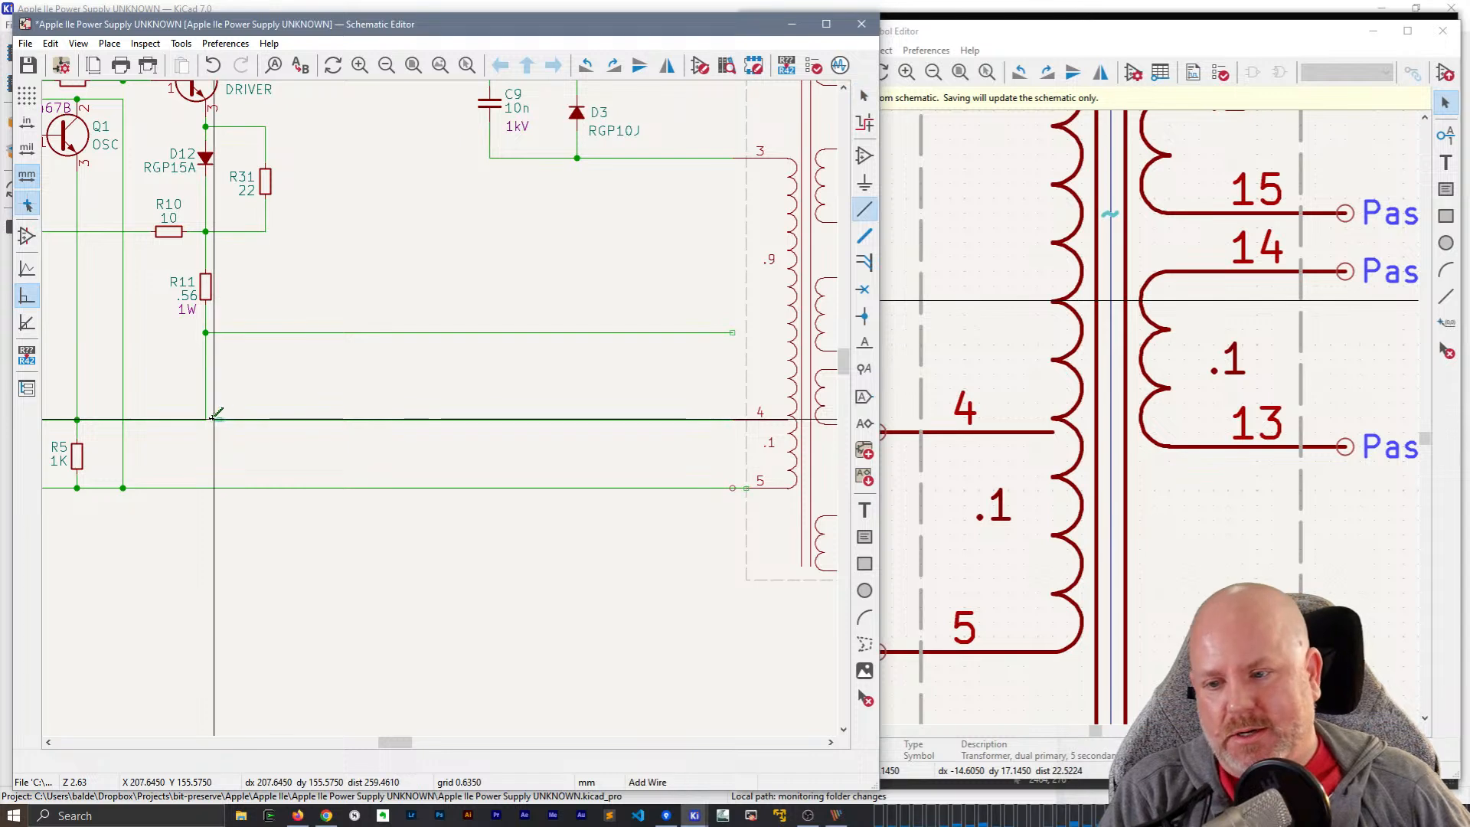
pyautogui.click(205, 420)
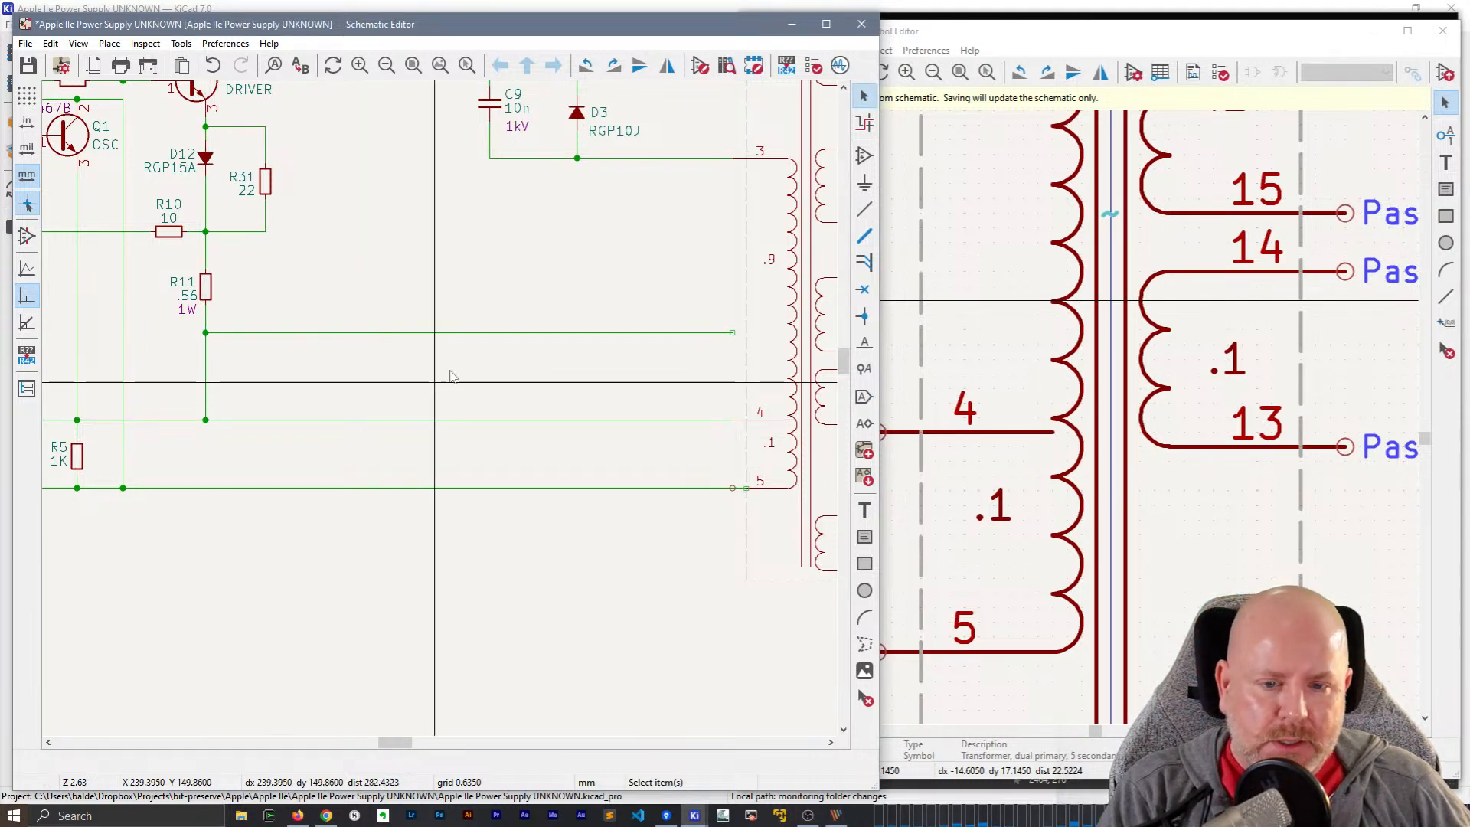
# - Rebuild the first turn of T2's primary .1 winding from two quarter arcs starting at the end of pin 4
pyautogui.scroll(1, 1055, 481)
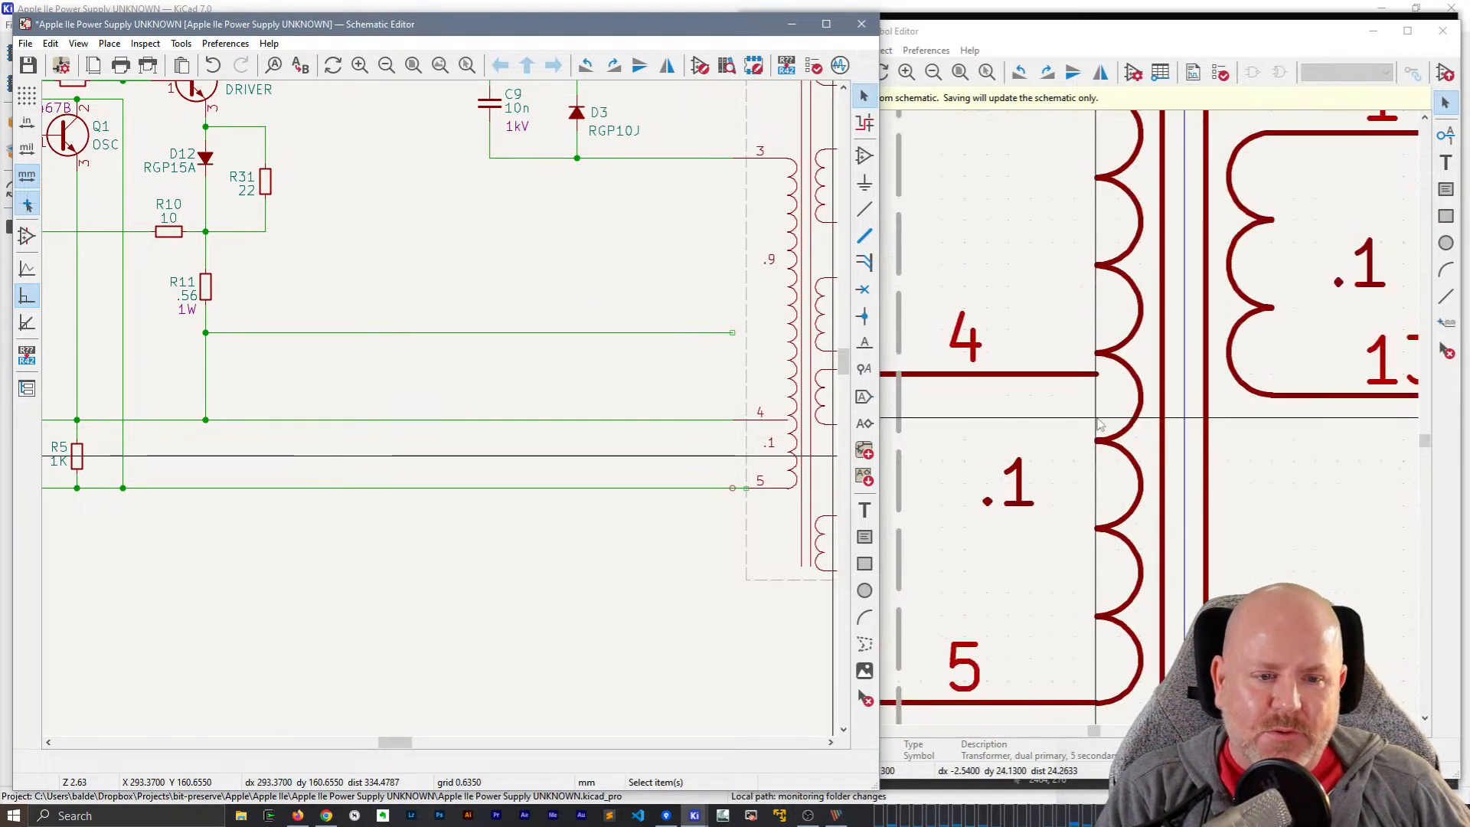
pyautogui.click(1136, 397)
pyautogui.click(1142, 382)
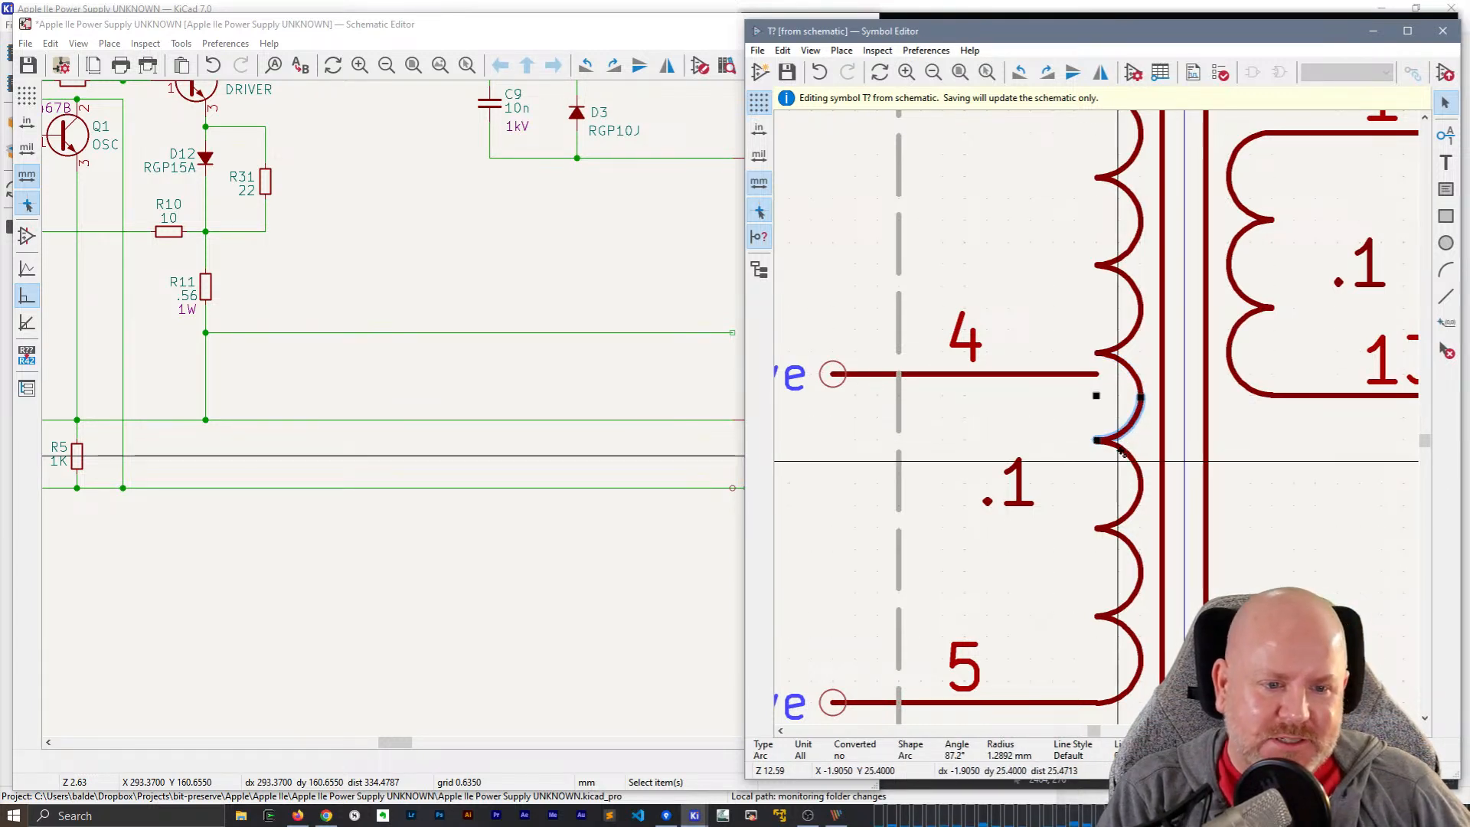
pyautogui.keyDown('shift'); pyautogui.click(1121, 451); pyautogui.keyUp('shift')
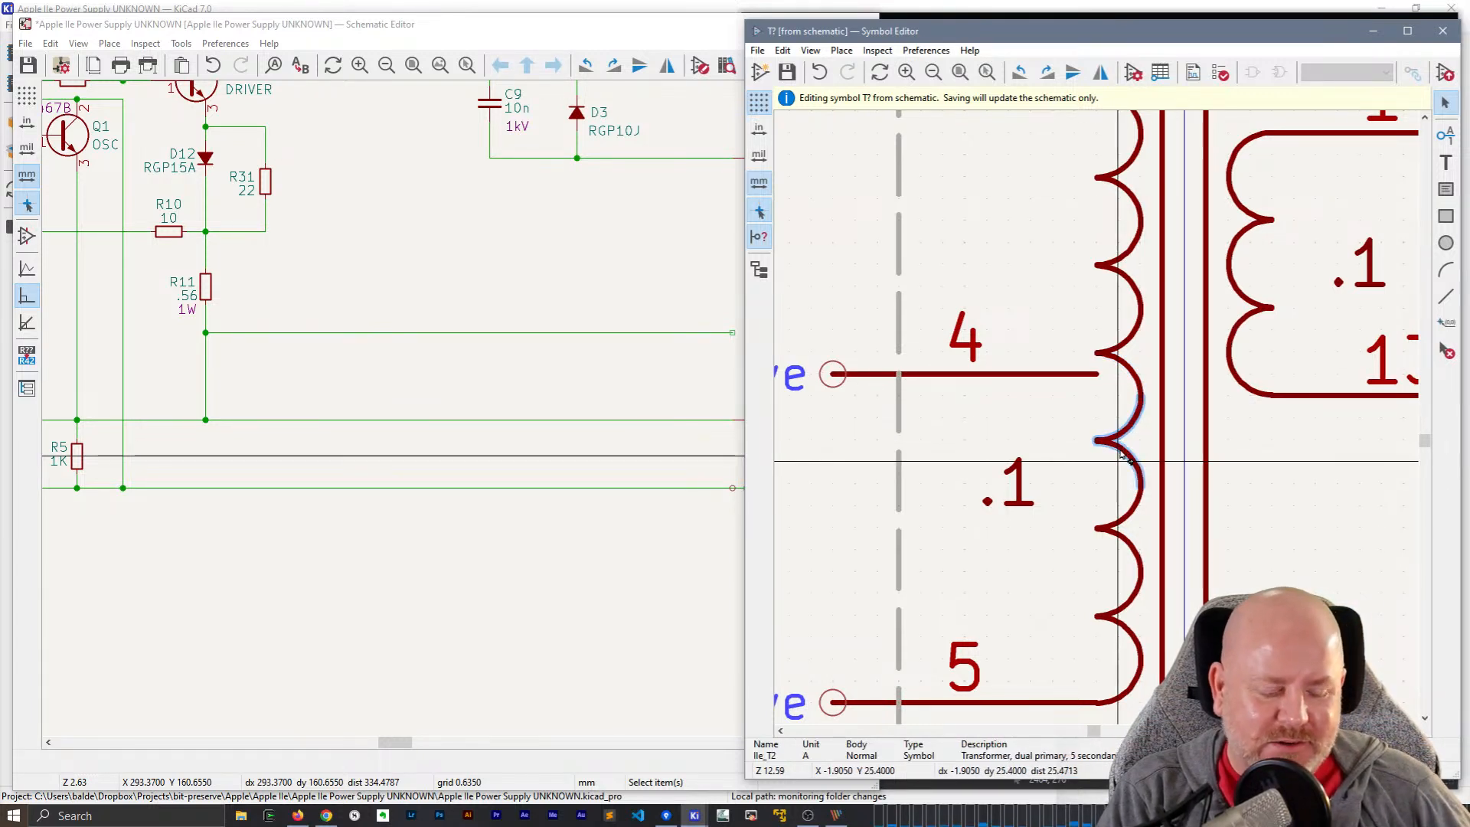
pyautogui.click(1130, 379)
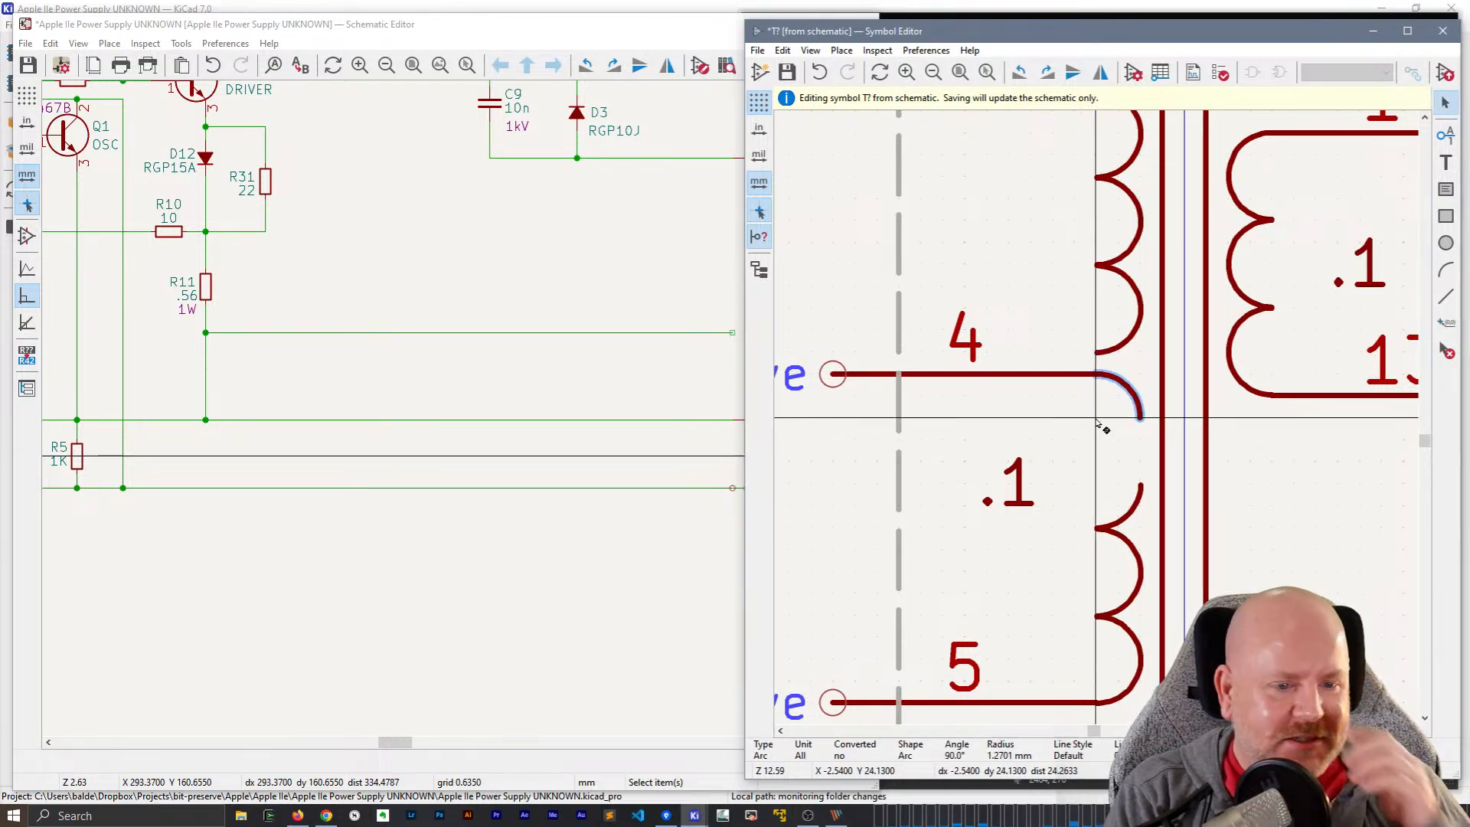
pyautogui.click(1139, 503)
pyautogui.hotkey('ctrl', 'd')
pyautogui.click(1108, 418)
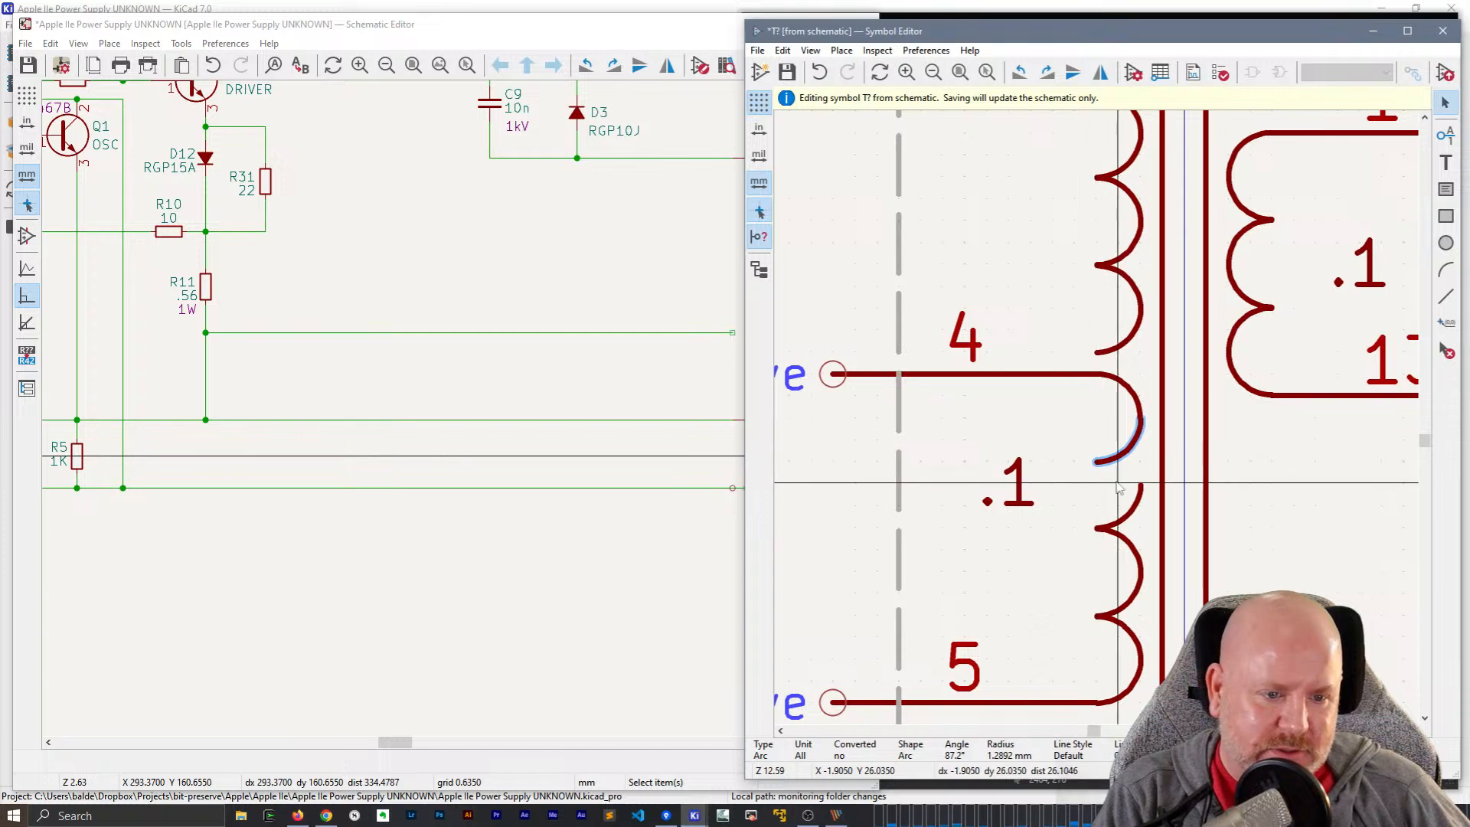
# - Place another upper quarter arc directly below the rebuilt first turn of T2's .1 winding
pyautogui.click(1131, 545)
pyautogui.press('m')
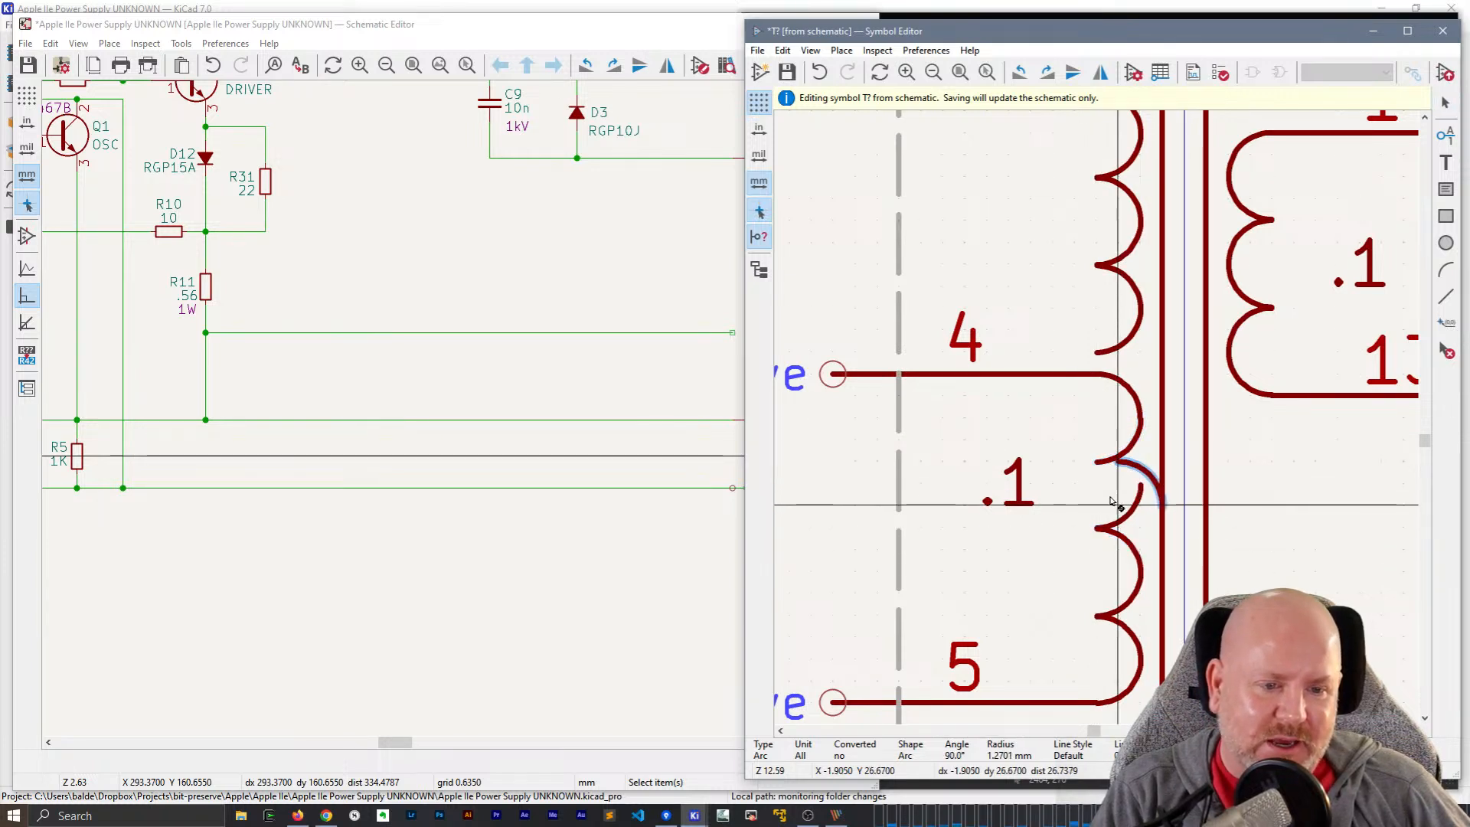
pyautogui.click(1100, 506)
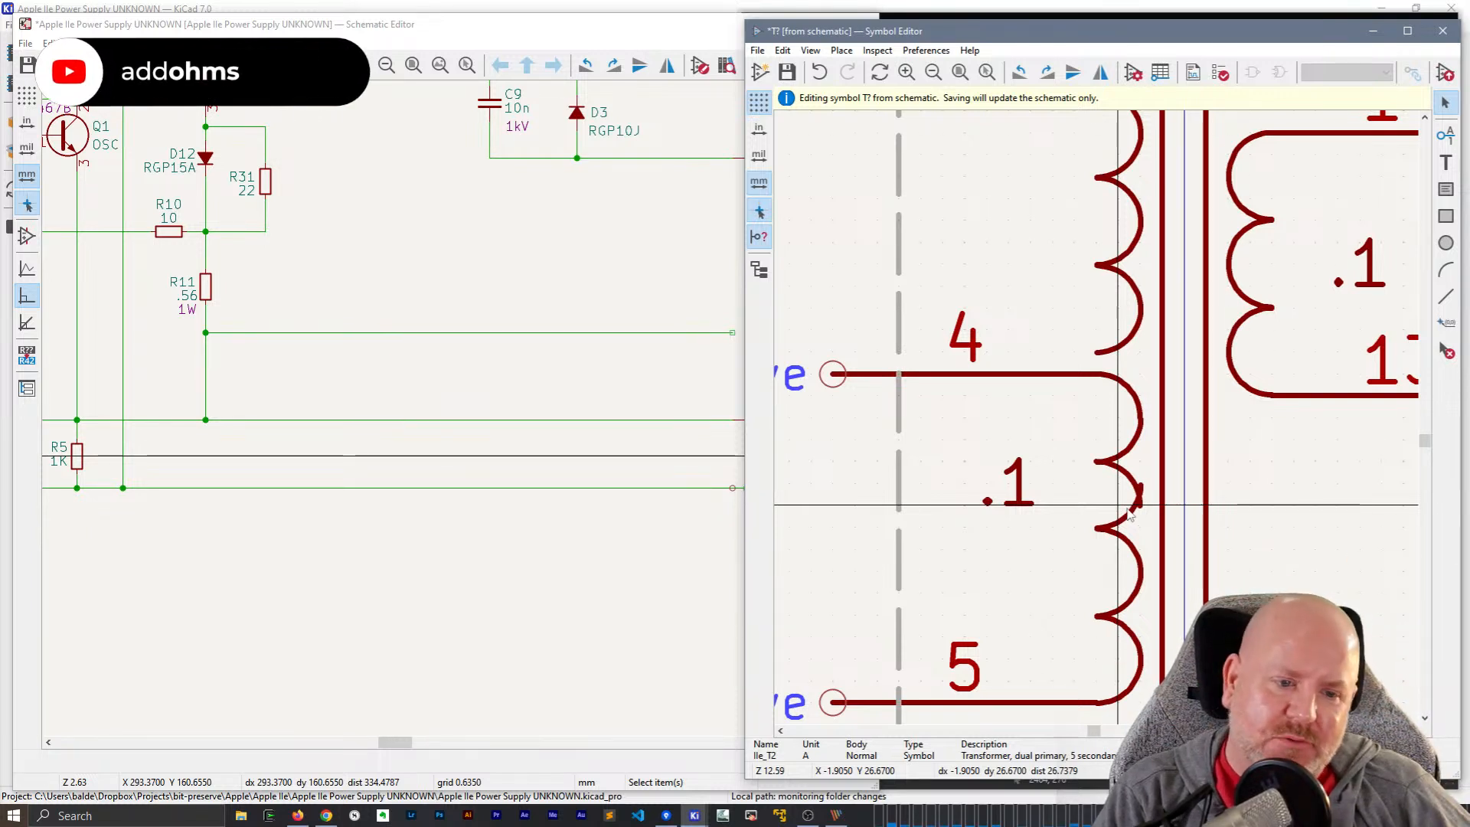
# - Shorten the two overlapping quarter arcs in the second turn of T2's .1 winding by moving their outer endpoints
pyautogui.click(1131, 511)
pyautogui.moveTo(1141, 489)
pyautogui.mouseDown()
pyautogui.moveTo(1141, 504)
pyautogui.moveTo(1142, 488)
pyautogui.mouseUp()
pyautogui.click(1140, 493)
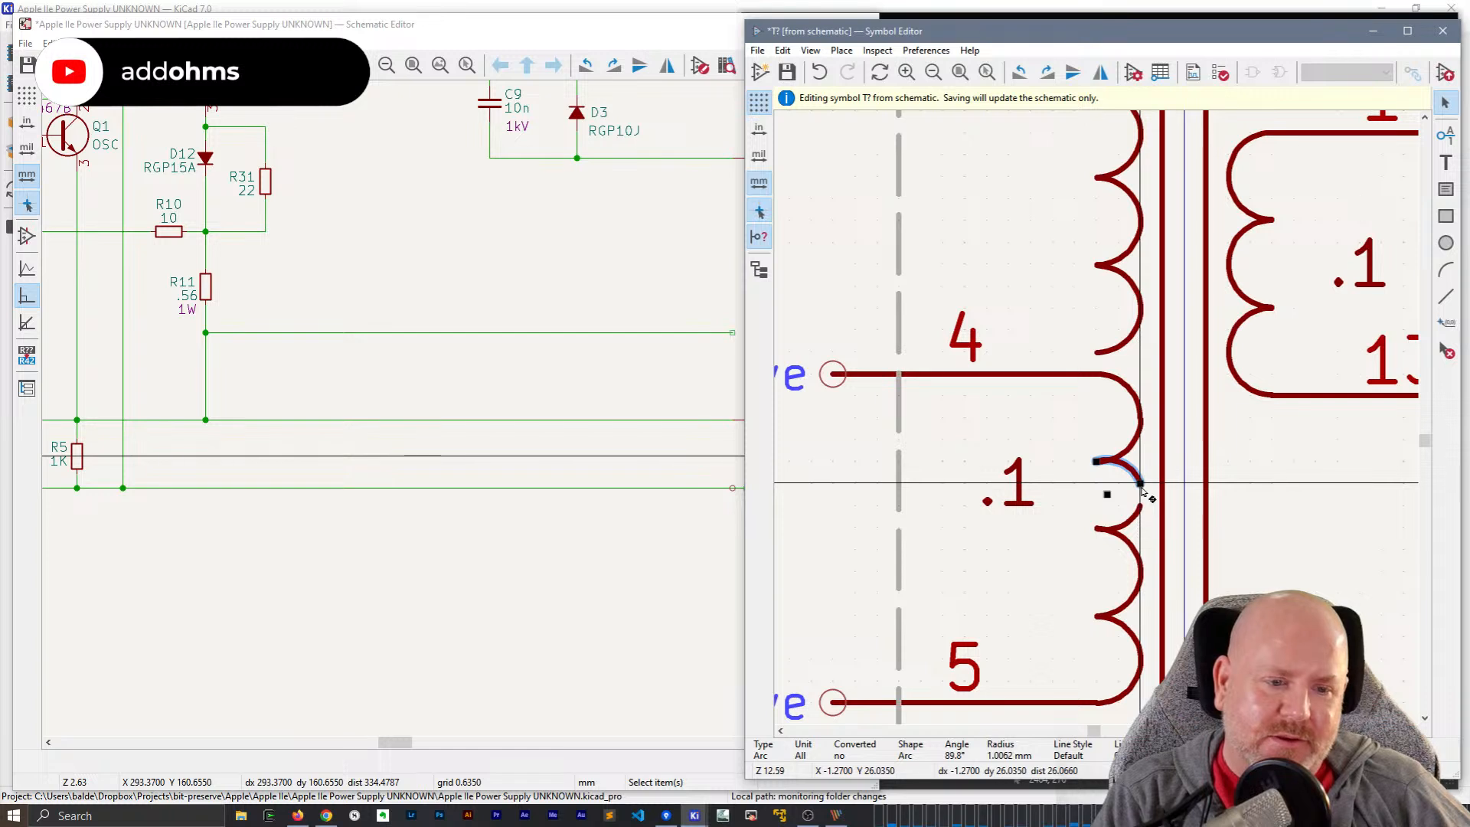
pyautogui.click(1142, 498)
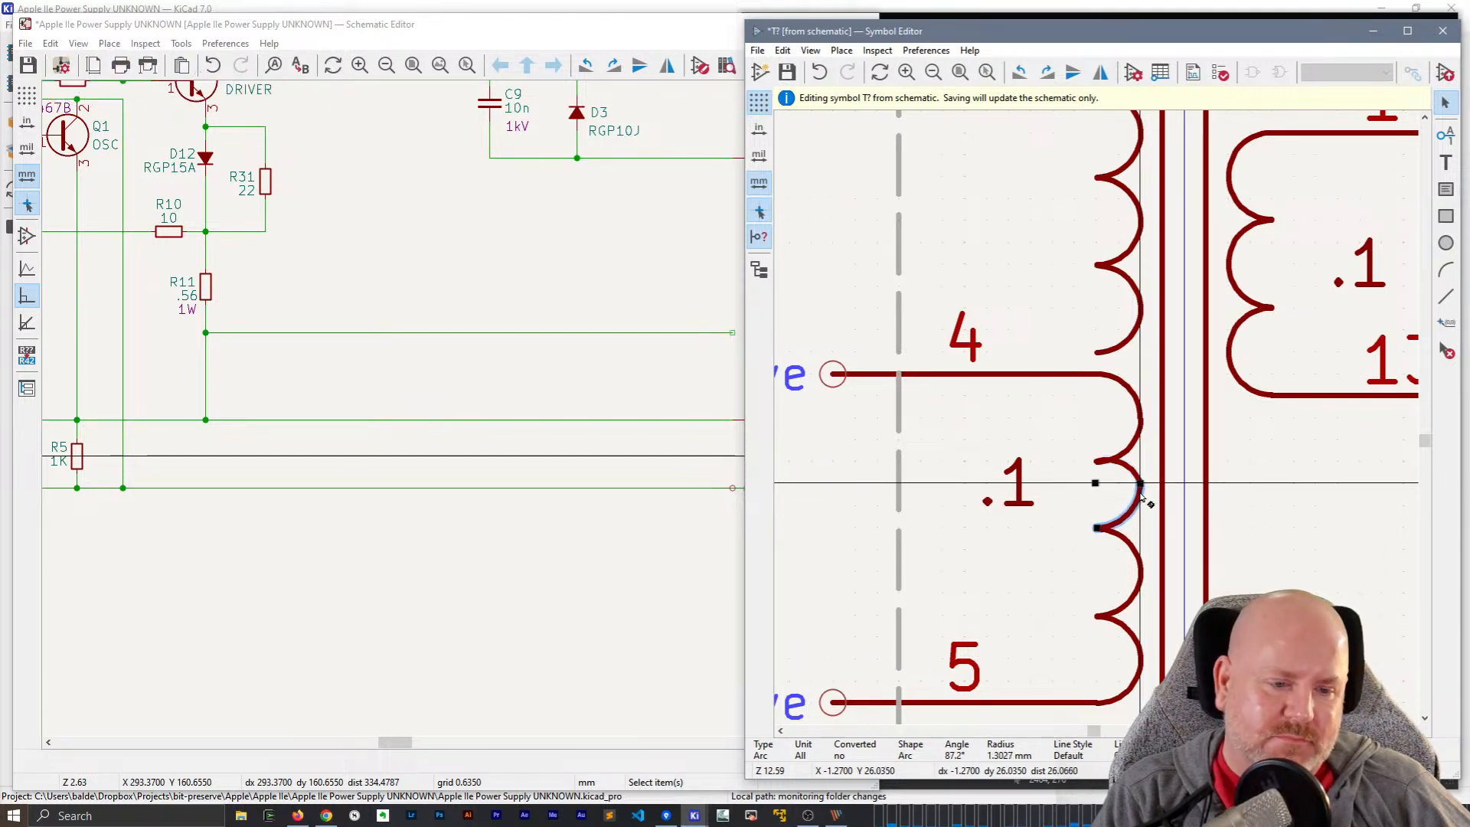
pyautogui.moveTo(1140, 483); pyautogui.dragTo(1140, 504)
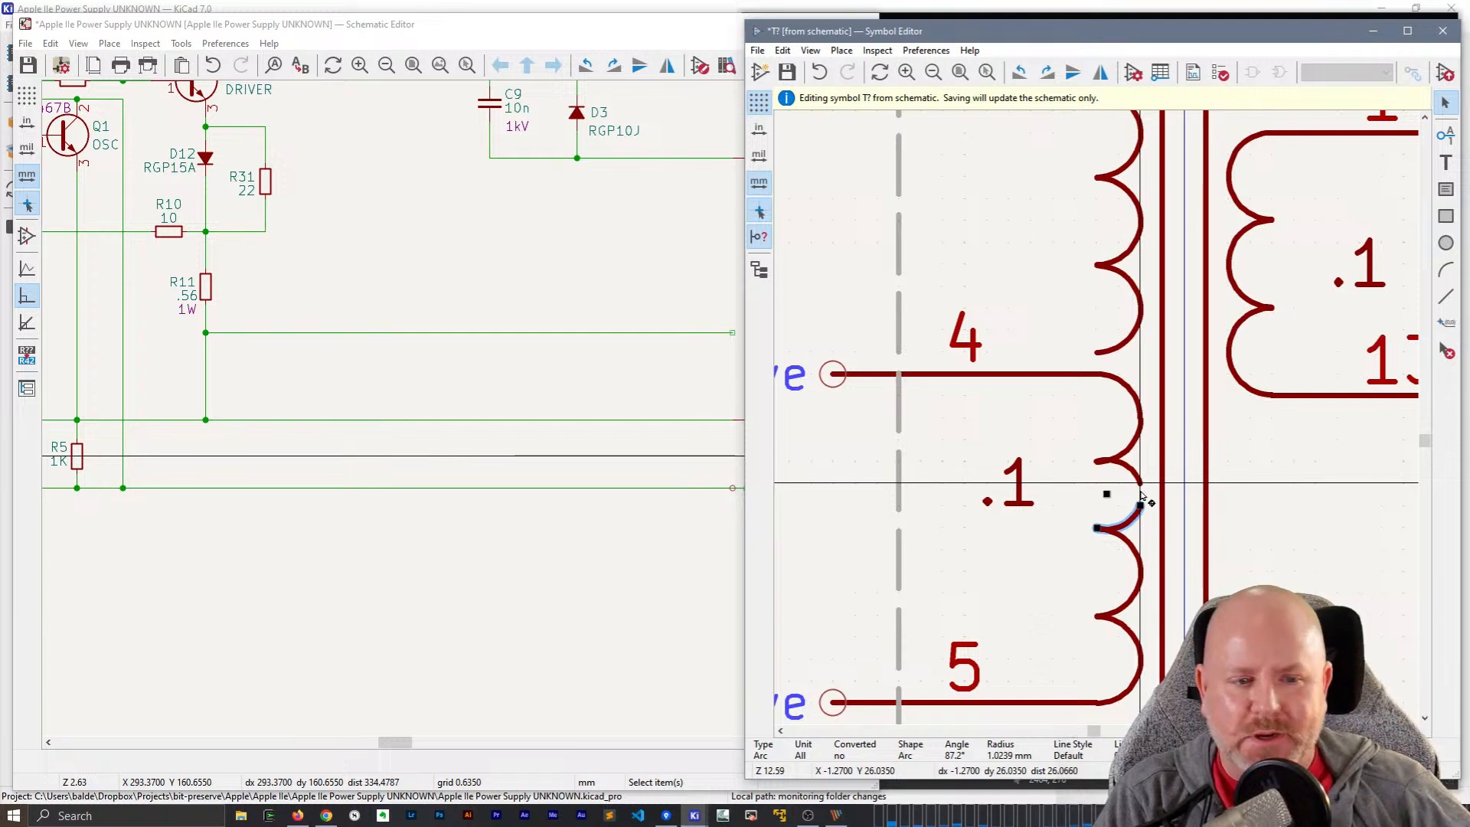
# - Extend the second turn's upper quarter arc down to Y 26.67 mm to meet the lower arc's outer end
pyautogui.scroll(-3, 1140, 496)
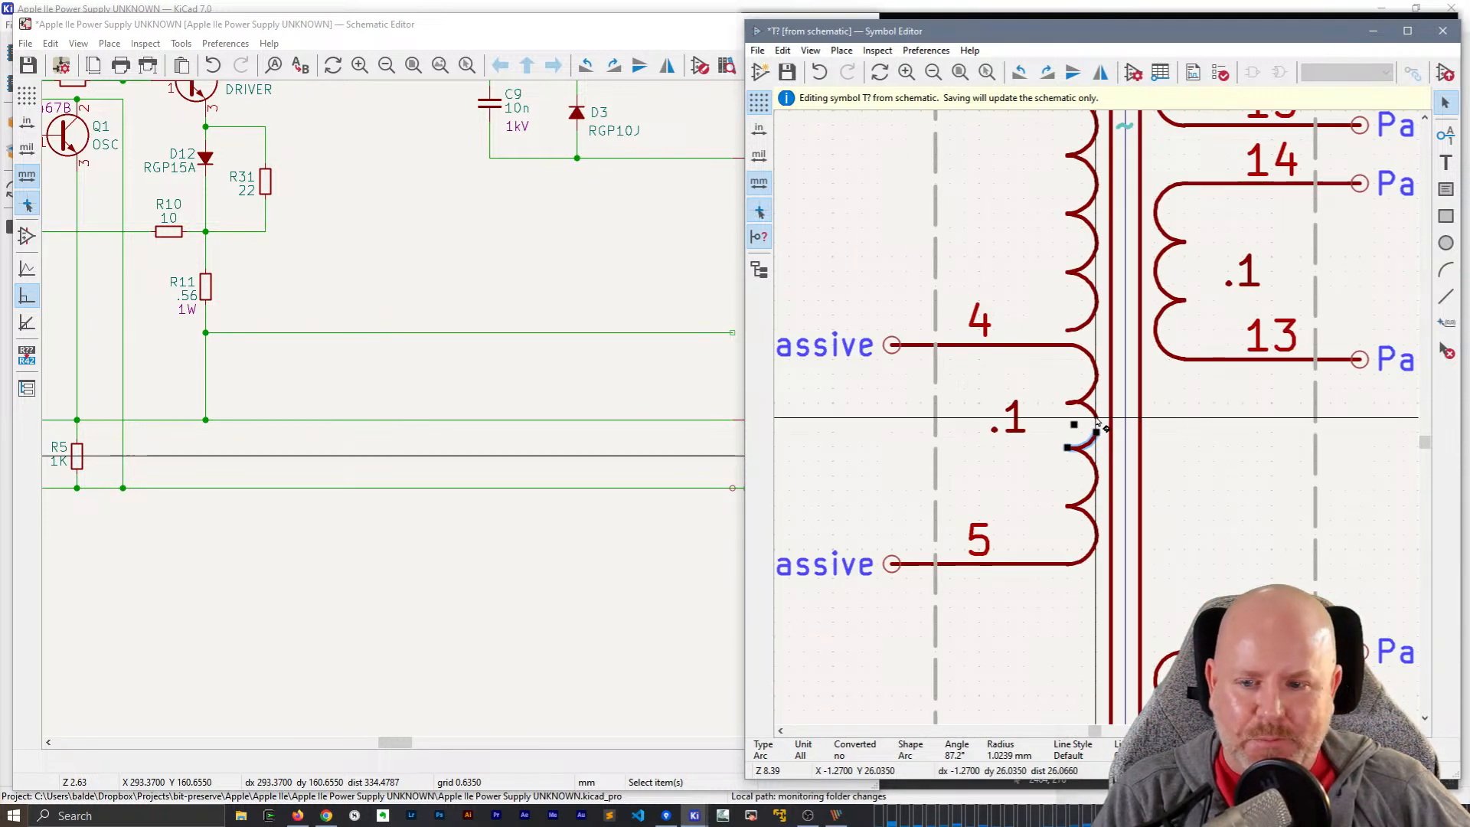
pyautogui.scroll(3, 1055, 396)
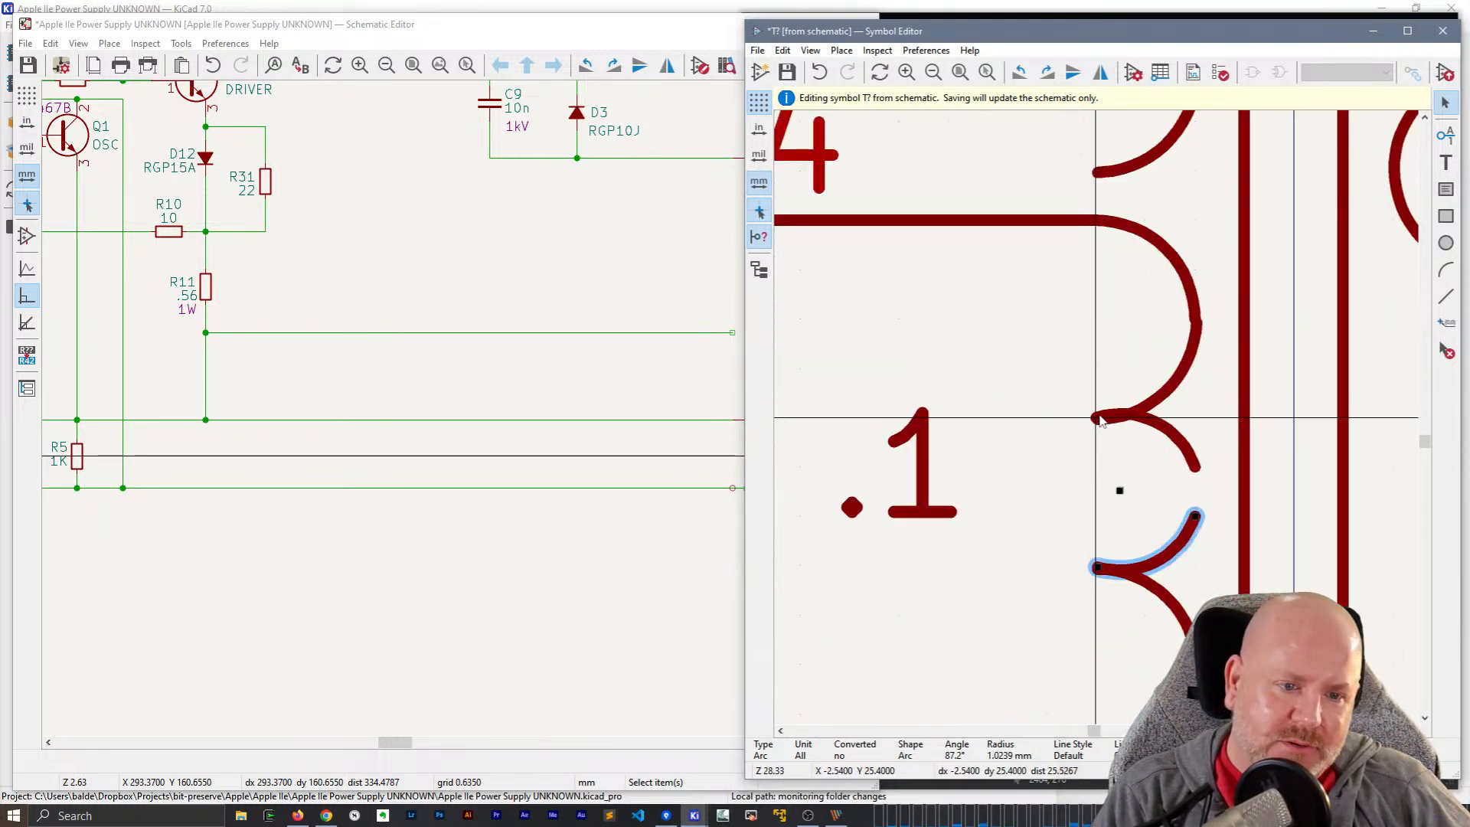
pyautogui.click(1123, 418)
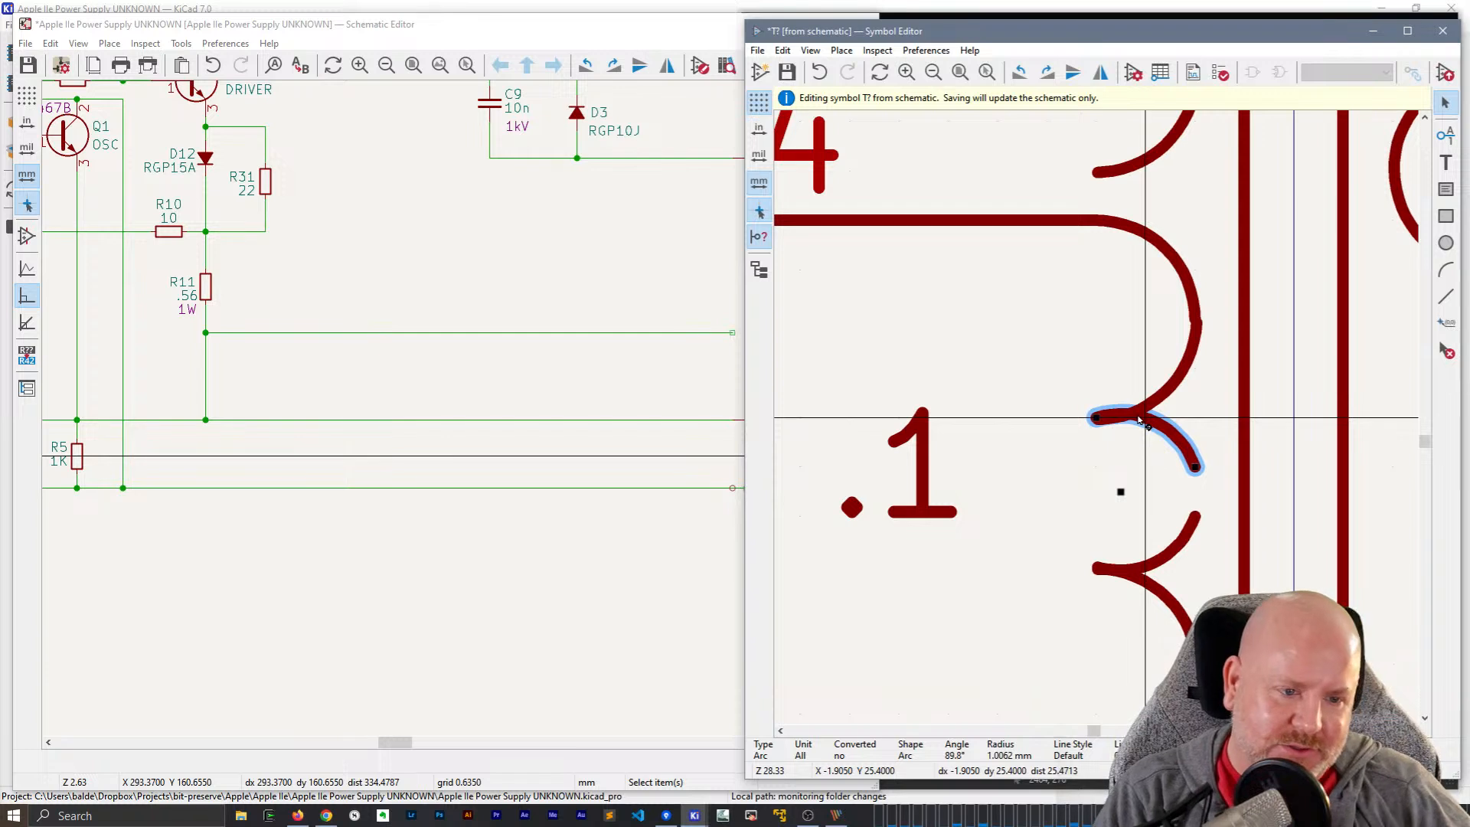
pyautogui.moveTo(1194, 484); pyautogui.dragTo(1195, 515)
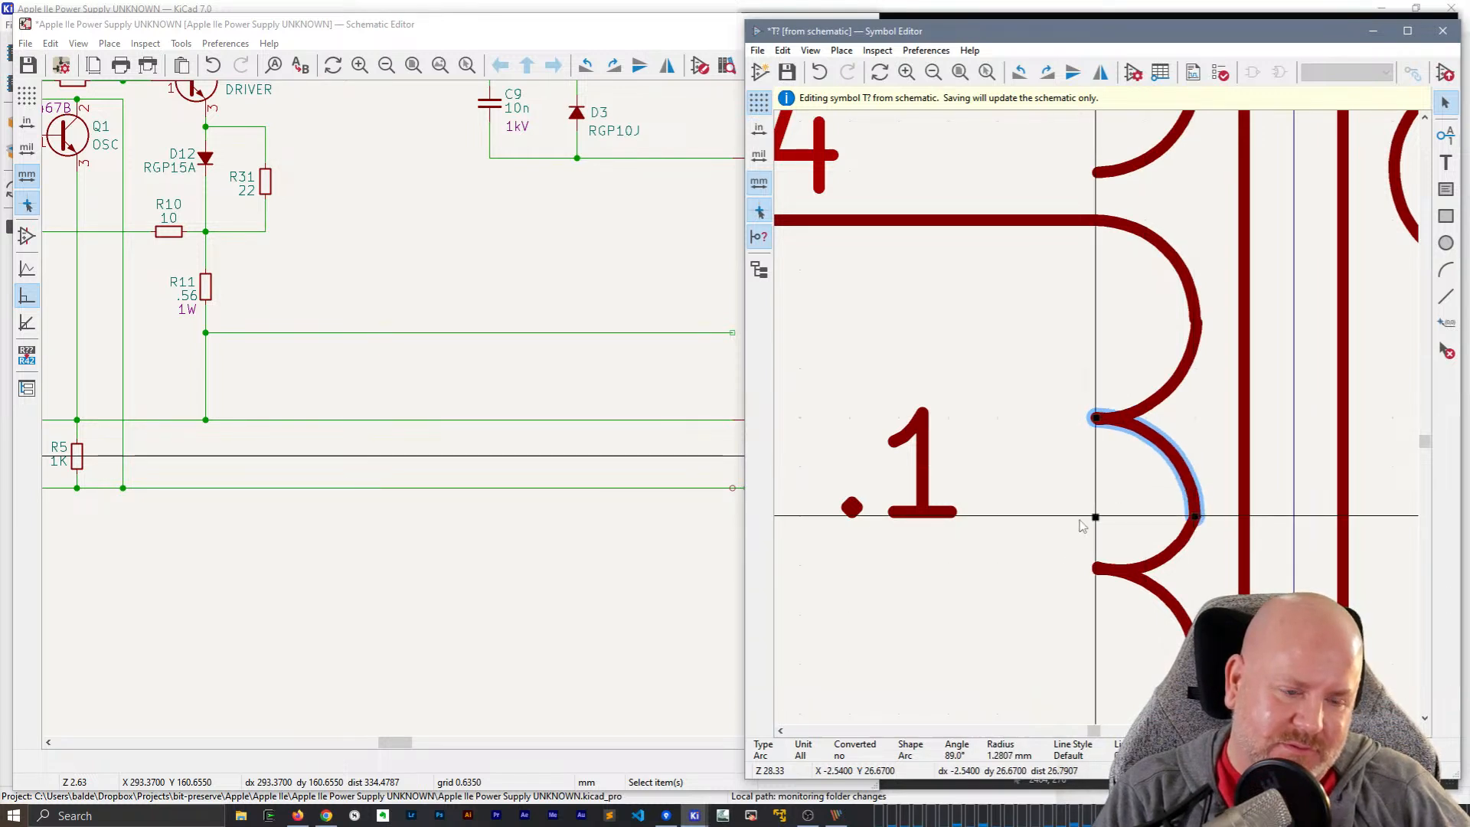
pyautogui.scroll(-3, 1097, 377)
pyautogui.click(1231, 449)
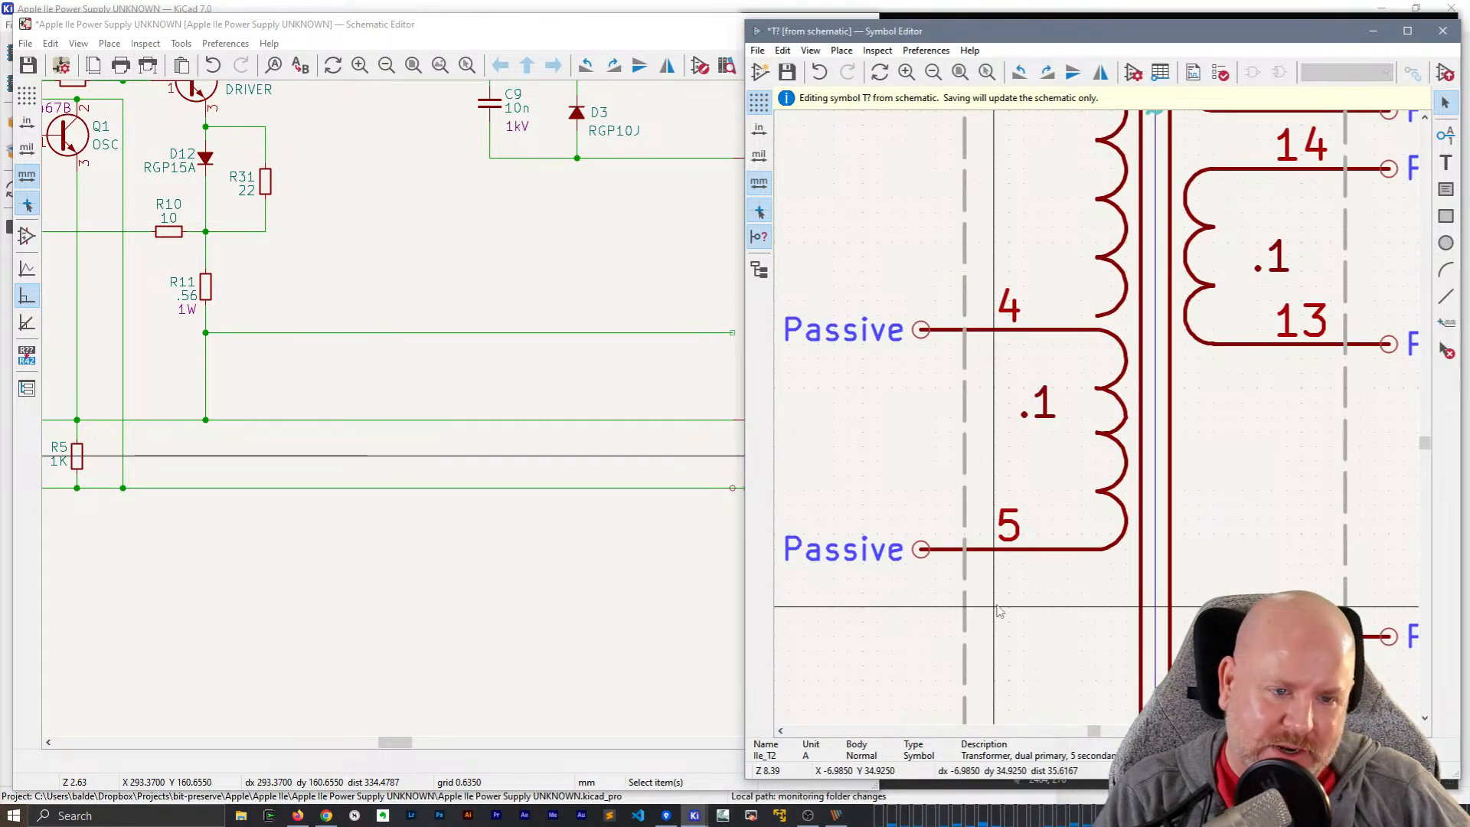
# - Delete the wire feeding T2's pin 5 in the schematic, which runs past the pin end
pyautogui.scroll(-3, 444, 412)
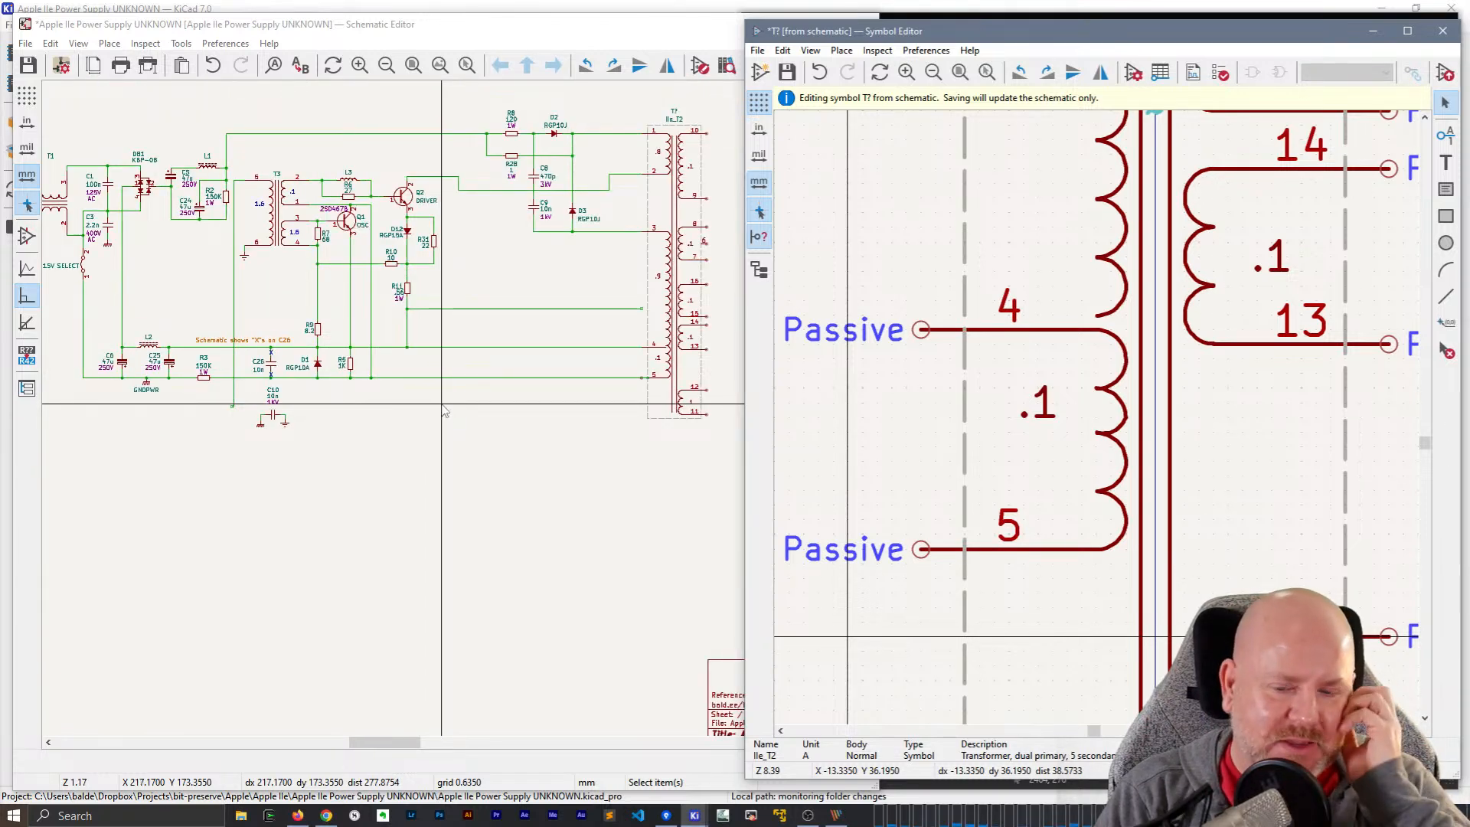
pyautogui.scroll(5, 445, 409)
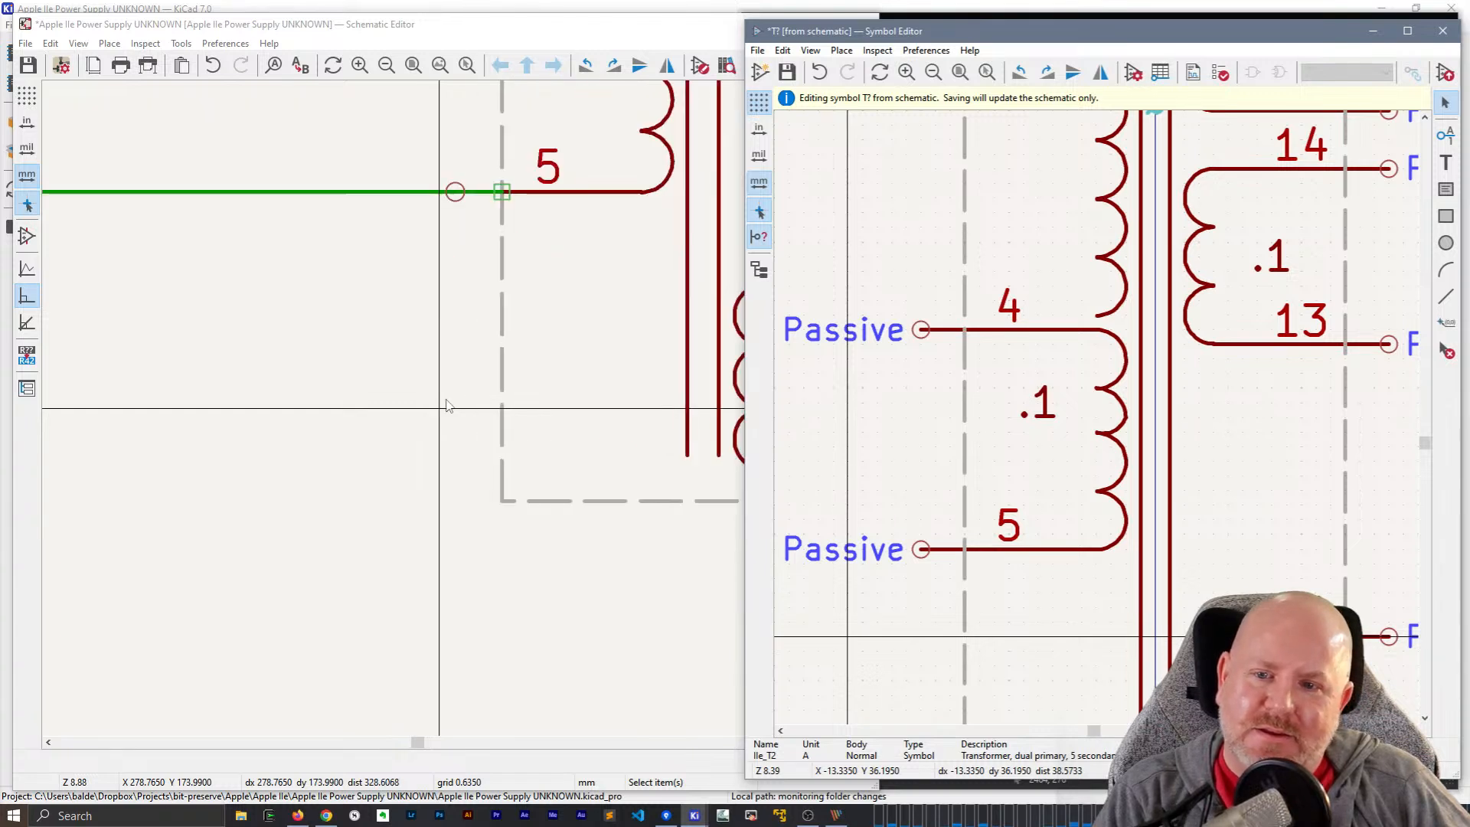
pyautogui.click(483, 200)
pyautogui.press('Escape')
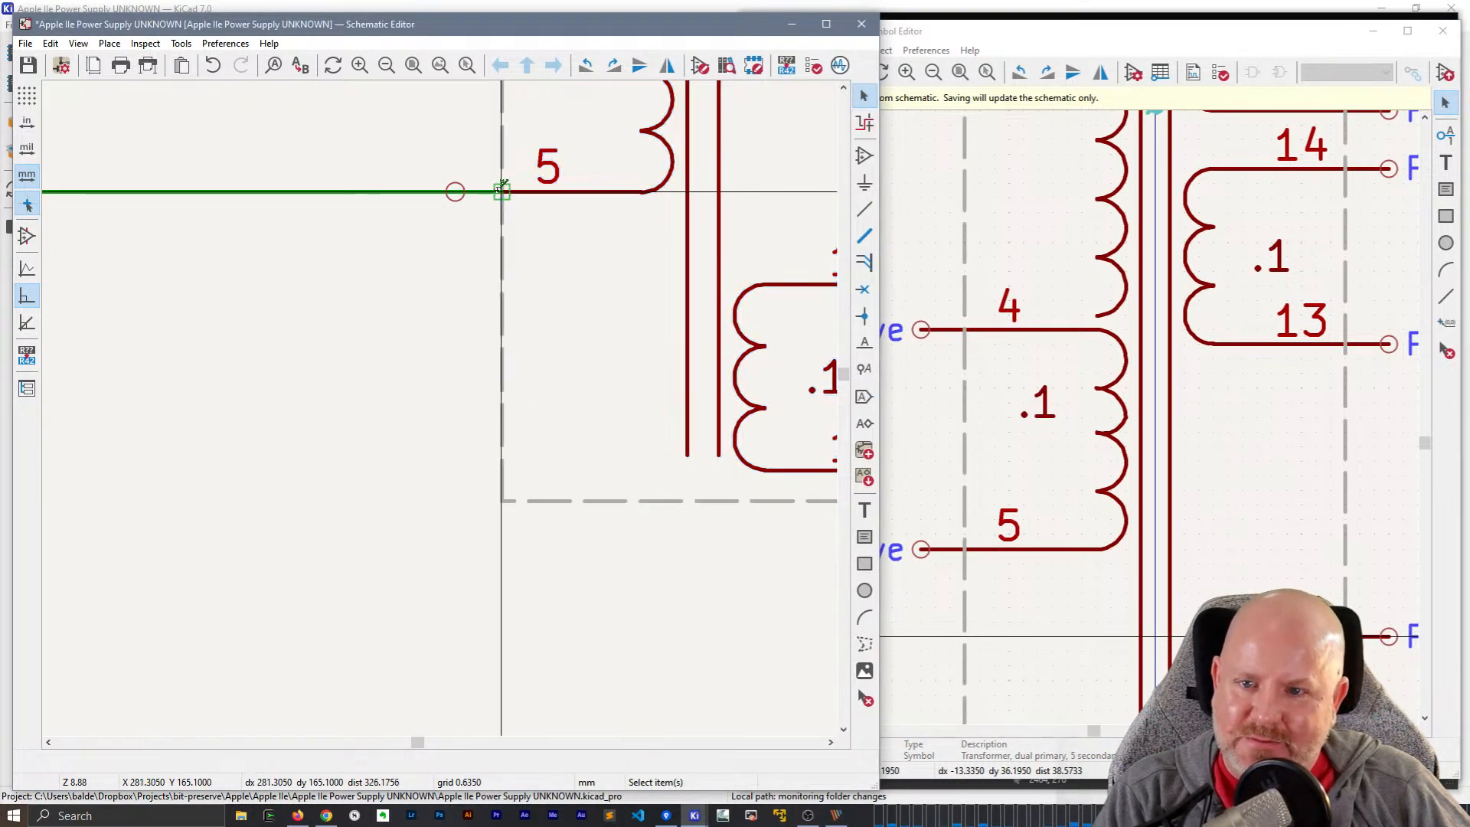
pyautogui.click(406, 192)
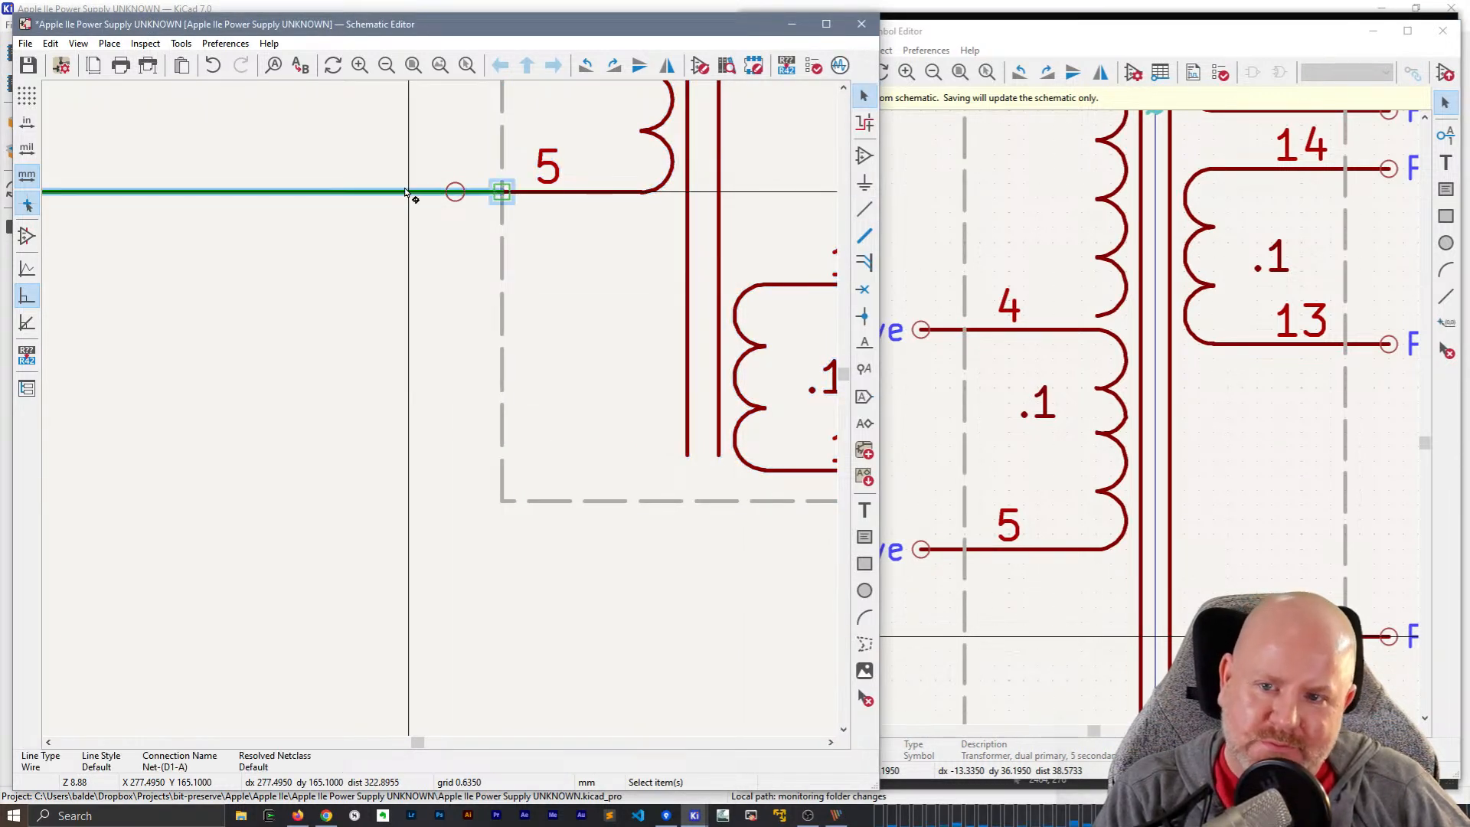
pyautogui.press('Delete')
# - Draw a straight wire from T2's pin 5 at Y 165.1 mm back to the horizontal line through R5
pyautogui.scroll(-2, 410, 194)
pyautogui.moveTo(410, 194); pyautogui.dragTo(442, 411, button='middle')
pyautogui.scroll(1, 357, 491)
pyautogui.moveTo(357, 490); pyautogui.dragTo(683, 478, button='middle')
pyautogui.press('w')
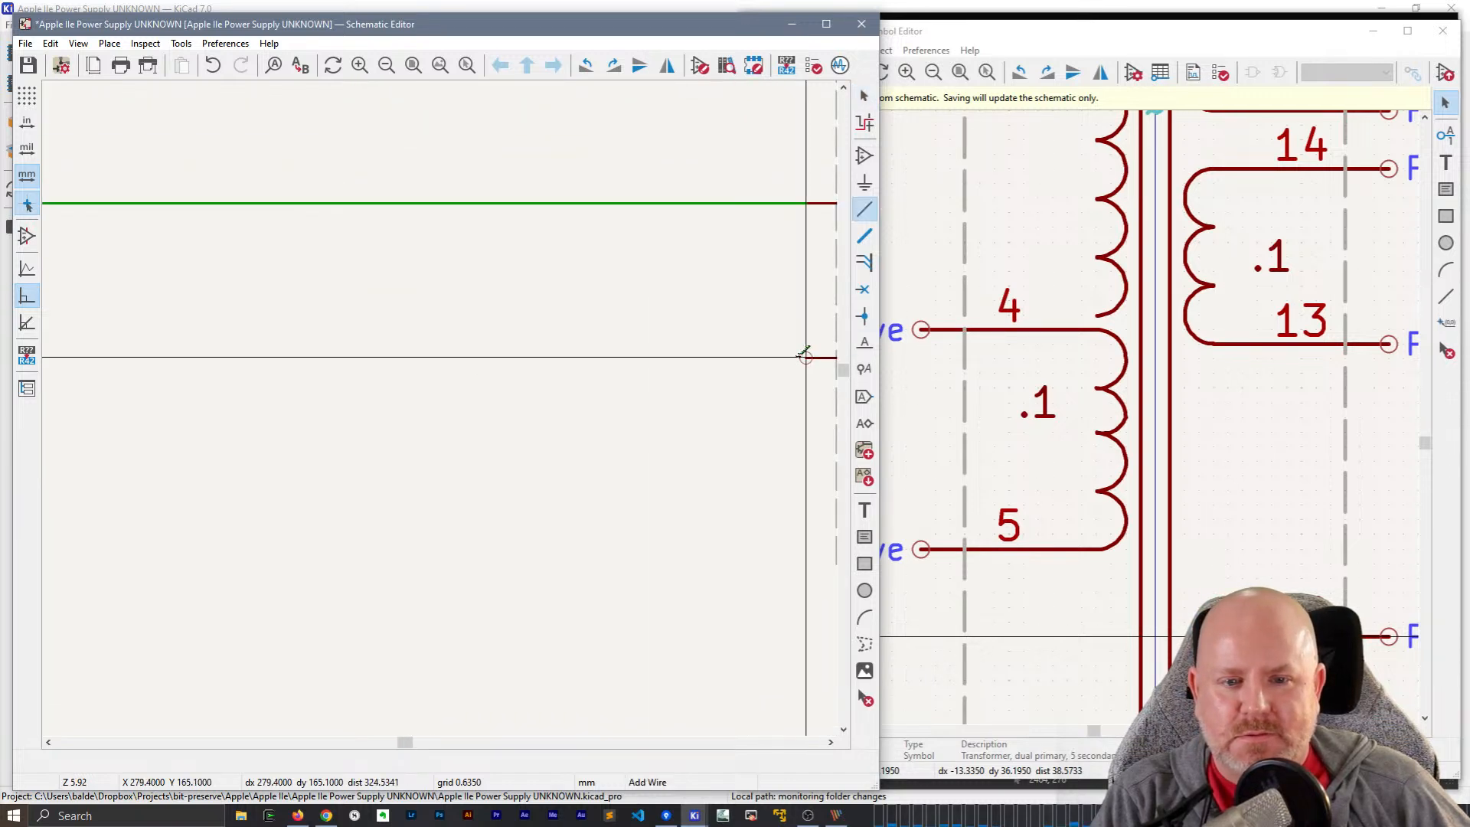
pyautogui.scroll(-2, 291, 335)
pyautogui.moveTo(302, 411); pyautogui.dragTo(226, 419, button='middle')
pyautogui.click(241, 430)
pyautogui.press('Escape')
pyautogui.scroll(-1, 306, 451)
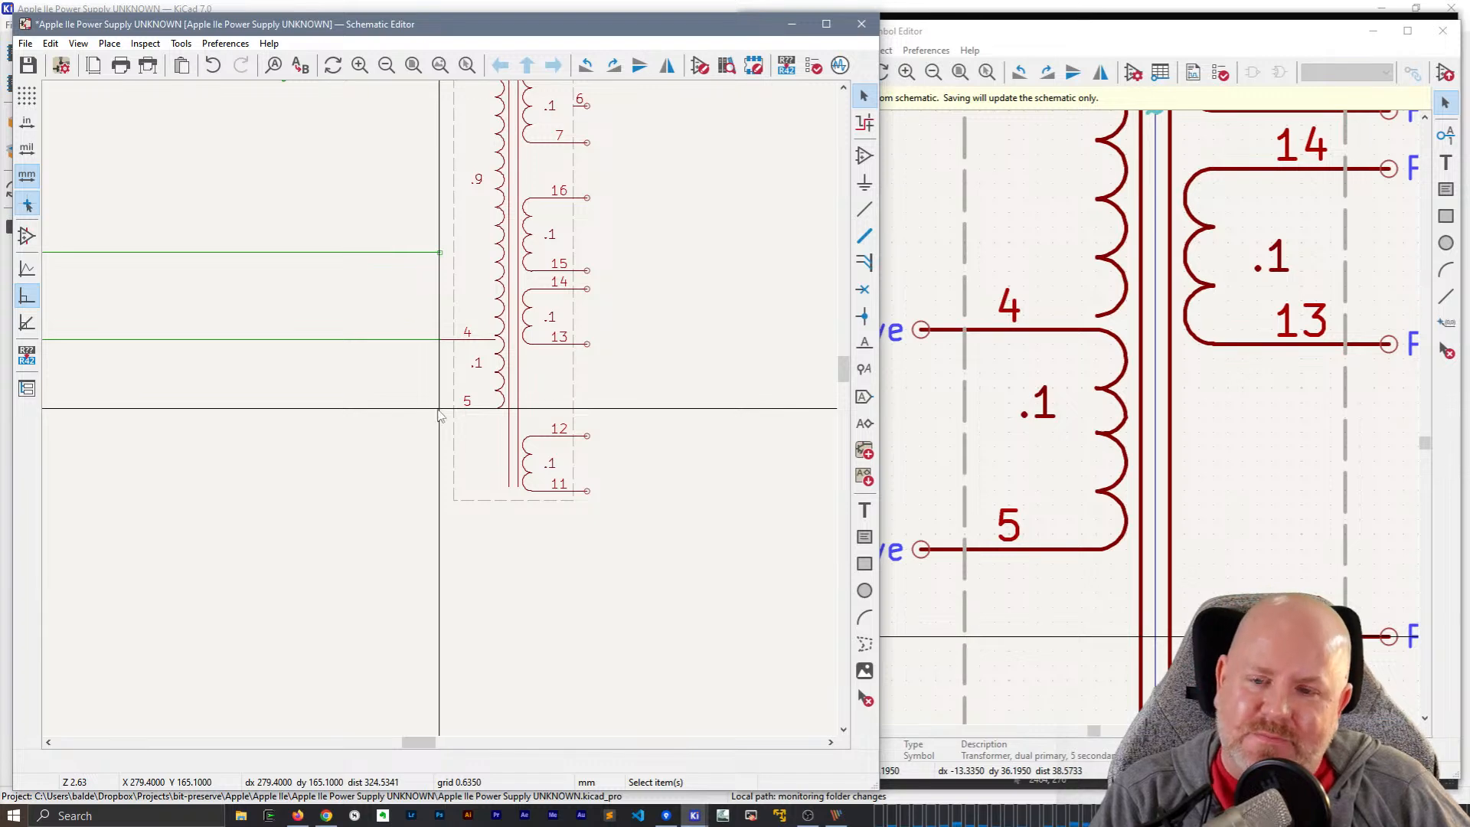
# - Shift the wire feeding T2's pin 5 down two grid steps to Y 166.37 mm, keeping it connected to the pin
pyautogui.click(1126, 387)
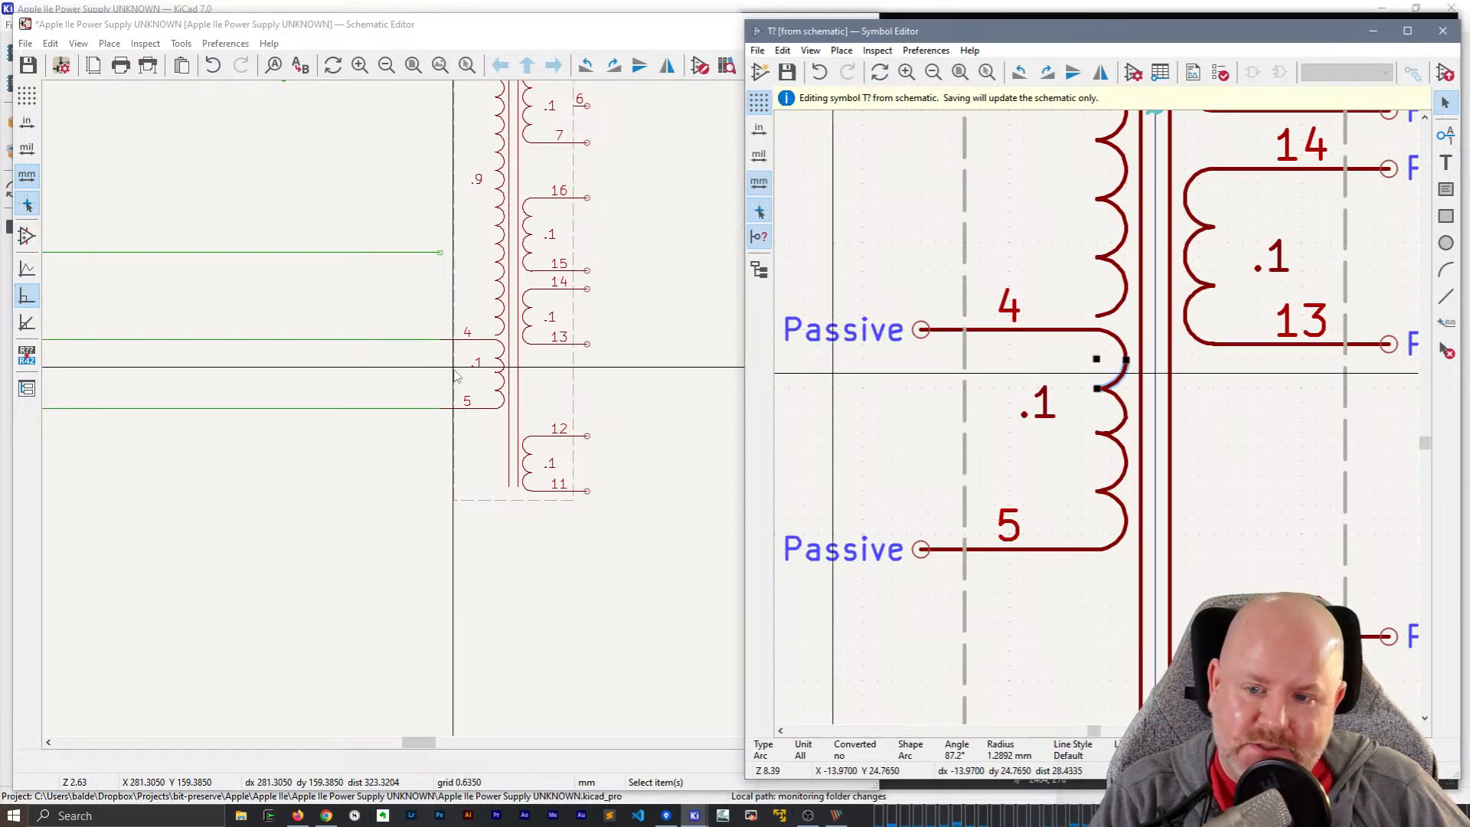
pyautogui.scroll(-2, 368, 366)
pyautogui.scroll(2, 194, 401)
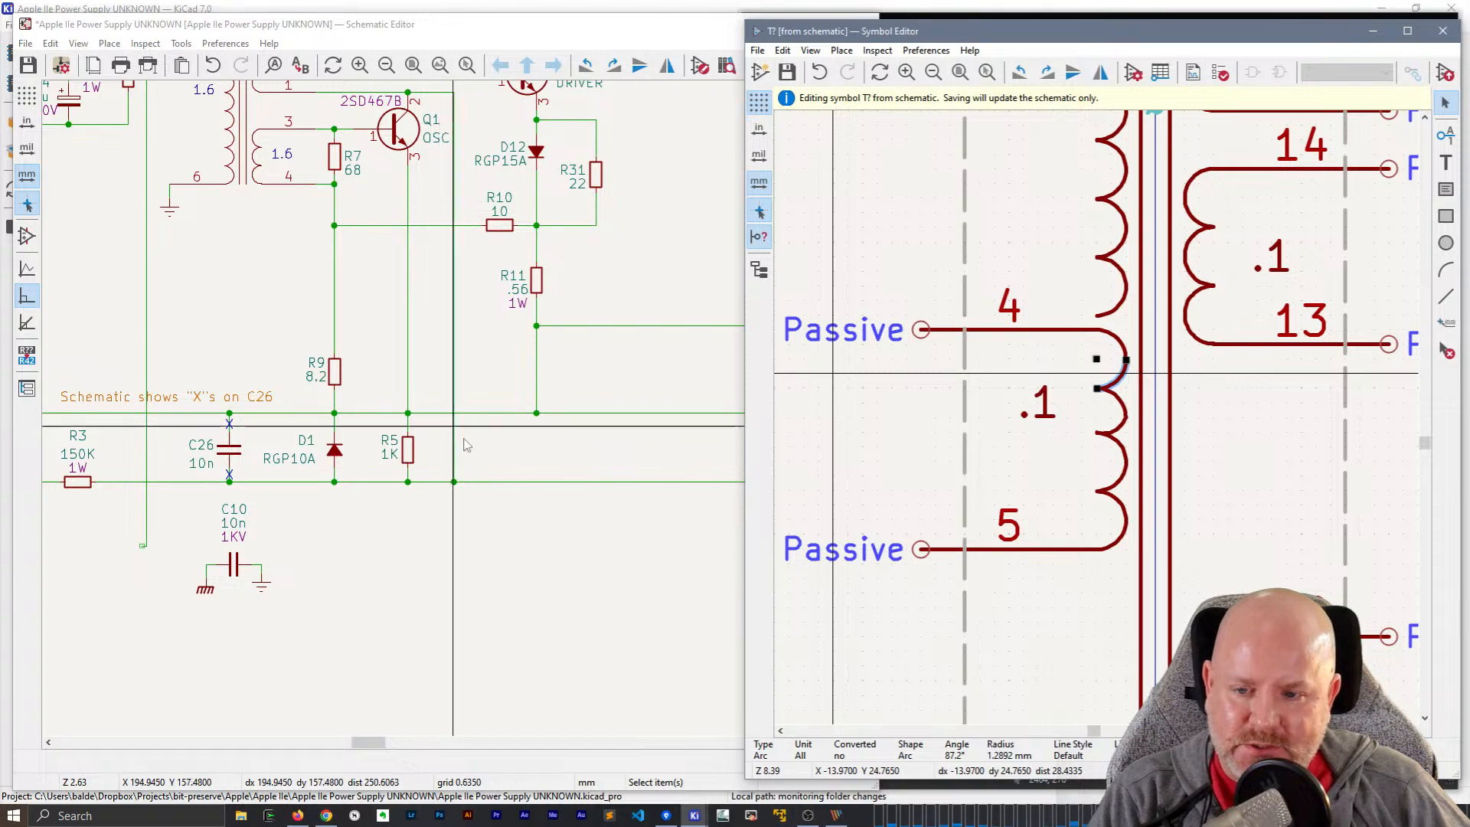
pyautogui.scroll(-1, 591, 509)
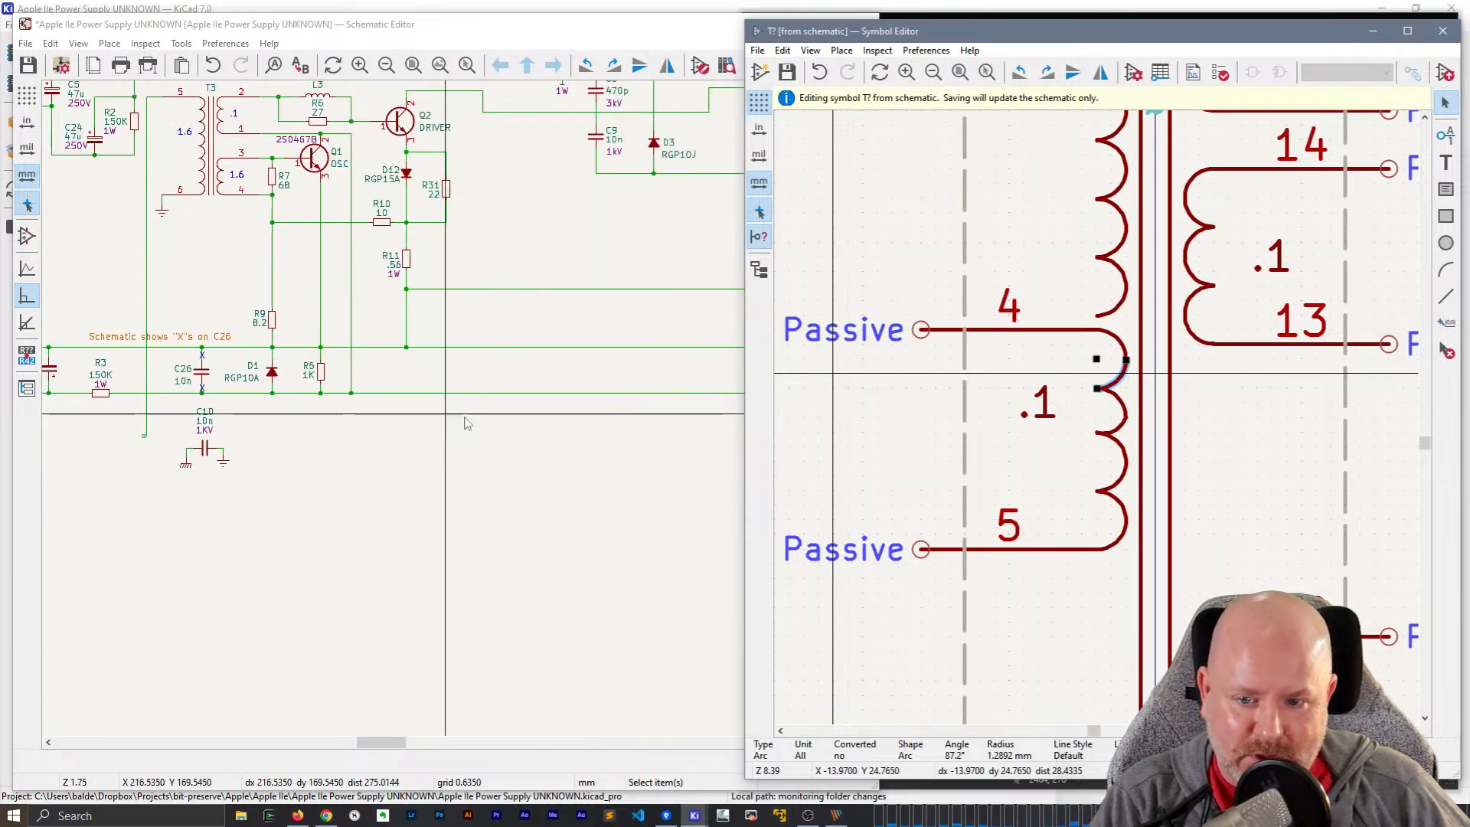
pyautogui.moveTo(469, 420); pyautogui.dragTo(245, 413, button='middle')
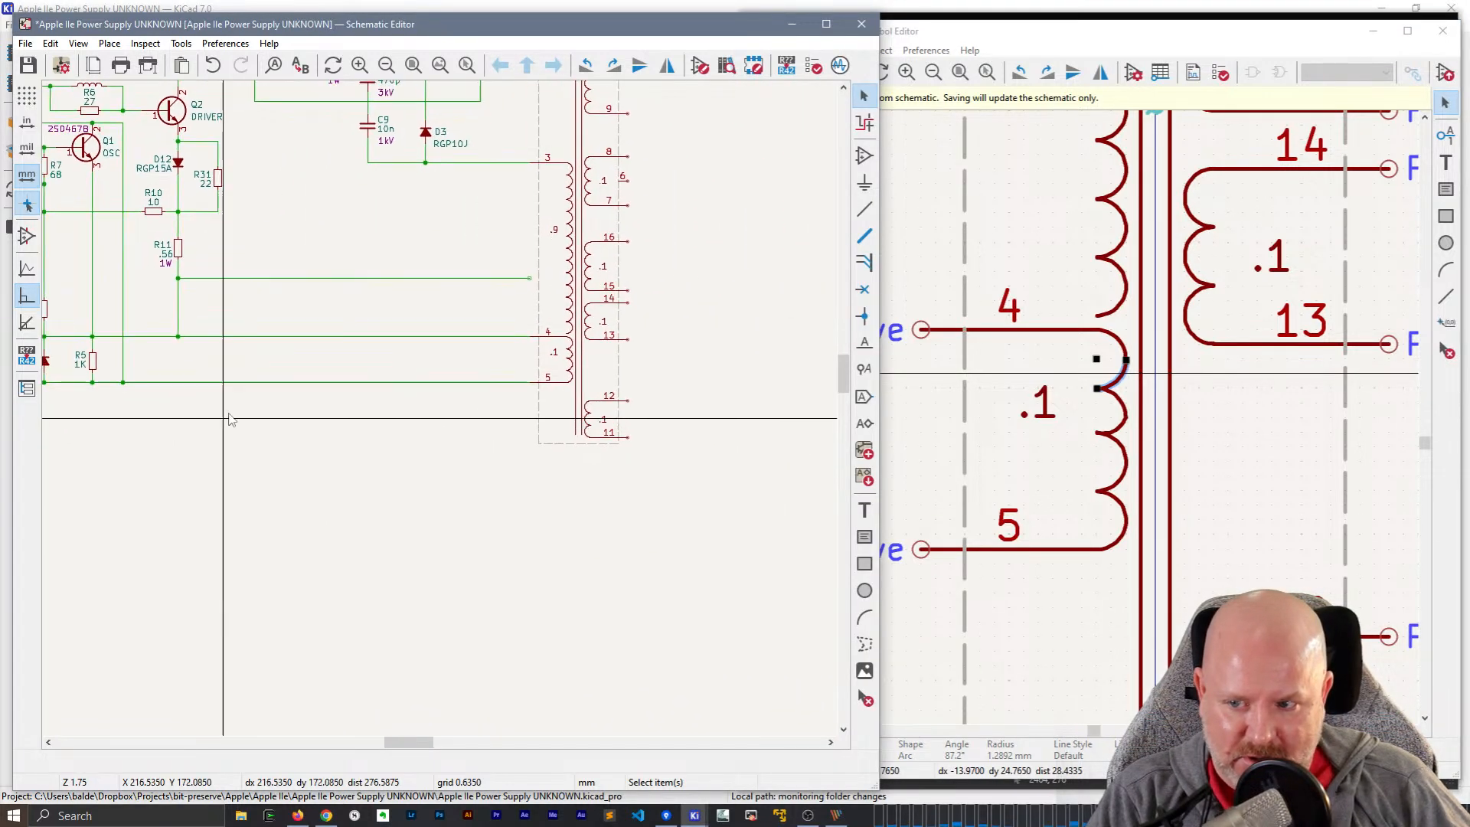
pyautogui.click(242, 382)
pyautogui.press('Escape')
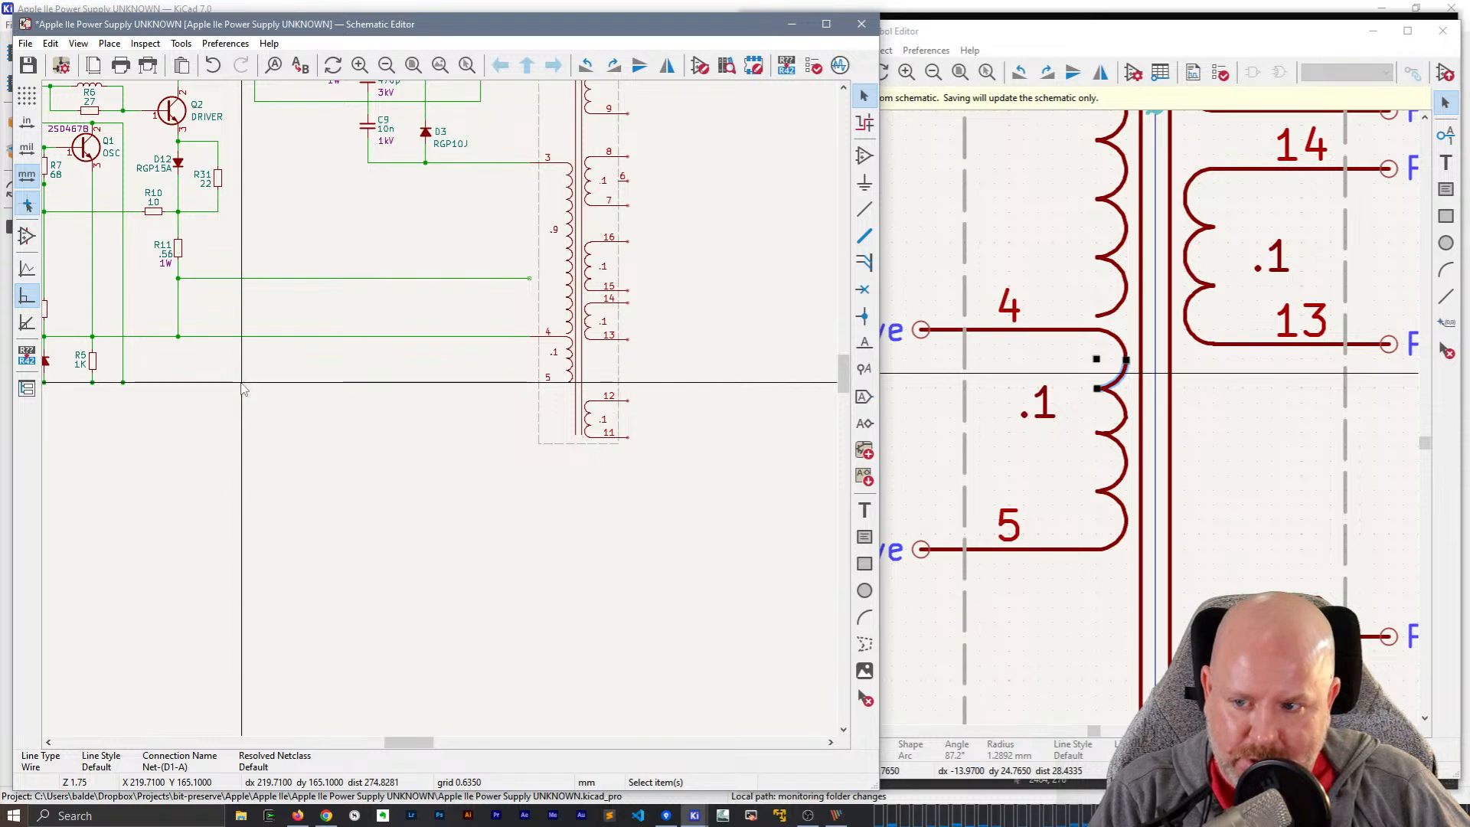
pyautogui.click(339, 384)
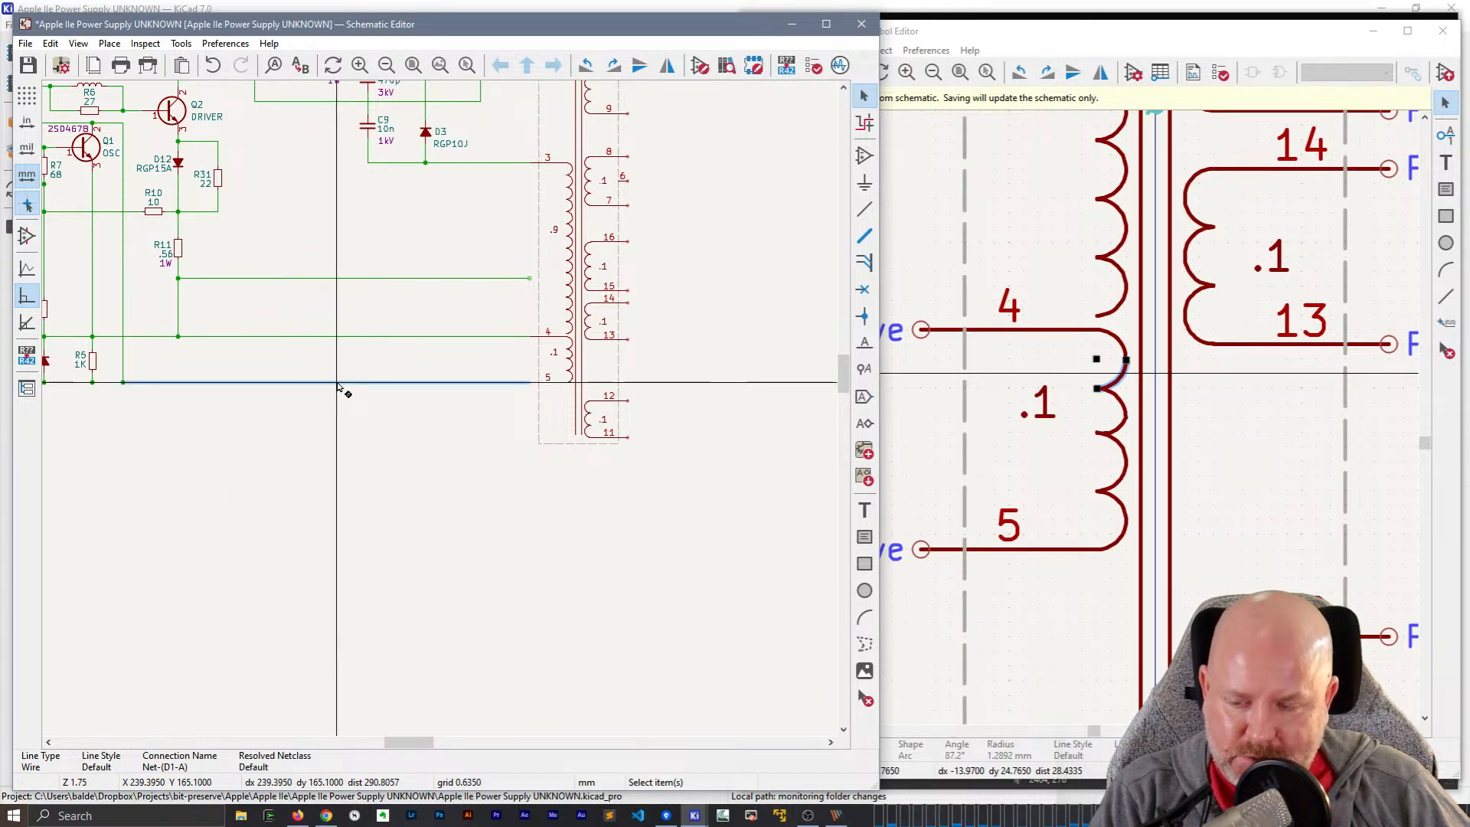
pyautogui.press('Escape')
pyautogui.press('g')
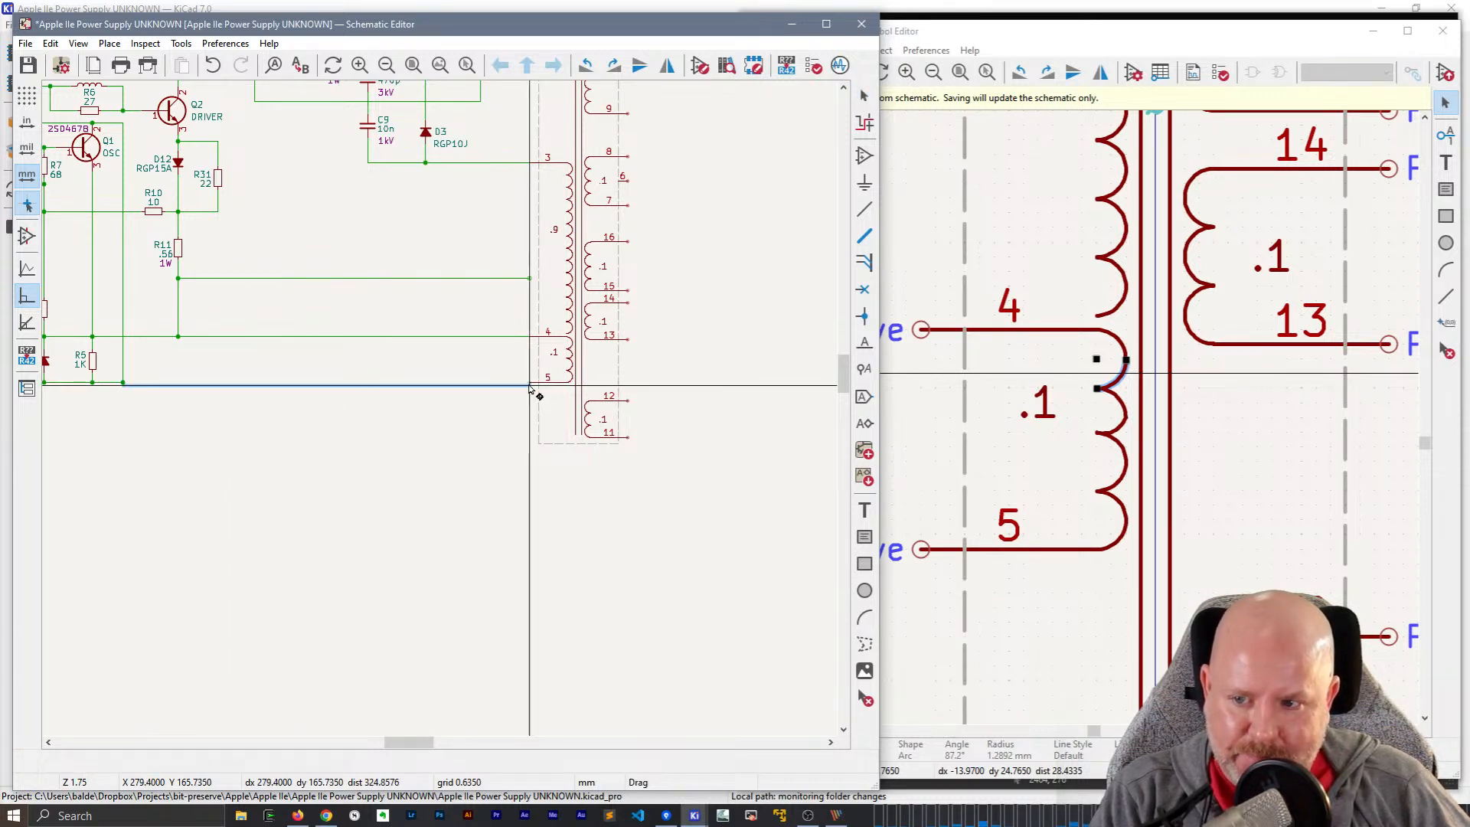
pyautogui.click(528, 386)
pyautogui.scroll(3, 513, 400)
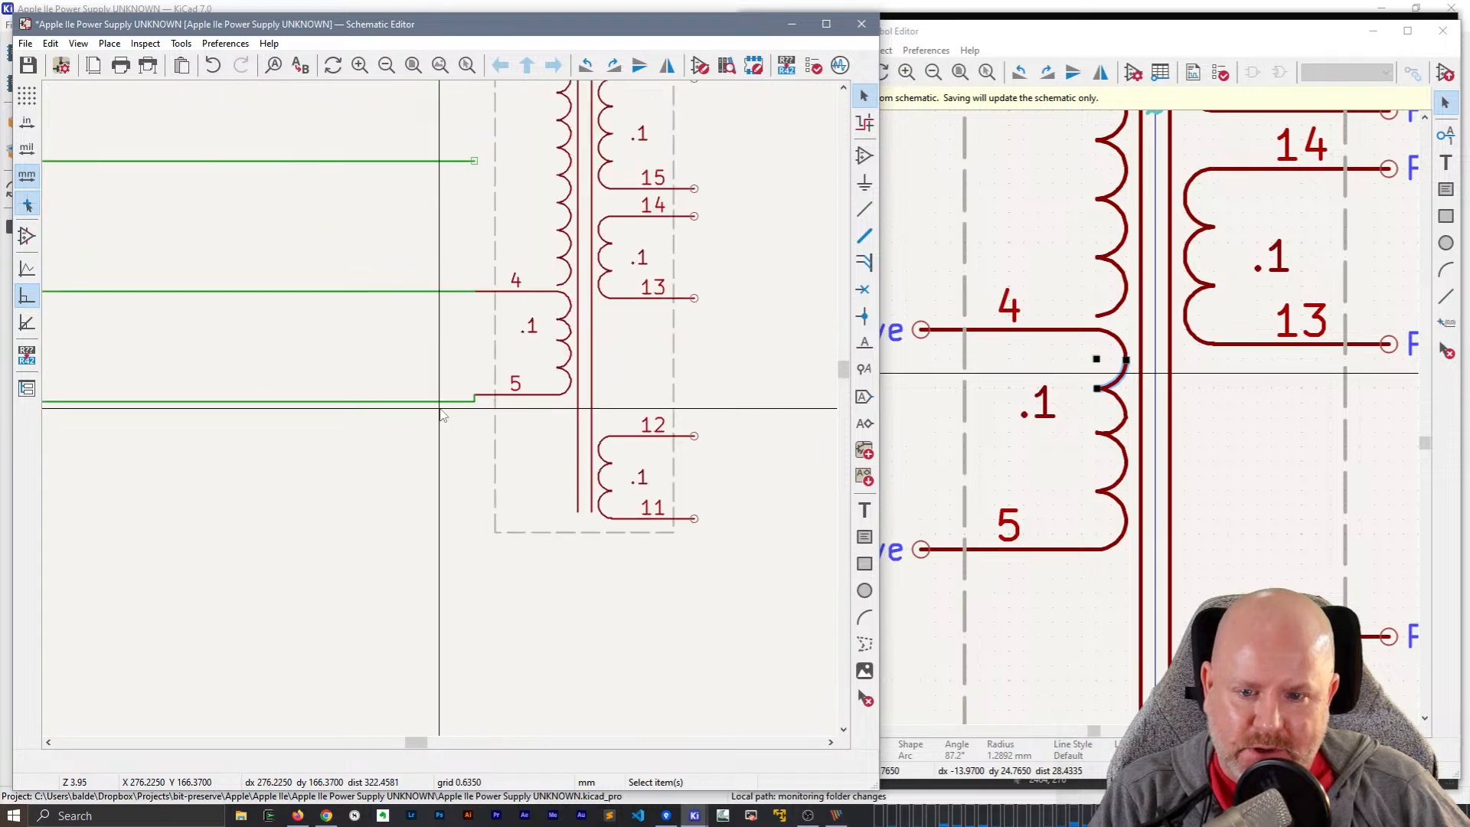
pyautogui.click(386, 407)
pyautogui.press('g')
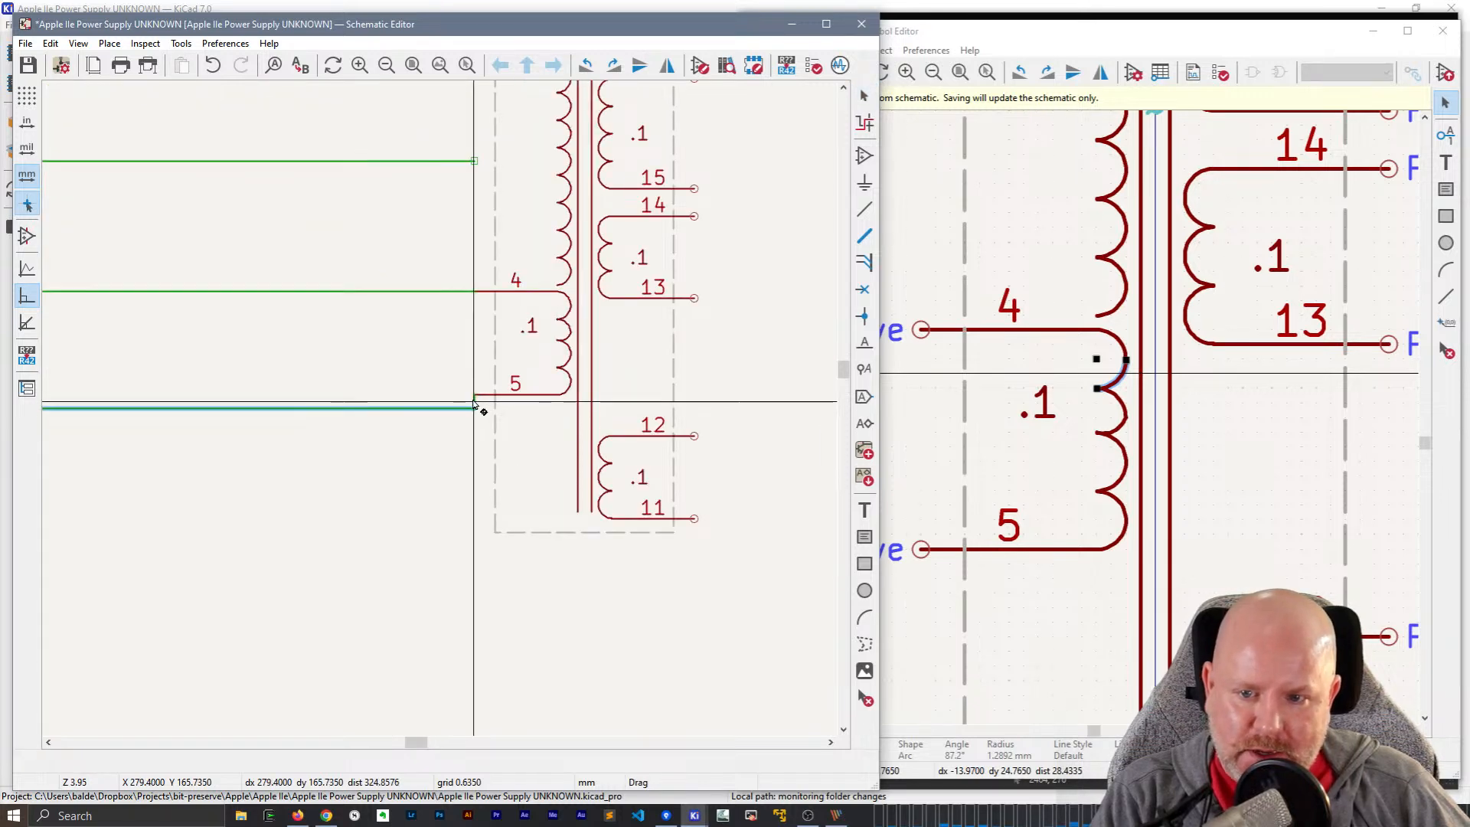
pyautogui.click(474, 406)
# - Move T2's pin 5 with its quarter arc down to Y 33.655 mm in the symbol and save it to the schematic
pyautogui.click(1099, 425)
pyautogui.scroll(-2, 1099, 425)
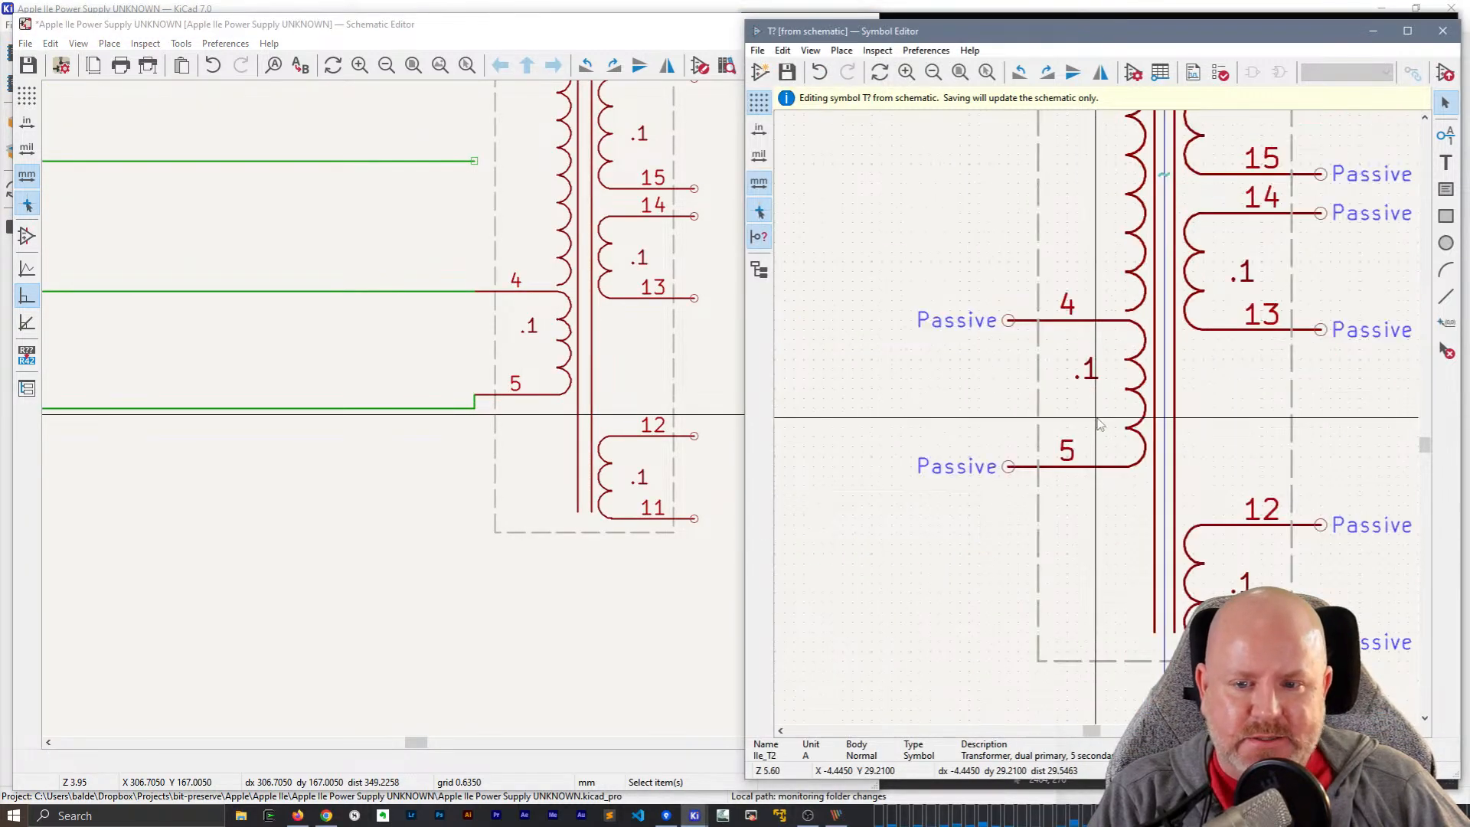
pyautogui.click(1105, 458)
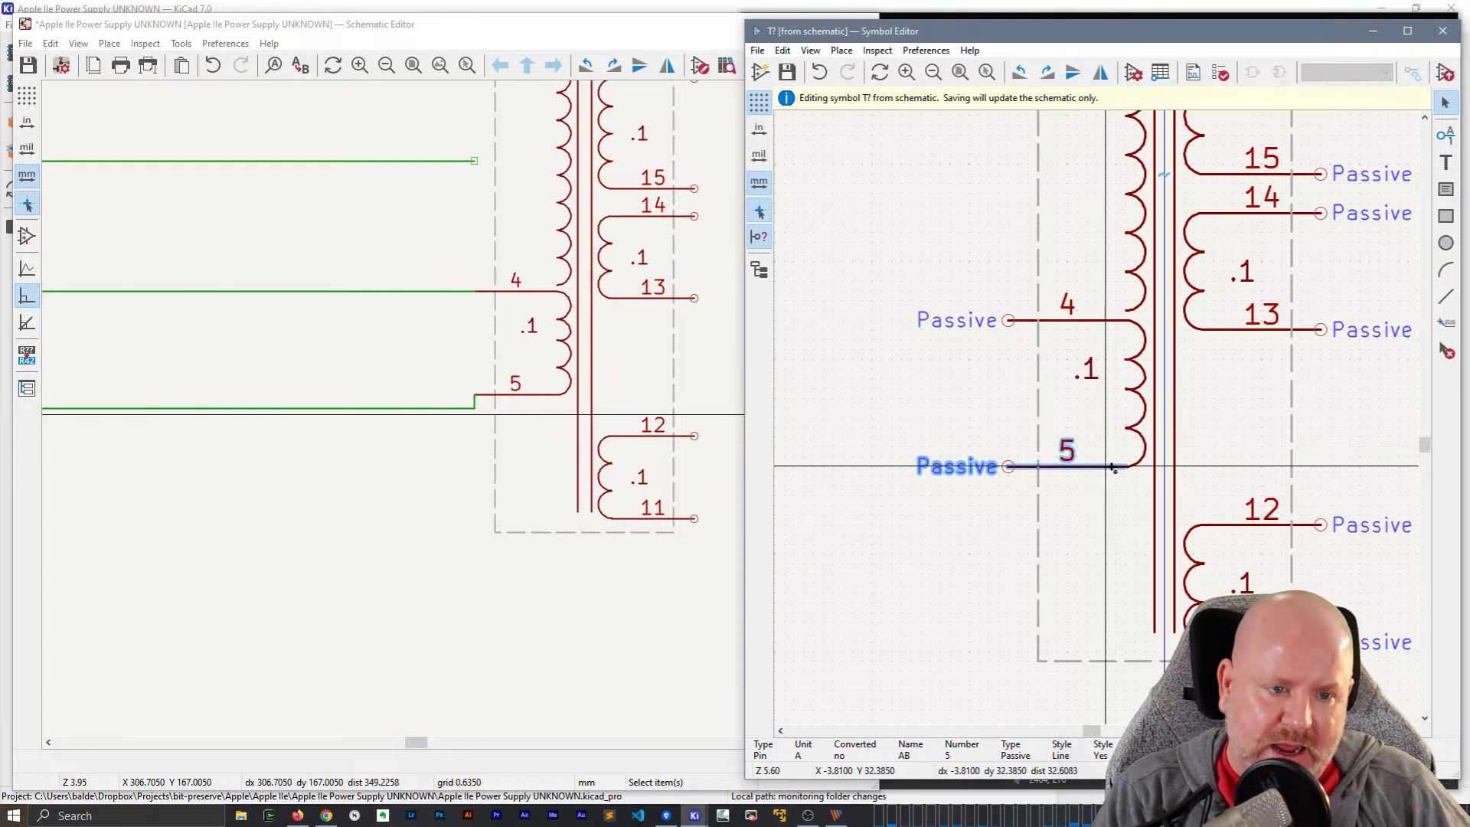
pyautogui.keyDown('shift'); pyautogui.click(1136, 465); pyautogui.keyUp('shift')
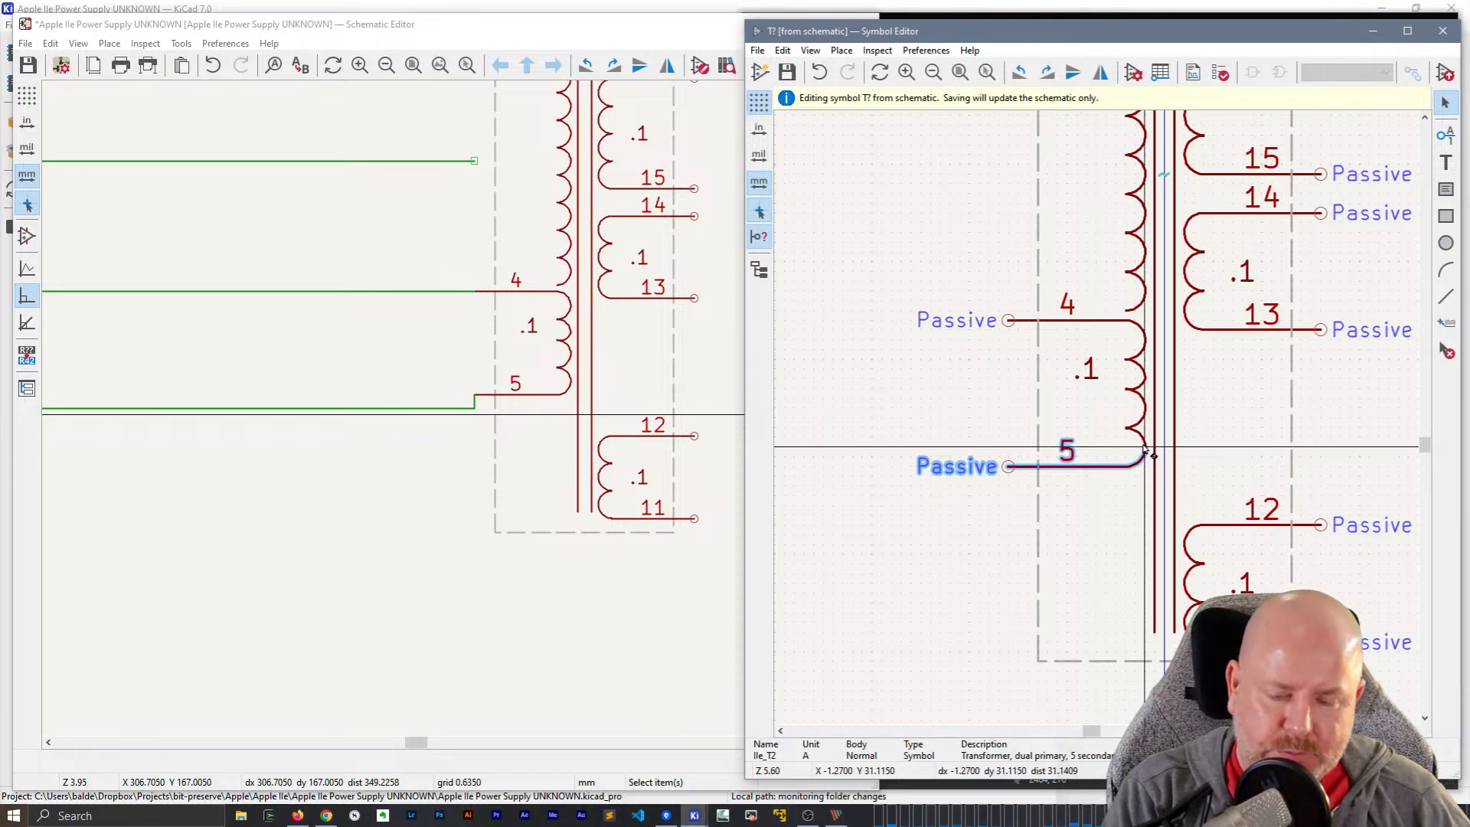
pyautogui.press('m')
pyautogui.click(1009, 476)
pyautogui.hotkey('ctrl', 's')
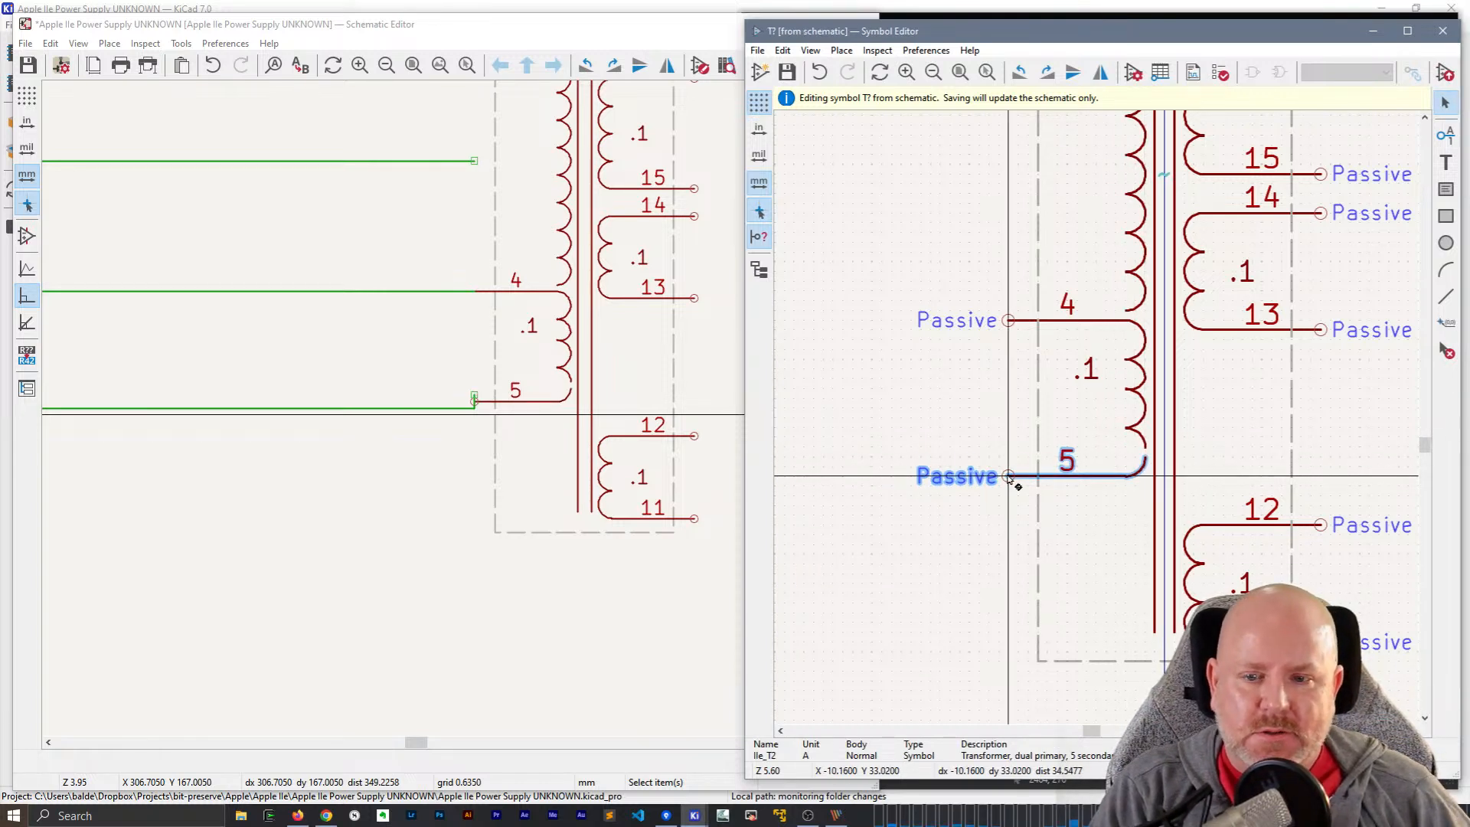
pyautogui.click(1009, 486)
pyautogui.hotkey('ctrl', 's')
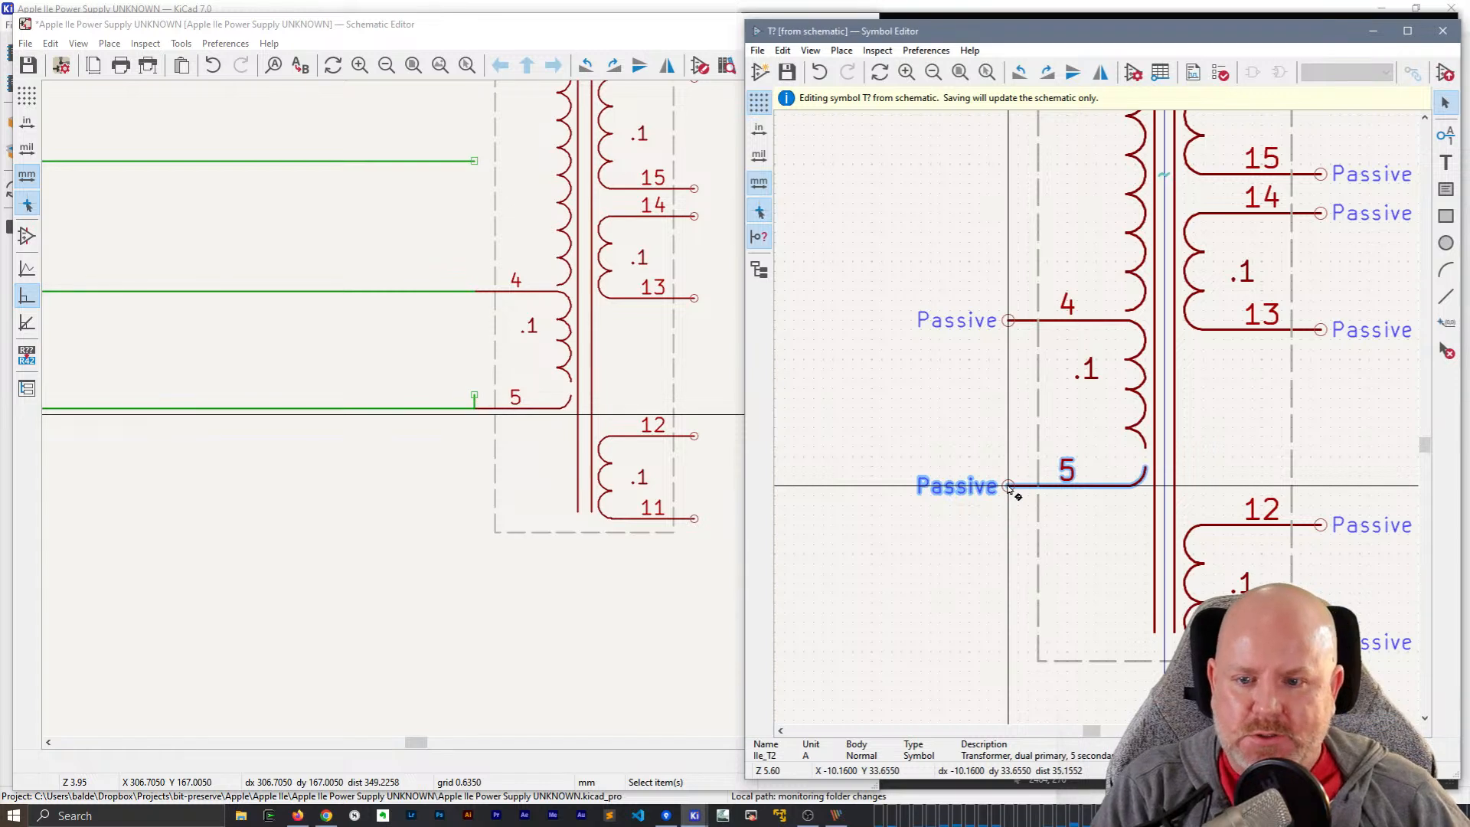
# - Delete the leftover vertical wire stub above T2's pin 5 in the schematic
pyautogui.press('Escape')
pyautogui.click(475, 405)
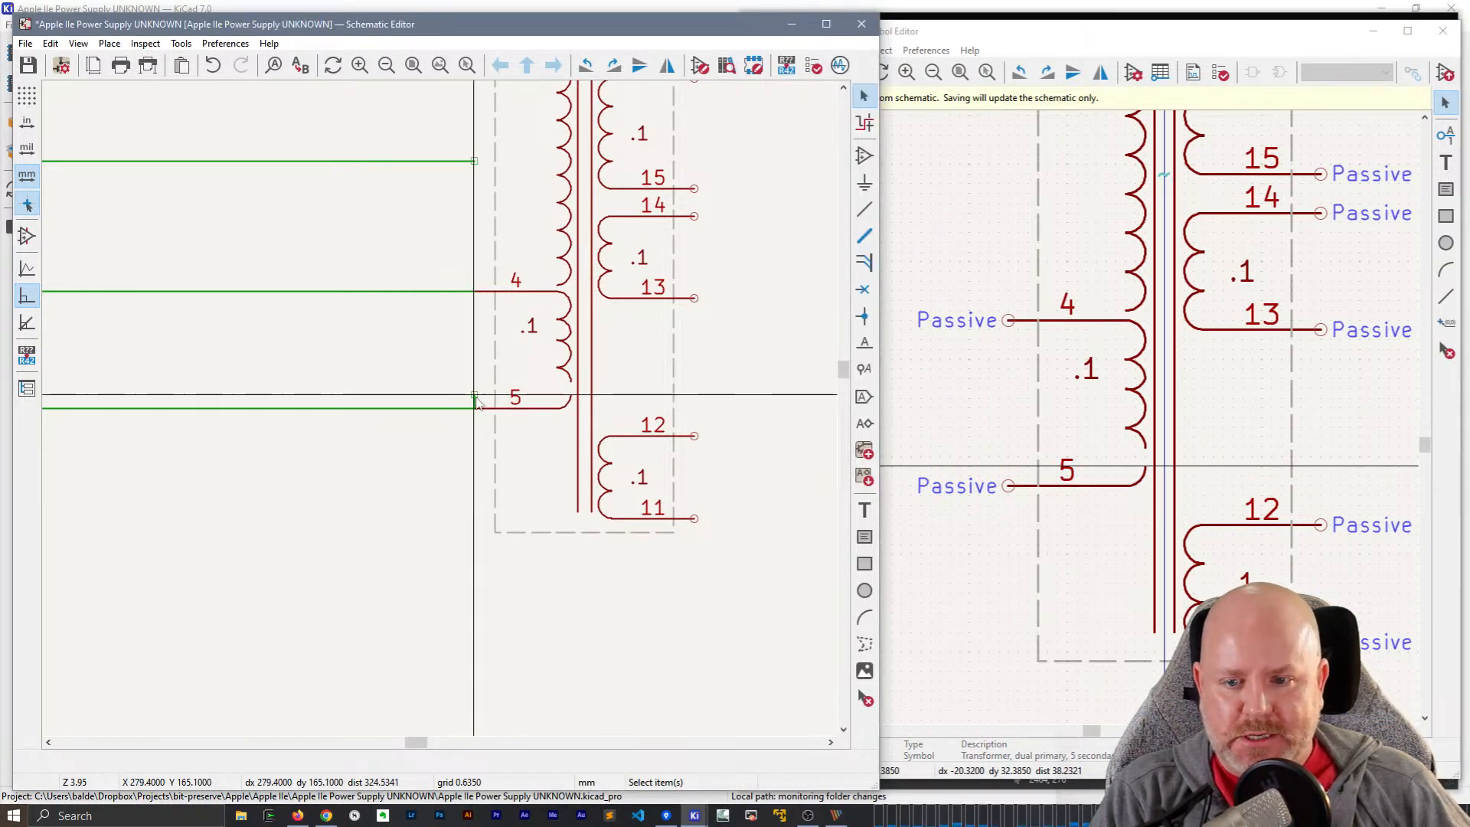
pyautogui.press('w')
pyautogui.press('Escape')
pyautogui.click(474, 398)
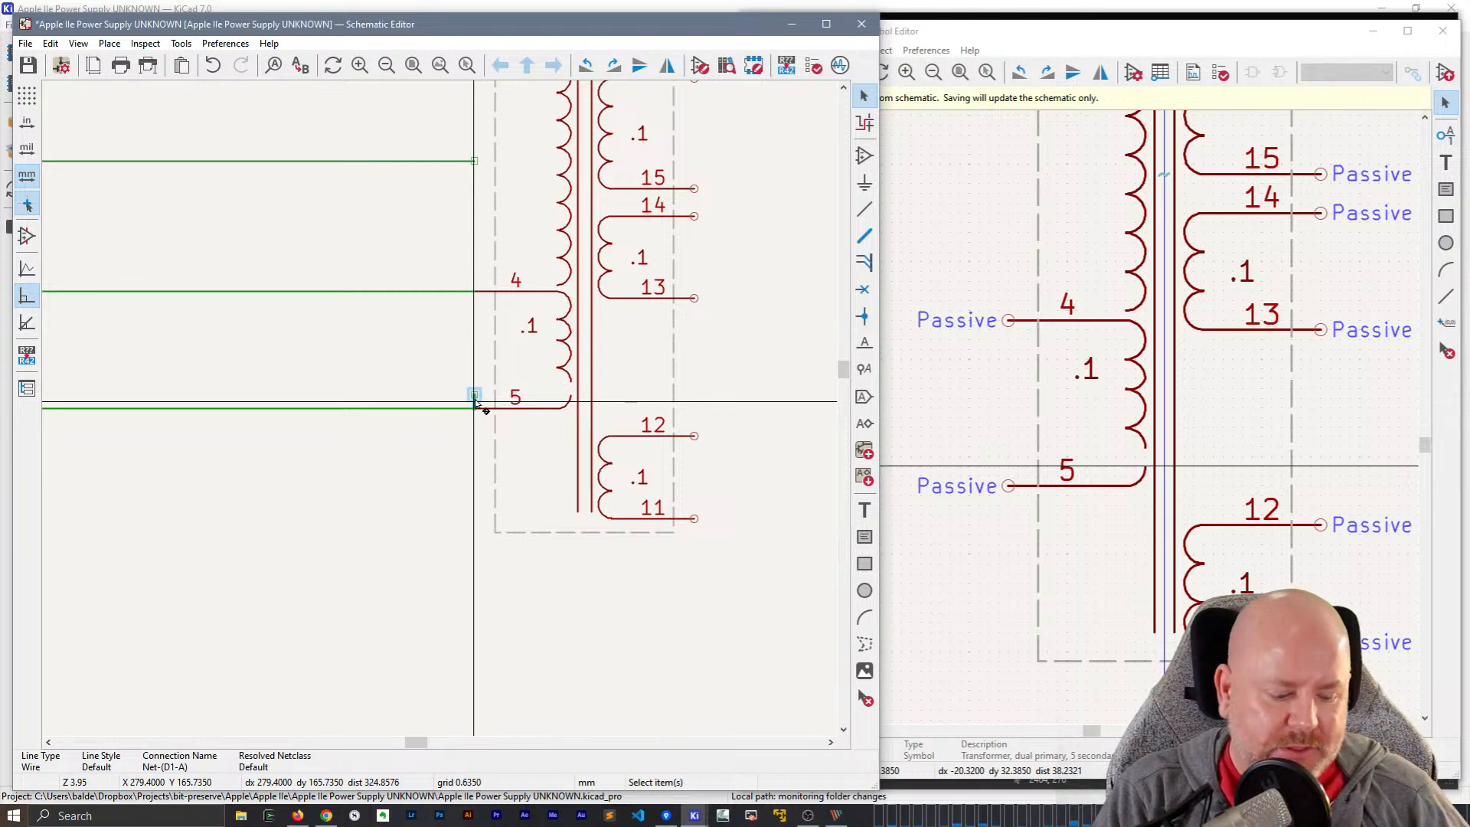
pyautogui.press('Escape')
# - Move the lowest inward-pointing pair of quarter arcs in T2's primary .1 winding down to join pin 5's arc
pyautogui.click(1143, 444)
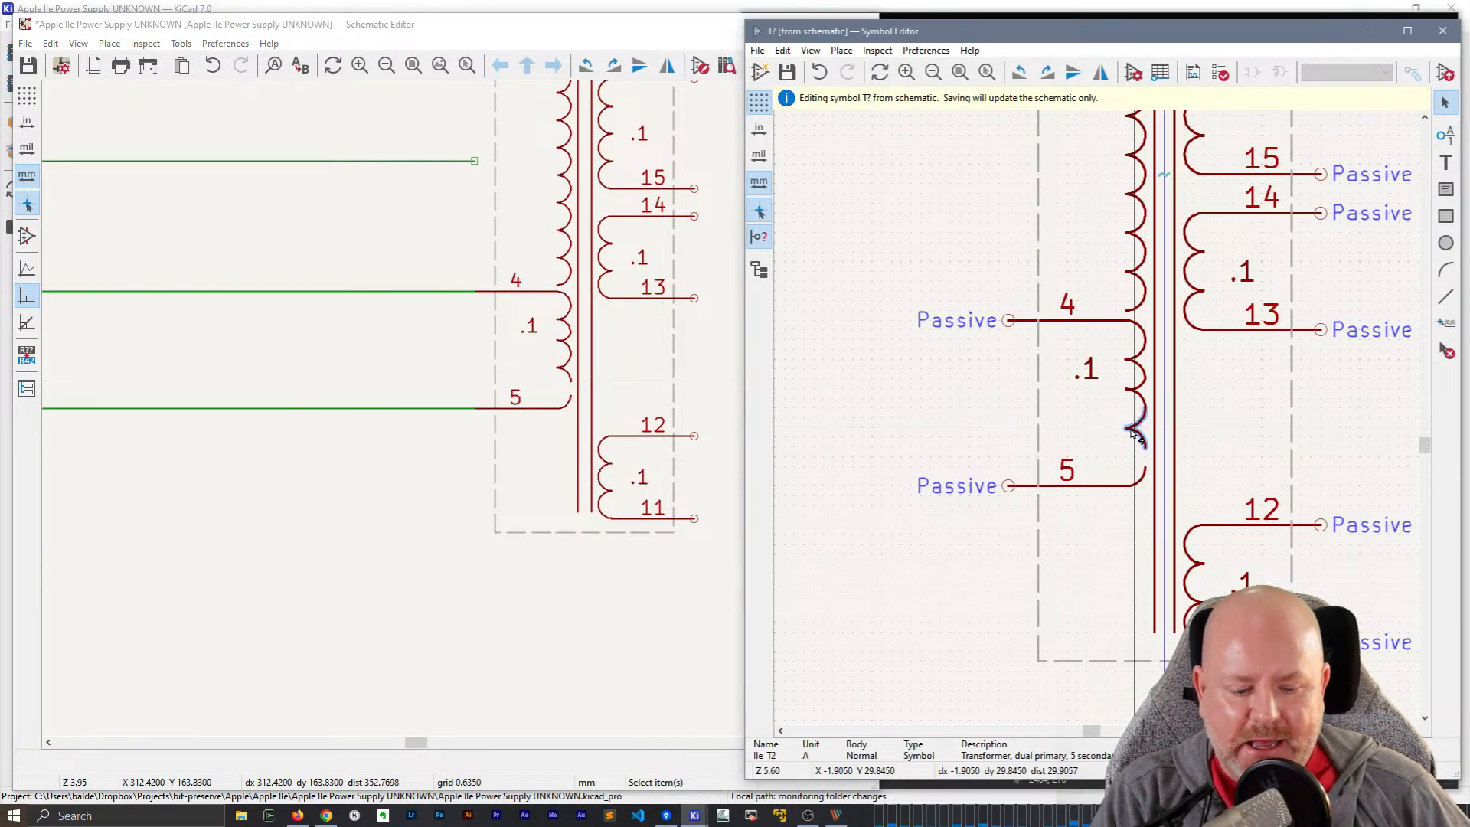
pyautogui.press('n')
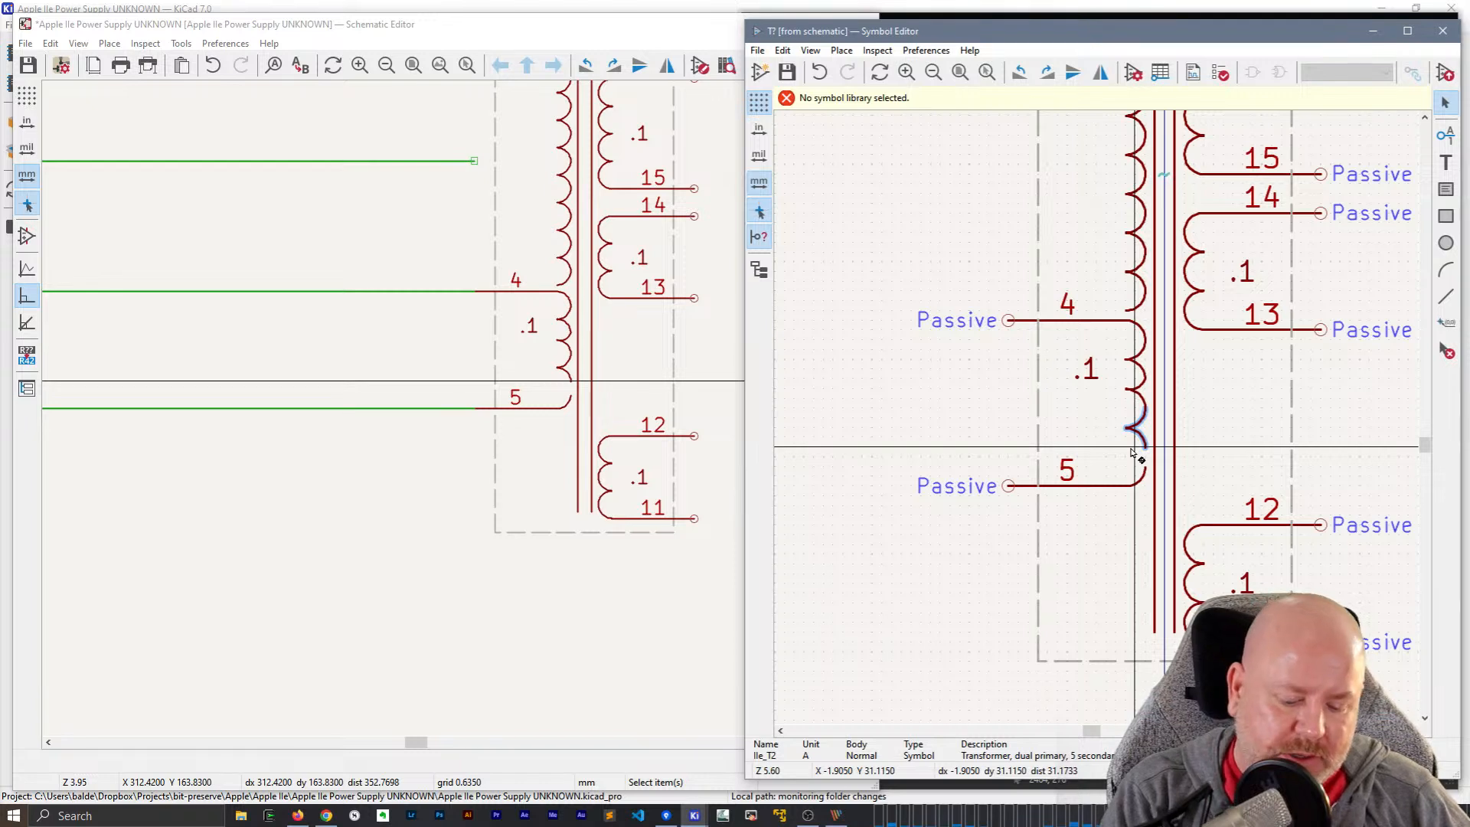
pyautogui.press('m')
pyautogui.click(1126, 428)
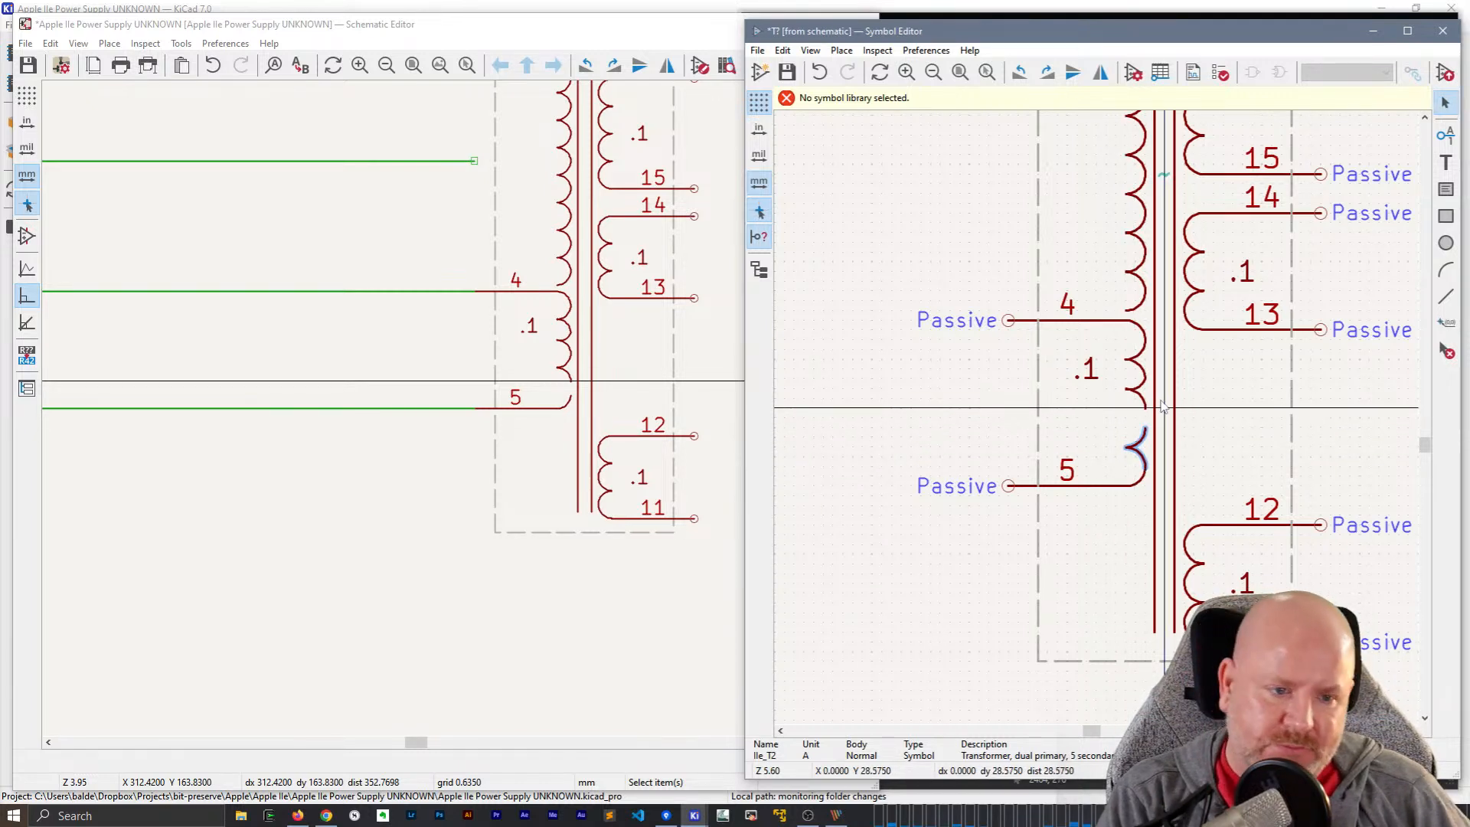
# - Delete the two undersized quarter arcs in the middle of T2's primary .1 winding
pyautogui.scroll(2, 1161, 408)
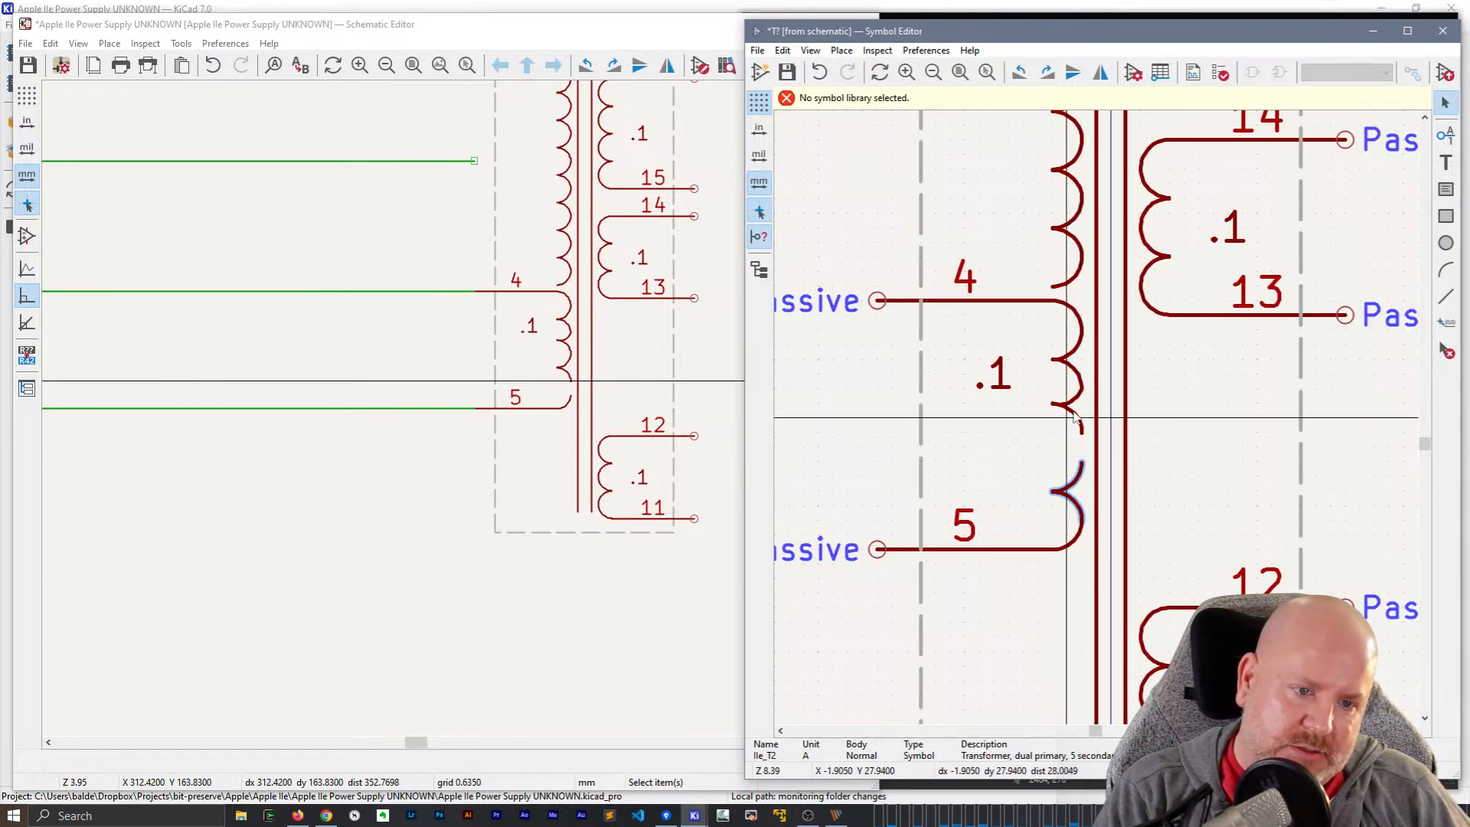
pyautogui.click(1074, 416)
pyautogui.keyDown('shift'); pyautogui.click(1074, 400); pyautogui.keyUp('shift')
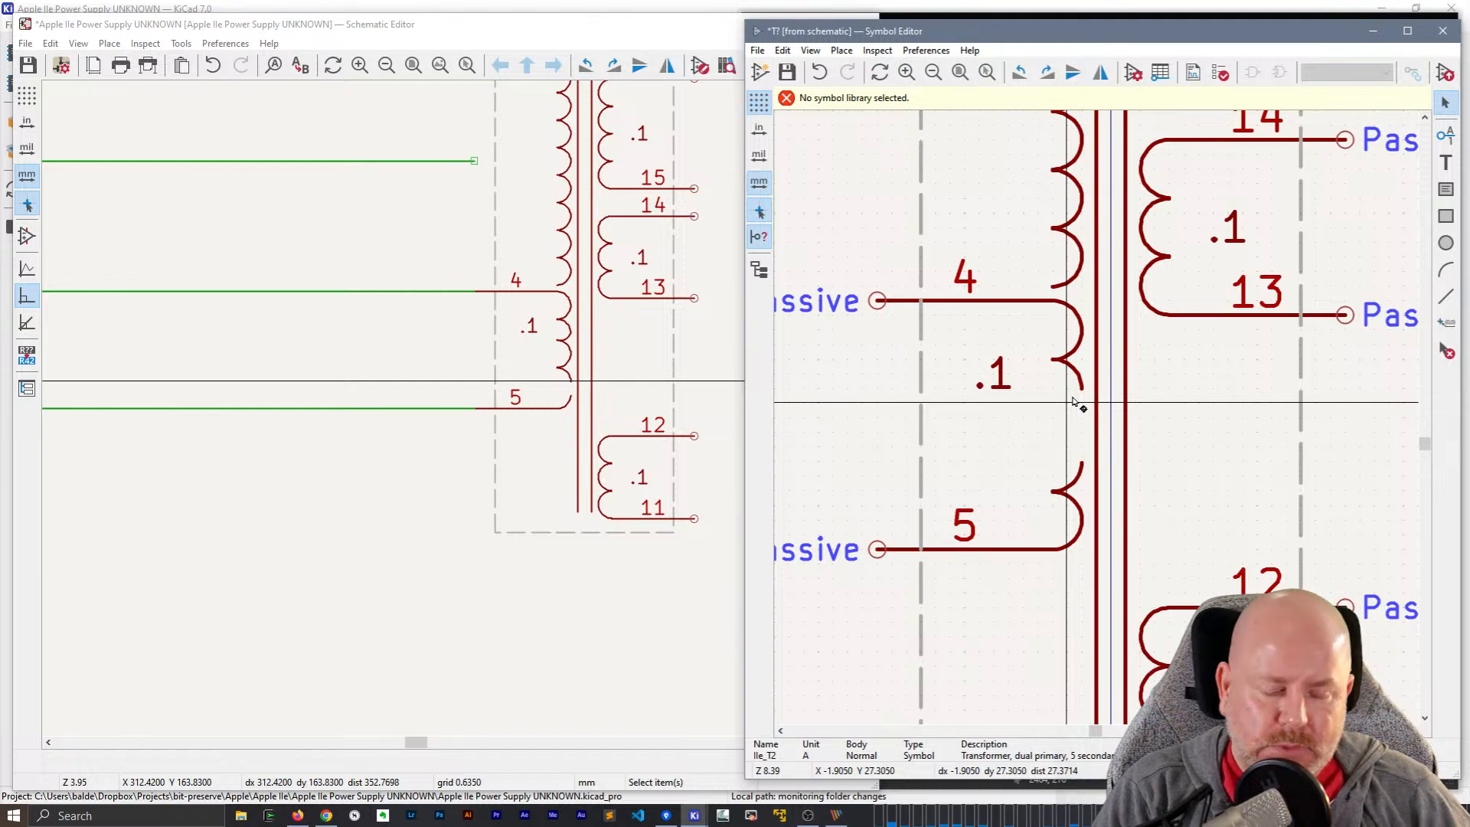
# - Copy the pair of quarter arcs above pin 5's arc and place the copy directly above it in the .1 winding
pyautogui.click(1074, 478)
pyautogui.keyDown('shift'); pyautogui.click(1075, 503); pyautogui.keyUp('shift')
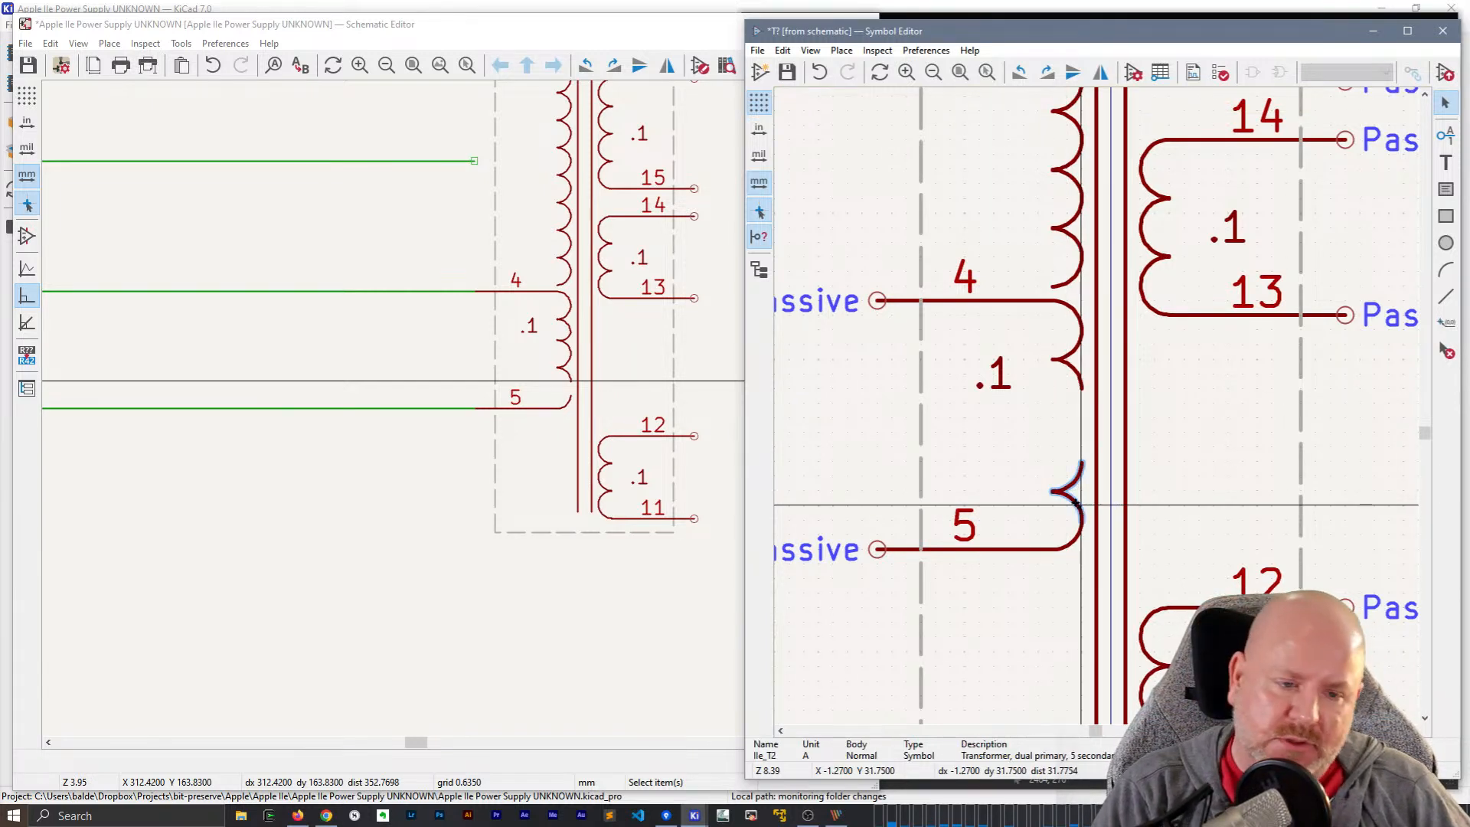
pyautogui.hotkey('ctrl', 'v')
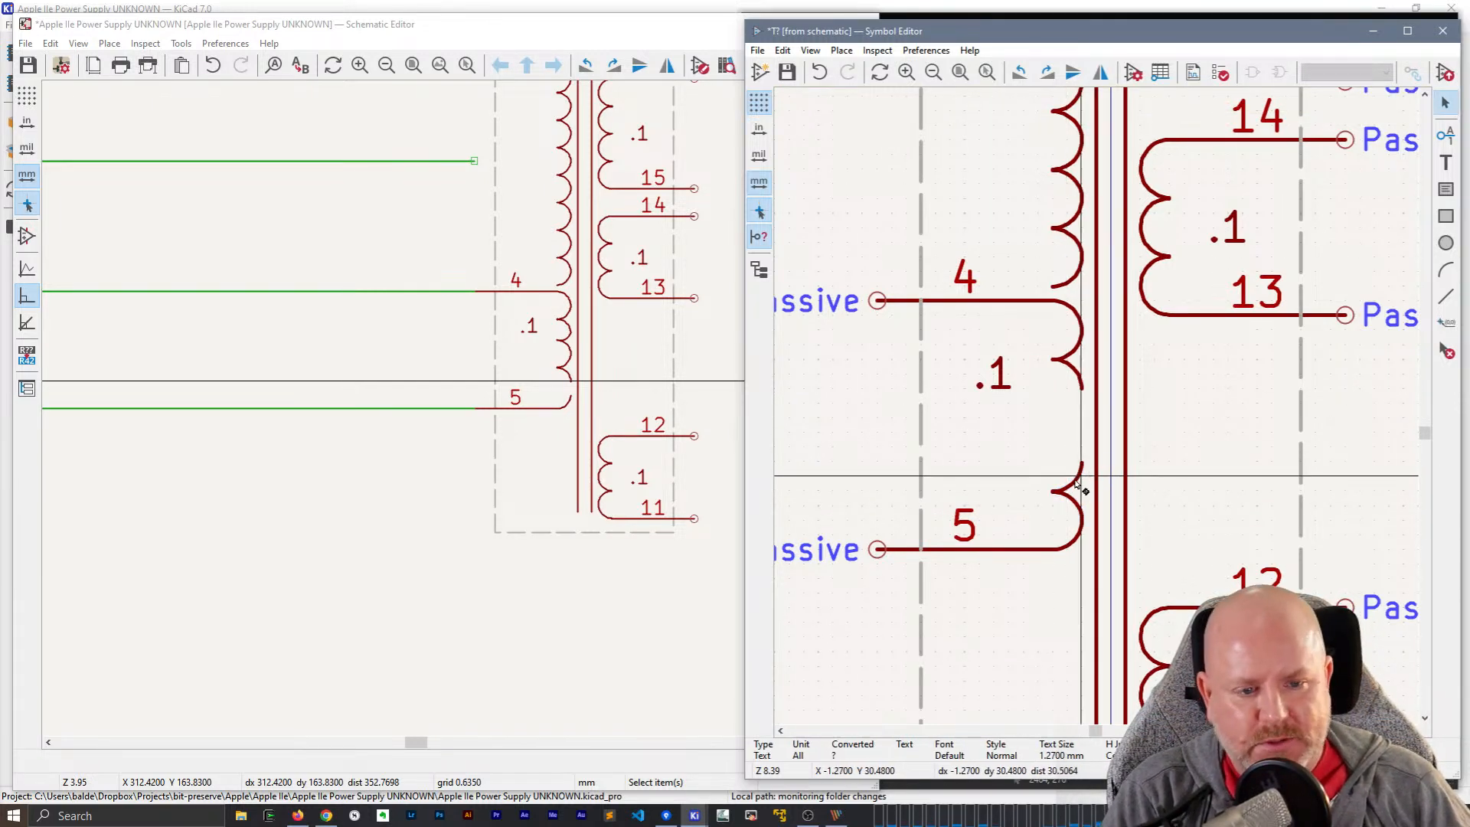
pyautogui.click(1075, 492)
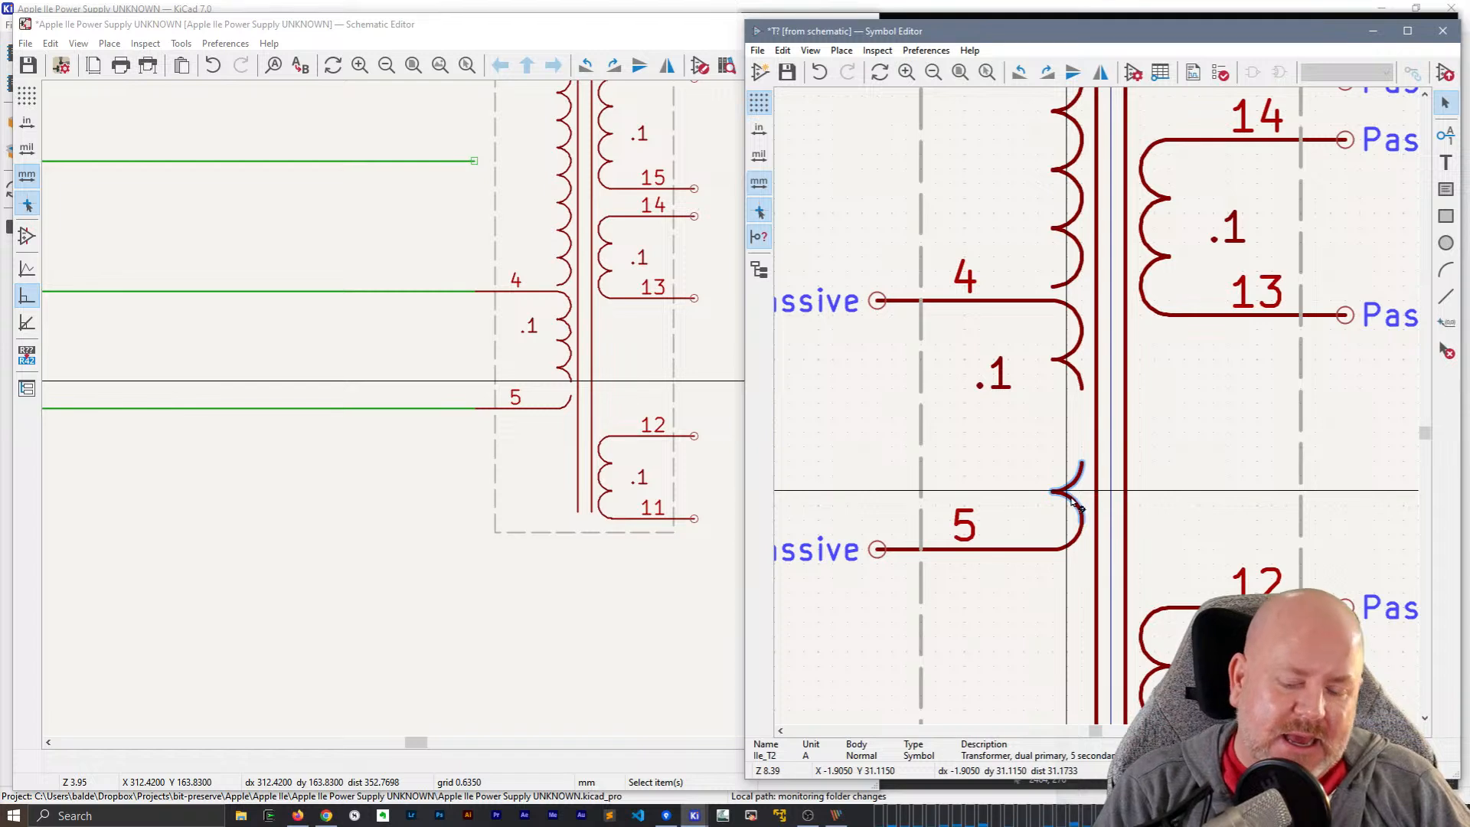
pyautogui.hotkey('ctrl', 'c')
pyautogui.hotkey('ctrl', 'v')
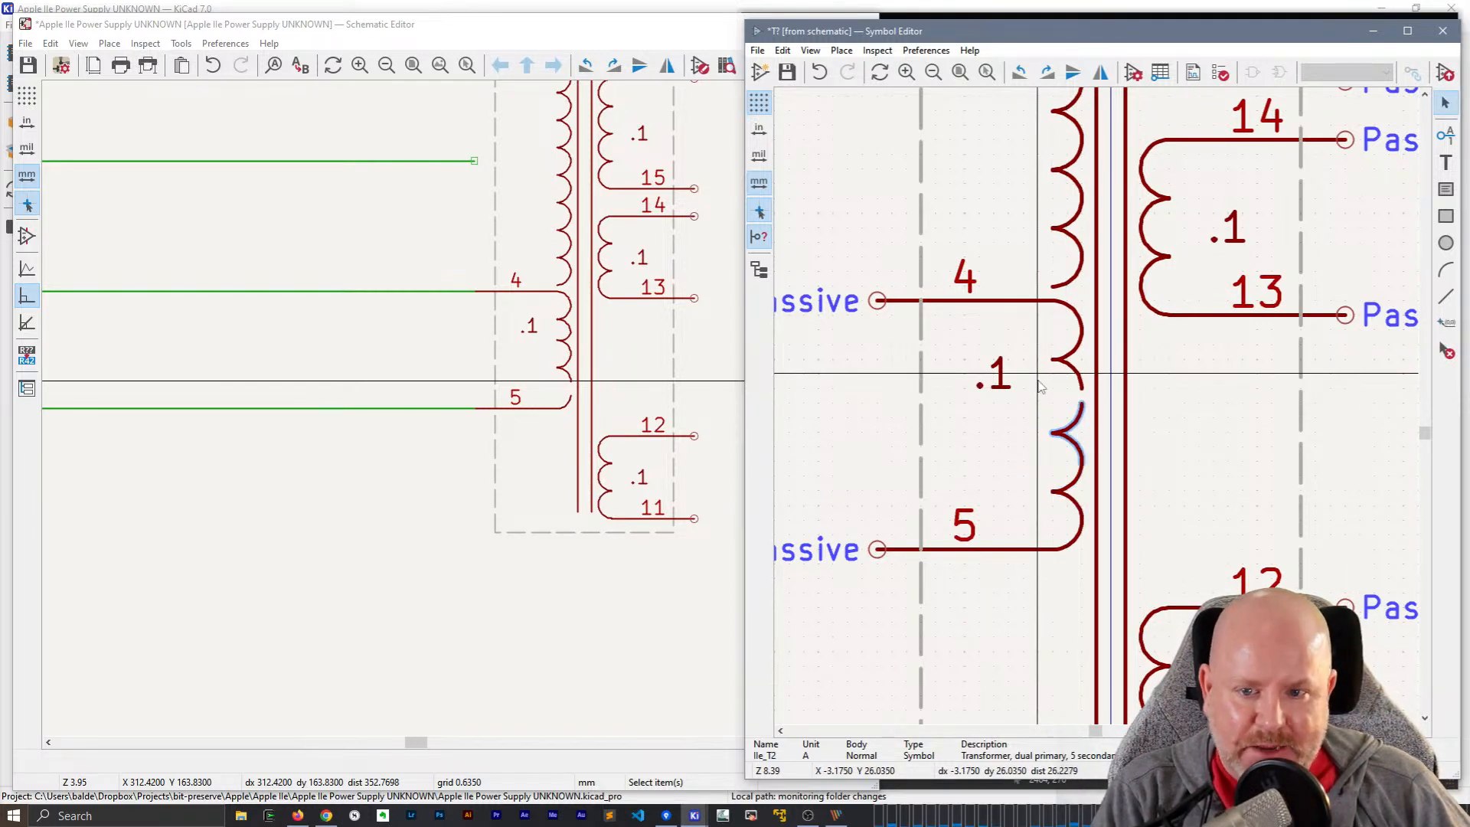
pyautogui.click(1038, 381)
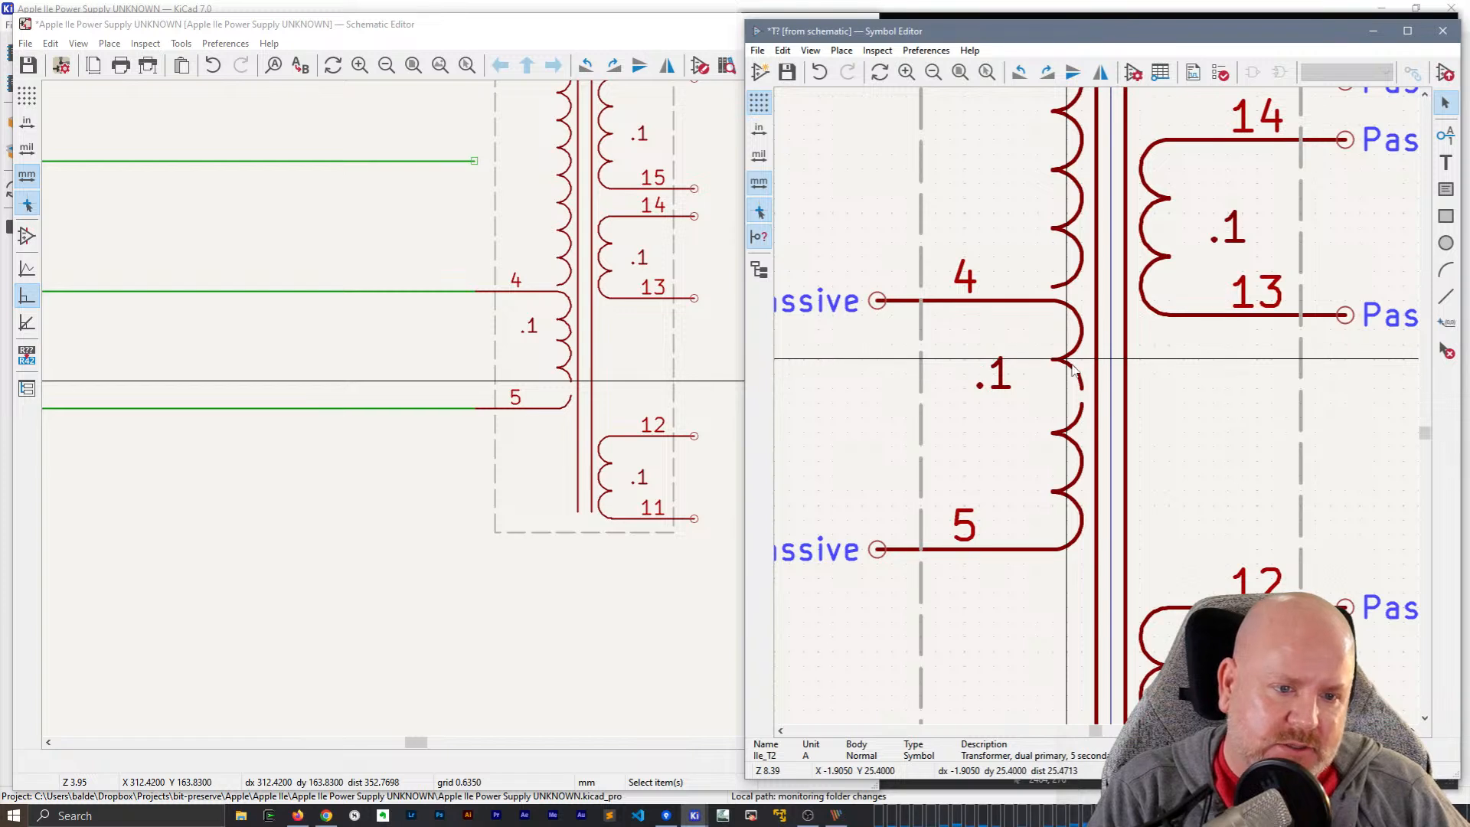
# - Move pin 5 together with the lower turns of the .1 winding up one grid step to meet the upper turn
pyautogui.click(1071, 364)
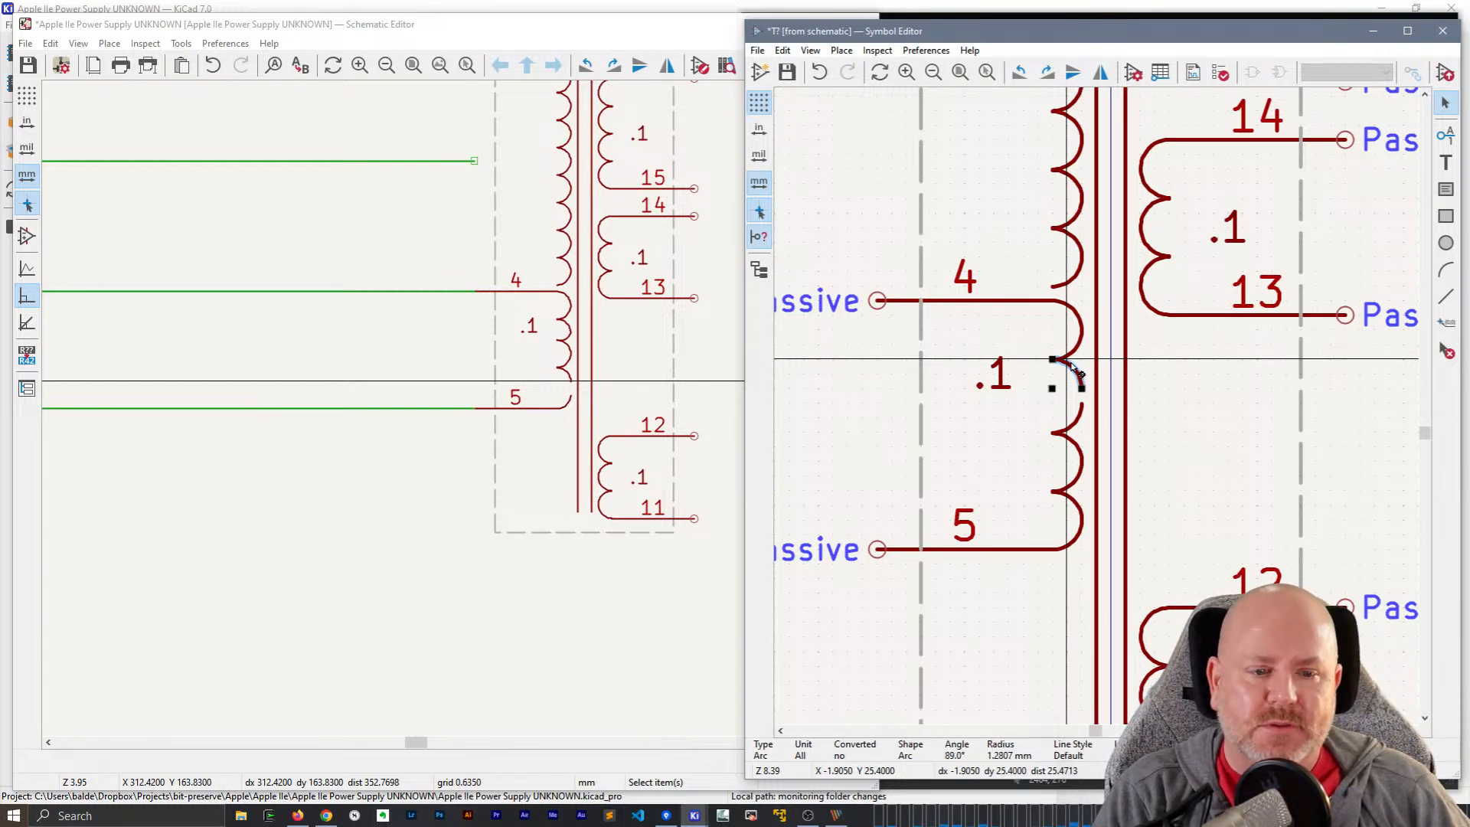
pyautogui.moveTo(1085, 568); pyautogui.dragTo(1033, 410)
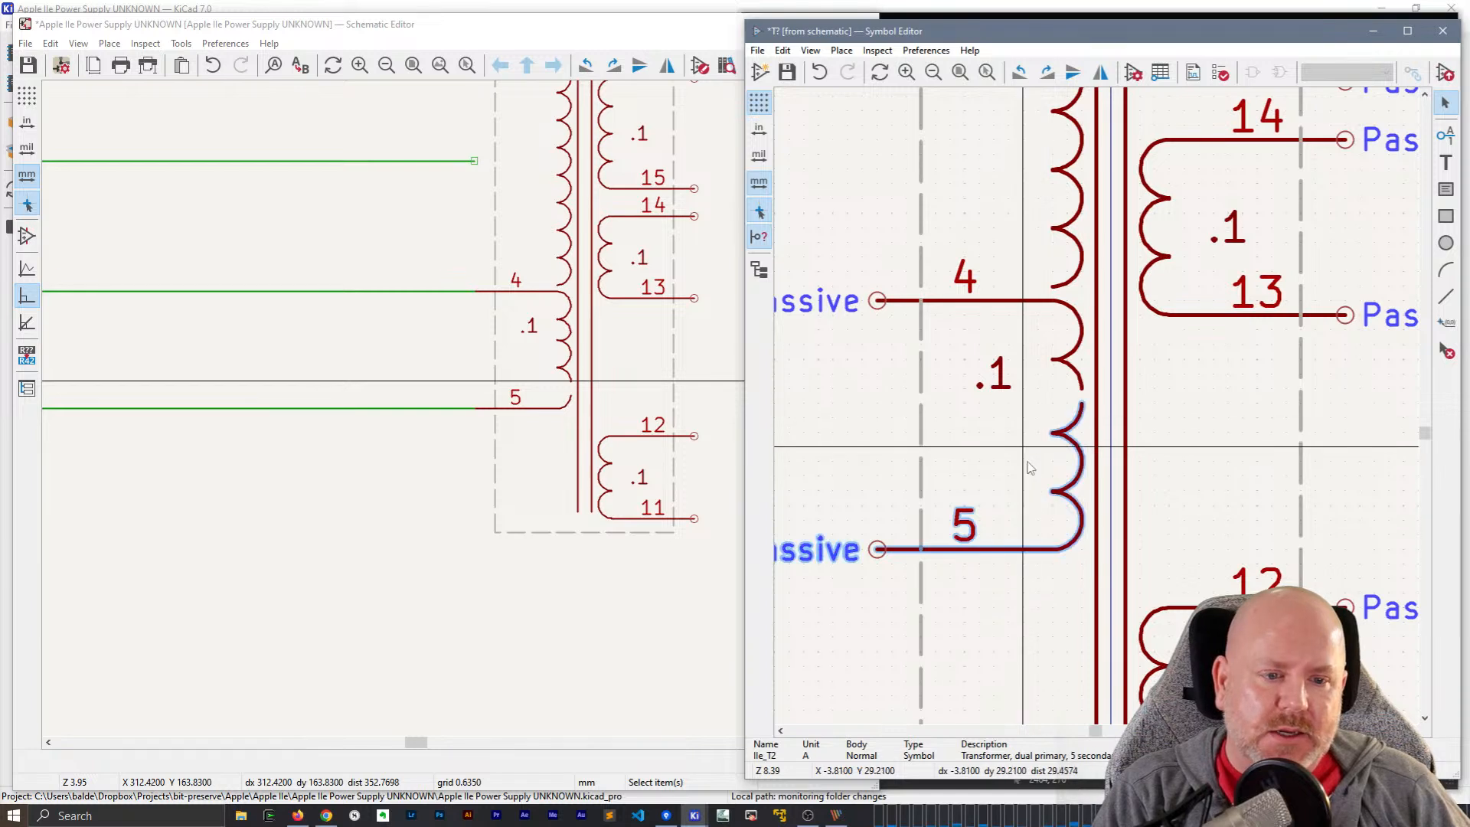
pyautogui.moveTo(1011, 512); pyautogui.dragTo(880, 539)
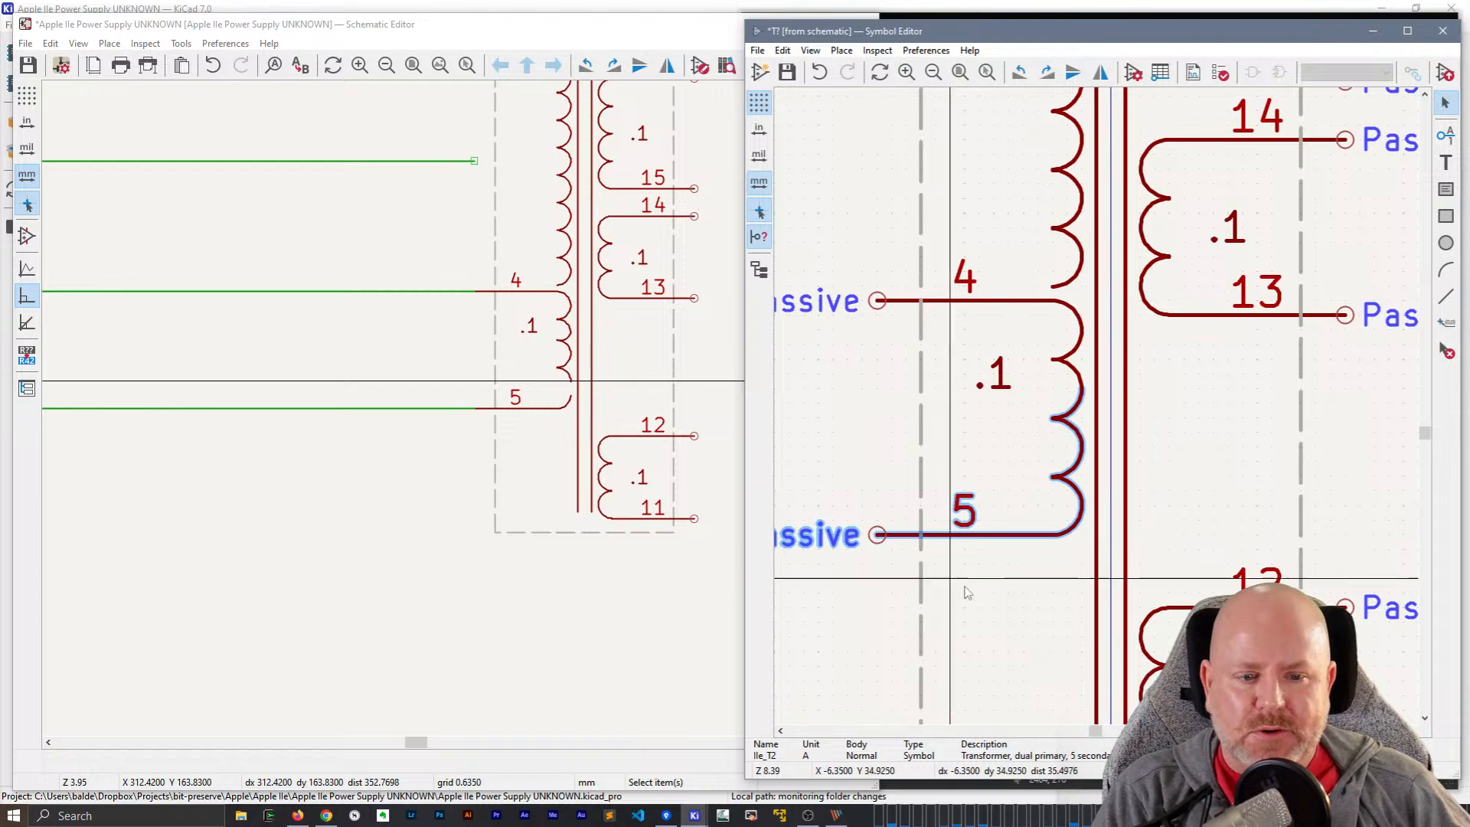
# - Move the .1 label down to the vertical middle of T2's winding between pins 4 and 5 and save the symbol
pyautogui.click(994, 392)
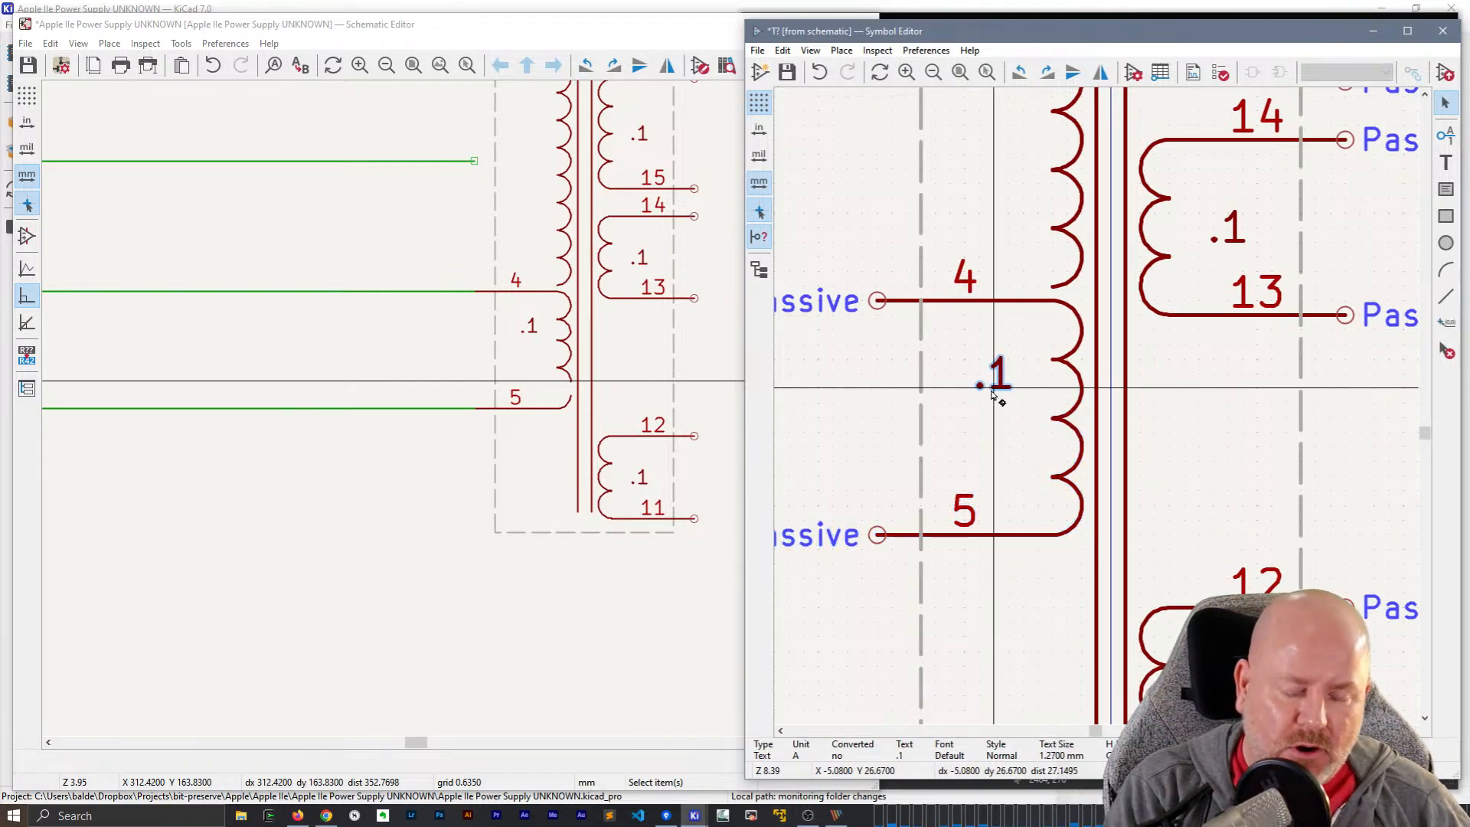
pyautogui.moveTo(994, 394); pyautogui.dragTo(996, 421)
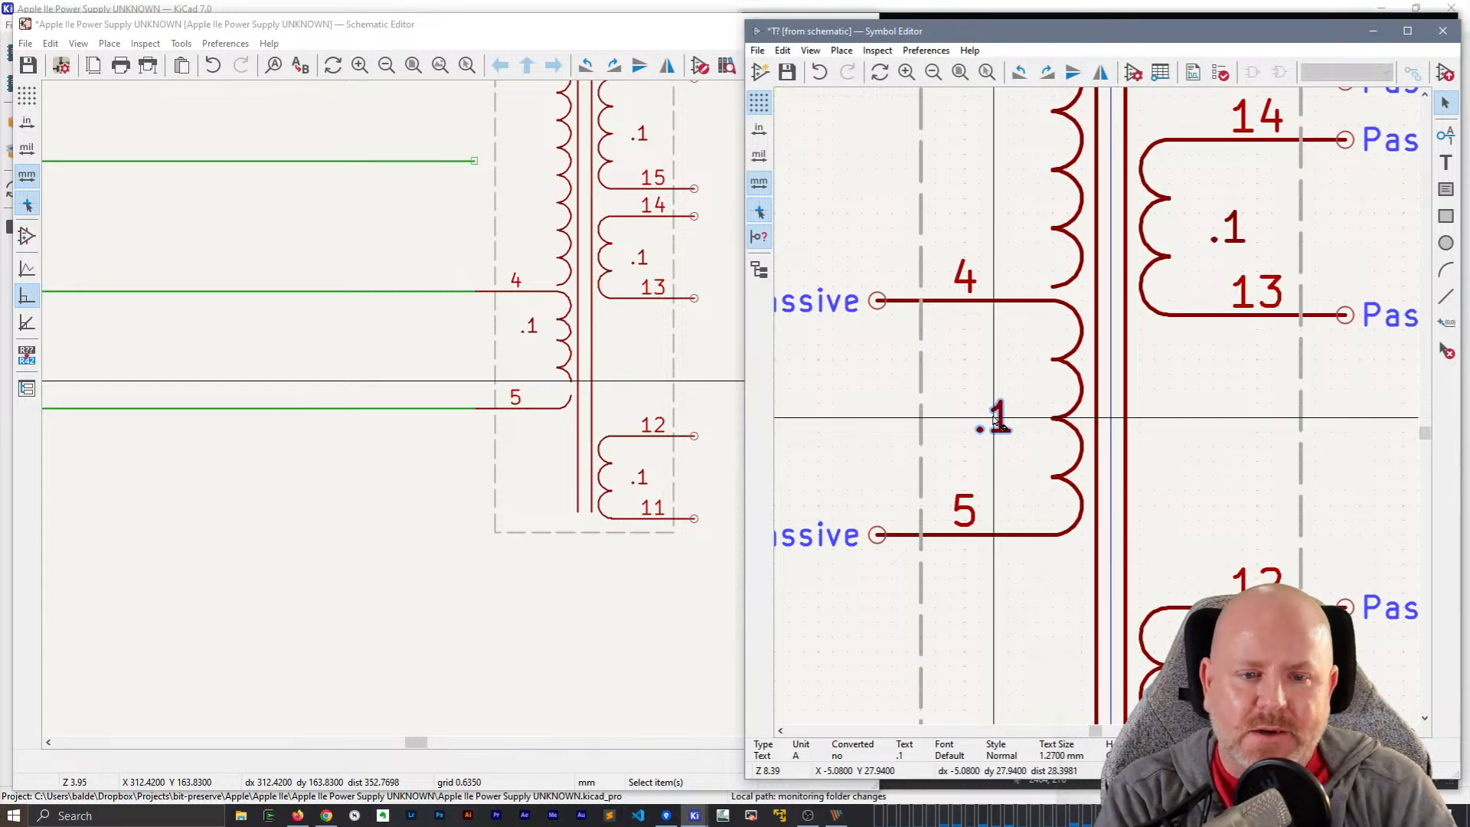
pyautogui.click(937, 406)
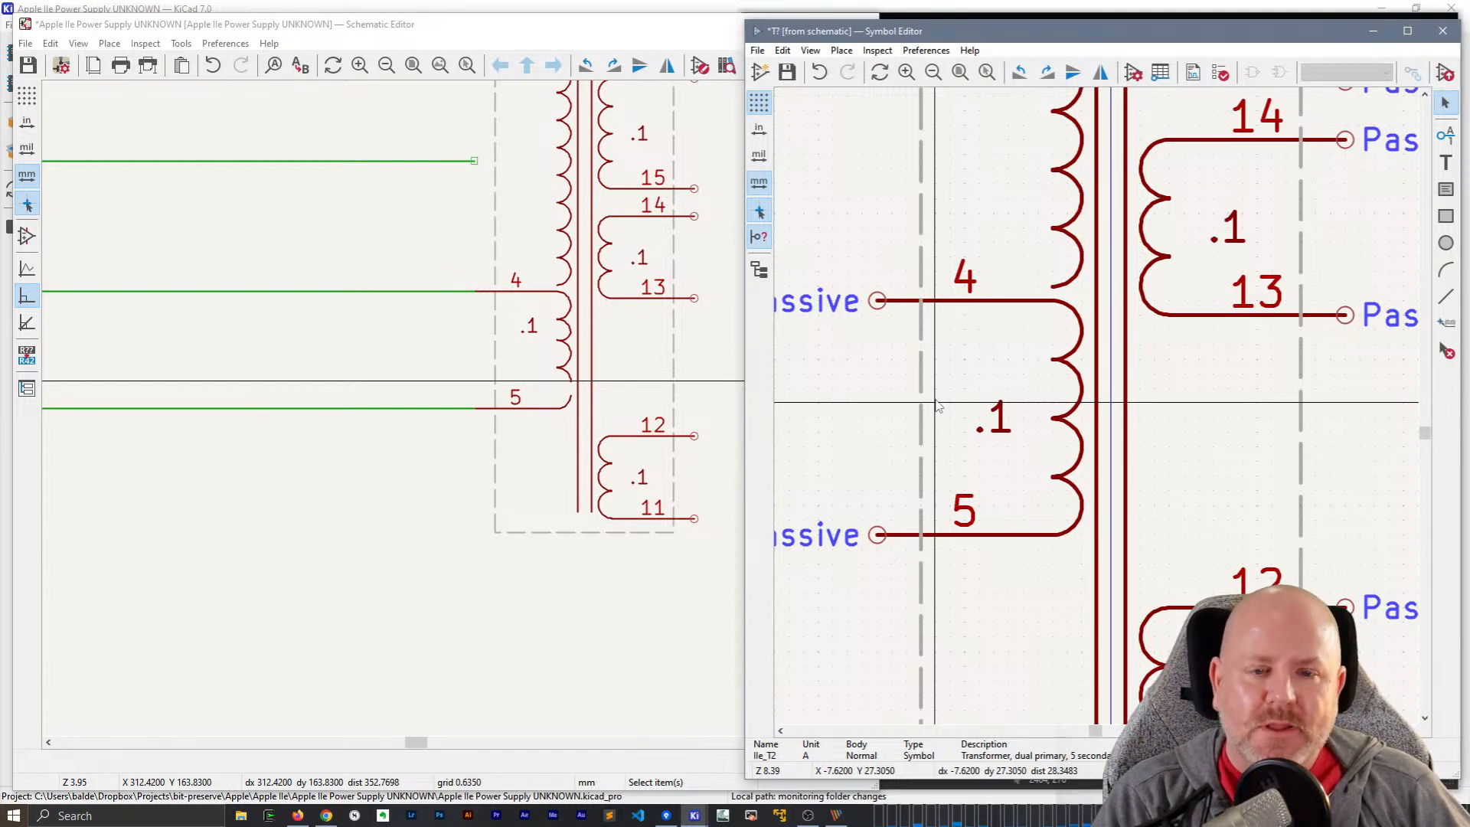
pyautogui.hotkey('ctrl', 's')
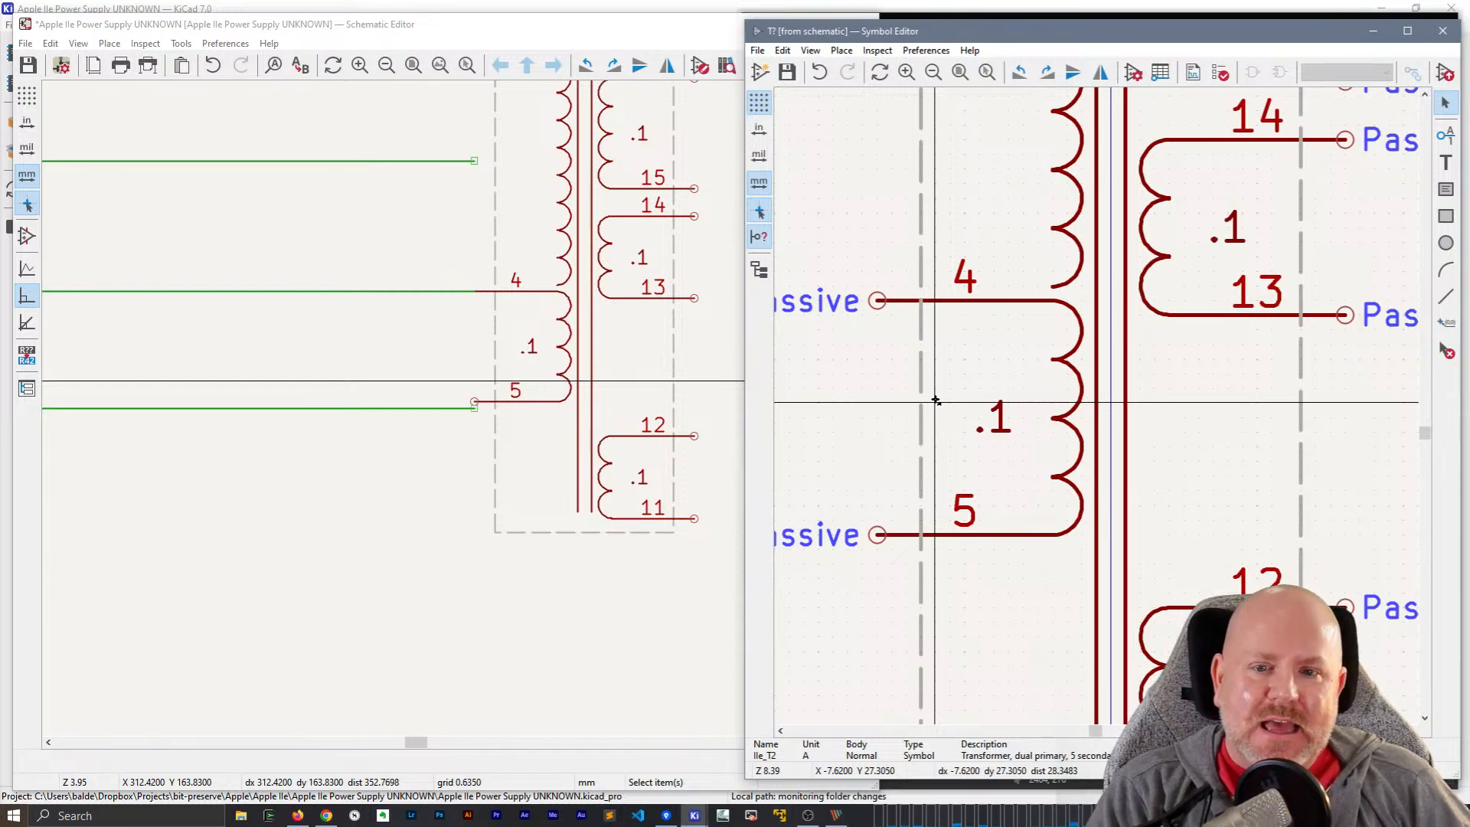
# - Move the long horizontal wire near T2's pin 5 up in the schematic so its end meets the pin
pyautogui.scroll(-3, 442, 411)
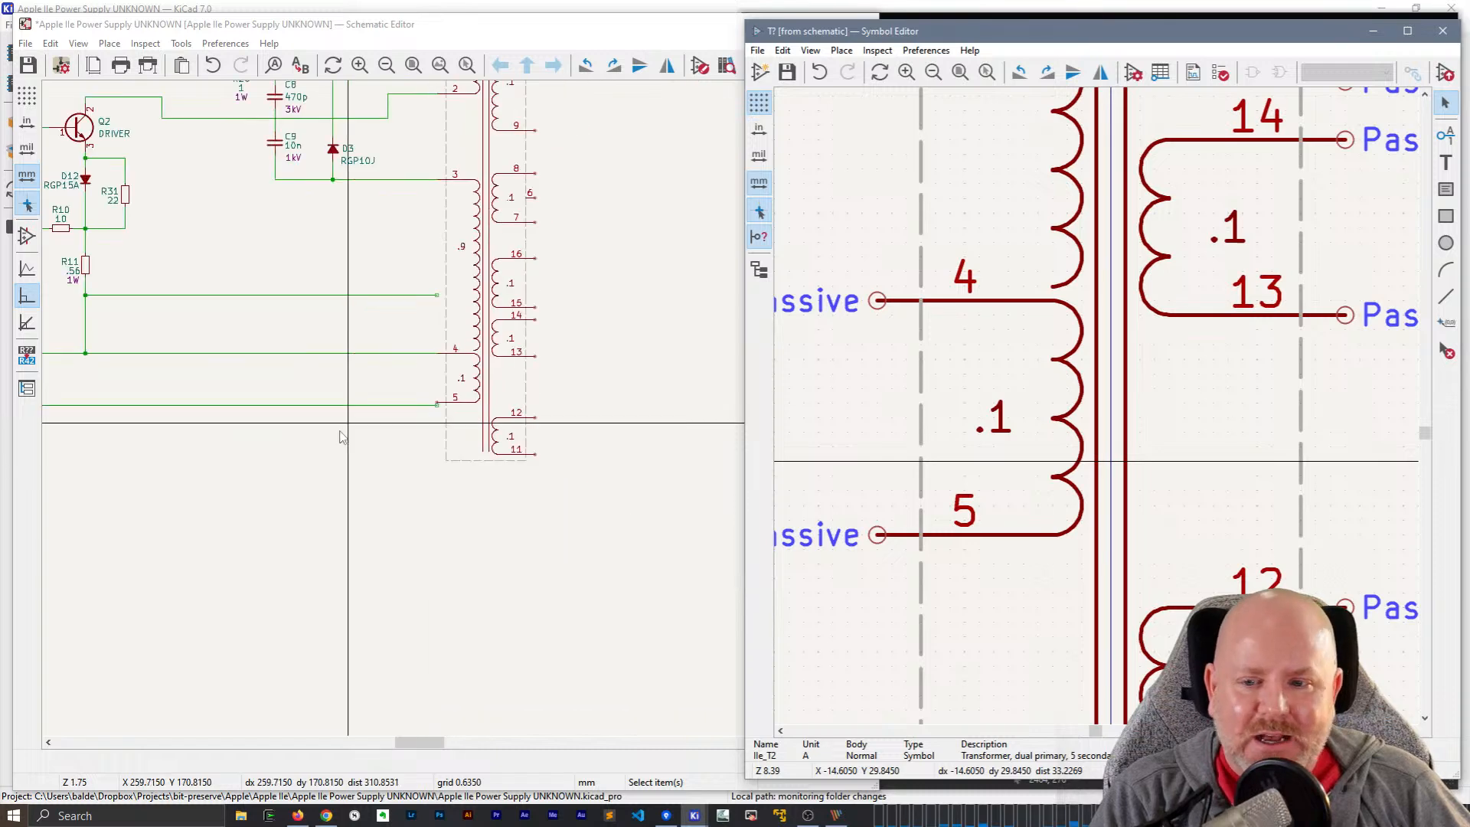
pyautogui.click(443, 411)
pyautogui.scroll(3, 443, 412)
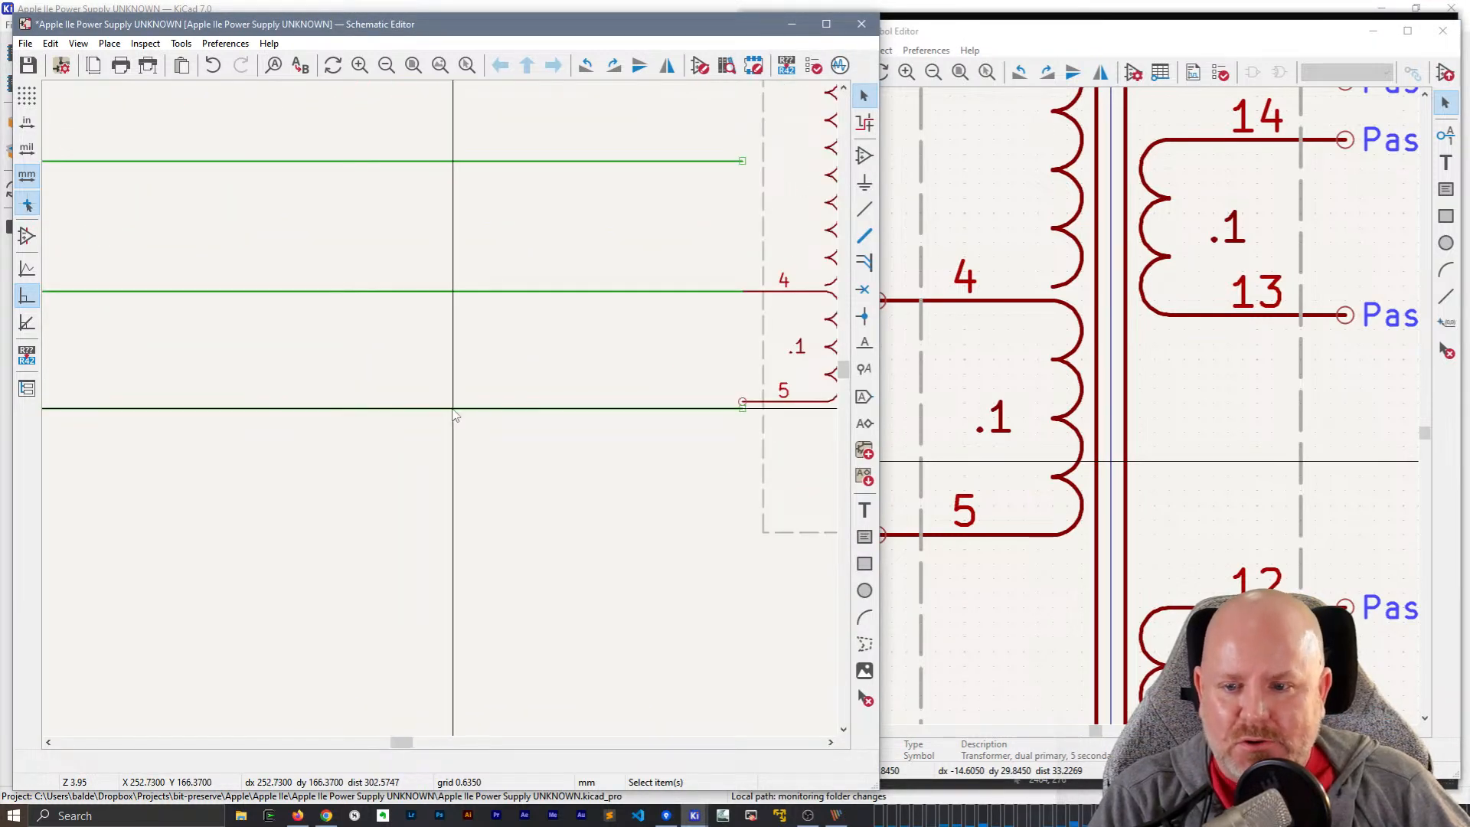
pyautogui.moveTo(741, 408); pyautogui.dragTo(743, 403)
pyautogui.scroll(-2, 443, 414)
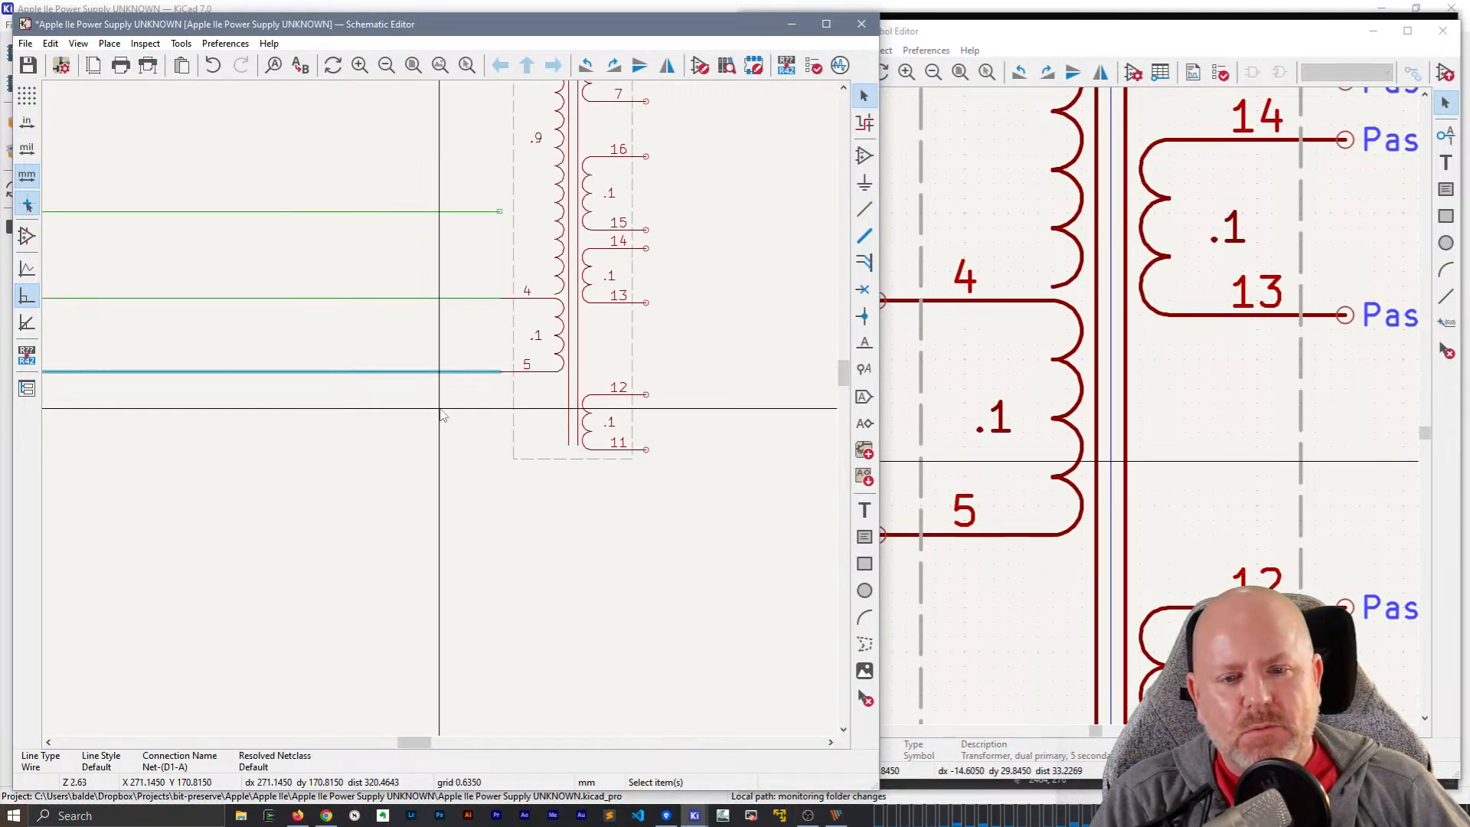
# - Lower the wire segments running from the vertical wire beside R5 through R5 to D1 to line up with pin 5's wire
pyautogui.scroll(-2, 443, 414)
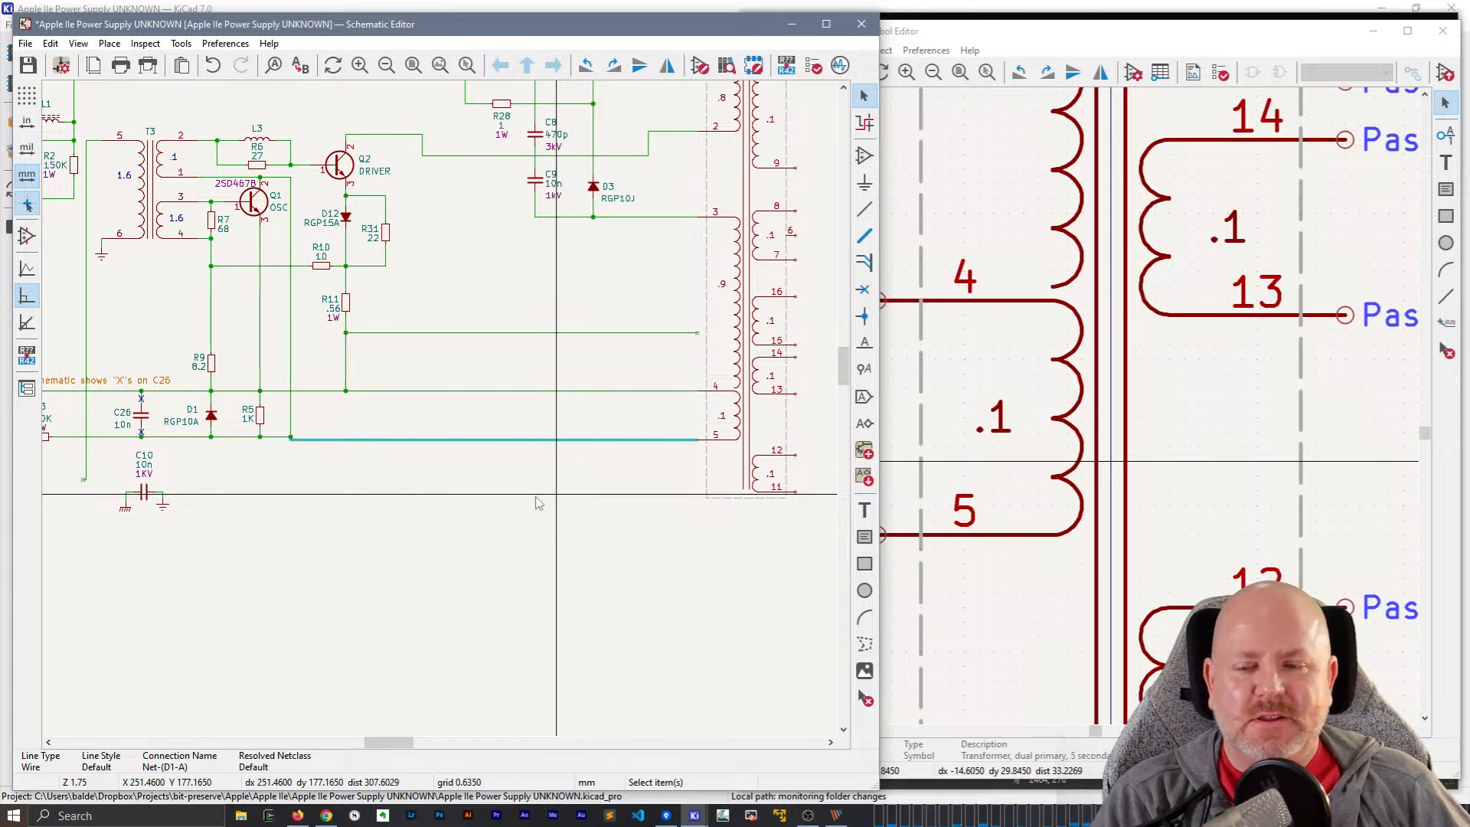
pyautogui.scroll(3, 275, 440)
pyautogui.click(275, 438)
pyautogui.press('g')
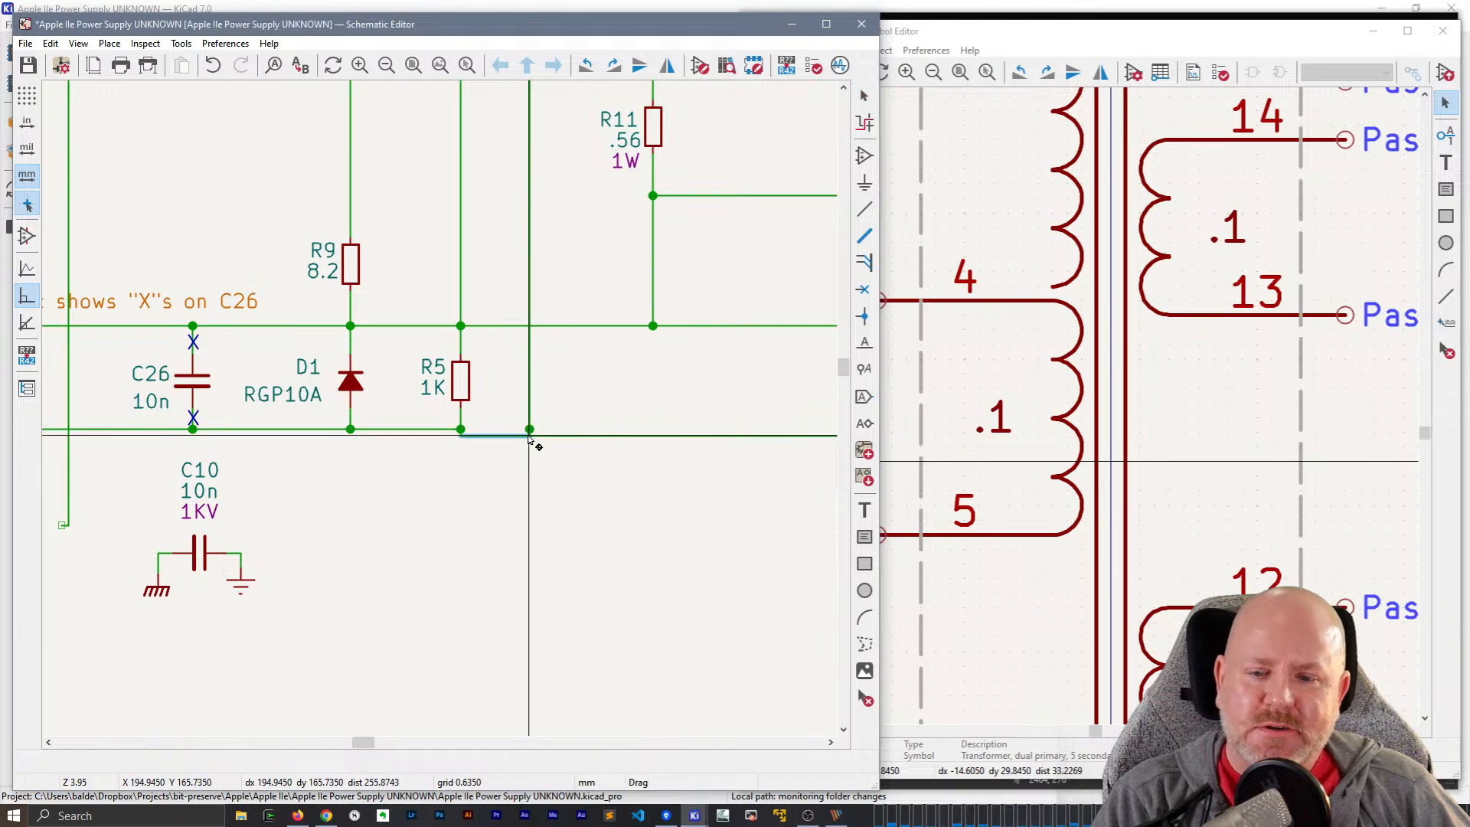
pyautogui.click(530, 437)
pyautogui.click(446, 430)
pyautogui.press('g')
pyautogui.click(459, 438)
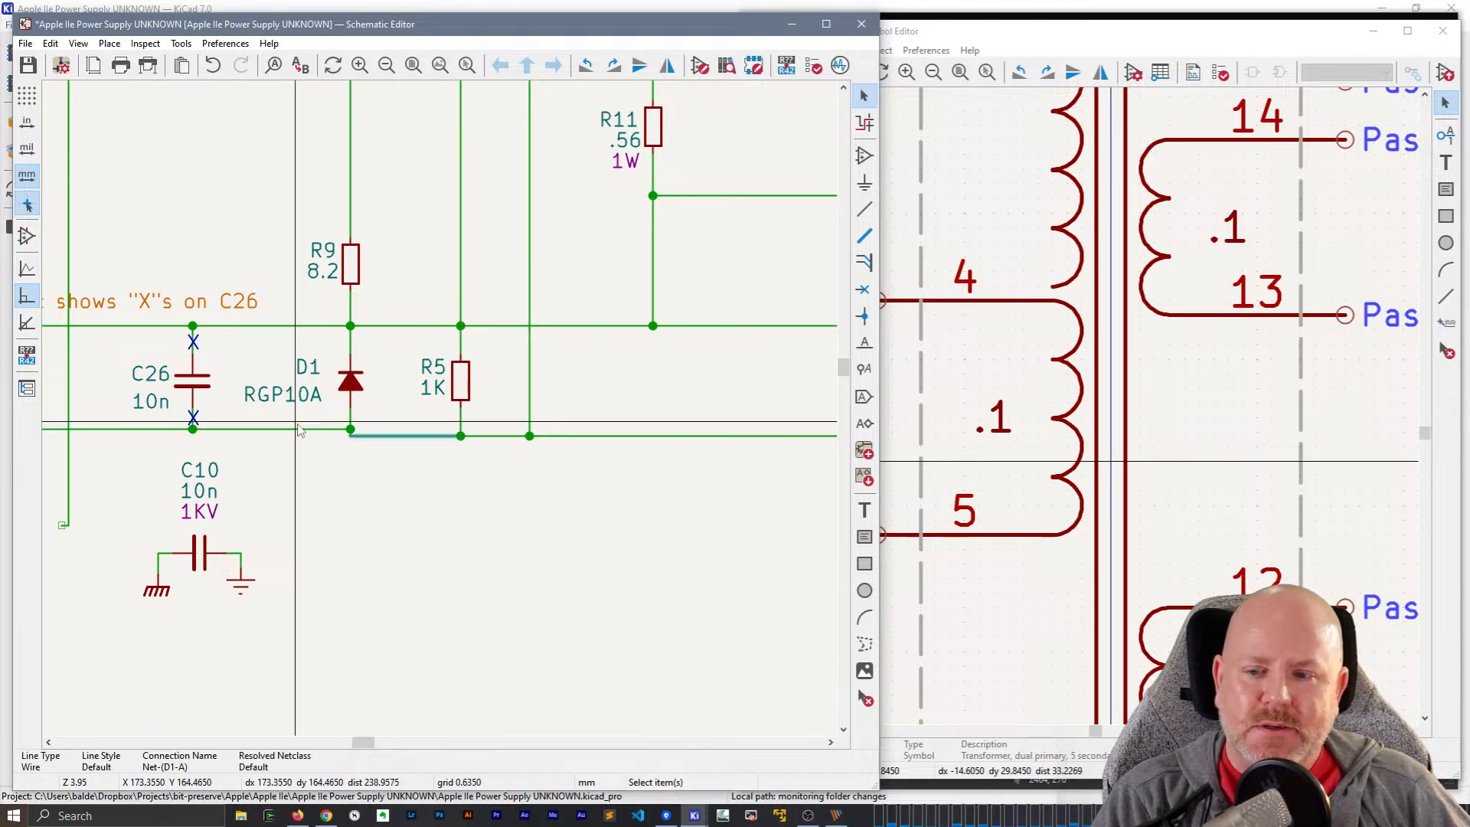
# - Lower the wire segments from D1 through C26 to R3 by one grid step to continue the straight line
pyautogui.click(299, 429)
pyautogui.press('g')
pyautogui.click(350, 437)
pyautogui.moveTo(406, 497); pyautogui.dragTo(690, 506, button='middle')
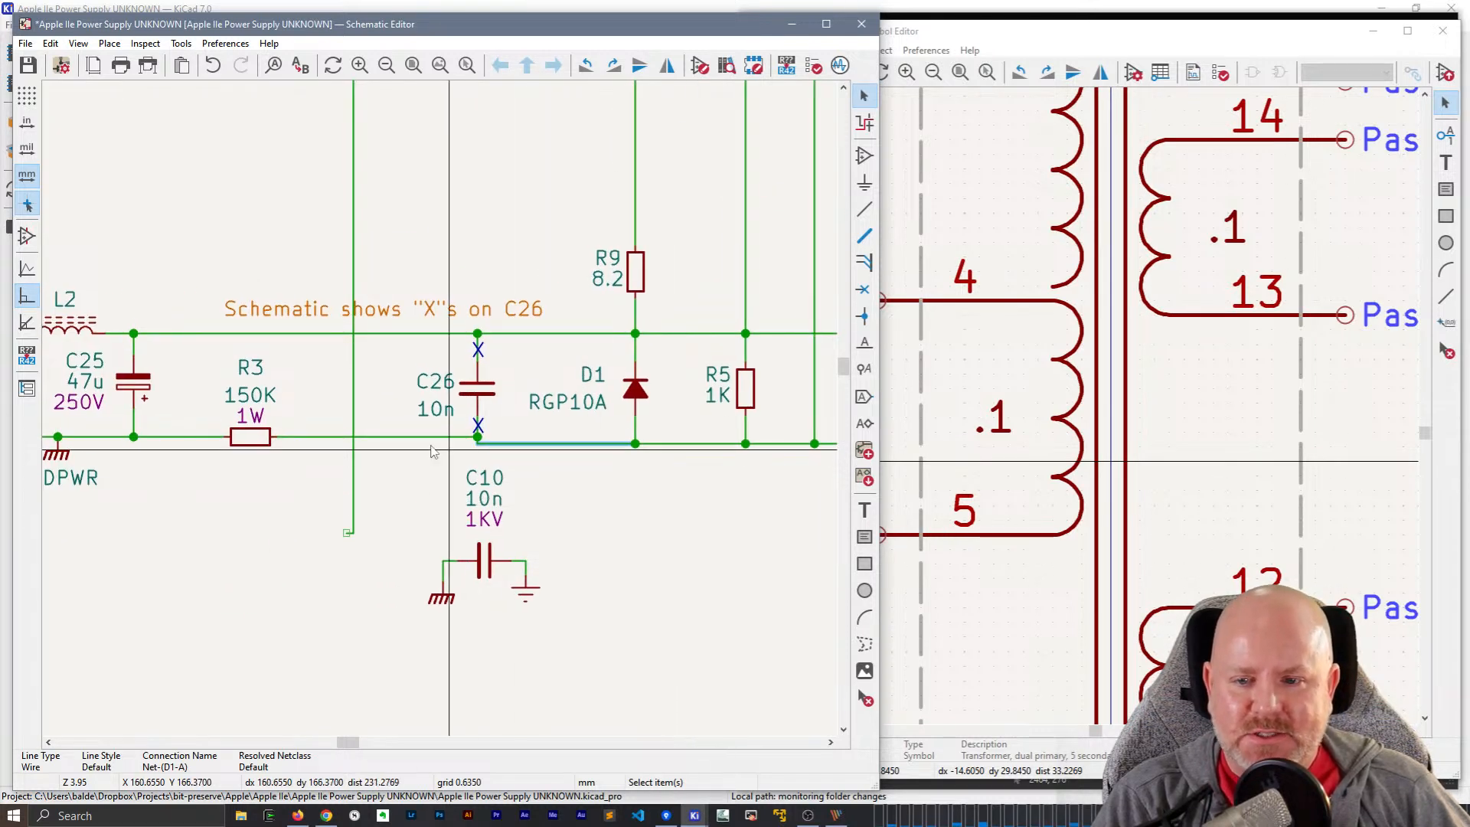
pyautogui.click(355, 437)
pyautogui.press('g')
pyautogui.click(478, 444)
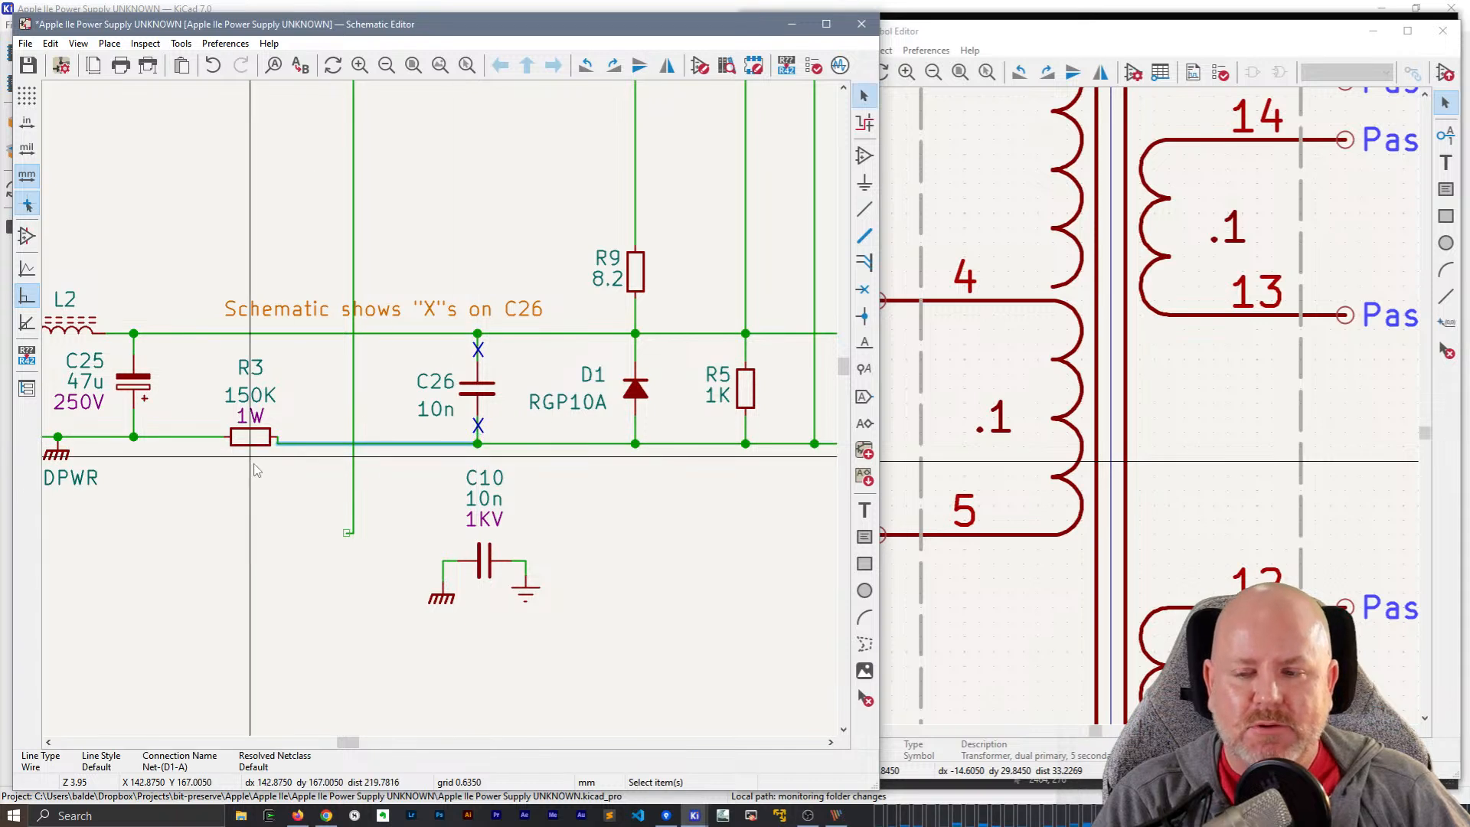
# - Move resistor R3 and the GNDPWR symbol down one grid step with their wires attached to align with the lowered line
pyautogui.moveTo(250, 461); pyautogui.dragTo(471, 492, button='middle')
pyautogui.click(471, 471)
pyautogui.press('g')
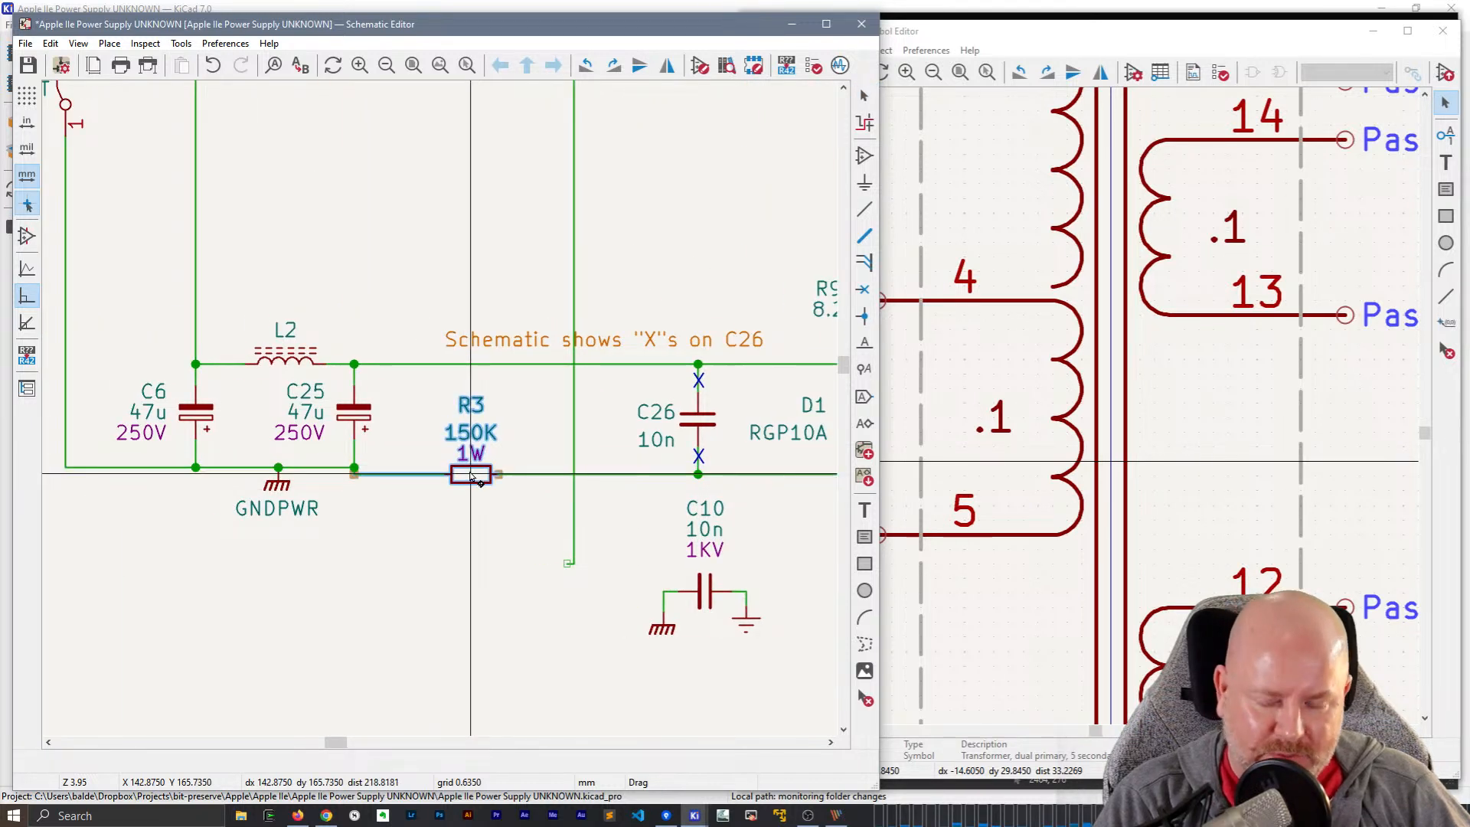
pyautogui.click(471, 475)
pyautogui.click(278, 484)
pyautogui.press('g')
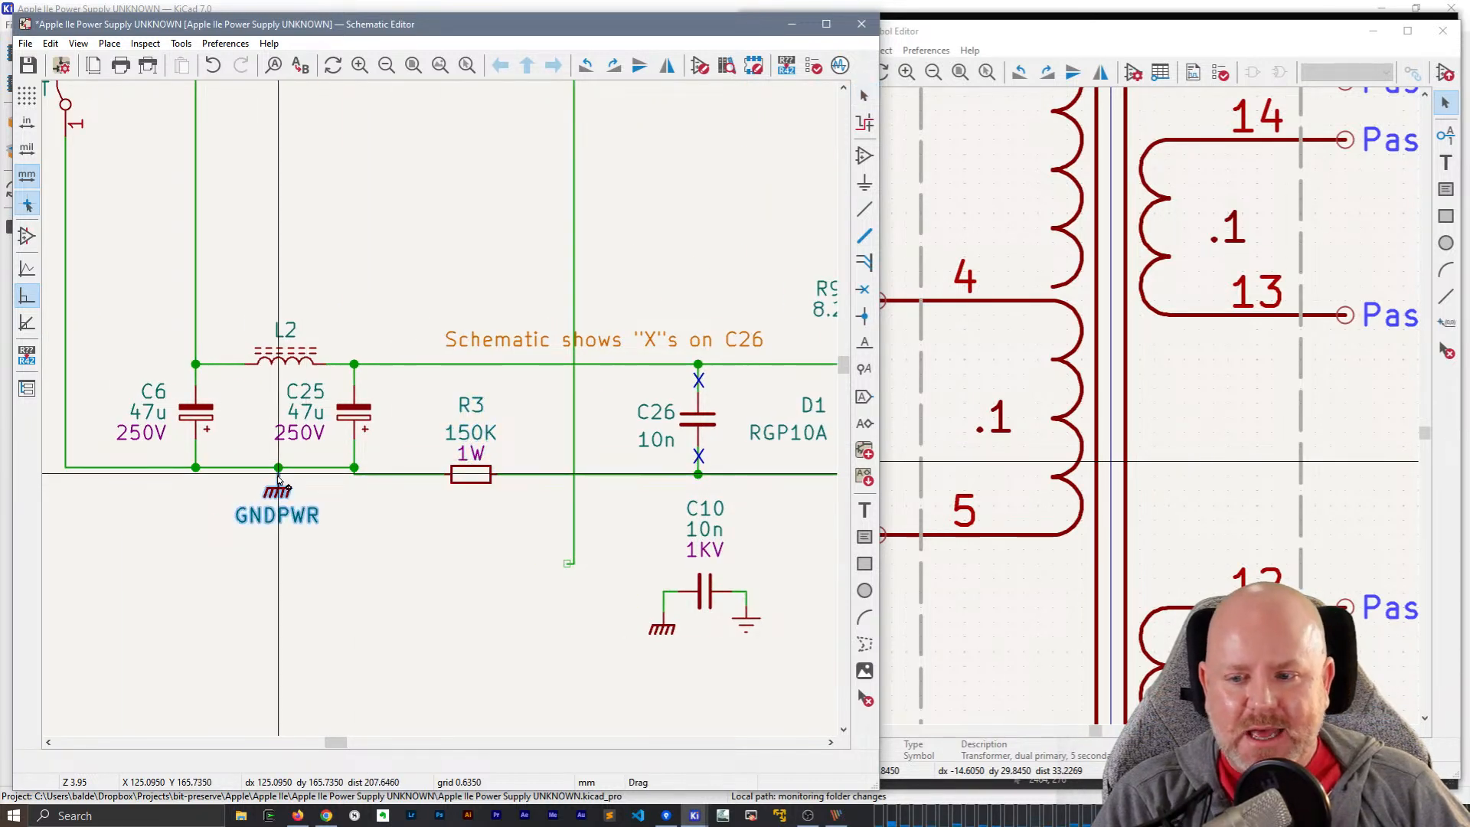
pyautogui.click(278, 476)
# - Lower the wire segments between C25 and GNDPWR and between GNDPWR and C6 by one grid step
pyautogui.click(304, 464)
pyautogui.doubleClick(304, 468)
pyautogui.write('g')
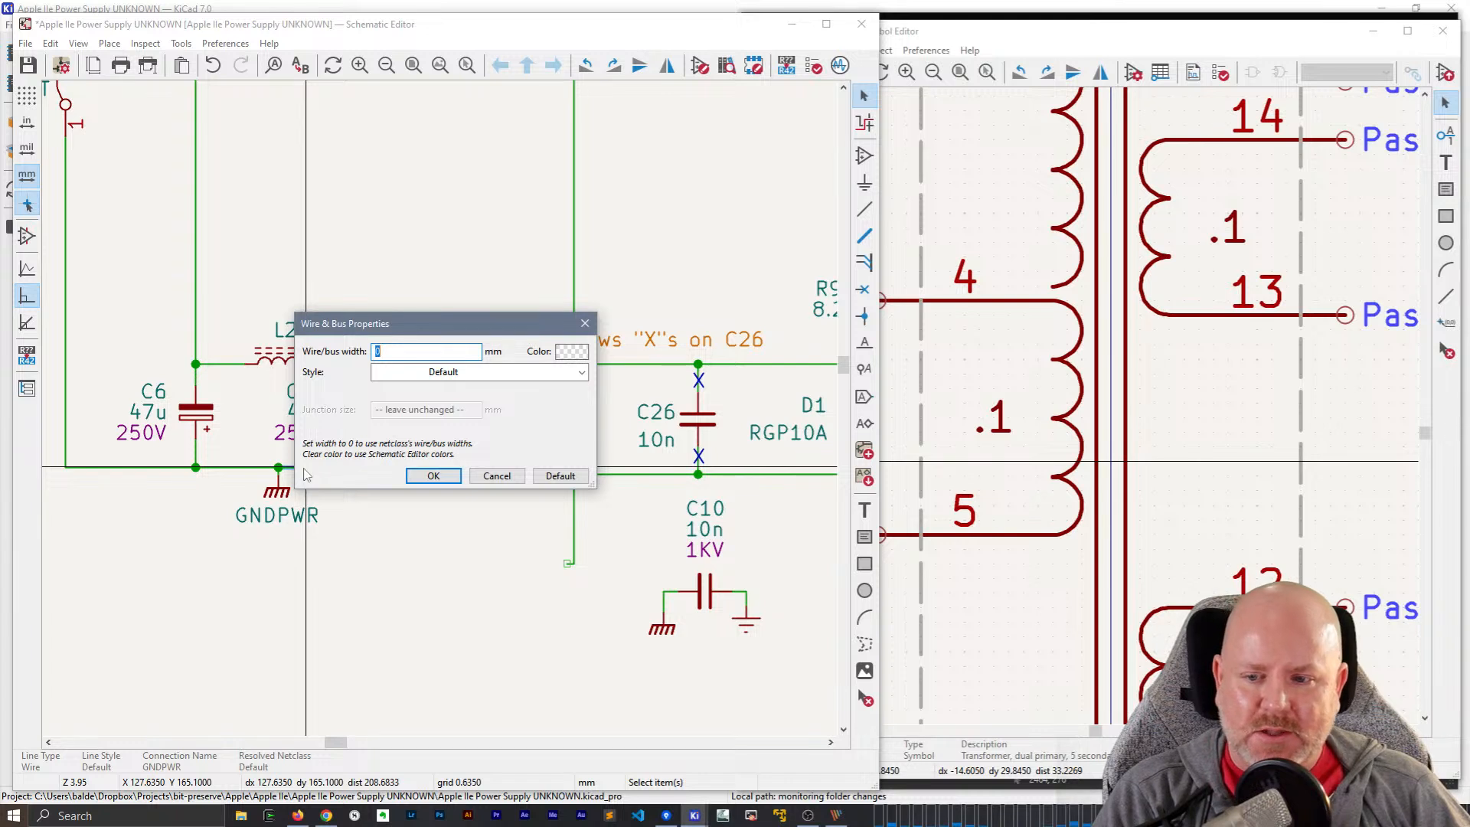
pyautogui.press('Escape')
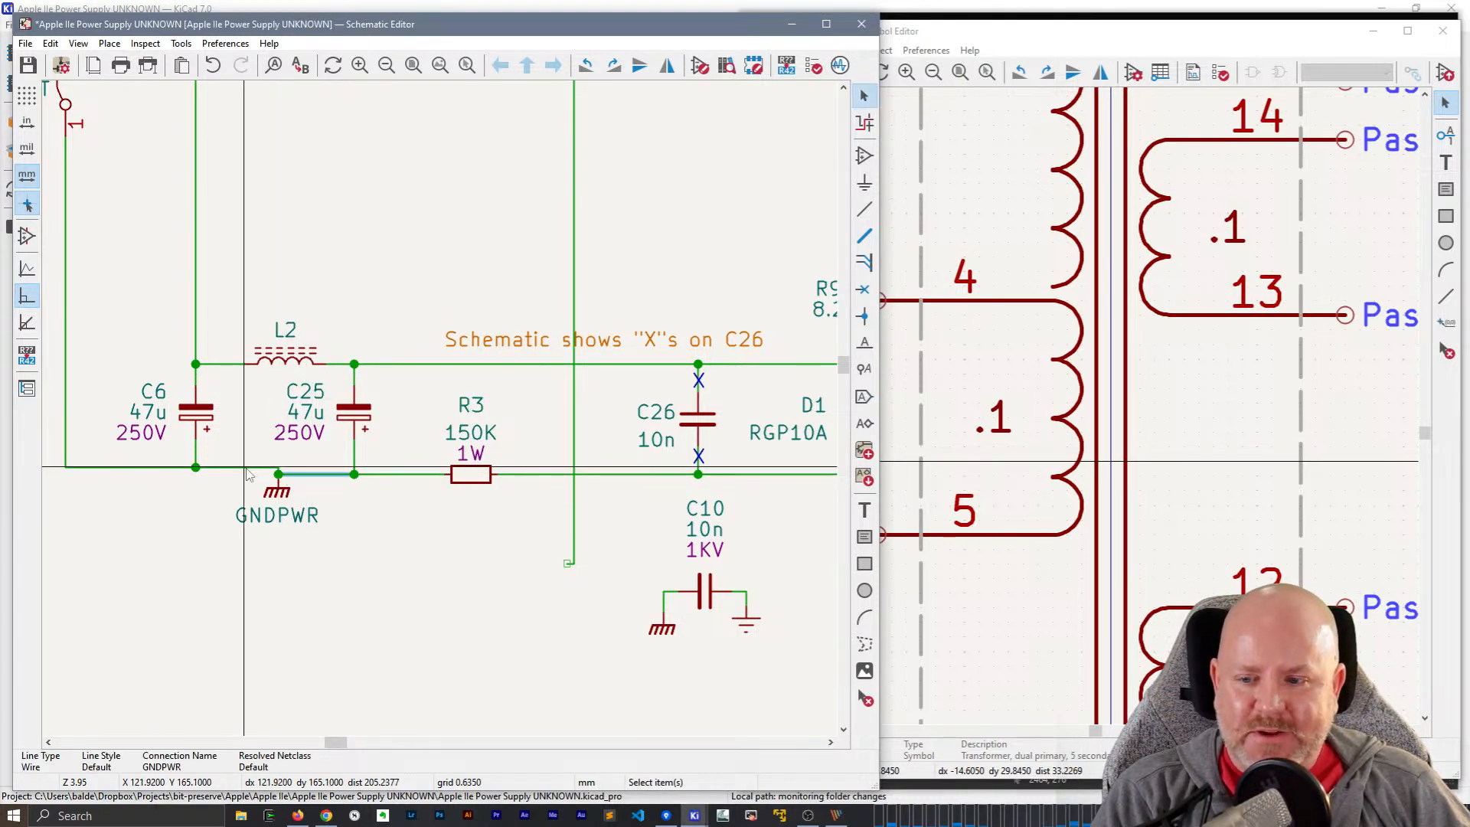
pyautogui.click(246, 469)
pyautogui.press('g')
pyautogui.click(278, 476)
pyautogui.moveTo(355, 471); pyautogui.dragTo(620, 459, button='middle')
pyautogui.click(429, 460)
pyautogui.press('g')
pyautogui.click(459, 466)
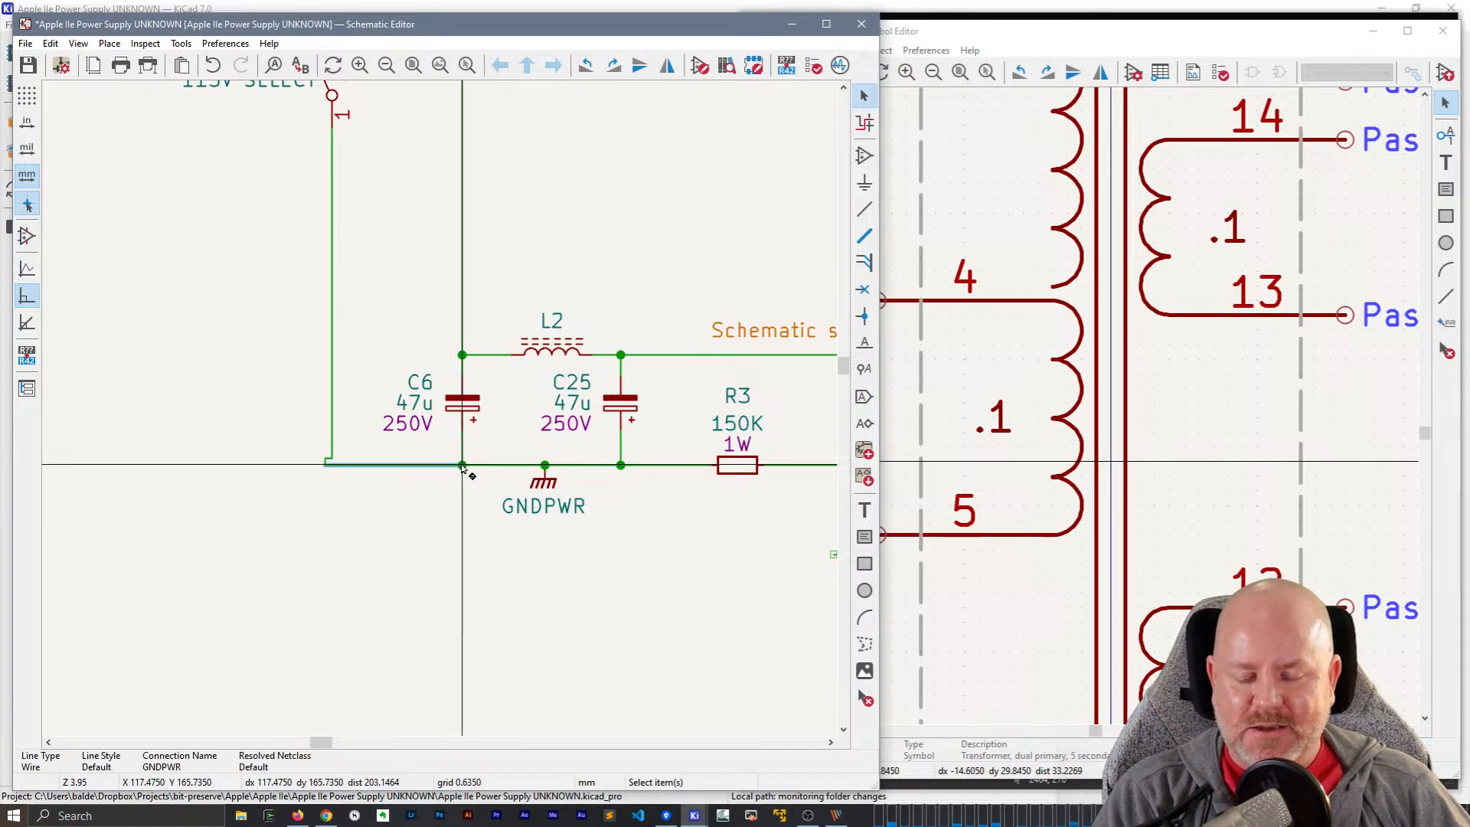
pyautogui.hotkey('ctrl', 'z')
# - Lower the wire segment left of C6 together with the attached vertical wire's corner to line up with the GNDPWR line
pyautogui.press('g')
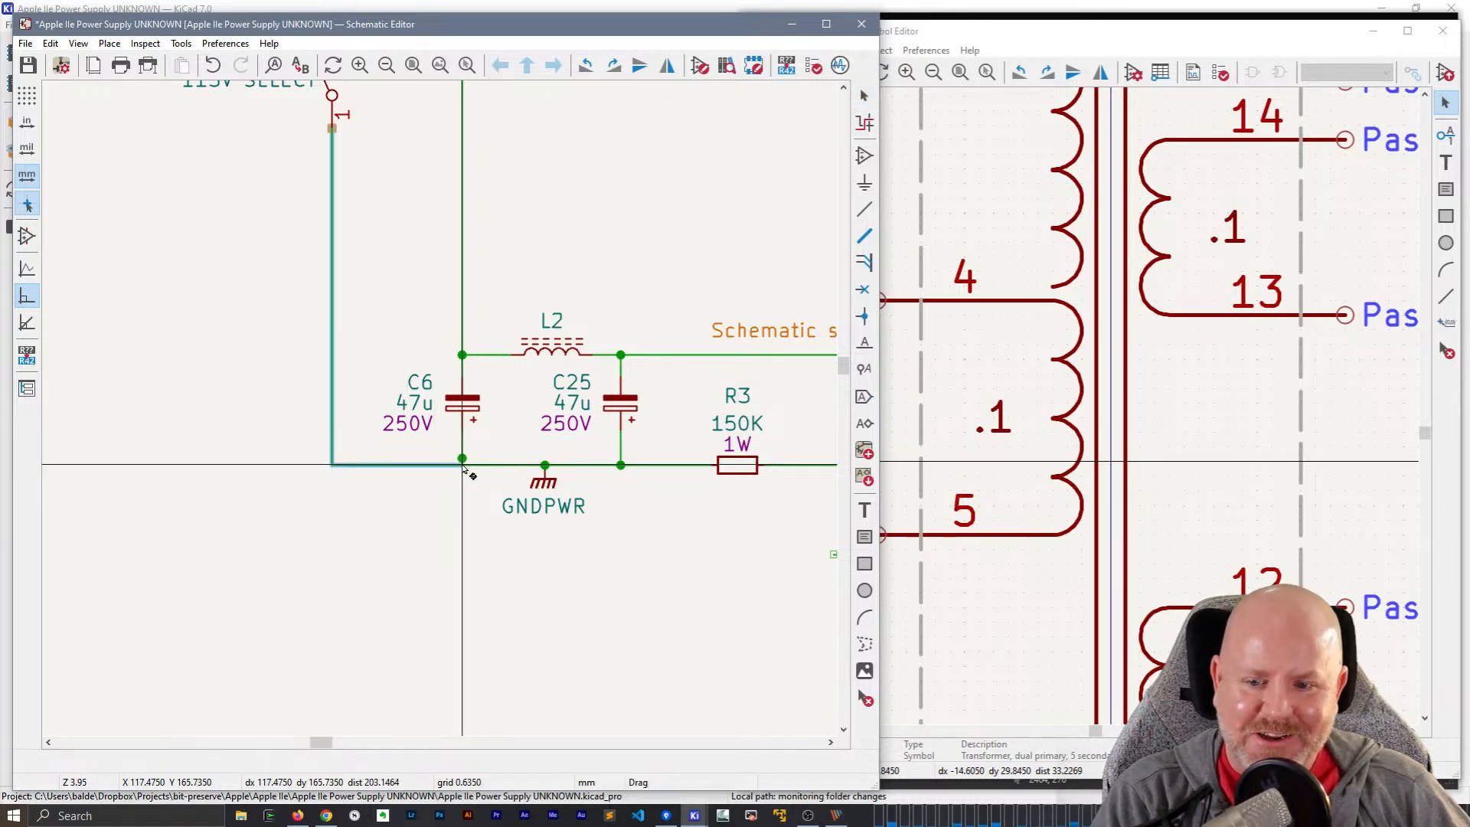
pyautogui.click(463, 465)
pyautogui.scroll(-2, 436, 506)
pyautogui.moveTo(673, 322); pyautogui.dragTo(311, 295, button='middle')
pyautogui.moveTo(653, 294); pyautogui.dragTo(337, 271, button='middle')
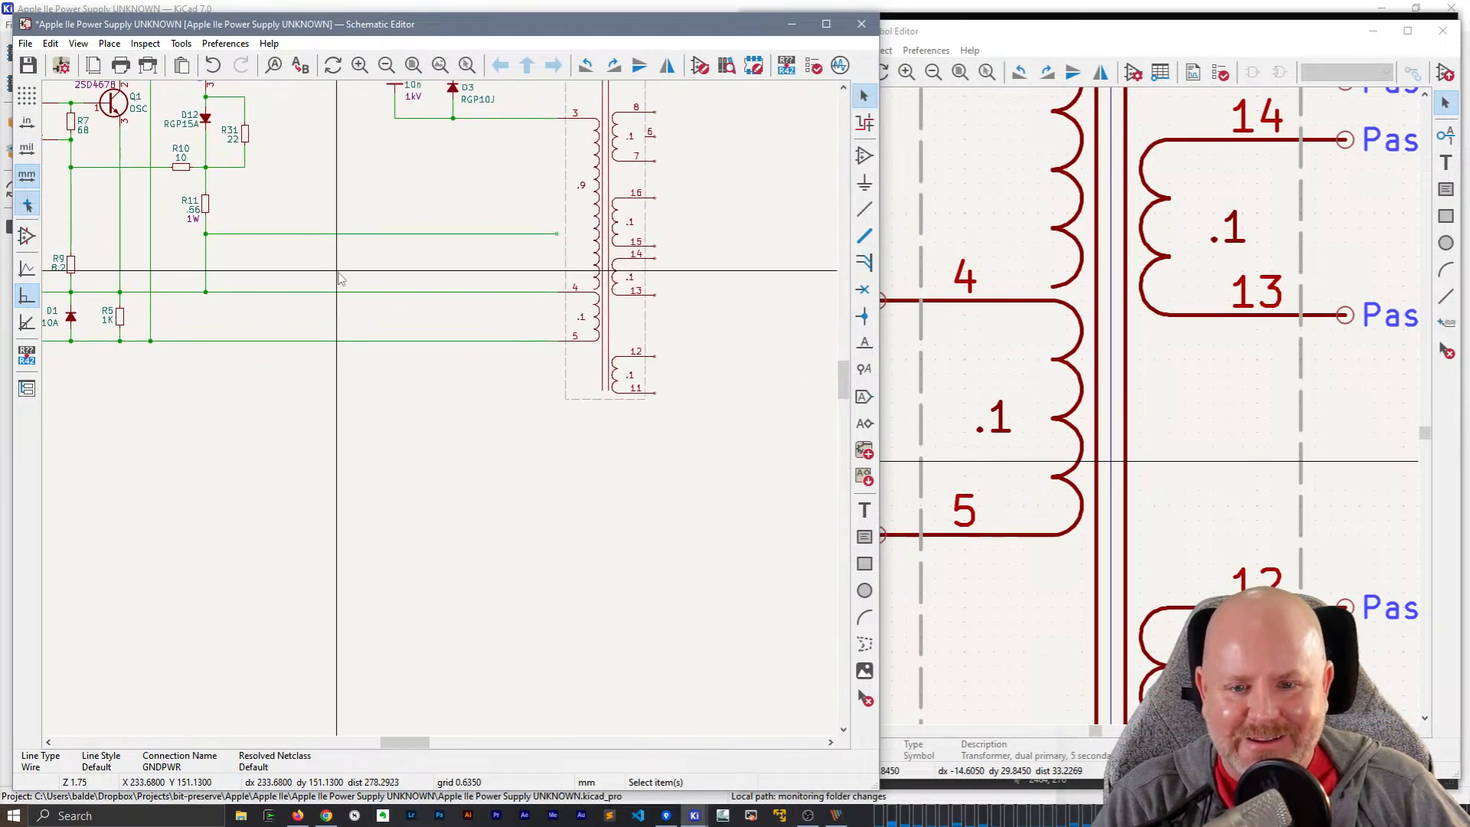
pyautogui.scroll(1, 591, 308)
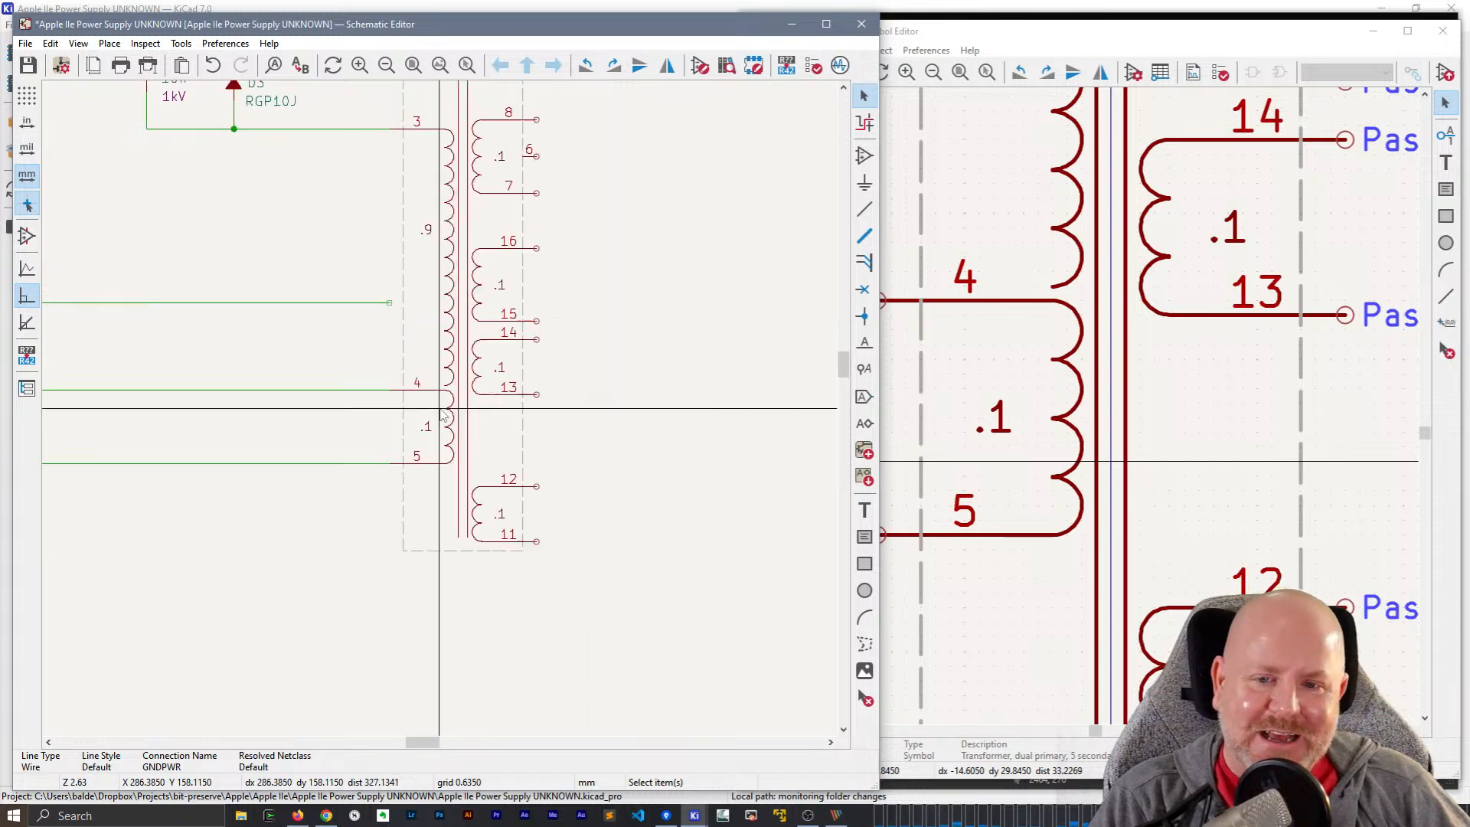
pyautogui.scroll(4, 441, 414)
pyautogui.scroll(-3, 442, 414)
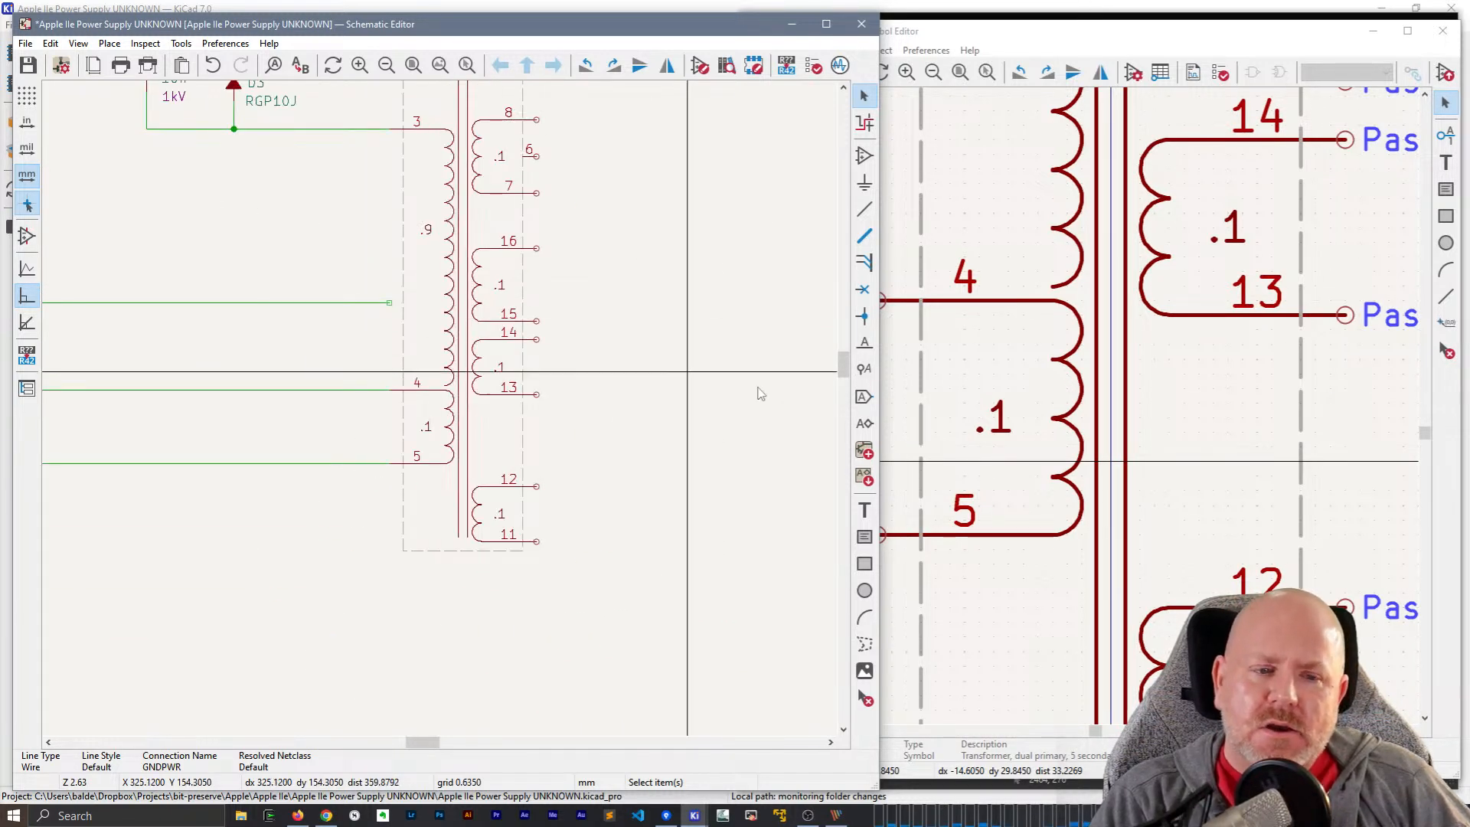
# - In the T2 symbol, move pin 3 with its .9 winding down one grid step and shift the .9 label down to the winding's middle
pyautogui.moveTo(1115, 294); pyautogui.dragTo(986, 659, button='middle')
pyautogui.scroll(-5, 988, 663)
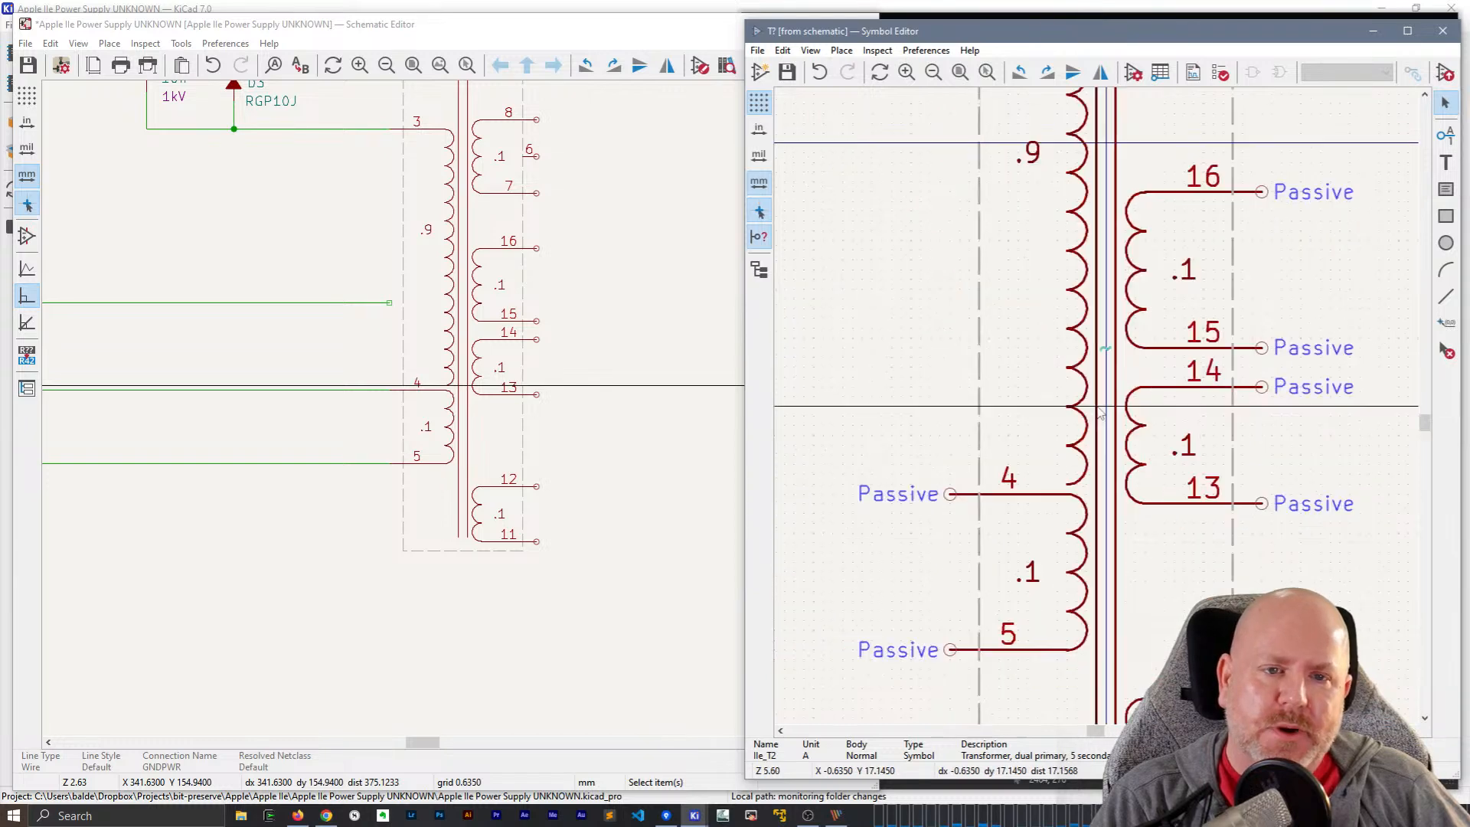
pyautogui.scroll(3, 986, 390)
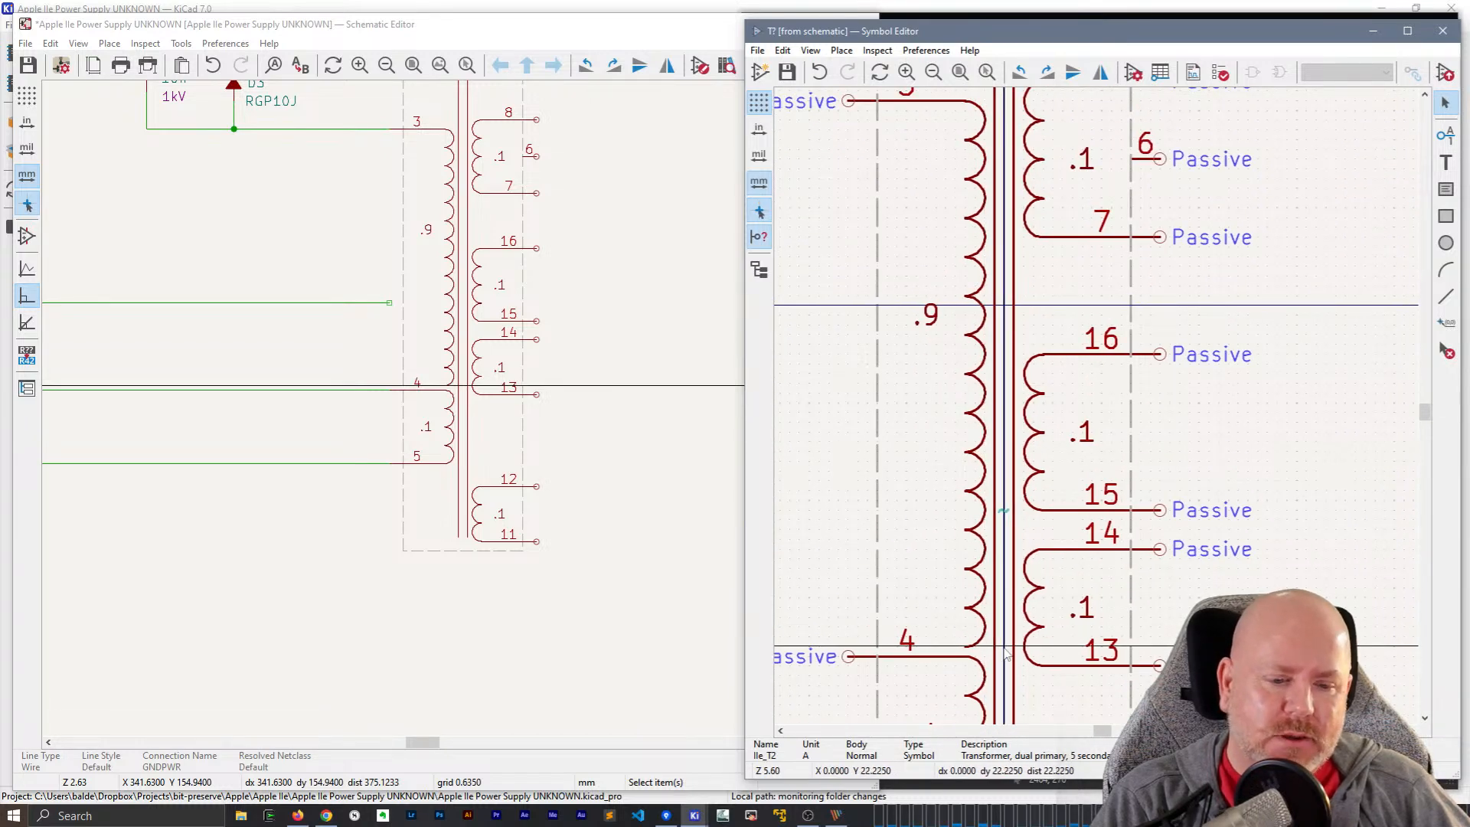
pyautogui.moveTo(930, 96); pyautogui.dragTo(967, 640)
pyautogui.moveTo(942, 132); pyautogui.dragTo(957, 219, button='middle')
pyautogui.moveTo(939, 185); pyautogui.dragTo(862, 194)
pyautogui.moveTo(941, 396); pyautogui.dragTo(937, 457)
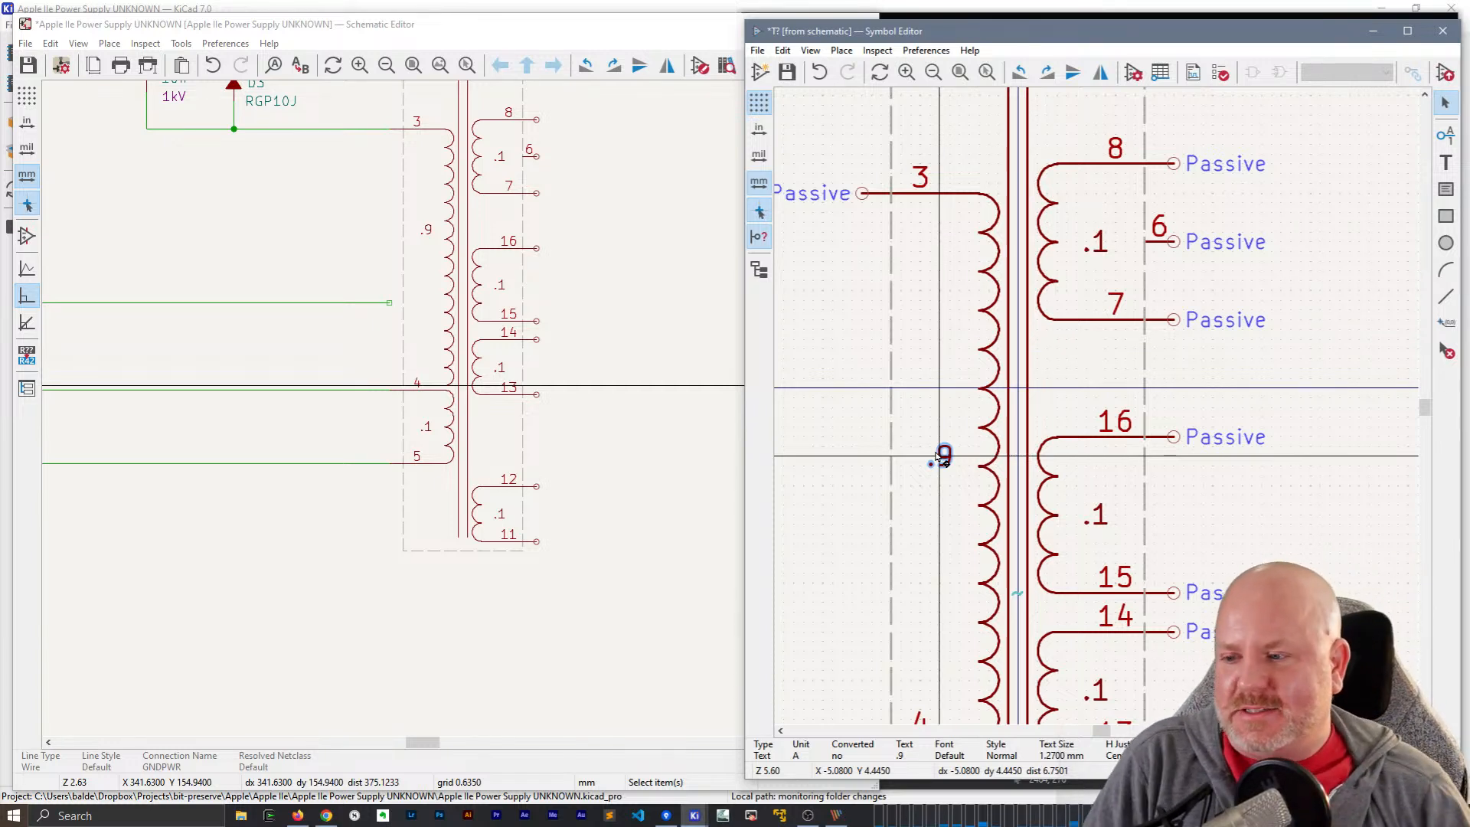
pyautogui.scroll(-2, 1099, 406)
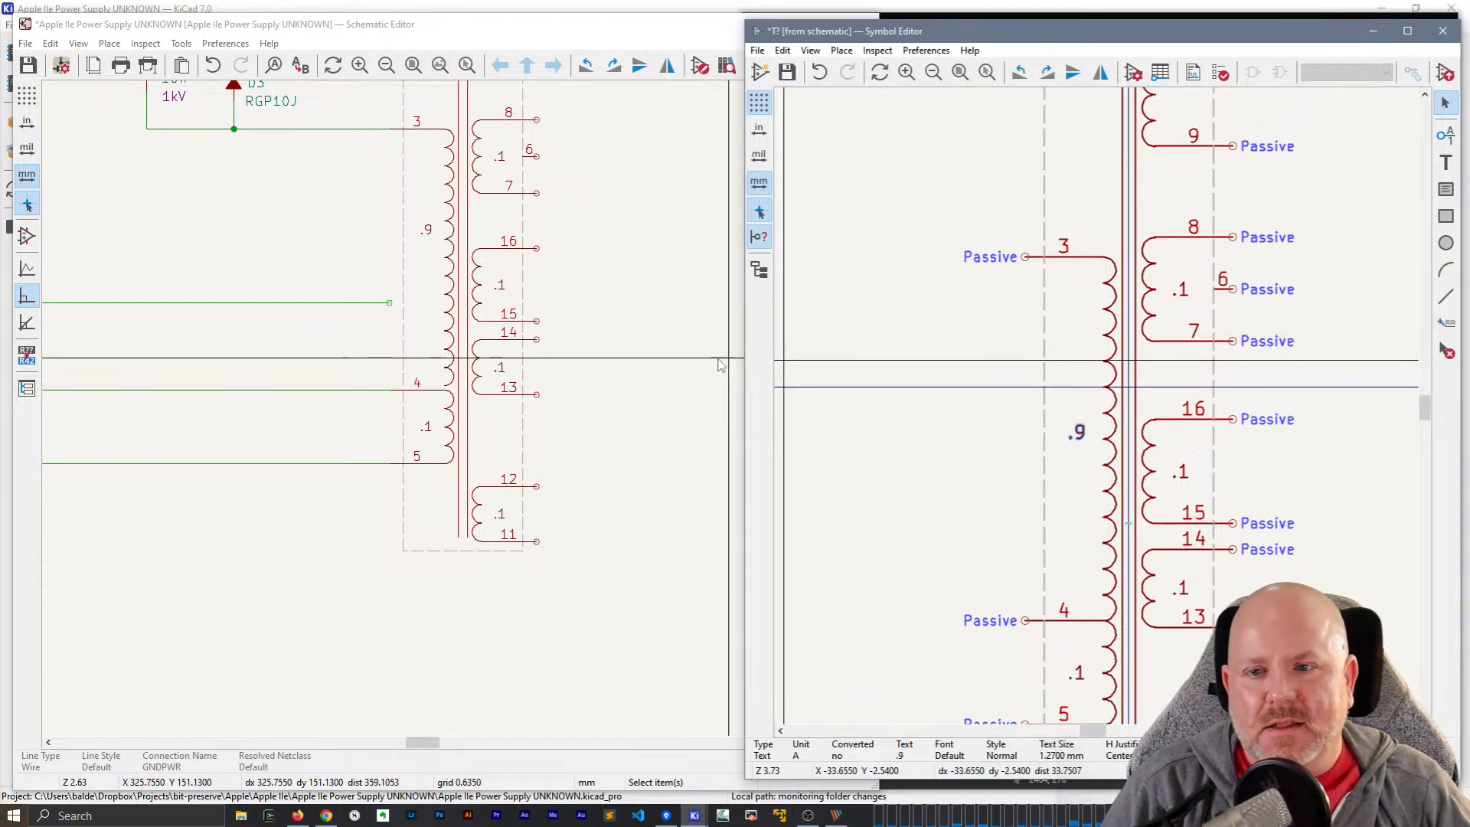
# - Delete the unconnected wire running from below R11 toward T2 in the schematic, and save the edited T2 symbol
pyautogui.scroll(-3, 720, 365)
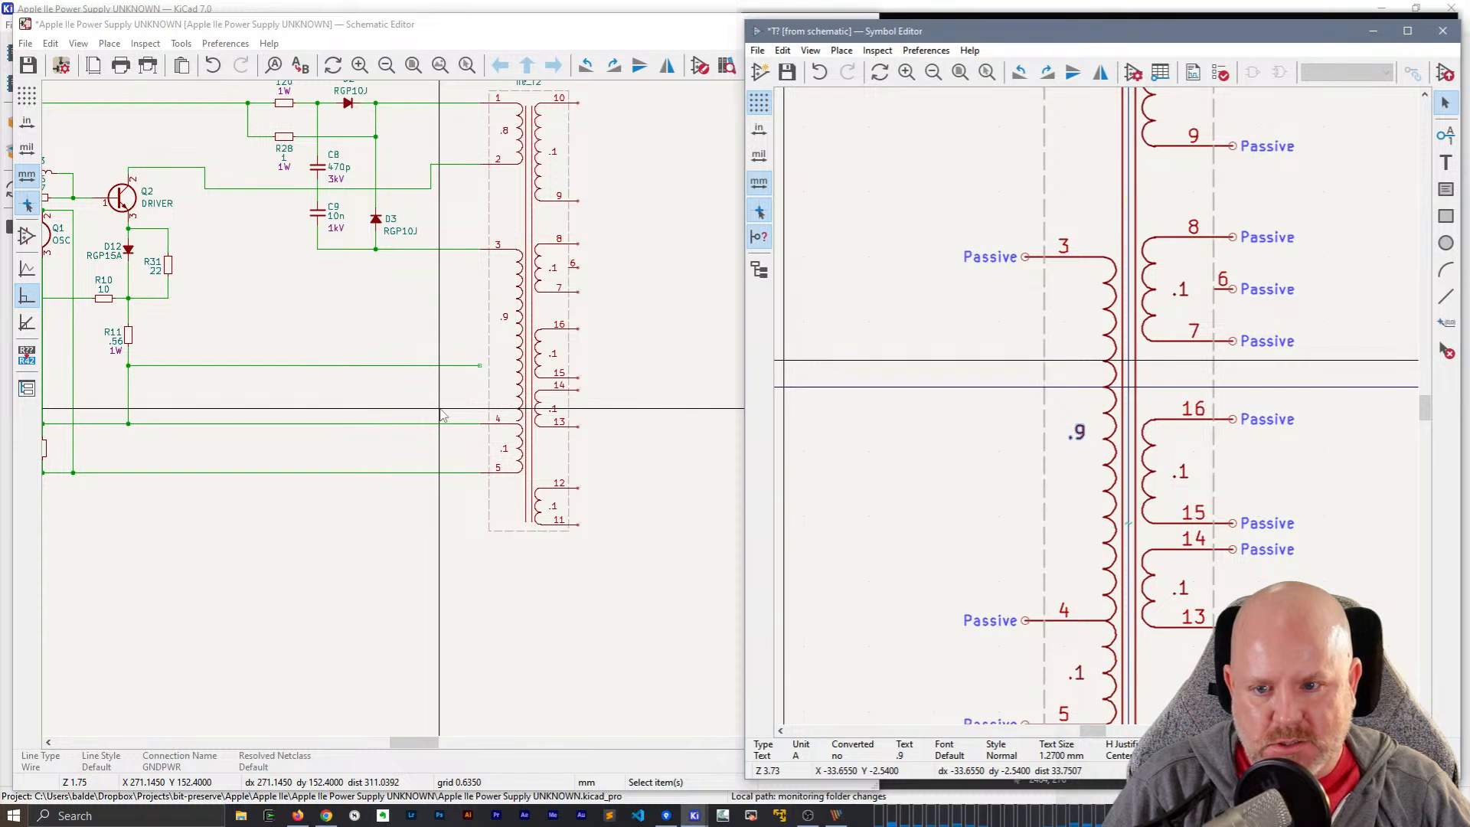
pyautogui.moveTo(291, 404); pyautogui.dragTo(345, 409, button='middle')
pyautogui.click(335, 372)
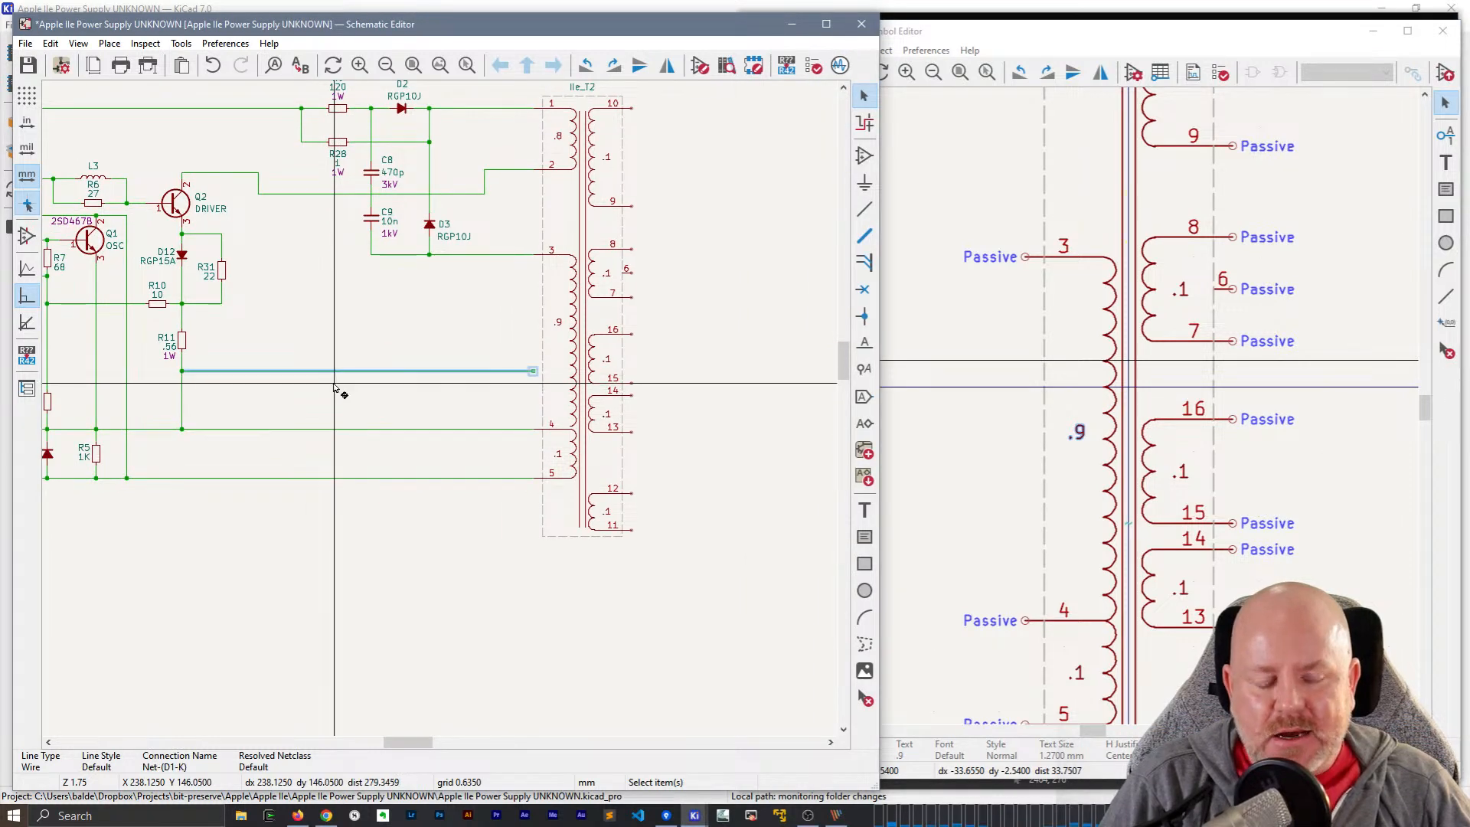
pyautogui.press('Delete')
pyautogui.click(1001, 390)
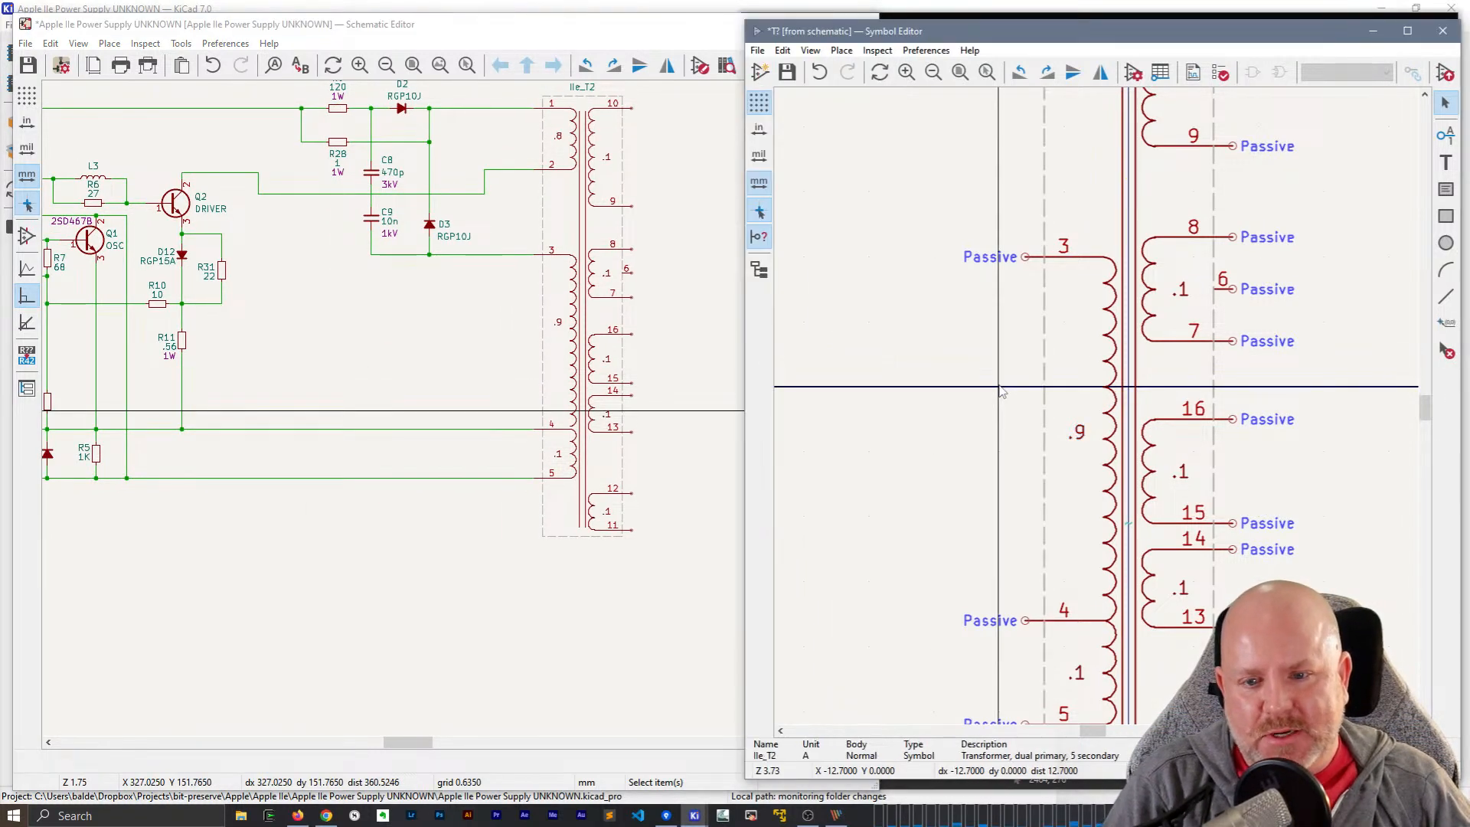
pyautogui.hotkey('ctrl', 's')
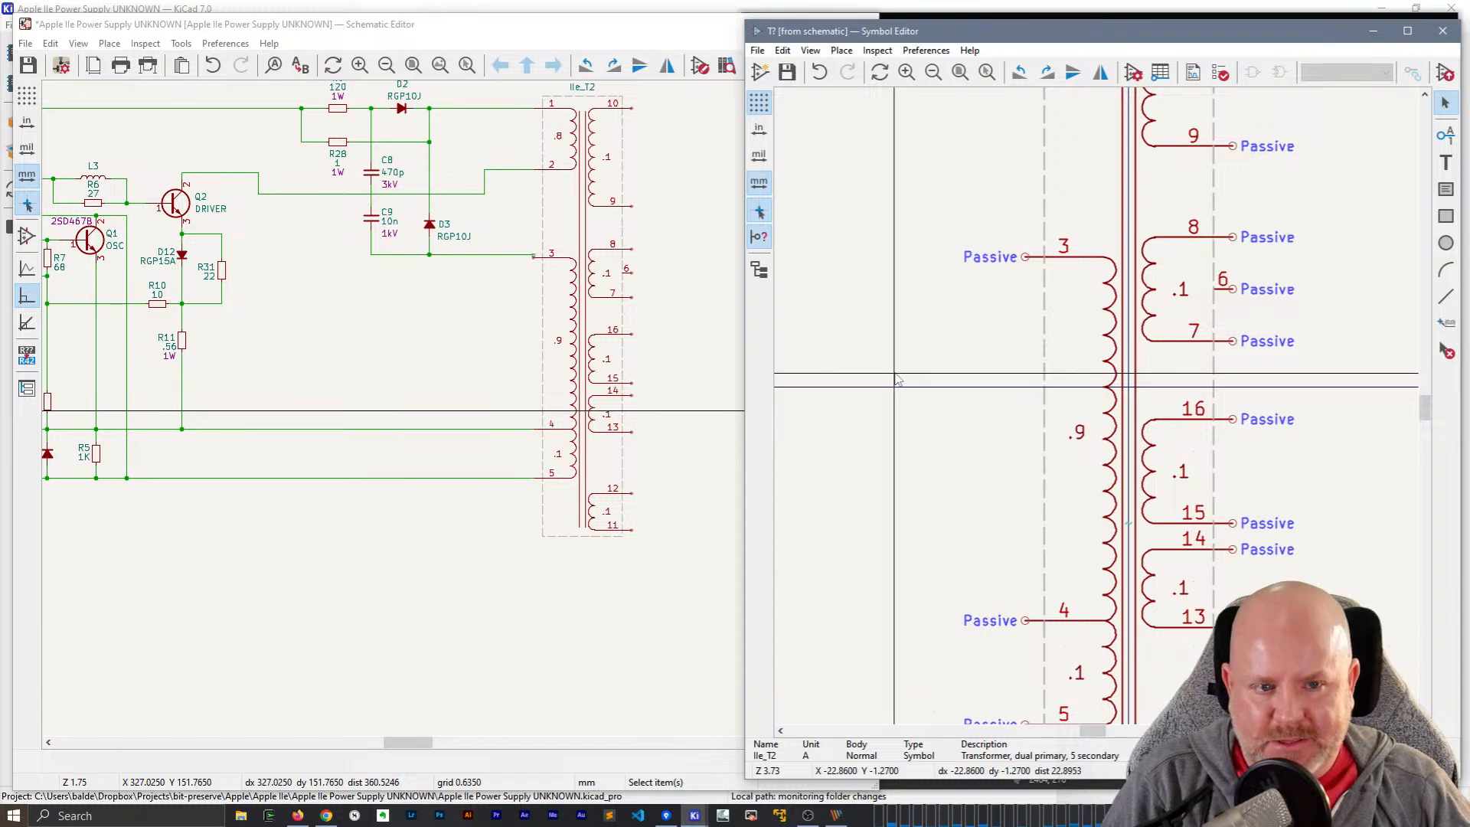
# - Lower the wire connecting C9 and D3 by one grid step so it runs straight into T2's pin 3
pyautogui.scroll(3, 442, 418)
pyautogui.click(442, 418)
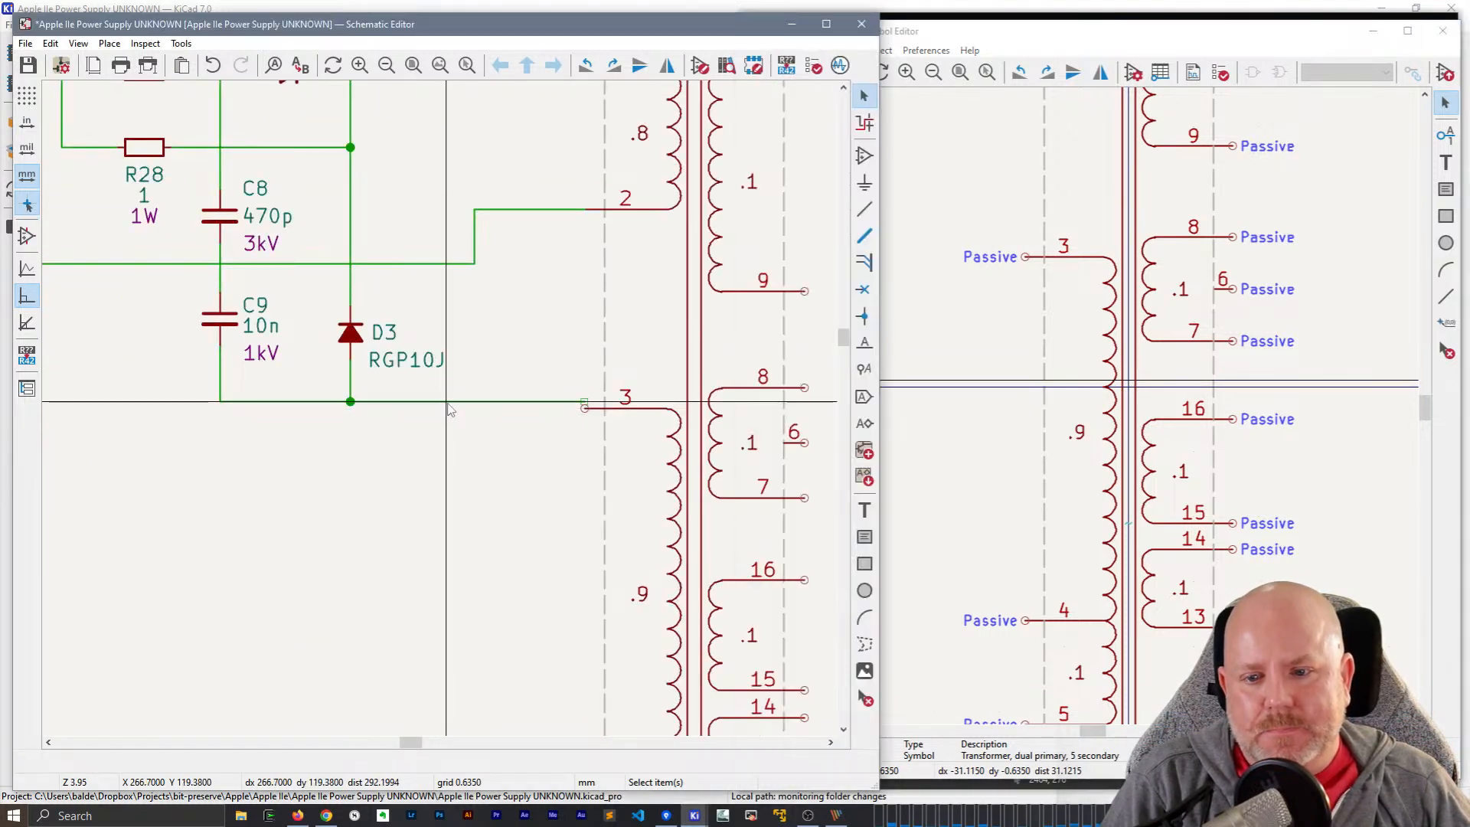
pyautogui.click(355, 406)
pyautogui.click(260, 406)
pyautogui.press('g')
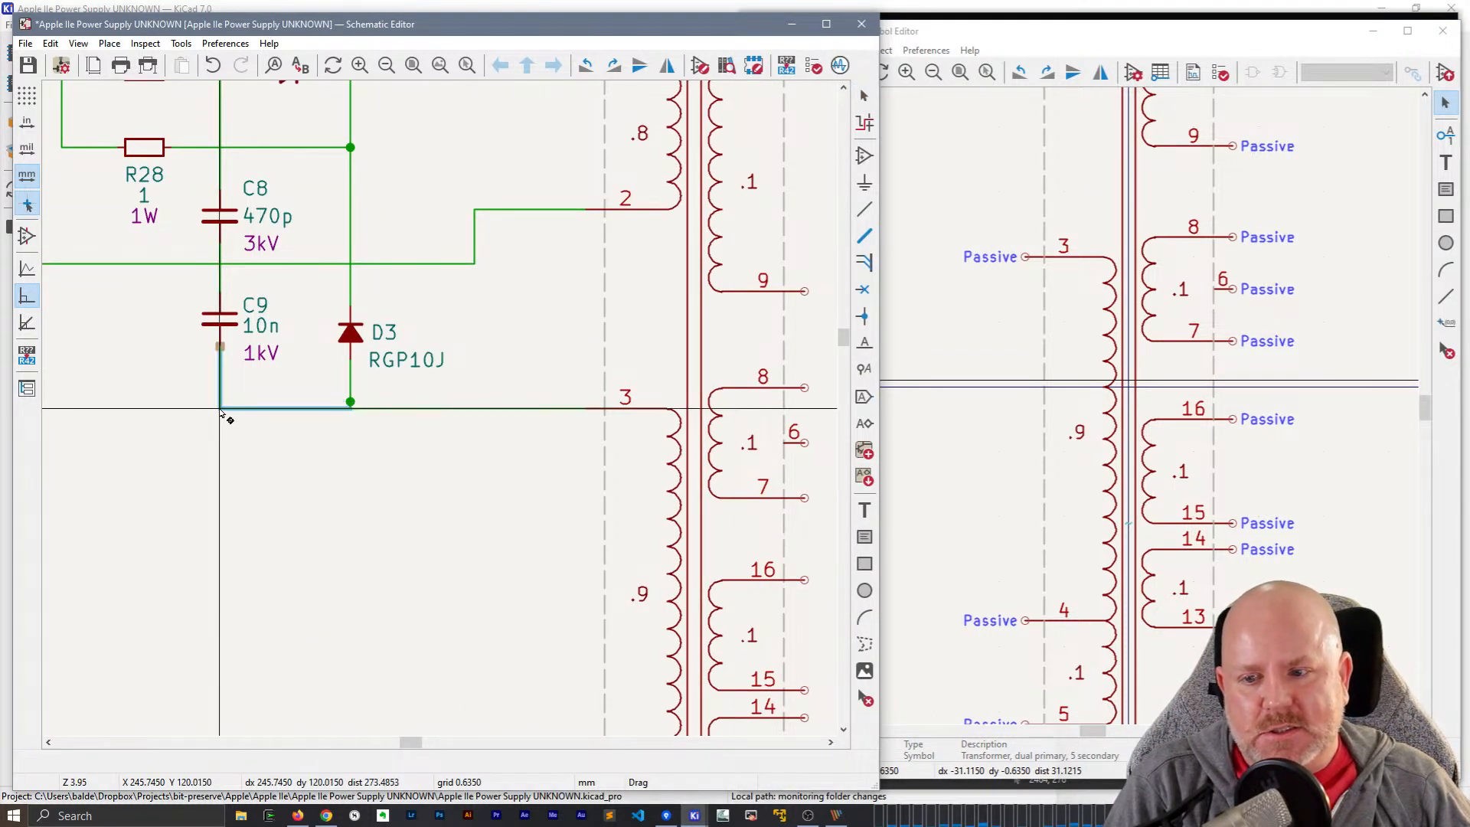
pyautogui.click(222, 411)
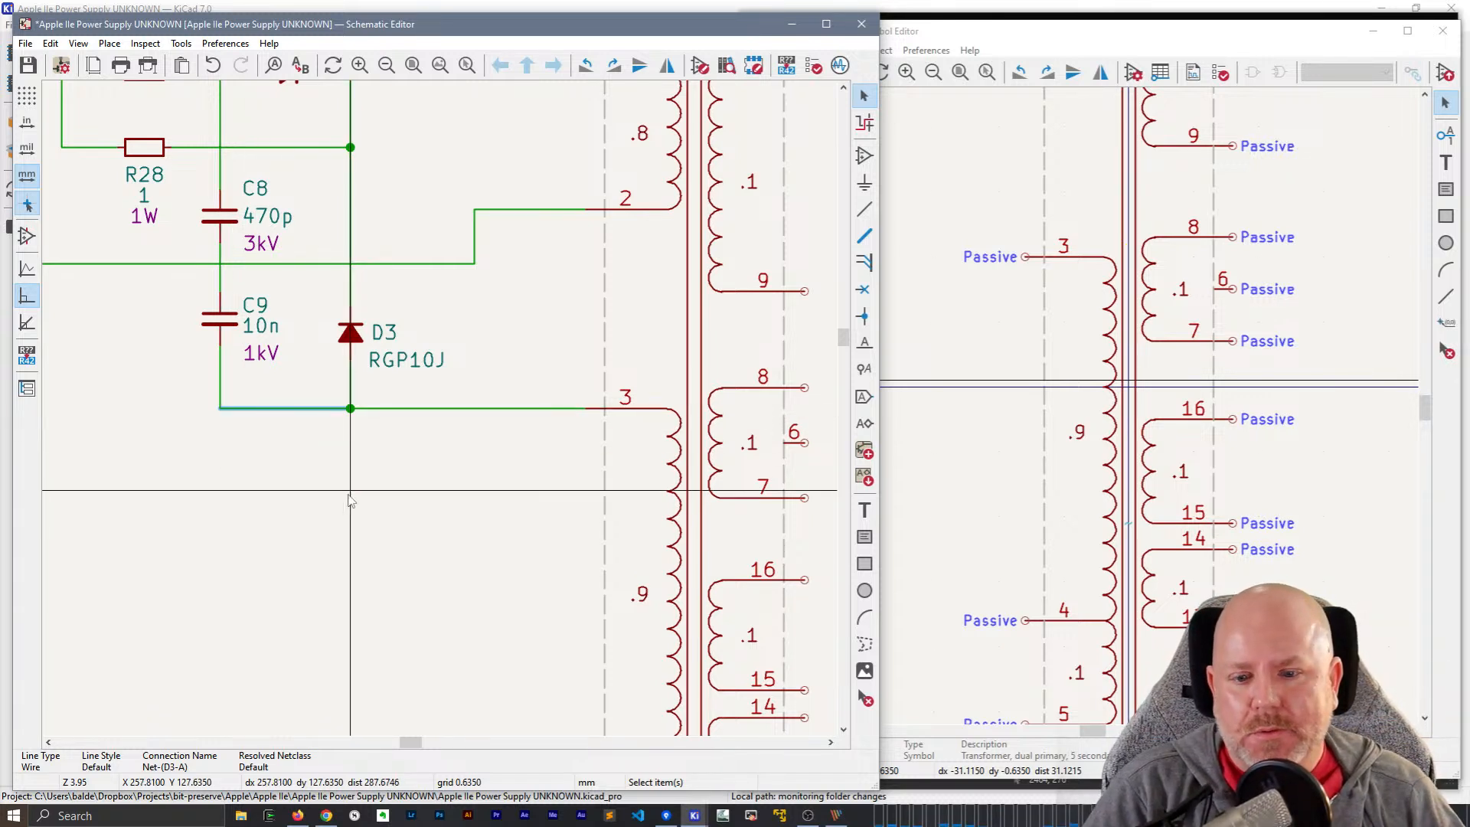
pyautogui.scroll(-2, 350, 498)
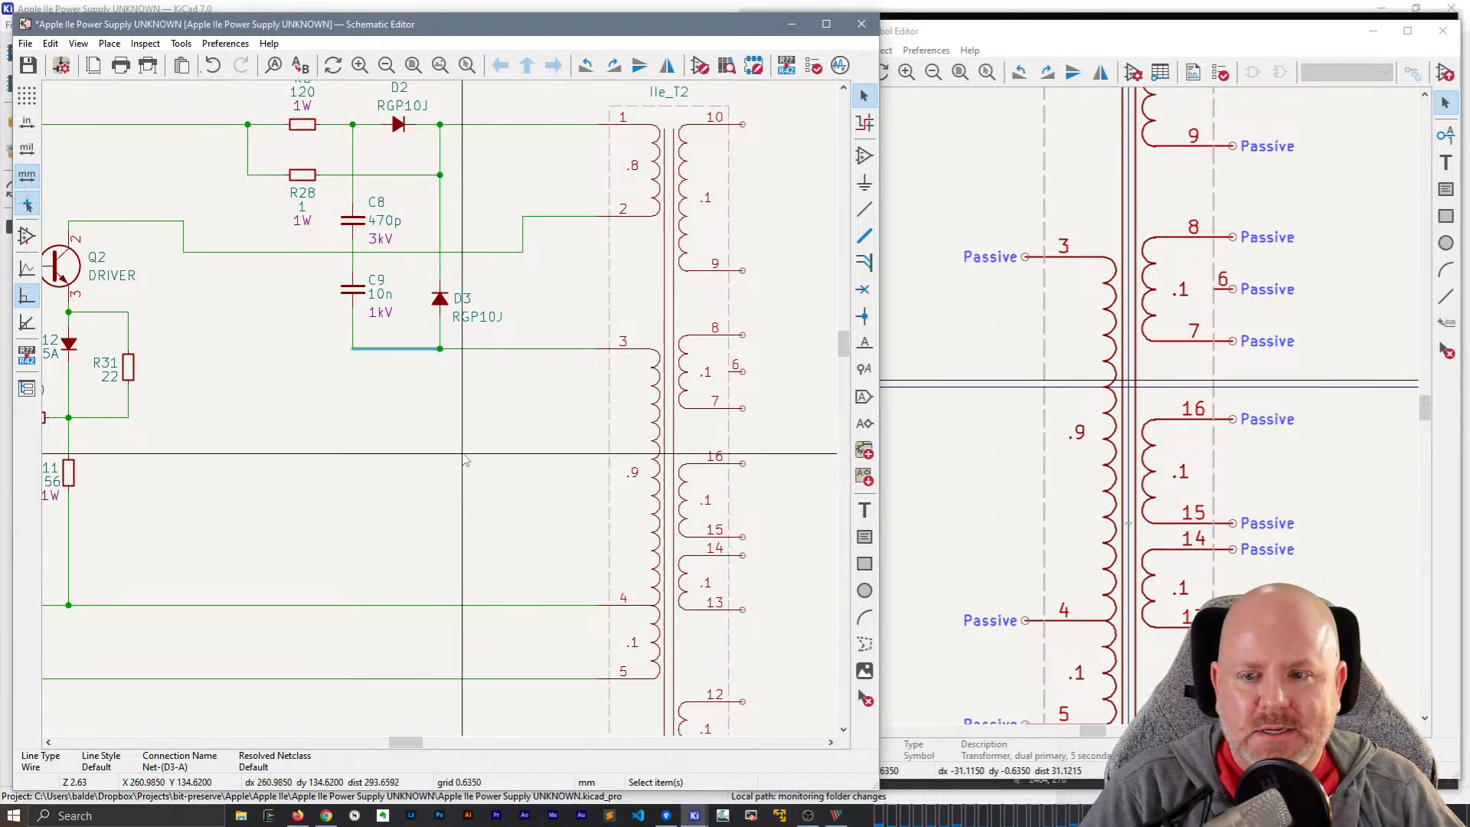
pyautogui.click(465, 460)
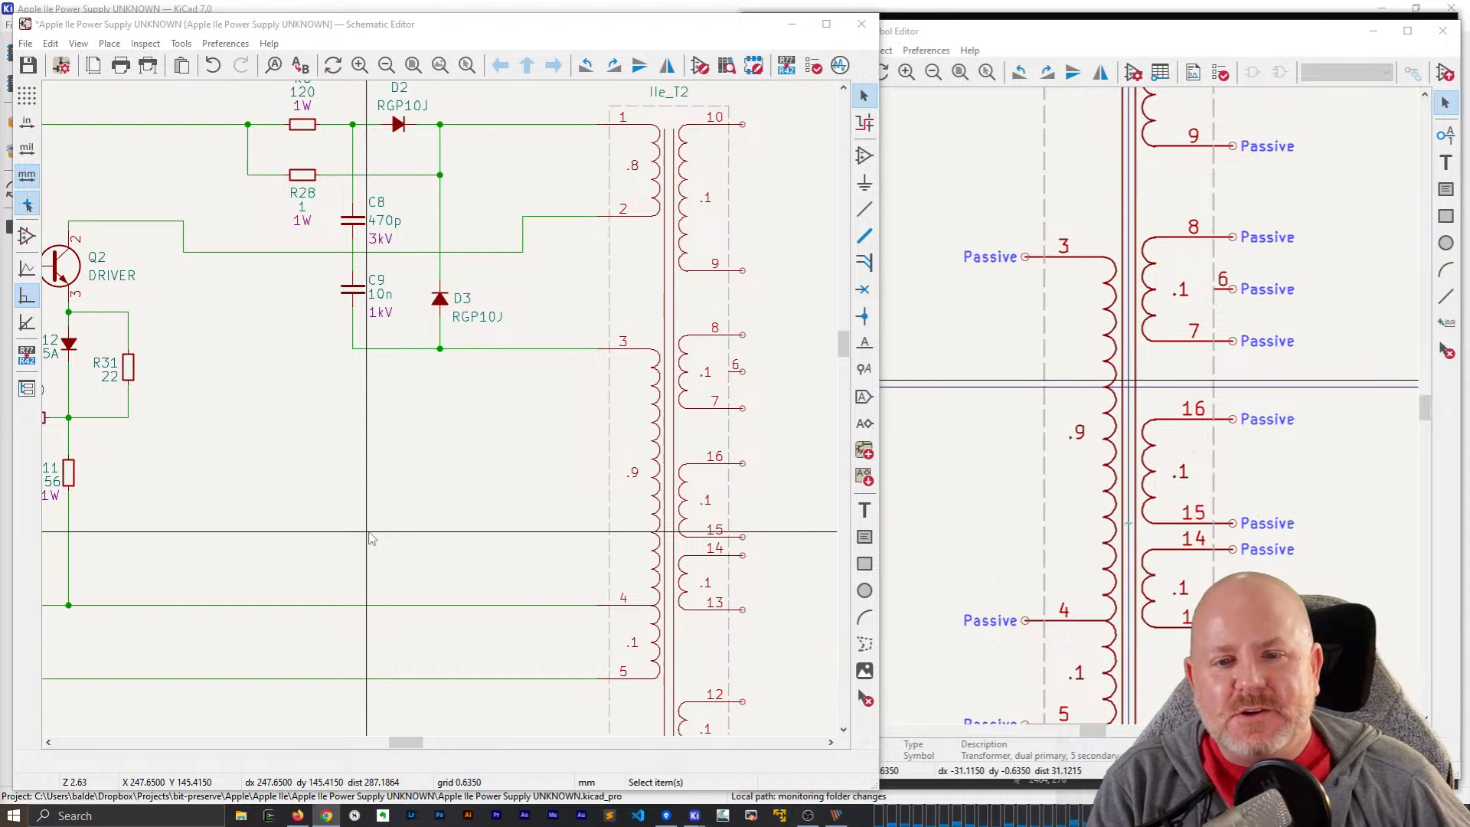
pyautogui.click(427, 502)
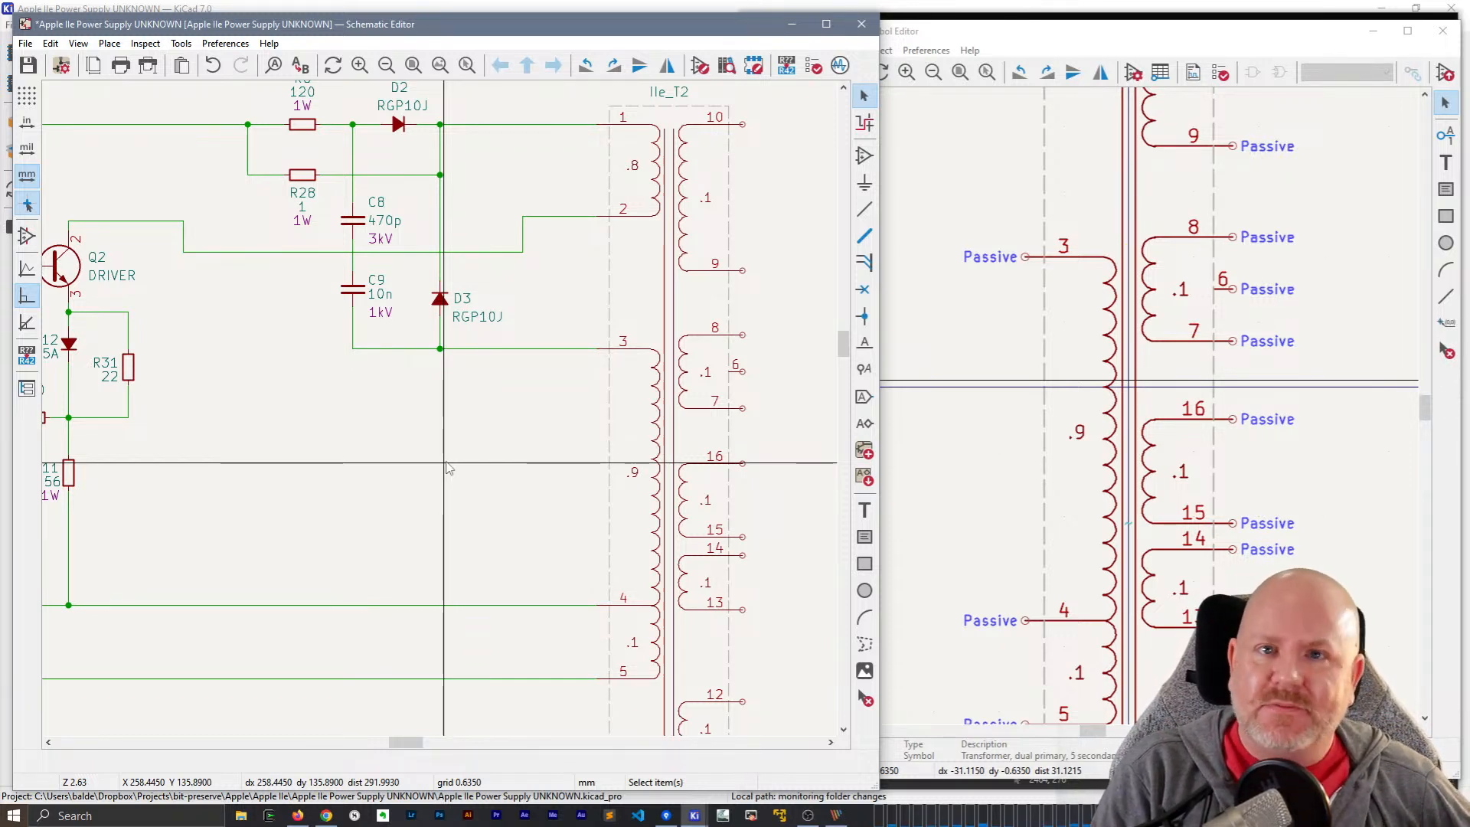
# - Compare the T2 symbol's pins and windings in the Symbol Editor with its wiring on the schematic
pyautogui.click(1119, 34)
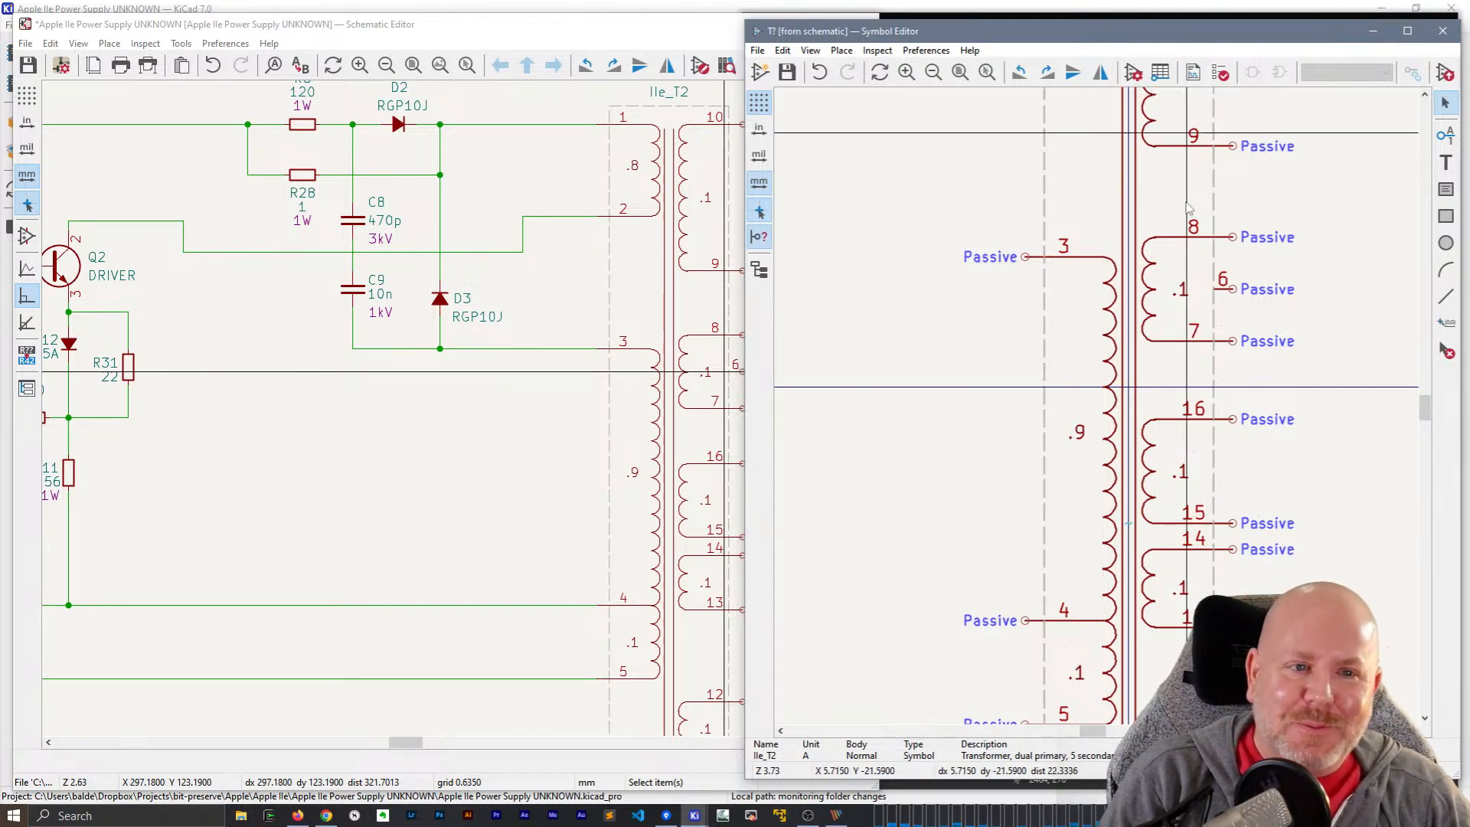
pyautogui.scroll(5, 1148, 345)
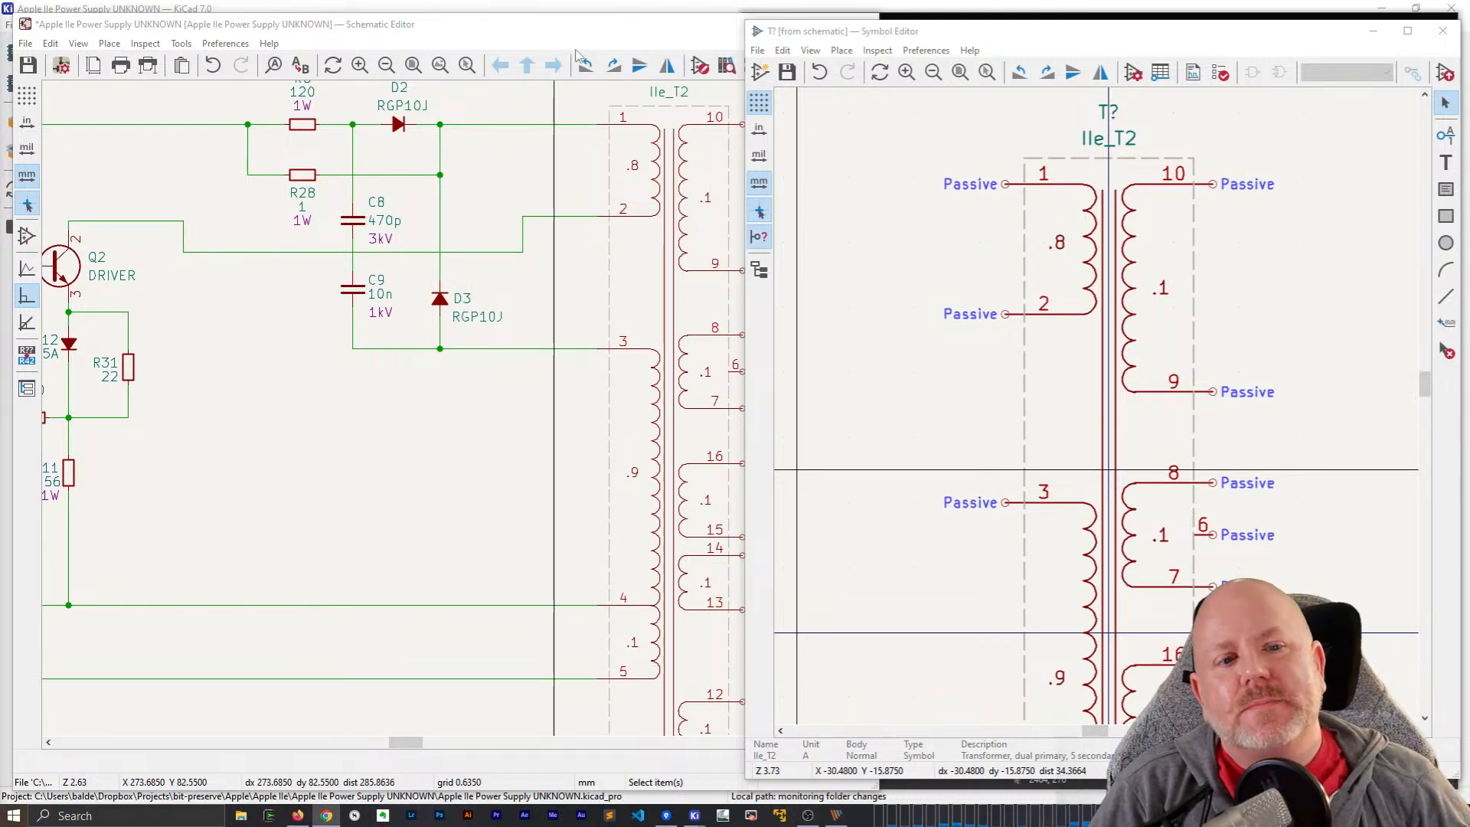
pyautogui.scroll(-1, 1146, 490)
pyautogui.click(449, 419)
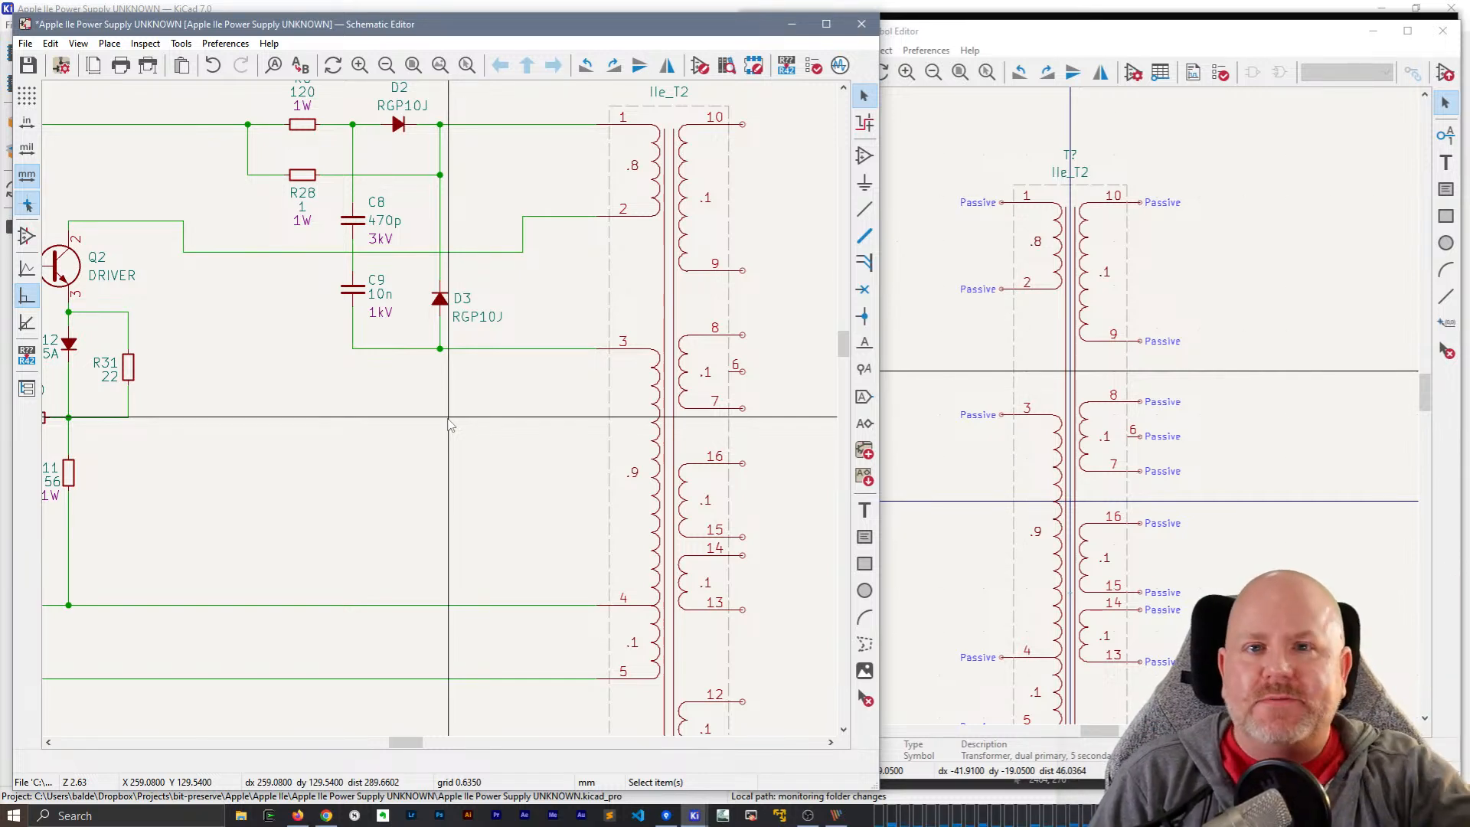
pyautogui.scroll(-1, 444, 462)
pyautogui.scroll(1, 441, 409)
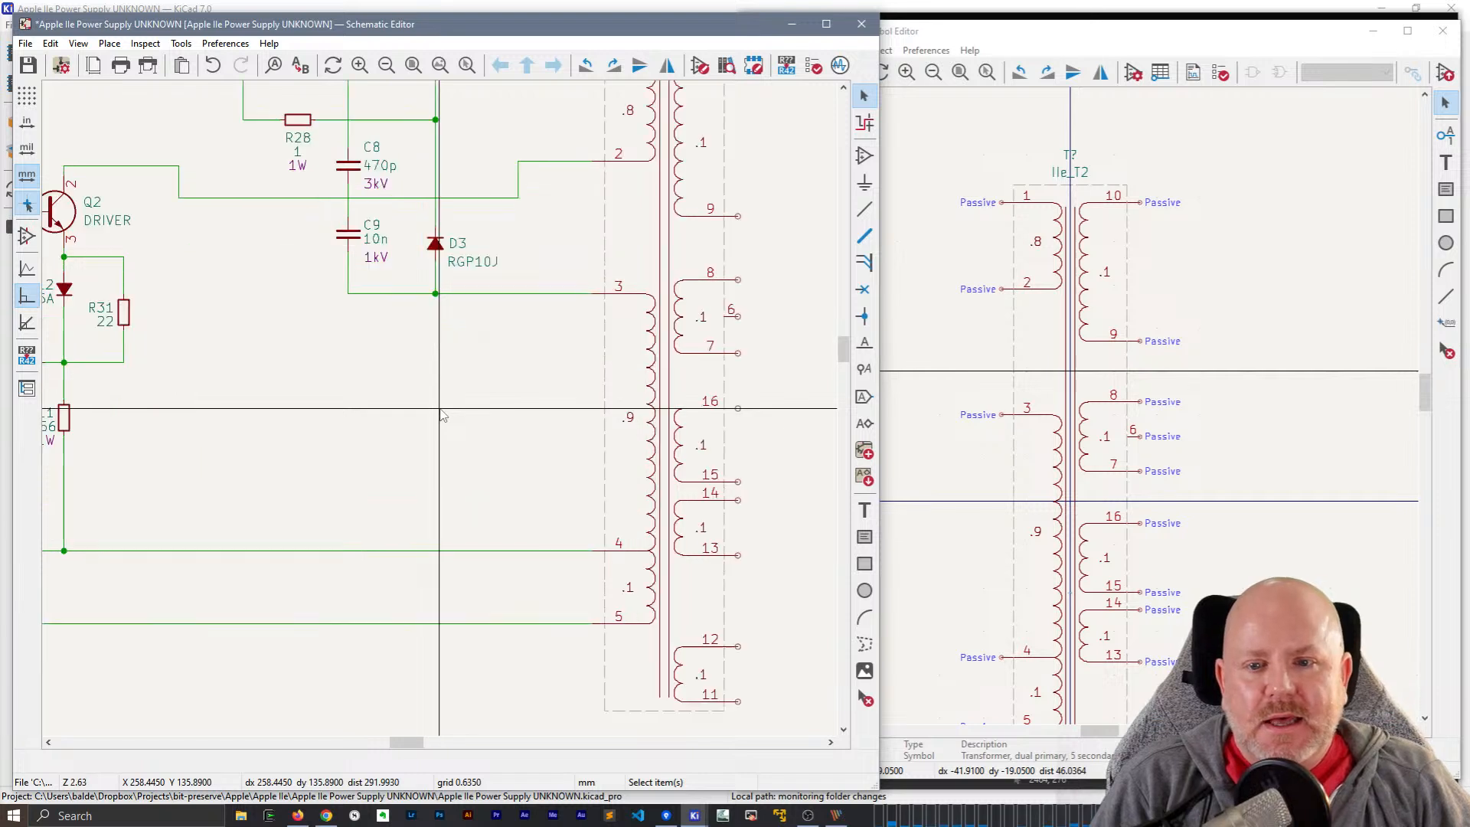
pyautogui.moveTo(441, 409); pyautogui.dragTo(363, 563, button='middle')
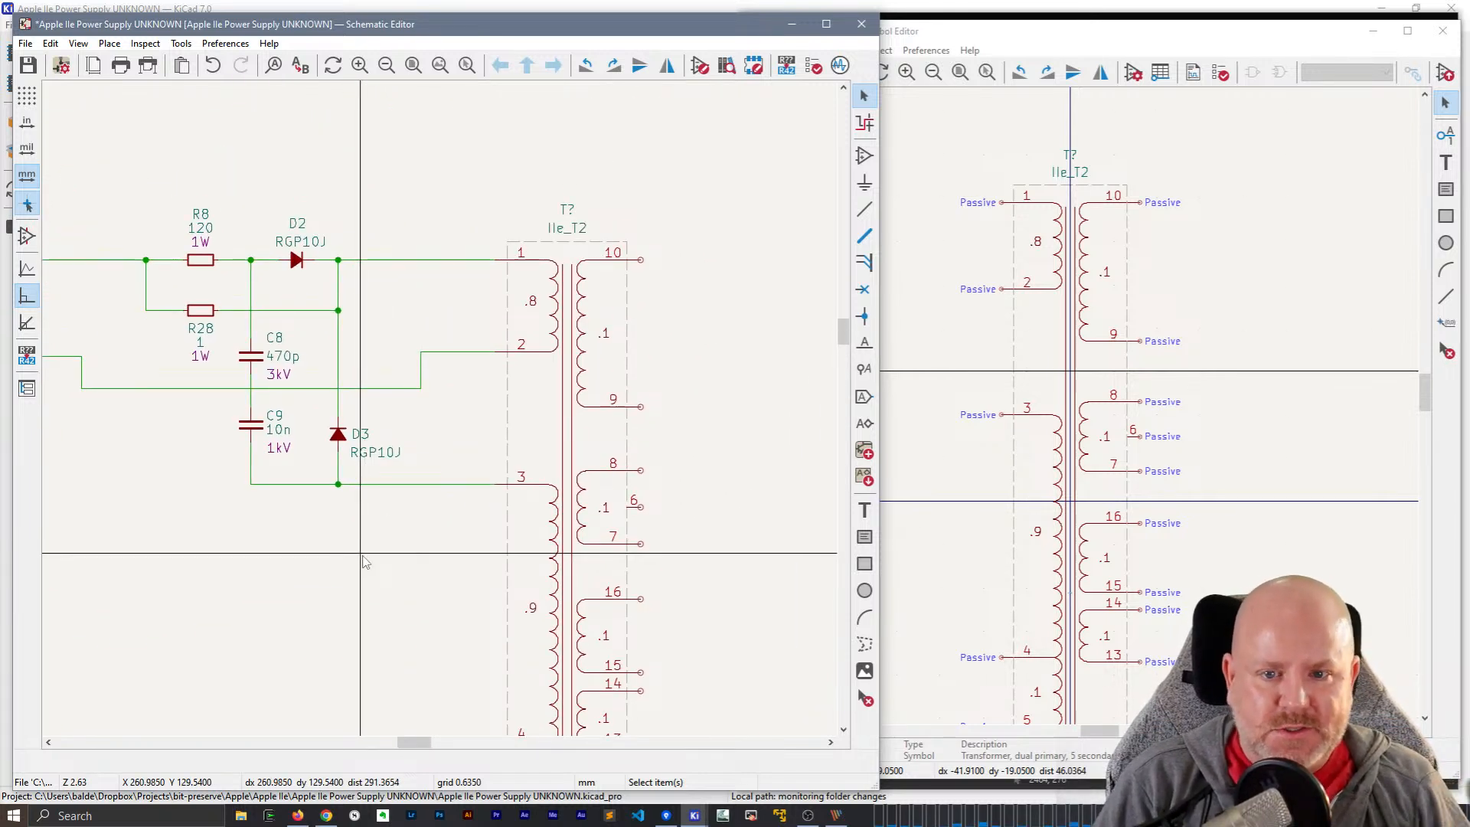
pyautogui.scroll(-3, 365, 563)
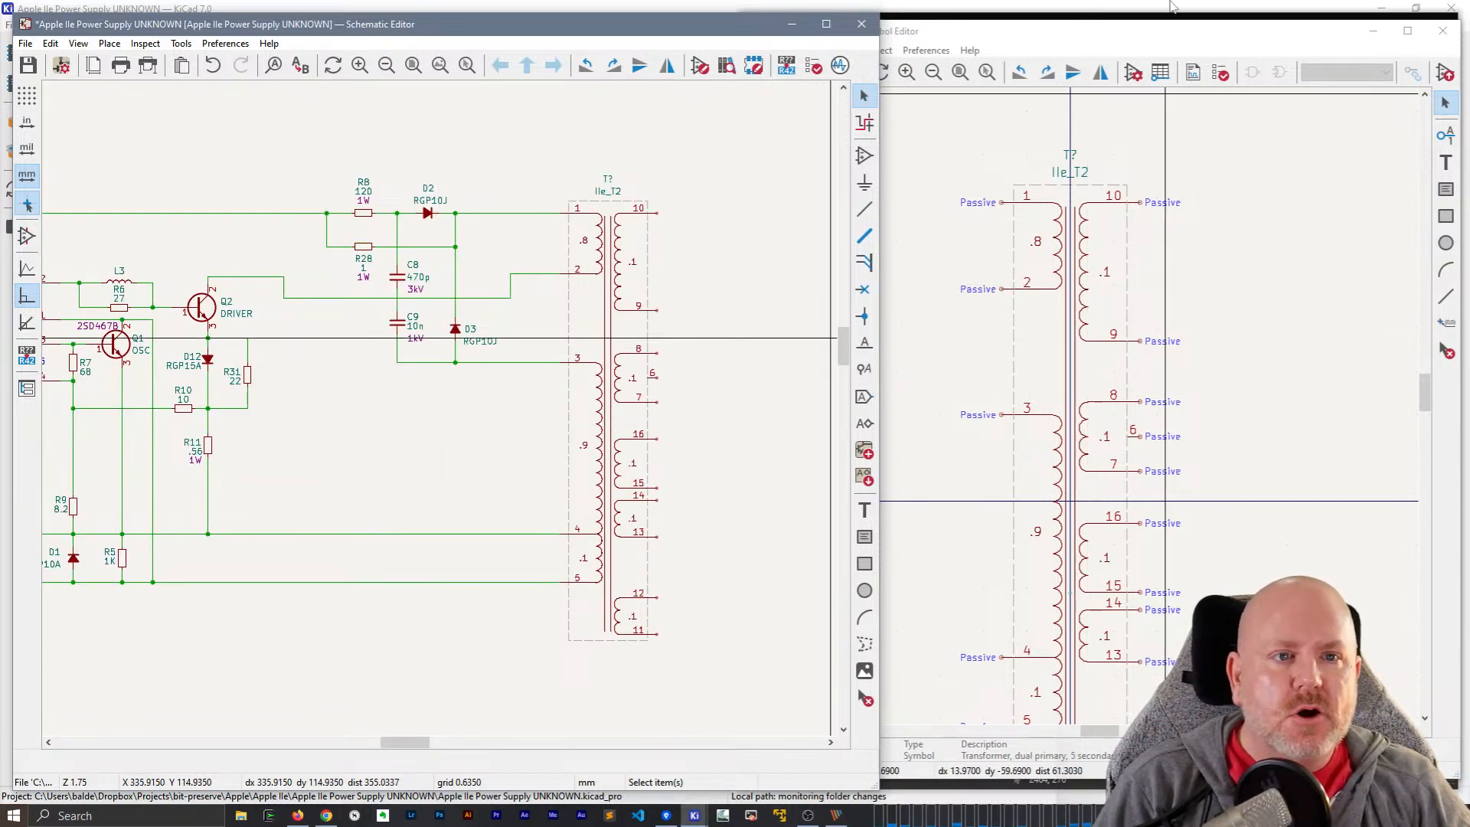
# - Minimize the Symbol Editor and examine the circuitry on T2's secondary side in the stitched reference schematic in PicPick
pyautogui.click(1296, 38)
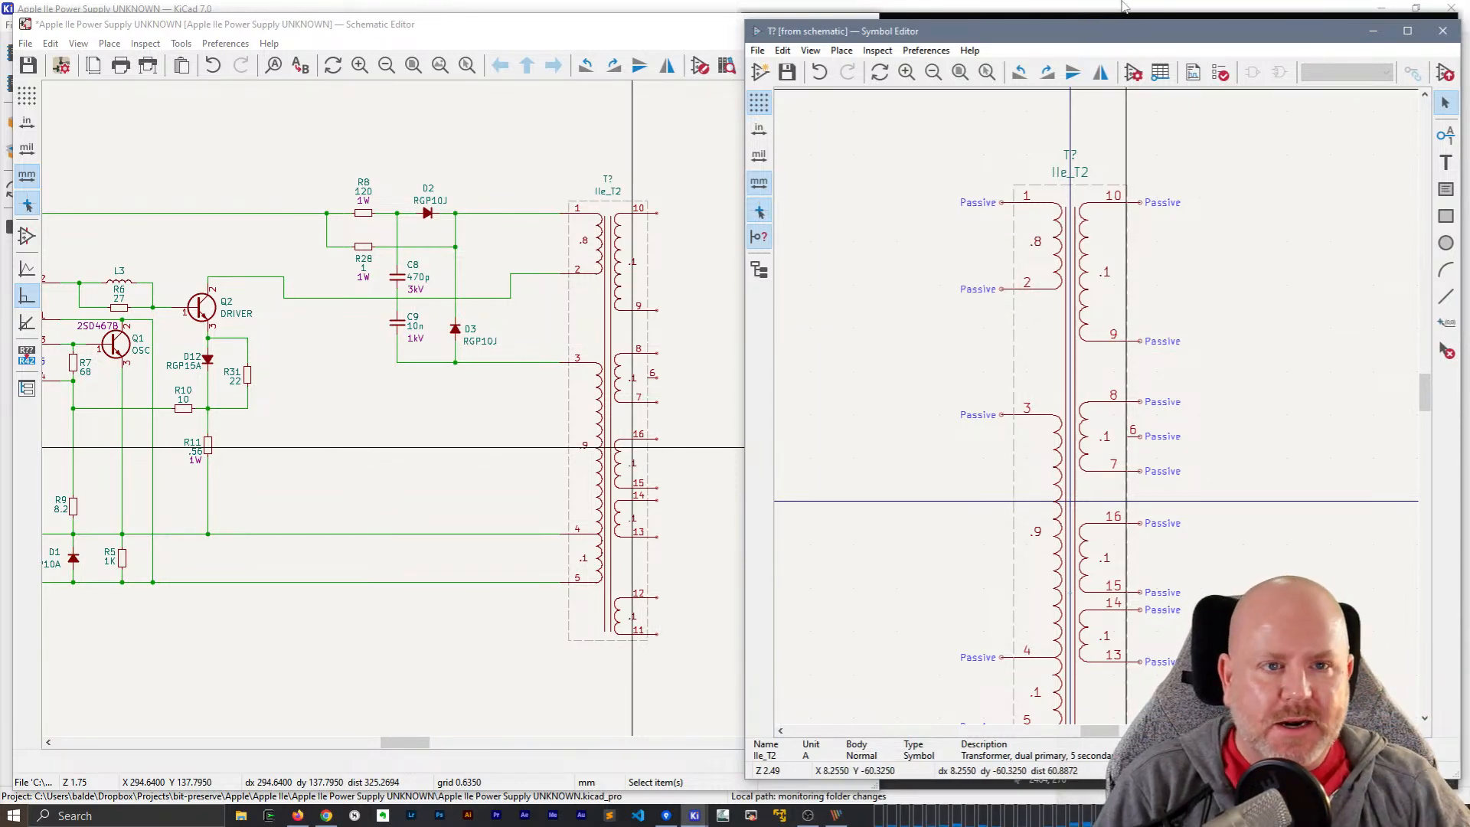
pyautogui.click(1372, 31)
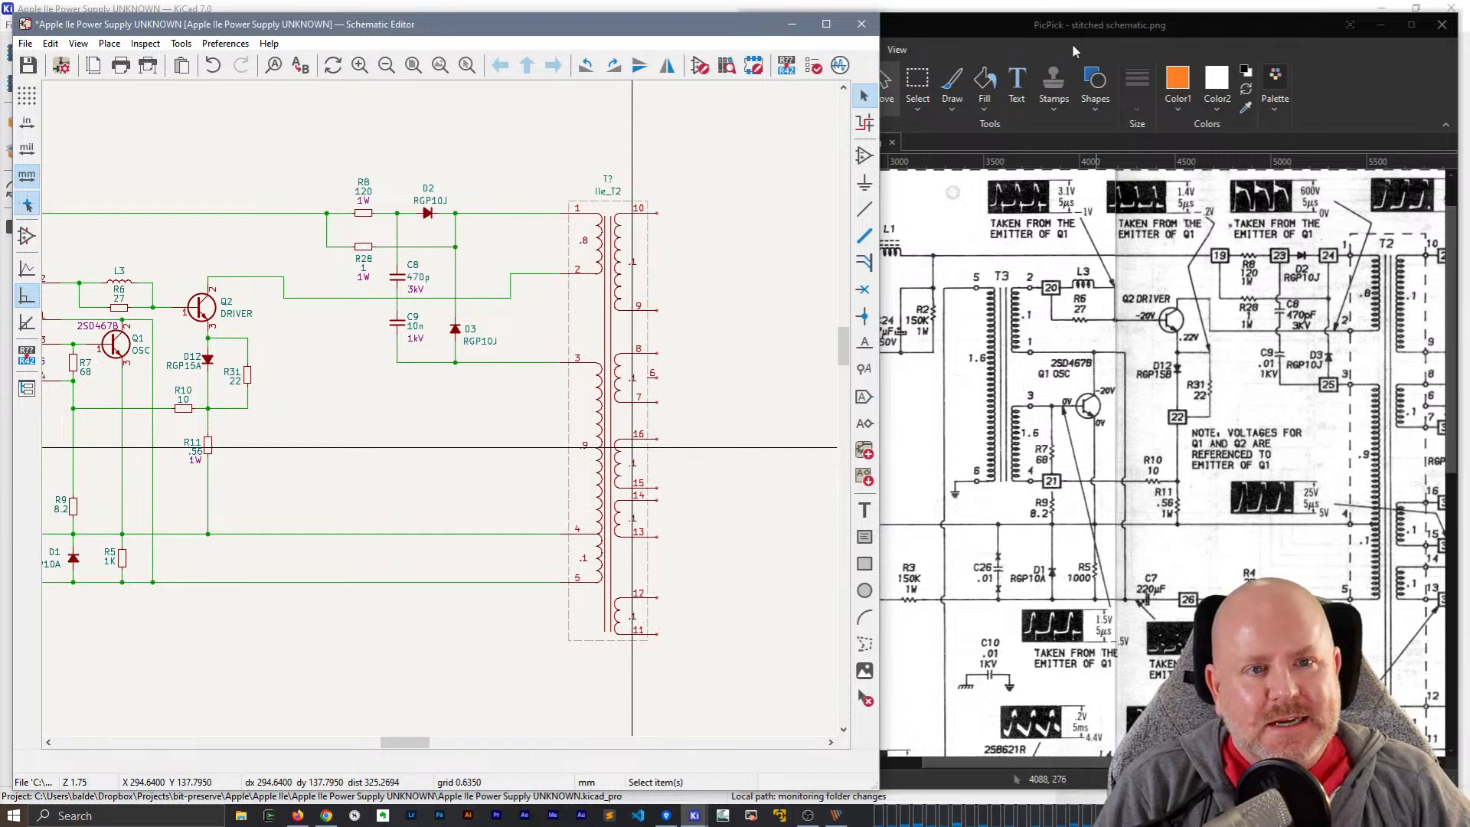
pyautogui.click(1071, 44)
pyautogui.moveTo(1028, 762); pyautogui.dragTo(1144, 762)
pyautogui.click(584, 46)
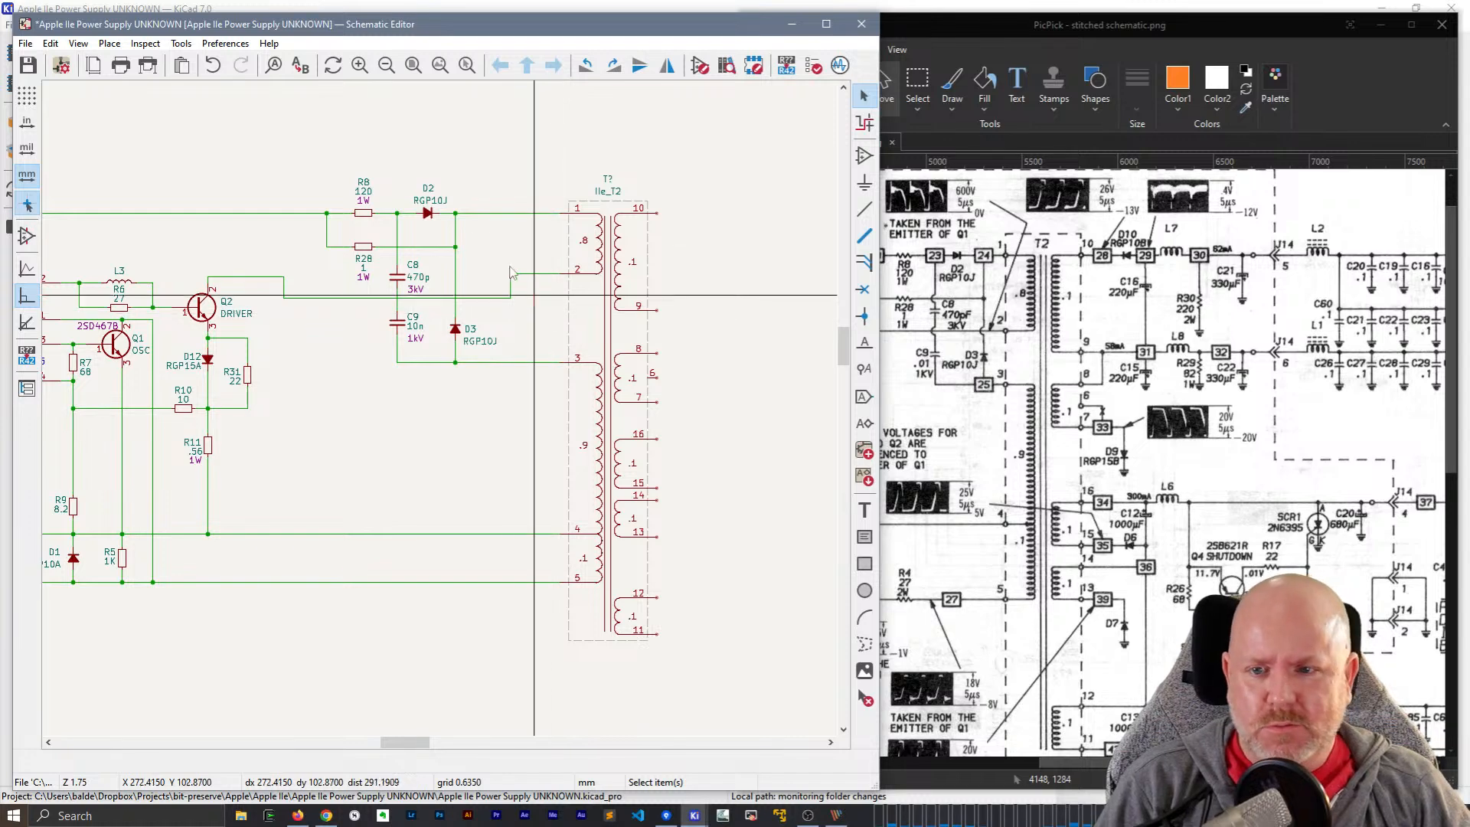
# - Duplicate diode D2 and place the copy in line with T2's pin 10, pointing toward the transformer with its labels above
pyautogui.doubleClick(428, 215)
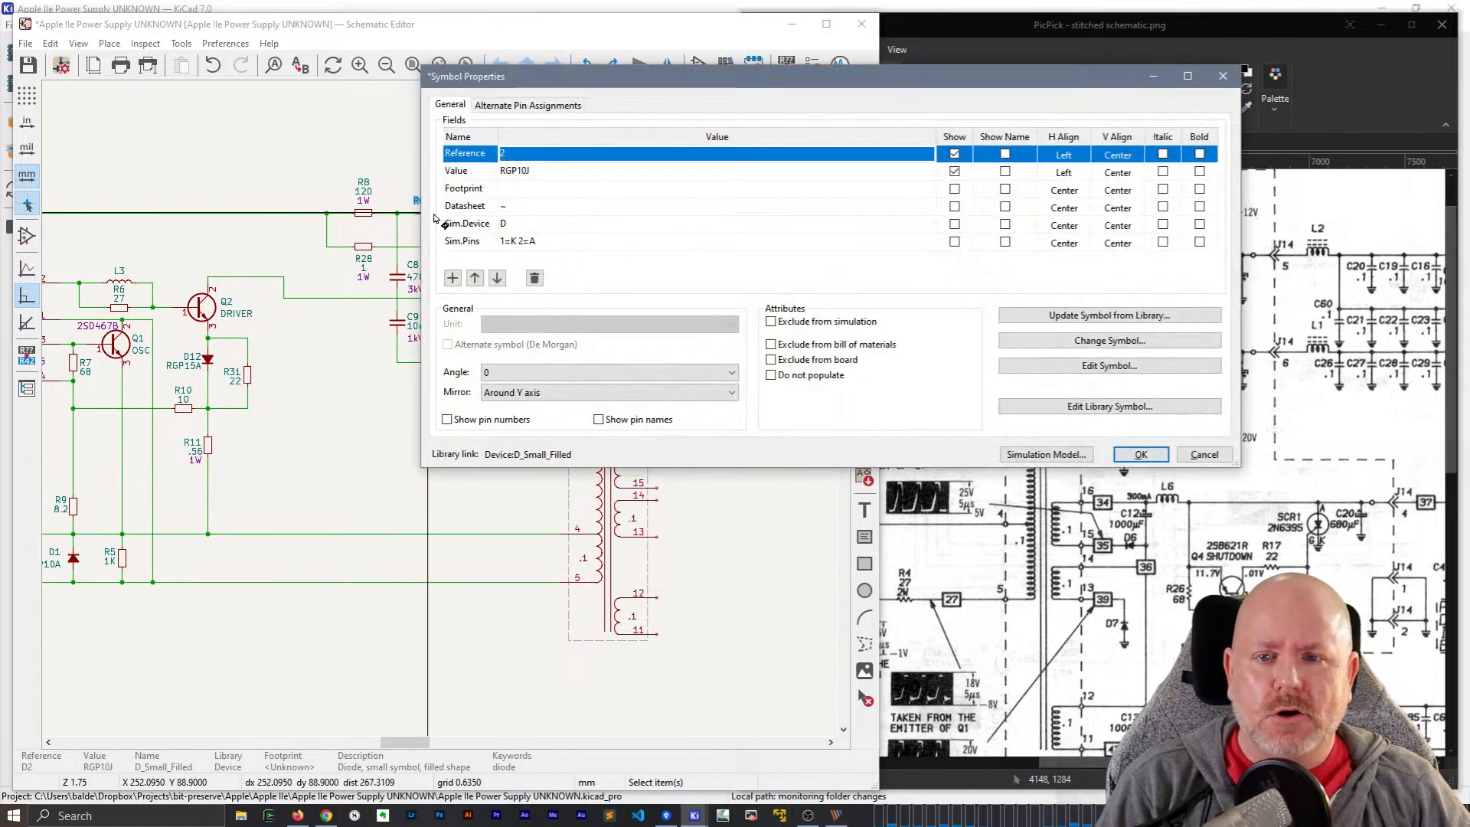
pyautogui.press('Escape')
pyautogui.click(431, 215)
pyautogui.hotkey('ctrl', 'd')
pyautogui.press('r')
pyautogui.press('r')
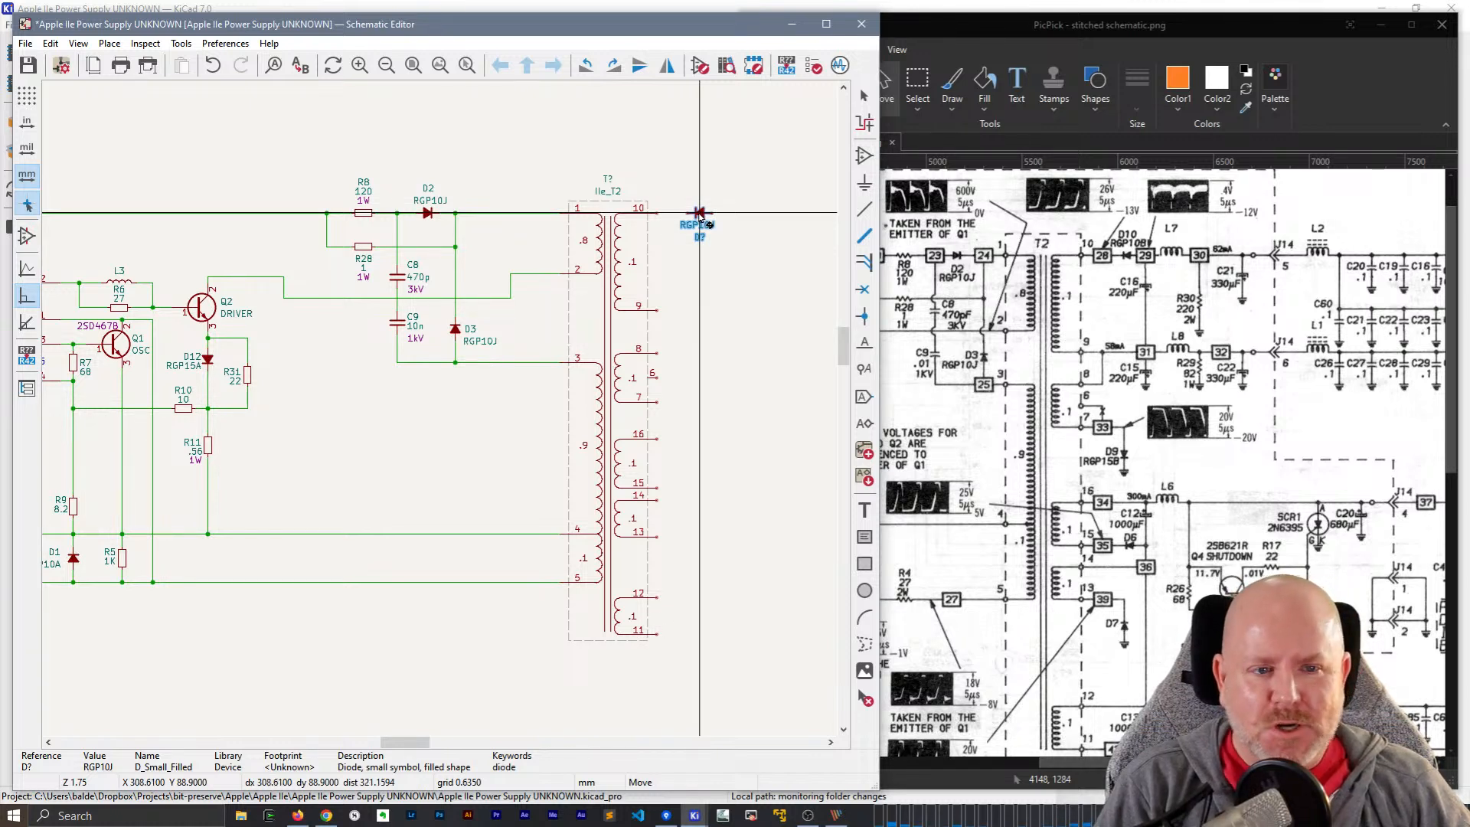
pyautogui.click(698, 214)
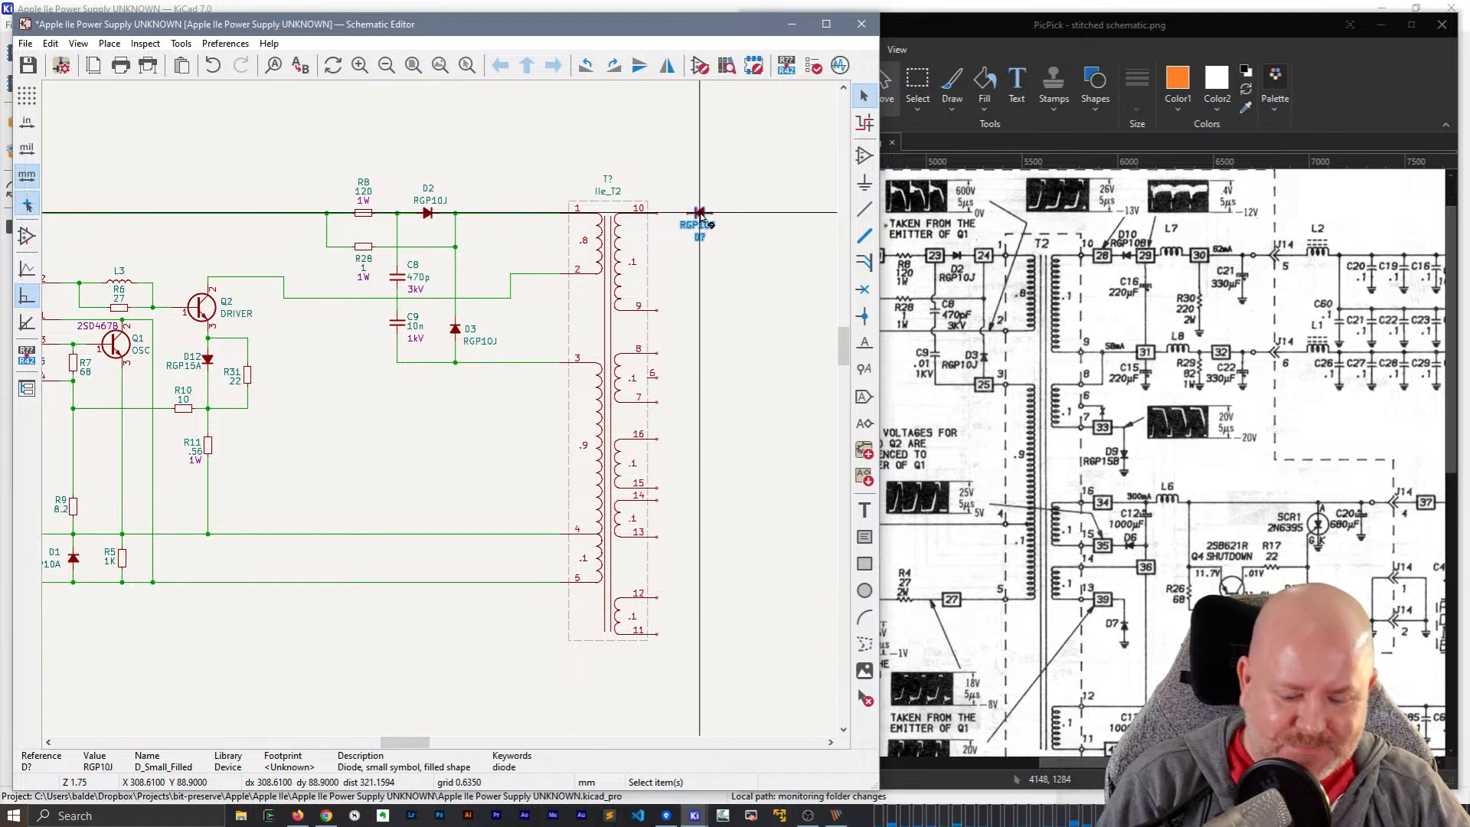
pyautogui.press('x')
pyautogui.press('Escape')
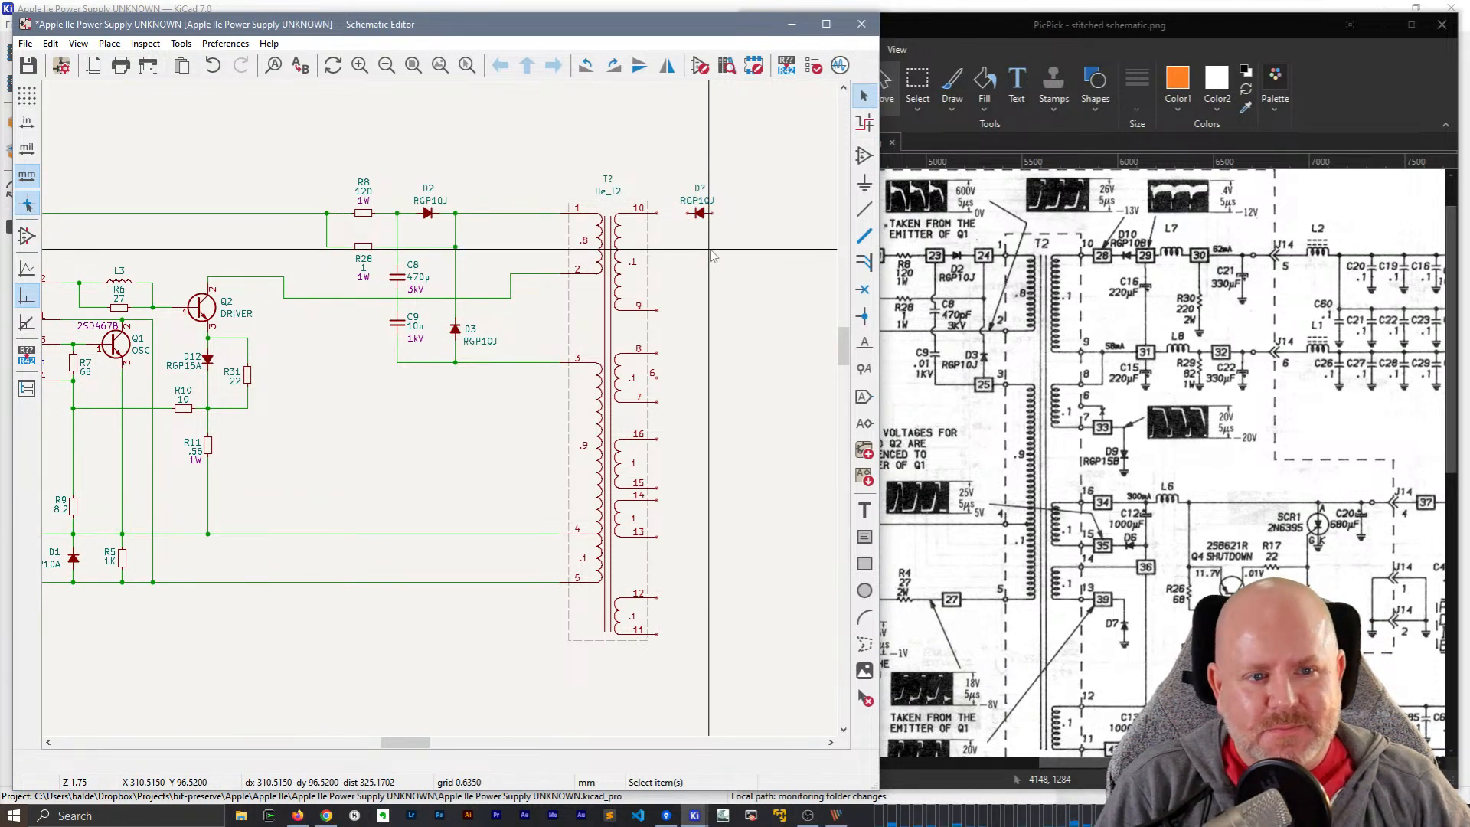
# - Wire the new diode to T2's pin 10
pyautogui.moveTo(712, 256); pyautogui.dragTo(587, 242, button='middle')
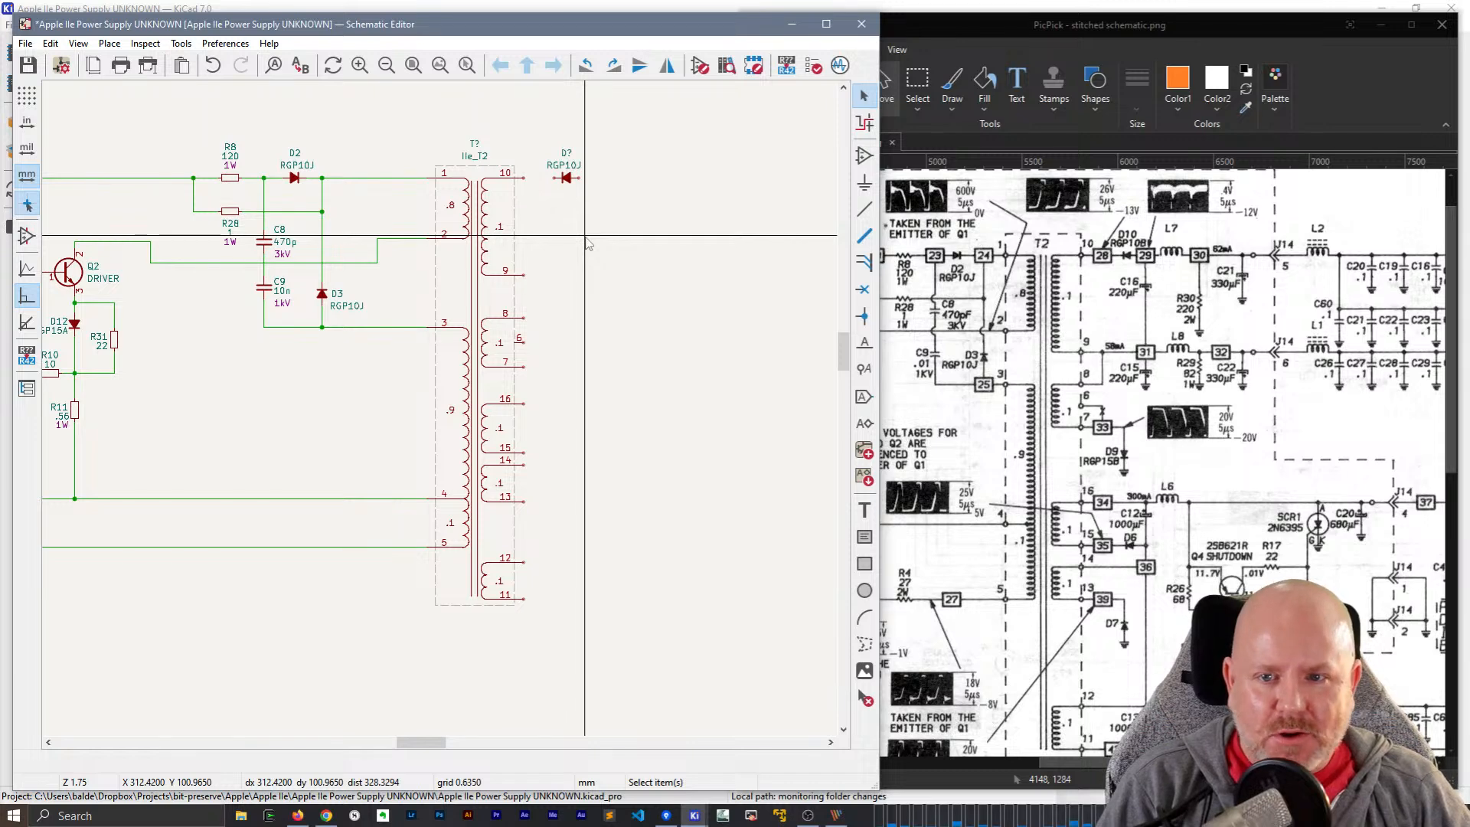
pyautogui.scroll(3, 587, 242)
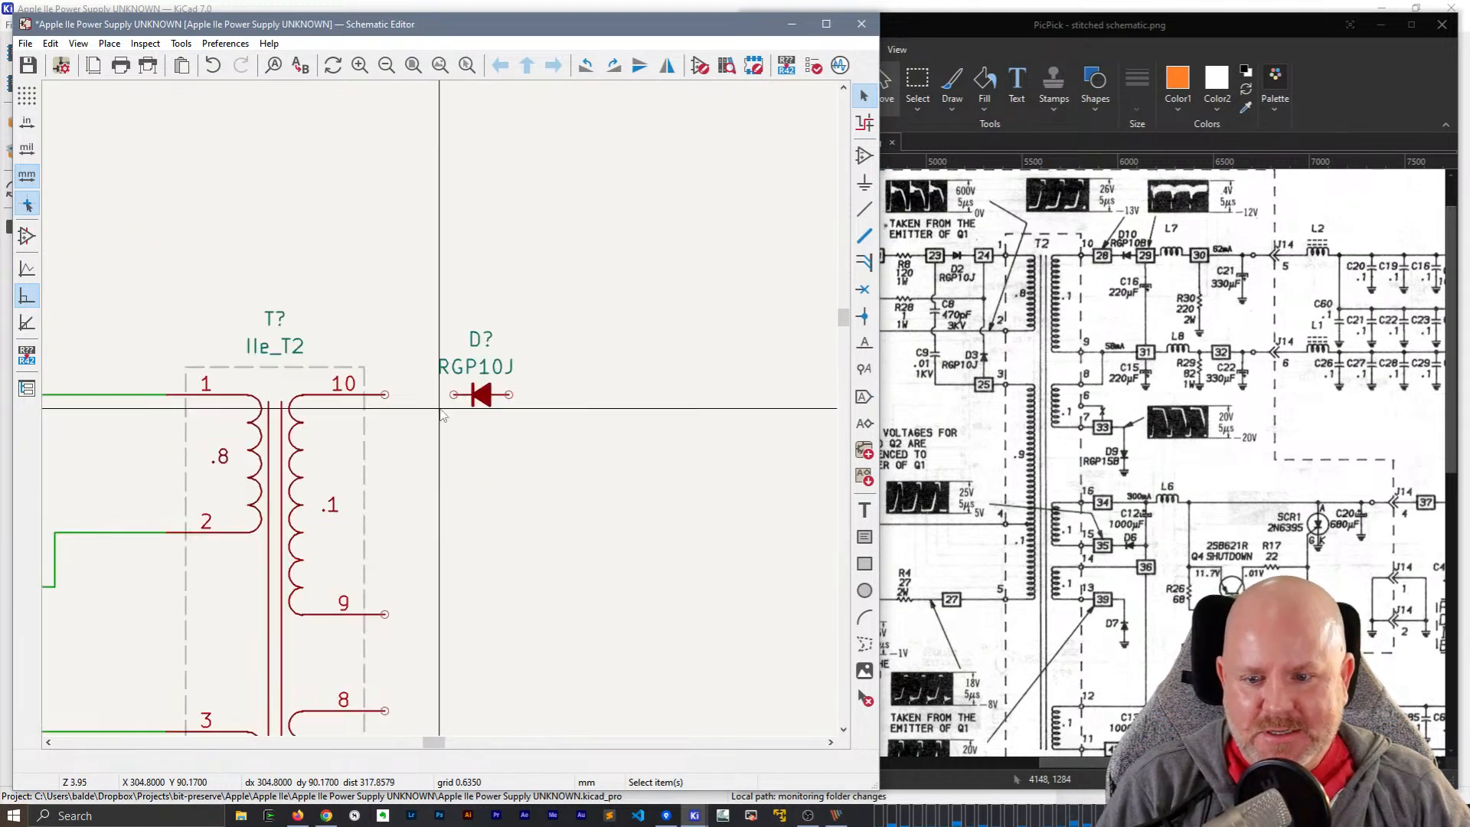
pyautogui.press('w')
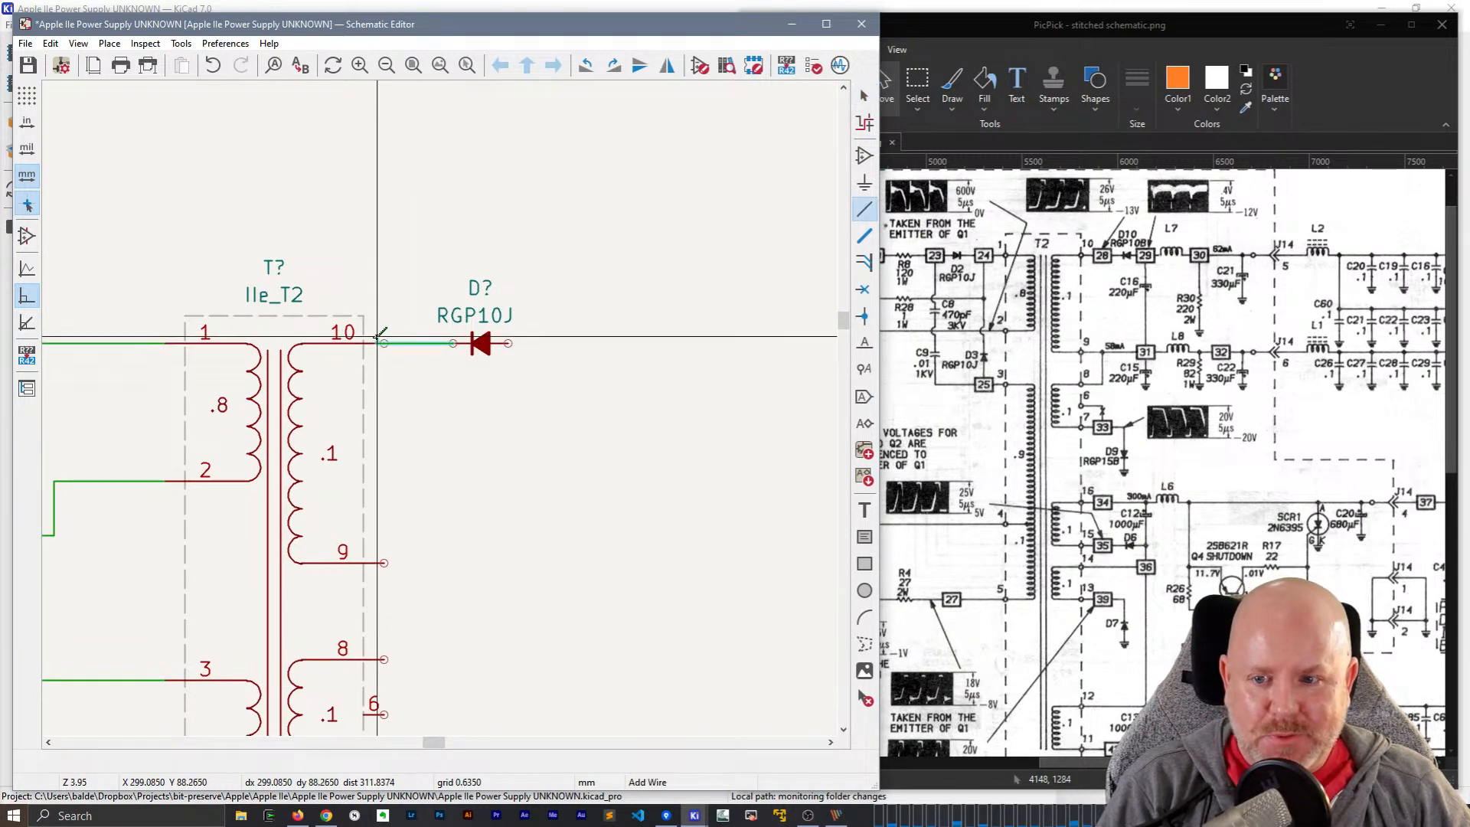
pyautogui.click(380, 339)
pyautogui.press('Escape')
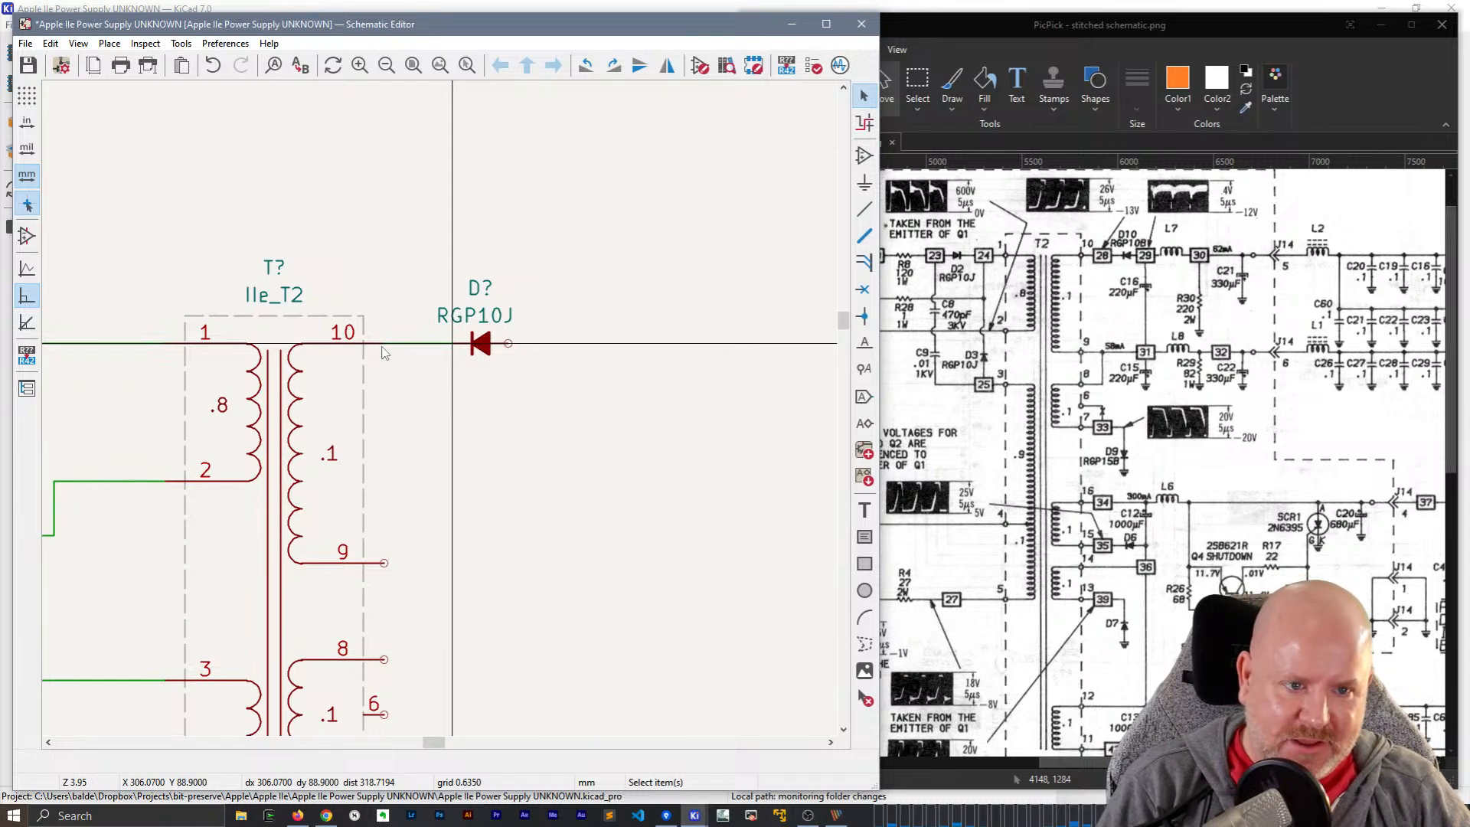
# - Duplicate inductor L3 and place the copy beyond the new diode, in line with T2's pin 10
pyautogui.scroll(-5, 382, 352)
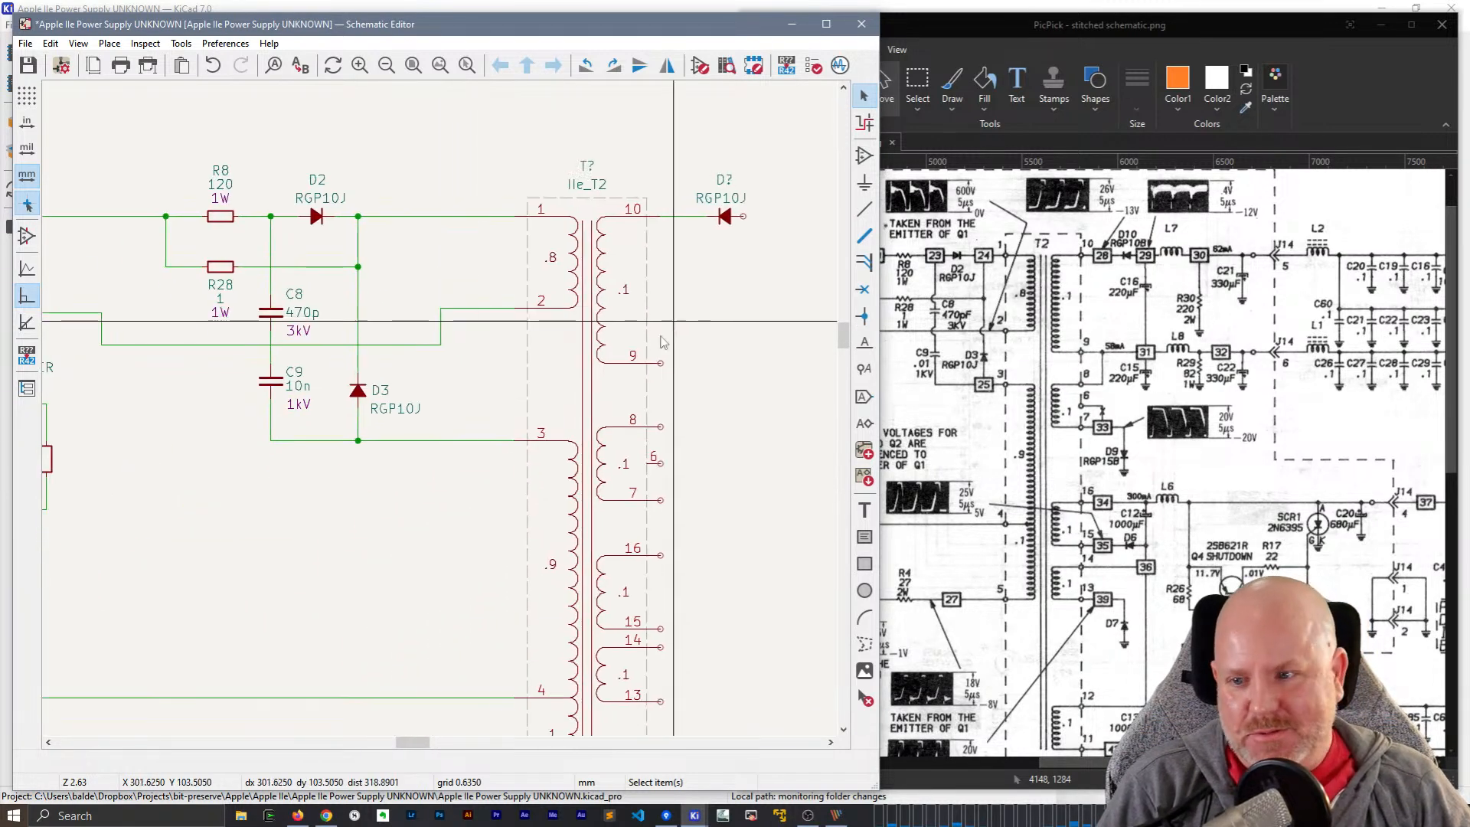
pyautogui.hotkey('ctrl', 'd')
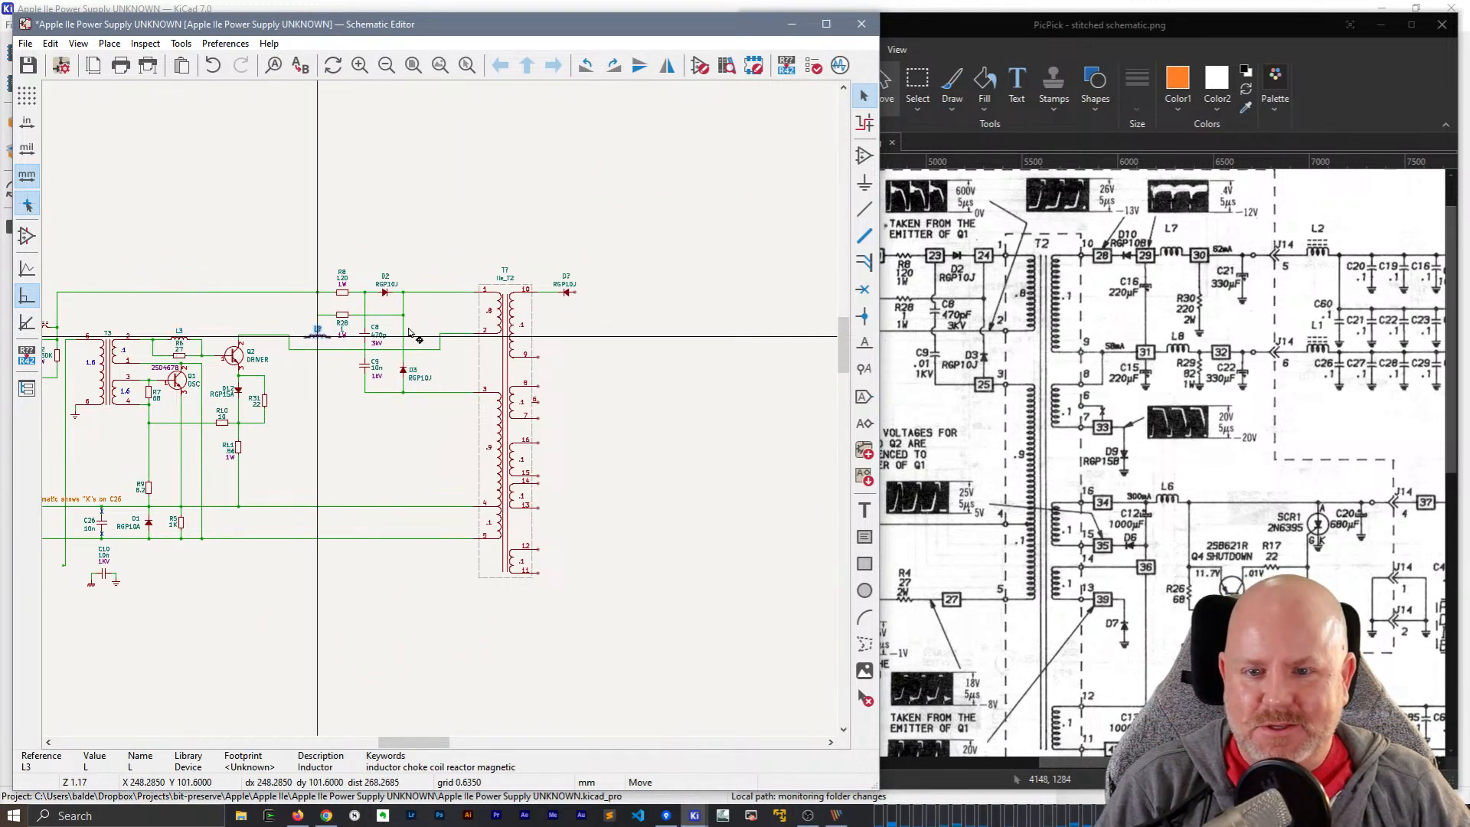
pyautogui.scroll(5, 612, 293)
pyautogui.click(604, 294)
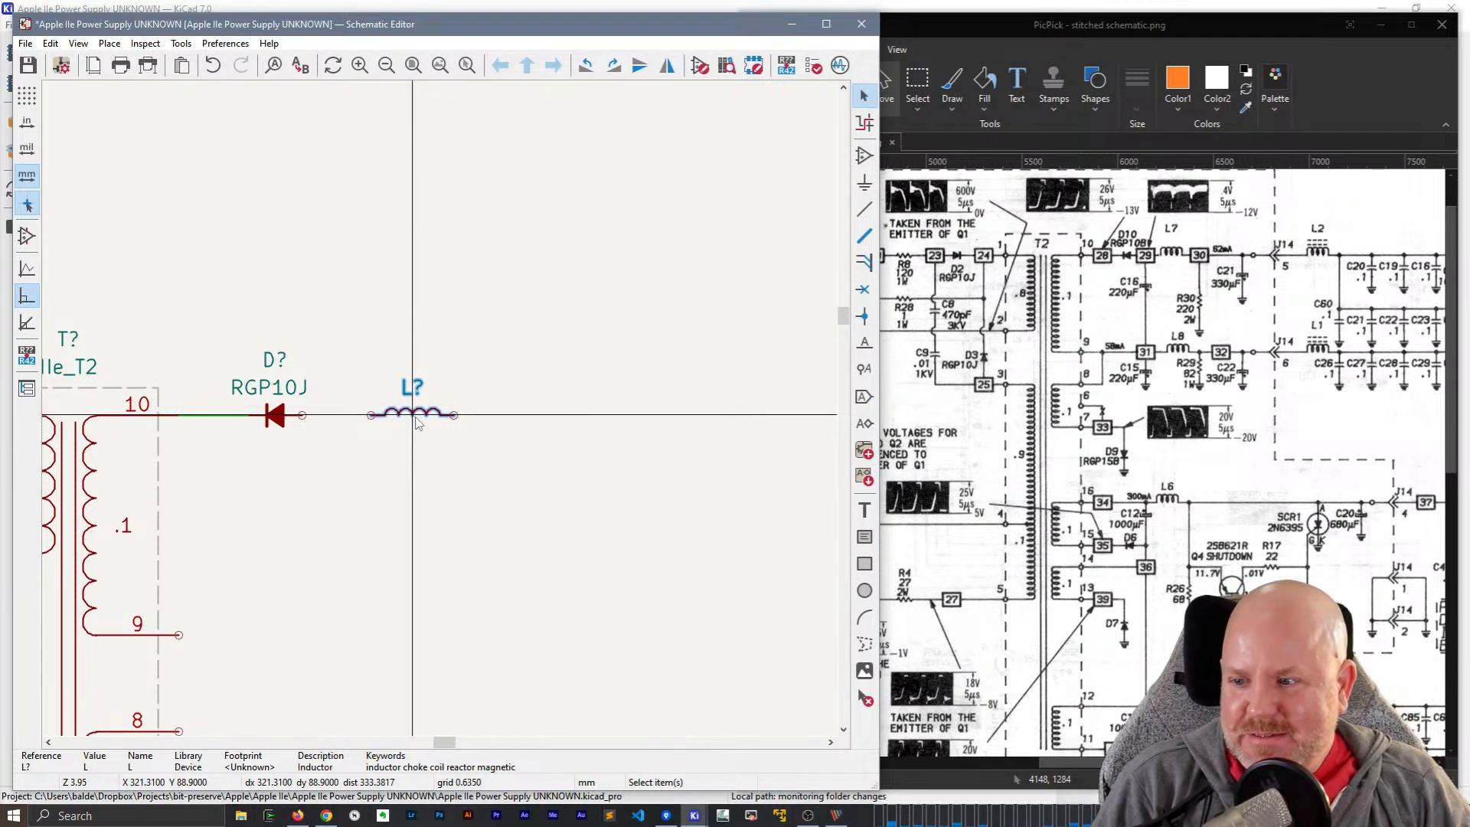
# - Wire the diode to the new inductor and shift the inductor farther from the diode
pyautogui.click(304, 413)
pyautogui.click(371, 414)
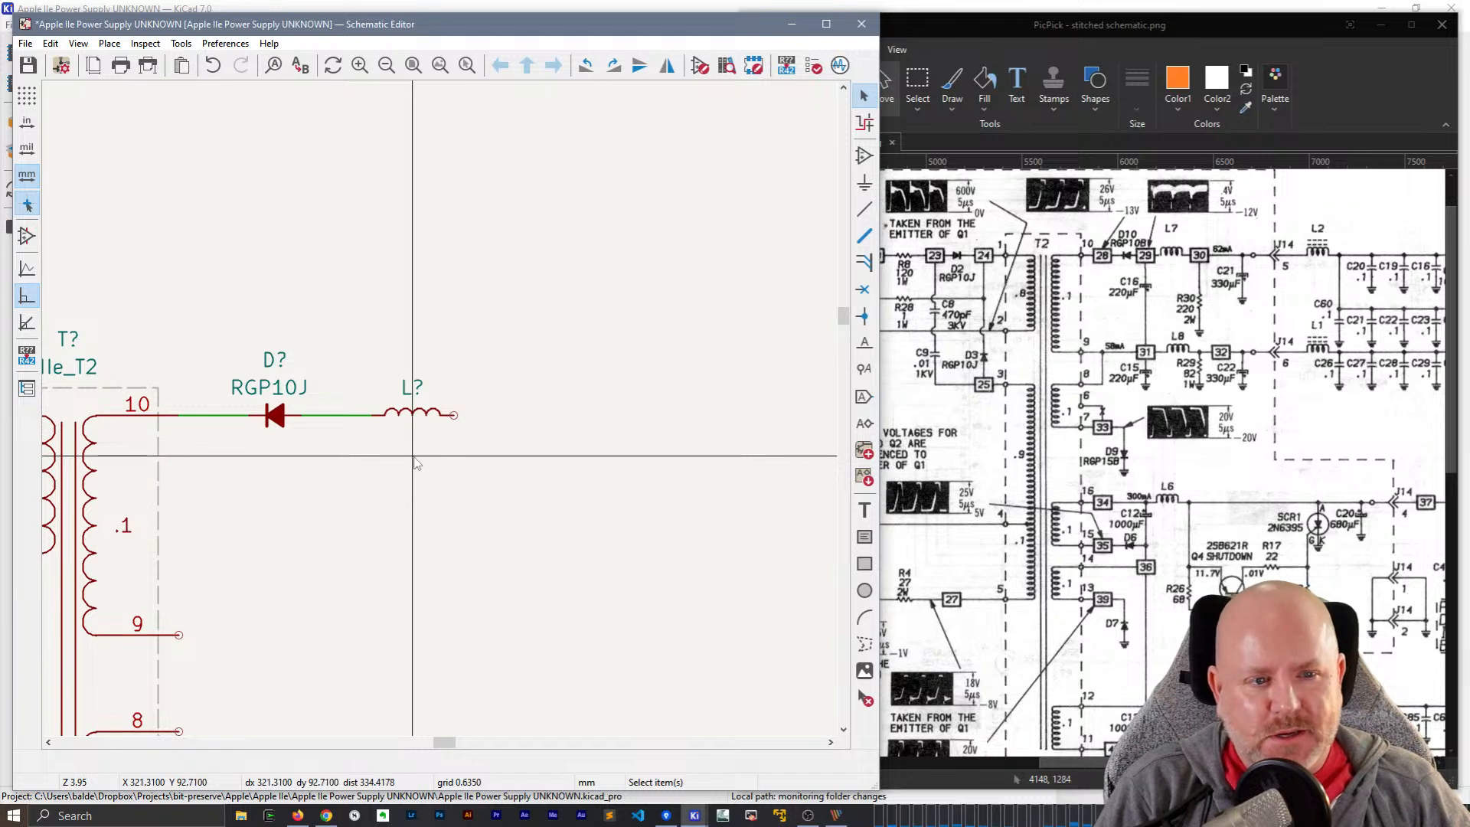
pyautogui.moveTo(417, 414); pyautogui.dragTo(460, 421)
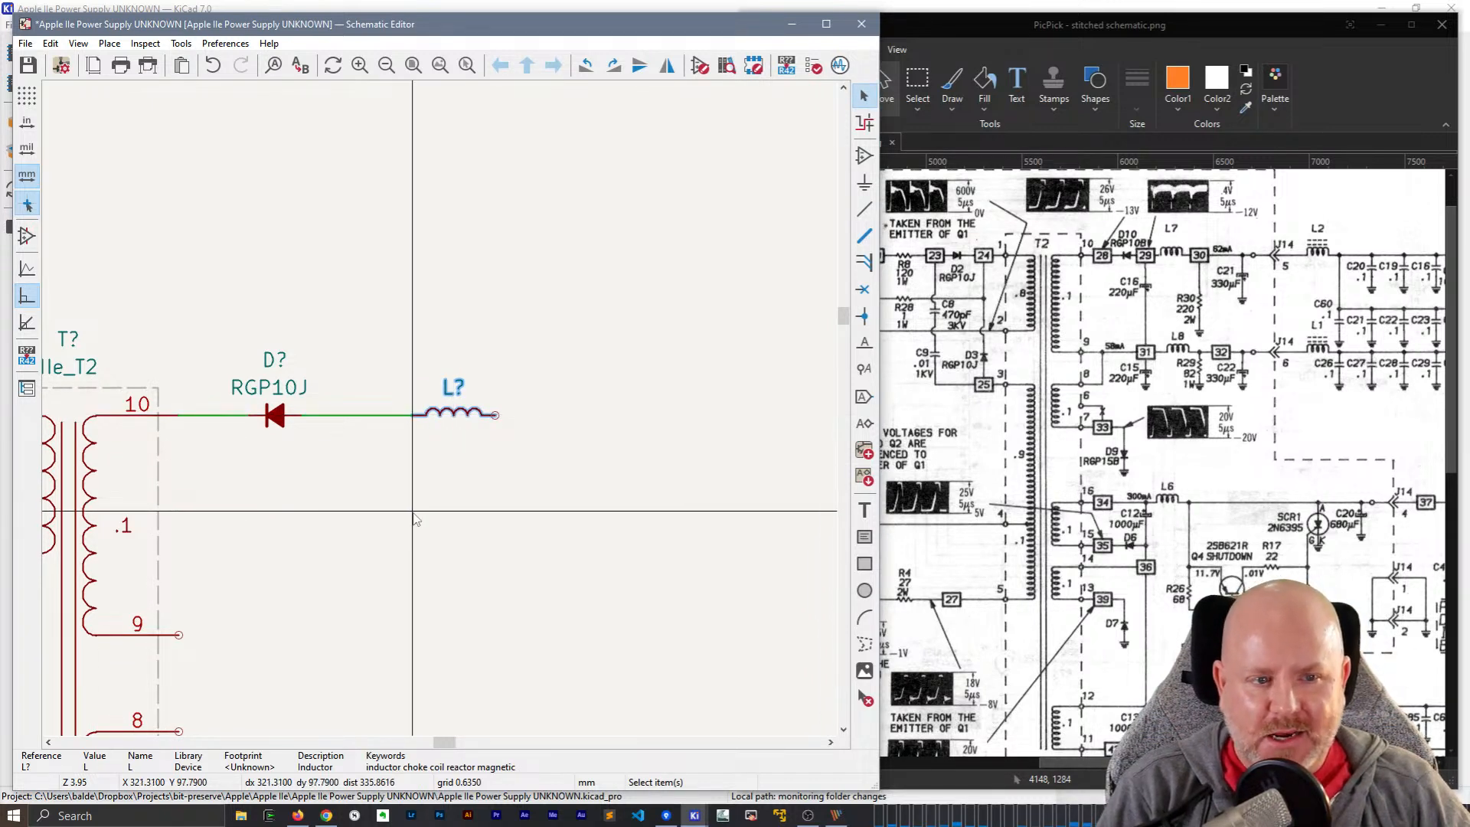
# - Duplicate the wire between the diode and the inductor and attach the copy to the inductor's free end
pyautogui.scroll(-3, 453, 410)
pyautogui.scroll(1, 443, 367)
pyautogui.moveTo(429, 338); pyautogui.dragTo(398, 233)
pyautogui.hotkey('ctrl', 'd')
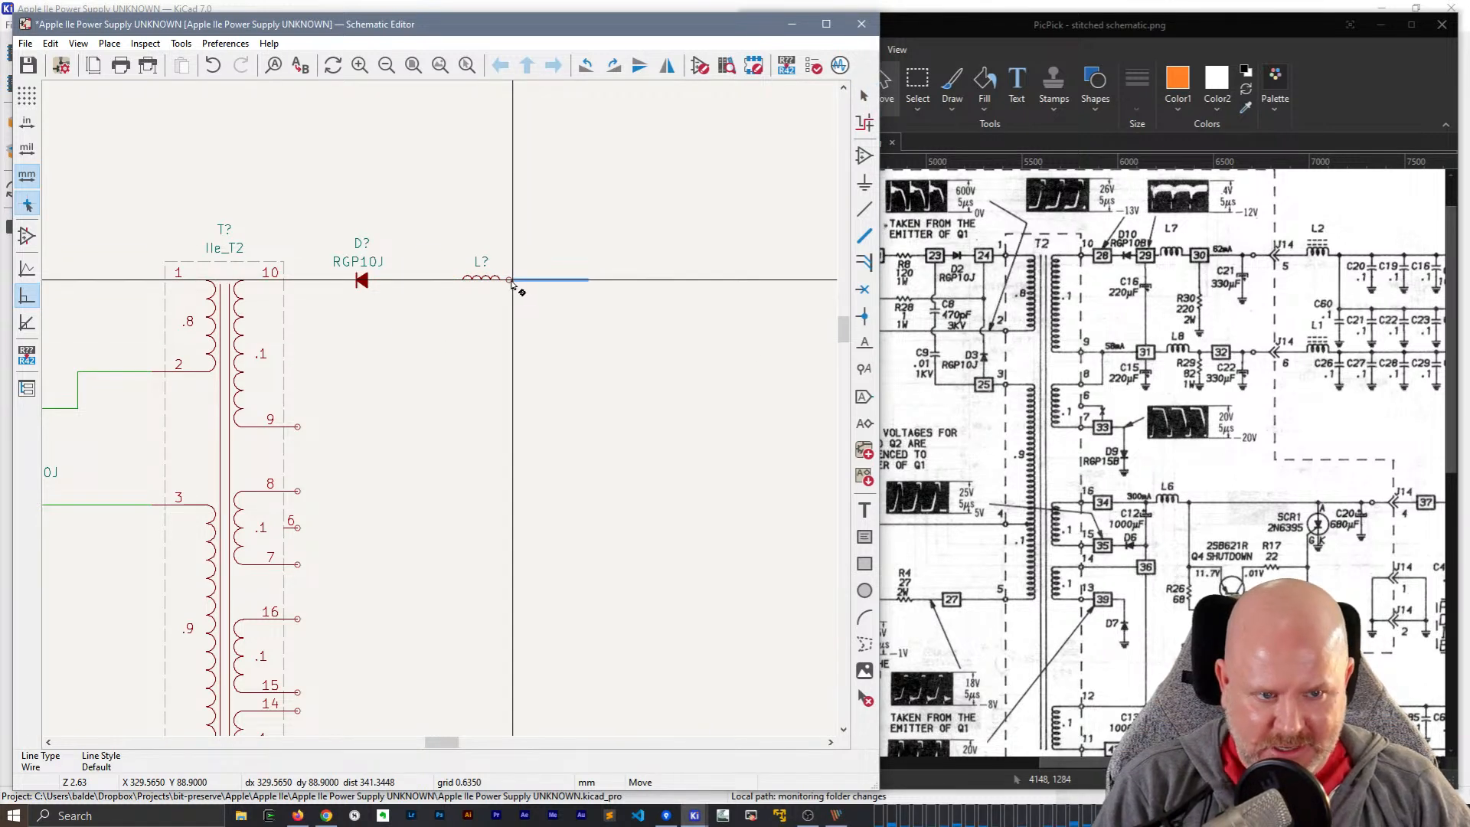
pyautogui.click(510, 284)
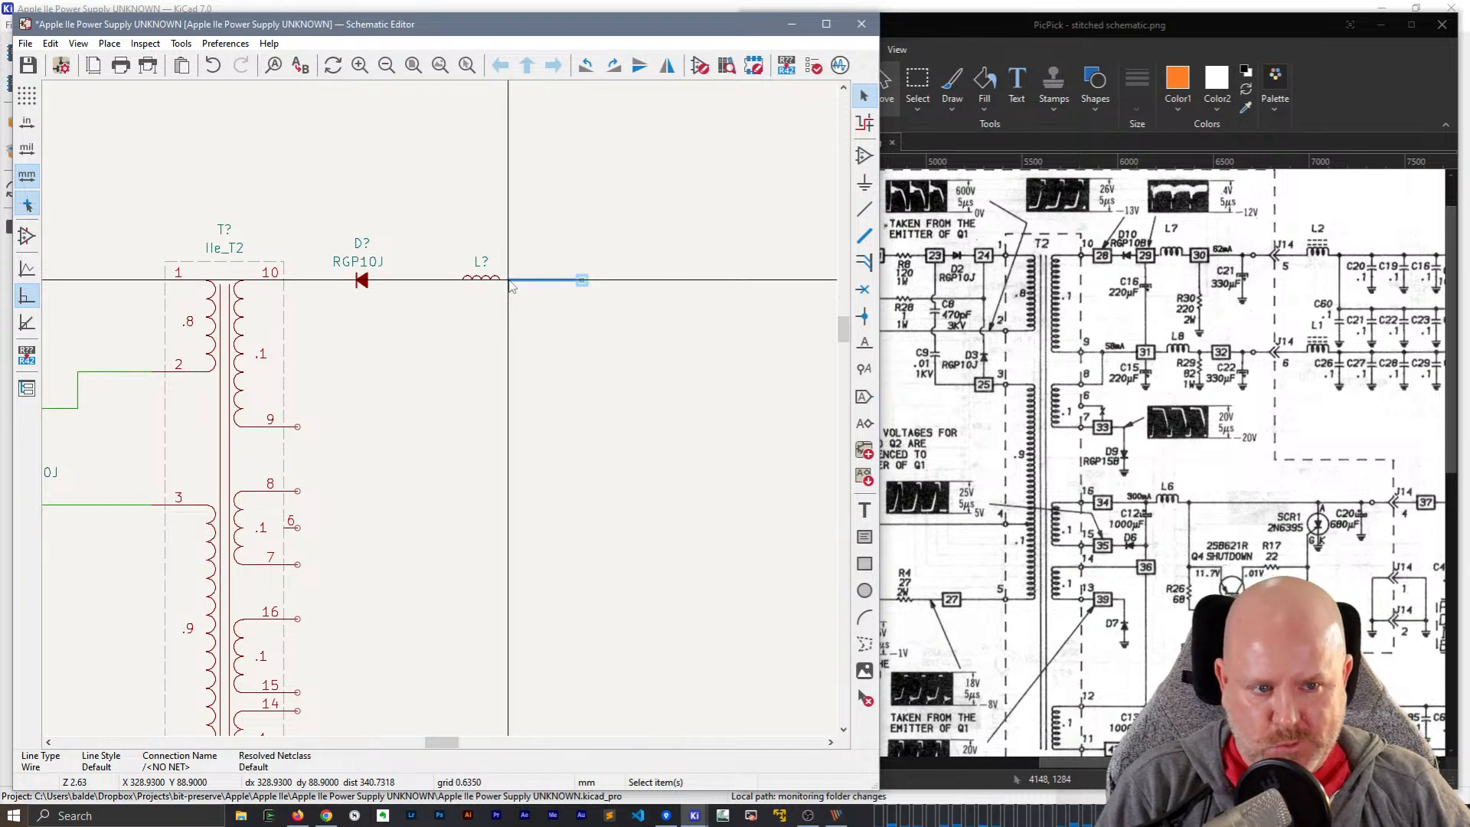
pyautogui.click(481, 399)
# - Move the new inductor slightly closer to the diode, keeping its wires attached
pyautogui.scroll(-1, 428, 421)
pyautogui.scroll(3, 446, 375)
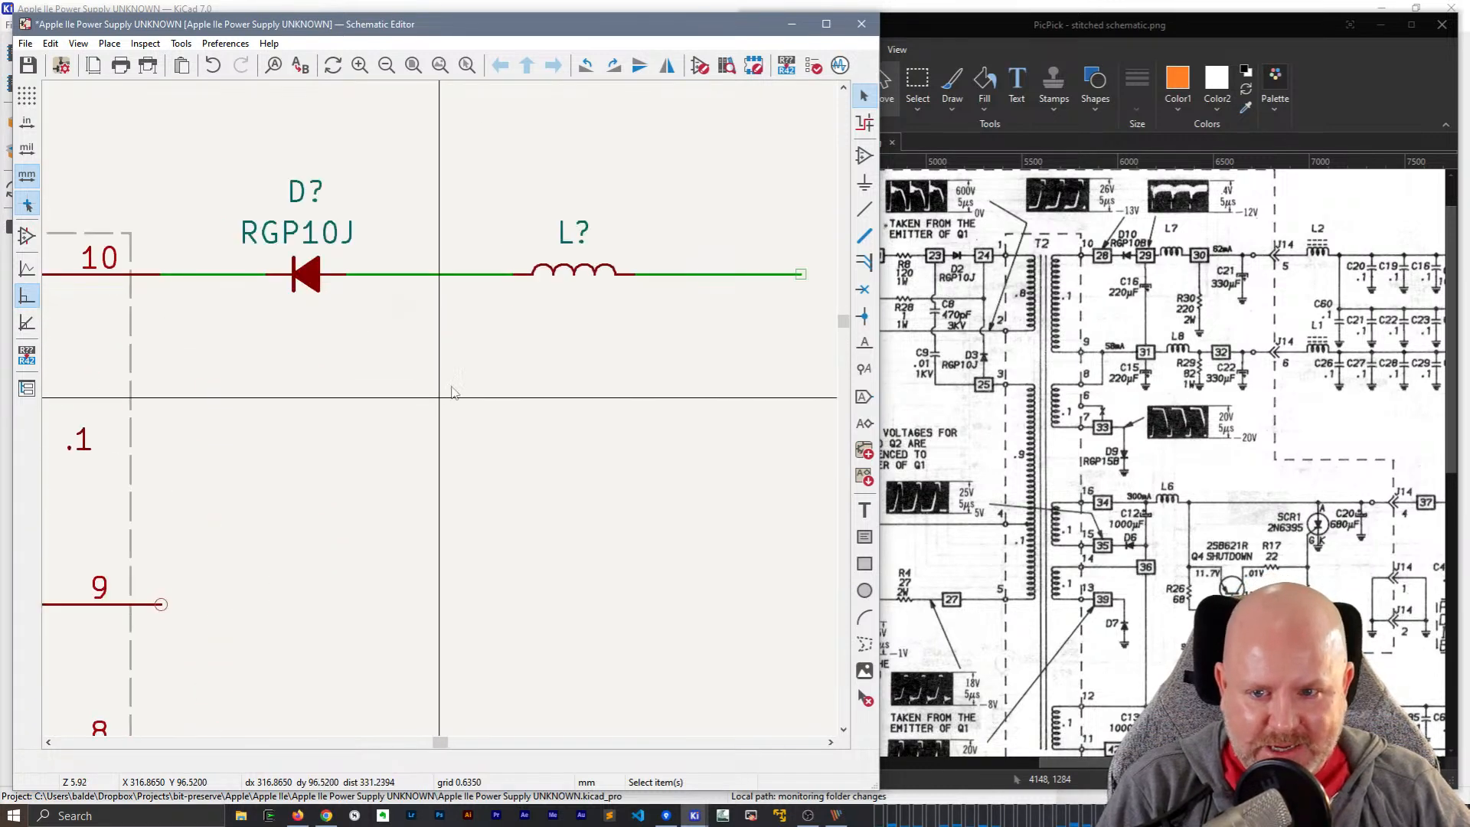
pyautogui.moveTo(576, 278); pyautogui.dragTo(543, 279)
pyautogui.scroll(-2, 542, 279)
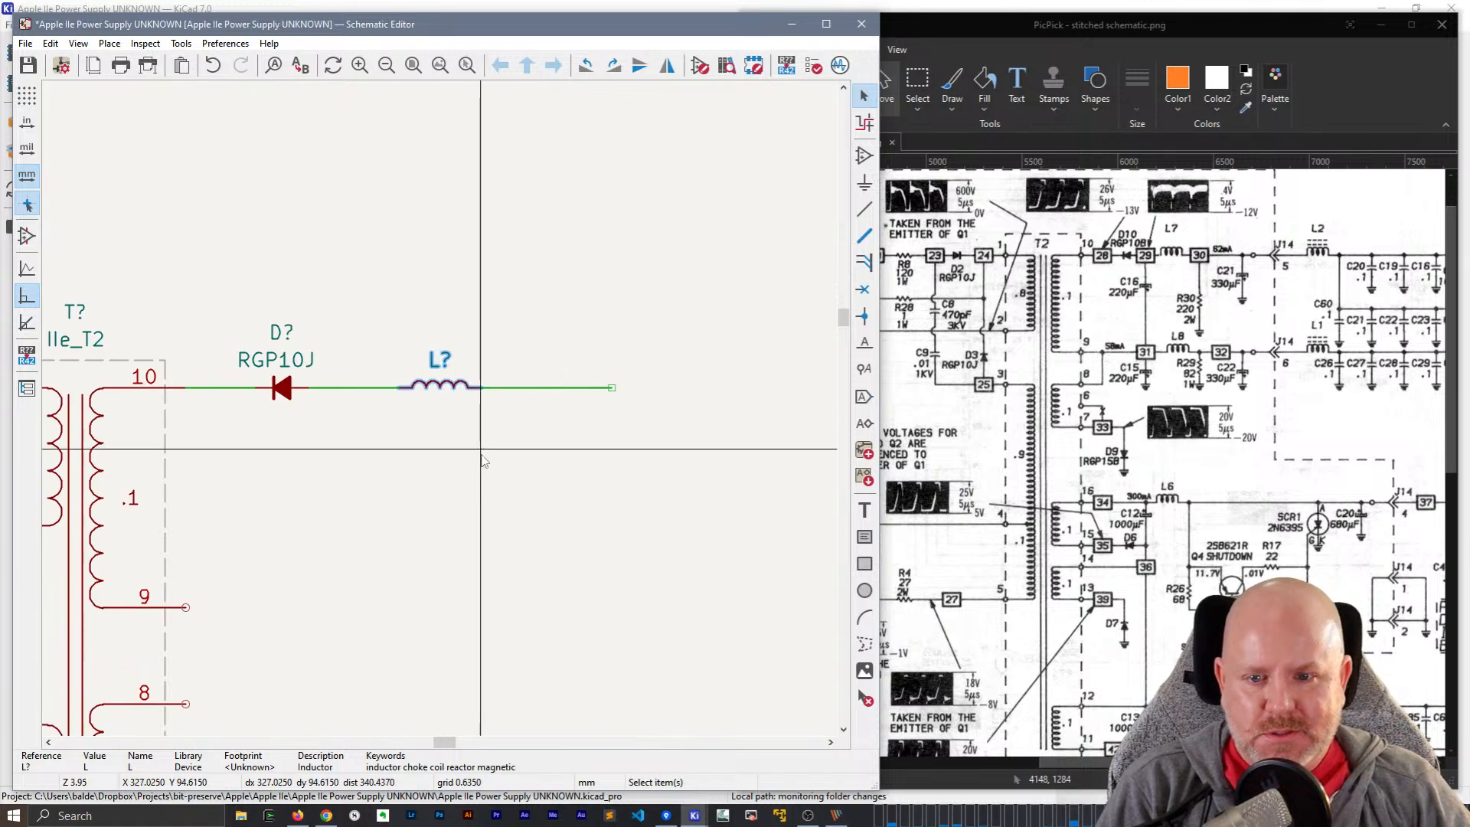
# - Replace the wire at the inductor's free end with a shorter horizontal one about 6.35 mm long
pyautogui.click(551, 388)
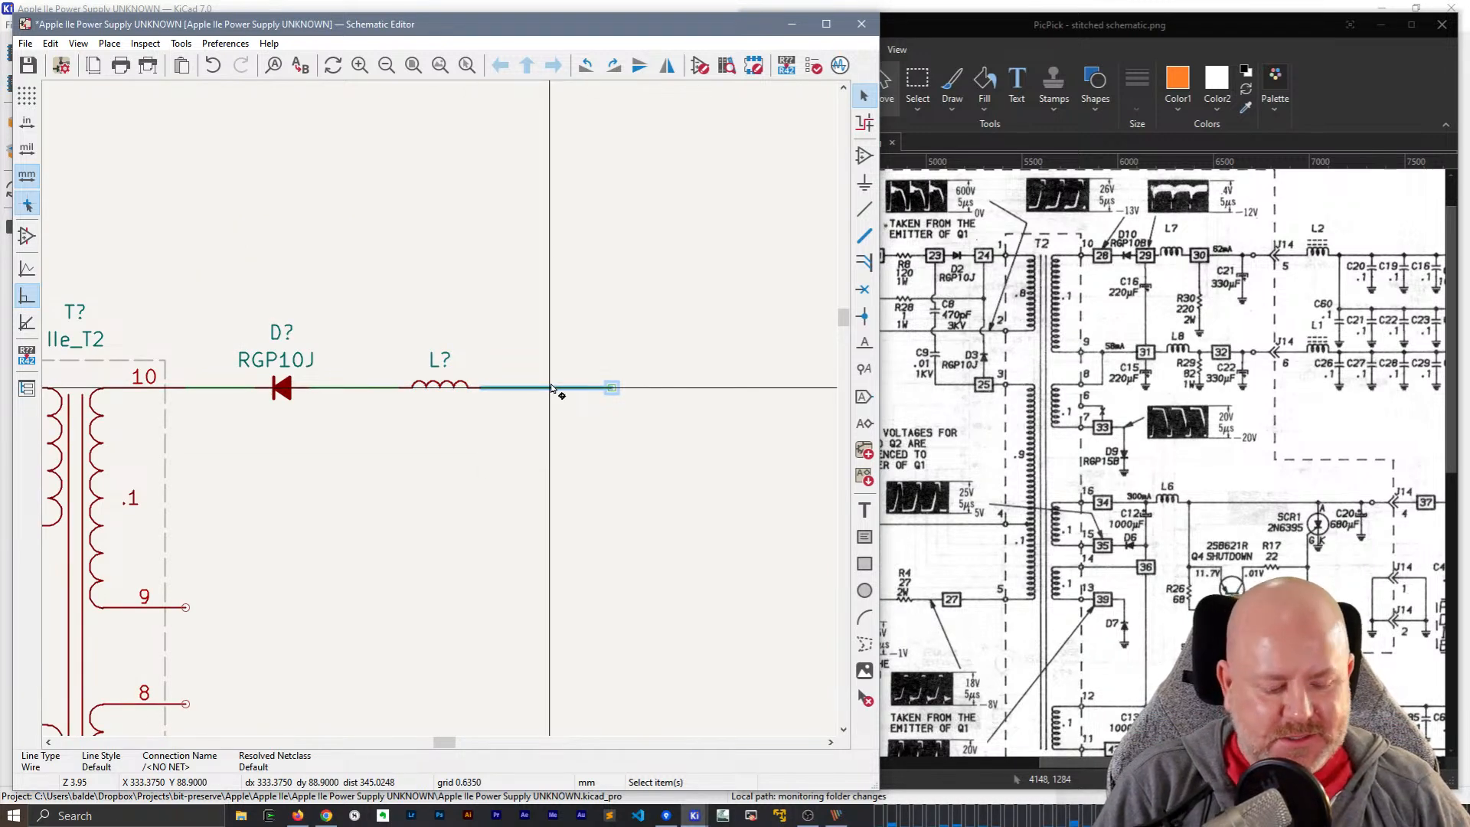
pyautogui.press('Delete')
pyautogui.click(482, 389)
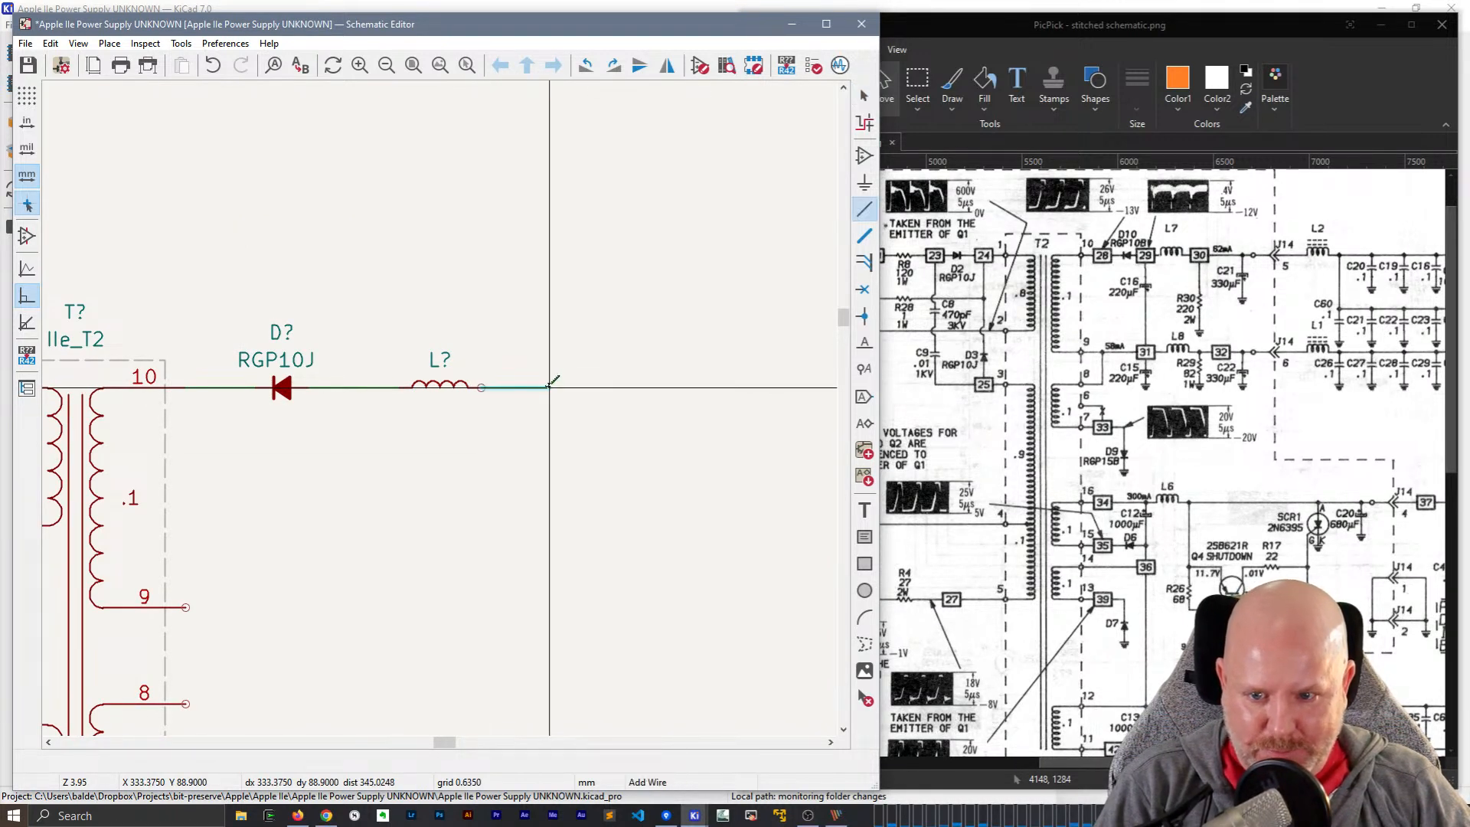
pyautogui.doubleClick(550, 387)
# - Copy resistor R31 and paste it vertically just below the end of the inductor's output wire
pyautogui.scroll(-6, 444, 406)
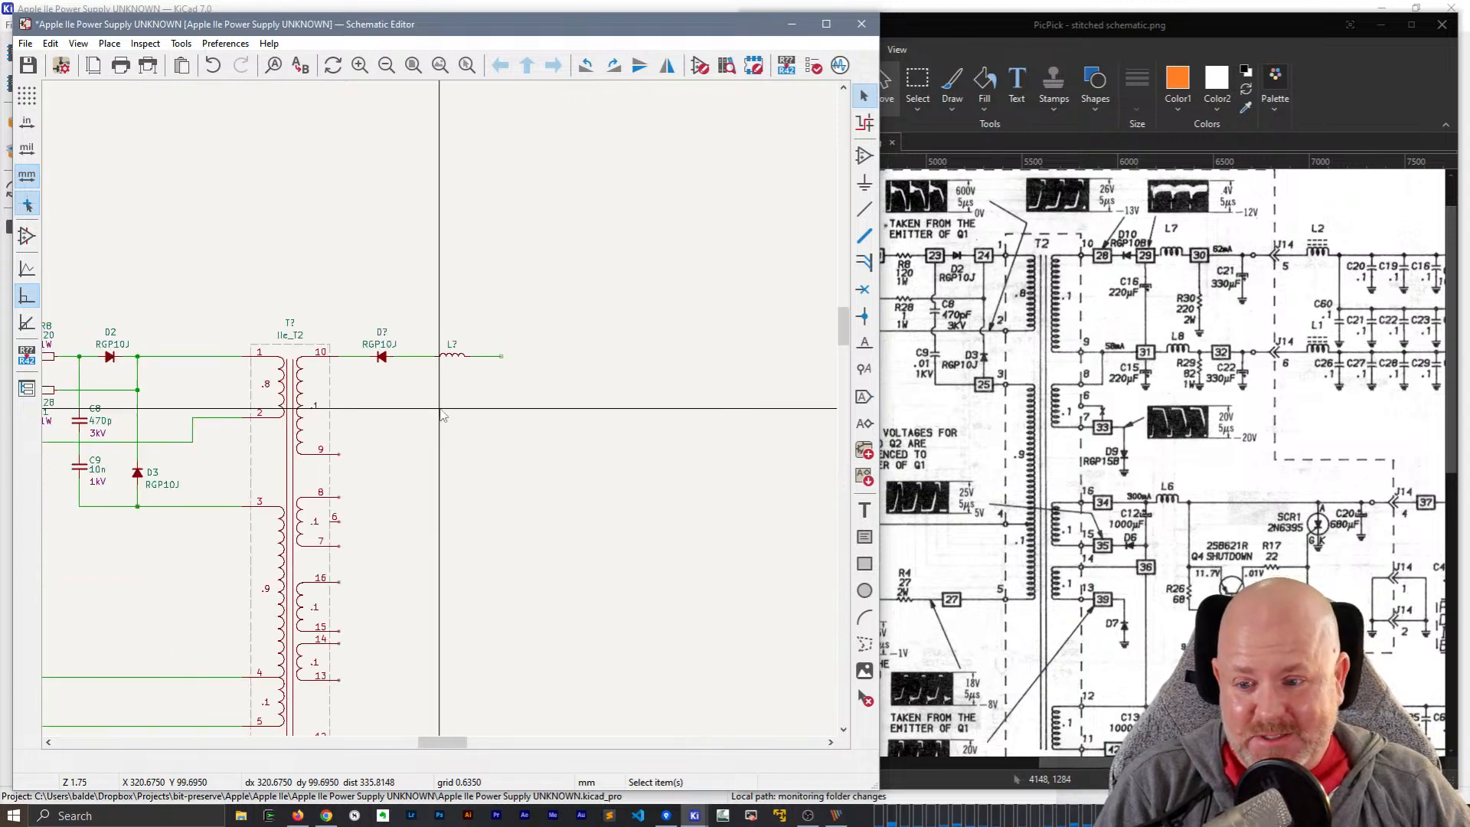
pyautogui.scroll(4, 449, 408)
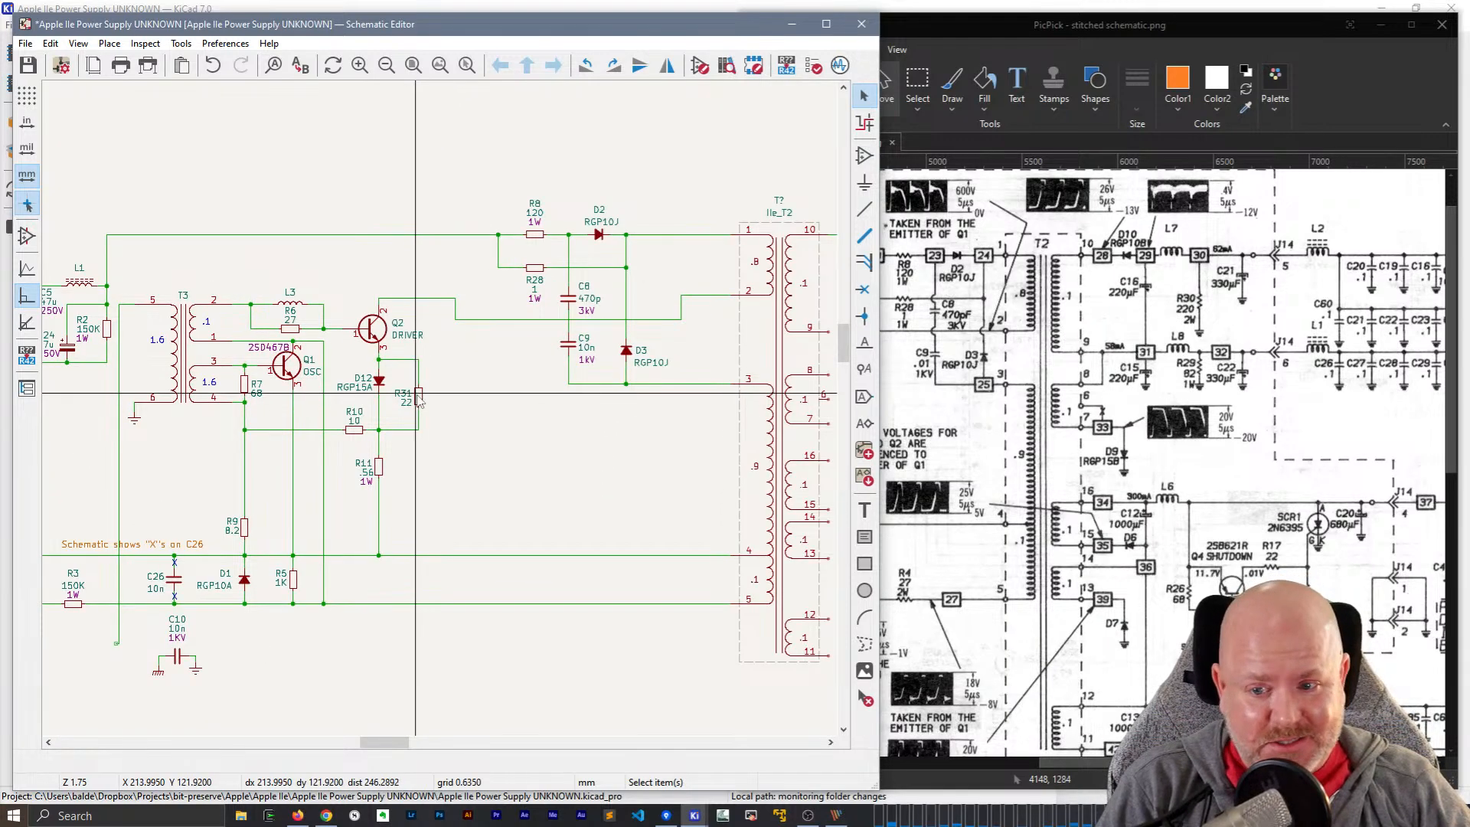
pyautogui.click(418, 396)
pyautogui.moveTo(793, 249); pyautogui.dragTo(369, 276, button='middle')
pyautogui.scroll(4, 453, 257)
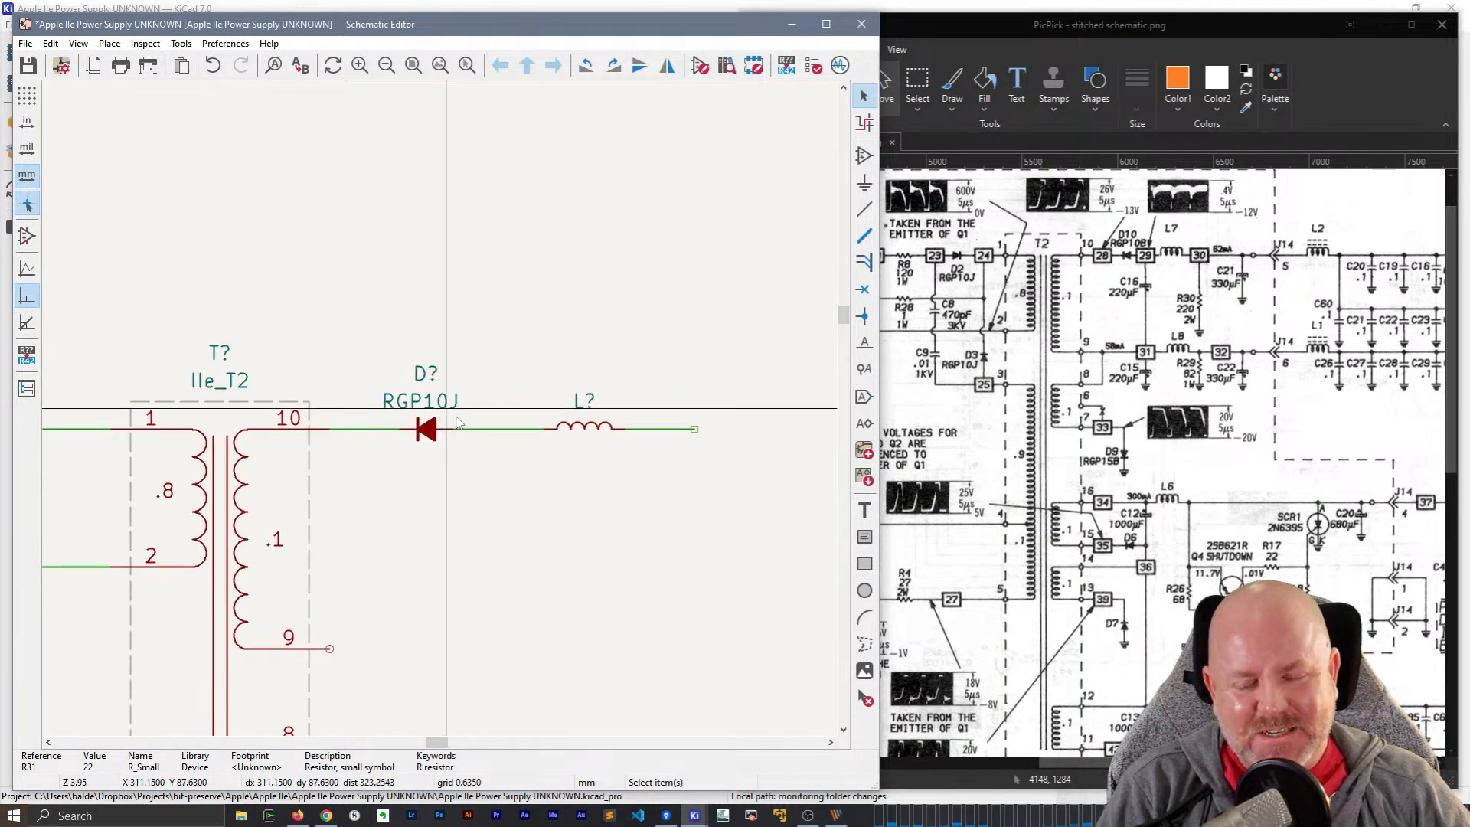
pyautogui.hotkey('ctrl', 'v')
pyautogui.click(694, 494)
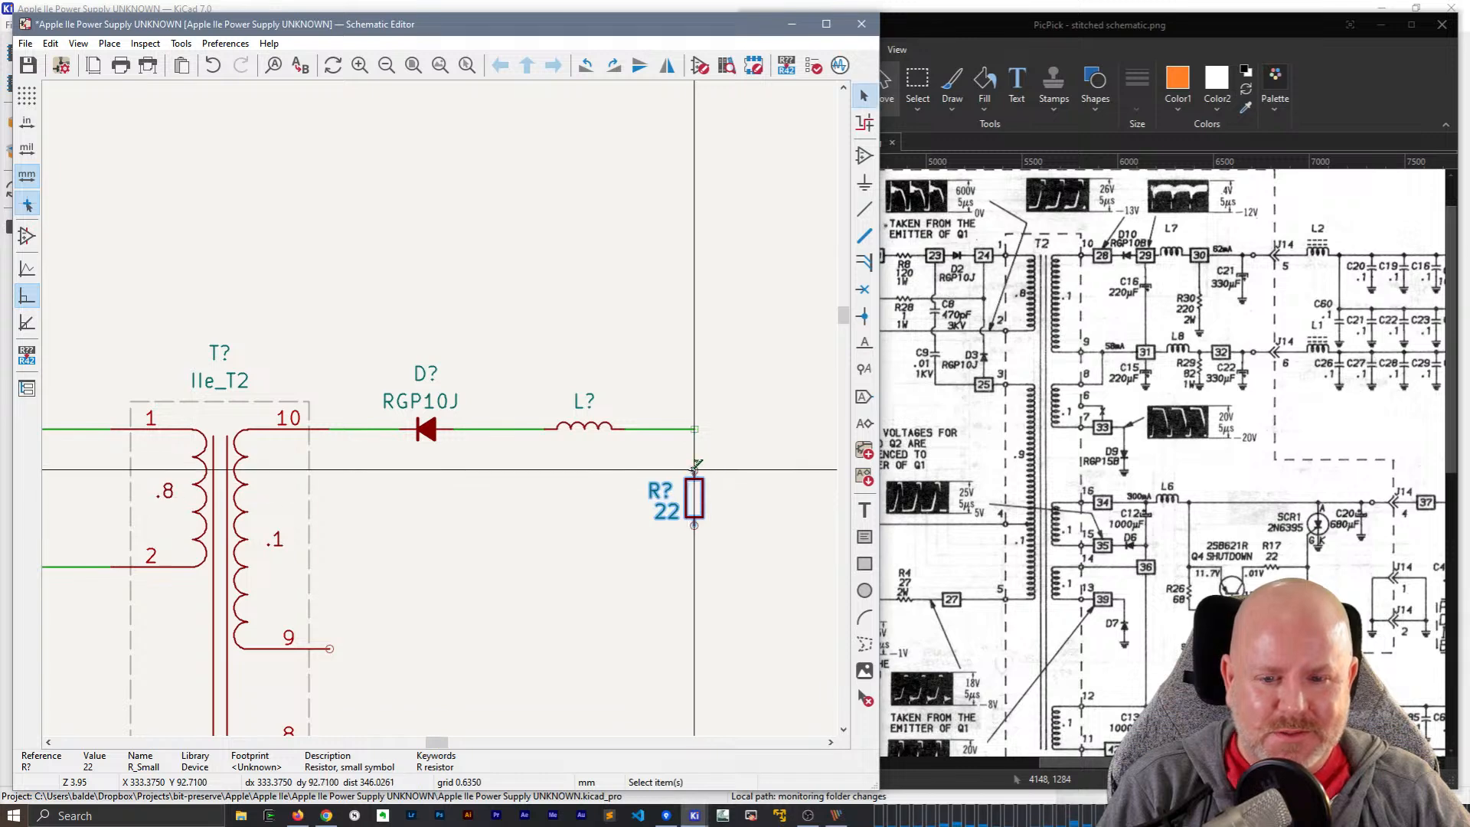
# - Wire the end of the inductor's output line down to the new resistor's upper pin
pyautogui.press('w')
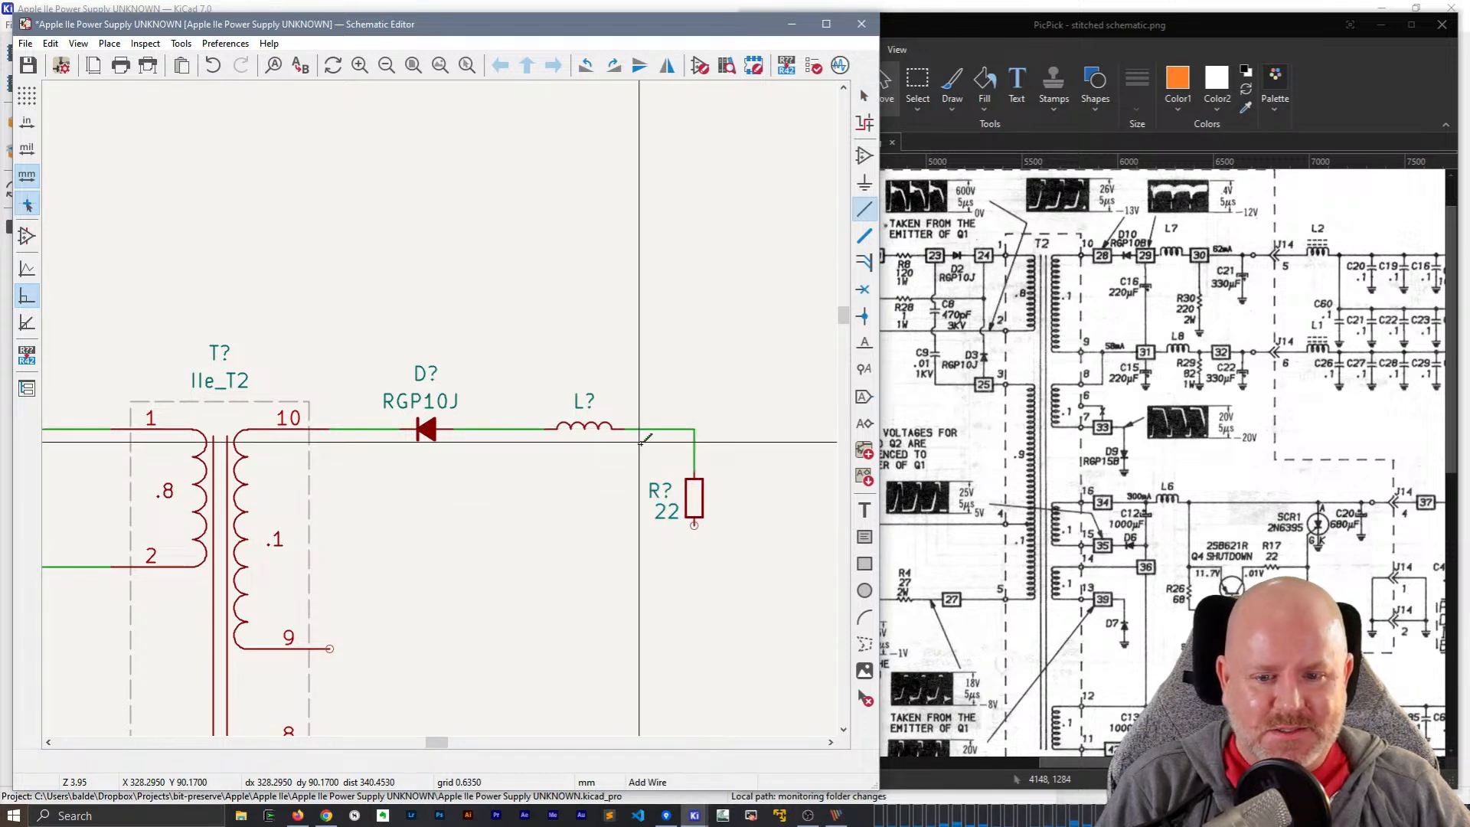
pyautogui.click(695, 479)
pyautogui.press('Escape')
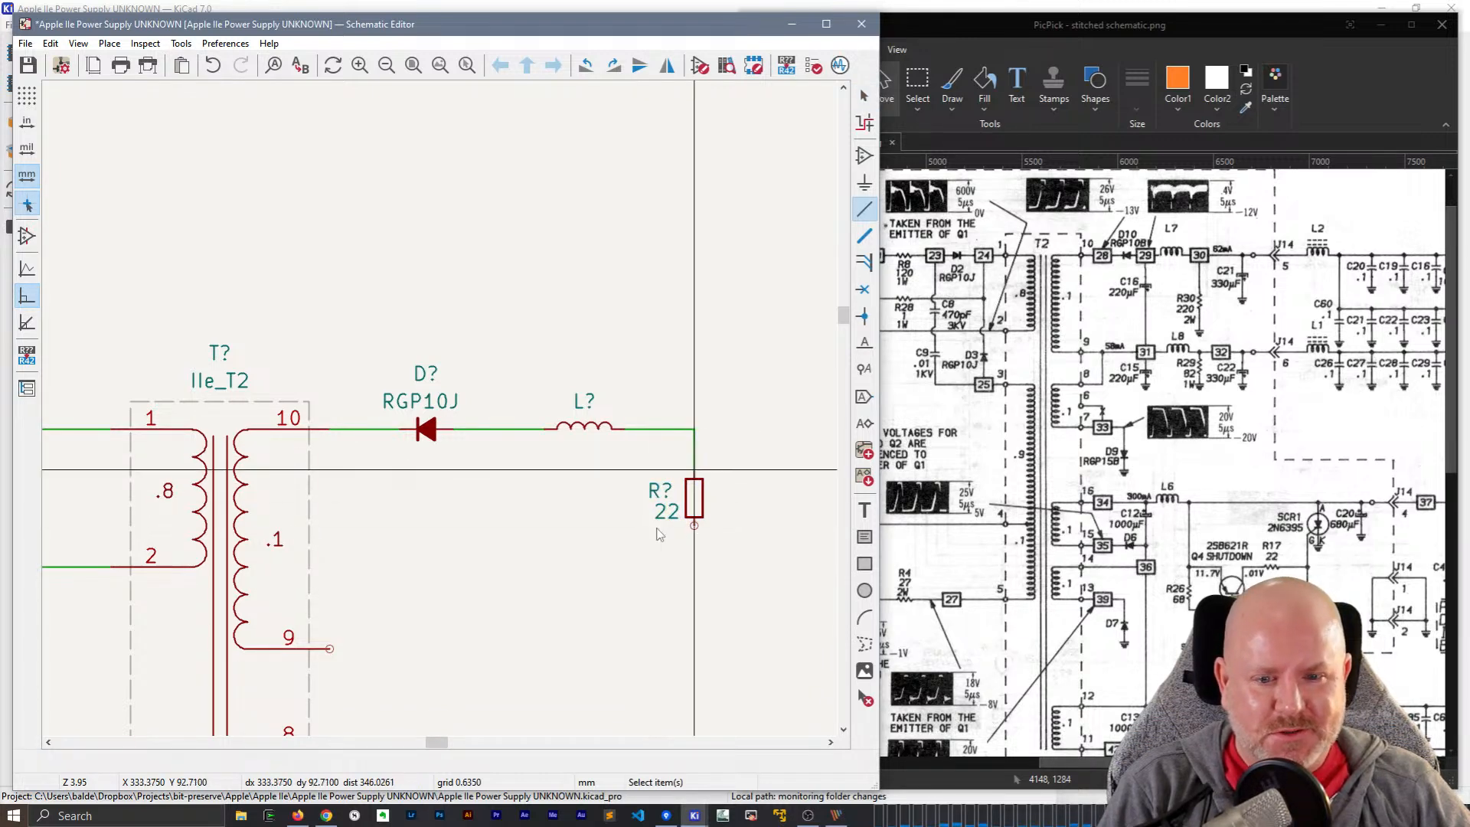
# - Set the new resistor's reference to R30 and its value to 220
pyautogui.doubleClick(694, 497)
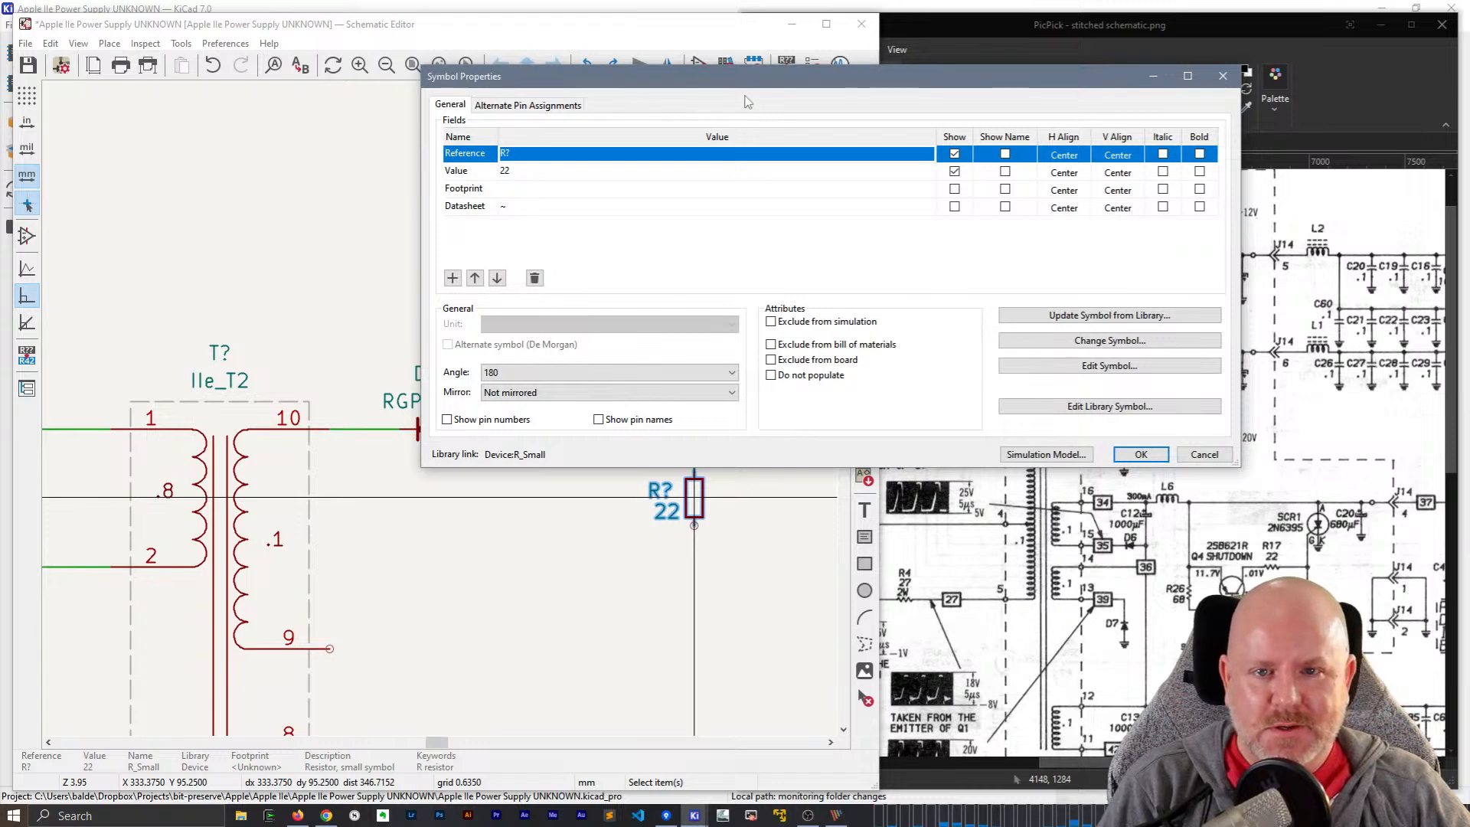
pyautogui.moveTo(747, 99); pyautogui.dragTo(540, 128)
pyautogui.moveTo(1034, 230); pyautogui.dragTo(778, 208)
pyautogui.click(357, 182)
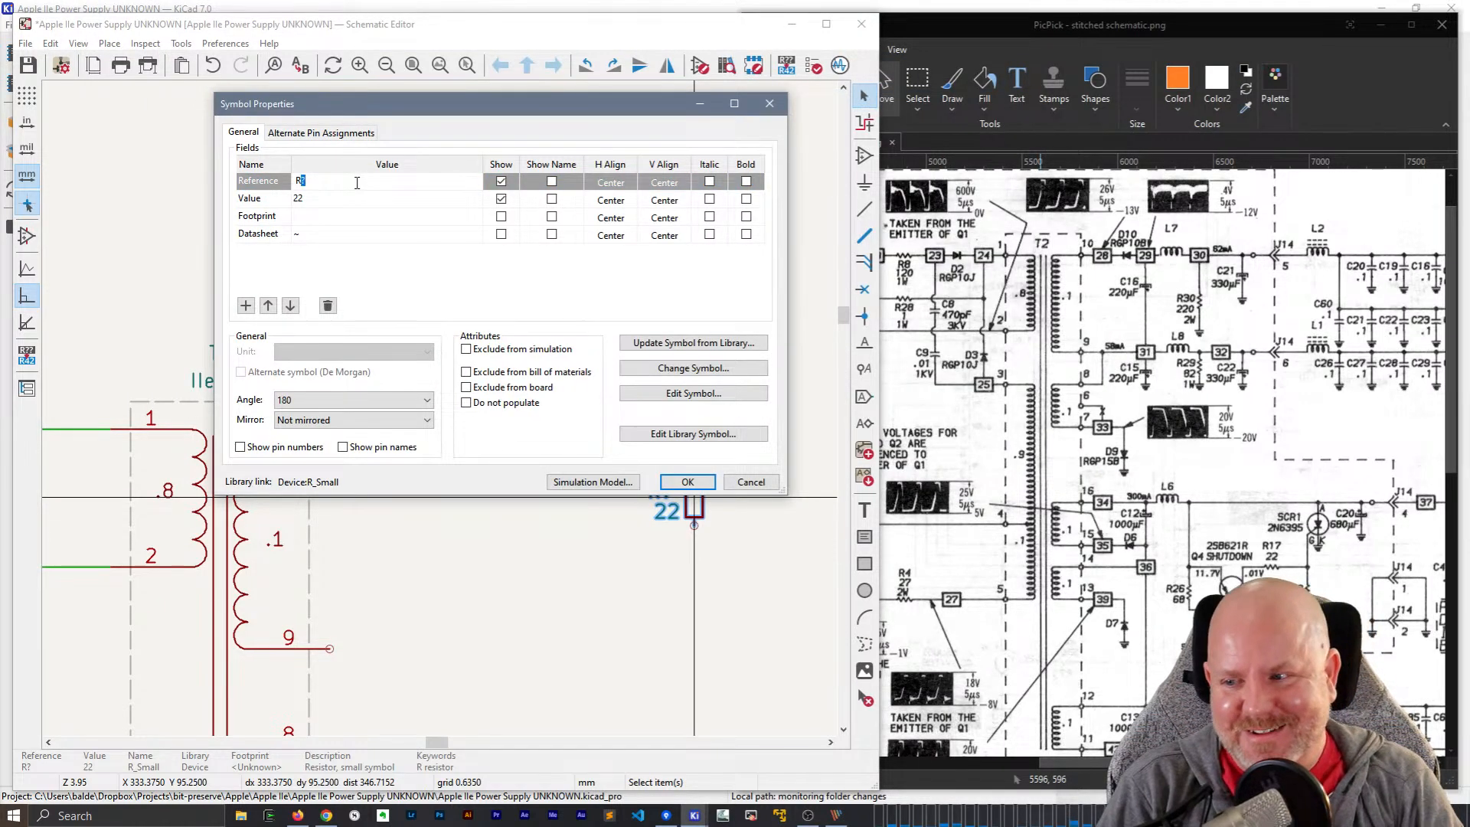
pyautogui.press('Return')
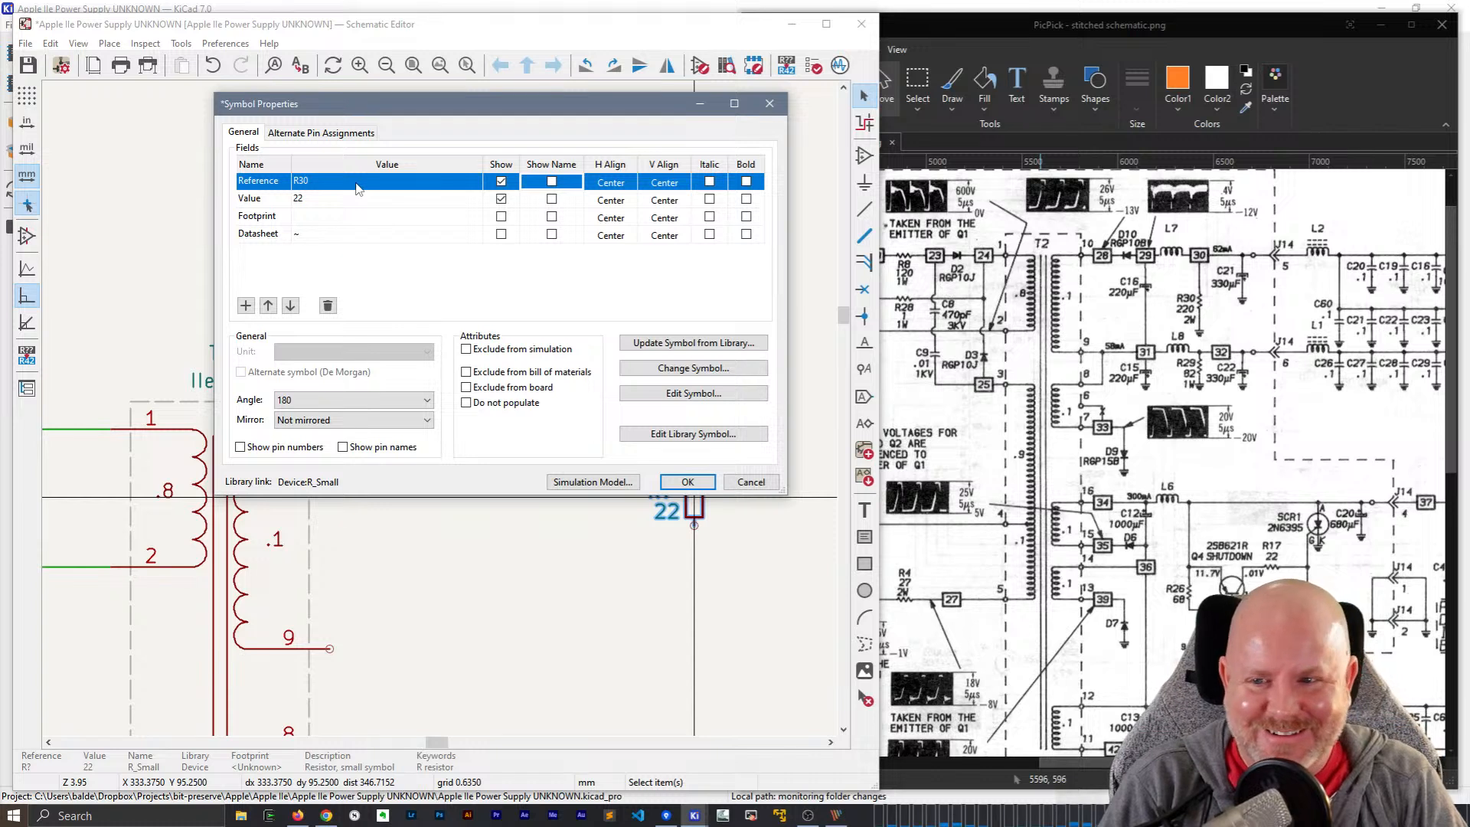
pyautogui.click(370, 199)
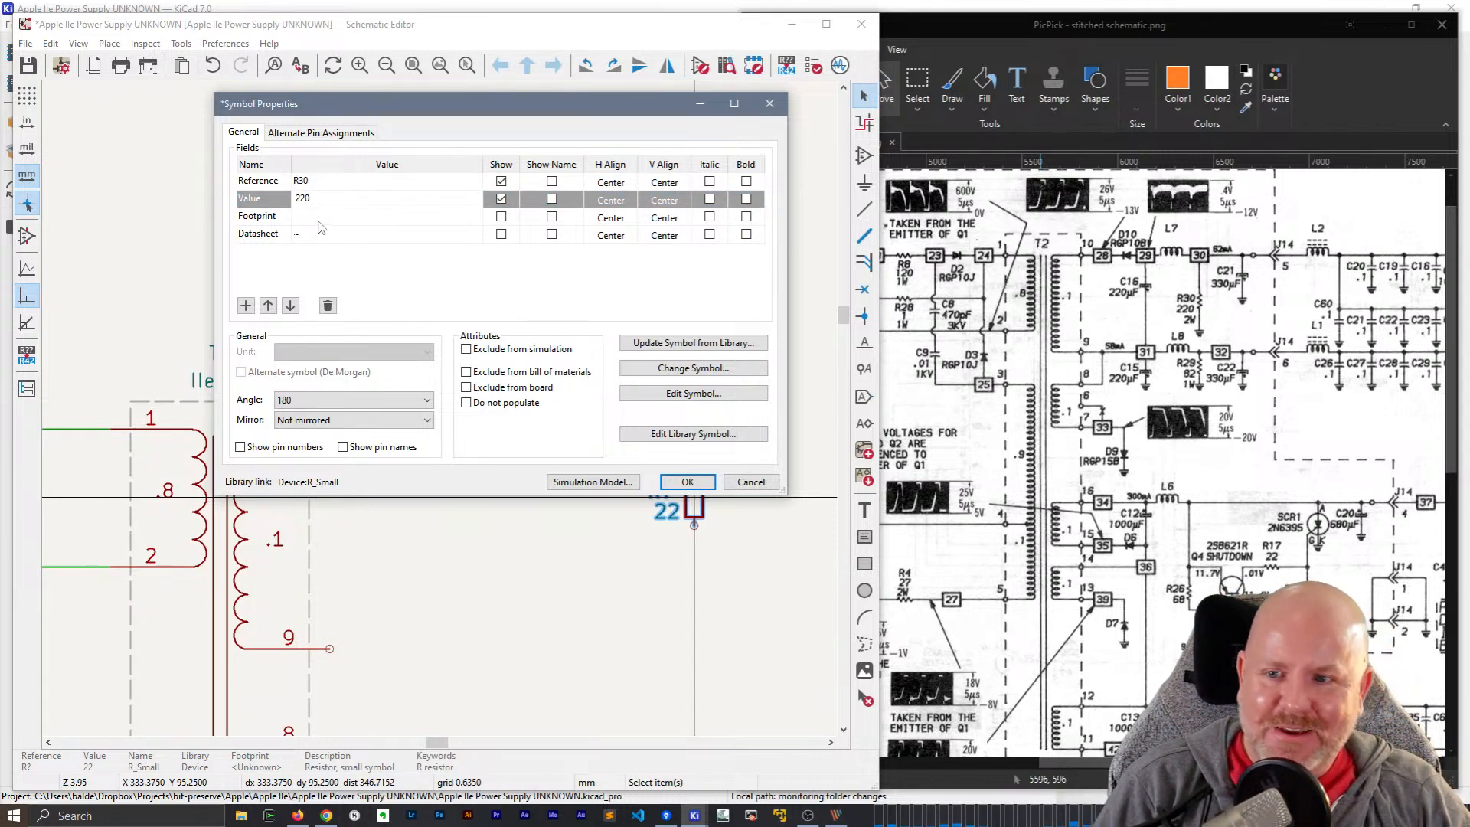
# - Add a visible extra field with the value 2W to R30 and apply the properties
pyautogui.click(245, 307)
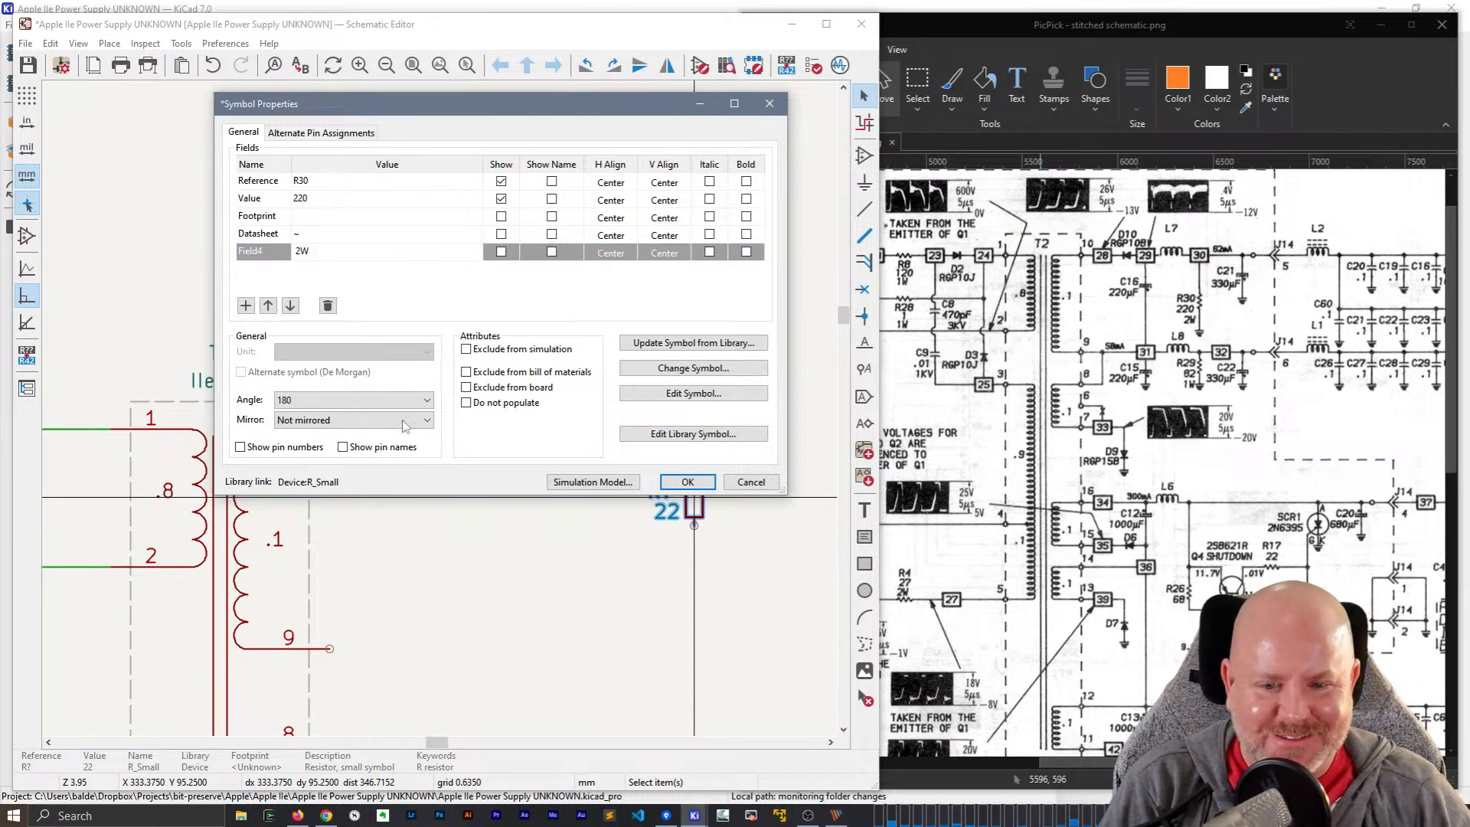
pyautogui.click(501, 253)
pyautogui.press('Return')
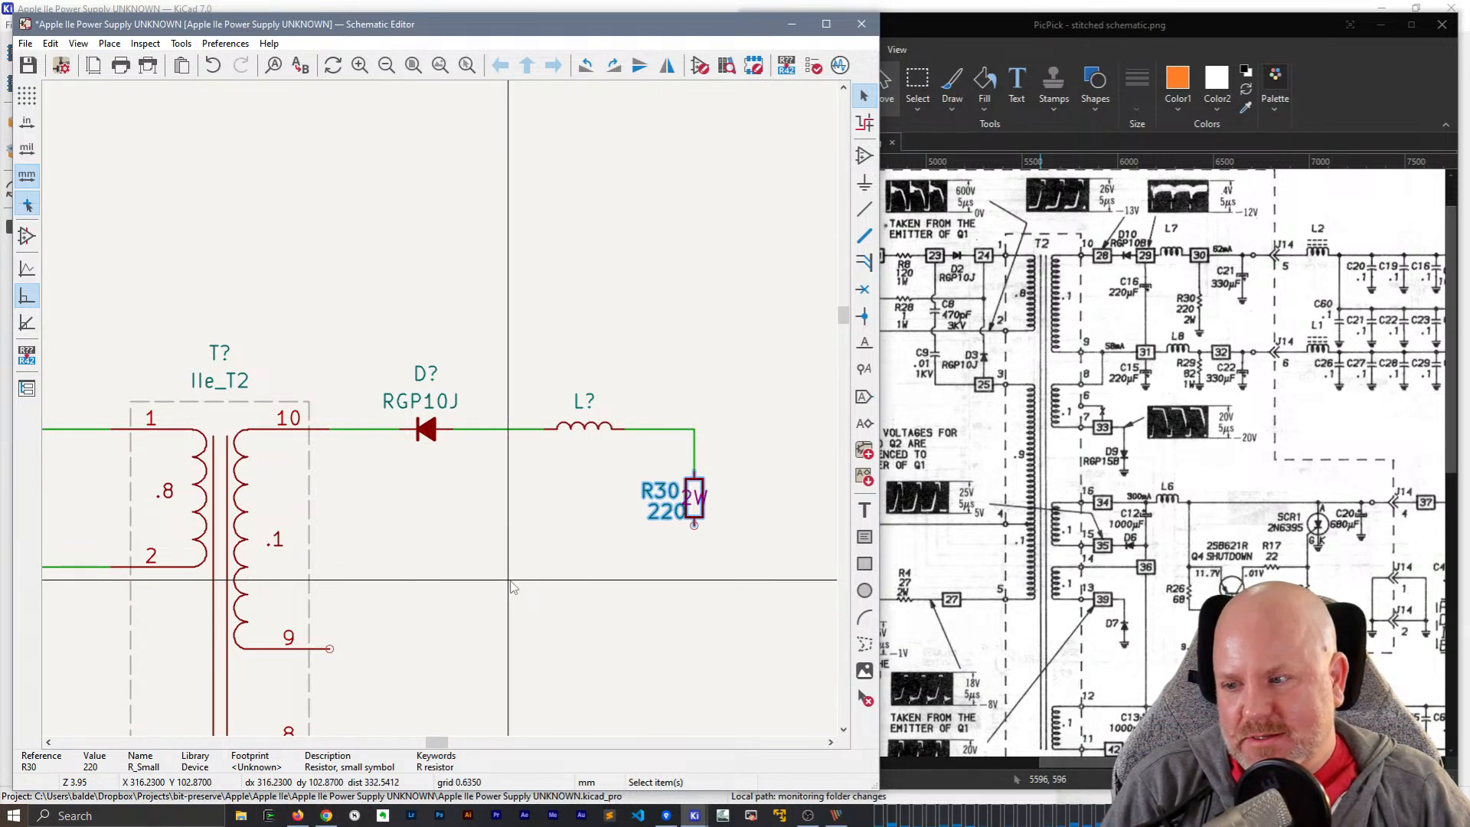
# - Set the inductor's reference to L7 and move the inductor slightly closer to the diode, keeping its wires attached
pyautogui.doubleClick(584, 406)
pyautogui.write('7')
pyautogui.press('Return')
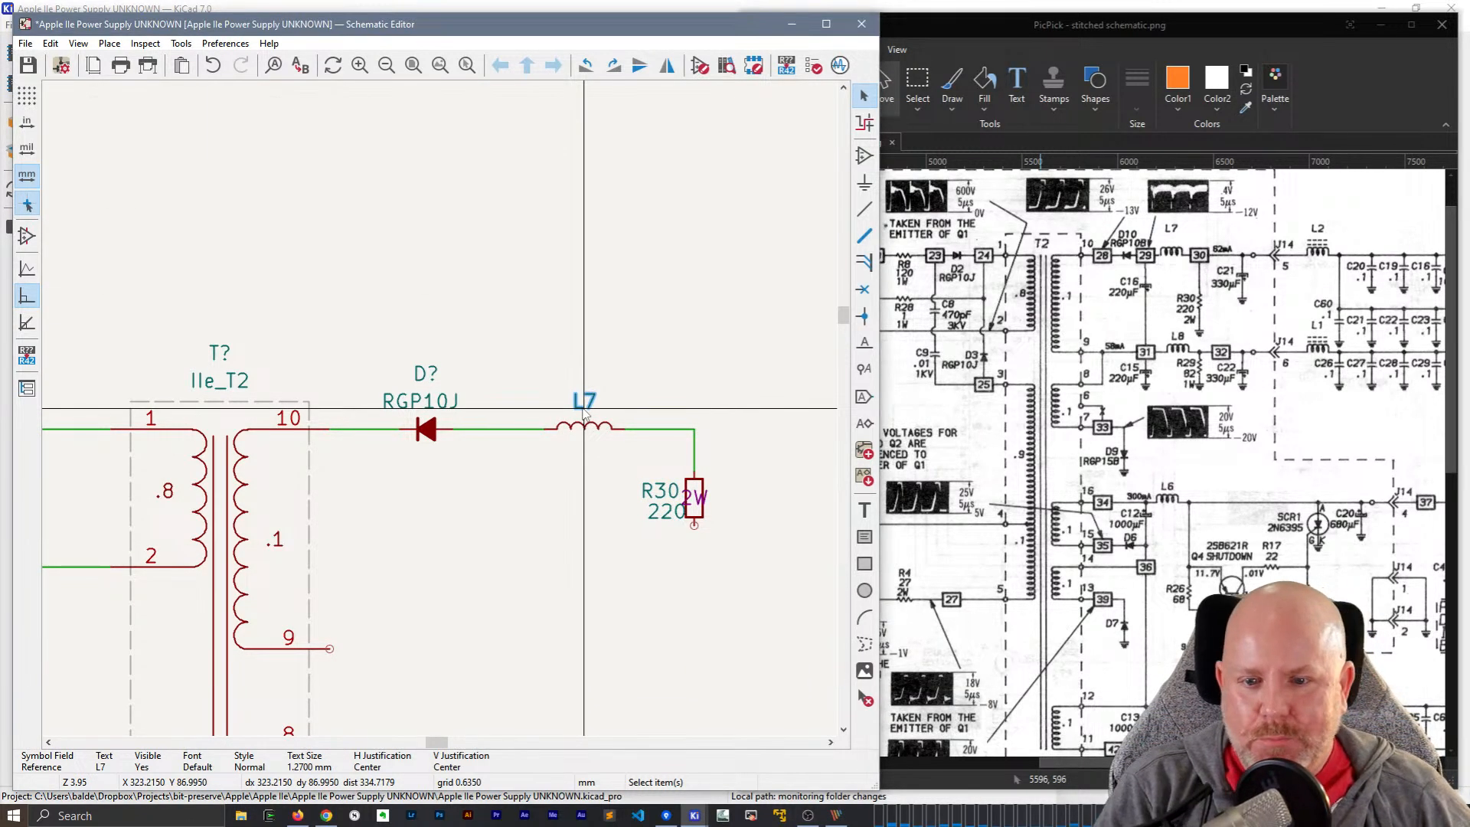
pyautogui.click(586, 431)
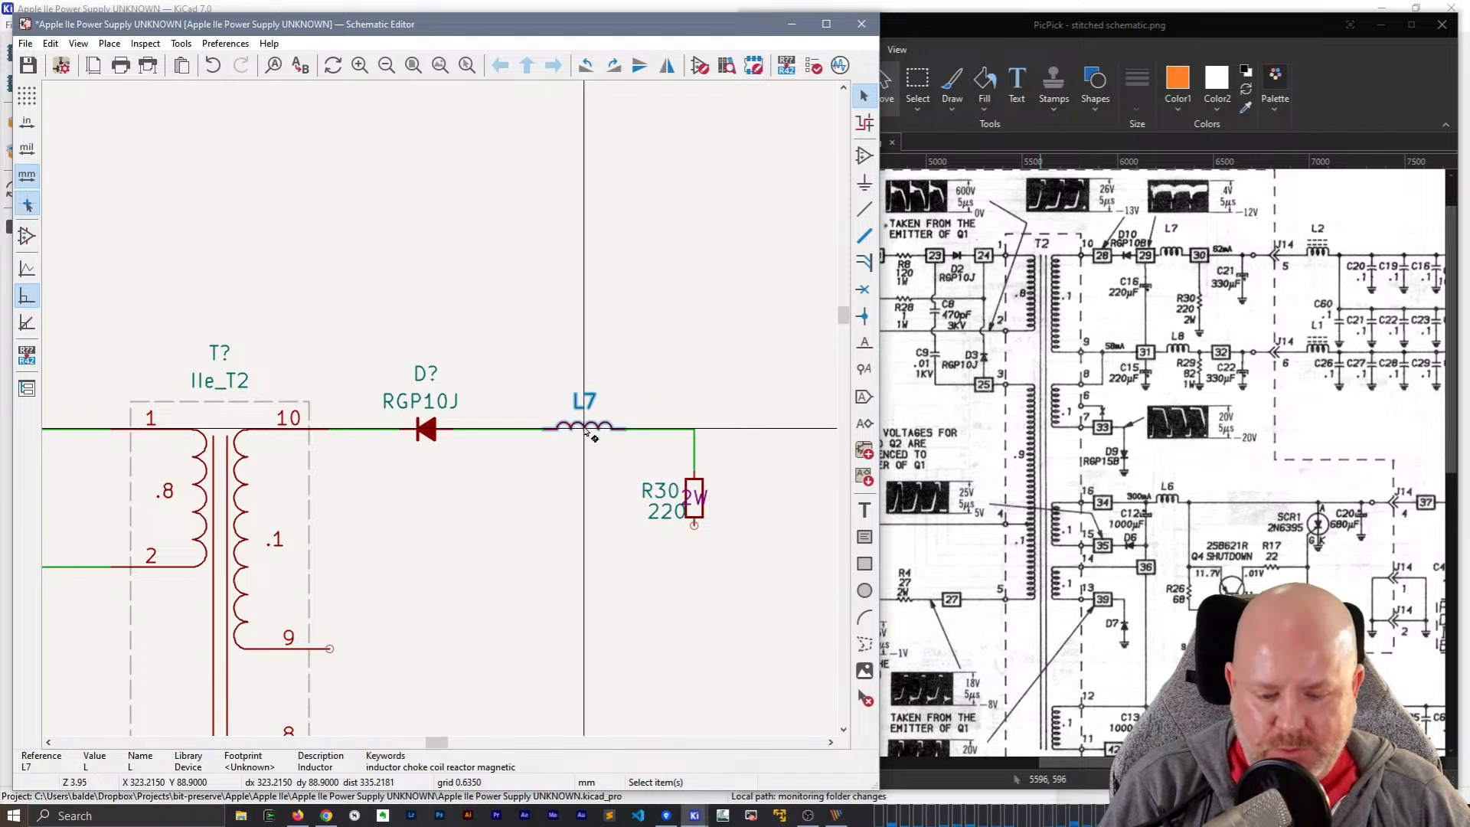
pyautogui.moveTo(584, 431)
pyautogui.mouseDown()
pyautogui.moveTo(542, 431)
pyautogui.moveTo(557, 430)
pyautogui.mouseUp()
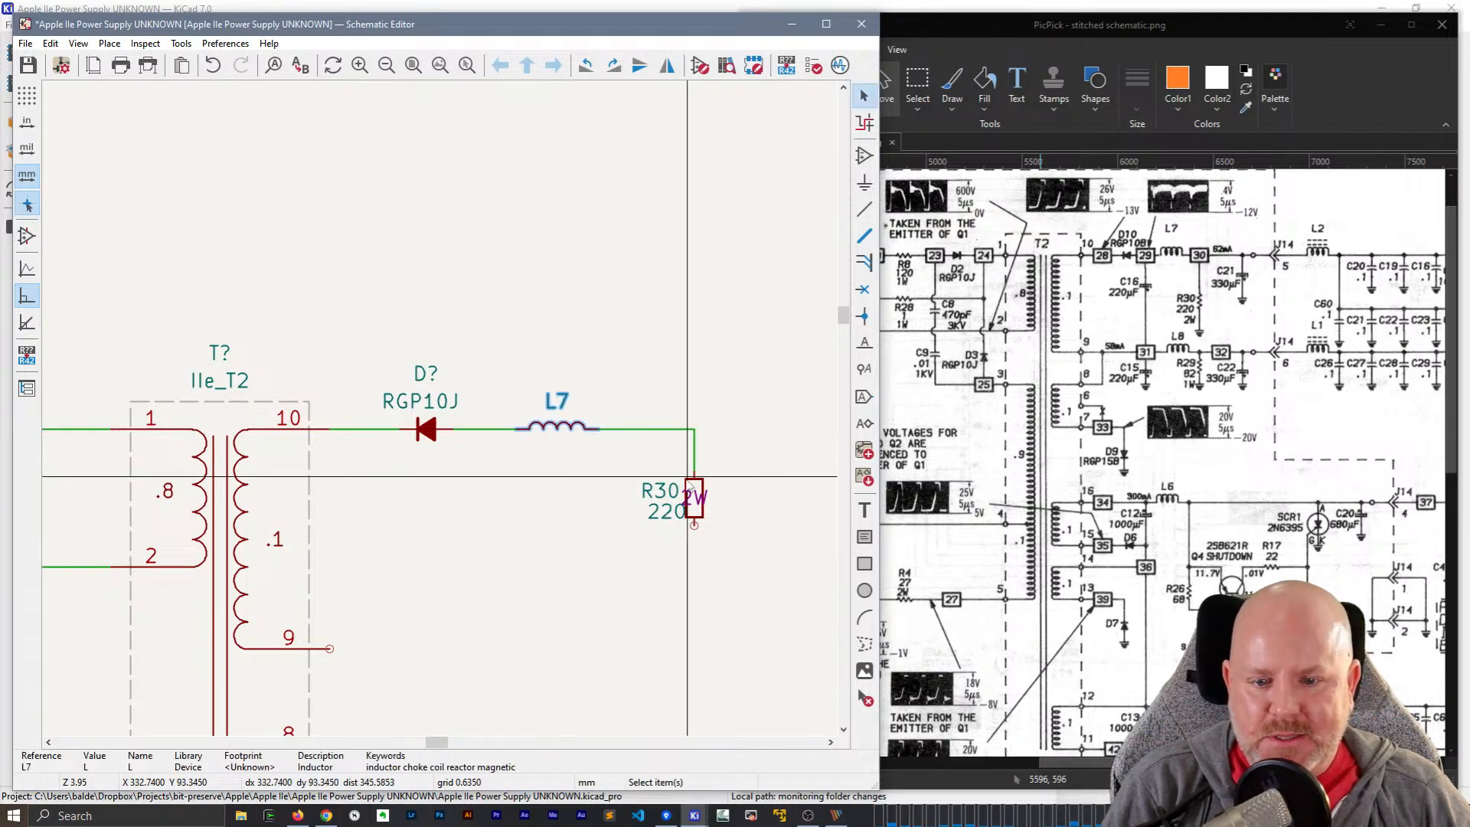
# - Move R30 and its wire slightly closer to L7 and place the 2W text below the 220 value
pyautogui.moveTo(689, 482); pyautogui.dragTo(637, 532)
pyautogui.click(633, 519)
pyautogui.click(623, 541)
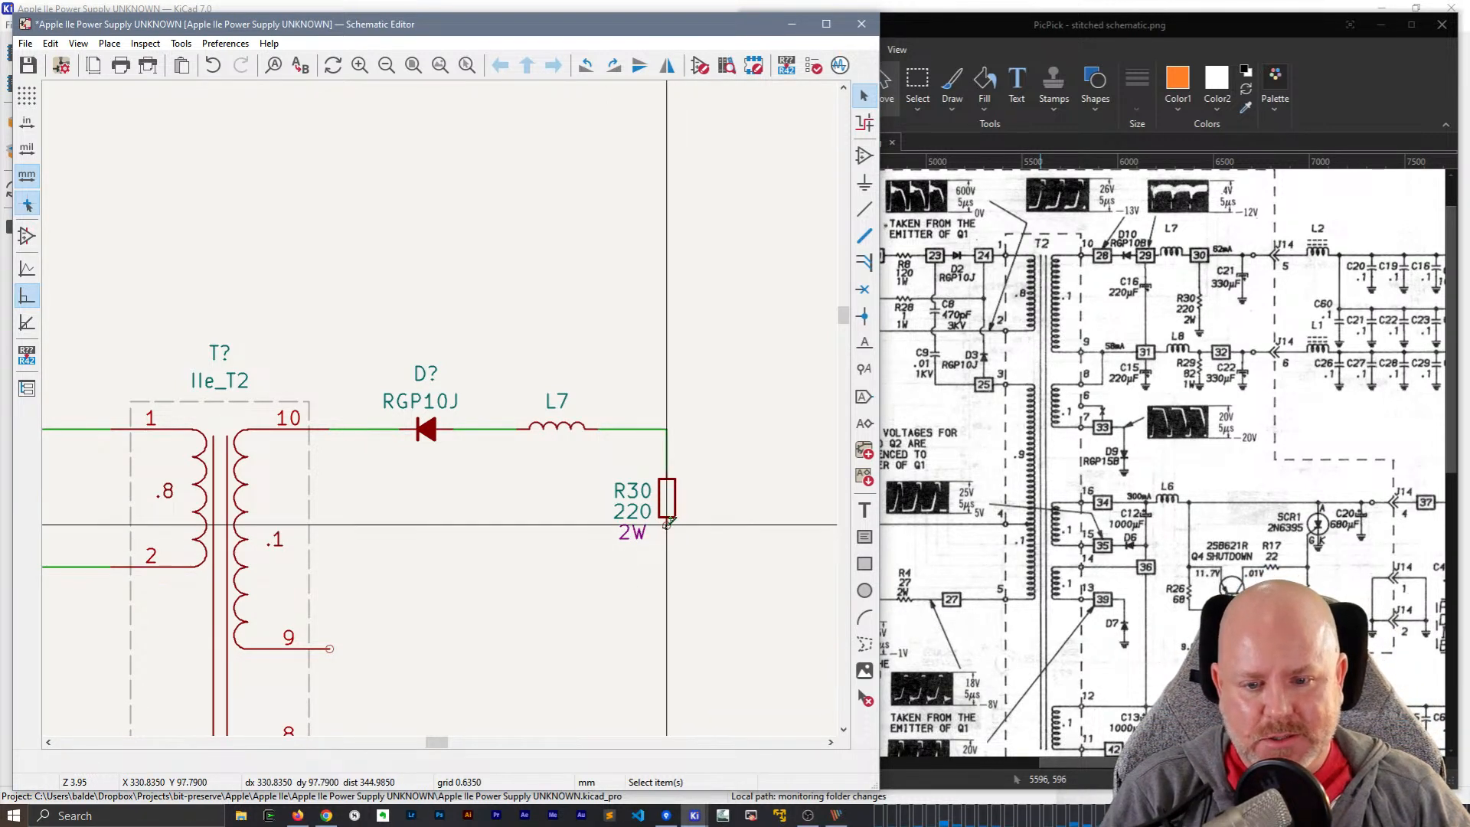
# - Draw a short vertical wire down from R30's lower pin
pyautogui.press('w')
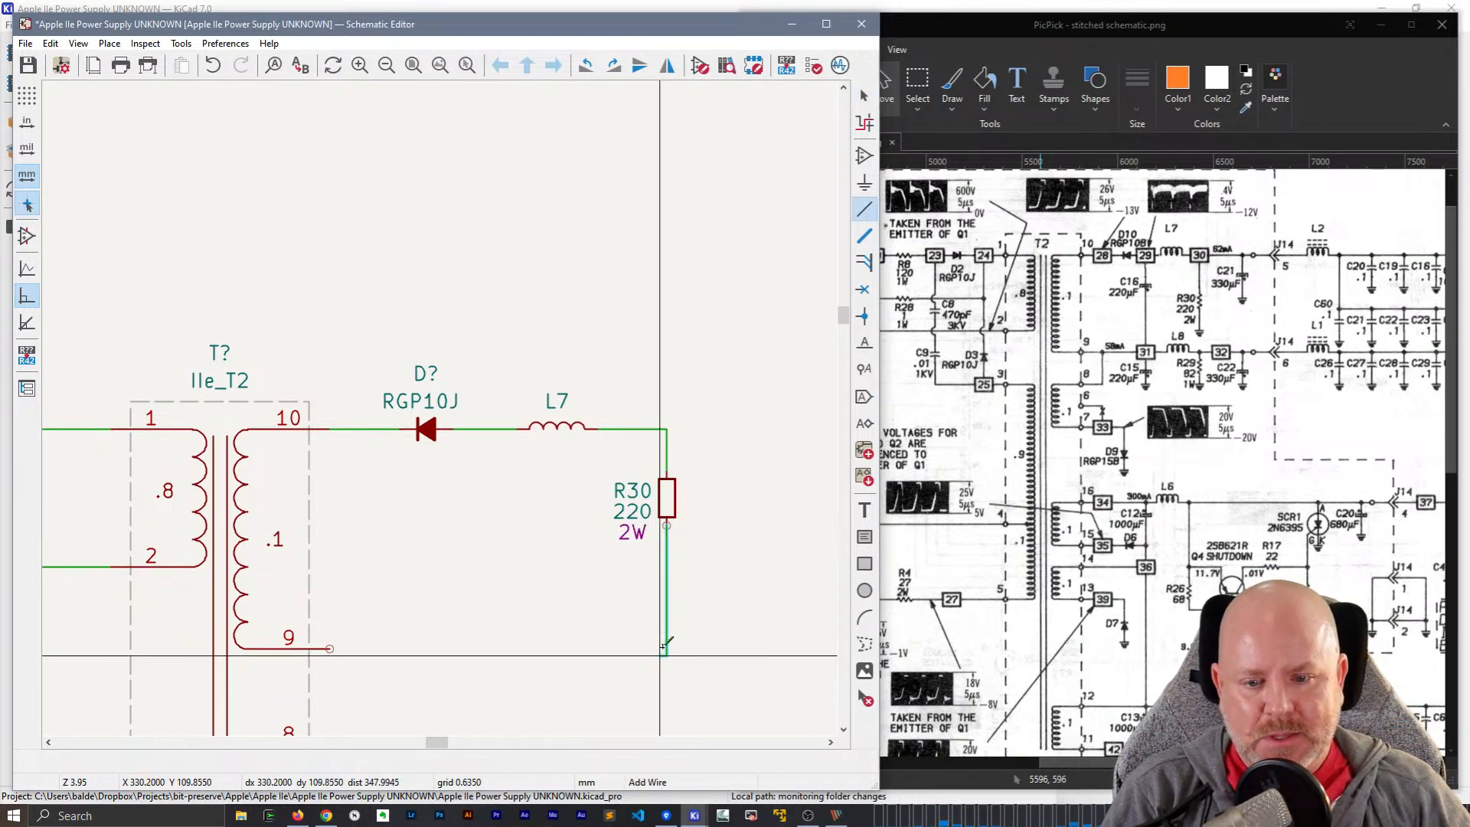
pyautogui.doubleClick(666, 579)
pyautogui.scroll(-2, 625, 575)
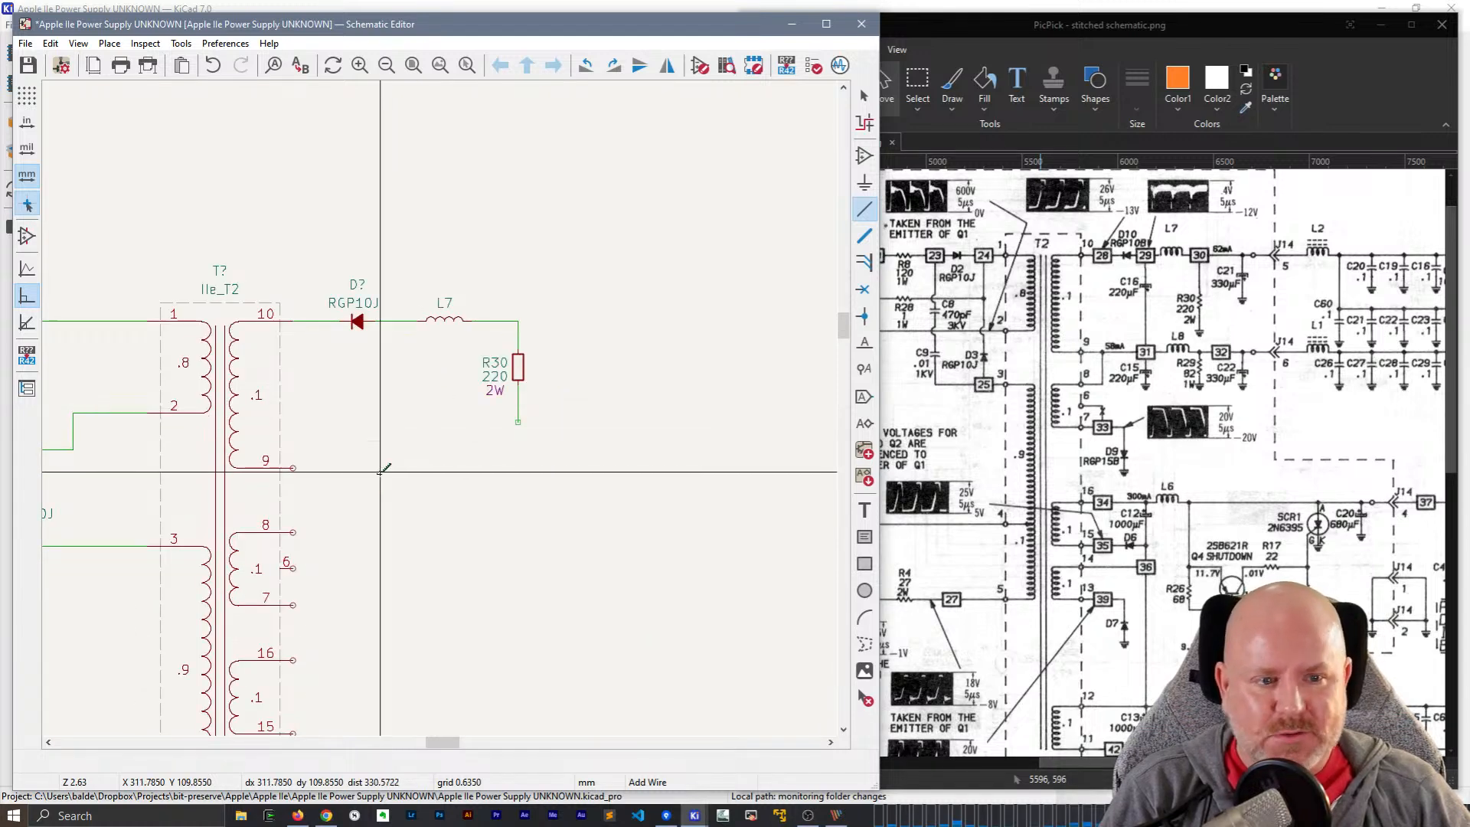
# - Copy the earth ground symbol below T3's pin 6 and place it at the lower end of R30's wire
pyautogui.scroll(-1, 378, 471)
pyautogui.moveTo(205, 495); pyautogui.dragTo(486, 345, button='middle')
pyautogui.moveTo(249, 408); pyautogui.dragTo(624, 336, button='middle')
pyautogui.press('Escape')
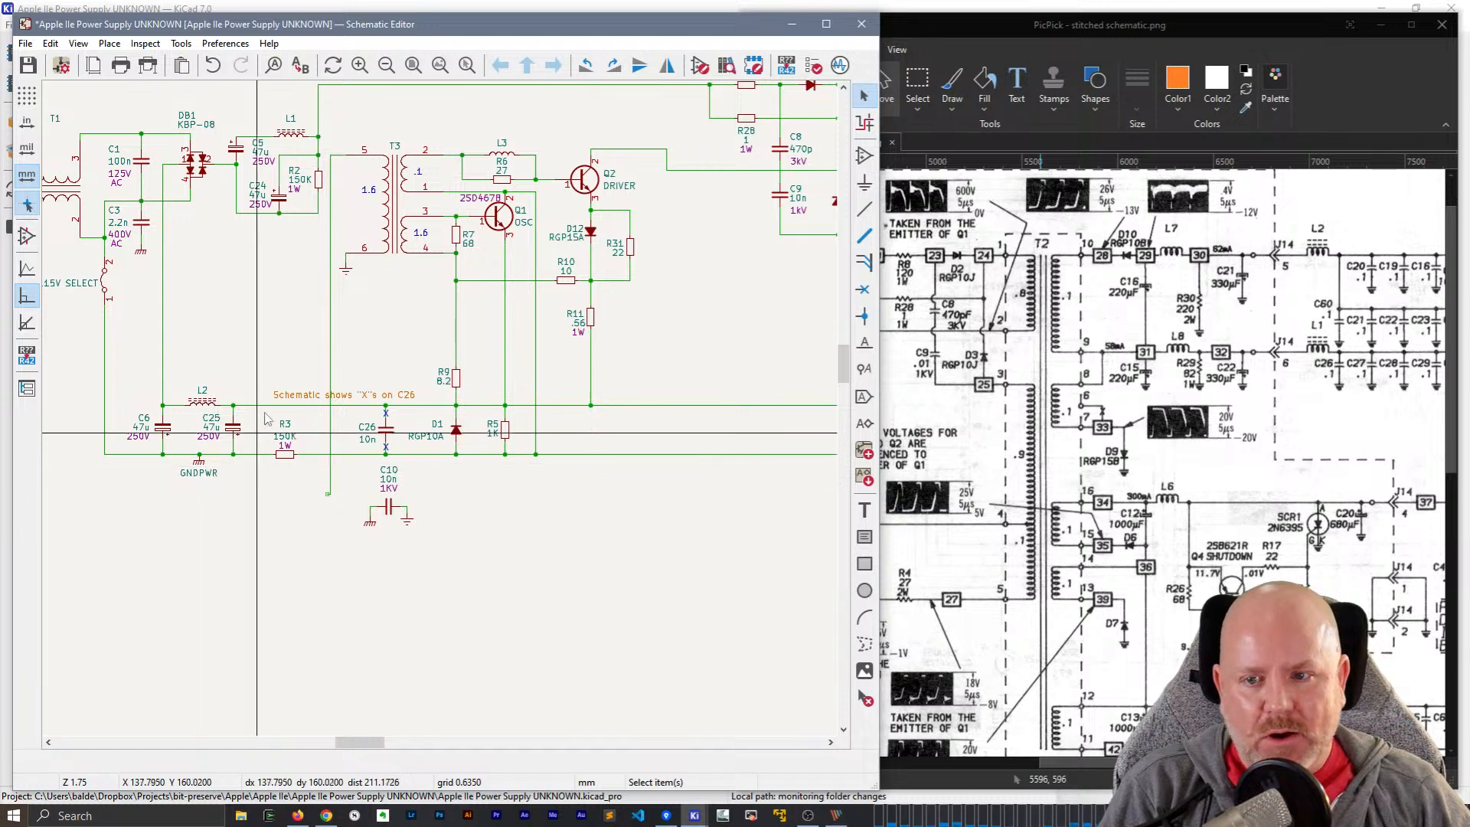
pyautogui.click(345, 263)
pyautogui.click(345, 273)
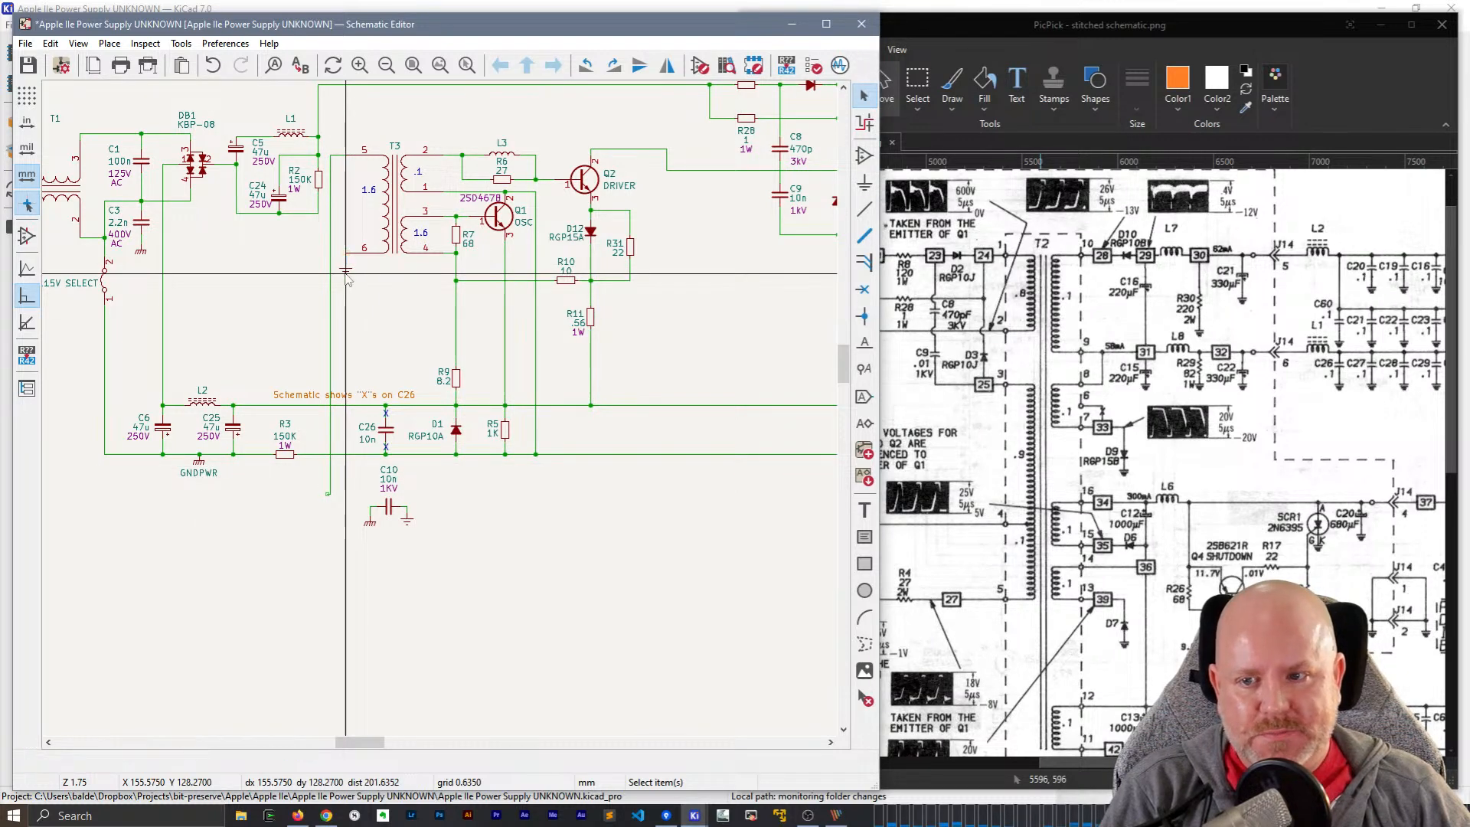
pyautogui.click(345, 272)
pyautogui.moveTo(666, 361); pyautogui.dragTo(156, 451, button='middle')
pyautogui.scroll(1, 678, 240)
pyautogui.scroll(1, 441, 415)
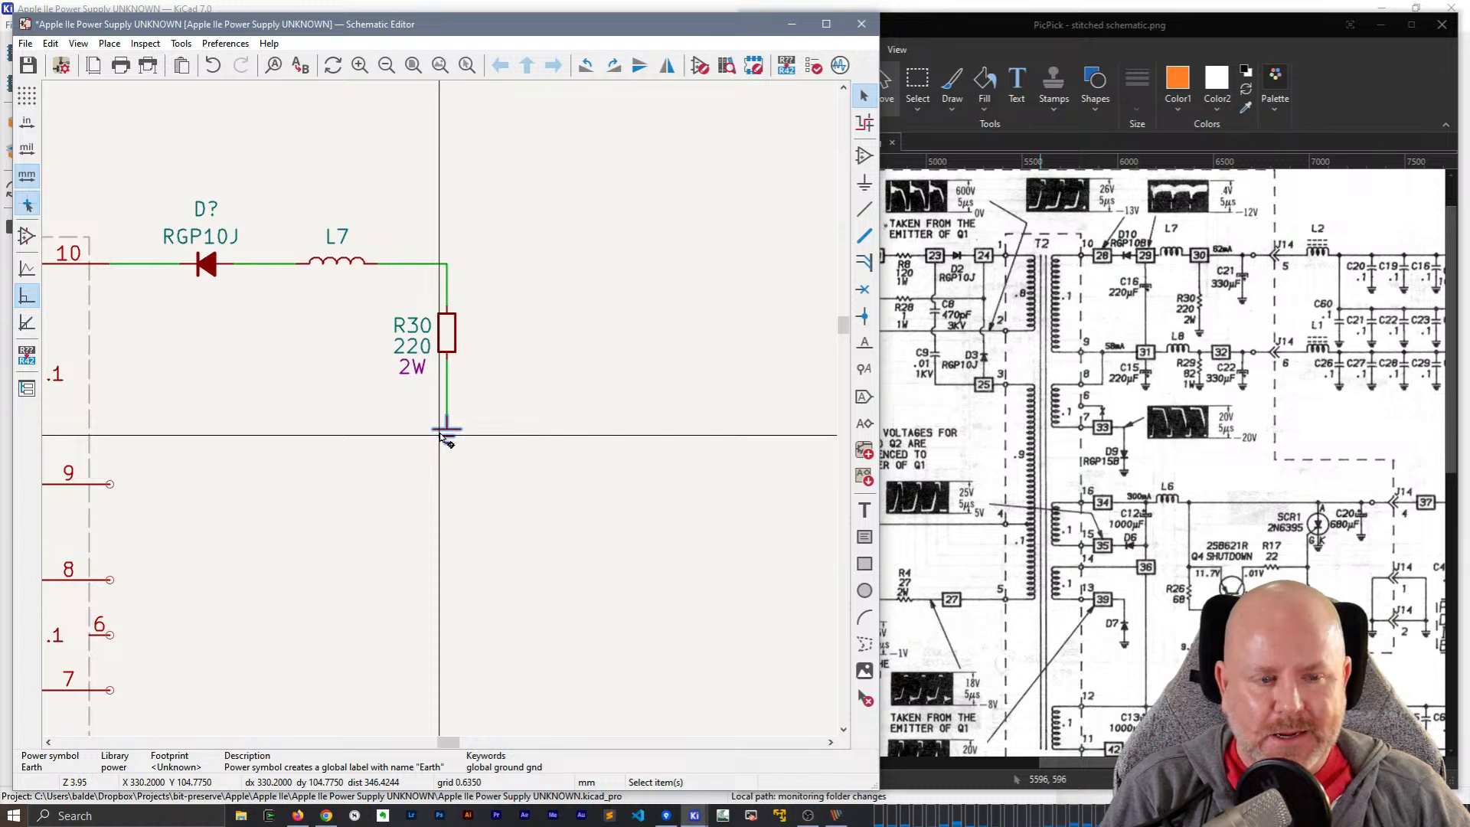
# - Move the ground symbol up closer to R30, shortening the wire between them
pyautogui.scroll(1, 440, 435)
pyautogui.moveTo(439, 435); pyautogui.dragTo(440, 408, button='middle')
pyautogui.click(439, 408)
pyautogui.moveTo(535, 357); pyautogui.dragTo(574, 516, button='middle')
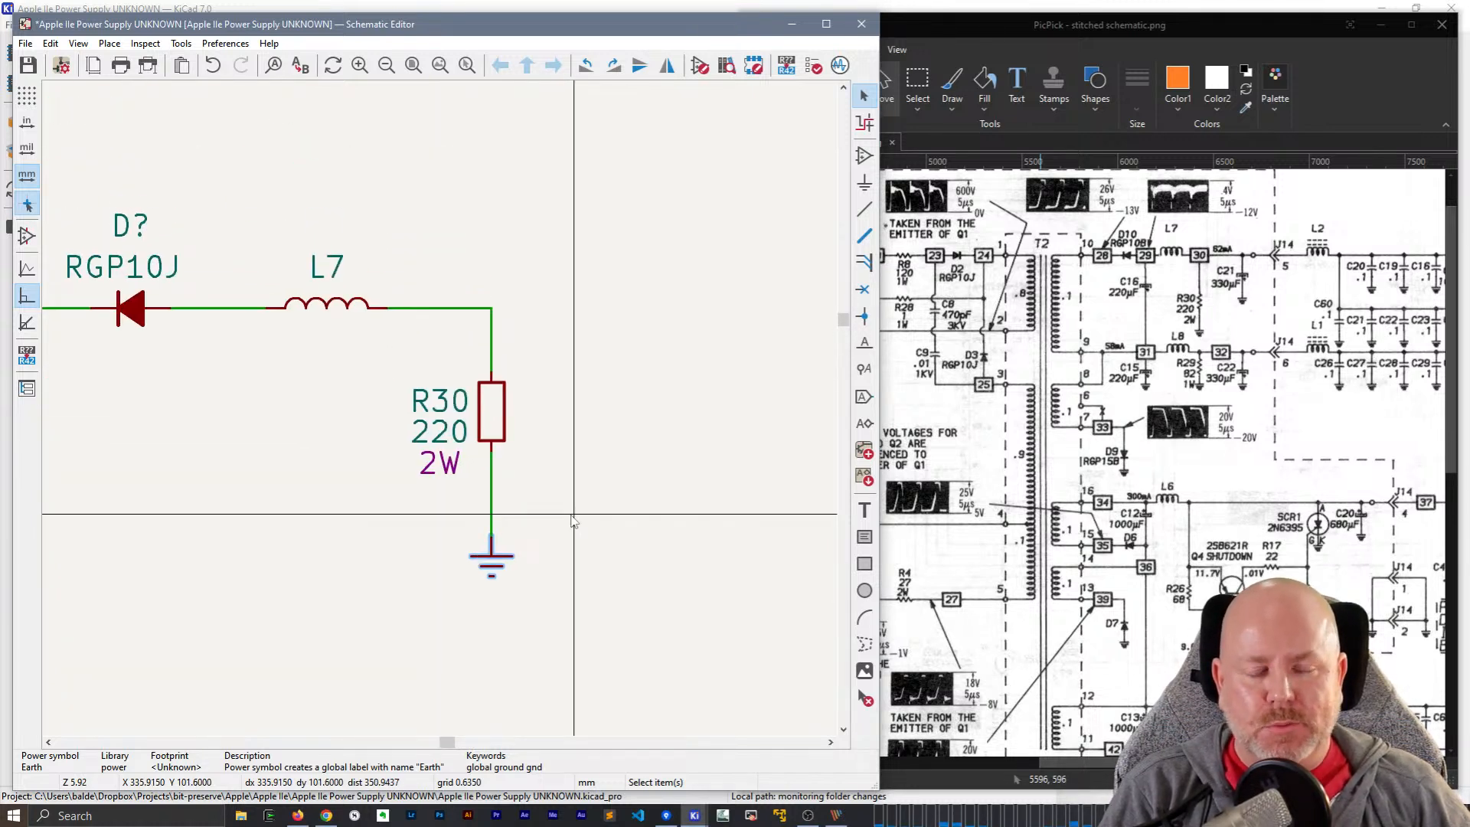
pyautogui.moveTo(491, 553); pyautogui.dragTo(496, 500)
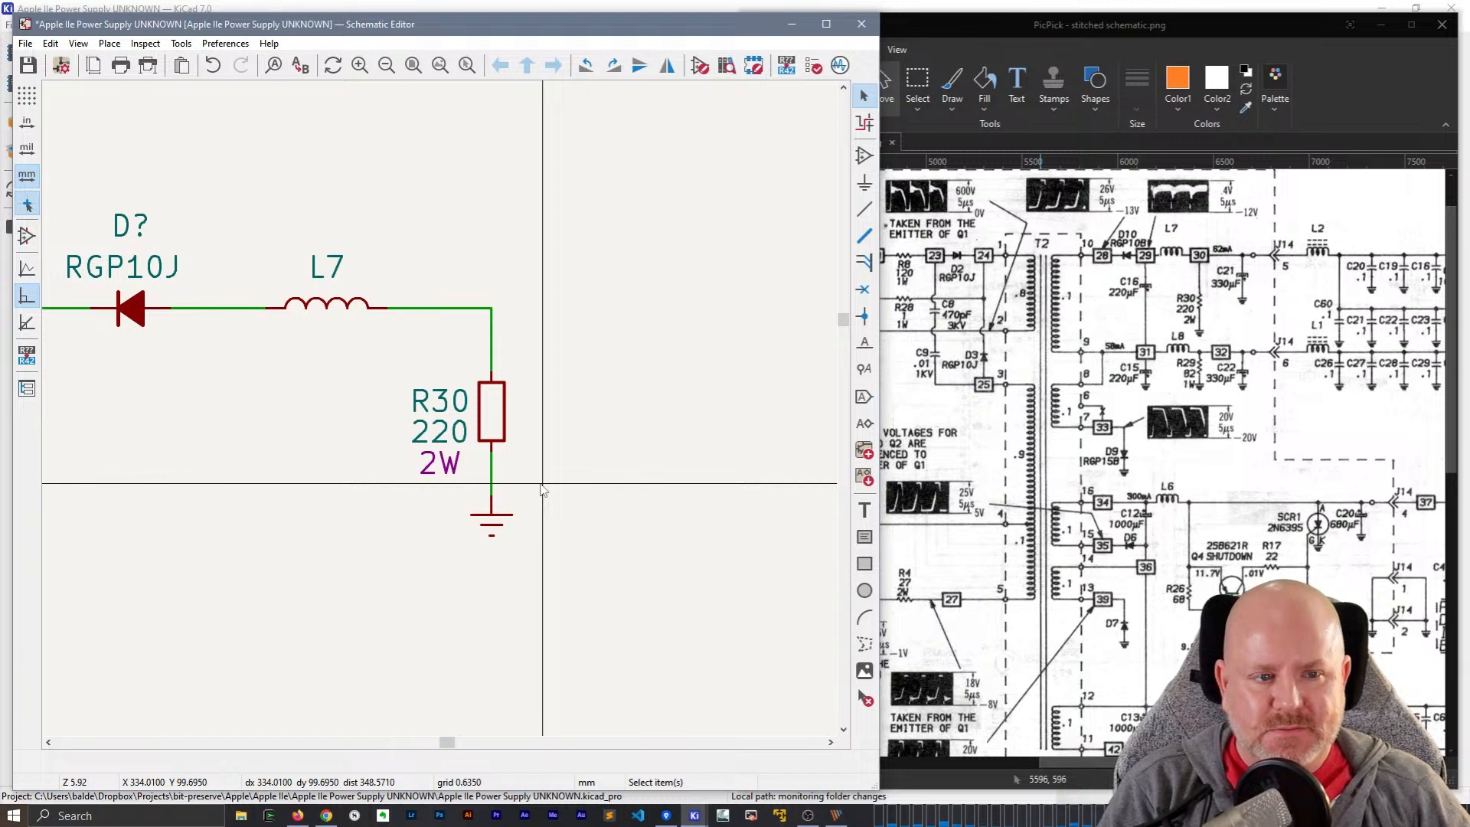
# - Copy polarized capacitor C6 to the right of R30 and wire its upper pin to the junction between L7 and R30
pyautogui.scroll(-3, 393, 445)
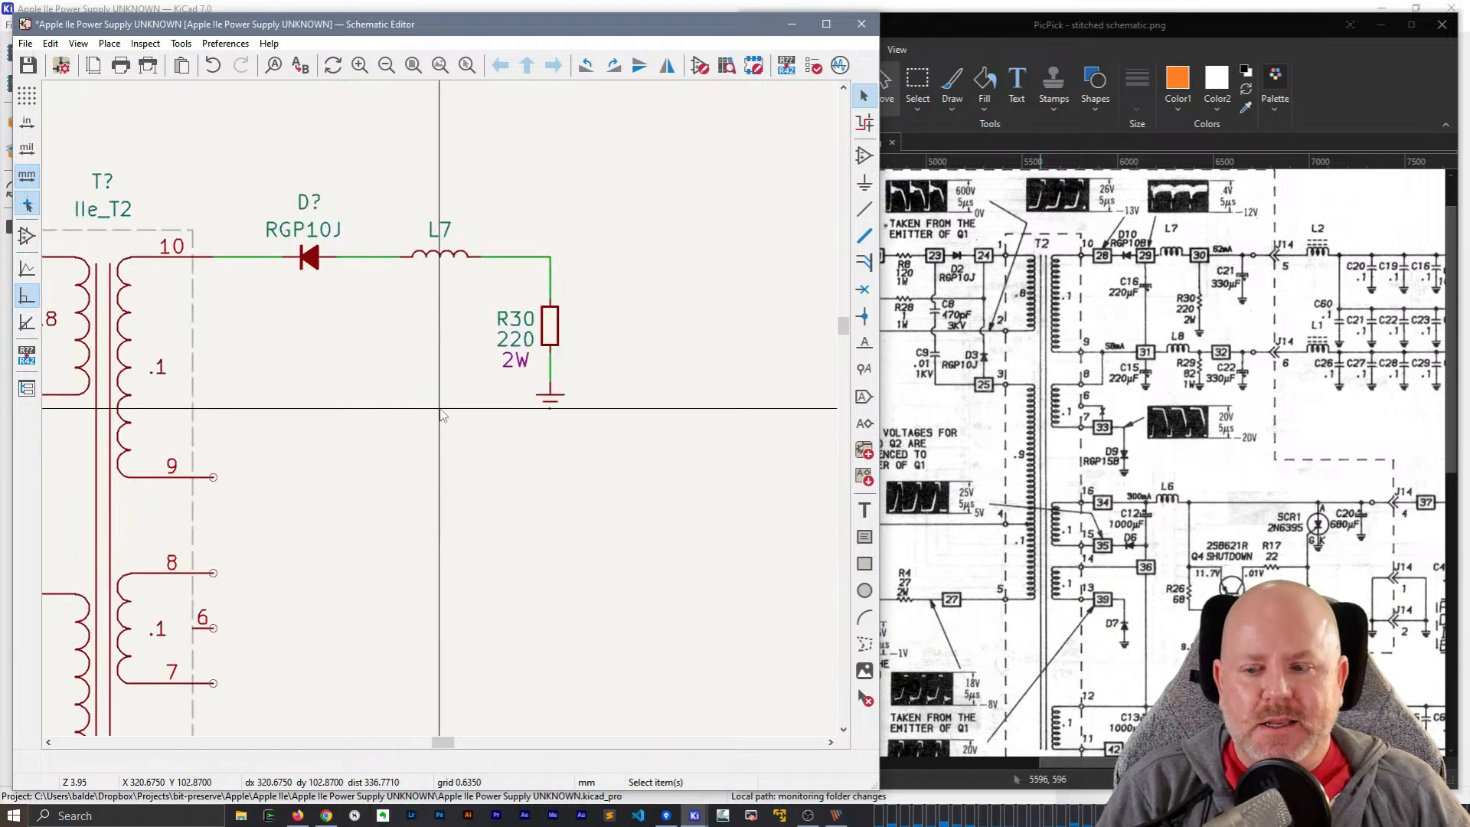
pyautogui.moveTo(320, 469); pyautogui.dragTo(535, 217, button='middle')
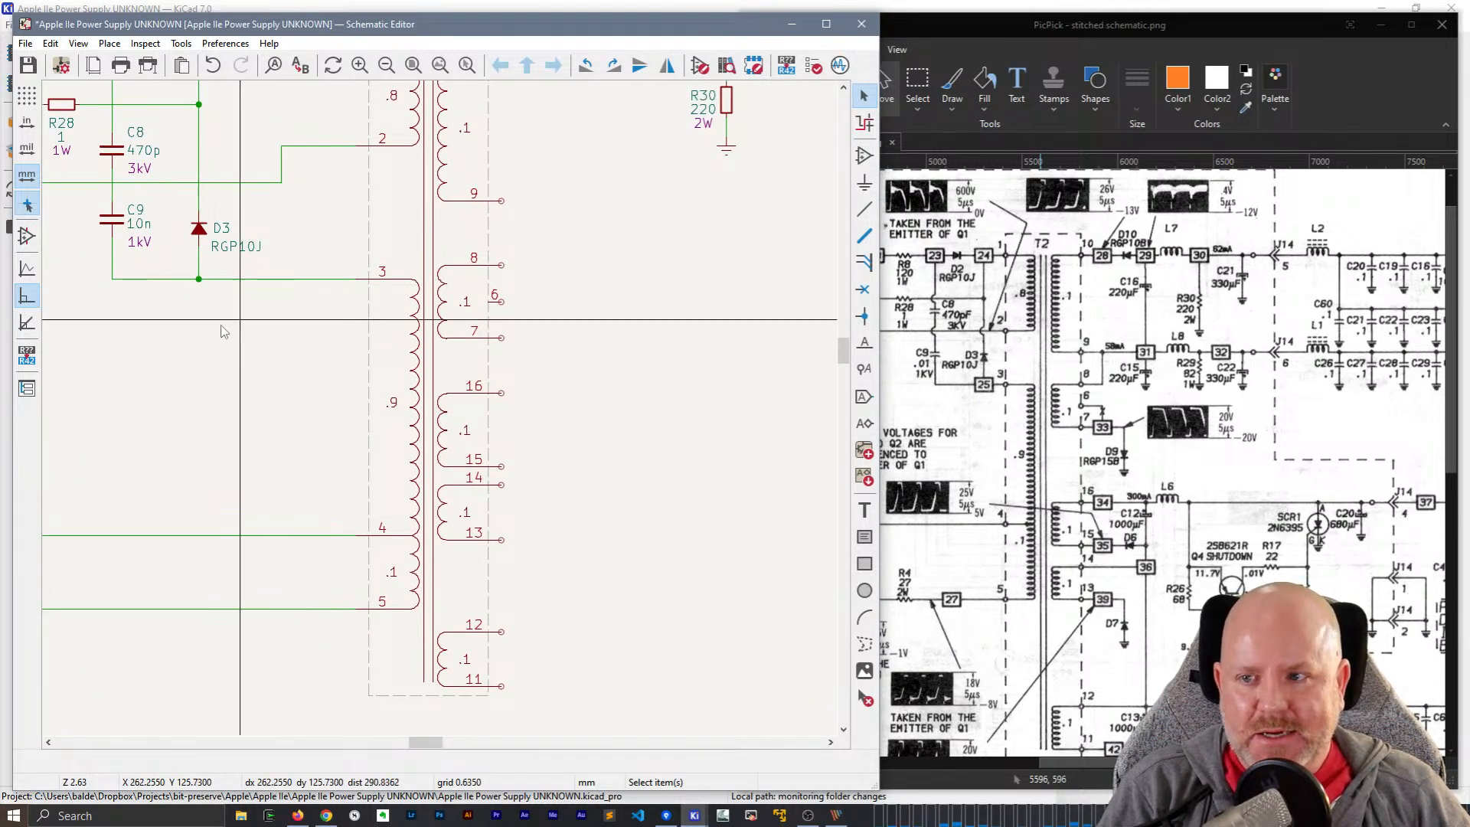
pyautogui.moveTo(219, 340); pyautogui.dragTo(487, 582, button='middle')
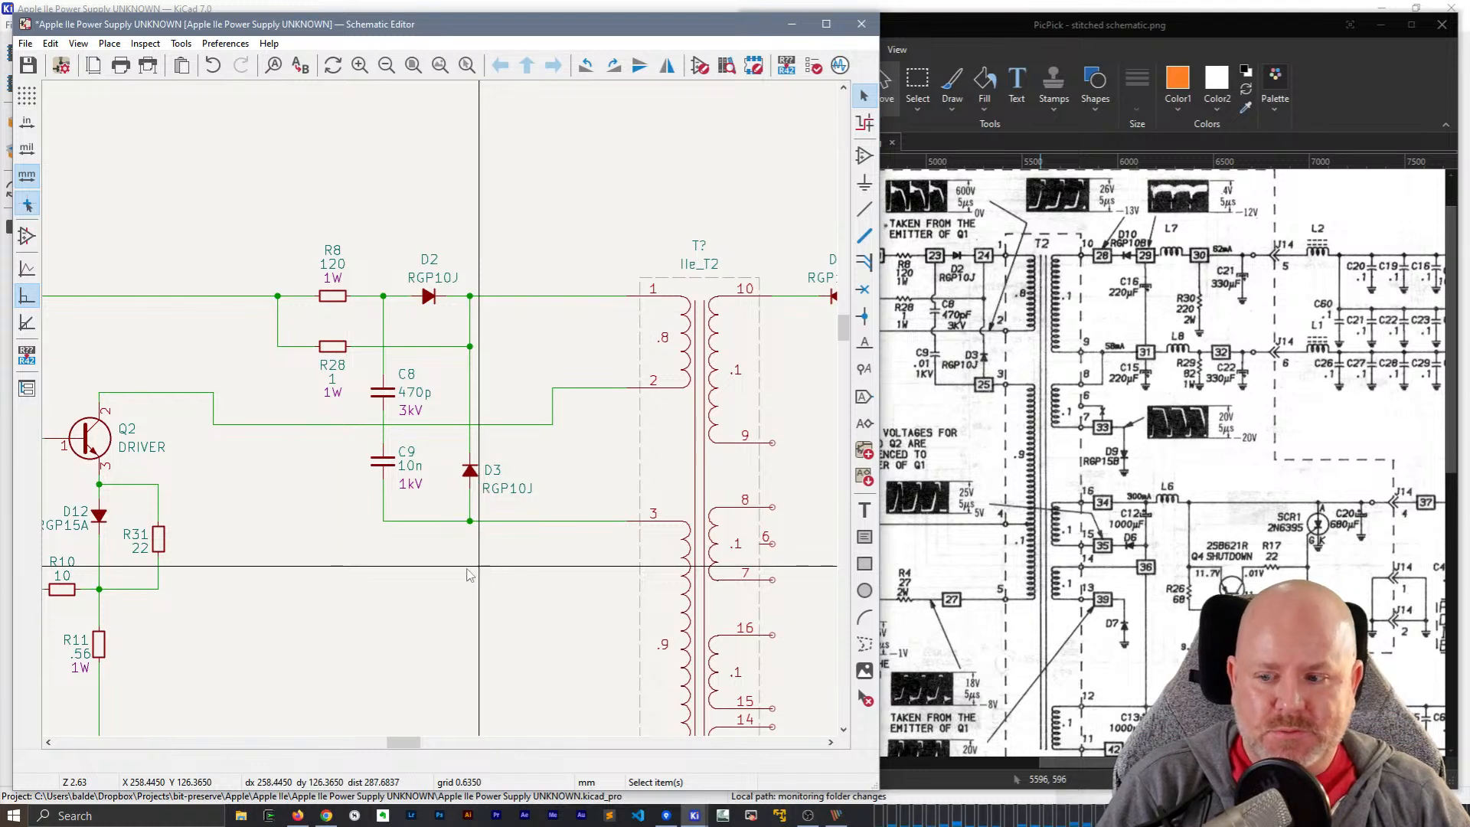
pyautogui.scroll(-1, 238, 542)
pyautogui.moveTo(123, 534); pyautogui.dragTo(429, 474, button='middle')
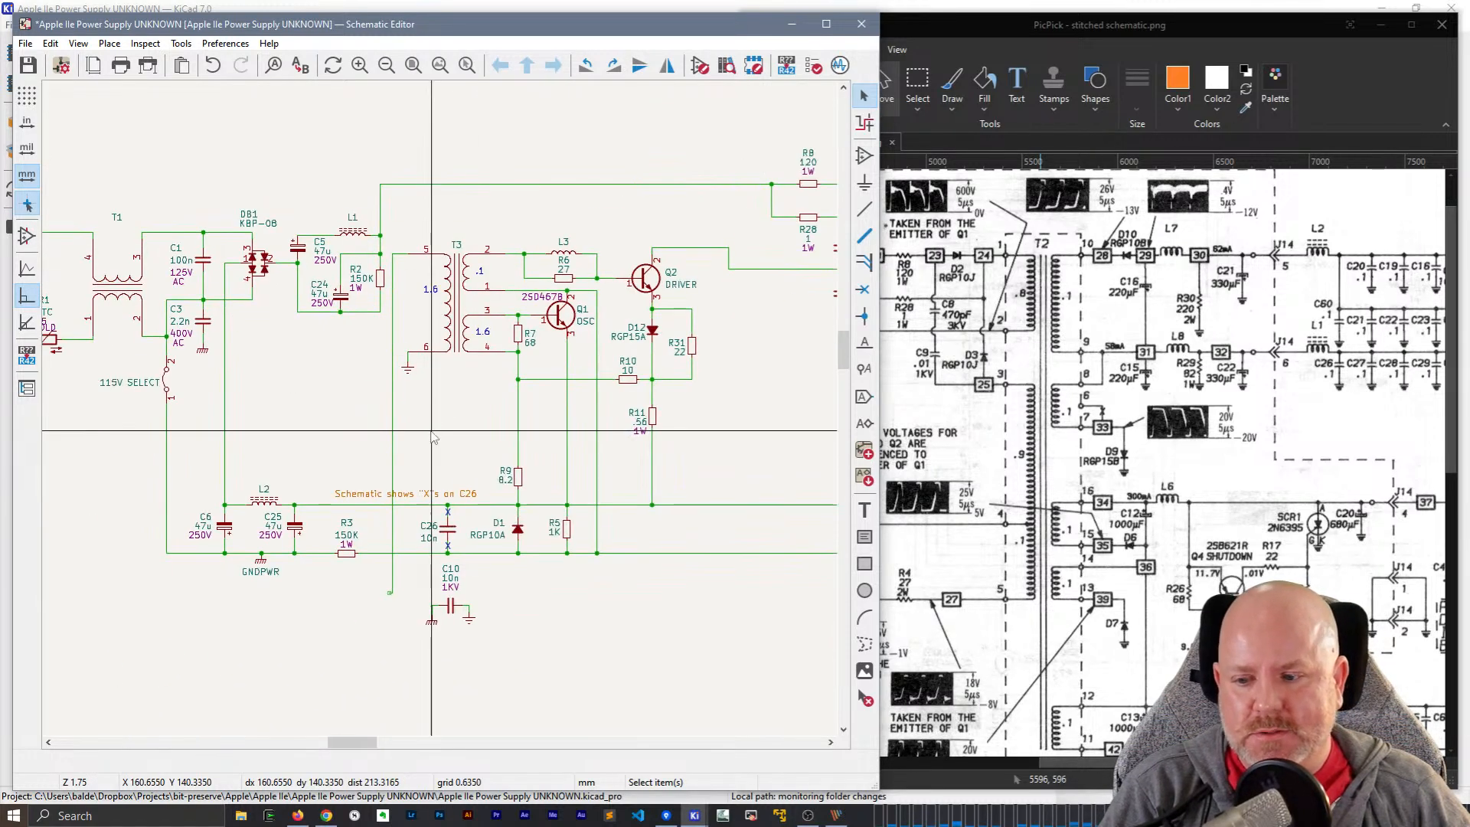
pyautogui.click(226, 525)
pyautogui.moveTo(811, 265); pyautogui.dragTo(249, 369, button='middle')
pyautogui.scroll(3, 676, 326)
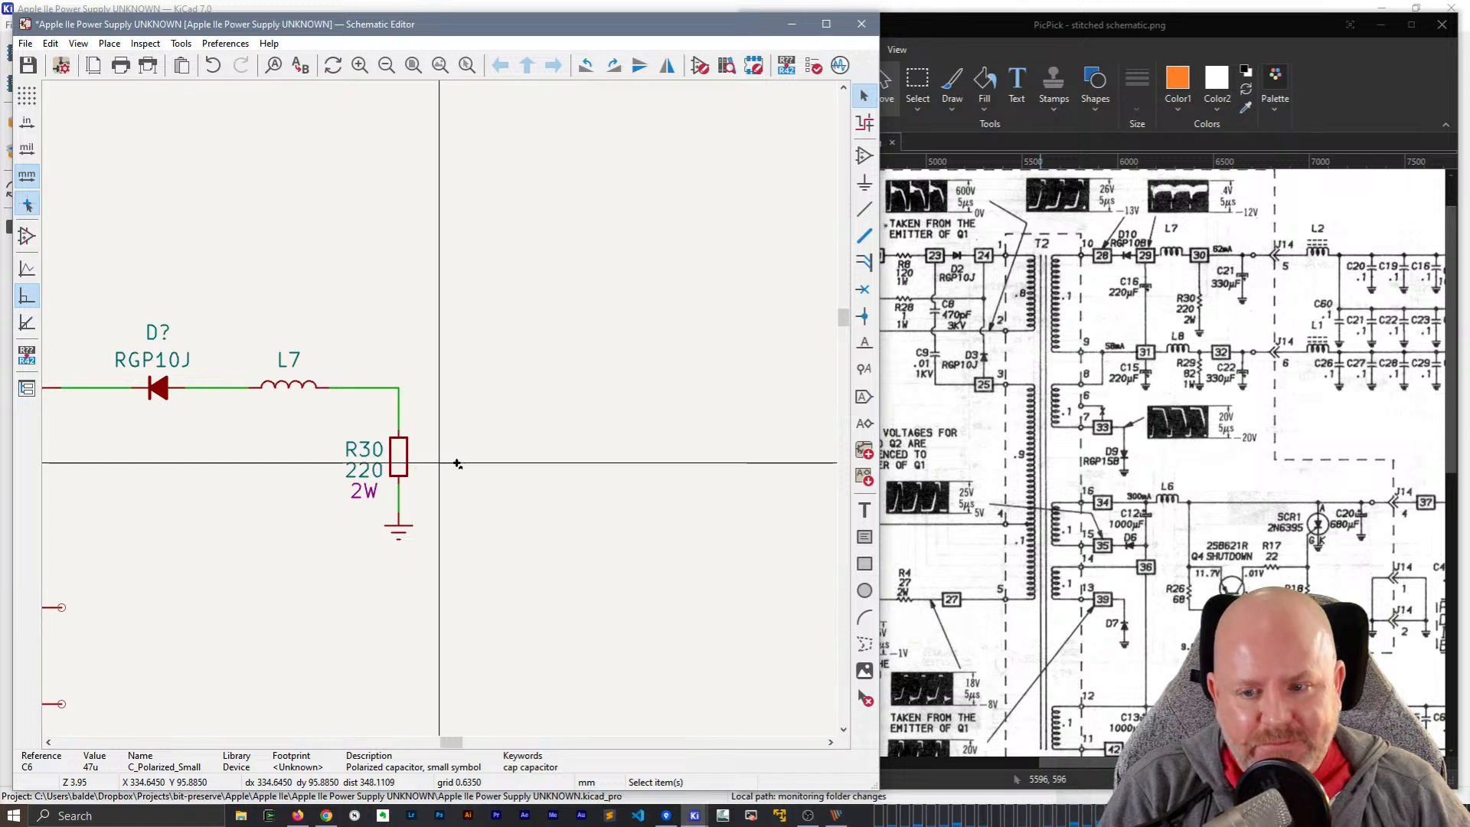
pyautogui.hotkey('ctrl', 'd')
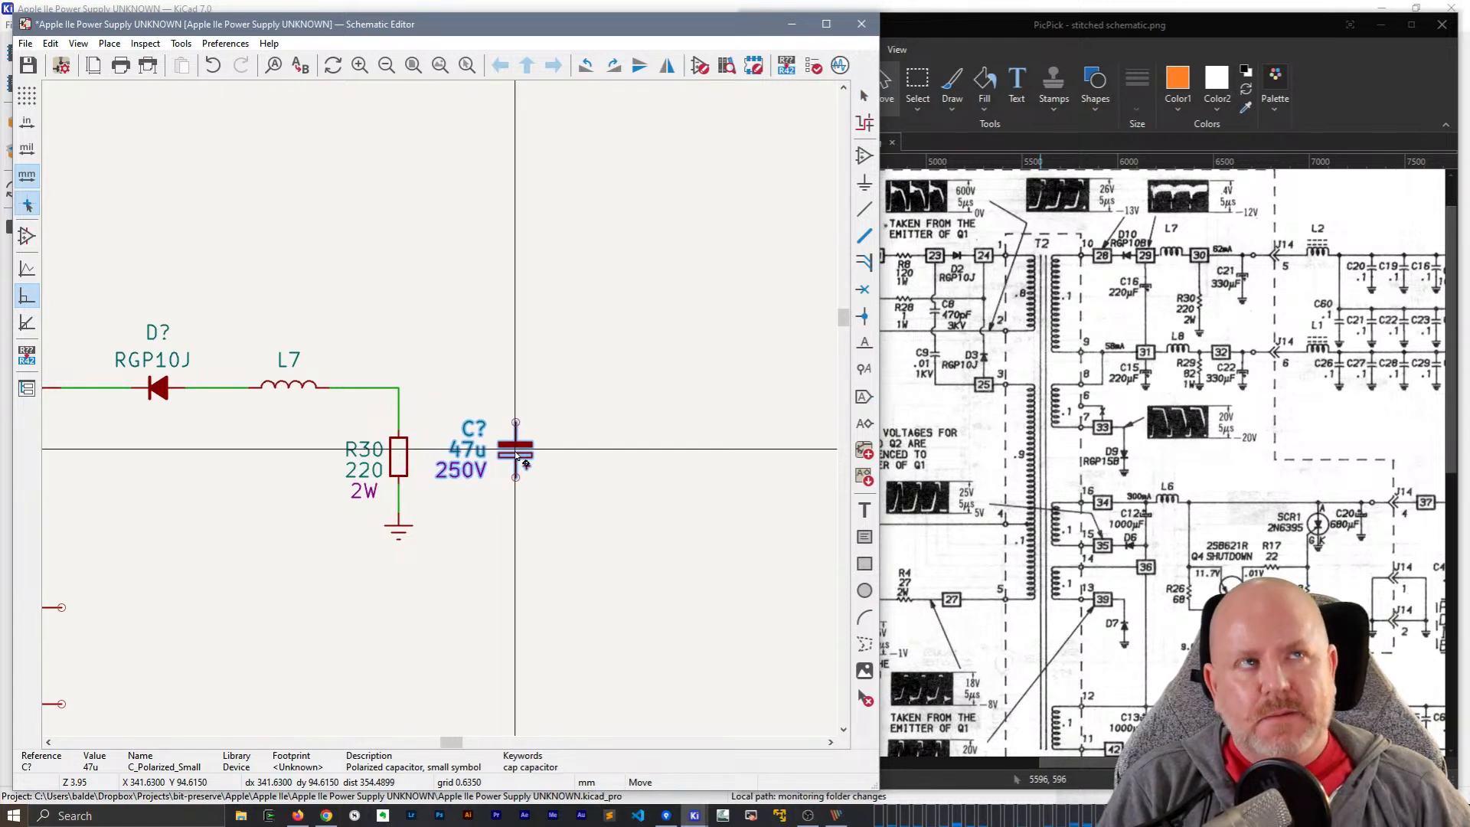
pyautogui.click(519, 456)
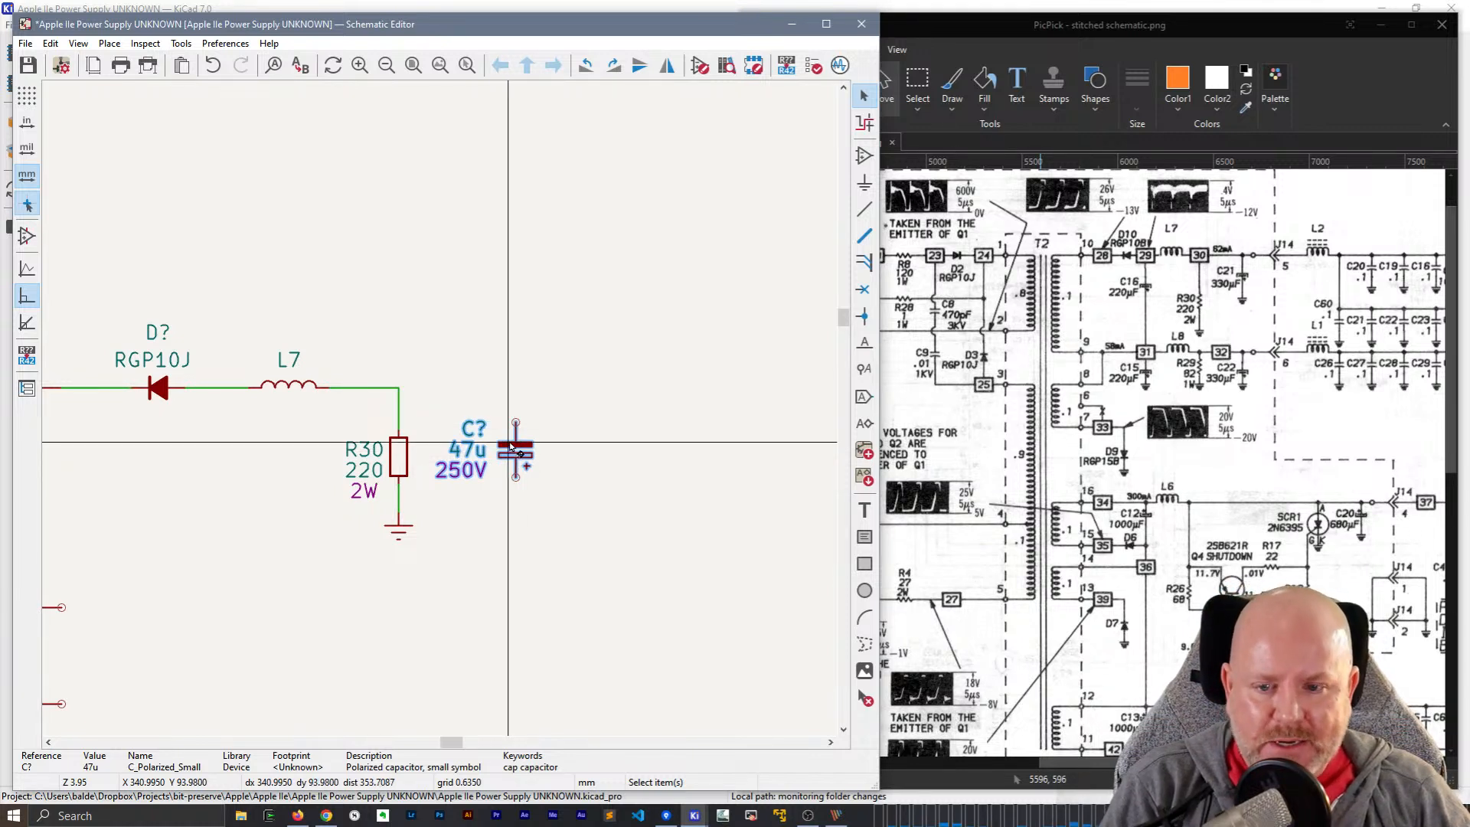
pyautogui.press('w')
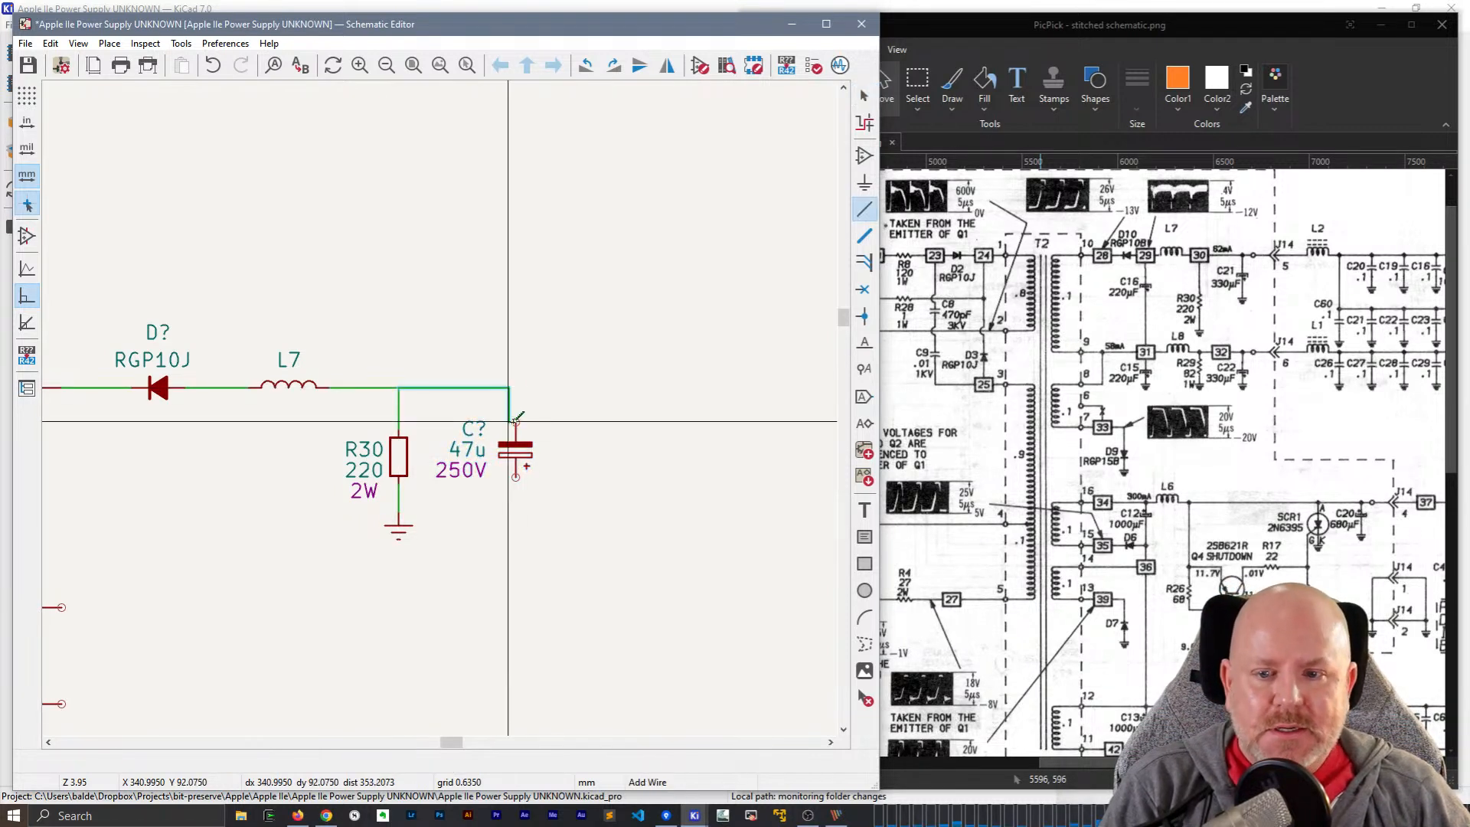
pyautogui.click(516, 423)
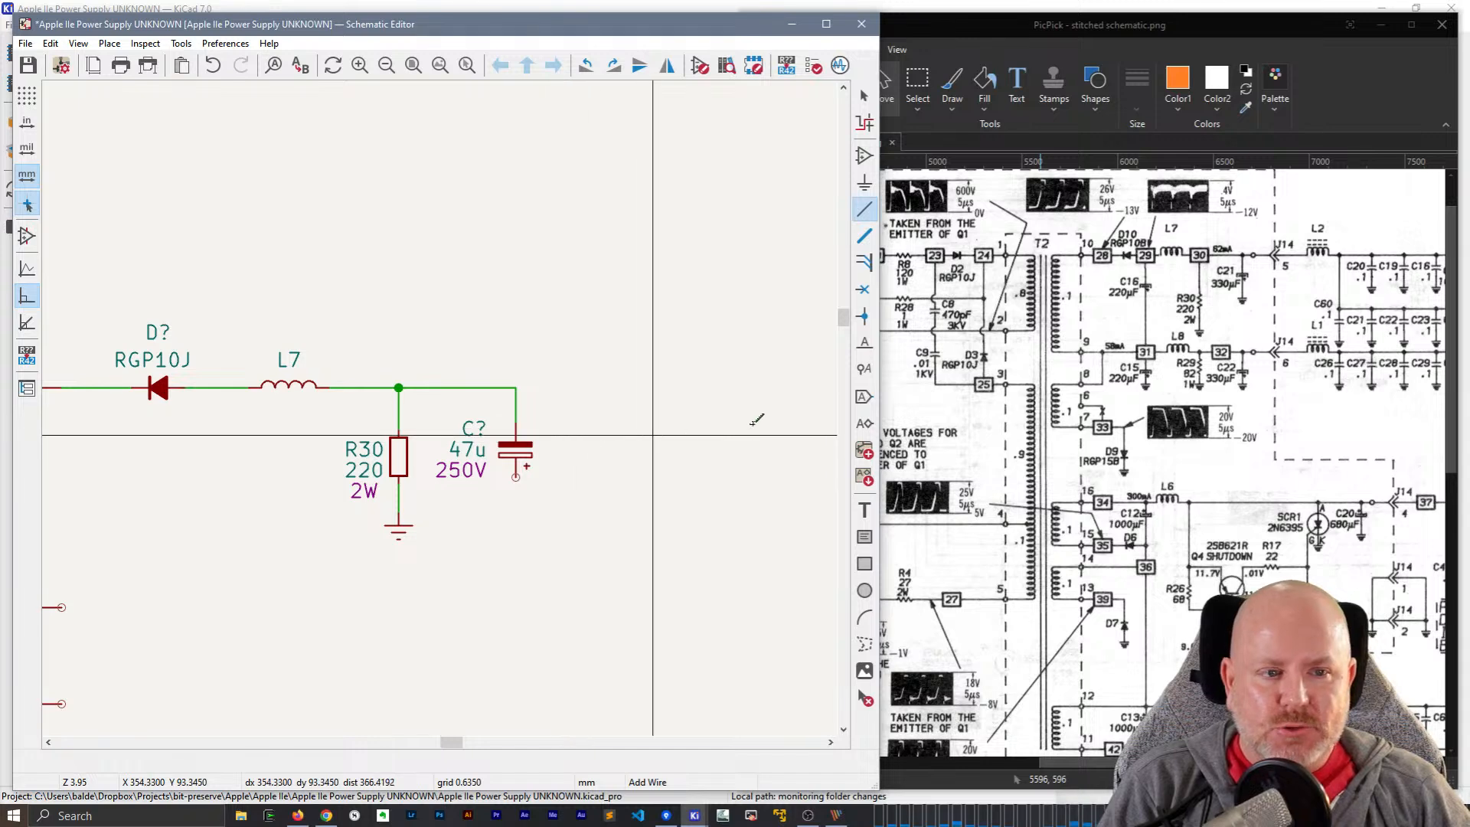
# - Switch to the PicPick reference schematic and enlarge the output section around L7, R30 and C21
pyautogui.click(1307, 47)
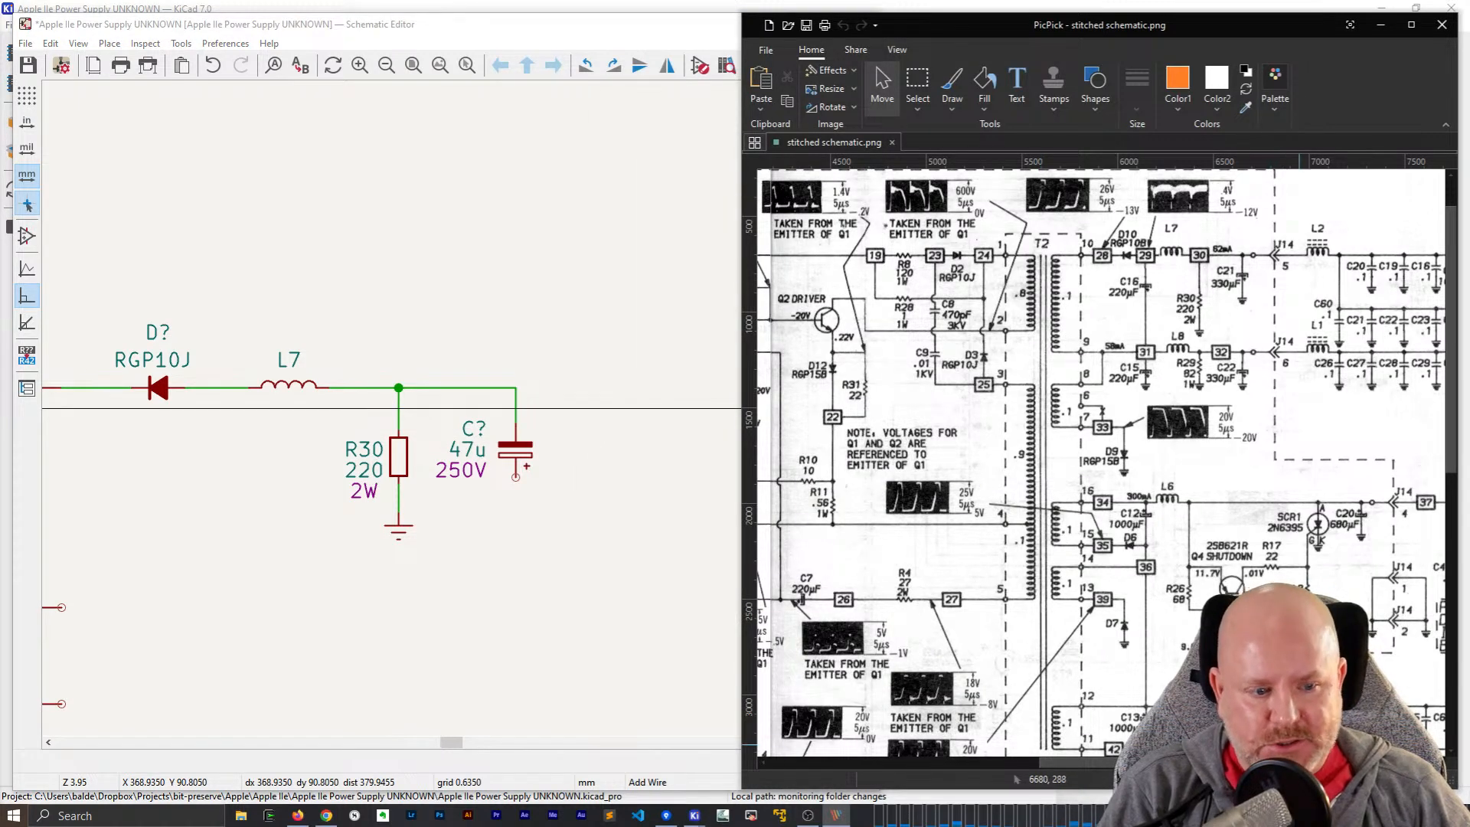
pyautogui.click(1433, 780)
pyautogui.click(1433, 779)
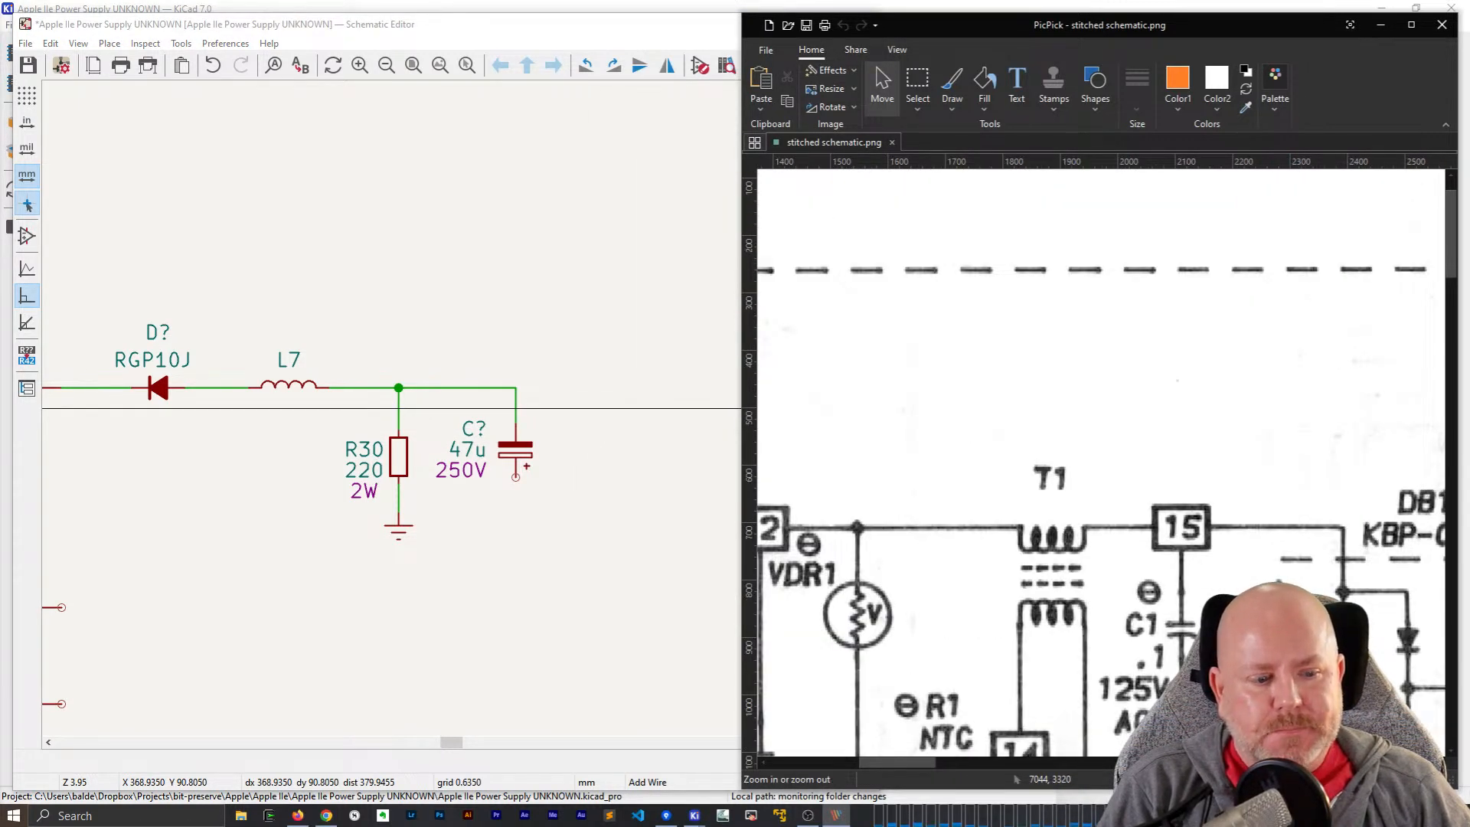
pyautogui.scroll(-3, 957, 720)
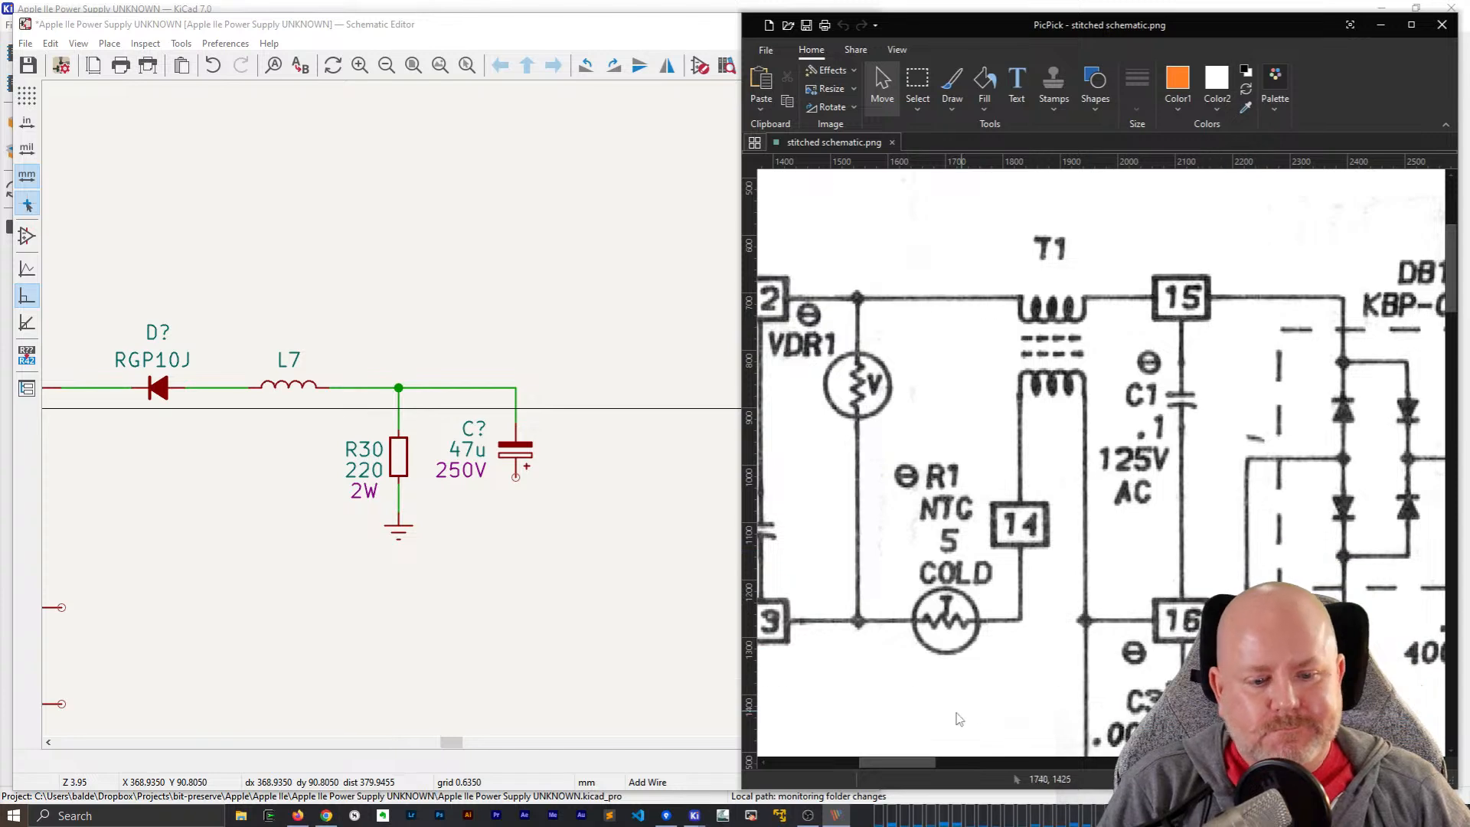
pyautogui.moveTo(888, 762); pyautogui.dragTo(1170, 761)
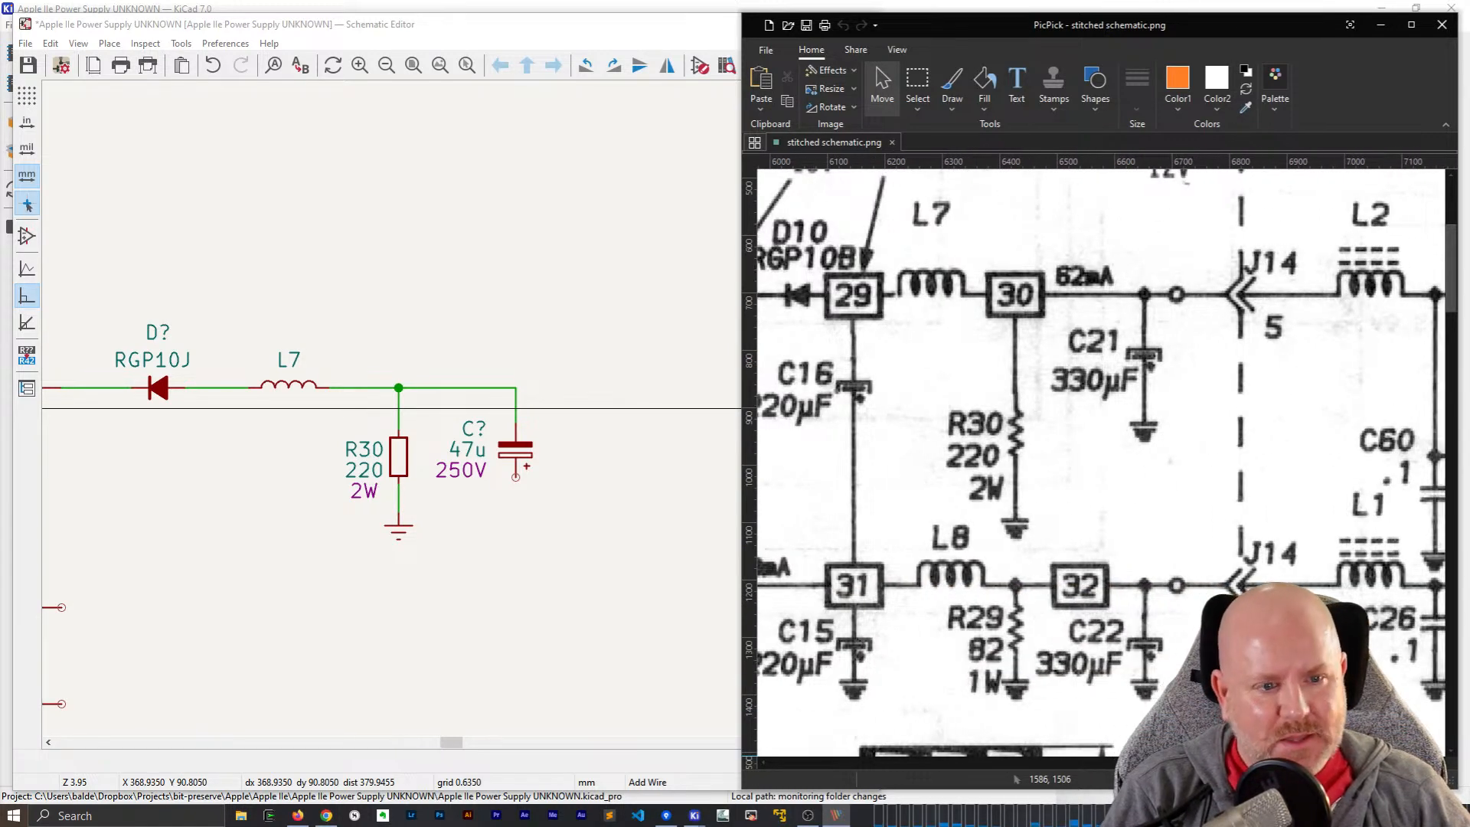
# - Switch back to the KiCad schematic, duplicate R30's ground symbol below the new capacitor and wire it to the capacitor's lower pin
pyautogui.click(469, 580)
pyautogui.press('Escape')
pyautogui.press('Escape')
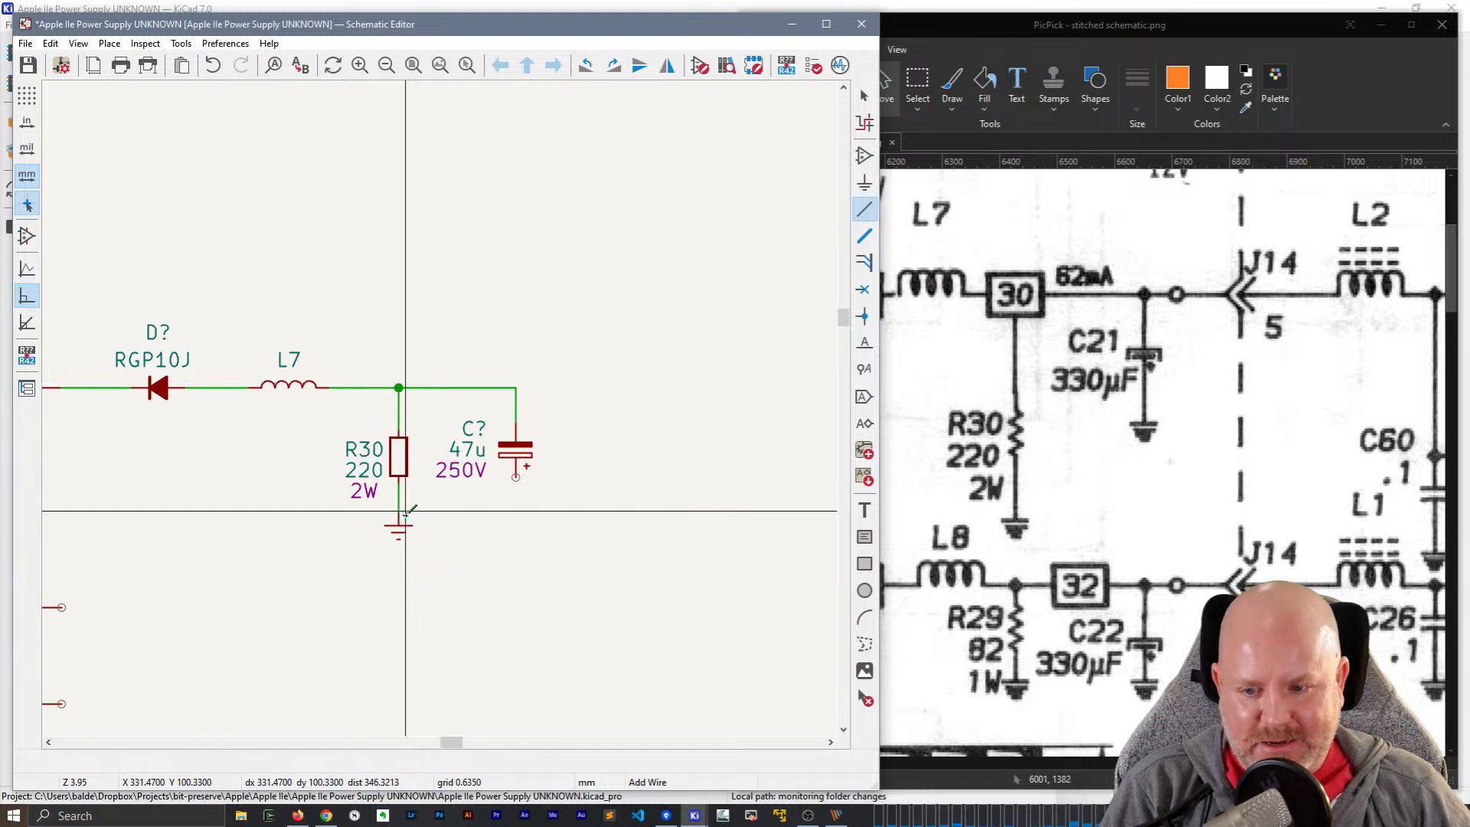
pyautogui.click(398, 528)
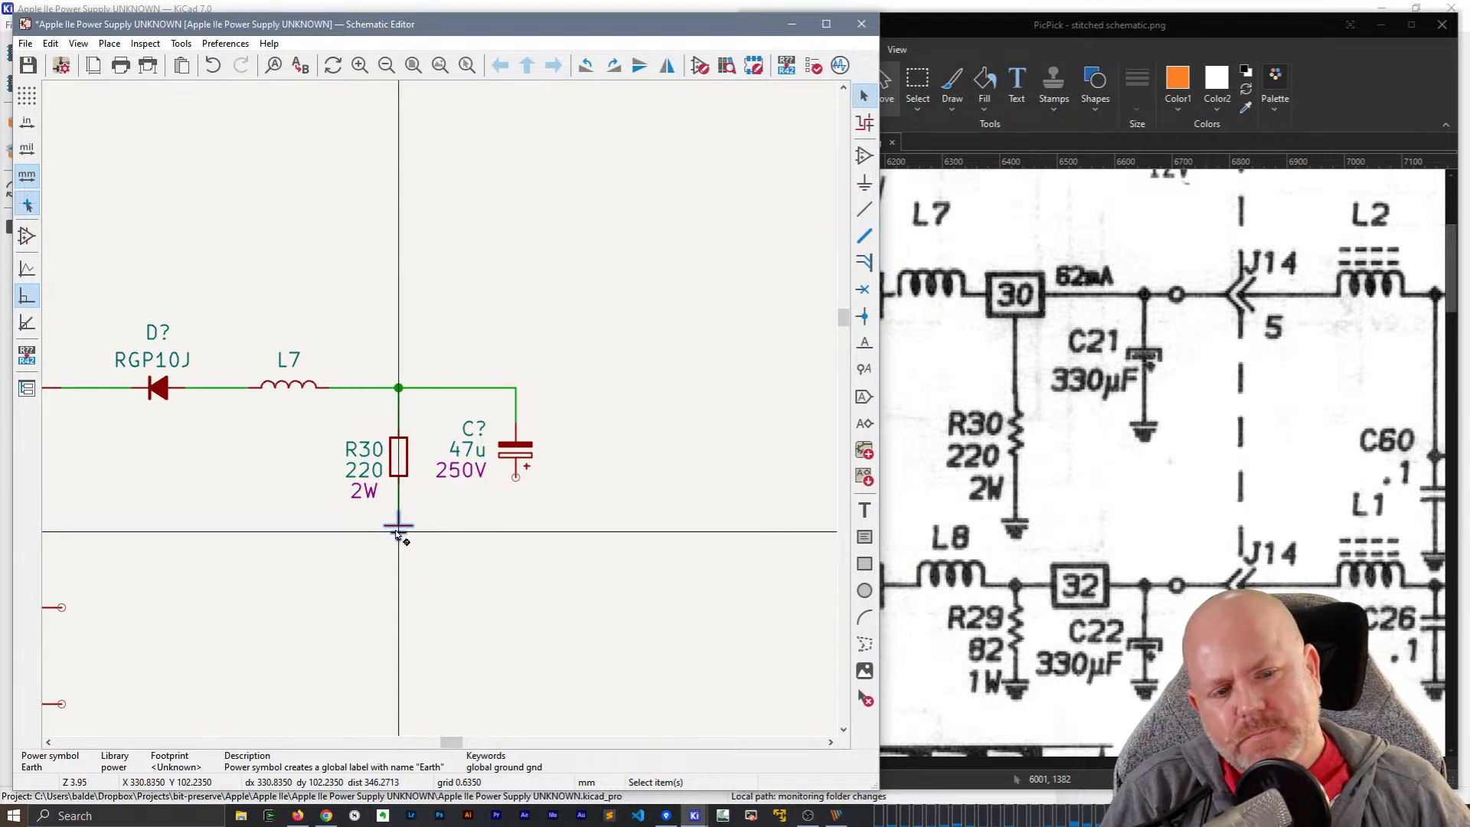
pyautogui.hotkey('ctrl', 'd')
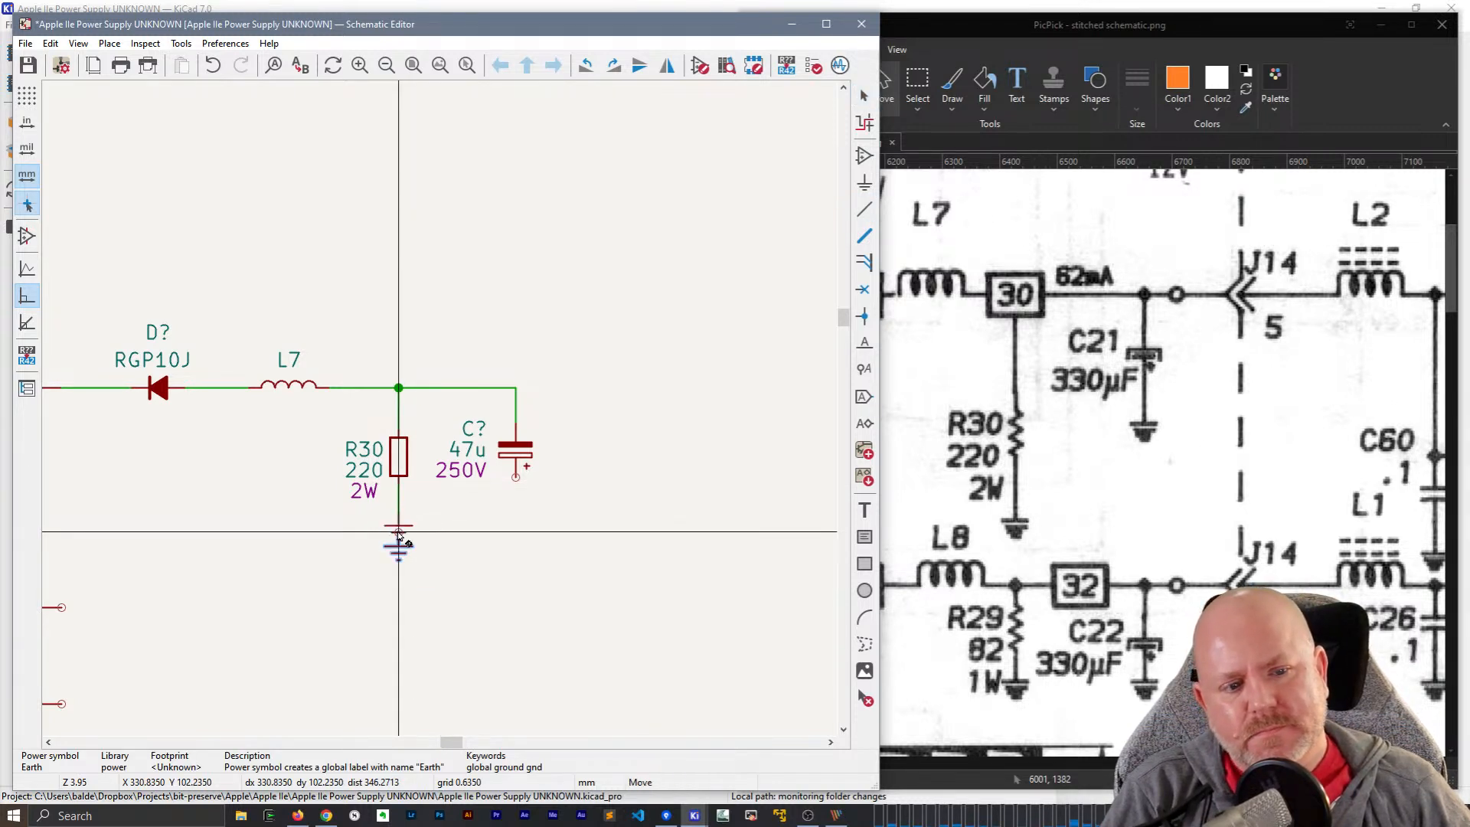
pyautogui.click(515, 506)
pyautogui.press('w')
pyautogui.click(516, 504)
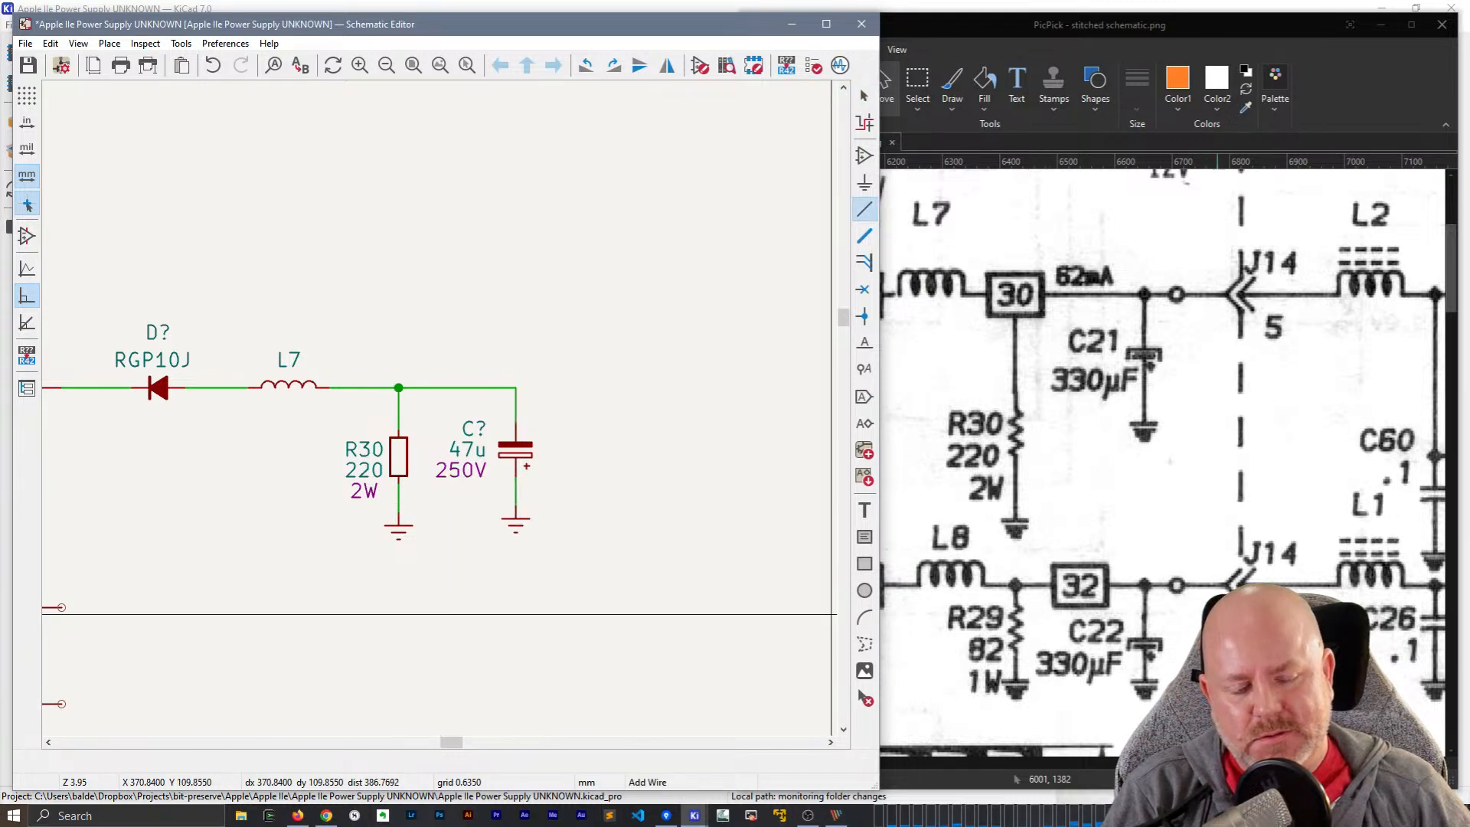
# - Switch to the PicPick reference schematic and trace the L7 output through C21 and J14 to its source label and back
pyautogui.click(1332, 779)
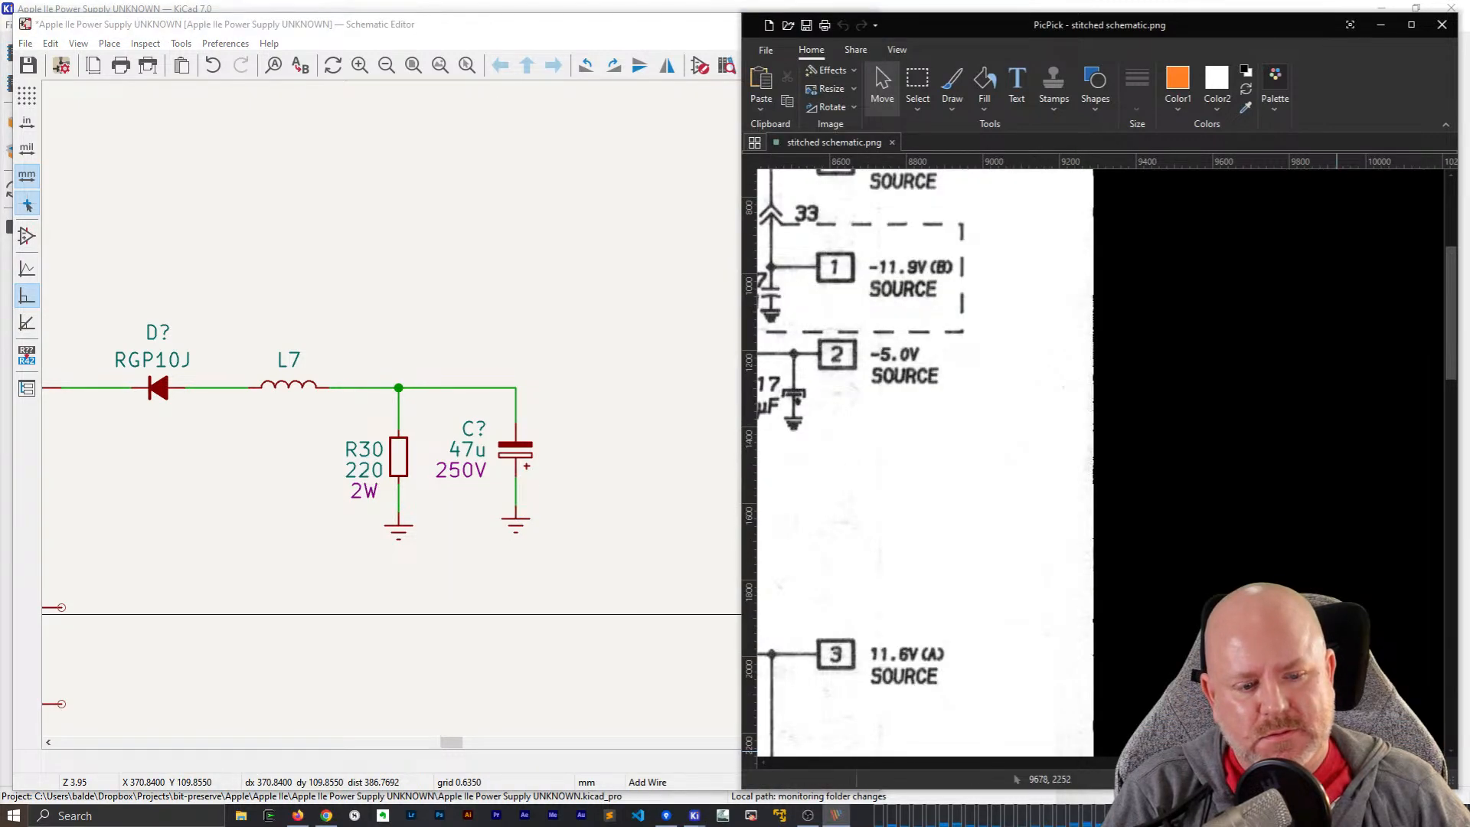
pyautogui.moveTo(1349, 762); pyautogui.dragTo(1179, 763)
pyautogui.scroll(3, 1146, 585)
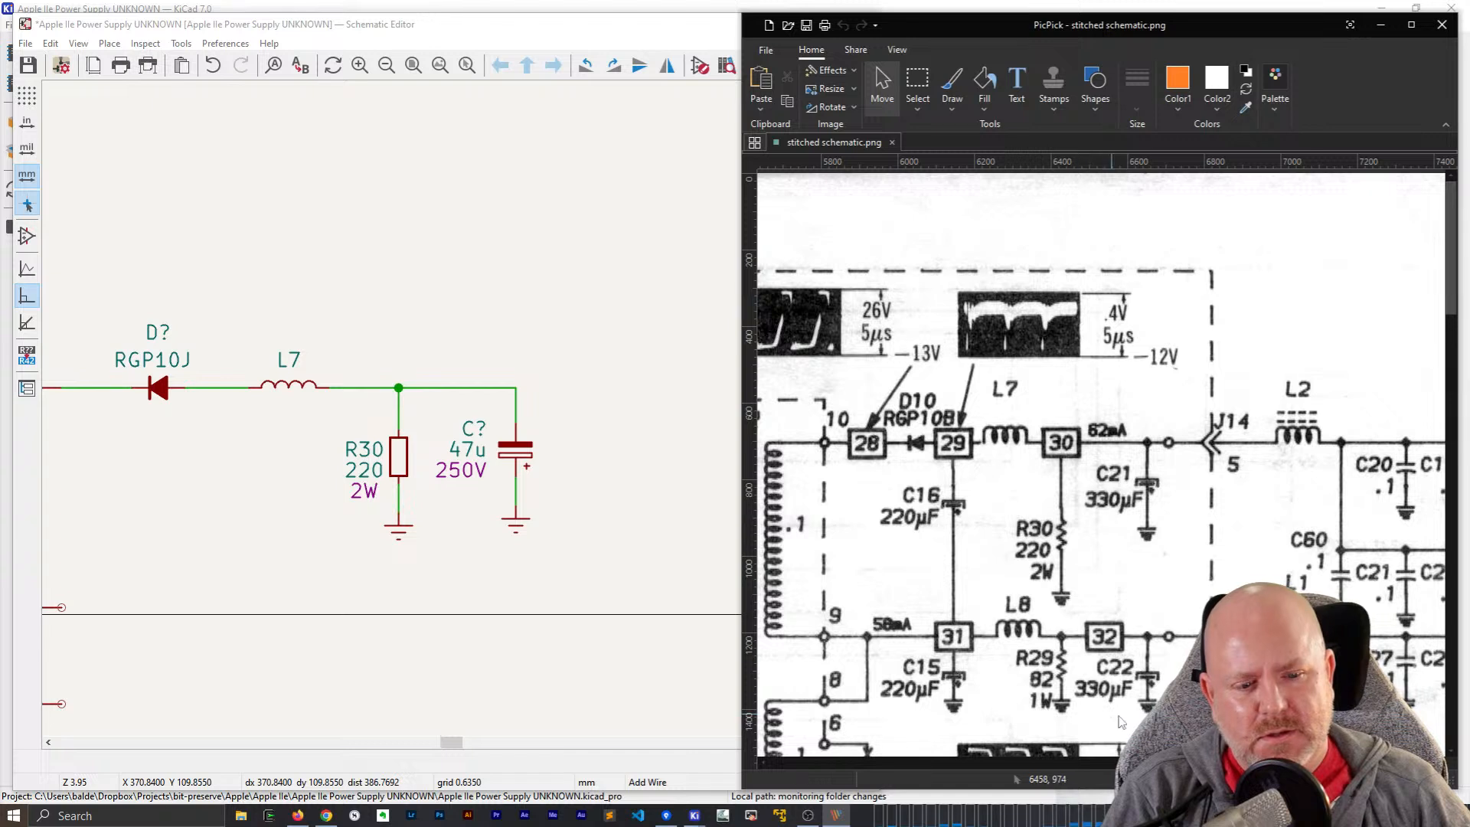
pyautogui.moveTo(1170, 763)
pyautogui.mouseDown()
pyautogui.moveTo(1111, 773)
pyautogui.moveTo(1188, 773)
pyautogui.moveTo(1145, 764)
pyautogui.mouseUp()
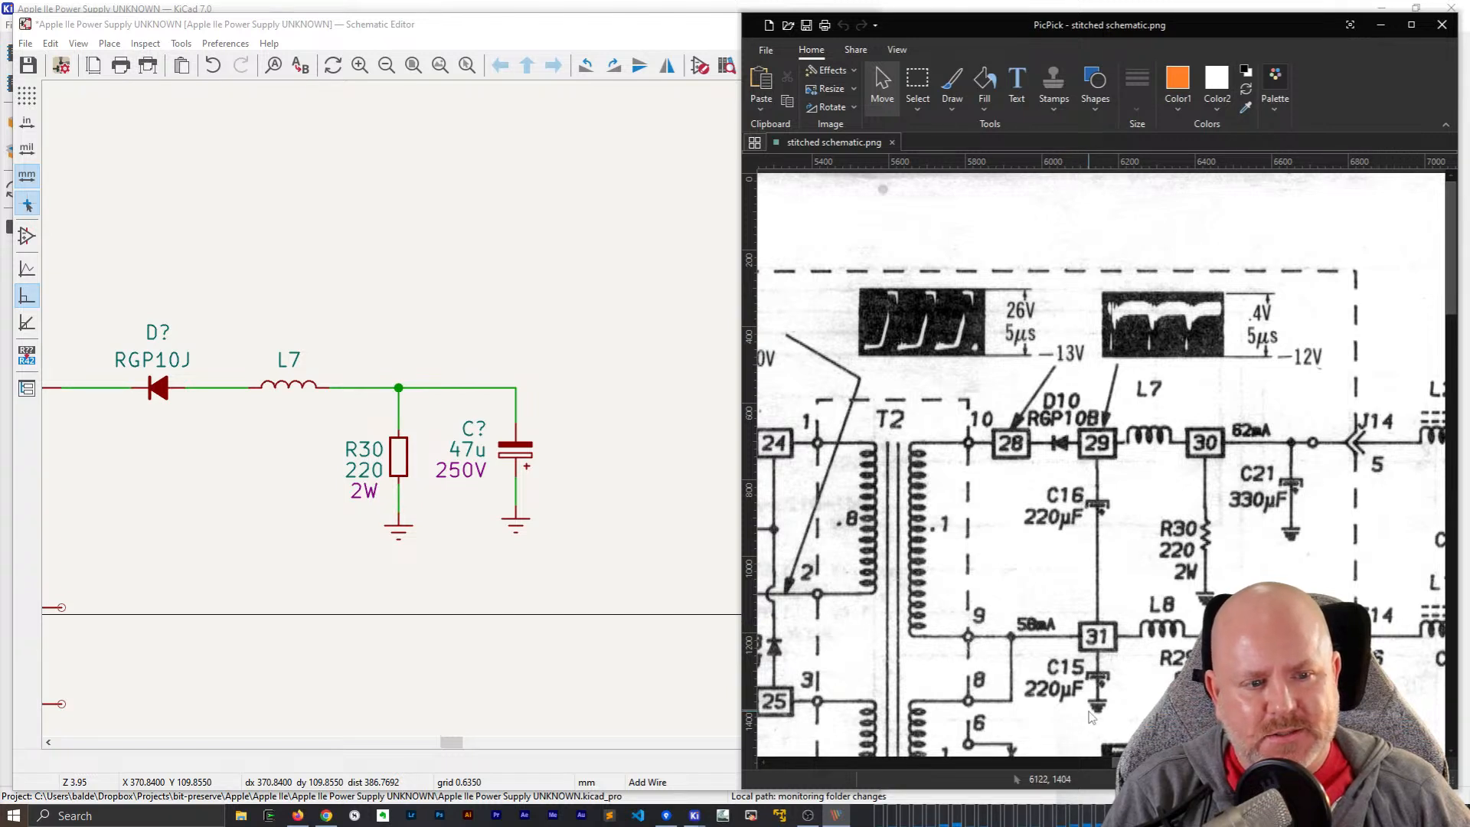
pyautogui.moveTo(1142, 762); pyautogui.dragTo(1278, 762)
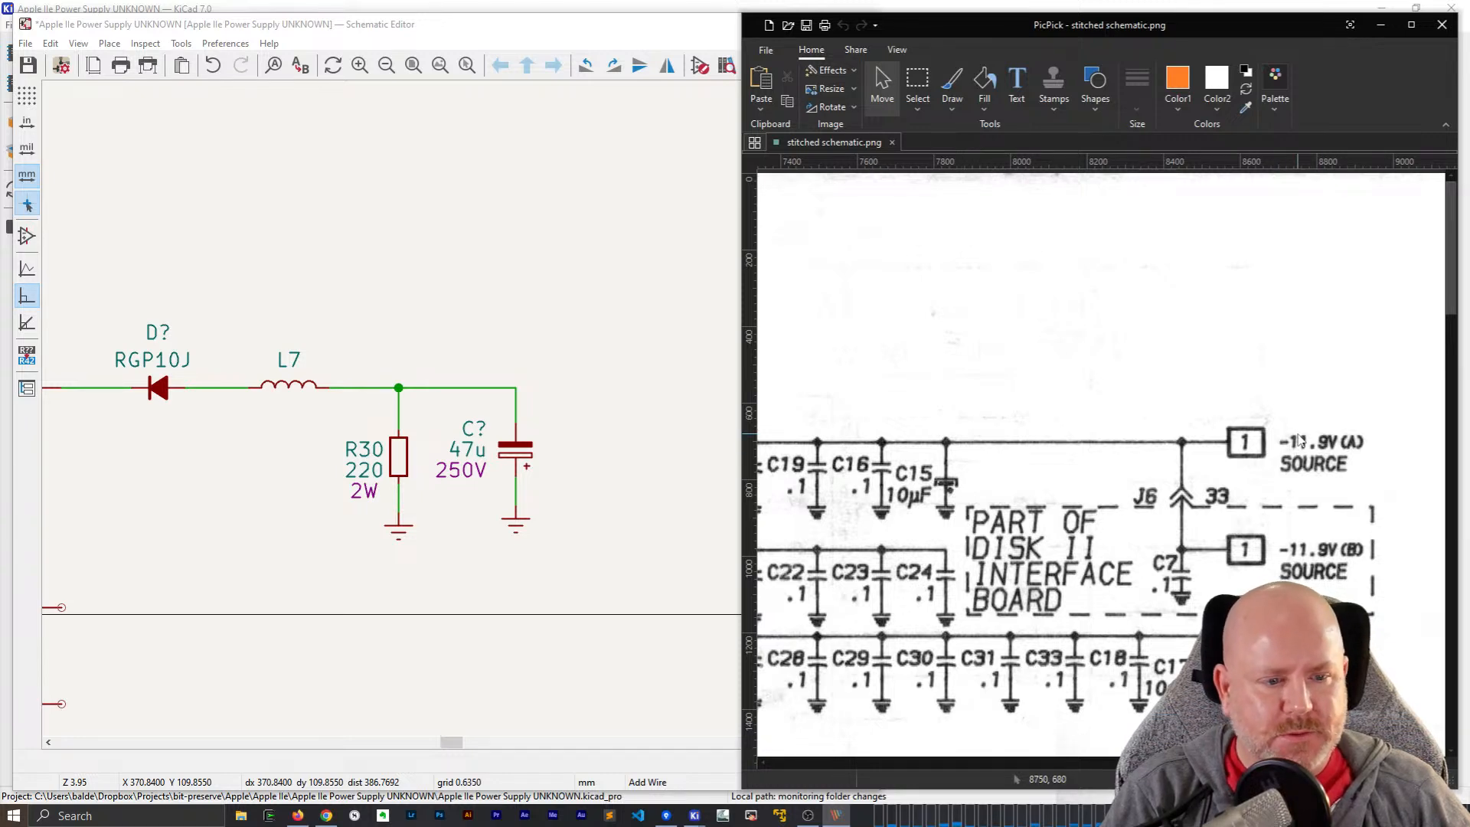
pyautogui.moveTo(1277, 761); pyautogui.dragTo(1168, 762)
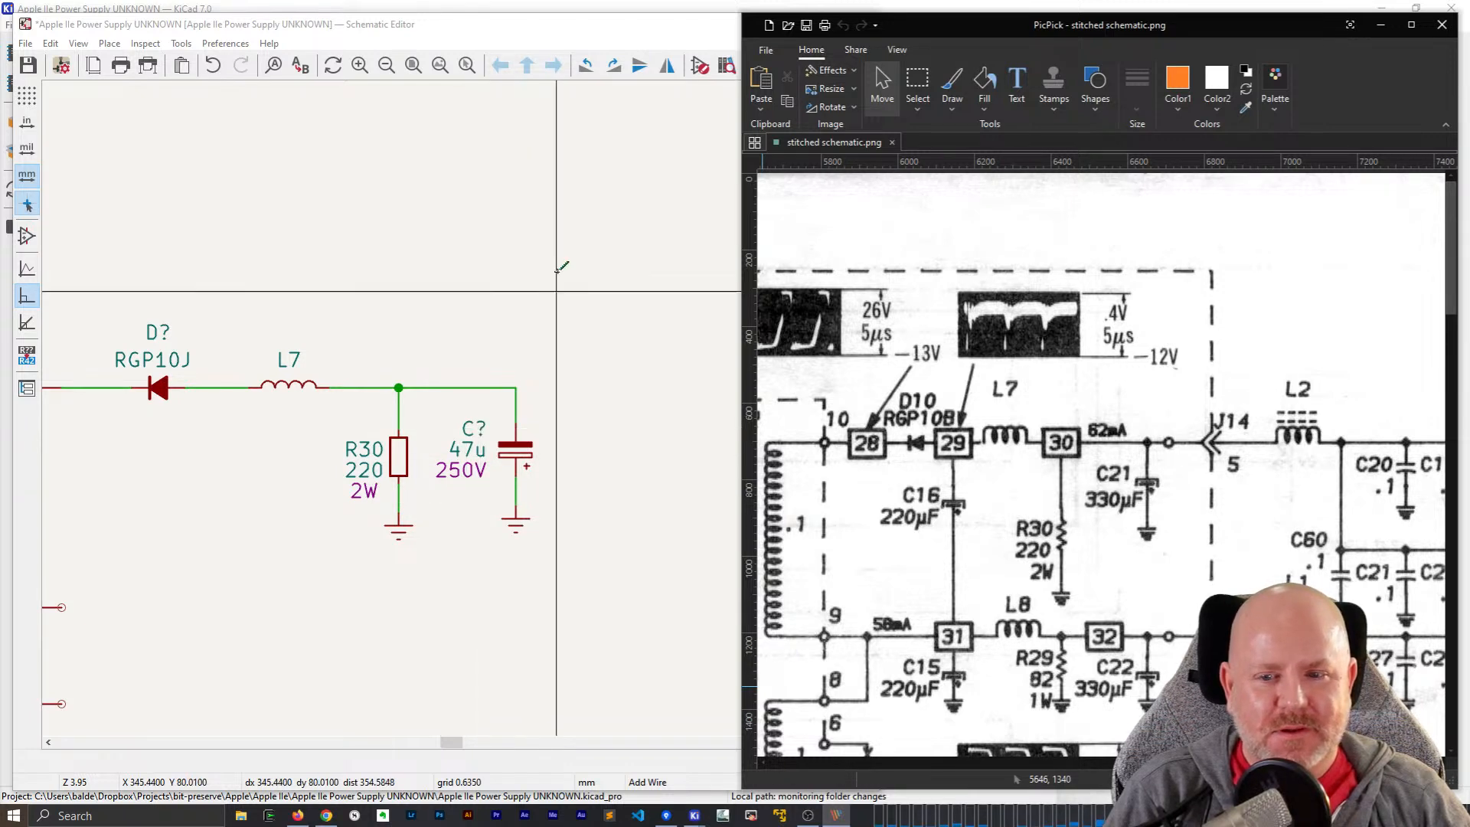
# - Switch back to the KiCad schematic and set the reference of the new polarized capacitor to C21
pyautogui.click(557, 270)
pyautogui.press('Escape')
pyautogui.doubleClick(474, 429)
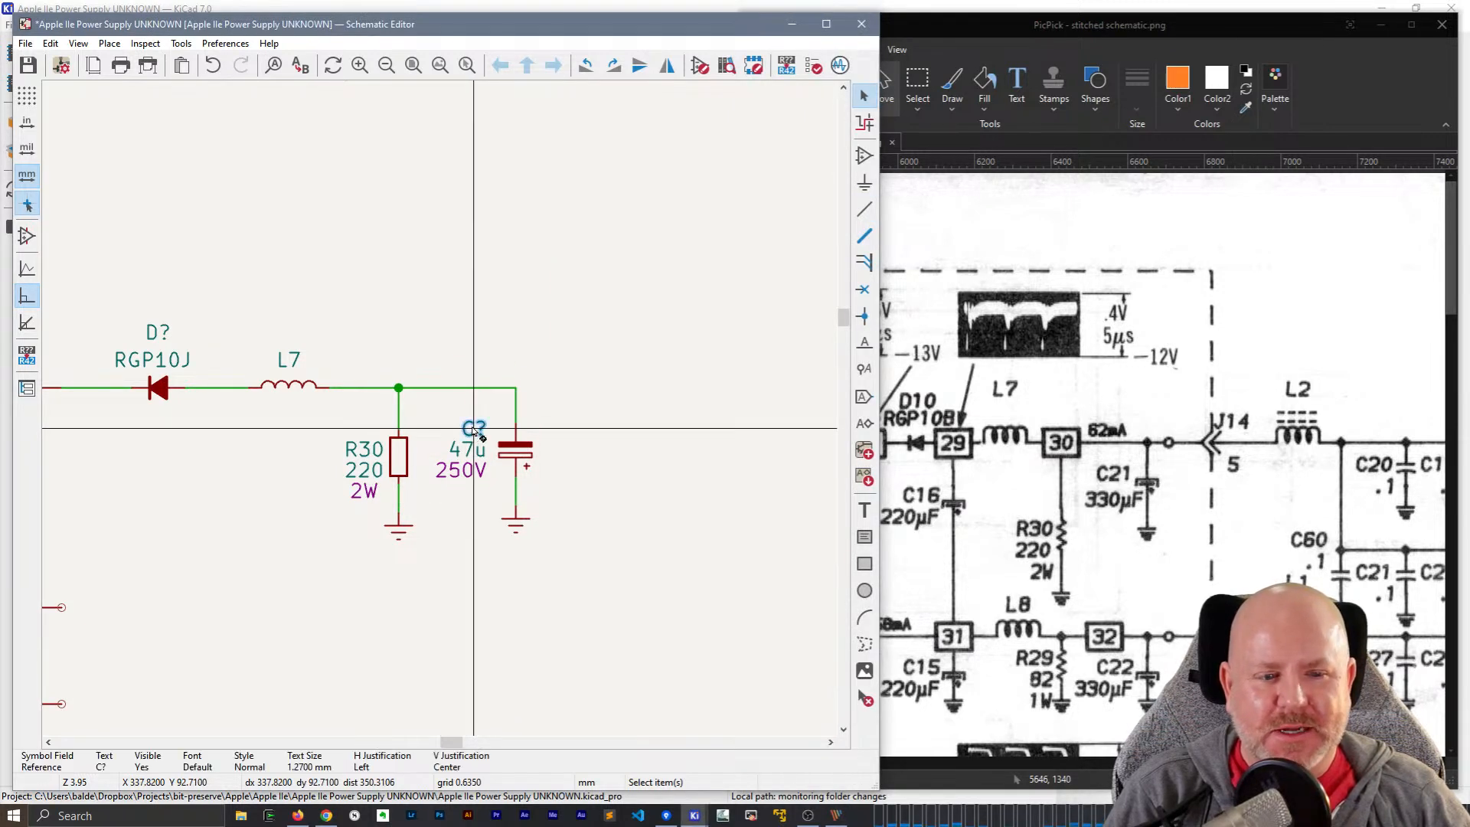
pyautogui.write('21')
pyautogui.press('Return')
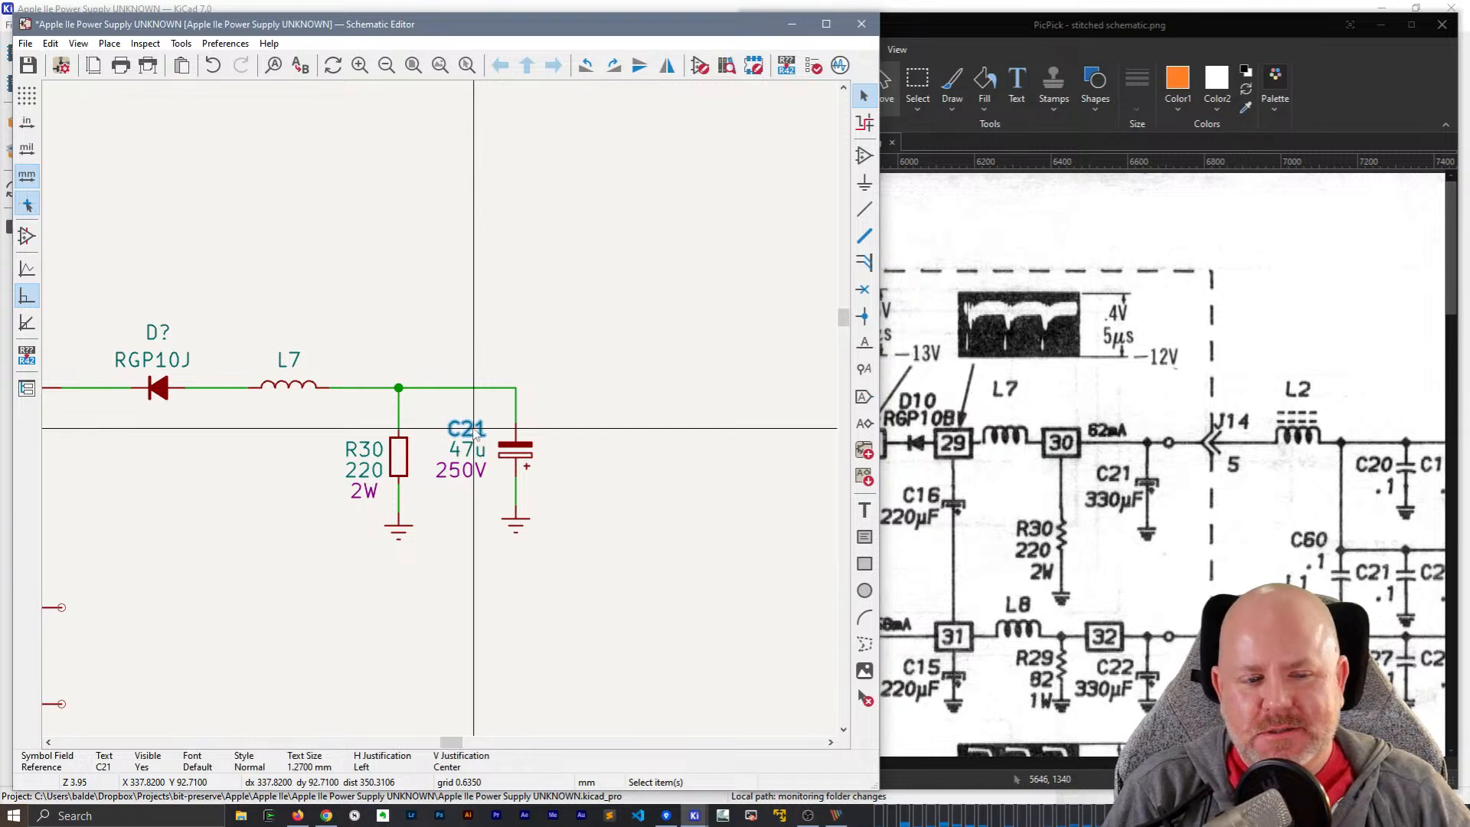
# - Hide C21's 250V rating and set its value to 330u
pyautogui.click(522, 450)
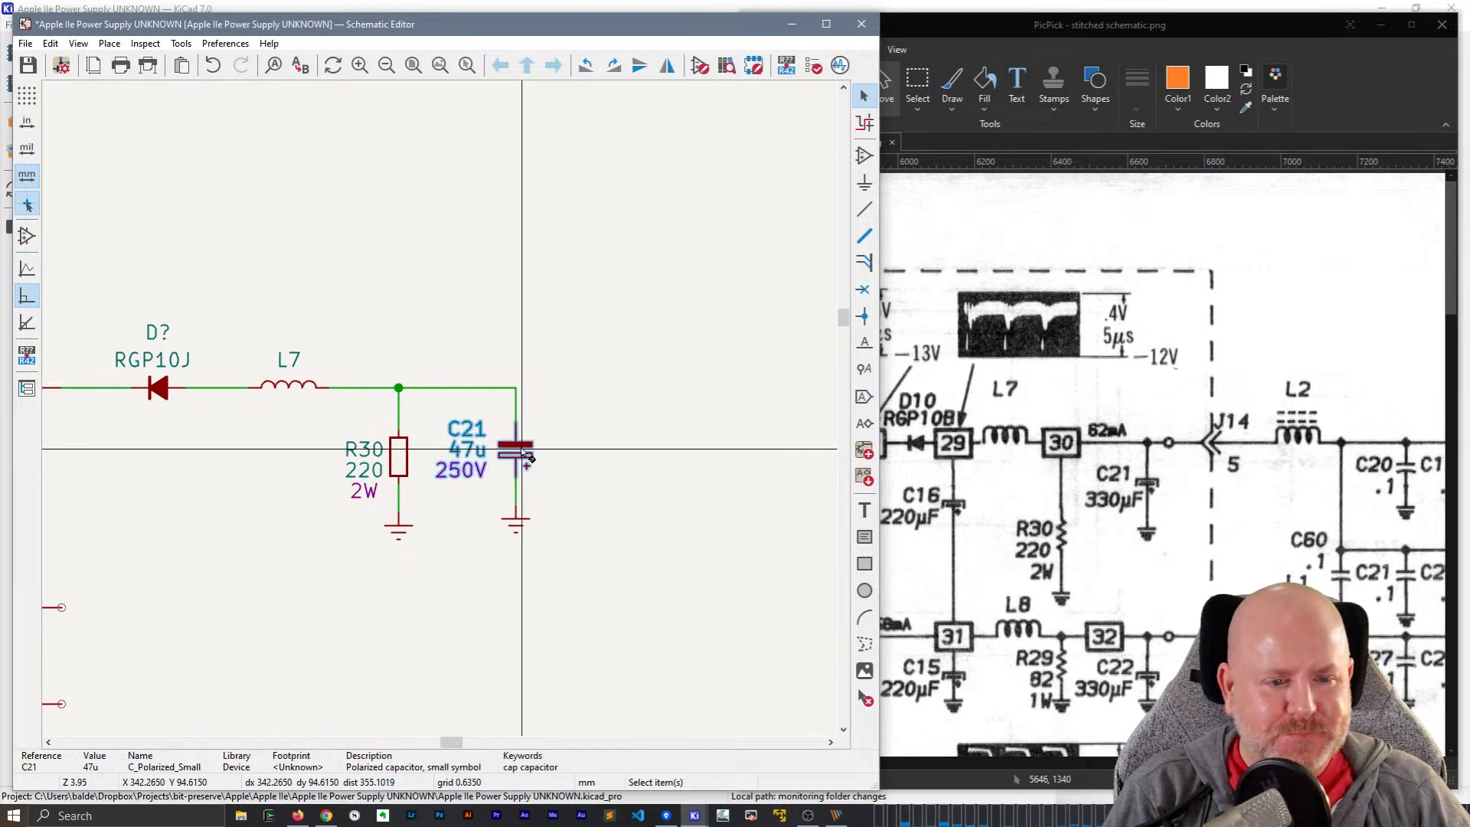
pyautogui.doubleClick(524, 452)
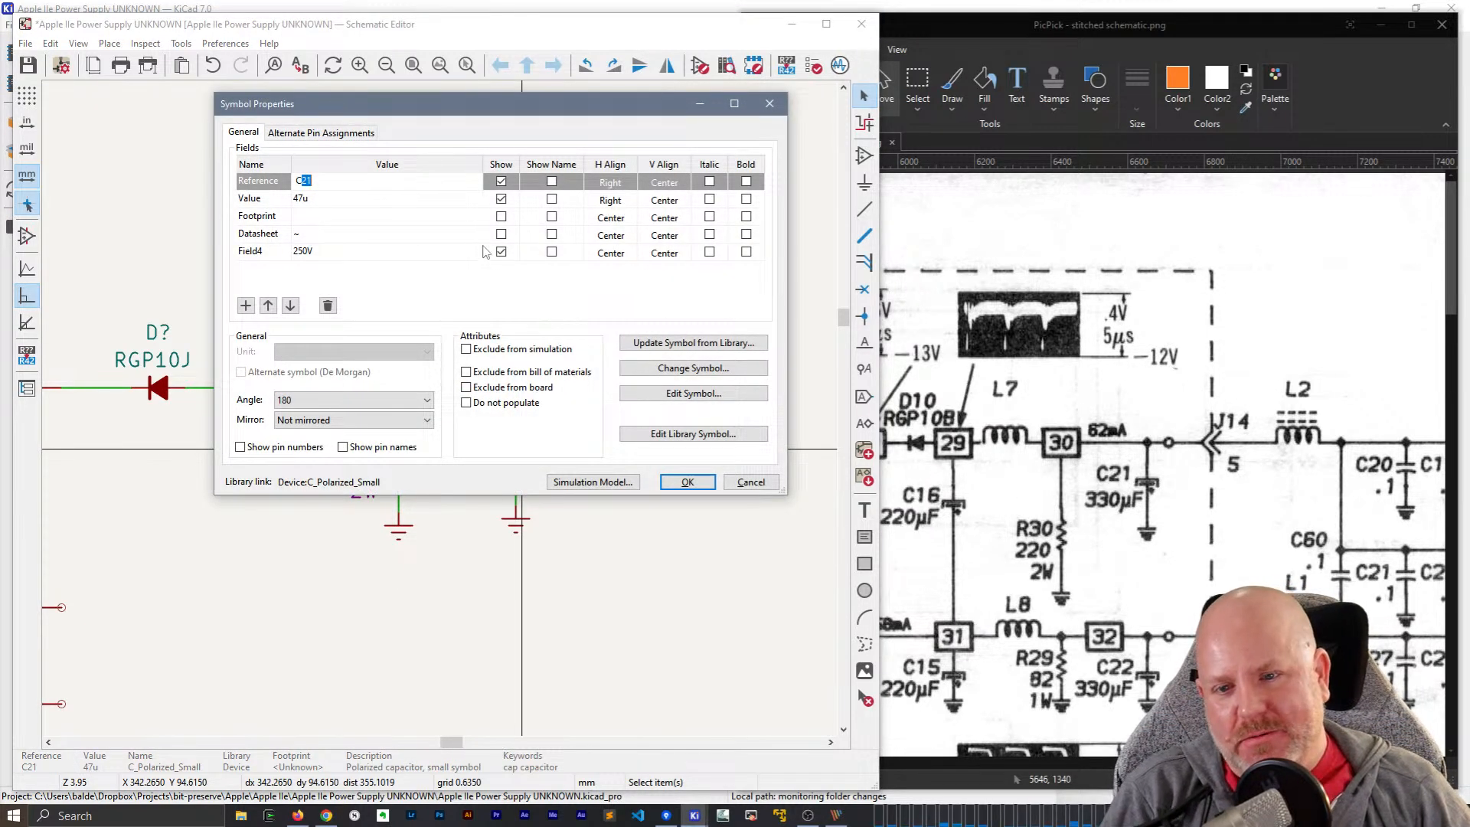
pyautogui.click(688, 482)
pyautogui.doubleClick(468, 450)
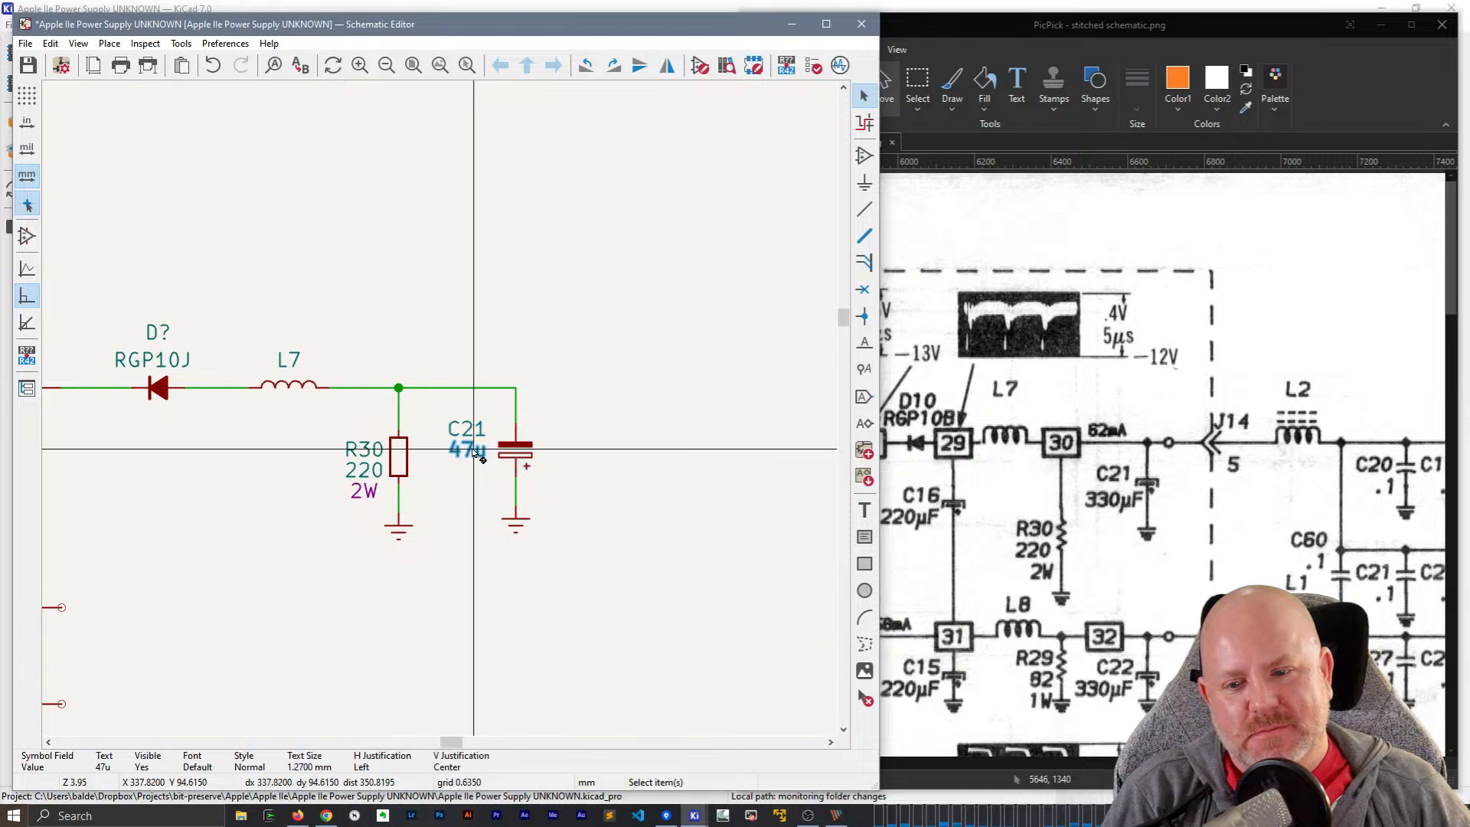
pyautogui.write('330u')
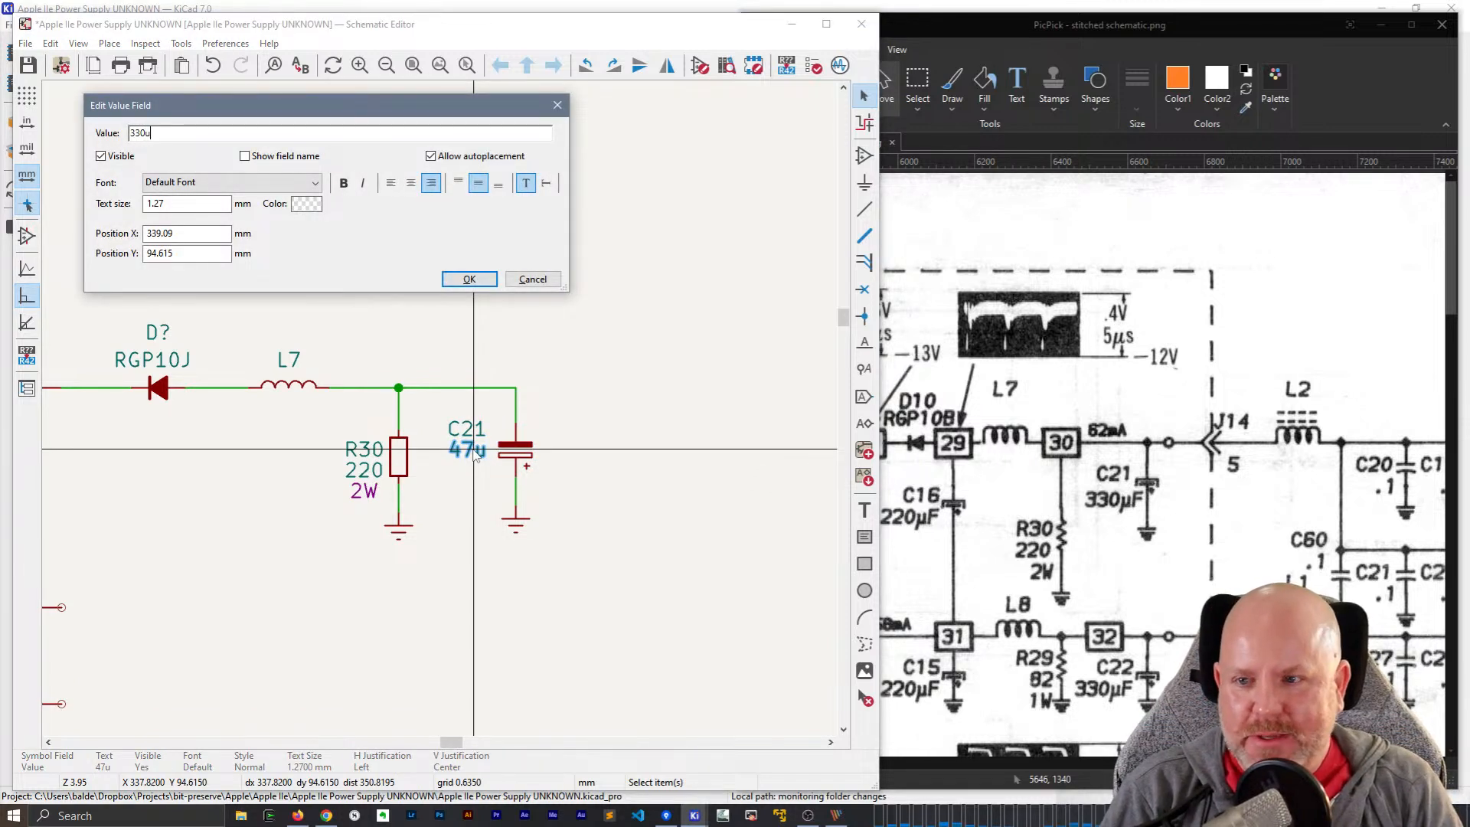
pyautogui.press('Return')
# - Lower C21's ground symbol level with R30's ground, and shift C21 slightly down with its wires attached
pyautogui.click(516, 525)
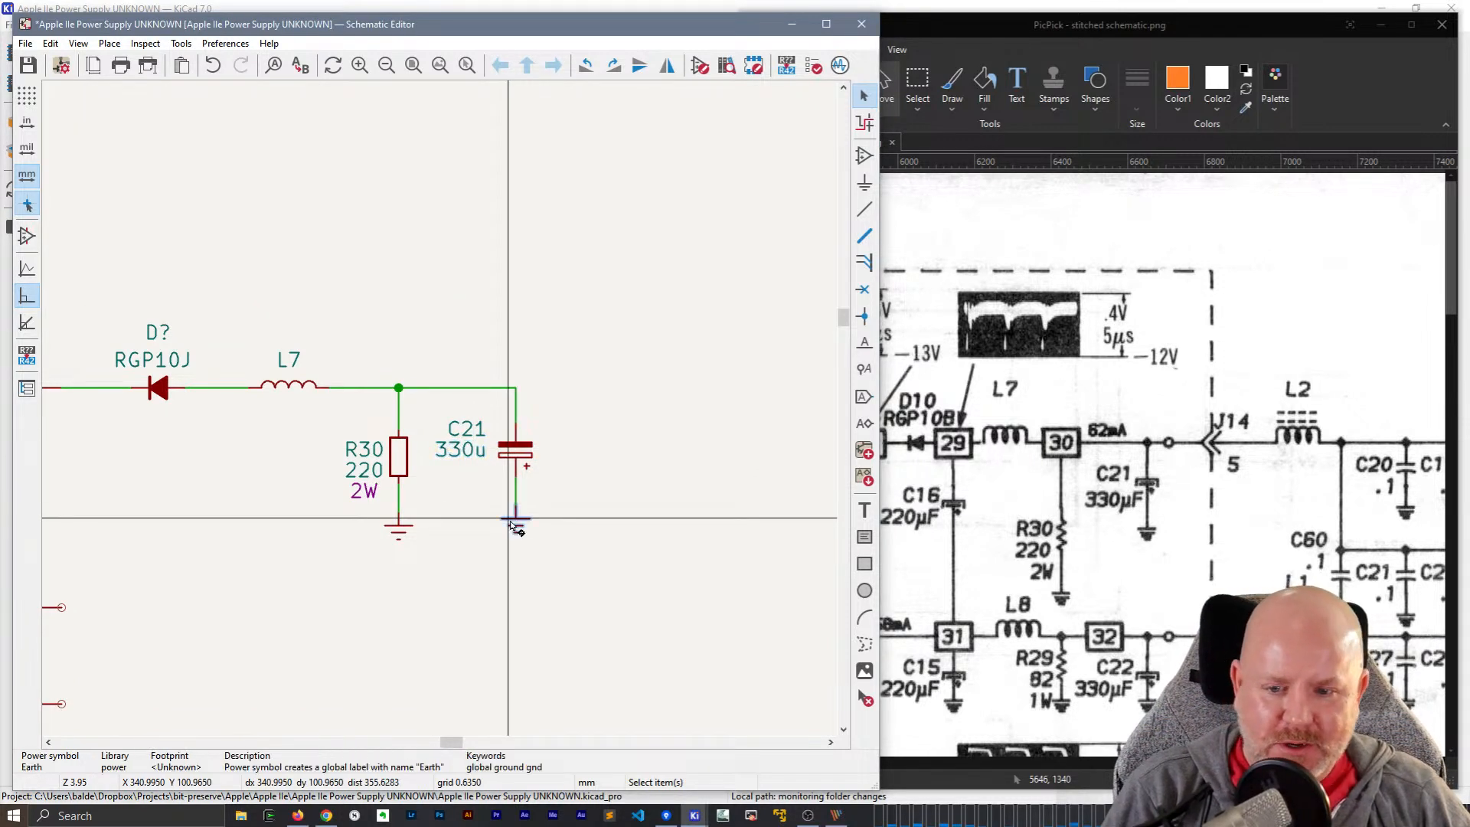
pyautogui.press('m')
pyautogui.click(515, 512)
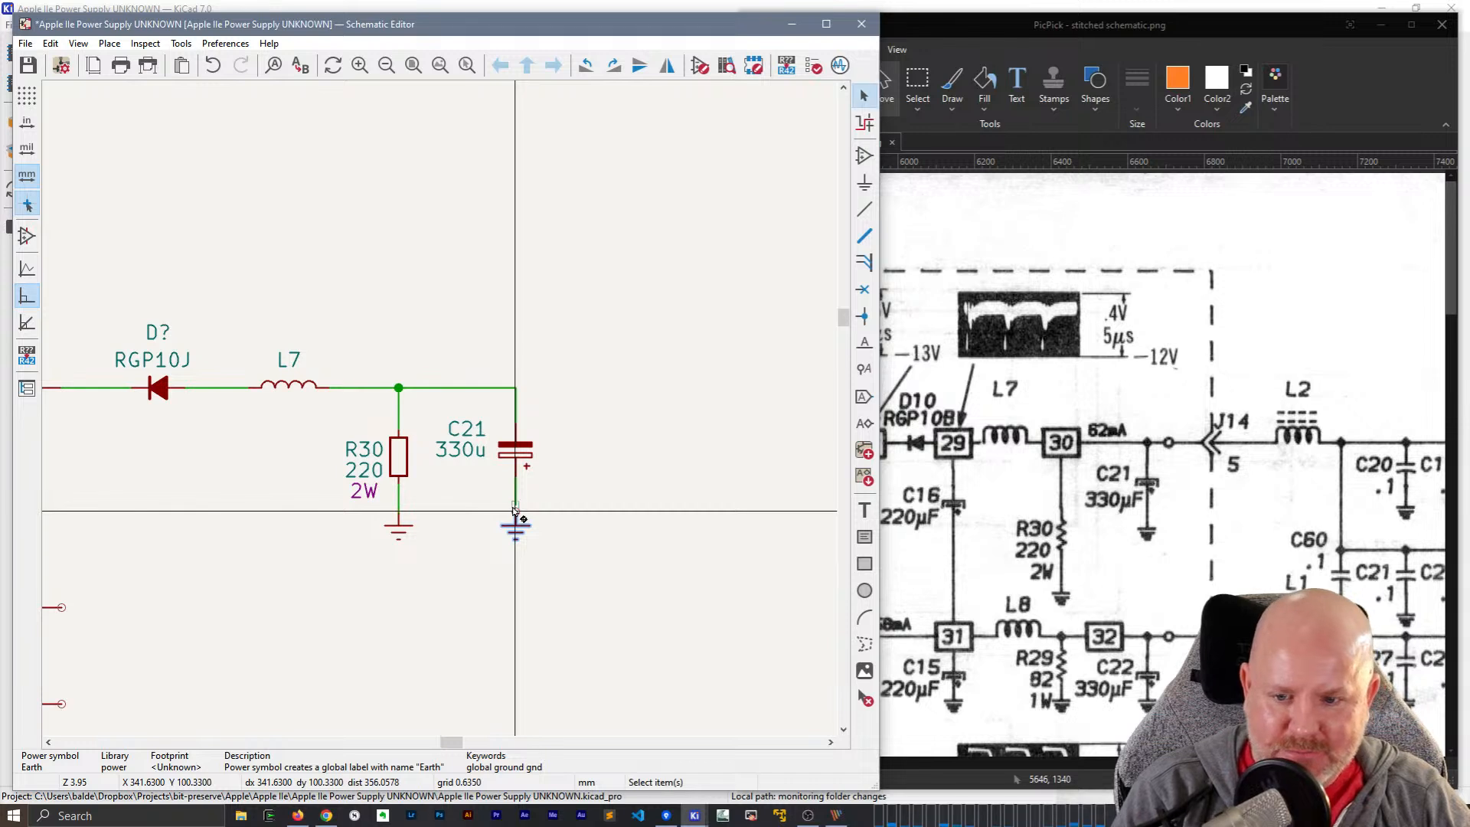
pyautogui.click(520, 460)
pyautogui.click(515, 522)
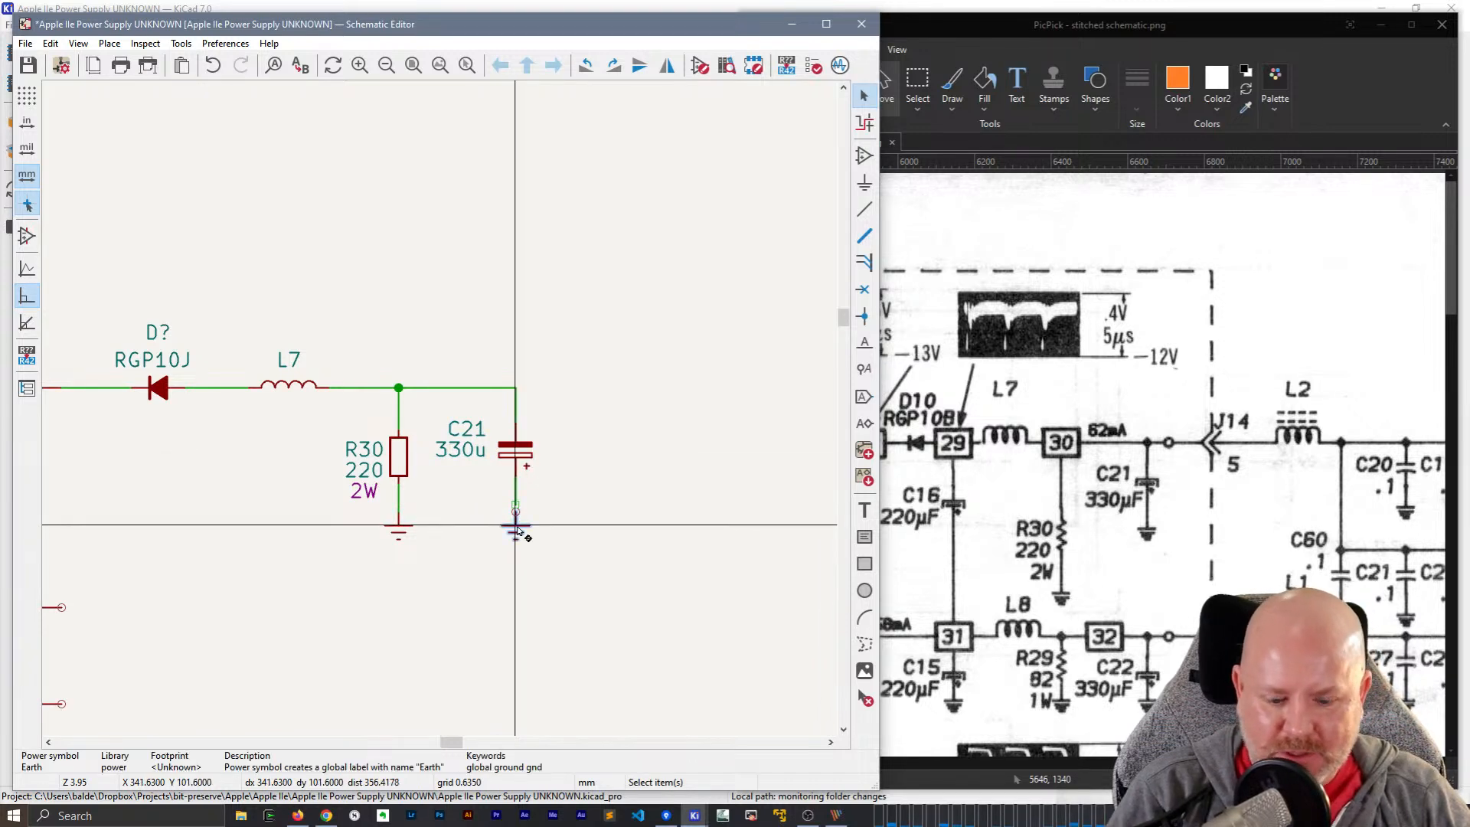
pyautogui.press('m')
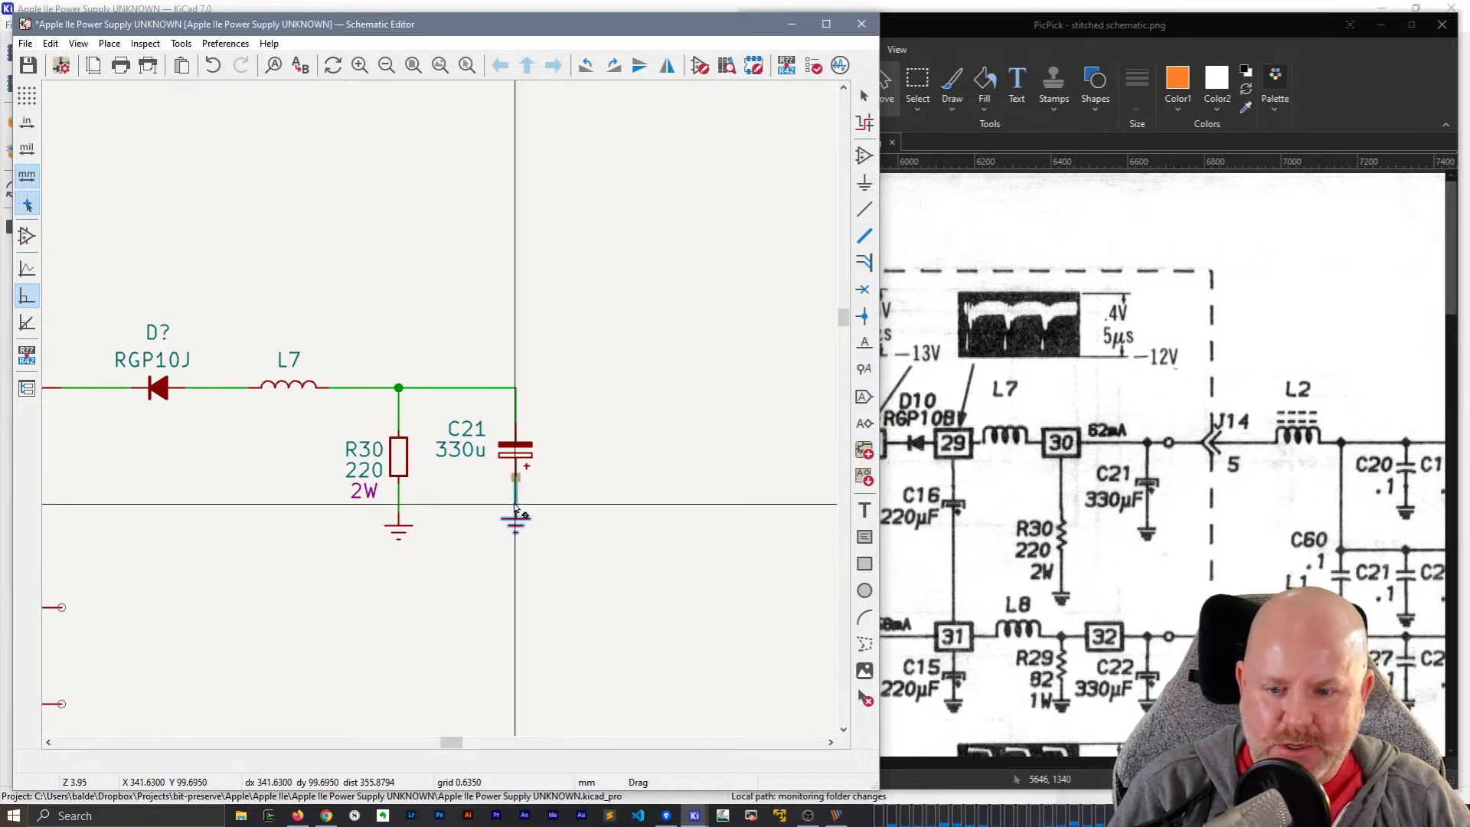
pyautogui.click(515, 511)
pyautogui.press('g')
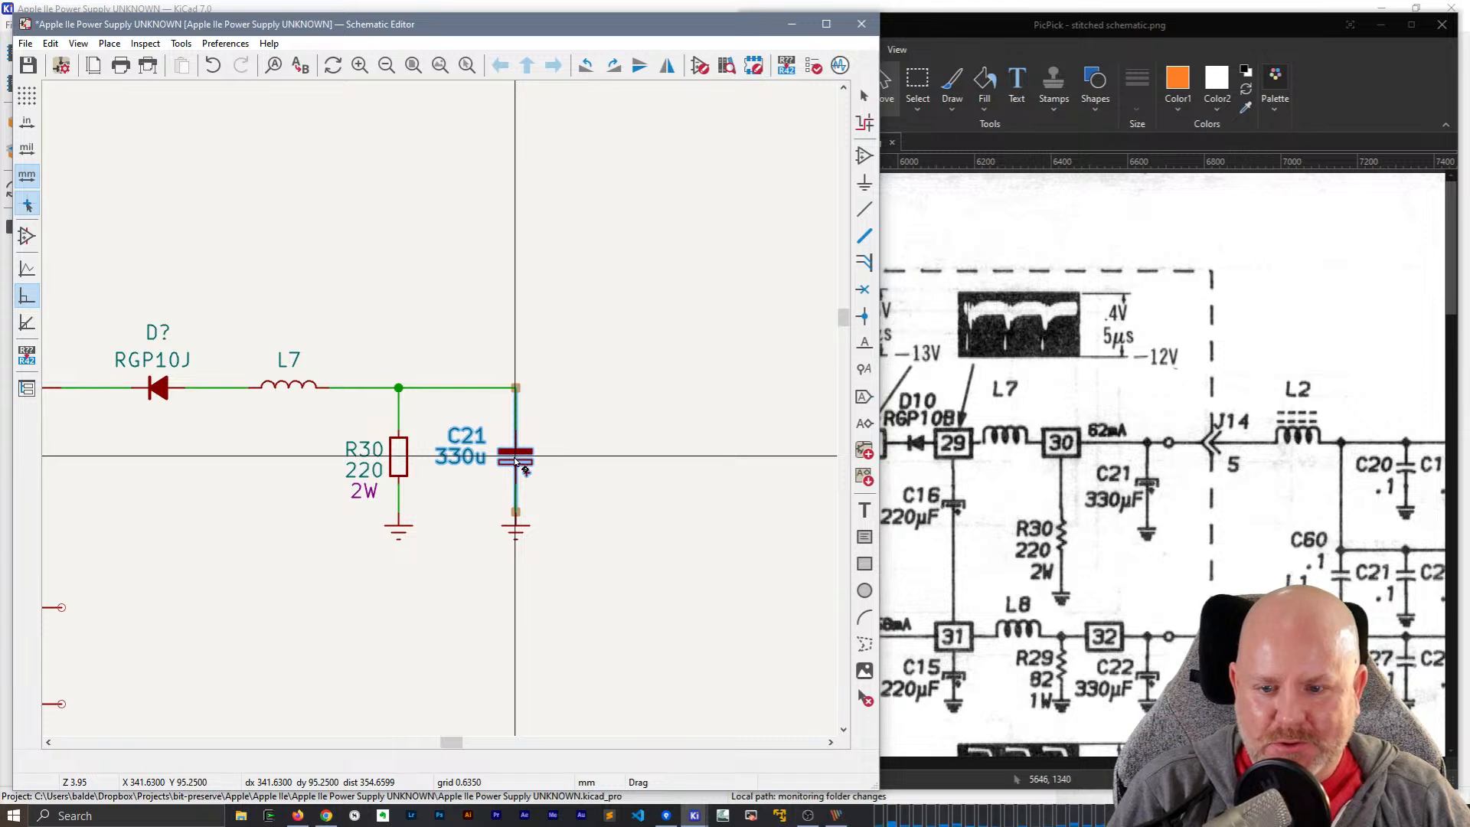
pyautogui.click(515, 460)
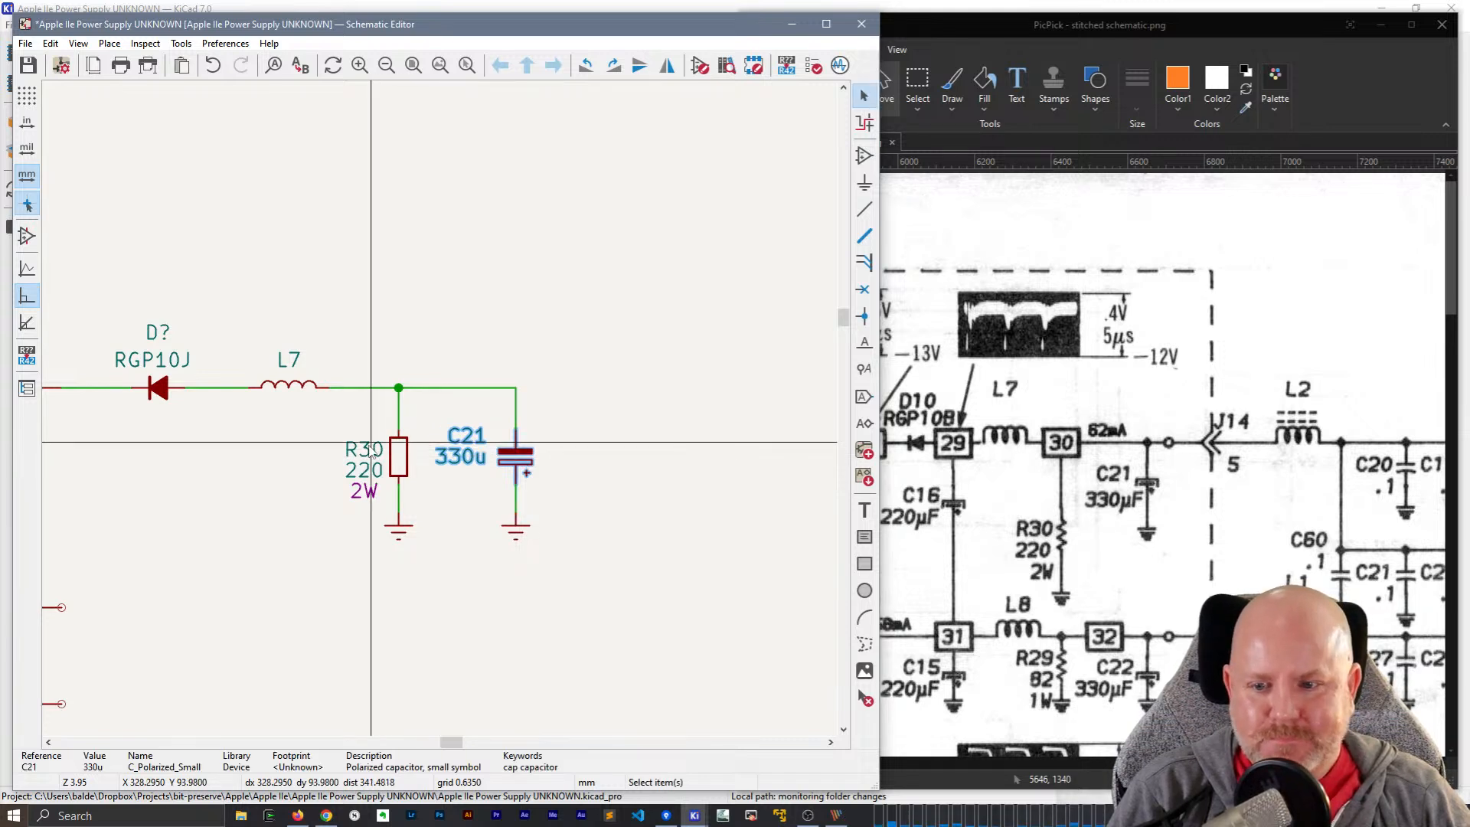
# - Move R30's reference, 220 value and 2W rating labels up slightly beside the resistor
pyautogui.click(365, 444)
pyautogui.click(365, 467)
pyautogui.click(365, 485)
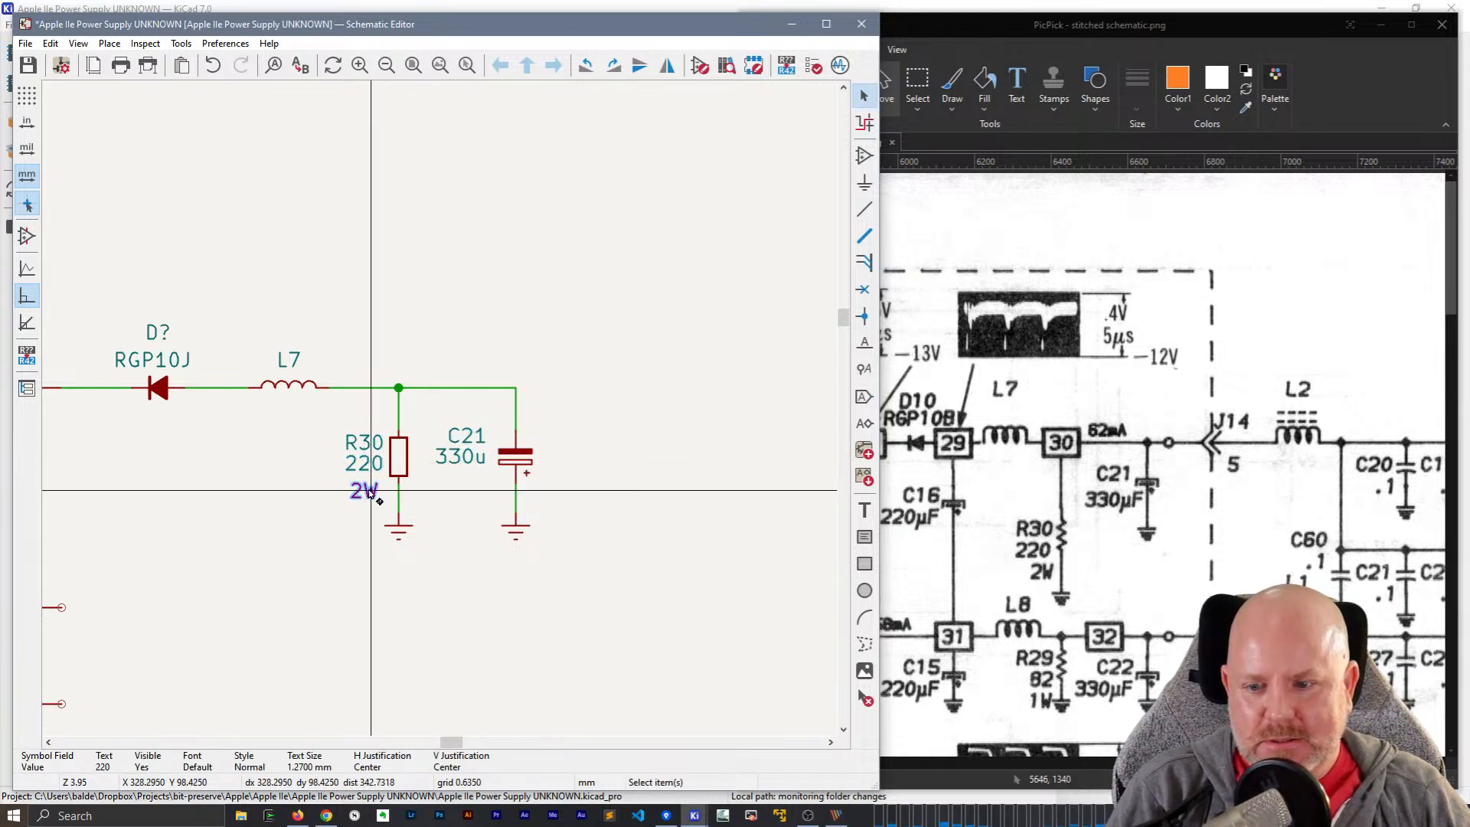
pyautogui.moveTo(365, 484); pyautogui.dragTo(365, 484)
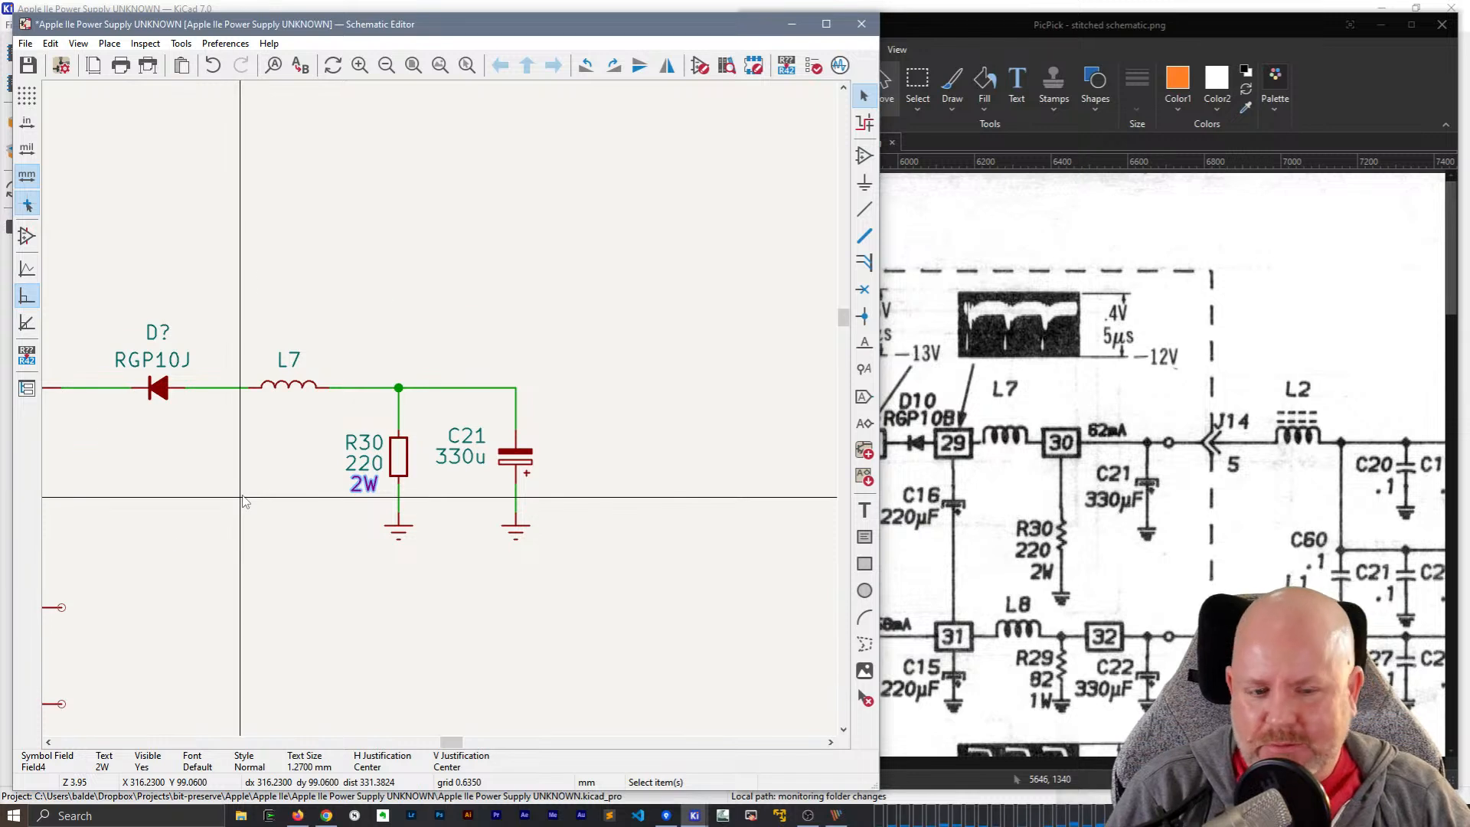
# - Start adding a new symbol to the schematic and clear the previous symbol search filter
pyautogui.scroll(-2, 440, 414)
pyautogui.scroll(2, 440, 414)
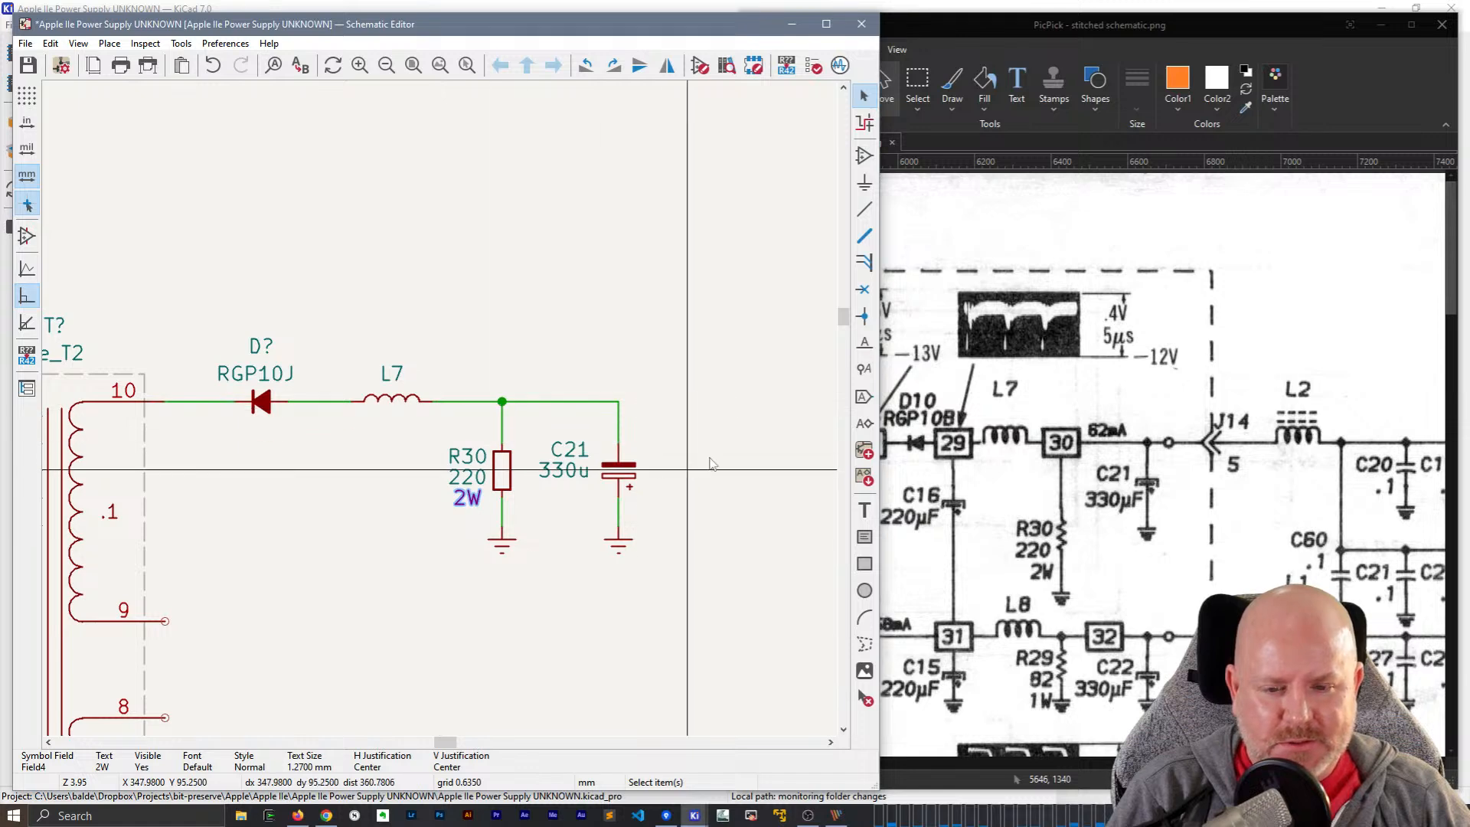
pyautogui.press('a')
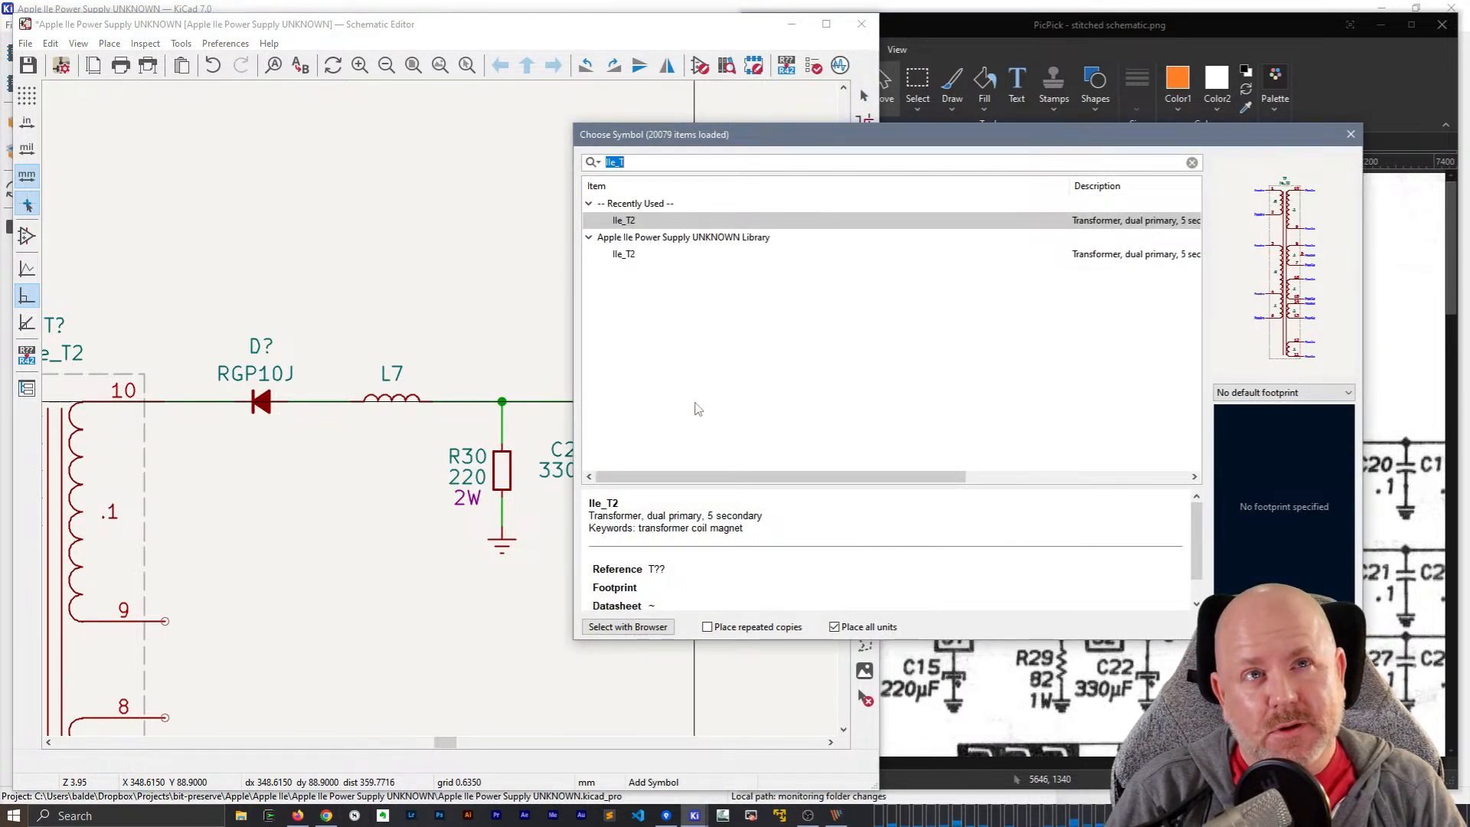
pyautogui.press('BackSpace')
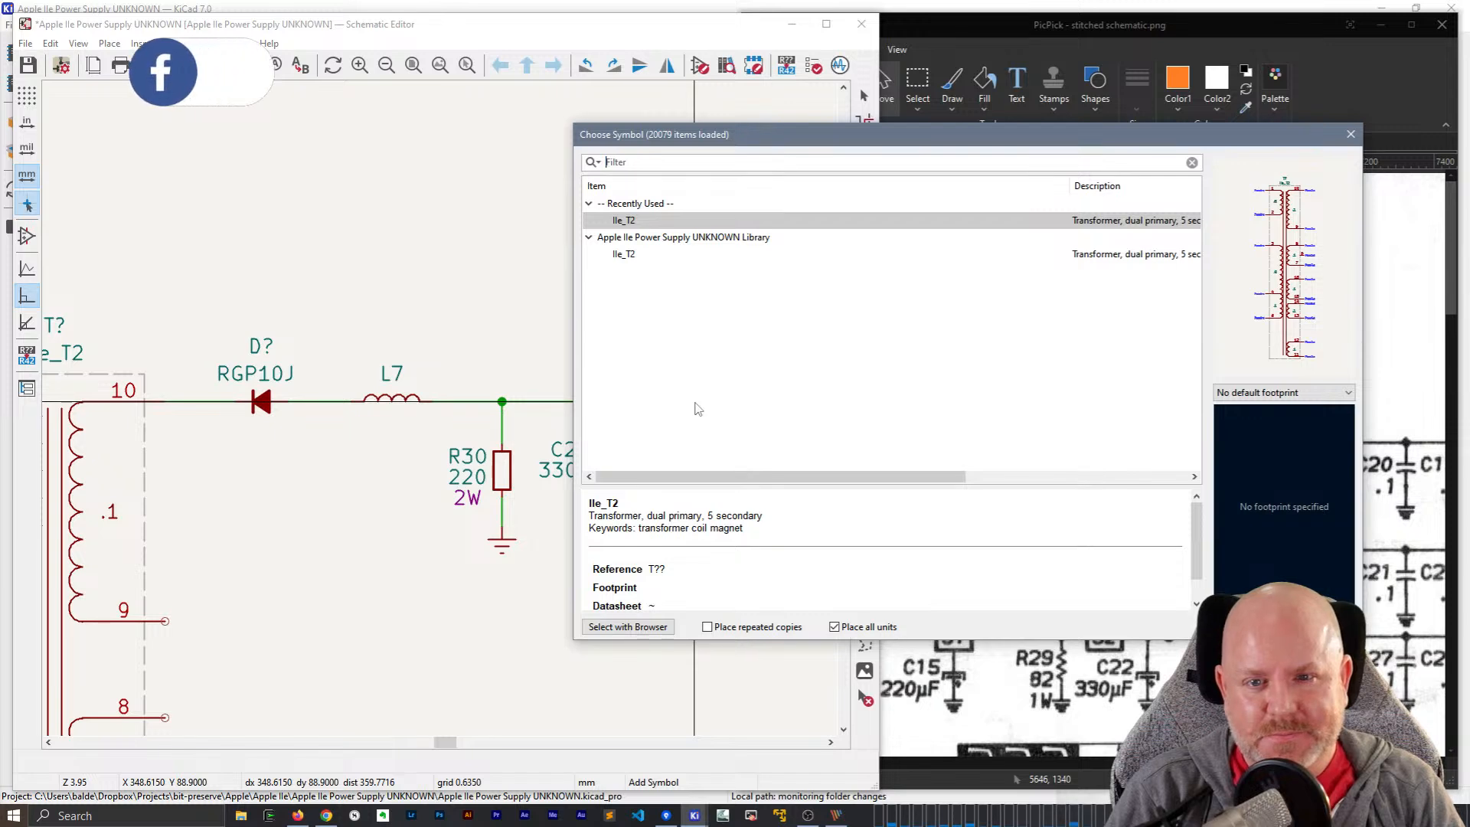
# - Place a Conn_Off_Board connector beyond C21, in line with the L7 output wire, and hide its value text
pyautogui.doubleClick(681, 273)
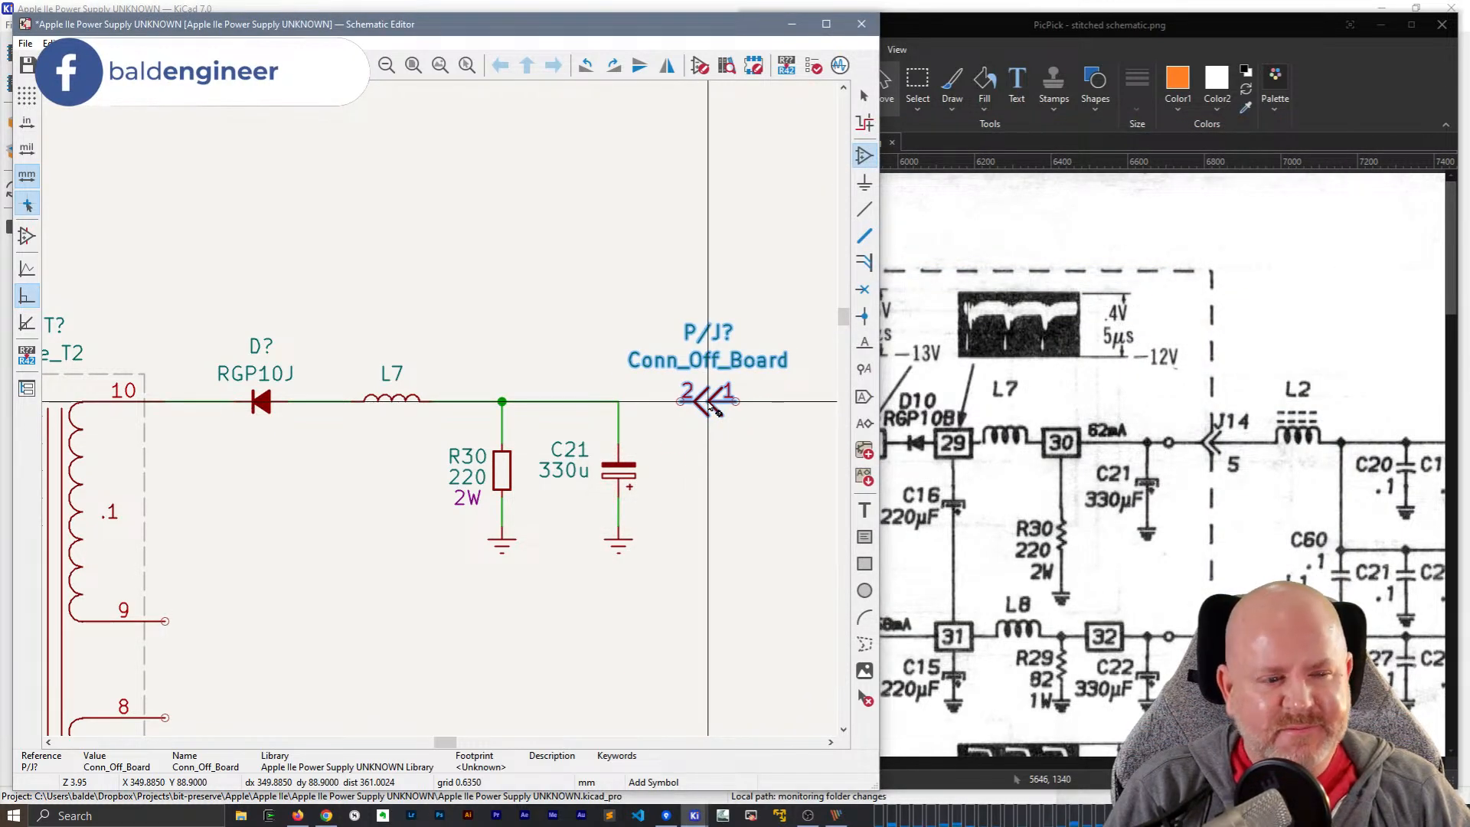
pyautogui.click(708, 400)
pyautogui.doubleClick(708, 359)
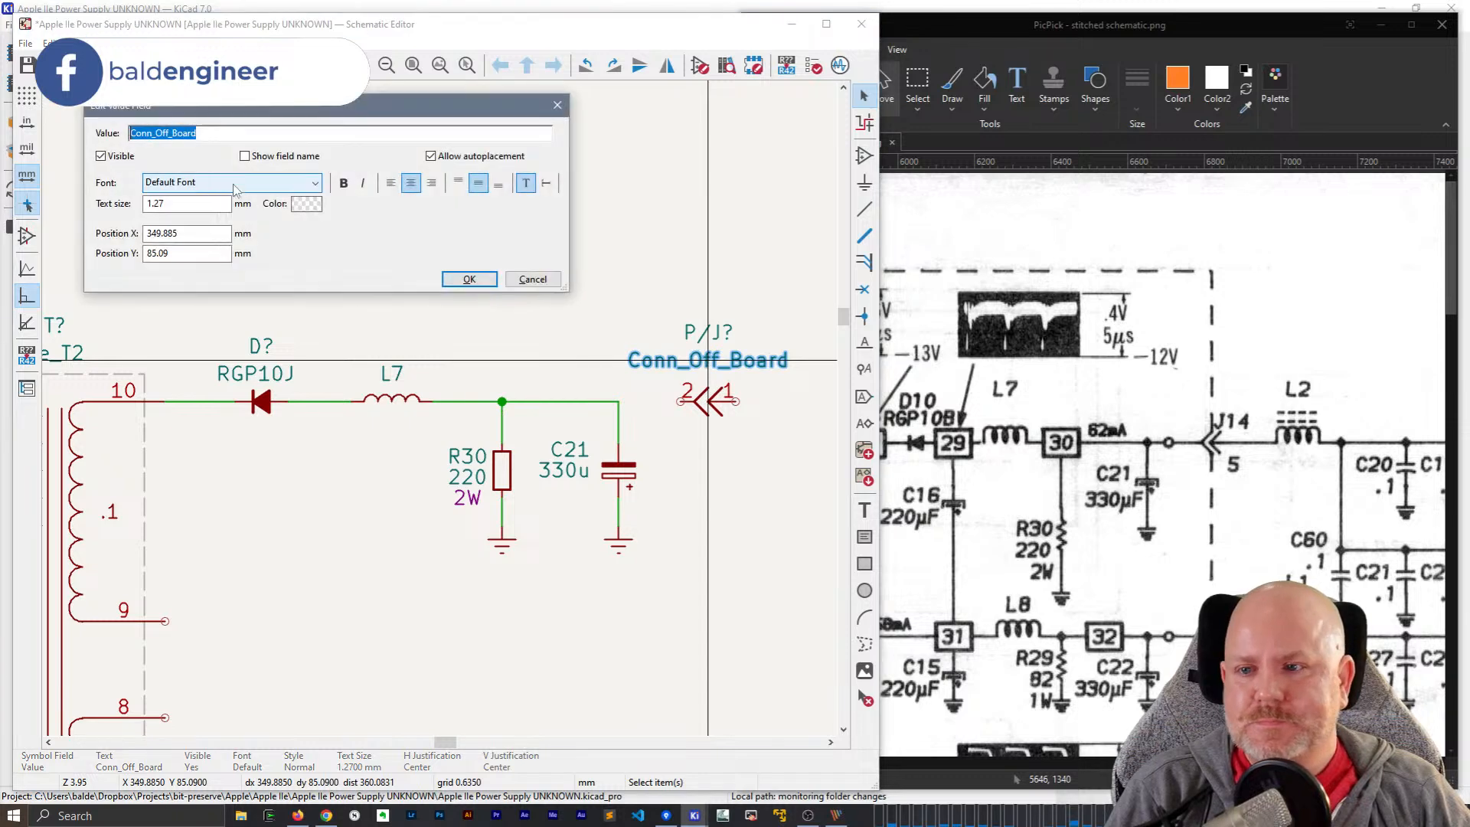
pyautogui.click(100, 155)
pyautogui.click(469, 278)
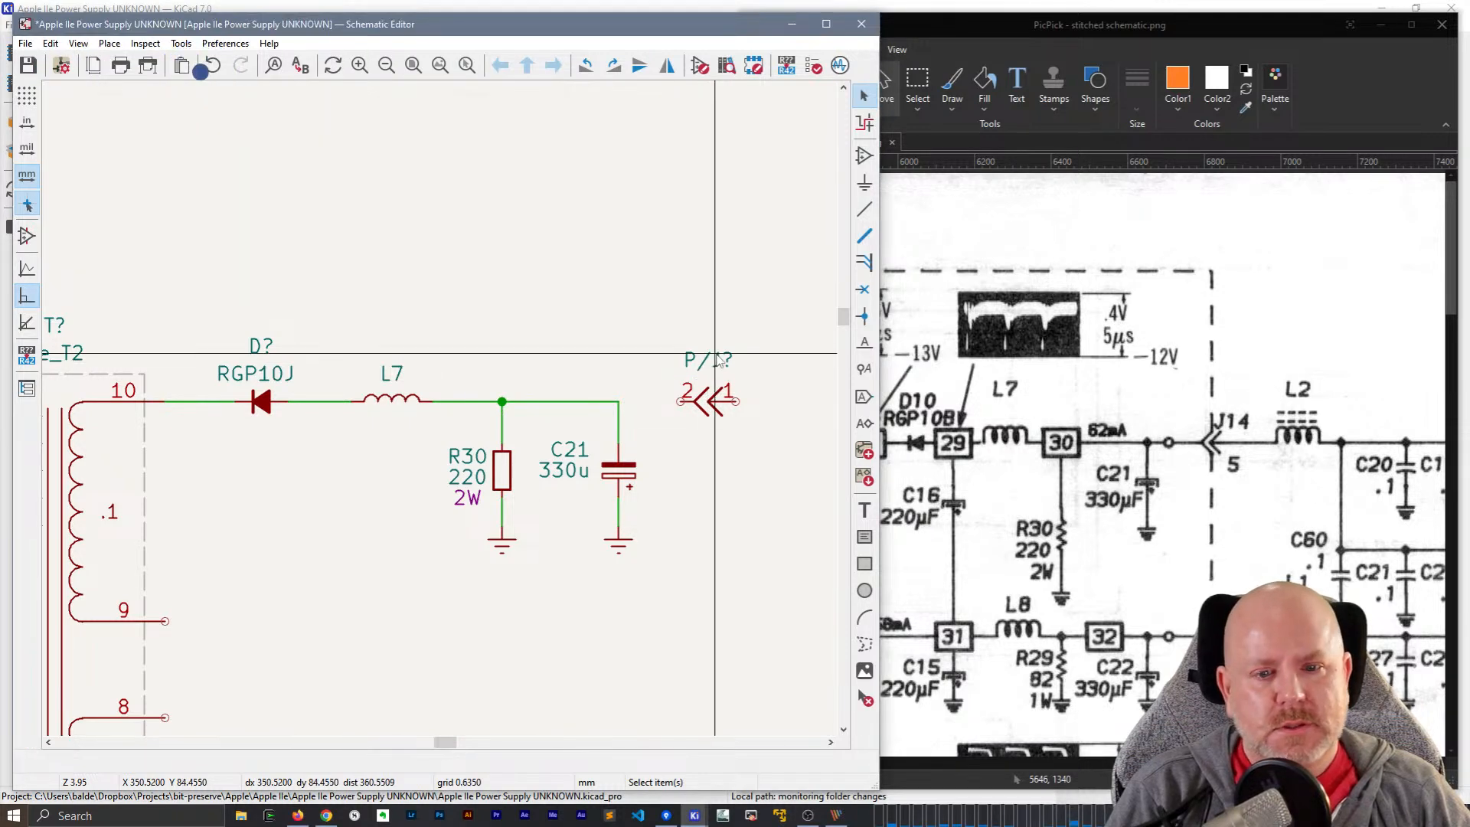
# - Set the off-board connector's reference to J14
pyautogui.doubleClick(719, 360)
pyautogui.write('J')
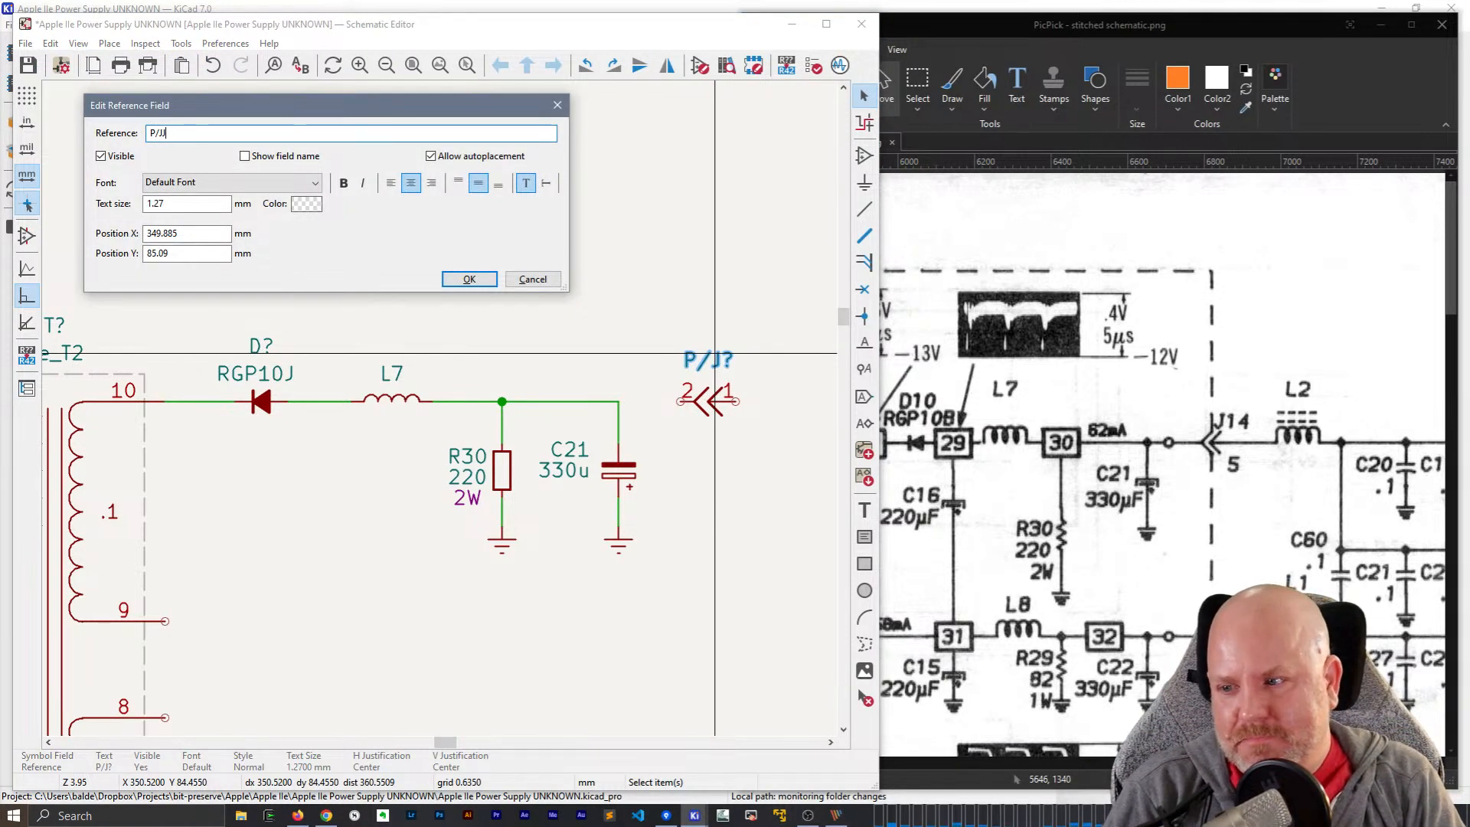
pyautogui.write('J14')
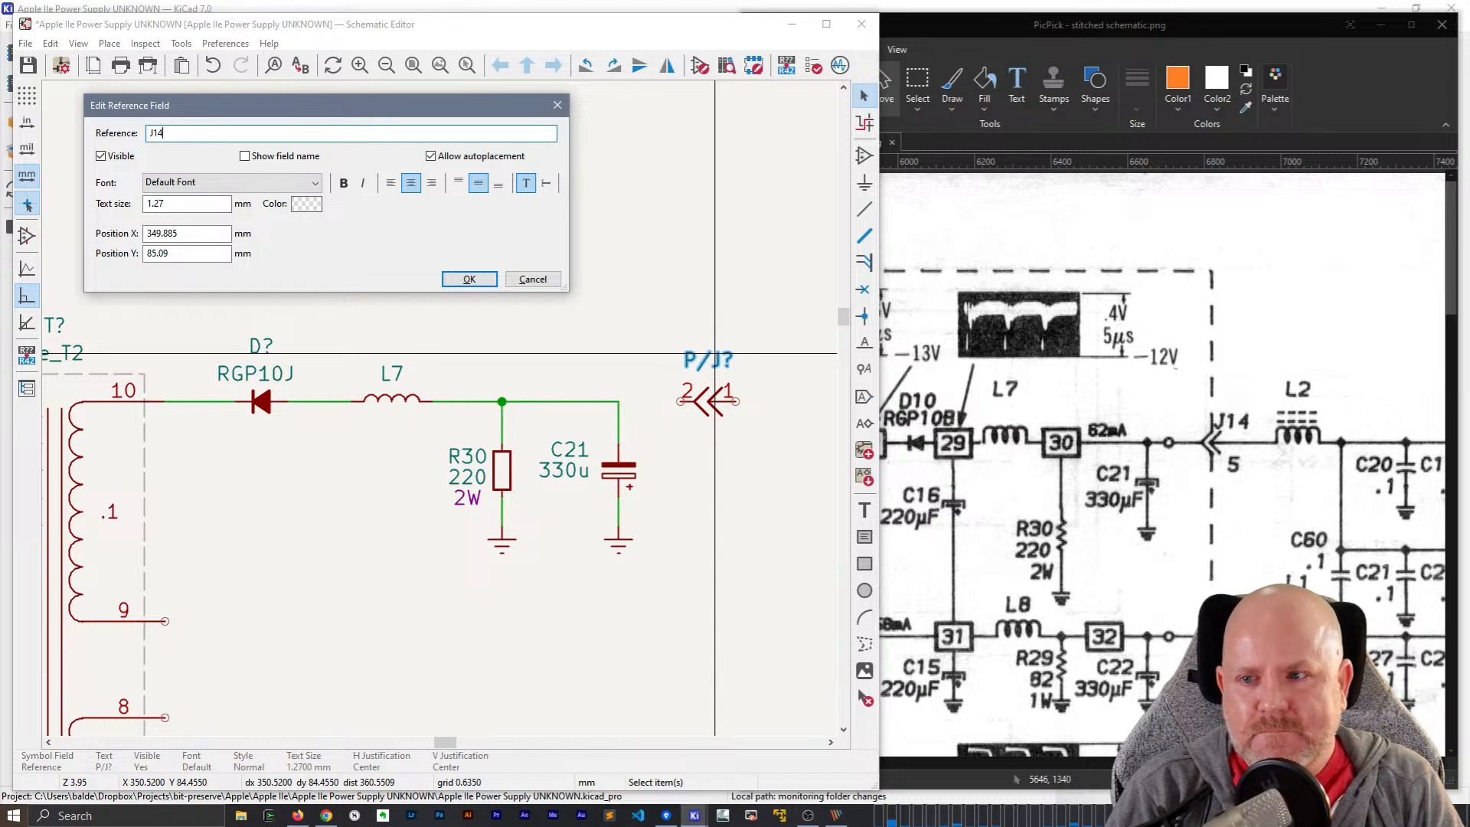
pyautogui.press('Return')
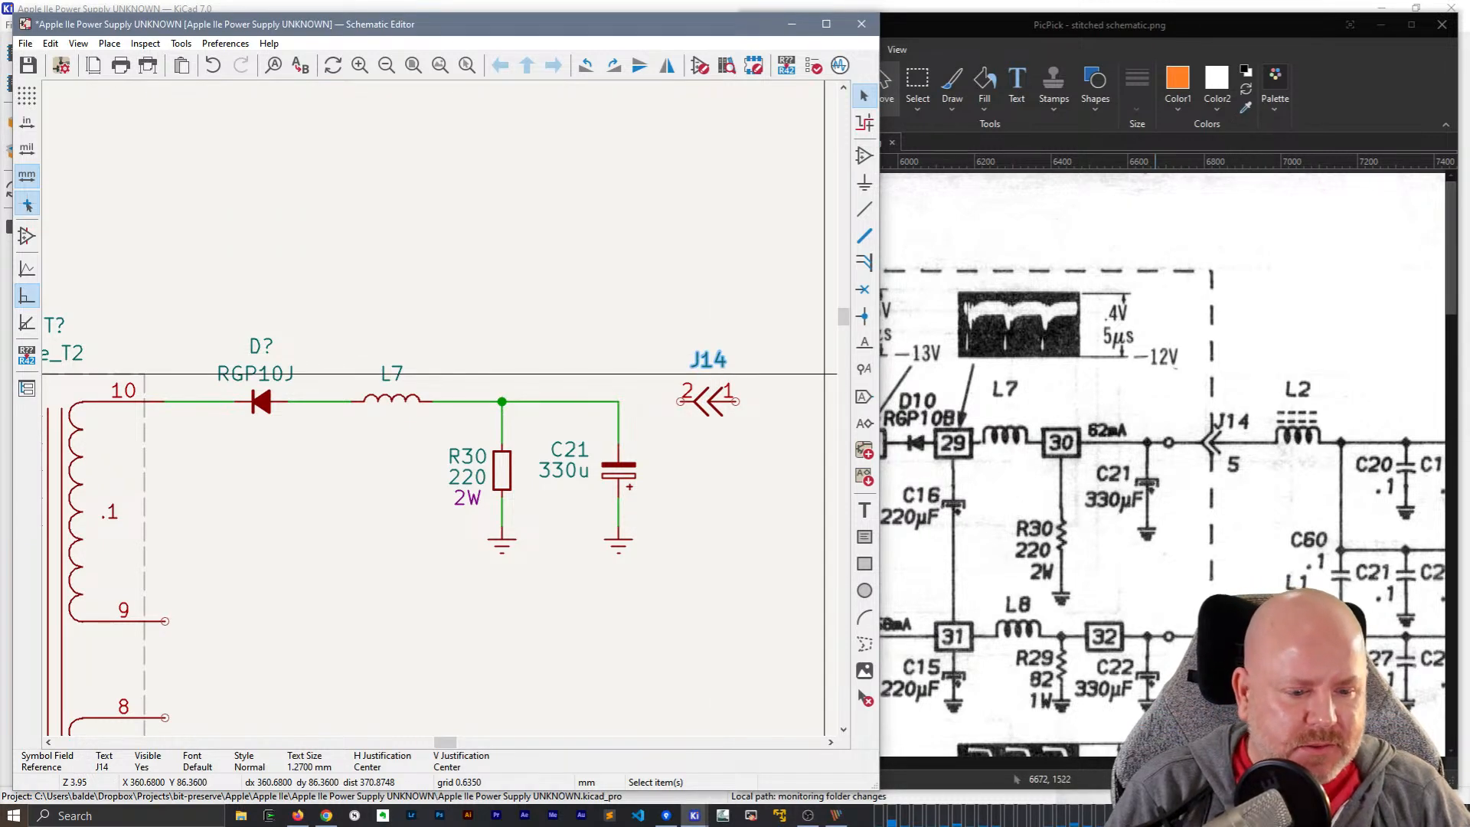
# - Examine the scanned reference schematic around the T2 secondary outputs, their filter components and the J14 connections
pyautogui.moveTo(1451, 257); pyautogui.dragTo(1457, 295)
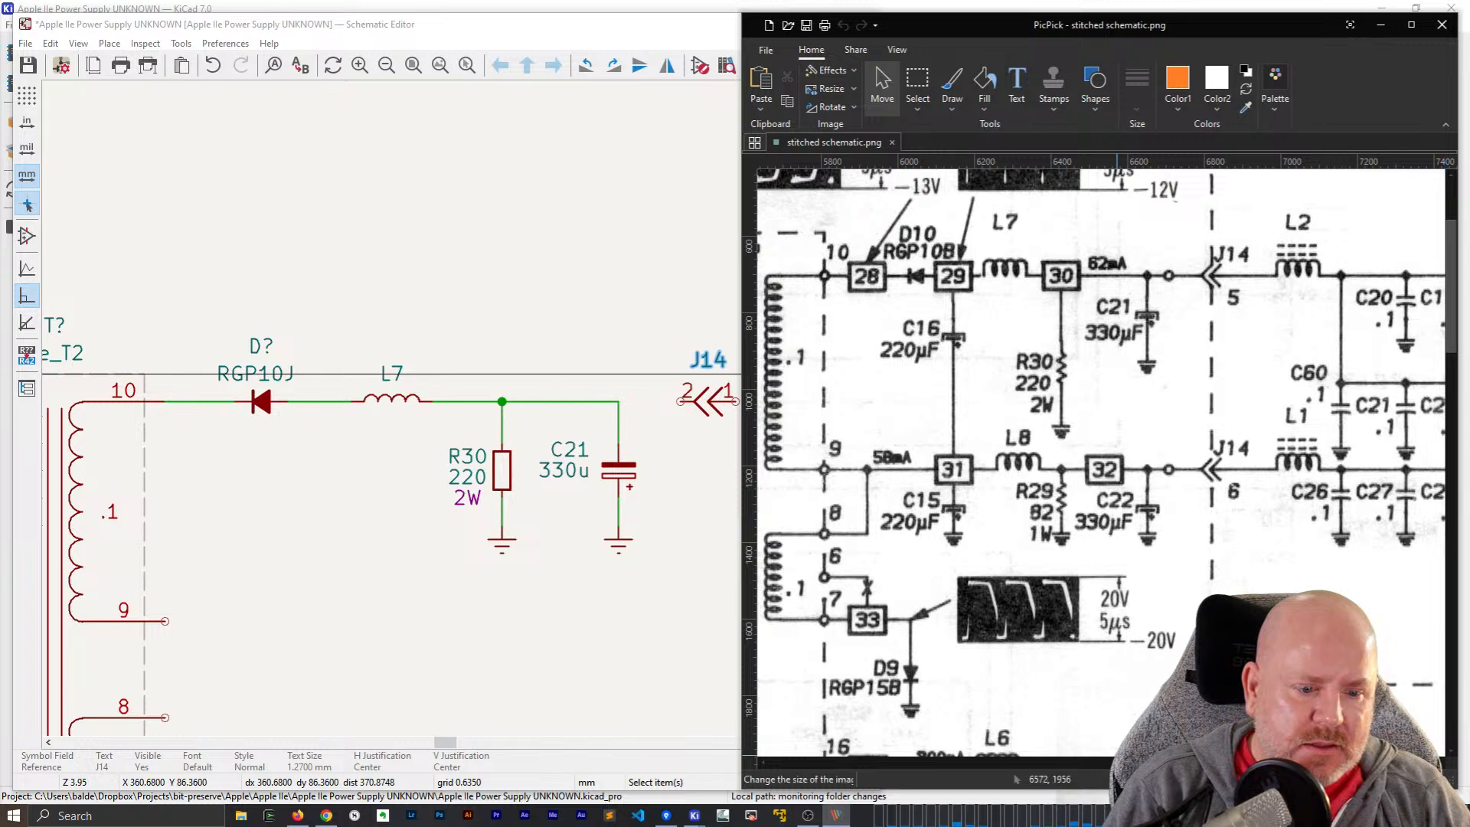
pyautogui.moveTo(1218, 762)
pyautogui.mouseDown()
pyautogui.moveTo(1164, 763)
pyautogui.moveTo(1191, 762)
pyautogui.mouseUp()
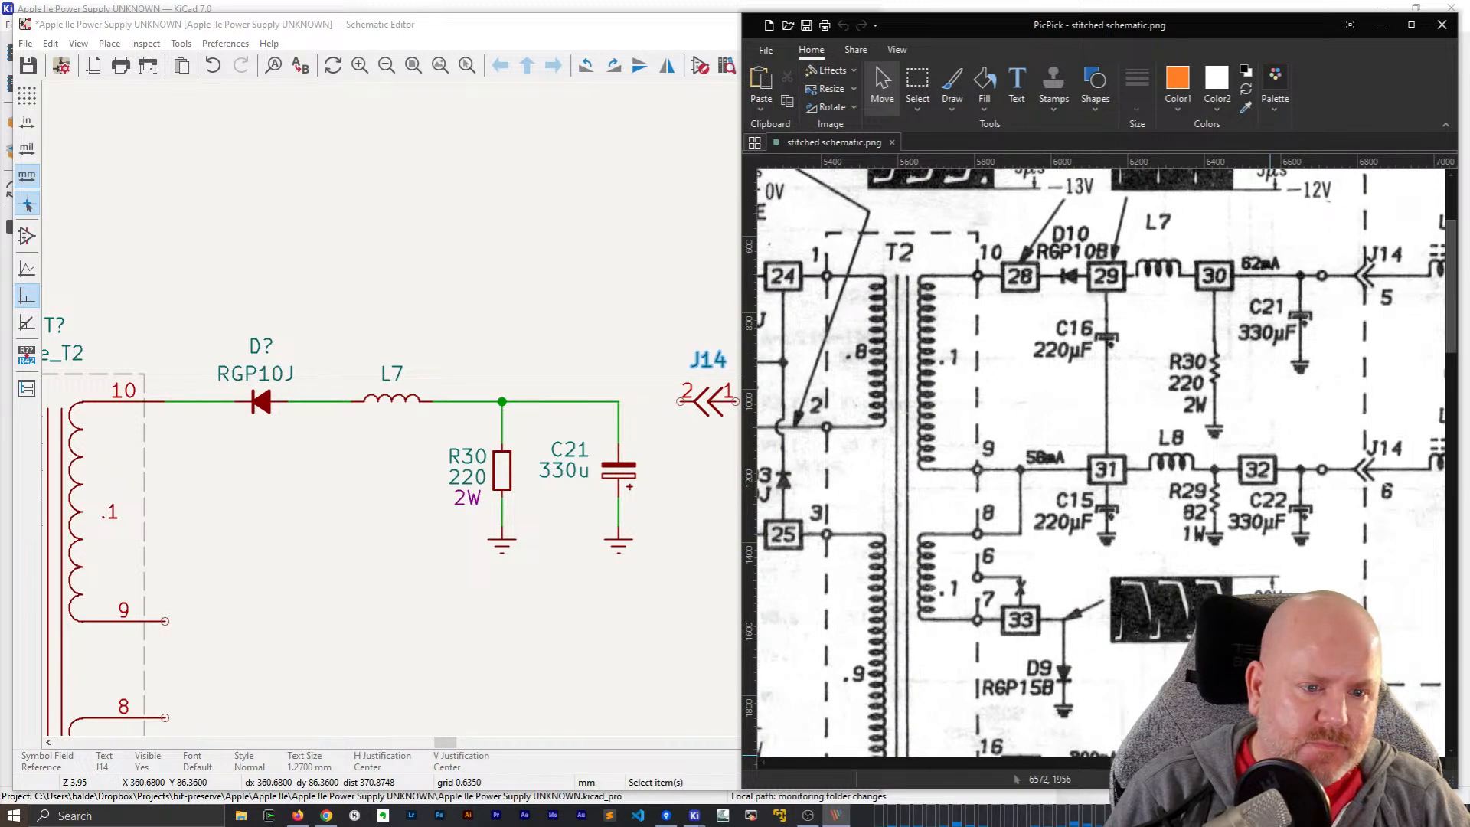
pyautogui.scroll(-2, 1185, 634)
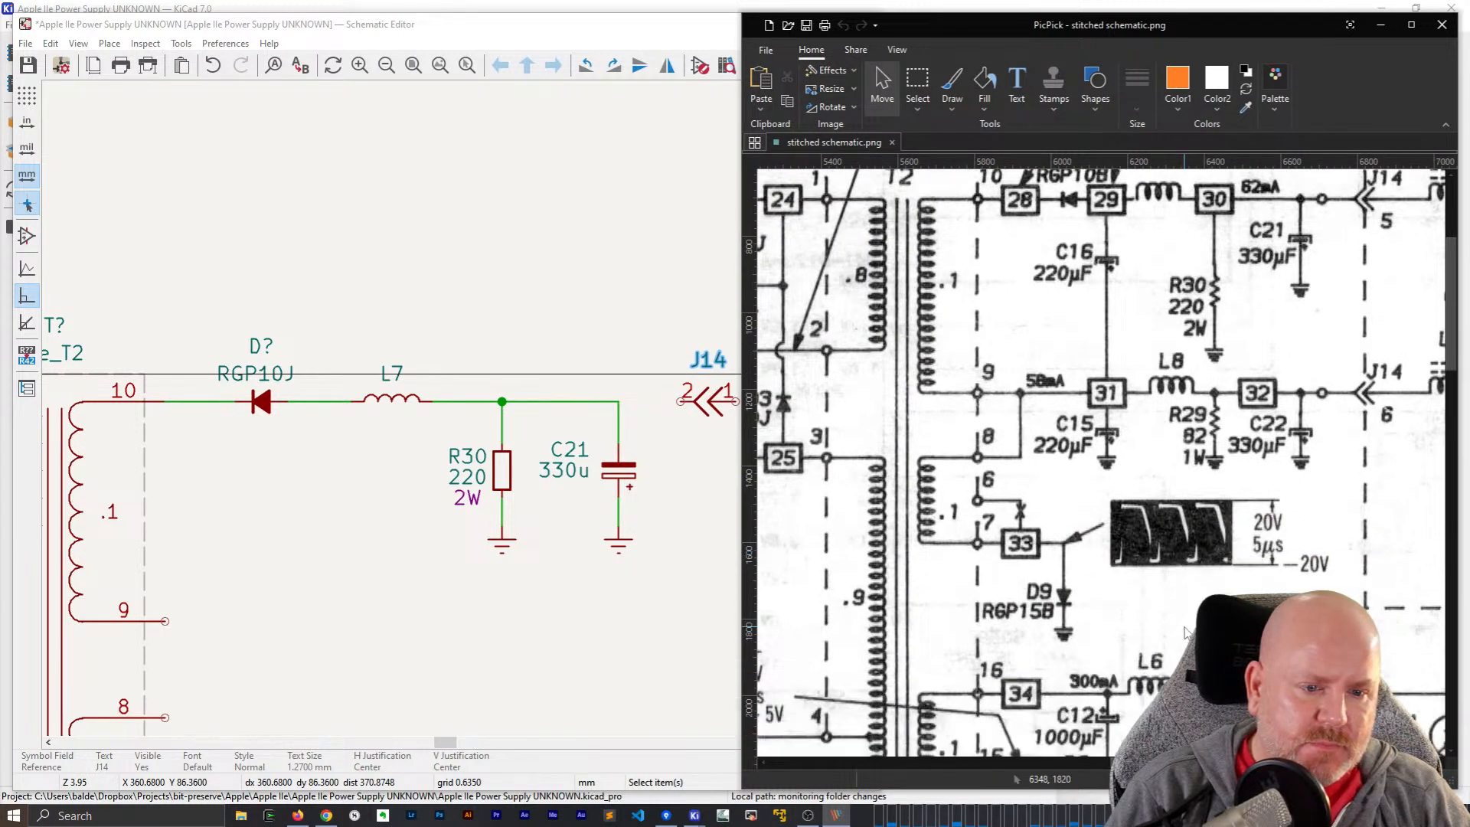
pyautogui.scroll(-10, 1185, 633)
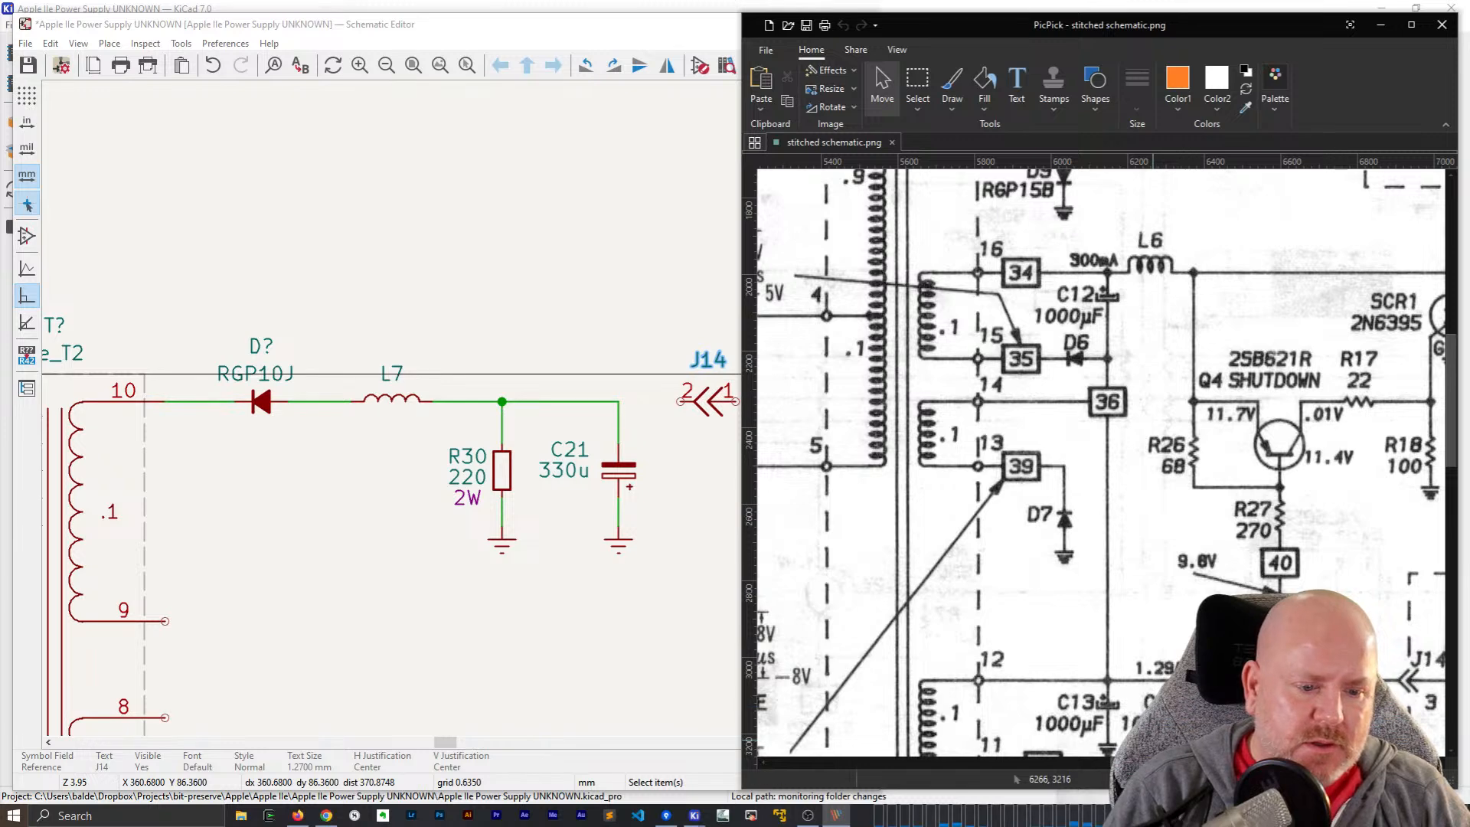
pyautogui.keyDown('shift'); pyautogui.hscroll(10, 1185, 634); pyautogui.keyUp('shift')
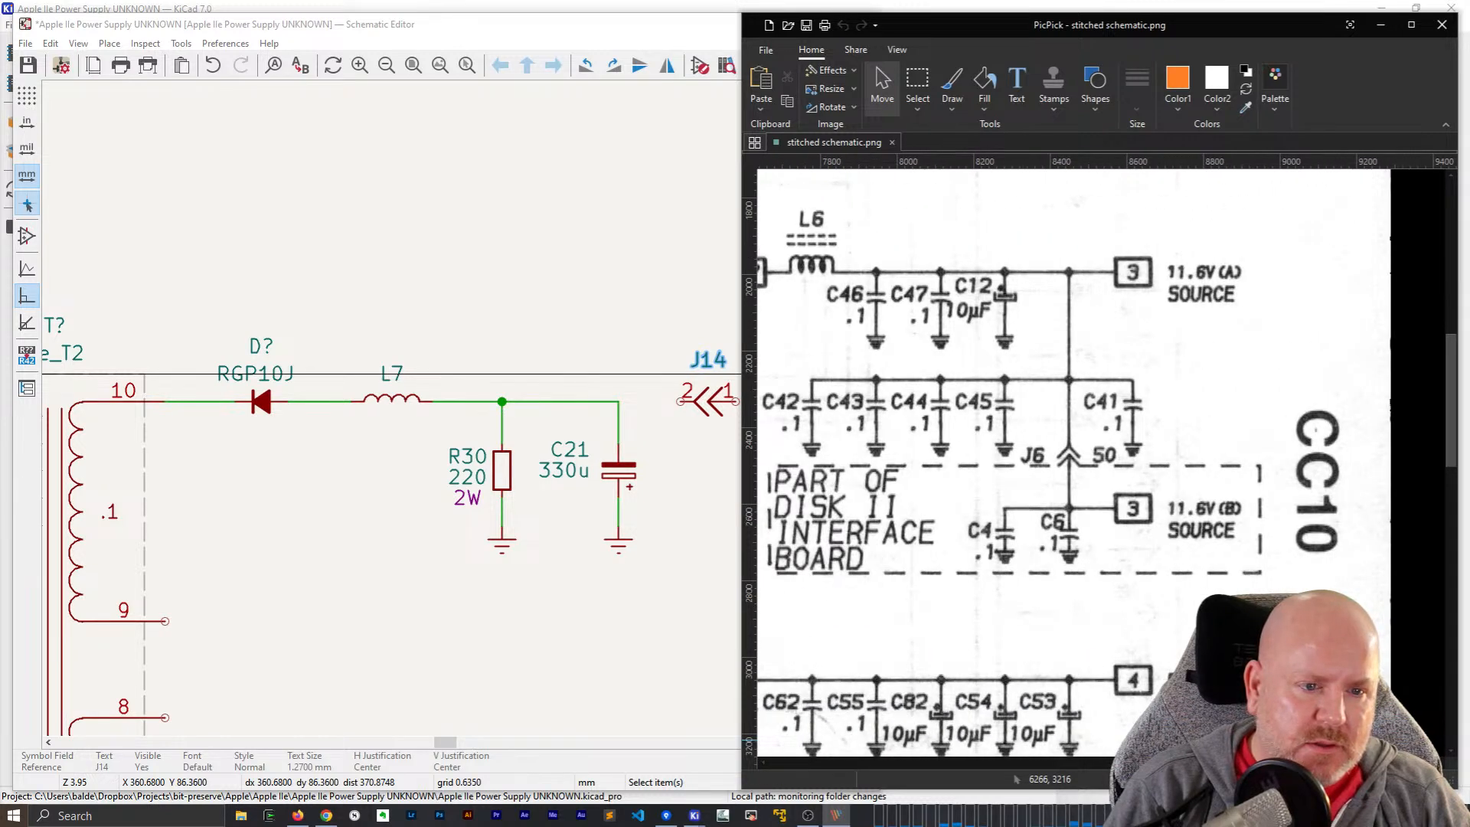
pyautogui.keyDown('shift'); pyautogui.hscroll(-11, 1254, 502); pyautogui.keyUp('shift')
pyautogui.scroll(4, 1253, 502)
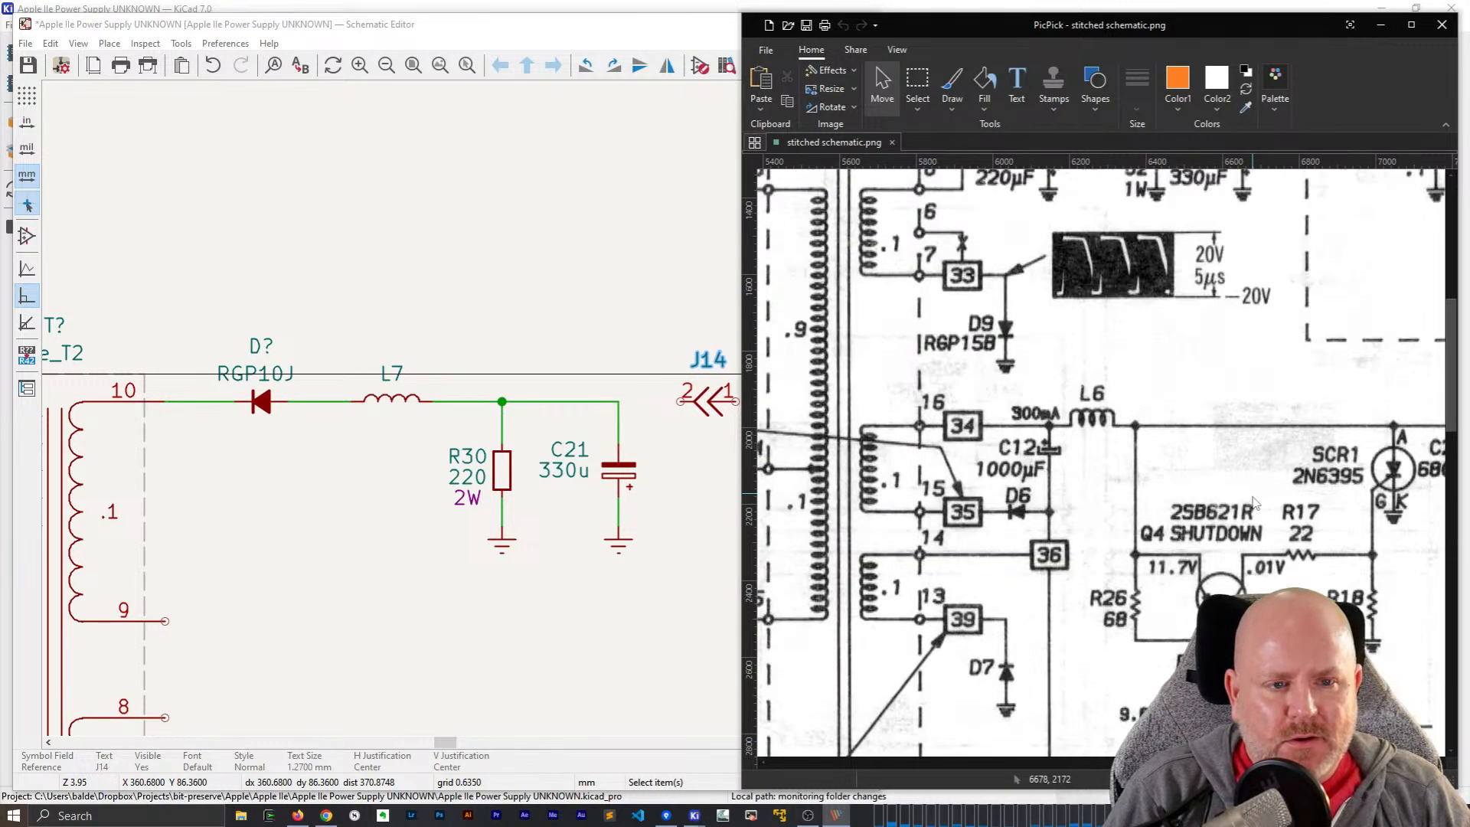
pyautogui.scroll(12, 1253, 502)
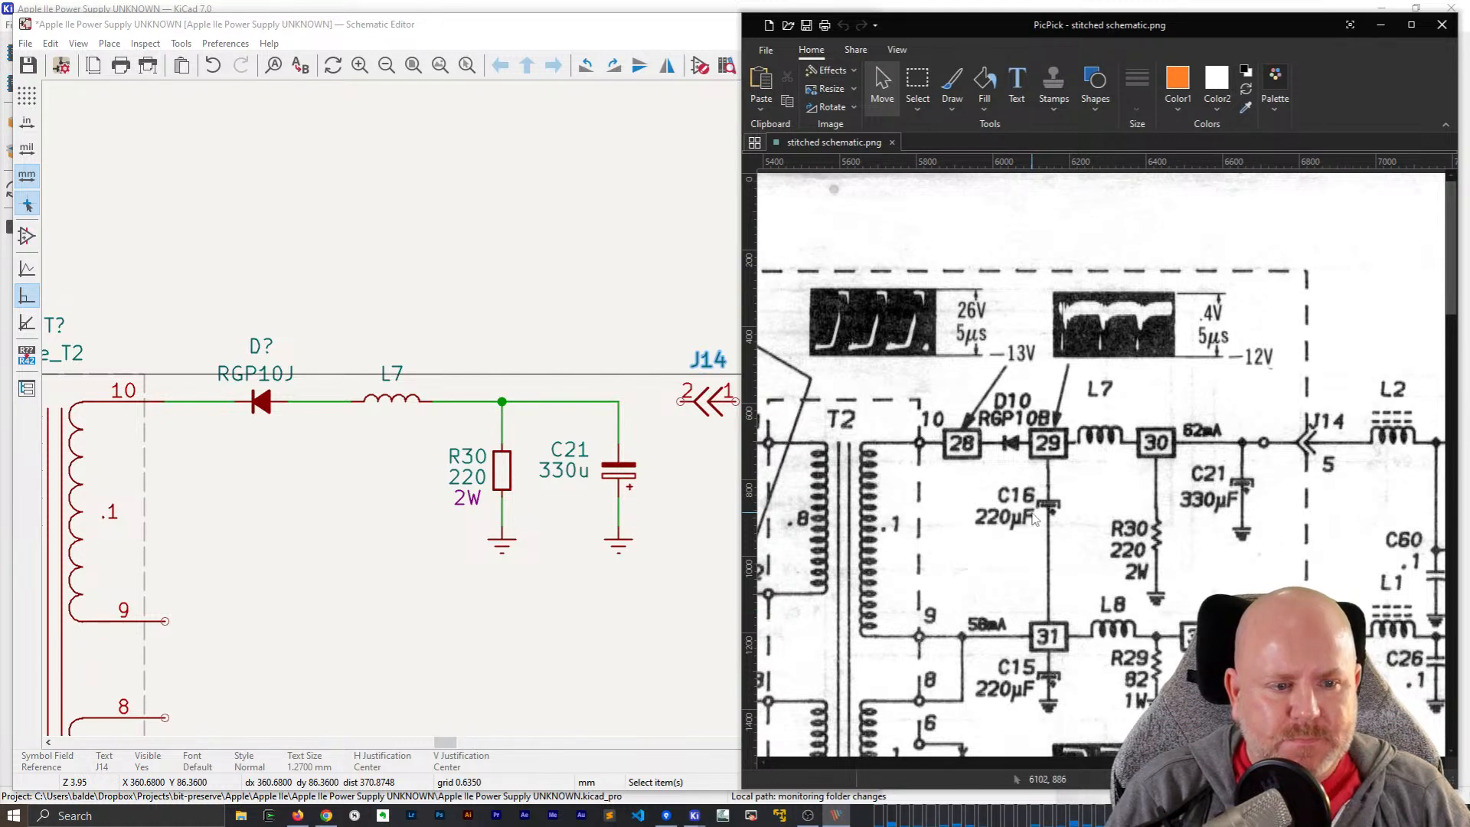
pyautogui.keyDown('shift'); pyautogui.hscroll(4, 1107, 455); pyautogui.keyUp('shift')
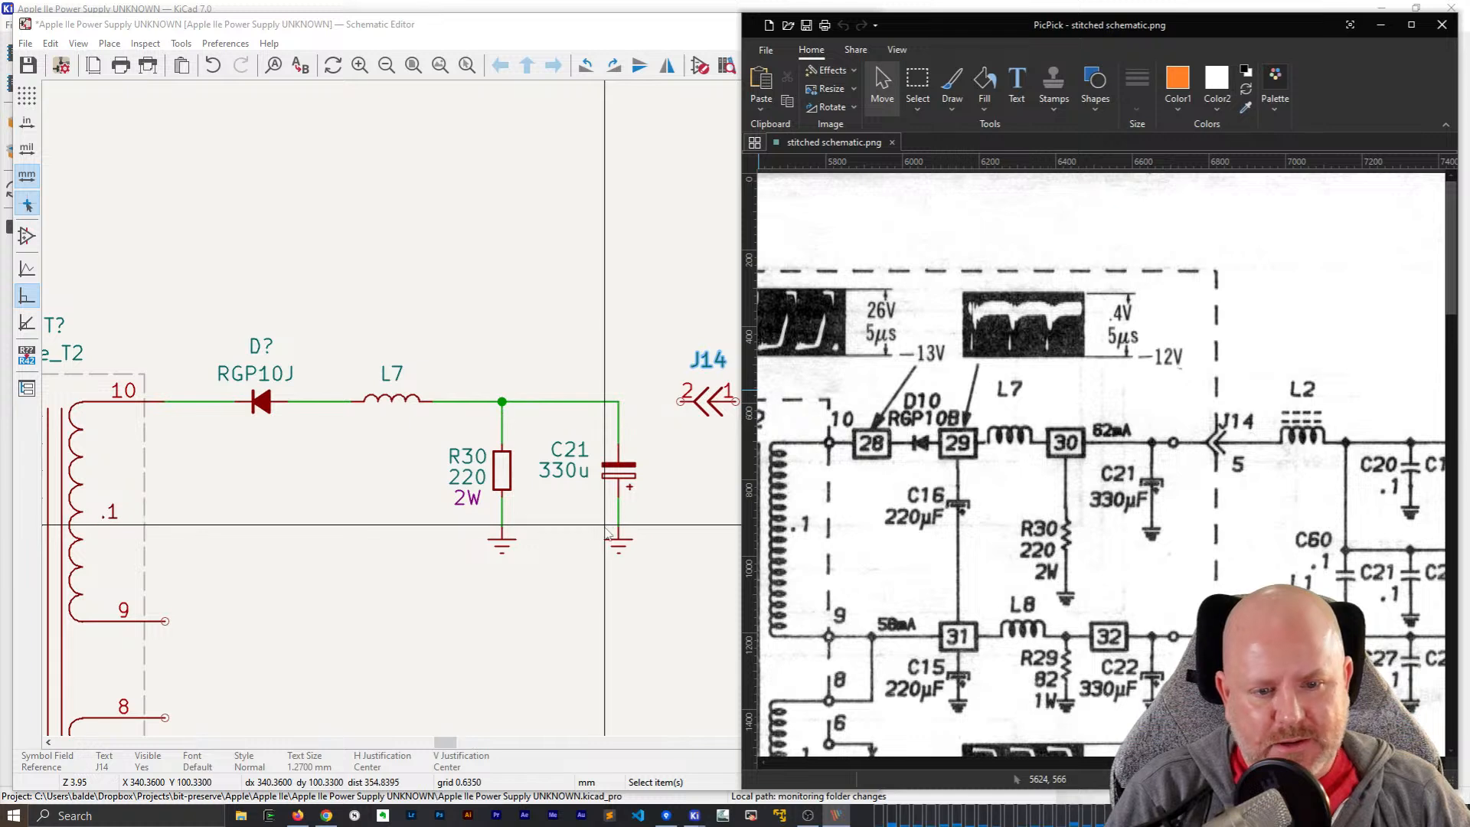
# - Duplicate polarized capacitor C21 and place the copy below the wire between the RGP10J diode and L7
pyautogui.click(623, 490)
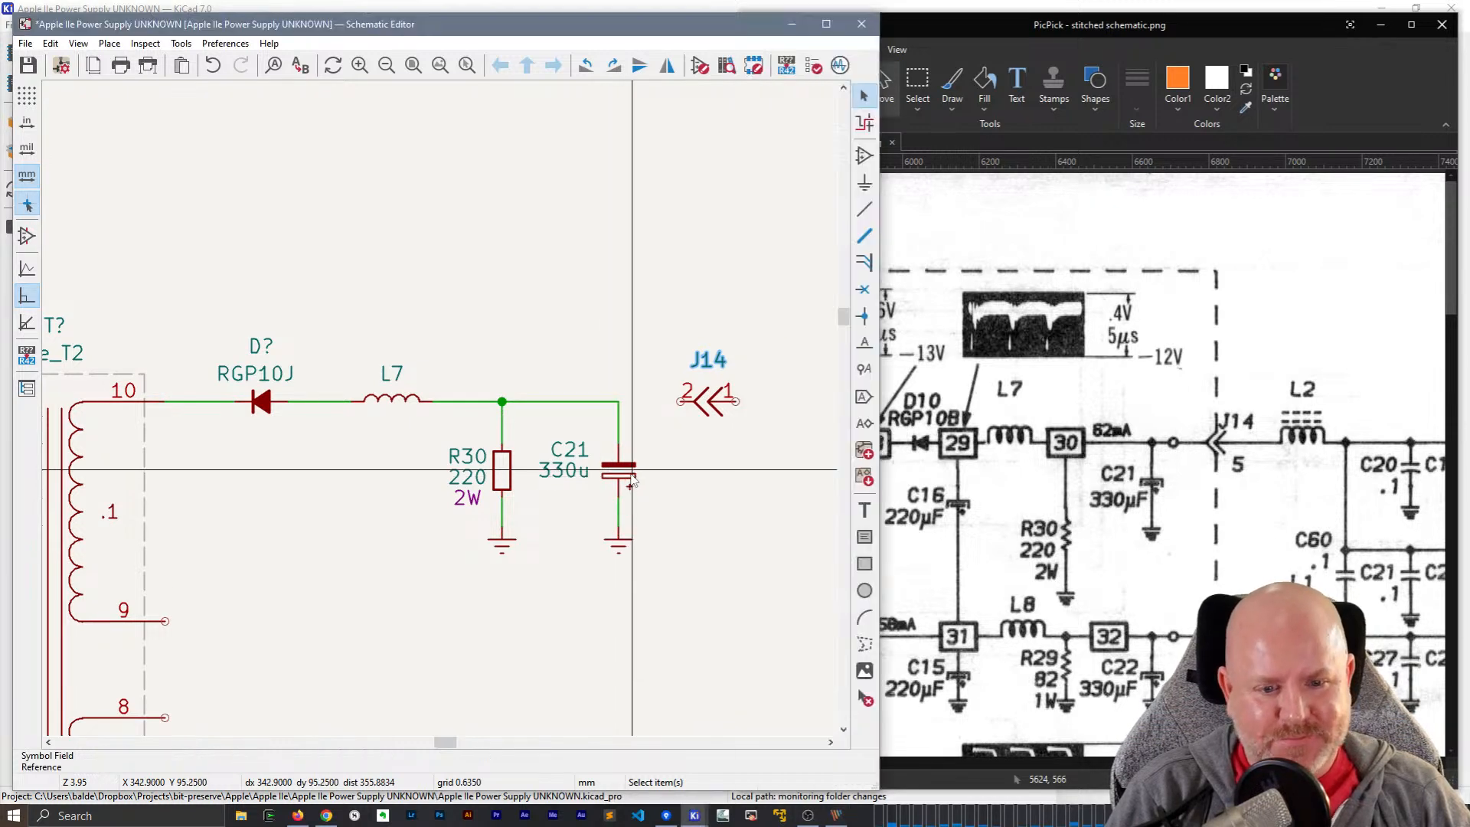
pyautogui.click(630, 473)
pyautogui.hotkey('ctrl', 'd')
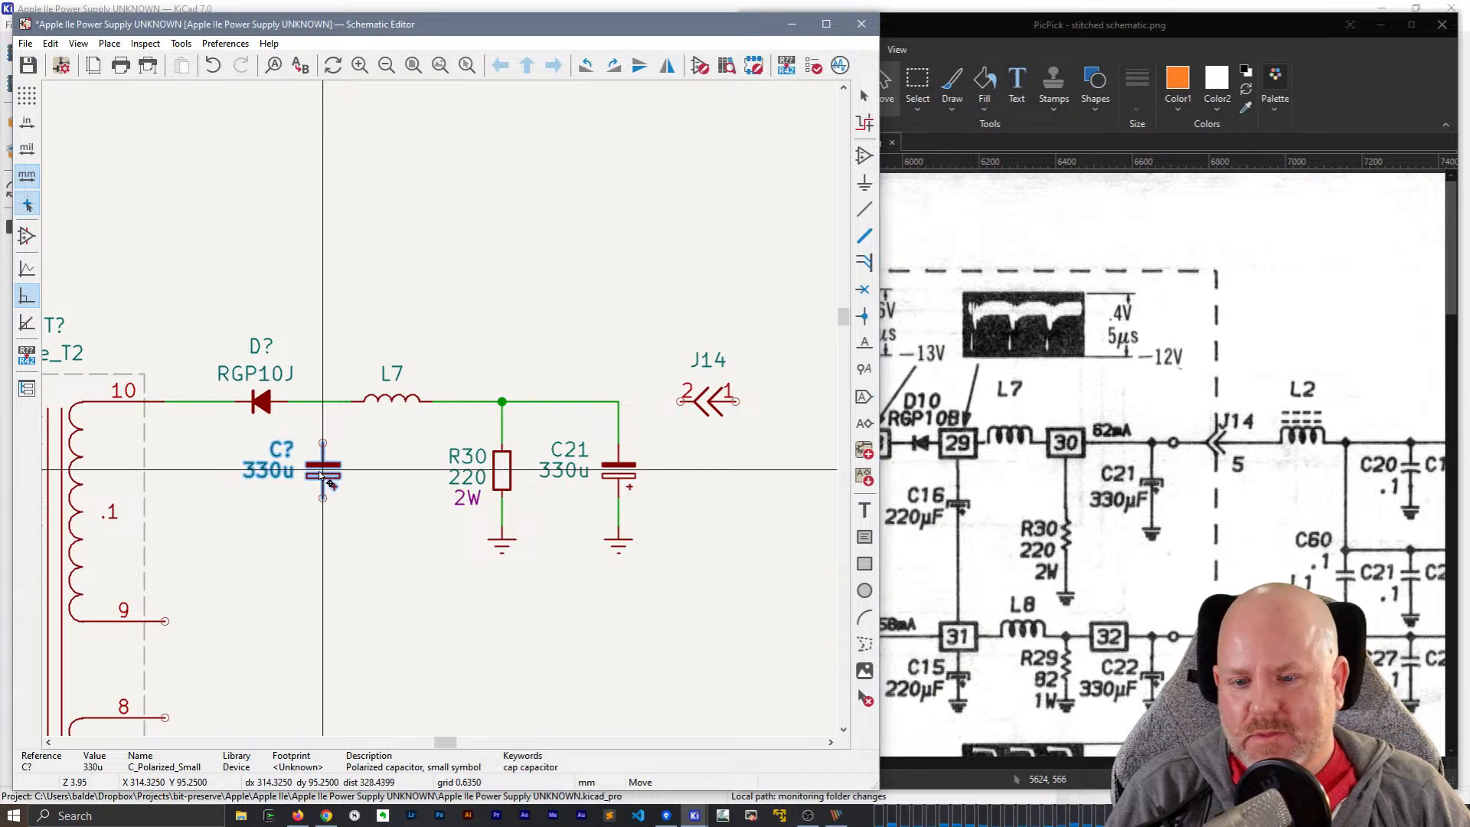
pyautogui.click(323, 474)
# - Copy C21's ground symbol to the new capacitor's lower pin and wire its upper pin to the diode–L7 line
pyautogui.click(619, 543)
pyautogui.hotkey('ctrl', 'd')
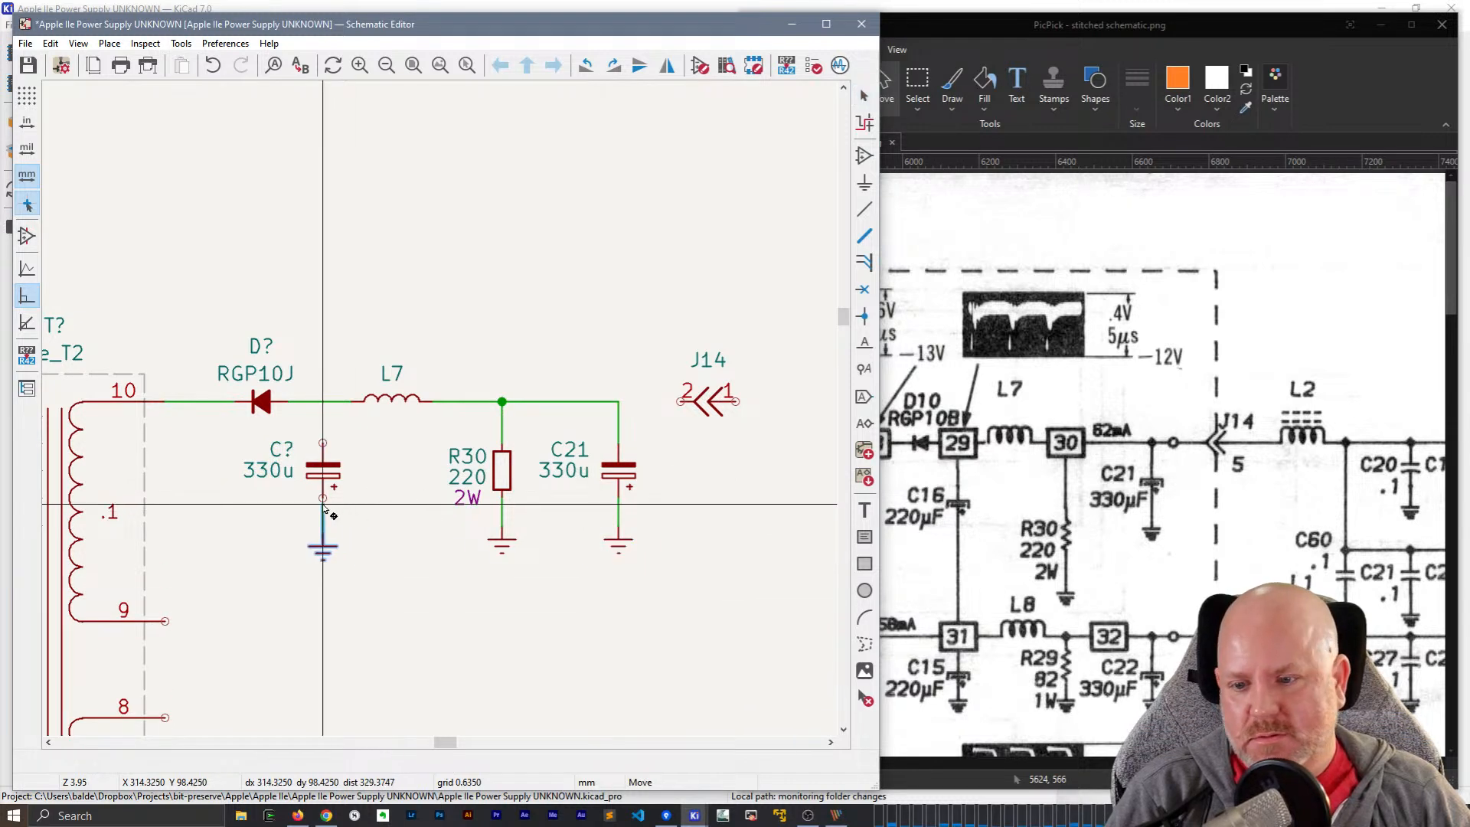
pyautogui.click(322, 499)
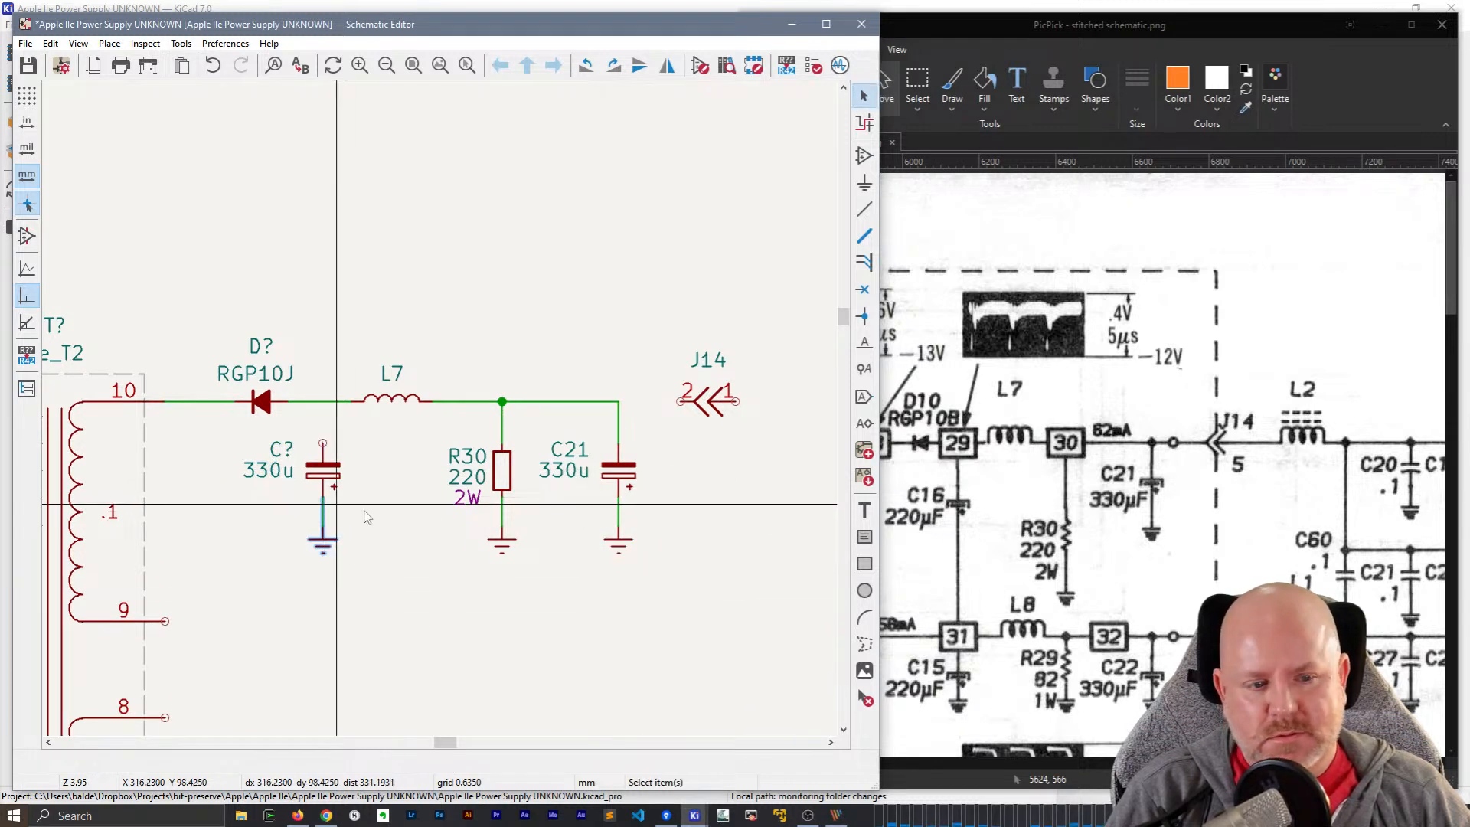
pyautogui.click(323, 442)
pyautogui.click(323, 401)
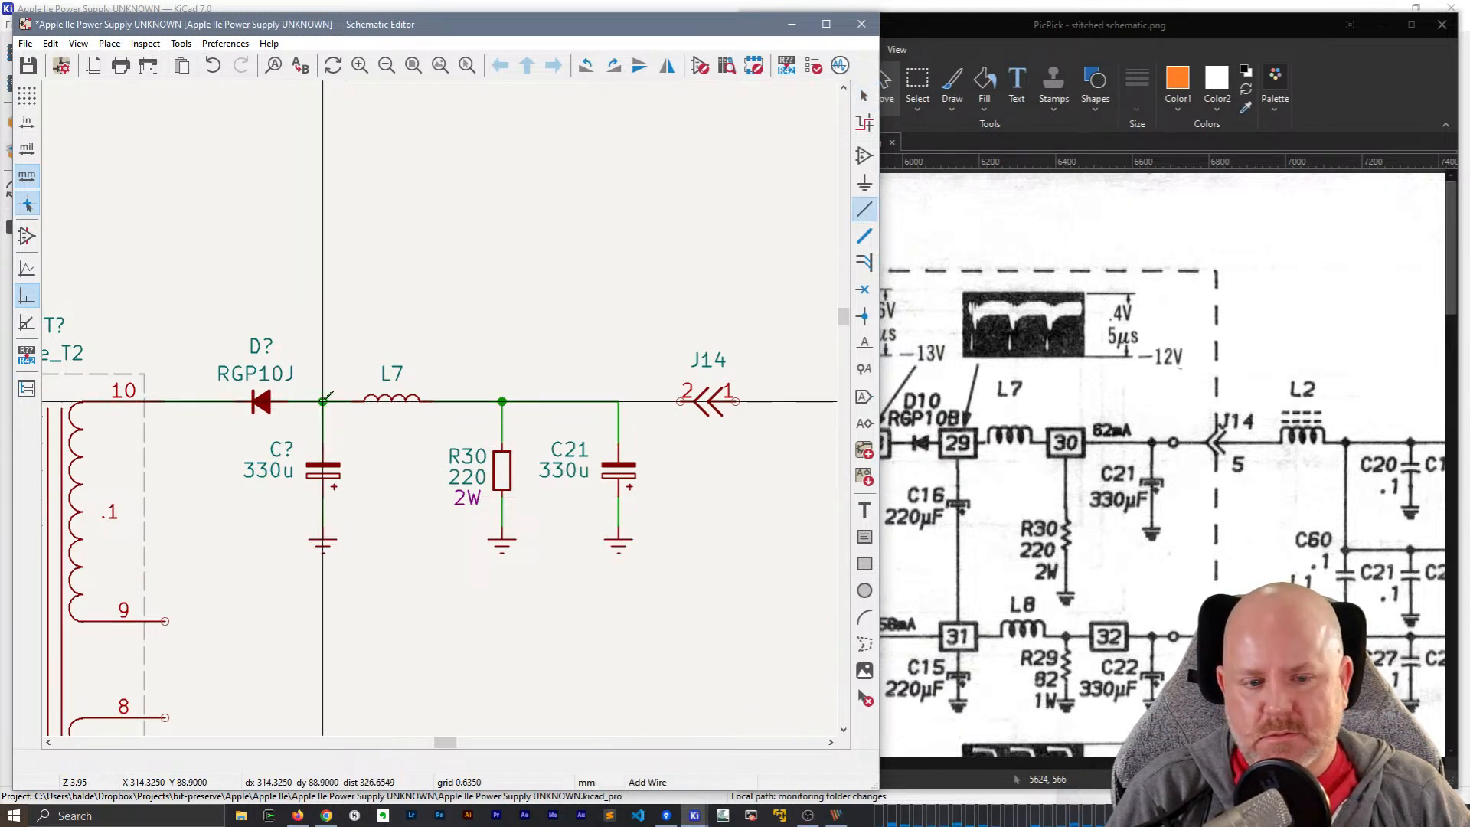
# - Set the new capacitor's value to 220u and its reference to C16
pyautogui.doubleClick(274, 470)
pyautogui.write('220')
pyautogui.press('Return')
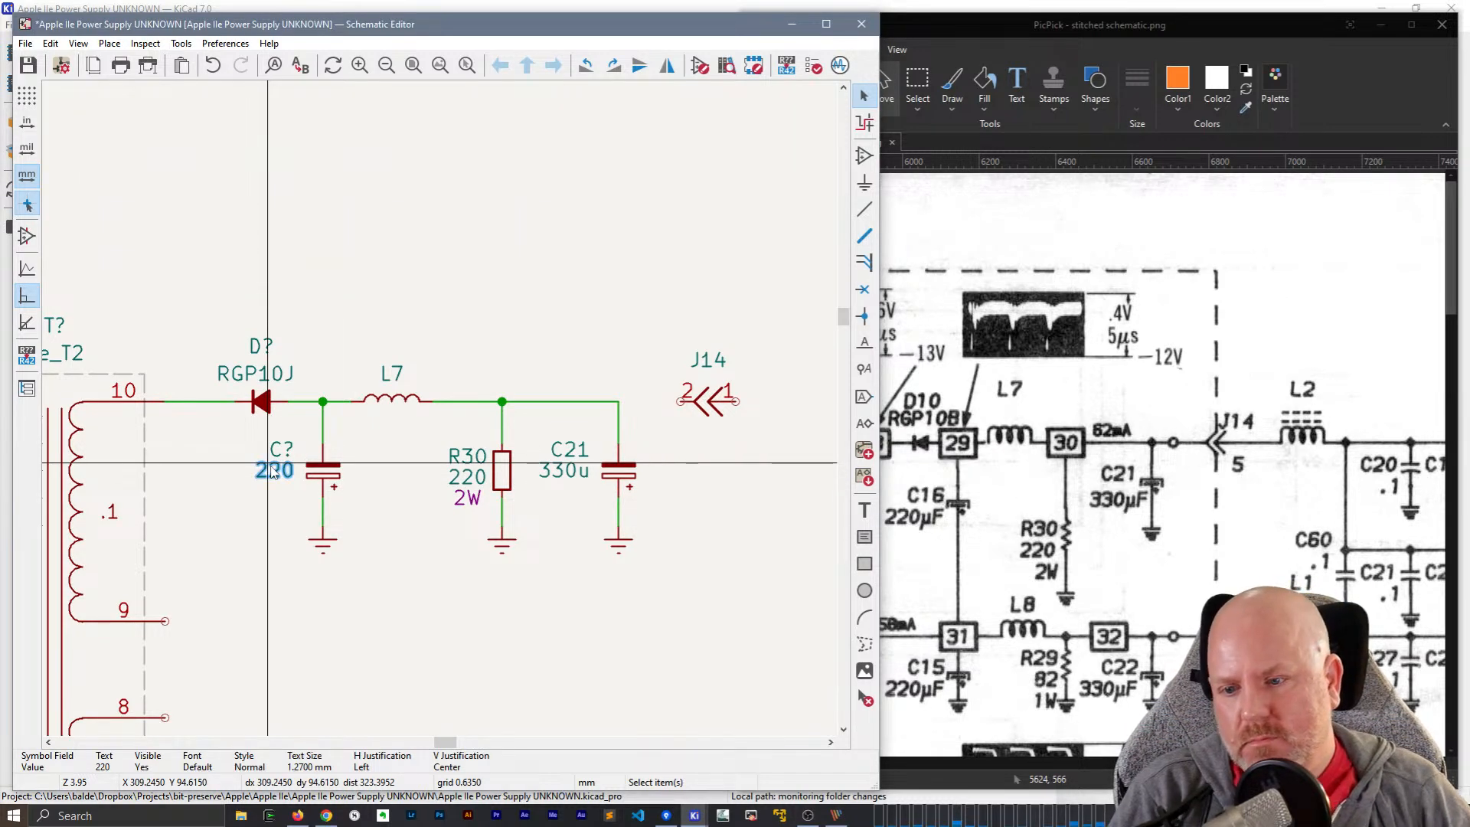
pyautogui.doubleClick(272, 470)
pyautogui.write('220u')
pyautogui.press('Return')
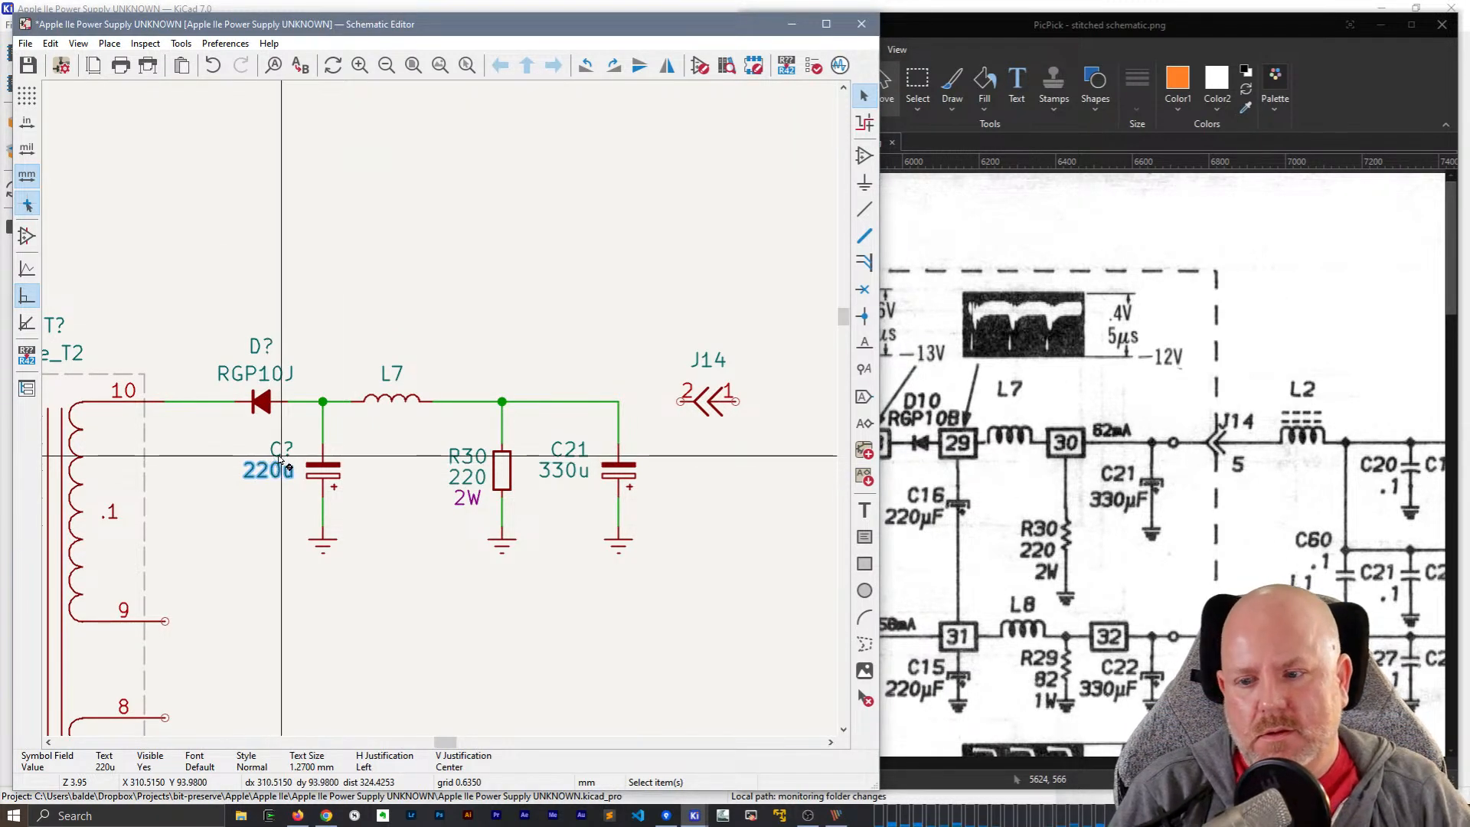
pyautogui.doubleClick(277, 447)
pyautogui.write('16')
pyautogui.press('Return')
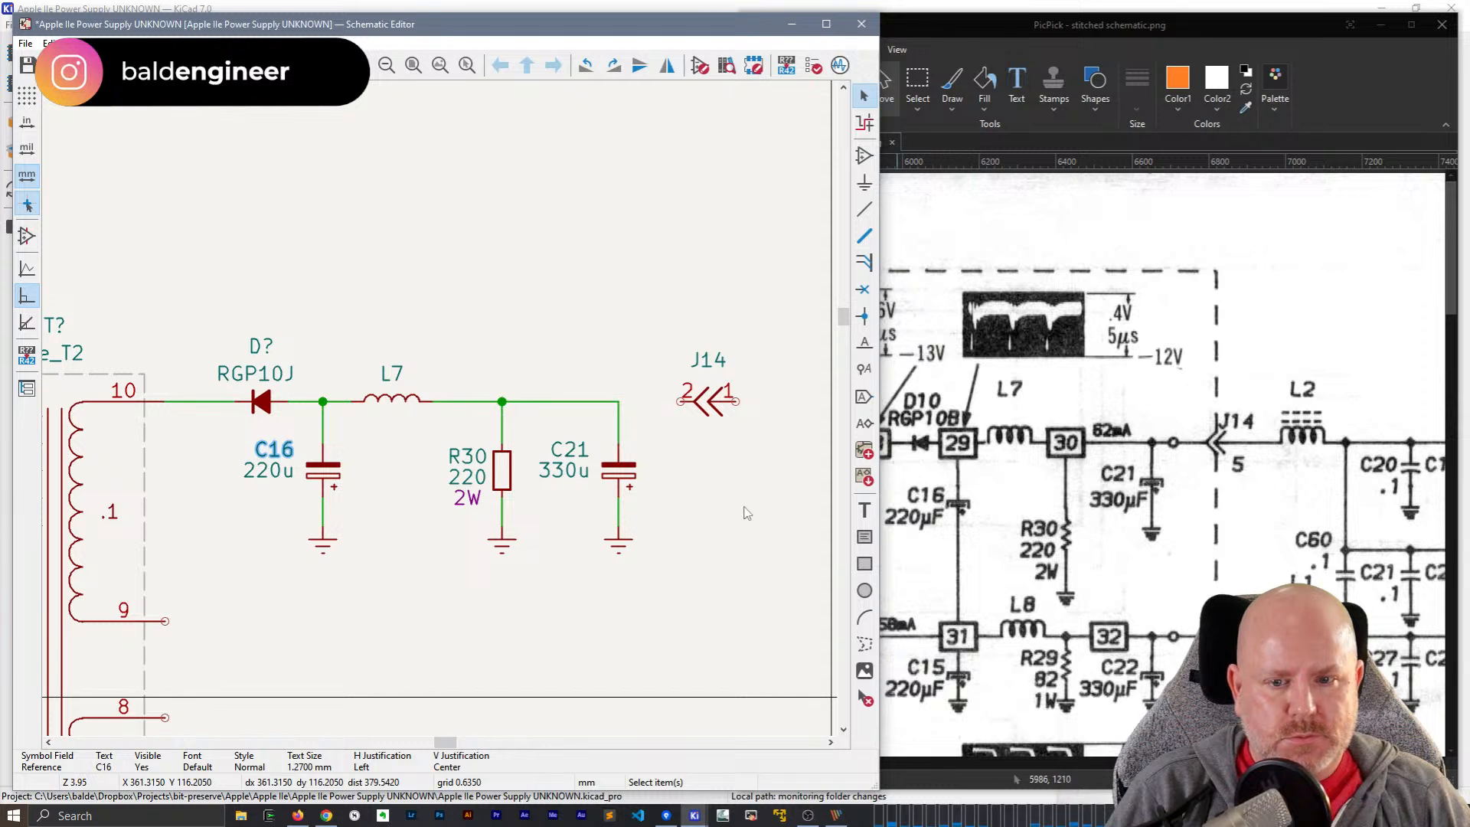
pyautogui.press('w')
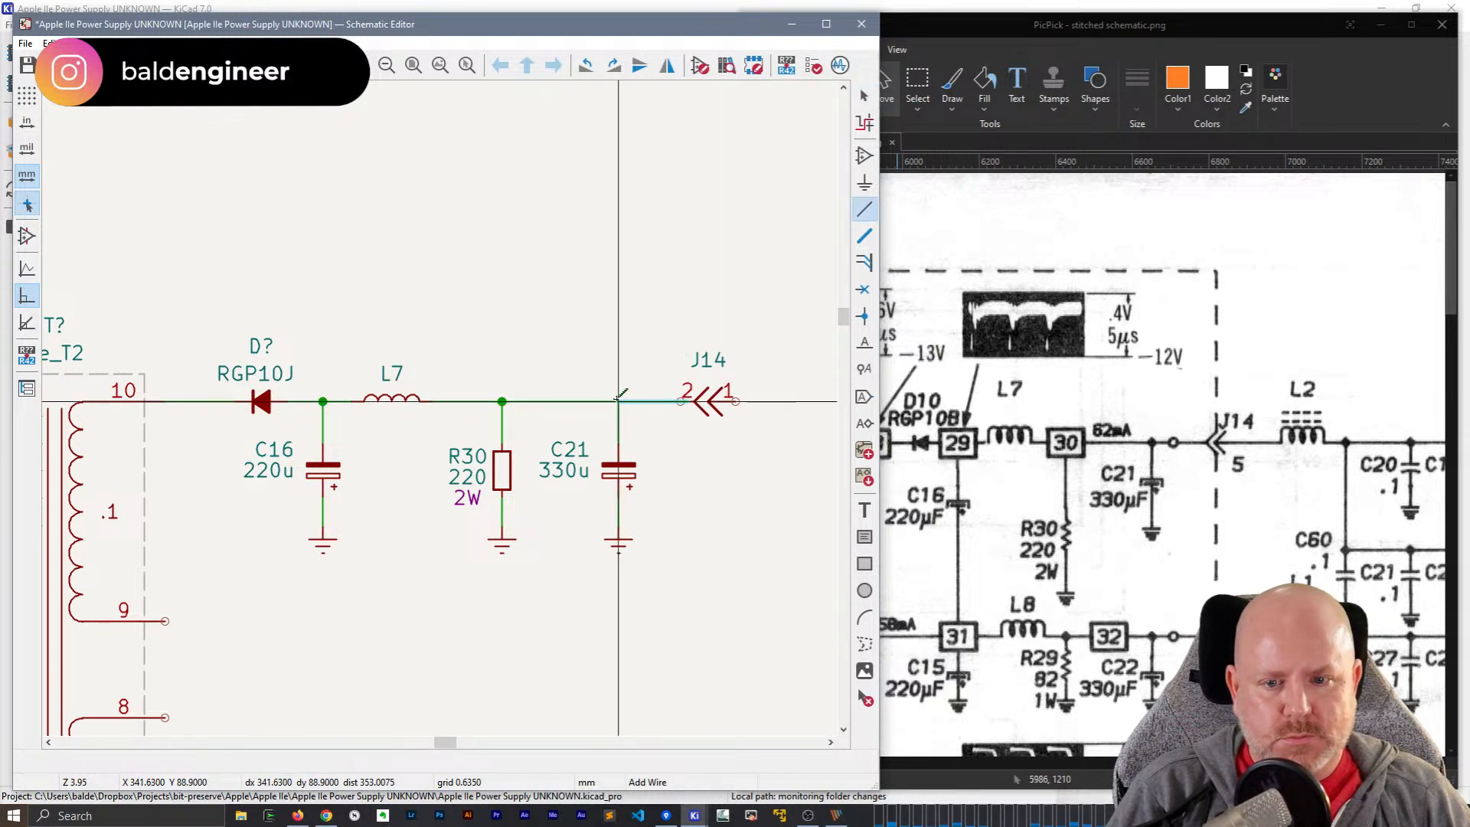
pyautogui.click(619, 401)
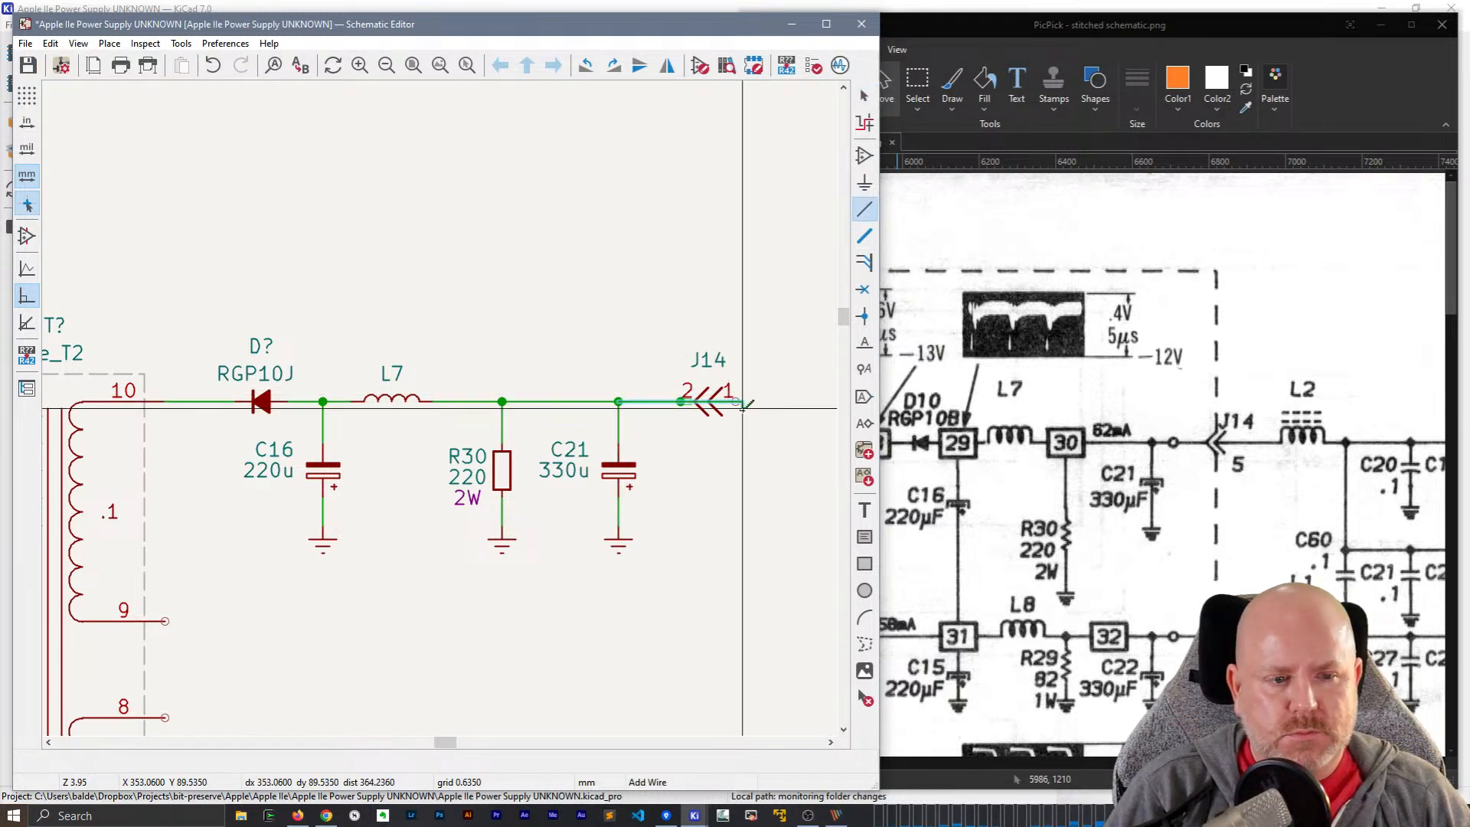
pyautogui.press('Escape')
pyautogui.hotkey('ctrl', 'z')
# - Wire pin 2 of J14 to the junction above C21
pyautogui.click(680, 401)
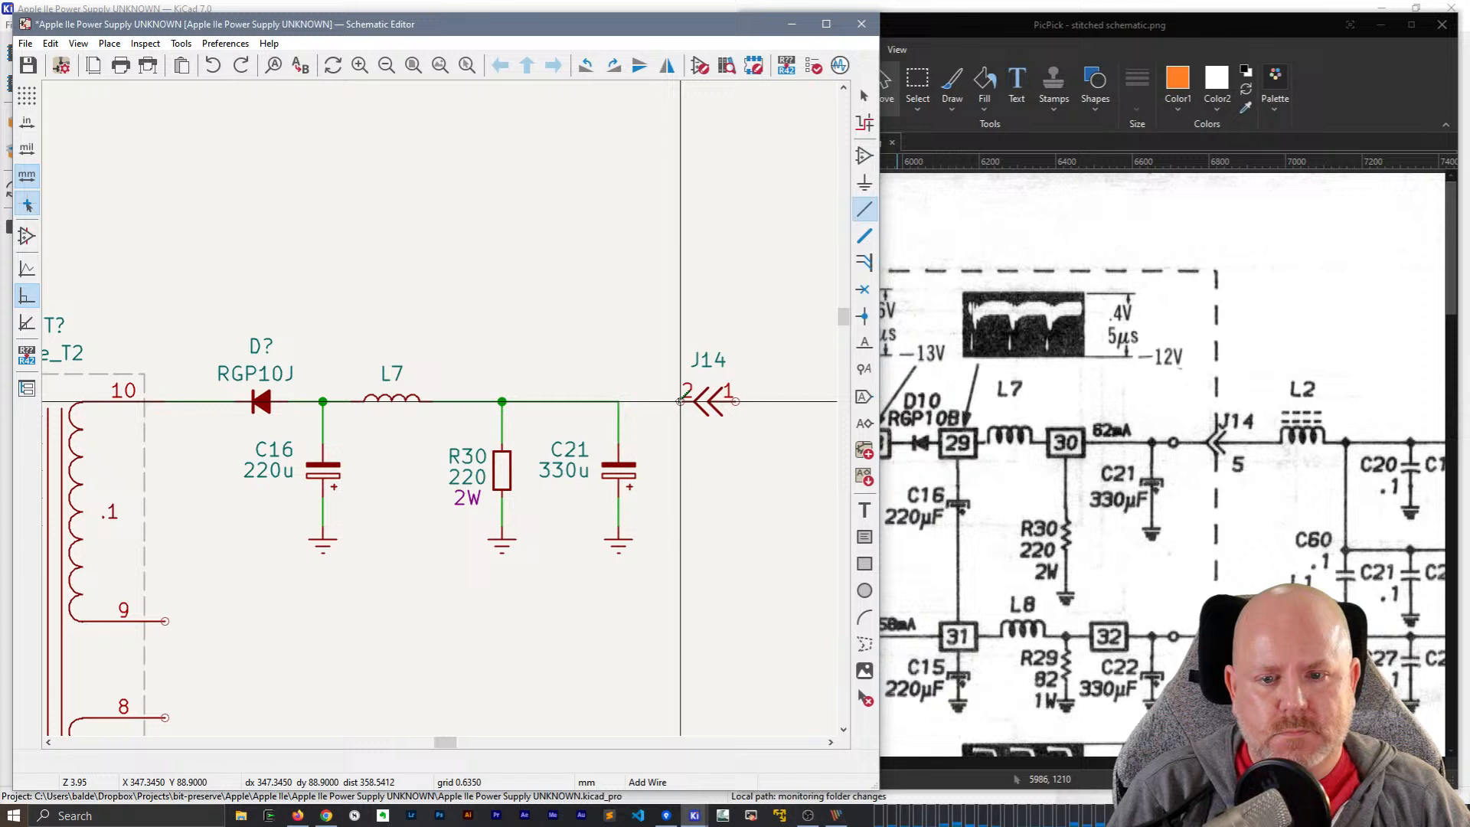
pyautogui.click(622, 399)
pyautogui.press('Escape')
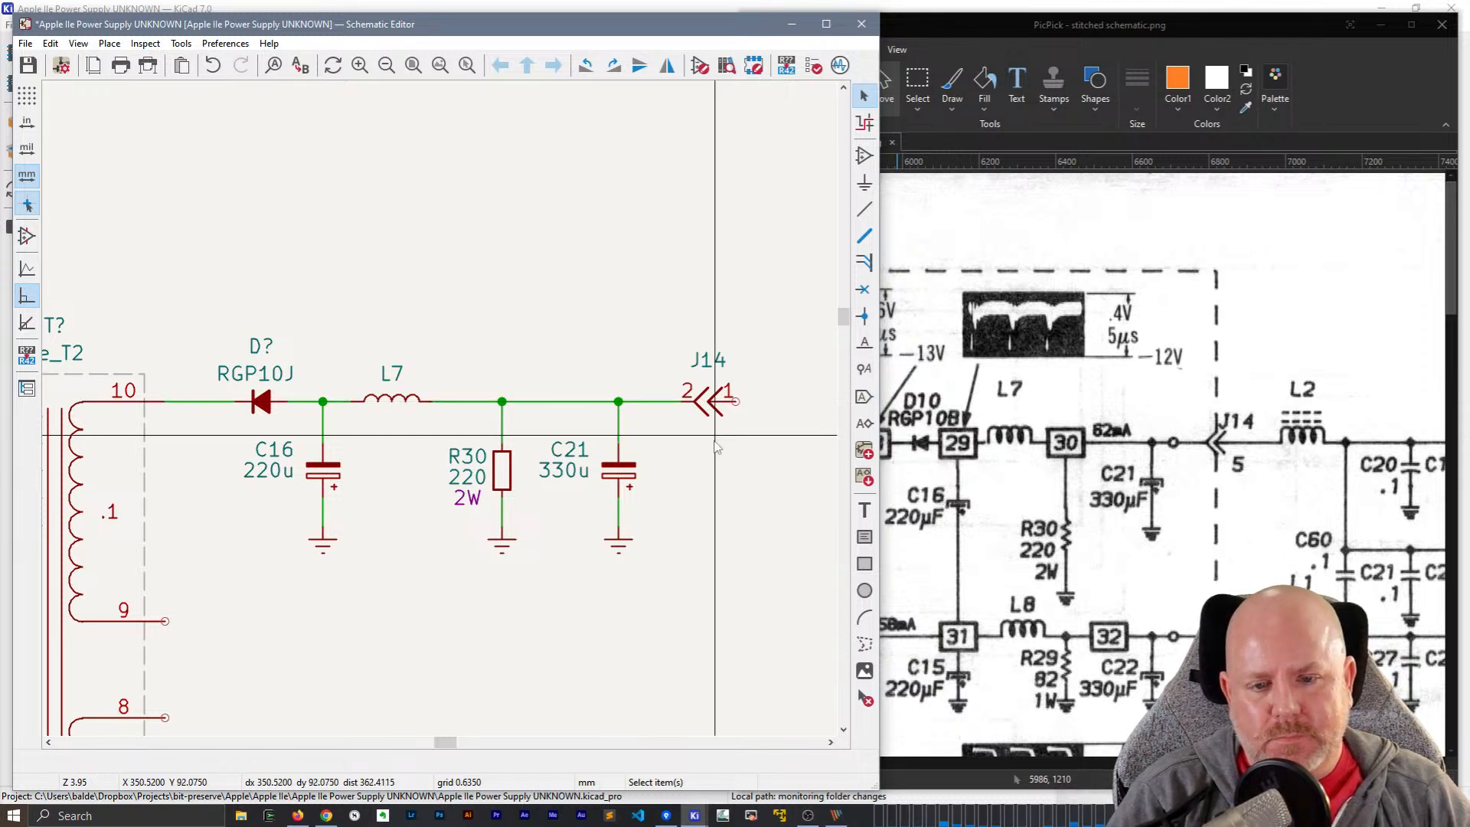
# - Add a no-connect flag to pin 1 of J14
pyautogui.press('q')
pyautogui.click(735, 402)
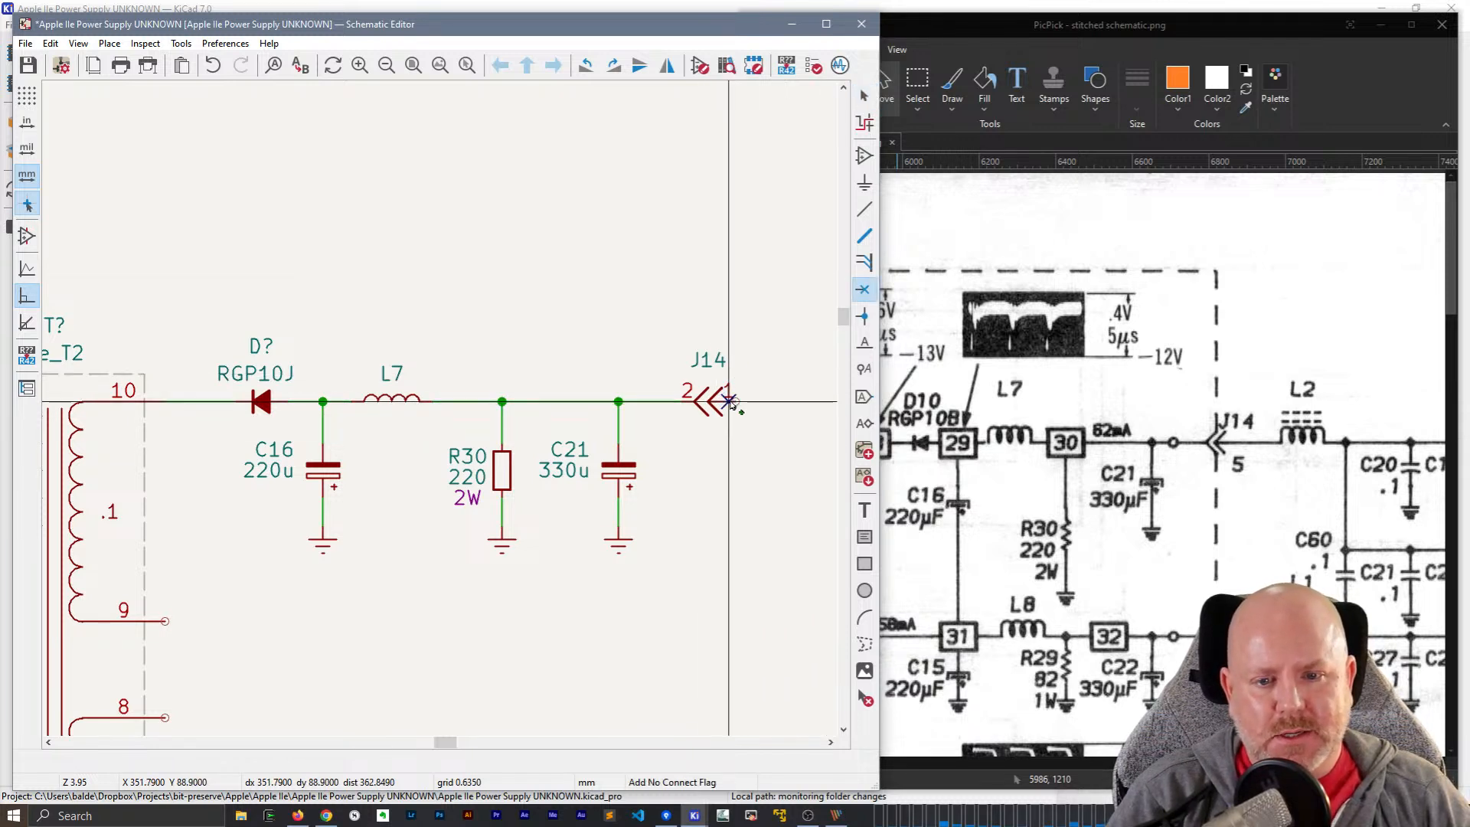
pyautogui.press('Escape')
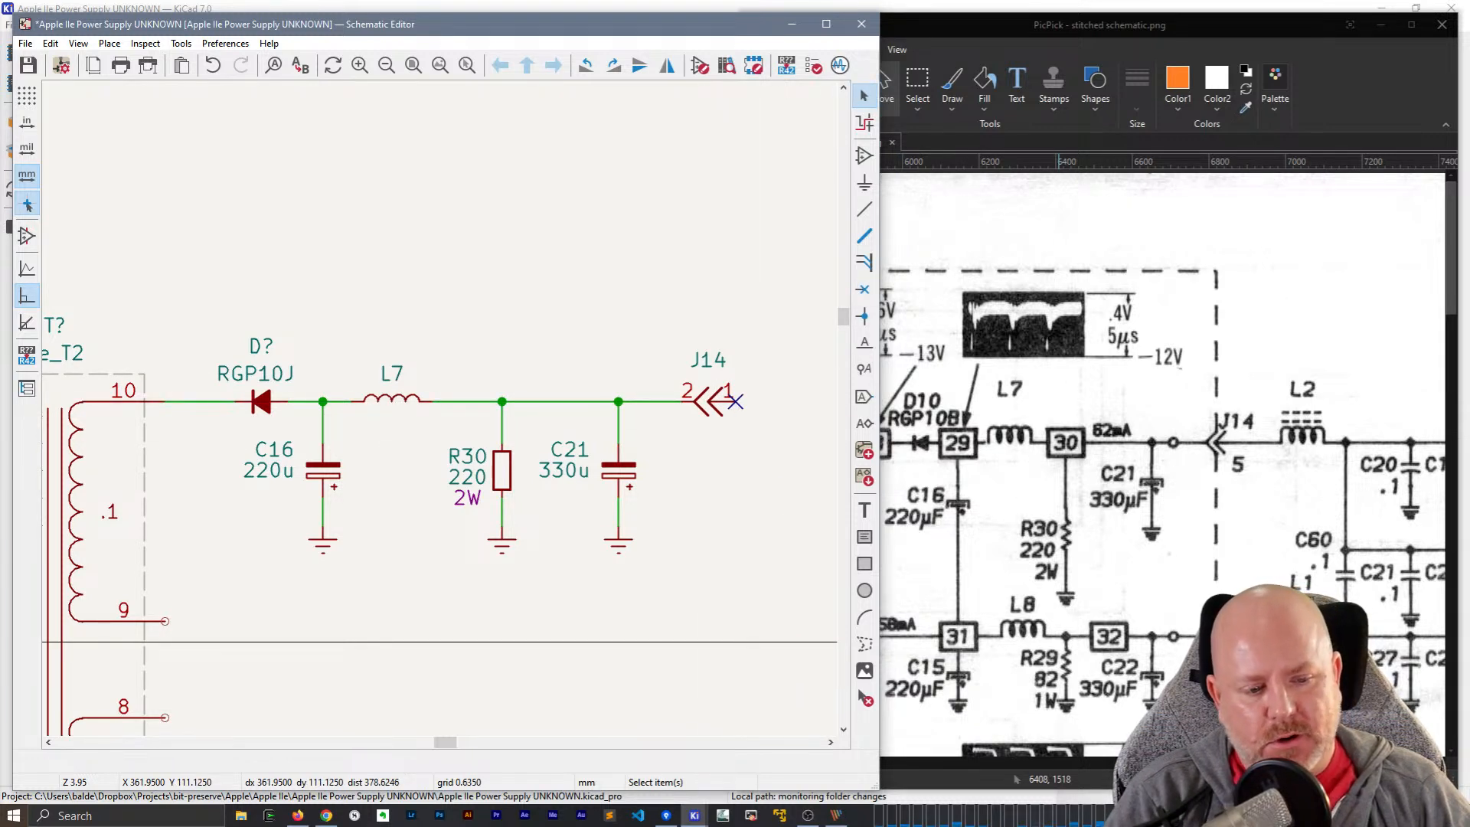
# - Duplicate inductor L7 and place the copy below it, level with transformer pin 9
pyautogui.moveTo(1163, 763); pyautogui.dragTo(1242, 763)
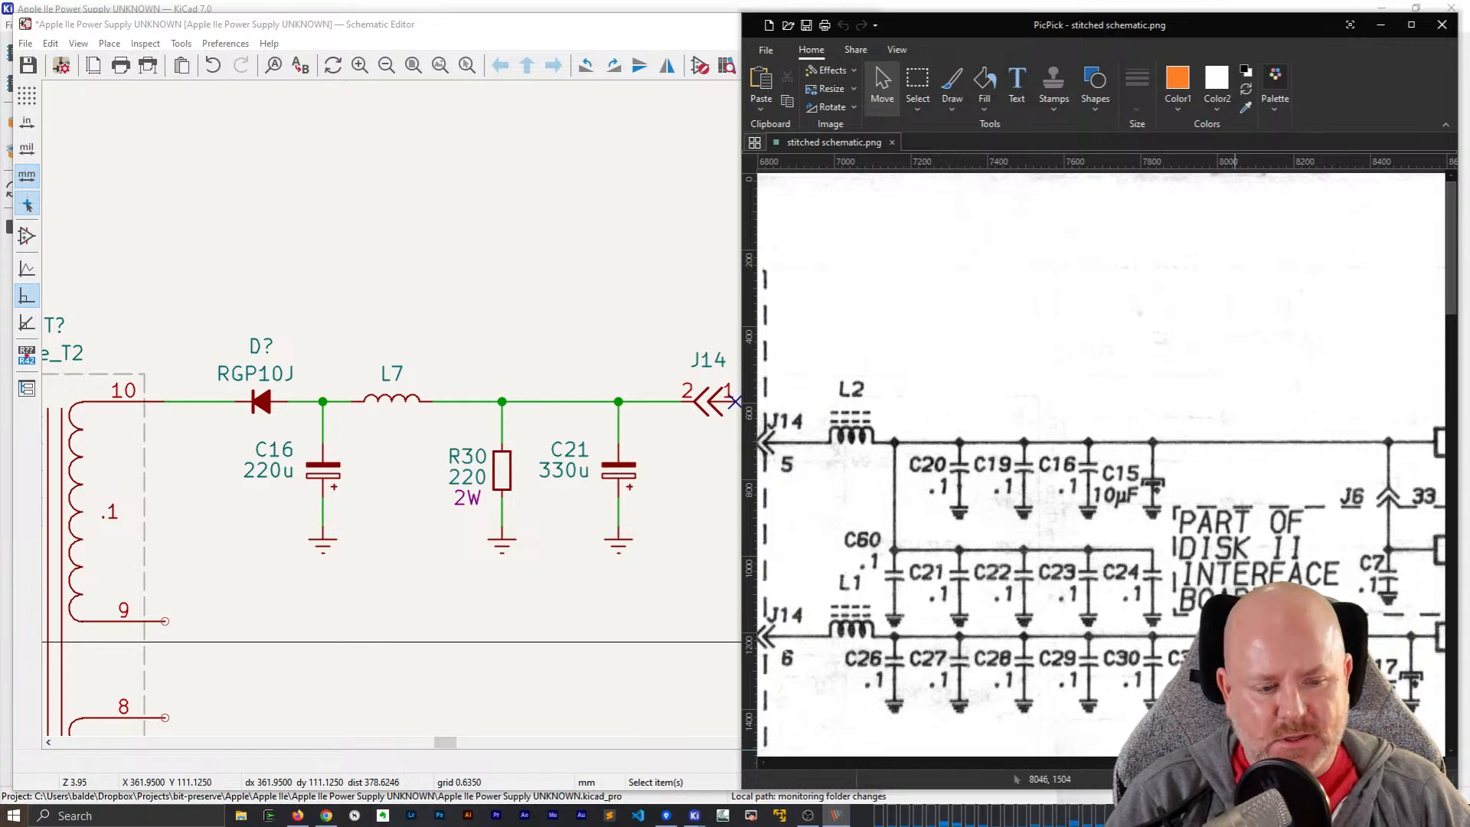
pyautogui.moveTo(1240, 763); pyautogui.dragTo(1138, 762)
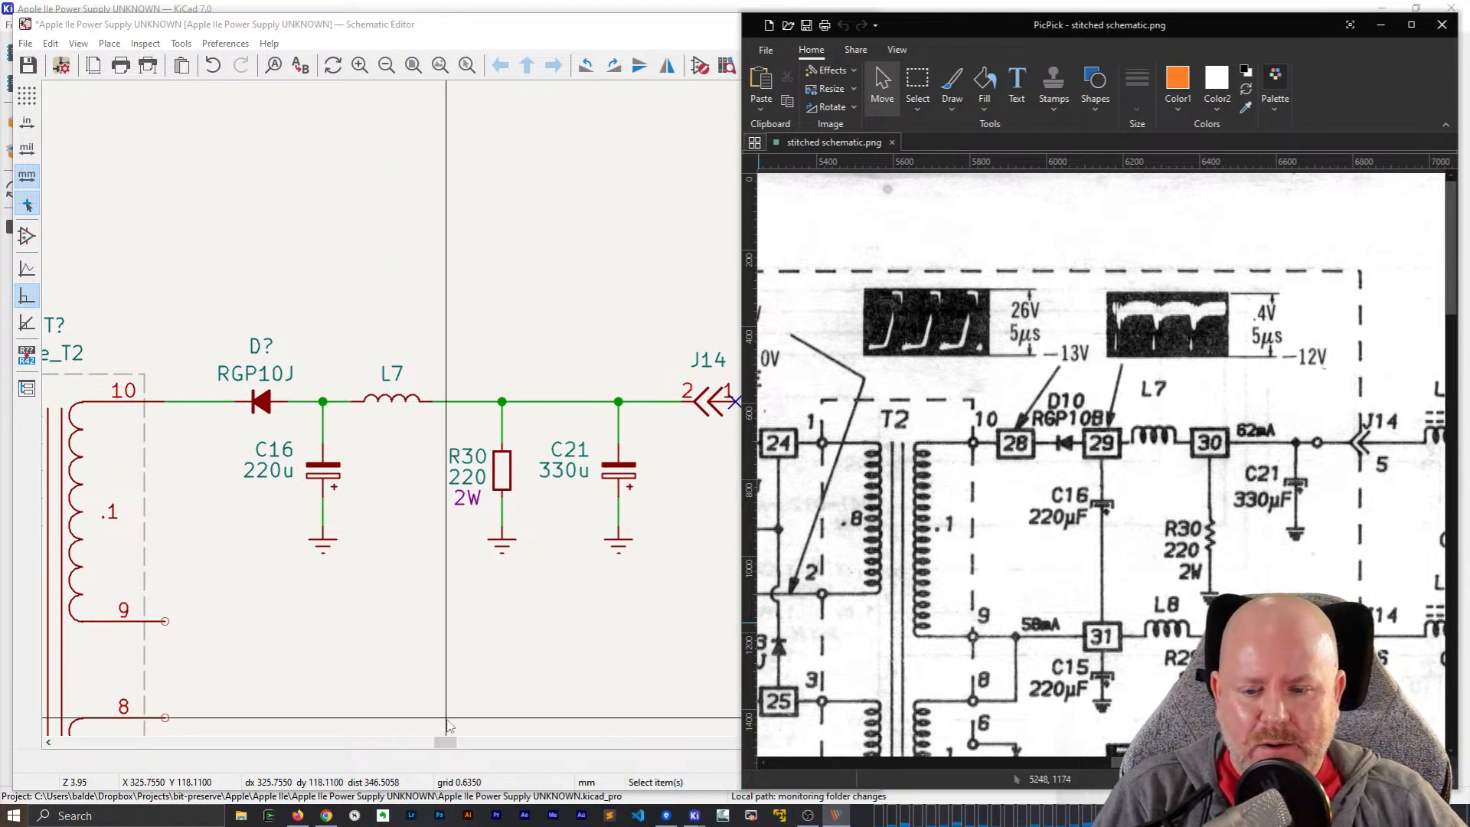
pyautogui.click(391, 398)
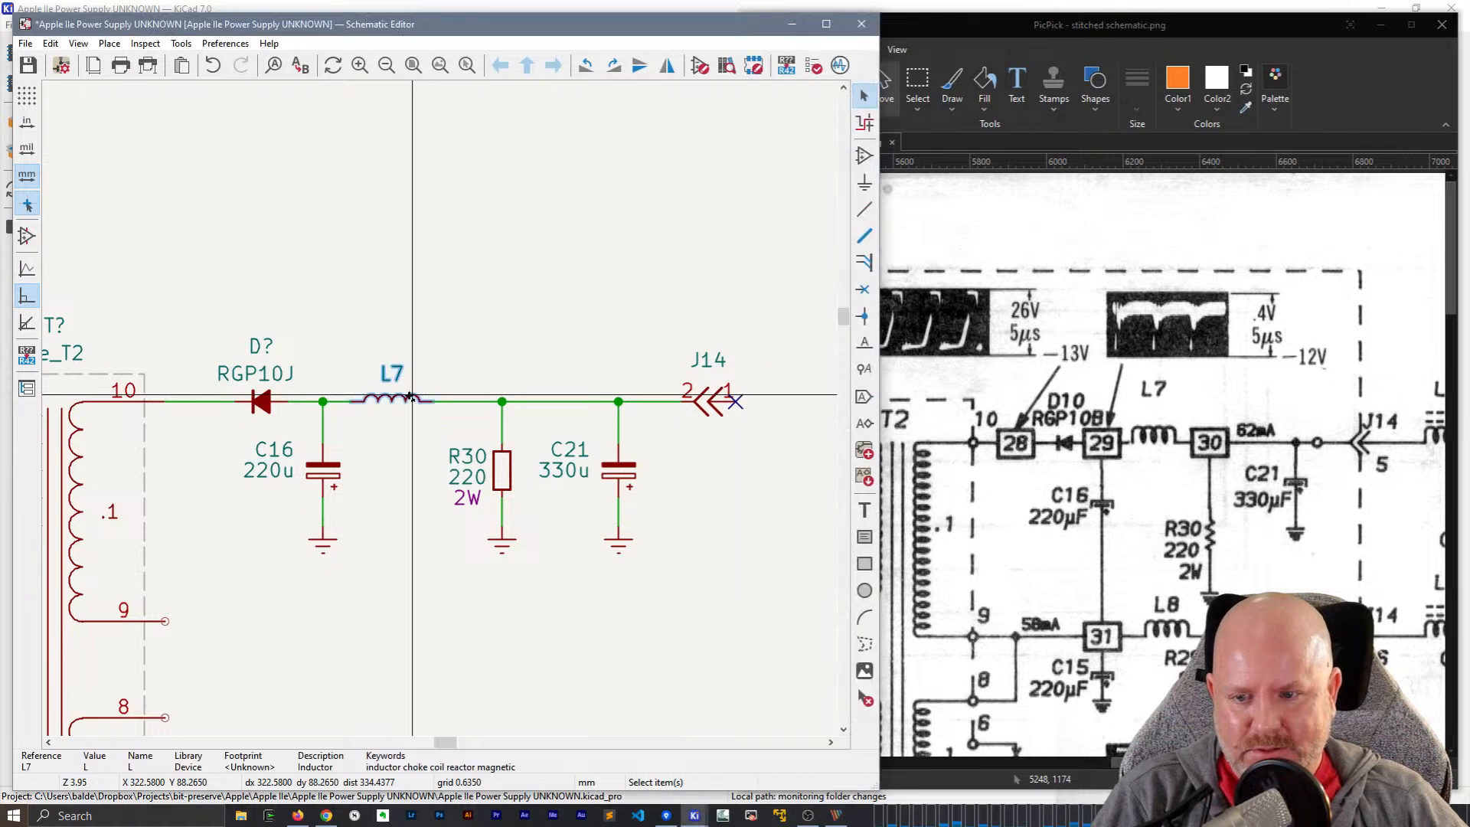
pyautogui.hotkey('ctrl', 'd')
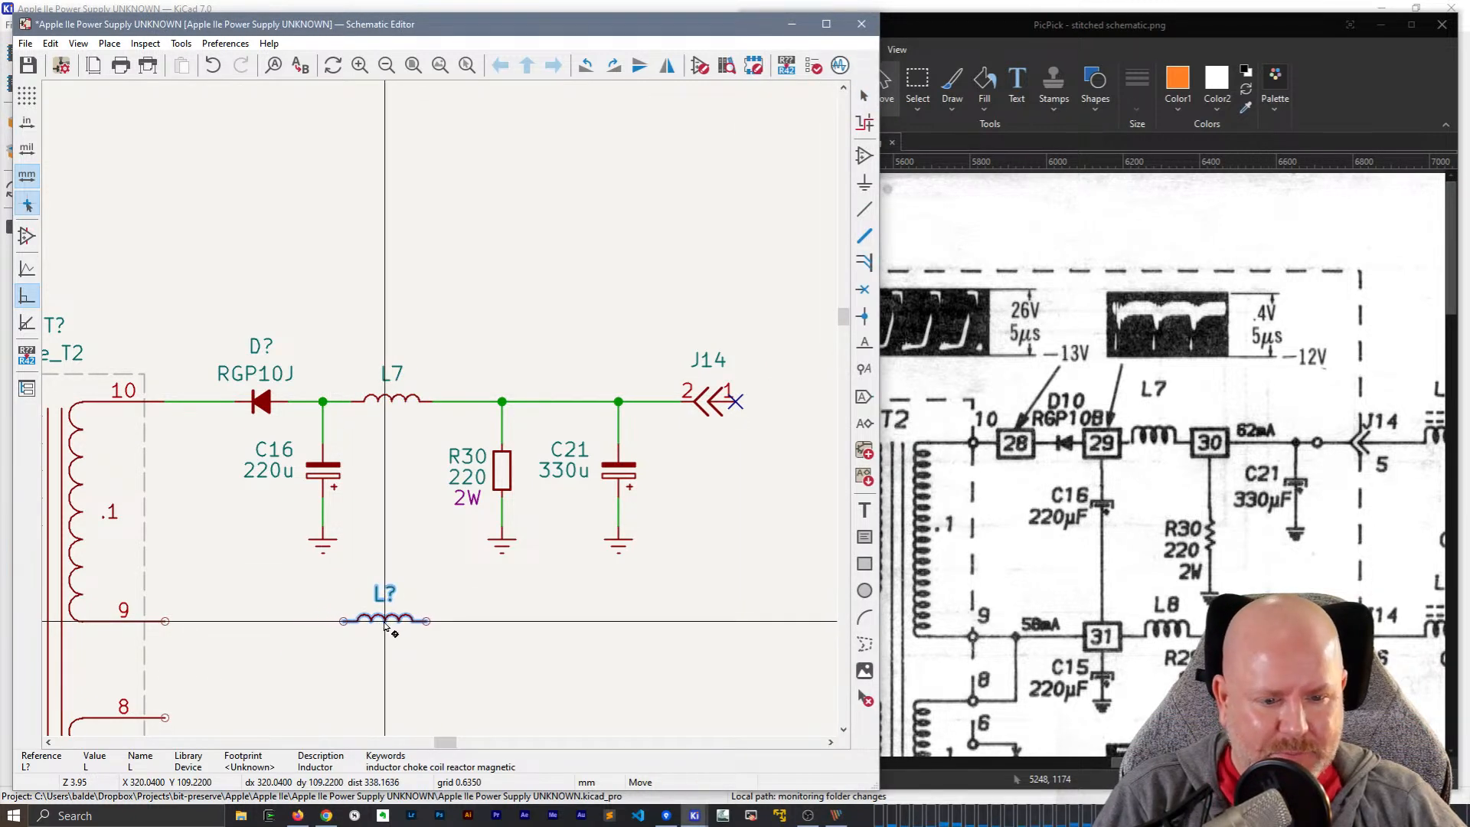
pyautogui.click(383, 624)
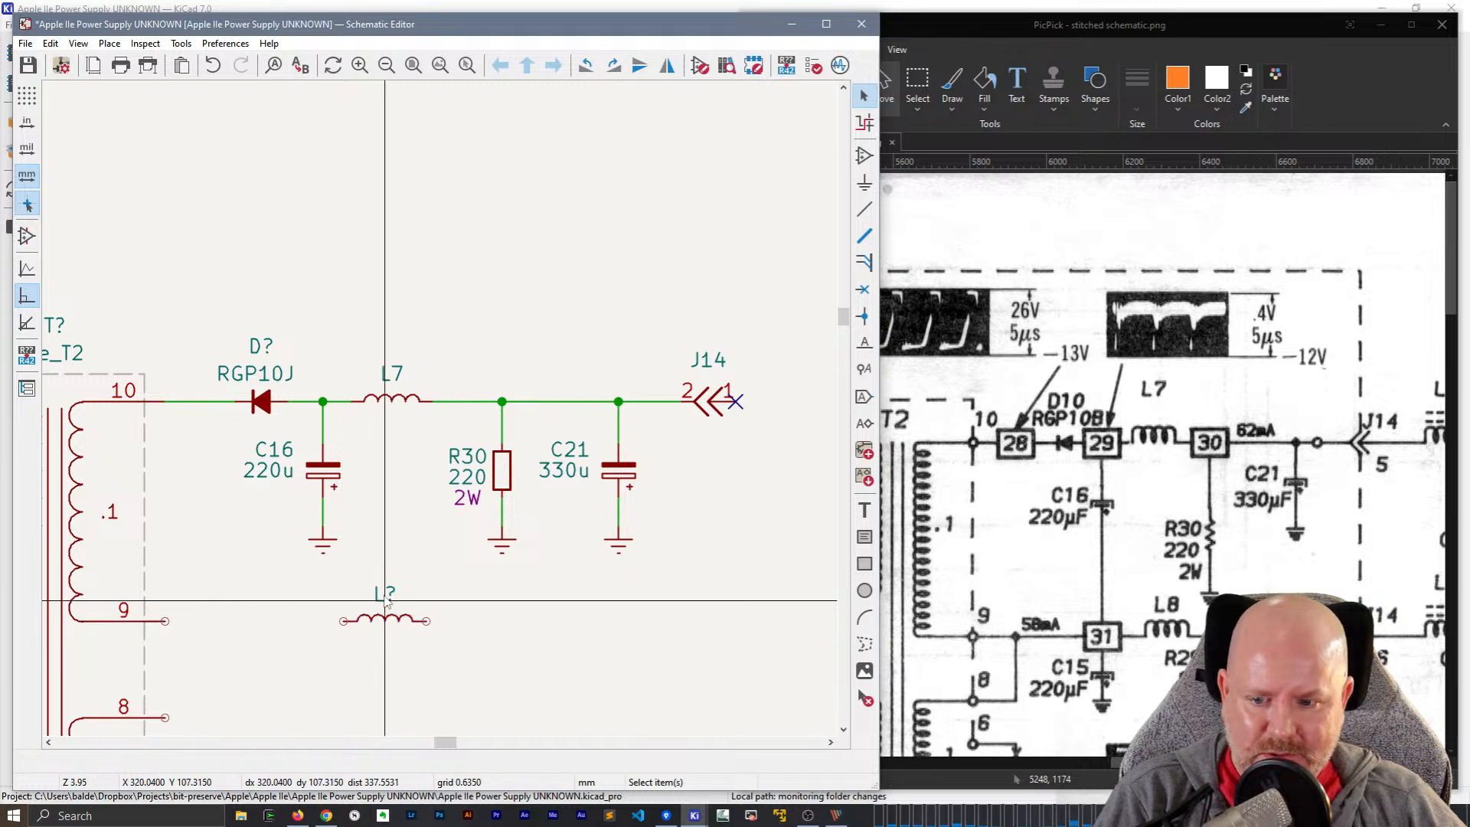
# - Set the copied inductor's reference to L8
pyautogui.click(387, 595)
pyautogui.doubleClick(387, 594)
pyautogui.write('8')
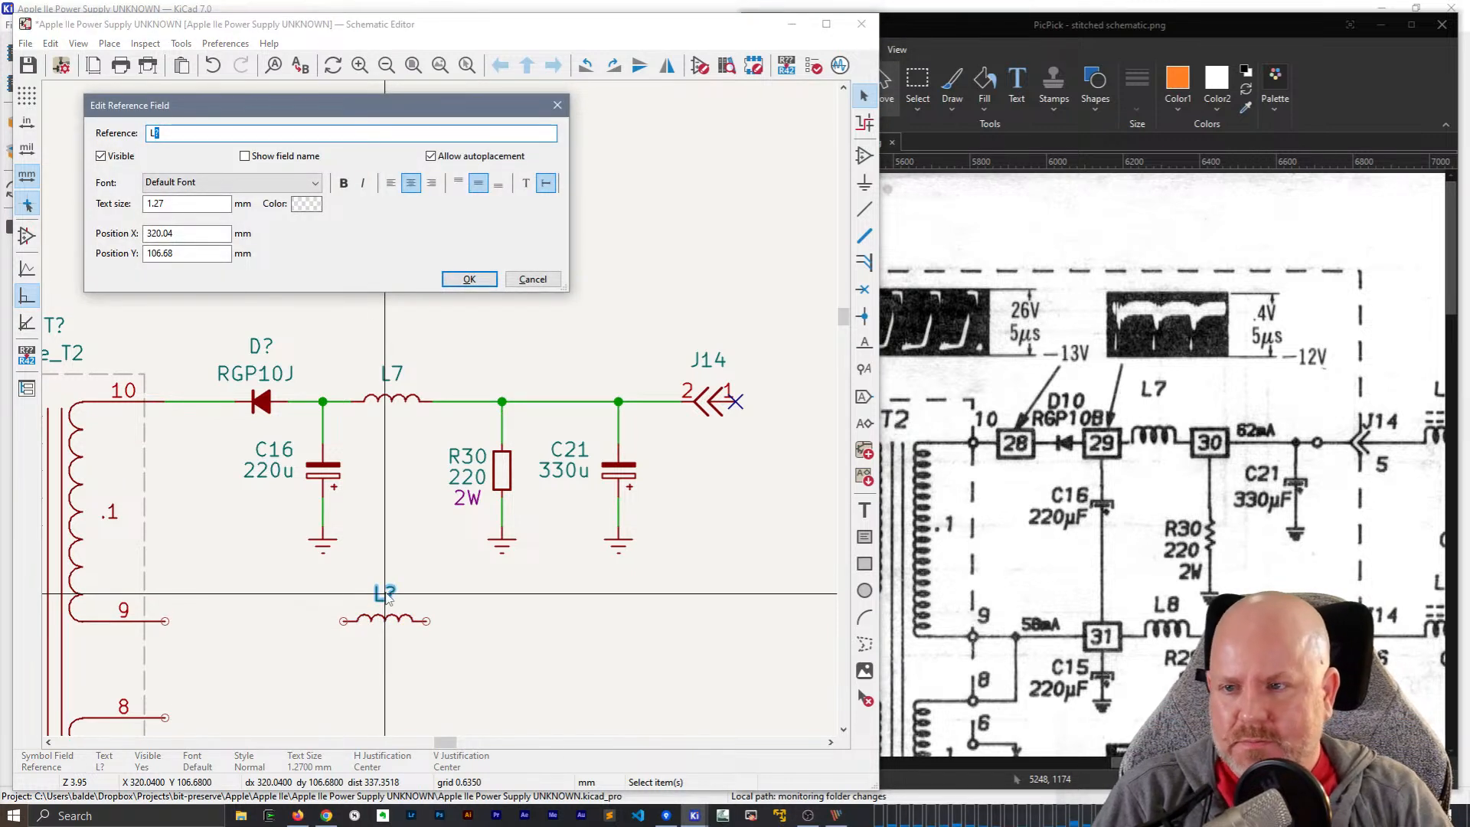
pyautogui.press('Return')
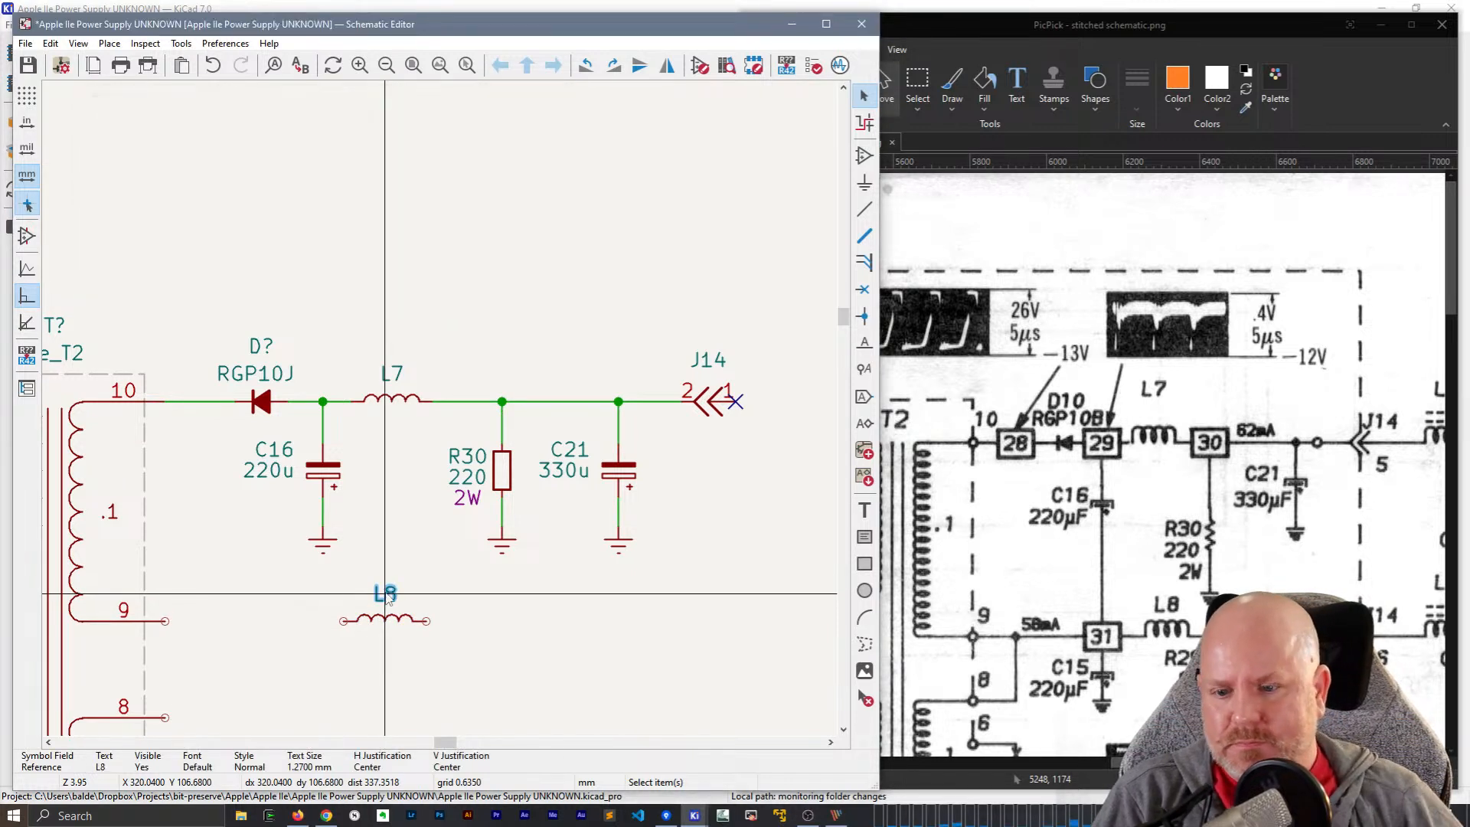
# - Wire L8 to transformer pin 9 and replace the ground under C16 with a wire down to that line
pyautogui.click(344, 621)
pyautogui.click(165, 621)
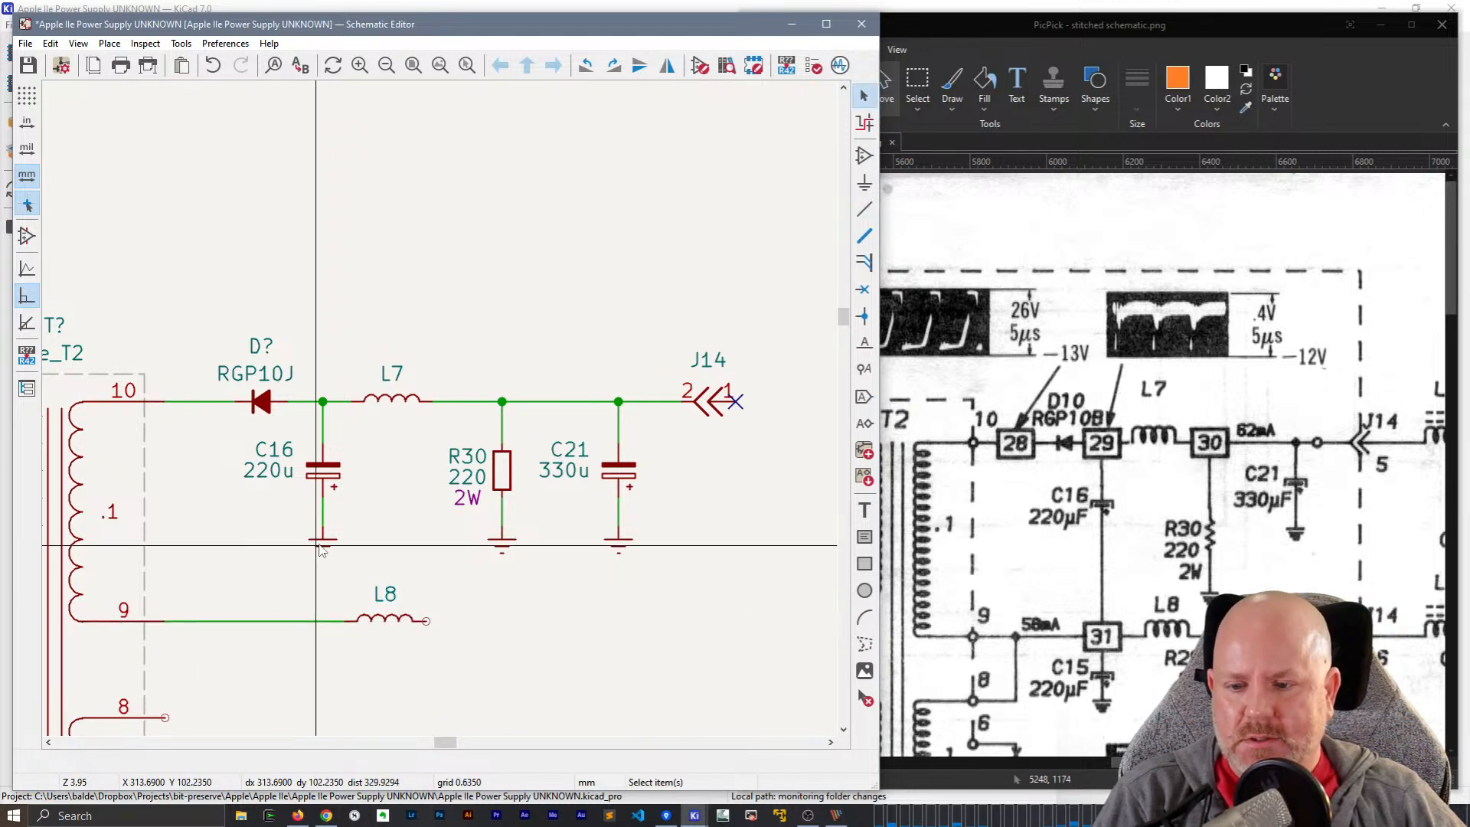
pyautogui.press('Delete')
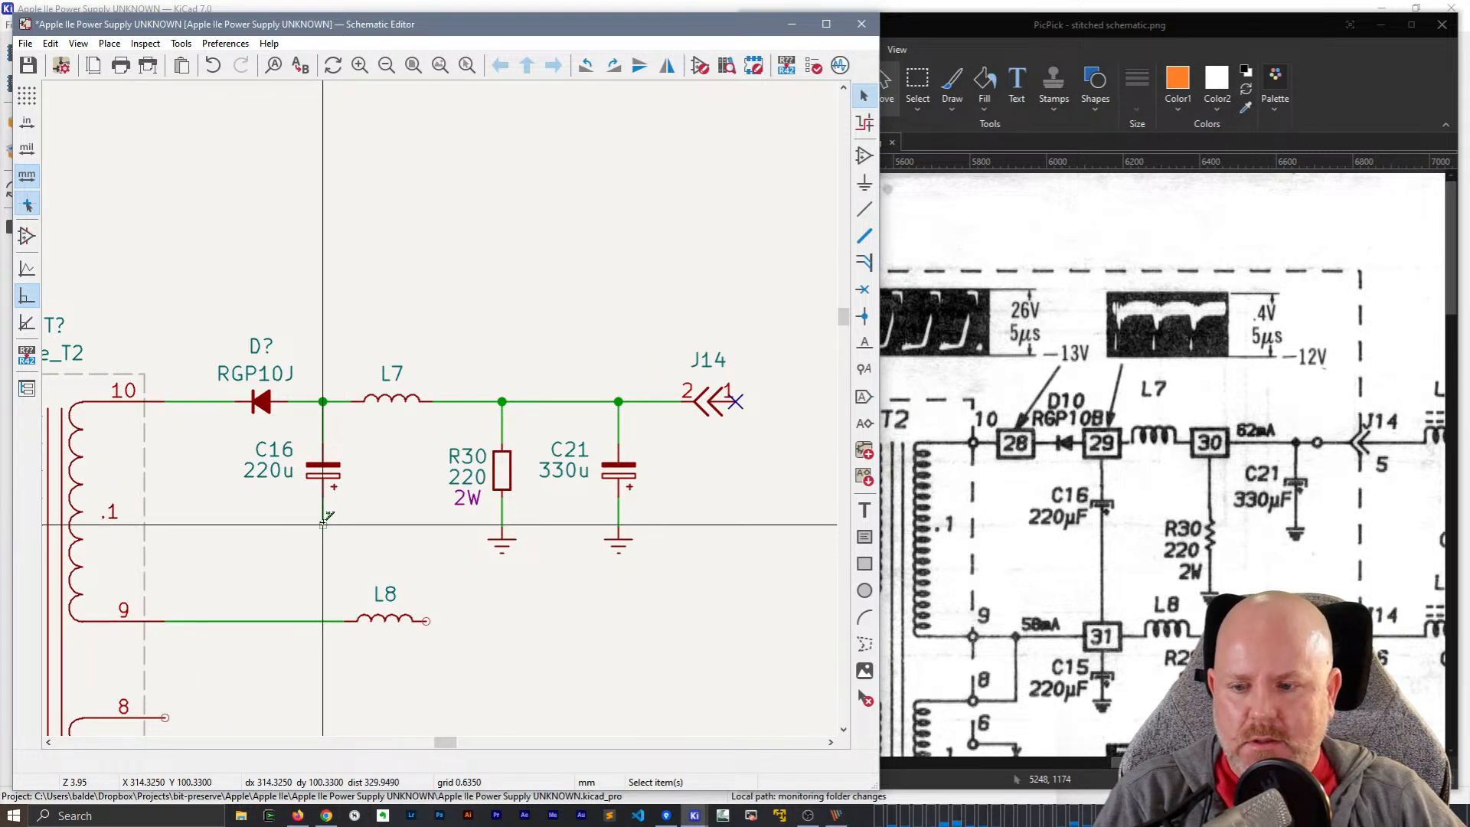
pyautogui.press('w')
pyautogui.click(323, 621)
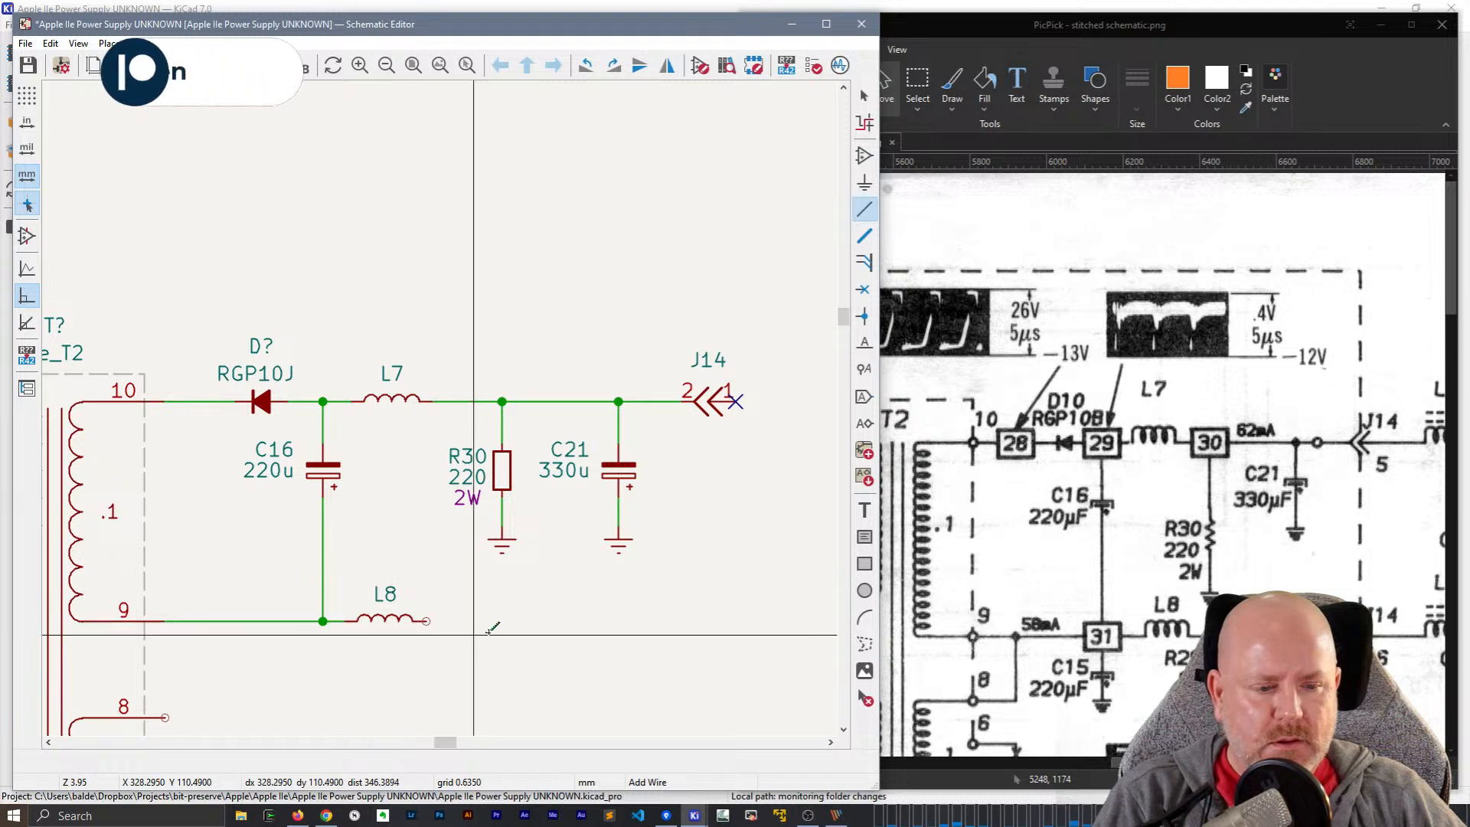
# - Draw a horizontal wire from L8's free end to directly below pin 2 of J14, checking the reference schematic
pyautogui.keyDown('ctrl'); pyautogui.hscroll(2, 482, 625); pyautogui.keyUp('ctrl')
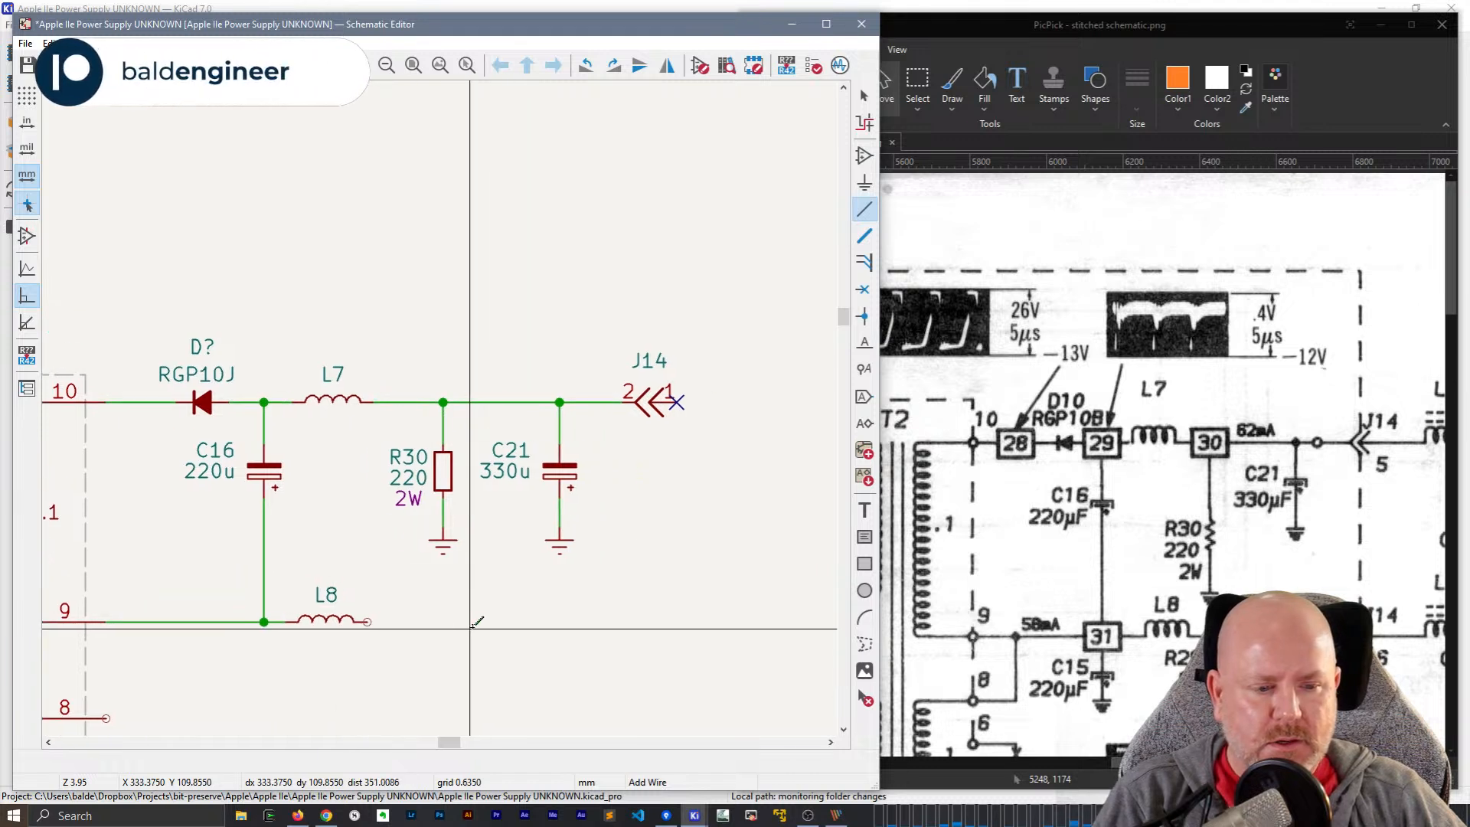
pyautogui.click(368, 621)
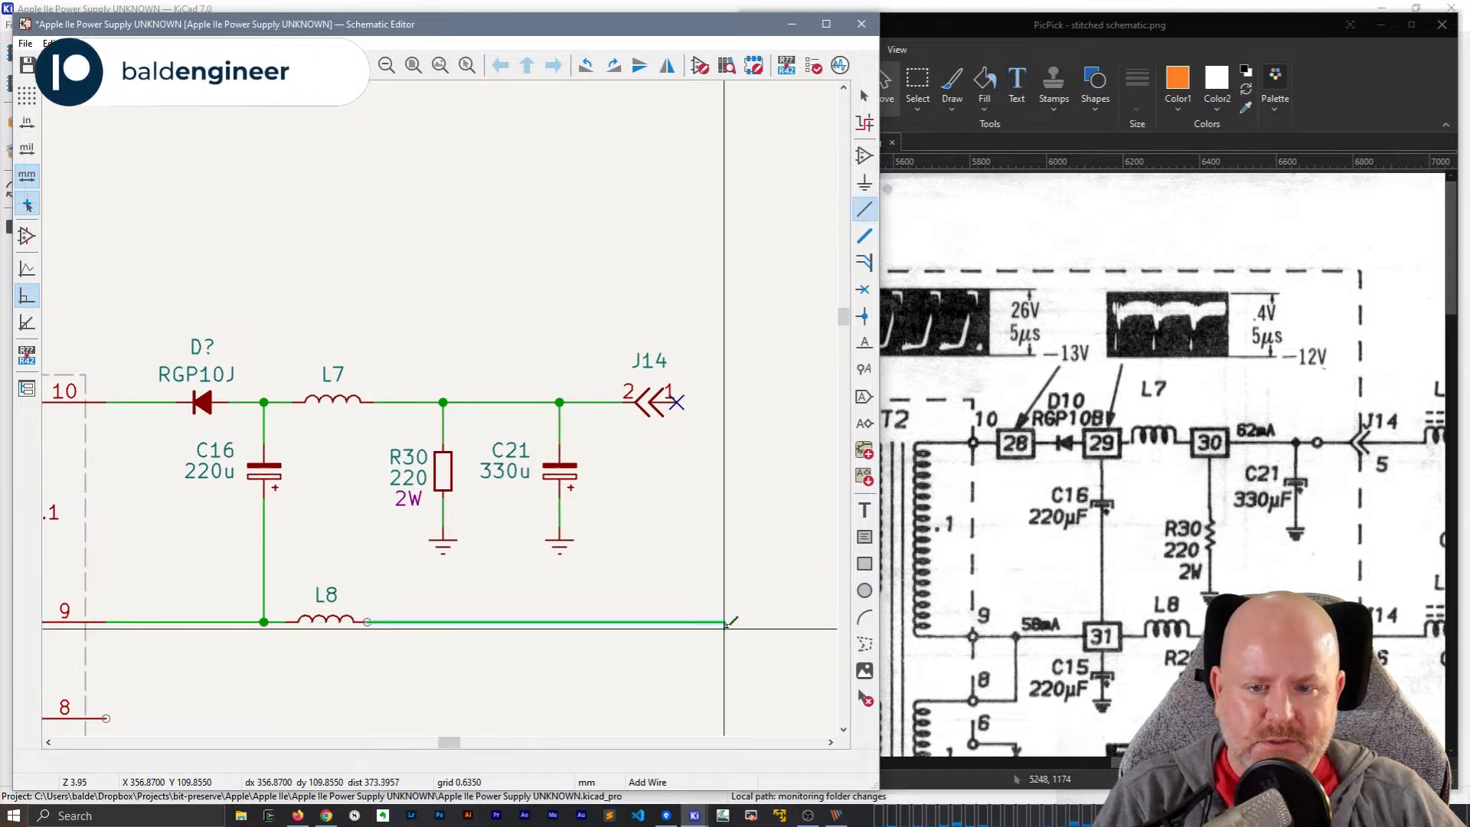
pyautogui.doubleClick(622, 621)
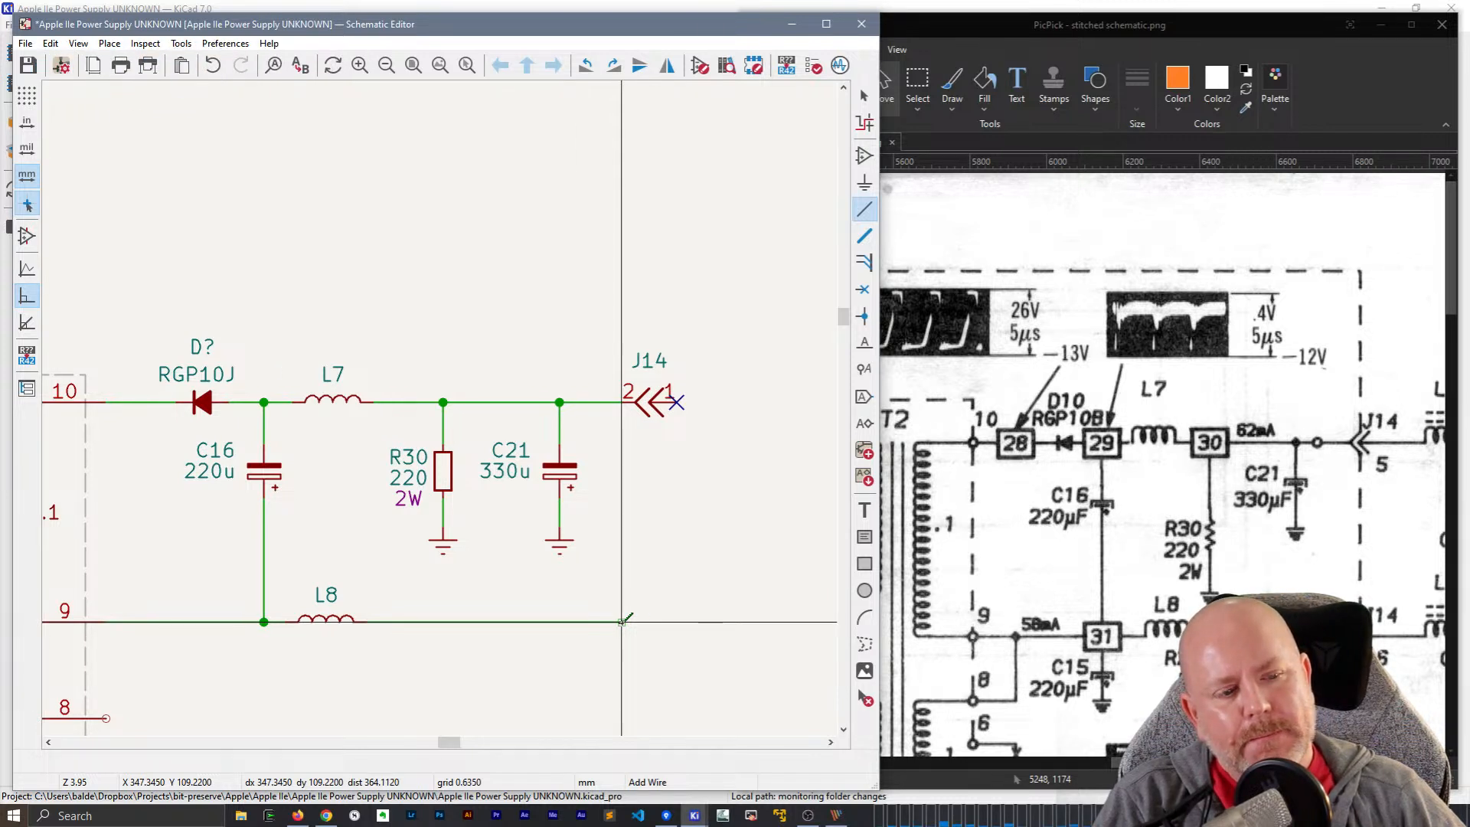
pyautogui.scroll(-6, 1385, 590)
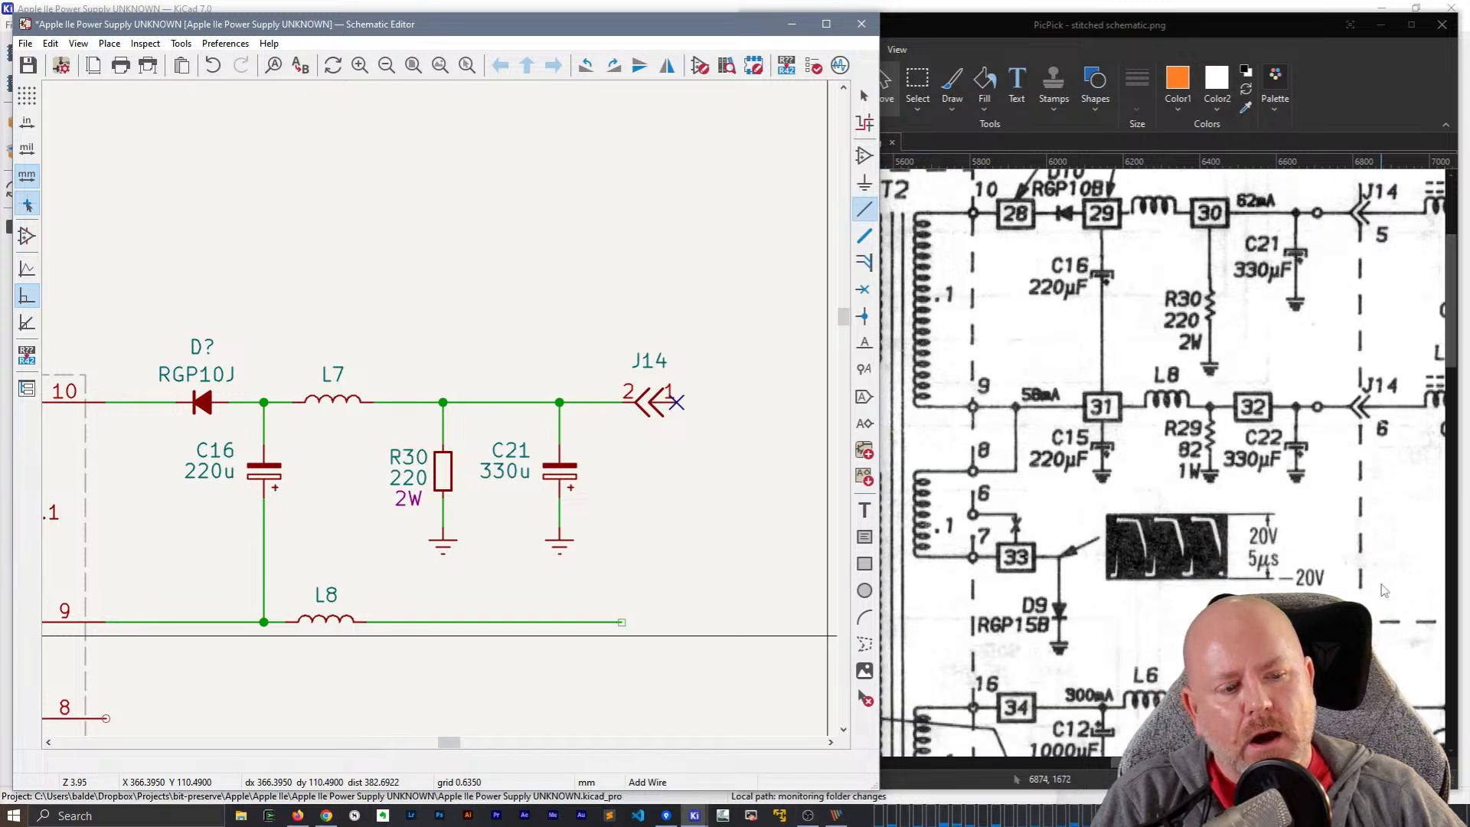
pyautogui.scroll(6, 1384, 591)
pyautogui.press('Escape')
# - Change the J14 connector's reference to J14/5
pyautogui.click(654, 360)
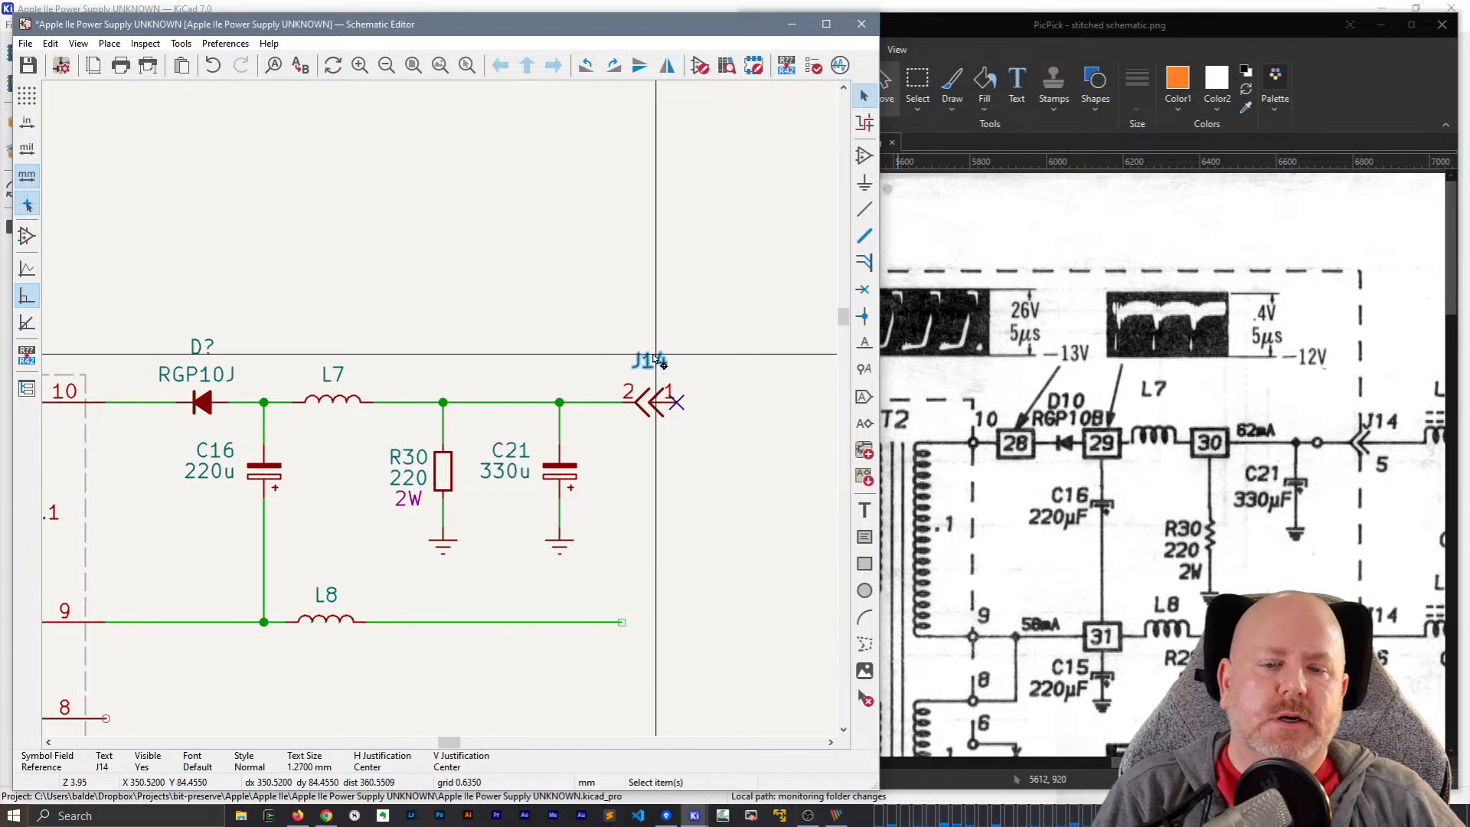
pyautogui.doubleClick(655, 360)
pyautogui.write('/5')
pyautogui.press('Return')
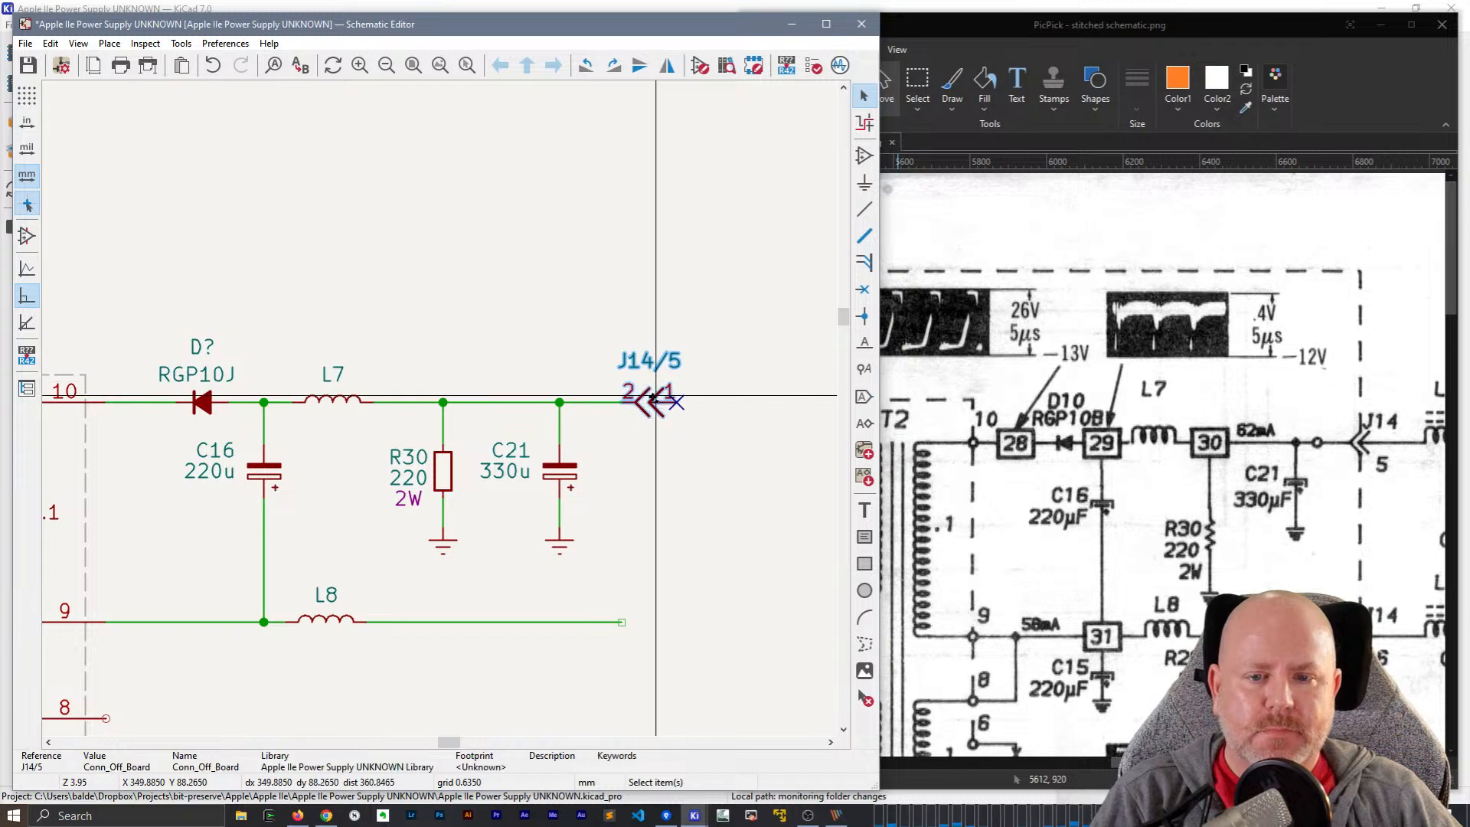
# - Duplicate connector J14/5 onto the end of the L8 wire and set the copy's reference to J14/6
pyautogui.hotkey('ctrl', 'd')
pyautogui.click(649, 623)
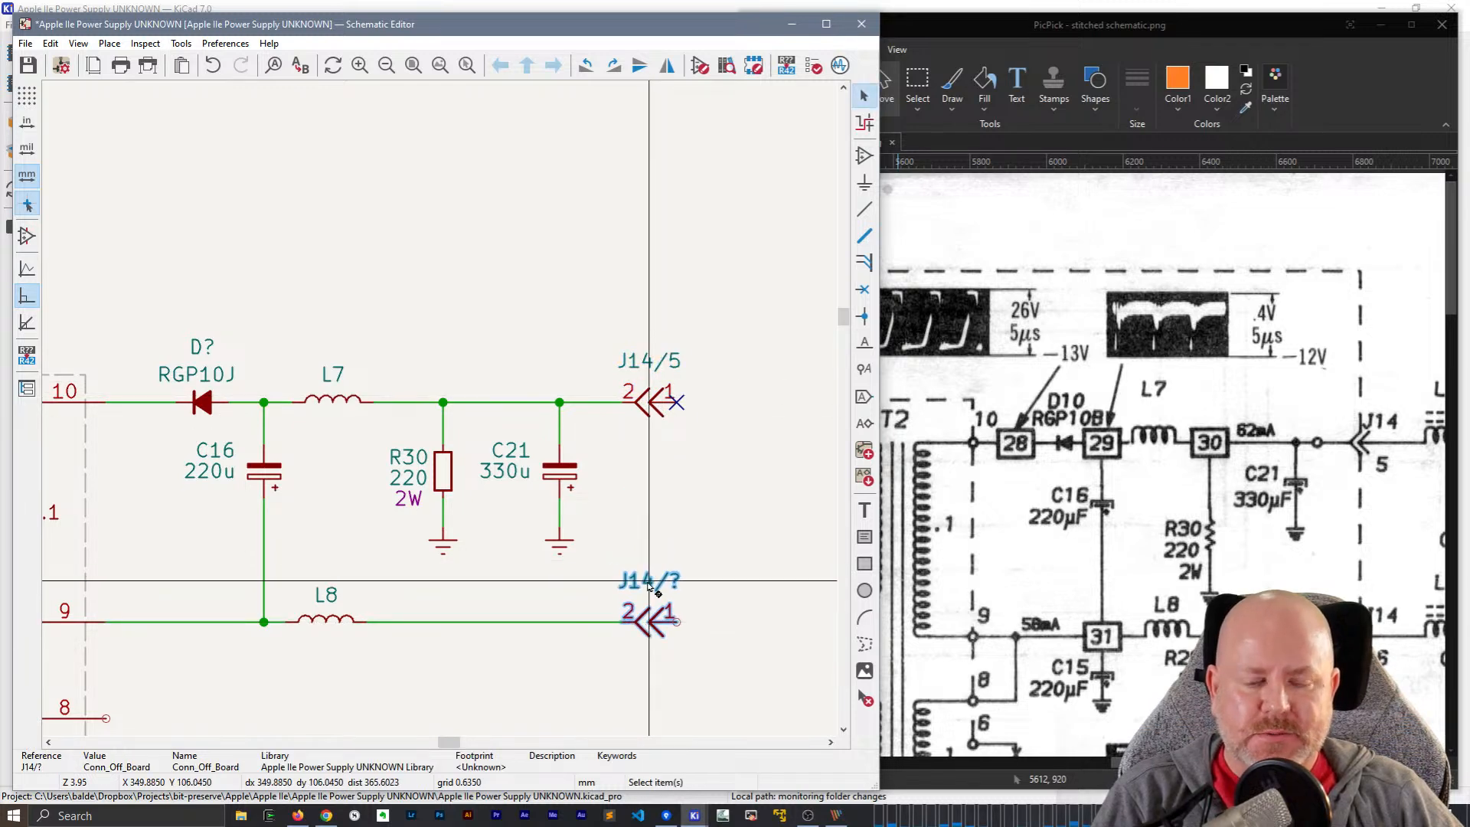
pyautogui.doubleClick(650, 584)
pyautogui.press('BackSpace')
pyautogui.write('6')
pyautogui.press('Return')
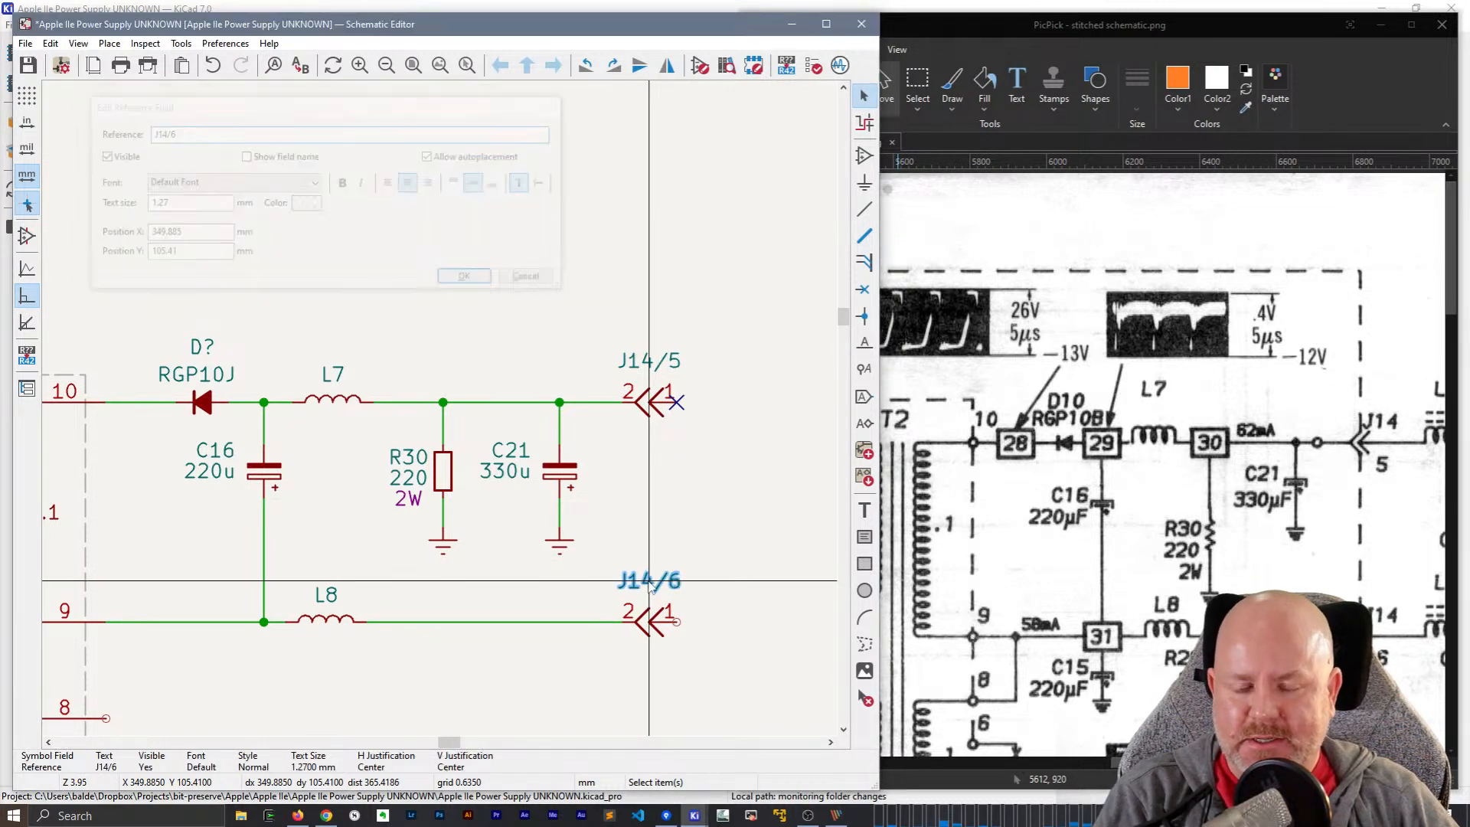
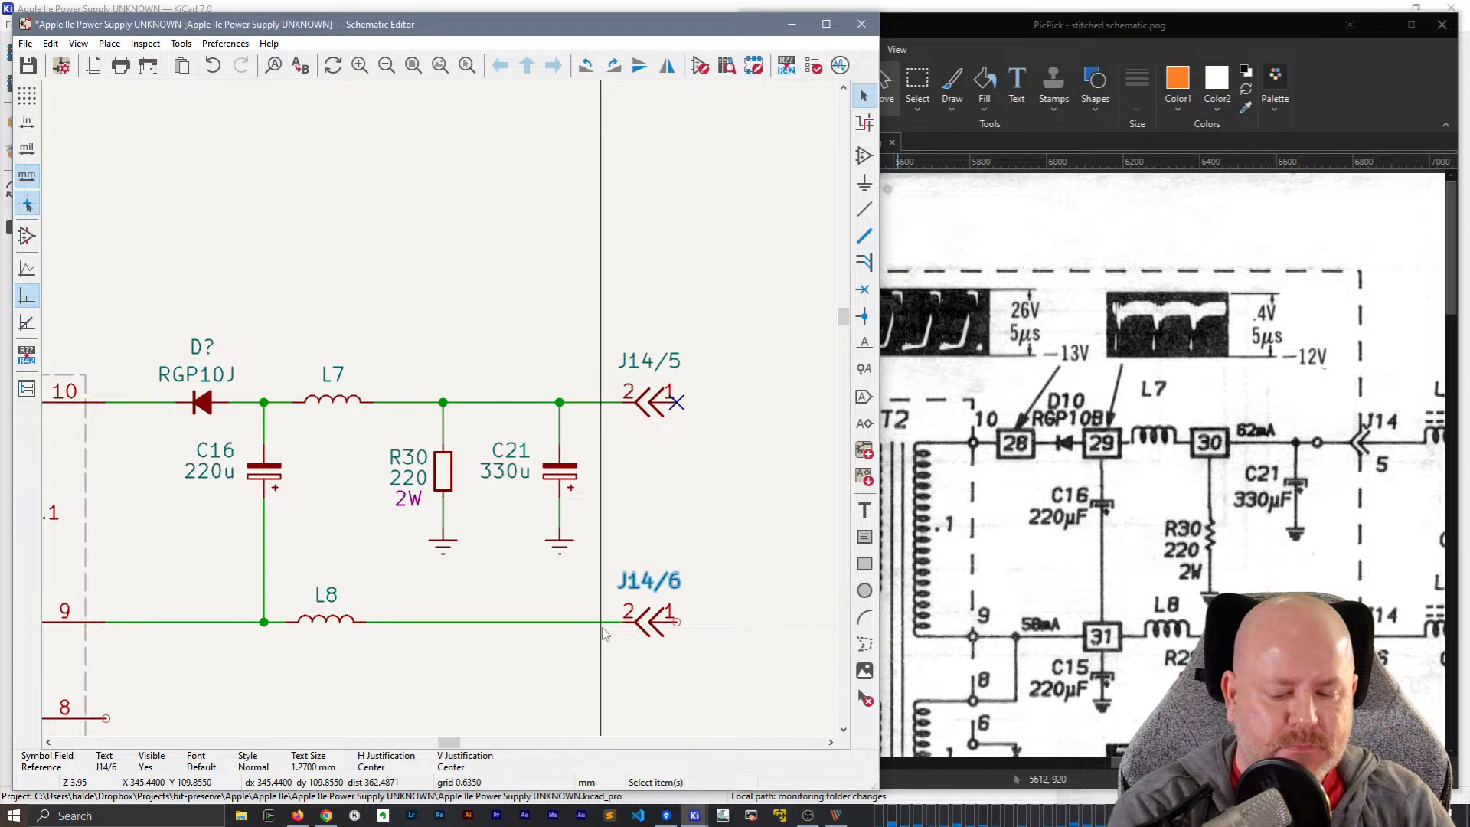
# - Copy the no-connect flag from J14/5 onto pin 1 of J14/6
pyautogui.click(676, 402)
pyautogui.hotkey('ctrl', 'd')
pyautogui.click(676, 623)
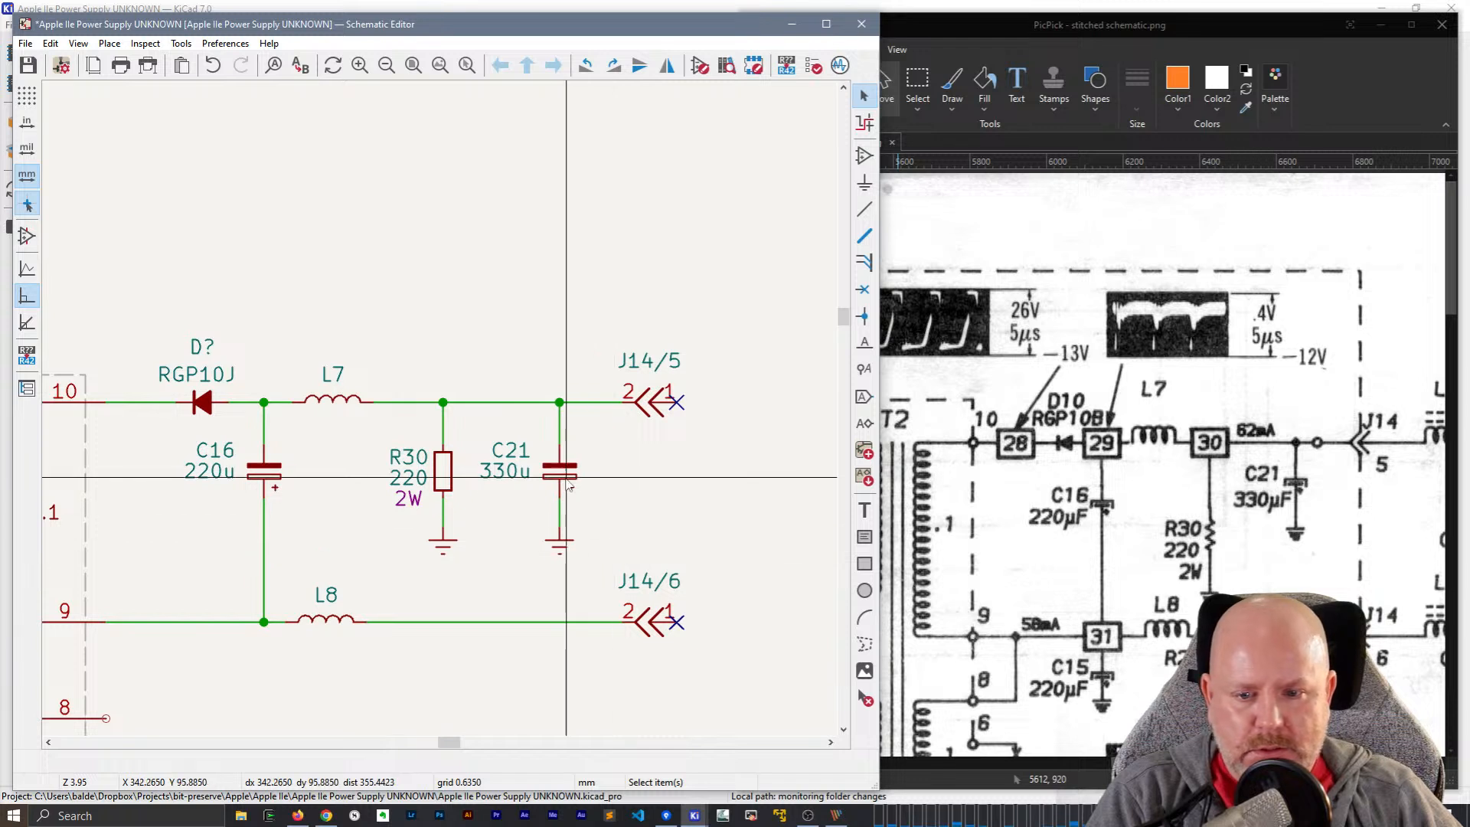
# - Duplicate C21 with its wires and ground onto the L8 output line and set the copy's reference to C22
pyautogui.moveTo(584, 557); pyautogui.dragTo(551, 430)
pyautogui.hotkey('ctrl', 'd')
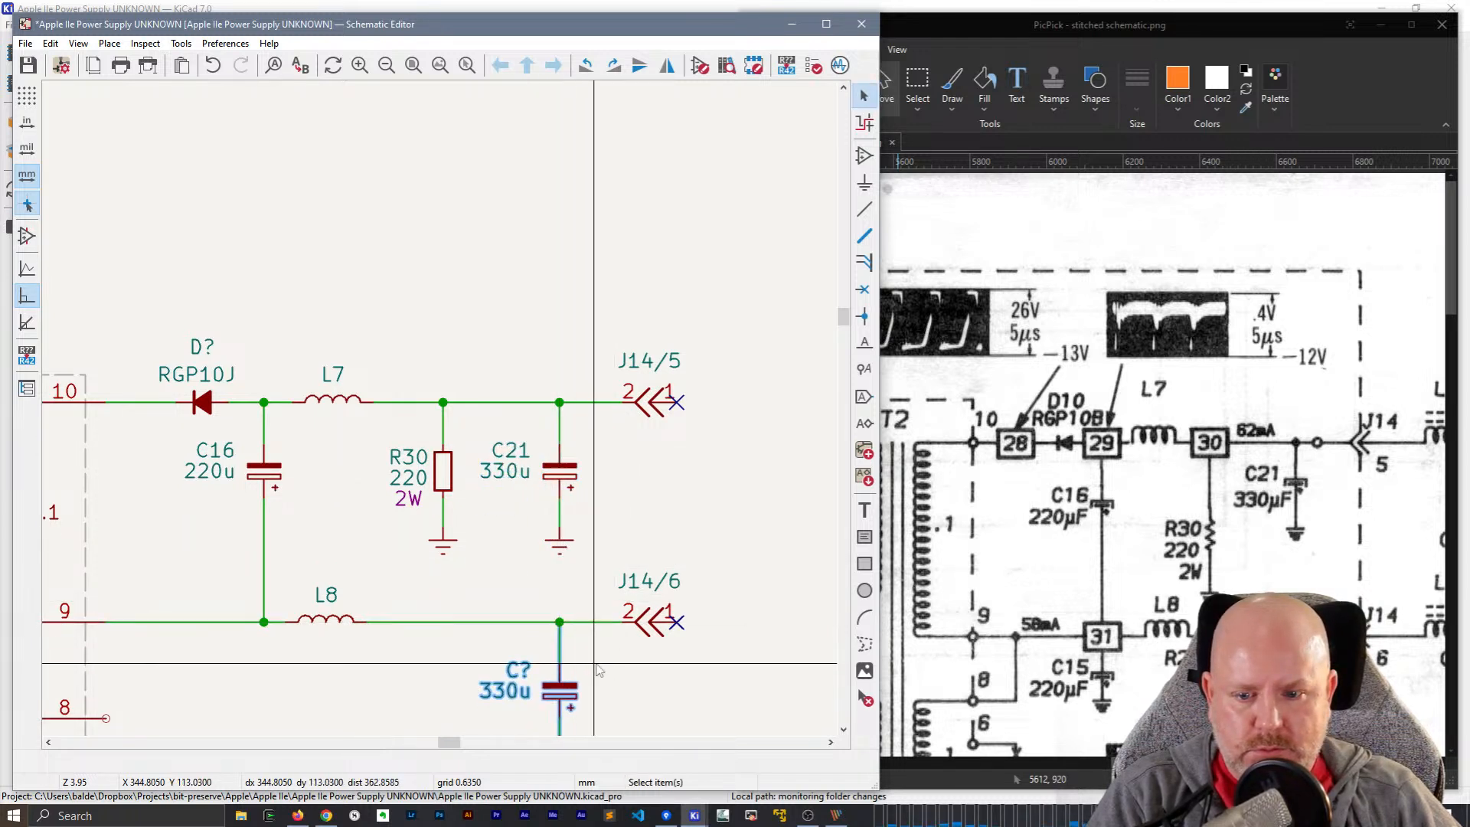
pyautogui.click(560, 623)
pyautogui.scroll(-3, 520, 536)
pyautogui.doubleClick(481, 465)
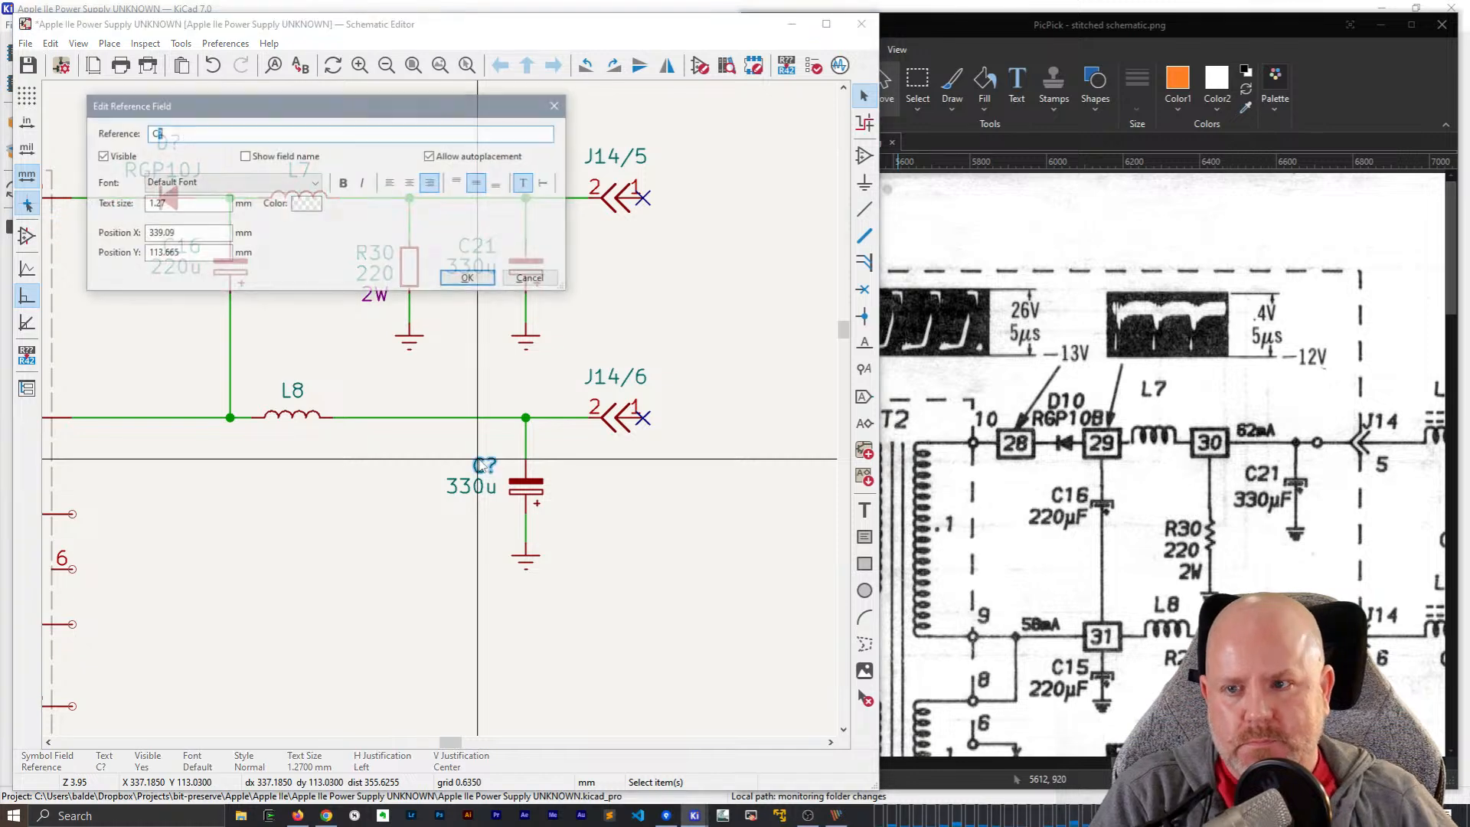
pyautogui.write('22')
pyautogui.press('Return')
pyautogui.click(482, 485)
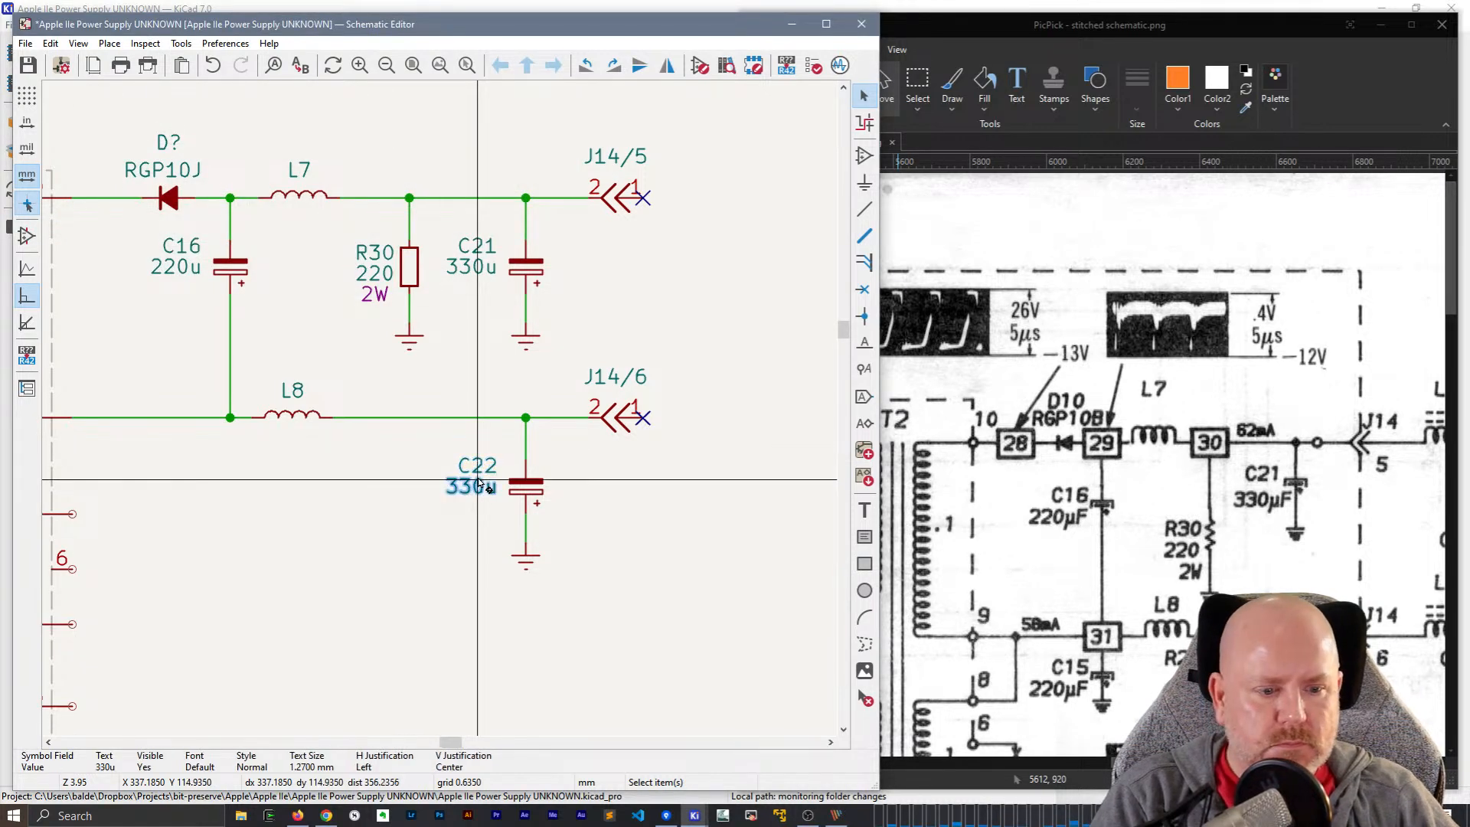
pyautogui.click(357, 504)
# - Duplicate R30 with its ground below the L8 output line and wire the copy's upper end to that line
pyautogui.moveTo(357, 507); pyautogui.dragTo(442, 499, button='middle')
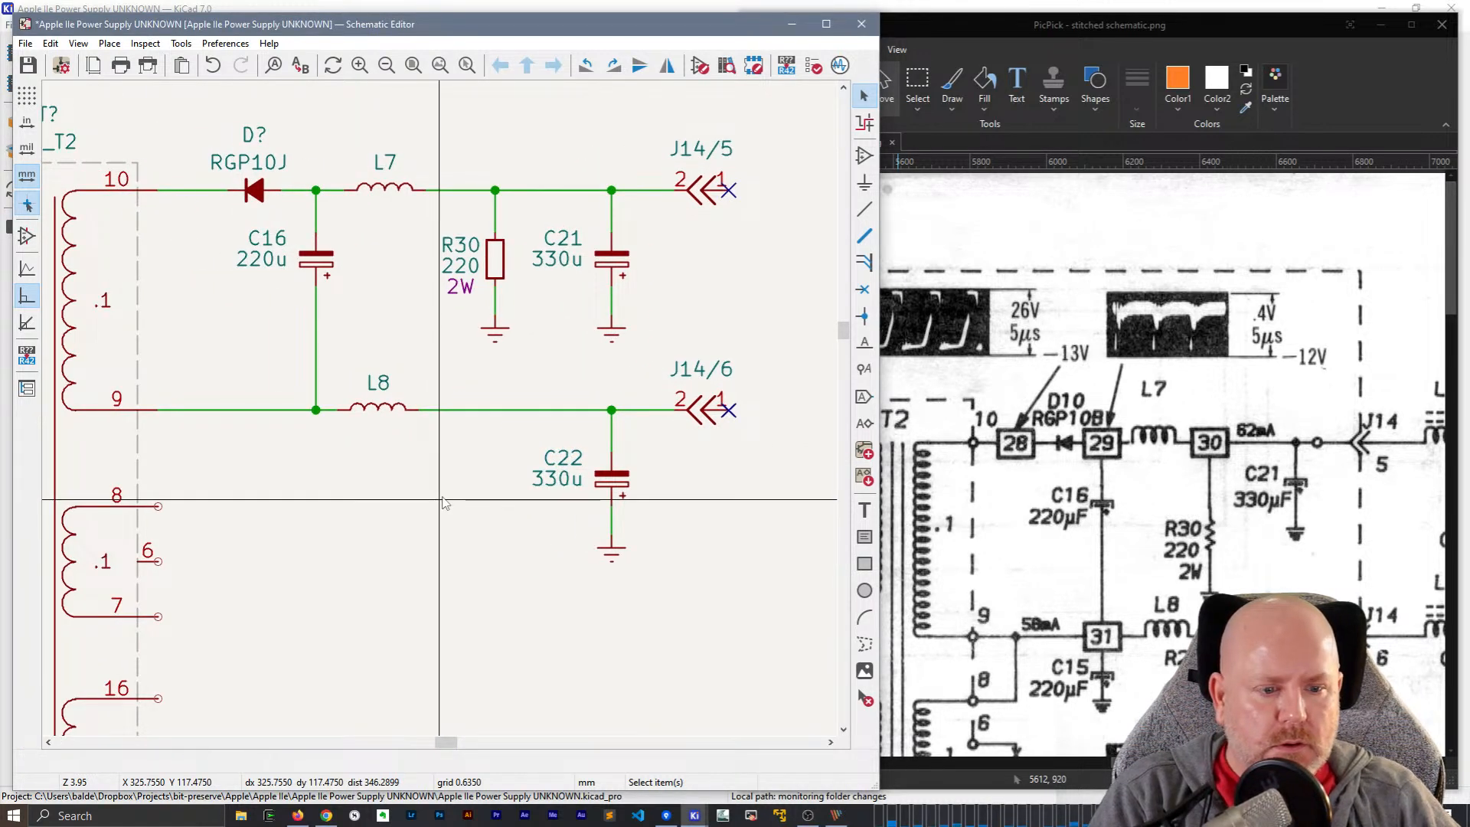
pyautogui.moveTo(515, 375); pyautogui.dragTo(494, 237)
pyautogui.hotkey('ctrl', 'd')
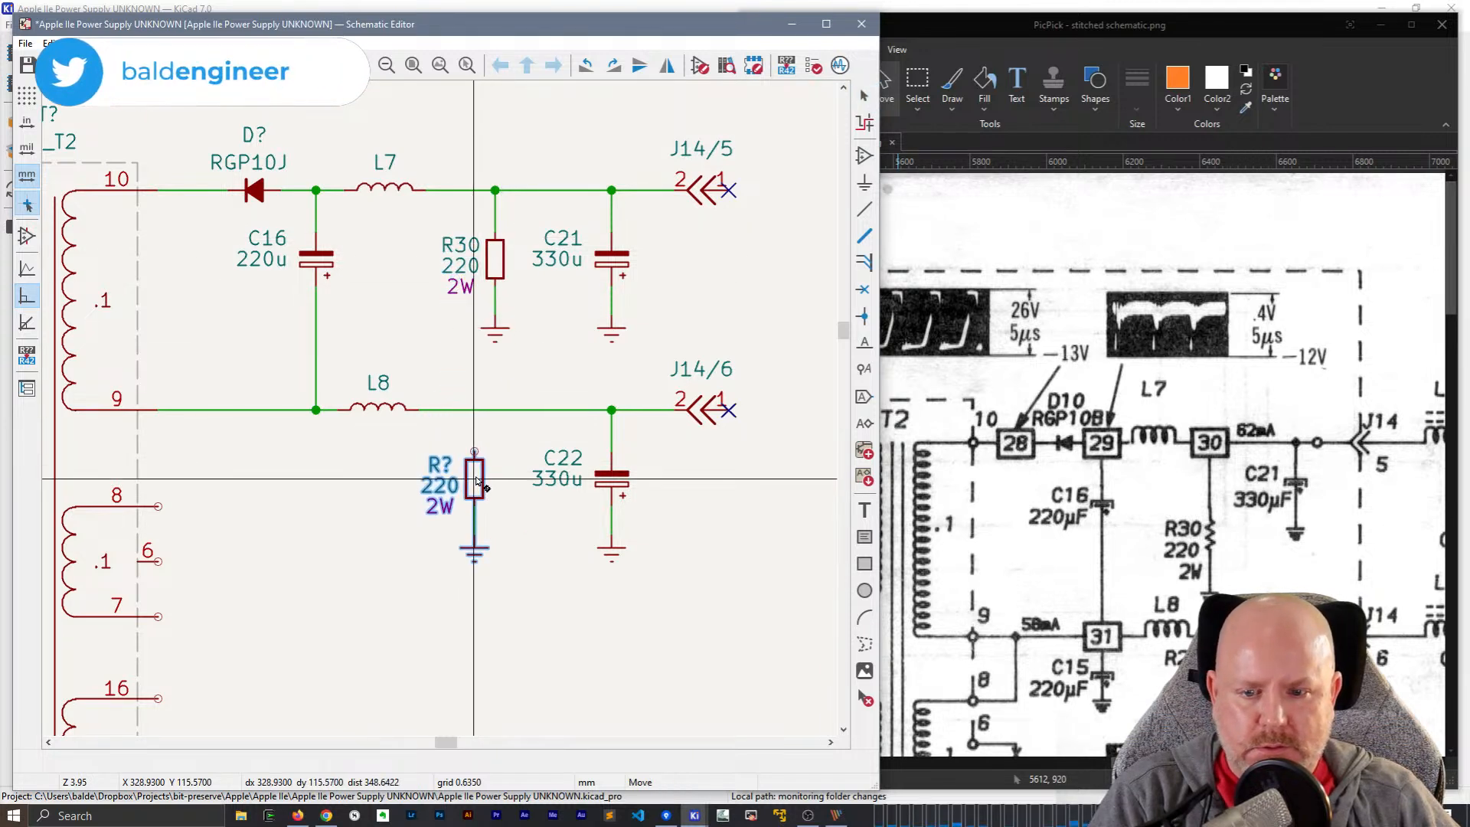
pyautogui.click(476, 481)
pyautogui.press('w')
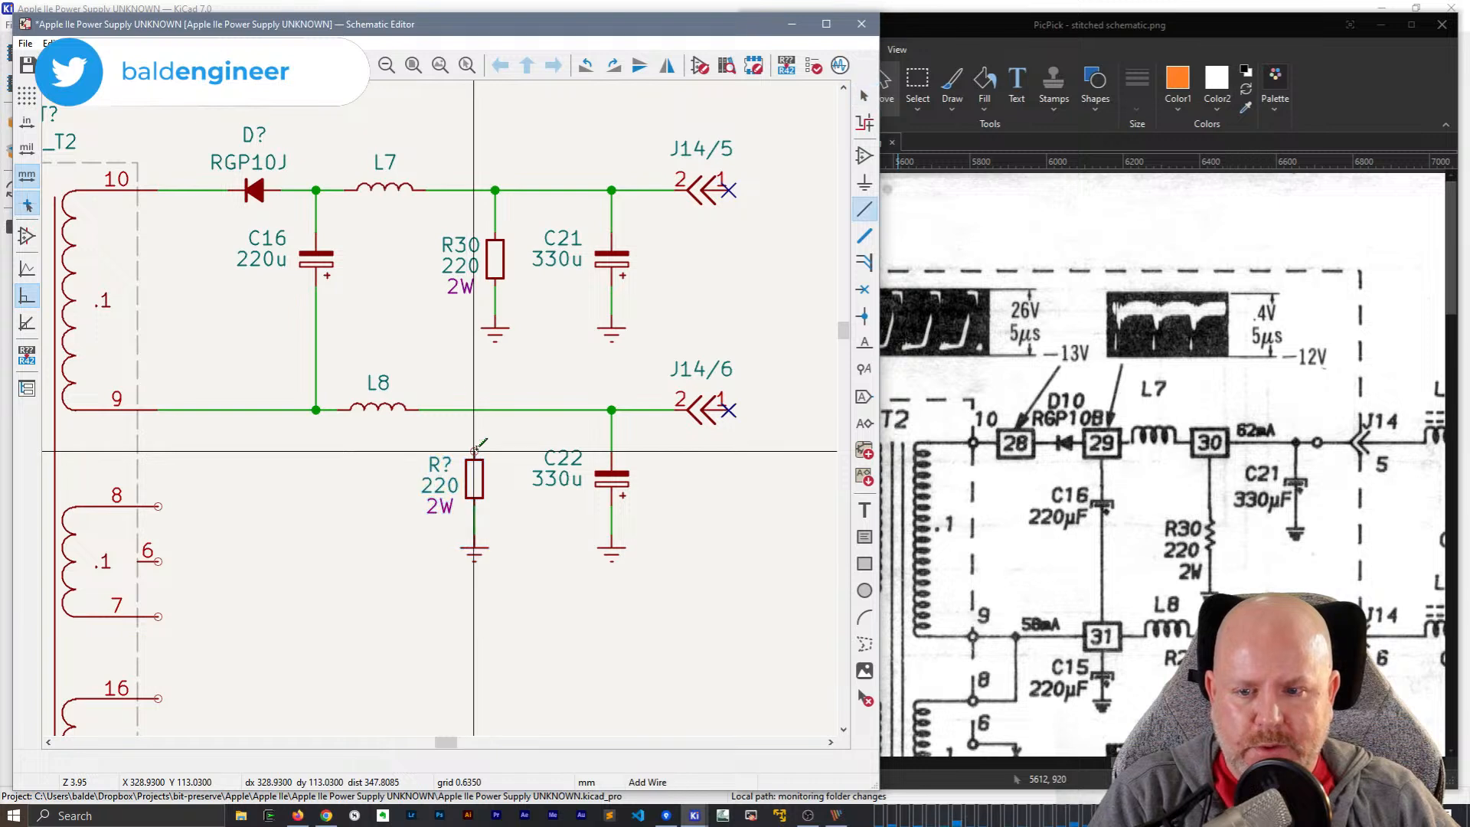
pyautogui.click(475, 450)
pyautogui.click(475, 409)
pyautogui.press('Escape')
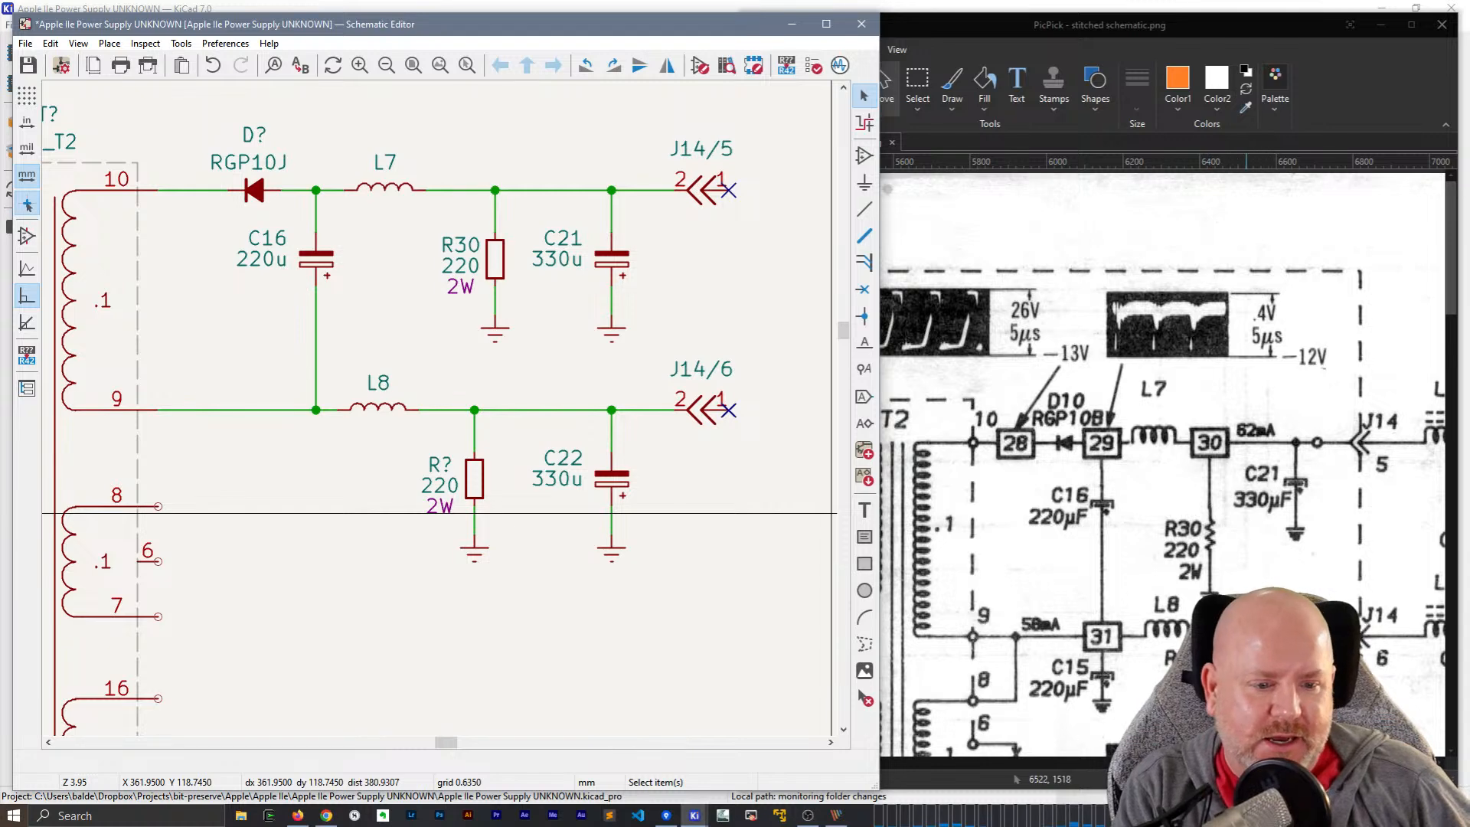
# - Set the copied resistor's reference to R29, its value to 82 and its power rating to 1W, and save the schematic
pyautogui.doubleClick(441, 465)
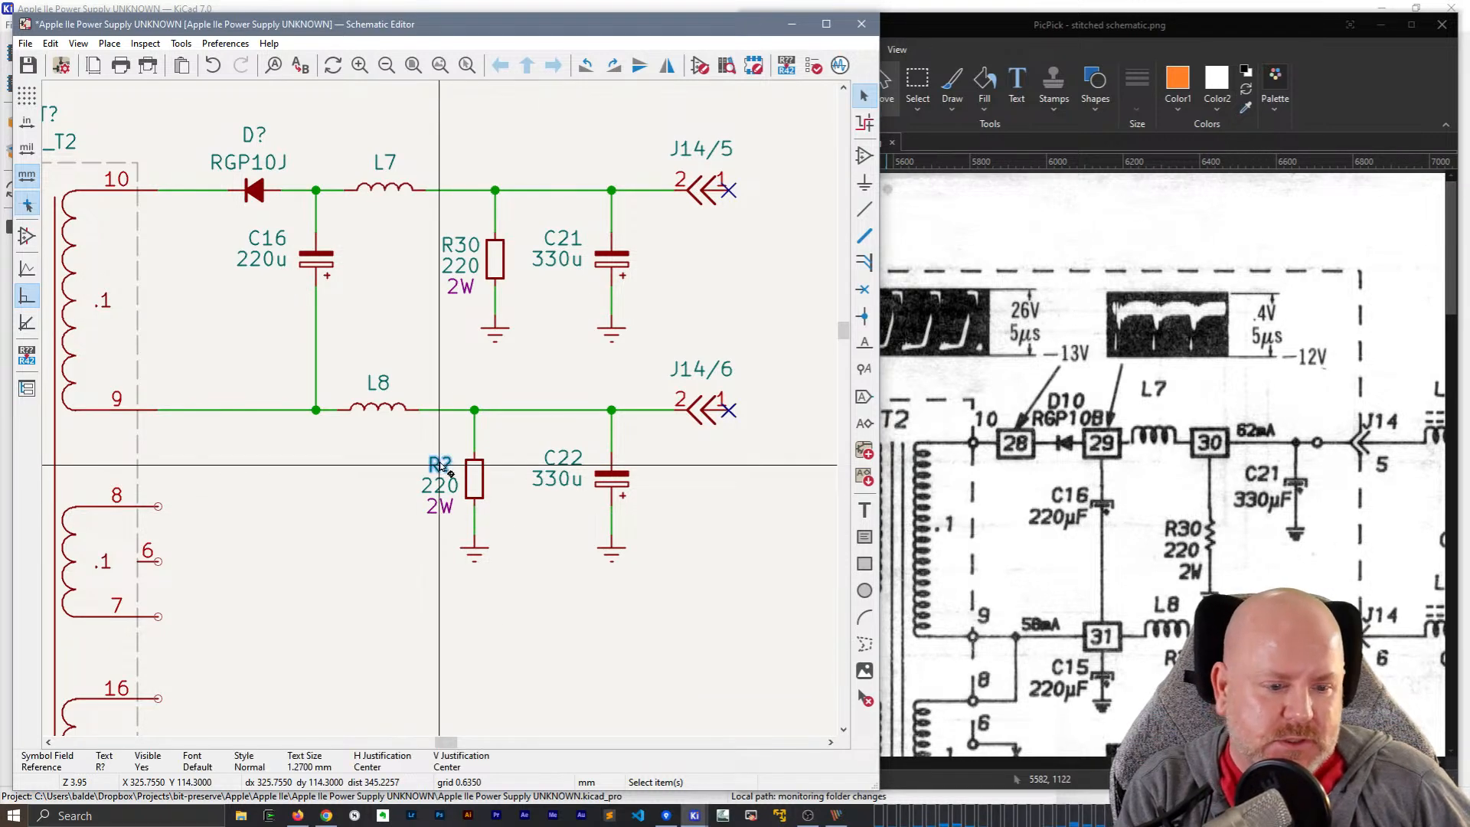
pyautogui.write('29')
pyautogui.press('Return')
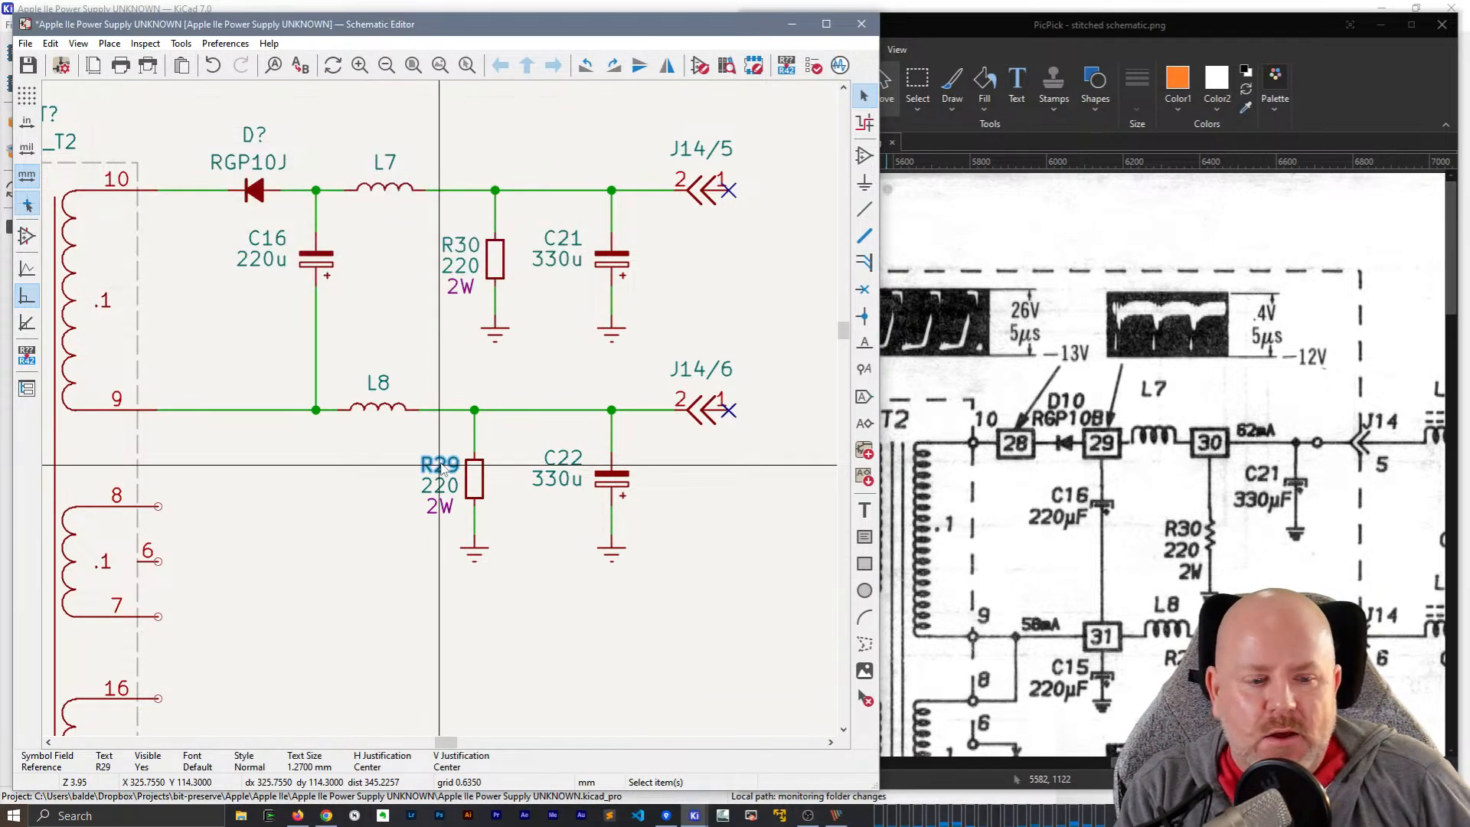
pyautogui.doubleClick(441, 486)
pyautogui.write('82')
pyautogui.press('Return')
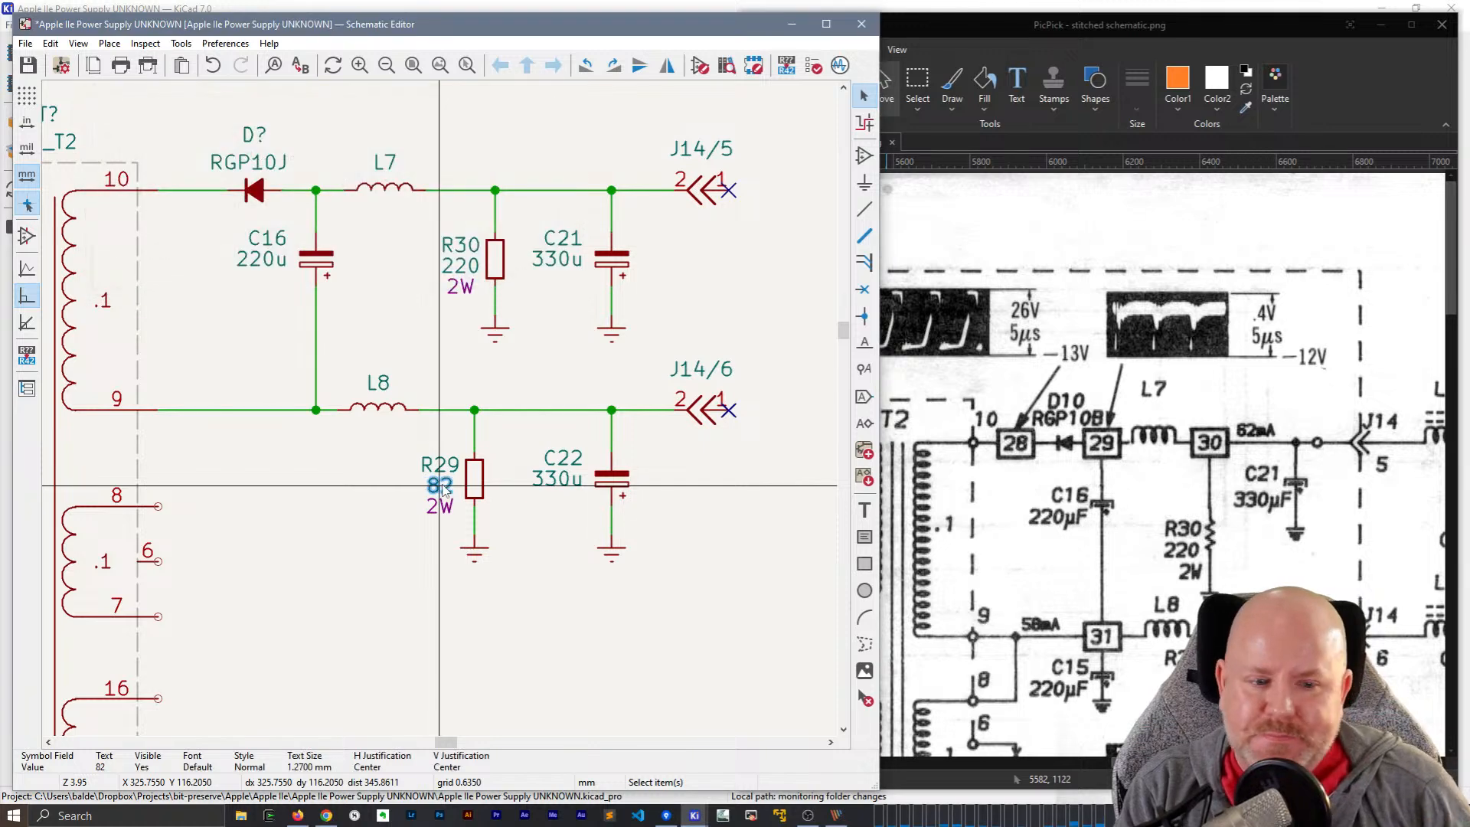
pyautogui.click(432, 506)
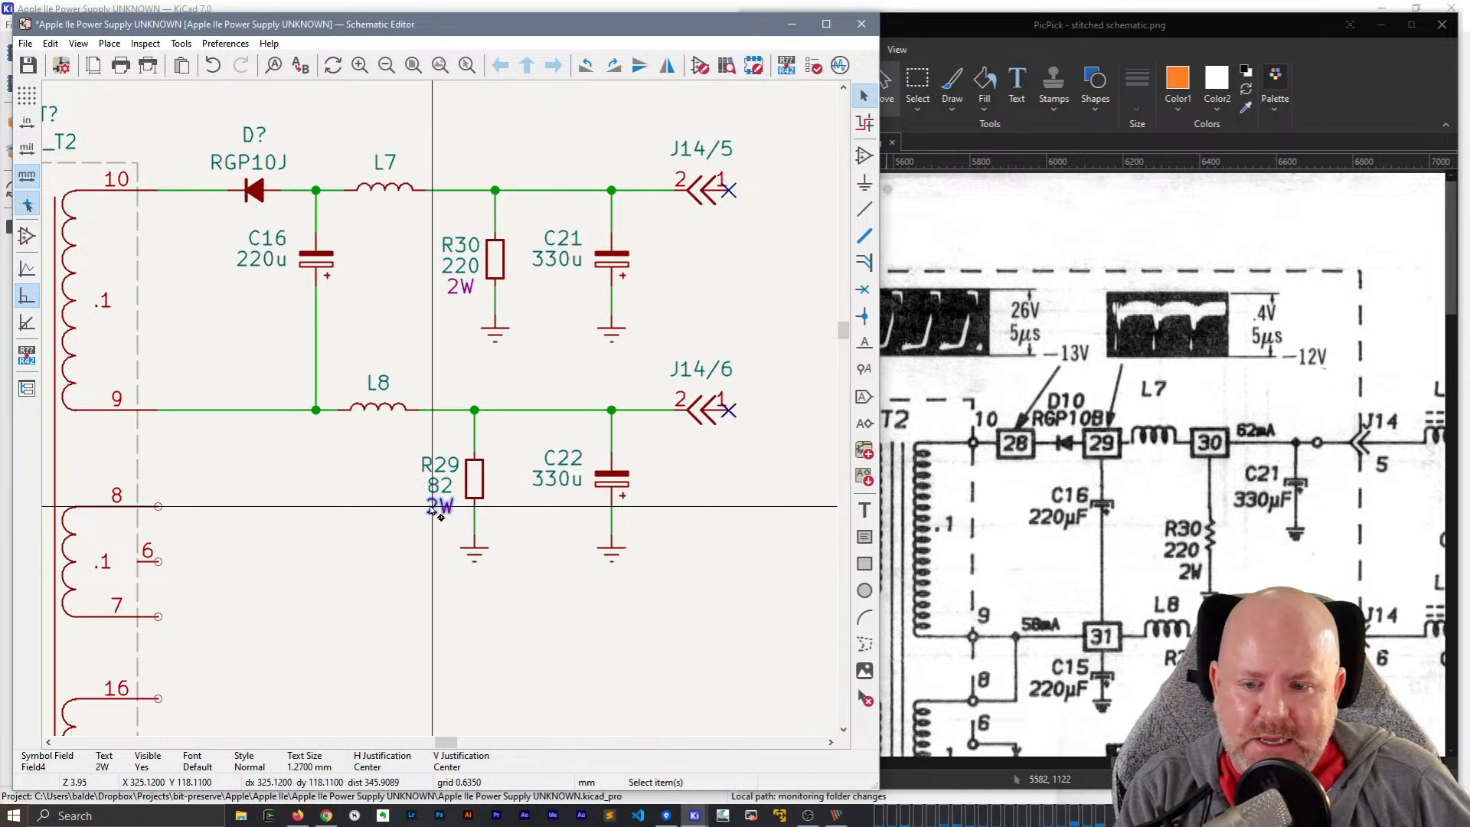
pyautogui.doubleClick(434, 507)
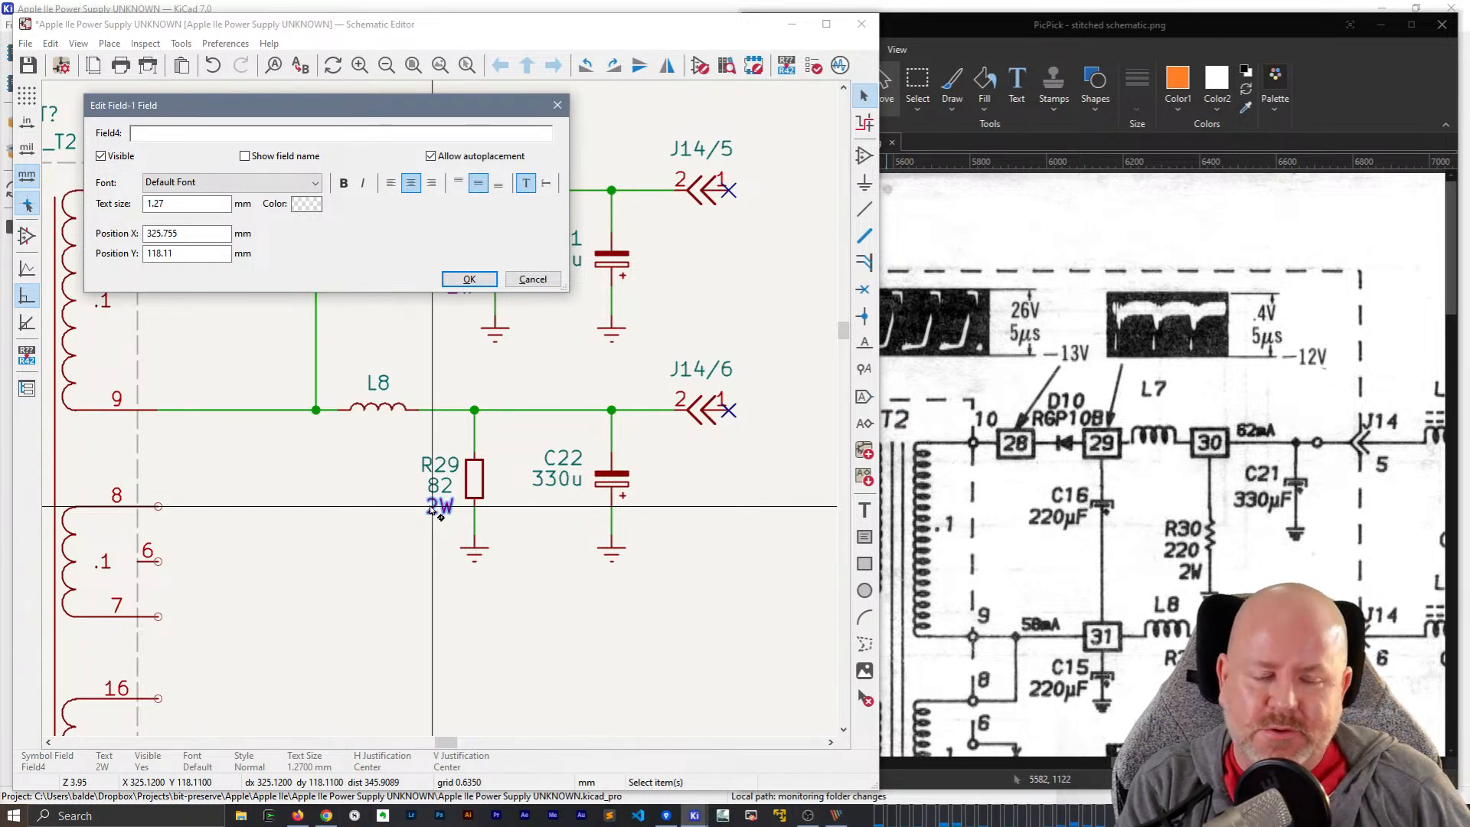
pyautogui.write('1W')
pyautogui.press('Return')
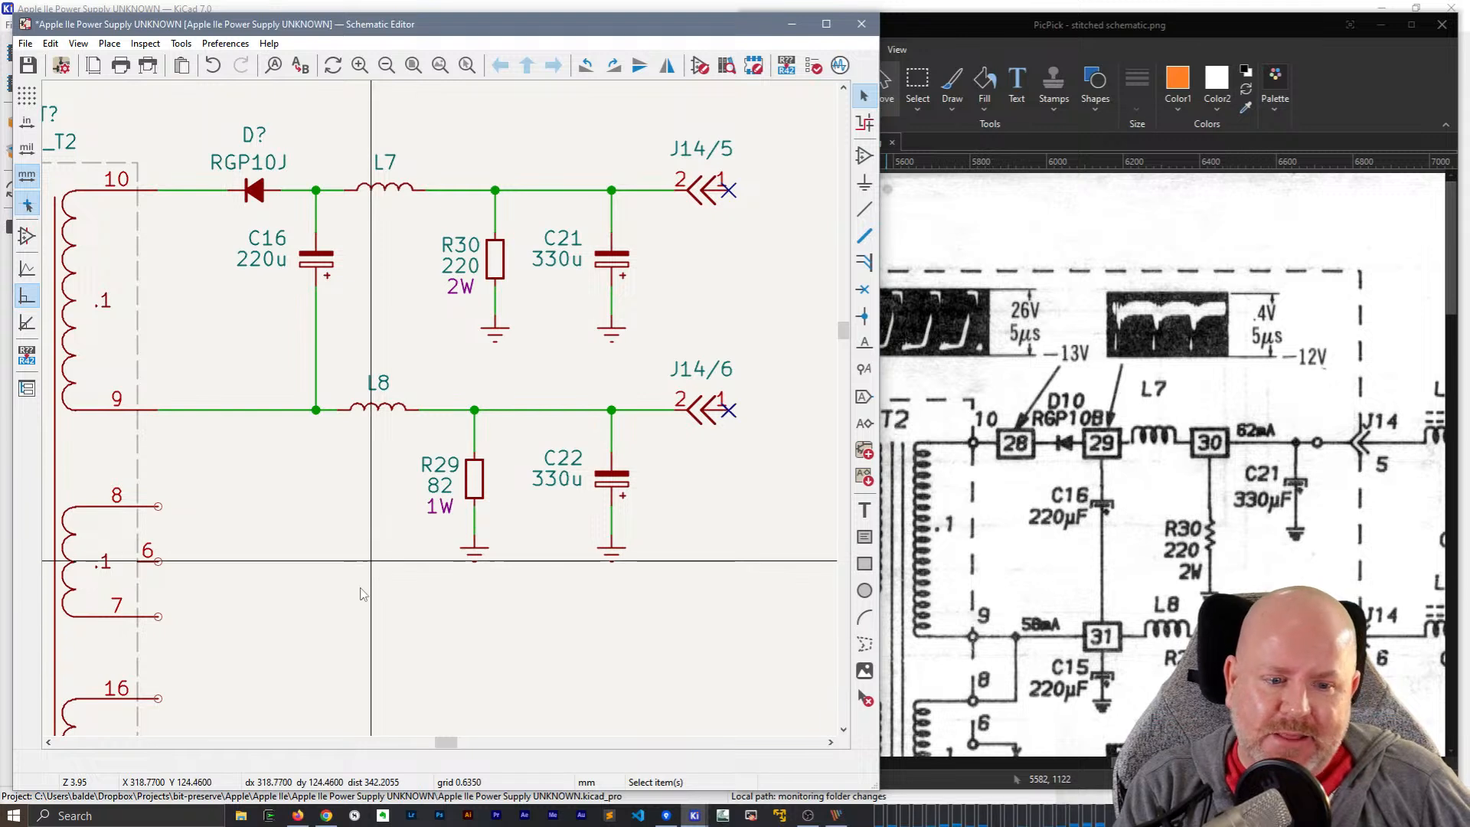
pyautogui.hotkey('ctrl', 's')
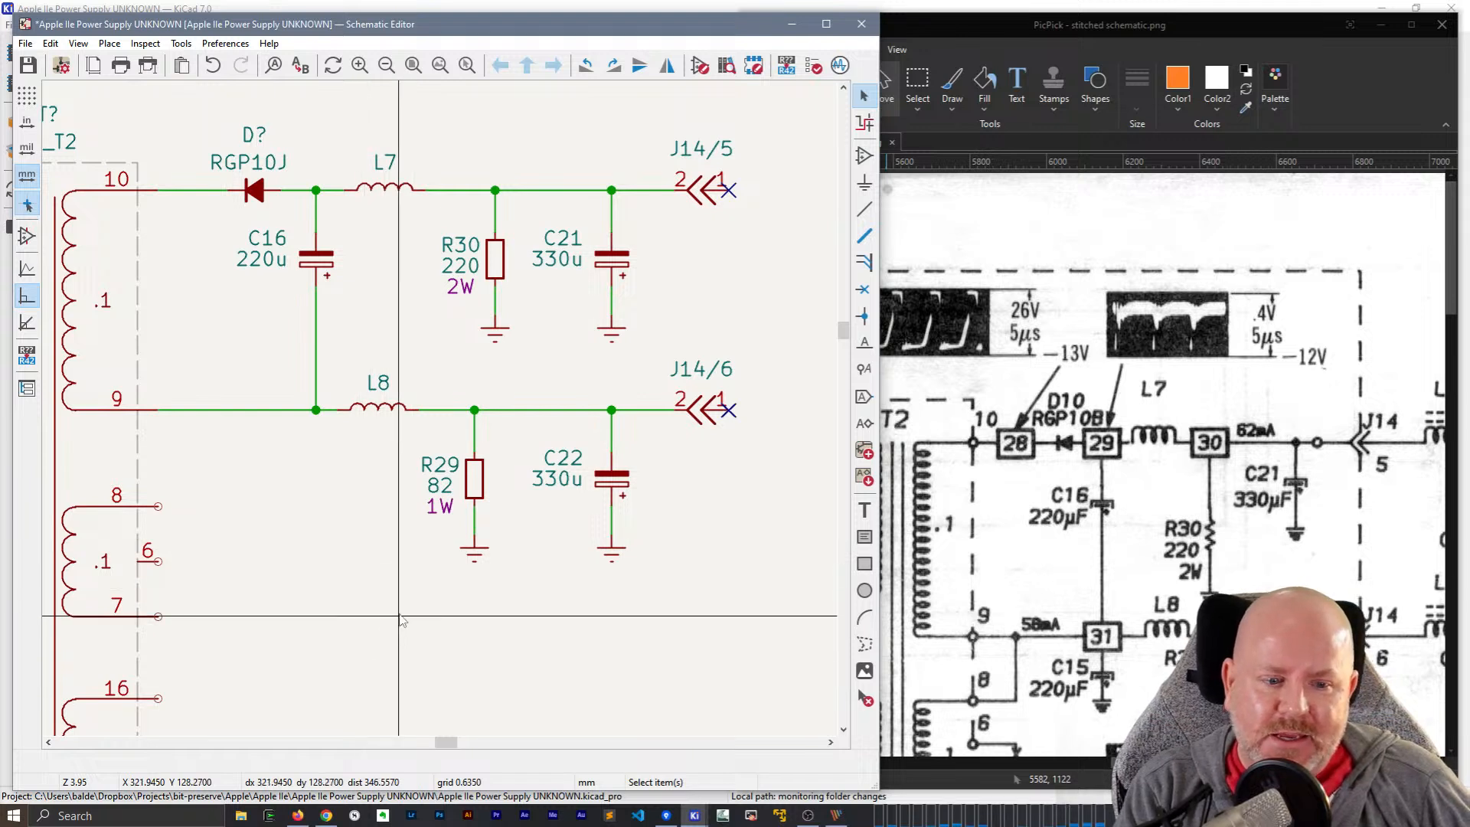
# - Duplicate C16 directly below the pin 9 line and wire the copy's upper end to the existing junction beside L8
pyautogui.click(315, 259)
pyautogui.hotkey('ctrl', 'd')
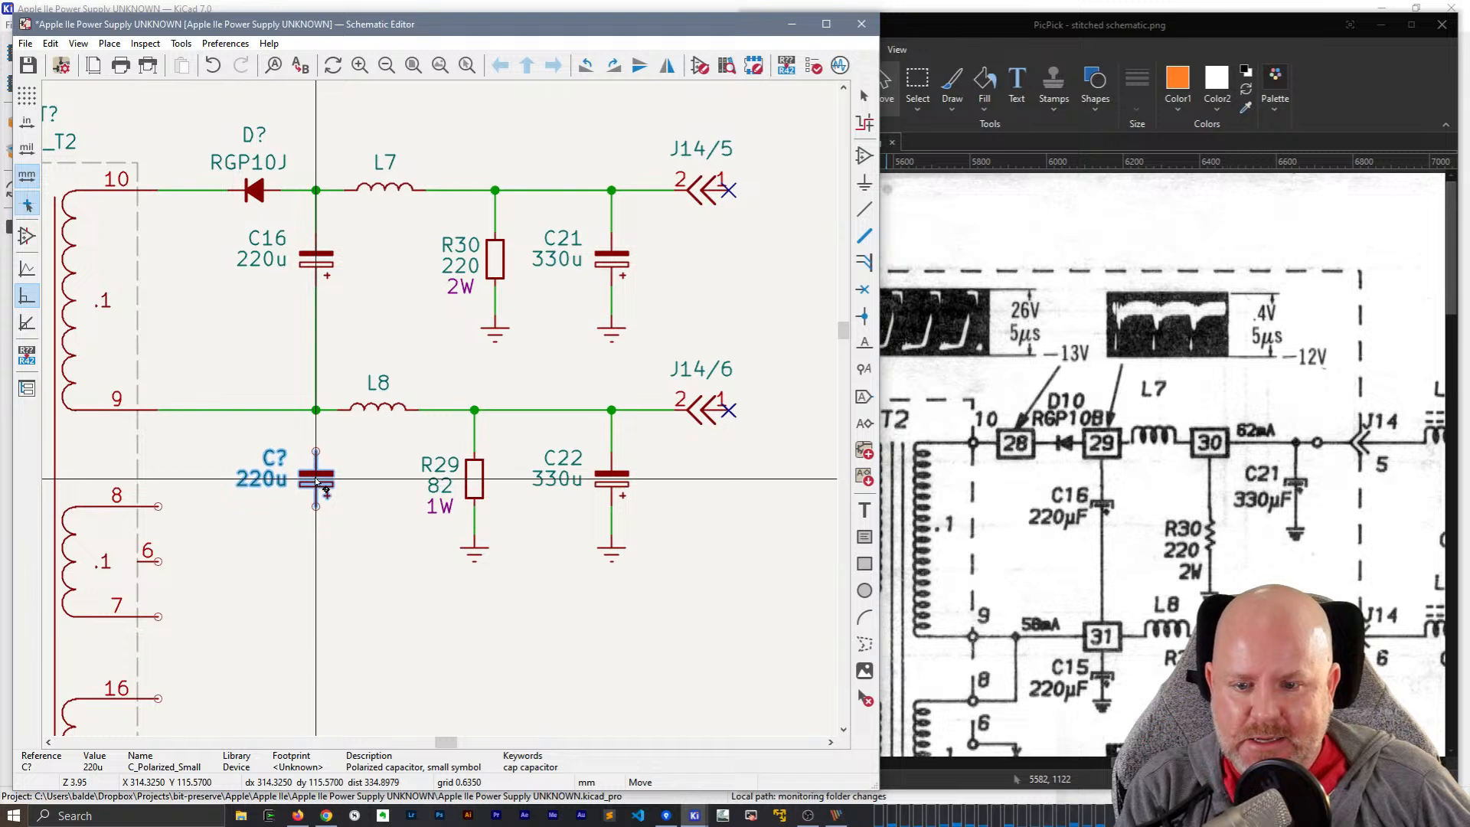
pyautogui.click(315, 479)
pyautogui.click(316, 450)
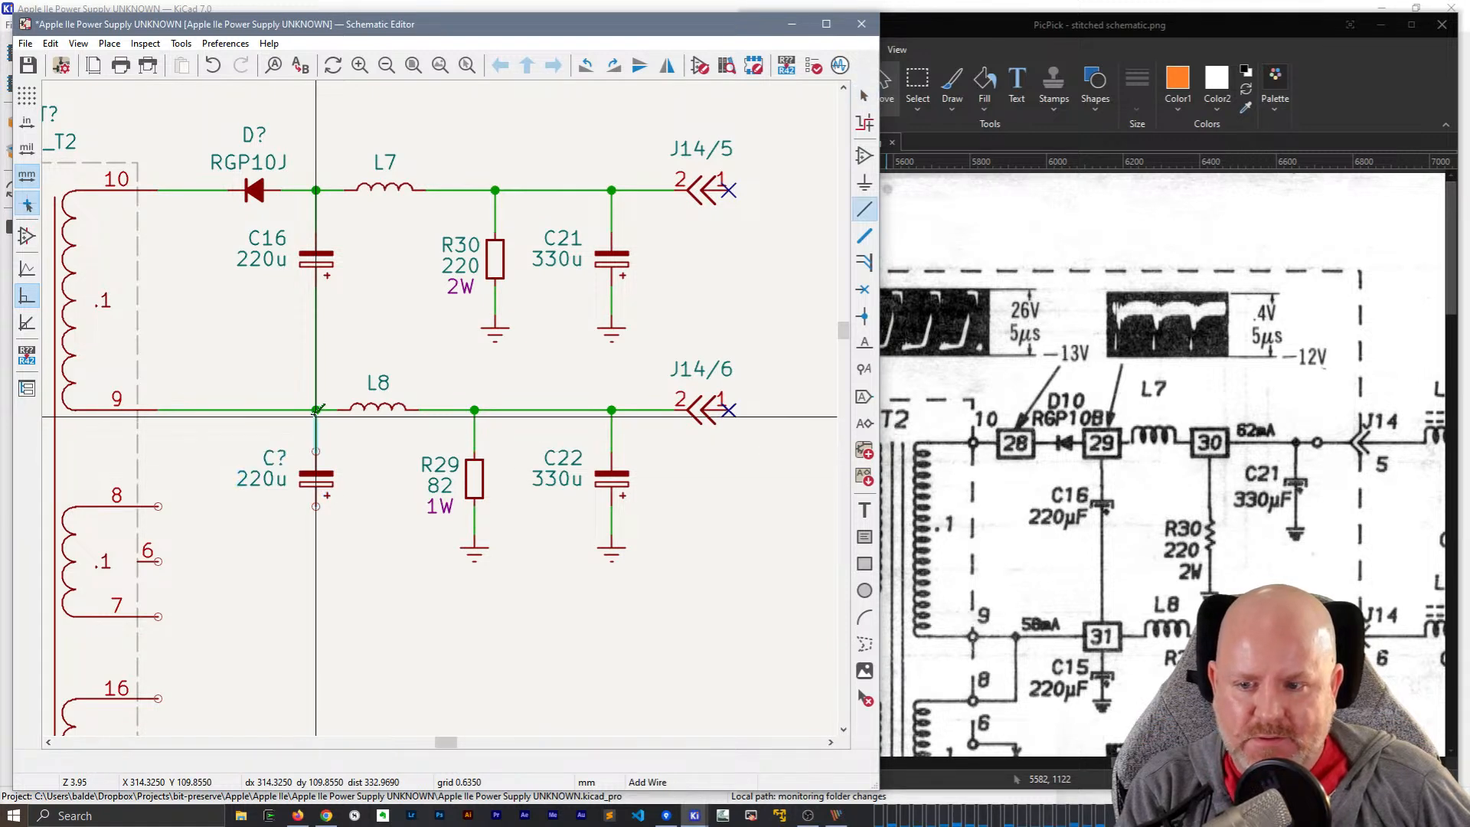
pyautogui.click(315, 410)
pyautogui.moveTo(365, 427); pyautogui.dragTo(434, 406, button='middle')
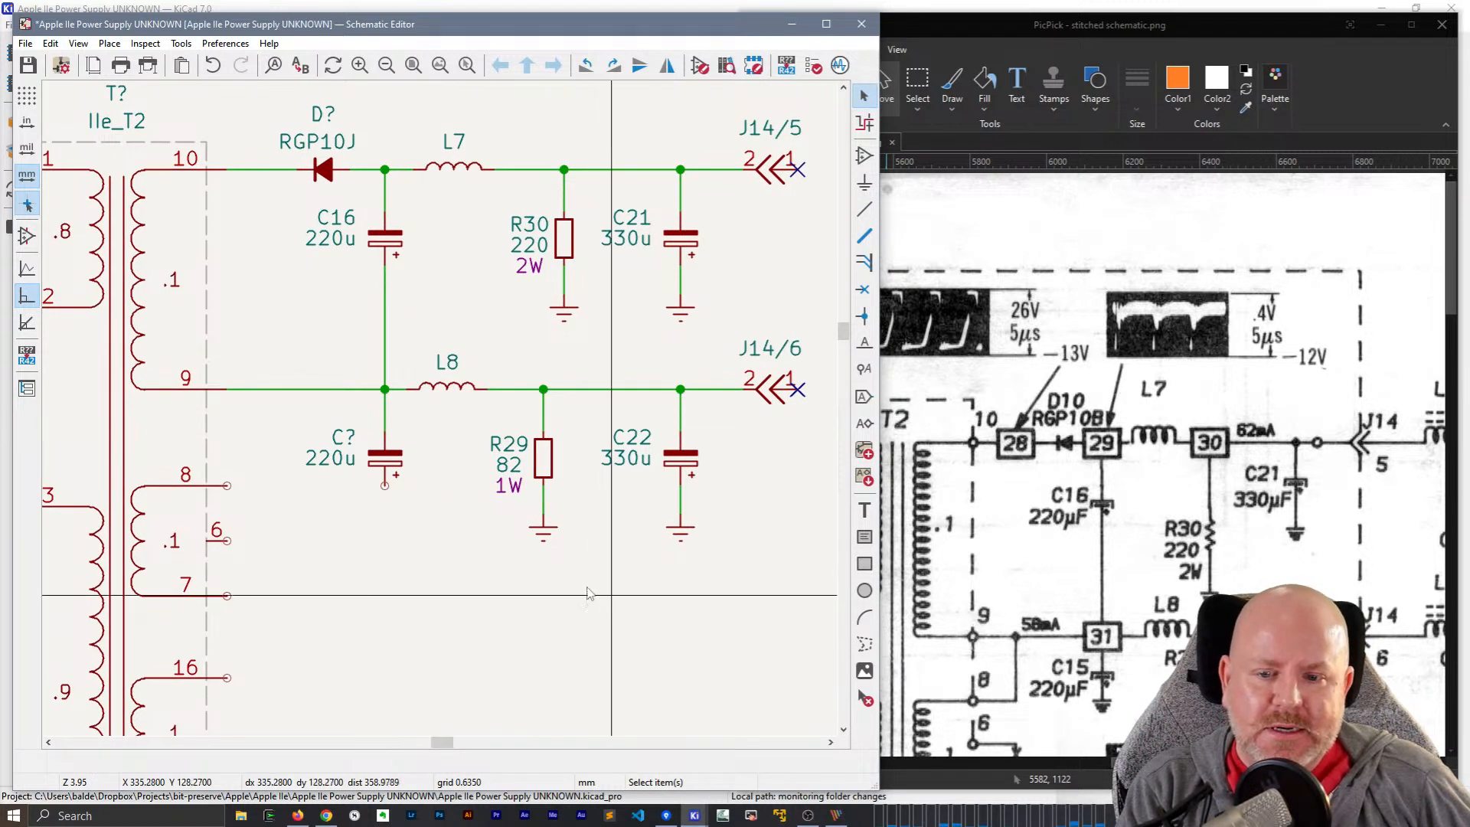
# - Copy R29's ground symbol and its wire to the lower end of the unnumbered 220u capacitor
pyautogui.moveTo(557, 571); pyautogui.dragTo(526, 497)
pyautogui.hotkey('ctrl', 'd')
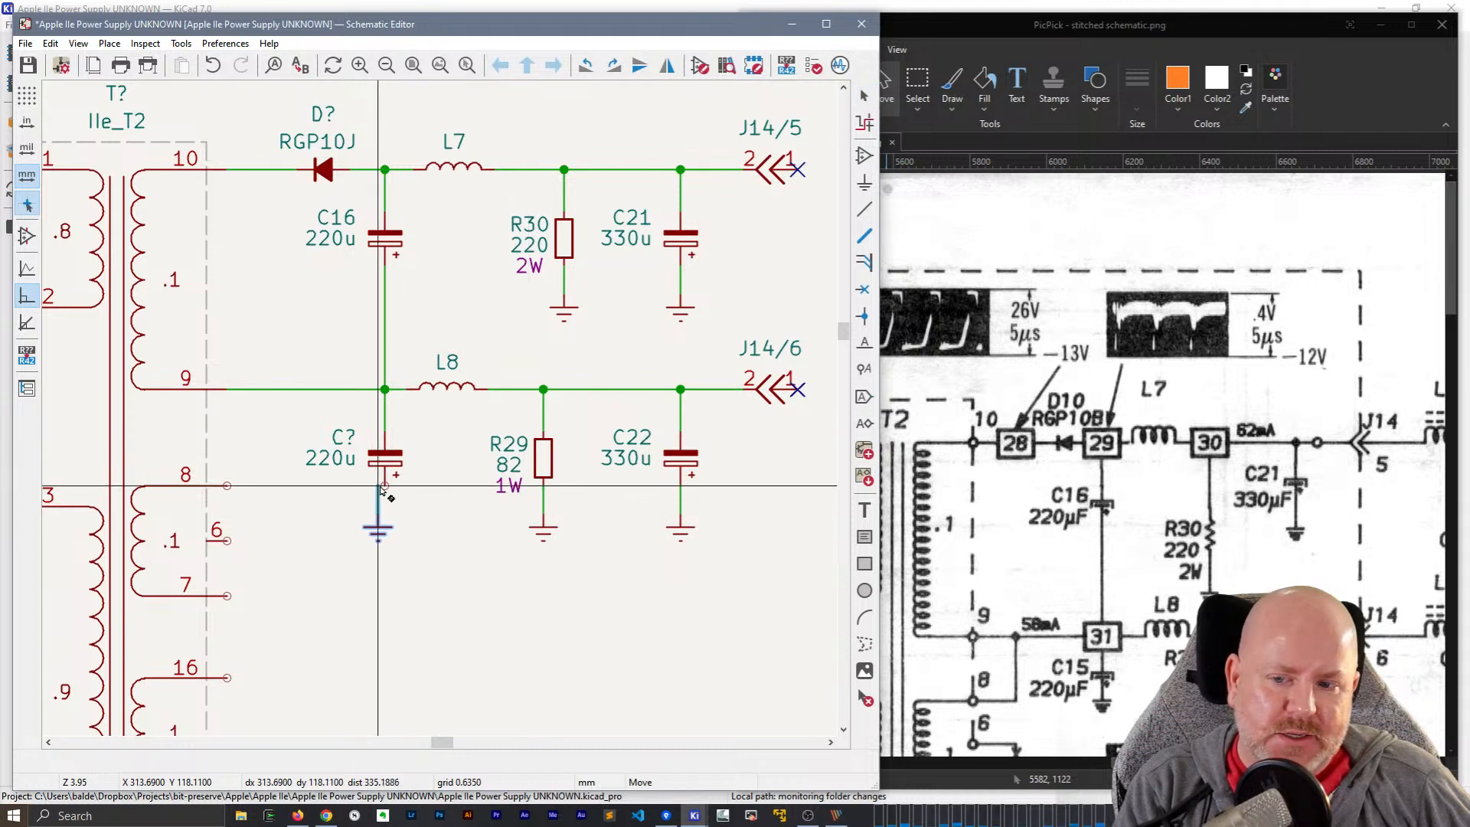
pyautogui.click(385, 498)
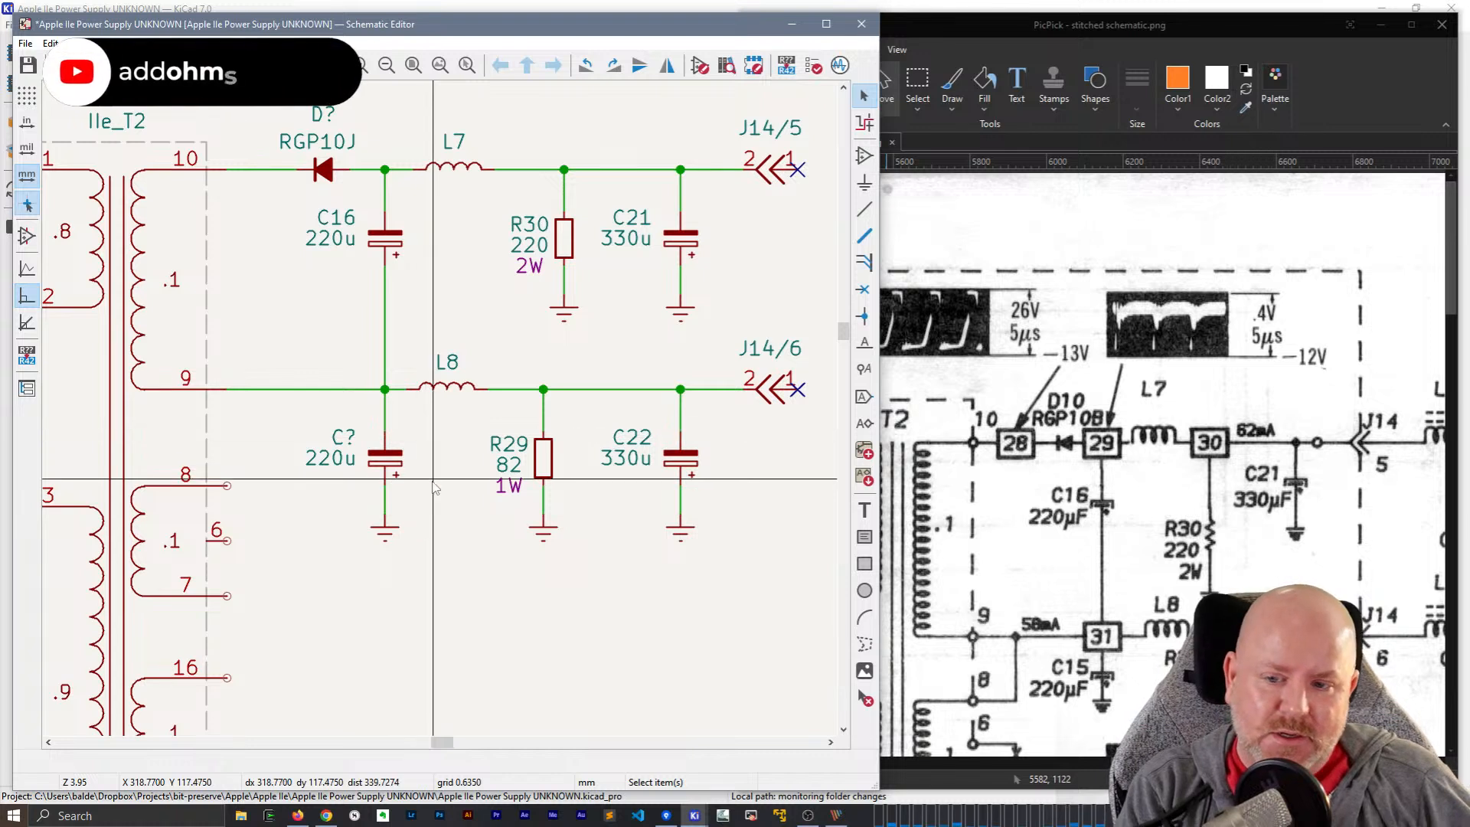
# - Shorten the ground leads under the unnumbered 220u capacitor and R29 by moving both ground symbols up, keeping them connected
pyautogui.click(385, 529)
pyautogui.press('g')
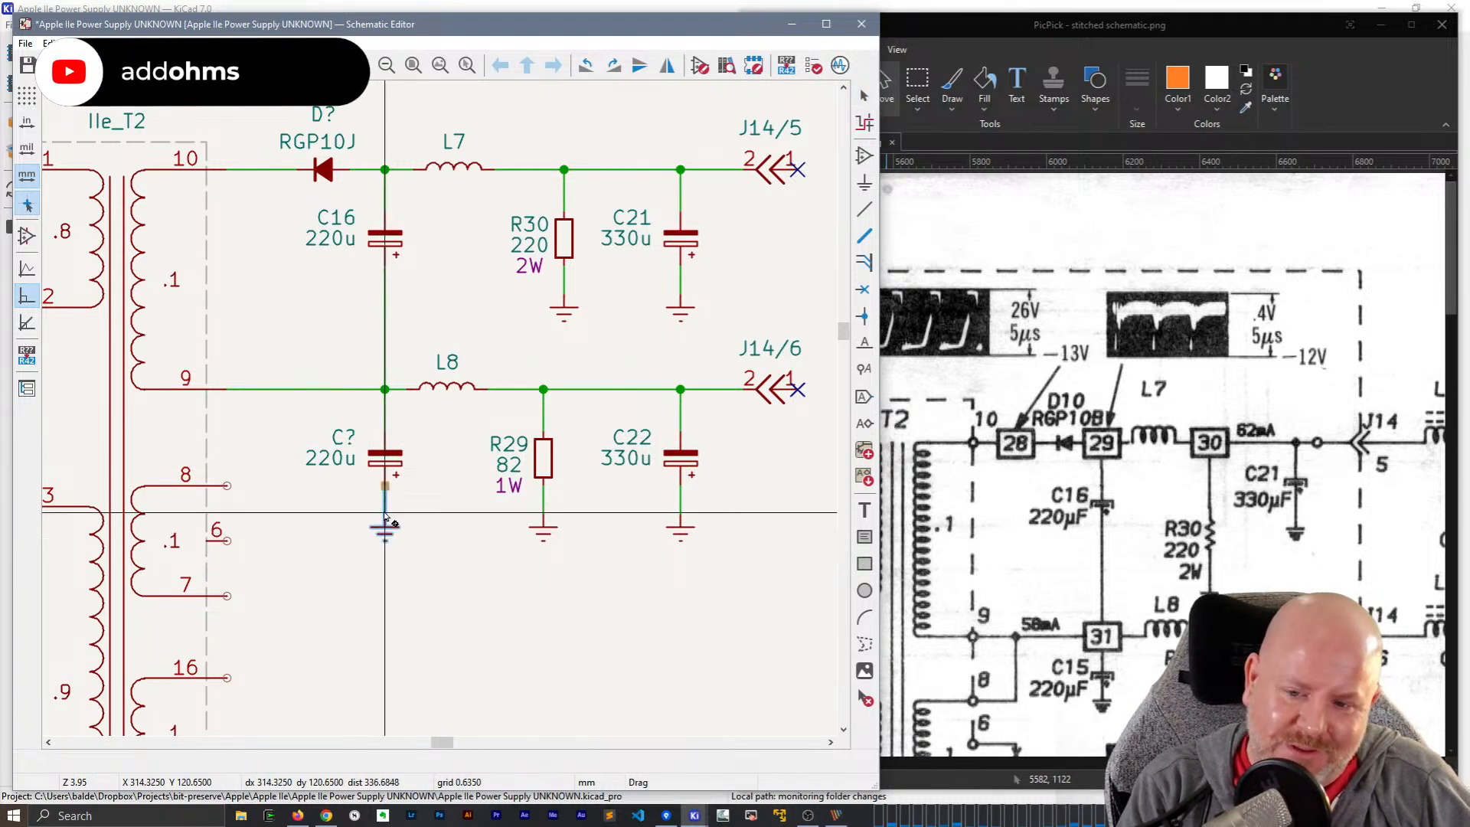
pyautogui.click(389, 505)
pyautogui.click(543, 529)
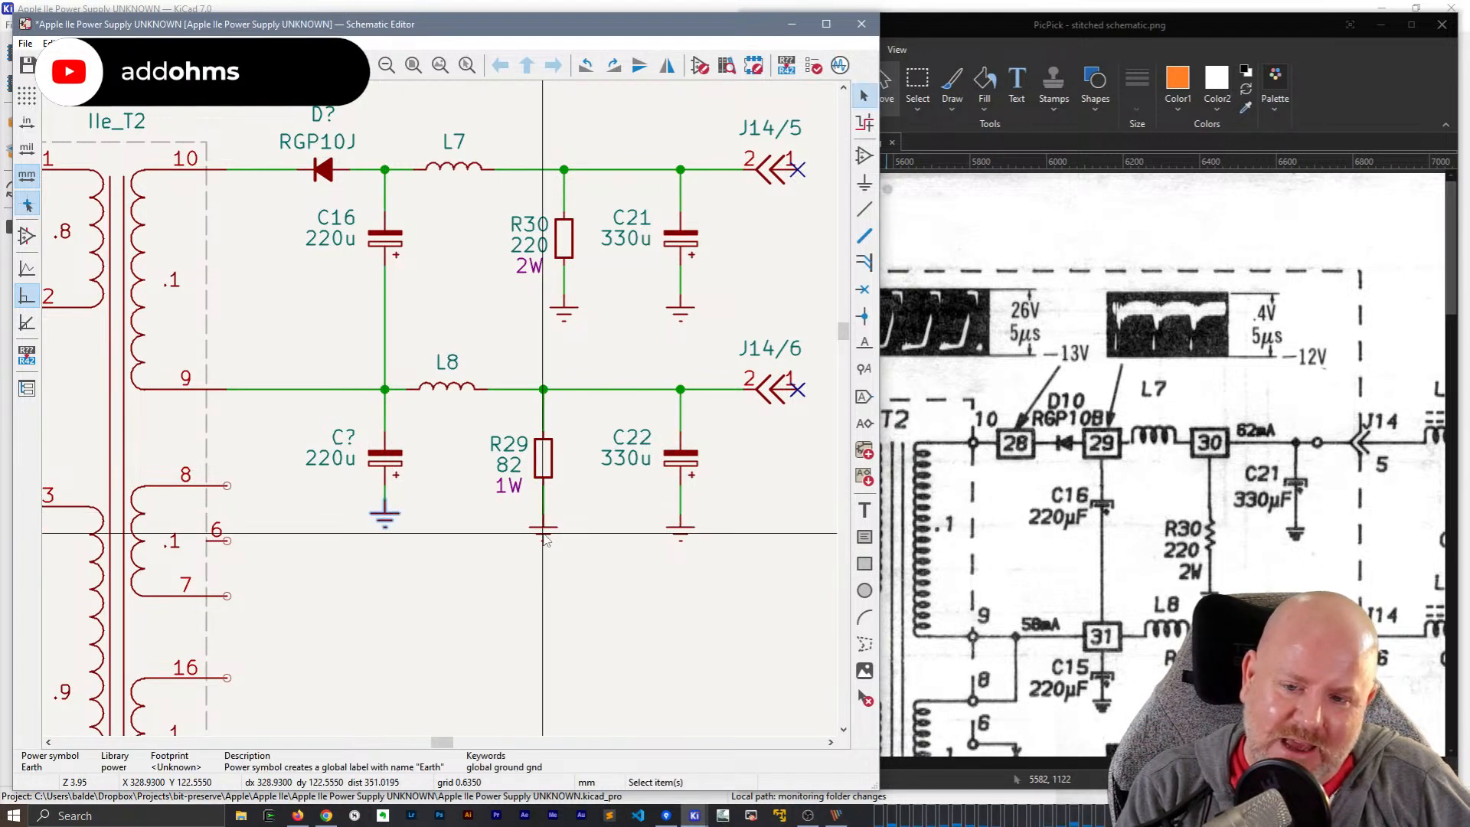
pyautogui.press('g')
pyautogui.click(544, 511)
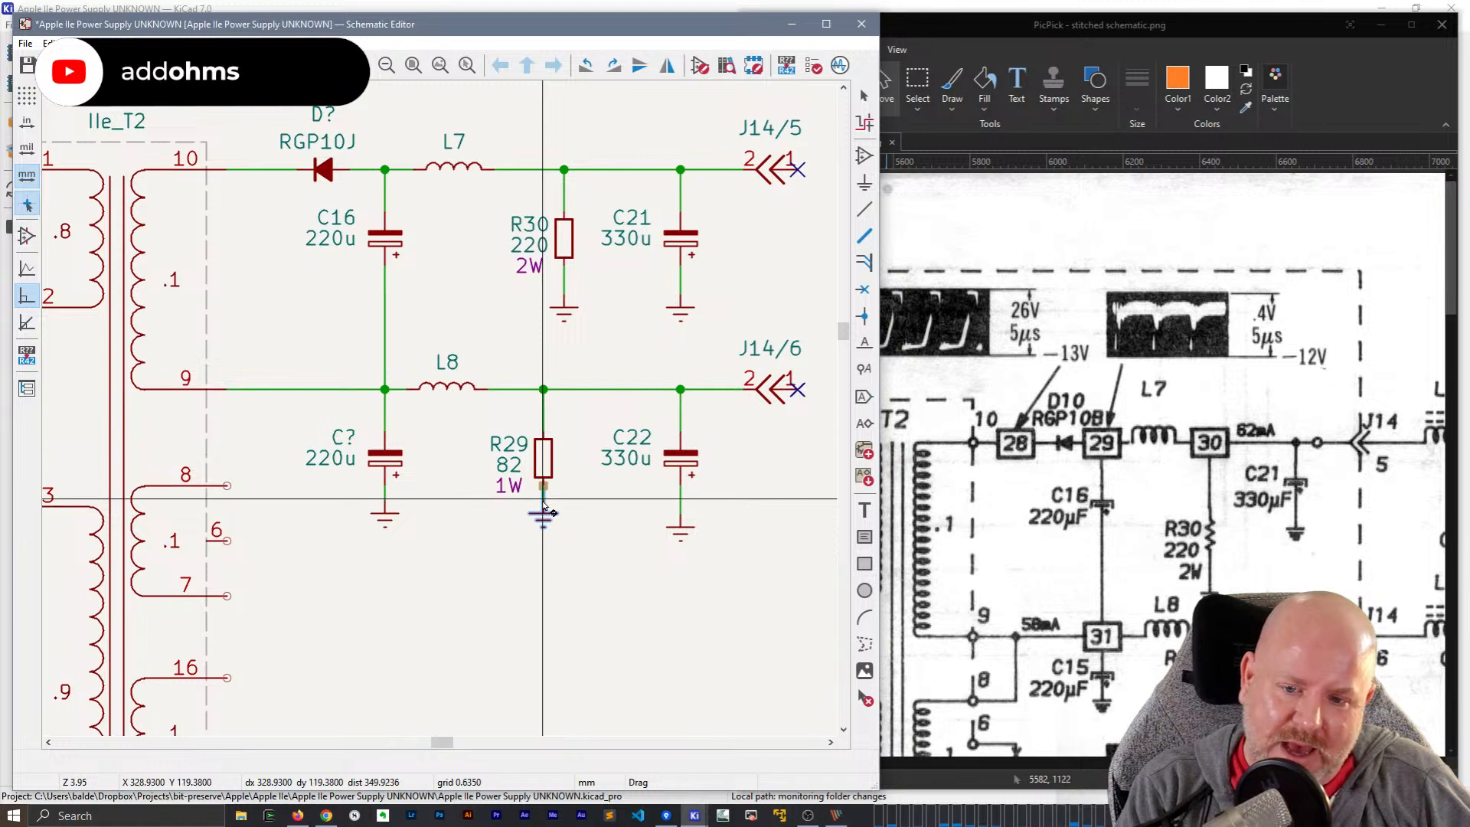
# - Move C22 and its ground symbol up toward the J14/6 line, keeping both connected
pyautogui.click(680, 528)
pyautogui.press('g')
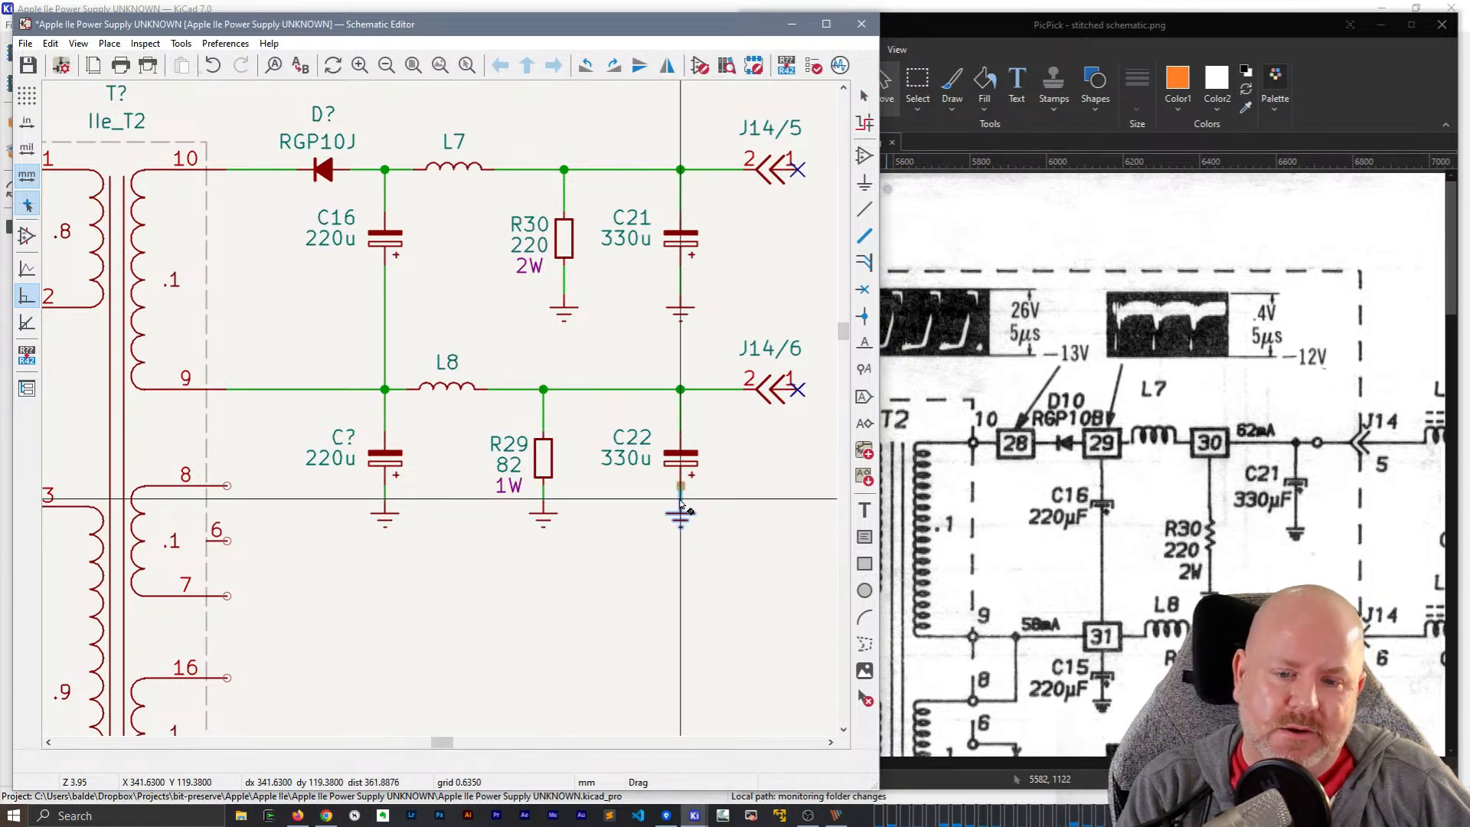
pyautogui.click(680, 511)
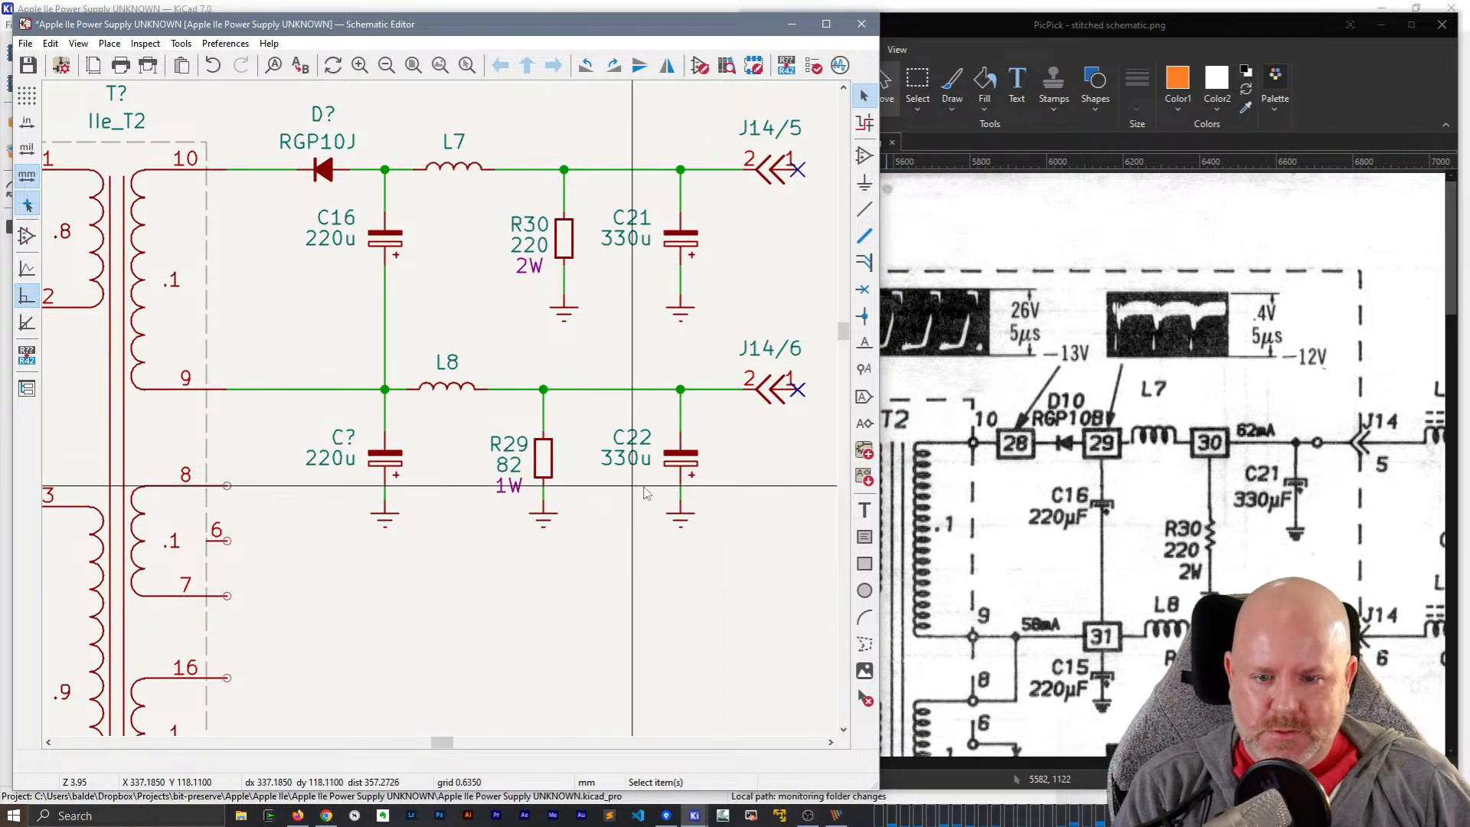
pyautogui.click(679, 451)
pyautogui.press('g')
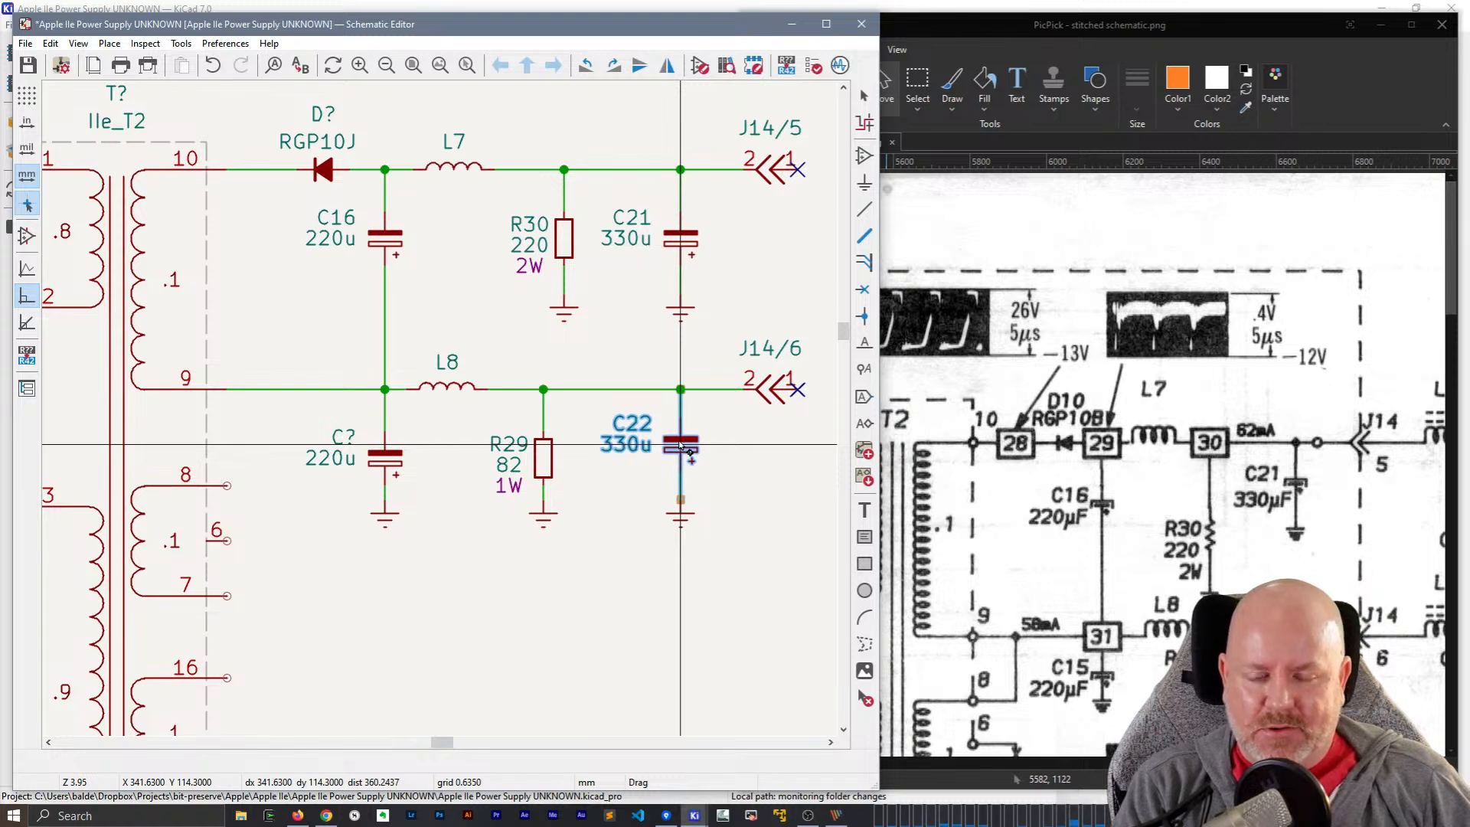
pyautogui.click(679, 446)
pyautogui.press('e')
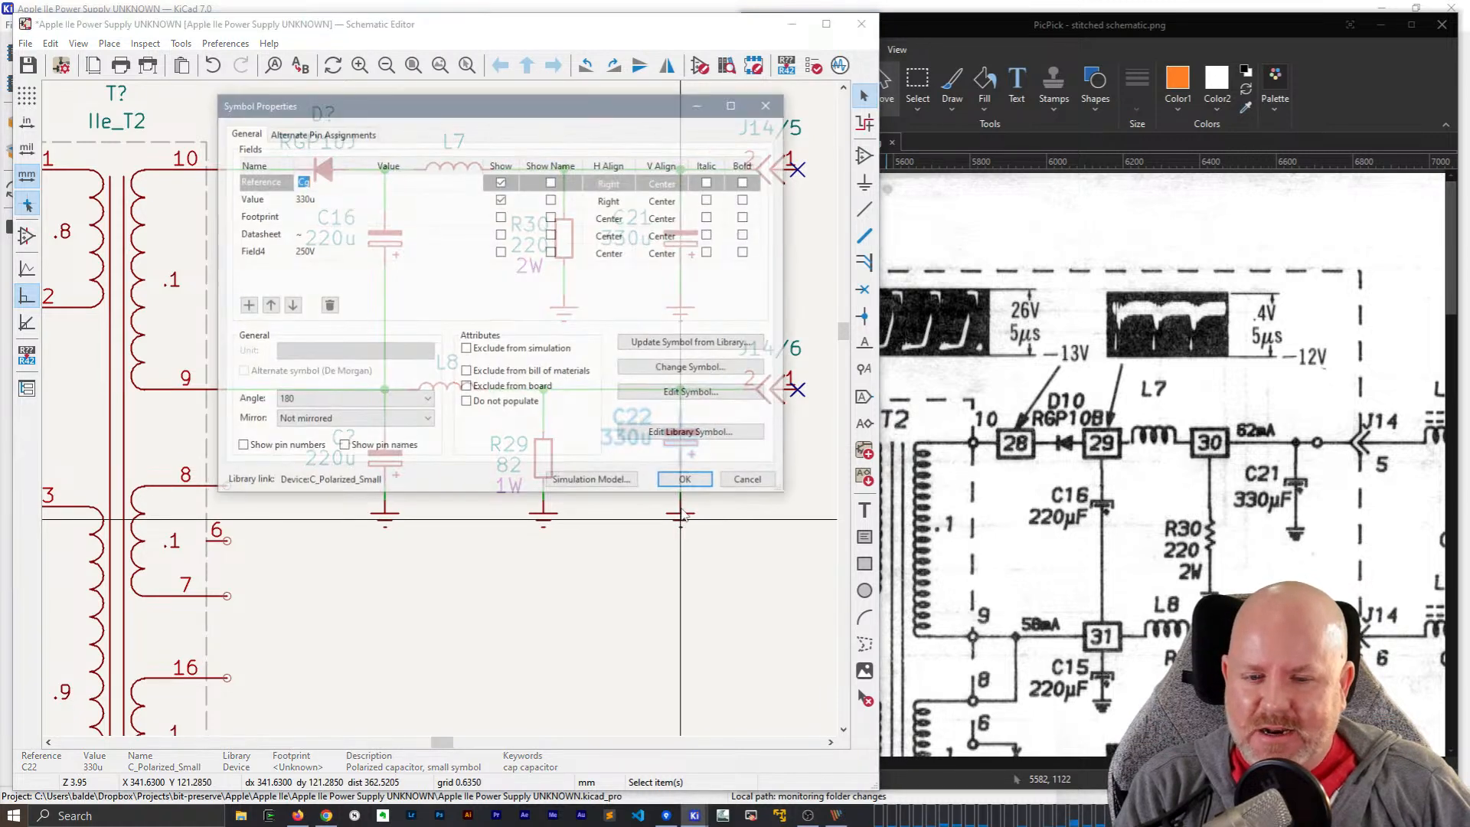
pyautogui.press('Escape')
pyautogui.press('g')
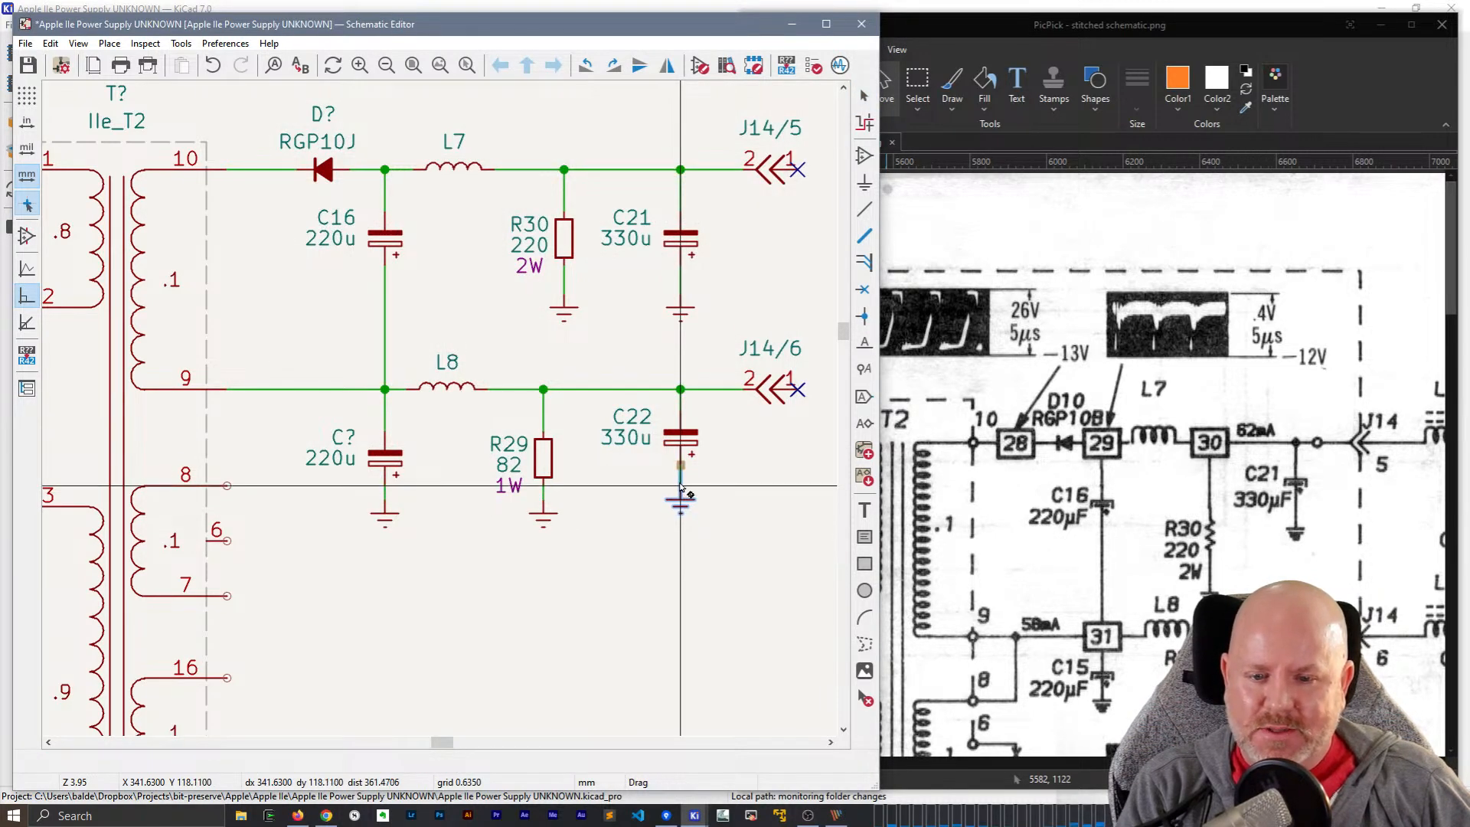
pyautogui.click(682, 488)
# - Move R29 up closer to the pin 9 line and raise its ground symbol to match, keeping the wires attached
pyautogui.click(543, 458)
pyautogui.press('g')
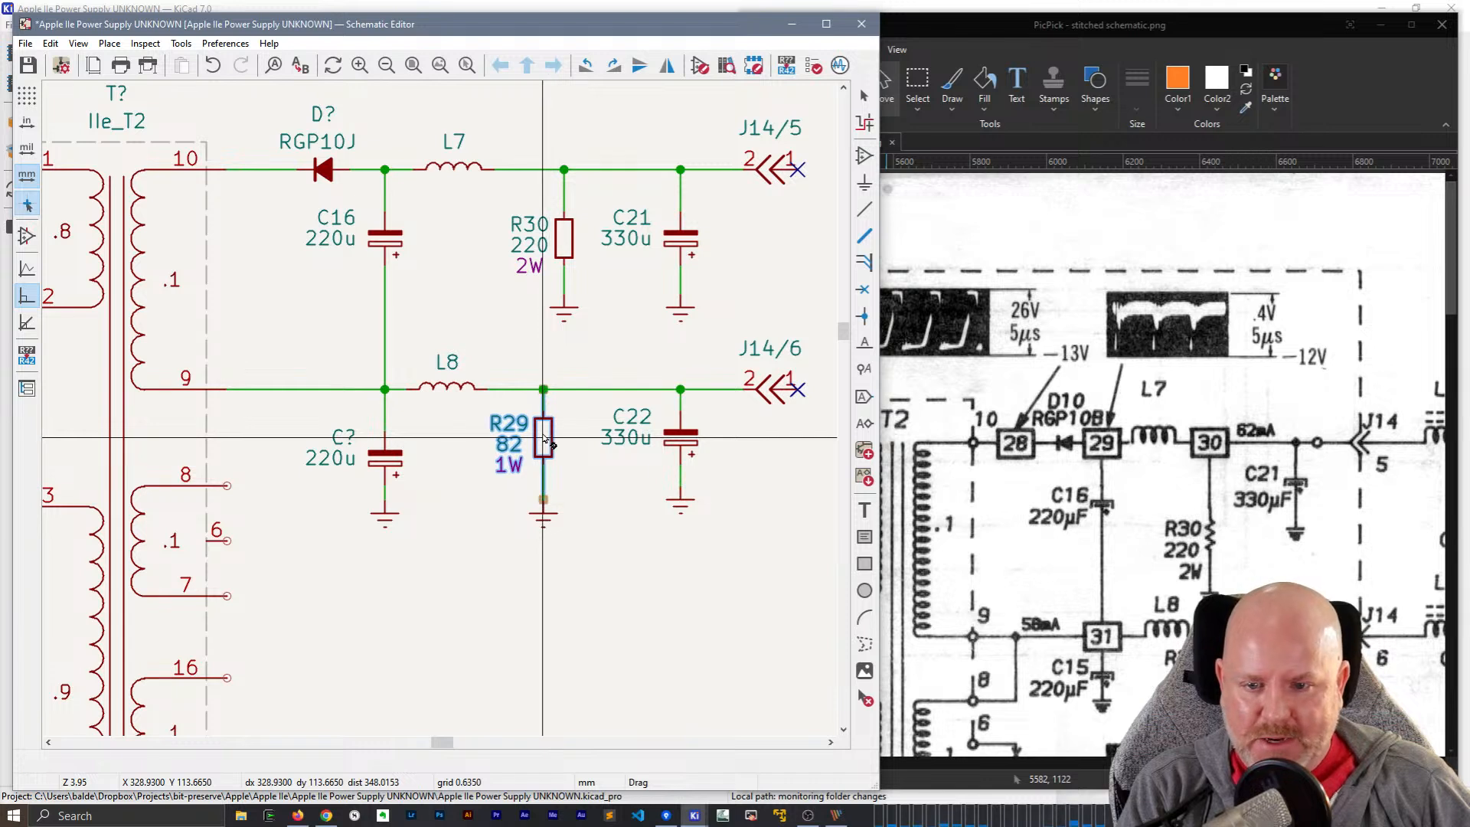
pyautogui.click(543, 438)
pyautogui.click(541, 513)
pyautogui.press('g')
pyautogui.click(543, 480)
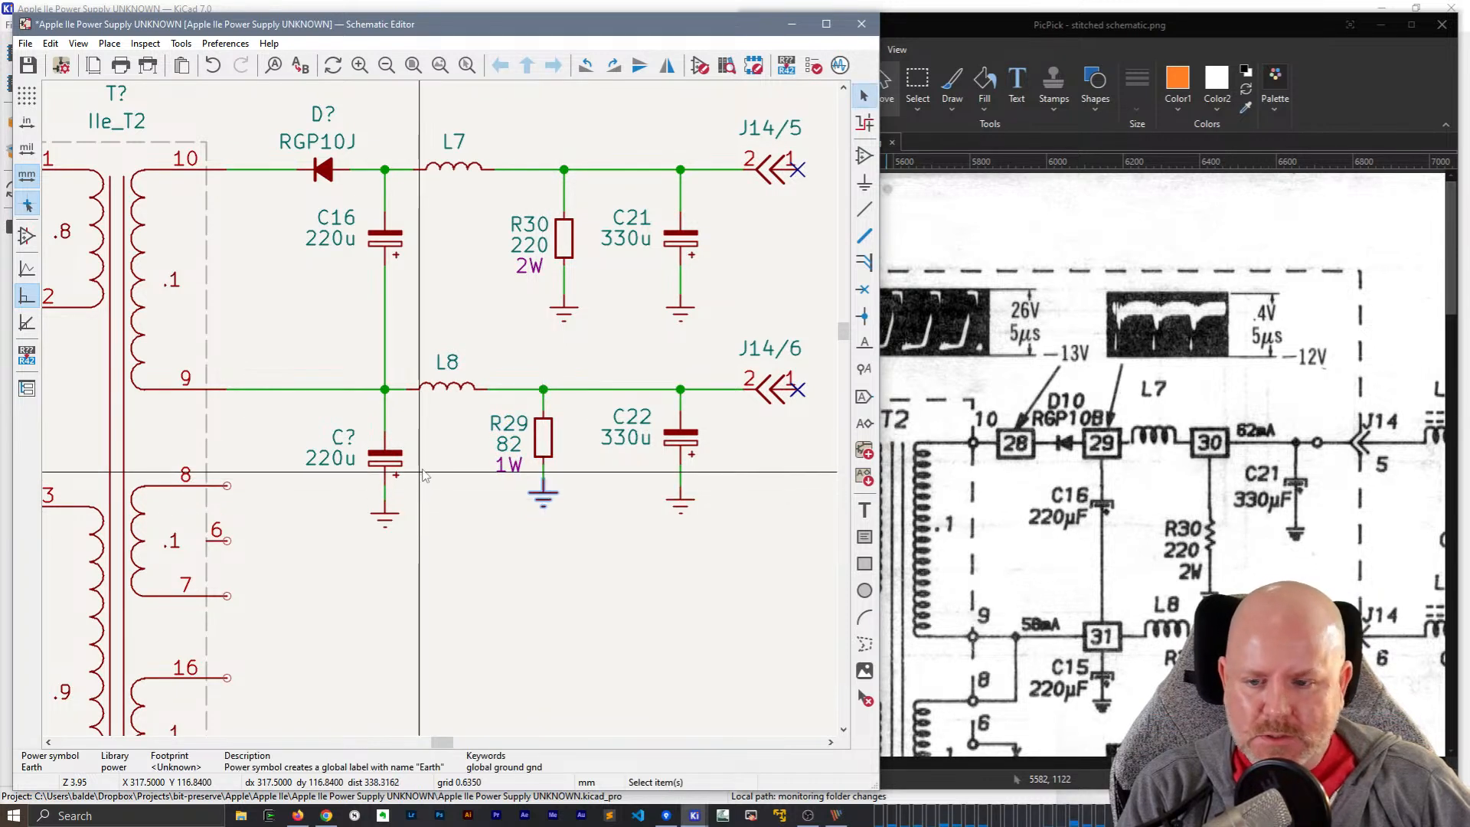
# - Move the unnumbered 220u capacitor and its ground symbol up, aligning the capacitor with C22 and keeping it wired
pyautogui.click(385, 458)
pyautogui.press('g')
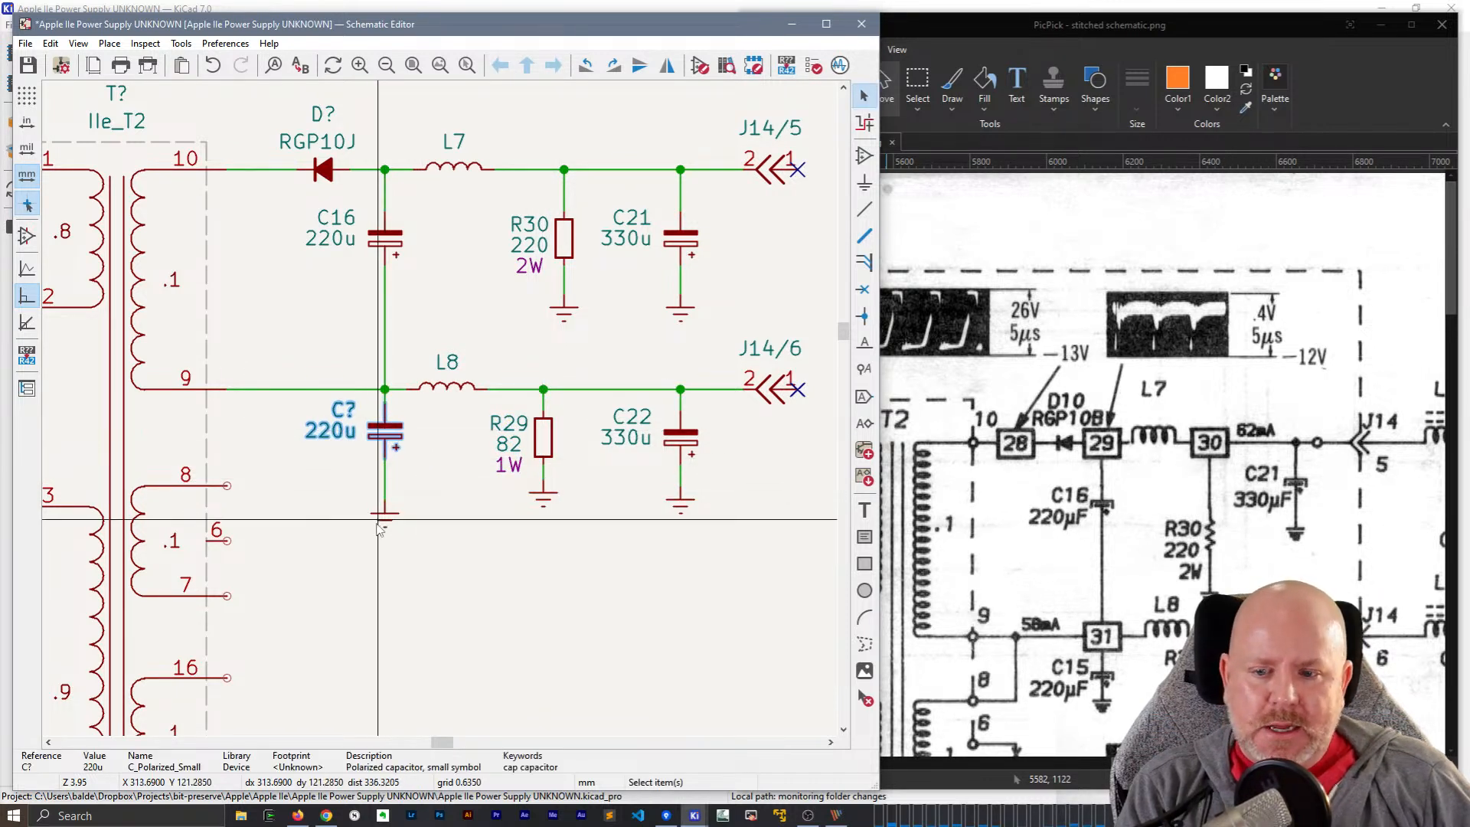
pyautogui.click(387, 433)
pyautogui.click(385, 515)
pyautogui.press('g')
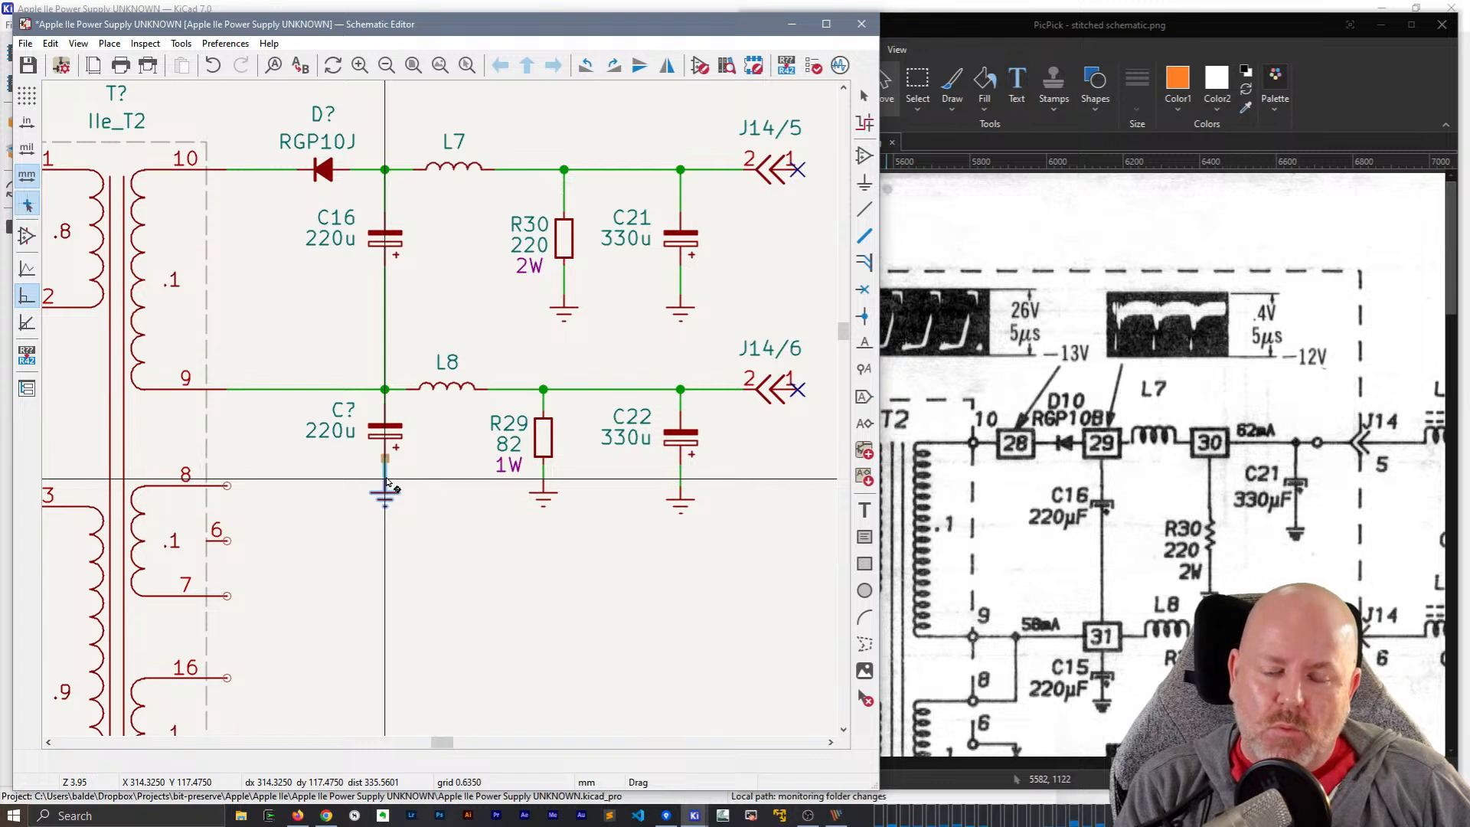
pyautogui.click(387, 481)
pyautogui.moveTo(385, 433); pyautogui.dragTo(386, 439)
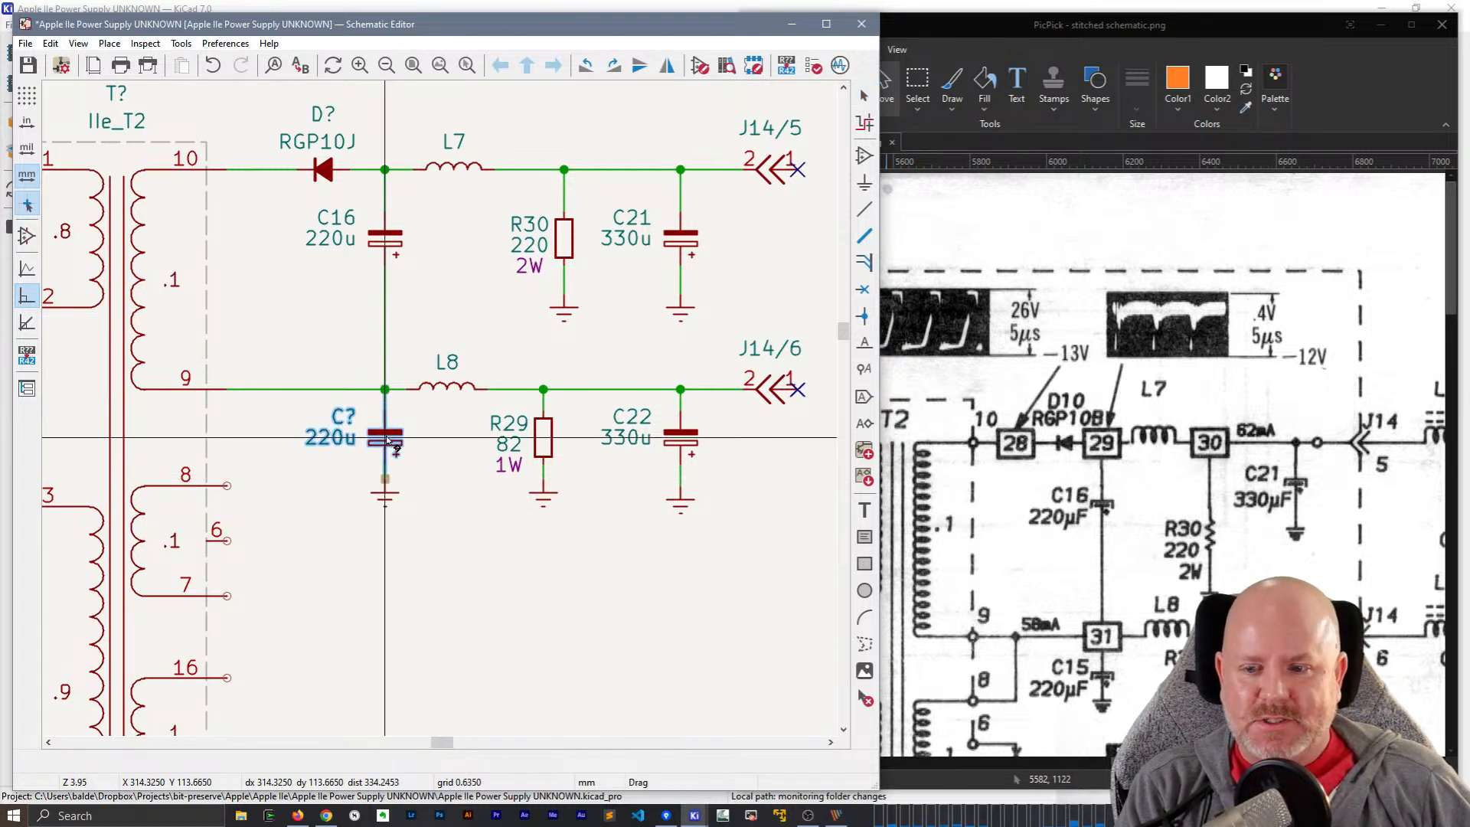
pyautogui.click(452, 430)
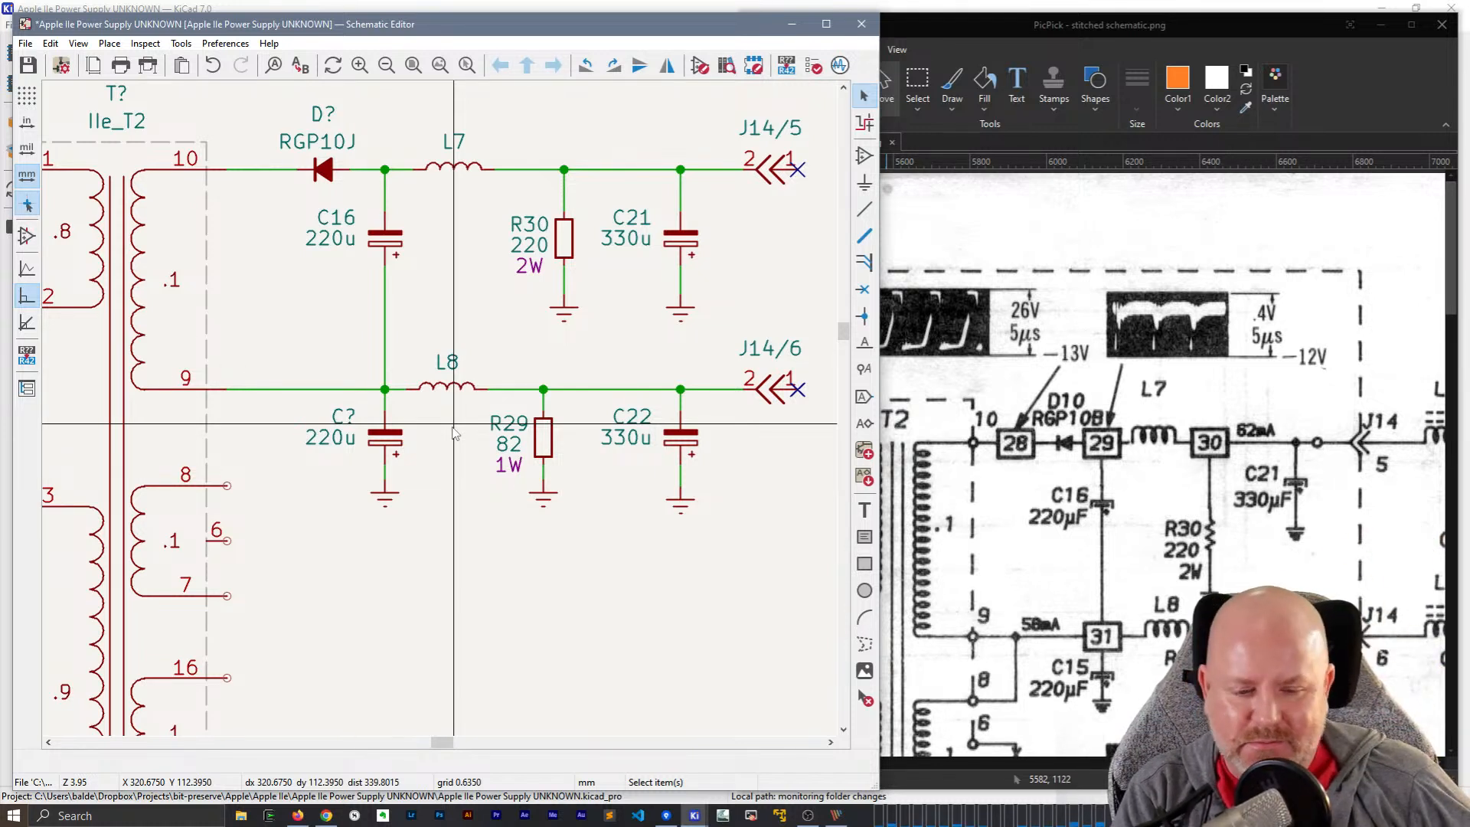
# - Wire transformer T2's pin 8 over and up to the pin 9 line, following the reference schematic
pyautogui.moveTo(1140, 747)
pyautogui.mouseDown()
pyautogui.moveTo(759, 750)
pyautogui.moveTo(1257, 756)
pyautogui.moveTo(1158, 757)
pyautogui.mouseUp()
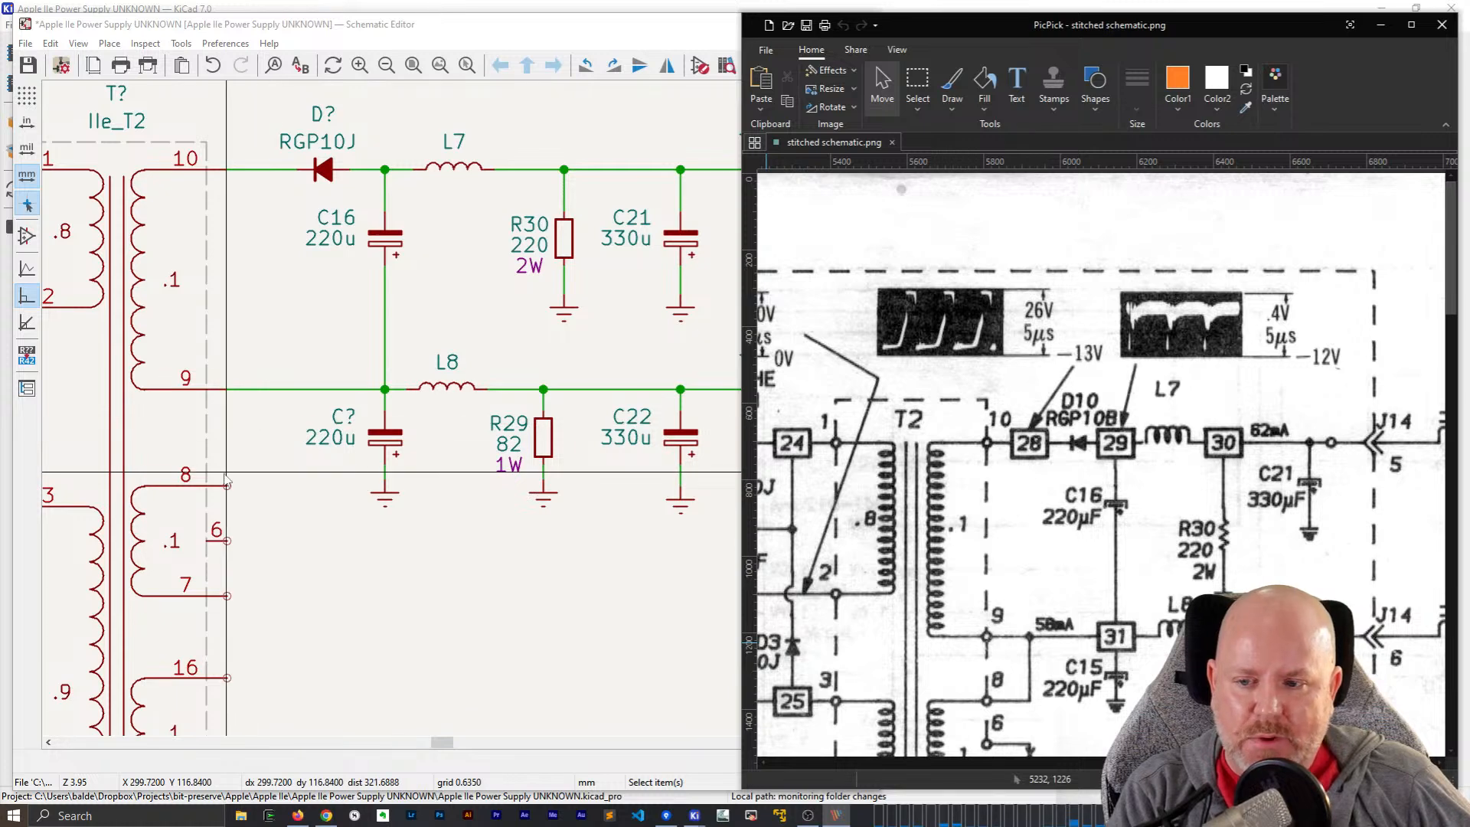
pyautogui.click(254, 410)
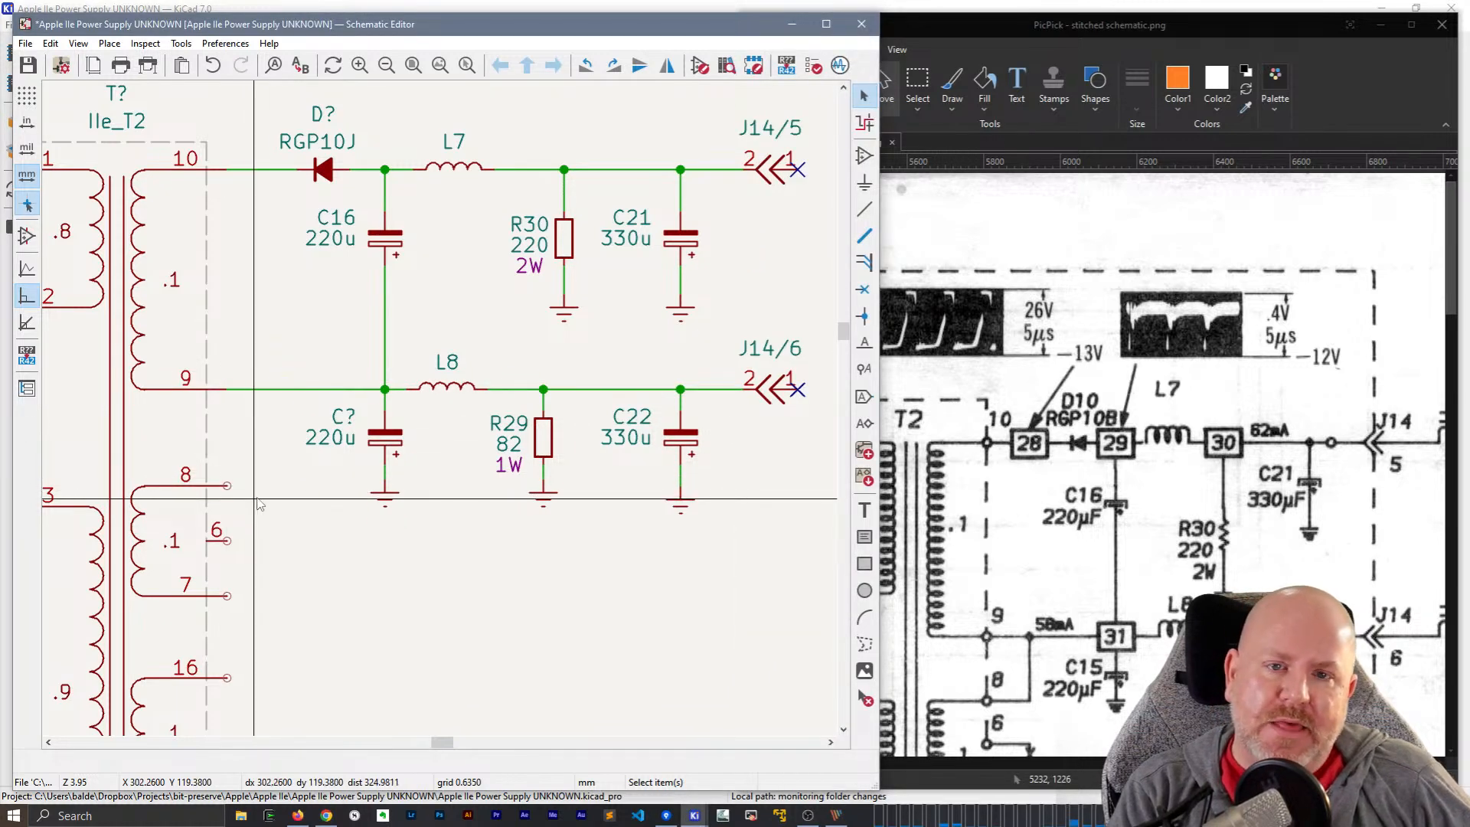
pyautogui.click(969, 29)
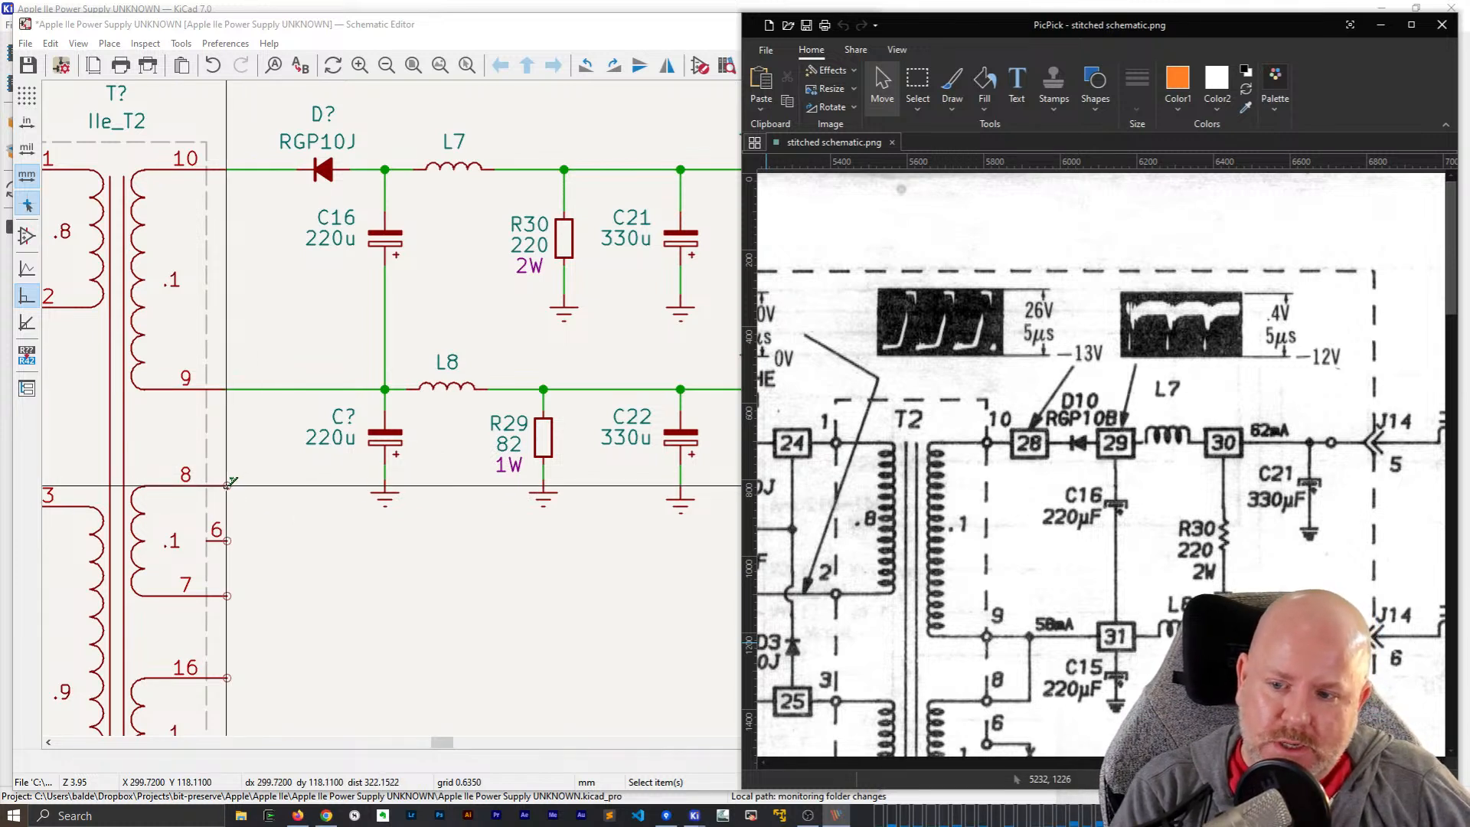
pyautogui.click(231, 488)
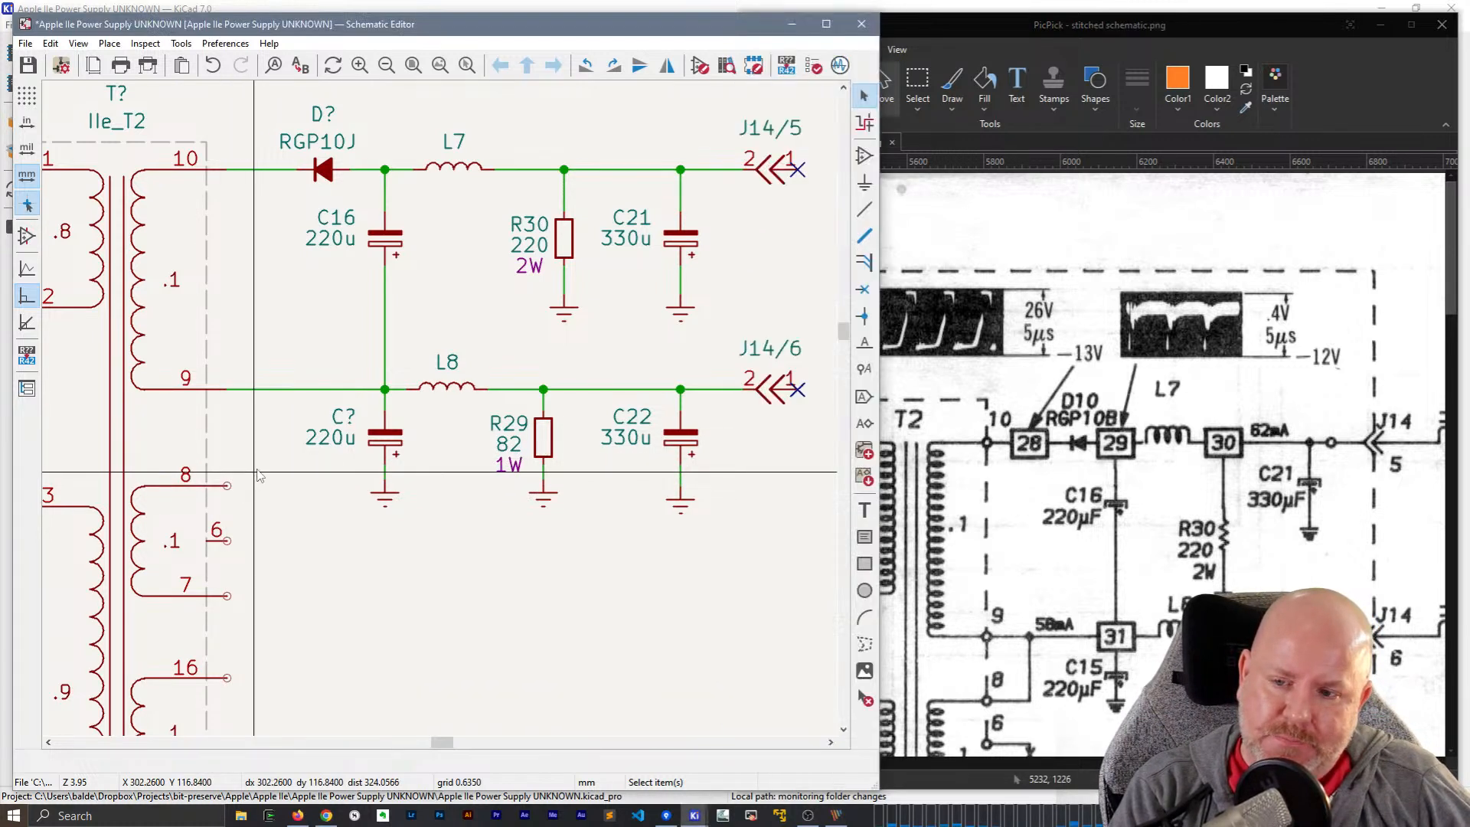
pyautogui.press('w')
pyautogui.click(275, 390)
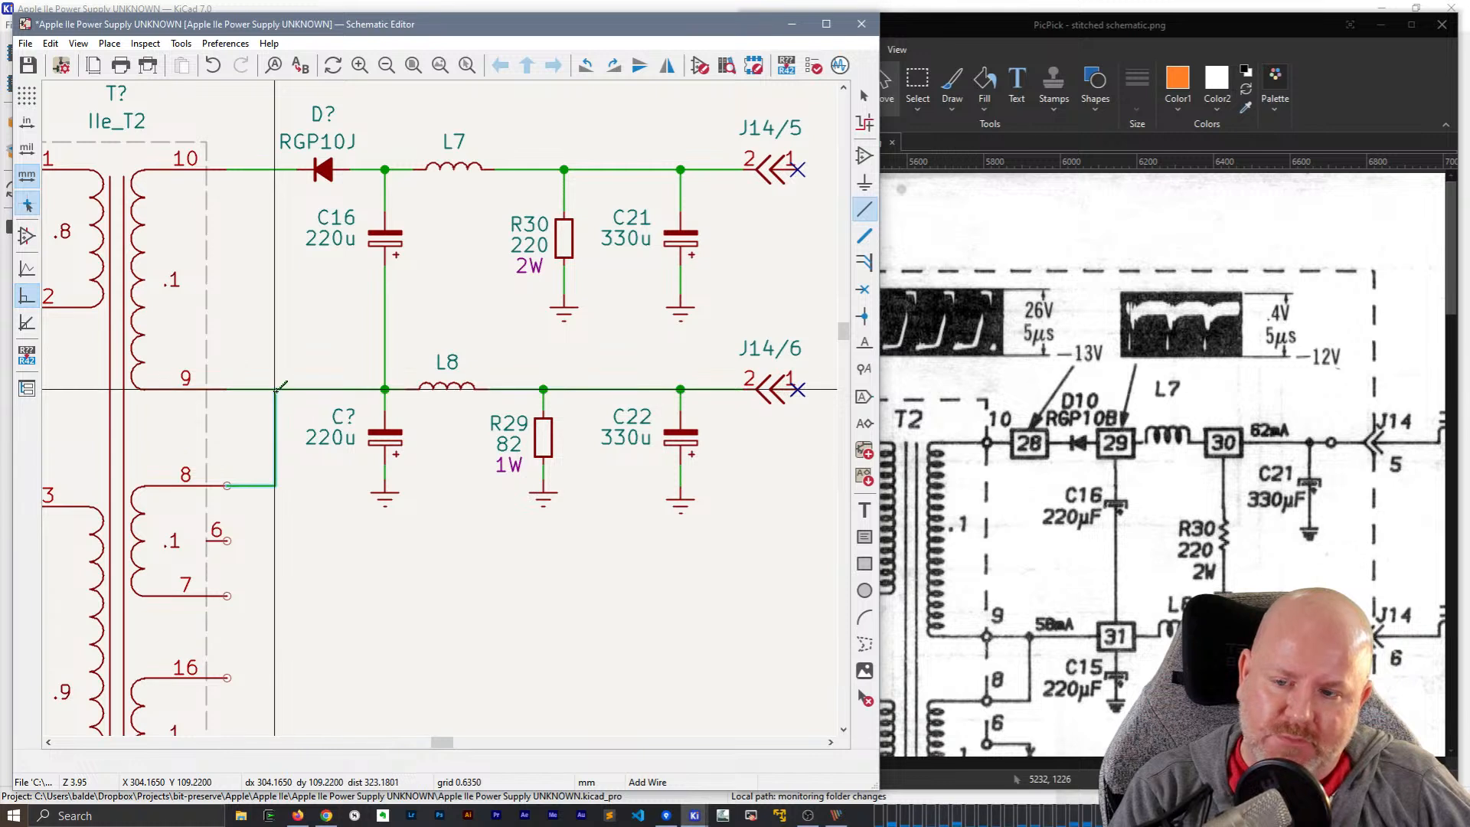
pyautogui.press('Escape')
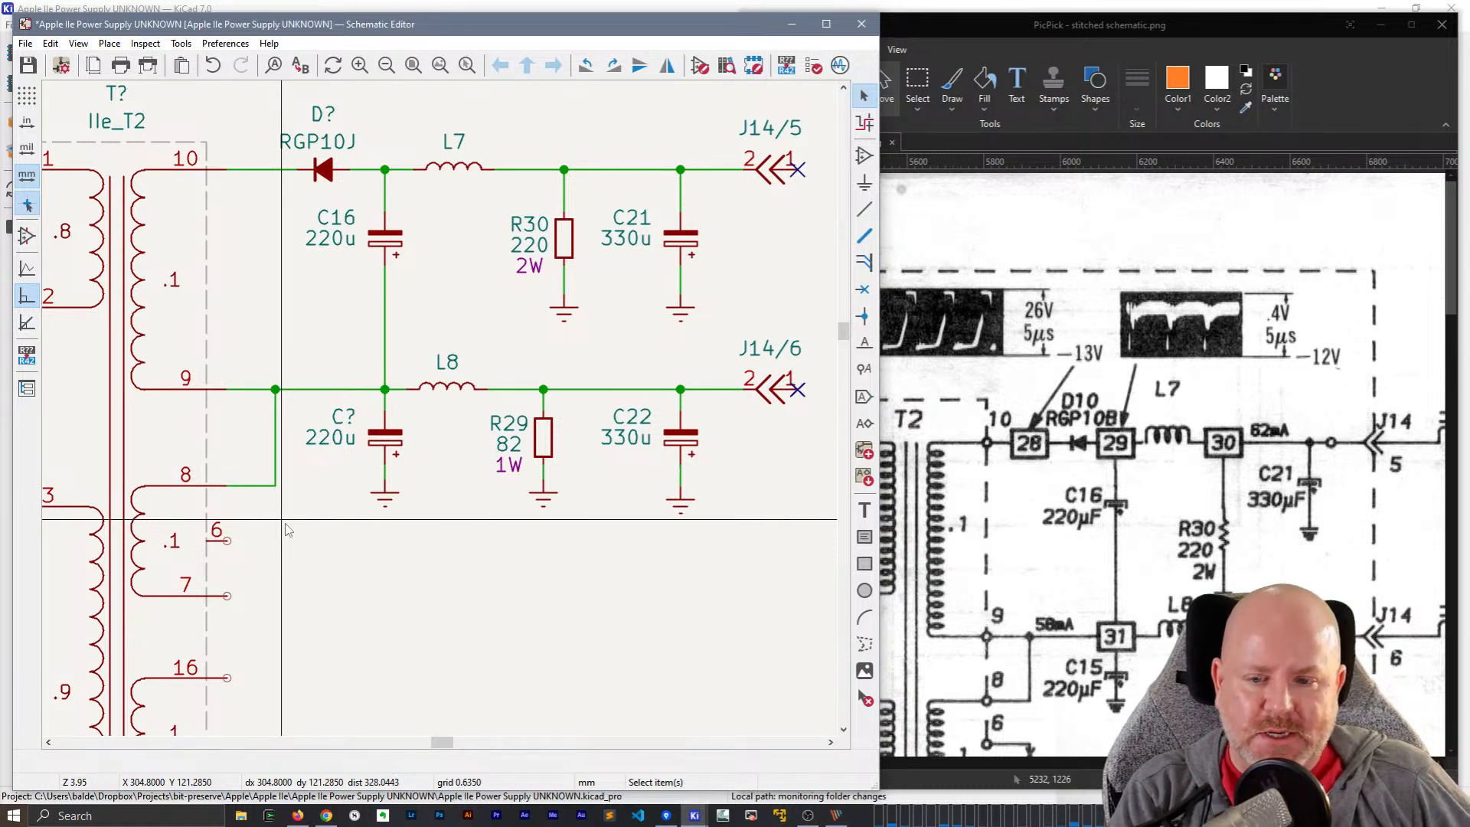
# - Nudge C22's ground symbol and C22 slightly further up, keeping them connected
pyautogui.moveTo(678, 507); pyautogui.dragTo(680, 478)
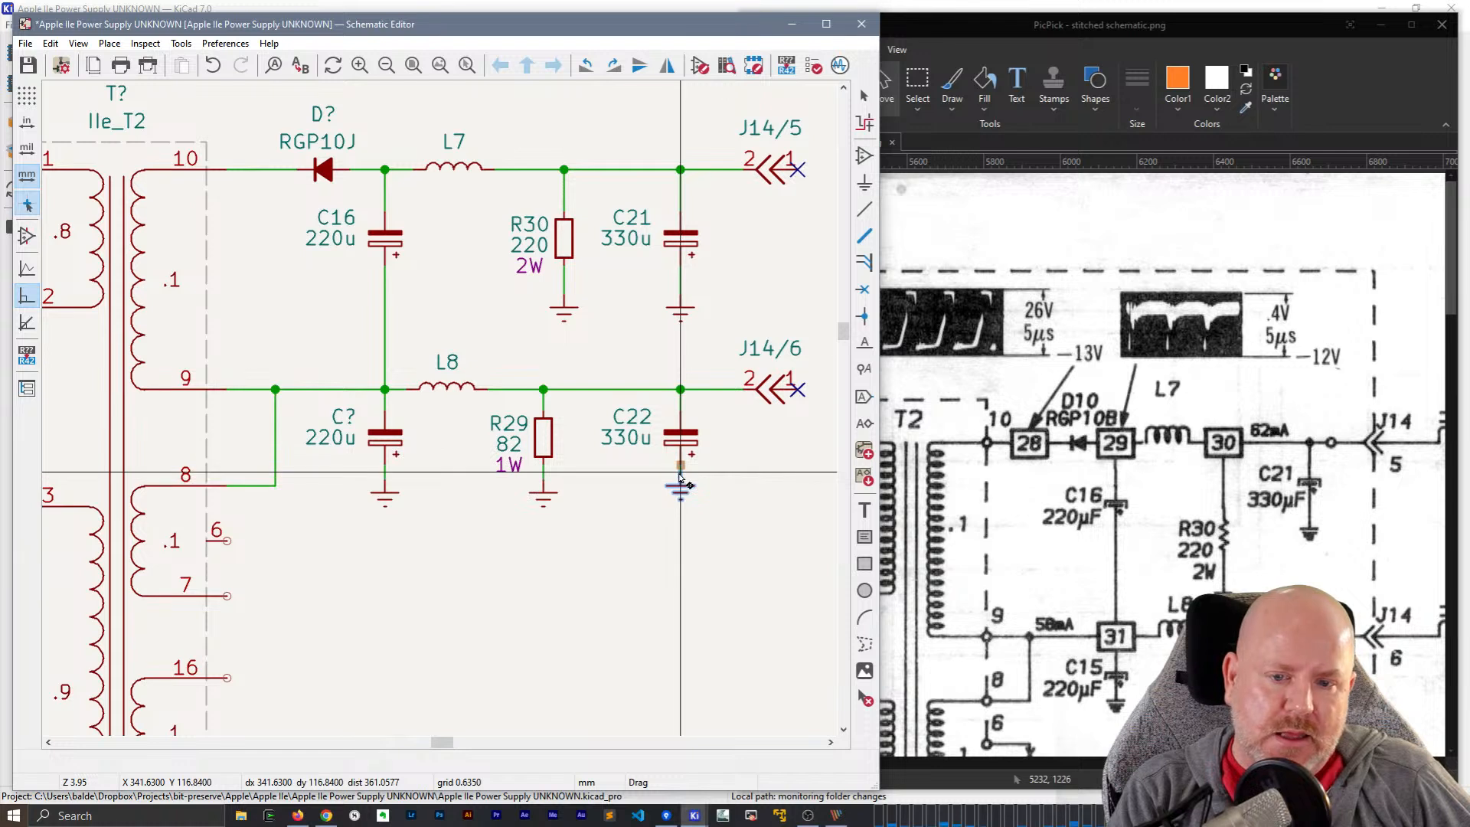
pyautogui.click(689, 433)
pyautogui.click(708, 420)
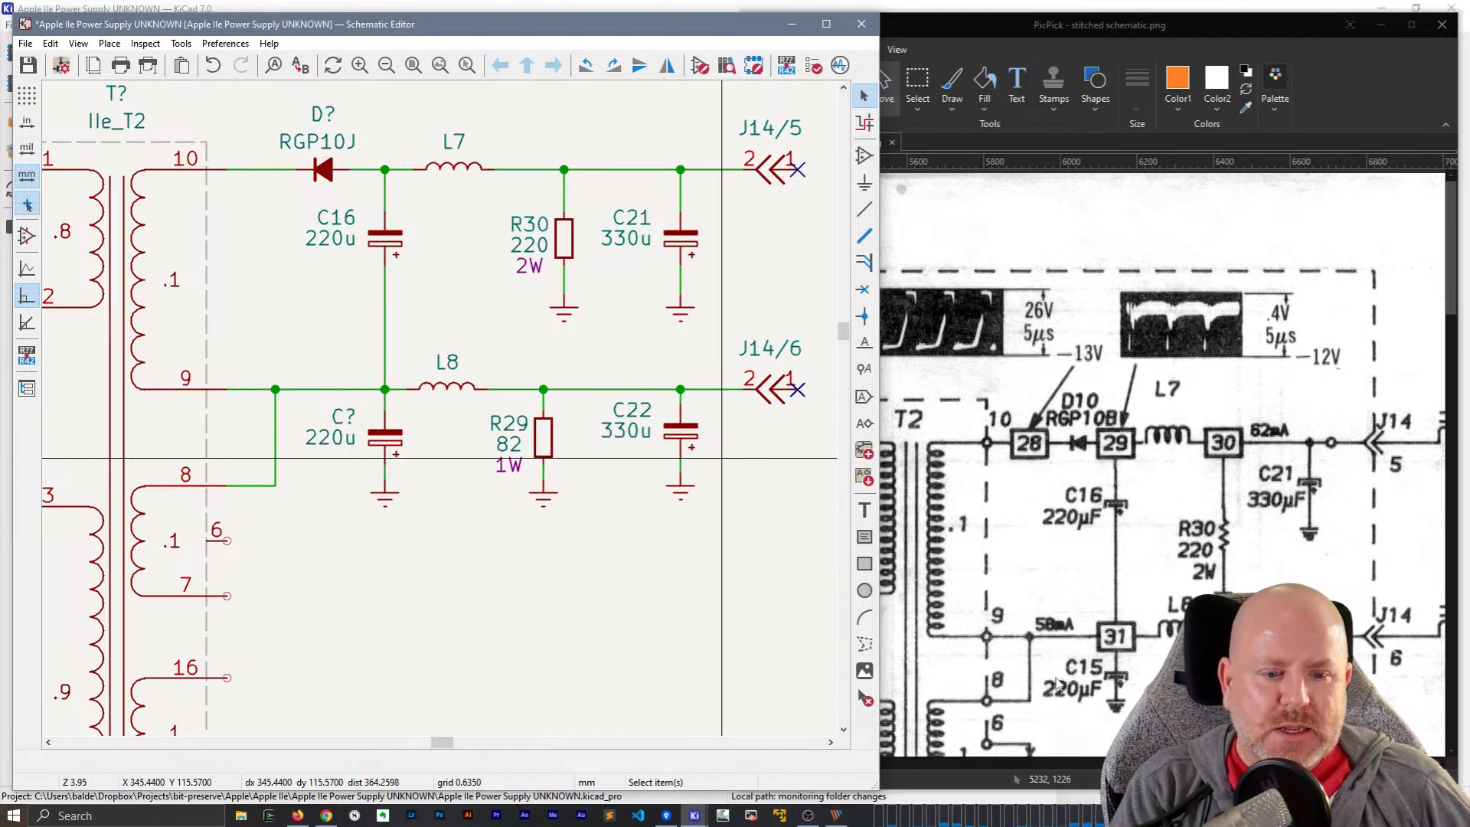
# - Run a wire from T2's pin 7 to the right with a short downward end, following the reference schematic's D9 branch
pyautogui.moveTo(1458, 281); pyautogui.dragTo(1463, 365)
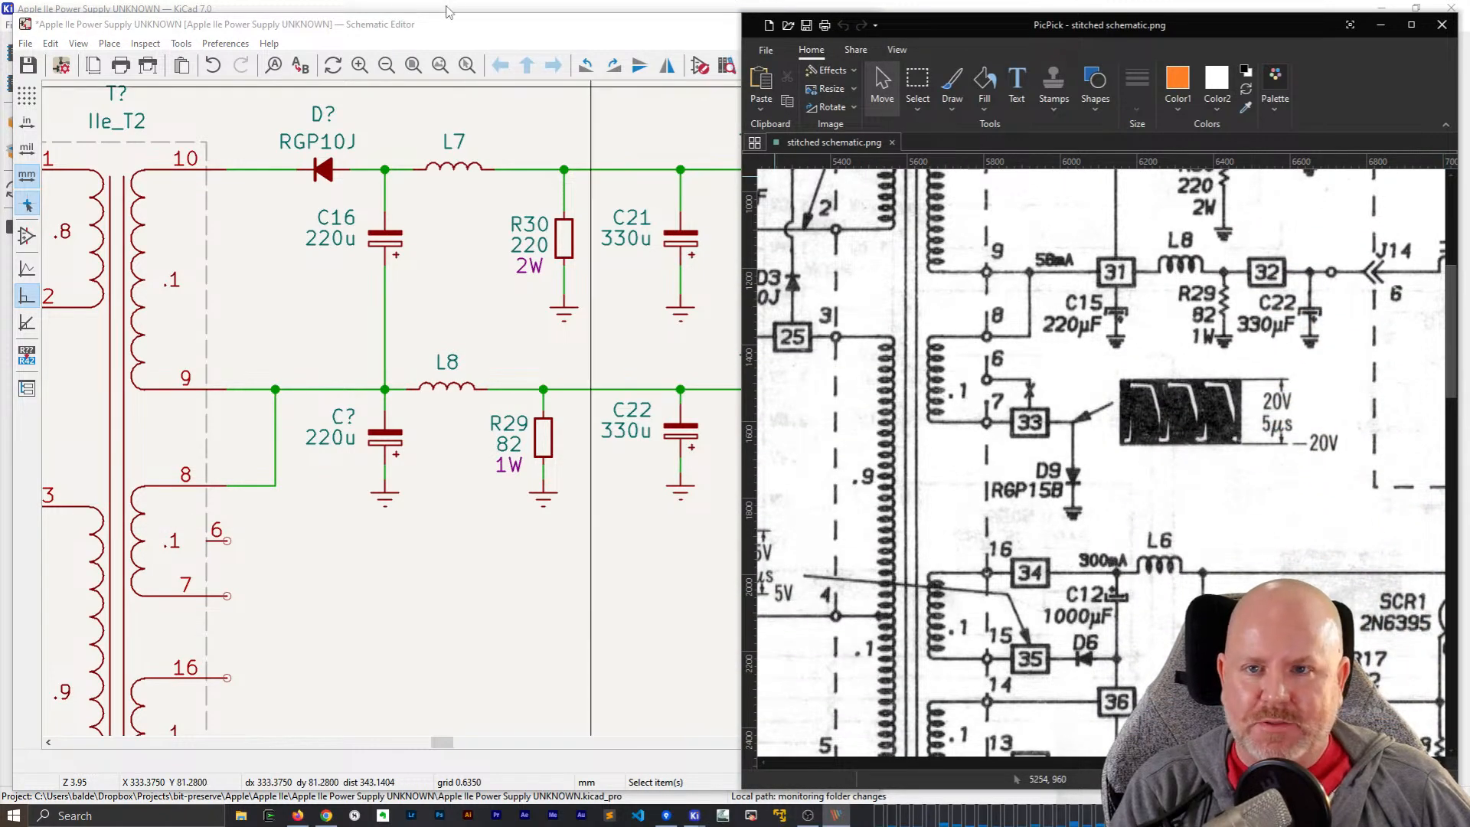
pyautogui.click(456, 32)
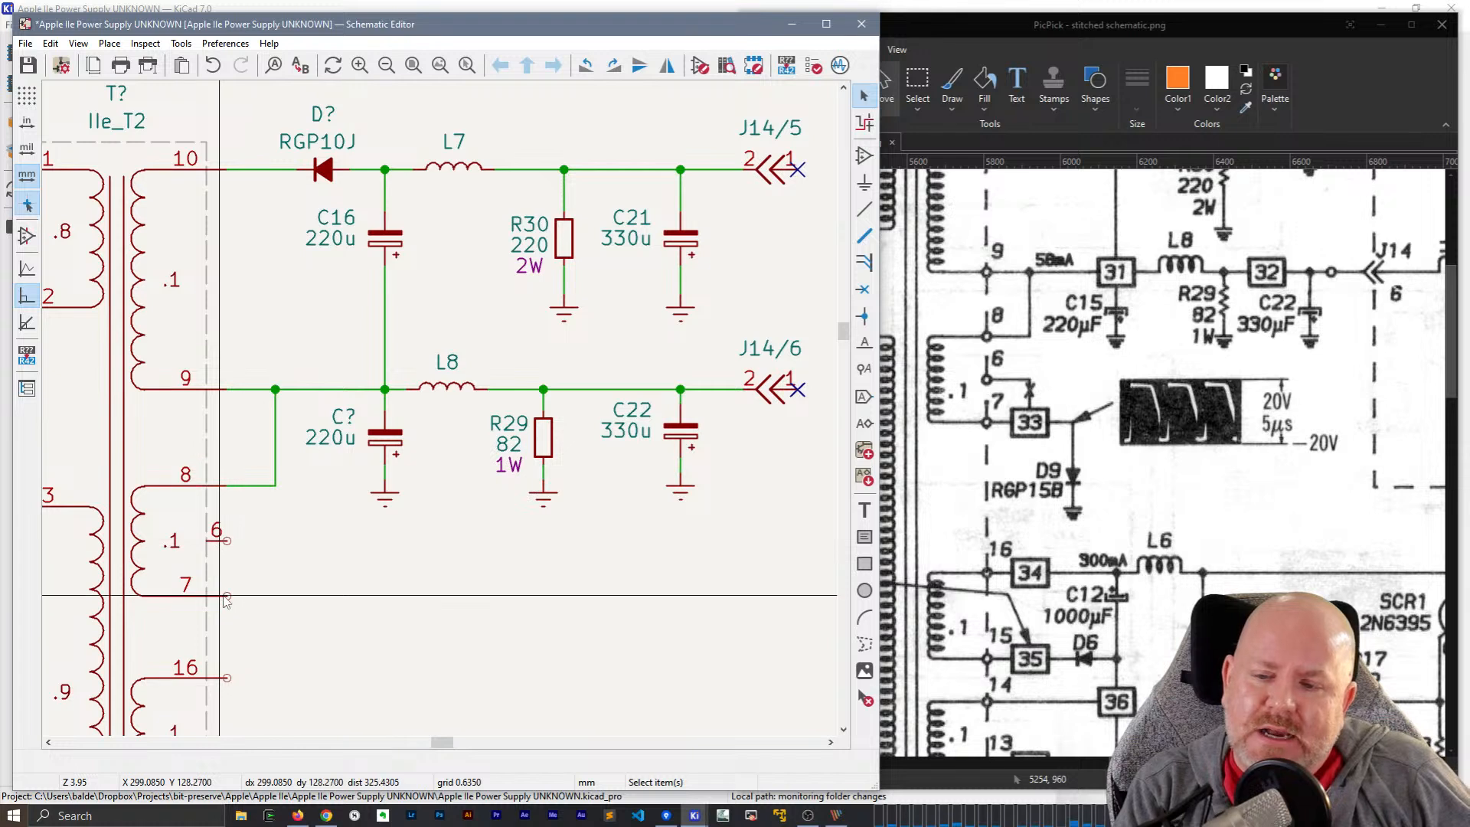
pyautogui.press('w')
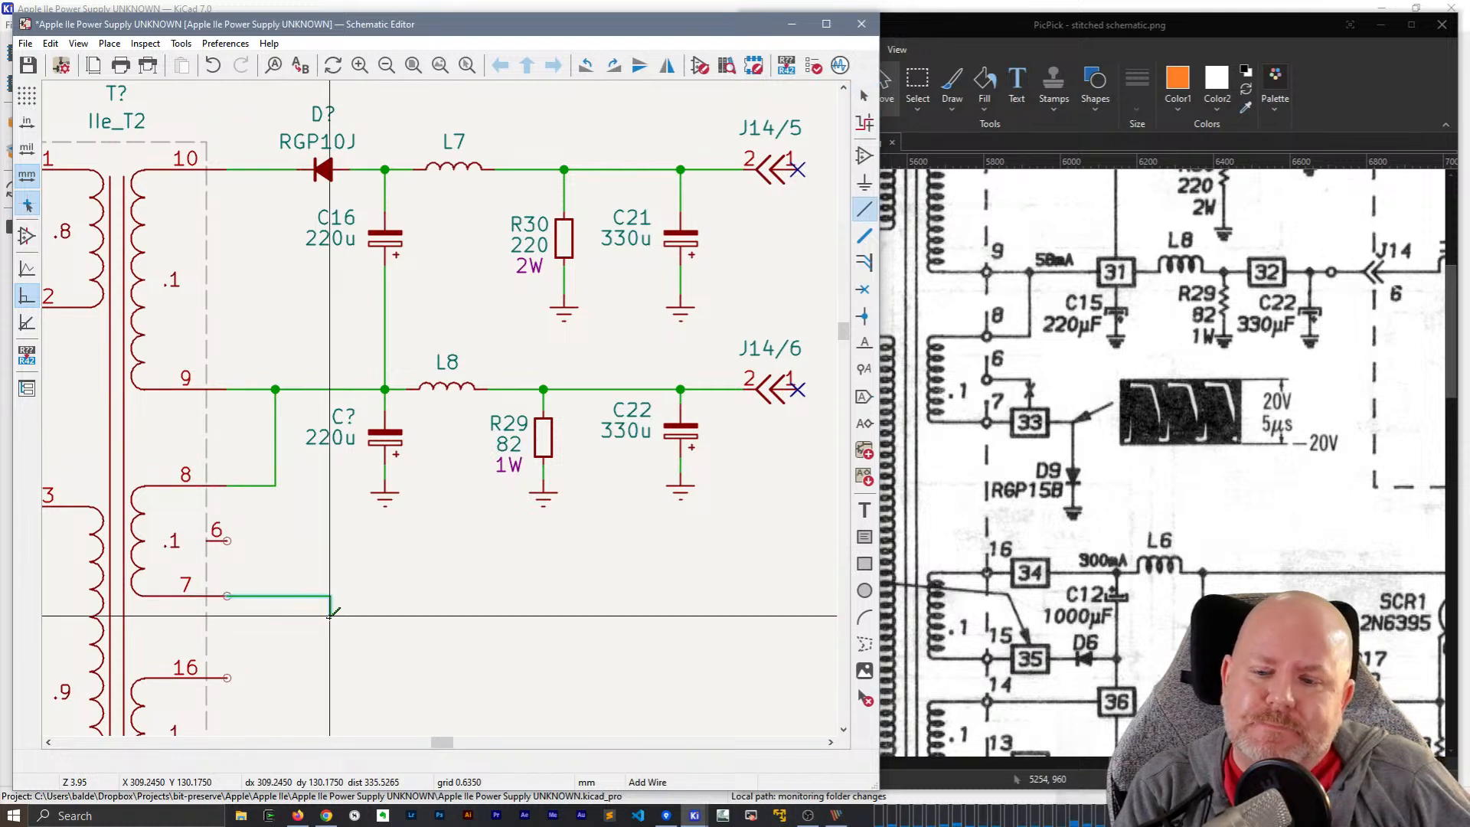
pyautogui.doubleClick(330, 616)
# - Wire T2's pin 6 down to the pin 7 line
pyautogui.click(227, 540)
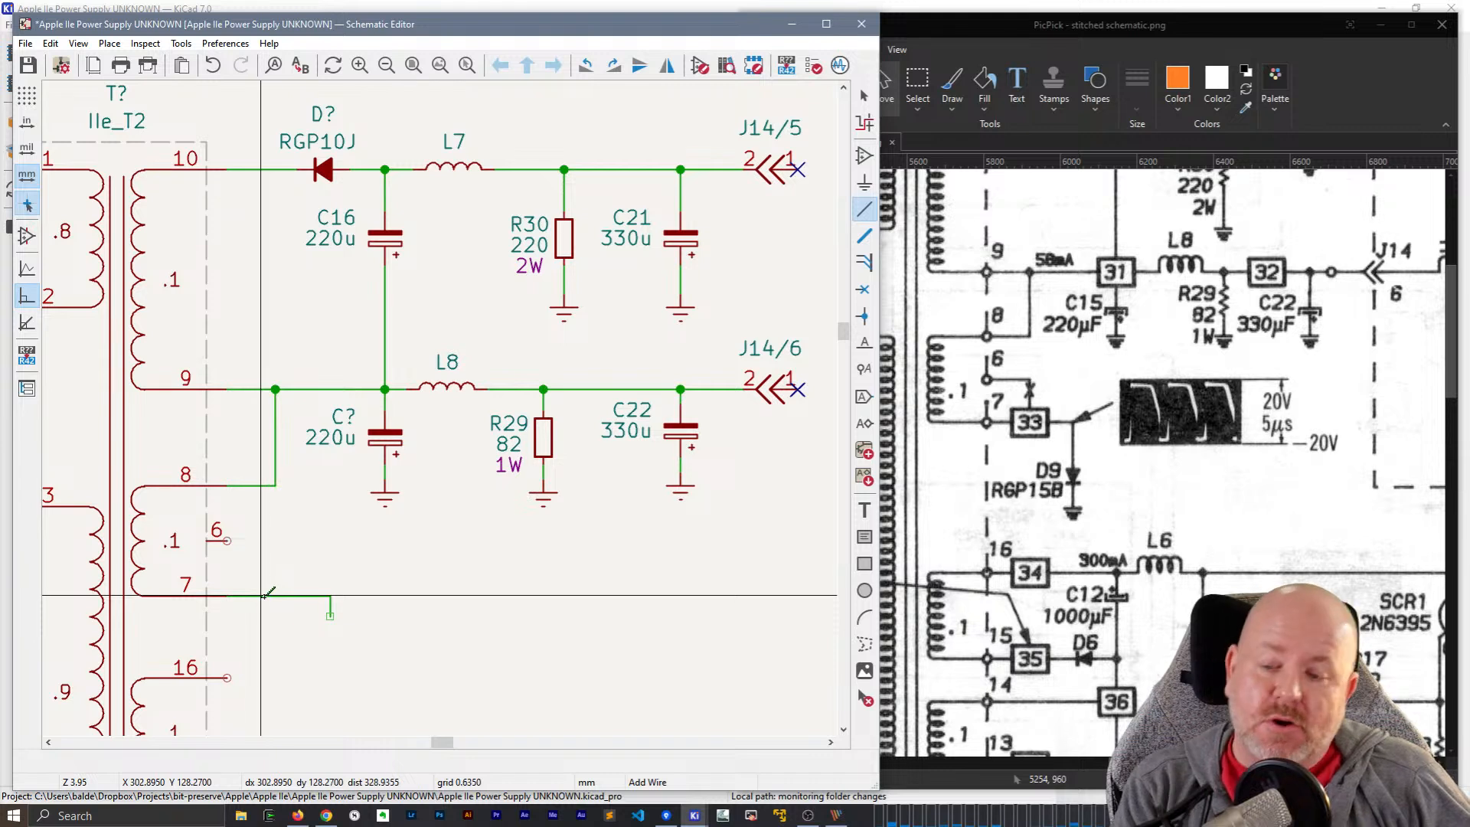
pyautogui.press('Escape')
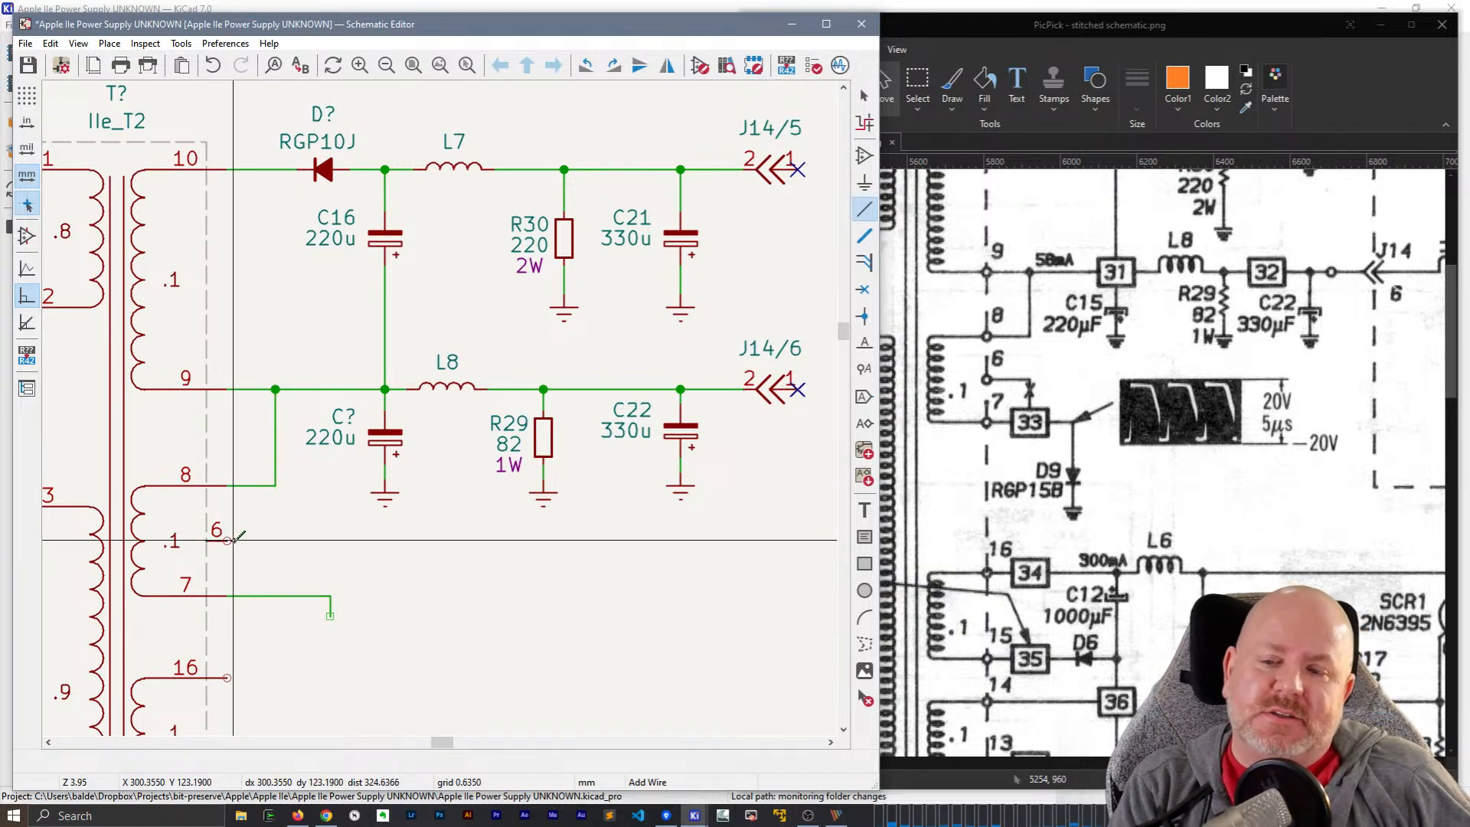
pyautogui.click(228, 541)
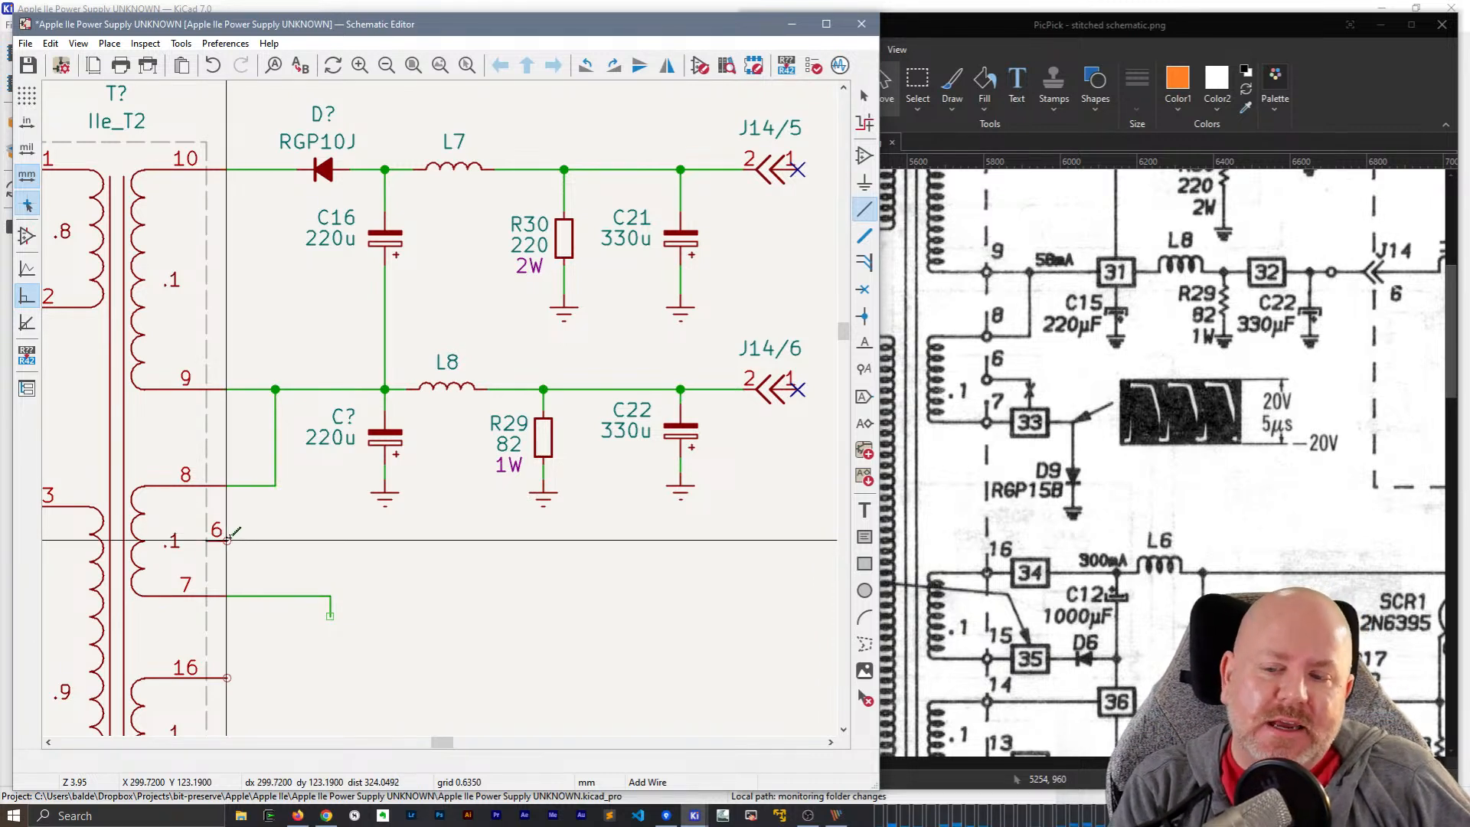
pyautogui.click(255, 594)
pyautogui.press('Escape')
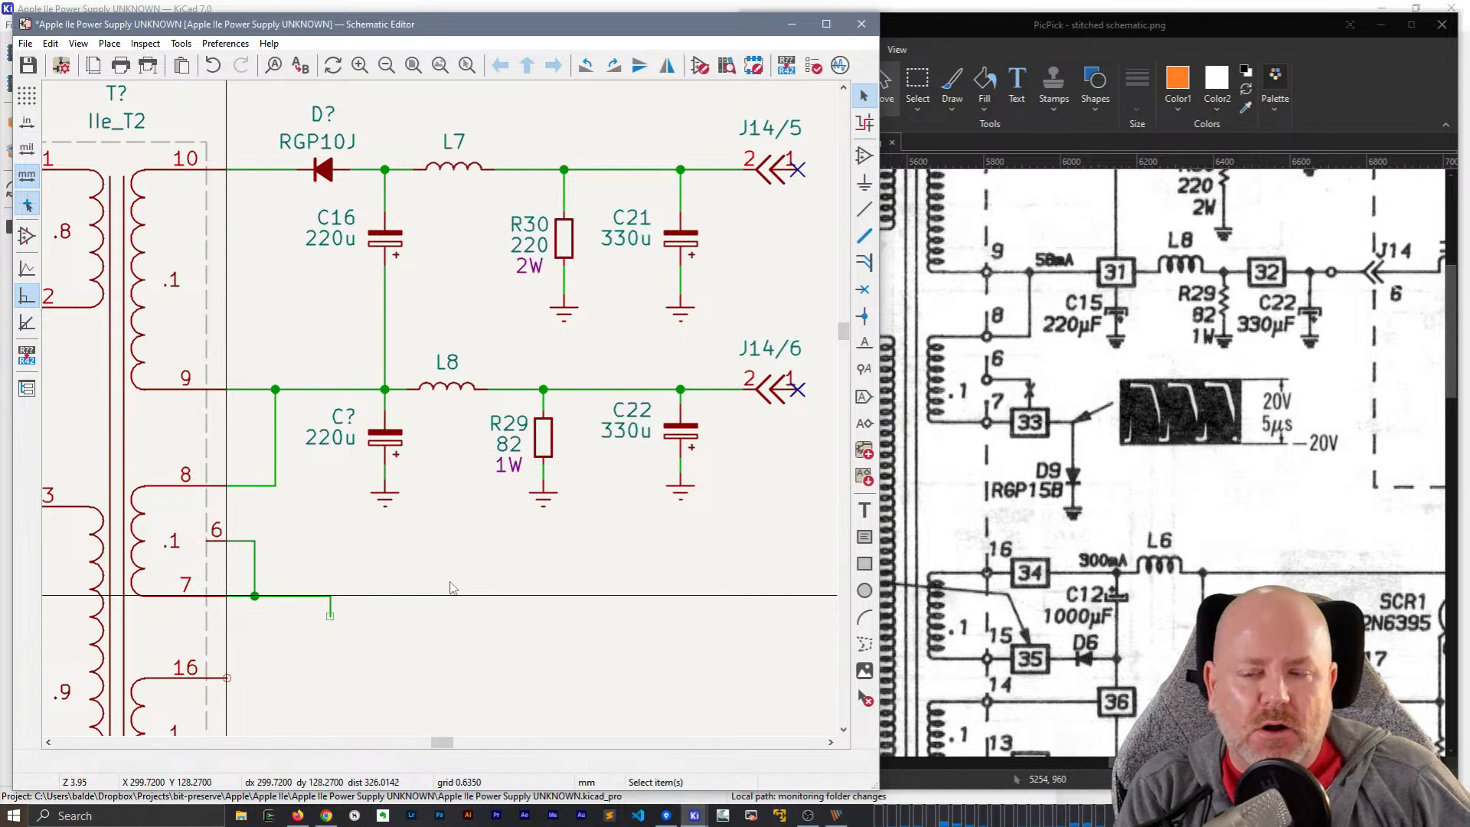
# - Copy an X text mark from C26 and place it on the vertical wire between T2's pins 6 and 7
pyautogui.scroll(-1, 450, 583)
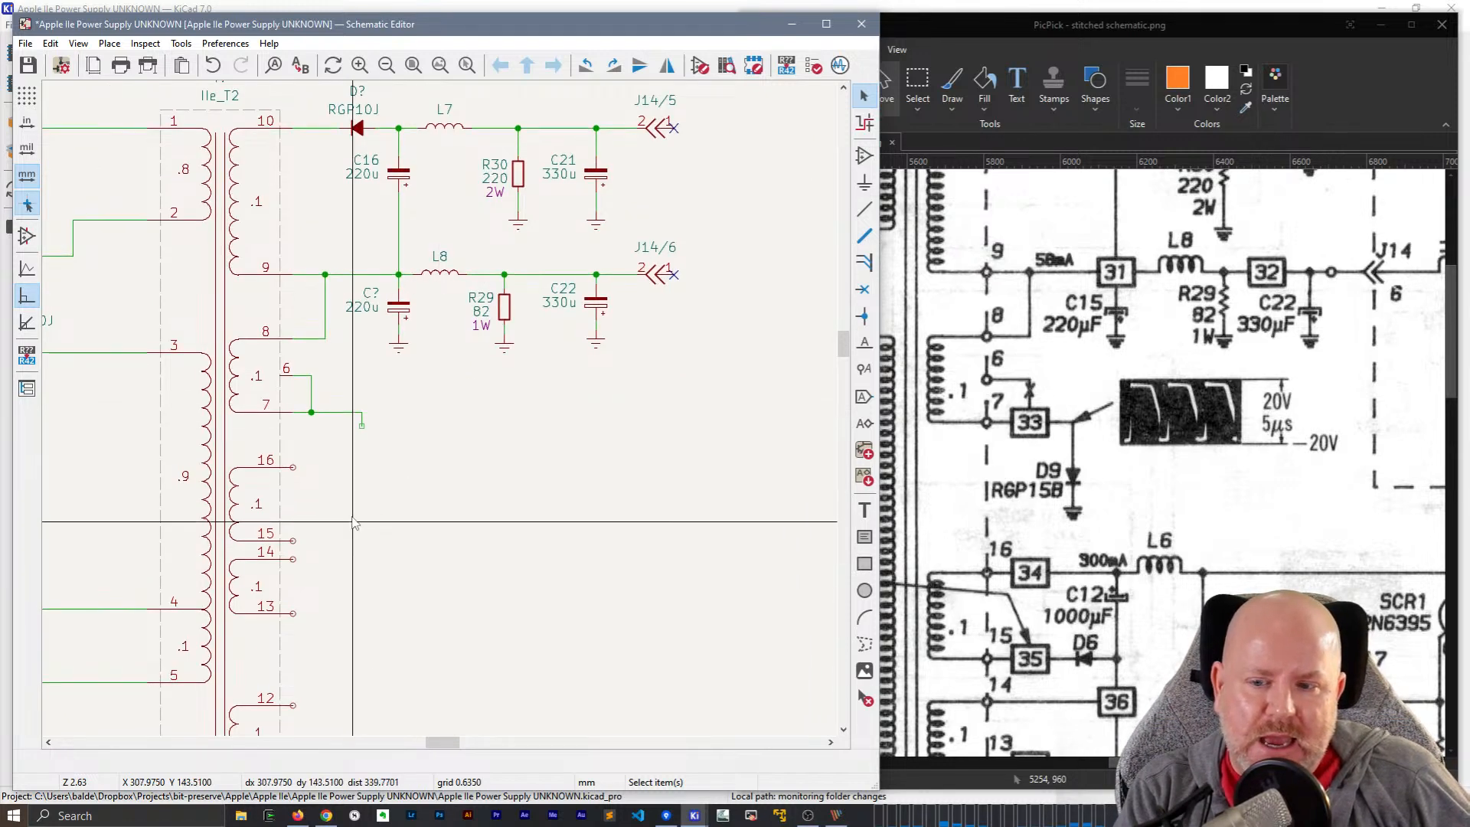
pyautogui.moveTo(351, 521); pyautogui.dragTo(642, 249, button='middle')
pyautogui.scroll(-1, 333, 486)
pyautogui.moveTo(311, 438); pyautogui.dragTo(653, 448, button='middle')
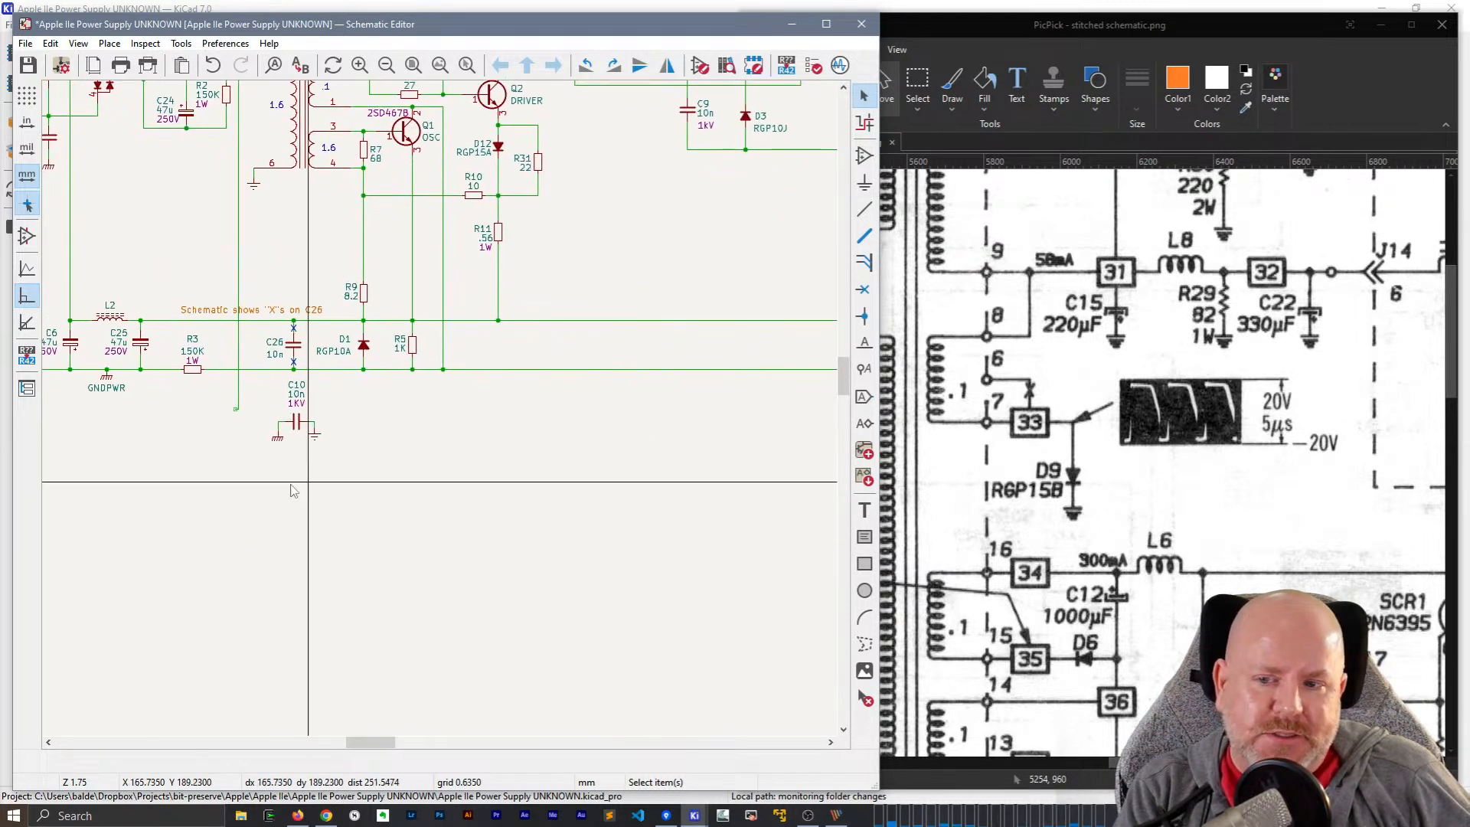
pyautogui.moveTo(174, 478); pyautogui.dragTo(297, 474, button='middle')
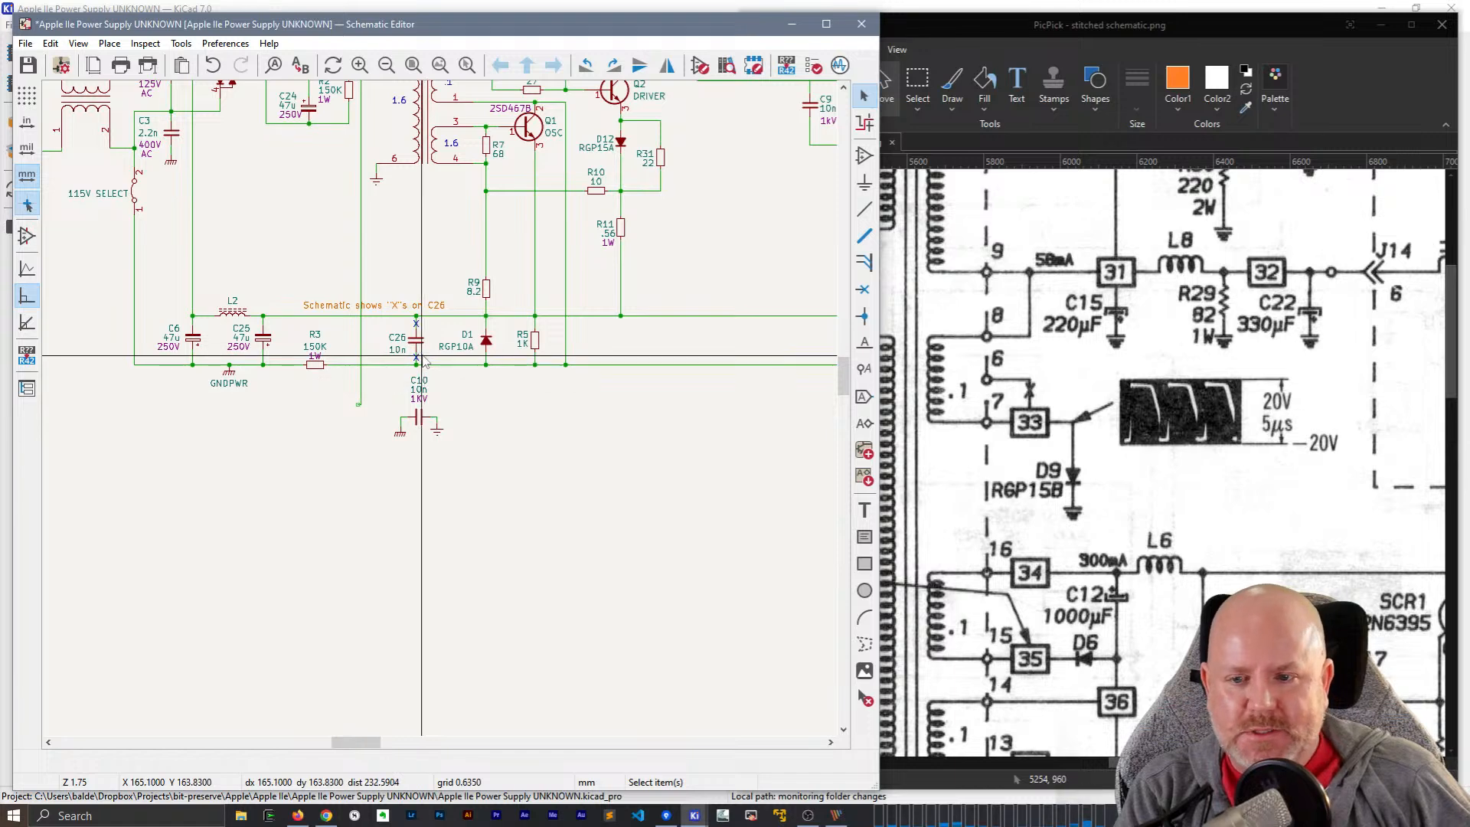
pyautogui.click(416, 358)
pyautogui.moveTo(629, 480); pyautogui.dragTo(57, 645, button='middle')
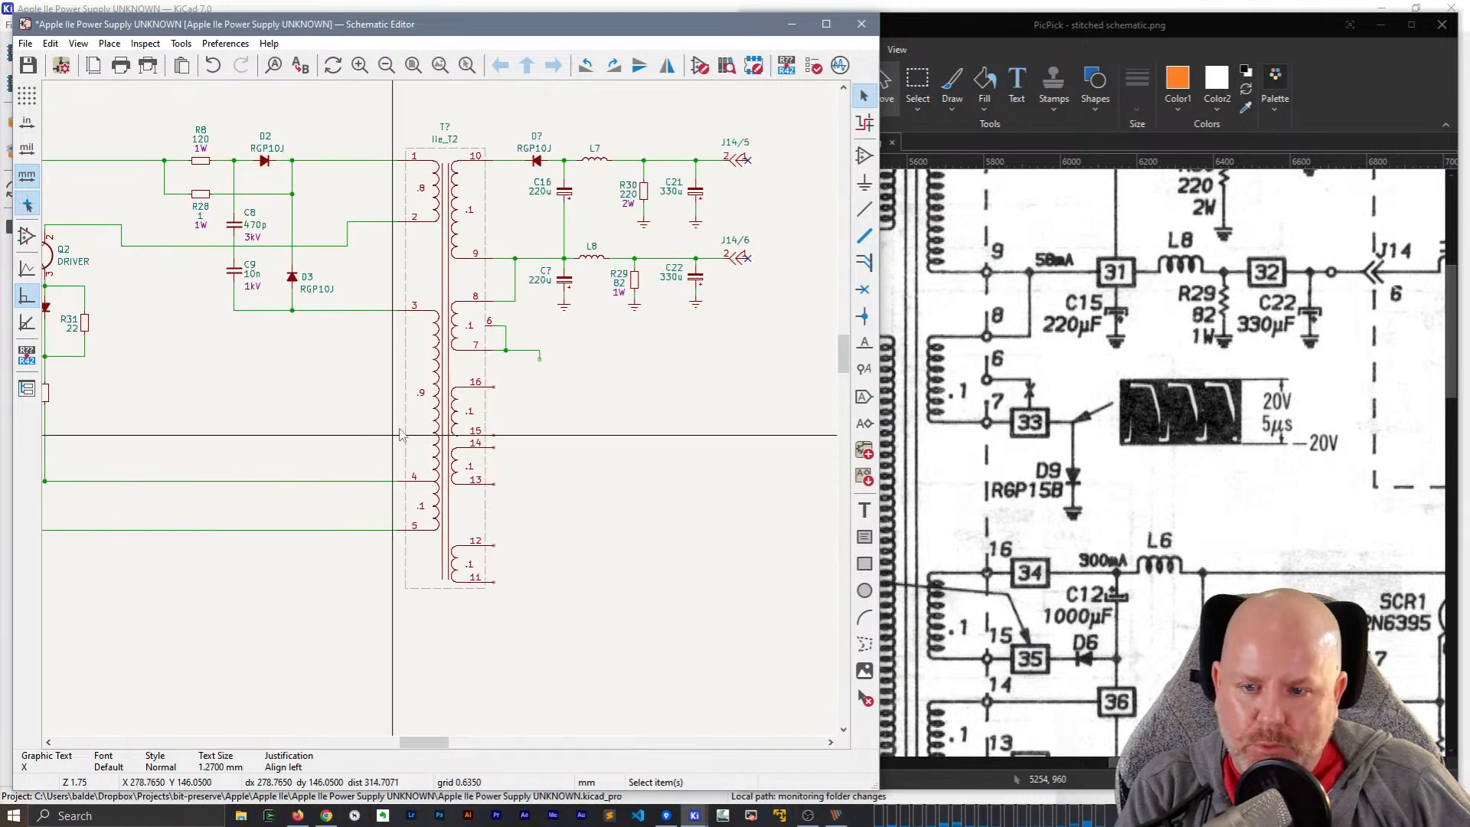
pyautogui.scroll(3, 548, 294)
pyautogui.moveTo(374, 458); pyautogui.dragTo(423, 396, button='middle')
pyautogui.press('m')
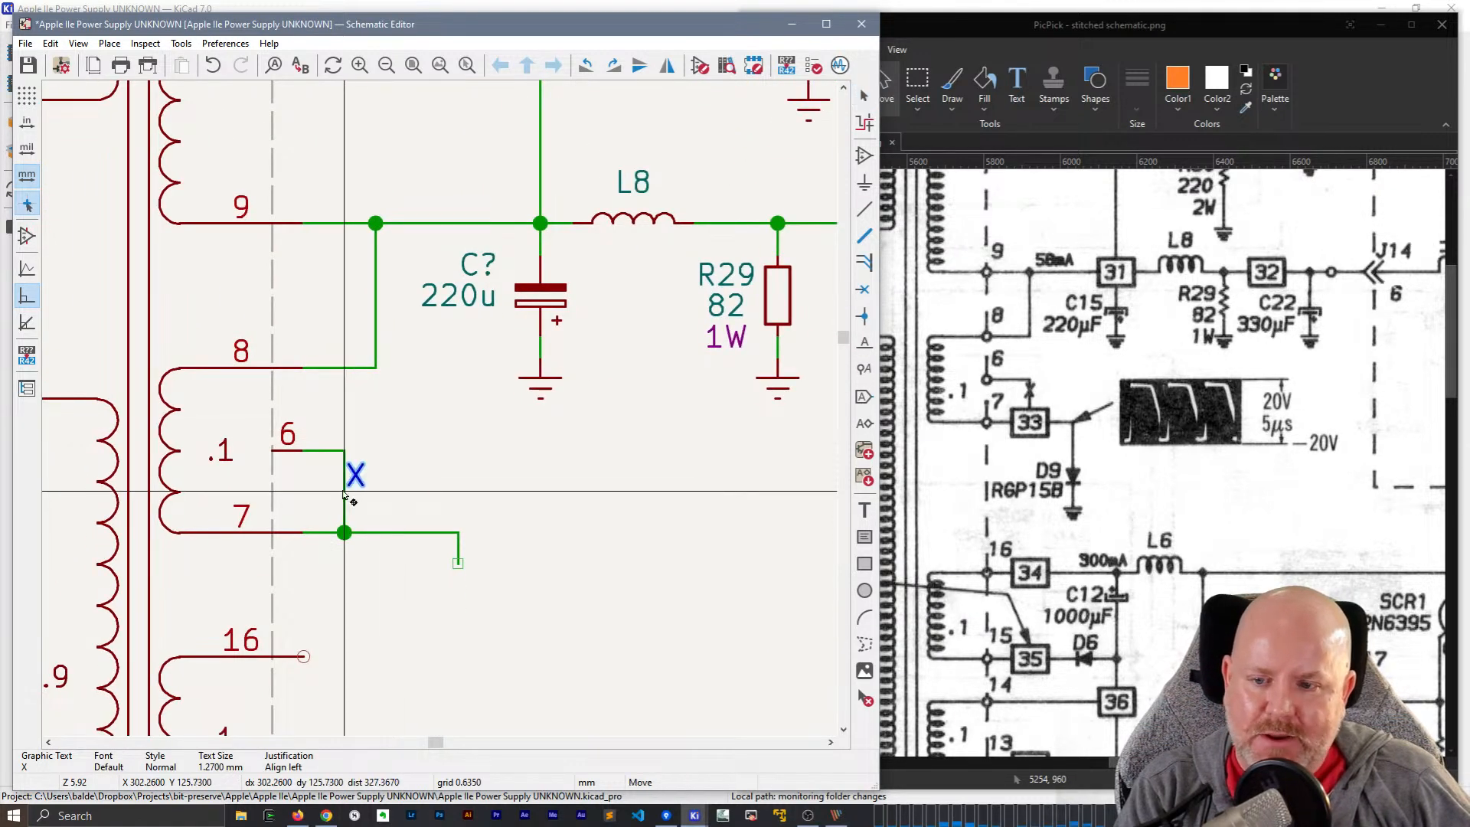
pyautogui.click(335, 503)
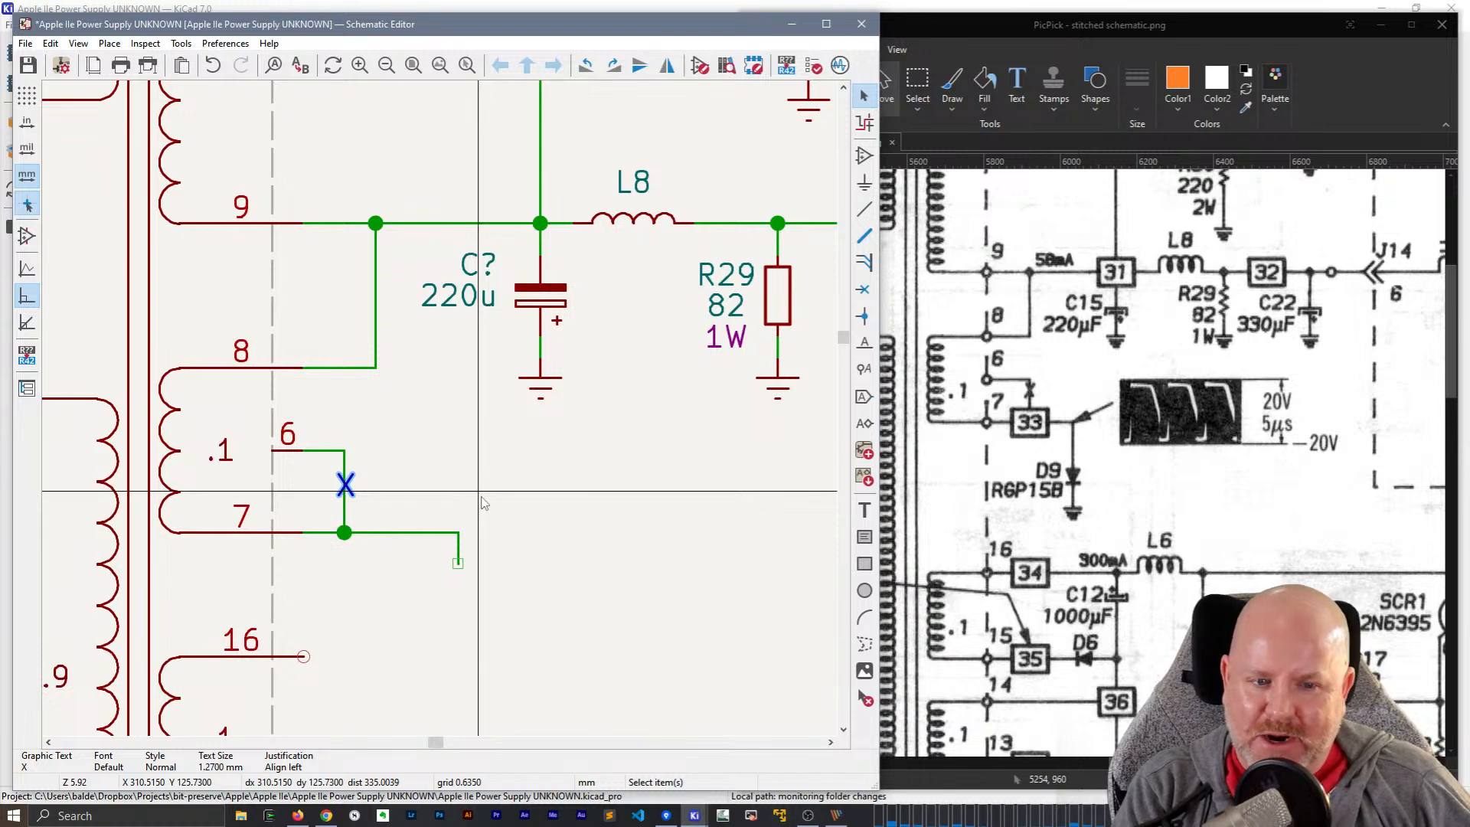
pyautogui.moveTo(571, 486); pyautogui.dragTo(470, 585, button='middle')
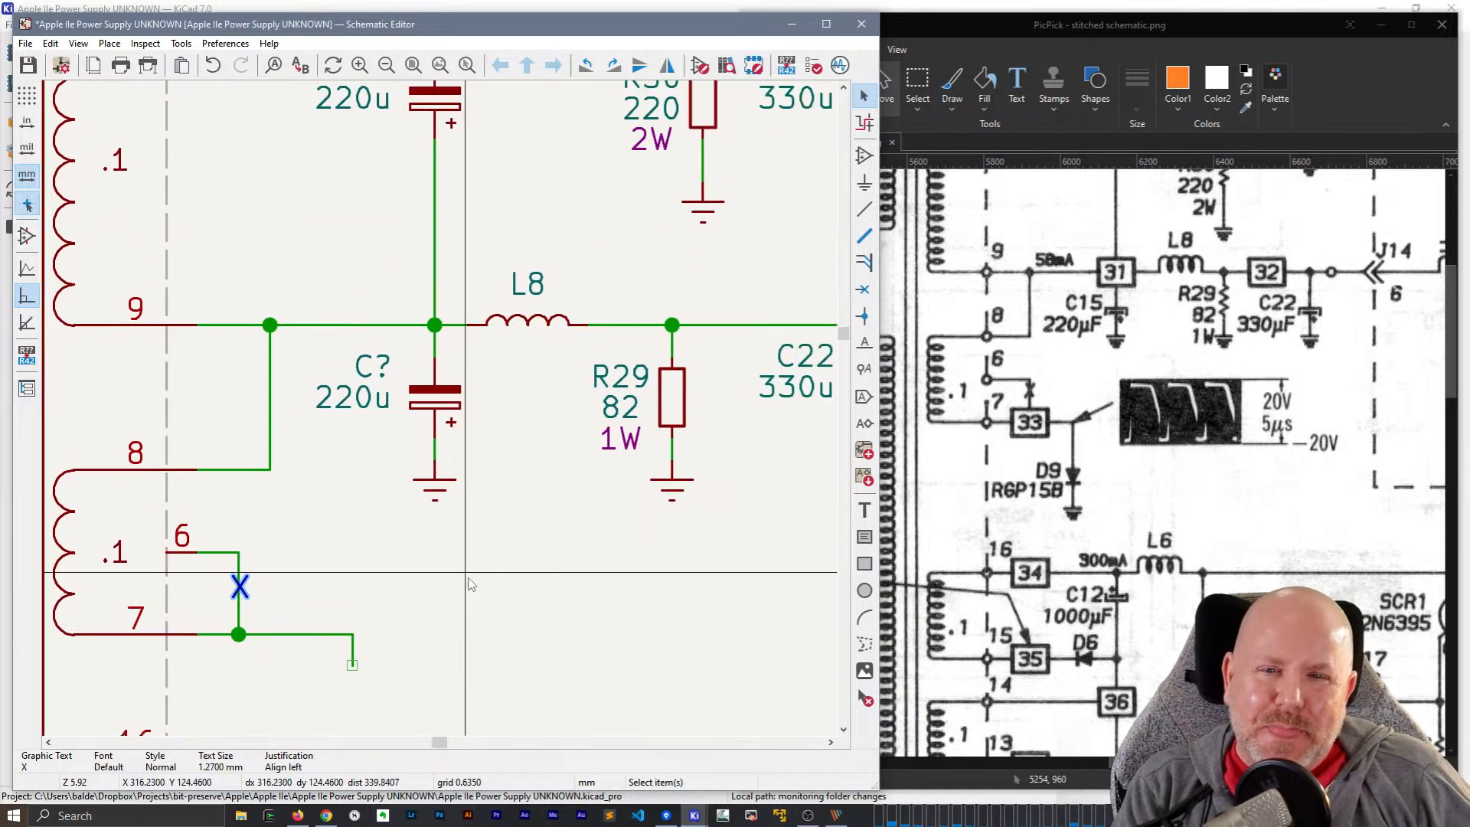
pyautogui.scroll(-2, 470, 585)
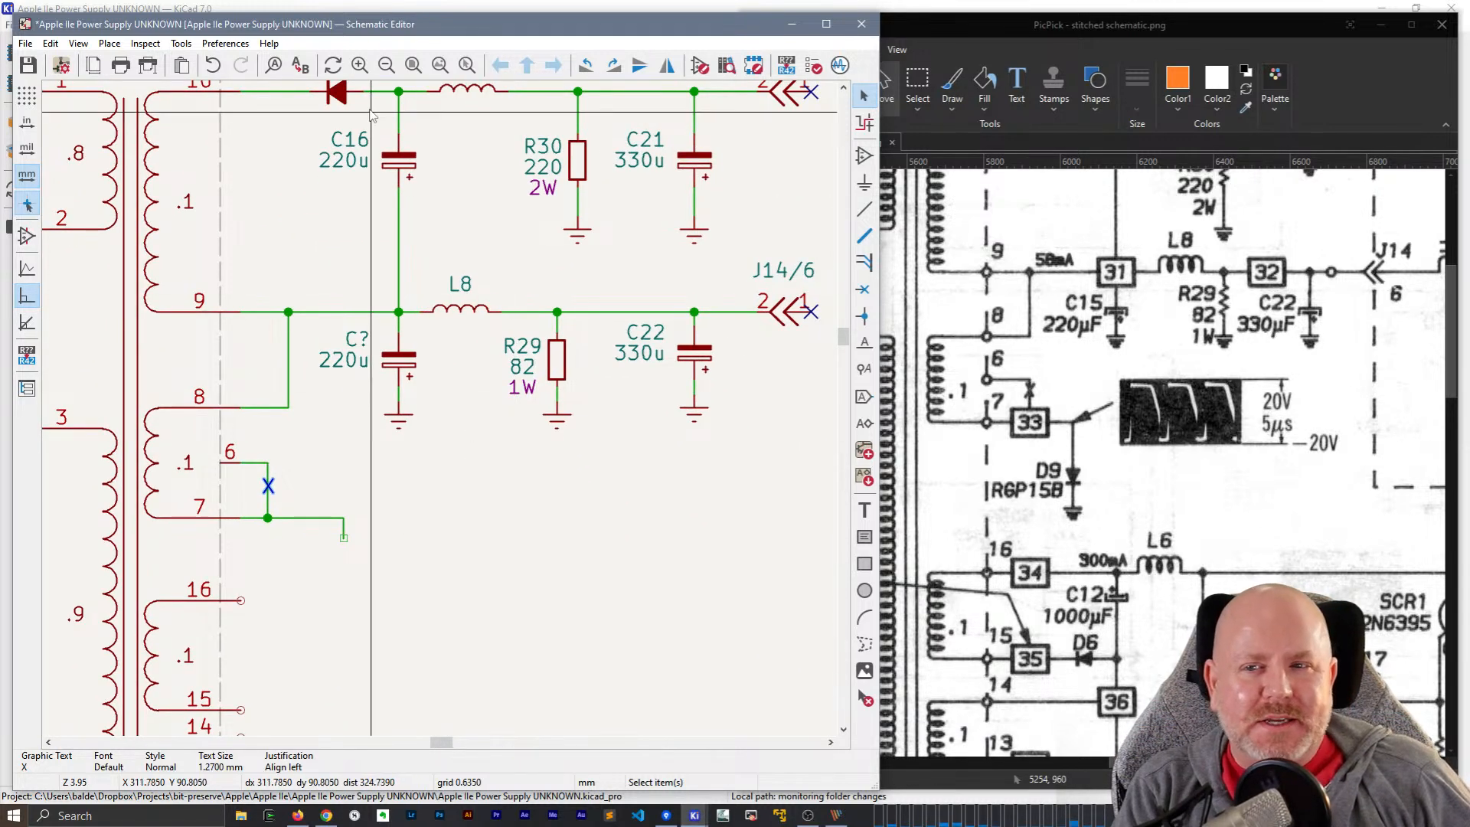
pyautogui.click(337, 92)
pyautogui.hotkey('ctrl', 'd')
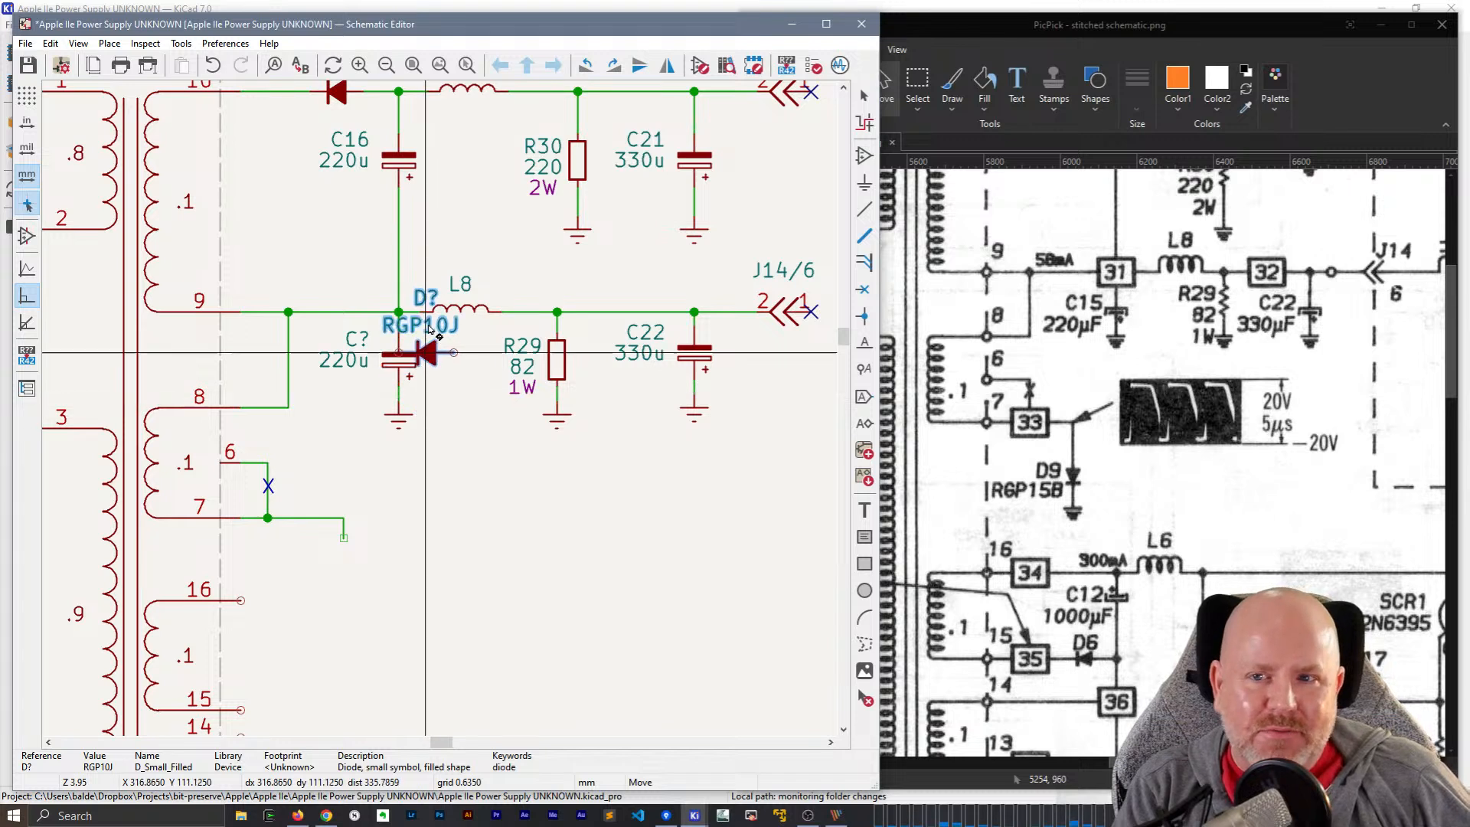
pyautogui.moveTo(434, 285); pyautogui.dragTo(418, 420, button='middle')
pyautogui.scroll(3, 1169, 467)
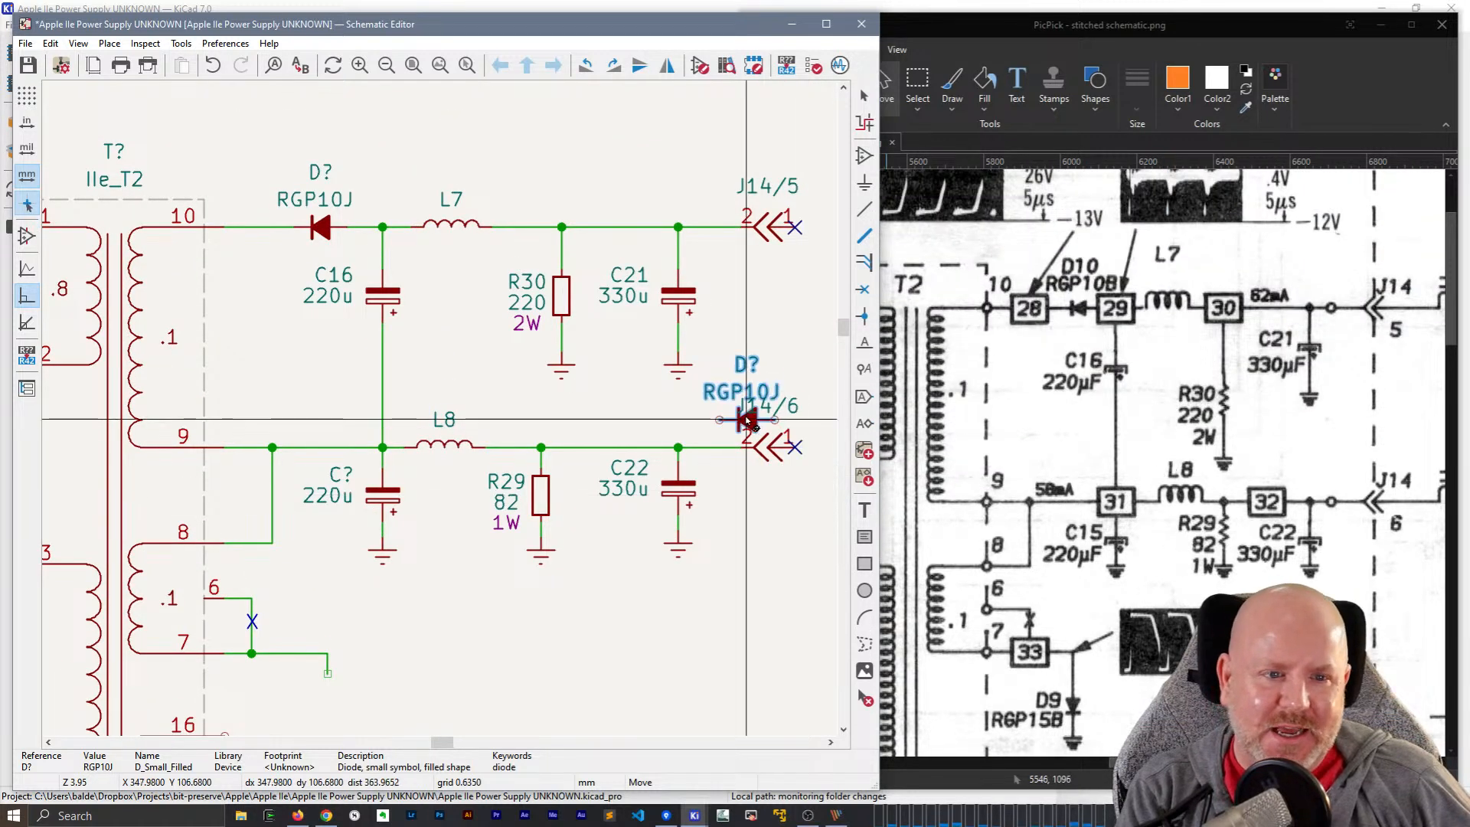
pyautogui.press('Escape')
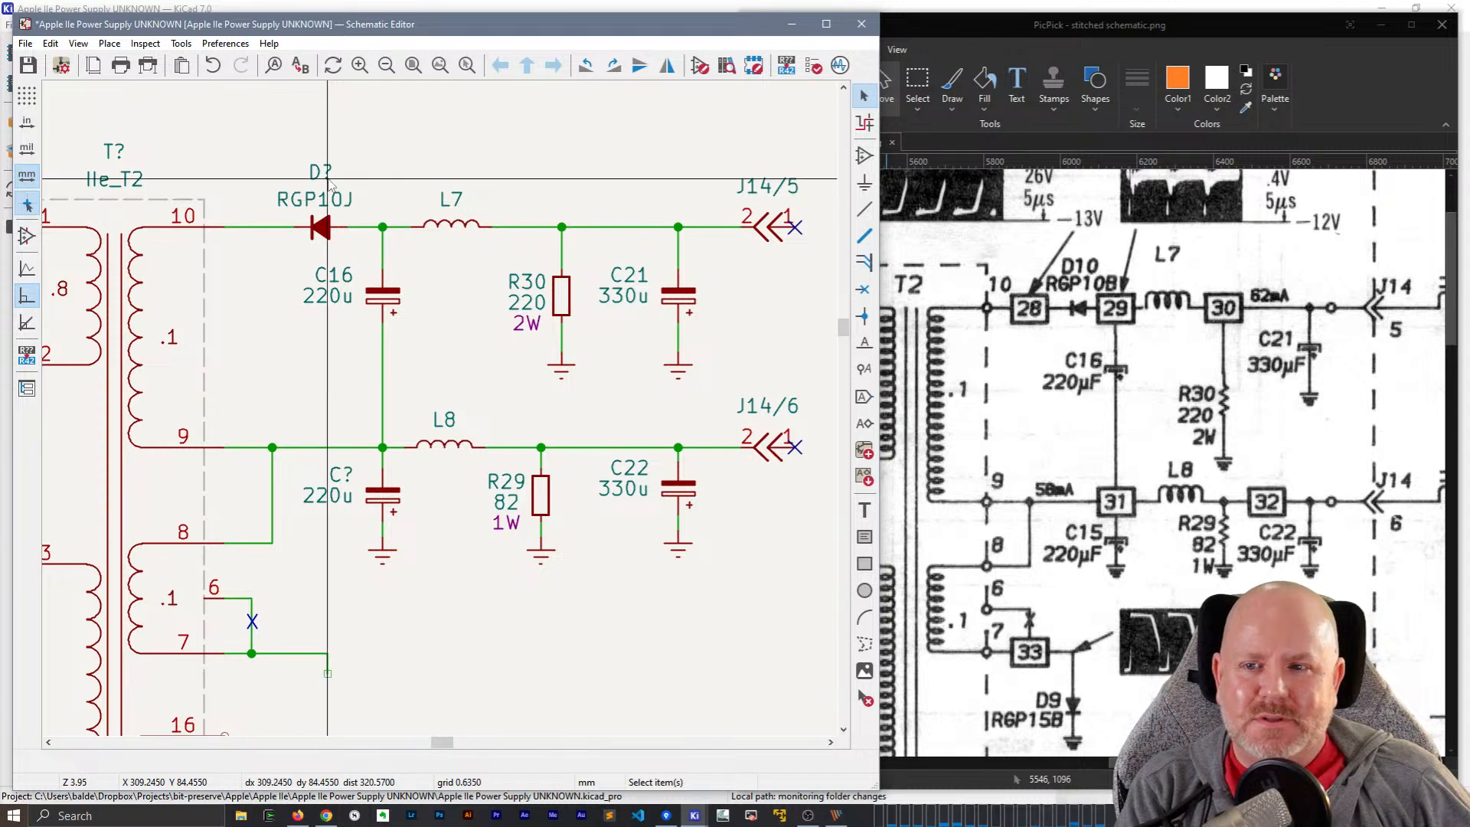
# - Set the reference of the diode on T2's pin 10 line to D10 and its value to RGP10B
pyautogui.doubleClick(328, 182)
pyautogui.write('D10')
pyautogui.press('Return')
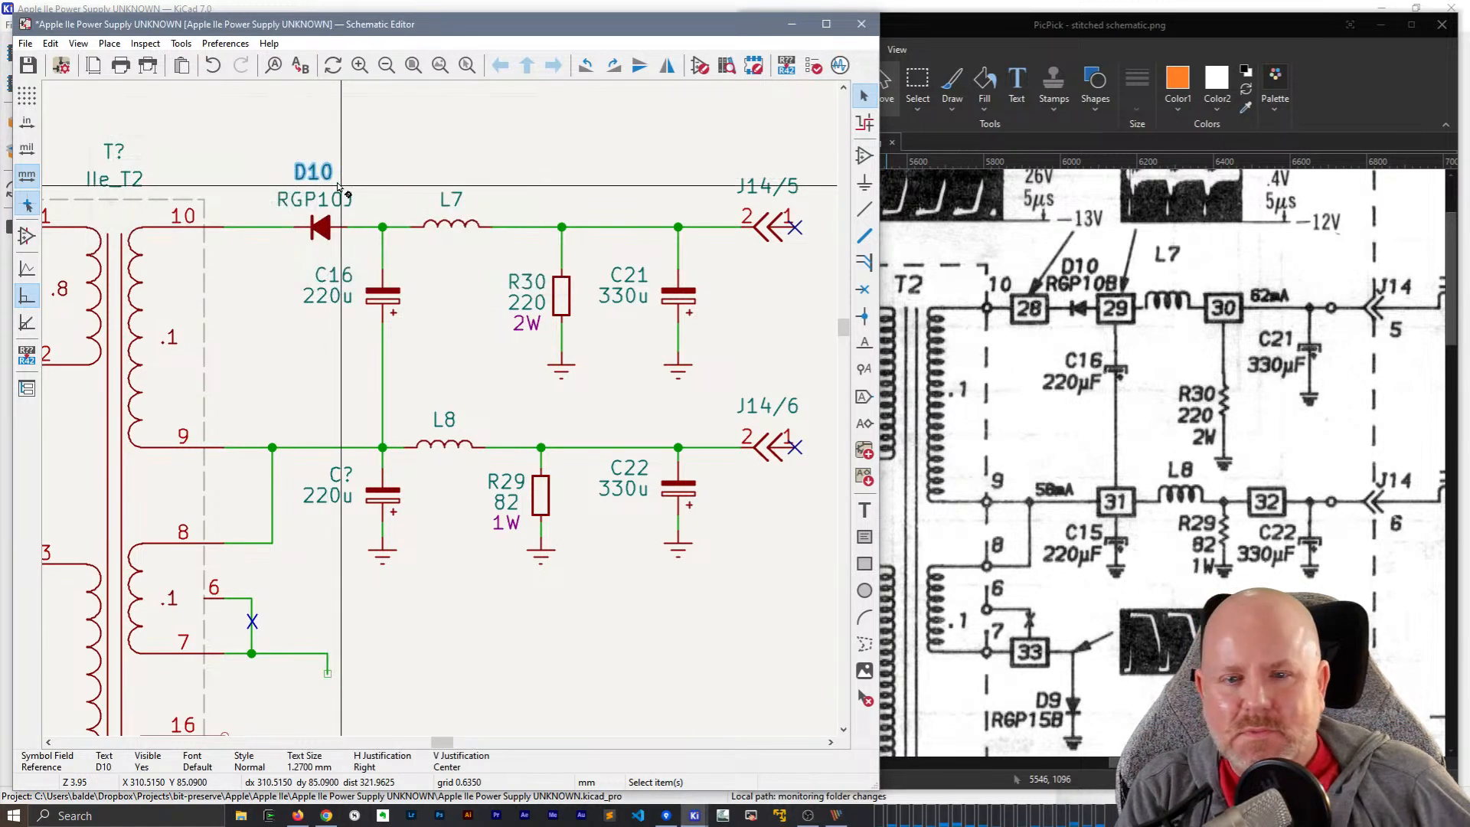
pyautogui.doubleClick(338, 205)
pyautogui.press('BackSpace')
pyautogui.write('B')
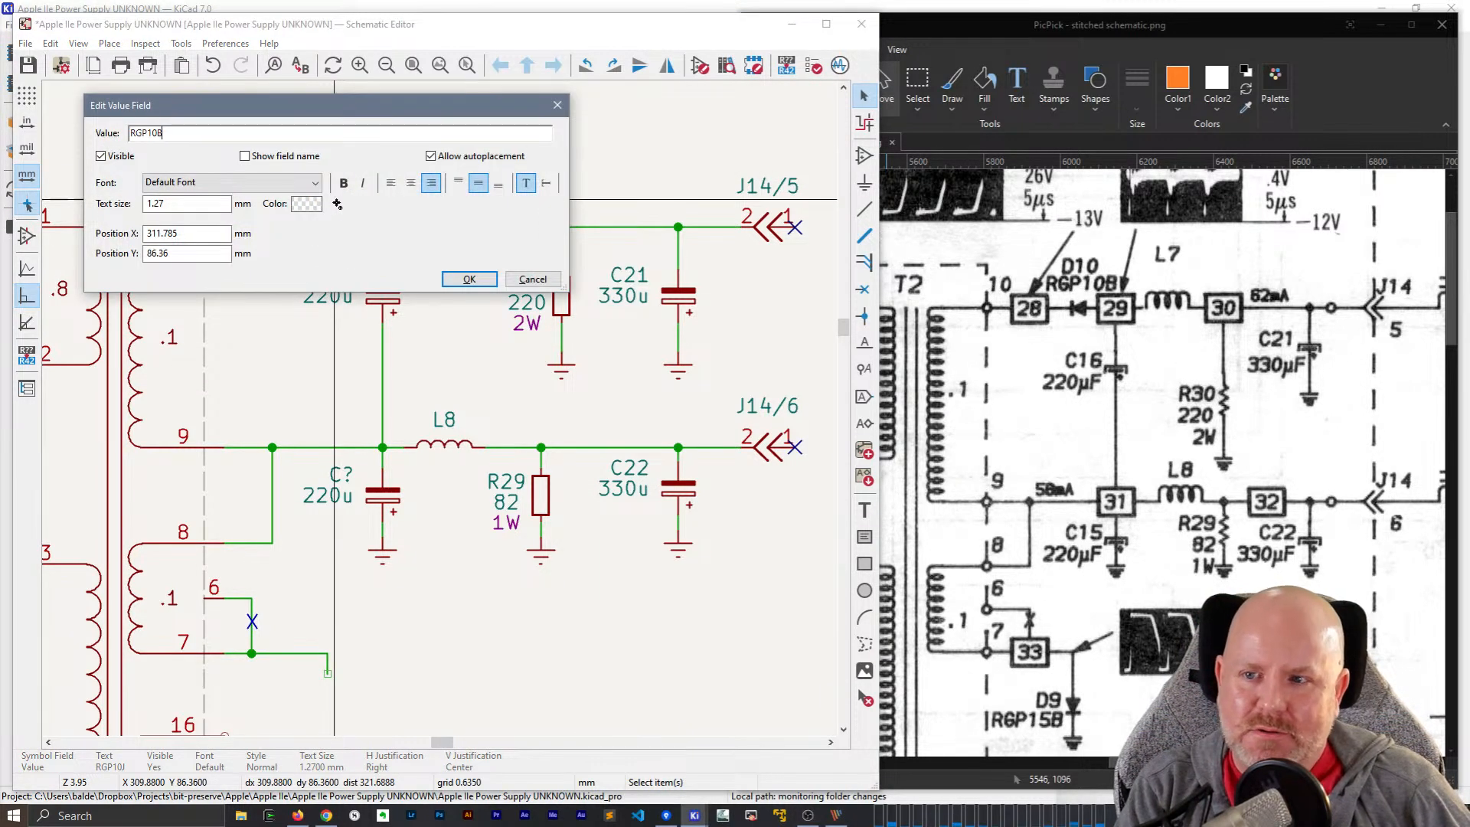
pyautogui.press('Return')
# - Paste a copy of the RGP10J diode, rotate it to point downward and attach it to the end of the pin 7 wire
pyautogui.scroll(-5, 338, 208)
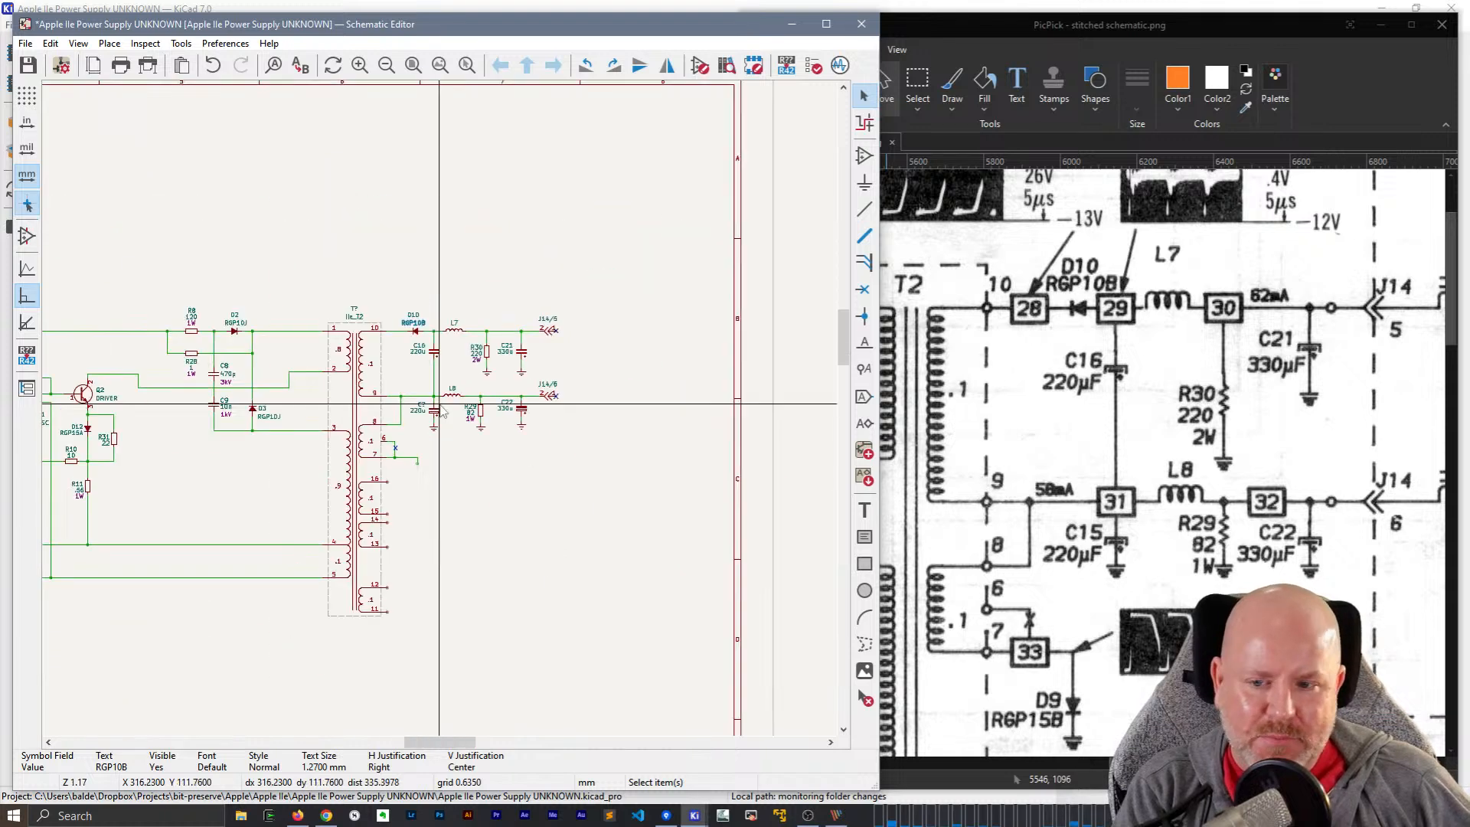
pyautogui.scroll(5, 329, 230)
pyautogui.scroll(5, 365, 605)
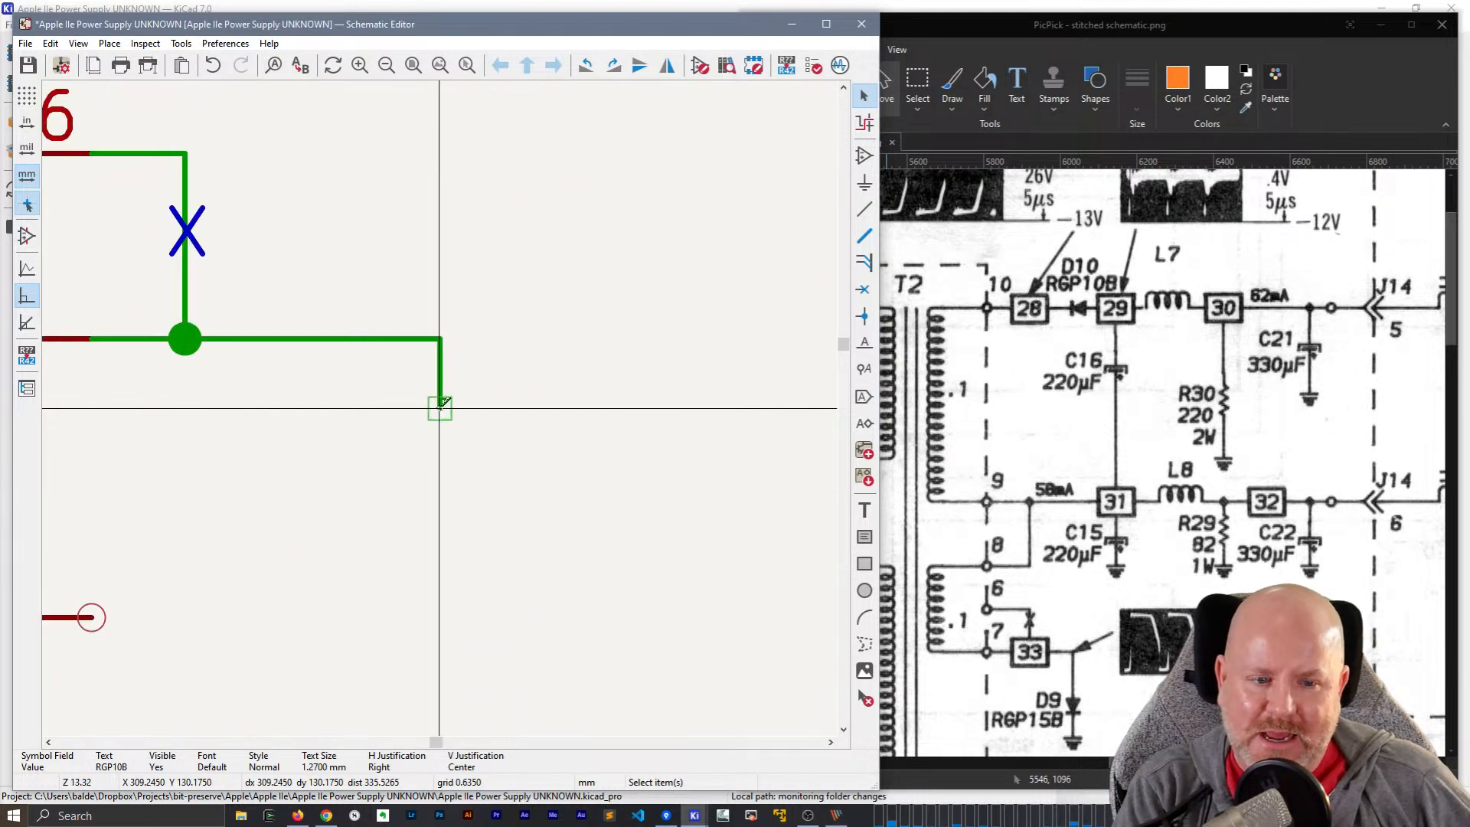
pyautogui.scroll(-2, 440, 403)
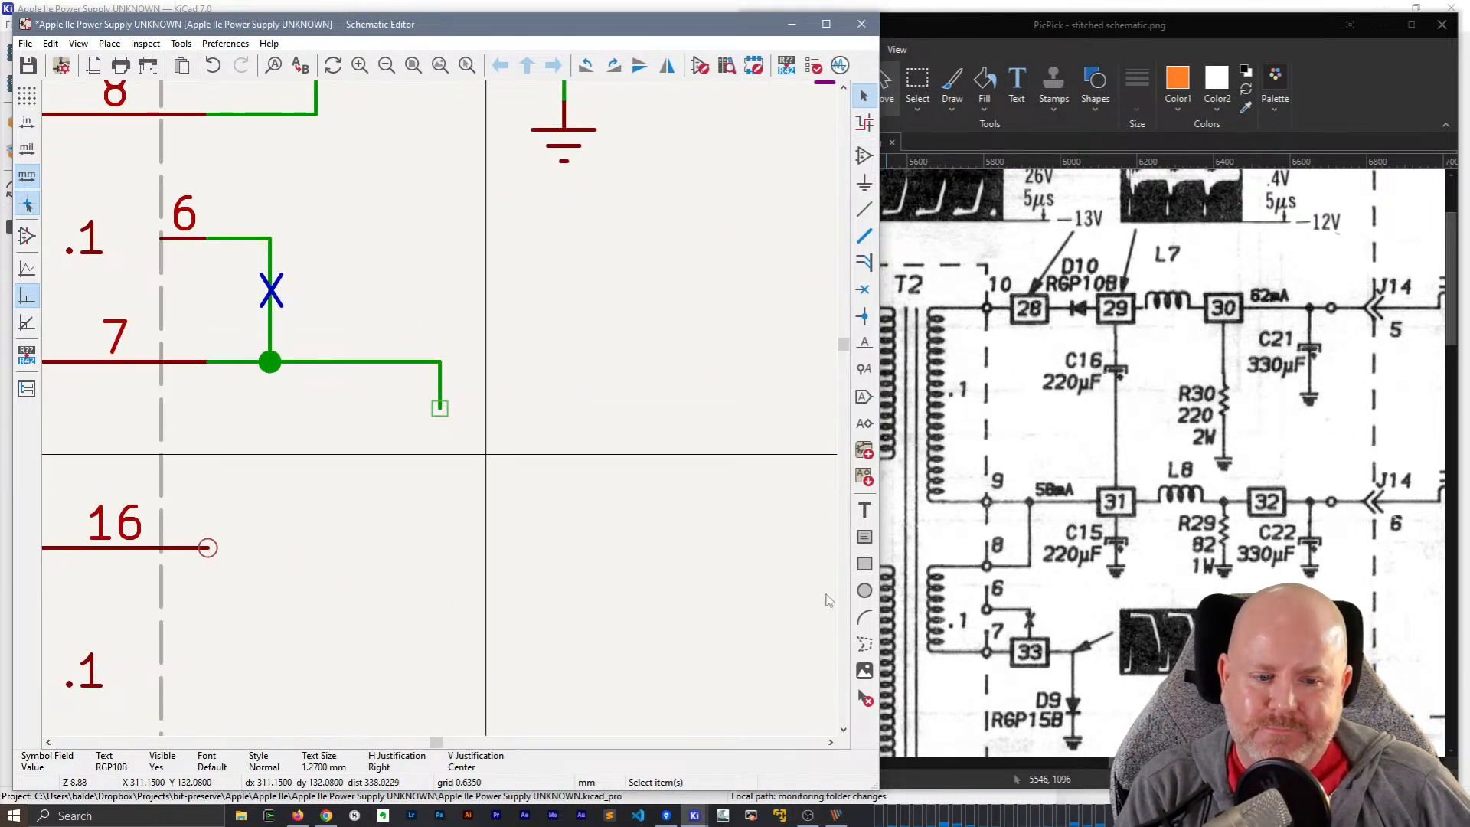
pyautogui.scroll(-3, 1304, 580)
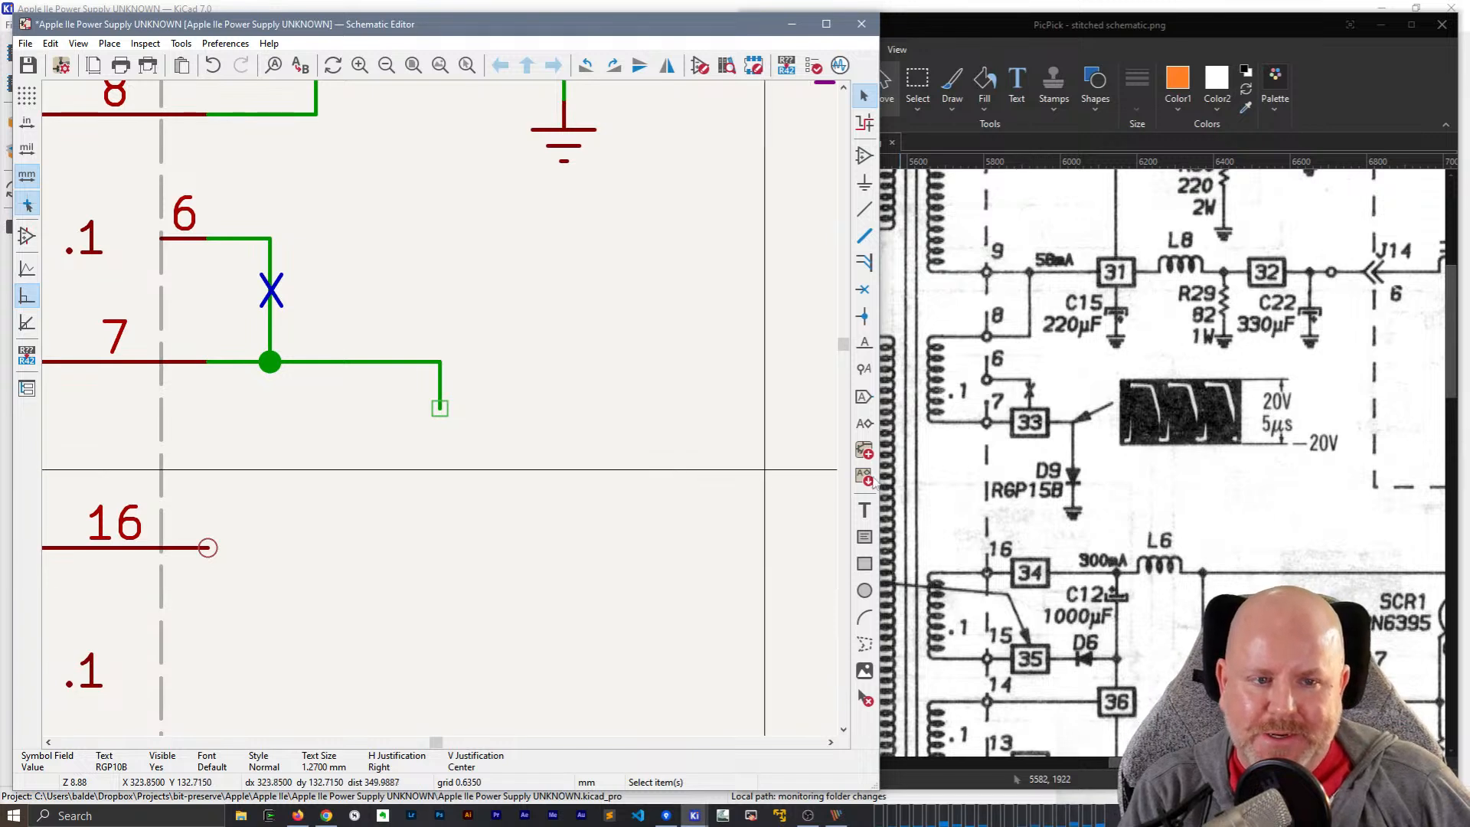
pyautogui.hotkey('ctrl', 'v')
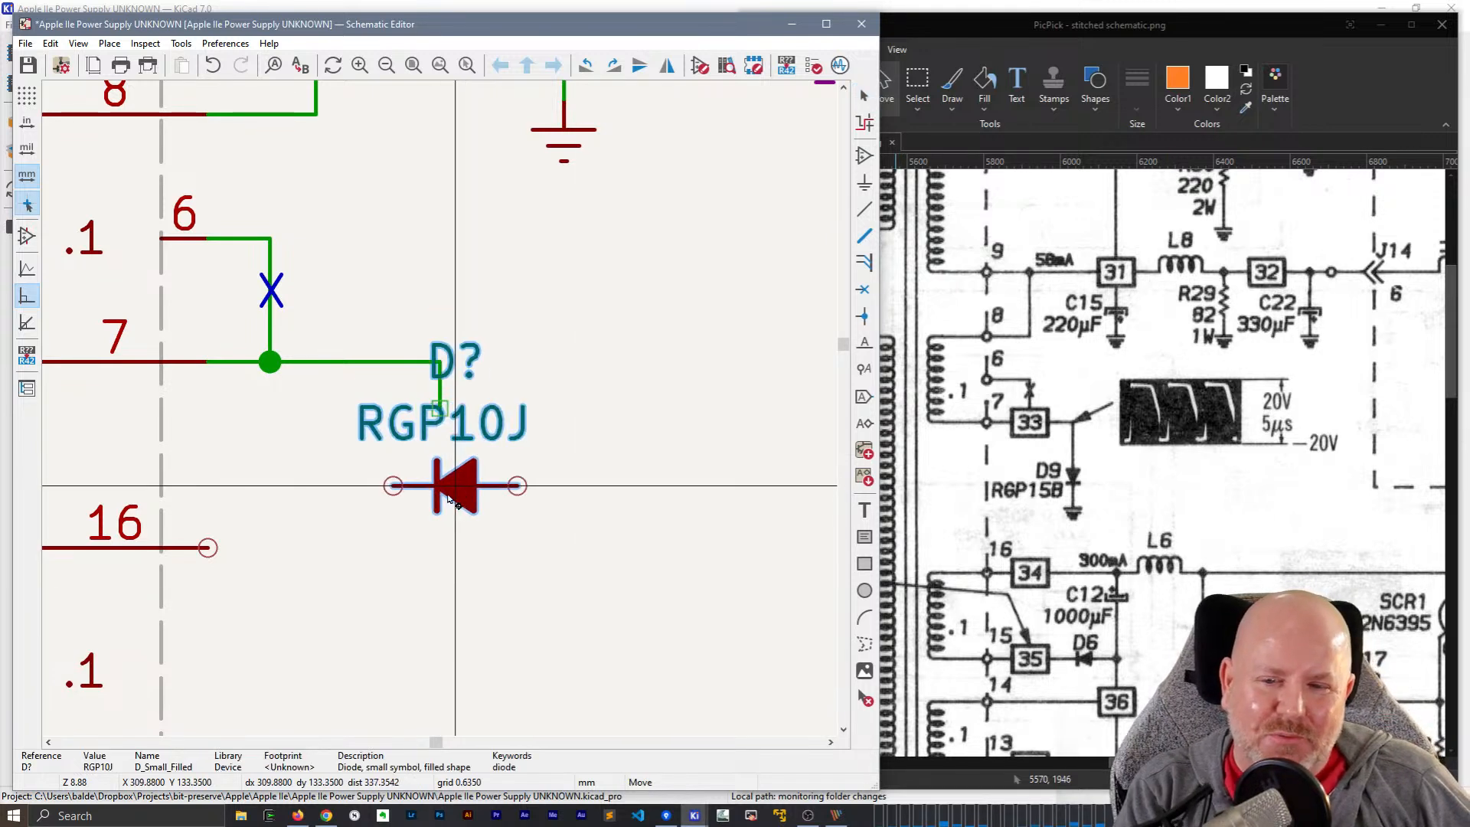
pyautogui.press('r')
pyautogui.click(439, 472)
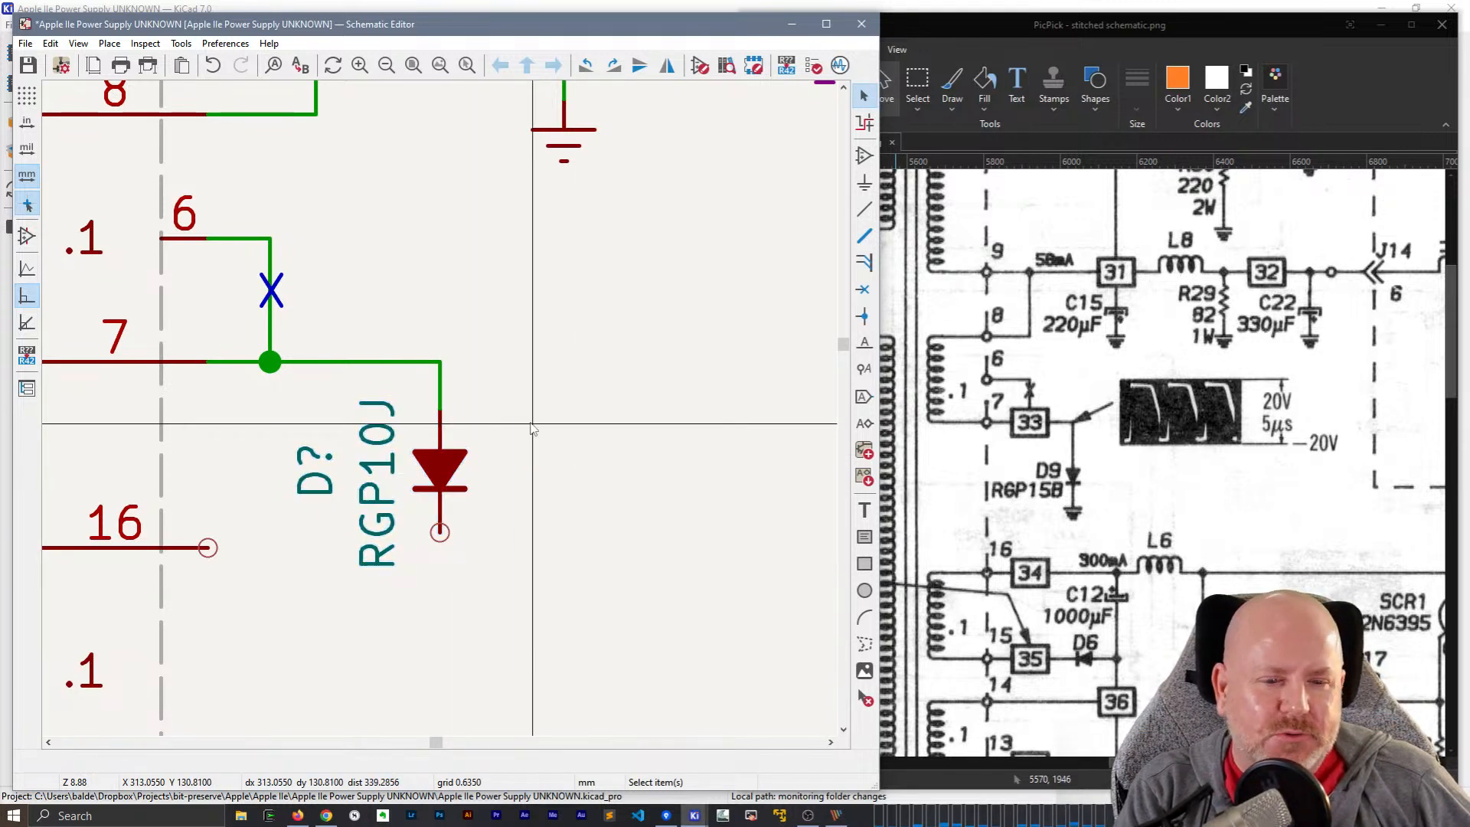
# - Turn the new diode's value and reference texts horizontal and stack them to the right of its symbol
pyautogui.click(368, 487)
pyautogui.press('r')
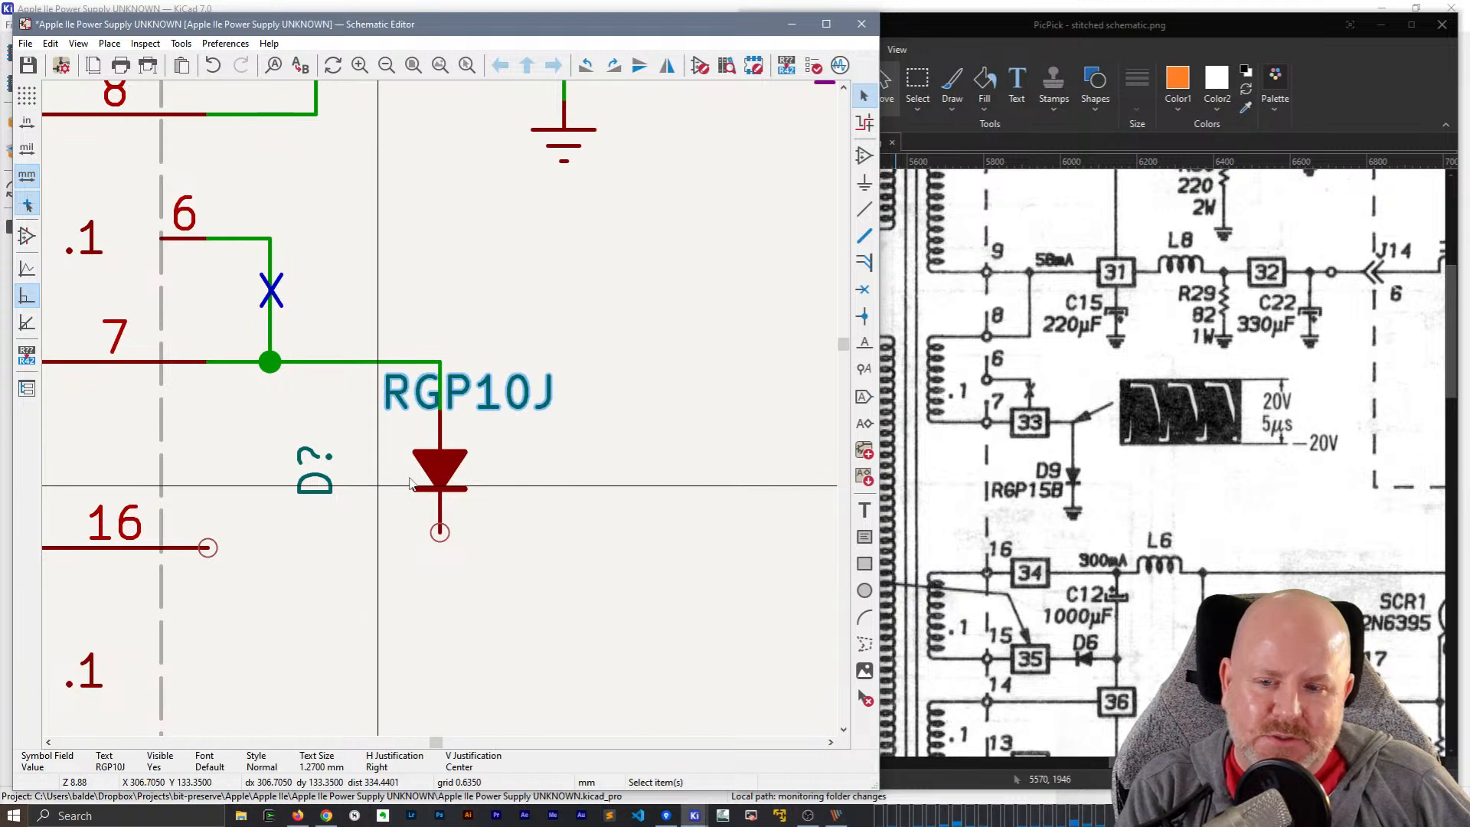
pyautogui.press('o')
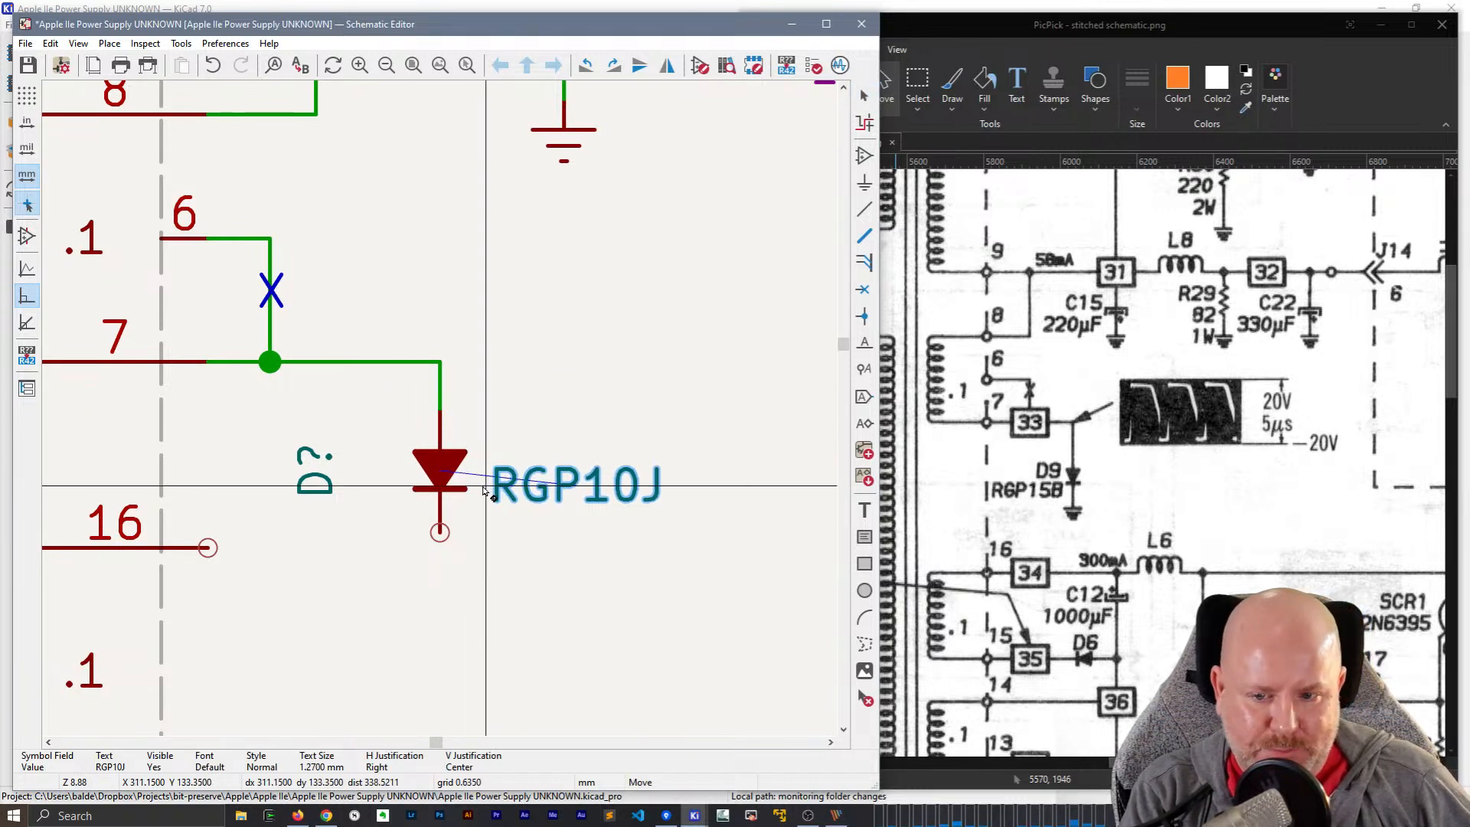
pyautogui.press('m')
pyautogui.press('r')
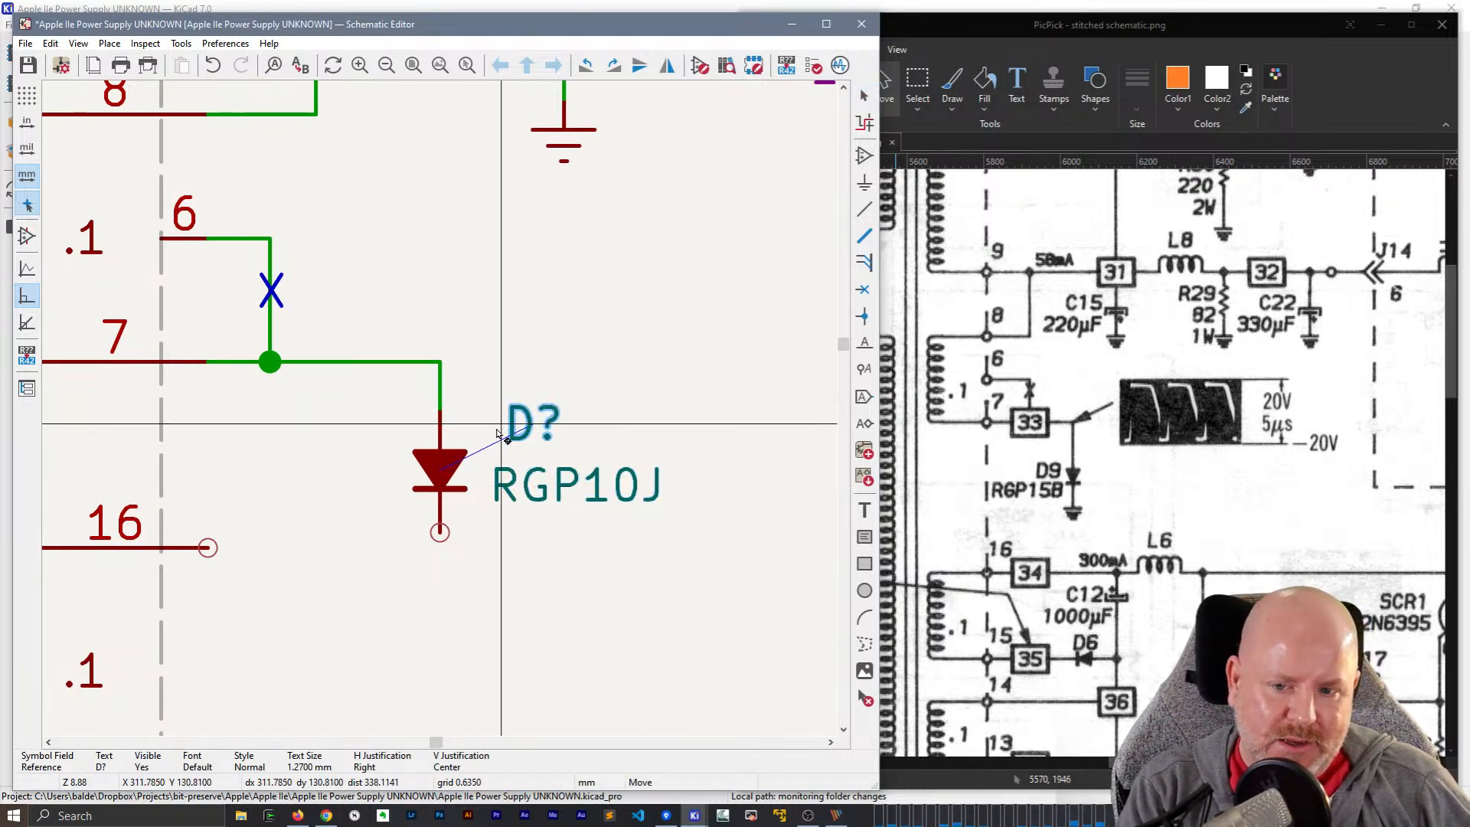
pyautogui.click(491, 444)
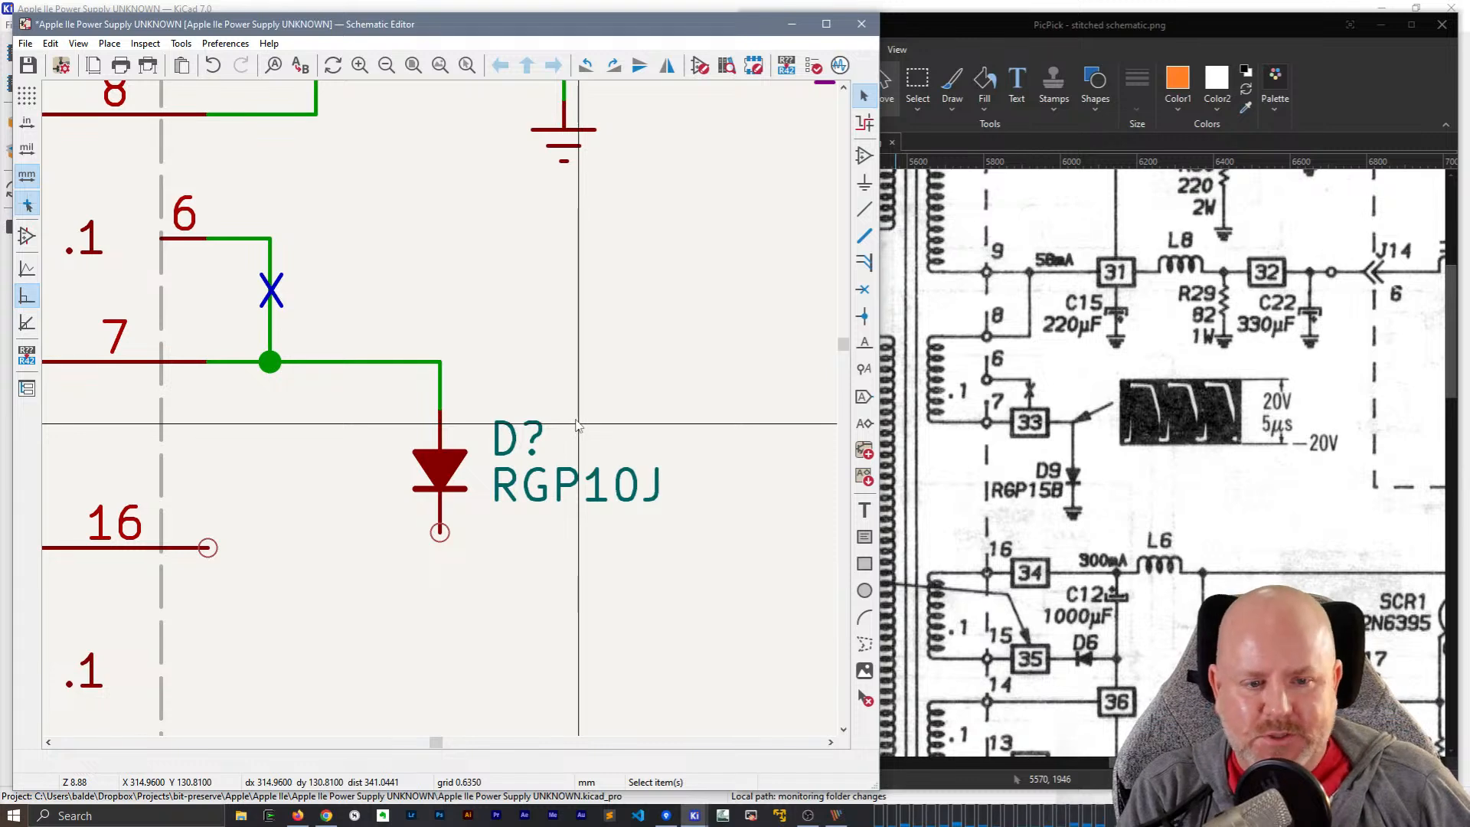
# - Set the pin 7 diode's reference to D9 and its value to RGP15B
pyautogui.doubleClick(538, 444)
pyautogui.write('9')
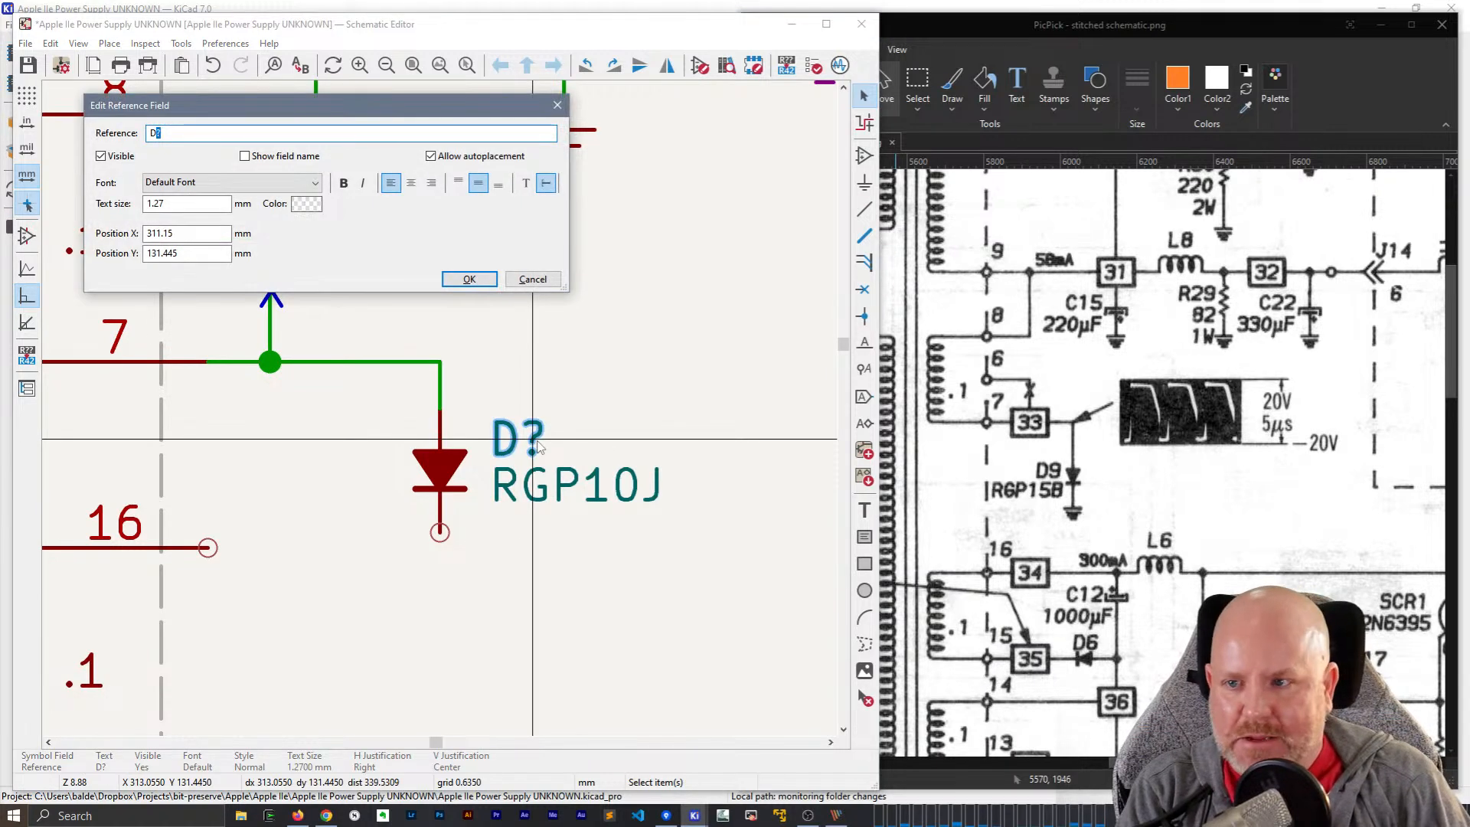
pyautogui.press('Return')
pyautogui.doubleClick(621, 498)
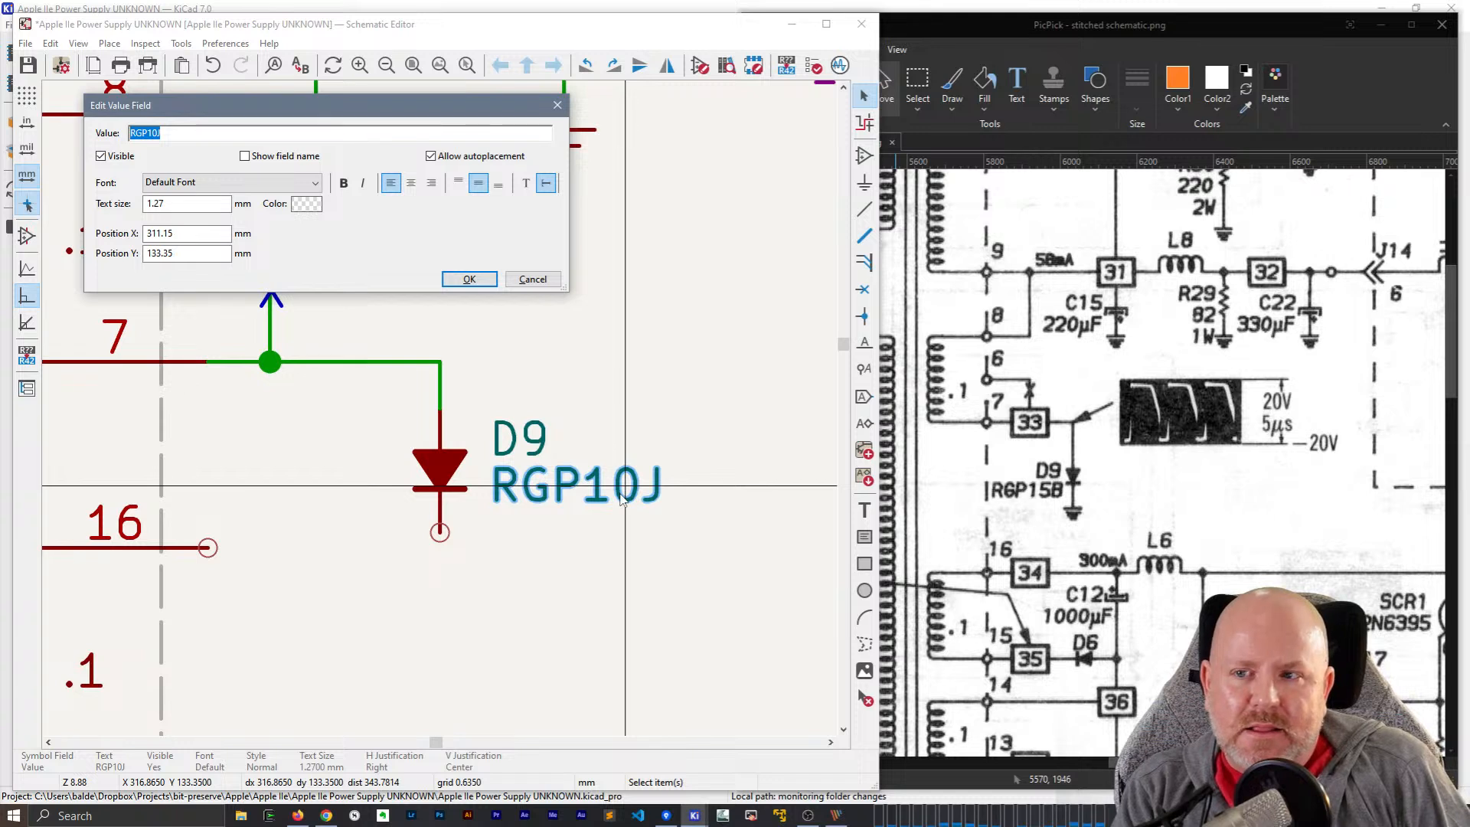
pyautogui.press('End')
pyautogui.press('BackSpace')
pyautogui.press('BackSpace')
pyautogui.press('BackSpace')
pyautogui.write('1')
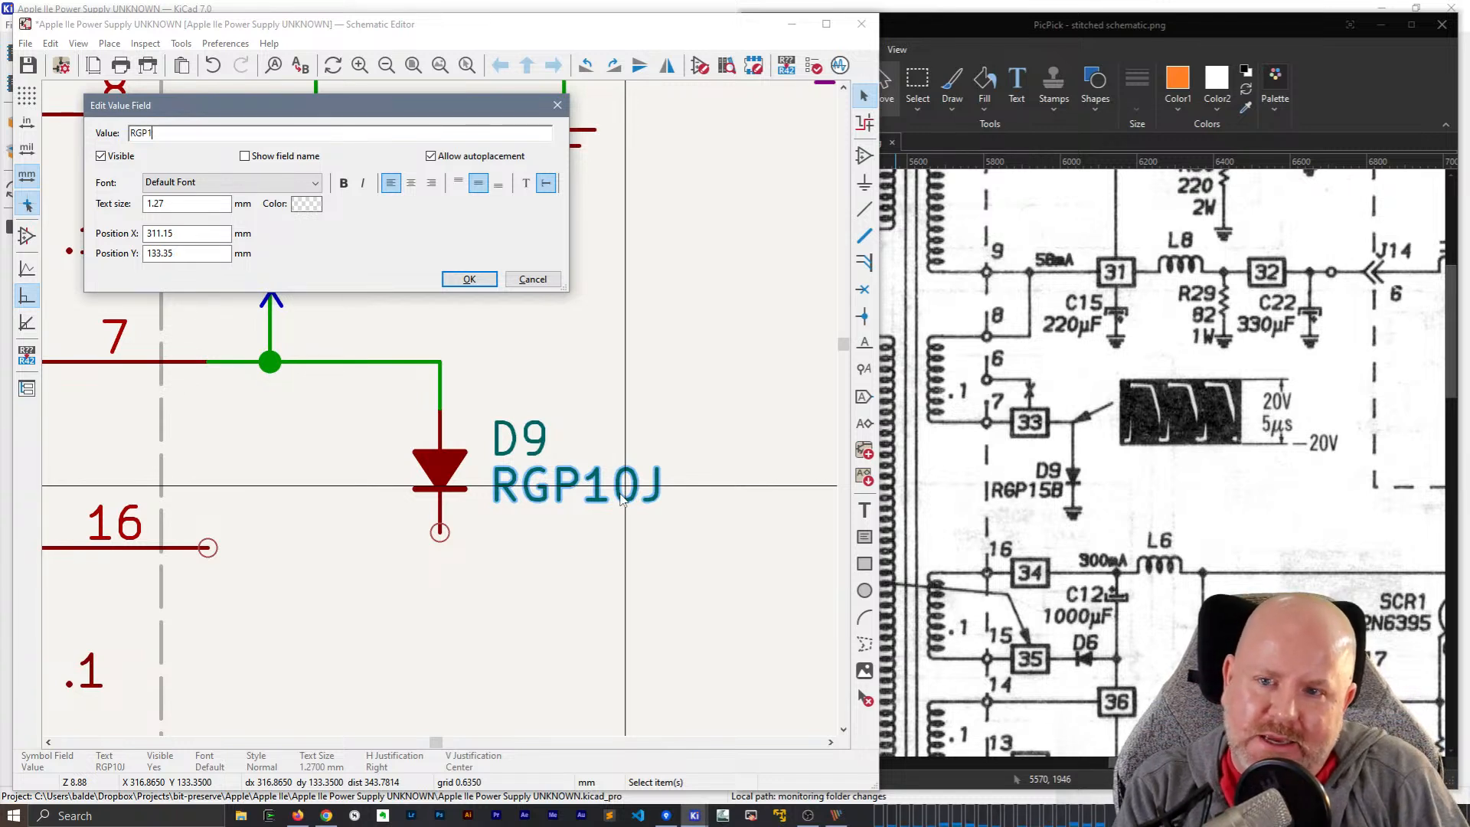
pyautogui.write('5B')
pyautogui.press('Return')
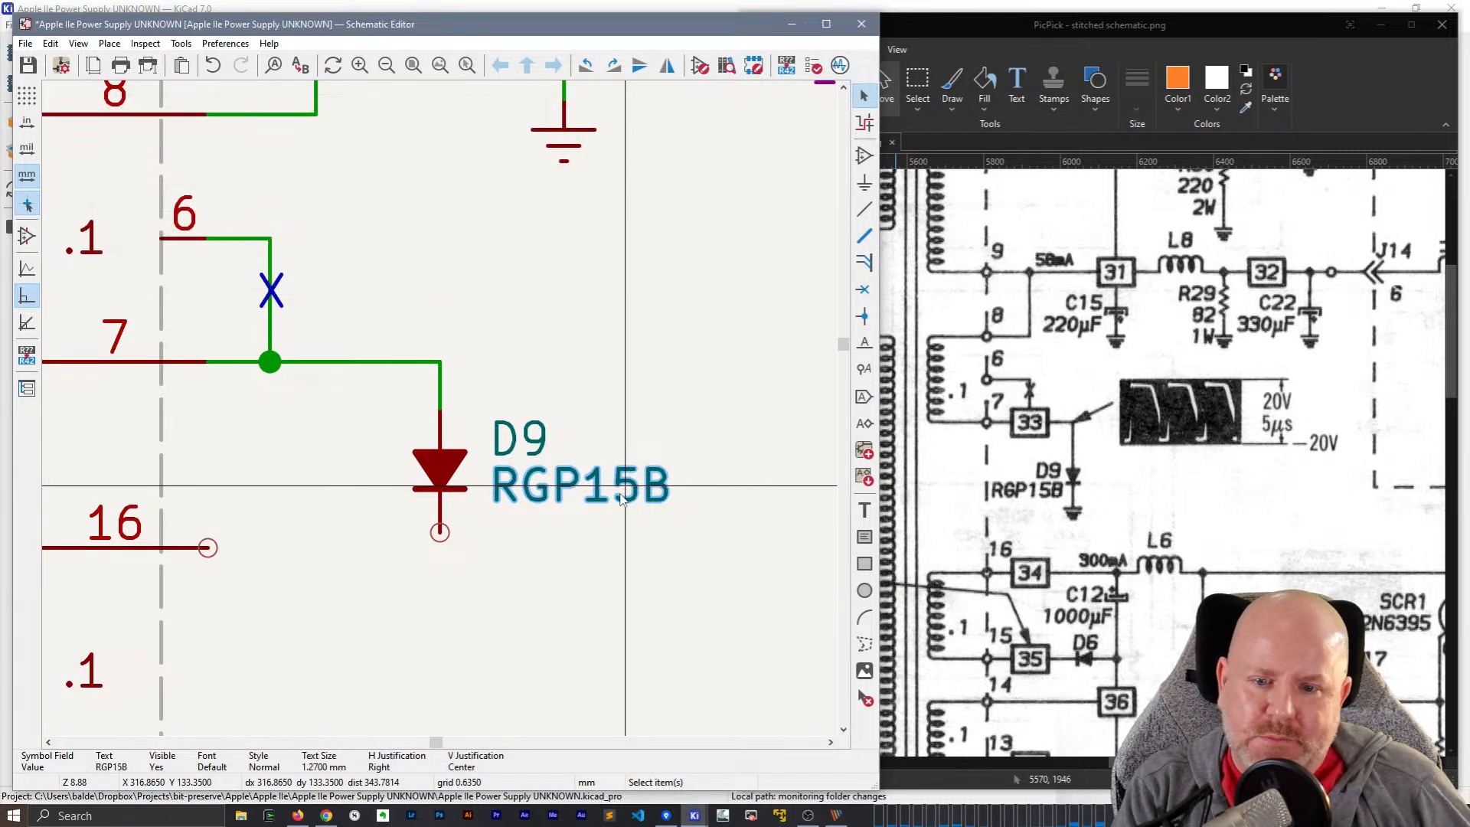
# - Duplicate an existing ground symbol below D9 and wire it to the diode's lower pin
pyautogui.click(549, 142)
pyautogui.hotkey('ctrl', 'd')
pyautogui.click(441, 577)
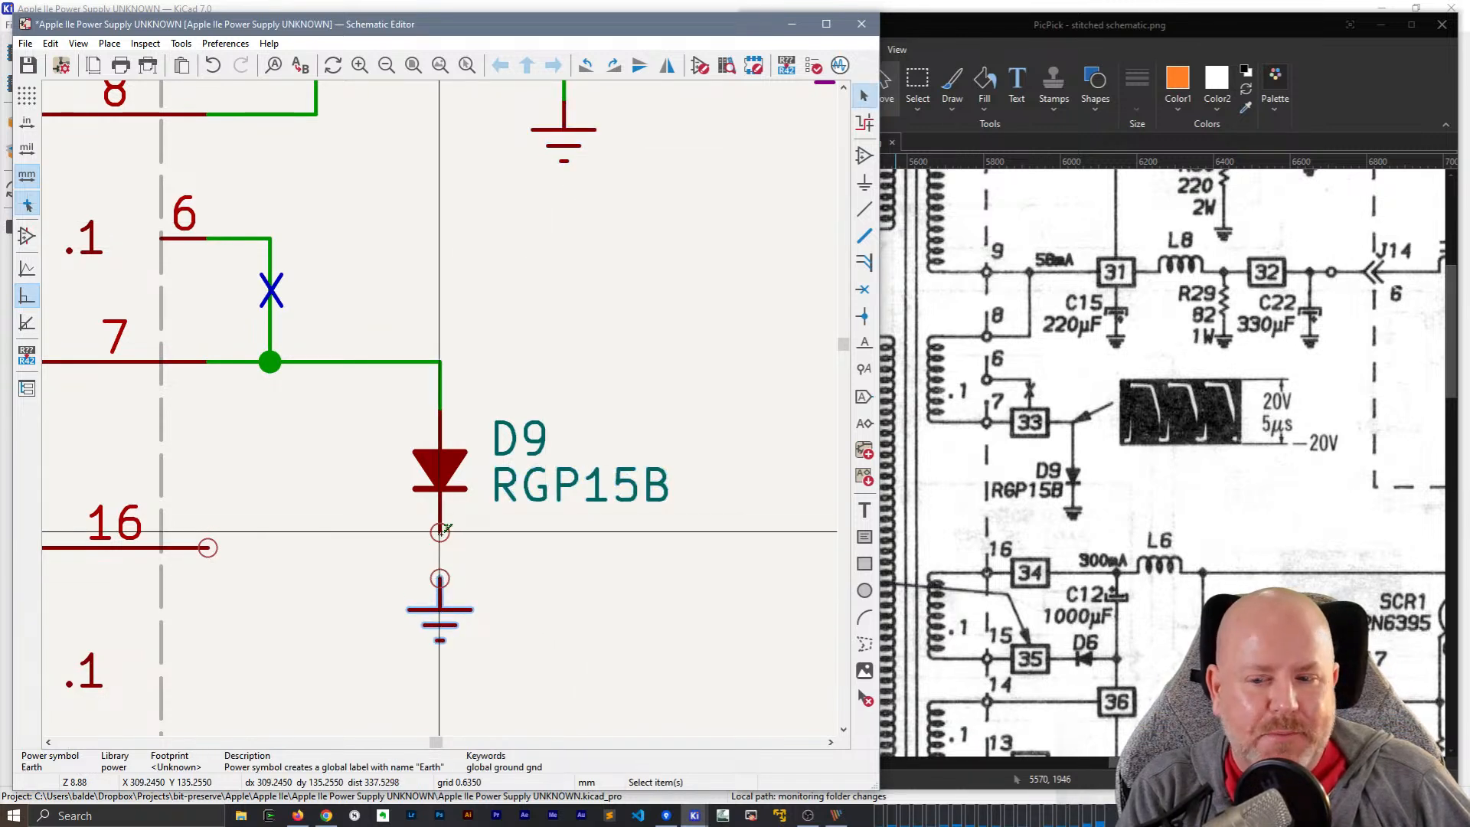
pyautogui.press('w')
pyautogui.click(441, 570)
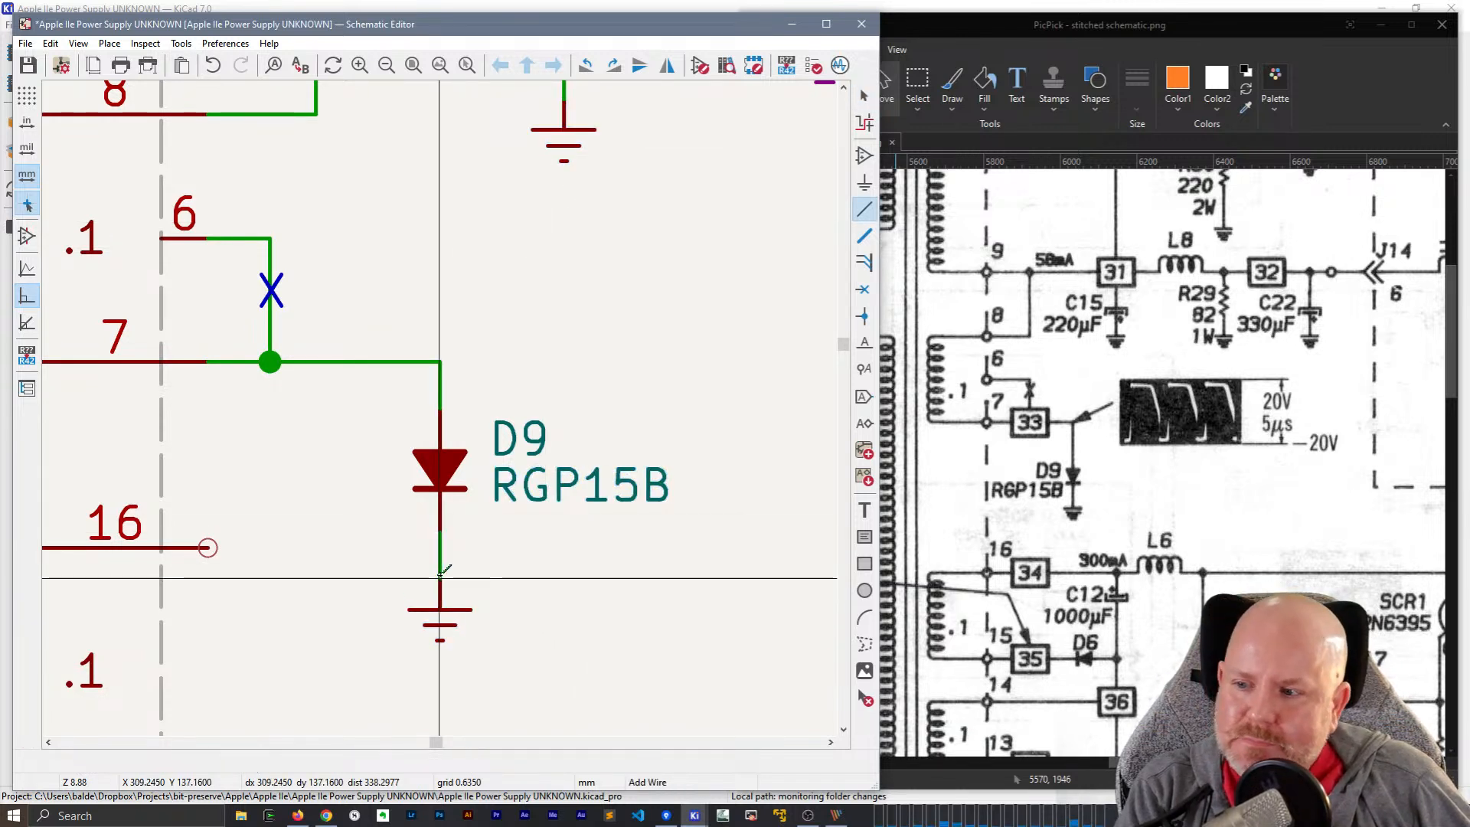
pyautogui.scroll(-3, 441, 572)
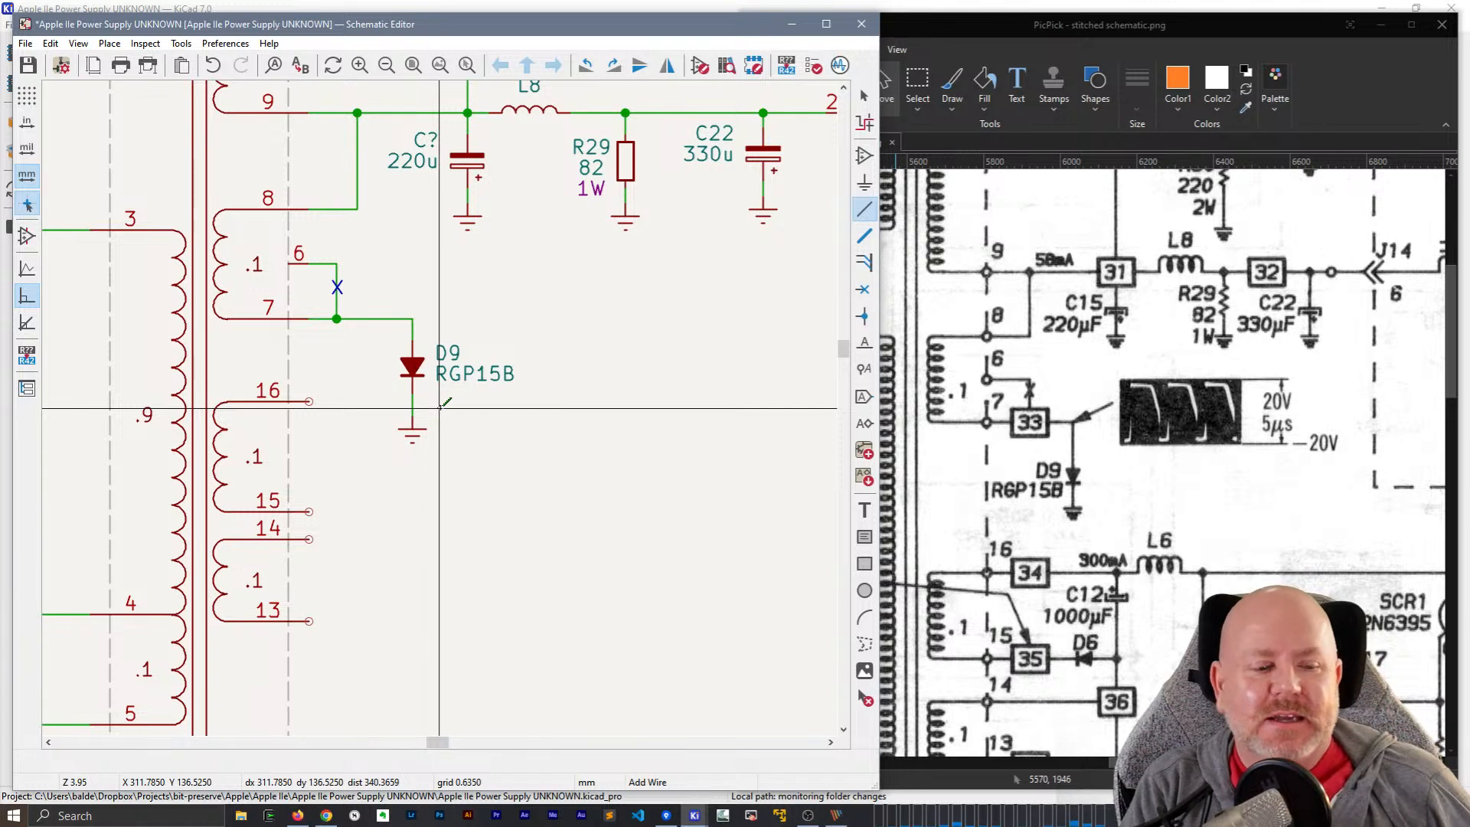
pyautogui.press('Escape')
# - Move D9's ground symbol up closer to the diode, keeping it connected
pyautogui.scroll(3, 440, 406)
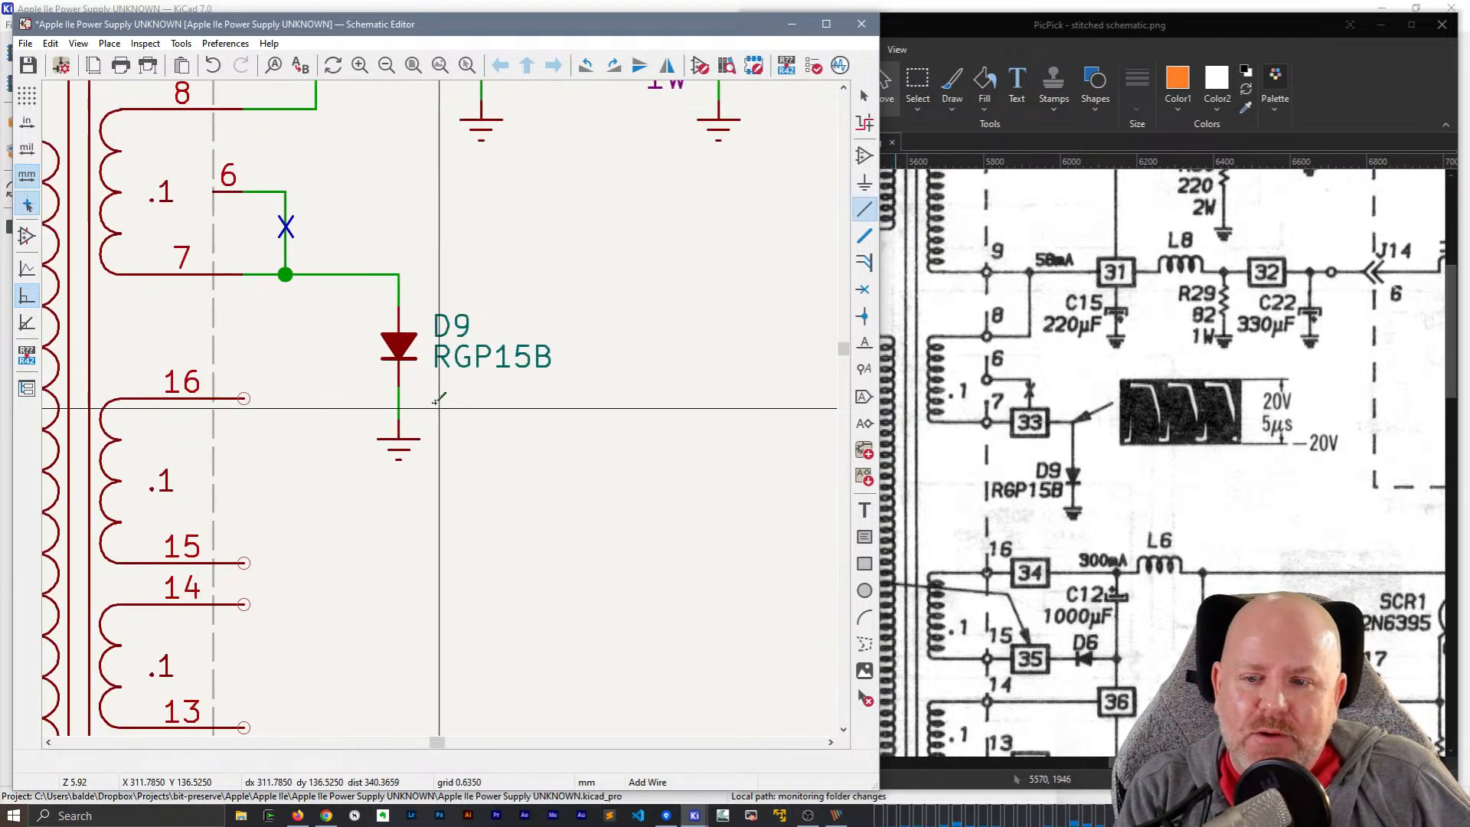
pyautogui.click(387, 491)
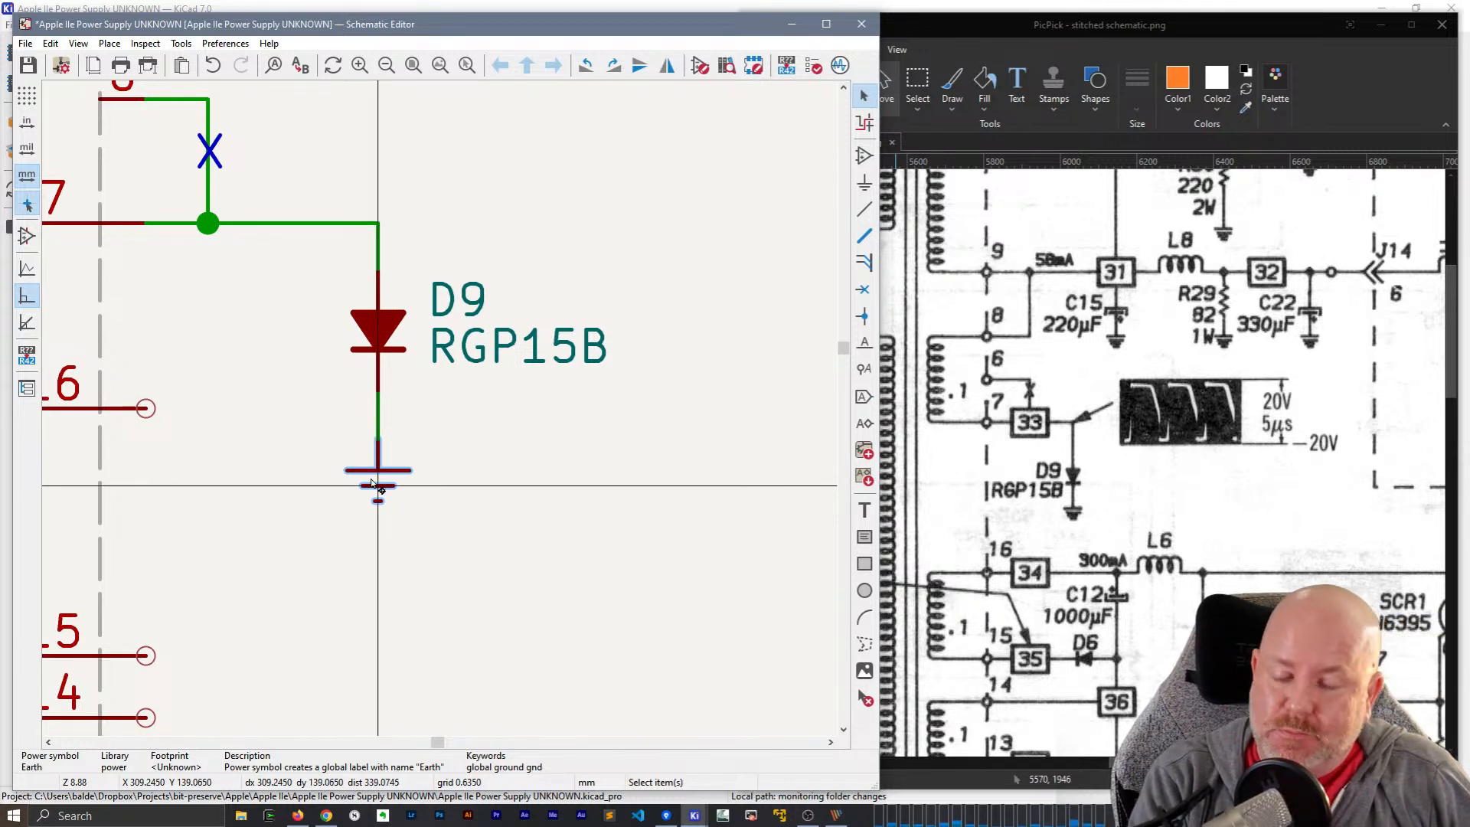
pyautogui.press('g')
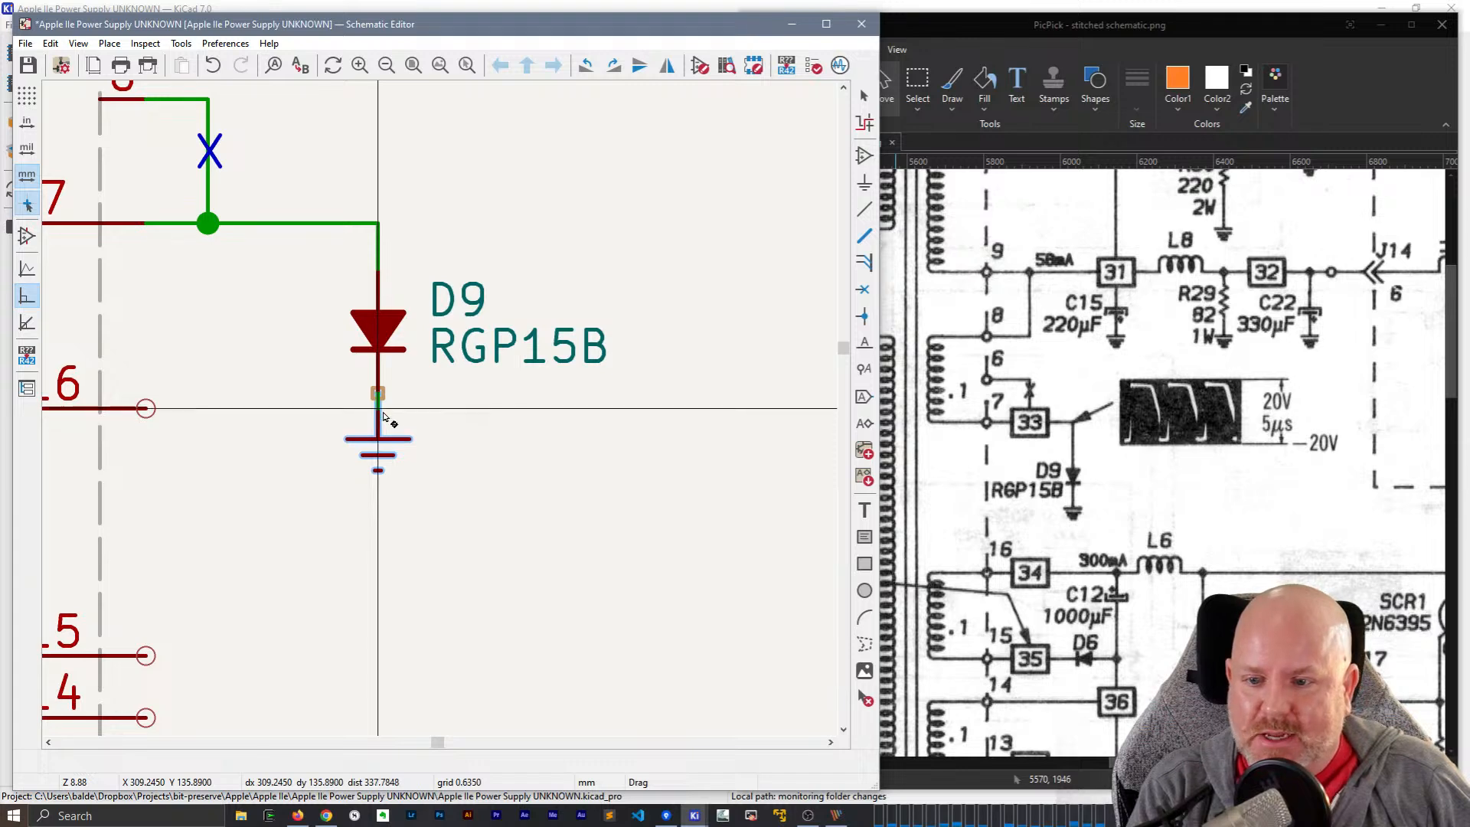
pyautogui.click(386, 416)
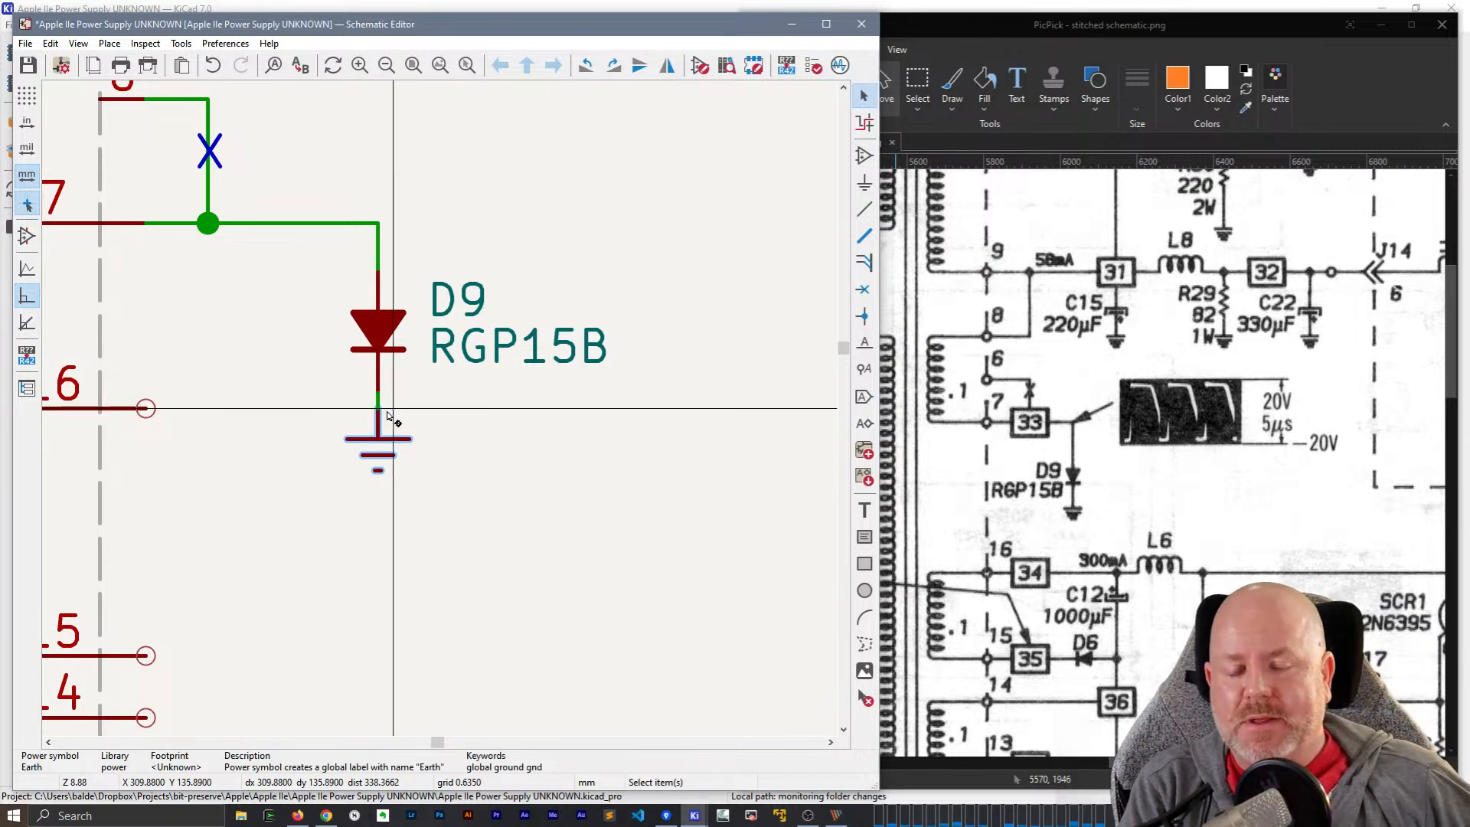
# - Shift D9 up closer to the pin 7 line and bring its ground symbol up after it, keeping both connected
pyautogui.scroll(-5, 387, 416)
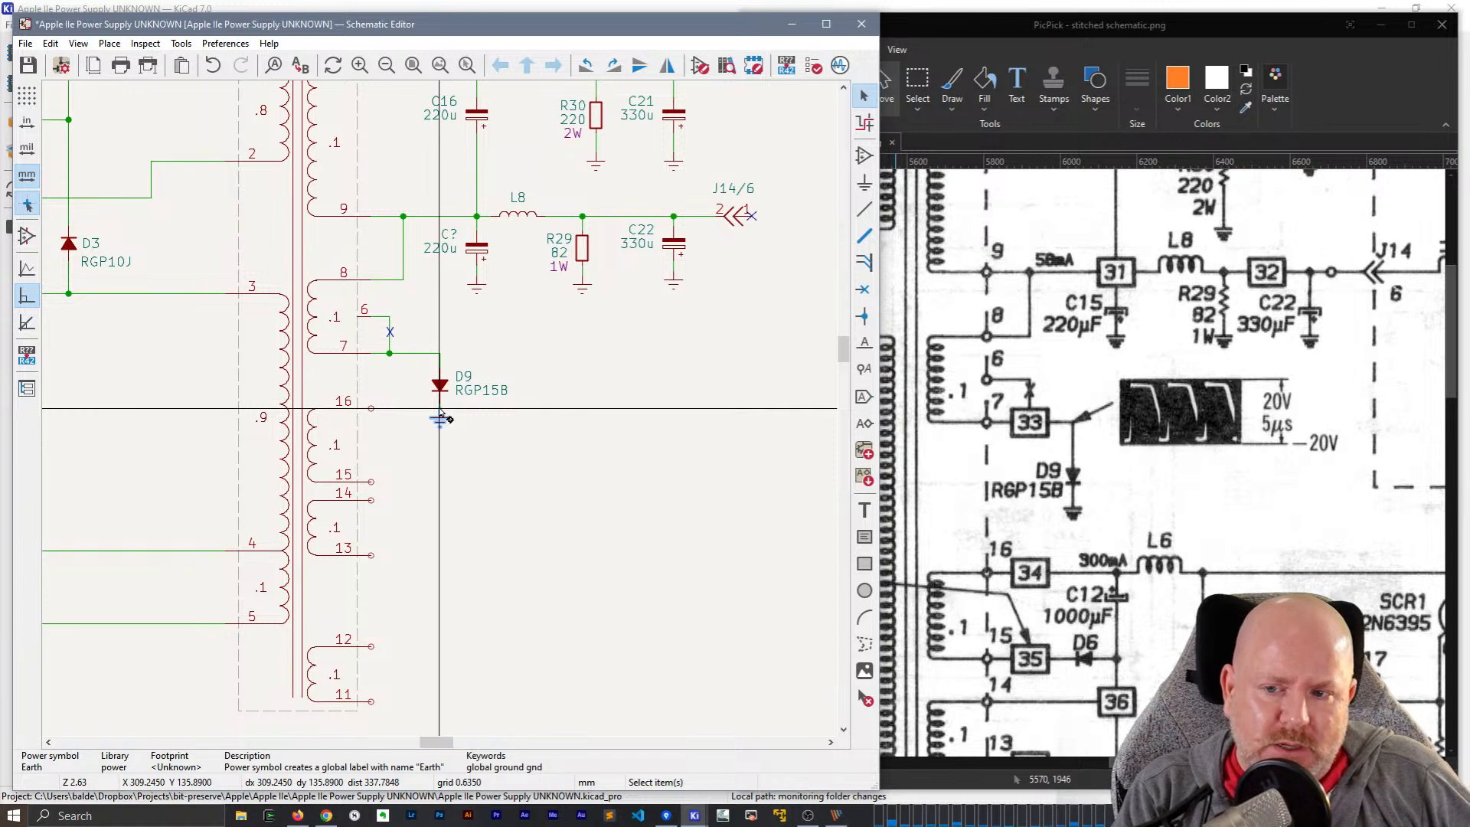
pyautogui.scroll(-2, 440, 415)
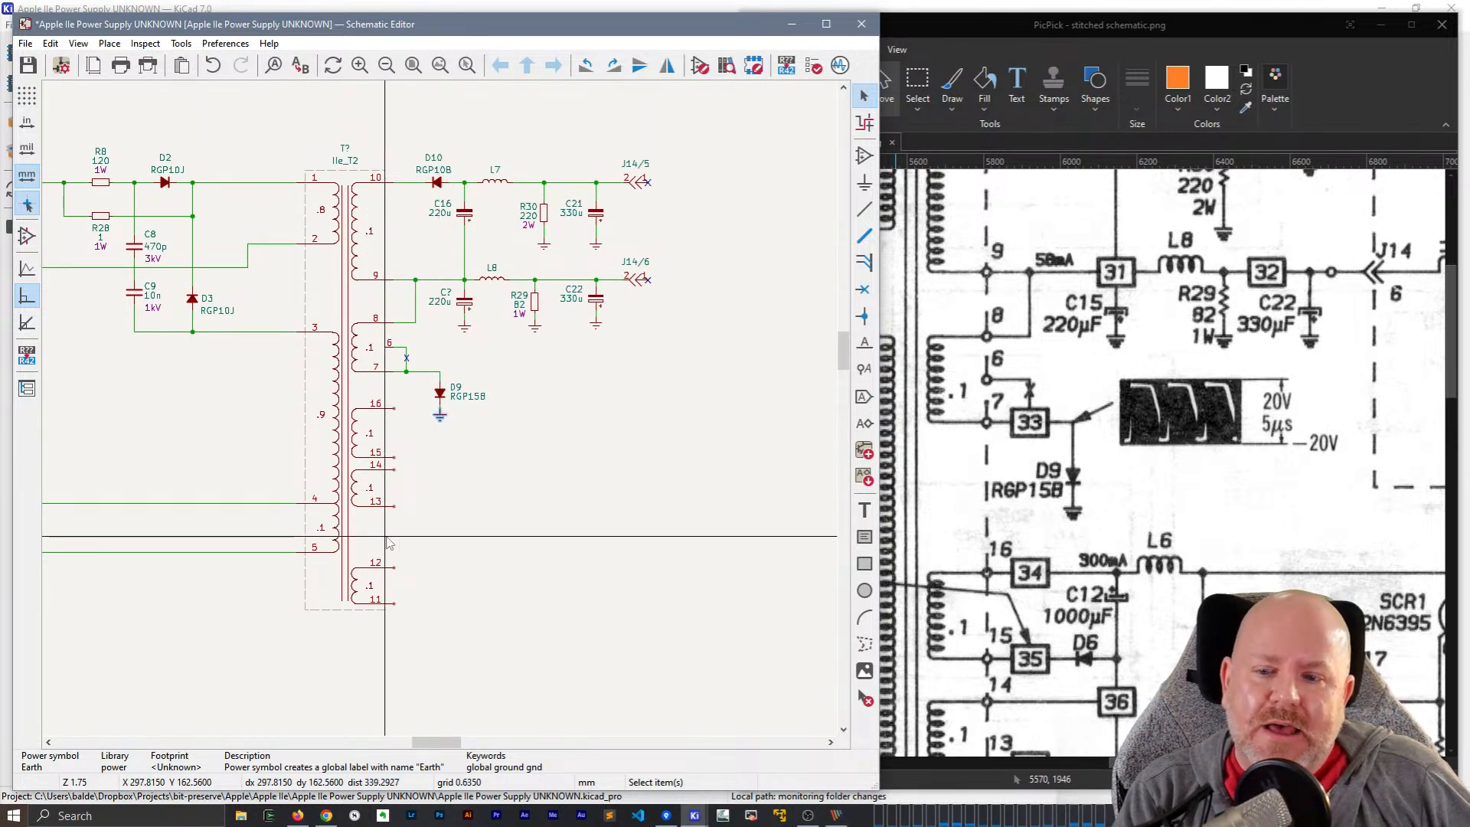
pyautogui.scroll(2, 440, 416)
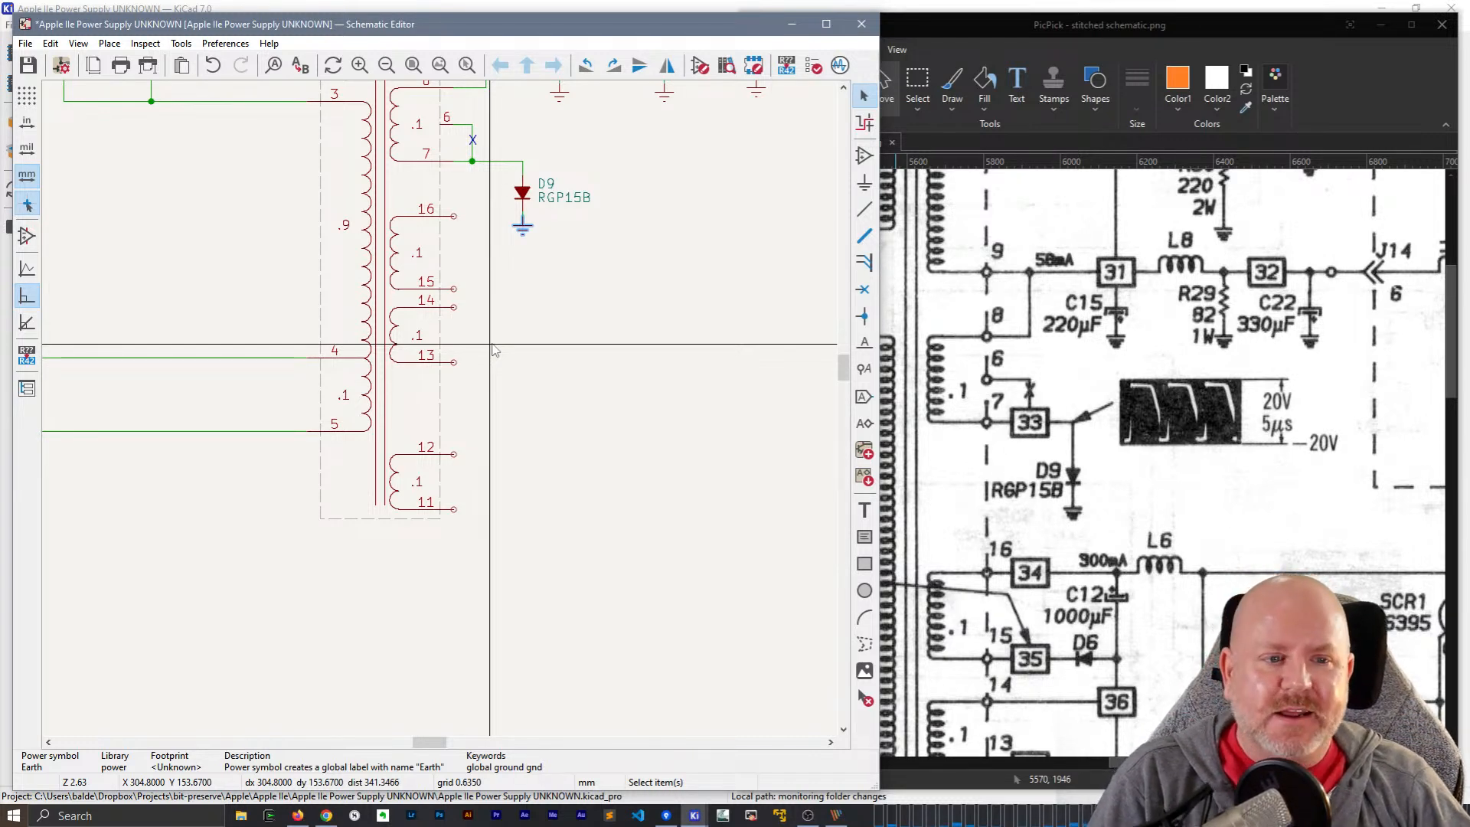
pyautogui.scroll(5, 523, 187)
pyautogui.press('g')
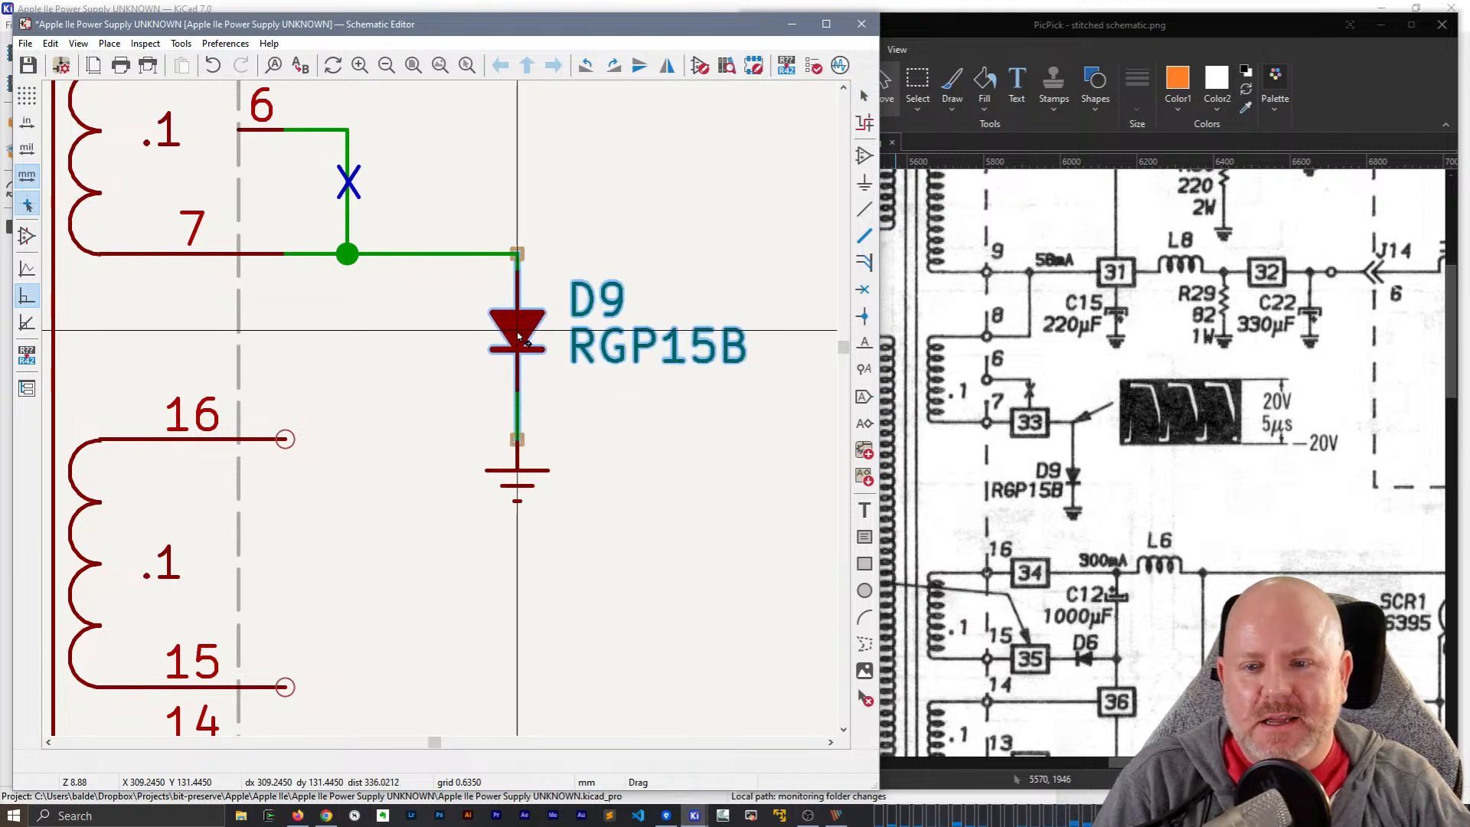
pyautogui.click(518, 337)
pyautogui.click(517, 471)
pyautogui.press('g')
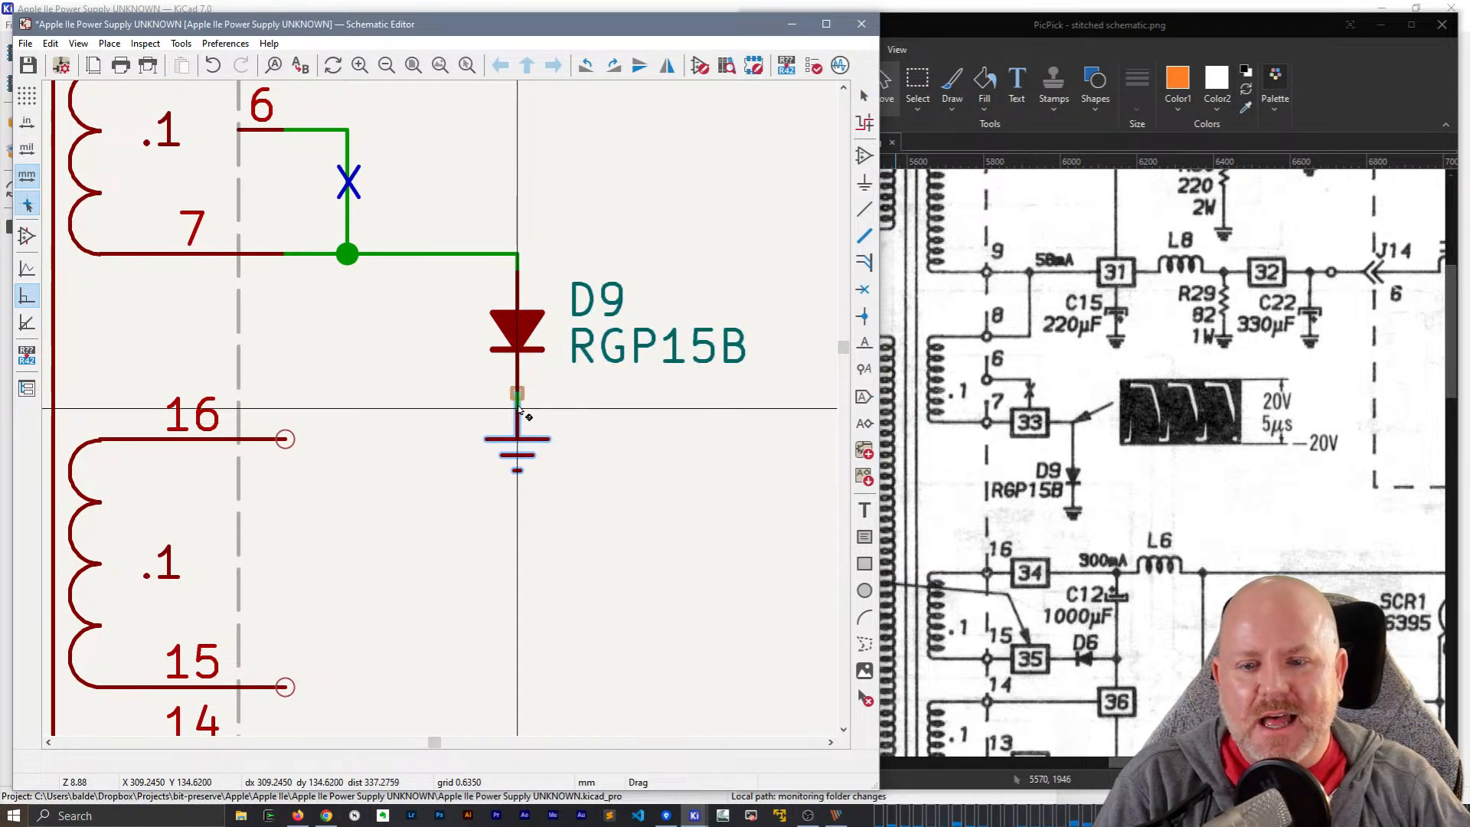
pyautogui.click(518, 411)
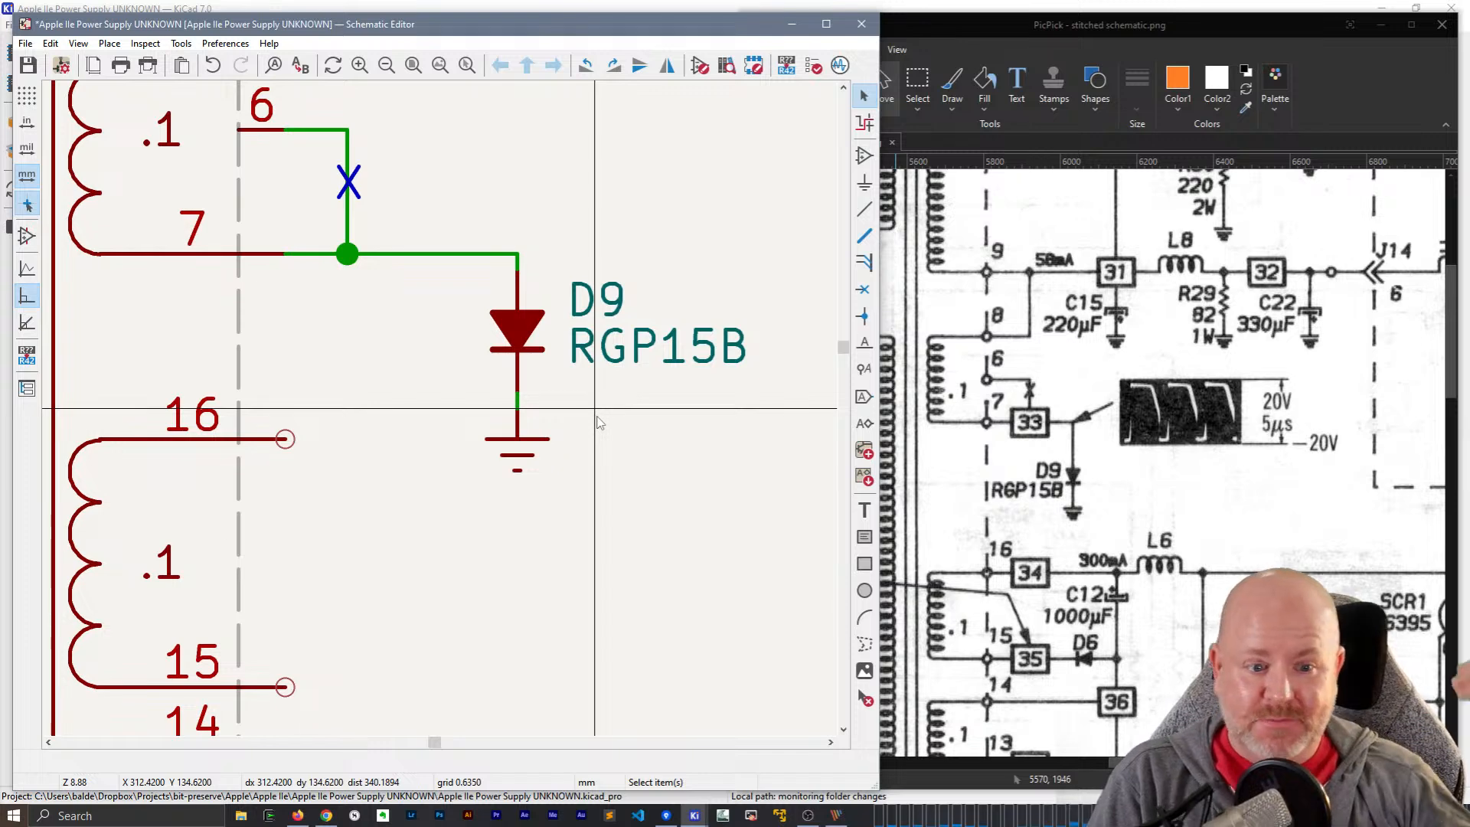
pyautogui.scroll(-3, 600, 423)
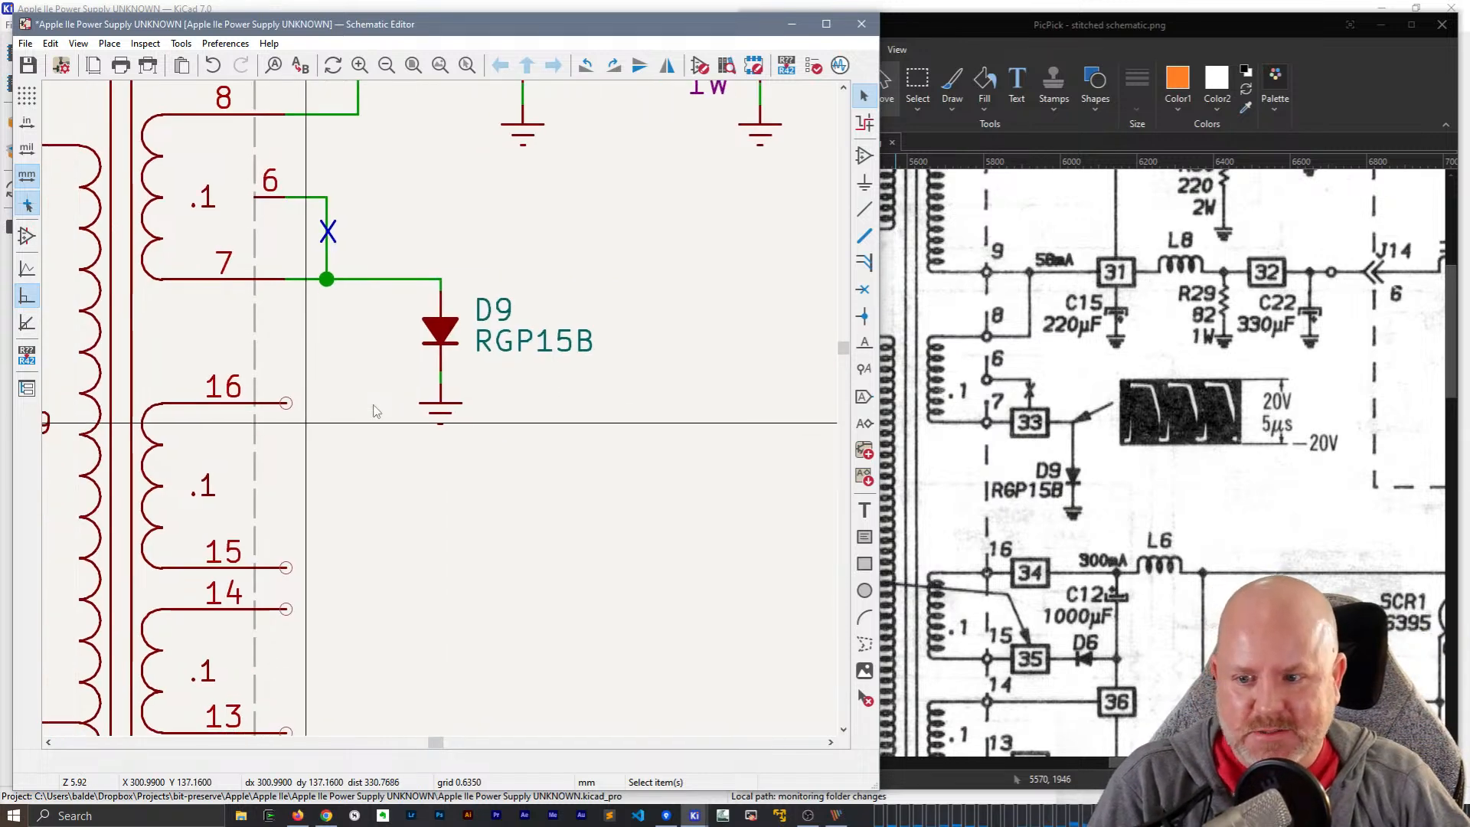
pyautogui.scroll(-2, 443, 415)
pyautogui.doubleClick(413, 419)
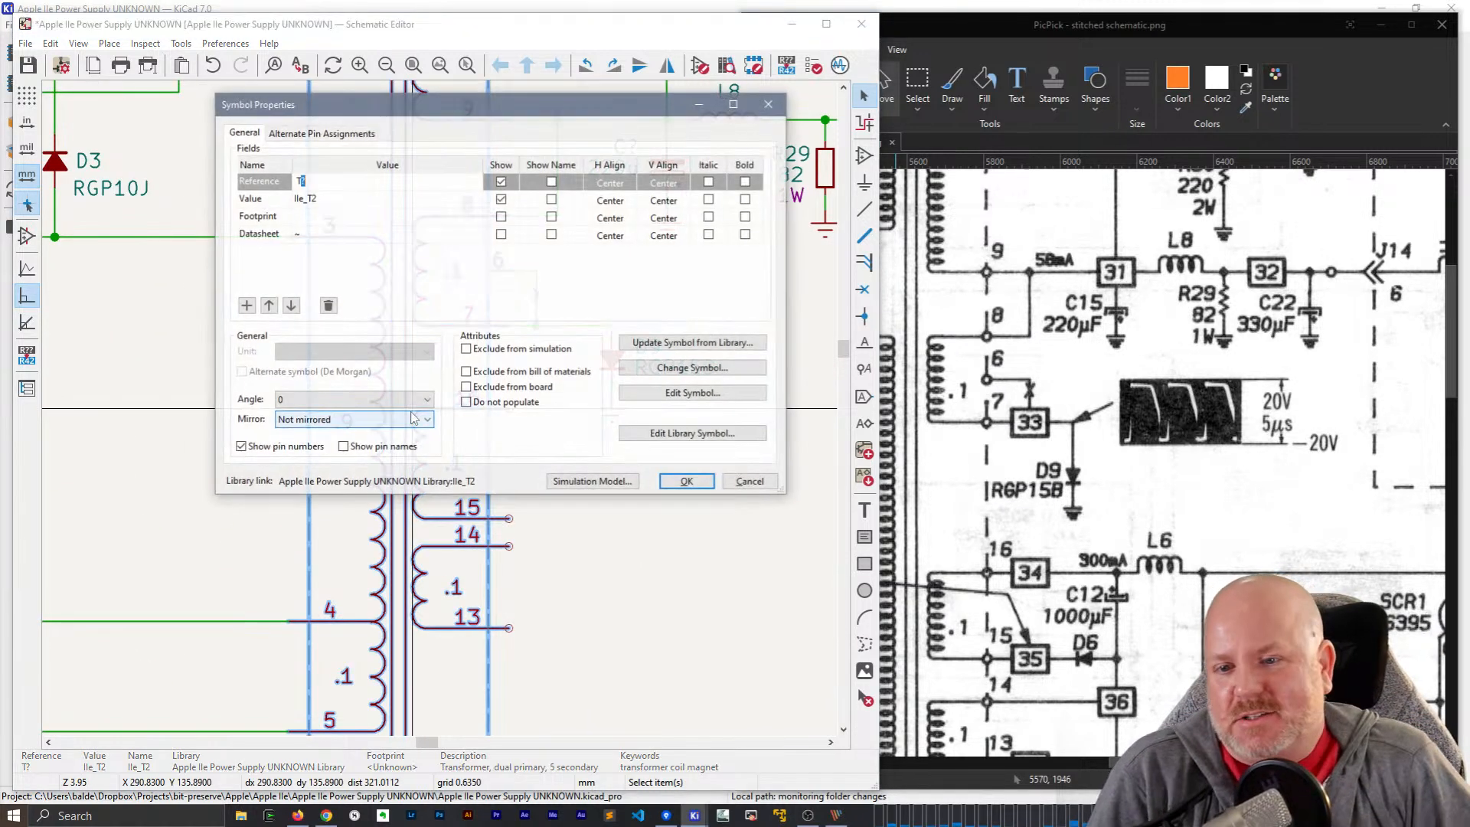
pyautogui.click(656, 397)
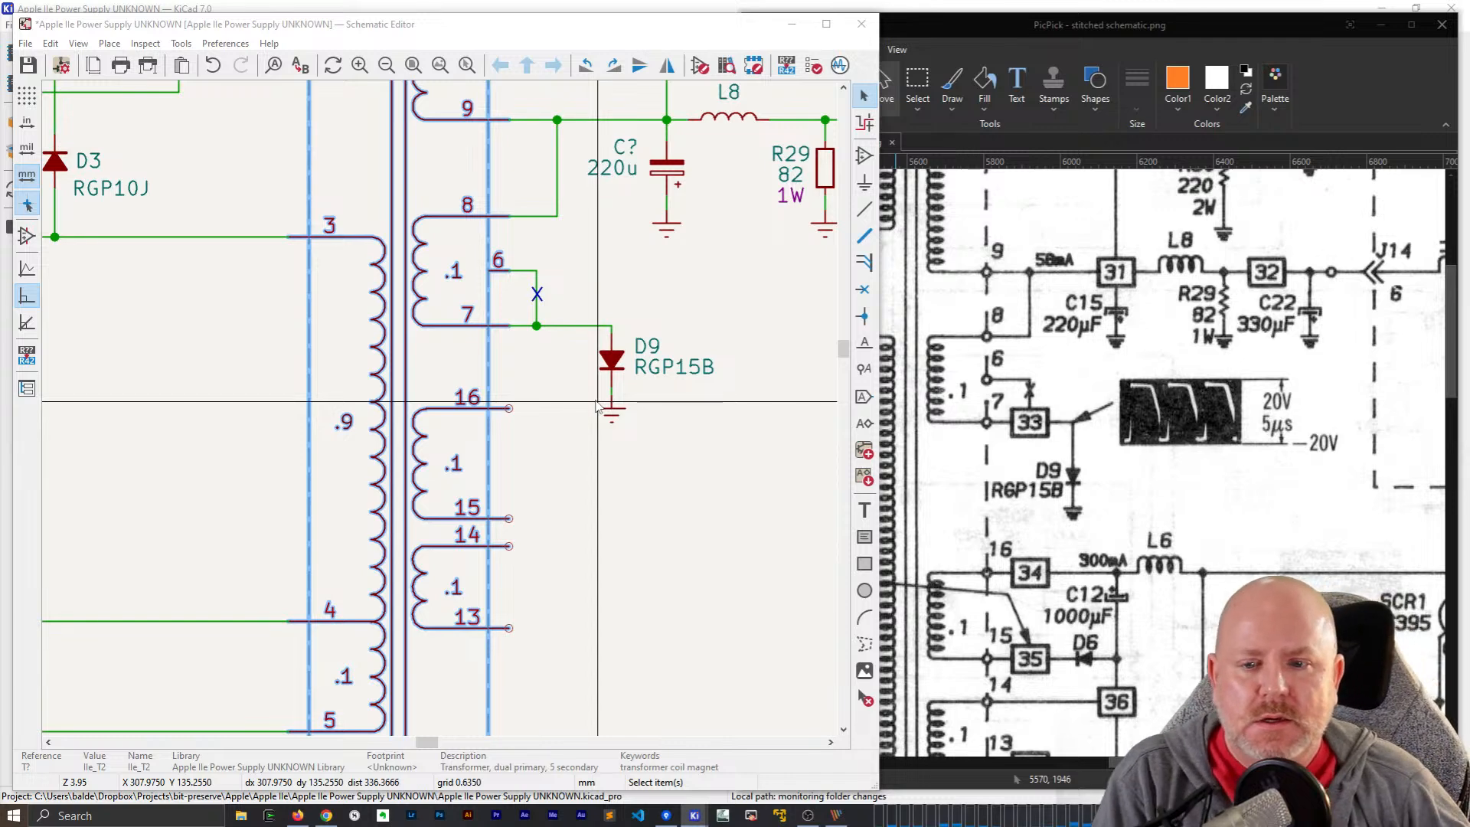
pyautogui.scroll(-3, 322, 511)
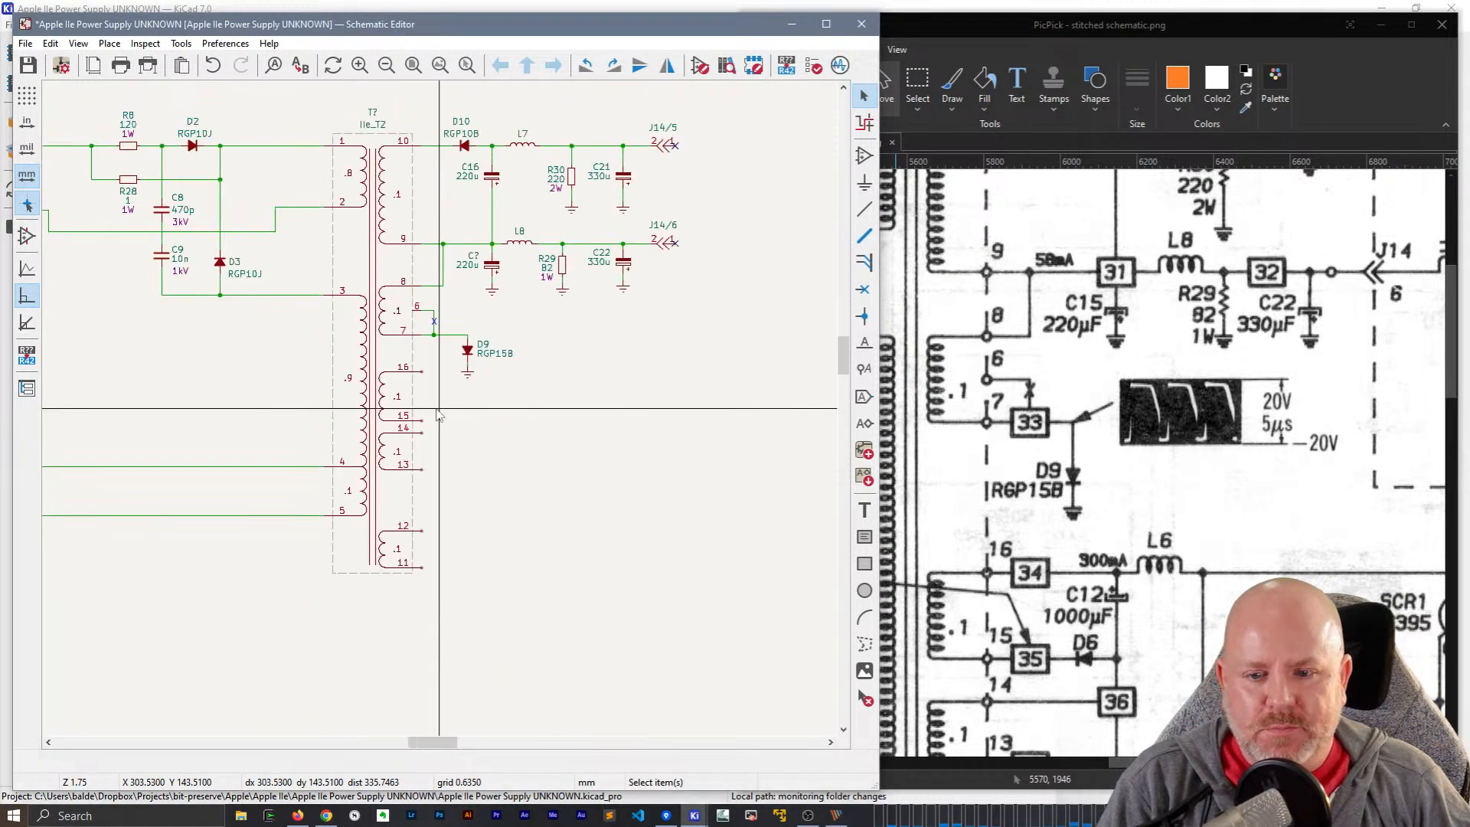
pyautogui.scroll(3, 505, 421)
pyautogui.moveTo(509, 414); pyautogui.dragTo(545, 372, button='middle')
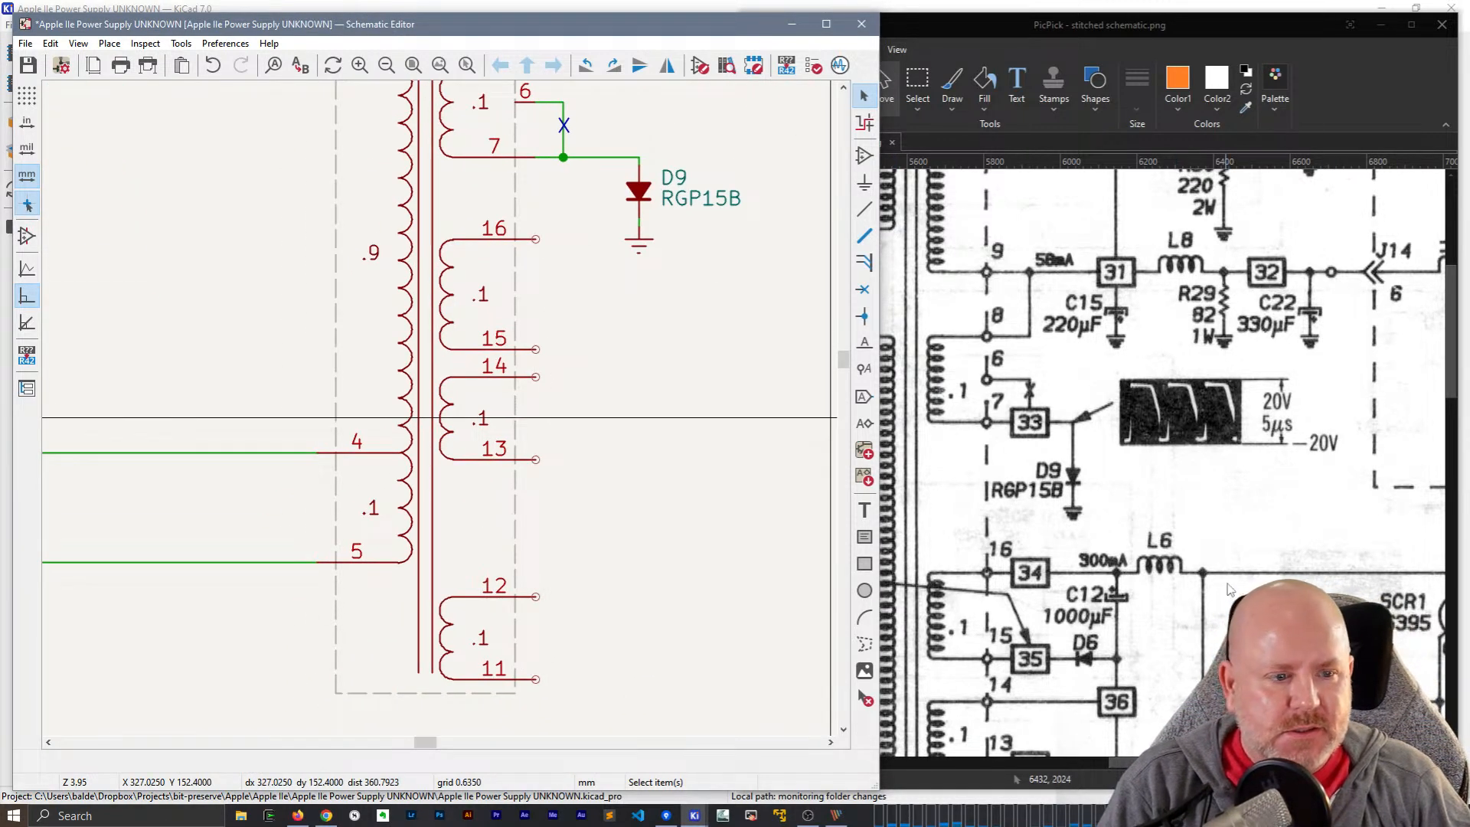
pyautogui.scroll(-3, 1453, 370)
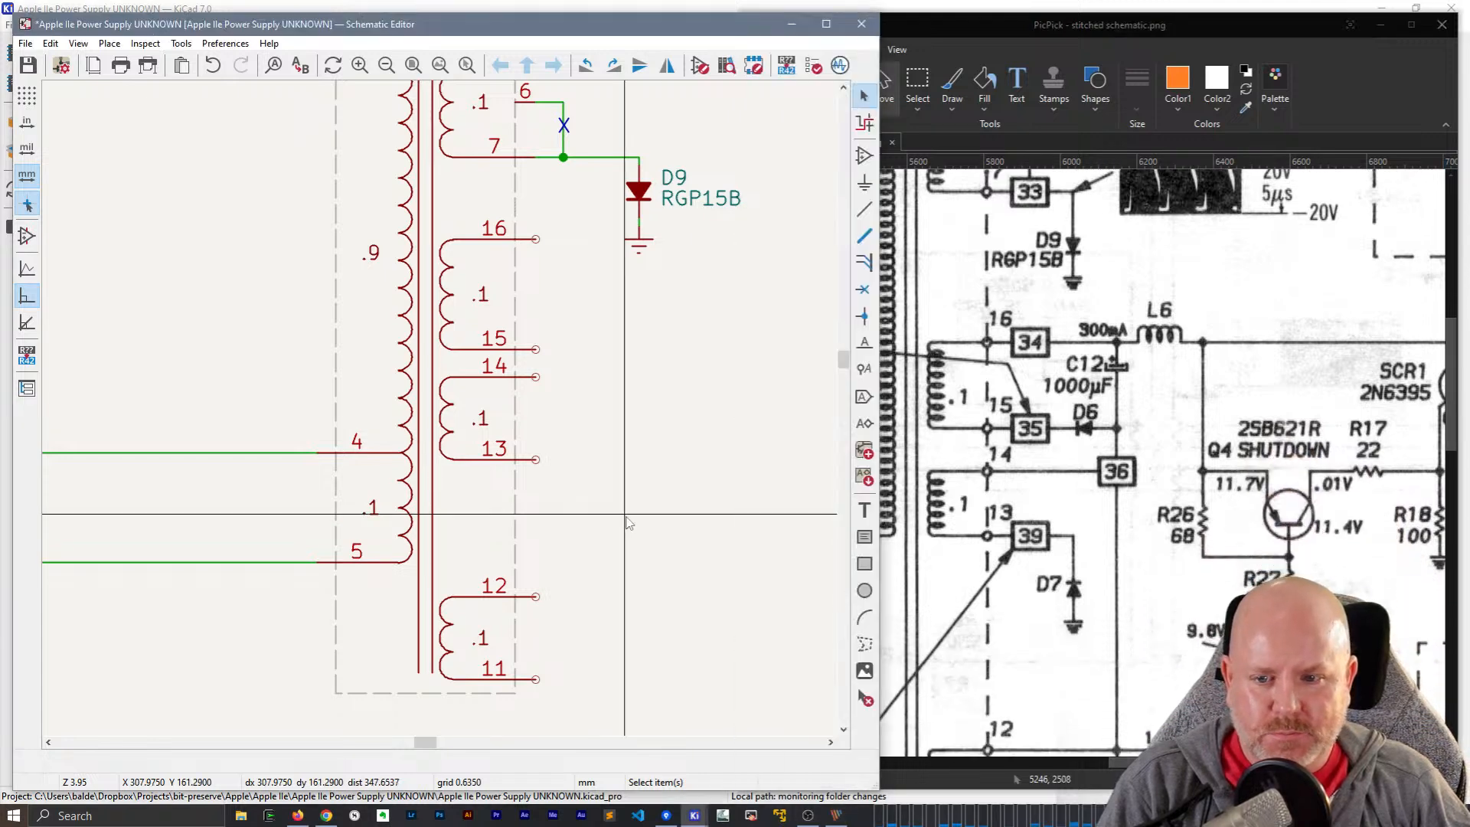
pyautogui.doubleClick(430, 392)
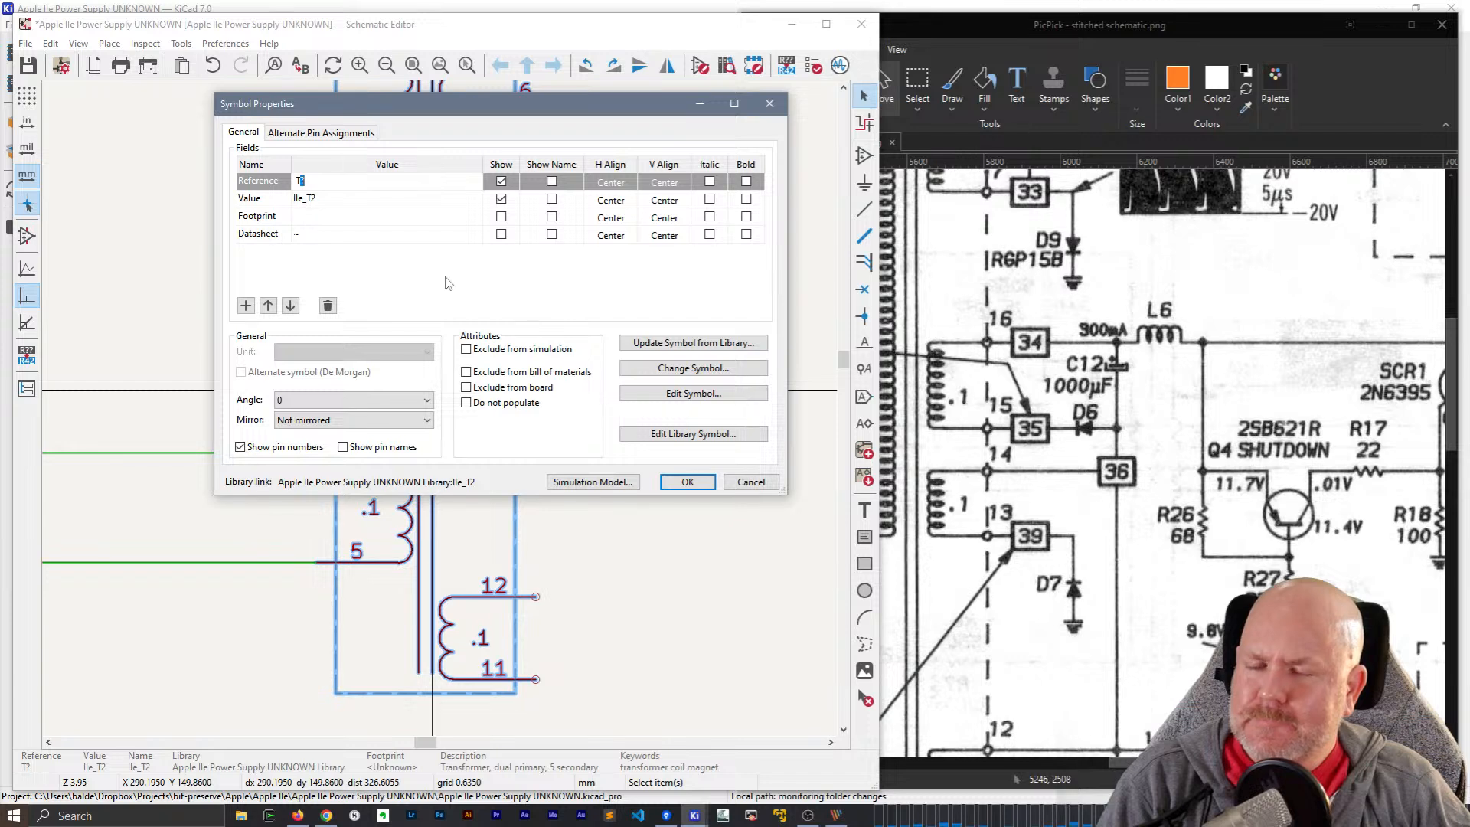
pyautogui.press('Escape')
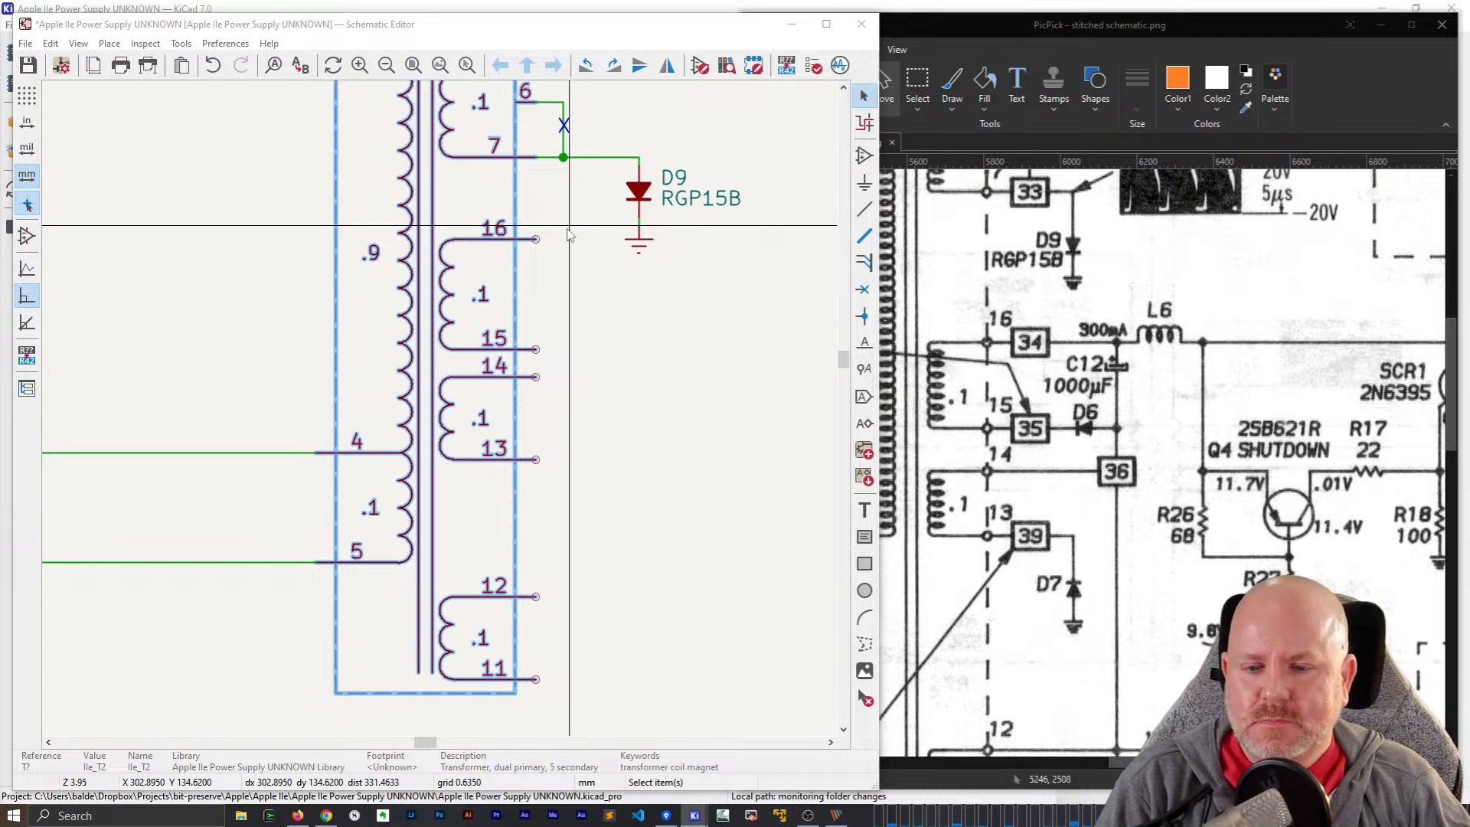
pyautogui.doubleClick(467, 355)
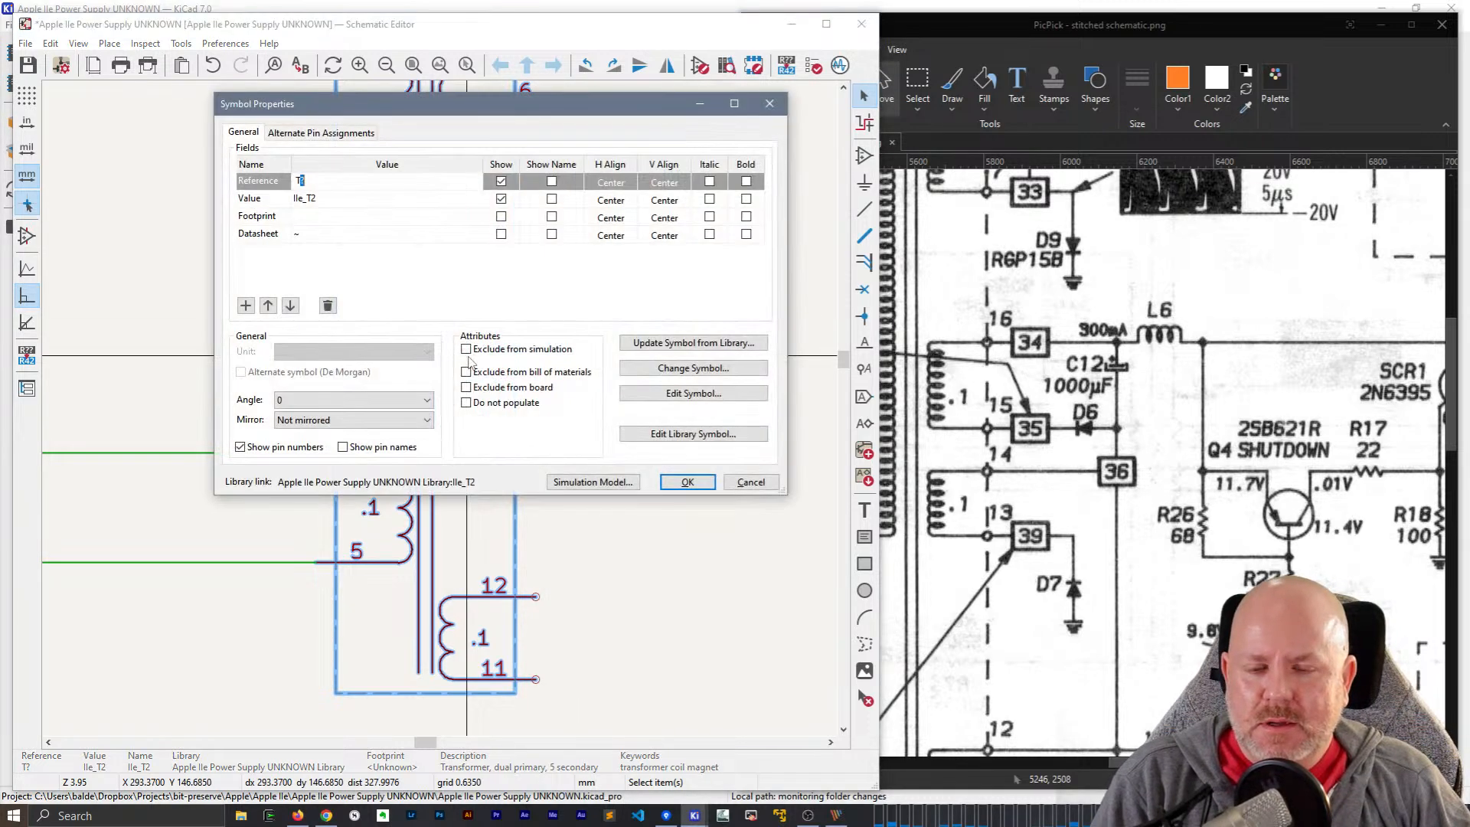
pyautogui.moveTo(564, 107); pyautogui.dragTo(1090, 23)
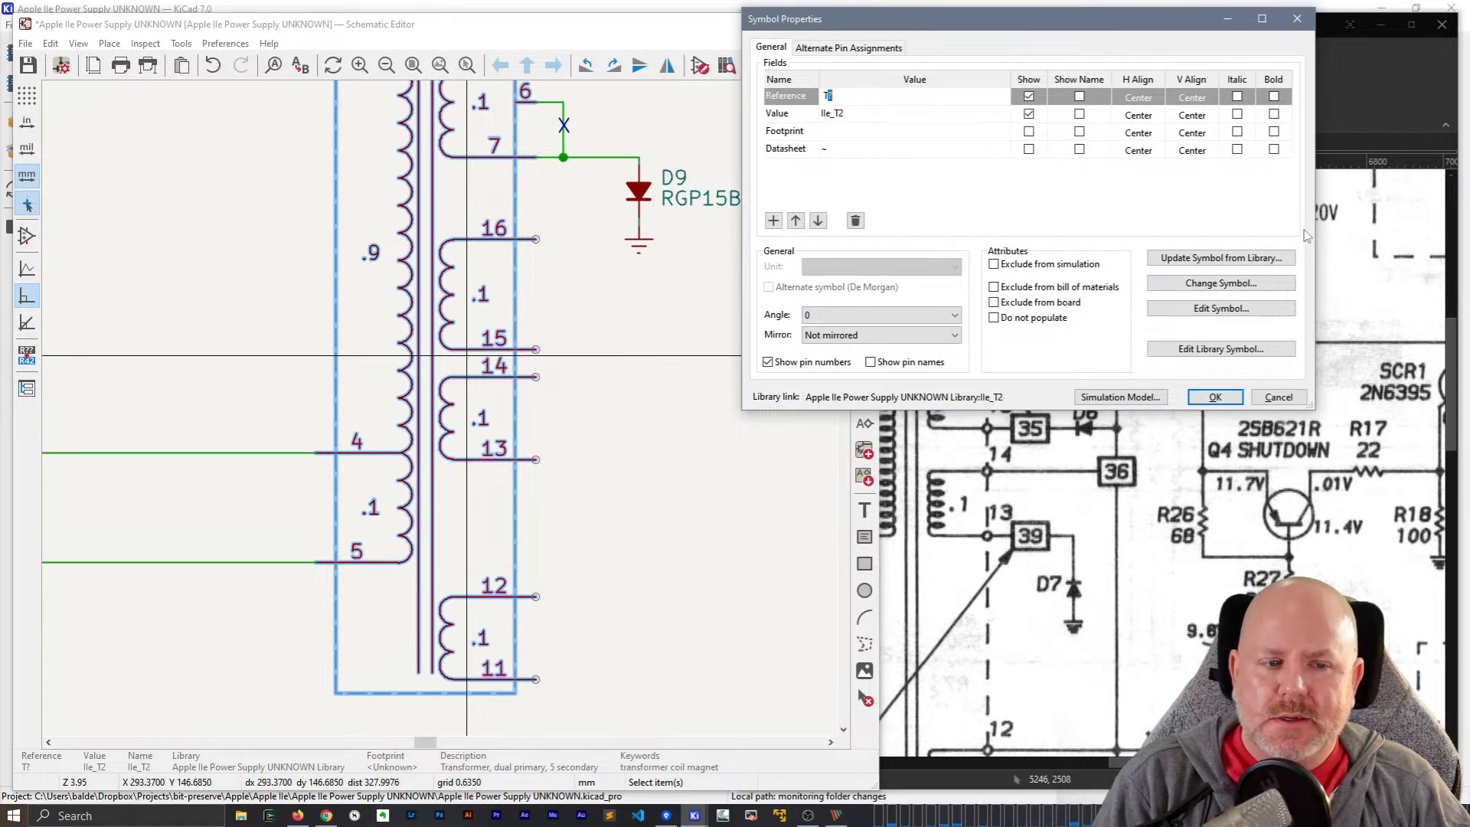
pyautogui.click(1225, 308)
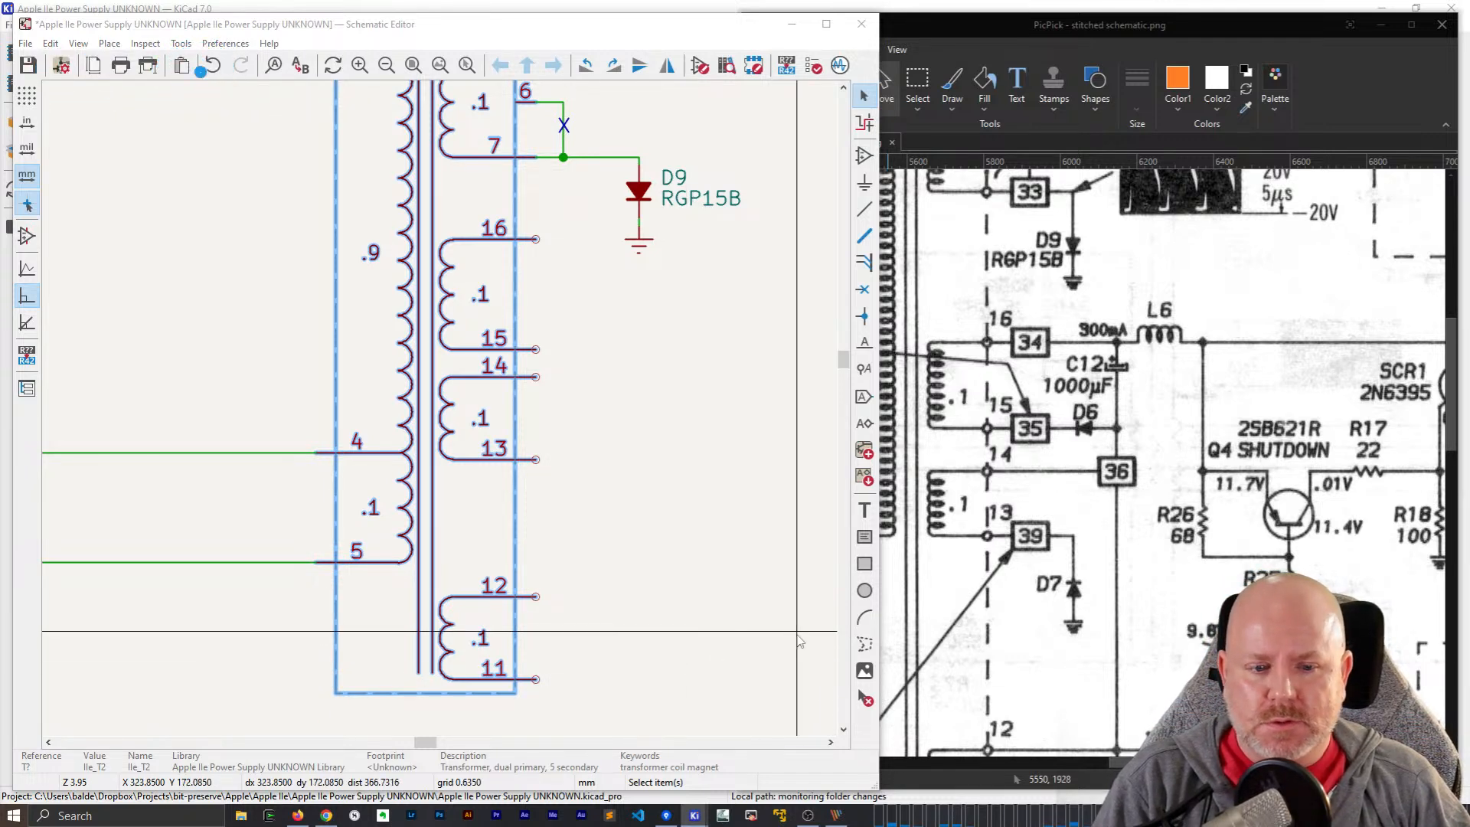
pyautogui.moveTo(668, 820)
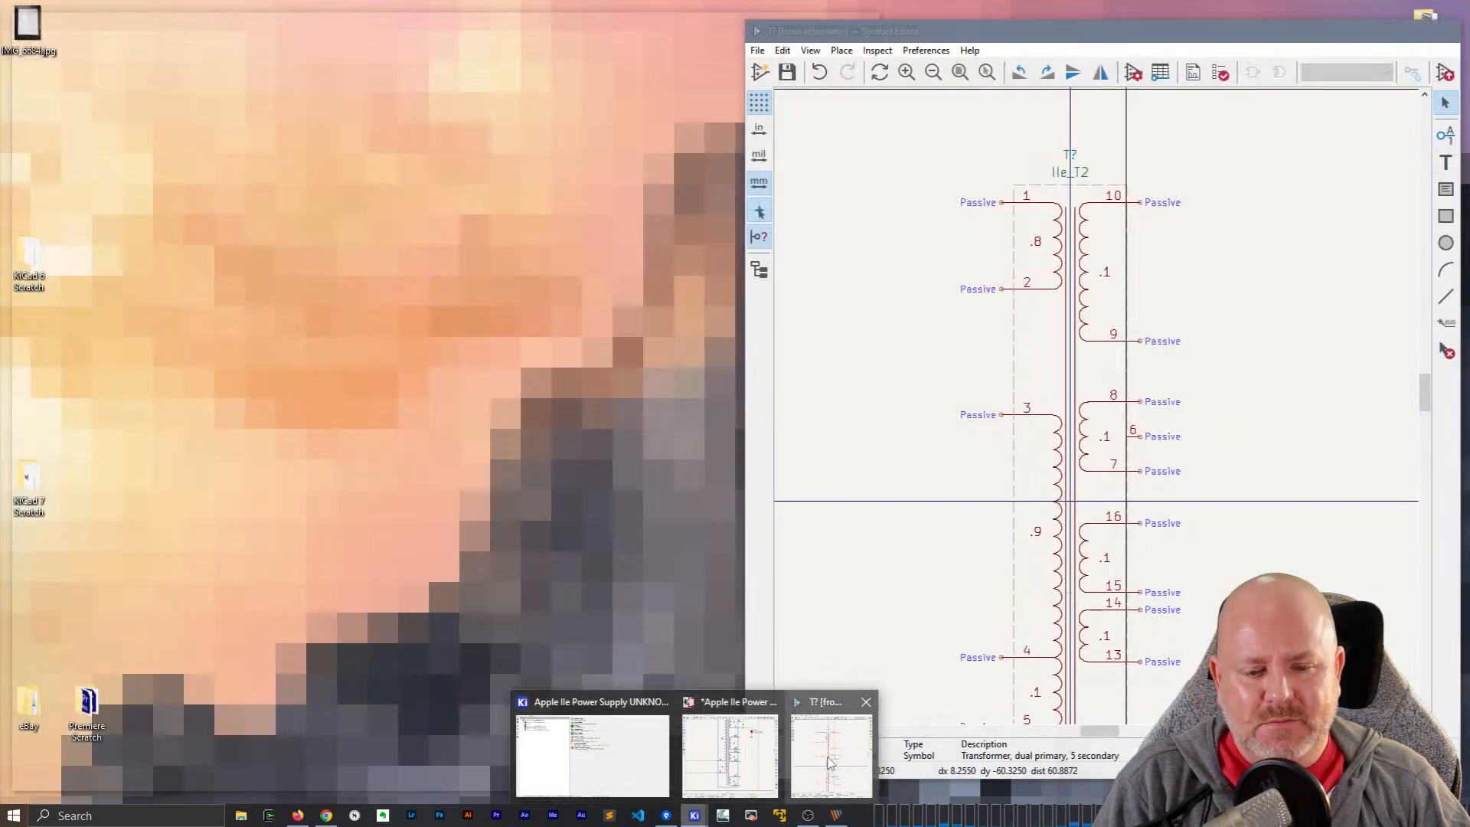
pyautogui.click(831, 754)
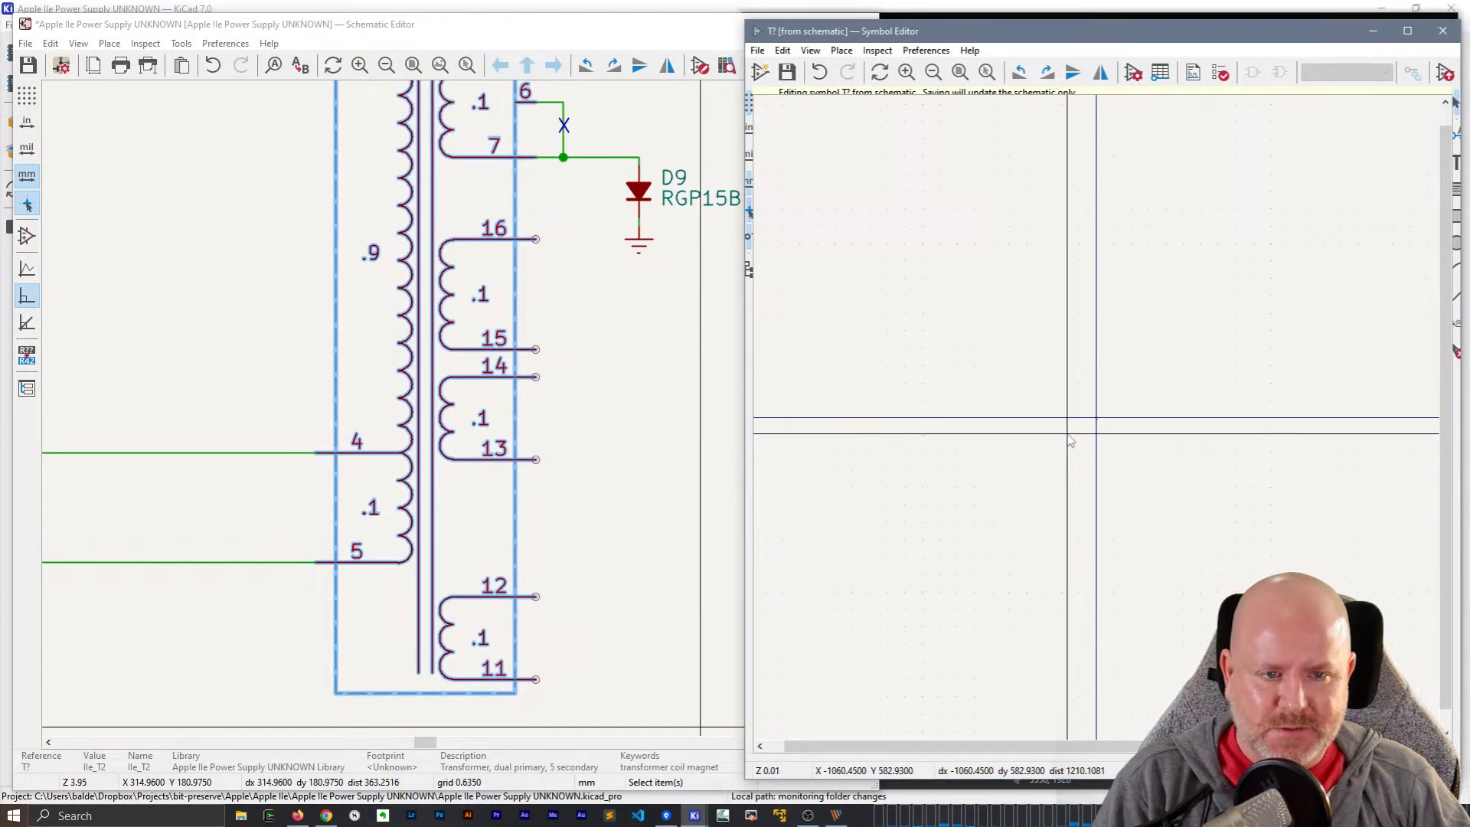
pyautogui.click(1443, 31)
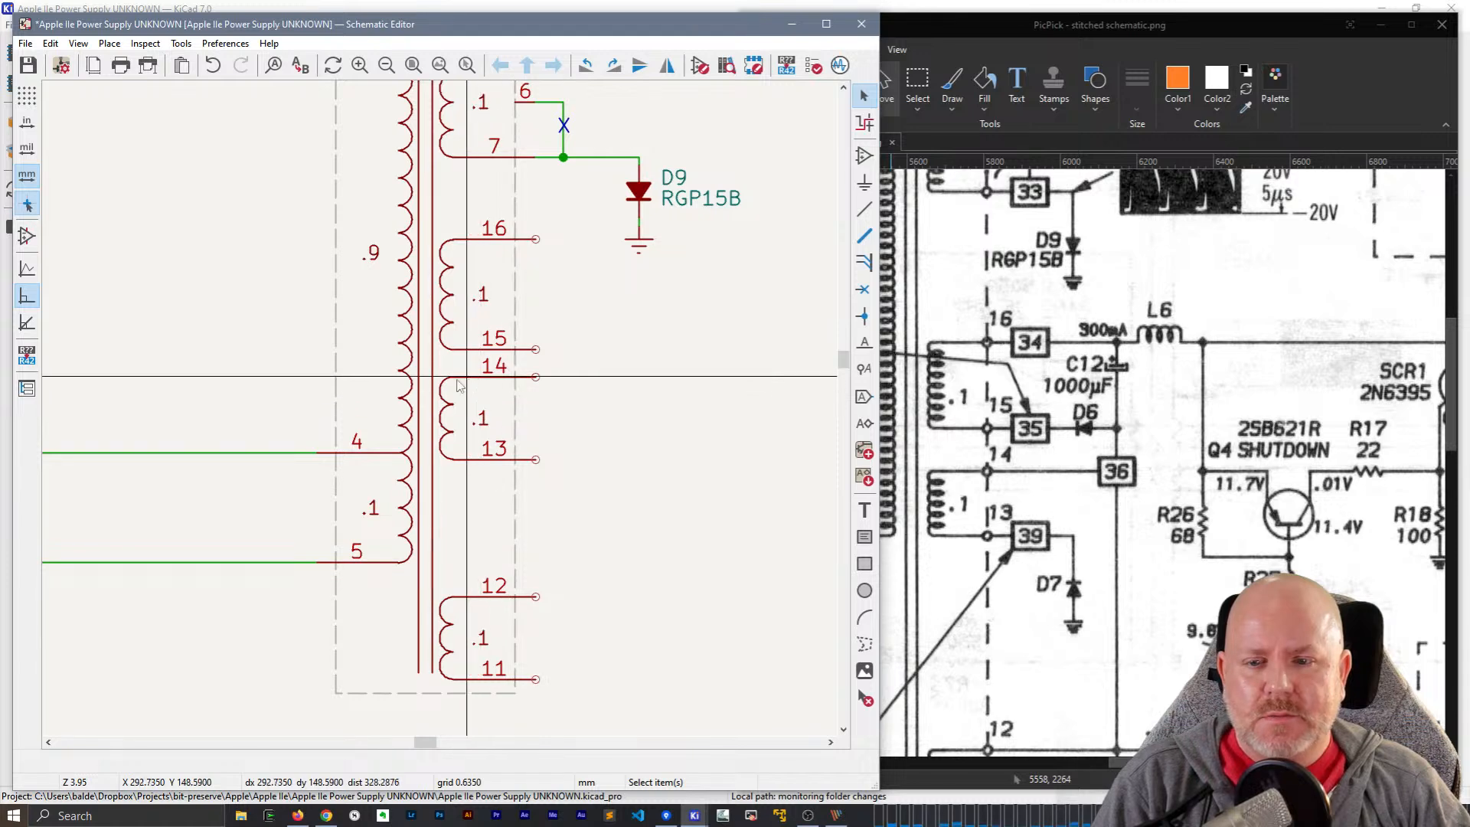
# - Open the schematic's IIe_T2 transformer symbol for editing and move the 16–15 and 14–13 windings down together to just above pin 12
pyautogui.doubleClick(433, 376)
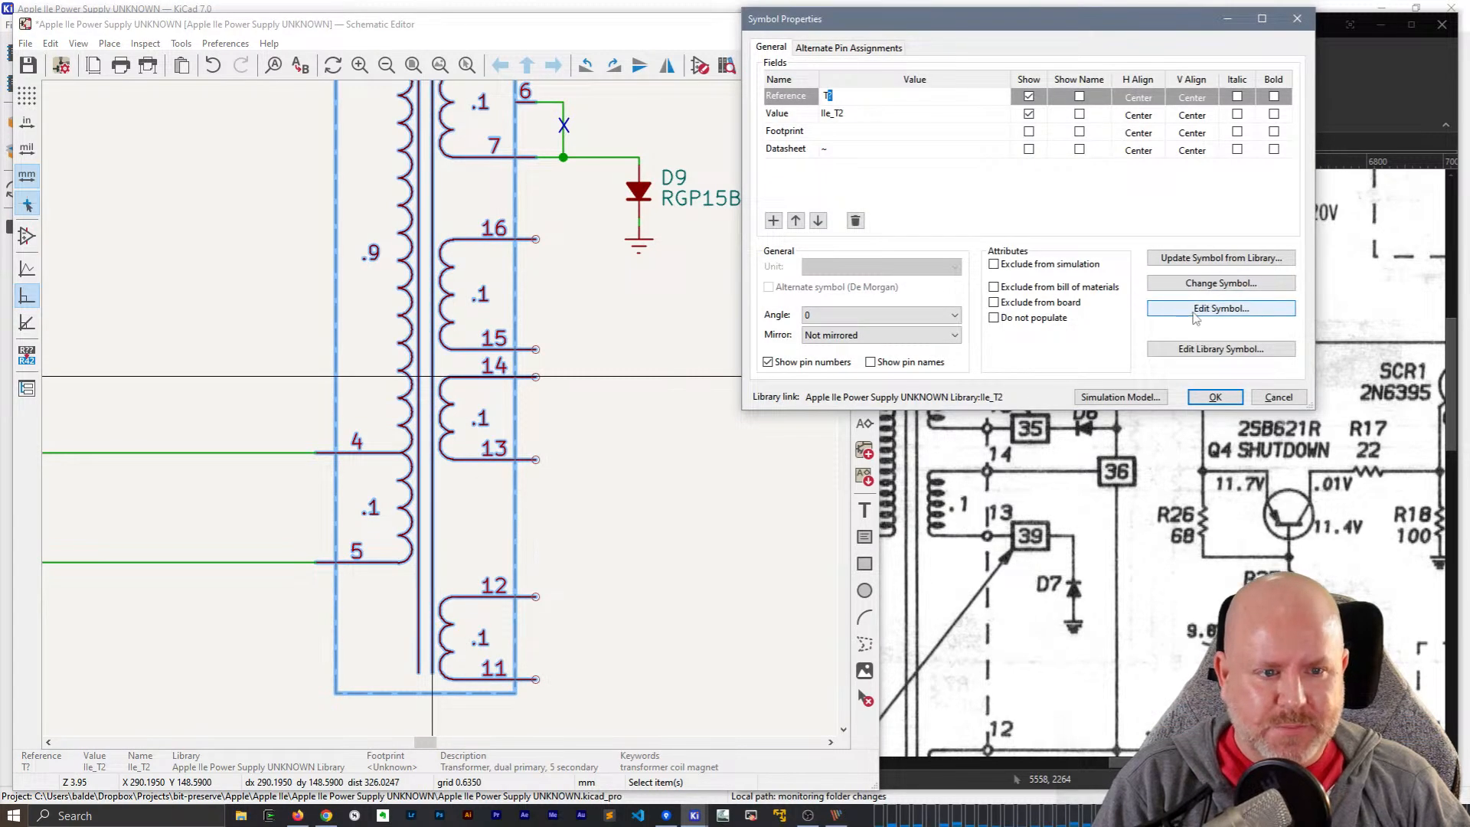
pyautogui.click(1160, 310)
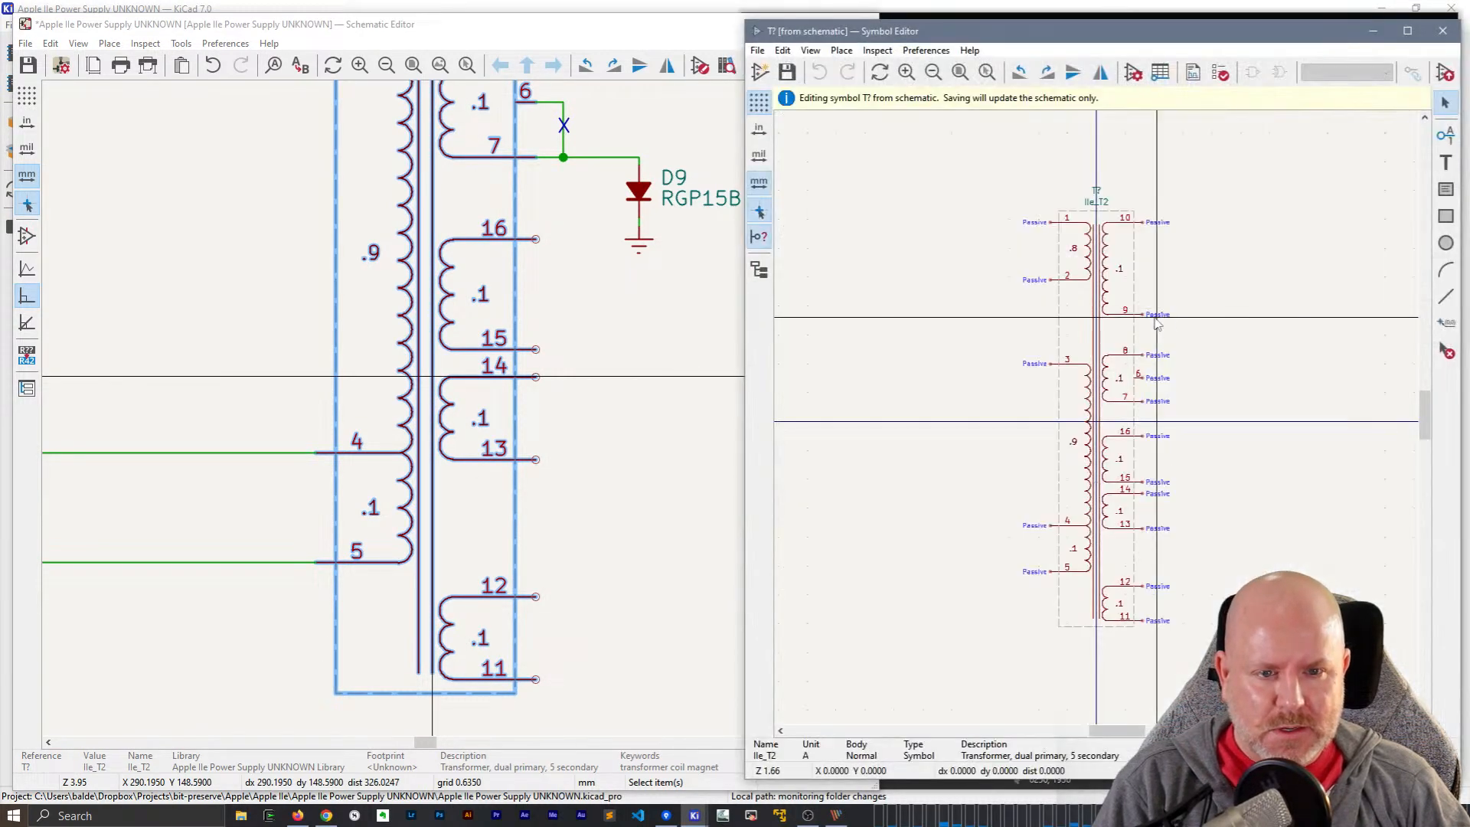
pyautogui.scroll(5, 1100, 422)
pyautogui.moveTo(1097, 418); pyautogui.dragTo(986, 575, button='middle')
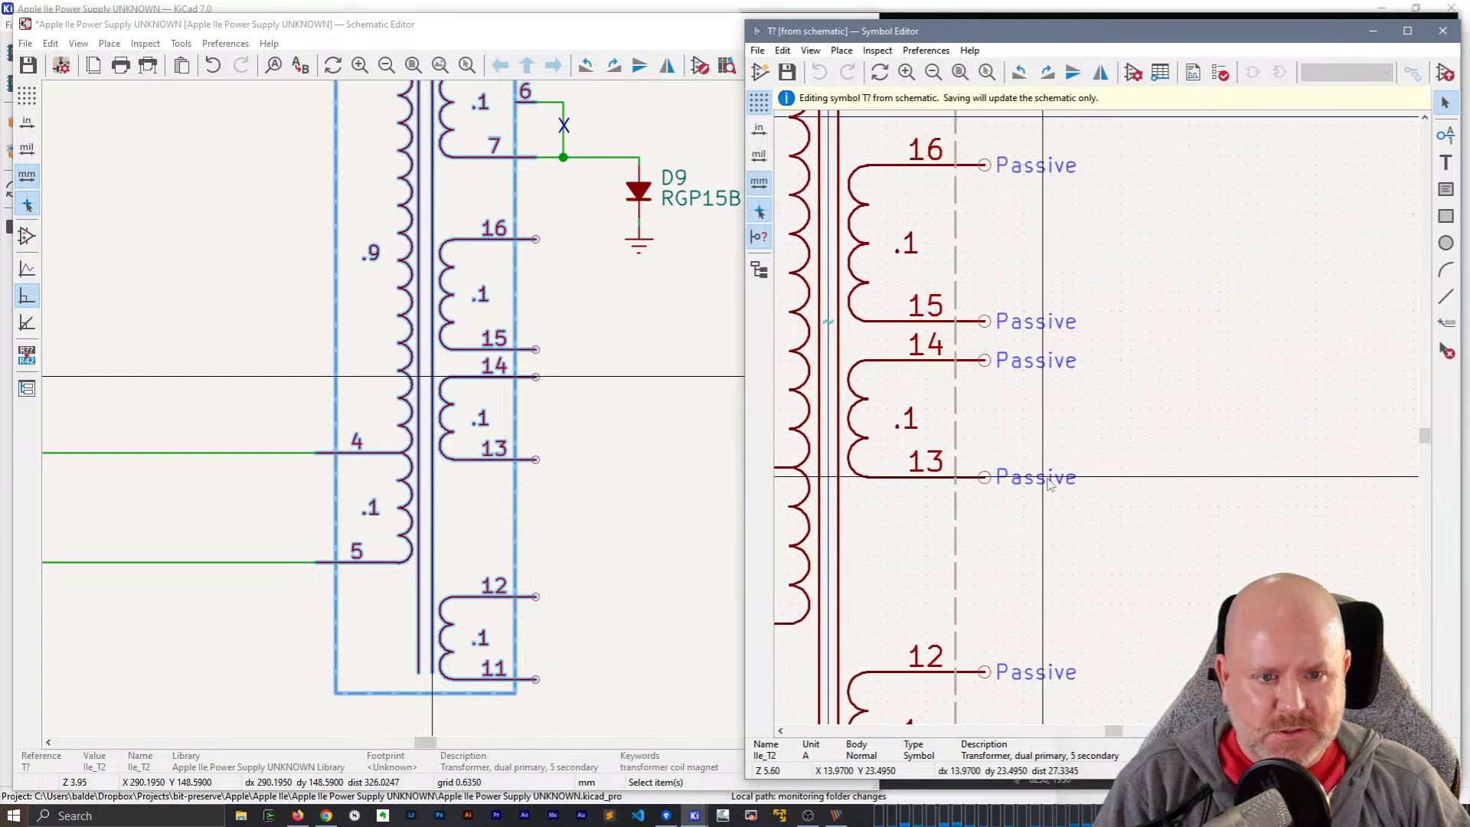
pyautogui.moveTo(1168, 488); pyautogui.dragTo(1190, 528, button='middle')
pyautogui.moveTo(944, 560); pyautogui.dragTo(872, 201)
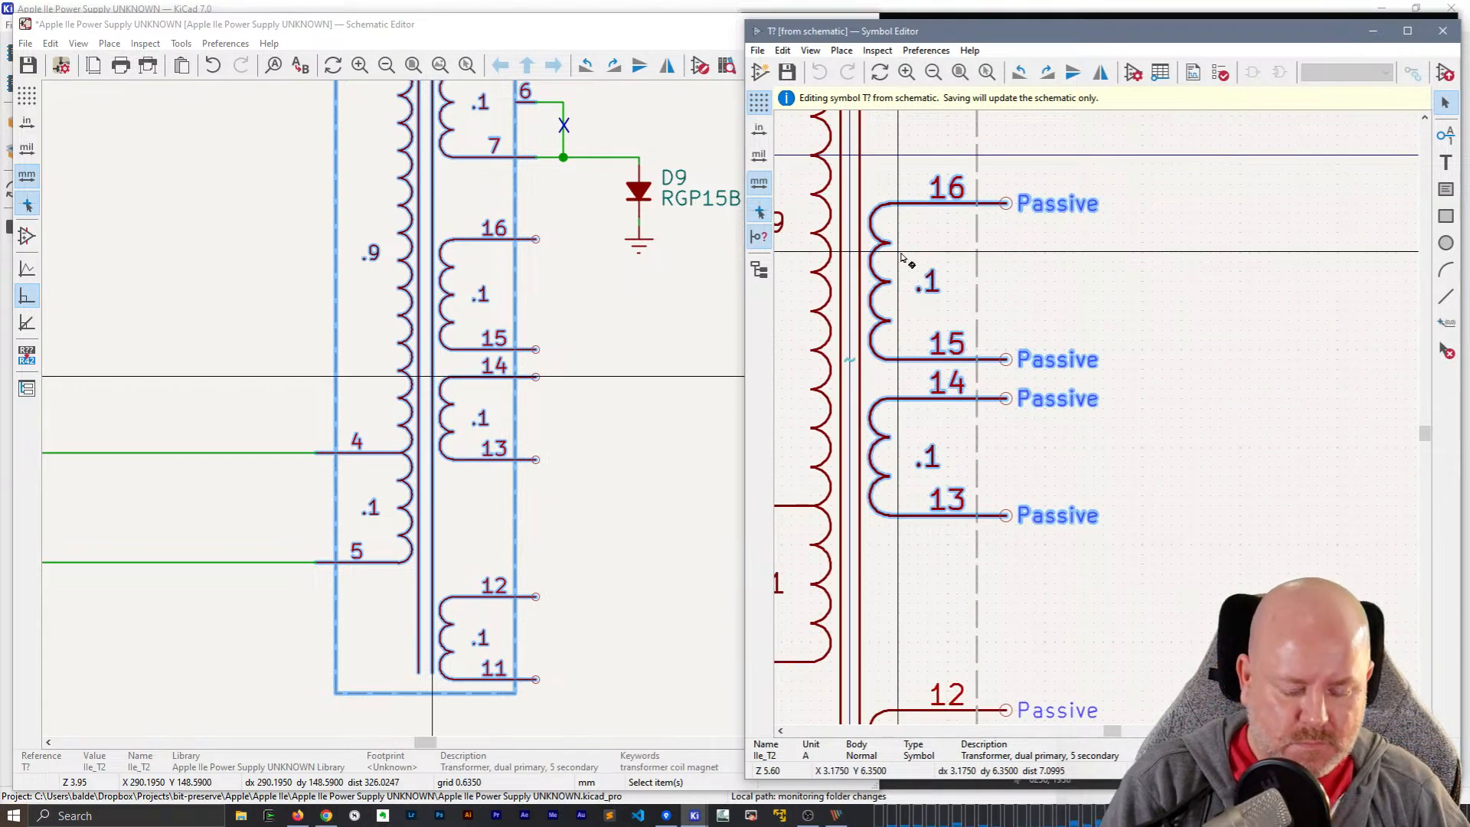
pyautogui.moveTo(1006, 524); pyautogui.dragTo(1007, 663)
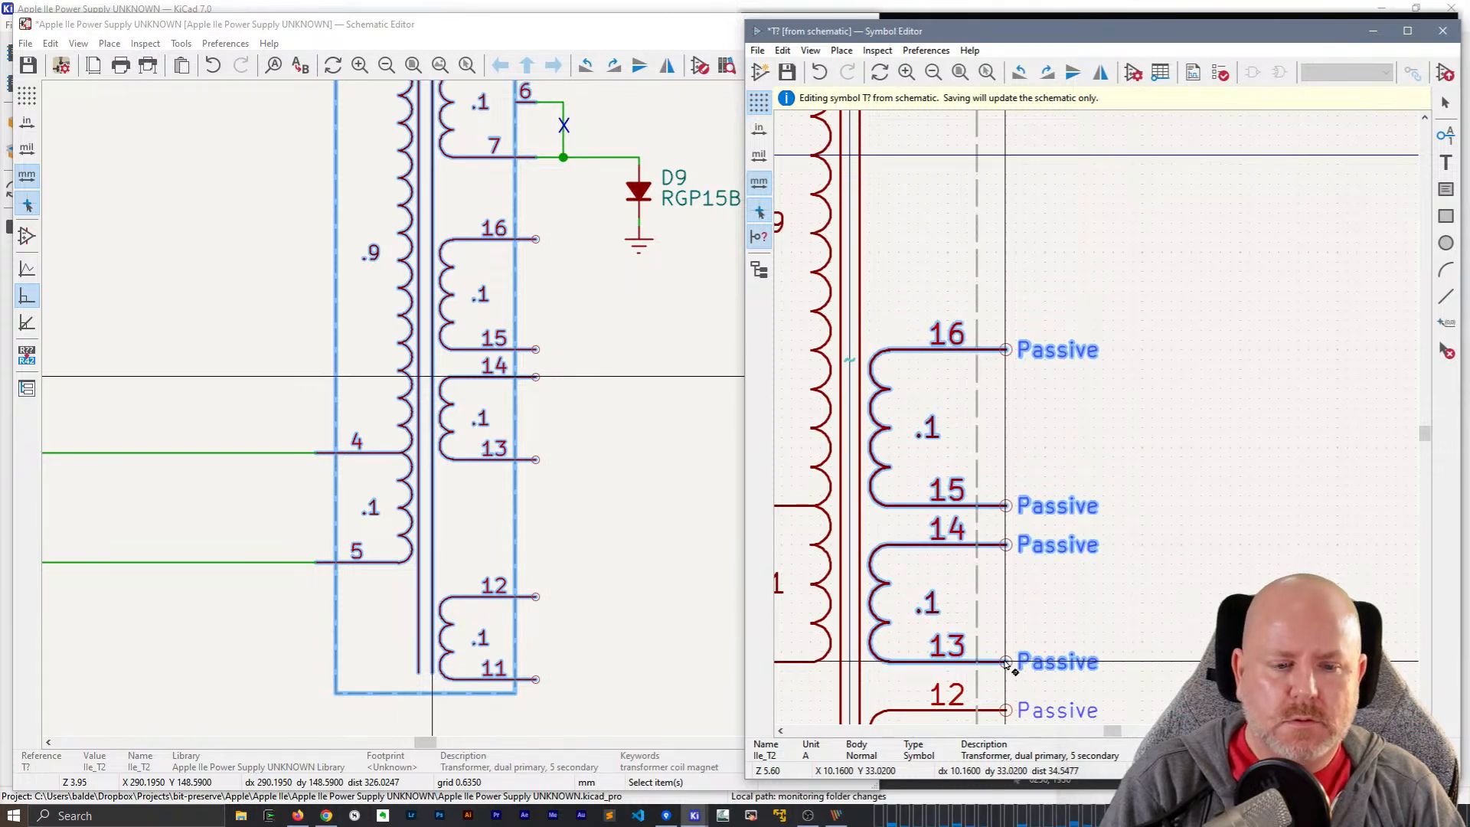
# - Check the moved windings against the scanned schematic, then apply the edited transformer symbol to the schematic and close its editor
pyautogui.moveTo(1246, 31); pyautogui.dragTo(614, 20)
pyautogui.scroll(-3, 1047, 469)
pyautogui.scroll(-1, 1048, 469)
pyautogui.scroll(2, 1048, 470)
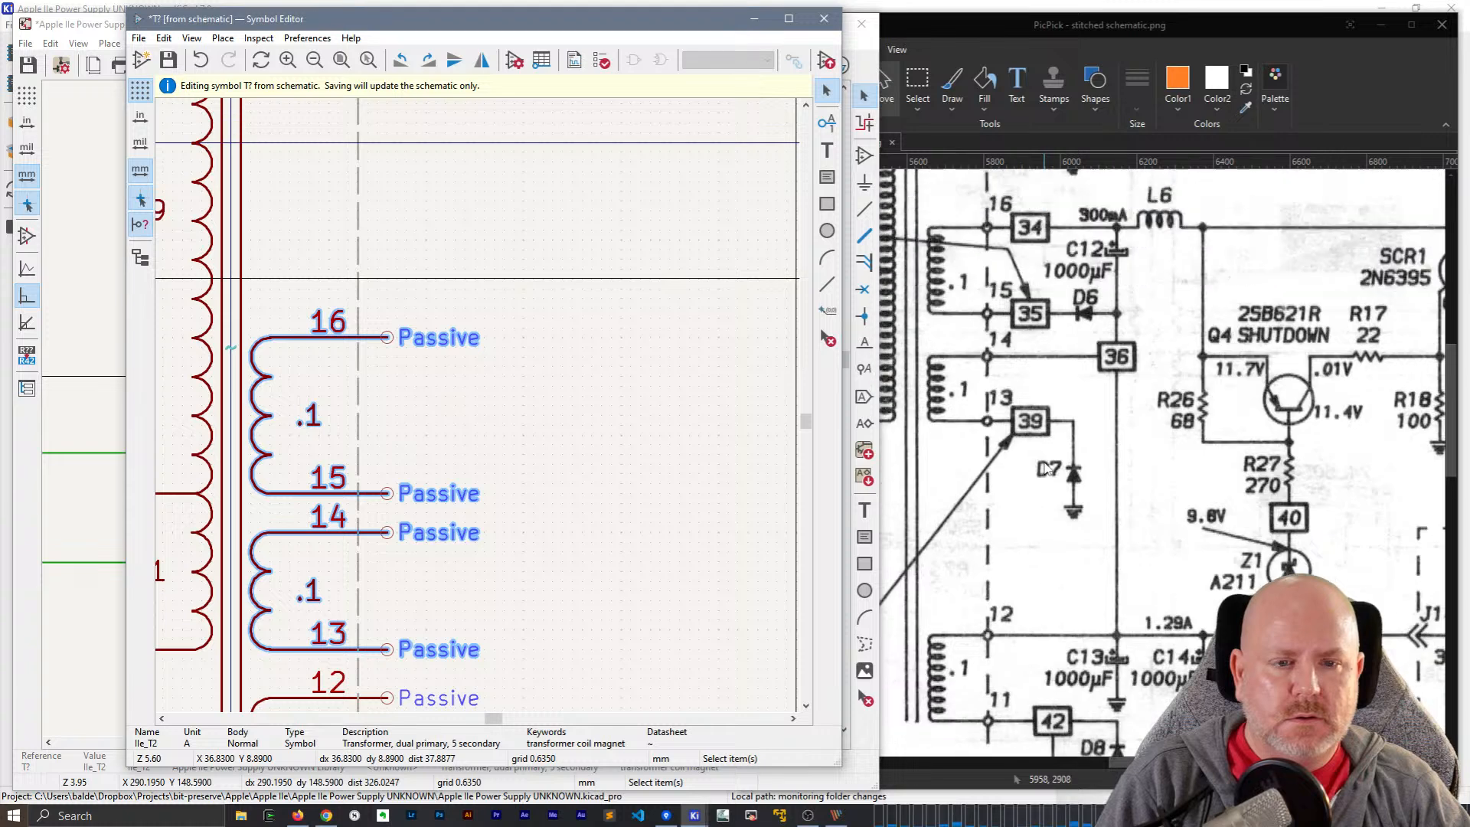
pyautogui.moveTo(1177, 764)
pyautogui.mouseDown()
pyautogui.moveTo(1115, 770)
pyautogui.moveTo(1185, 767)
pyautogui.mouseUp()
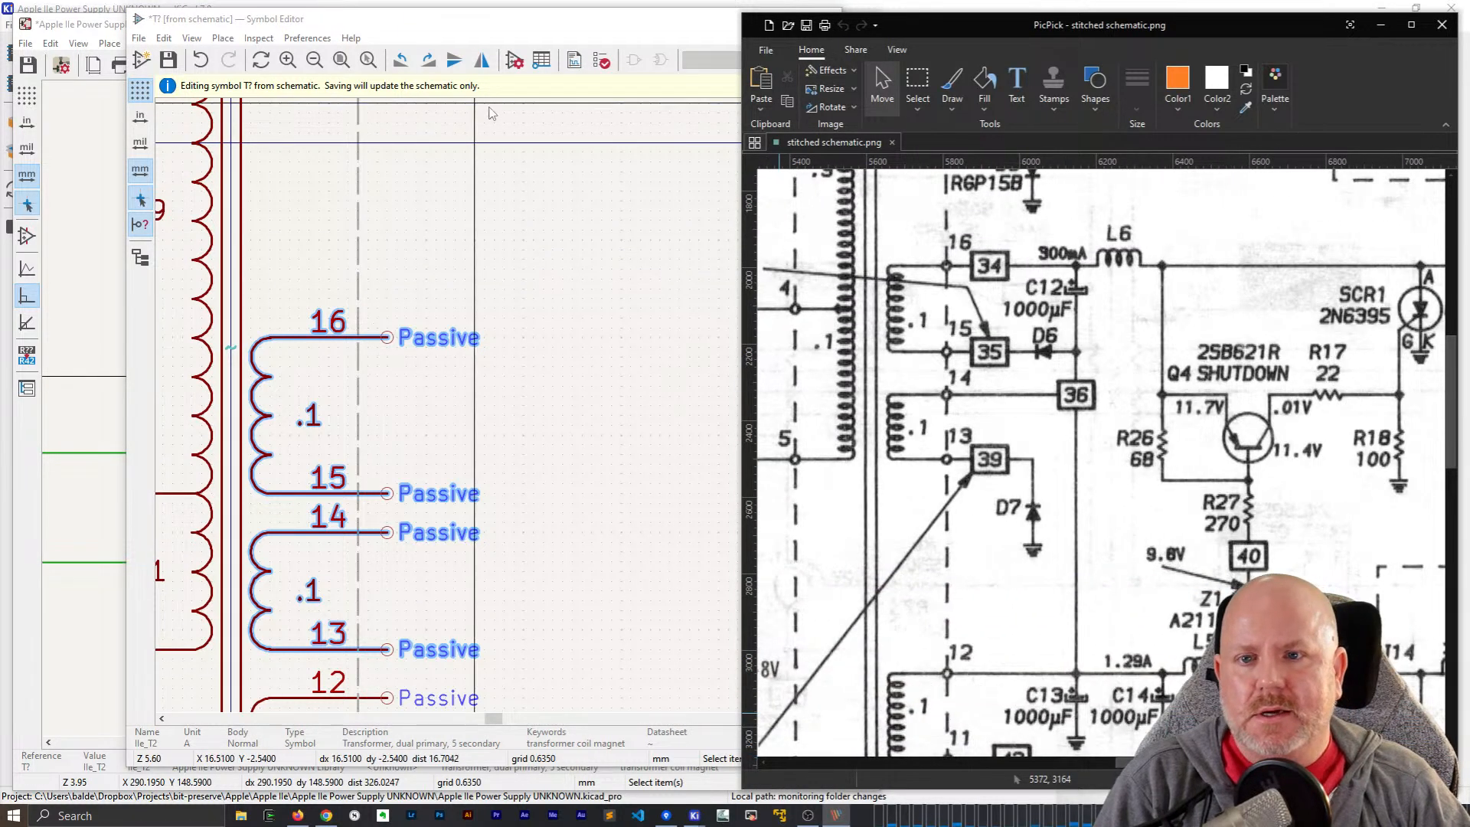
pyautogui.moveTo(580, 20); pyautogui.dragTo(698, 23)
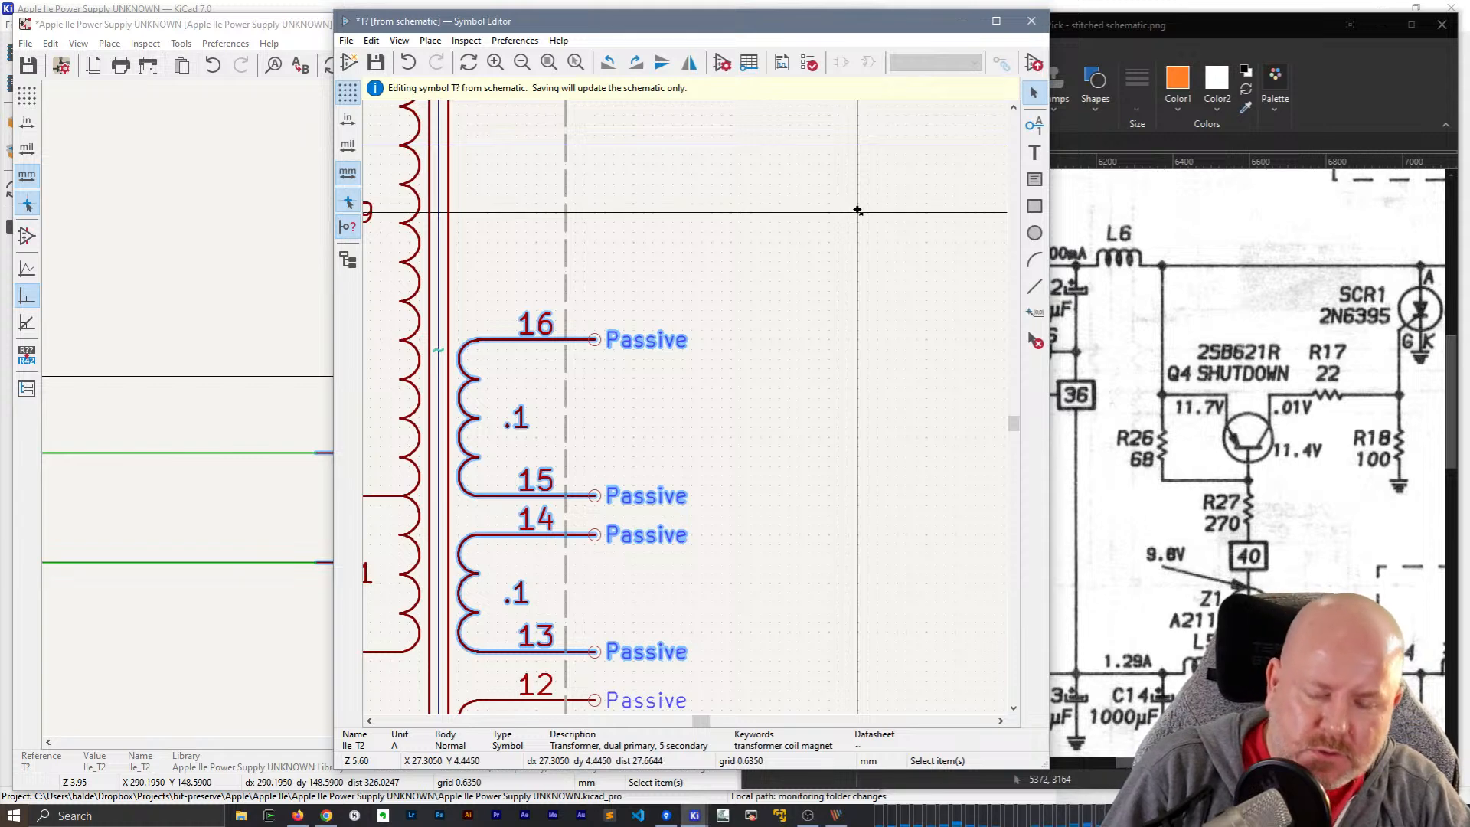
pyautogui.click(1031, 20)
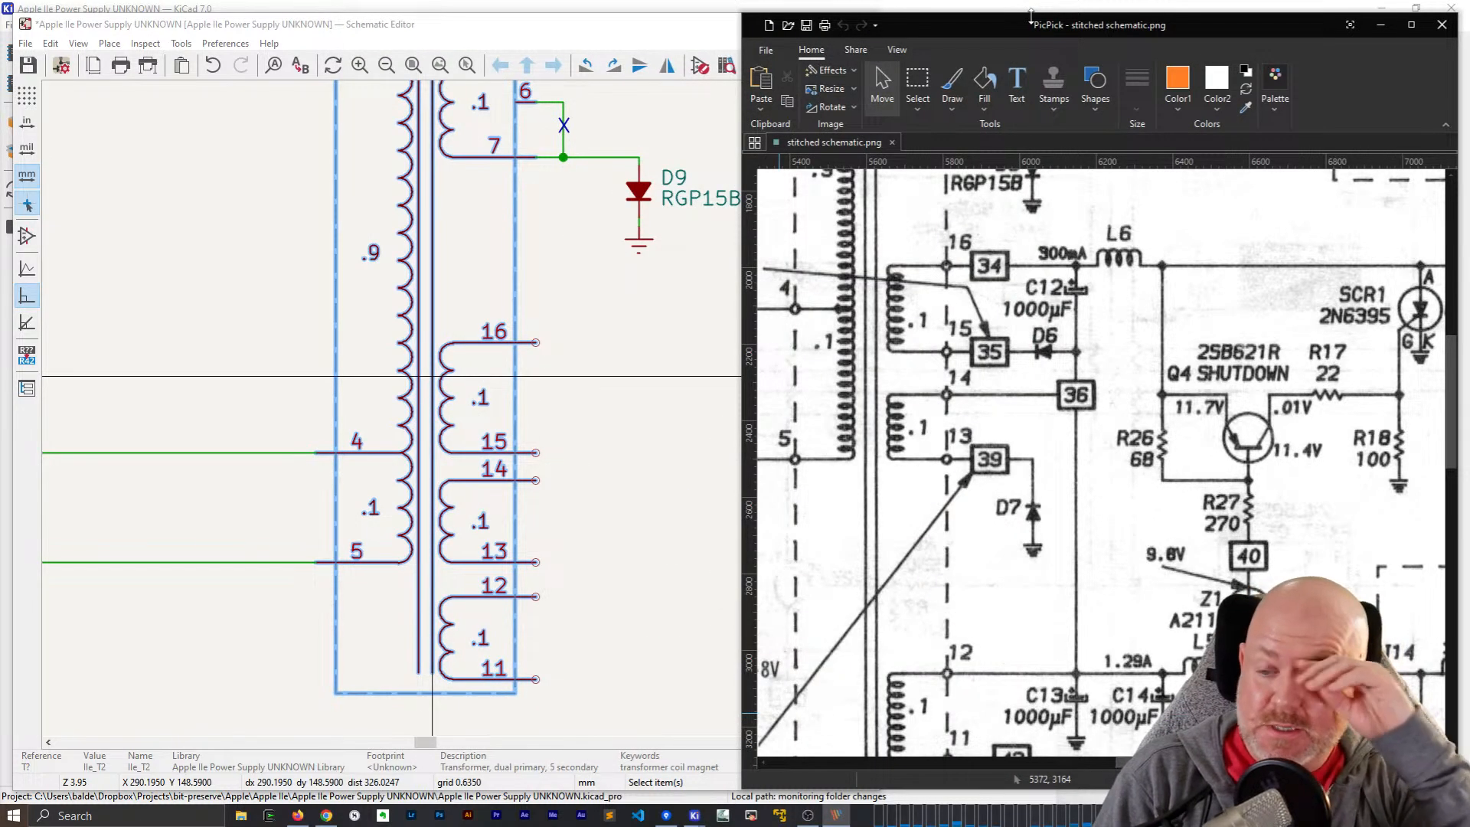
pyautogui.click(505, 33)
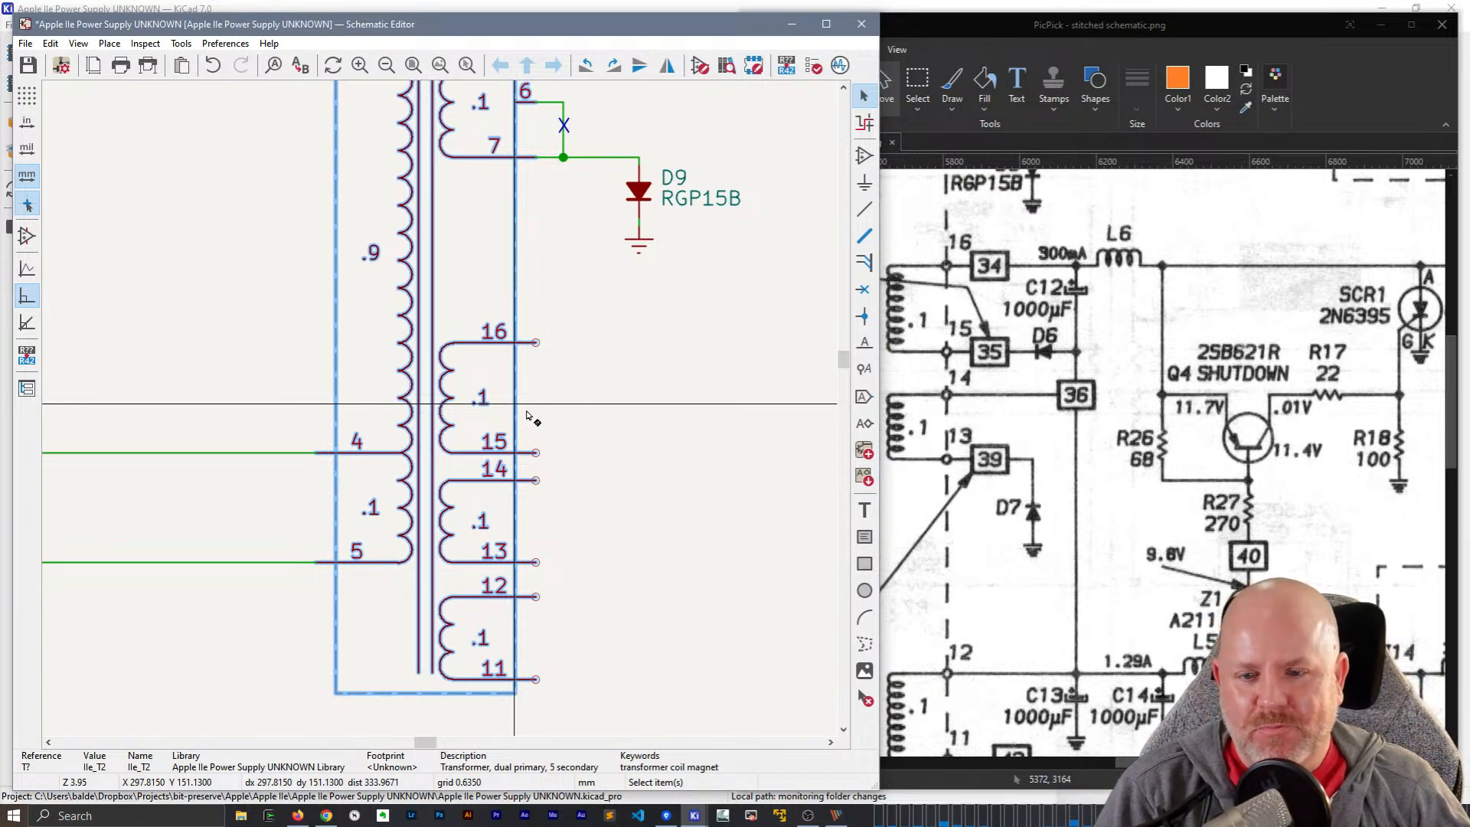
pyautogui.click(606, 414)
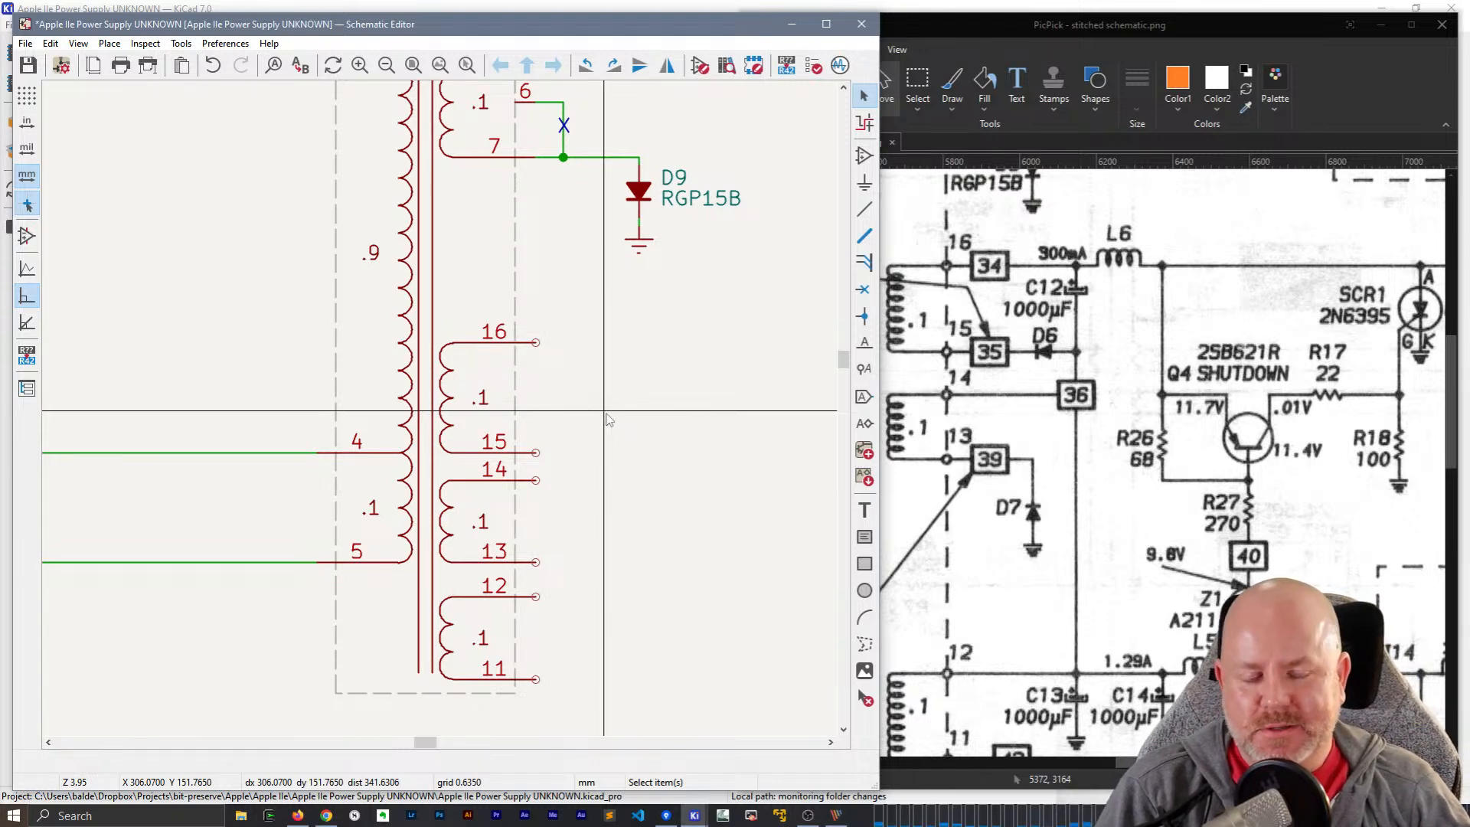
# - Examine the scanned circuitry around transformer pins 7 to 13 and compare it with the space beside the redrawn secondary windings
pyautogui.click(1375, 19)
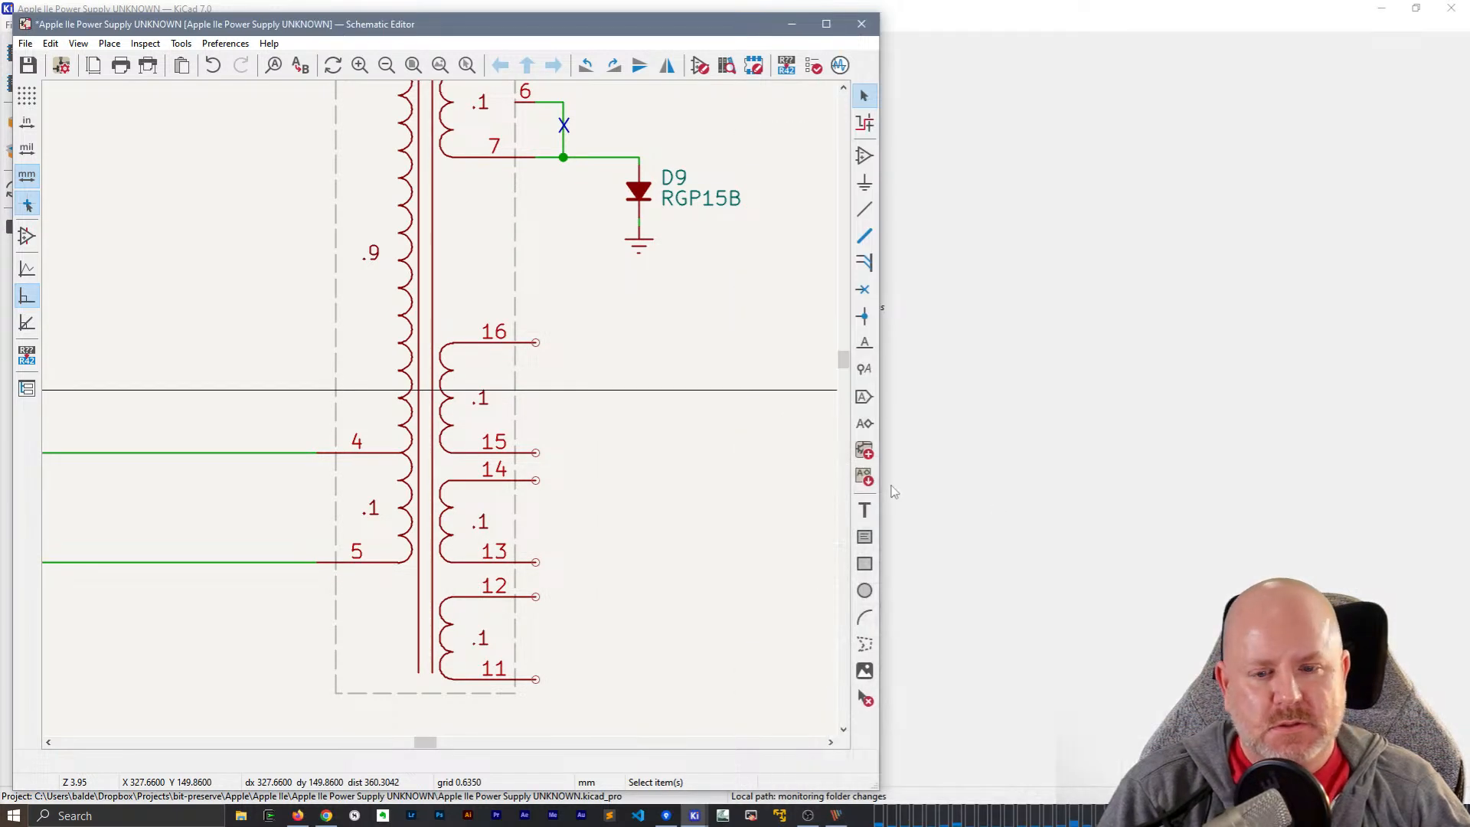
pyautogui.hotkey('alt', 'Tab')
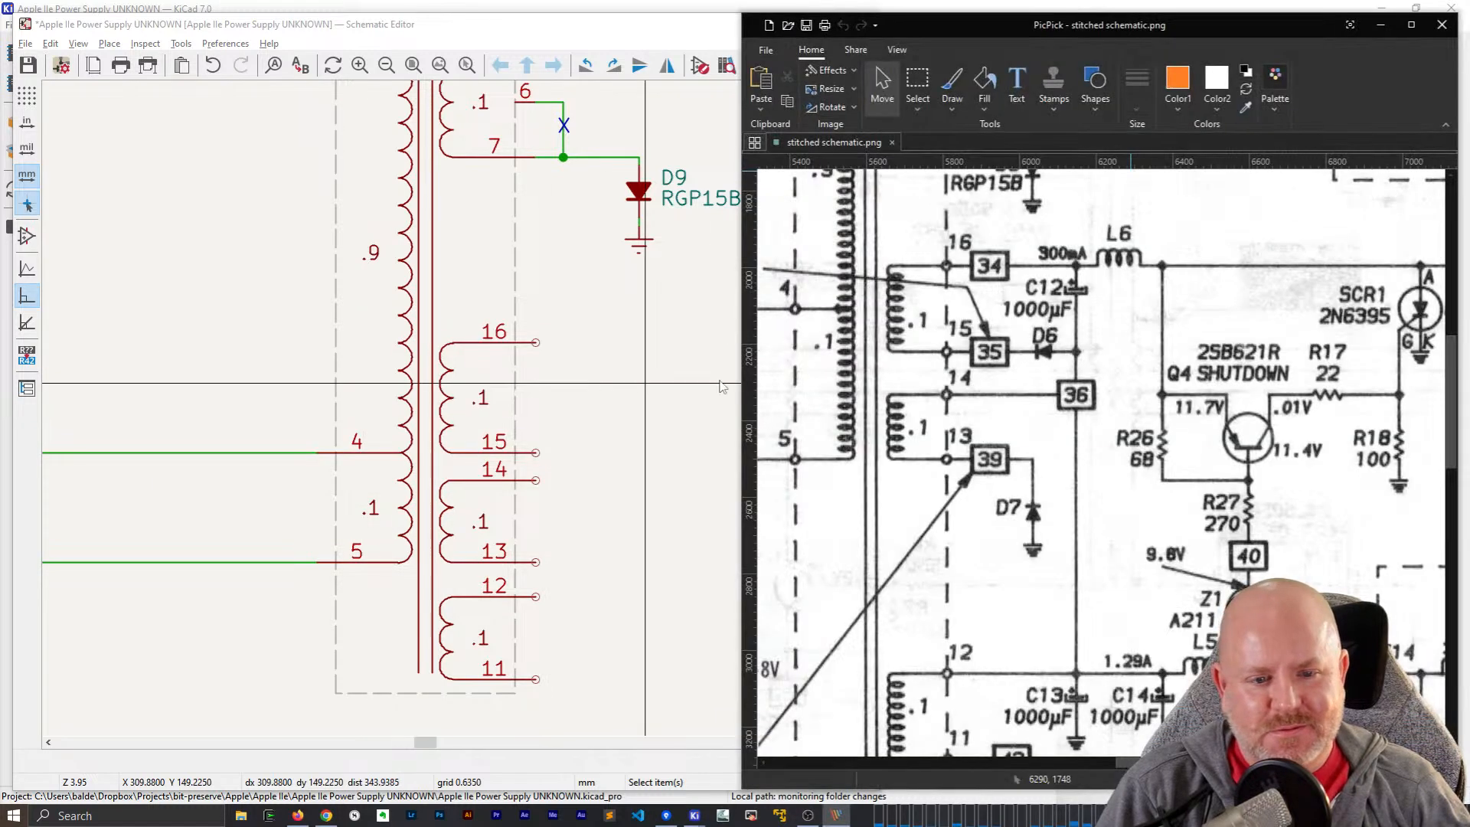
pyautogui.scroll(1, 600, 357)
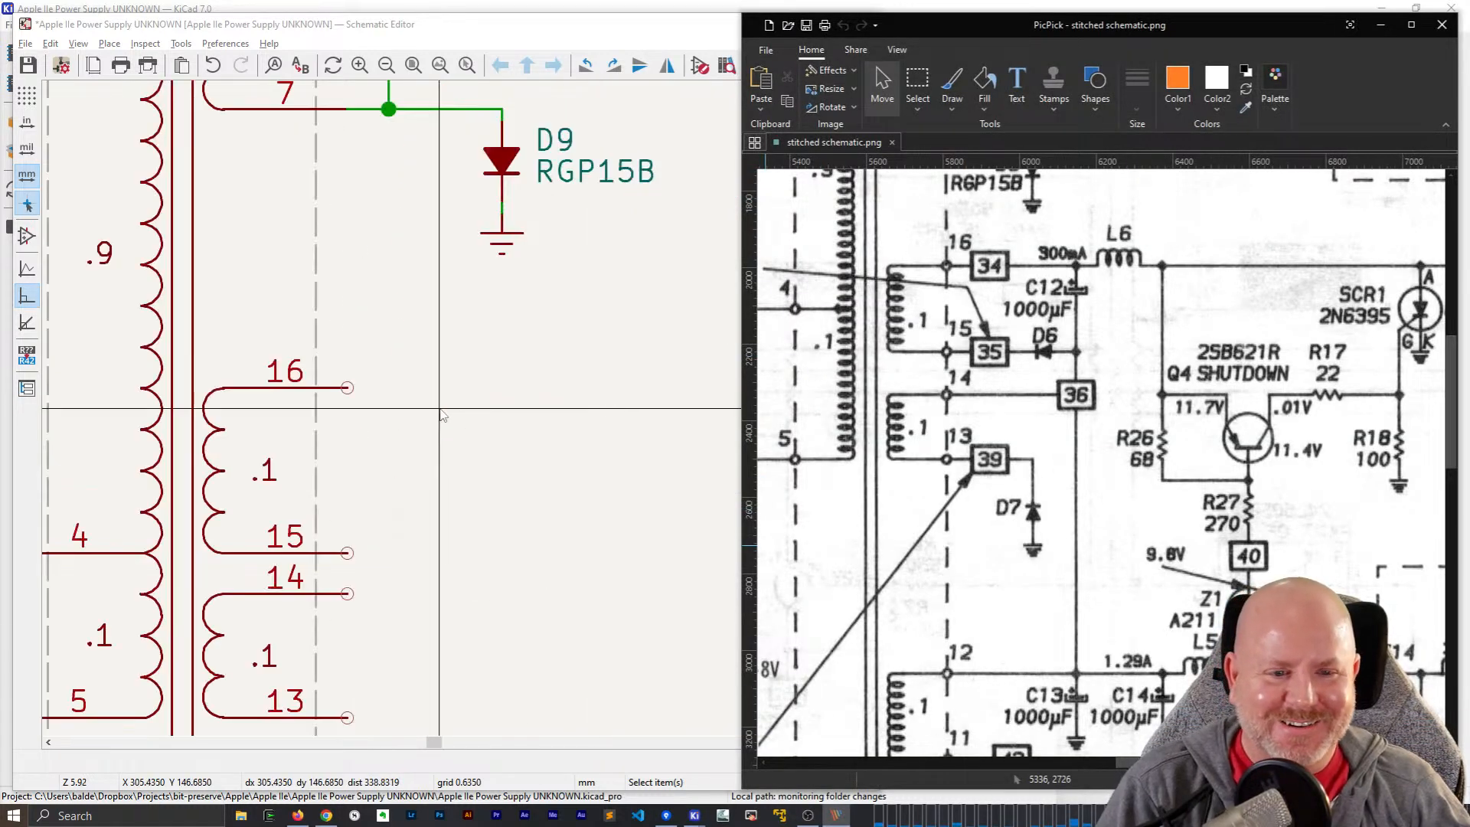
pyautogui.scroll(-1, 433, 389)
pyautogui.click(413, 447)
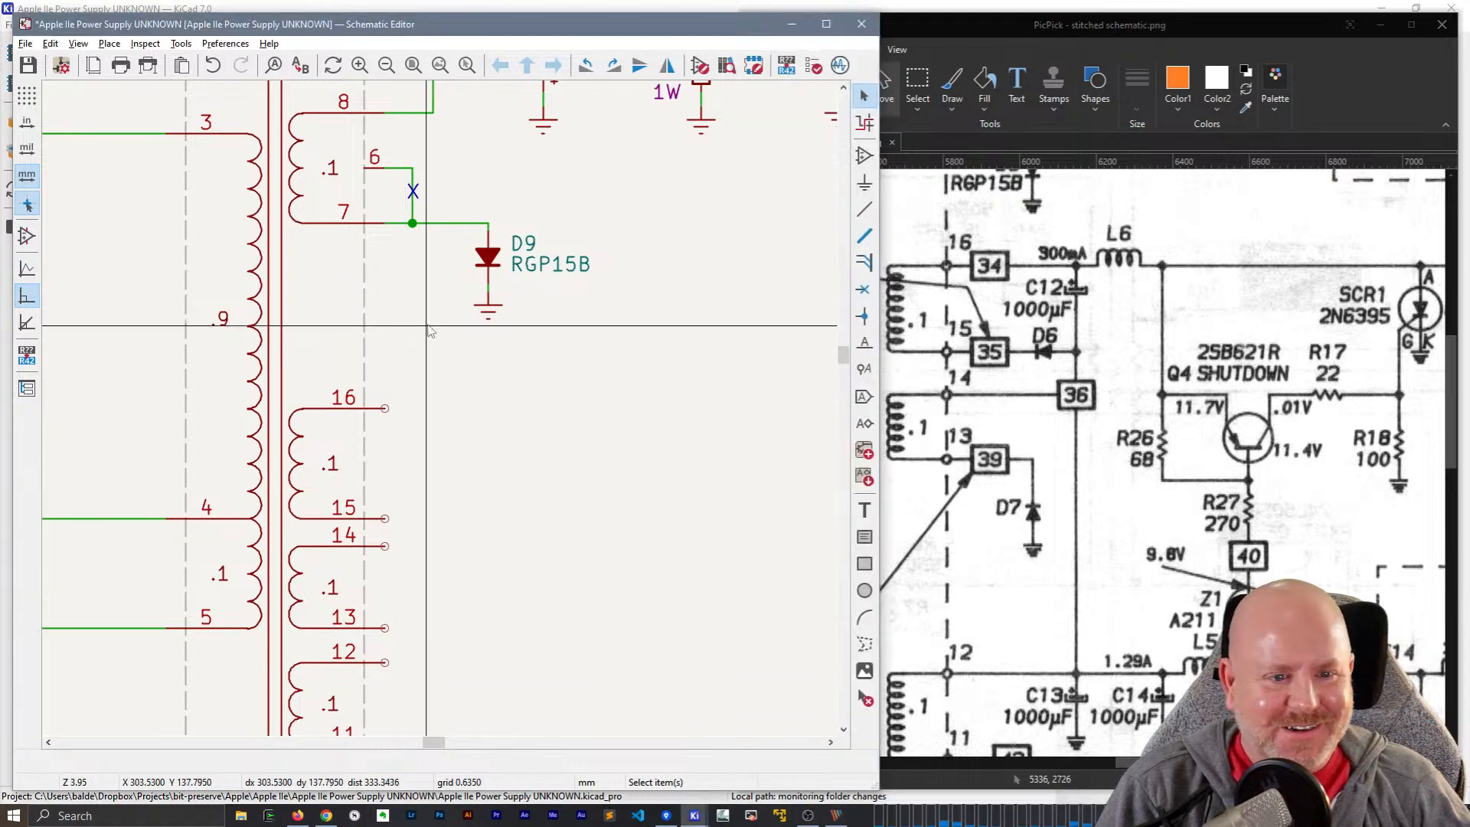
pyautogui.click(1000, 425)
pyautogui.scroll(1, 1000, 425)
pyautogui.scroll(2, 1003, 431)
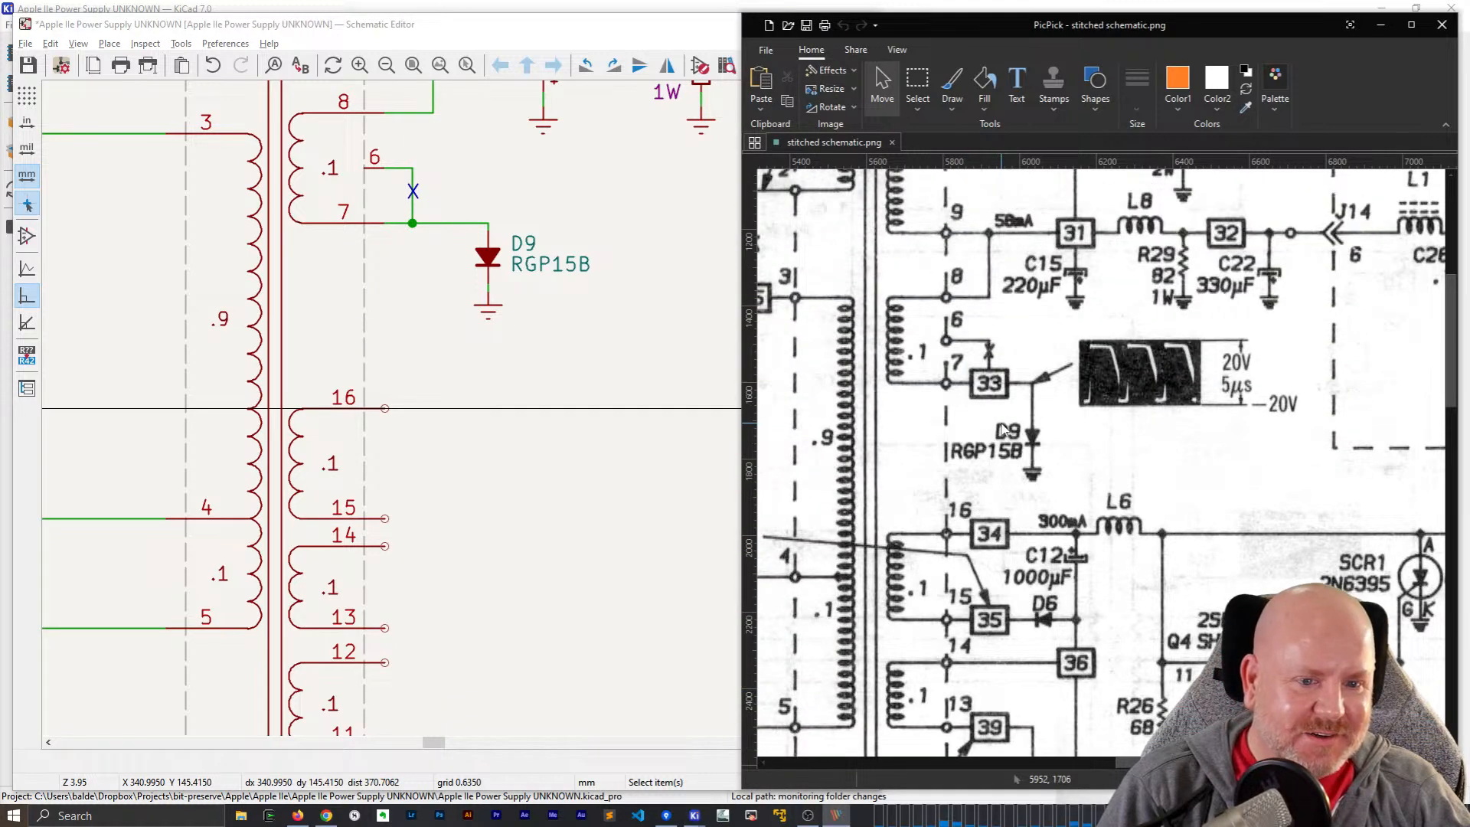
pyautogui.scroll(-1, 1003, 430)
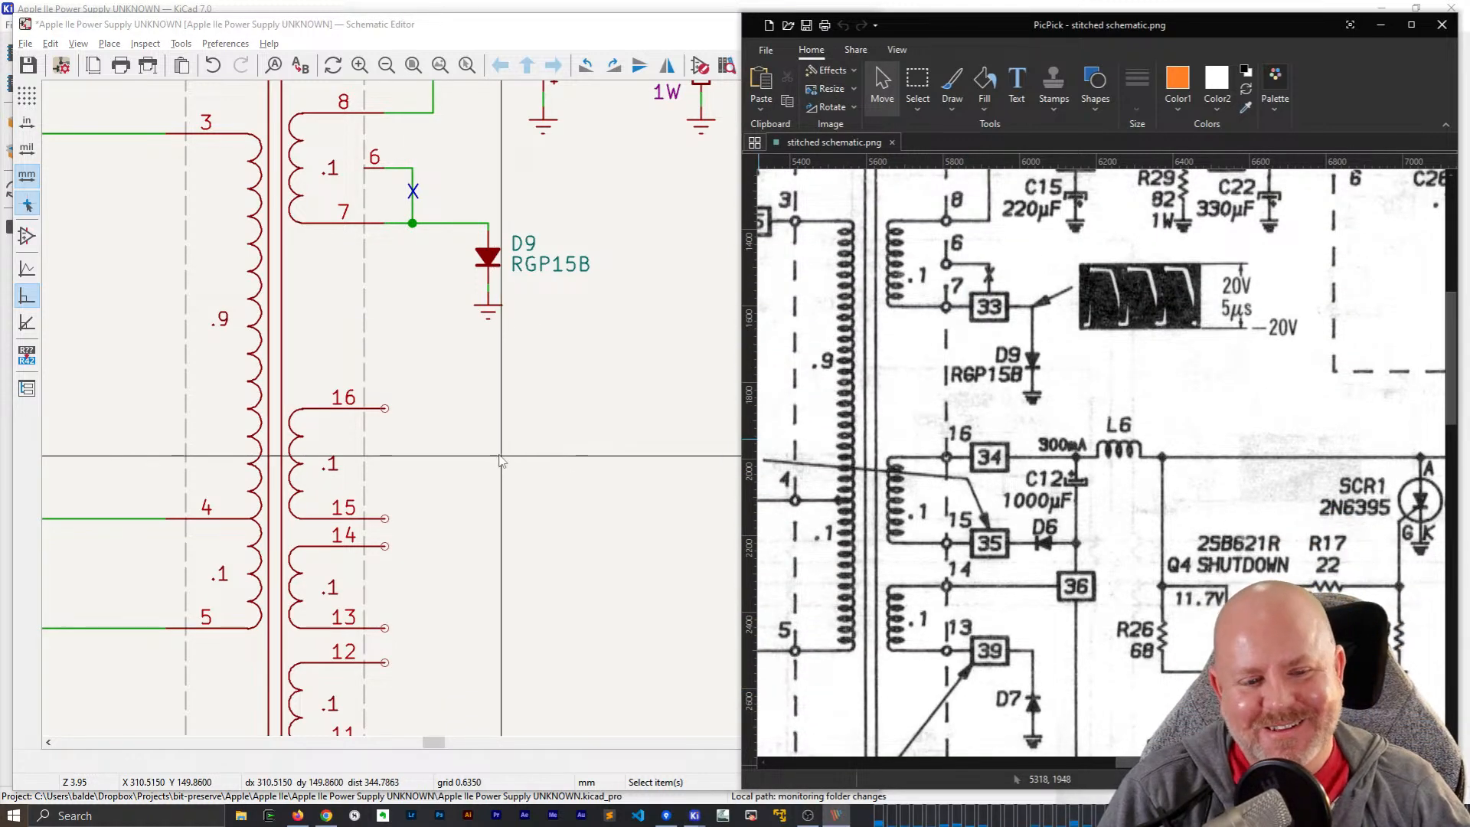
pyautogui.scroll(-3, 502, 459)
pyautogui.scroll(2, 465, 462)
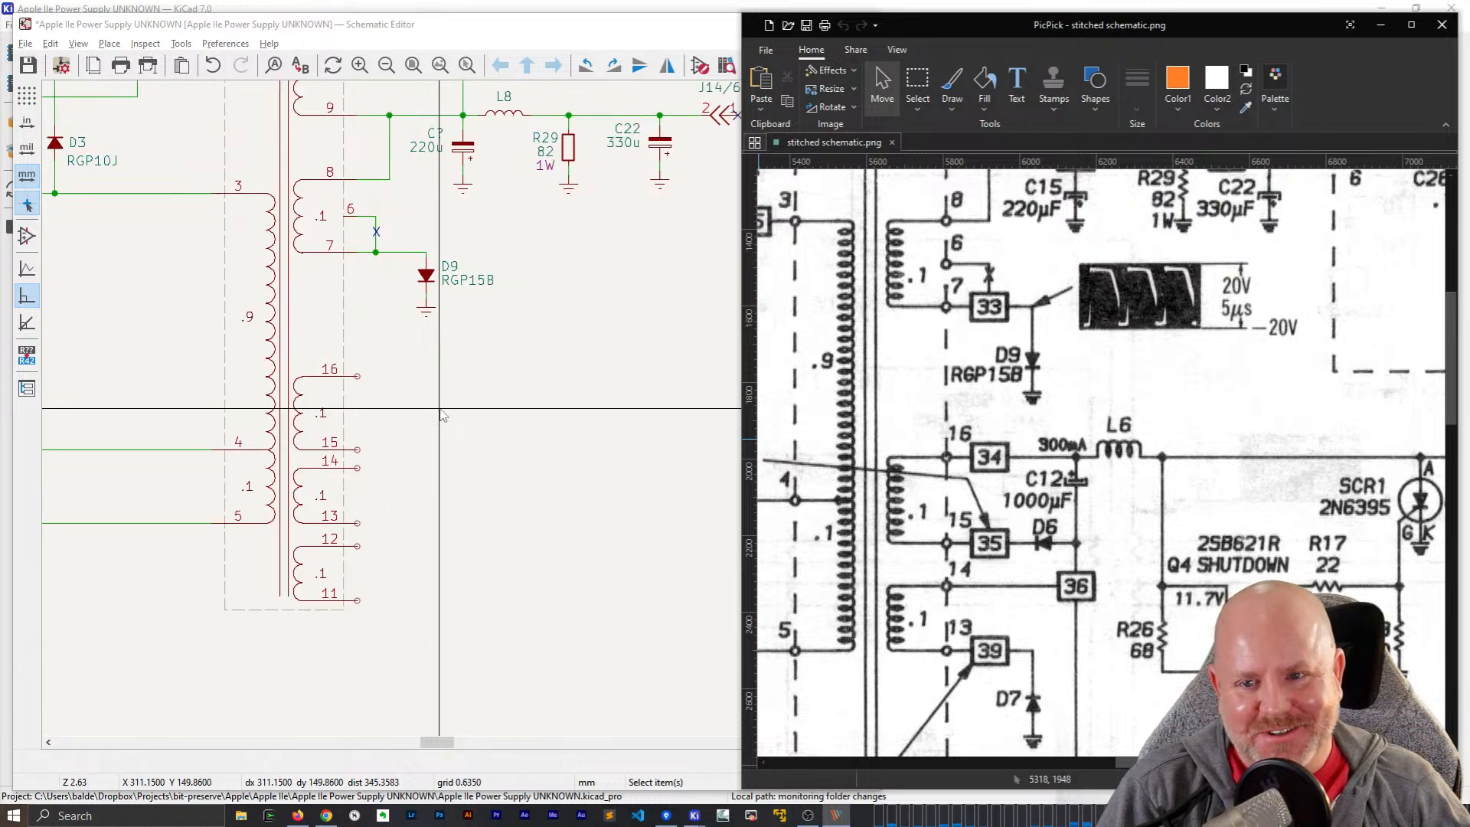
# - Place a copy of inductor L8 in line with transformer pin 16 and wire the pin to it
pyautogui.click(503, 115)
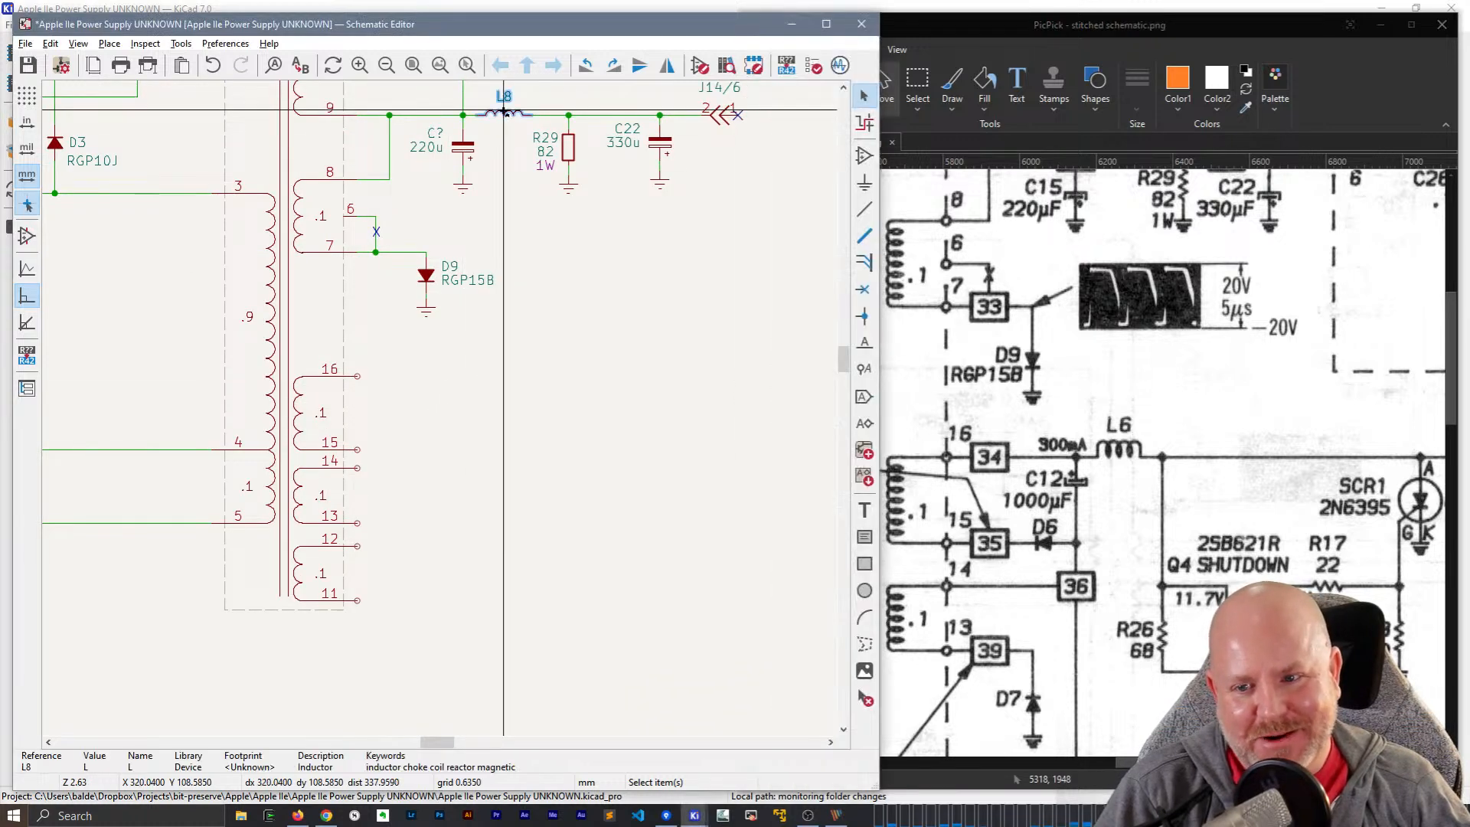
pyautogui.press('m')
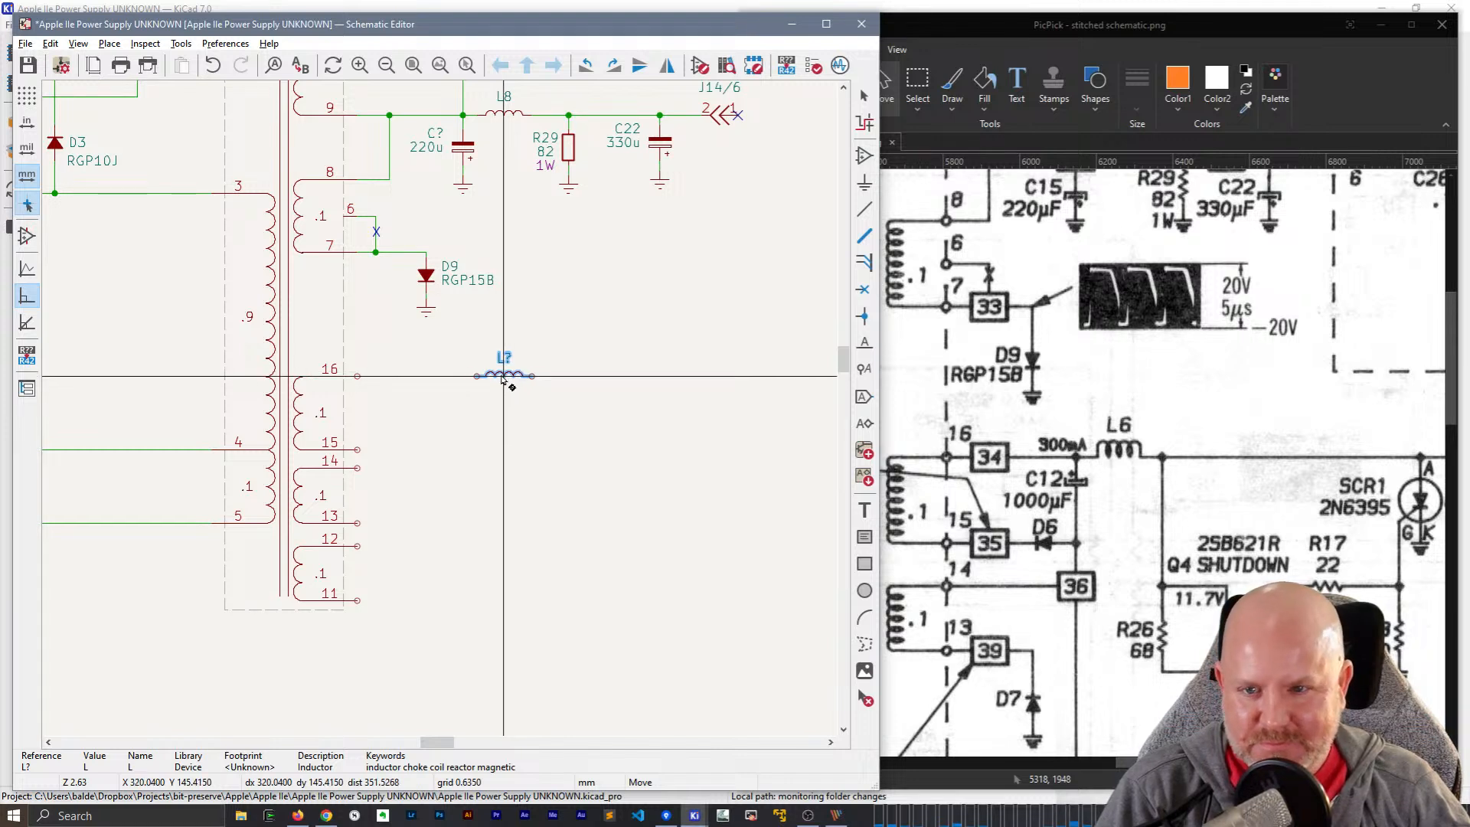
pyautogui.click(503, 377)
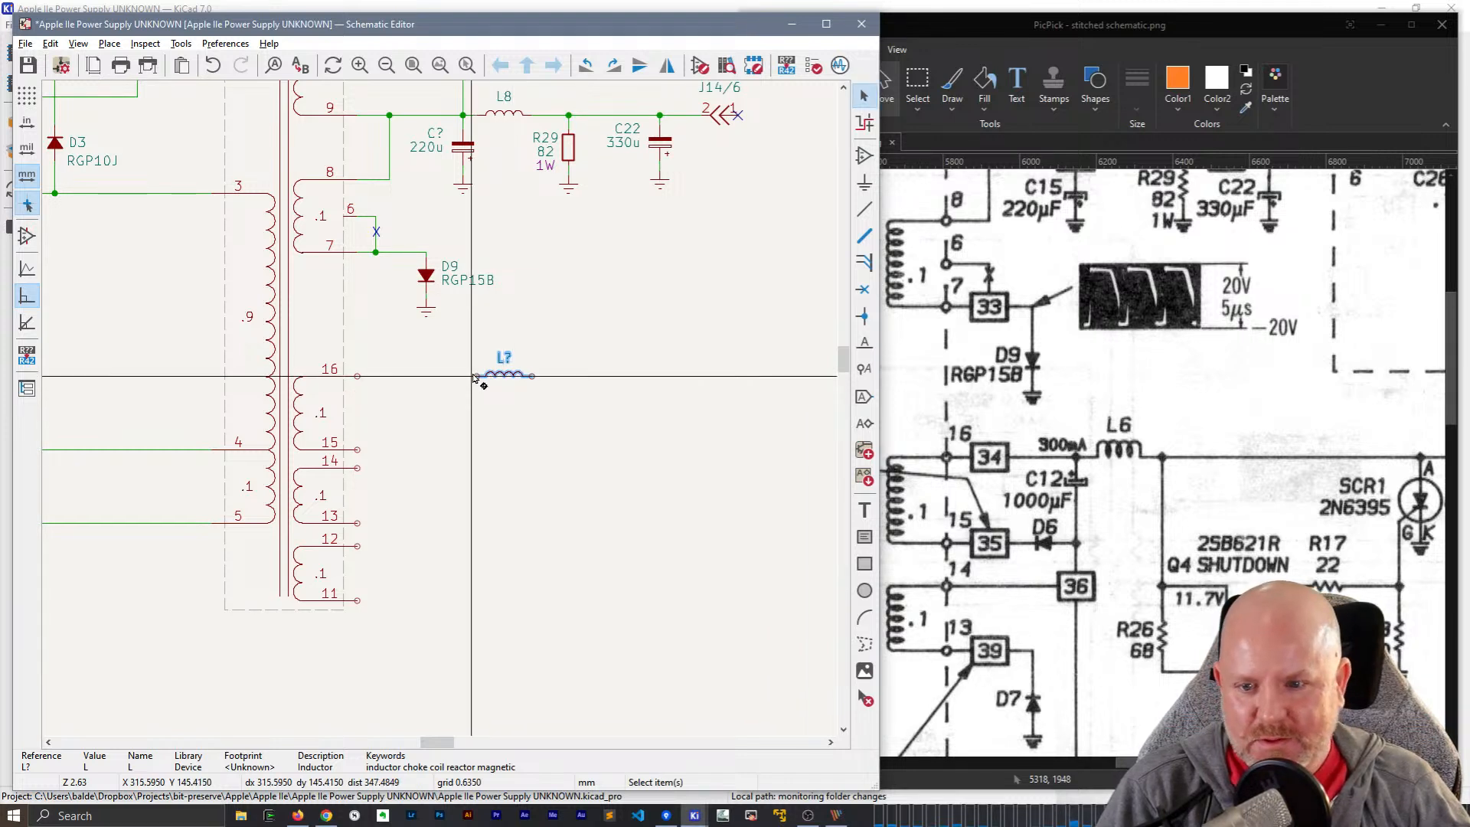
pyautogui.press('w')
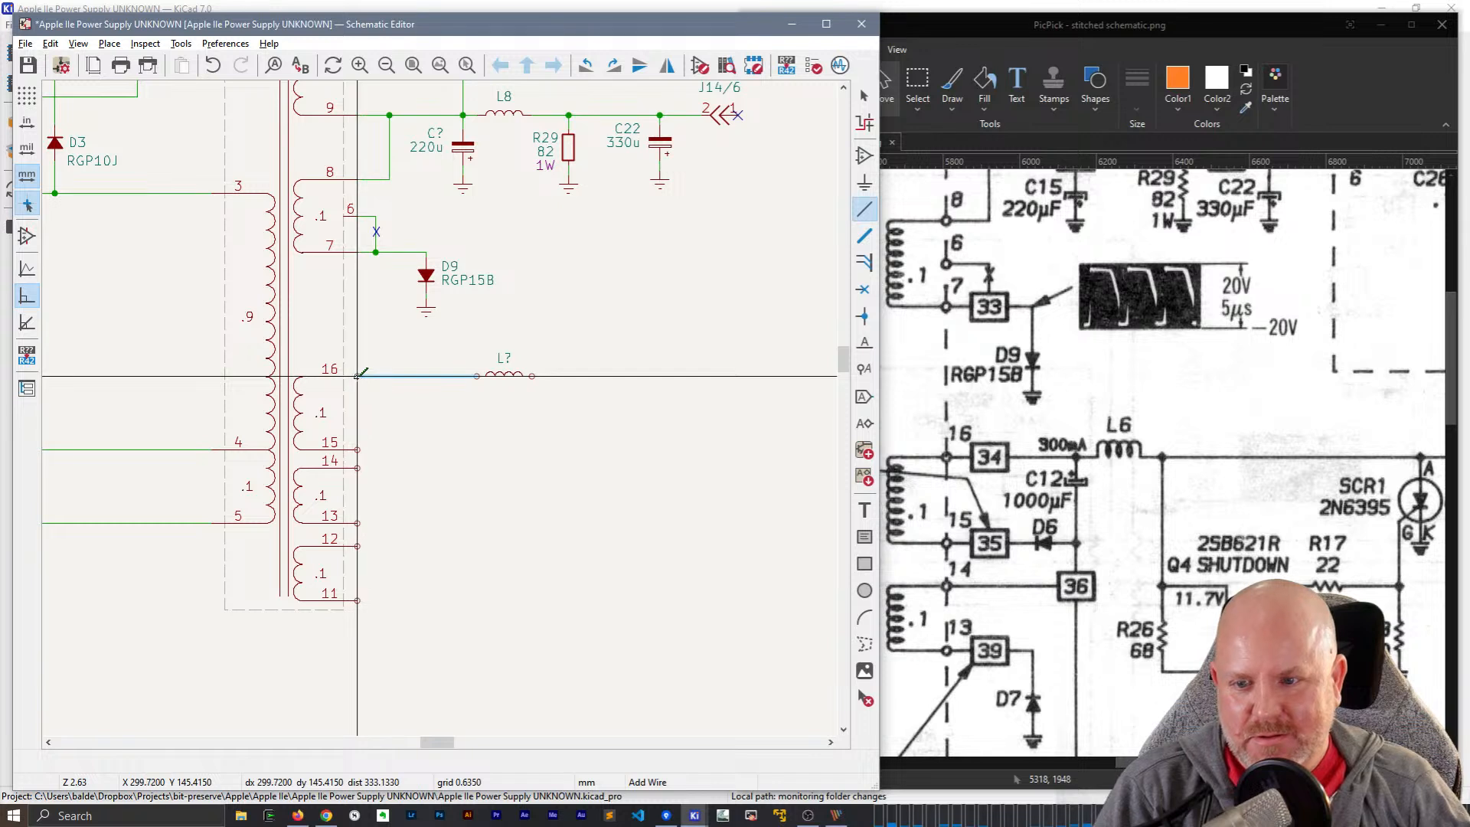
pyautogui.click(358, 375)
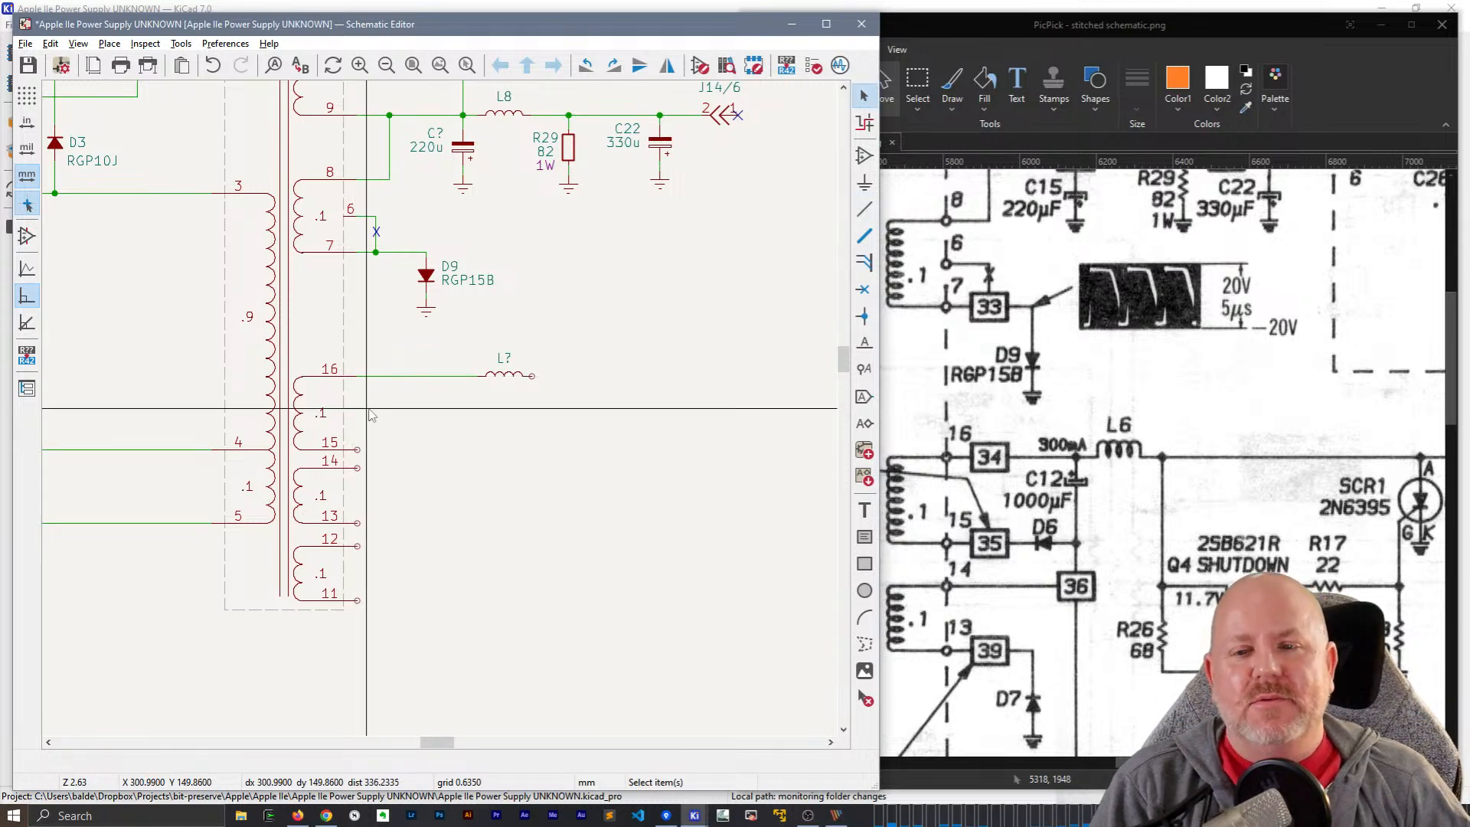
# - Place a copy of the 220u polarized capacitor below the pin 16 line and wire its upper end to that line
pyautogui.click(470, 150)
pyautogui.hotkey('ctrl', 'd')
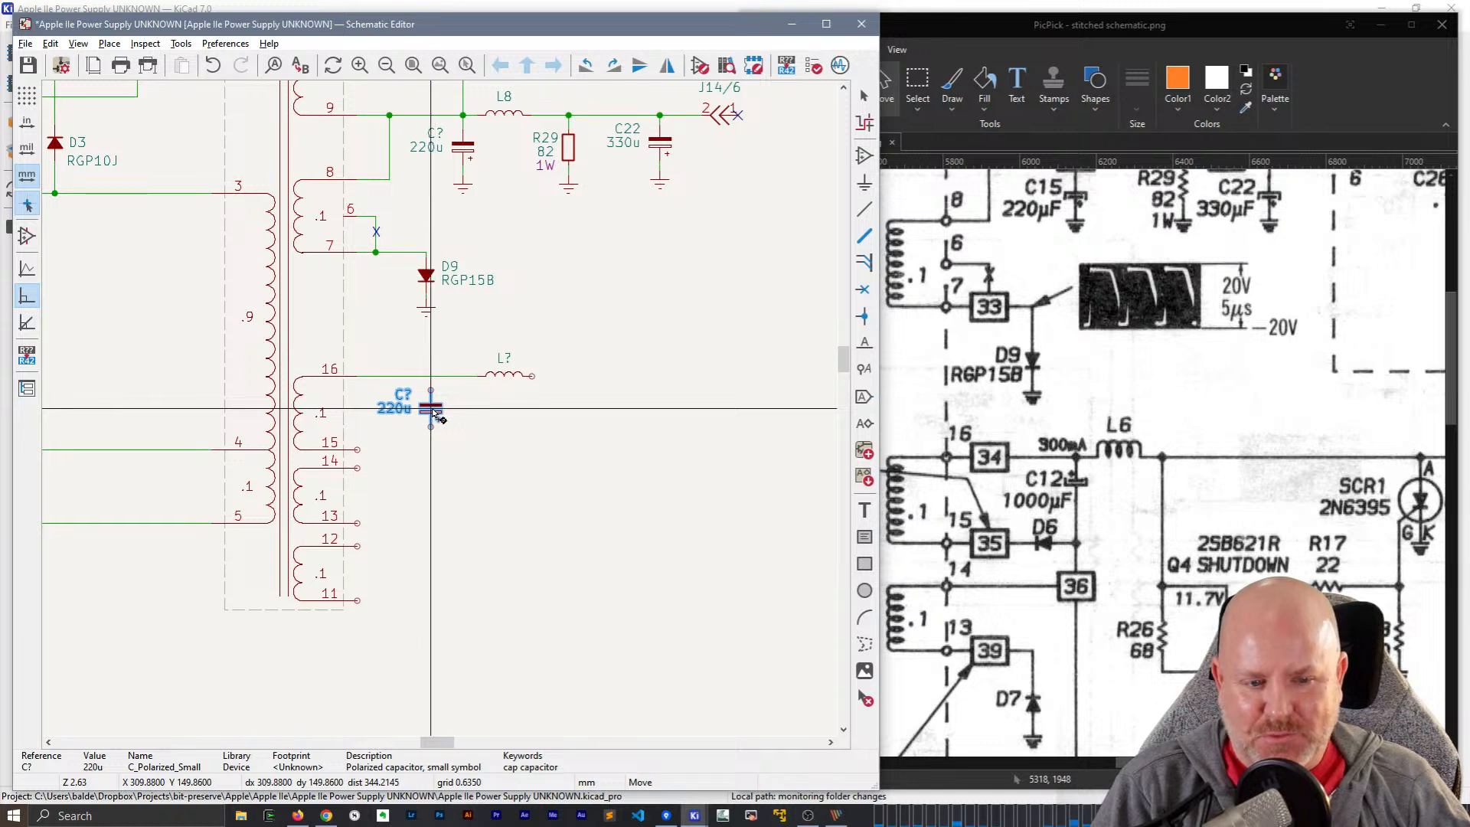
pyautogui.click(434, 414)
pyautogui.press('w')
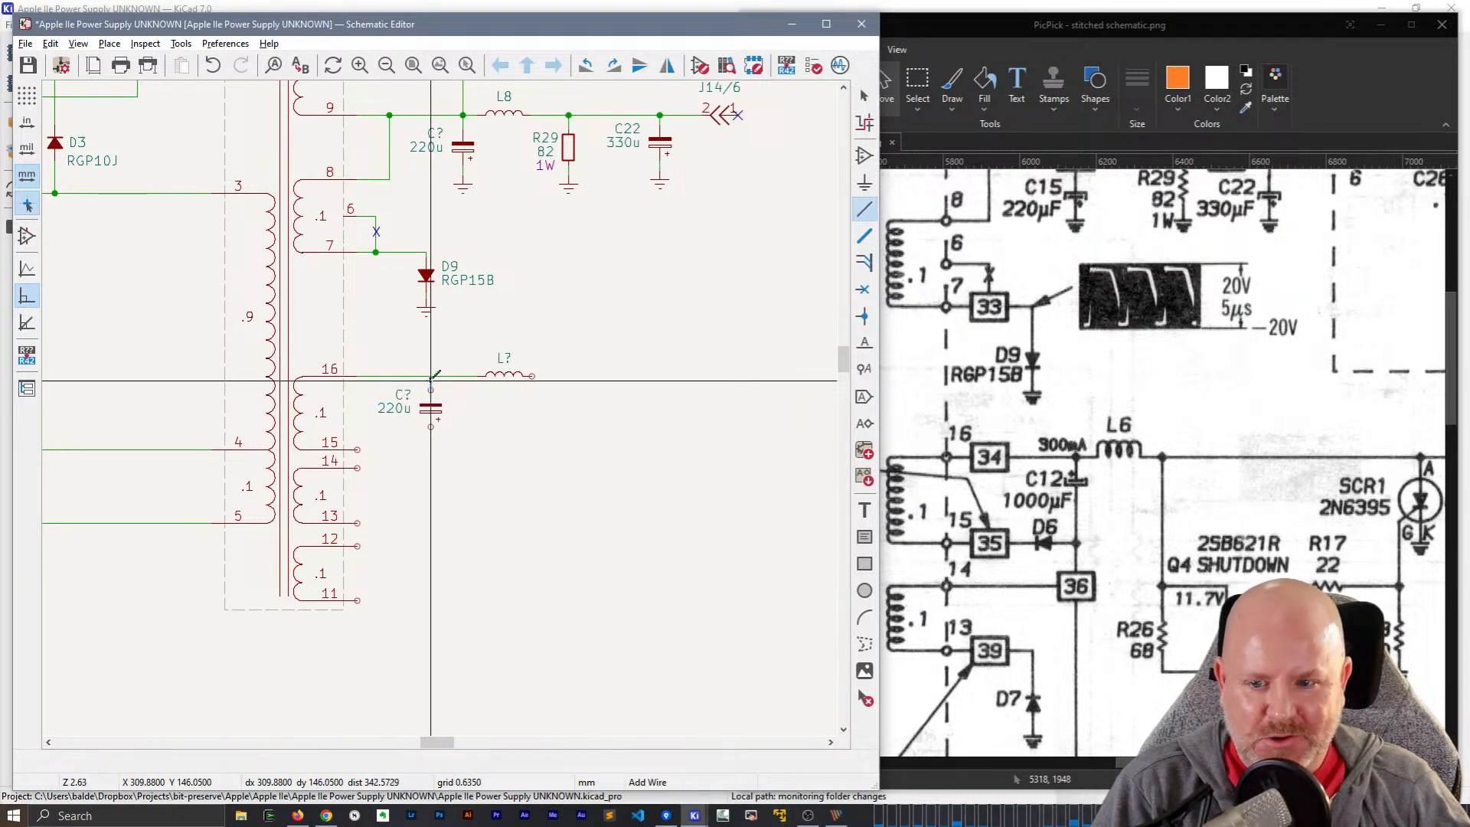
pyautogui.press('Escape')
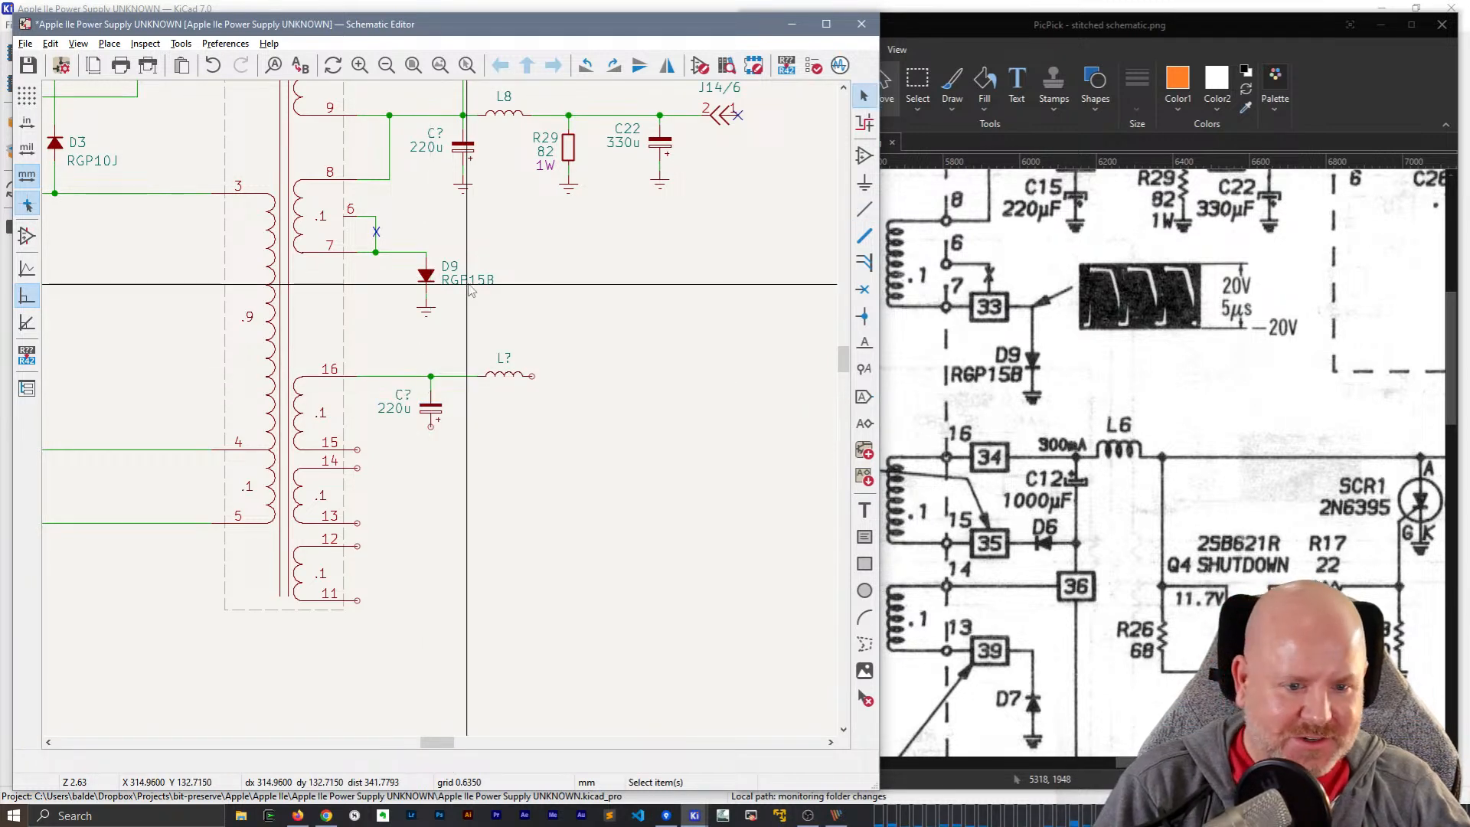
# - Duplicate diode D9, rotate the copy so it points toward the transformer, and place it in line with pin 15
pyautogui.click(426, 277)
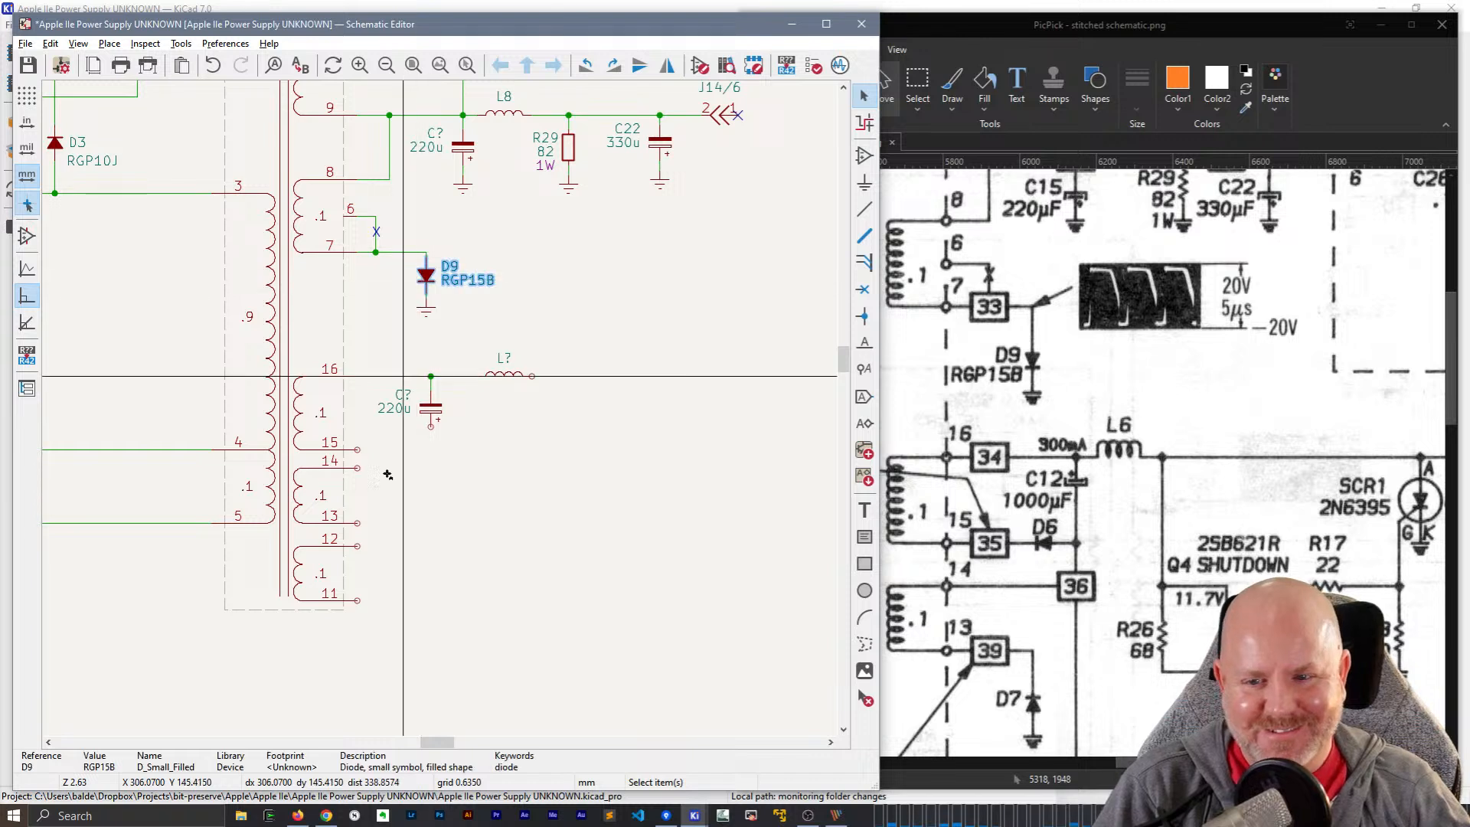
pyautogui.hotkey('ctrl', 'd')
pyautogui.press('r')
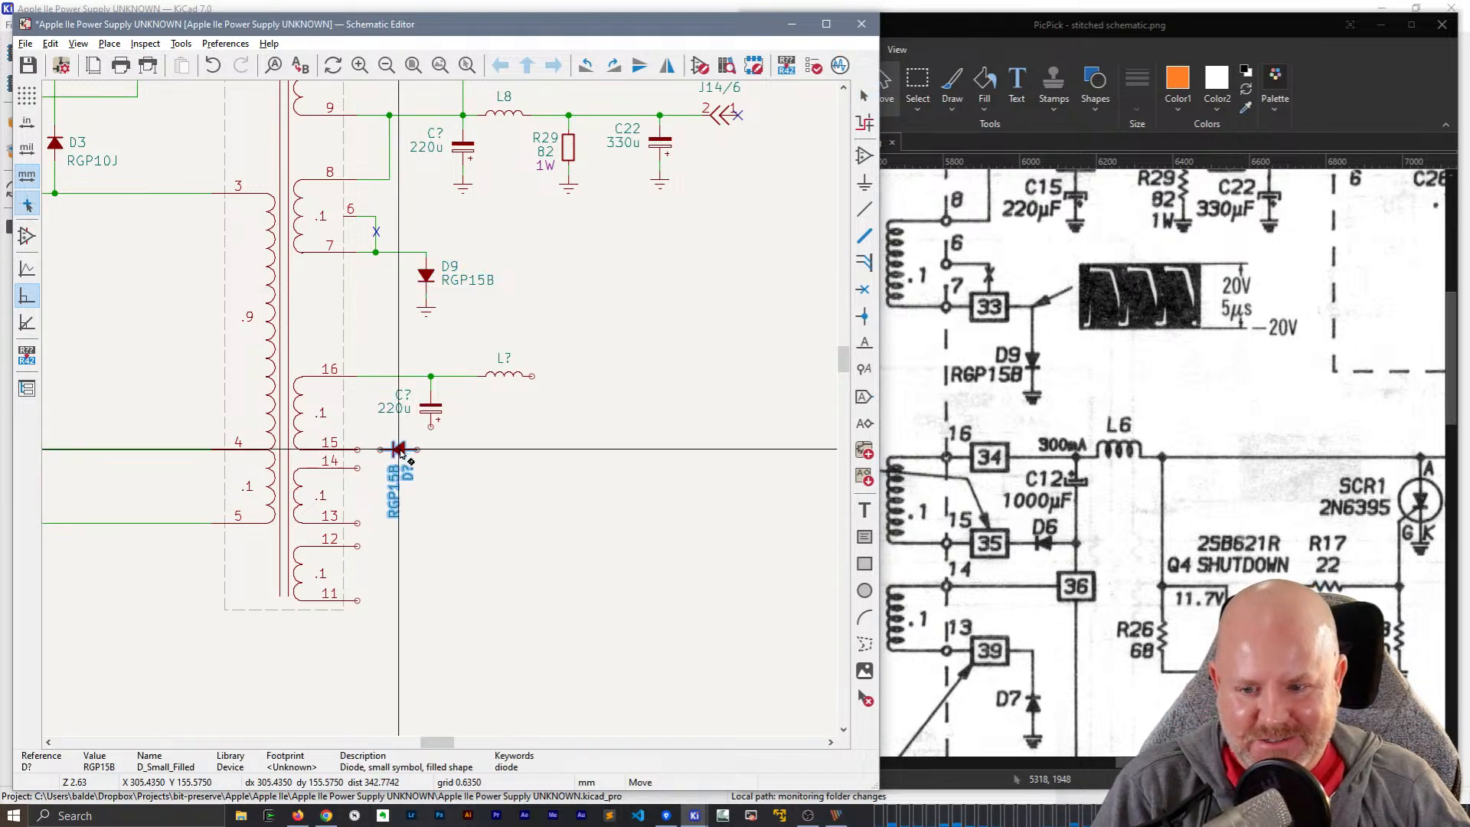
pyautogui.click(399, 450)
# - Move the new diode's reference label directly above its symbol and hide its RGP15B value
pyautogui.click(407, 474)
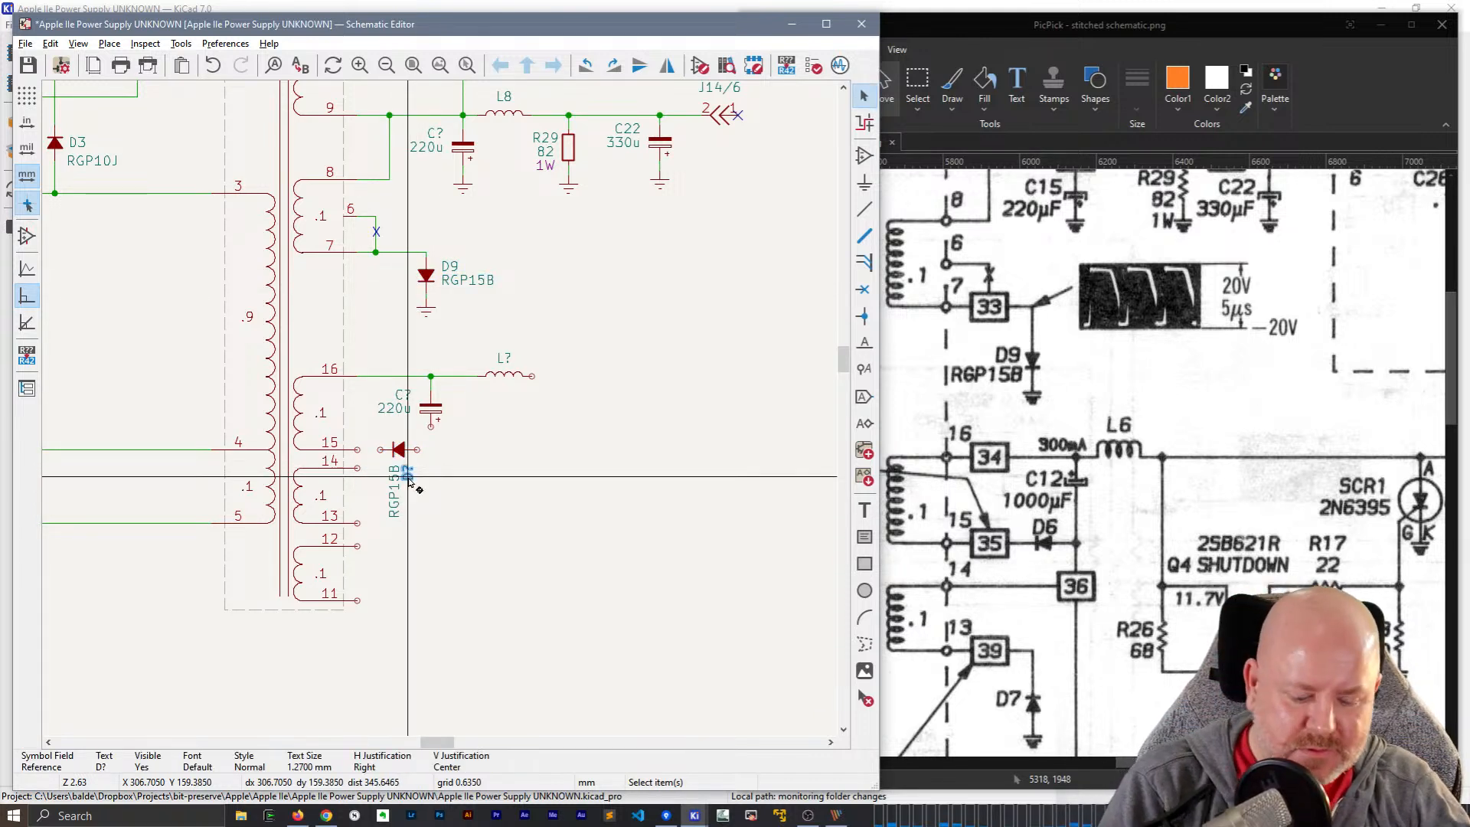
pyautogui.press('m')
pyautogui.click(404, 435)
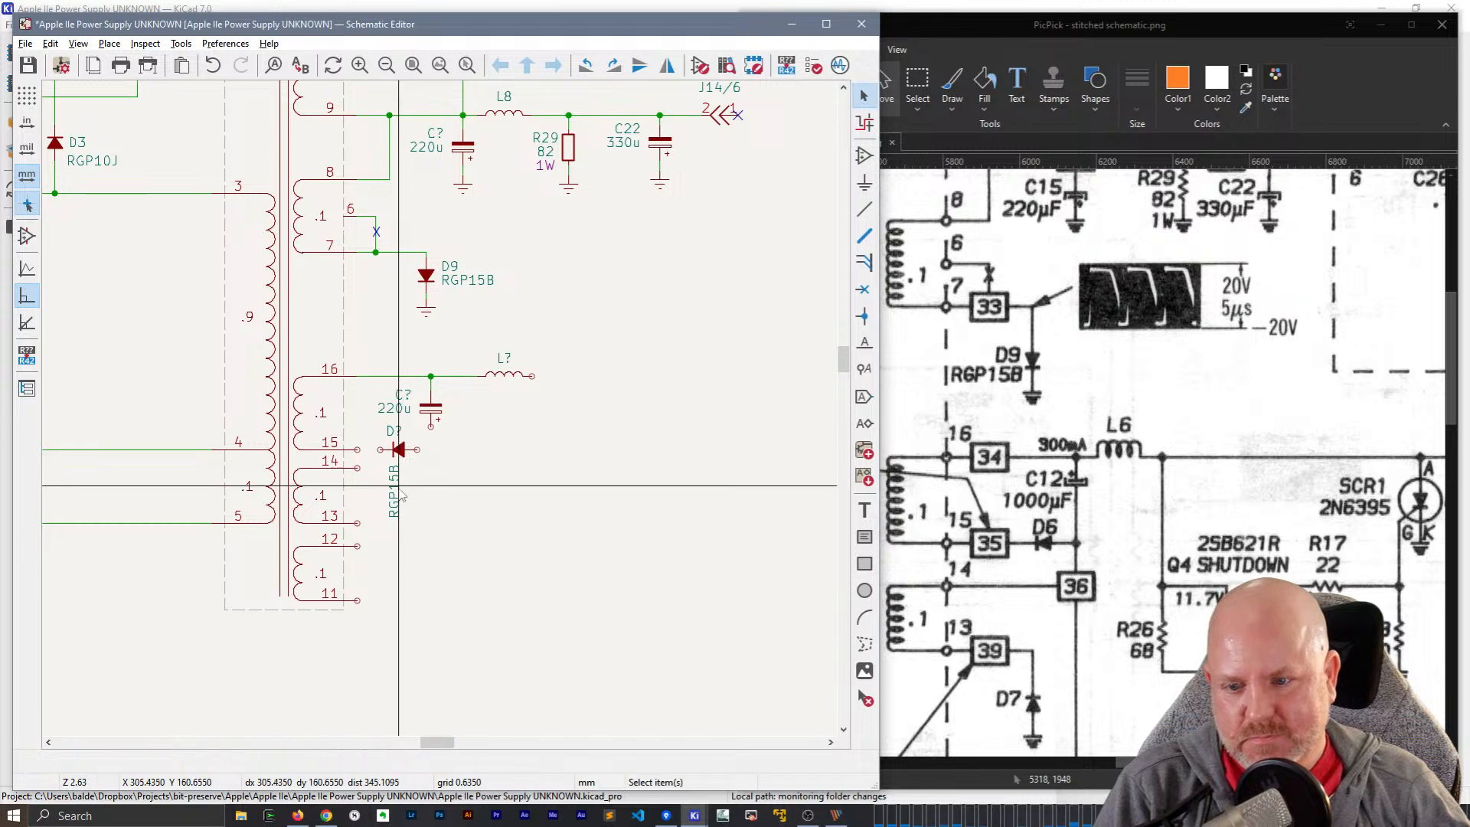
pyautogui.doubleClick(394, 490)
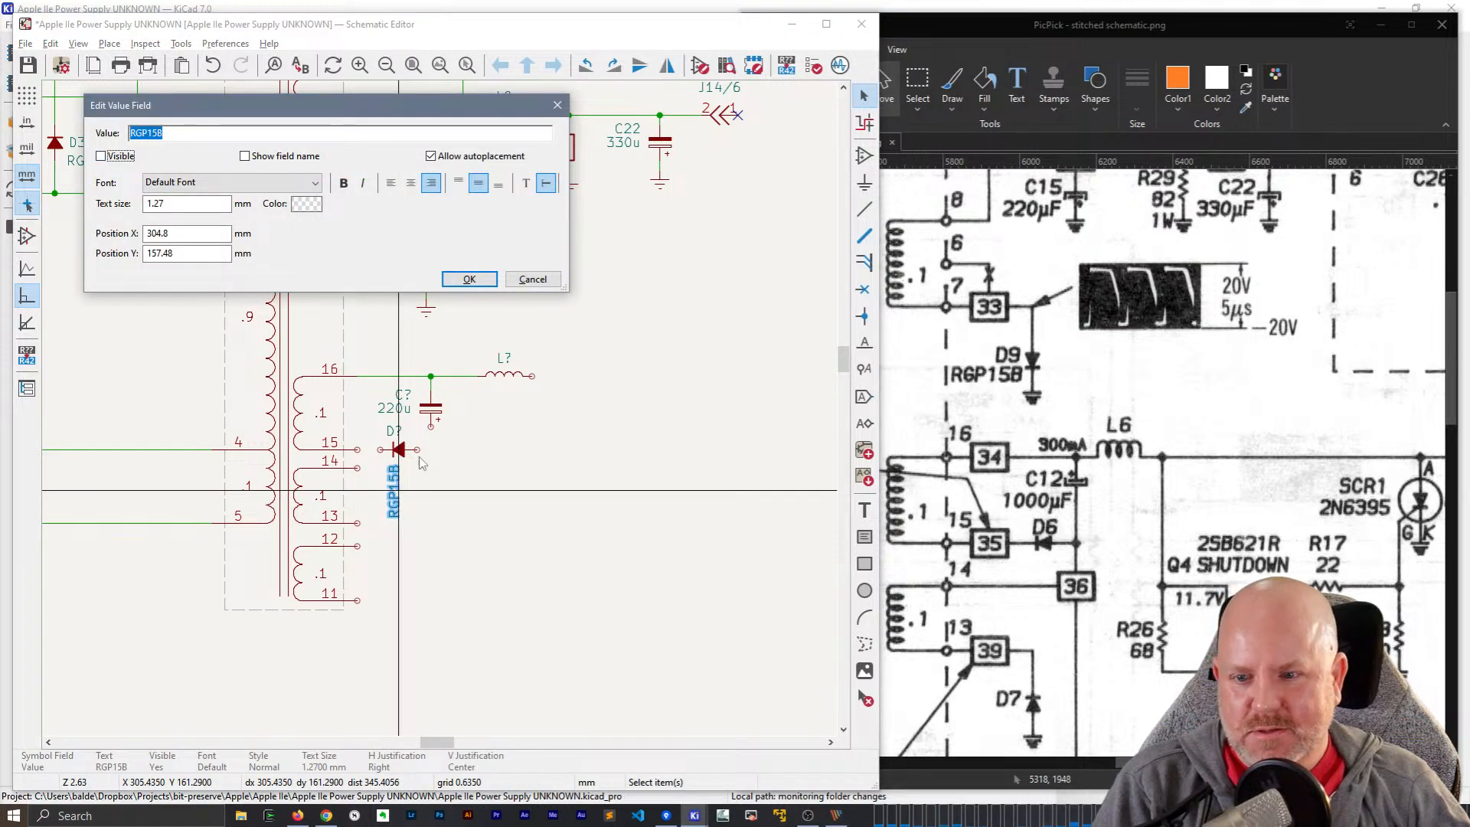
pyautogui.click(469, 279)
pyautogui.scroll(3, 429, 383)
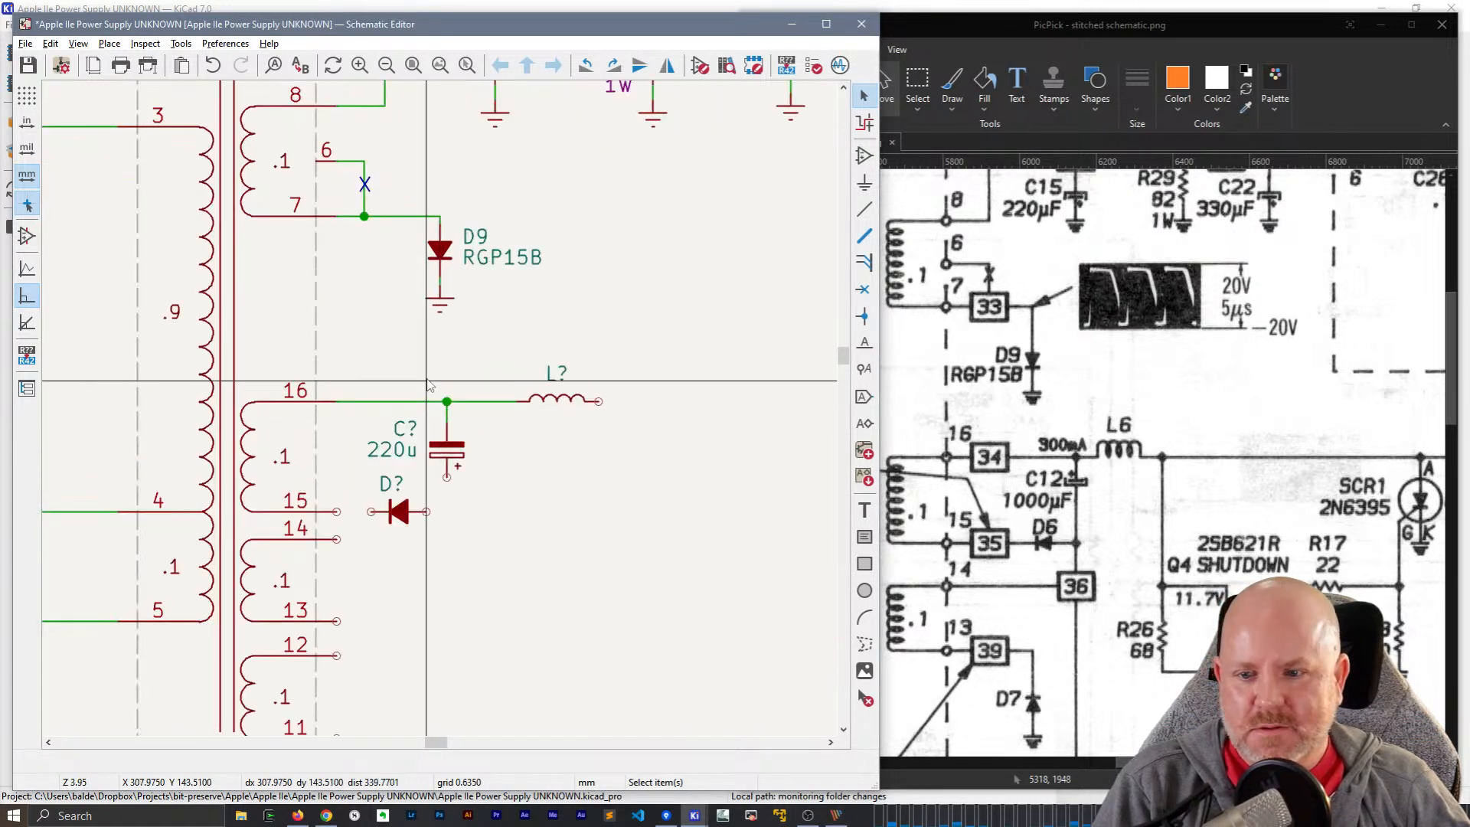
# - Set the new capacitor's reference to C12 and its value to 1000u
pyautogui.doubleClick(400, 430)
pyautogui.write('12')
pyautogui.press('Return')
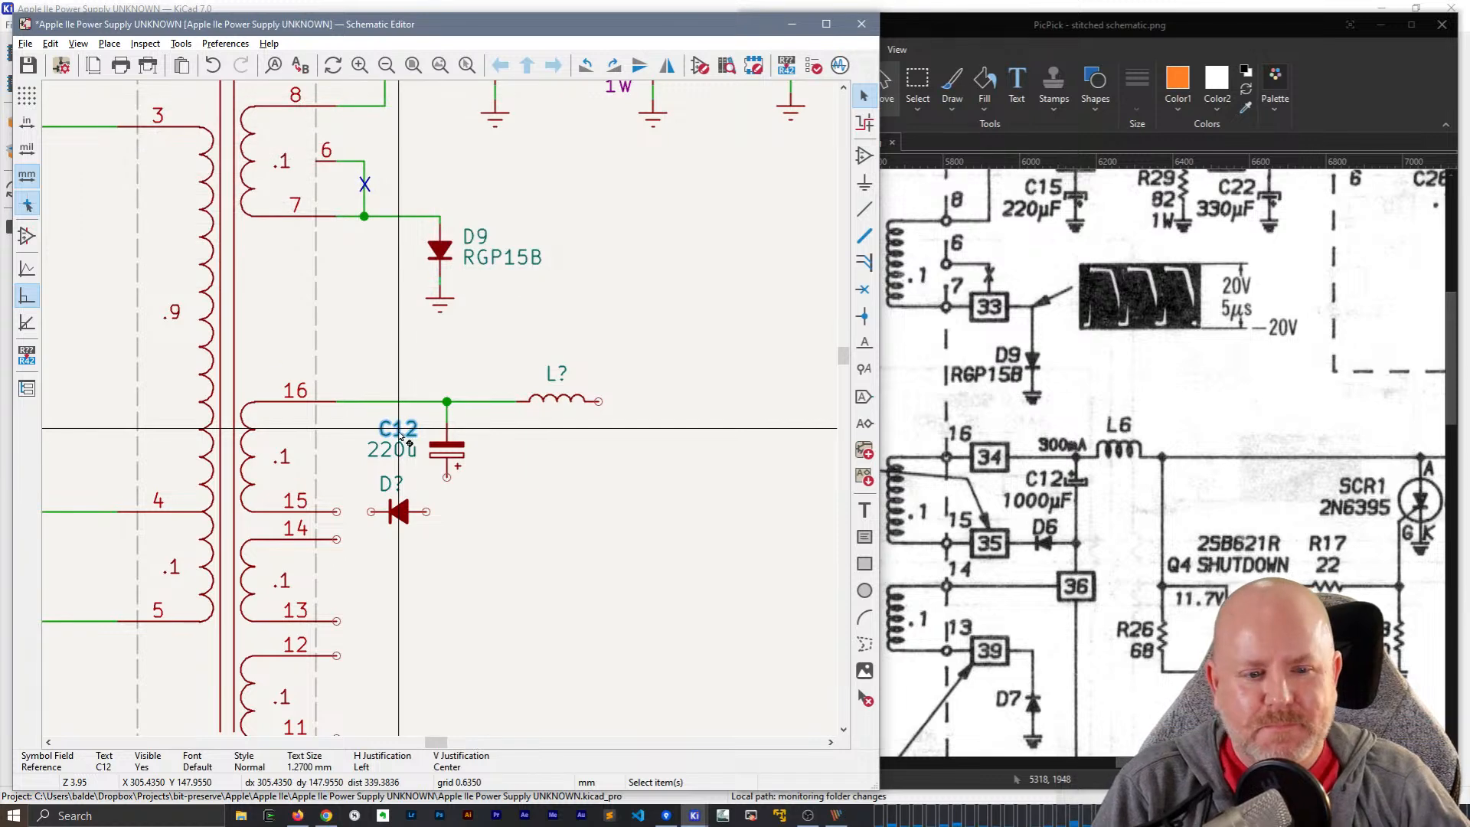
pyautogui.doubleClick(392, 450)
pyautogui.write('1000')
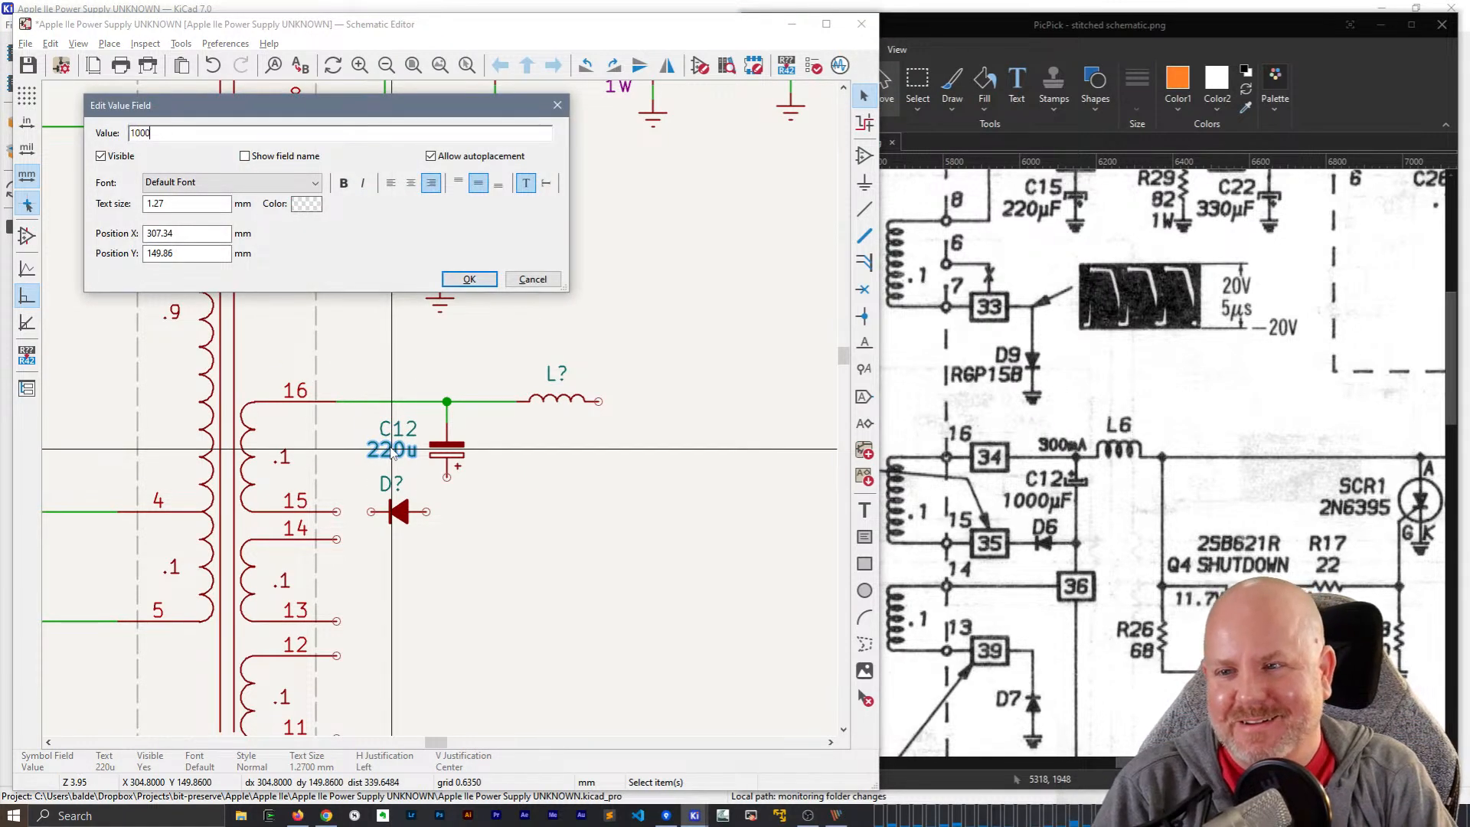
pyautogui.press('Return')
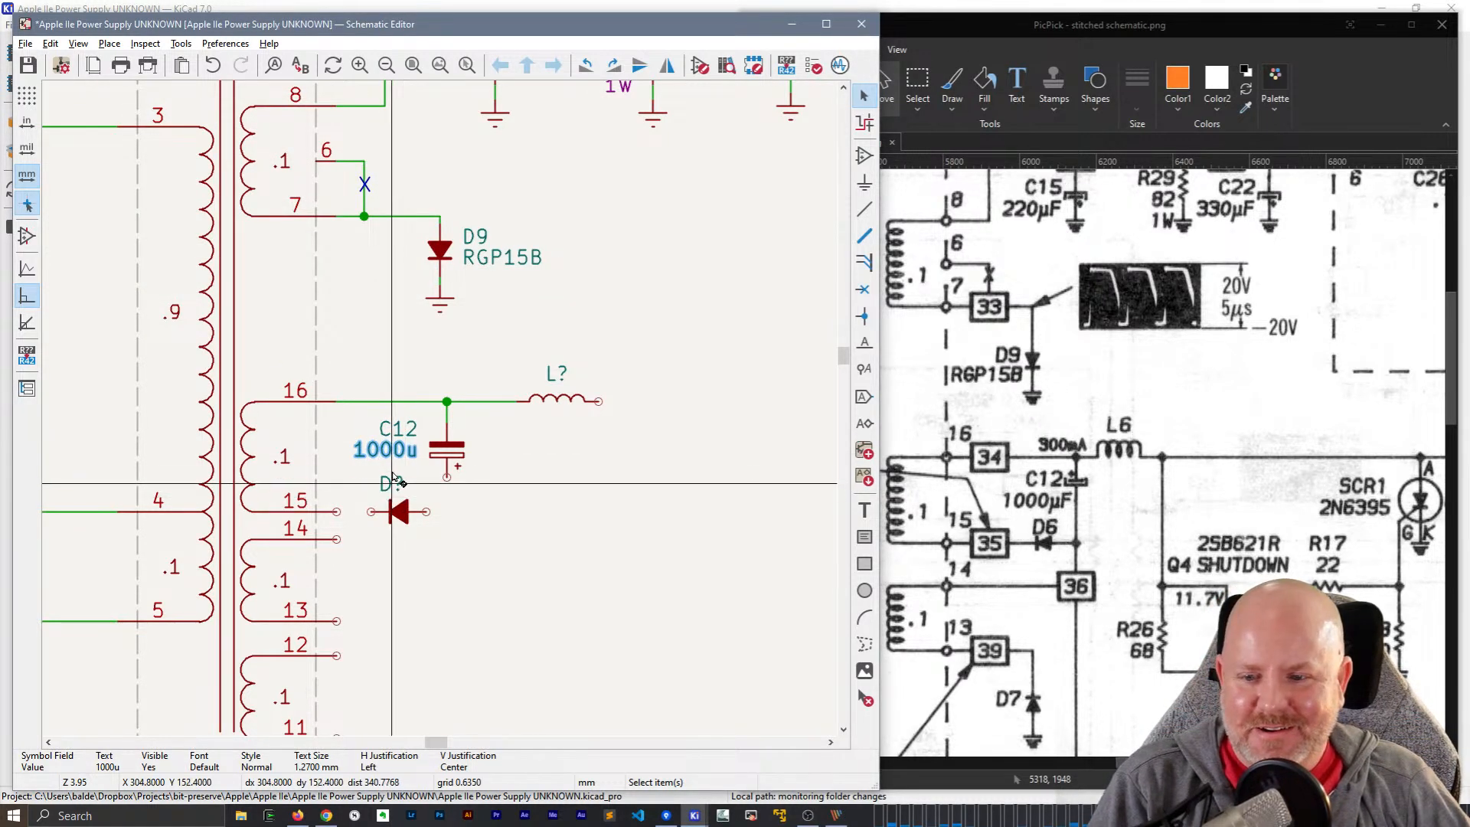
# - Set the pin 15 diode's reference to D6 and wire it between pin 15 and the lower end of C12
pyautogui.doubleClick(389, 482)
pyautogui.write('6')
pyautogui.press('Return')
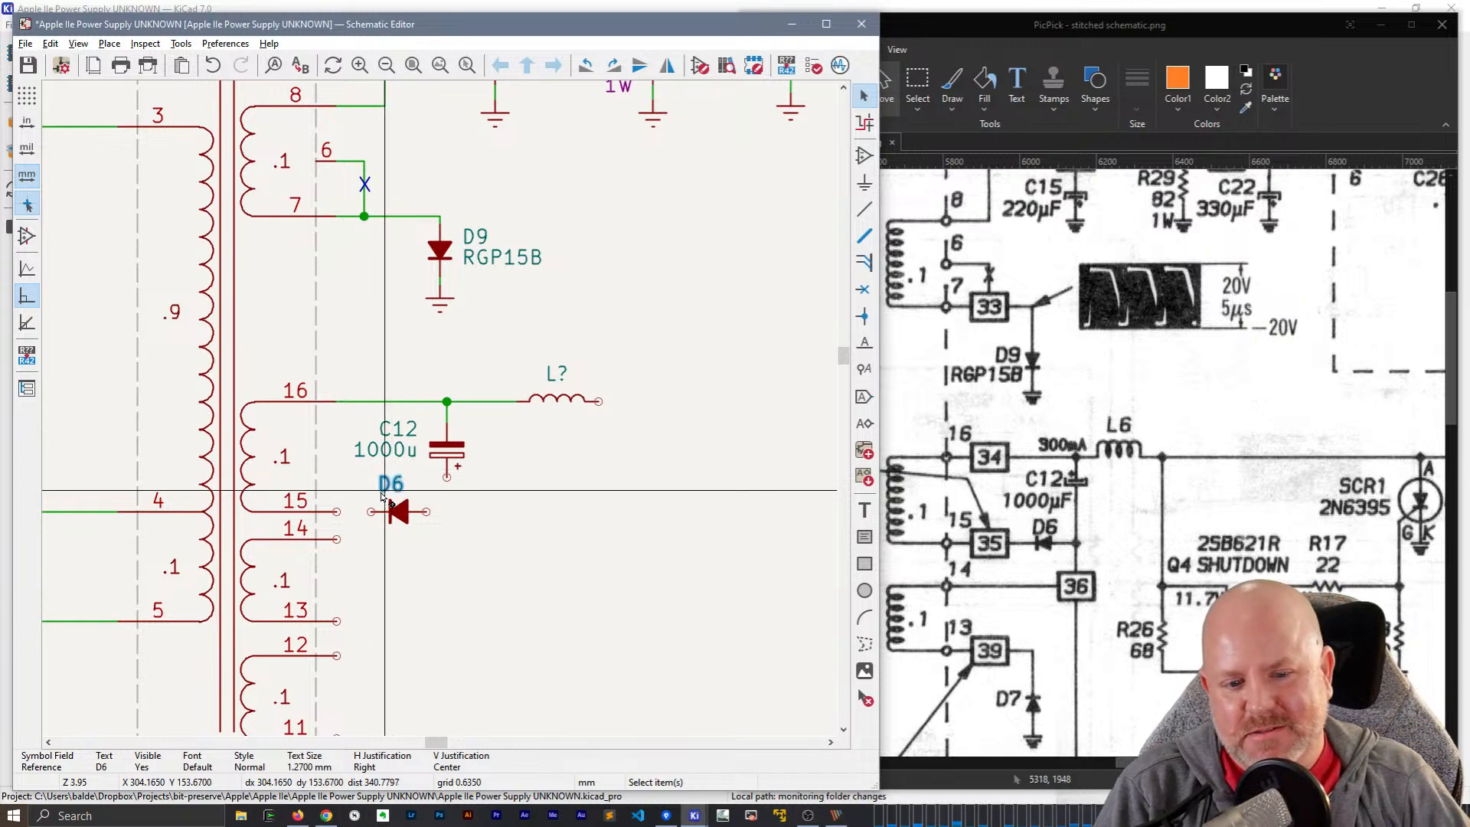
pyautogui.press('w')
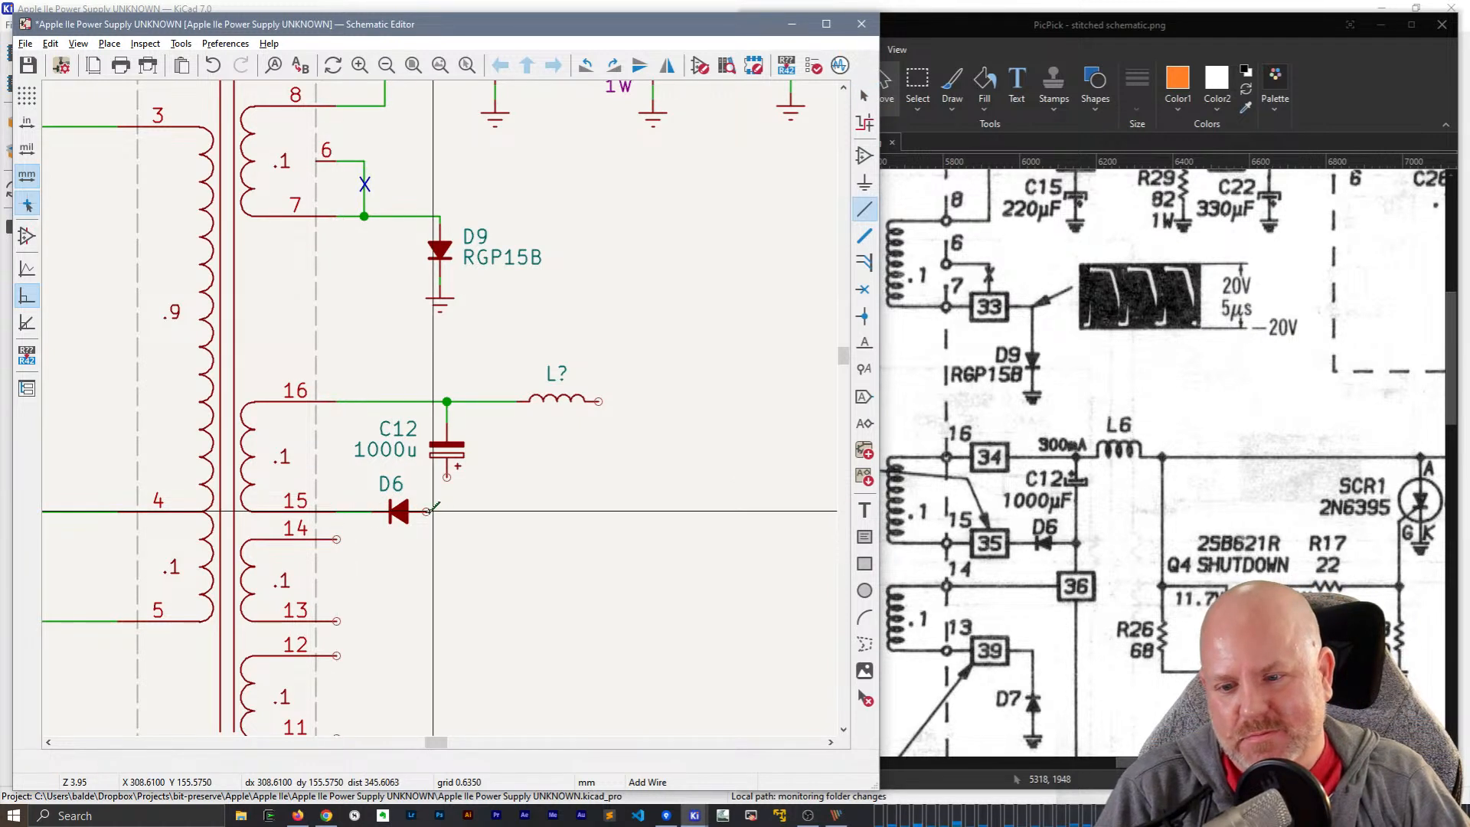
pyautogui.click(426, 511)
pyautogui.click(447, 477)
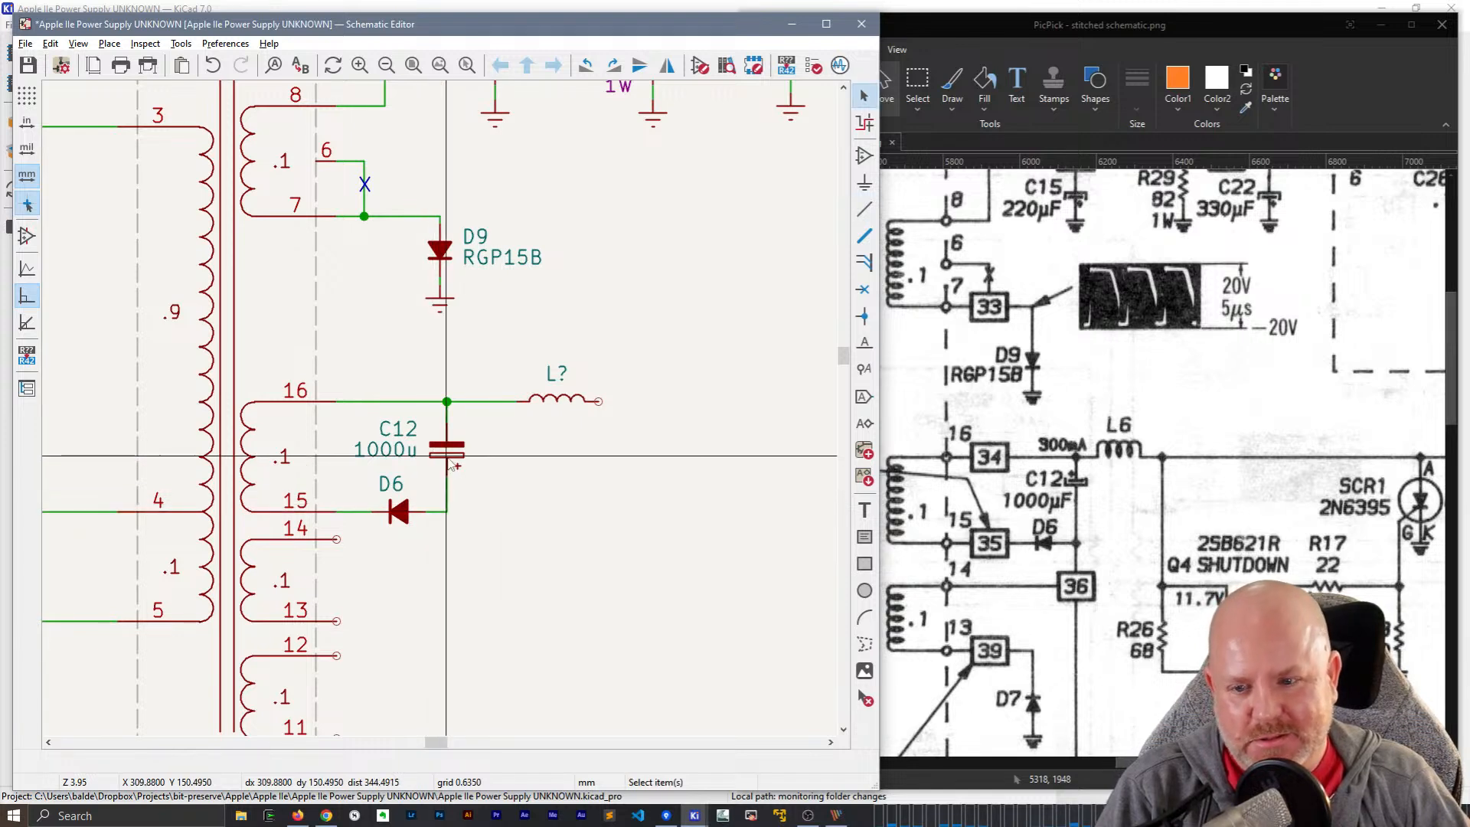
# - Center C12 between its two connections, mirror it horizontally, and shift the pin 16 inductor closer to it
pyautogui.press('g')
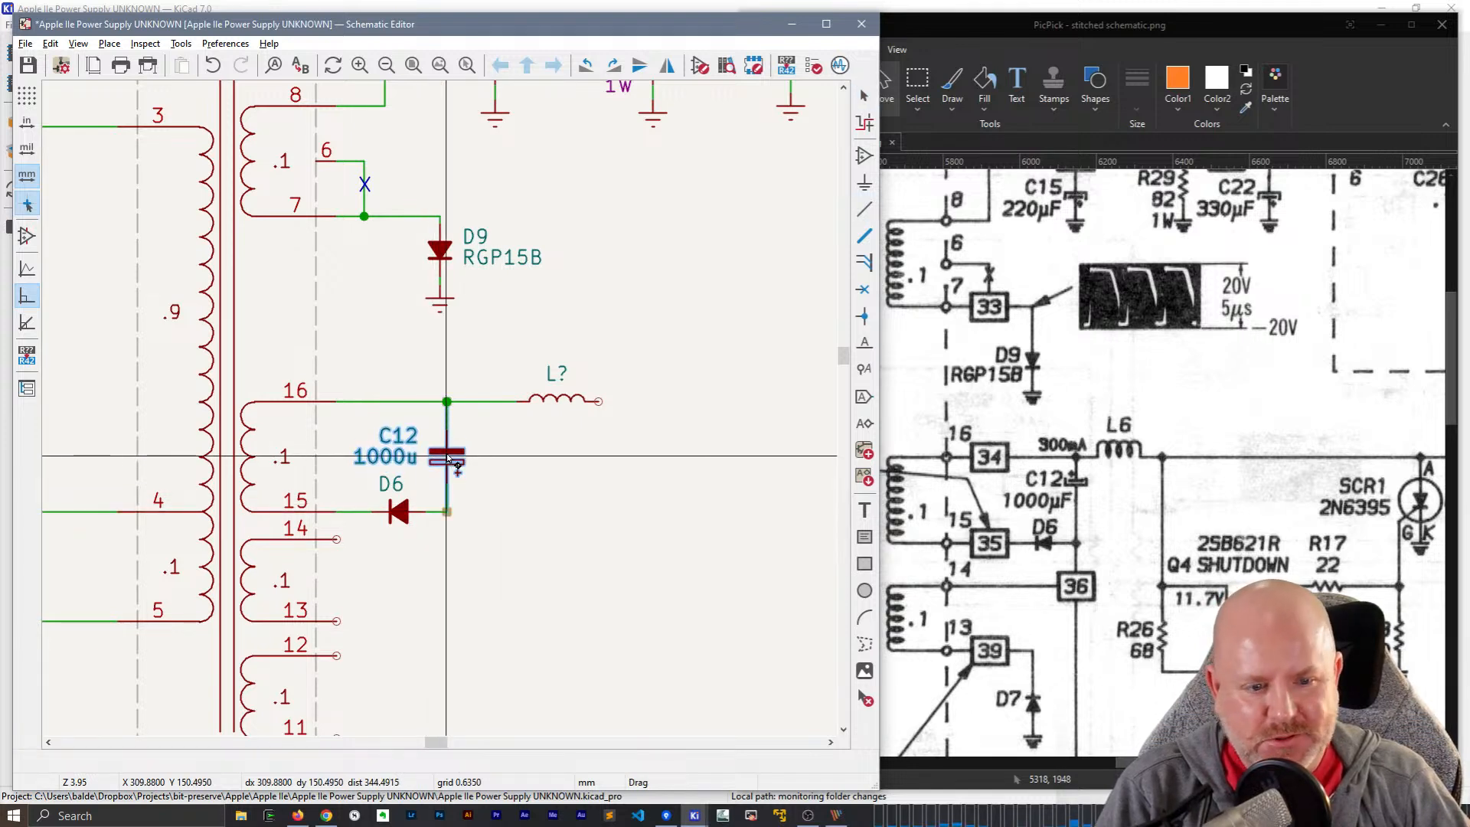
pyautogui.click(450, 459)
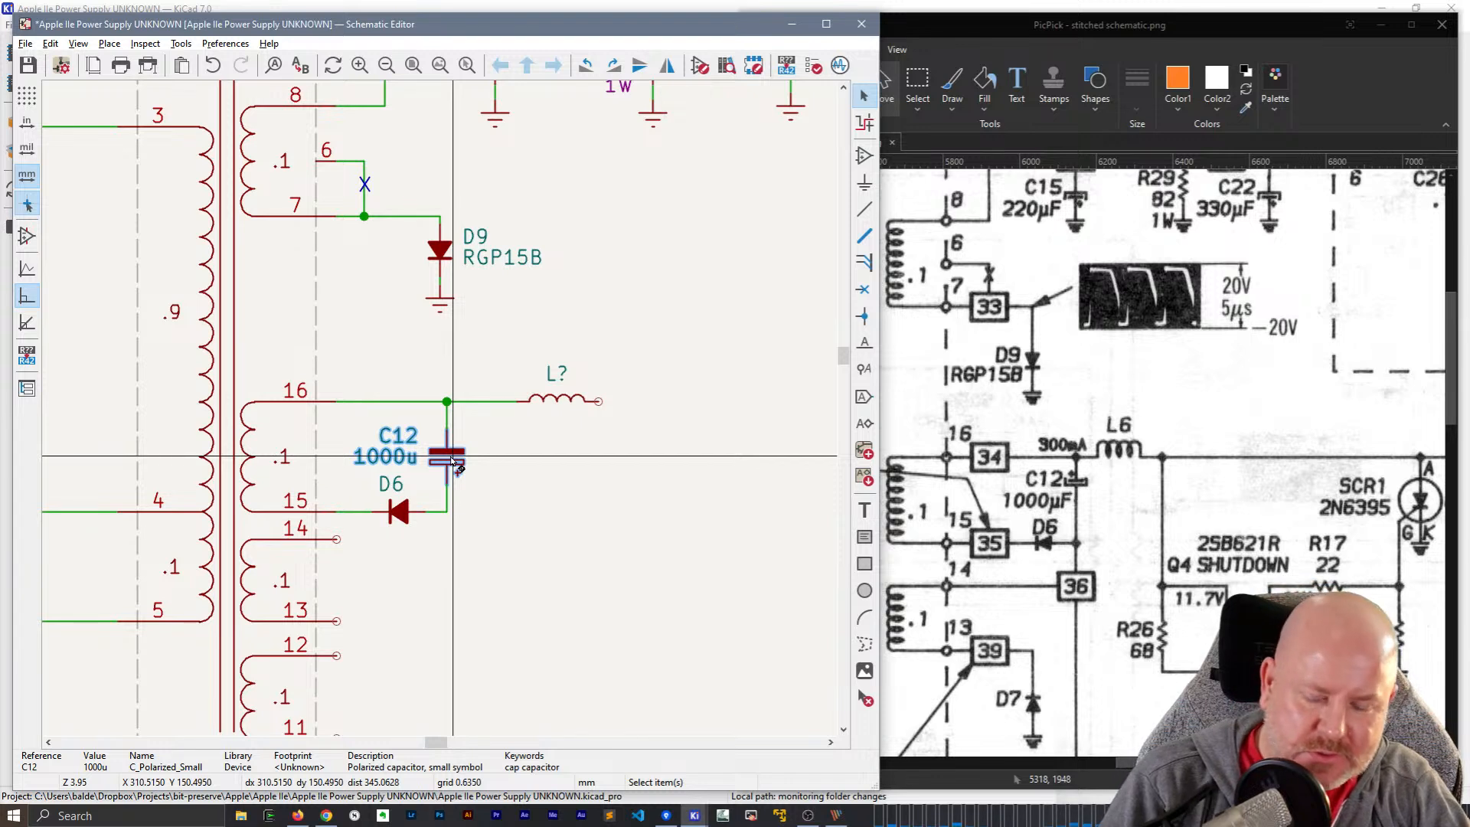
pyautogui.press('x')
pyautogui.press('Escape')
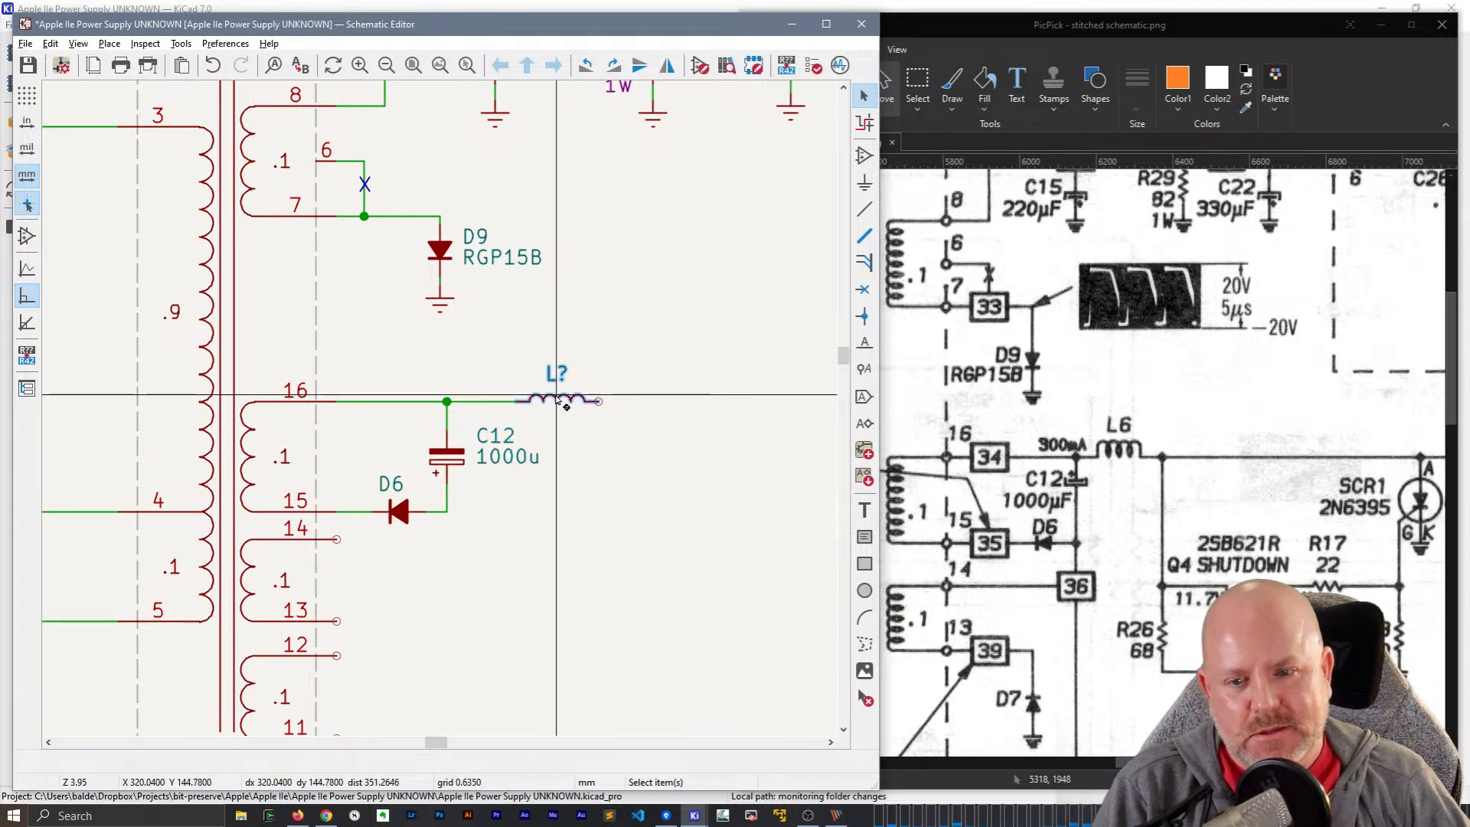
pyautogui.click(529, 400)
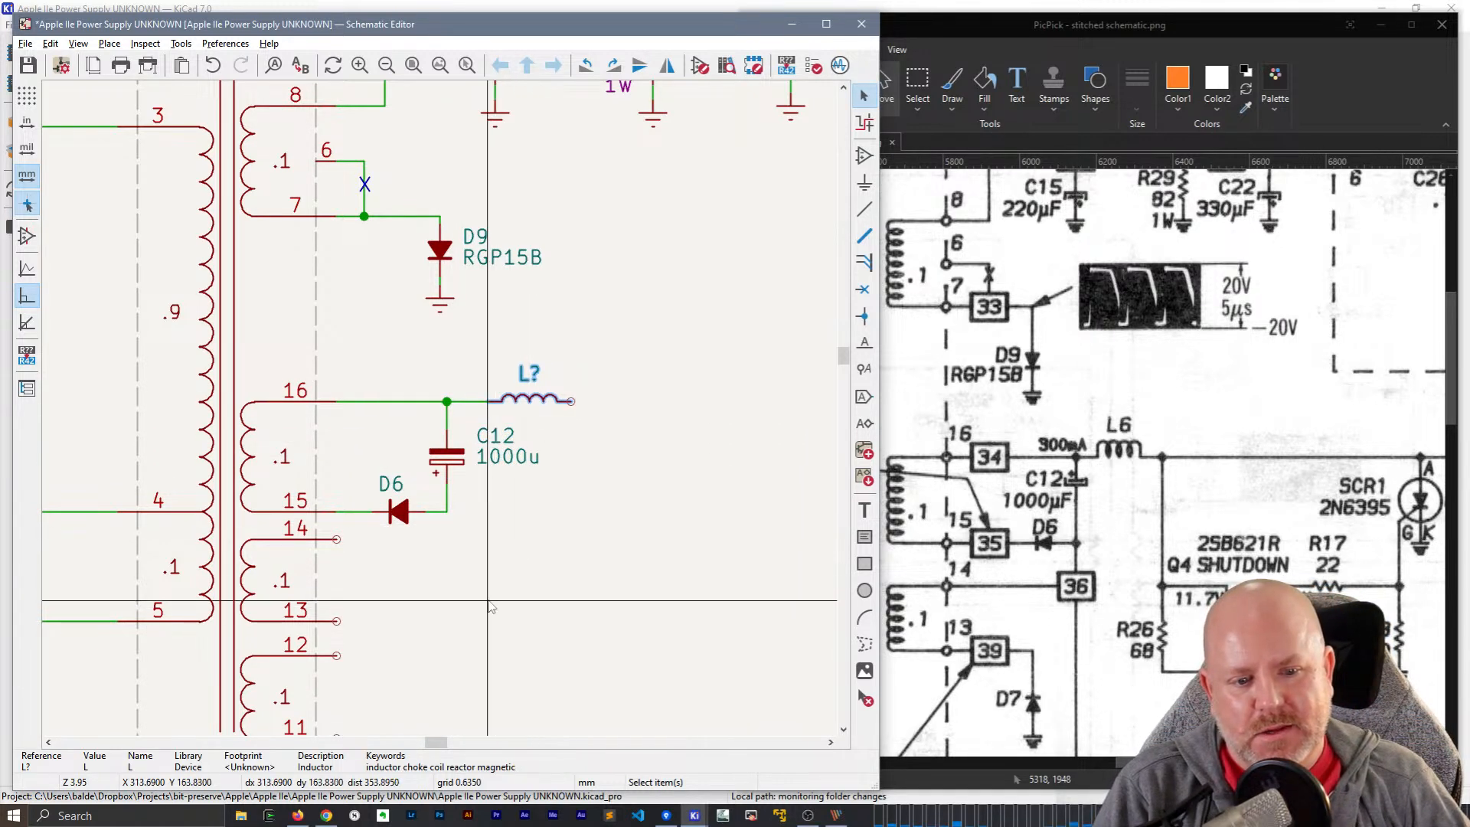
# - Draw a wire from transformer pin 14 out to the point directly below C12 and end it there
pyautogui.moveTo(491, 607); pyautogui.dragTo(522, 488, button='middle')
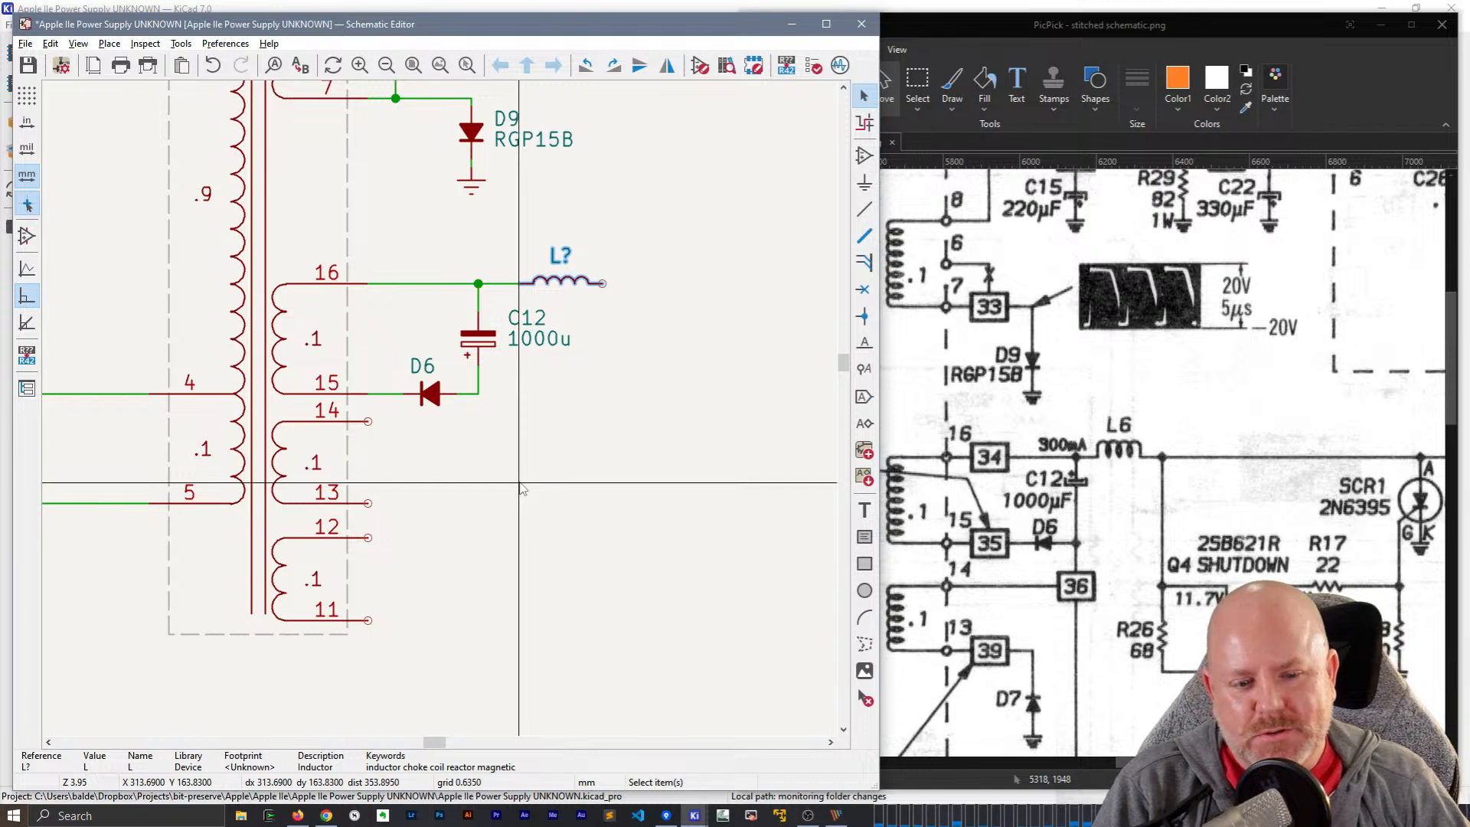
pyautogui.press('w')
pyautogui.click(368, 420)
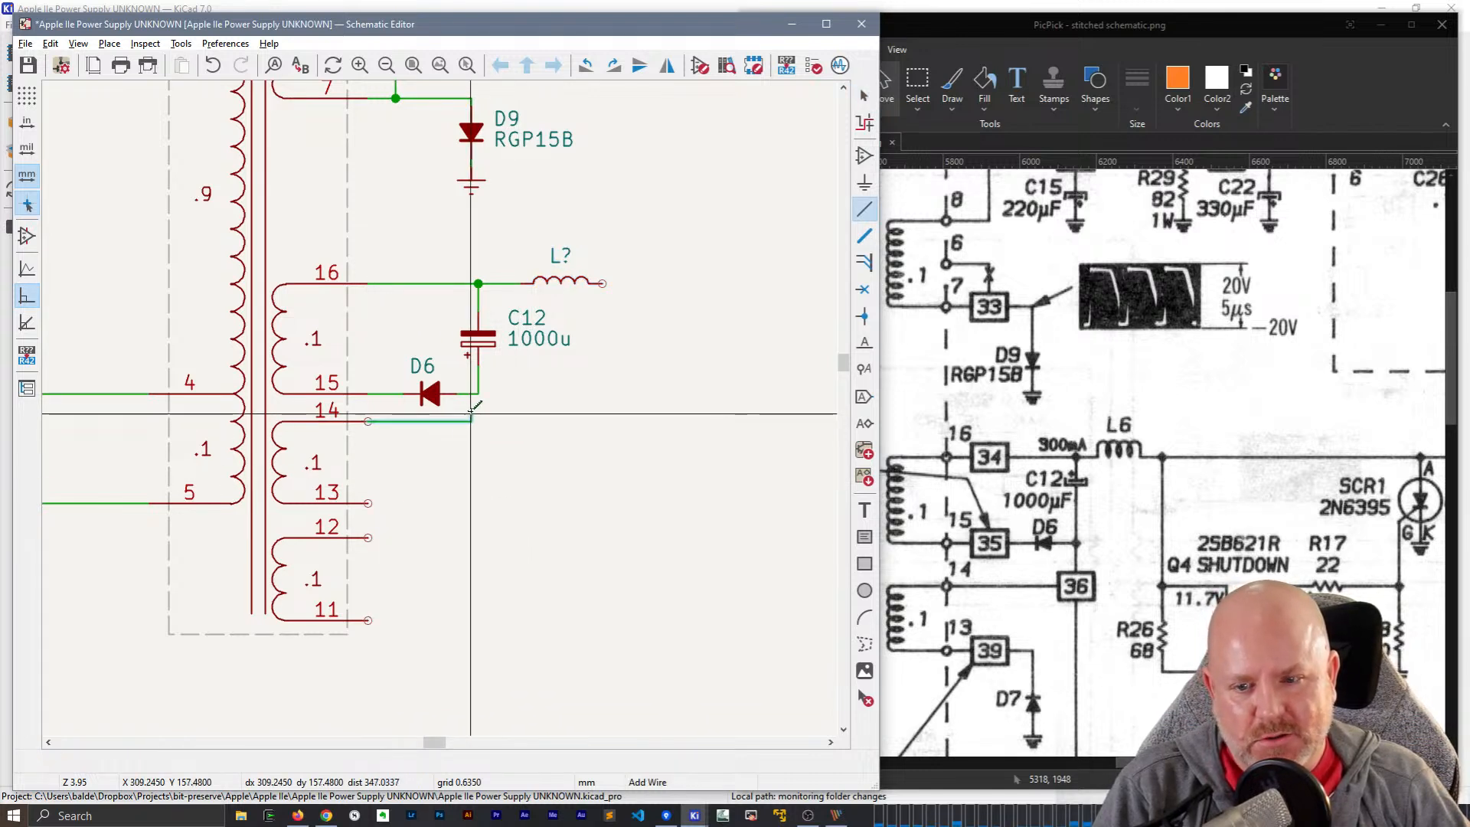
pyautogui.doubleClick(478, 421)
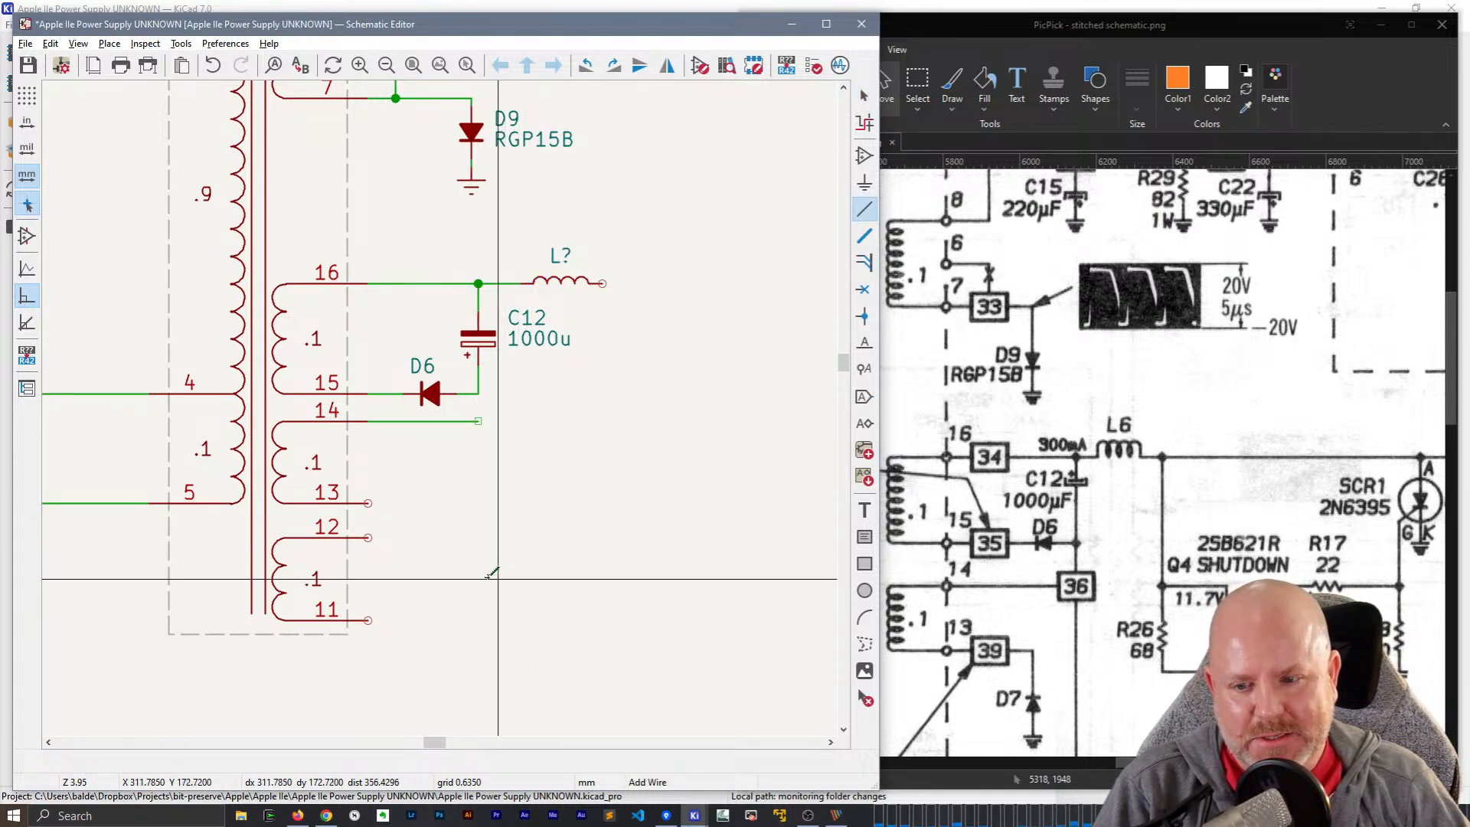
pyautogui.press('Escape')
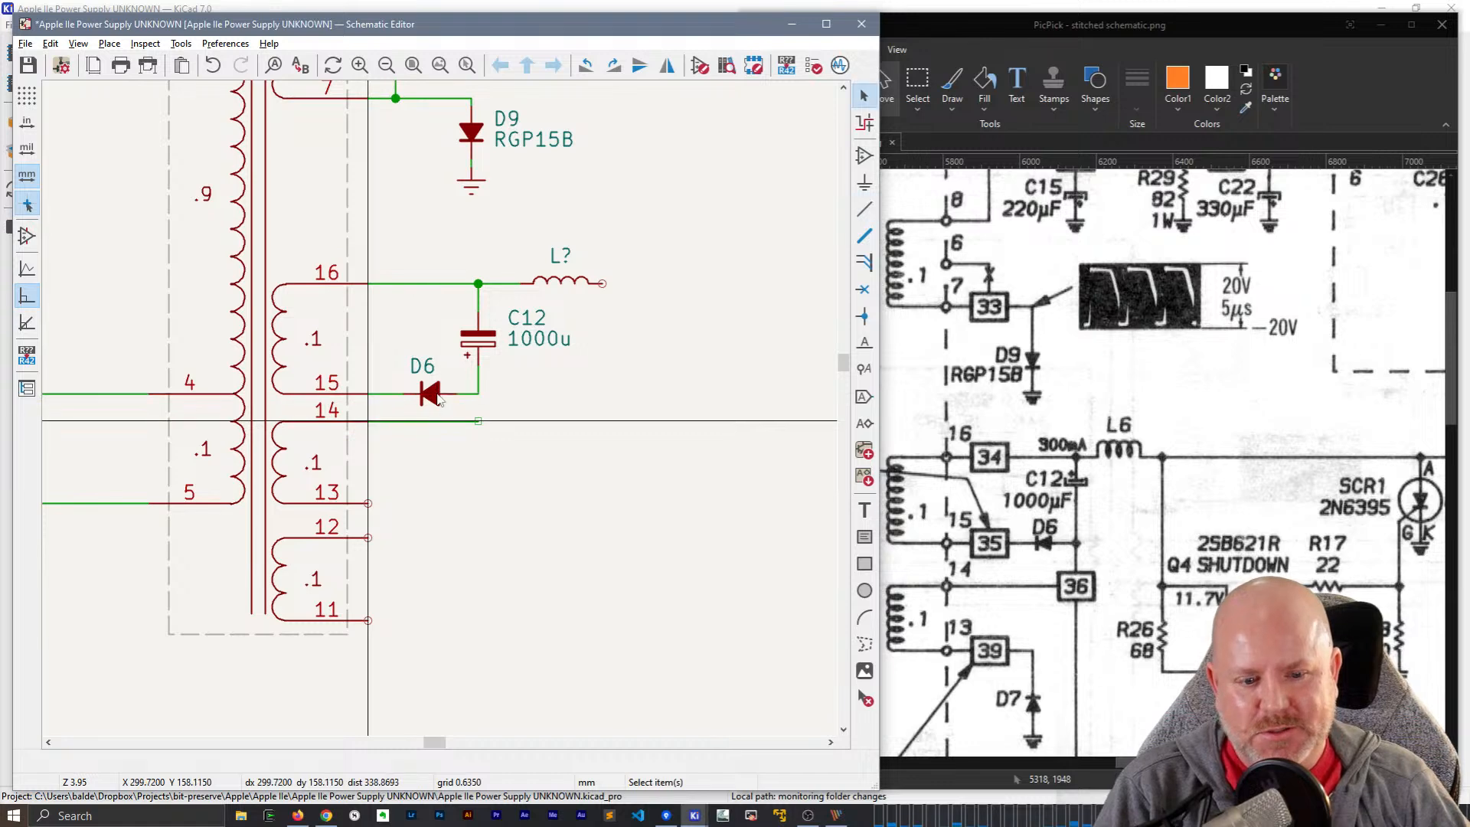
# - Check the scan around D7, then place a copy of D6 below the pin 13 level, rotated to point upward
pyautogui.click(431, 392)
pyautogui.scroll(-2, 1053, 651)
pyautogui.scroll(-5, 1053, 651)
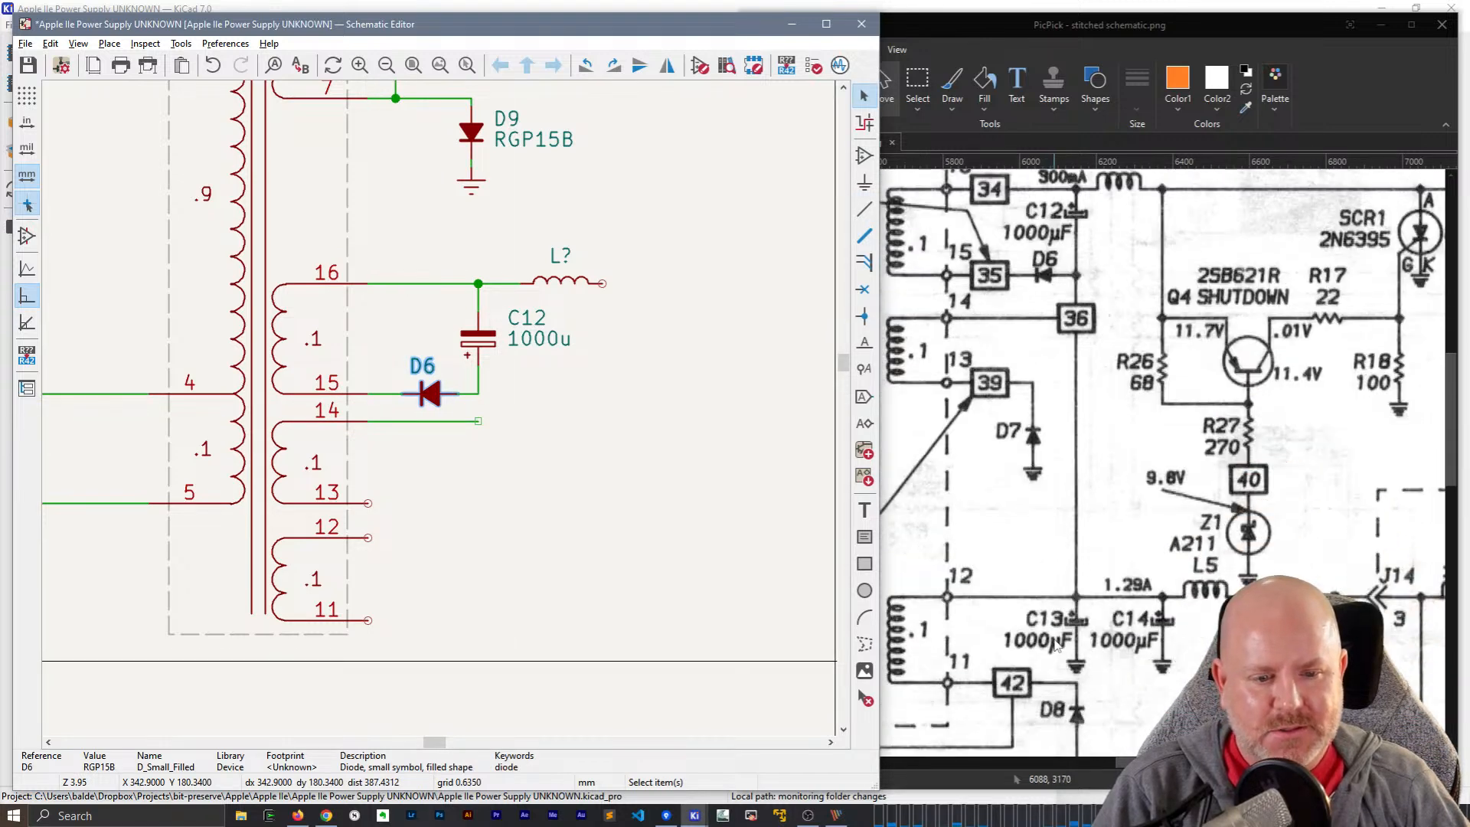
pyautogui.scroll(4, 1052, 651)
pyautogui.hotkey('ctrl', 'd')
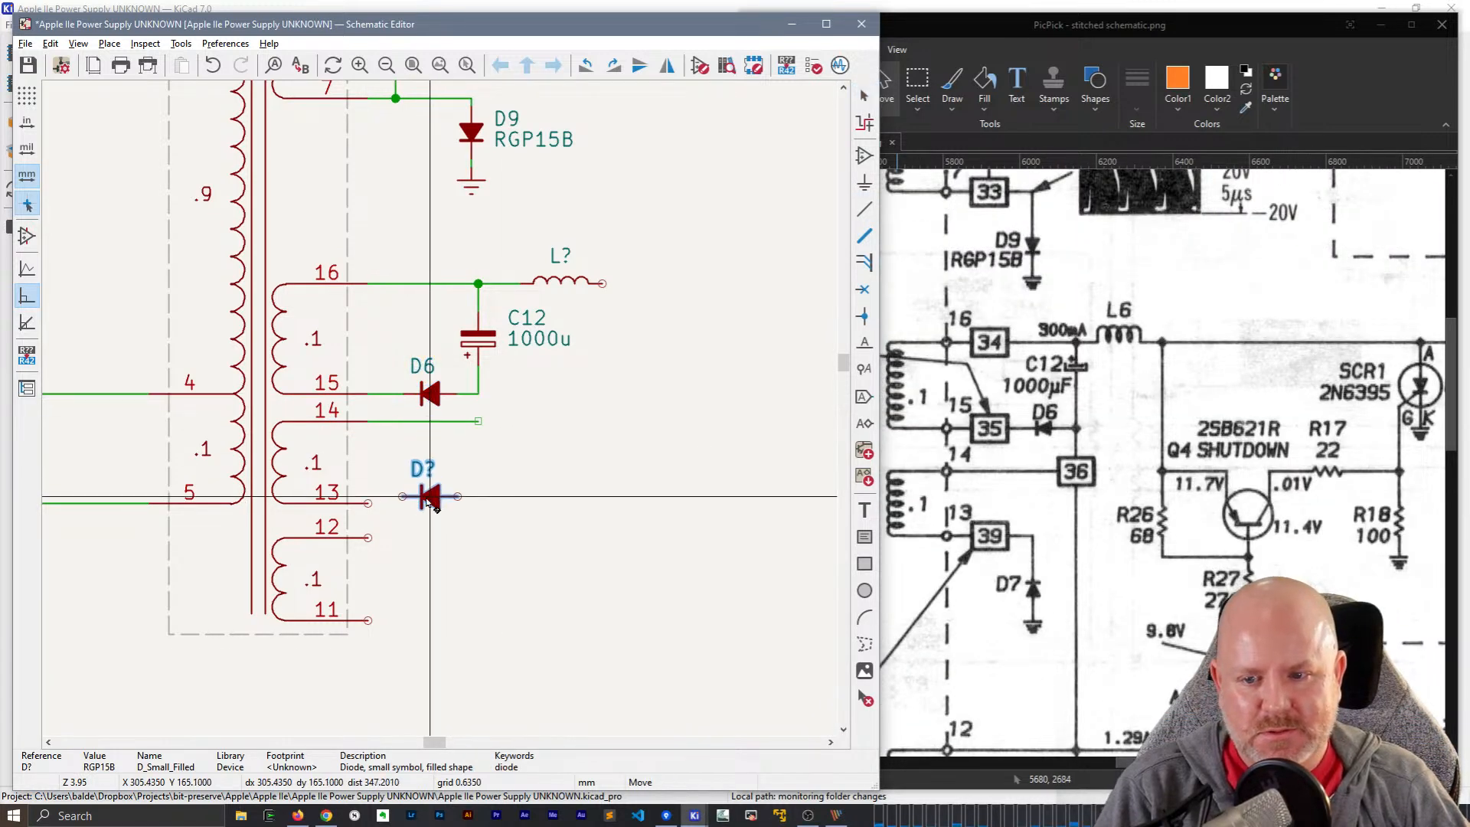
pyautogui.press('r')
pyautogui.press('r')
pyautogui.press('r')
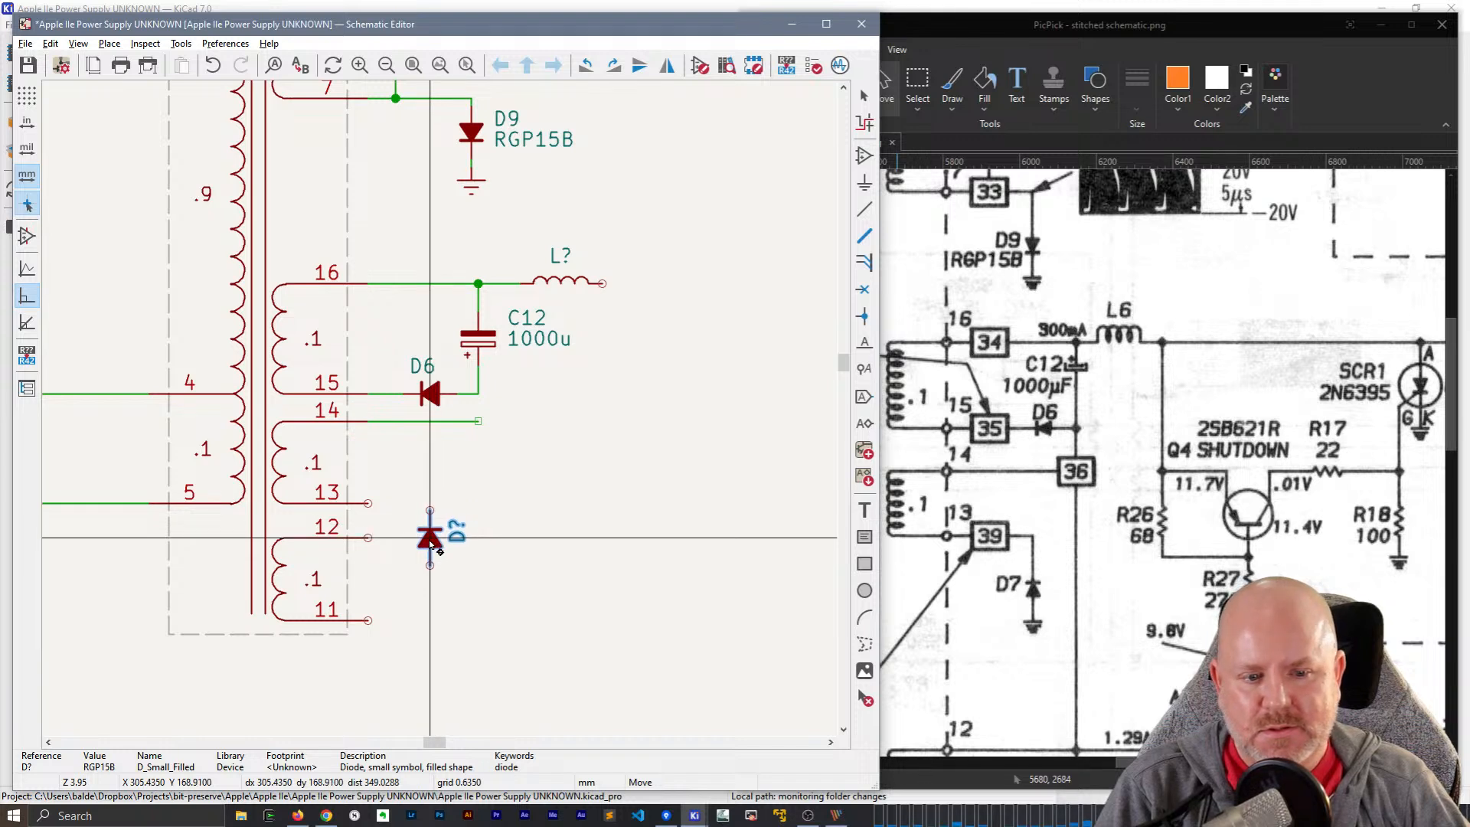
pyautogui.click(430, 549)
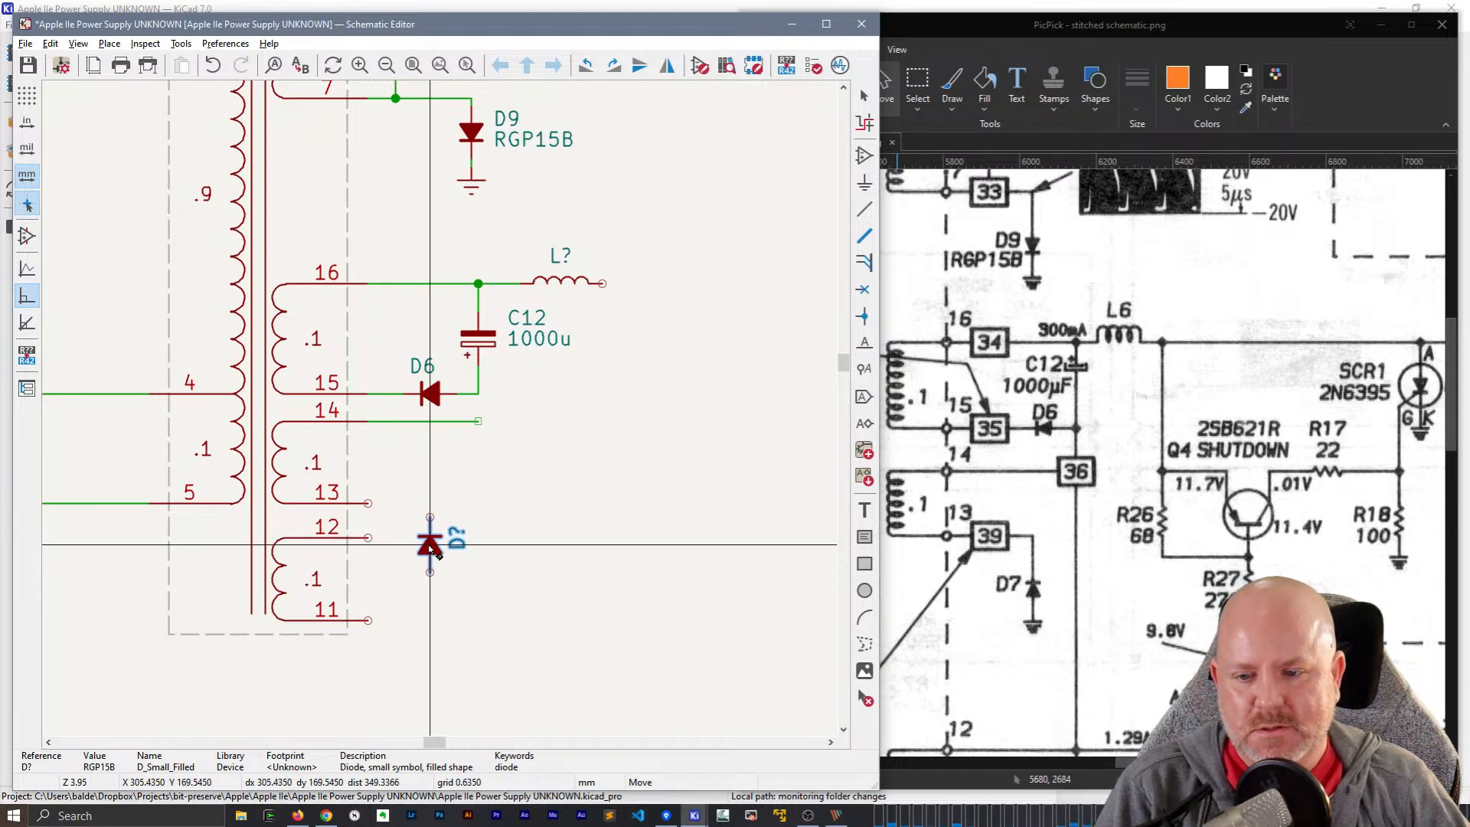
# - Wire the upward-pointing diode to pin 13 and connect a copy of D9's ground symbol to its lower end
pyautogui.press('w')
pyautogui.click(368, 503)
pyautogui.click(429, 517)
pyautogui.press('Escape')
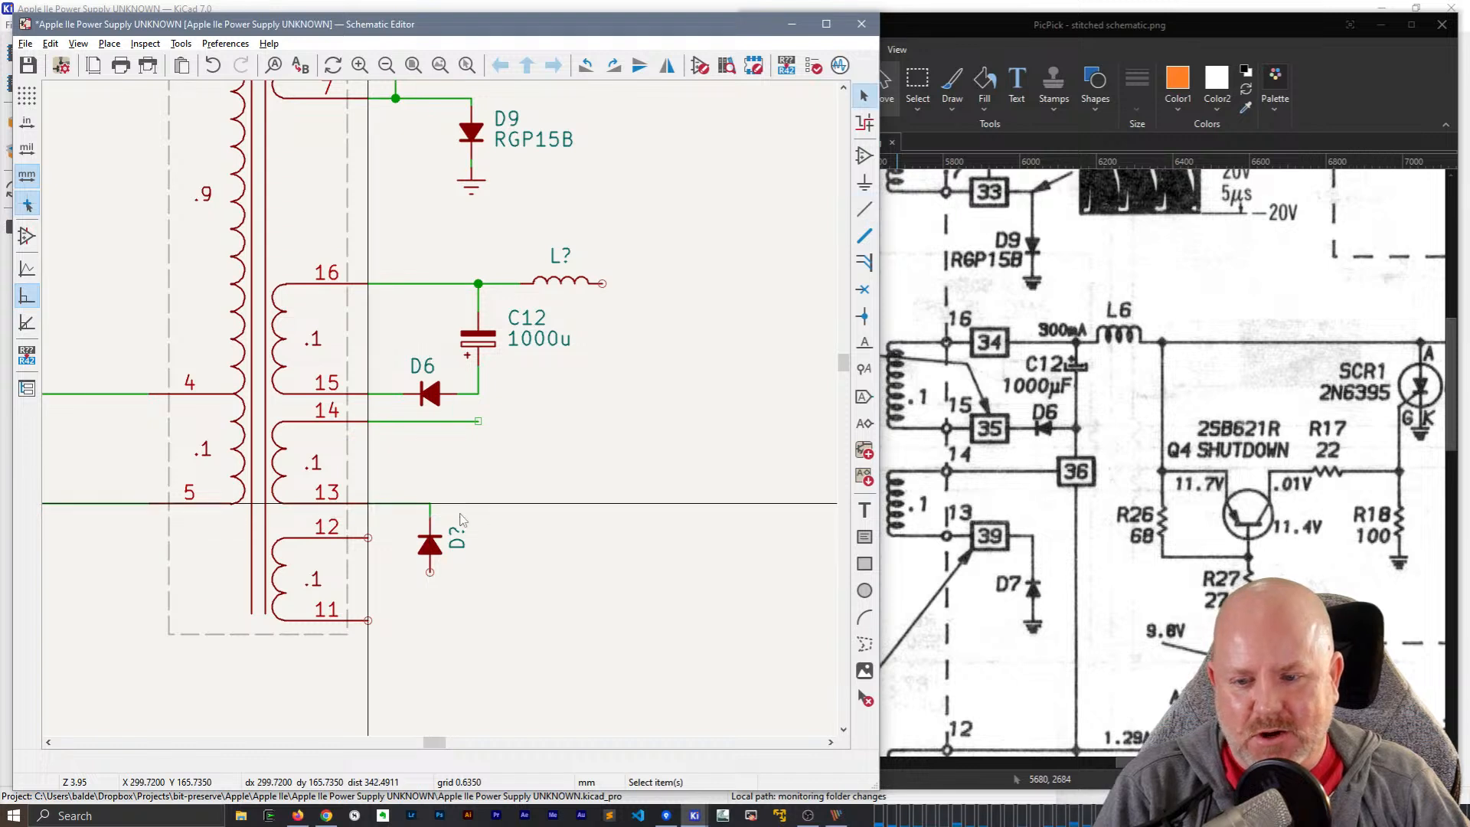
pyautogui.click(470, 181)
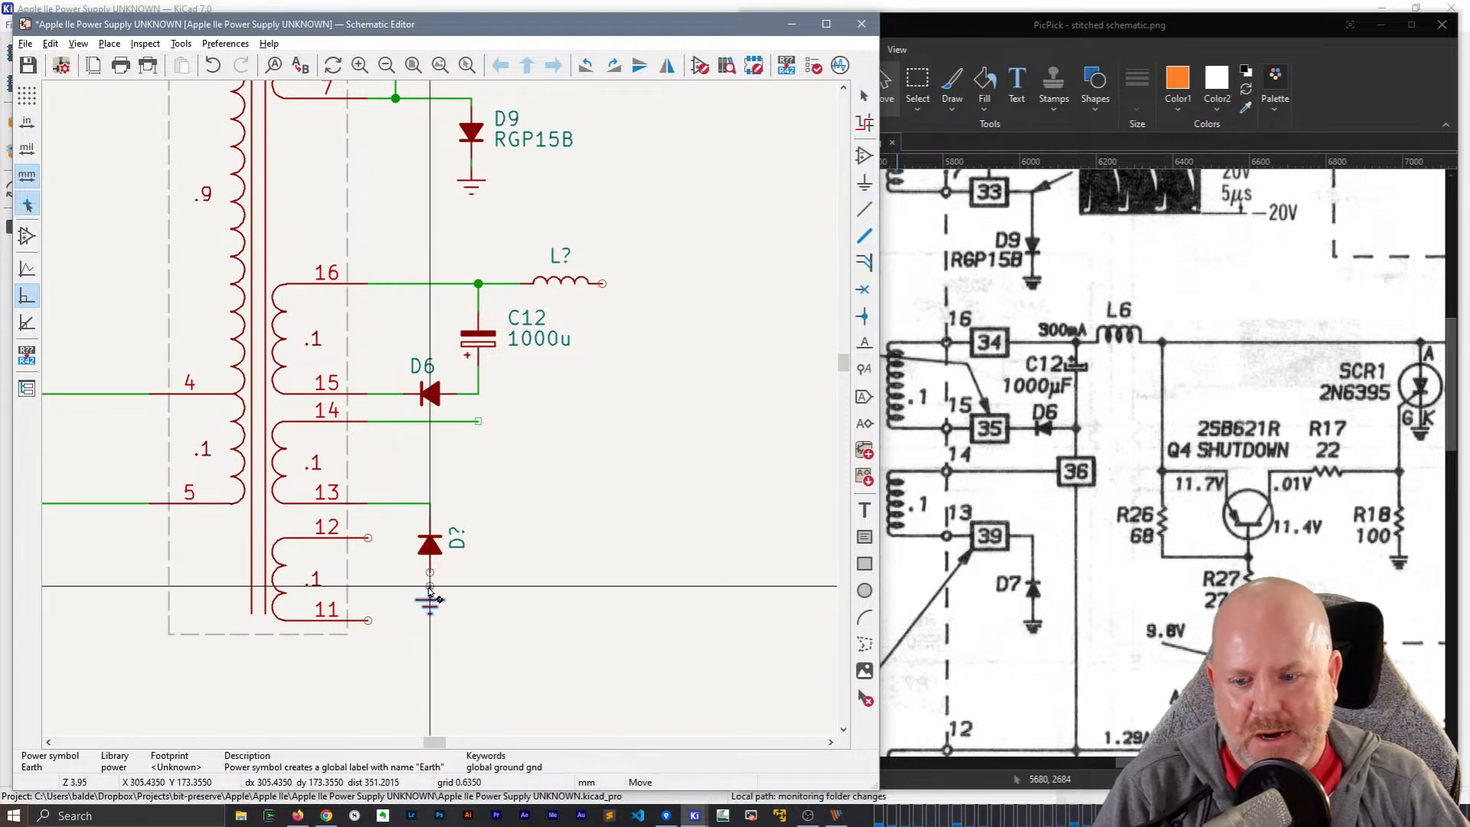
pyautogui.click(429, 572)
pyautogui.press('w')
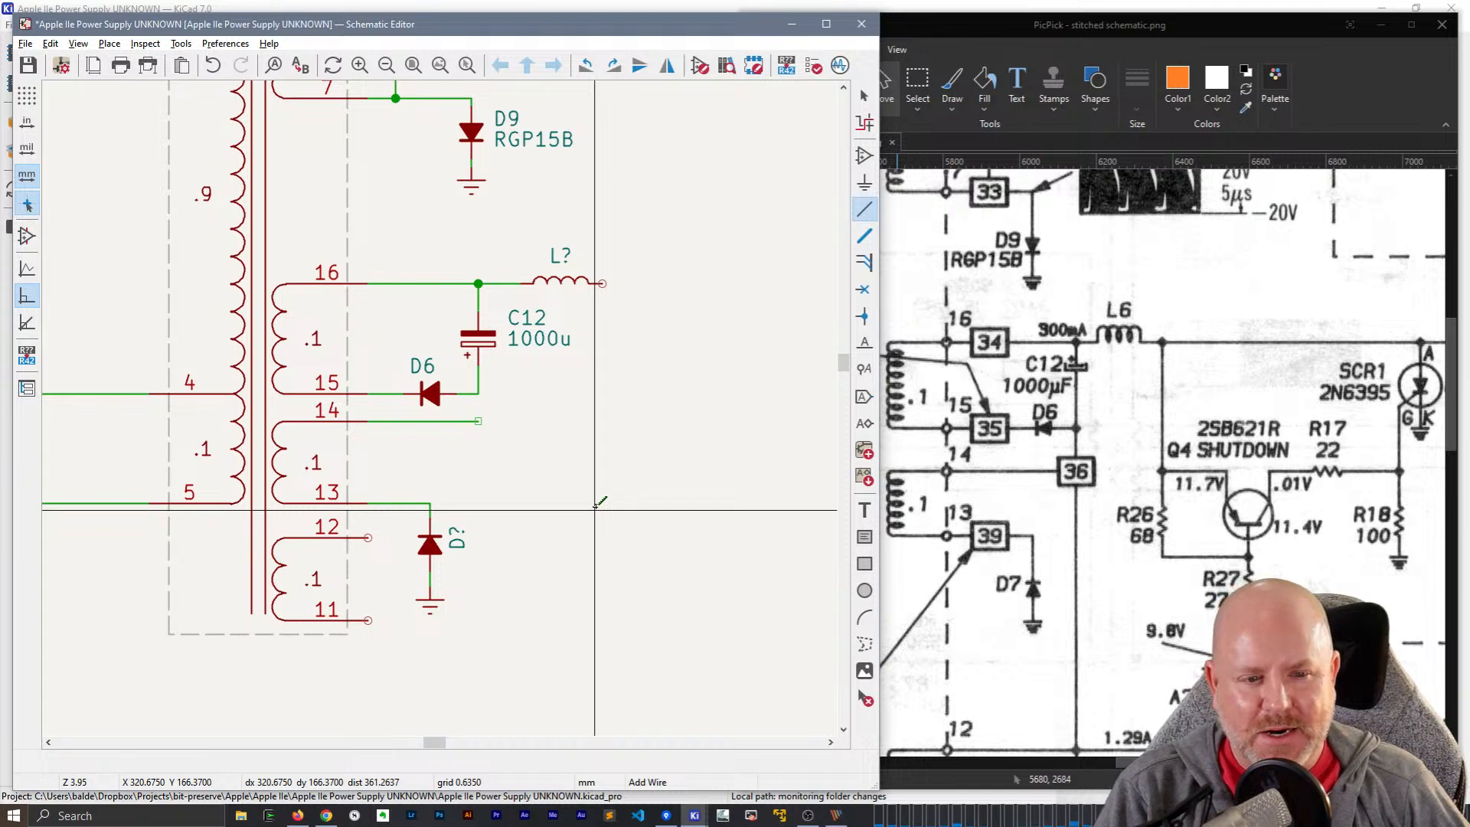
# - Wire the junction of D6 and C12 down to the open end of the pin 14 wire
pyautogui.click(471, 393)
pyautogui.click(479, 373)
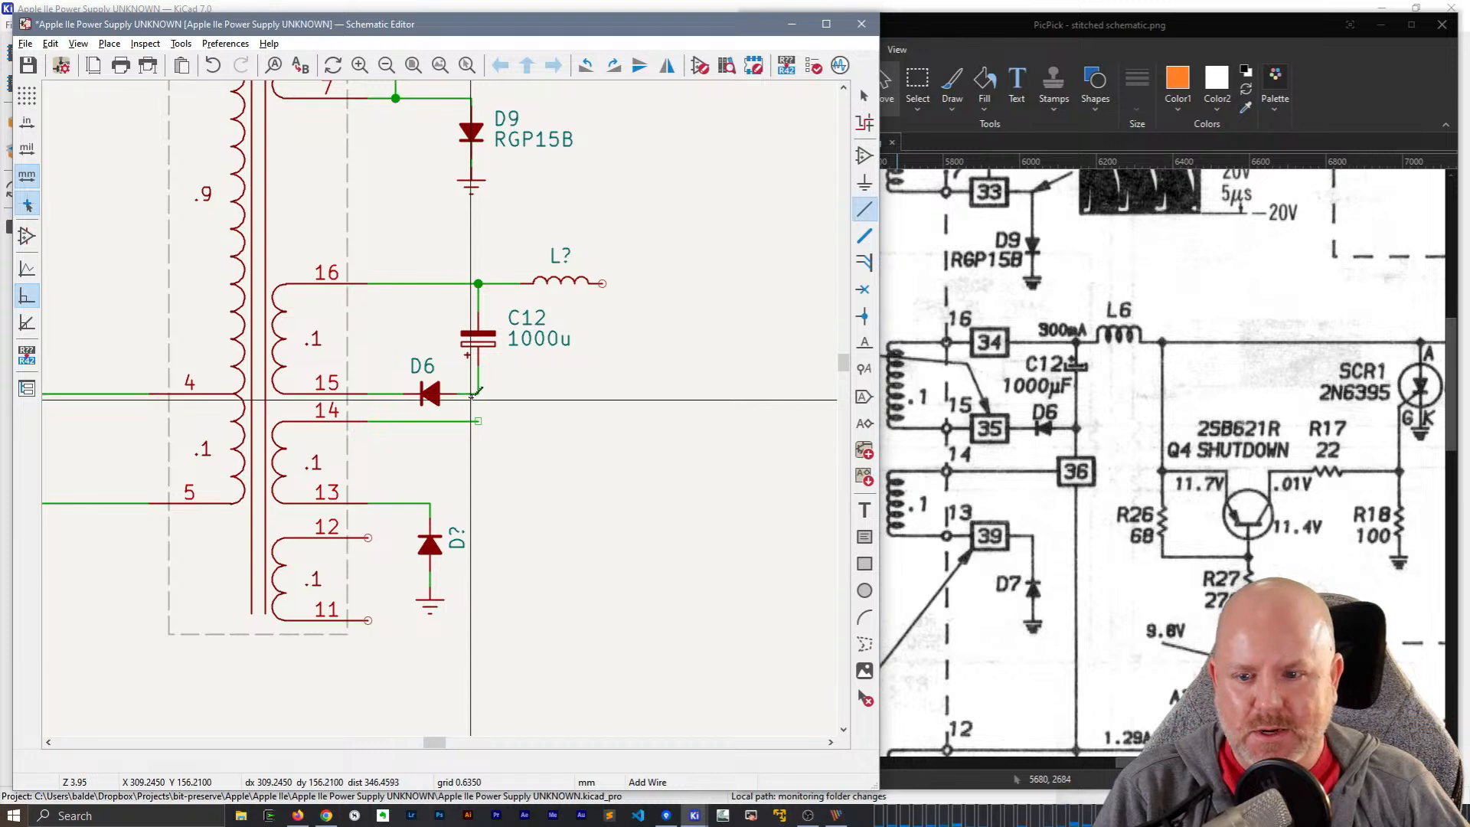
pyautogui.click(479, 394)
pyautogui.click(478, 421)
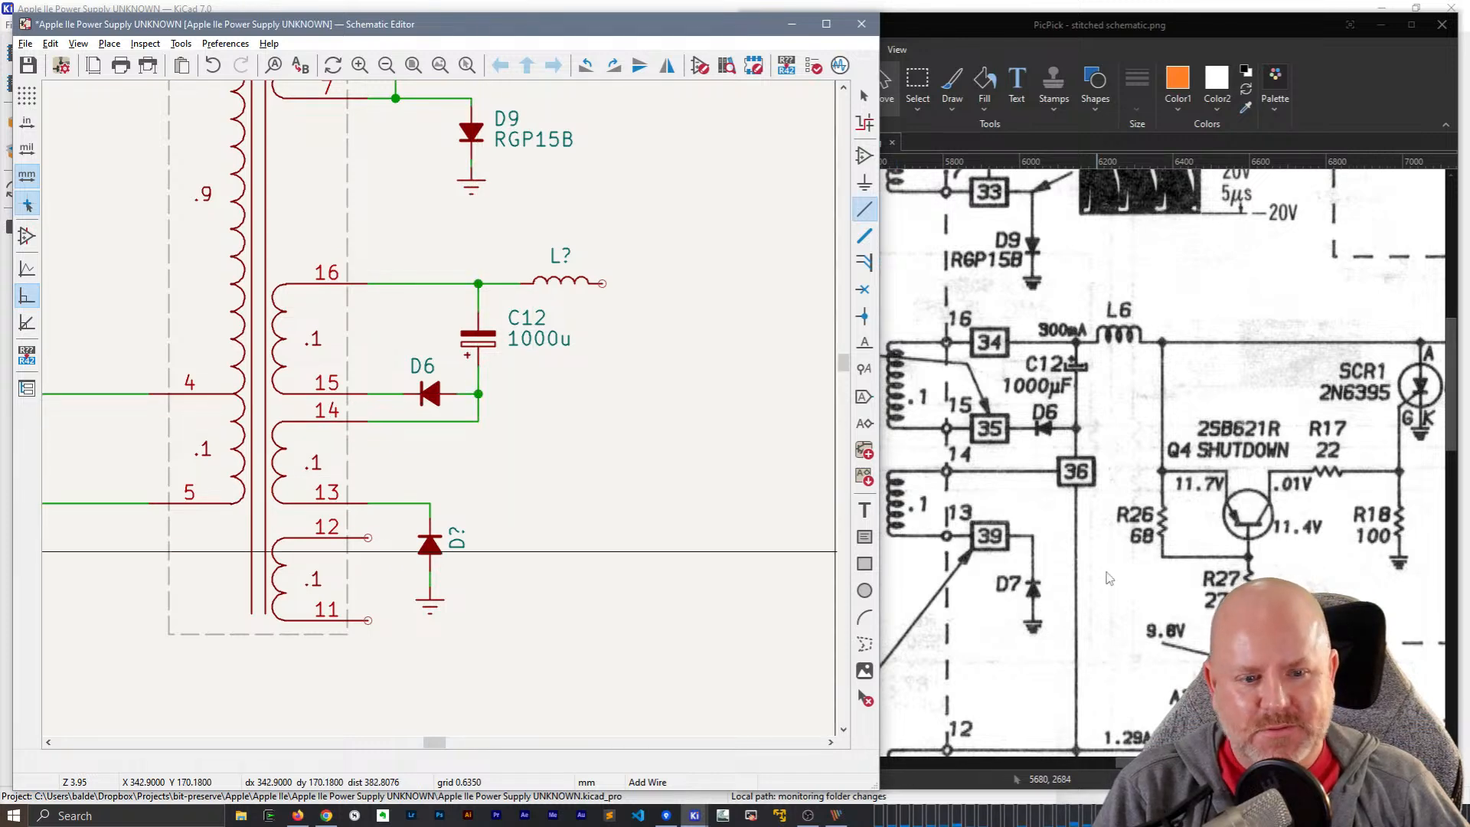
# - Check the scan around pins 11–12, then draw a wire straight down from the pin 14 corner to below the transformer outline
pyautogui.moveTo(1452, 341); pyautogui.dragTo(1451, 397)
pyautogui.scroll(-4, 498, 570)
pyautogui.scroll(2, 491, 300)
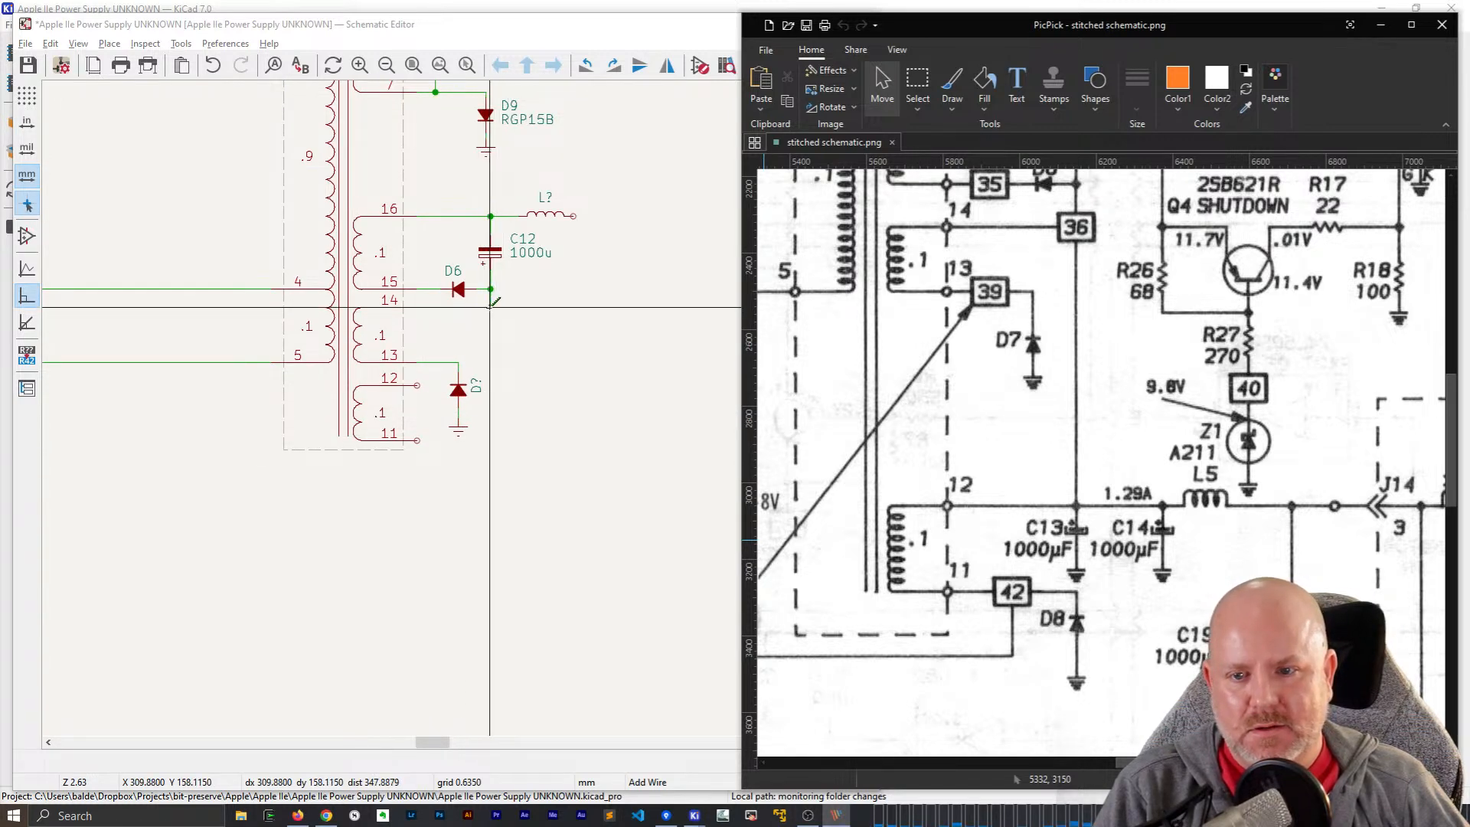
pyautogui.click(525, 347)
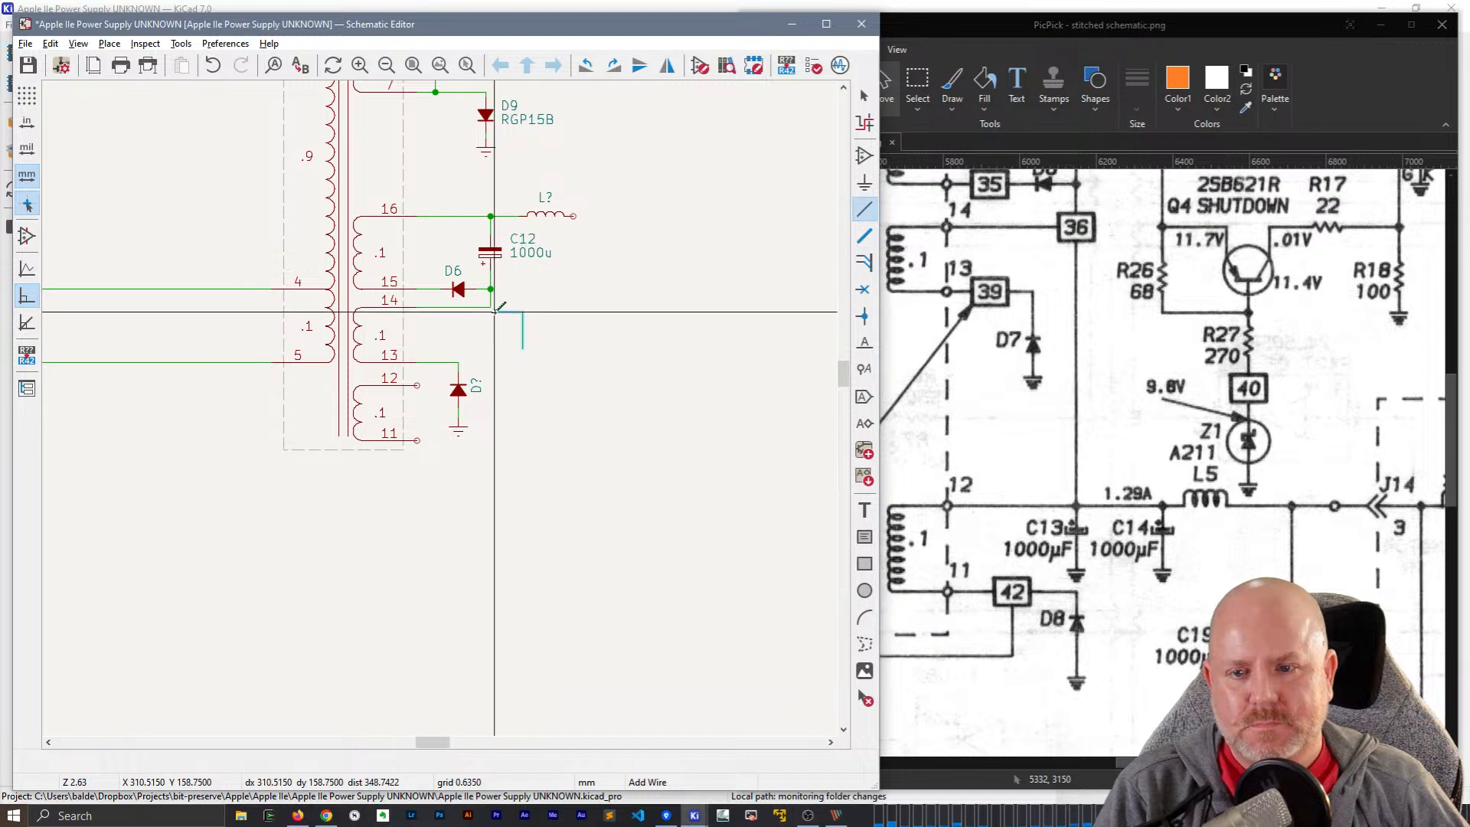
pyautogui.press('Escape')
pyautogui.click(490, 307)
pyautogui.doubleClick(490, 464)
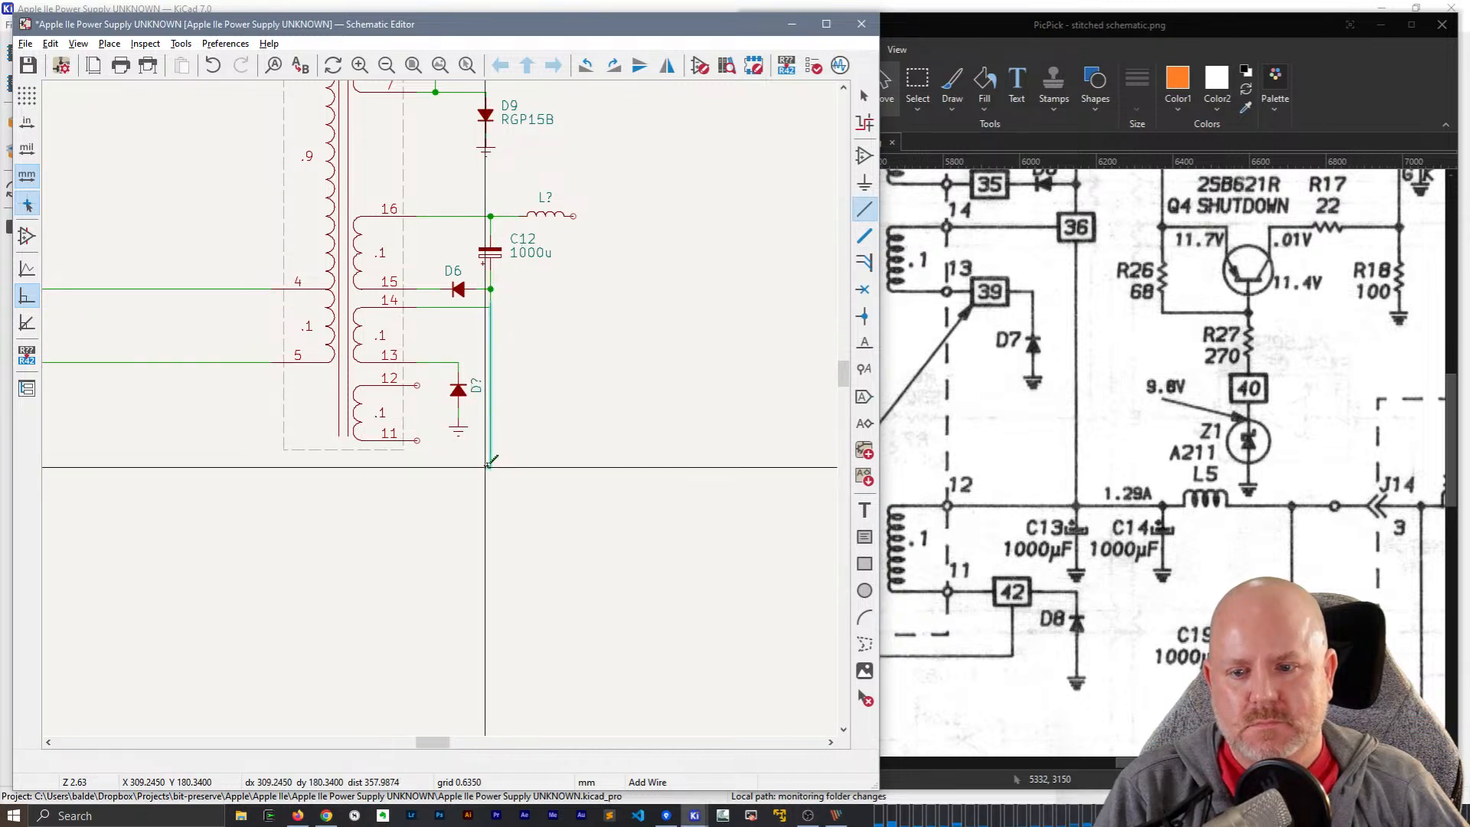
pyautogui.press('Escape')
# - Place a copy of C12 at the lower end of the new vertical wire, turned so its positive side faces up
pyautogui.click(490, 251)
pyautogui.hotkey('ctrl', 'd')
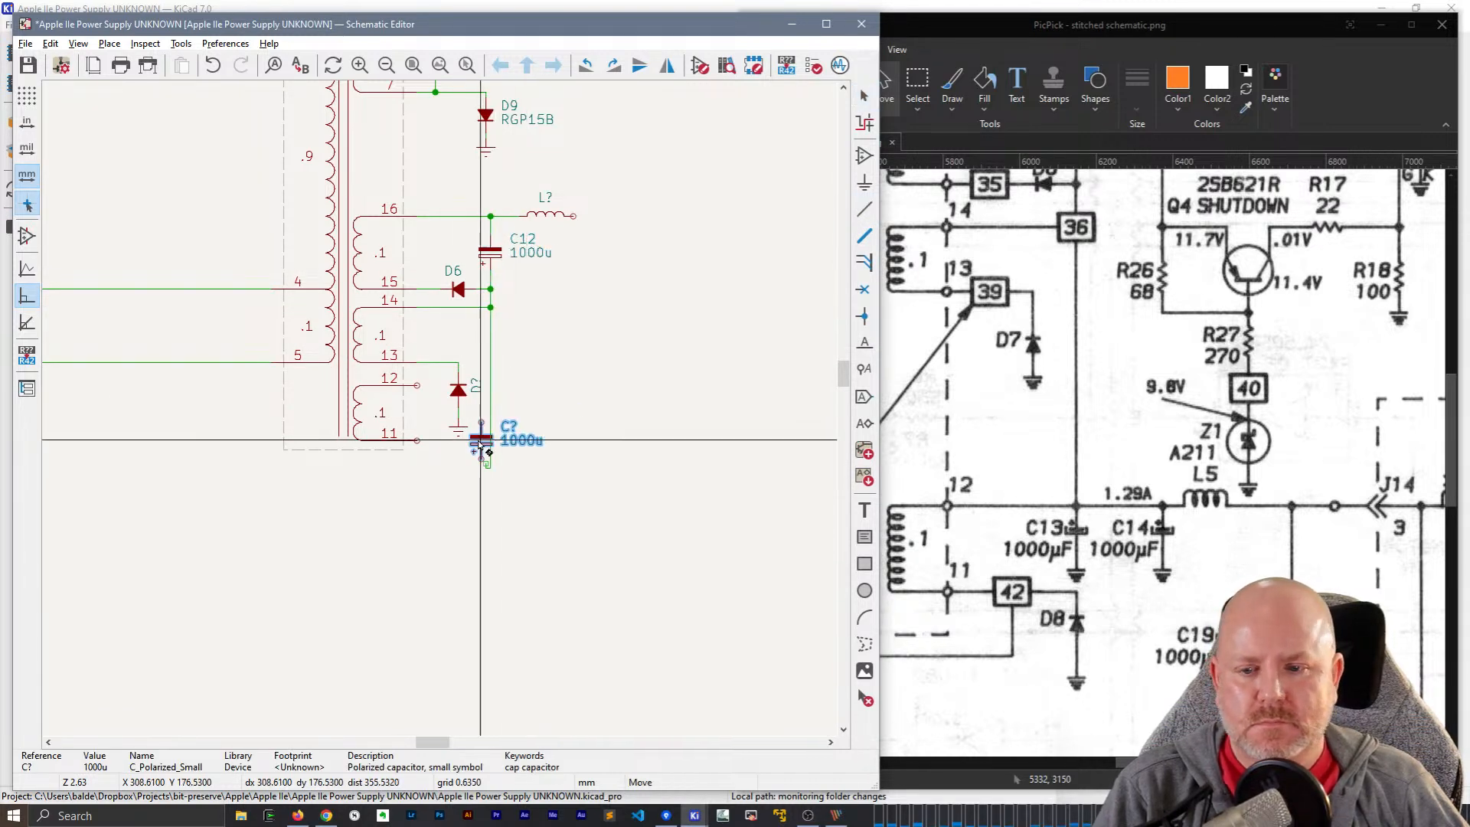
pyautogui.scroll(7, 490, 483)
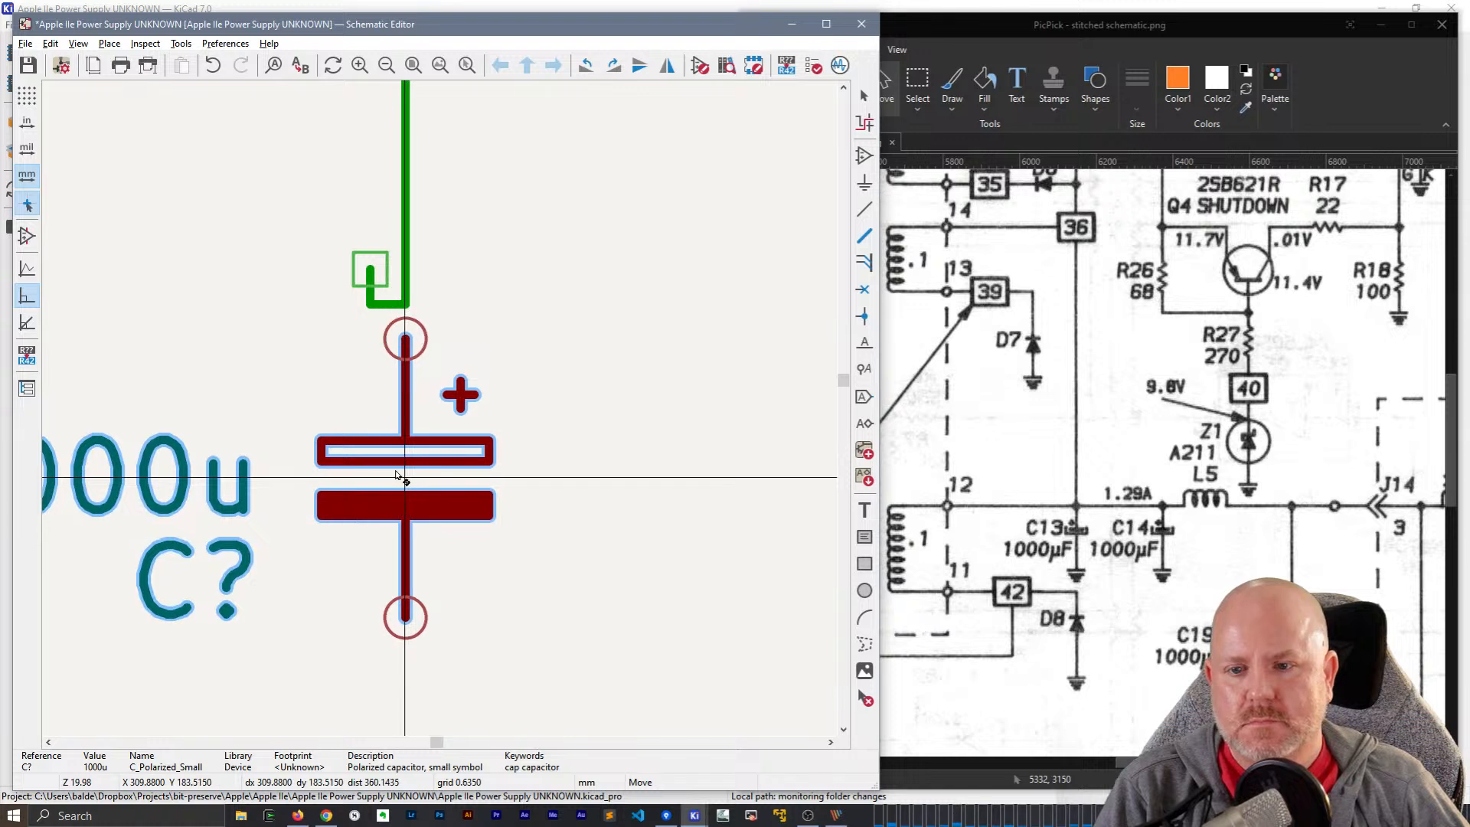
pyautogui.click(399, 460)
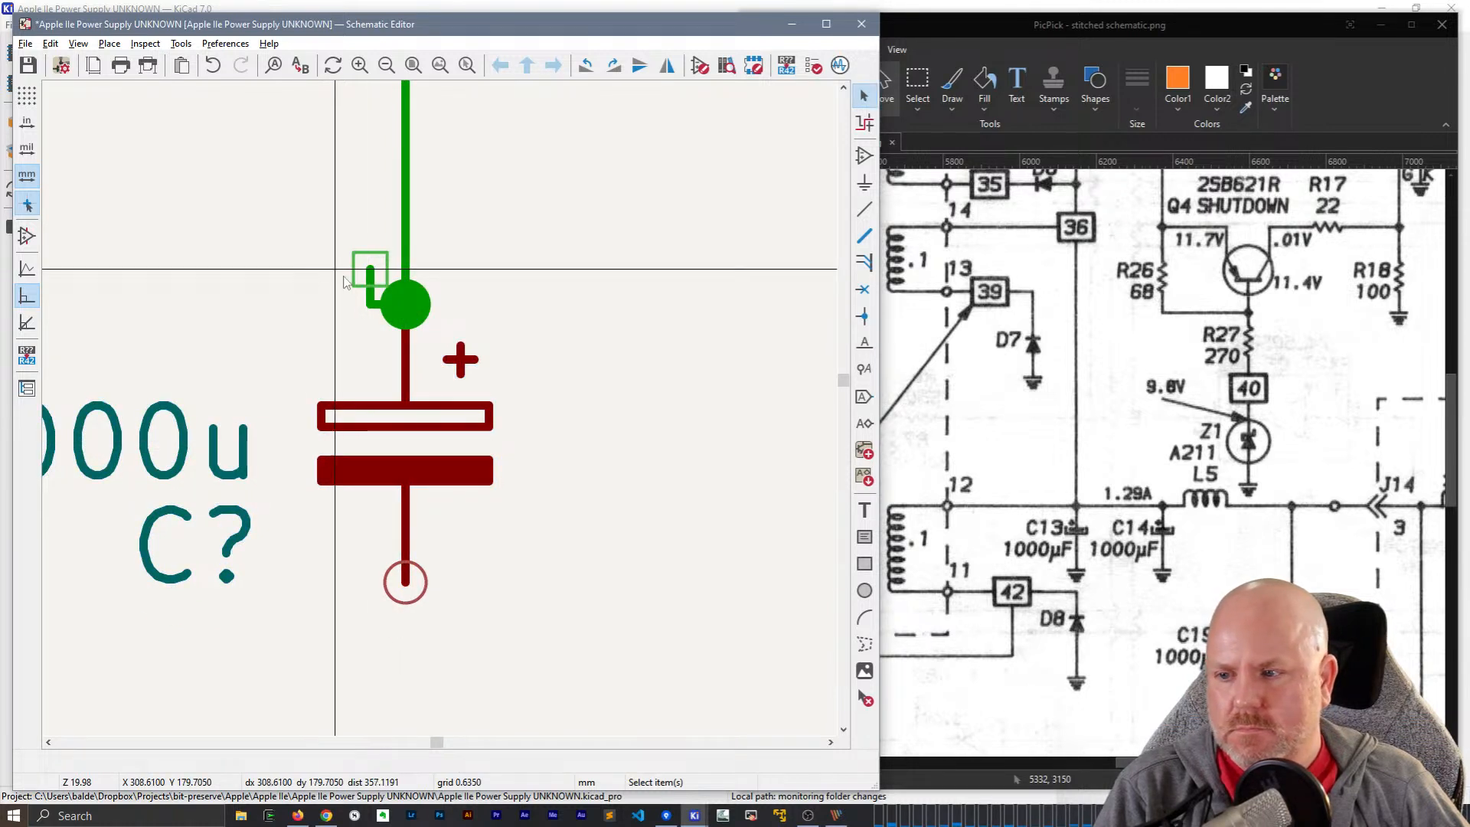
# - Delete the two stray wire stubs beside the capacitor's upper connection
pyautogui.press('w')
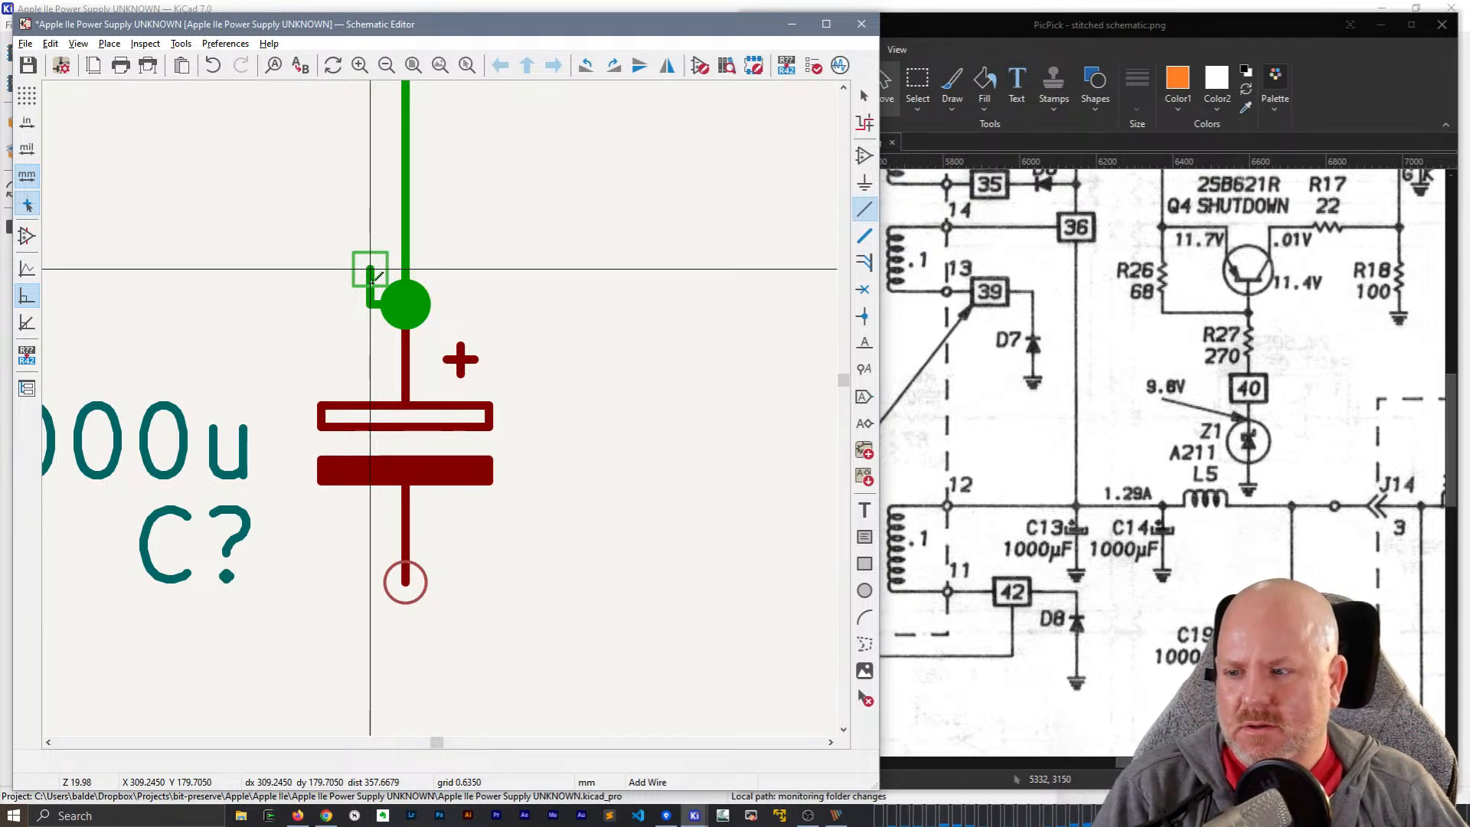
pyautogui.click(369, 293)
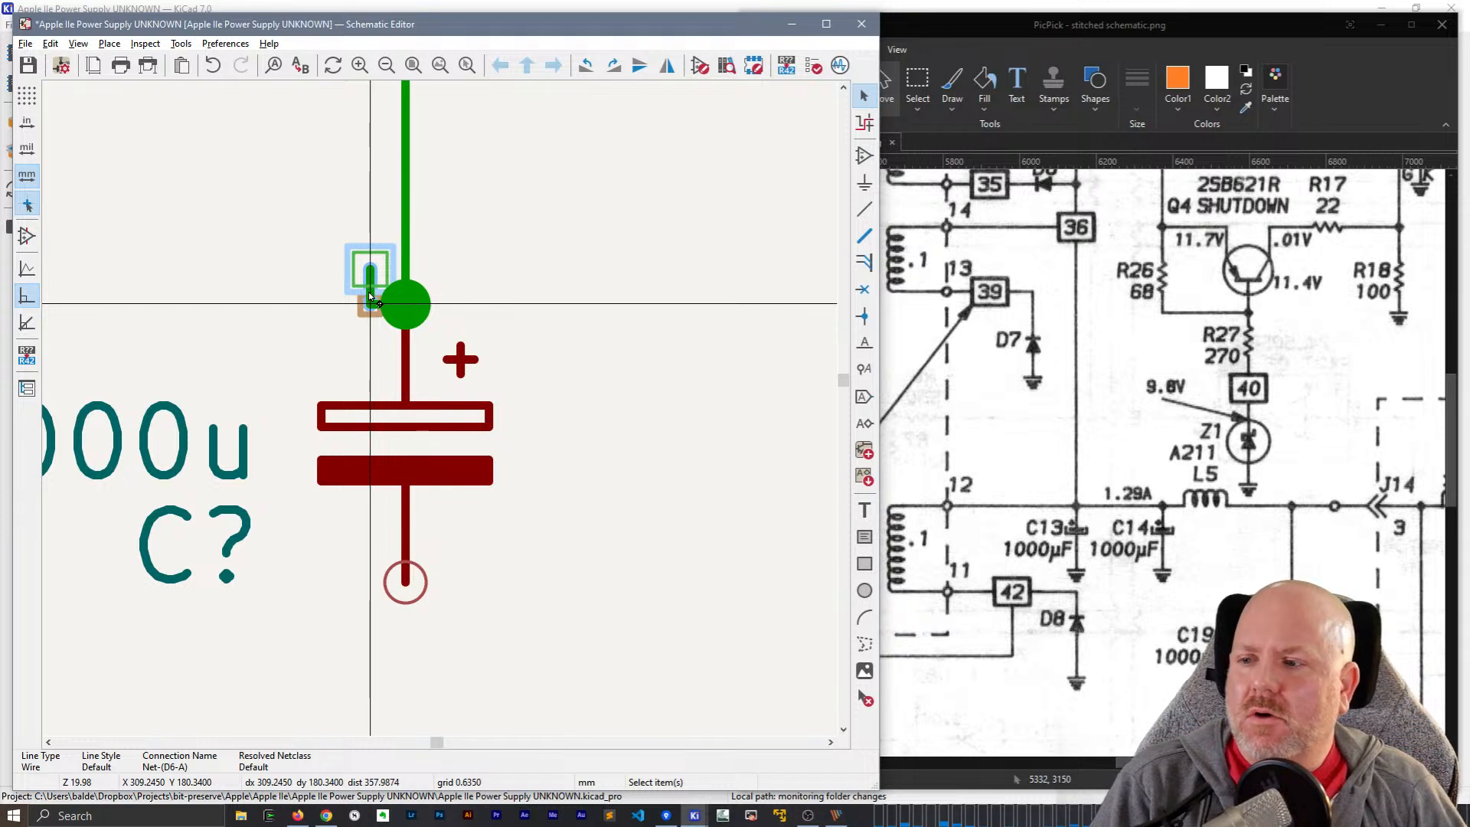
pyautogui.press('Delete')
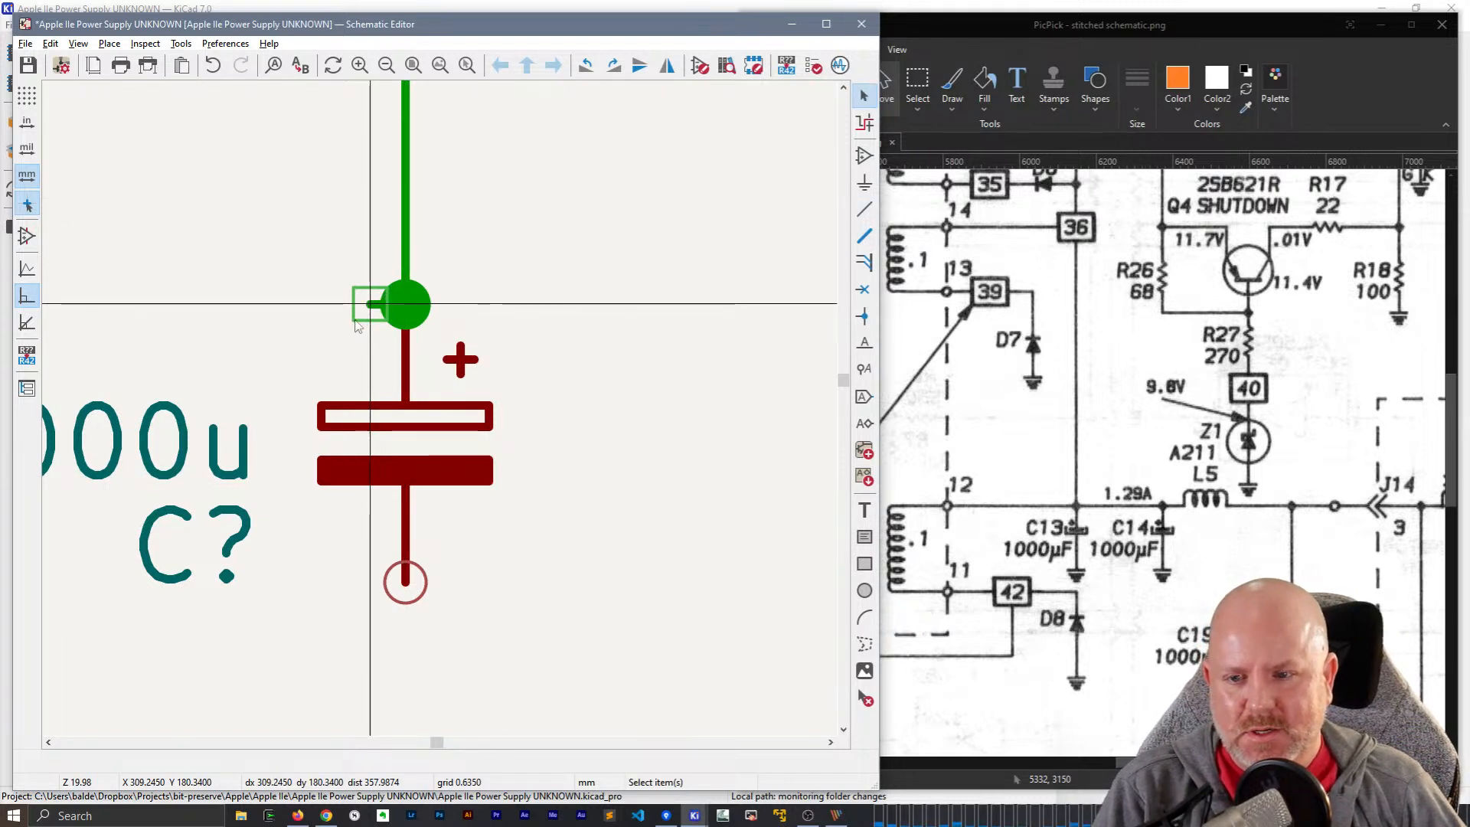
pyautogui.moveTo(301, 250); pyautogui.dragTo(475, 331)
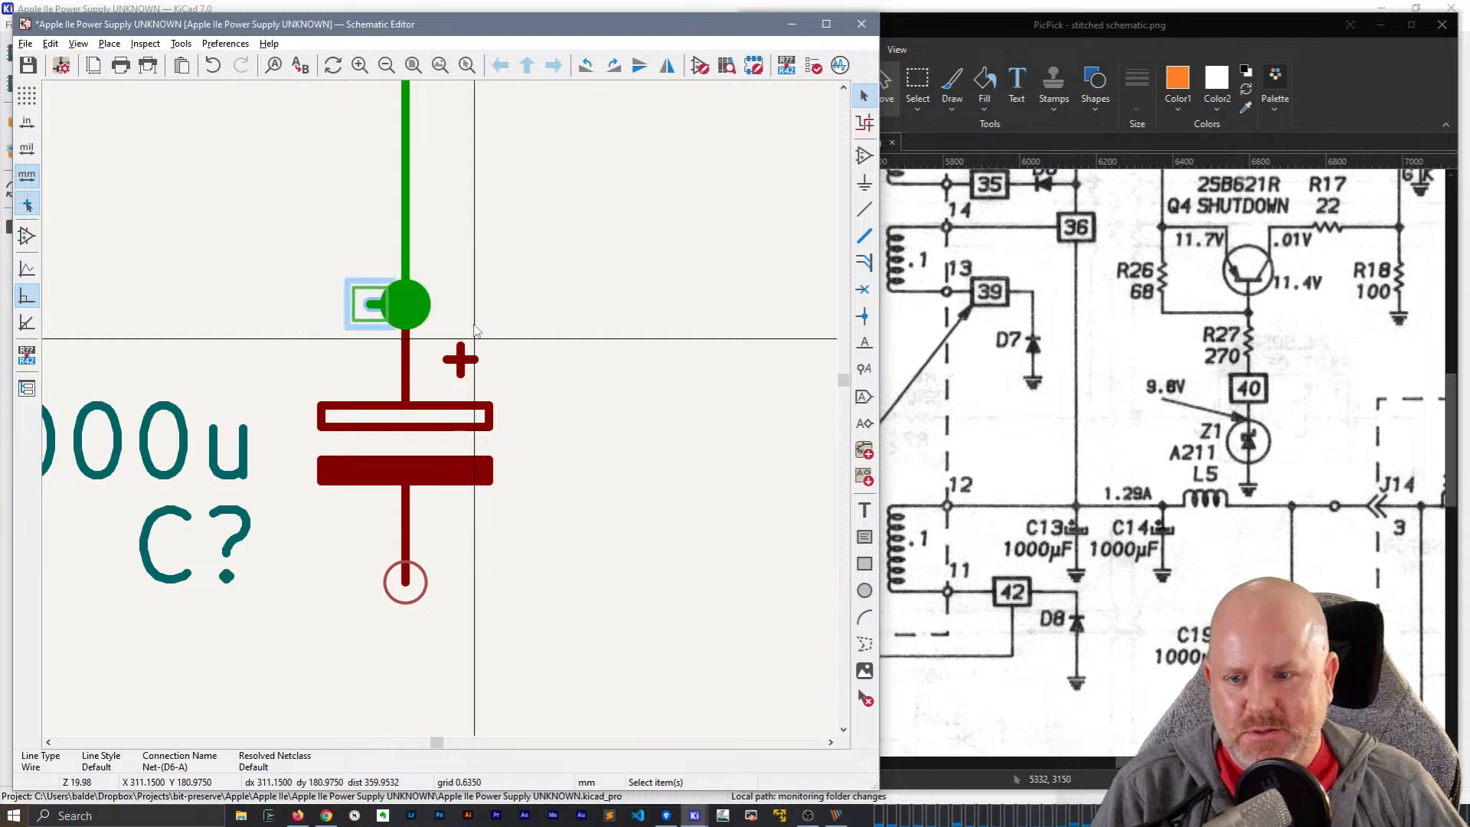
pyautogui.press('Delete')
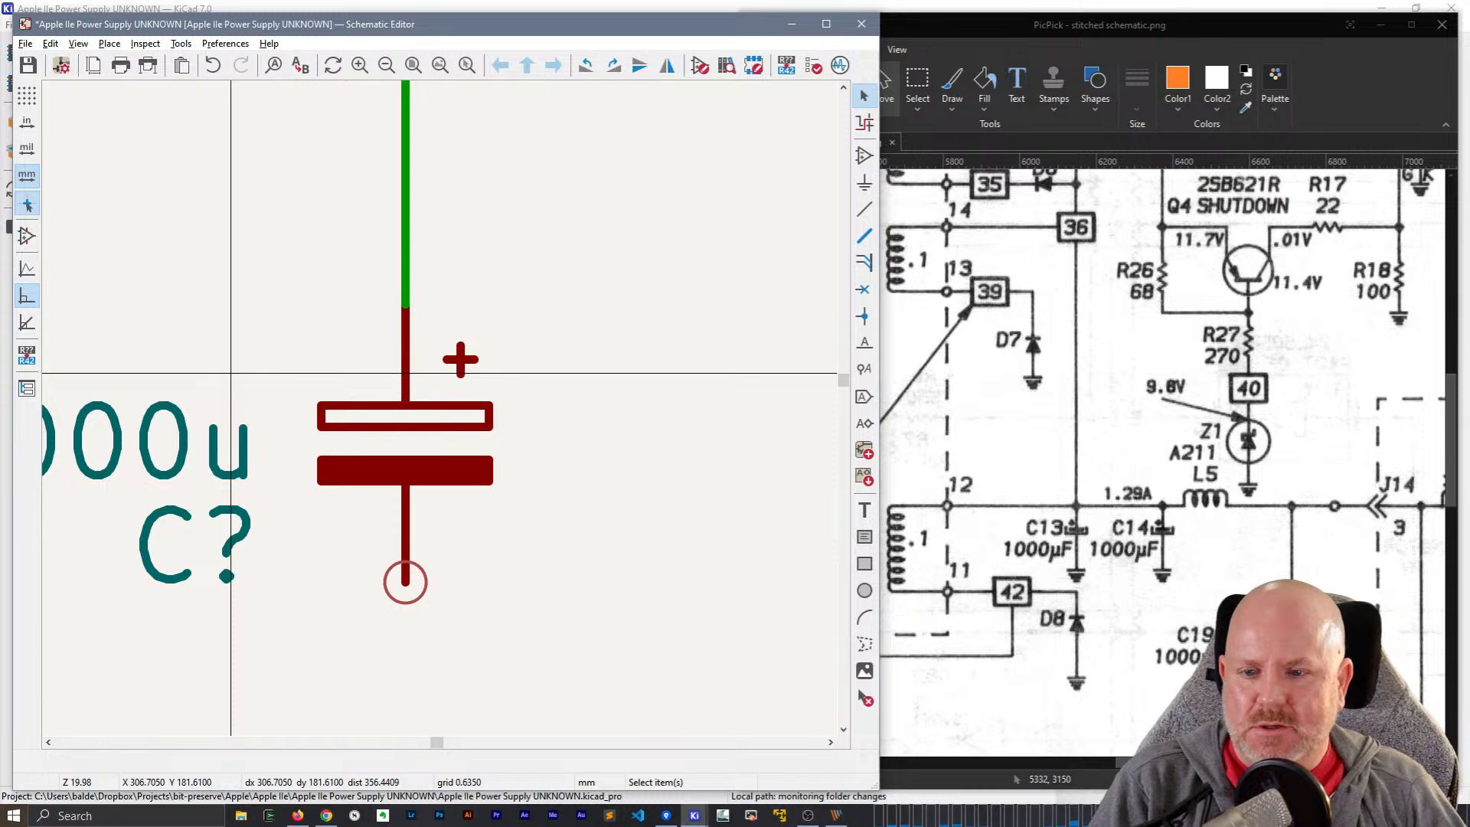
# - Place a copy of the diode's ground symbol just below the new capacitor and wire the two together
pyautogui.scroll(-2, 418, 492)
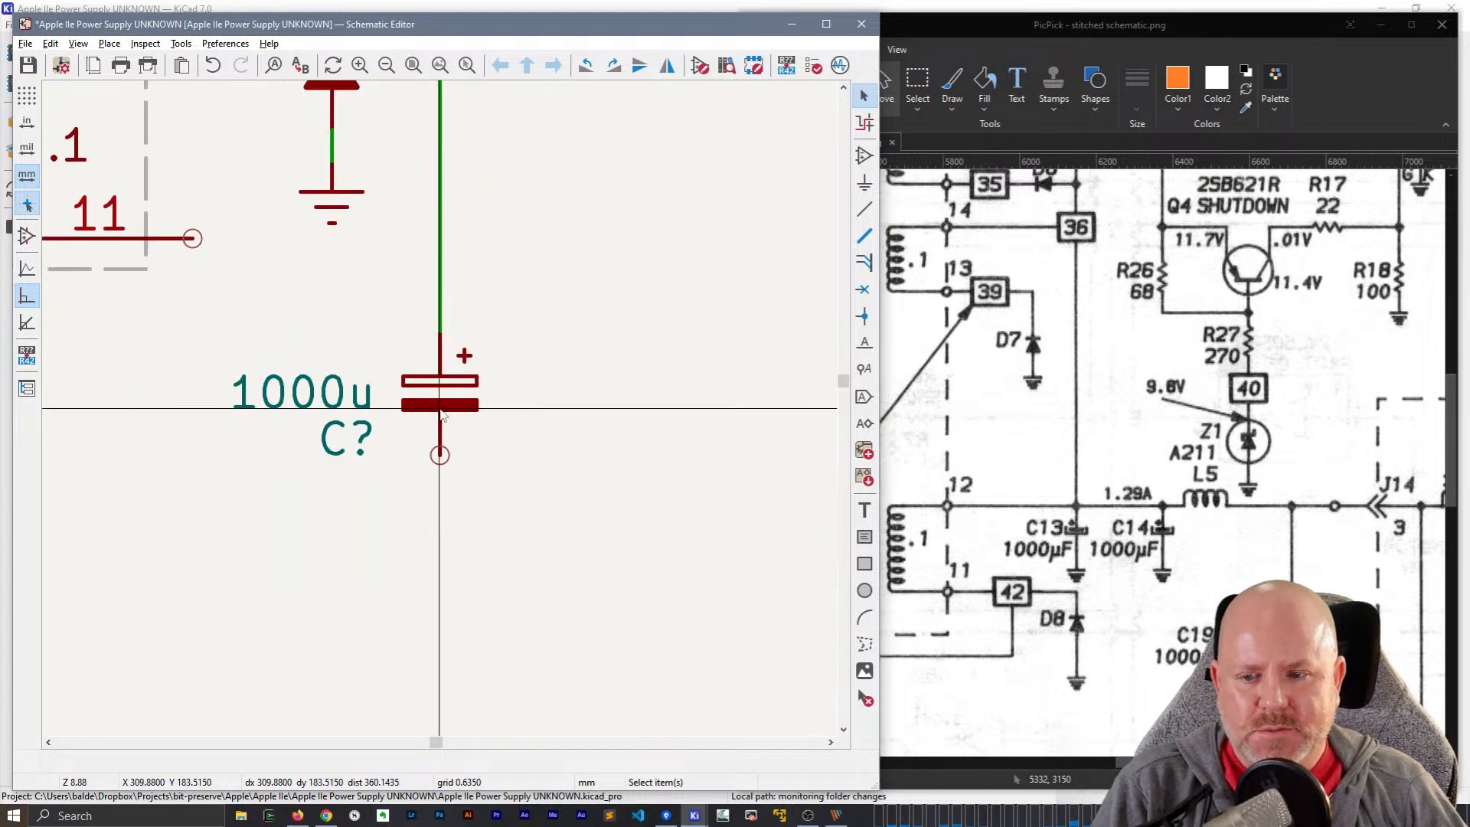
pyautogui.scroll(-2, 441, 410)
pyautogui.click(393, 322)
pyautogui.hotkey('ctrl', 'd')
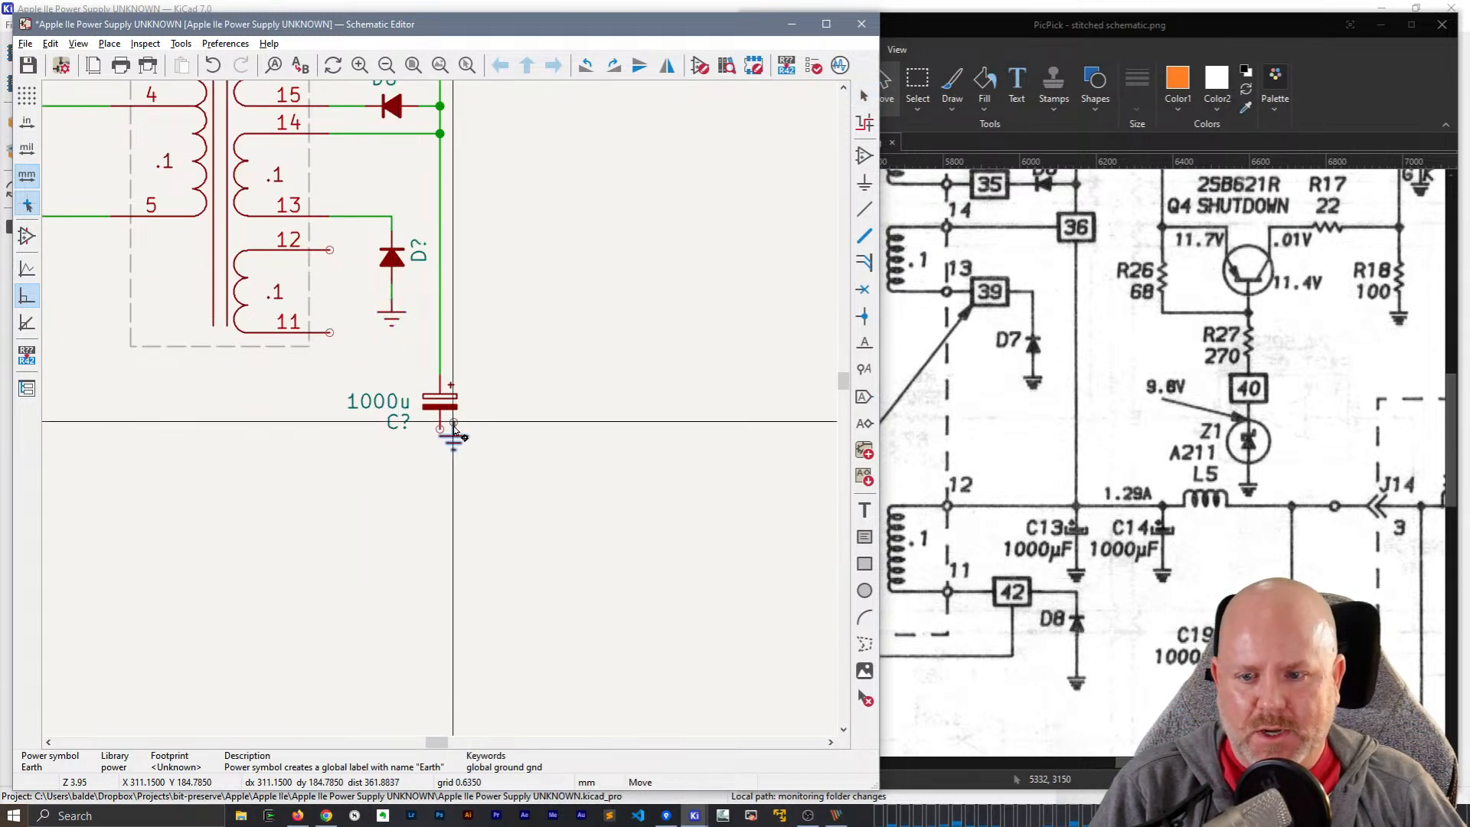
pyautogui.click(440, 428)
pyautogui.scroll(2, 439, 428)
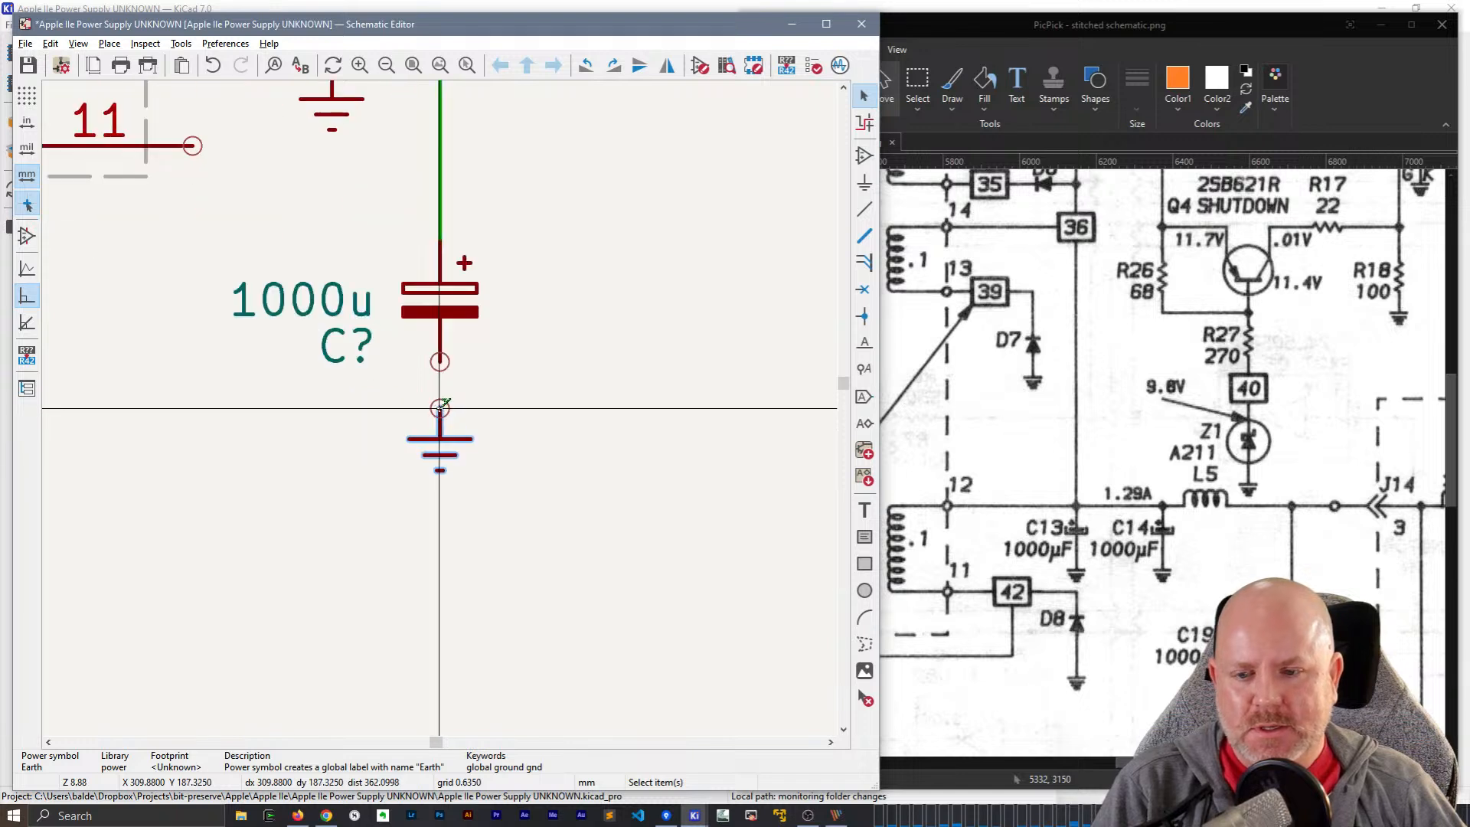
pyautogui.press('m')
pyautogui.click(442, 394)
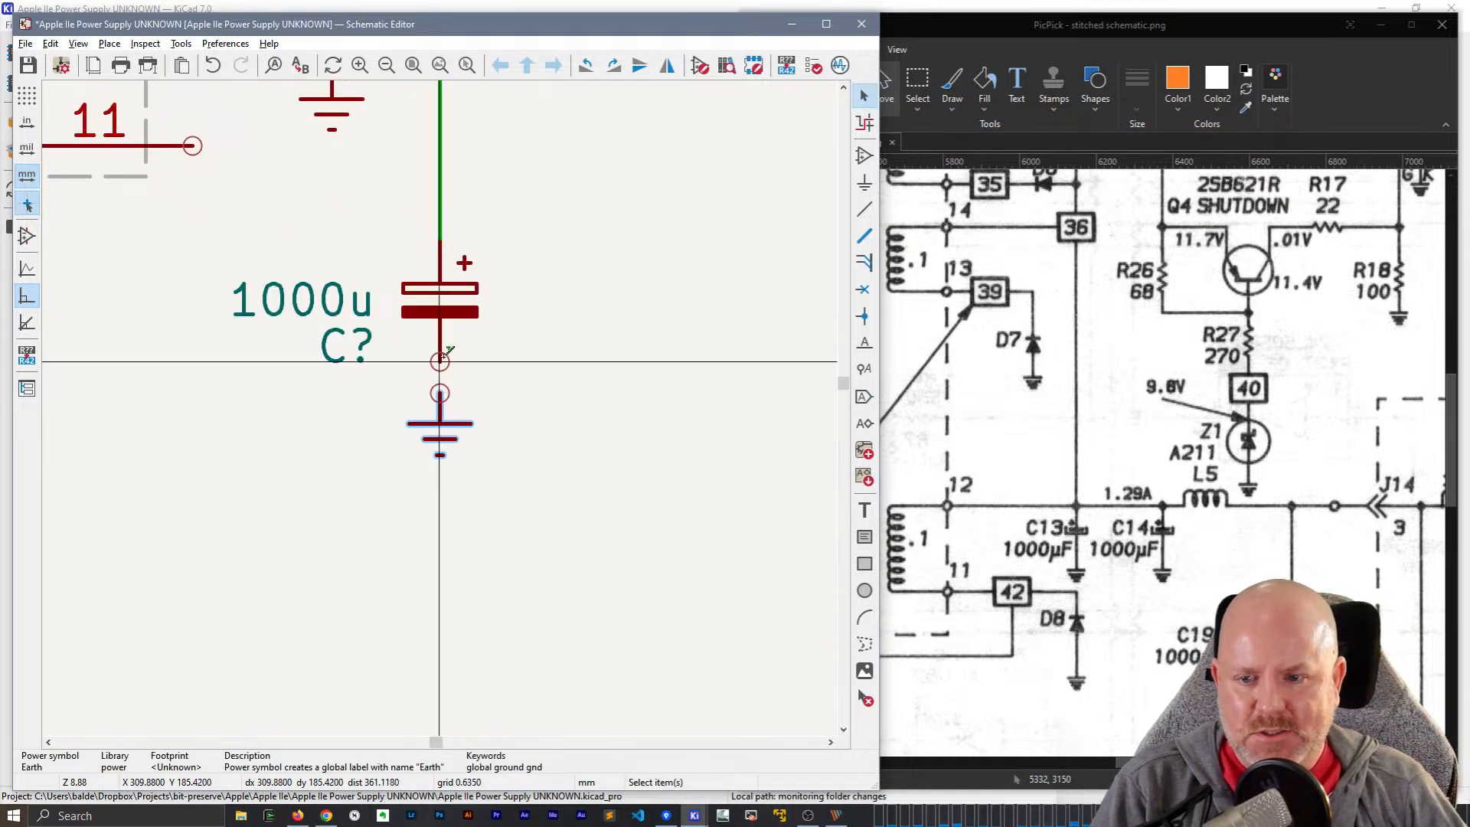
pyautogui.press('w')
pyautogui.click(442, 393)
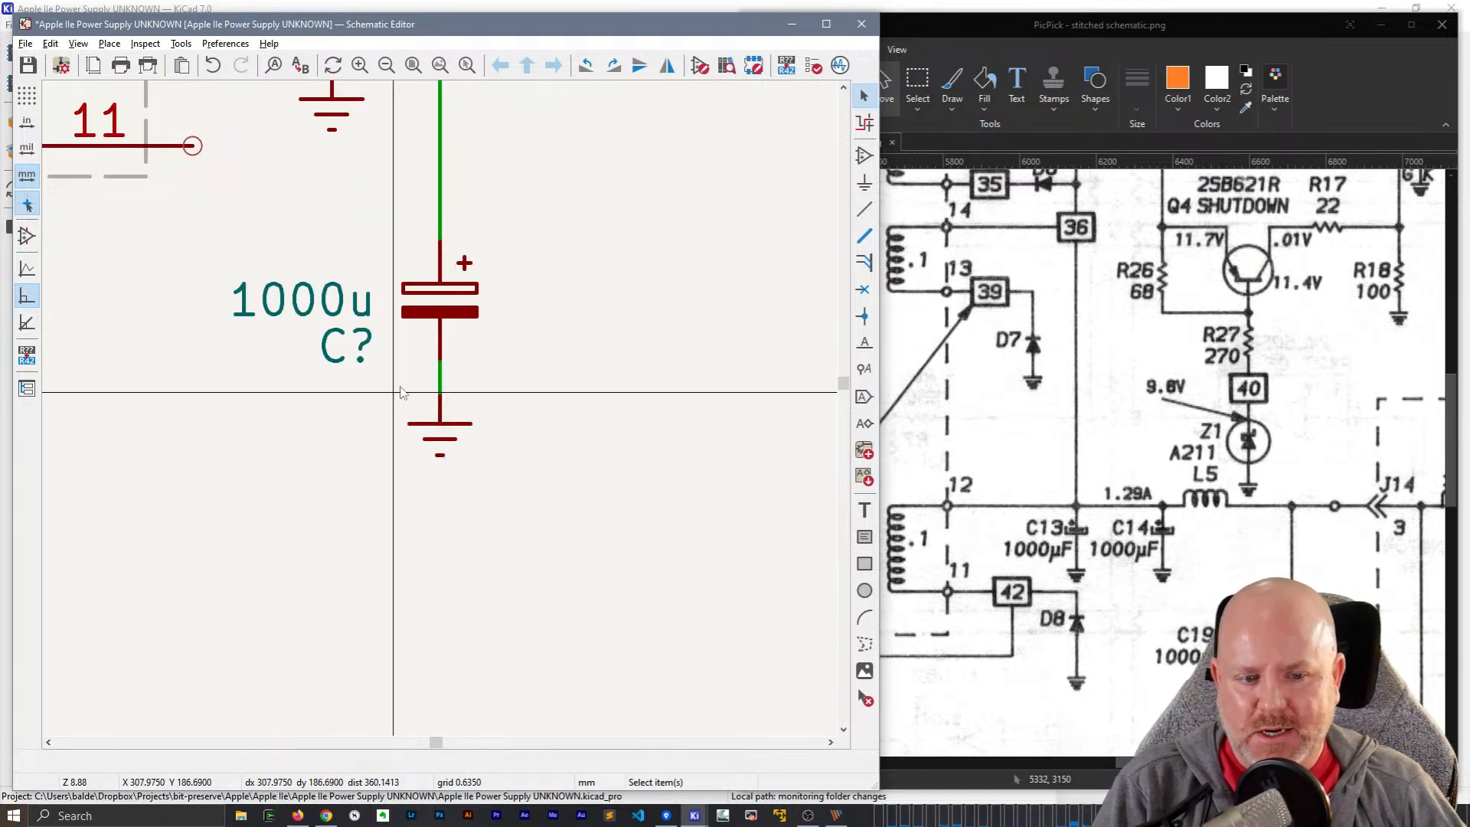
# - Move the new capacitor's reference above its 1000u value and rename it C13
pyautogui.click(352, 347)
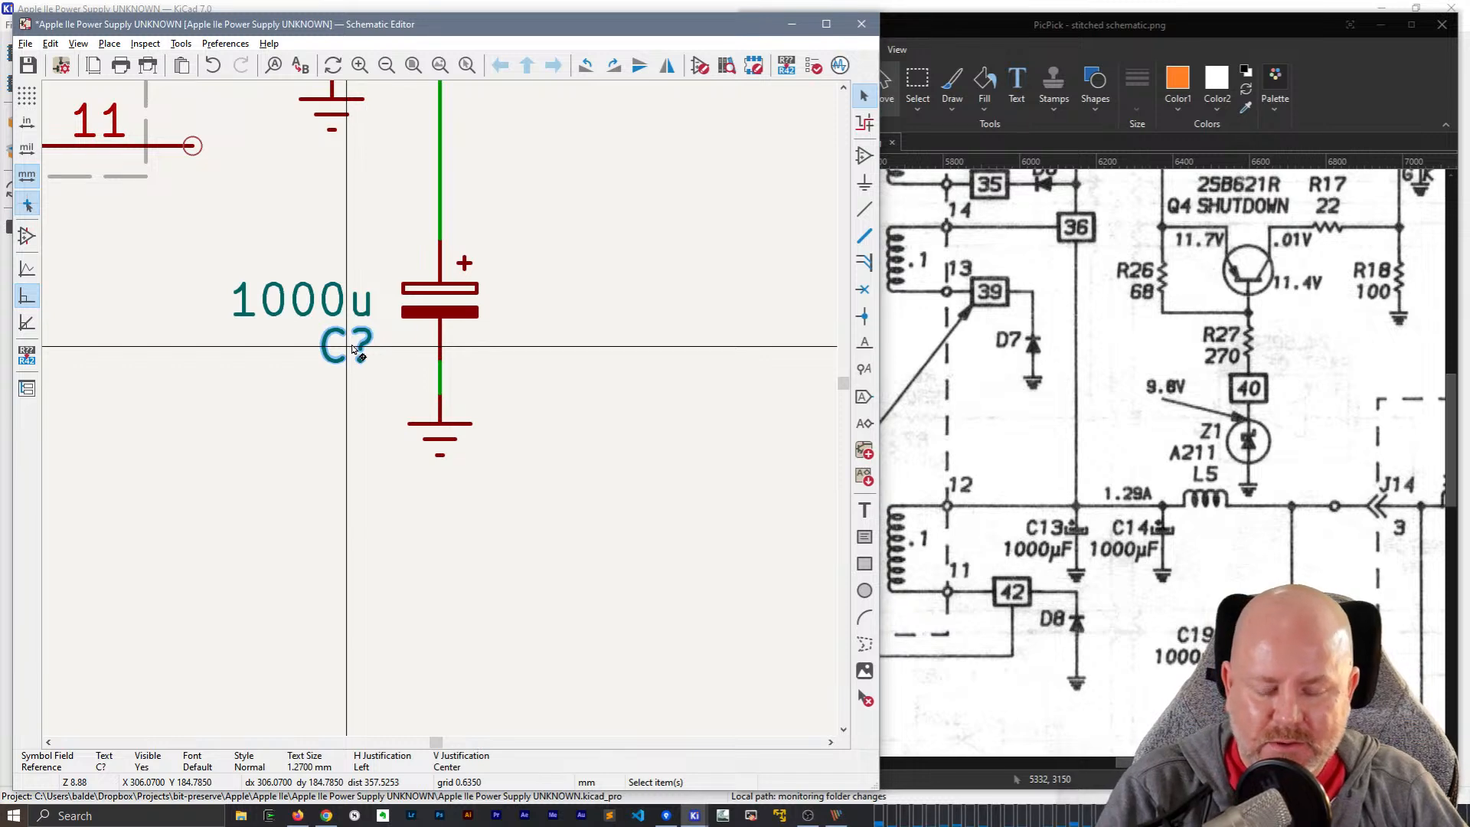
pyautogui.press('m')
pyautogui.click(379, 260)
pyautogui.write('e')
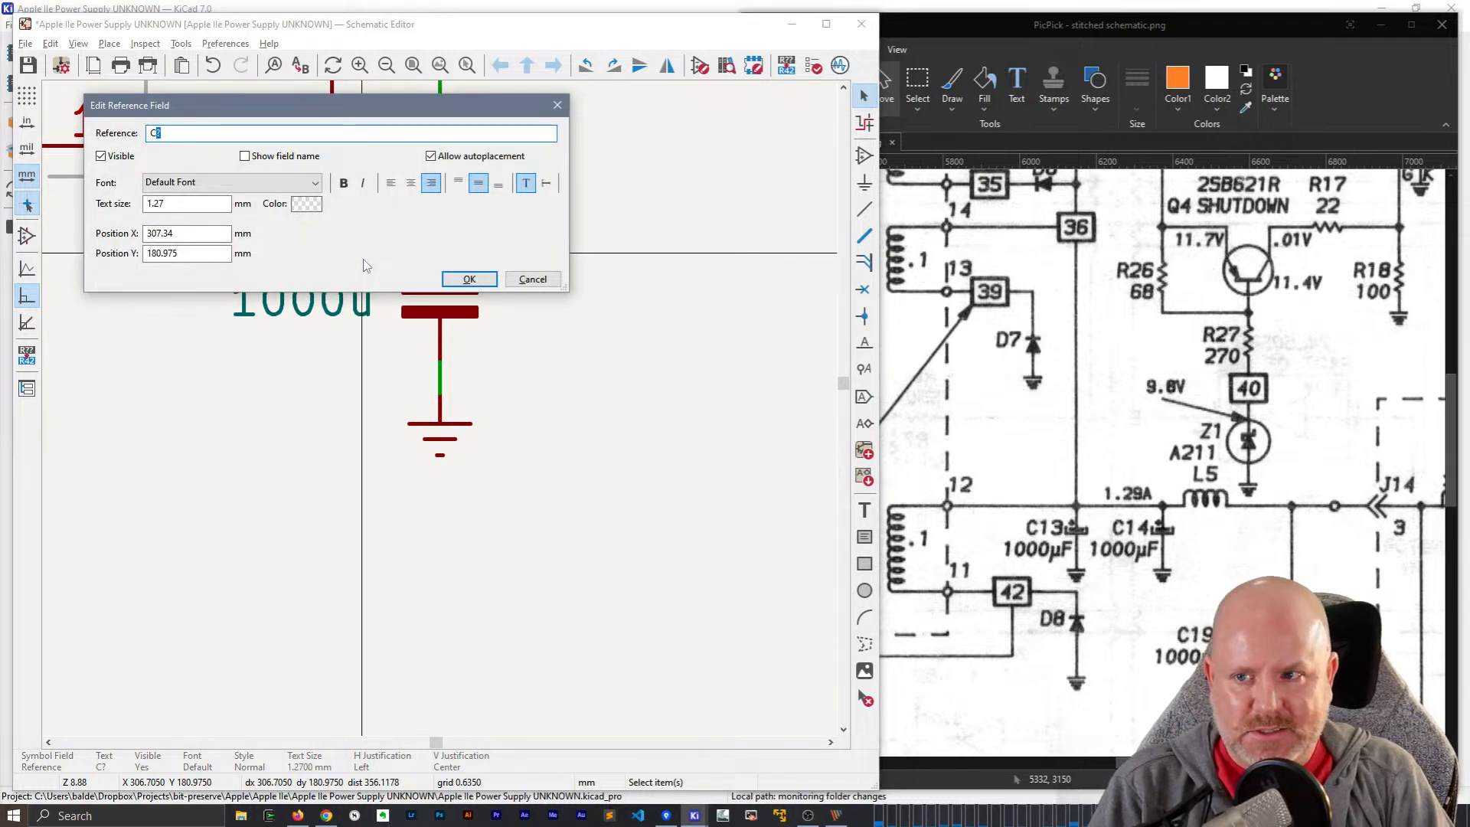
pyautogui.write('13')
pyautogui.press('Return')
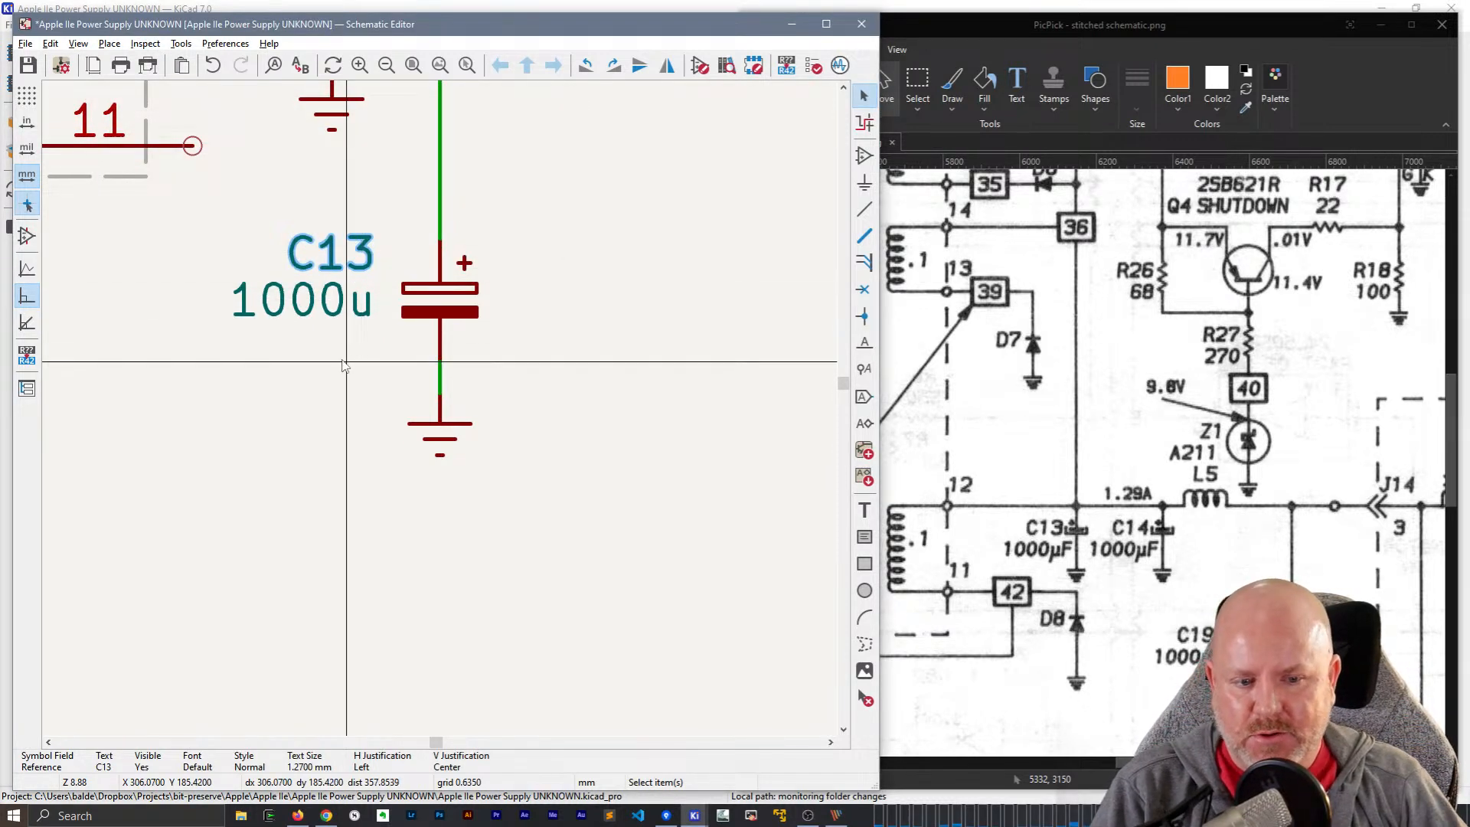
# - Move C13's reference and value together so they sit closer beside the capacitor body
pyautogui.moveTo(343, 366); pyautogui.dragTo(325, 191)
pyautogui.press('m')
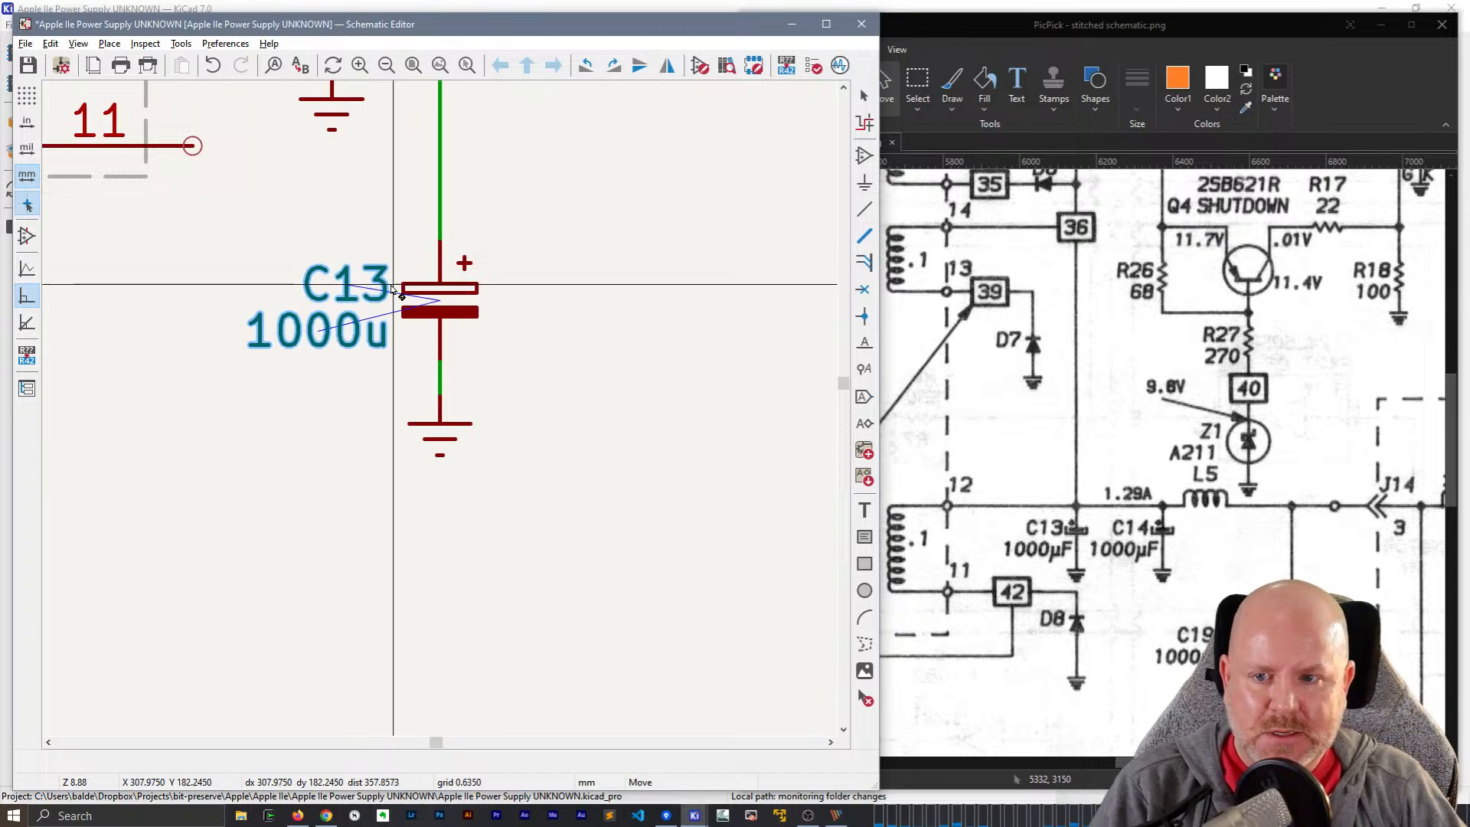
pyautogui.click(608, 331)
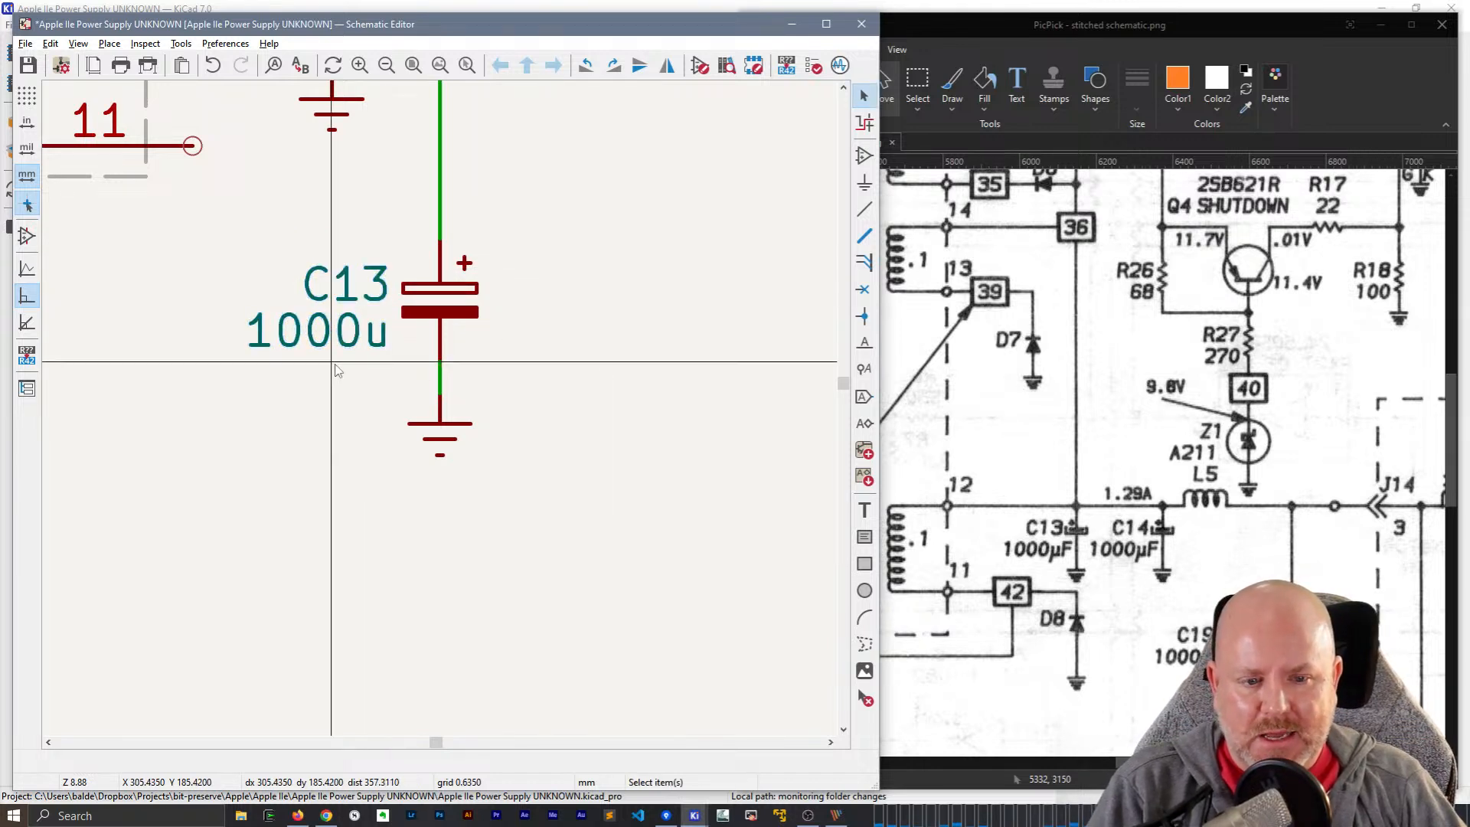
# - Open the T2 transformer symbol for editing beside the schematic and bring its lower windings into view
pyautogui.scroll(-3, 335, 370)
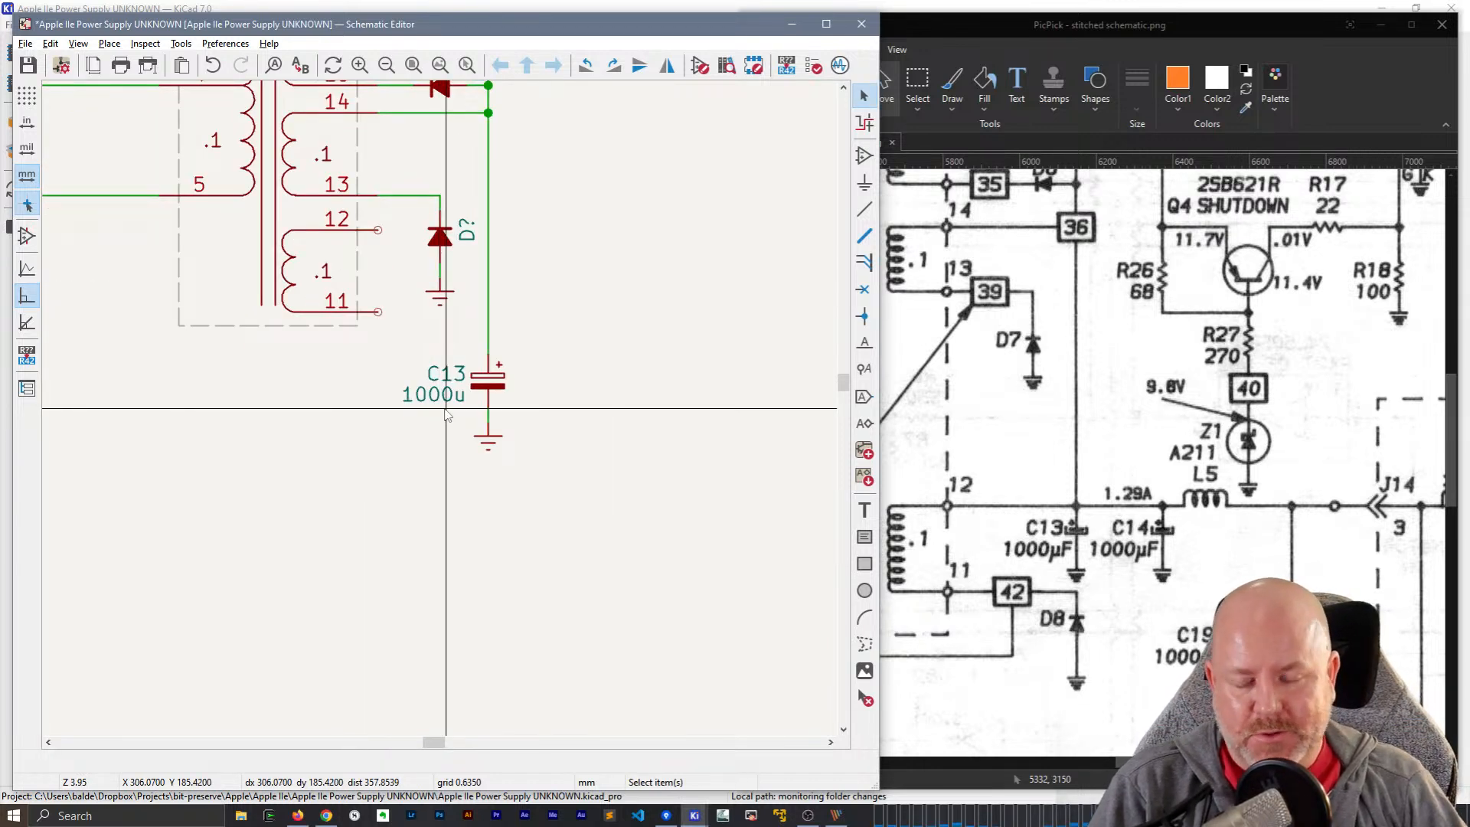
pyautogui.click(284, 326)
pyautogui.click(610, 398)
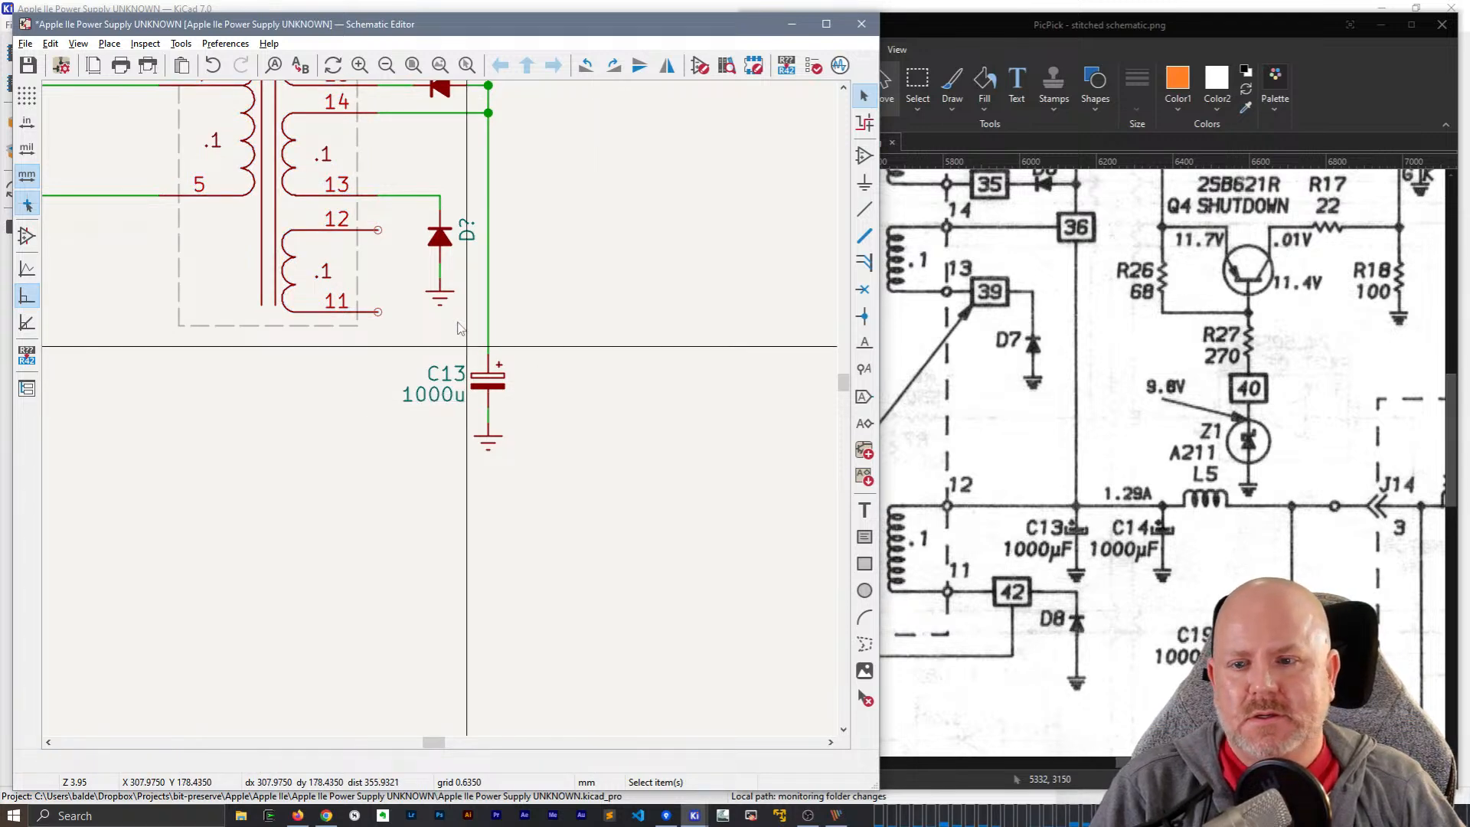
pyautogui.click(320, 305)
pyautogui.press('e')
pyautogui.click(1219, 308)
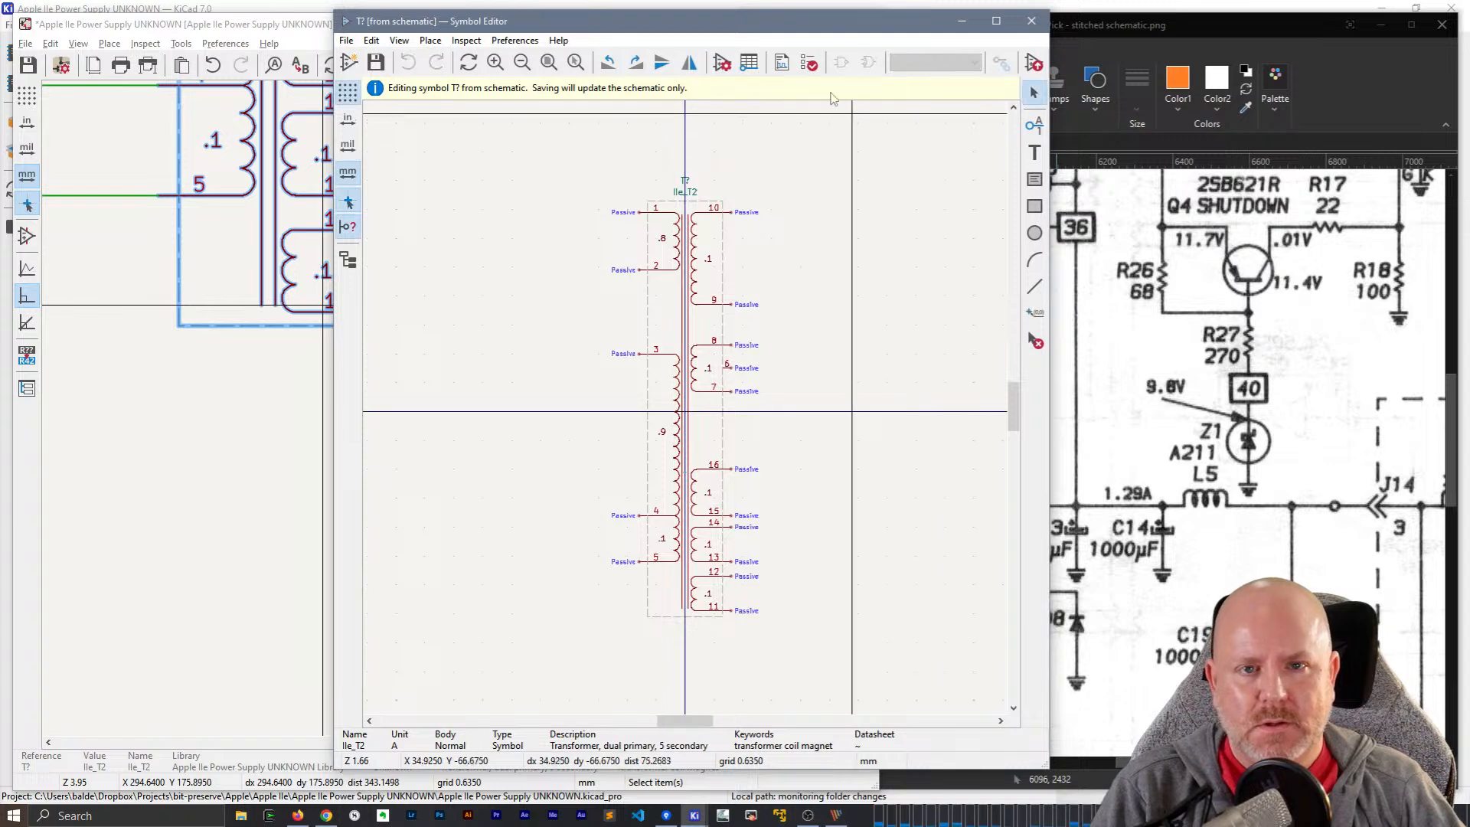
pyautogui.moveTo(964, 511); pyautogui.dragTo(1073, 70)
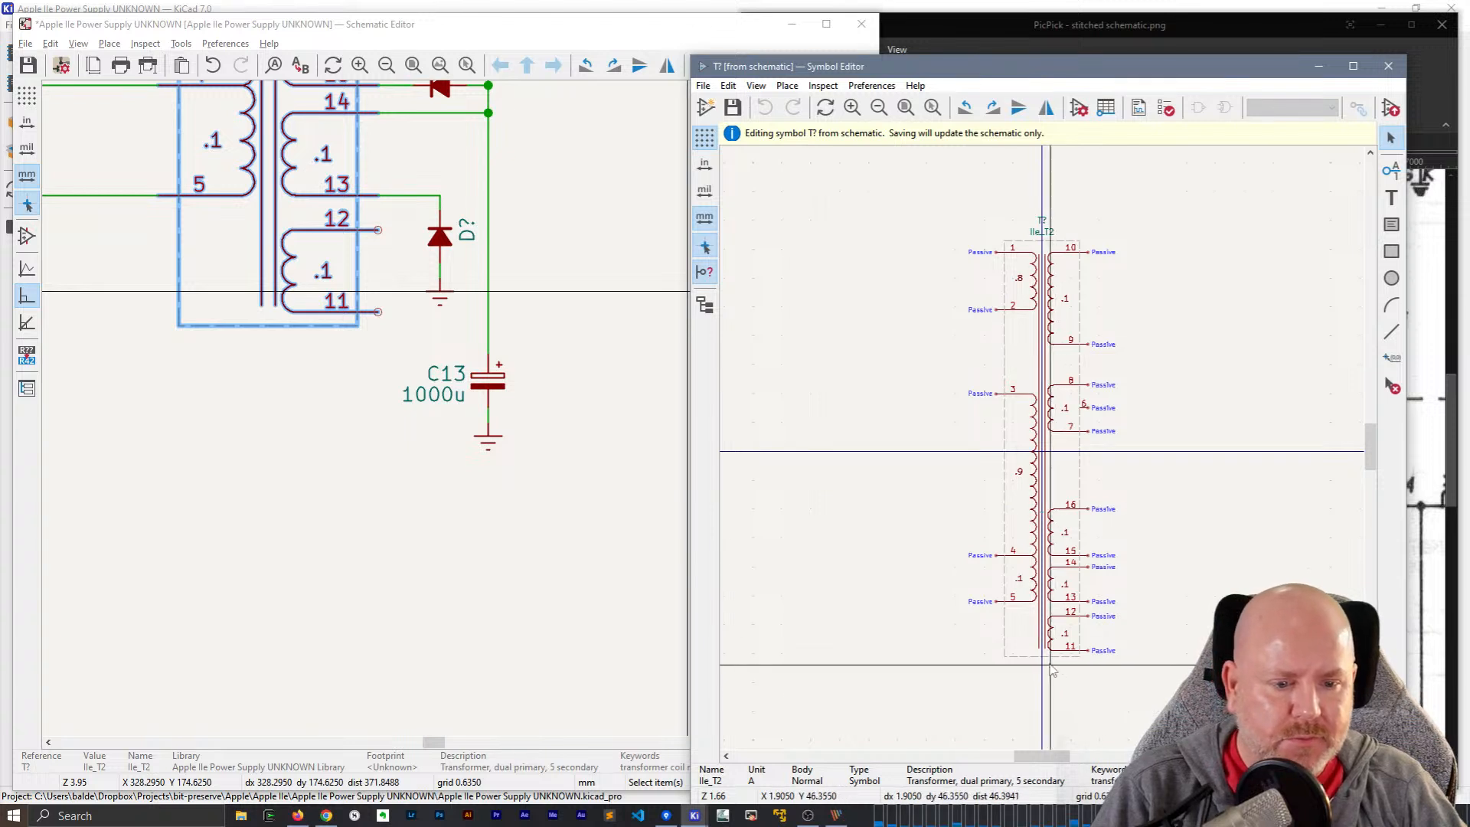
pyautogui.moveTo(1368, 439); pyautogui.dragTo(1366, 498)
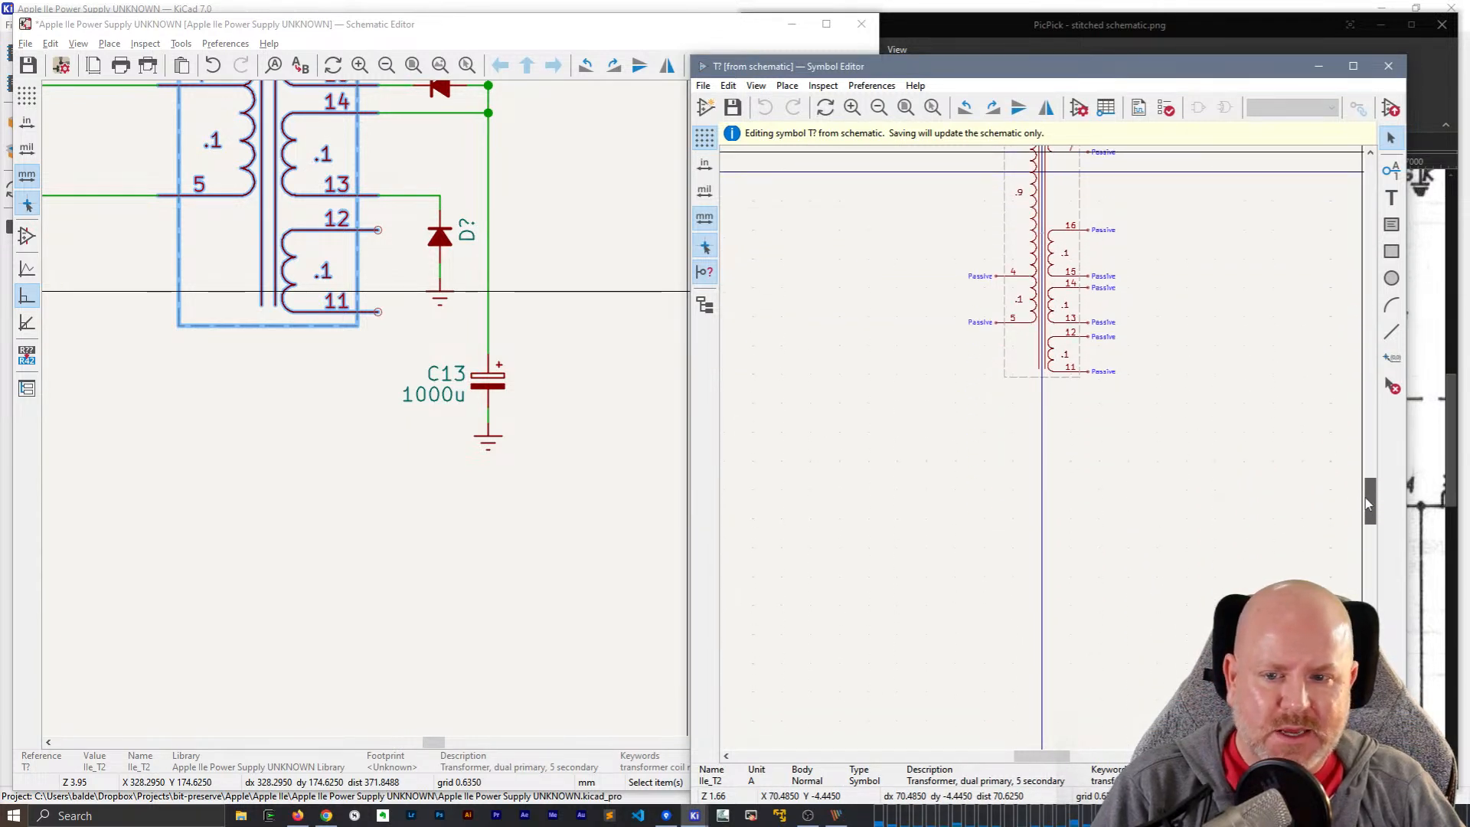
pyautogui.click(1045, 378)
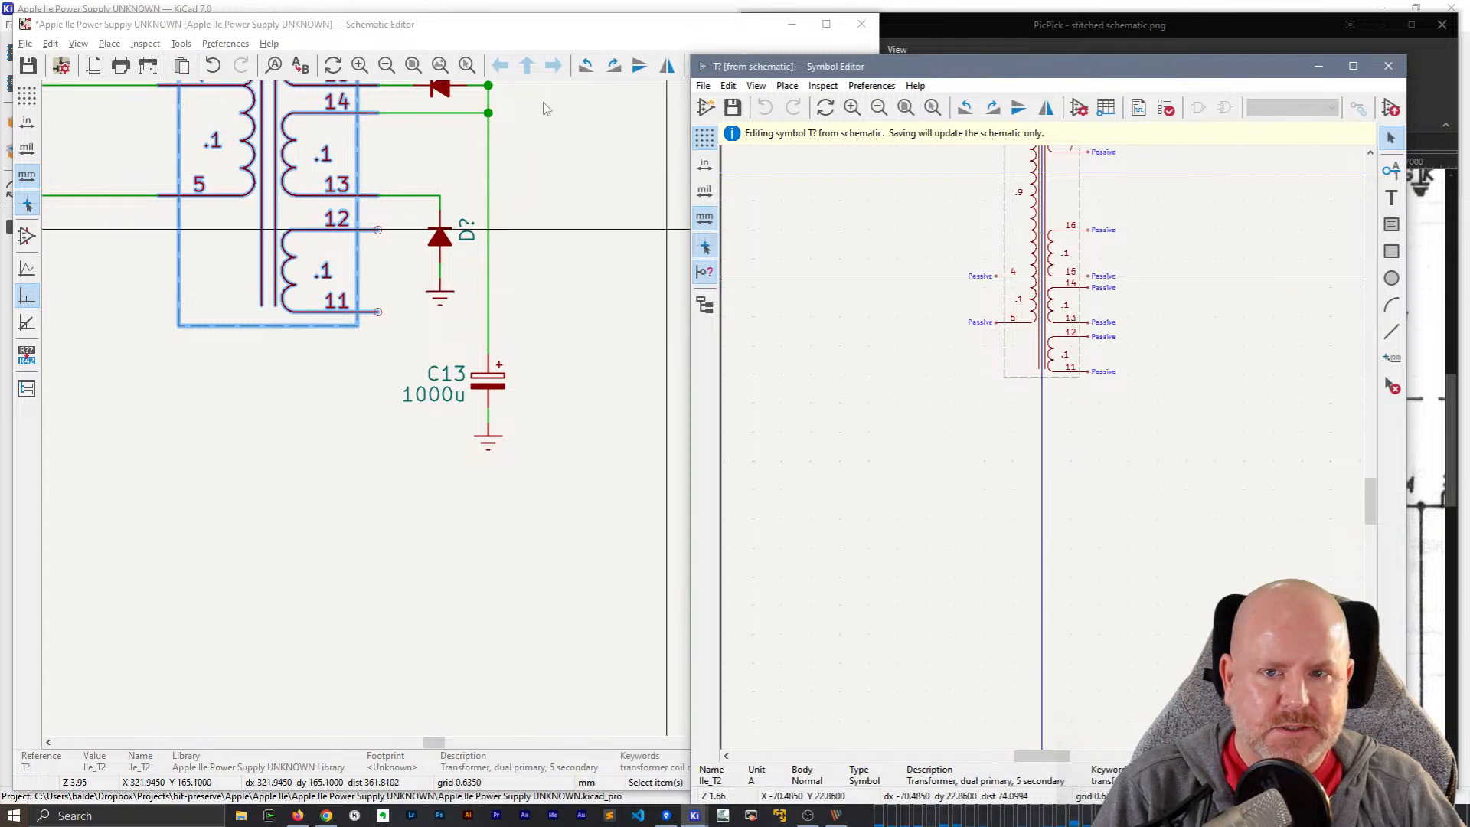
# - Draw a guide rectangle in the schematic from the transformer outline's lower corner at pin 11 across to C13's lower lead
pyautogui.click(507, 32)
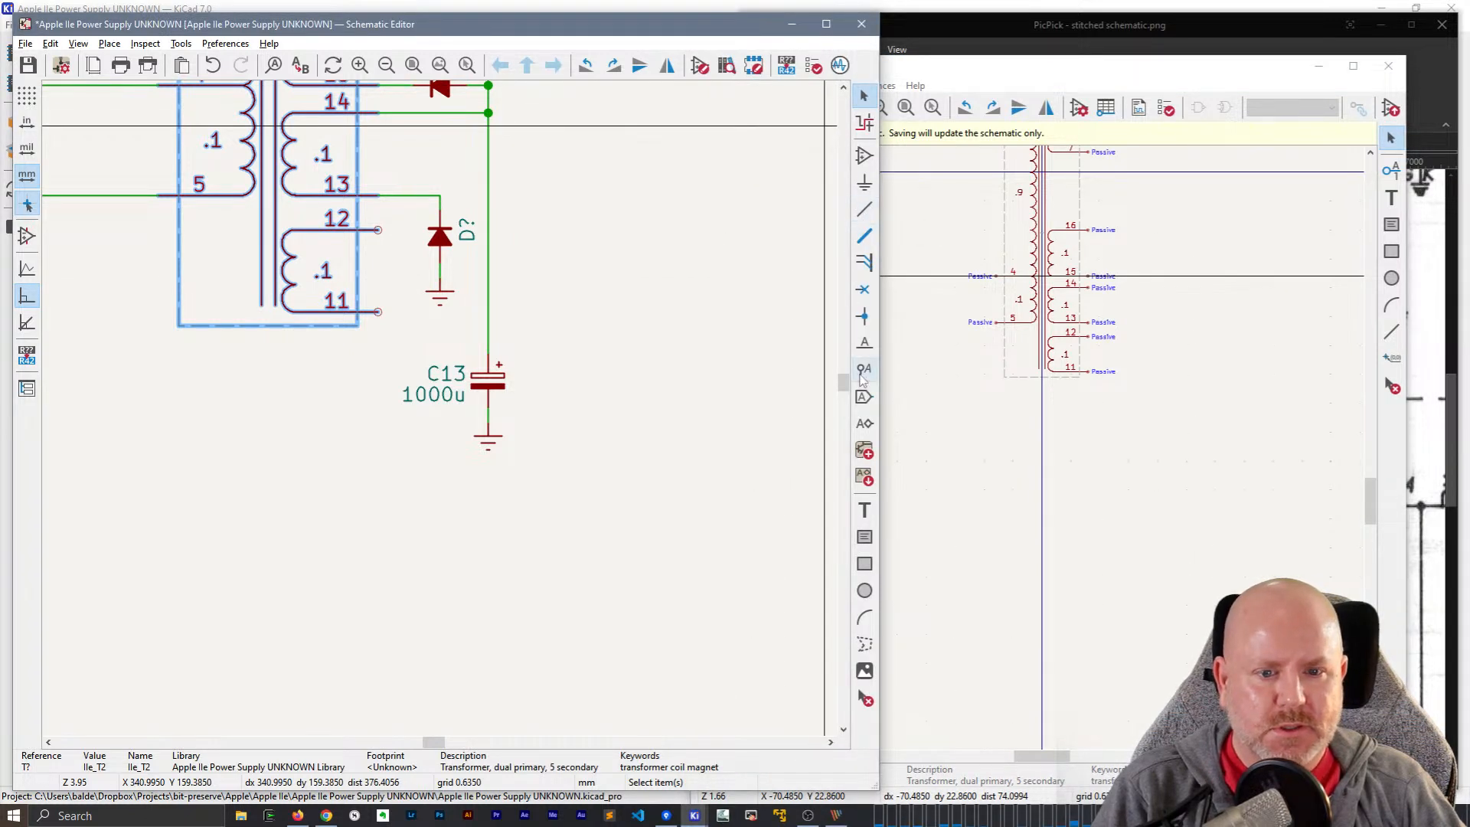
pyautogui.click(865, 564)
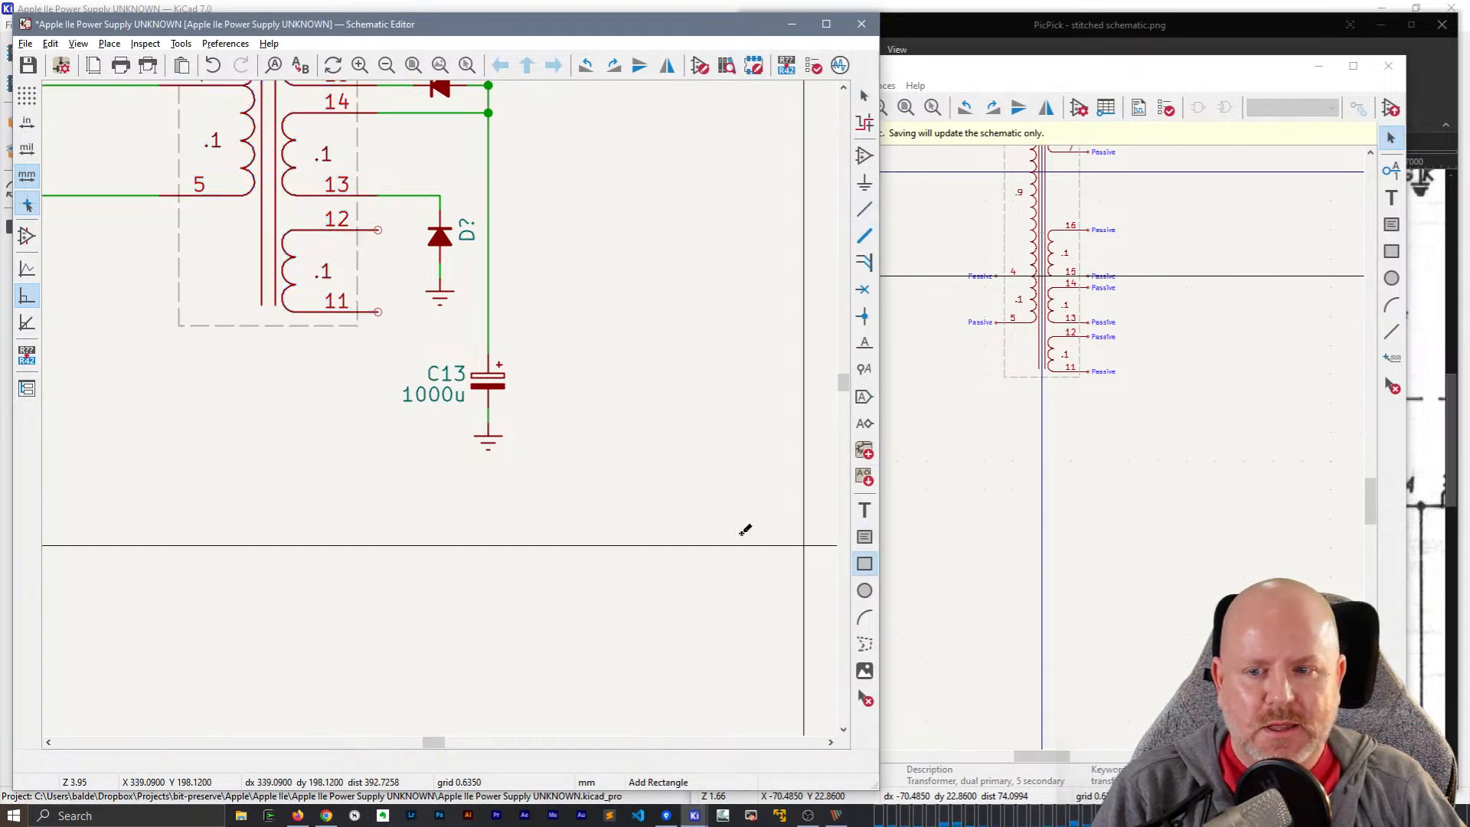
pyautogui.click(357, 326)
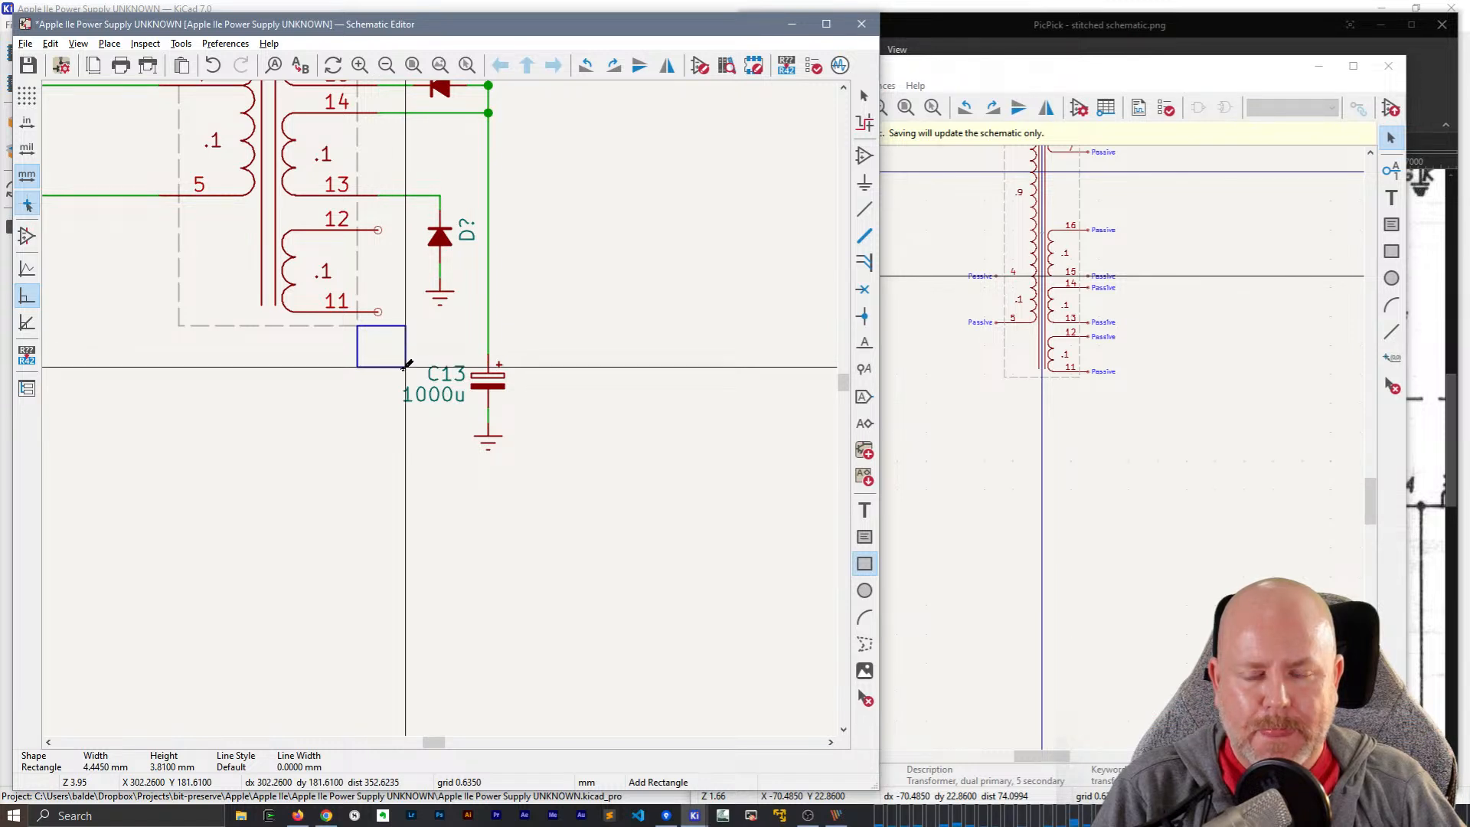
pyautogui.click(508, 408)
pyautogui.press('Escape')
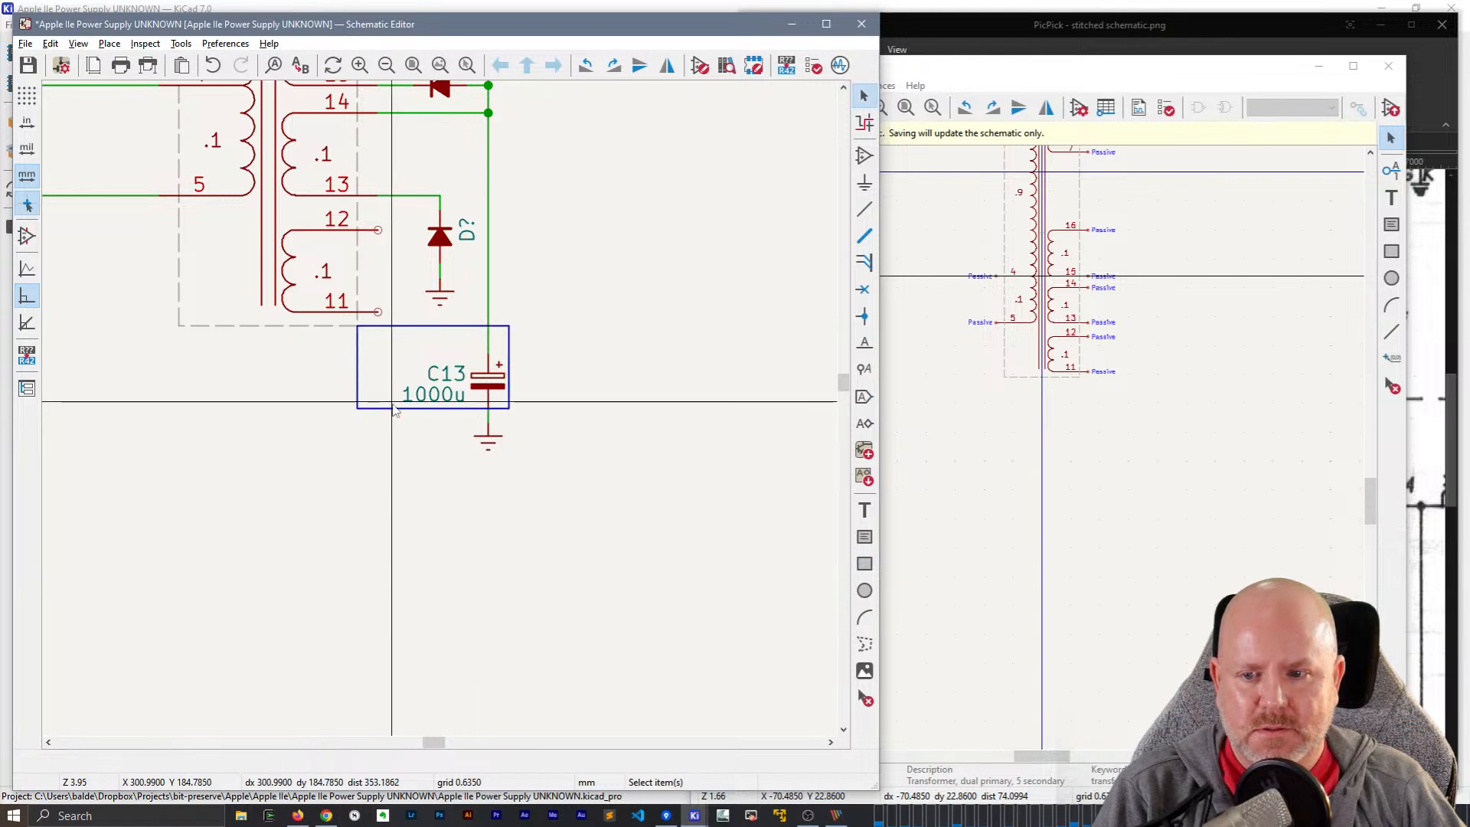
# - Delete the guide rectangle around C13 and arrange the schematic and symbol editor windows side by side
pyautogui.click(388, 408)
pyautogui.click(660, 353)
pyautogui.click(988, 67)
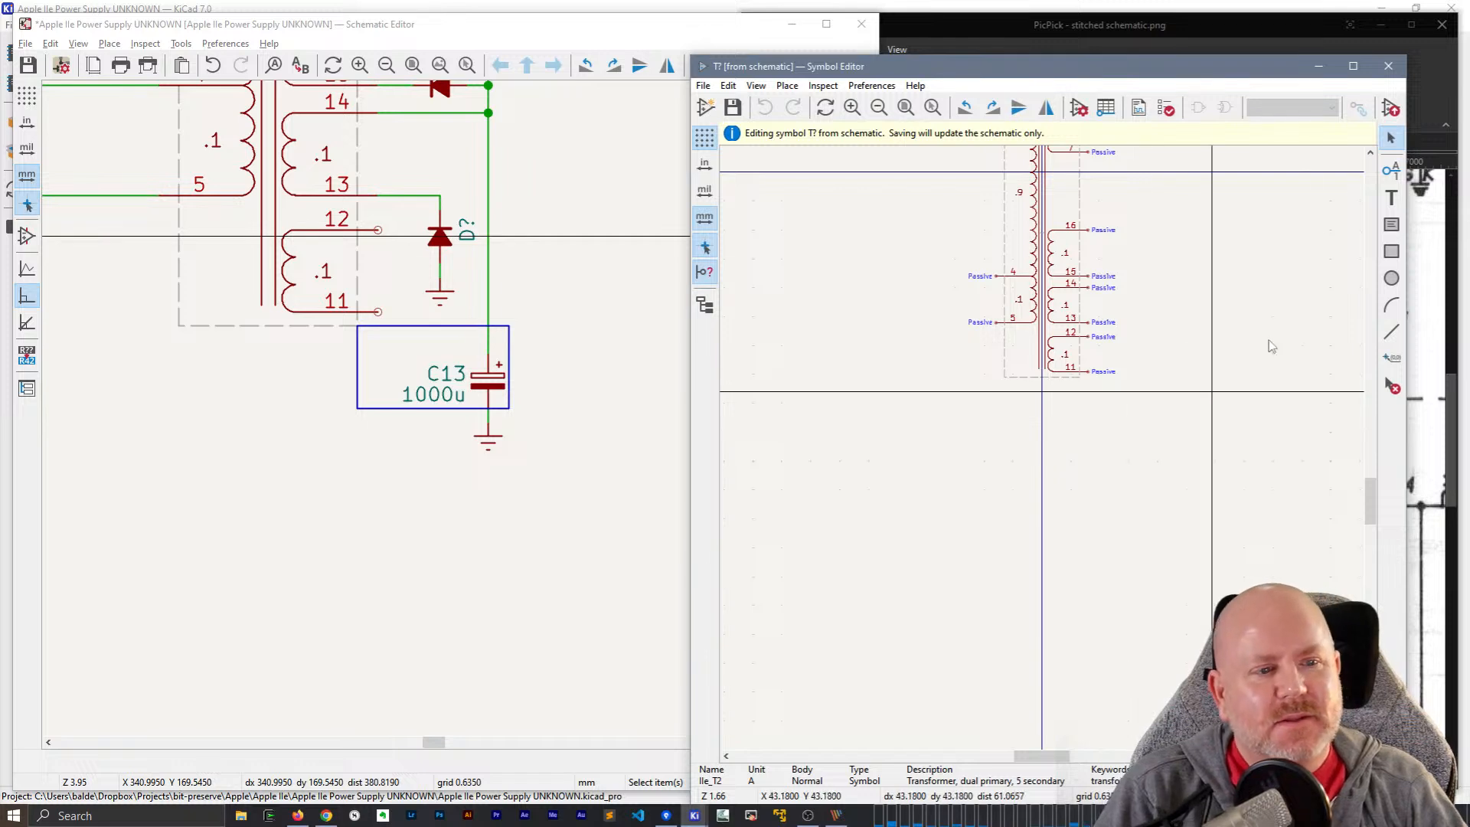
pyautogui.moveTo(1127, 69); pyautogui.dragTo(1058, 98)
pyautogui.click(392, 410)
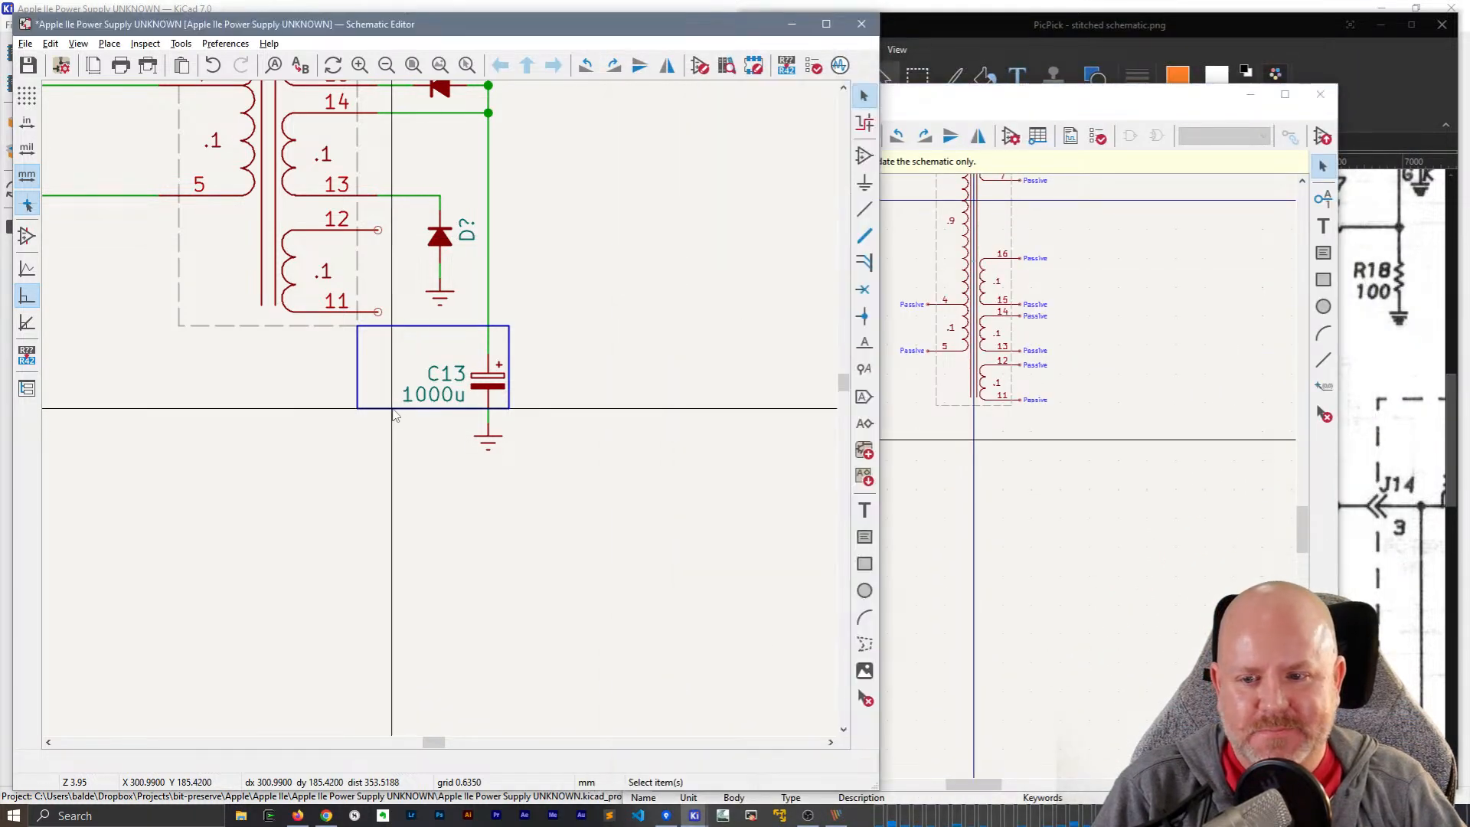
pyautogui.press('Delete')
pyautogui.scroll(2, 1001, 429)
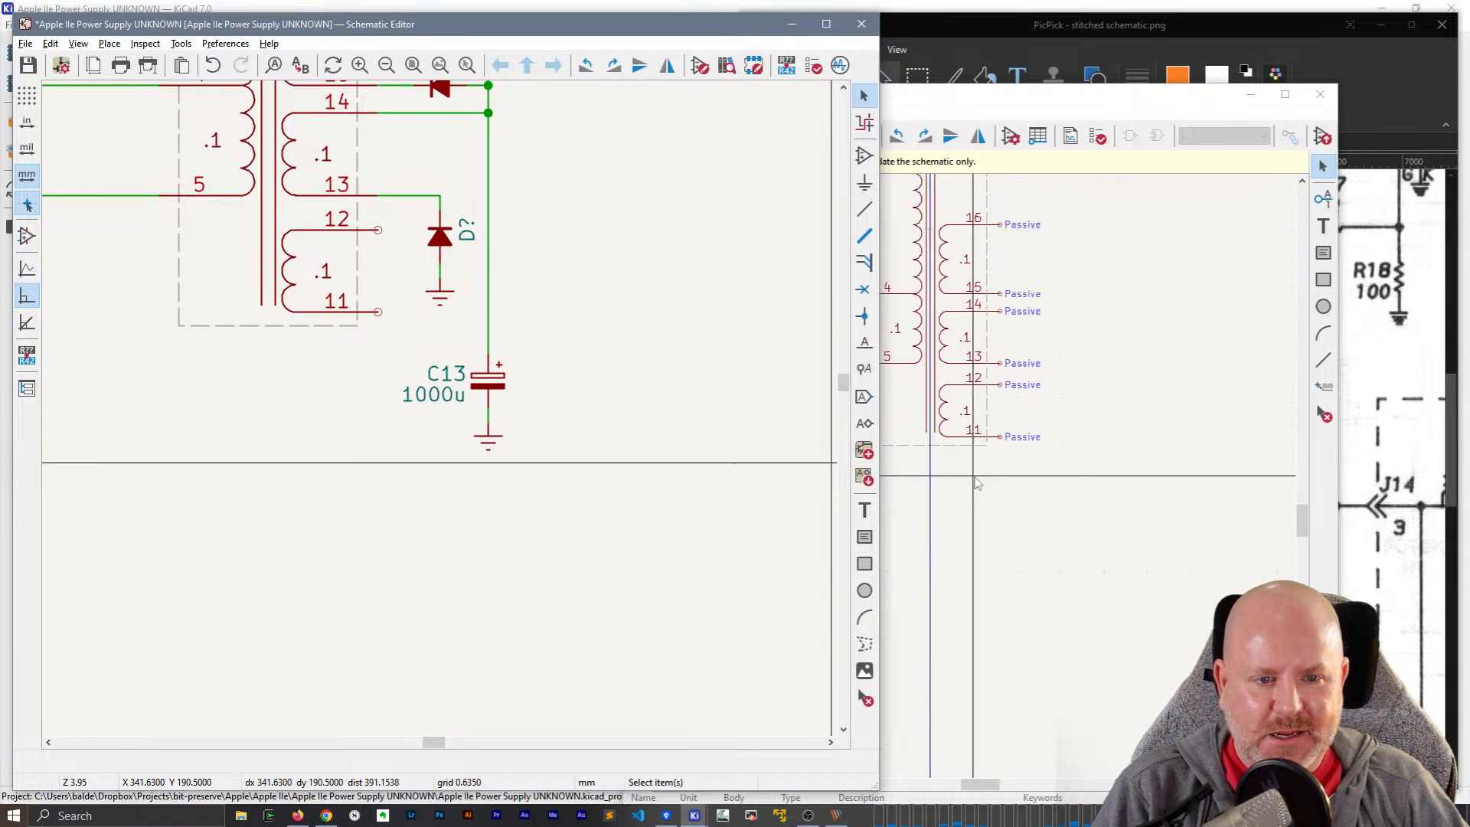
pyautogui.moveTo(878, 144); pyautogui.dragTo(587, 145)
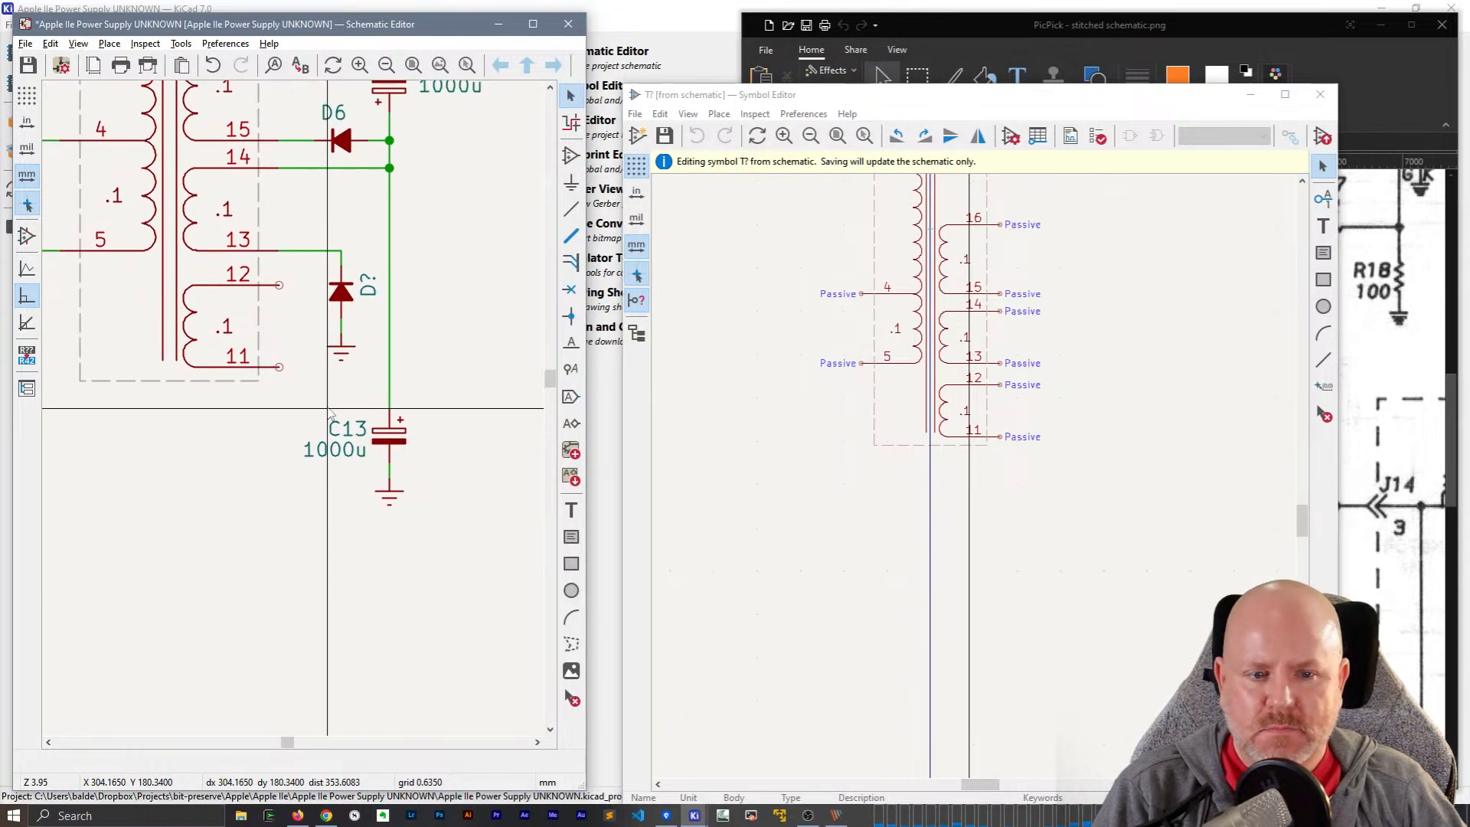
# - Stretch the lower edge of the transformer symbol's dashed outline well below pin 11
pyautogui.click(914, 445)
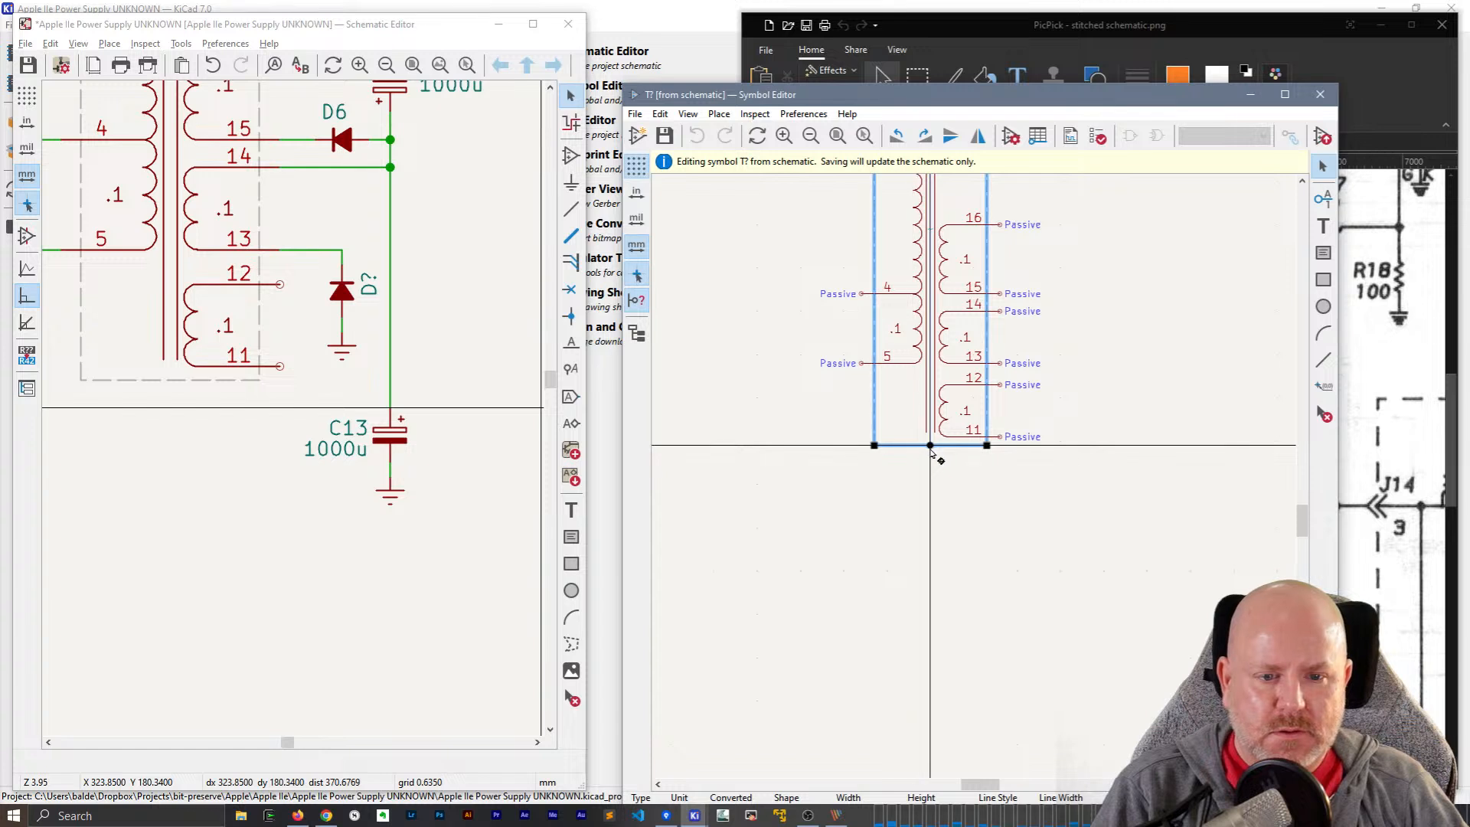
pyautogui.moveTo(930, 450); pyautogui.dragTo(930, 510)
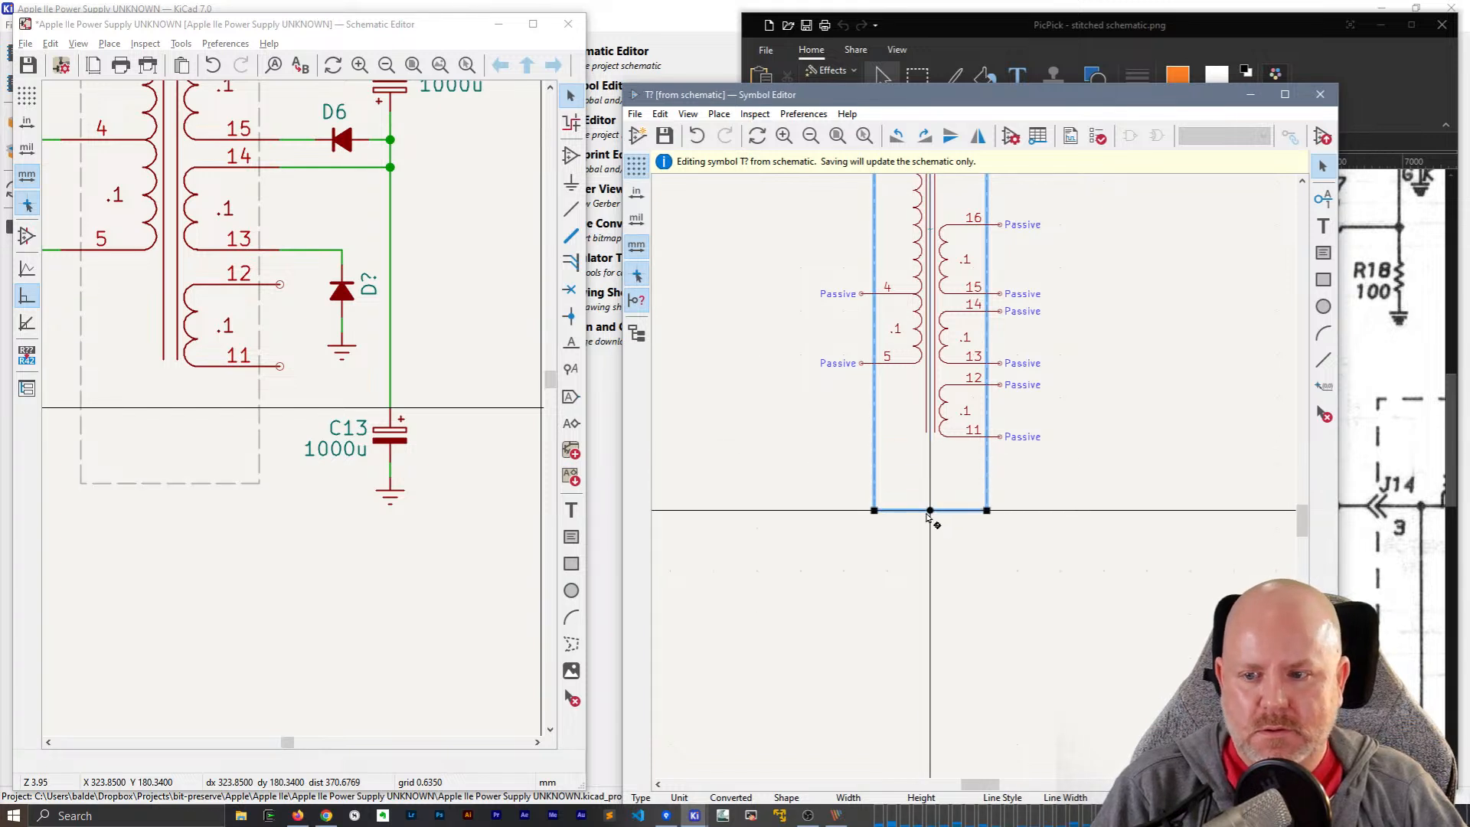
pyautogui.moveTo(930, 516); pyautogui.dragTo(936, 537)
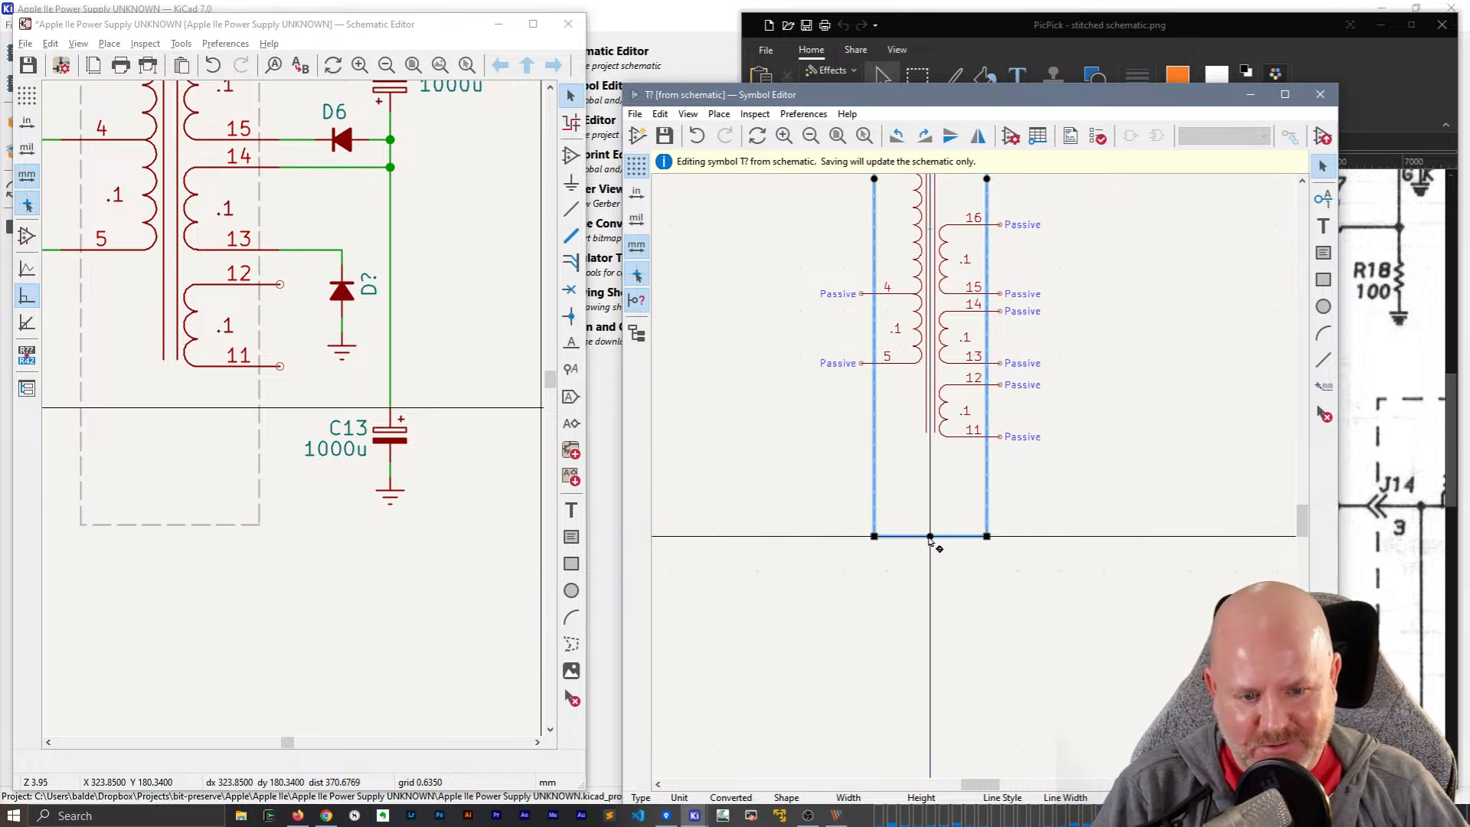
pyautogui.moveTo(931, 538); pyautogui.dragTo(931, 560)
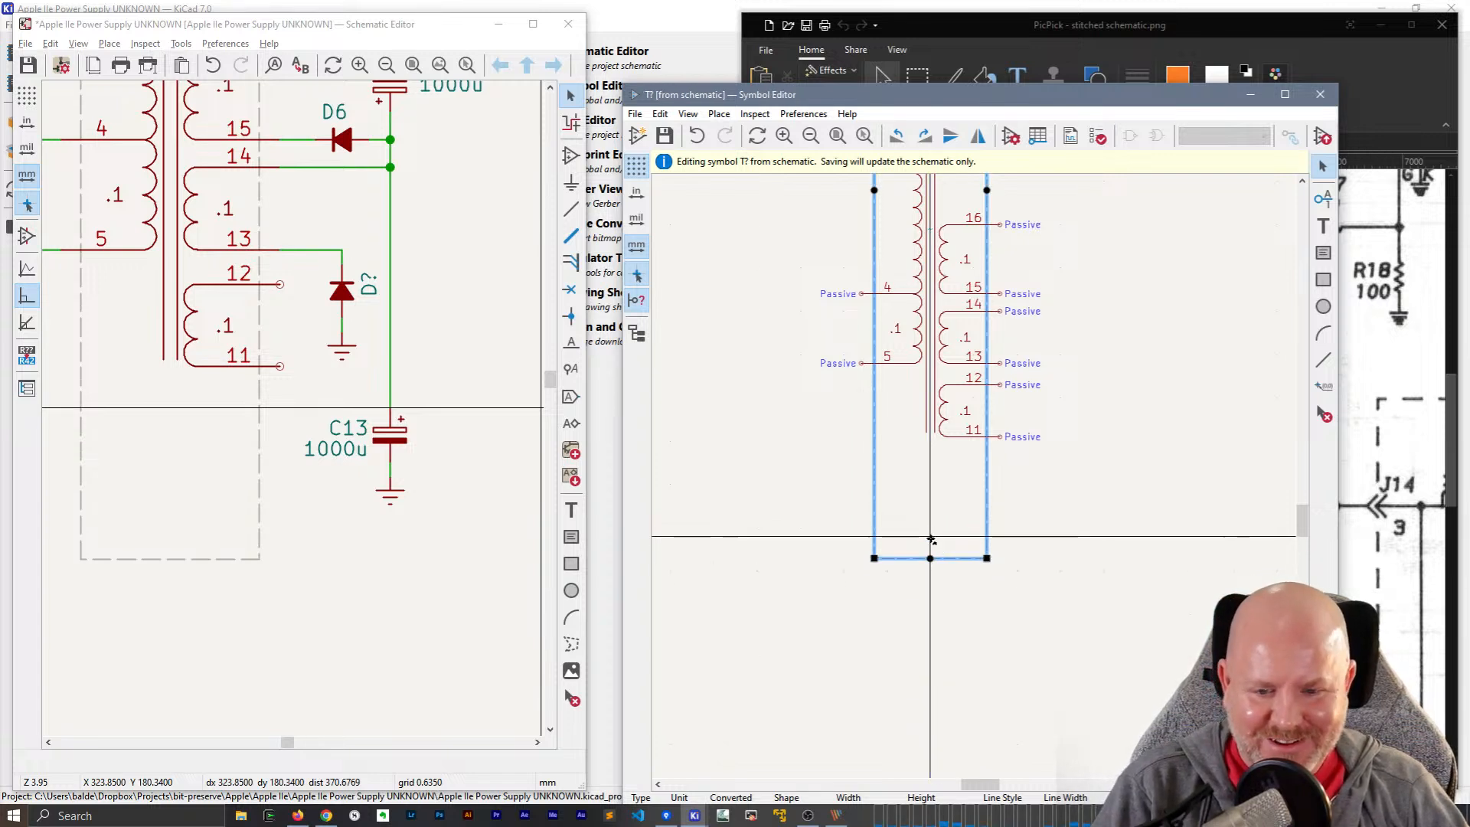
pyautogui.click(239, 414)
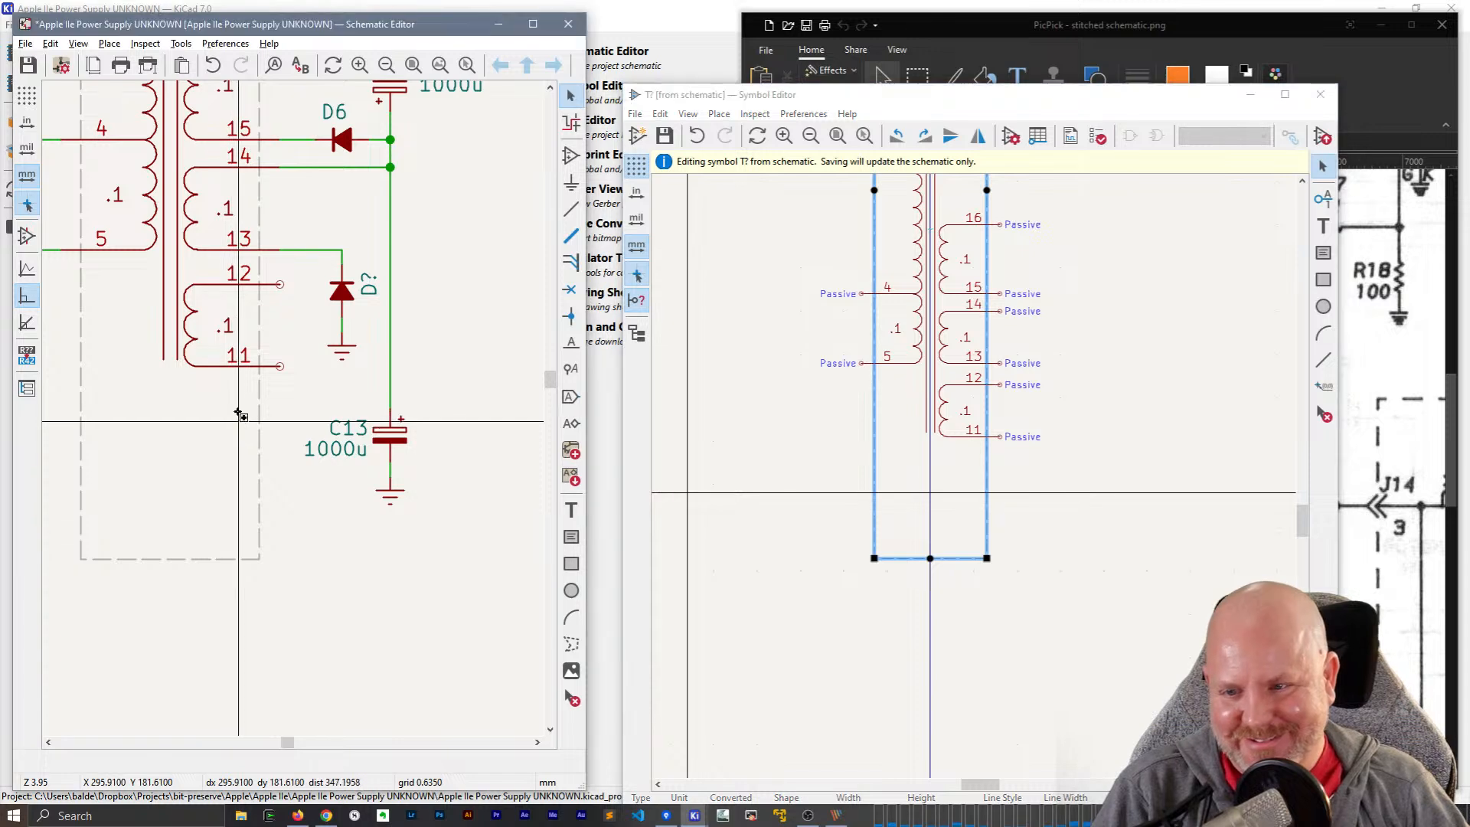
pyautogui.moveTo(237, 418); pyautogui.dragTo(192, 271)
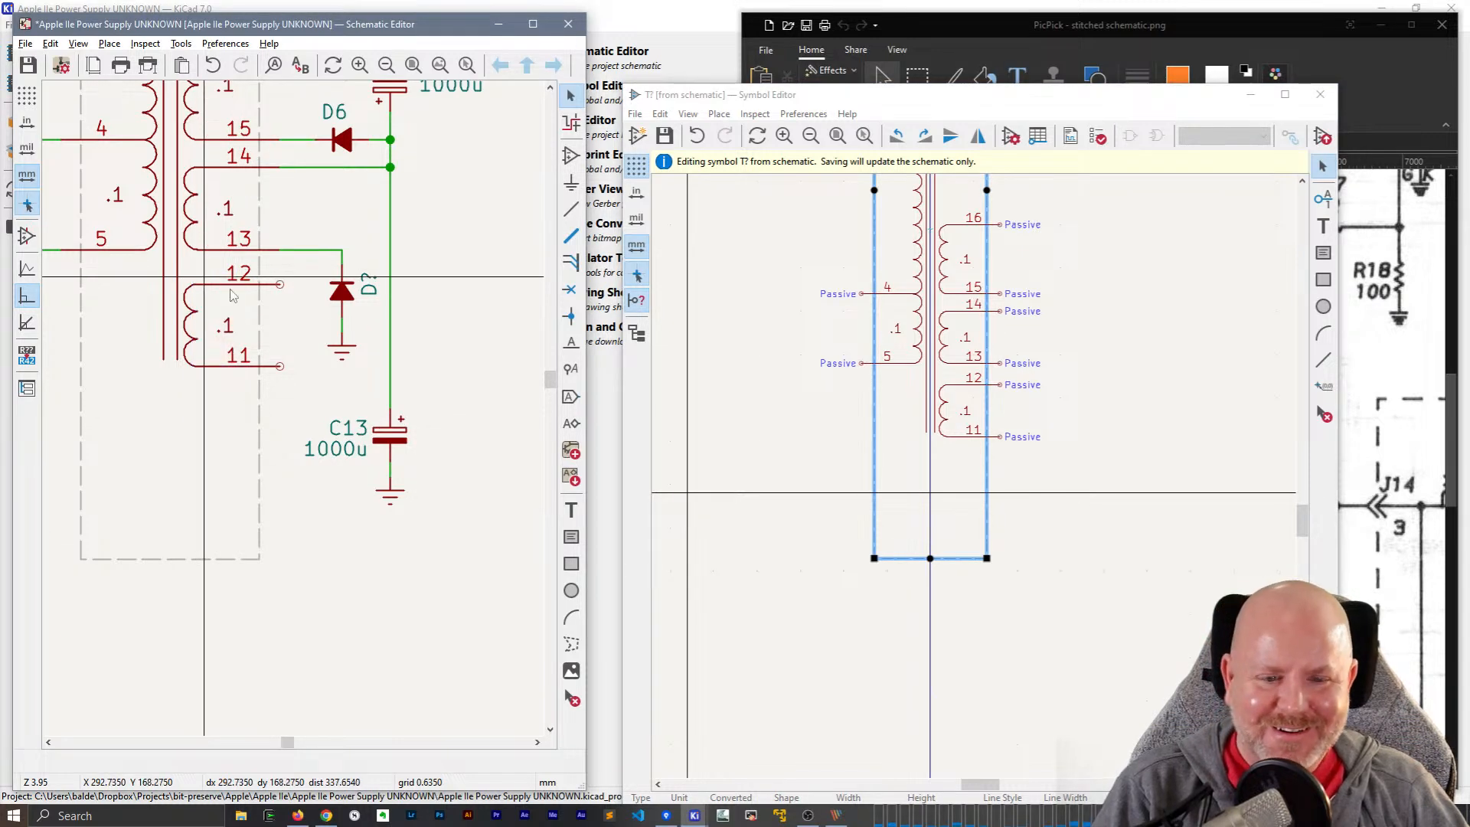
pyautogui.moveTo(985, 444); pyautogui.dragTo(940, 397)
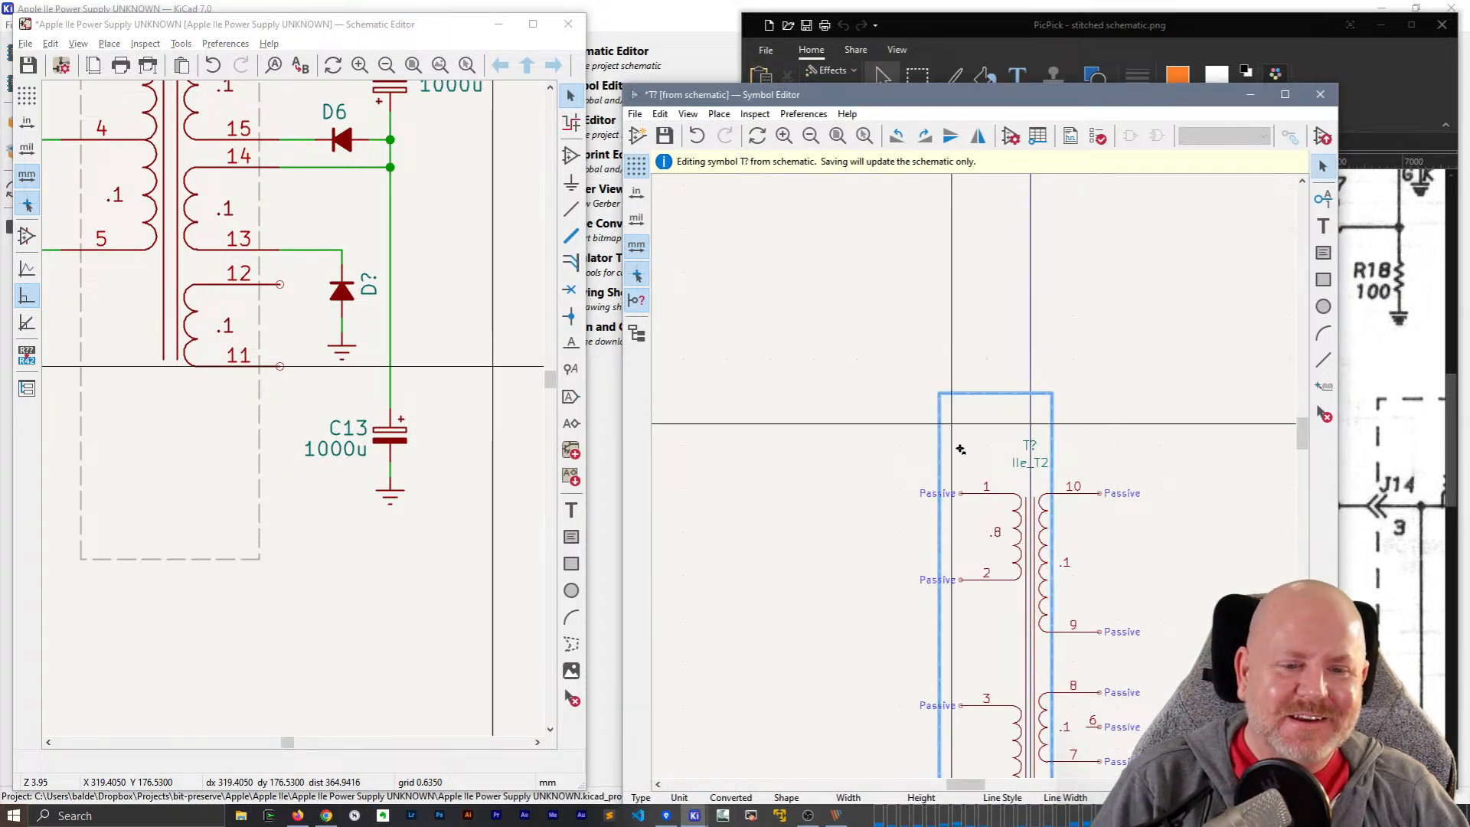
pyautogui.hotkey('ctrl', 'z')
# - Move the pin 11–12 winding with its .1 label down within the extended outline and save the symbol to the schematic
pyautogui.moveTo(1133, 720); pyautogui.dragTo(983, 254, button='middle')
pyautogui.moveTo(1047, 553); pyautogui.dragTo(1046, 323, button='middle')
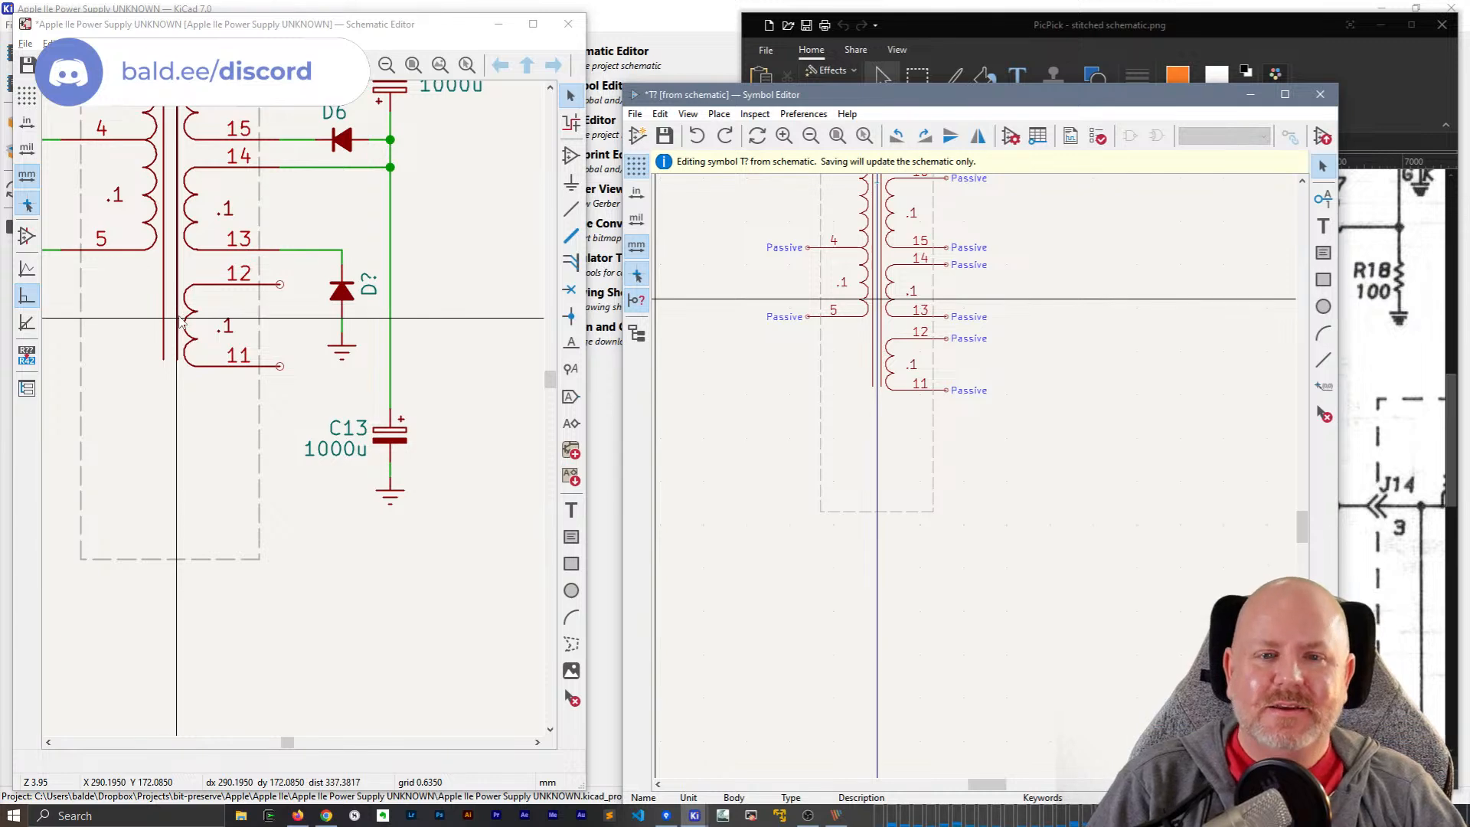
pyautogui.scroll(5, 977, 482)
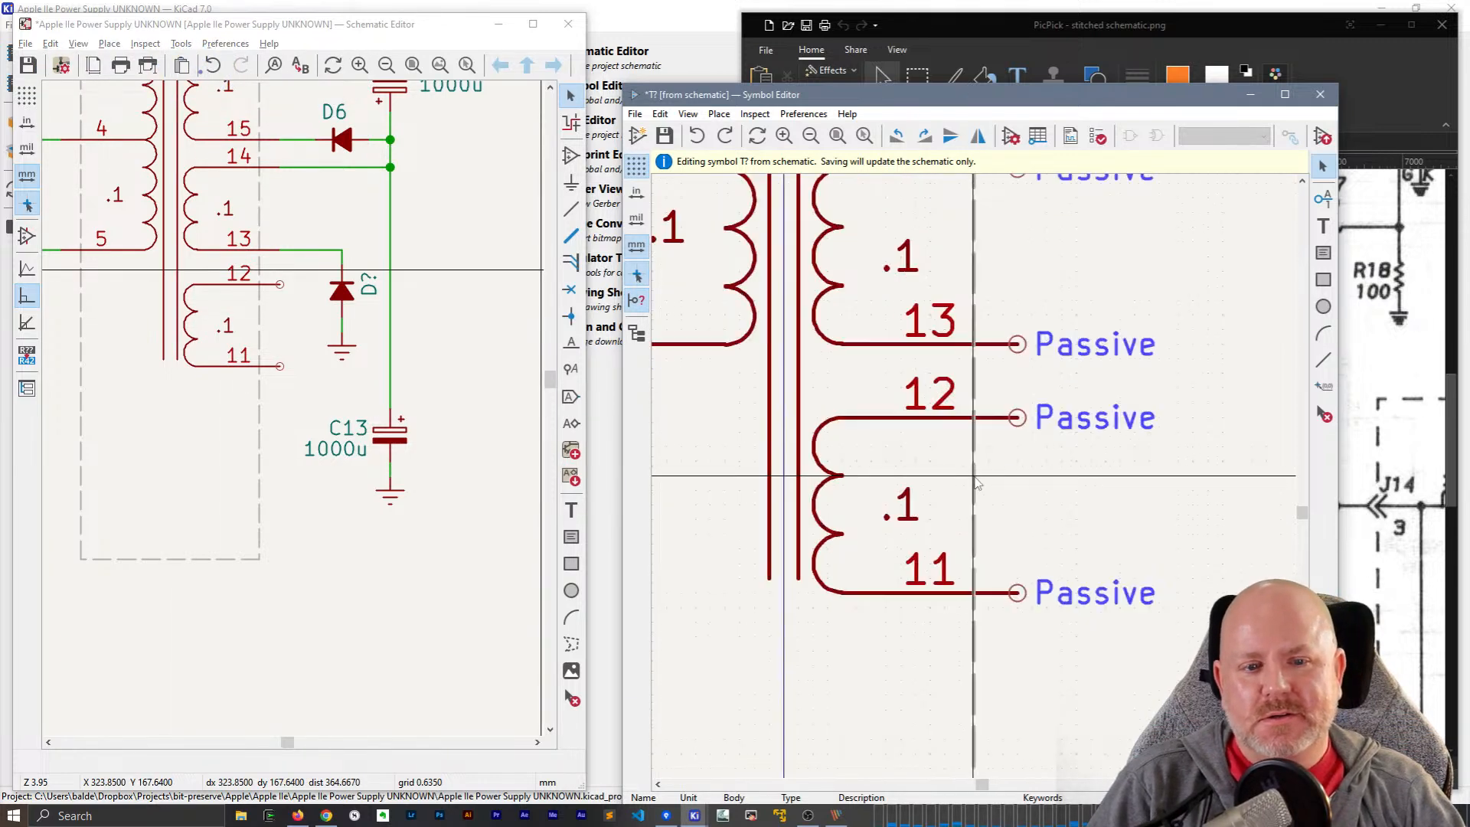
pyautogui.scroll(-2, 977, 482)
pyautogui.moveTo(956, 599); pyautogui.dragTo(1009, 725)
pyautogui.press('n')
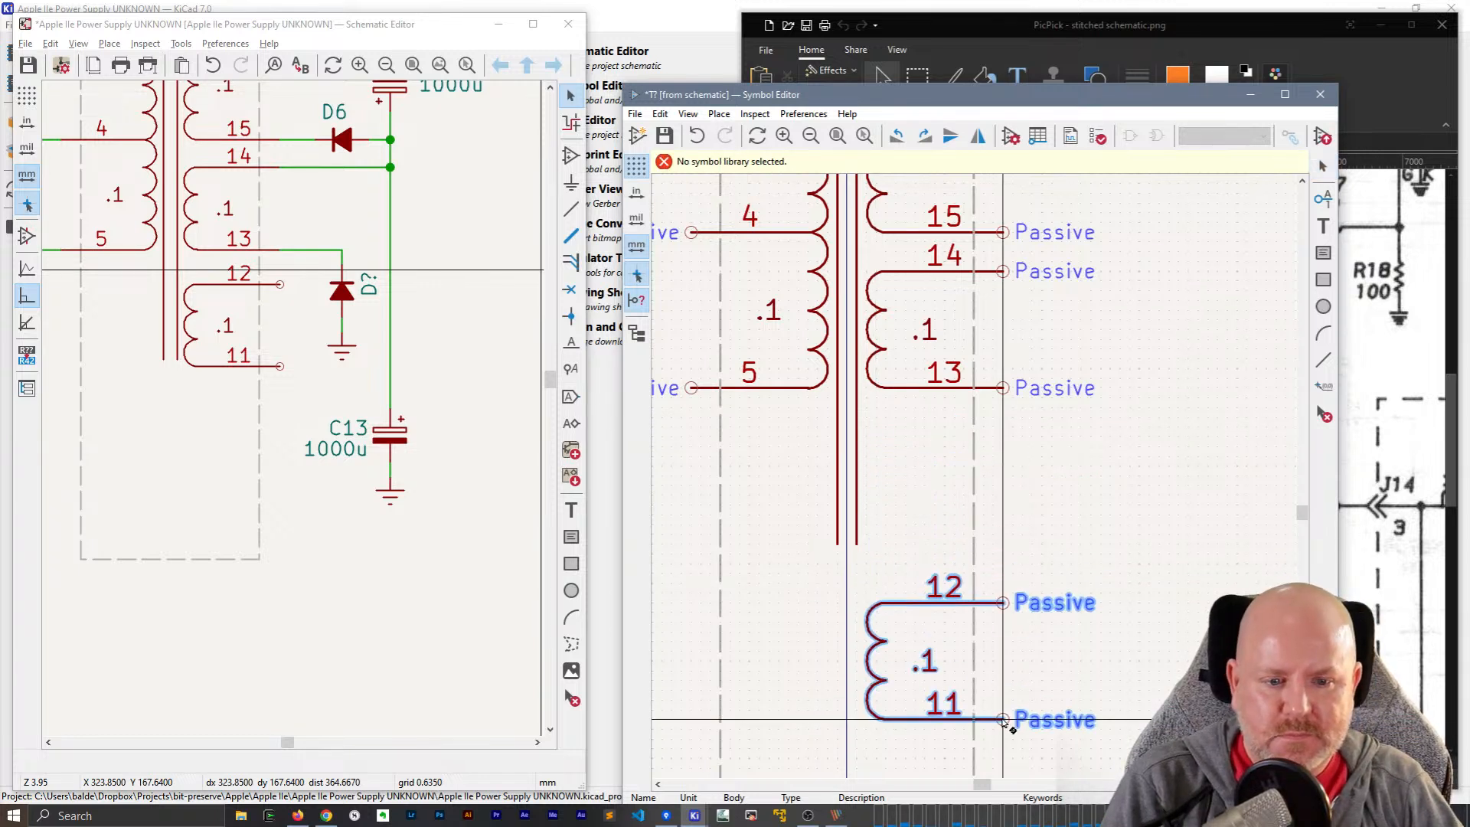
pyautogui.hotkey('ctrl', 's')
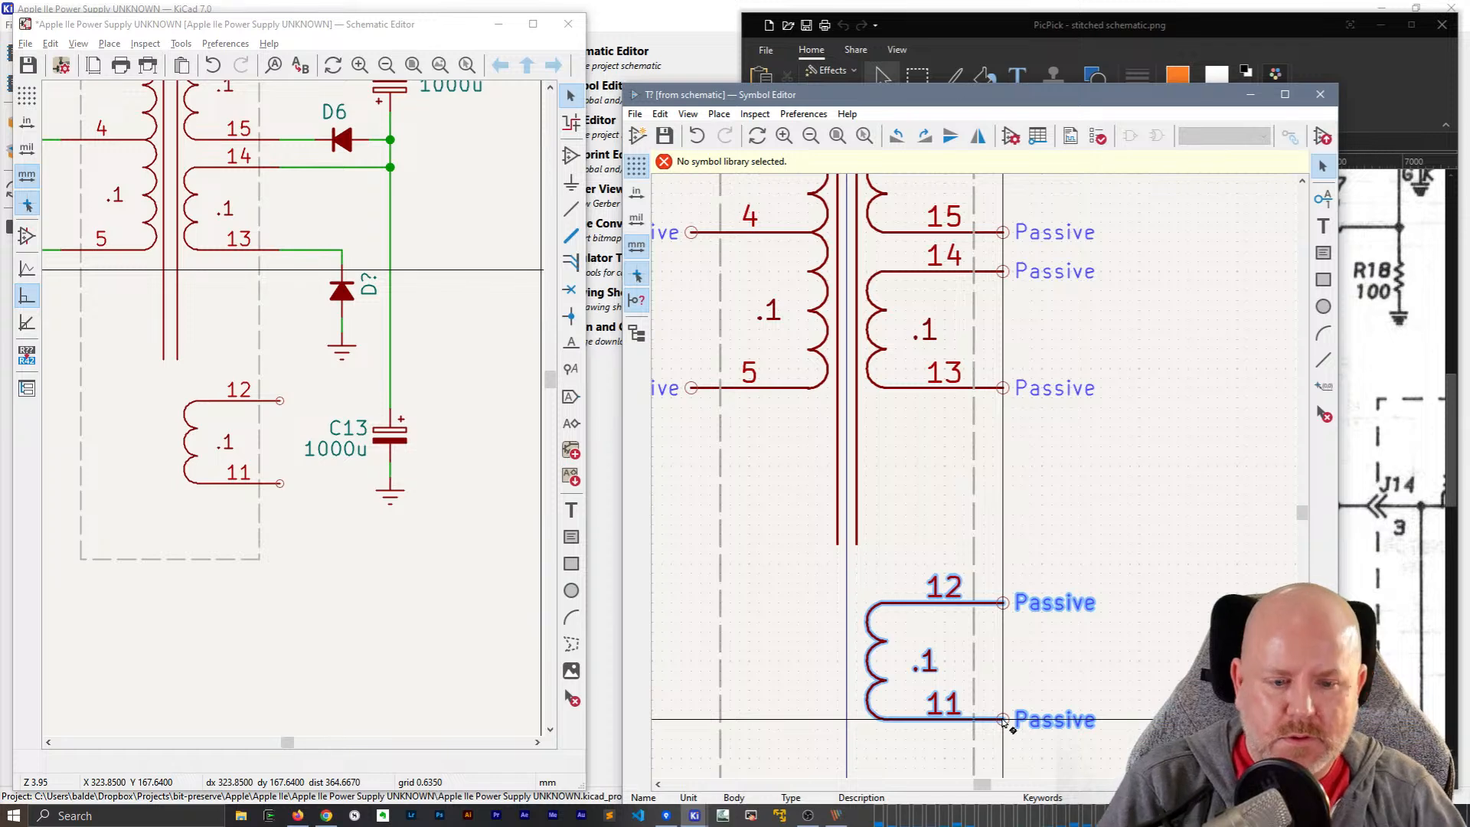
pyautogui.press('Escape')
# - Extend both transformer core lines downward to end just above pin 11
pyautogui.click(853, 498)
pyautogui.scroll(-2, 850, 497)
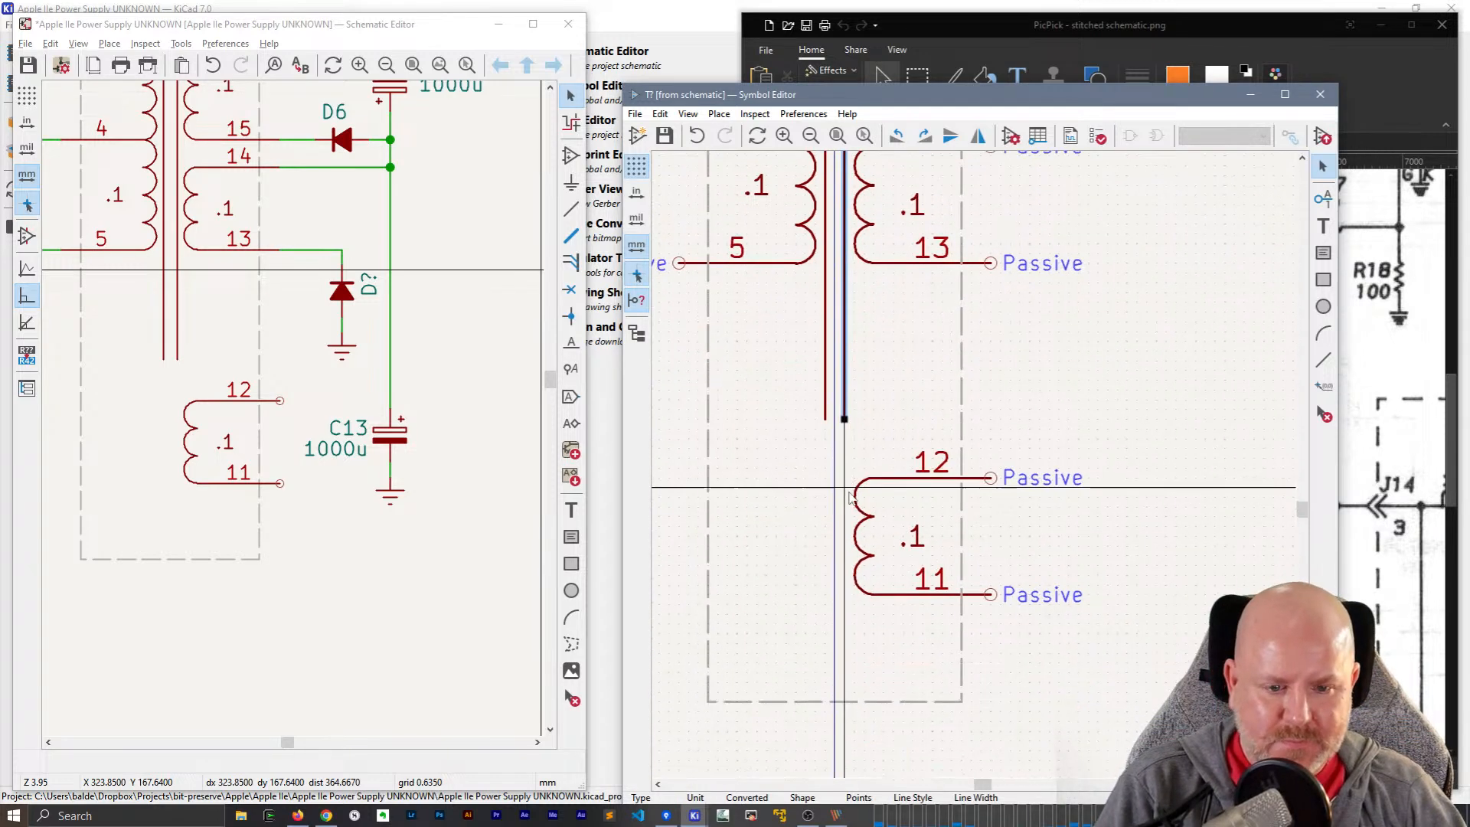
pyautogui.moveTo(844, 420); pyautogui.dragTo(844, 568)
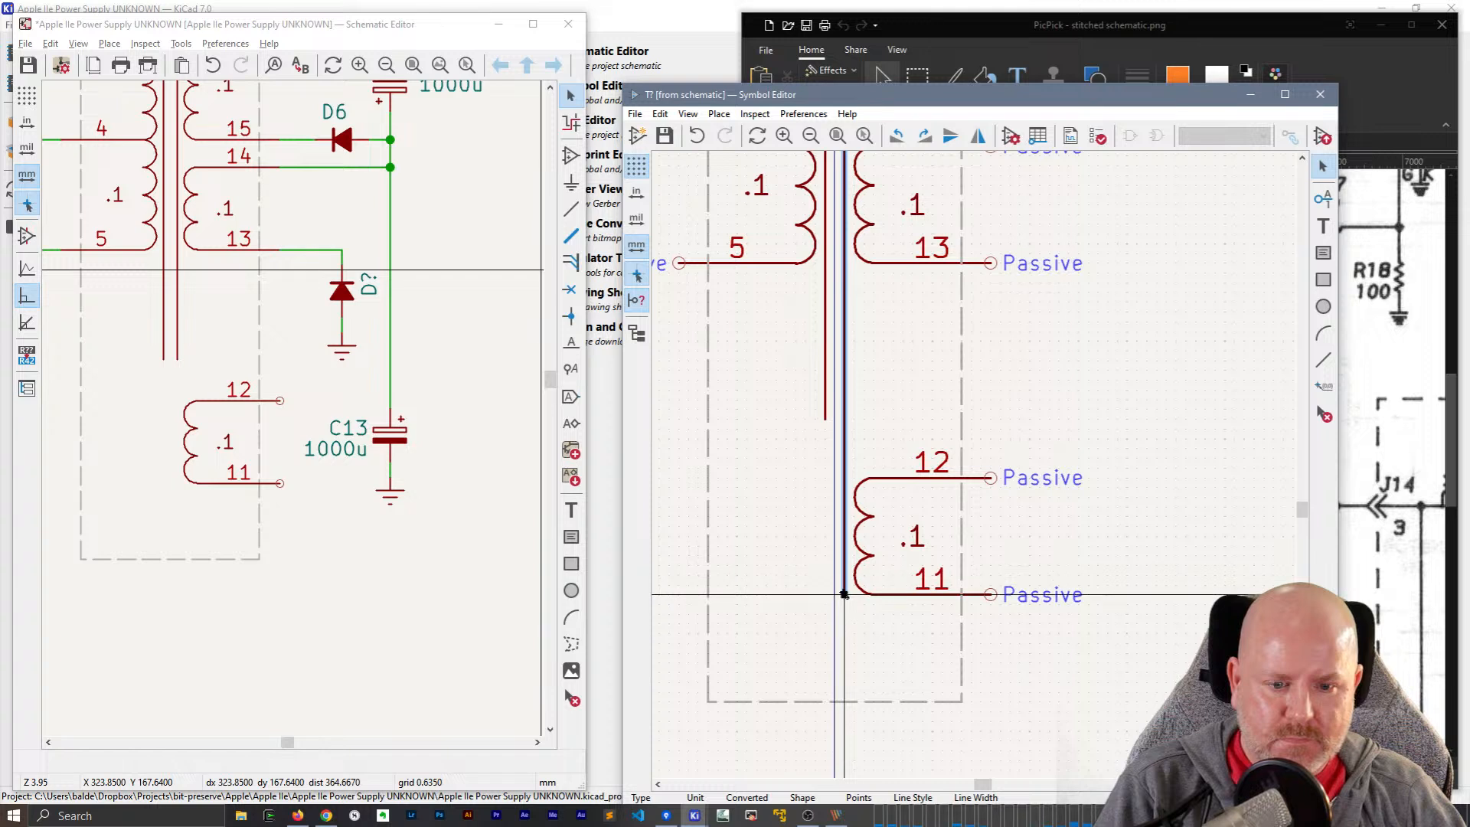
pyautogui.moveTo(843, 587); pyautogui.dragTo(843, 588)
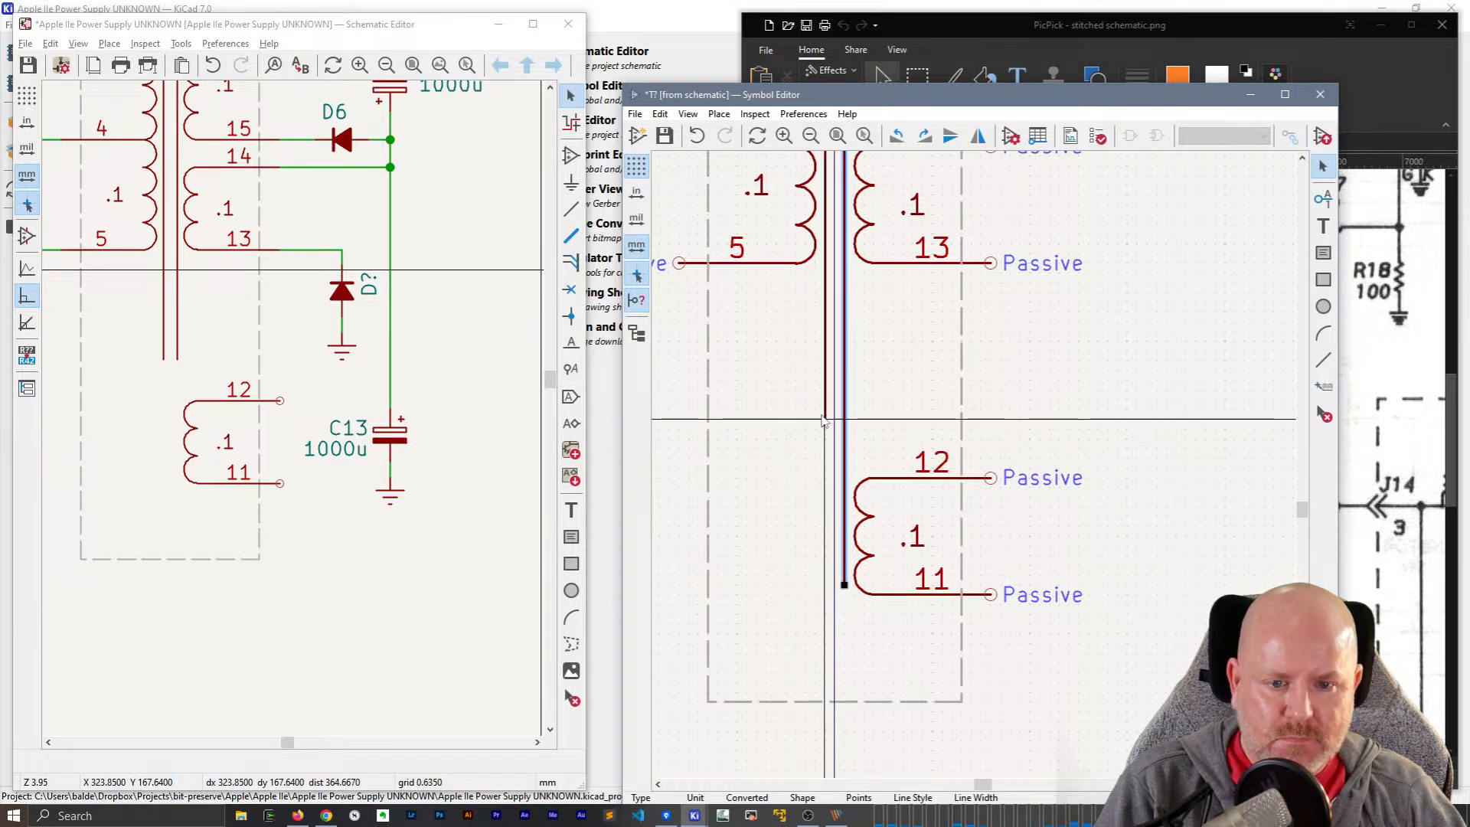
pyautogui.click(825, 420)
pyautogui.moveTo(825, 421); pyautogui.dragTo(823, 586)
# - Raise the outline's lower edge to just below pin 11, save the symbol to the schematic and close its editor
pyautogui.click(853, 701)
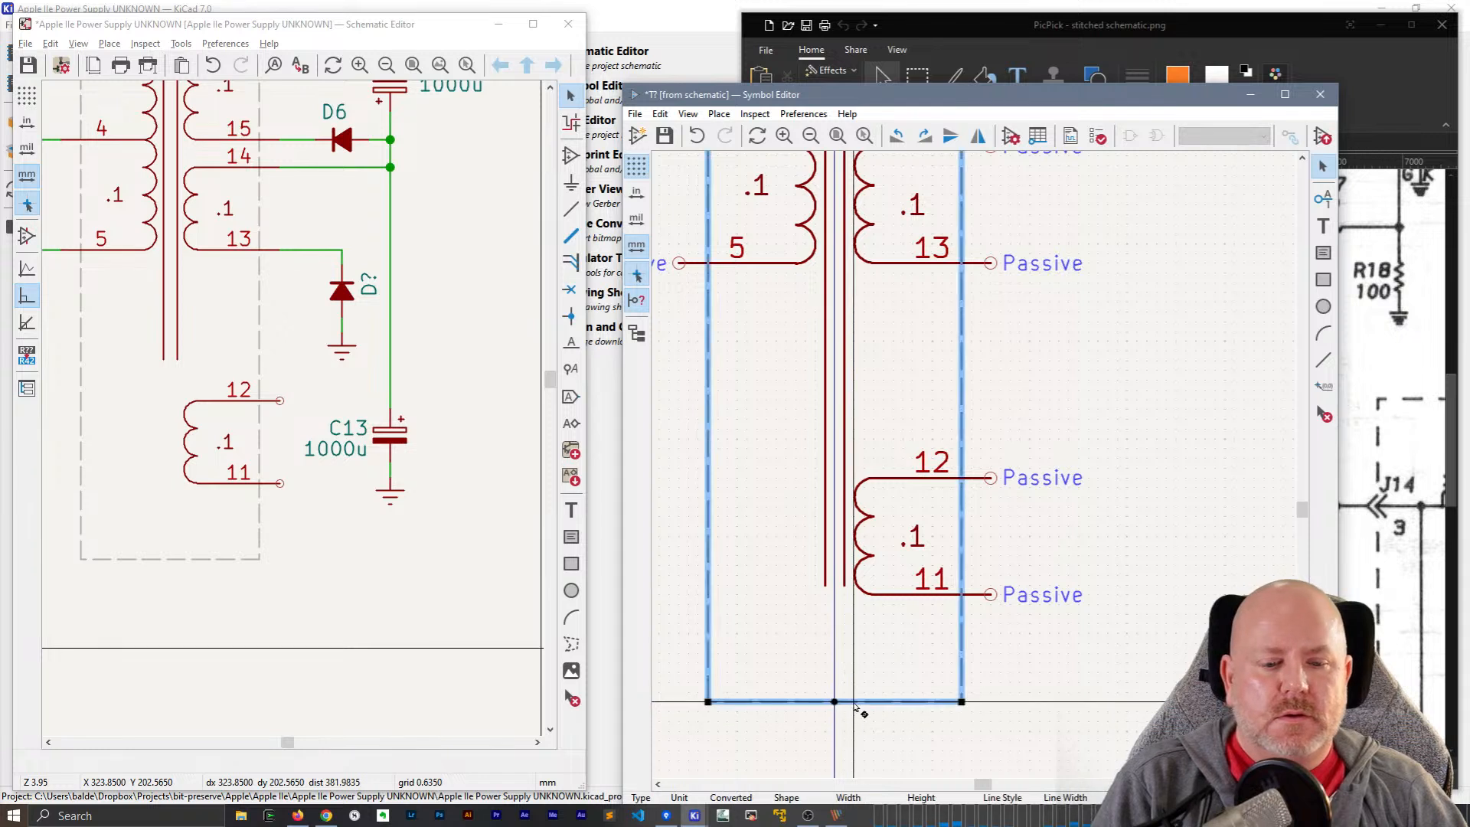
pyautogui.moveTo(836, 702); pyautogui.dragTo(836, 614)
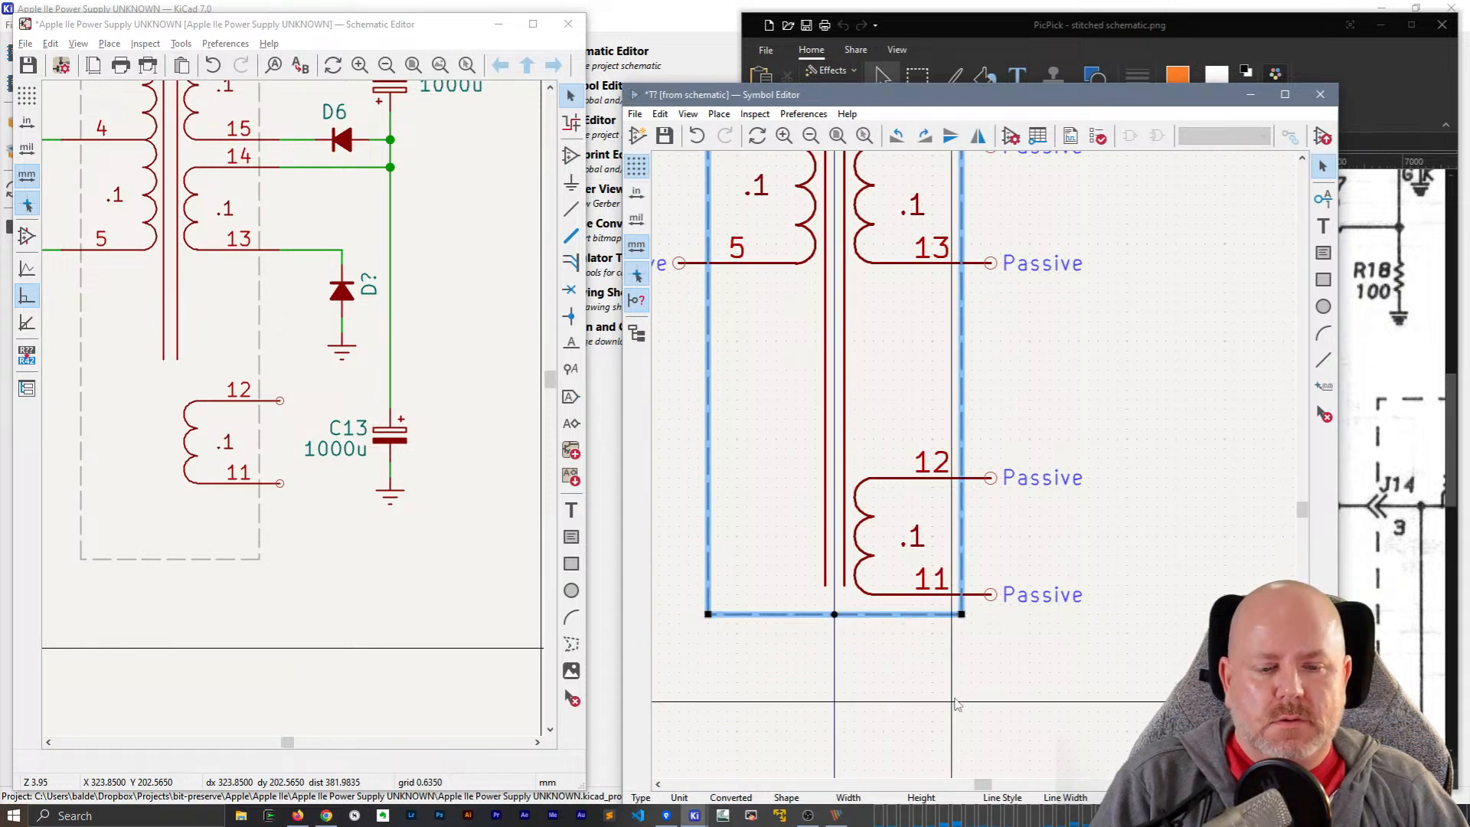
pyautogui.press('Escape')
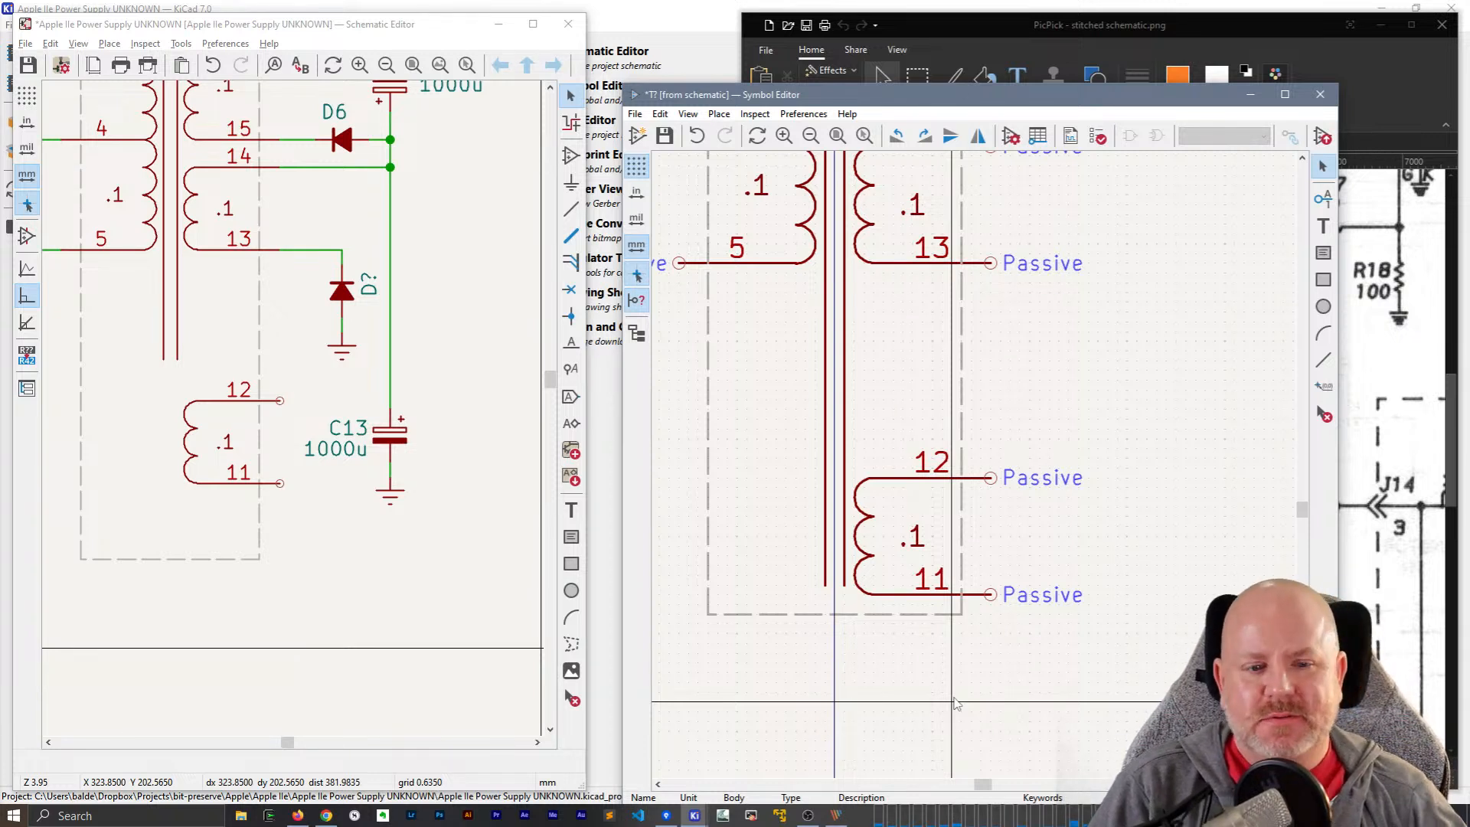
pyautogui.scroll(-3, 945, 415)
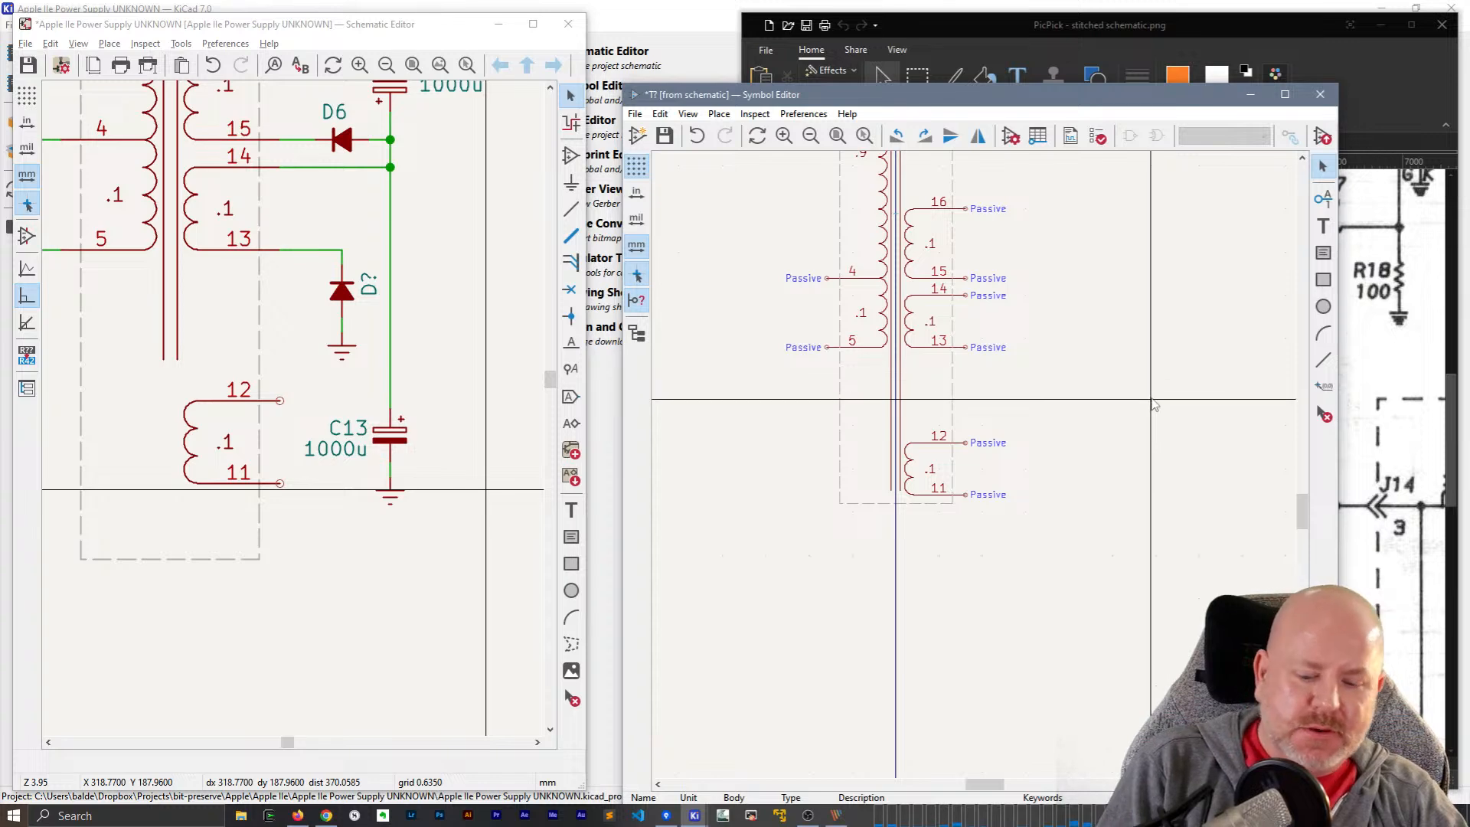
pyautogui.hotkey('ctrl', 's')
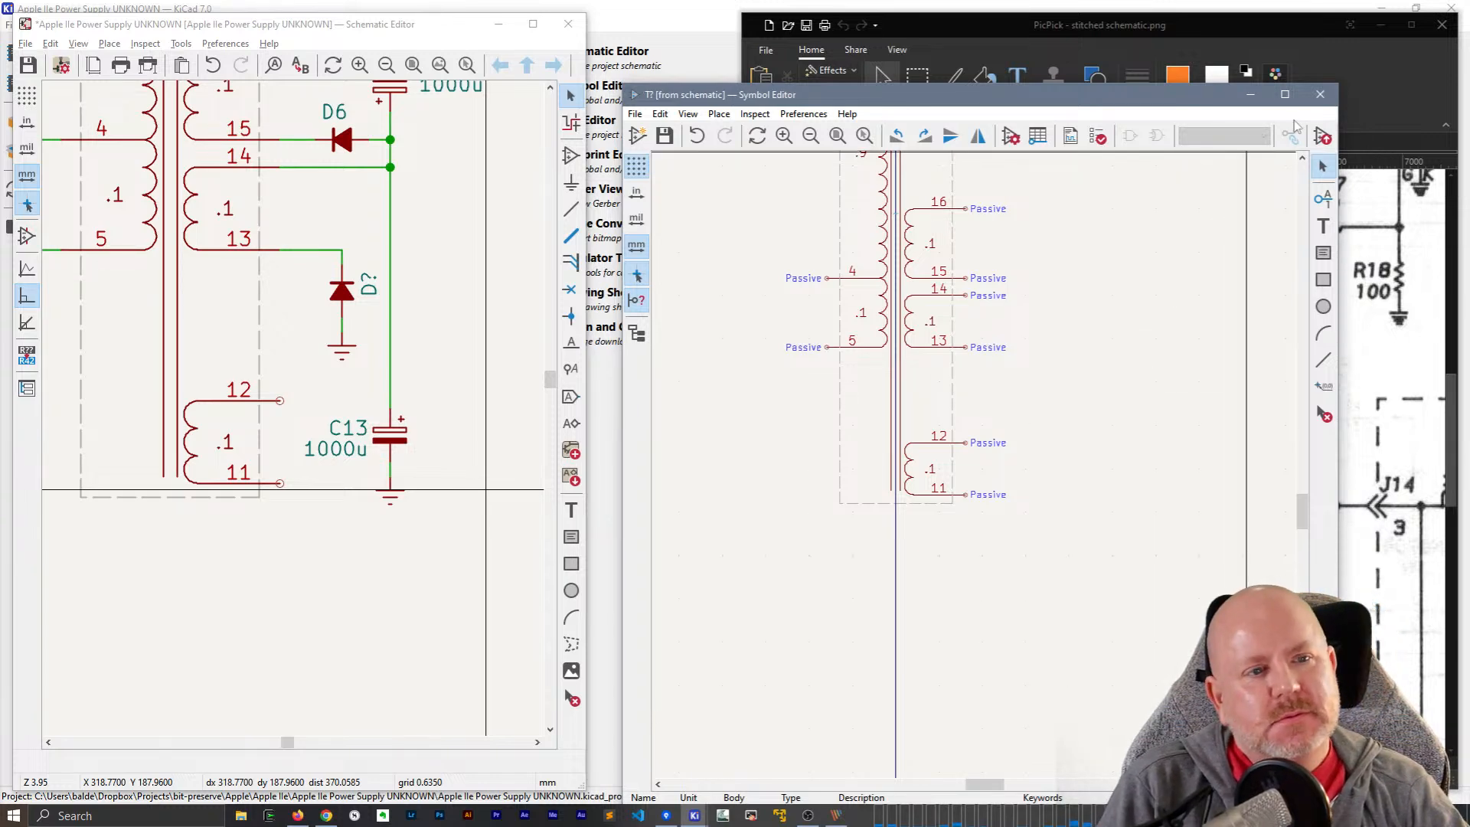
pyautogui.click(1320, 95)
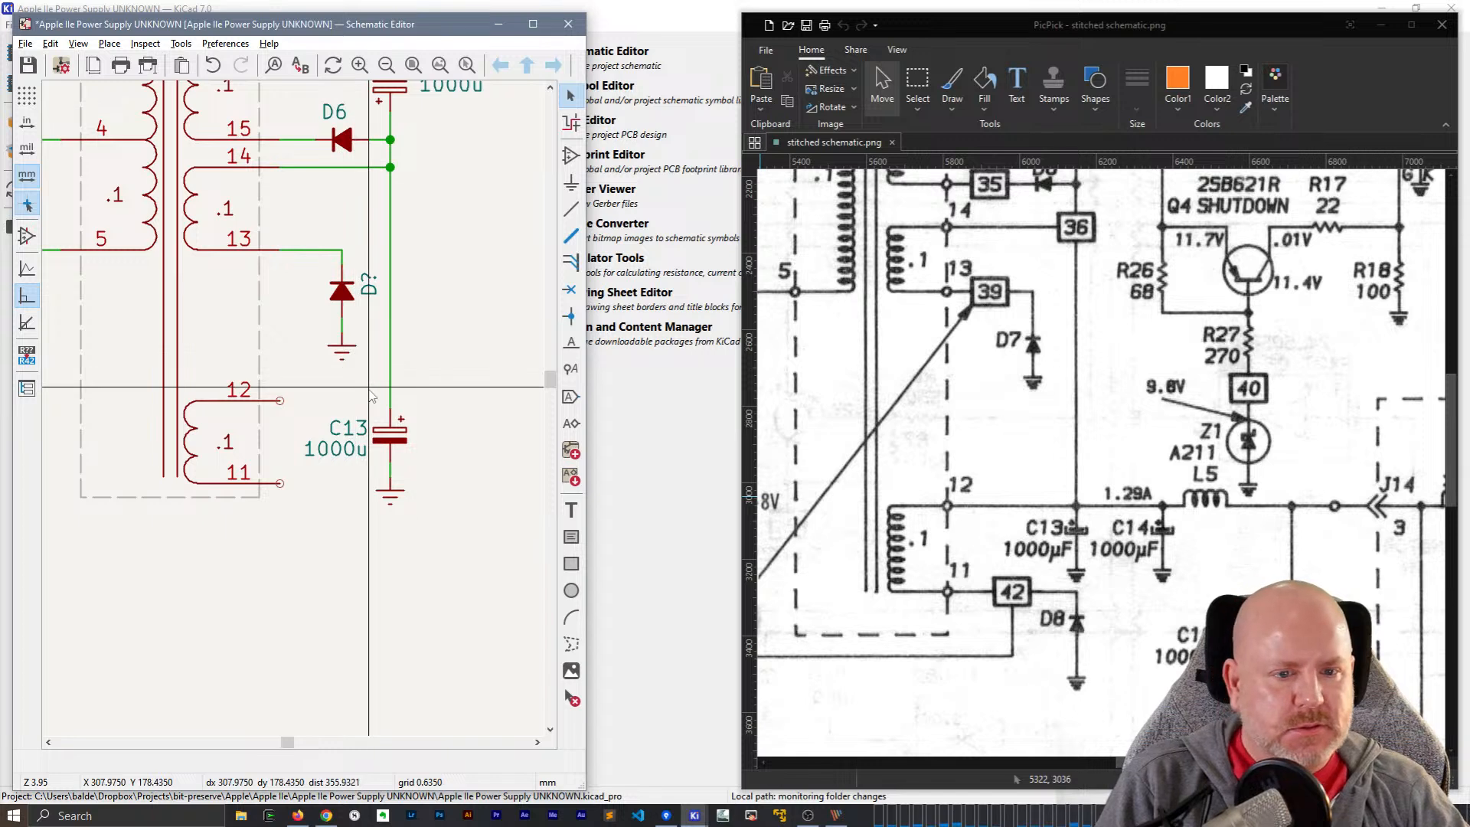
# - Duplicate pin 13's wire, diode and ground onto pin 11, and wire pin 12 to the line above C13
pyautogui.moveTo(356, 368); pyautogui.dragTo(322, 234)
pyautogui.hotkey('ctrl', 'd')
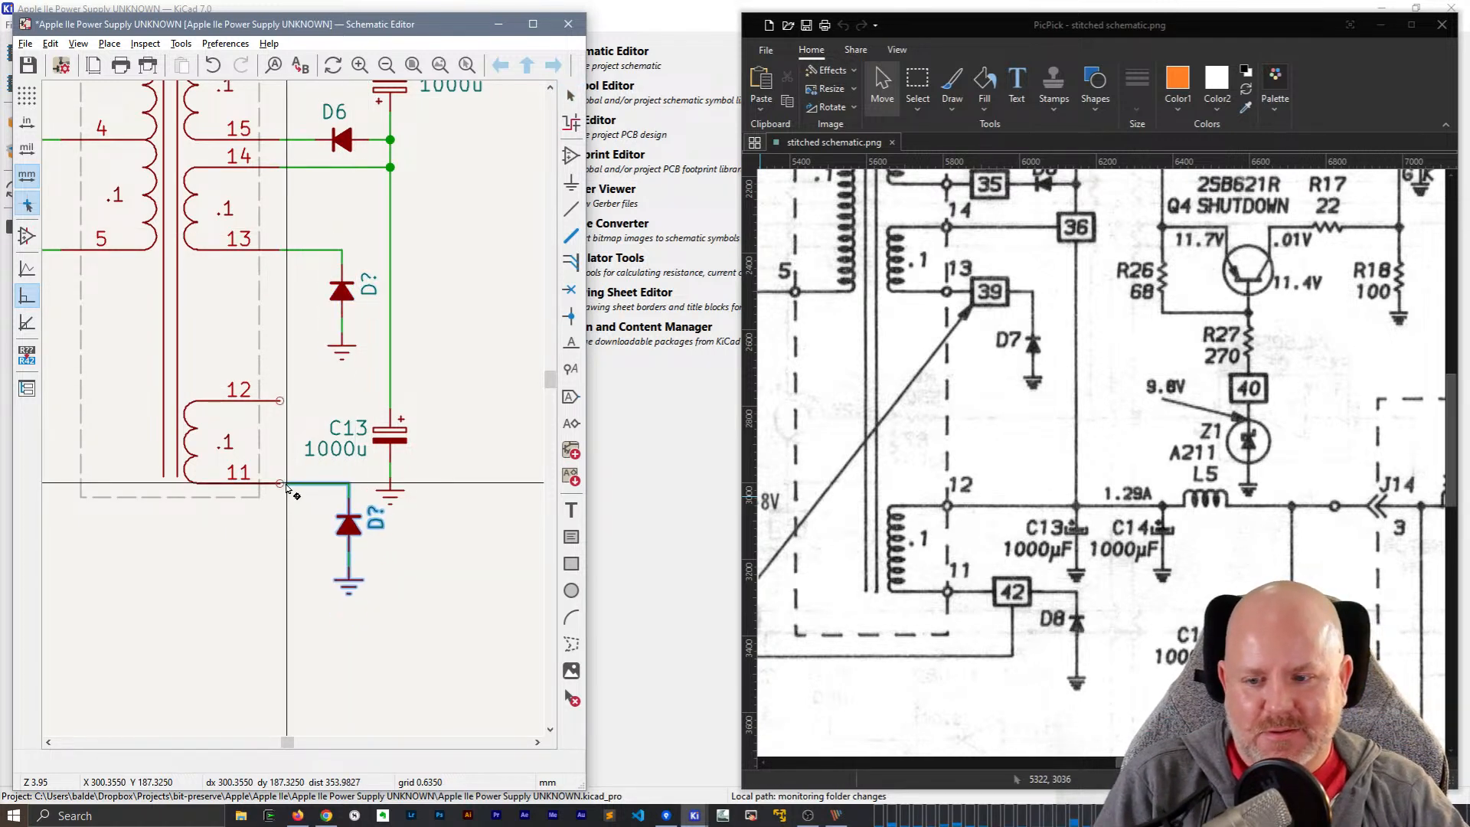
pyautogui.click(280, 485)
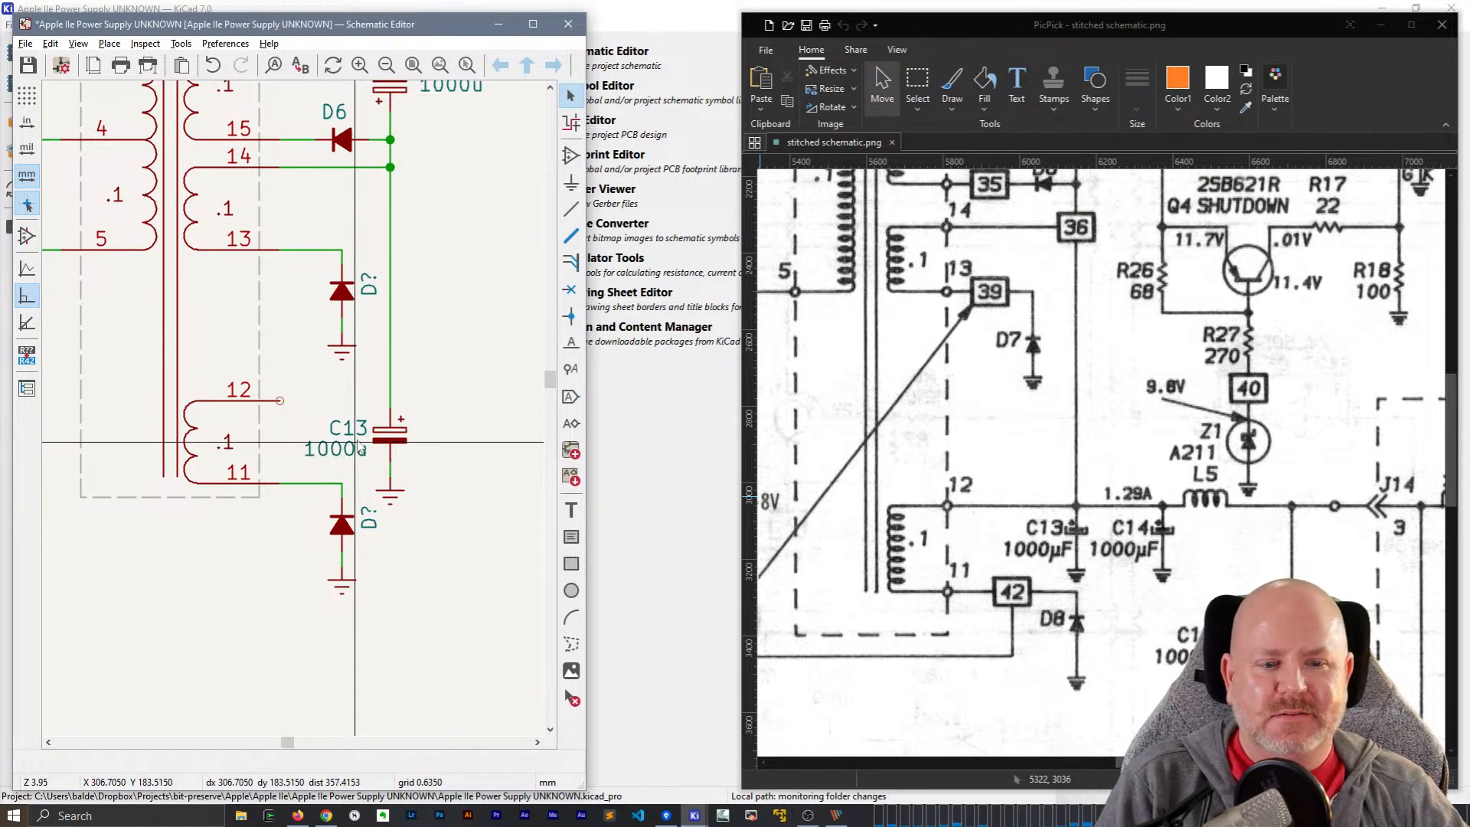
pyautogui.press('w')
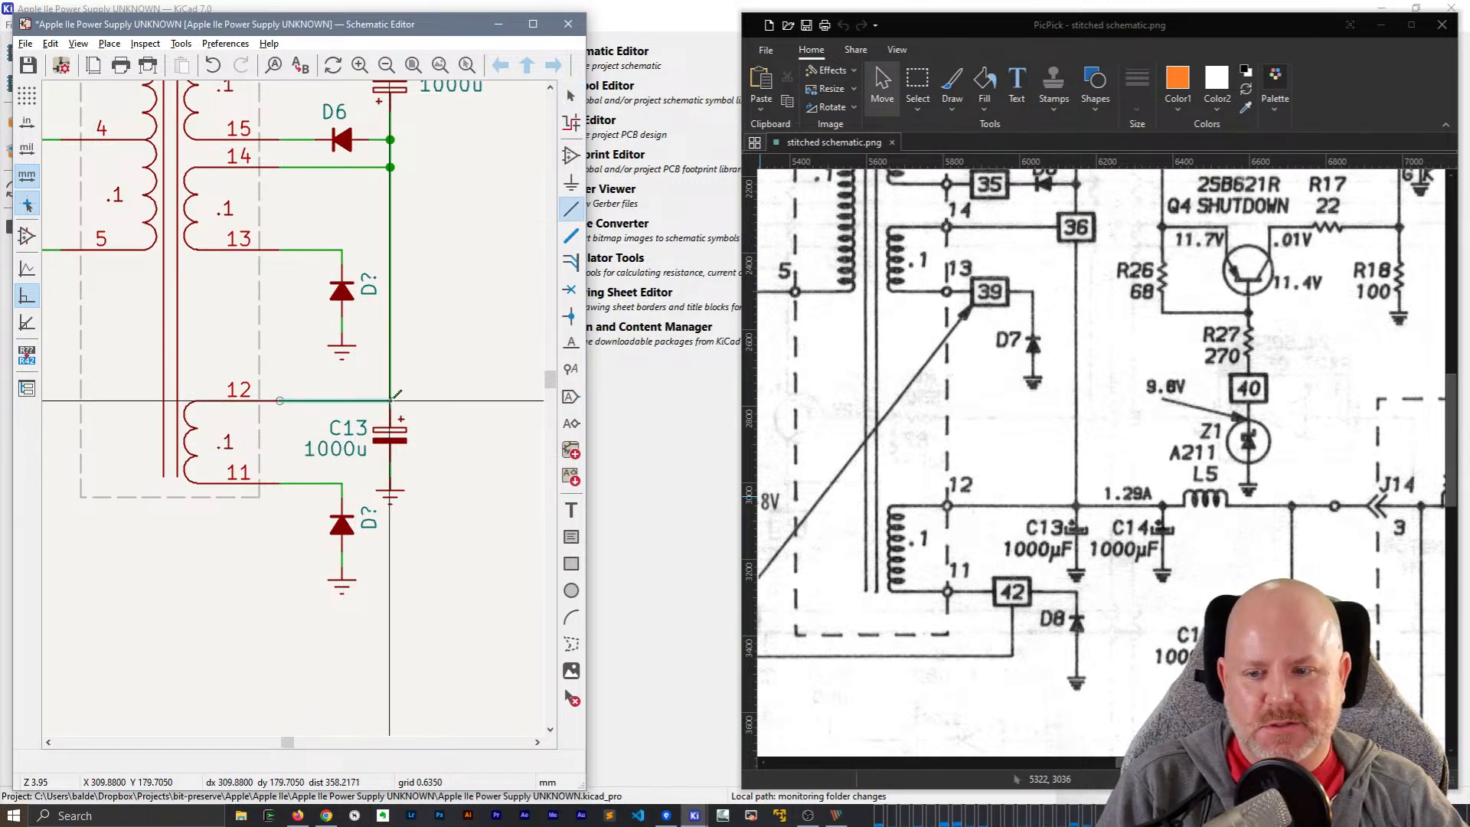
pyautogui.click(392, 400)
pyautogui.press('Escape')
# - Duplicate the 1000u capacitor C13 to its right and set the copy's reference to C14
pyautogui.moveTo(498, 484); pyautogui.dragTo(393, 467, button='middle')
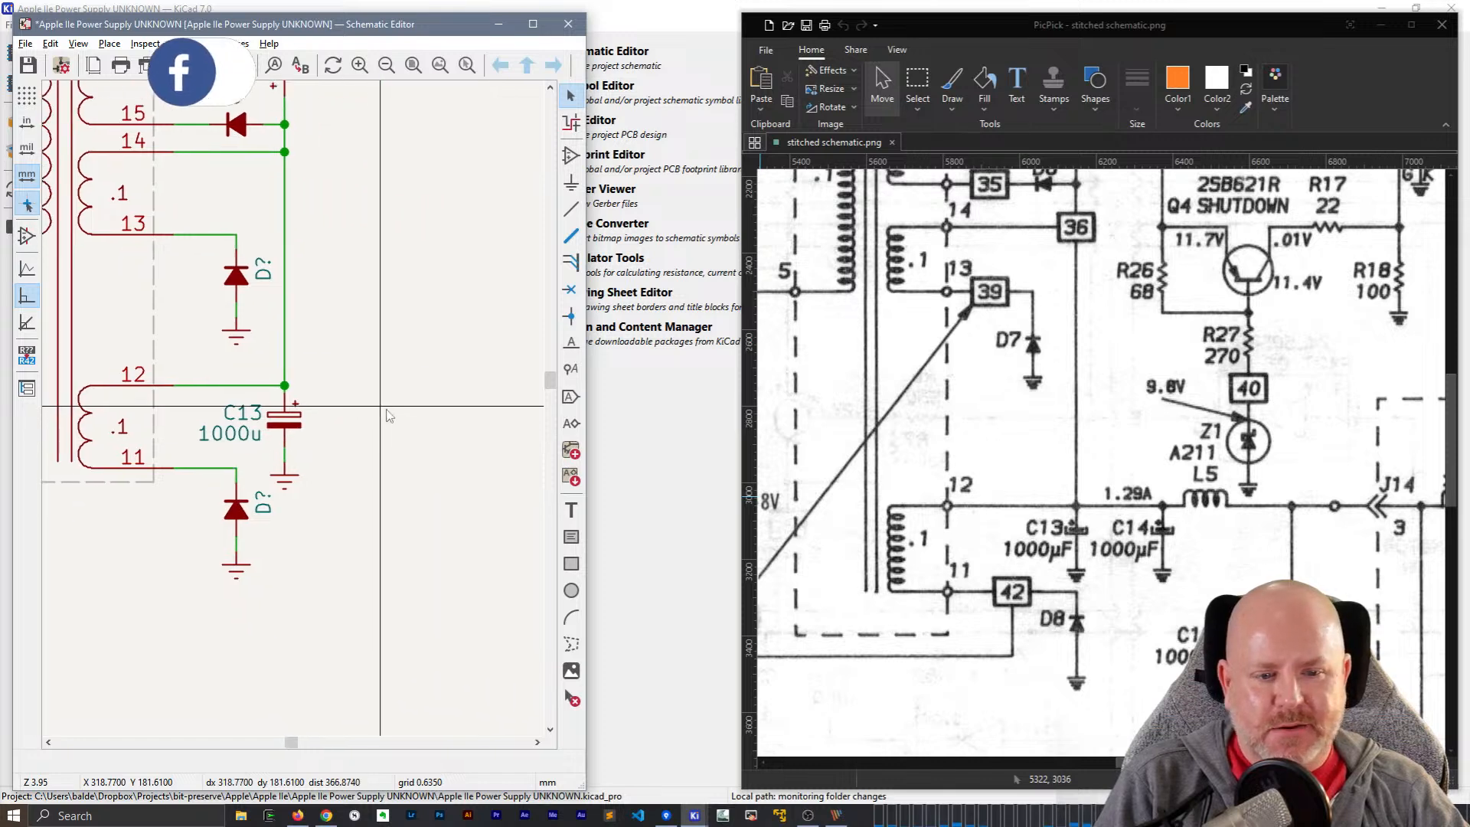
pyautogui.click(300, 424)
pyautogui.hotkey('ctrl', 'd')
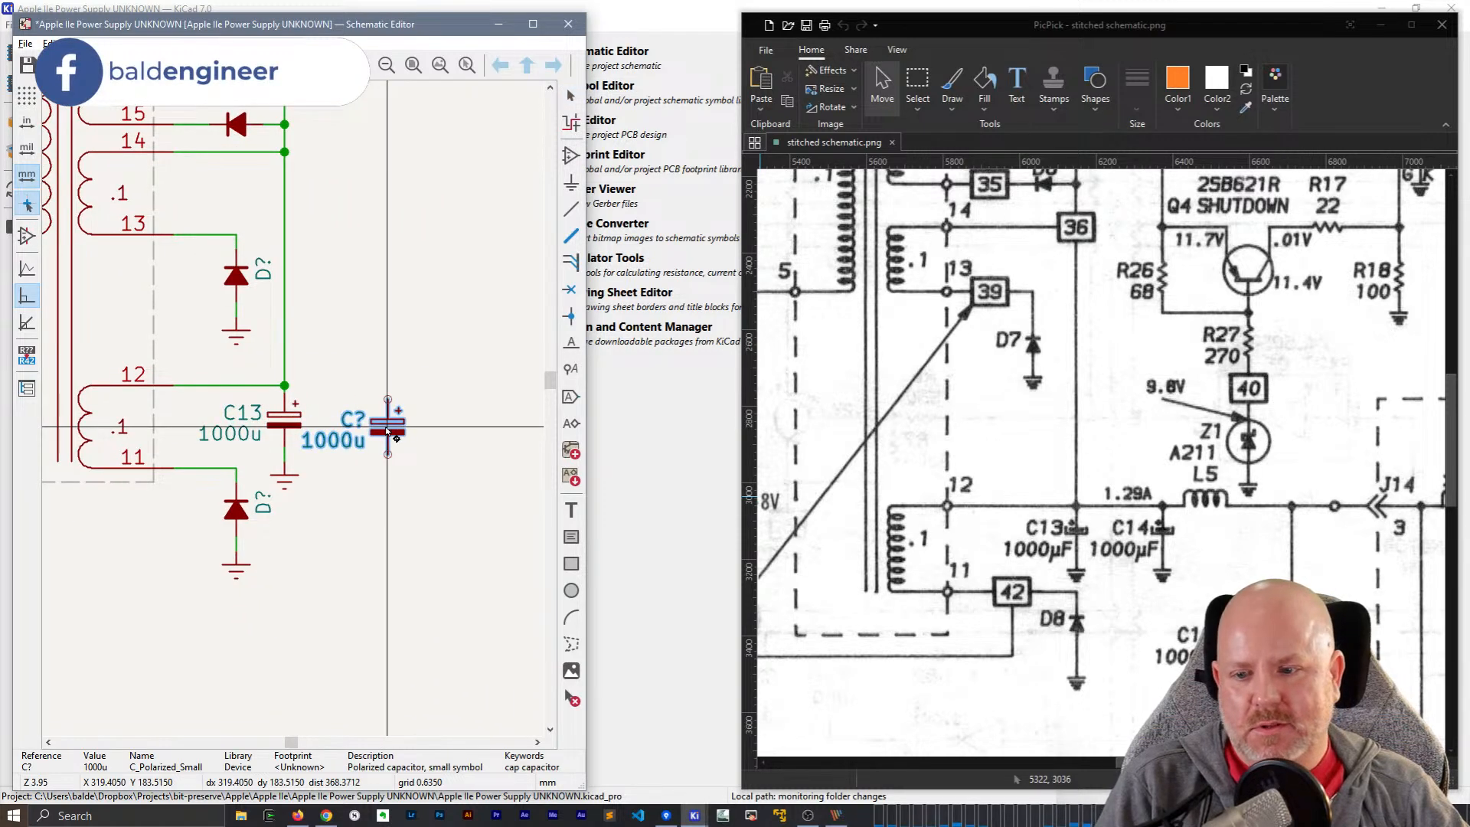
pyautogui.click(387, 432)
pyautogui.doubleClick(354, 420)
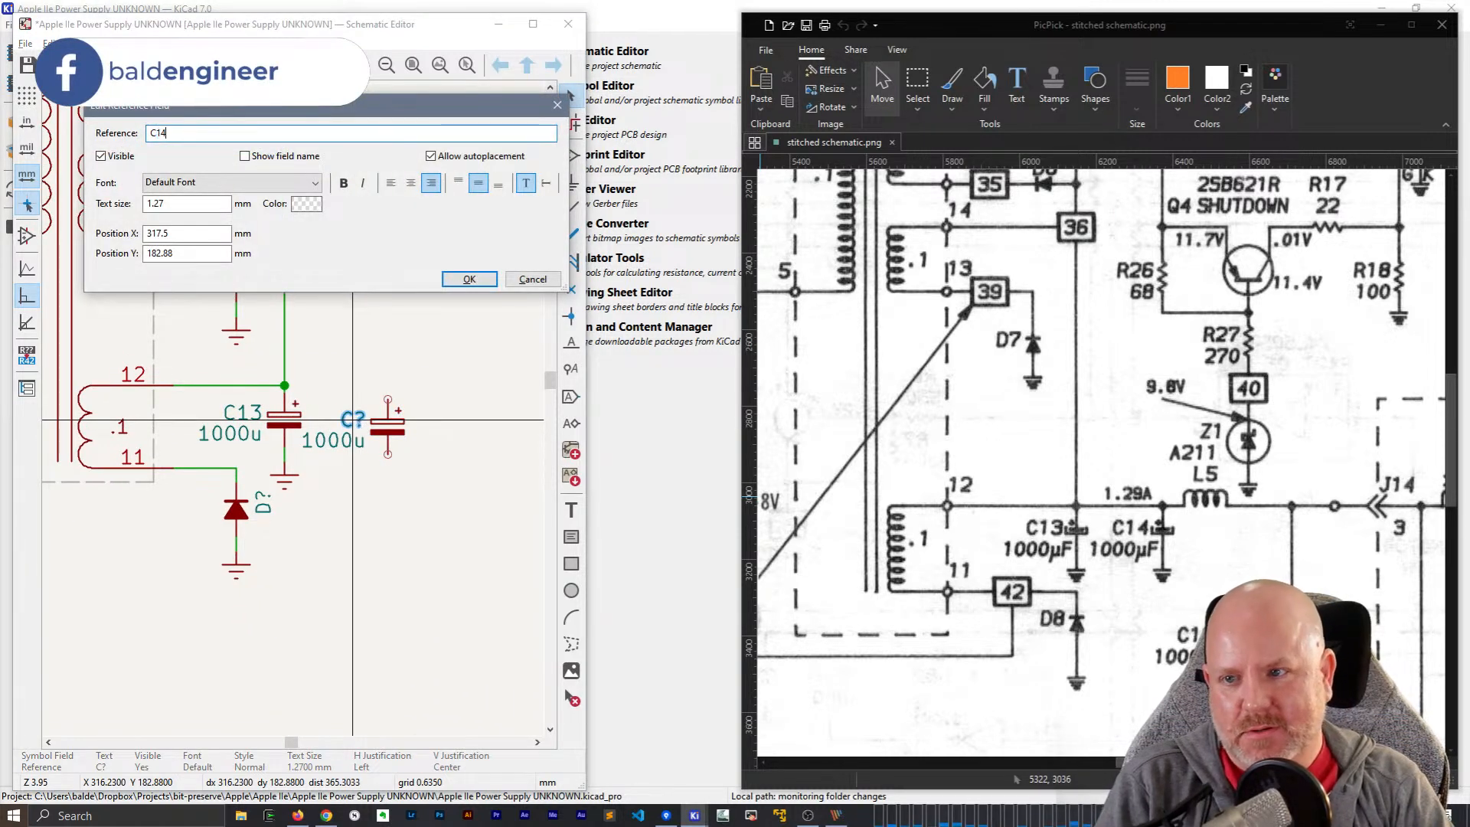
pyautogui.press('Return')
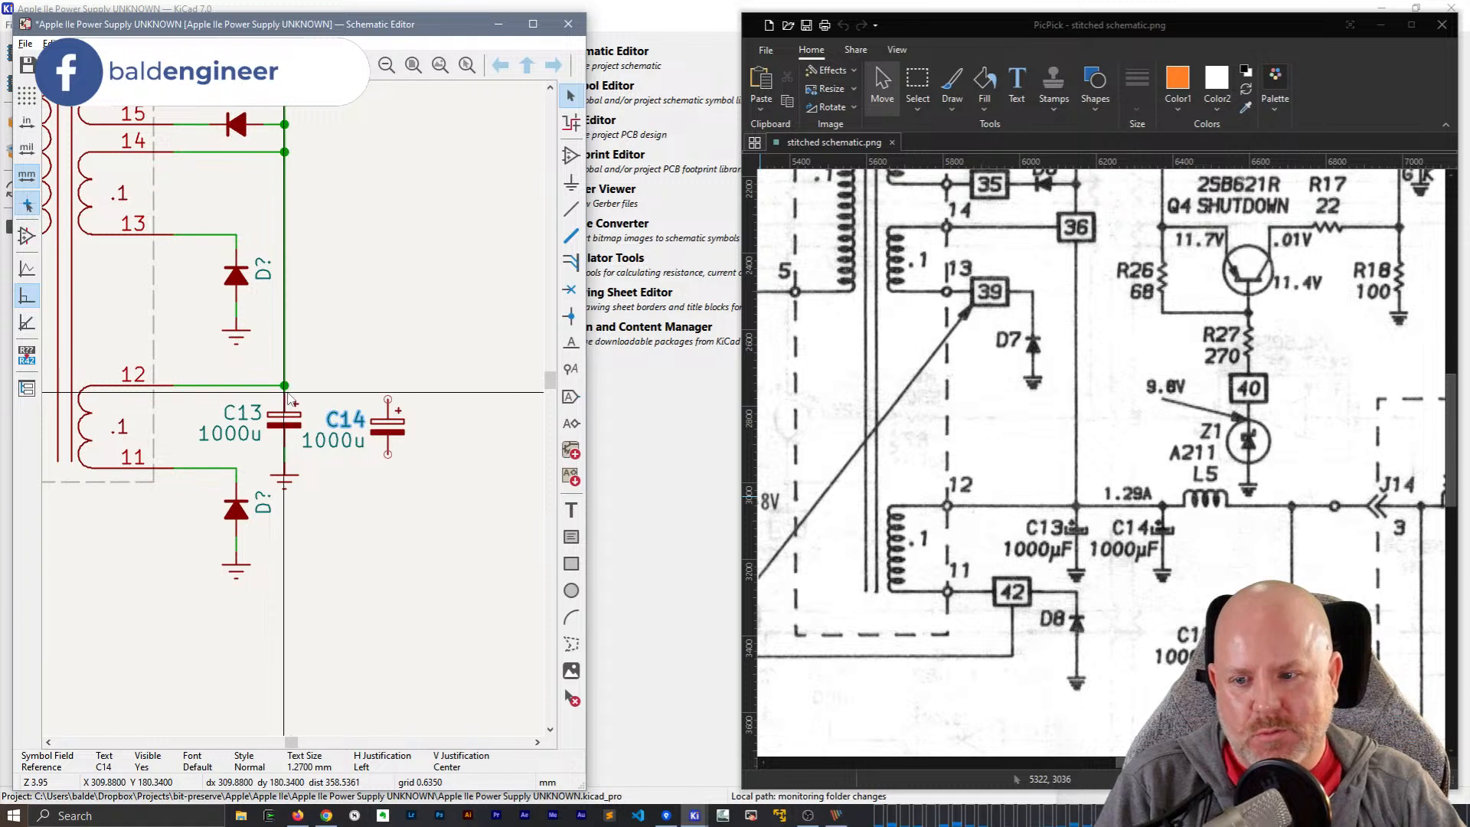
# - Wire C14's positive terminal to the pin 12 line and attach a copy of C13's ground symbol to its other terminal
pyautogui.press('w')
pyautogui.click(387, 398)
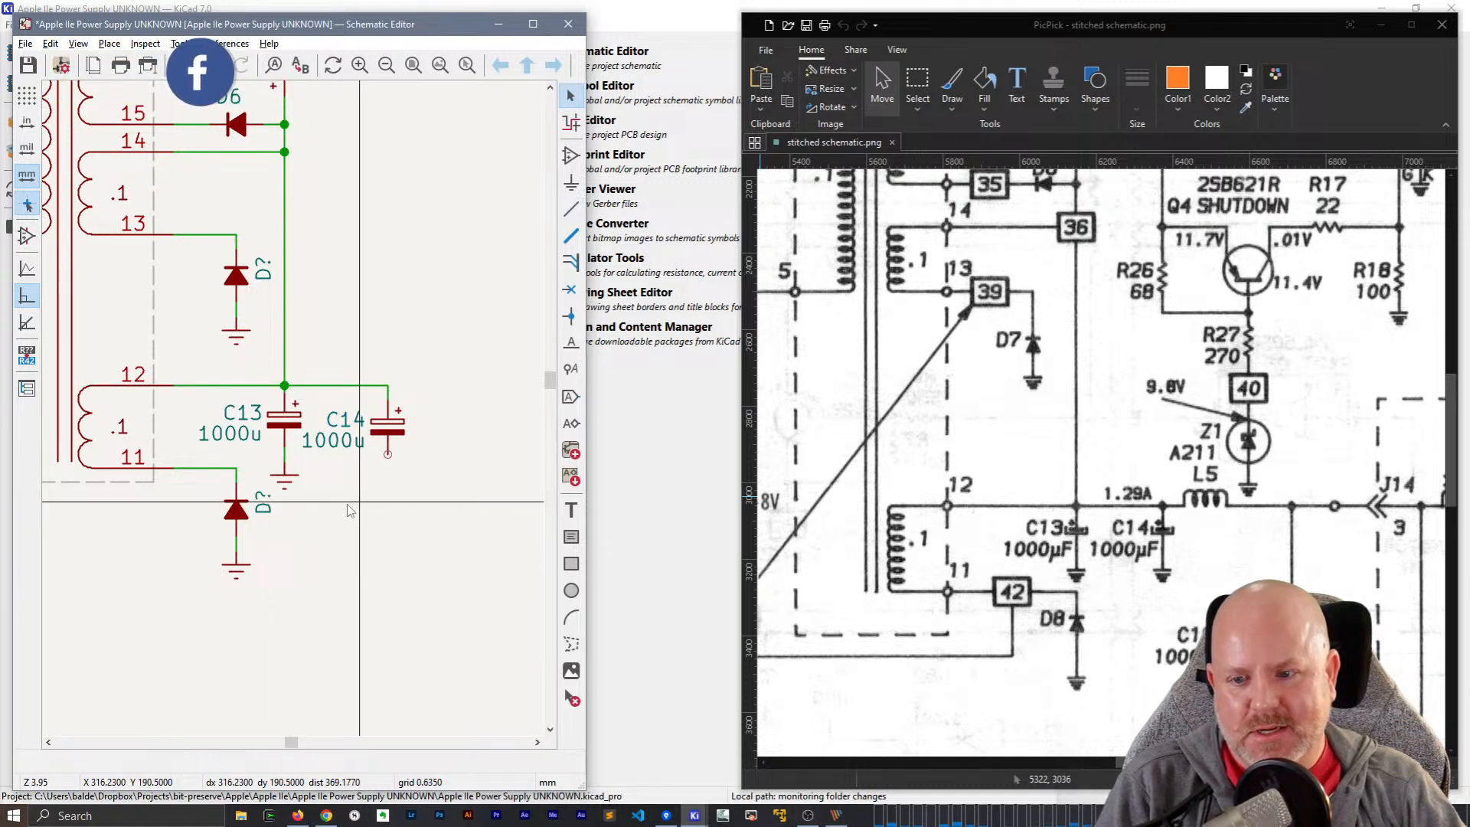
pyautogui.click(285, 476)
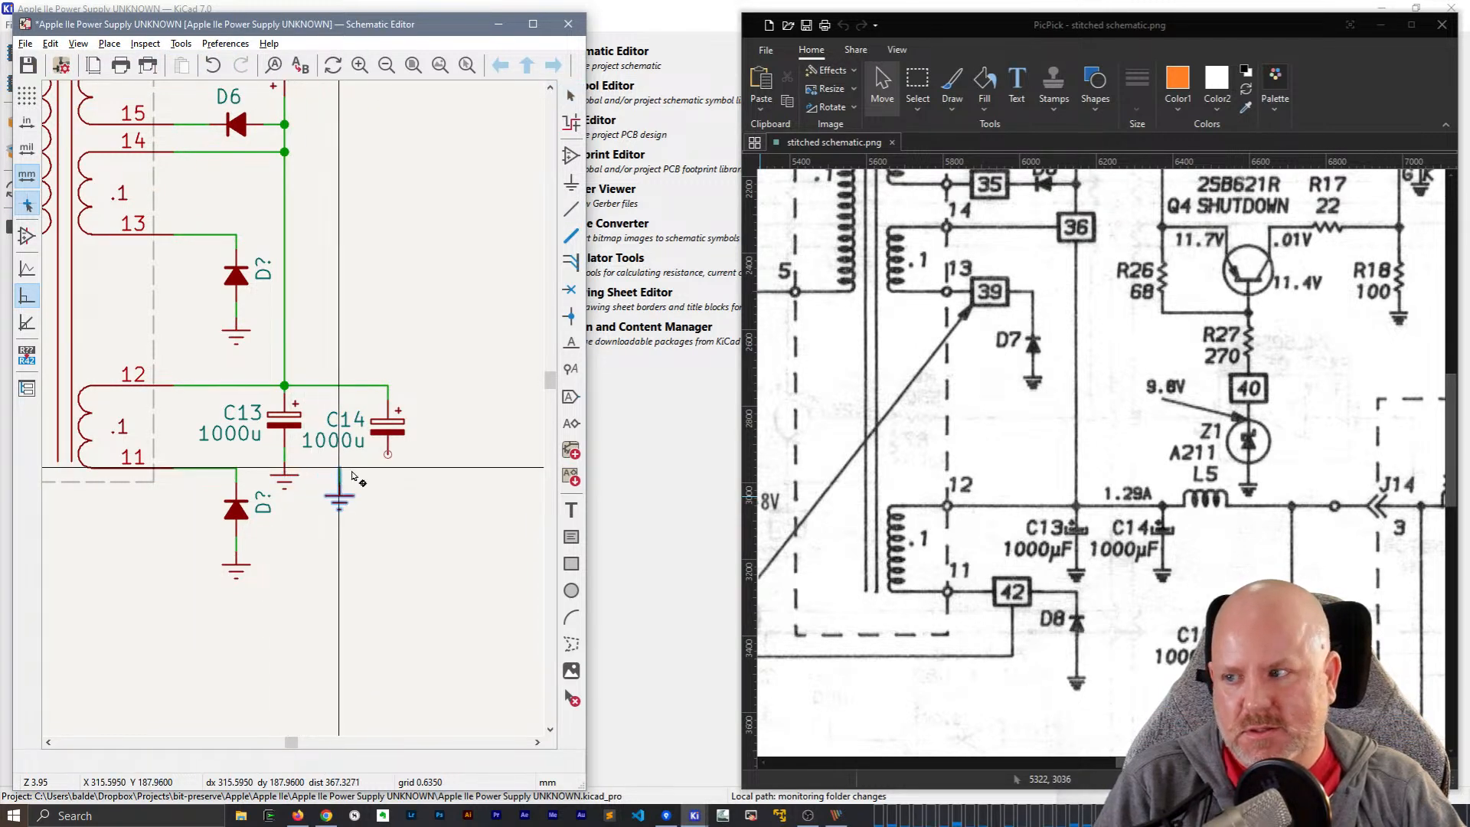
pyautogui.click(401, 473)
pyautogui.press('Escape')
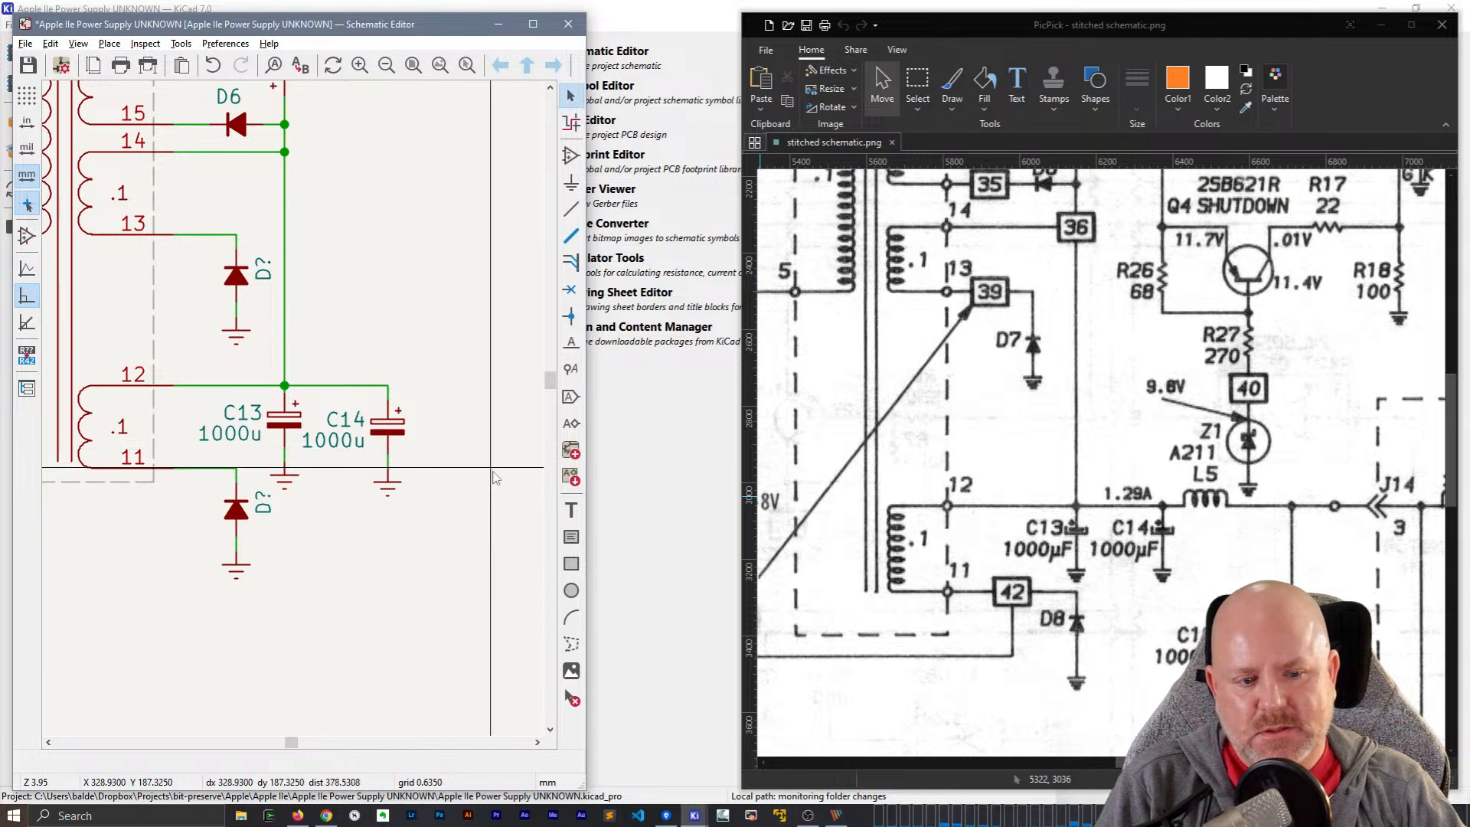
pyautogui.press('g')
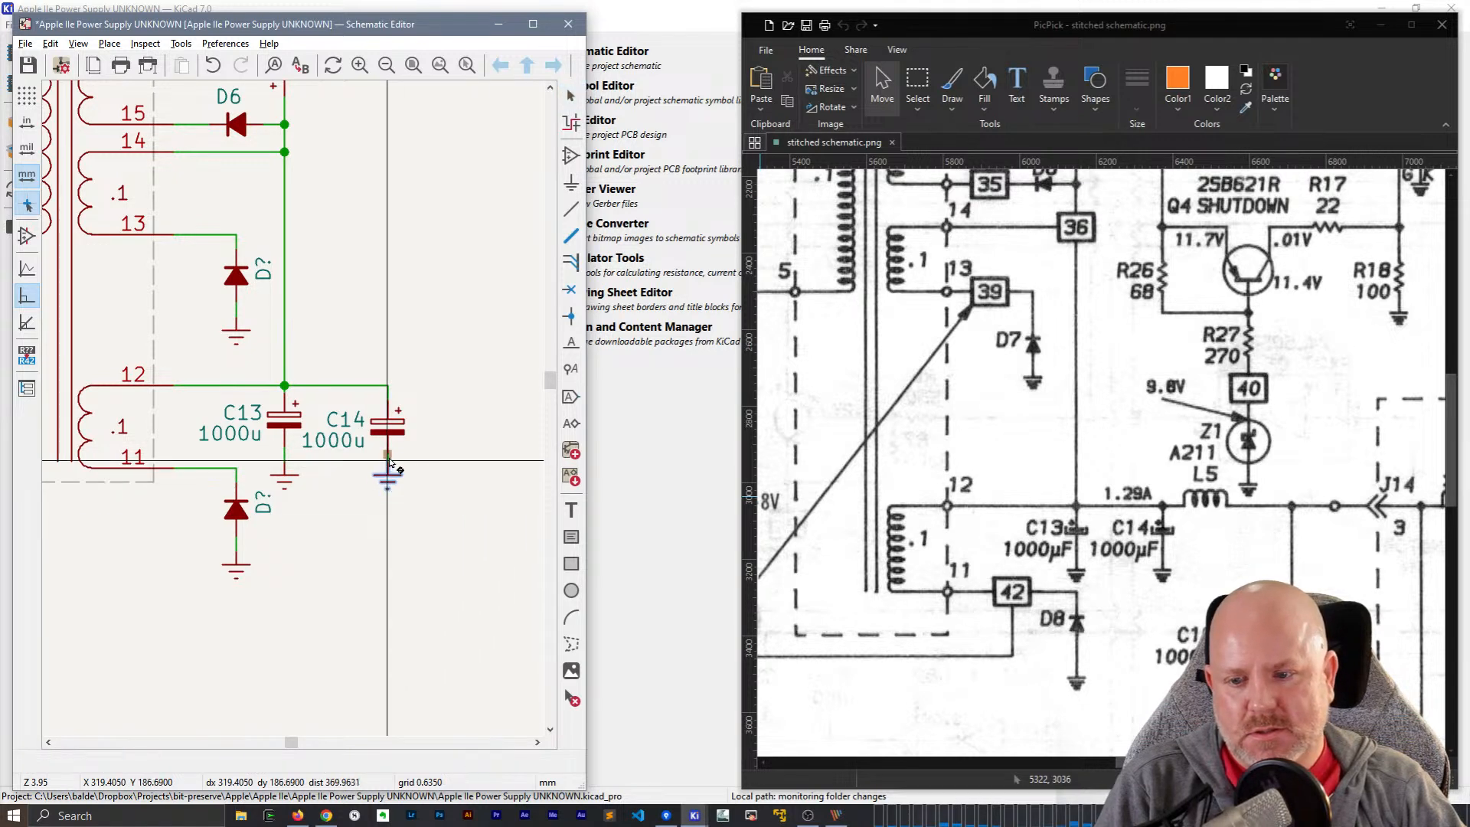
pyautogui.click(389, 461)
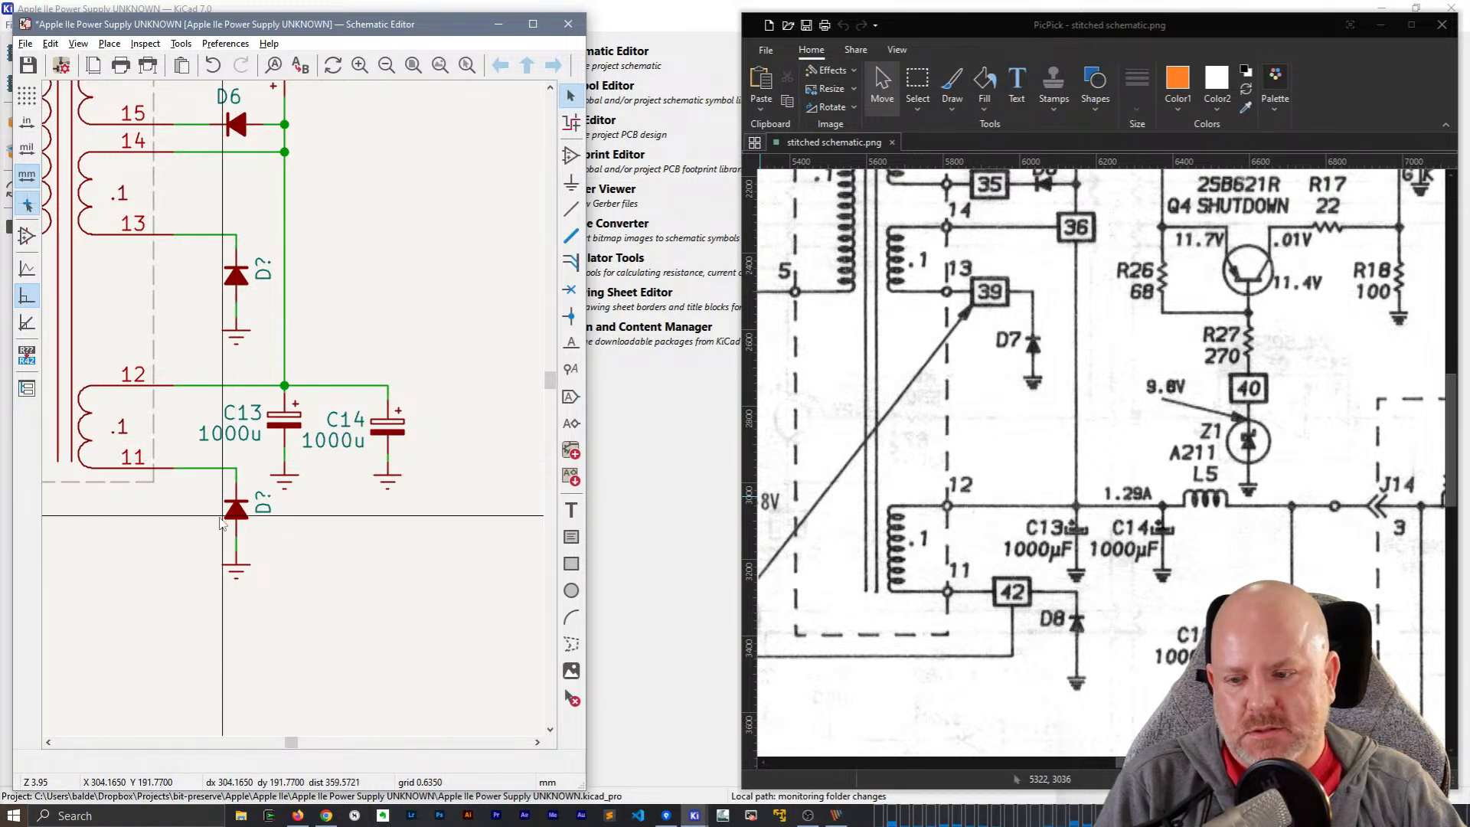
# - Move the reference of pin 11's diode to the diode's left side and set it to D8
pyautogui.click(262, 503)
pyautogui.press('m')
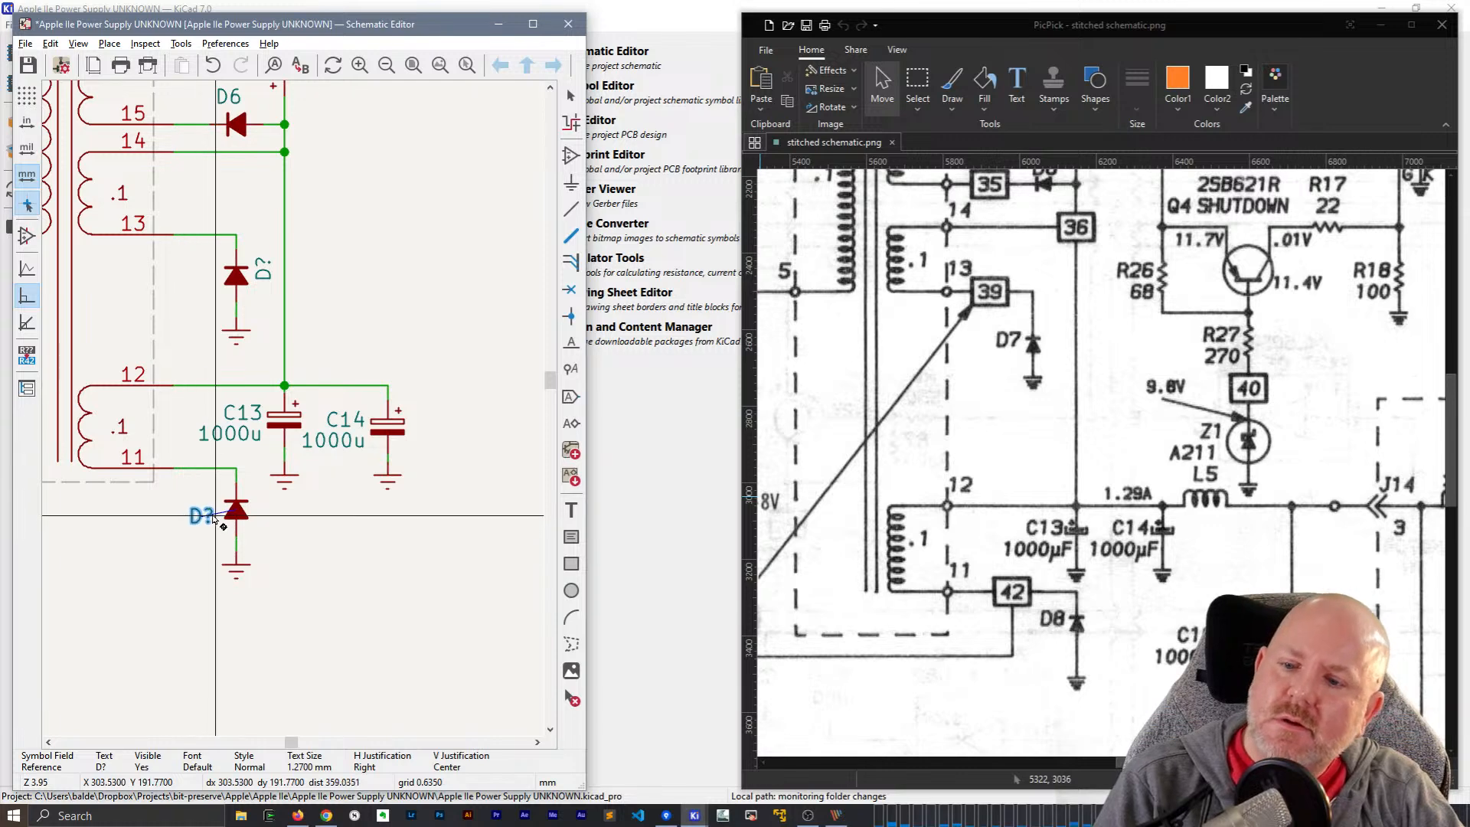
pyautogui.click(215, 516)
pyautogui.write('e8')
pyautogui.press('Return')
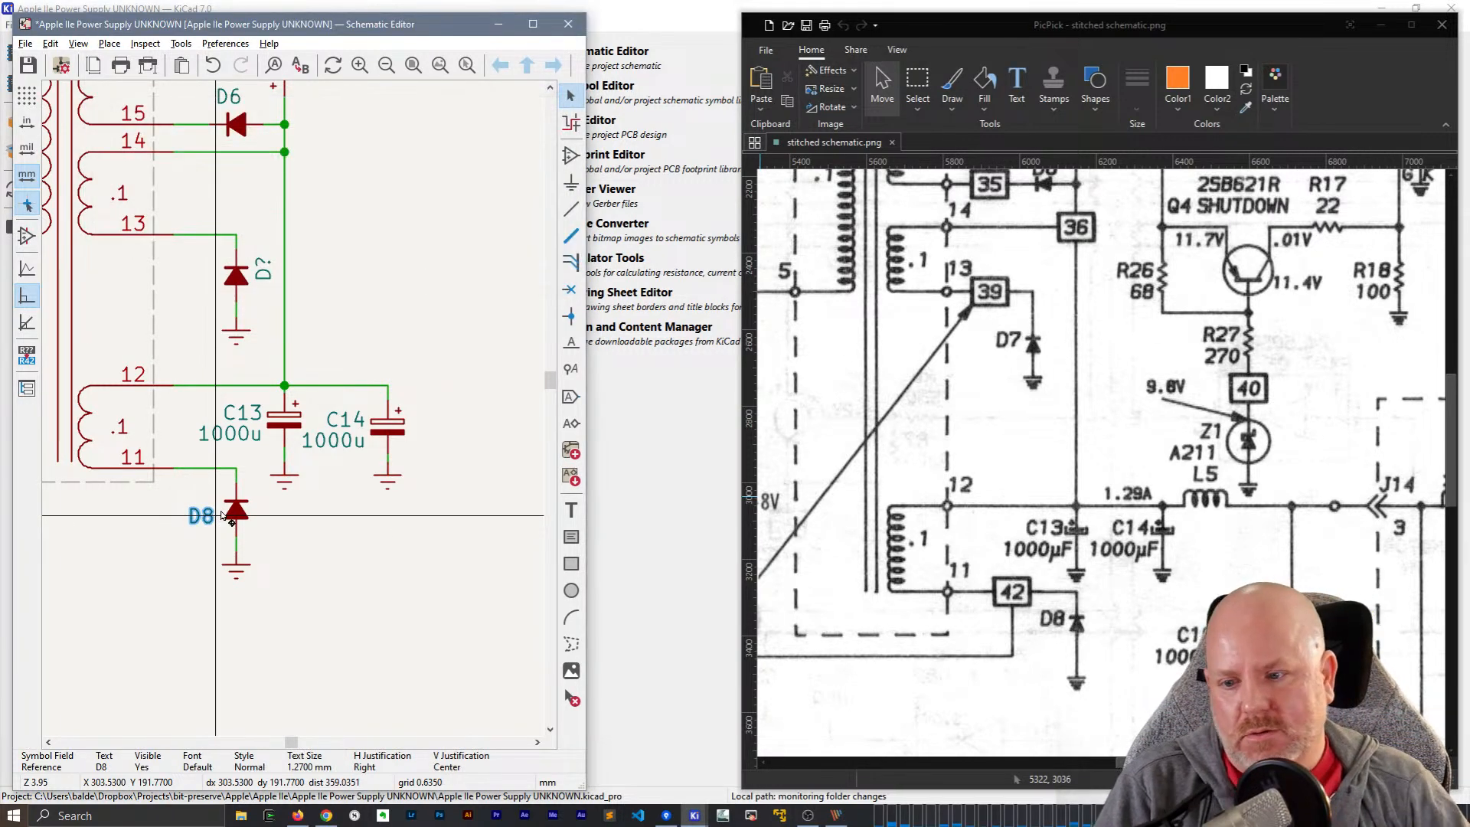
# - Move the reference of pin 13's diode to the diode's left side and set it to D7
pyautogui.scroll(-3, 227, 339)
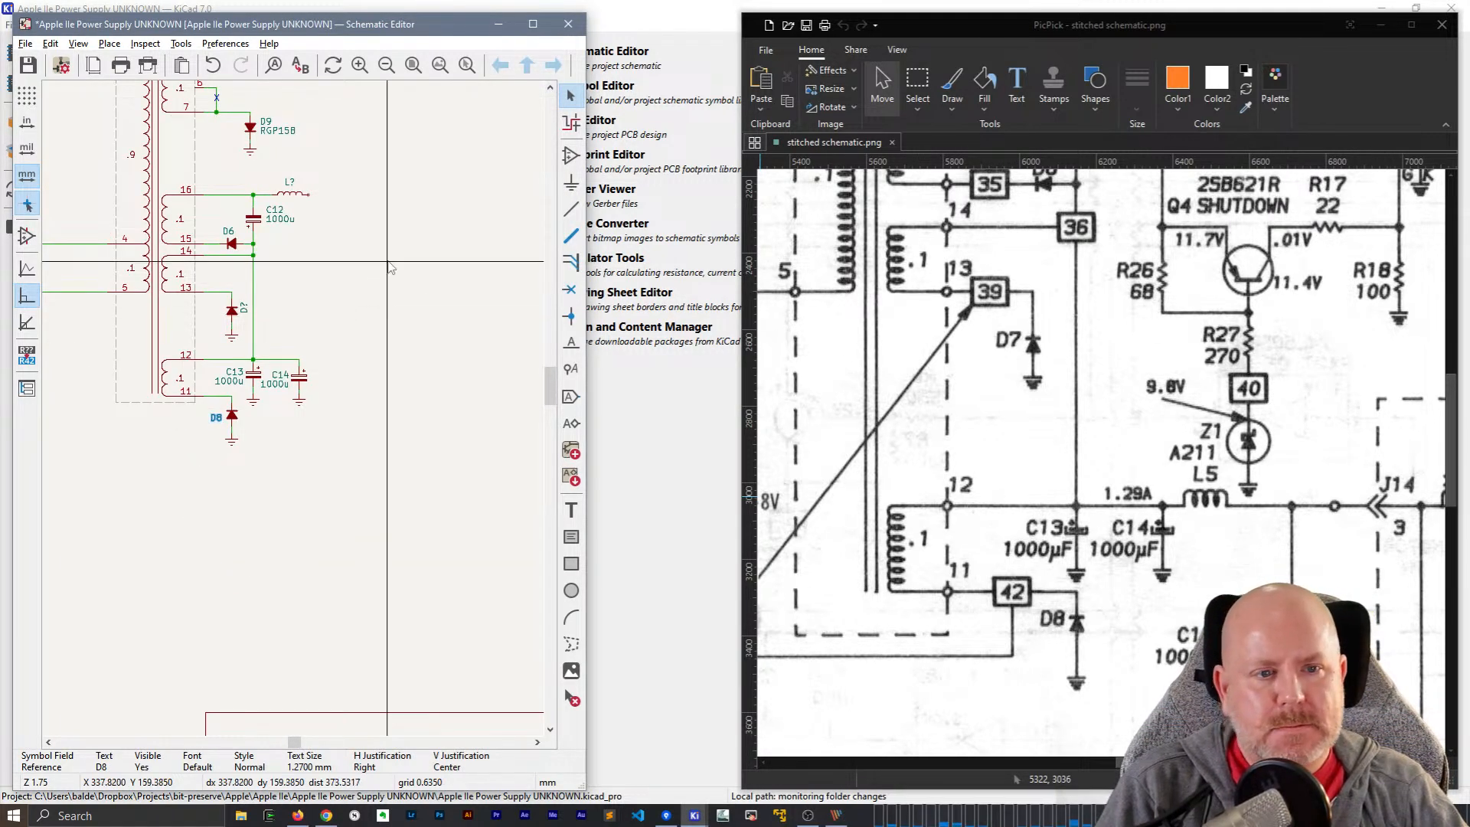
pyautogui.click(243, 309)
pyautogui.scroll(3, 244, 312)
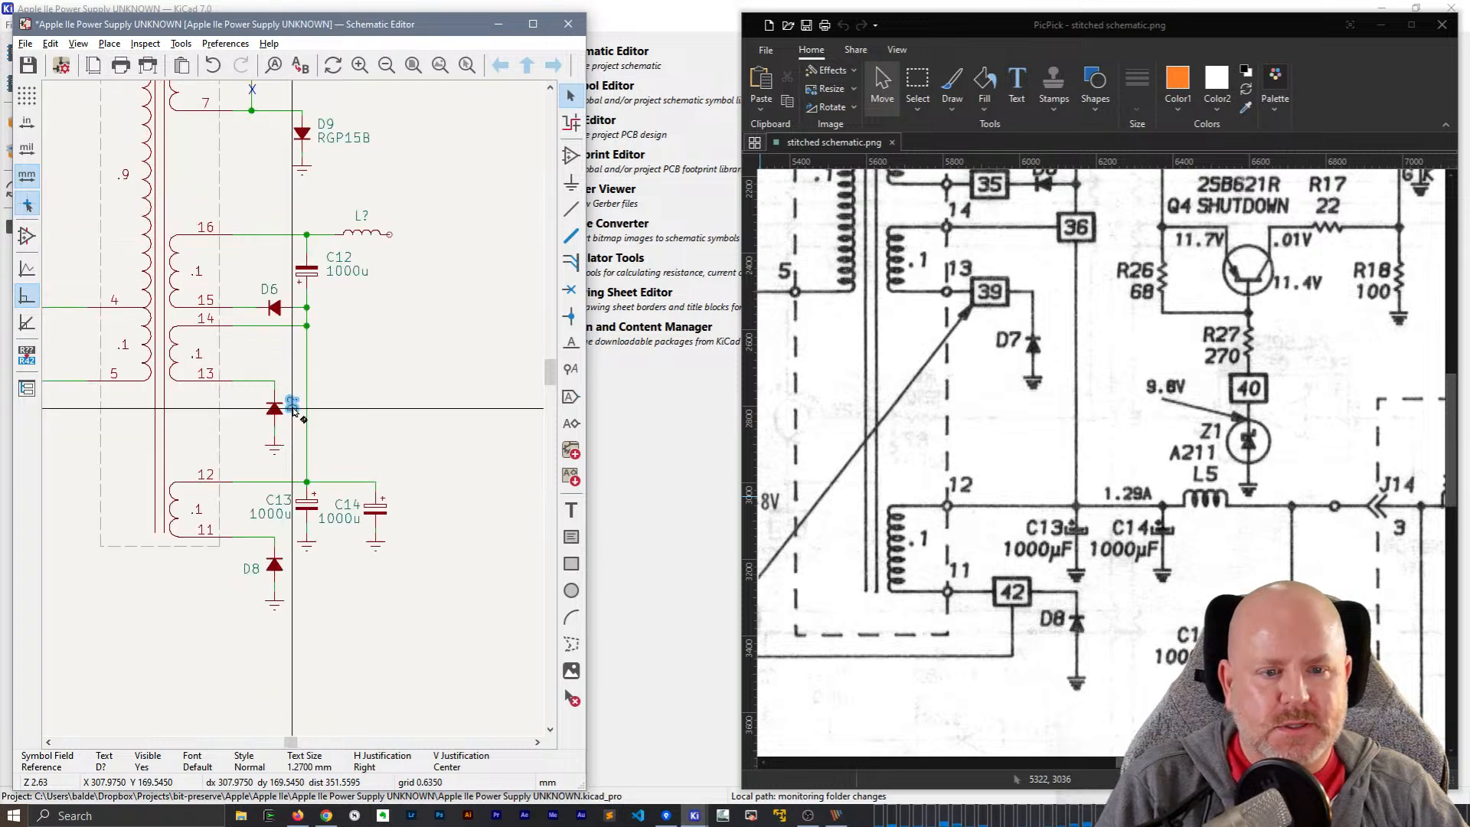
pyautogui.moveTo(293, 409); pyautogui.dragTo(237, 414)
pyautogui.doubleClick(237, 414)
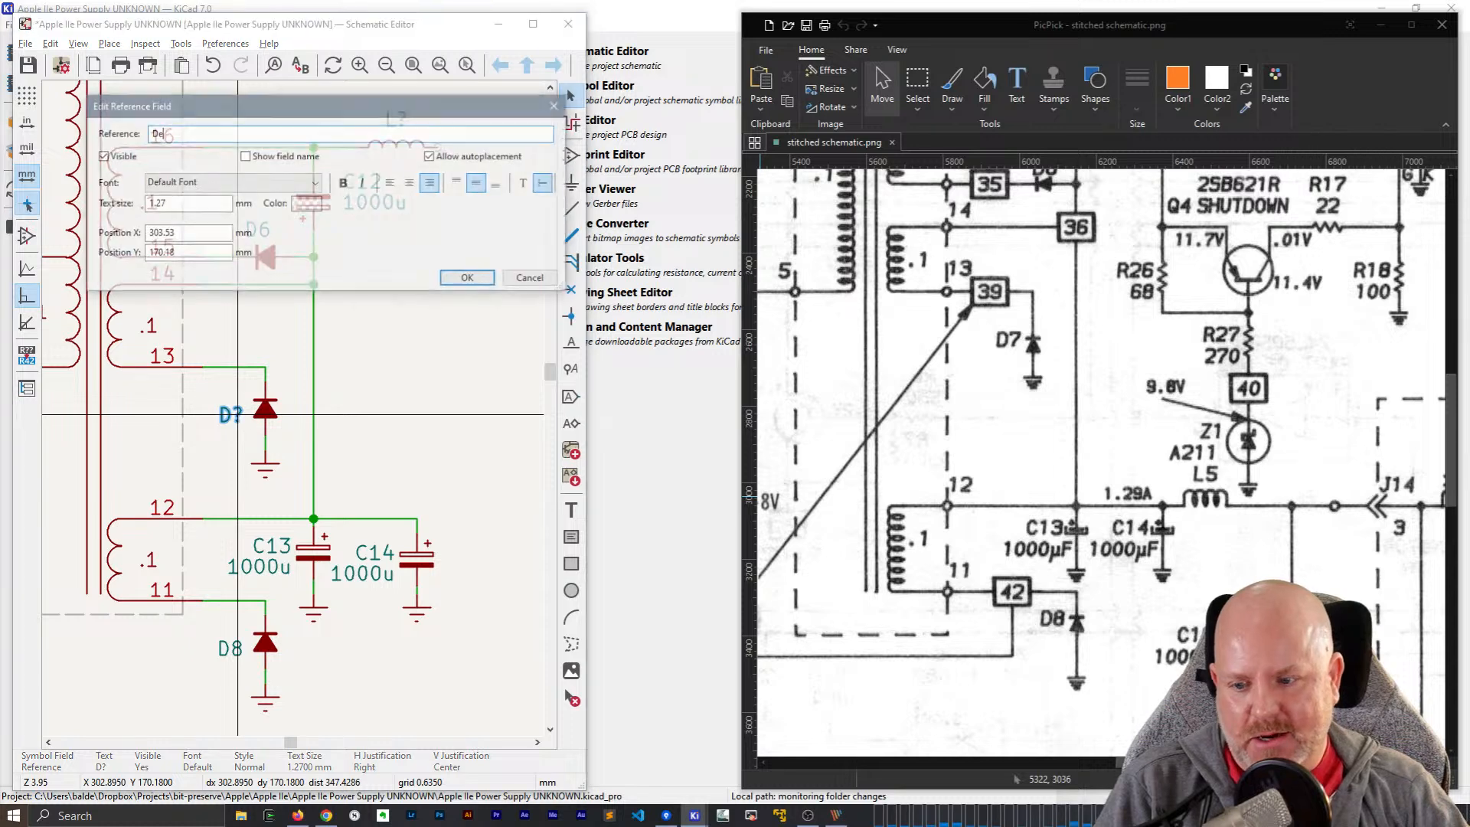
pyautogui.write('D')
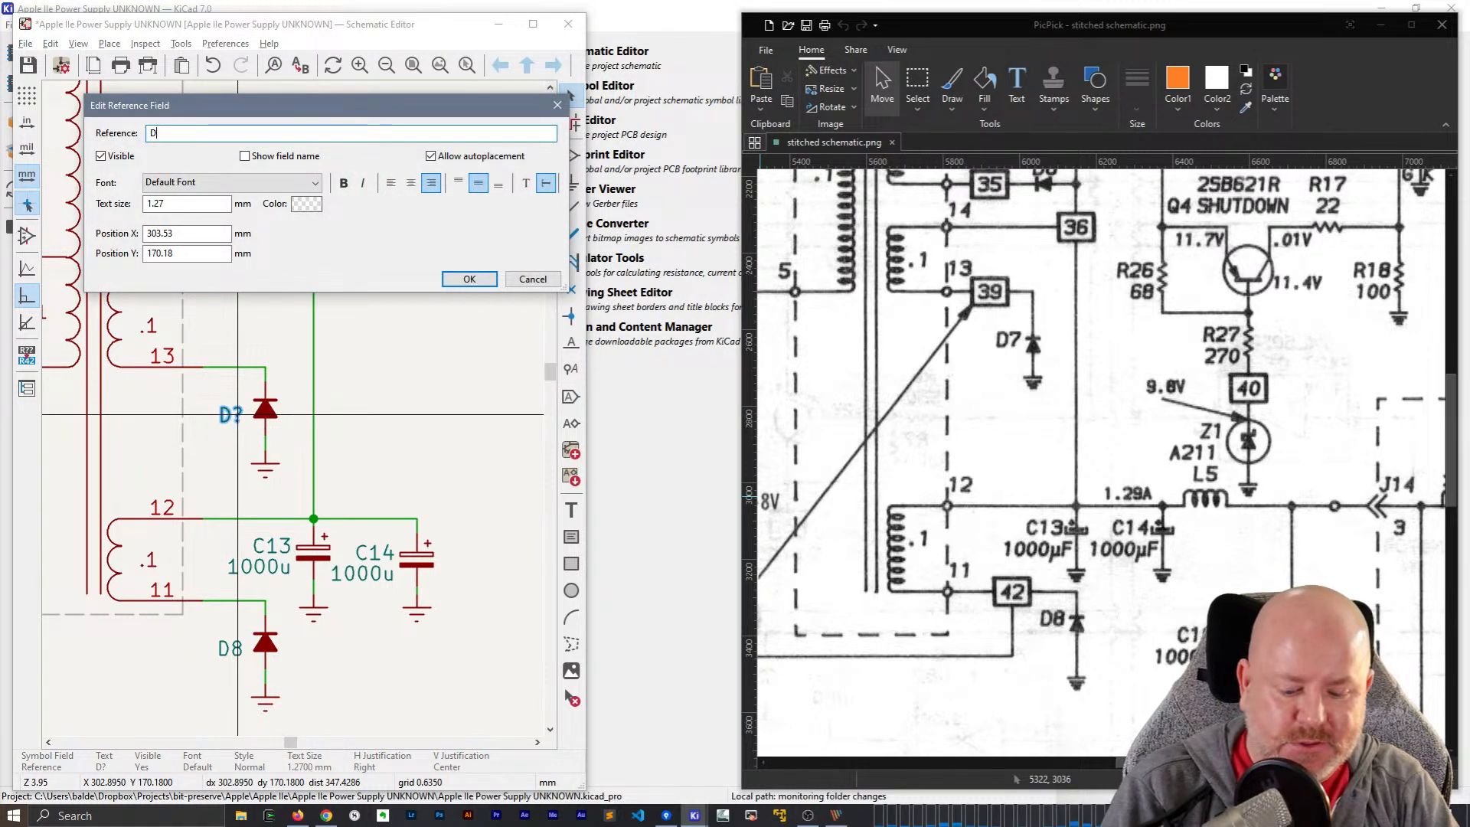
pyautogui.write('e7')
pyautogui.press('Return')
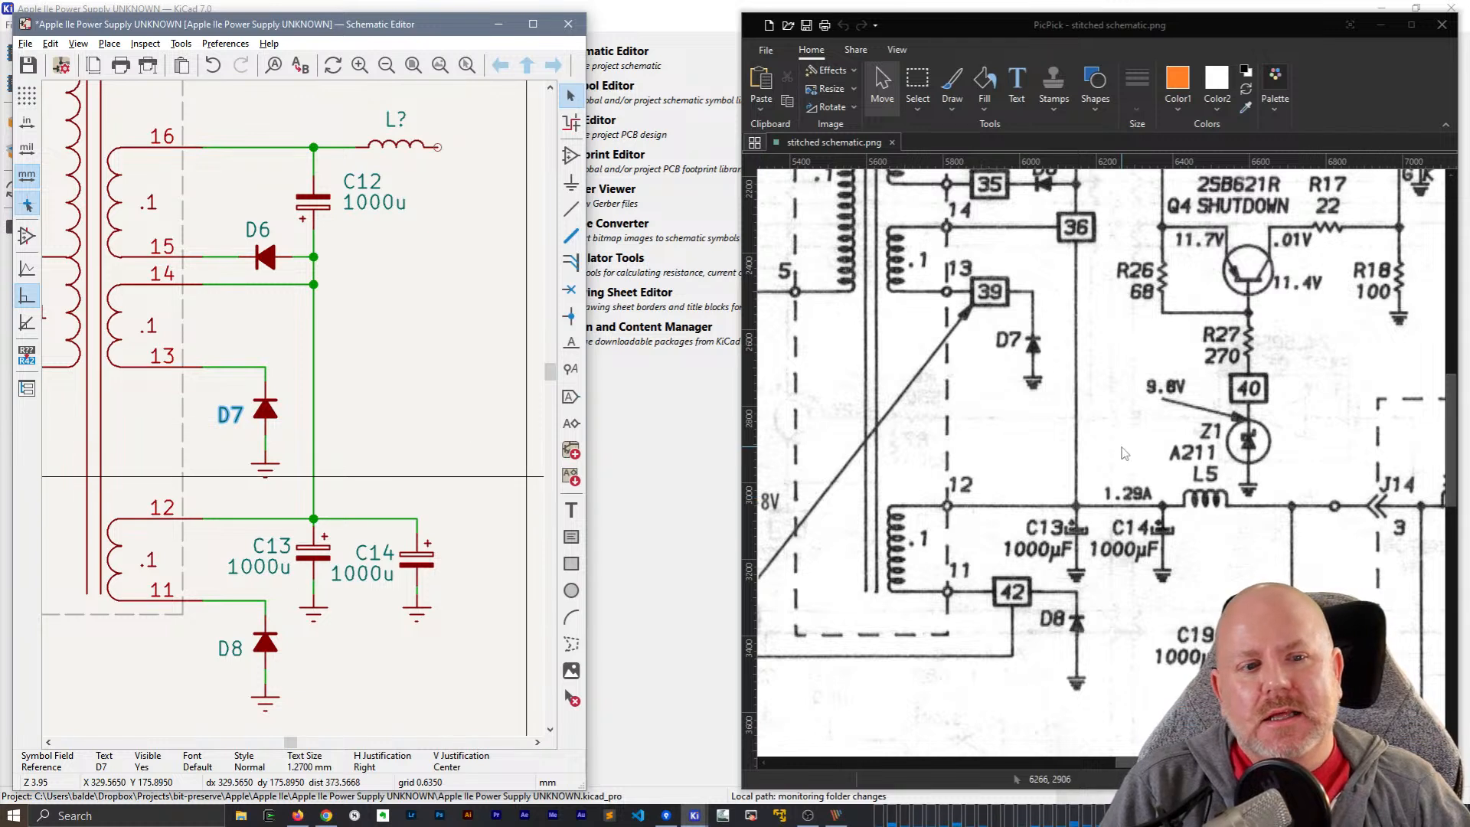
# - Check the scan for the inductor on pin 16's line and set its reference to L6
pyautogui.scroll(4, 1123, 457)
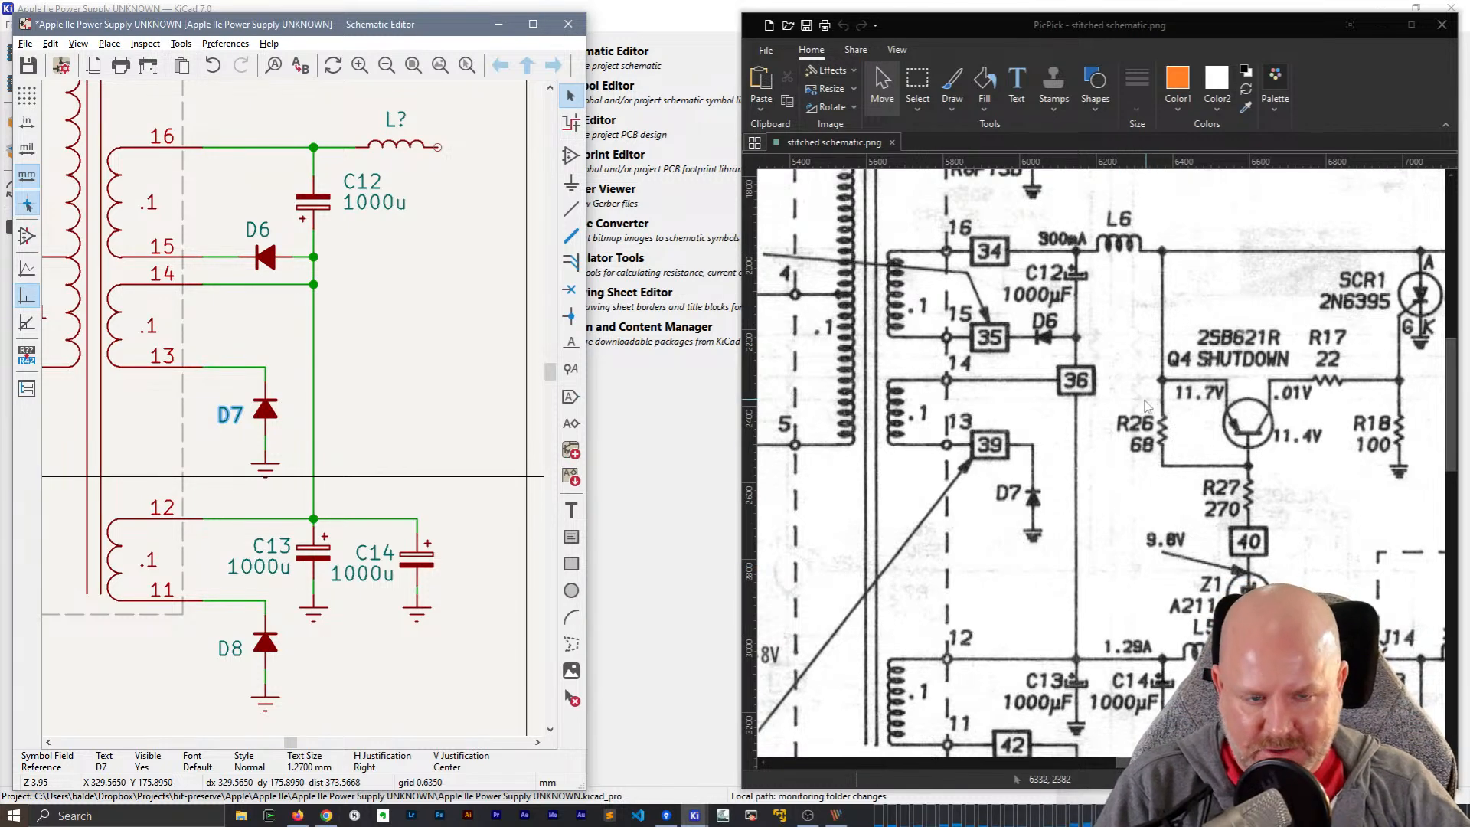
pyautogui.scroll(5, 1174, 321)
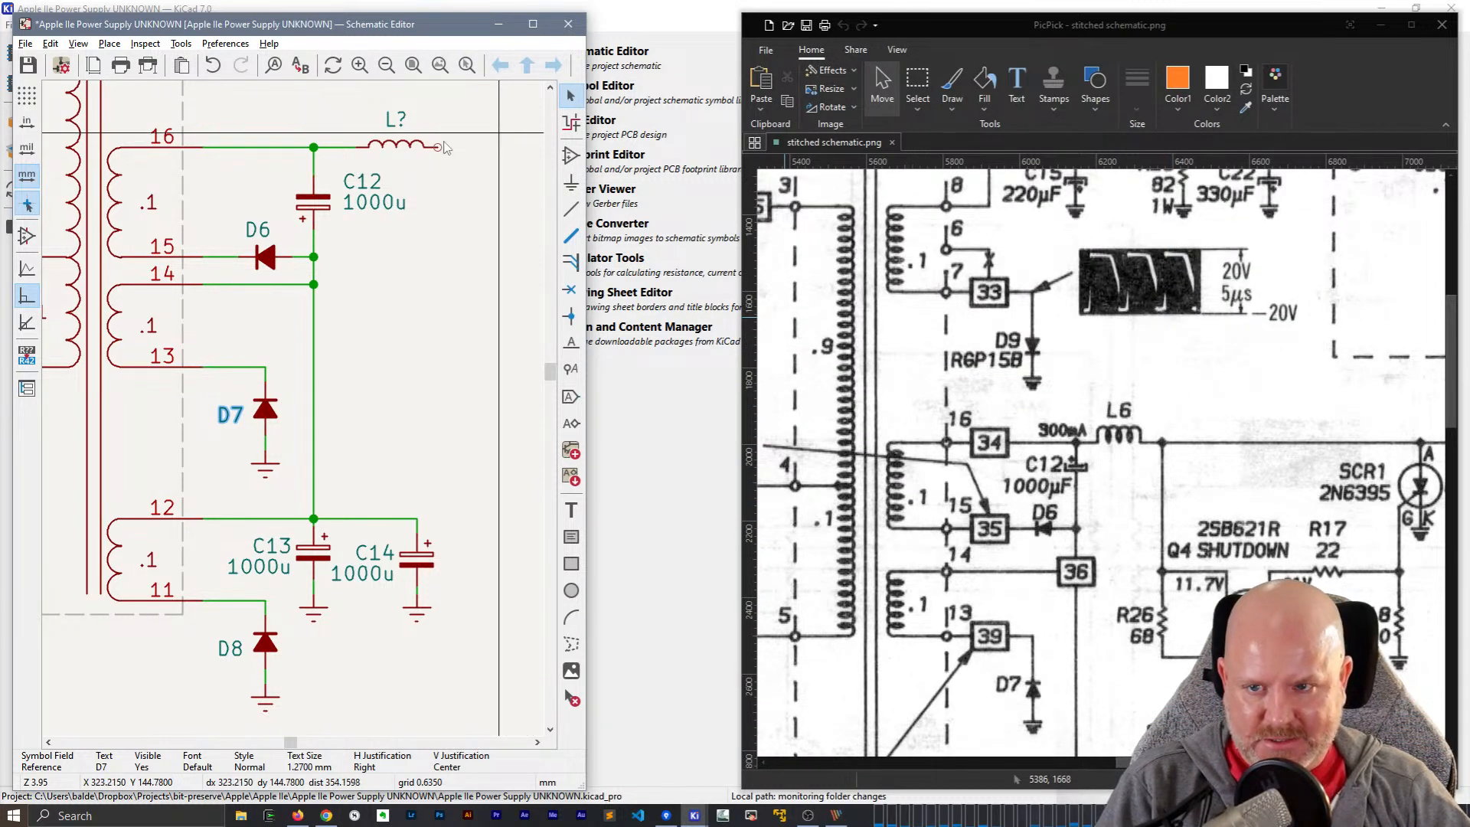
pyautogui.click(398, 119)
pyautogui.write('eL6')
pyautogui.press('Return')
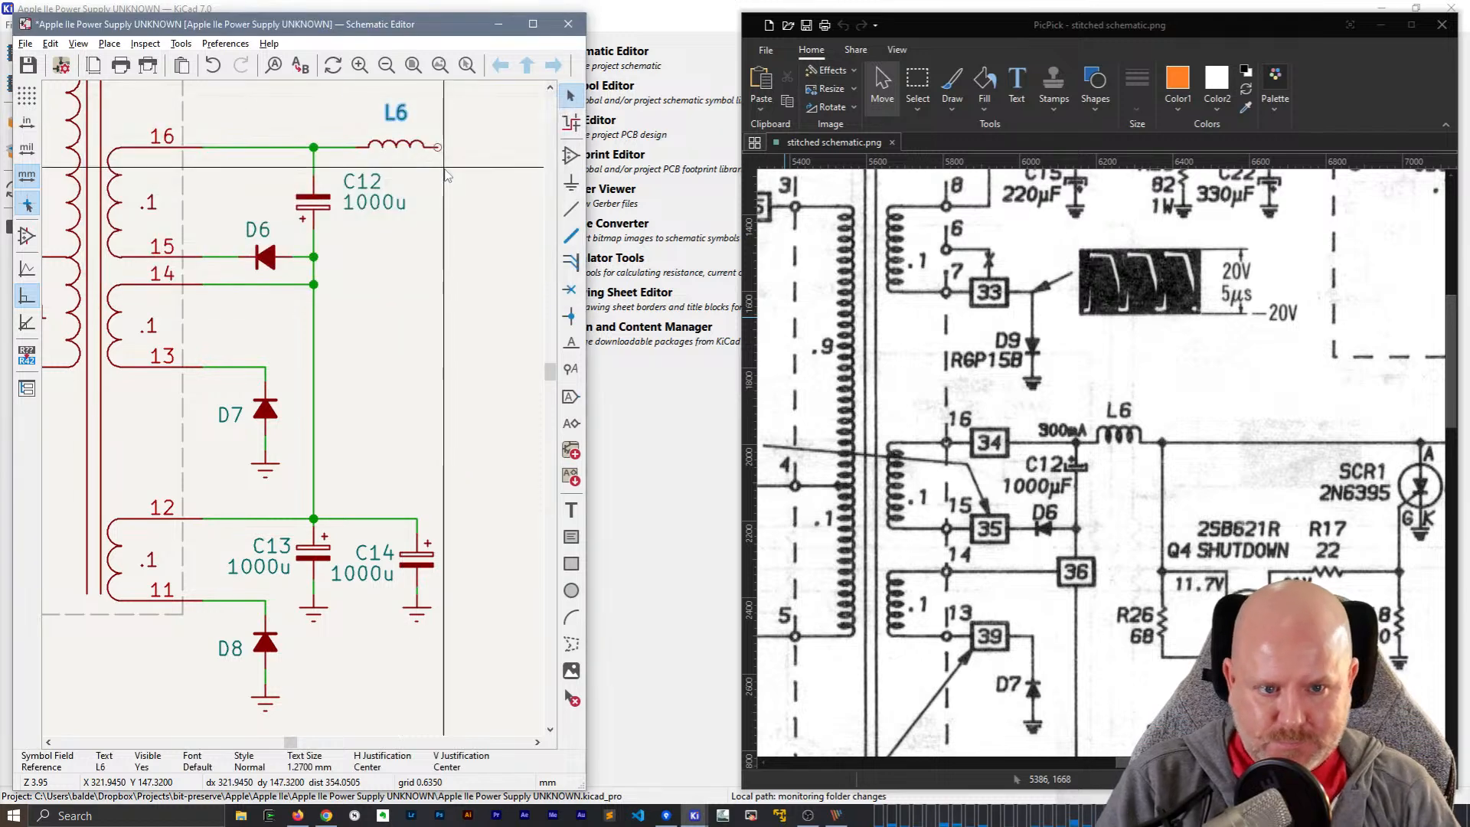
# - Set the reference of the unnumbered 220u capacitor on pin 9's line to C15
pyautogui.scroll(4, 444, 340)
pyautogui.scroll(-5, 297, 415)
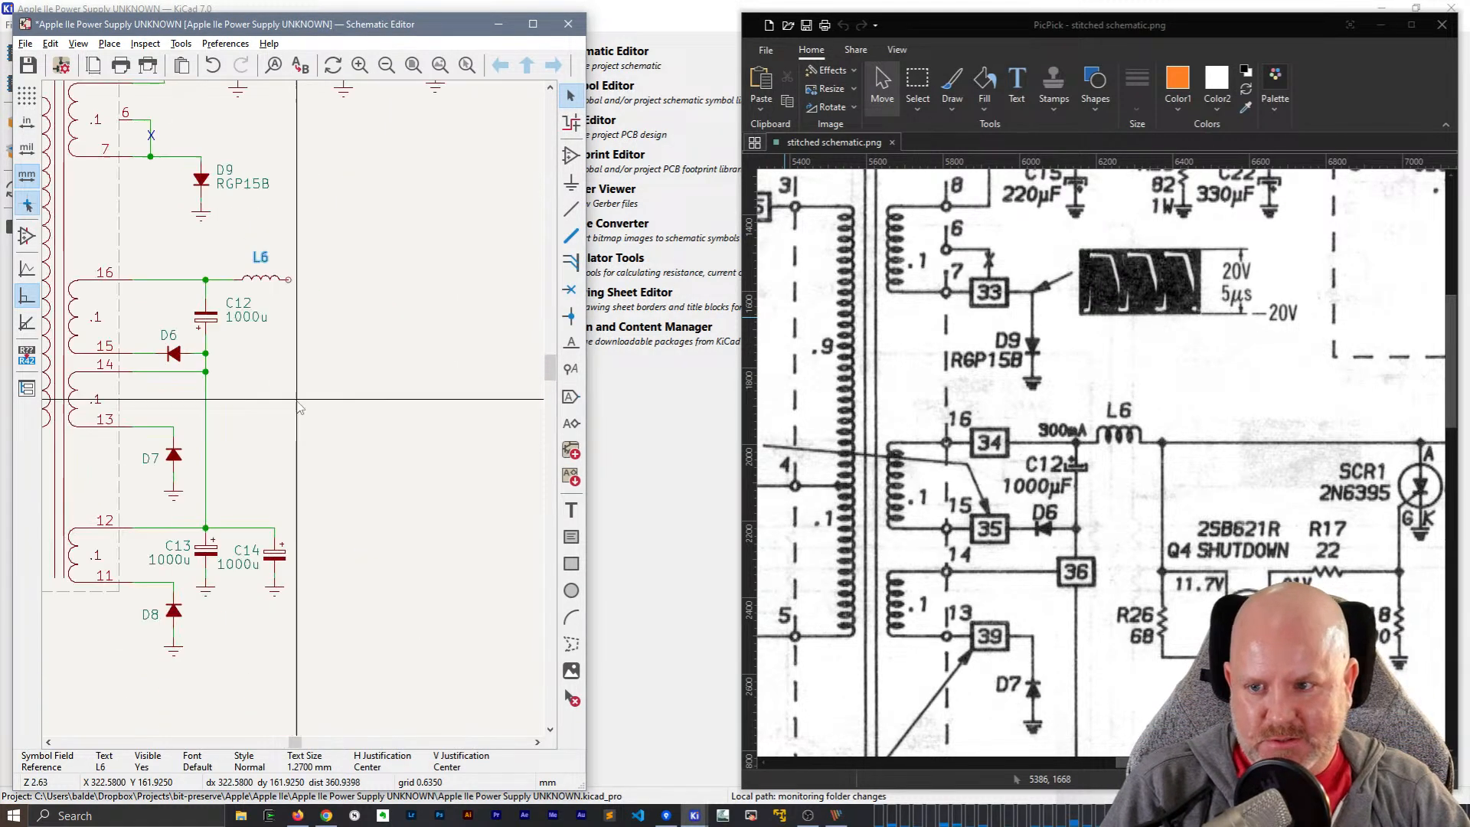
pyautogui.moveTo(332, 603); pyautogui.dragTo(306, 616, button='middle')
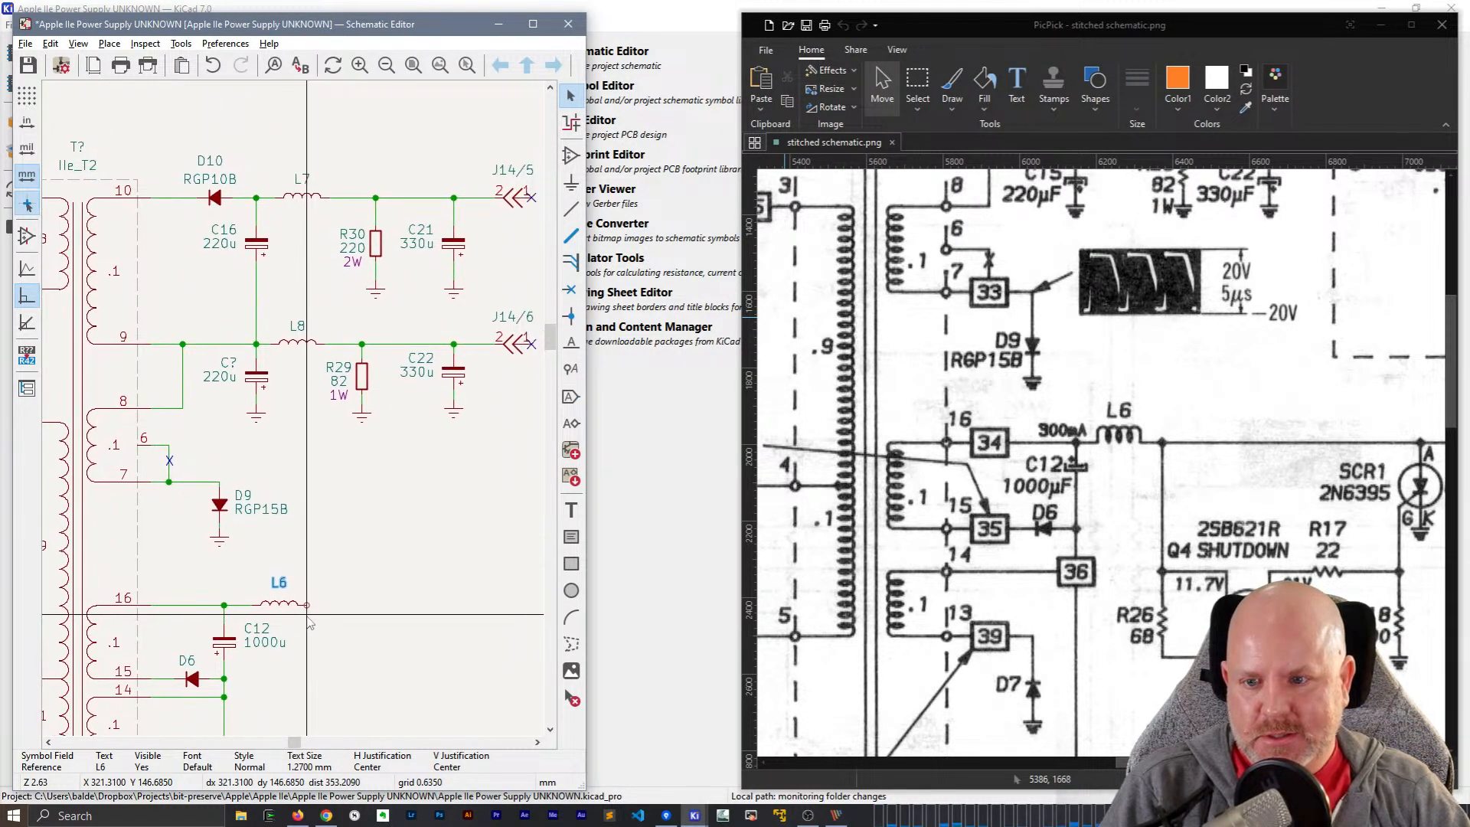
pyautogui.scroll(5, 1175, 470)
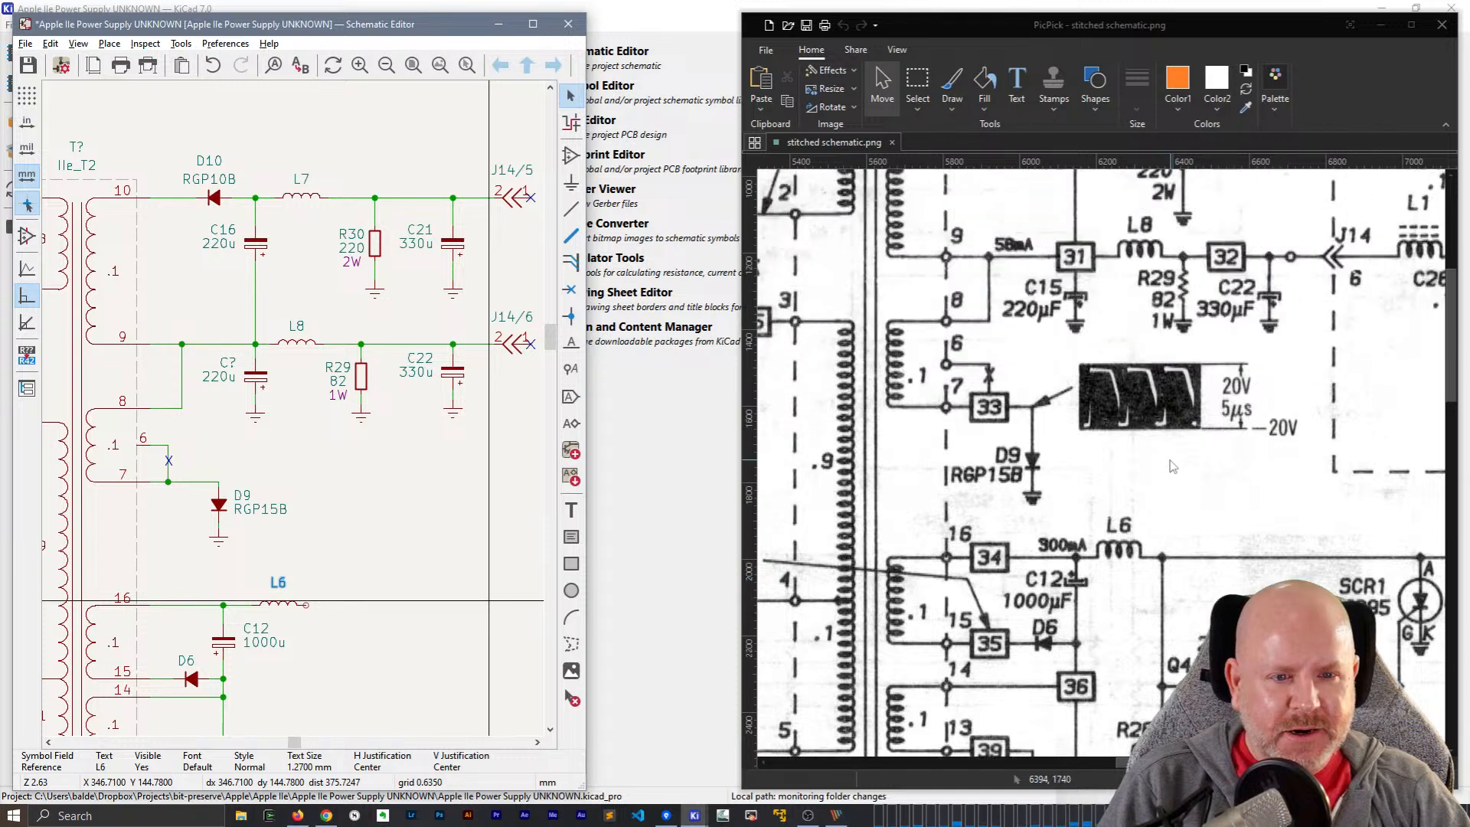
pyautogui.doubleClick(228, 362)
pyautogui.write('15')
pyautogui.press('Return')
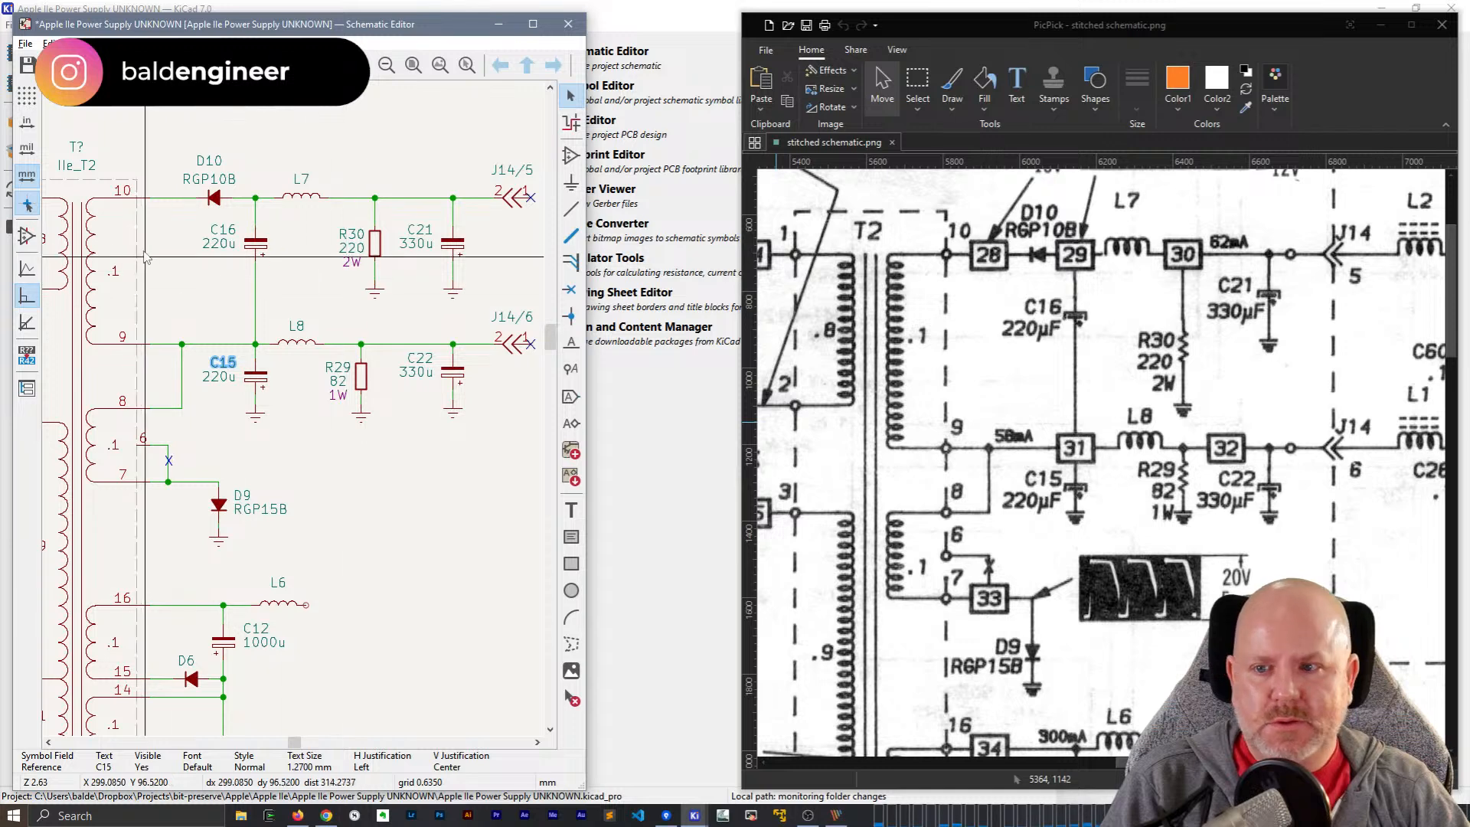
# - Examine the scan from transformer T2's lower windings to the Q3 regulator circuit and compare it with the space below the drawn circuit
pyautogui.moveTo(304, 442); pyautogui.dragTo(206, 433, button='middle')
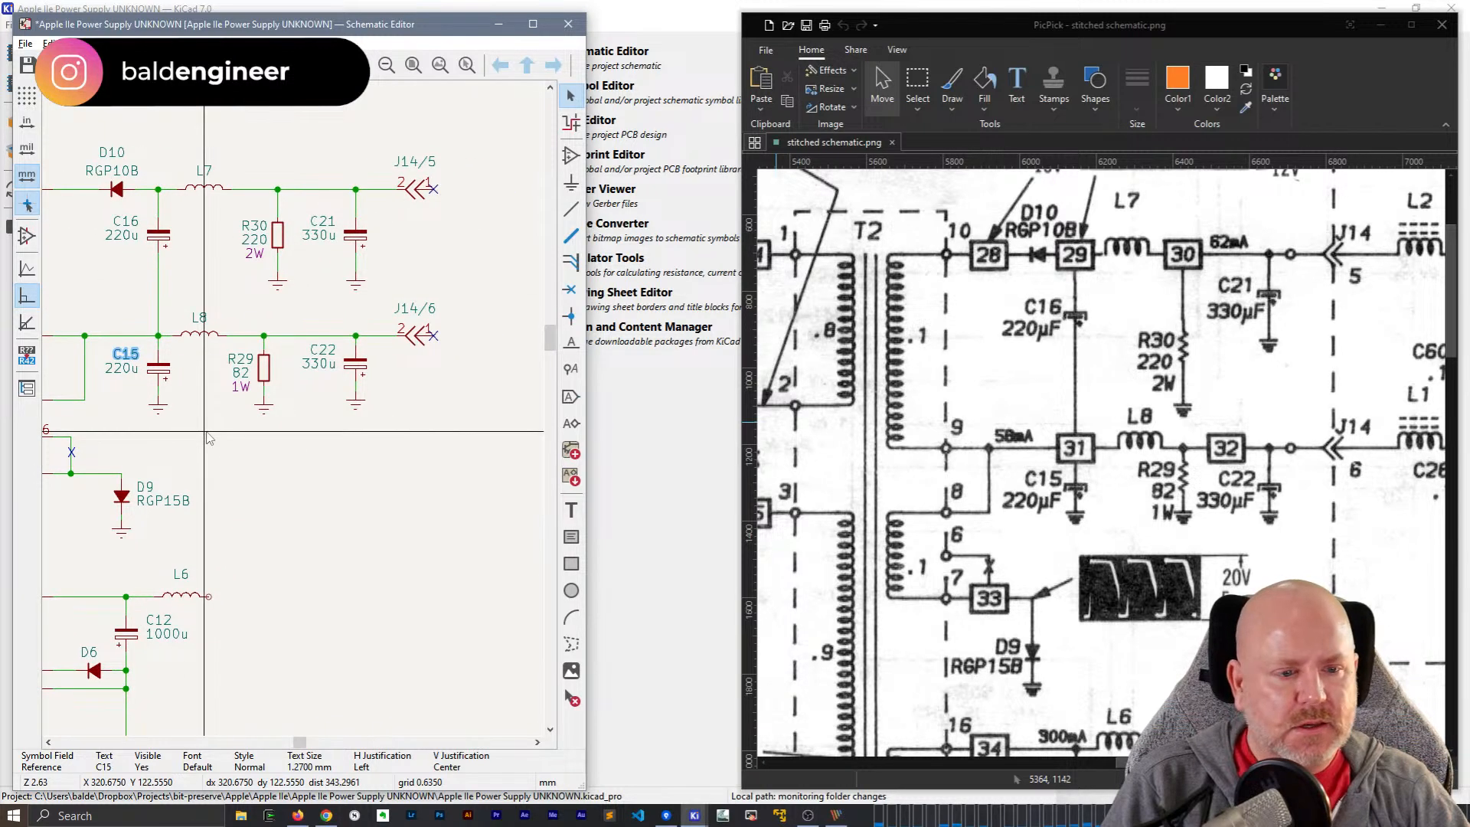
pyautogui.scroll(-5, 1134, 463)
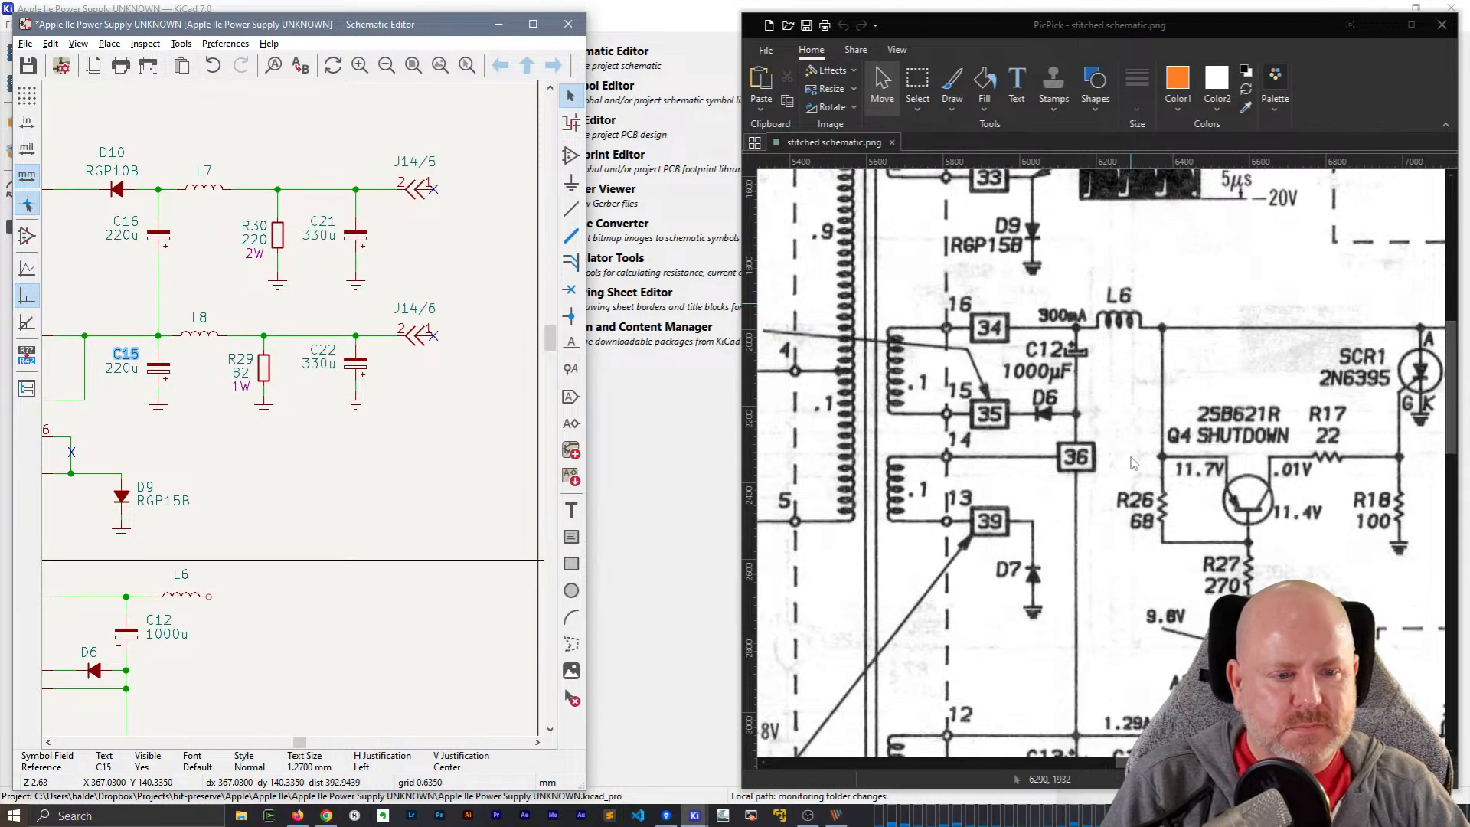
pyautogui.scroll(-3, 270, 395)
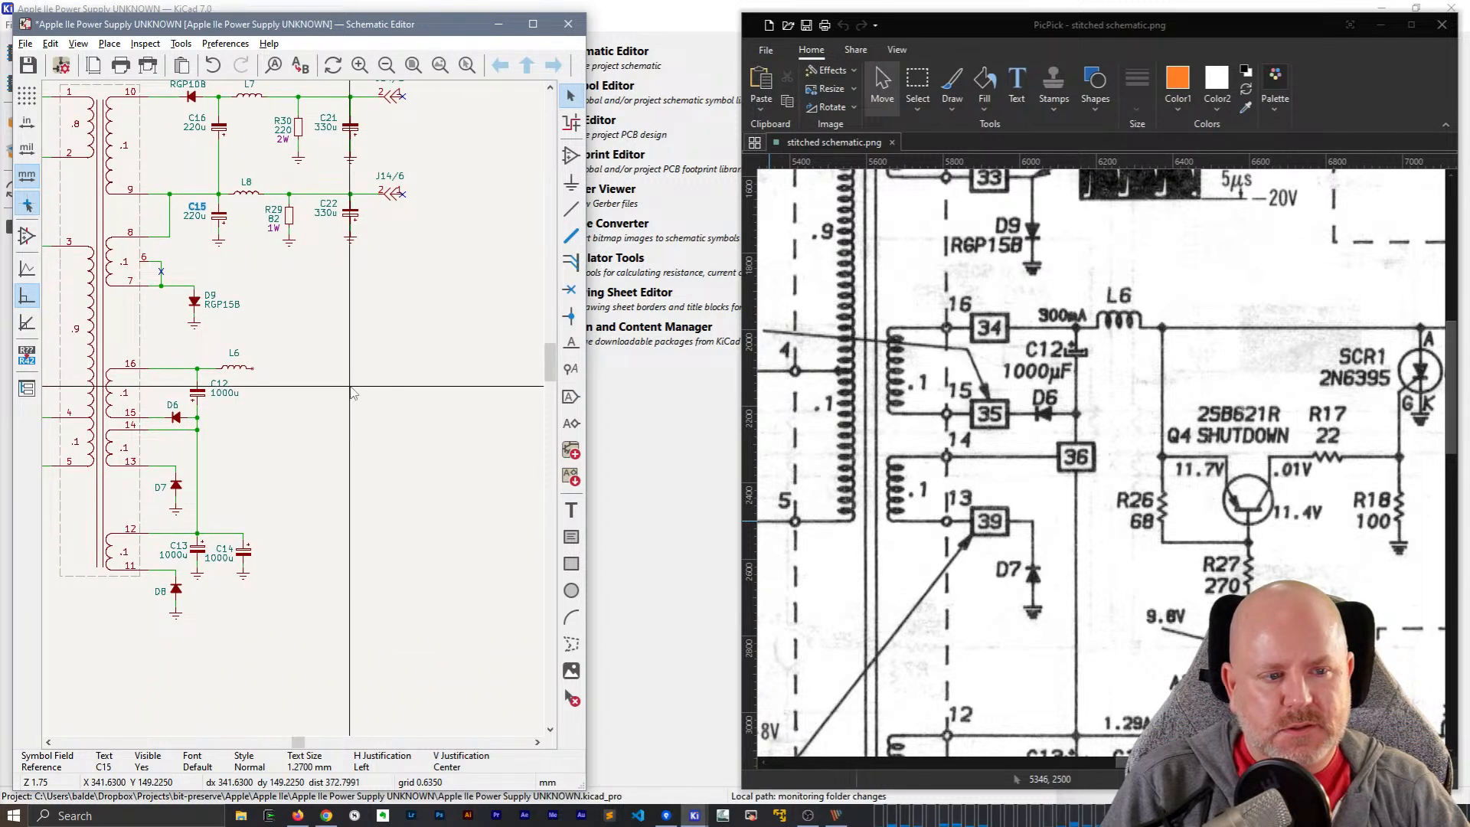
pyautogui.moveTo(350, 387); pyautogui.dragTo(340, 385, button='middle')
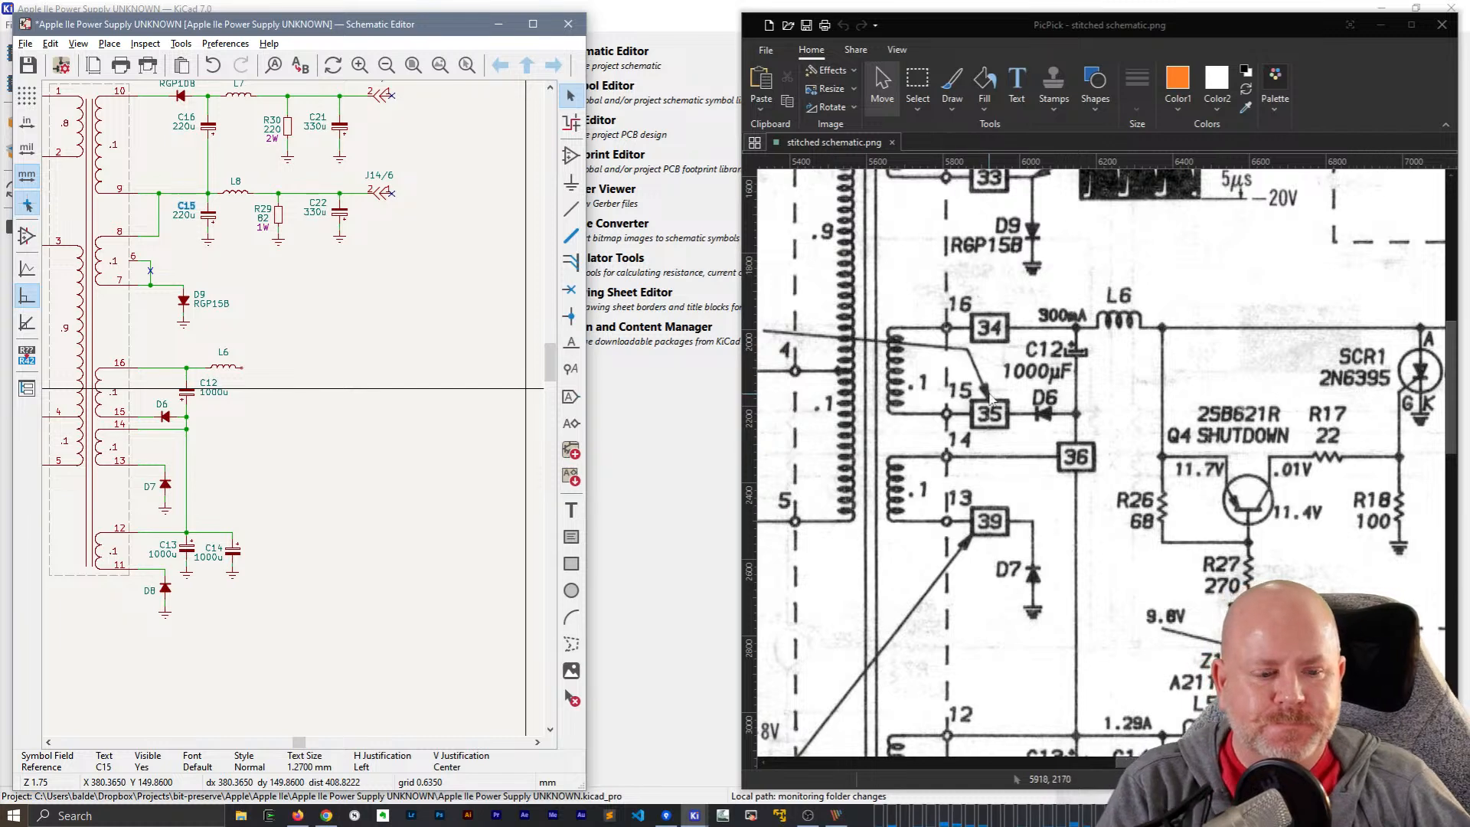
pyautogui.moveTo(1174, 762); pyautogui.dragTo(1122, 760)
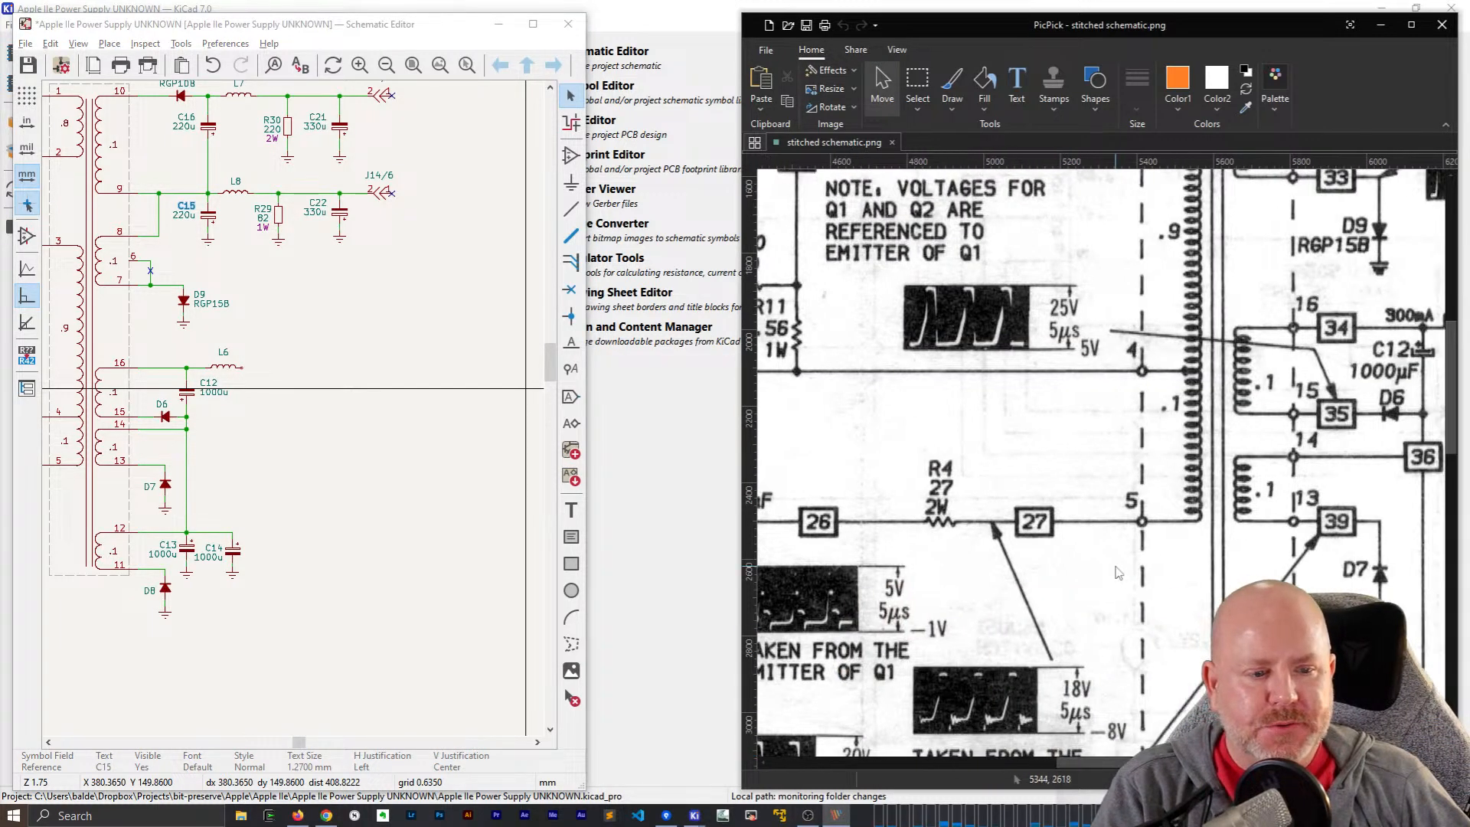
pyautogui.scroll(-4, 1120, 593)
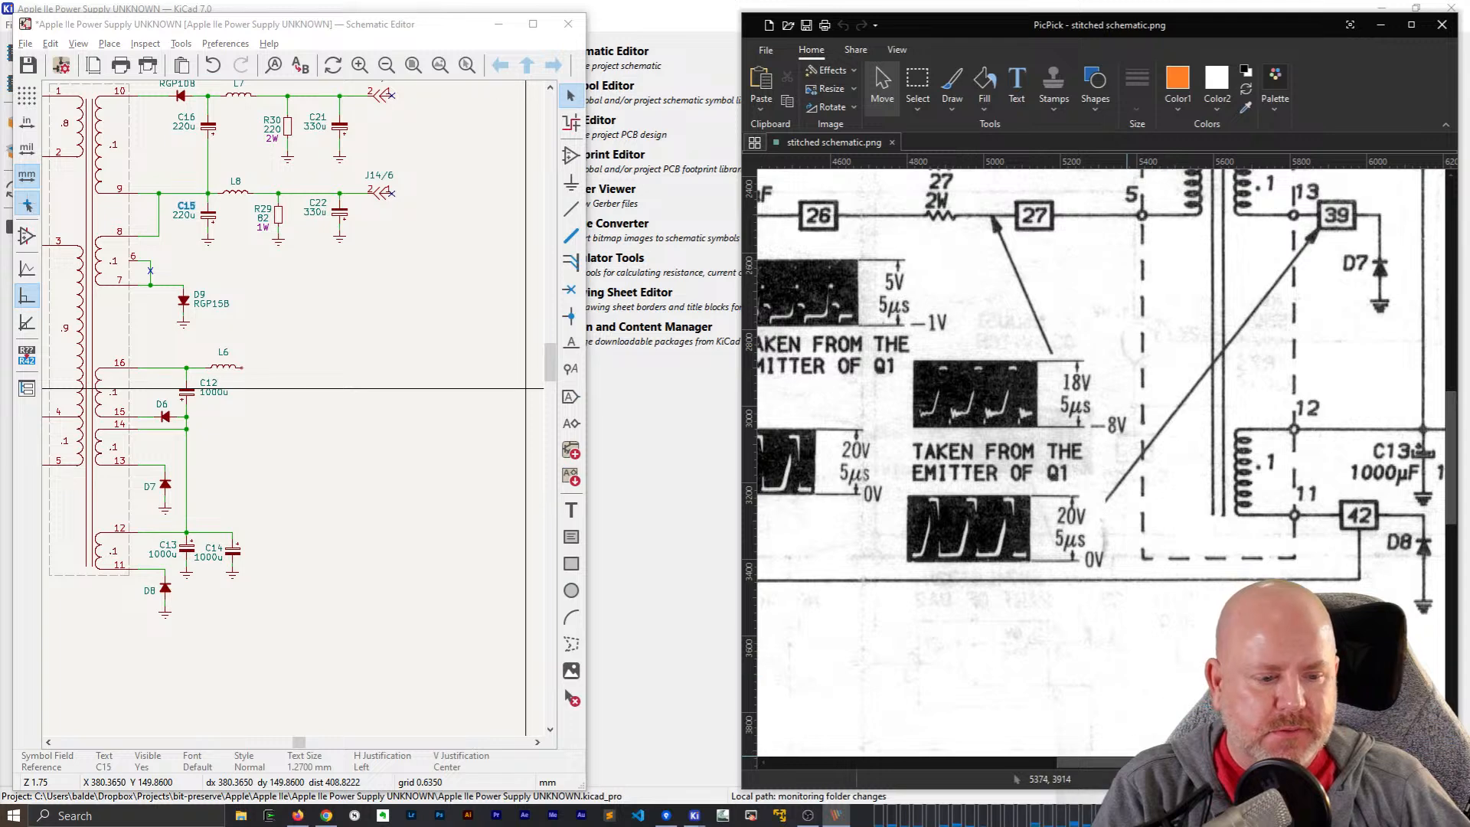
pyautogui.click(1349, 780)
pyautogui.moveTo(1149, 759); pyautogui.dragTo(961, 758)
pyautogui.scroll(5, 1125, 481)
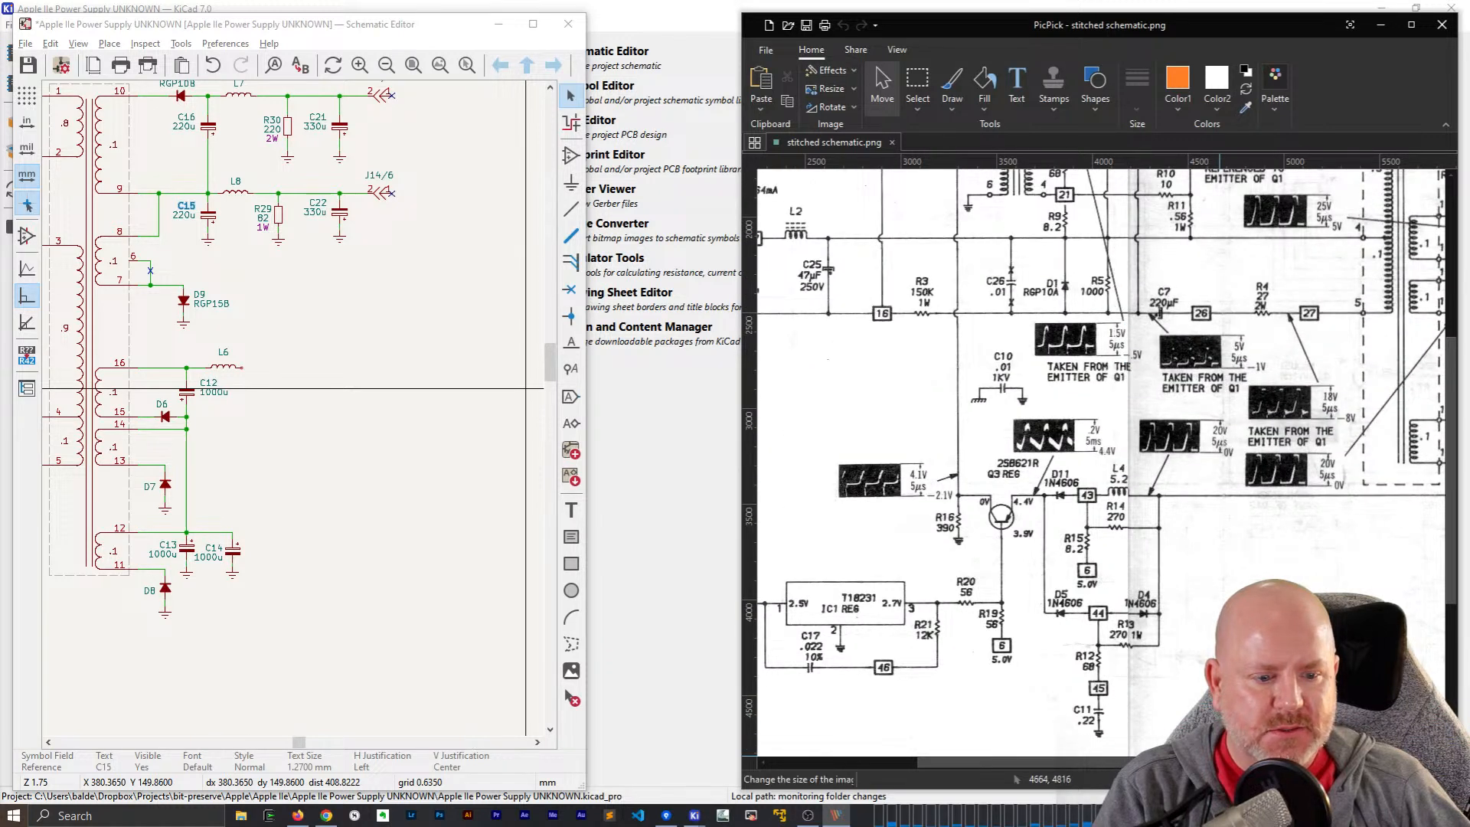
pyautogui.moveTo(1105, 766); pyautogui.dragTo(1139, 756)
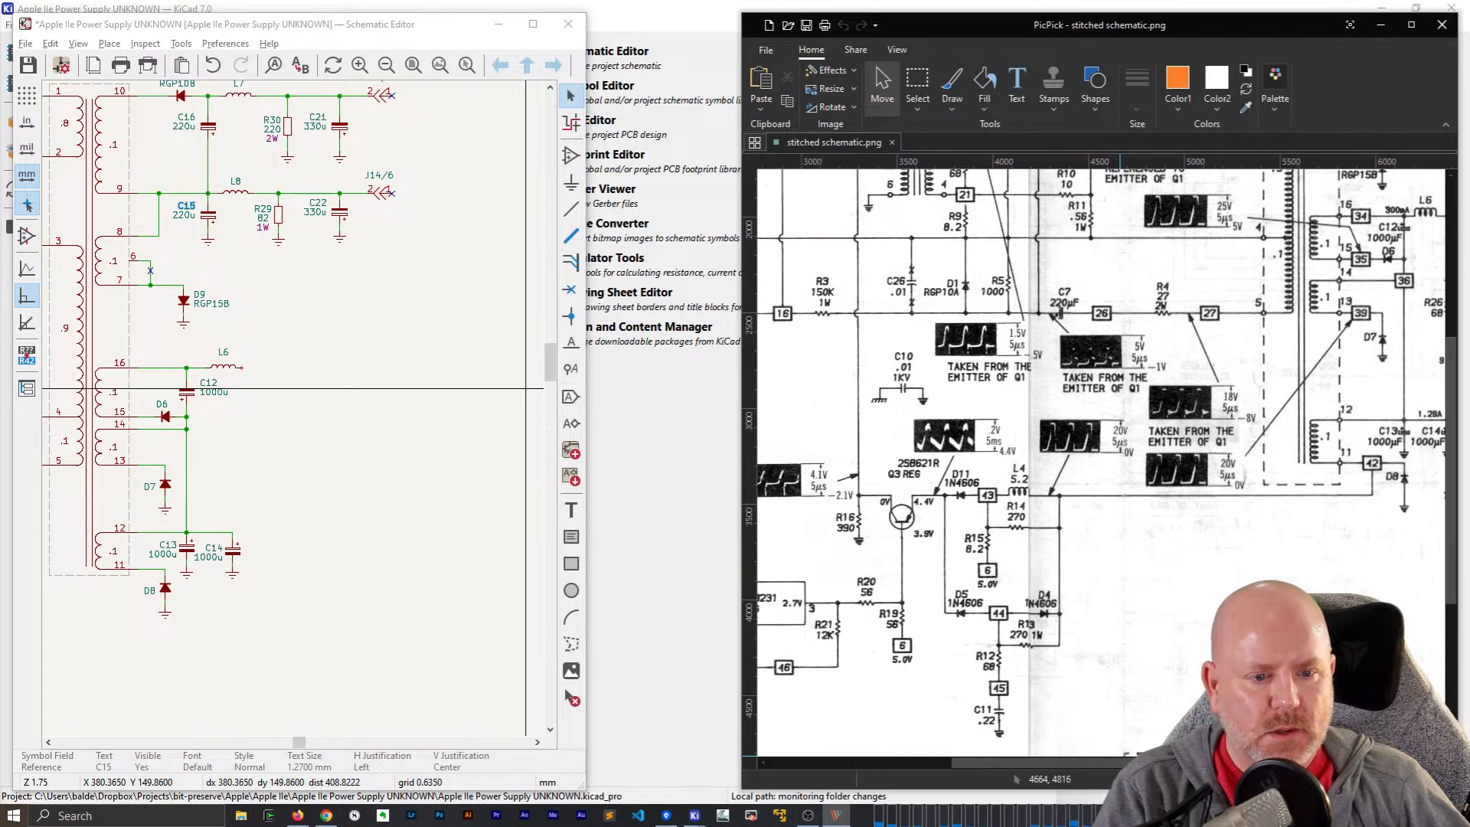
pyautogui.scroll(-2, 199, 475)
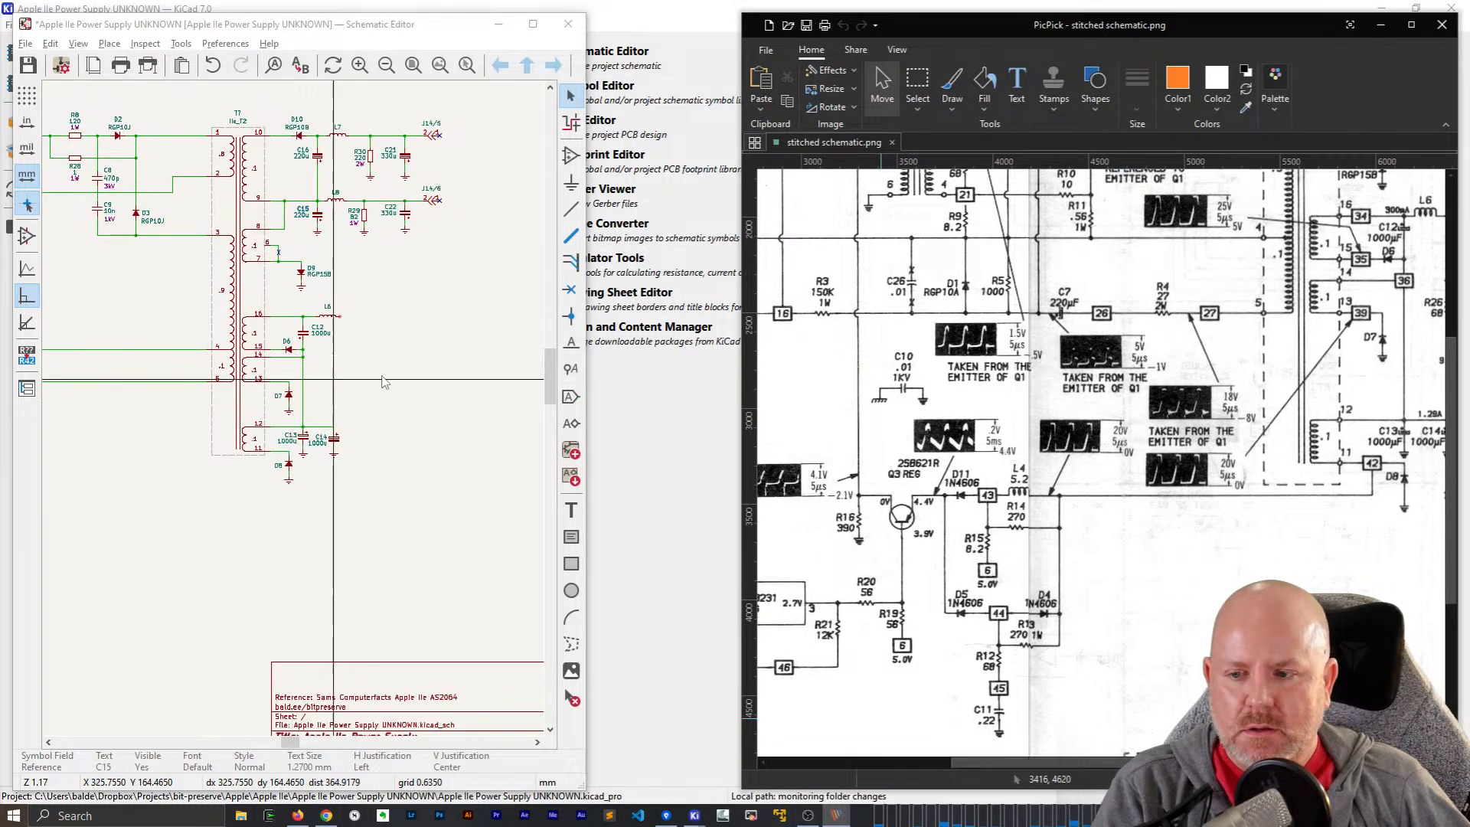
pyautogui.moveTo(191, 490); pyautogui.dragTo(361, 457, button='middle')
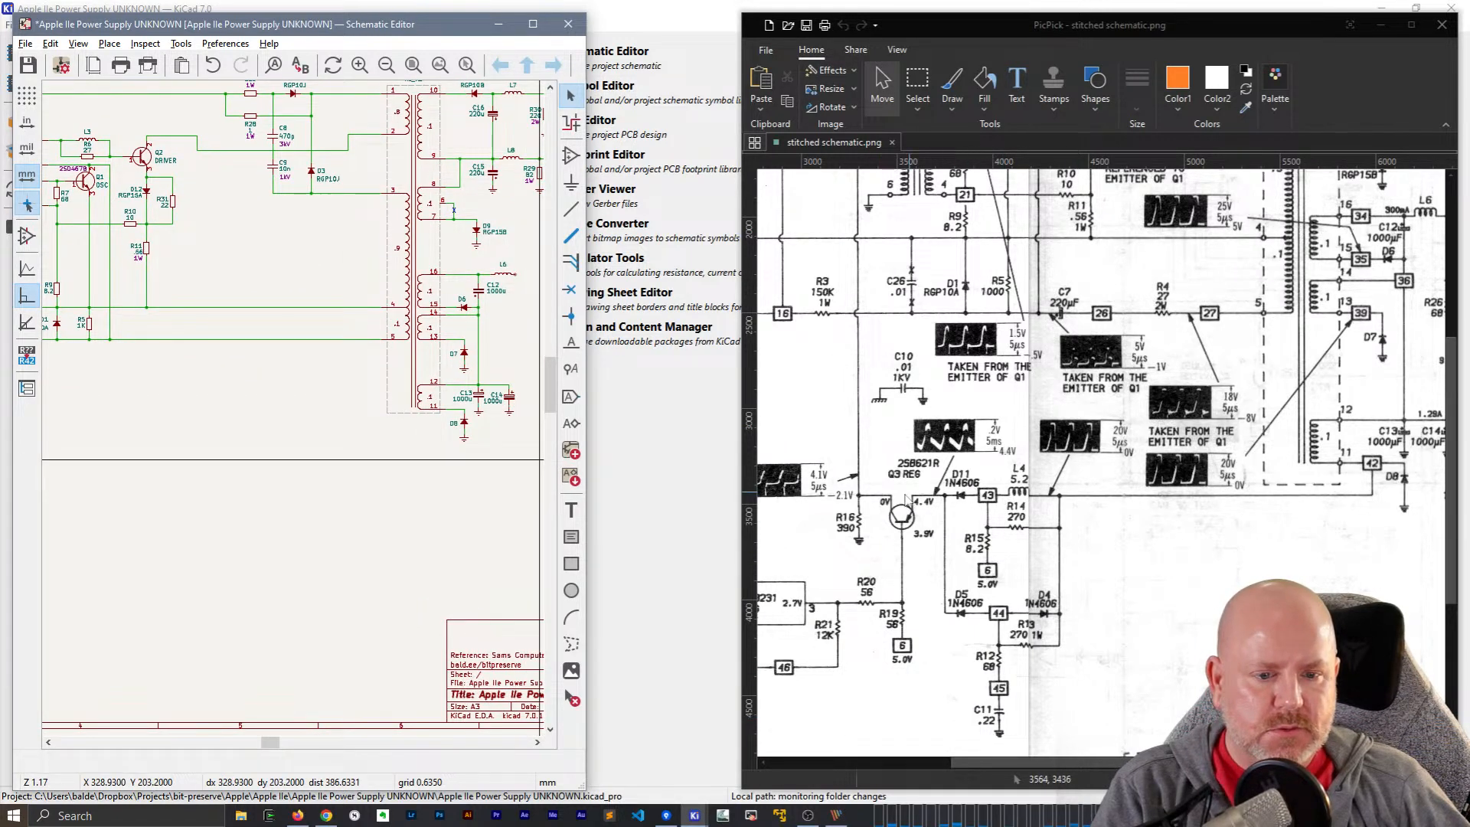
# - Save the power supply schematic
pyautogui.moveTo(1157, 763); pyautogui.dragTo(1139, 762)
pyautogui.click(291, 519)
pyautogui.hotkey('ctrl', 's')
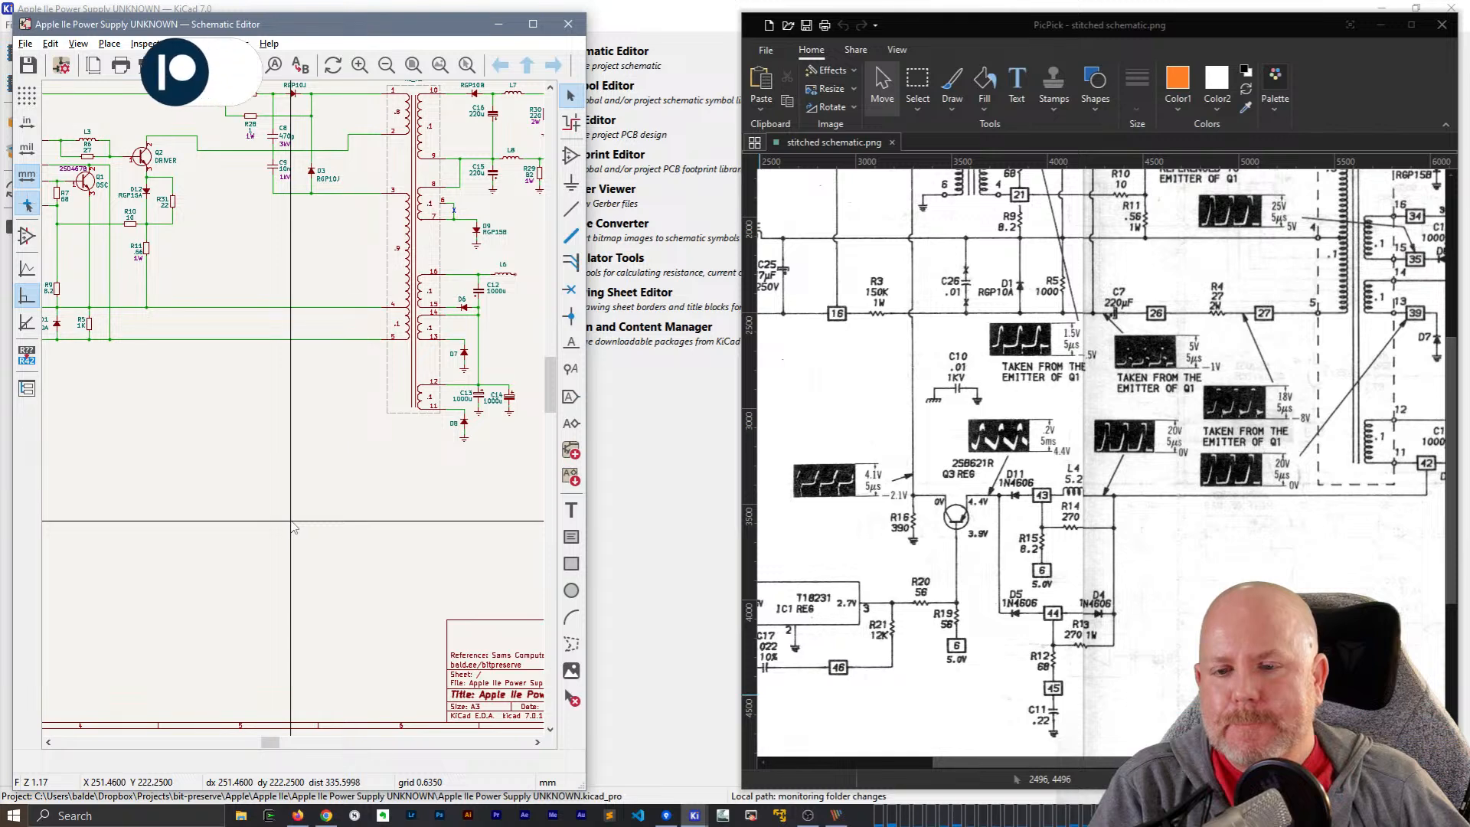
# - Examine the scanned output circuits between L6 and connector J14, including Q4 and SCR1, alongside the empty area right of the drawn L6
pyautogui.moveTo(1154, 762); pyautogui.dragTo(1349, 762)
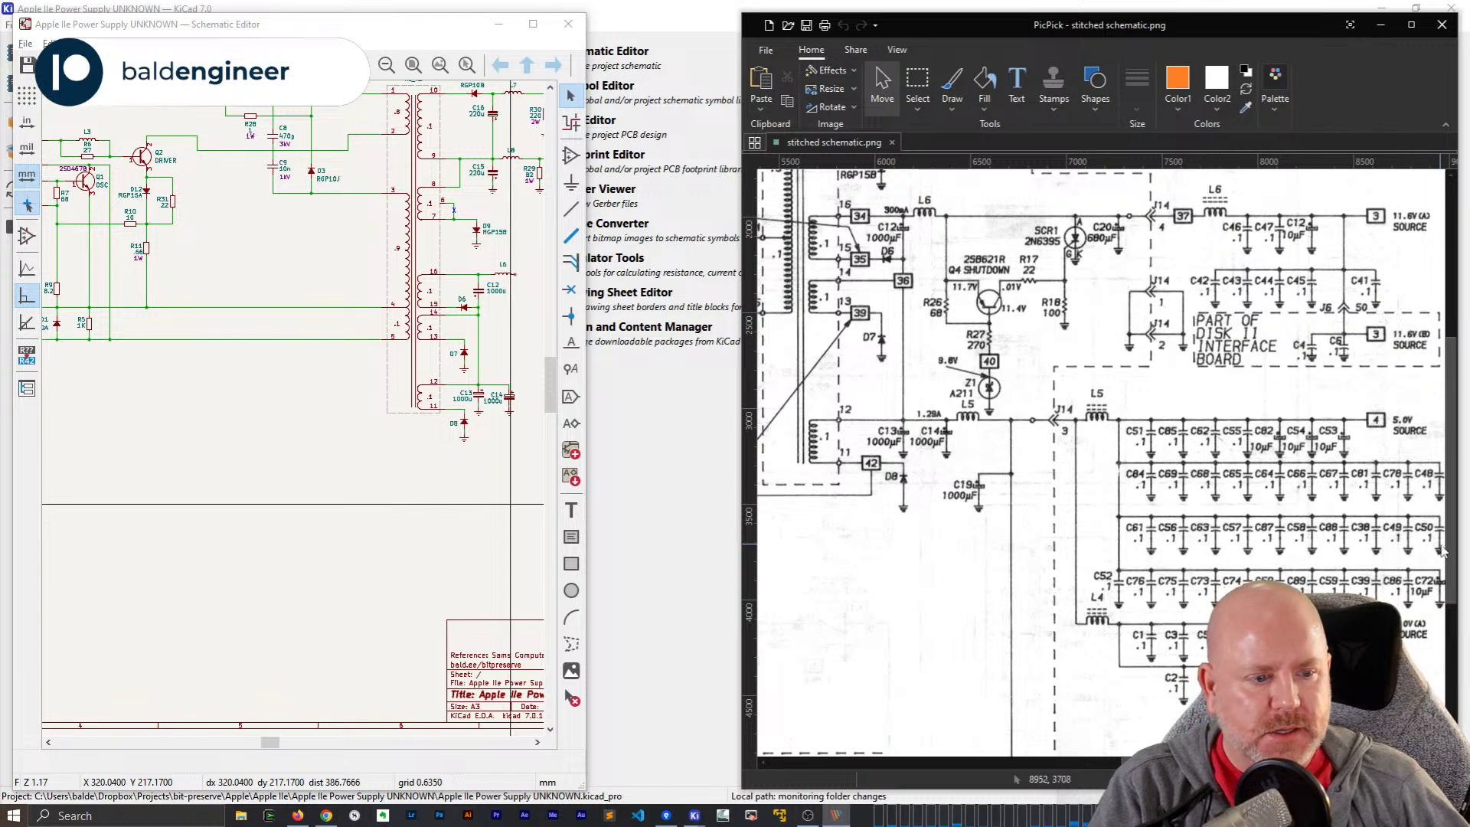
pyautogui.moveTo(1452, 564); pyautogui.dragTo(1466, 506)
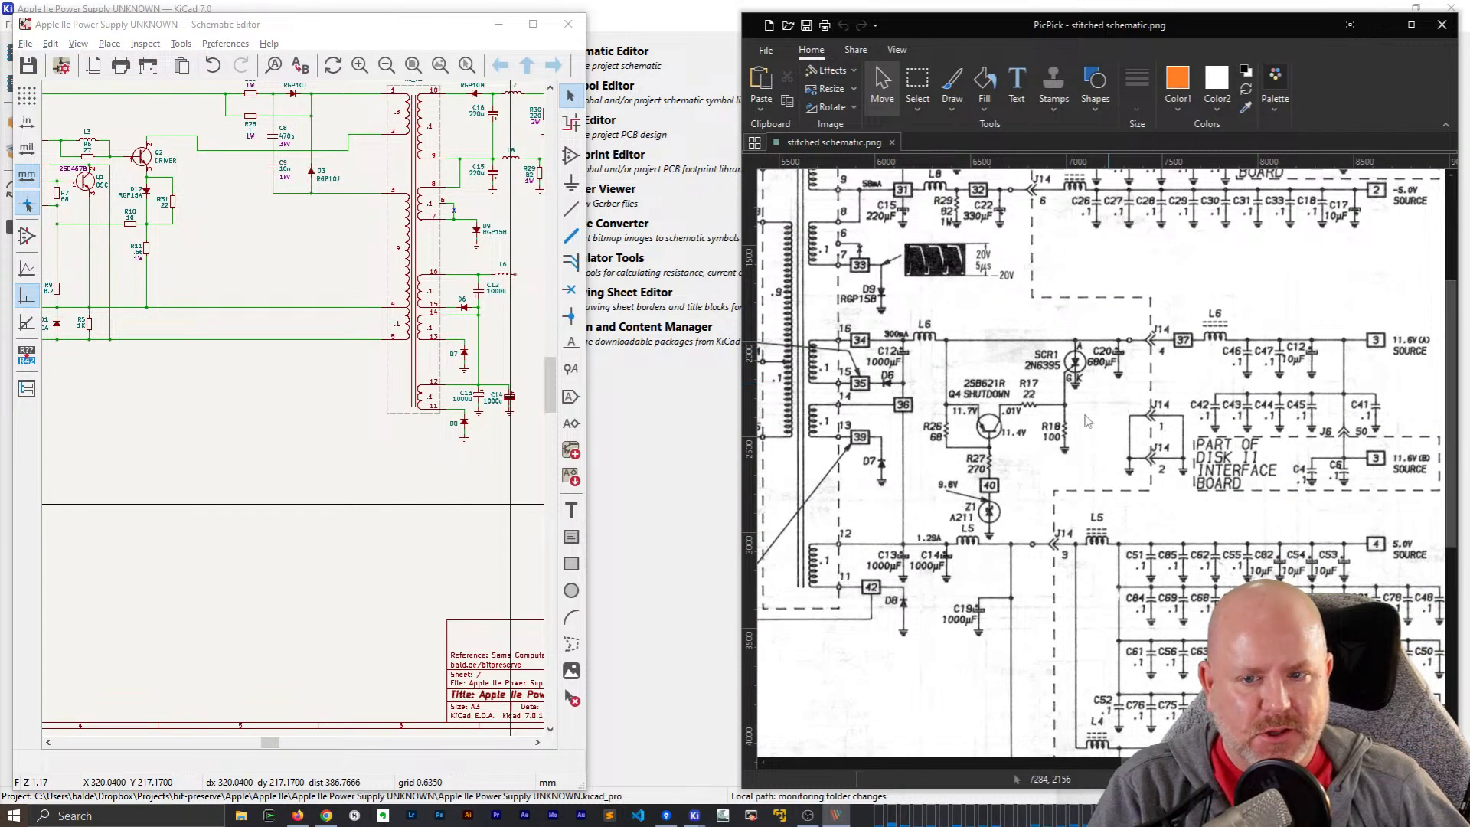
pyautogui.moveTo(270, 742); pyautogui.dragTo(307, 742)
pyautogui.scroll(4, 132, 399)
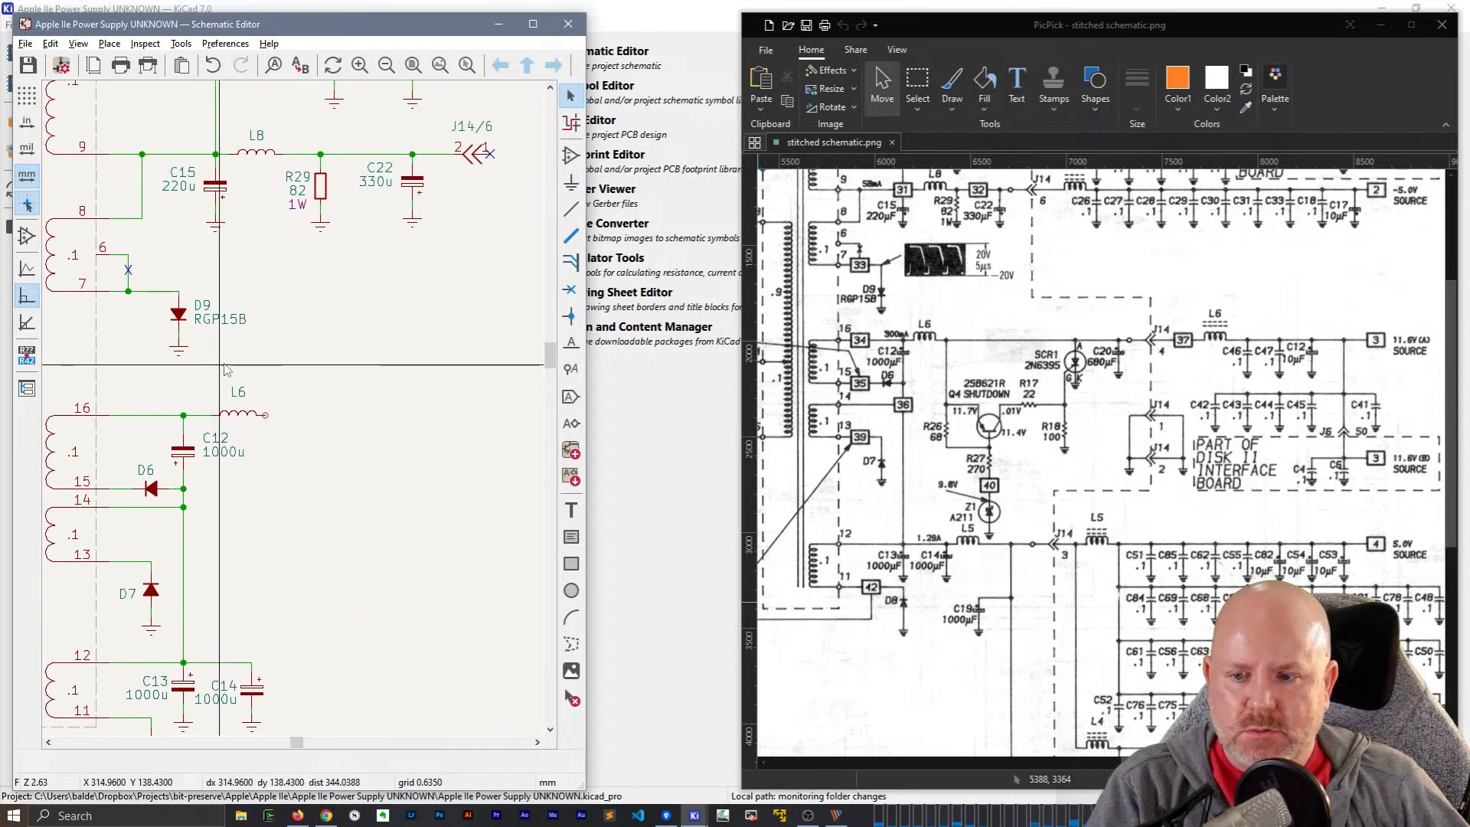
pyautogui.scroll(2, 132, 399)
pyautogui.scroll(-2, 322, 452)
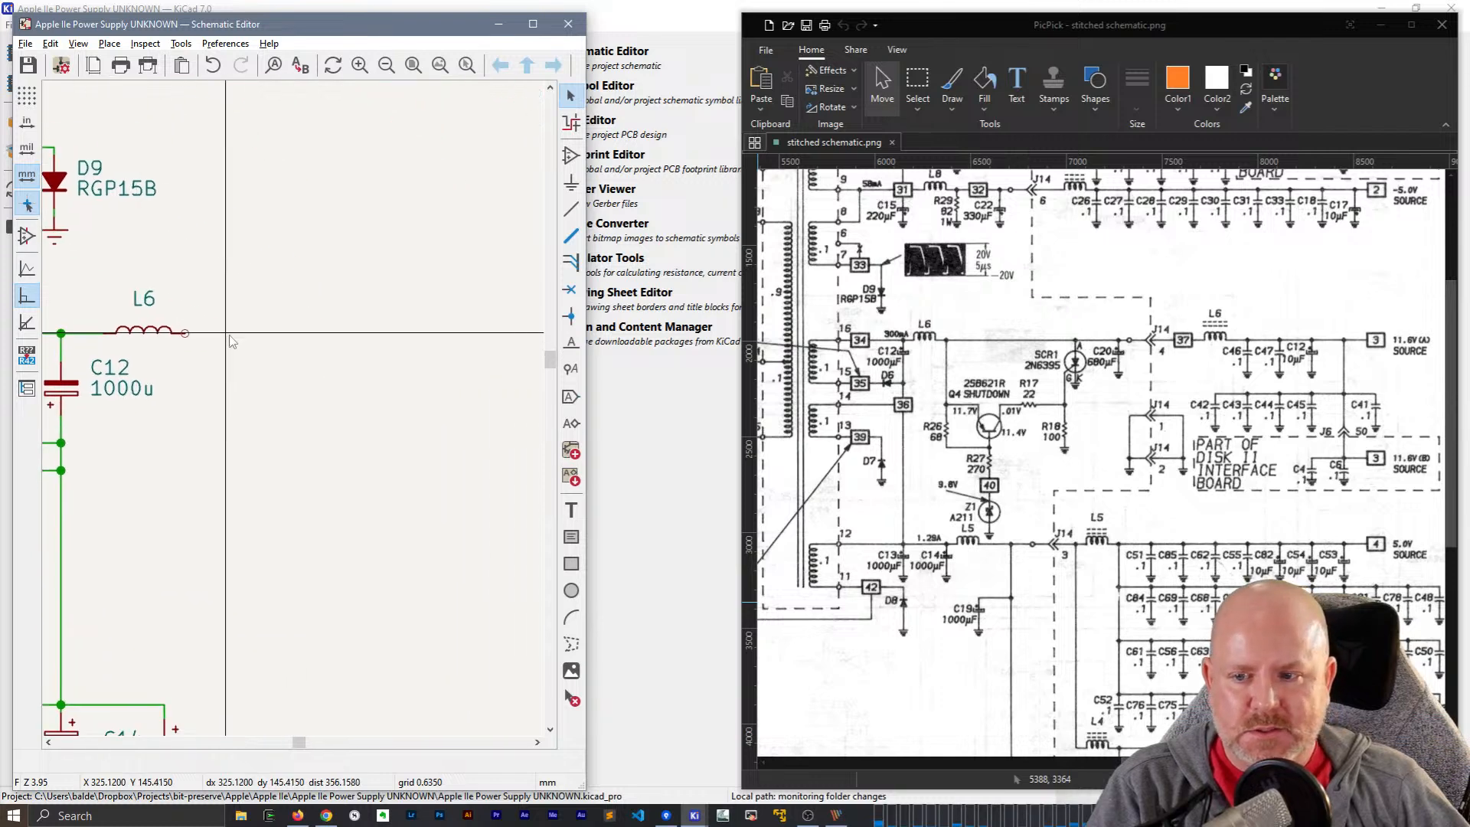
pyautogui.moveTo(192, 419); pyautogui.dragTo(277, 433, button='middle')
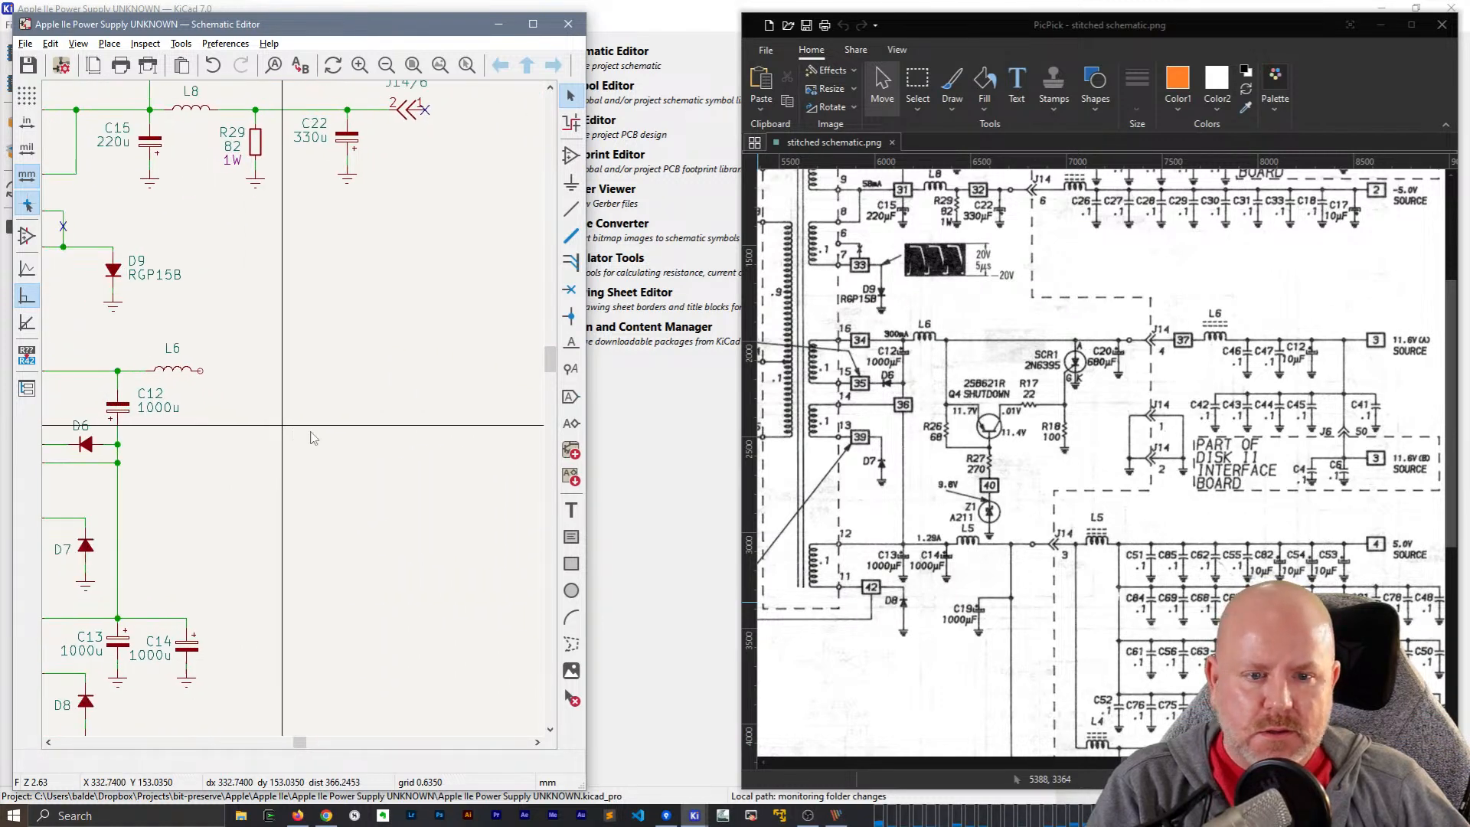
pyautogui.press('a')
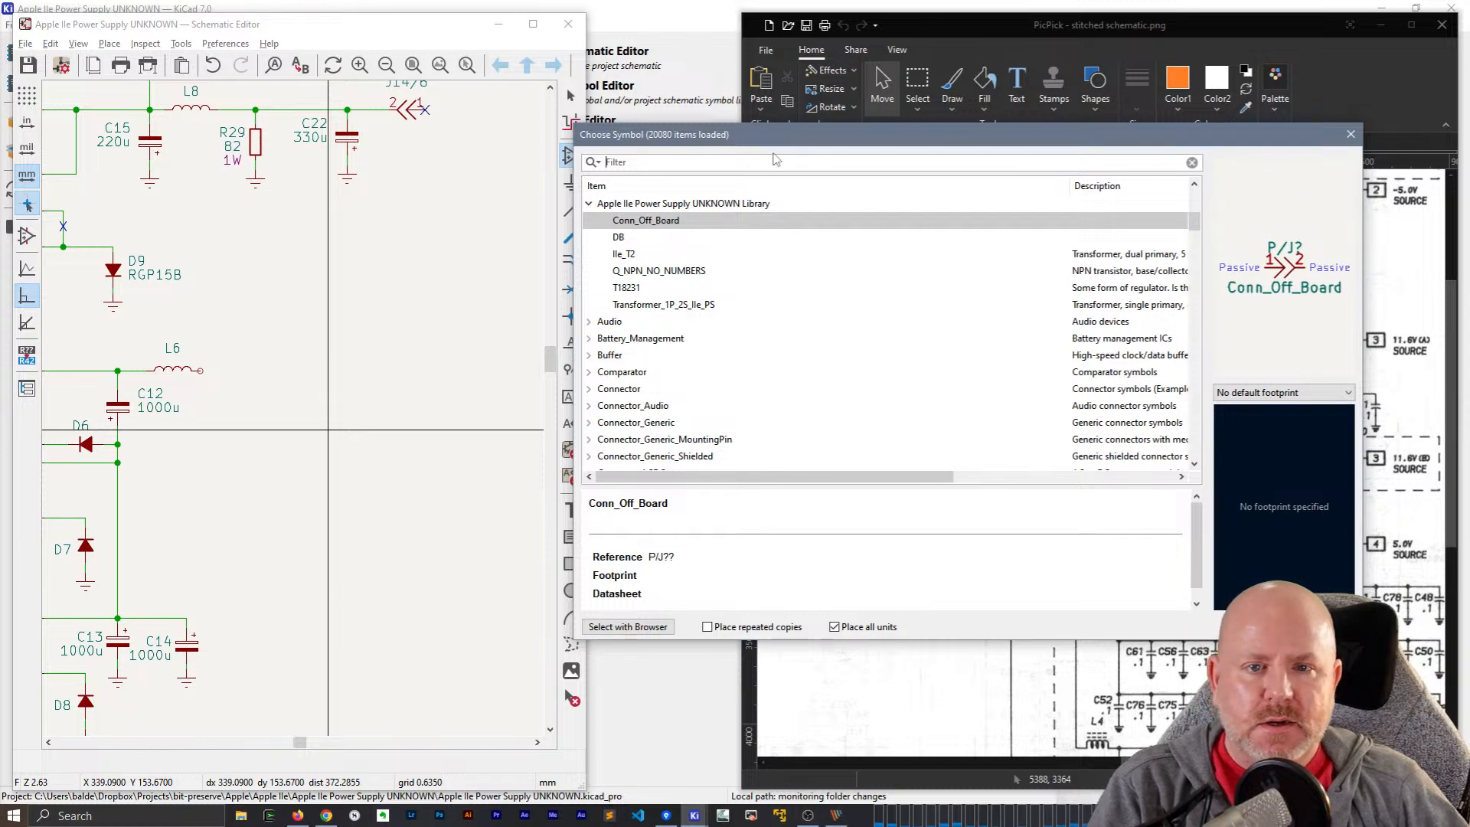
pyautogui.moveTo(796, 150); pyautogui.dragTo(526, 500)
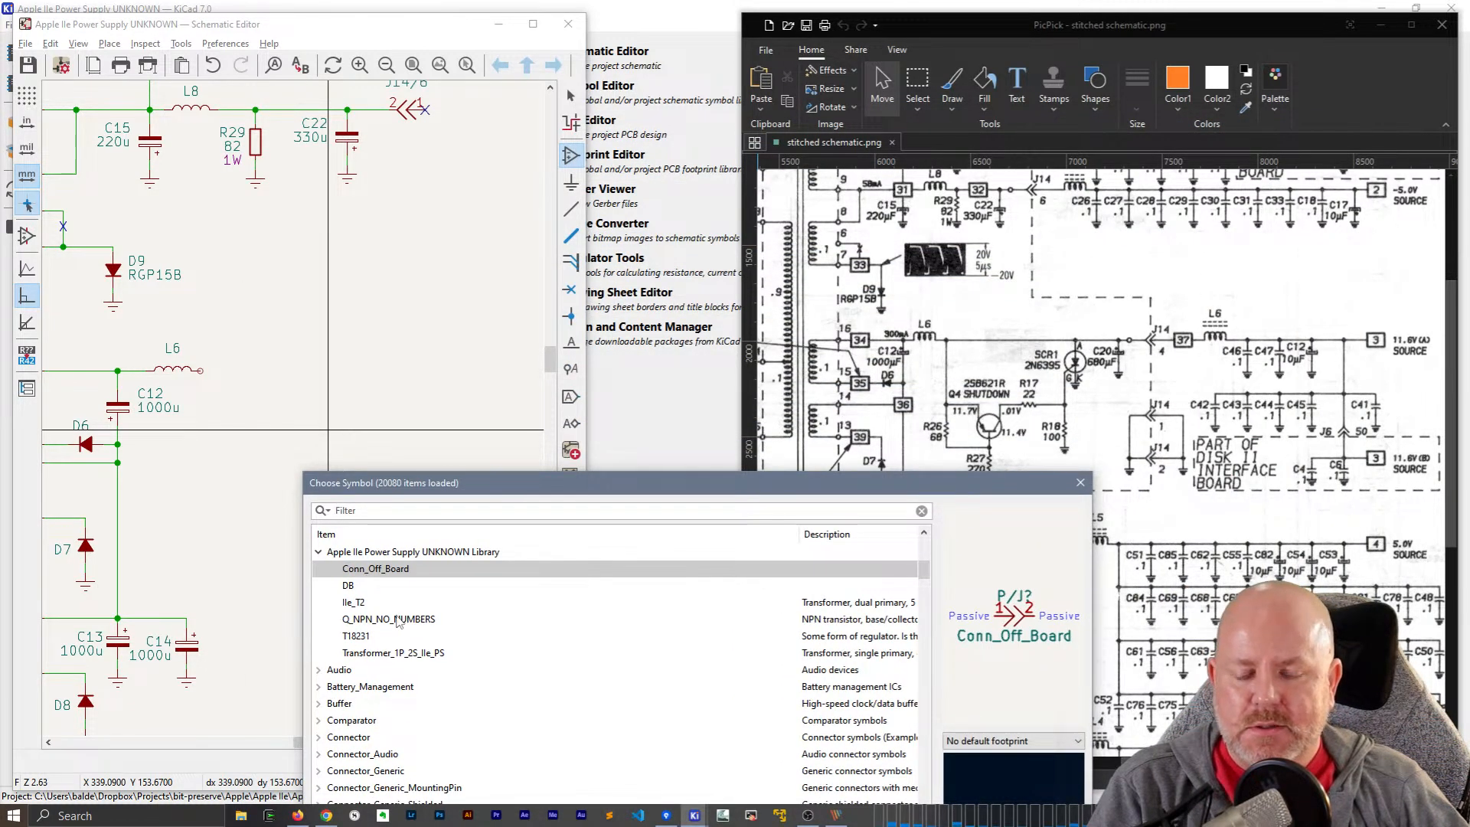
pyautogui.press('Escape')
# - Place a Q_PNP_BCE transistor with its base pointing down, below and to the right of L6
pyautogui.press('a')
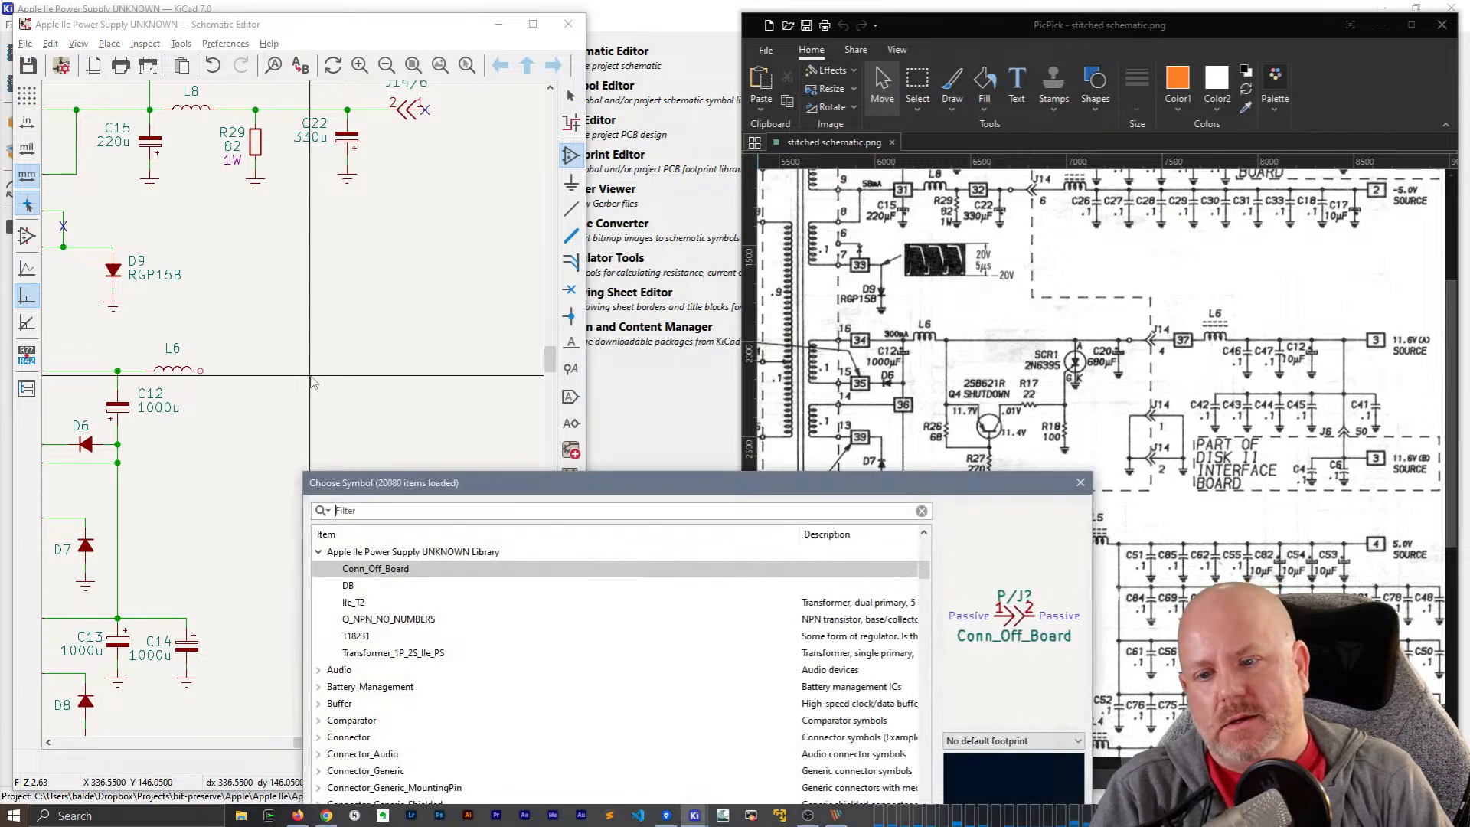
pyautogui.write('Q_PNP')
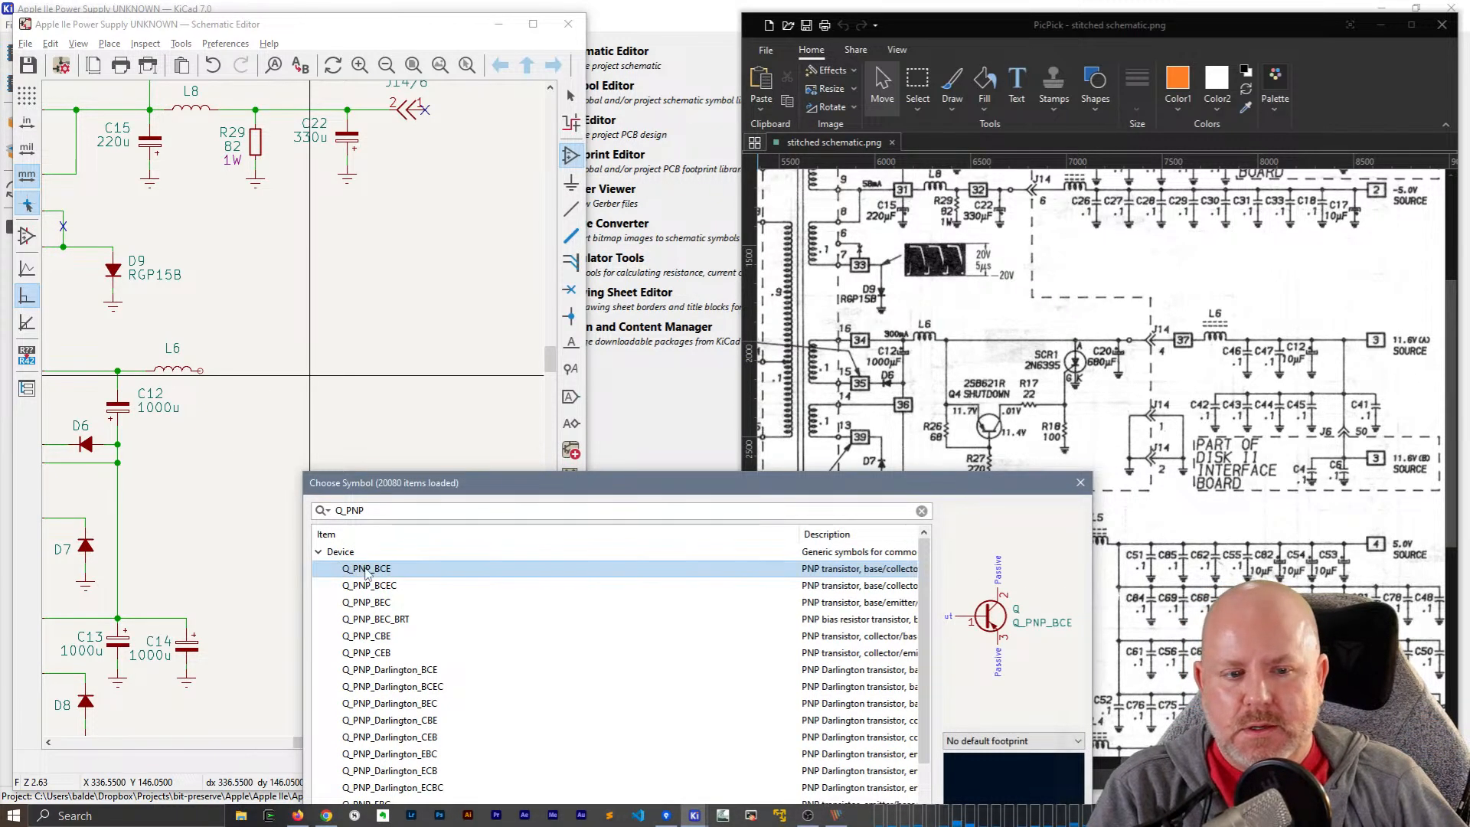
pyautogui.doubleClick(366, 569)
pyautogui.click(313, 454)
pyautogui.press('Escape')
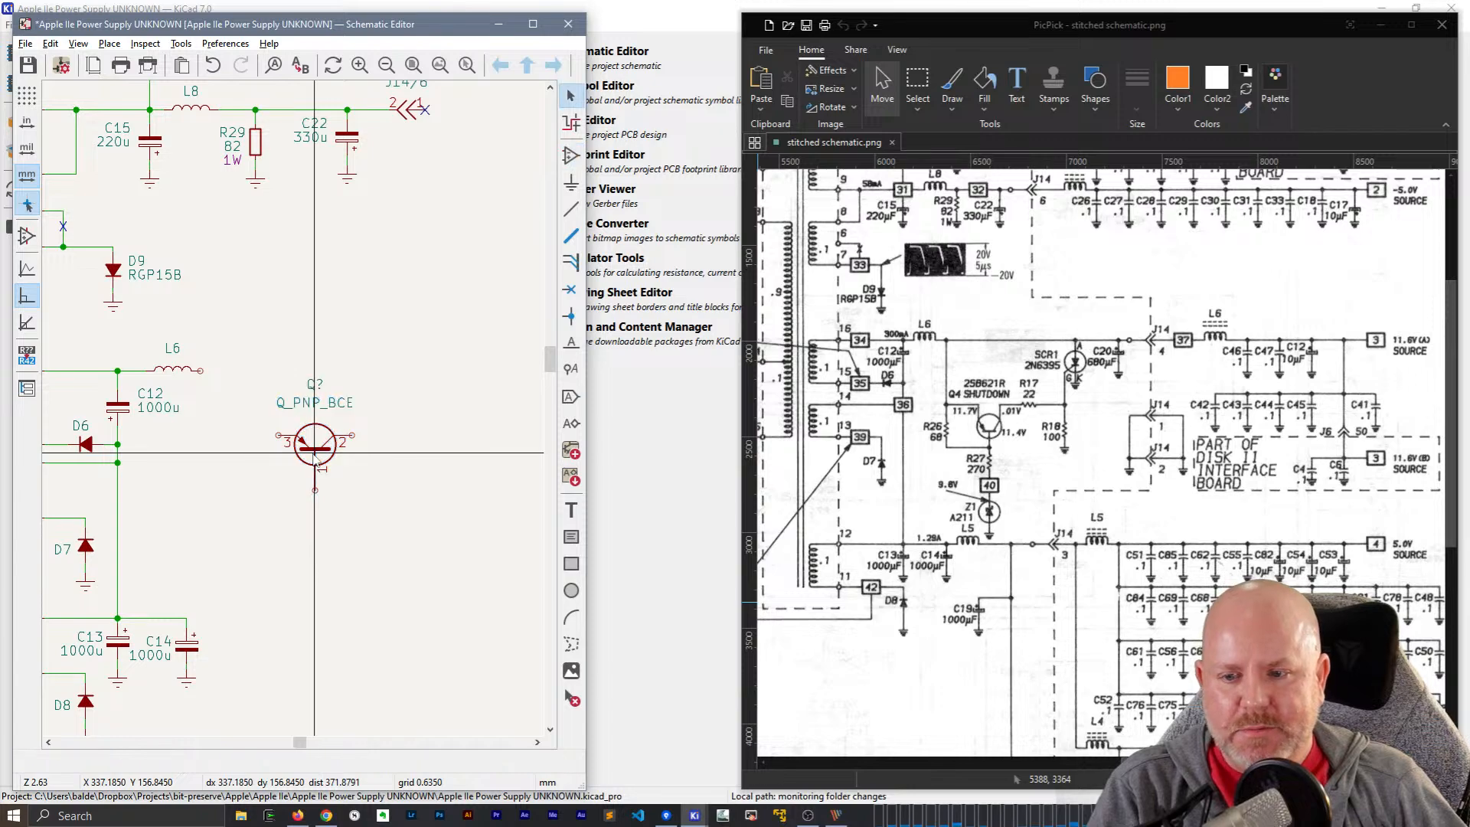
# - Open the placed PNP transistor for symbol editing and save a copy as Q_PNP_NO_NUMBERS in the Apple IIe Power Supply UNKNOWN Library
pyautogui.doubleClick(315, 446)
pyautogui.click(1256, 307)
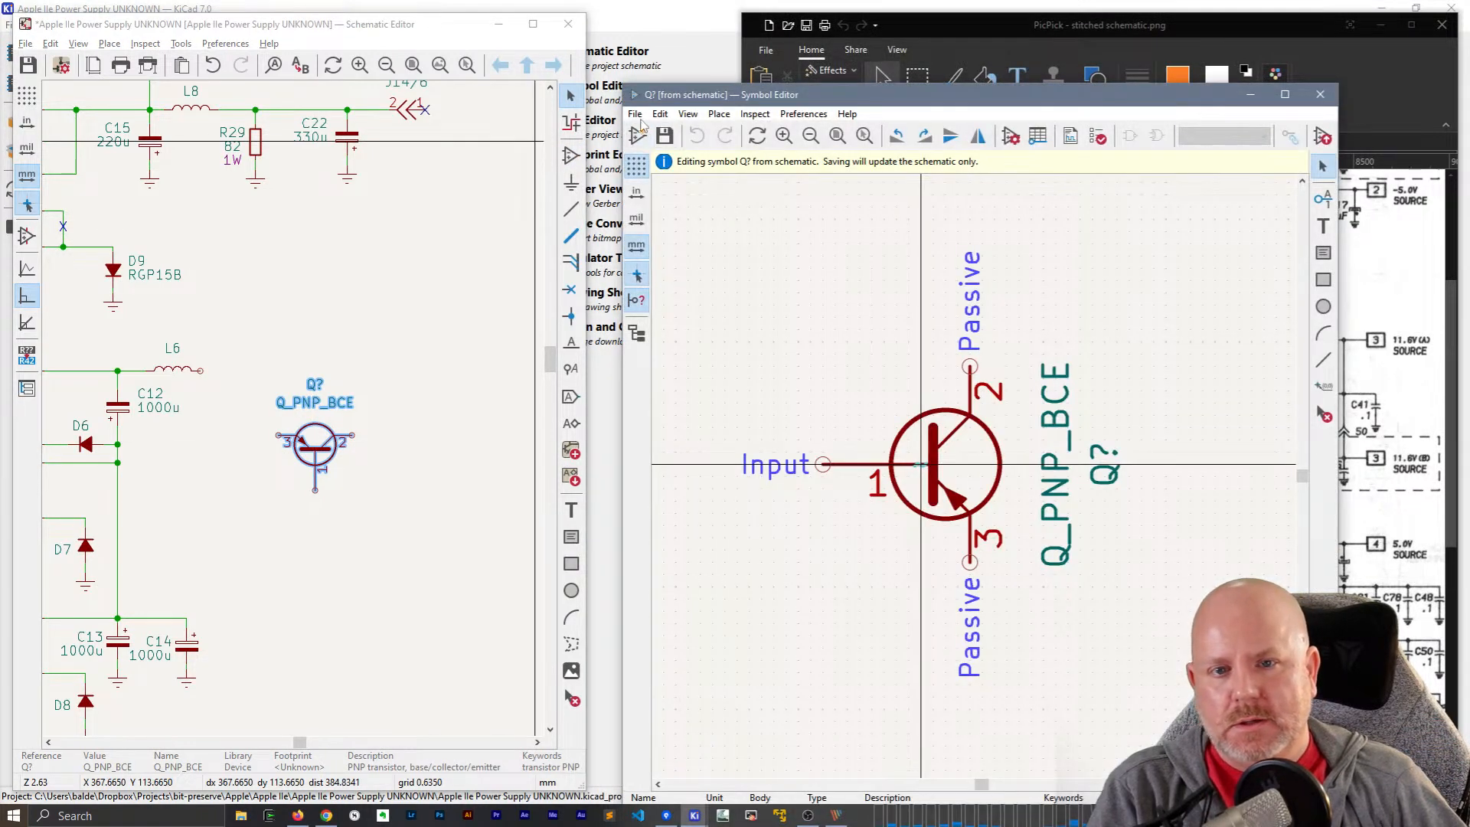
pyautogui.click(634, 114)
pyautogui.click(667, 225)
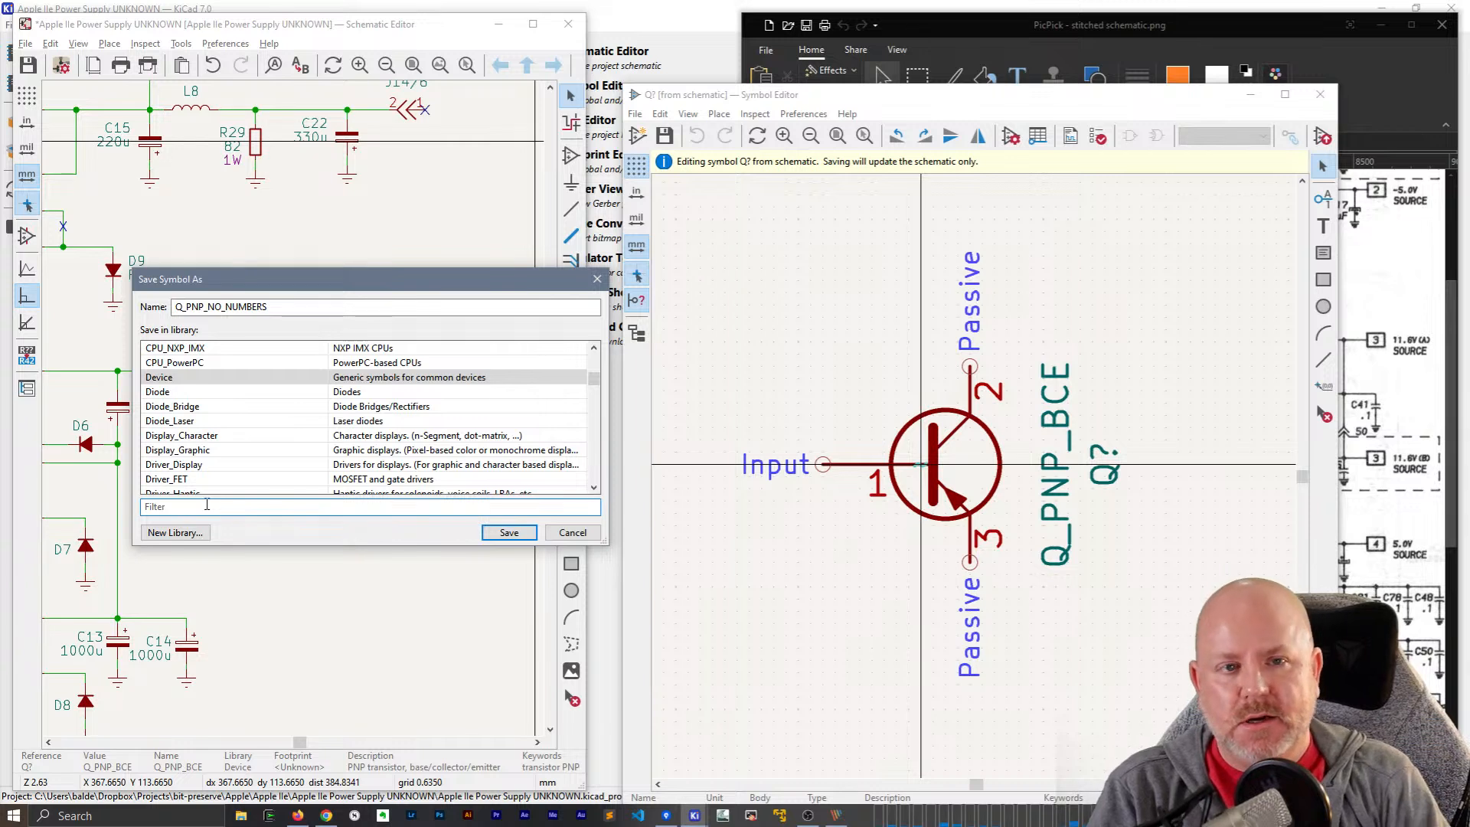
pyautogui.write('IIe')
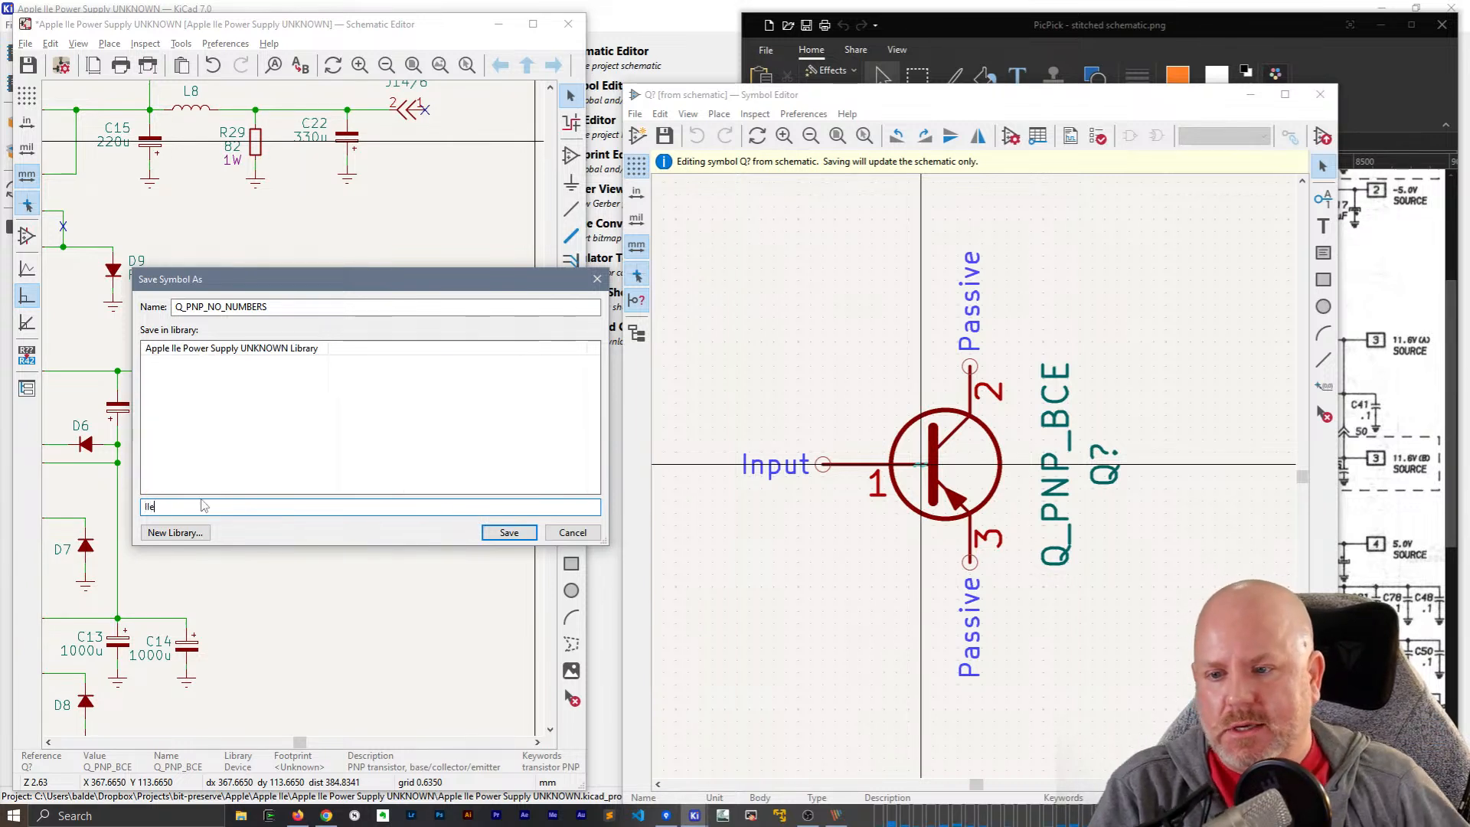
pyautogui.doubleClick(275, 353)
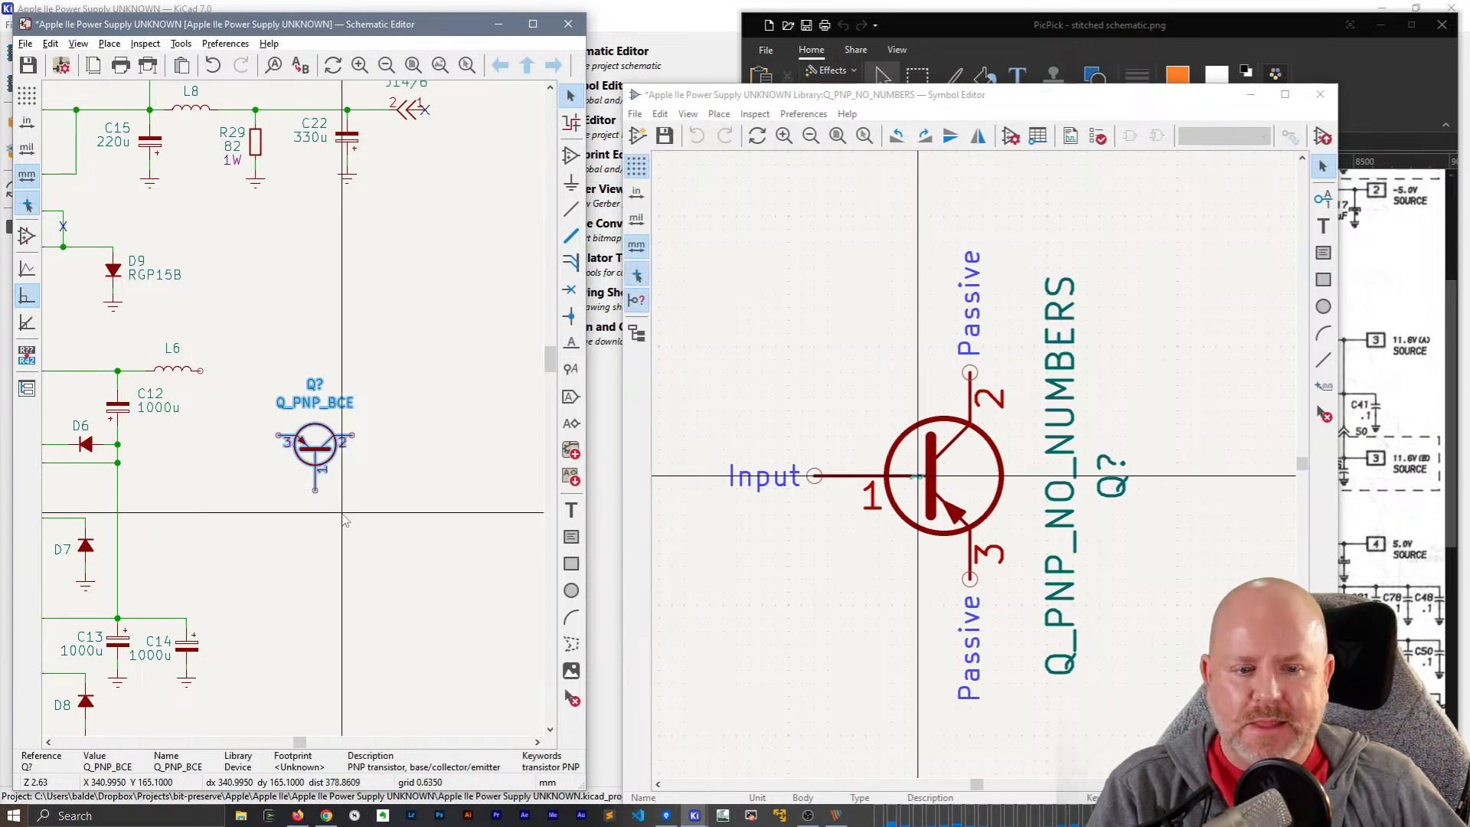
pyautogui.doubleClick(309, 442)
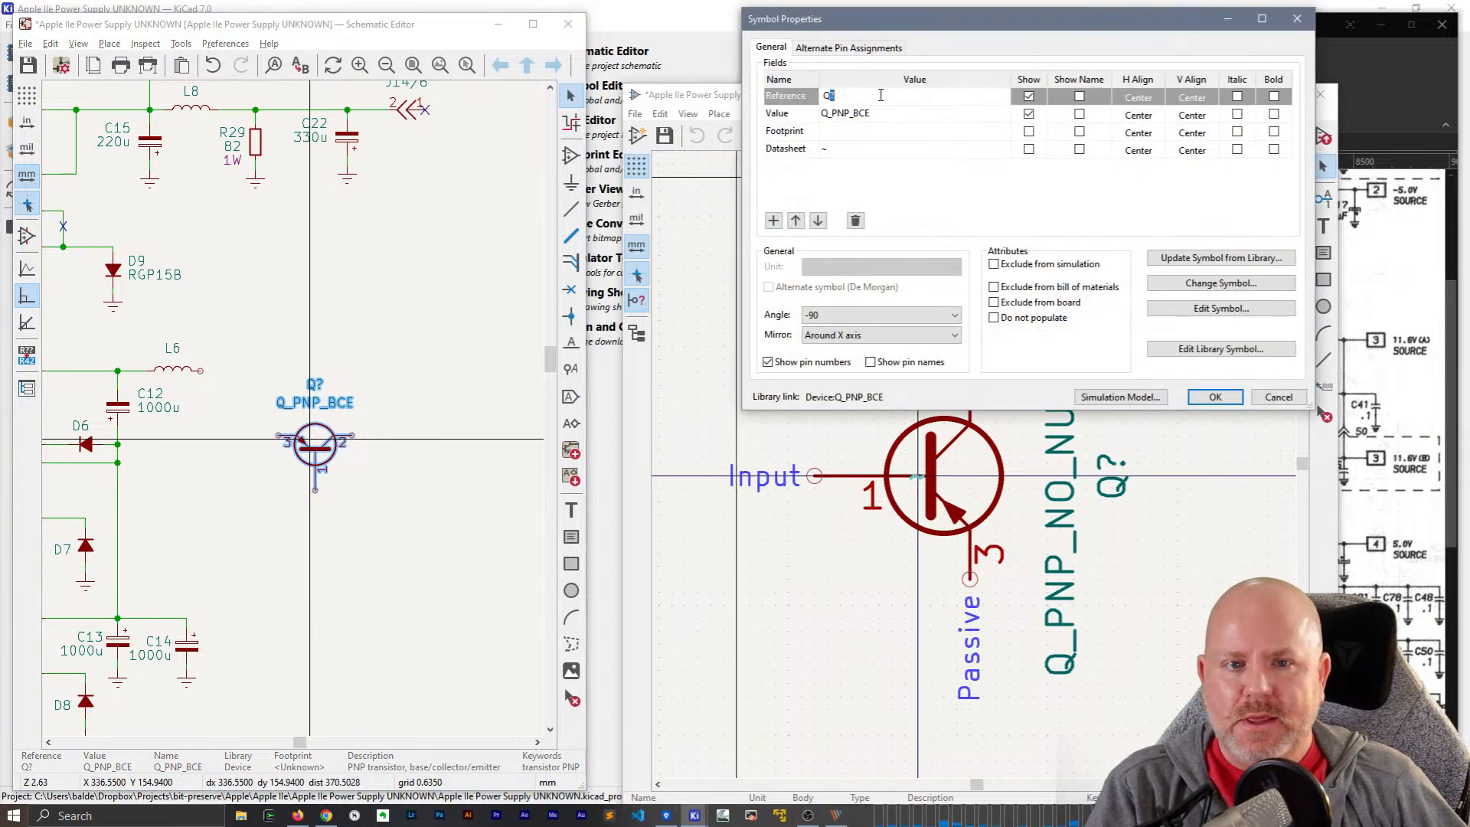
pyautogui.press('Escape')
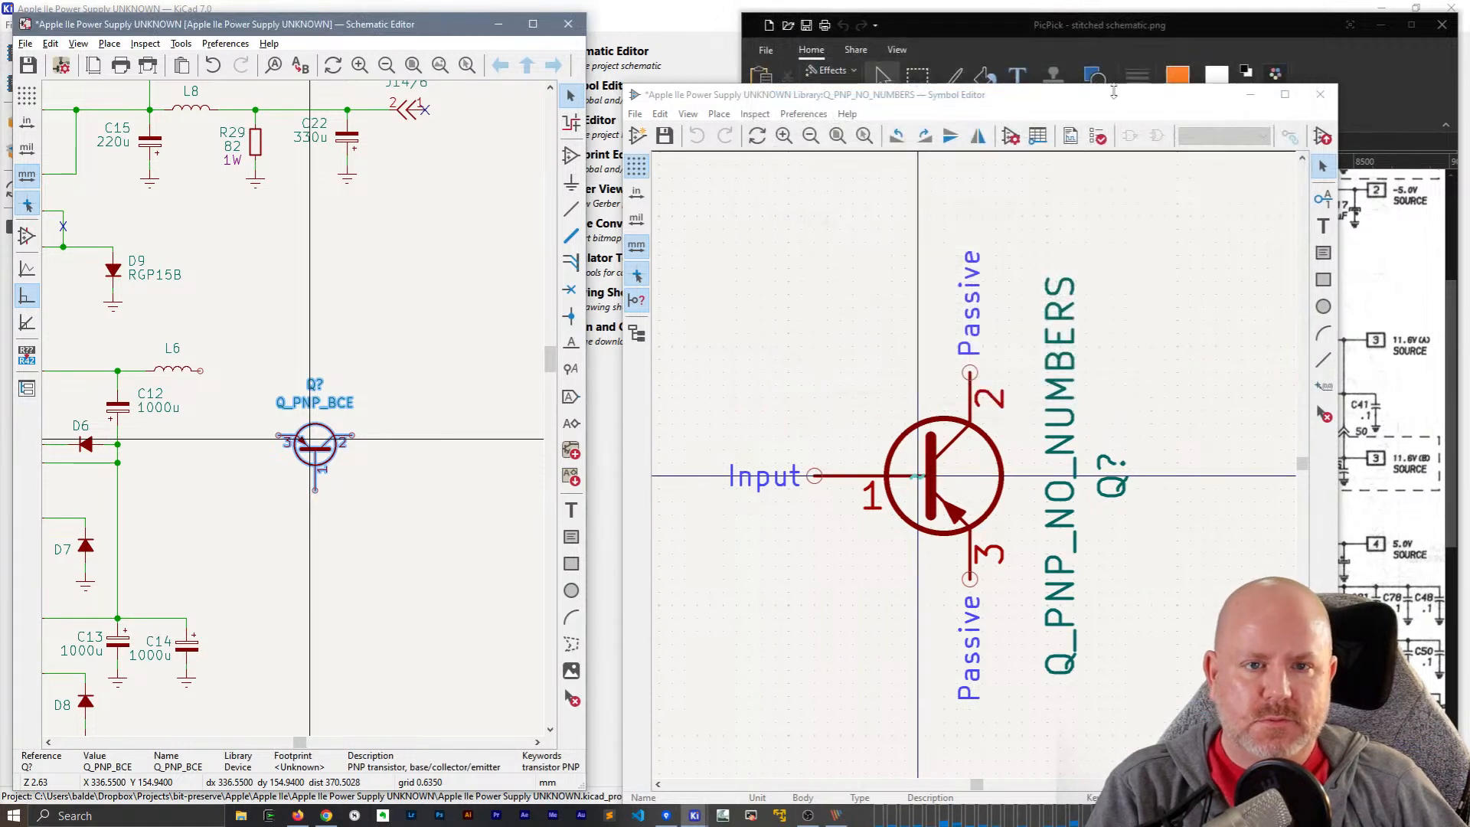
# - Clear the numbers of all three pins in the Q_PNP_NO_NUMBERS symbol, then save the symbol and close its editor
pyautogui.click(829, 281)
pyautogui.click(1037, 136)
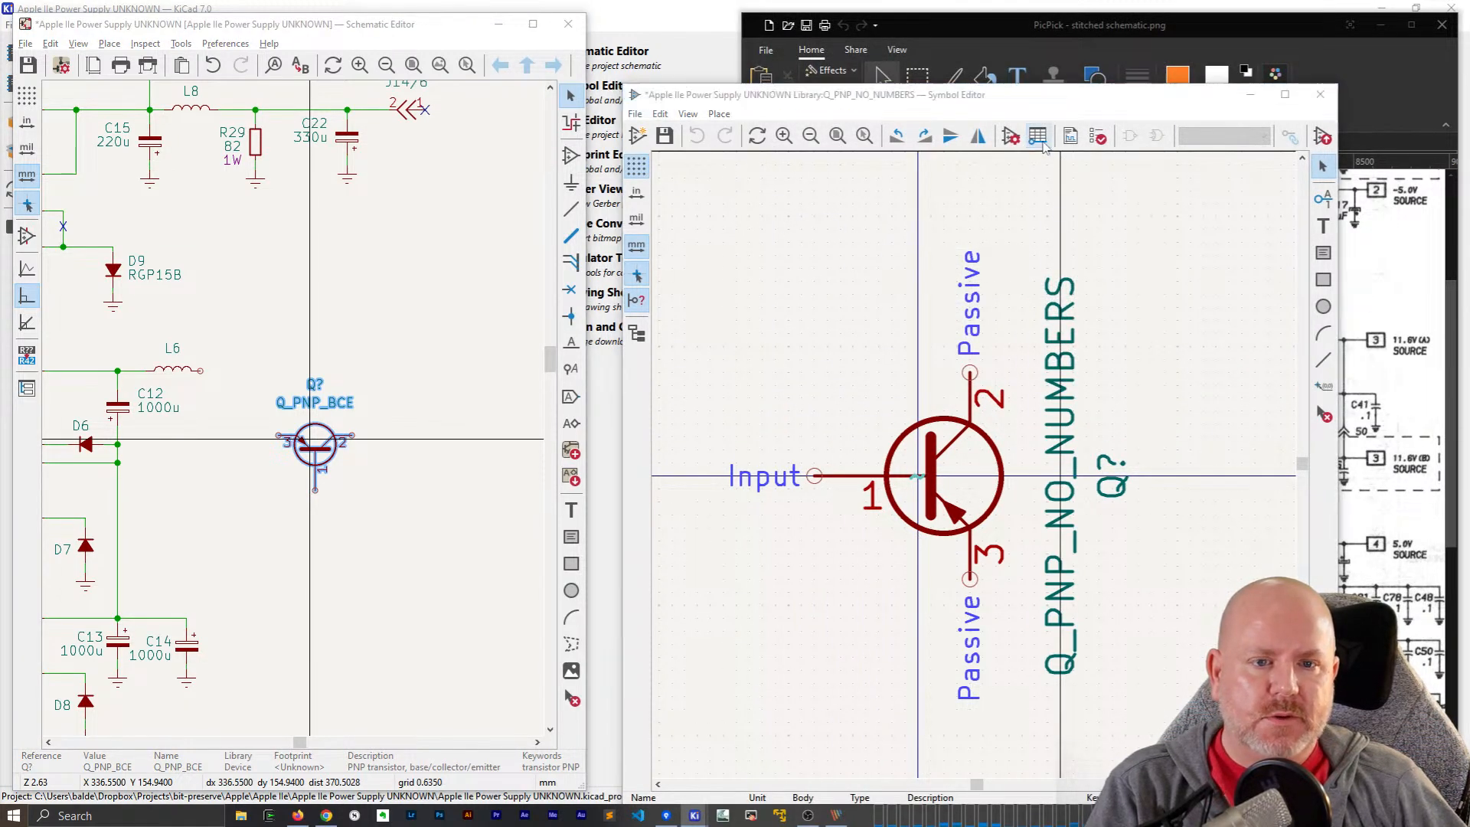
pyautogui.click(139, 172)
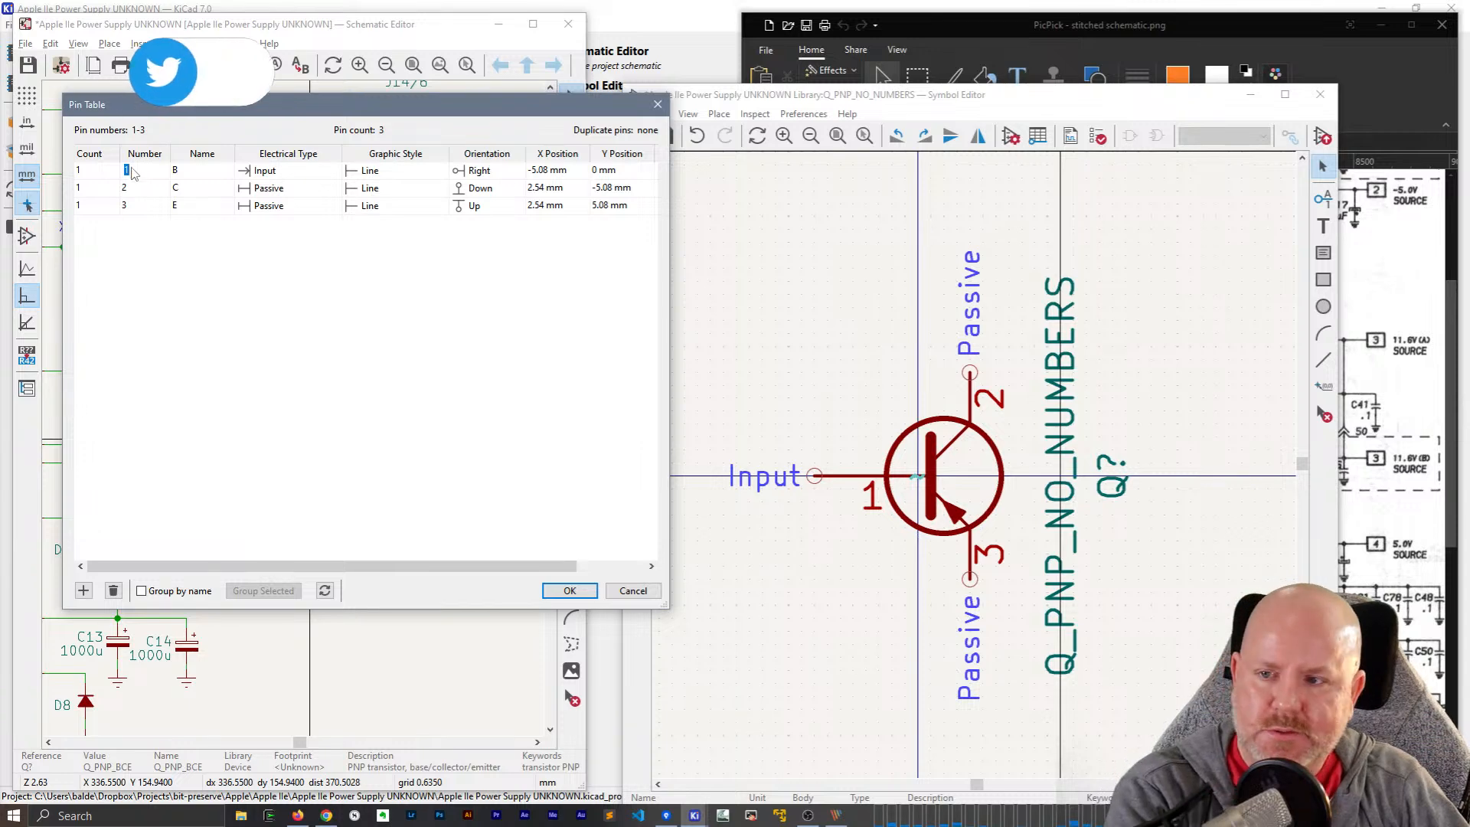
pyautogui.press('BackSpace')
pyautogui.click(136, 191)
pyautogui.press('BackSpace')
pyautogui.click(553, 590)
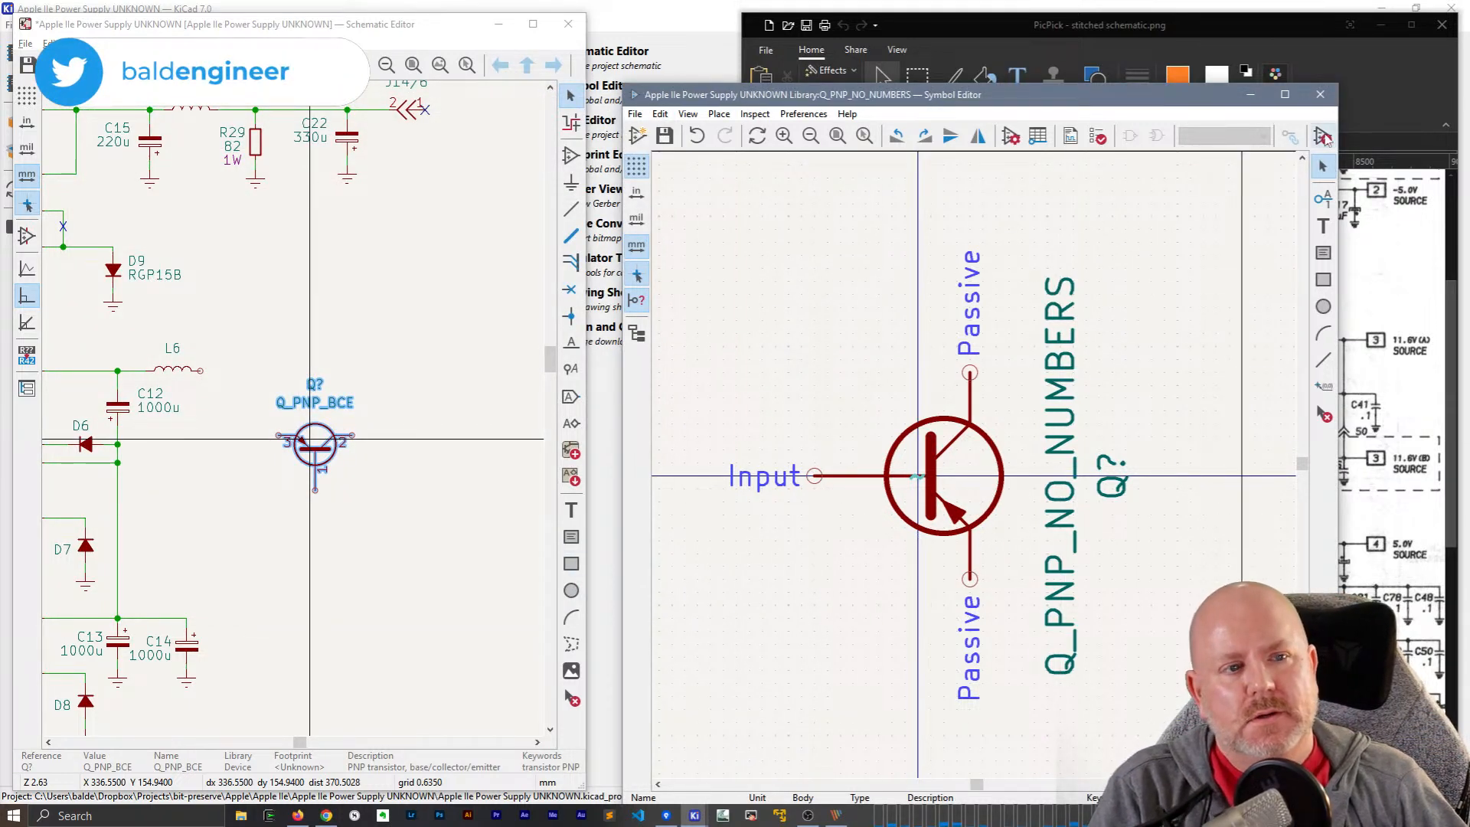
pyautogui.click(1320, 94)
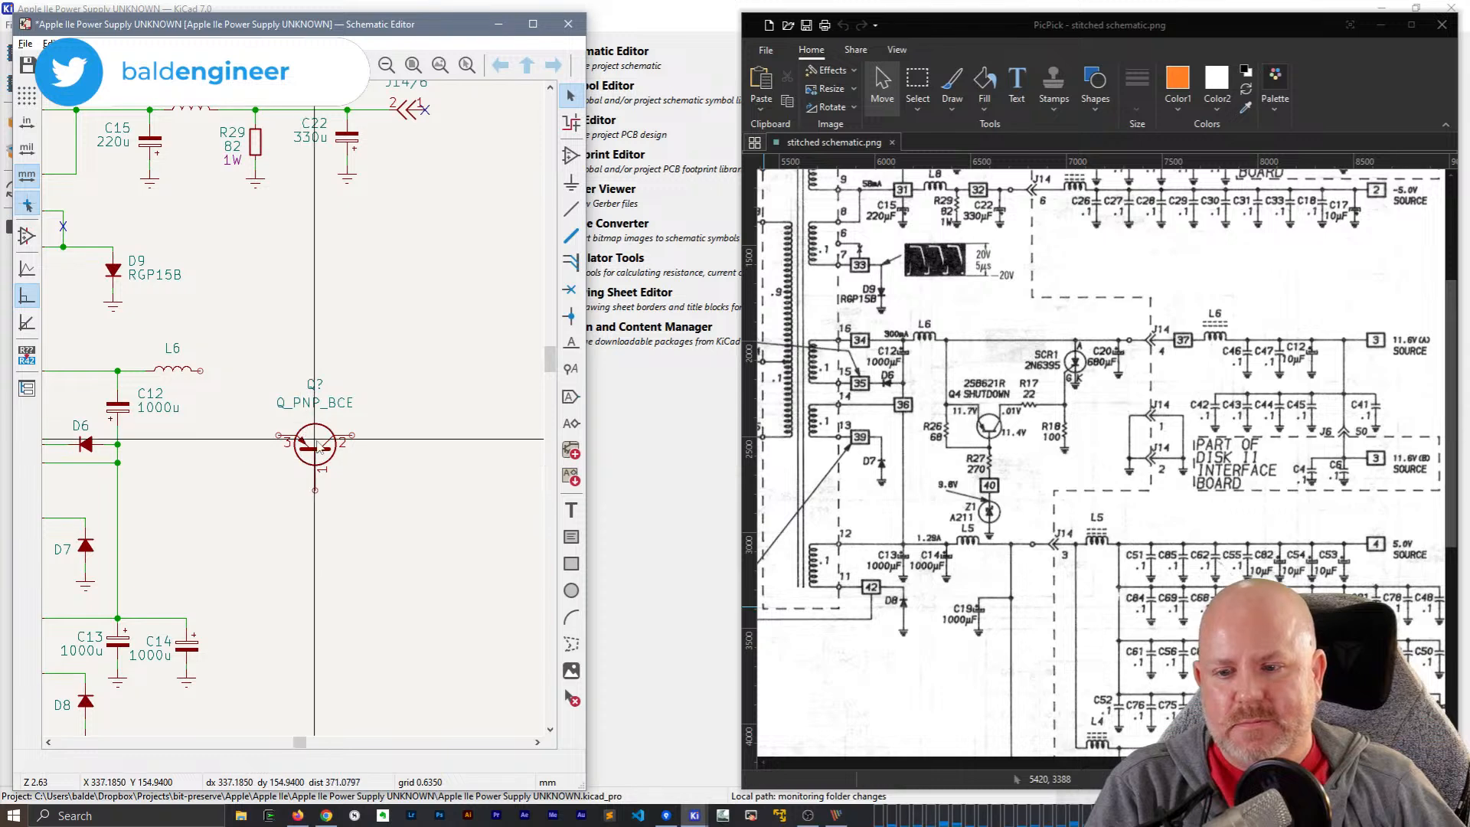
# - Replace the placed Q_PNP_BCE transistor with the library's Q_PNP_NO_NUMBERS symbol, base down, below and to the right of L6
pyautogui.doubleClick(304, 440)
pyautogui.press('Escape')
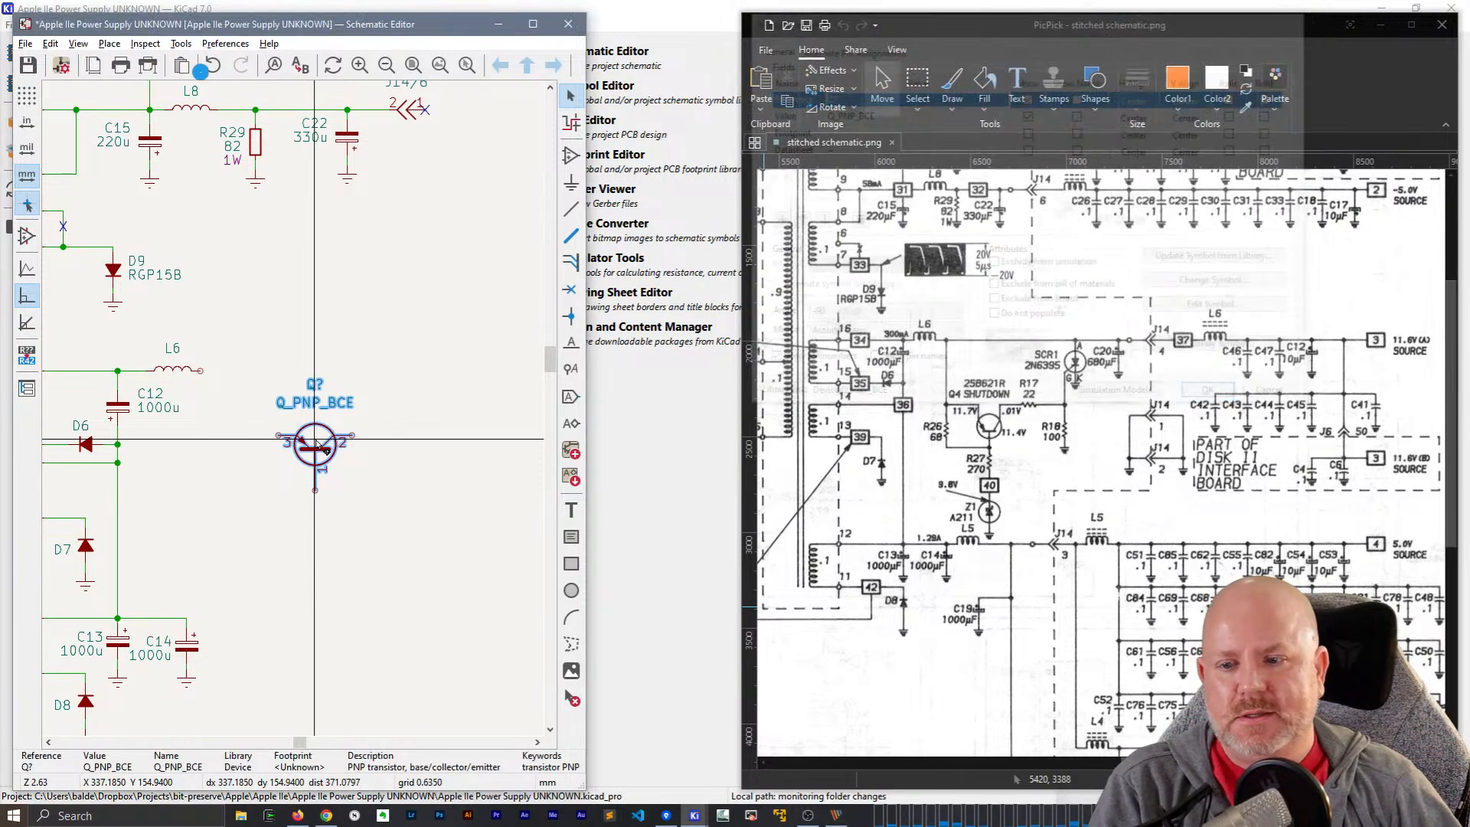
pyautogui.press('Delete')
pyautogui.write('a')
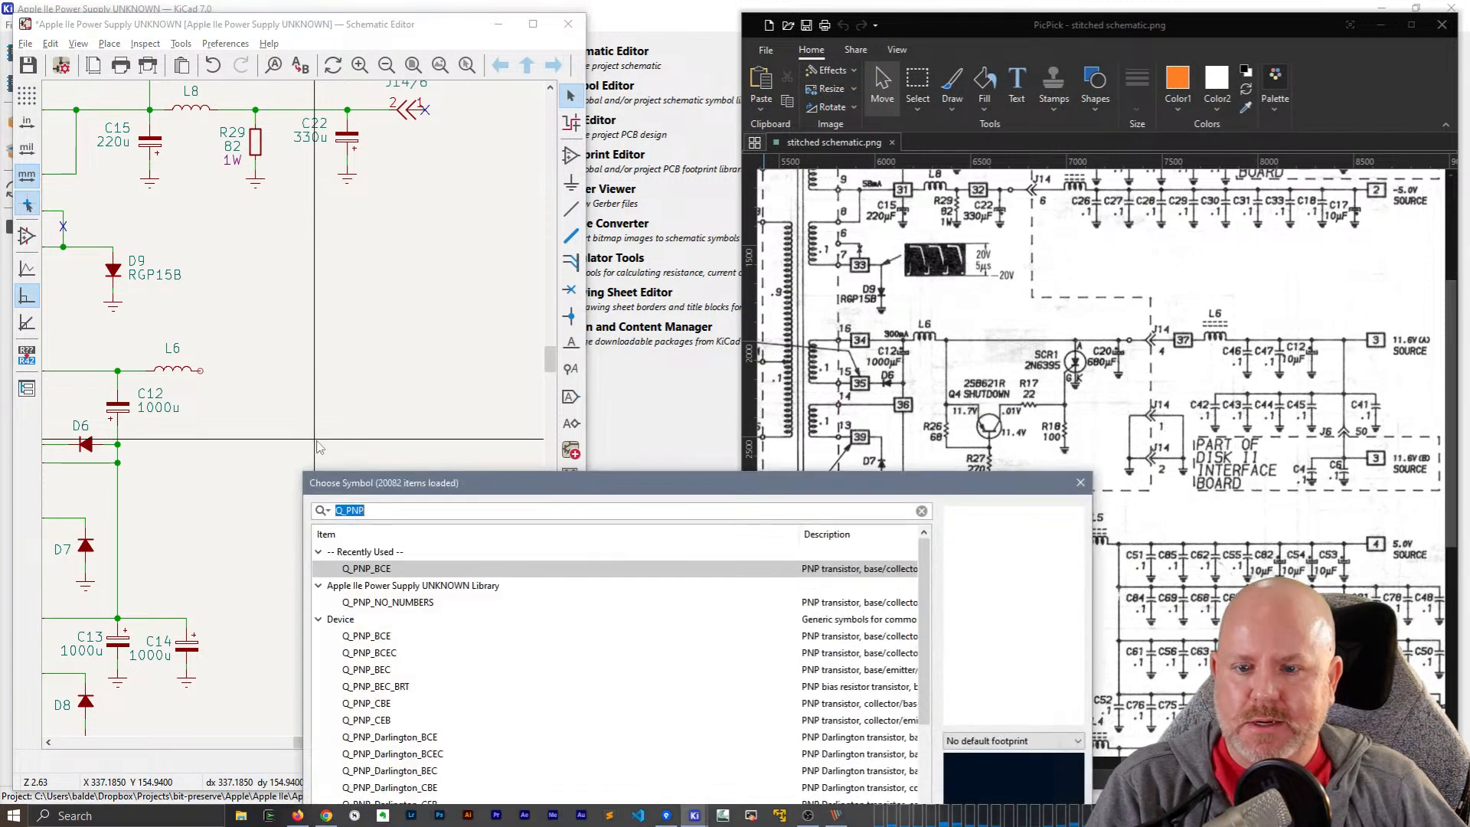
pyautogui.write('NO_NUM')
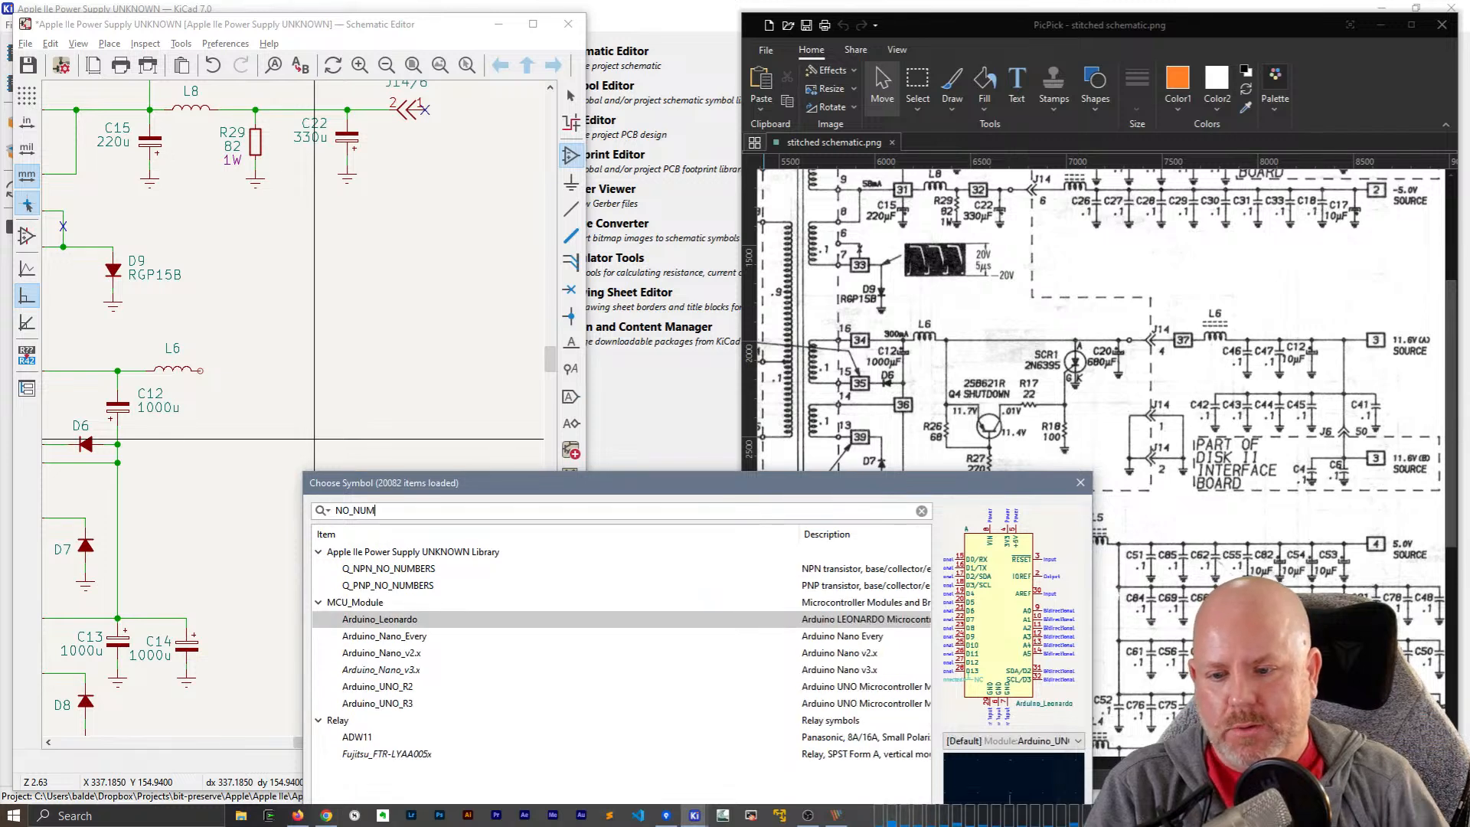
pyautogui.doubleClick(363, 586)
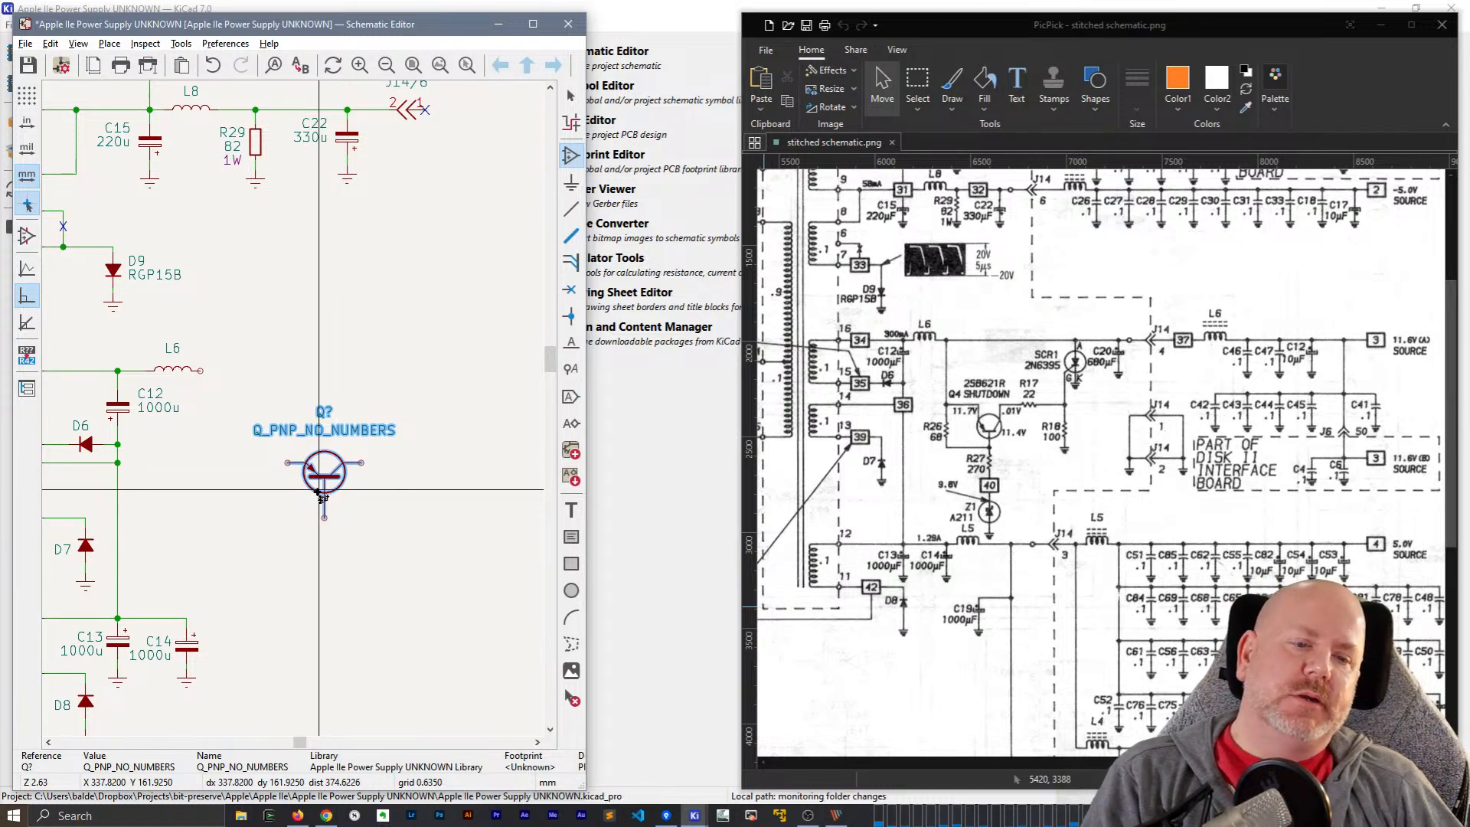
pyautogui.click(322, 497)
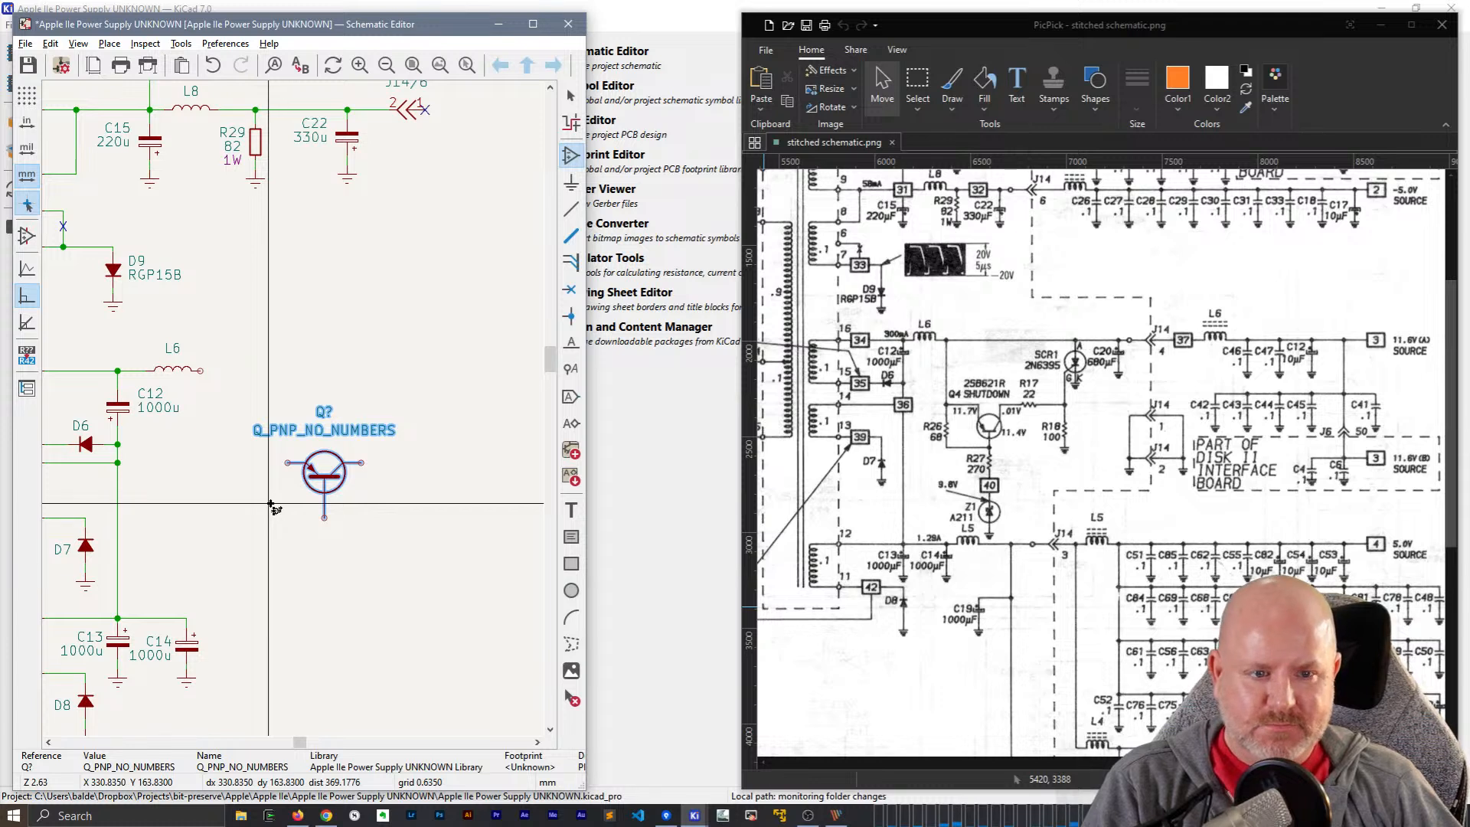
pyautogui.moveTo(272, 507); pyautogui.dragTo(285, 513, button='middle')
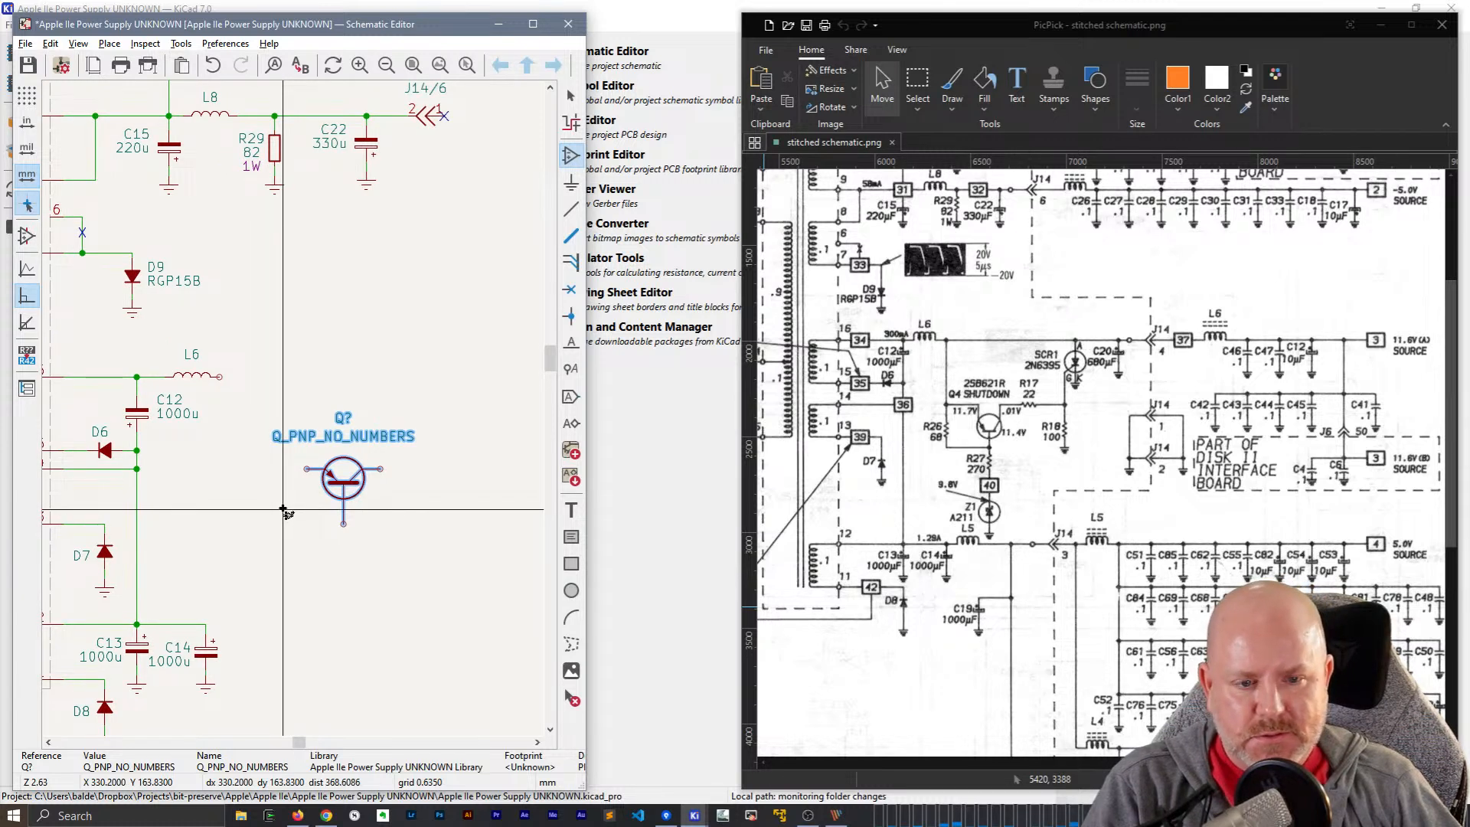
pyautogui.moveTo(196, 528); pyautogui.dragTo(138, 513, button='middle')
pyautogui.press('Escape')
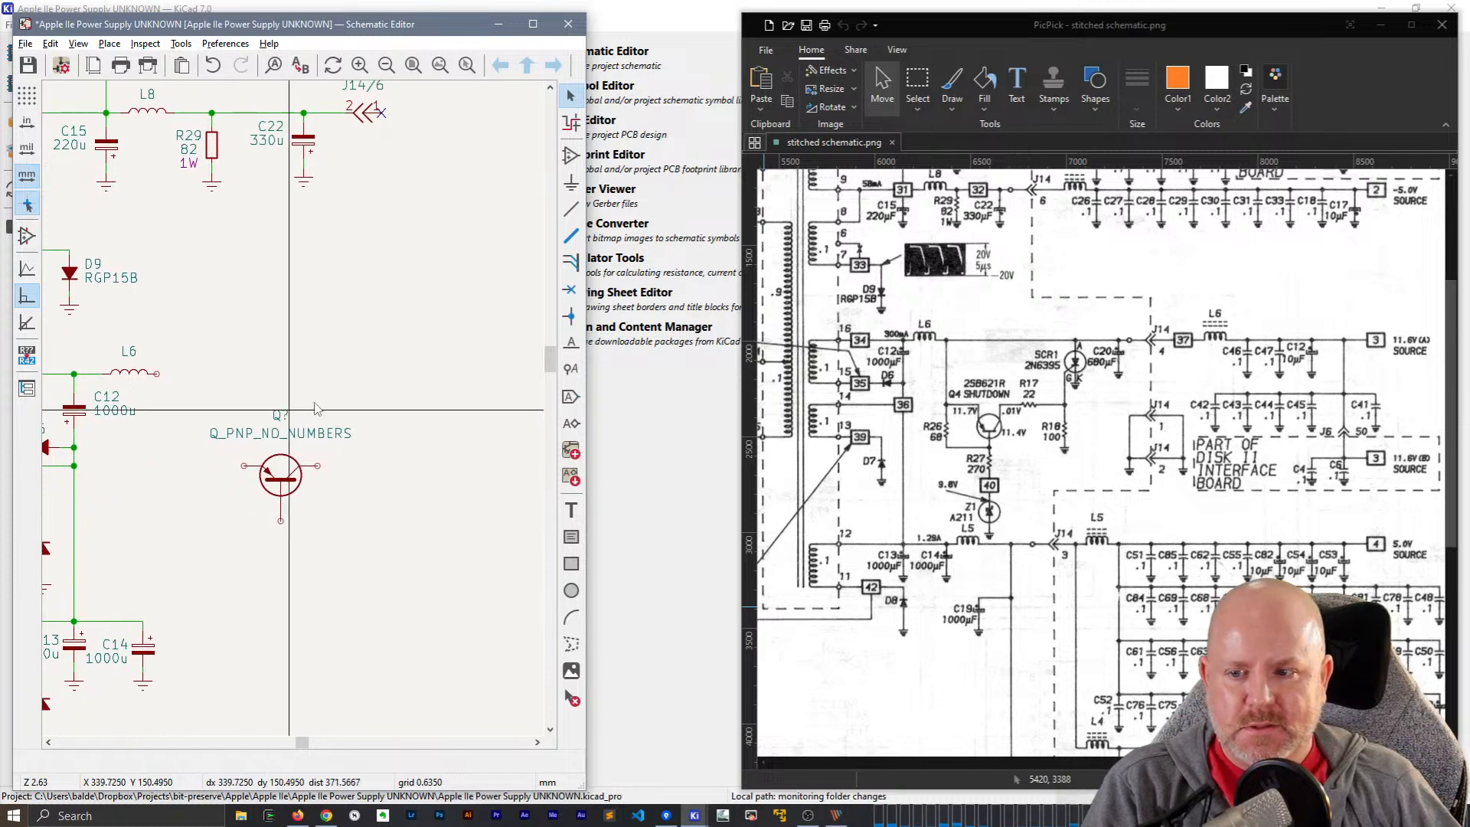
# - Search the symbol libraries for SCR and select the anode/gate/cathode variant Q_SCR_AGK from the Device library
pyautogui.write('a')
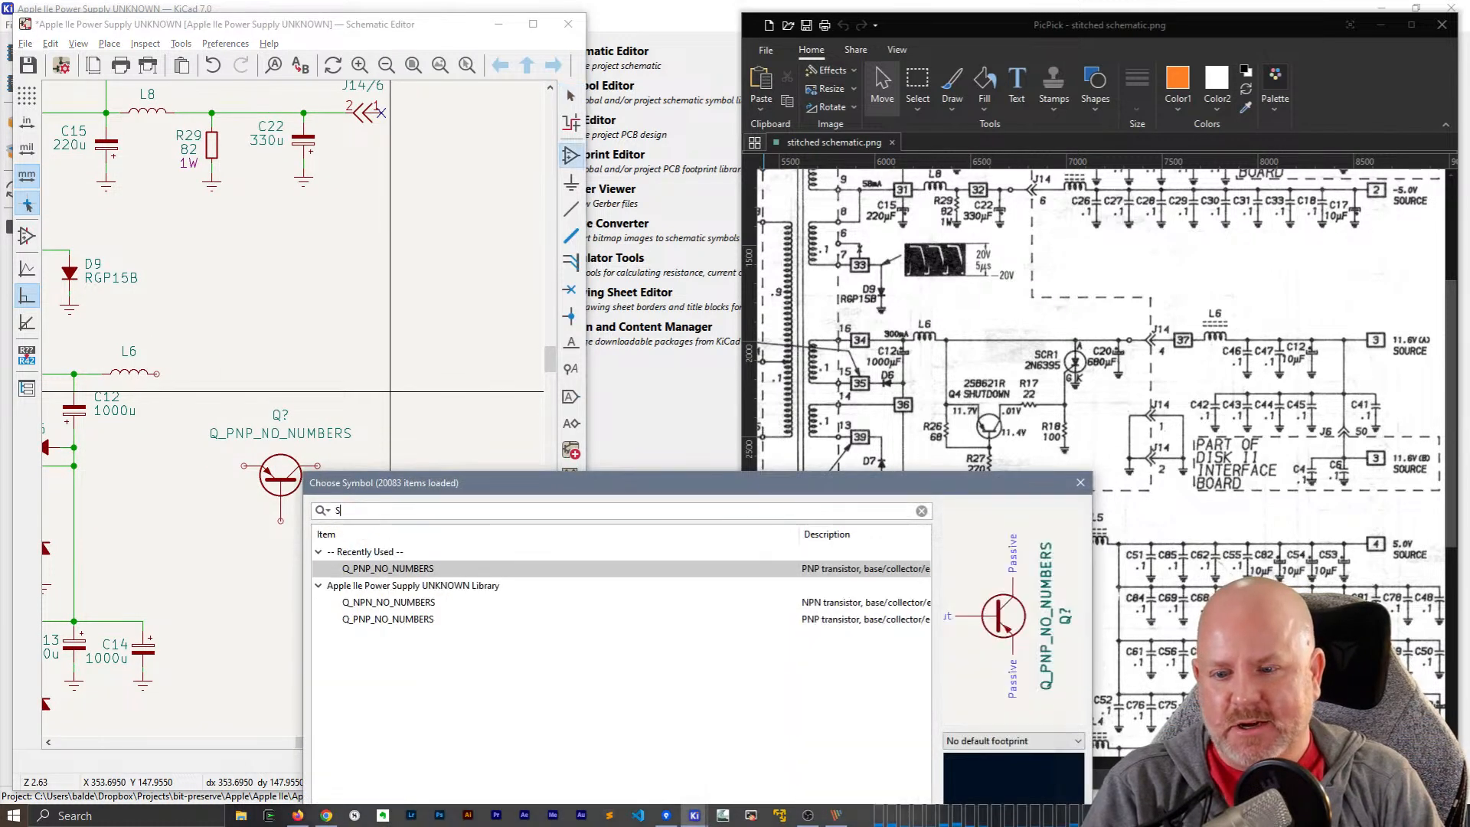
pyautogui.write('SCR')
pyautogui.moveTo(481, 490); pyautogui.dragTo(462, 80)
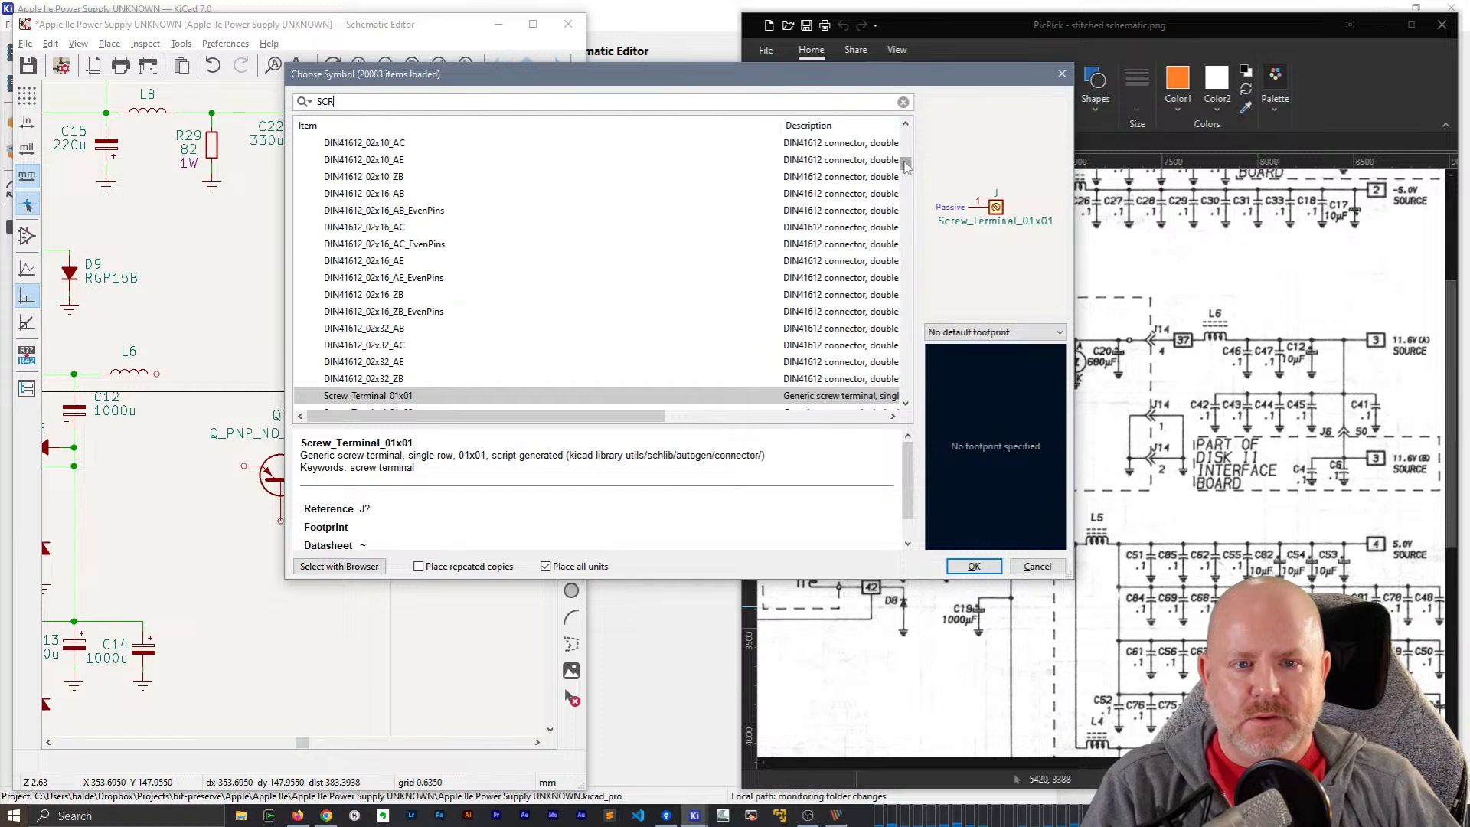
pyautogui.moveTo(906, 166); pyautogui.dragTo(910, 115)
pyautogui.click(300, 144)
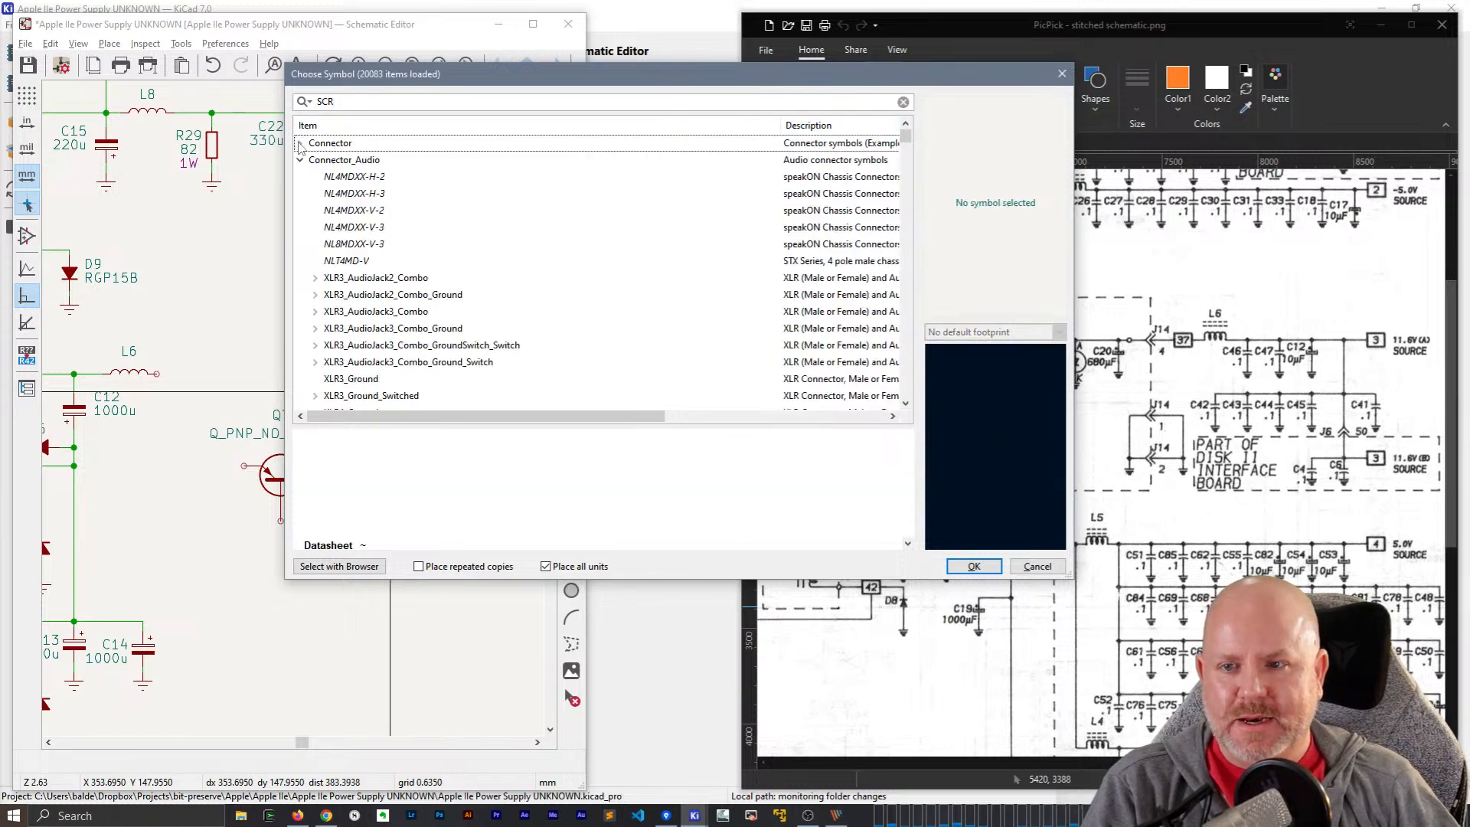
pyautogui.click(299, 160)
pyautogui.click(300, 177)
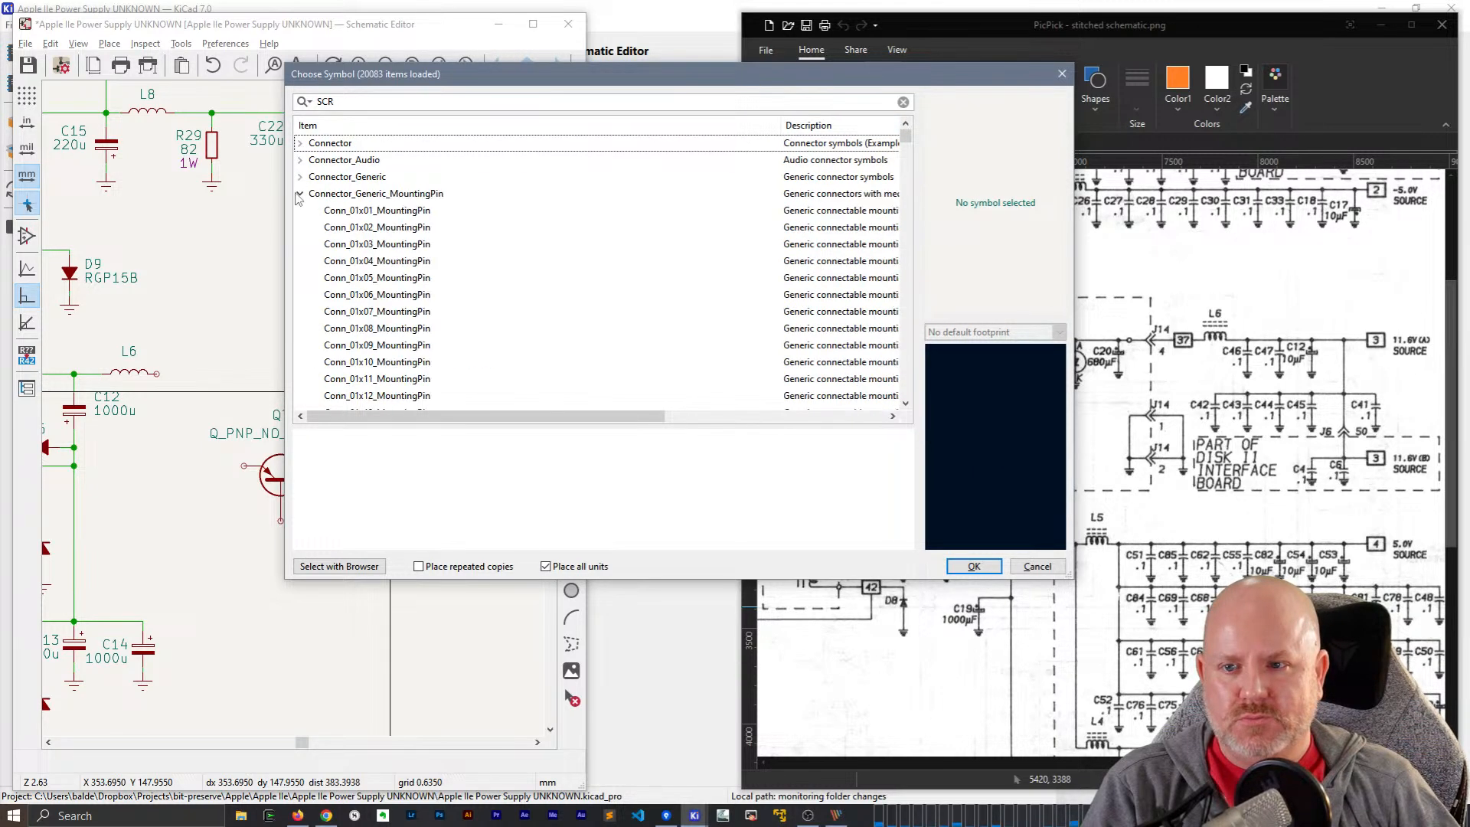
pyautogui.click(300, 194)
pyautogui.click(300, 210)
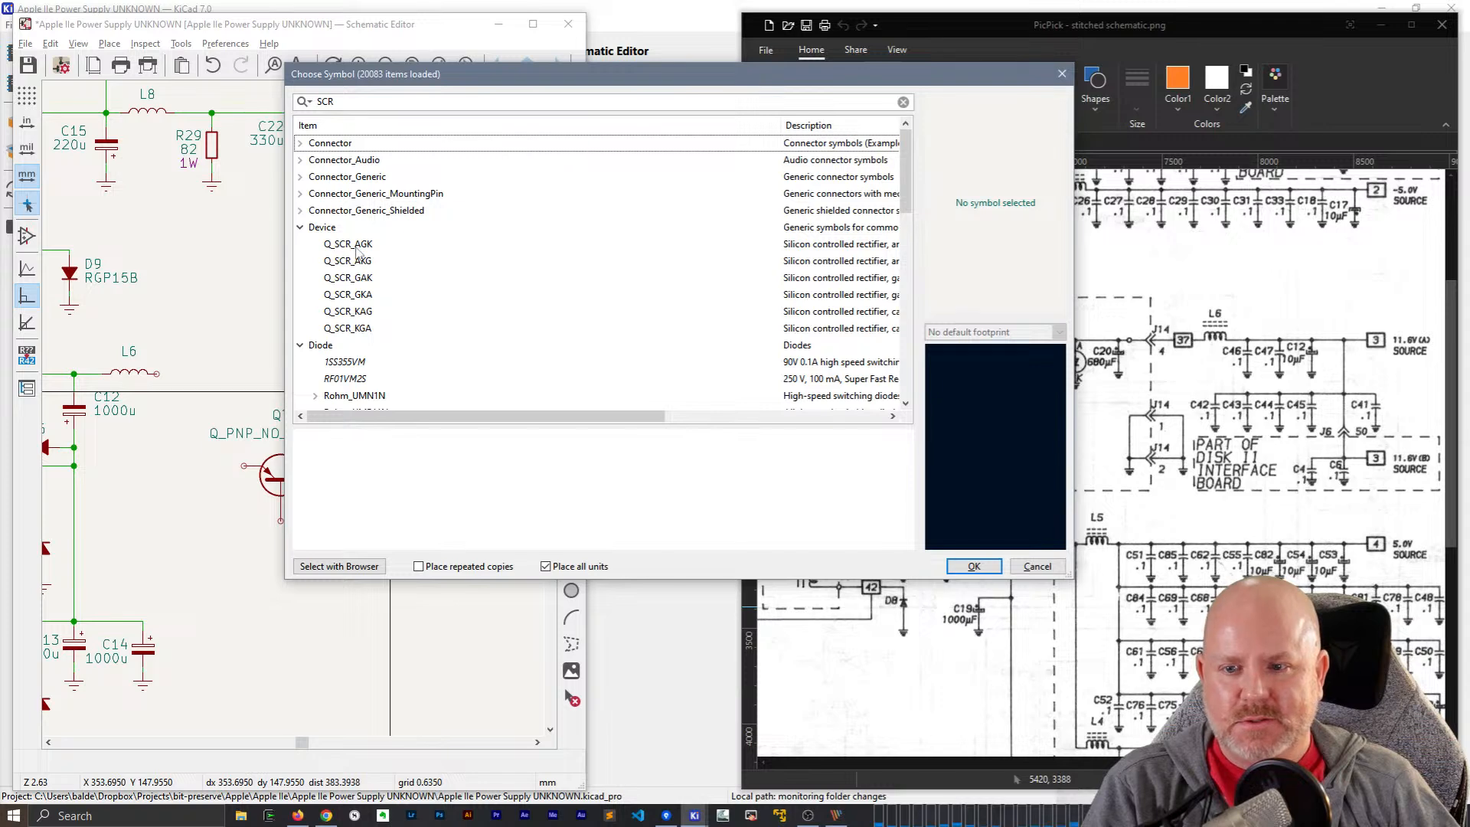
pyautogui.moveTo(682, 81); pyautogui.dragTo(558, 83)
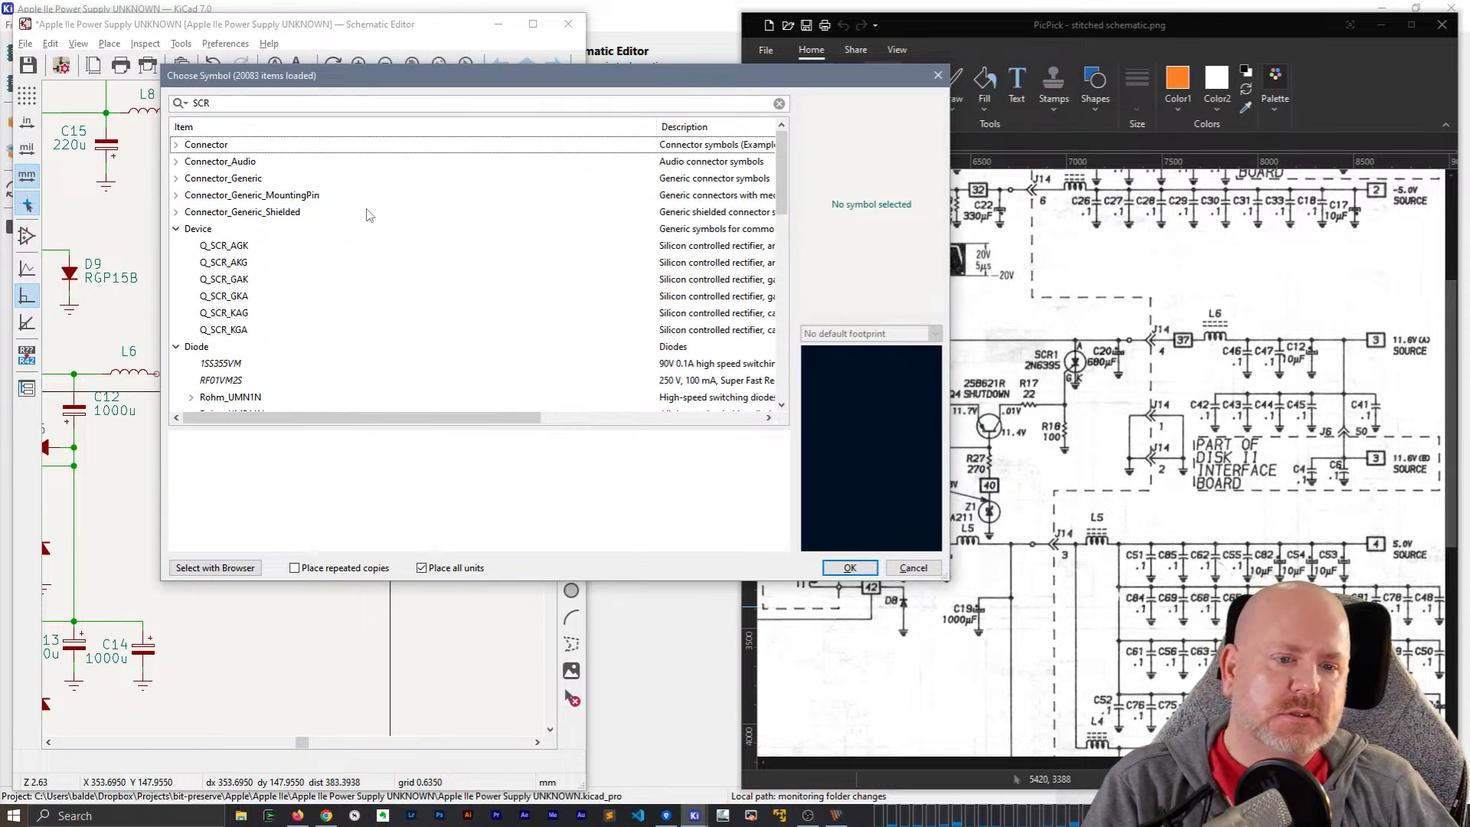
pyautogui.click(222, 246)
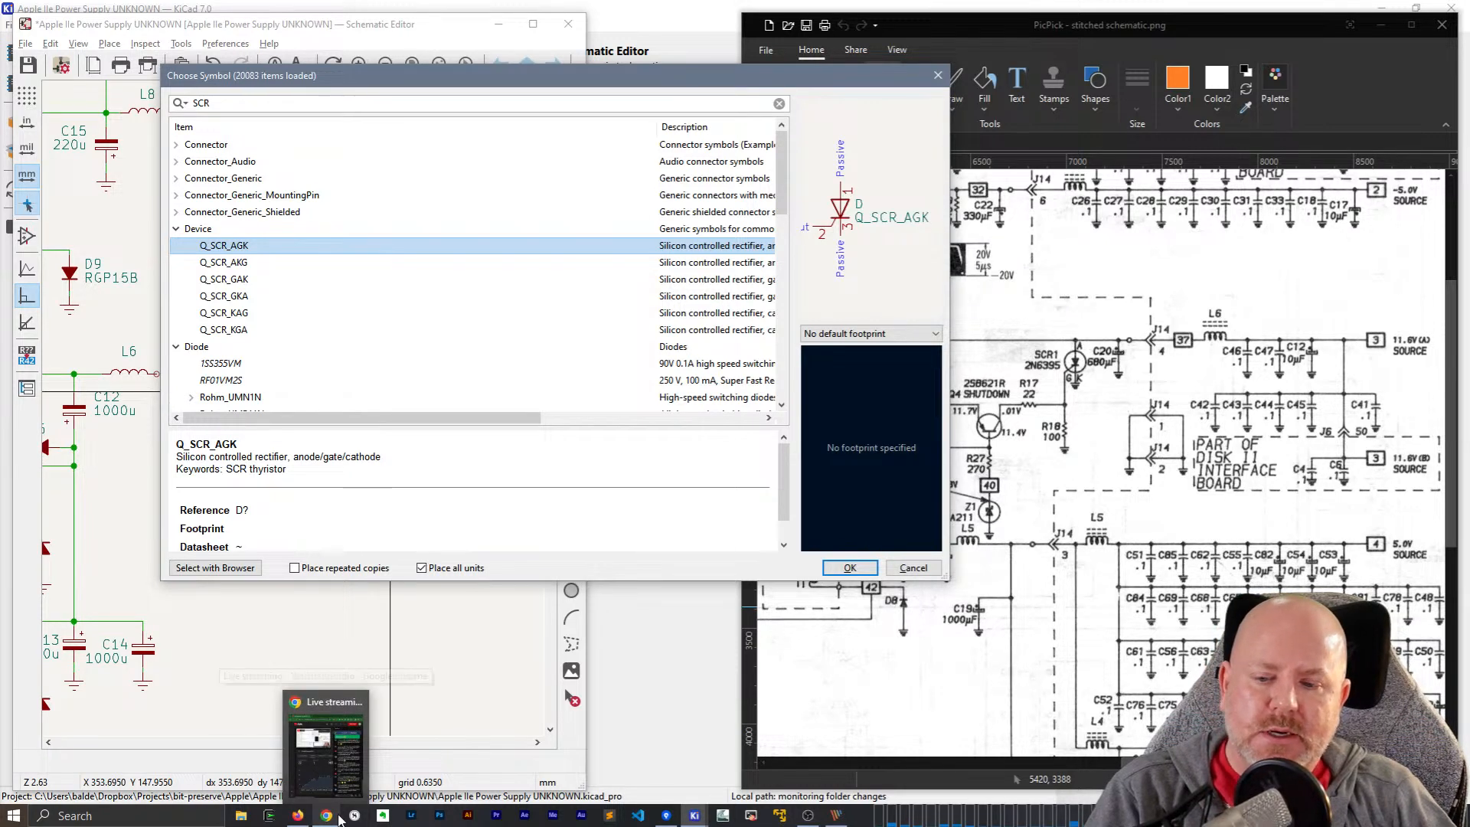
pyautogui.moveTo(306, 817)
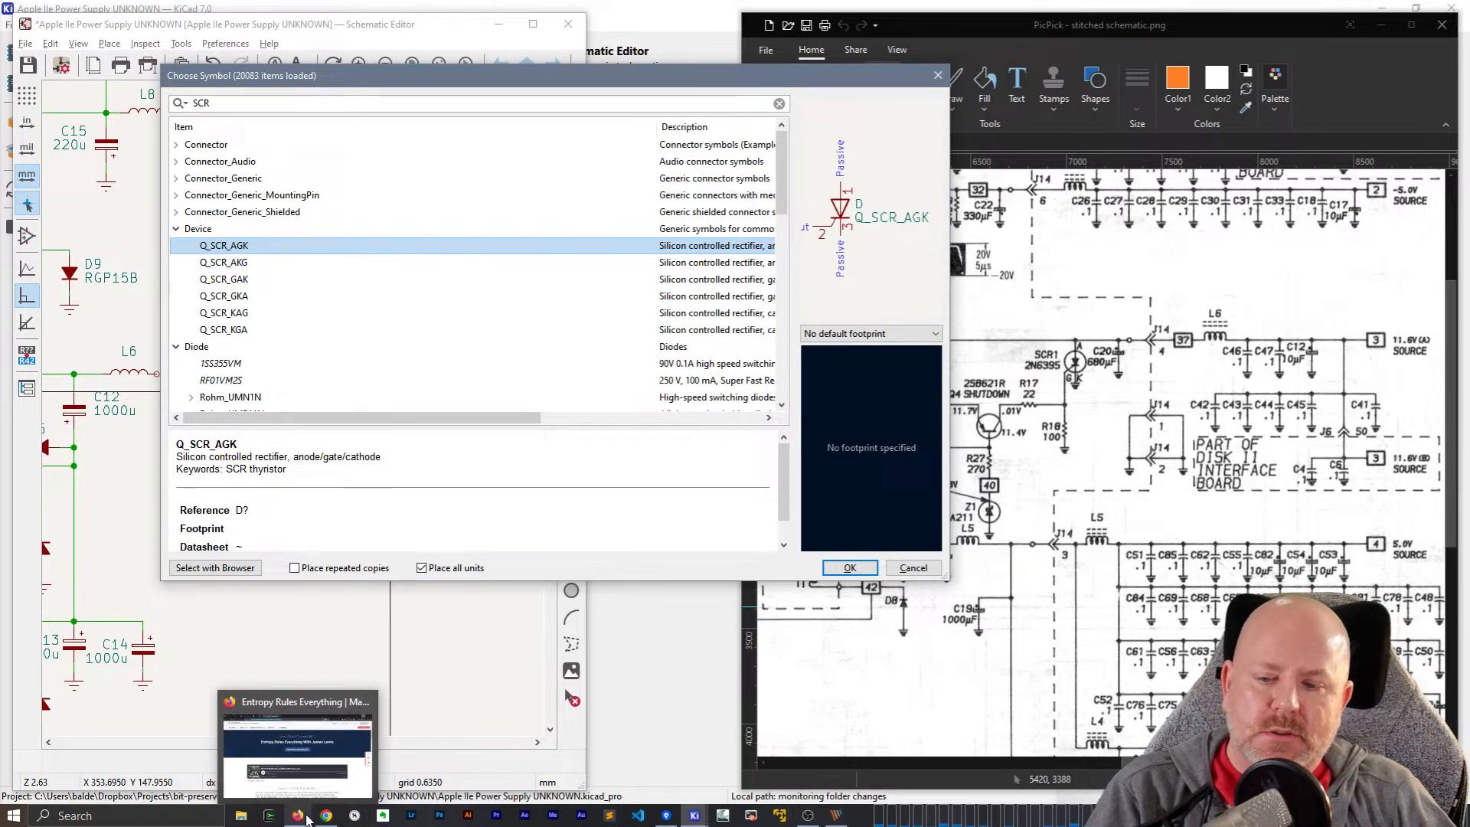
# - Switch to a new Firefox window and search the web for "2n6395 datasheet"
pyautogui.click(306, 818)
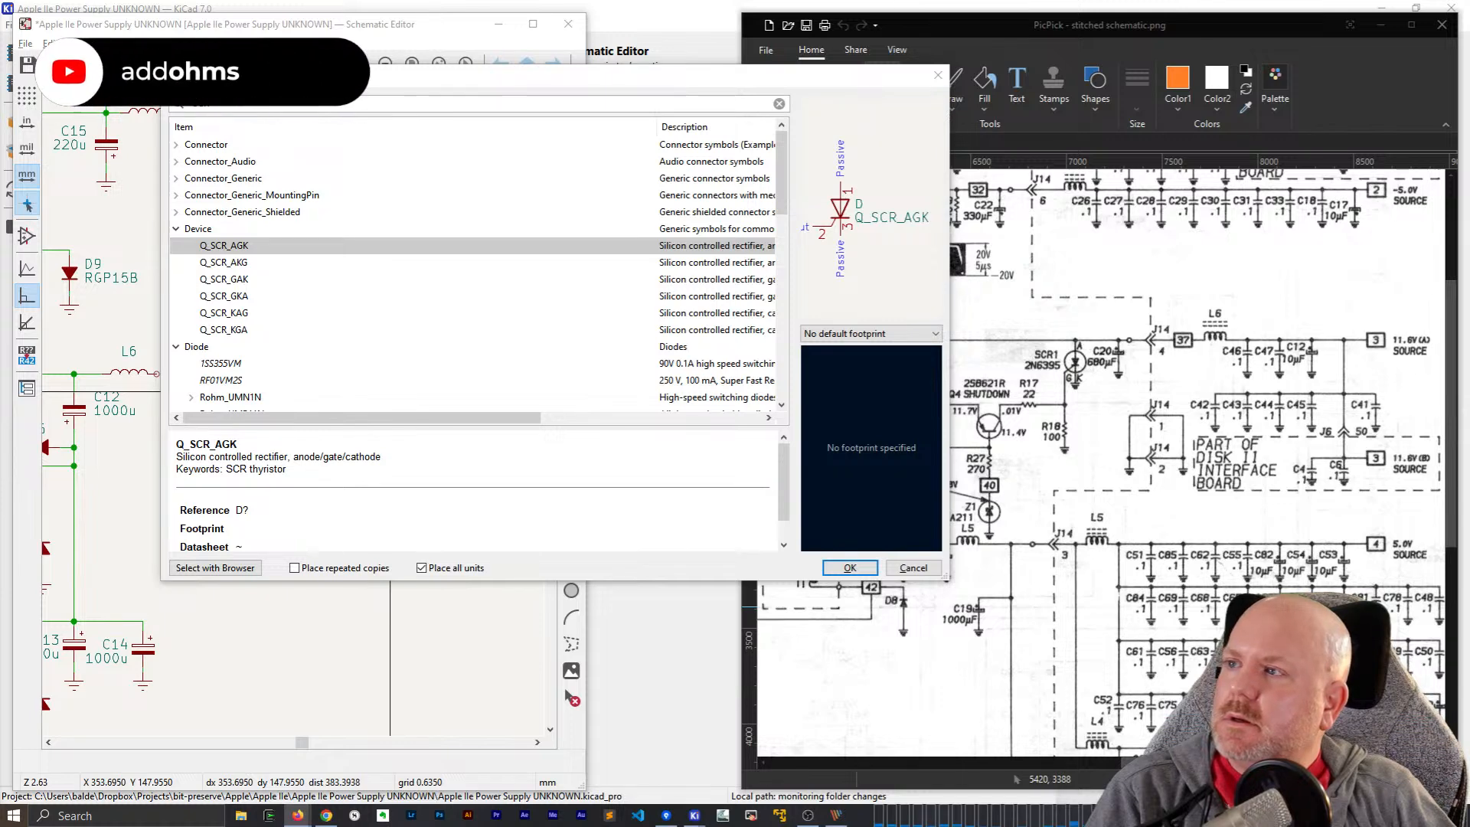
pyautogui.moveTo(545, 826); pyautogui.dragTo(1019, 485)
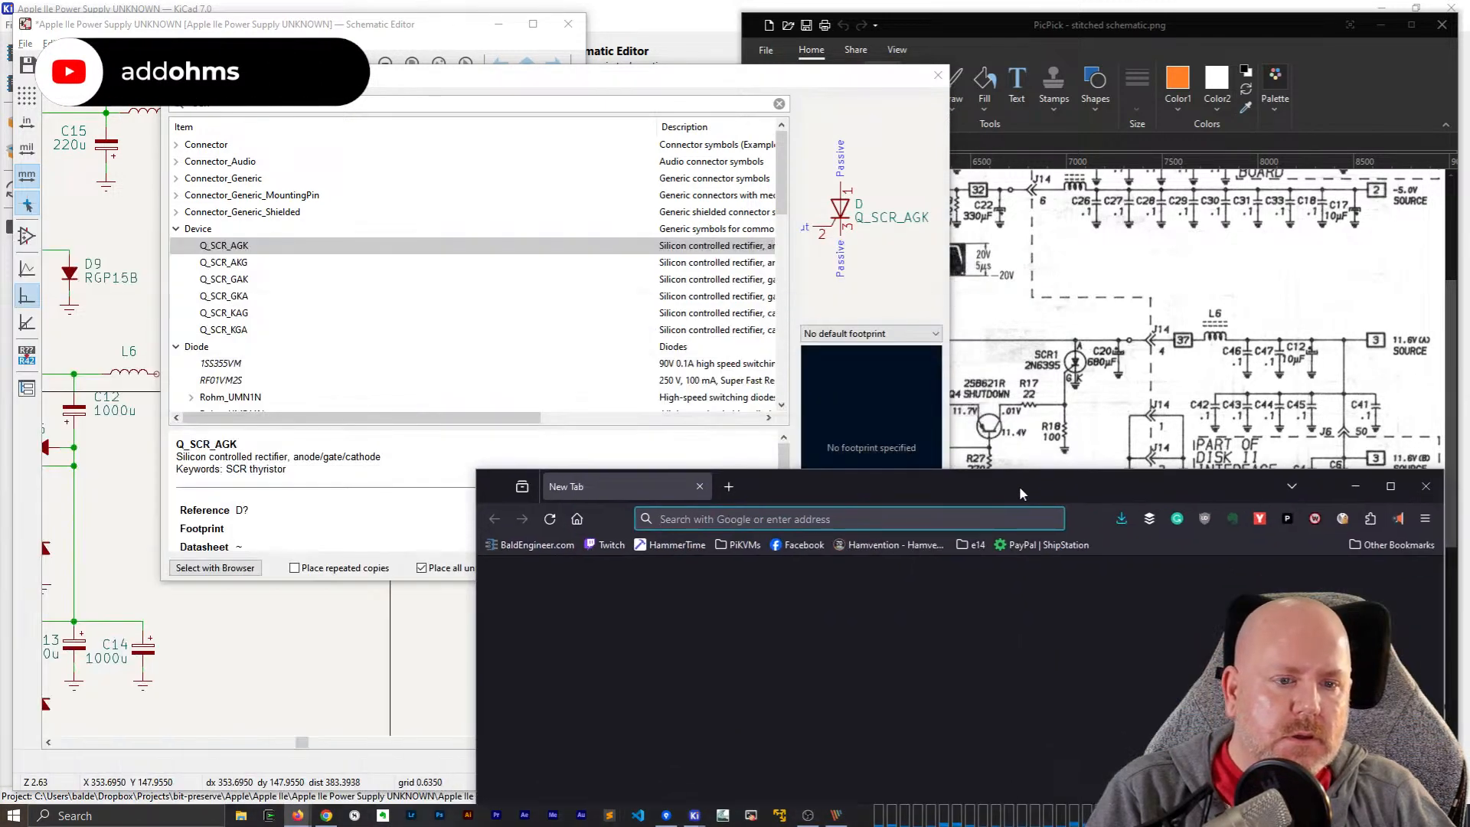
pyautogui.click(988, 524)
pyautogui.write('@n')
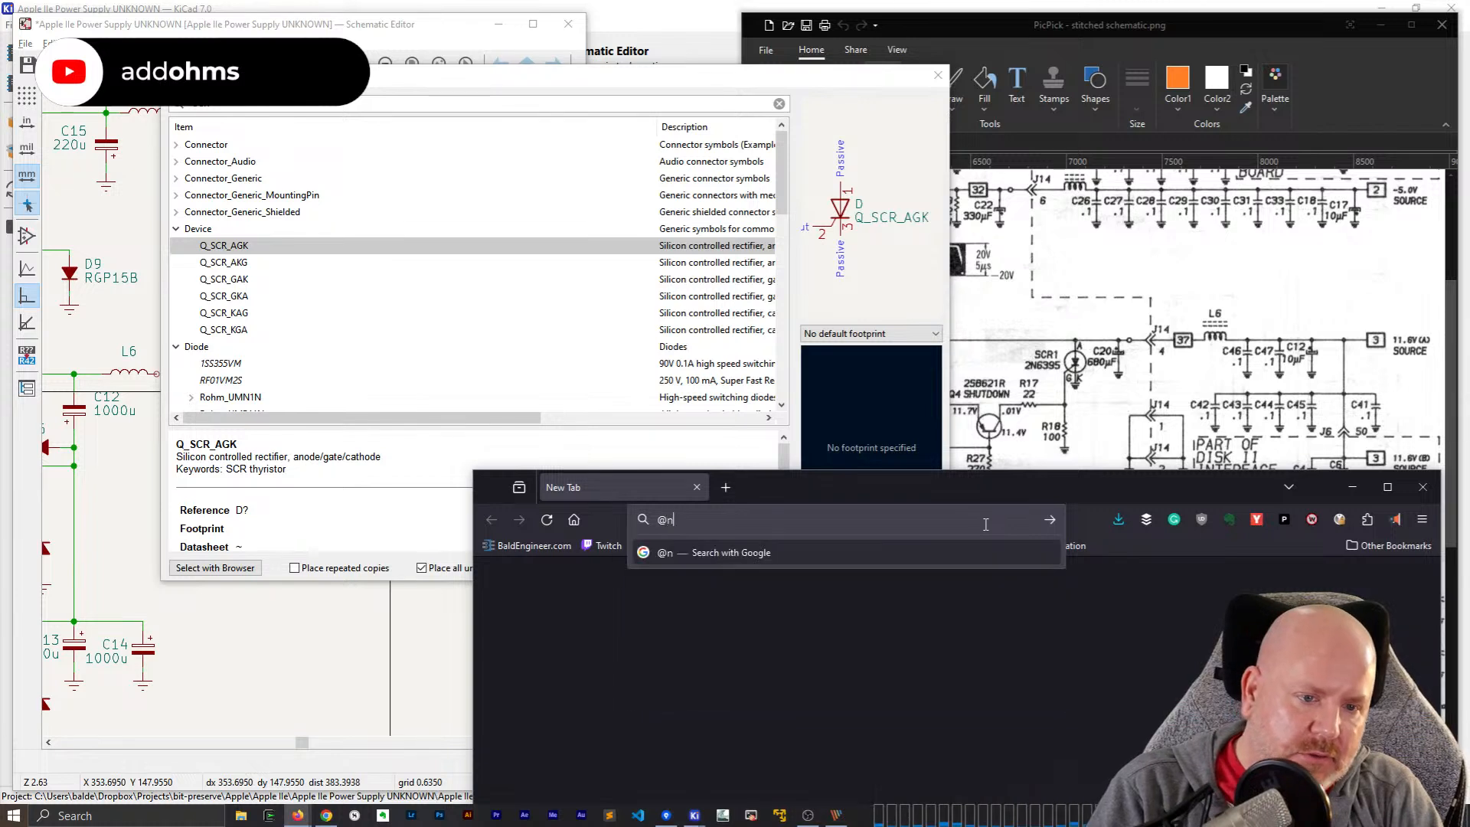
pyautogui.write('6395')
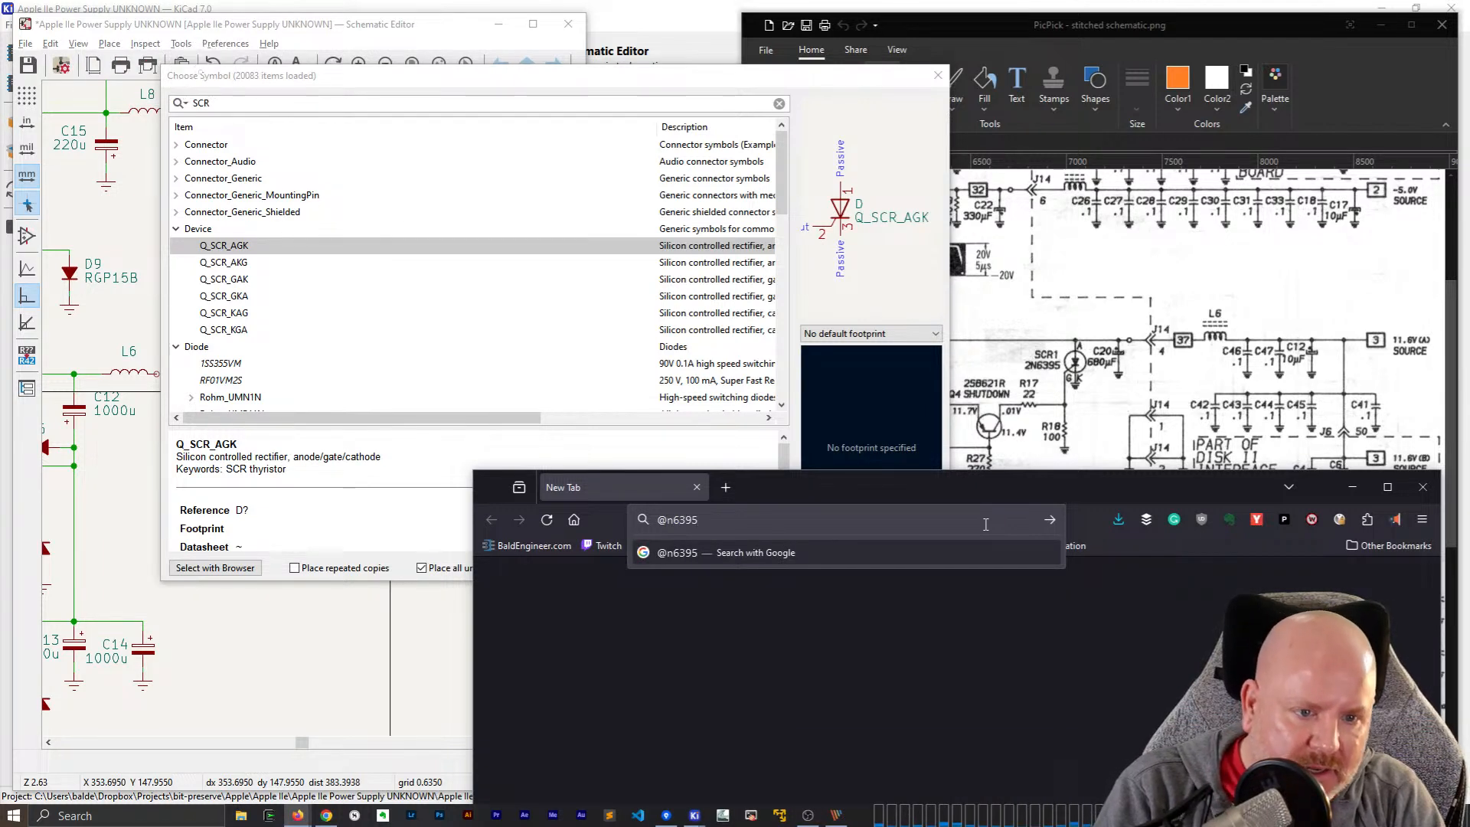
pyautogui.press('Return')
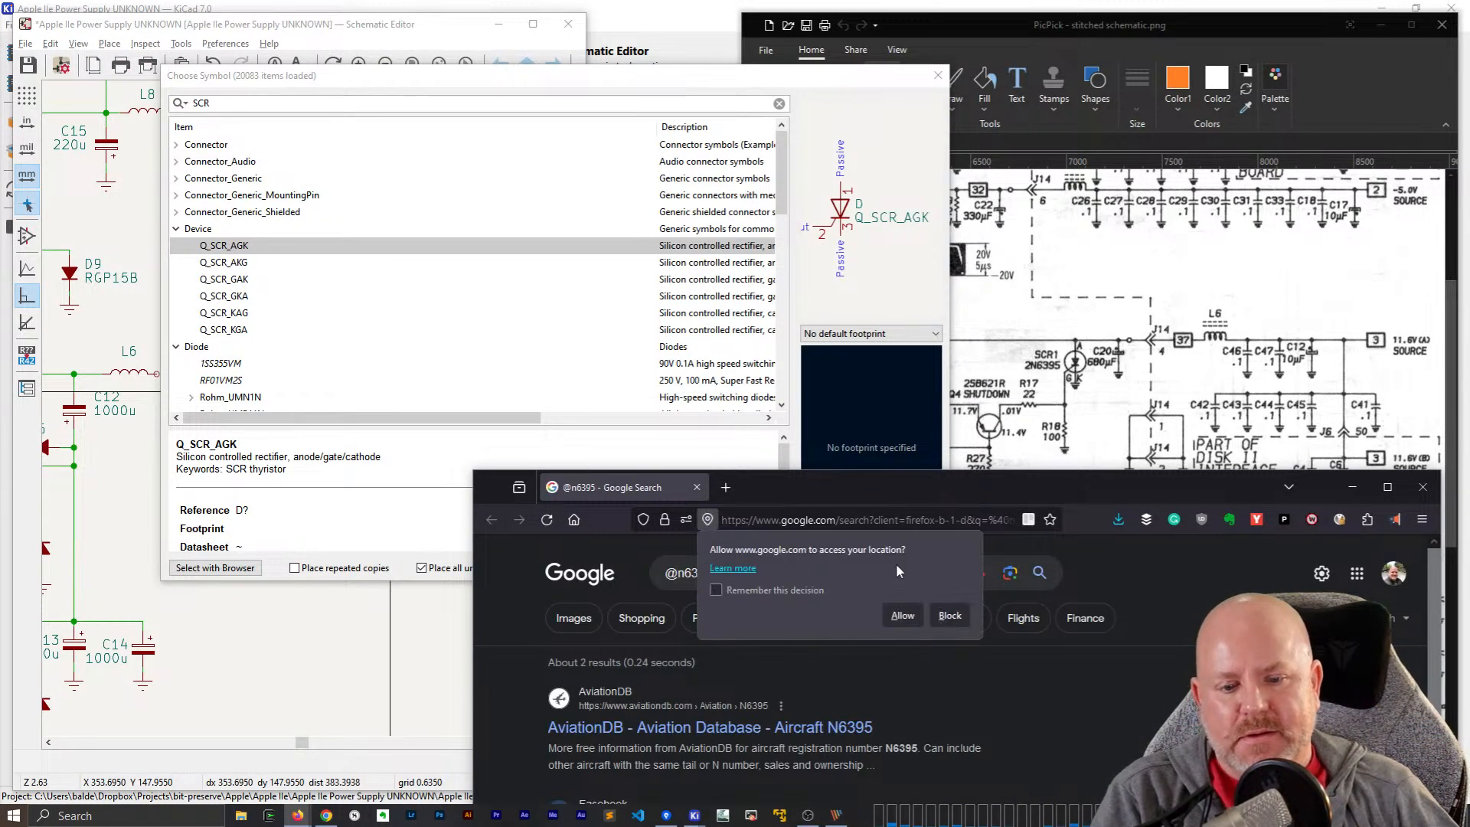
pyautogui.click(758, 575)
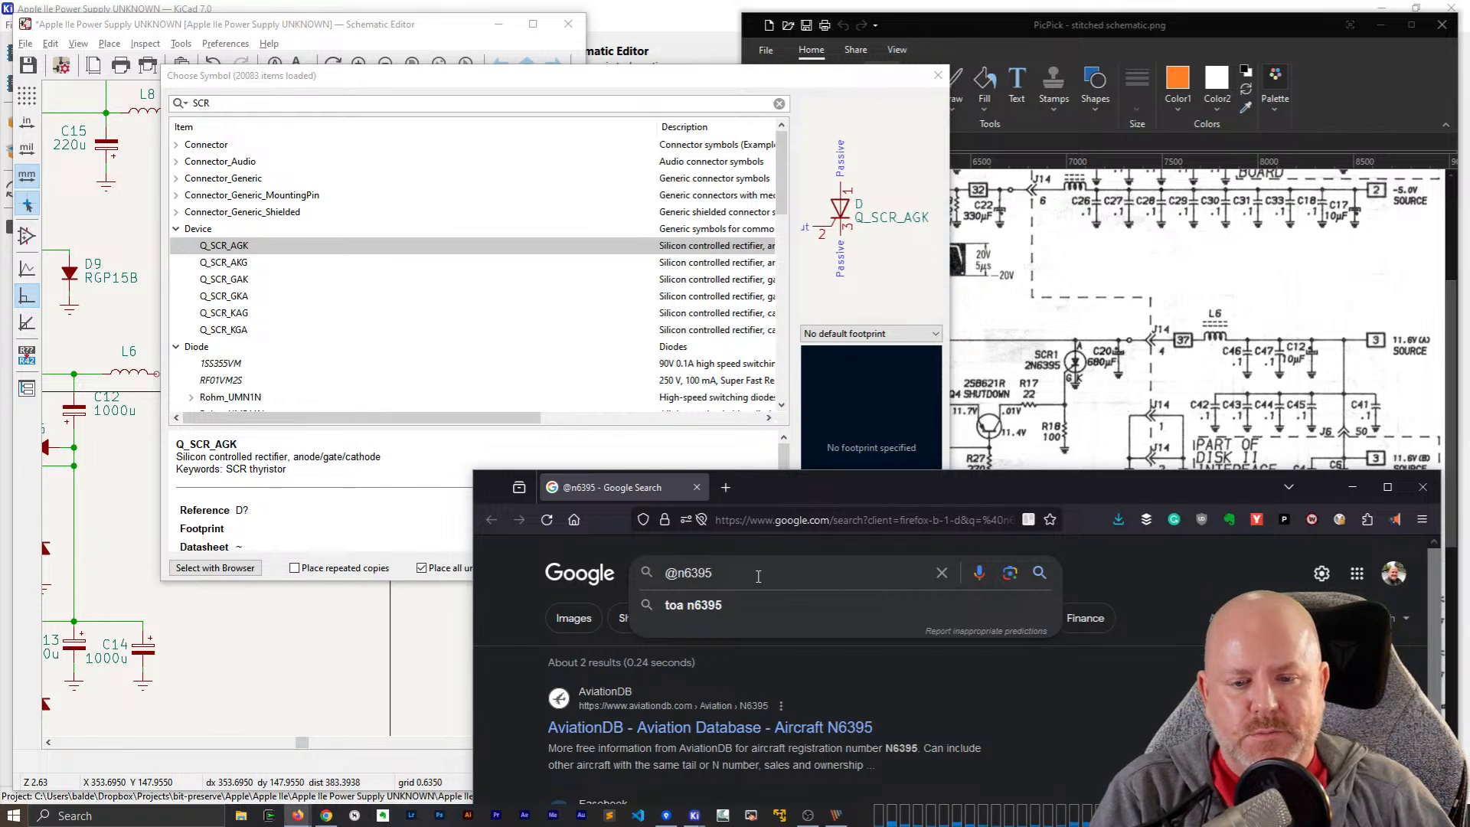
pyautogui.press('Home')
pyautogui.press('Delete')
pyautogui.write('2n6395 datasheet')
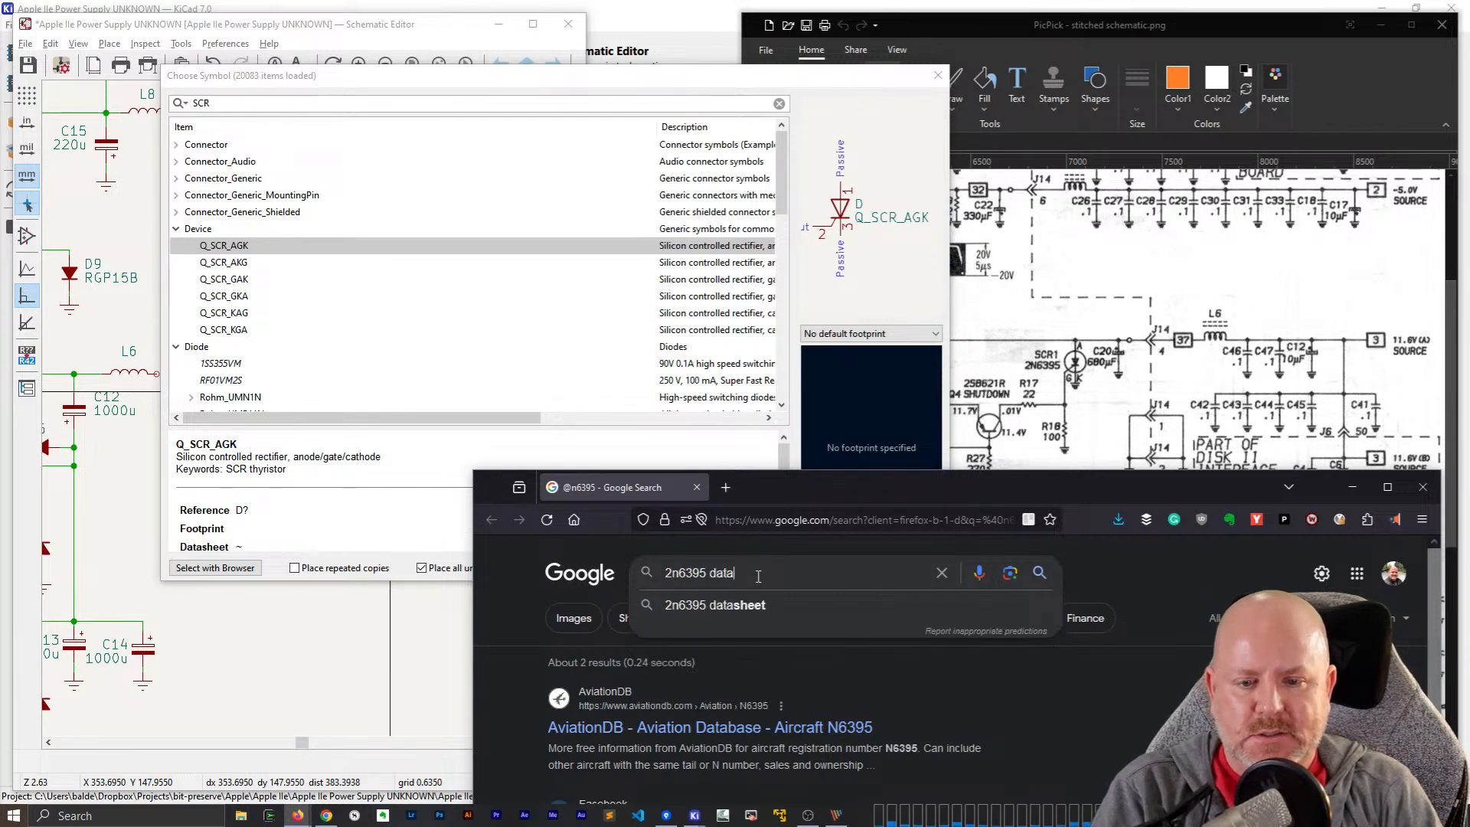
pyautogui.press('Return')
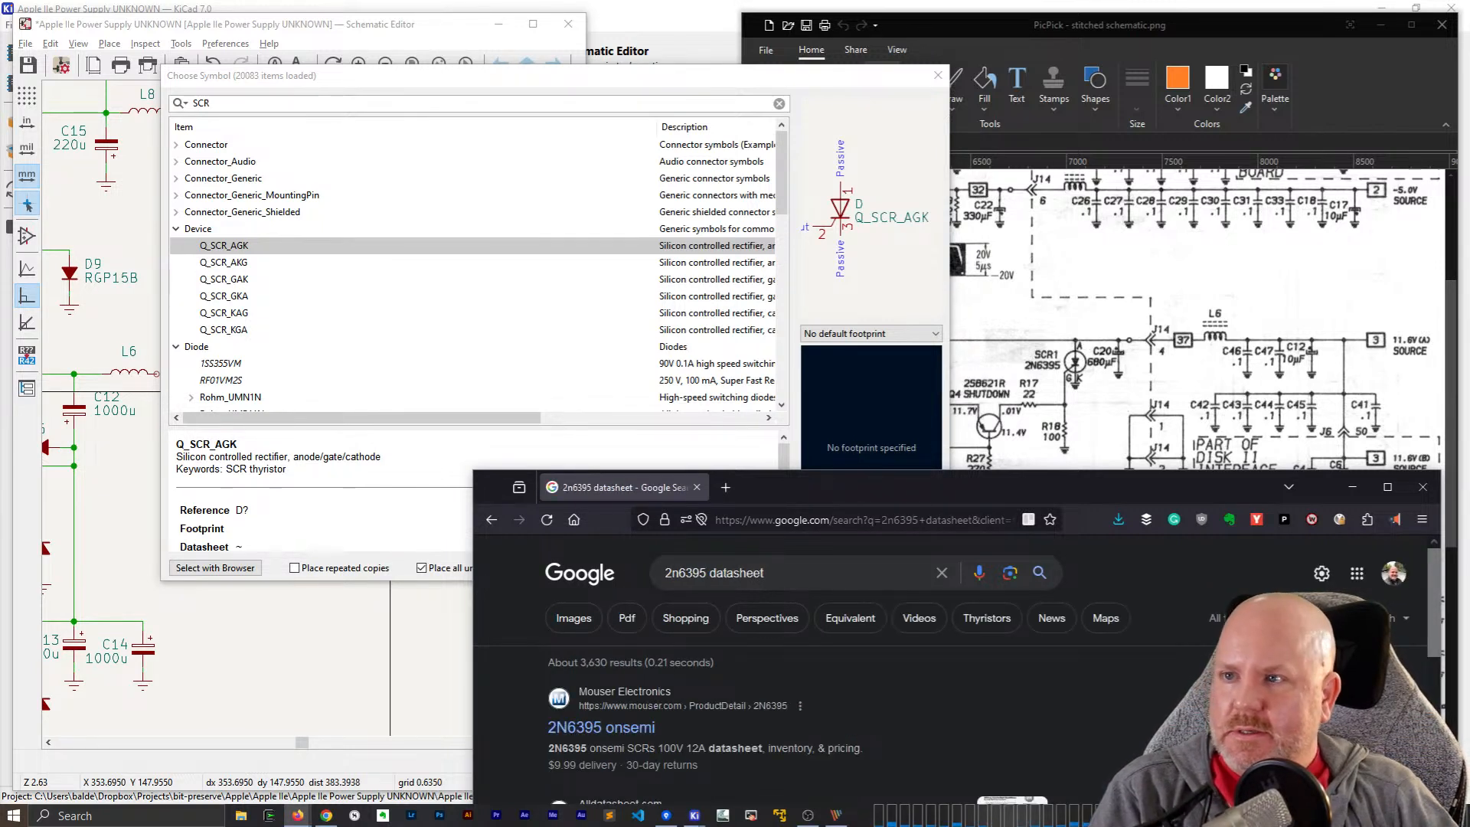
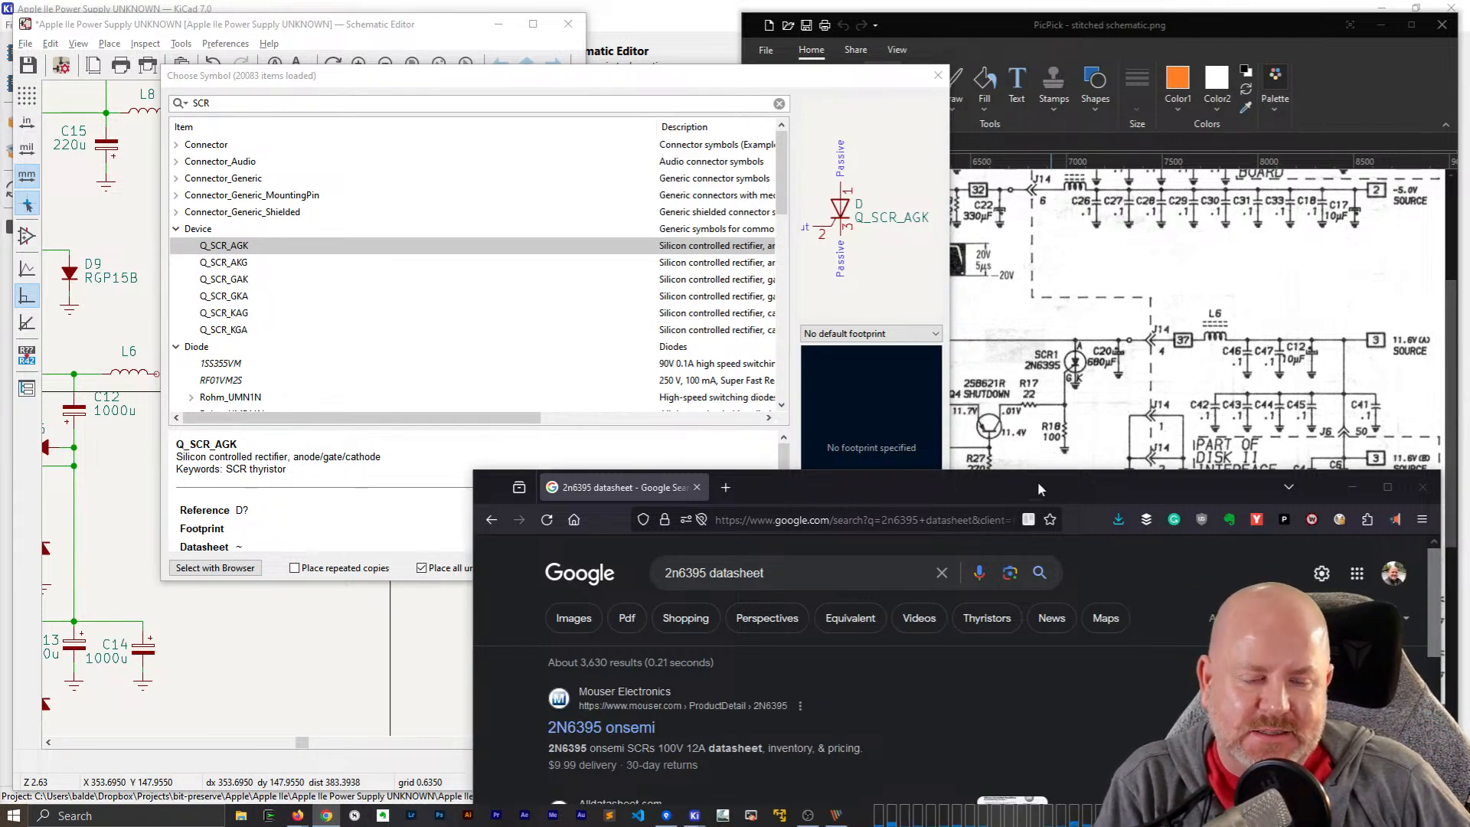
# - Place the browser window beside the scanned schematic and open the ON Semiconductor 2N6395 datasheet from the Alldatasheet result
pyautogui.moveTo(1036, 482); pyautogui.dragTo(680, 79)
pyautogui.moveTo(1079, 370); pyautogui.dragTo(754, 373)
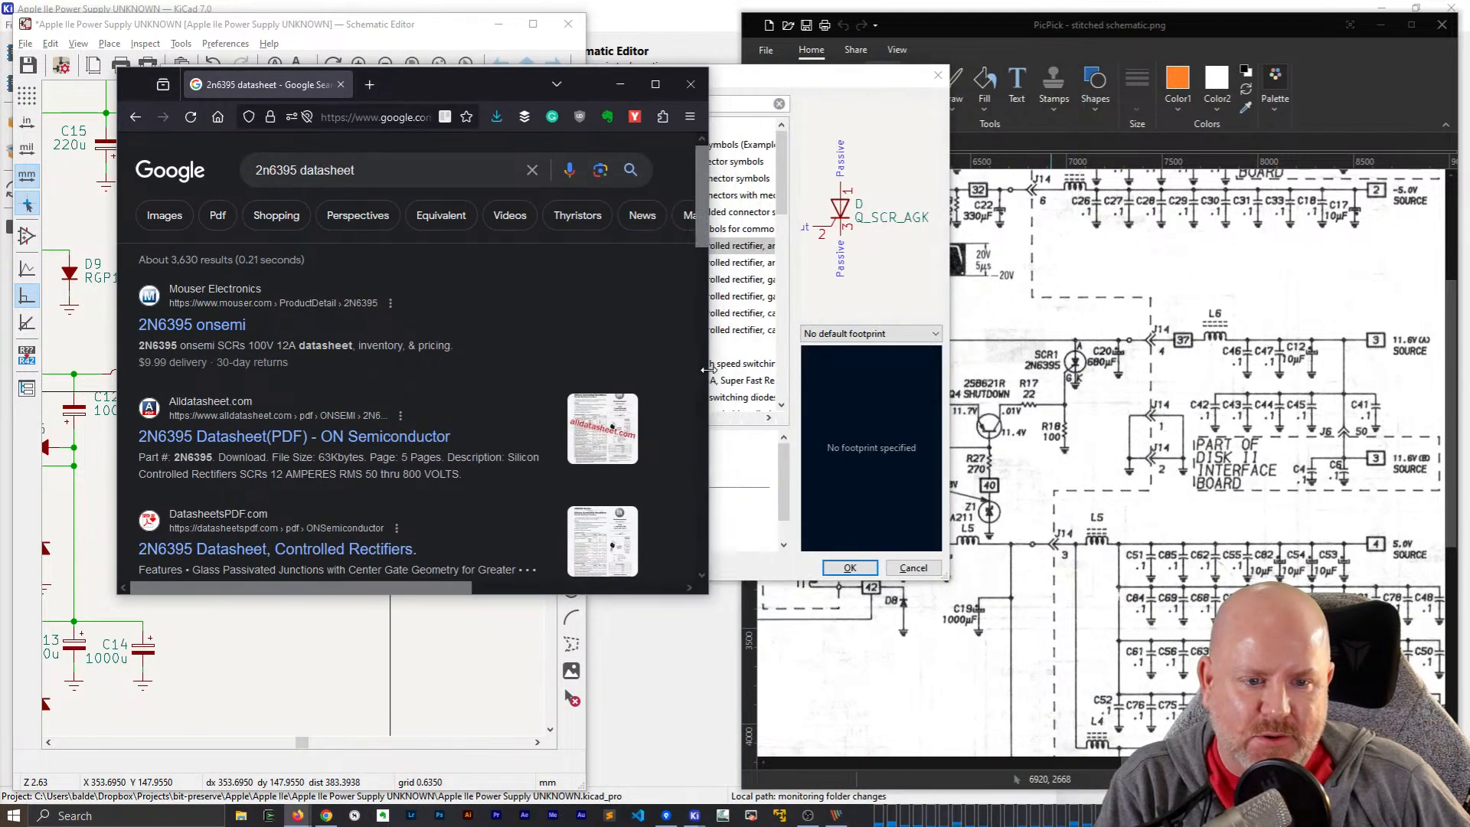
pyautogui.scroll(-2, 451, 434)
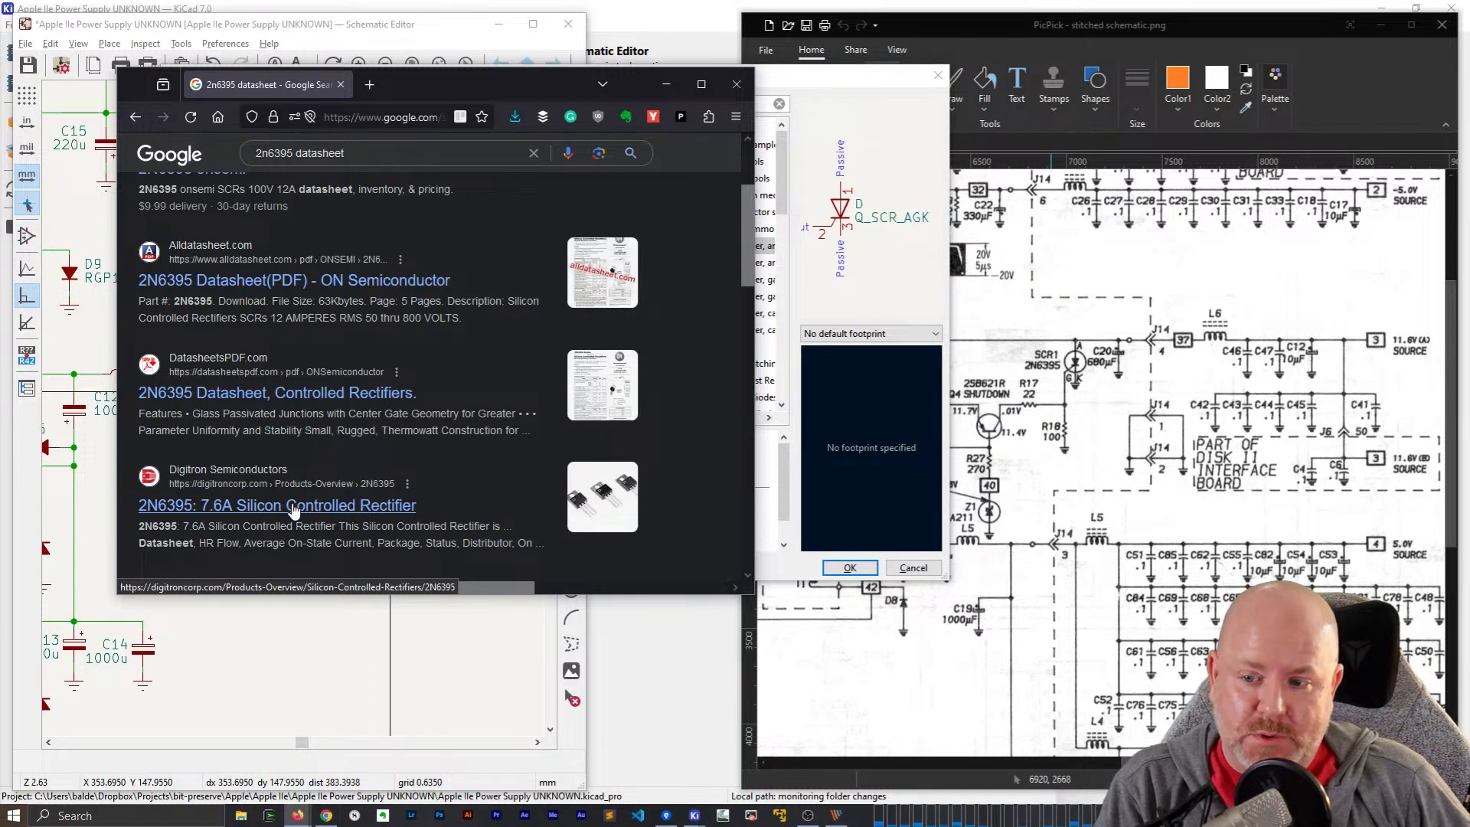
pyautogui.scroll(2, 279, 294)
pyautogui.scroll(-2, 283, 343)
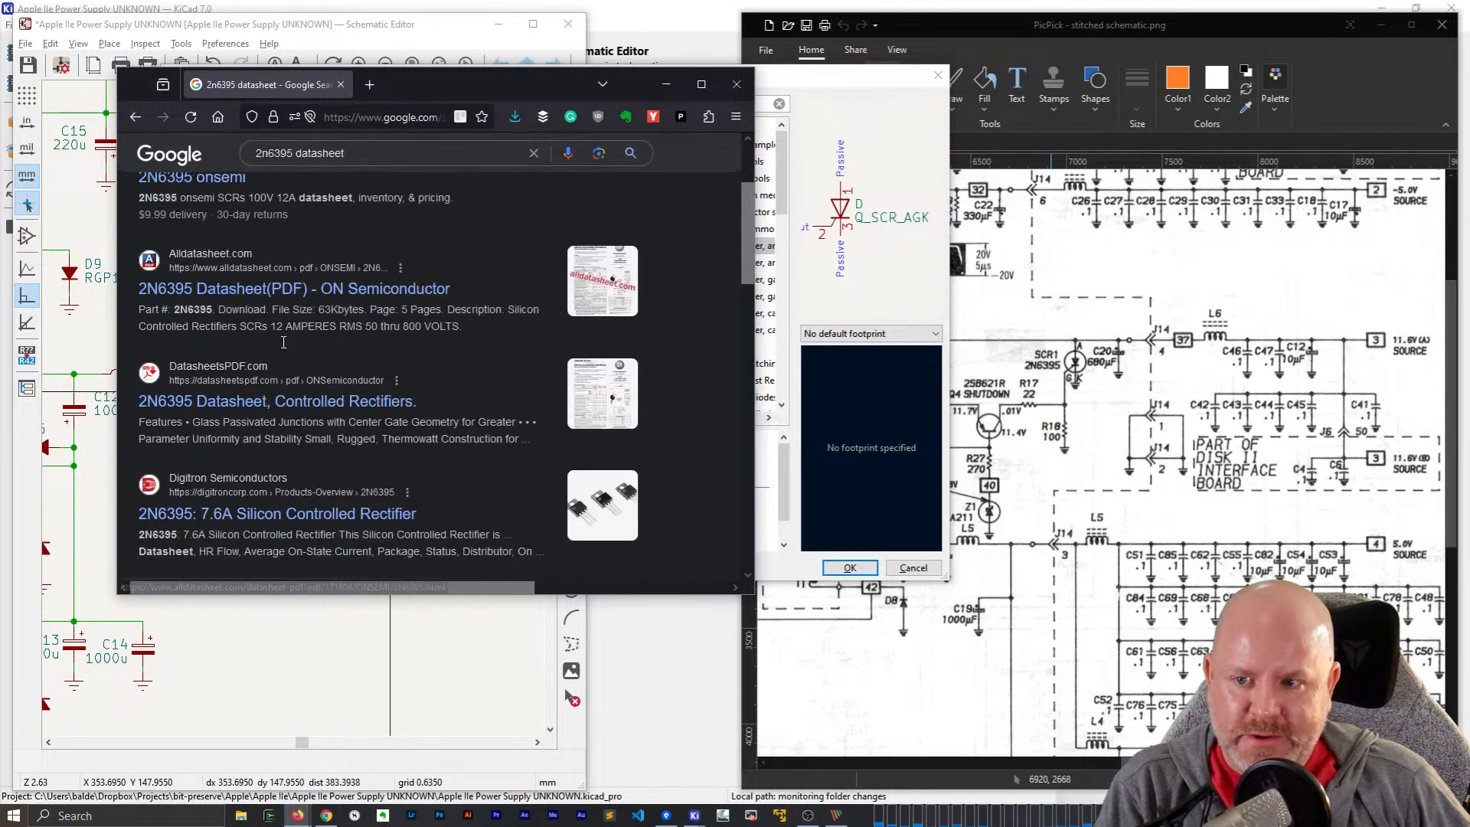
pyautogui.click(301, 281)
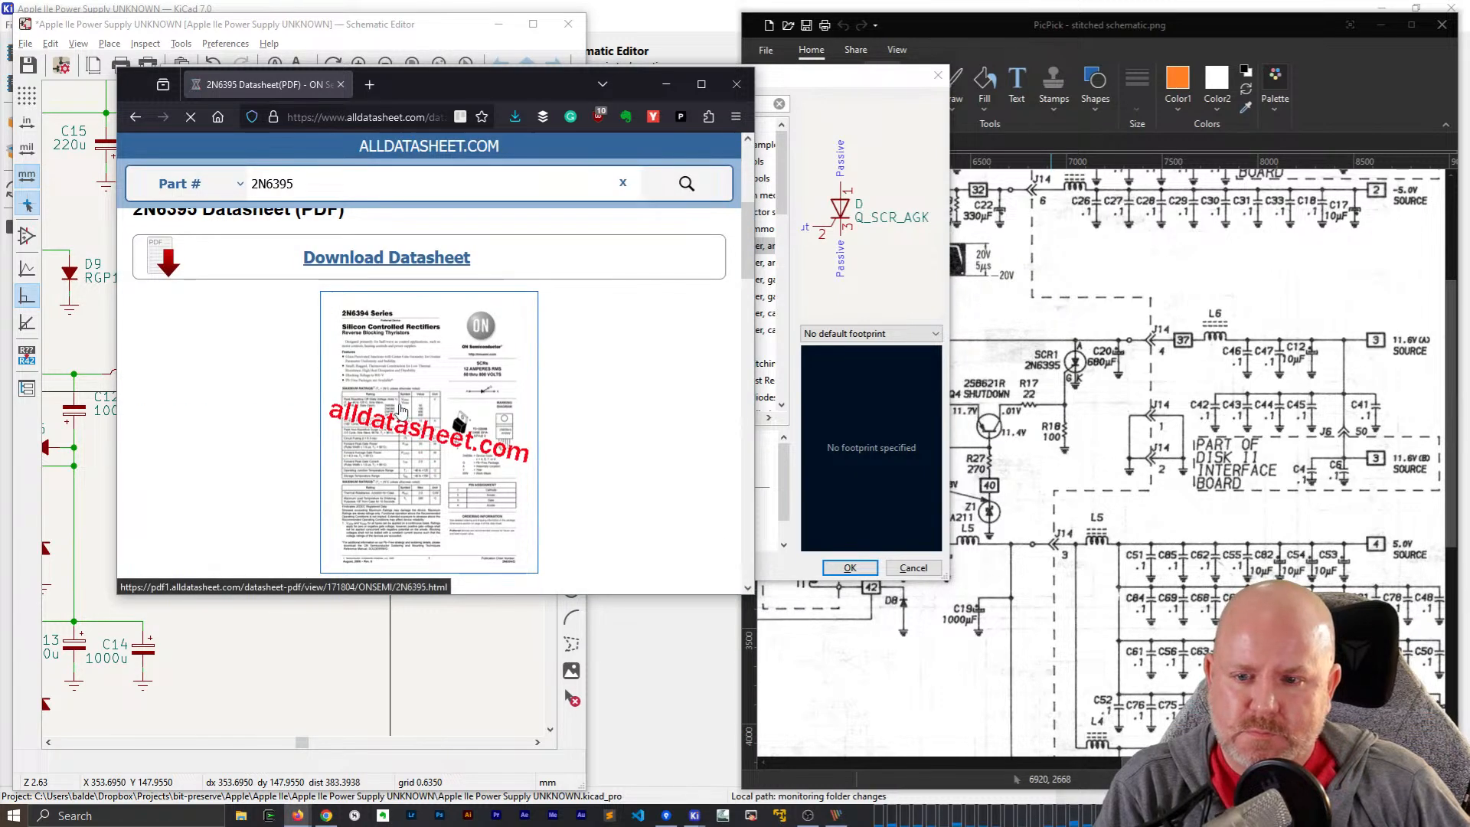
pyautogui.click(397, 410)
# - Examine the 2N6395 datasheet's first page for the package drawing and pin assignment
pyautogui.scroll(-3, 386, 582)
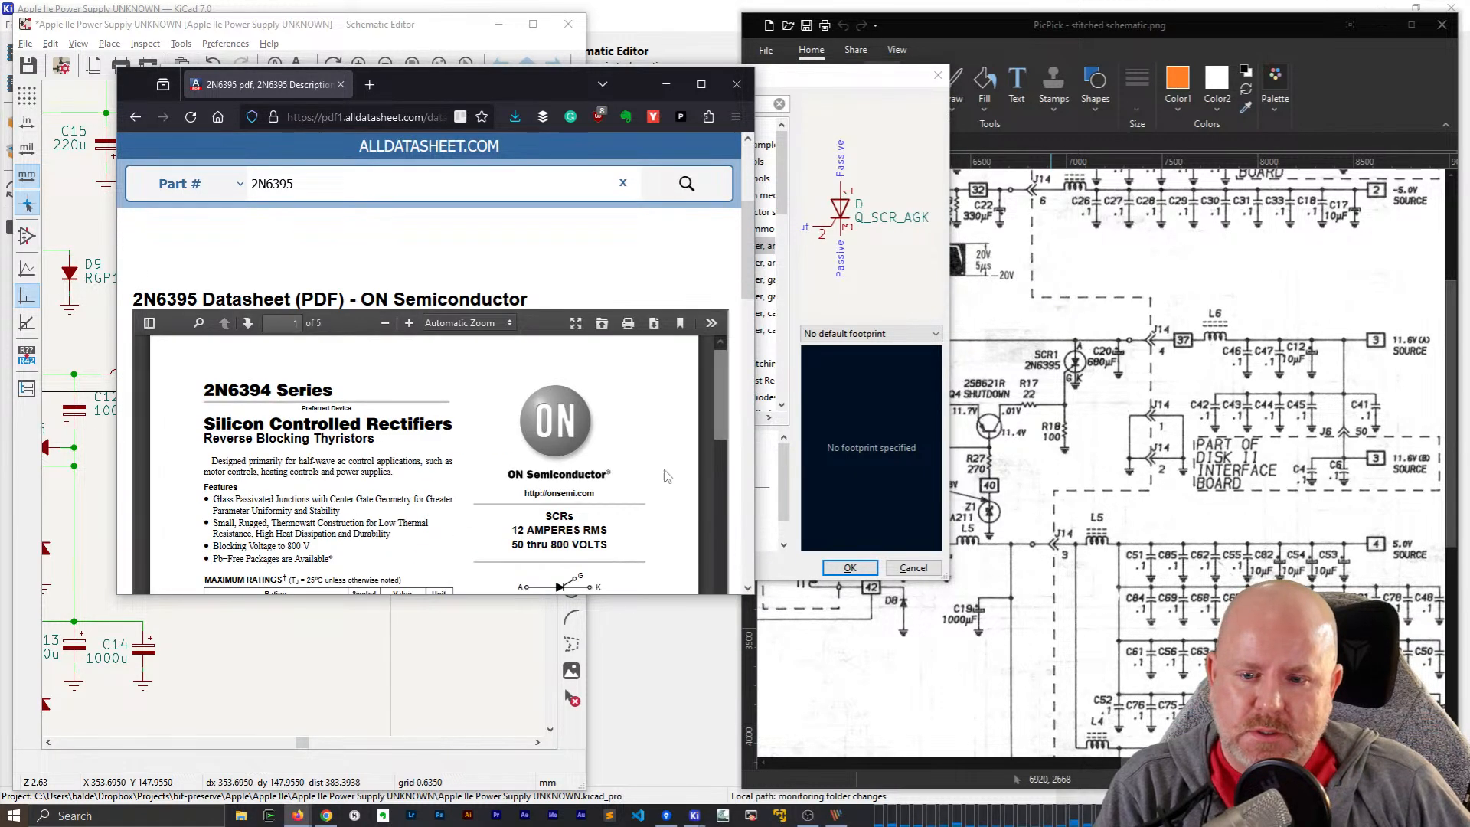
pyautogui.scroll(-3, 669, 477)
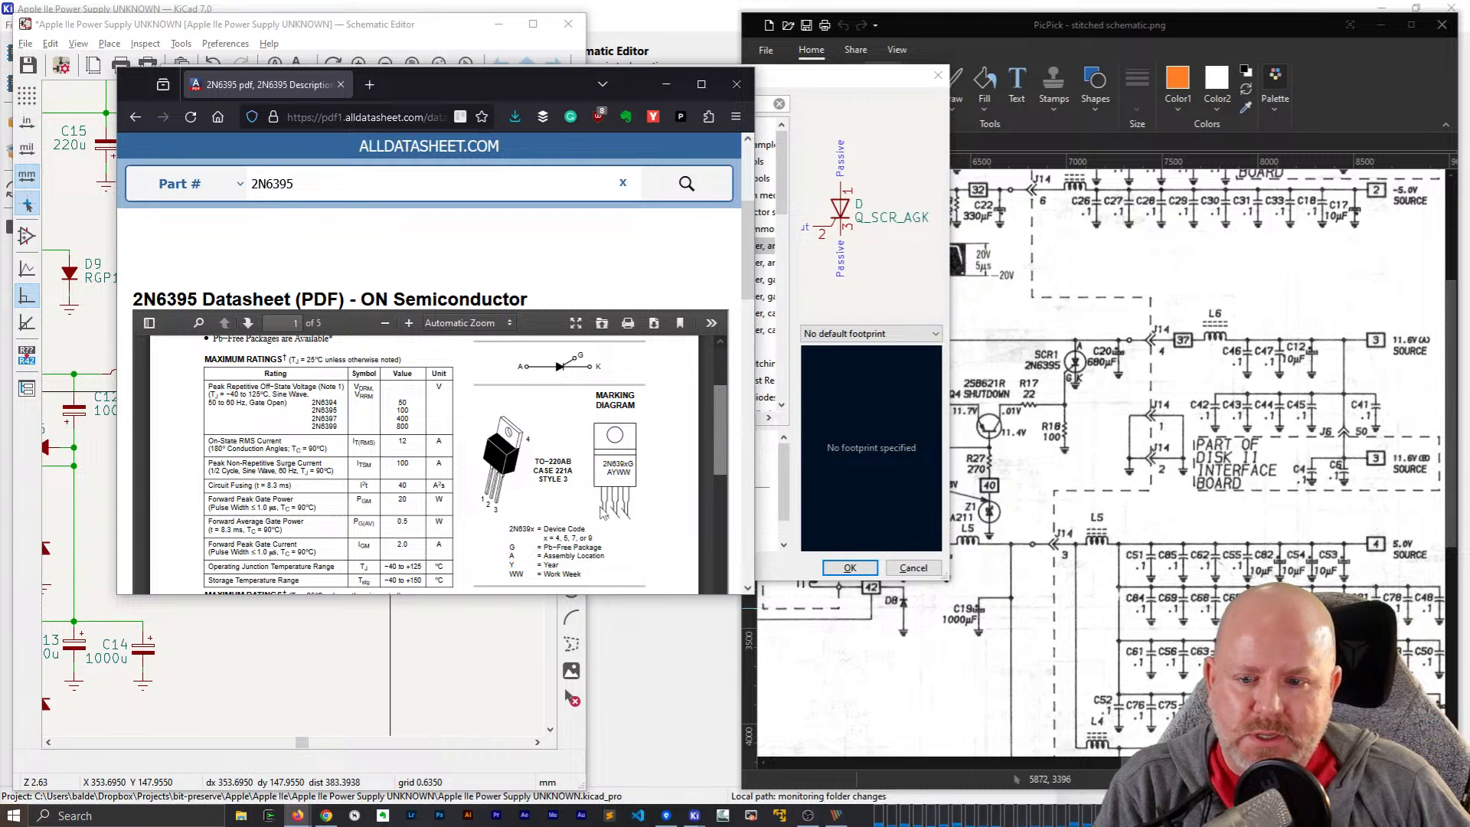
pyautogui.scroll(-2, 559, 494)
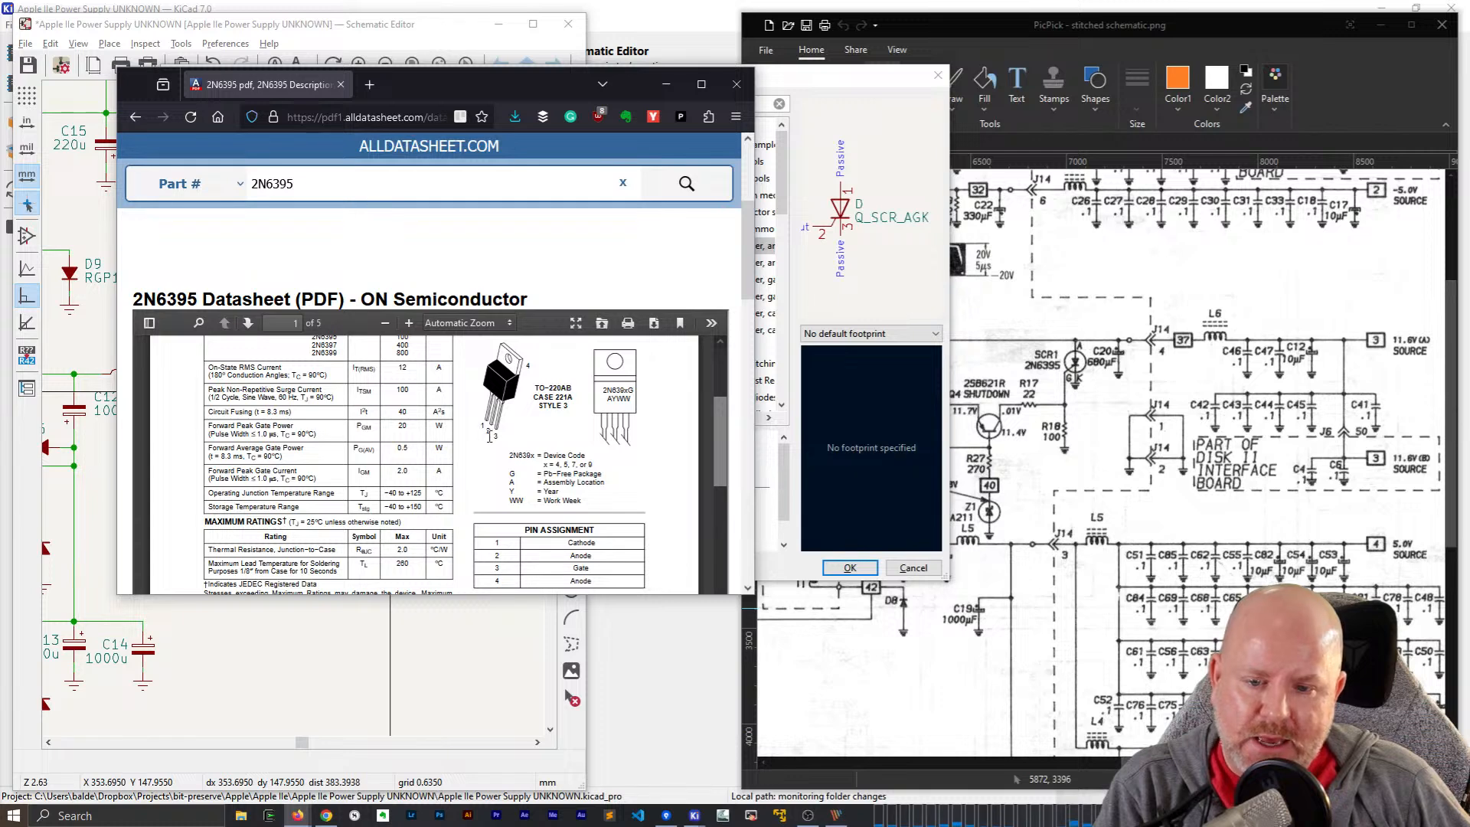
# - Back in the KiCad symbol chooser, pick Q_SCR_KAG and place one beside the PNP transistor
pyautogui.click(492, 655)
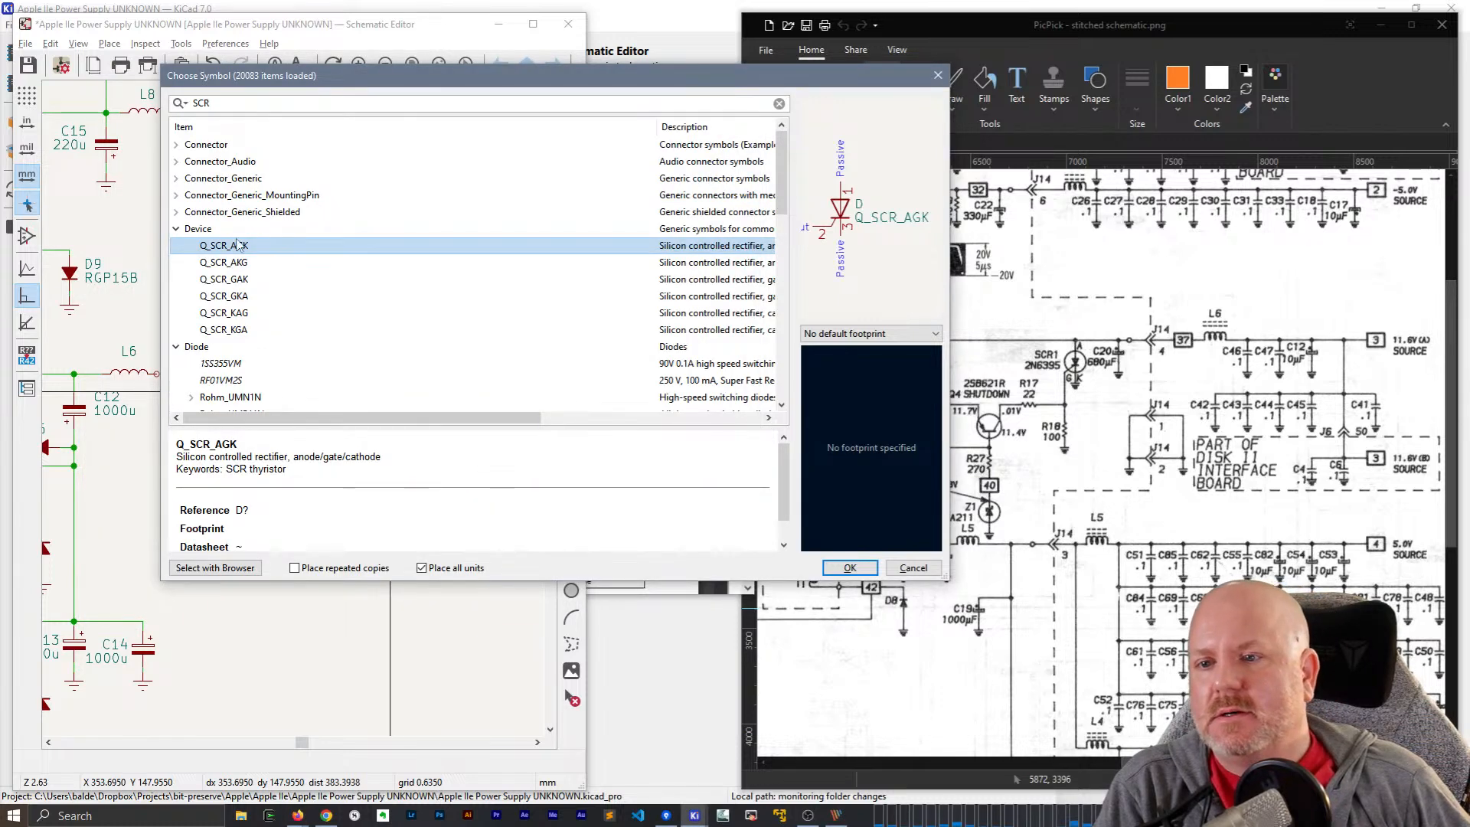
pyautogui.click(241, 315)
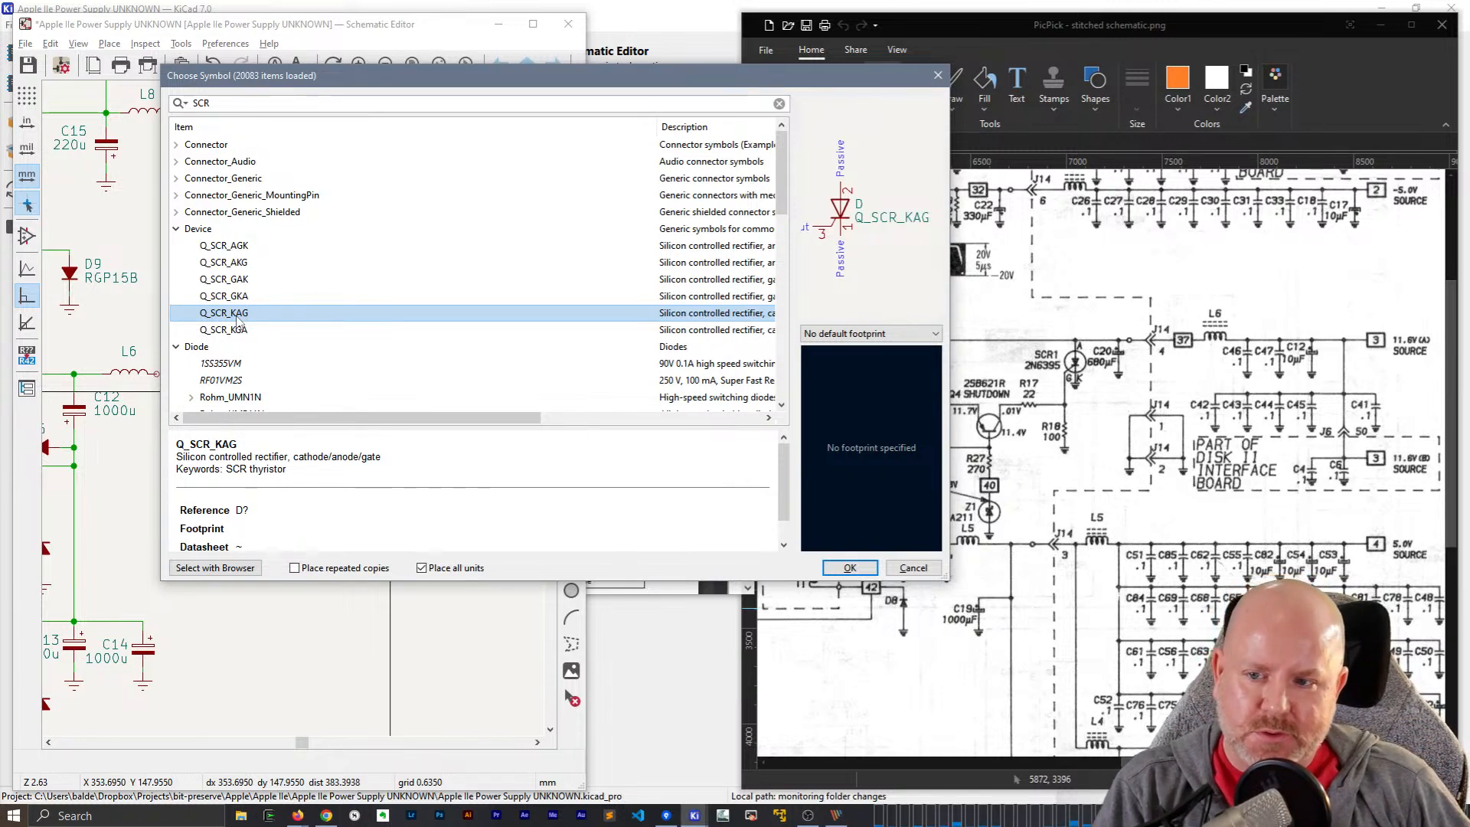
pyautogui.doubleClick(238, 320)
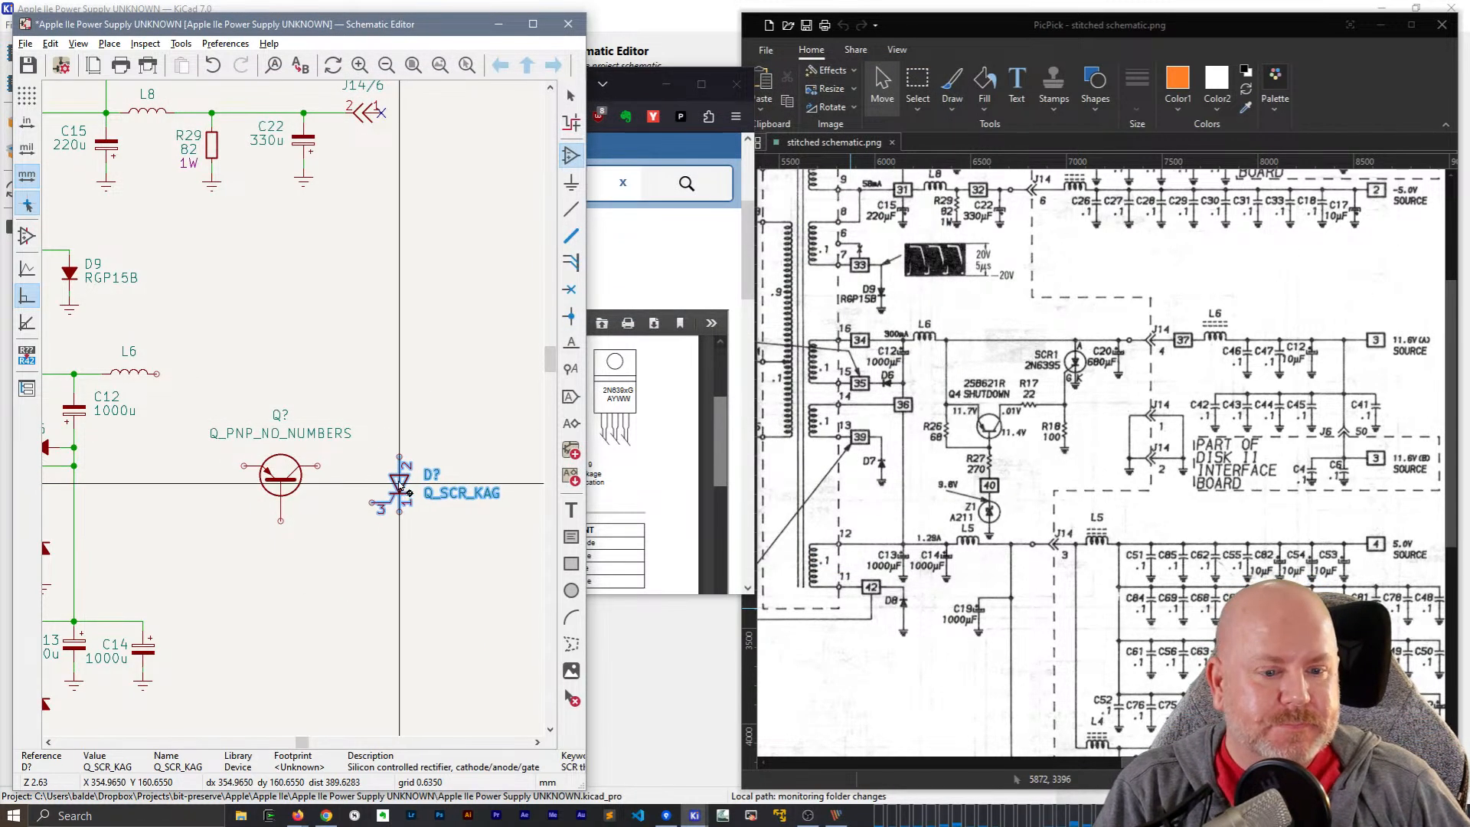
pyautogui.click(400, 484)
pyautogui.press('Escape')
# - Move the SCR symbol slightly up, so it sits above and to the right of the PNP transistor
pyautogui.click(280, 481)
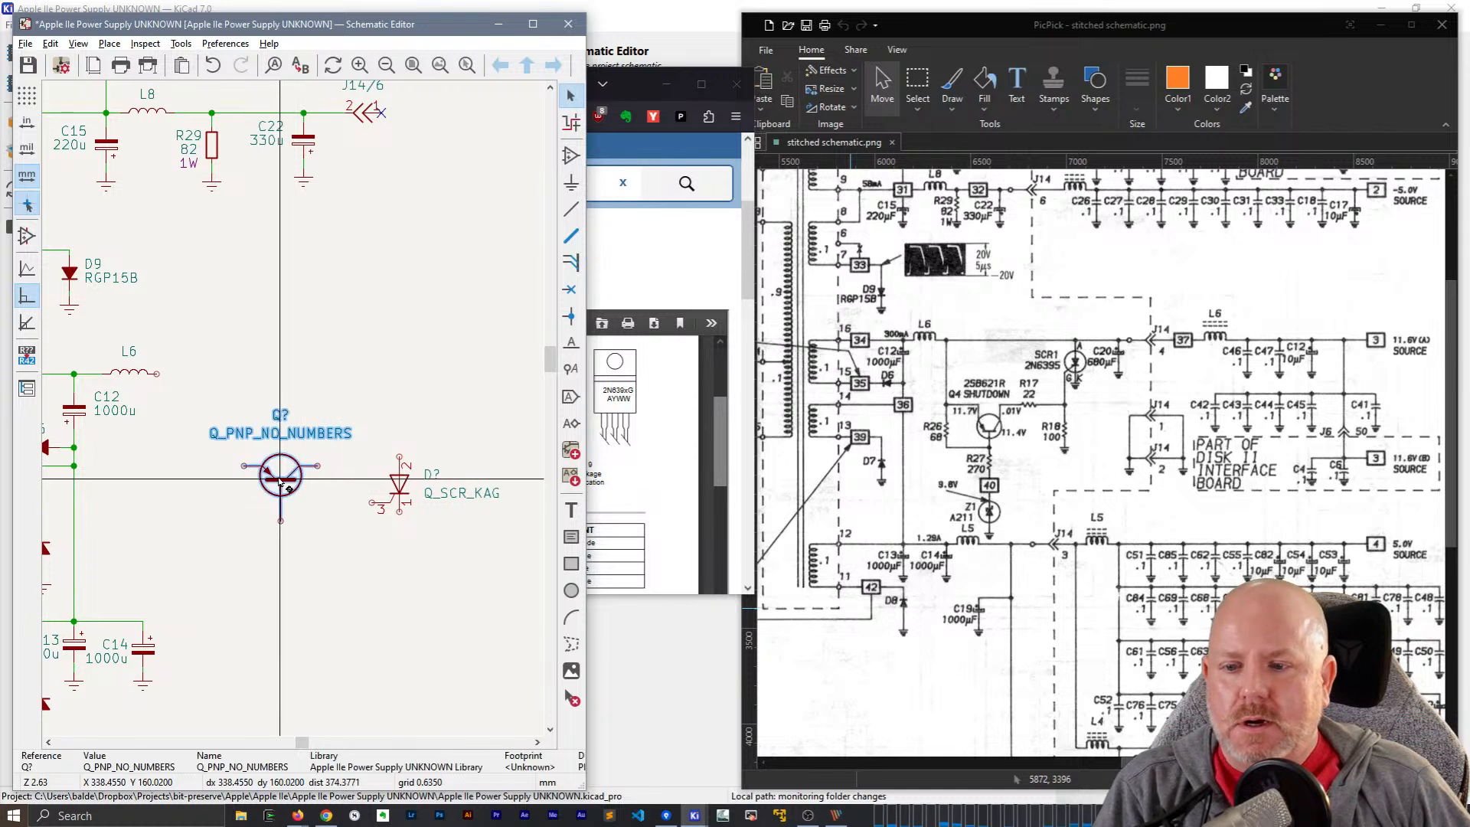
pyautogui.click(400, 486)
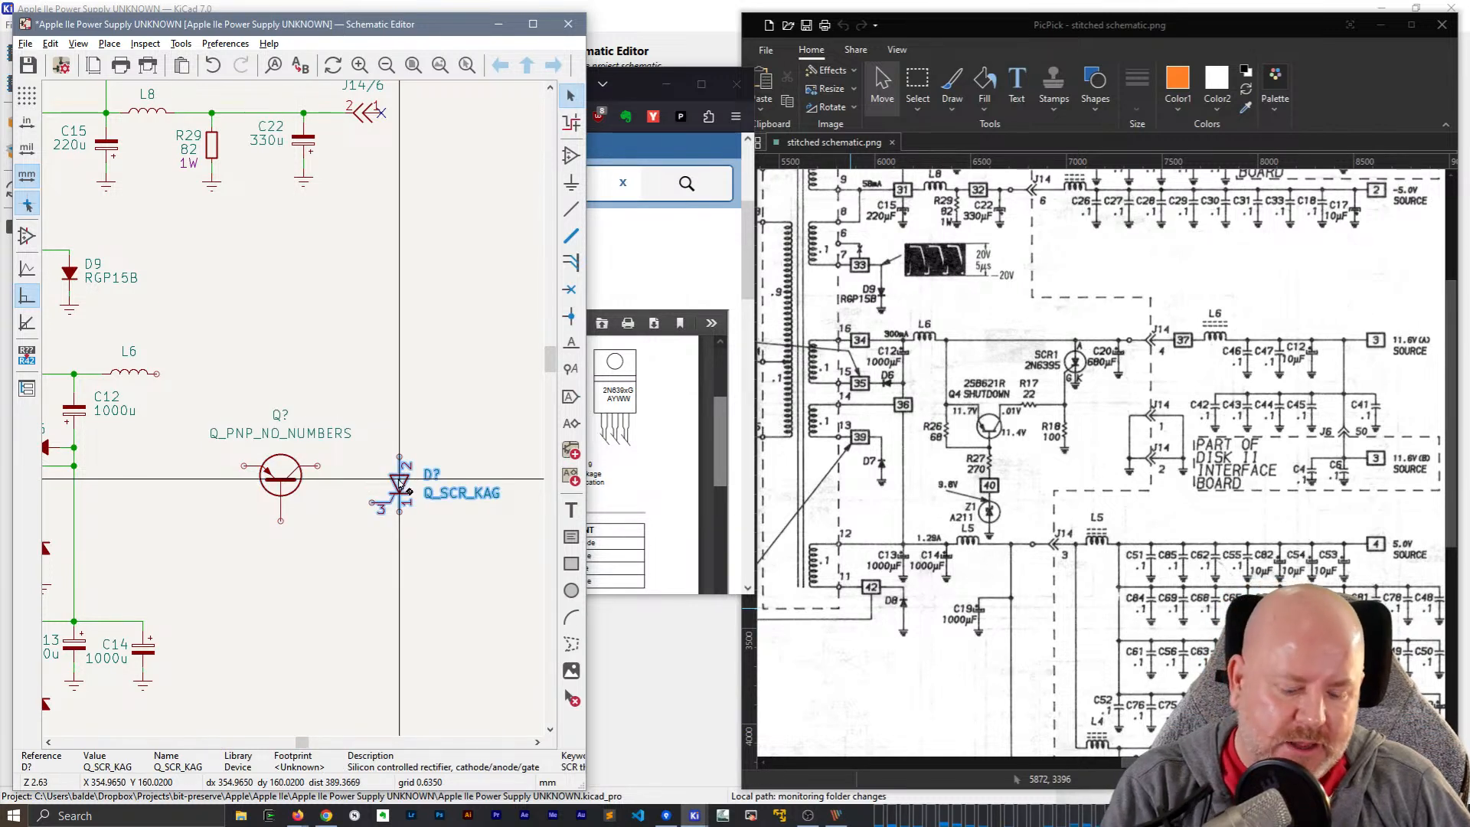
pyautogui.press('m')
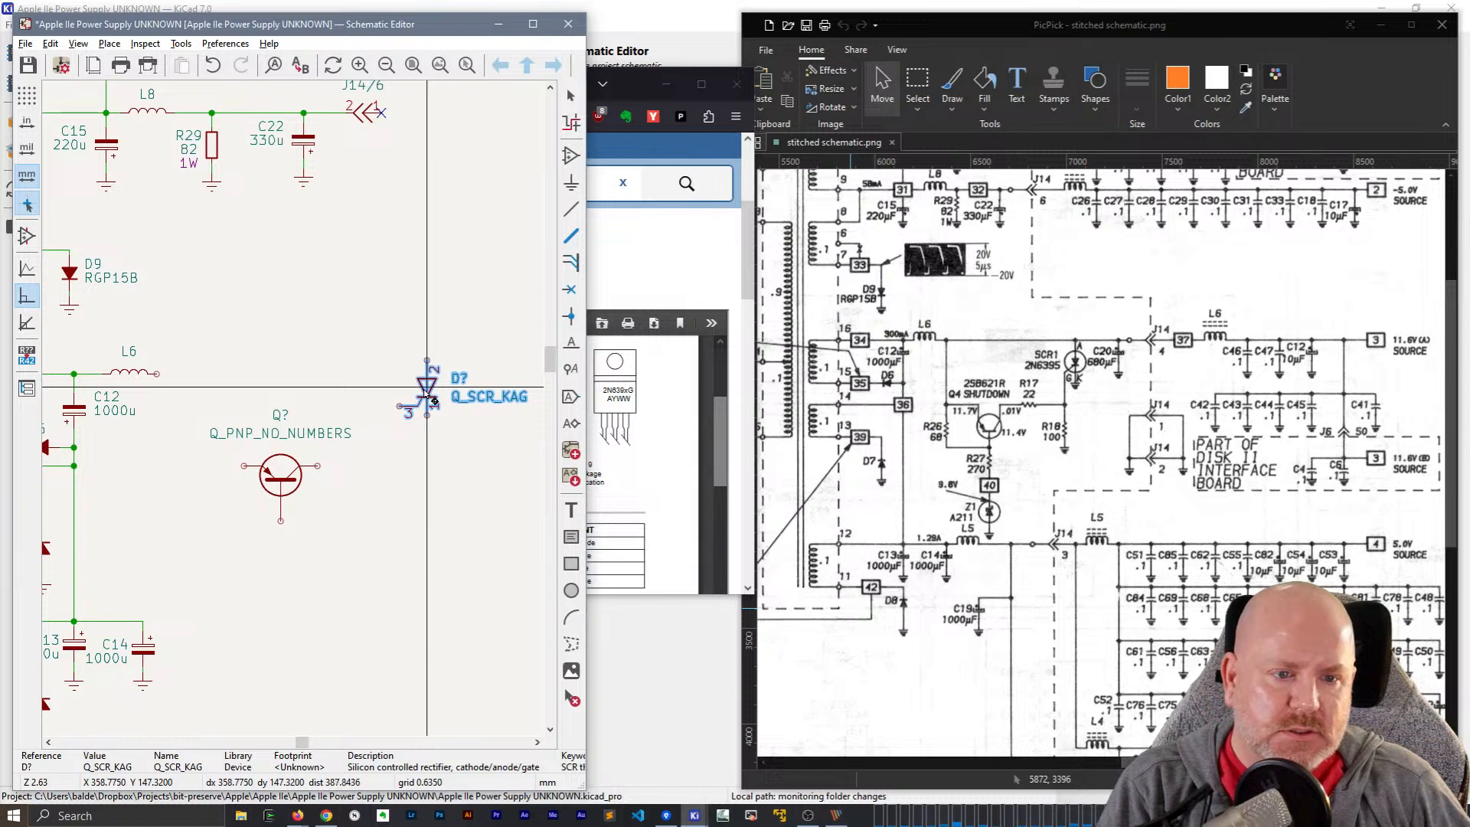
pyautogui.click(409, 408)
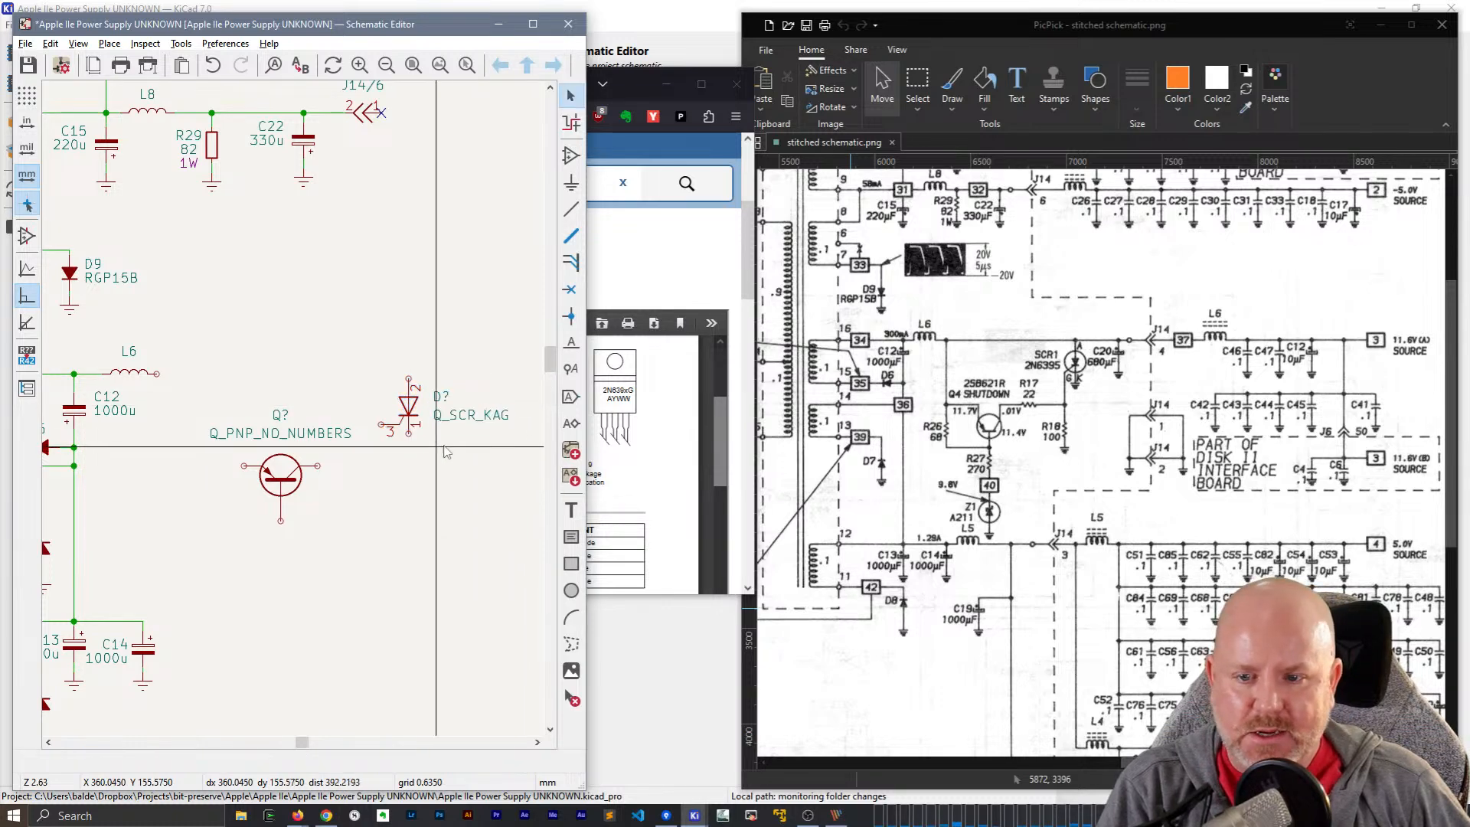
# - Set the SCR symbol's value to 2n6395
pyautogui.click(455, 416)
pyautogui.doubleClick(455, 415)
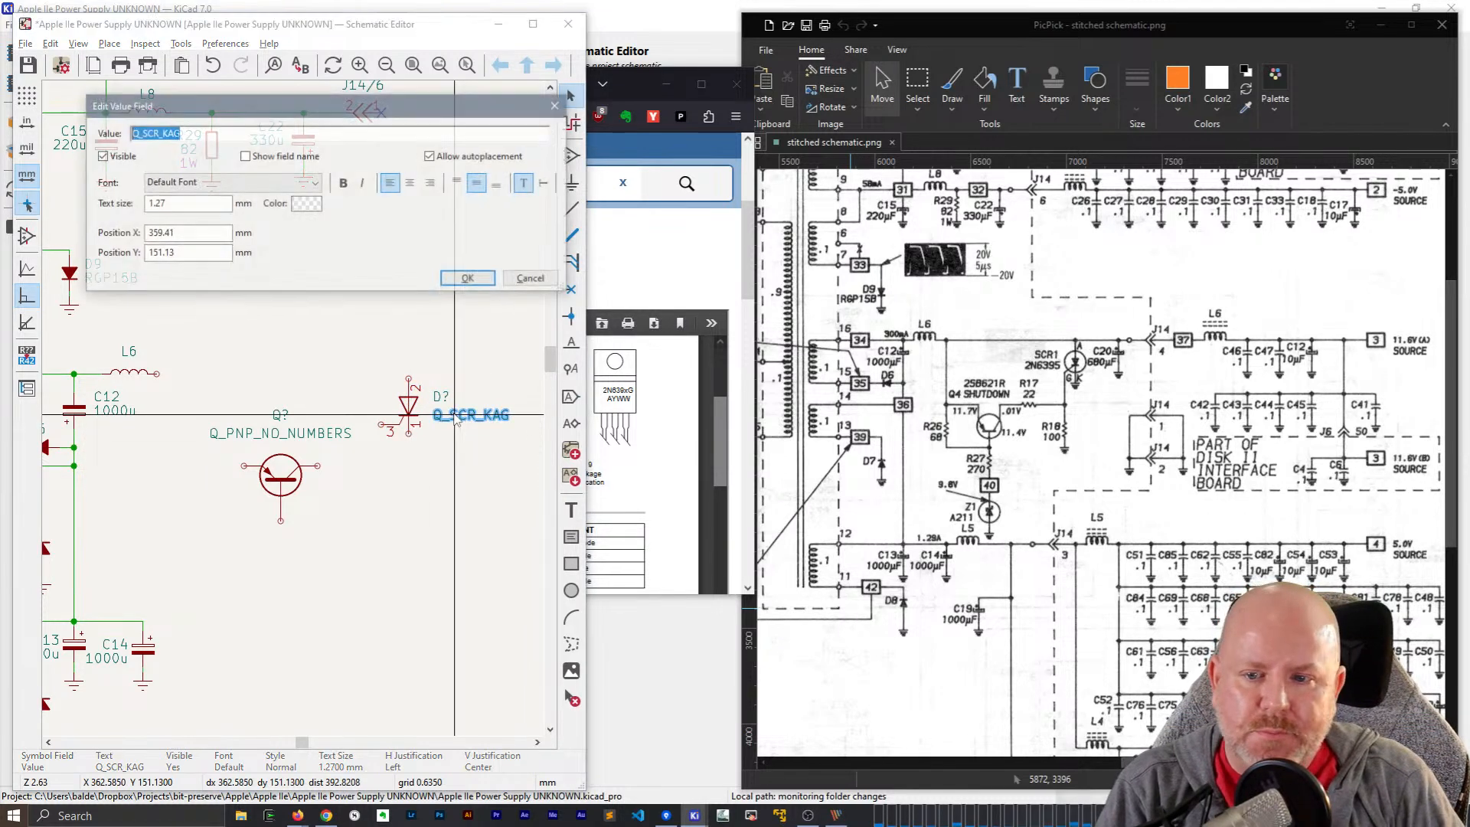
pyautogui.write('2n')
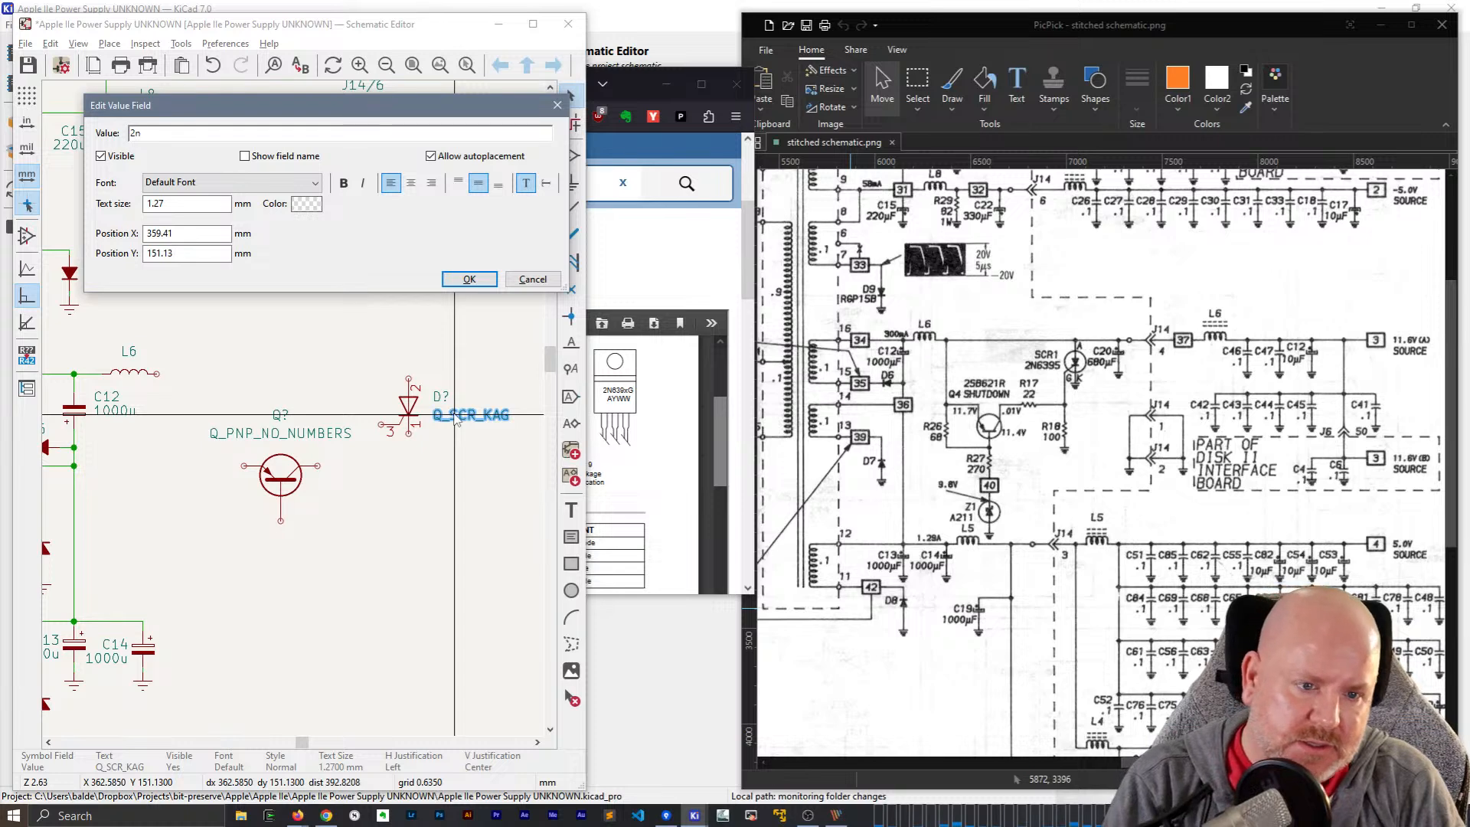
pyautogui.write('6395')
pyautogui.press('Return')
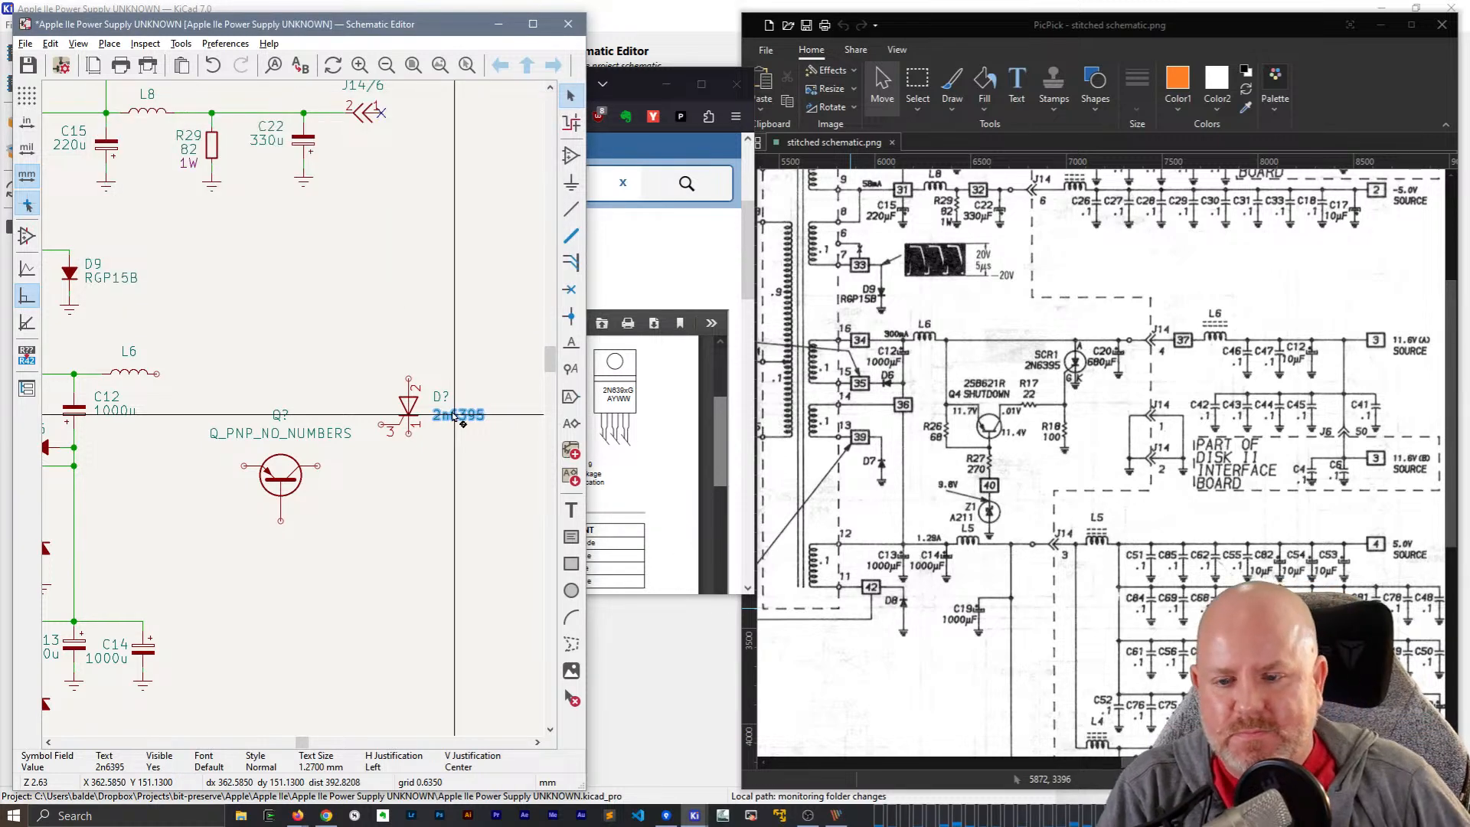
# - Set the reference designator of the 2n6395 symbol to SCR1
pyautogui.doubleClick(442, 396)
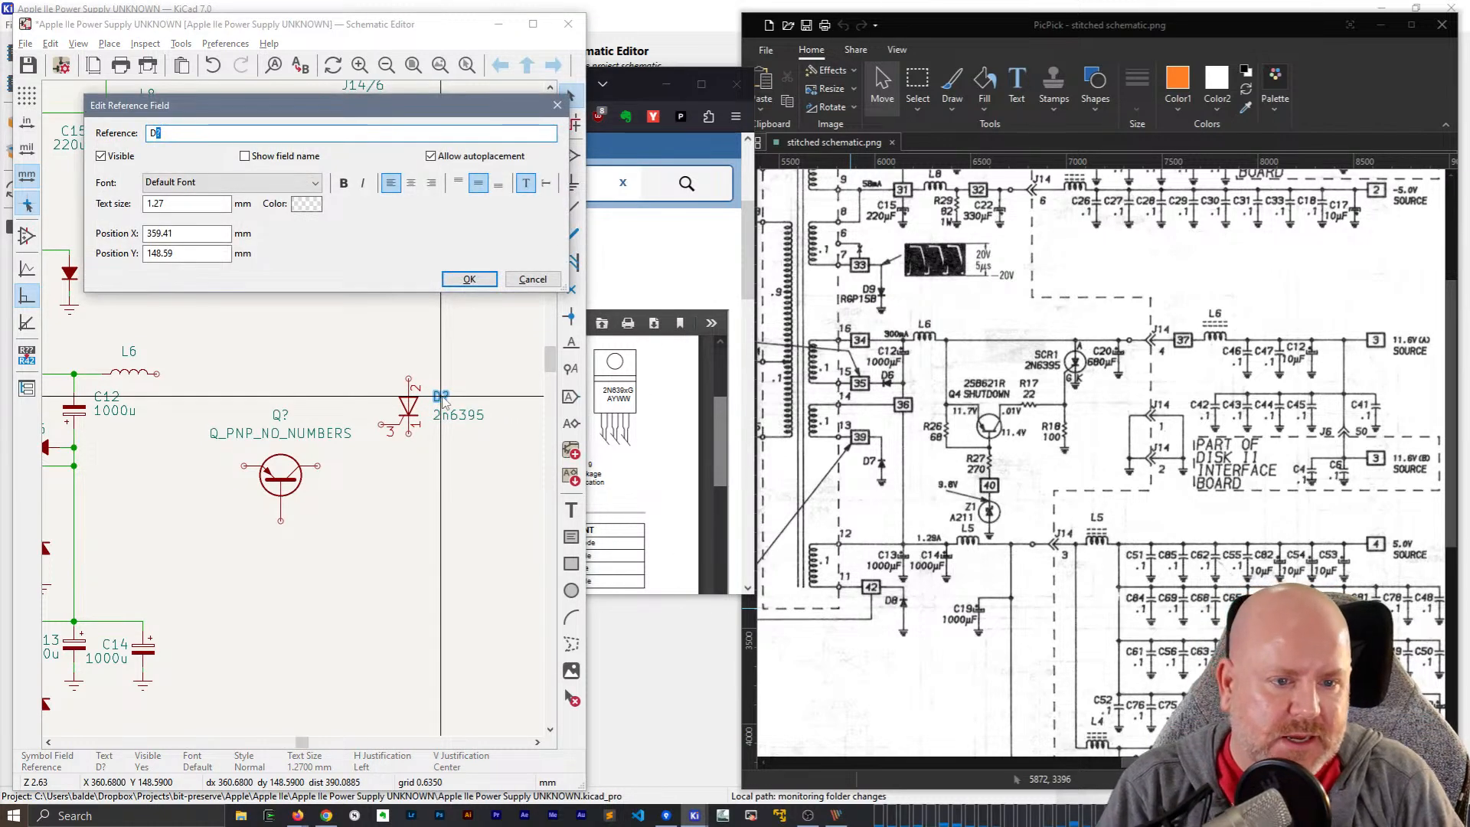
pyautogui.write('SCR')
pyautogui.press('BackSpace')
pyautogui.write('SC')
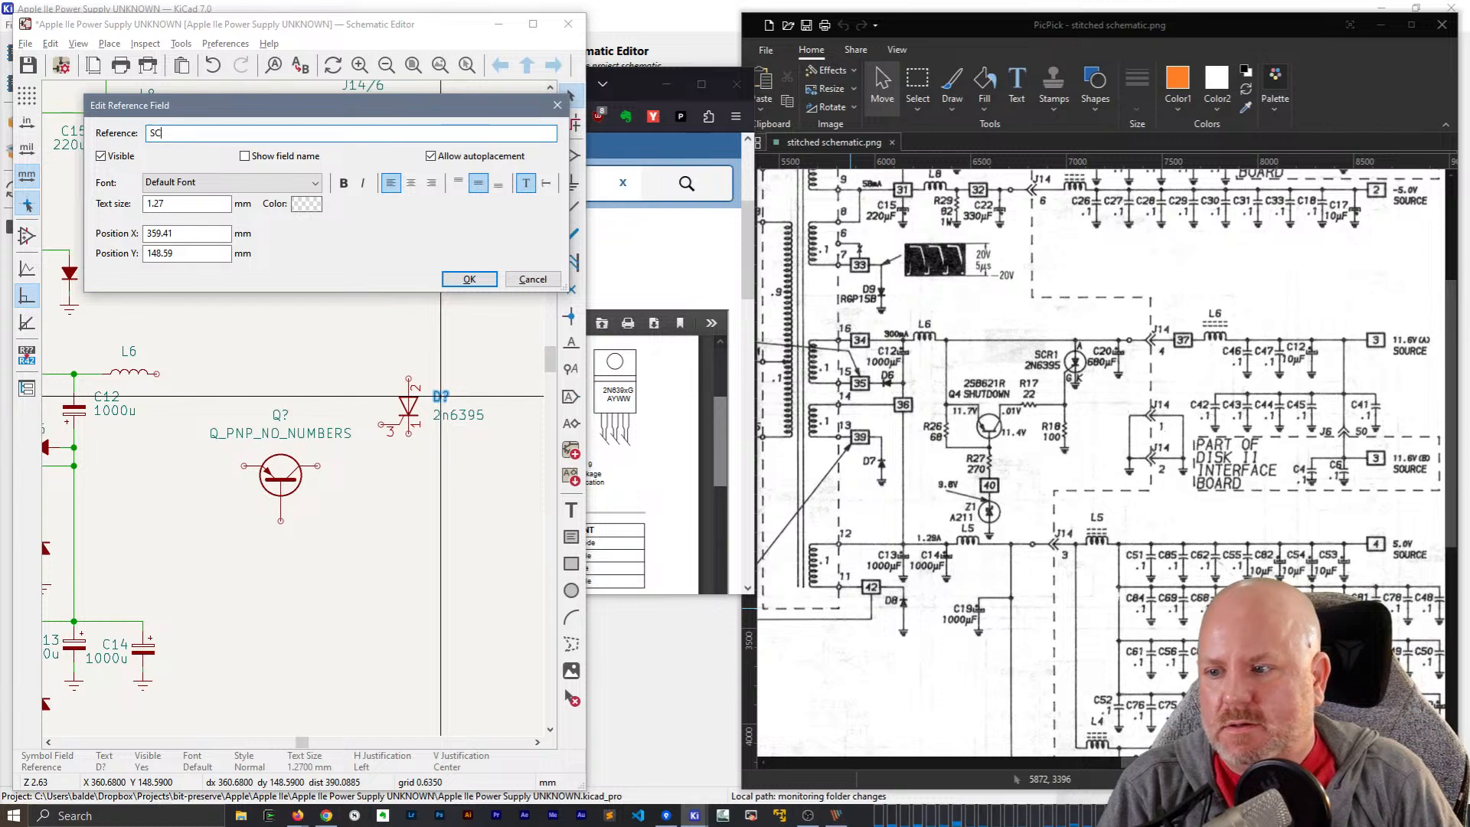
pyautogui.write('R1')
pyautogui.press('Return')
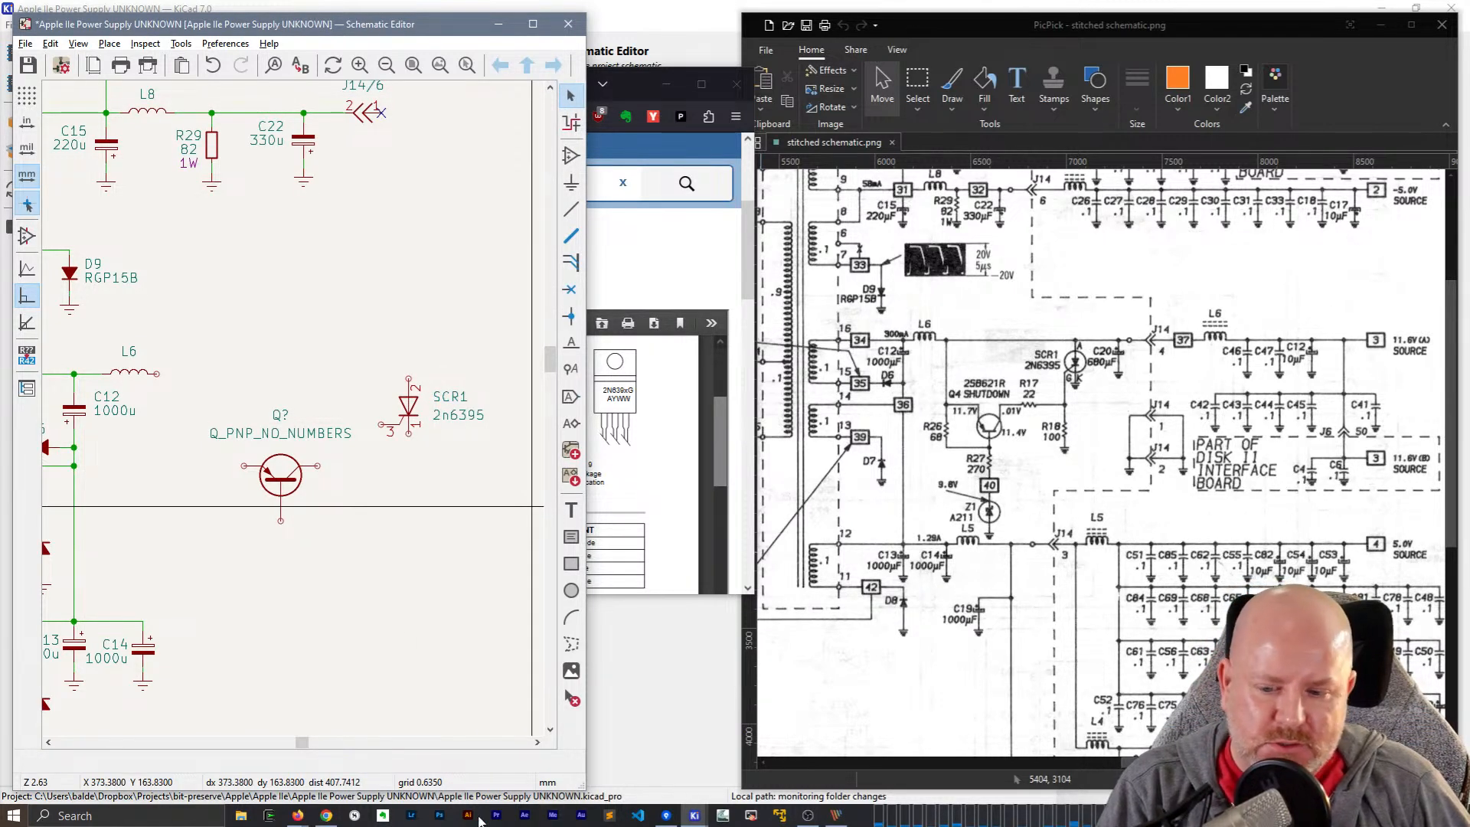
# - Return to the 2N6395 datasheet in Firefox and select its web address
pyautogui.moveTo(298, 816)
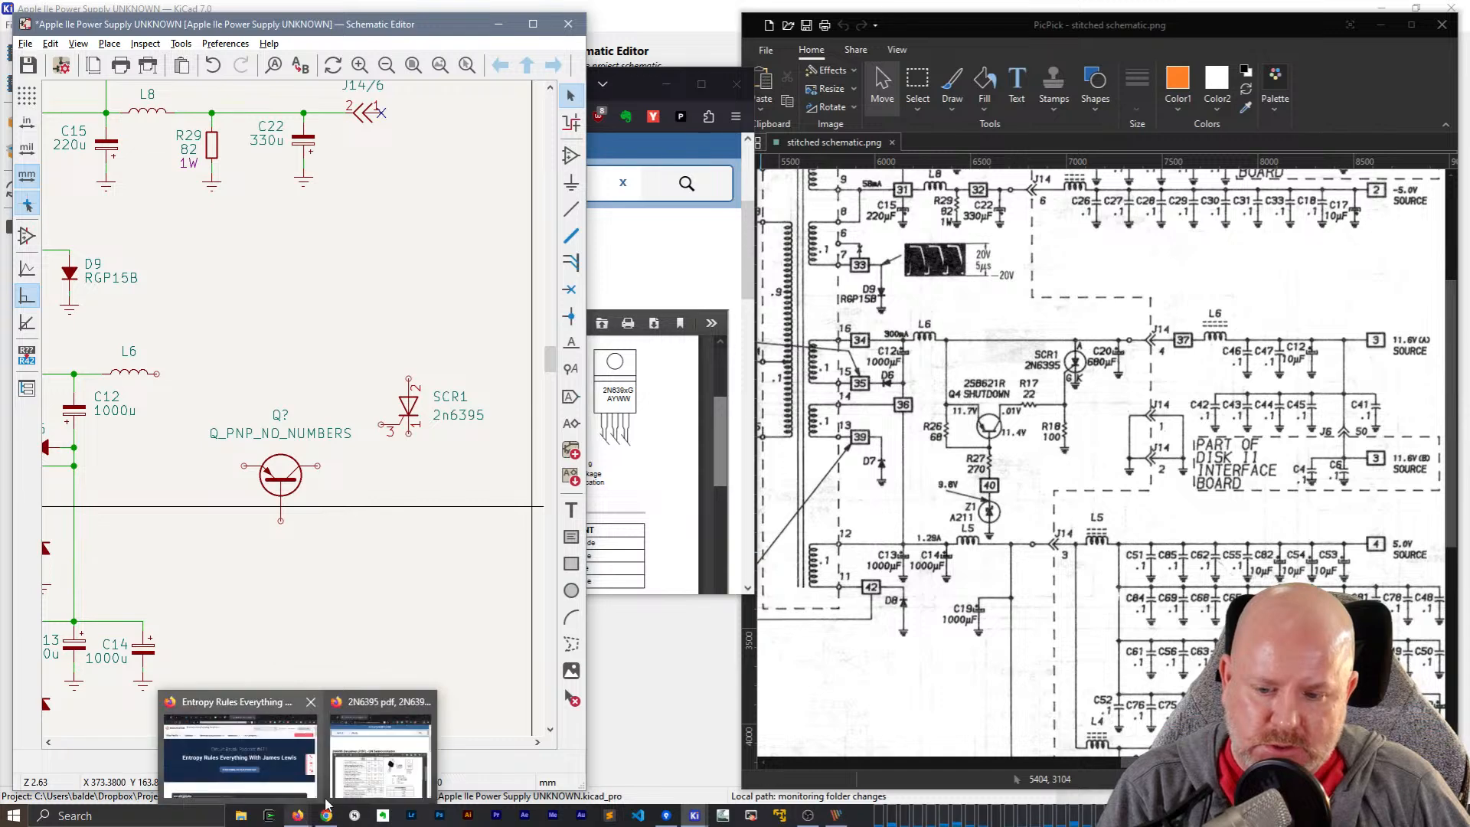
pyautogui.click(360, 766)
pyautogui.click(382, 116)
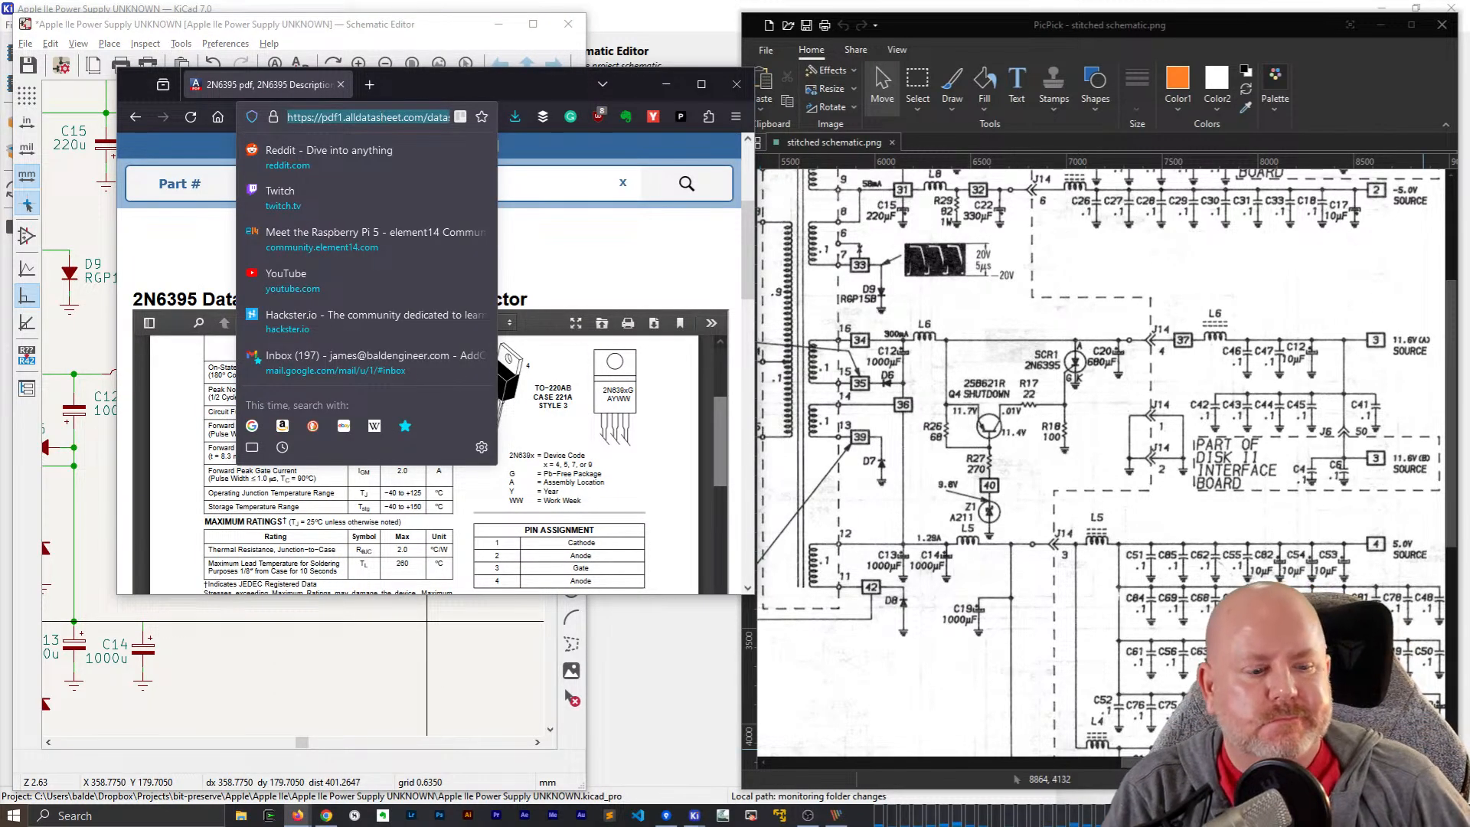
# - Enlarge the scanned schematic in PicPick around Q4 SHUTDOWN and SCR1 to read the transistor's part number and wiring
pyautogui.click(1416, 780)
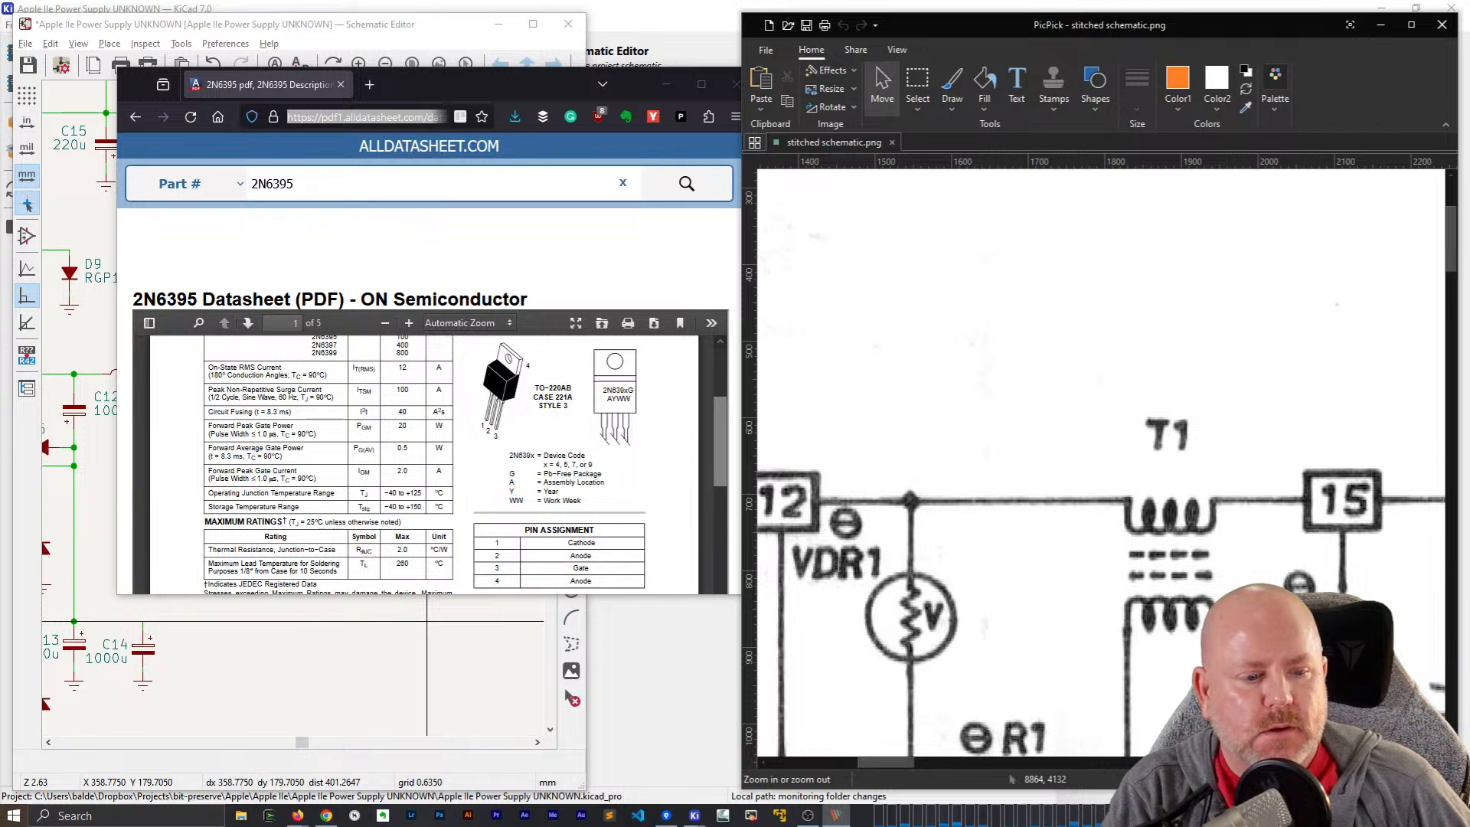
pyautogui.click(1405, 780)
pyautogui.scroll(-16, 1150, 545)
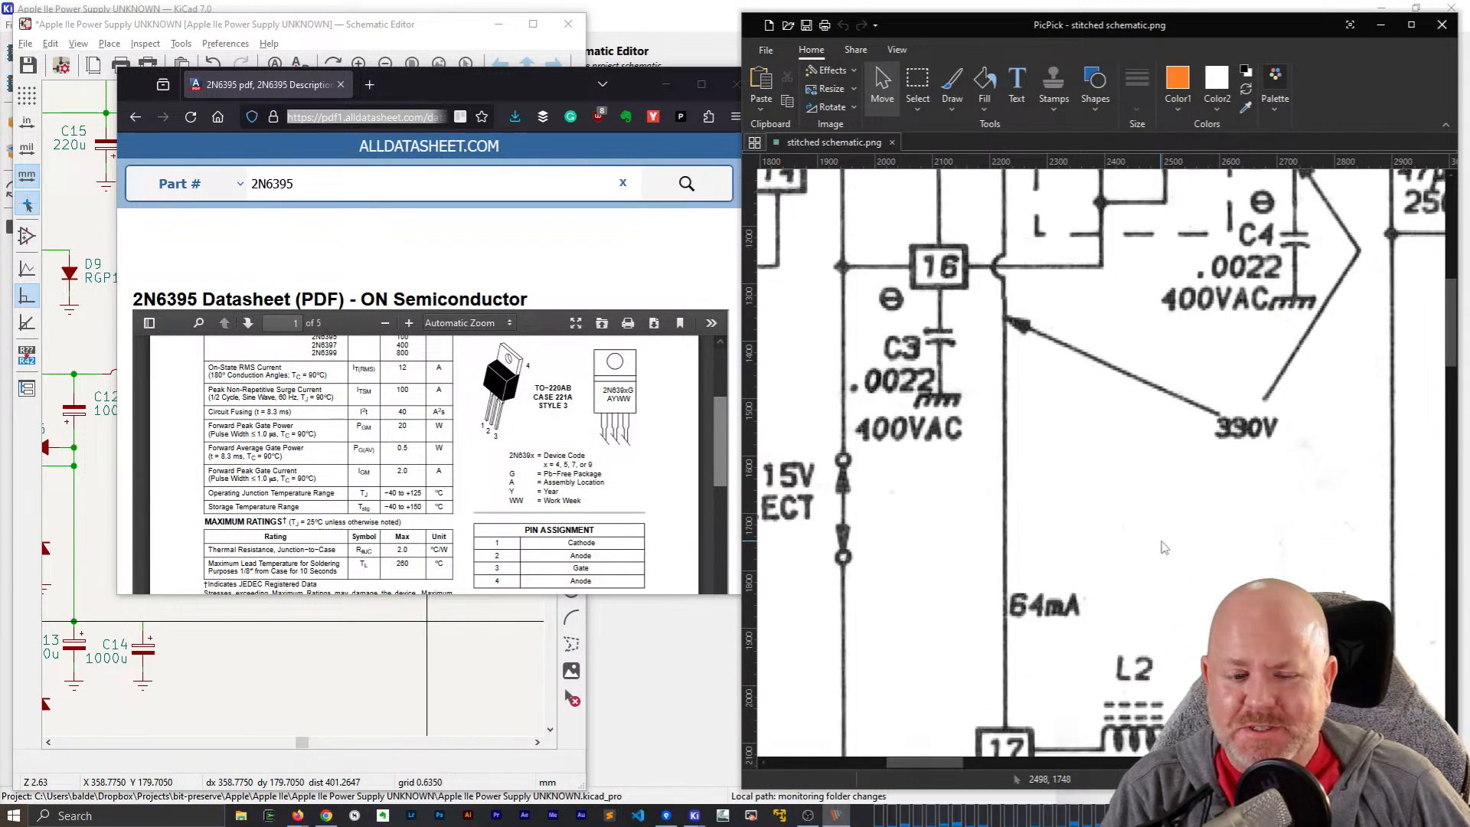
pyautogui.click(1378, 779)
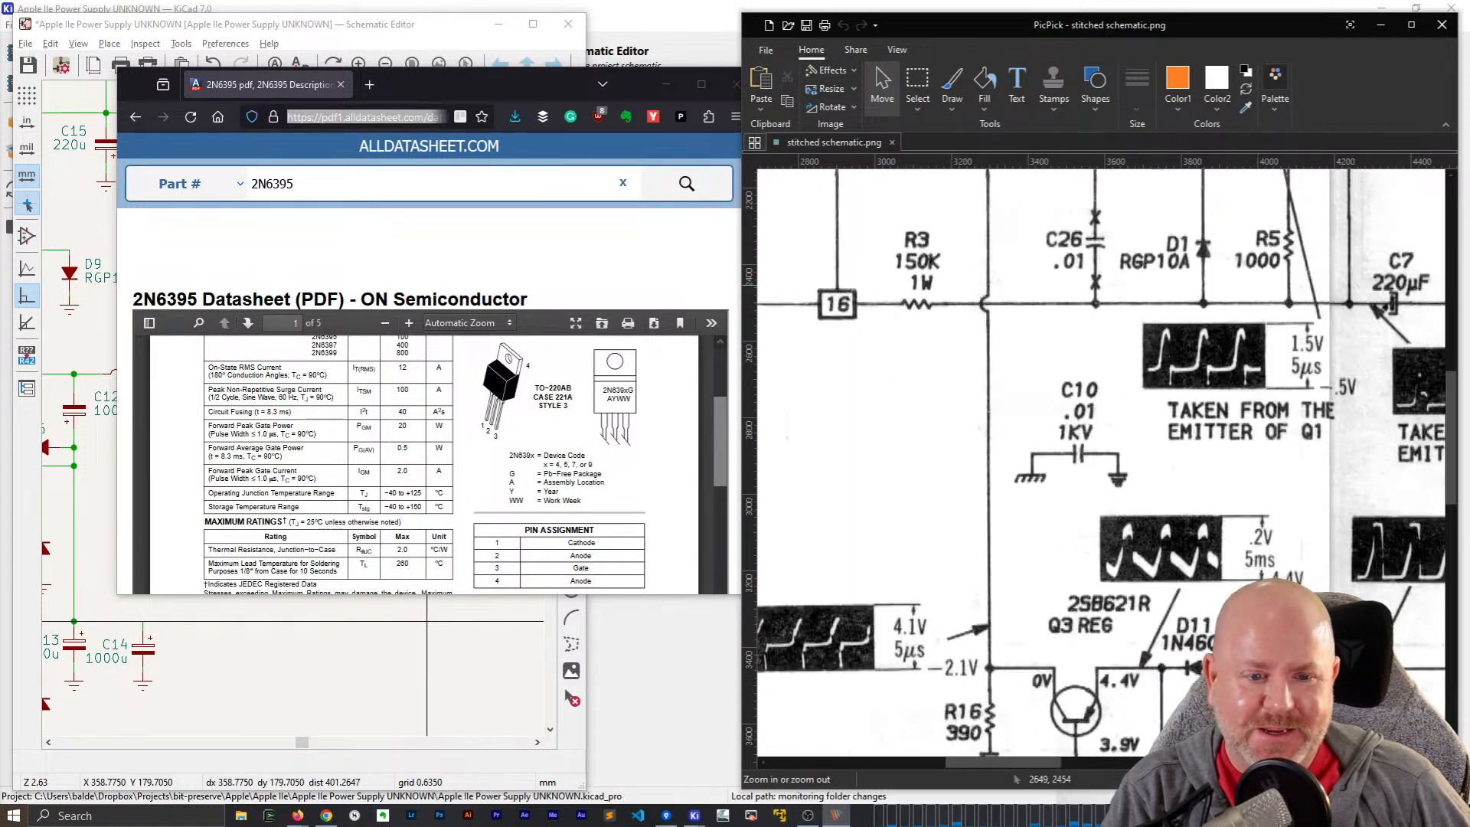
pyautogui.scroll(-5, 1136, 747)
pyautogui.moveTo(1029, 763); pyautogui.dragTo(1166, 763)
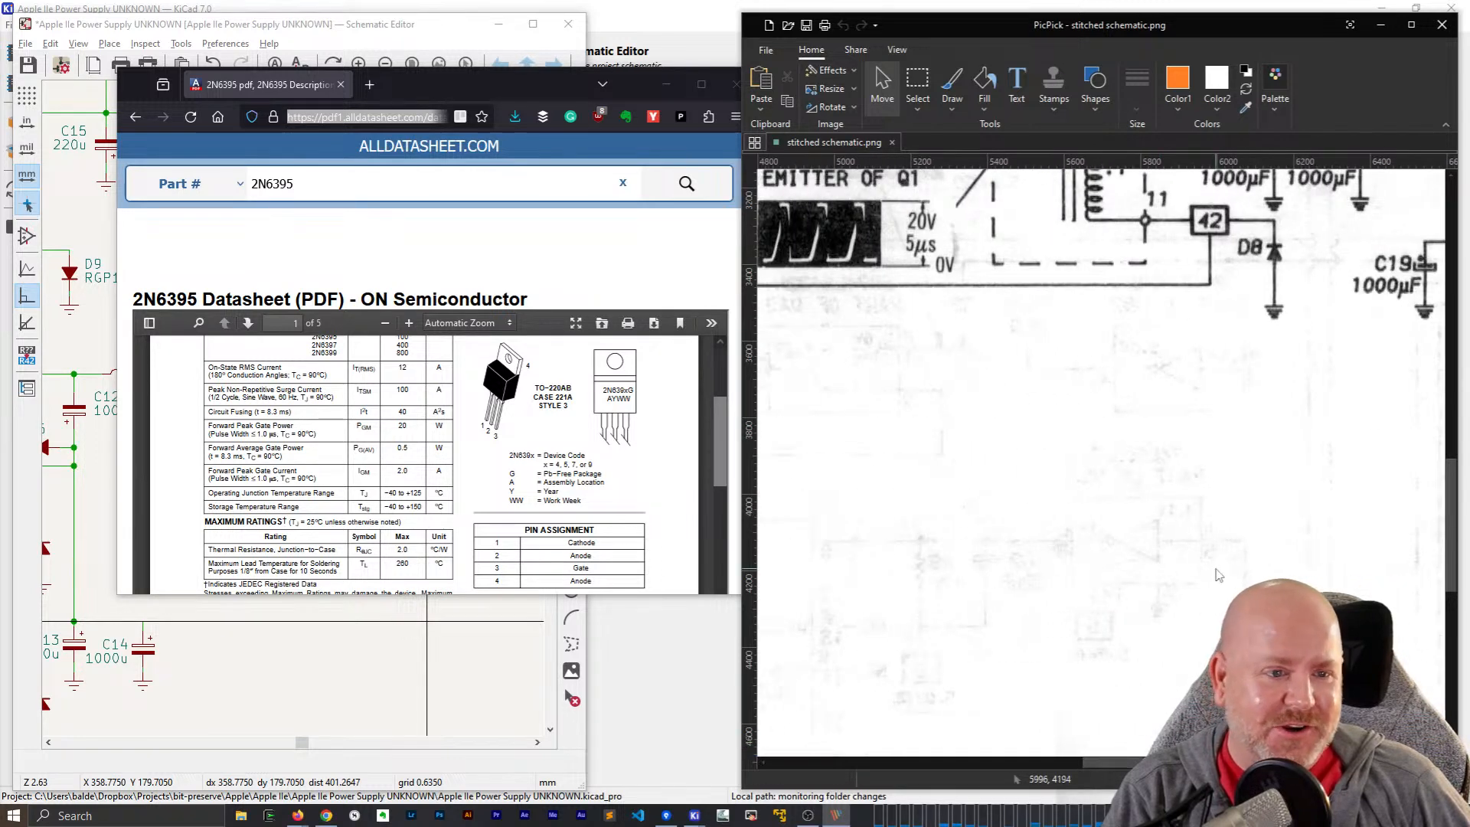
pyautogui.moveTo(1451, 512); pyautogui.dragTo(1463, 386)
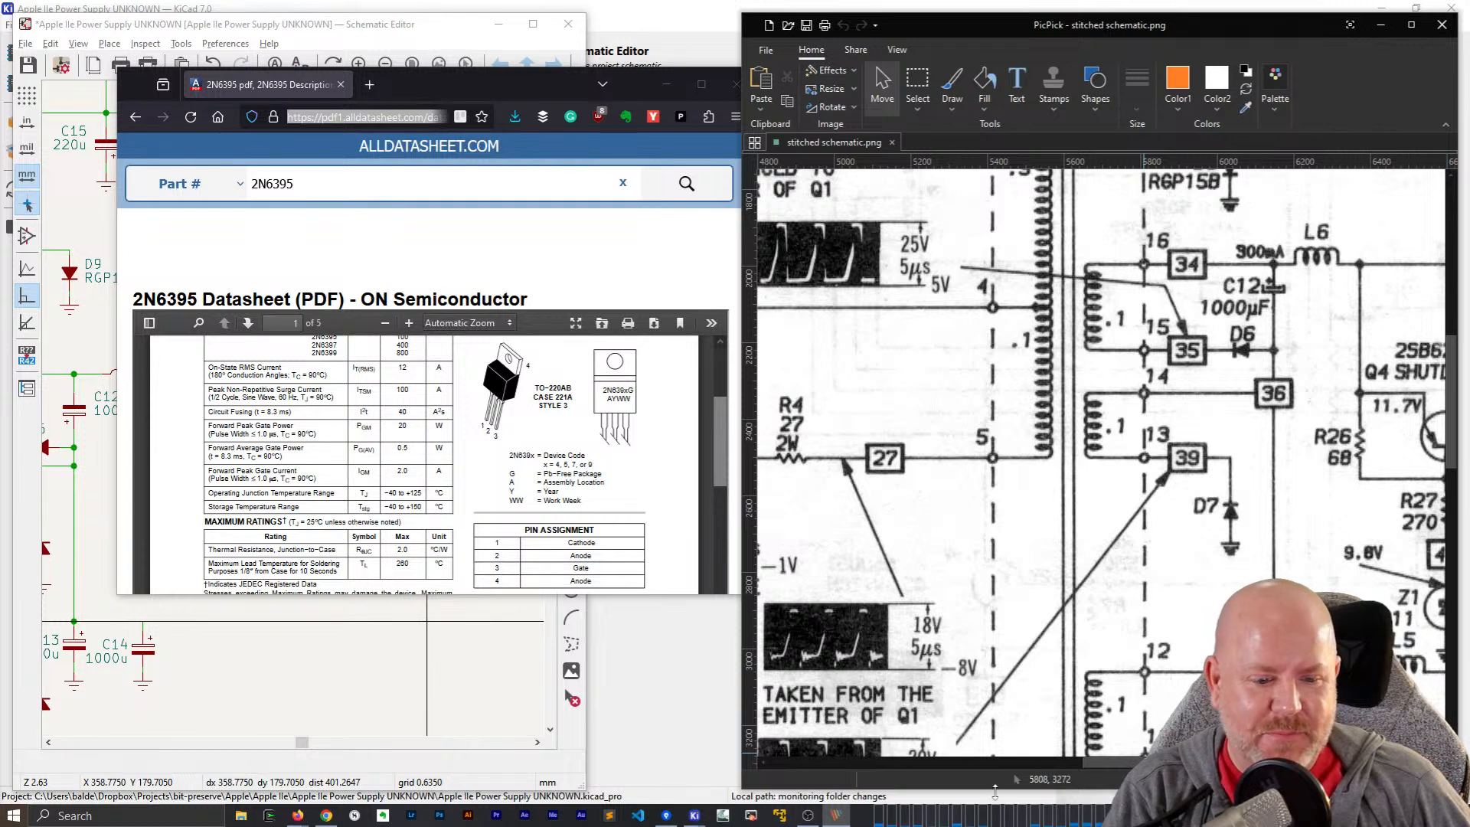
pyautogui.moveTo(1126, 762); pyautogui.dragTo(1172, 762)
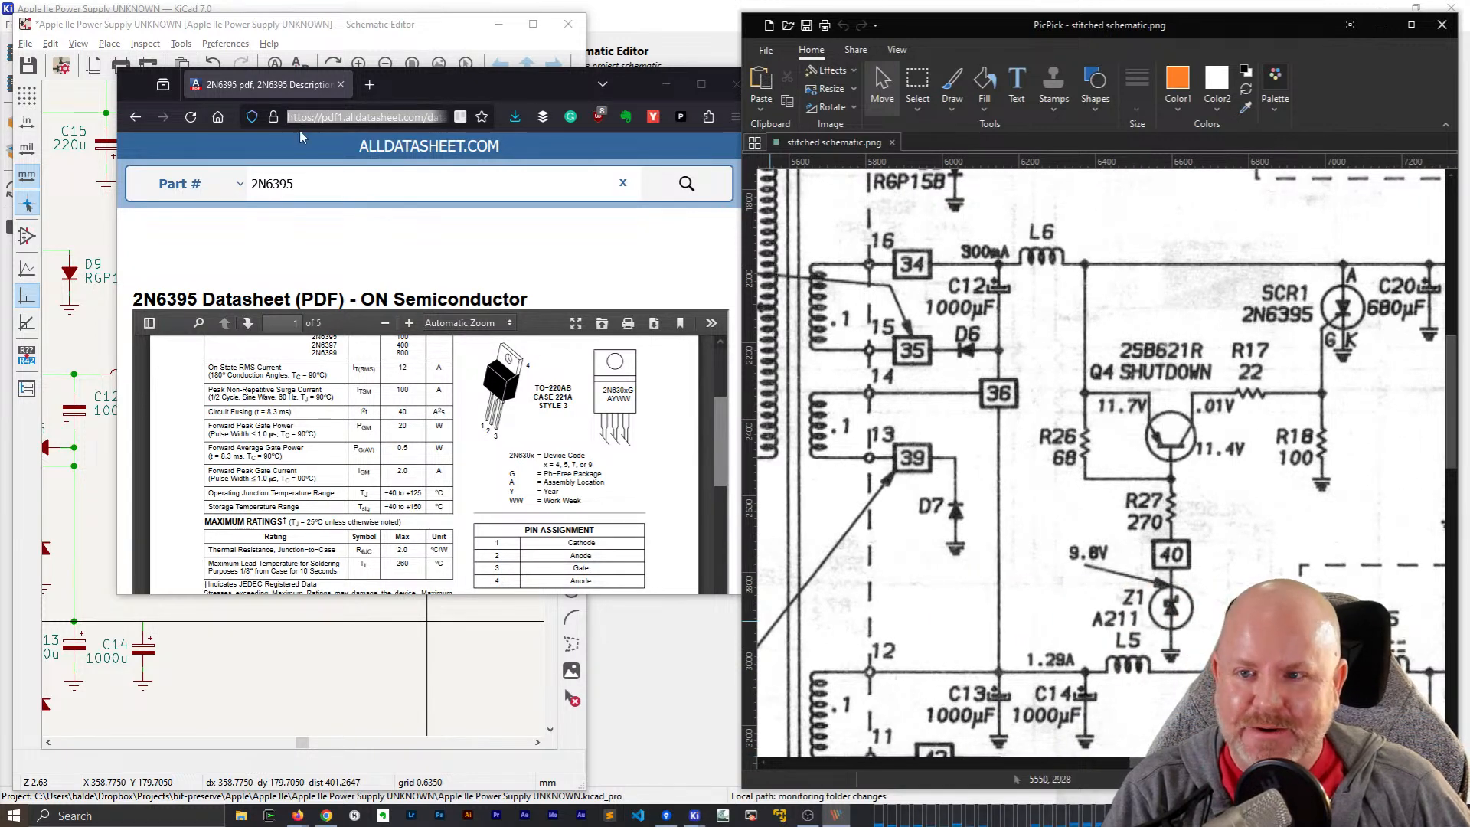
# - Search the web in Firefox for "2SB621 datasheet"
pyautogui.click(336, 112)
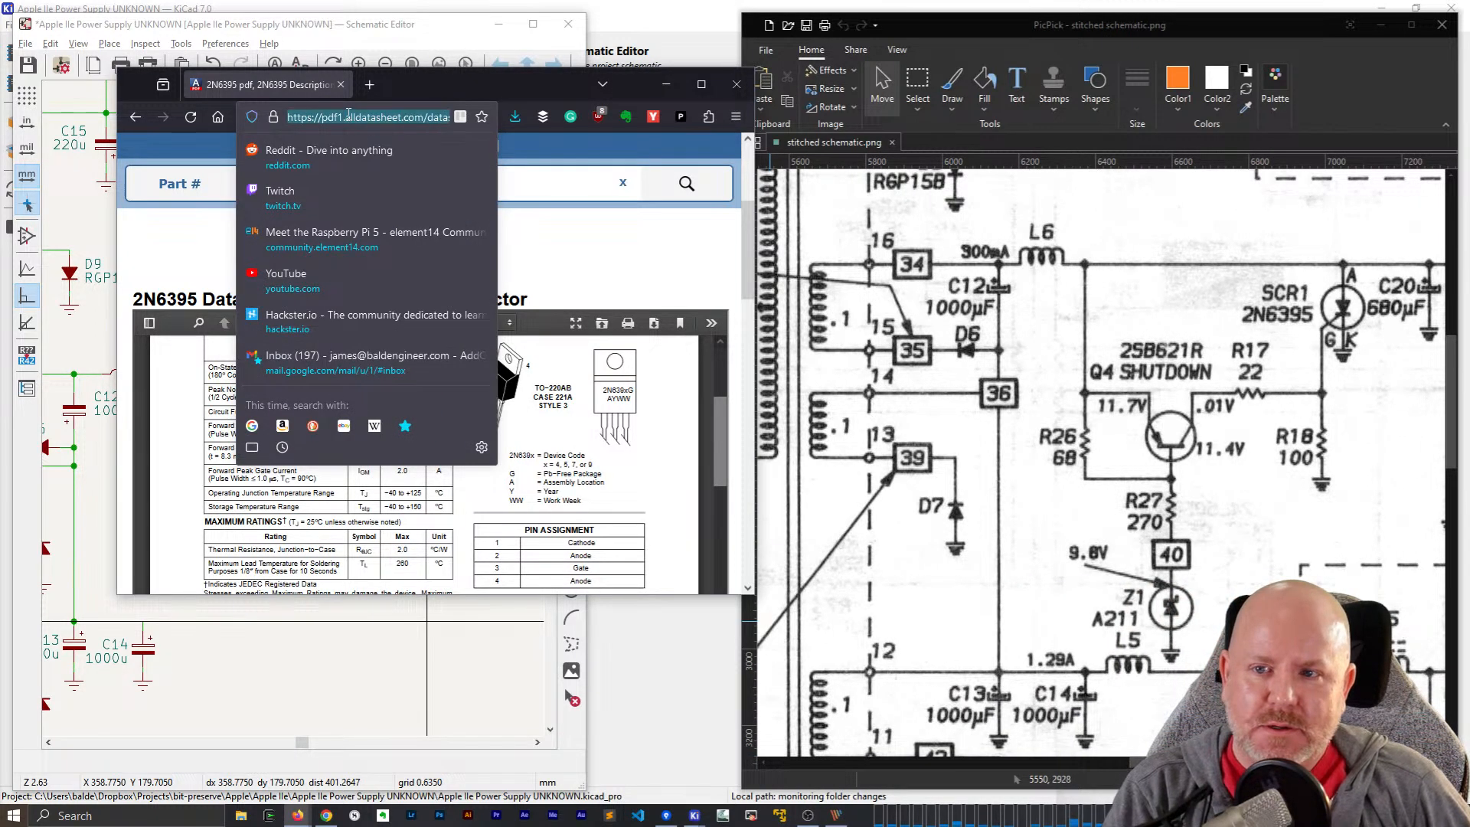
pyautogui.write('2')
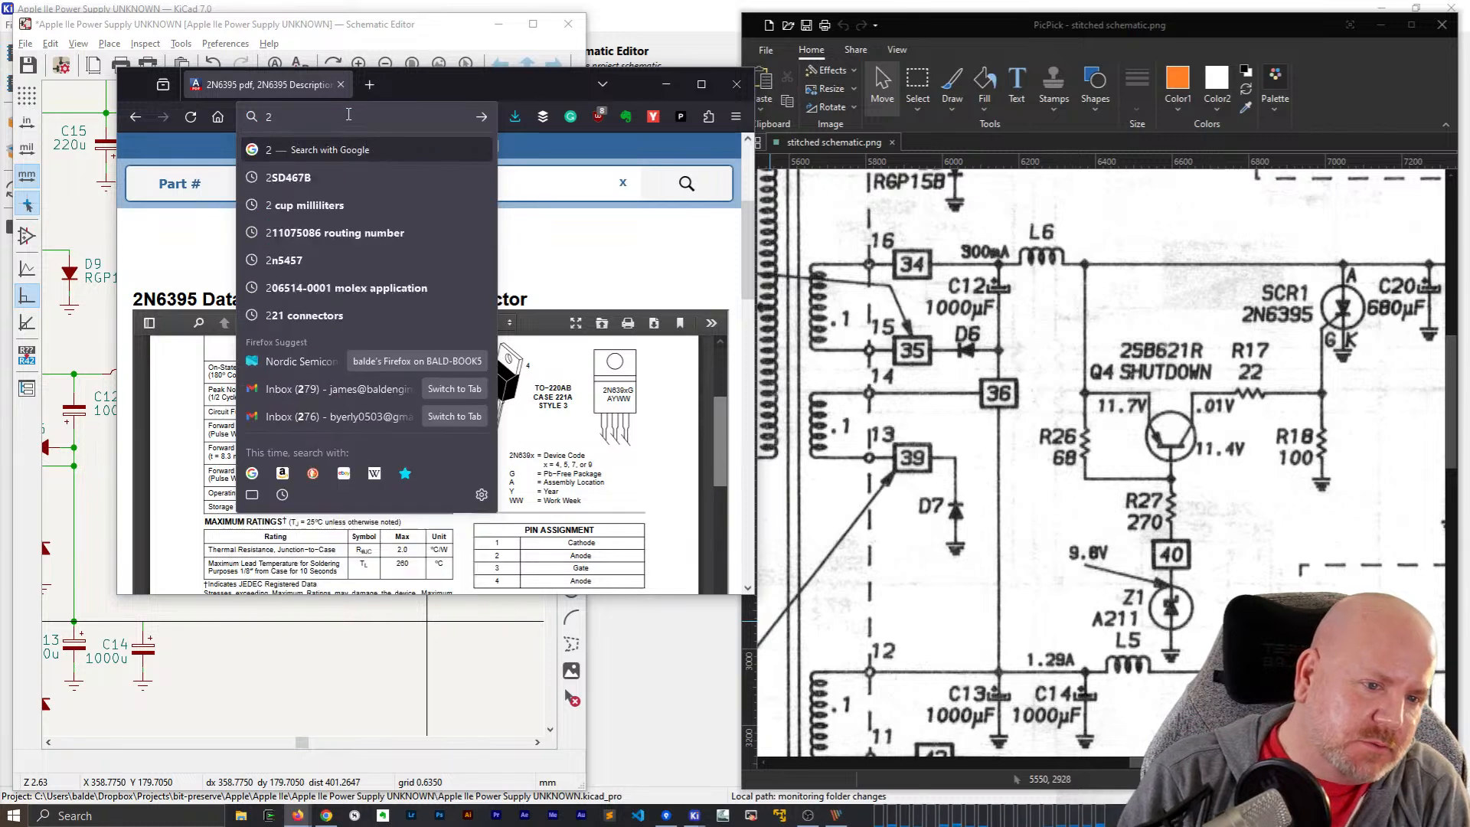
pyautogui.write('SB')
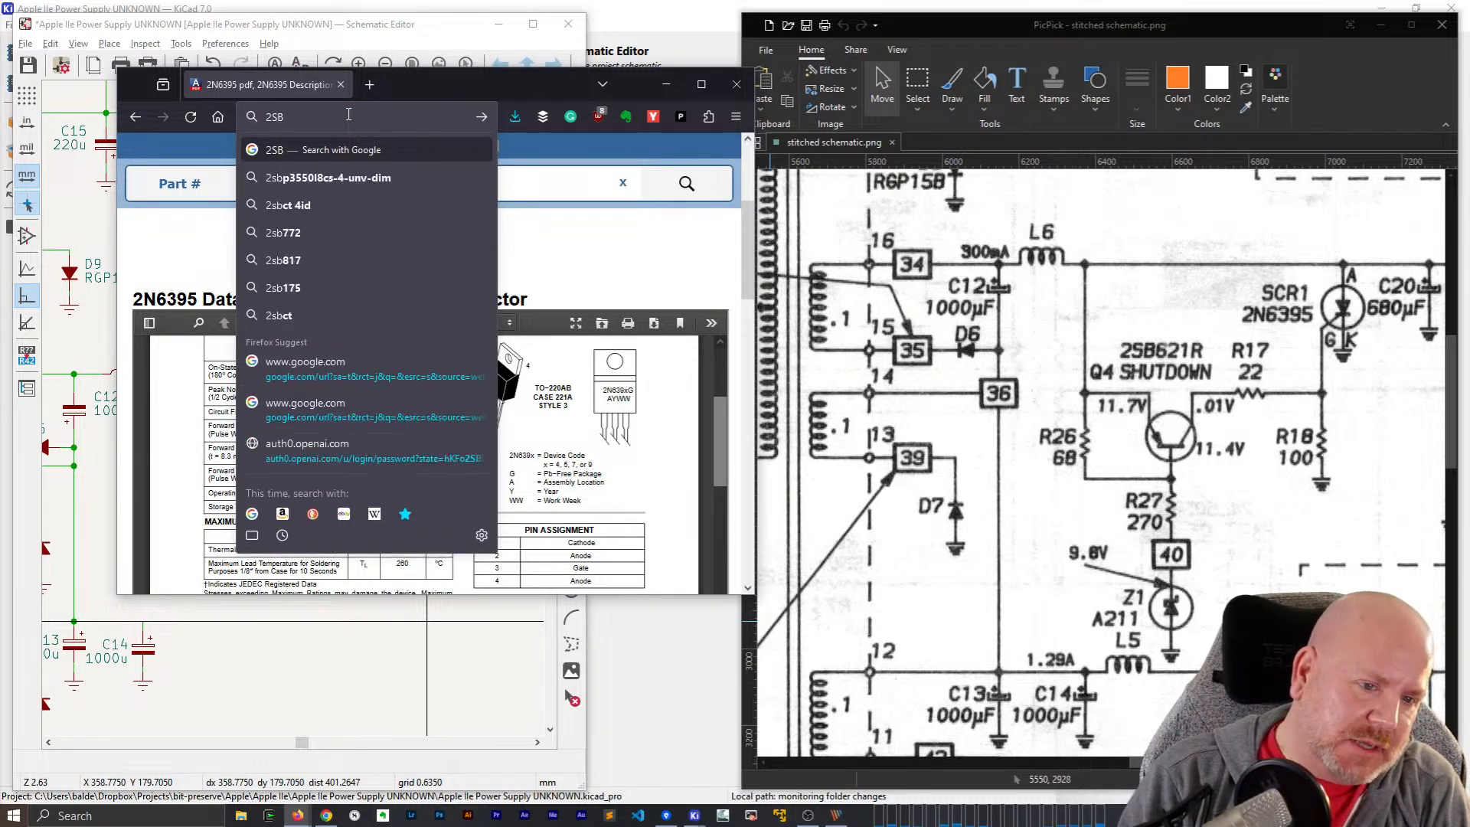
pyautogui.write('621R')
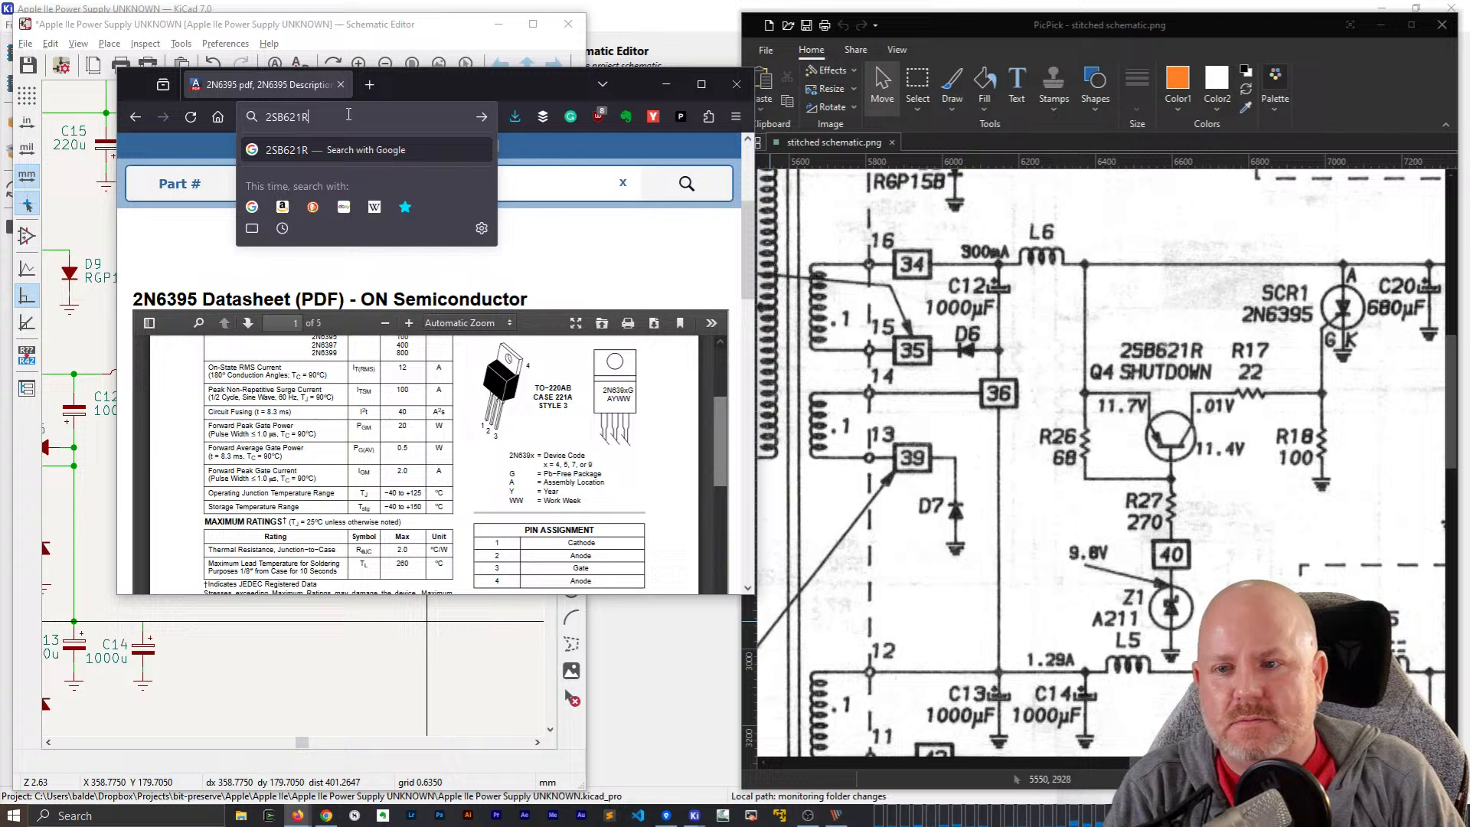
pyautogui.press('BackSpace')
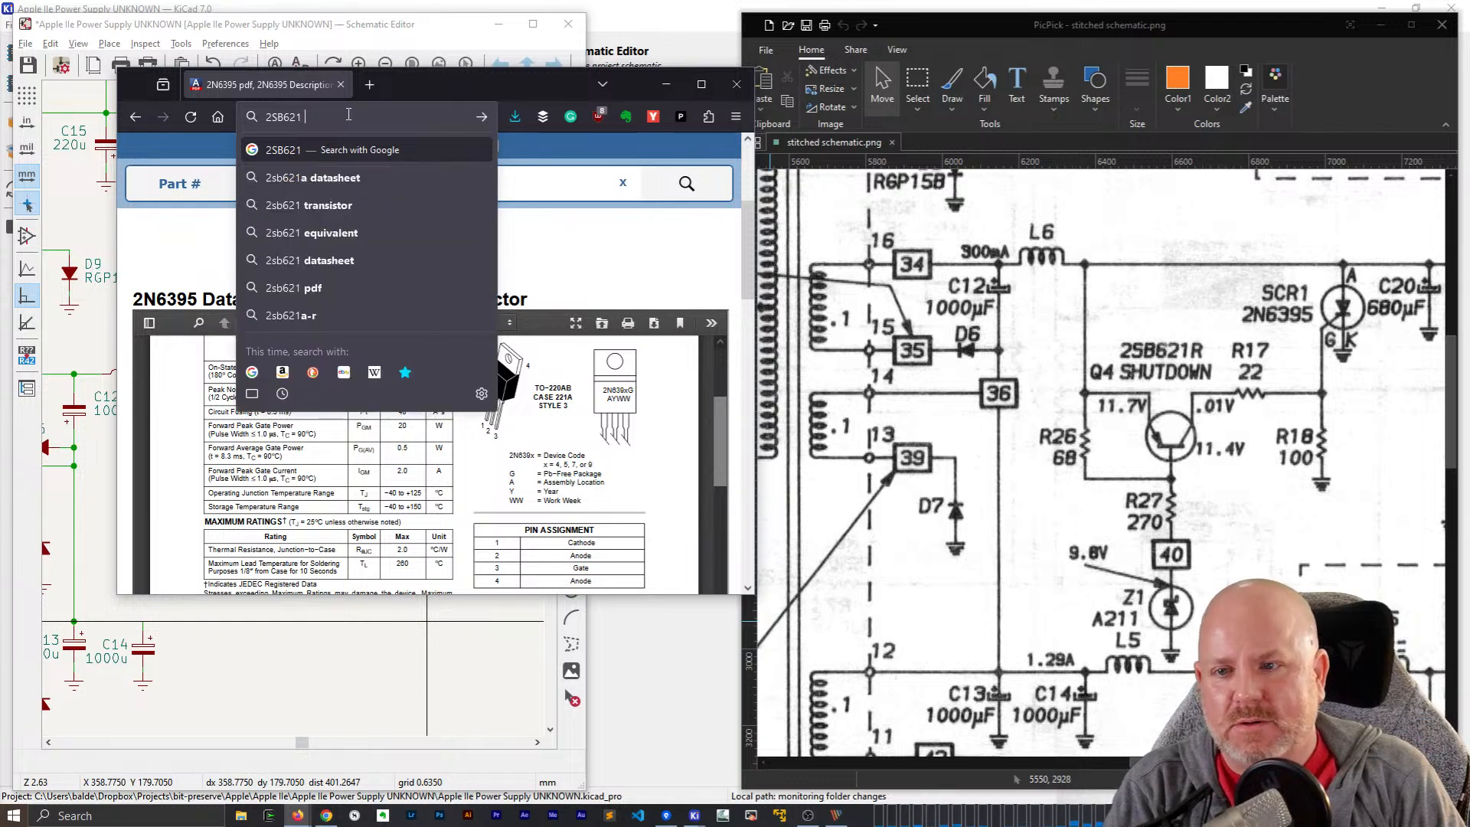
pyautogui.write('datasheet')
pyautogui.press('Return')
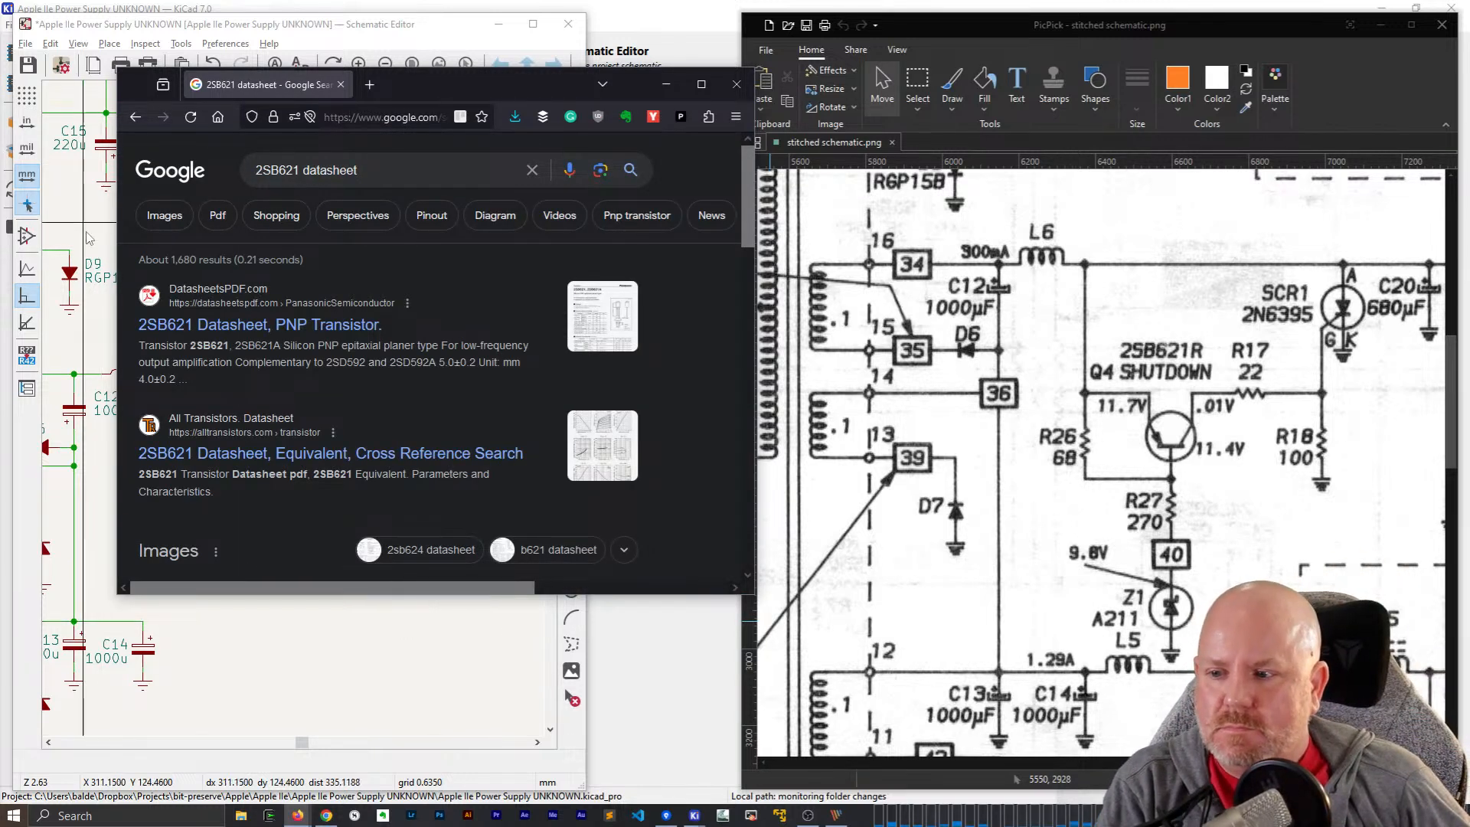
# - Open the 2SB621 datasheet PDF from DatasheetsPDF.com and examine the package drawing's pin assignment
pyautogui.click(186, 327)
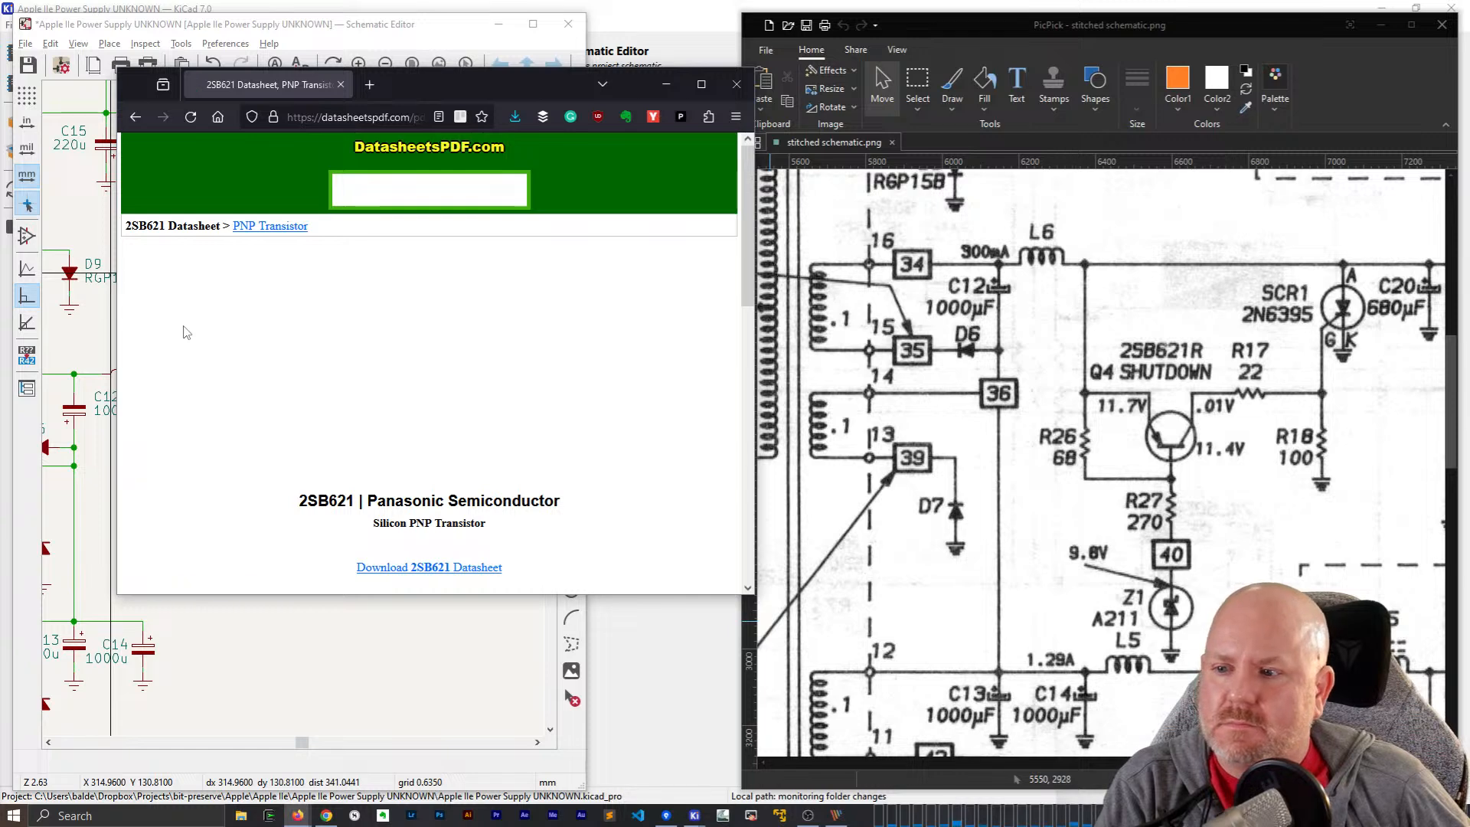
pyautogui.scroll(-5, 189, 332)
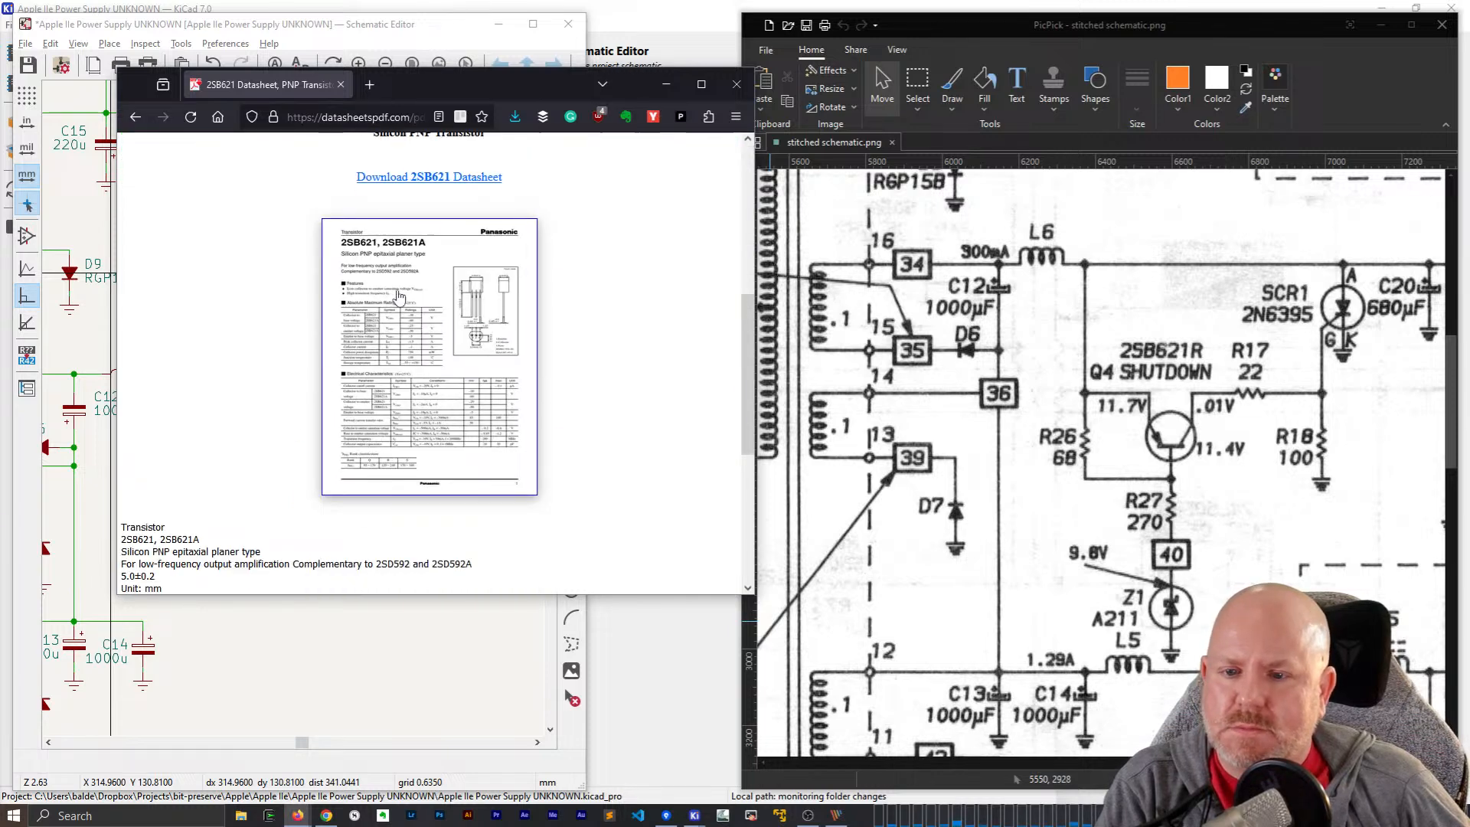
pyautogui.click(440, 182)
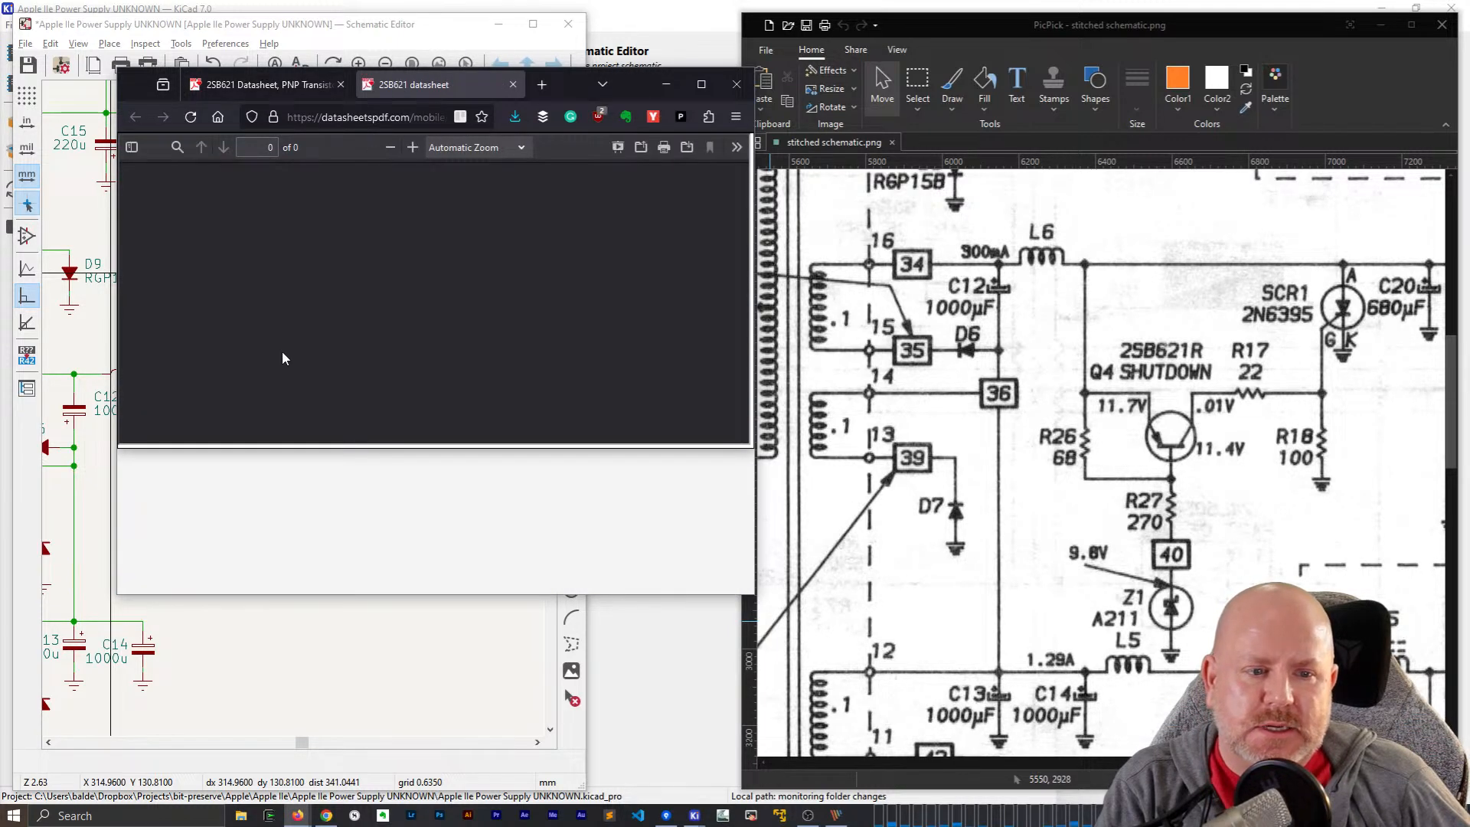
pyautogui.scroll(-3, 340, 340)
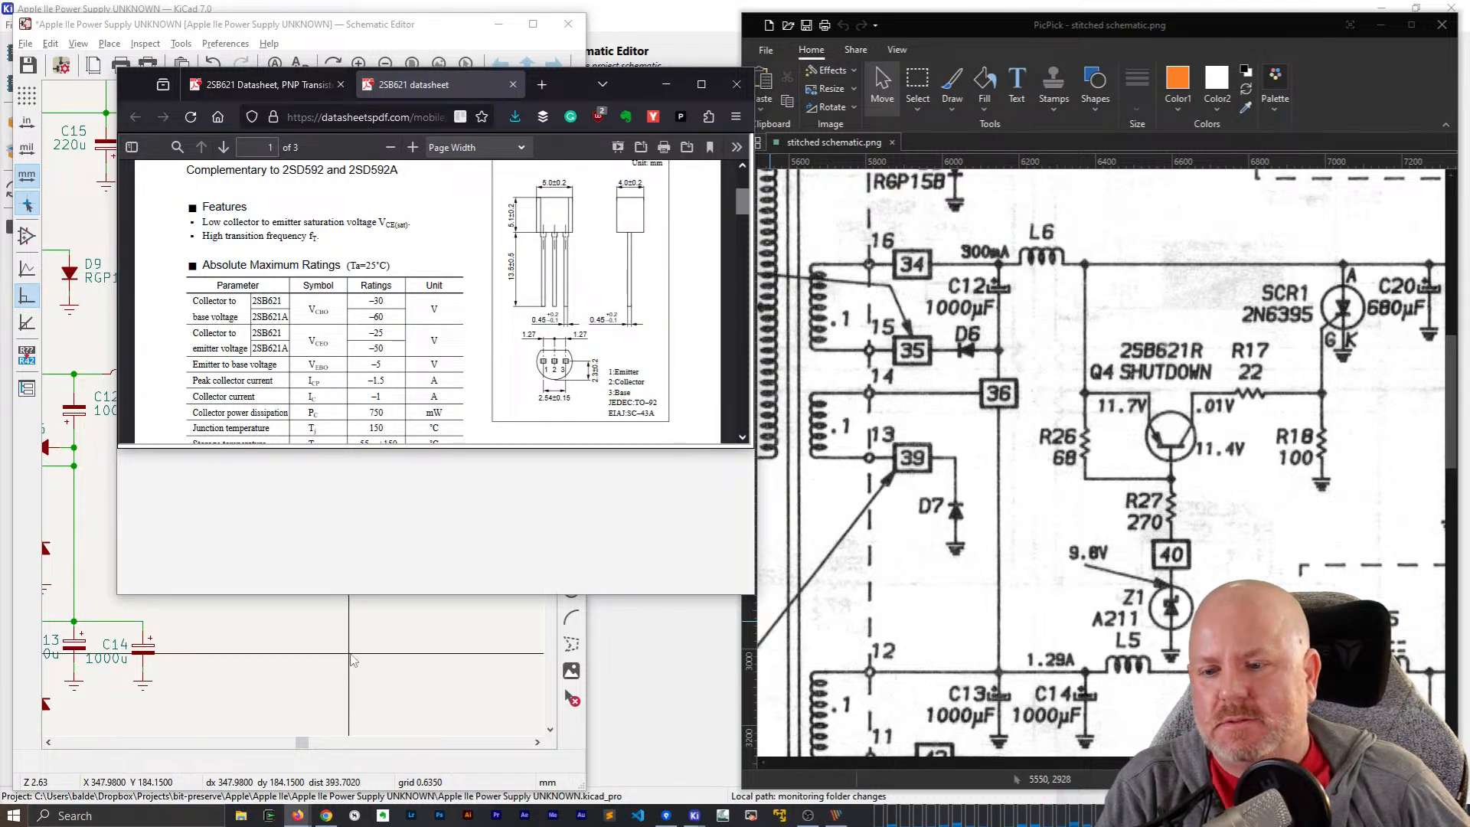
# - Add a Q_PNP_ECB symbol to the KiCad schematic just below the existing PNP transistor, with emitter left, collector right and base down
pyautogui.click(318, 598)
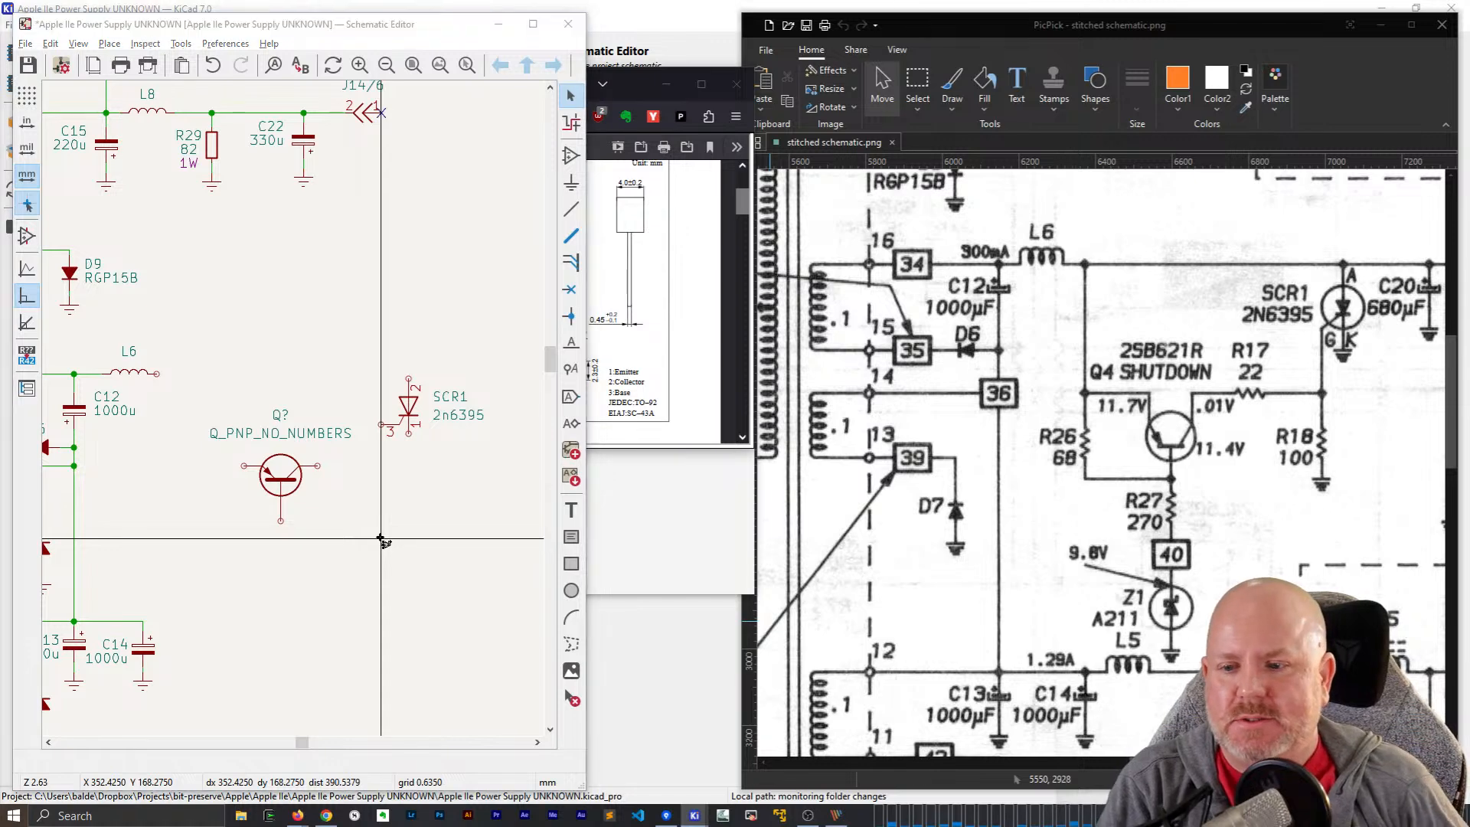
pyautogui.write('aP')
pyautogui.press('BackSpace')
pyautogui.write('Q')
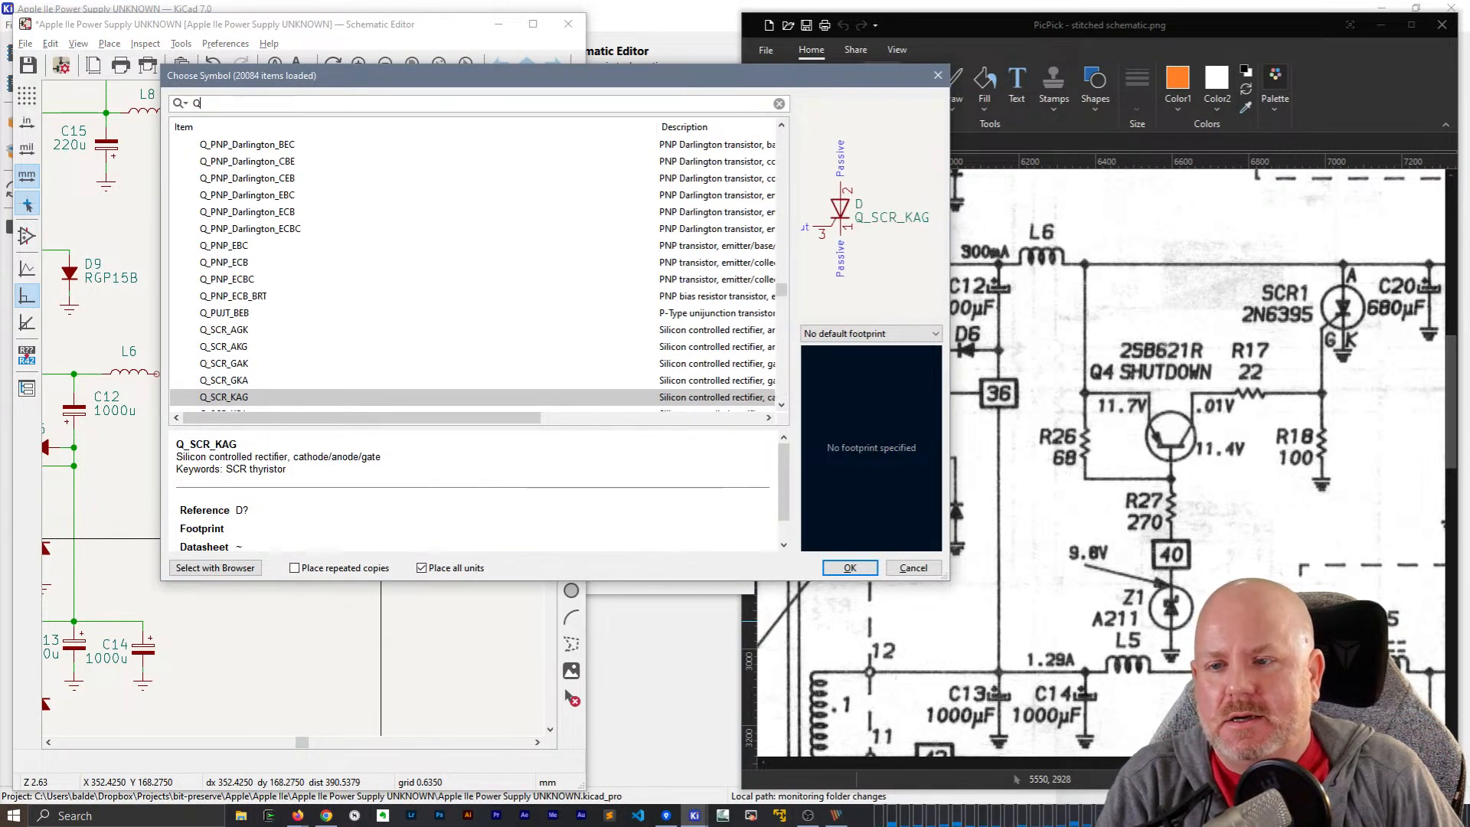
pyautogui.write('_PNPE')
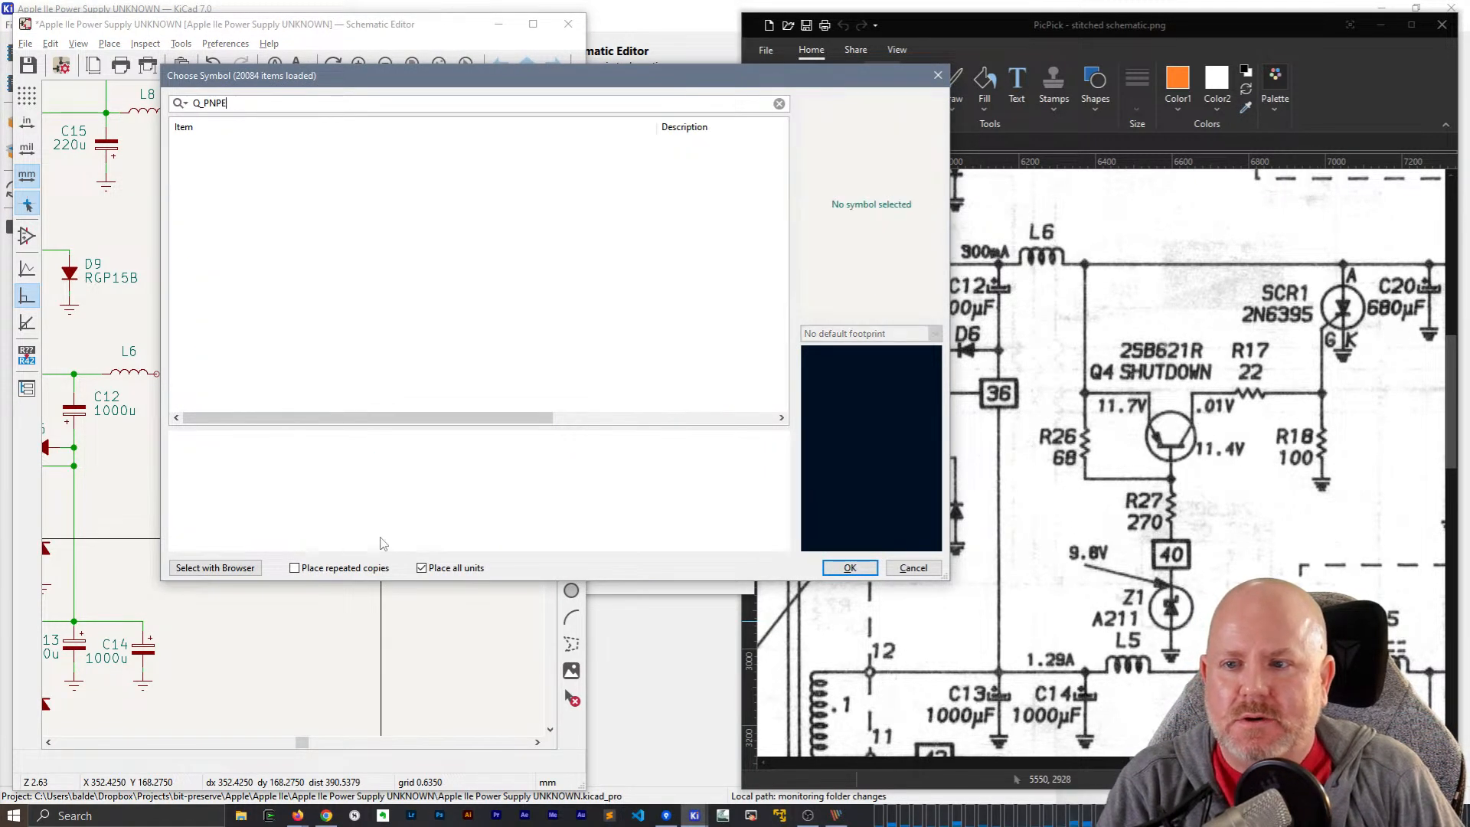
pyautogui.press('BackSpace')
pyautogui.write('_ECB')
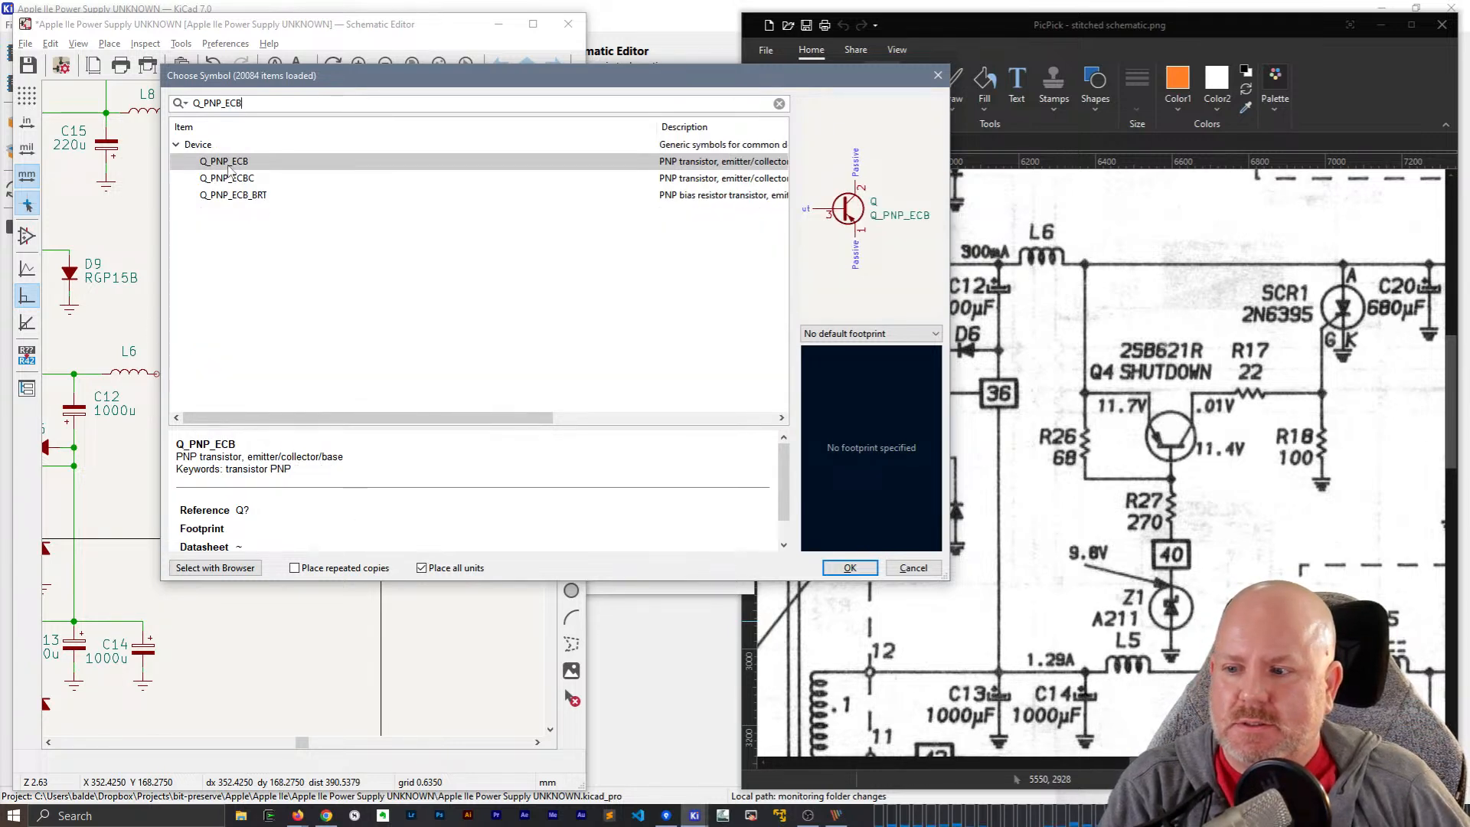
pyautogui.doubleClick(229, 164)
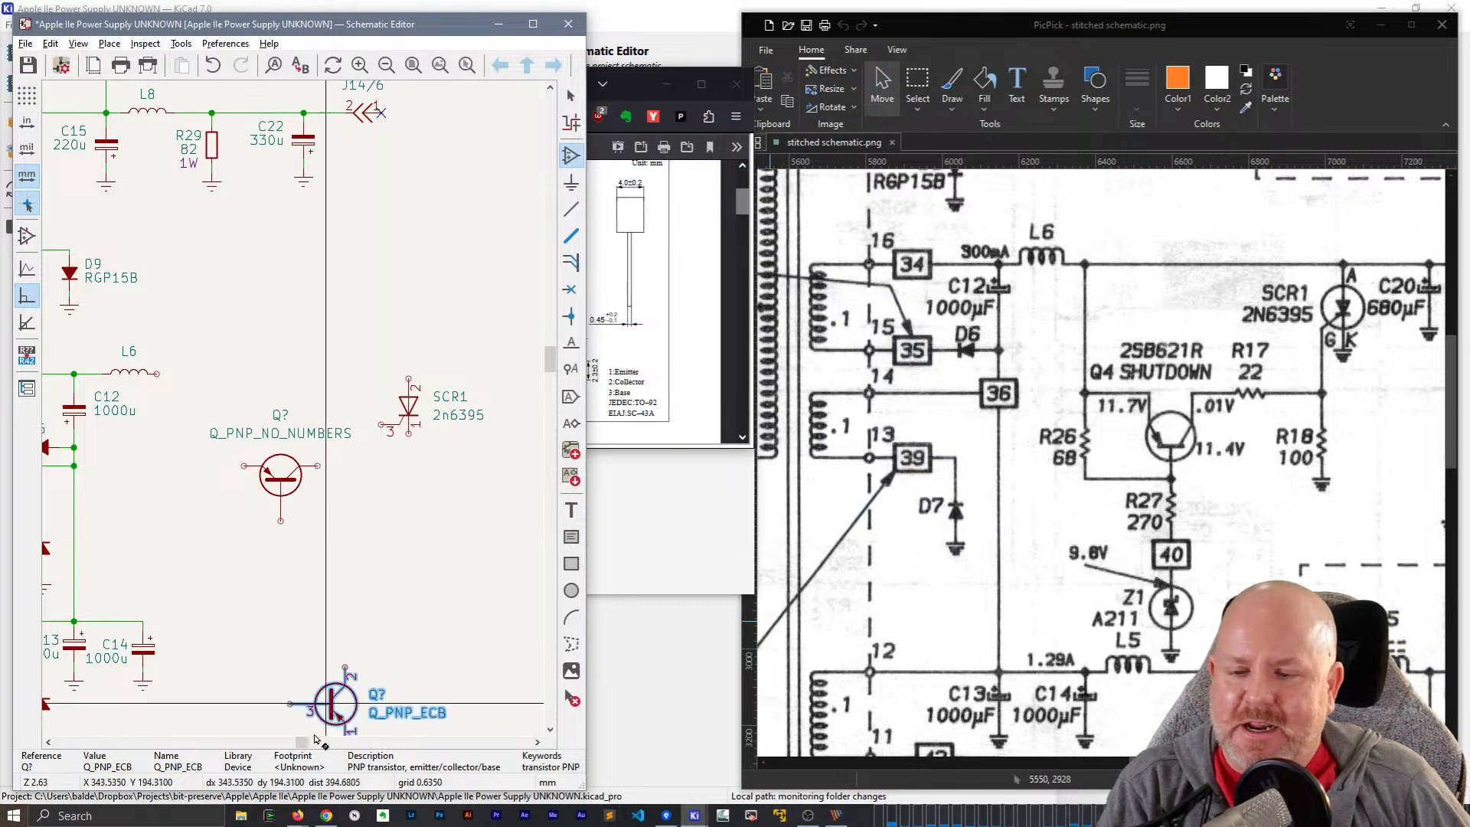
pyautogui.press('x')
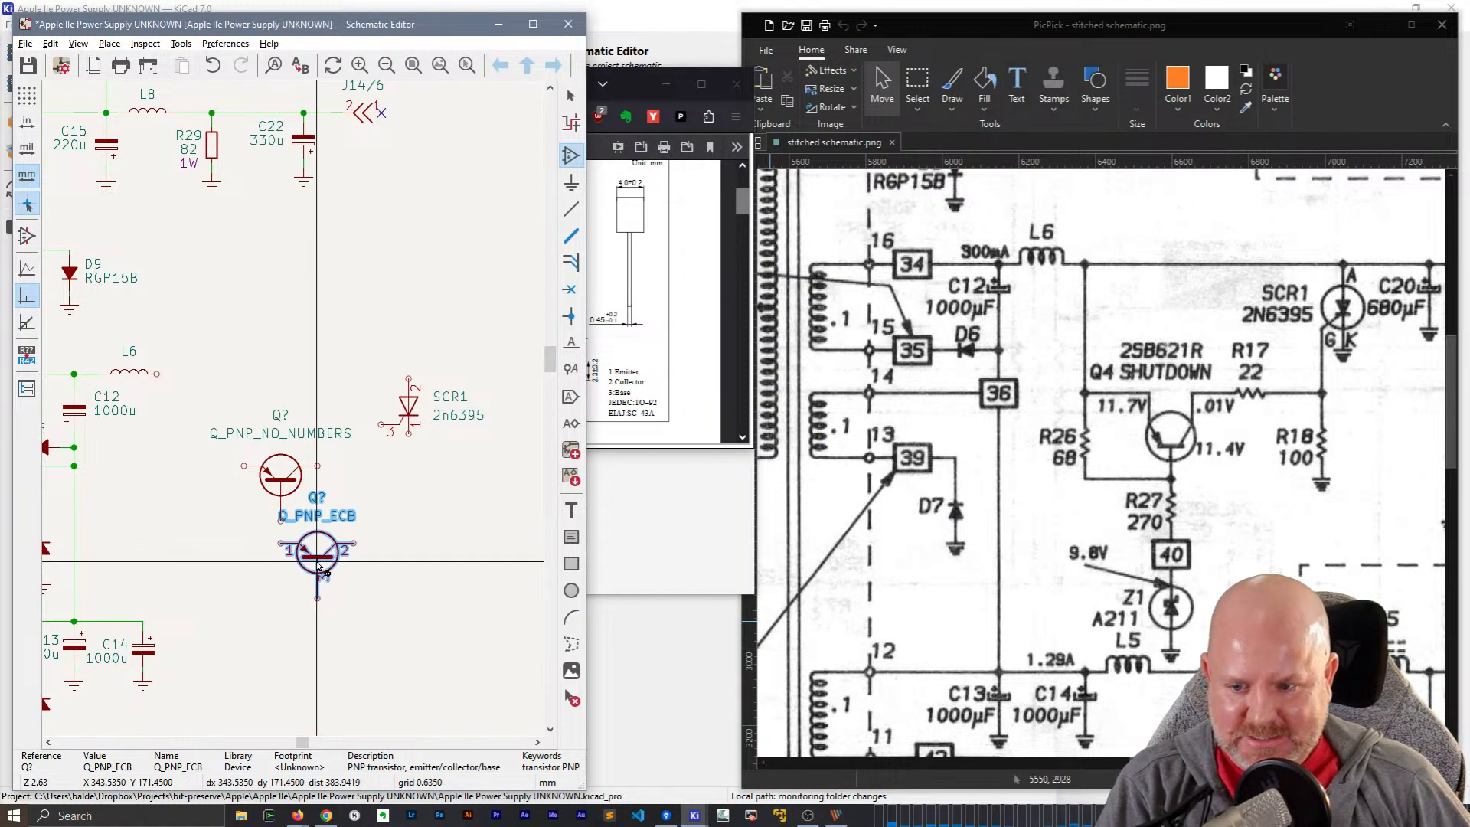
pyautogui.click(317, 560)
# - Delete the Q_PNP_NO_NUMBERS transistor and move the Q_PNP_ECB symbol into its place, below and left of SCR1
pyautogui.click(292, 476)
pyautogui.press('Delete')
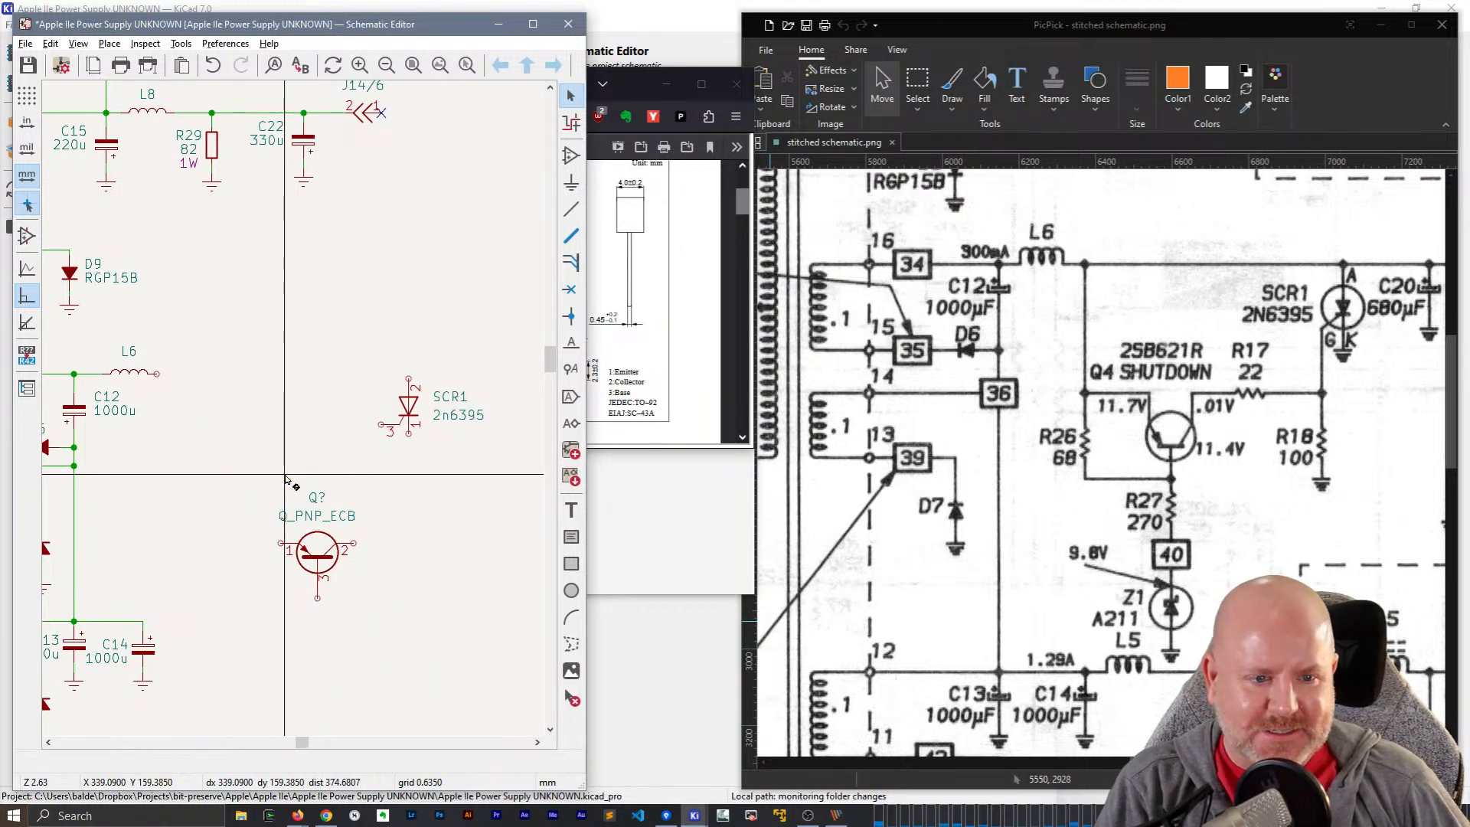
pyautogui.click(328, 558)
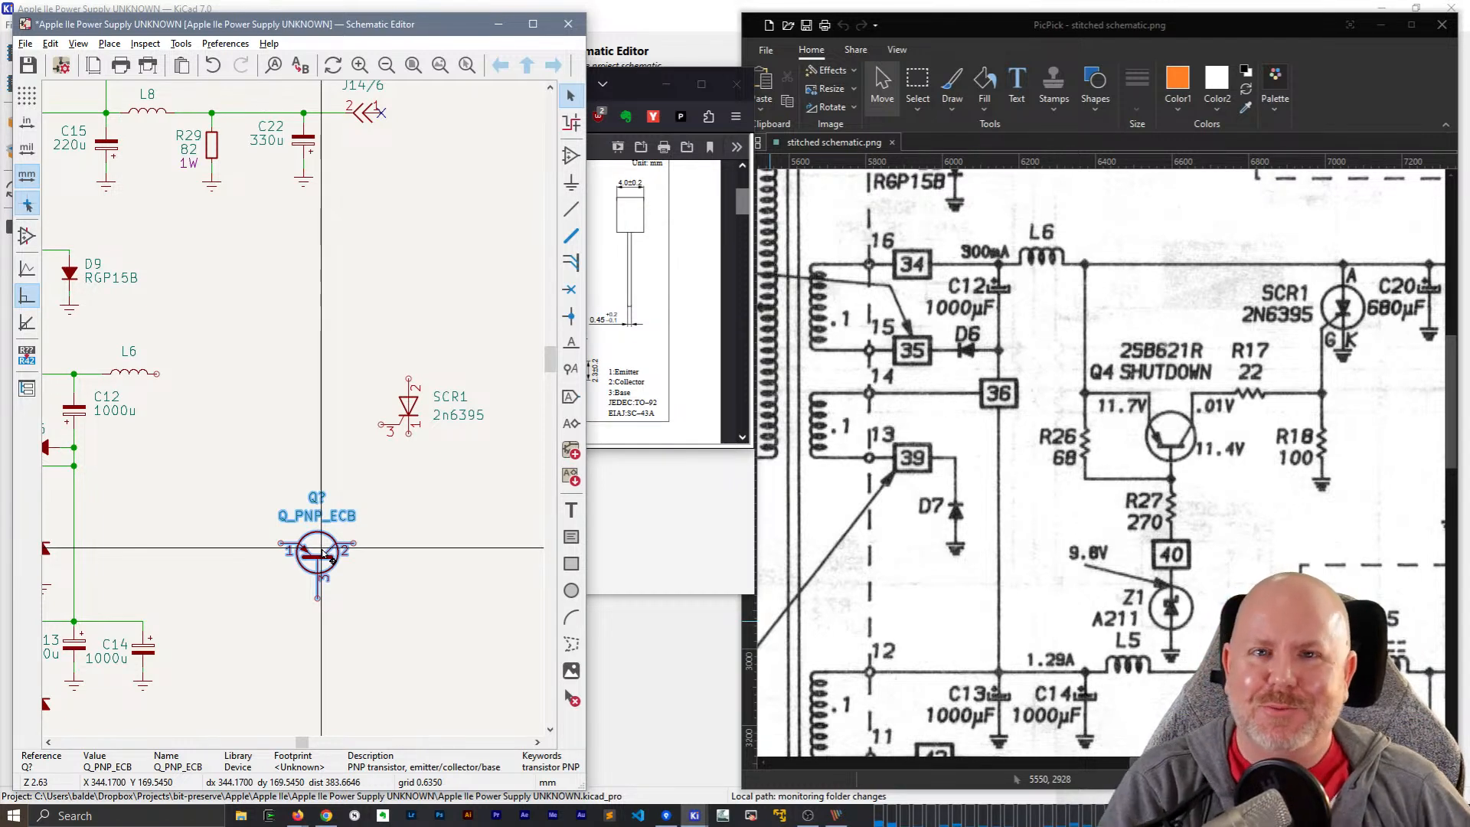
pyautogui.press('m')
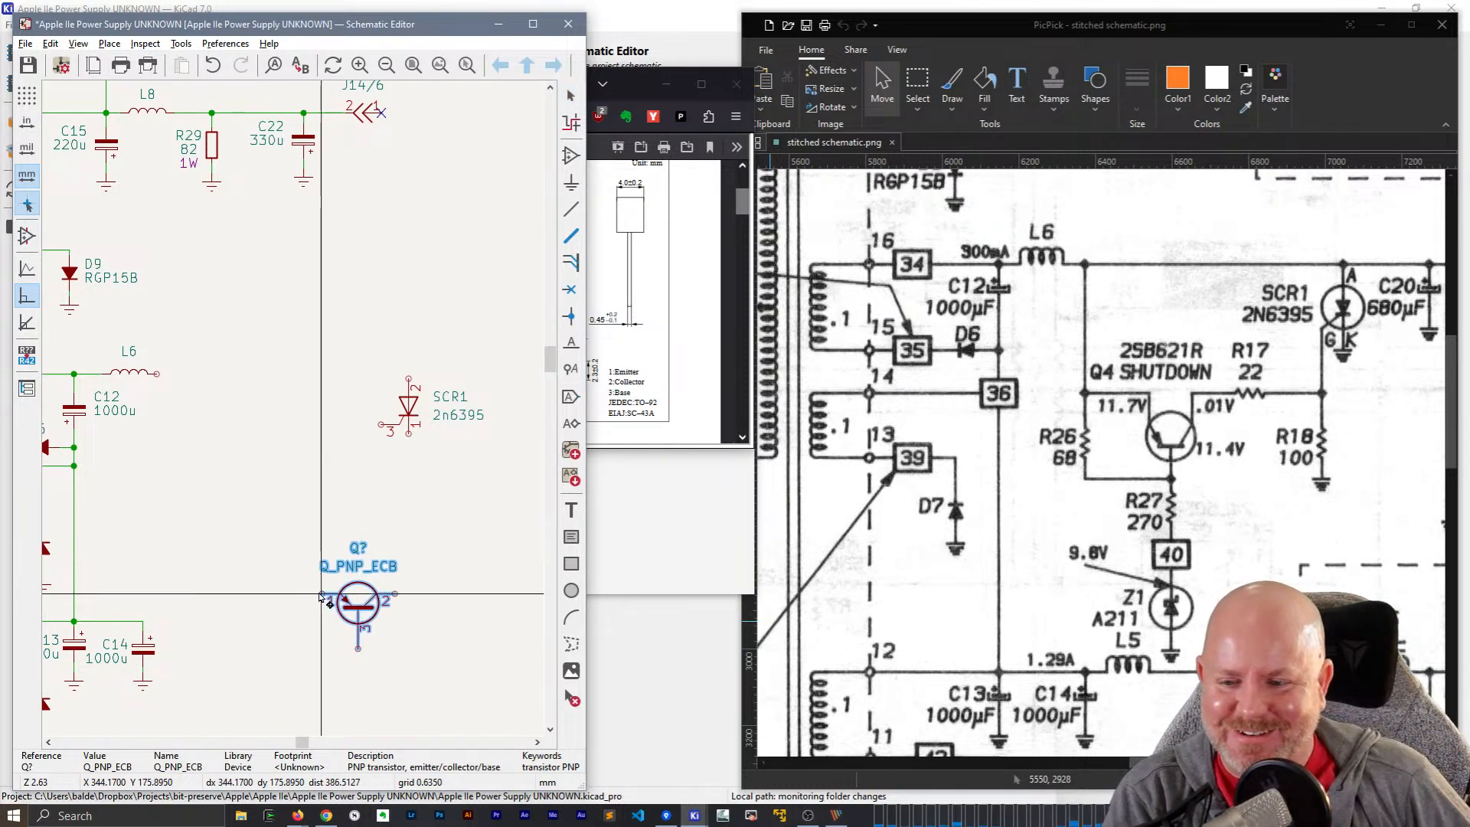
pyautogui.click(245, 476)
pyautogui.click(353, 594)
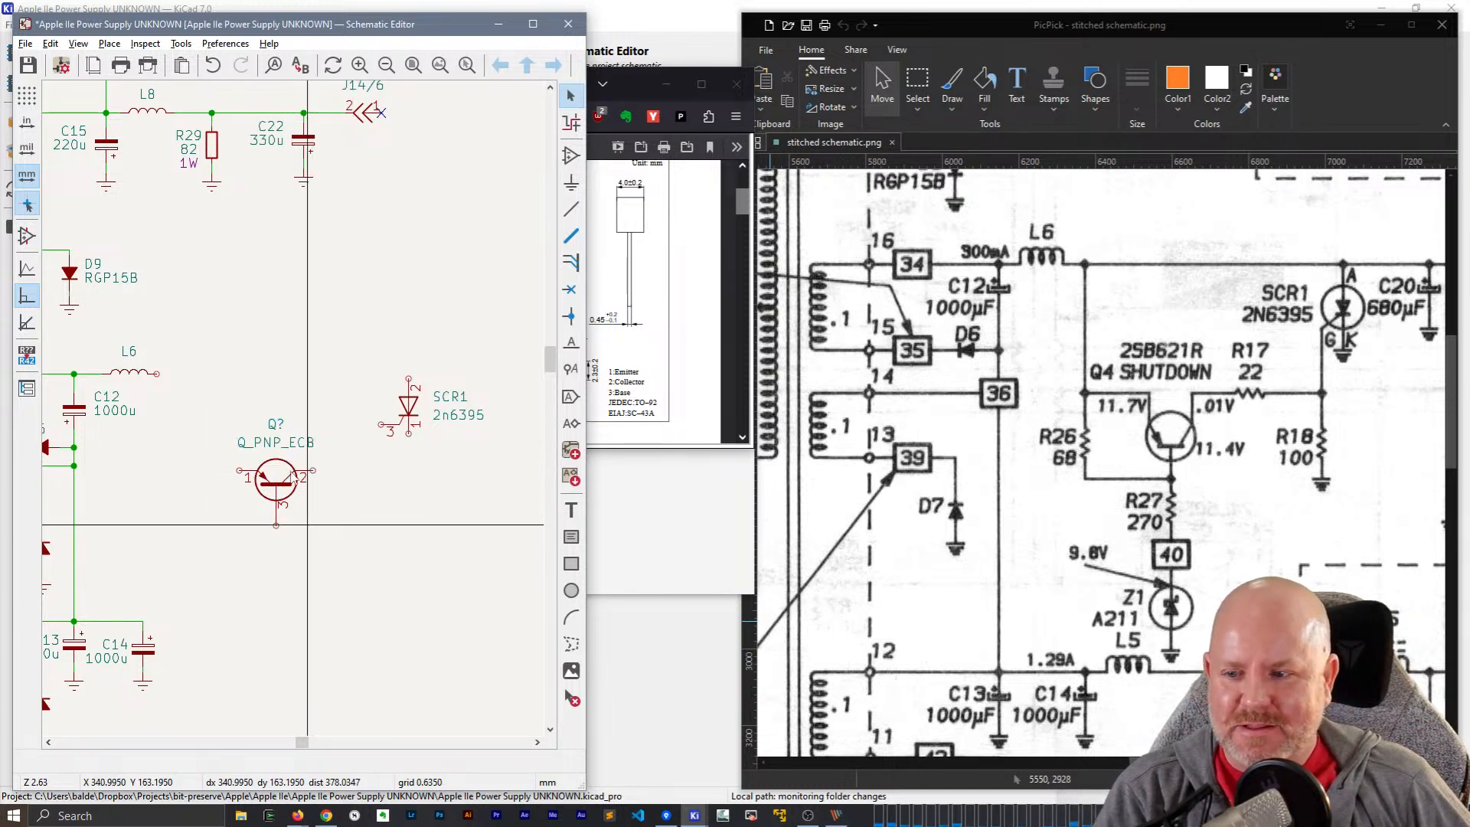
# - Place a copy of an existing Earth symbol below SCR1 and wire it to the cathode, pin 1
pyautogui.hotkey('ctrl', 'd')
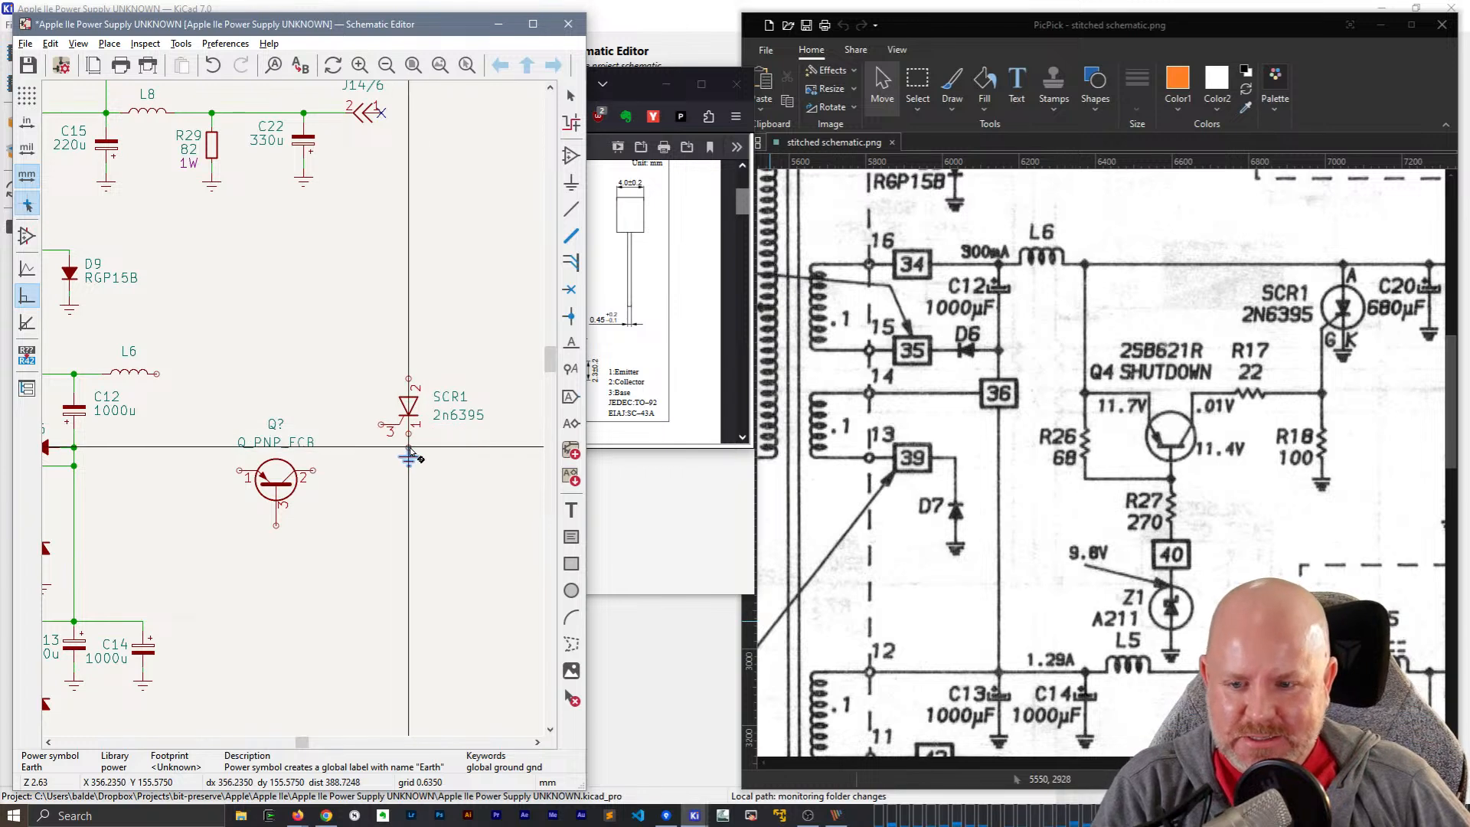
pyautogui.click(409, 457)
pyautogui.scroll(2, 409, 456)
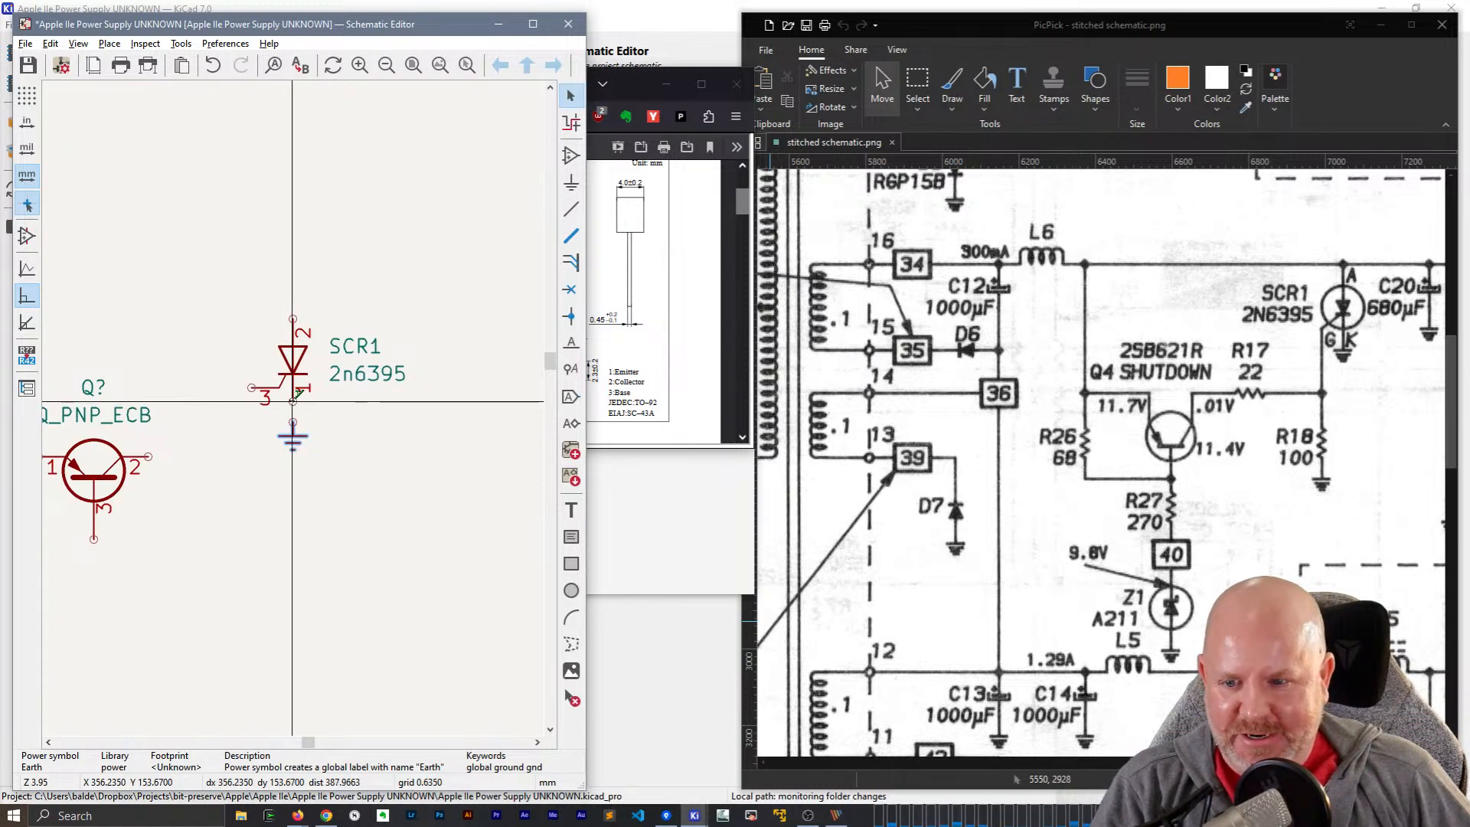
pyautogui.press('w')
pyautogui.click(293, 422)
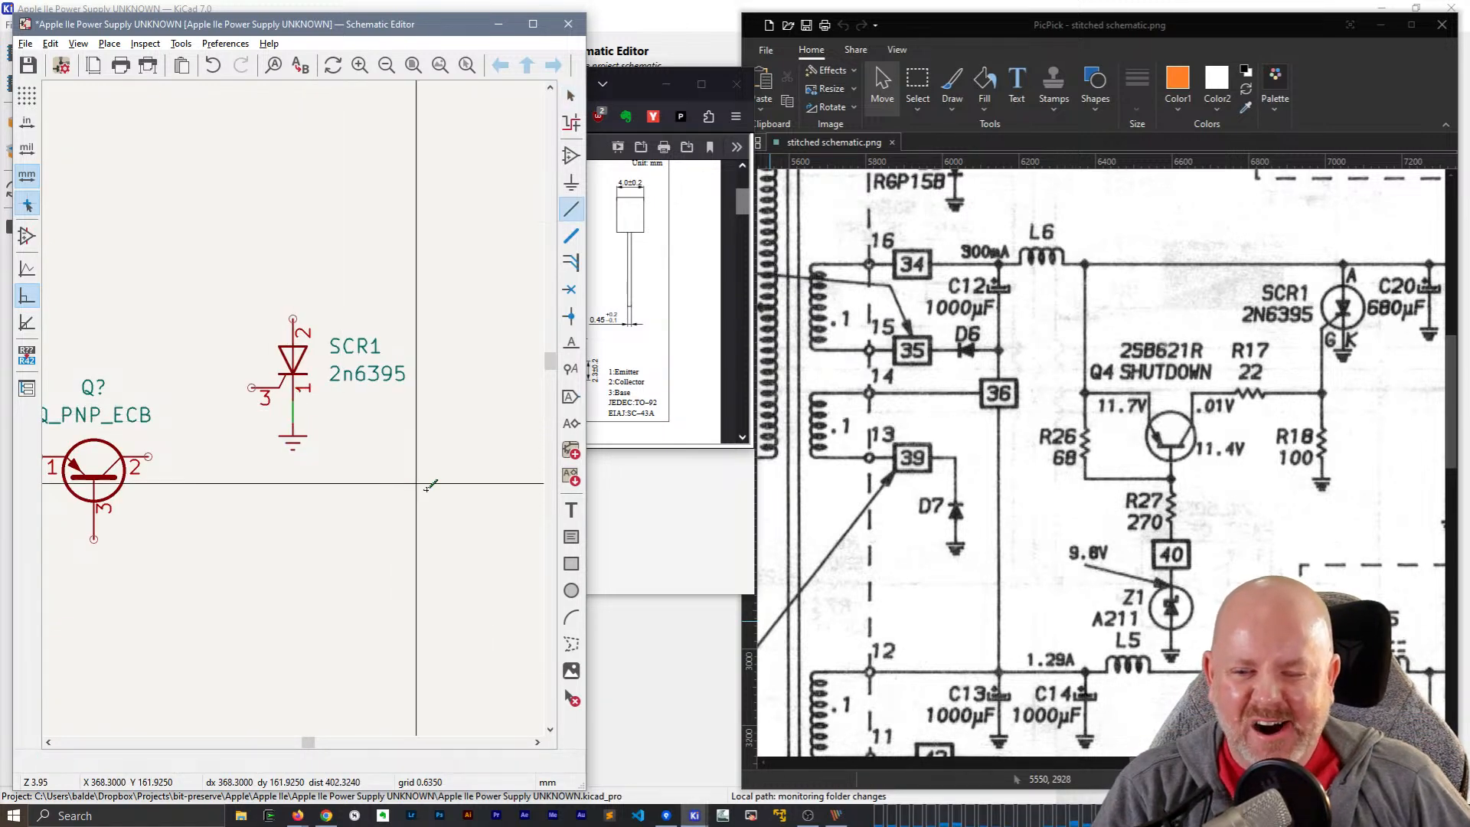
pyautogui.press('Escape')
# - Duplicate resistor R29 and place the copy vertically below SCR1's gate, between the PNP transistor and SCR1's ground
pyautogui.moveTo(354, 584); pyautogui.dragTo(405, 567, button='middle')
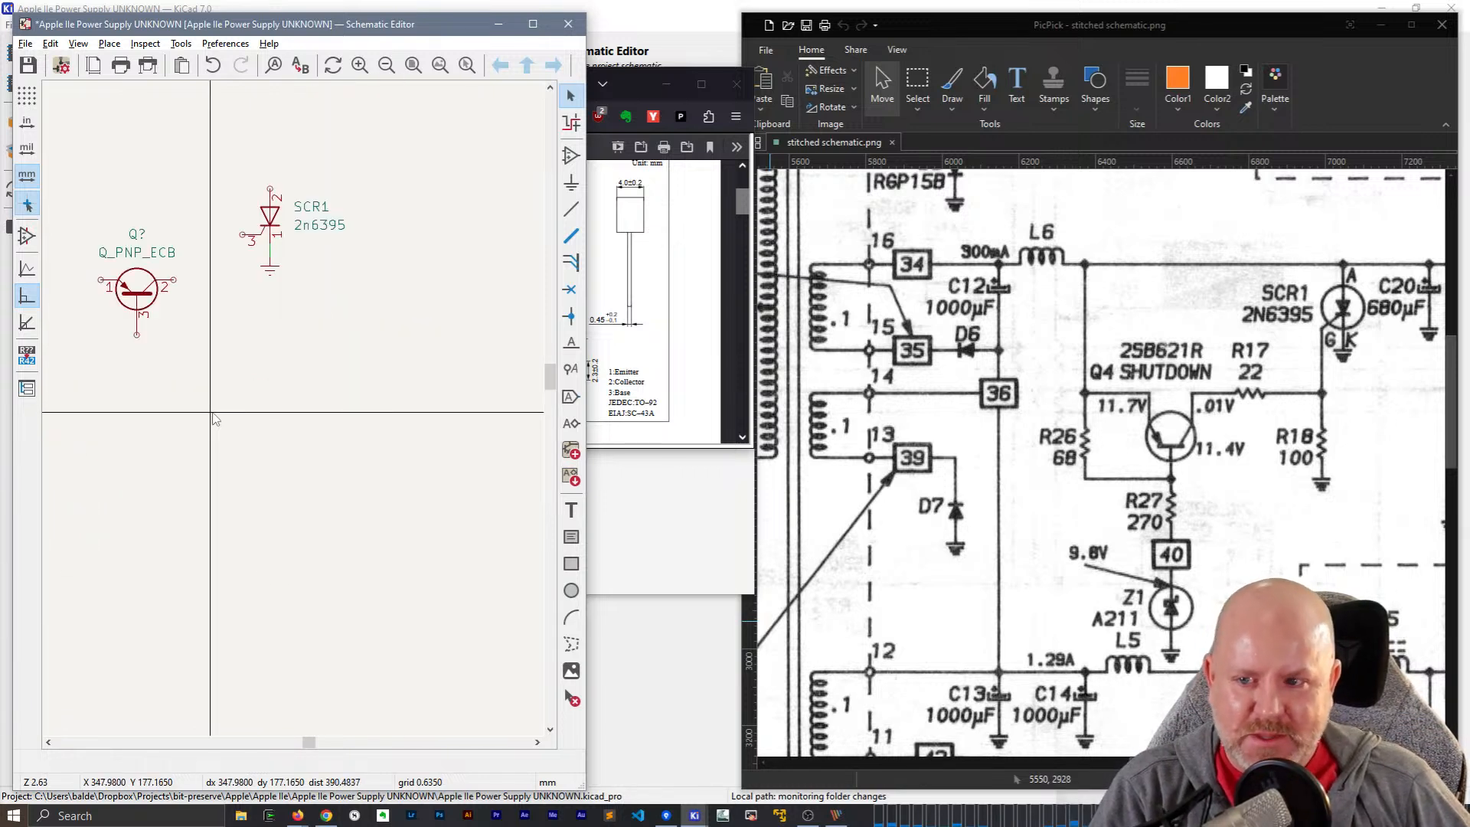
pyautogui.moveTo(216, 416); pyautogui.dragTo(278, 622, button='middle')
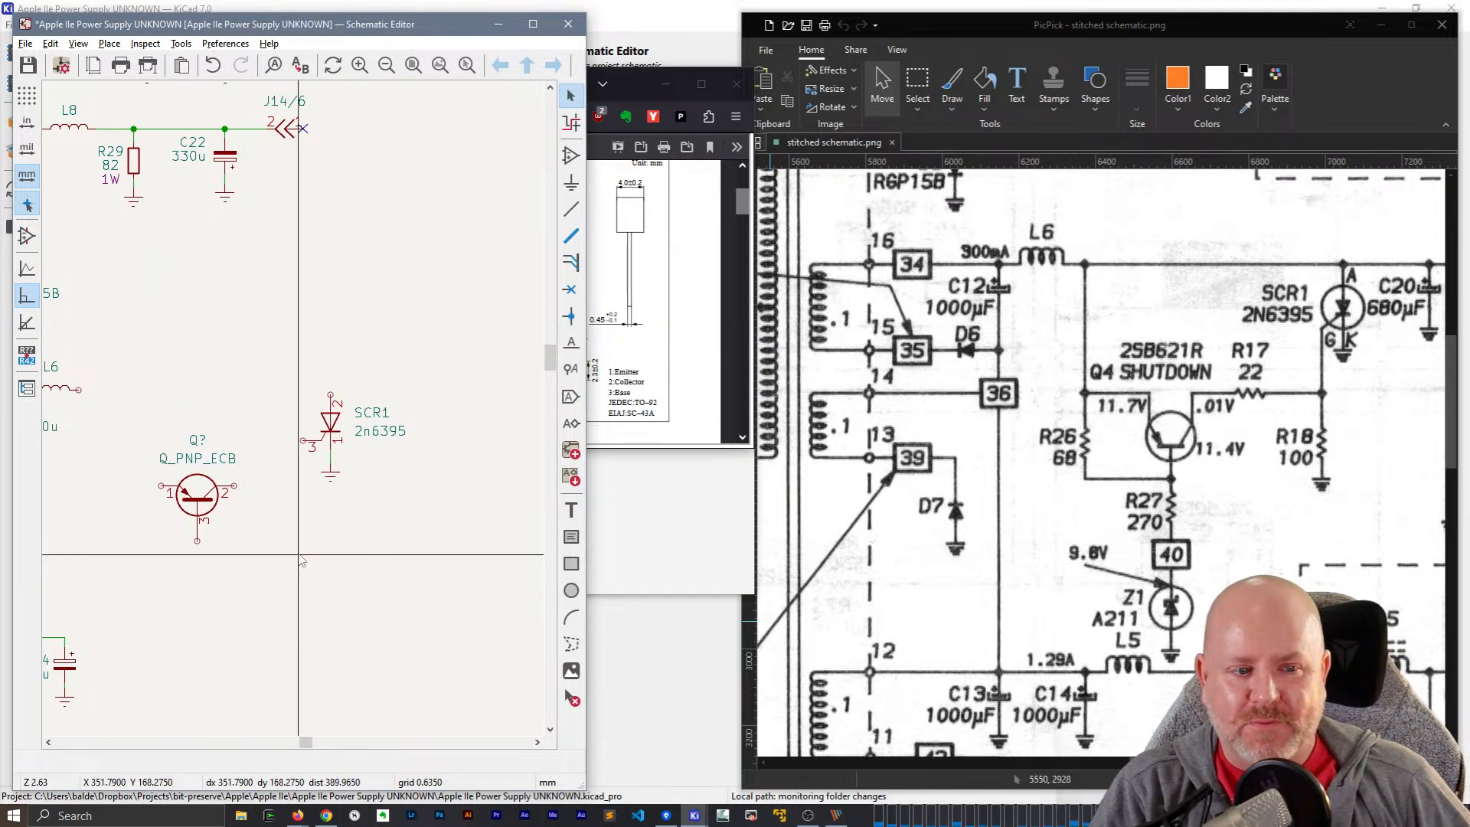
pyautogui.moveTo(320, 522); pyautogui.dragTo(411, 482, button='middle')
pyautogui.scroll(-2, 305, 495)
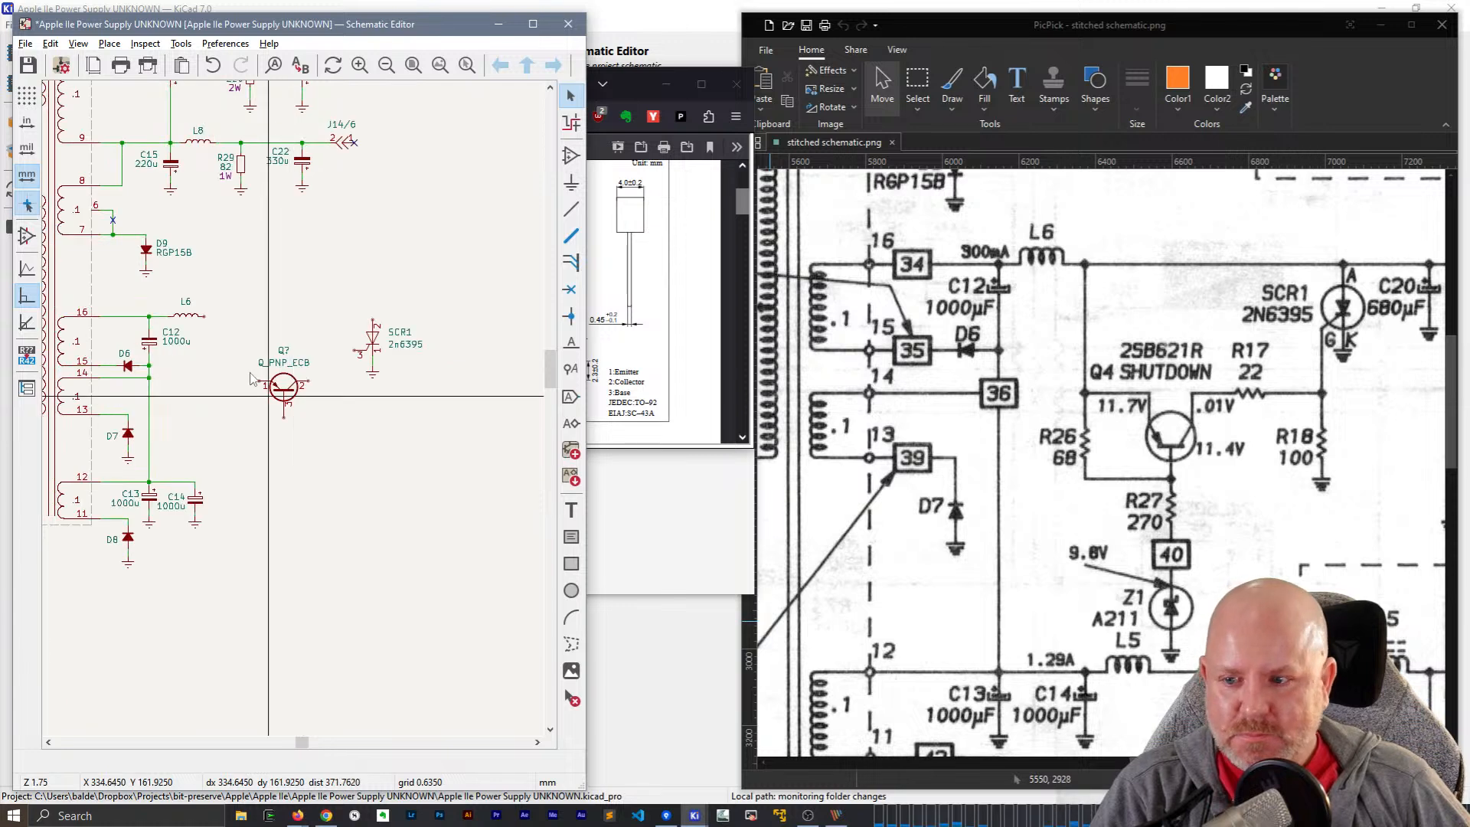
pyautogui.click(195, 200)
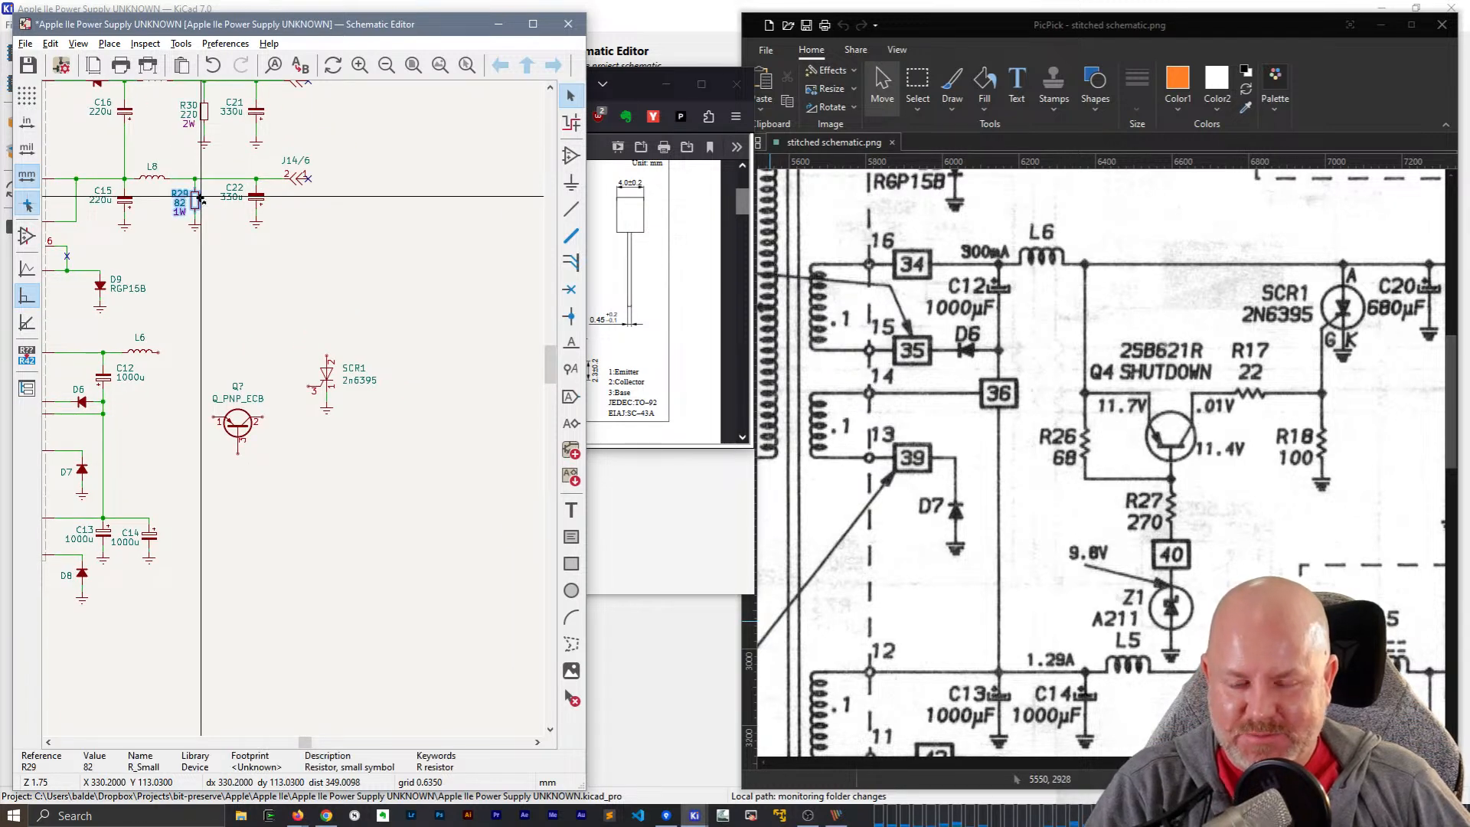
pyautogui.hotkey('ctrl', 'd')
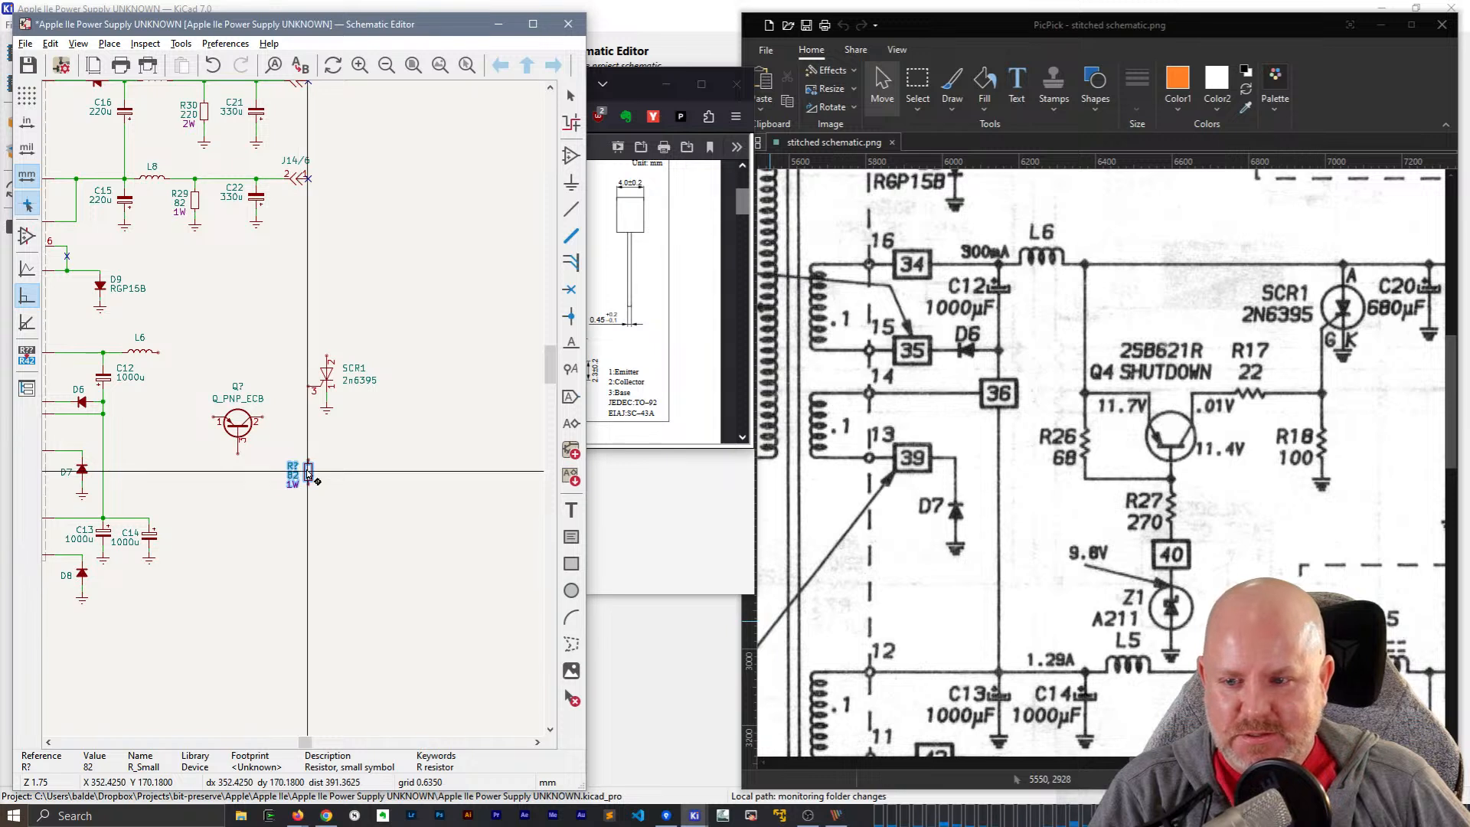
pyautogui.scroll(1, 292, 468)
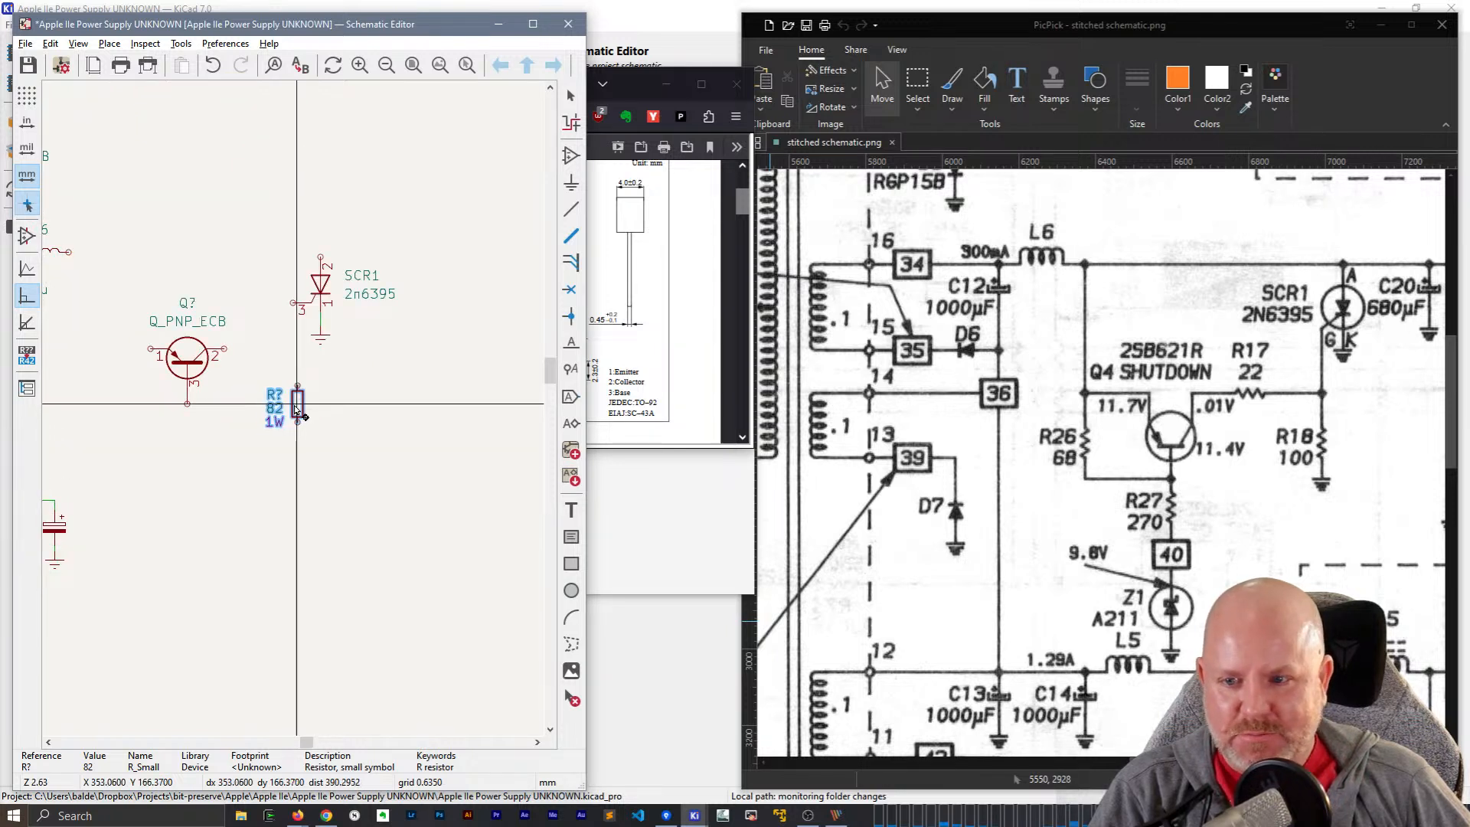
pyautogui.click(292, 383)
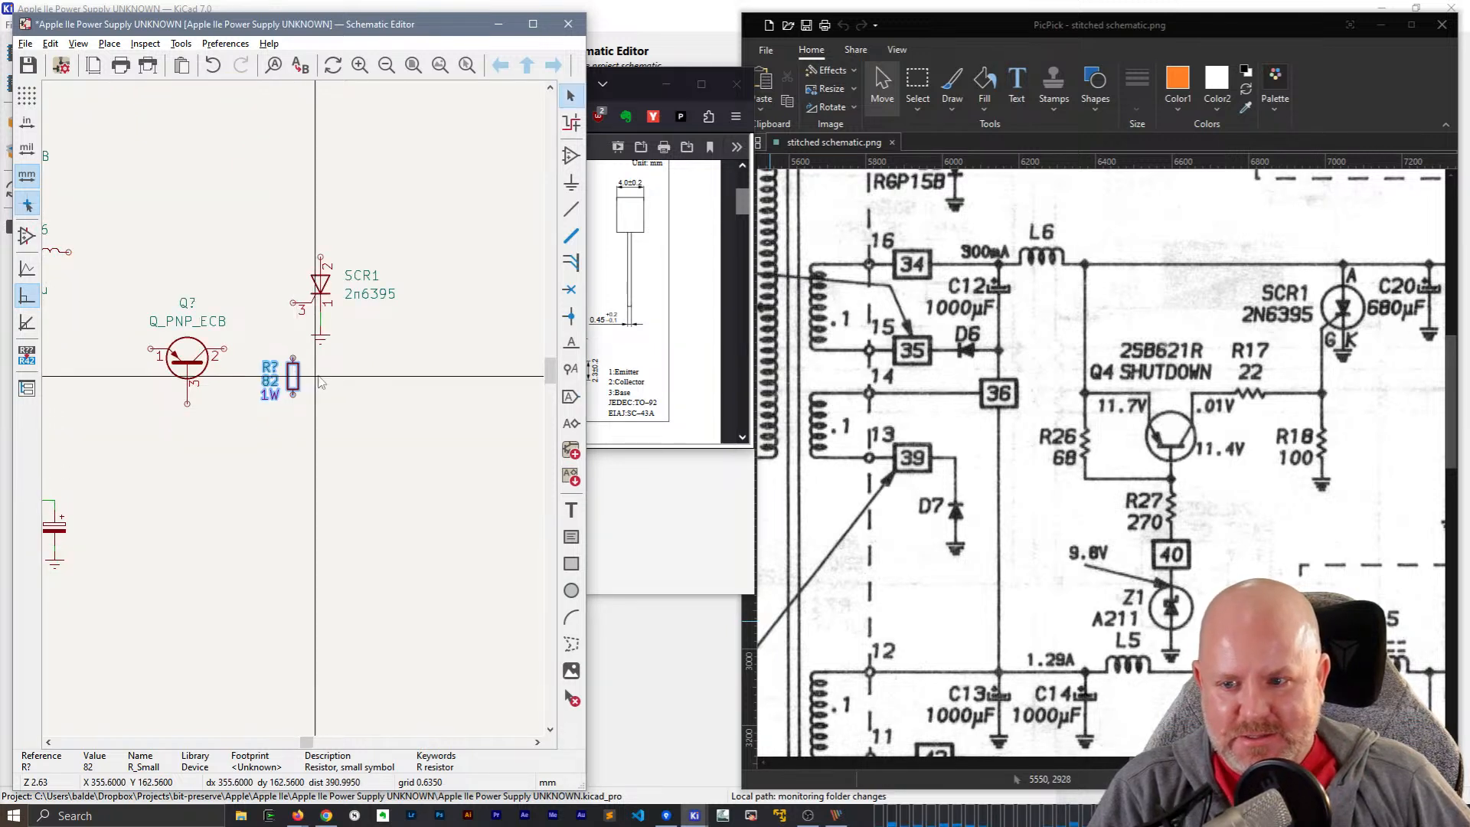
# - Place a copy of SCR1's Earth symbol below the new resistor and wire it to the resistor's lower pin
pyautogui.click(322, 341)
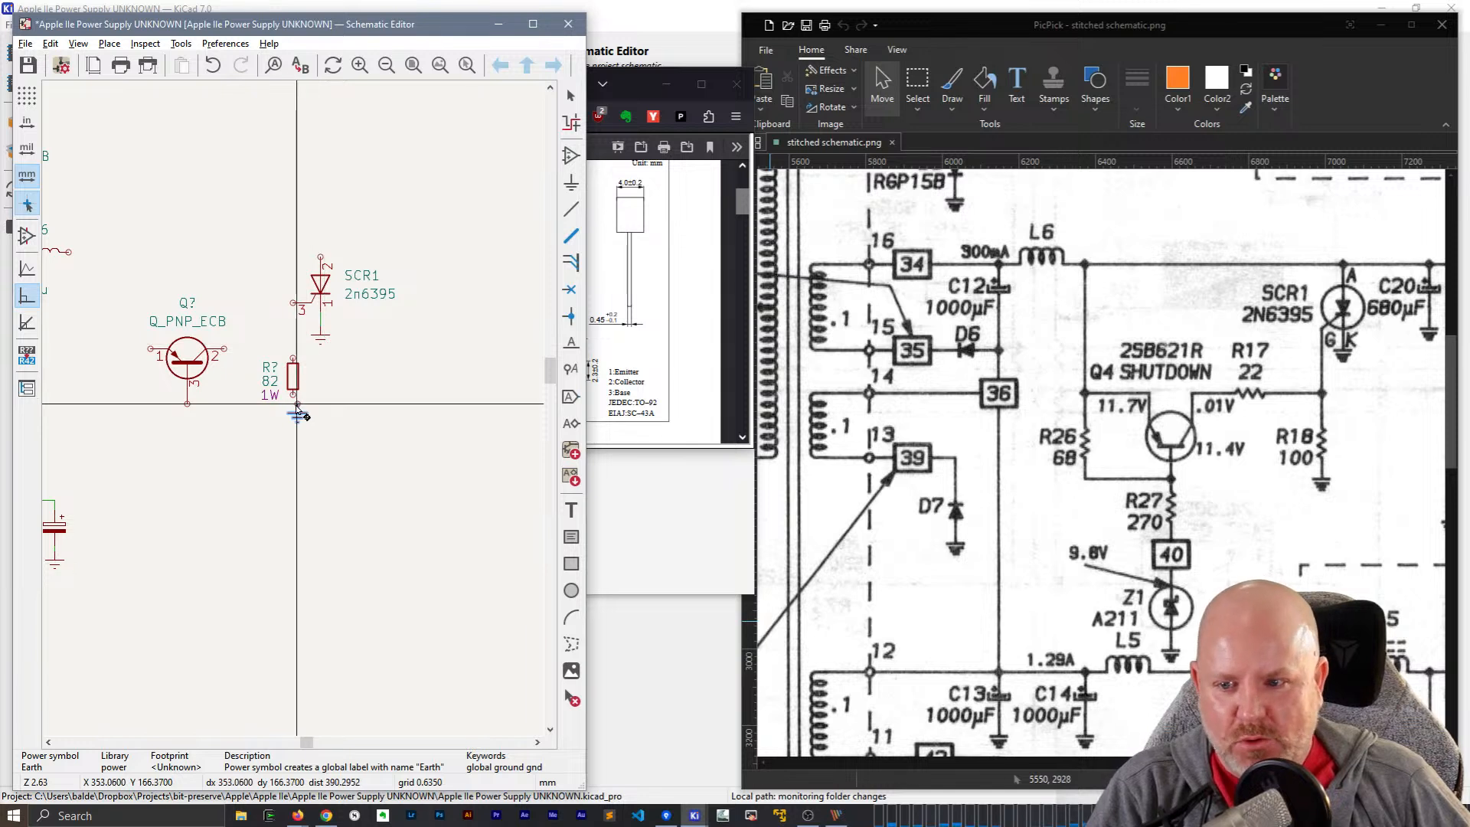
pyautogui.scroll(1, 307, 391)
pyautogui.click(288, 390)
pyautogui.press('w')
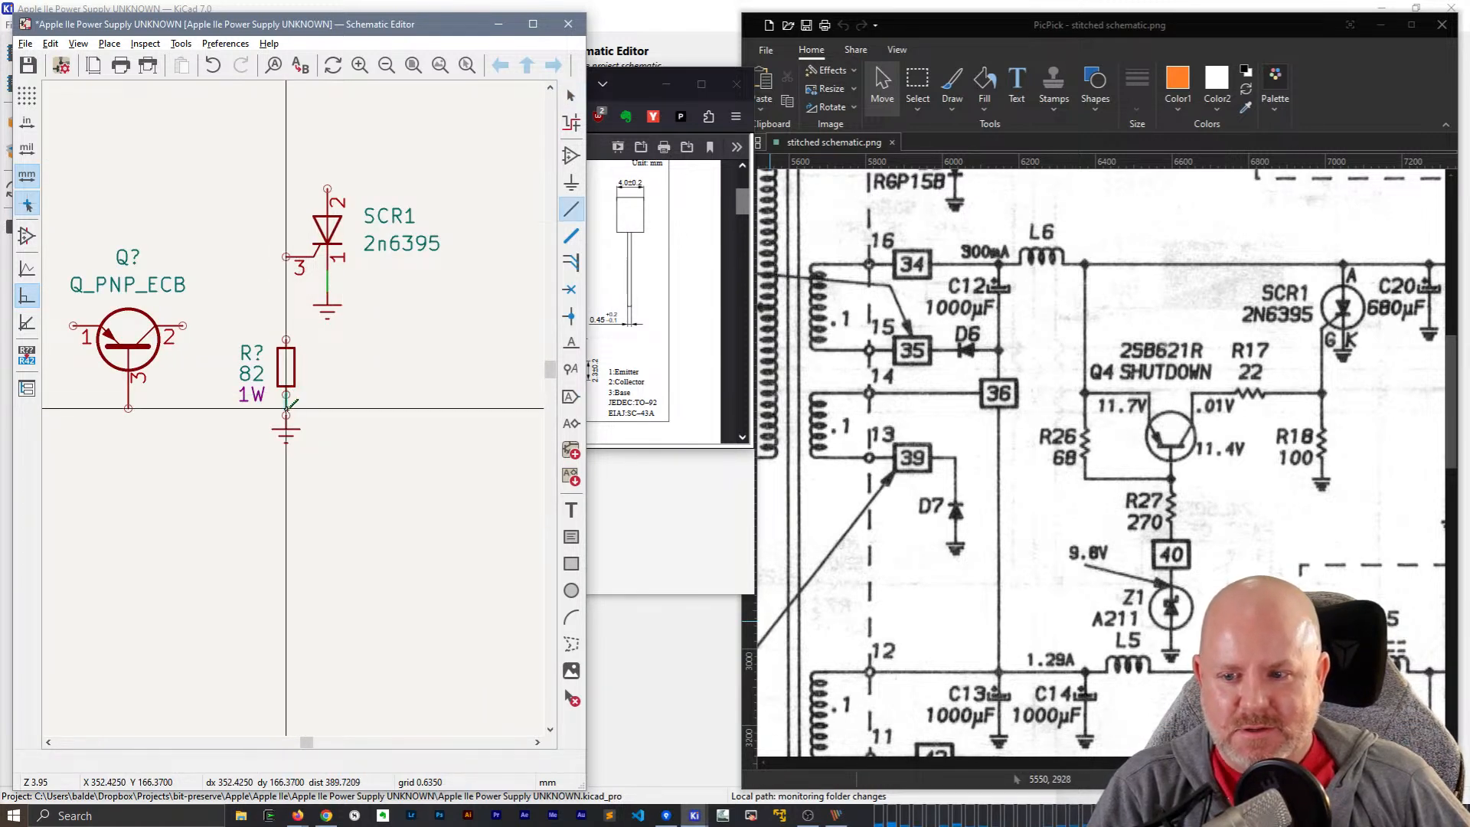
pyautogui.click(287, 425)
pyautogui.press('Escape')
# - Shift the resistor and its ground slightly left, and wire SCR1's gate, pin 3, to the resistor's upper pin
pyautogui.click(246, 350)
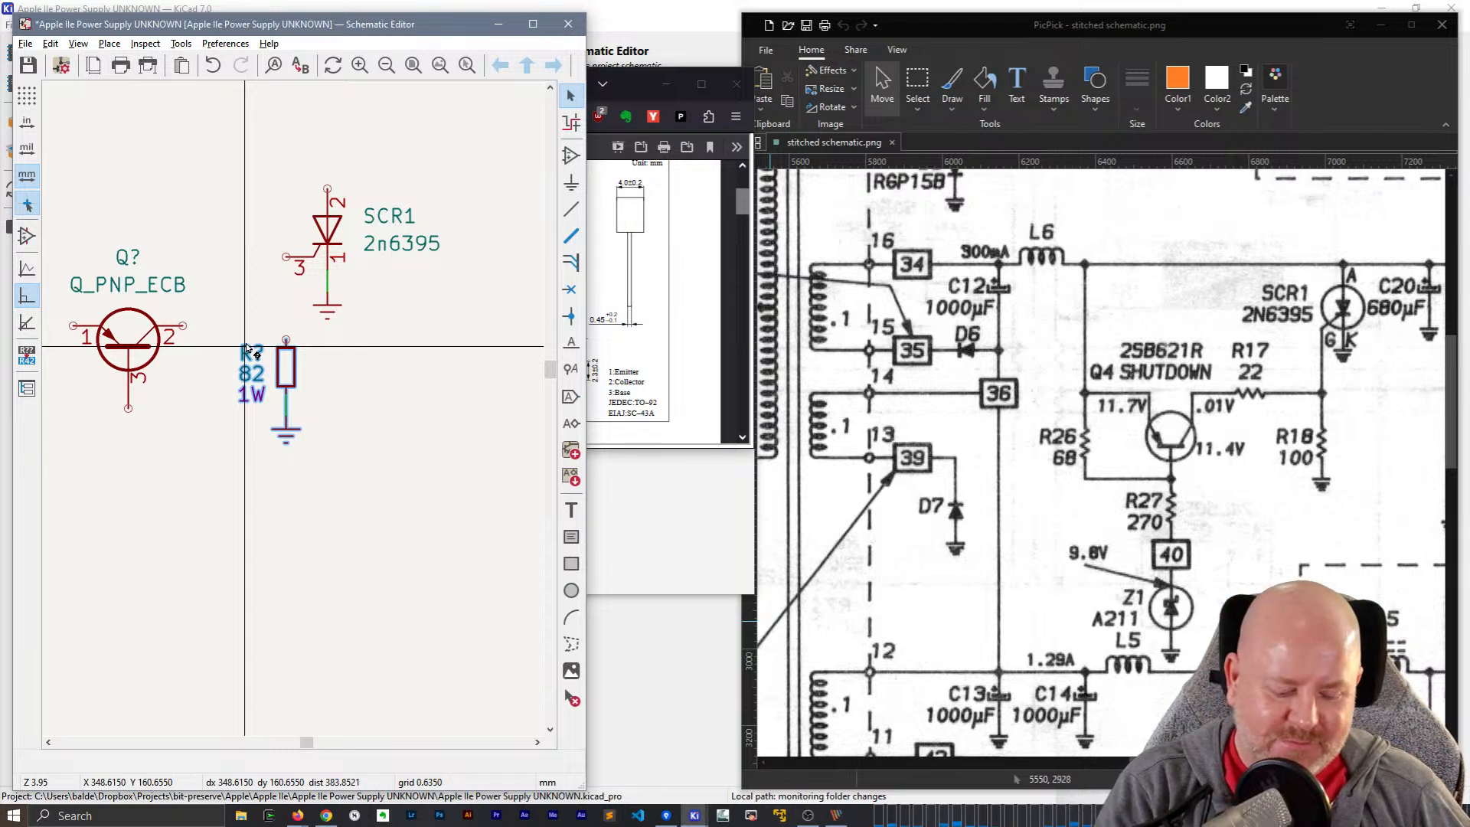
pyautogui.press('m')
pyautogui.click(268, 342)
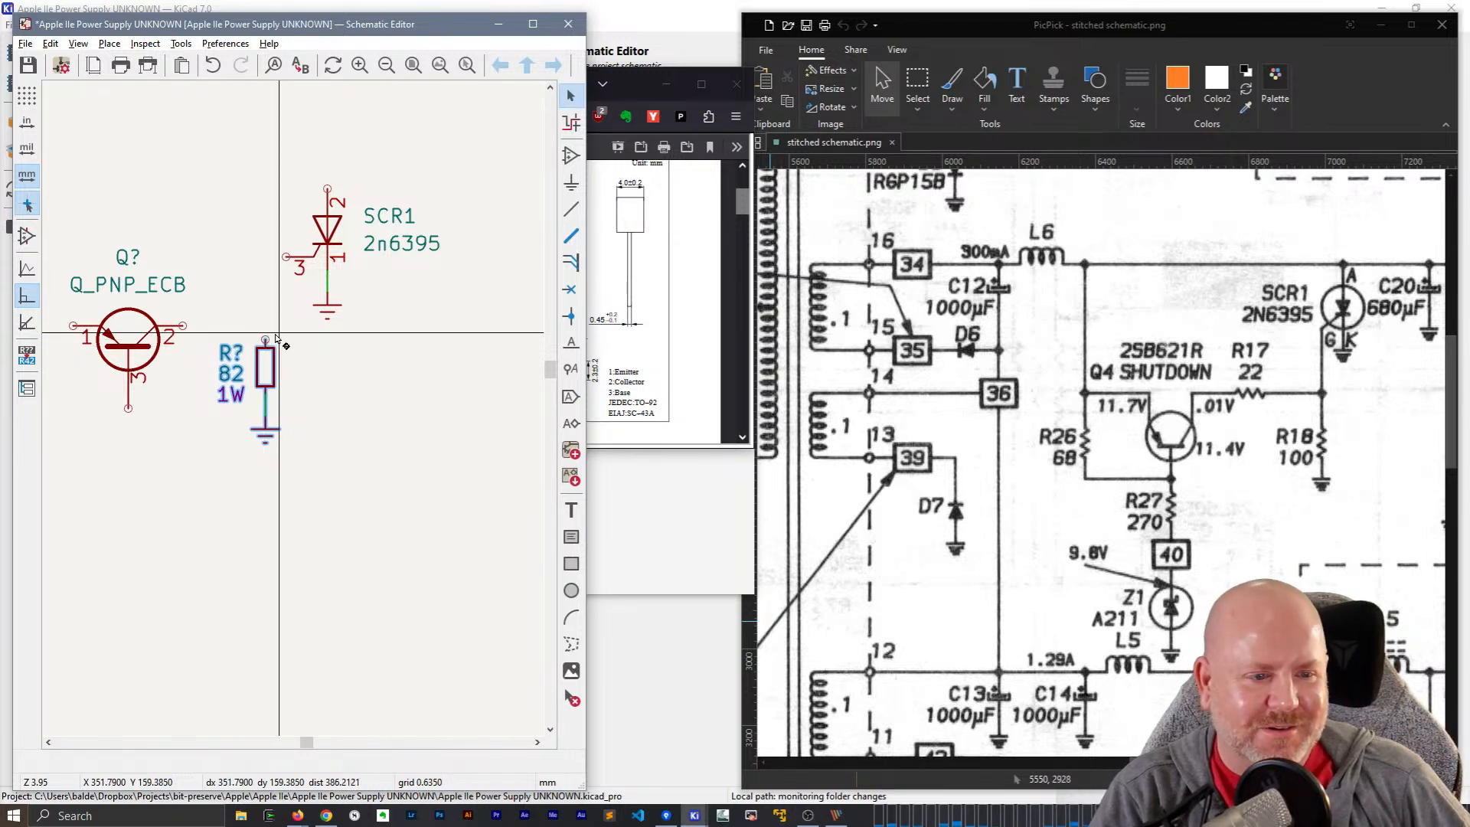
pyautogui.press('w')
pyautogui.click(286, 256)
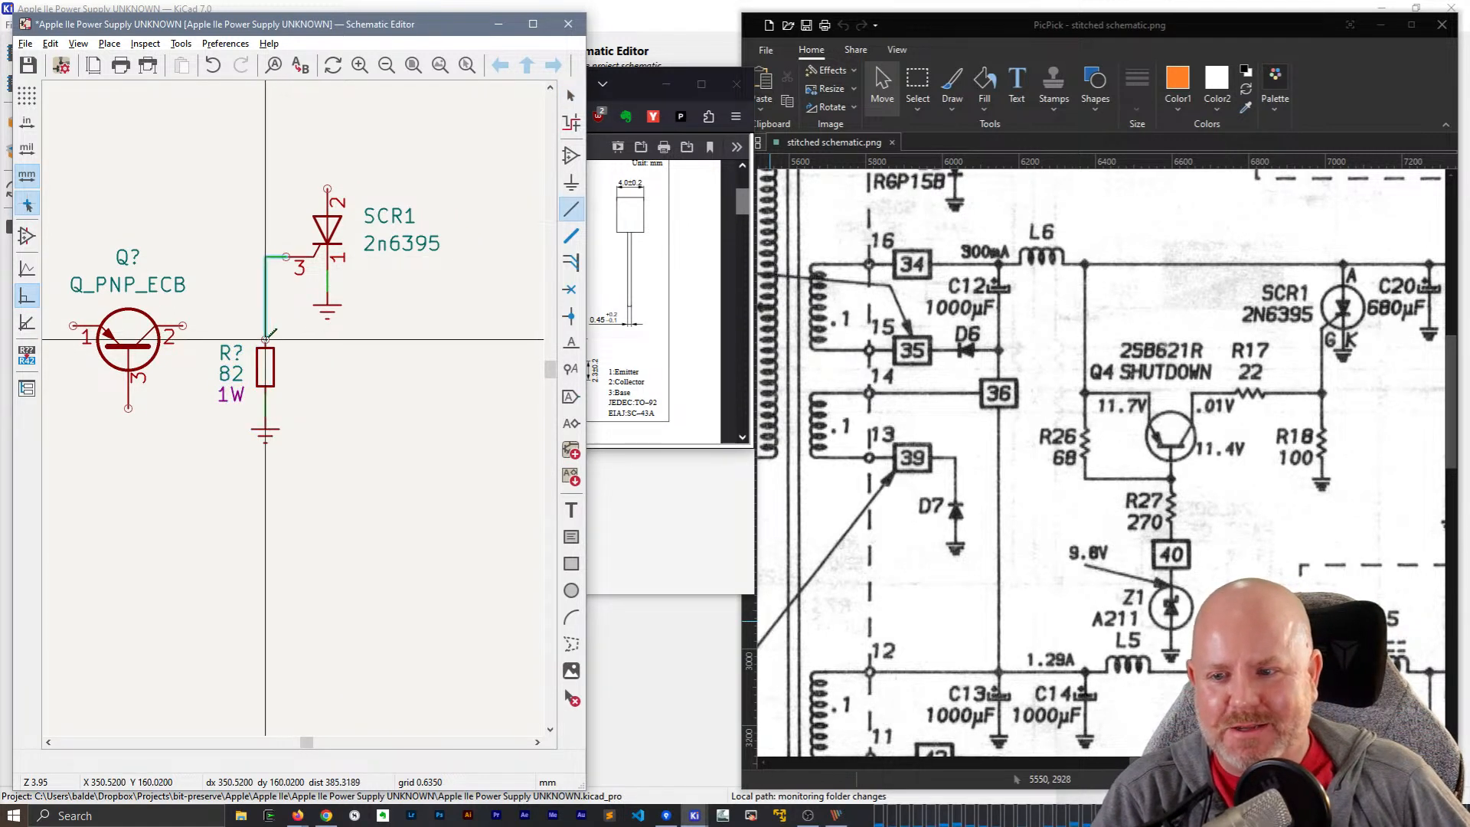
pyautogui.click(266, 339)
pyautogui.press('Escape')
# - Set the new resistor's reference to R18 and its value to 100, and remove its 1W rating text
pyautogui.click(230, 375)
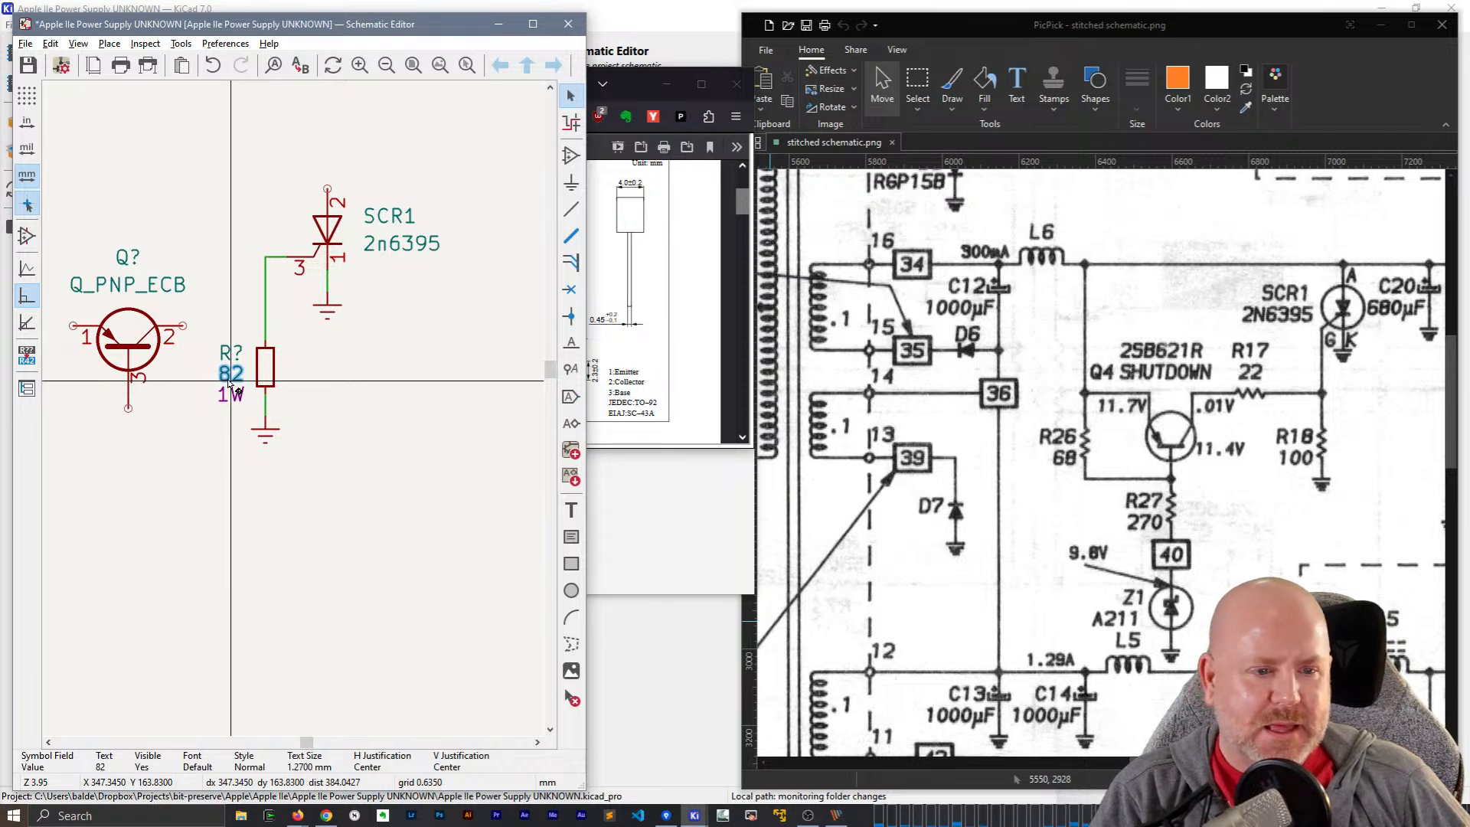
pyautogui.doubleClick(231, 359)
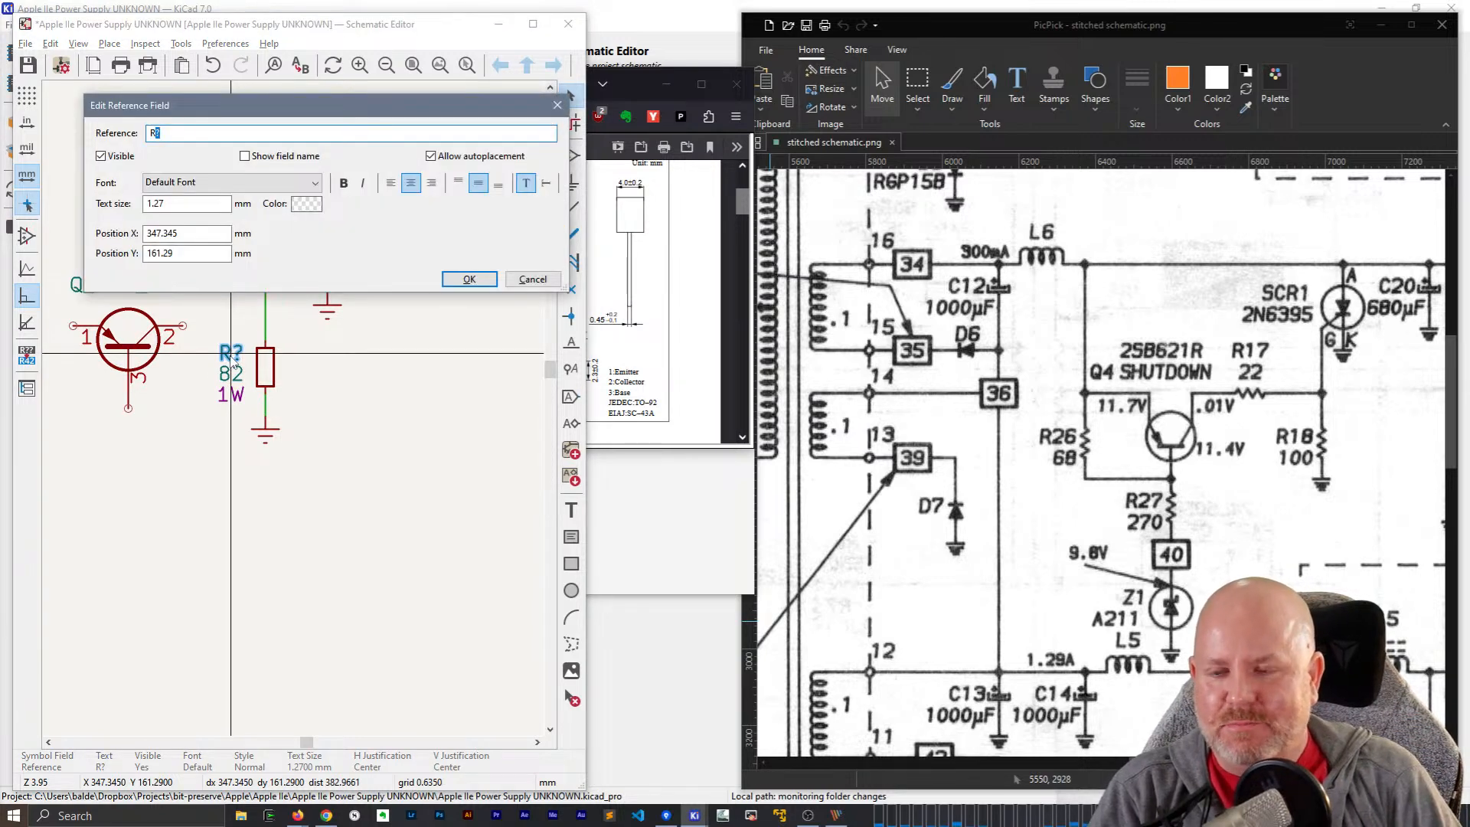
pyautogui.press('Return')
pyautogui.doubleClick(231, 375)
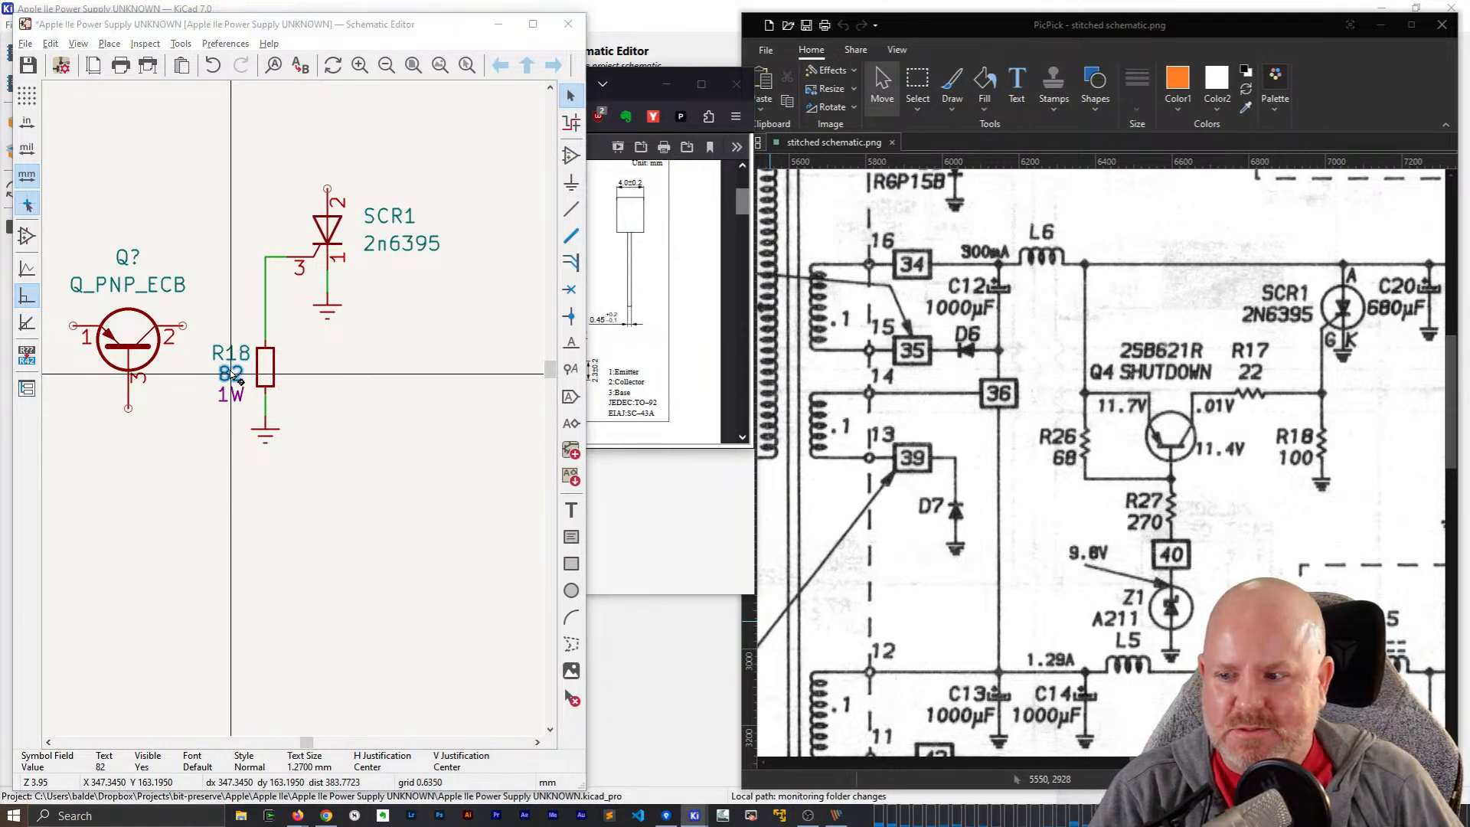
pyautogui.write('100')
pyautogui.press('Return')
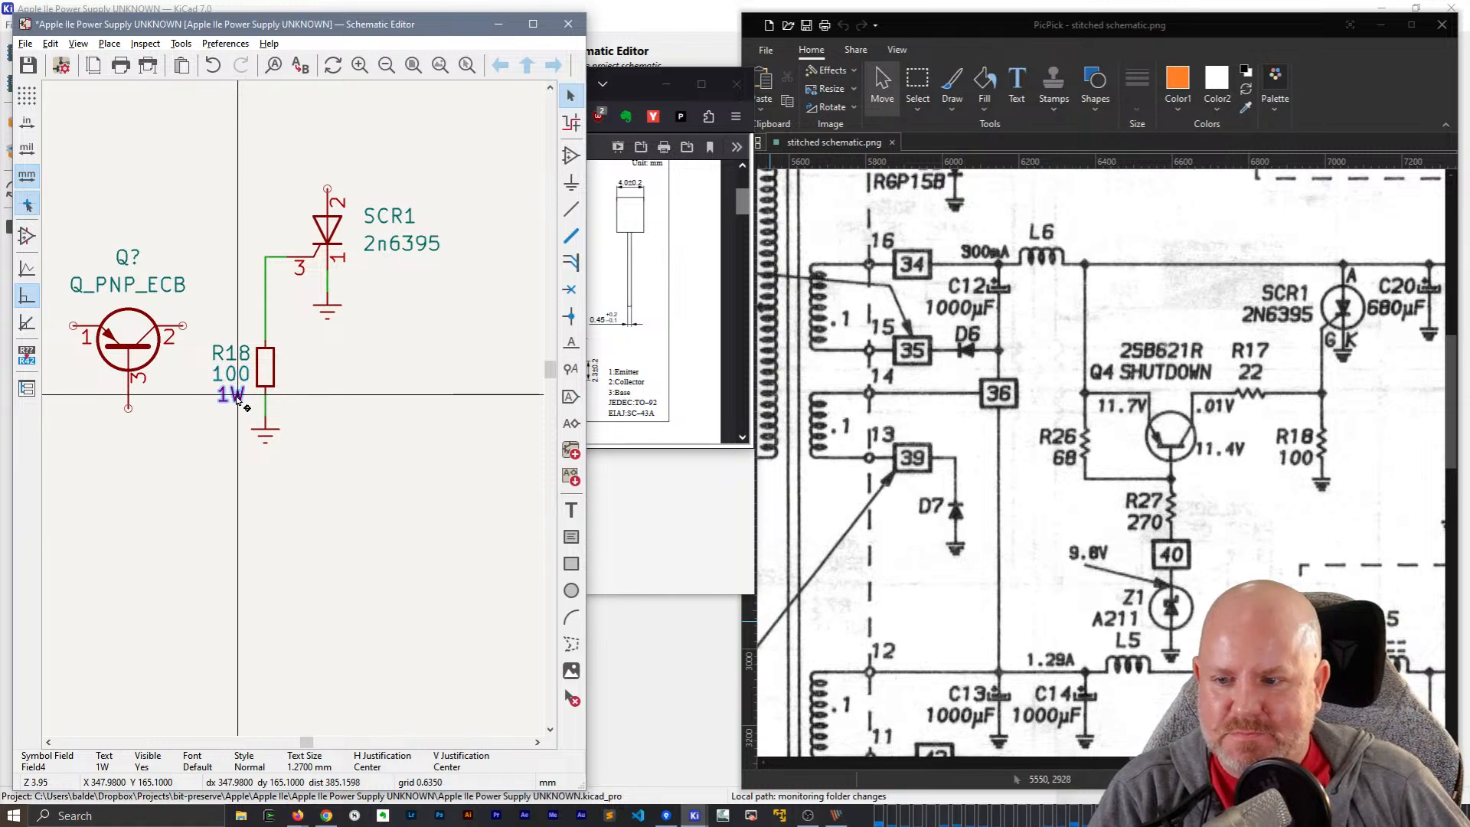
pyautogui.doubleClick(236, 397)
pyautogui.click(490, 282)
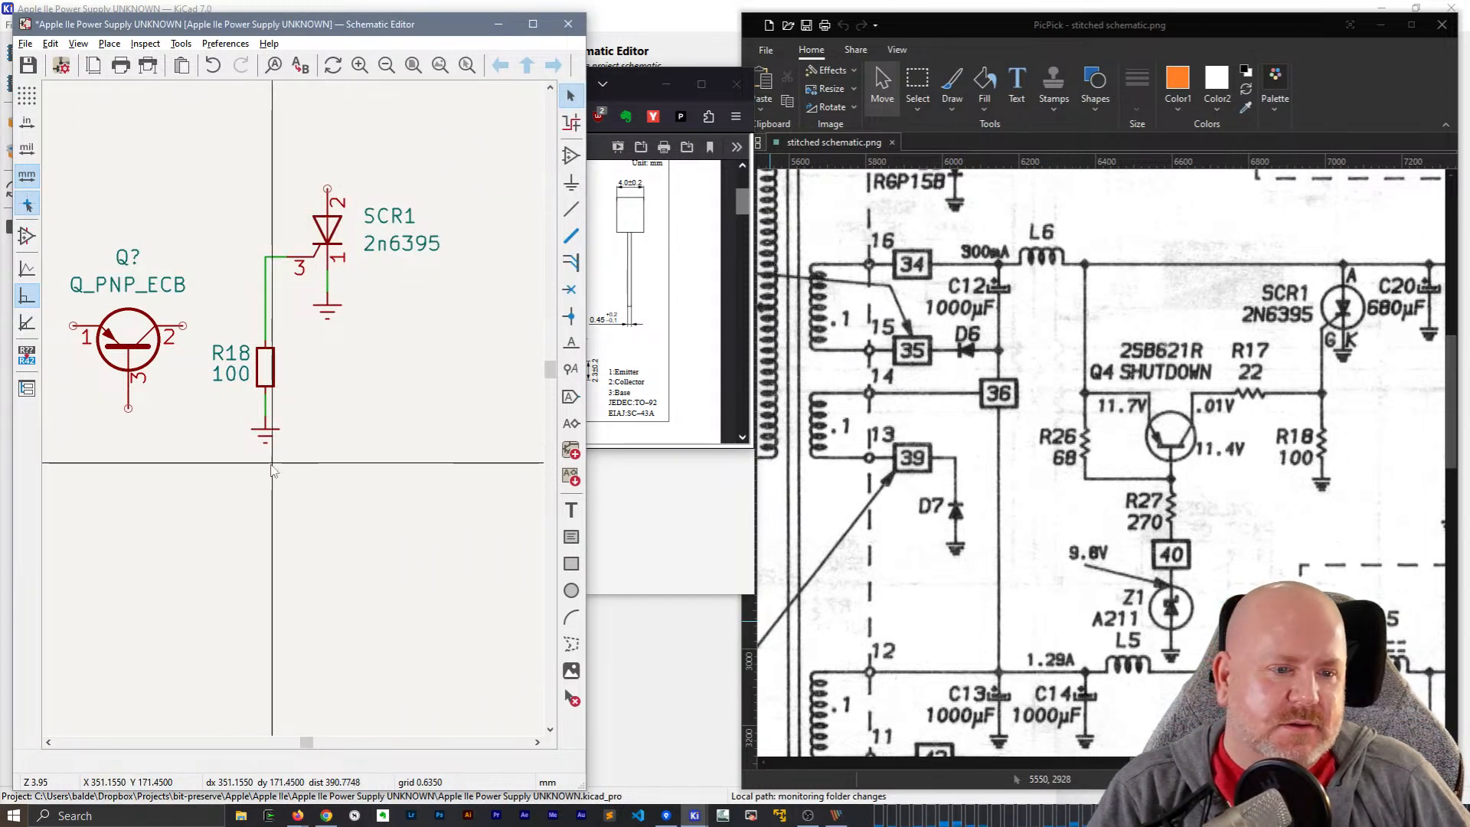
# - Move the Q_PNP_ECB transistor farther left, leaving room for a resistor between its collector and R18
pyautogui.moveTo(256, 341); pyautogui.dragTo(368, 418, button='middle')
pyautogui.click(258, 425)
pyautogui.moveTo(260, 427); pyautogui.dragTo(211, 423)
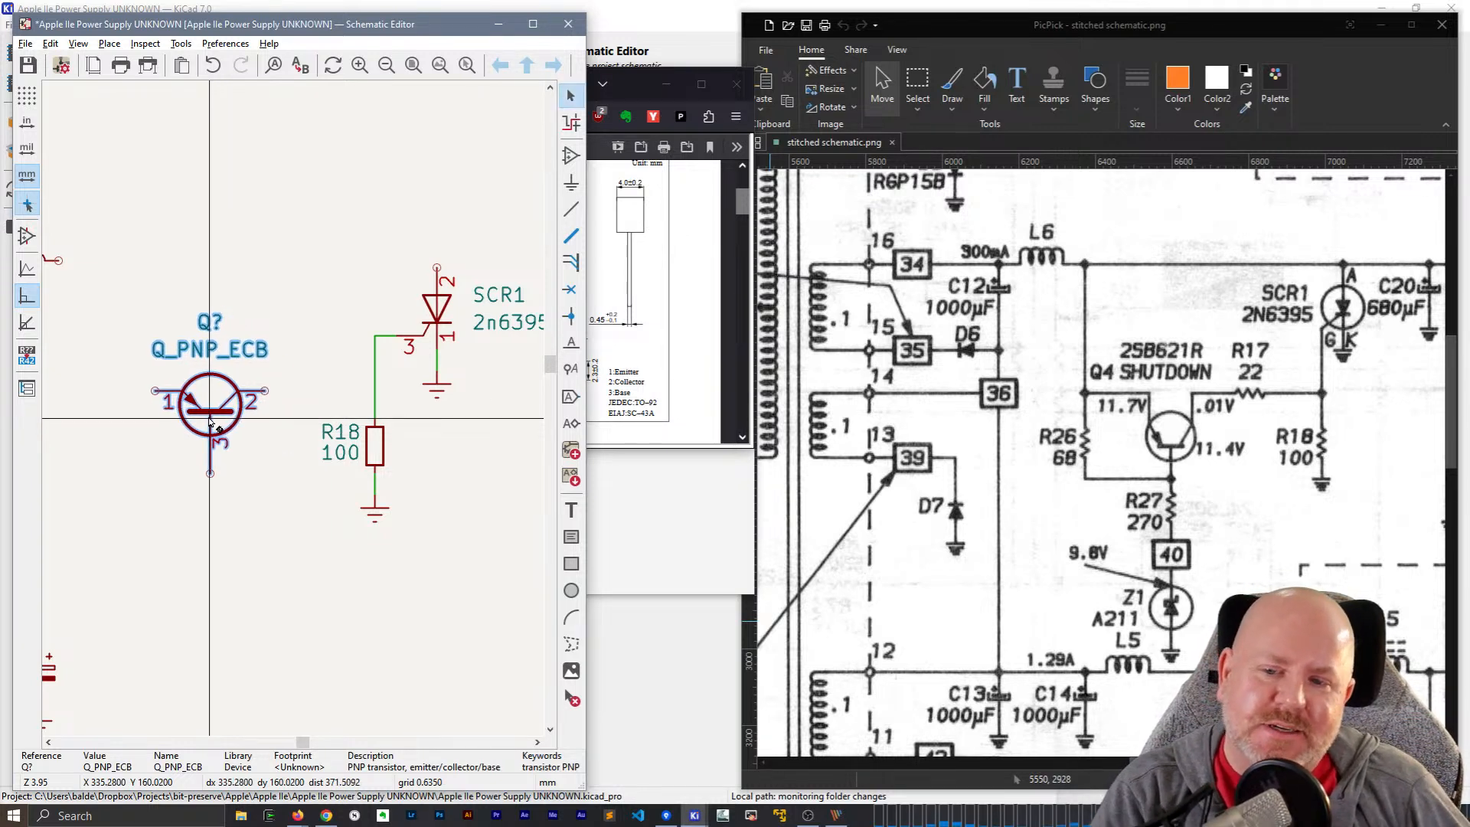
pyautogui.scroll(-2, 245, 384)
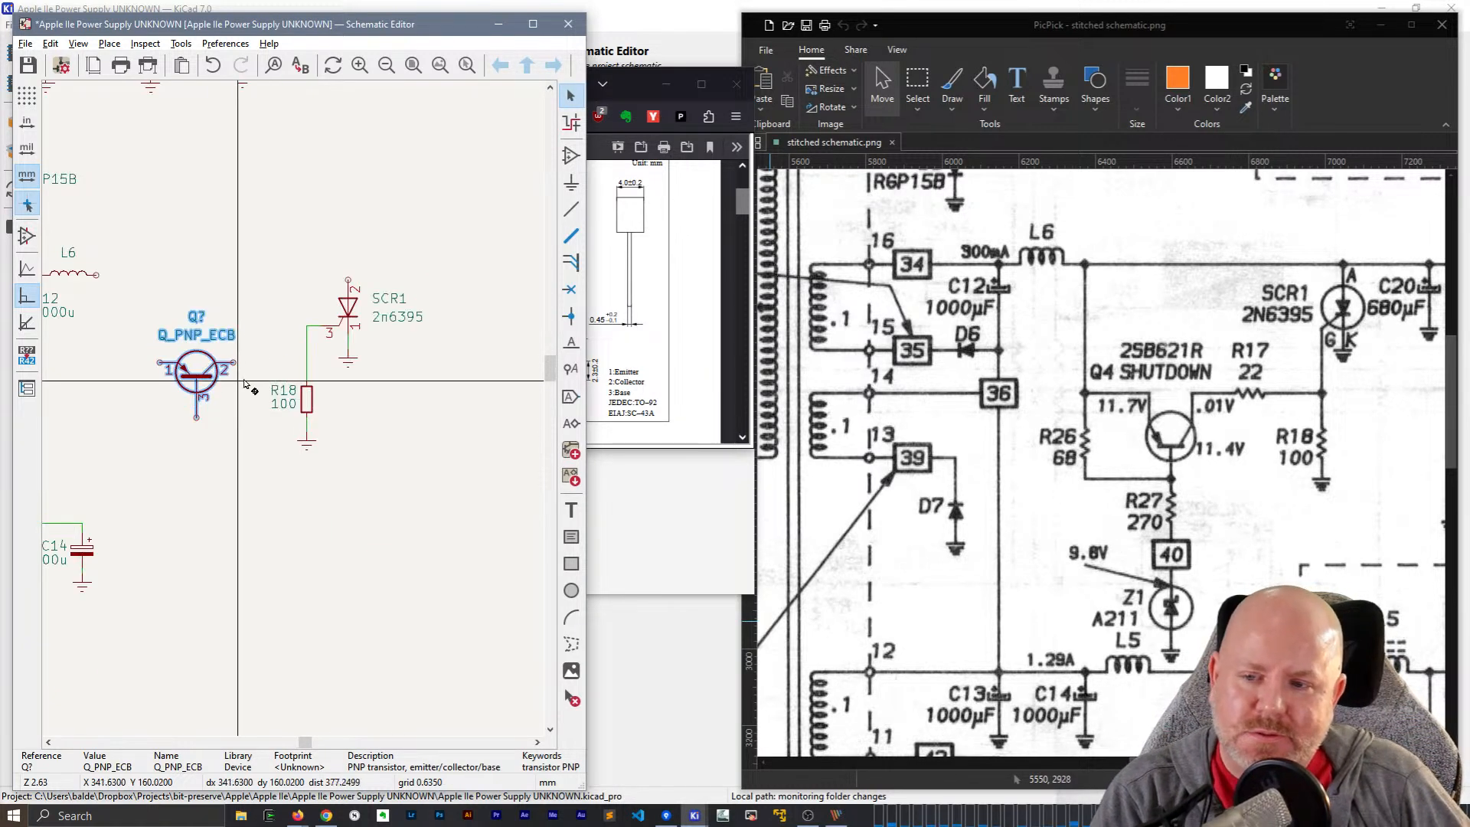
pyautogui.moveTo(245, 384); pyautogui.dragTo(343, 395, button='middle')
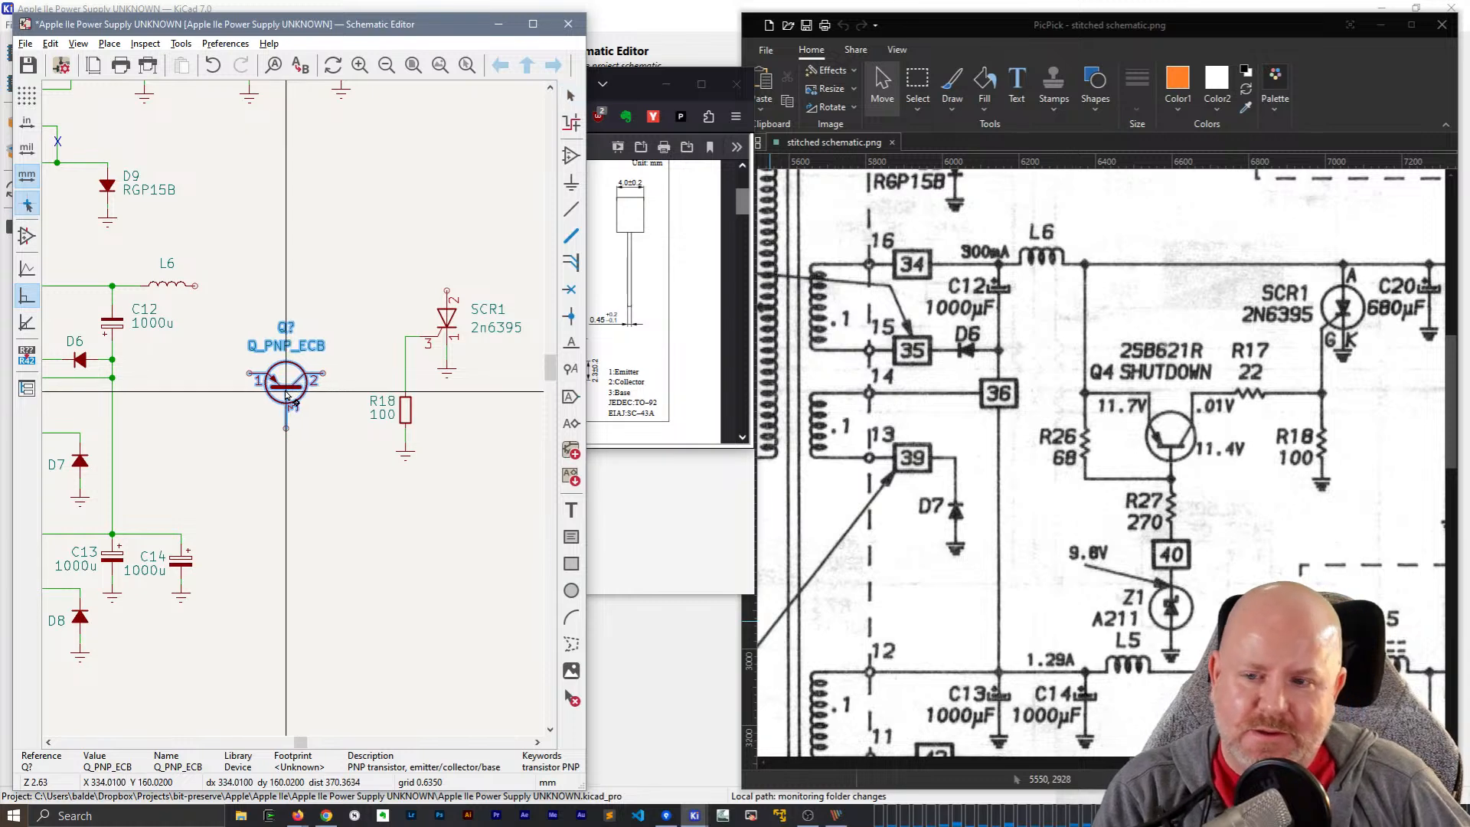
pyautogui.click(284, 394)
# - Set the PNP transistor's value to 2BS621R
pyautogui.click(290, 346)
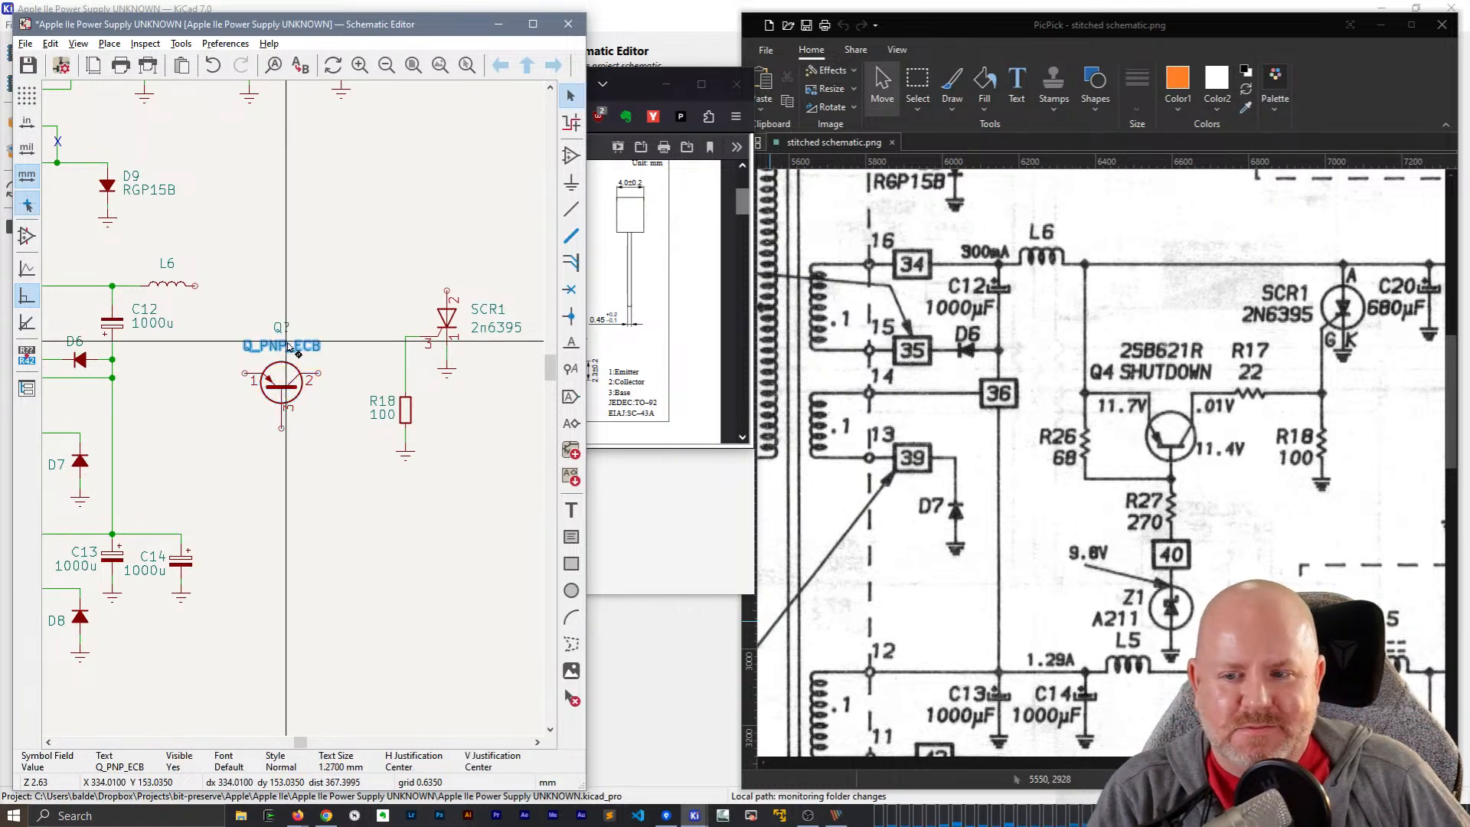
pyautogui.doubleClick(290, 346)
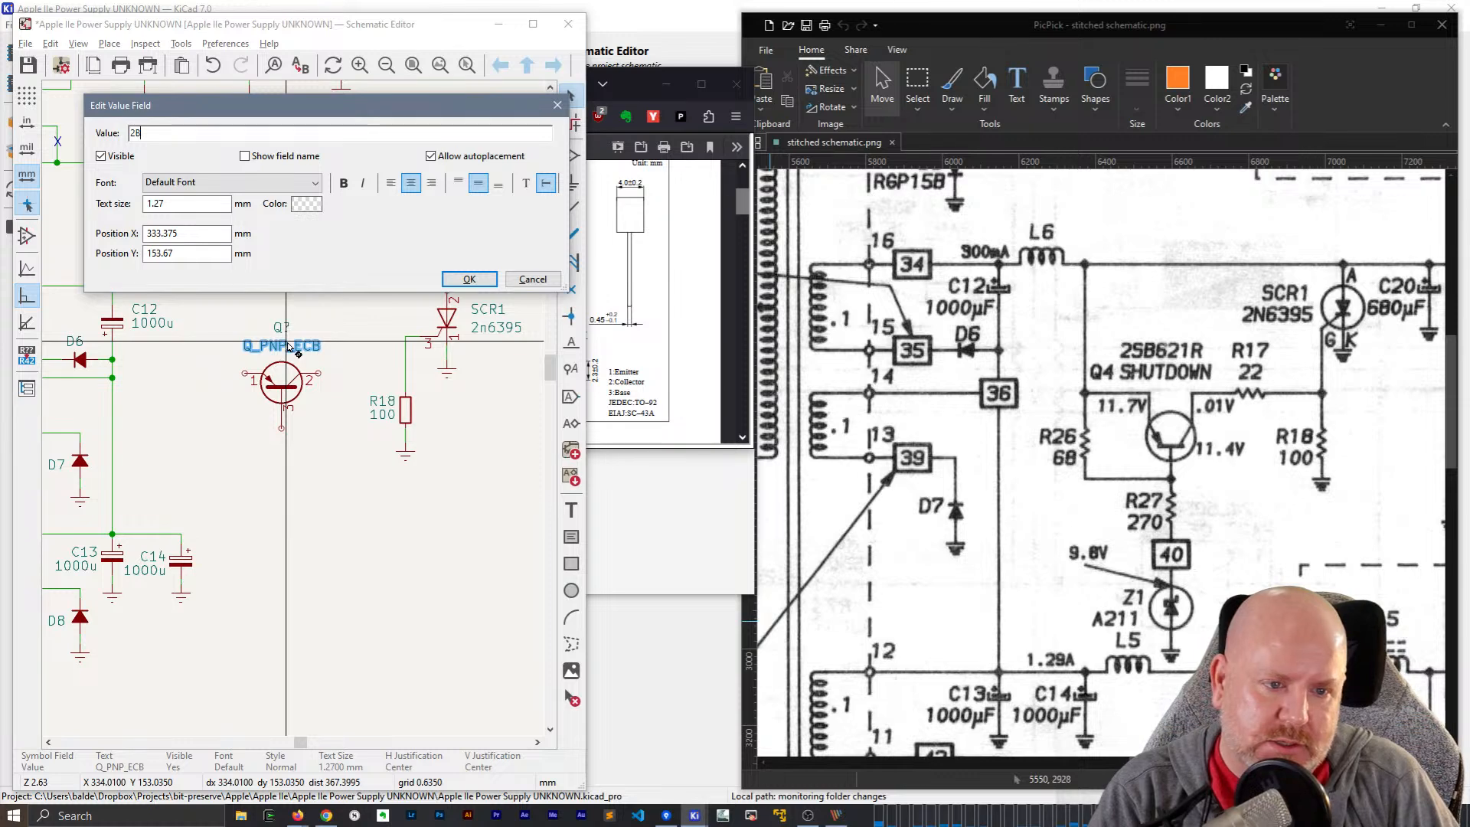
pyautogui.write('2BS621R')
pyautogui.press('Return')
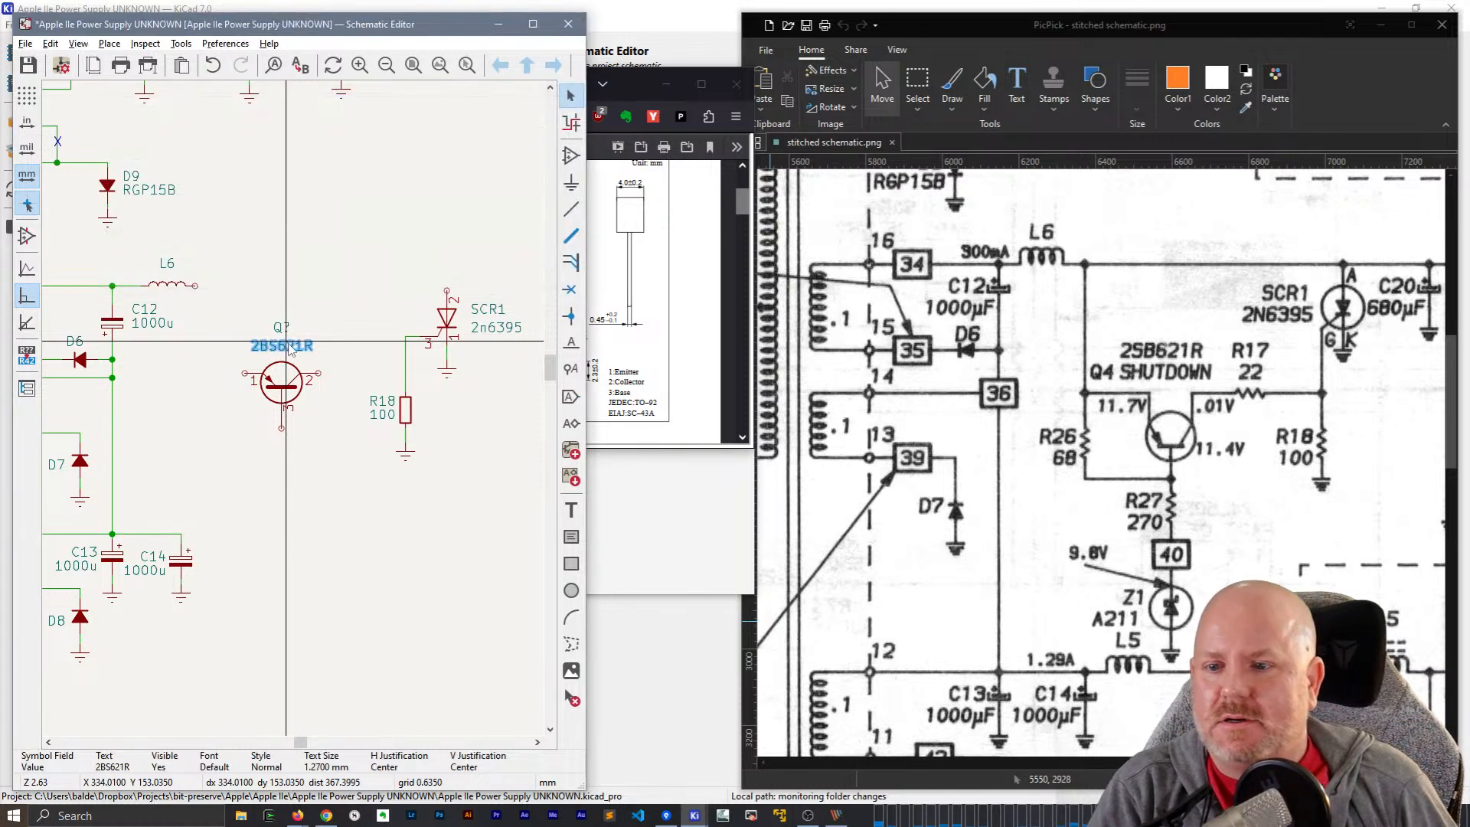
# - Add a custom field with the value Shutdown to the PNP transistor's properties and make it visible on the schematic
pyautogui.doubleClick(283, 387)
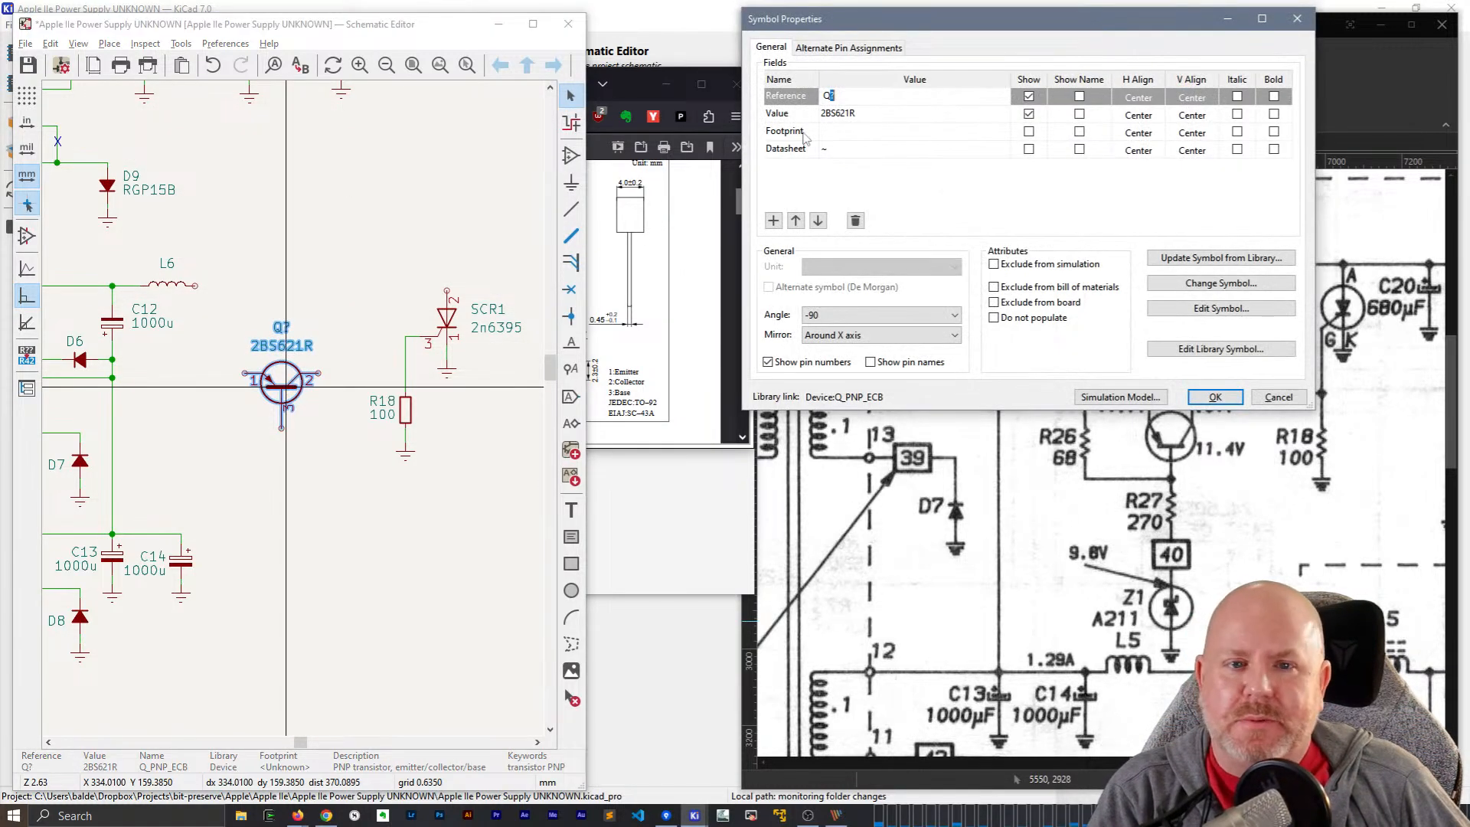
pyautogui.click(774, 220)
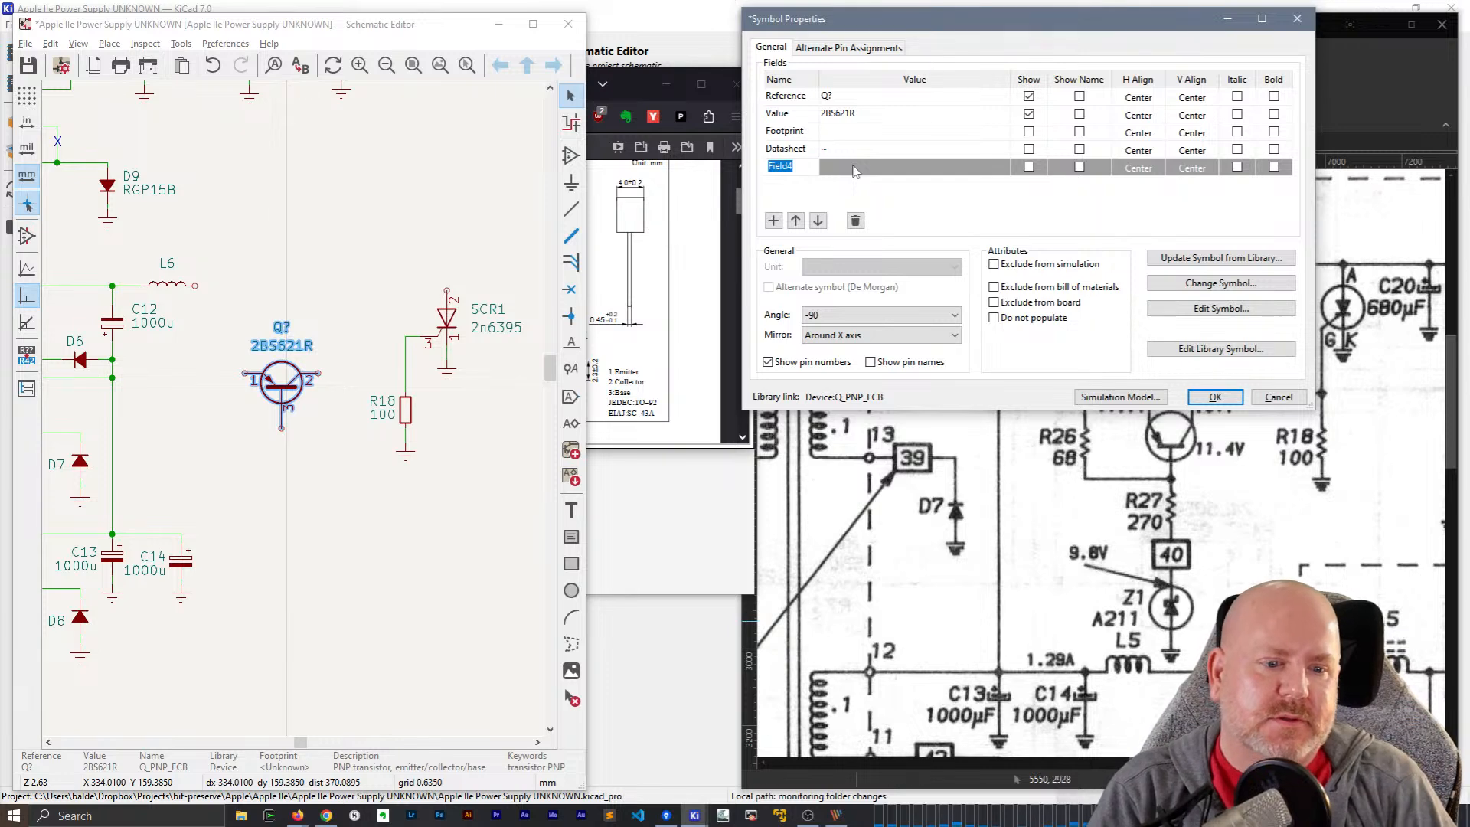
pyautogui.doubleClick(1114, 36)
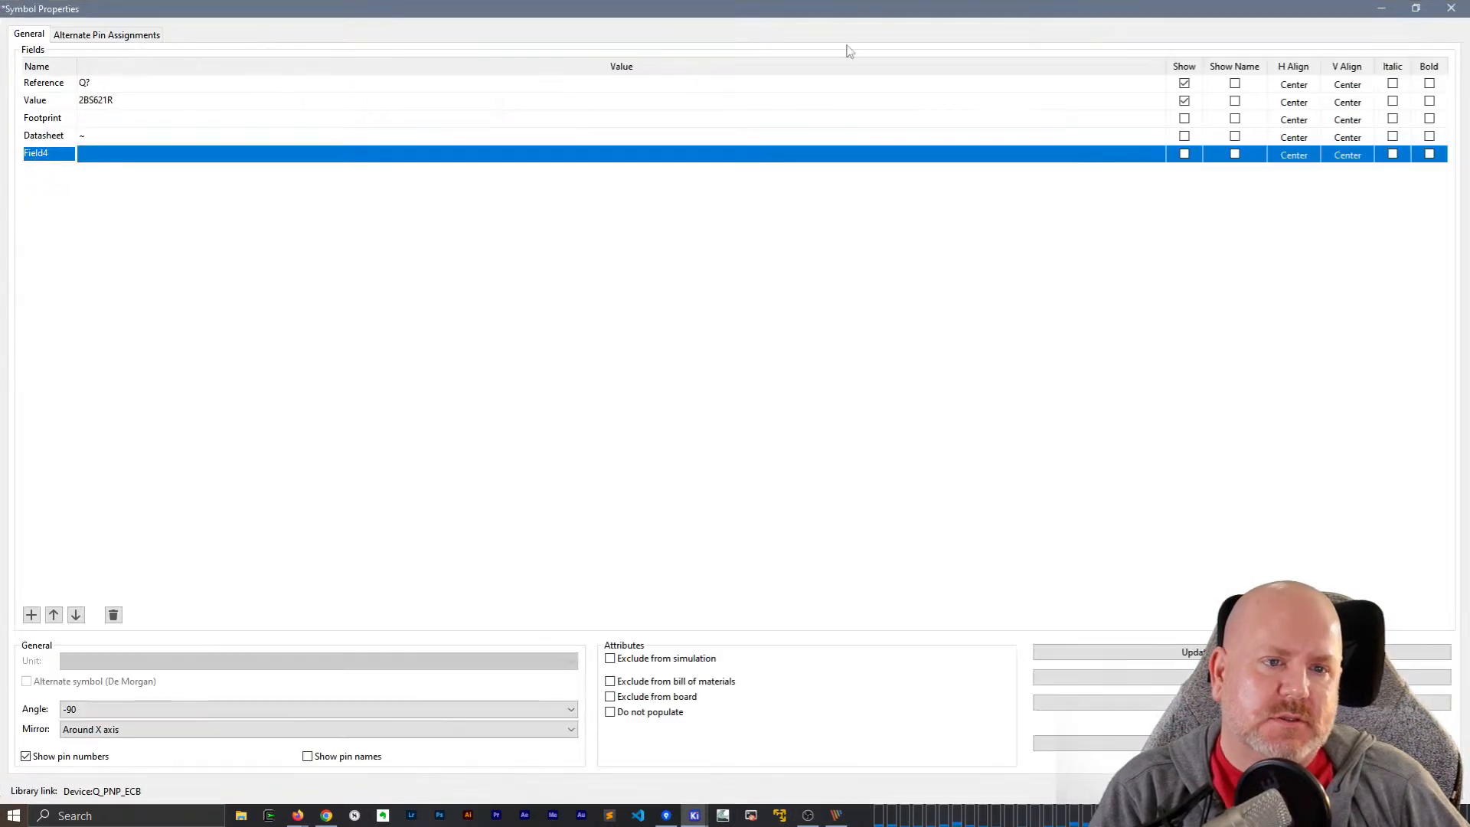
pyautogui.doubleClick(1110, 8)
pyautogui.moveTo(1133, 28); pyautogui.dragTo(850, 64)
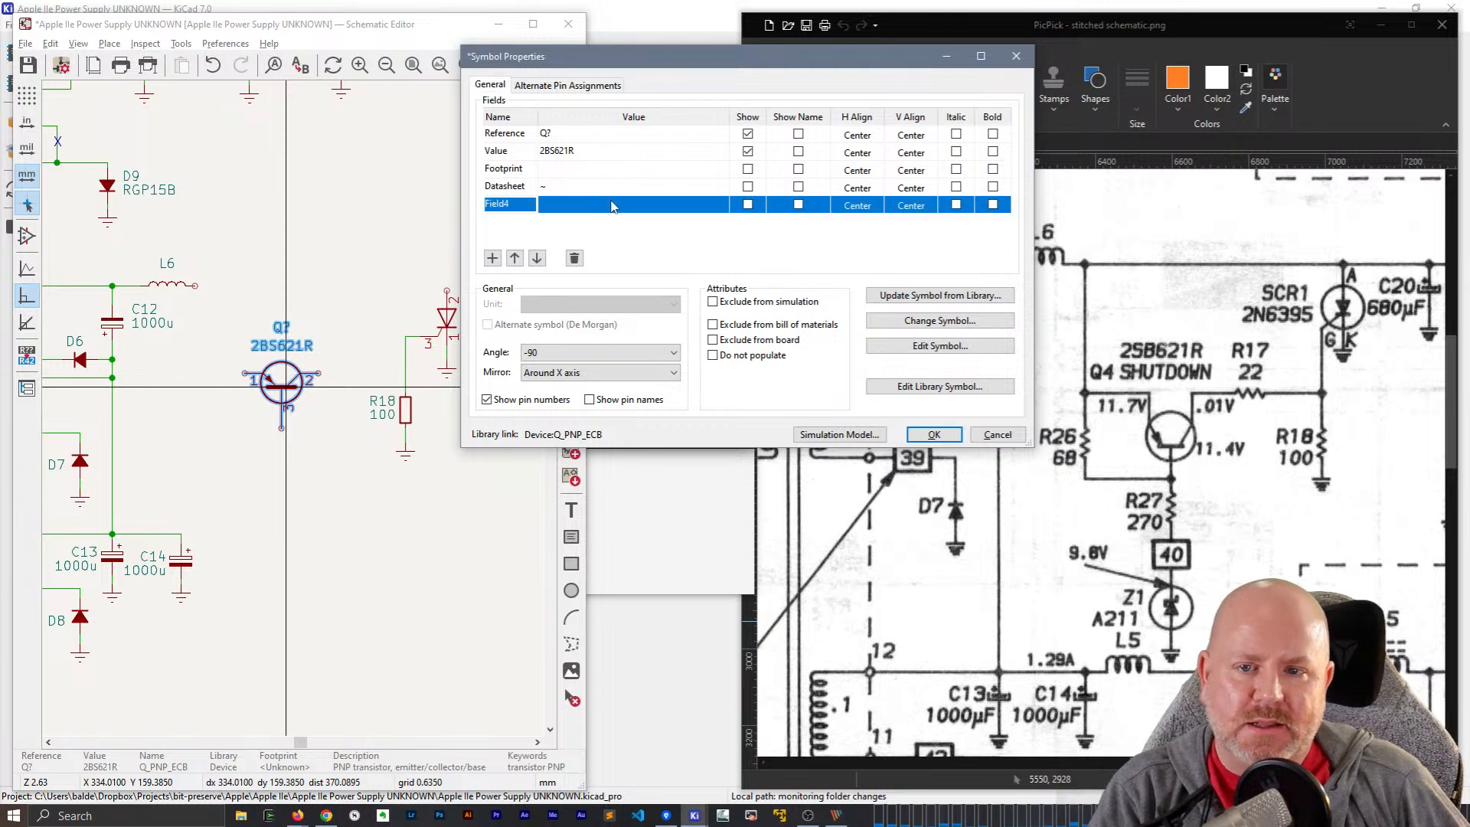
pyautogui.write('S')
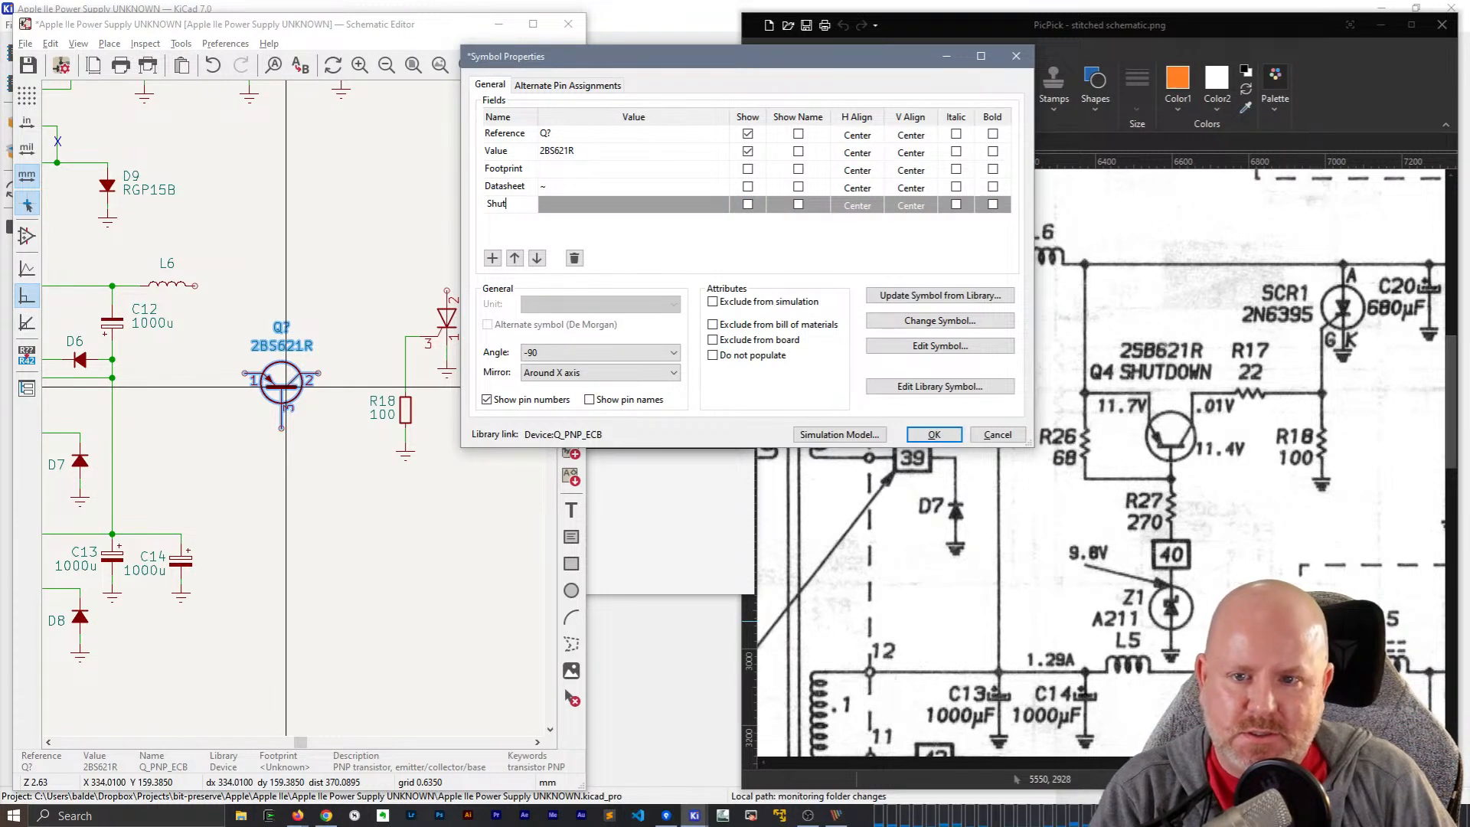
pyautogui.write('hut')
pyautogui.press('Escape')
pyautogui.click(612, 204)
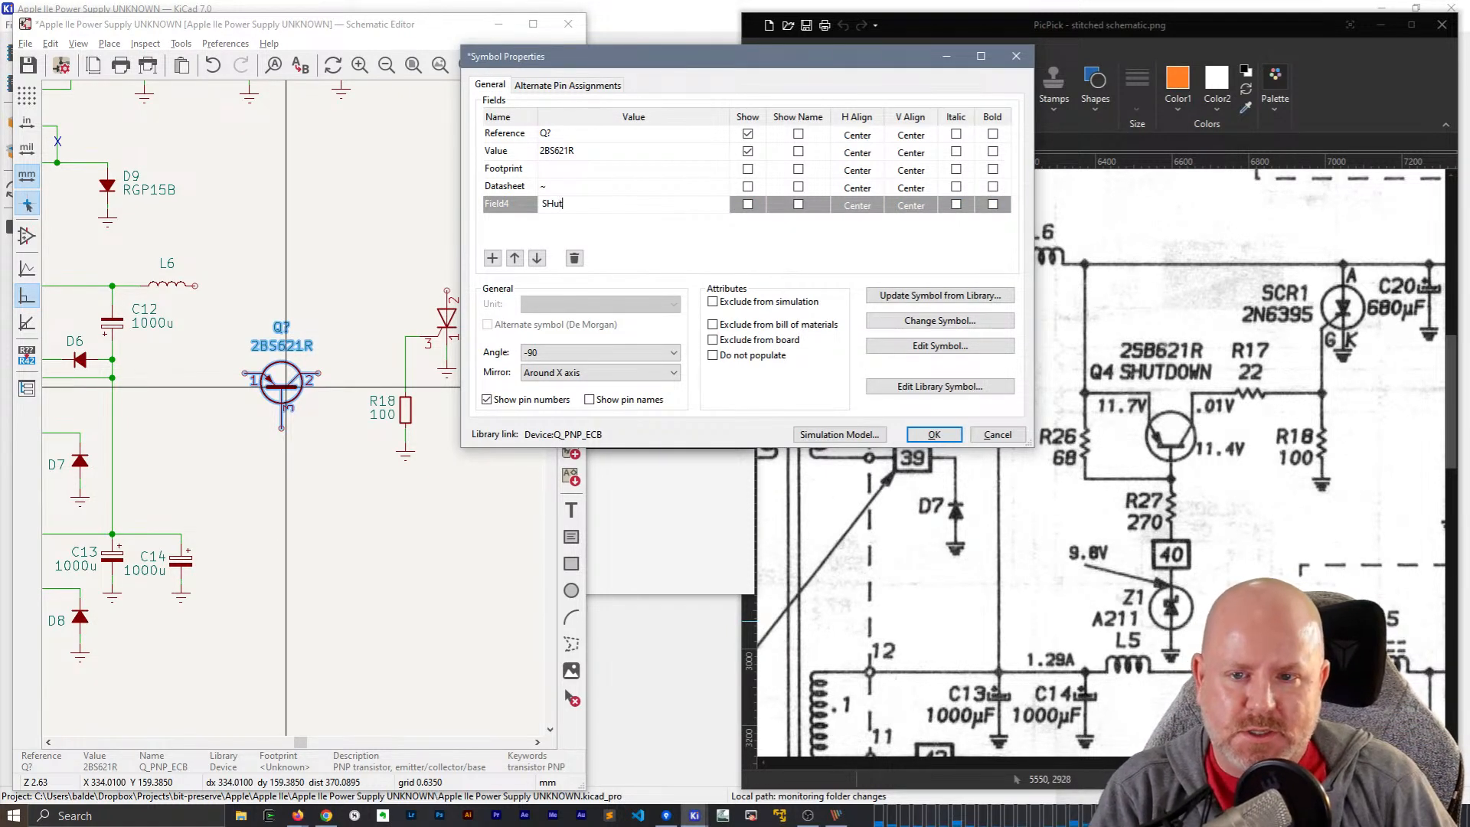
pyautogui.write('Shutdown')
pyautogui.click(747, 204)
pyautogui.click(934, 434)
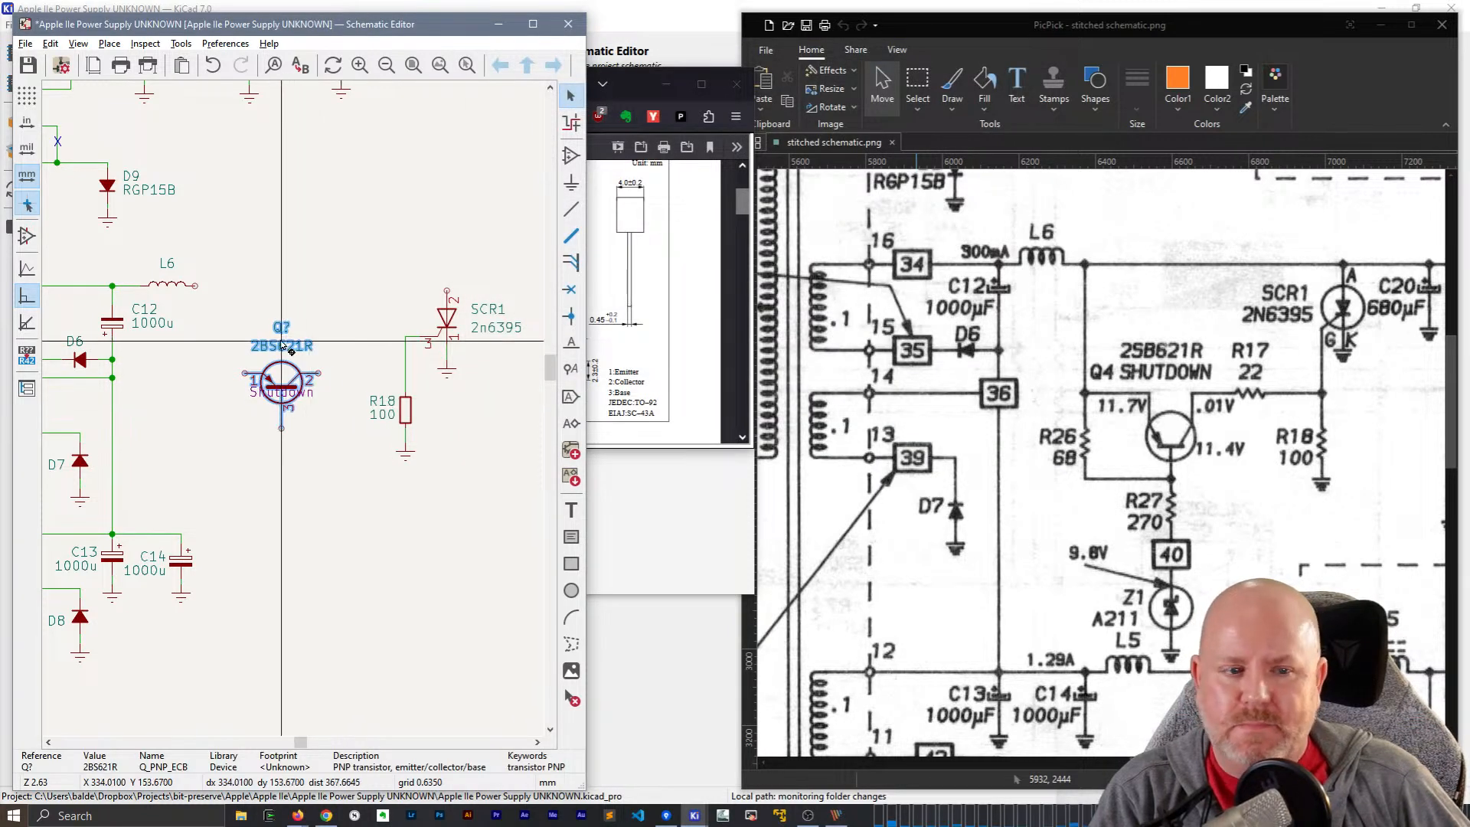
# - Stack the transistor's reference, 2BS621R value and Shutdown text in that order directly above its symbol
pyautogui.scroll(3, 282, 346)
pyautogui.click(294, 386)
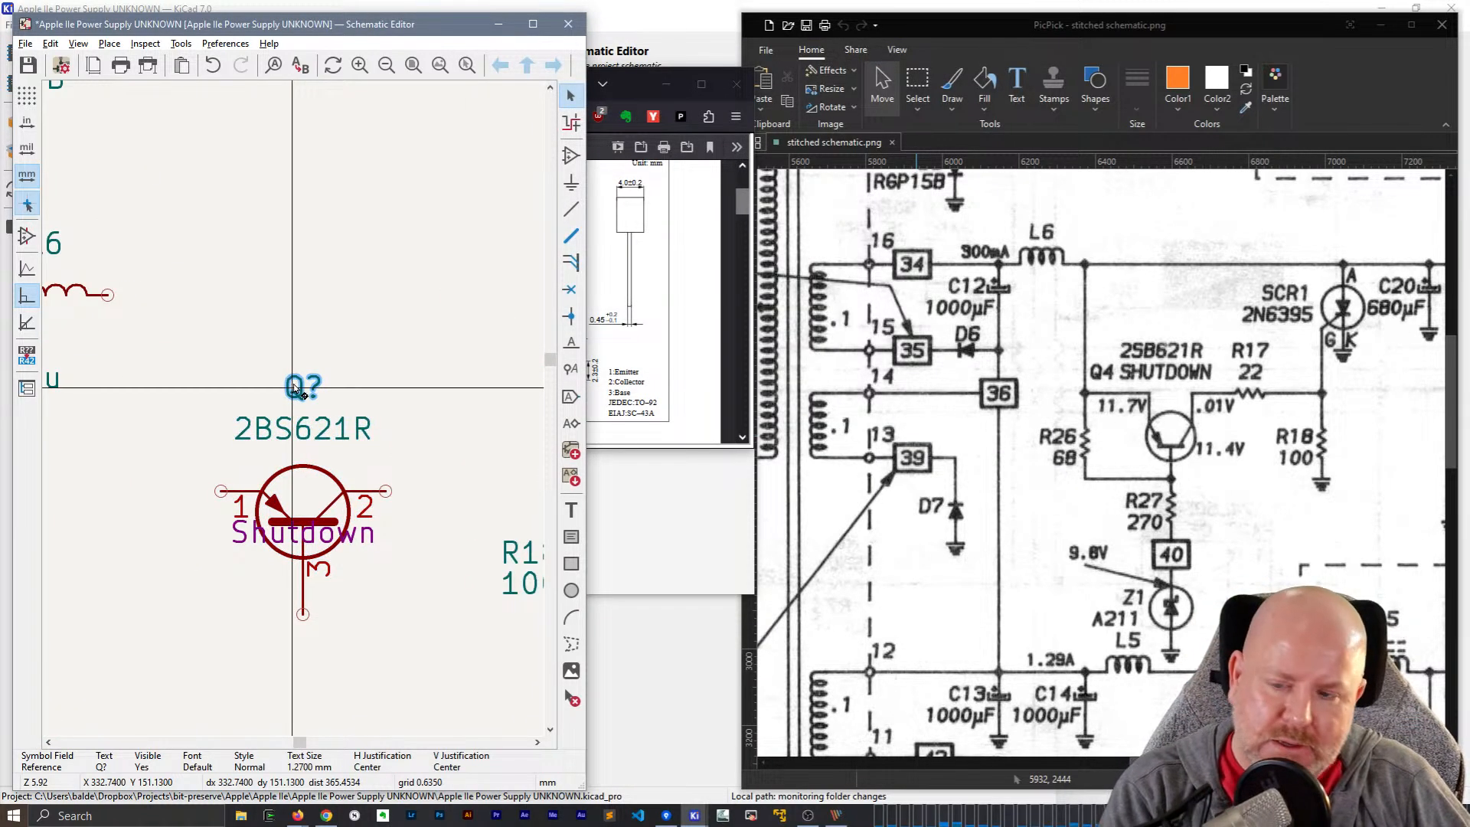
pyautogui.moveTo(293, 388); pyautogui.dragTo(303, 346)
pyautogui.moveTo(309, 427); pyautogui.dragTo(302, 386)
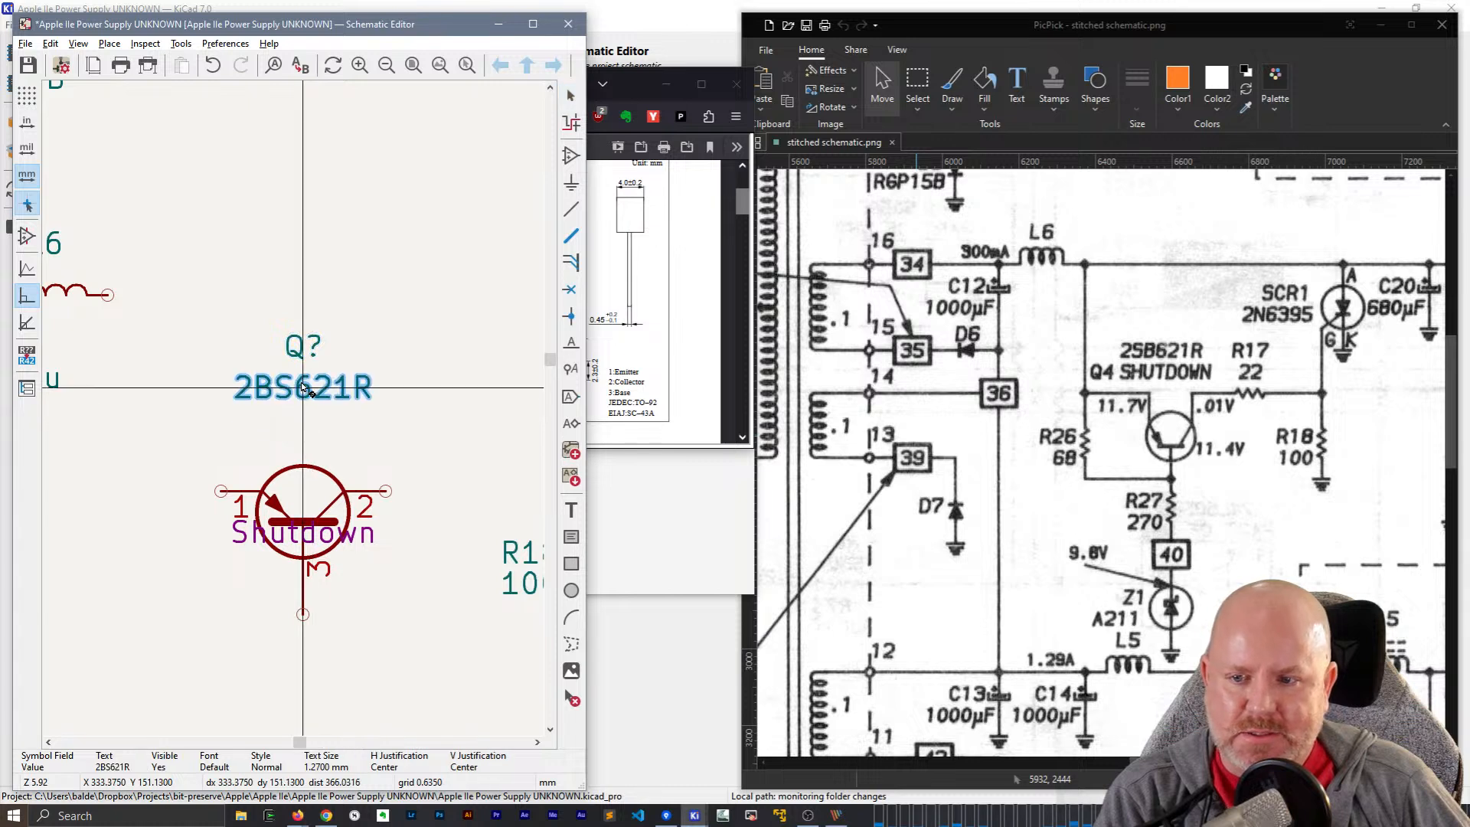
pyautogui.moveTo(303, 532); pyautogui.dragTo(310, 443)
pyautogui.moveTo(303, 377); pyautogui.dragTo(304, 407)
pyautogui.moveTo(304, 344); pyautogui.dragTo(304, 382)
# - Duplicate R18, rotate the copy horizontal and place it between the PNP transistor's collector and the R18 gate line
pyautogui.moveTo(377, 316); pyautogui.dragTo(199, 274, button='middle')
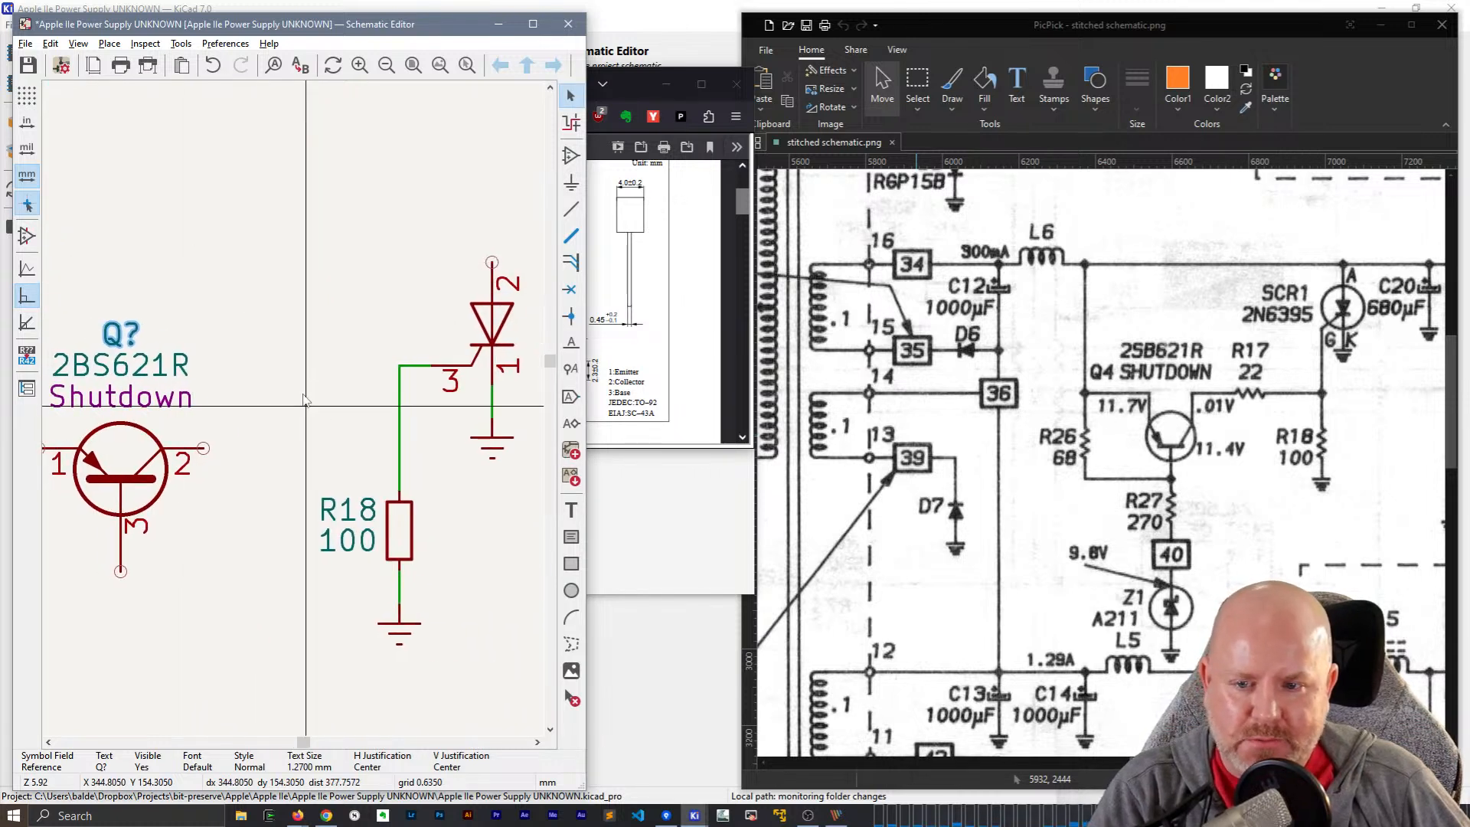
pyautogui.click(380, 520)
pyautogui.press('Escape')
pyautogui.click(391, 530)
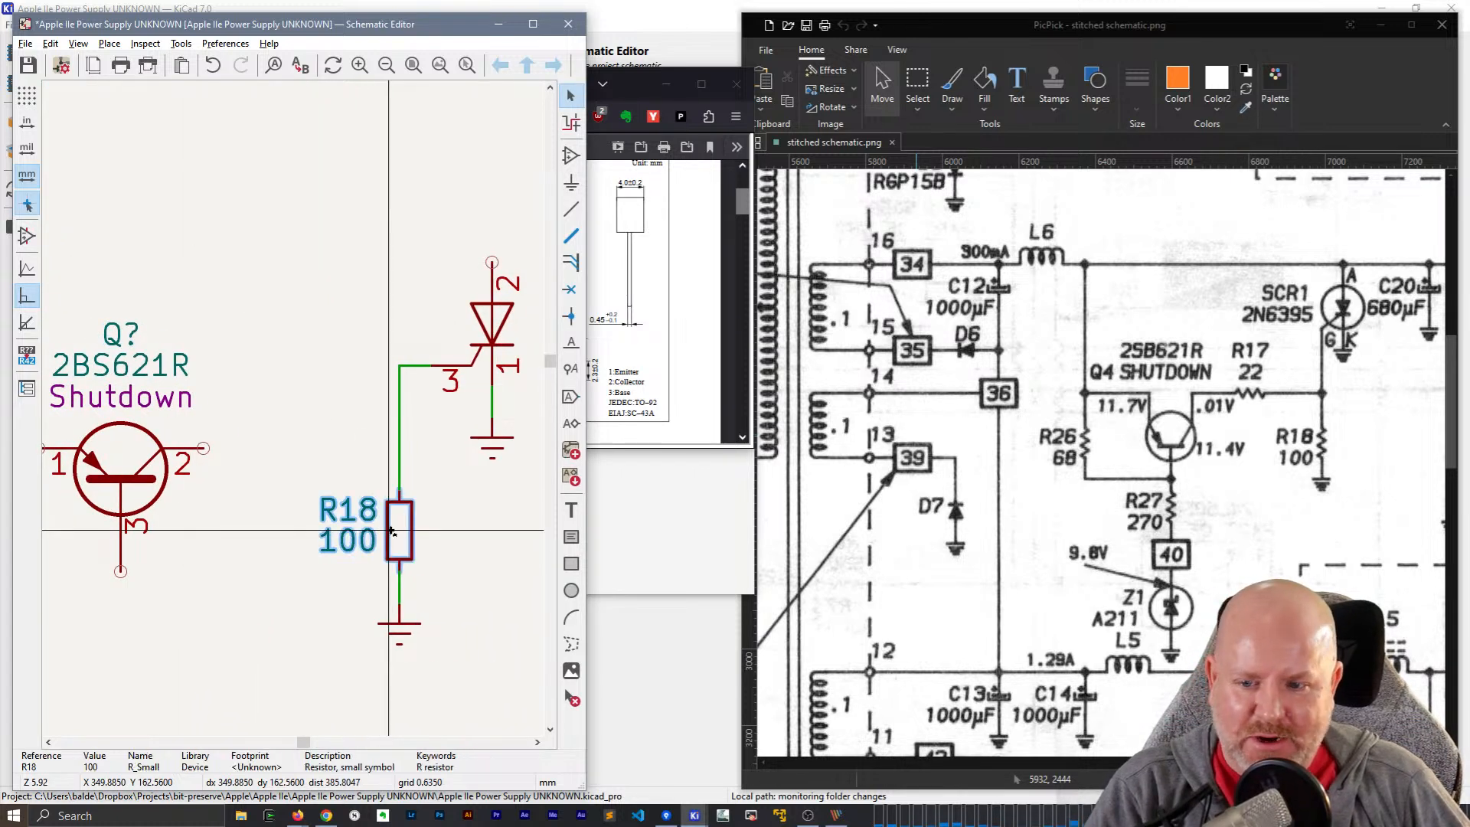
pyautogui.hotkey('ctrl', 'd')
pyautogui.press('r')
pyautogui.press('r')
pyautogui.press('r')
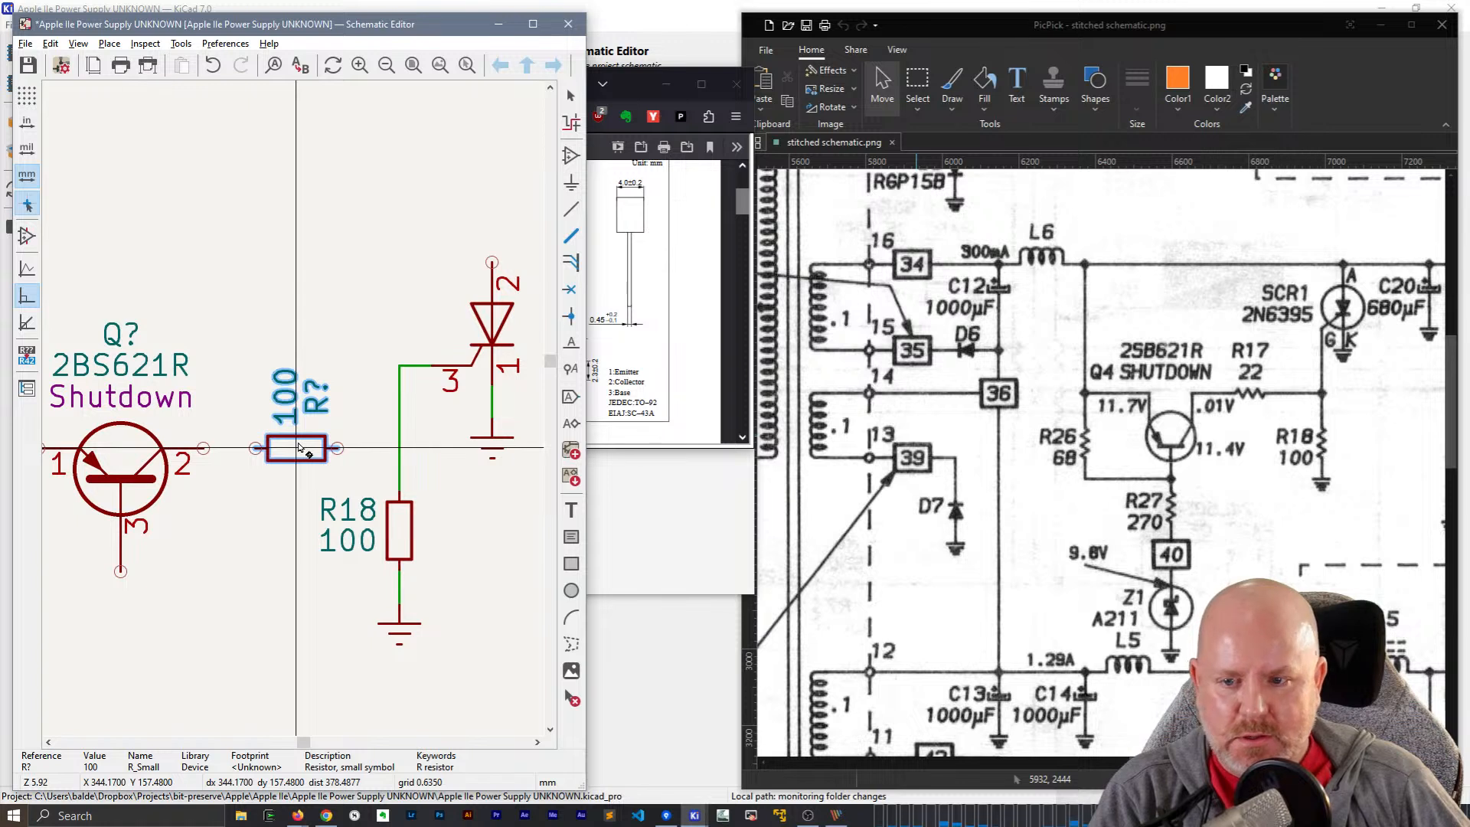
pyautogui.click(297, 444)
# - Wire the new horizontal resistor to the transistor's collector and to the line joining R18 with the SCR gate
pyautogui.click(255, 447)
pyautogui.click(203, 448)
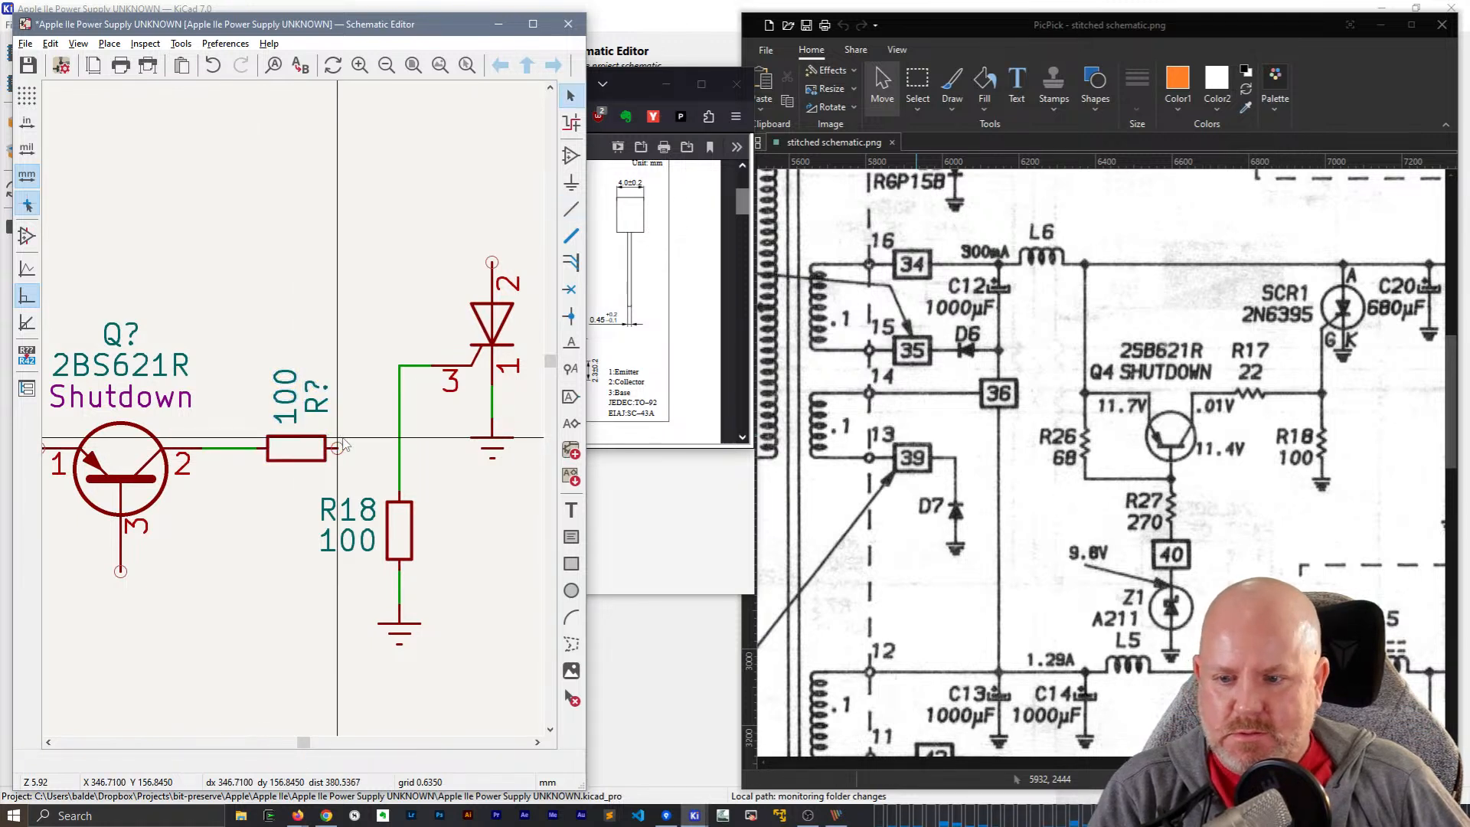
pyautogui.press('w')
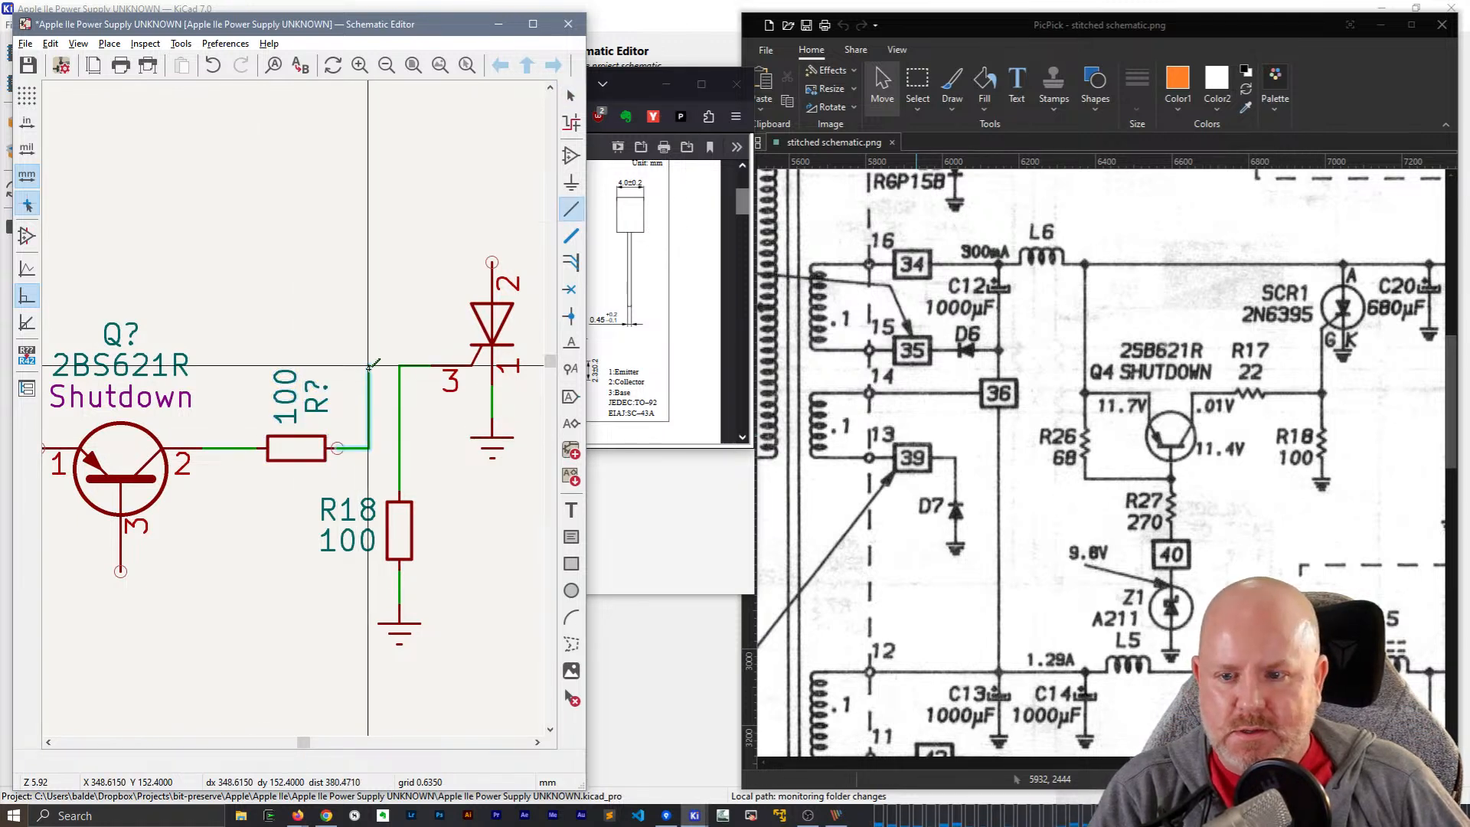
pyautogui.click(399, 448)
pyautogui.press('Escape')
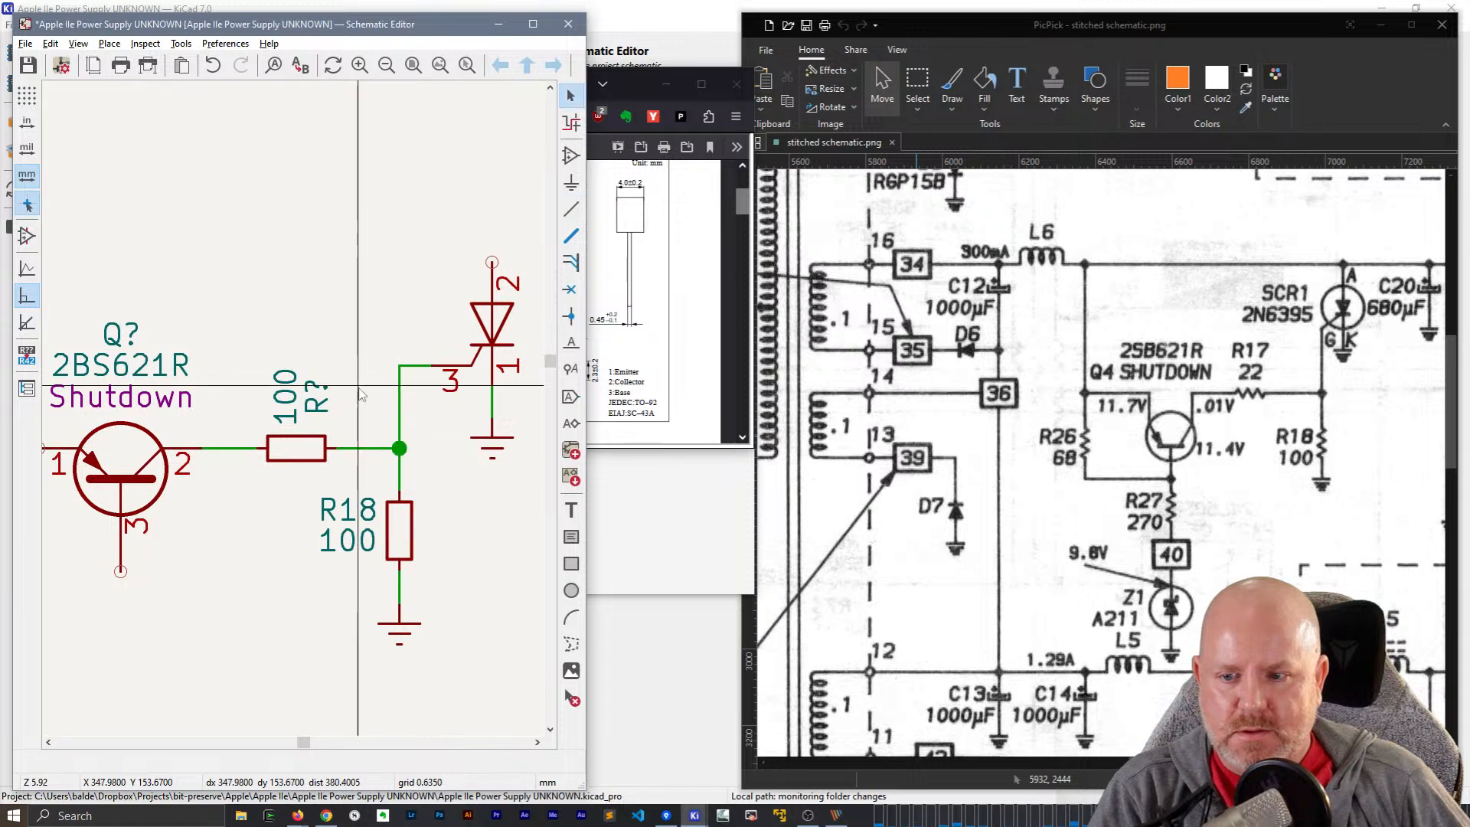
# - Stack the horizontal resistor's reference and value as level text above it and set its reference to R17
pyautogui.scroll(-2, 262, 390)
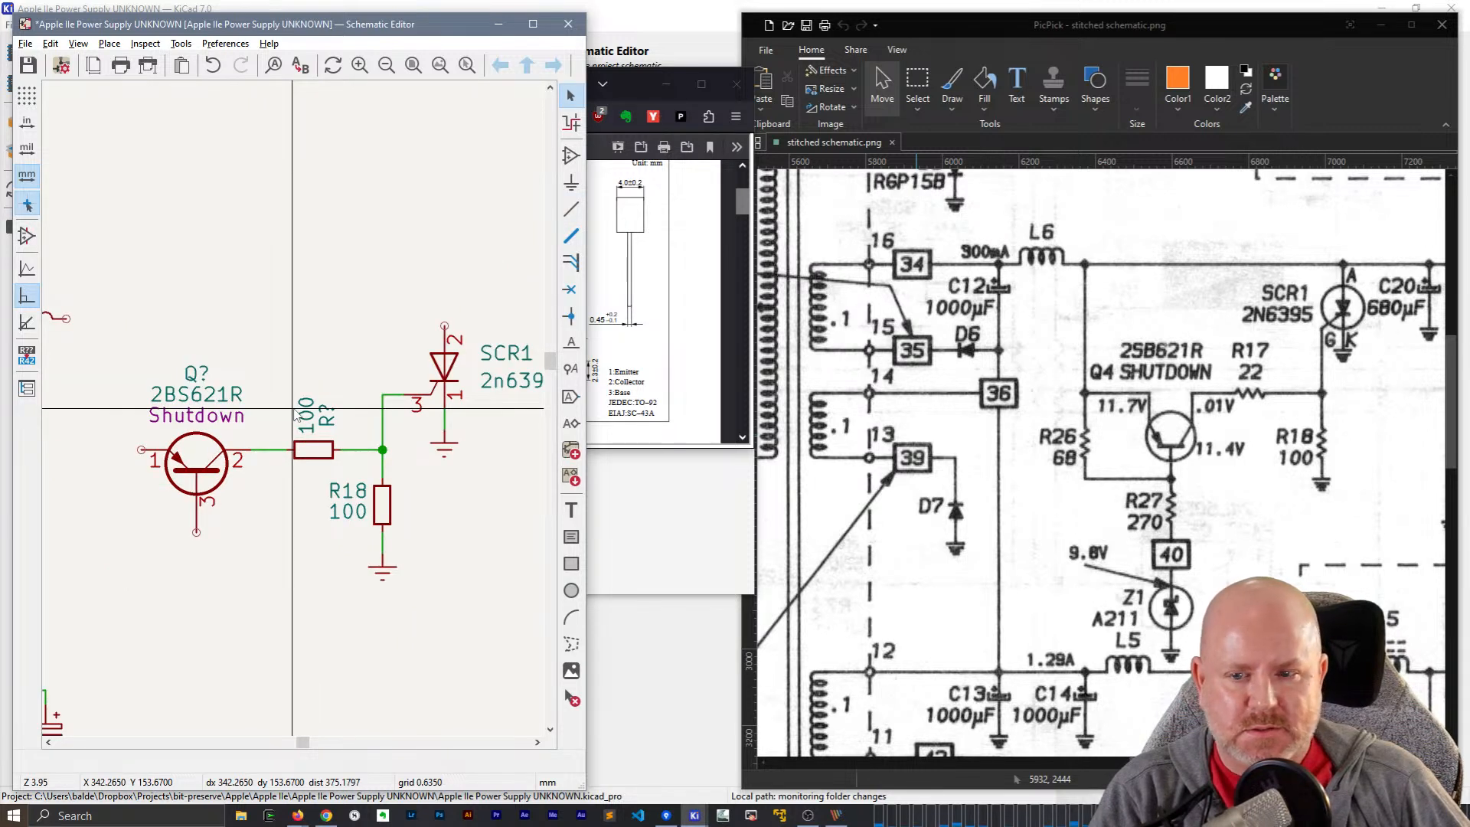
pyautogui.click(321, 423)
pyautogui.press('r')
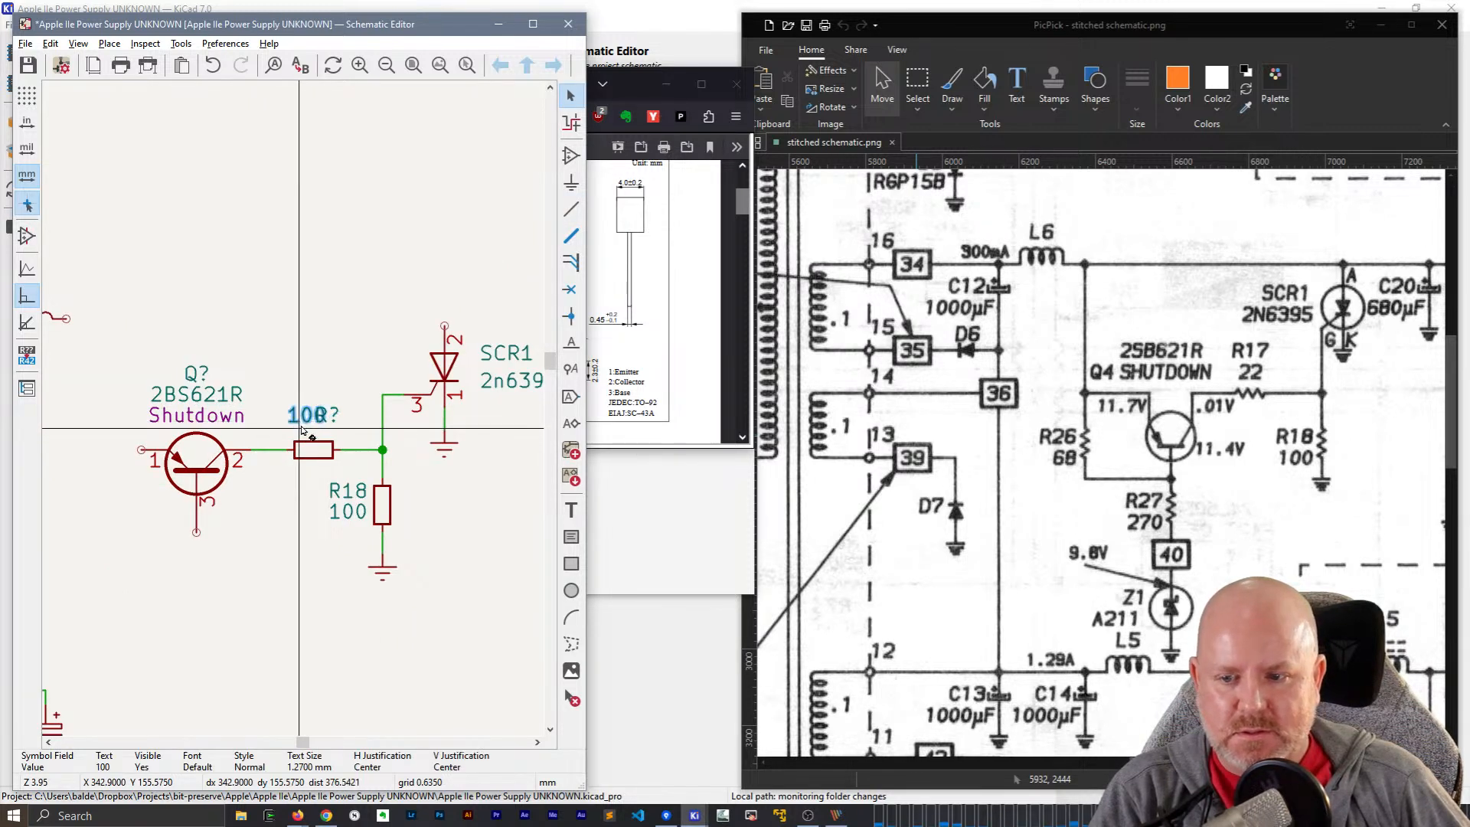
pyautogui.moveTo(300, 416)
pyautogui.mouseDown()
pyautogui.moveTo(314, 428)
pyautogui.moveTo(316, 411)
pyautogui.mouseUp()
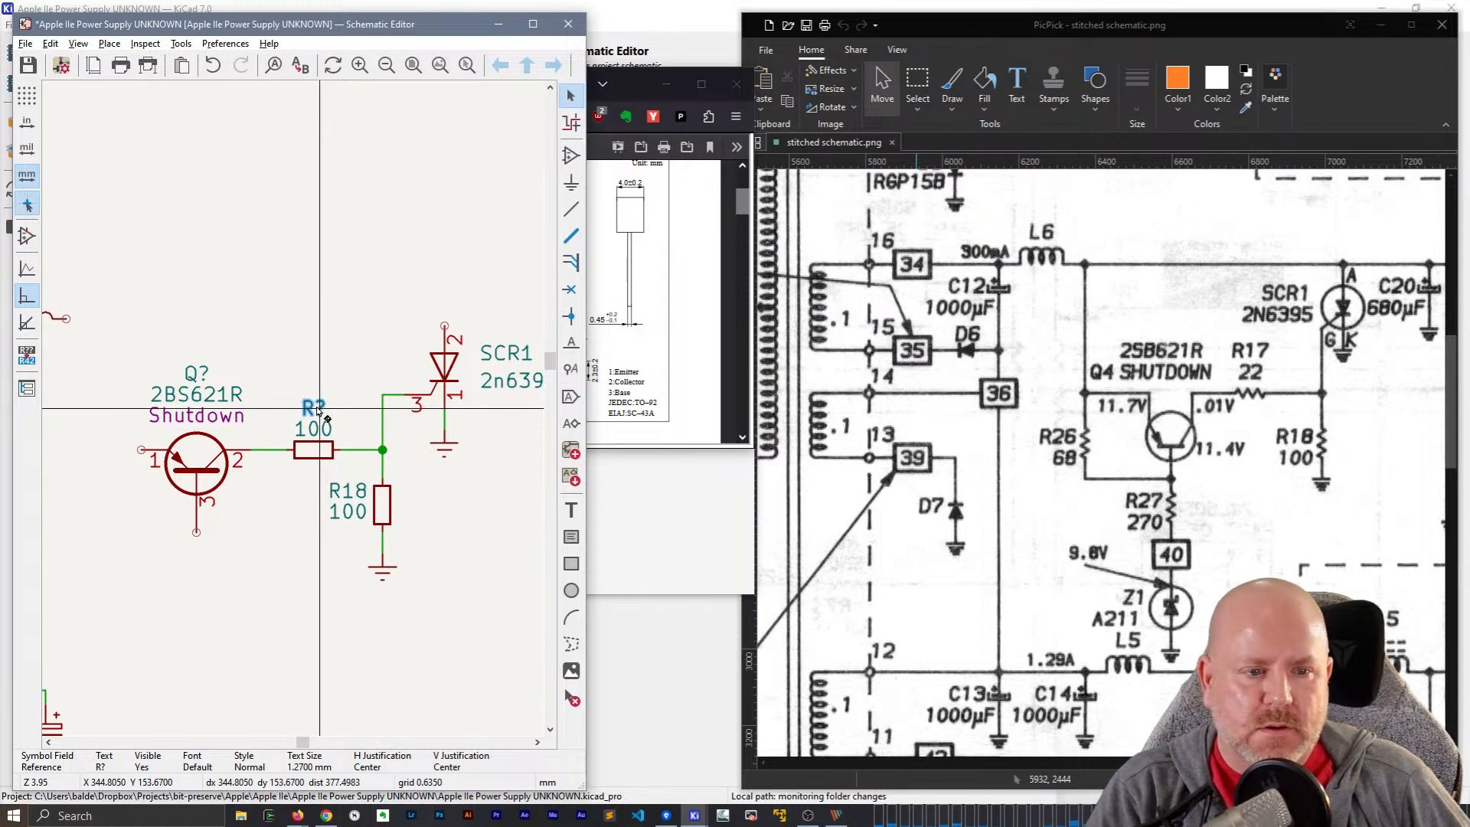
pyautogui.doubleClick(317, 411)
pyautogui.write('R17')
pyautogui.press('Return')
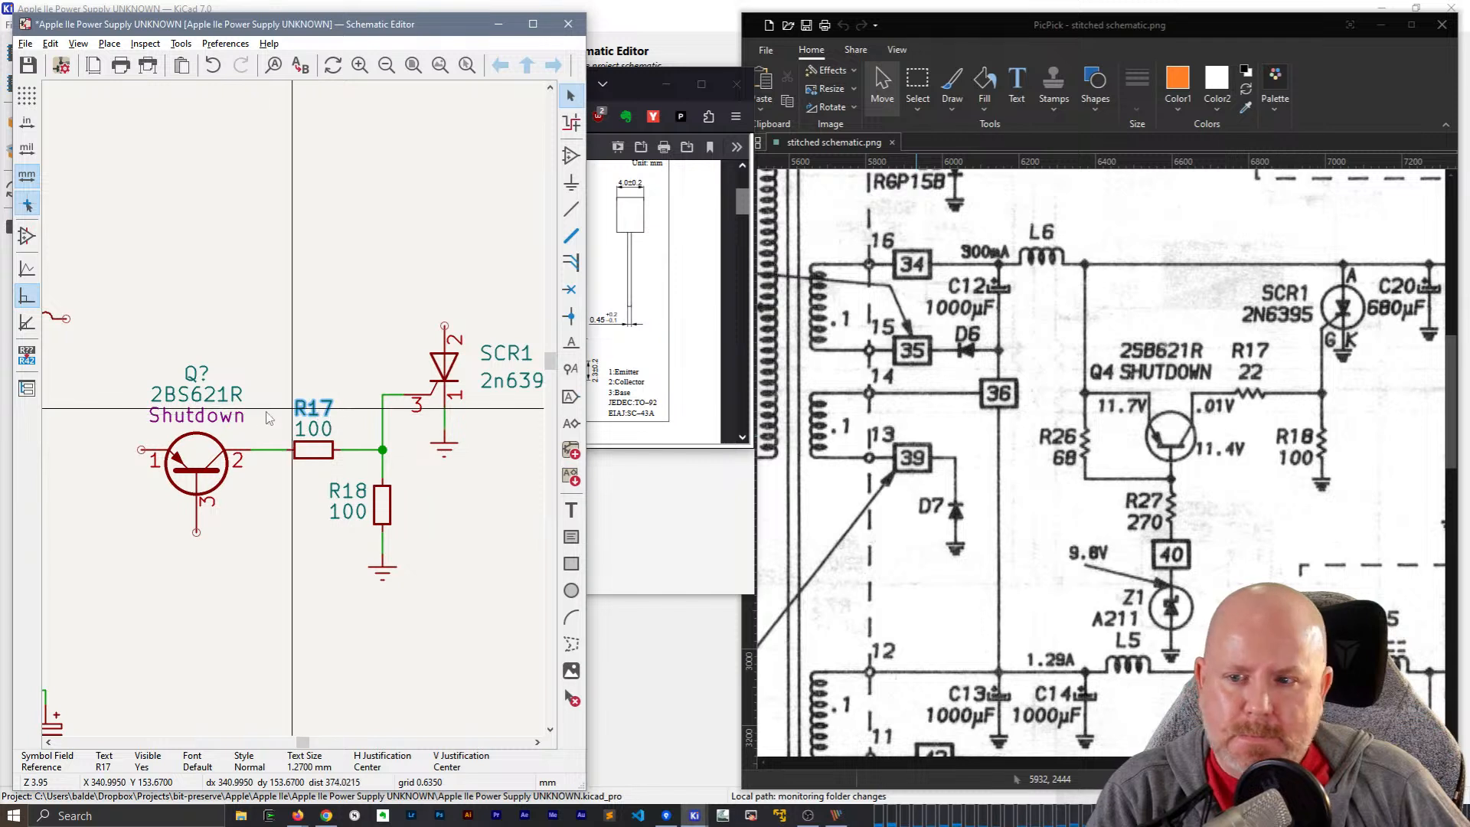
# - Wire the PNP transistor's emitter, pin 1, up to the free end of inductor L6
pyautogui.moveTo(214, 465); pyautogui.dragTo(353, 459, button='middle')
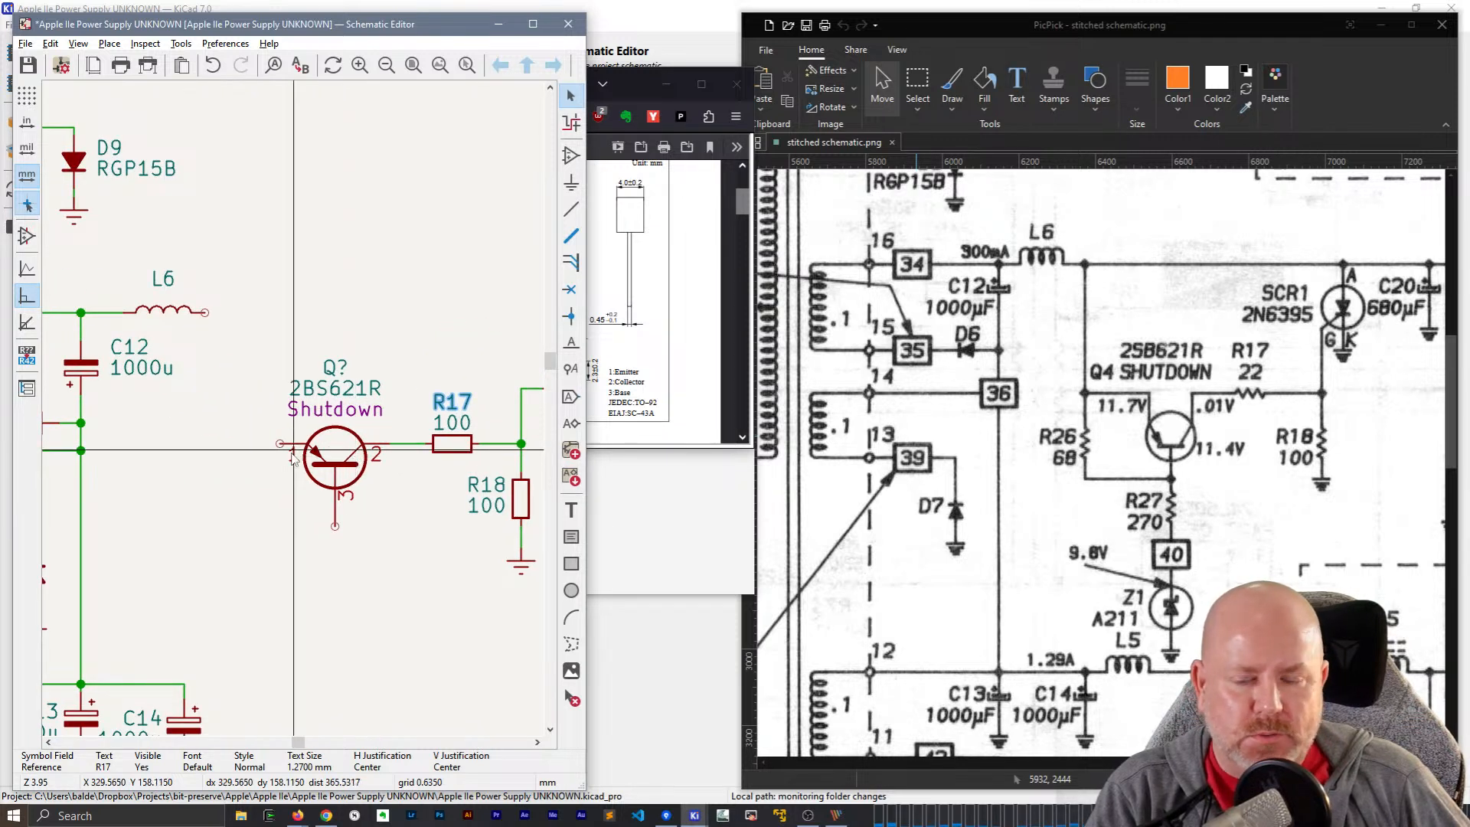
pyautogui.press('w')
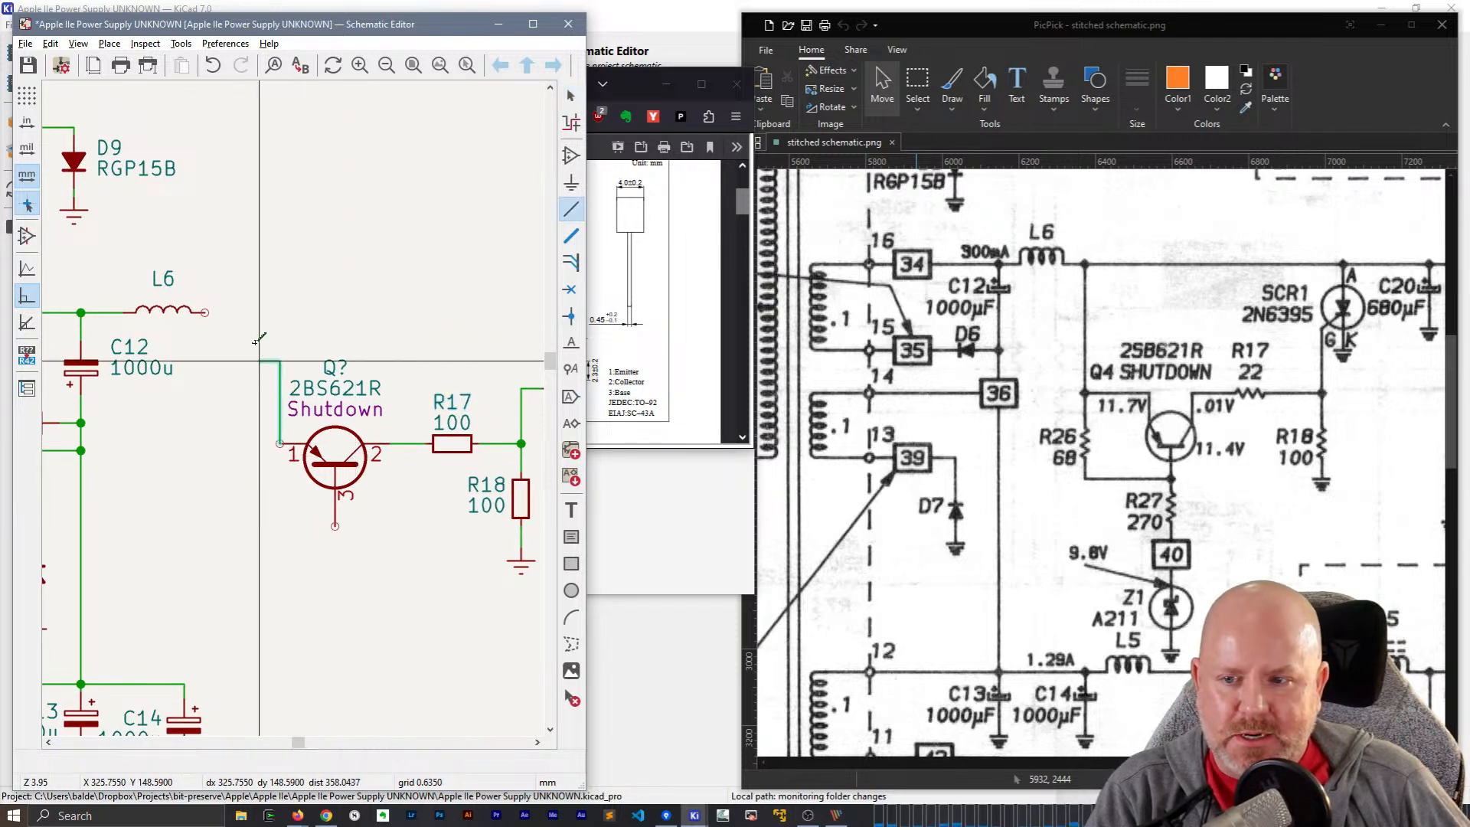
pyautogui.click(261, 444)
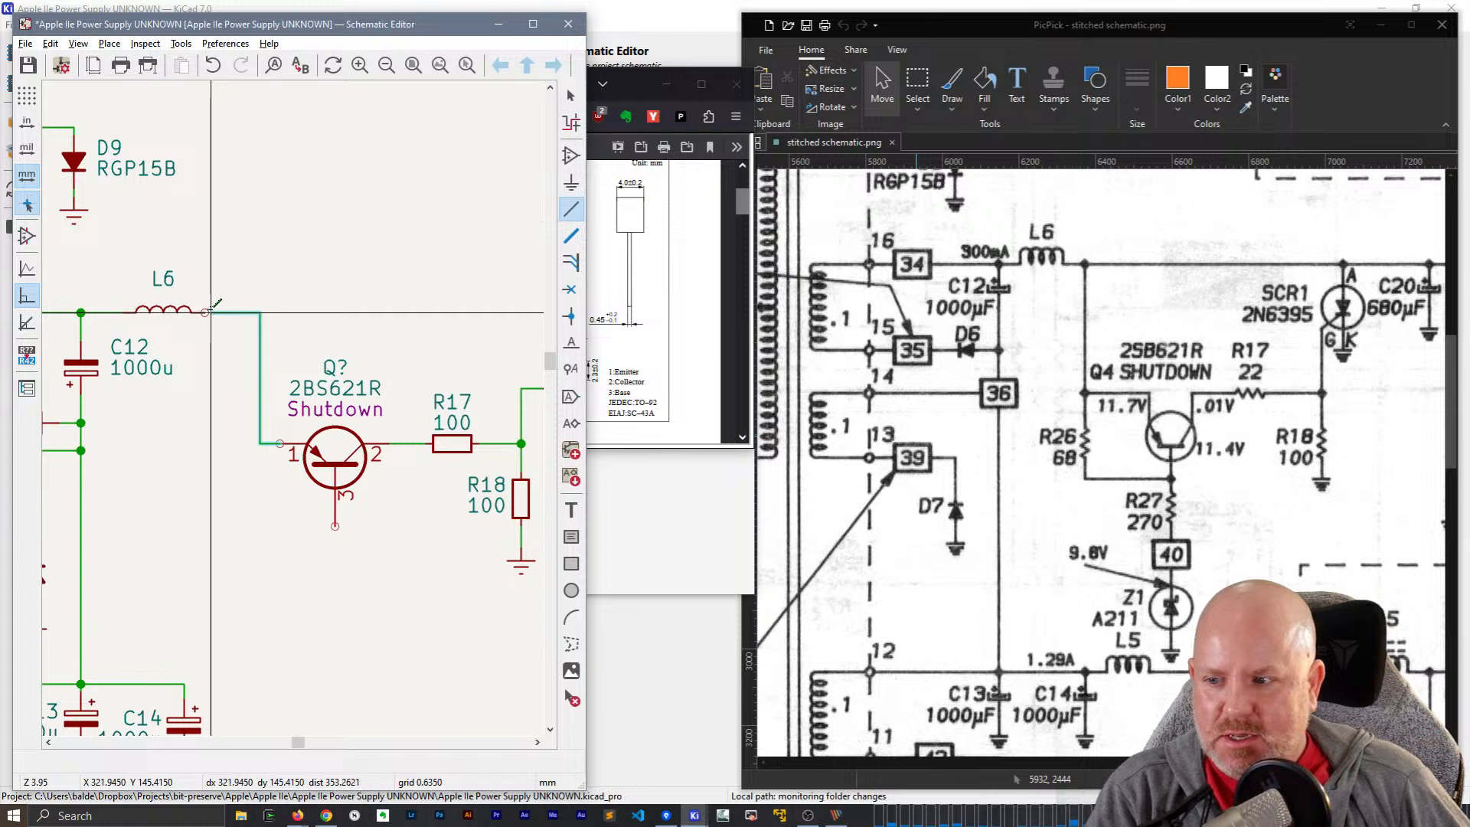
pyautogui.click(260, 312)
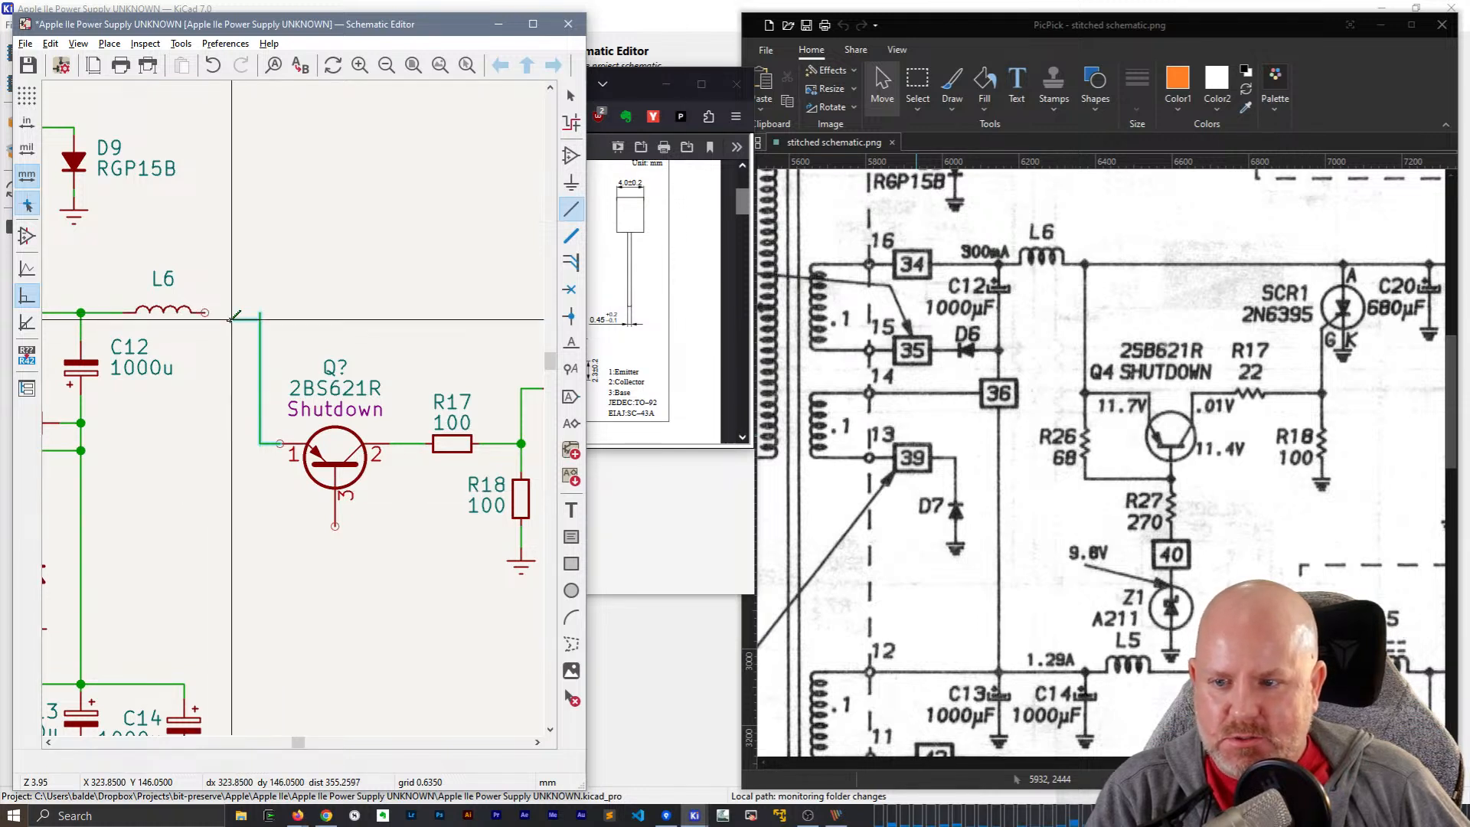
# - Set R17's value to 22
pyautogui.moveTo(307, 573); pyautogui.dragTo(215, 434, button='middle')
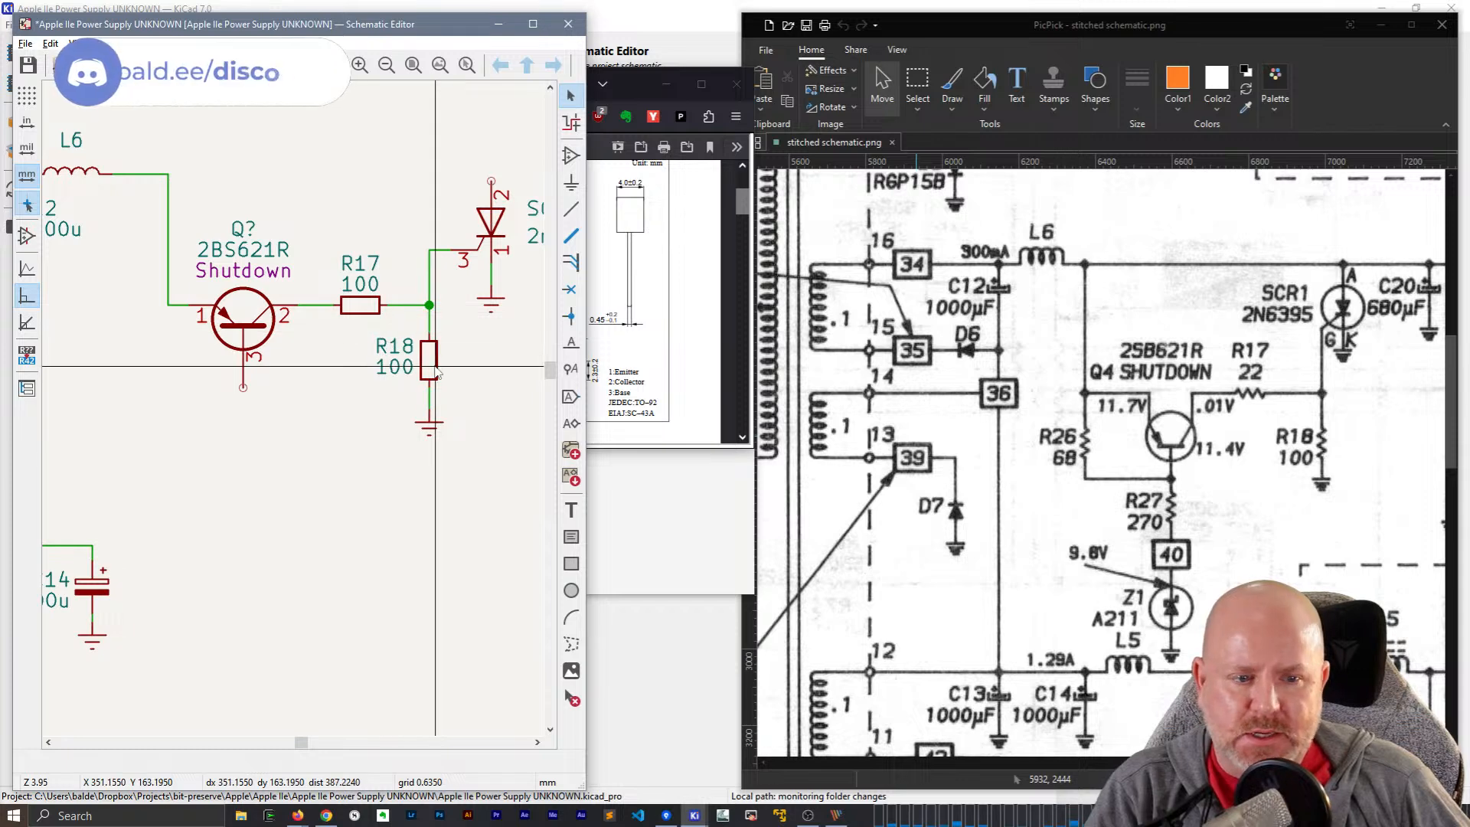
pyautogui.click(397, 356)
pyautogui.doubleClick(362, 284)
pyautogui.write('22')
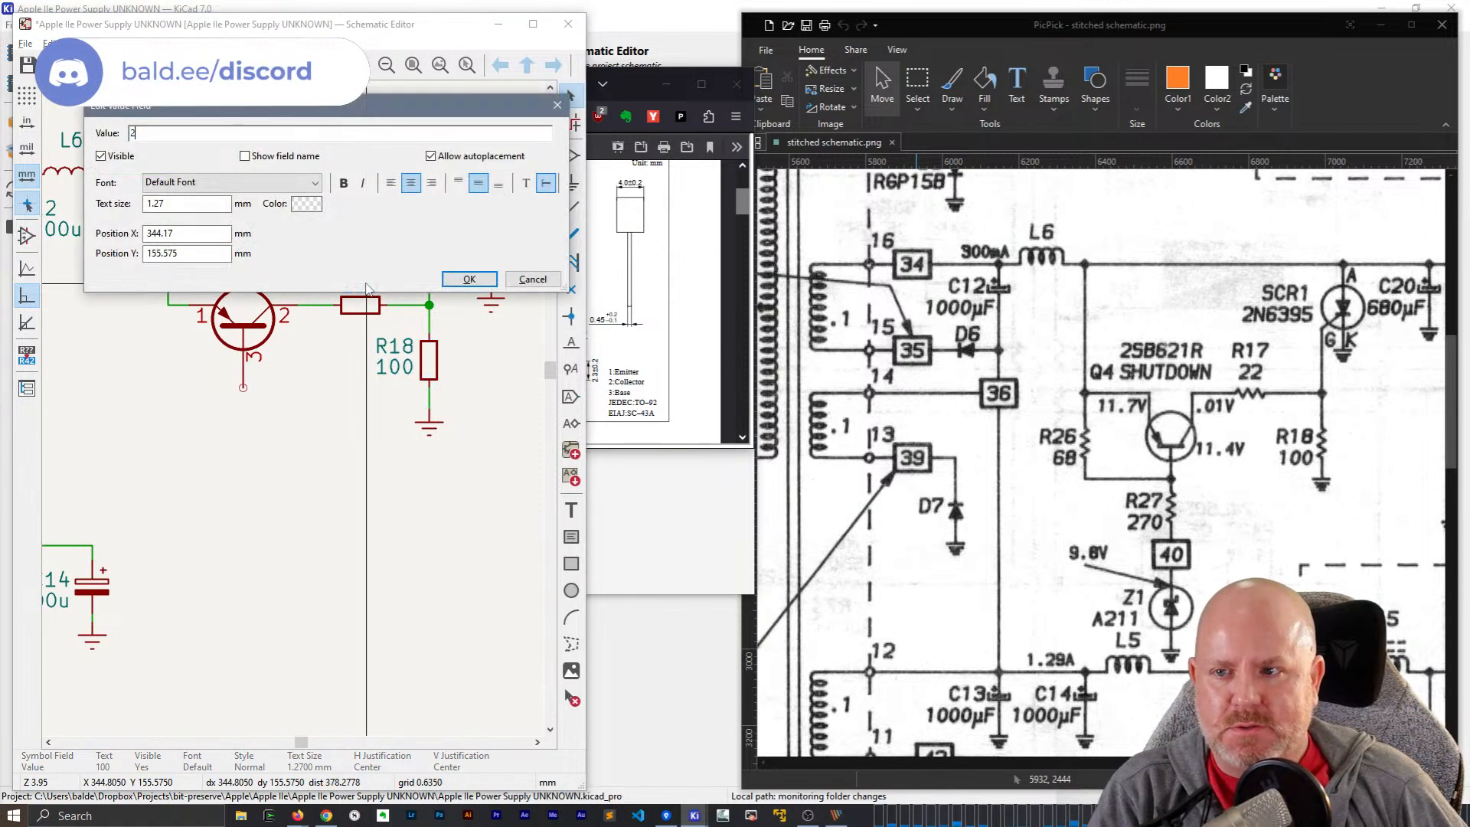
pyautogui.press('Return')
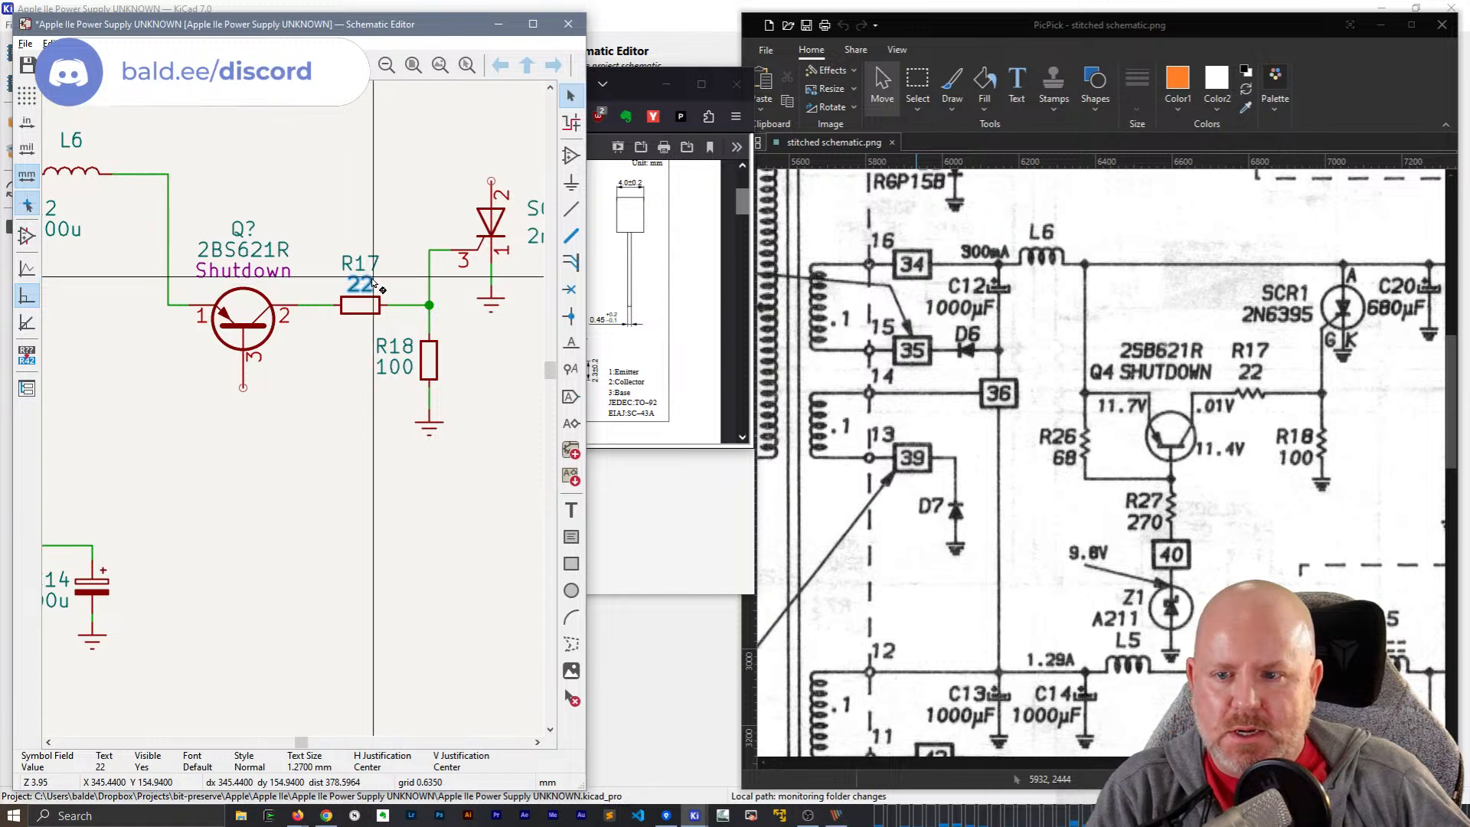
# - Duplicate R18, place the copy directly below the emitter wire's corner and connect its upper end there
pyautogui.press('Escape')
pyautogui.click(429, 359)
pyautogui.hotkey('ctrl', 'd')
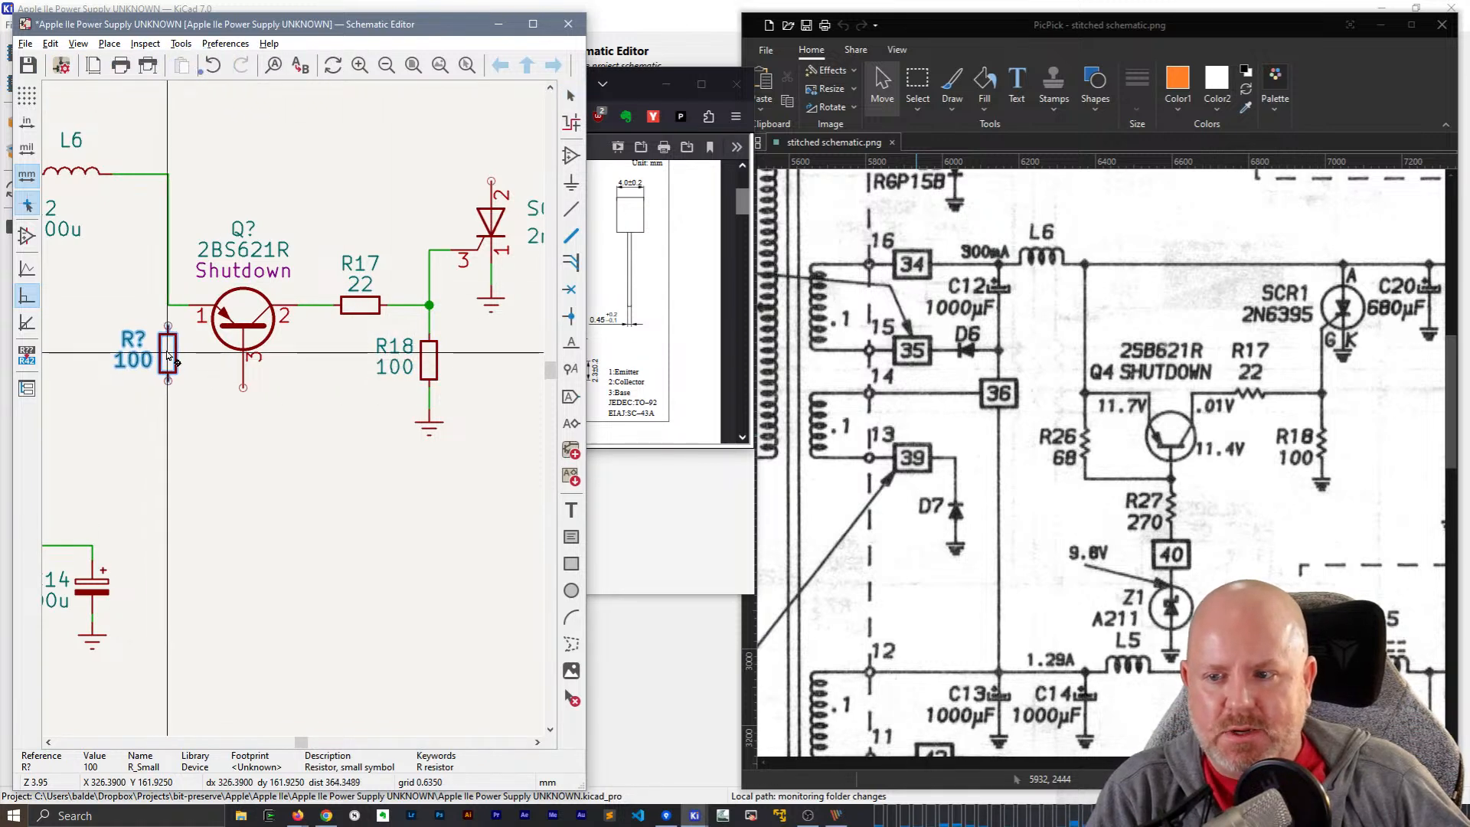
pyautogui.click(168, 325)
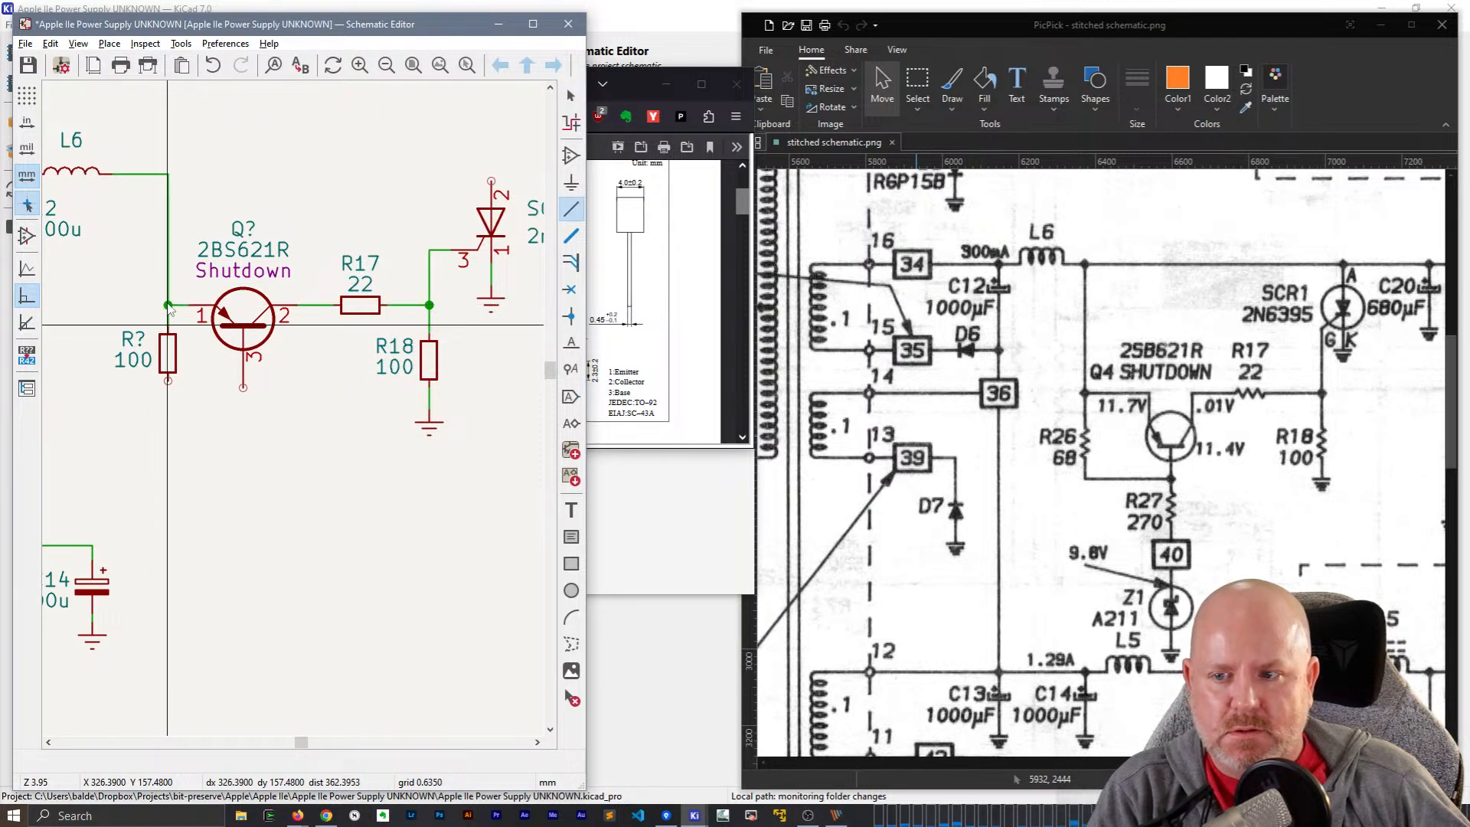
# - Wire the lower end of the new vertical resistor across to the PNP transistor's base, pin 3
pyautogui.press('w')
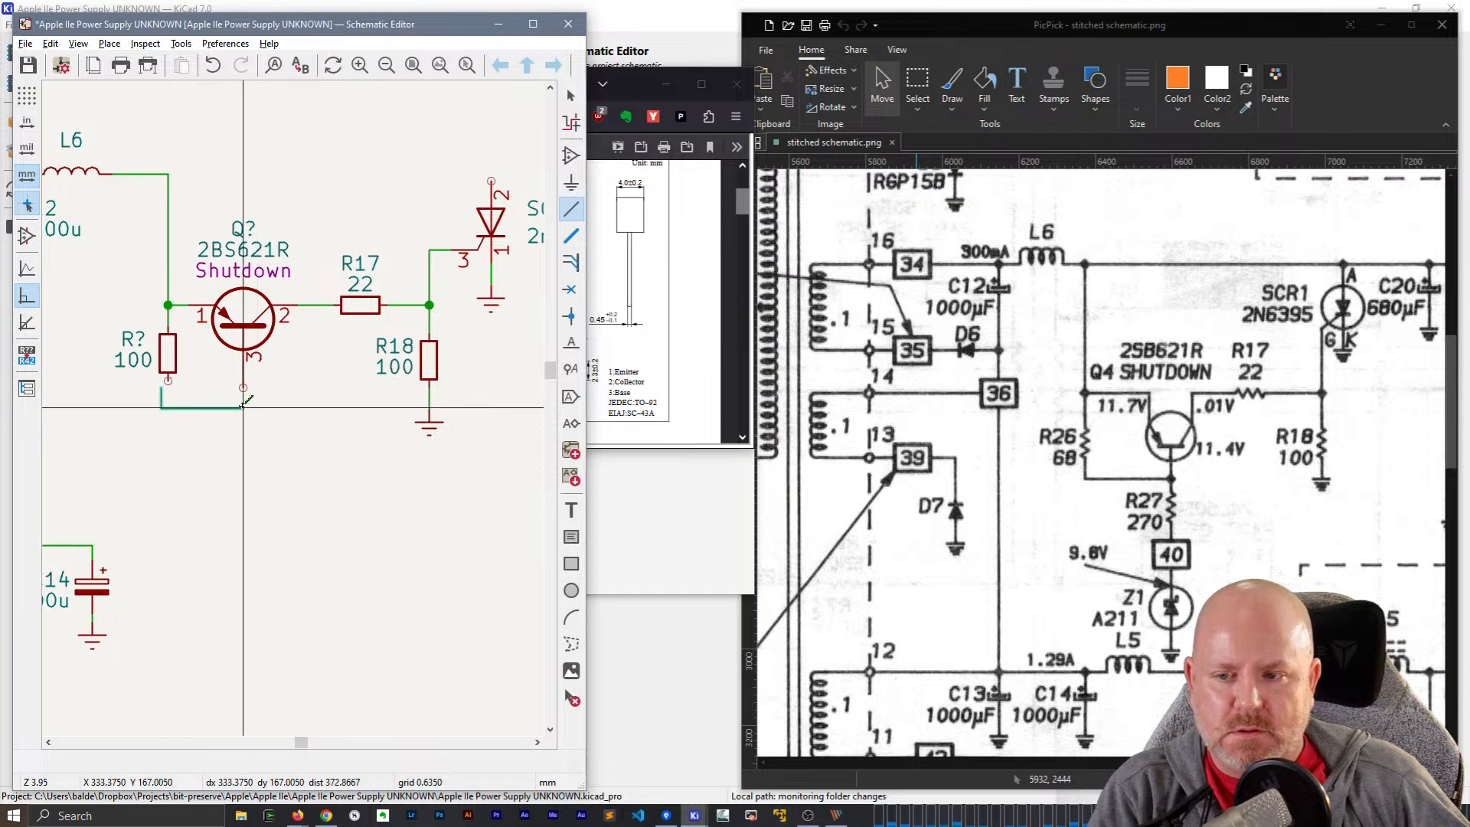
pyautogui.click(168, 380)
pyautogui.click(168, 408)
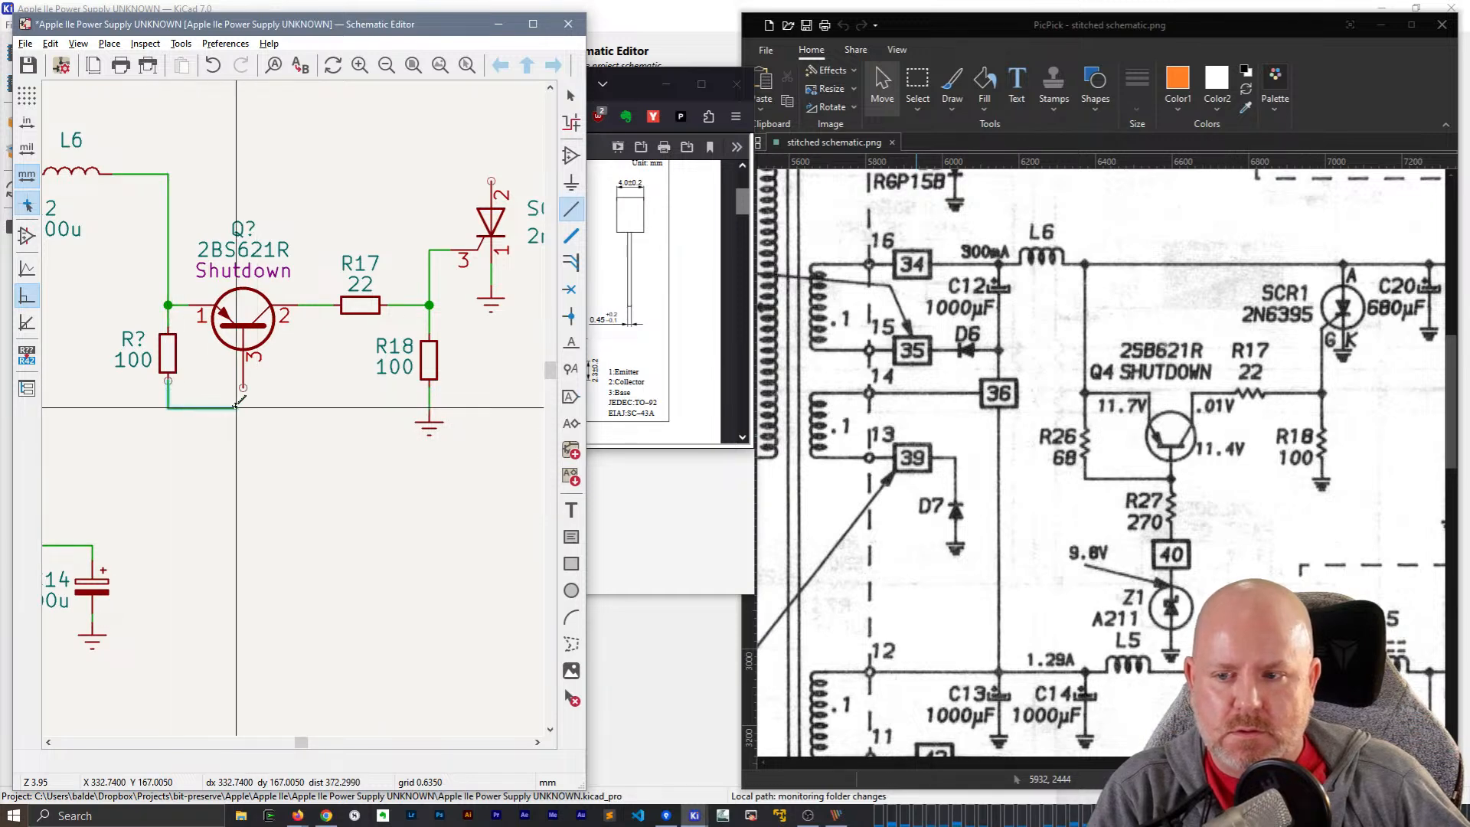
pyautogui.click(243, 386)
pyautogui.press('Escape')
# - Set the emitter-to-base resistor's reference to R26 and its value to 68, and clear its Field4 power rating
pyautogui.doubleClick(136, 360)
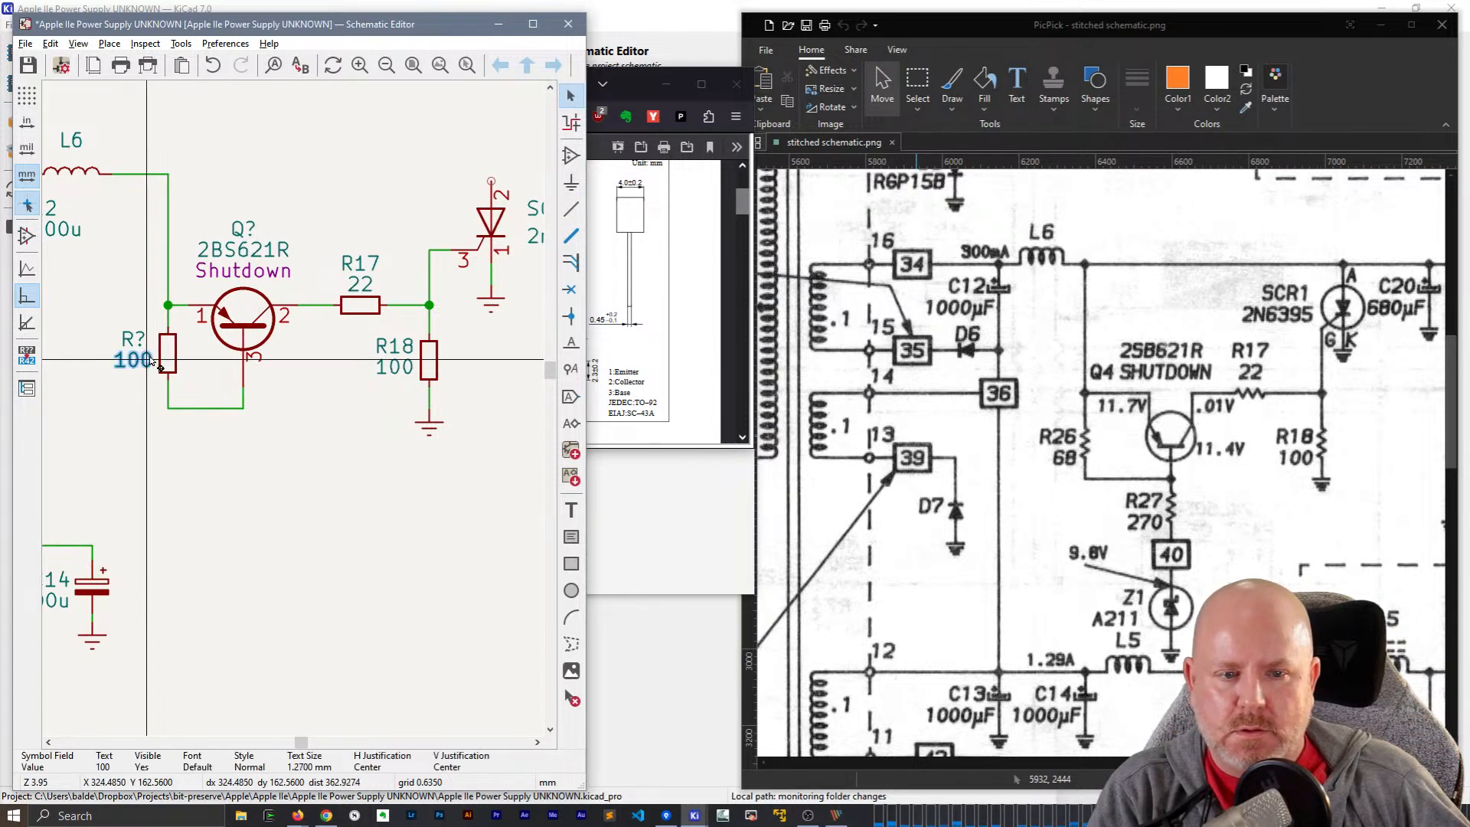
pyautogui.press('Escape')
pyautogui.doubleClick(169, 353)
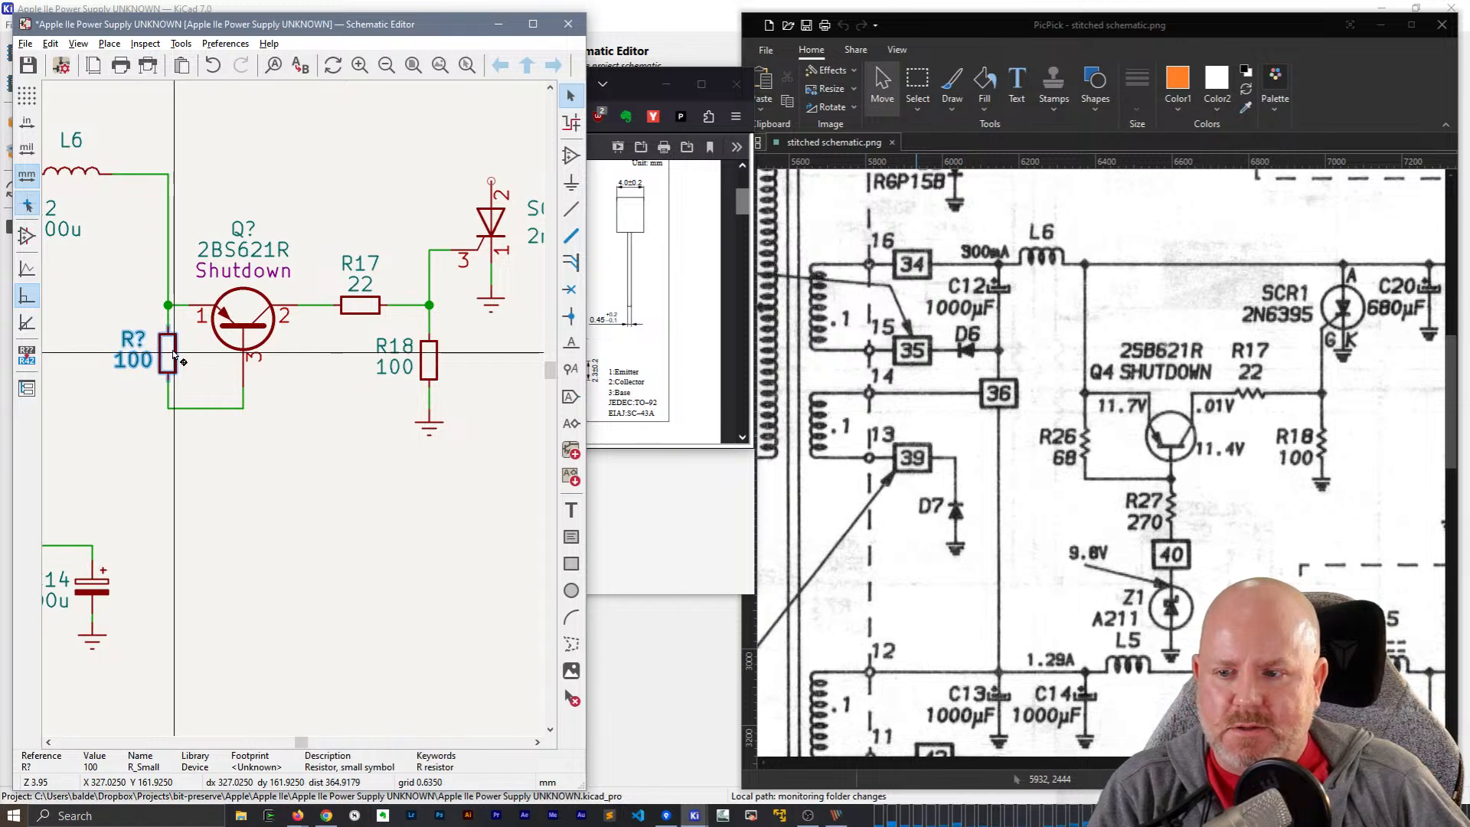
pyautogui.write('26')
pyautogui.click(565, 151)
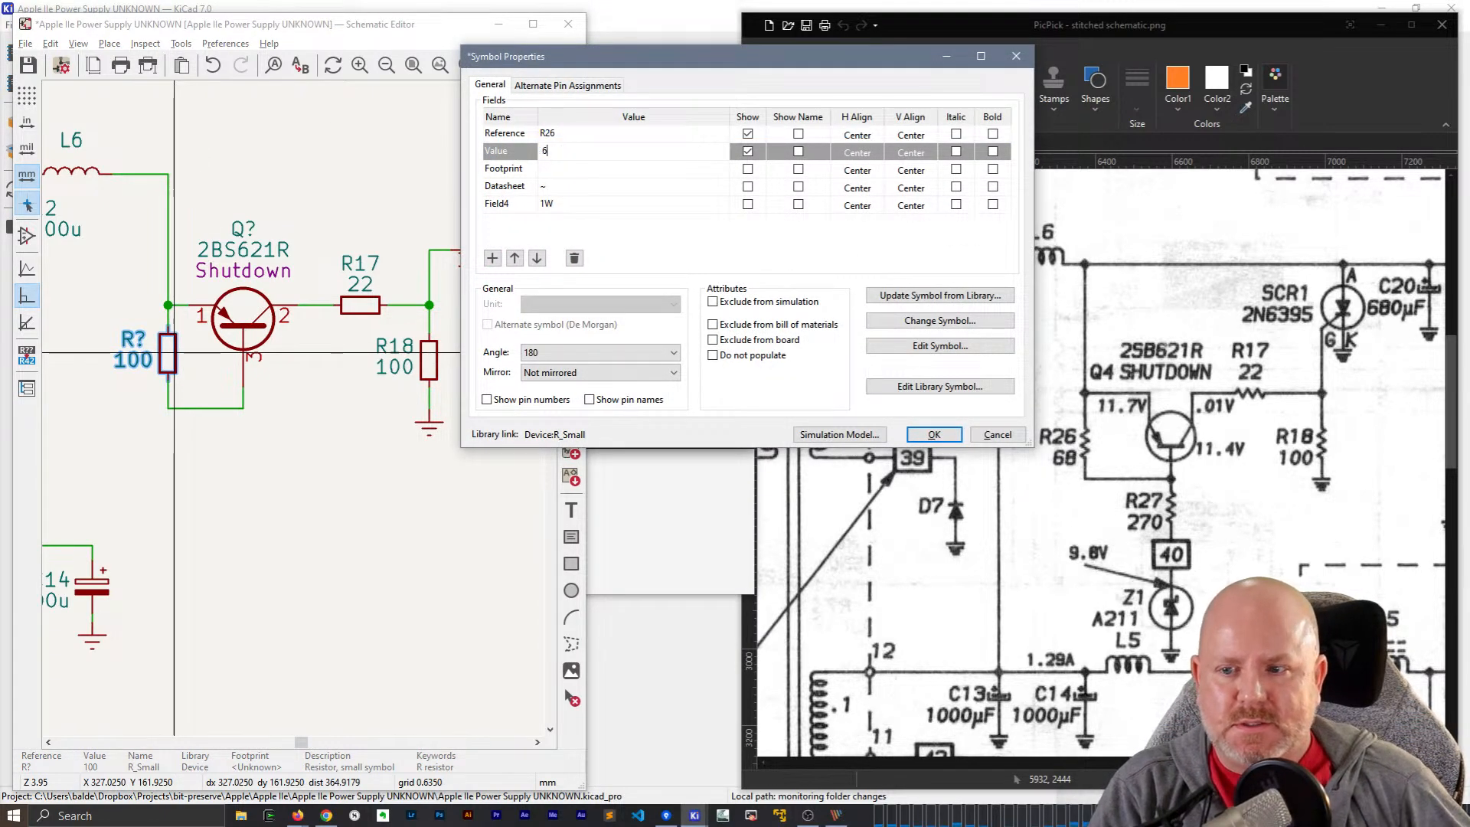
pyautogui.click(563, 203)
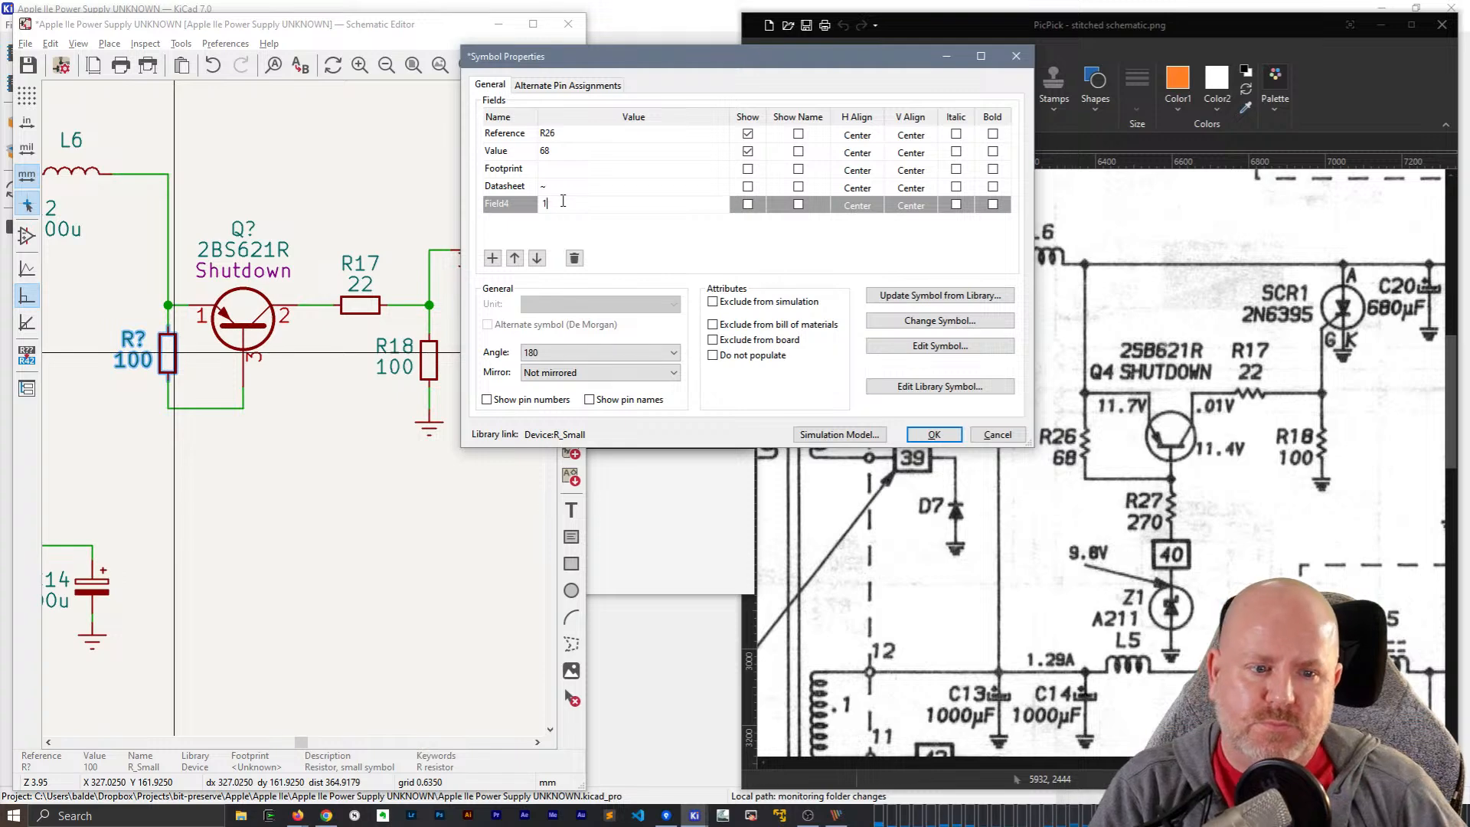
pyautogui.click(934, 434)
# - Add a text note above the circuit: Edit symbol table and remove power/voltage from parts where the "field4" is hidden
pyautogui.scroll(-4, 186, 479)
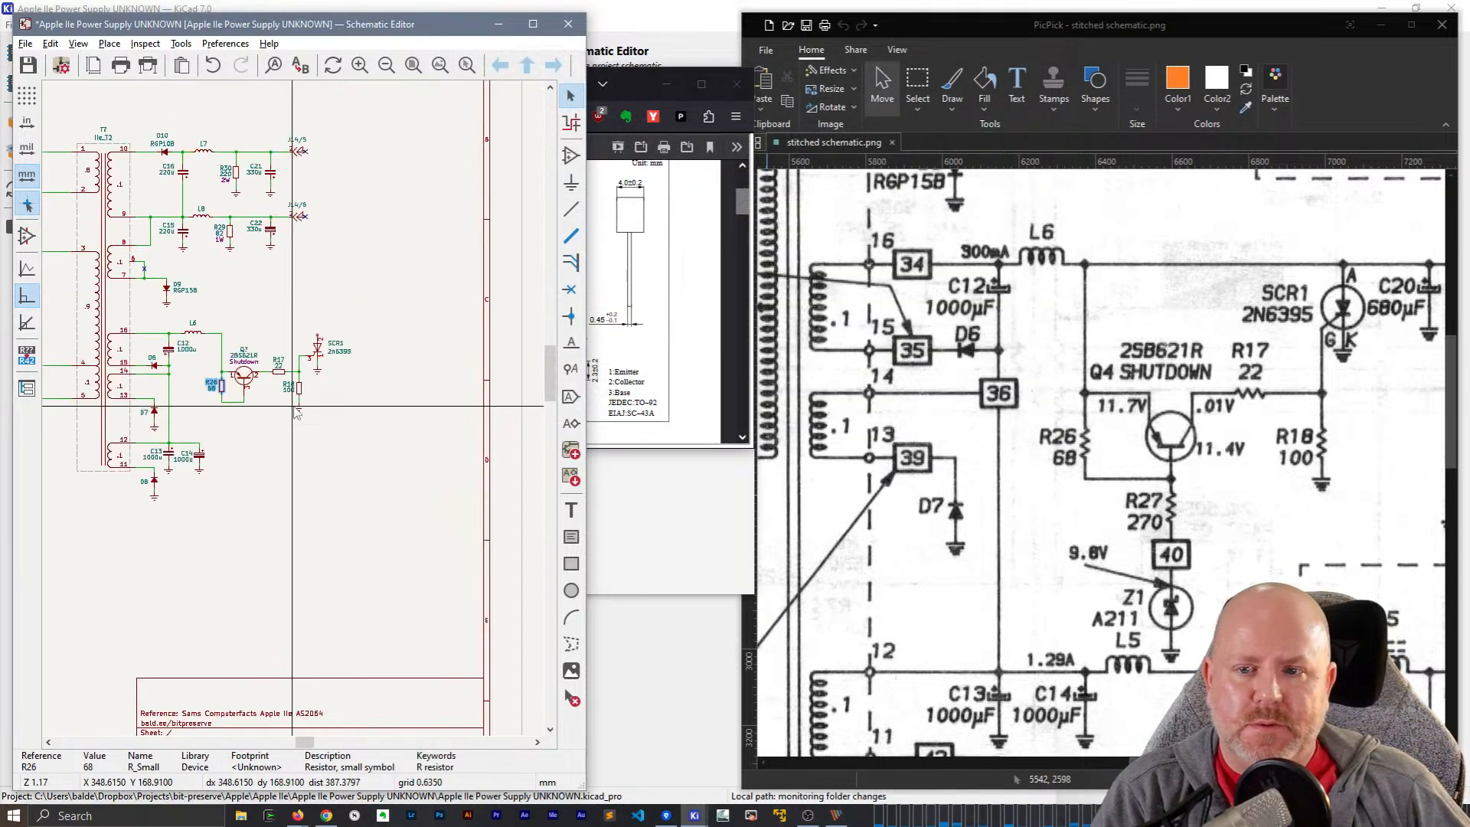
pyautogui.moveTo(291, 512); pyautogui.dragTo(308, 537, button='middle')
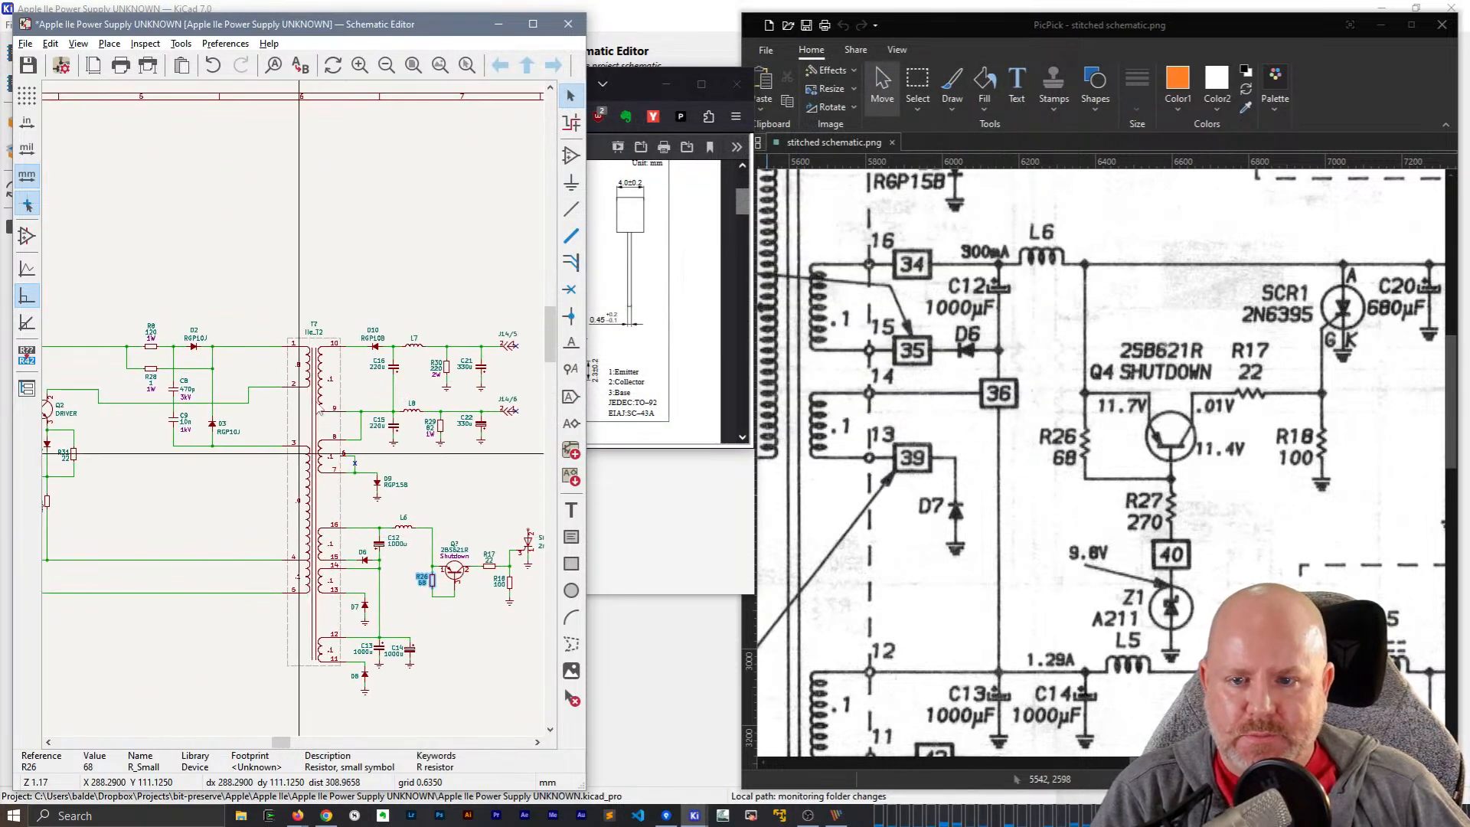
pyautogui.click(571, 508)
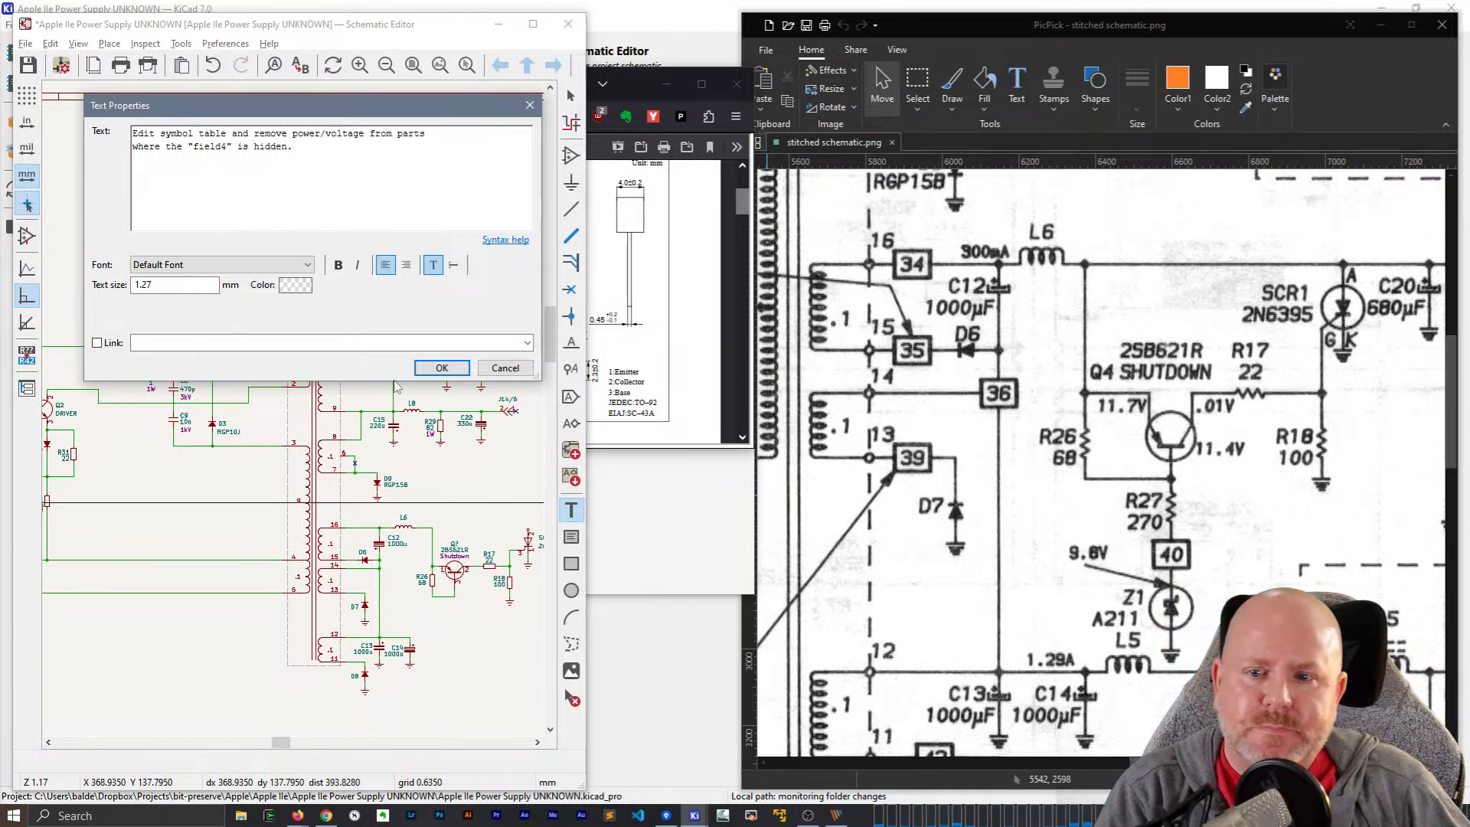
pyautogui.click(442, 368)
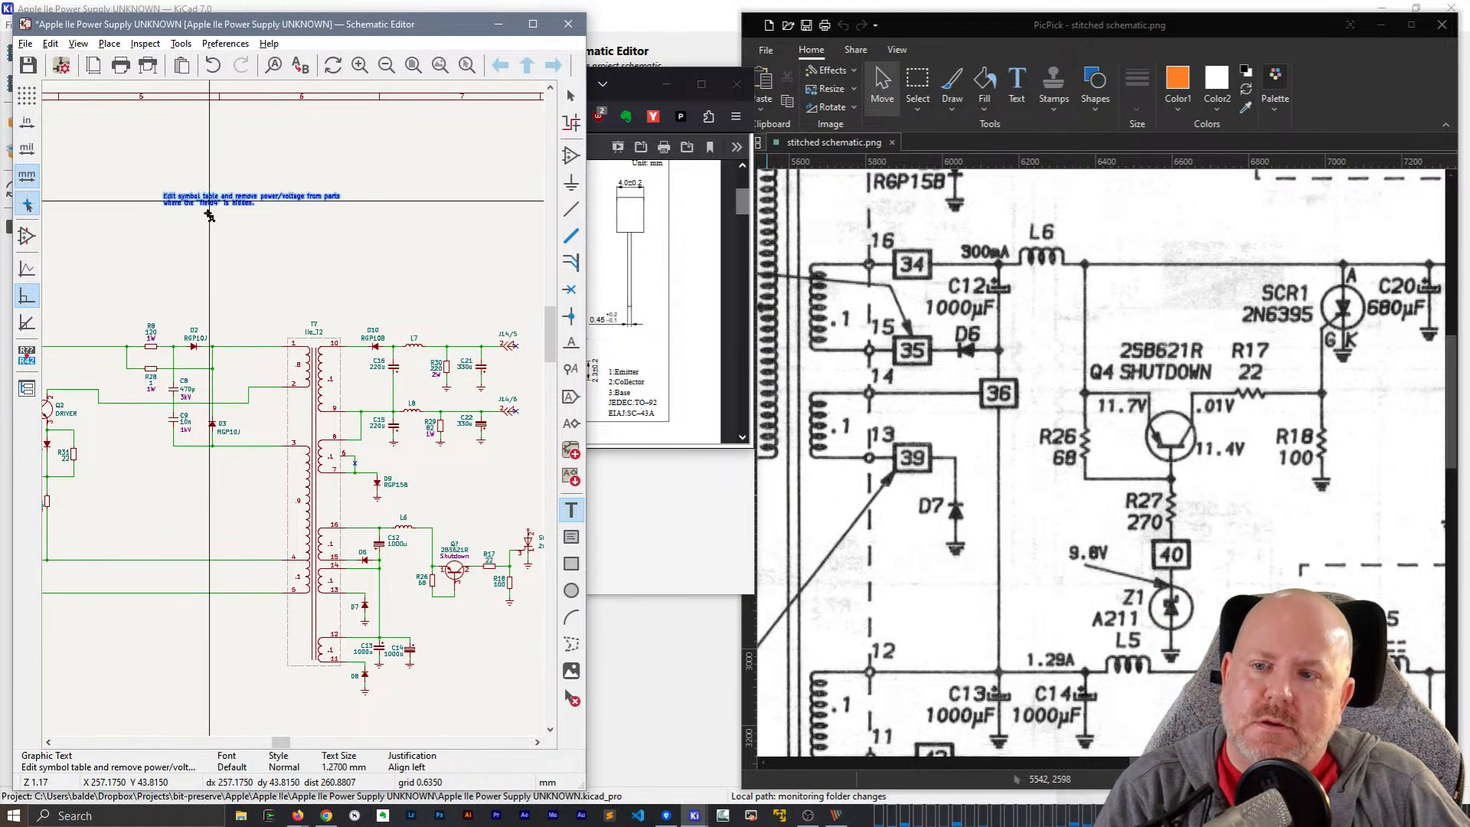
# - Double the note's text size with 1.27*2 mm and colour it Orange 4, leaving it above the circuit
pyautogui.press('e')
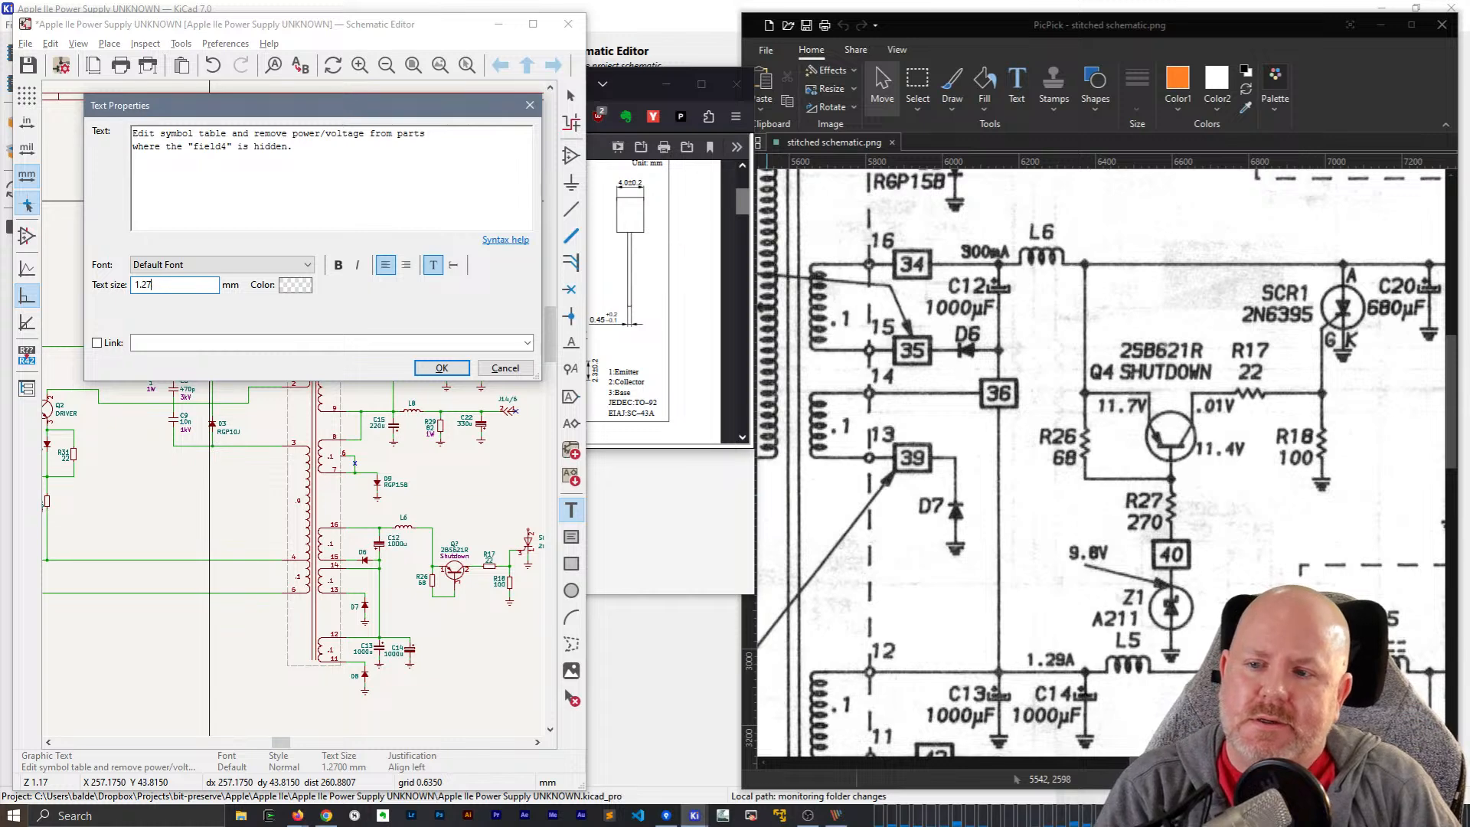
pyautogui.click(306, 286)
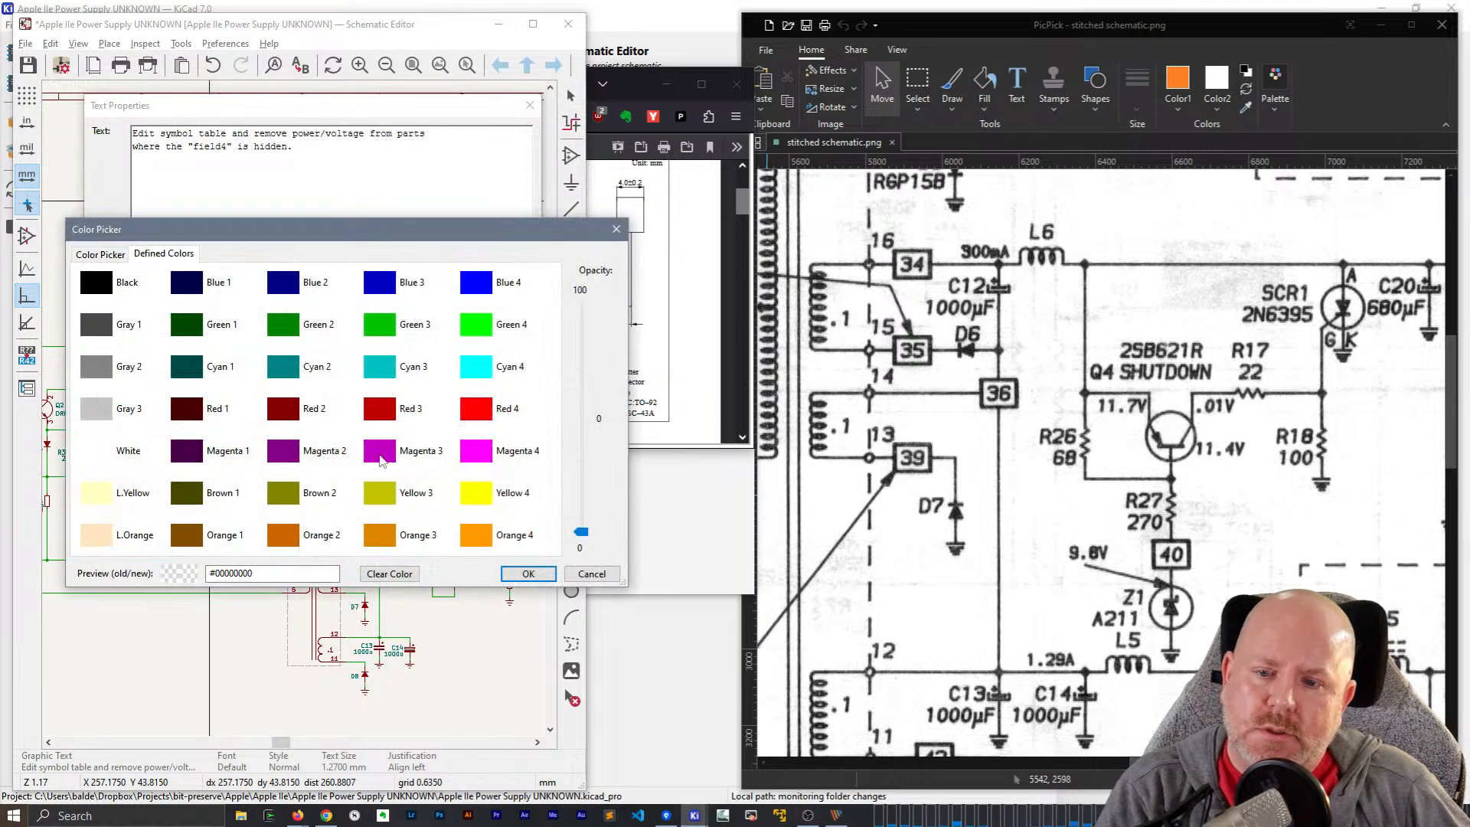
pyautogui.doubleClick(480, 540)
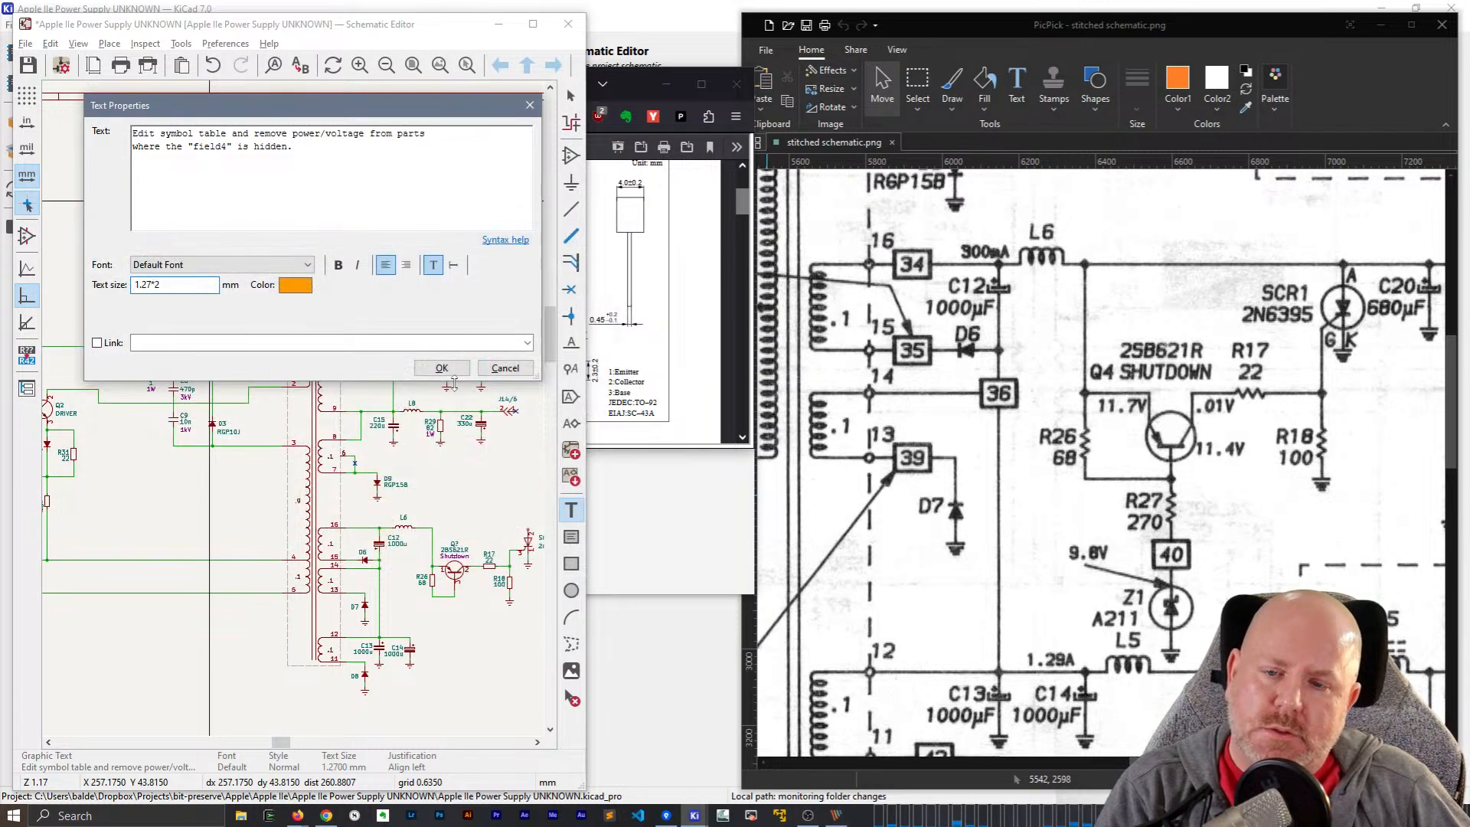
pyautogui.click(432, 371)
pyautogui.click(310, 256)
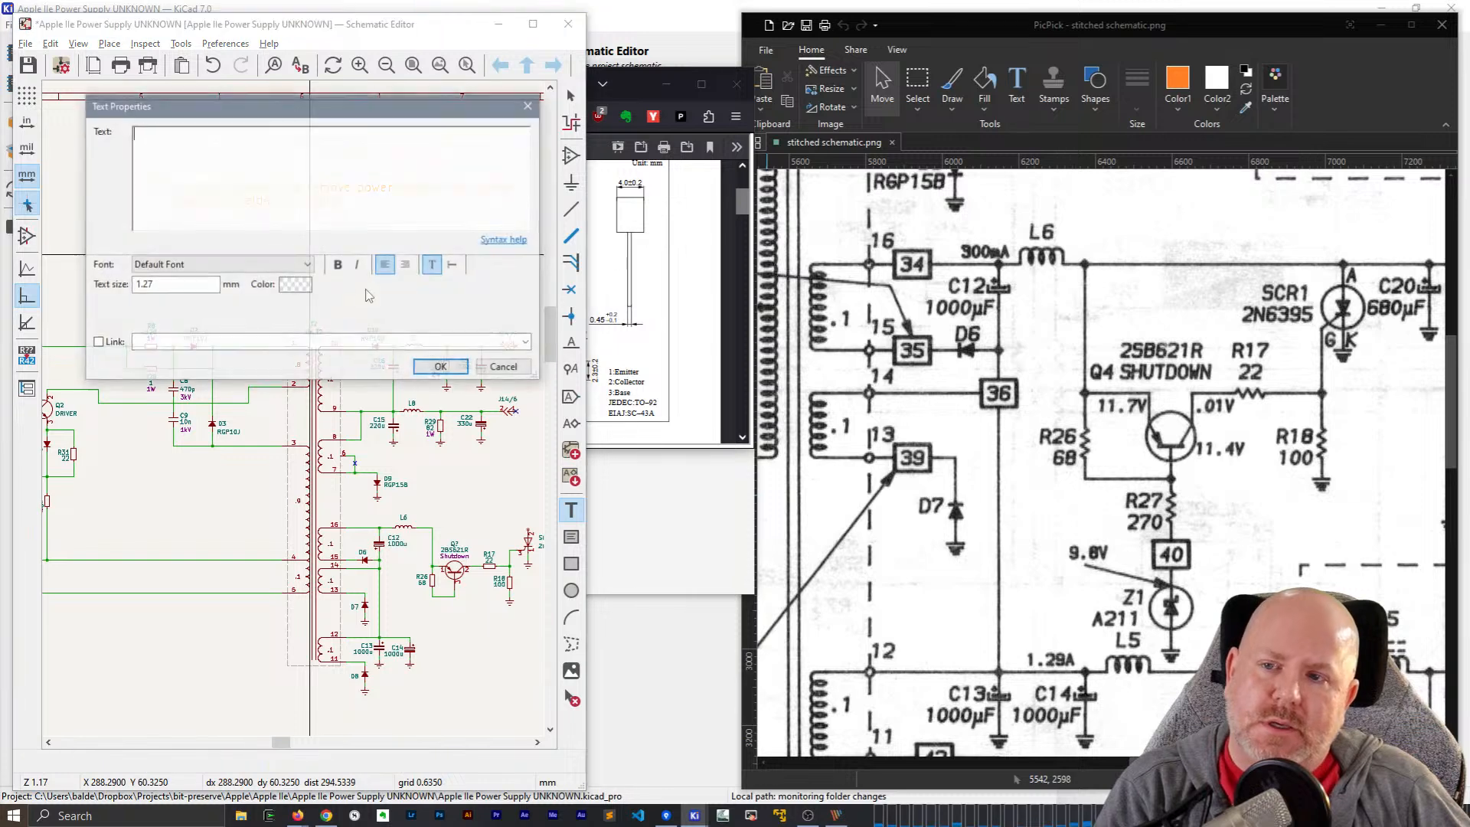
pyautogui.press('Escape')
pyautogui.press('Escape')
# - Change the colour of the field4 cleanup note above the circuit to red
pyautogui.doubleClick(313, 189)
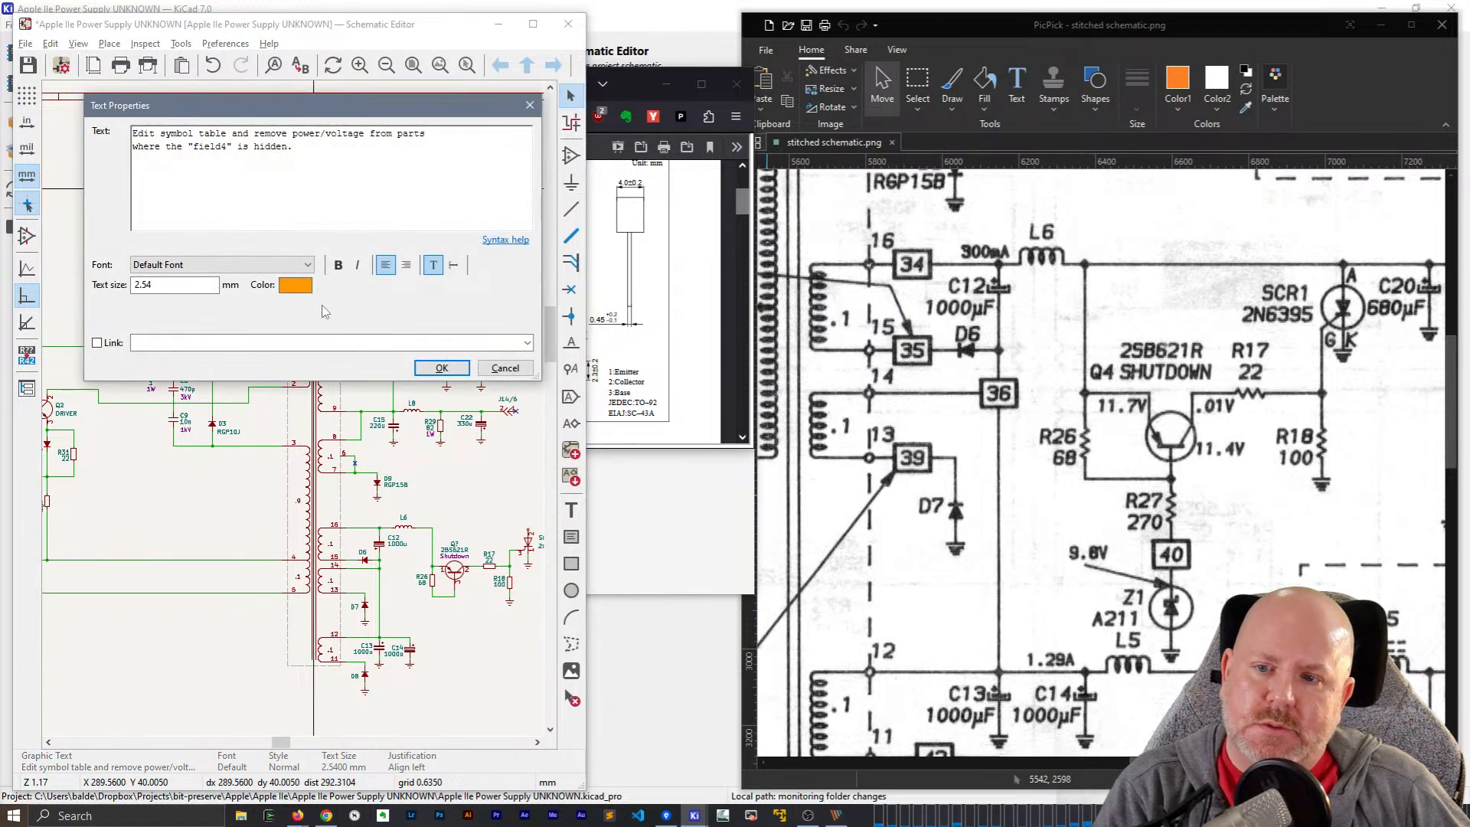
pyautogui.click(296, 285)
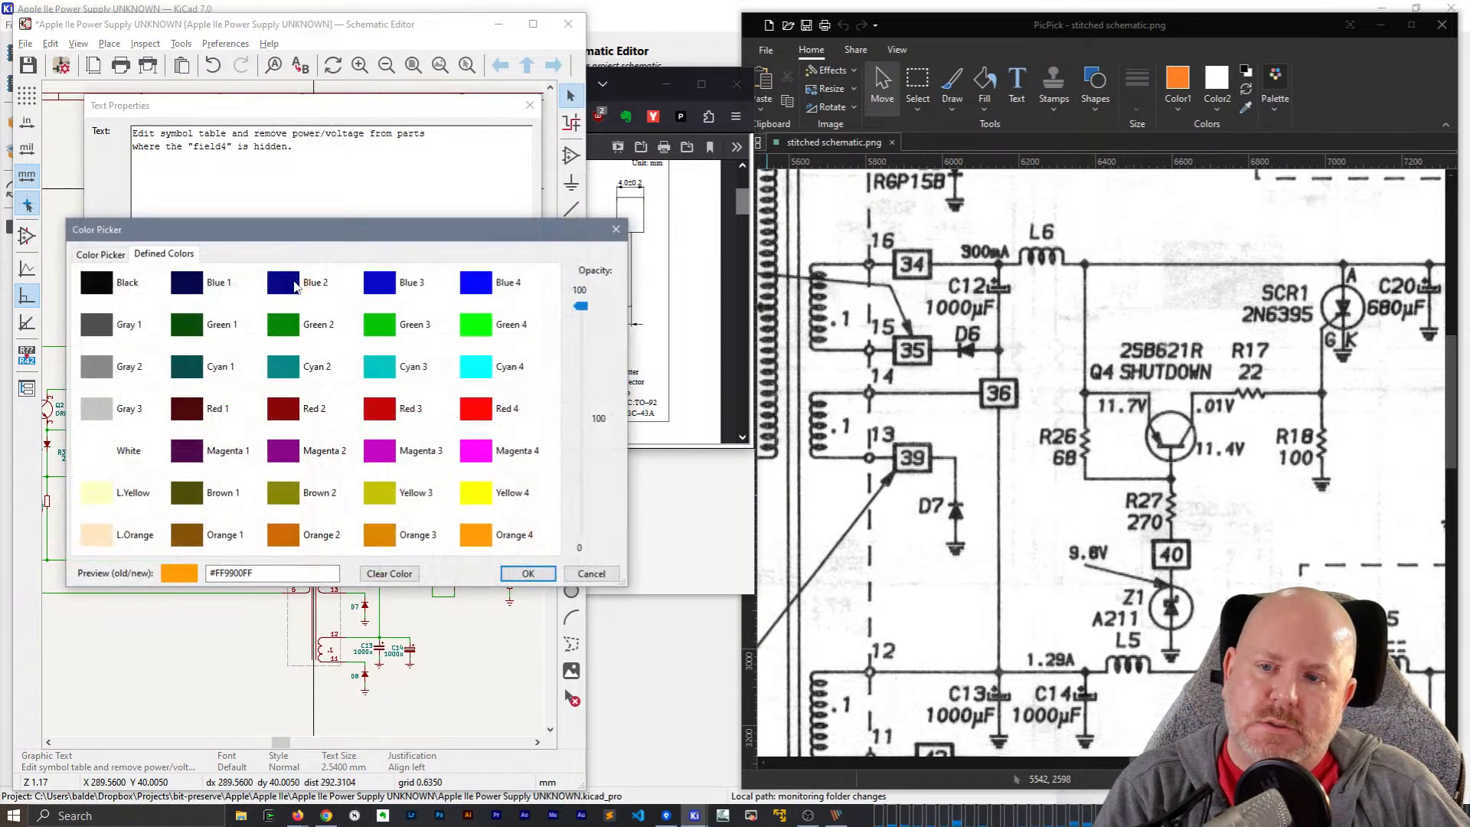
pyautogui.click(528, 574)
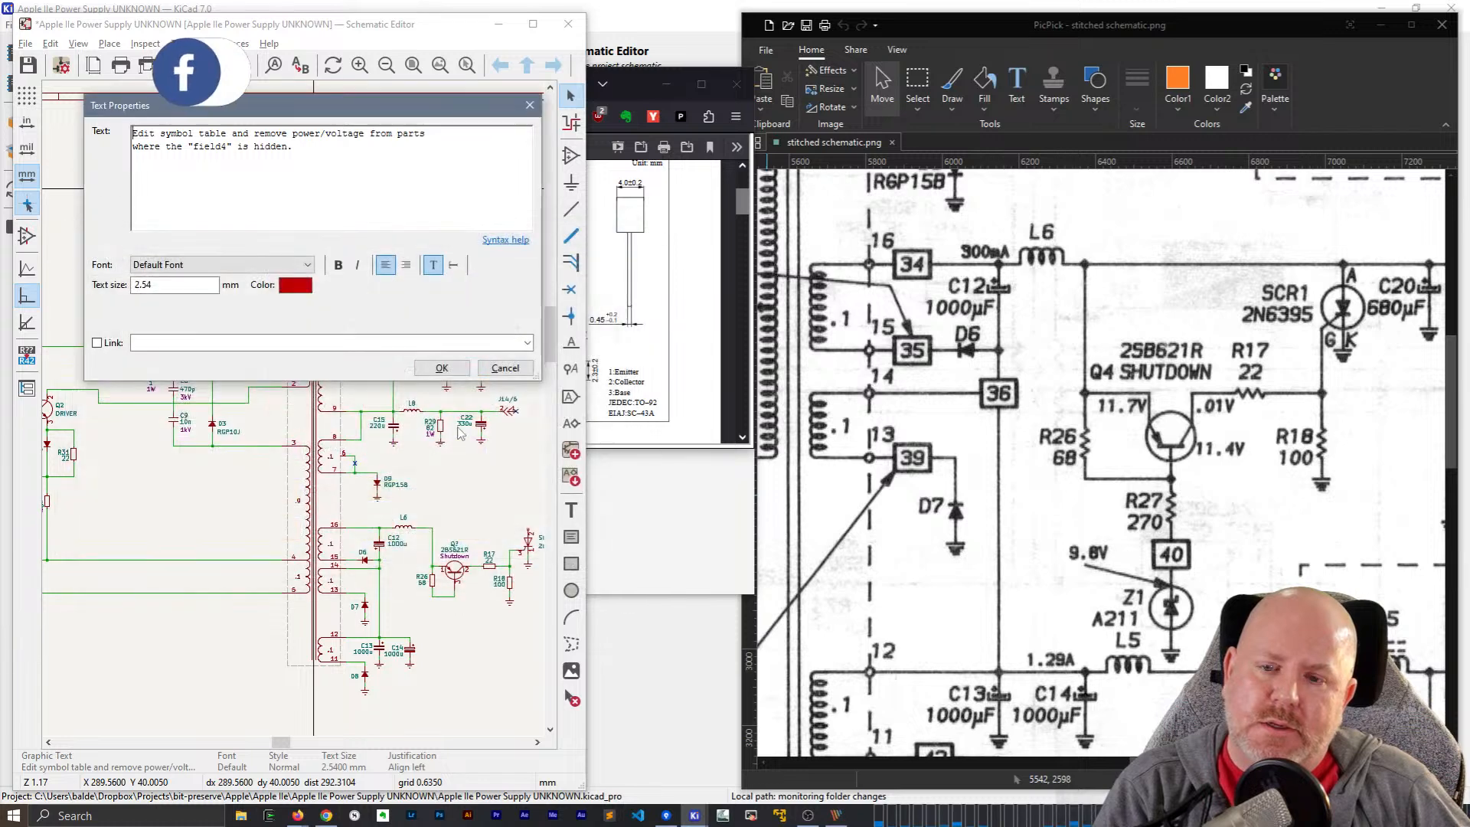
pyautogui.click(446, 367)
pyautogui.click(503, 460)
# - Place a copy of resistor R18 vertically below the PNP transistor's base and wire it to the R26 base junction
pyautogui.moveTo(334, 369); pyautogui.dragTo(205, 267, button='middle')
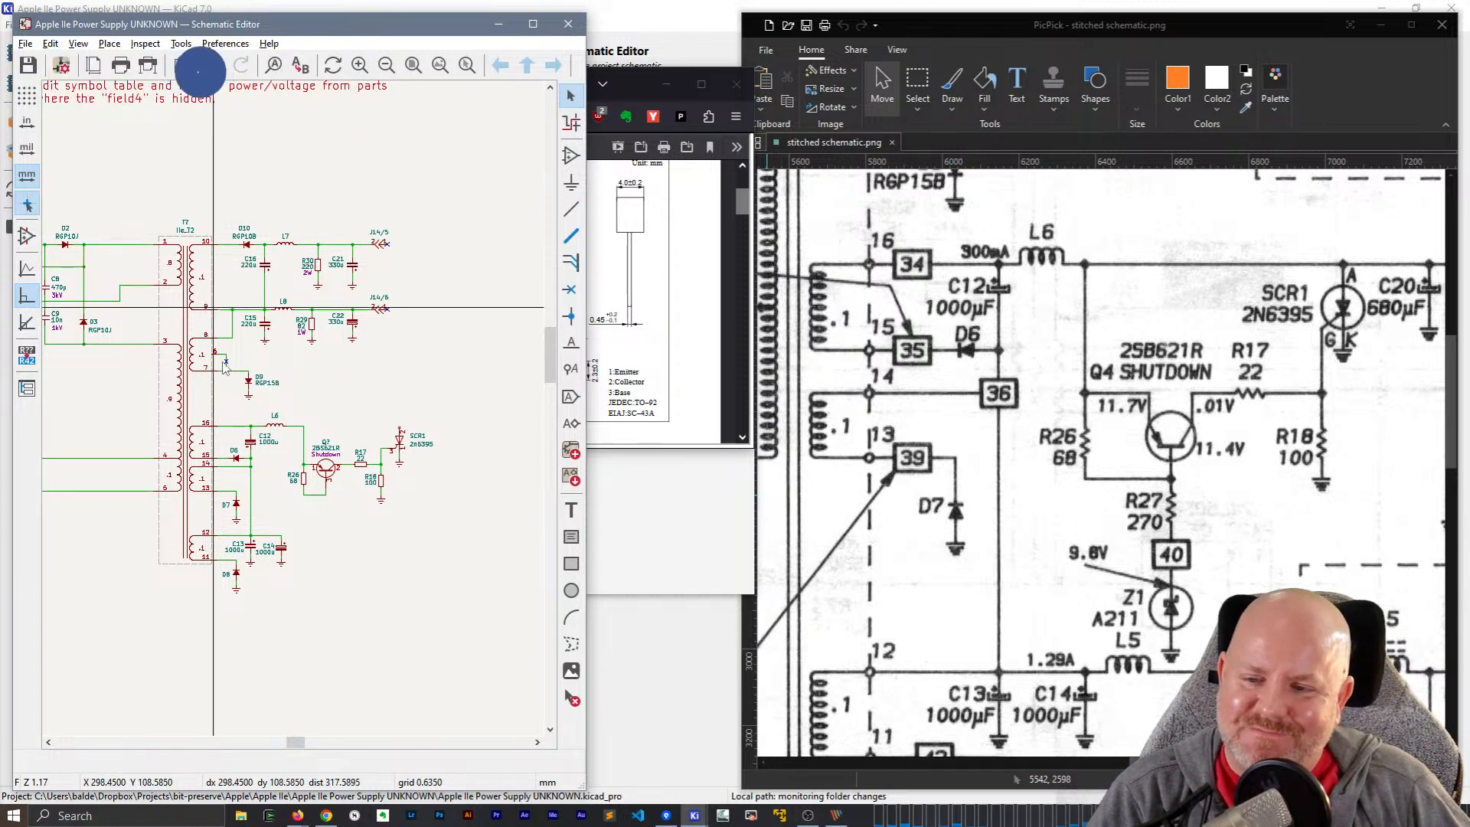
pyautogui.scroll(3, 359, 500)
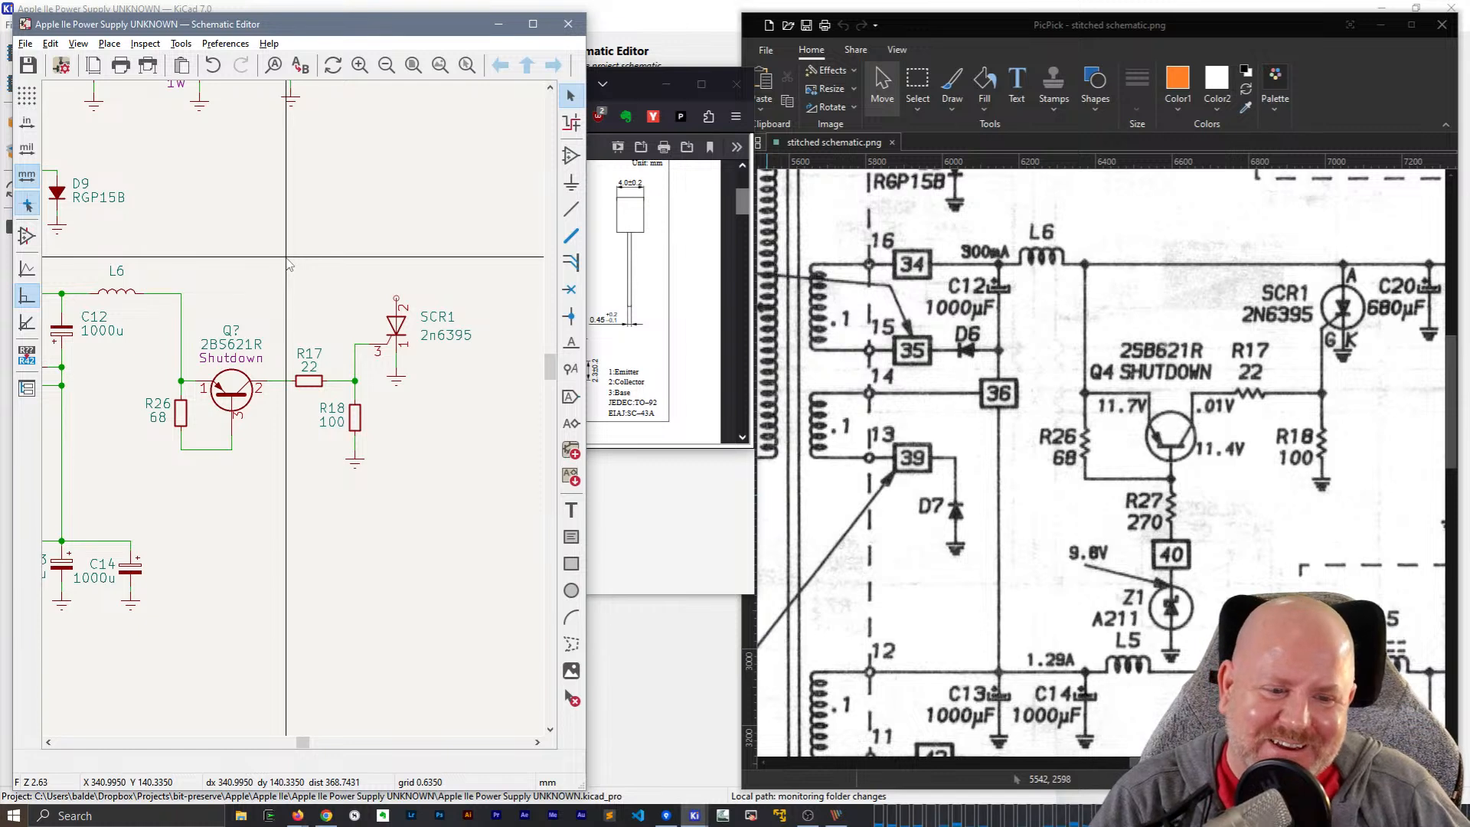
pyautogui.scroll(2, 297, 414)
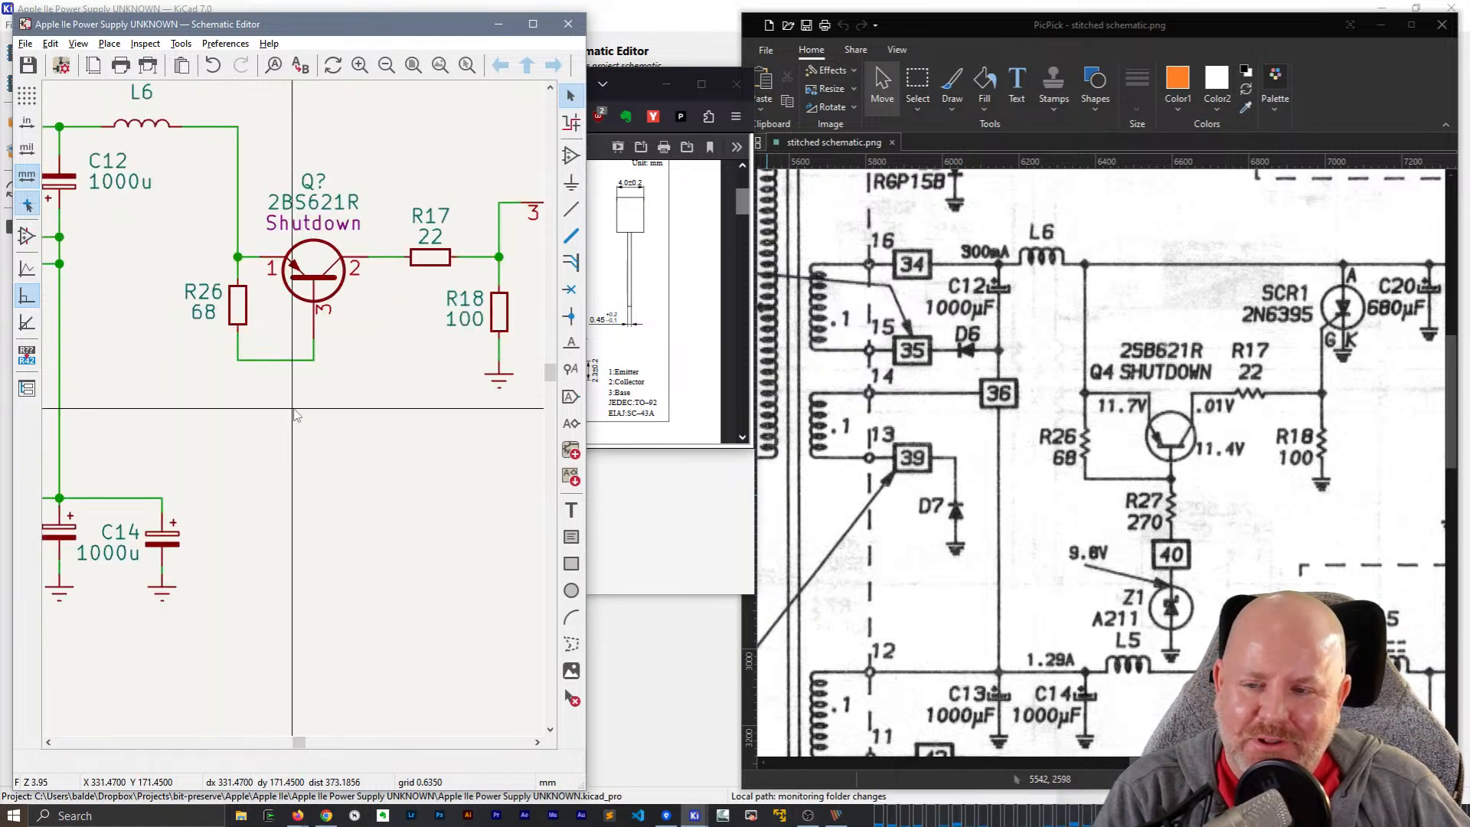
pyautogui.moveTo(373, 391); pyautogui.dragTo(325, 396, button='middle')
pyautogui.click(450, 320)
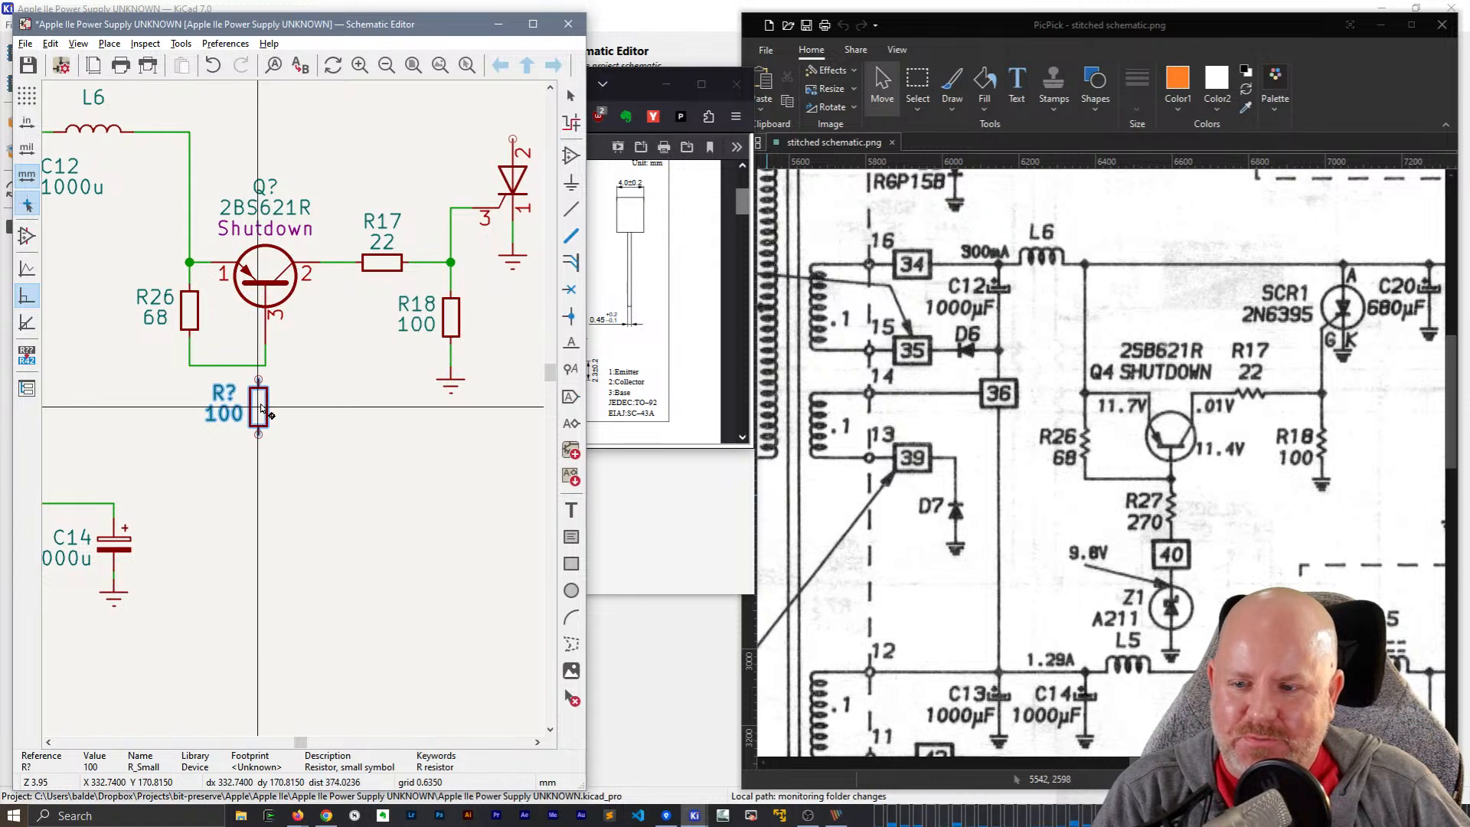
pyautogui.click(266, 412)
pyautogui.press('w')
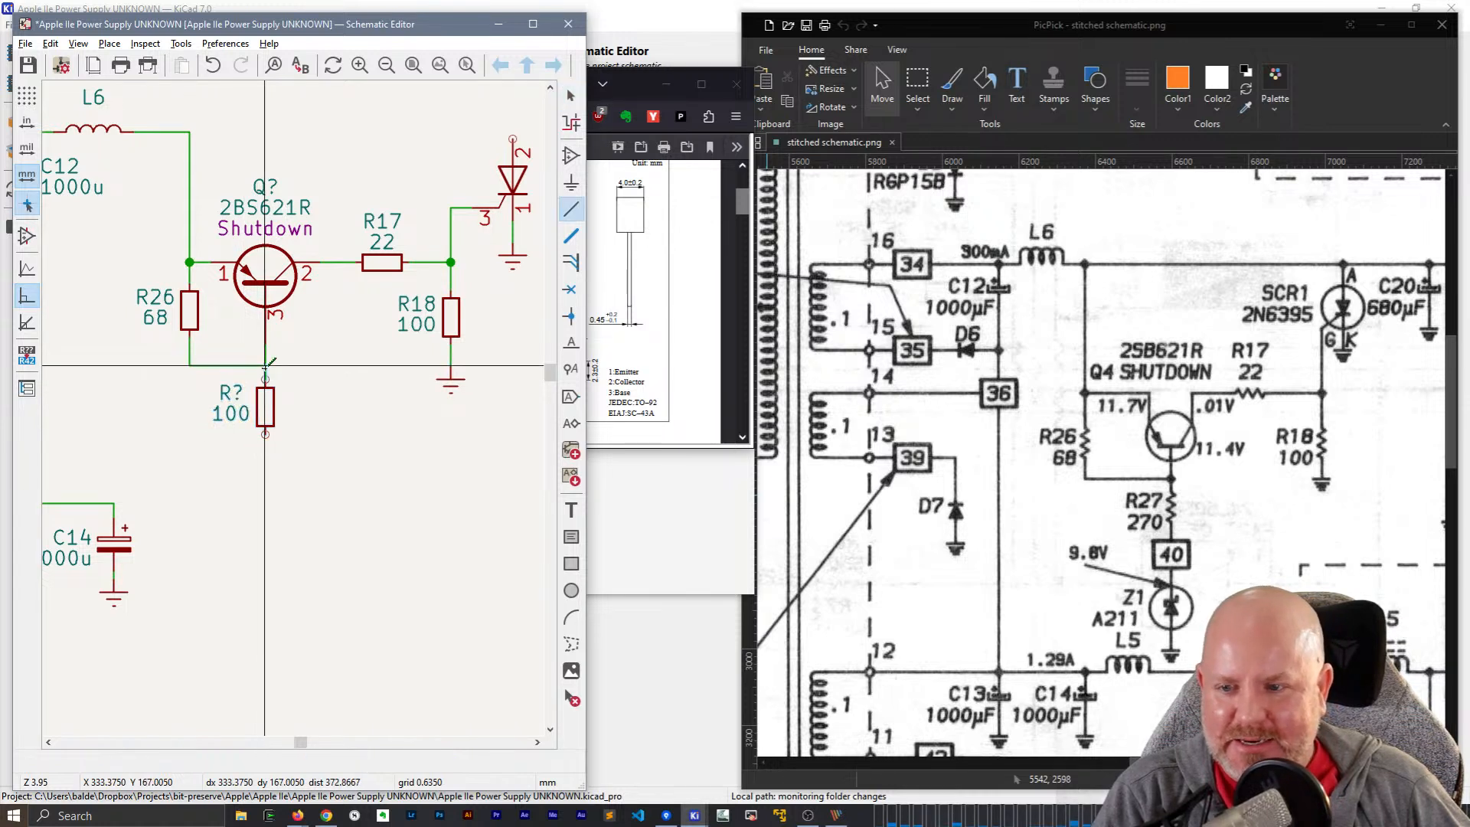
pyautogui.click(265, 365)
pyautogui.press('Escape')
pyautogui.scroll(2, 297, 418)
pyautogui.moveTo(315, 437); pyautogui.dragTo(247, 441, button='middle')
pyautogui.scroll(-2, 297, 417)
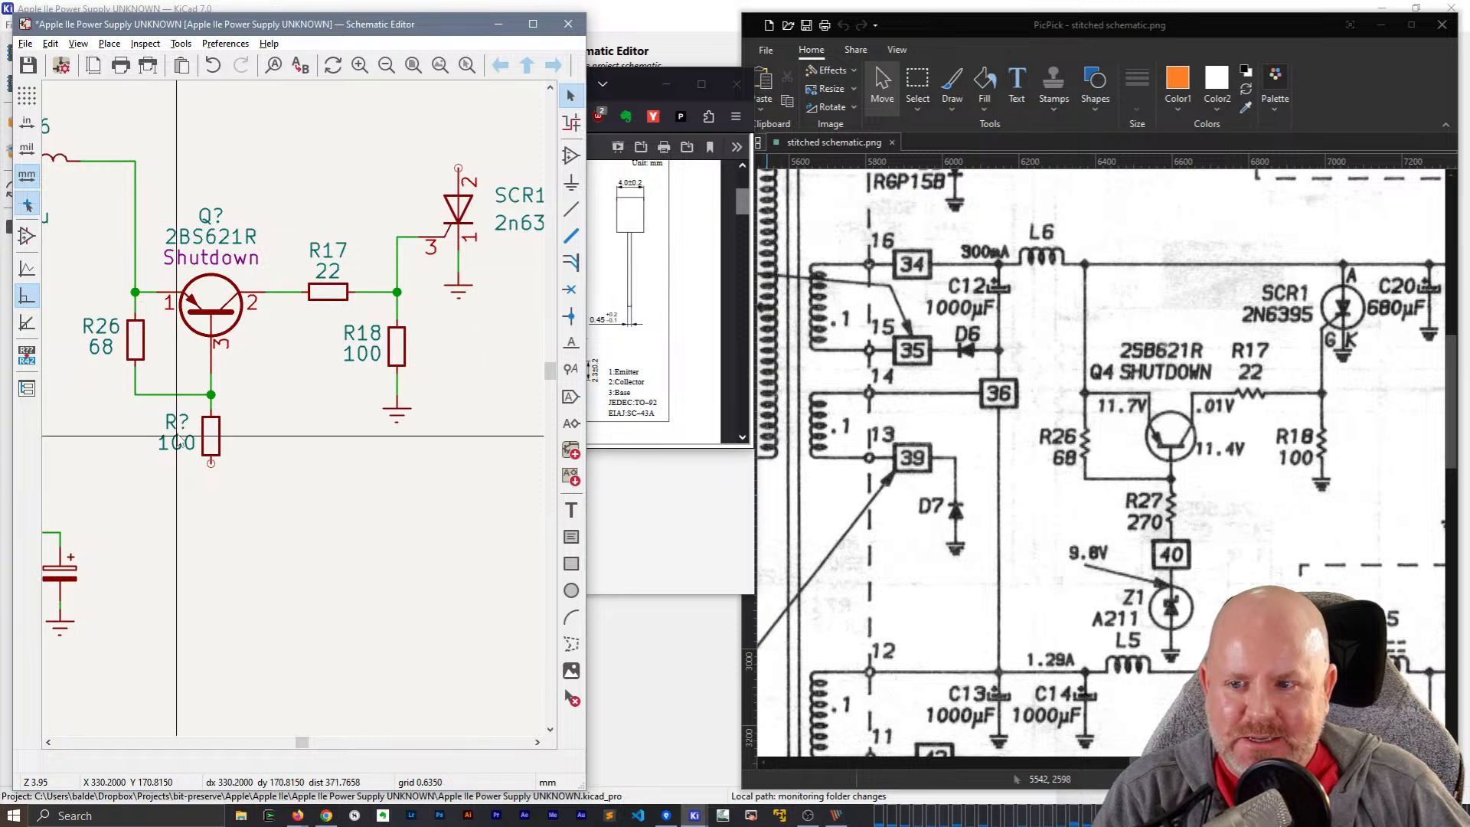
pyautogui.scroll(-2, 176, 437)
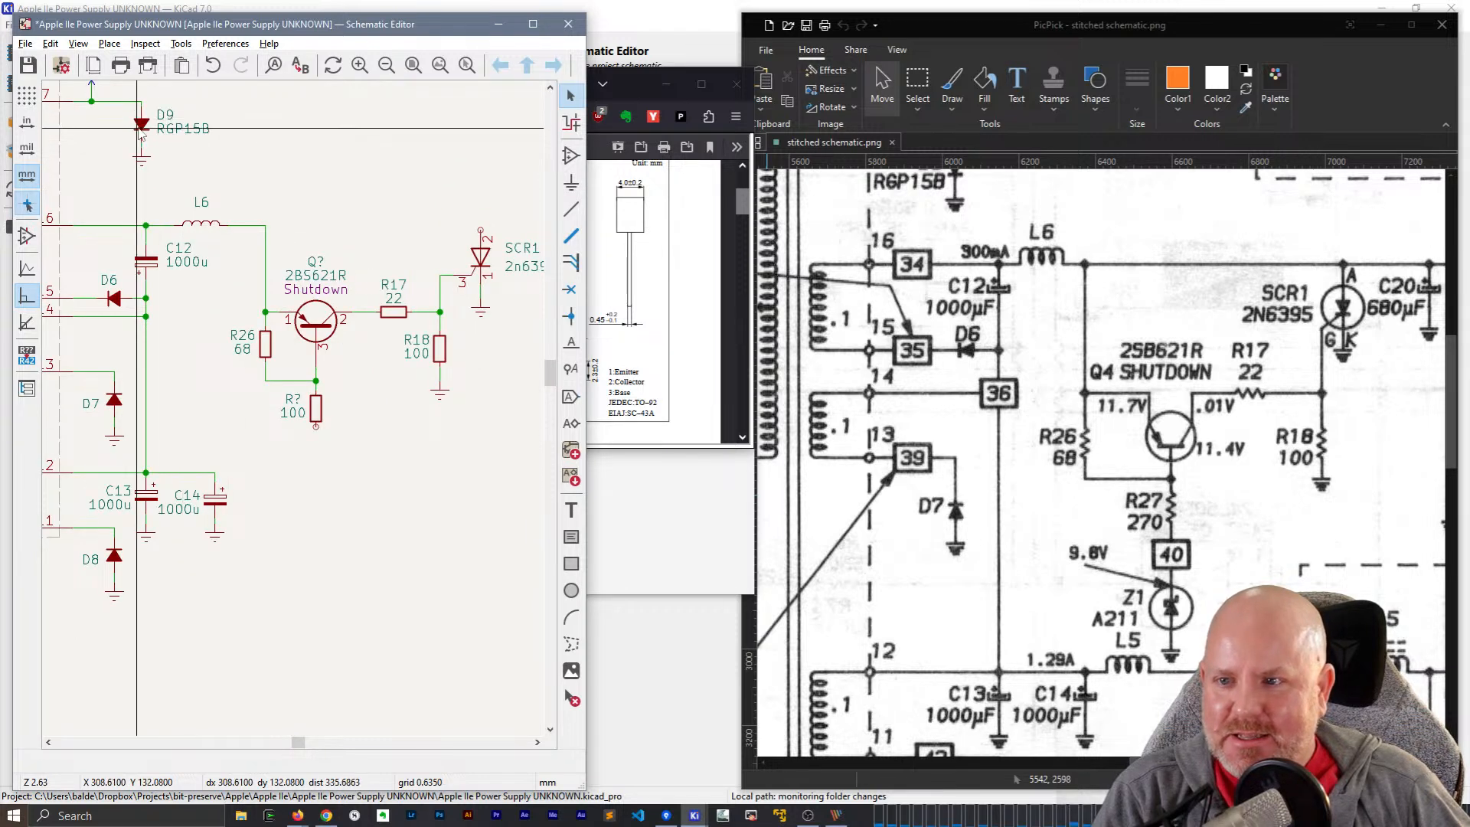
pyautogui.hotkey('ctrl', 'd')
pyautogui.press('Escape')
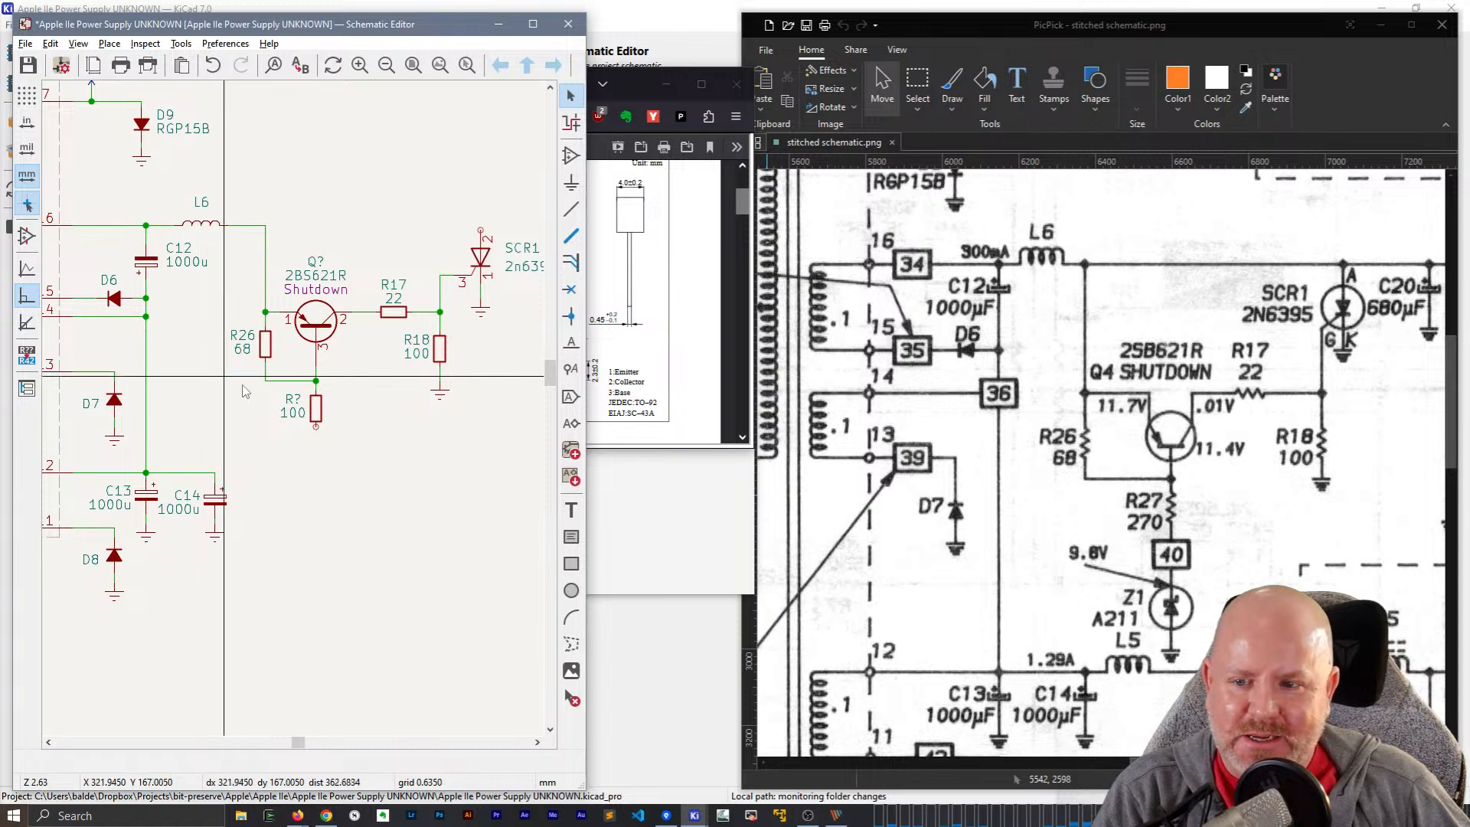
# - Set the new base resistor's reference to R27 and its value to 270
pyautogui.scroll(2, 268, 402)
pyautogui.doubleClick(304, 395)
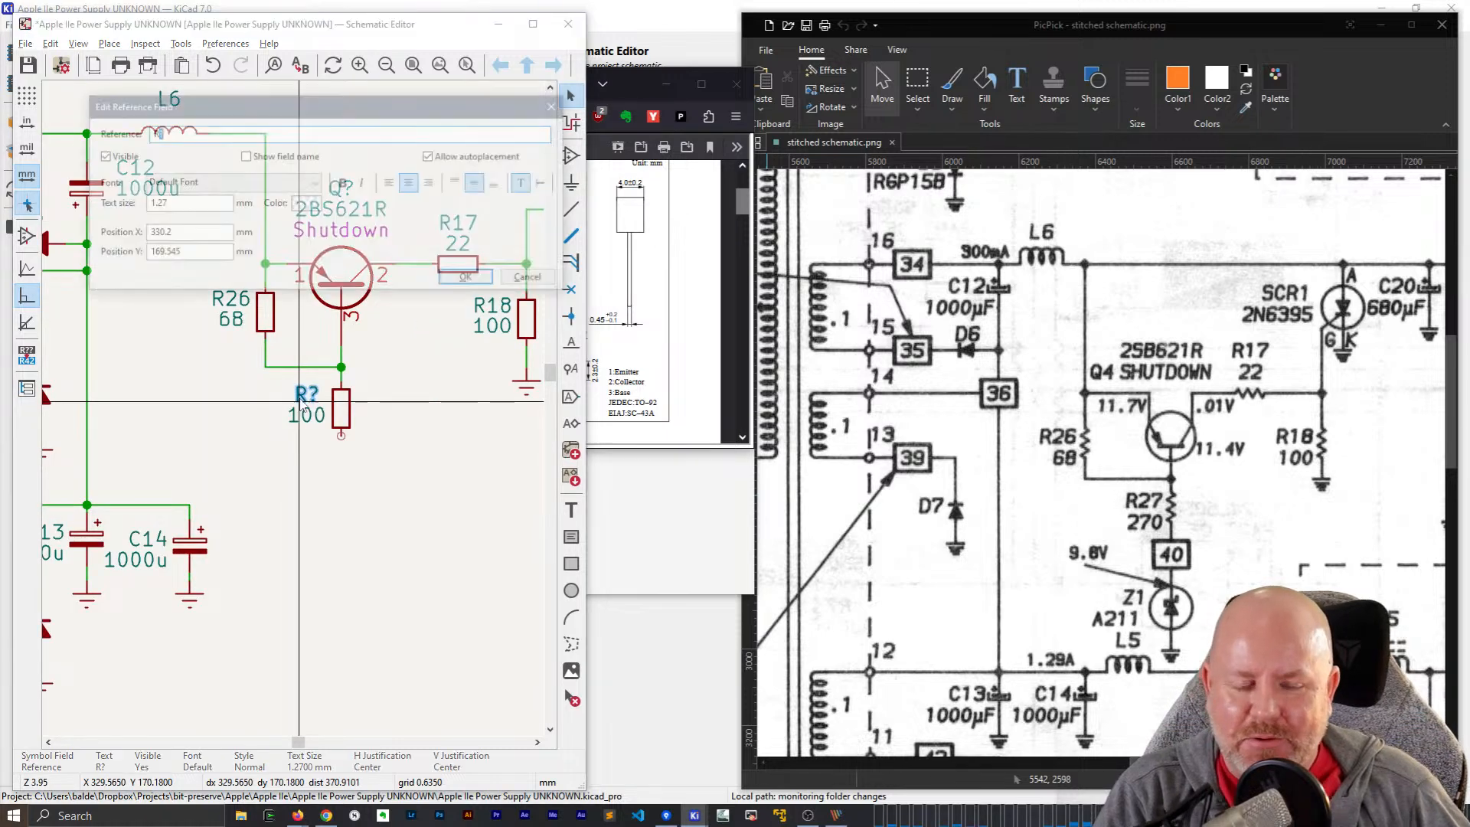
pyautogui.press('Return')
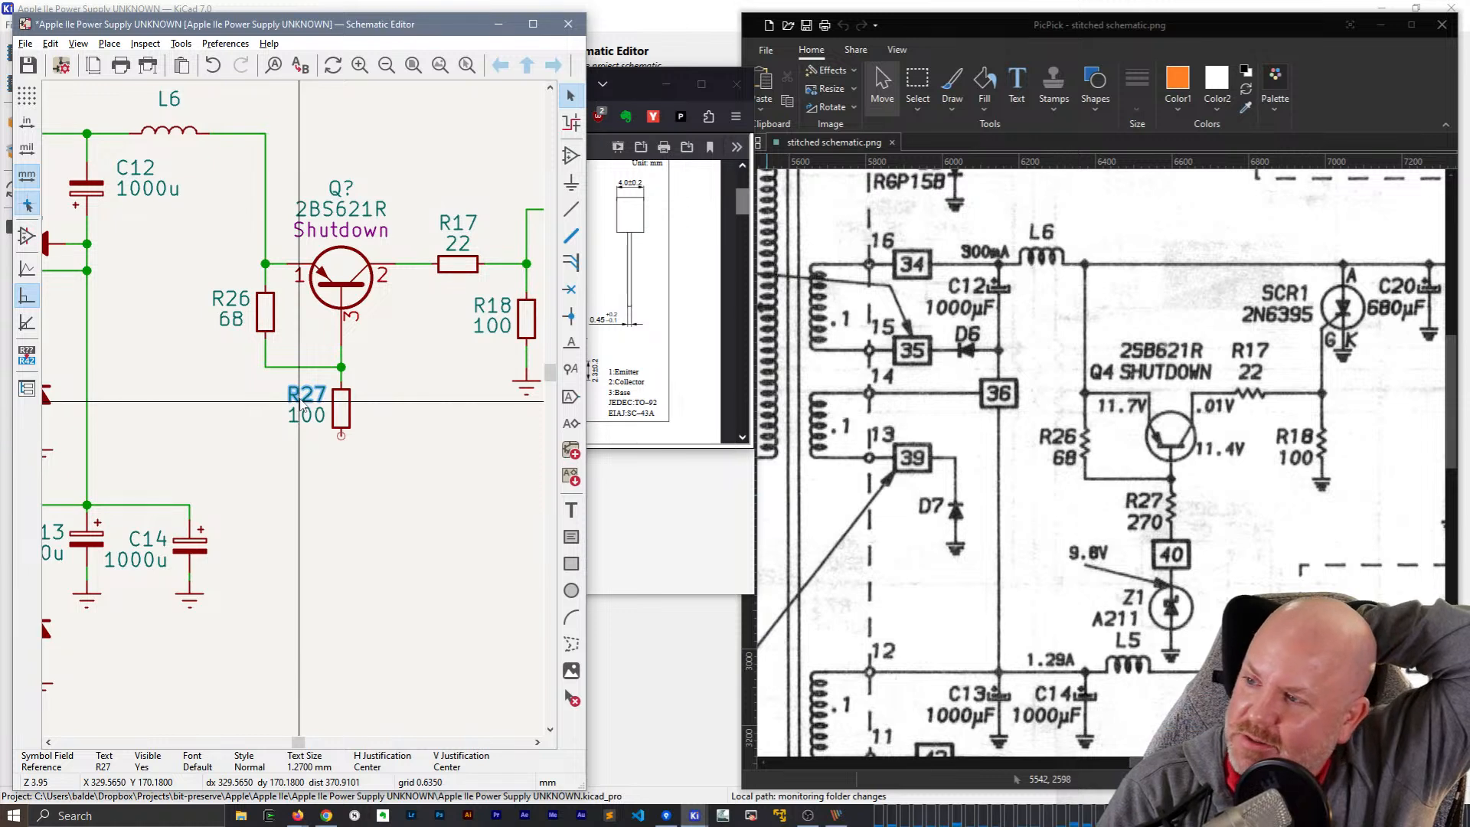
pyautogui.click(299, 425)
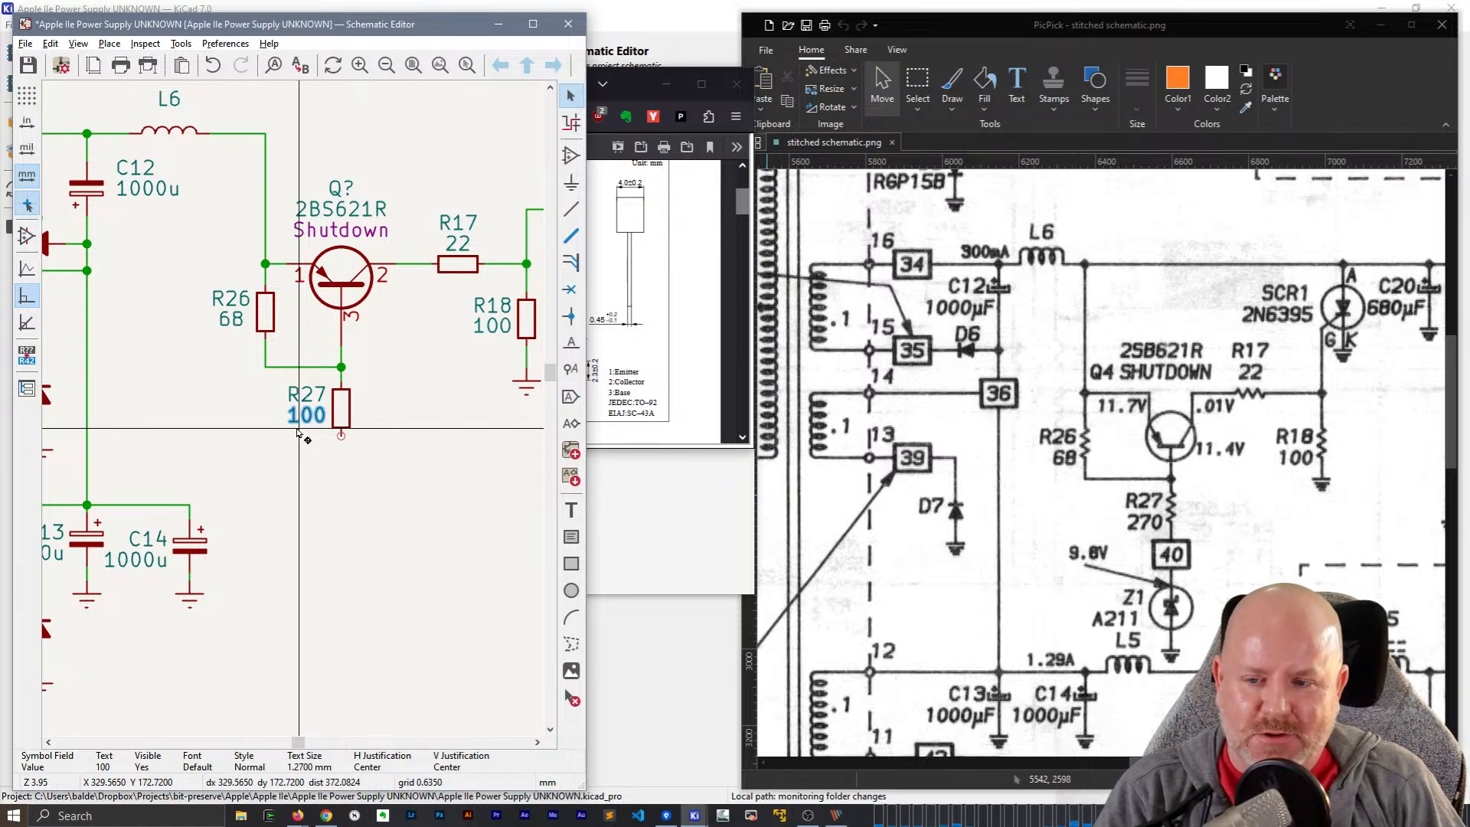
pyautogui.doubleClick(299, 434)
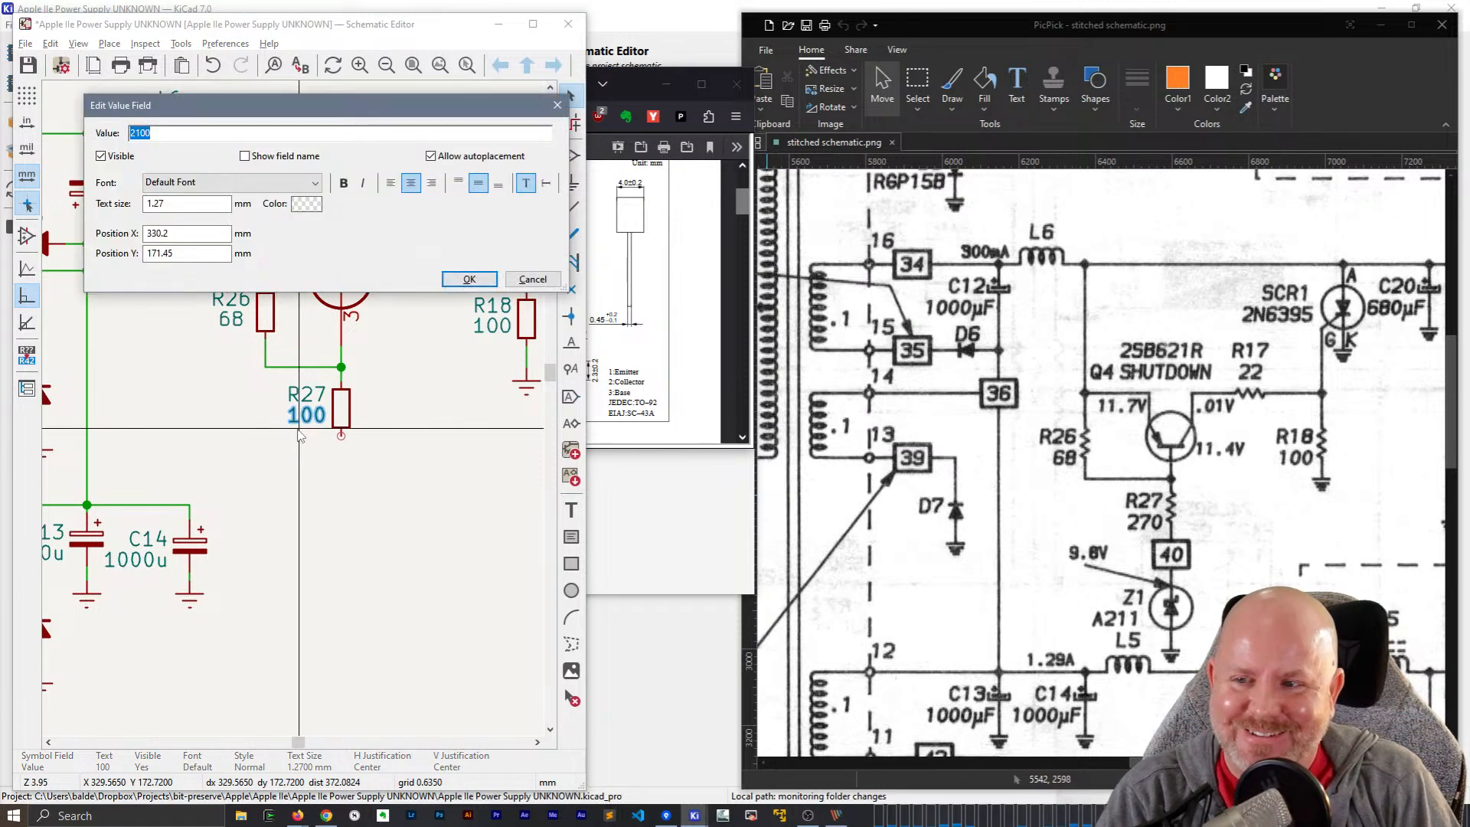
pyautogui.write('270')
pyautogui.press('Return')
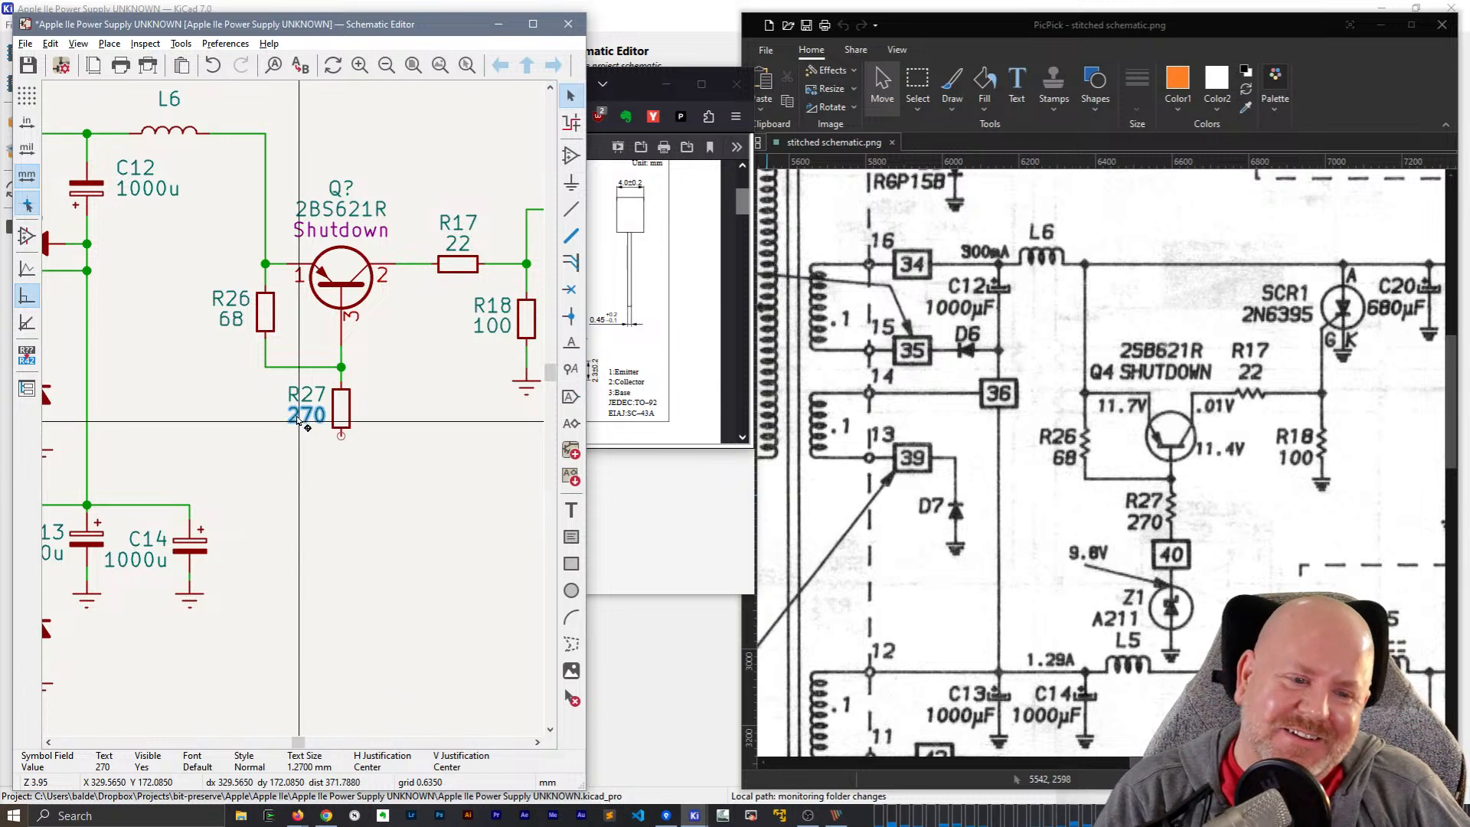
pyautogui.click(424, 421)
# - Wire SCR1's anode, pin 2, up and across to the corner of the wire between L6 and the transistor's emitter
pyautogui.moveTo(416, 390); pyautogui.dragTo(322, 648, button='middle')
pyautogui.press('w')
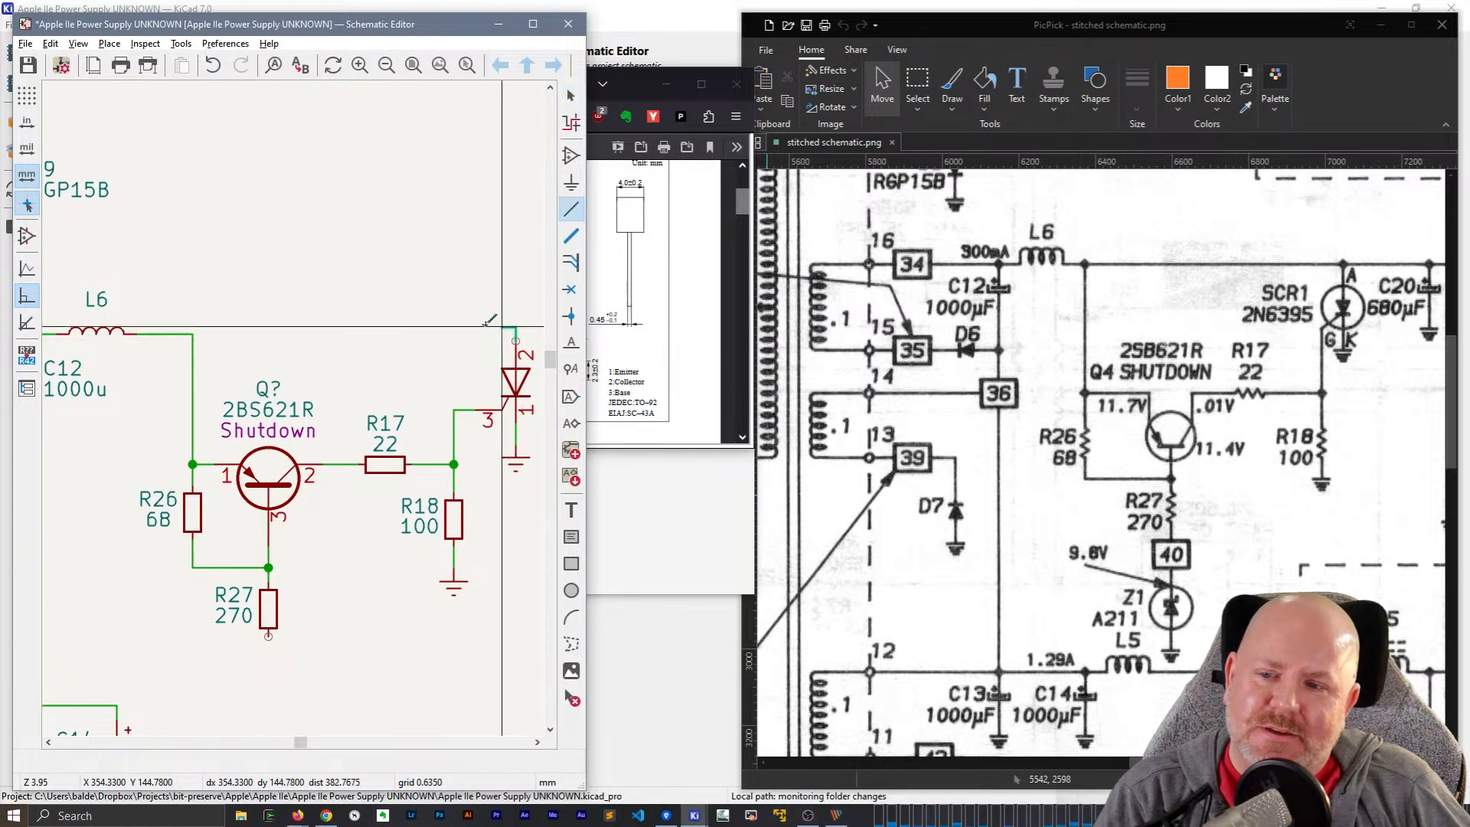
pyautogui.press('Escape')
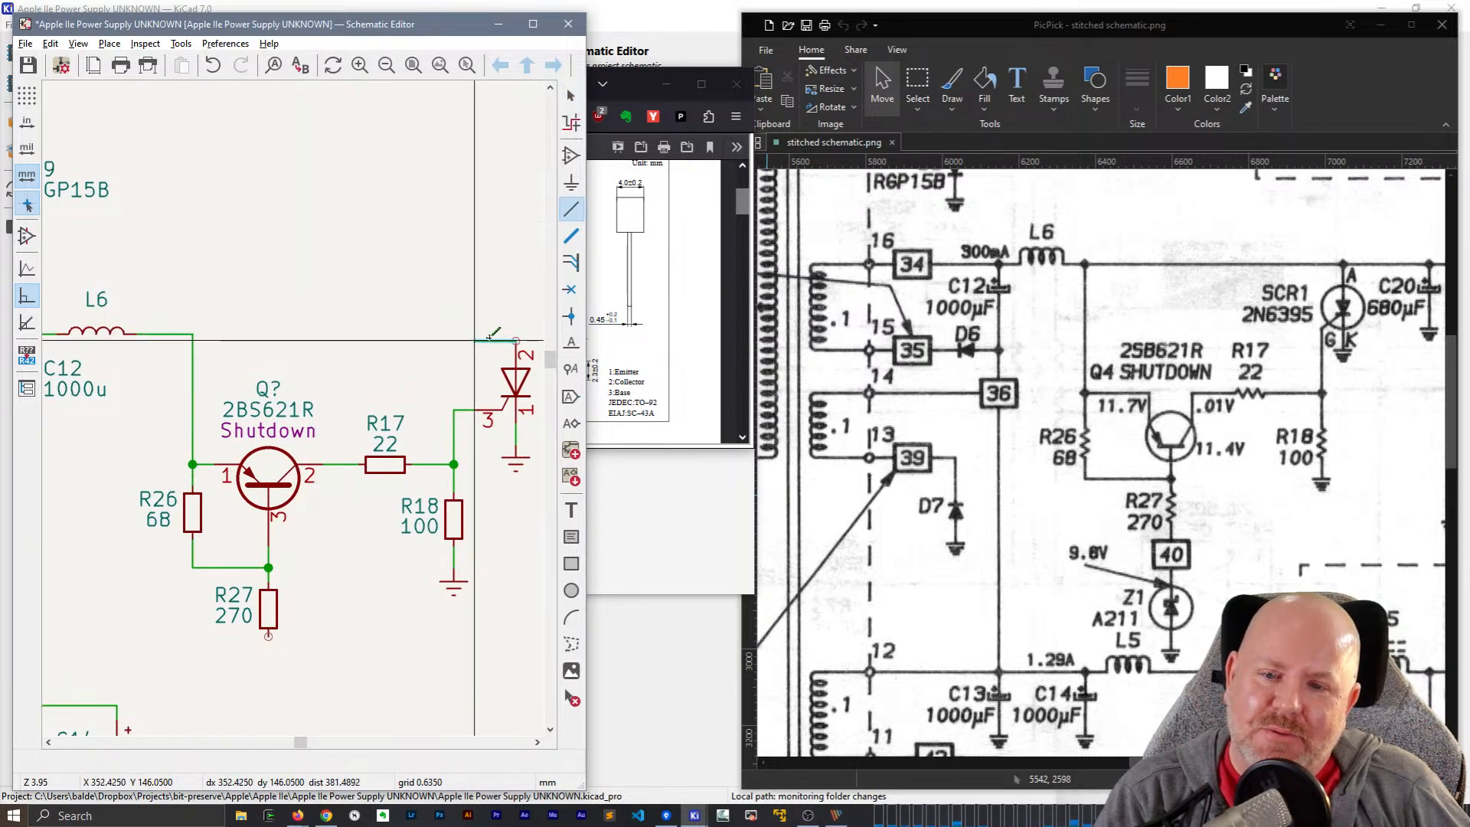
pyautogui.click(516, 329)
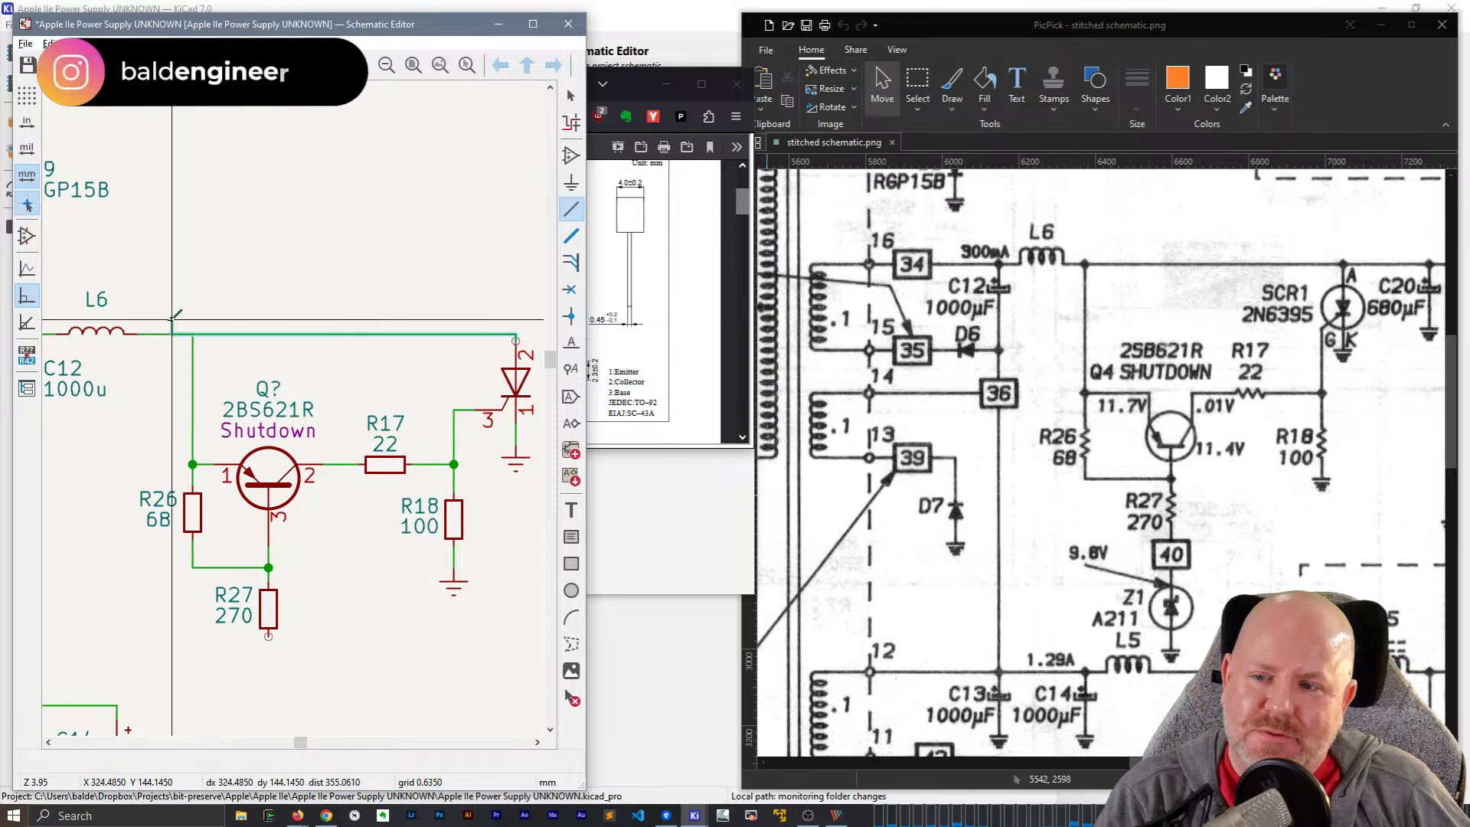
pyautogui.click(194, 335)
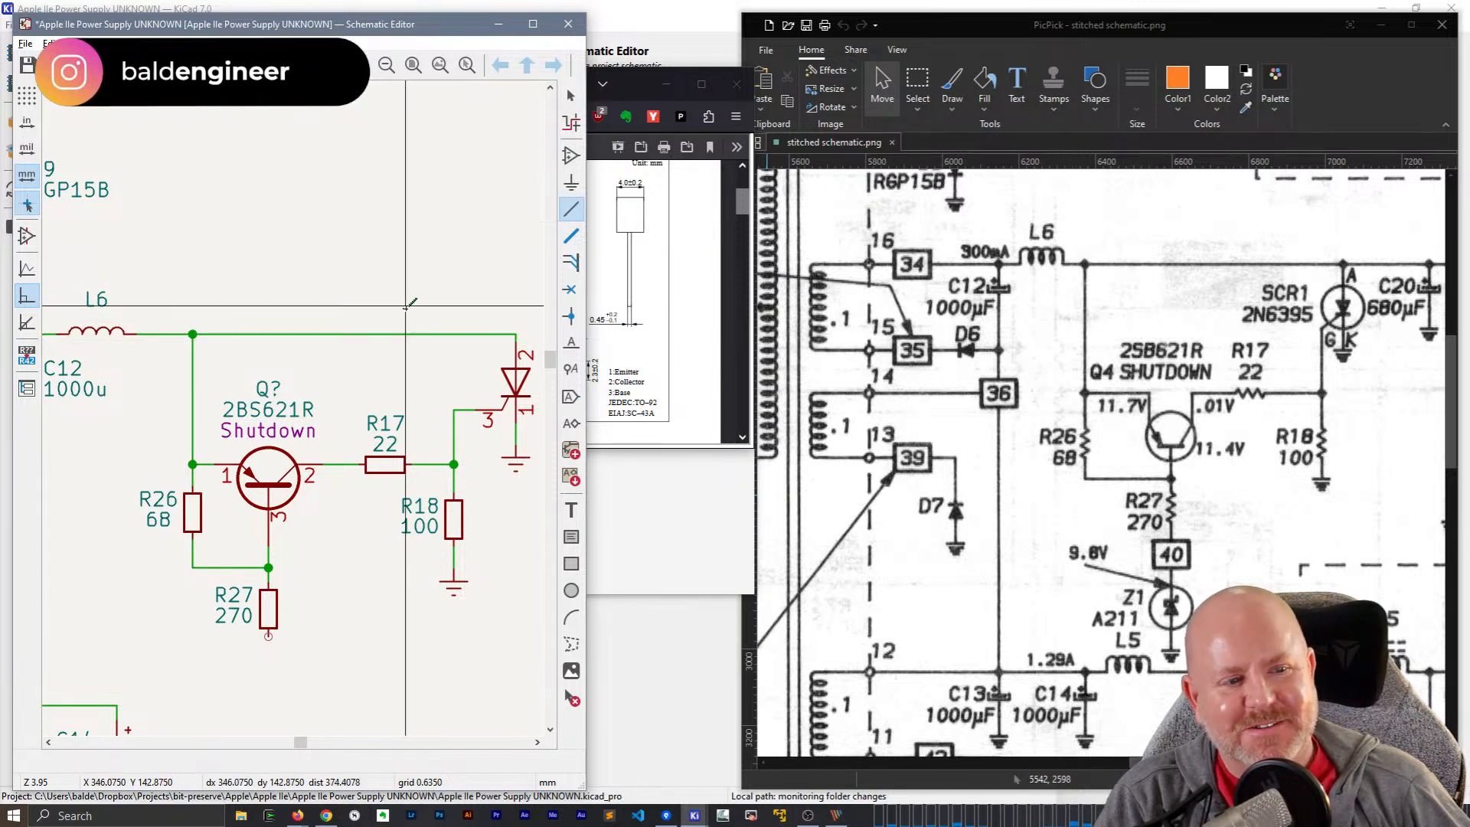
pyautogui.moveTo(414, 308); pyautogui.dragTo(244, 286, button='middle')
pyautogui.moveTo(208, 478); pyautogui.dragTo(404, 380, button='middle')
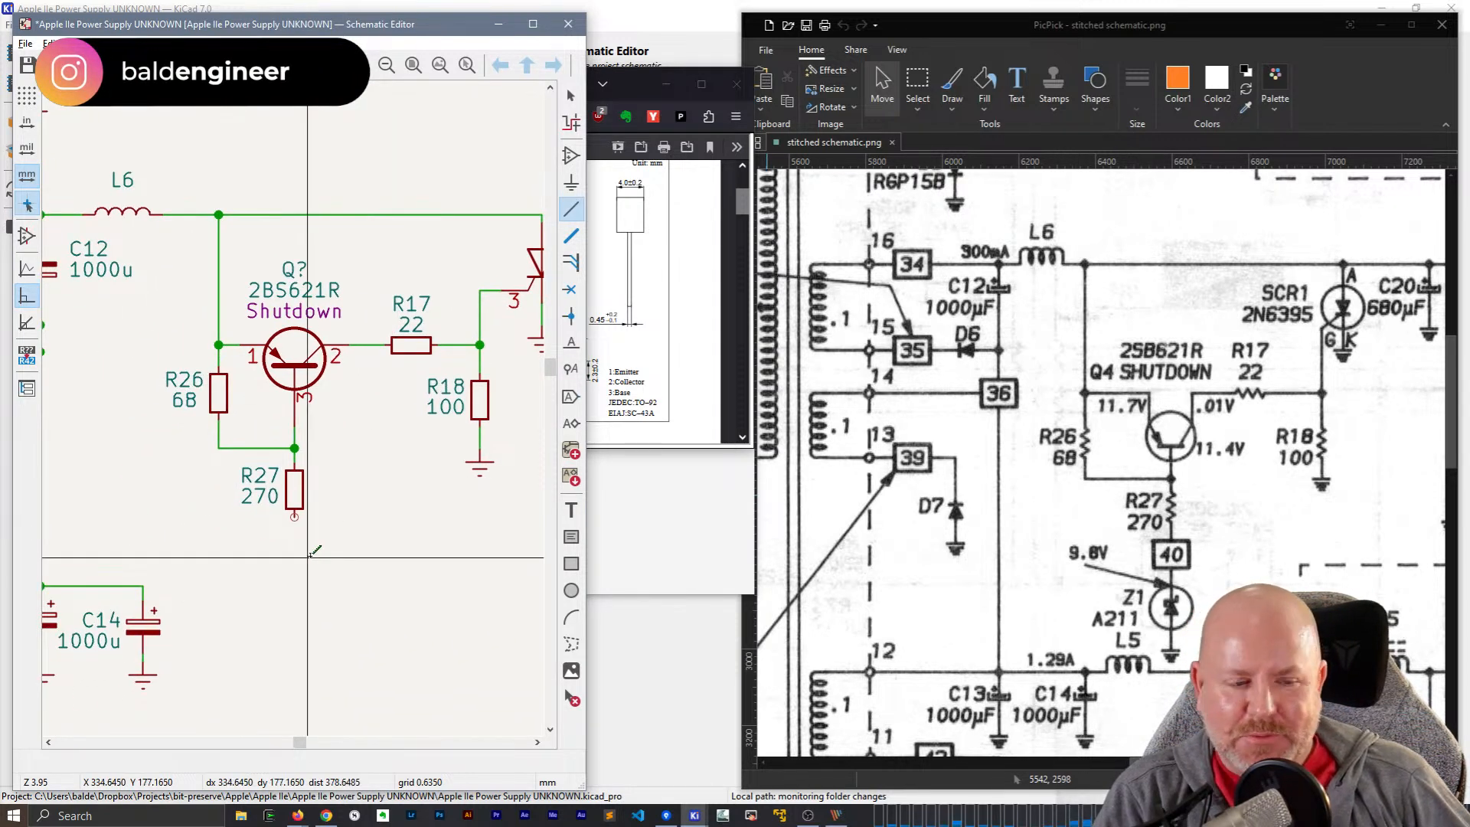
pyautogui.press('Escape')
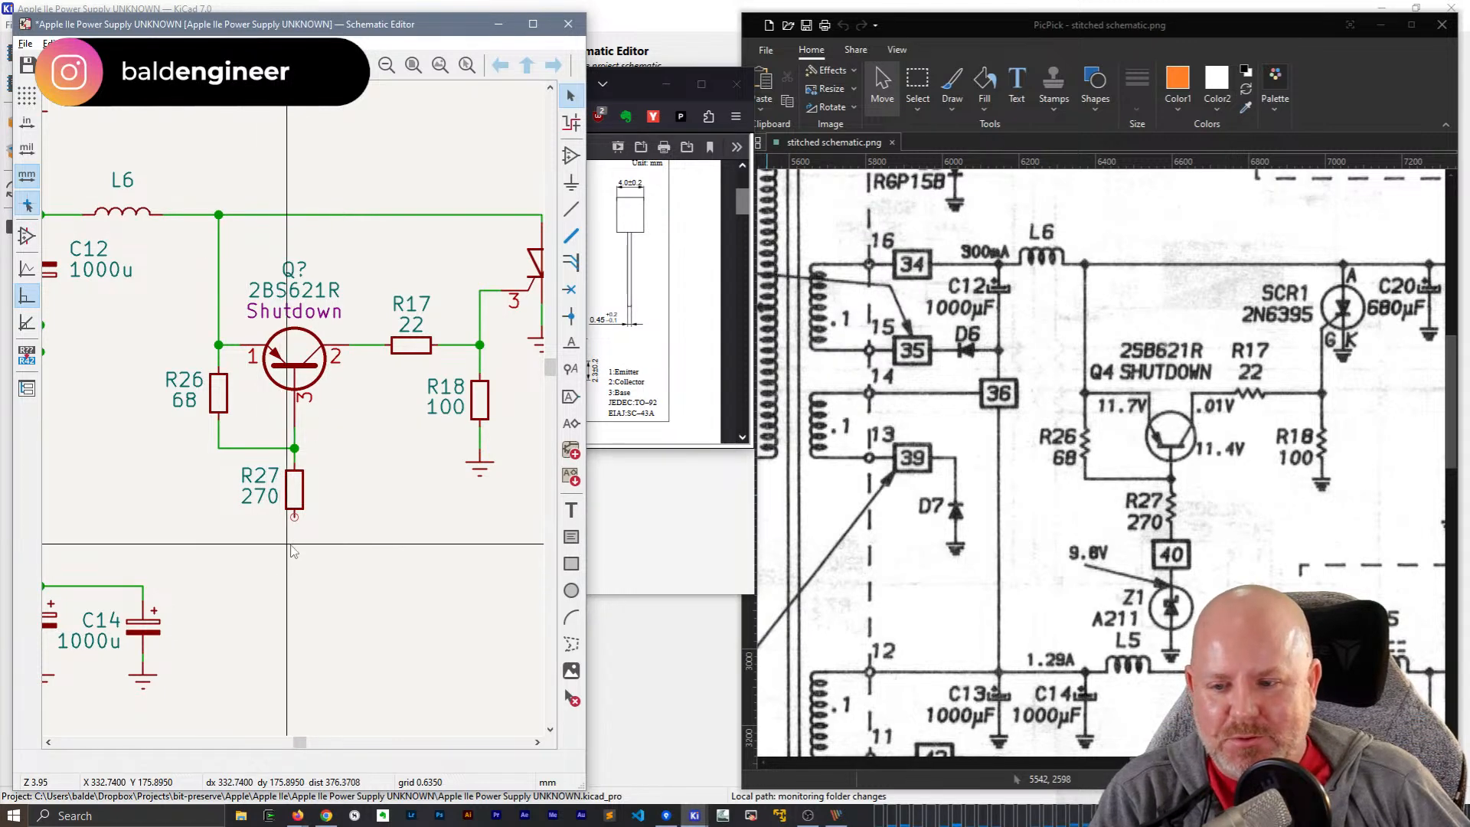
# - Add a D_Zener_Small_Filled symbol, rotated vertical with its cathode up, below R27 and wire it to the resistor's lower end
pyautogui.press('a')
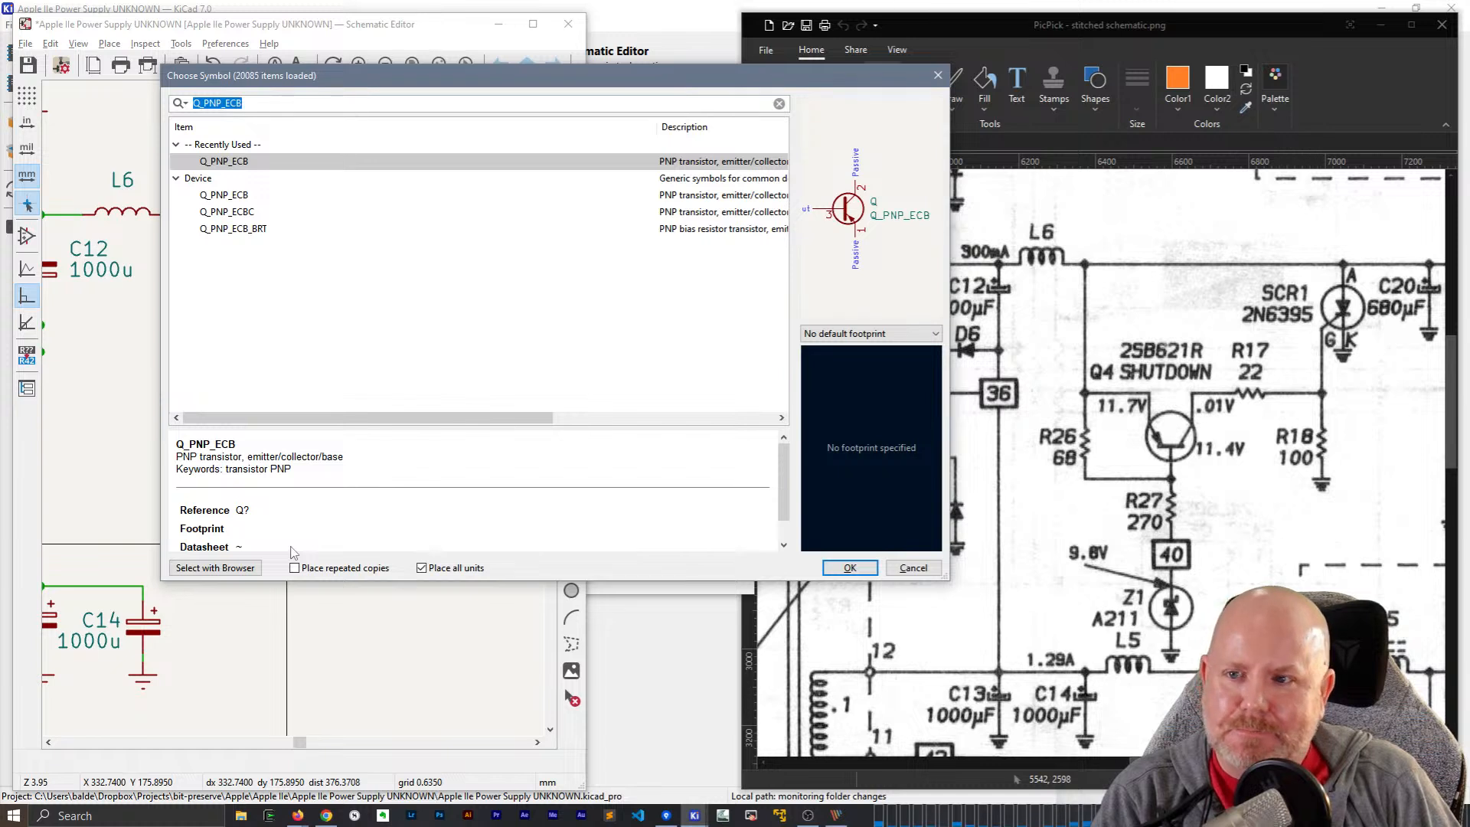
pyautogui.write('Zener_sma')
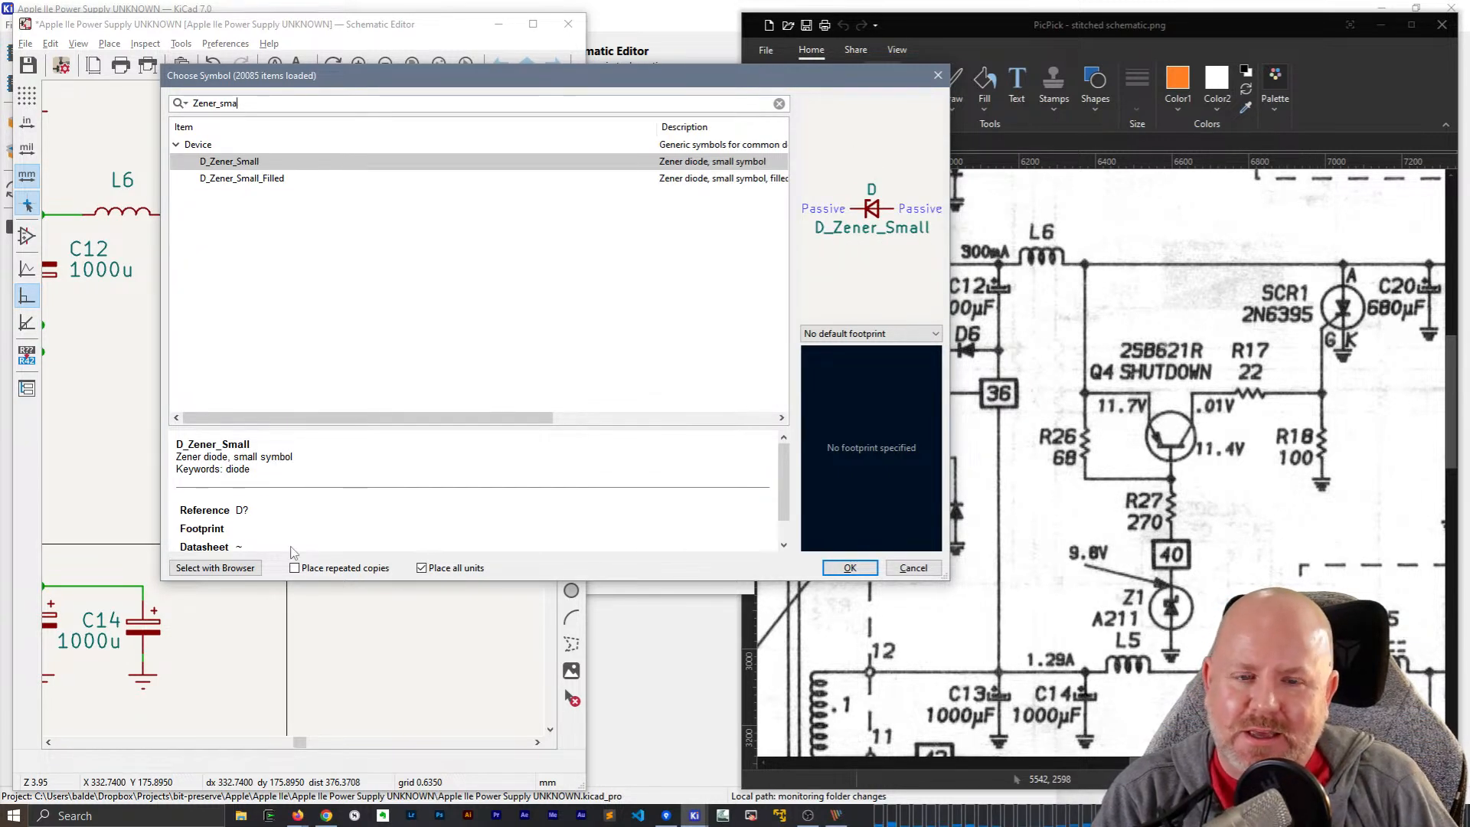
pyautogui.press('Down')
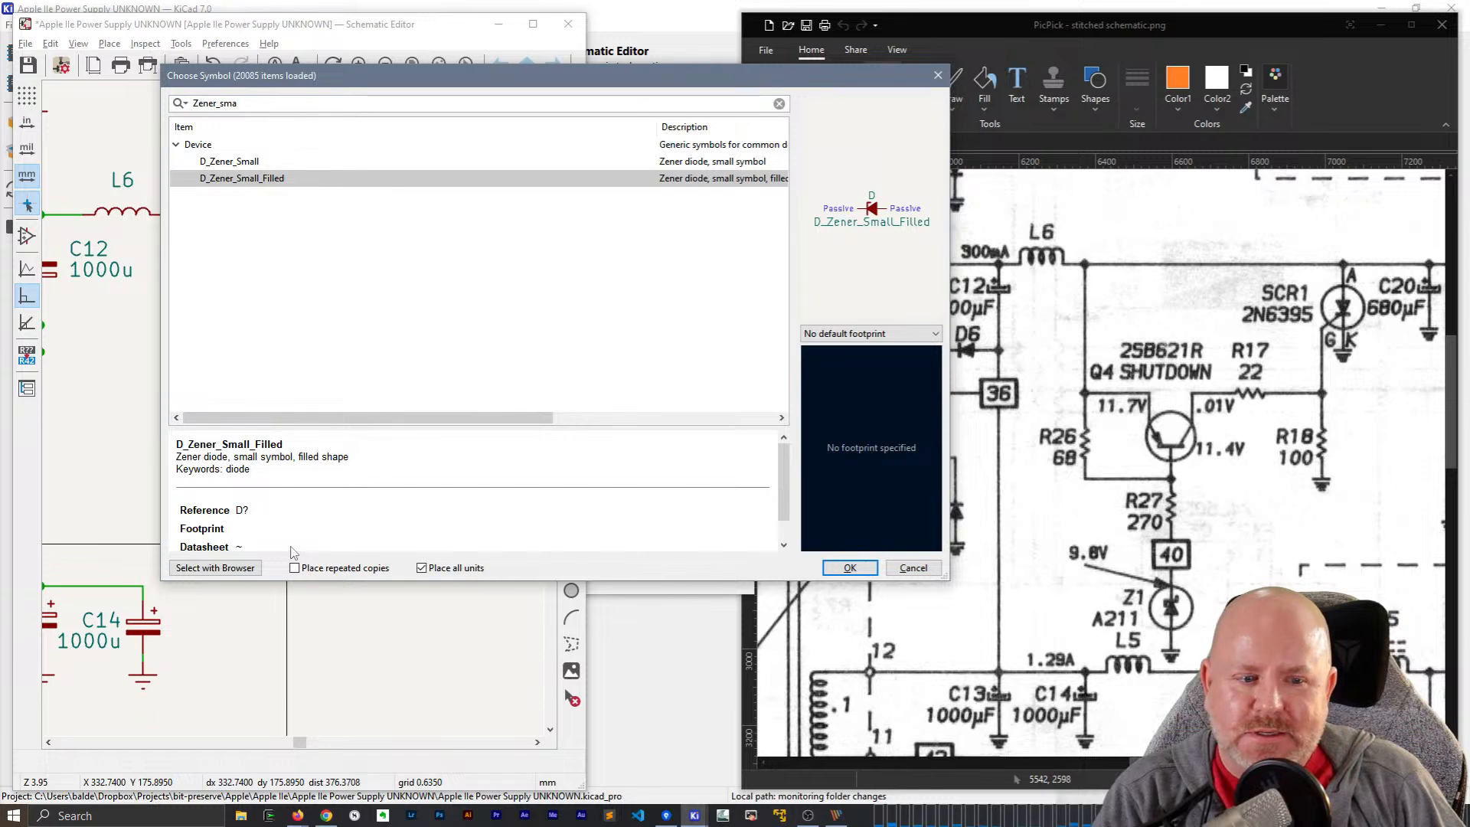
pyautogui.press('Return')
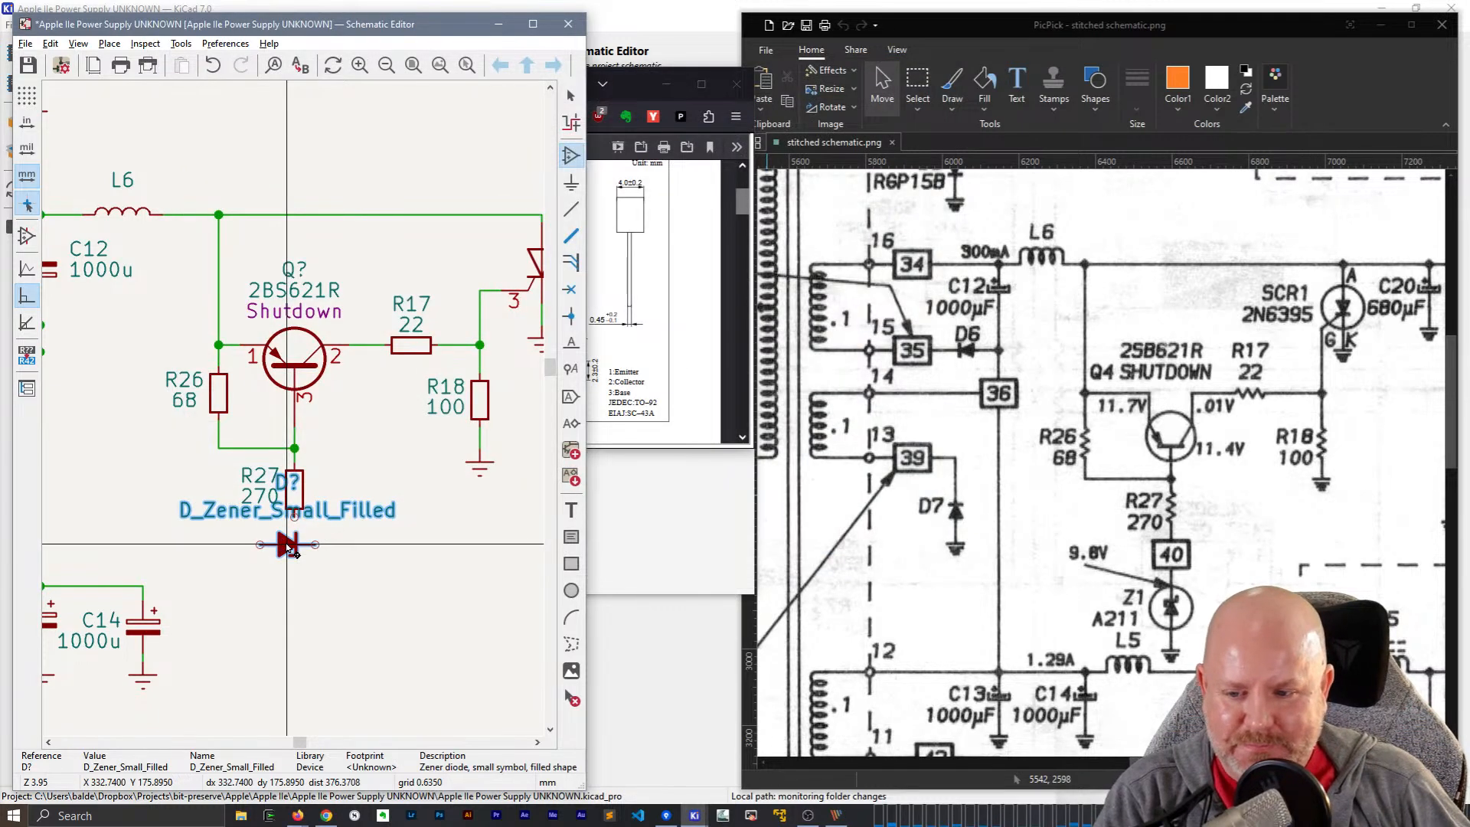
pyautogui.press('r')
pyautogui.click(296, 575)
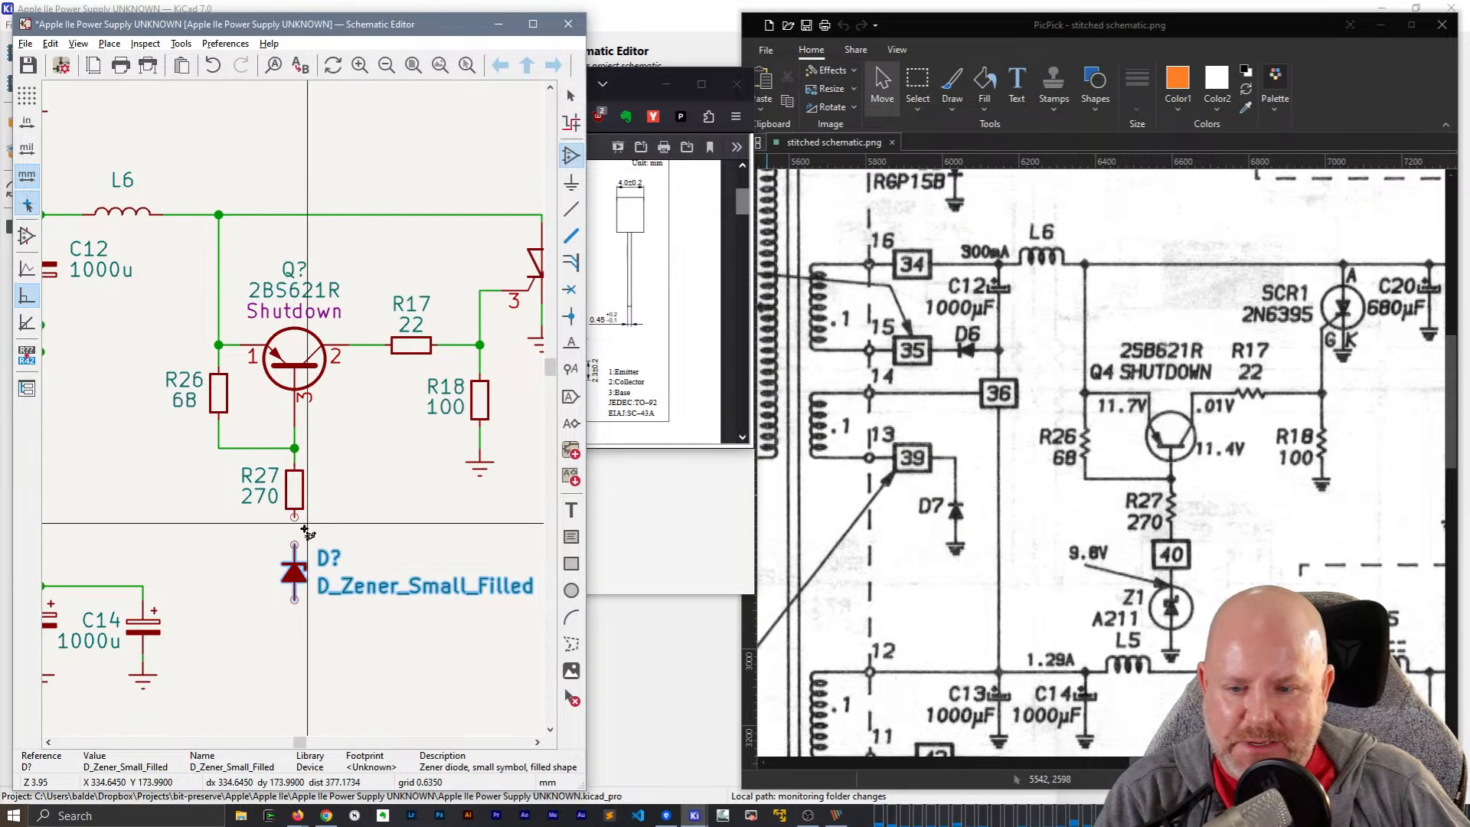
pyautogui.press('w')
pyautogui.click(294, 544)
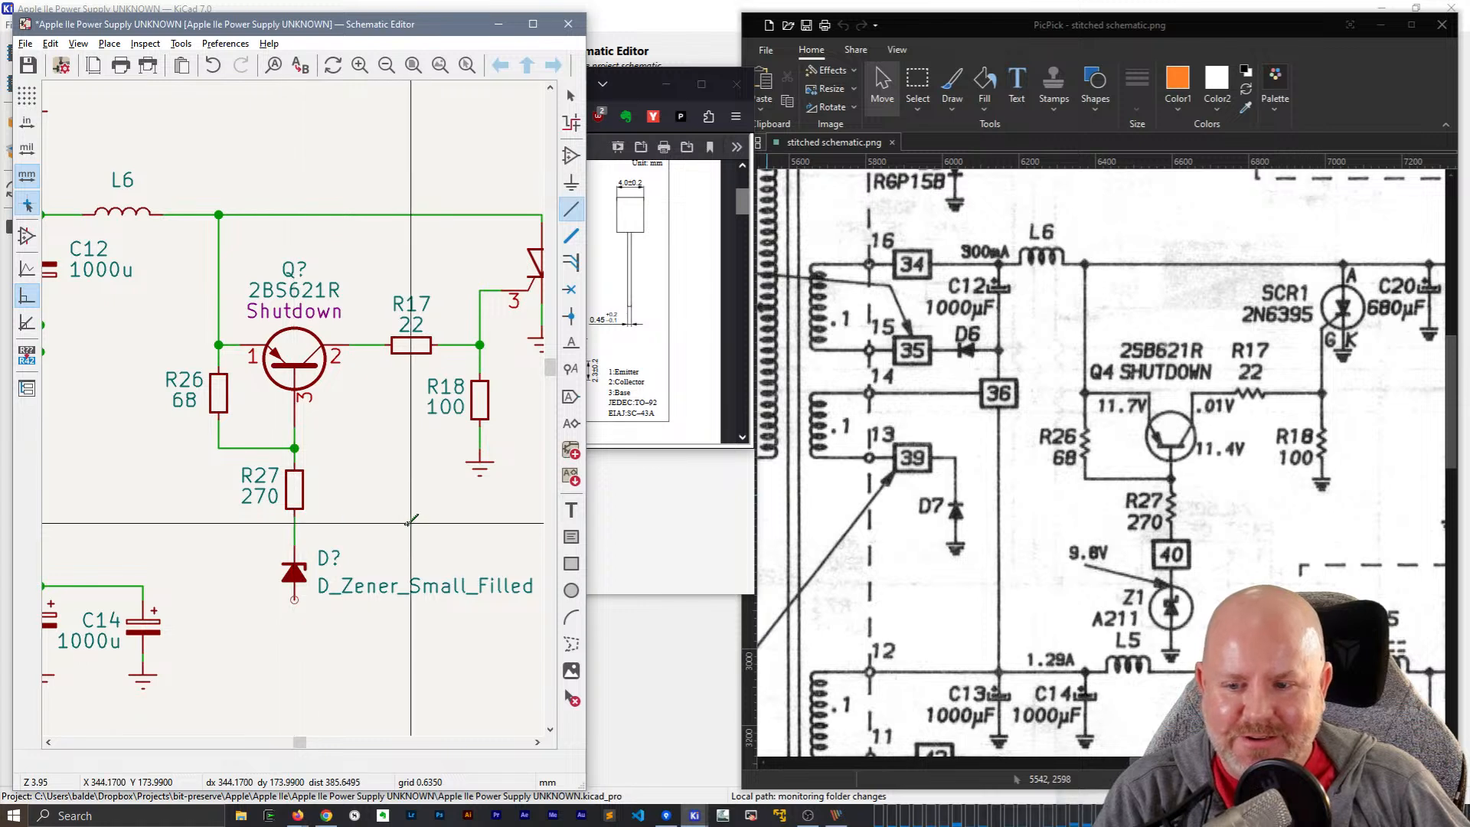
pyautogui.press('Escape')
# - Place a copy of R18's Earth symbol below the zener diode and try to wire it to the diode's lower pin
pyautogui.scroll(-3, 408, 531)
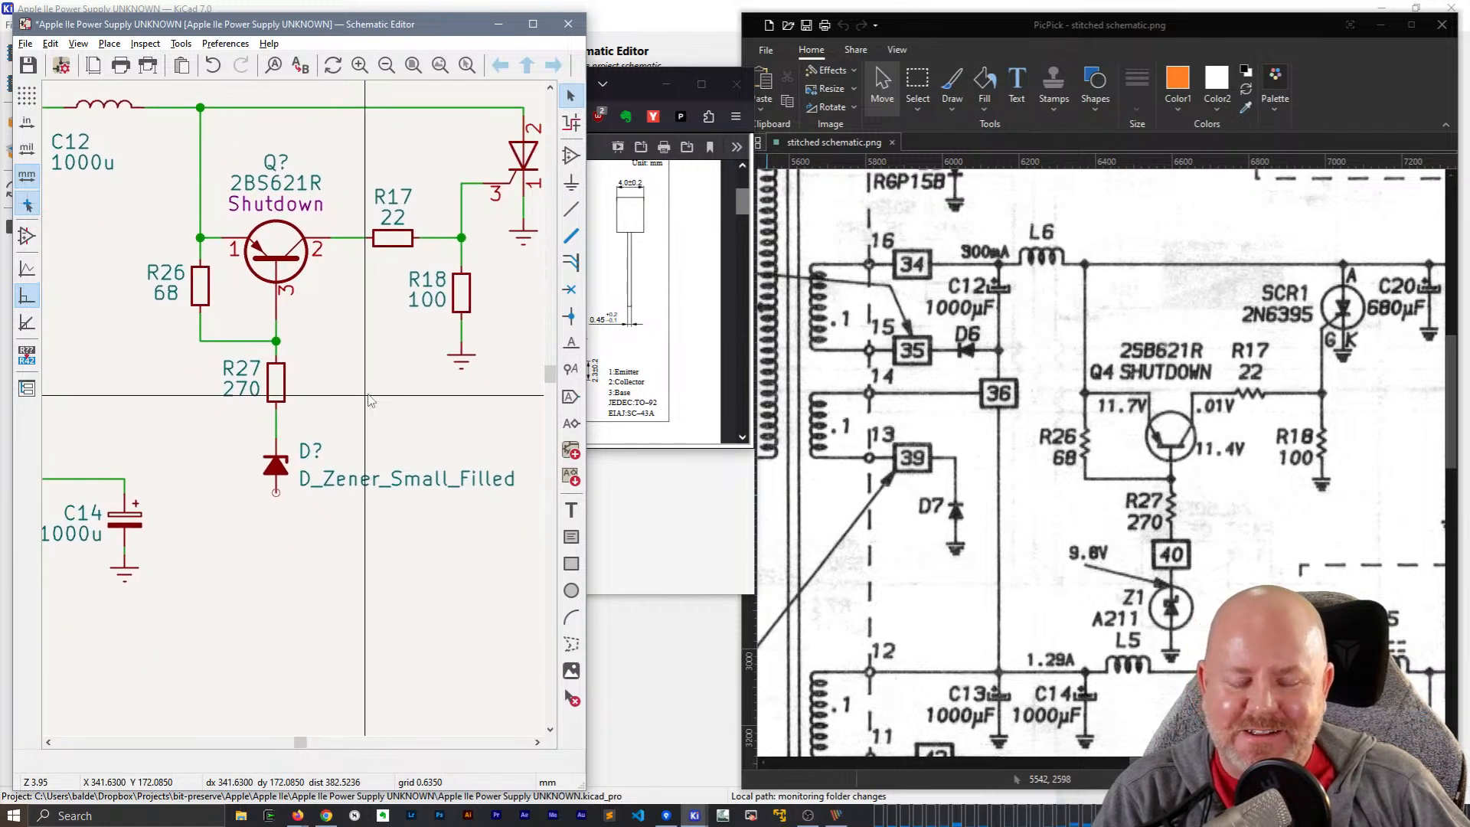
pyautogui.click(461, 356)
pyautogui.click(462, 357)
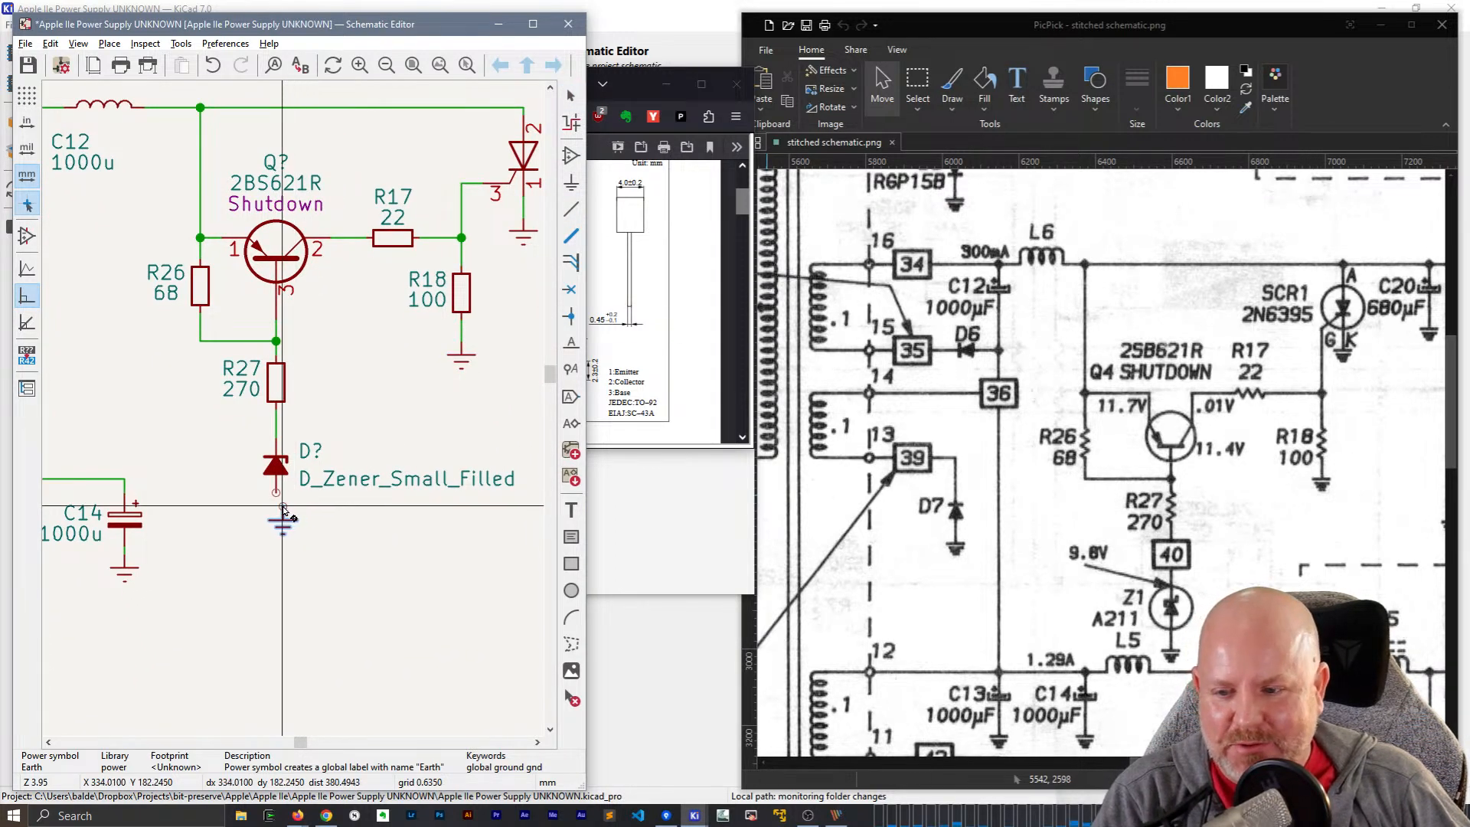
pyautogui.click(277, 490)
pyautogui.press('w')
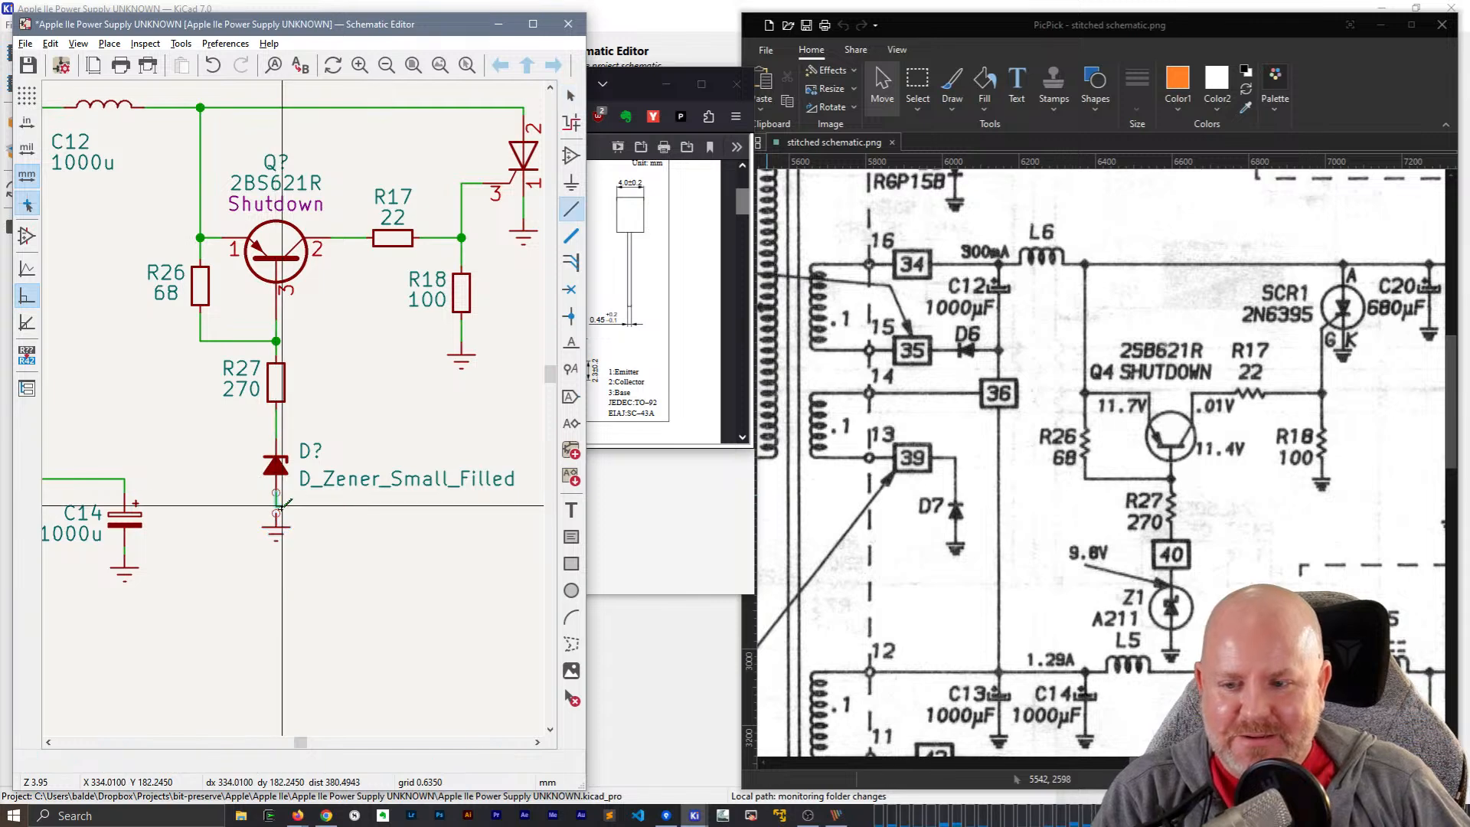
pyautogui.press('Escape')
pyautogui.press('Escape')
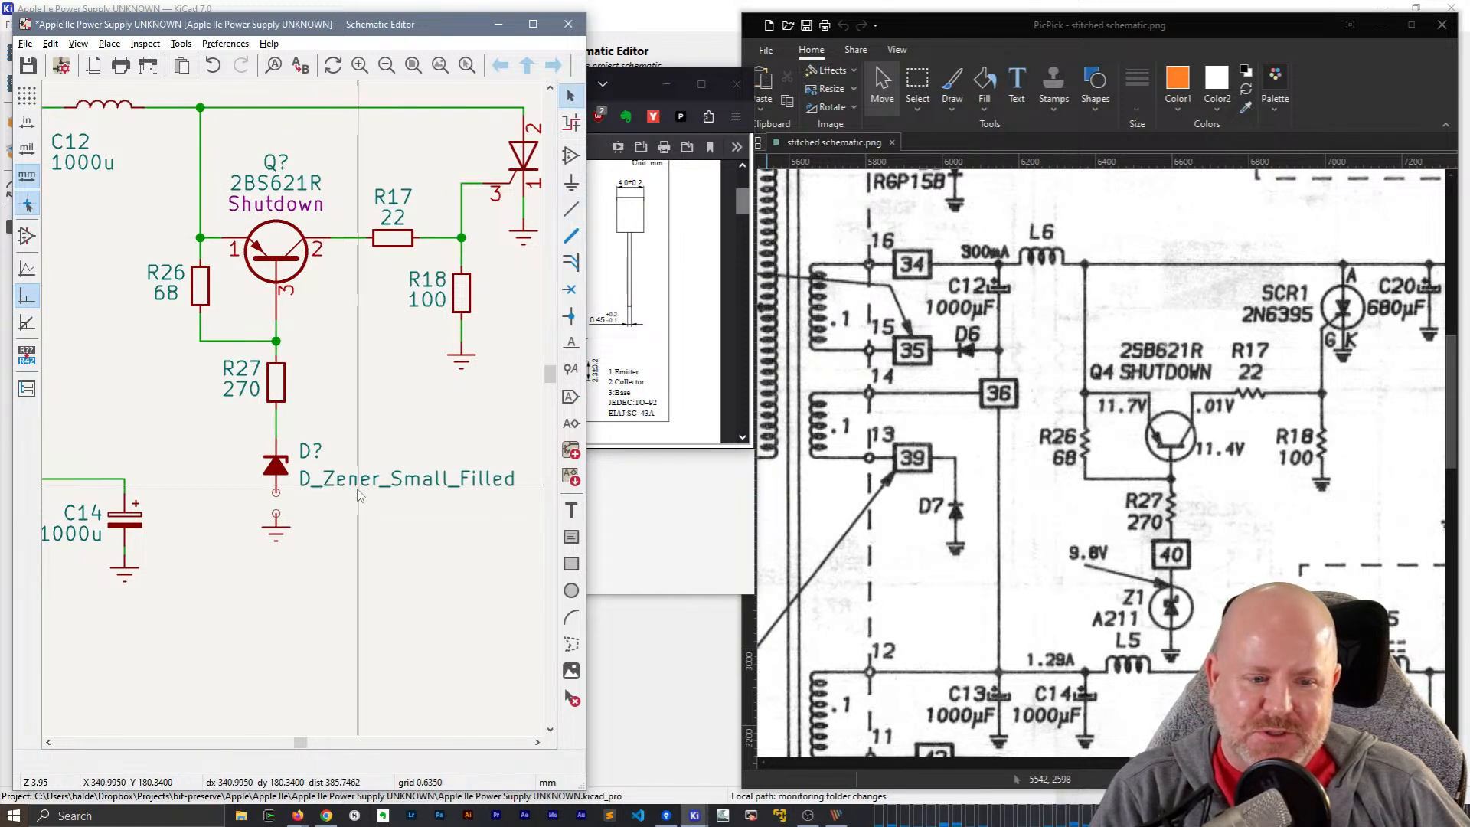
# - Set the zener diode's value to A211 and its reference to Z1
pyautogui.click(359, 484)
pyautogui.doubleClick(359, 484)
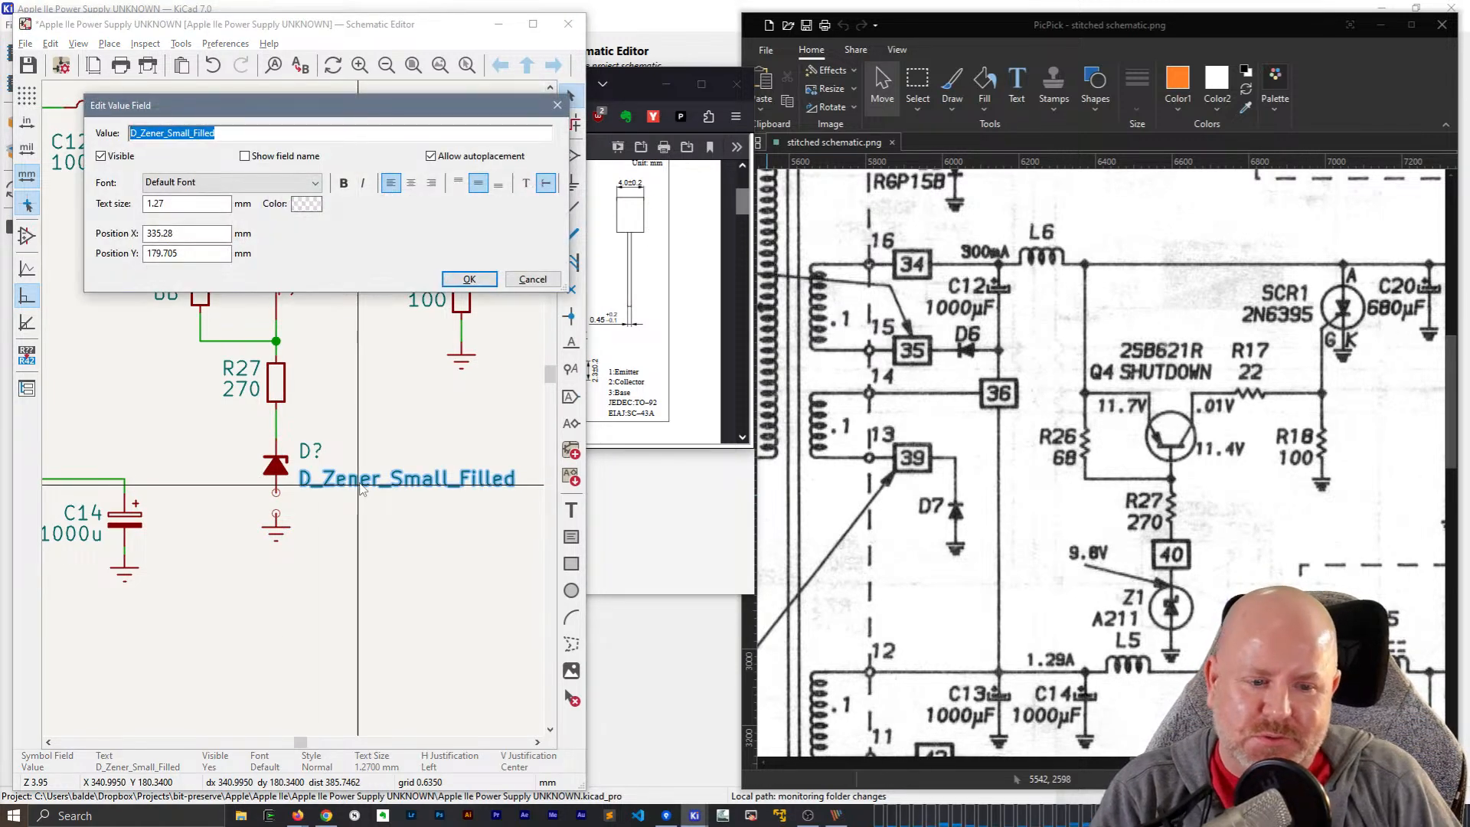
pyautogui.write('A211')
pyautogui.press('Return')
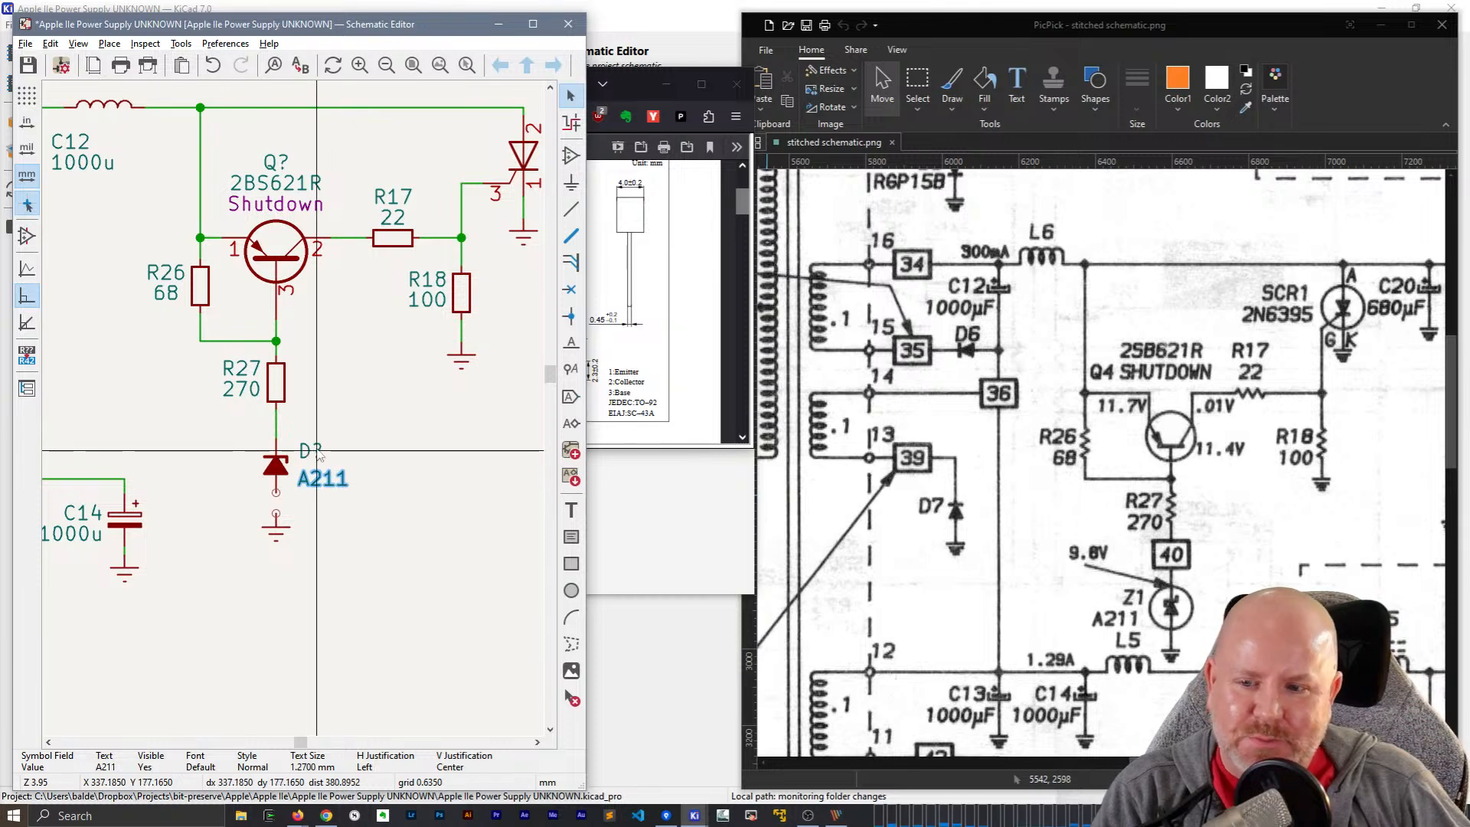
pyautogui.click(313, 451)
pyautogui.doubleClick(313, 451)
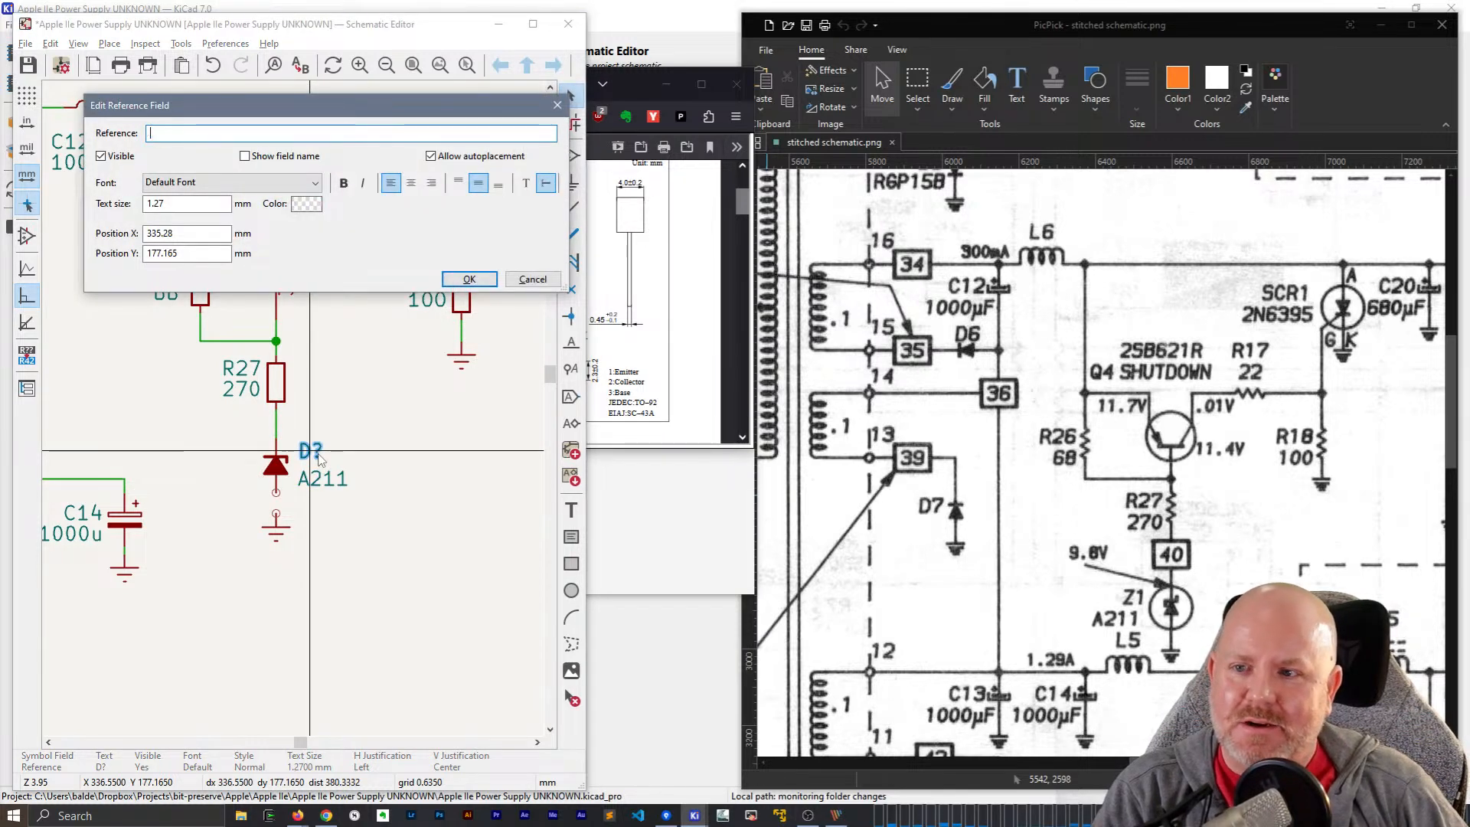
pyautogui.write('Z1')
pyautogui.press('Return')
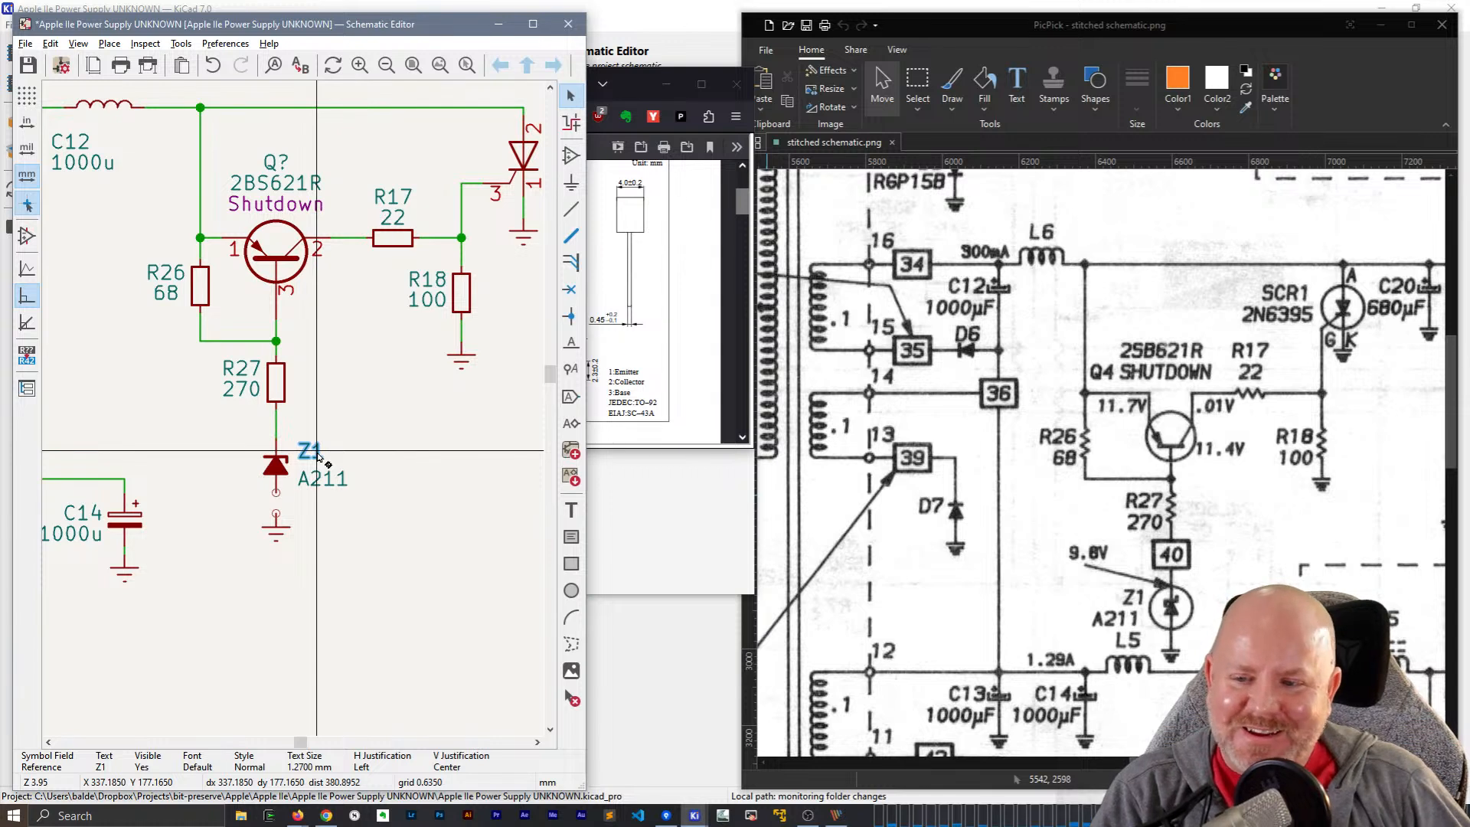
# - Move Z1 up closer to R27, then raise the Earth symbol beneath it and wire it to the diode's lower pin
pyautogui.moveTo(276, 466); pyautogui.dragTo(277, 452)
pyautogui.click(276, 513)
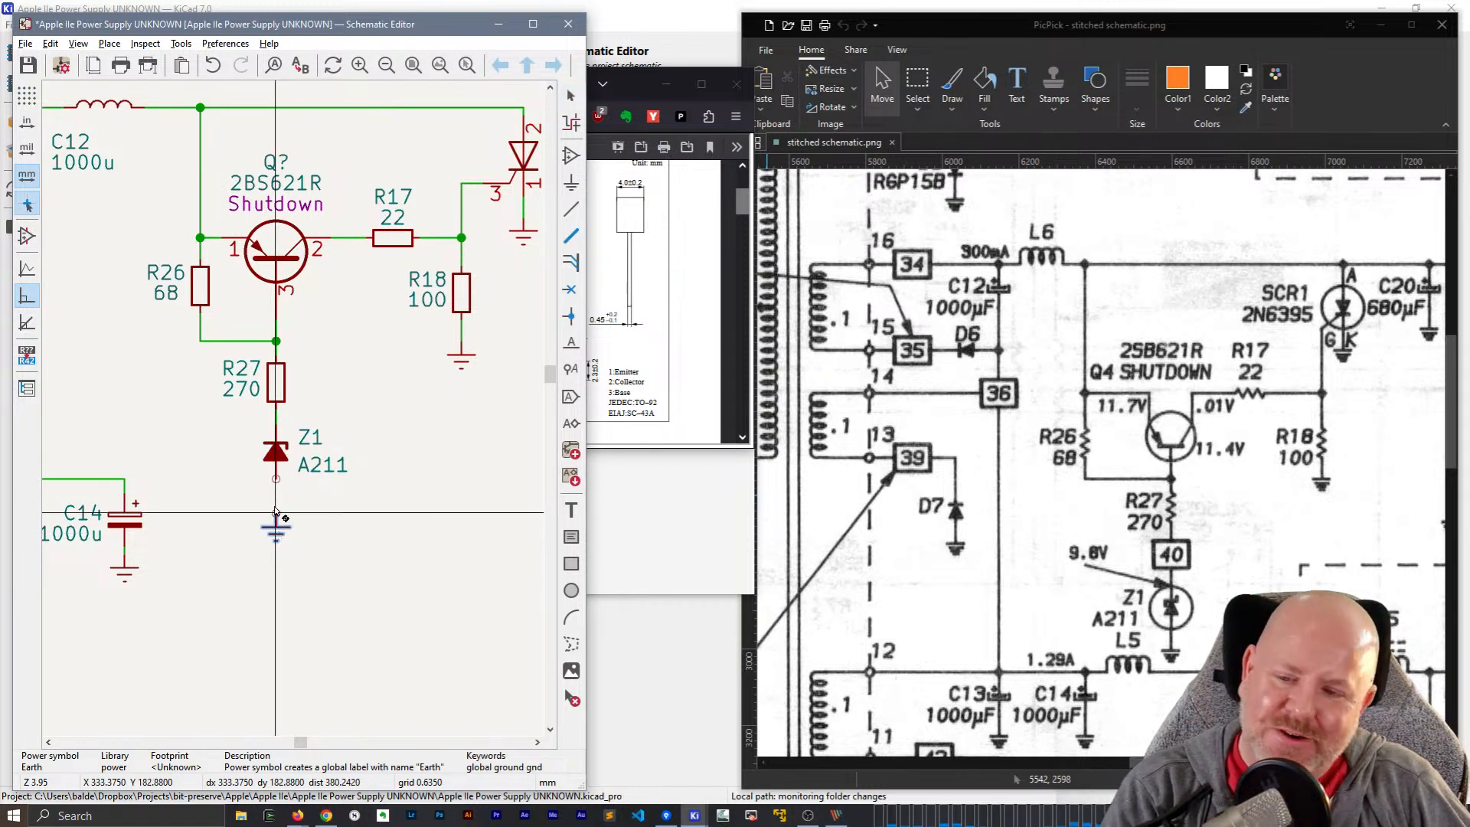
pyautogui.moveTo(277, 512); pyautogui.dragTo(276, 492)
pyautogui.press('w')
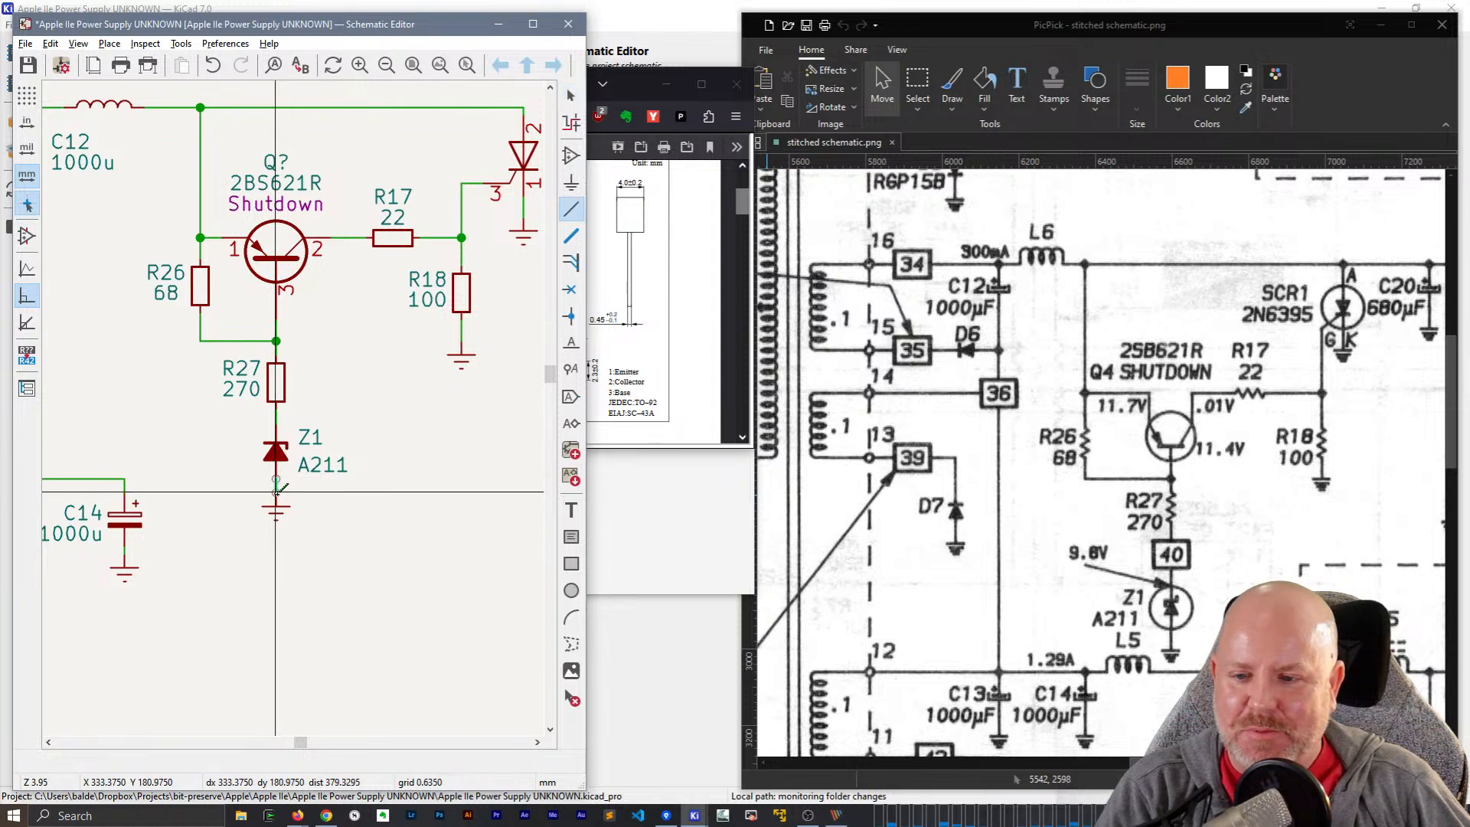
pyautogui.press('Escape')
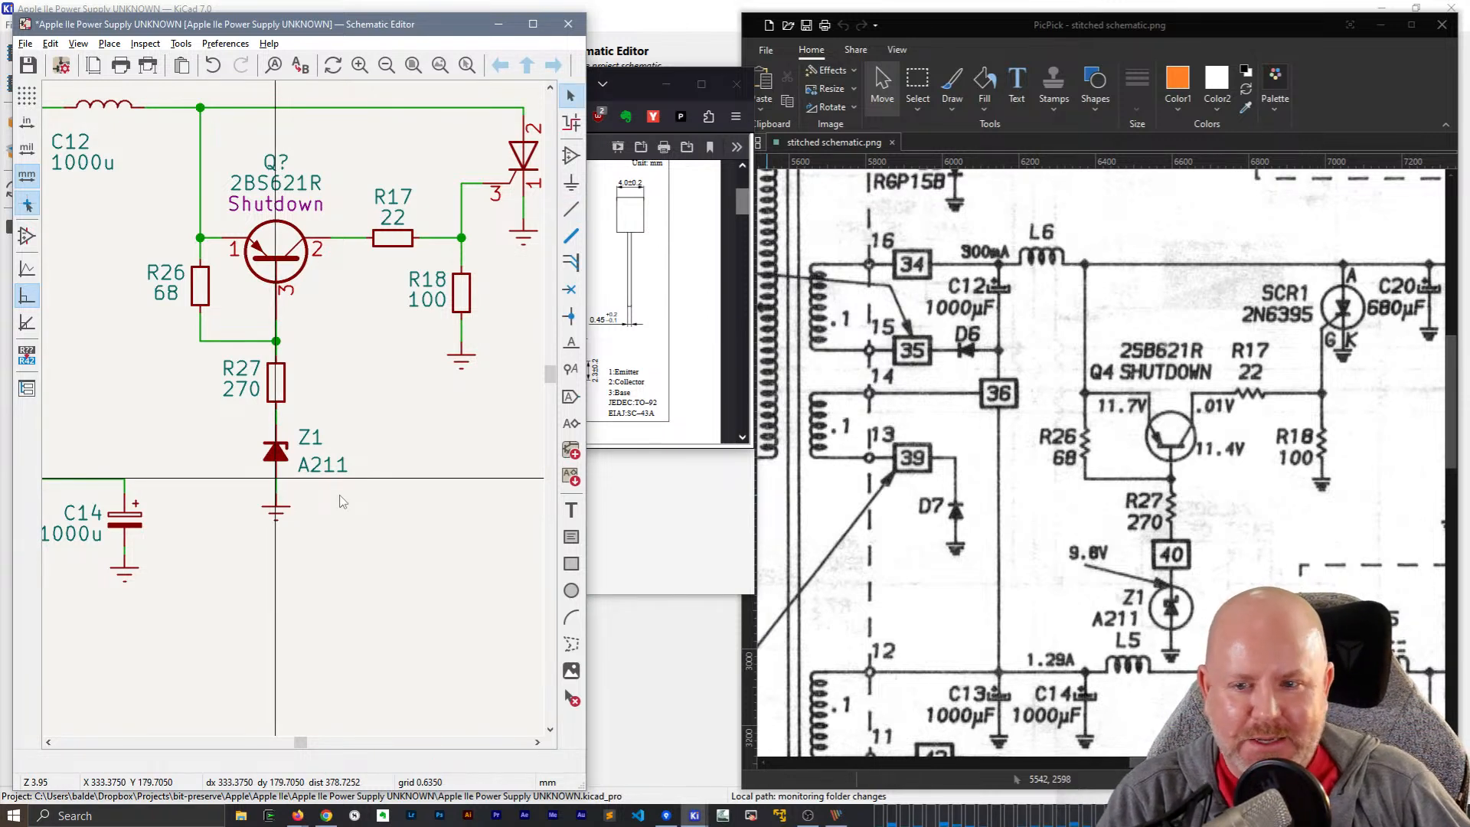
# - Duplicate polarized capacitor C14 and place the copy to the right of SCR1
pyautogui.scroll(2, 356, 482)
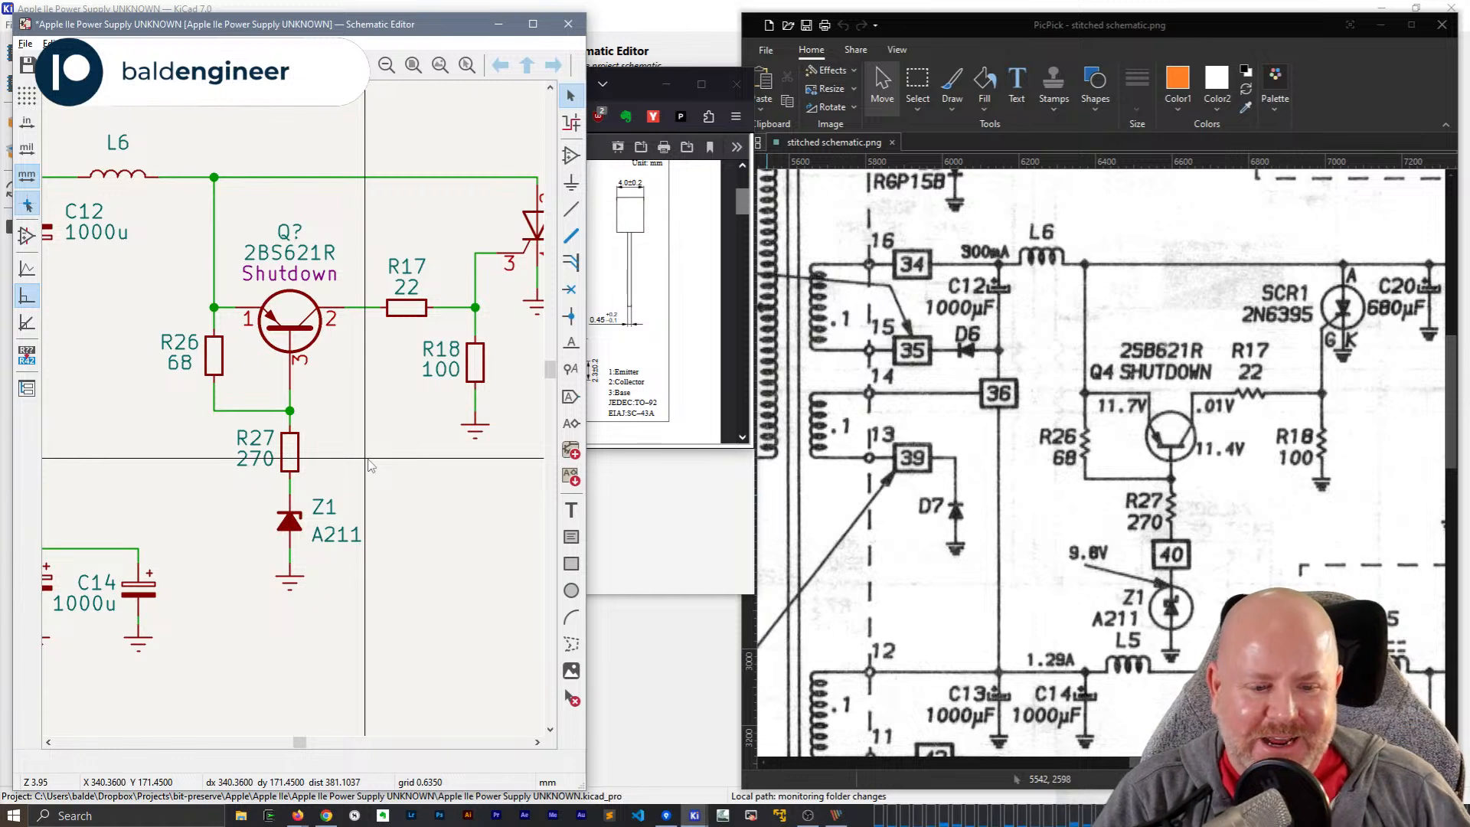
pyautogui.scroll(-1, 1090, 599)
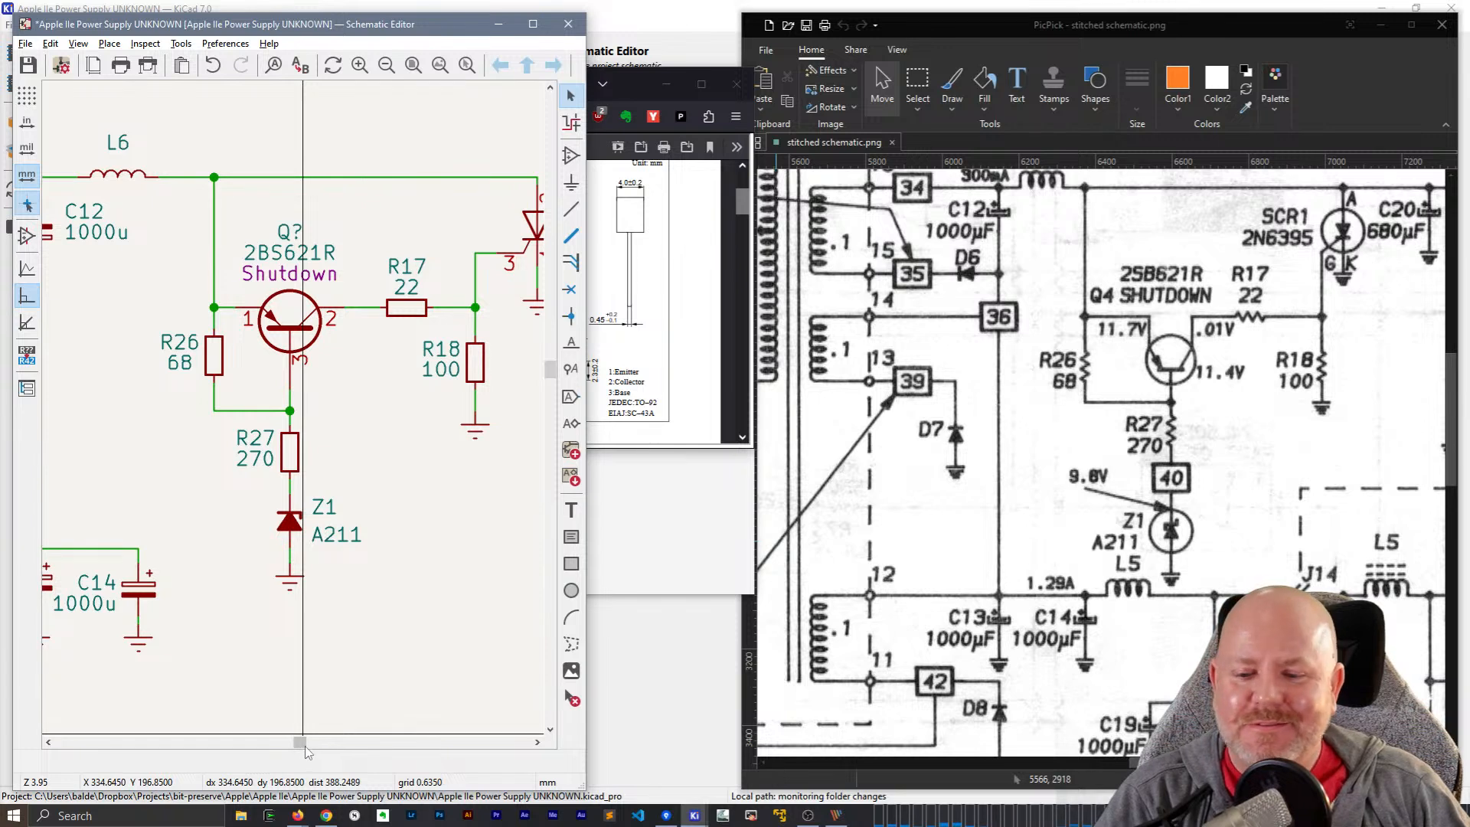
pyautogui.moveTo(300, 742); pyautogui.dragTo(309, 742)
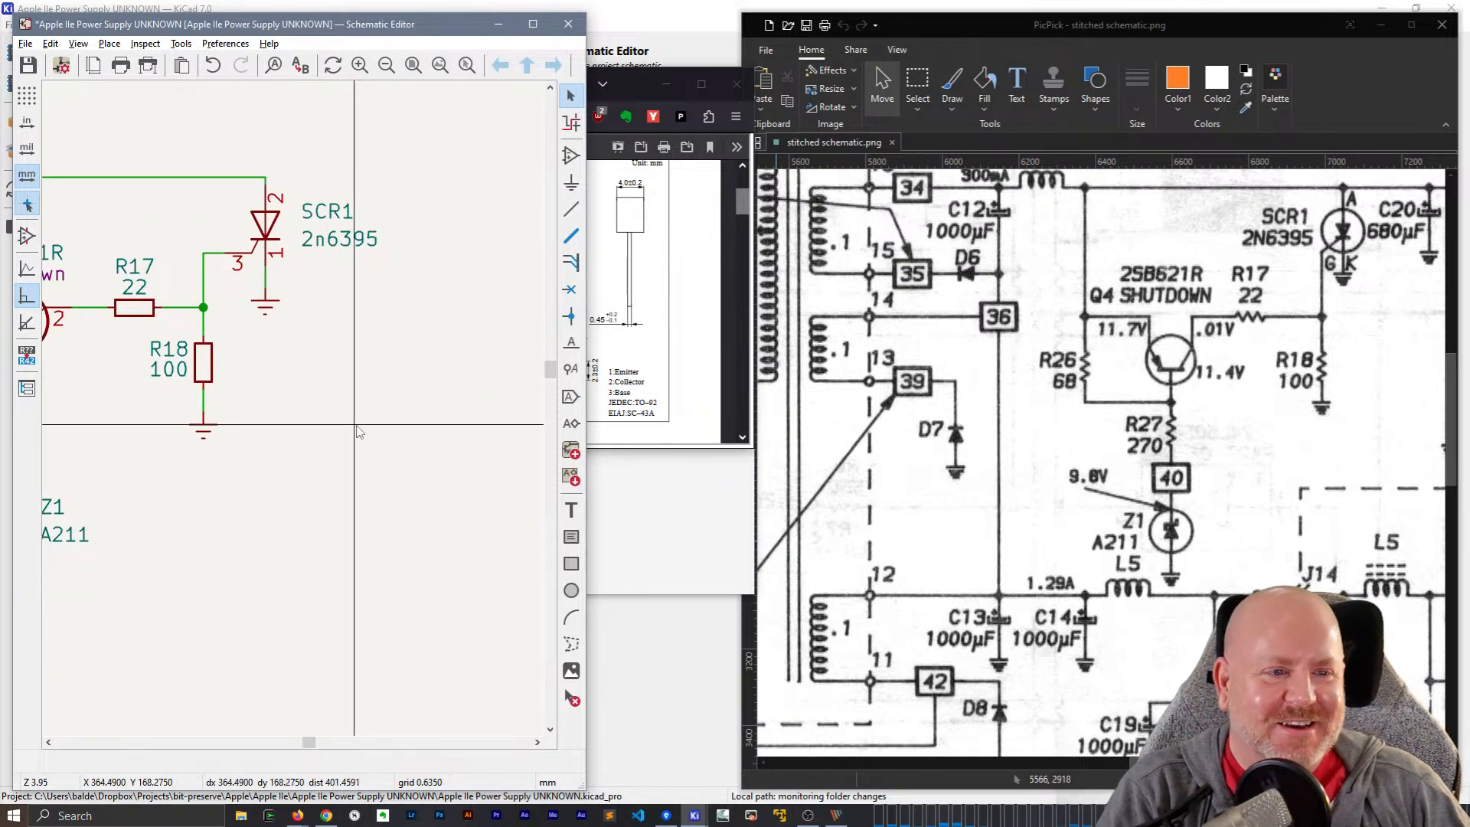
pyautogui.scroll(-2, 296, 415)
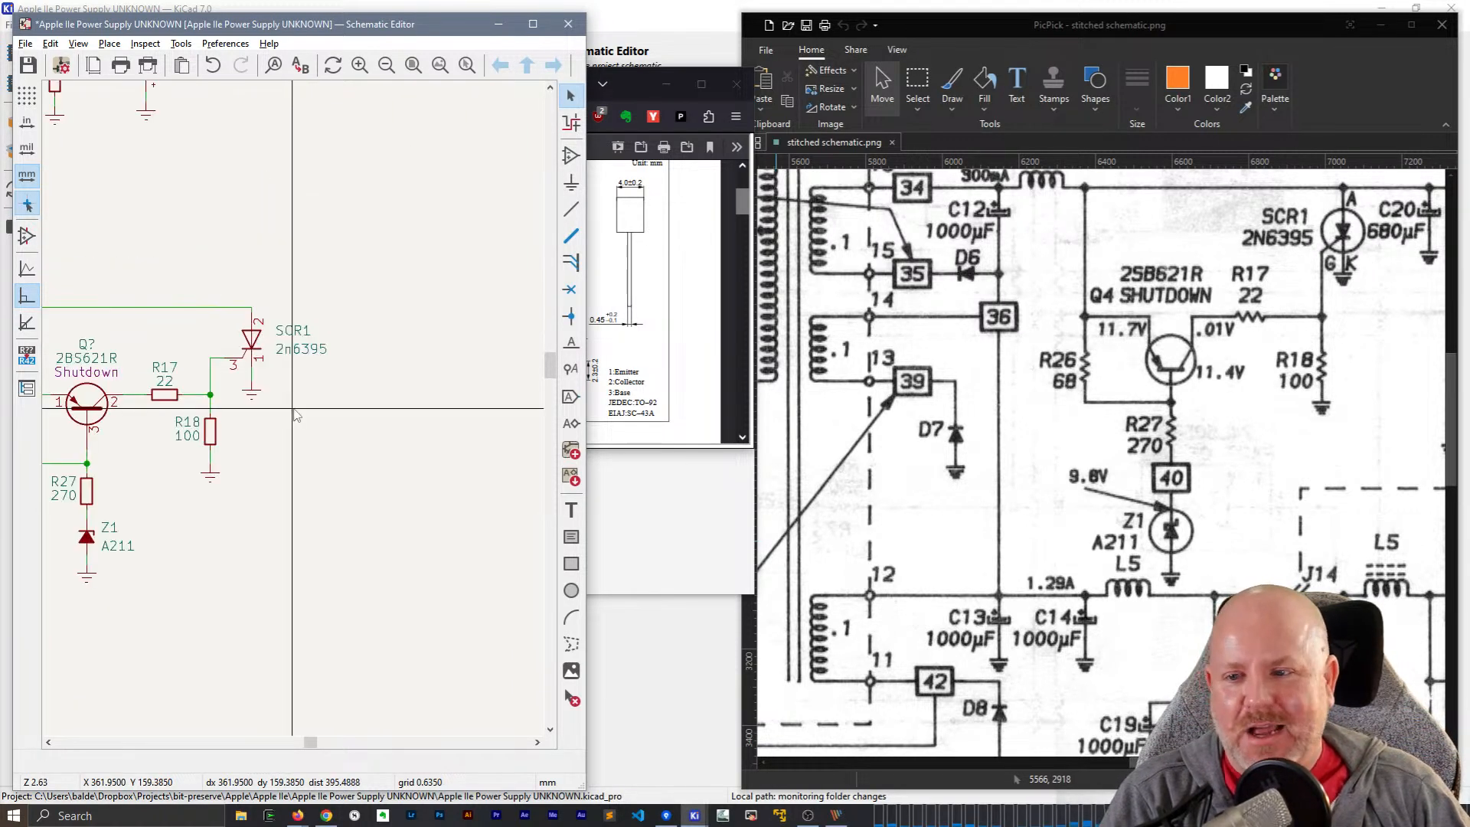
pyautogui.moveTo(279, 488); pyautogui.dragTo(385, 498, button='middle')
pyautogui.moveTo(201, 241); pyautogui.dragTo(272, 239, button='middle')
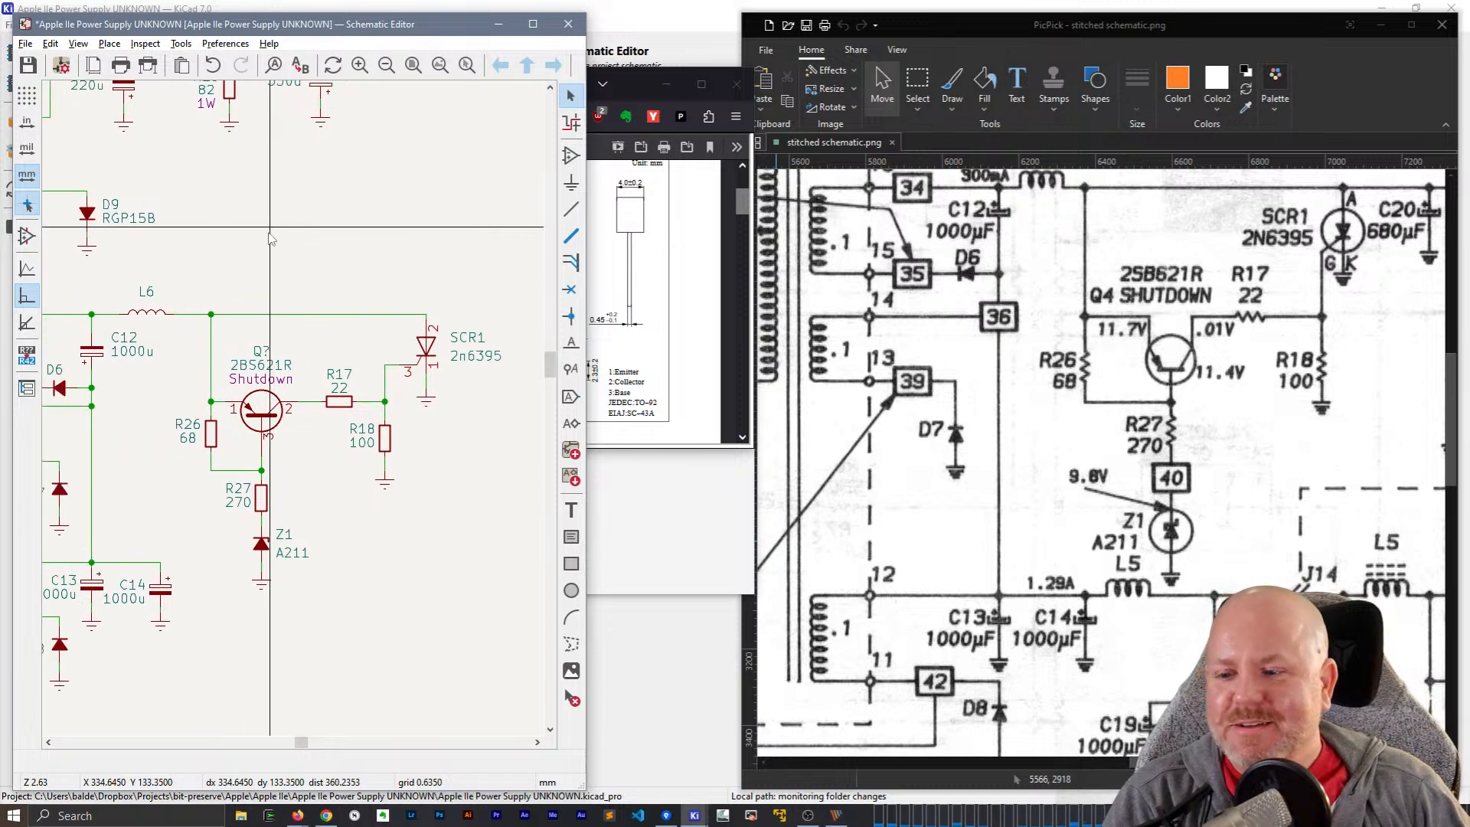
pyautogui.click(160, 588)
pyautogui.hotkey('ctrl', 'd')
pyautogui.moveTo(475, 493); pyautogui.dragTo(266, 474, button='middle')
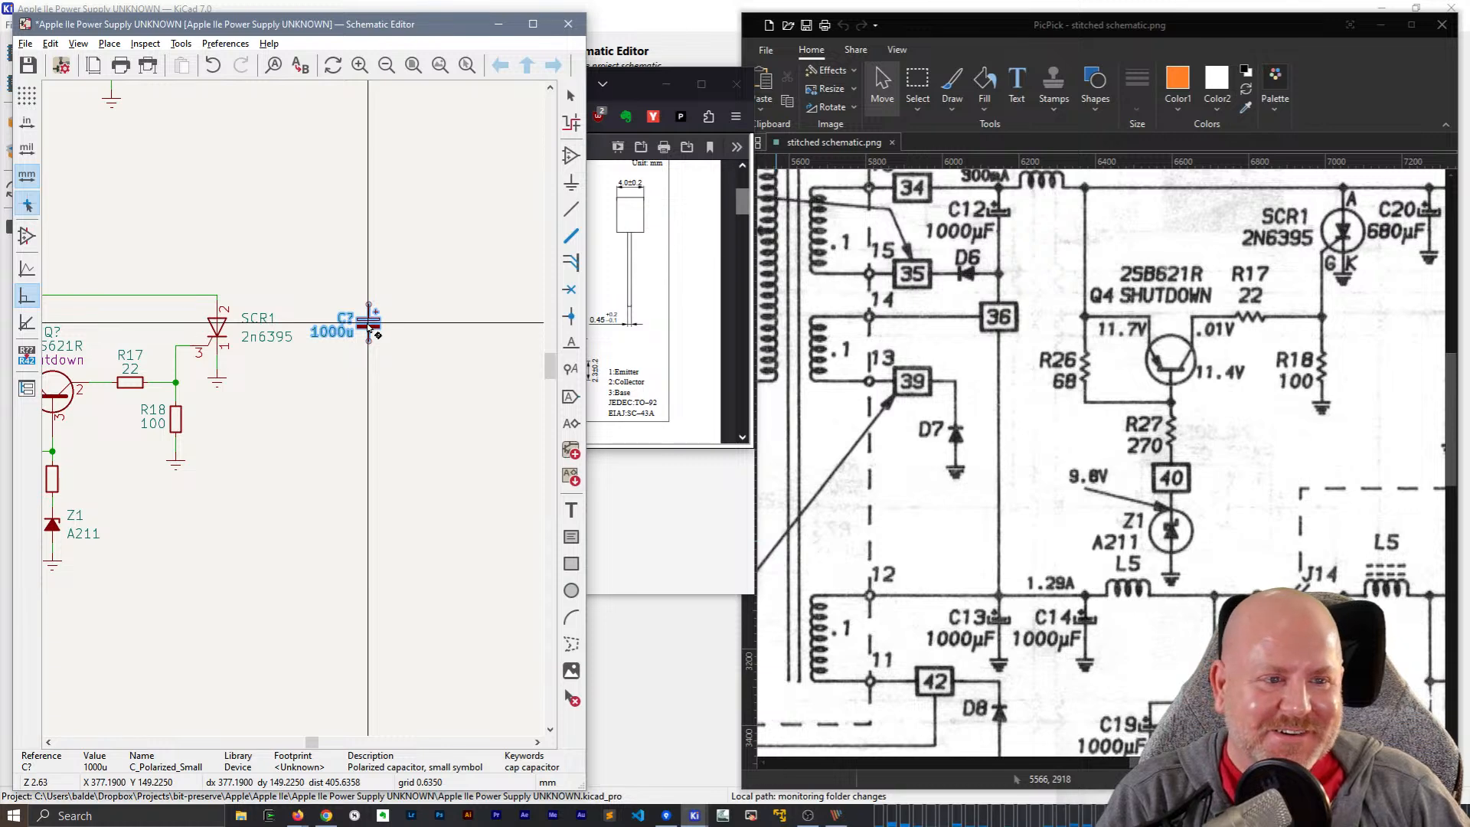
pyautogui.click(369, 329)
# - Set the copied capacitor's reference to C20 and its value to 680u
pyautogui.doubleClick(343, 319)
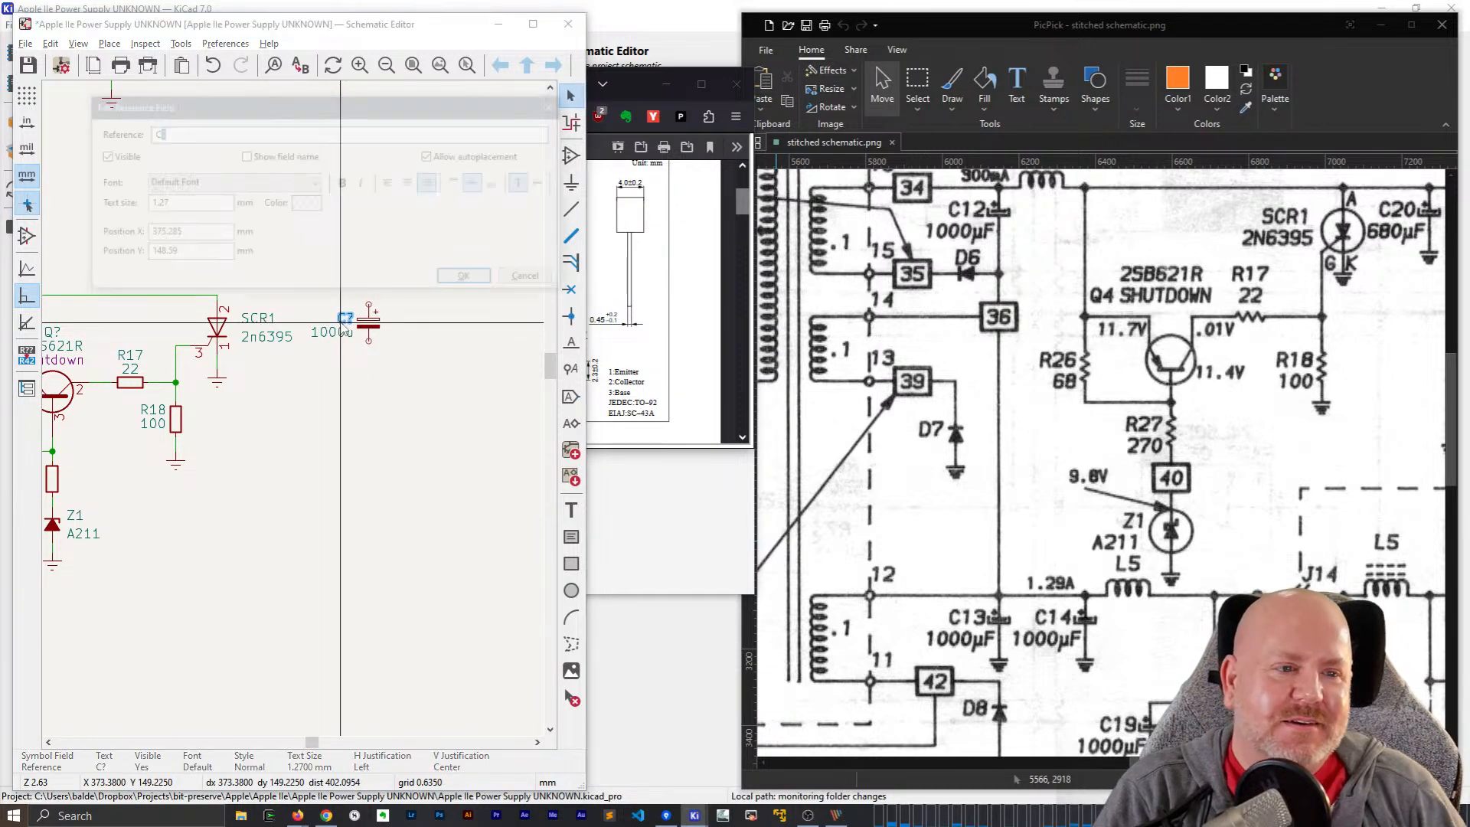
pyautogui.press('Return')
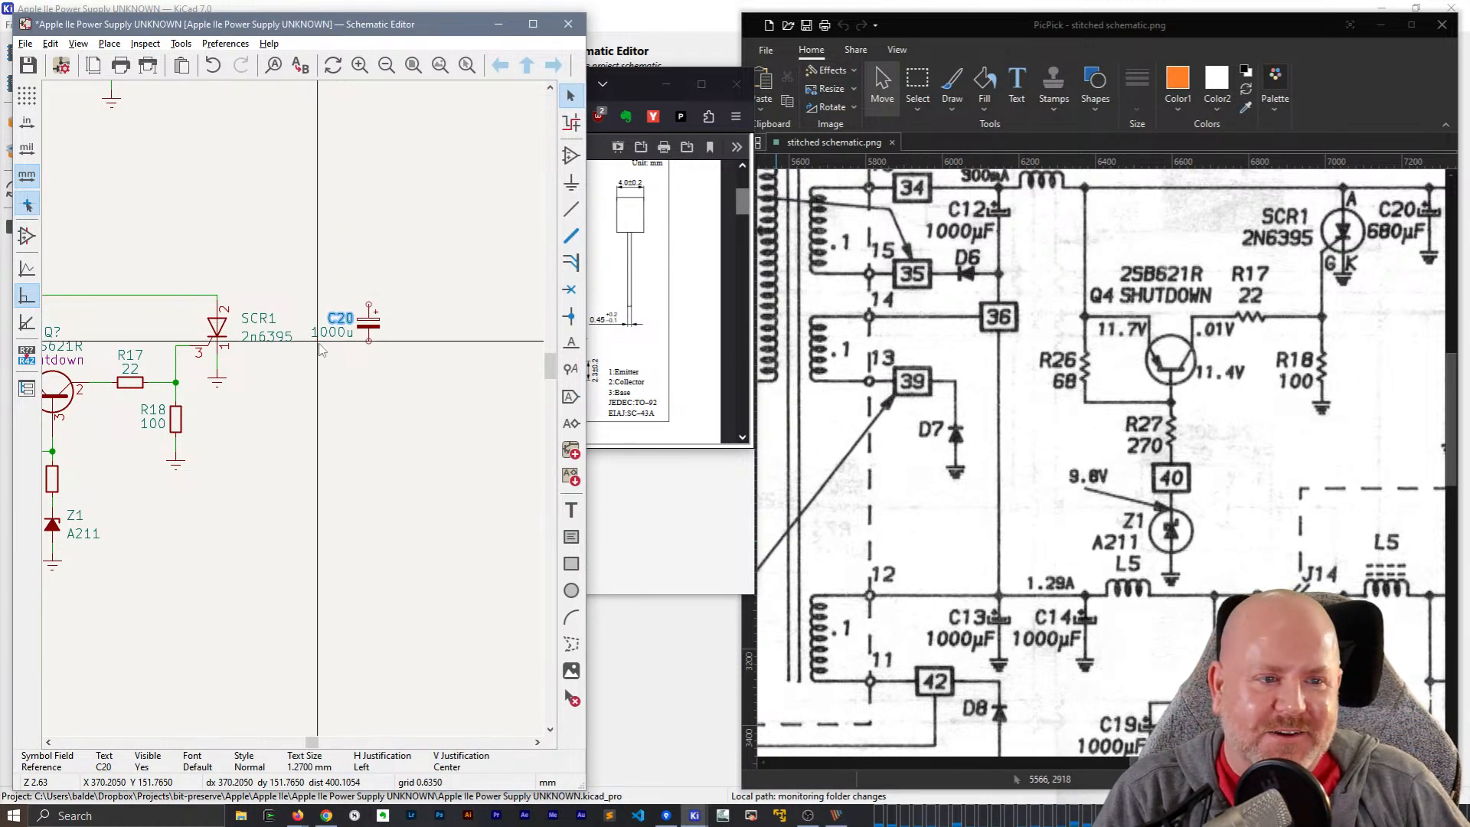
pyautogui.doubleClick(321, 344)
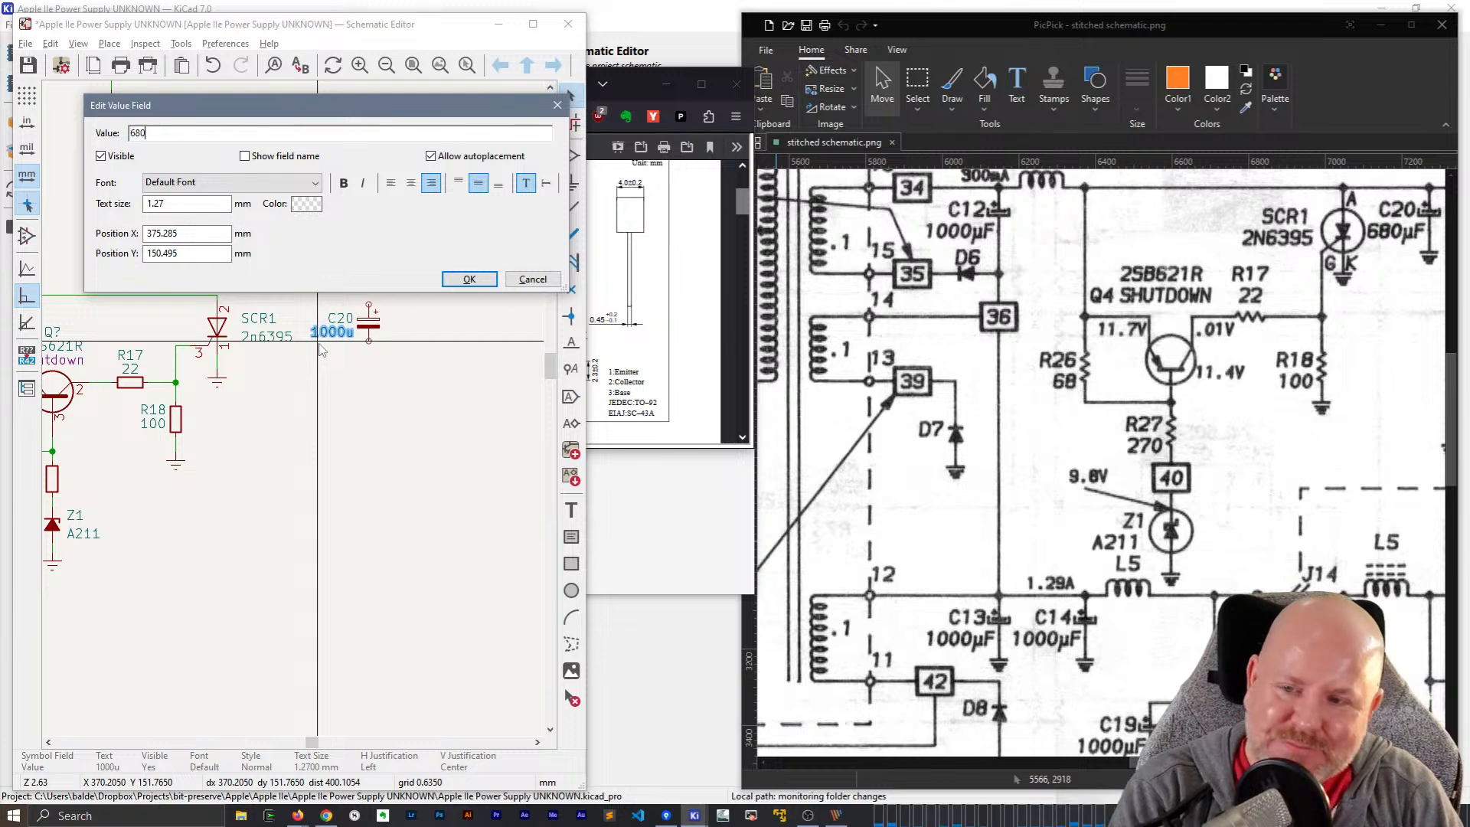
pyautogui.write('680')
pyautogui.press('Return')
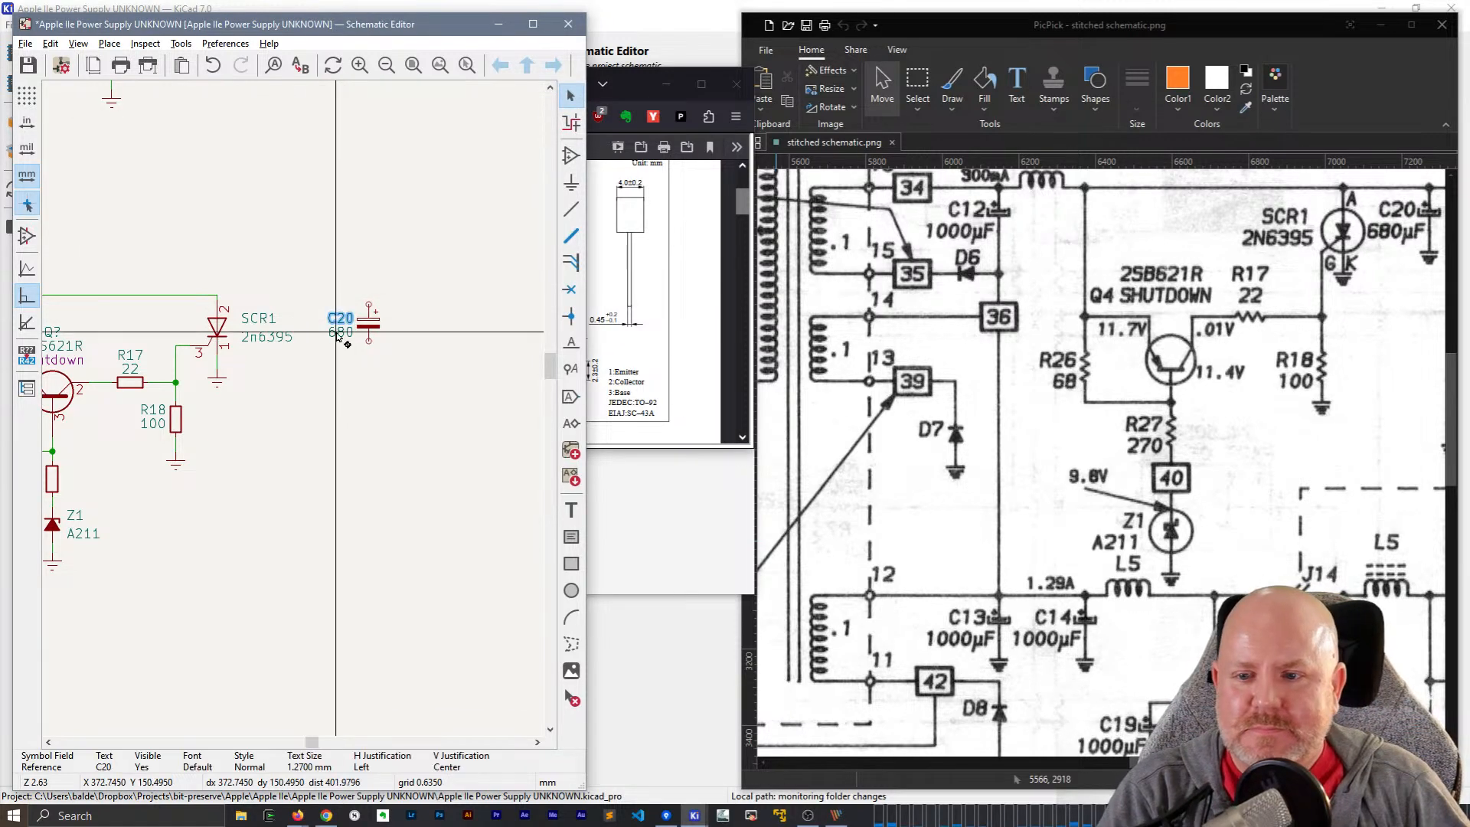
pyautogui.doubleClick(338, 333)
pyautogui.press('Escape')
pyautogui.doubleClick(338, 334)
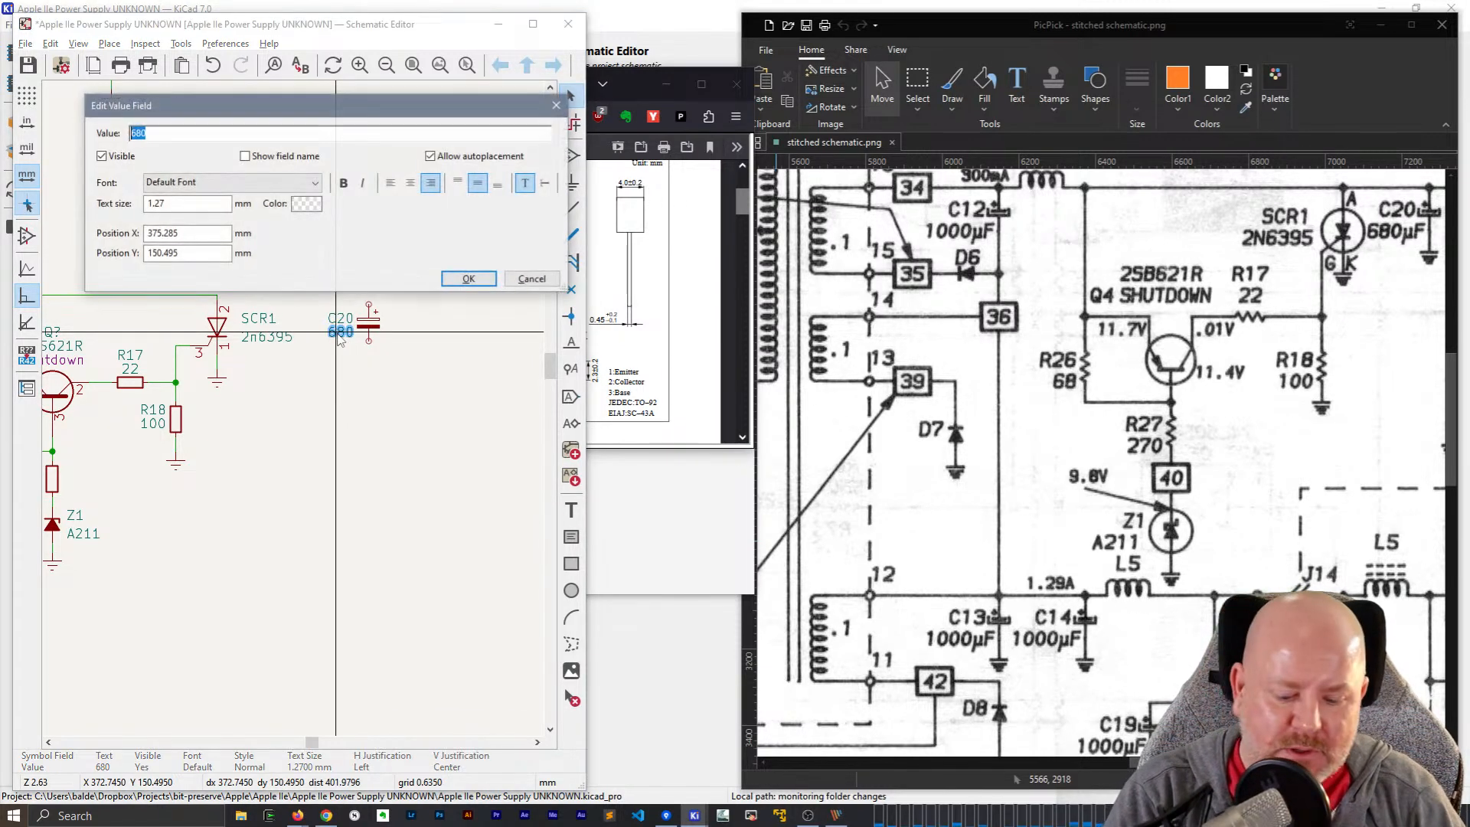
pyautogui.write('680u')
pyautogui.press('Return')
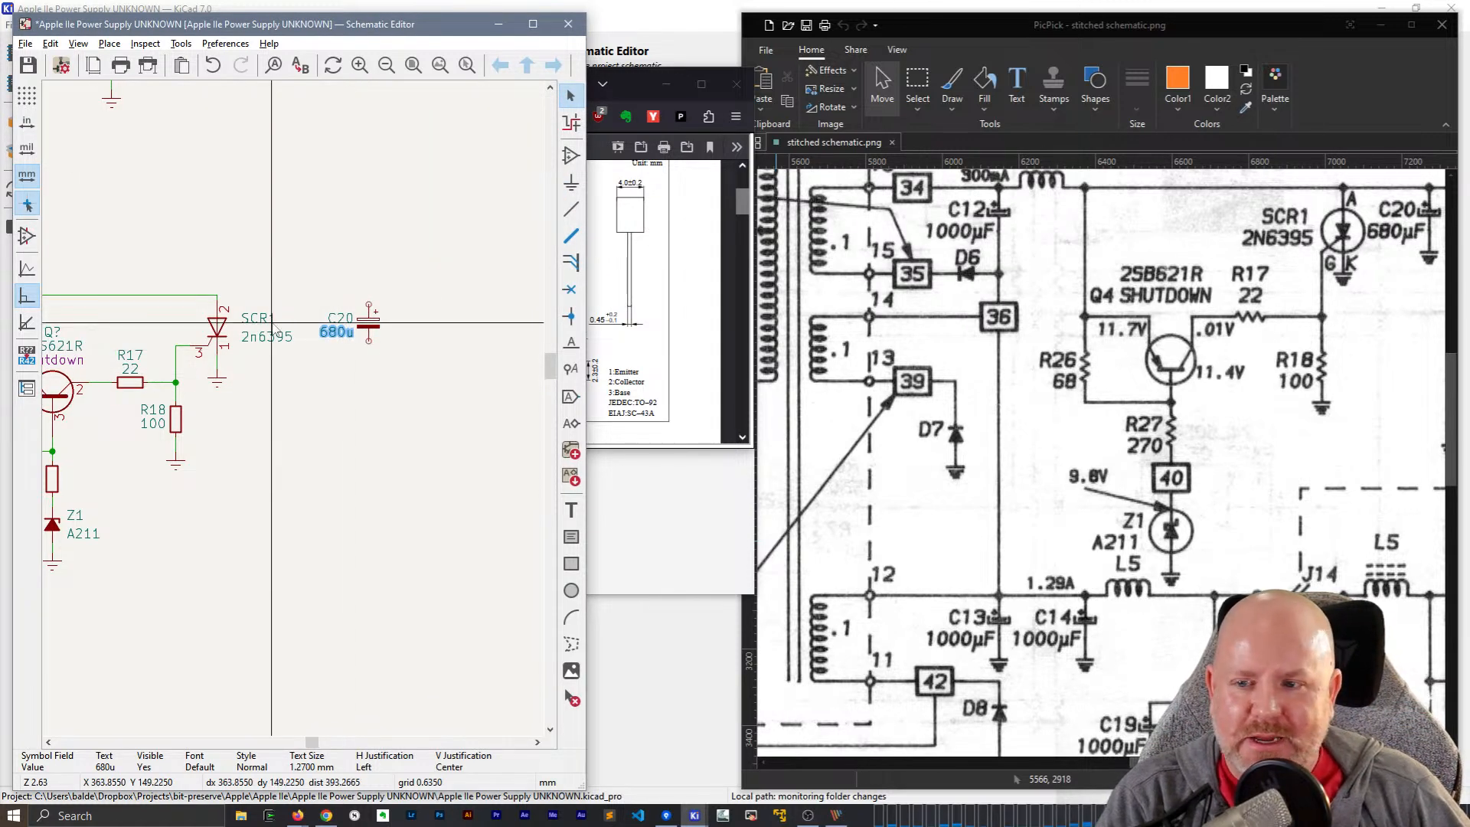
# - Wire C20's positive pin to the wire corner above SCR1, and wire a copy of SCR1's Earth symbol to its lower pin
pyautogui.press('w')
pyautogui.click(370, 301)
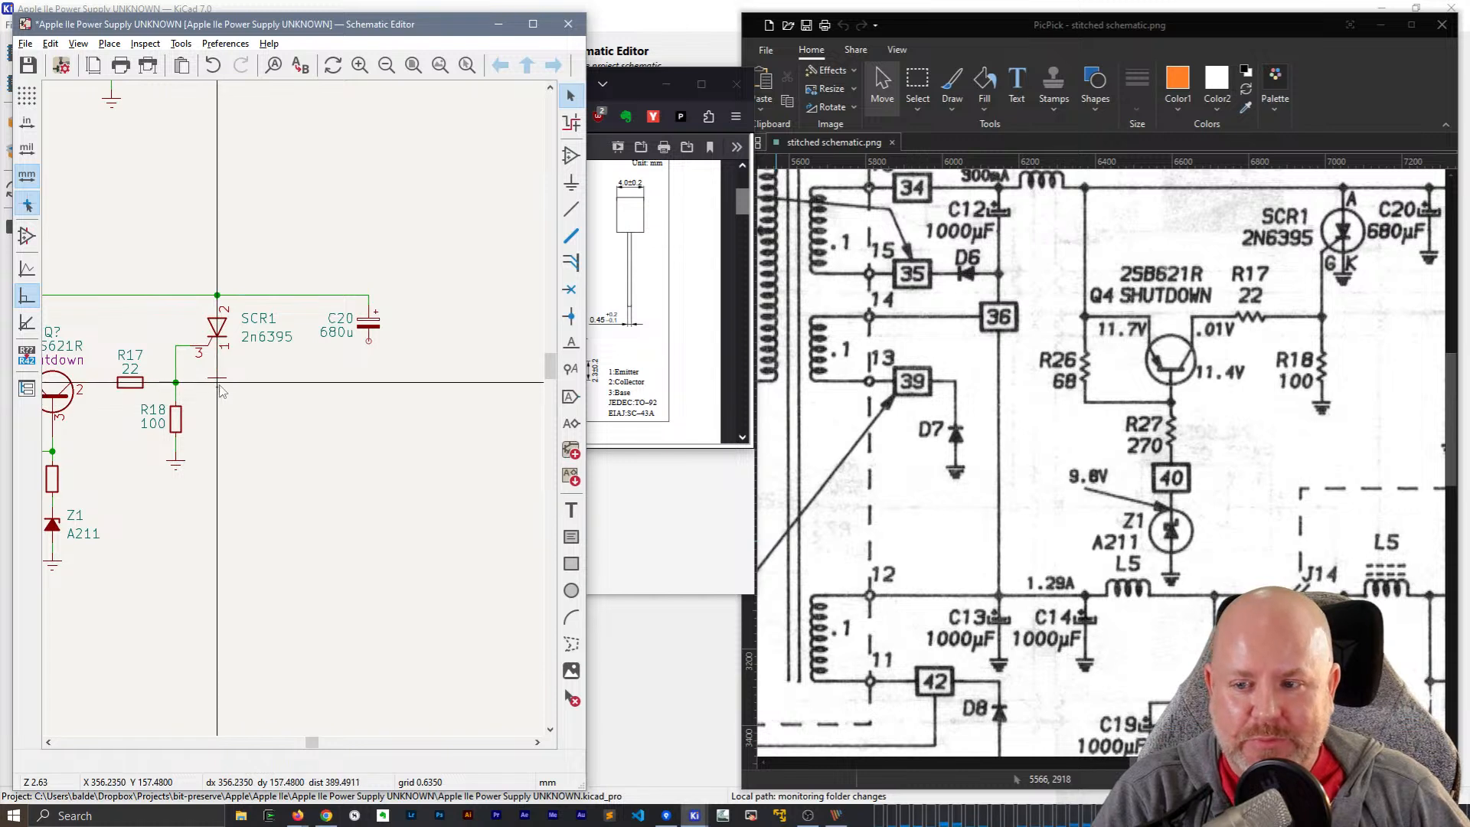
pyautogui.hotkey('ctrl', 'd')
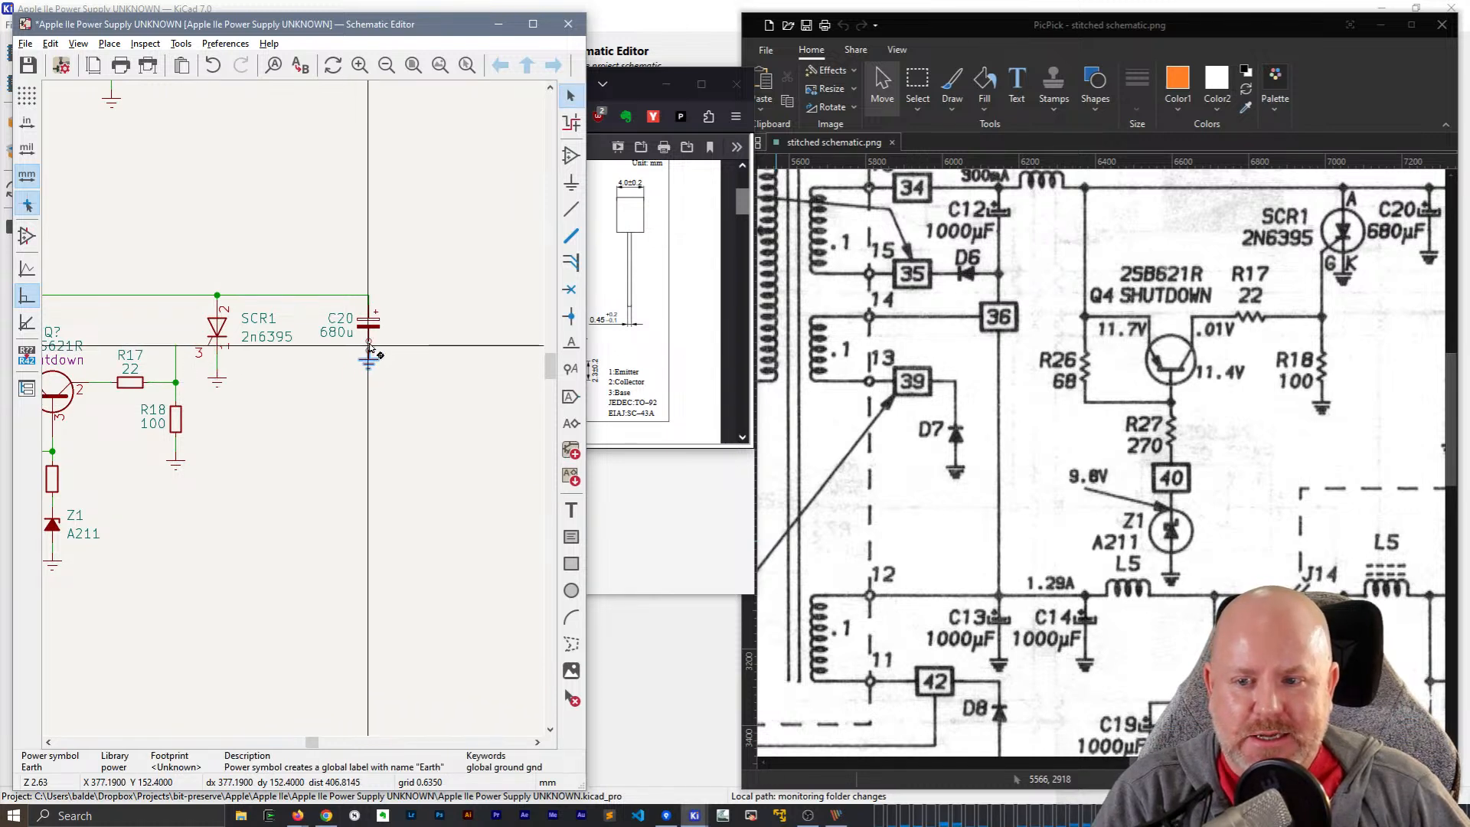
pyautogui.click(369, 346)
pyautogui.press('w')
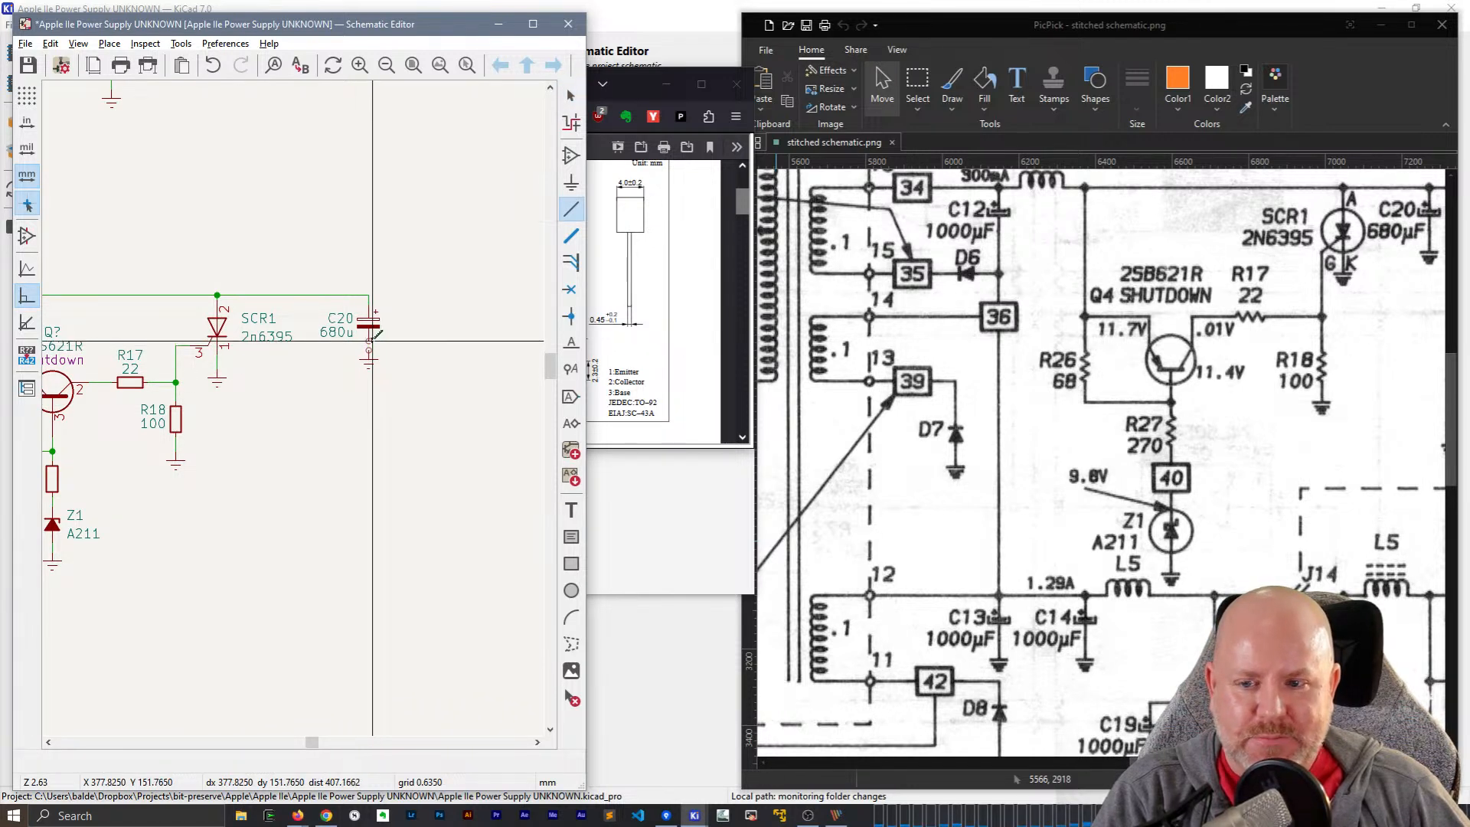
pyautogui.scroll(5, 360, 344)
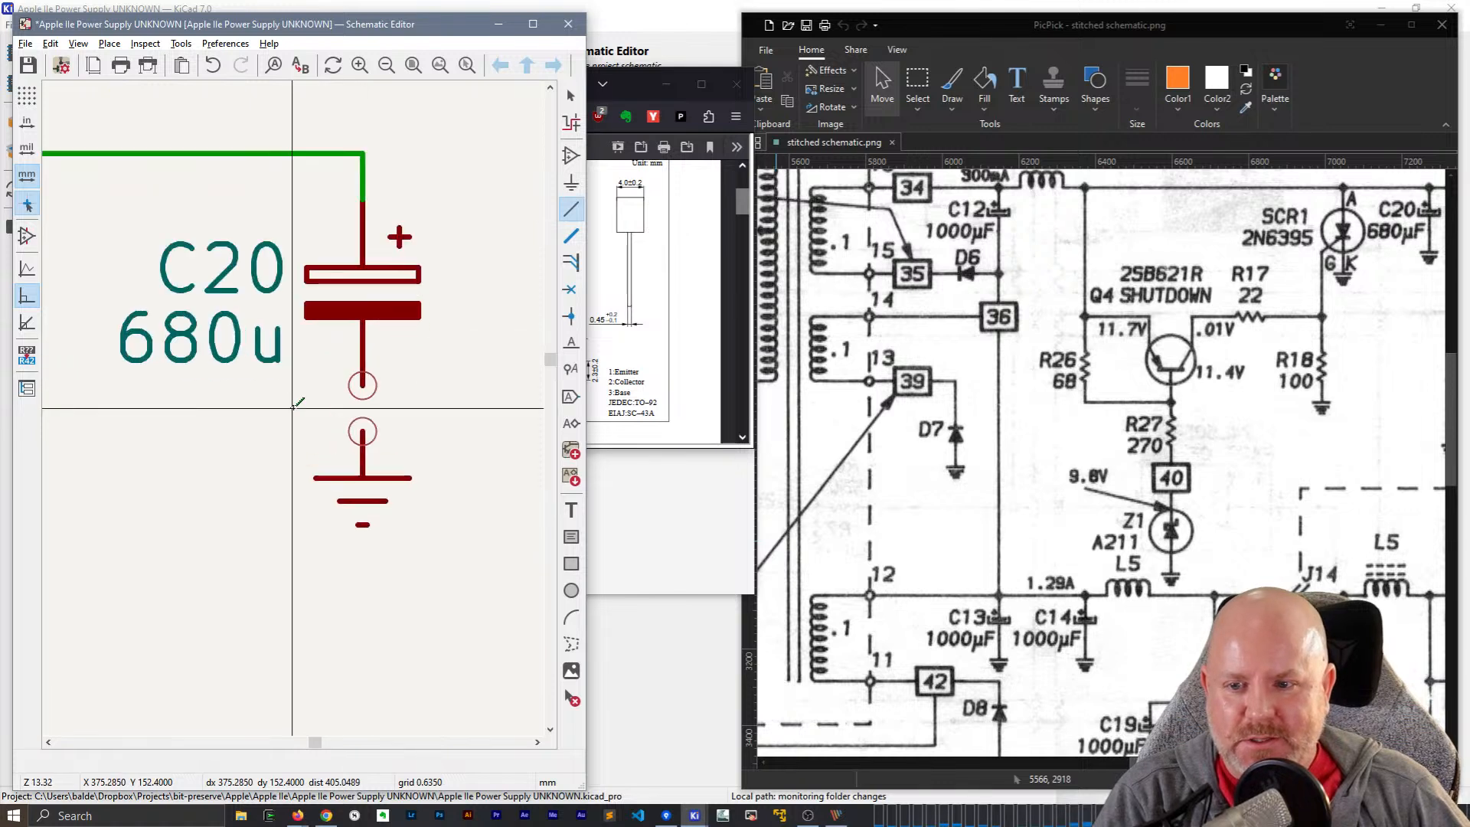
pyautogui.click(362, 386)
pyautogui.click(362, 433)
pyautogui.press('Escape')
pyautogui.scroll(-4, 488, 496)
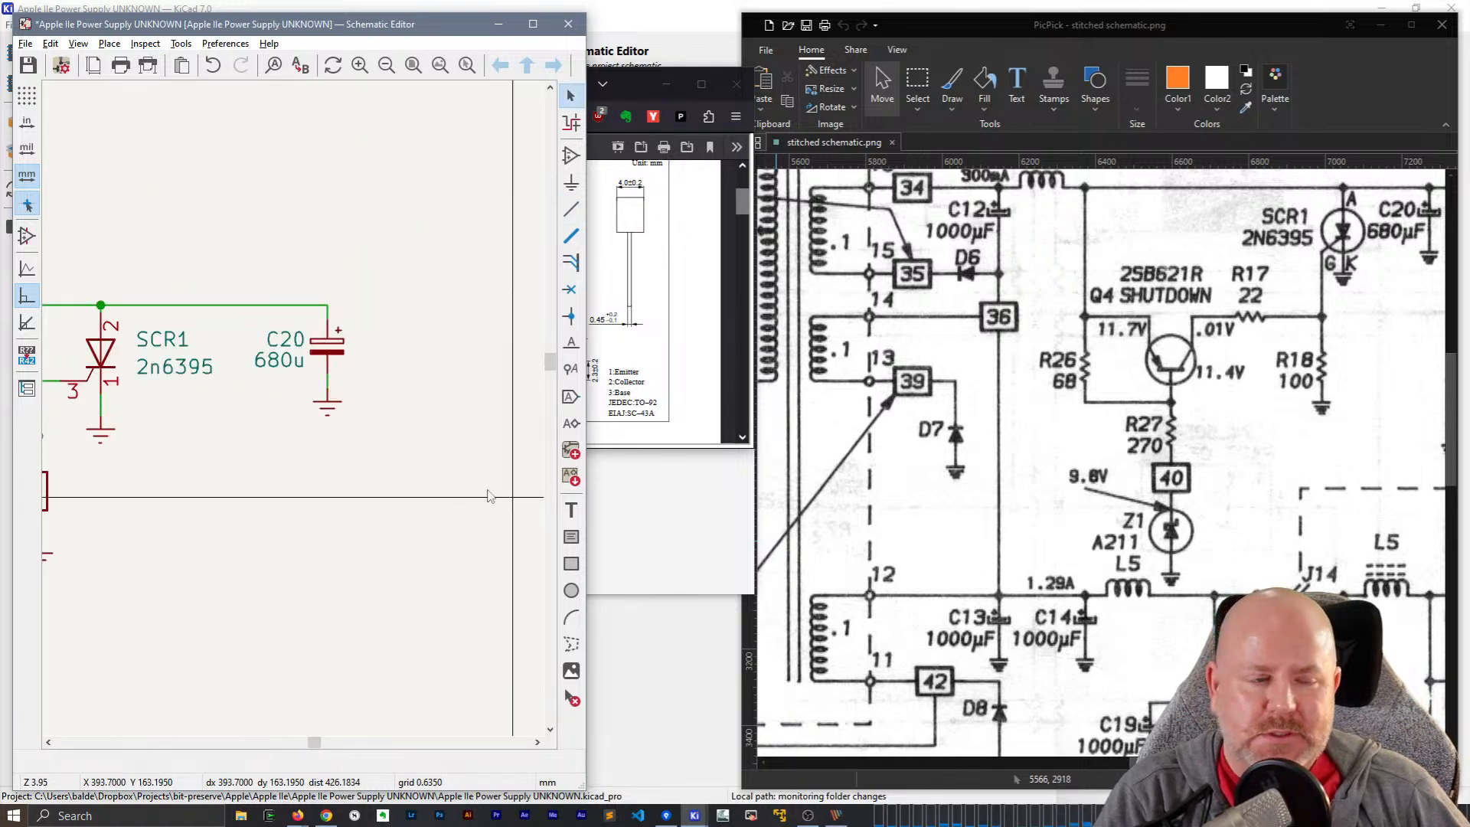
# - Duplicate the J14/6 off-board connector and place the copy just right of C20, level with the SCR1 supply wire
pyautogui.scroll(2, 487, 495)
pyautogui.moveTo(1155, 763); pyautogui.dragTo(1220, 763)
pyautogui.scroll(-2, 493, 384)
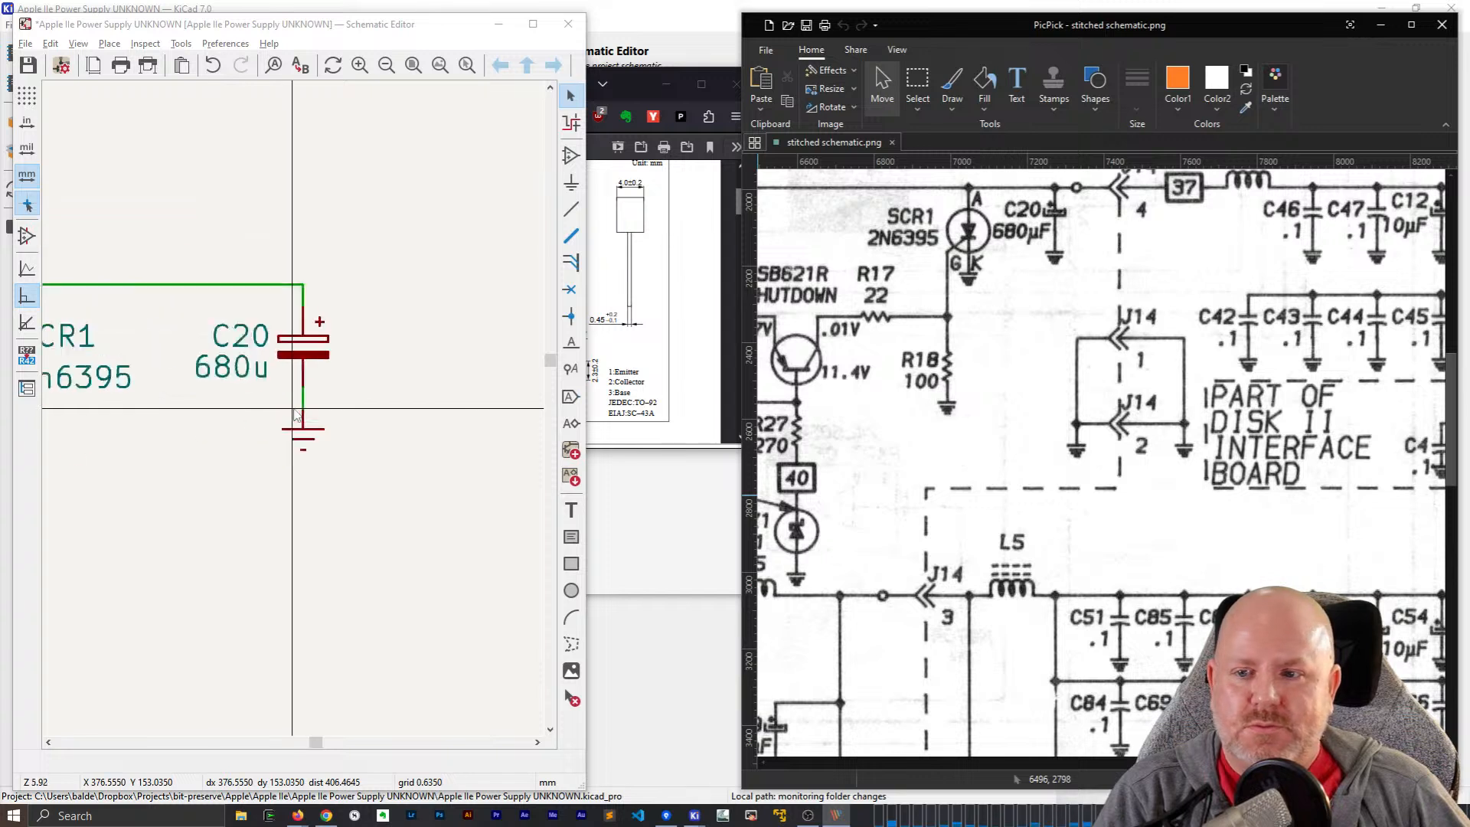
pyautogui.click(352, 541)
pyautogui.scroll(-1, 354, 438)
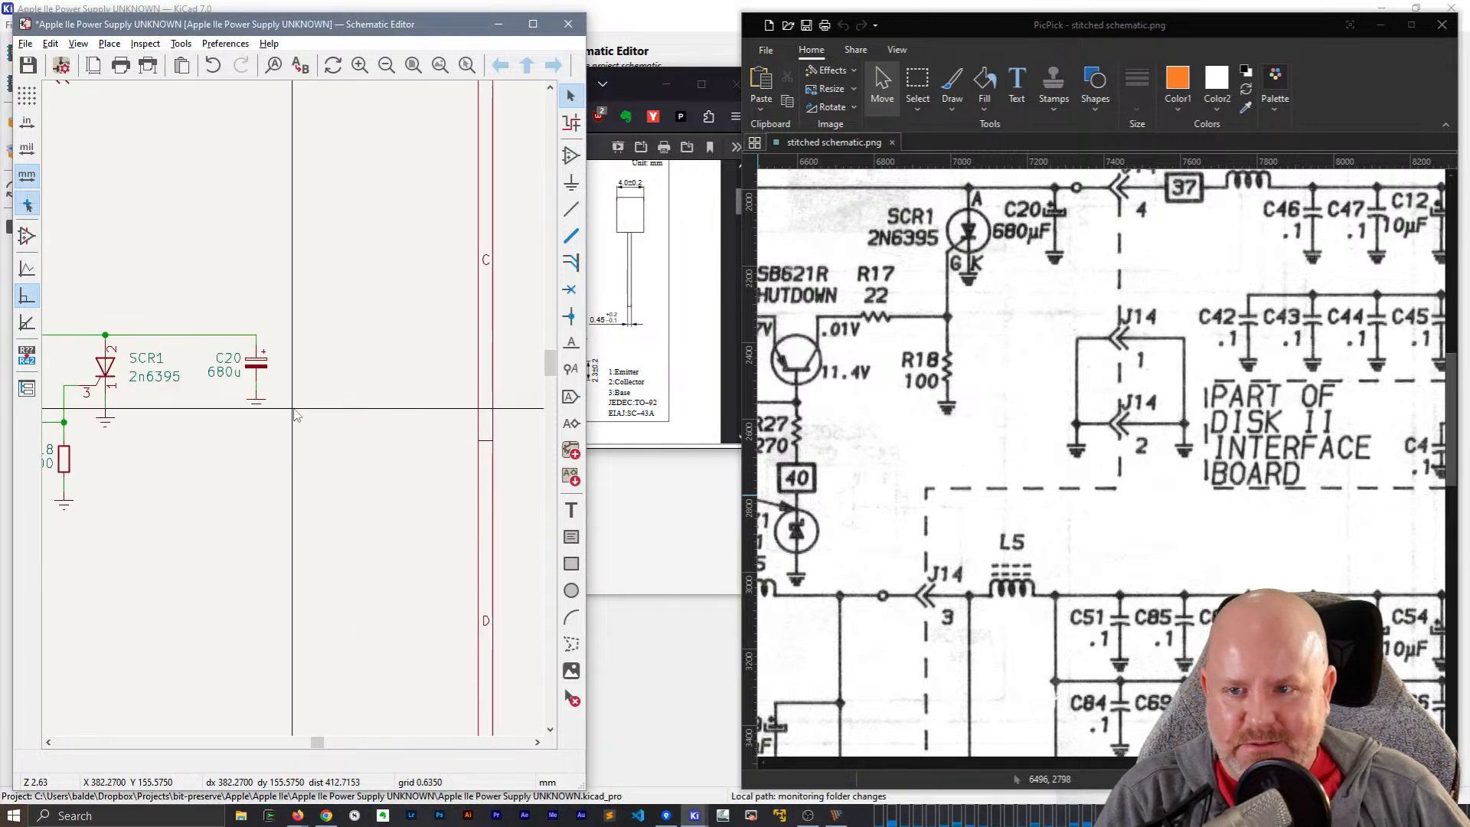
pyautogui.moveTo(319, 265); pyautogui.dragTo(395, 522, button='middle')
pyautogui.click(128, 329)
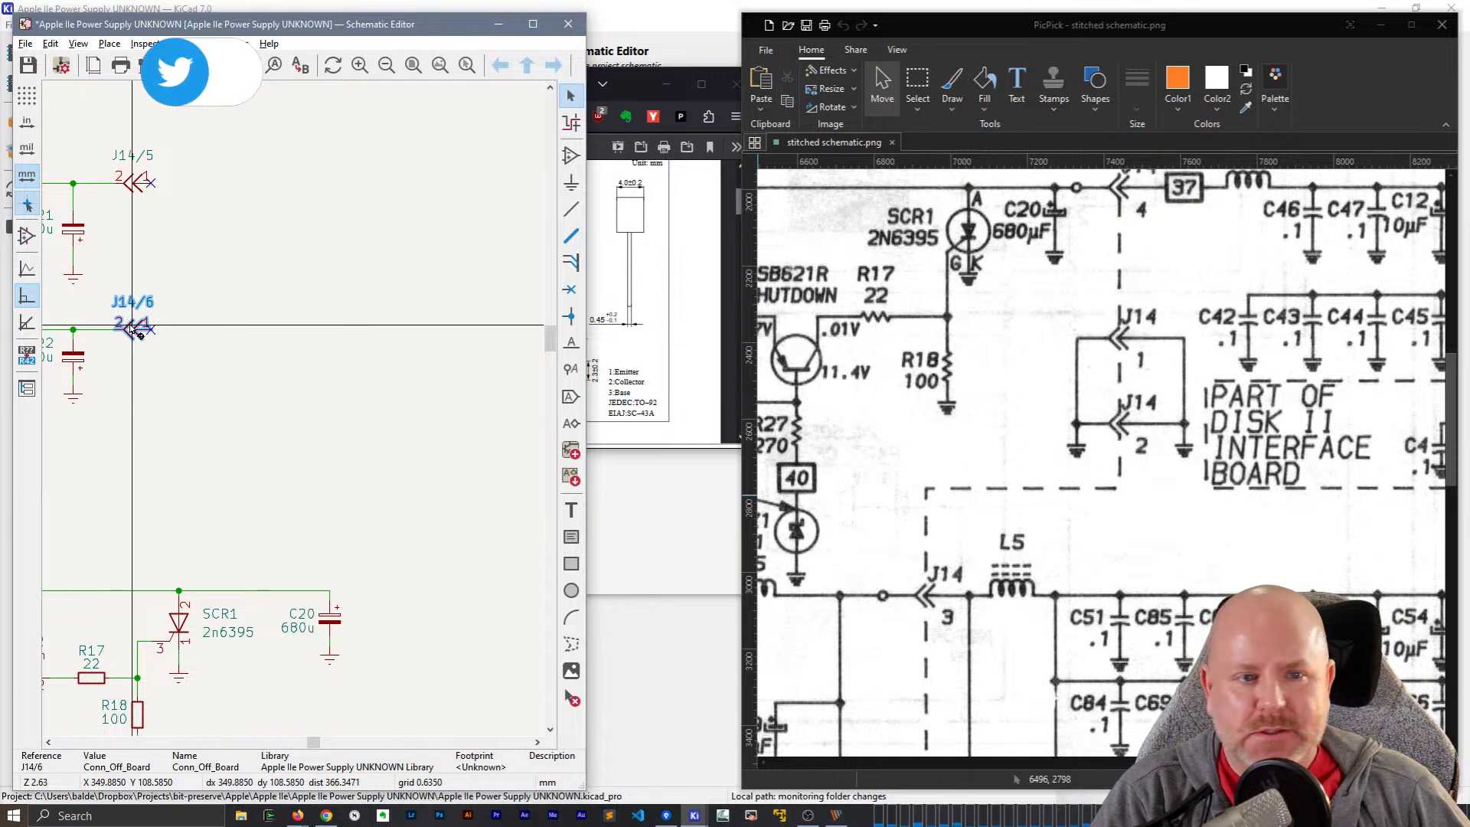
pyautogui.hotkey('ctrl', 'd')
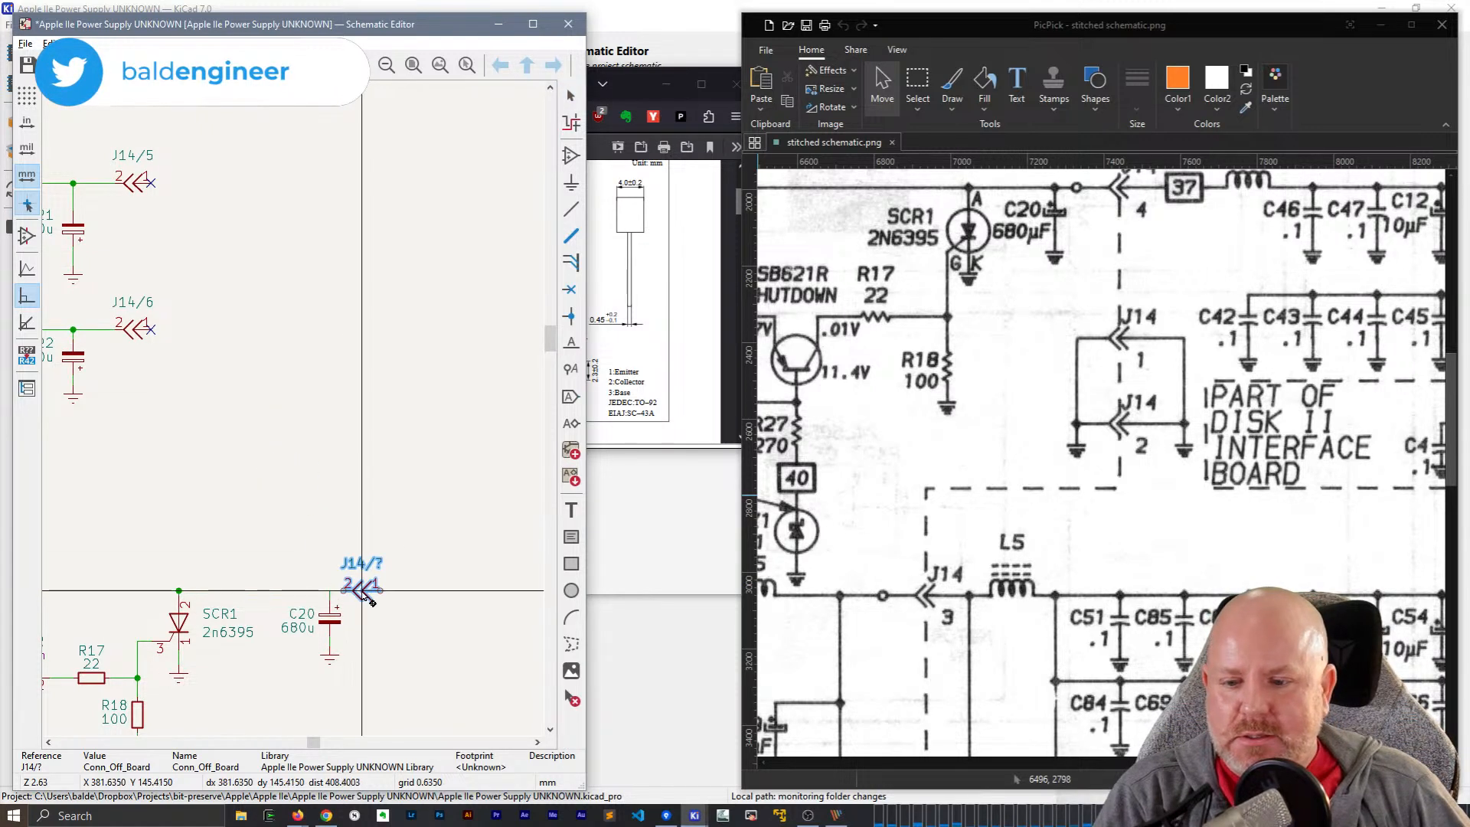
pyautogui.click(361, 588)
# - Set the new connector's reference to J14/4, matching the scanned schematic
pyautogui.moveTo(1450, 463); pyautogui.dragTo(1452, 452)
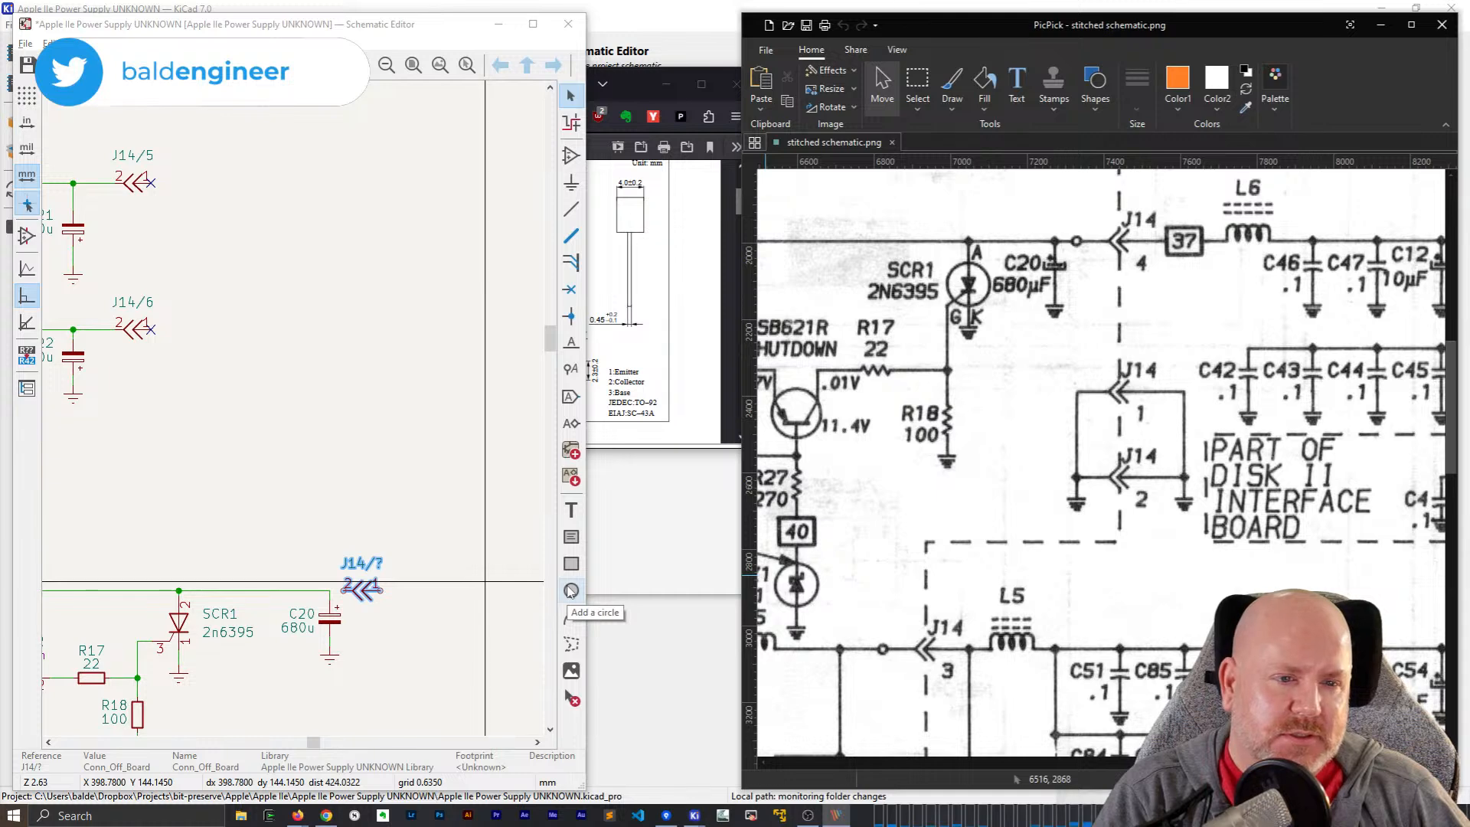
pyautogui.doubleClick(361, 565)
pyautogui.write('4')
pyautogui.press('Return')
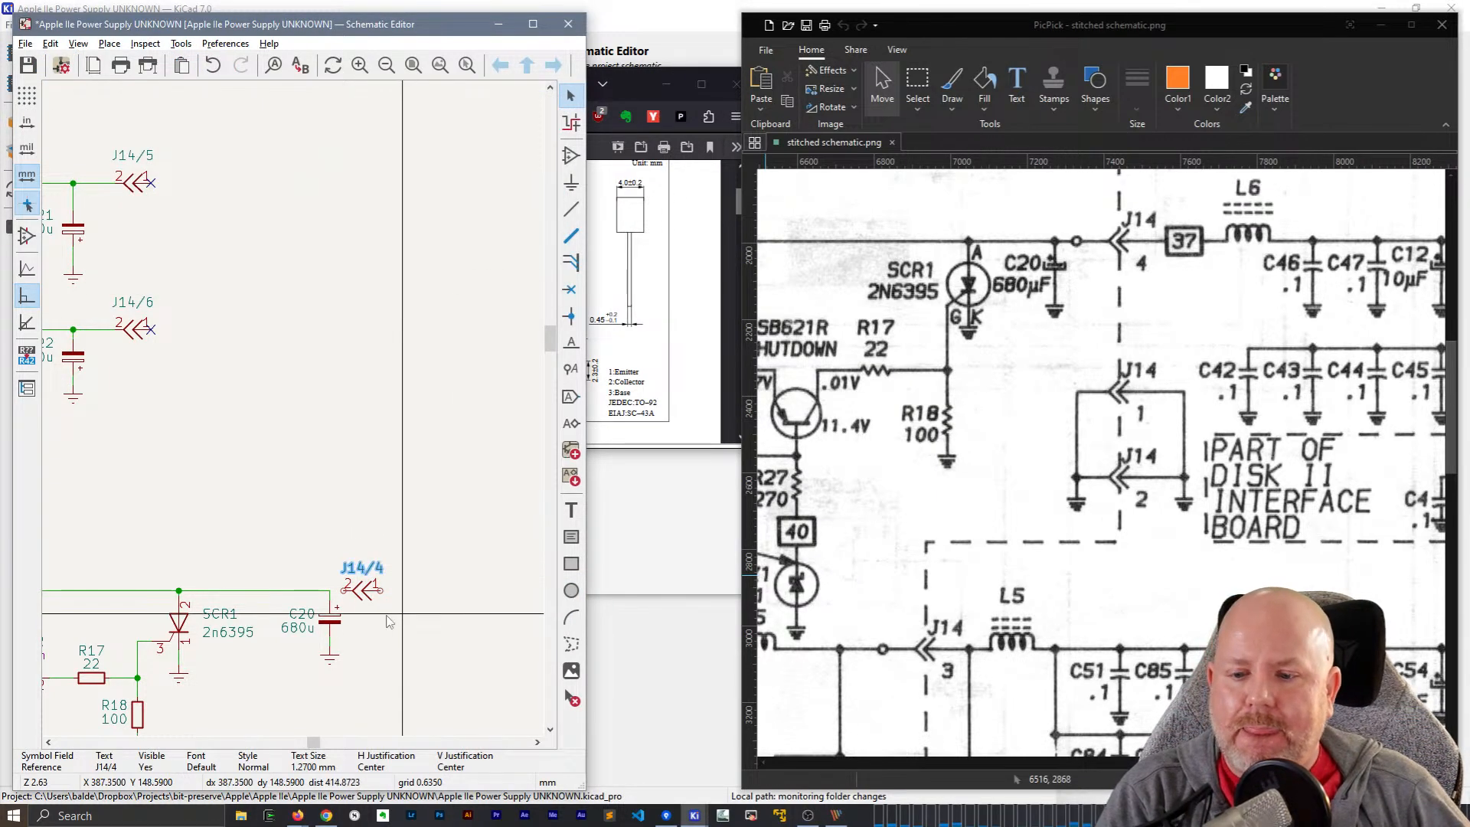
# - Wire pin 2 of J14/4 to the wire corner above C20
pyautogui.press('w')
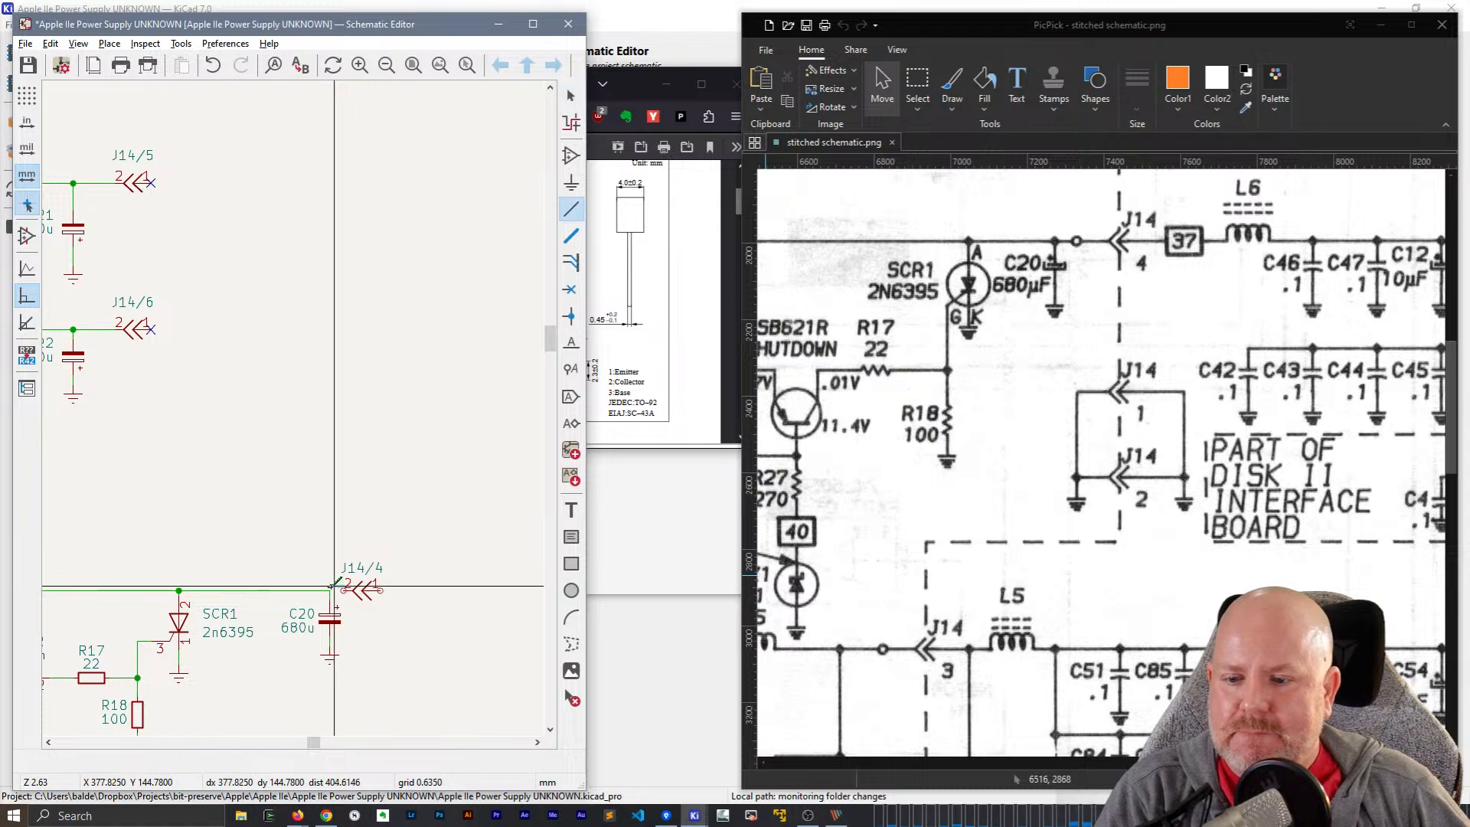
pyautogui.scroll(5, 340, 593)
pyautogui.click(263, 409)
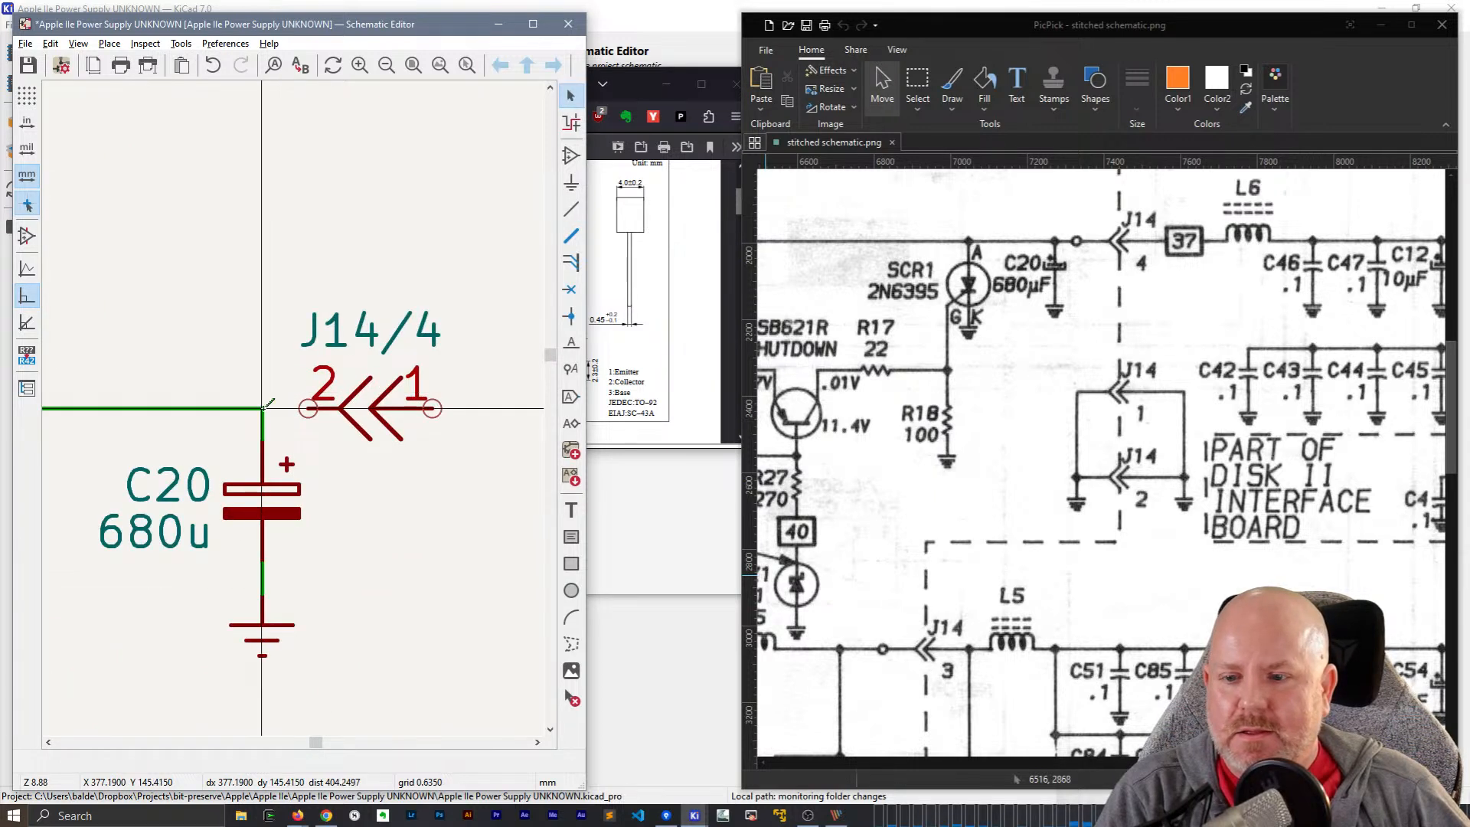
pyautogui.click(309, 408)
pyautogui.scroll(-3, 307, 410)
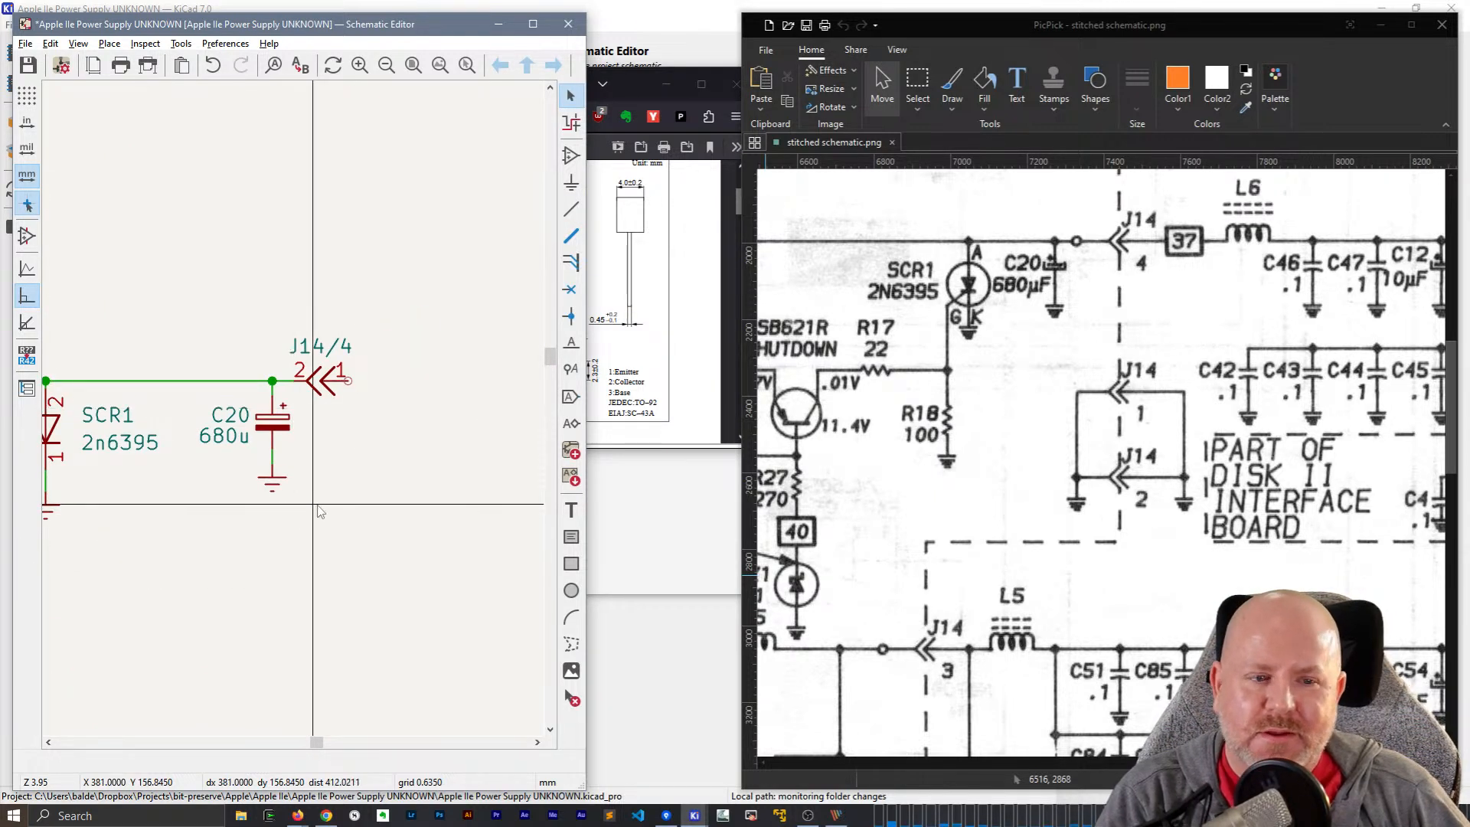
# - Make two copies of the J14/4 off-board connector and stack them one above the other below it
pyautogui.moveTo(289, 602); pyautogui.dragTo(306, 486, button='middle')
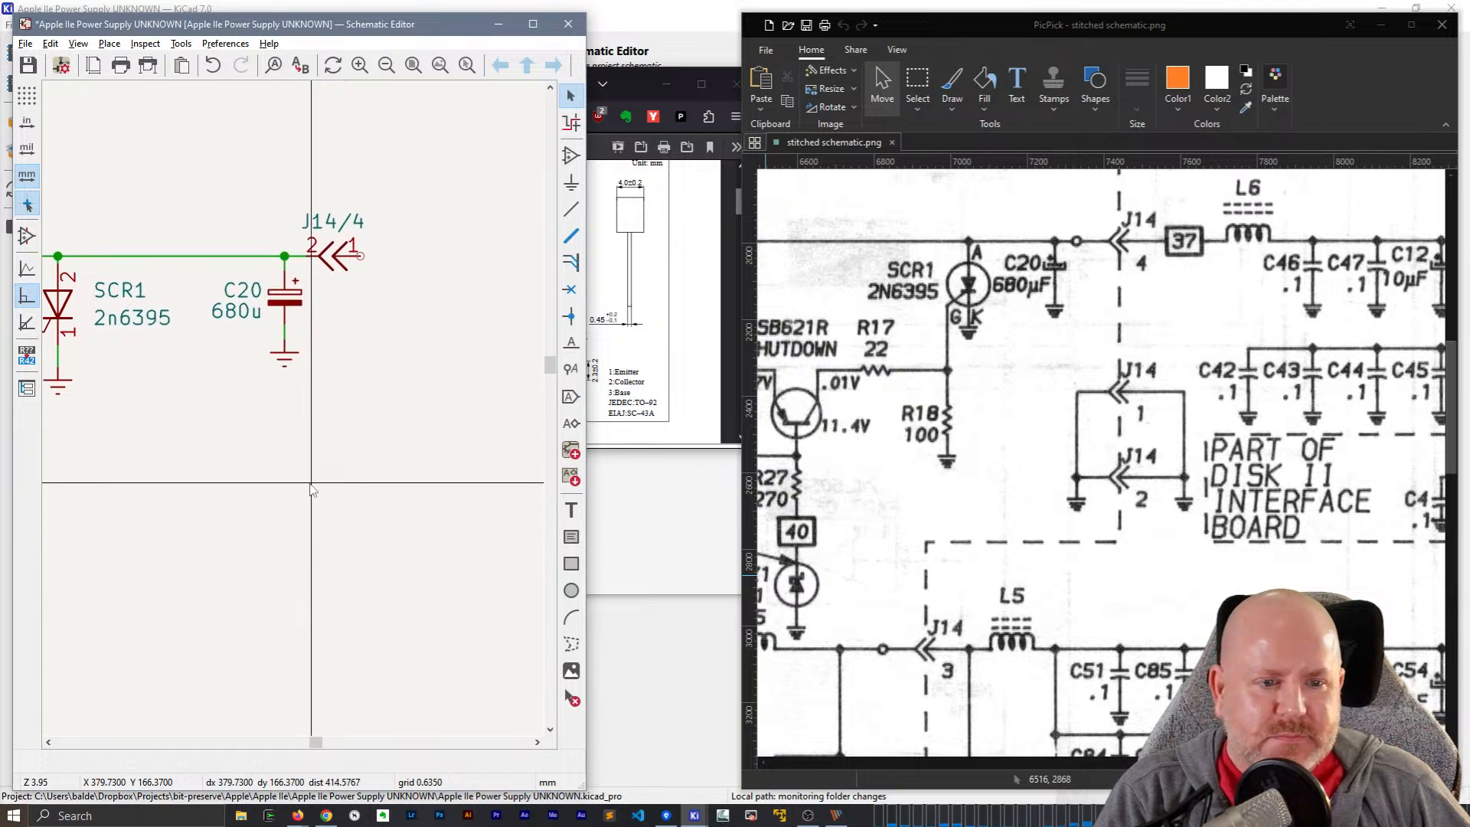
pyautogui.click(338, 256)
pyautogui.hotkey('ctrl', 'd')
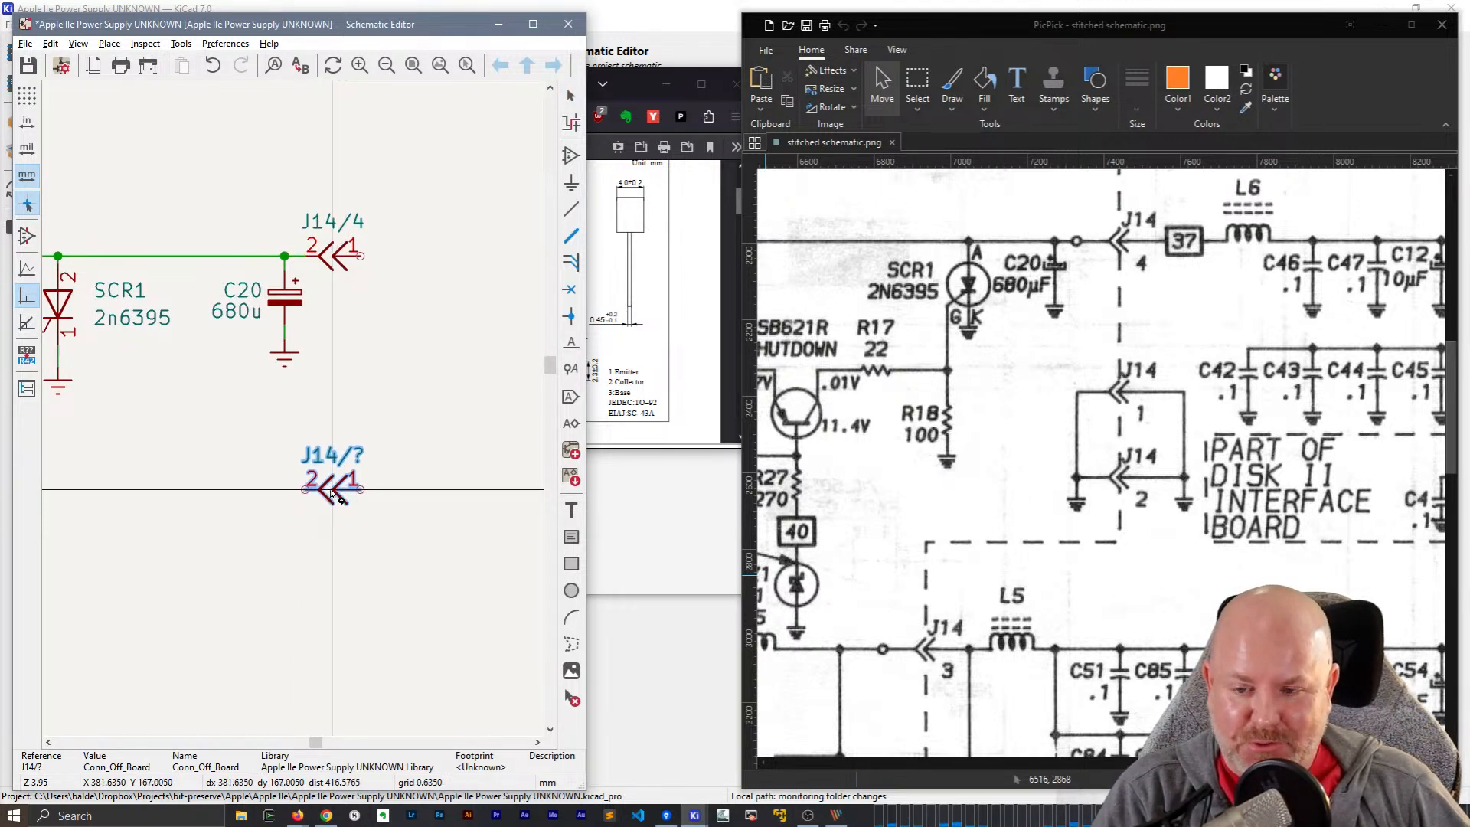
pyautogui.click(333, 490)
pyautogui.hotkey('ctrl', 'd')
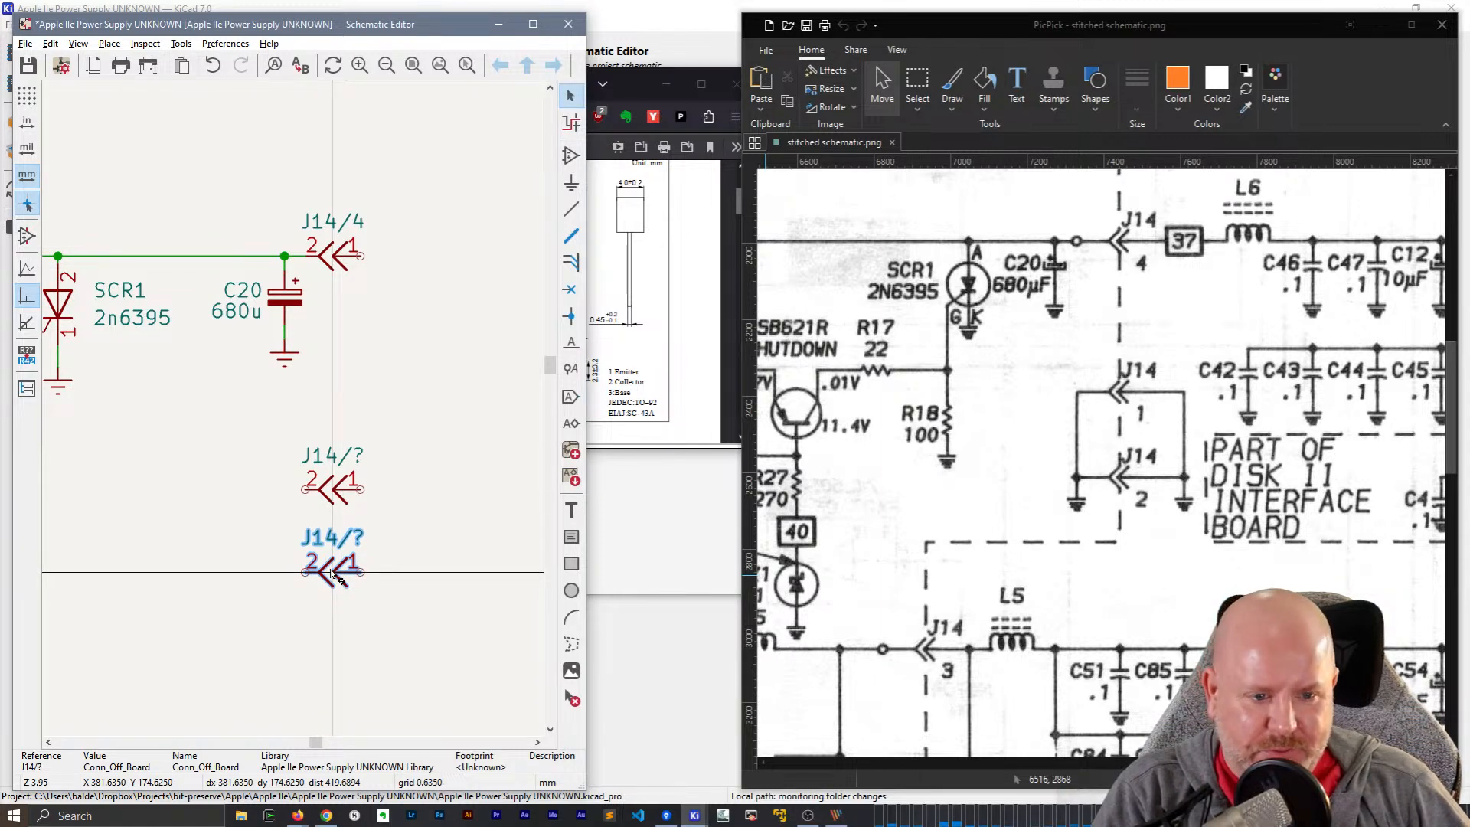
pyautogui.click(333, 570)
# - Set the references of the two copied connectors to J14/1 for the upper and J14/2 for the lower
pyautogui.doubleClick(341, 454)
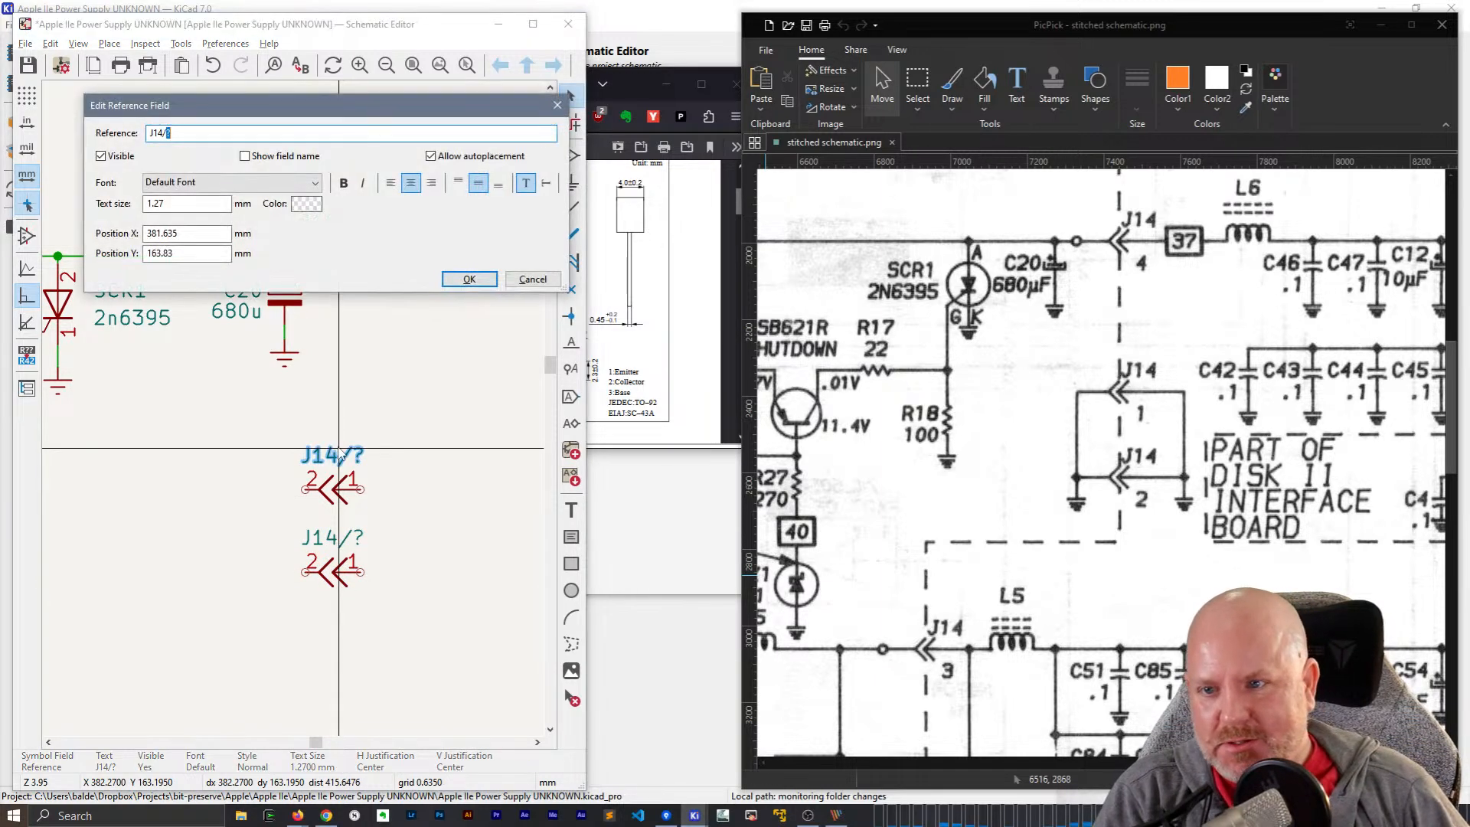
pyautogui.press('Return')
pyautogui.doubleClick(354, 540)
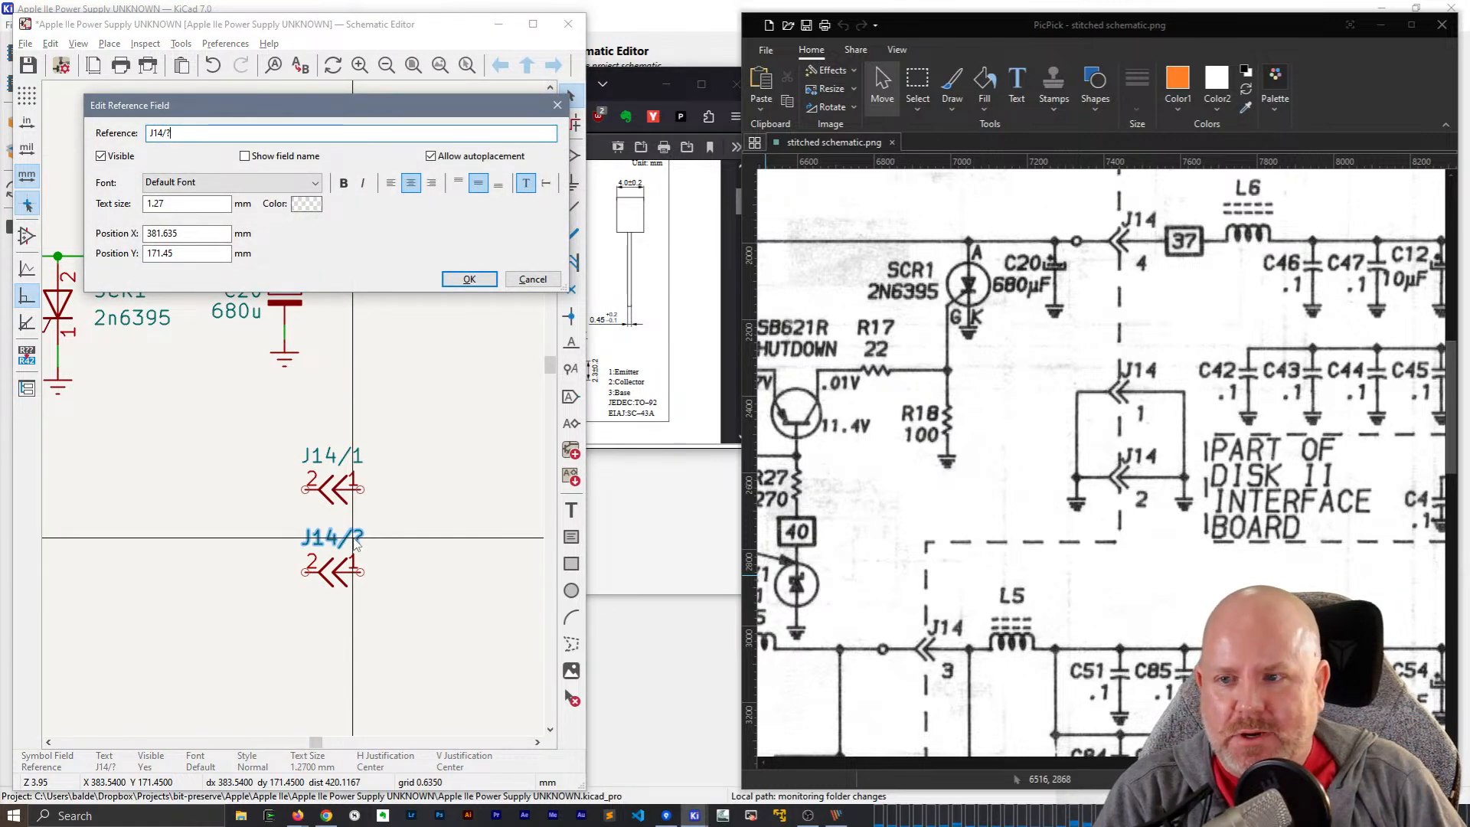
pyautogui.write('2')
pyautogui.press('Return')
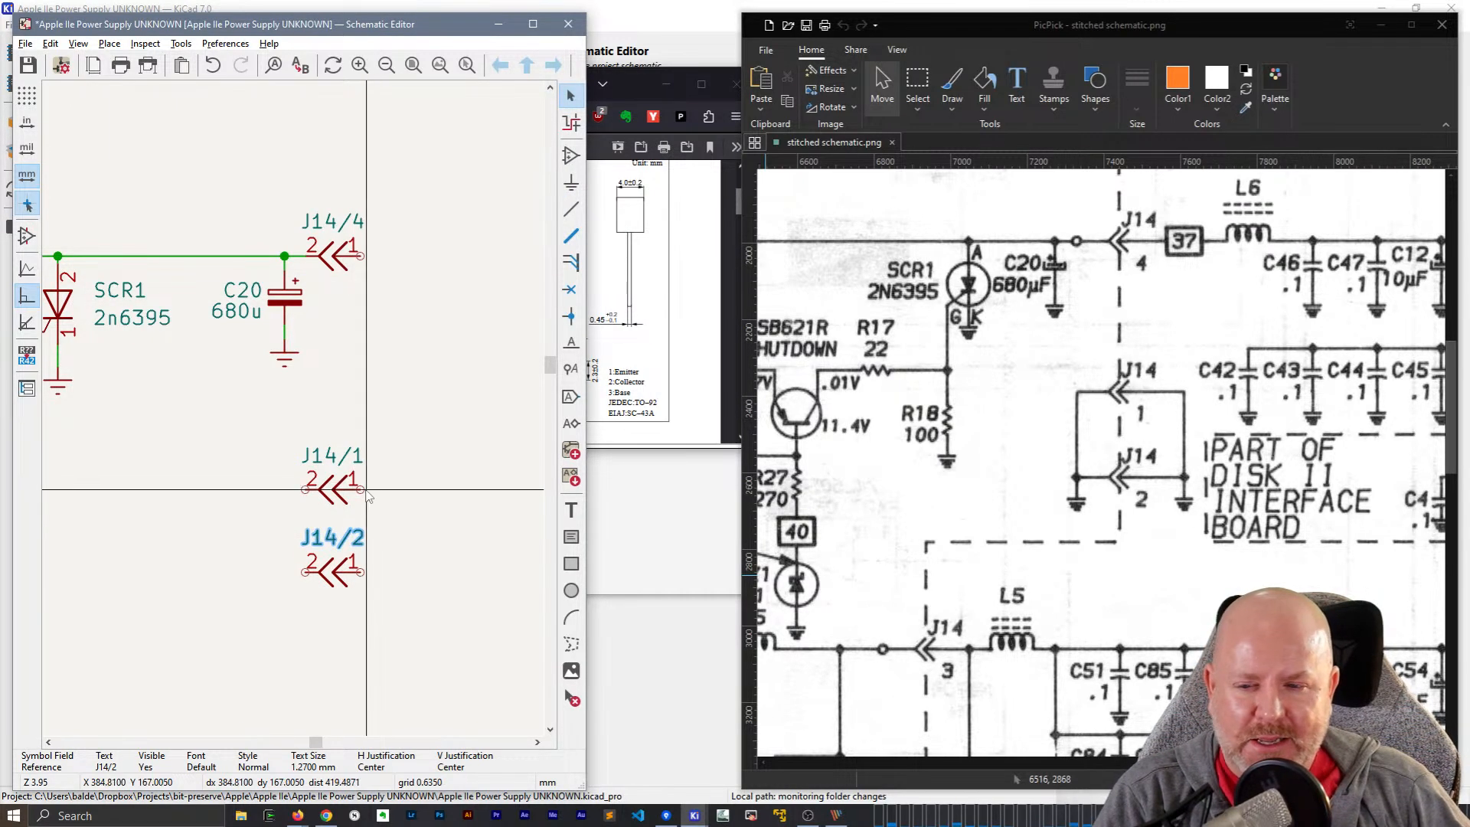
# - Wire pins 1 of J14/1 and J14/2 together and pins 2 together, extending both vertical wires below J14/2
pyautogui.press('w')
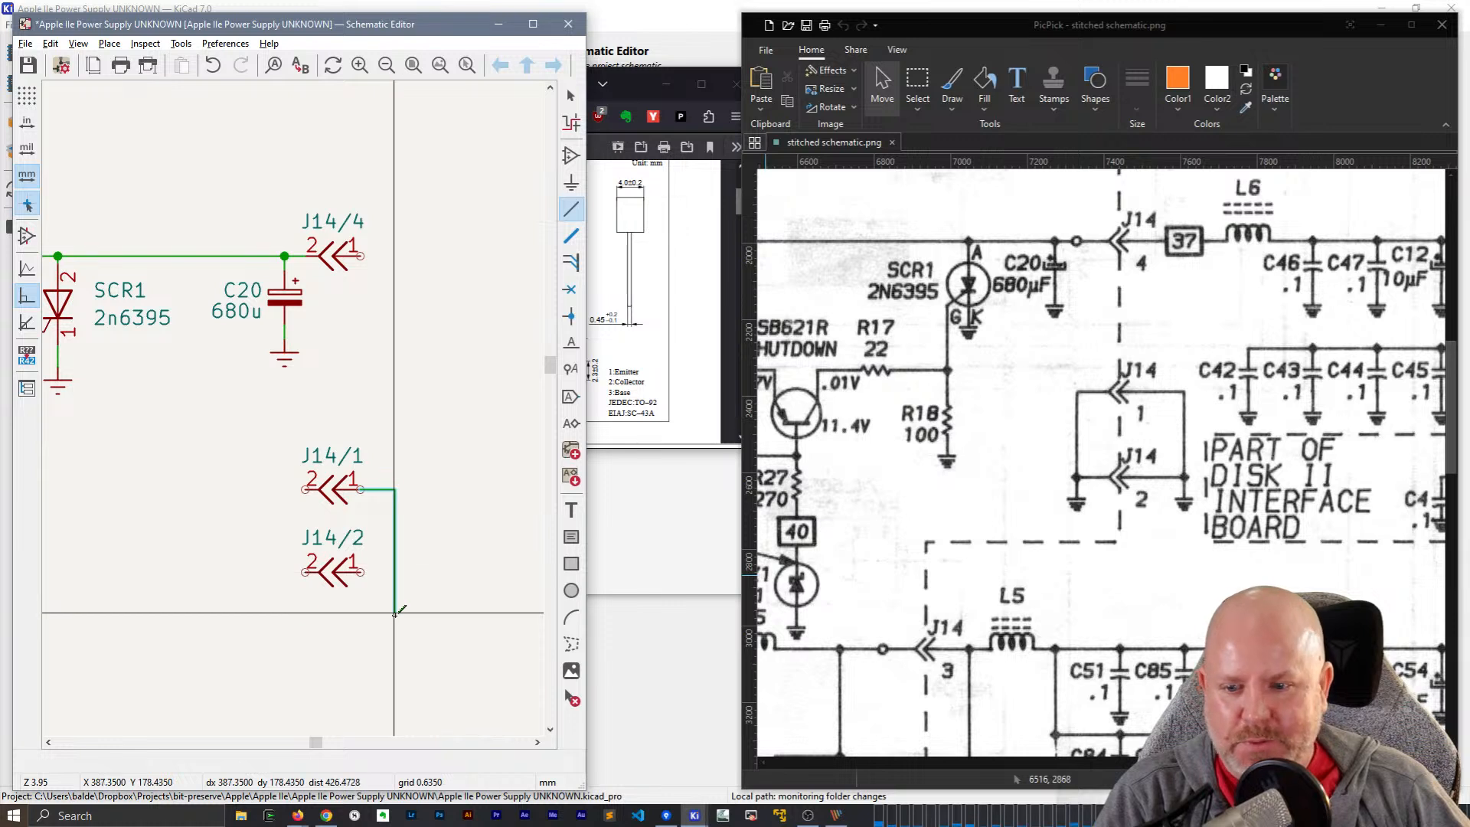
pyautogui.doubleClick(395, 612)
pyautogui.click(361, 572)
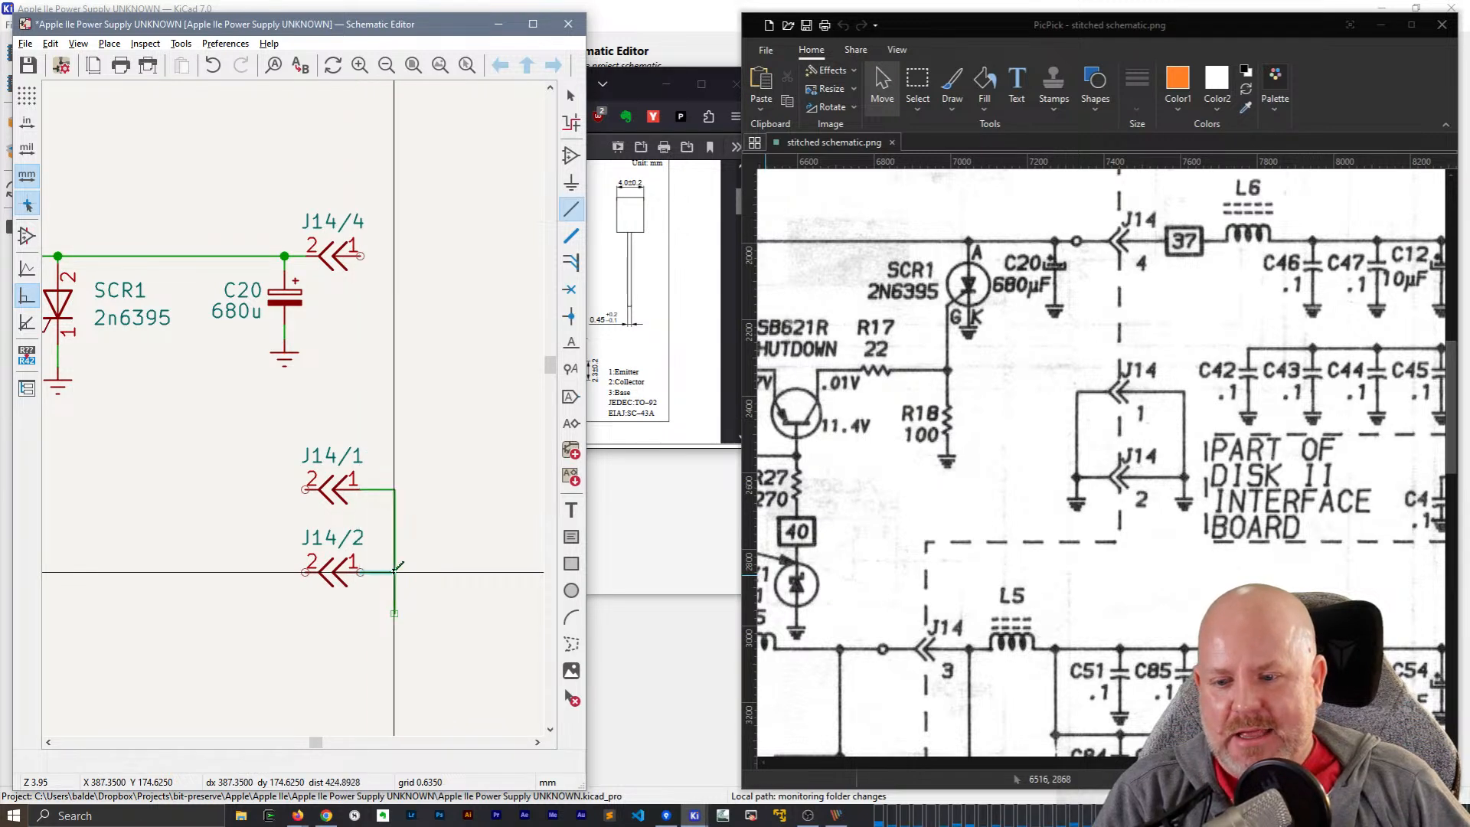
pyautogui.click(394, 572)
pyautogui.click(305, 489)
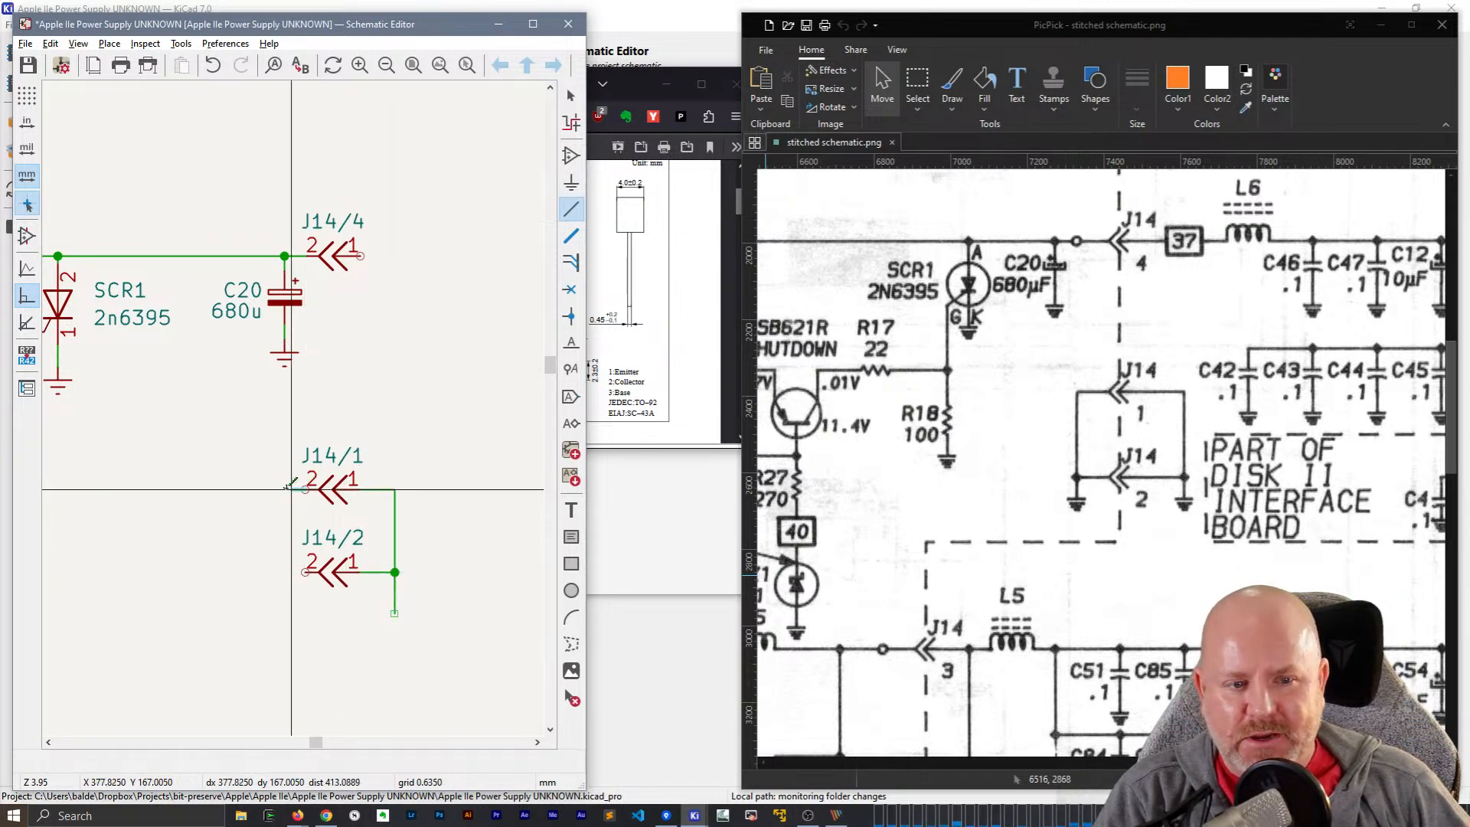
pyautogui.click(278, 612)
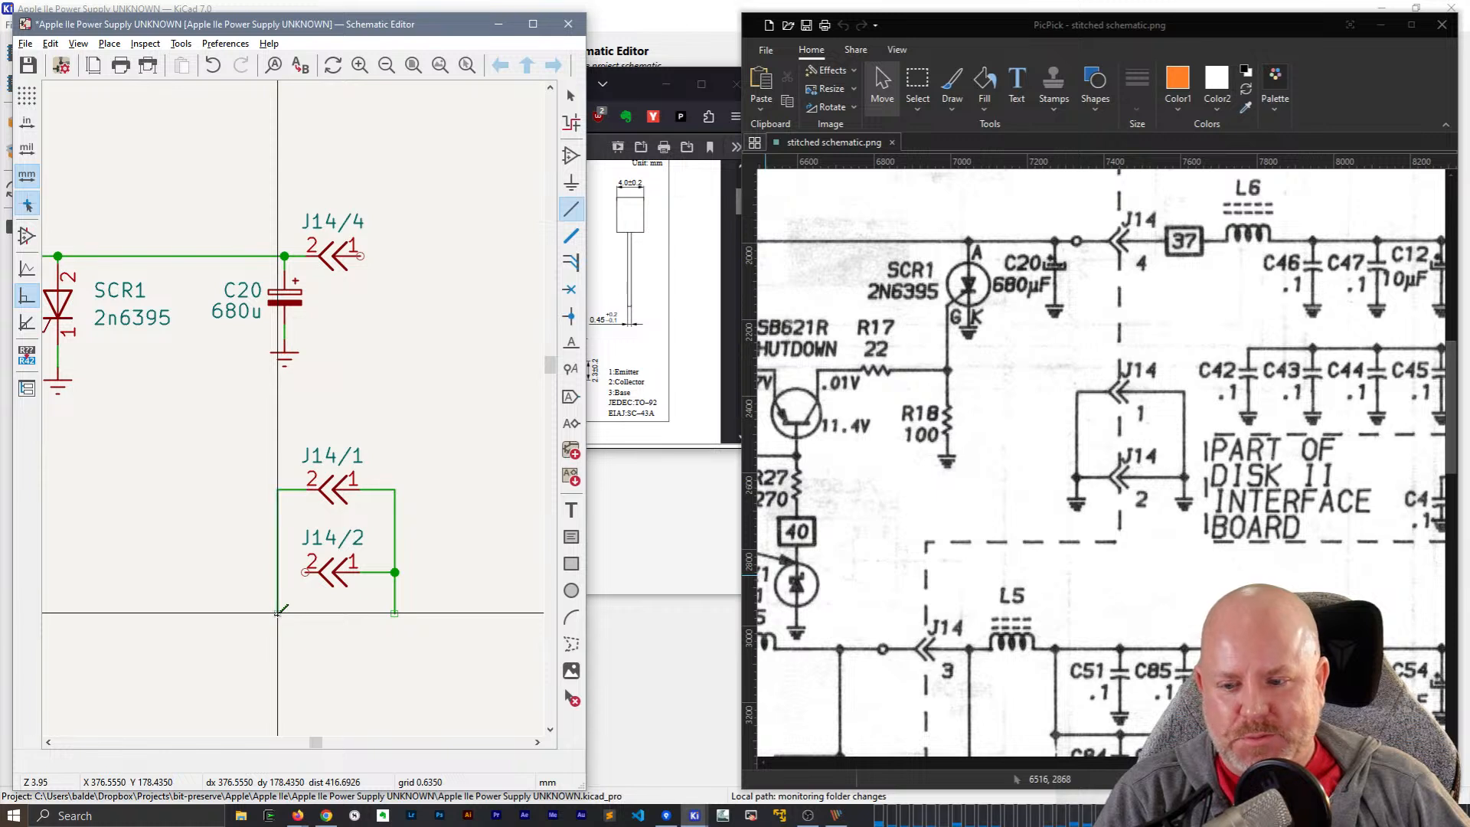
pyautogui.click(278, 572)
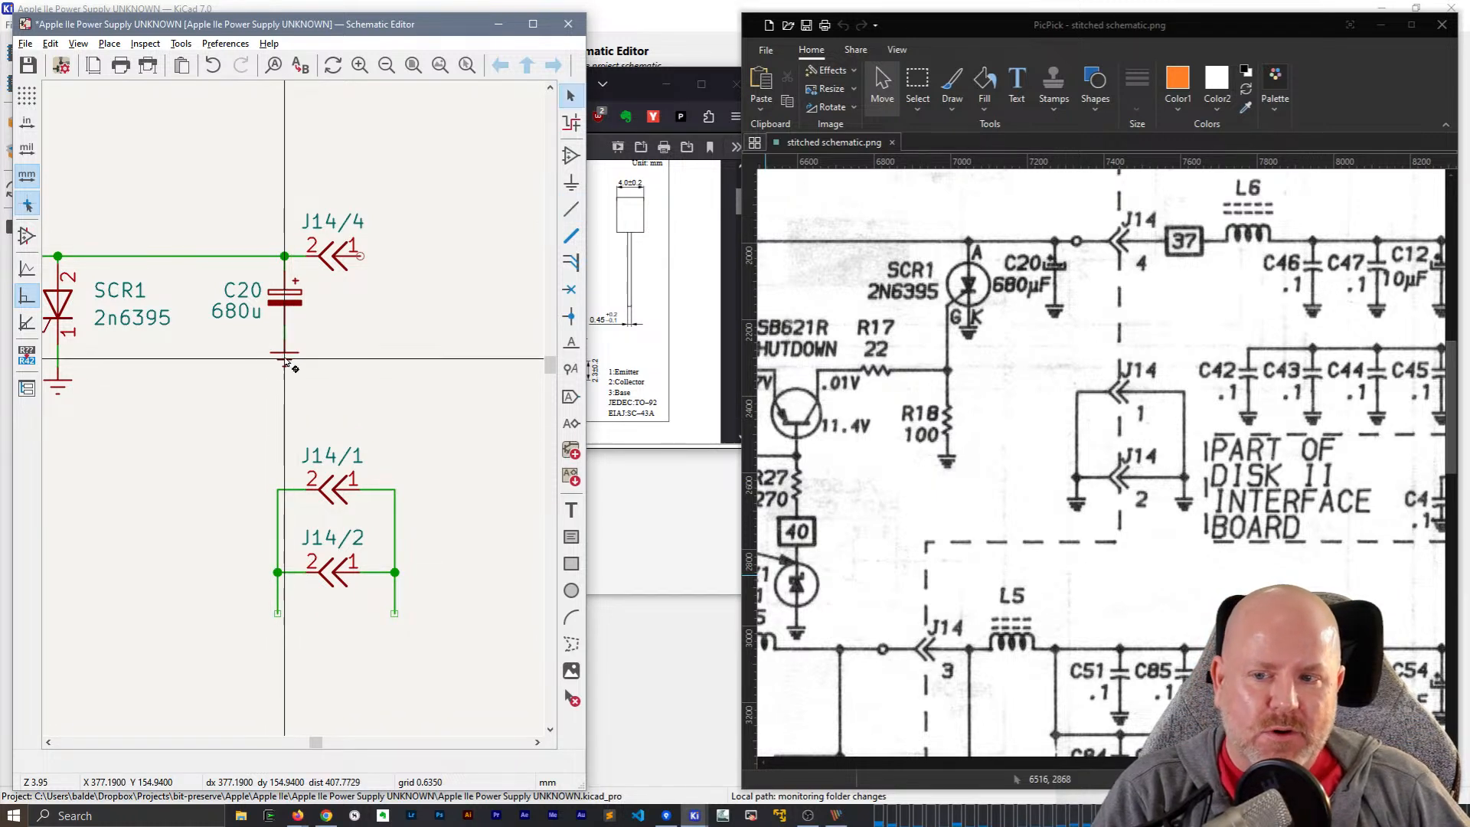
# - Attach copies of C20's Earth symbol to the lower ends of both J14/1 and J14/2 wires
pyautogui.hotkey('ctrl', 'd')
pyautogui.click(278, 613)
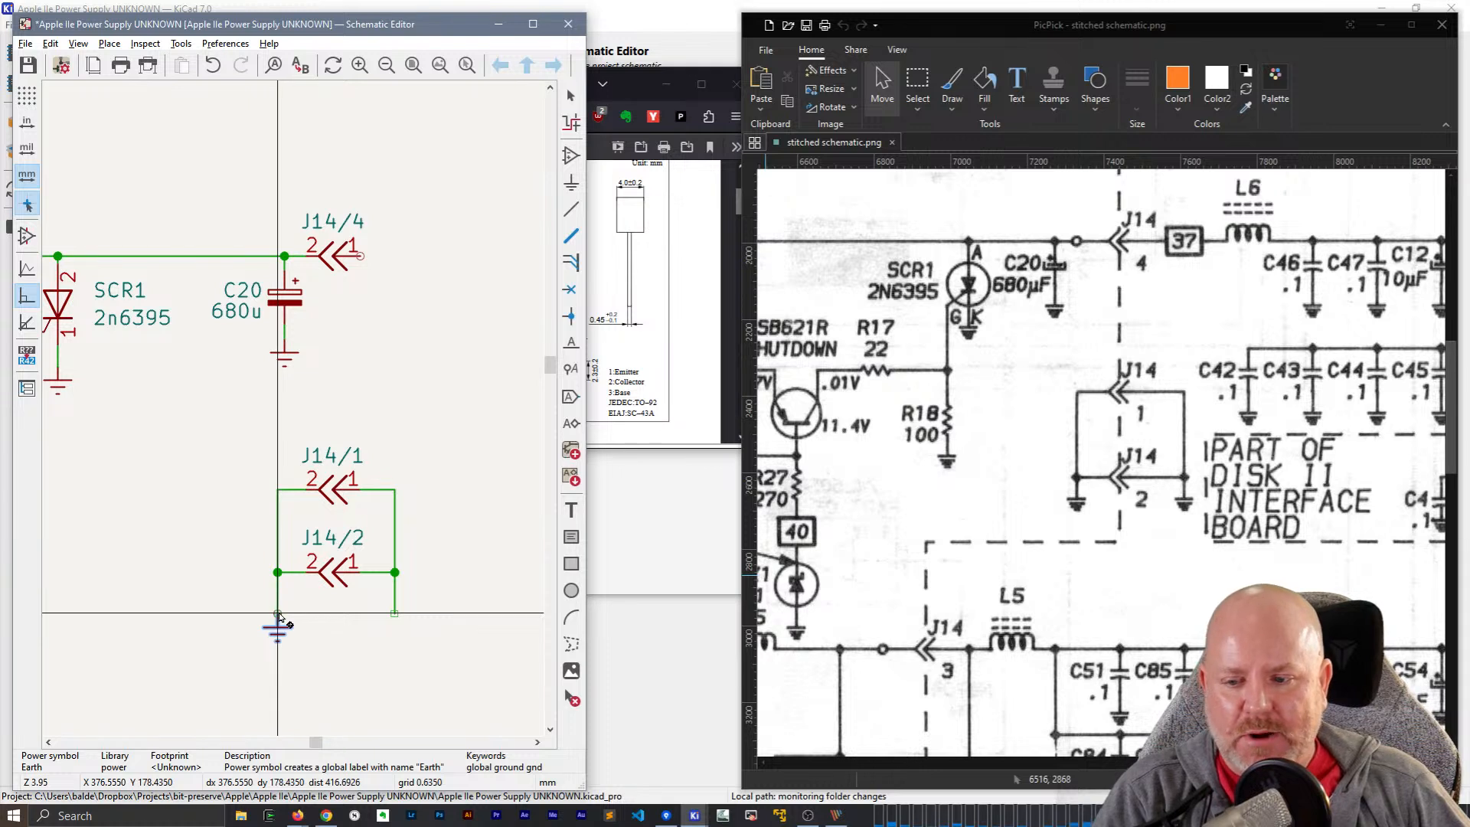
pyautogui.hotkey('ctrl', 'd')
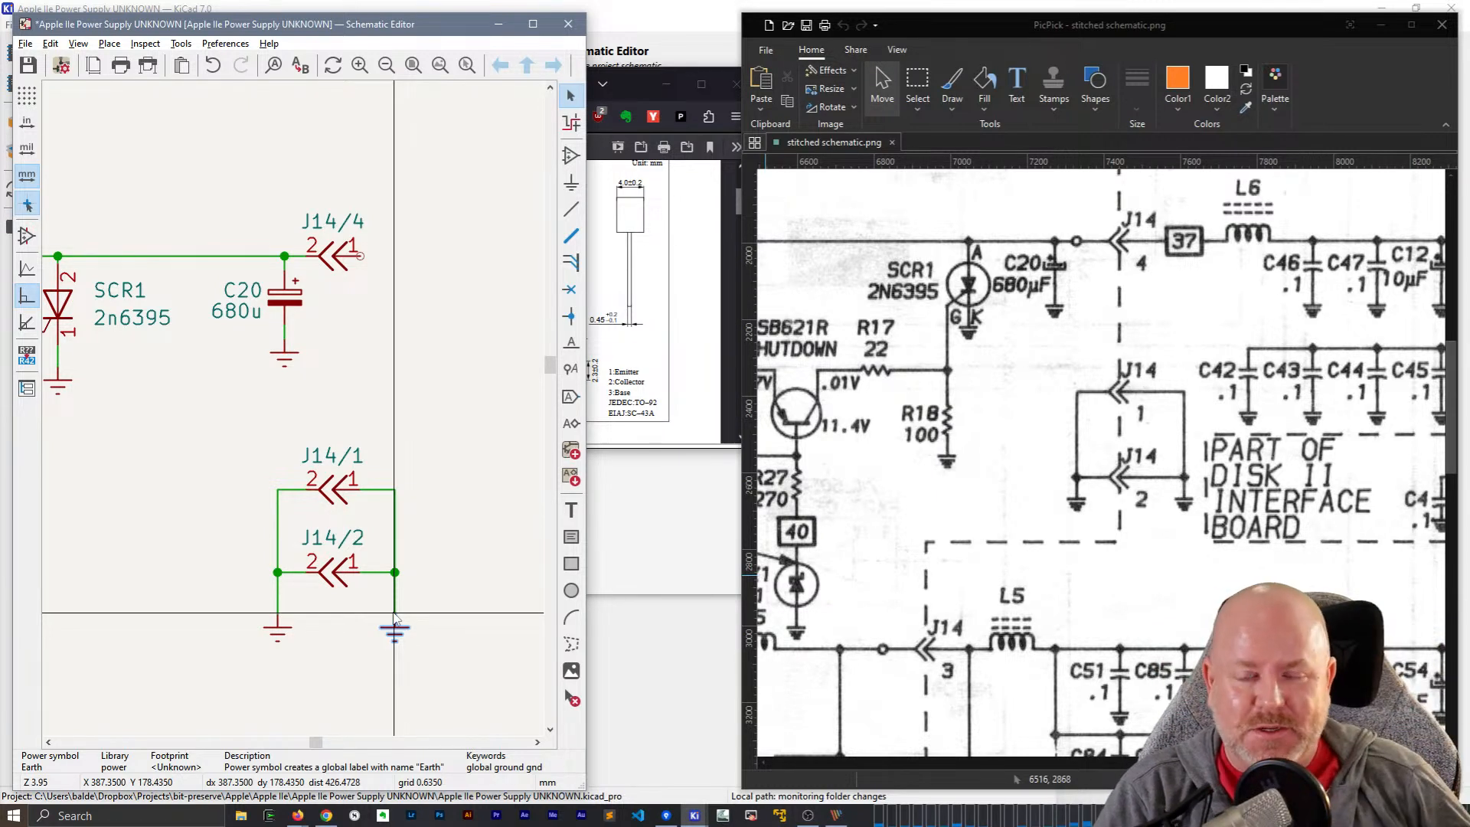
# - Duplicate the J14/2 connector and place the copy in the empty area below and between SCR1 and J14/2
pyautogui.moveTo(1271, 763); pyautogui.dragTo(1228, 763)
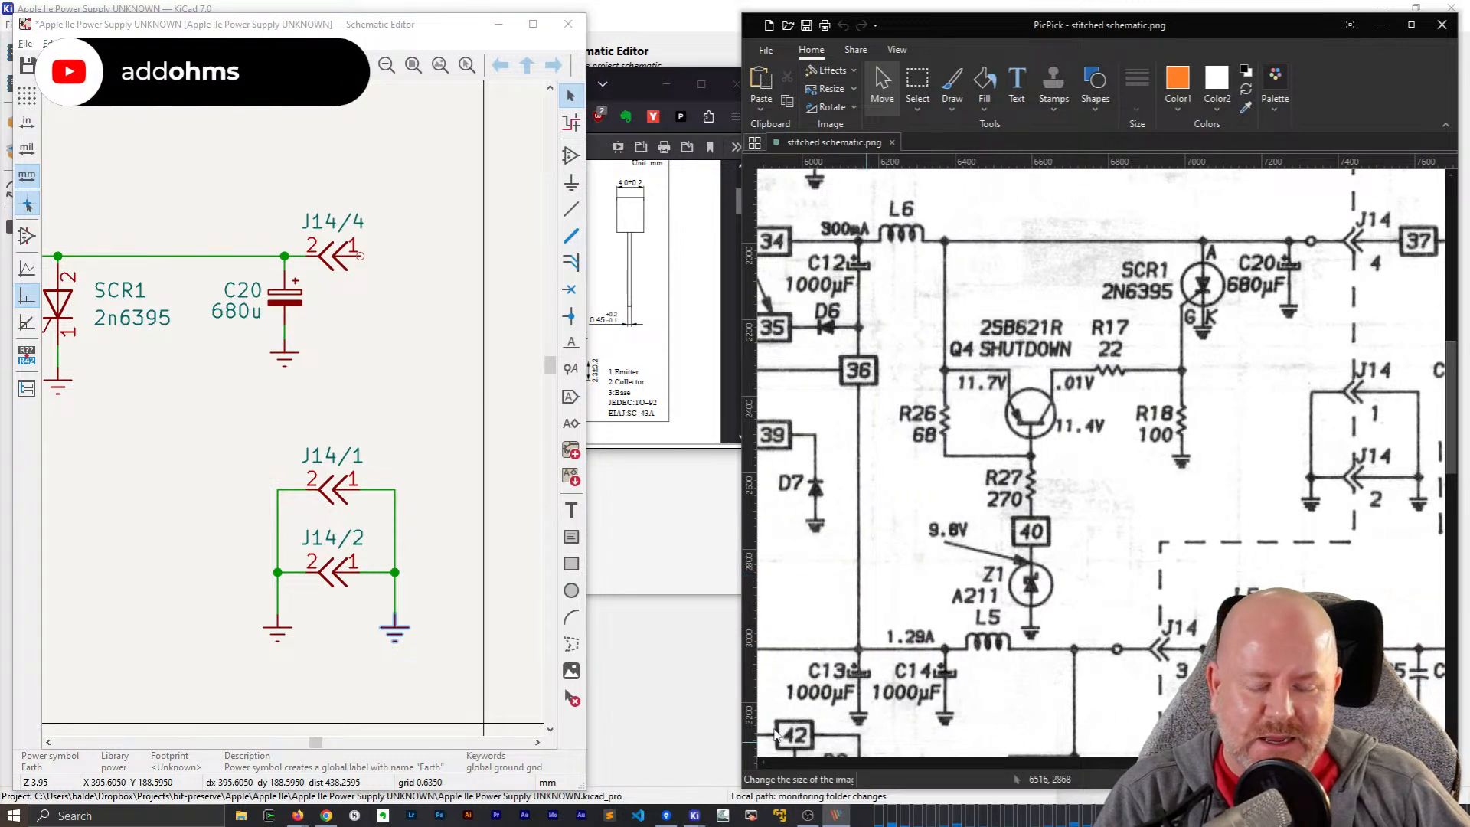
pyautogui.scroll(-3, 297, 544)
pyautogui.click(229, 542)
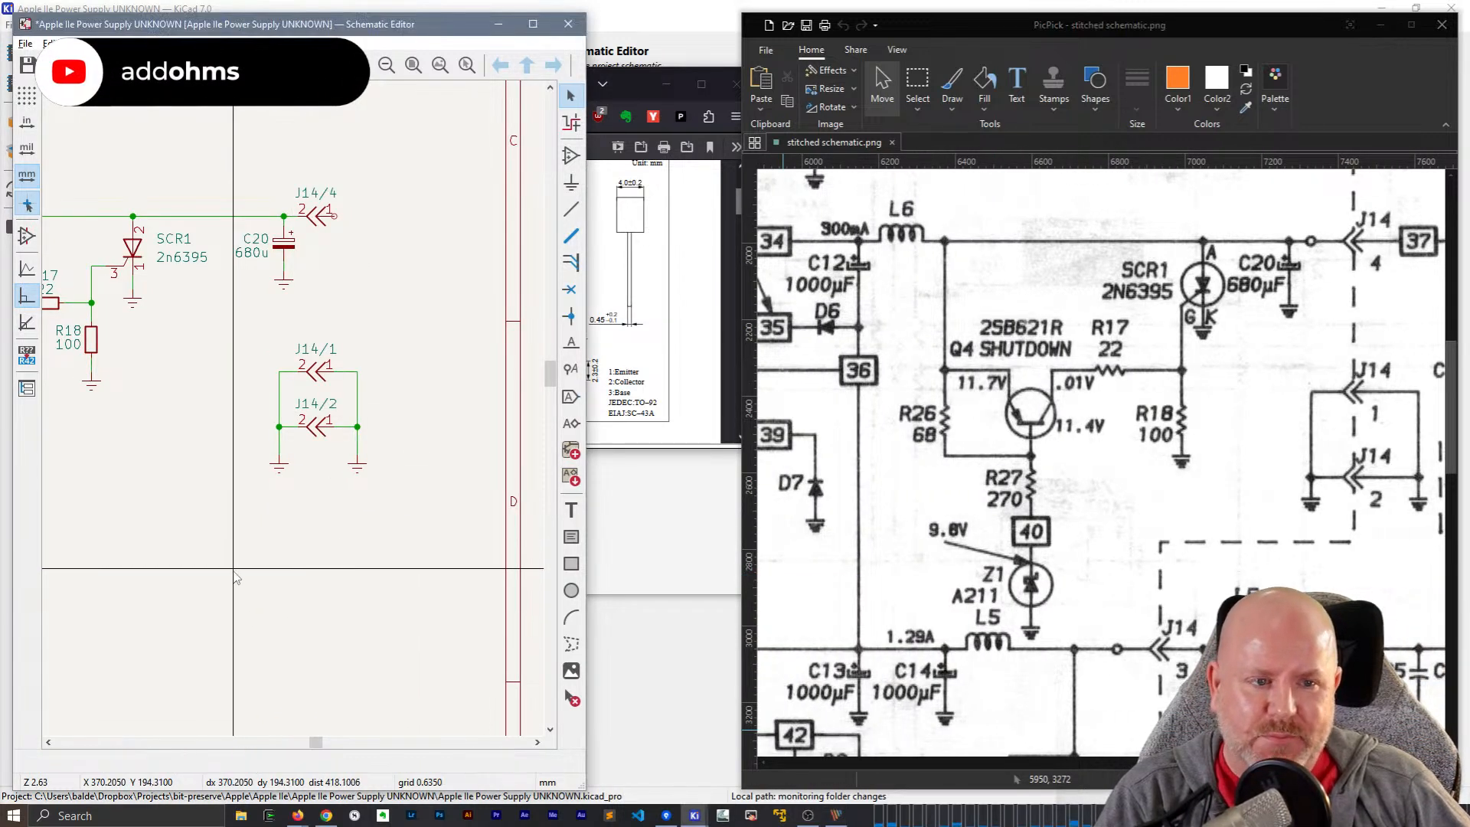
pyautogui.moveTo(232, 572); pyautogui.dragTo(276, 574, button='middle')
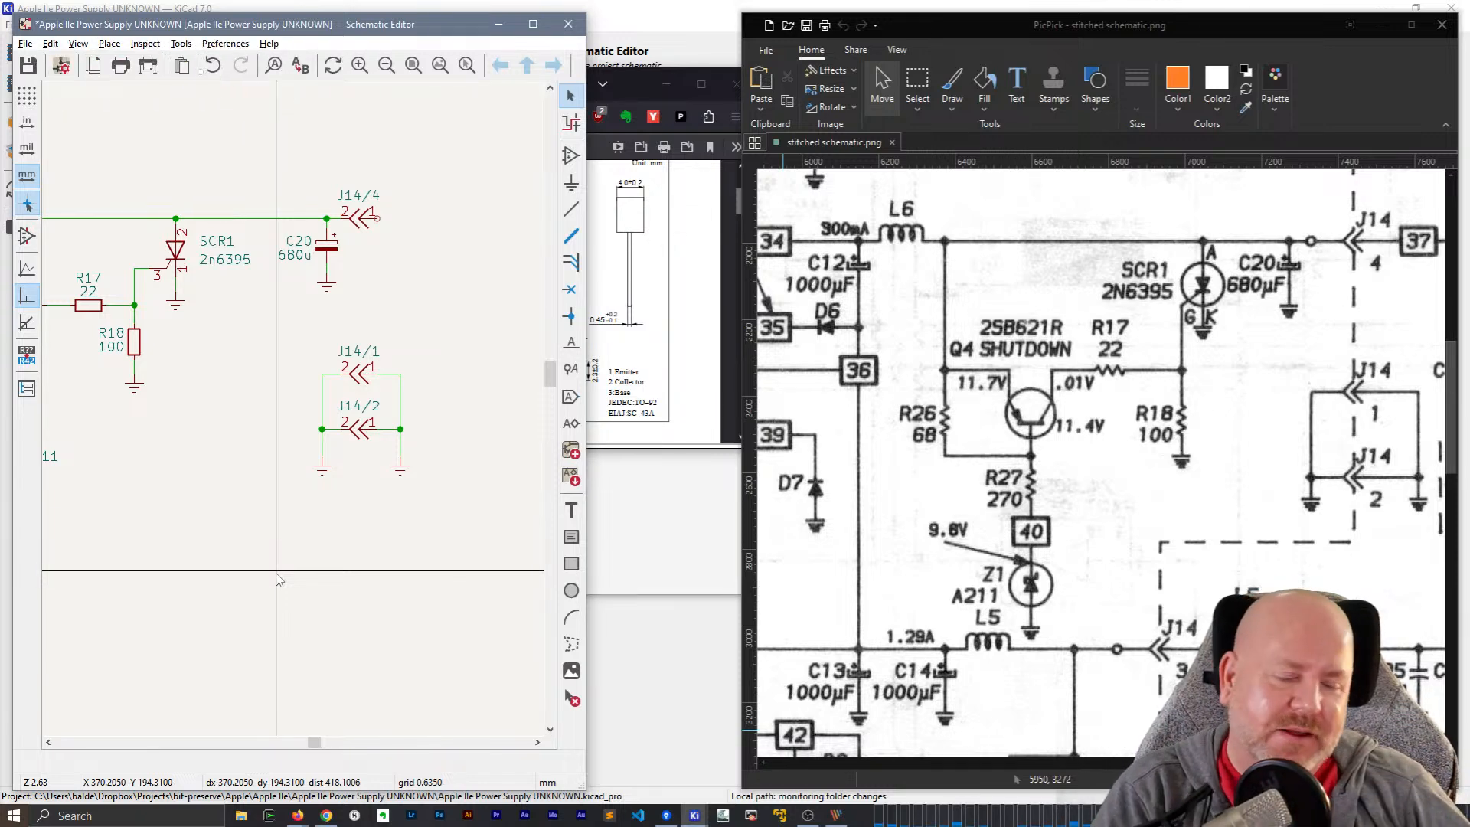
pyautogui.scroll(-2, 148, 646)
pyautogui.scroll(1, 283, 389)
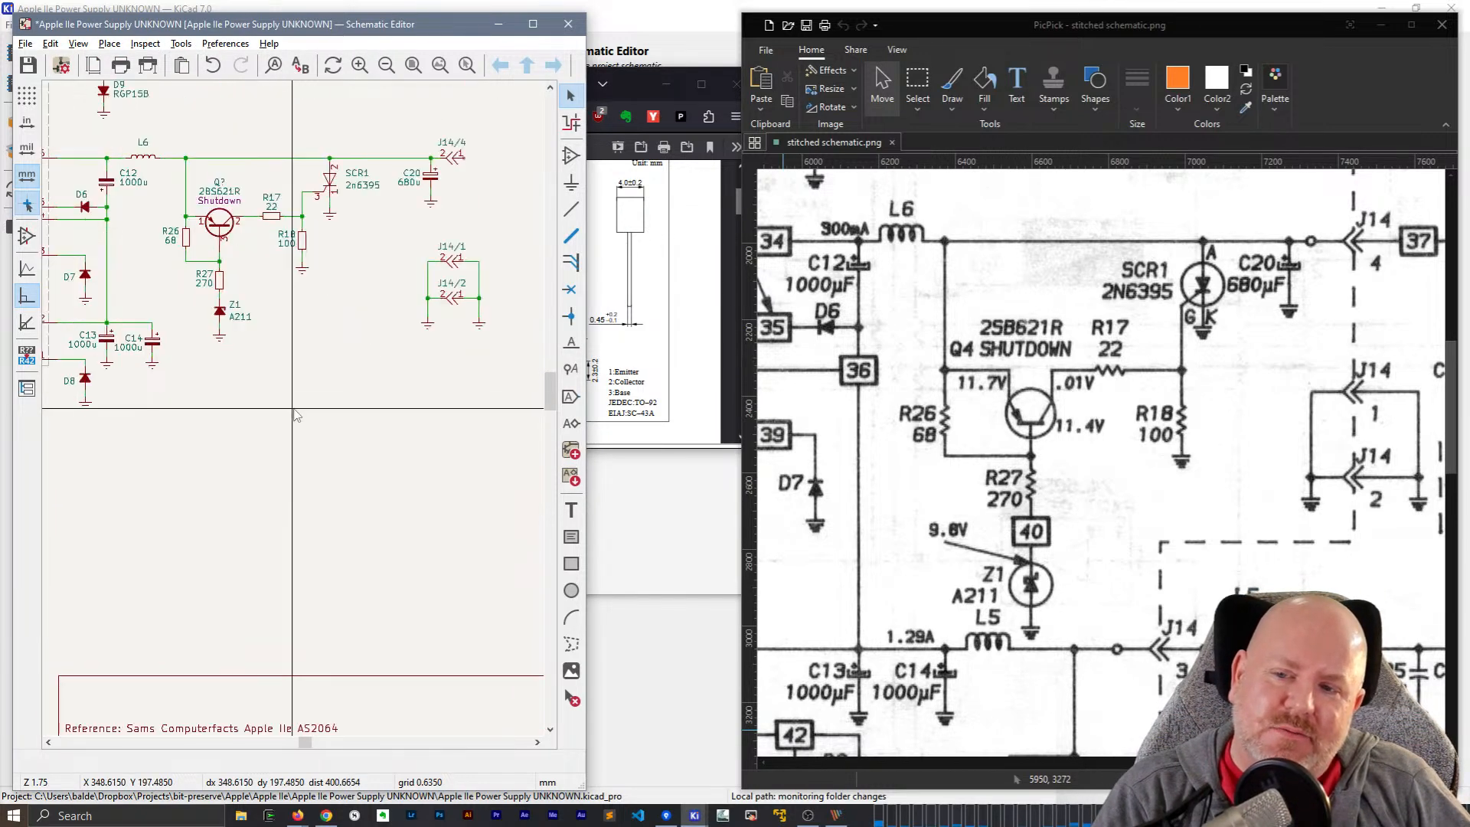
pyautogui.moveTo(251, 352); pyautogui.dragTo(268, 470, button='middle')
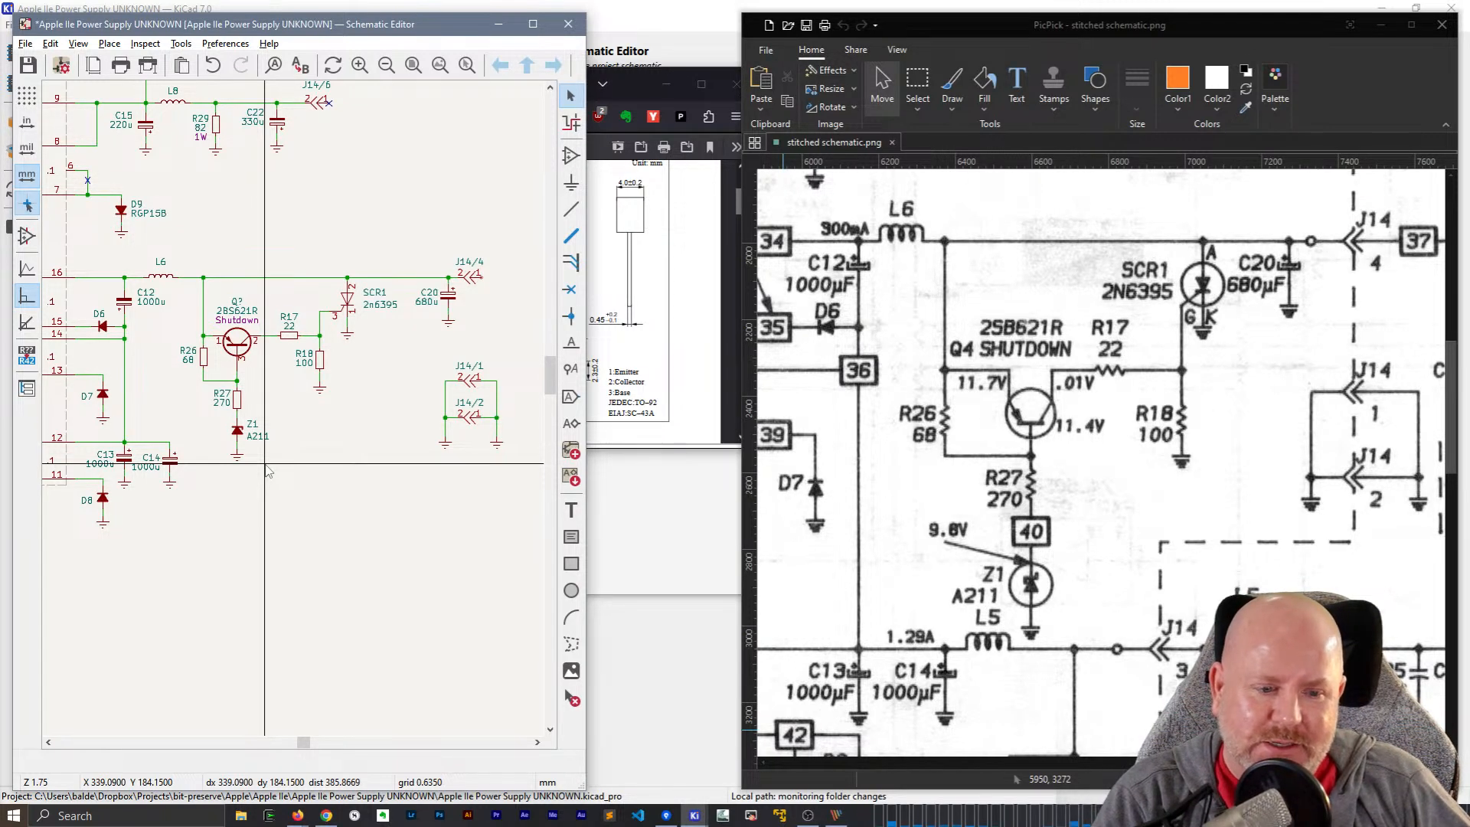
pyautogui.click(468, 416)
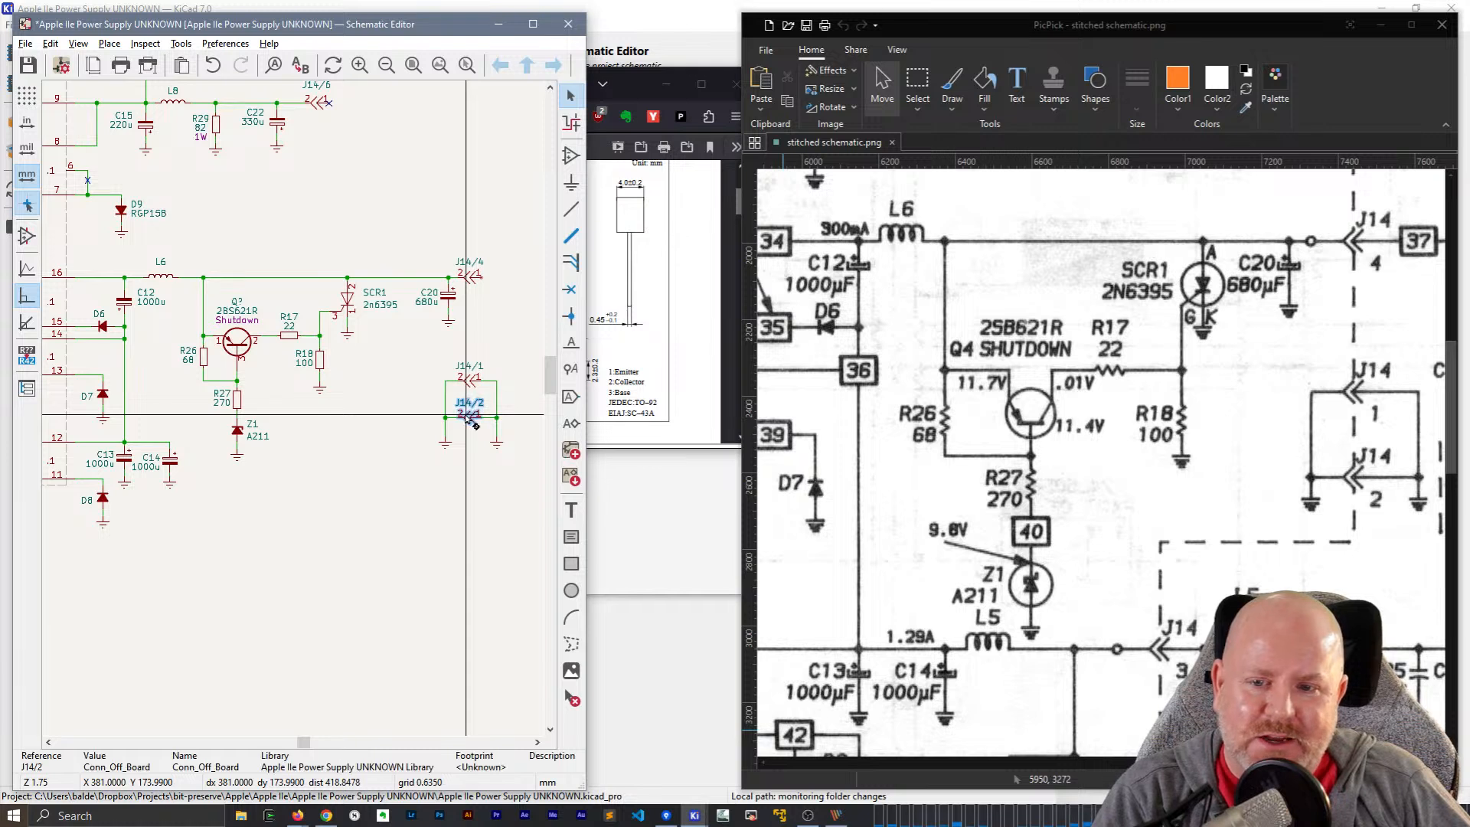
pyautogui.hotkey('ctrl', 'd')
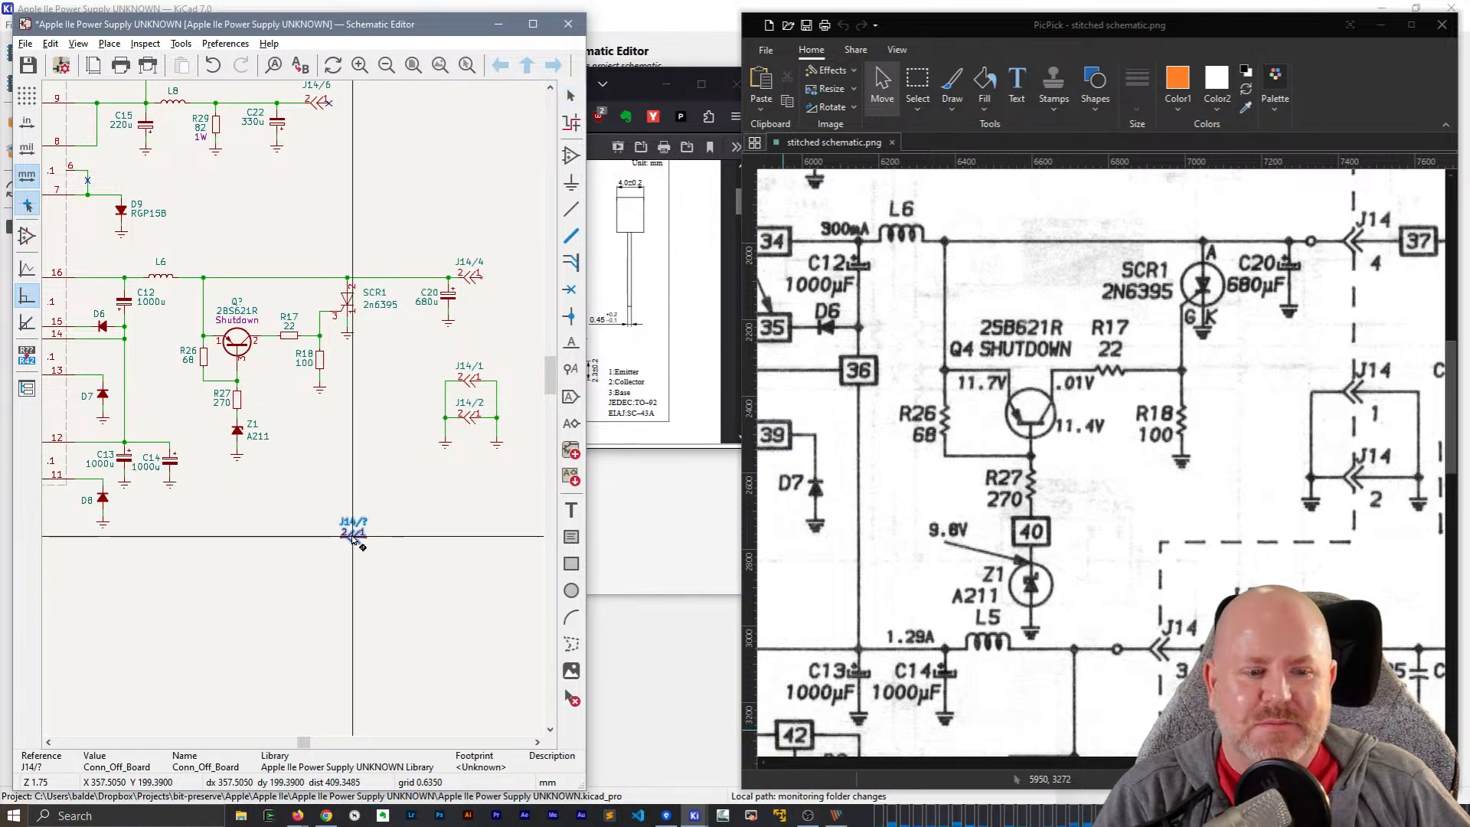
pyautogui.click(381, 527)
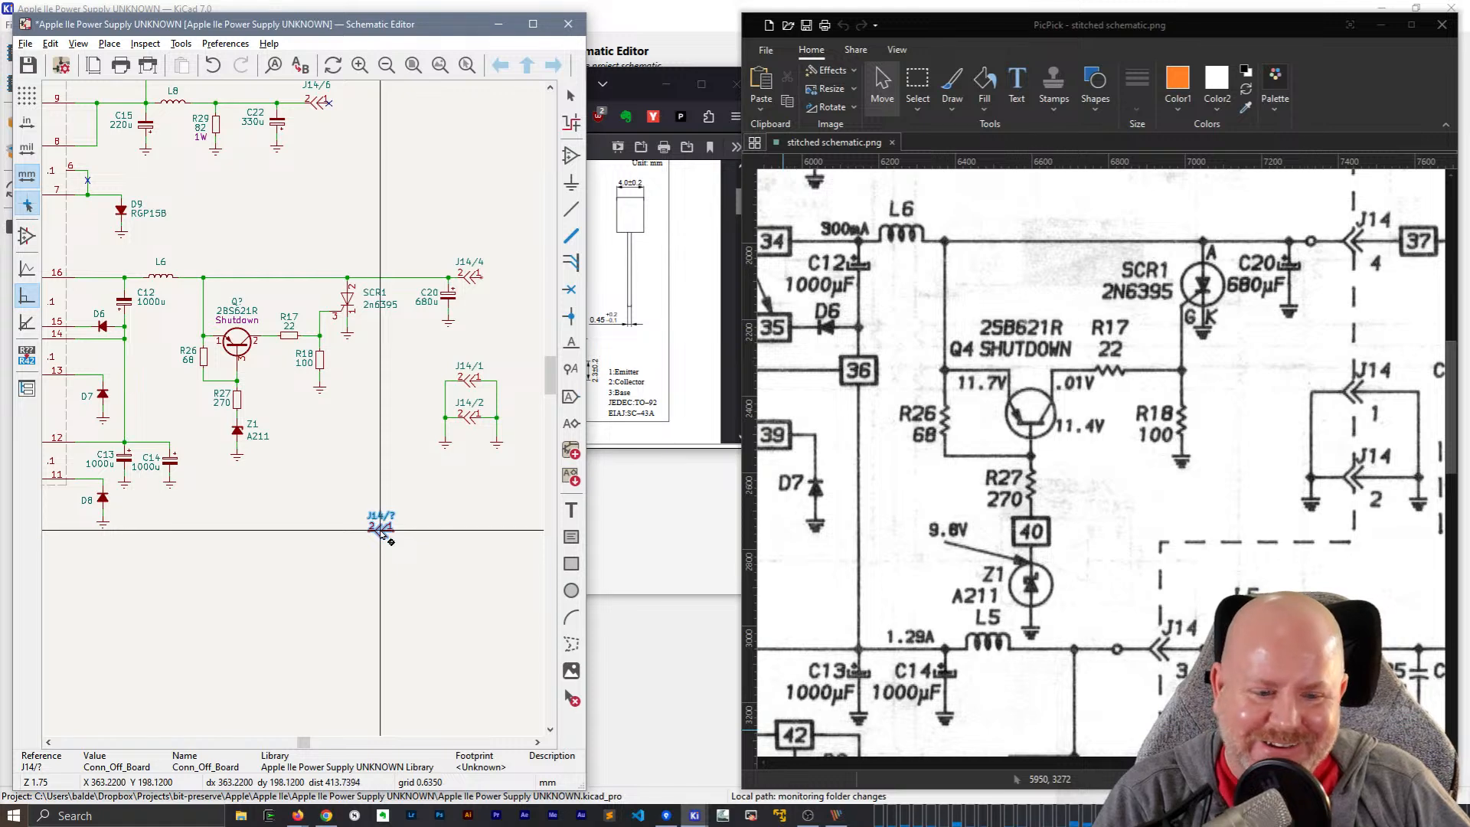
# - Set the new connector's reference to J14/3, matching the scanned schematic
pyautogui.scroll(5, 380, 526)
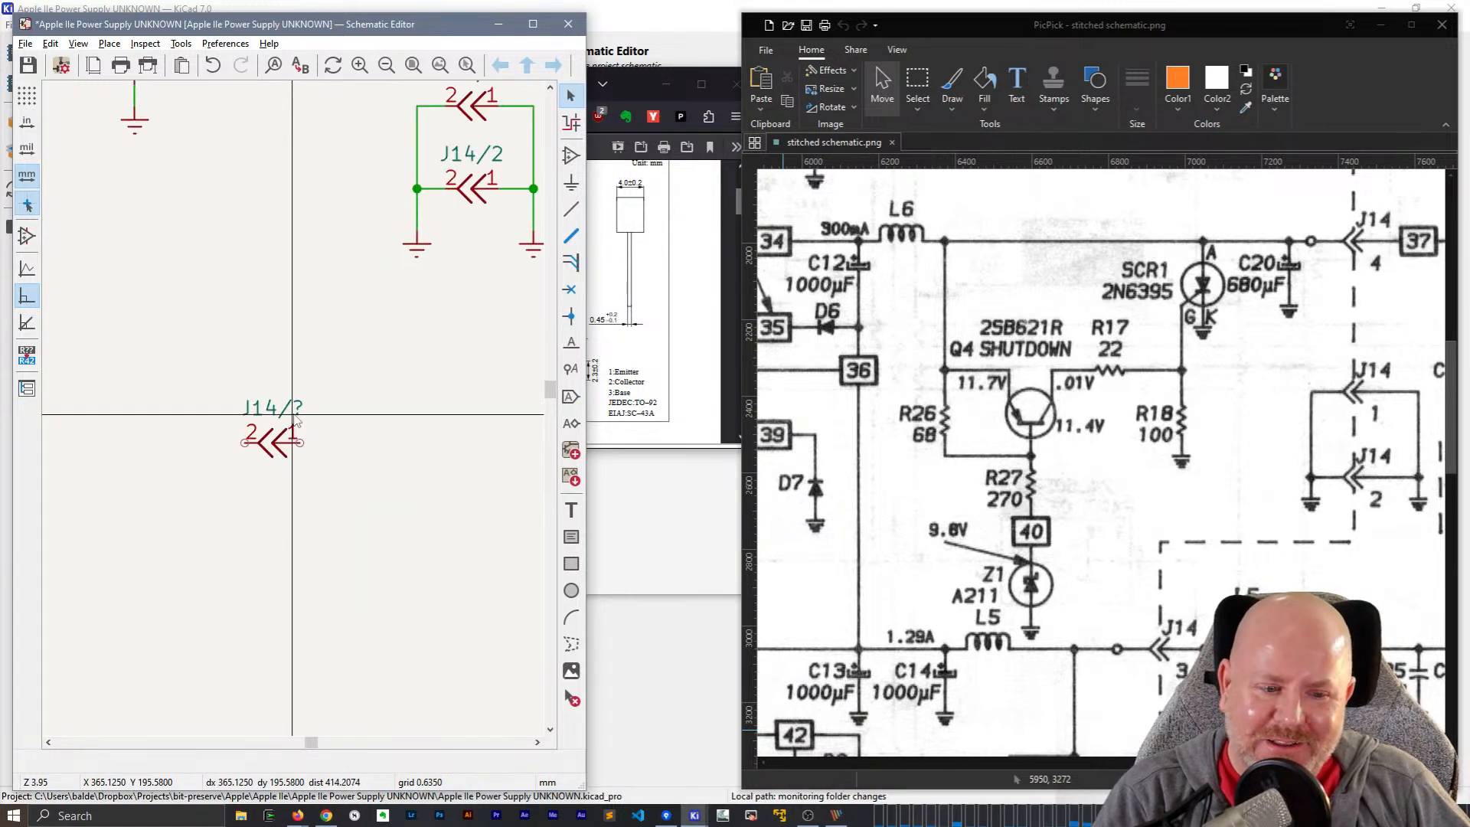
pyautogui.doubleClick(273, 405)
pyautogui.write('3')
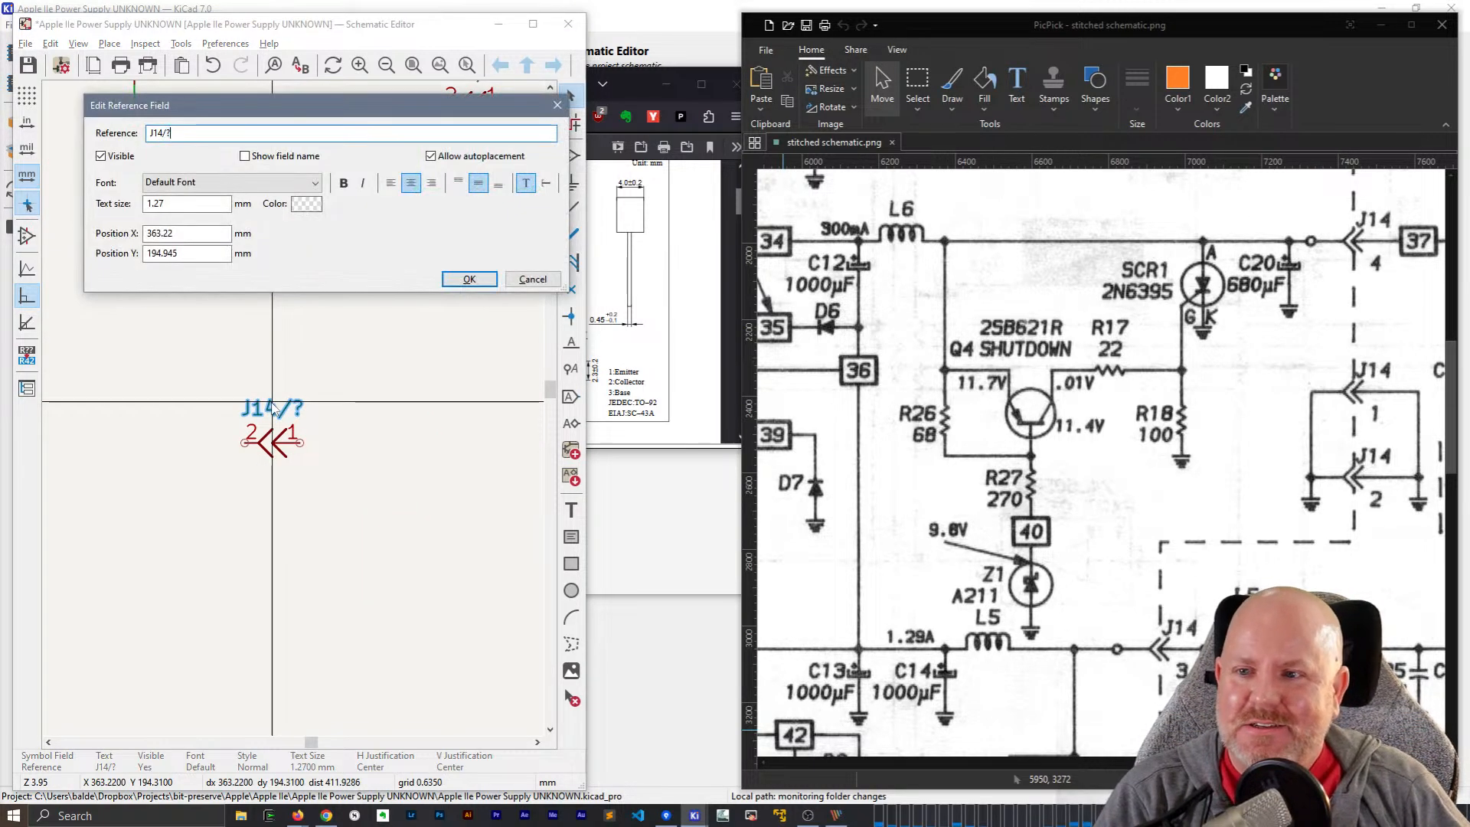
pyautogui.press('Return')
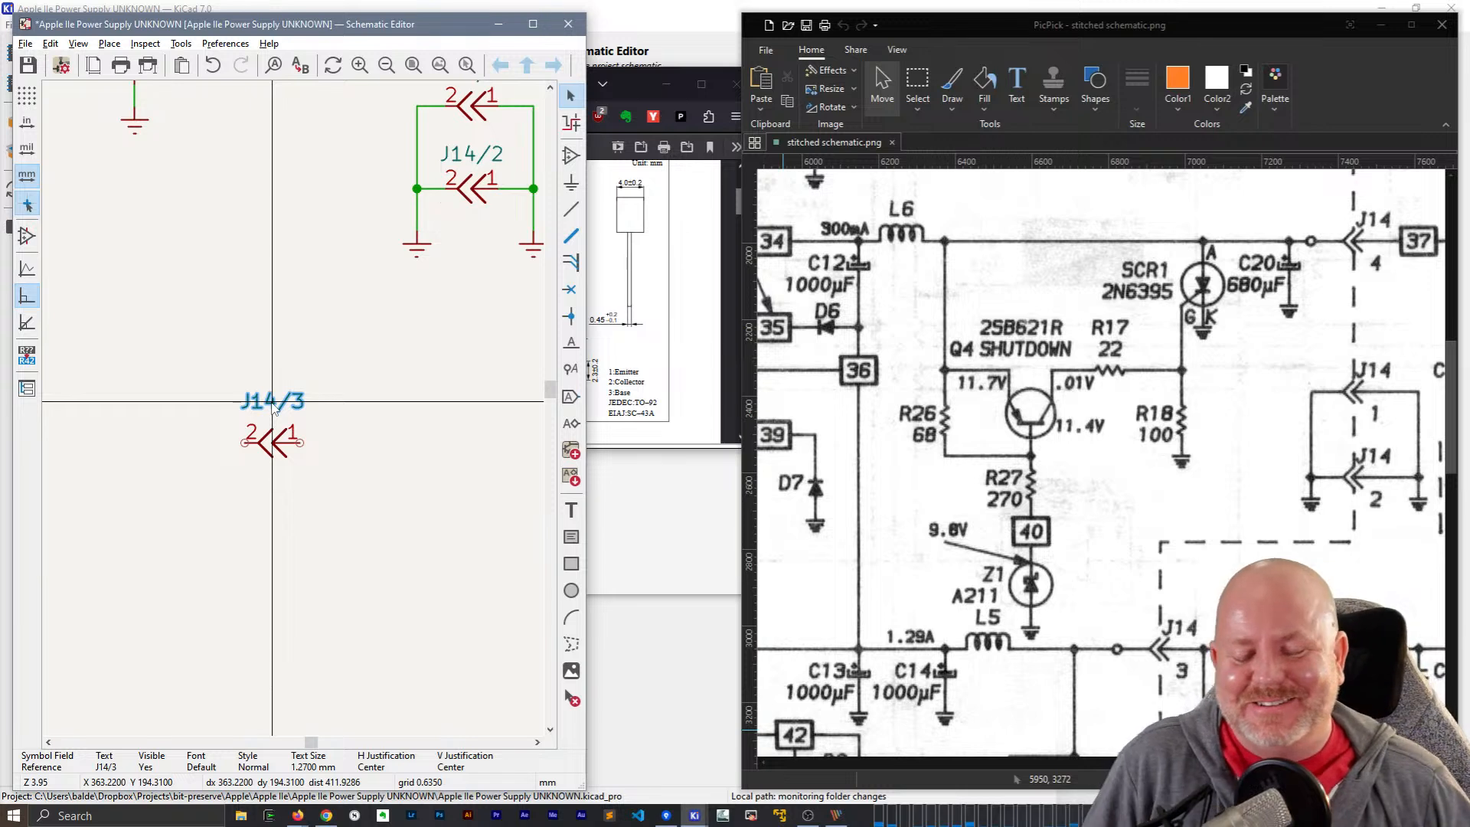
# - Move the J14/3 connector up and toward Z1, just below the level of Z1's Earth symbol
pyautogui.scroll(-5, 296, 415)
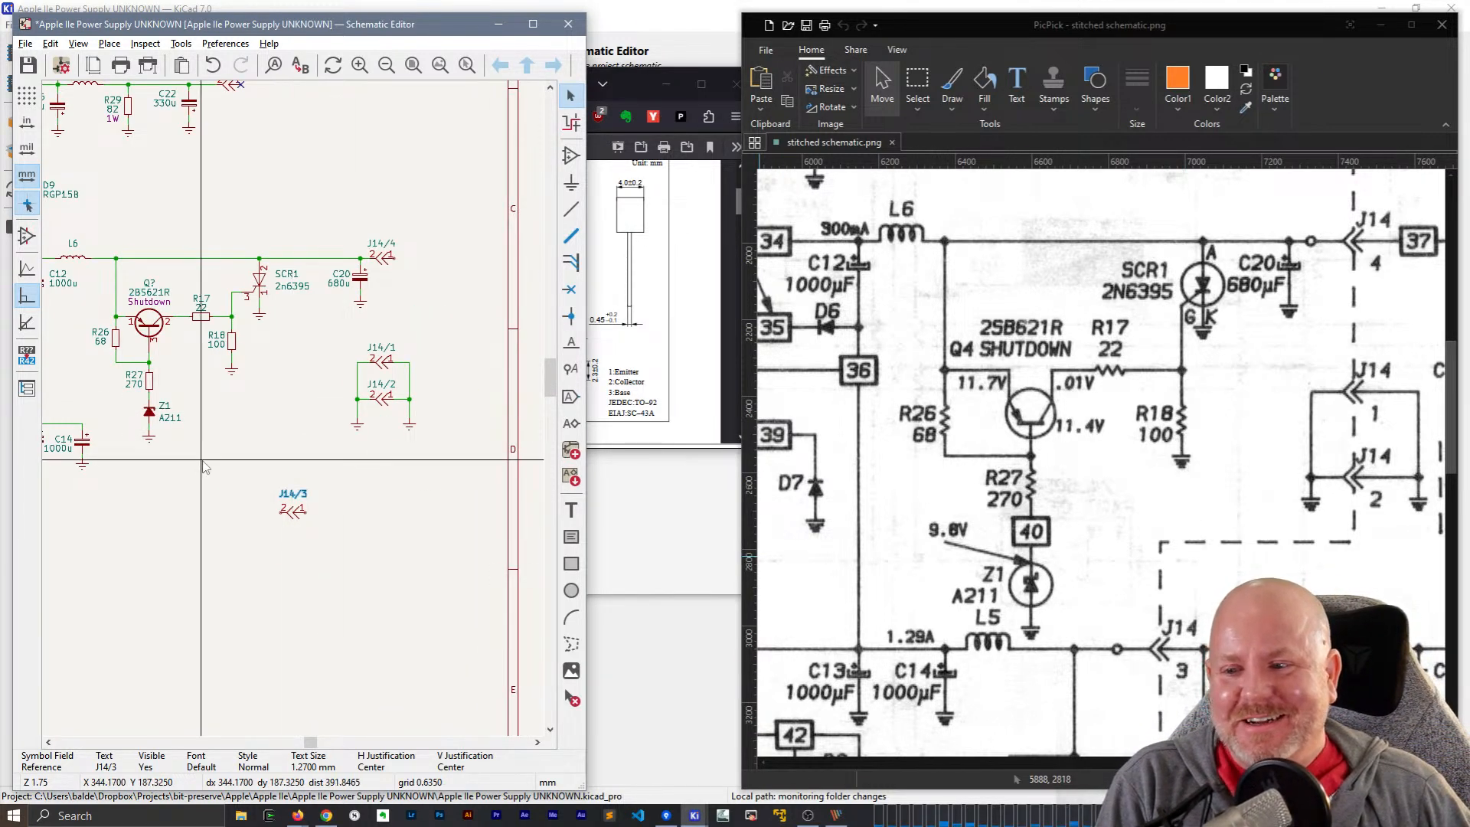
pyautogui.moveTo(203, 460); pyautogui.dragTo(322, 480, button='middle')
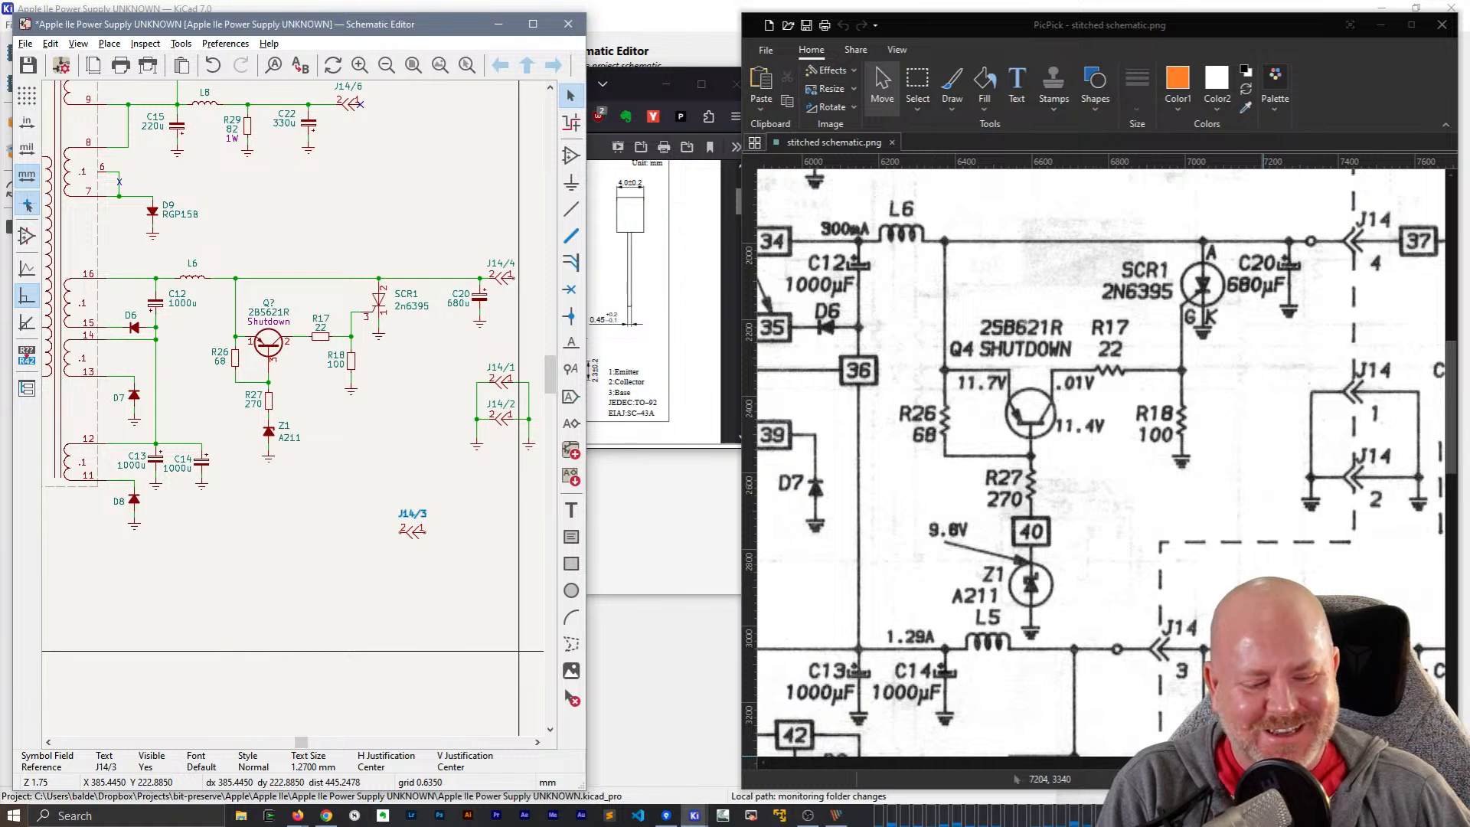
pyautogui.moveTo(1264, 763); pyautogui.dragTo(1218, 763)
pyautogui.scroll(-3, 1224, 603)
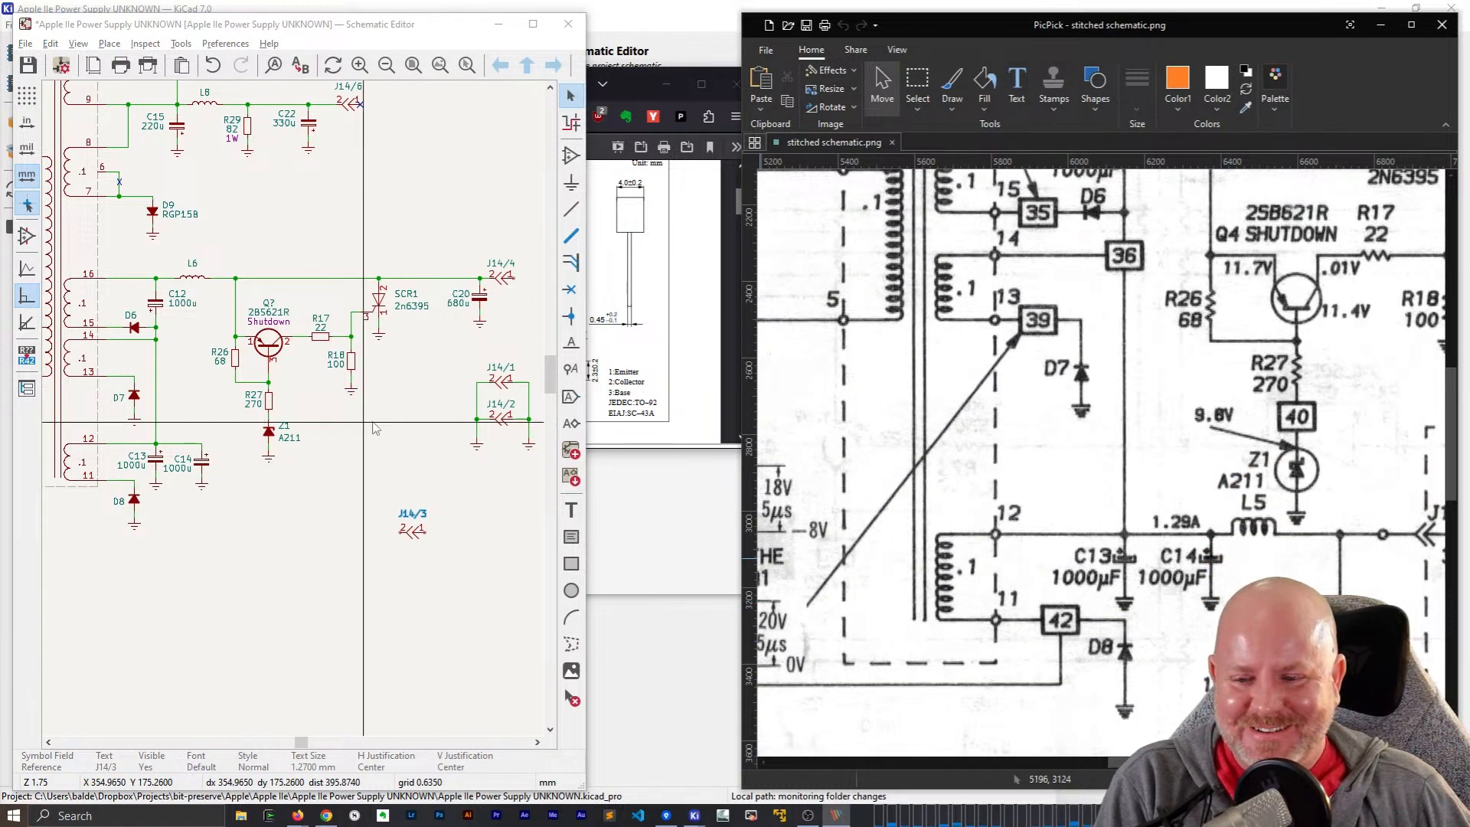
pyautogui.scroll(2, 254, 448)
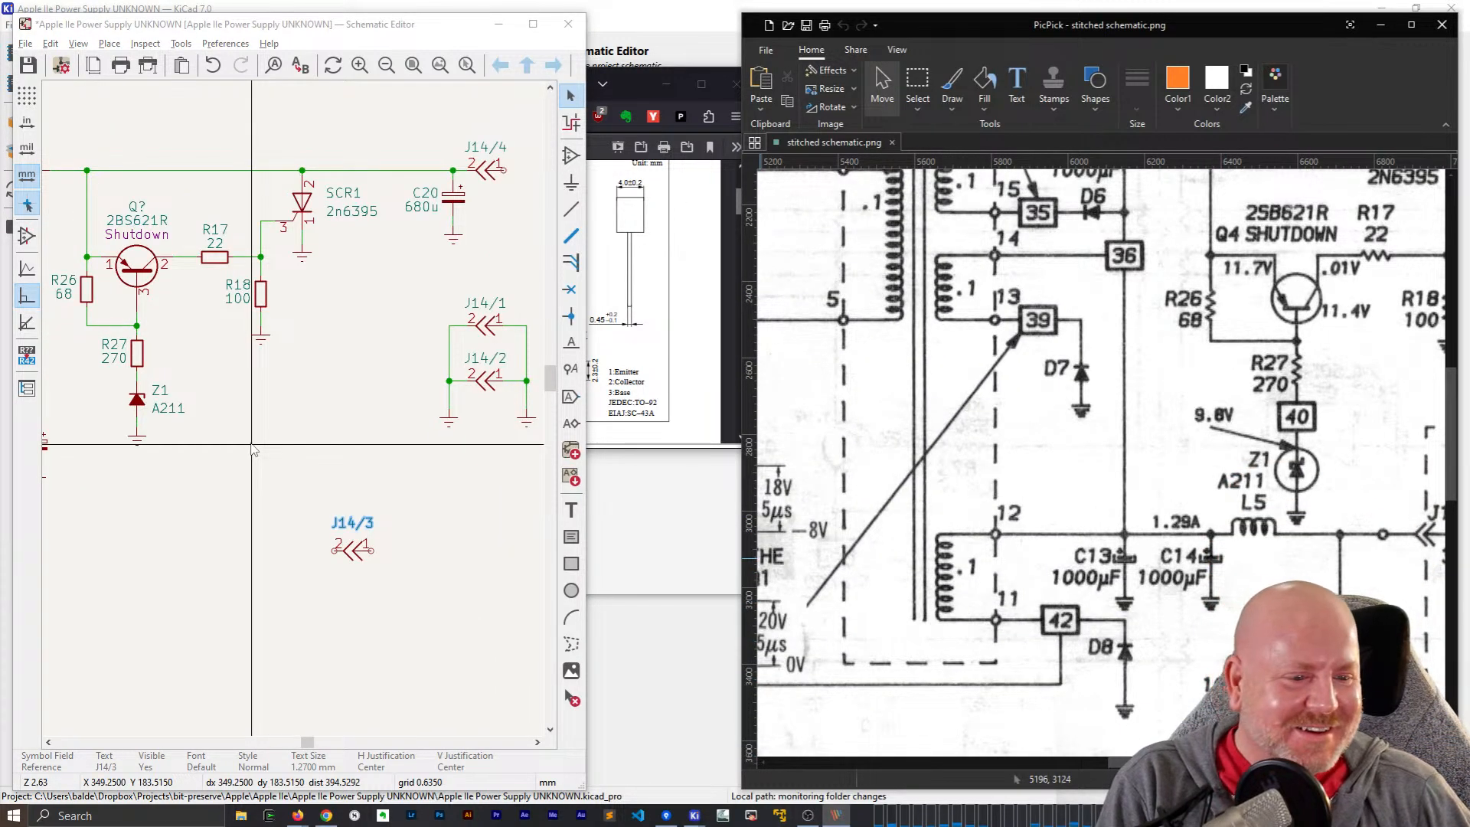
pyautogui.click(357, 548)
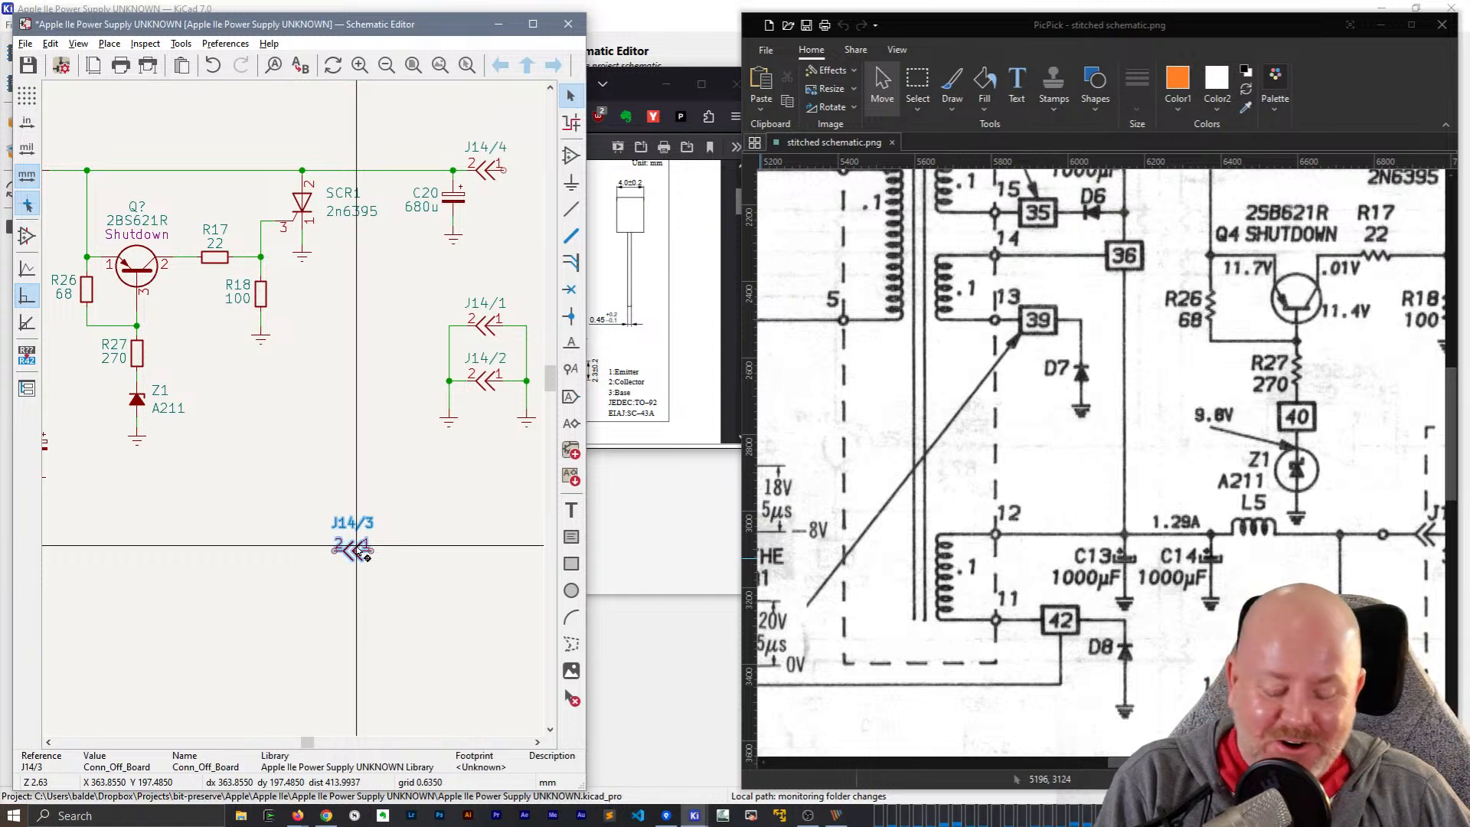
pyautogui.moveTo(356, 548); pyautogui.dragTo(327, 456)
# - Move the Shutdown transistor up close to the L6 supply wire and raise R17 level with its pin 2
pyautogui.moveTo(169, 472); pyautogui.dragTo(330, 470, button='middle')
pyautogui.scroll(2, 294, 337)
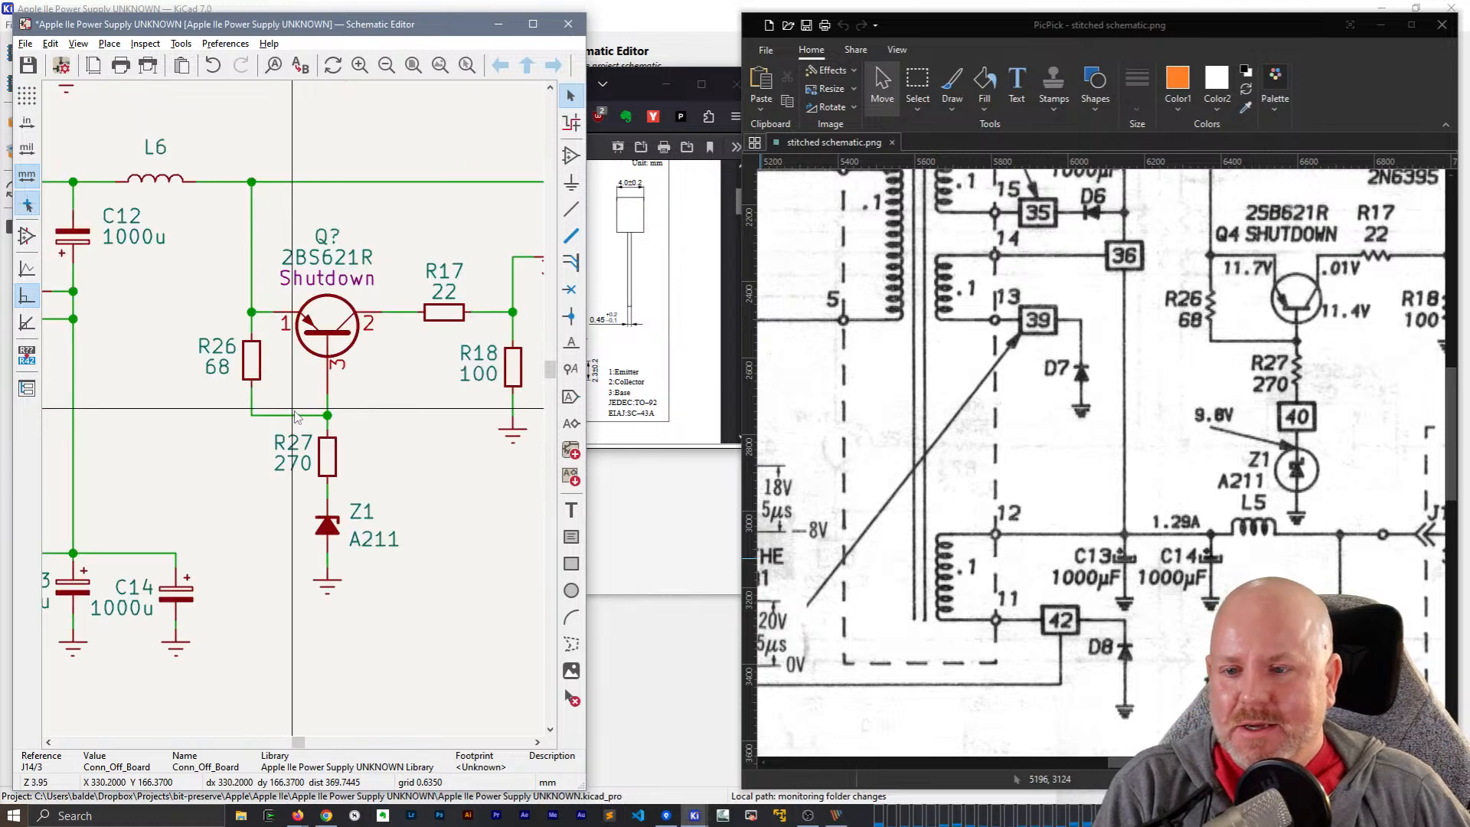
pyautogui.moveTo(376, 385); pyautogui.dragTo(399, 493, button='middle')
pyautogui.moveTo(331, 432); pyautogui.dragTo(329, 345)
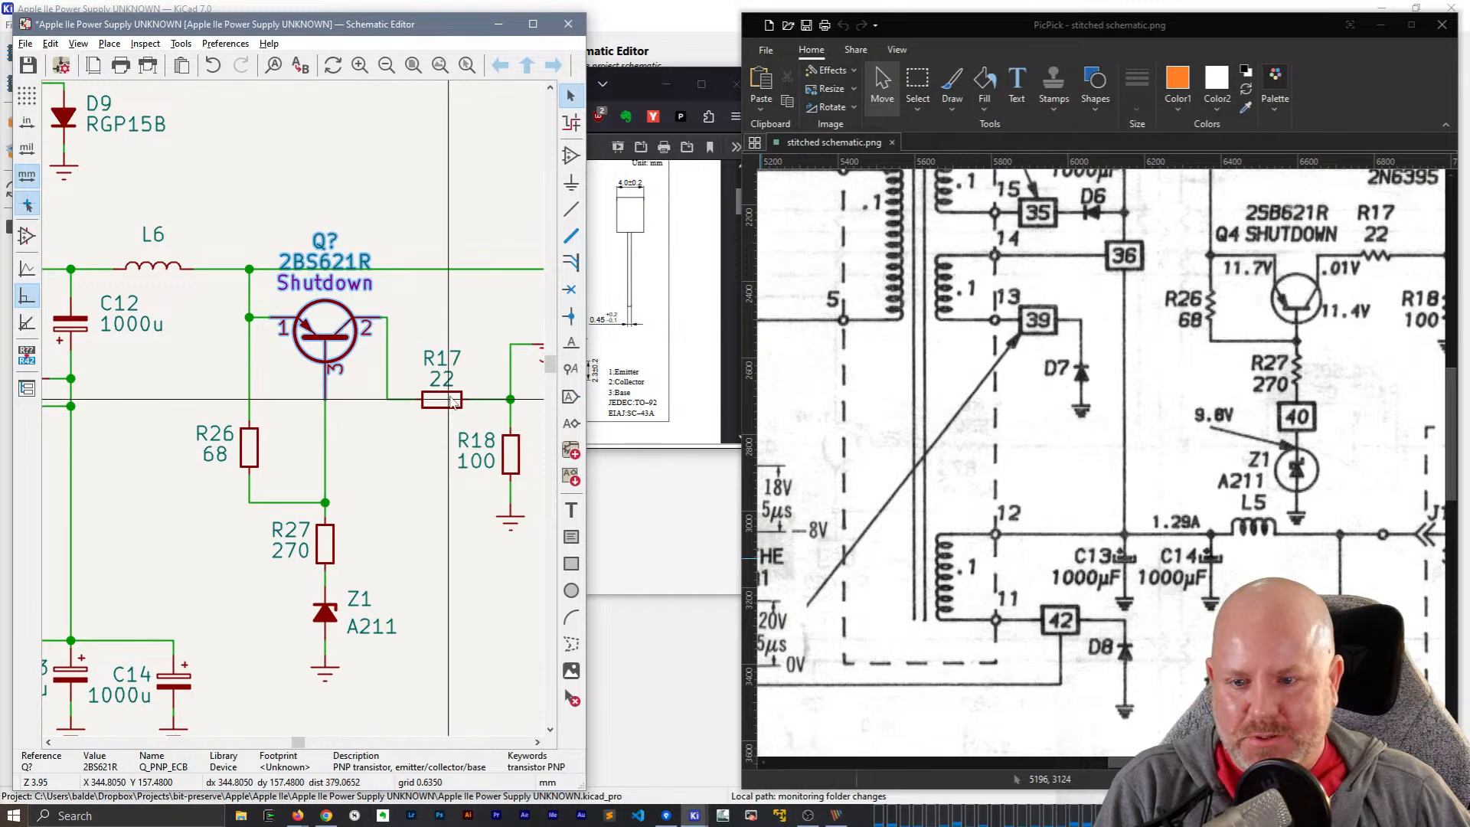
pyautogui.moveTo(442, 399); pyautogui.dragTo(434, 316)
# - Raise SCR1's gate wire level with R17, and move R18 and its Earth symbol up directly beneath the junction
pyautogui.moveTo(417, 389); pyautogui.dragTo(282, 413, button='middle')
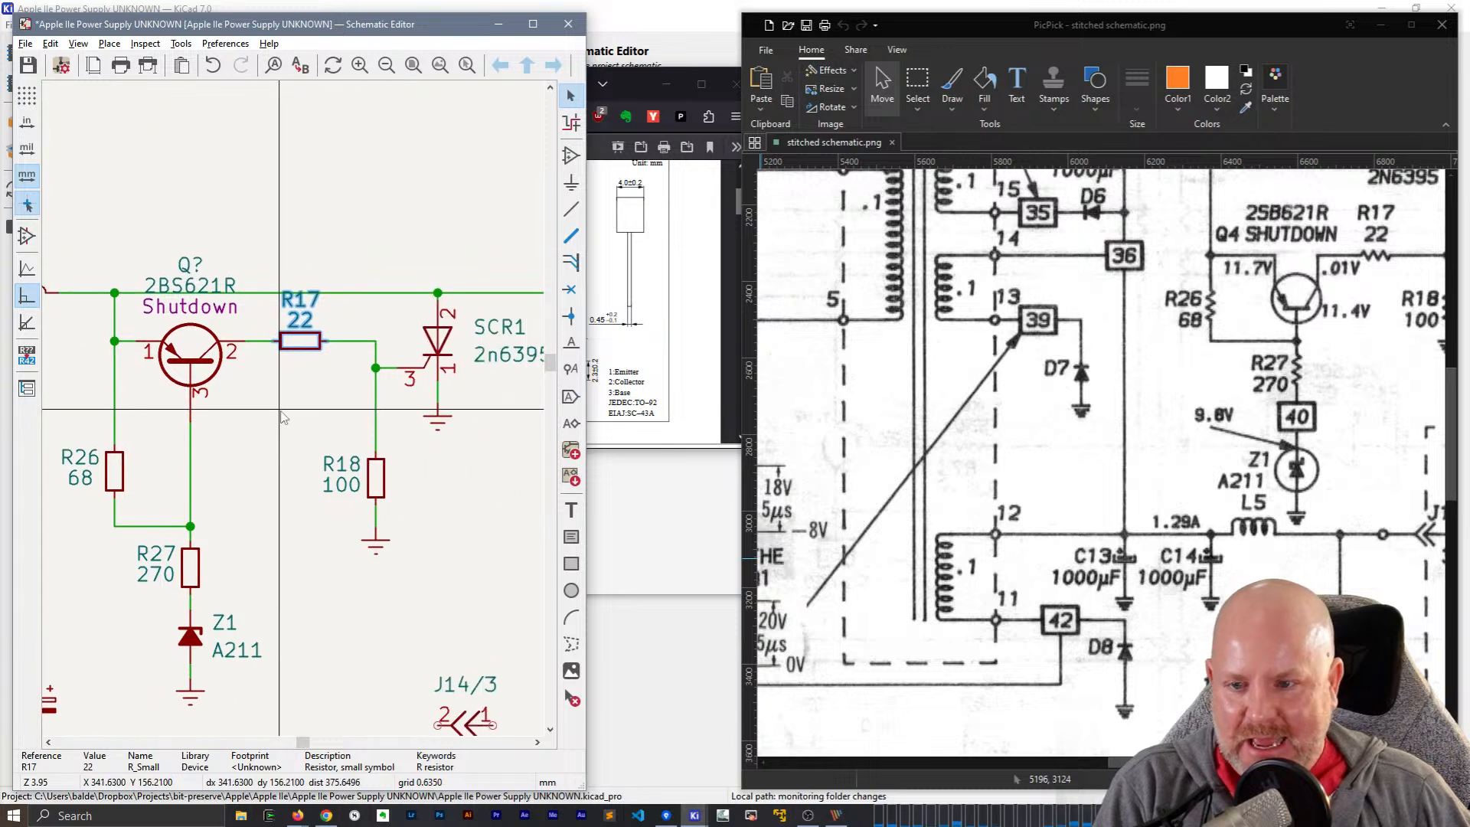
pyautogui.moveTo(385, 368); pyautogui.dragTo(397, 342)
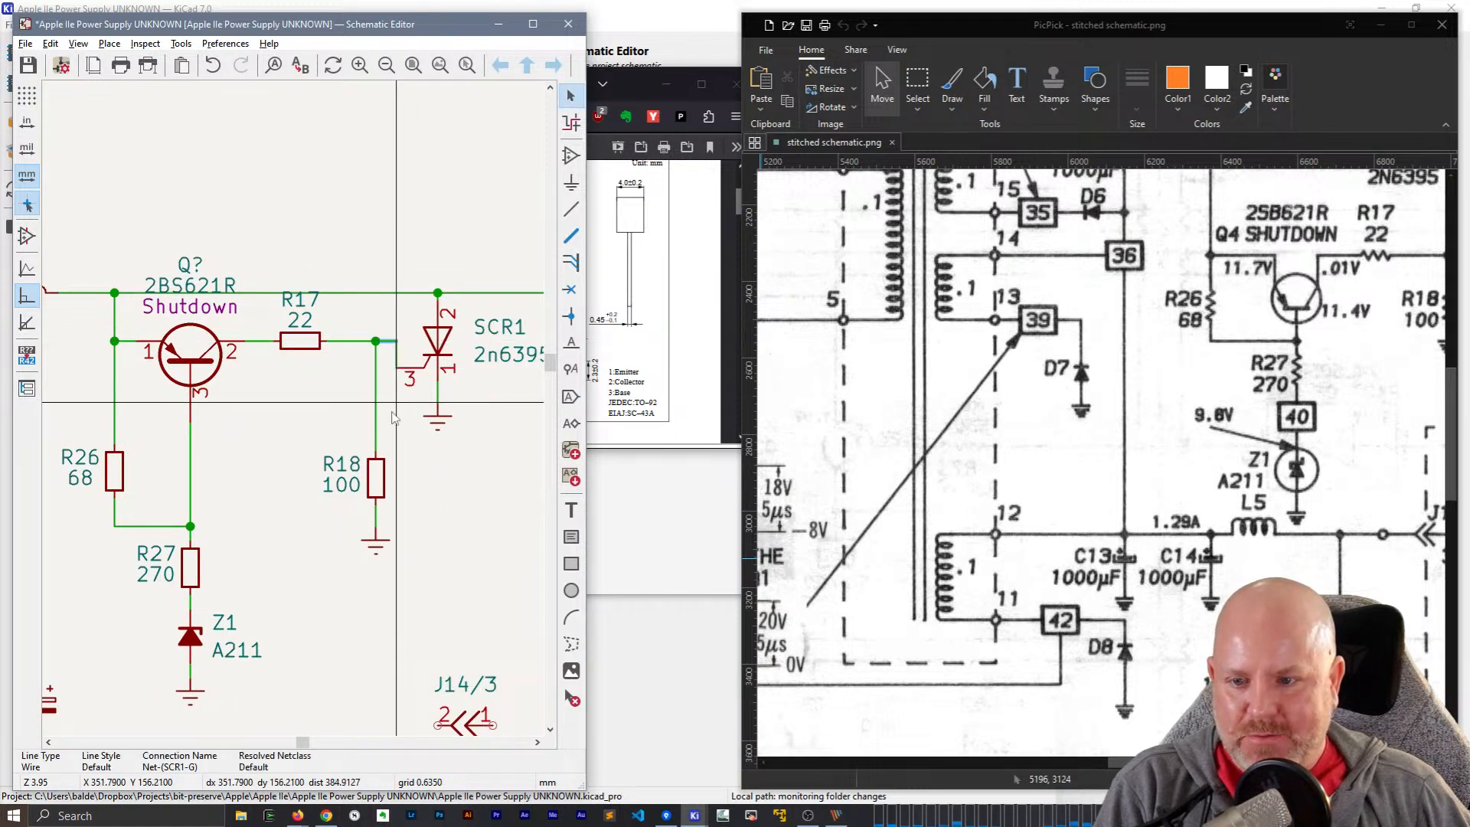
pyautogui.moveTo(377, 483); pyautogui.dragTo(375, 381)
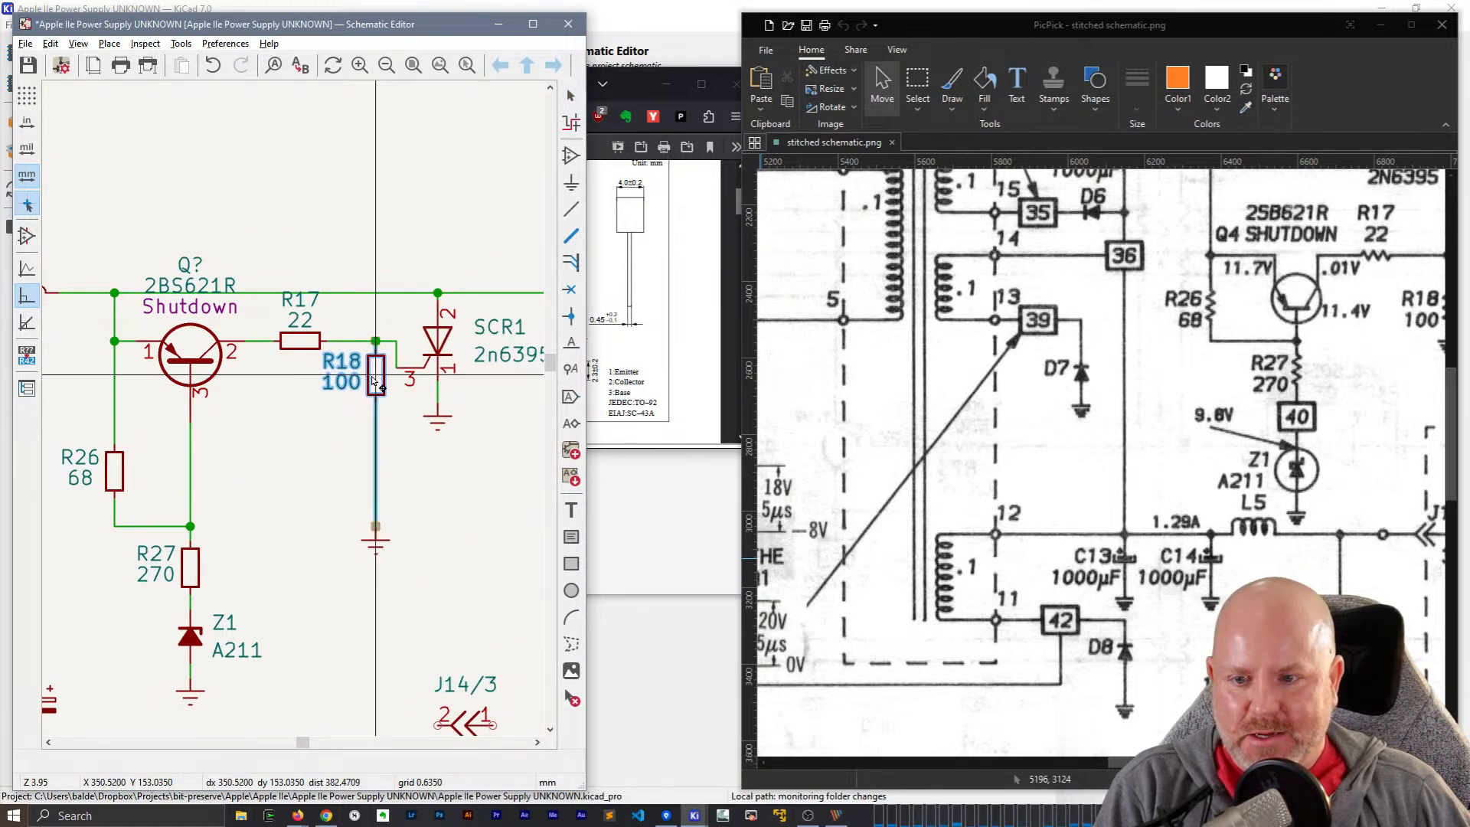
pyautogui.moveTo(376, 540); pyautogui.dragTo(375, 431)
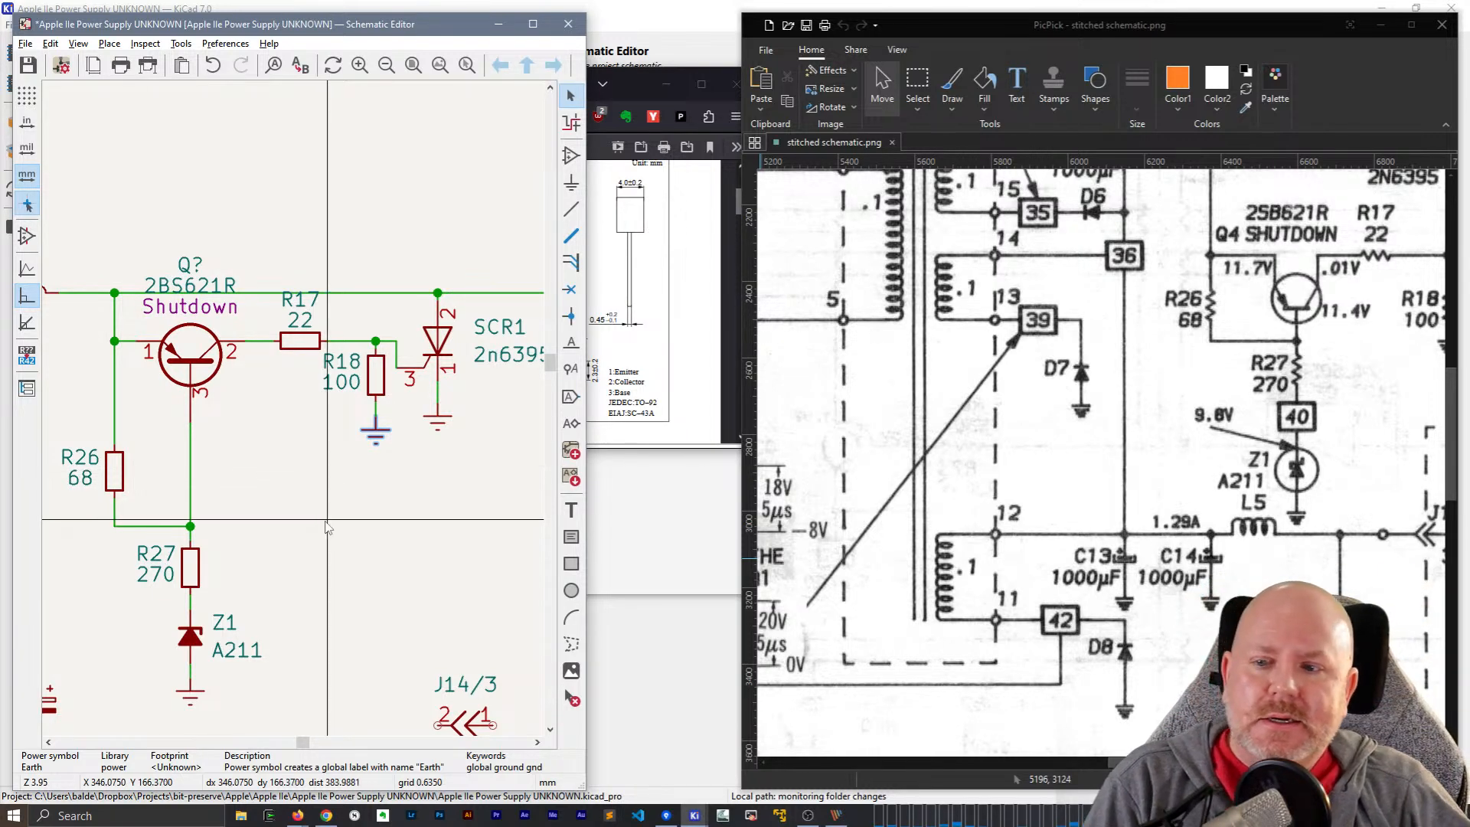
# - Move the Shutdown transistor down slightly so its emitter and collector pins sit below R17's level
pyautogui.moveTo(331, 527); pyautogui.dragTo(535, 697, button='middle')
pyautogui.moveTo(398, 501); pyautogui.dragTo(295, 451, button='middle')
pyautogui.moveTo(295, 491); pyautogui.dragTo(295, 532)
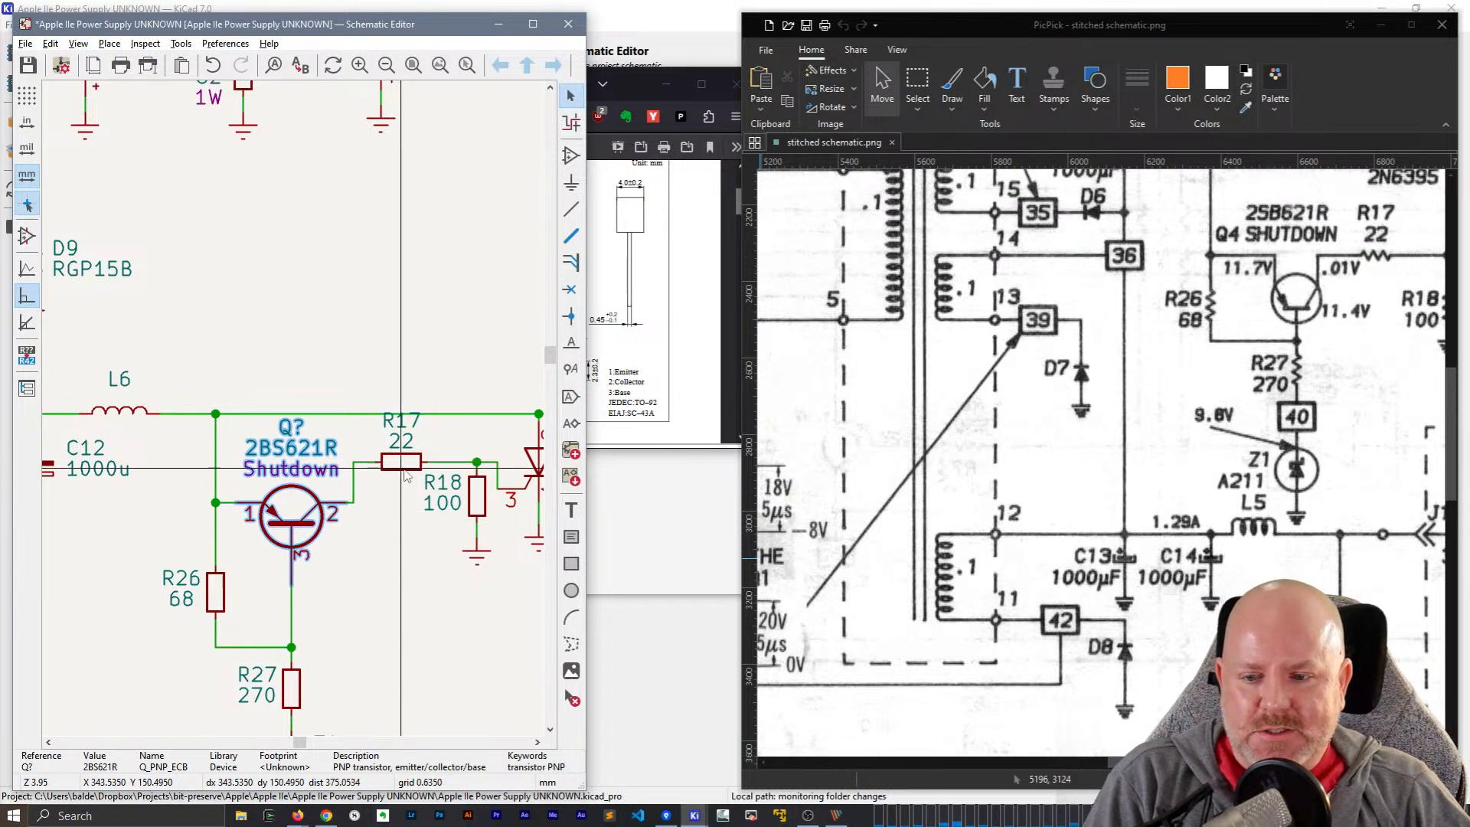
pyautogui.click(399, 582)
# - Move R26 up beside the Shutdown transistor and wire its lower end across to the transistor's pin 3 line
pyautogui.moveTo(376, 689); pyautogui.dragTo(467, 450, button='middle')
pyautogui.click(306, 356)
pyautogui.moveTo(307, 356); pyautogui.dragTo(306, 316)
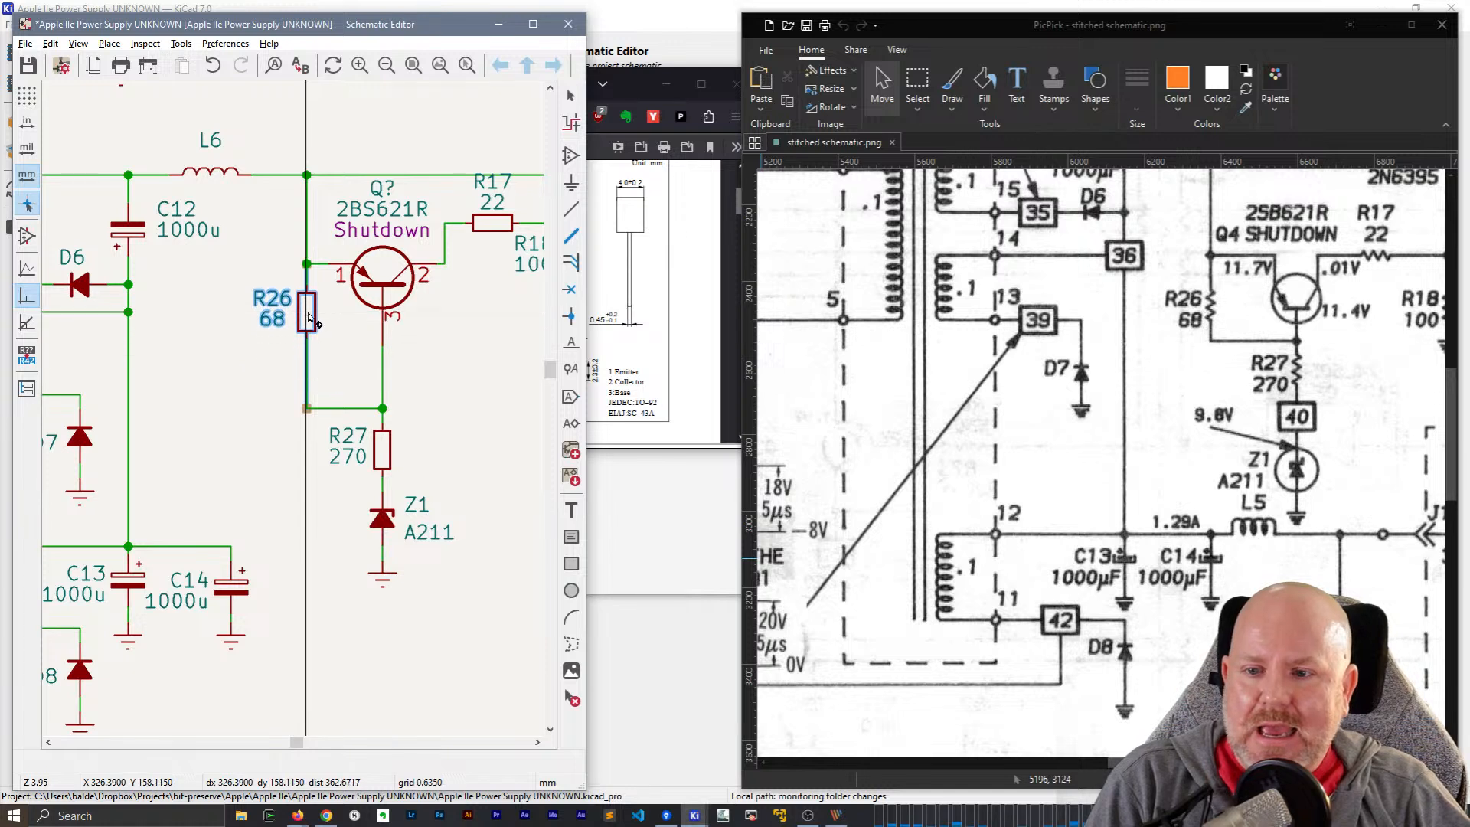
pyautogui.press('w')
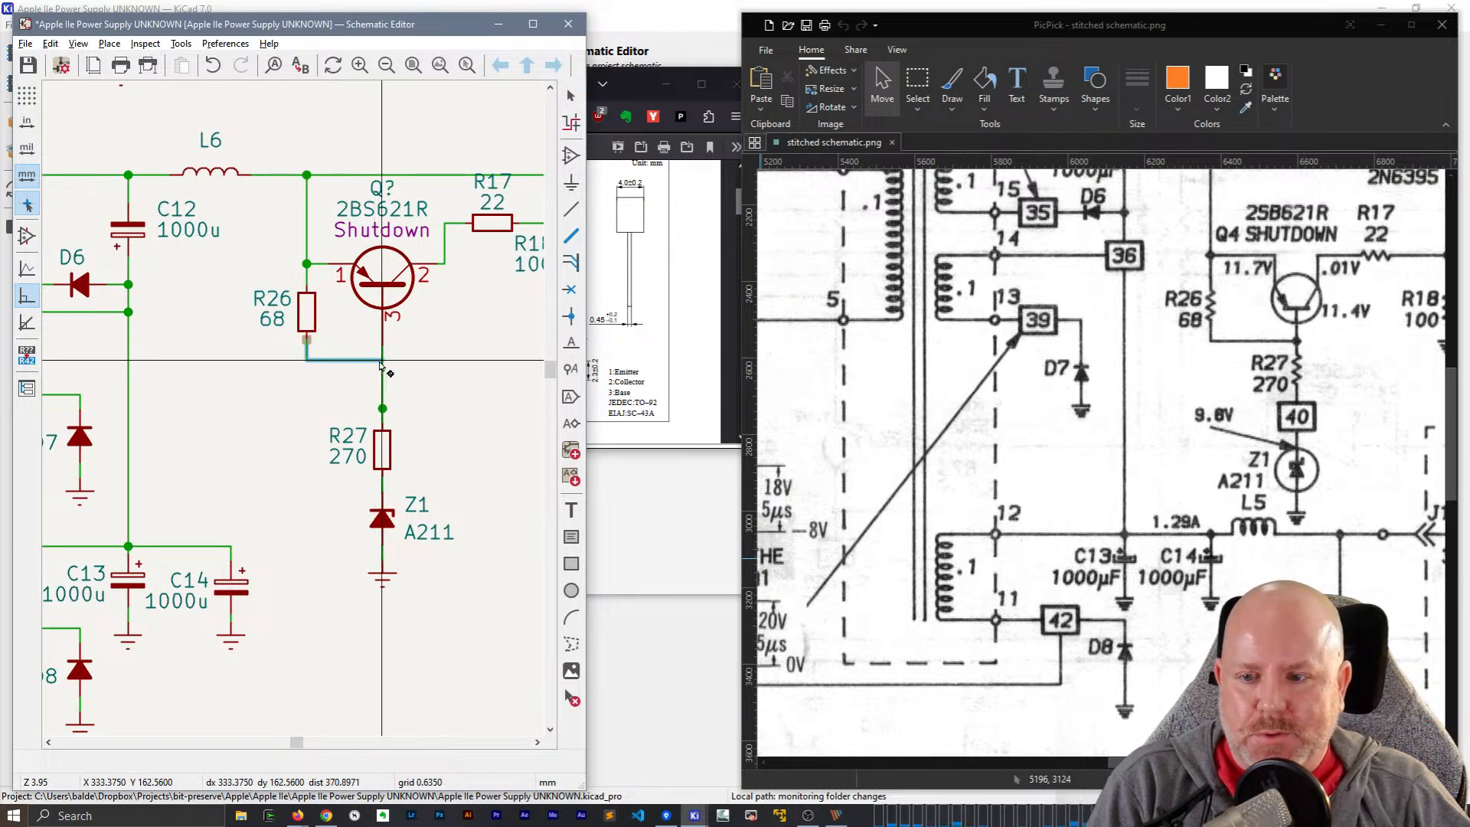
pyautogui.click(382, 360)
pyautogui.press('Escape')
# - Raise R27, Z1 and their Earth symbol directly beneath R26's junction with the pin 3 line
pyautogui.moveTo(382, 452); pyautogui.dragTo(382, 406)
pyautogui.moveTo(382, 519); pyautogui.dragTo(383, 464)
pyautogui.moveTo(383, 563); pyautogui.dragTo(383, 507)
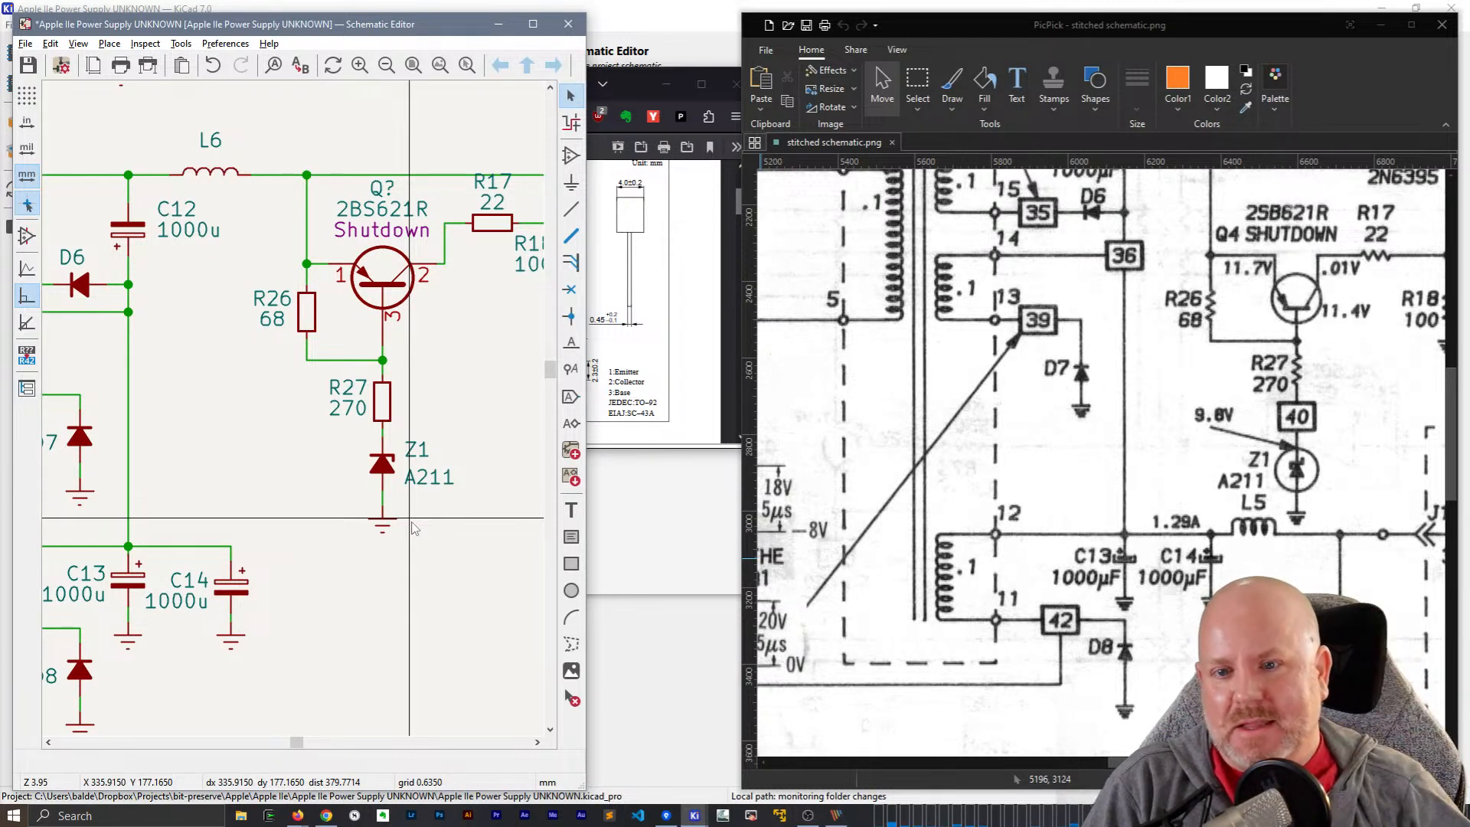
# - Lower R18 and its Earth symbol to leave a short wire between the resistor and the gate junction
pyautogui.moveTo(436, 356); pyautogui.dragTo(187, 389, button='middle')
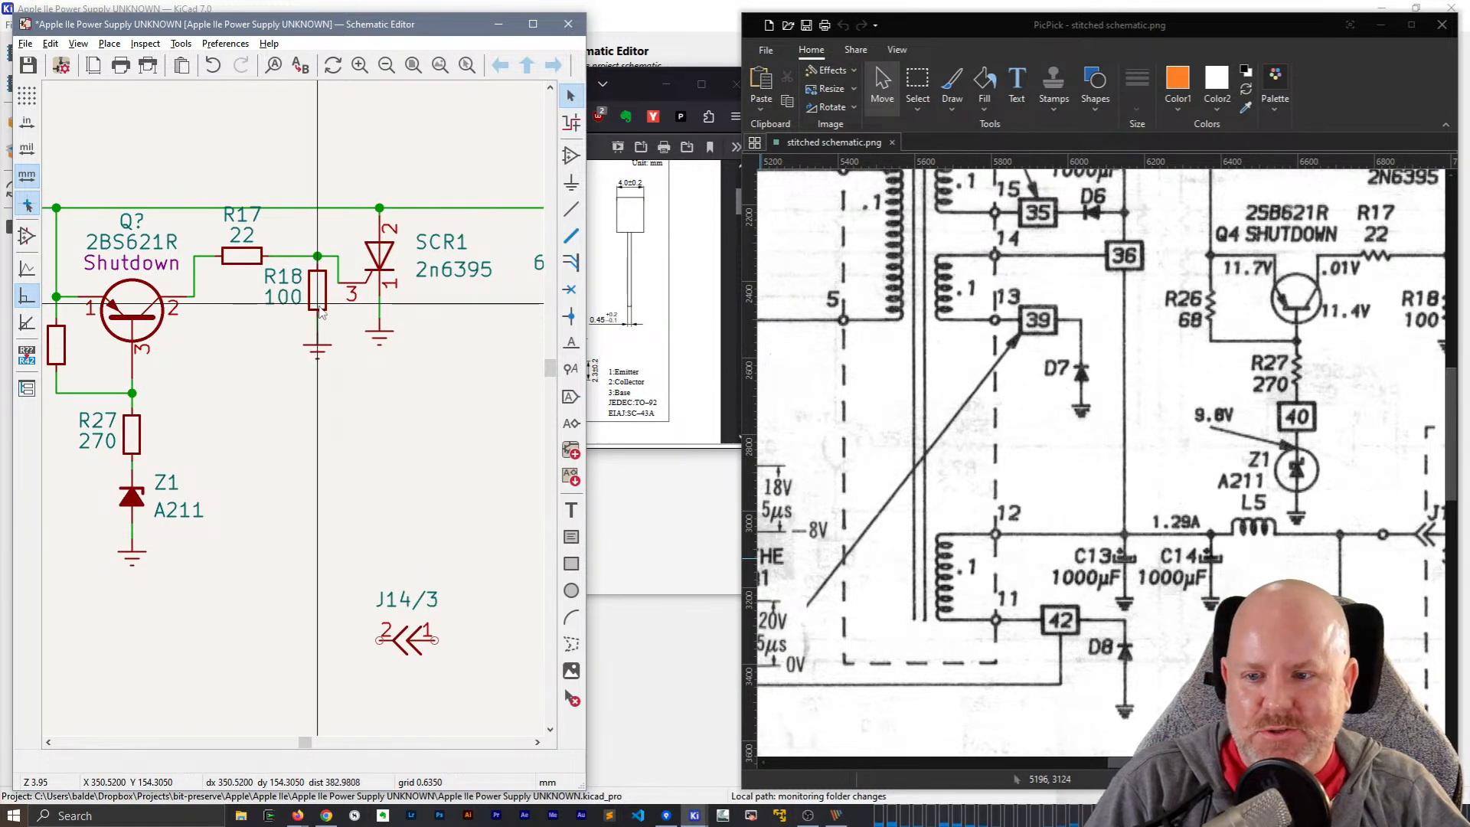
pyautogui.press('g')
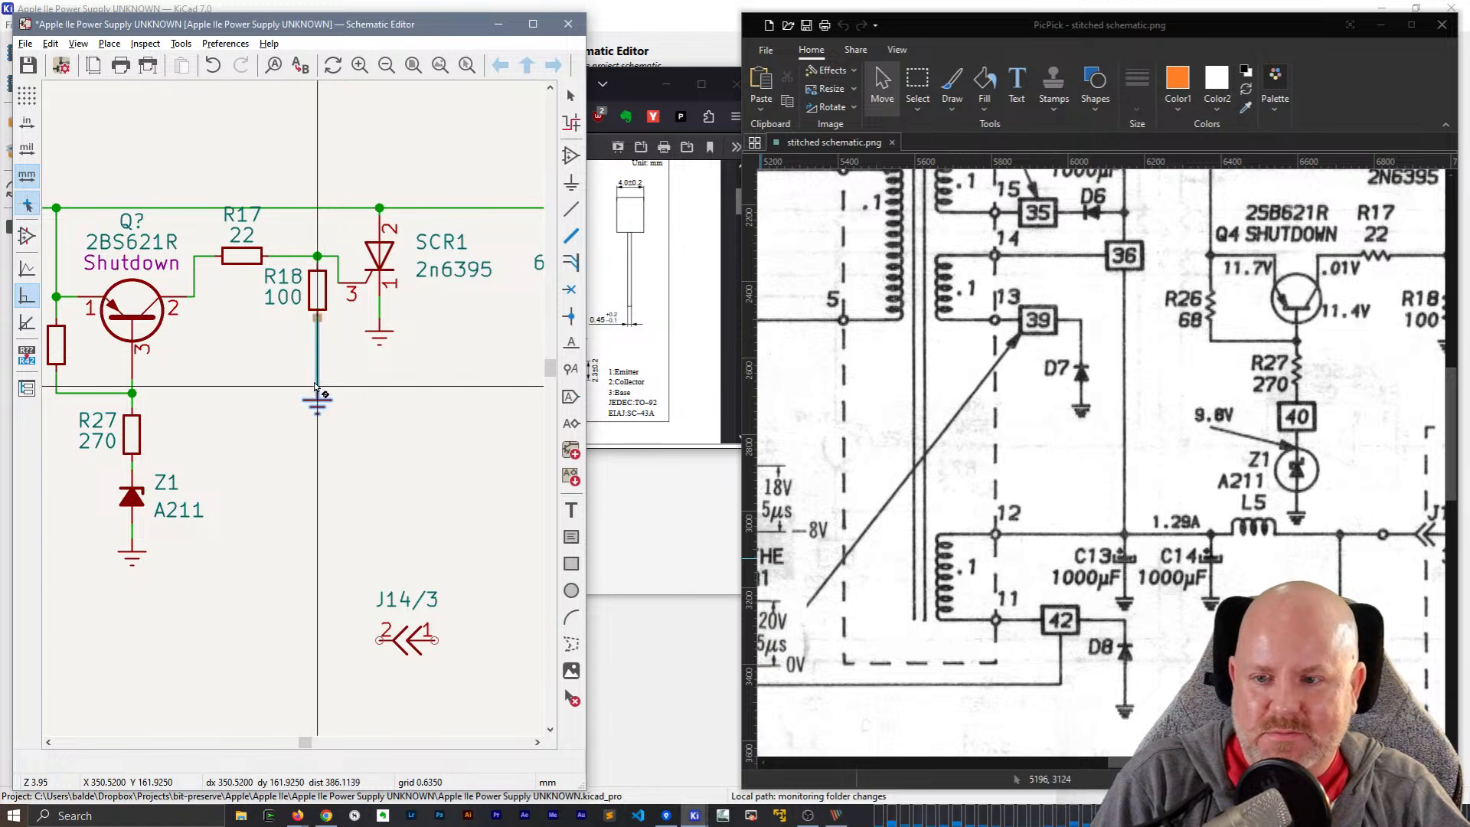
pyautogui.moveTo(314, 384); pyautogui.dragTo(316, 385)
pyautogui.moveTo(317, 311); pyautogui.dragTo(318, 348)
pyautogui.moveTo(242, 257); pyautogui.dragTo(328, 272)
pyautogui.scroll(-2, 317, 537)
pyautogui.scroll(2, 297, 414)
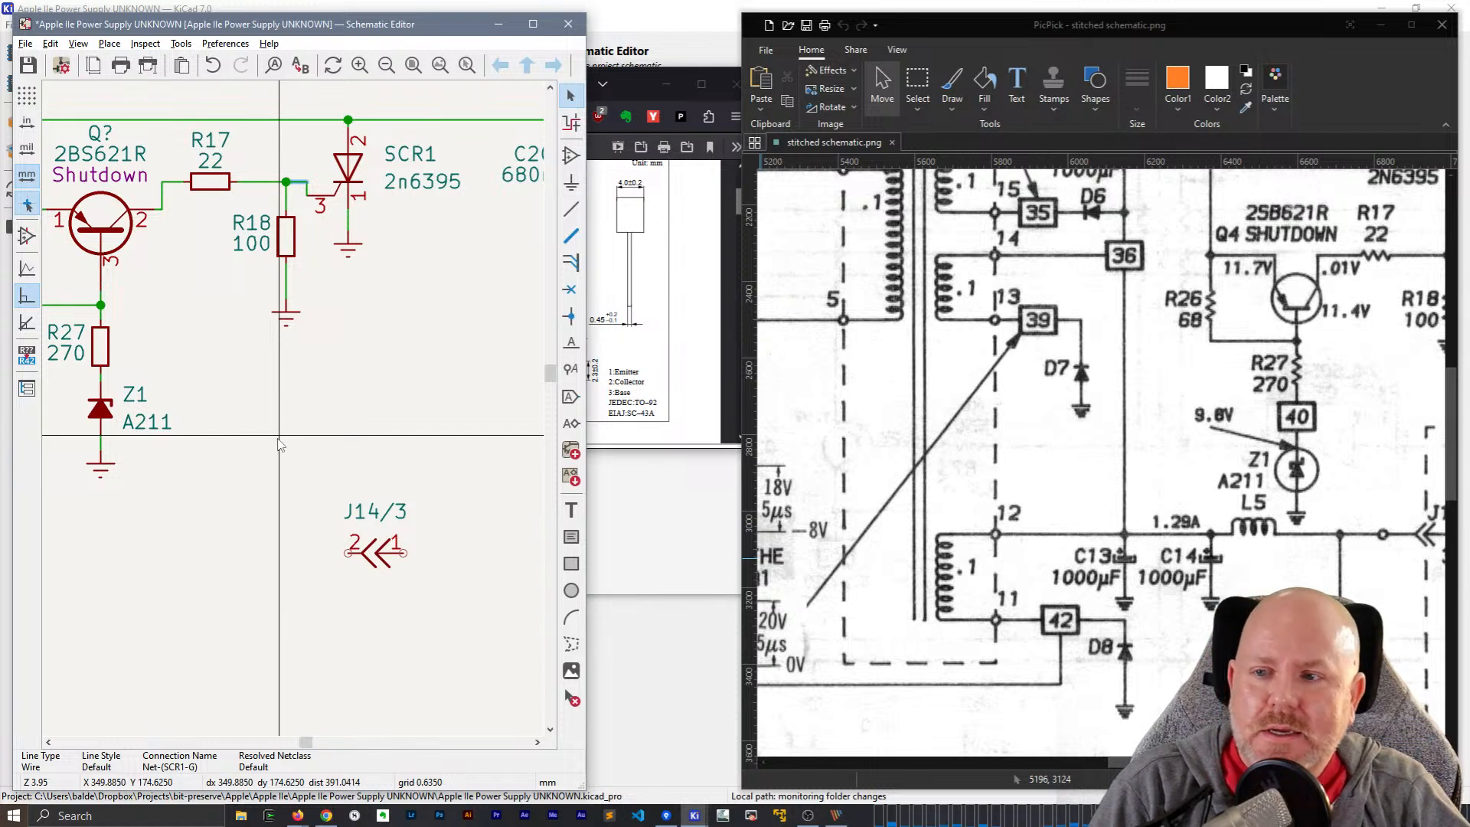
# - Tighten the spacing below R27 by moving Z1 slightly up and raising its Earth symbol closer
pyautogui.moveTo(215, 407); pyautogui.dragTo(415, 505, button='middle')
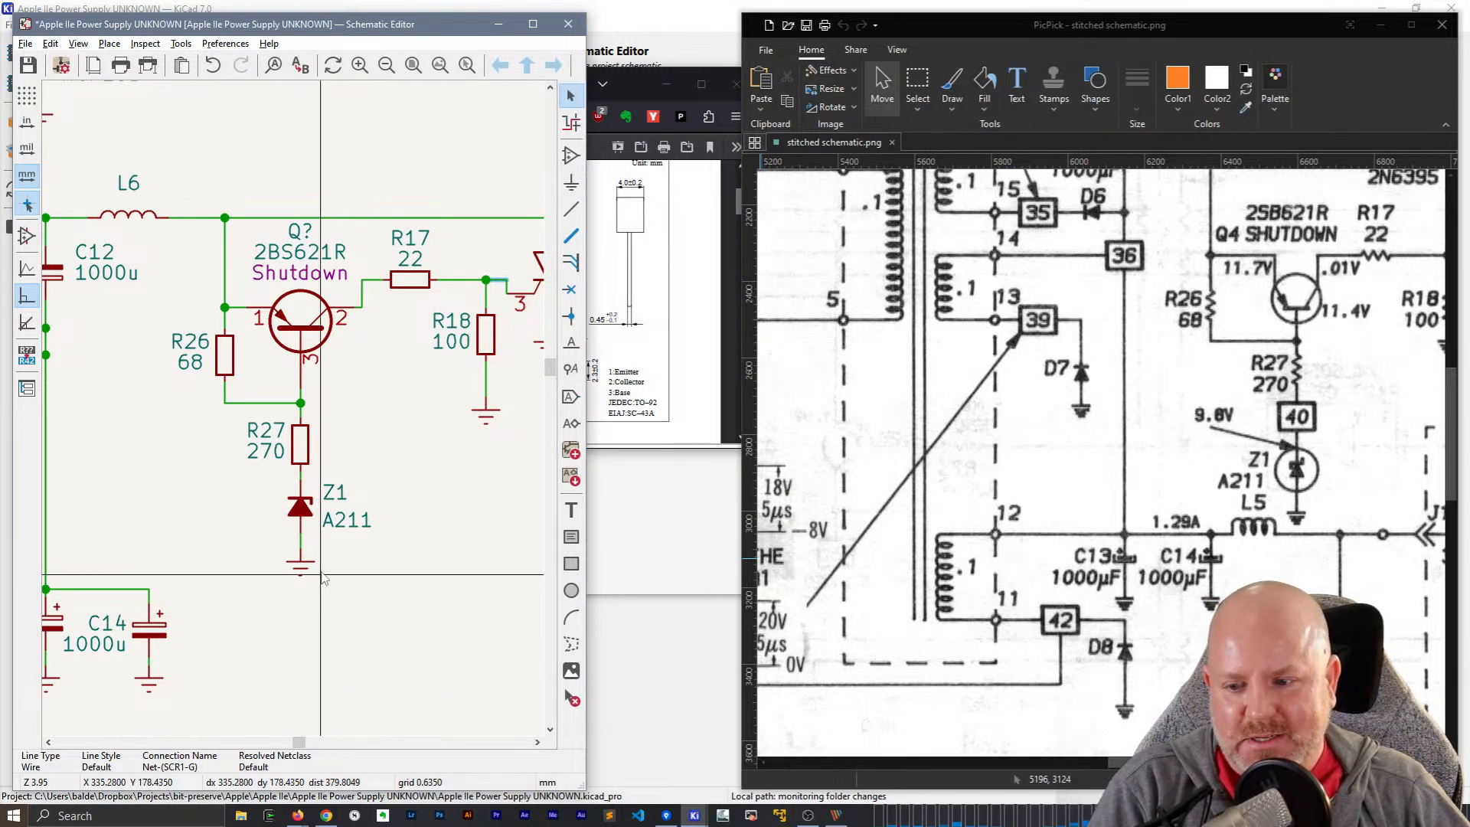
pyautogui.click(301, 502)
pyautogui.moveTo(299, 501); pyautogui.dragTo(300, 501)
pyautogui.click(344, 568)
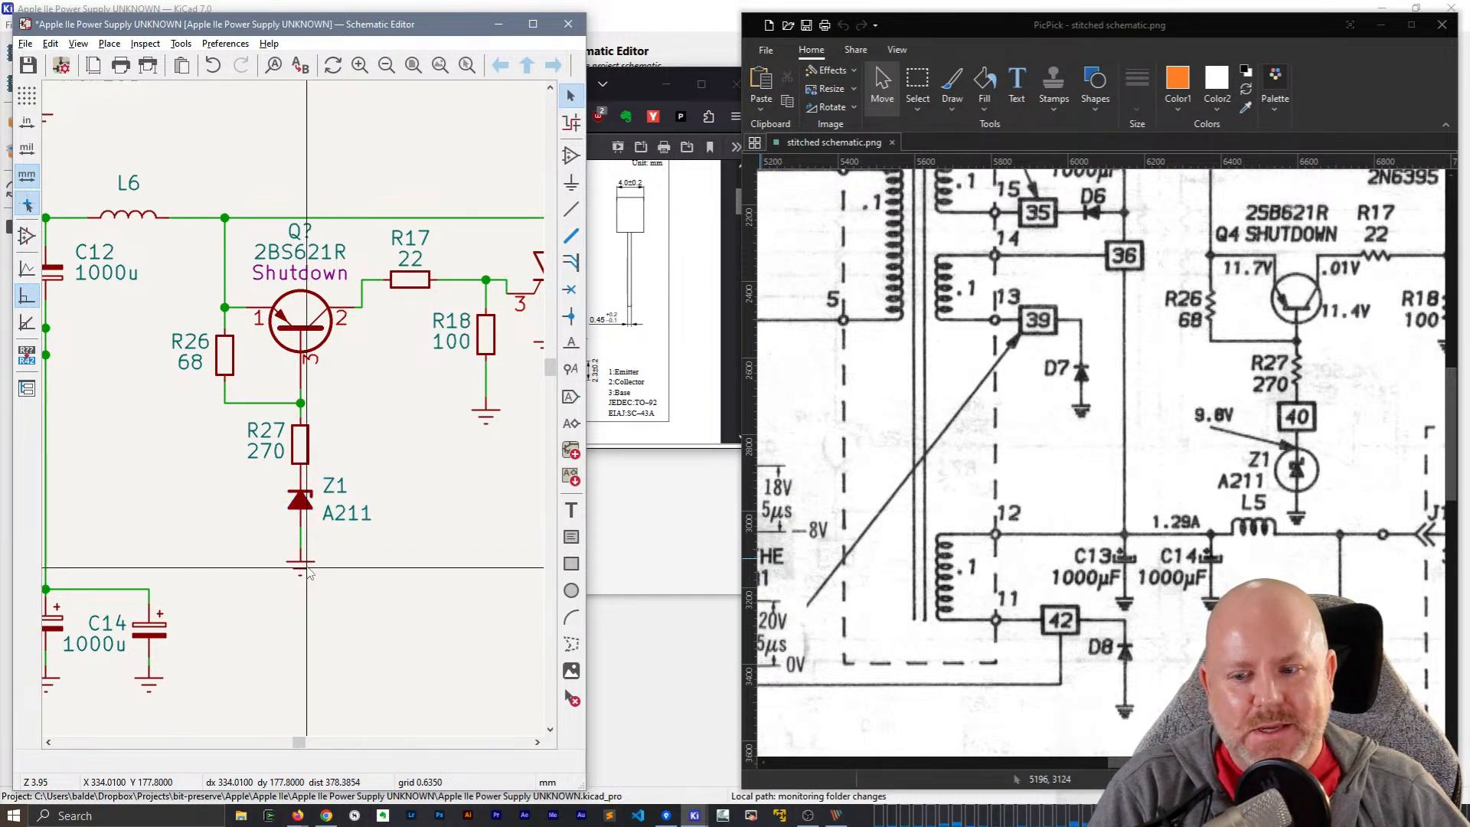
pyautogui.moveTo(300, 567); pyautogui.dragTo(302, 535)
pyautogui.click(350, 580)
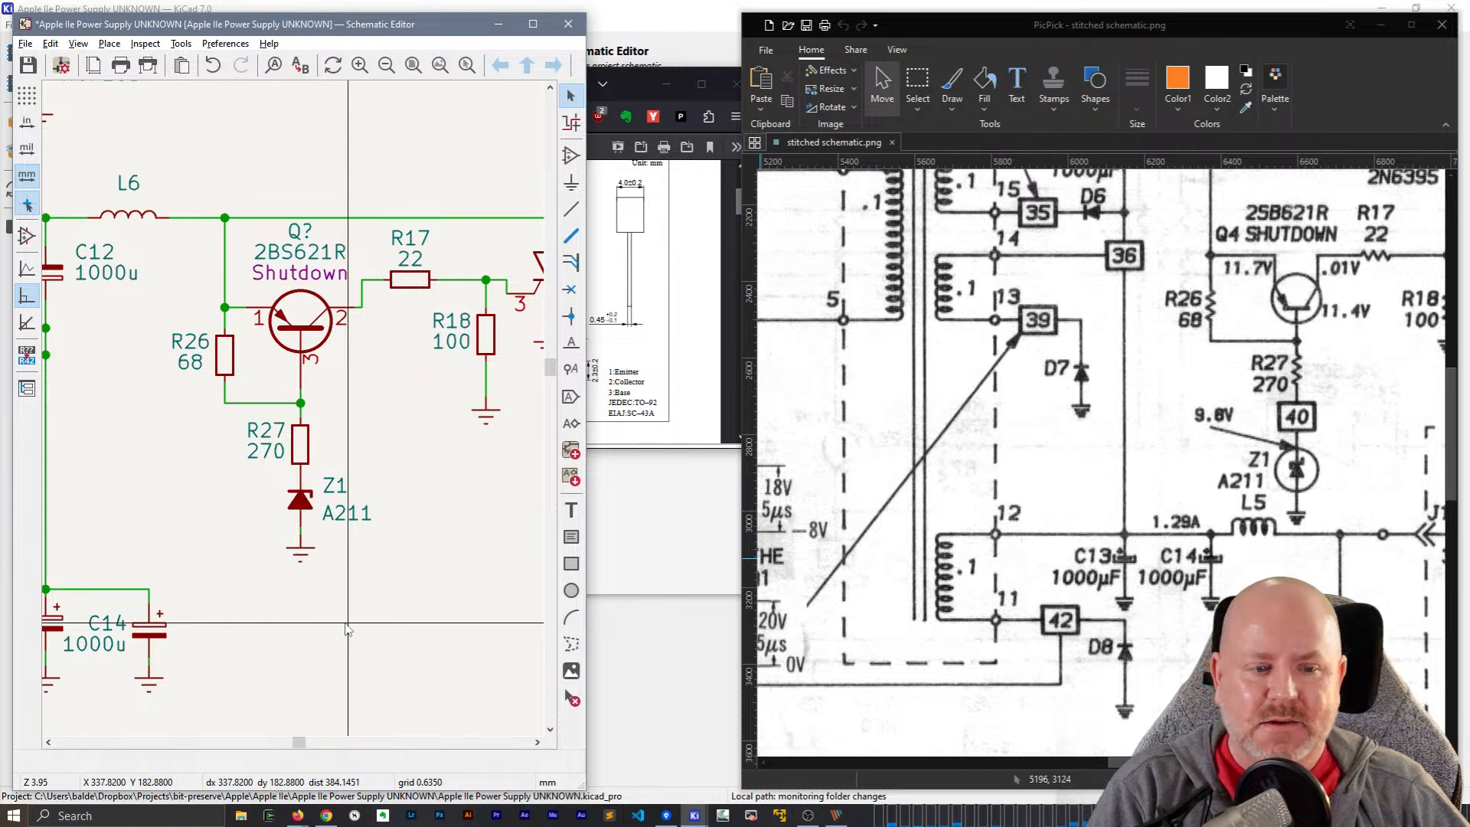
# - Duplicate inductor L6, place the copy level with transformer pin 12, and wire it to the top of C14
pyautogui.scroll(-1, 346, 624)
pyautogui.moveTo(192, 454); pyautogui.dragTo(262, 540, button='middle')
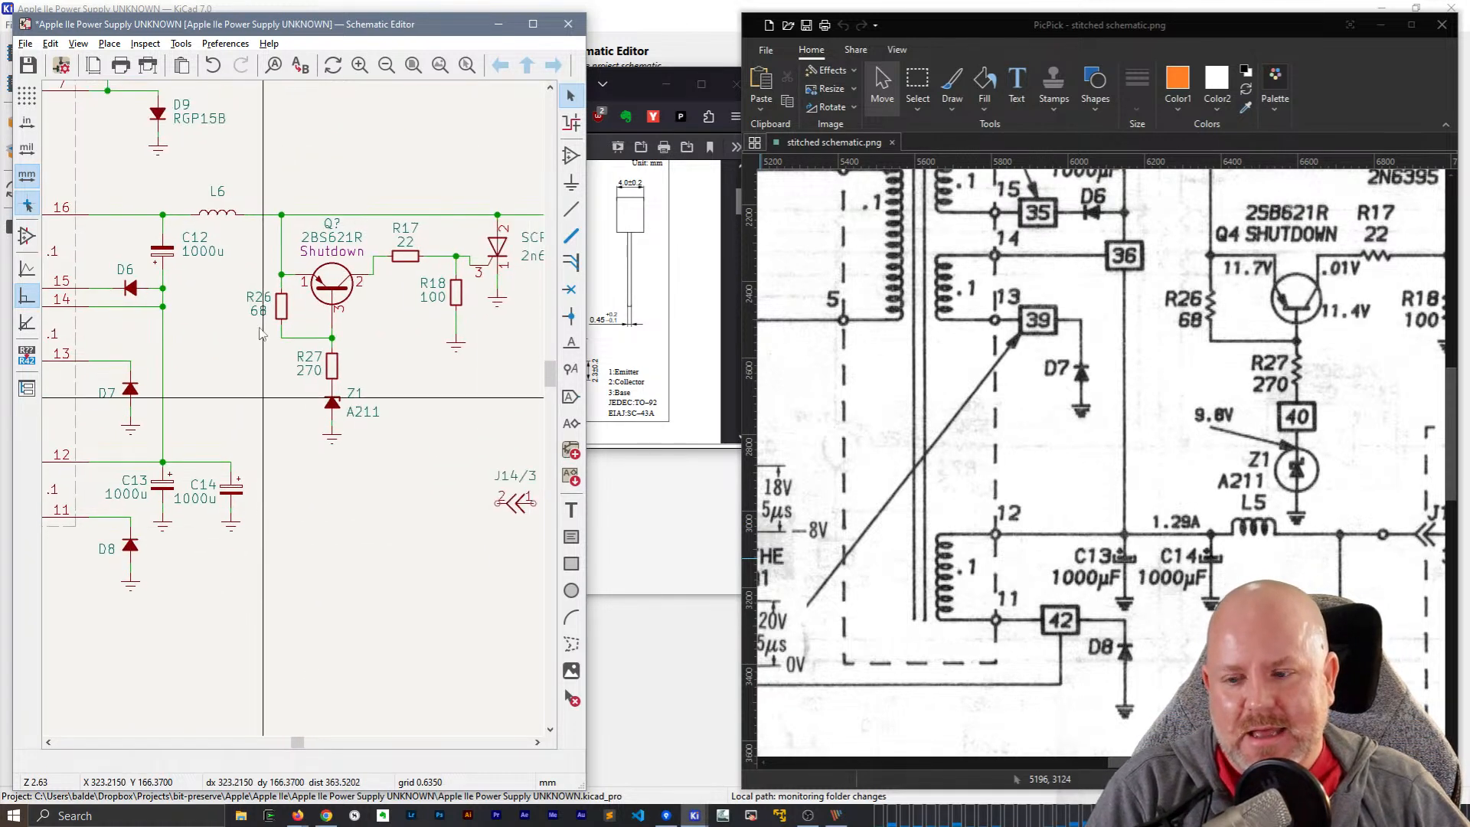
pyautogui.hotkey('ctrl', 'd')
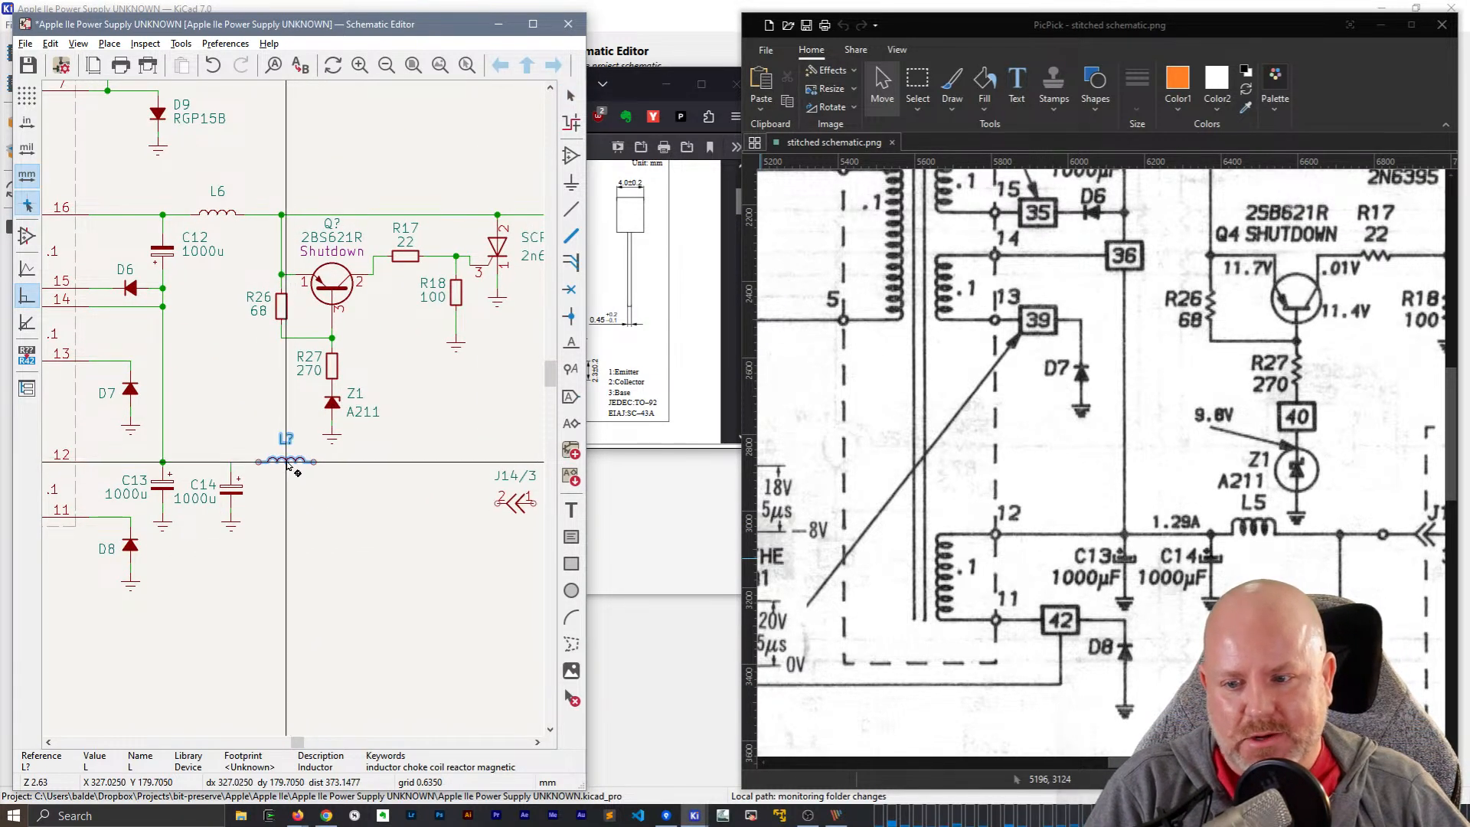
pyautogui.click(287, 465)
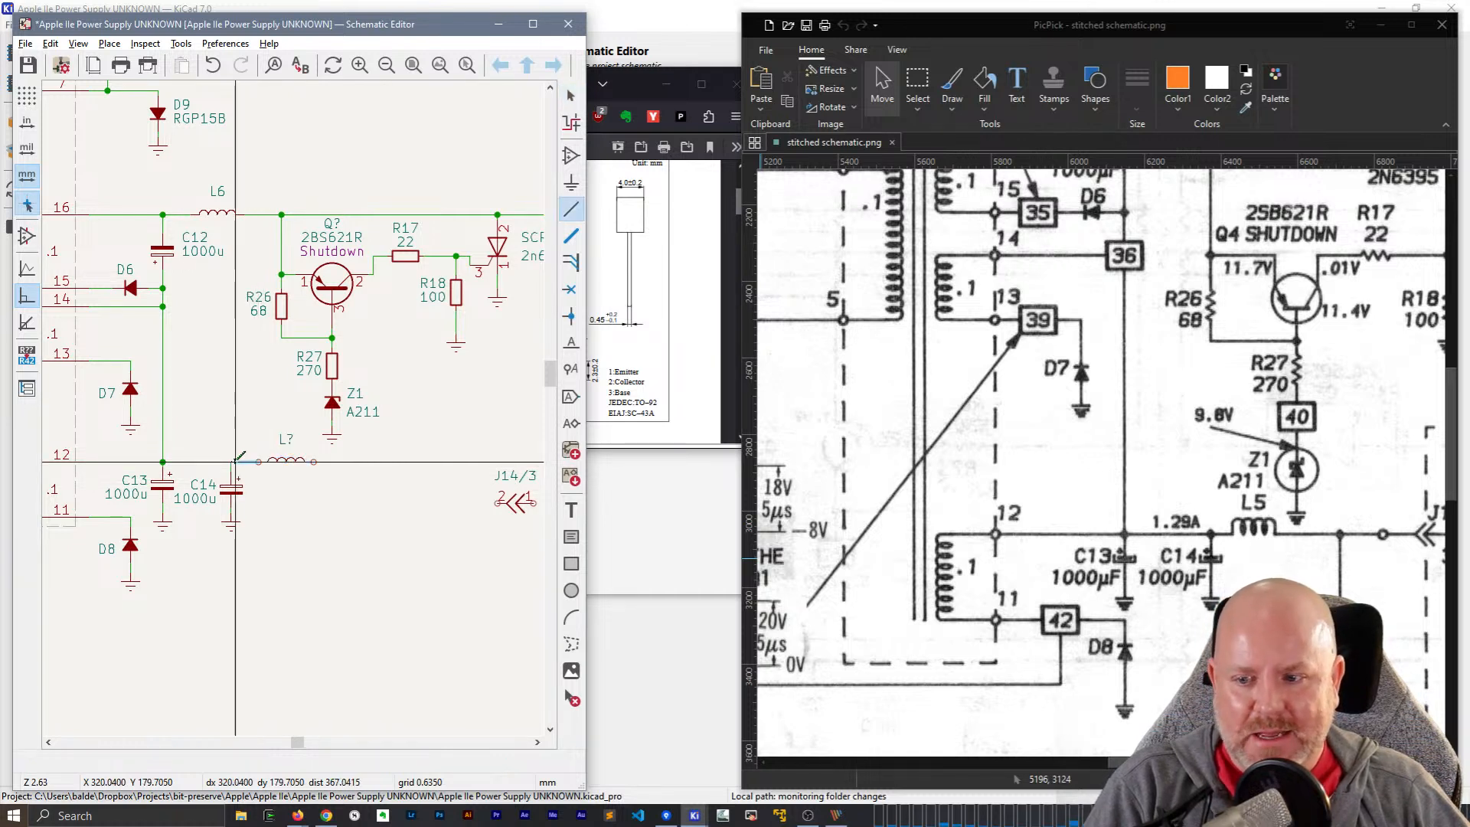
pyautogui.press('w')
pyautogui.press('Escape')
pyautogui.hscroll(3, 261, 547)
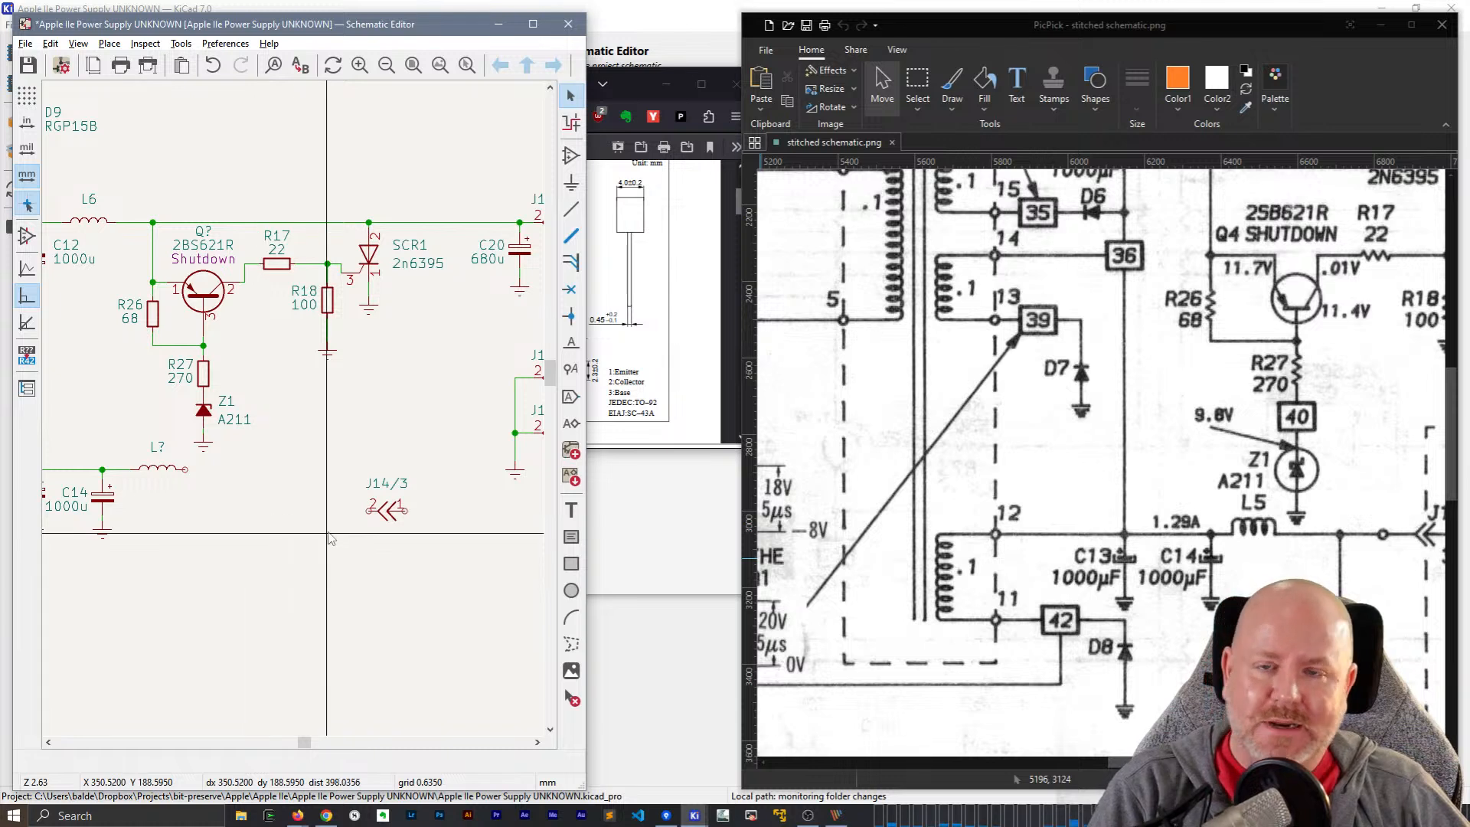
# - Move connector J14/3 onto the new inductor's line so its pin 2 joins the output wire
pyautogui.click(387, 508)
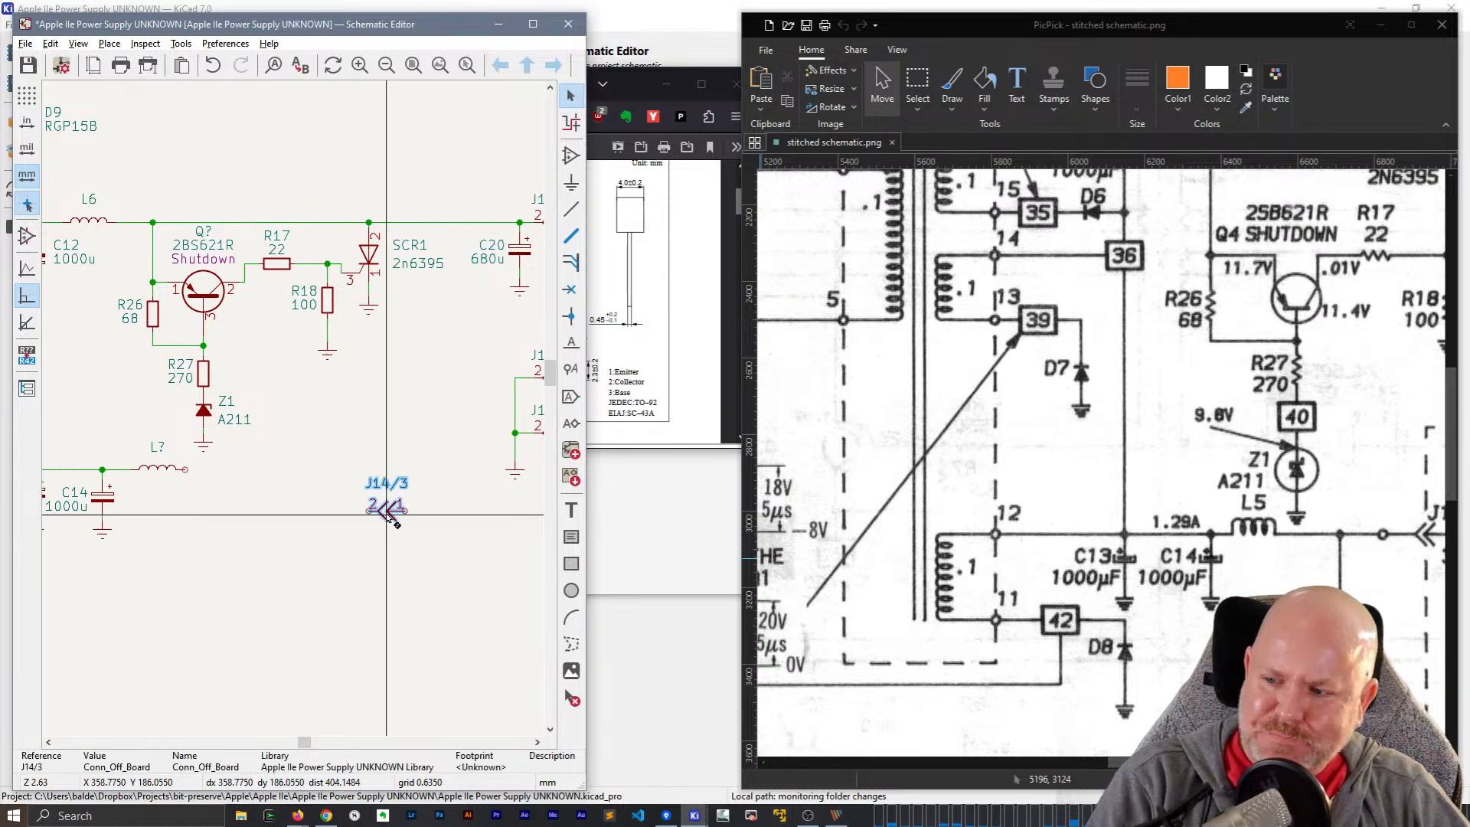
pyautogui.press('m')
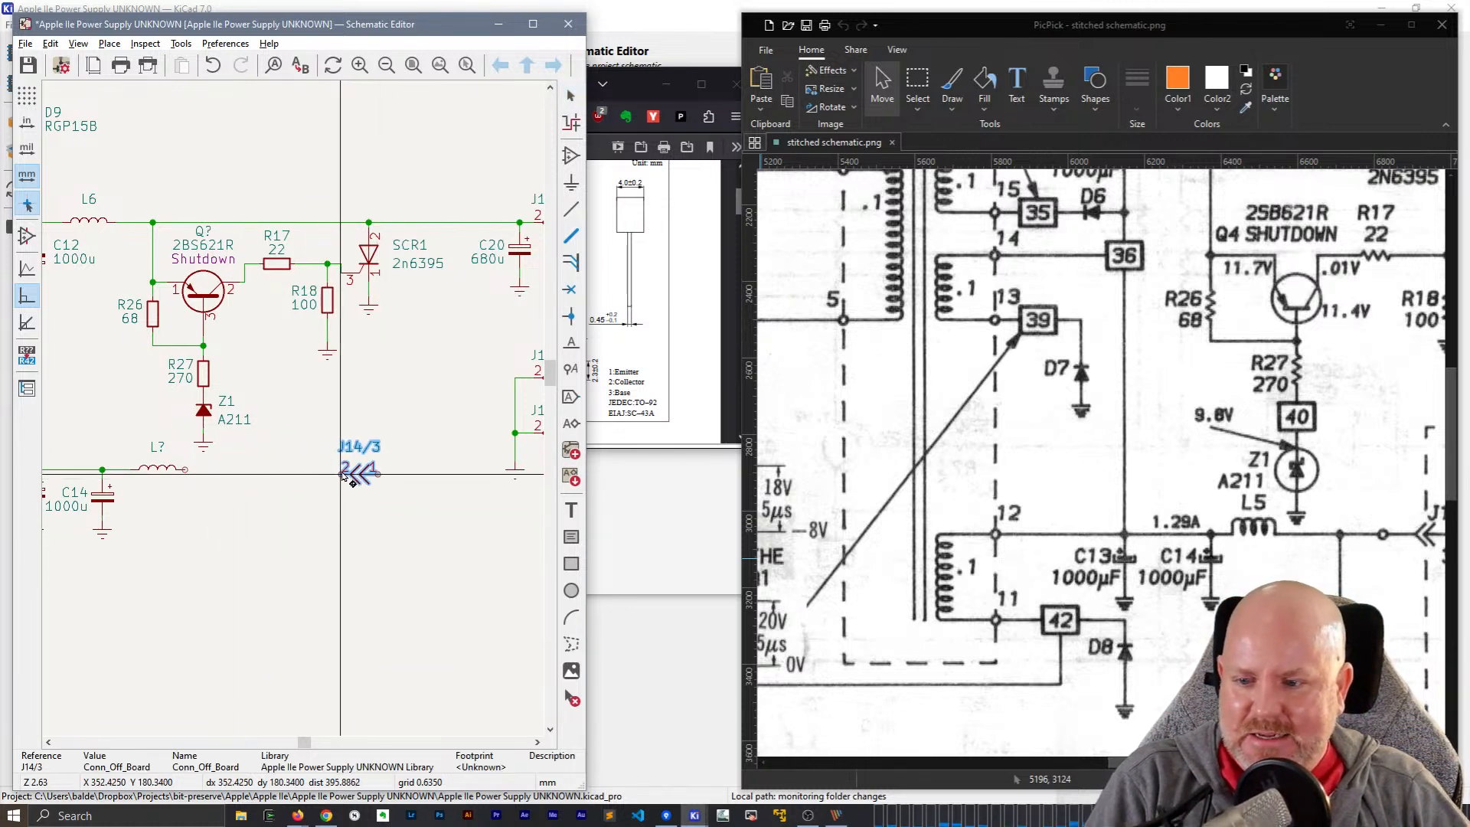
pyautogui.click(345, 469)
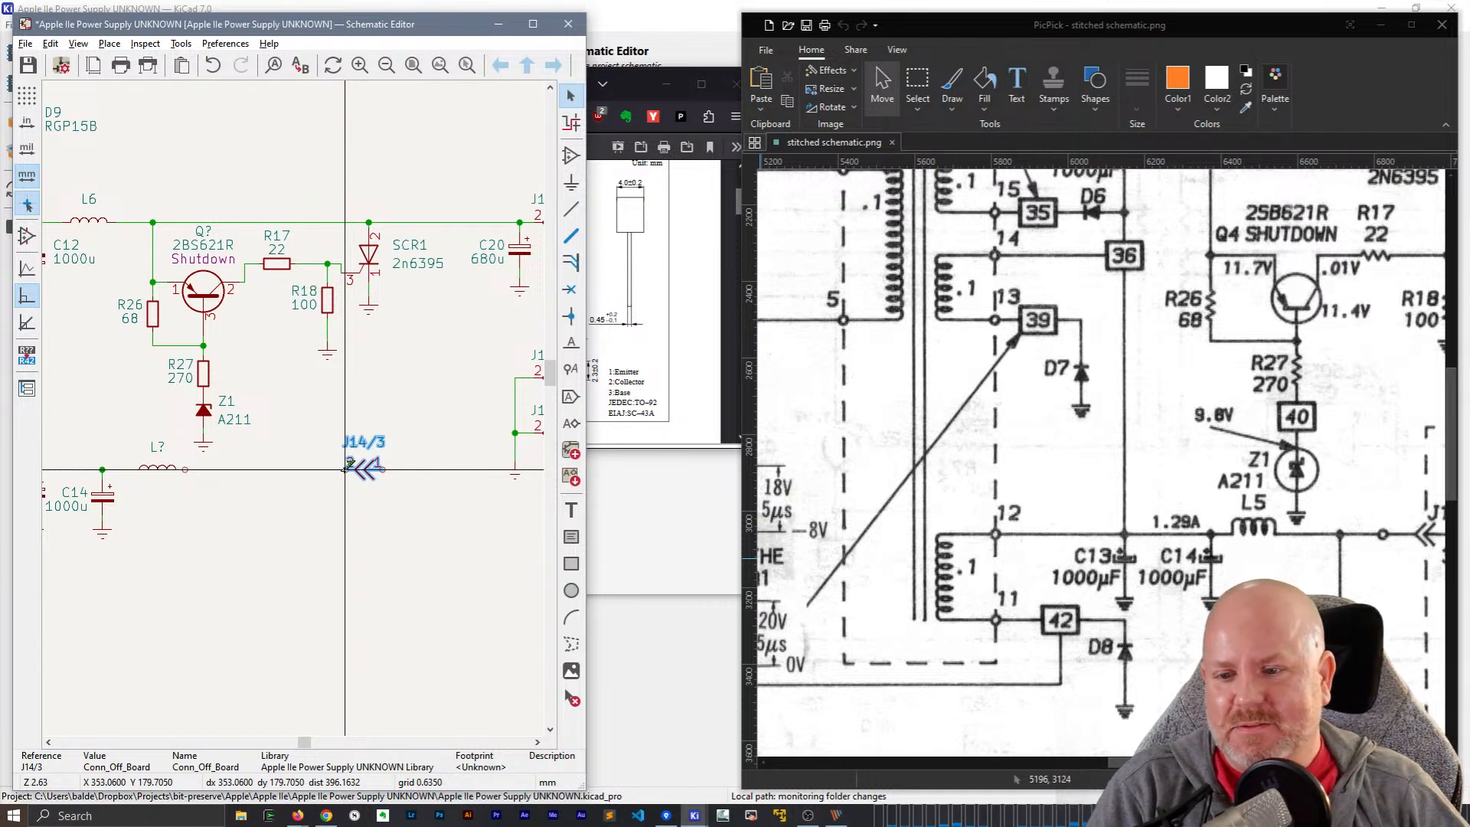
pyautogui.press('Escape')
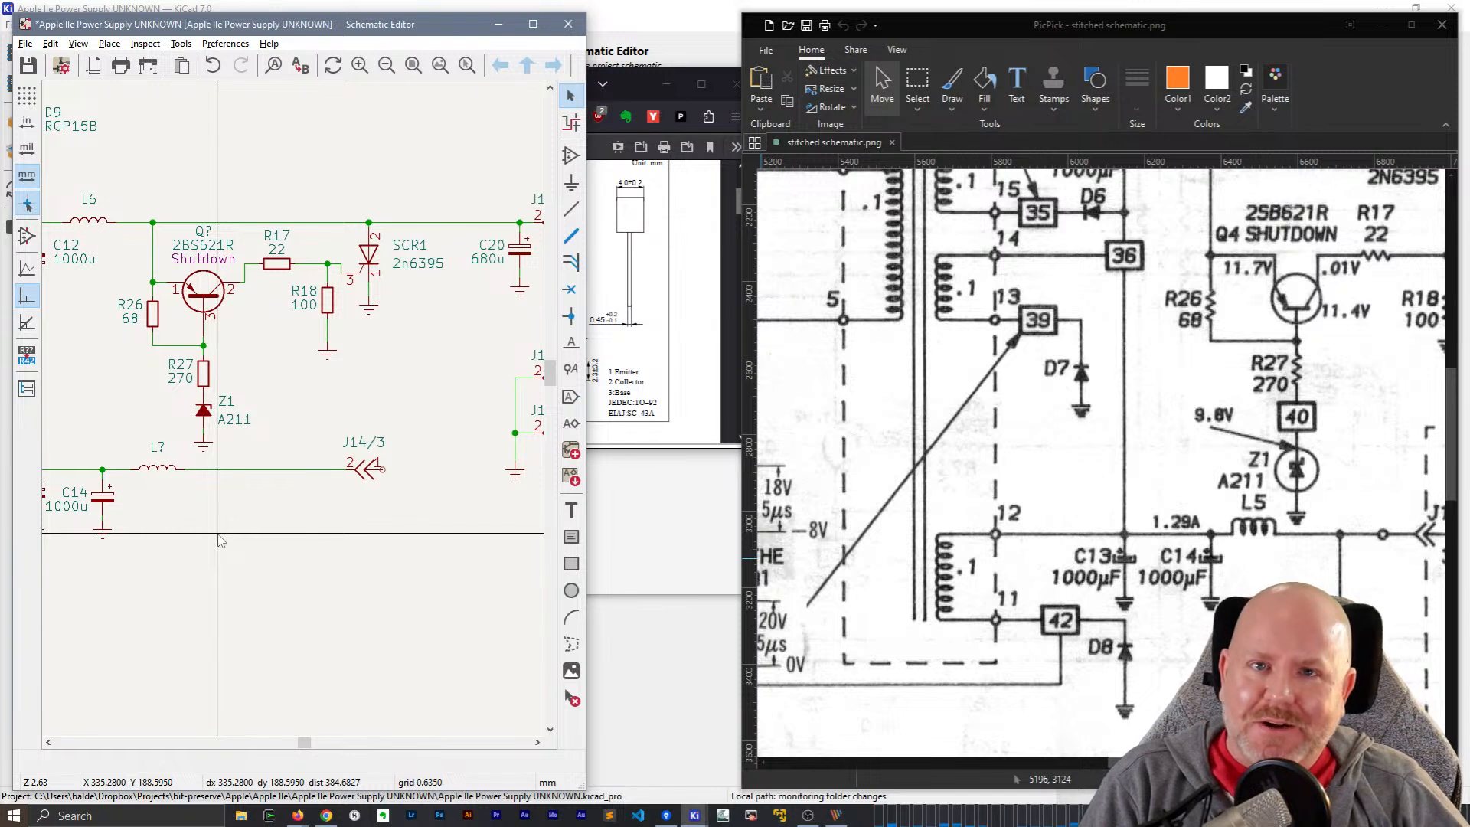
# - Duplicate capacitor C20 for the scan's C19 and place the copy below the wire between the new inductor and J14/3
pyautogui.moveTo(1163, 762); pyautogui.dragTo(1186, 762)
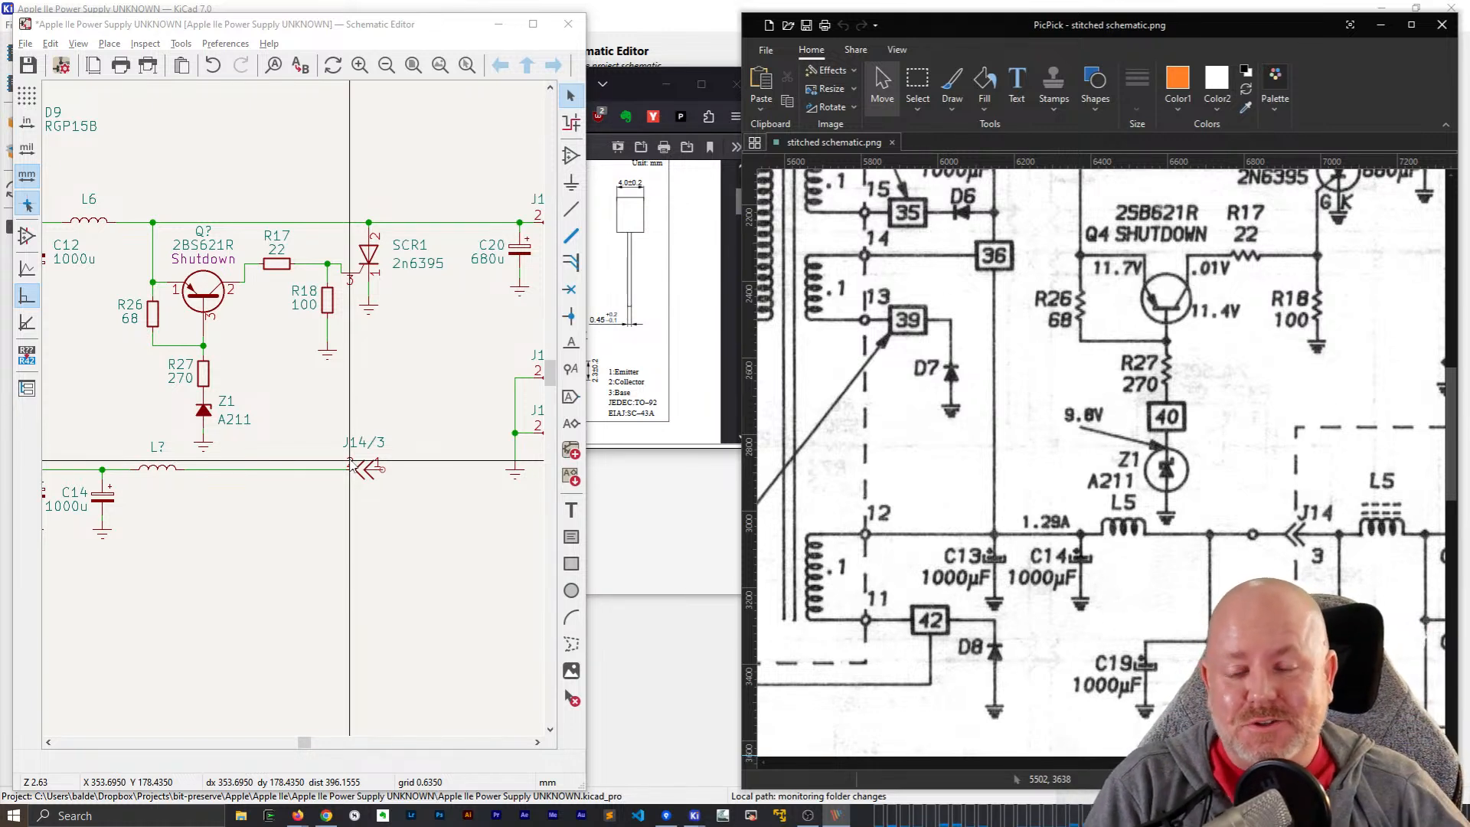
pyautogui.scroll(-2, 256, 321)
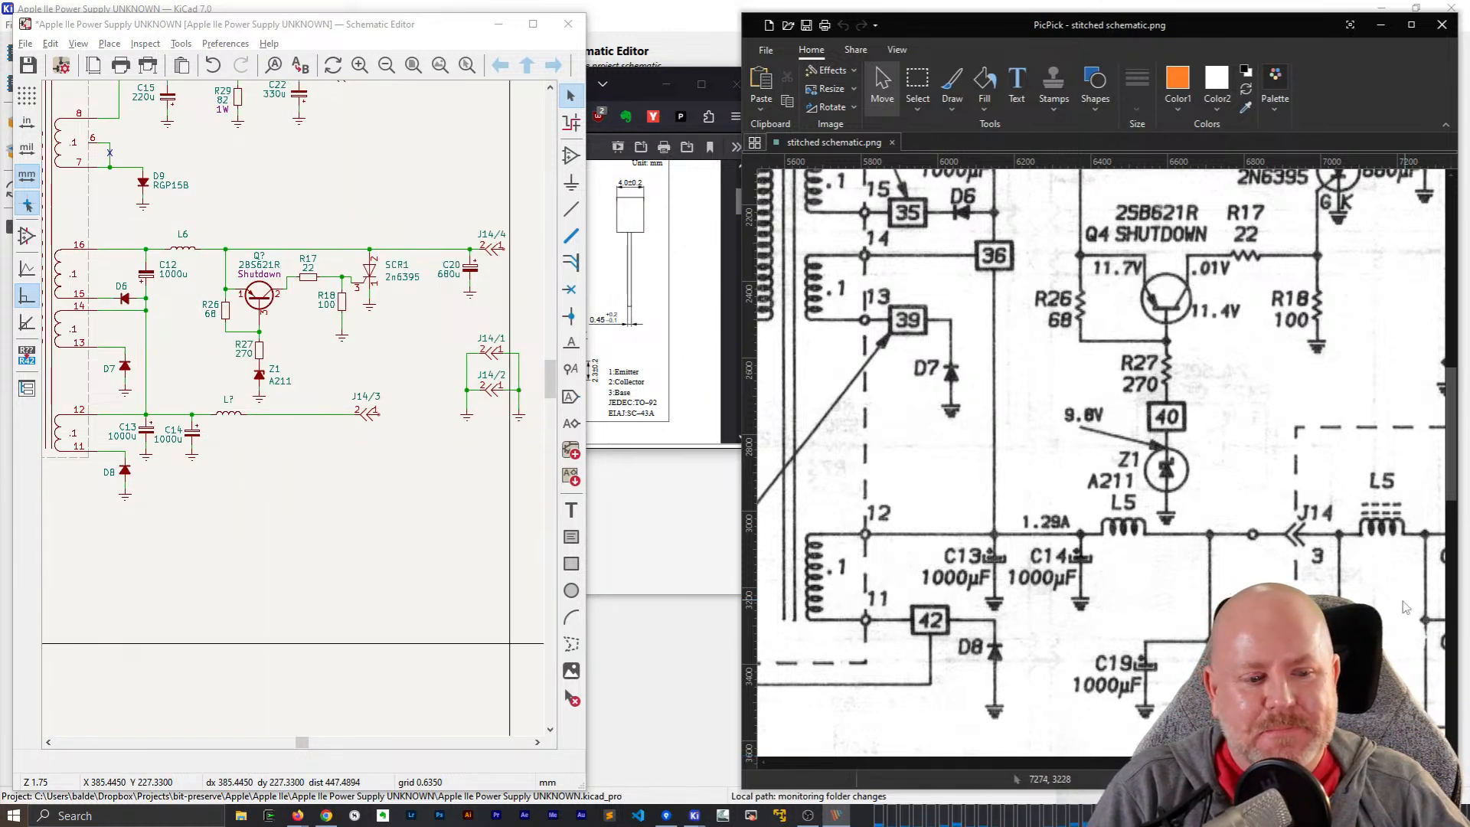
pyautogui.scroll(-3, 1405, 607)
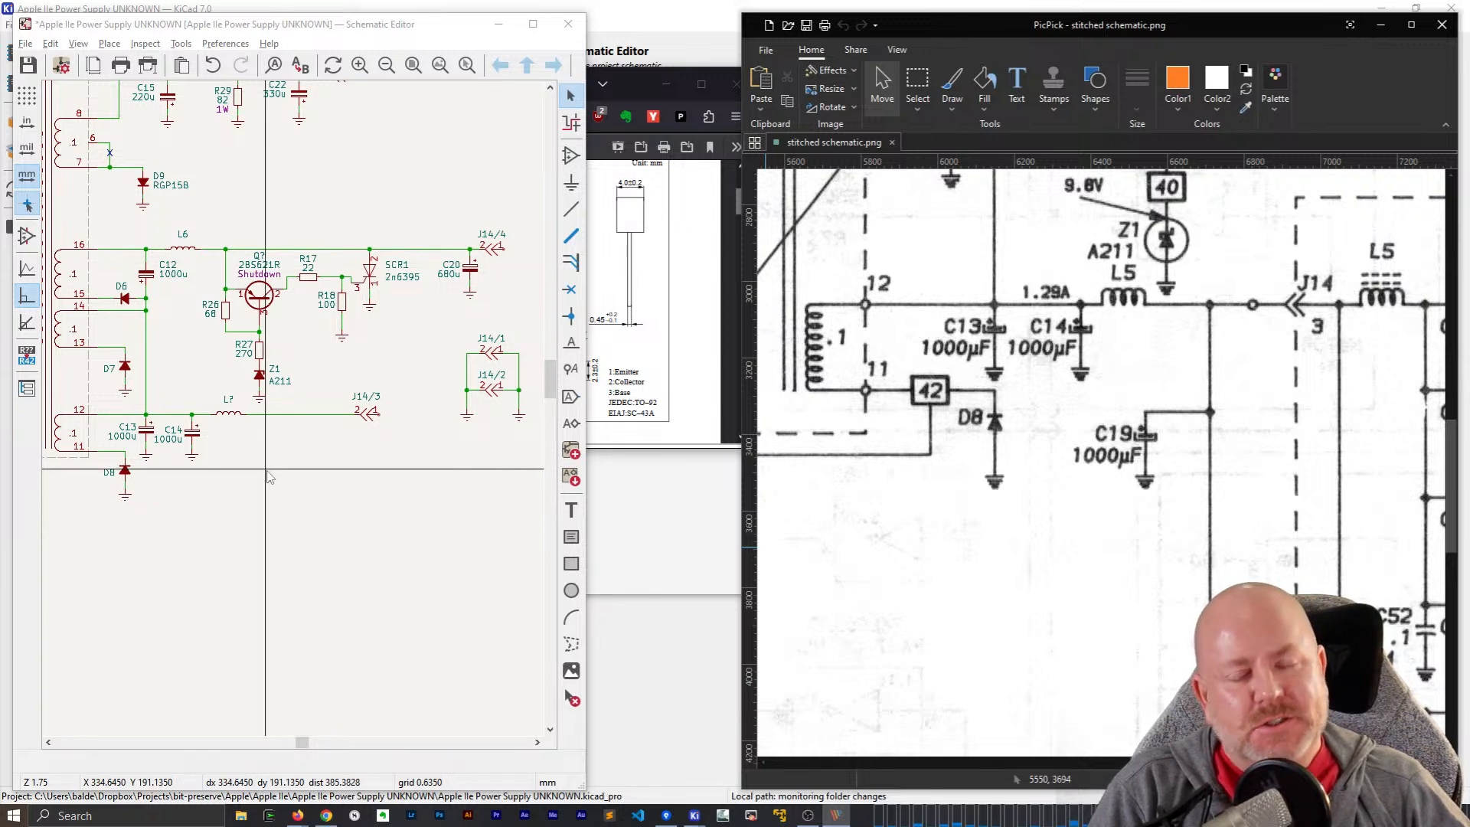
pyautogui.click(473, 268)
pyautogui.hotkey('ctrl', 'd')
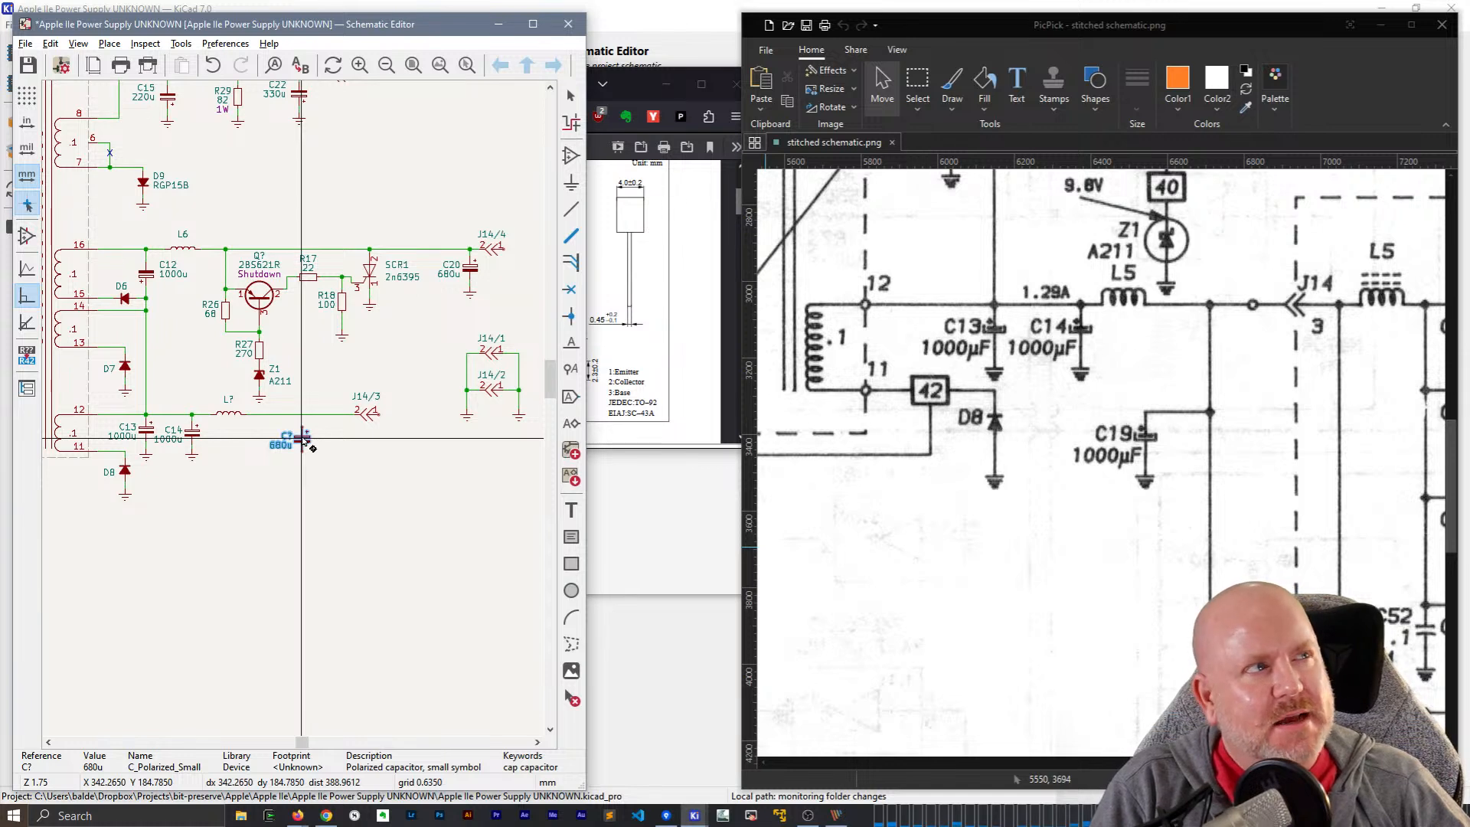
pyautogui.click(304, 440)
pyautogui.scroll(3, 304, 440)
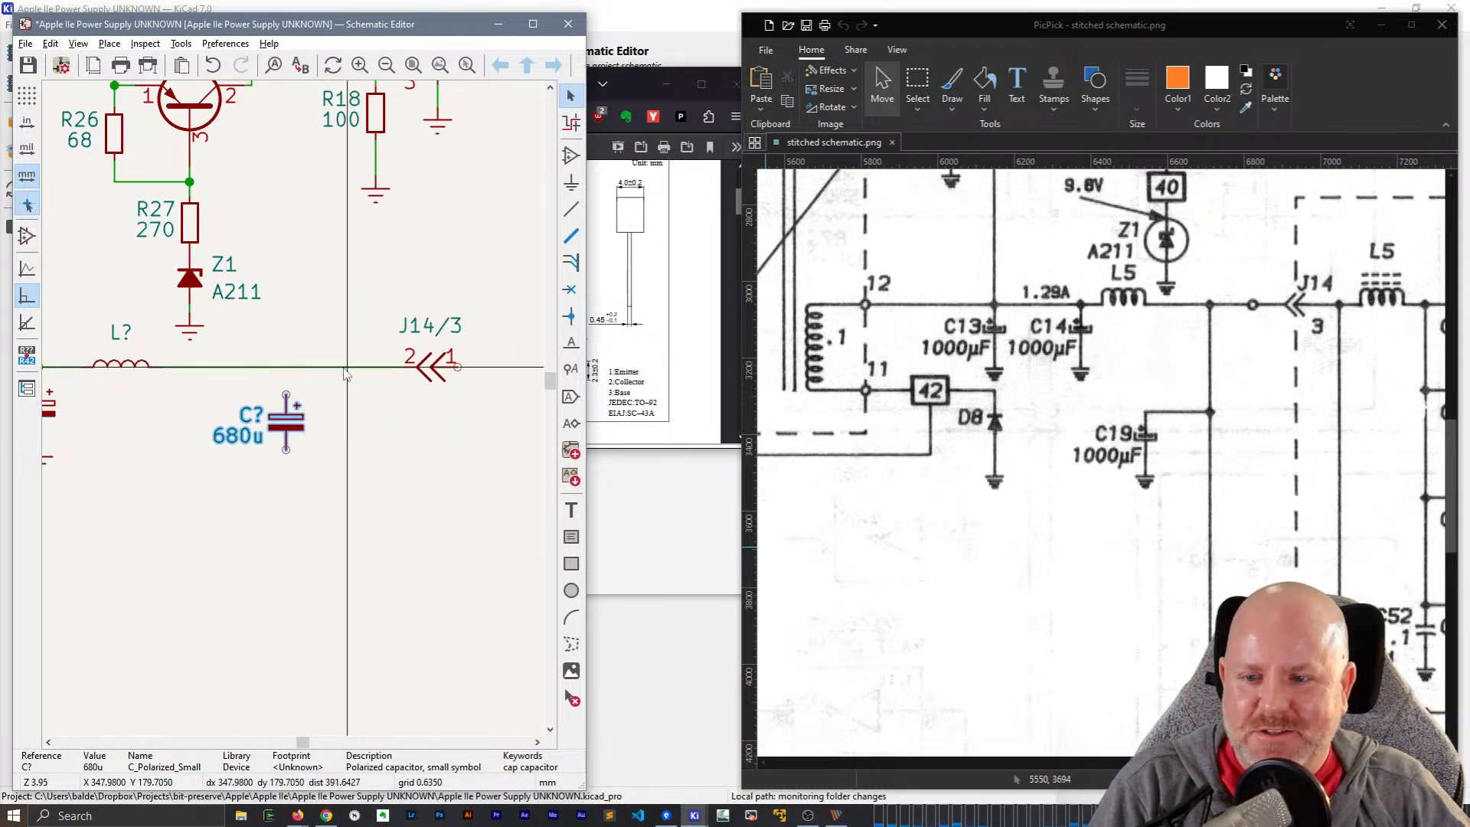
pyautogui.moveTo(286, 422); pyautogui.dragTo(272, 479)
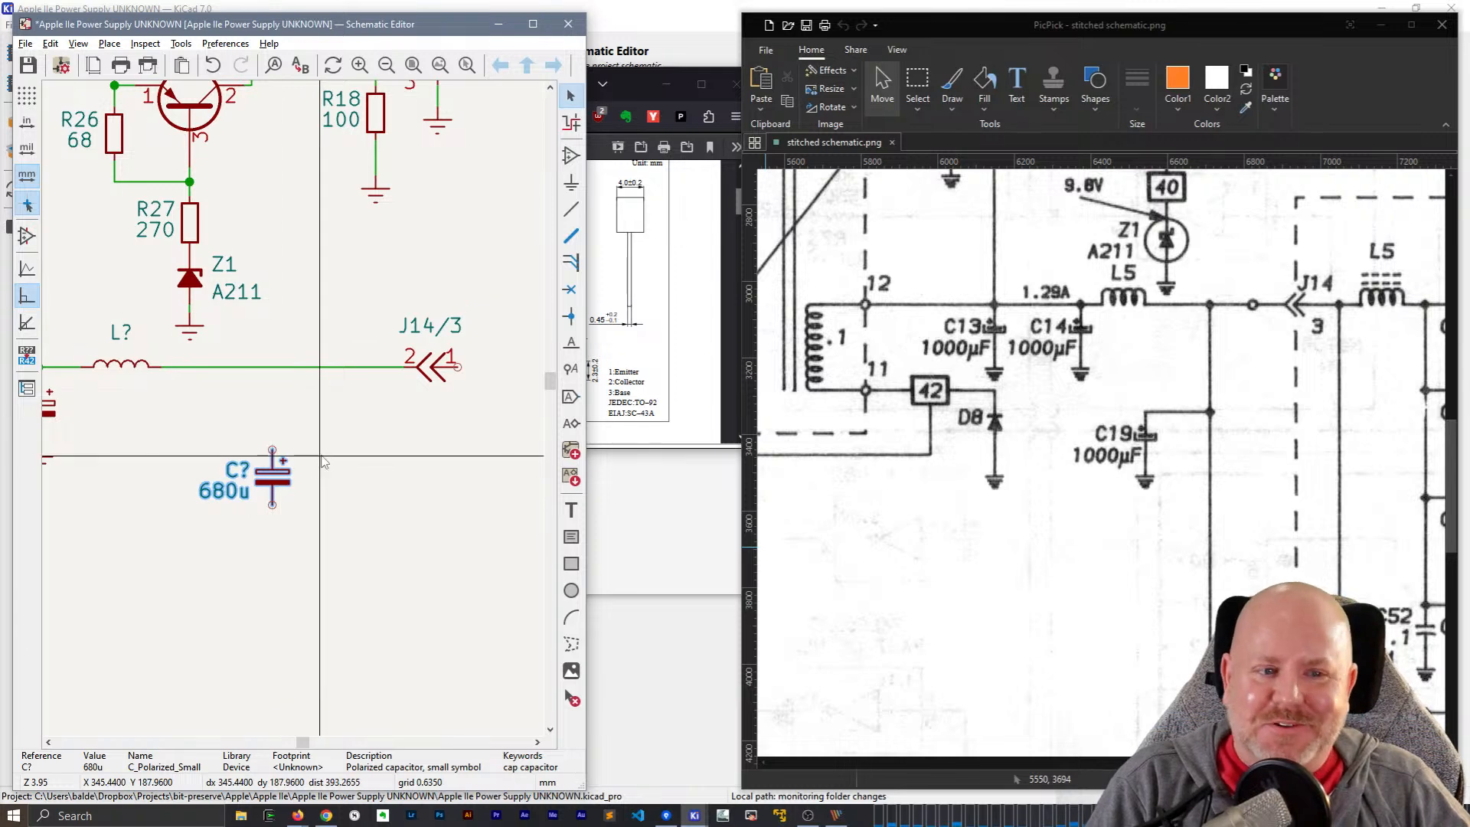
# - Examine the scanned schematic to trace where the line branching off before J14/3 leads
pyautogui.scroll(-2, 1154, 211)
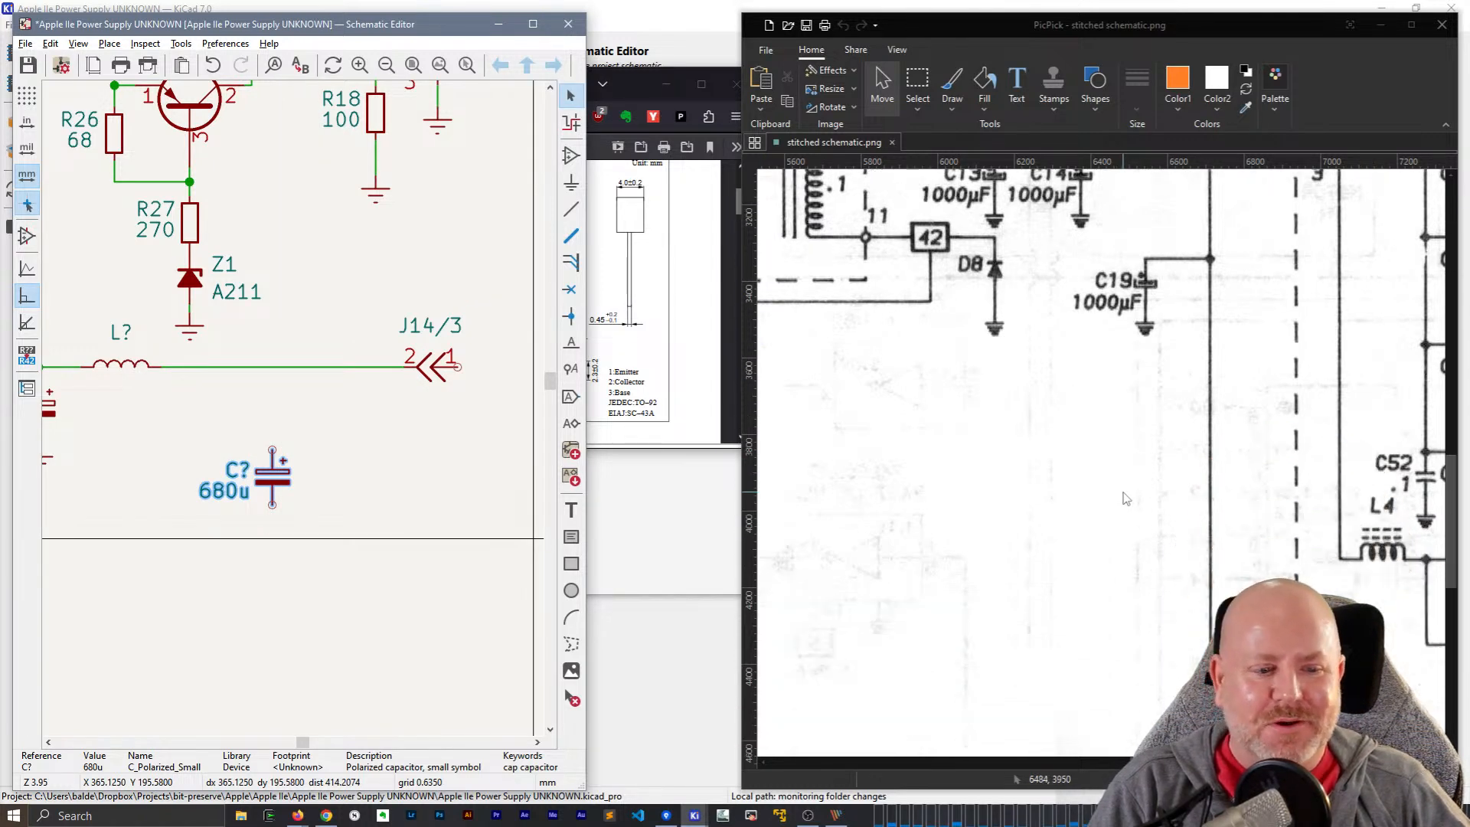
pyautogui.scroll(2, 1155, 210)
pyautogui.click(1336, 780)
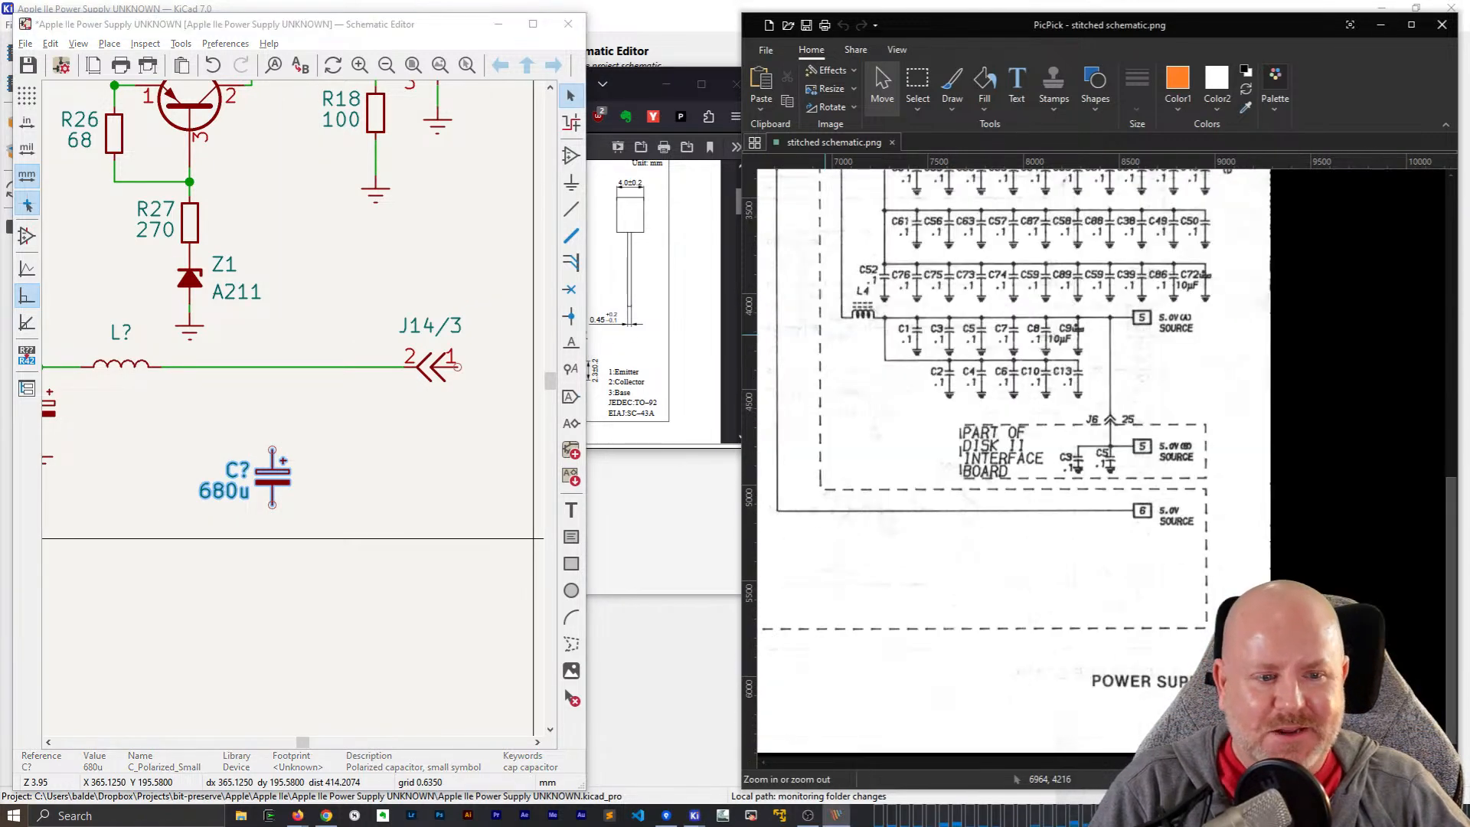
pyautogui.moveTo(1292, 763); pyautogui.dragTo(1003, 770)
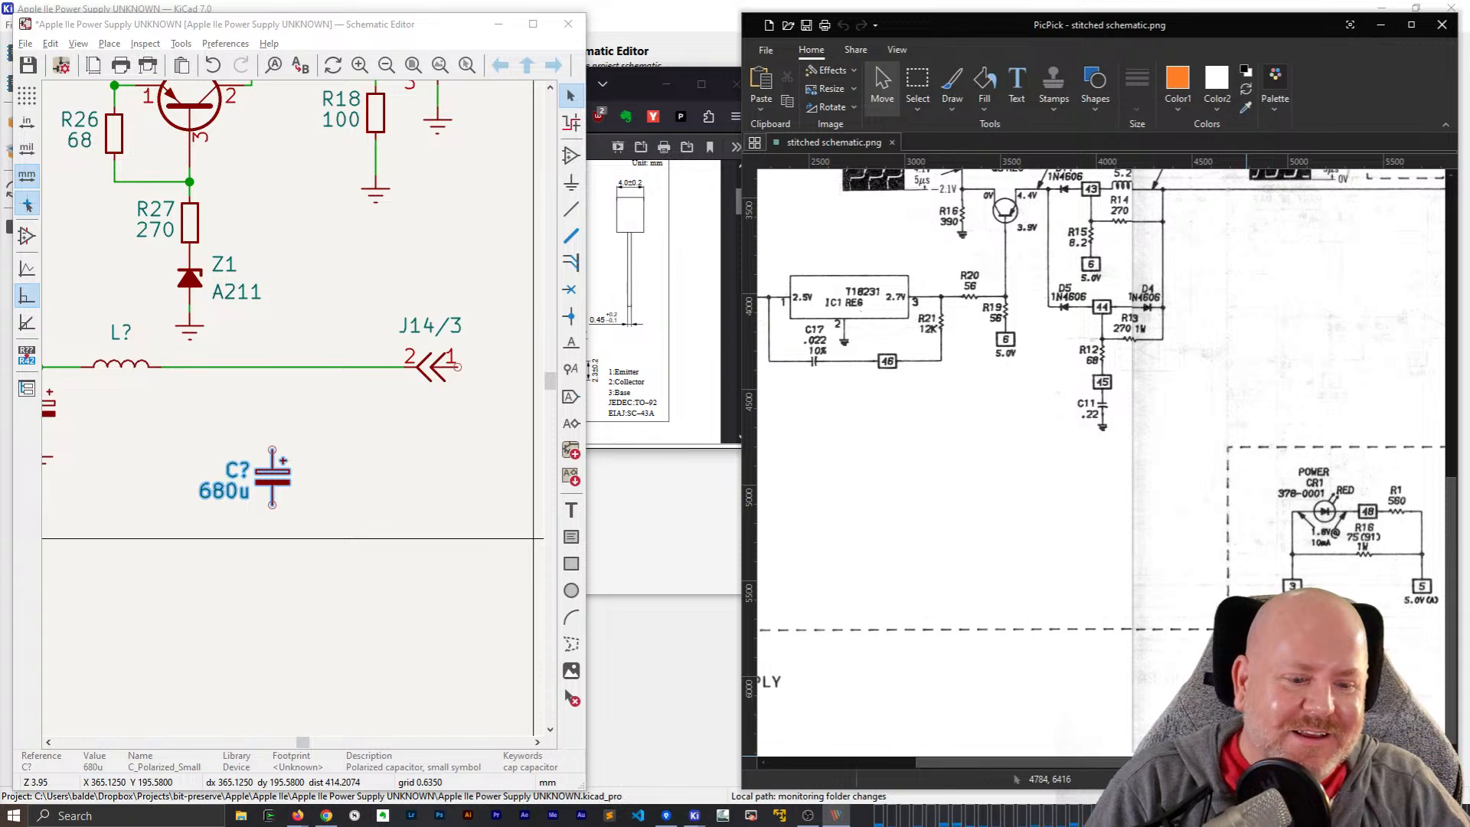
pyautogui.moveTo(1139, 763); pyautogui.dragTo(1232, 764)
pyautogui.scroll(5, 1110, 559)
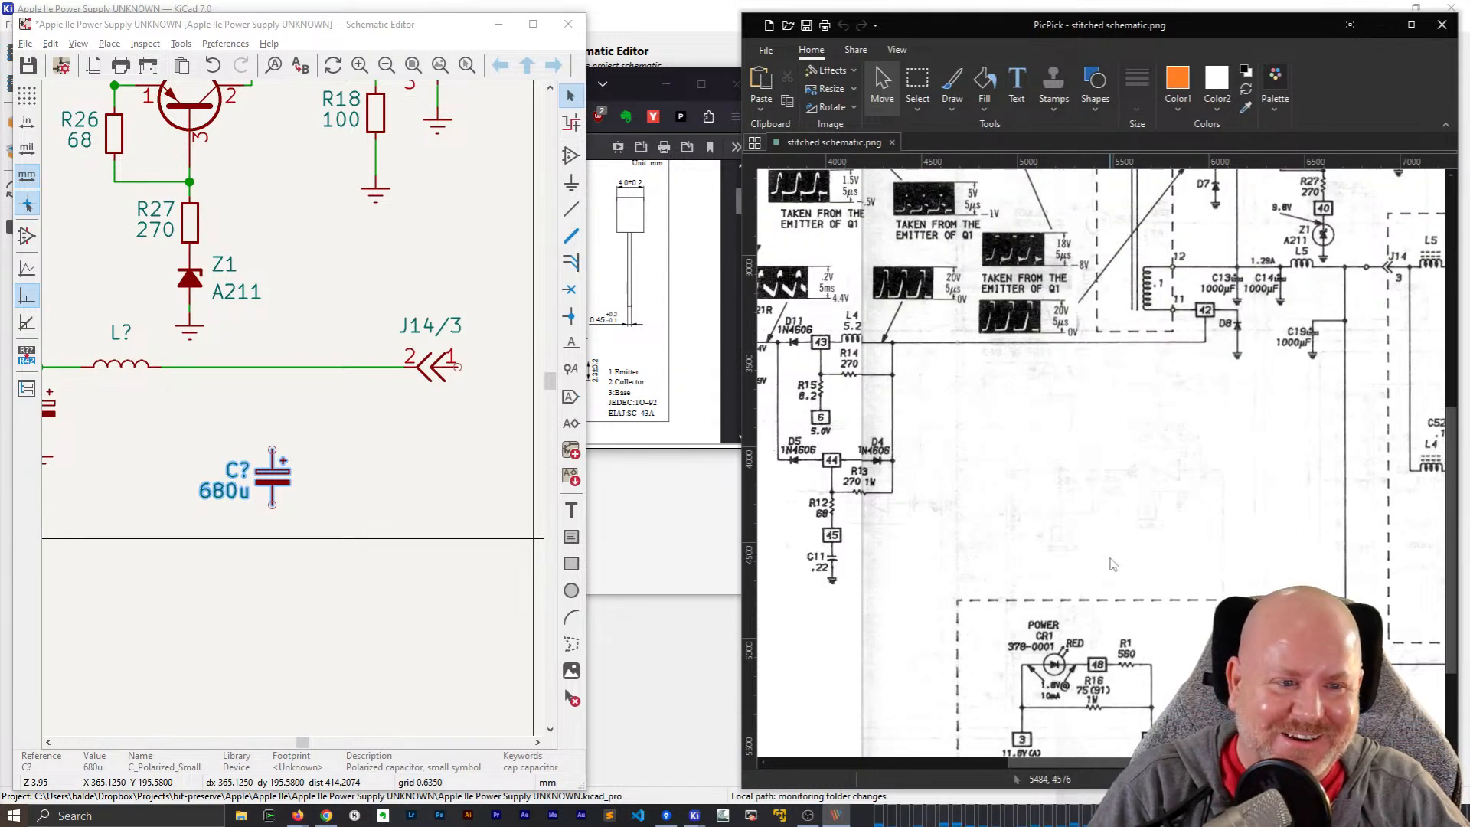
pyautogui.moveTo(1117, 763); pyautogui.dragTo(1226, 763)
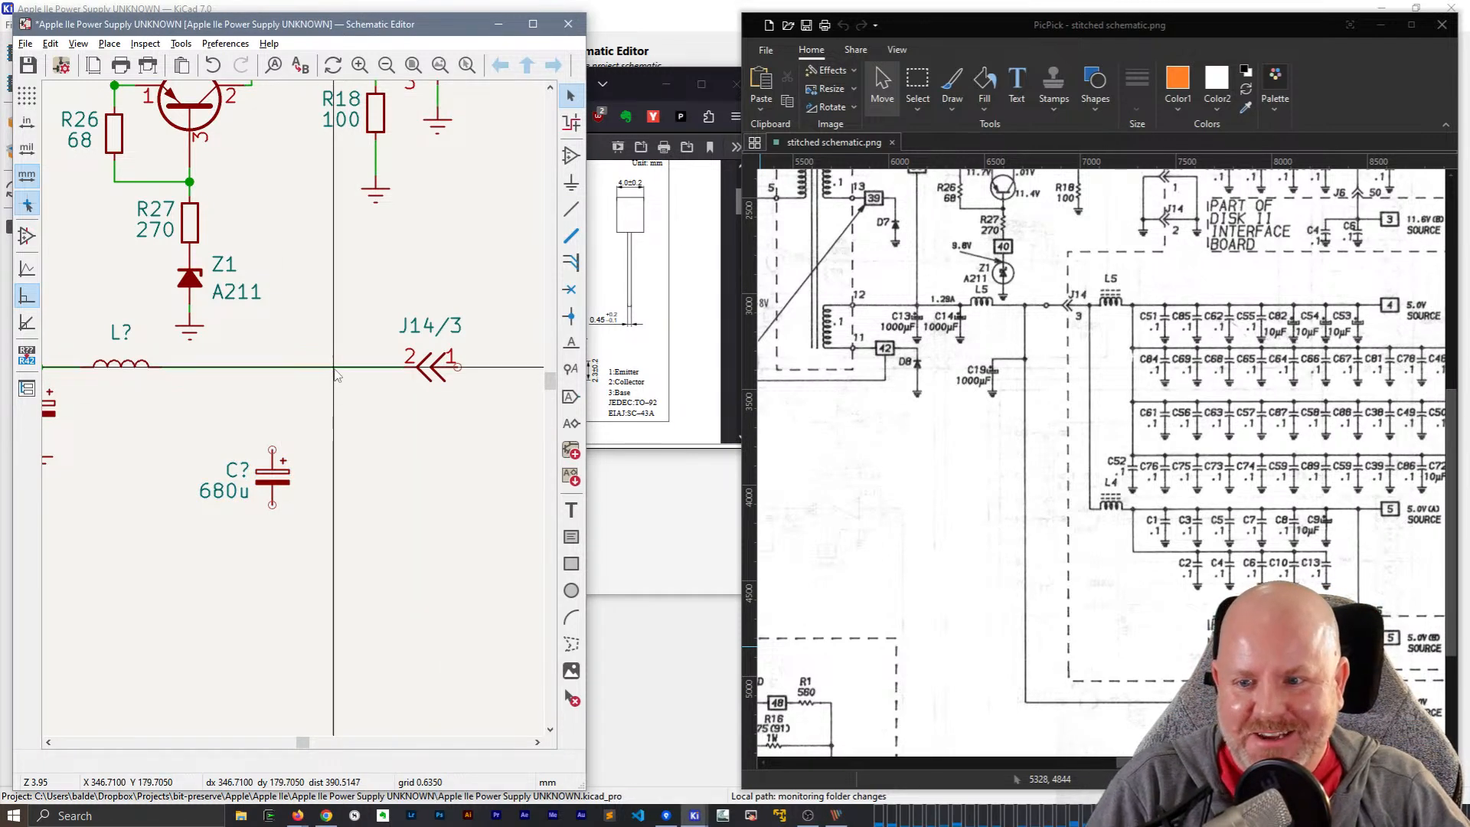
# - Draw a branch wire from the J14/3 line down past the new capacitor and out to the right
pyautogui.press('w')
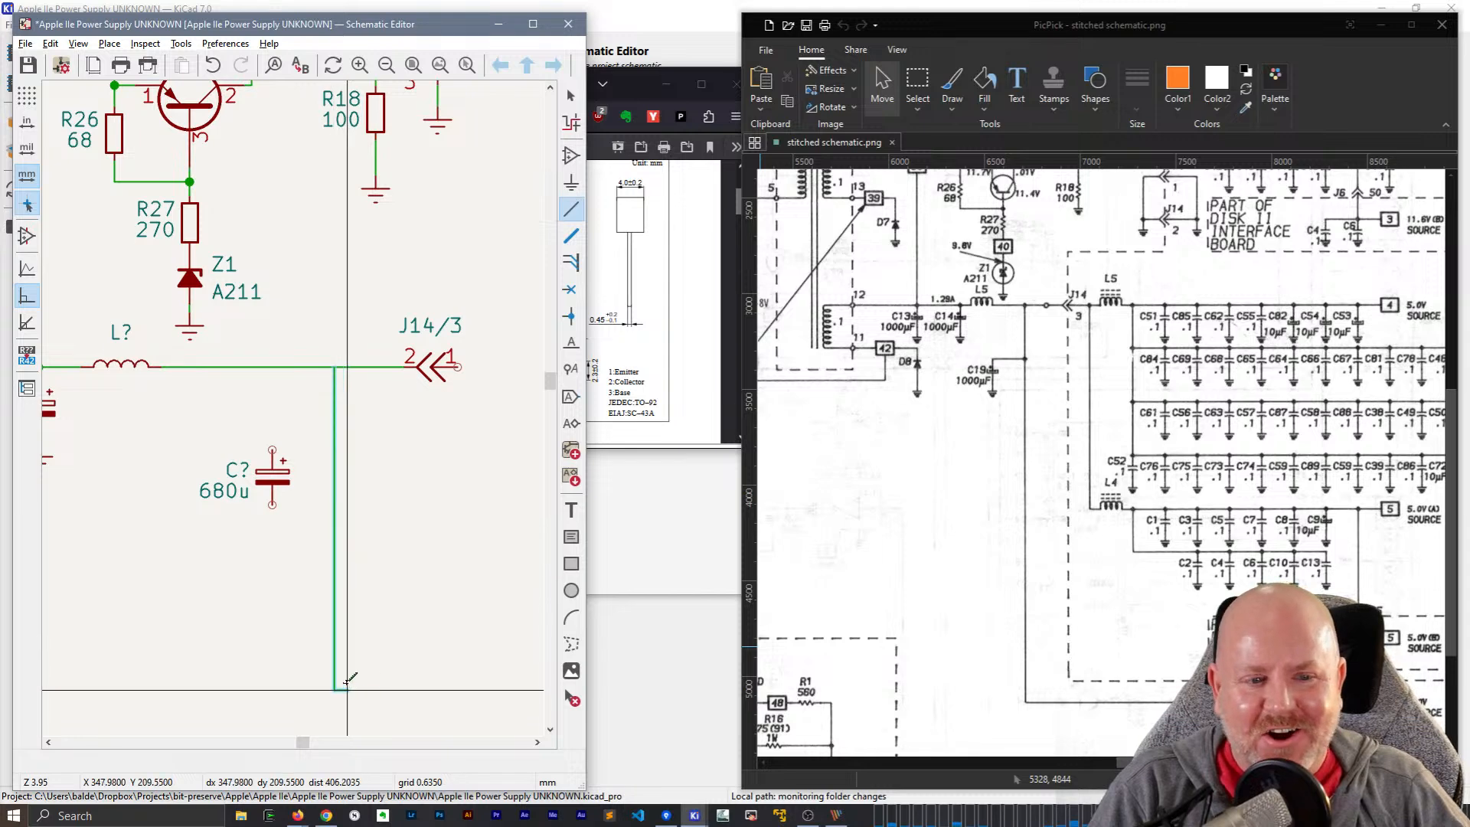
pyautogui.moveTo(344, 683); pyautogui.dragTo(296, 521, button='middle')
pyautogui.scroll(-3, 355, 548)
pyautogui.scroll(1, 293, 408)
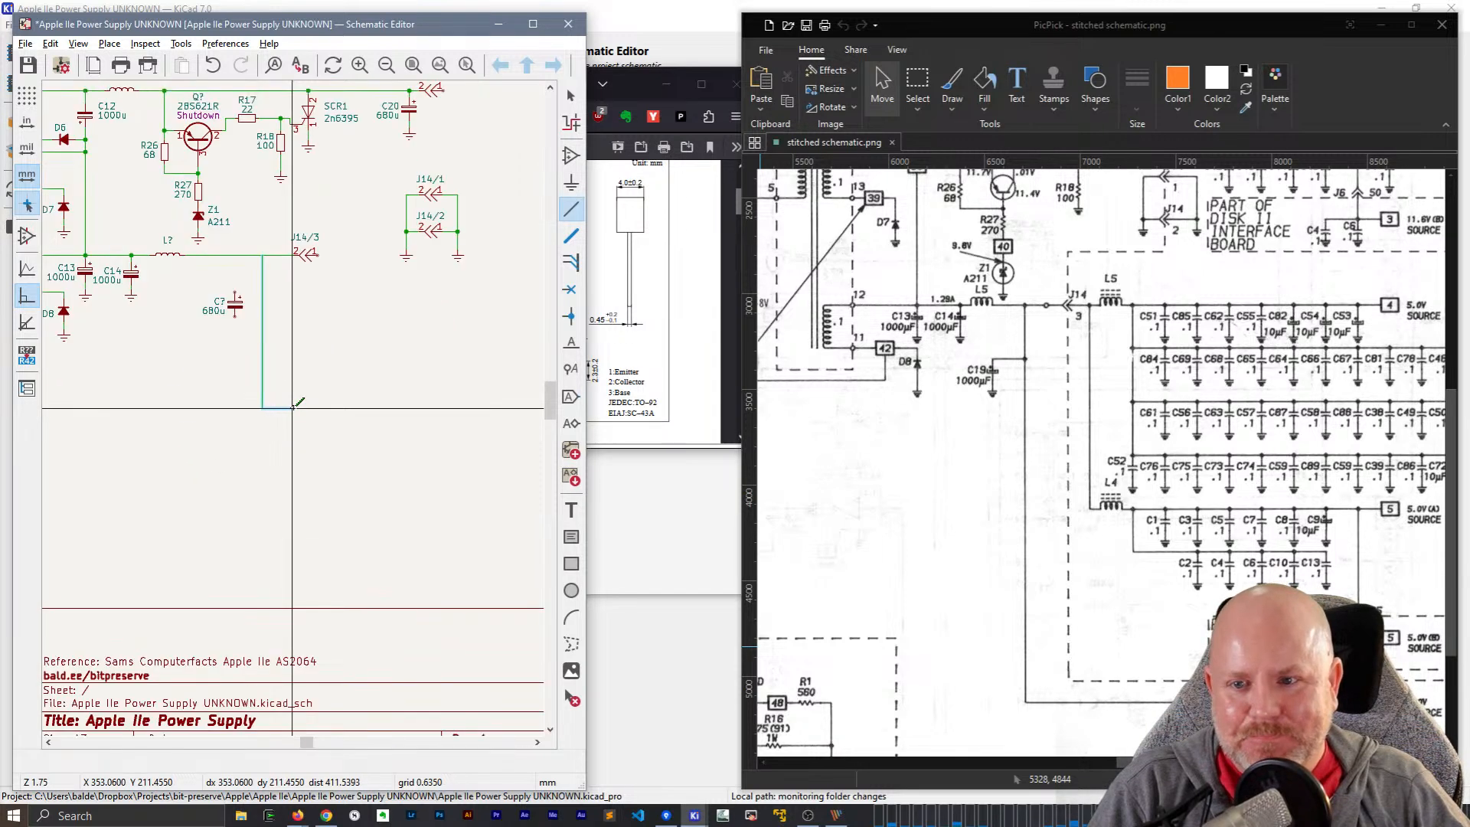
pyautogui.doubleClick(418, 371)
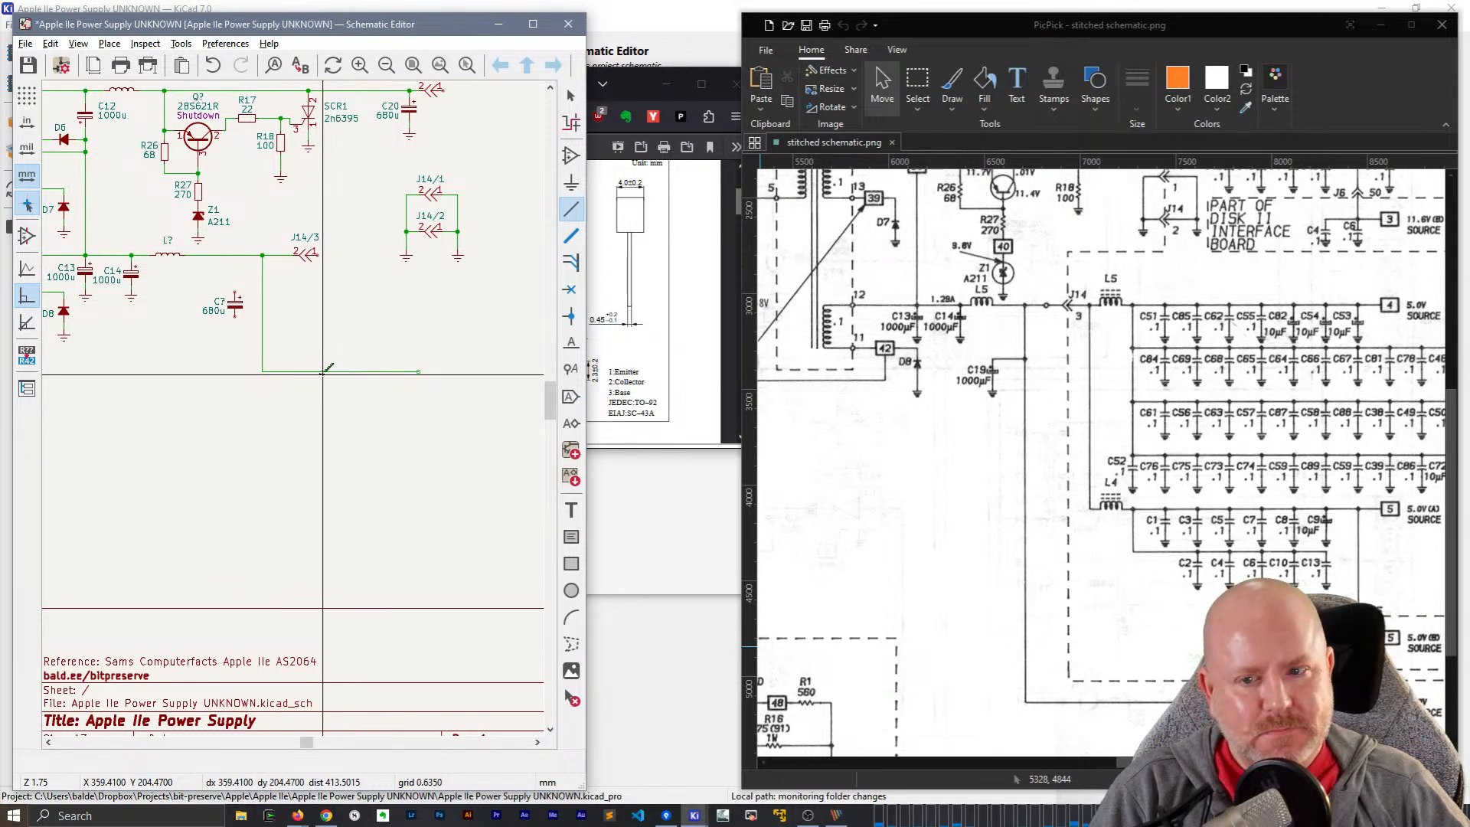
pyautogui.scroll(3, 418, 371)
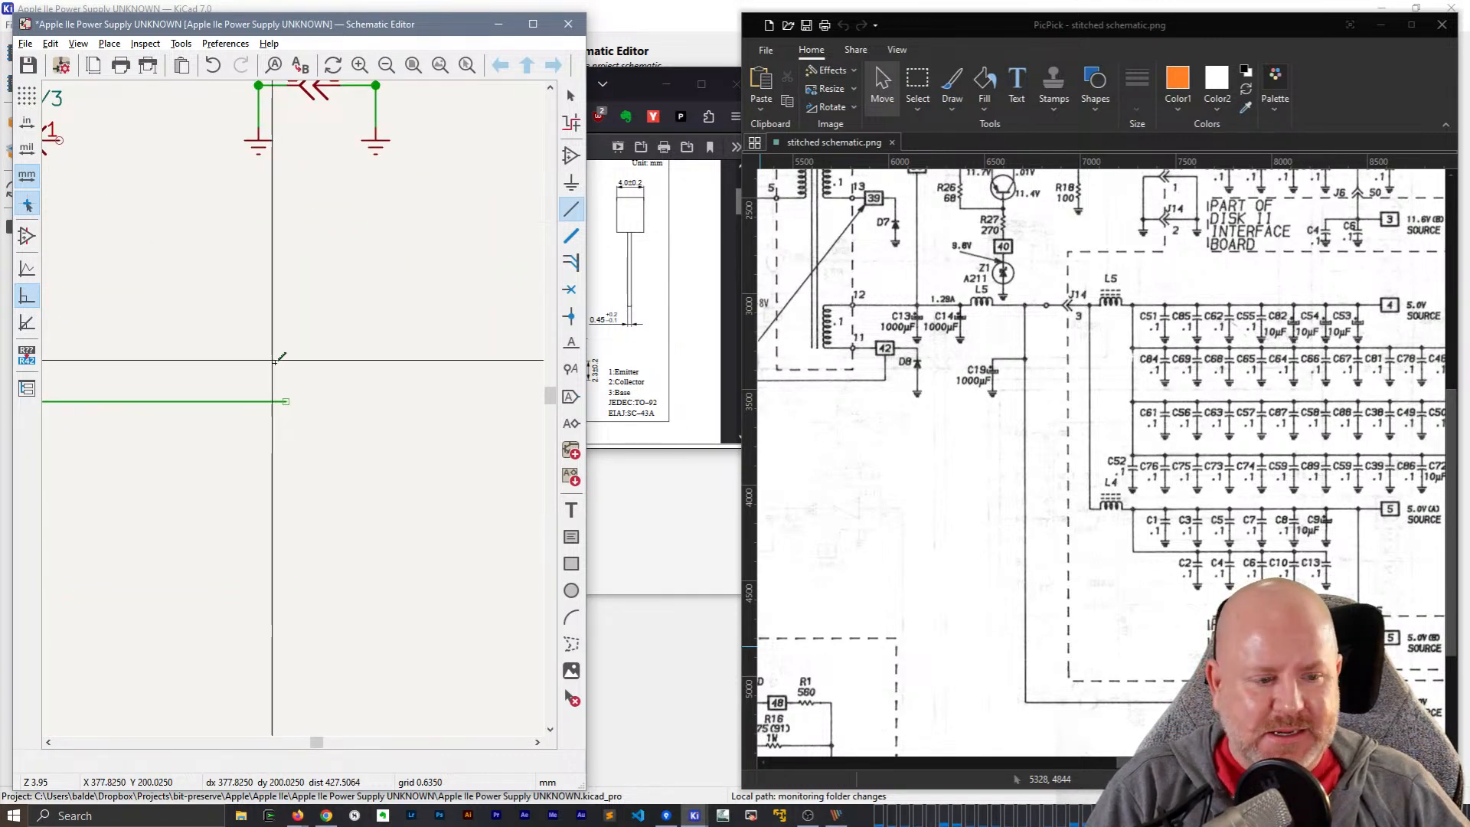
pyautogui.press('t')
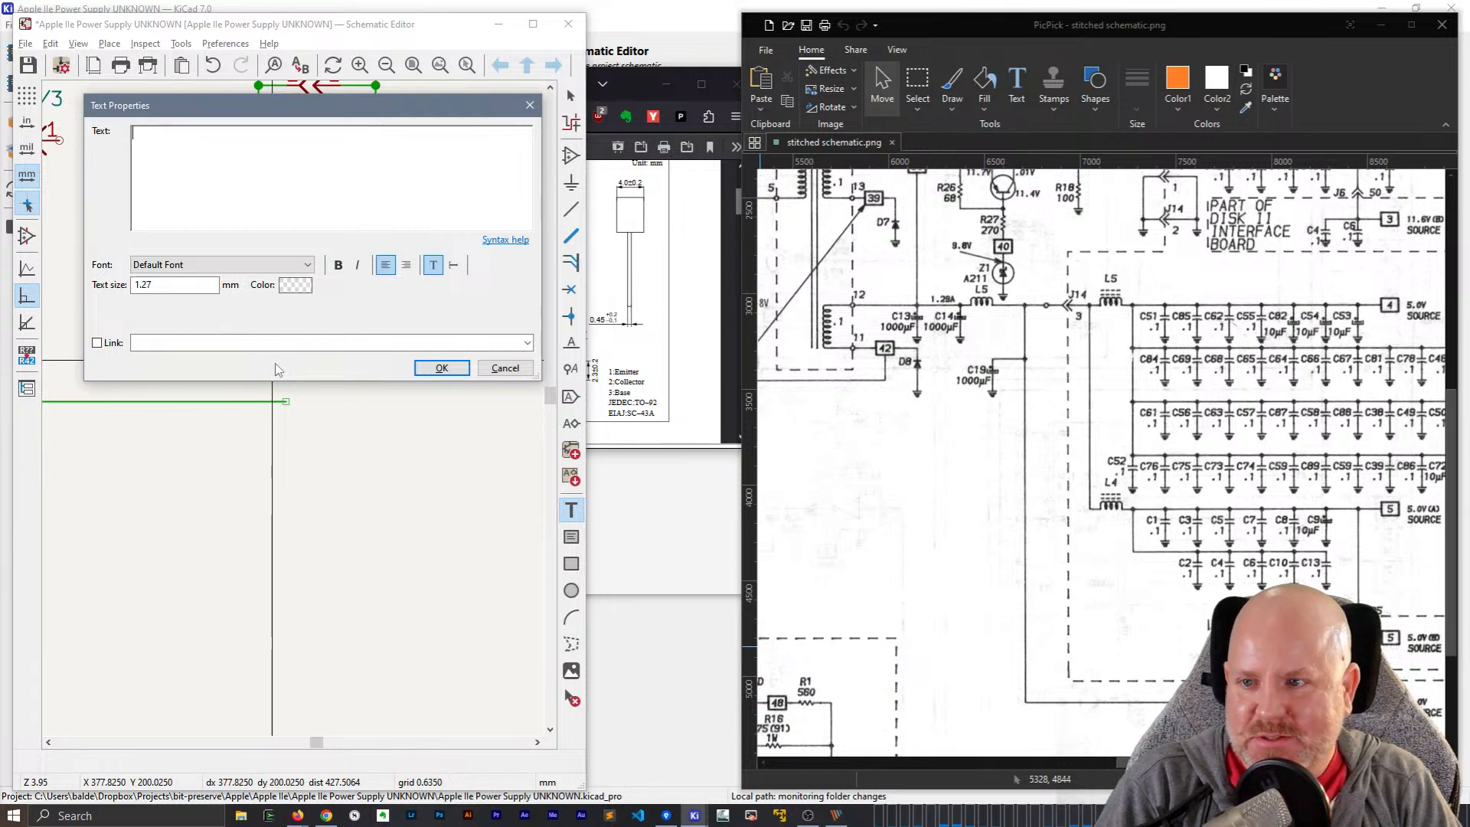
pyautogui.write('5.0')
pyautogui.press('Escape')
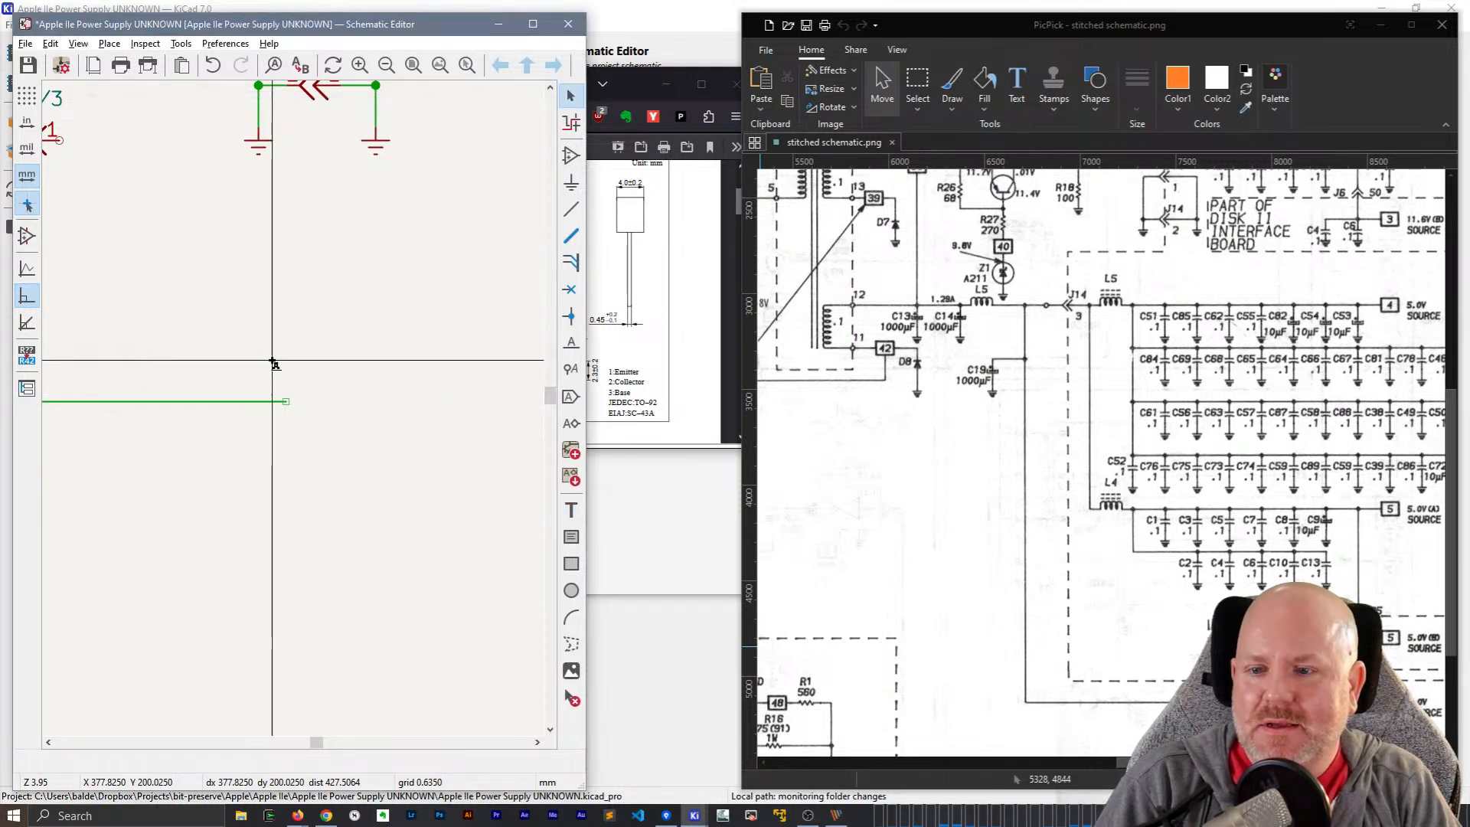
# - Add a right-aligned "5.0V Source" net label at the open end of the branch wire
pyautogui.write('l5.0')
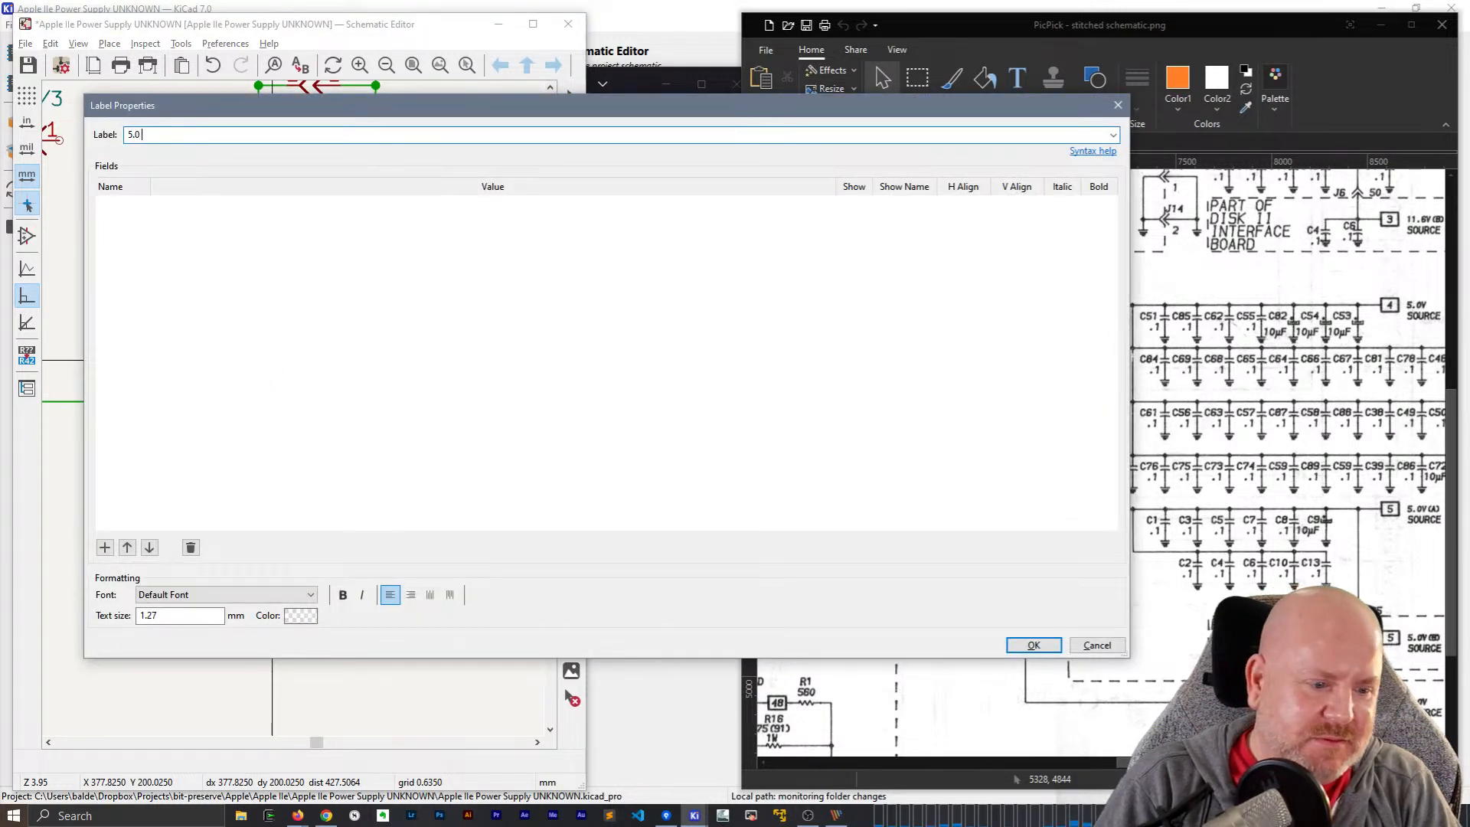
pyautogui.write('V Source')
pyautogui.press('Return')
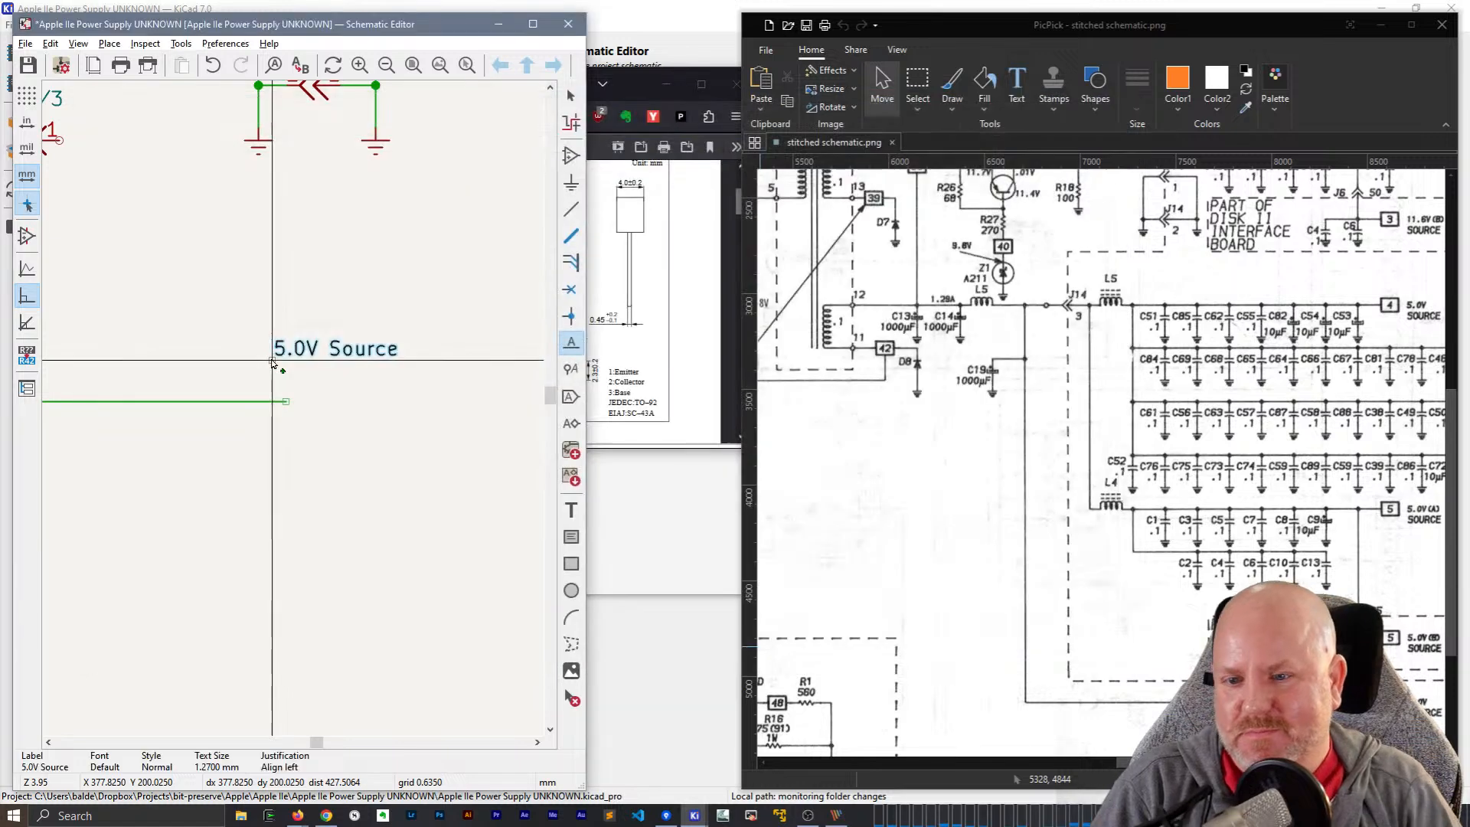
pyautogui.click(285, 406)
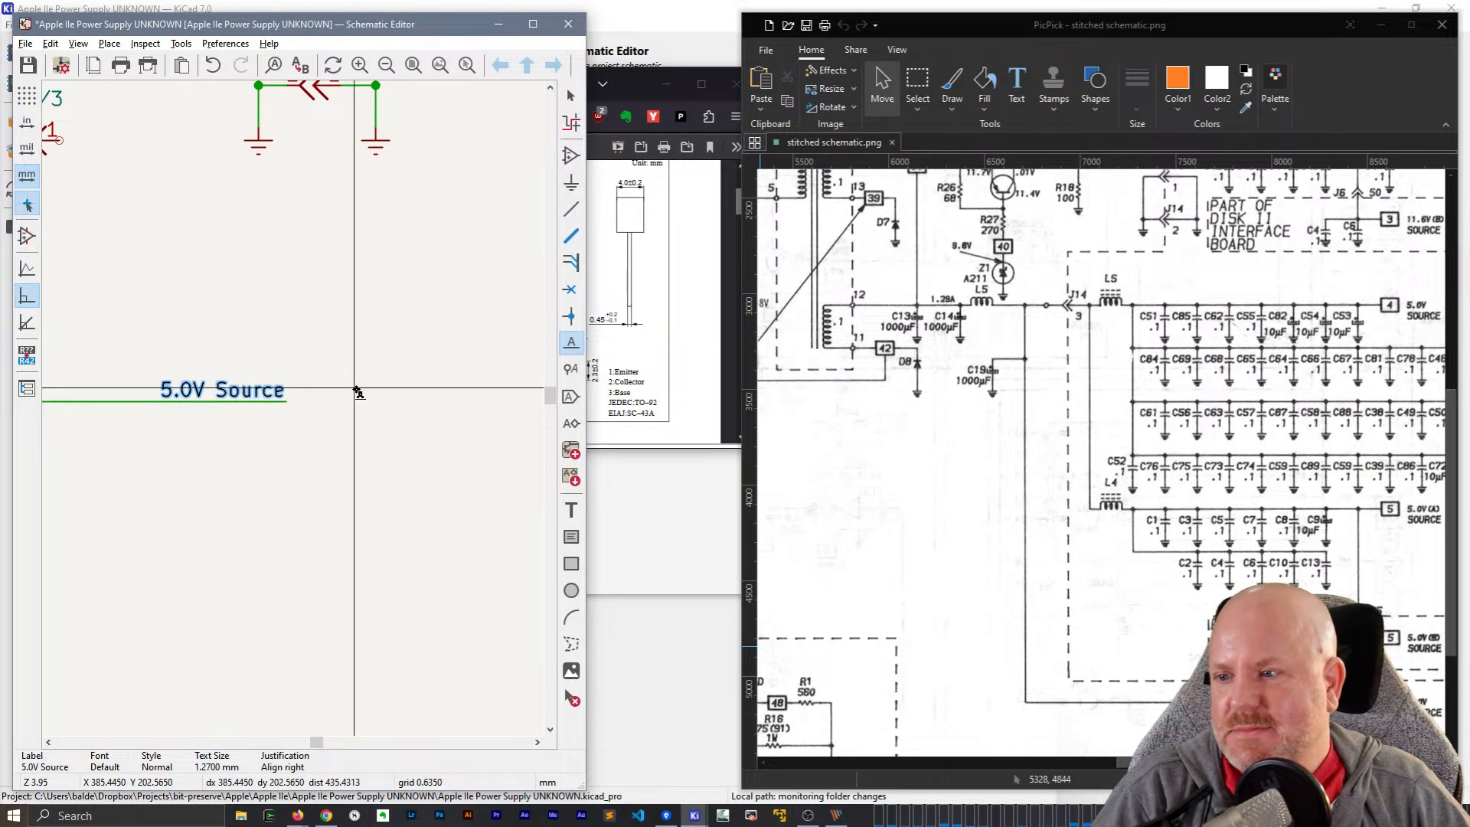
pyautogui.click(356, 396)
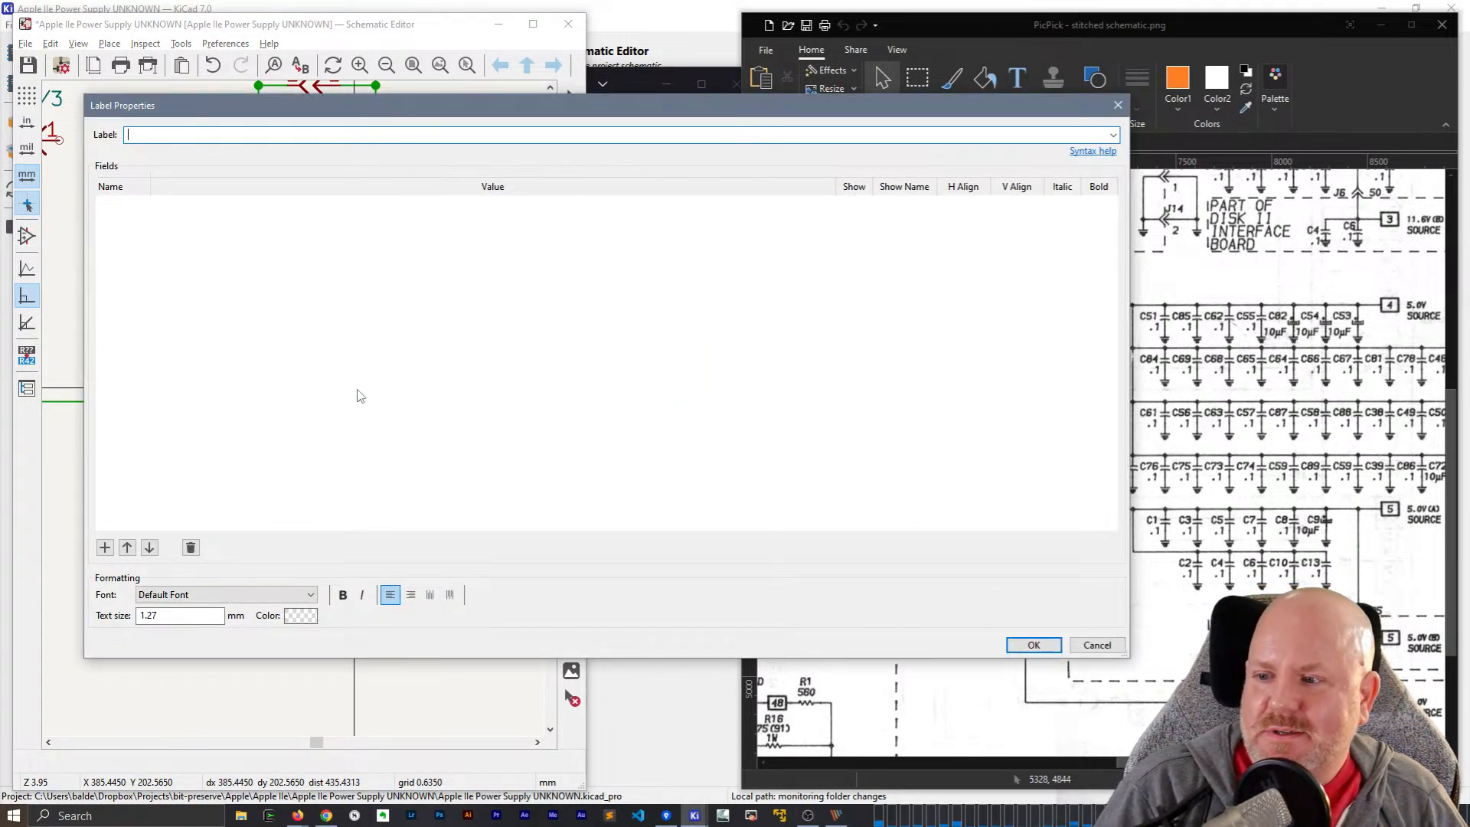
pyautogui.press('Escape')
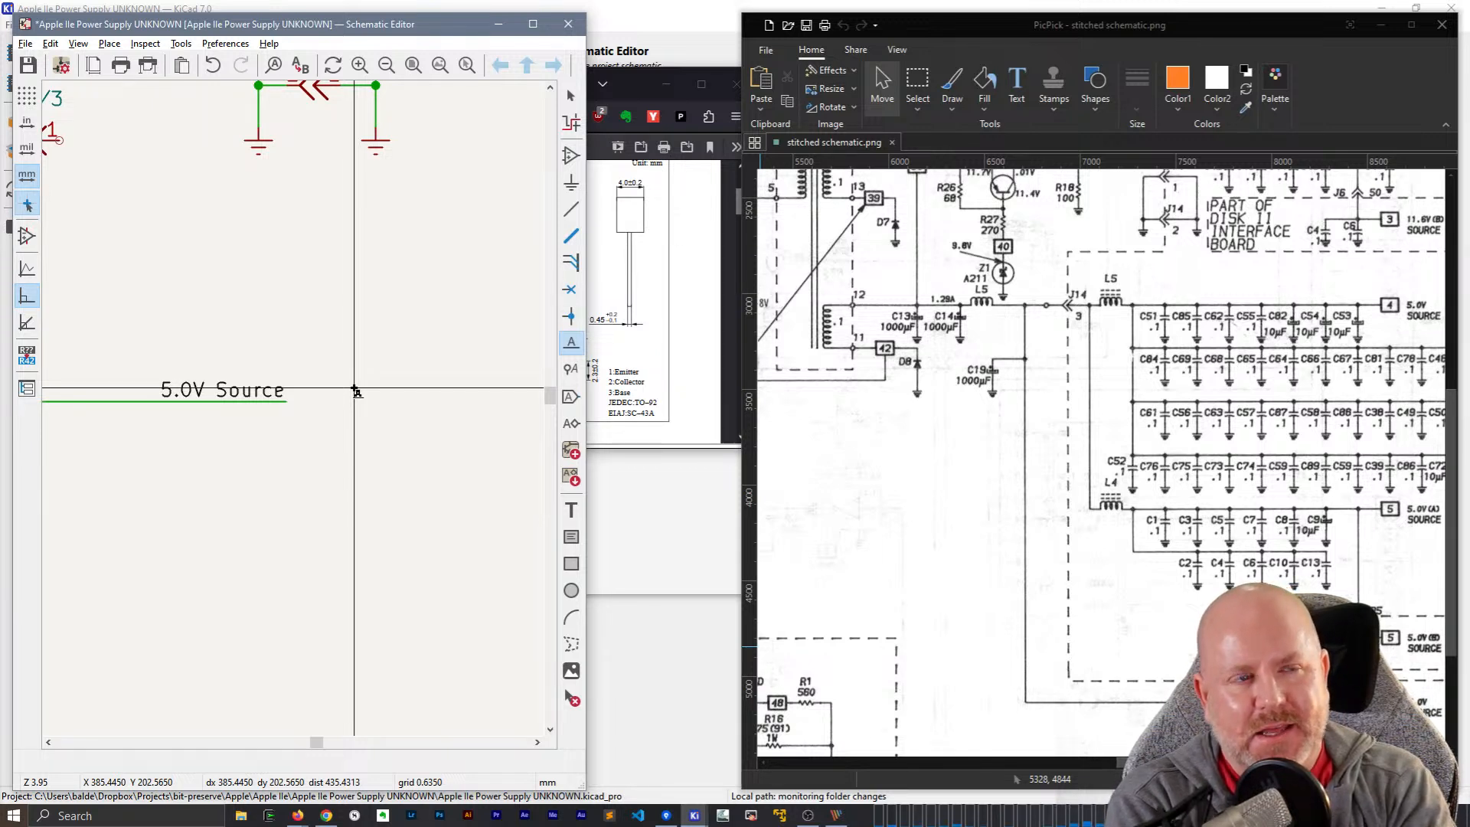
pyautogui.hotkey('ctrl', 's')
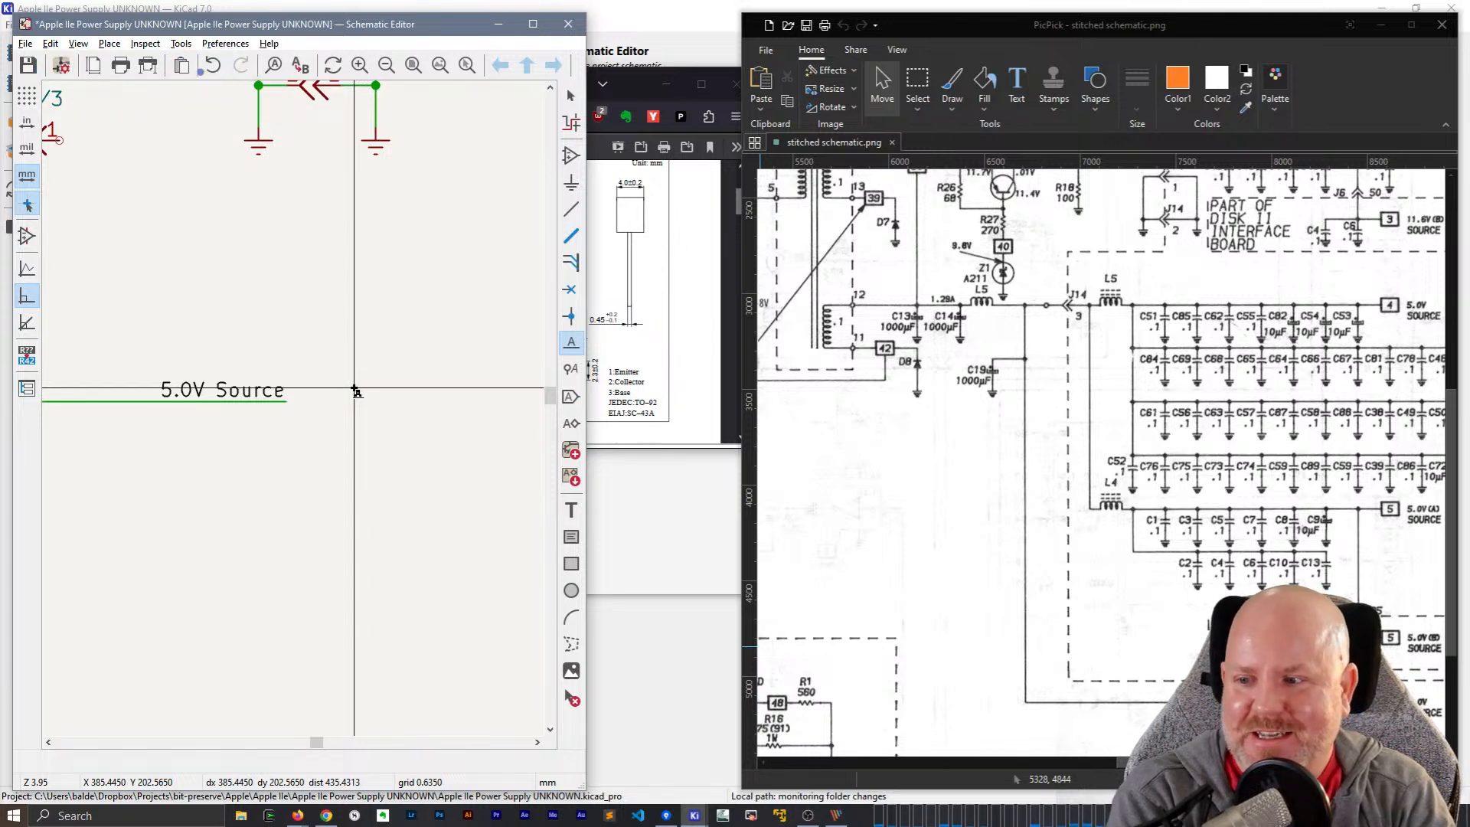
# - Place an Earth ground symbol just below the unnumbered 680u capacitor beside the branch wire
pyautogui.scroll(-4, 356, 391)
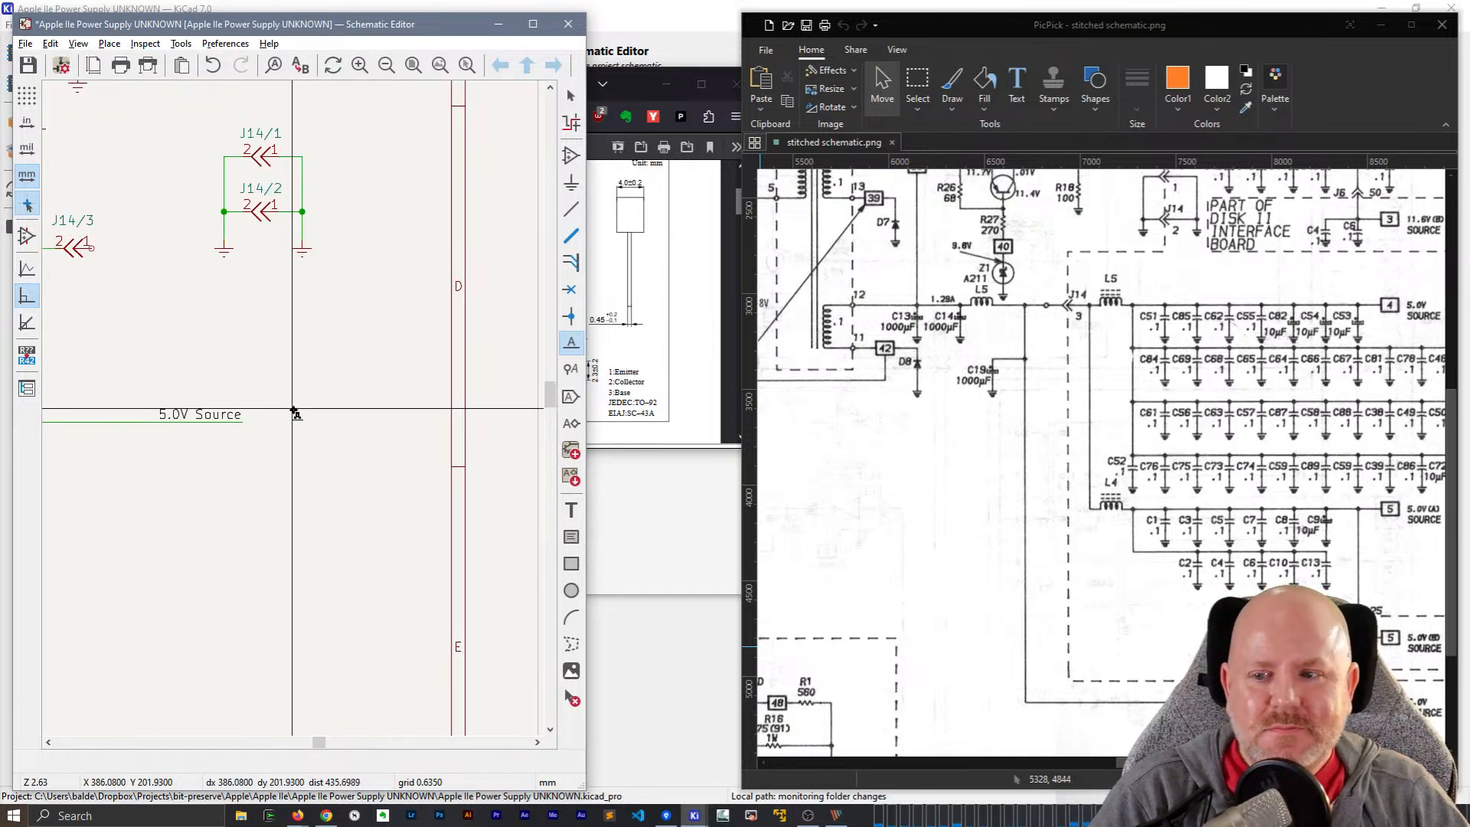
pyautogui.moveTo(124, 469); pyautogui.dragTo(288, 512, button='middle')
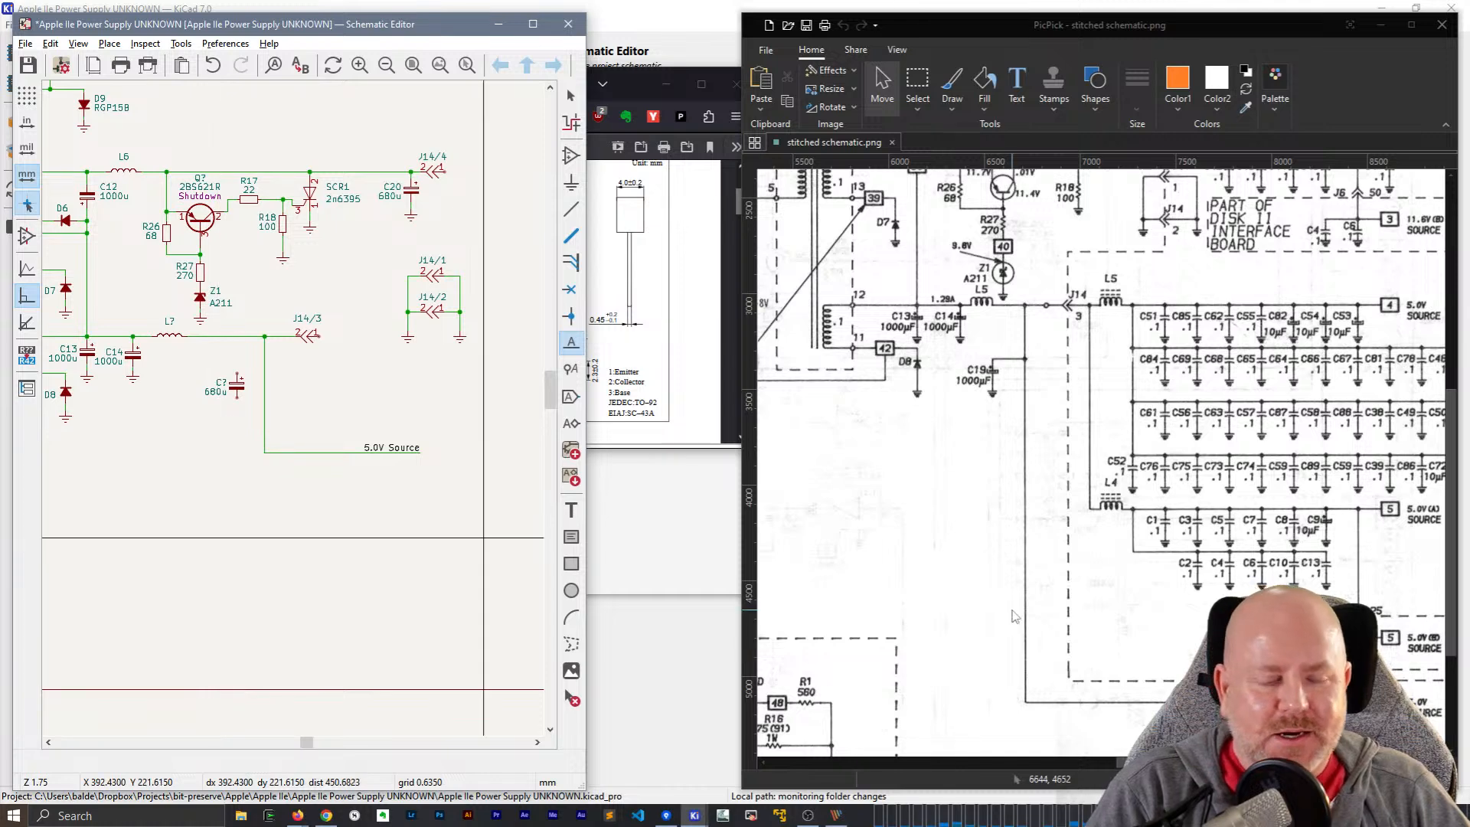
pyautogui.scroll(3, 296, 387)
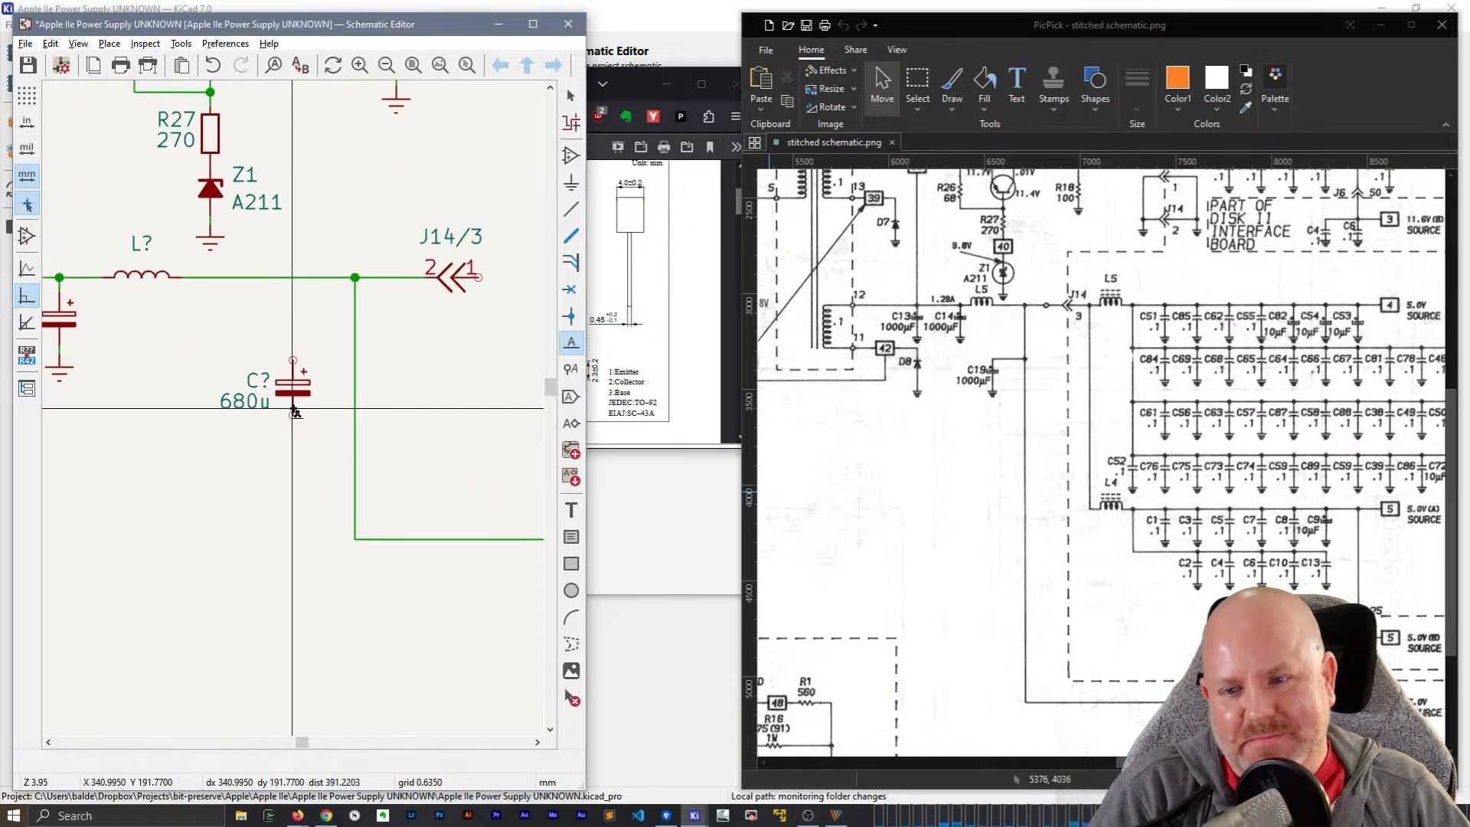
pyautogui.scroll(-2, 288, 383)
pyautogui.scroll(1, 191, 383)
pyautogui.click(138, 382)
pyautogui.scroll(2, 267, 434)
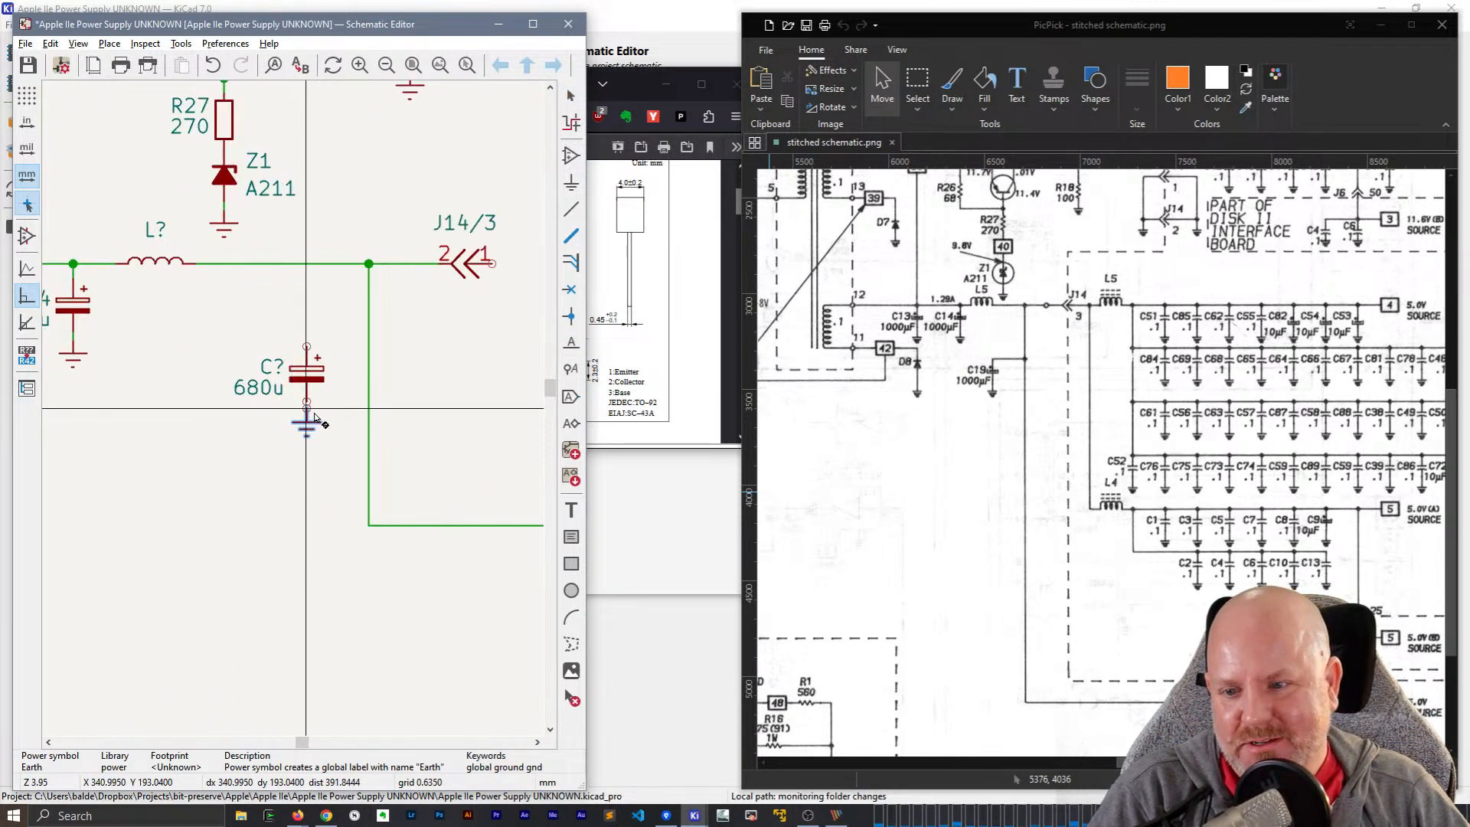
pyautogui.click(307, 402)
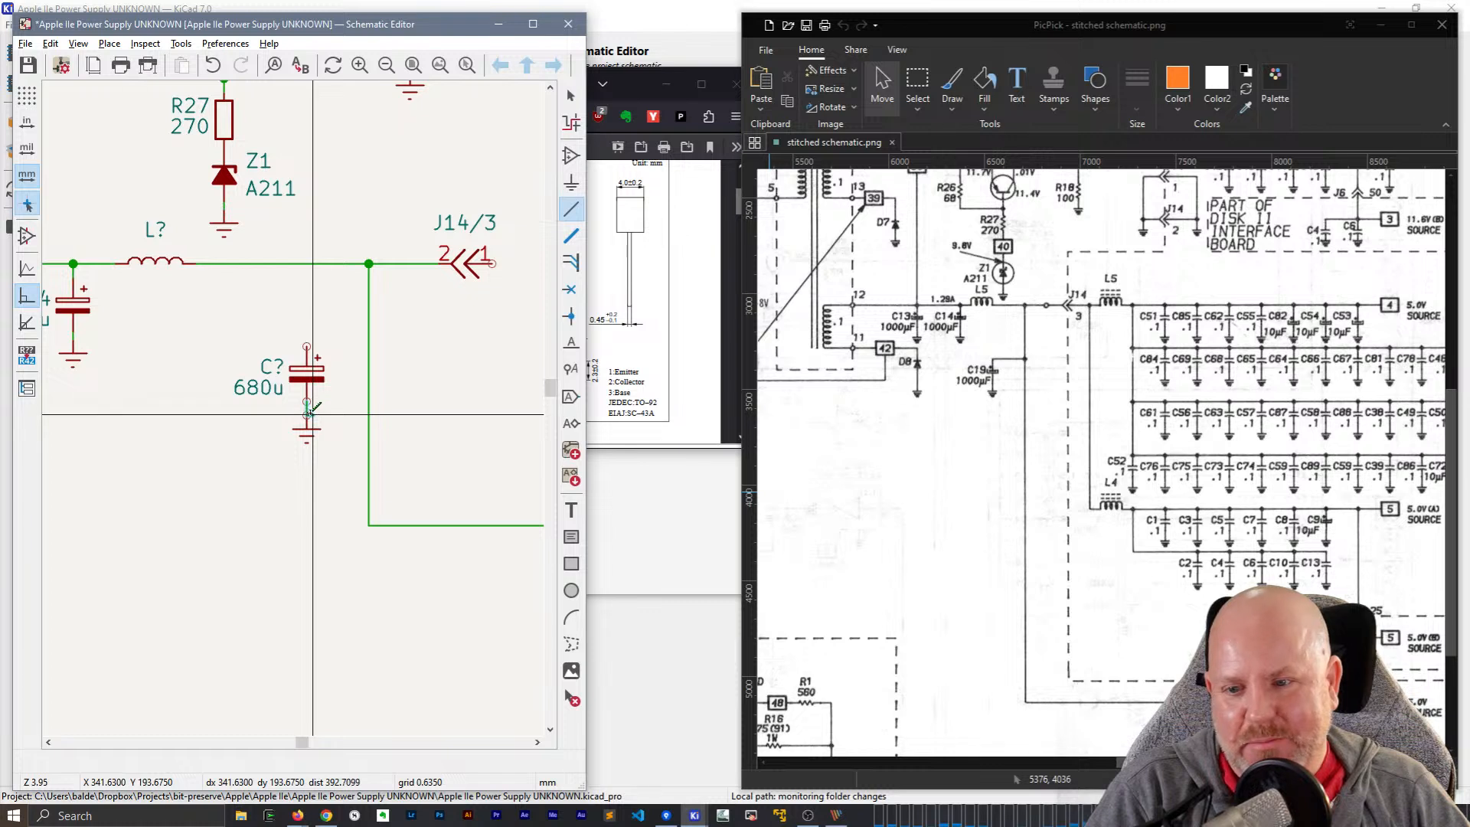
pyautogui.press('Escape')
# - Wire the new capacitor's lower pin to its ground symbol and its upper pin to the vertical branch wire
pyautogui.press('w')
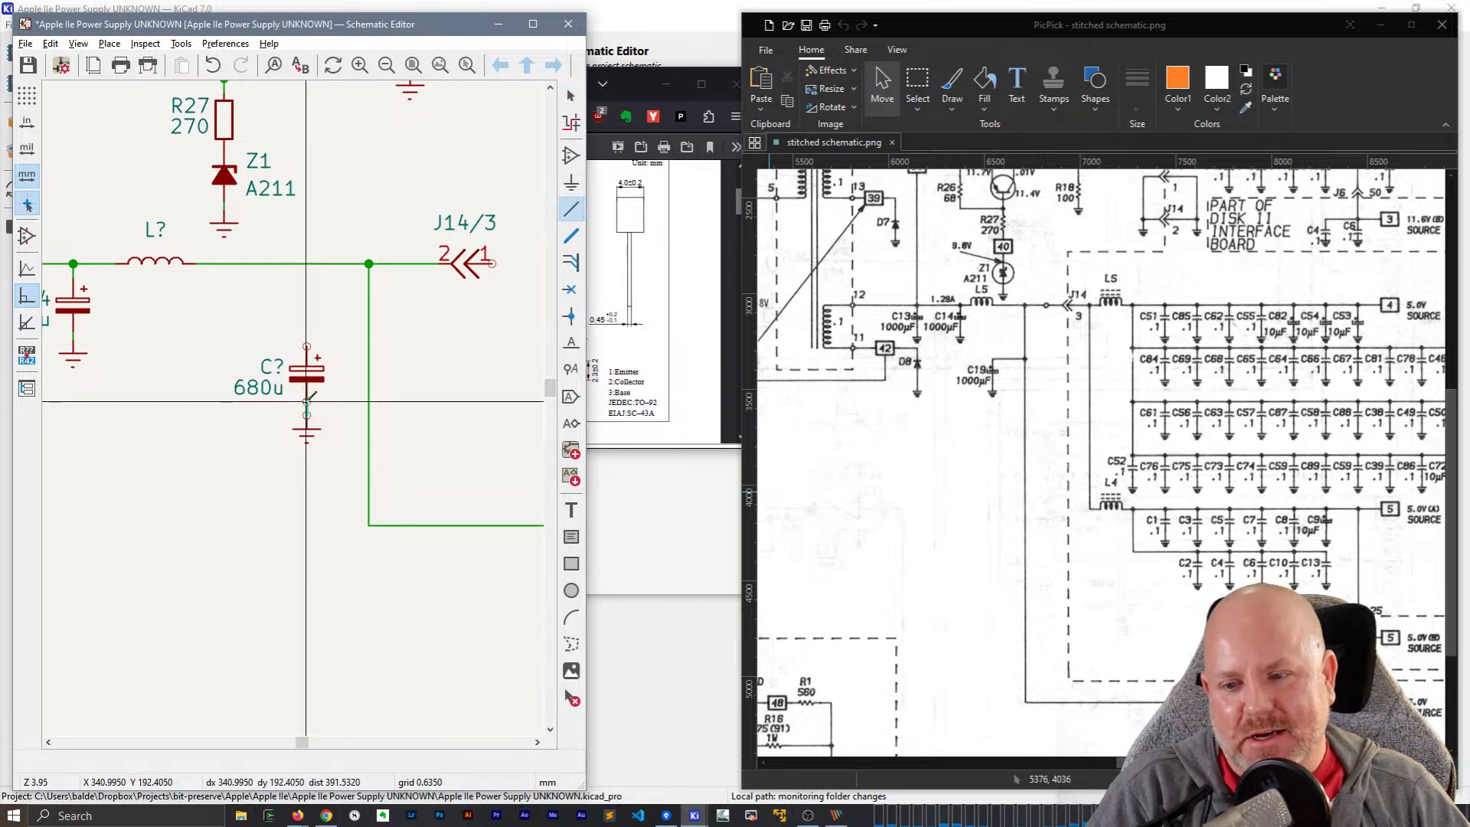
pyautogui.click(307, 402)
pyautogui.click(307, 345)
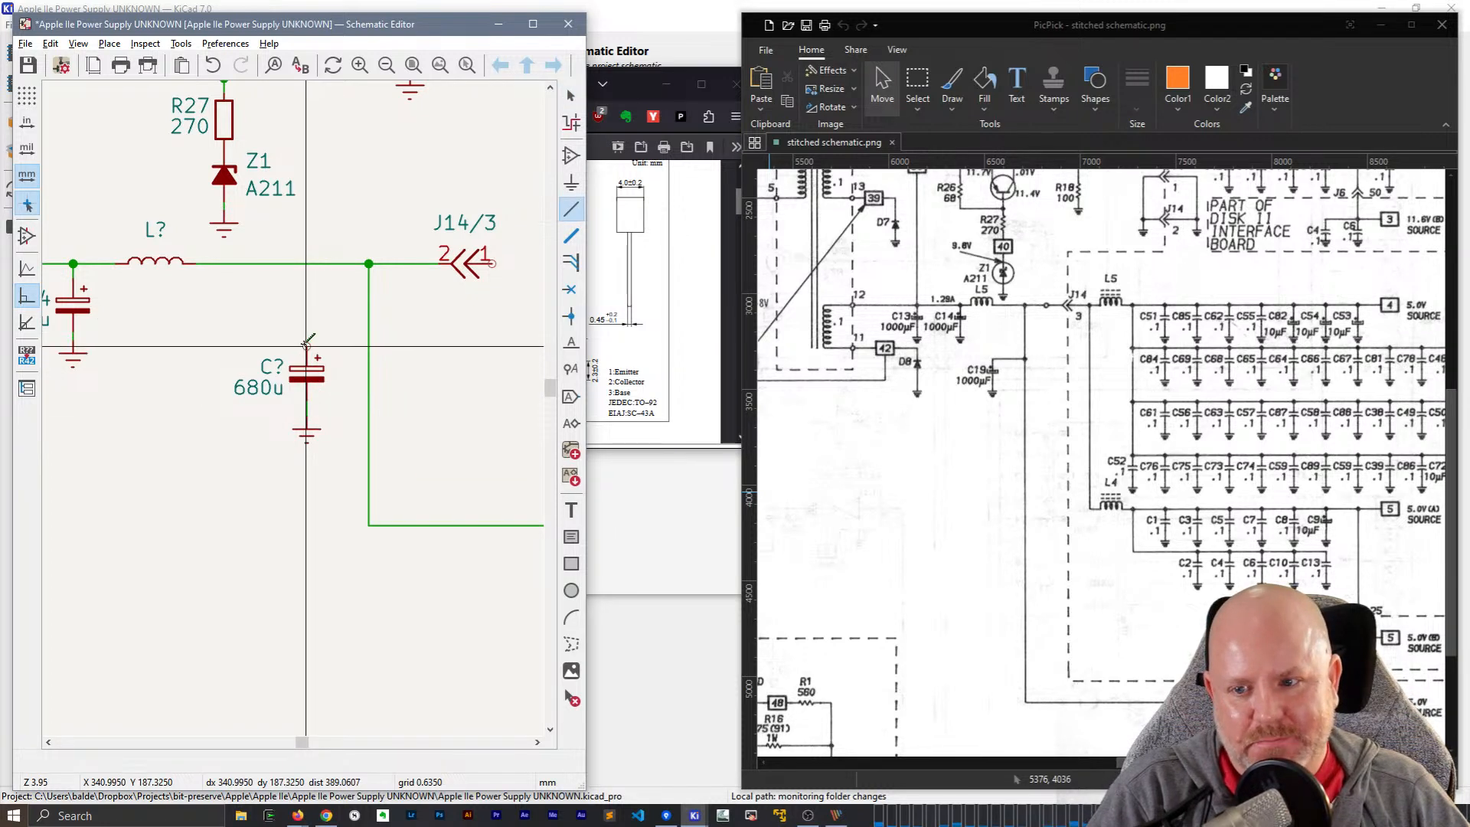
pyautogui.click(369, 332)
pyautogui.press('Escape')
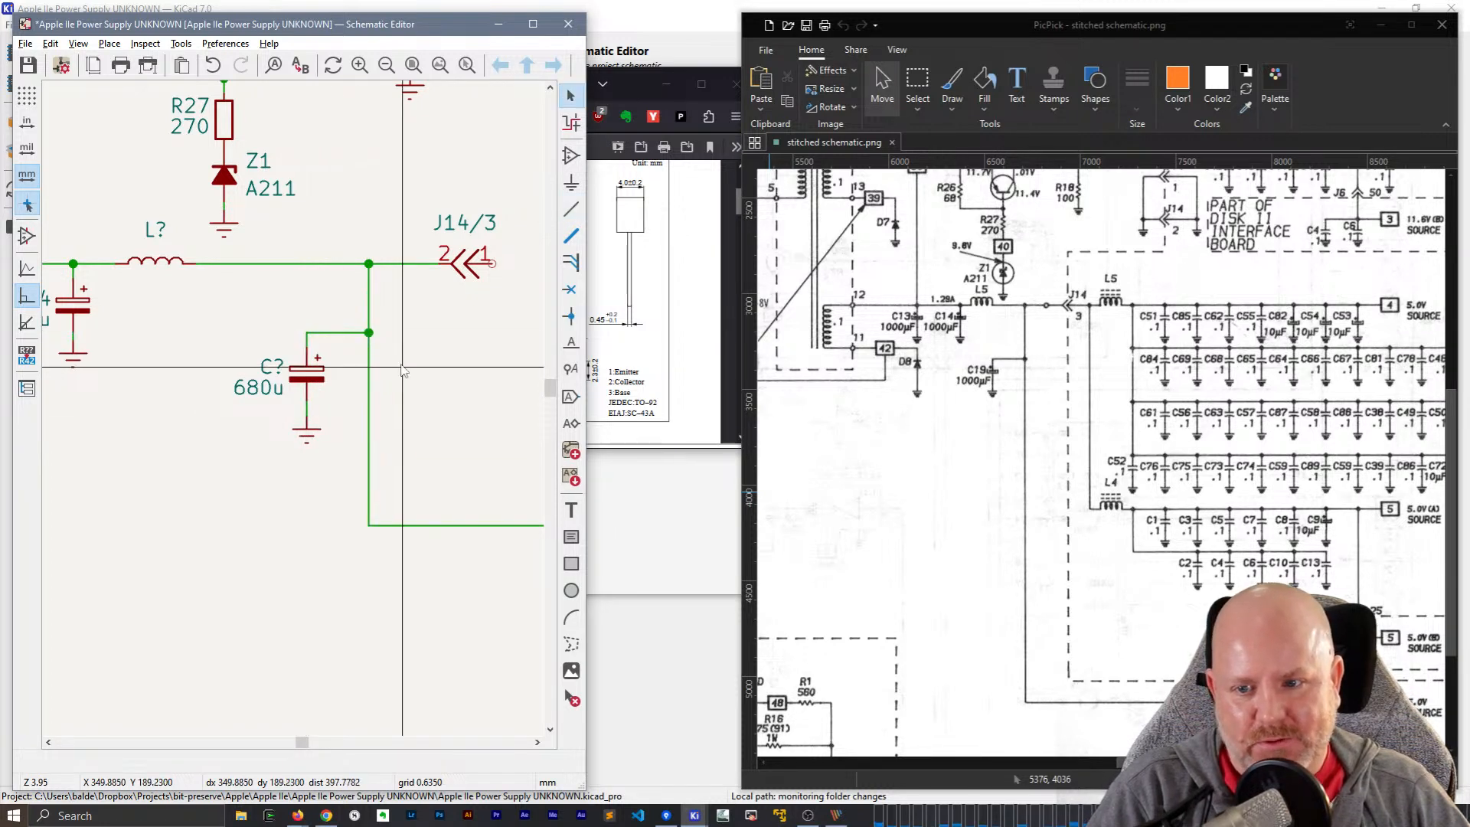
# - Set the new capacitor's reference to C19 and its value to 1000u
pyautogui.click(269, 370)
pyautogui.write('e')
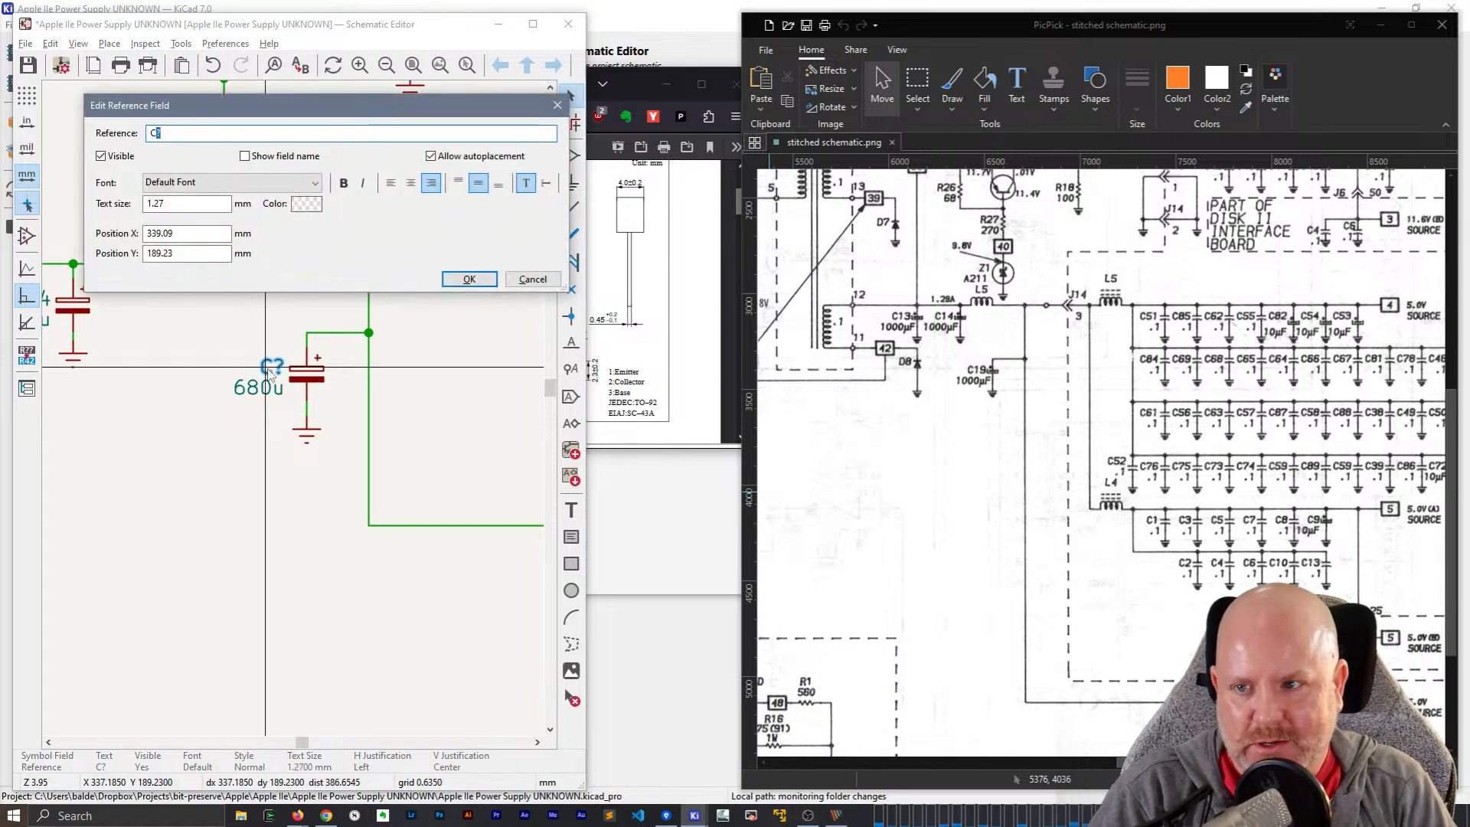
pyautogui.write('C19')
pyautogui.press('Return')
pyautogui.click(237, 388)
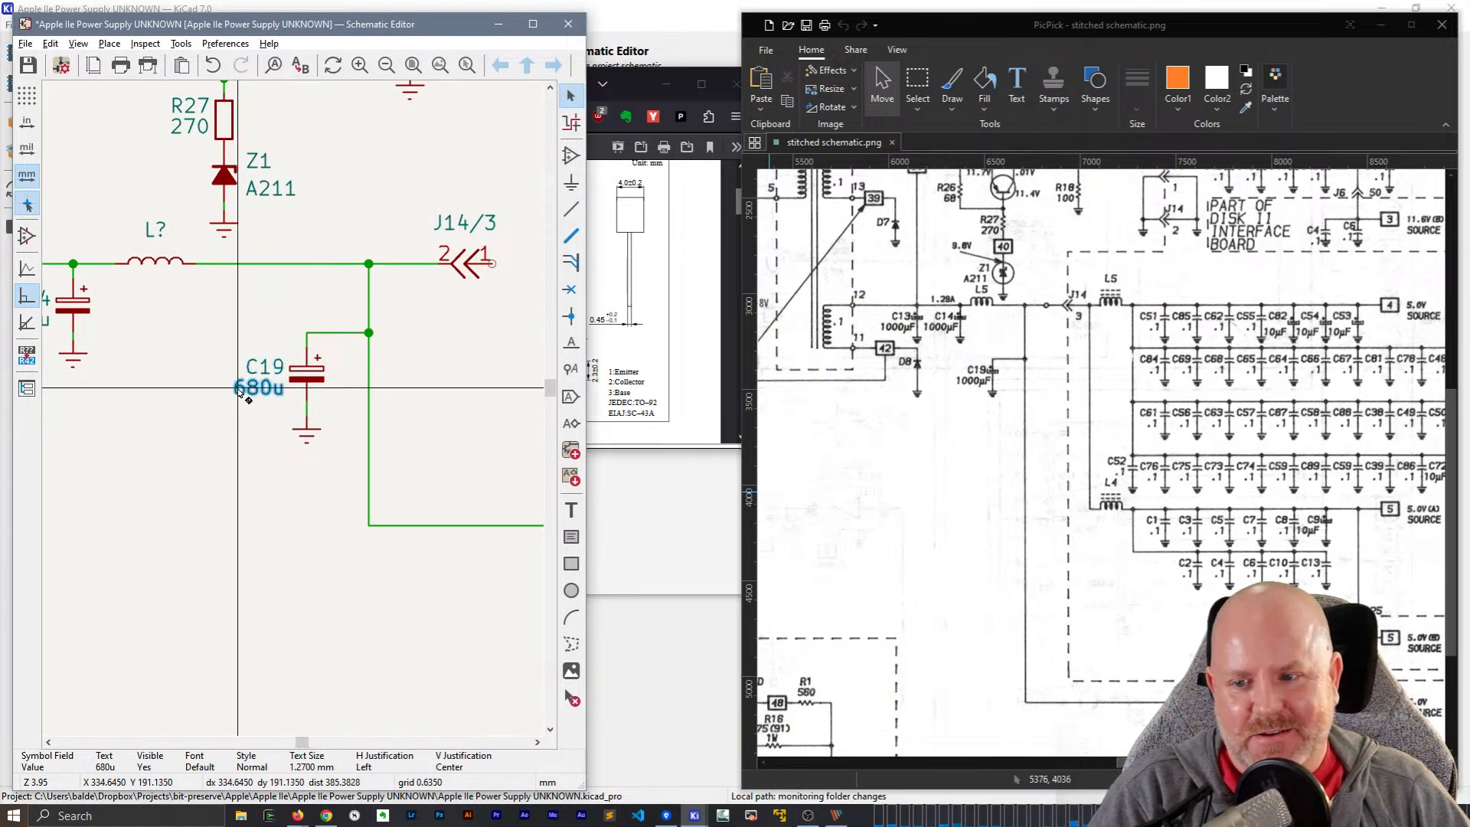
pyautogui.write('v1000u')
pyautogui.press('Return')
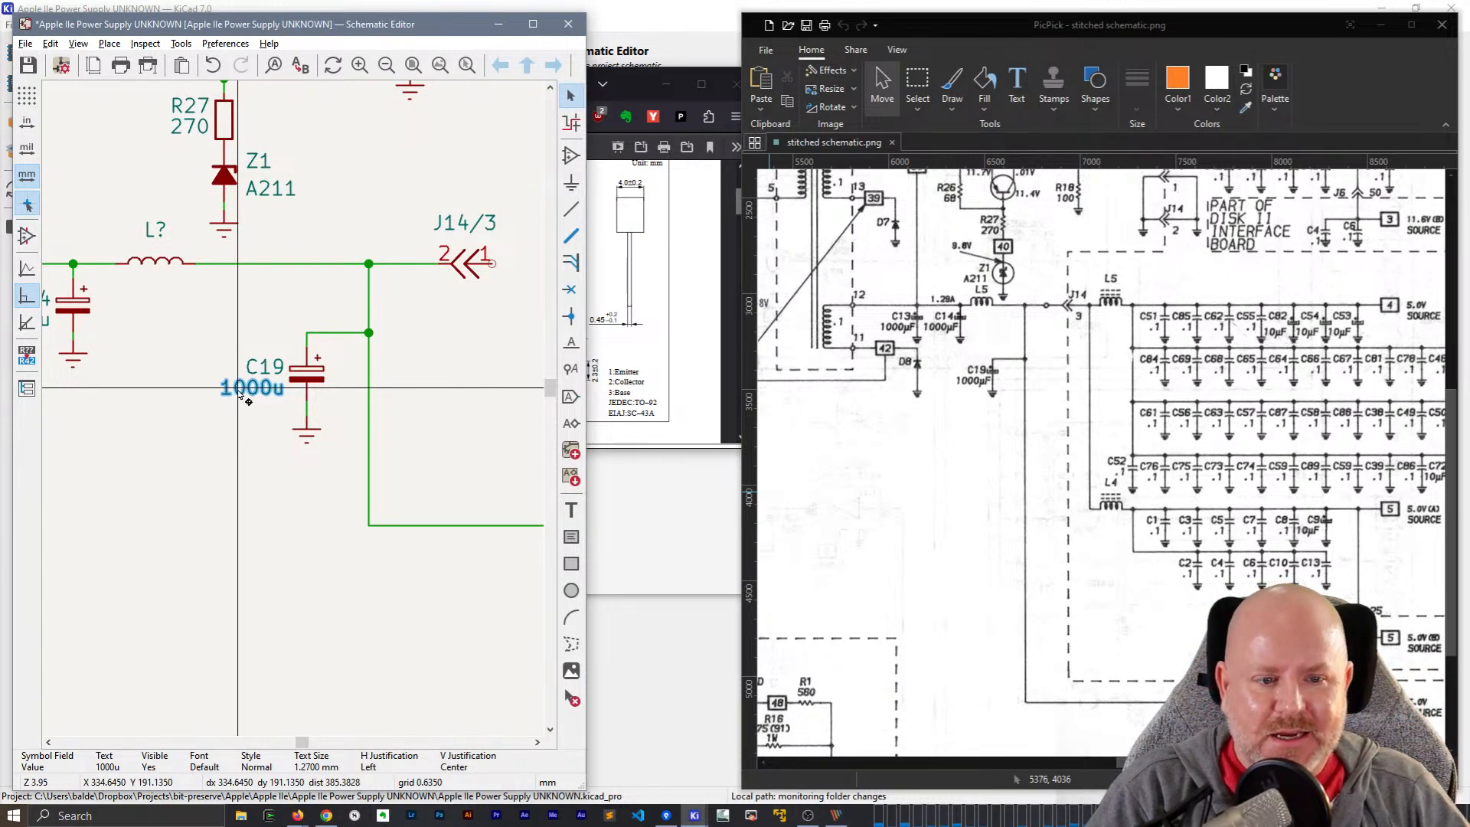
# - Set the reference of the inductor on the J14/3 line to L5
pyautogui.scroll(-2, 240, 393)
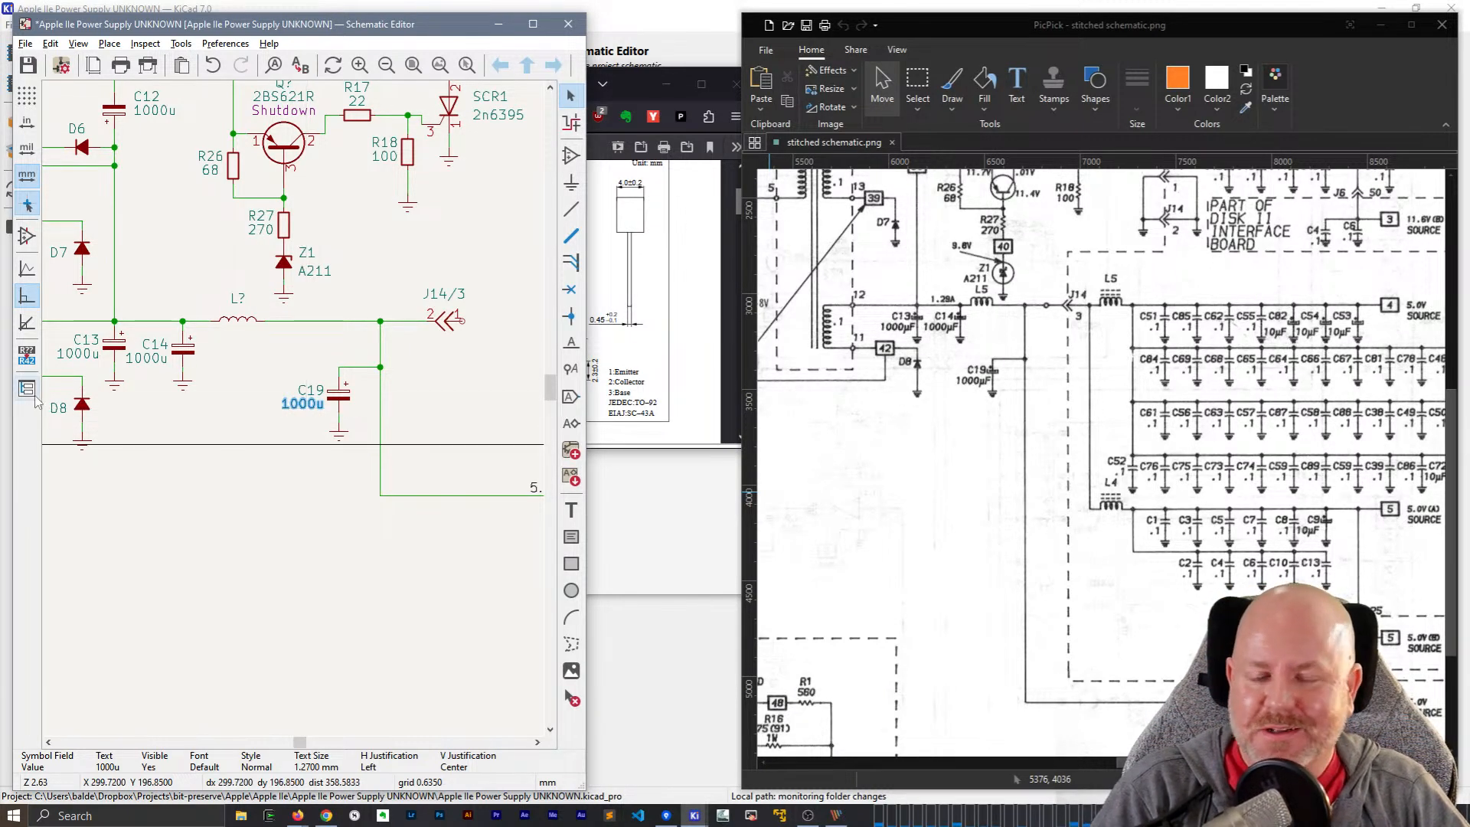
pyautogui.scroll(-2, 302, 417)
pyautogui.scroll(2, 297, 422)
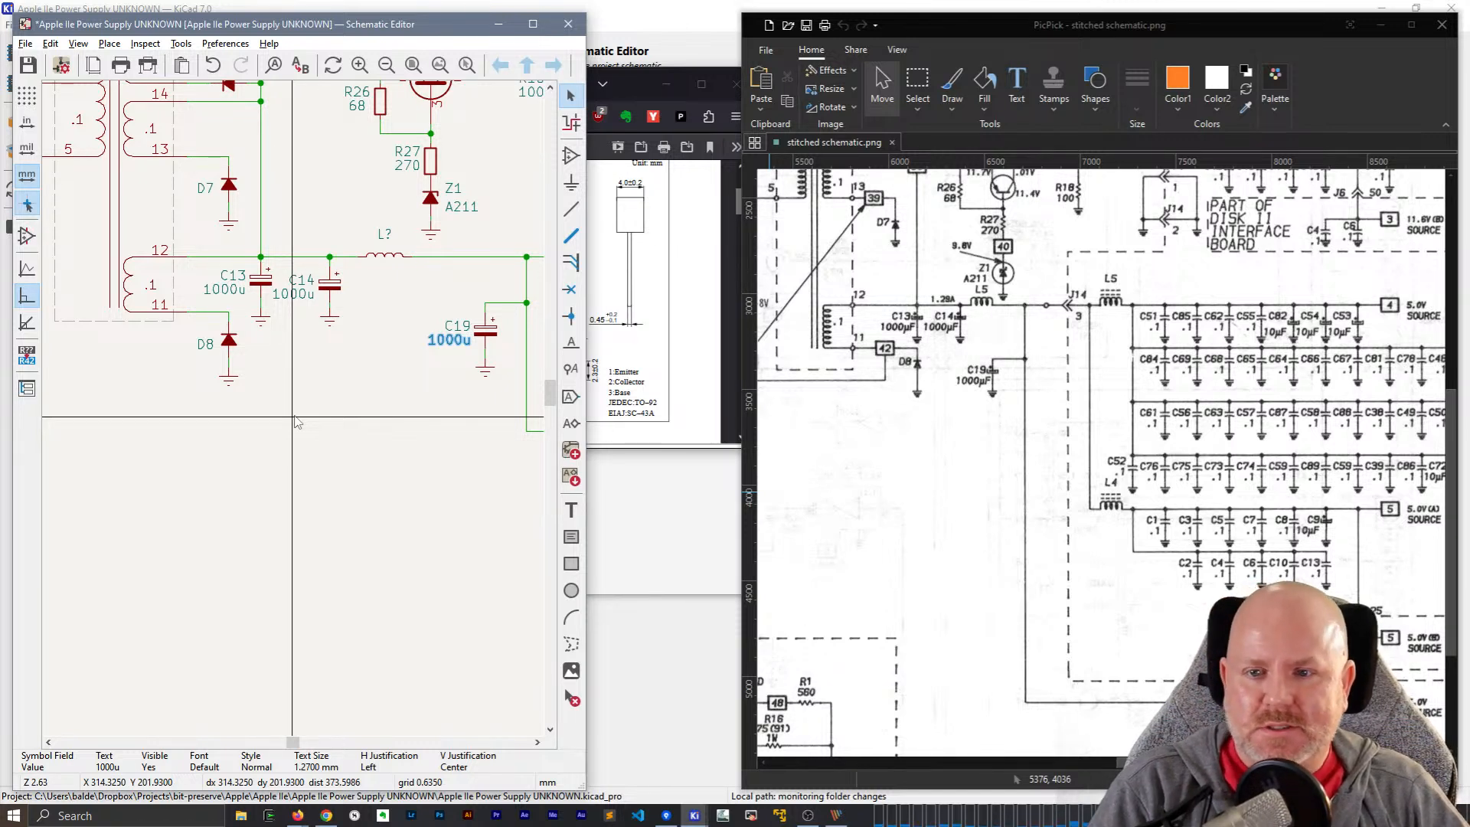
pyautogui.moveTo(357, 399); pyautogui.dragTo(304, 439, button='middle')
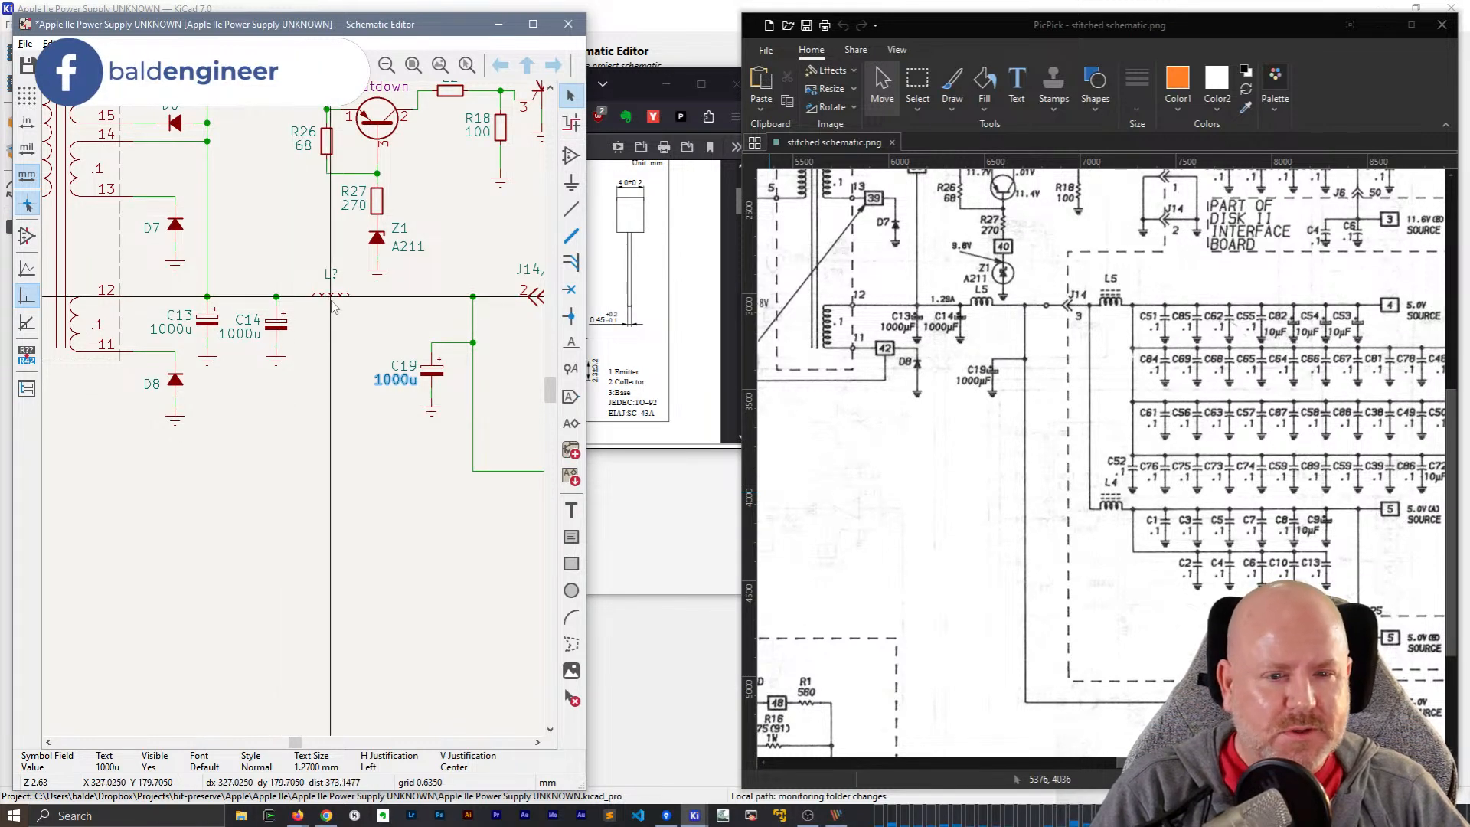
pyautogui.press('Escape')
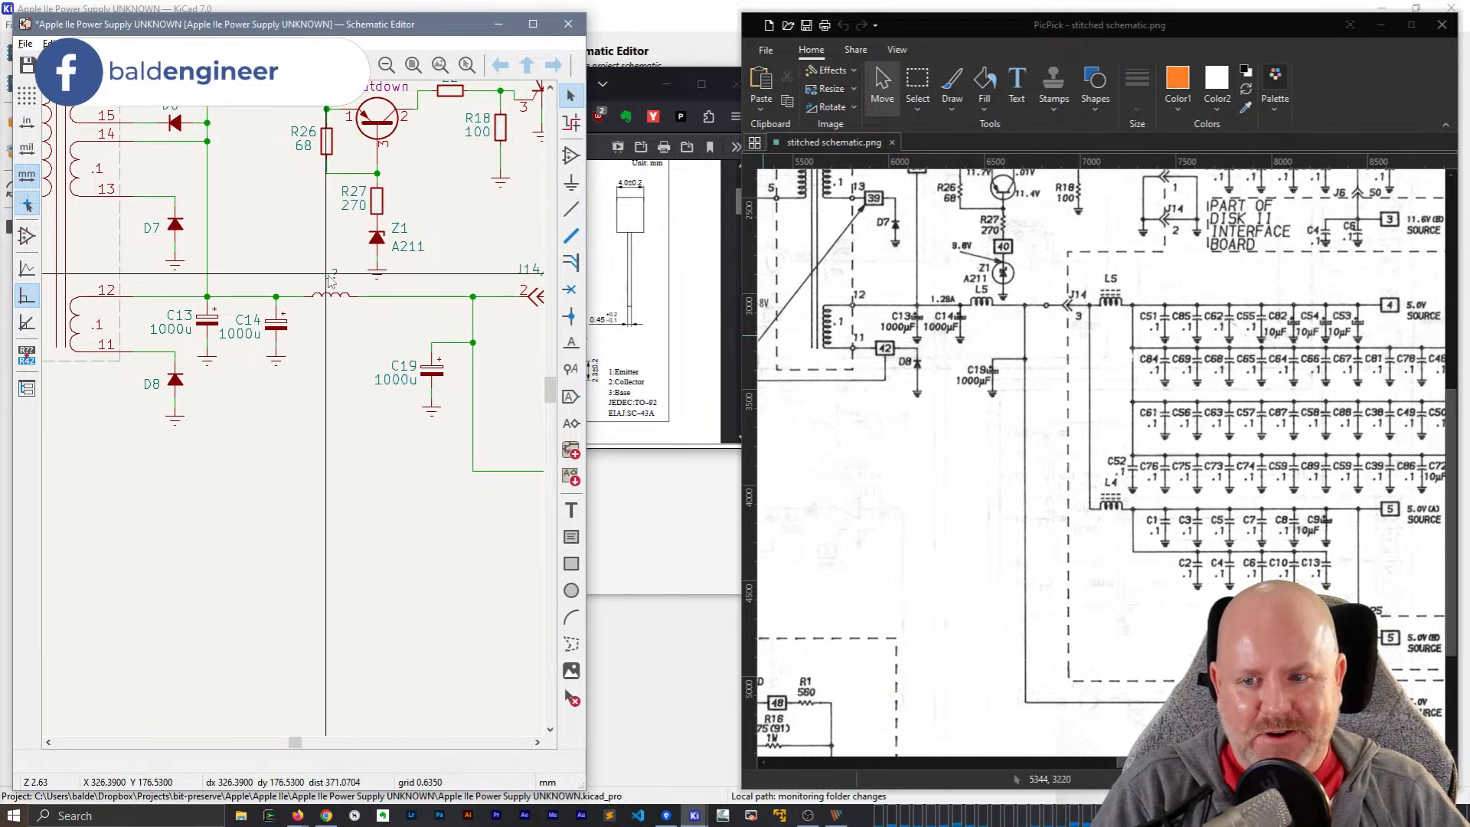
pyautogui.doubleClick(330, 275)
pyautogui.write('L5')
pyautogui.press('Return')
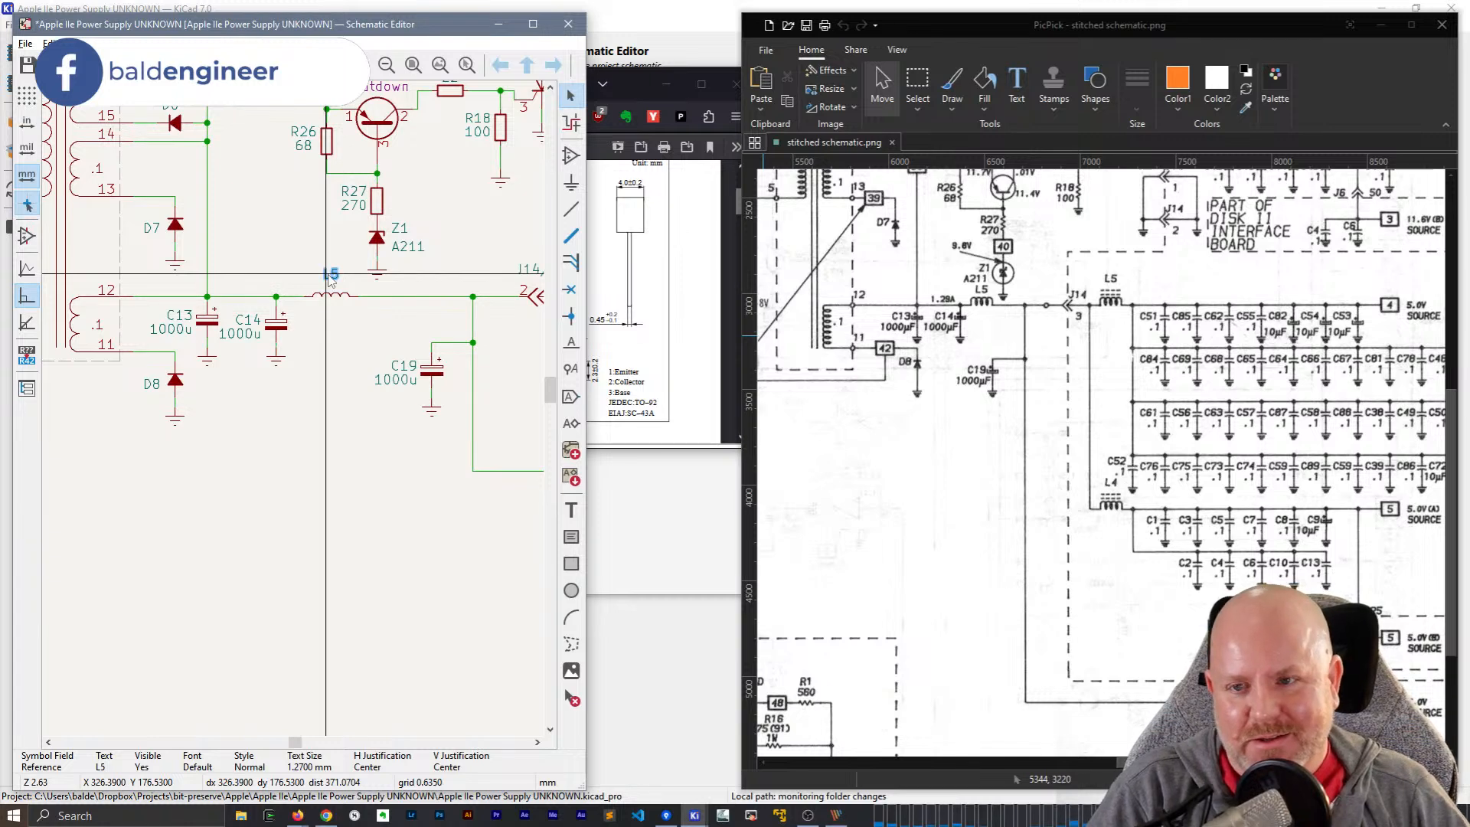
# - Check the shutdown transistor's designator in the scan and set its reference to Q4
pyautogui.scroll(-2, 297, 416)
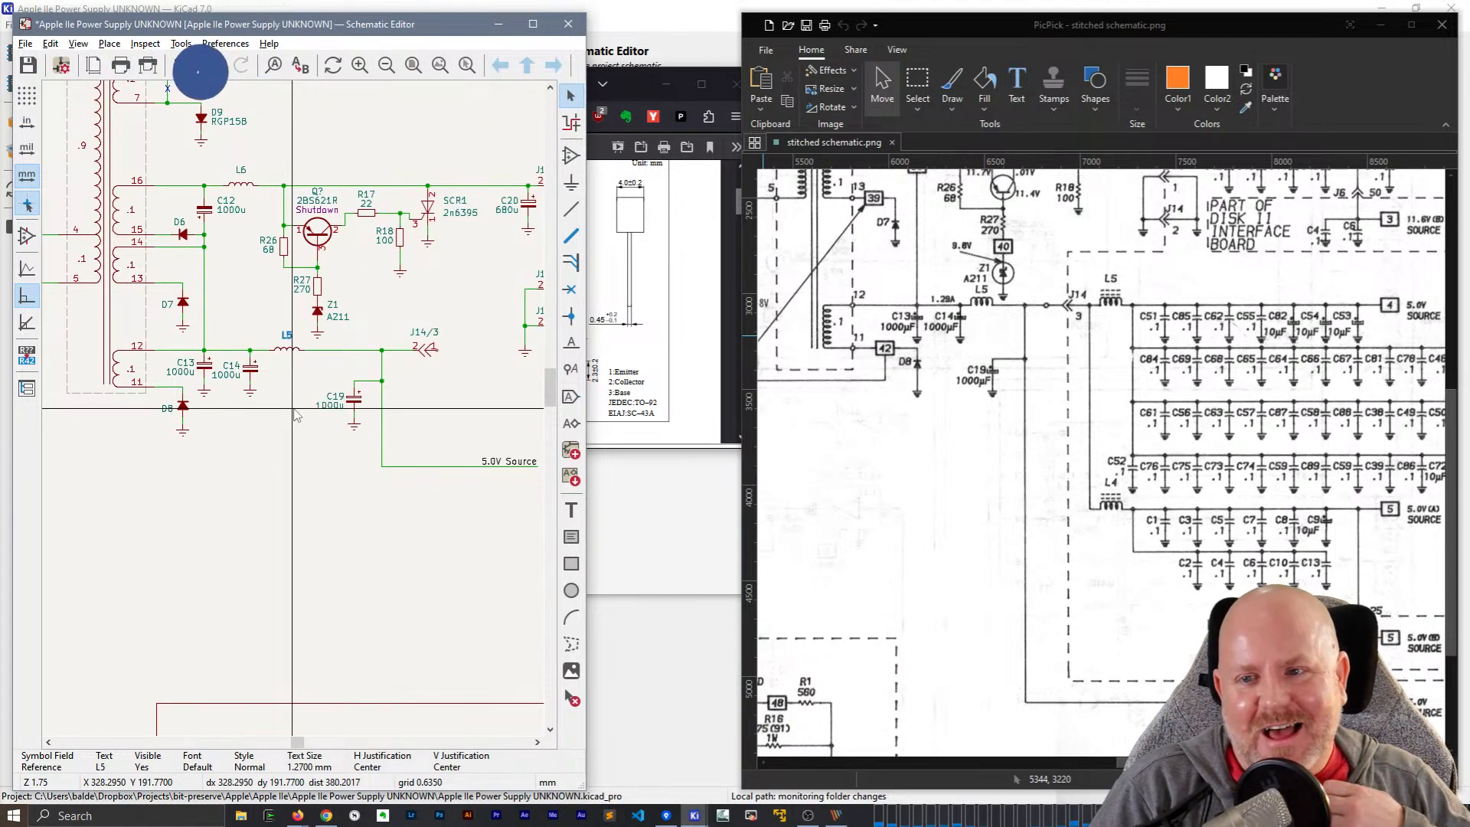
pyautogui.scroll(2, 773, 360)
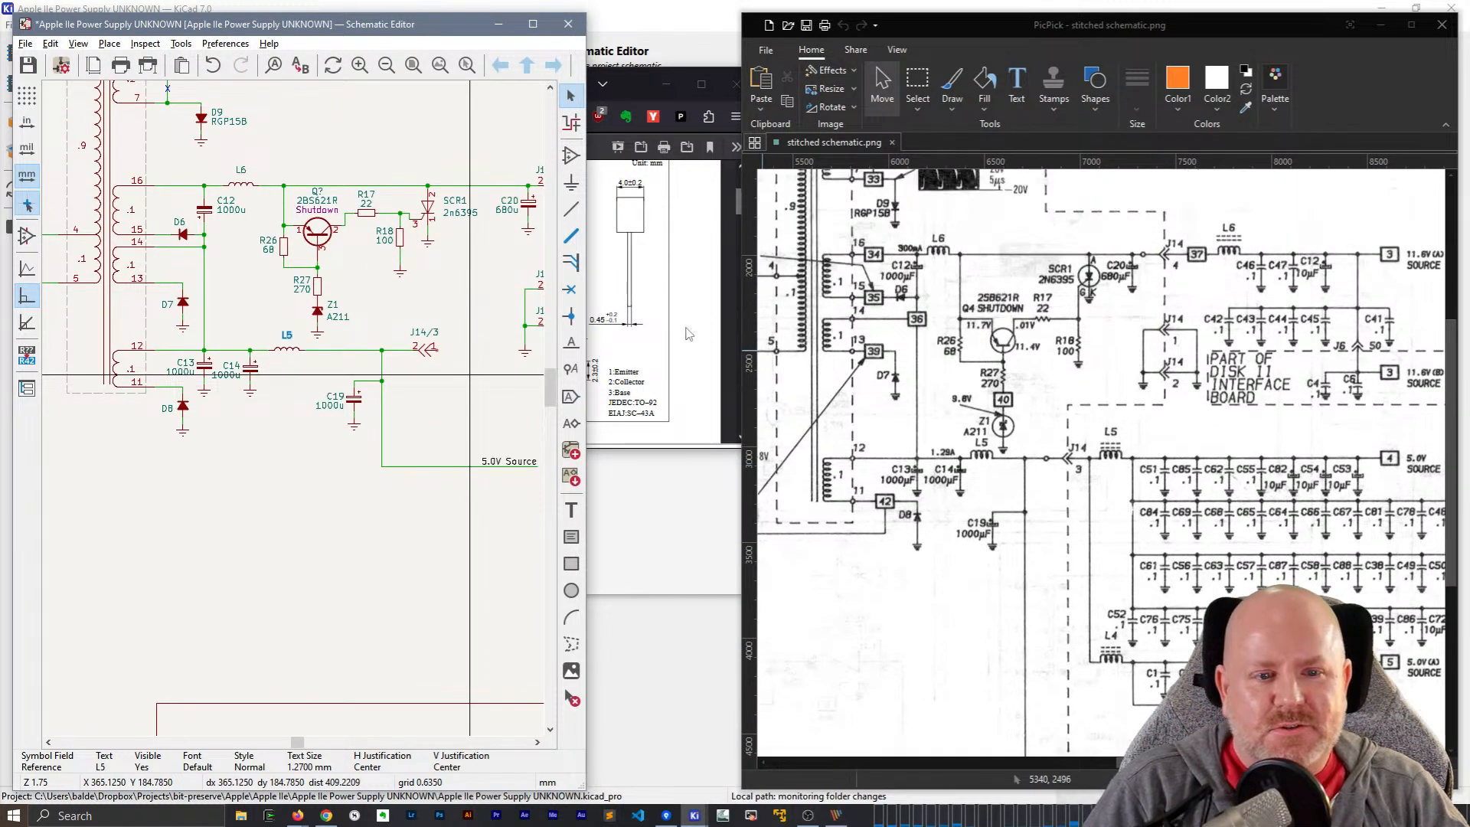
pyautogui.doubleClick(316, 191)
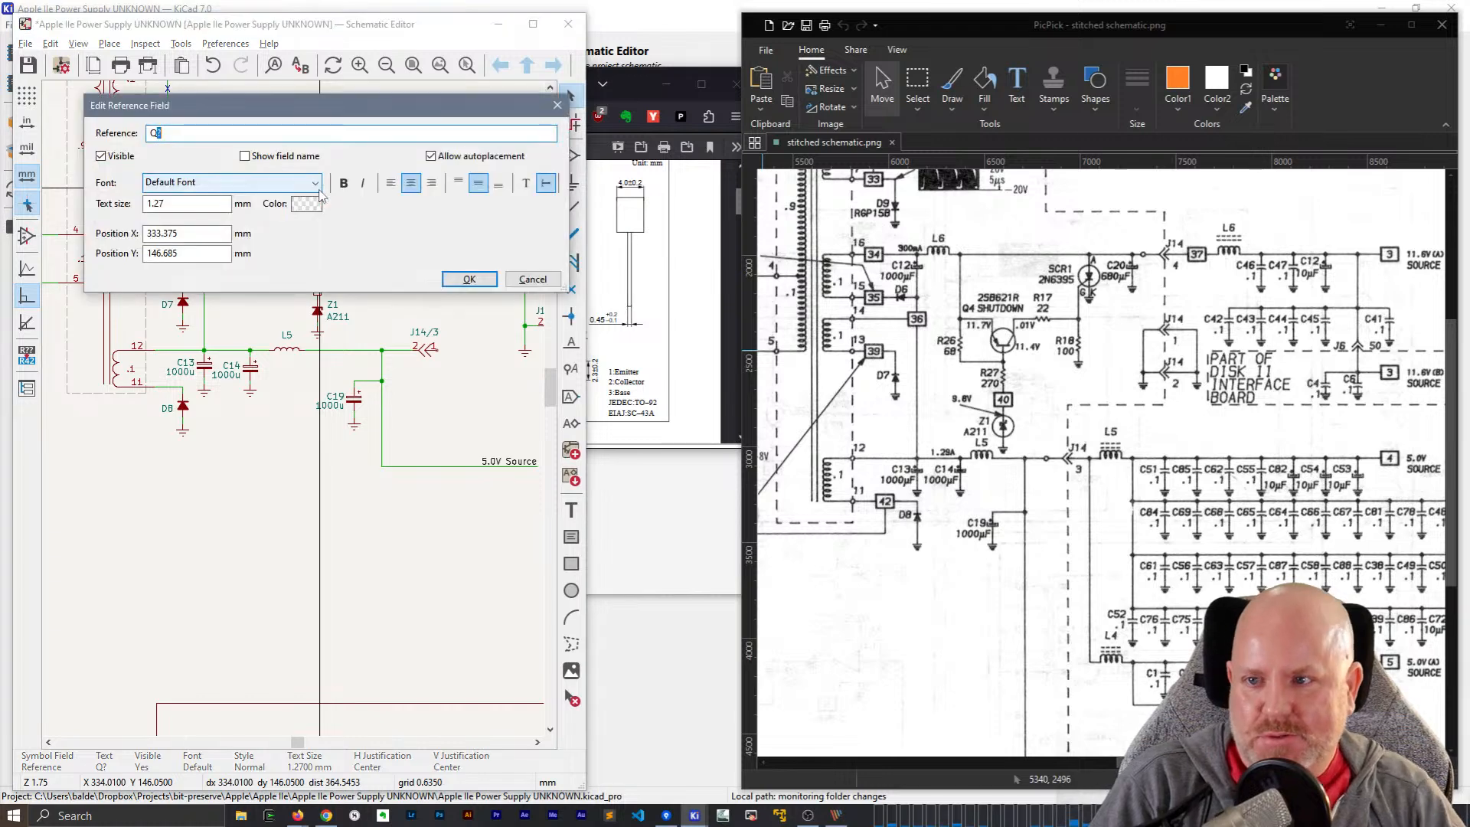
pyautogui.write('4')
pyautogui.press('Return')
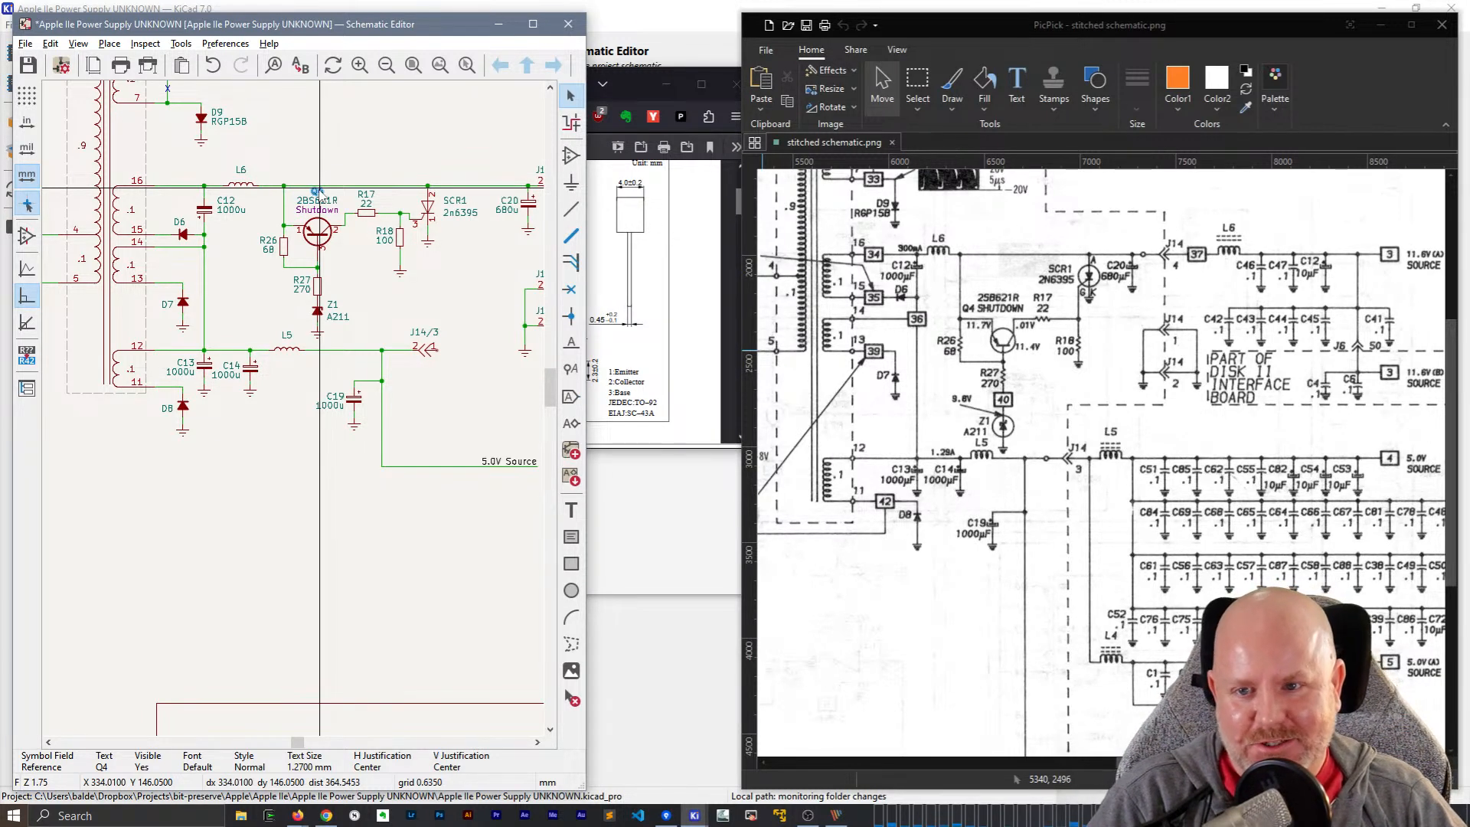
# - Lower SCR1's ground symbol, and move R18 with its ground symbol further down below the gate junction
pyautogui.scroll(5, 403, 236)
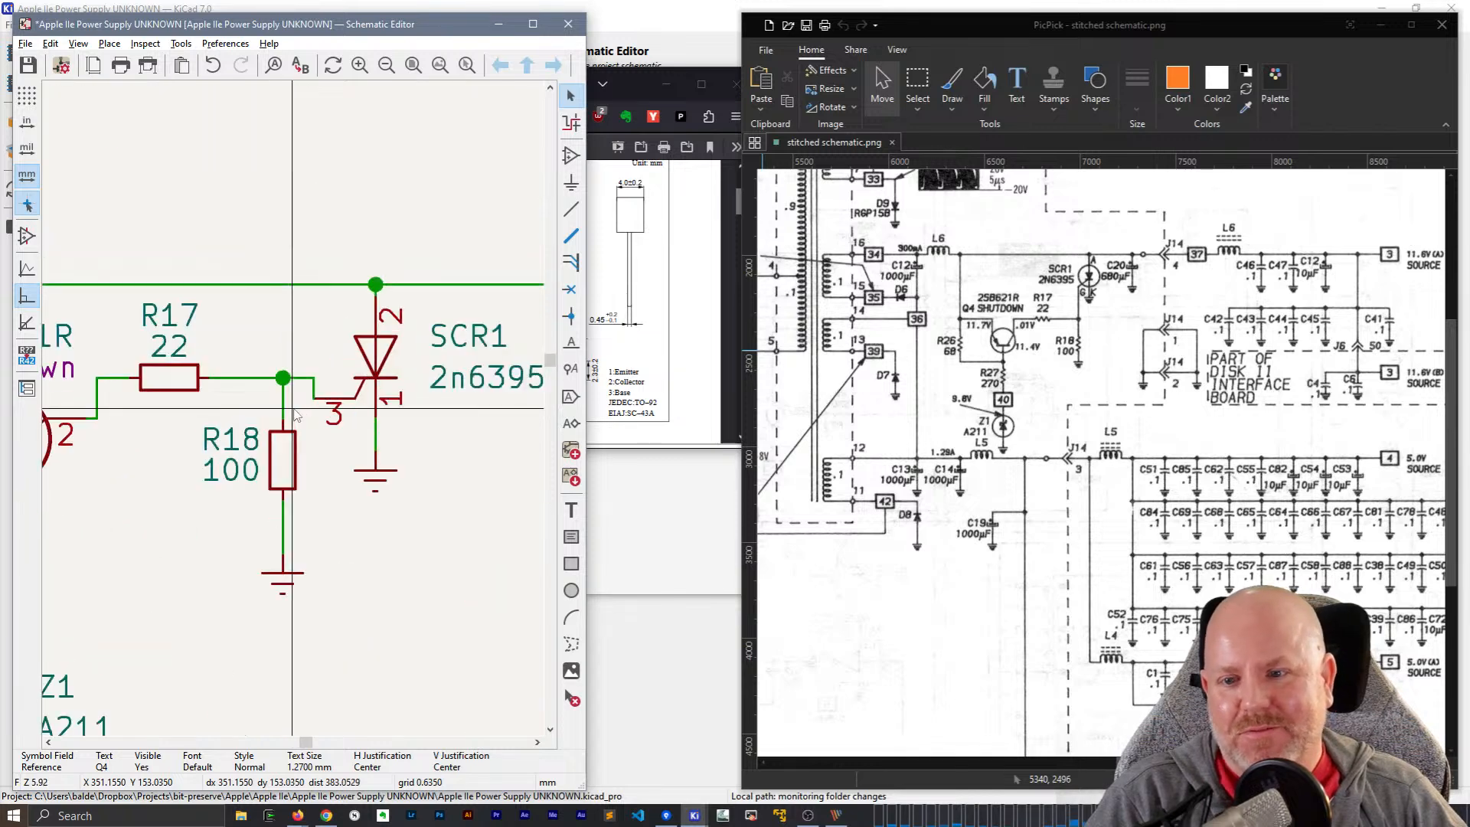
pyautogui.click(368, 480)
pyautogui.moveTo(368, 480)
pyautogui.mouseDown()
pyautogui.moveTo(375, 449)
pyautogui.moveTo(386, 480)
pyautogui.mouseUp()
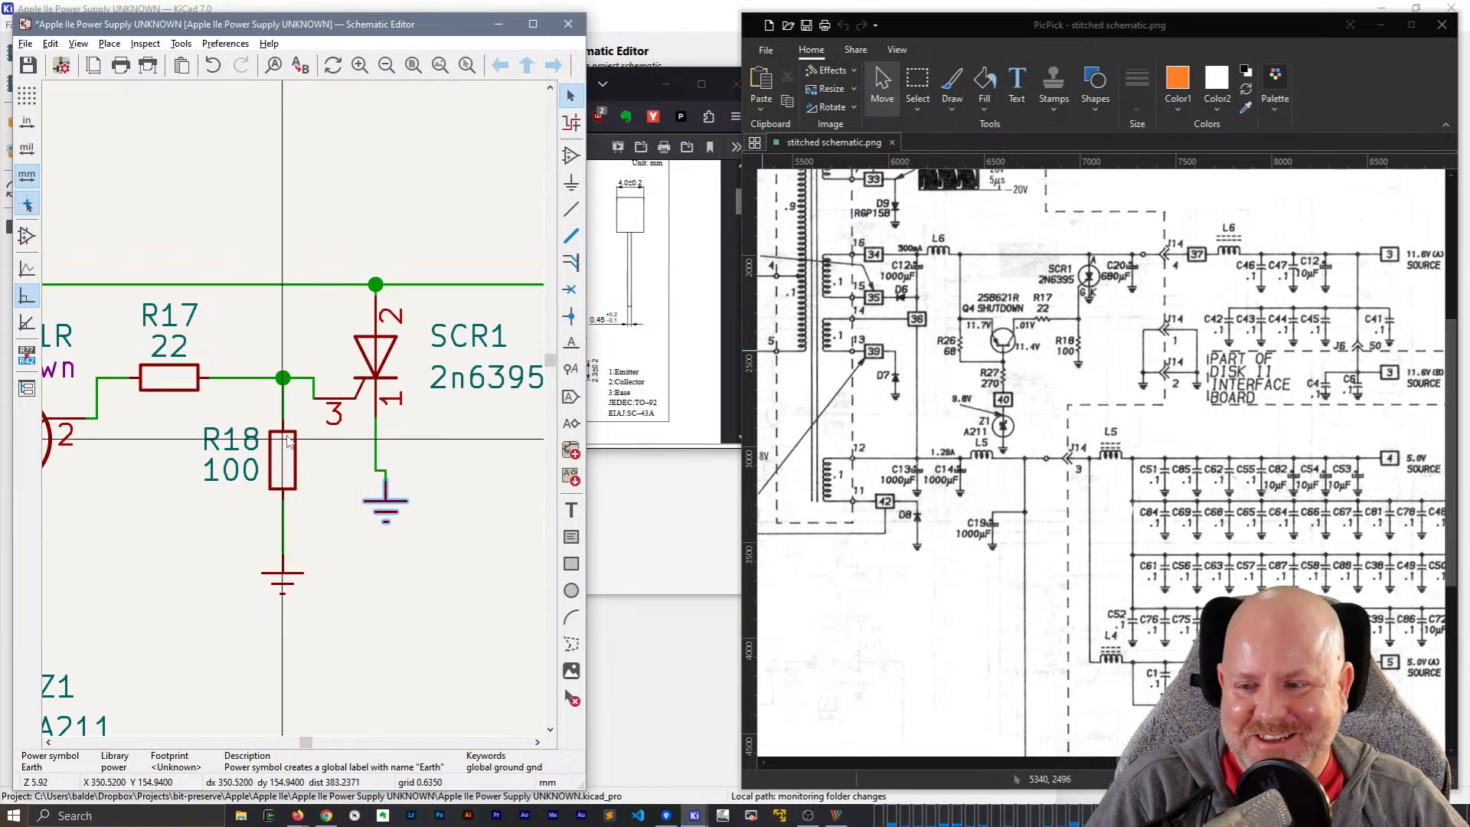
pyautogui.click(200, 460)
pyautogui.moveTo(200, 460); pyautogui.dragTo(346, 431, button='middle')
pyautogui.moveTo(421, 555)
pyautogui.mouseDown()
pyautogui.moveTo(429, 535)
pyautogui.moveTo(430, 565)
pyautogui.mouseUp()
pyautogui.moveTo(439, 418); pyautogui.dragTo(429, 482)
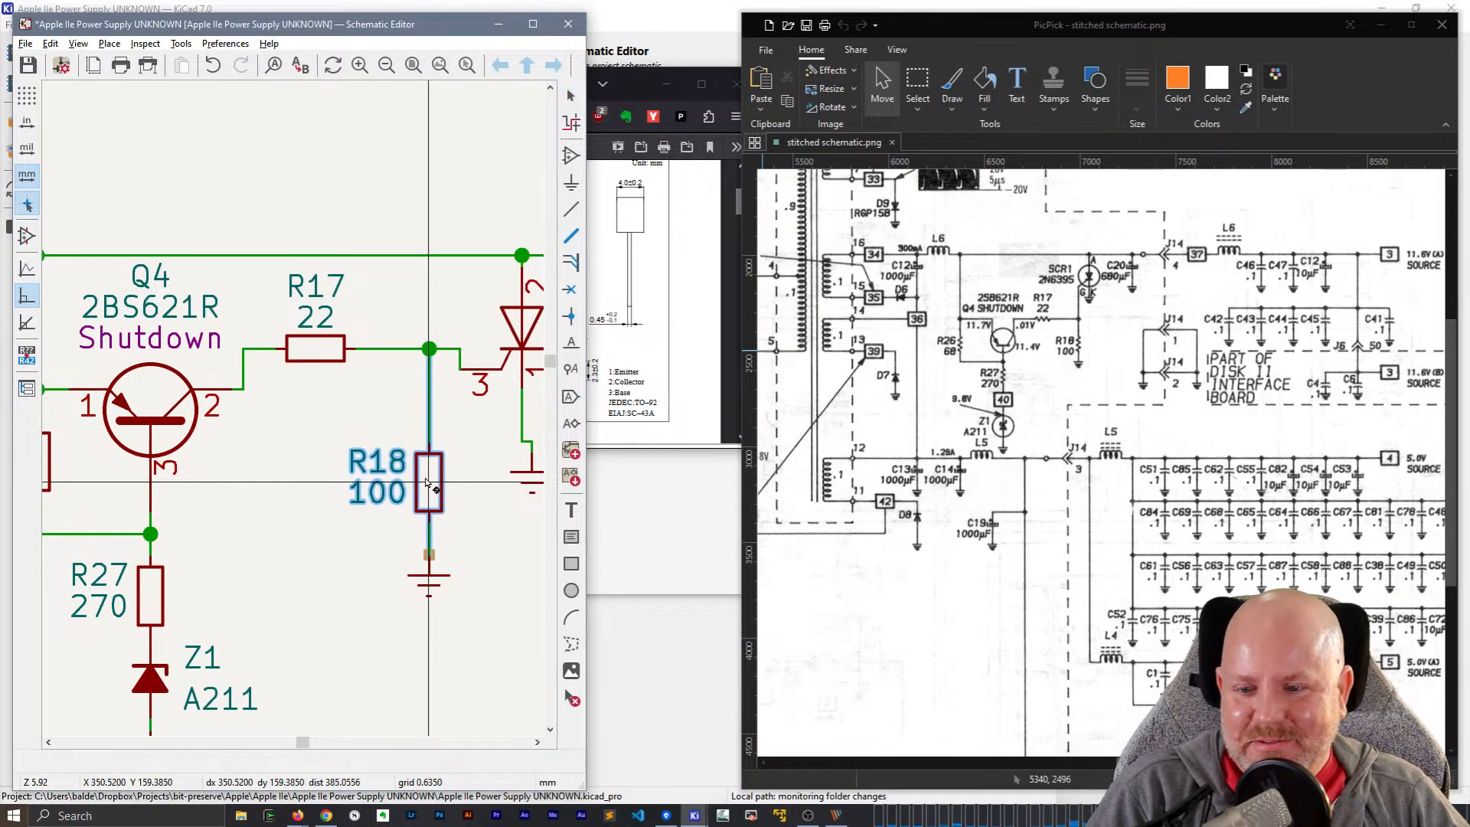
# - Lower the gate wire and R17 so they line up with SCR1's gate pin in a straight run
pyautogui.moveTo(418, 349); pyautogui.dragTo(428, 370)
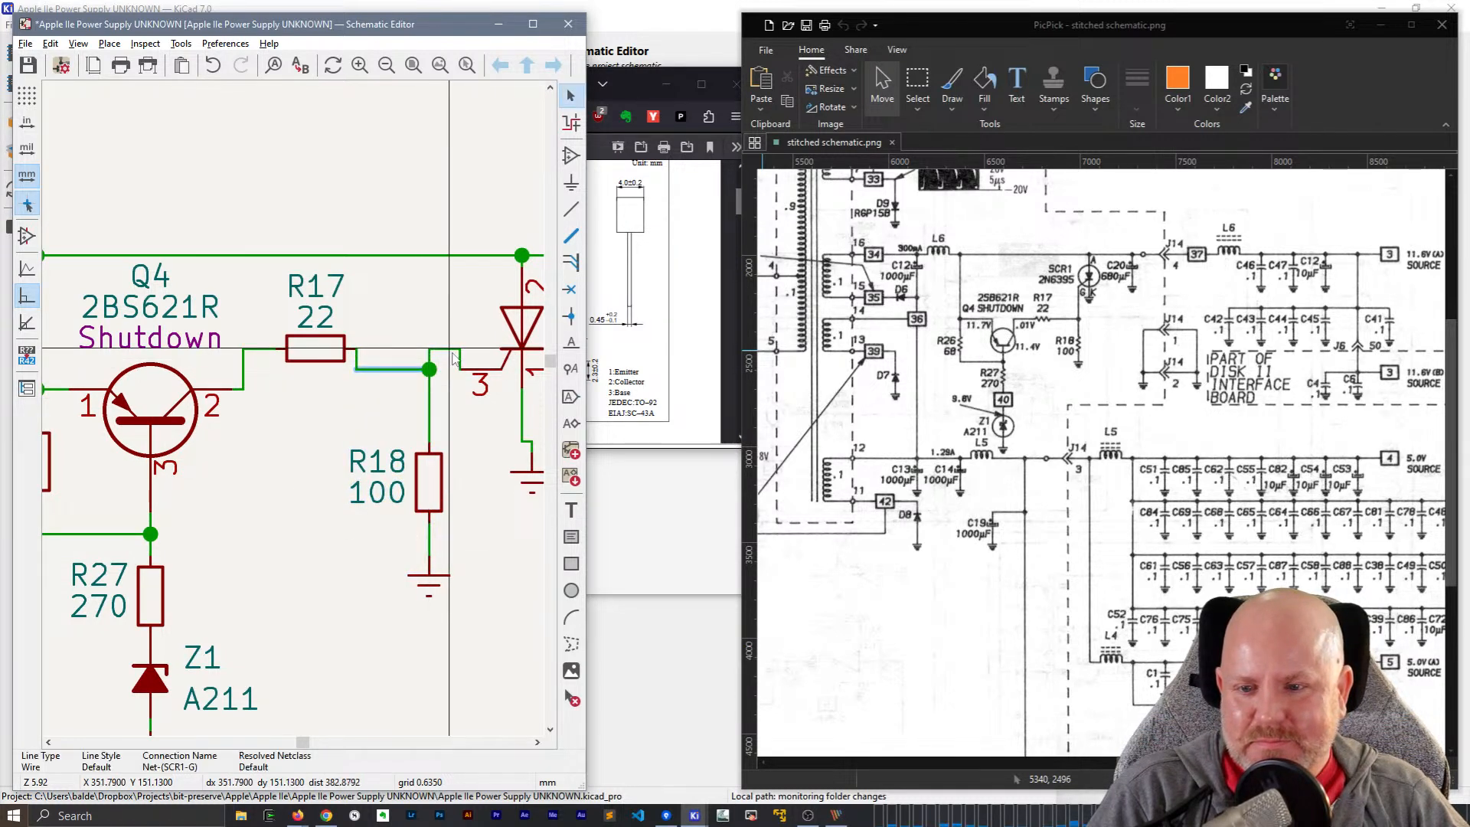
pyautogui.click(310, 354)
pyautogui.moveTo(310, 354); pyautogui.dragTo(346, 375)
pyautogui.click(285, 440)
pyautogui.scroll(-3, 285, 441)
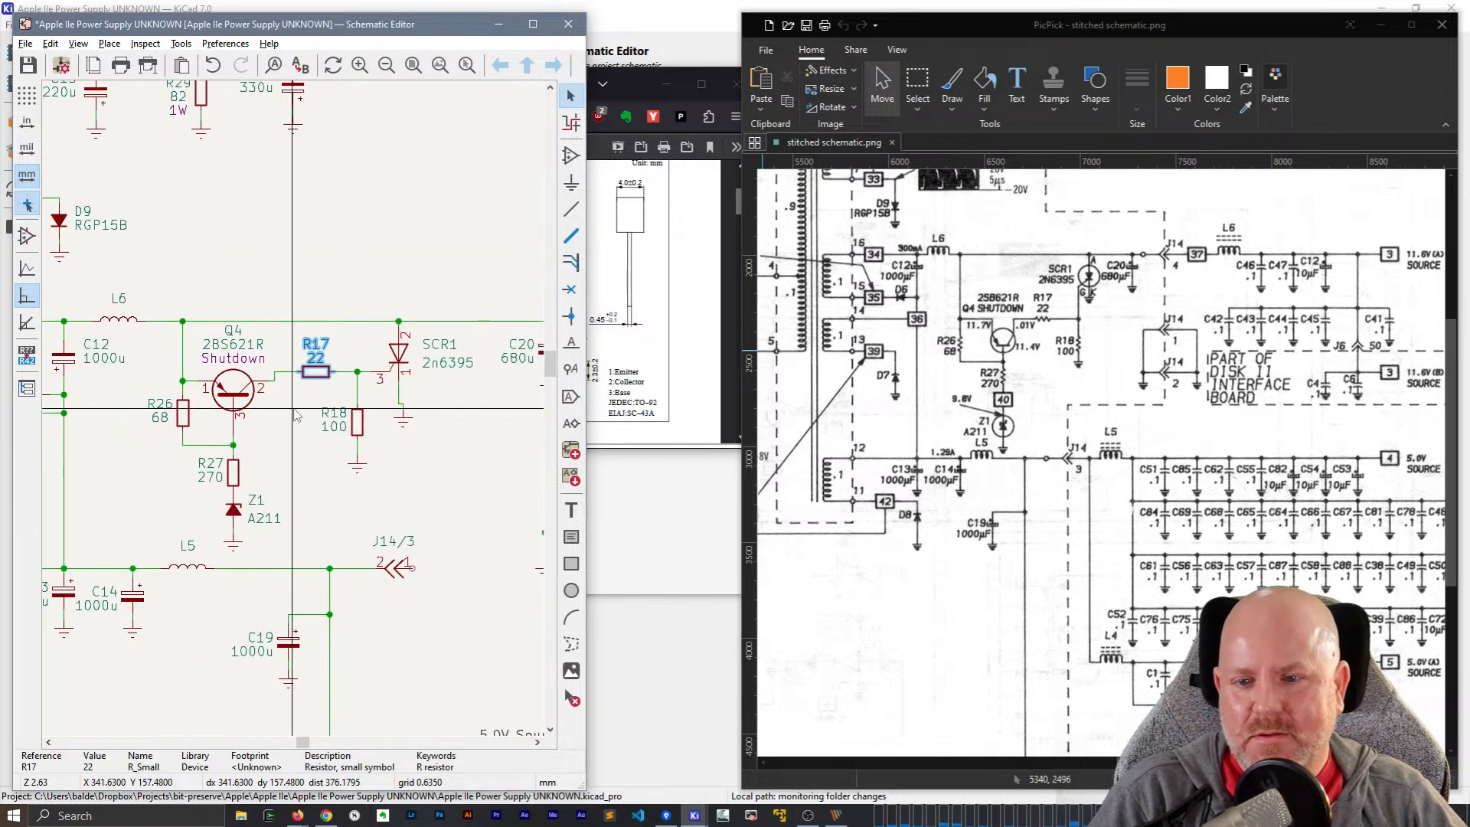
# - Shift SCR1's ground symbol sideways to sit directly beneath pin 1, straightening its wire
pyautogui.scroll(3, 204, 328)
pyautogui.click(314, 430)
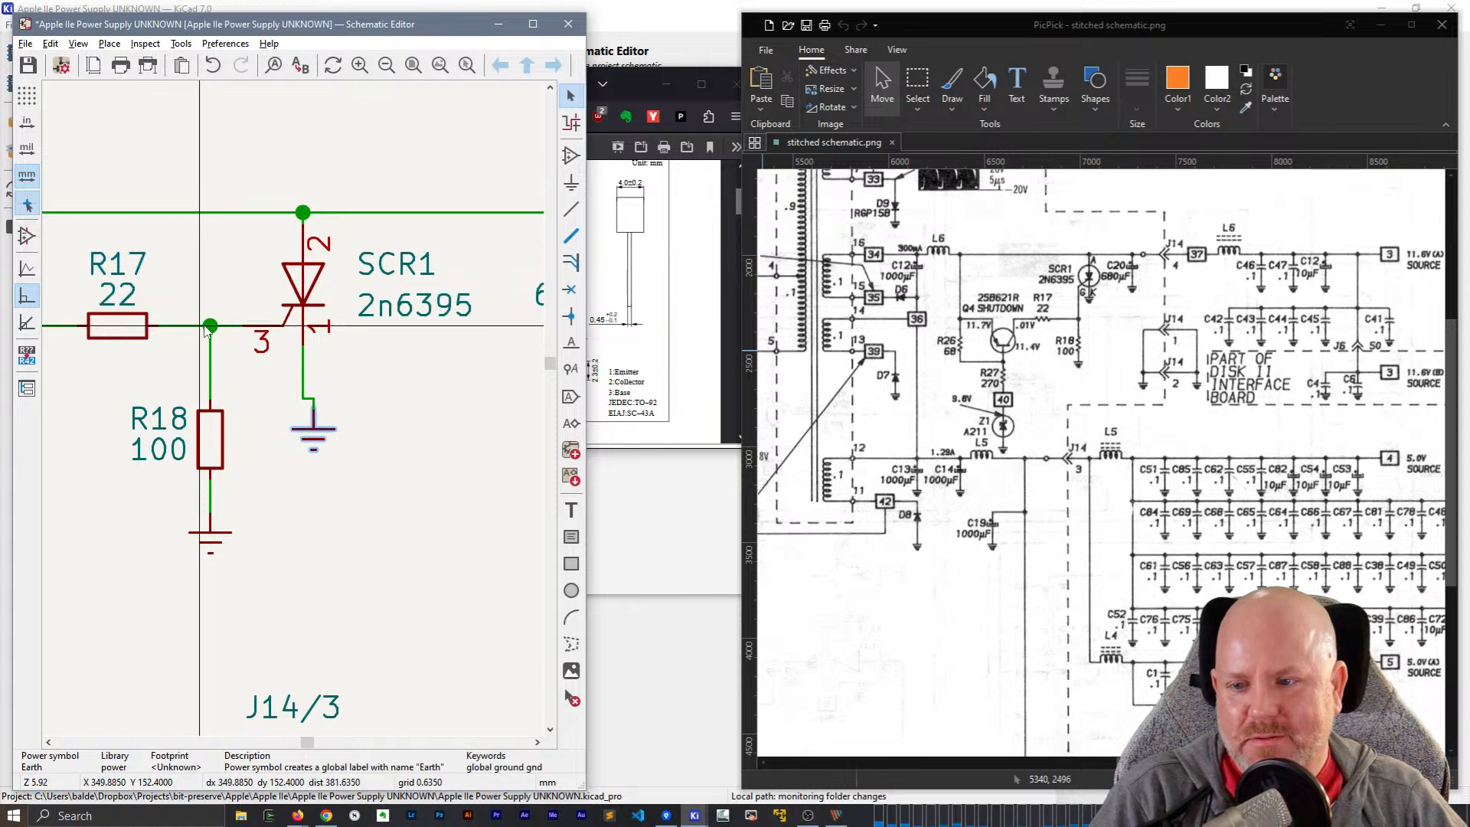
pyautogui.moveTo(315, 430); pyautogui.dragTo(304, 430)
pyautogui.click(344, 438)
pyautogui.scroll(-2, 326, 448)
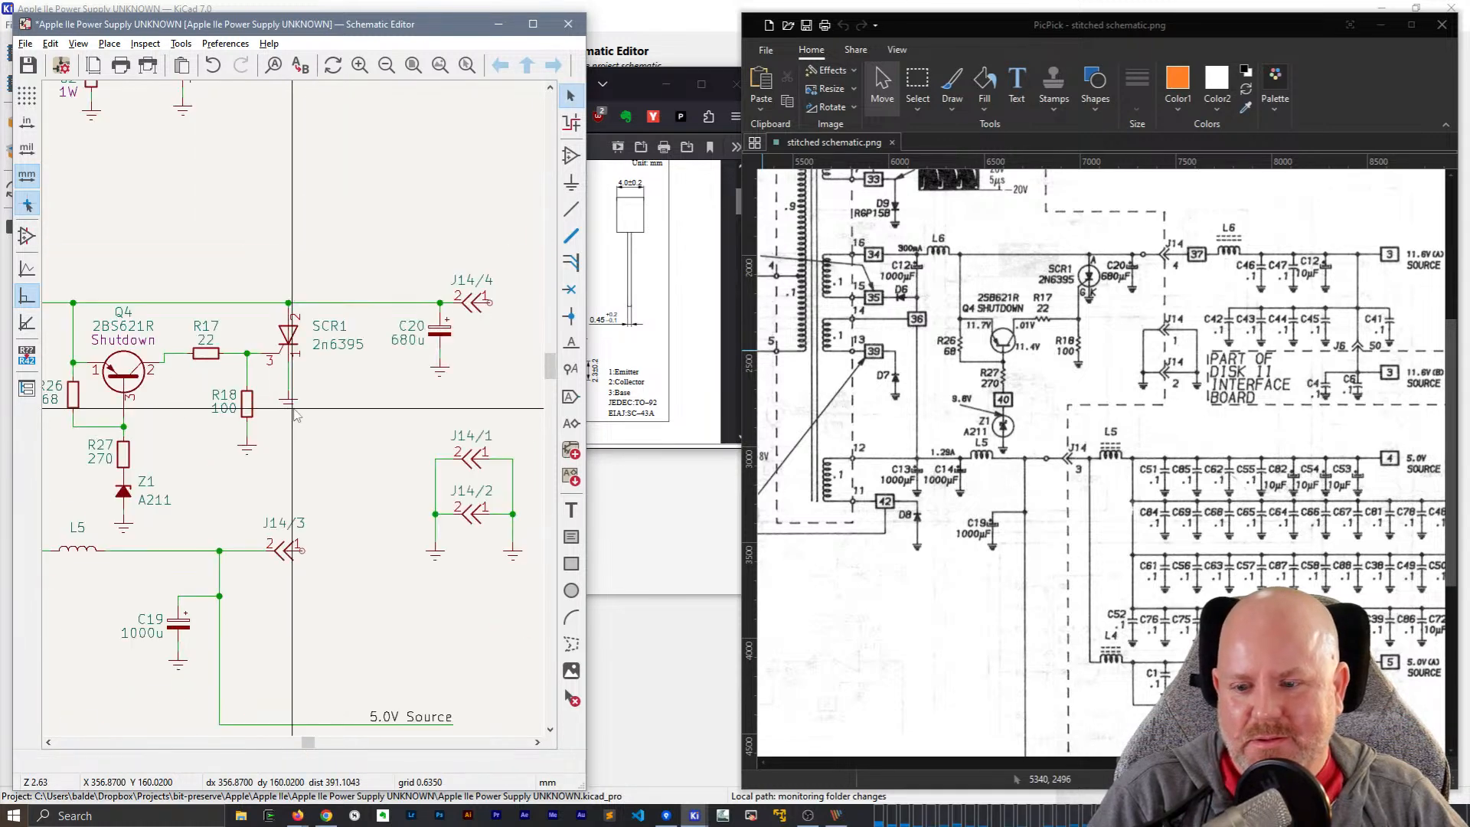
pyautogui.scroll(-1, 312, 546)
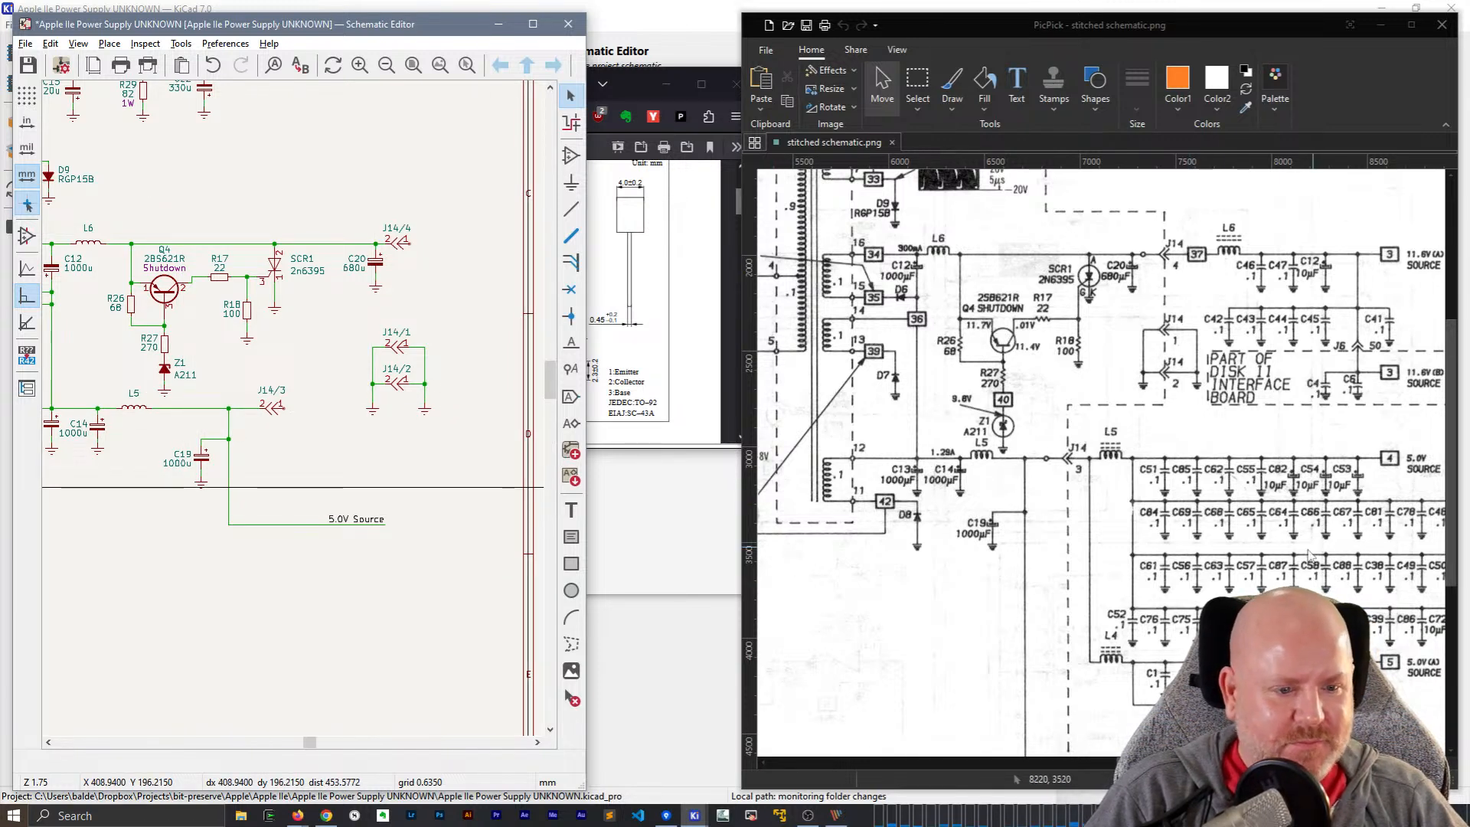
pyautogui.moveTo(1155, 763); pyautogui.dragTo(1119, 763)
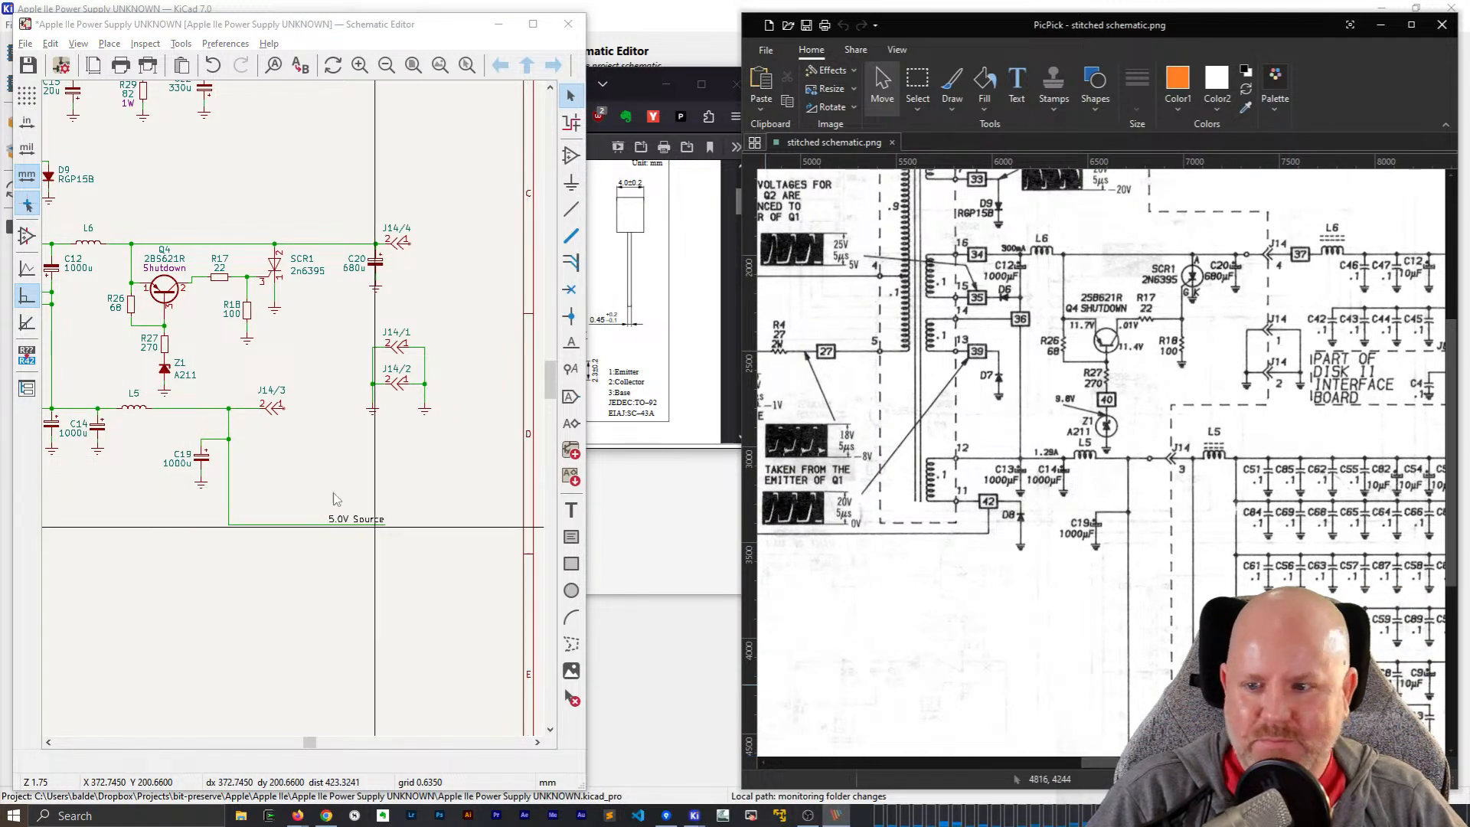
# - Compare the redrawn sheet with the scan, examining the undrawn IC1 regulator section and the 5.0V output distribution beyond J14
pyautogui.click(243, 538)
pyautogui.moveTo(224, 544); pyautogui.dragTo(392, 549, button='middle')
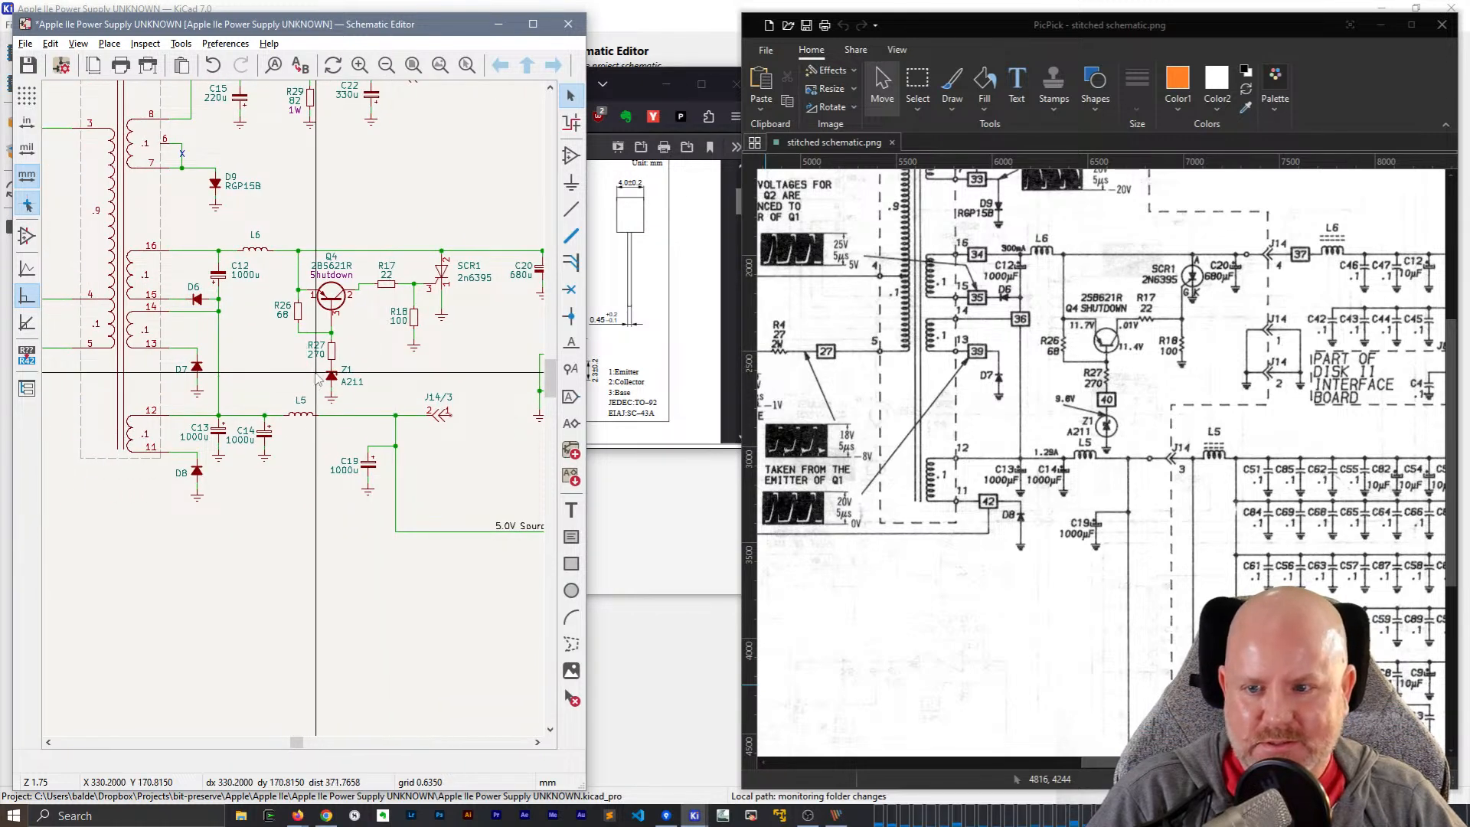
pyautogui.scroll(-4, 360, 429)
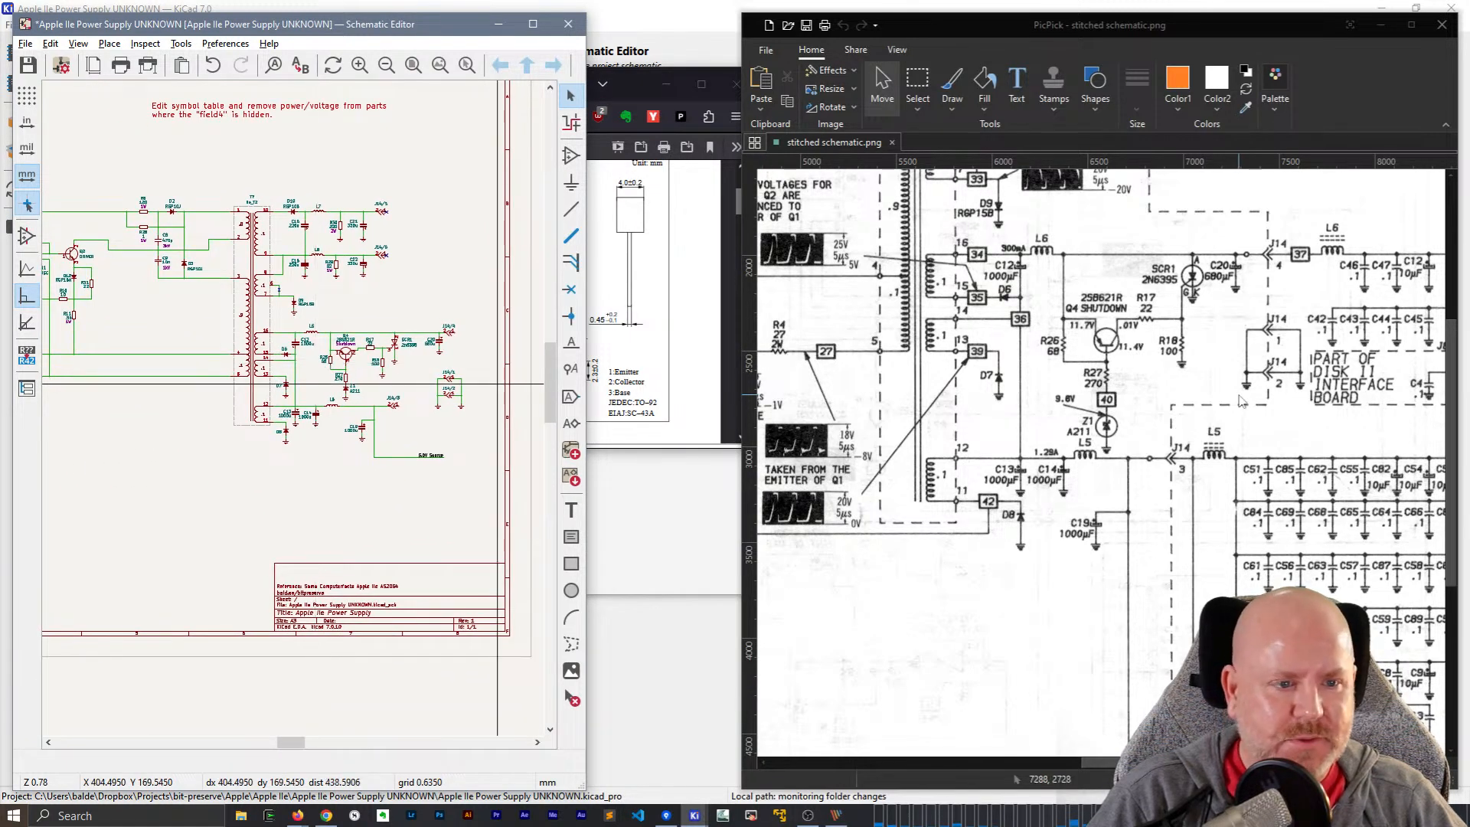
pyautogui.scroll(3, 1244, 406)
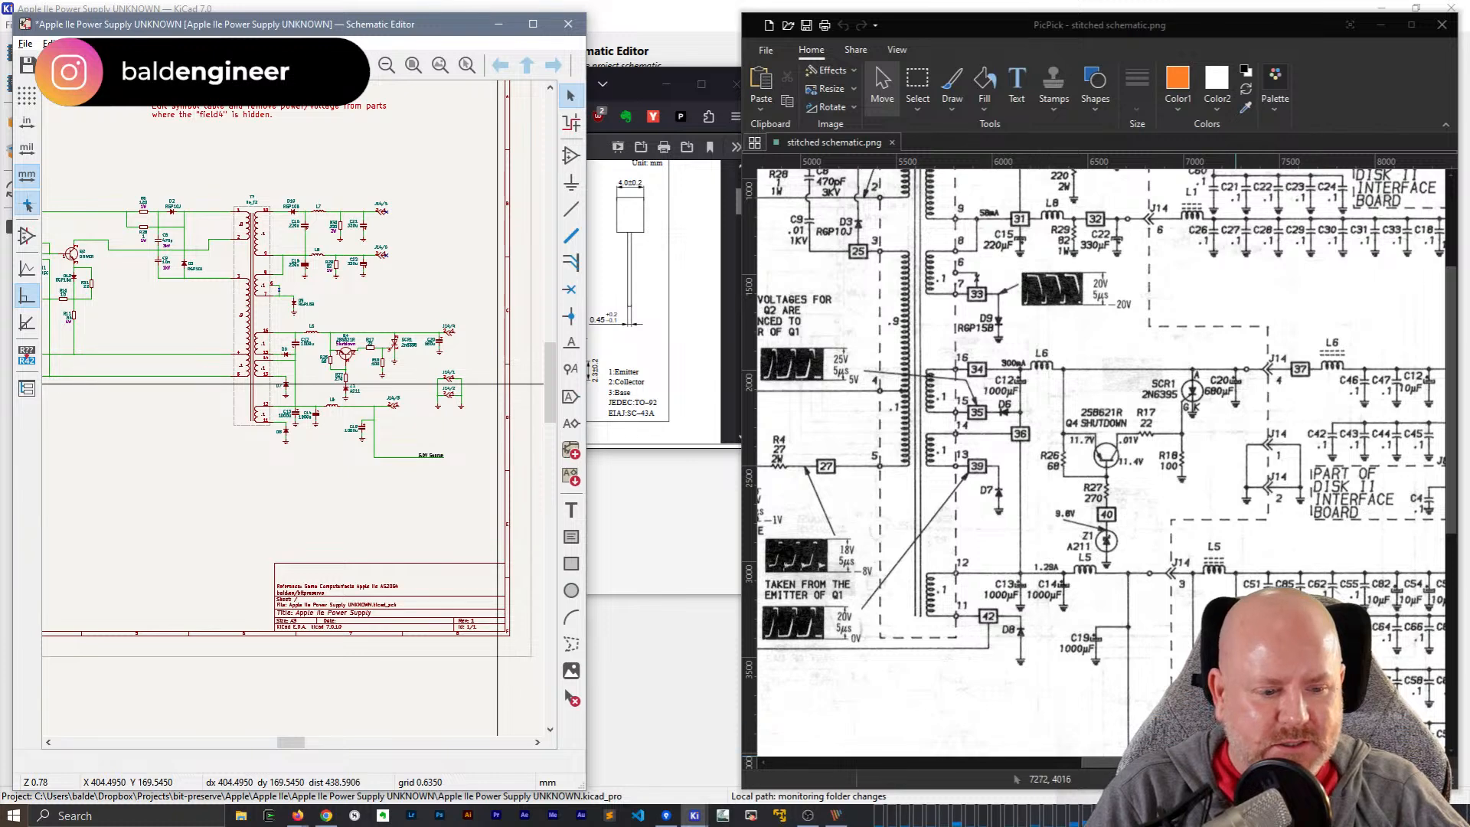
pyautogui.moveTo(1236, 763); pyautogui.dragTo(1045, 764)
pyautogui.scroll(-3, 1020, 599)
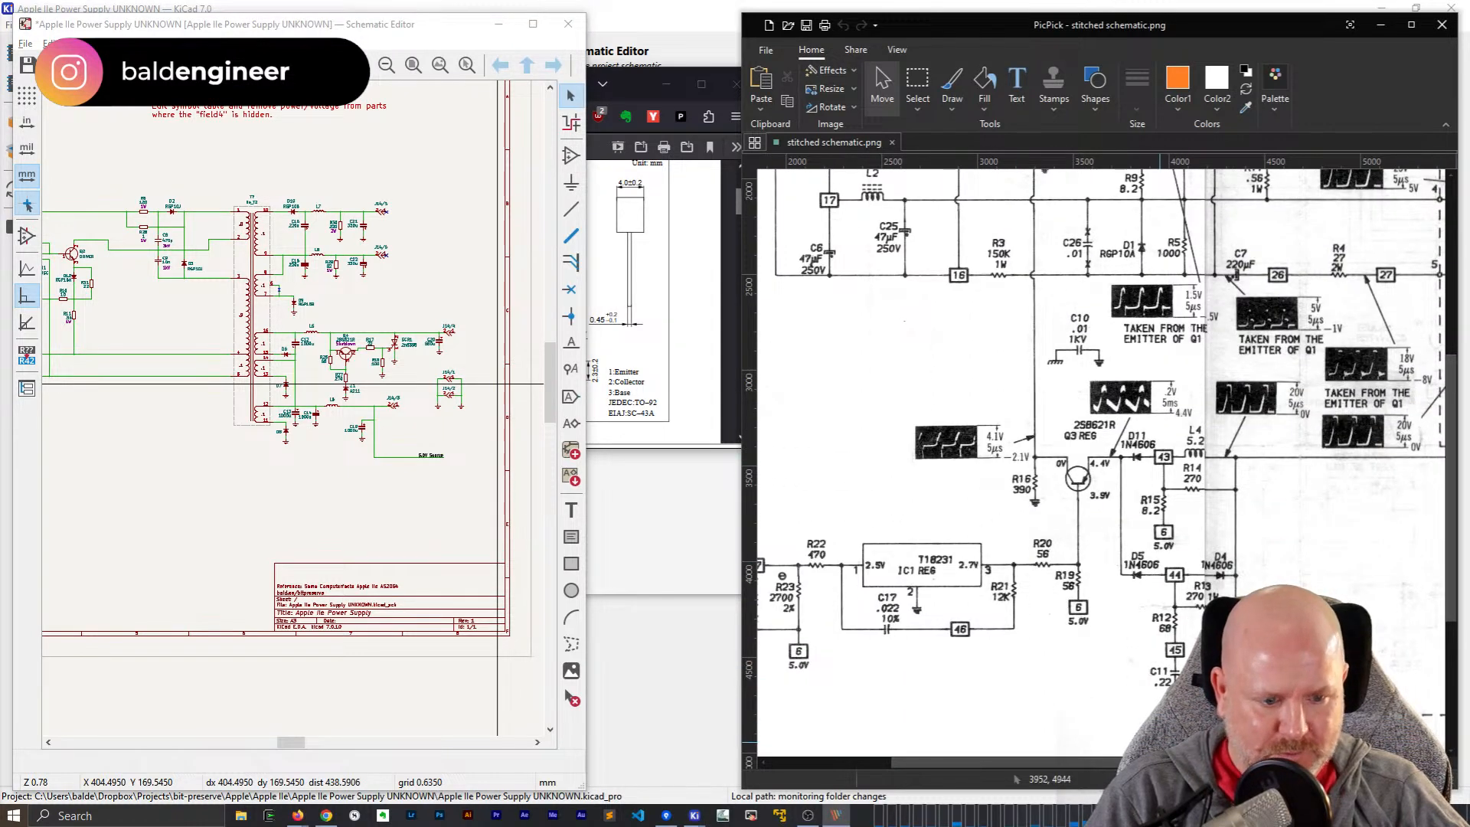
pyautogui.keyDown('shift'); pyautogui.hscroll(-5, 1049, 613); pyautogui.keyUp('shift')
pyautogui.scroll(-3, 1075, 632)
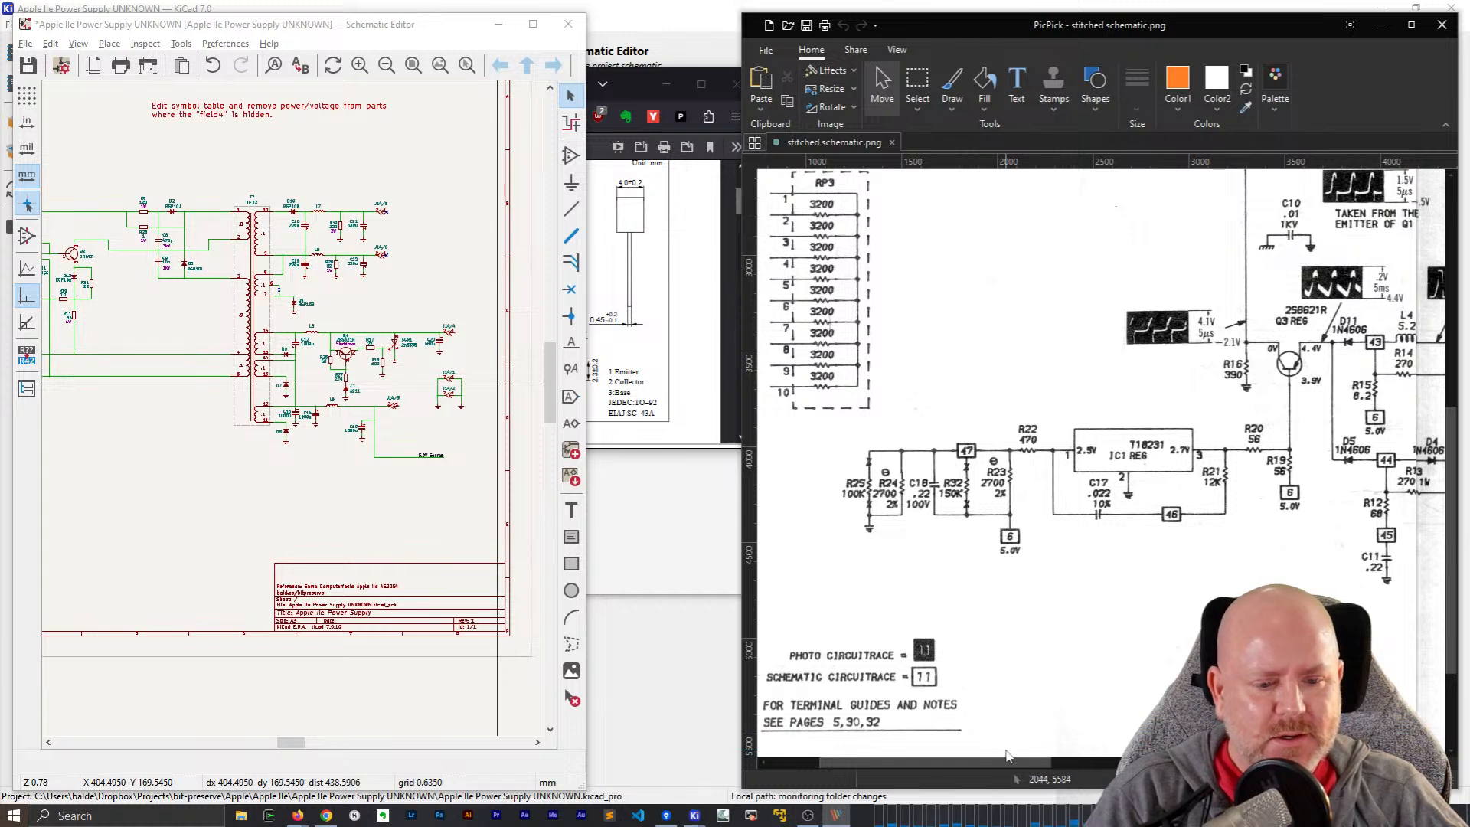
pyautogui.keyDown('shift'); pyautogui.hscroll(1, 1387, 354); pyautogui.keyUp('shift')
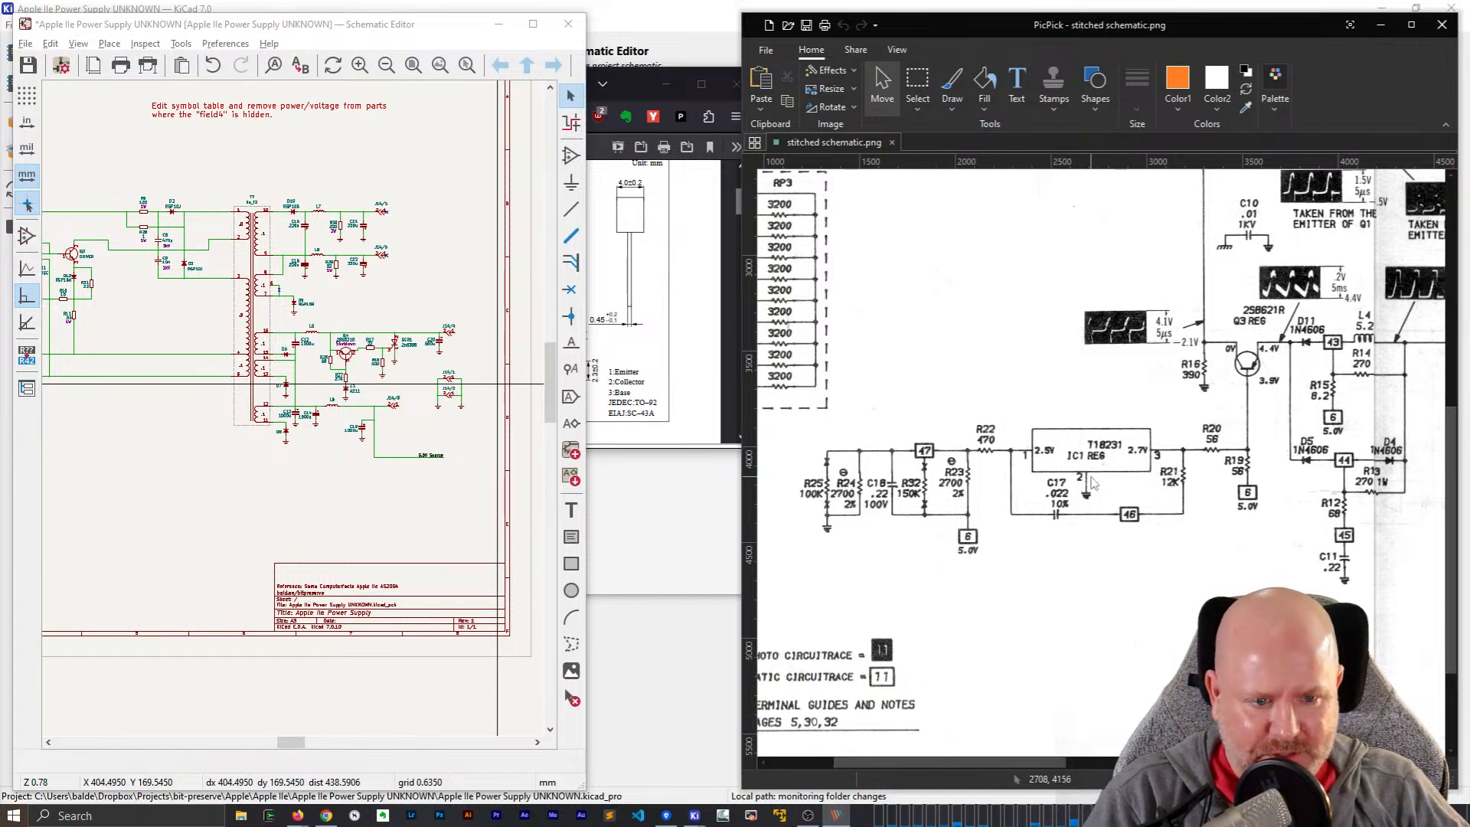
pyautogui.scroll(-1, 1095, 478)
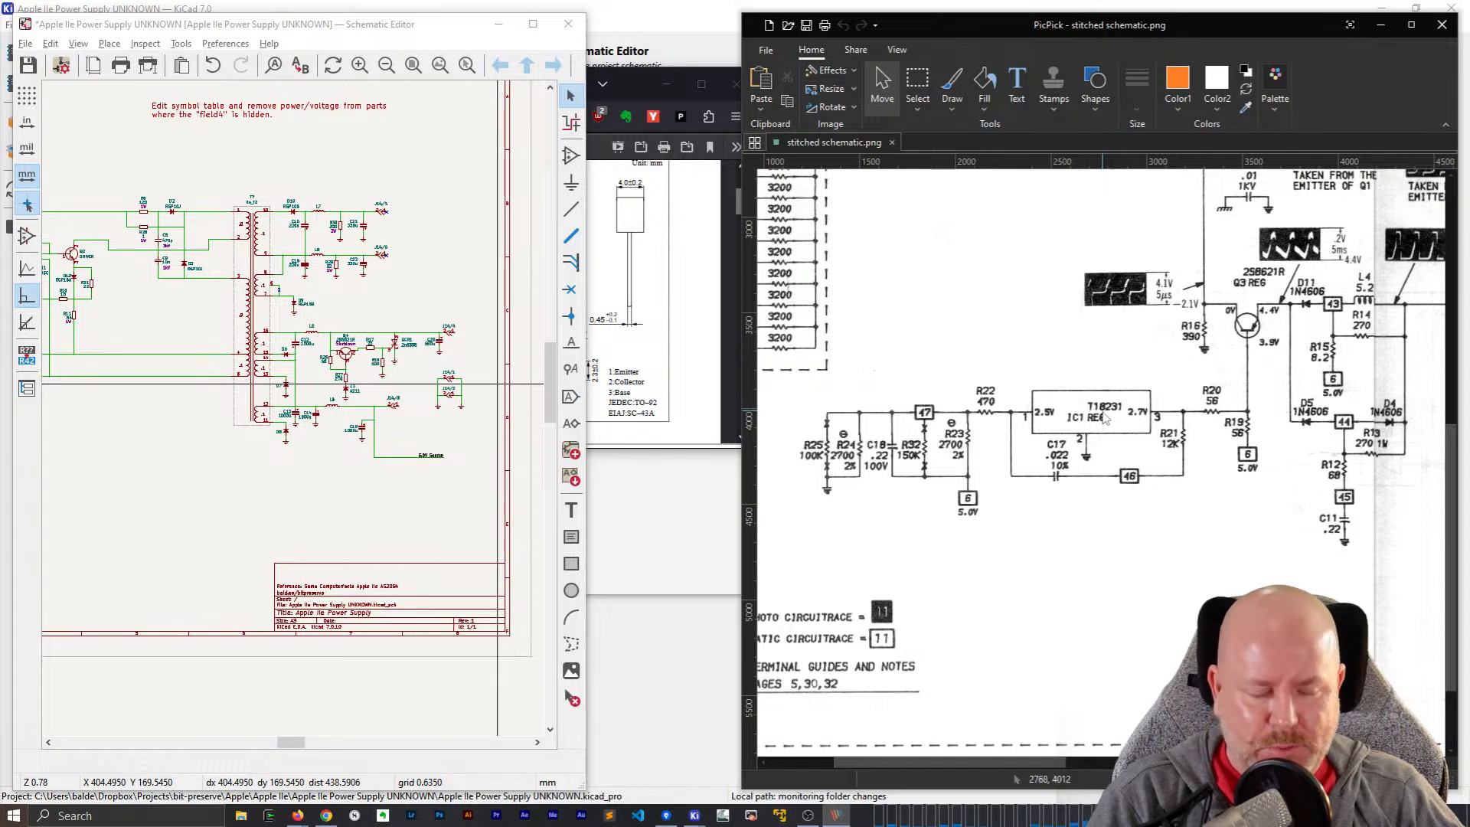
pyautogui.scroll(3, 1107, 417)
pyautogui.moveTo(1009, 763); pyautogui.dragTo(1301, 763)
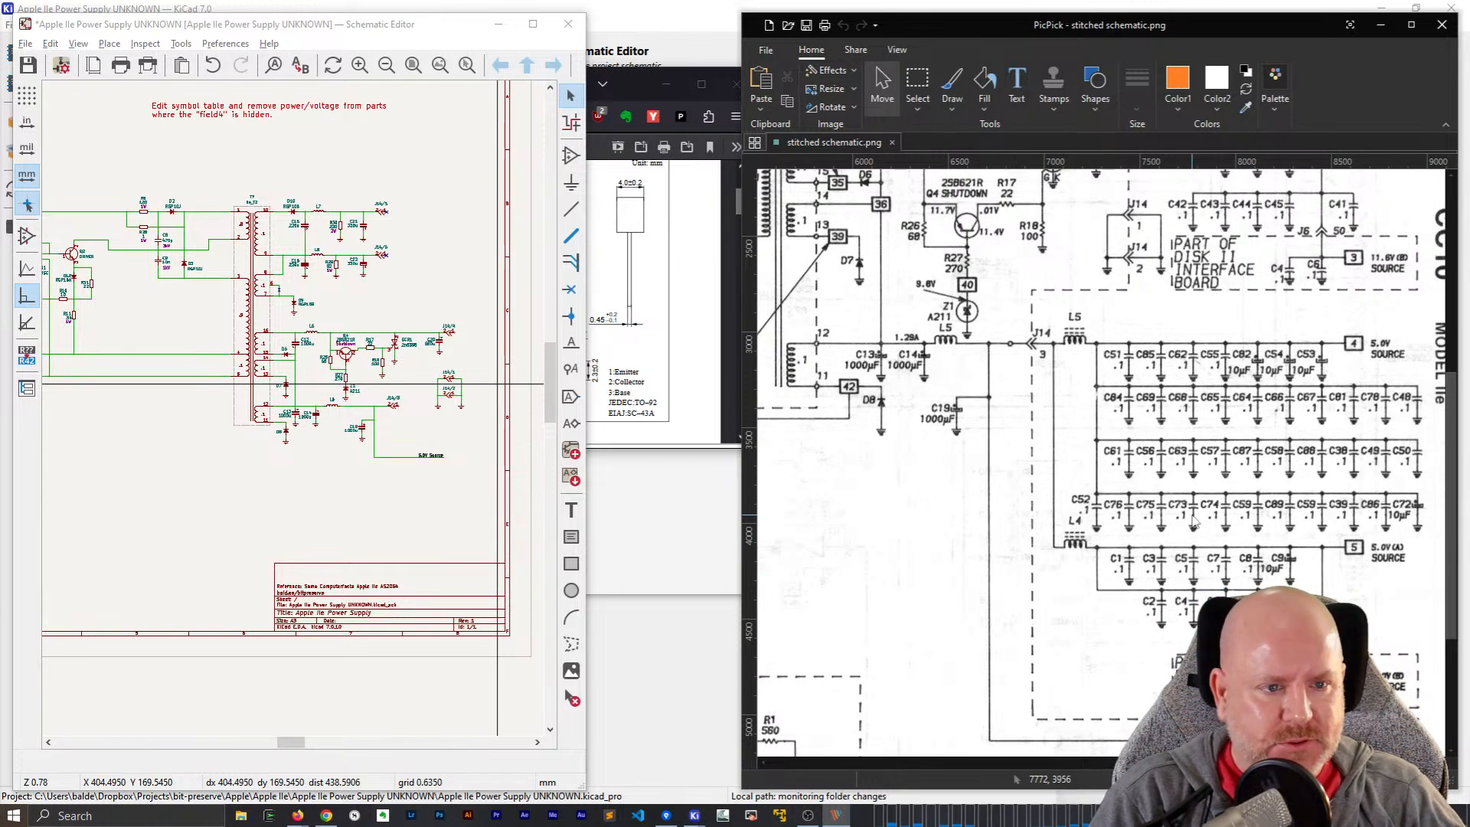
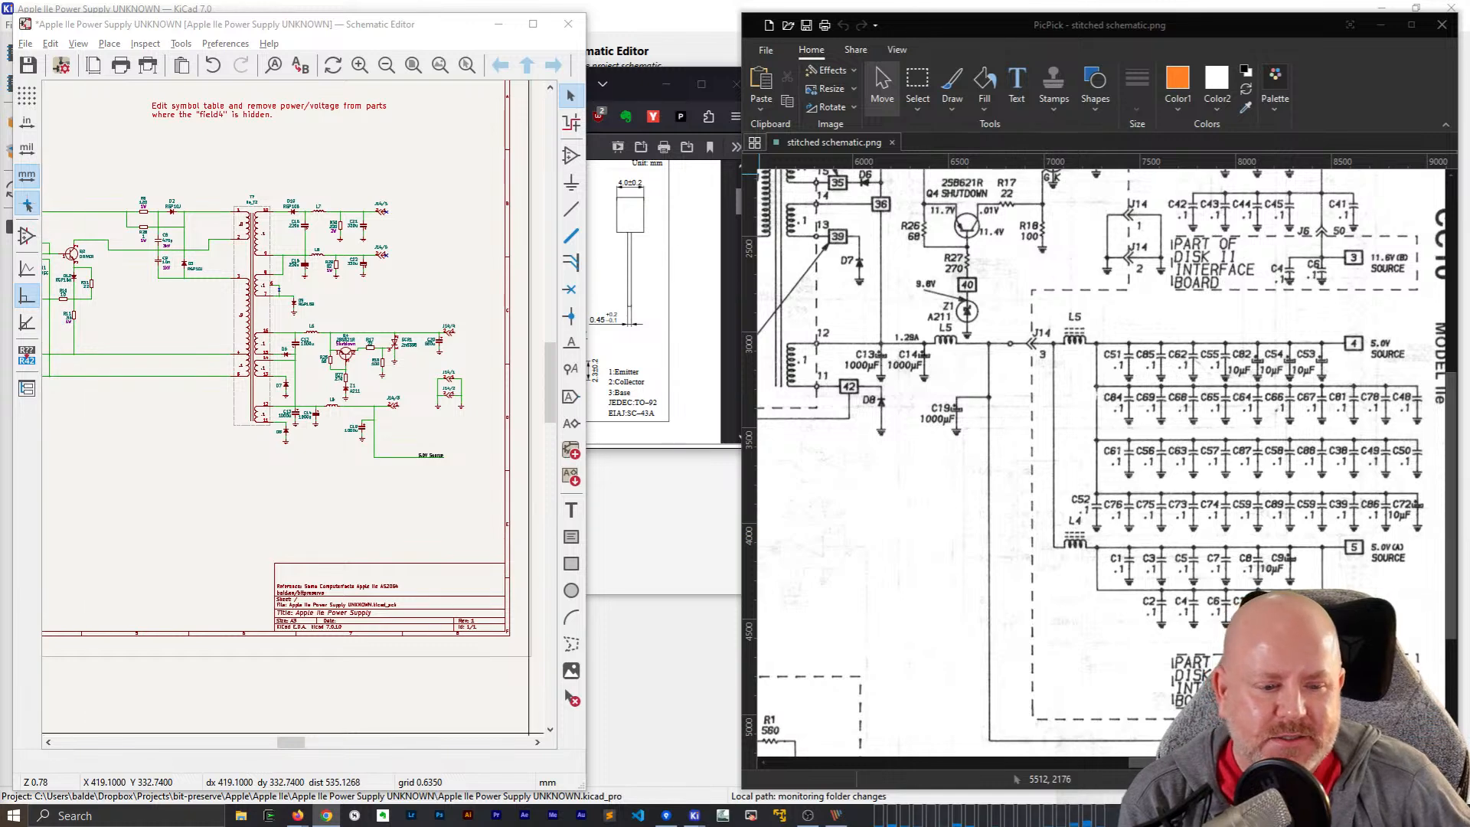
# - Examine the Q3 and IC1 regulator section of the scan, enlarged enough to read IC1's part number
pyautogui.hscroll(-10, 962, 733)
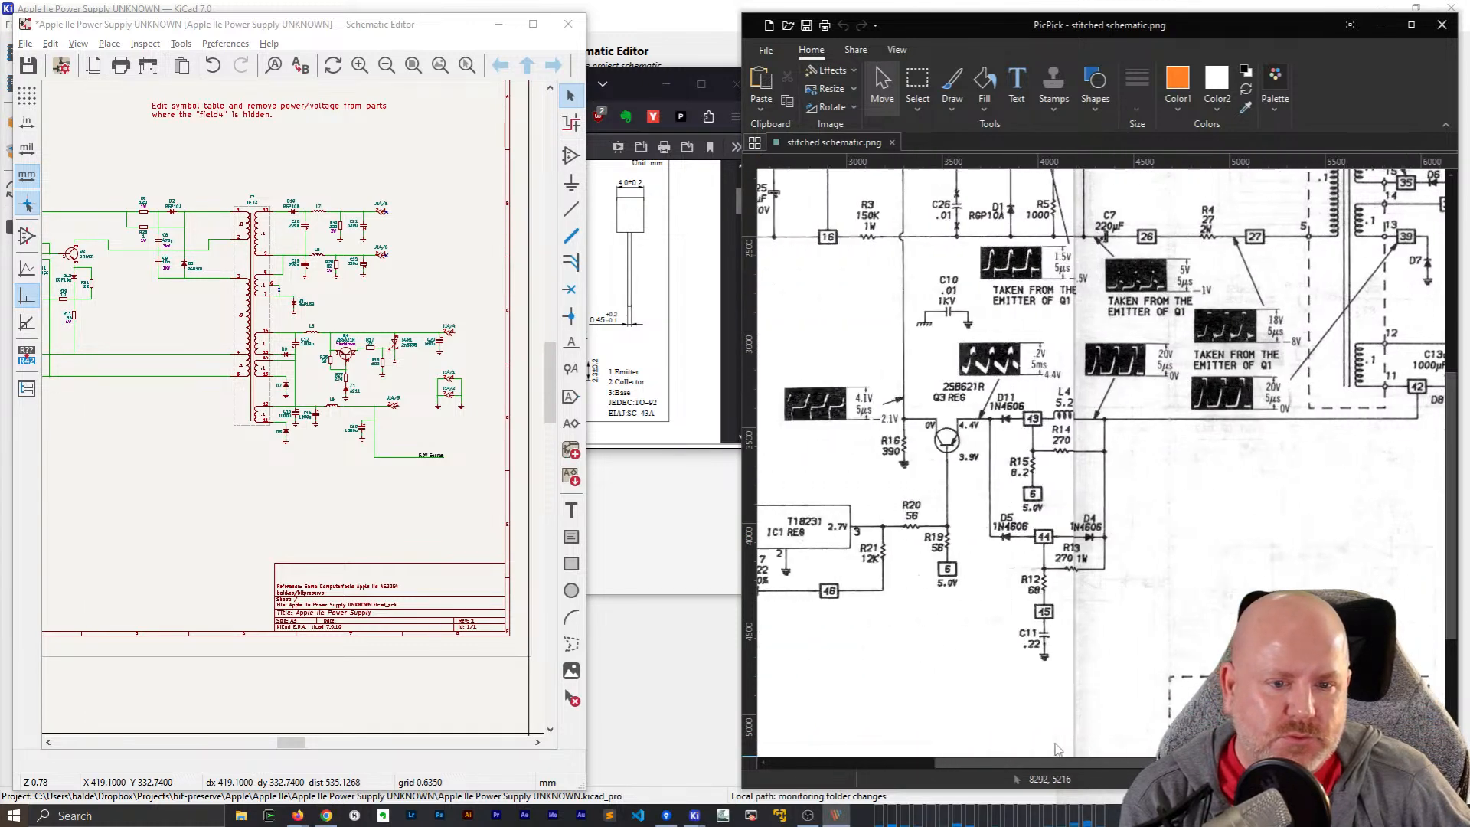
pyautogui.scroll(1, 963, 733)
pyautogui.scroll(-3, 962, 733)
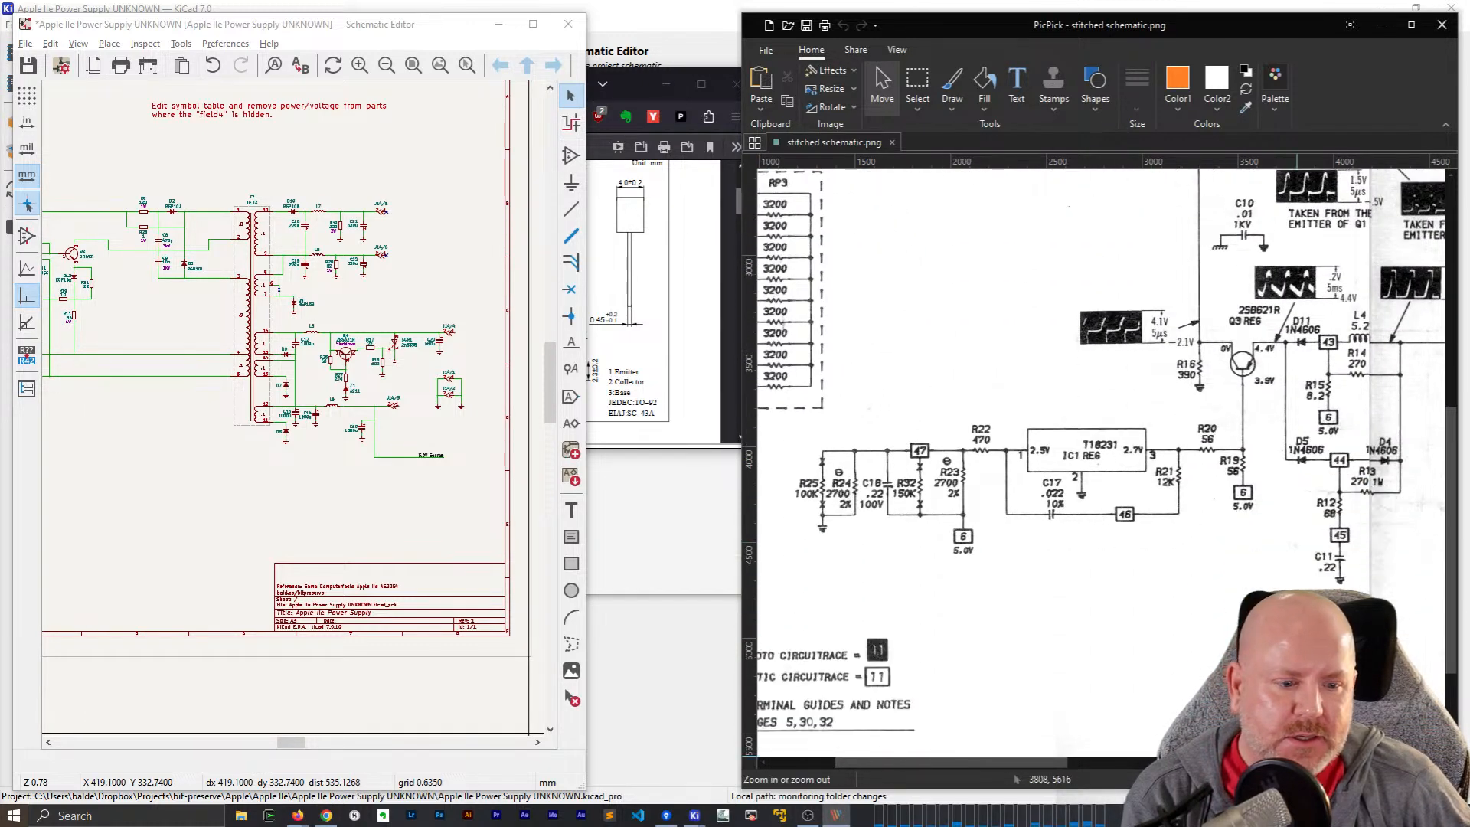
pyautogui.moveTo(1355, 779); pyautogui.dragTo(1380, 779)
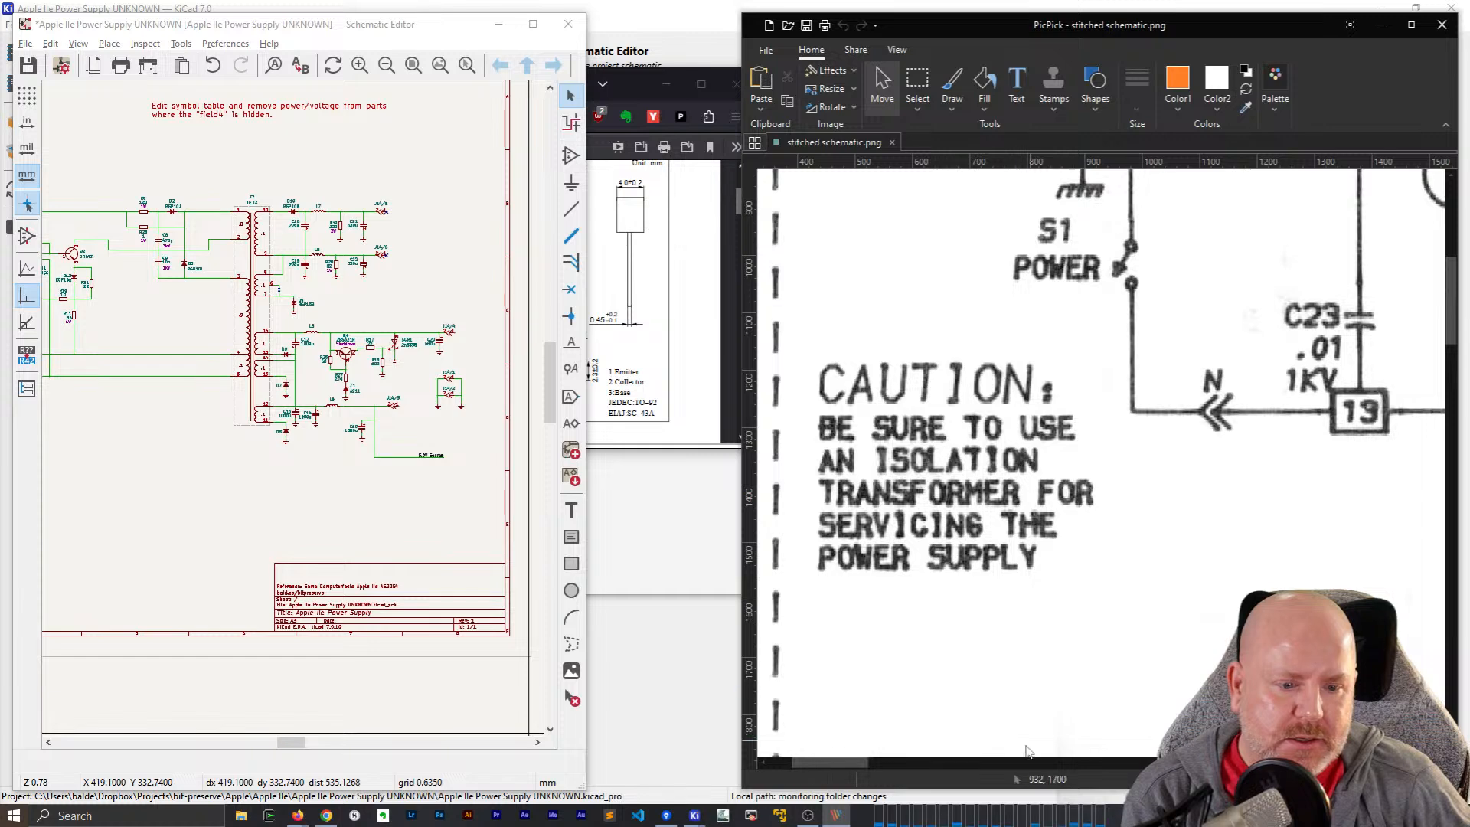
pyautogui.moveTo(838, 763); pyautogui.dragTo(951, 761)
pyautogui.click(1355, 779)
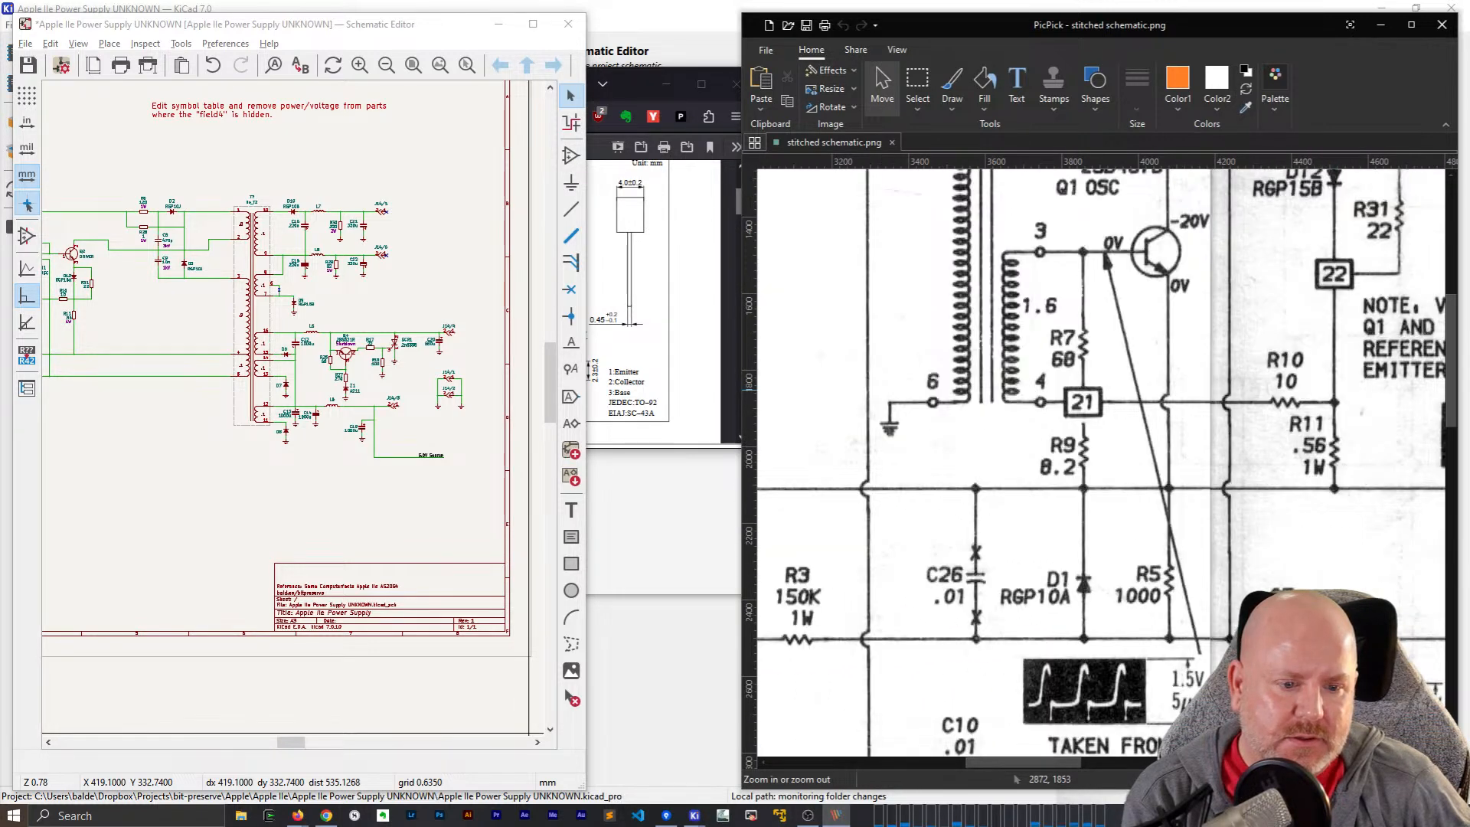
pyautogui.scroll(-10, 1042, 761)
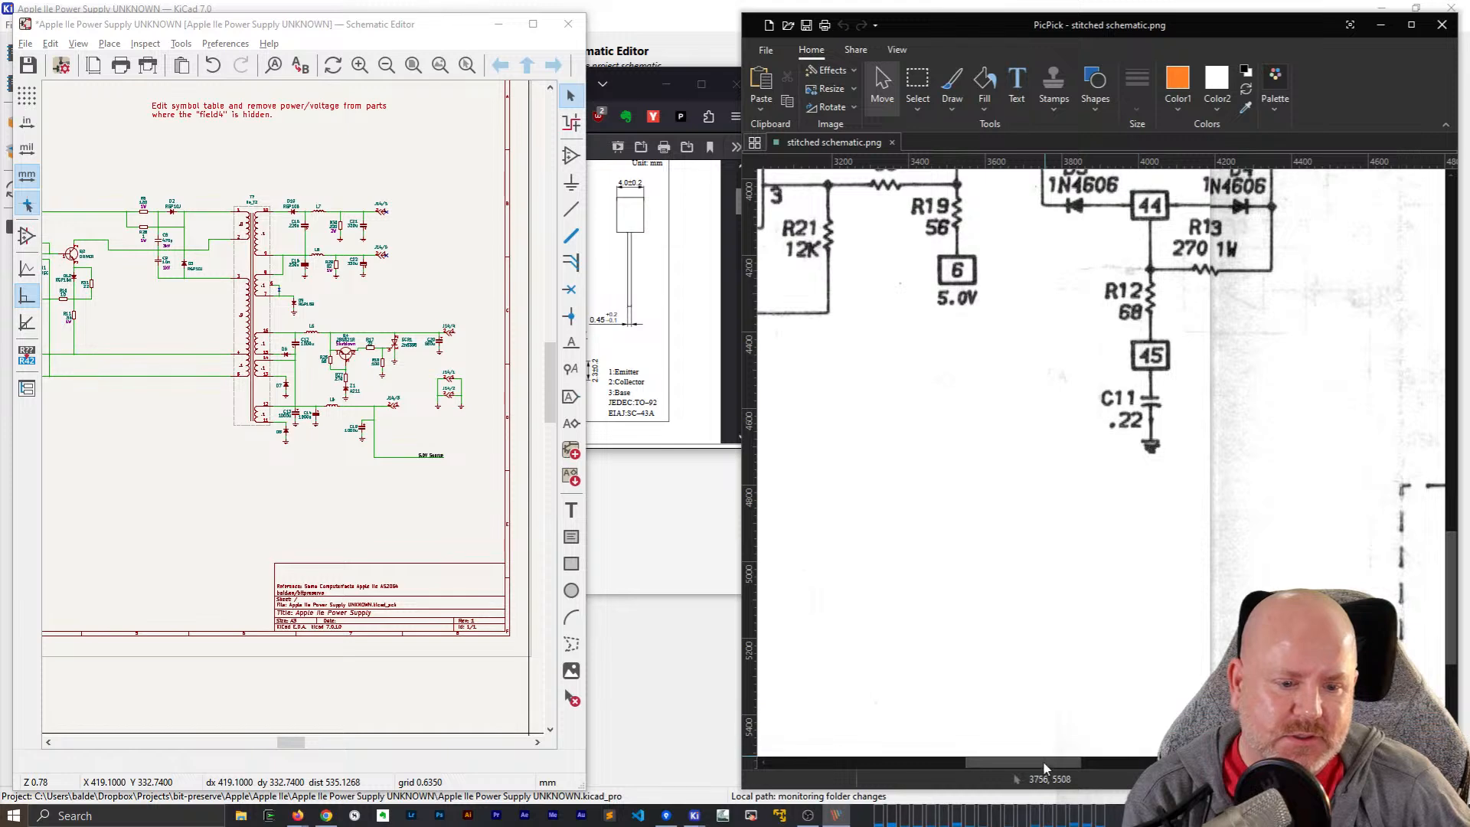
pyautogui.moveTo(1042, 761); pyautogui.dragTo(967, 759)
pyautogui.scroll(1, 1172, 612)
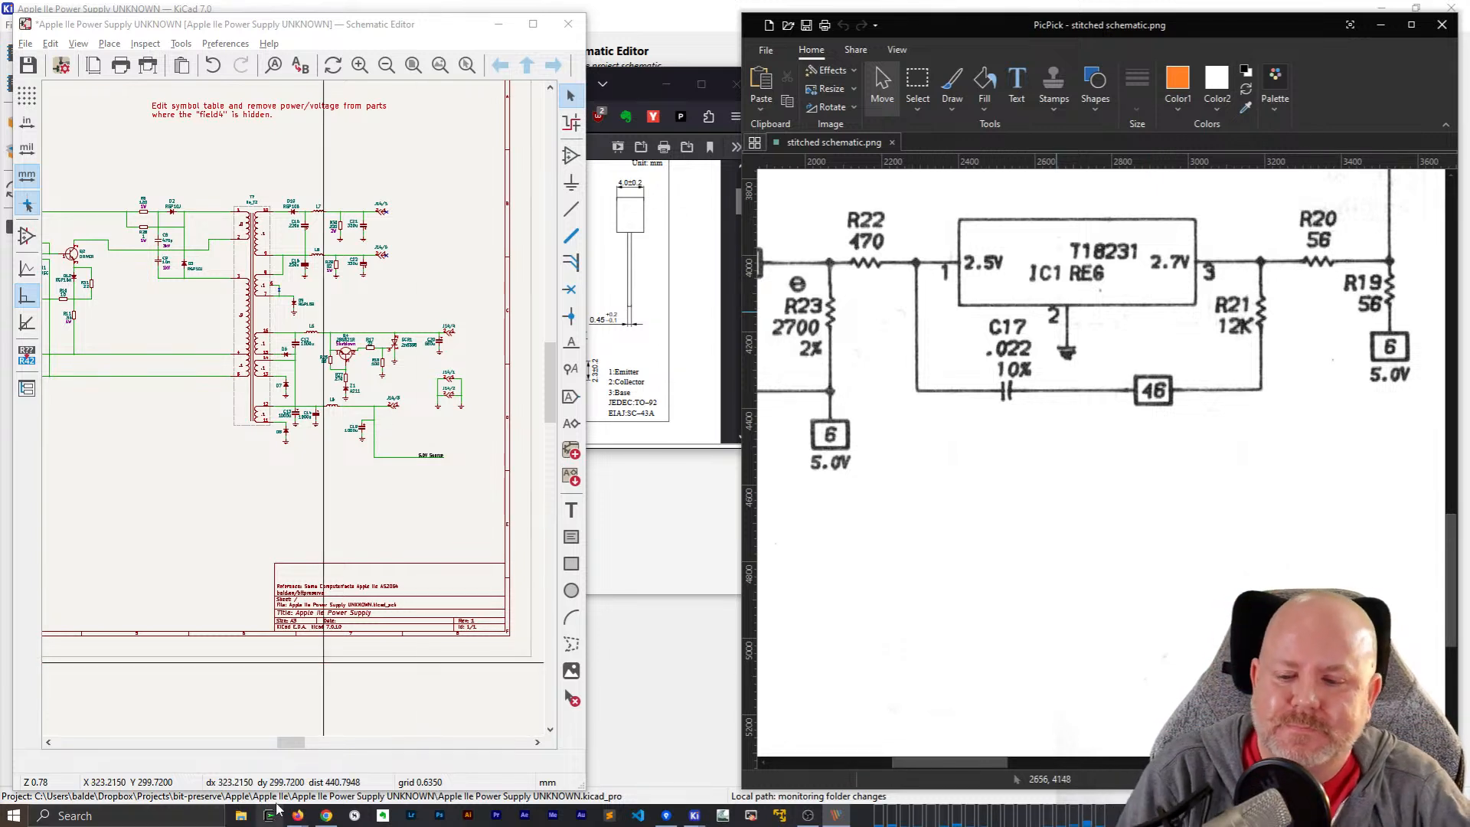
# - Switch to Firefox and search the web for IC1's part number, 718231
pyautogui.moveTo(323, 821)
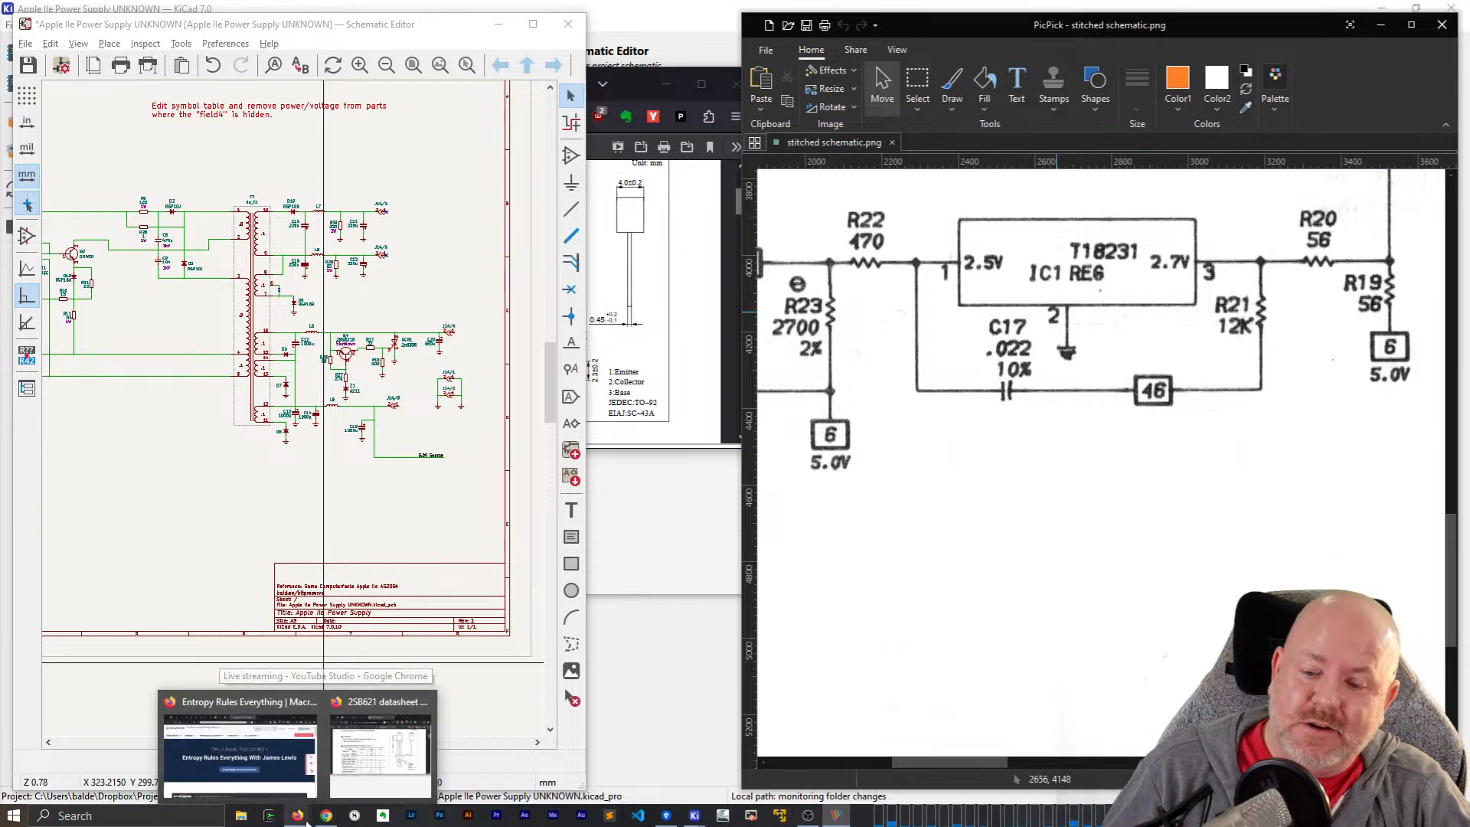
pyautogui.click(381, 743)
pyautogui.moveTo(578, 82); pyautogui.dragTo(544, 550)
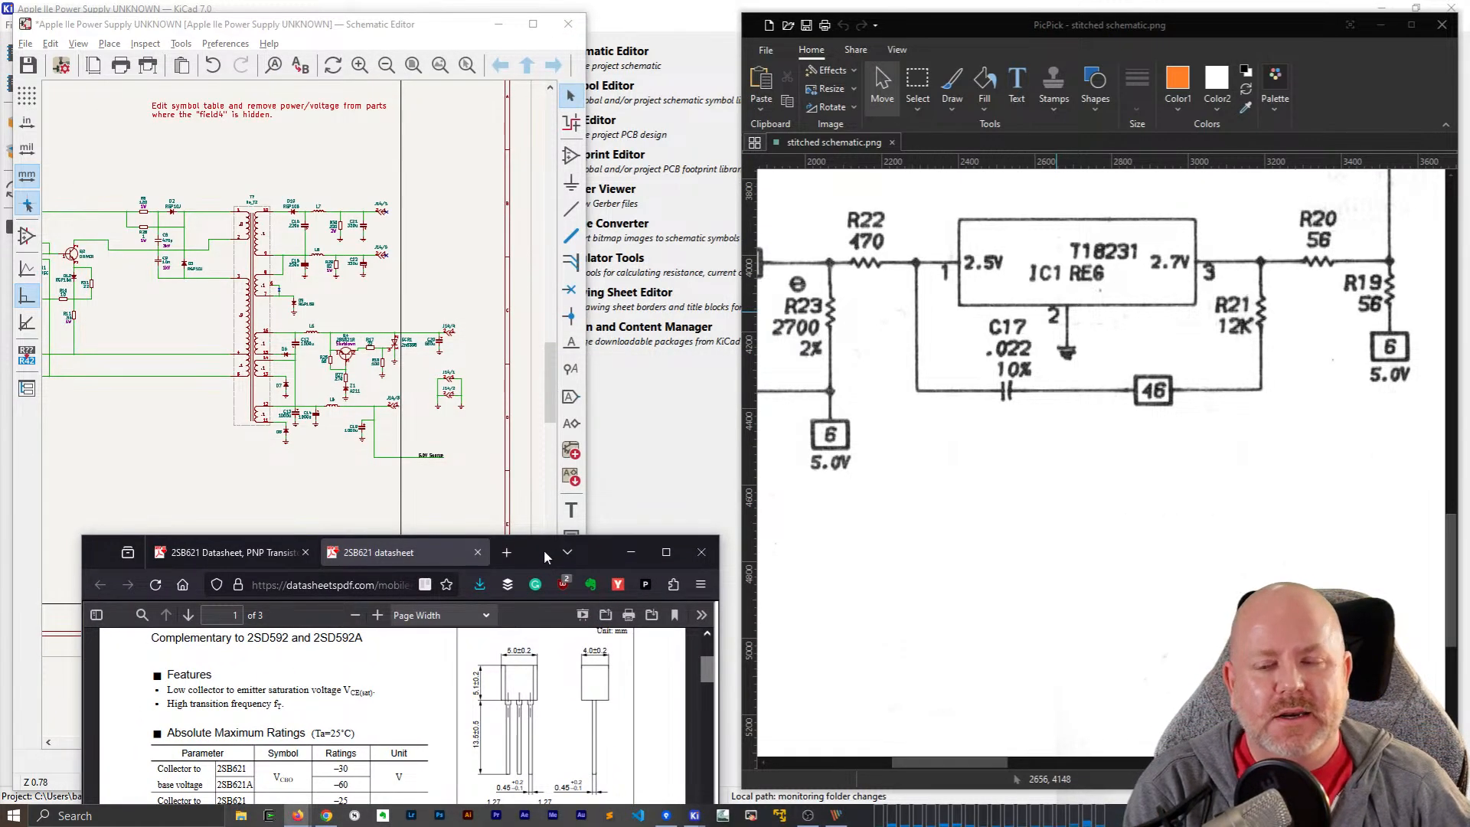
pyautogui.click(350, 585)
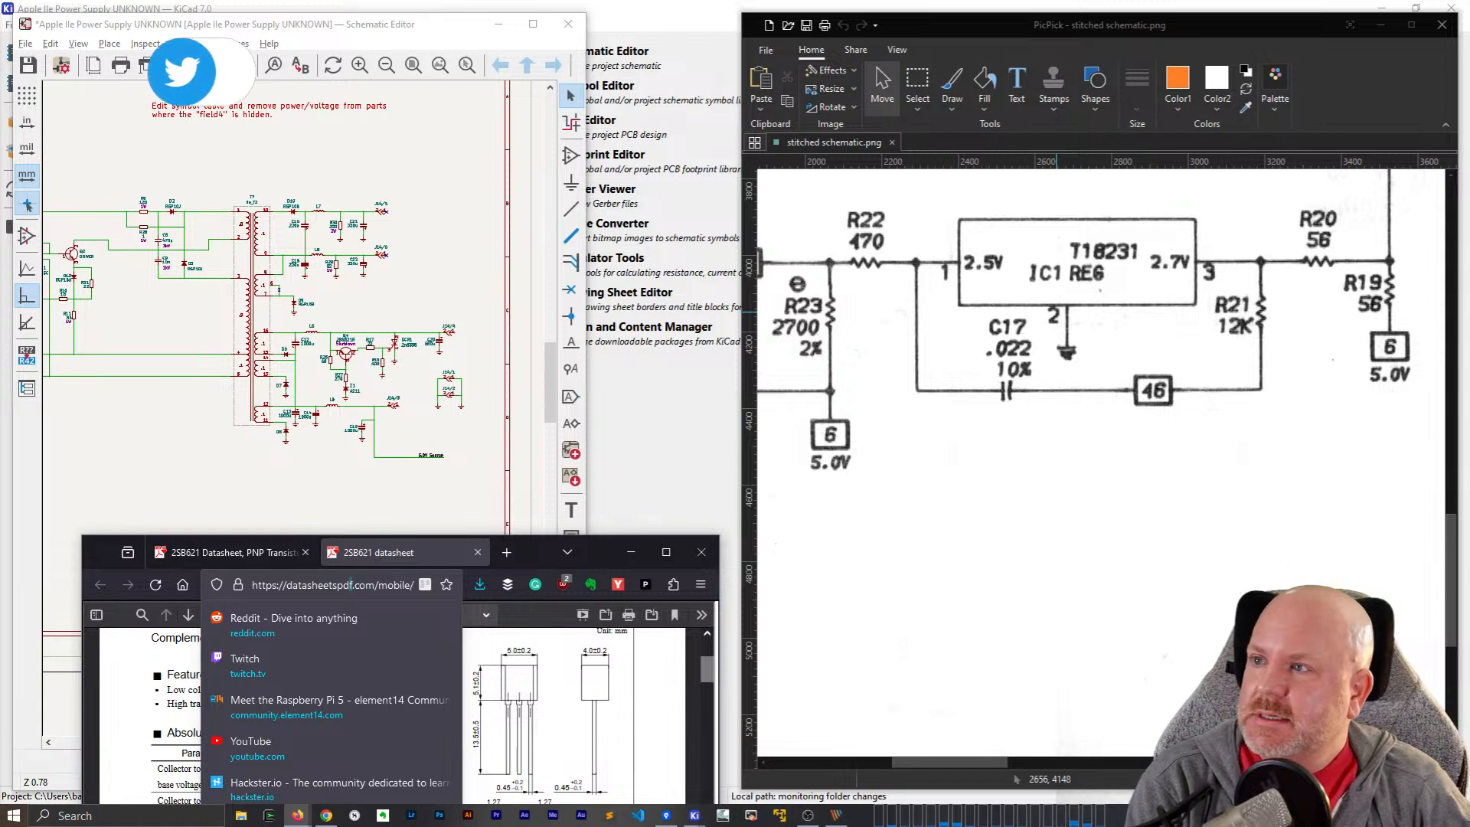
pyautogui.hotkey('alt', 'Tab')
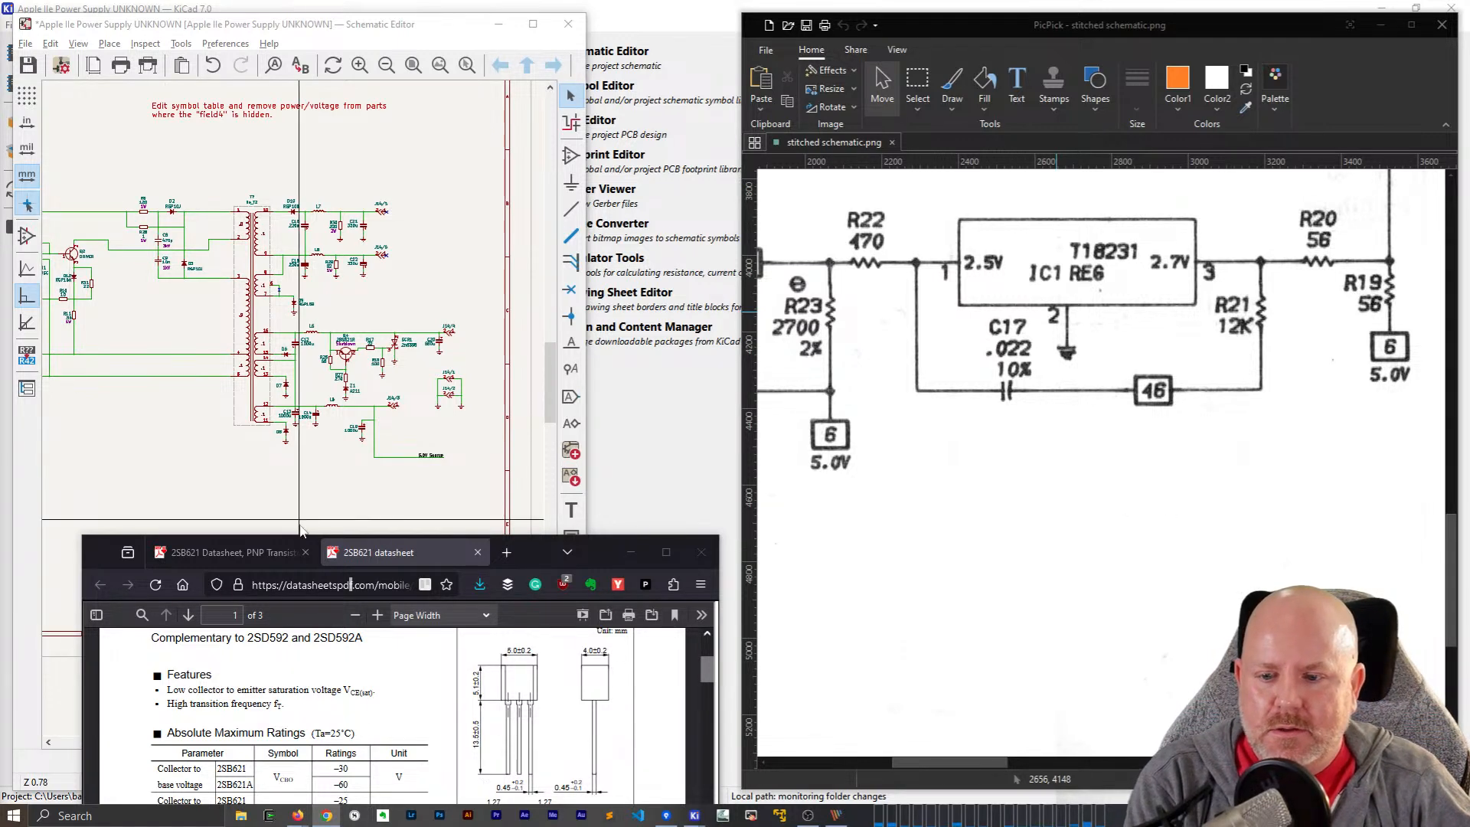
pyautogui.doubleClick(304, 585)
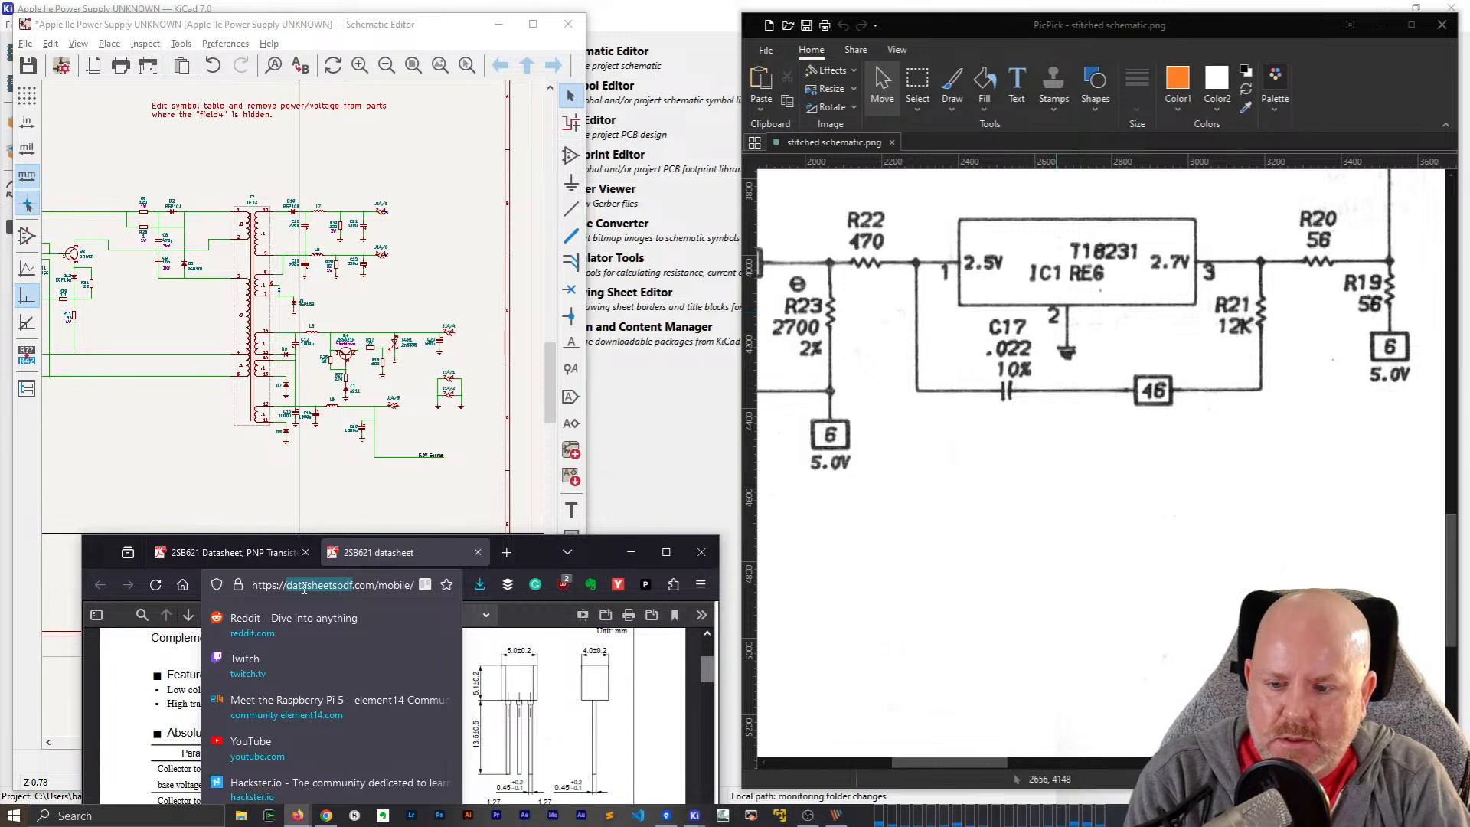
pyautogui.tripleClick(304, 588)
pyautogui.write('7')
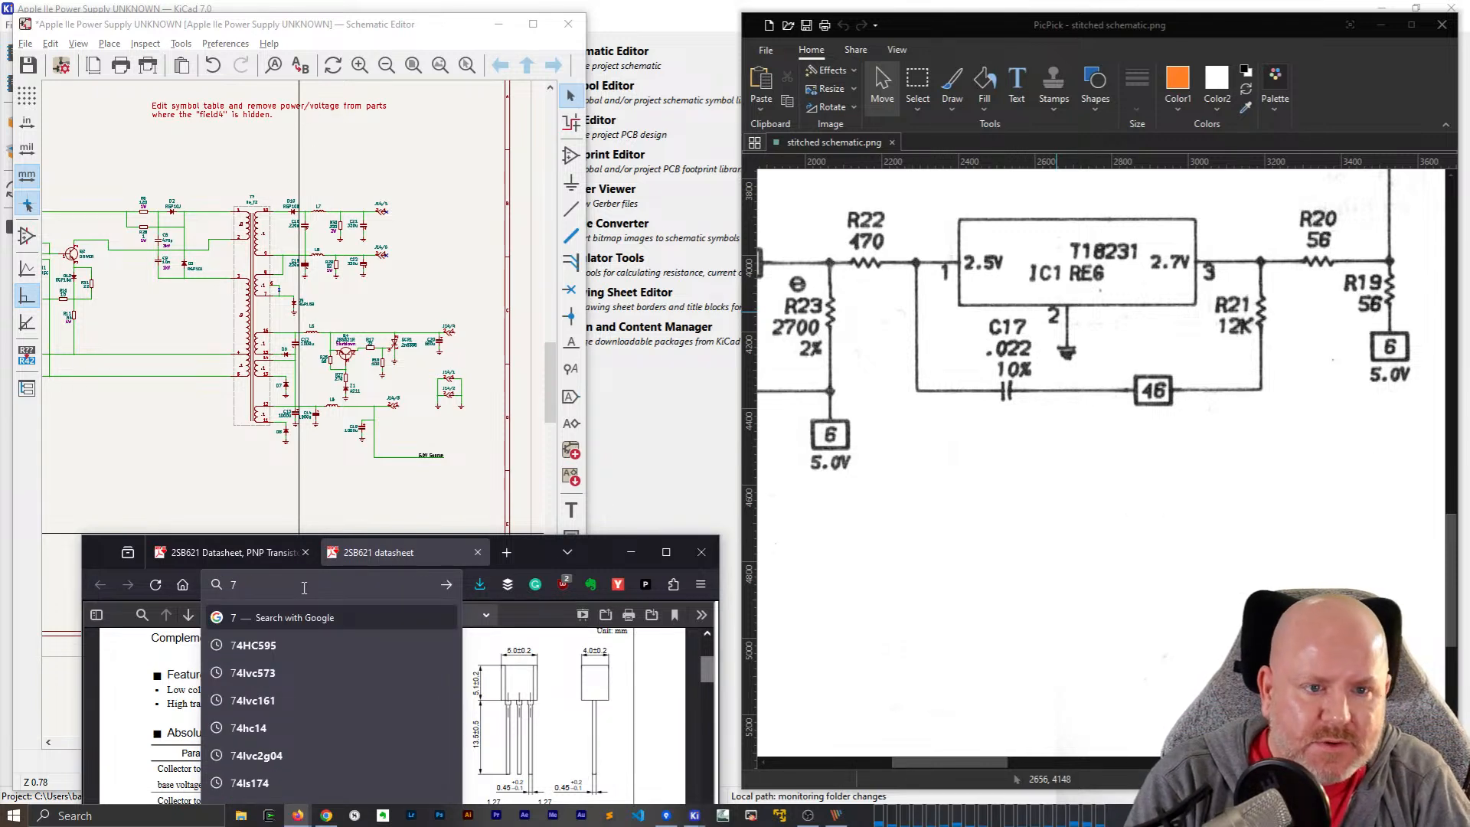
pyautogui.write('18231')
pyautogui.press('Return')
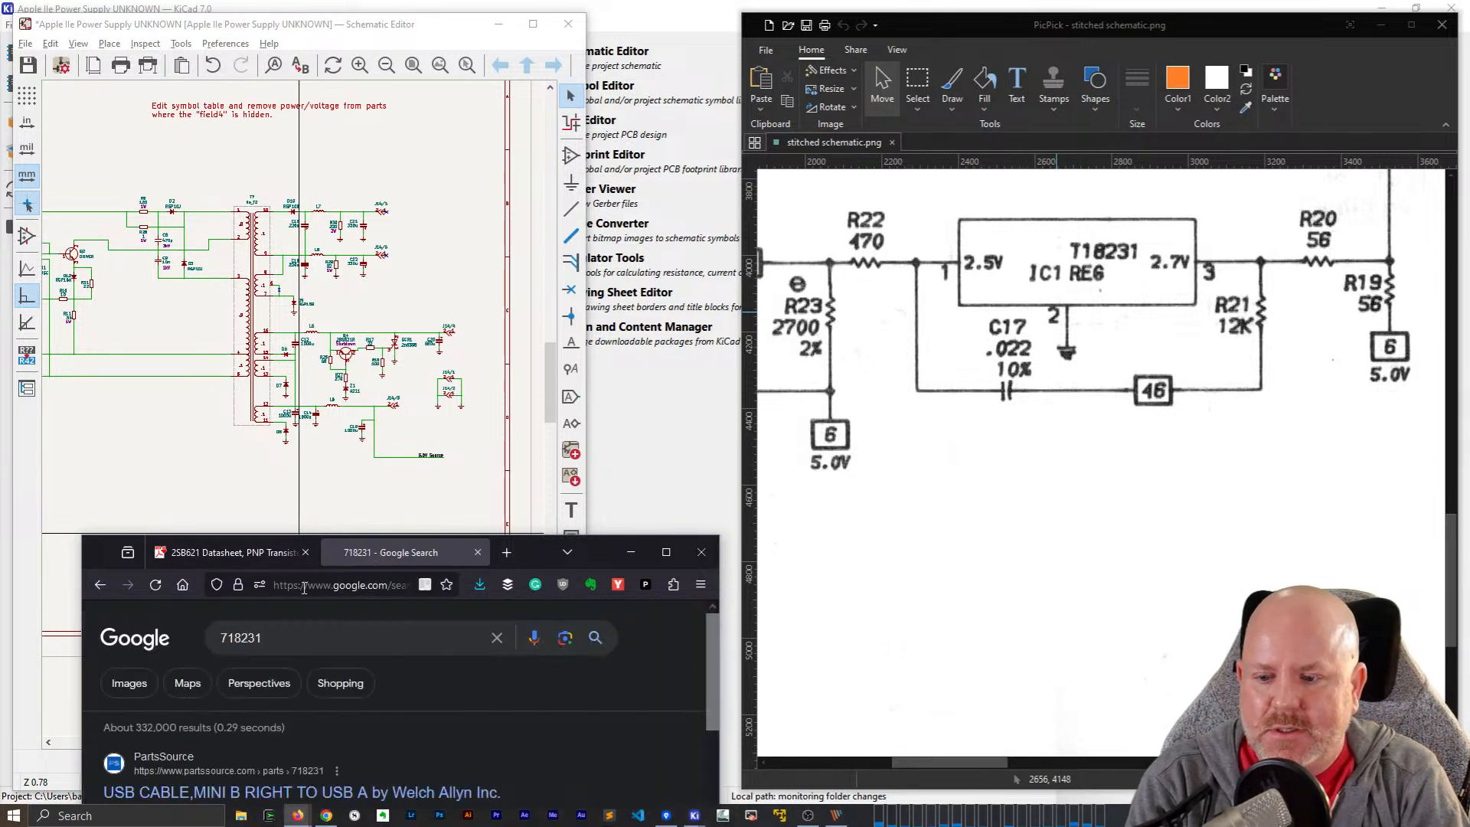
# - Search for the alternative part number reading 71B231 and refine the query to "71B231 datasheet"
pyautogui.click(242, 638)
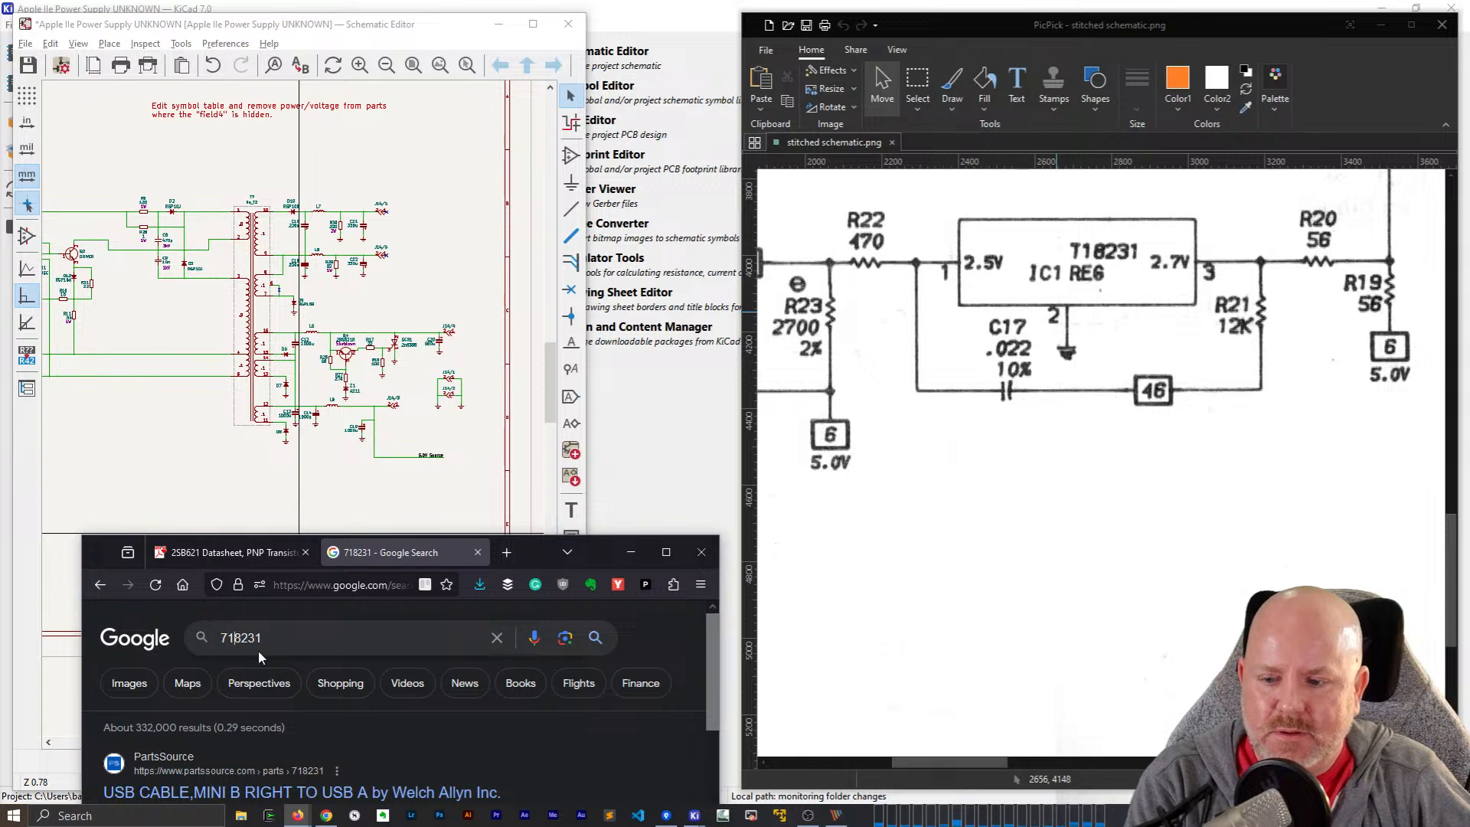
pyautogui.press('BackSpace')
pyautogui.write('B')
pyautogui.press('Return')
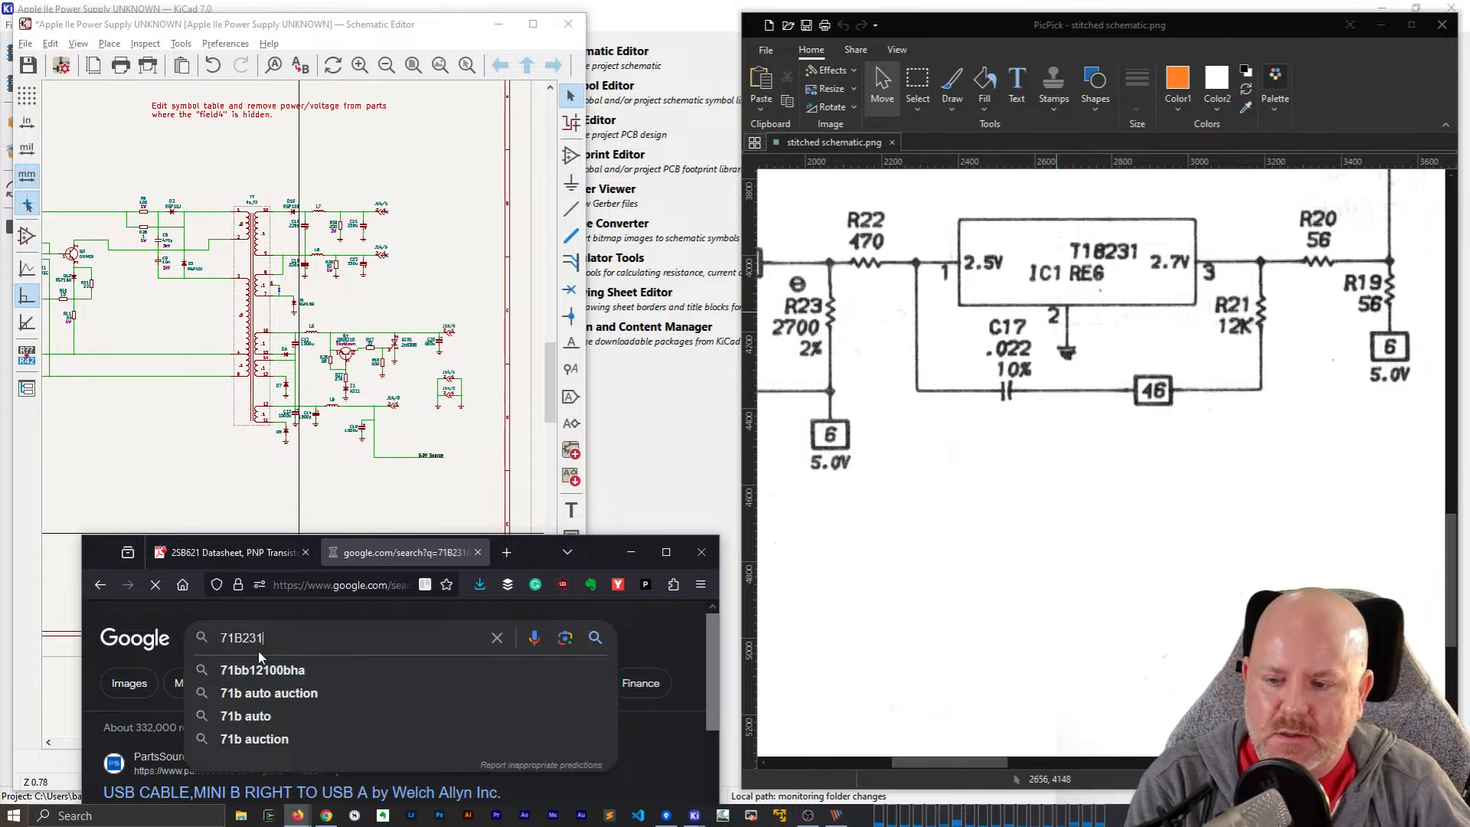
pyautogui.moveTo(544, 548); pyautogui.dragTo(533, 308)
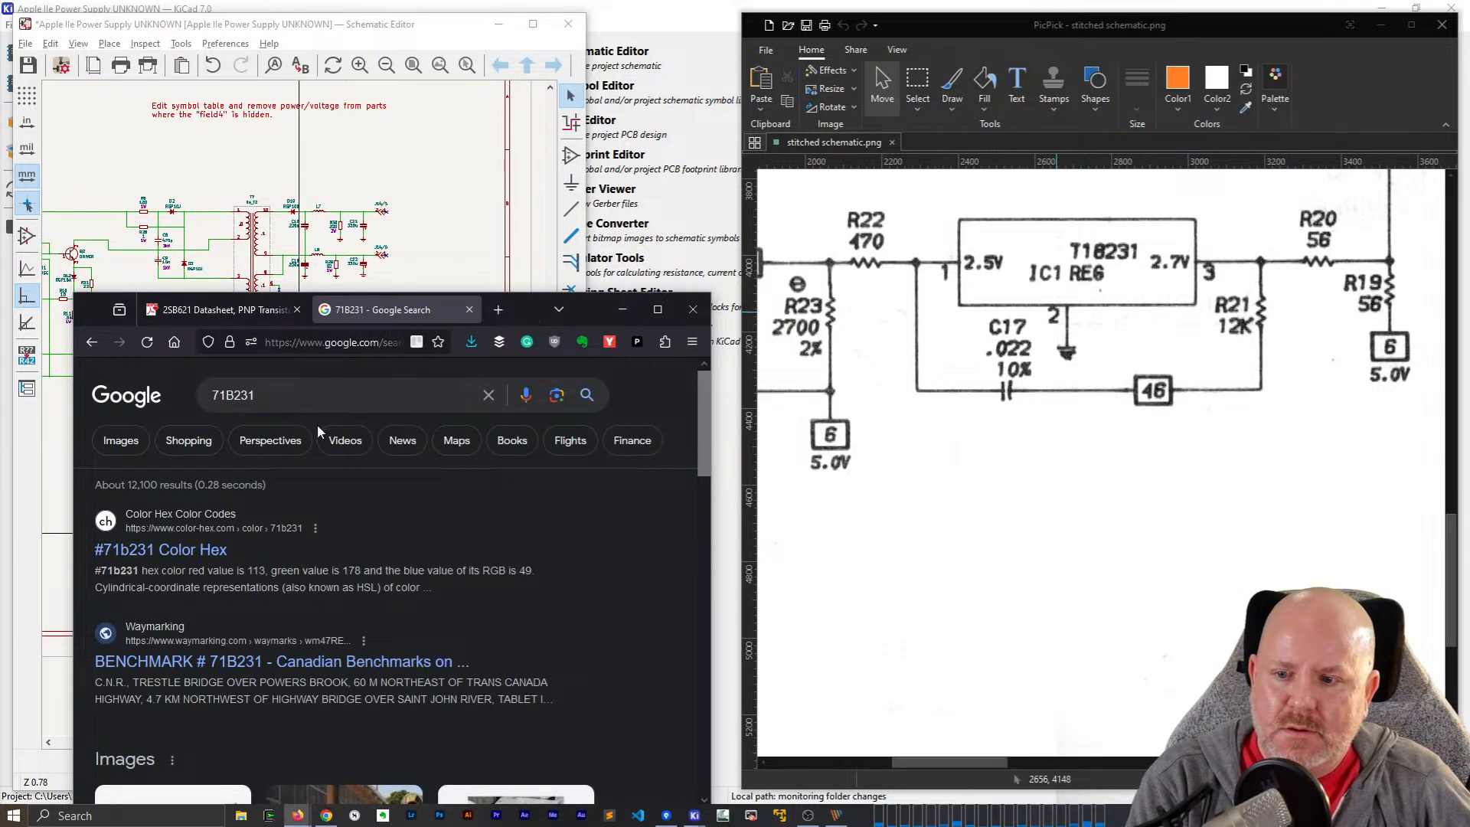
pyautogui.click(329, 391)
pyautogui.write('datasheet')
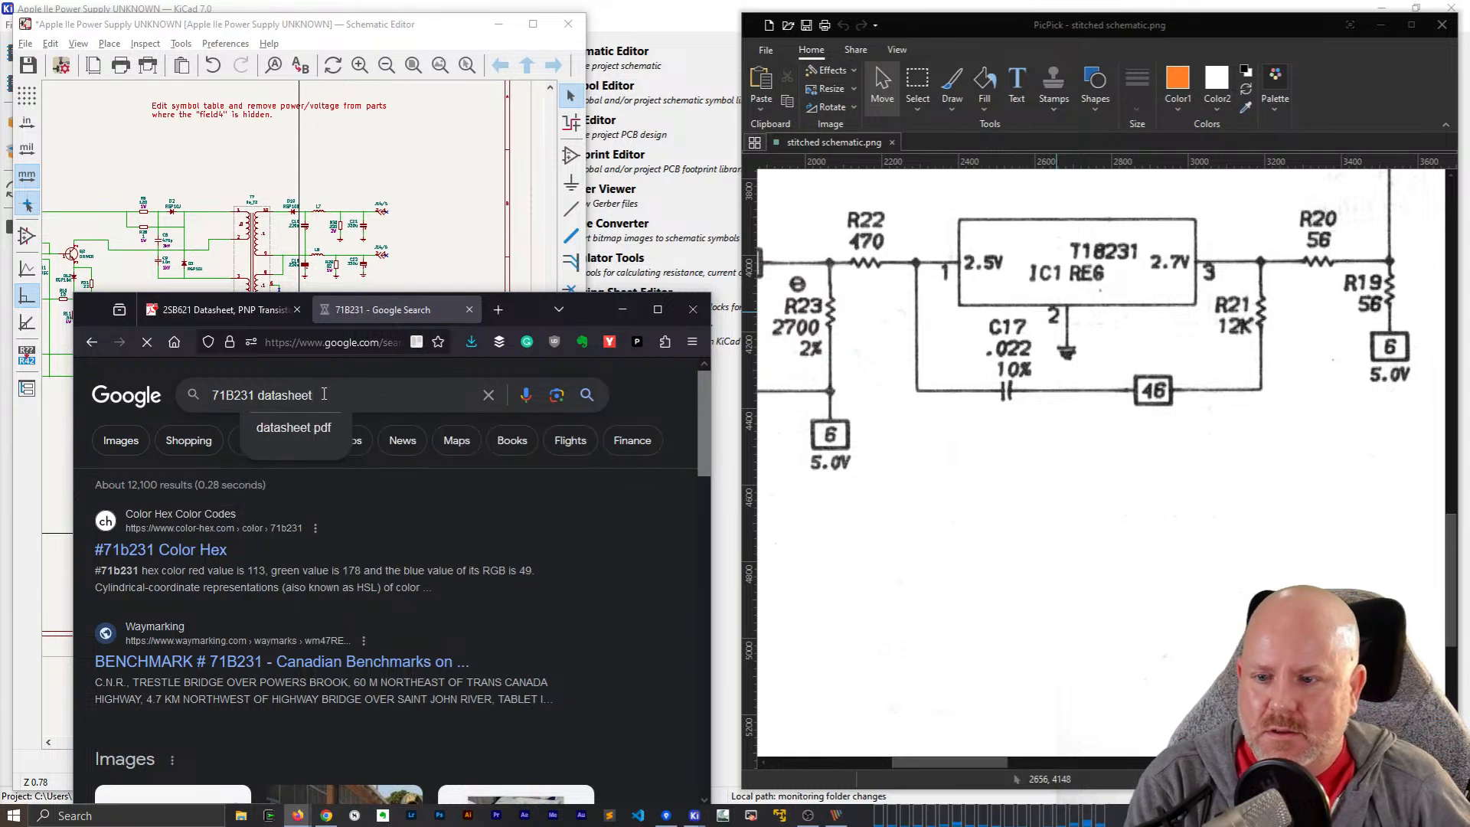
pyautogui.press('Return')
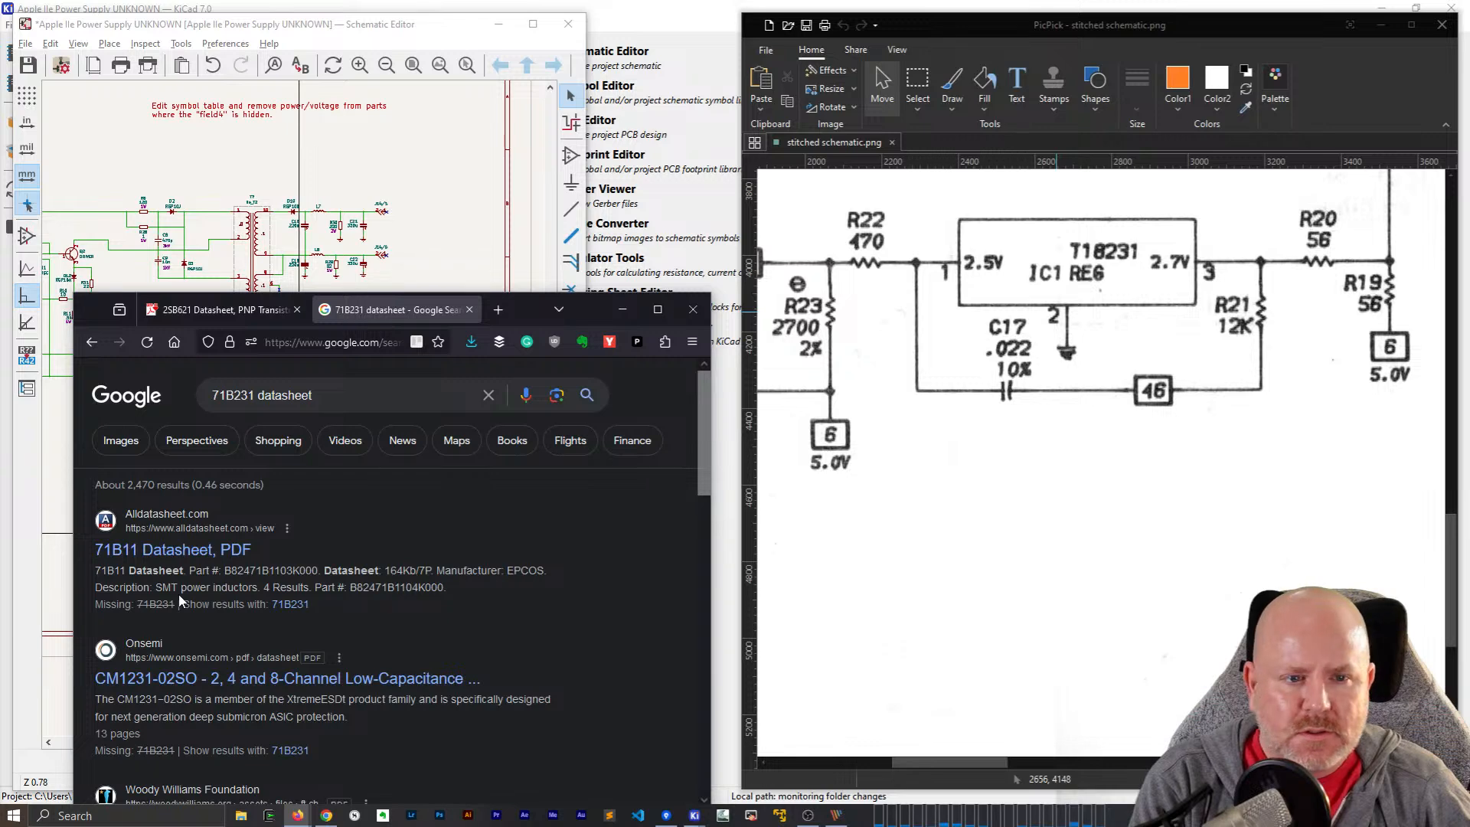
# - Search for "718231 datasheet", and close the search and 2SB621 datasheet tabs after checking the results
pyautogui.click(234, 395)
pyautogui.write('8')
pyautogui.press('Return')
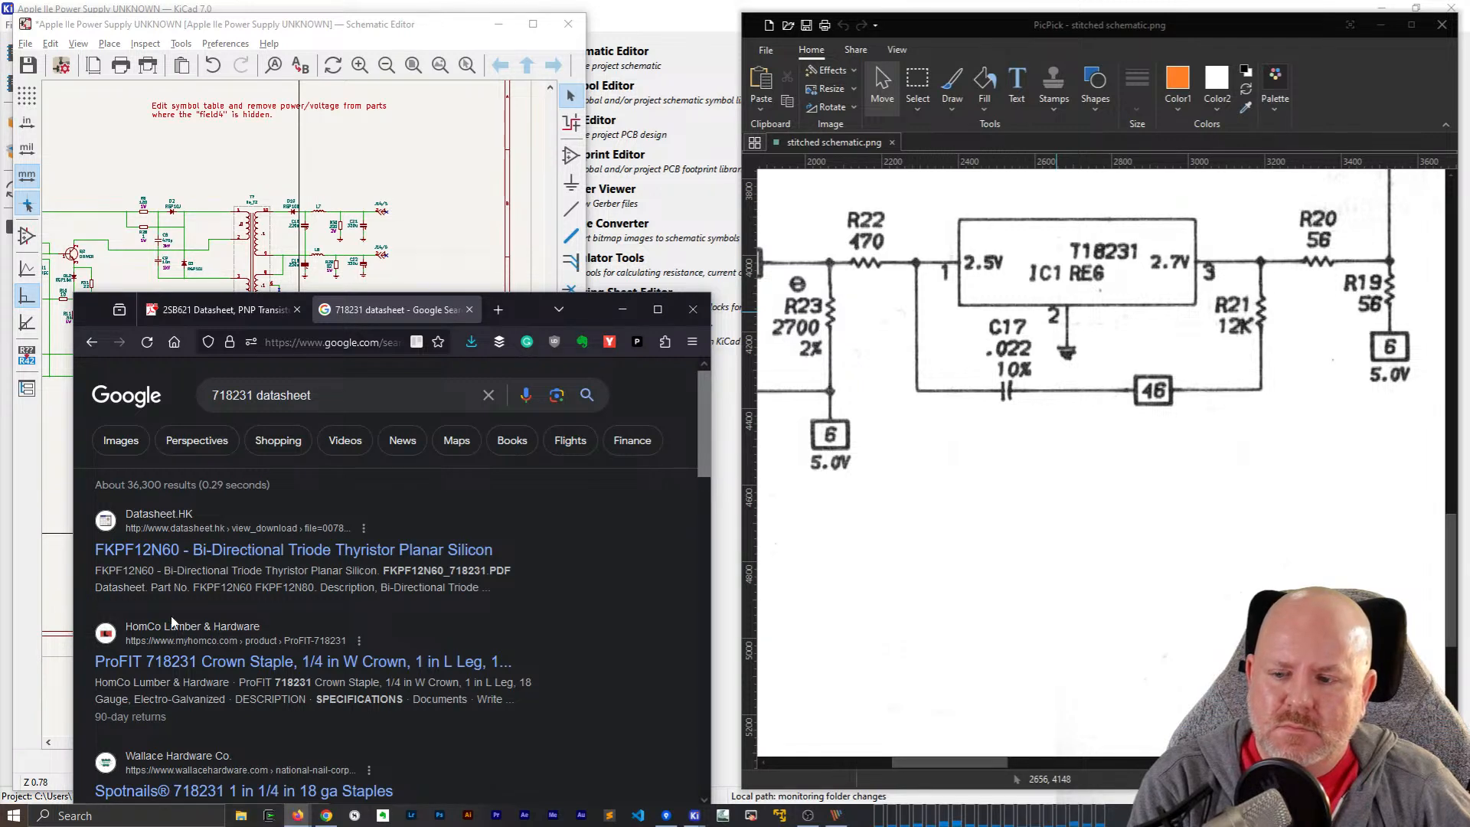
pyautogui.moveTo(494, 550); pyautogui.dragTo(198, 559)
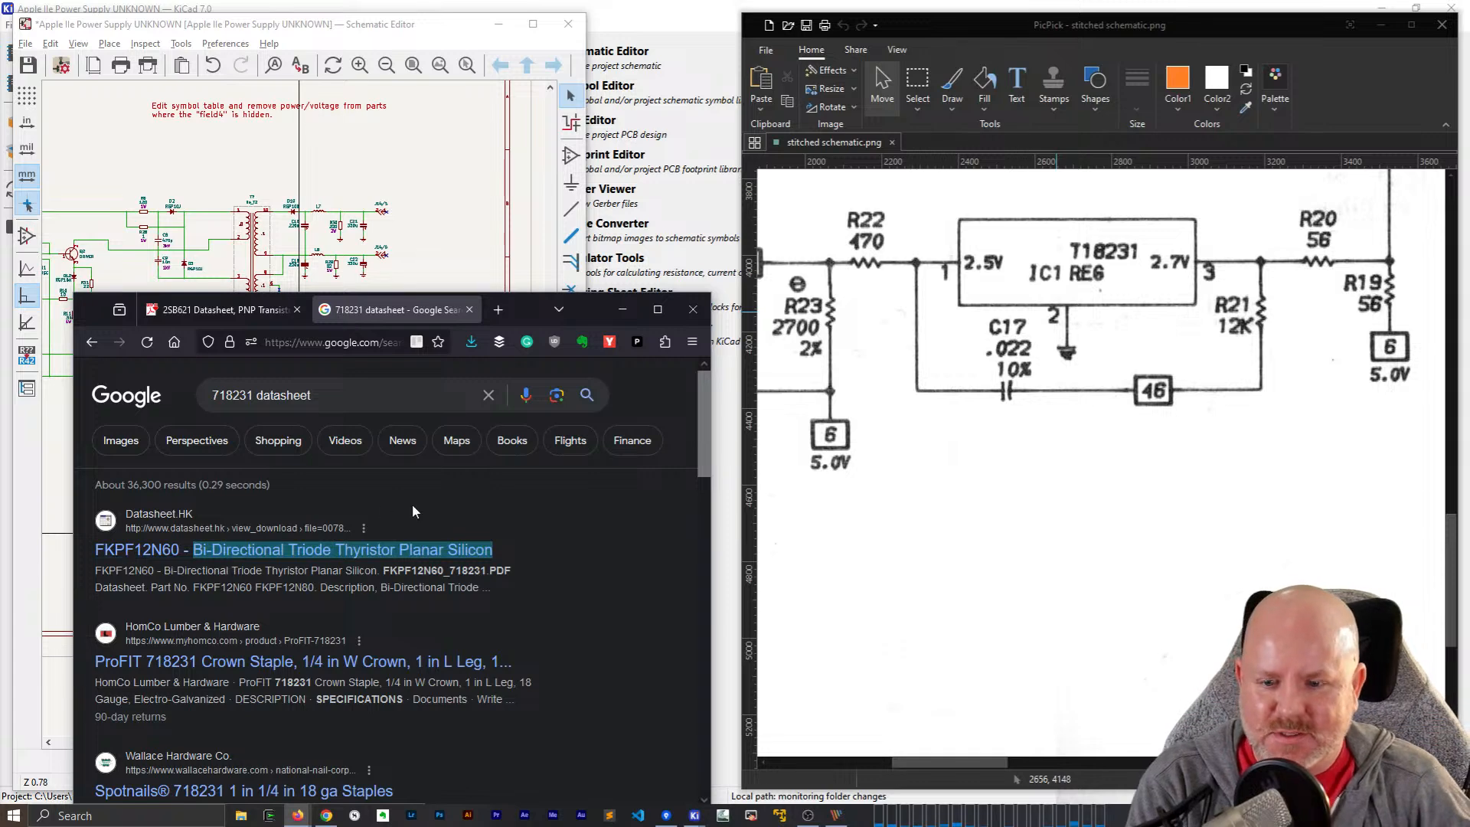
pyautogui.click(469, 309)
pyautogui.click(297, 310)
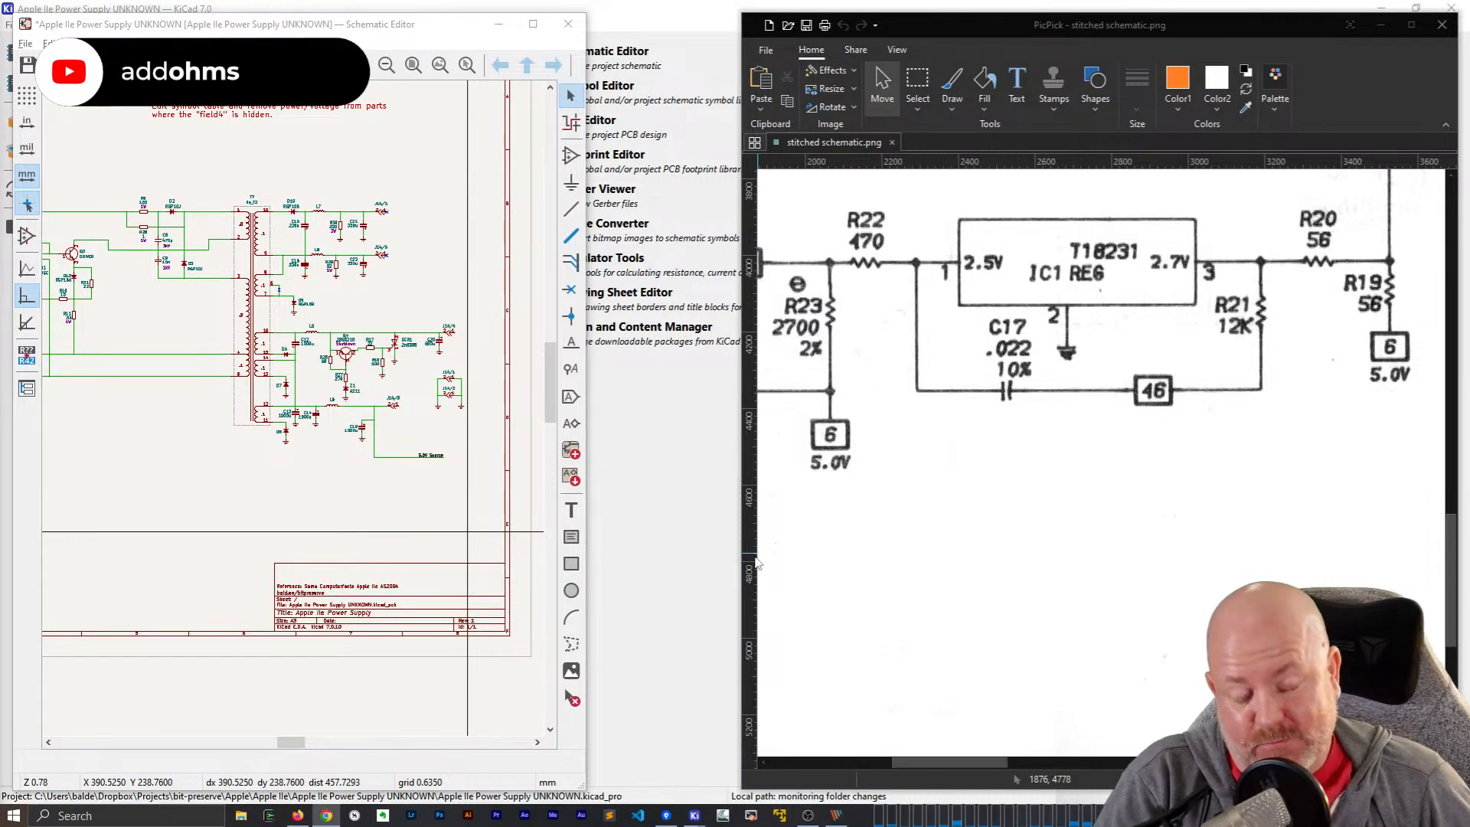
# - Close the schematic editor, the stitched schematic image and the KiCad project window
pyautogui.doubleClick(395, 19)
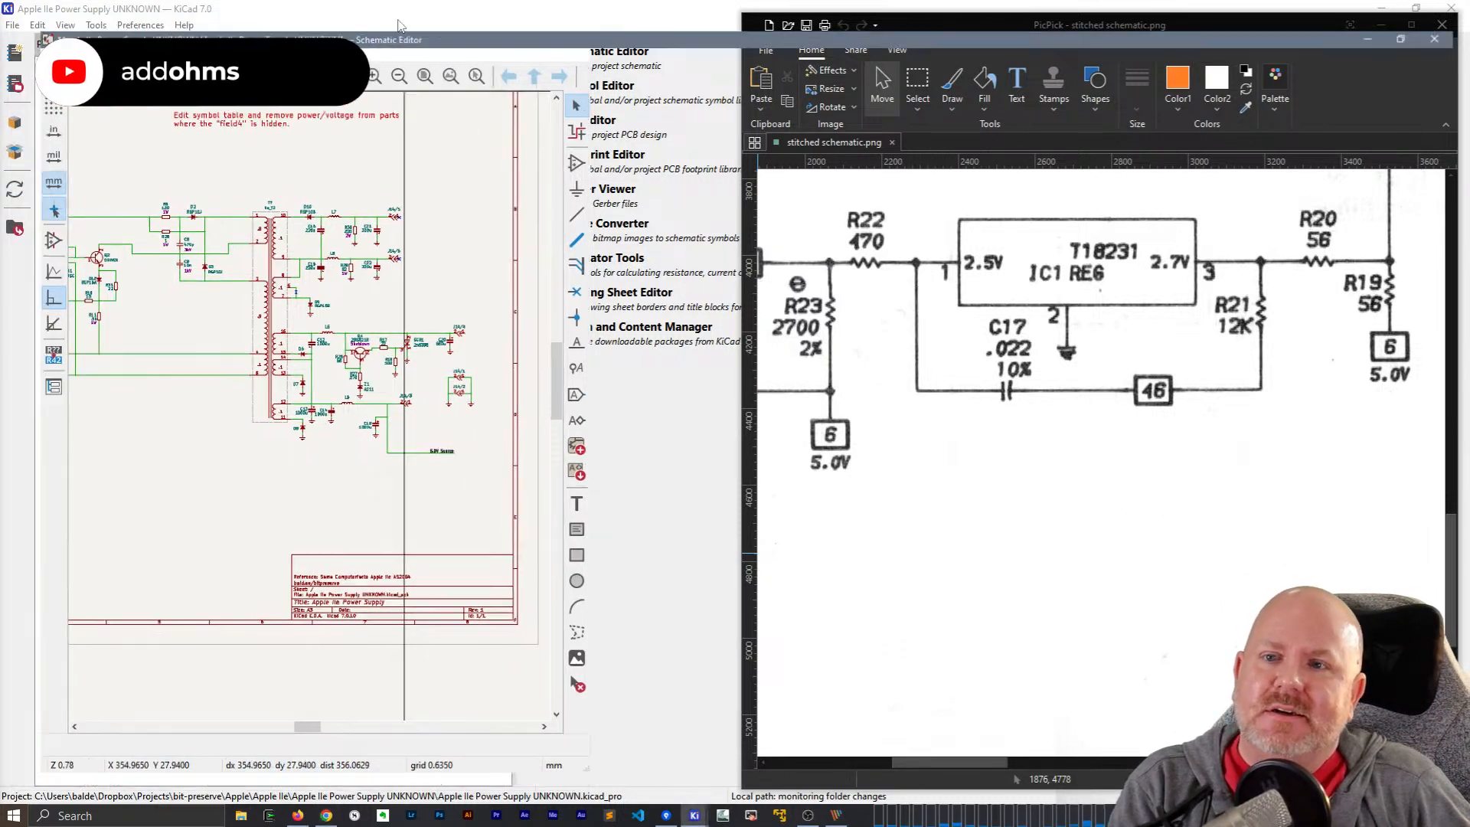
pyautogui.click(1381, 8)
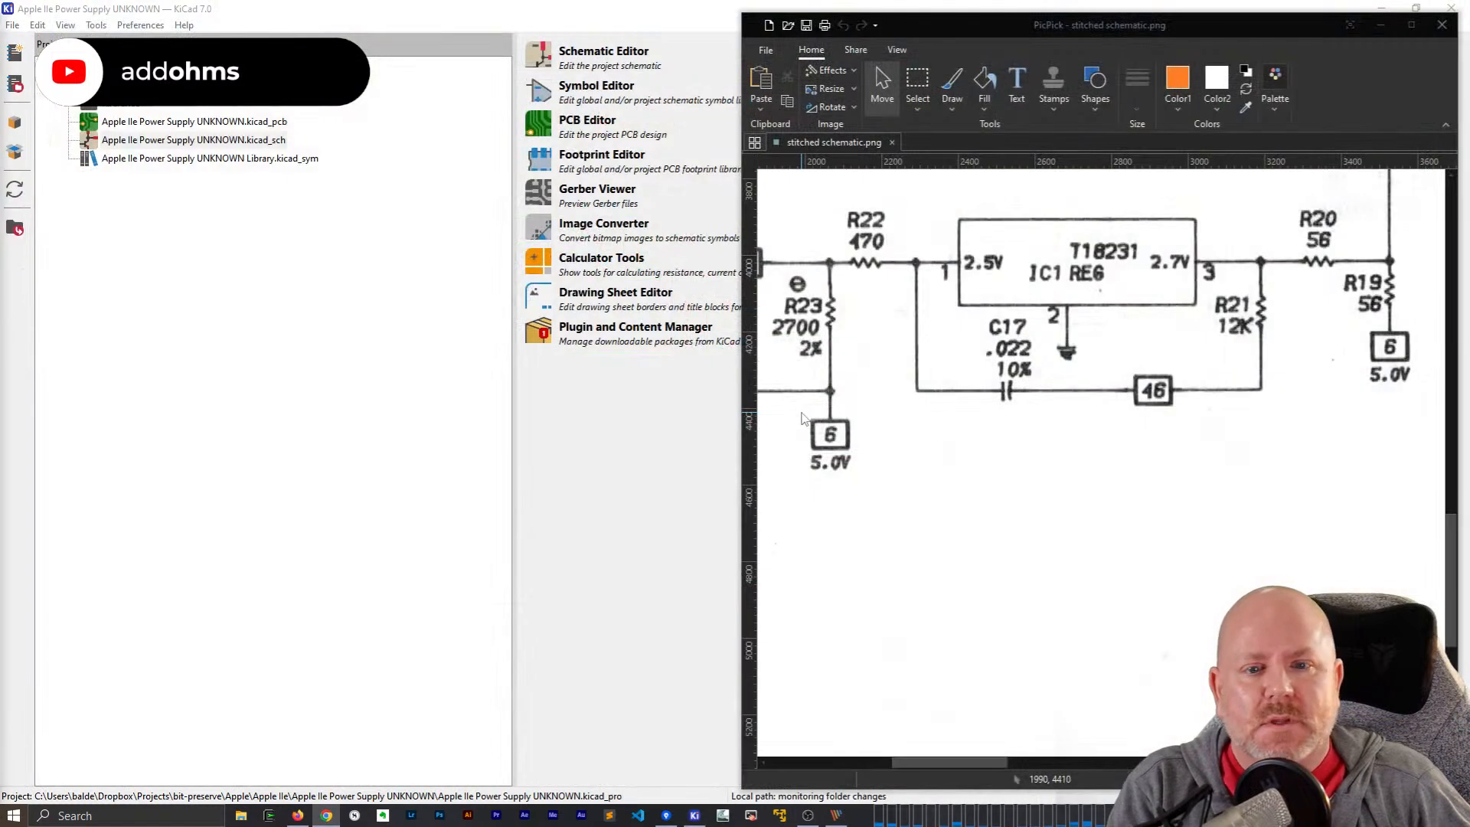
pyautogui.click(1443, 24)
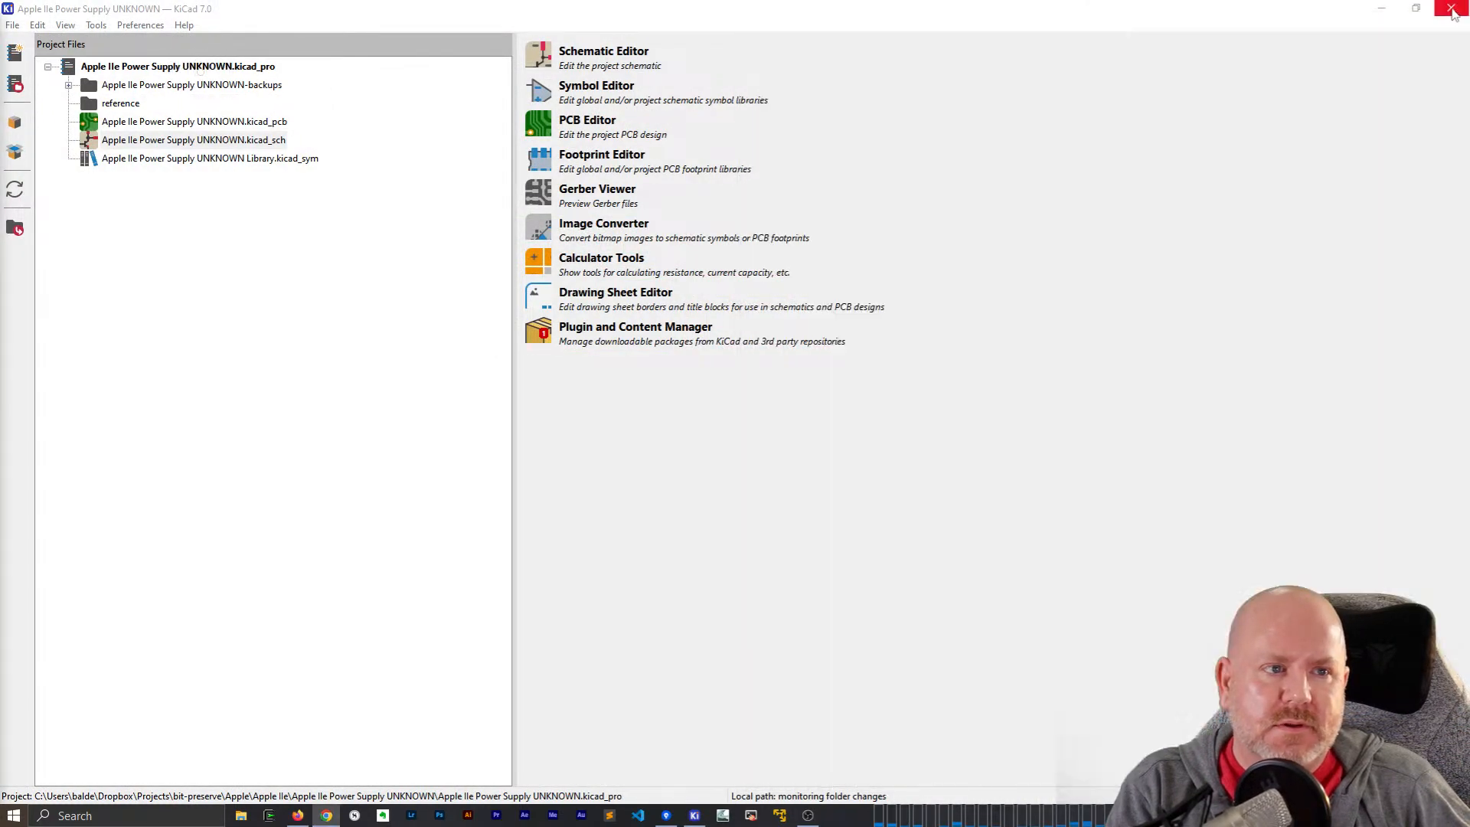
pyautogui.click(1452, 8)
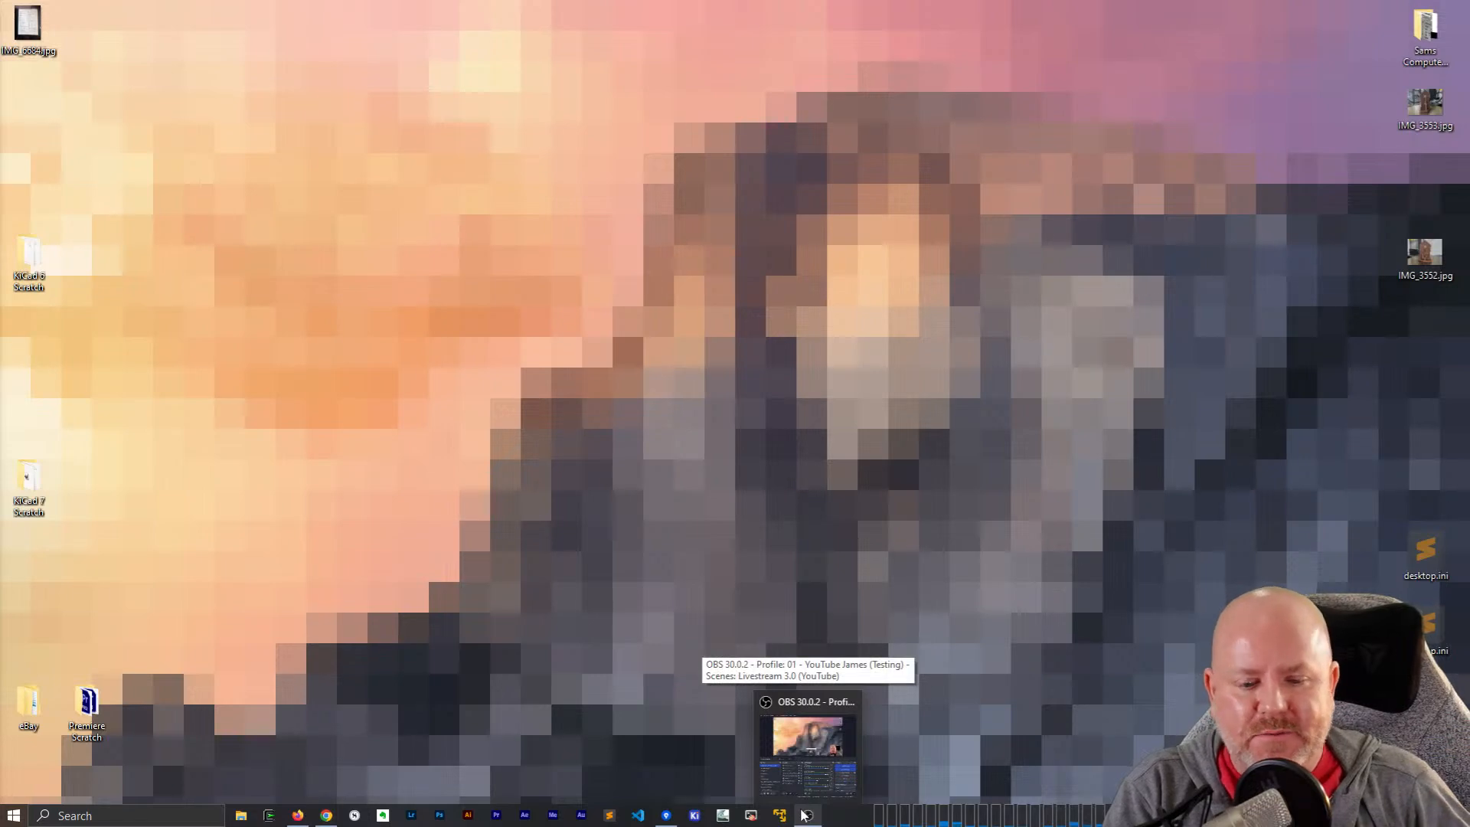
# - Switch to Sourcetree and stage all changed Apple IIe Power Supply files in the bit-preserve repository
pyautogui.click(656, 816)
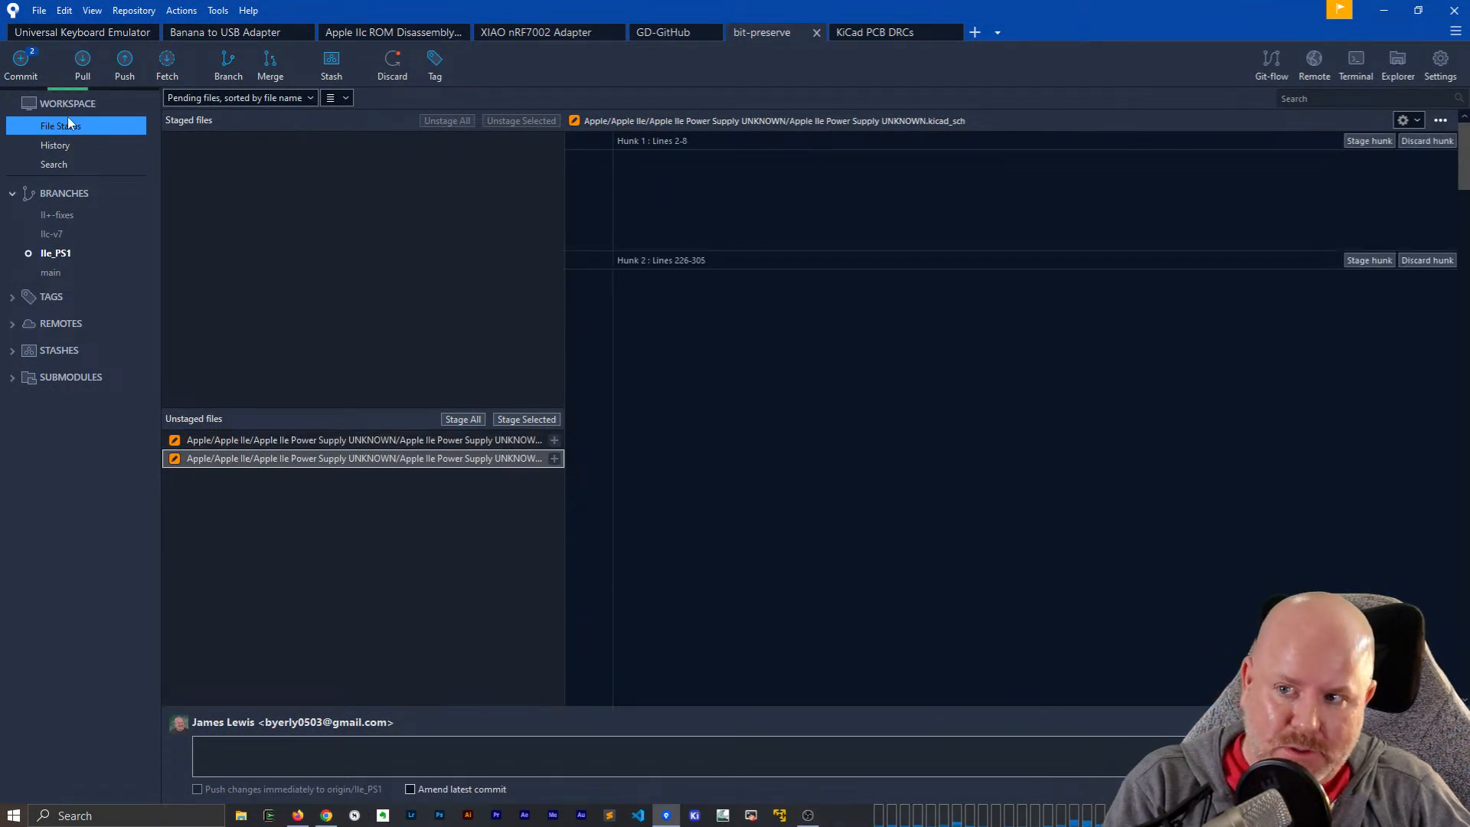
pyautogui.click(456, 442)
pyautogui.click(458, 419)
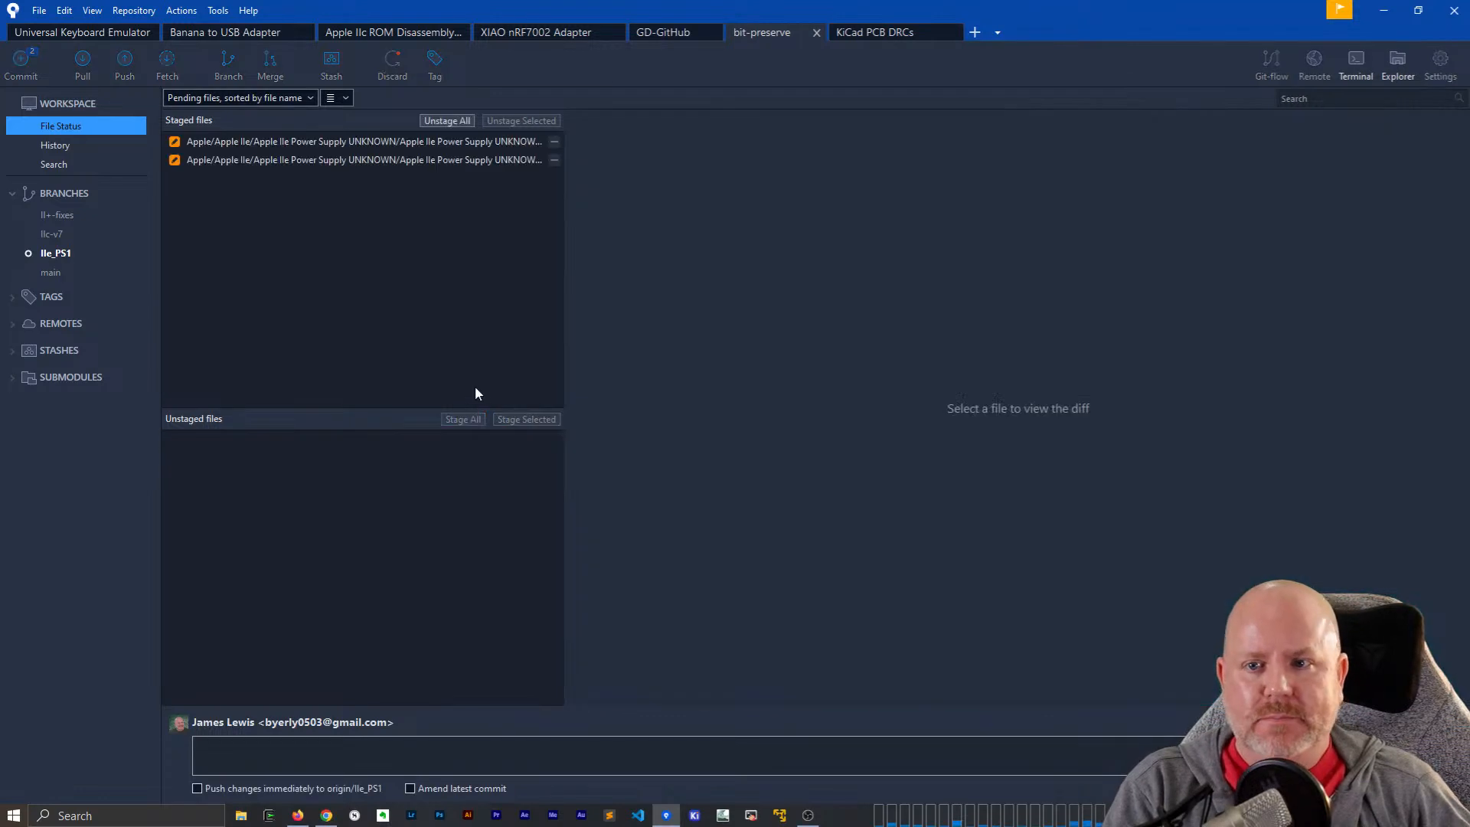
# - Enable immediate pushing to origin/IIe_PS1 and start the commit message for the staged files
pyautogui.click(231, 788)
pyautogui.click(252, 756)
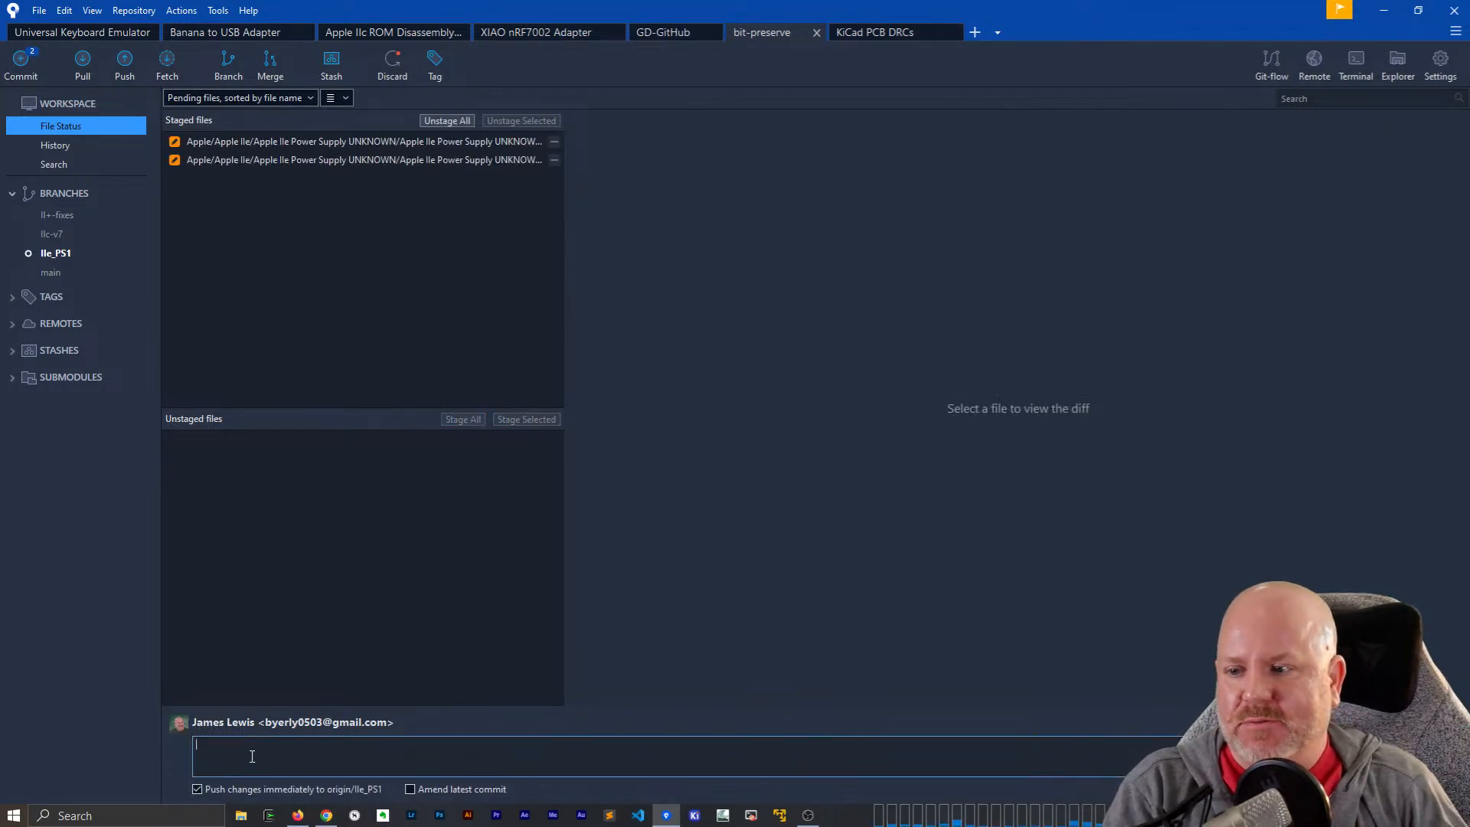